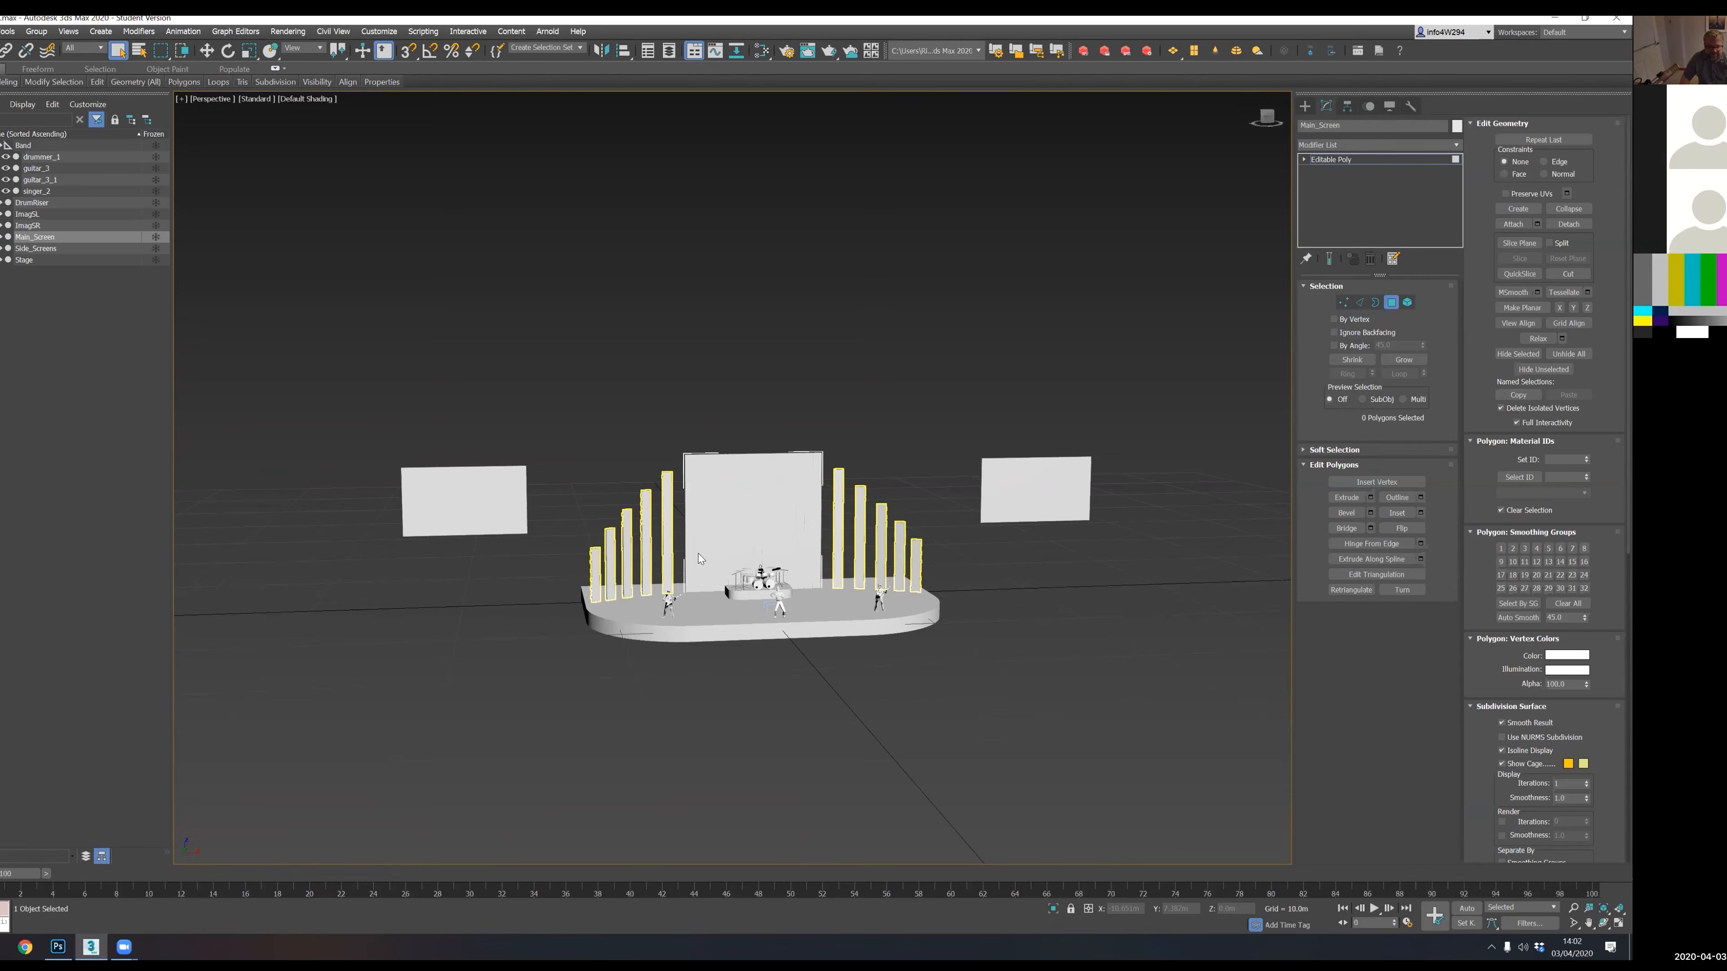
- Examine the stage model's main screen and side screen columns from the front and the rear
scroll(700, 557, up, 3)
middle_drag(860, 535, 875, 531)
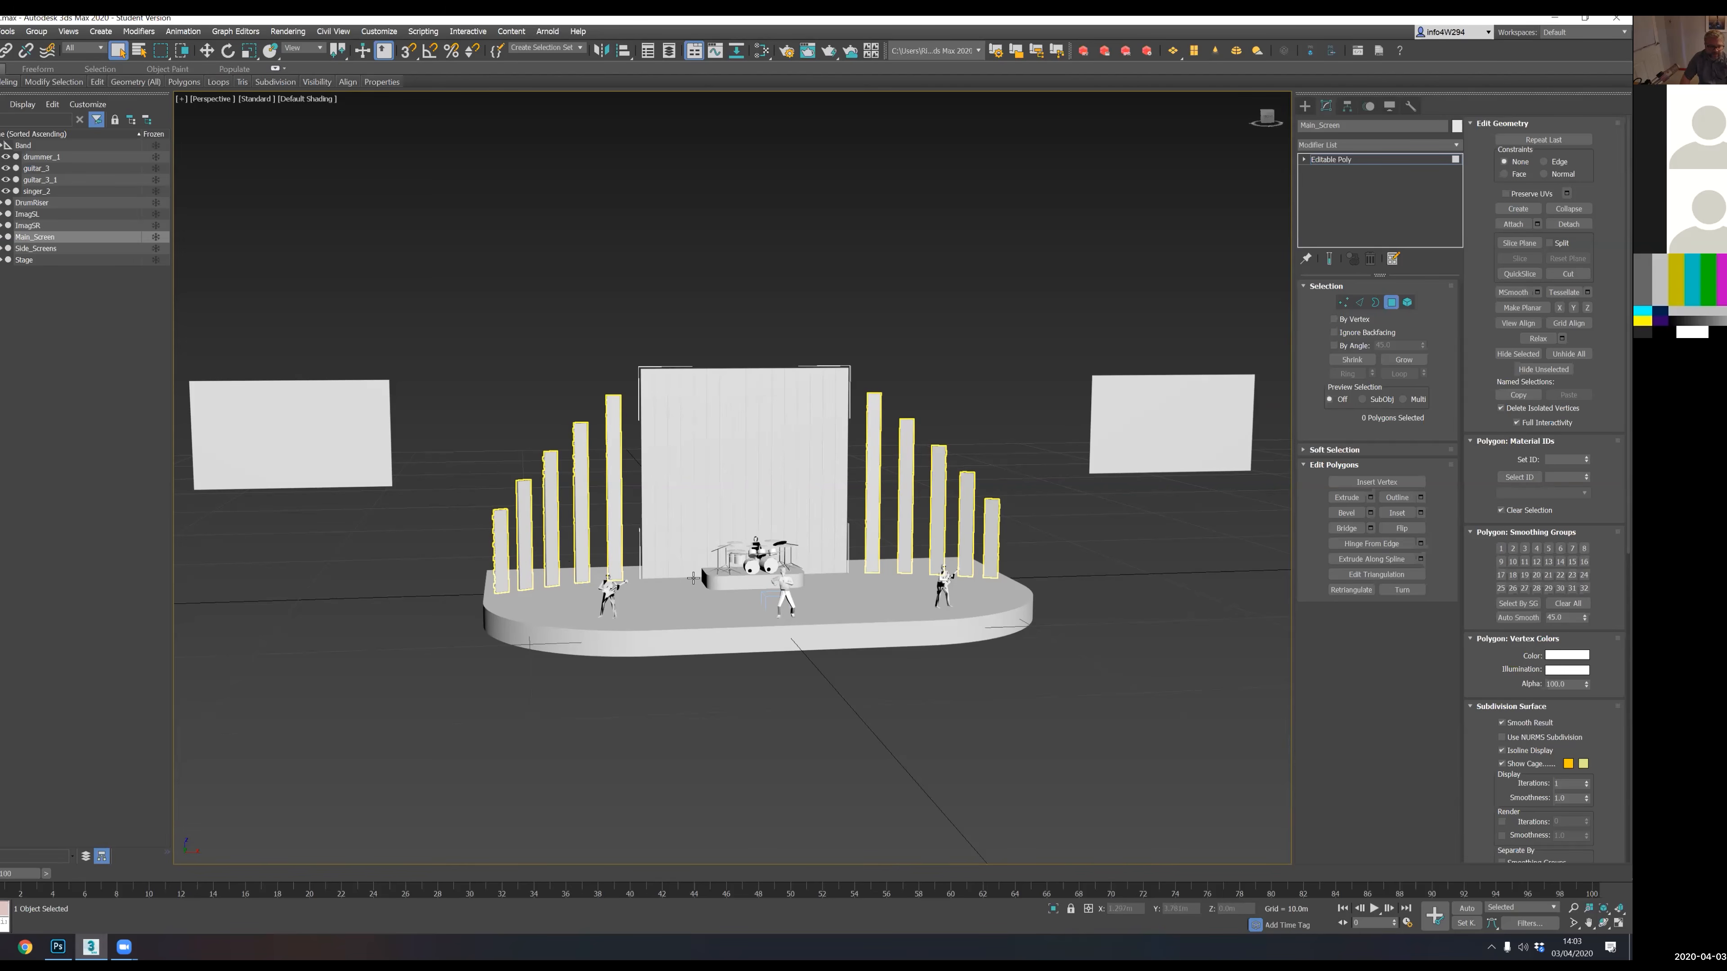
alt+middle_drag(629, 620, 1010, 576)
mouse_move(776, 637)
alt+middle_down()
mouse_move(749, 631)
mouse_move(794, 633)
mouse_move(775, 633)
alt+middle_up()
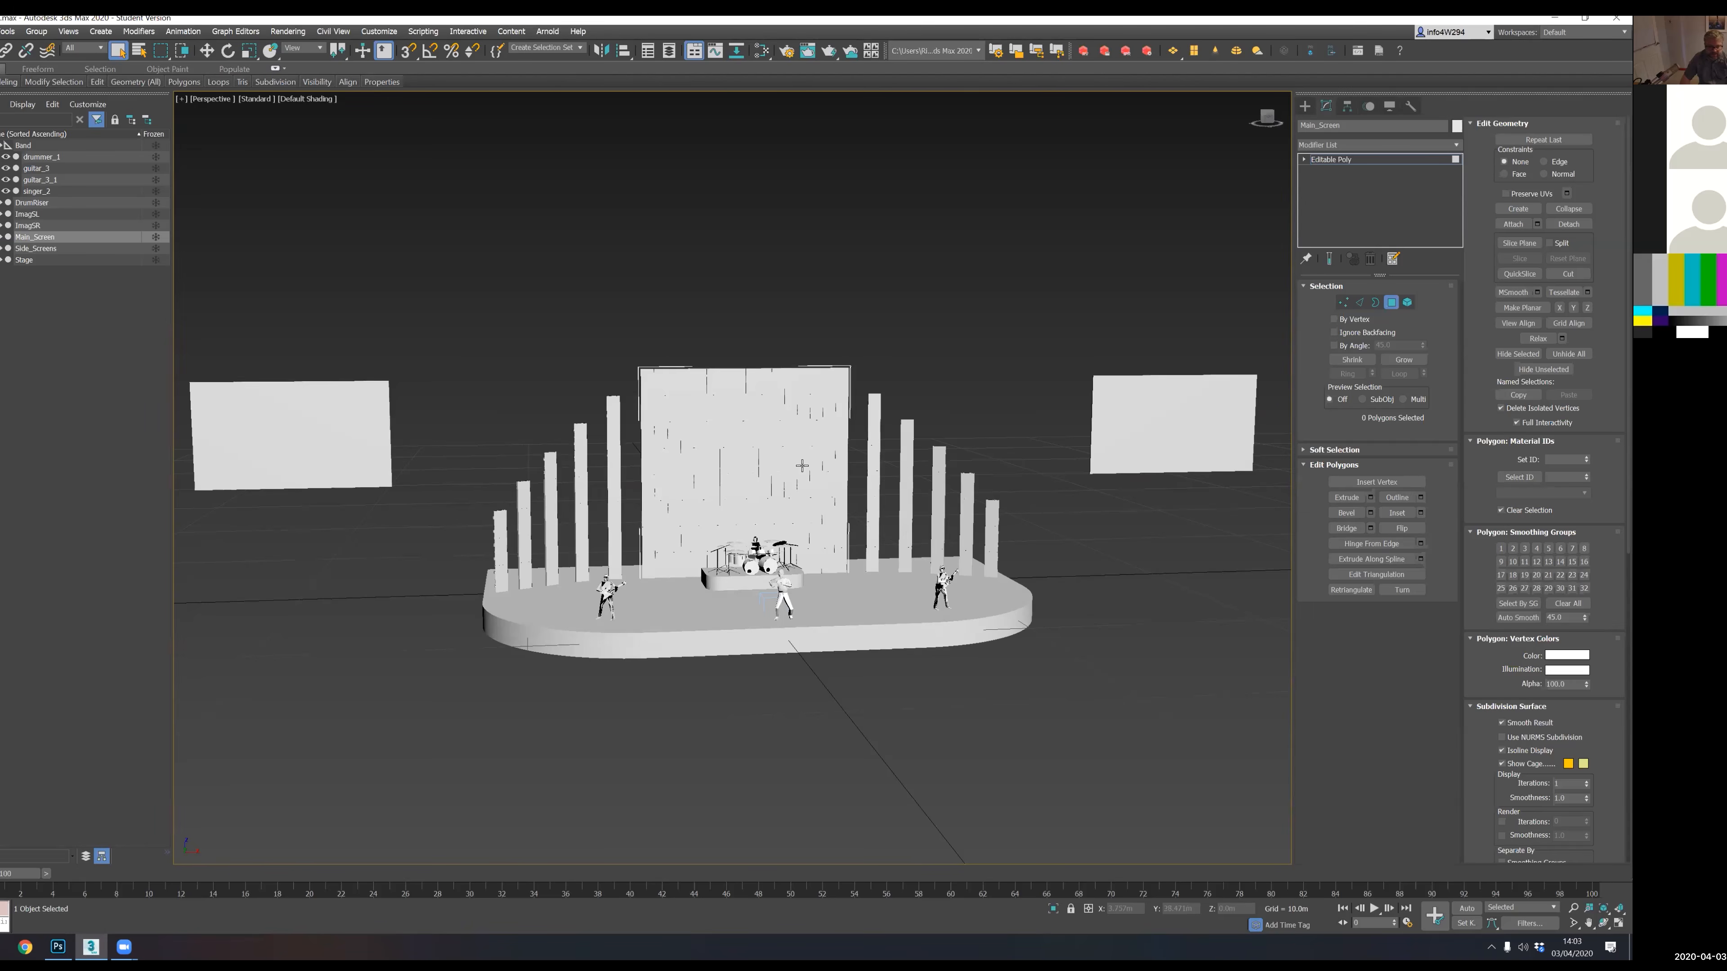
alt+middle_drag(544, 479, 707, 468)
scroll(789, 503, up, 3)
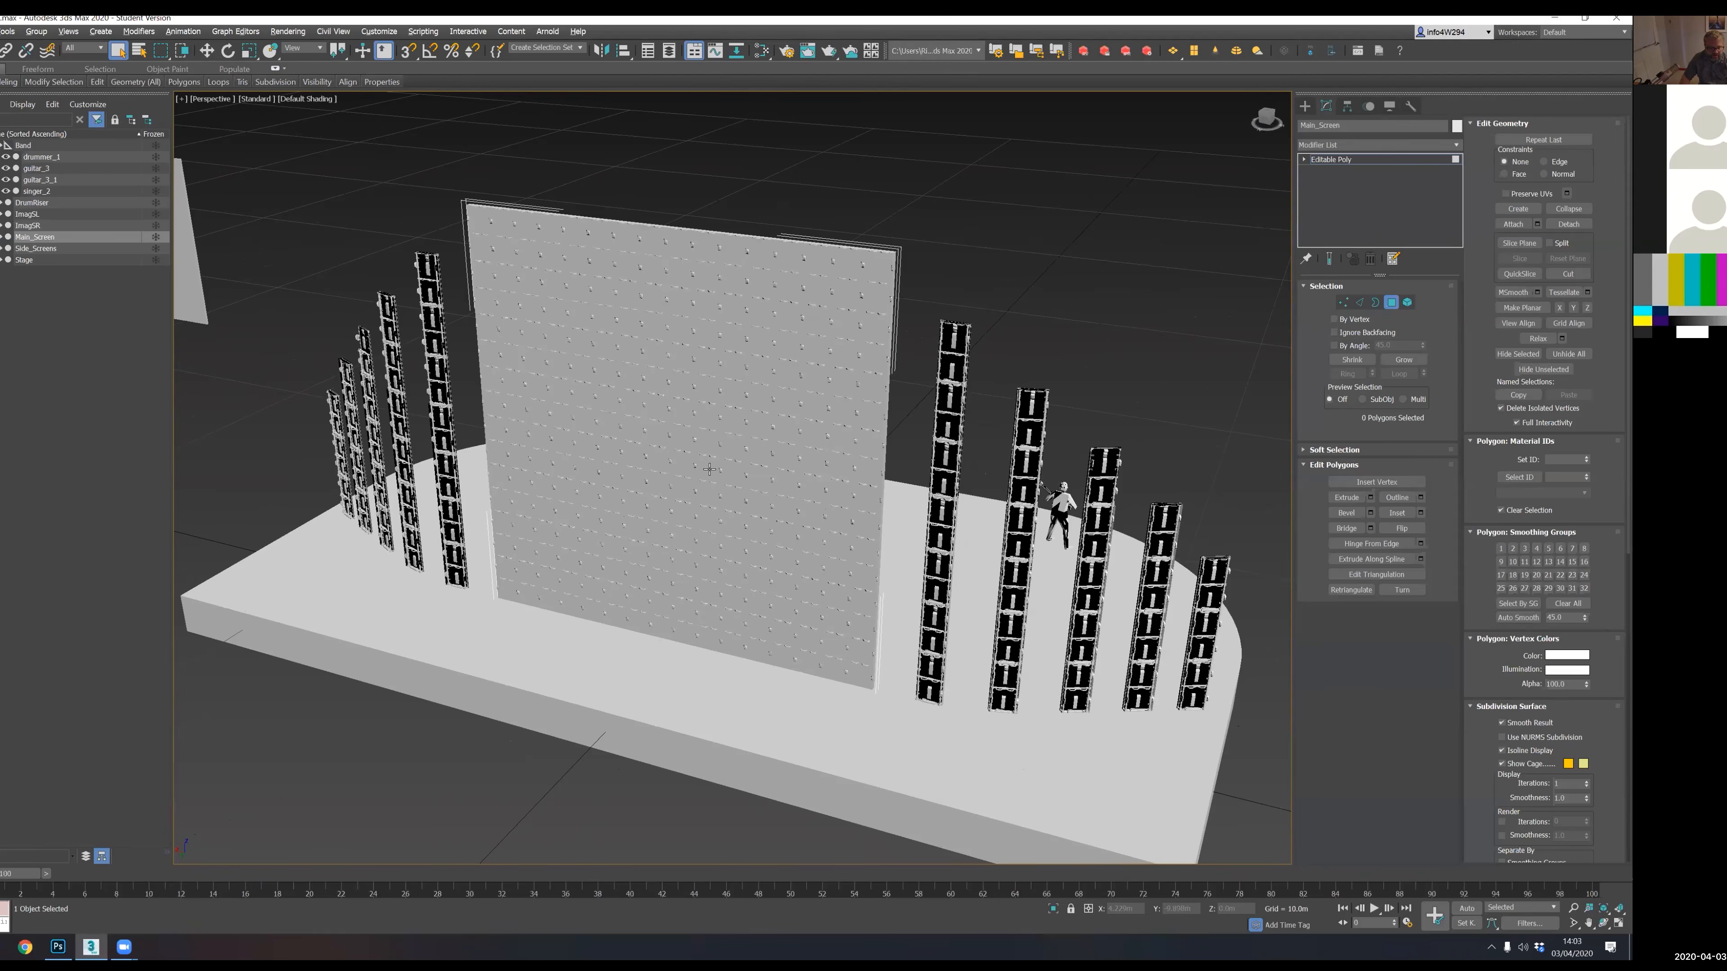
alt+middle_drag(943, 522, 886, 468)
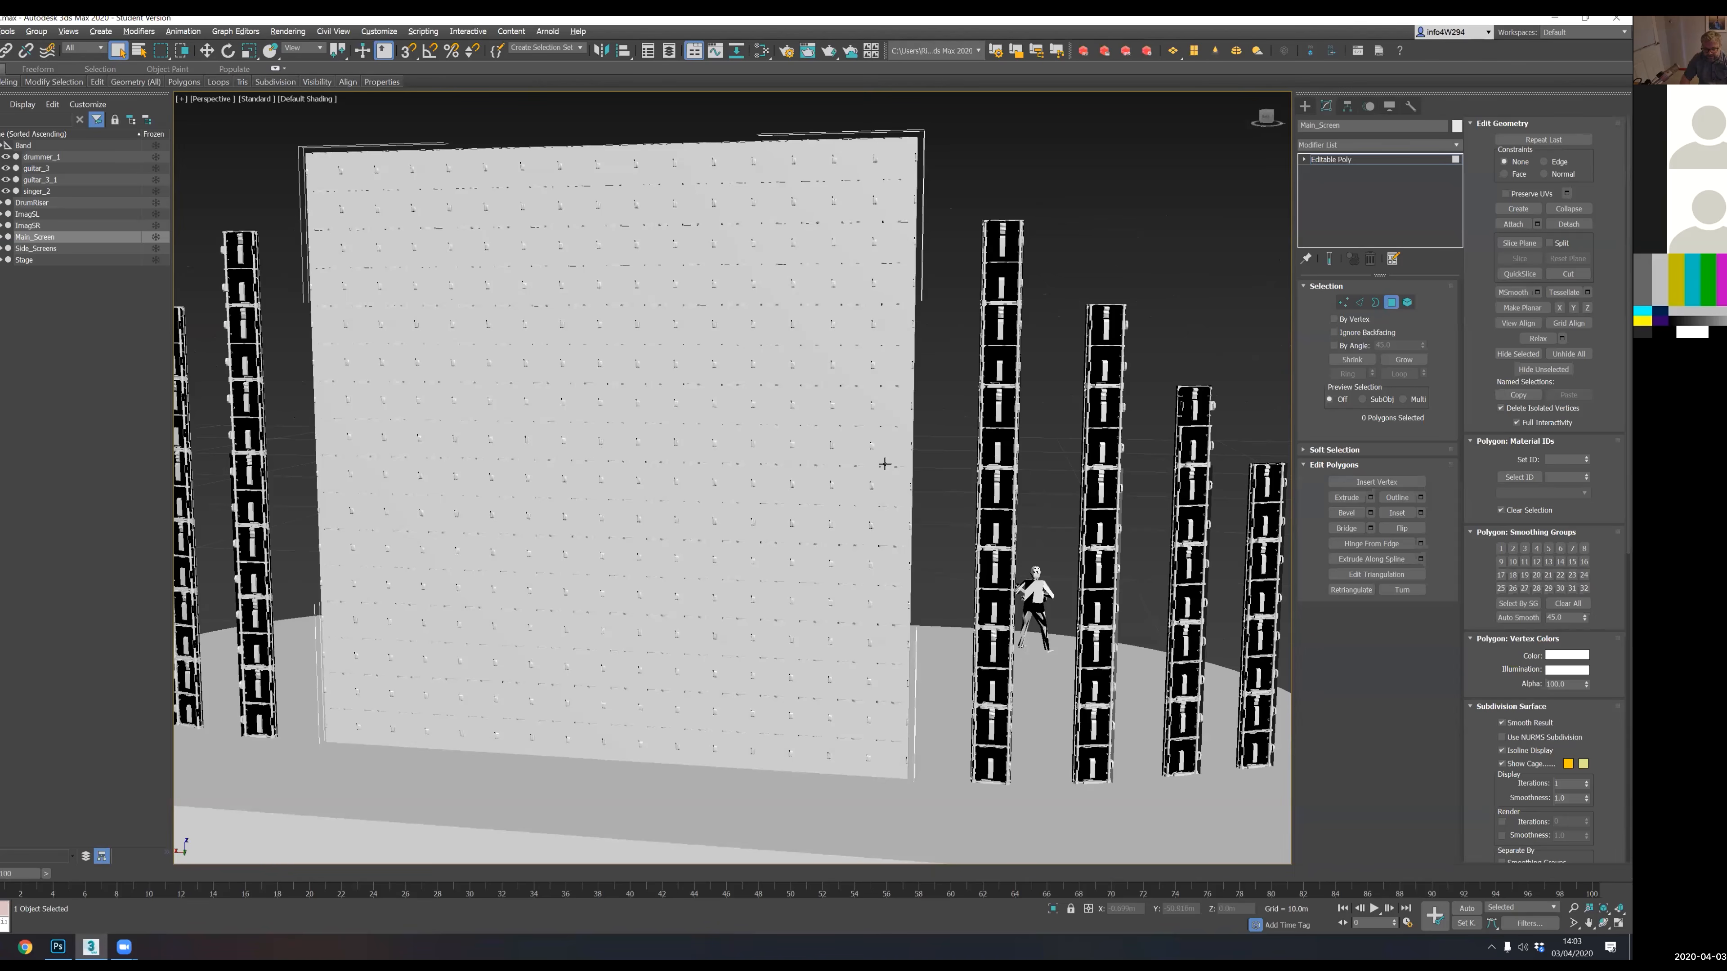
alt+middle_drag(346, 374, 321, 369)
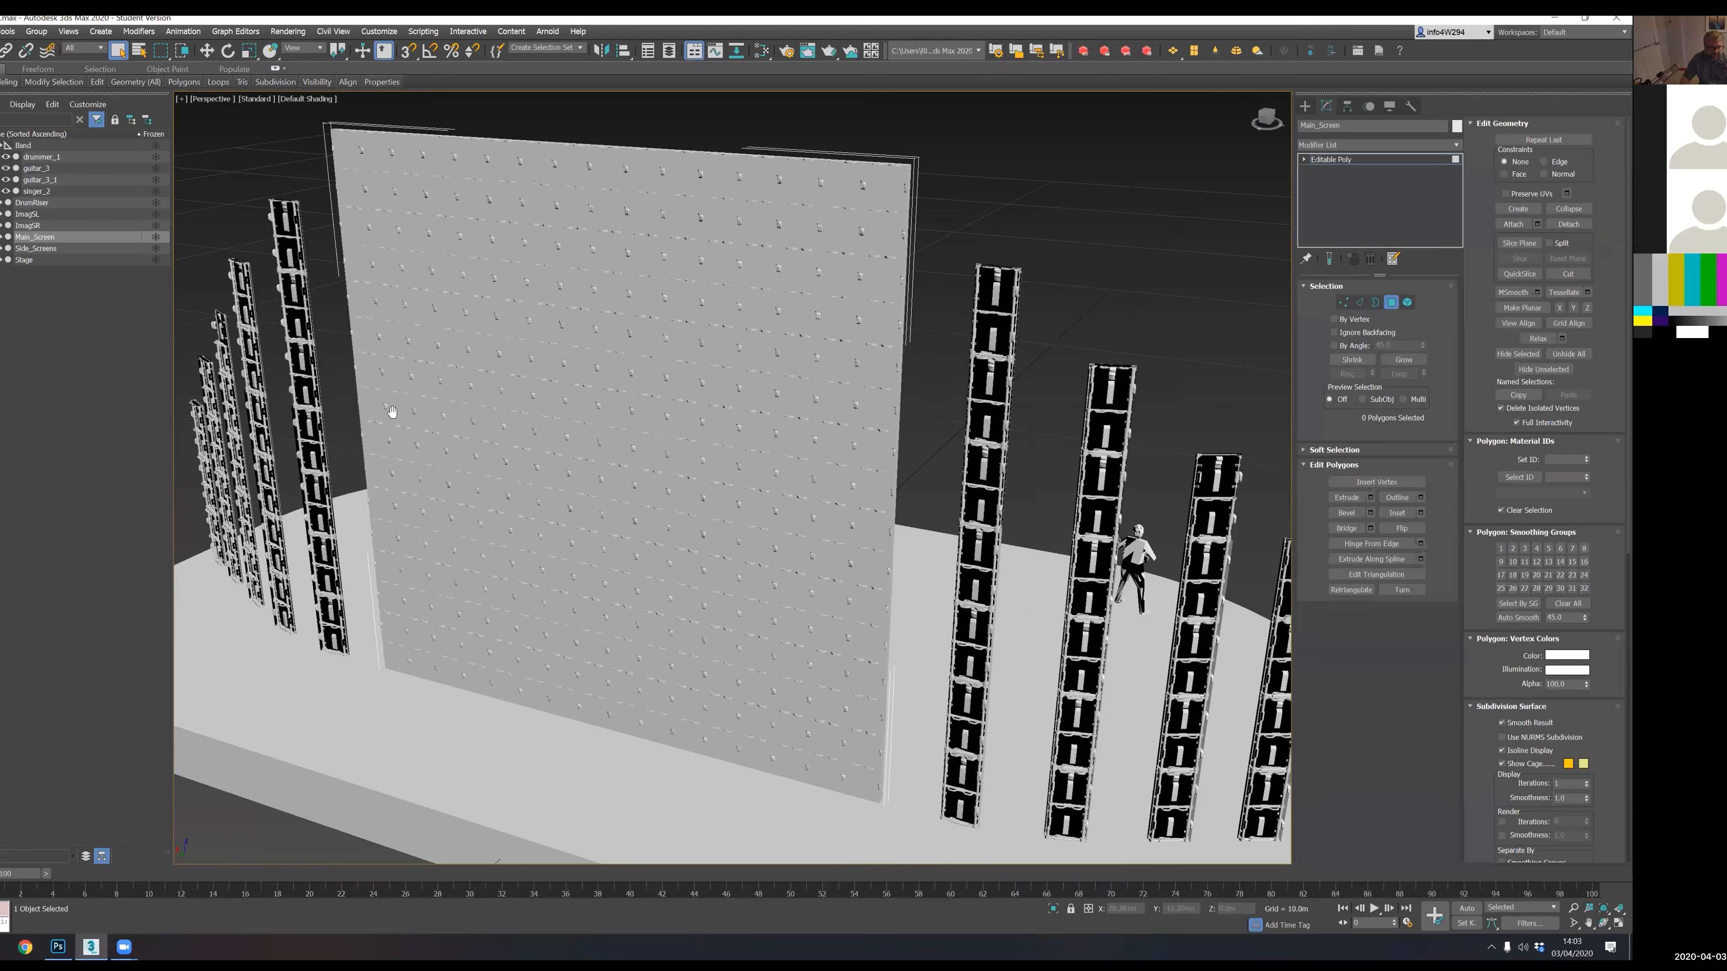
alt+middle_drag(478, 416, 351, 457)
alt+middle_drag(984, 488, 969, 488)
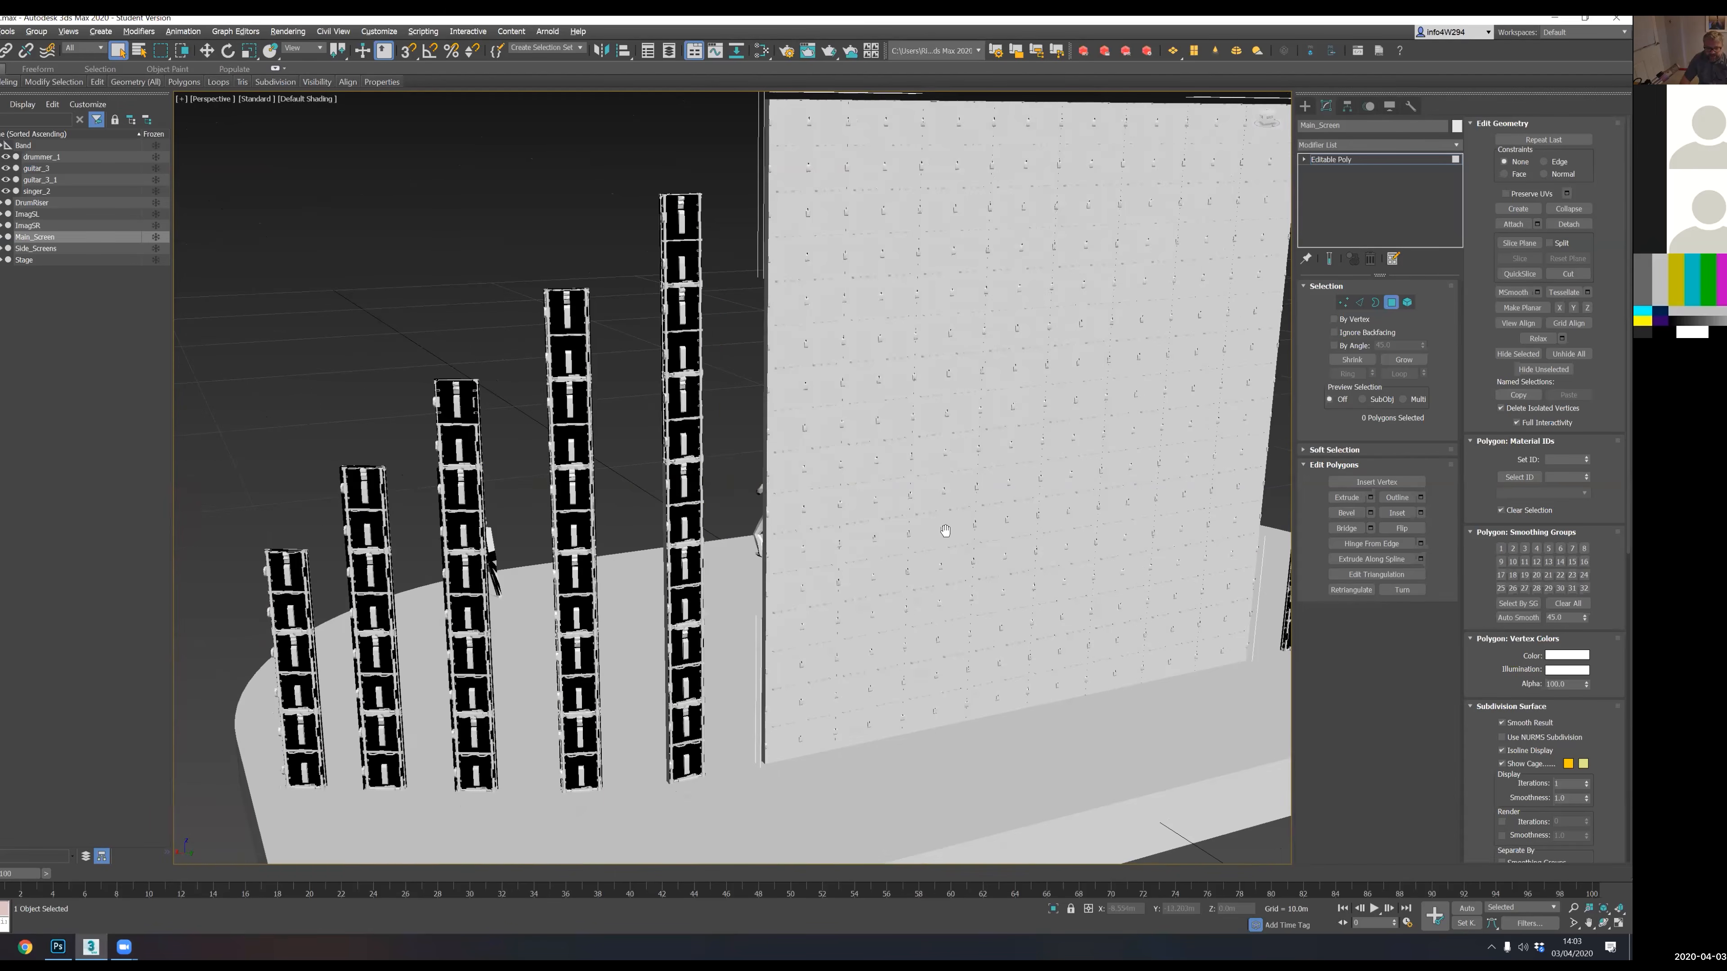
- Inspect the rear panel hardware of the side screen columns up close, and return to the front of the screens
alt+middle_drag(1070, 435, 1099, 429)
alt+middle_drag(744, 402, 873, 524)
scroll(871, 523, up, 10)
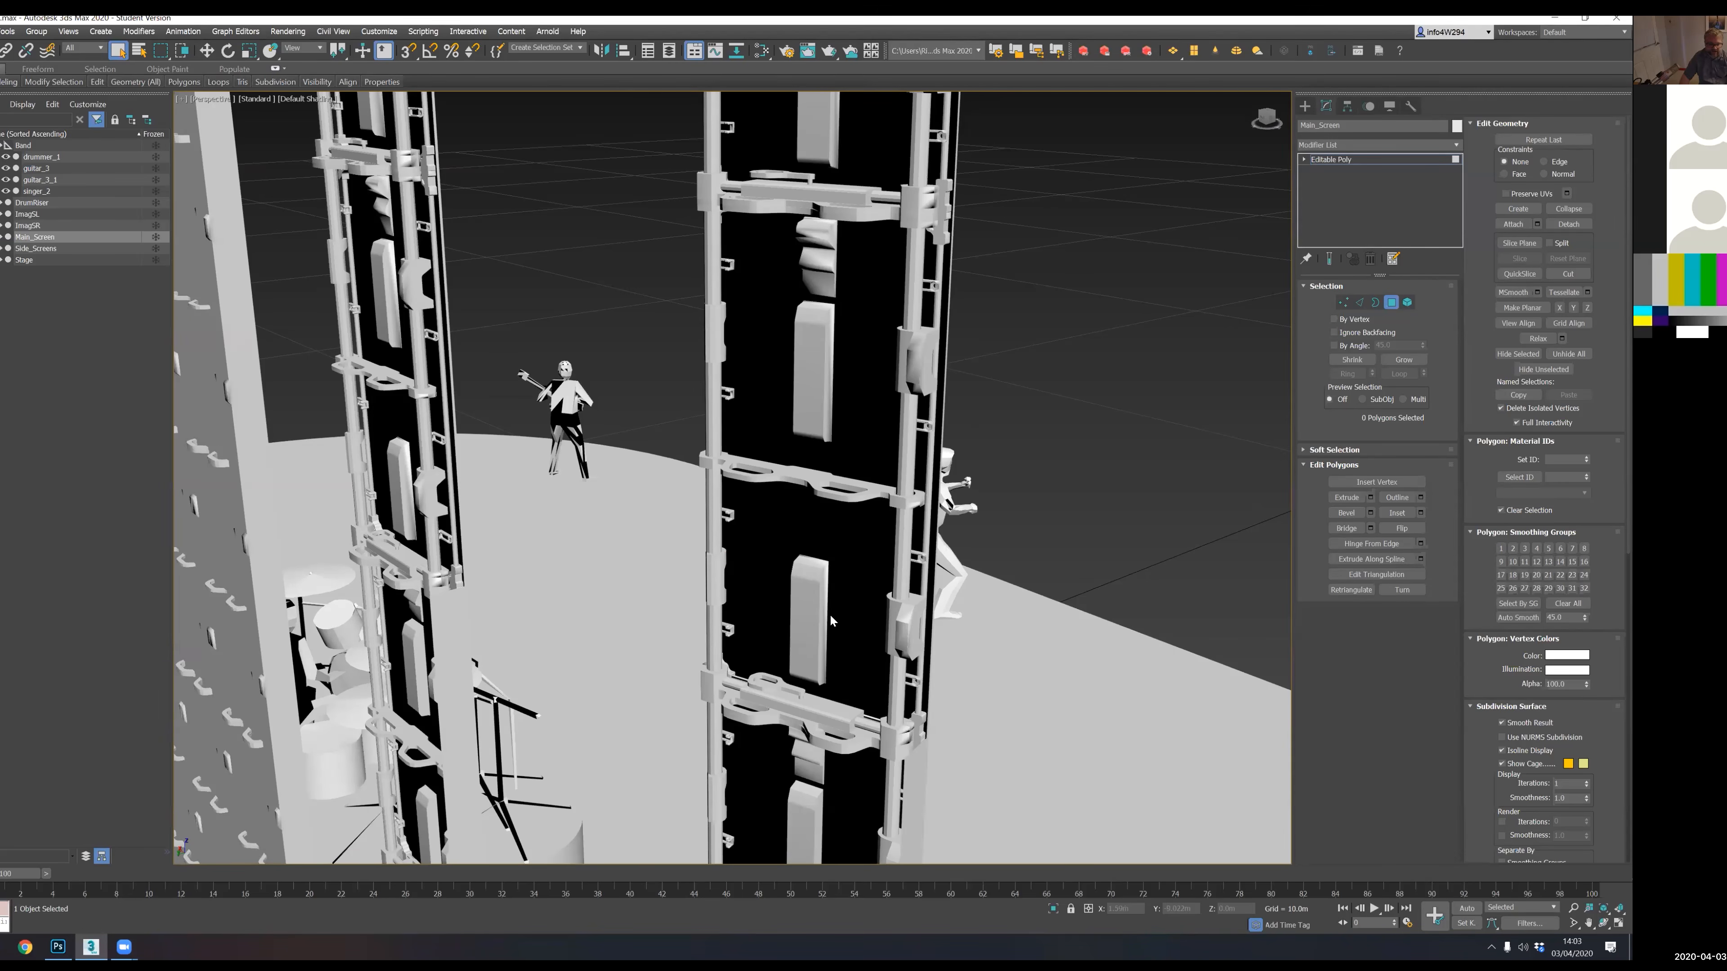
scroll(833, 621, down, 5)
alt+middle_drag(879, 636, 586, 563)
alt+middle_drag(966, 637, 658, 573)
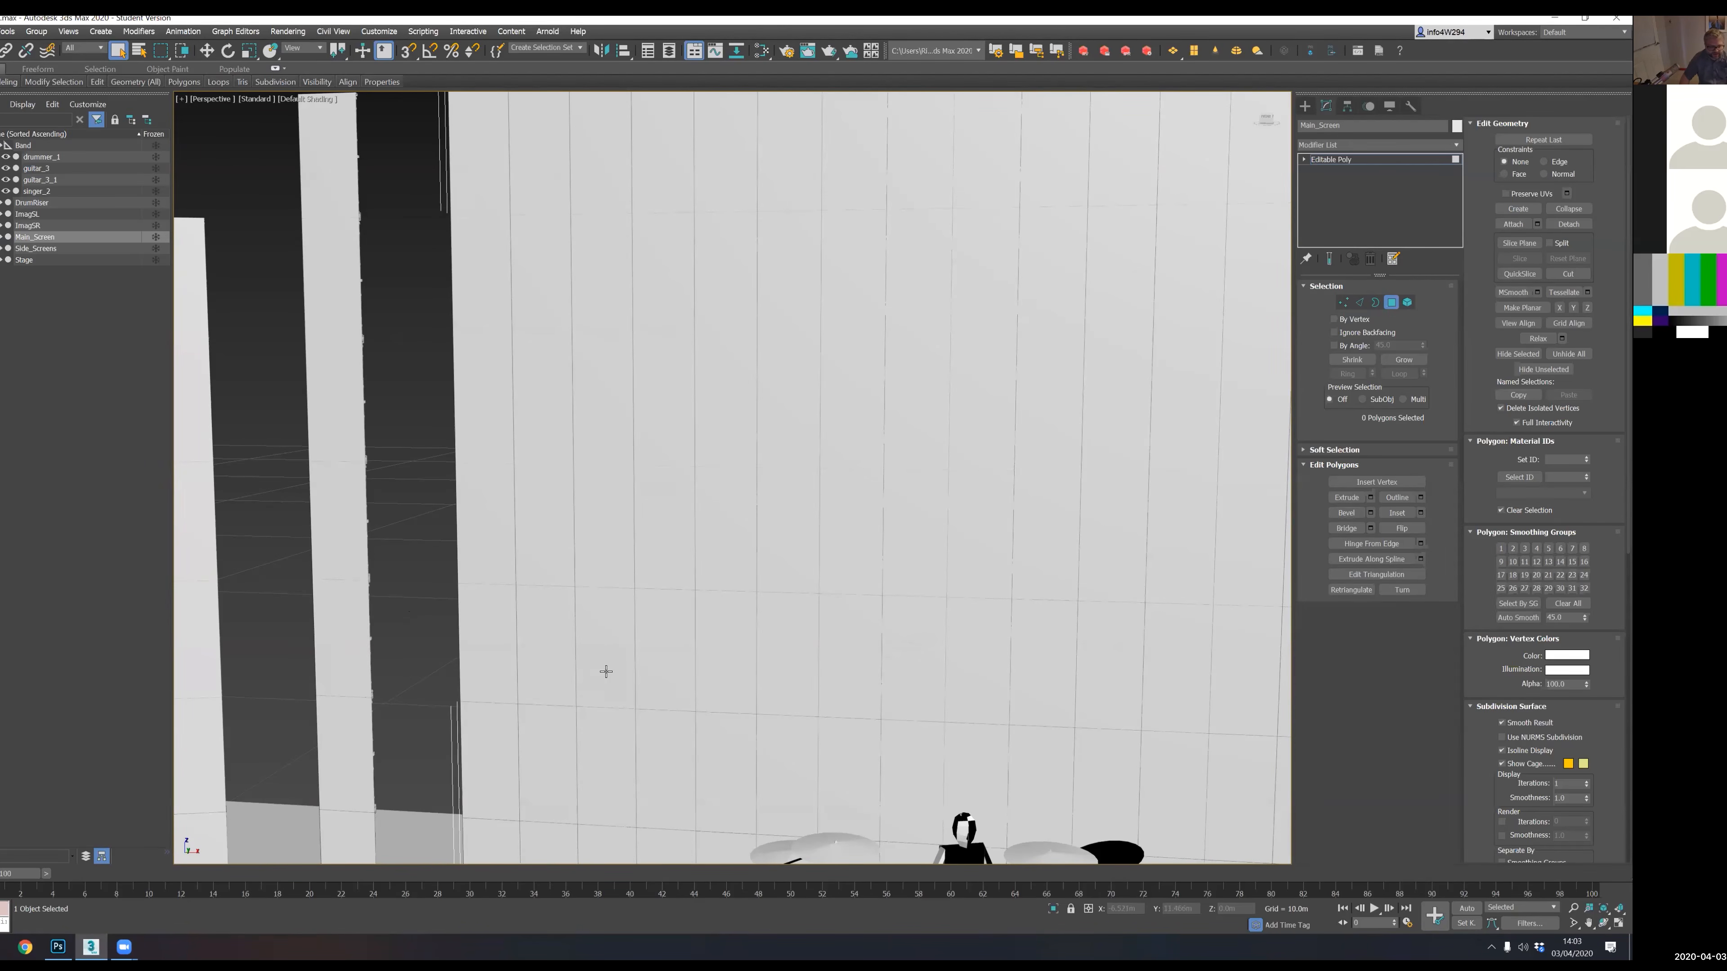
middle_drag(314, 749, 488, 568)
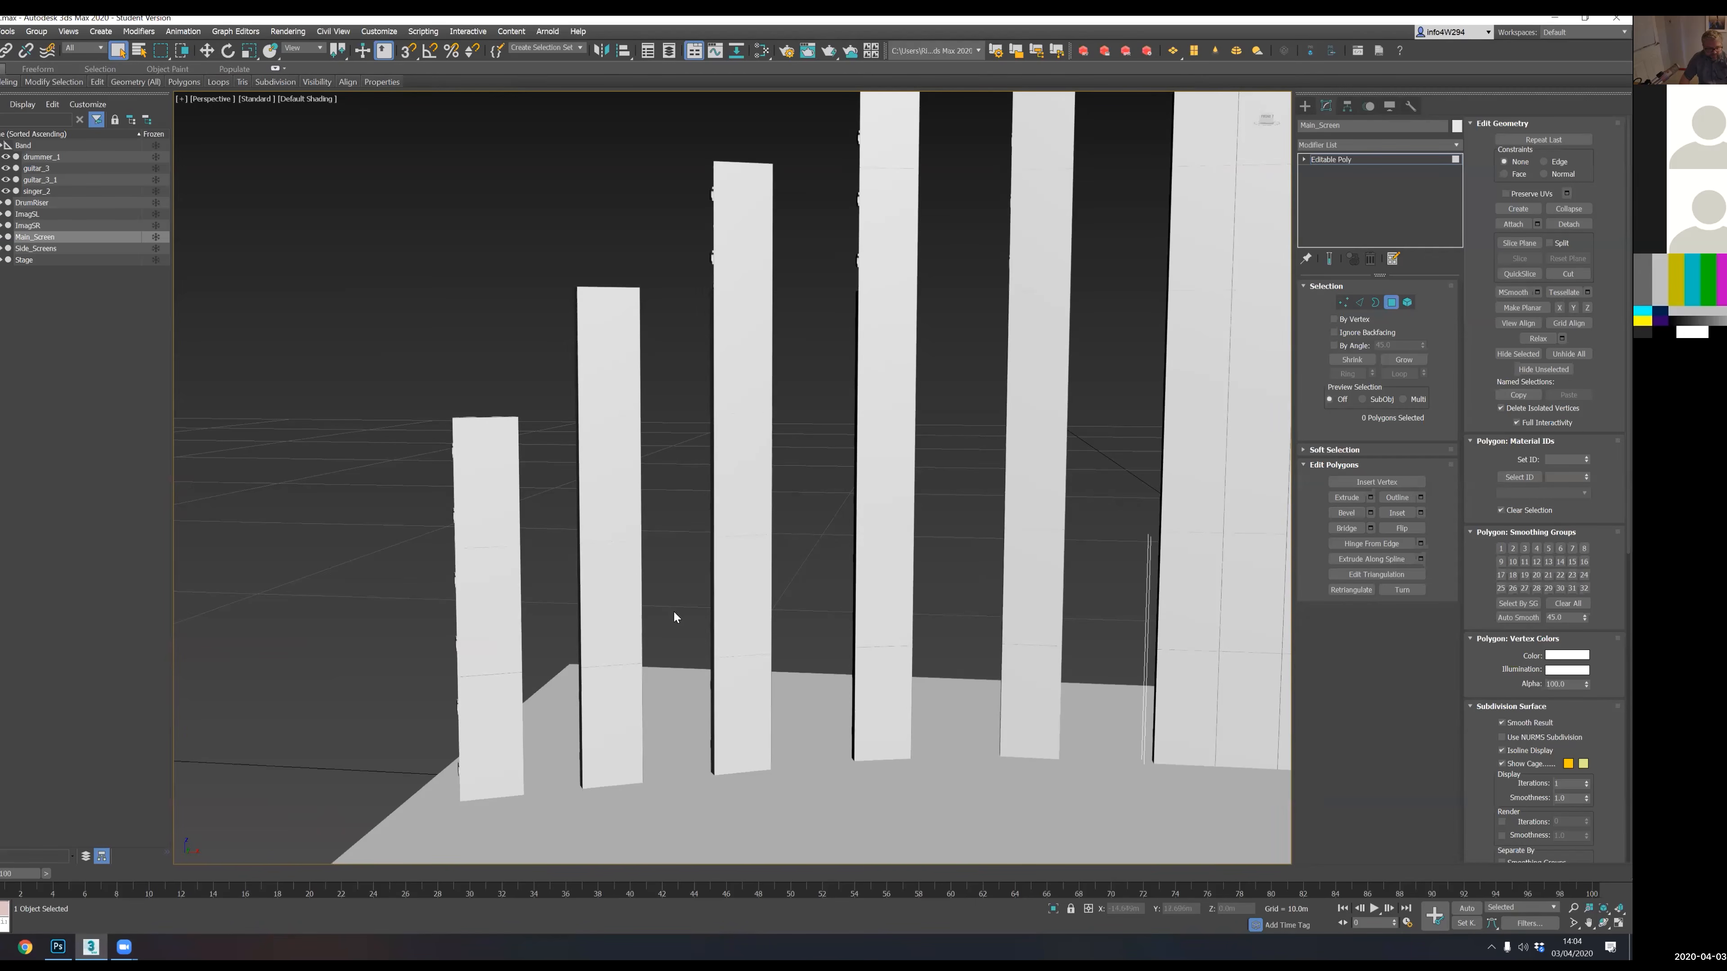
- Activate the Tape helper and enable 3D snapping with Vertex as the snap target
scroll(528, 666, down, 6)
scroll(569, 660, up, 10)
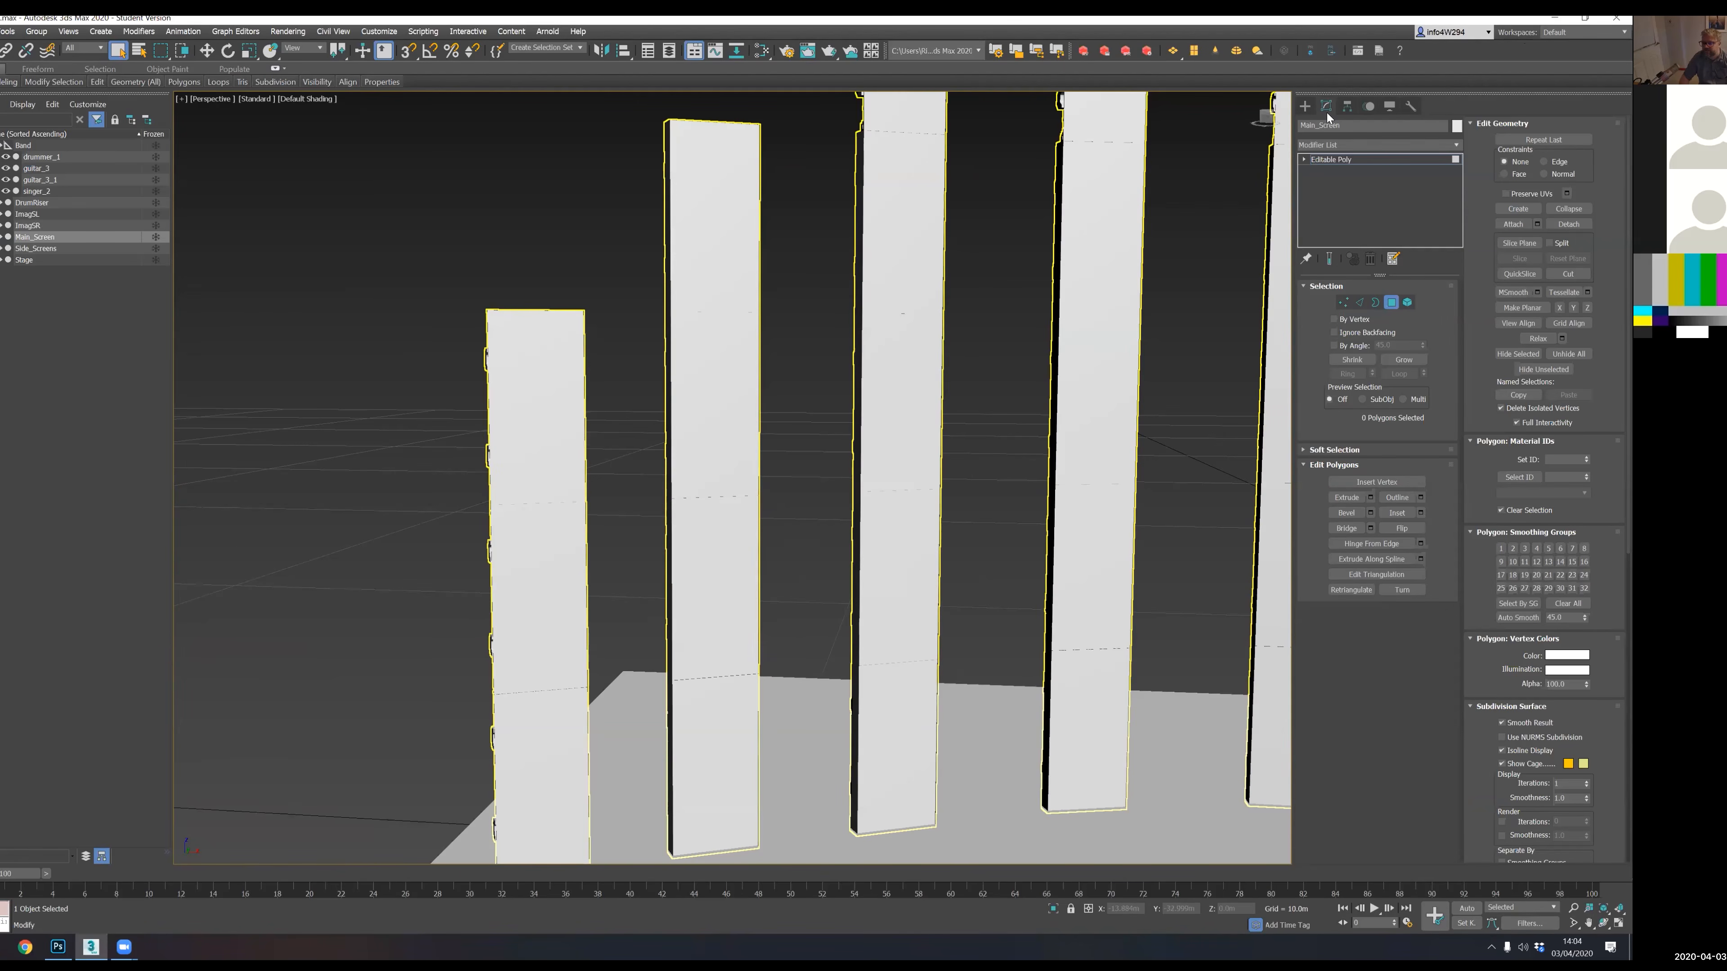
click(1306, 107)
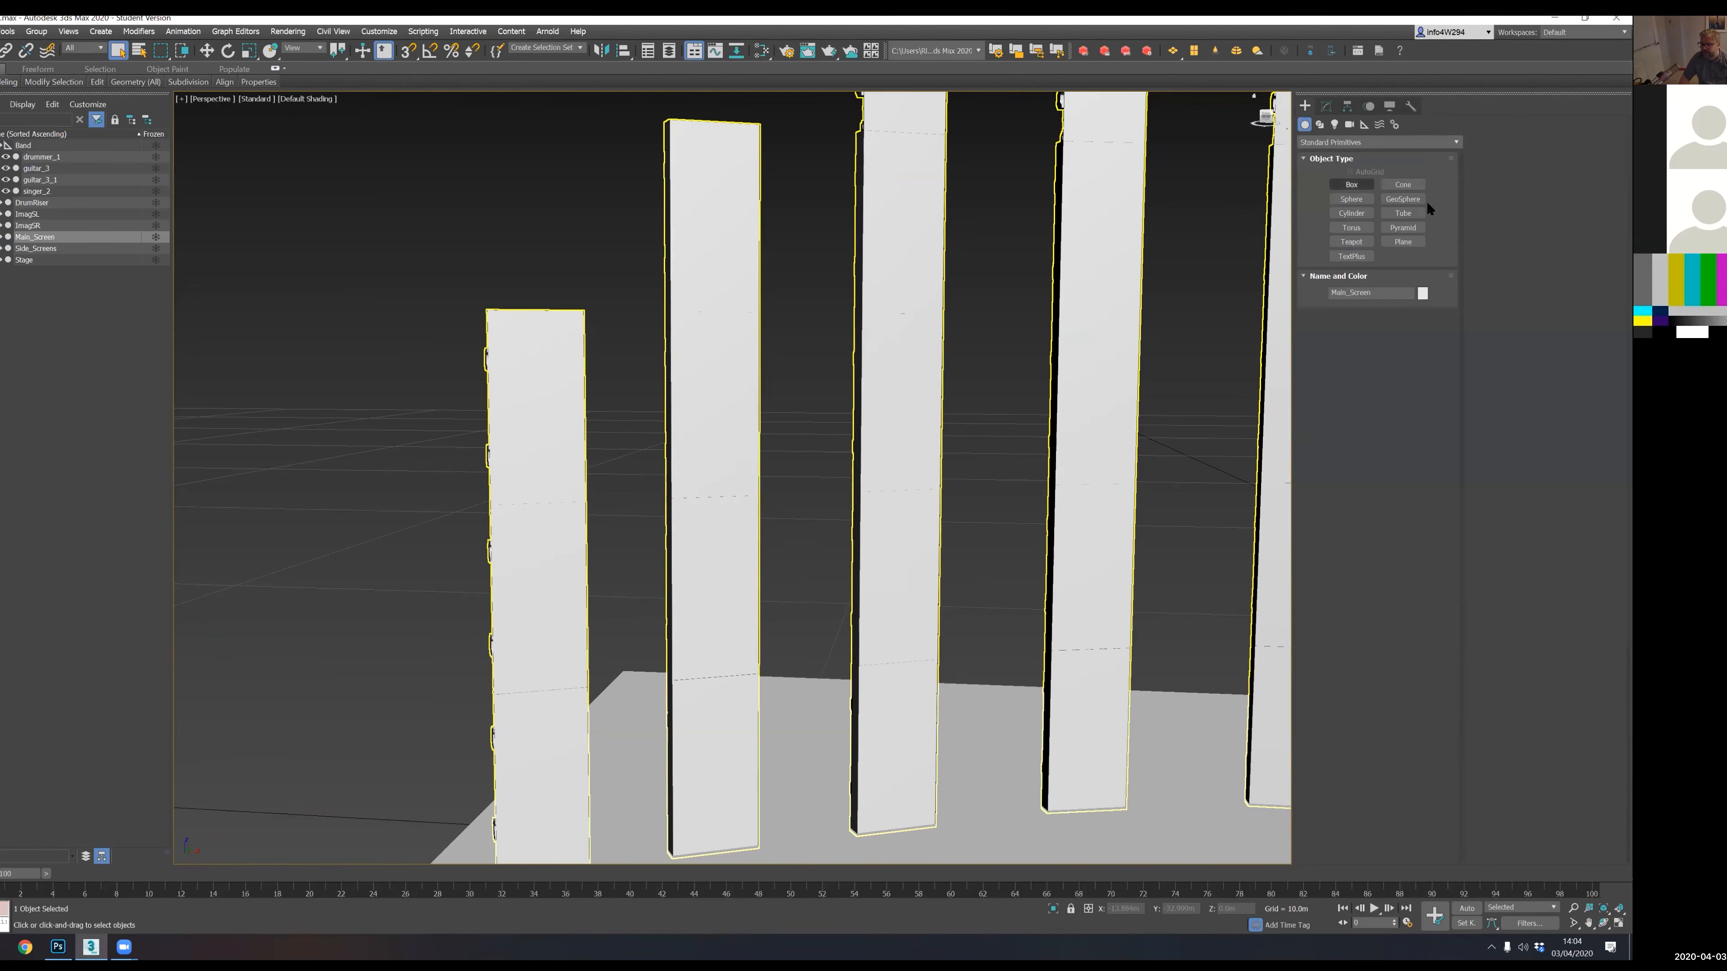
click(1364, 124)
click(1353, 228)
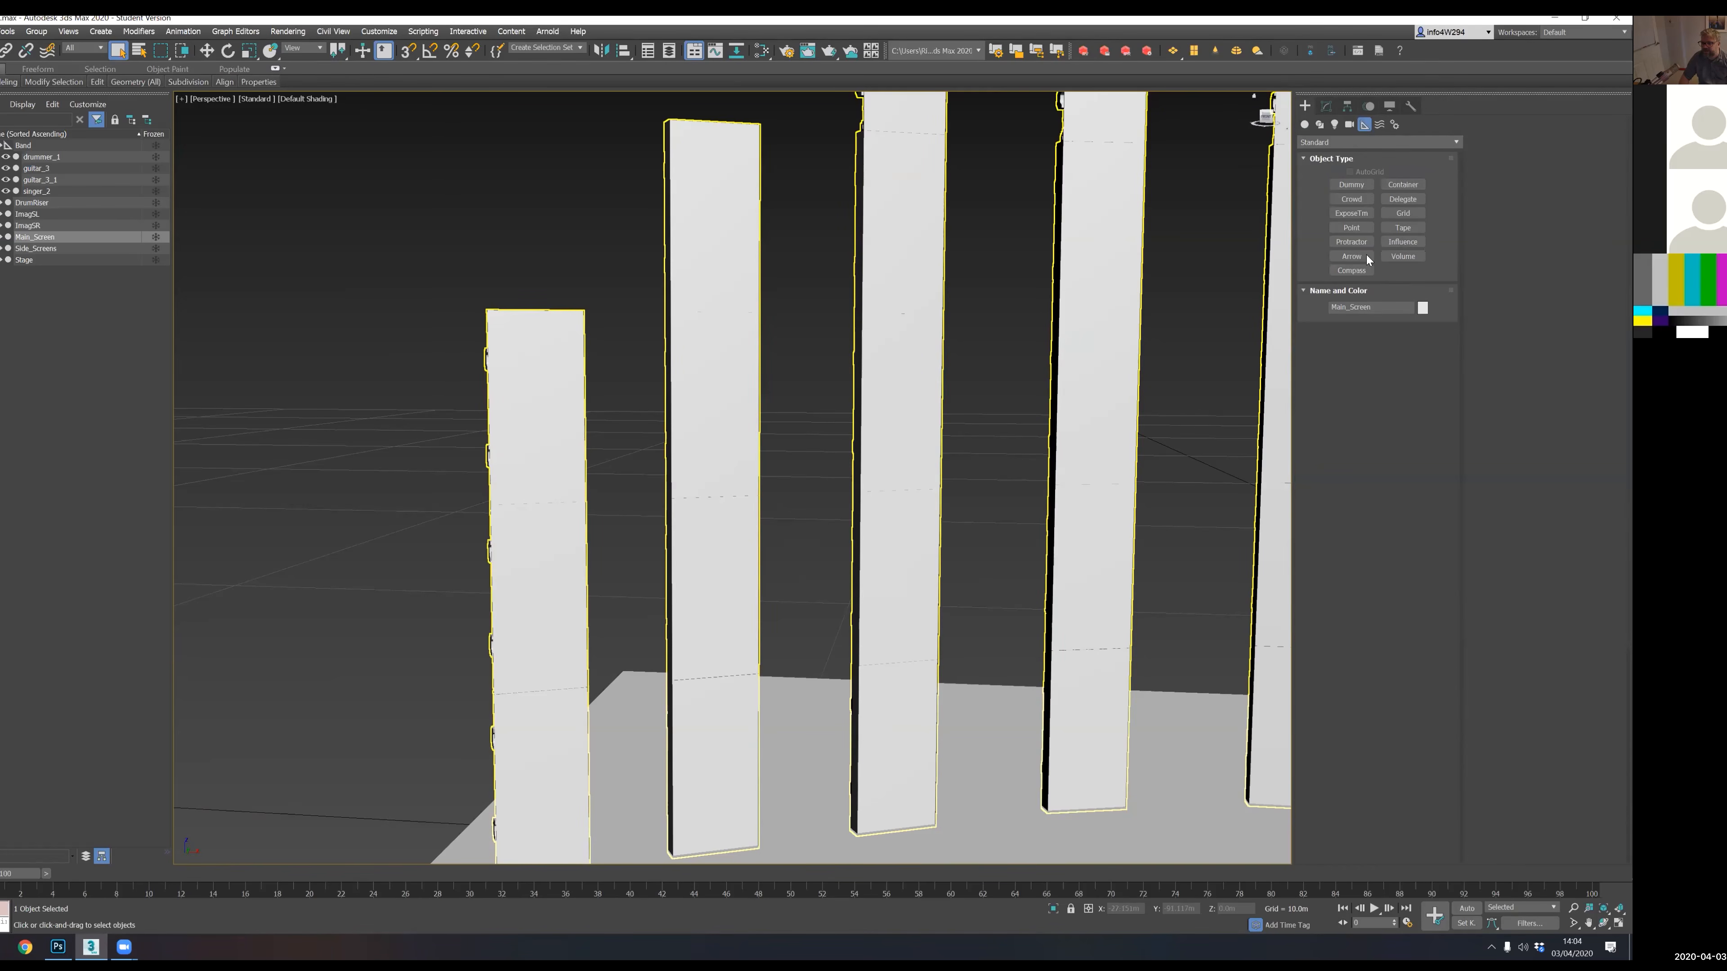
click(1402, 227)
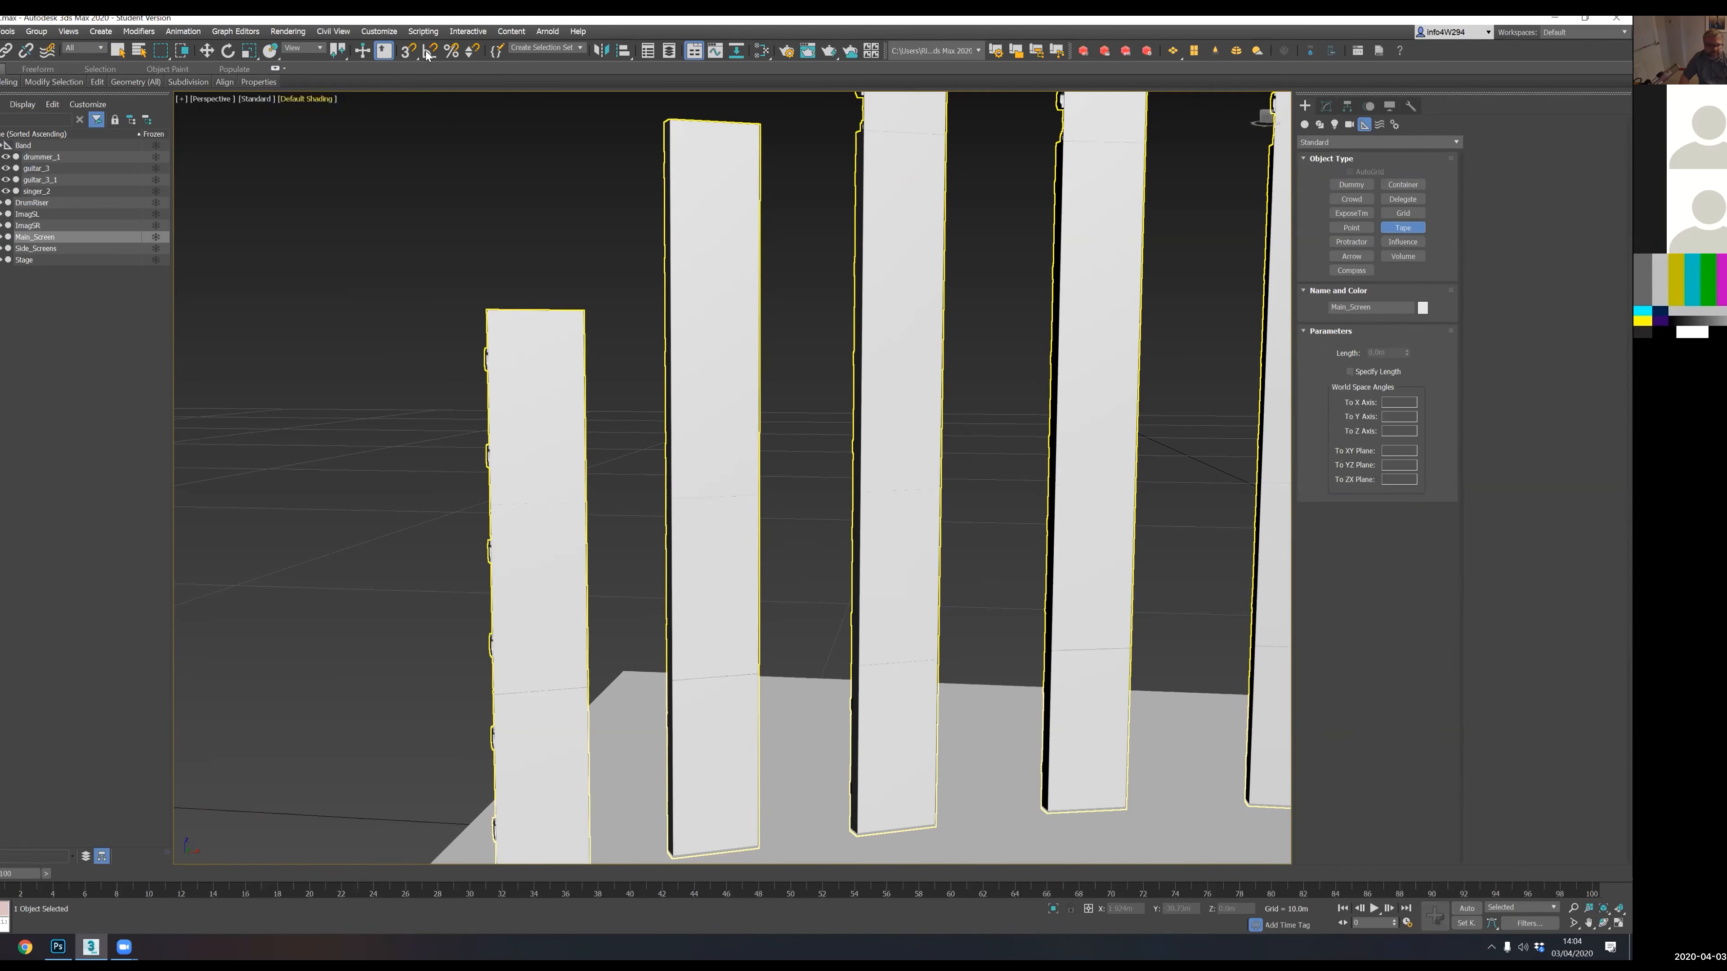
click(406, 51)
right_click(406, 51)
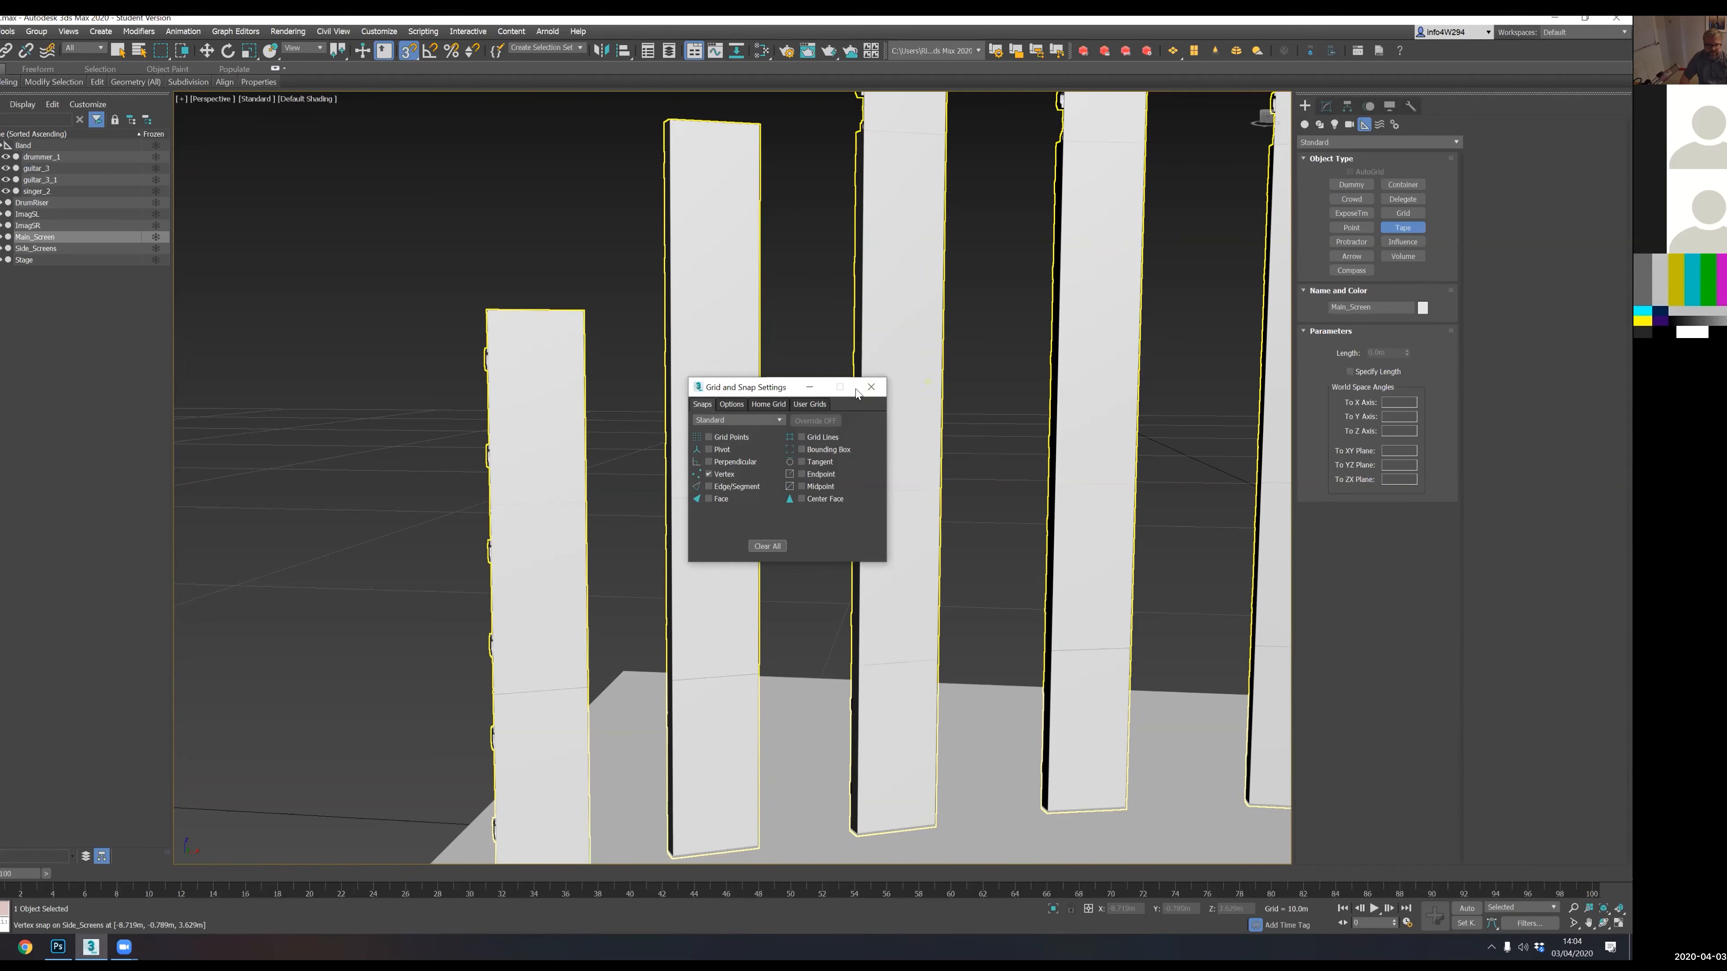
click(871, 387)
- Switch the perspective view to Hidden Line shading
alt+middle_drag(533, 373, 499, 333)
click(306, 99)
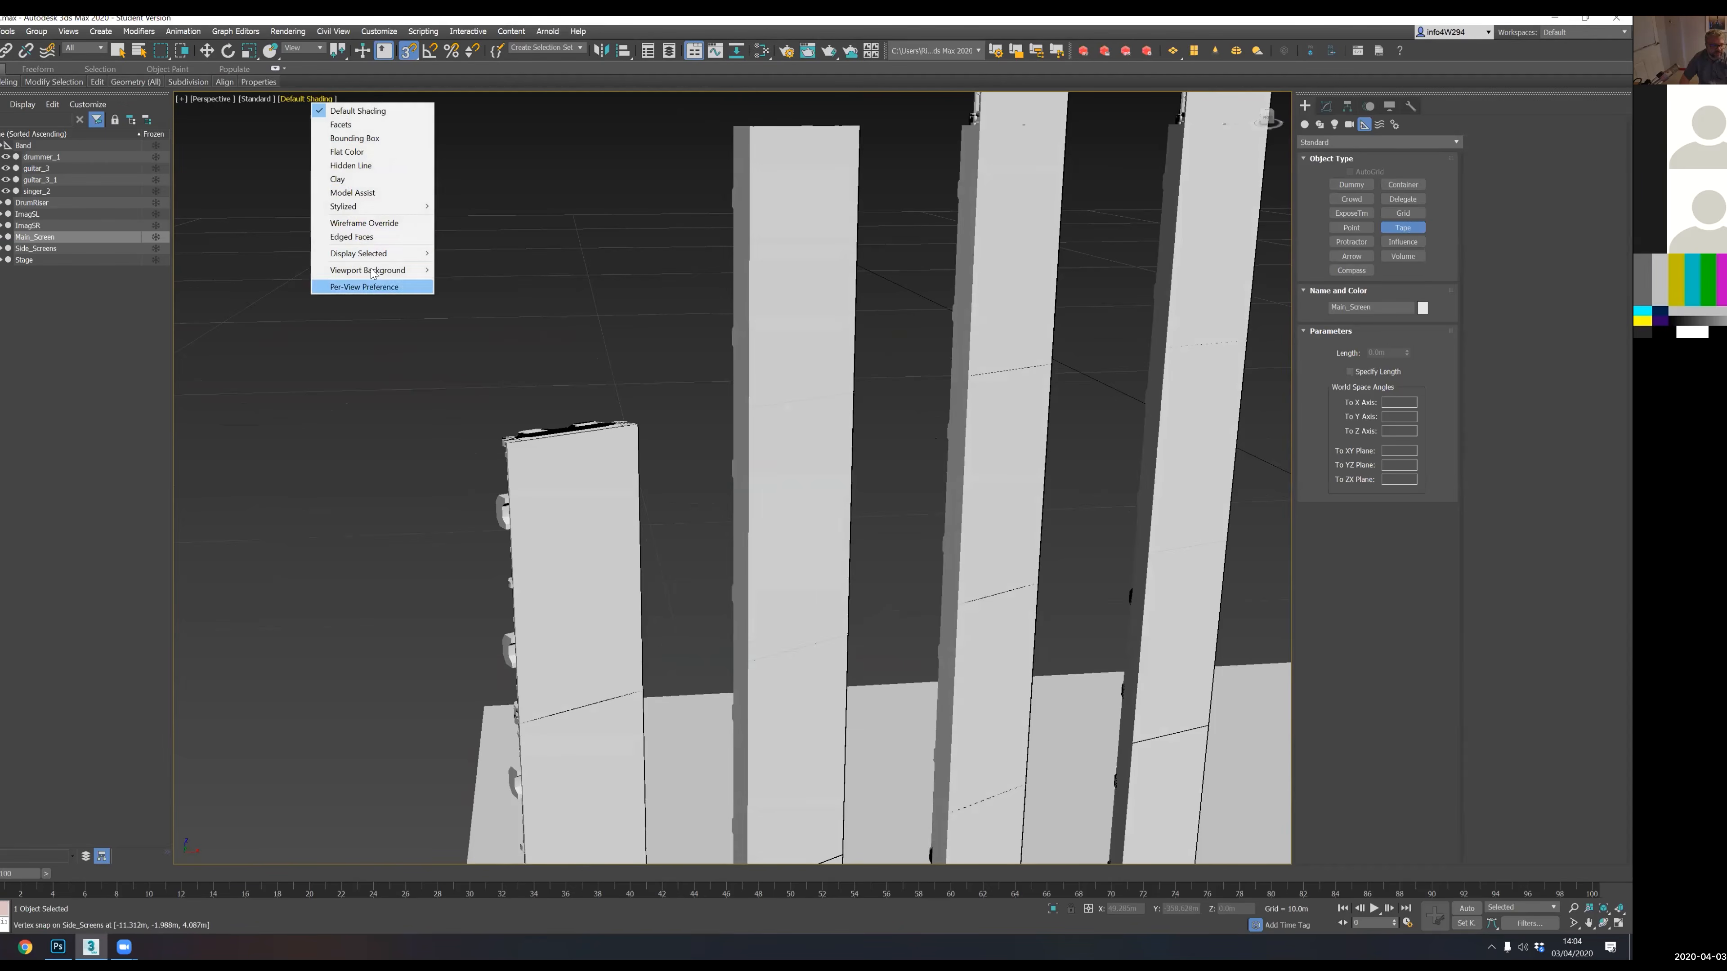
click(367, 165)
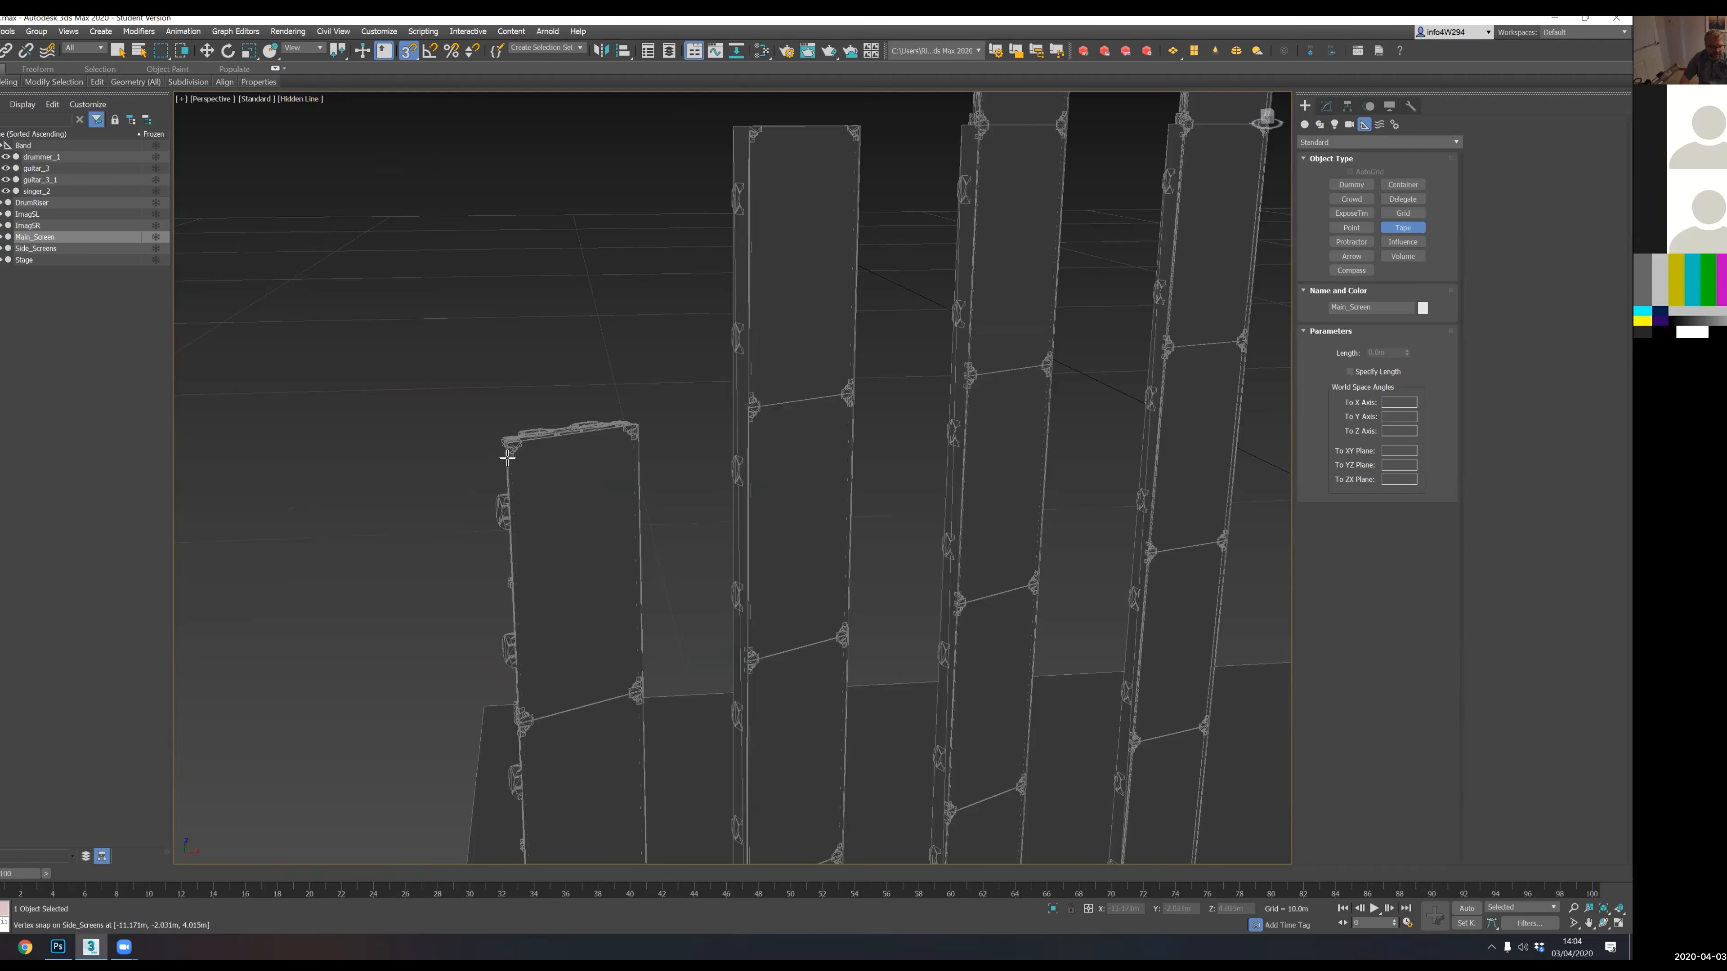
- Measure the width of the top panel of the shortest side screen column with a Tape between its upper corners
scroll(551, 451, up, 5)
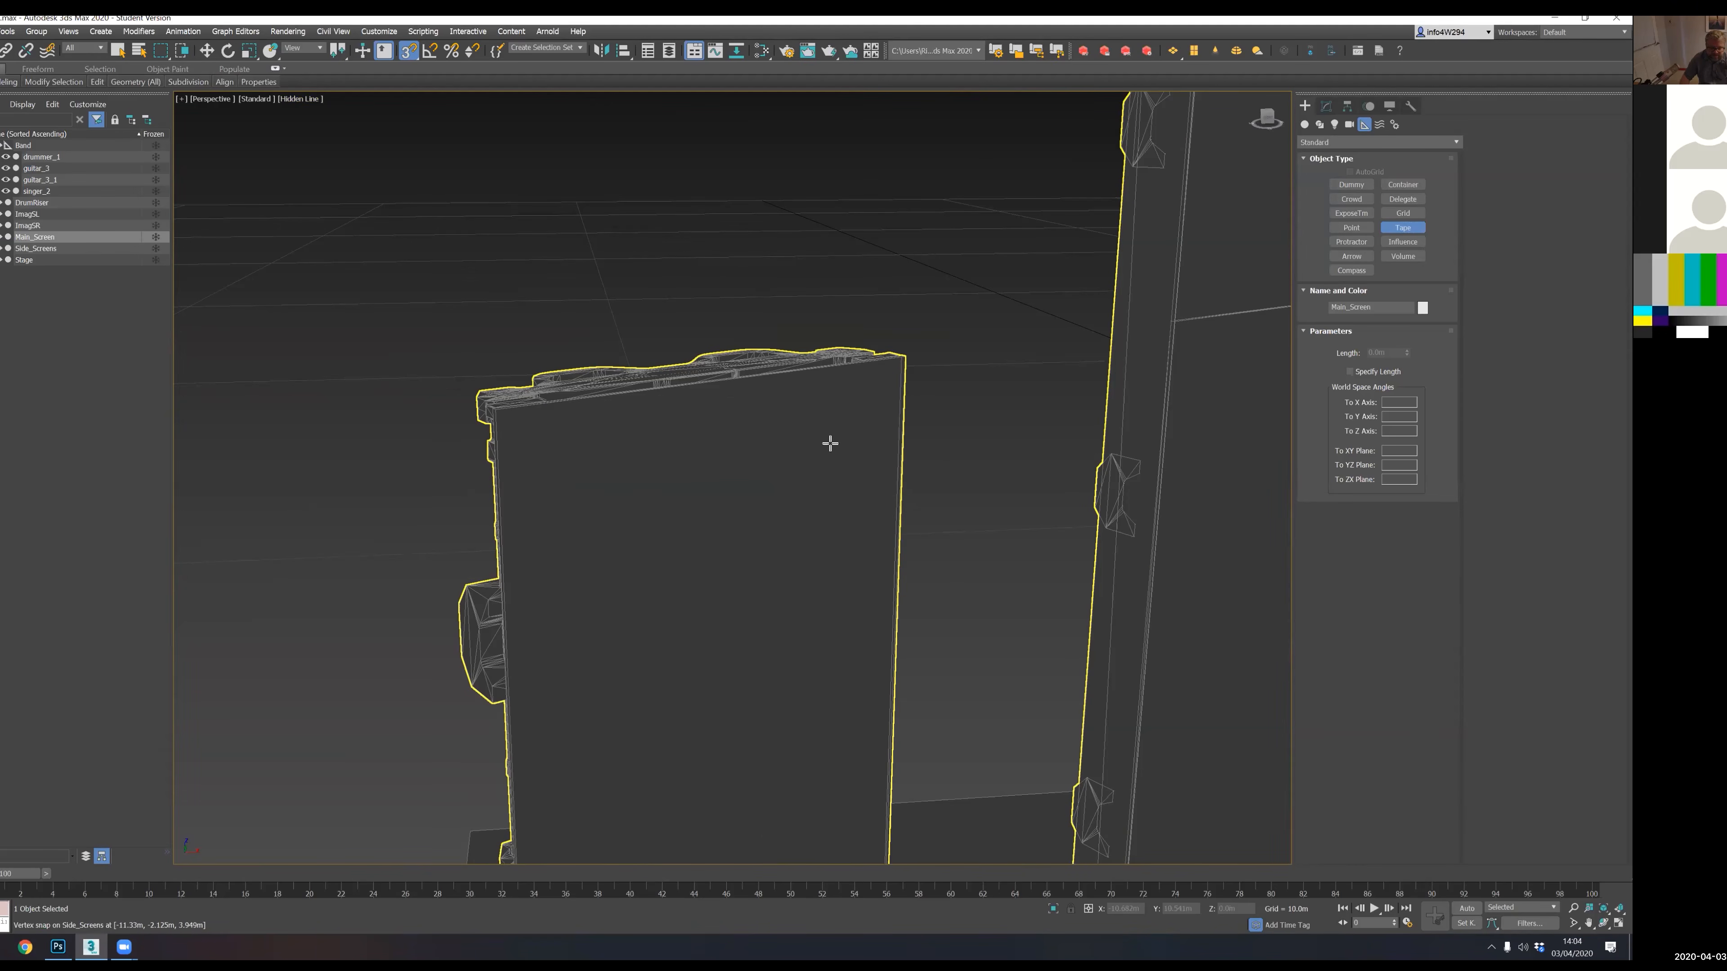
drag(495, 410, 906, 356)
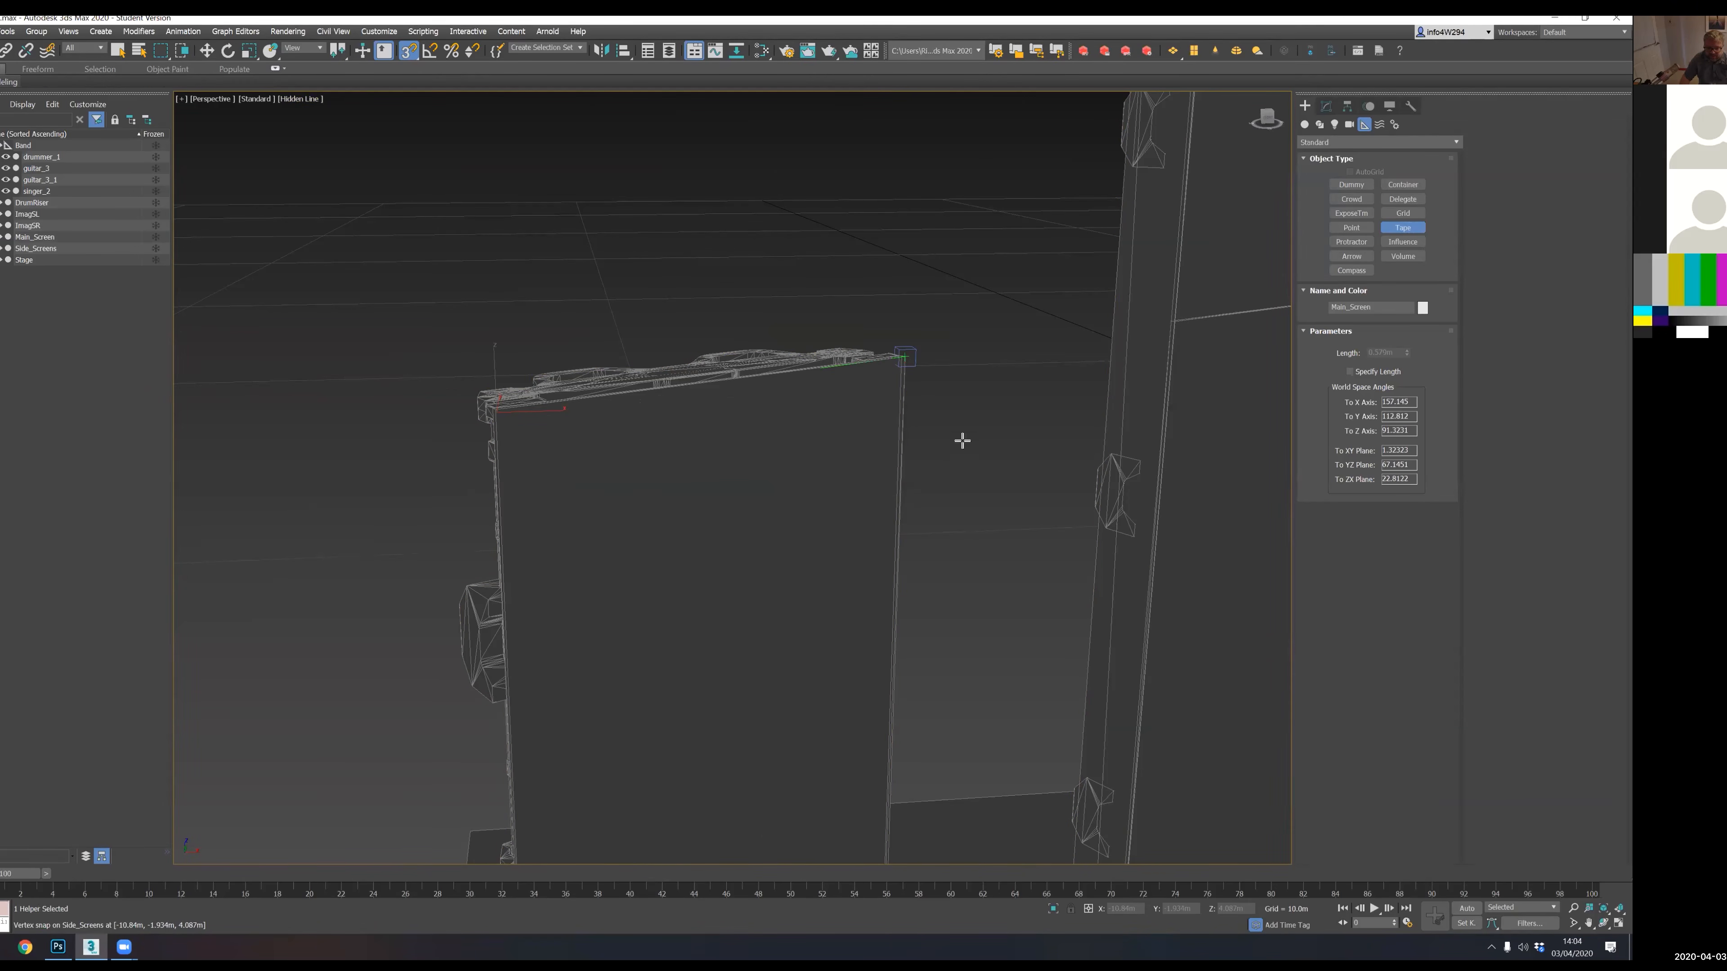
click(1326, 106)
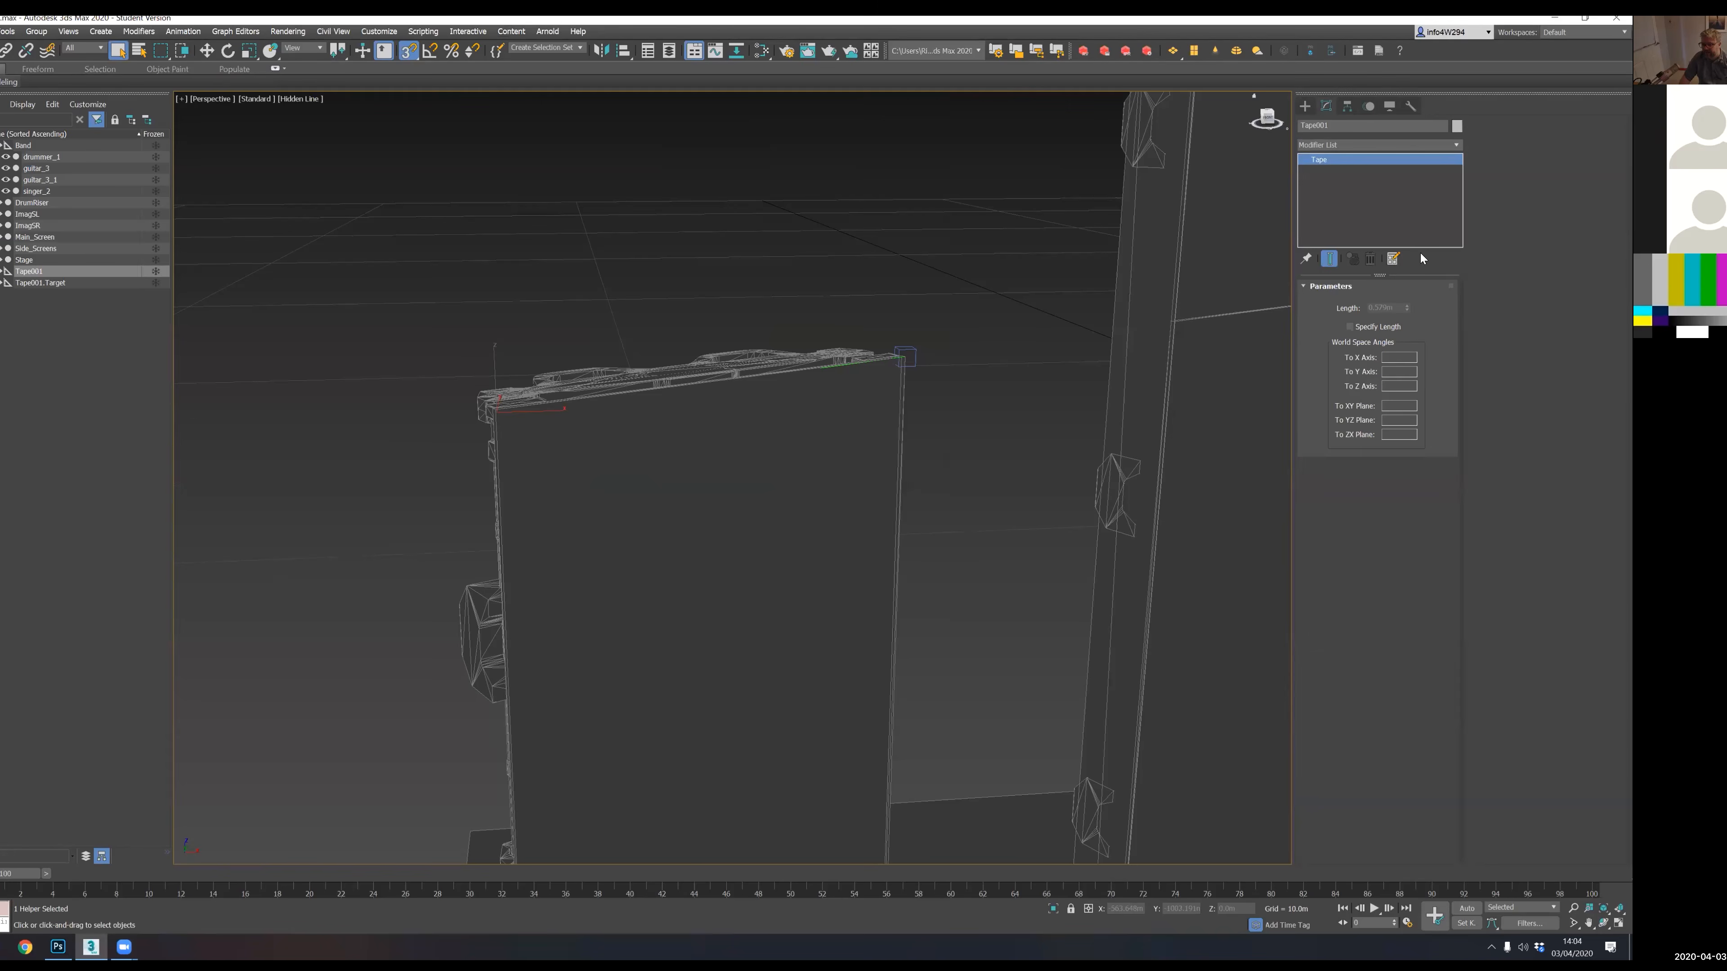
- Measure the same panel's height with a second Tape from its top corner down to the panel seam
mouse_move(769, 590)
middle_down()
mouse_move(673, 297)
mouse_move(710, 313)
mouse_move(681, 316)
mouse_move(758, 322)
mouse_move(657, 343)
middle_up()
scroll(717, 394, down, 3)
scroll(658, 344, up, 3)
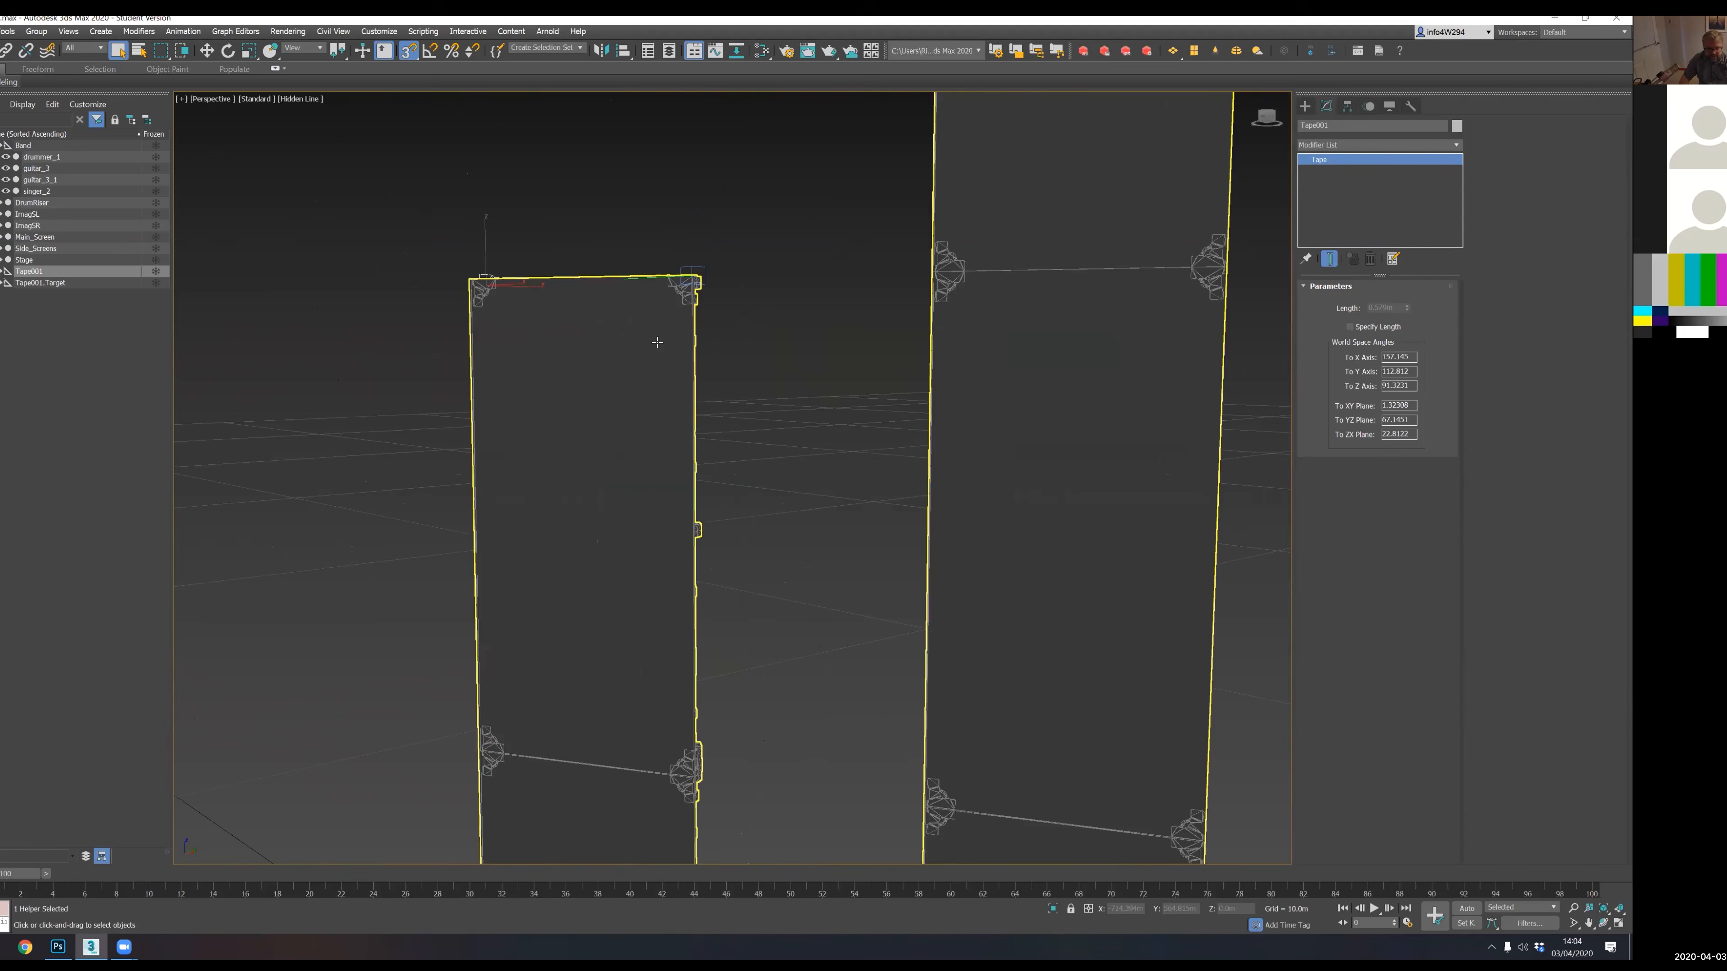
click(690, 275)
ctrl+click(651, 301)
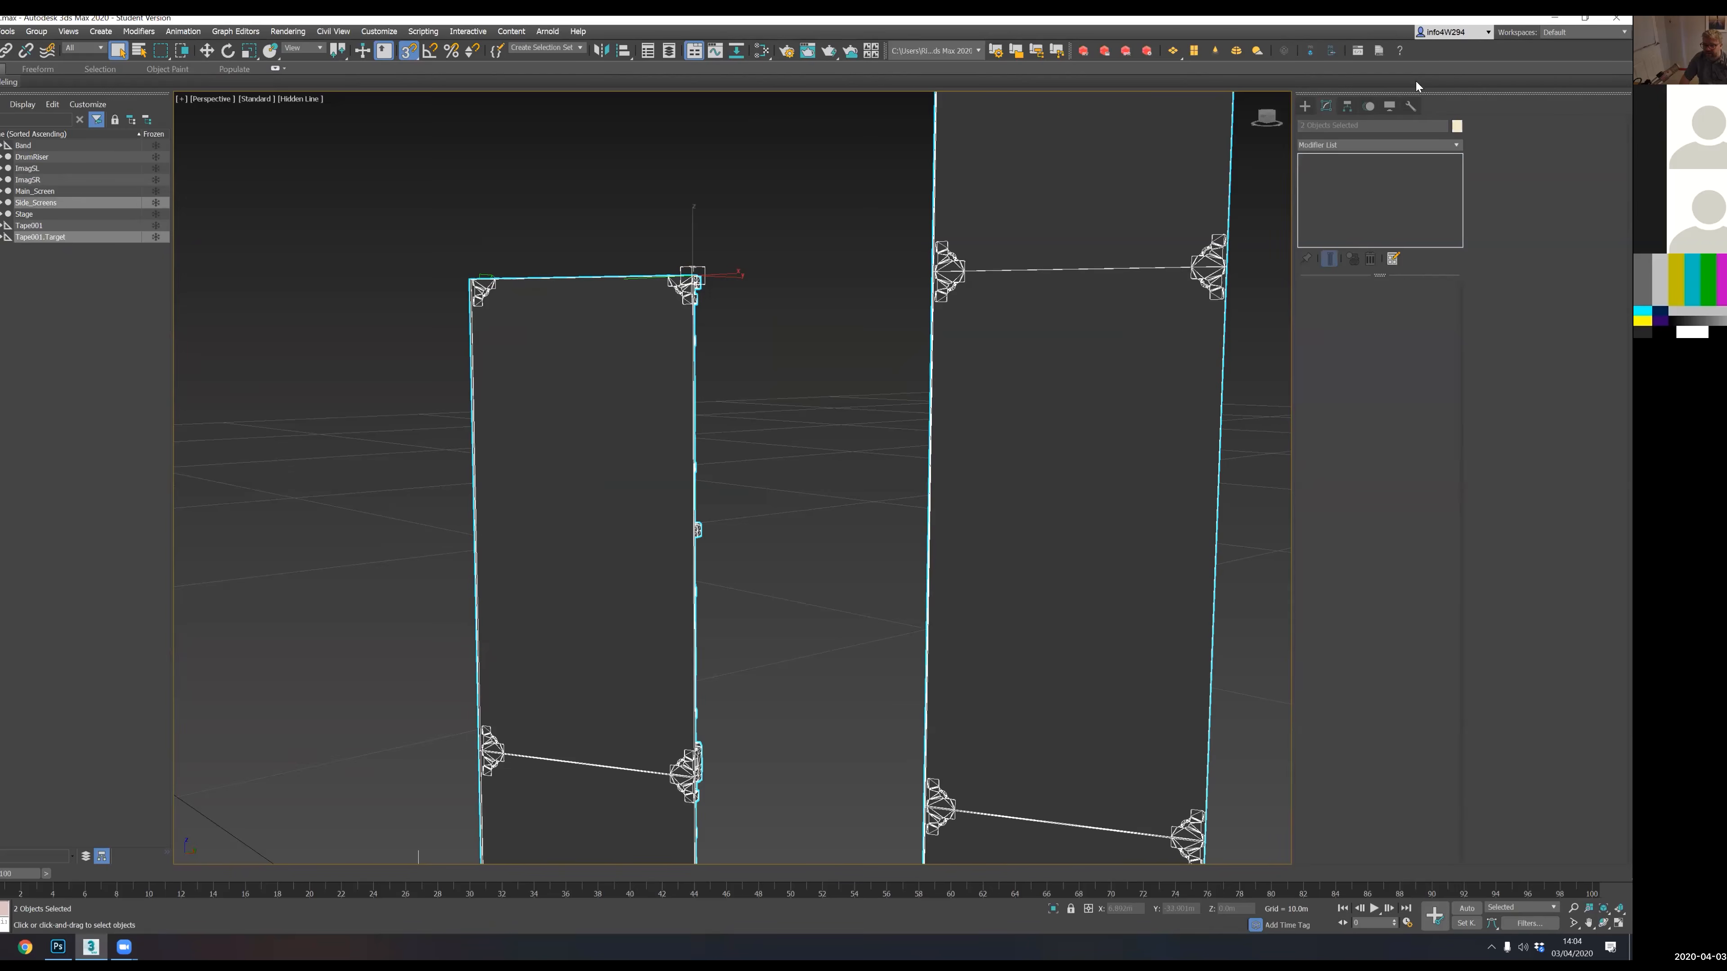
click(1305, 108)
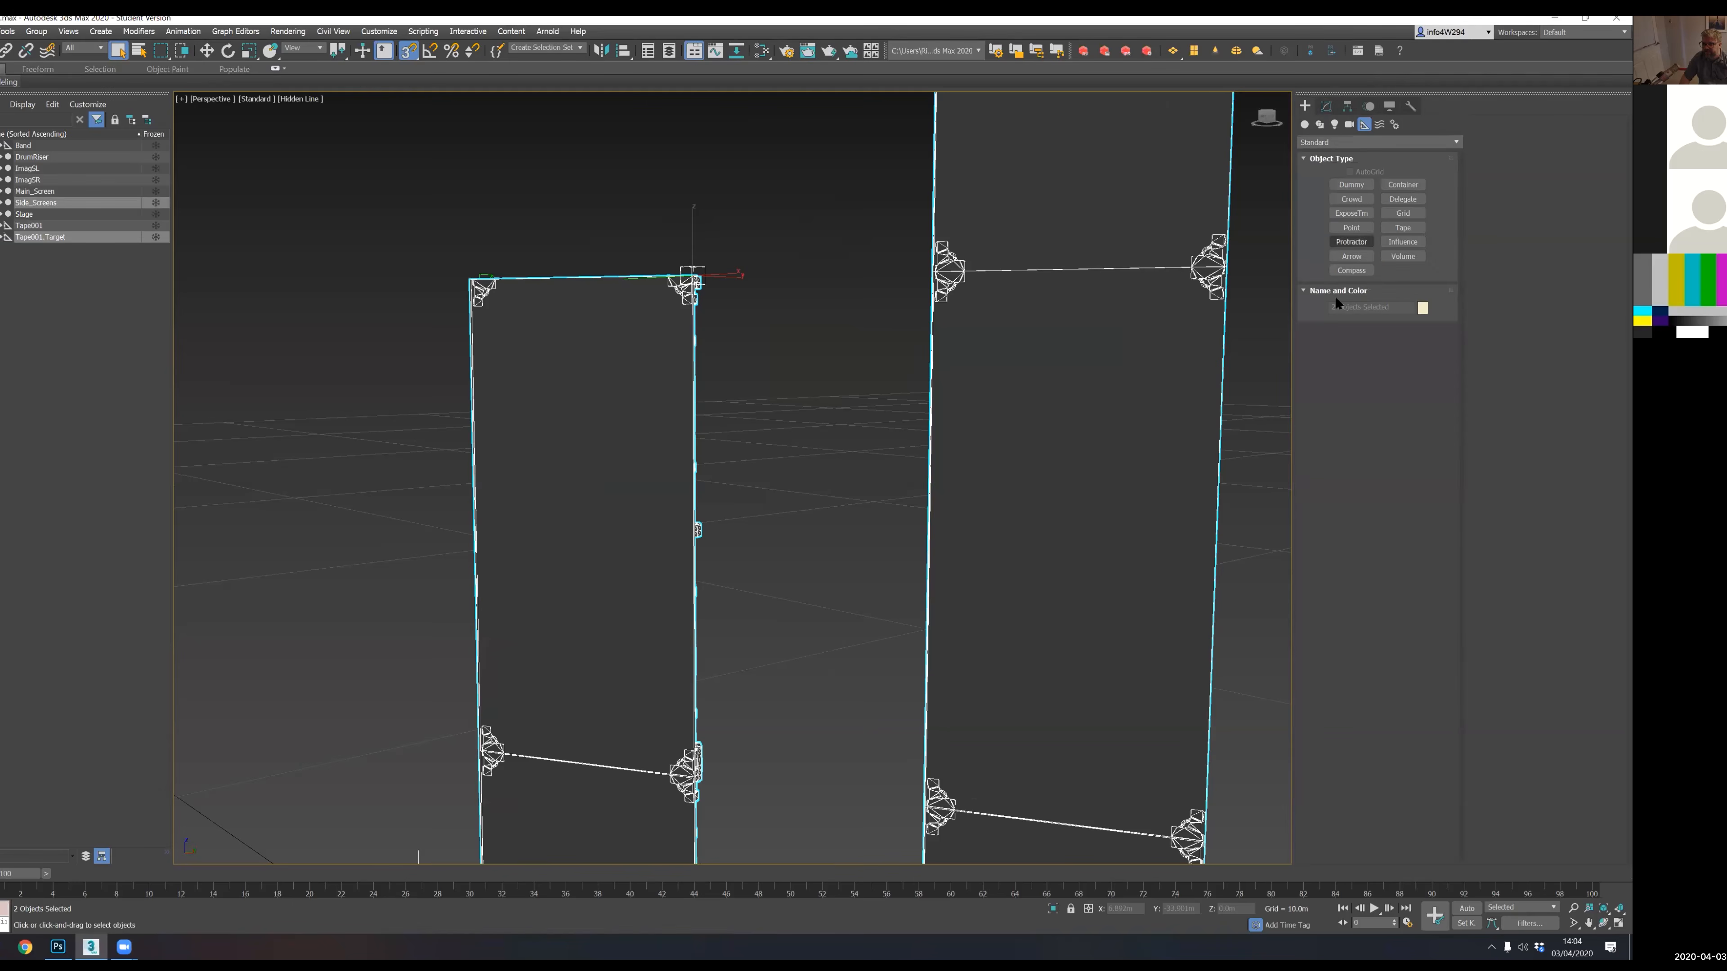
click(1403, 227)
drag(692, 276, 694, 776)
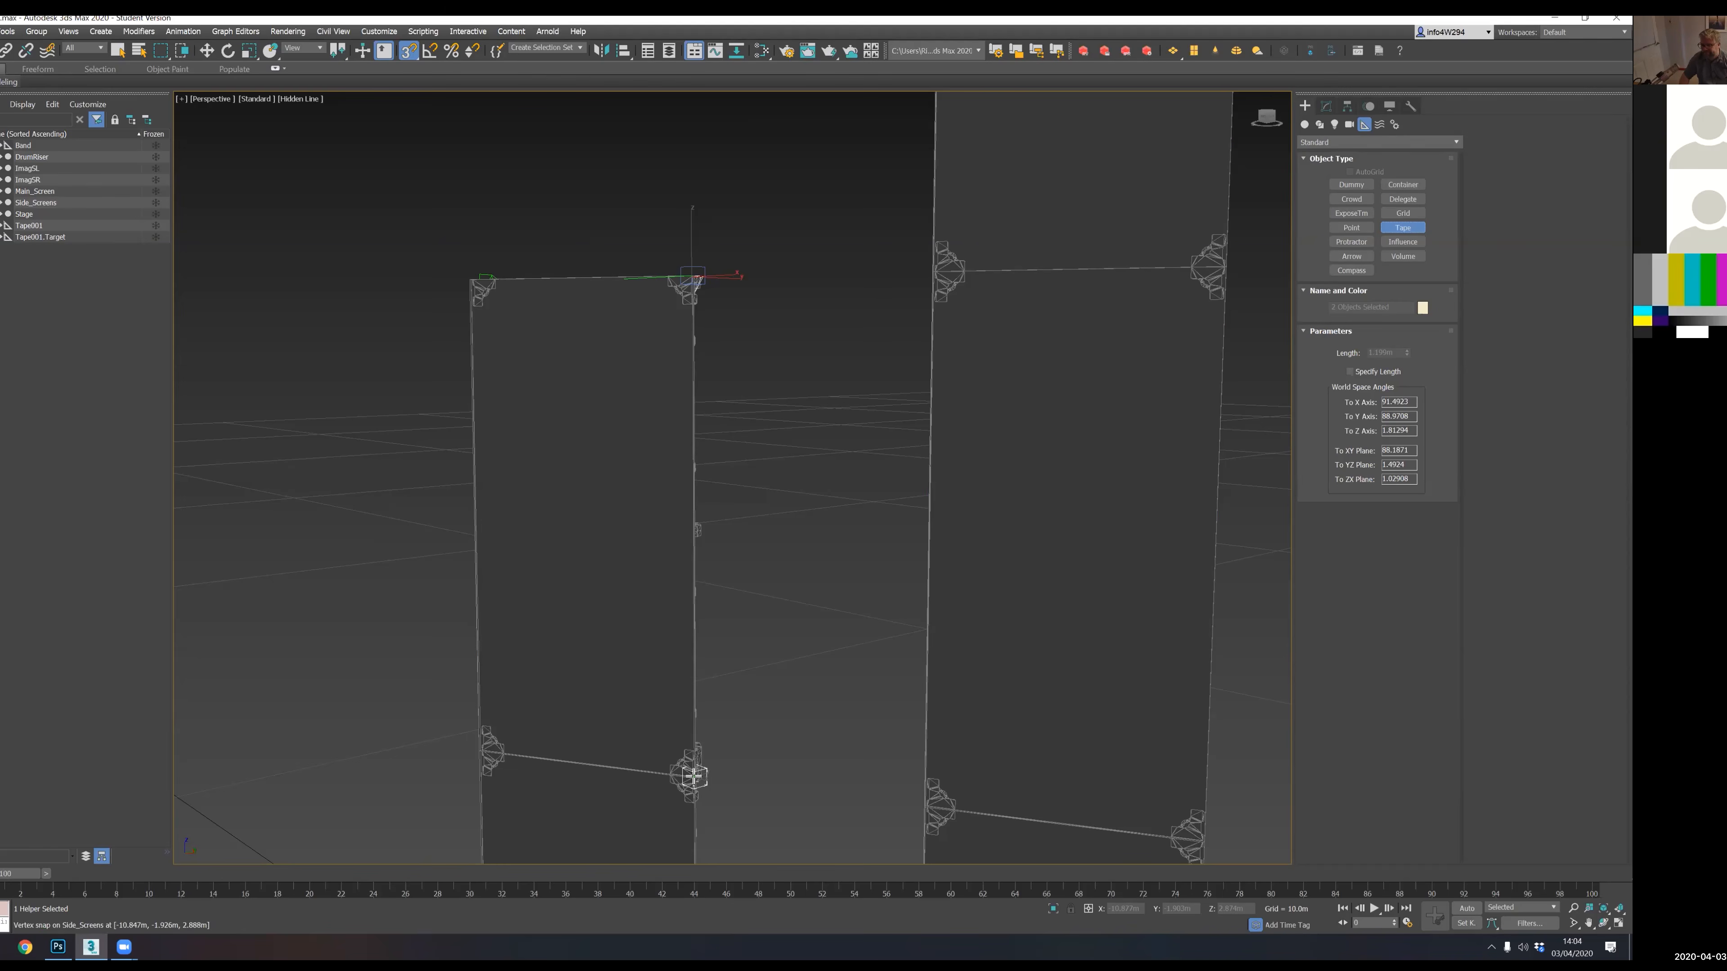
drag(693, 776, 693, 777)
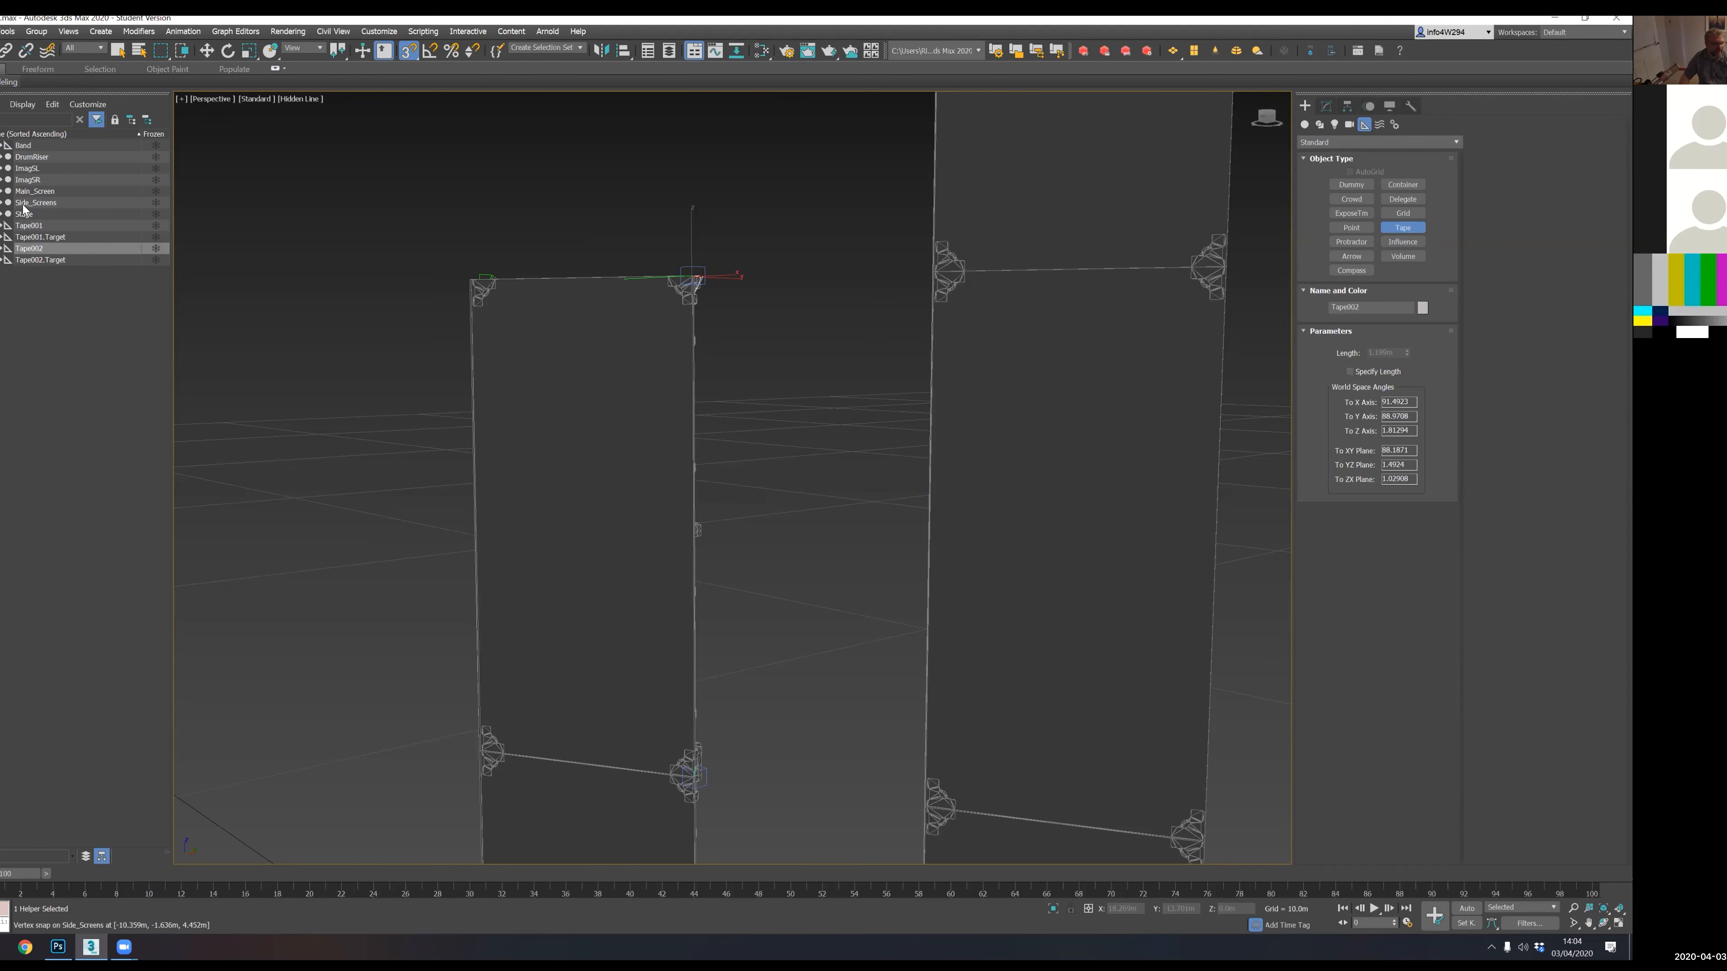
- Delete both Tape helpers together with their targets
click(27, 226)
shift+click(41, 260)
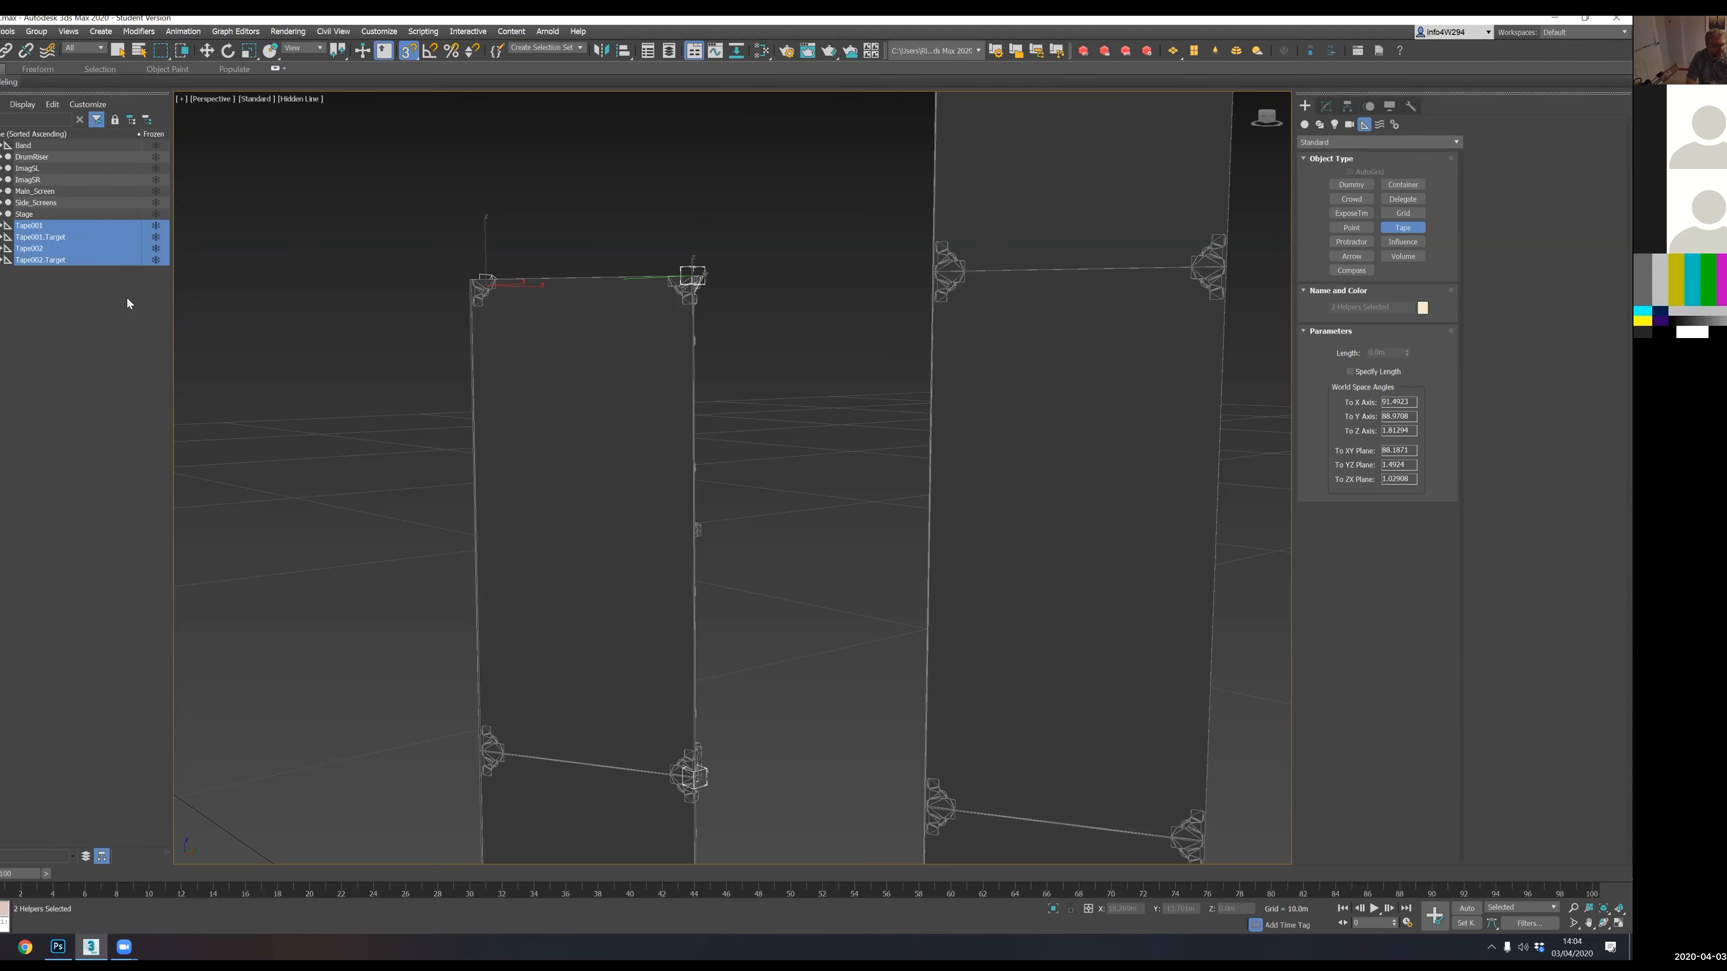
key(Delete)
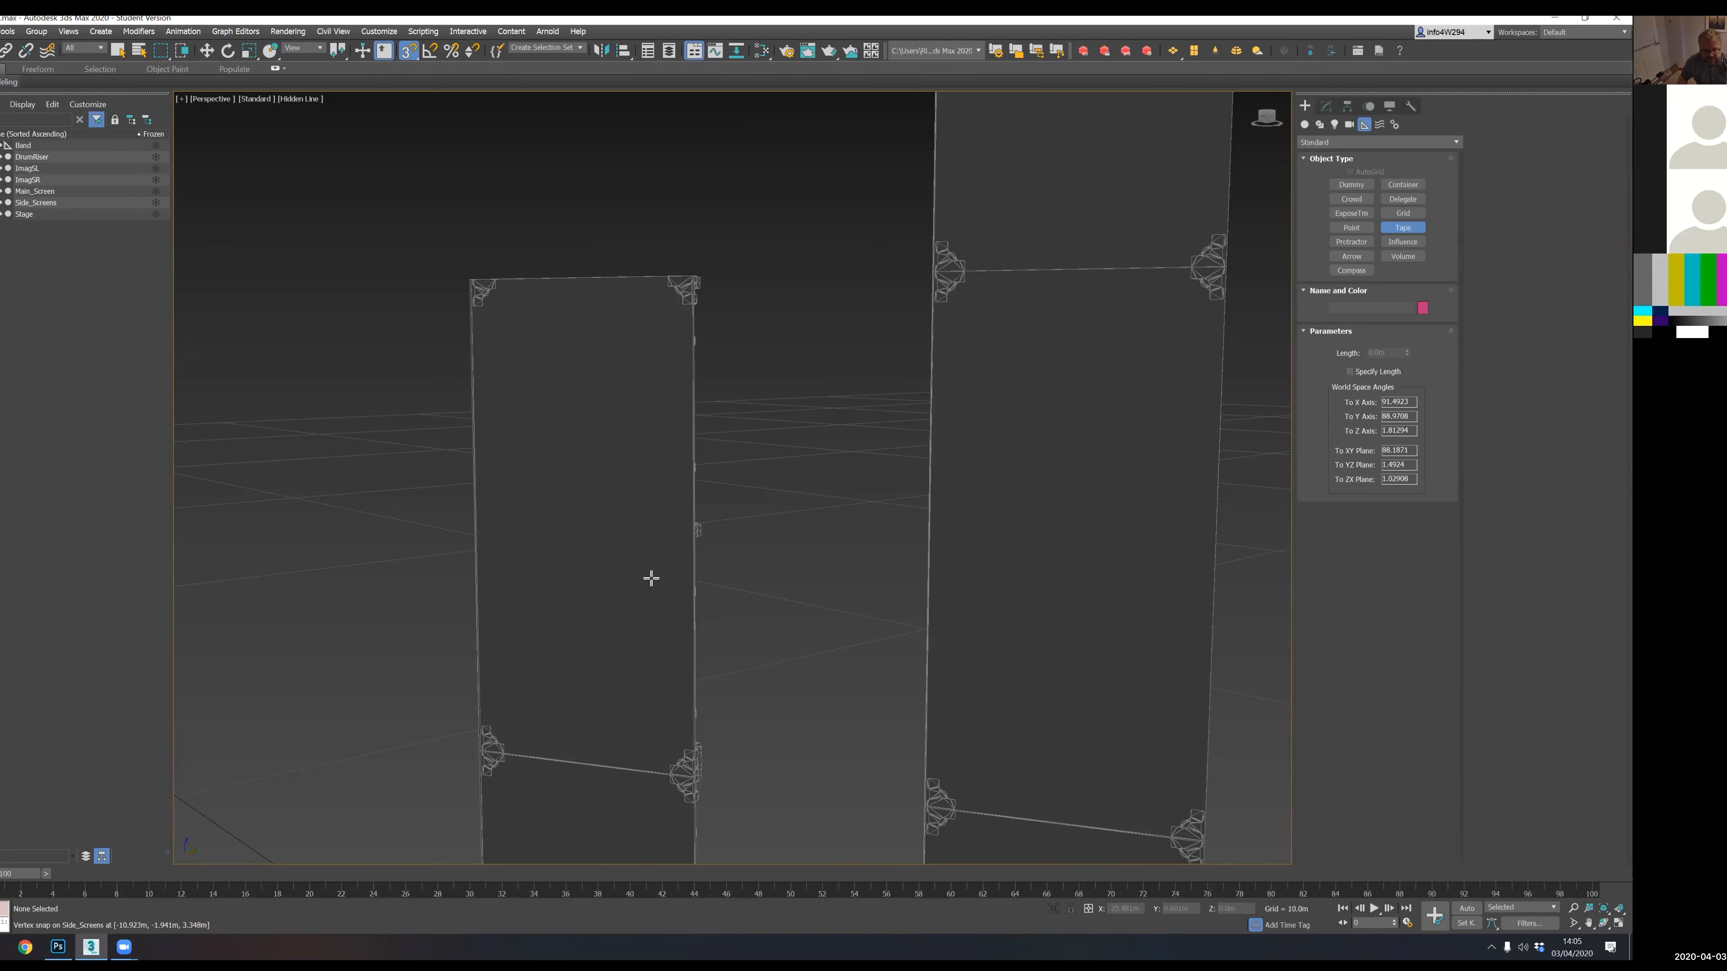
- Select Main_Screen and examine its grid of panels in relation to the side columns
scroll(680, 578, down, 5)
scroll(632, 570, up, 2)
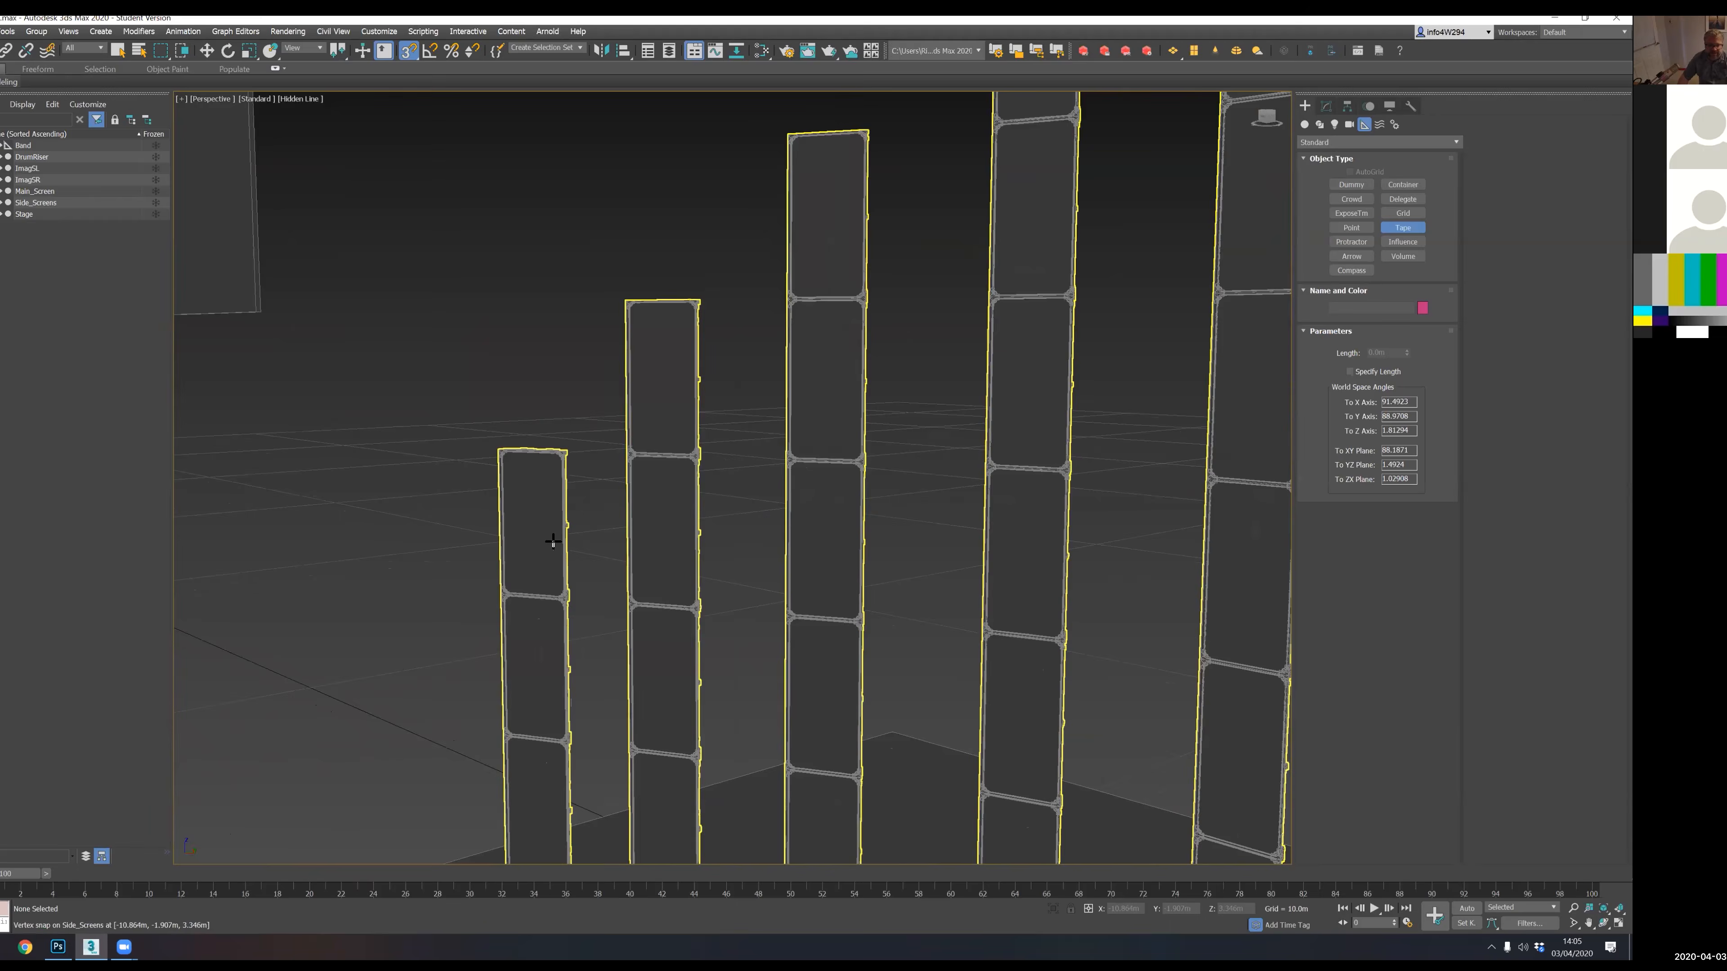
scroll(809, 578, down, 2)
middle_drag(1234, 648, 891, 622)
scroll(806, 614, down, 2)
scroll(776, 616, down, 3)
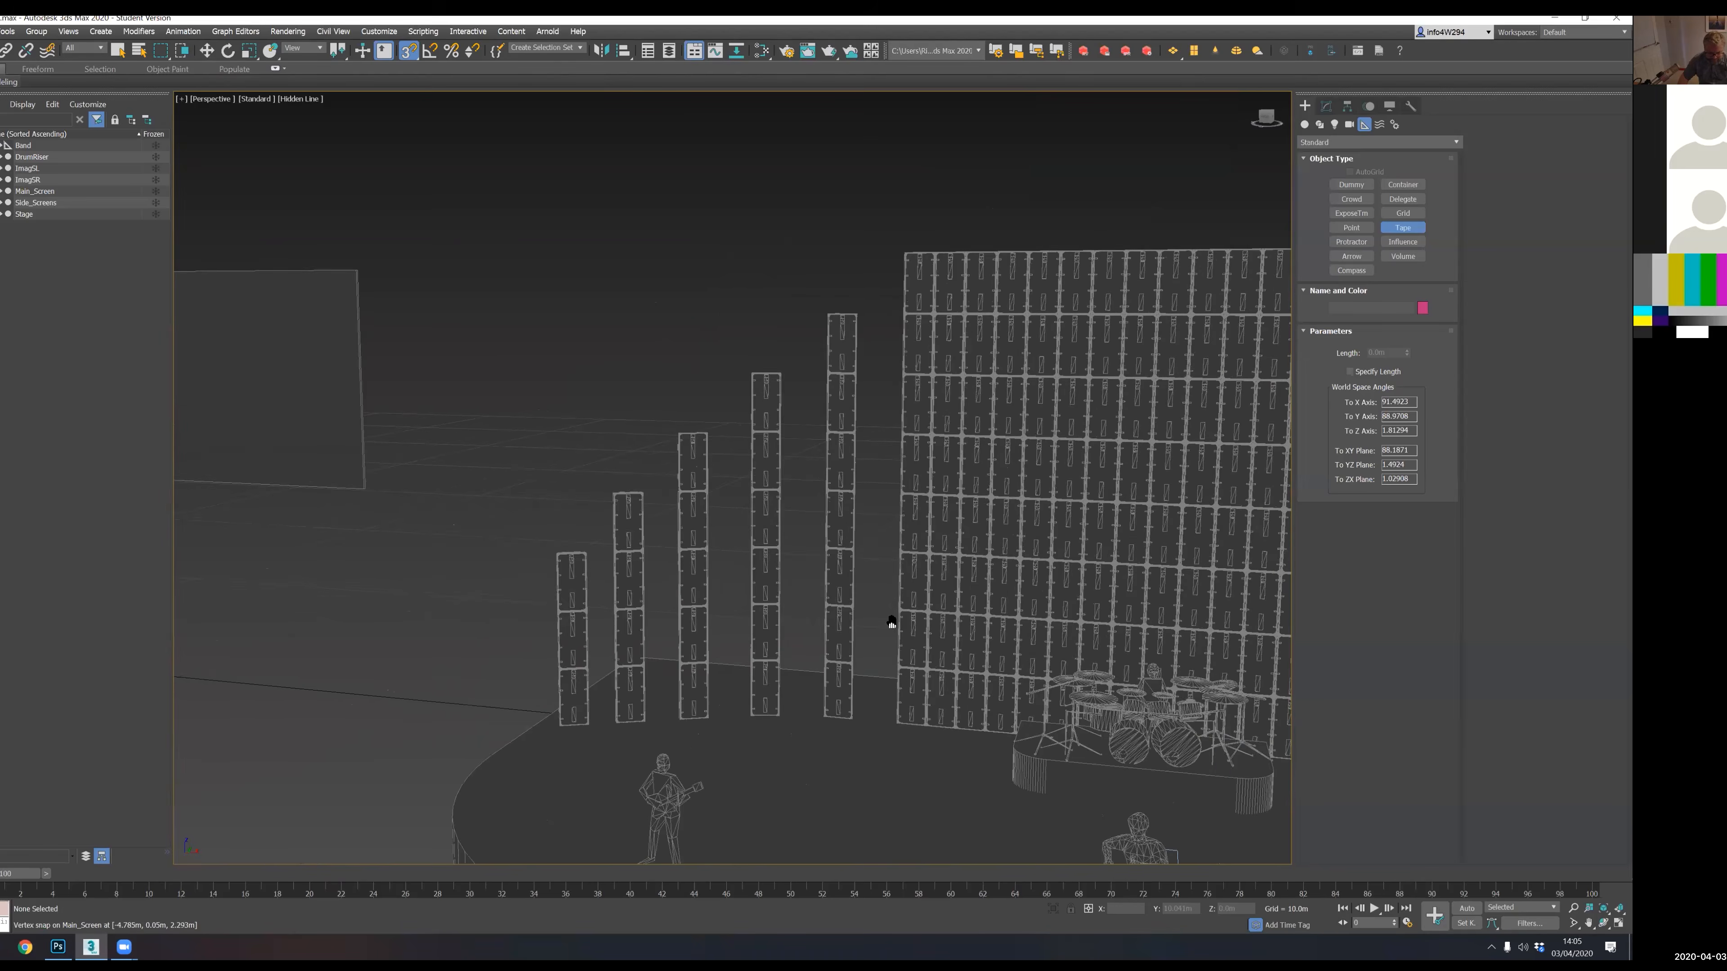
alt+middle_drag(722, 625, 718, 626)
drag(637, 576, 653, 456)
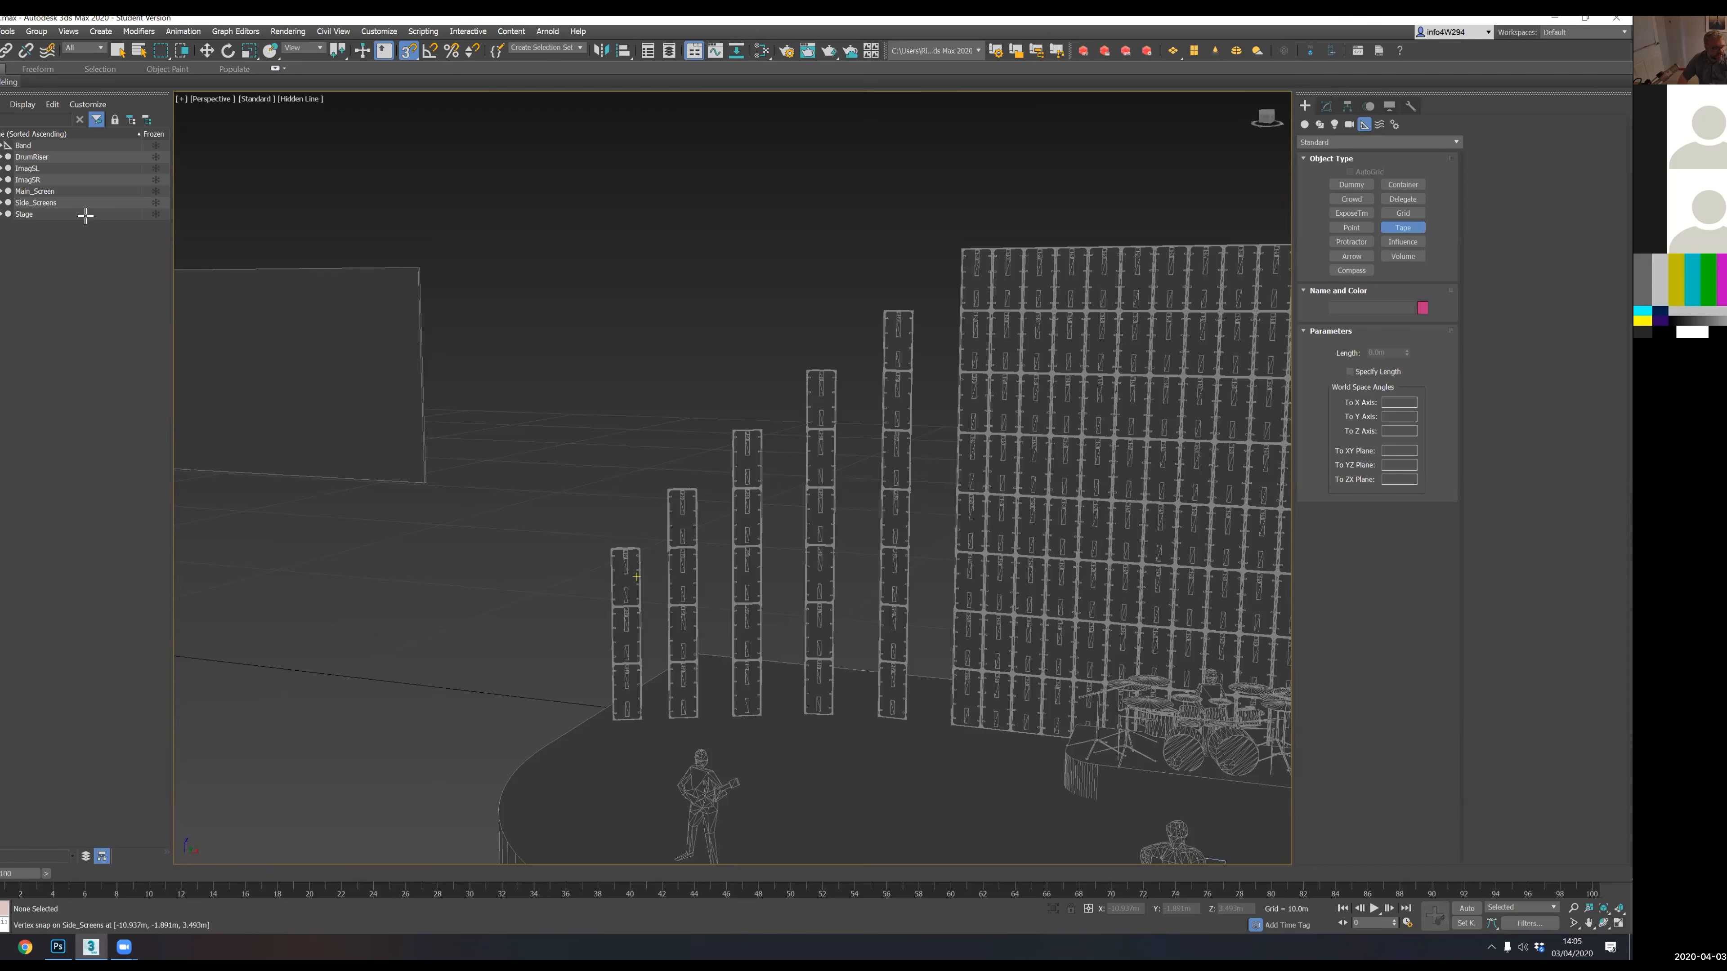
click(42, 194)
middle_drag(1103, 597, 796, 495)
alt+middle_drag(917, 527, 795, 469)
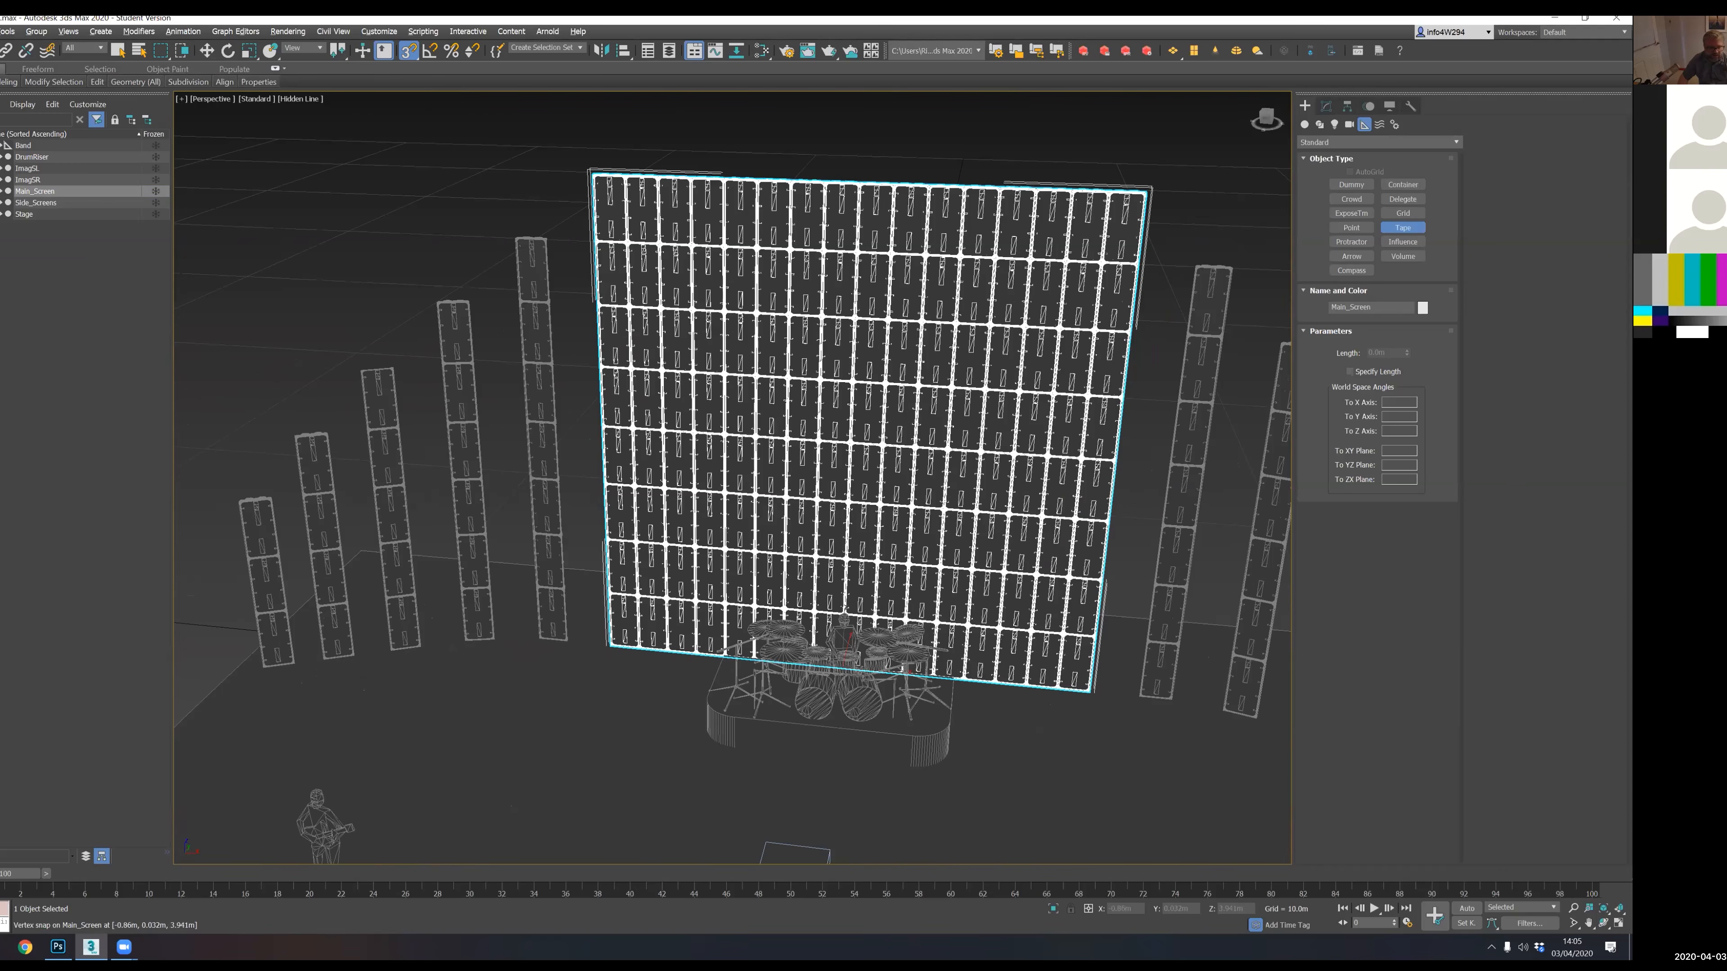
- Select Side_Screens and examine the columns beside the main screen
click(54, 204)
alt+middle_drag(630, 504, 739, 471)
middle_drag(850, 457, 1032, 438)
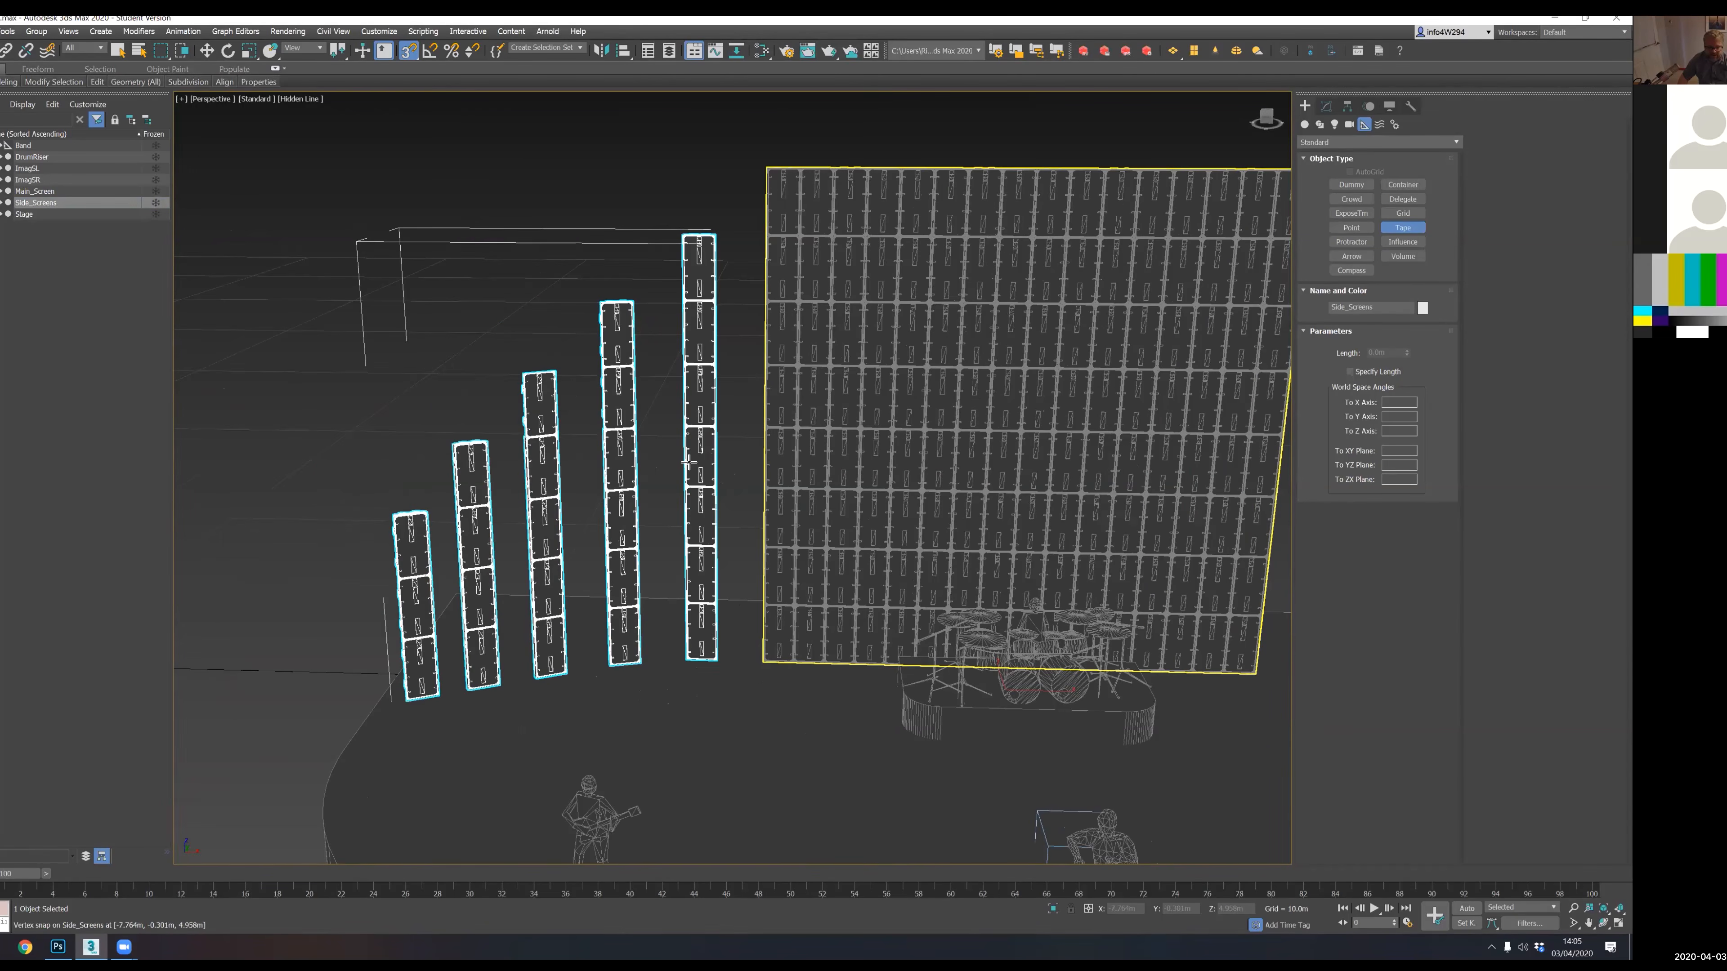
middle_drag(818, 460, 759, 455)
alt+middle_drag(861, 467, 736, 354)
alt+middle_drag(798, 418, 705, 424)
scroll(802, 427, down, 3)
scroll(705, 423, up, 3)
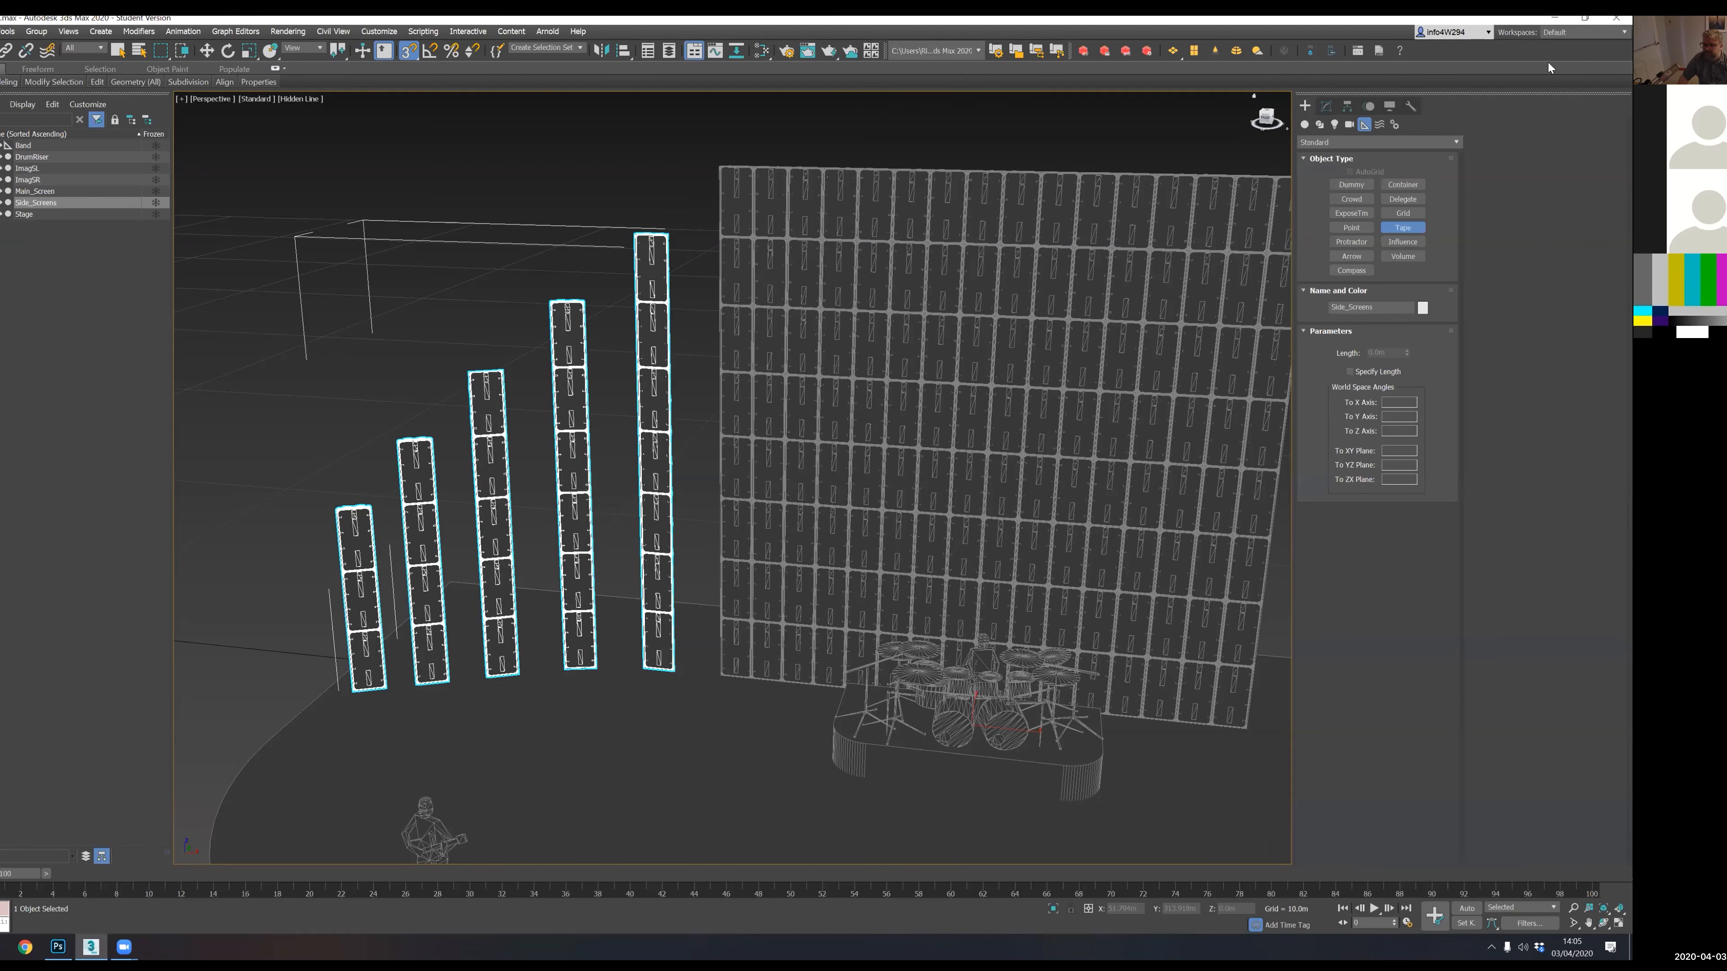
- Start the Line tool for drawing splines
click(1326, 106)
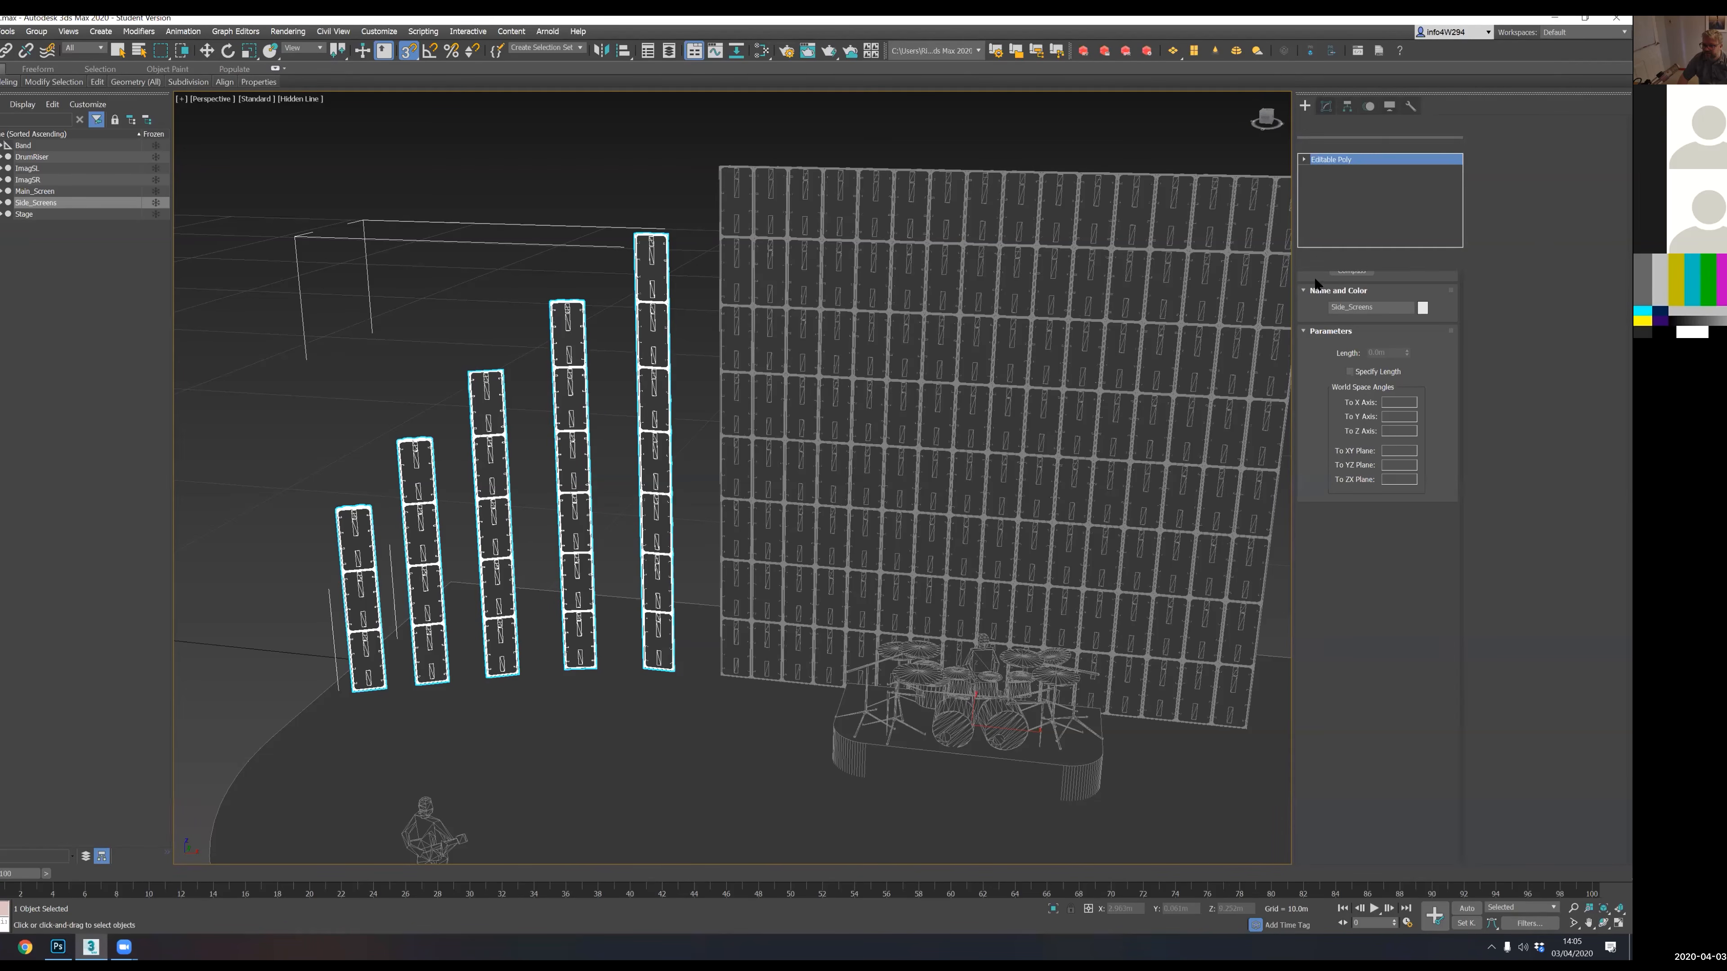
click(1304, 107)
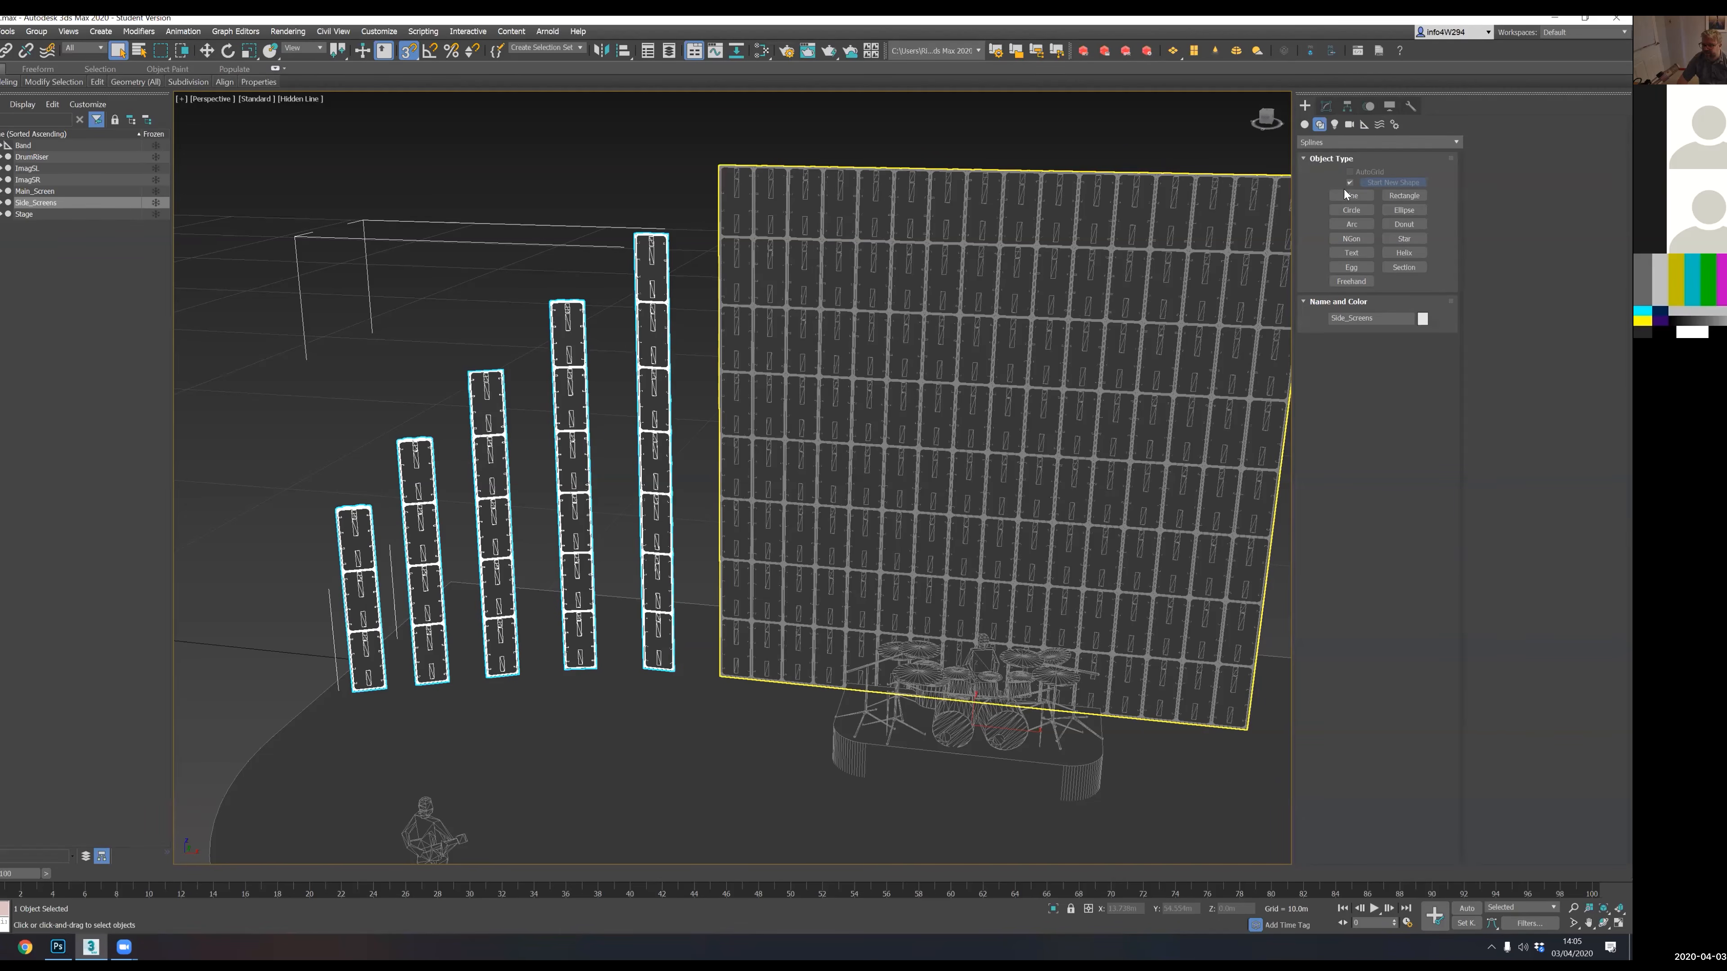
click(1351, 196)
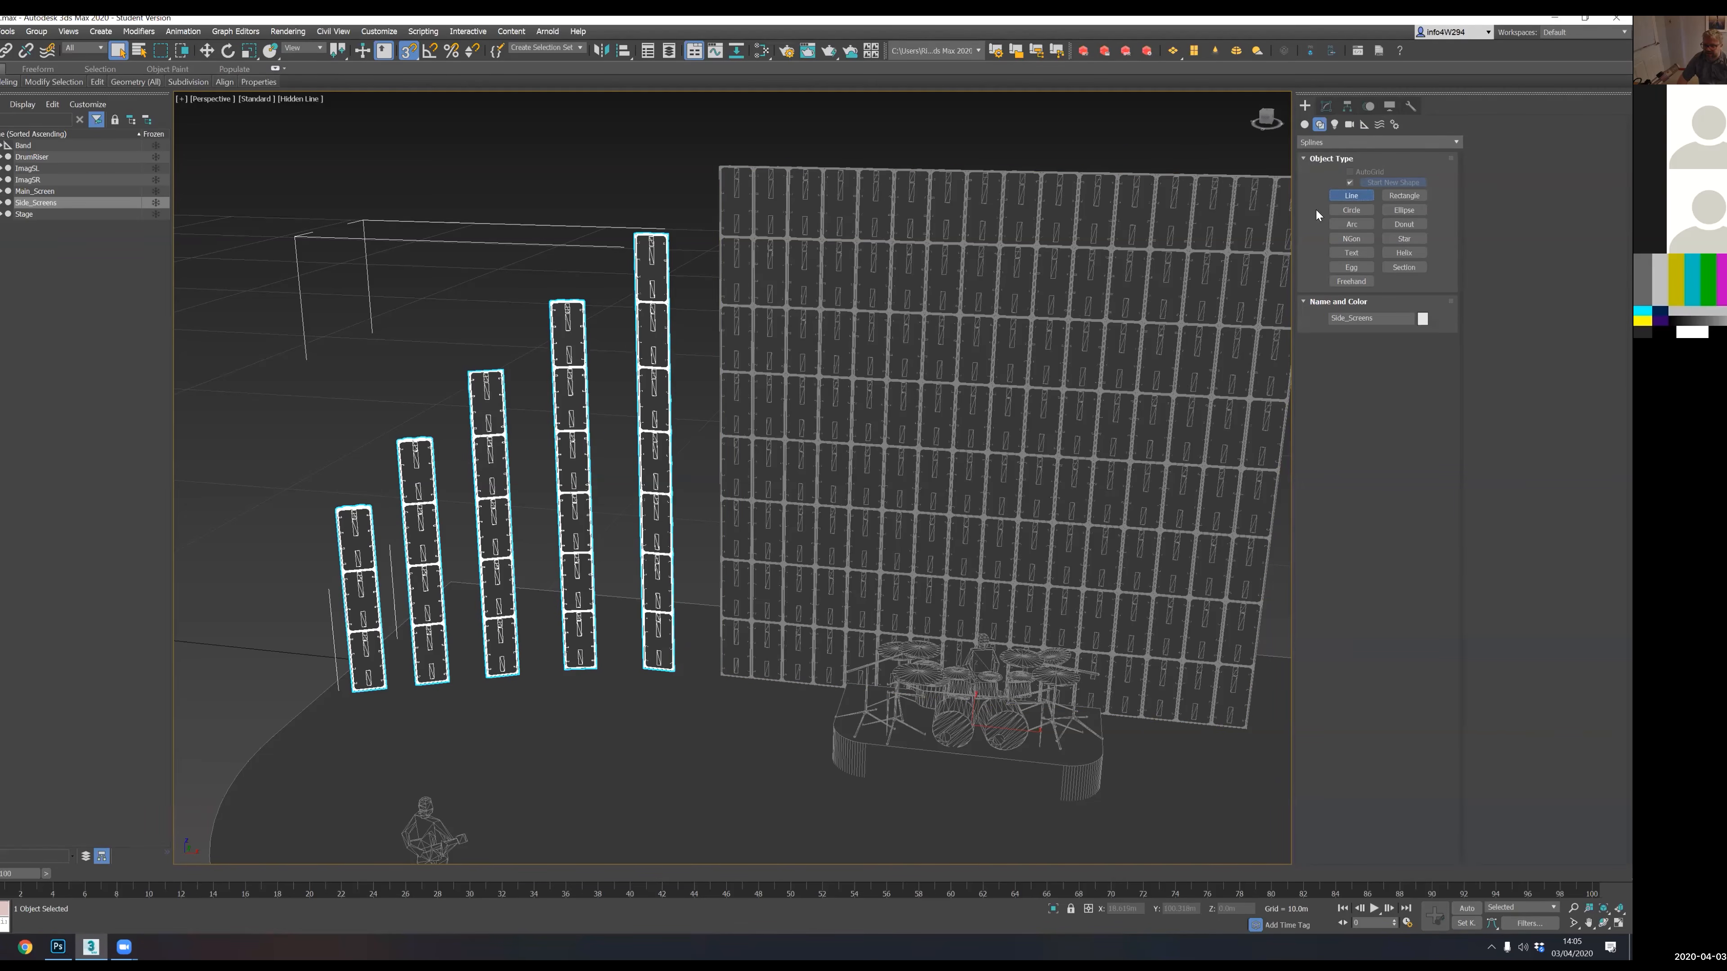
- Try to trace the shortest side column with a line across its two upper front corners, and delete the partial line
middle_drag(385, 566, 616, 567)
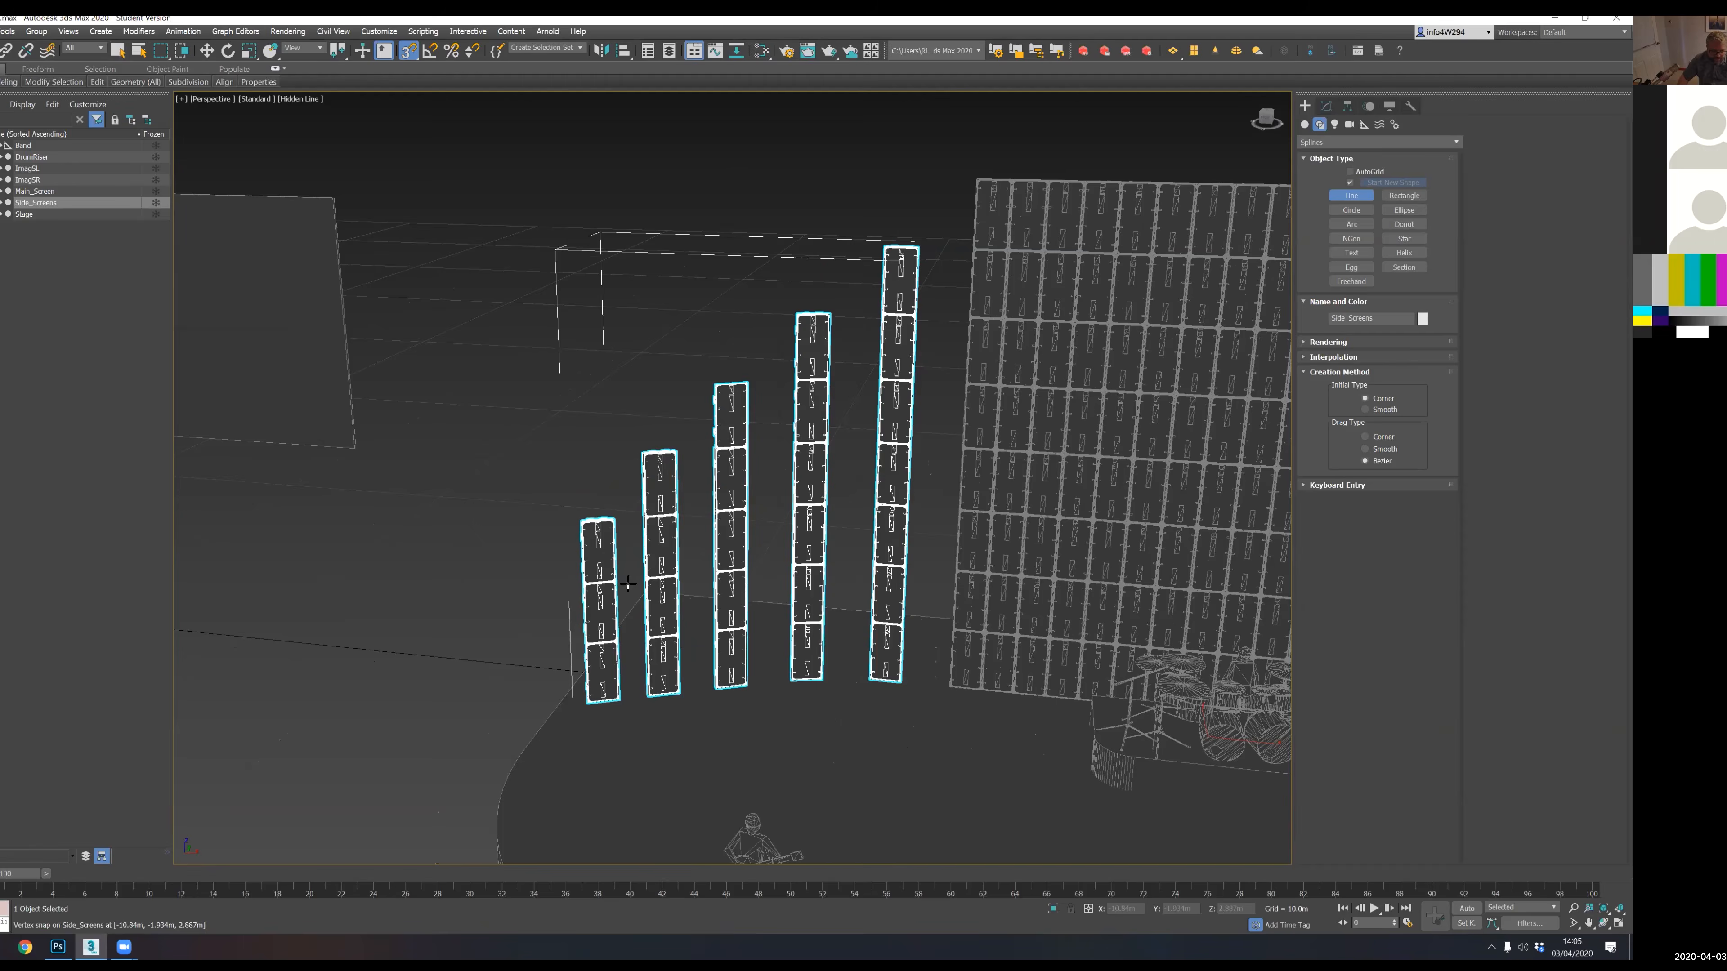
scroll(624, 584, up, 6)
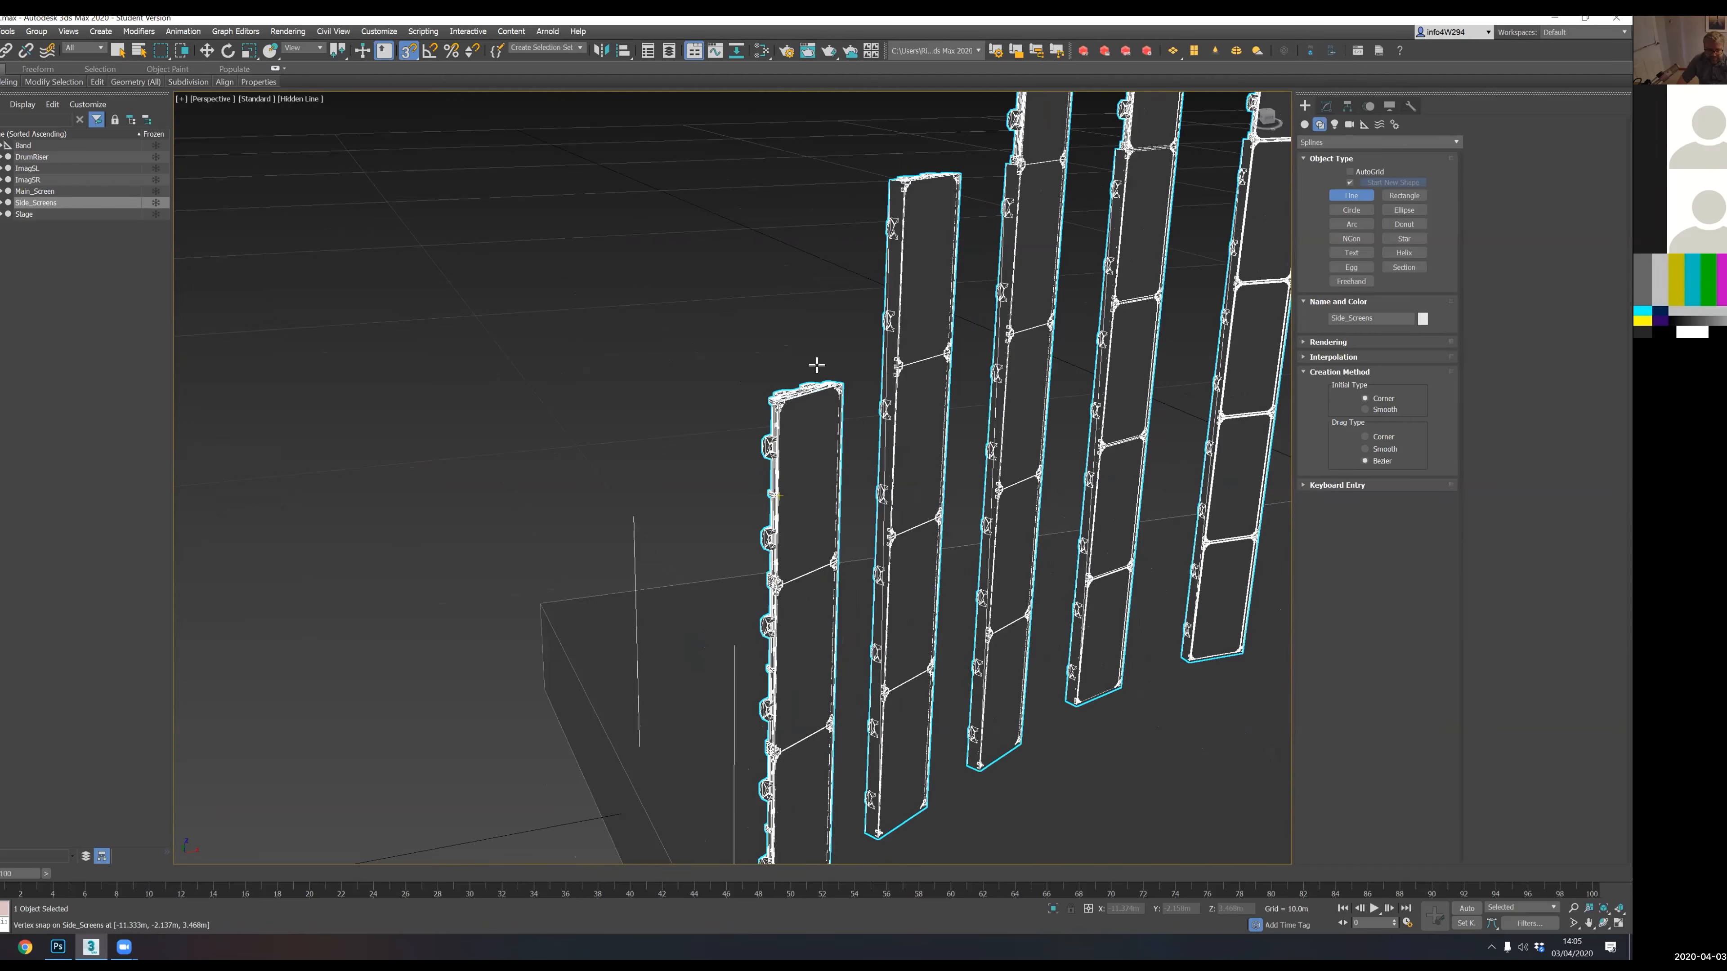
scroll(816, 365, up, 2)
scroll(800, 365, up, 2)
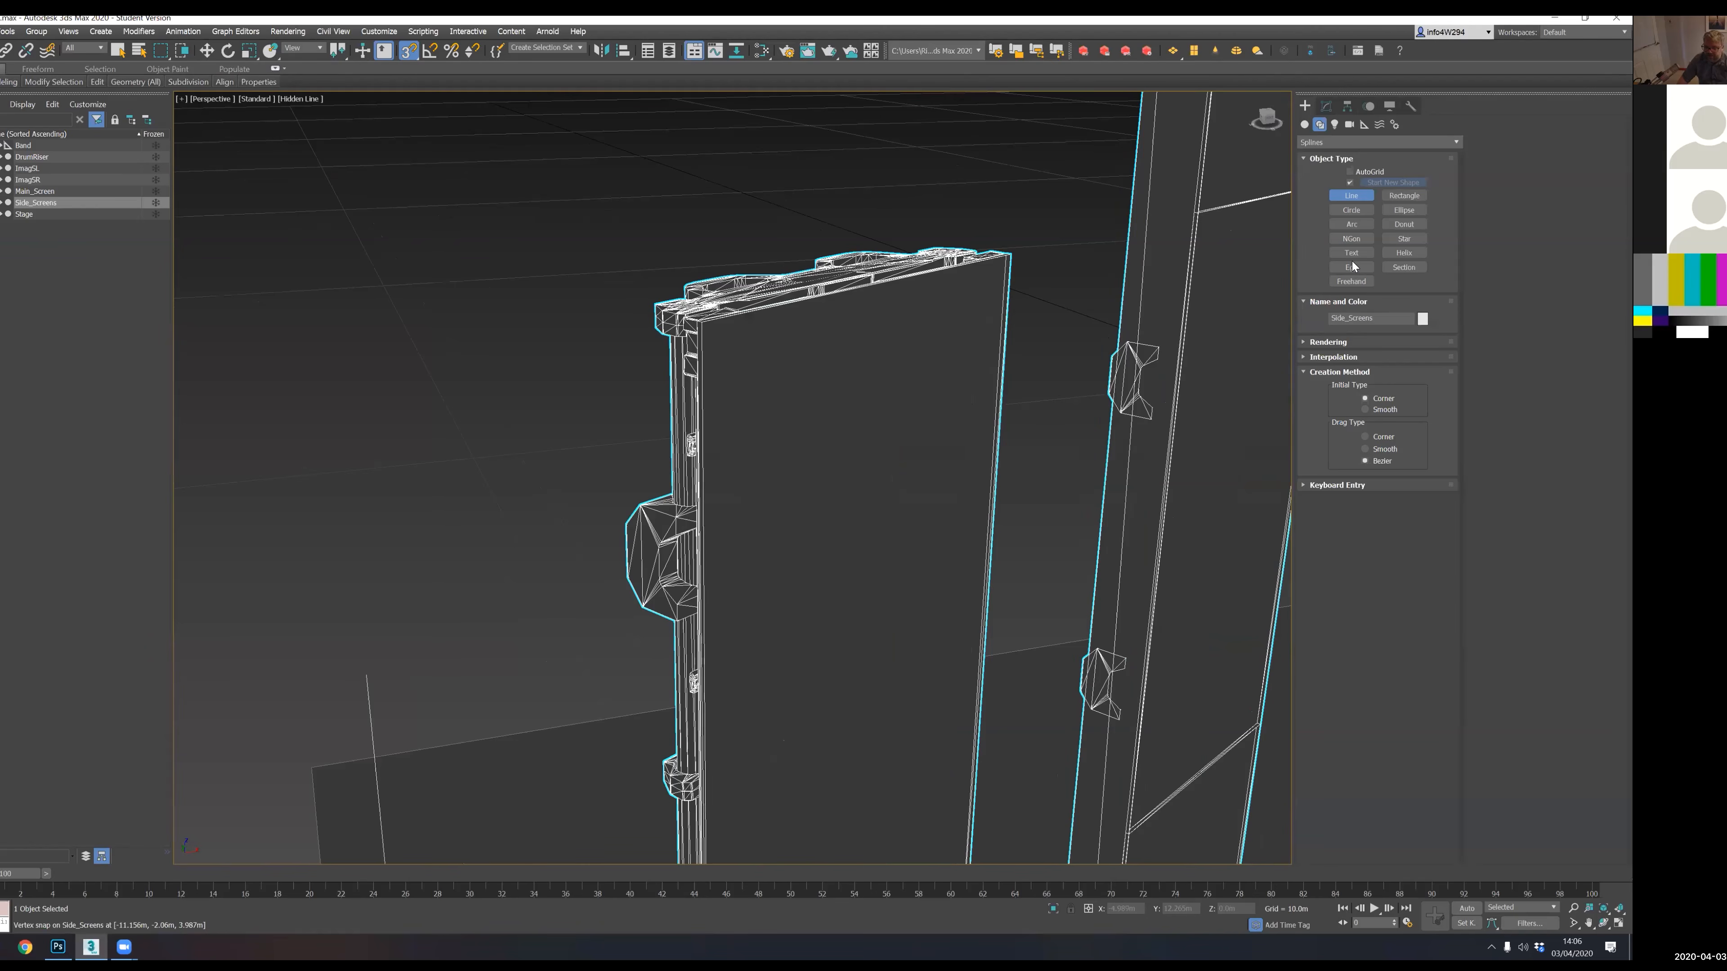
click(701, 323)
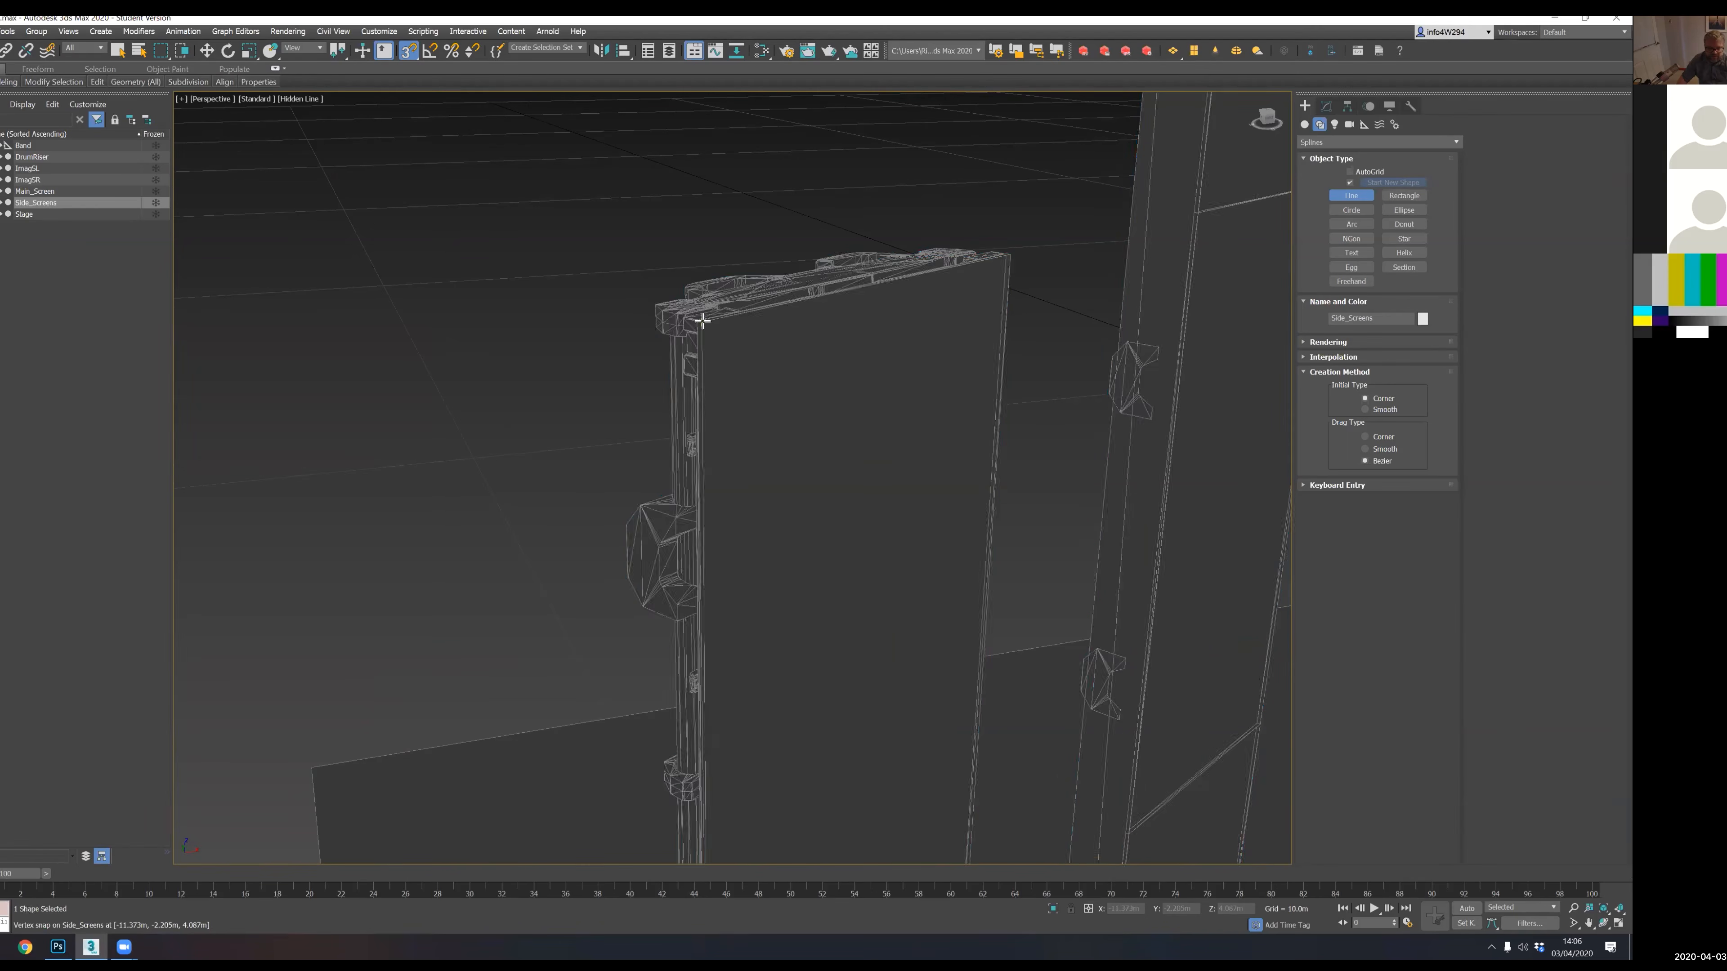
click(1010, 261)
middle_drag(873, 326, 805, 586)
middle_drag(796, 305, 778, 856)
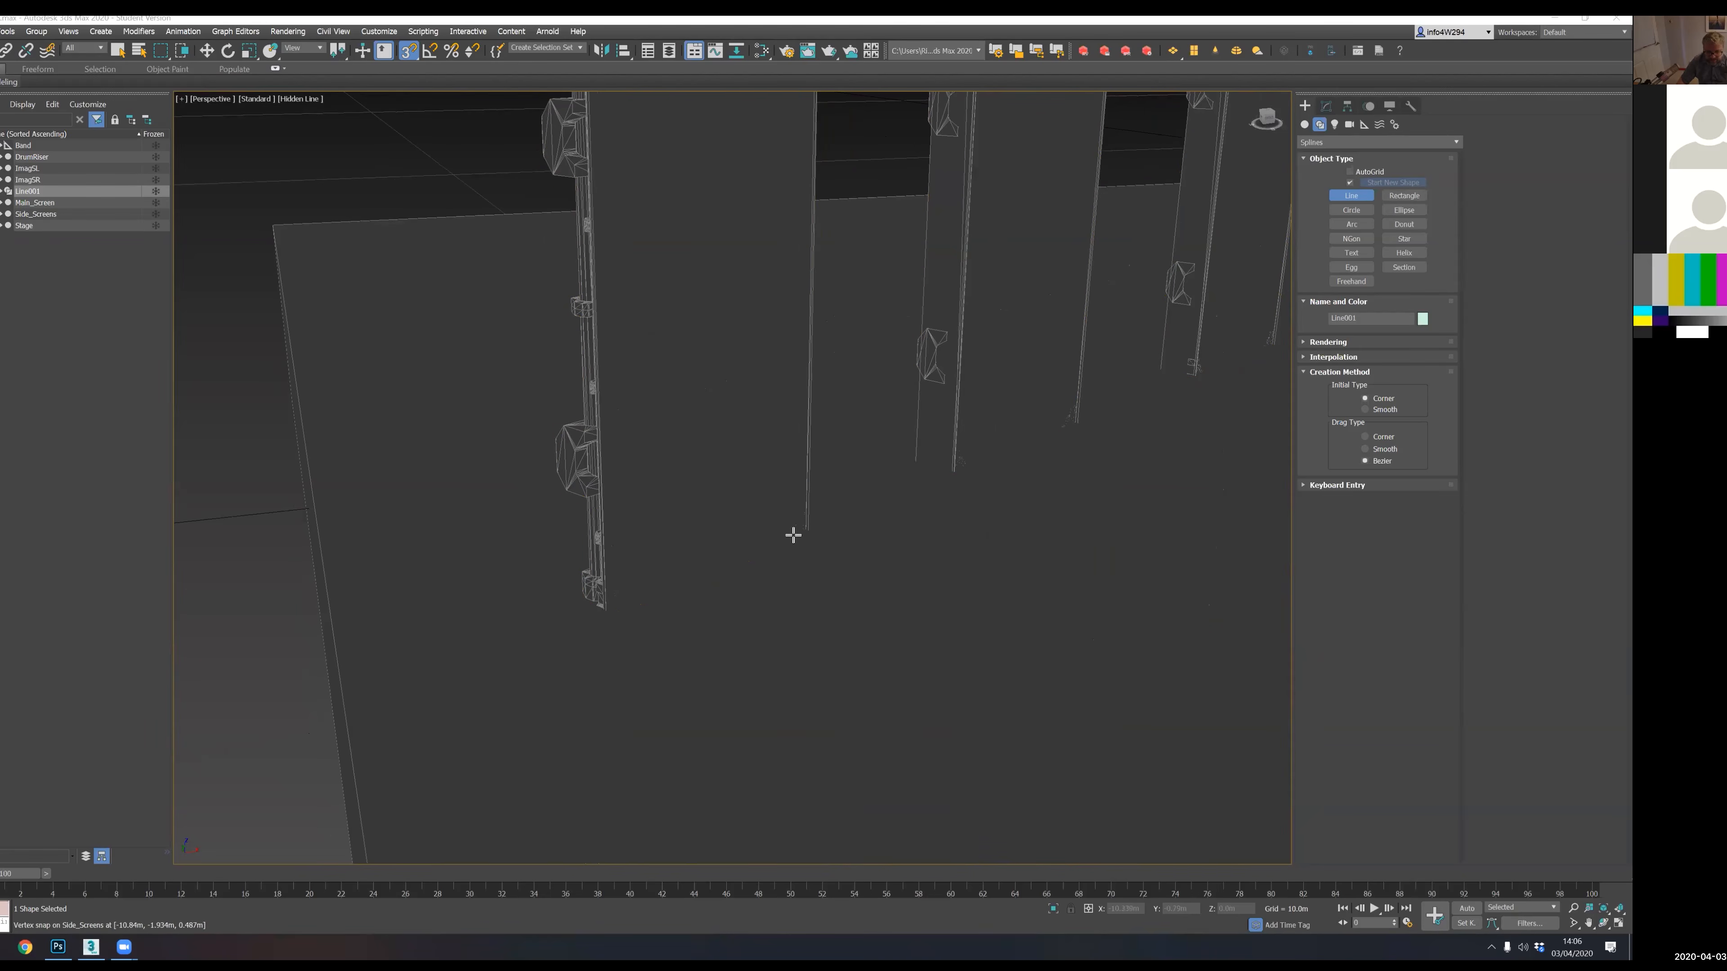
scroll(792, 536, down, 3)
scroll(849, 469, up, 5)
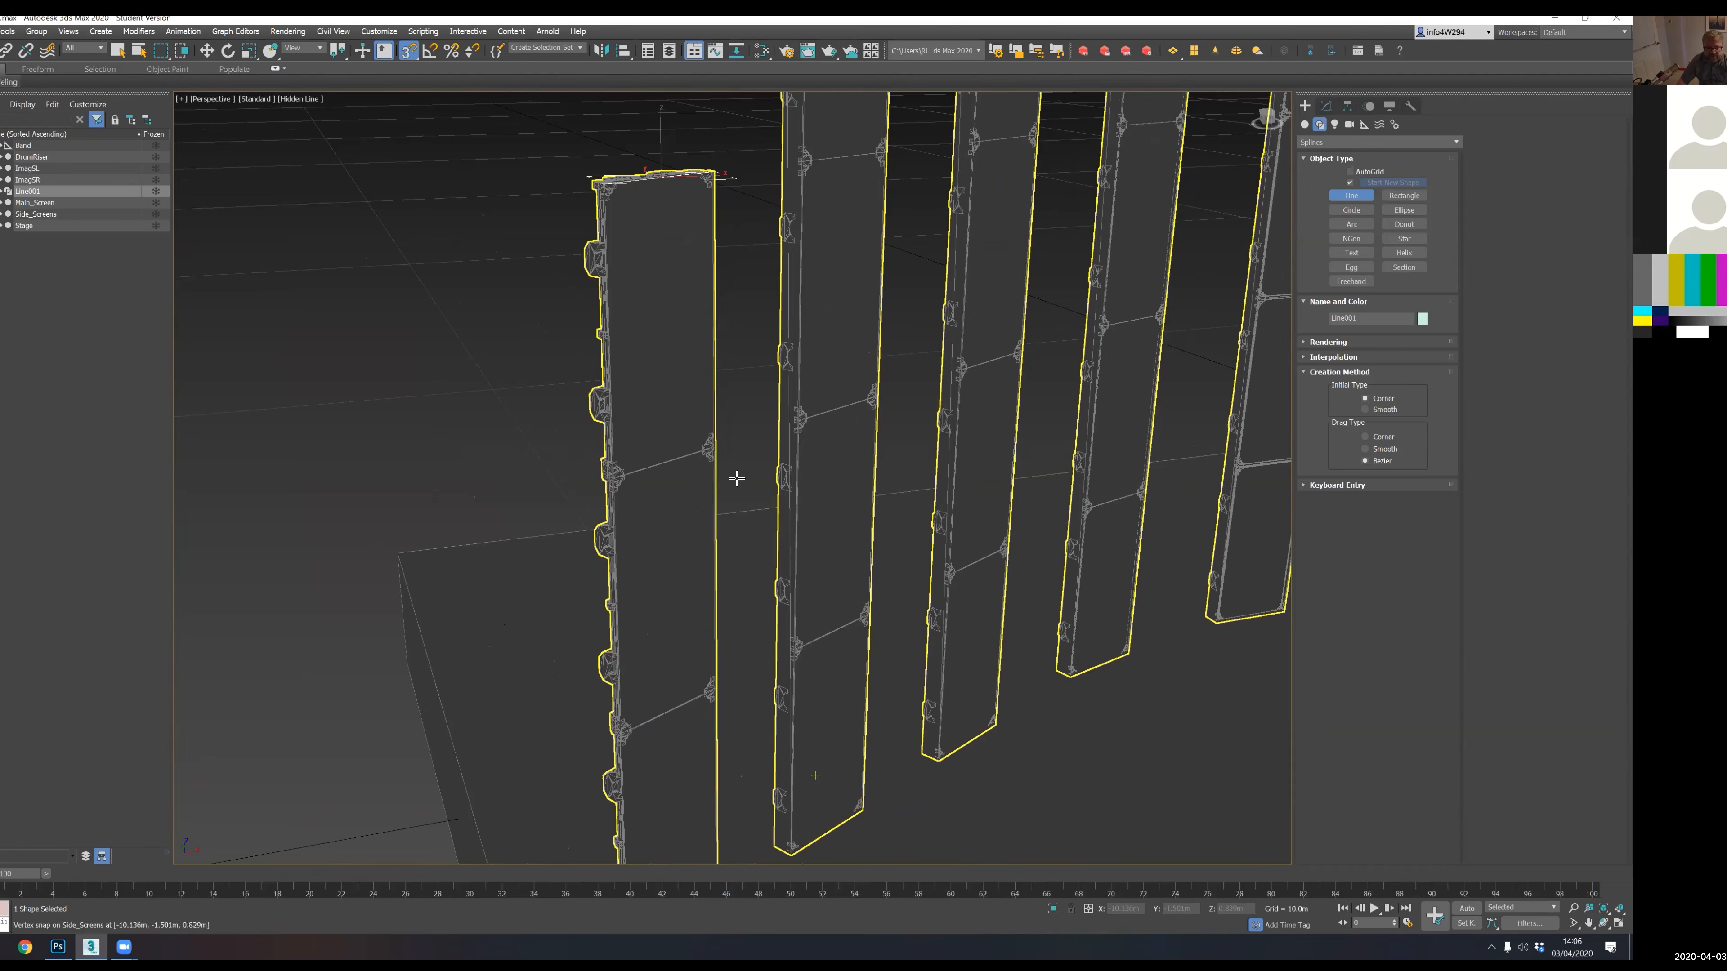
key(Delete)
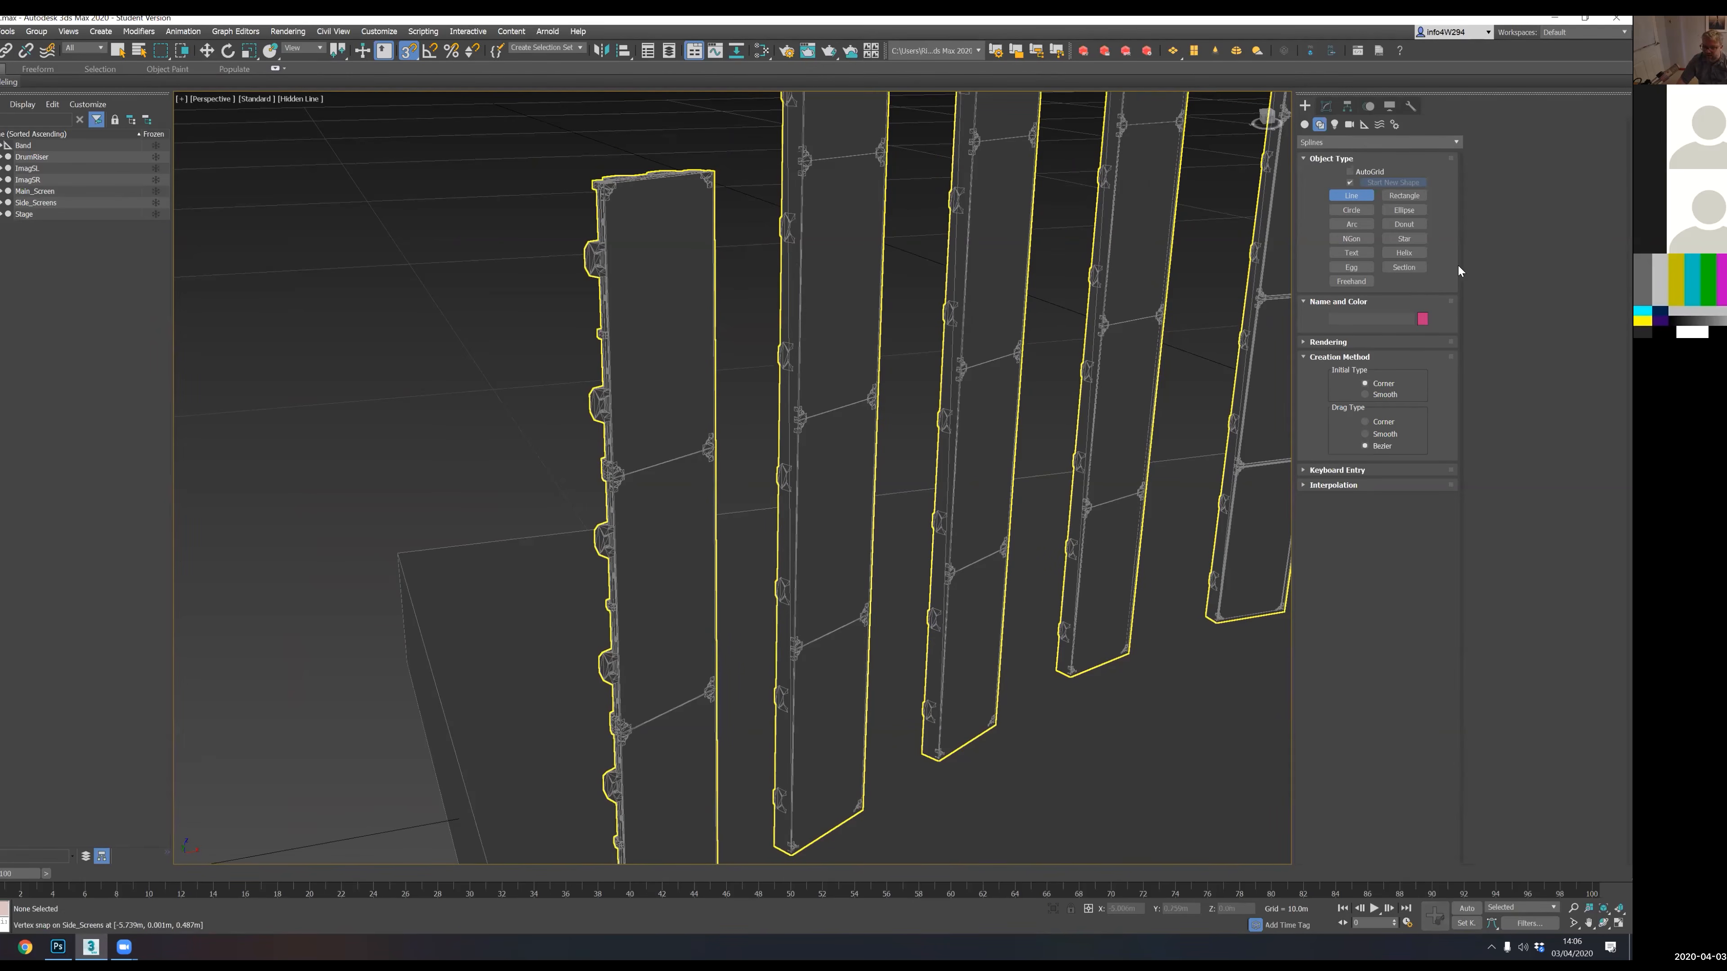
- Hide the Stage so that the lower ends of the side columns are exposed
middle_drag(797, 756, 792, 714)
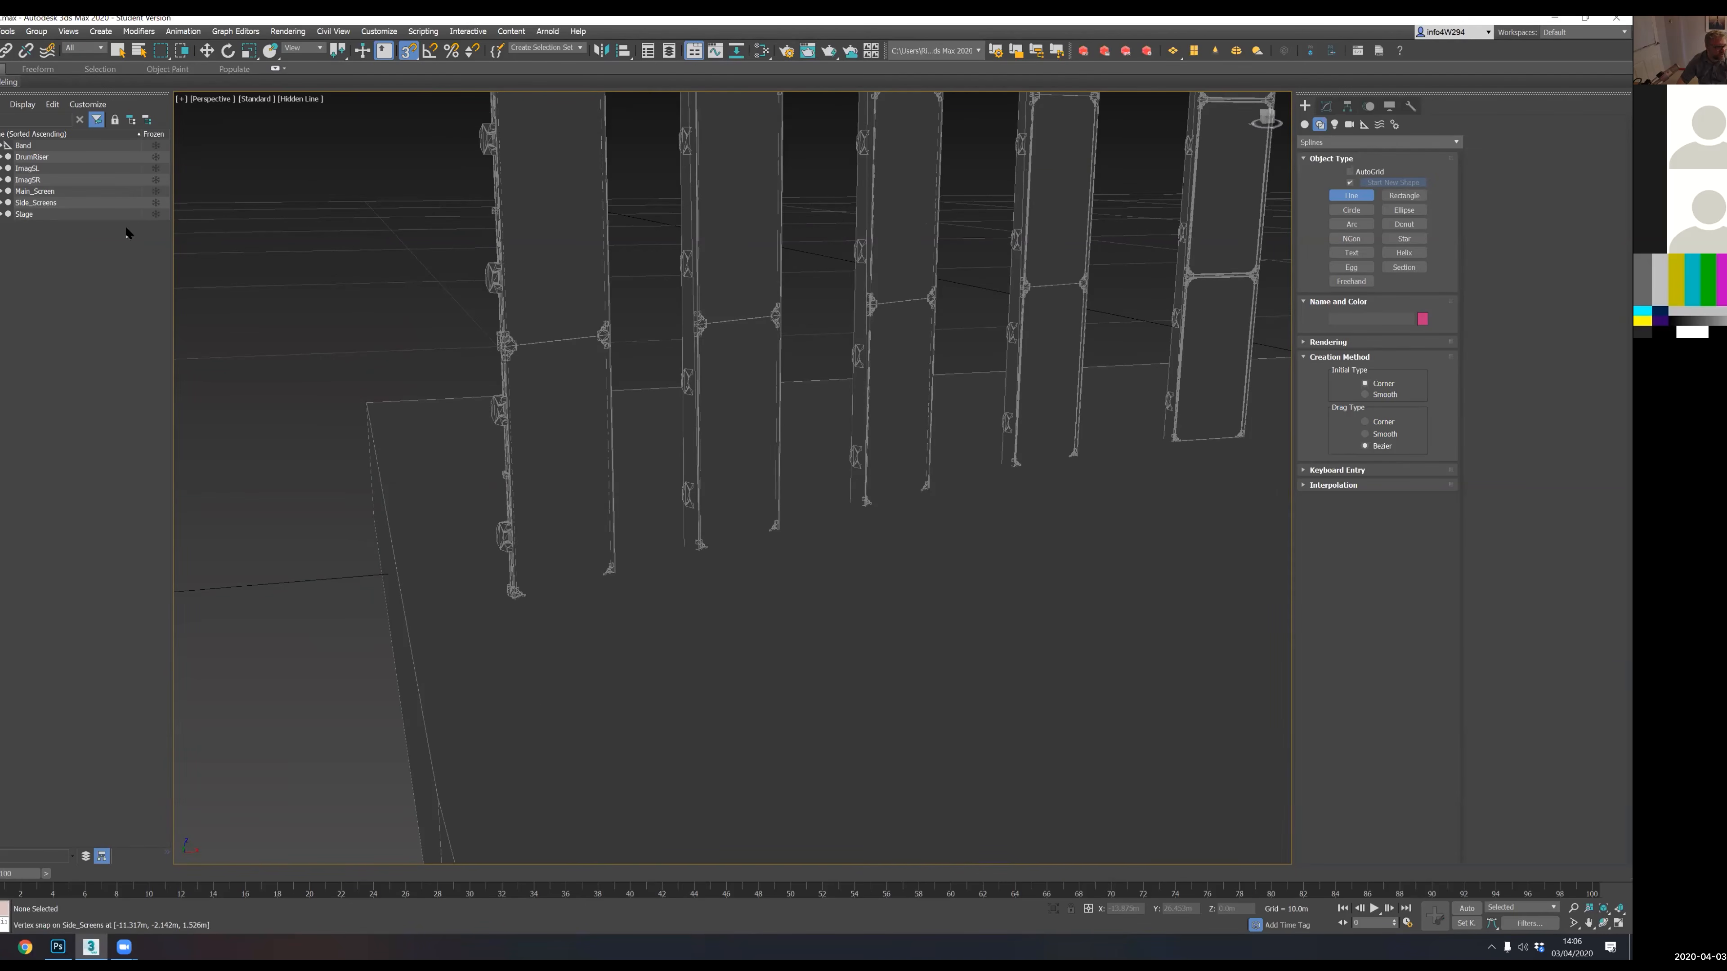
click(8, 214)
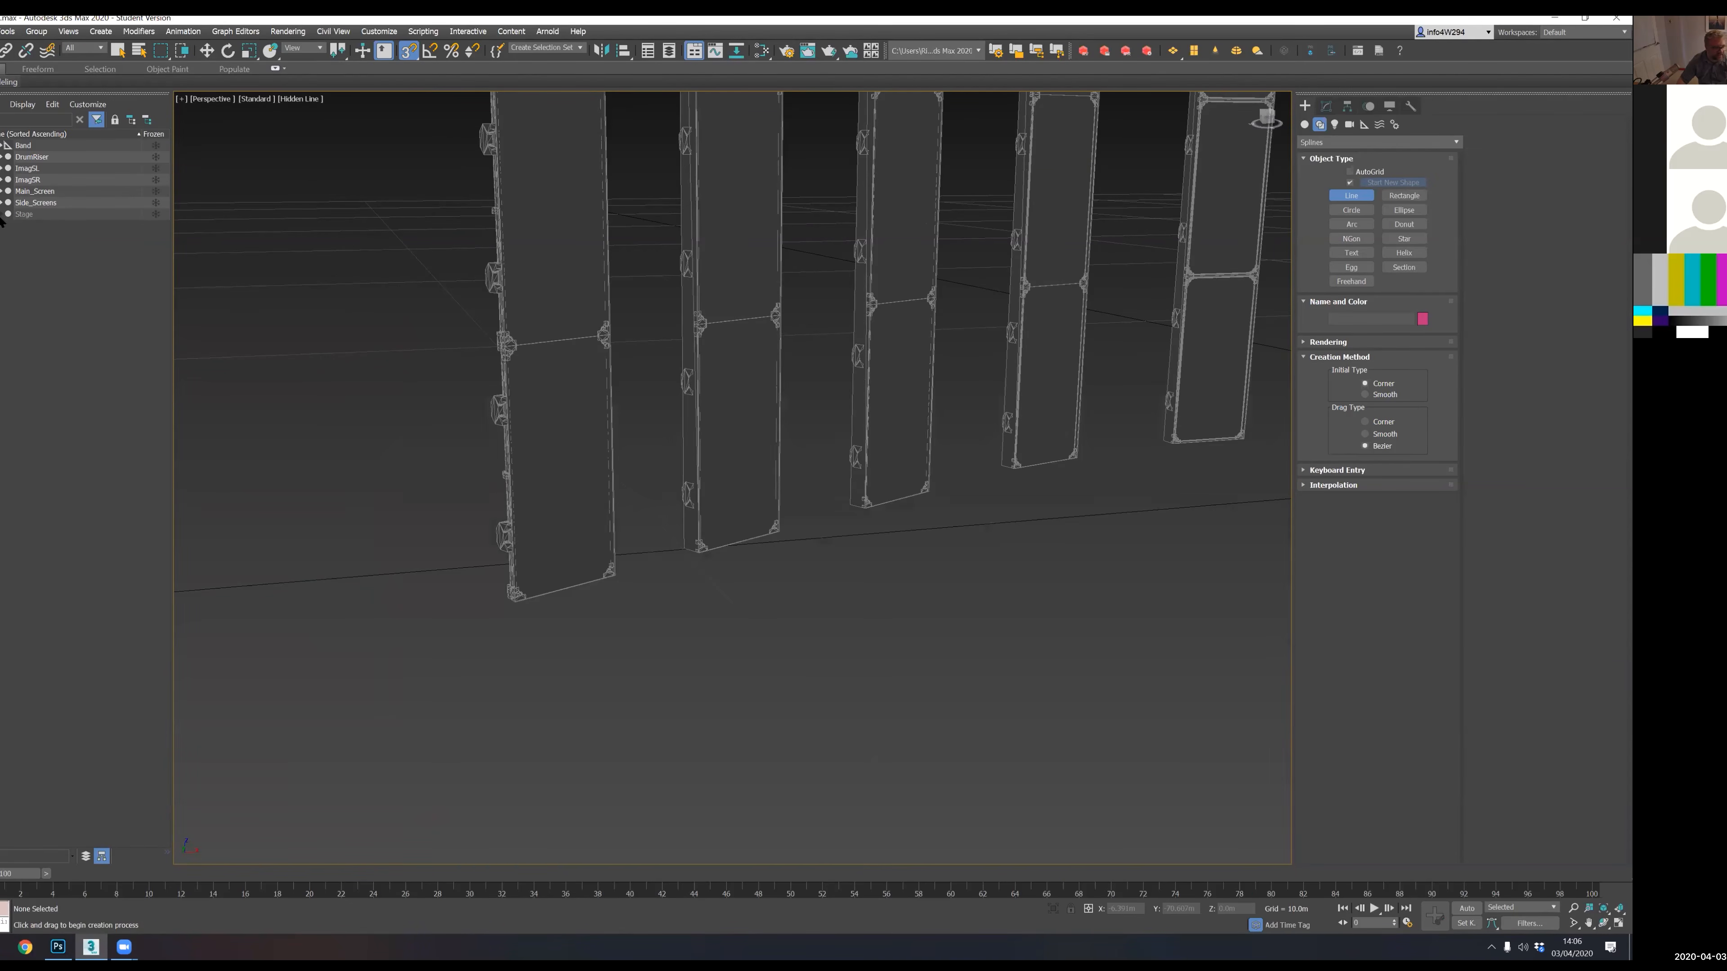
scroll(561, 511, up, 3)
scroll(563, 351, down, 2)
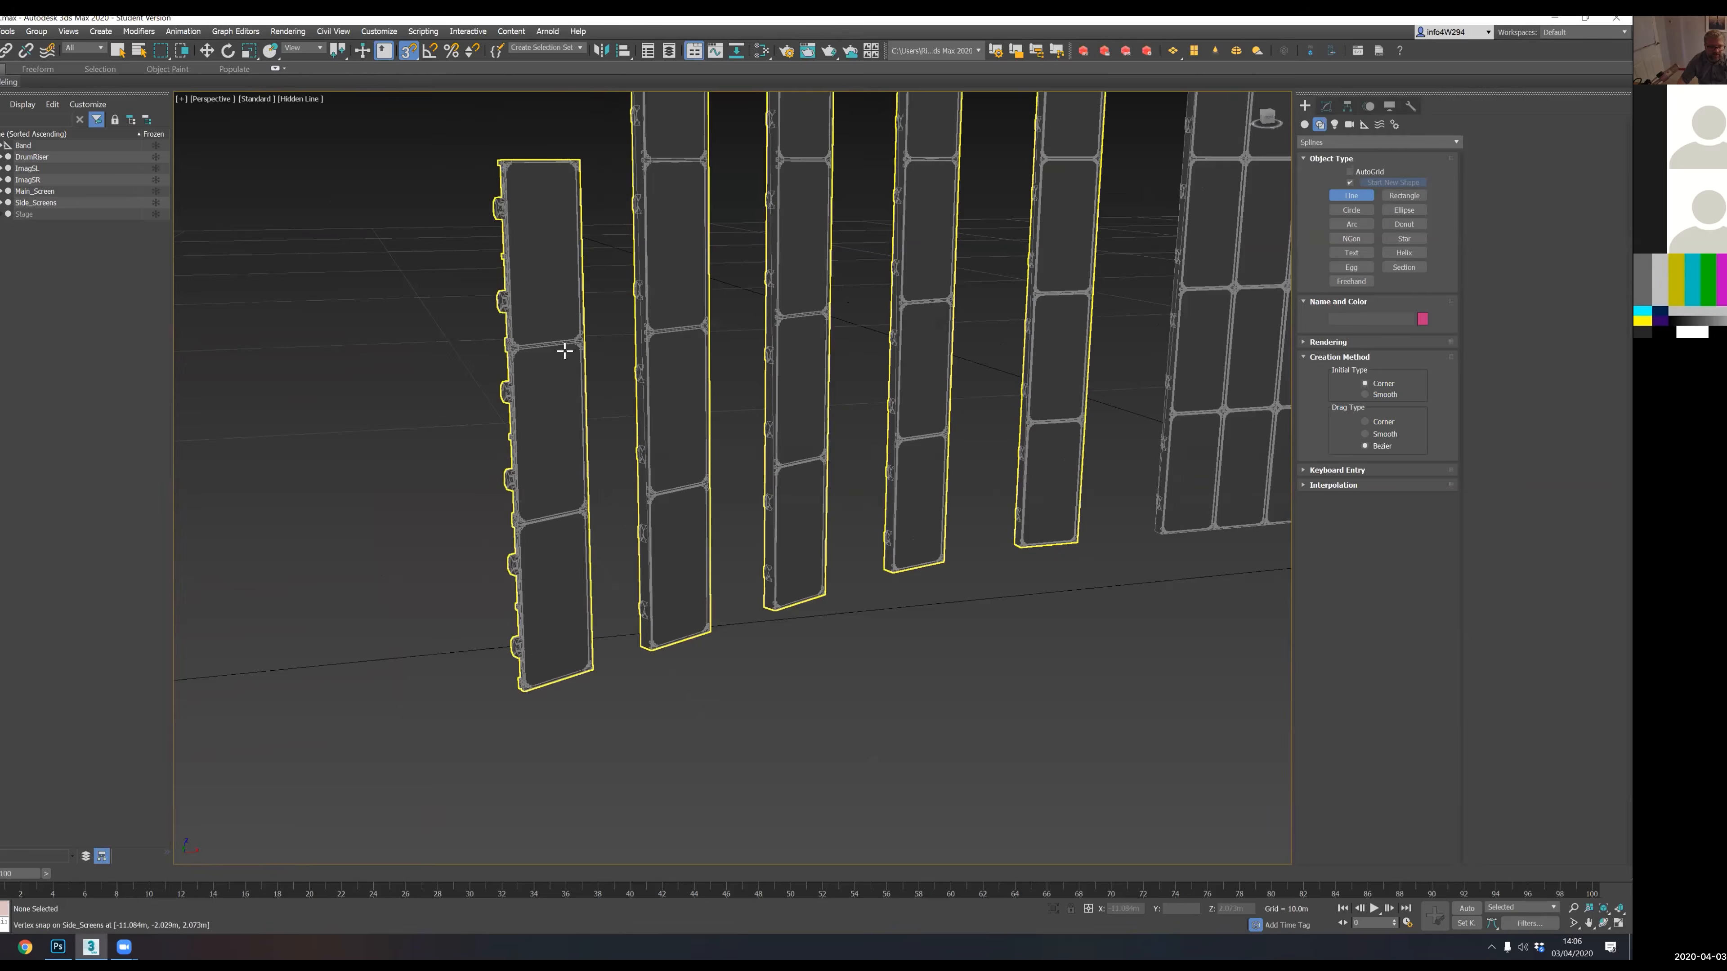
middle_drag(563, 351, 555, 436)
scroll(519, 233, up, 4)
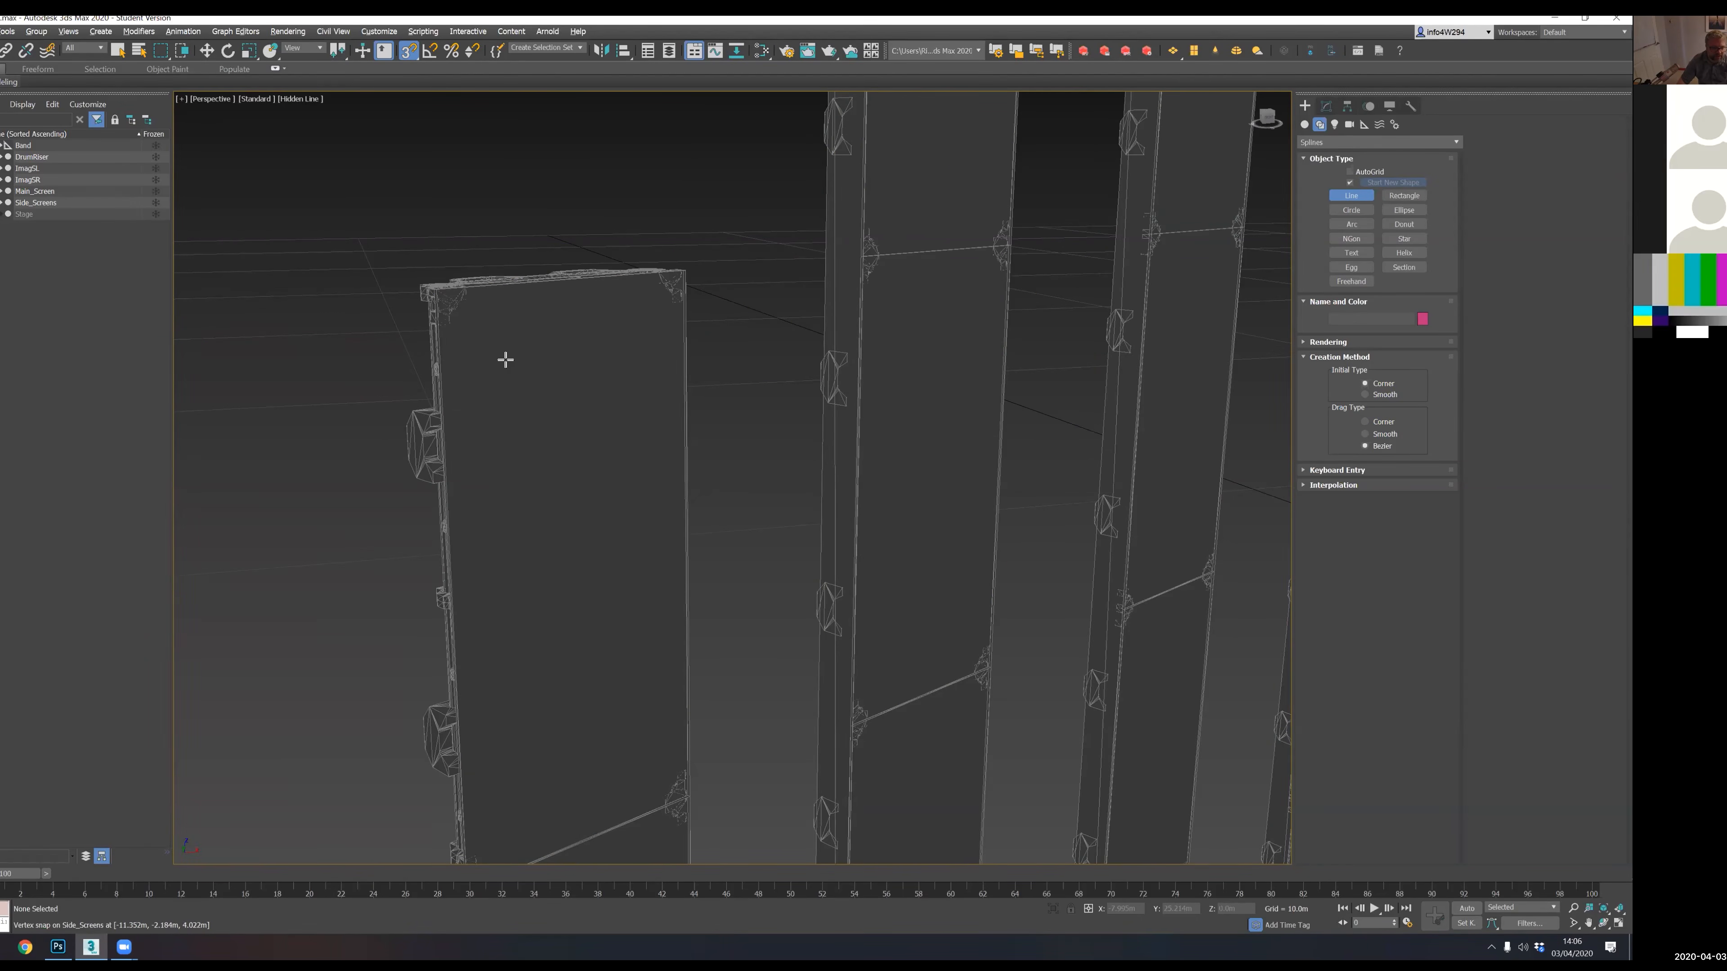
alt+middle_drag(500, 351, 513, 362)
middle_drag(949, 561, 817, 522)
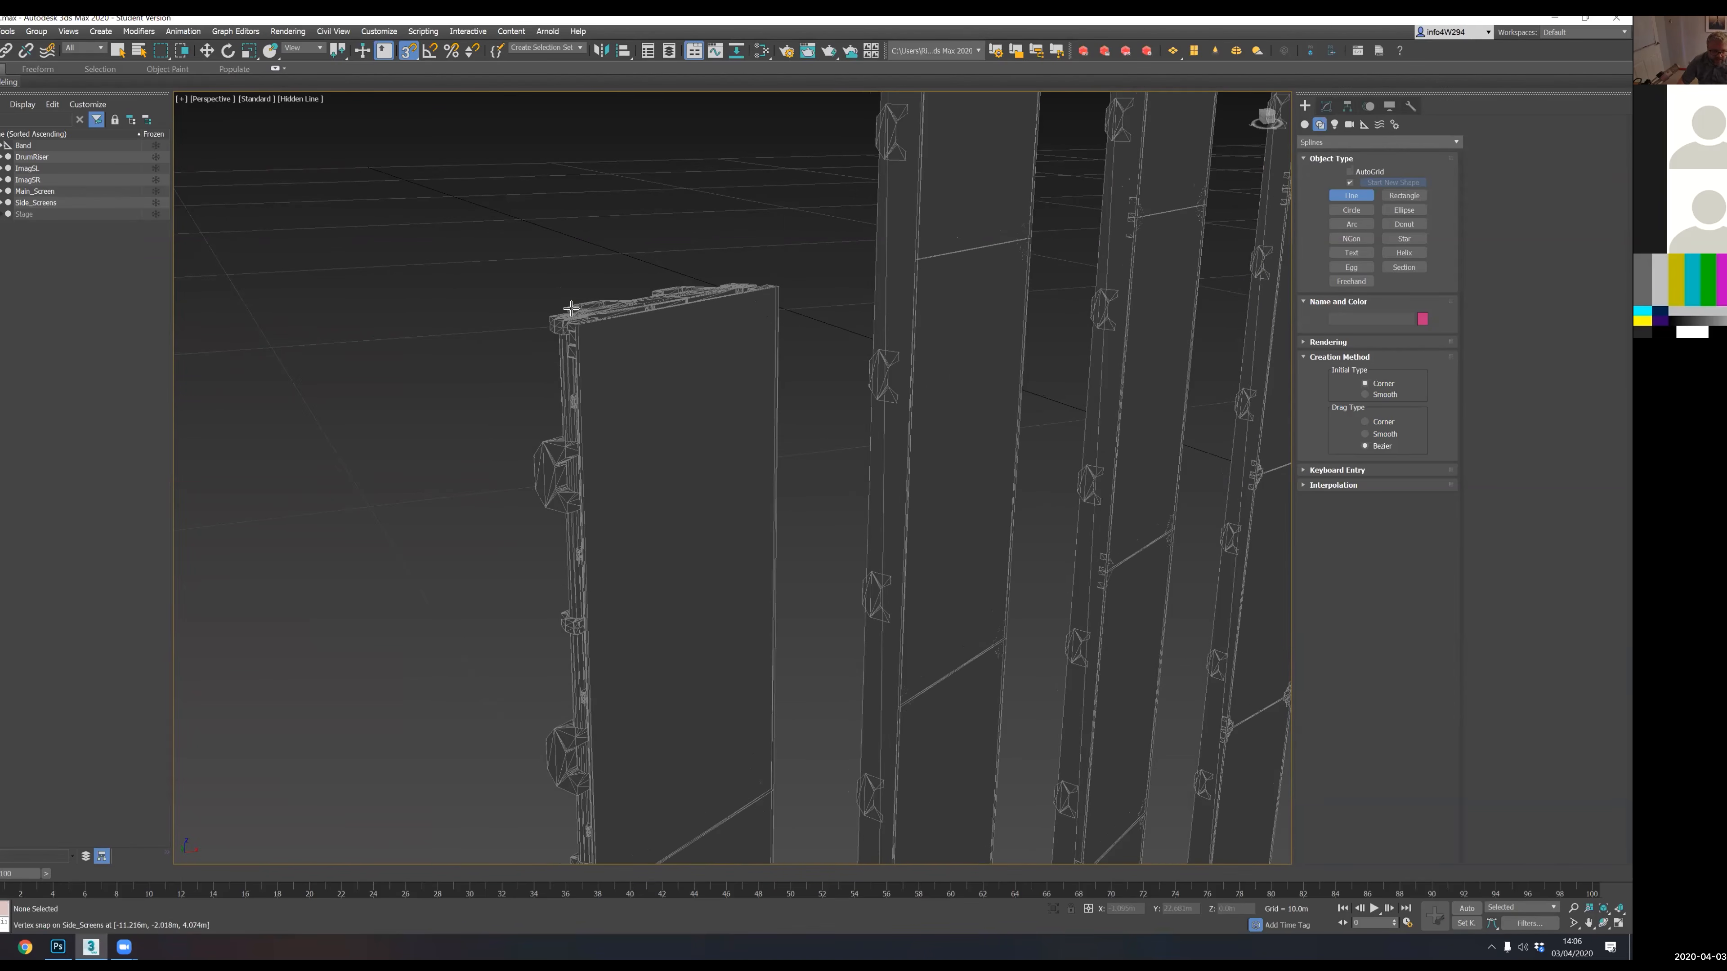
click(578, 325)
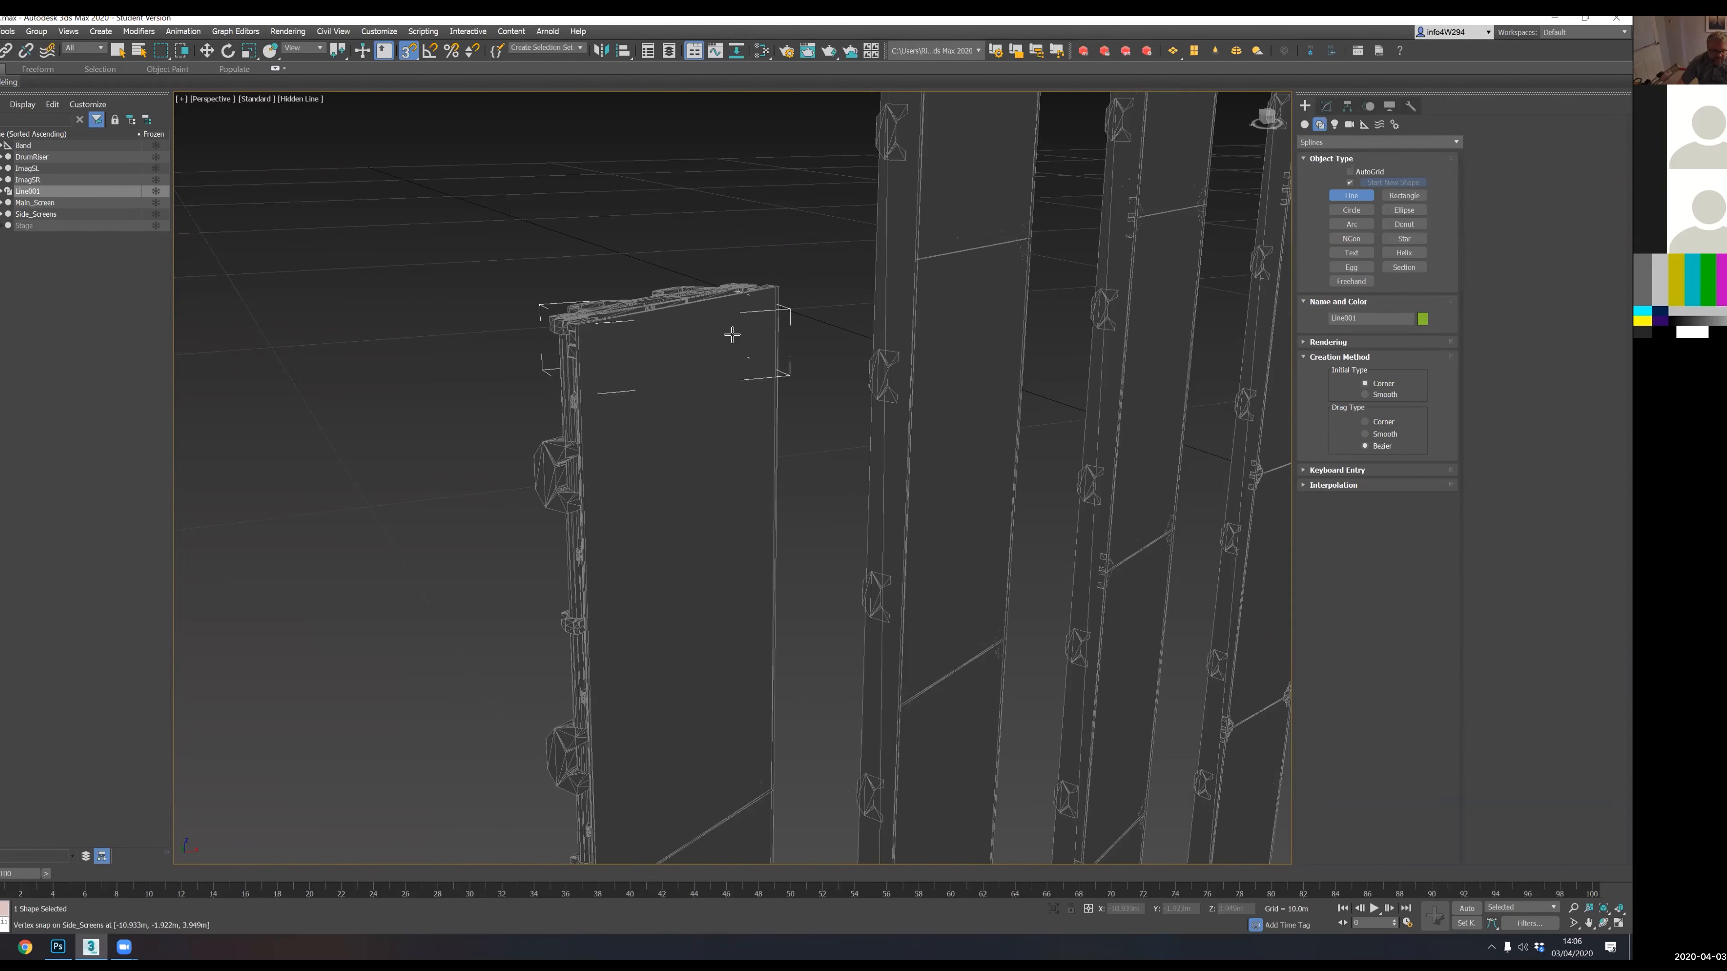
right_click(744, 310)
- Switch the viewport from Perspective to Orthographic
alt+middle_drag(646, 305, 712, 344)
click(198, 100)
click(244, 152)
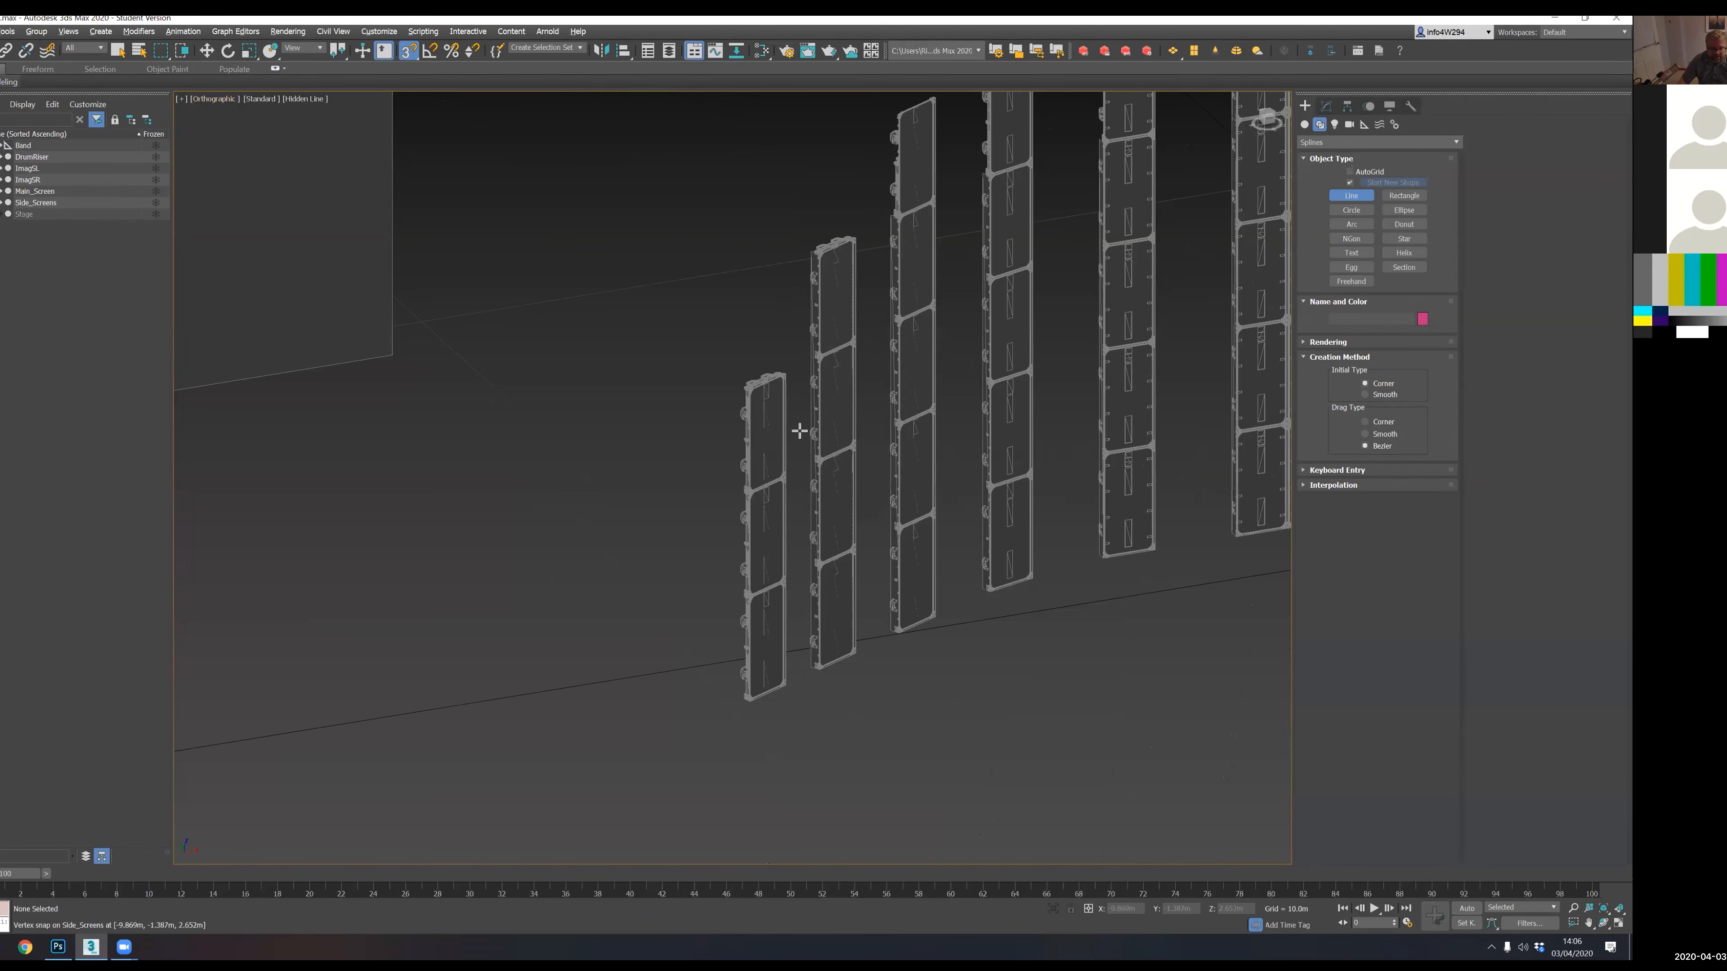
- Try to outline the shortest column in the orthographic view, starting along its top edge, and delete the incomplete line
alt+middle_drag(799, 429, 812, 450)
scroll(940, 548, up, 10)
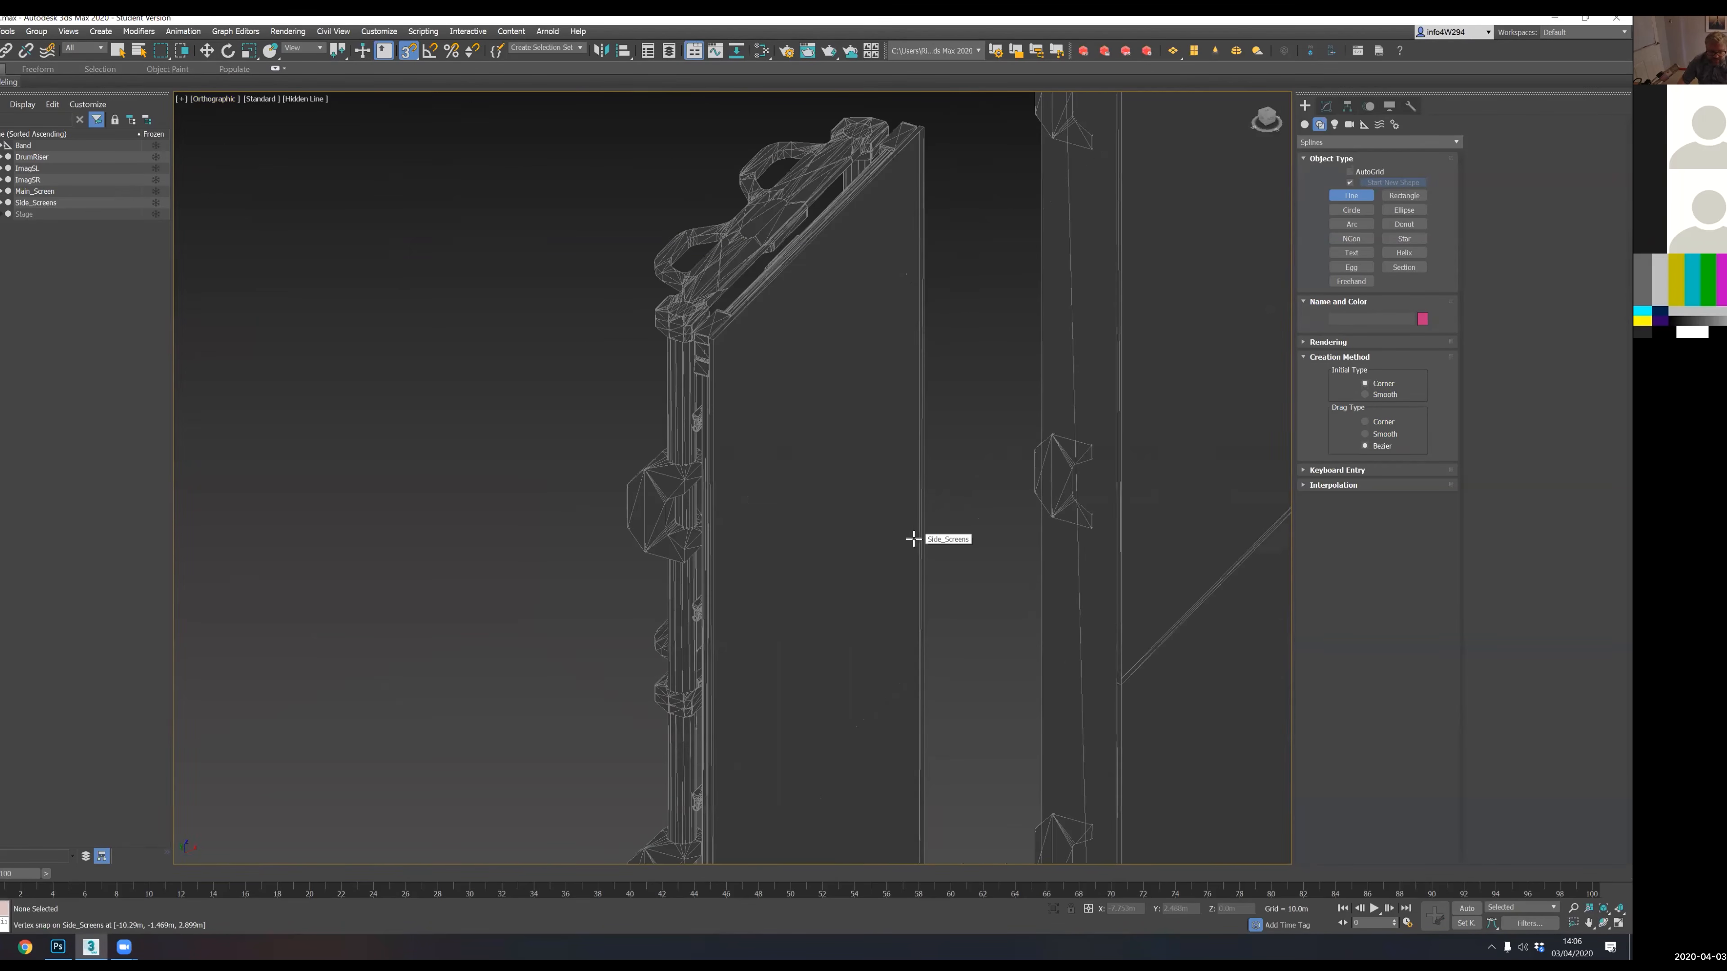
click(714, 341)
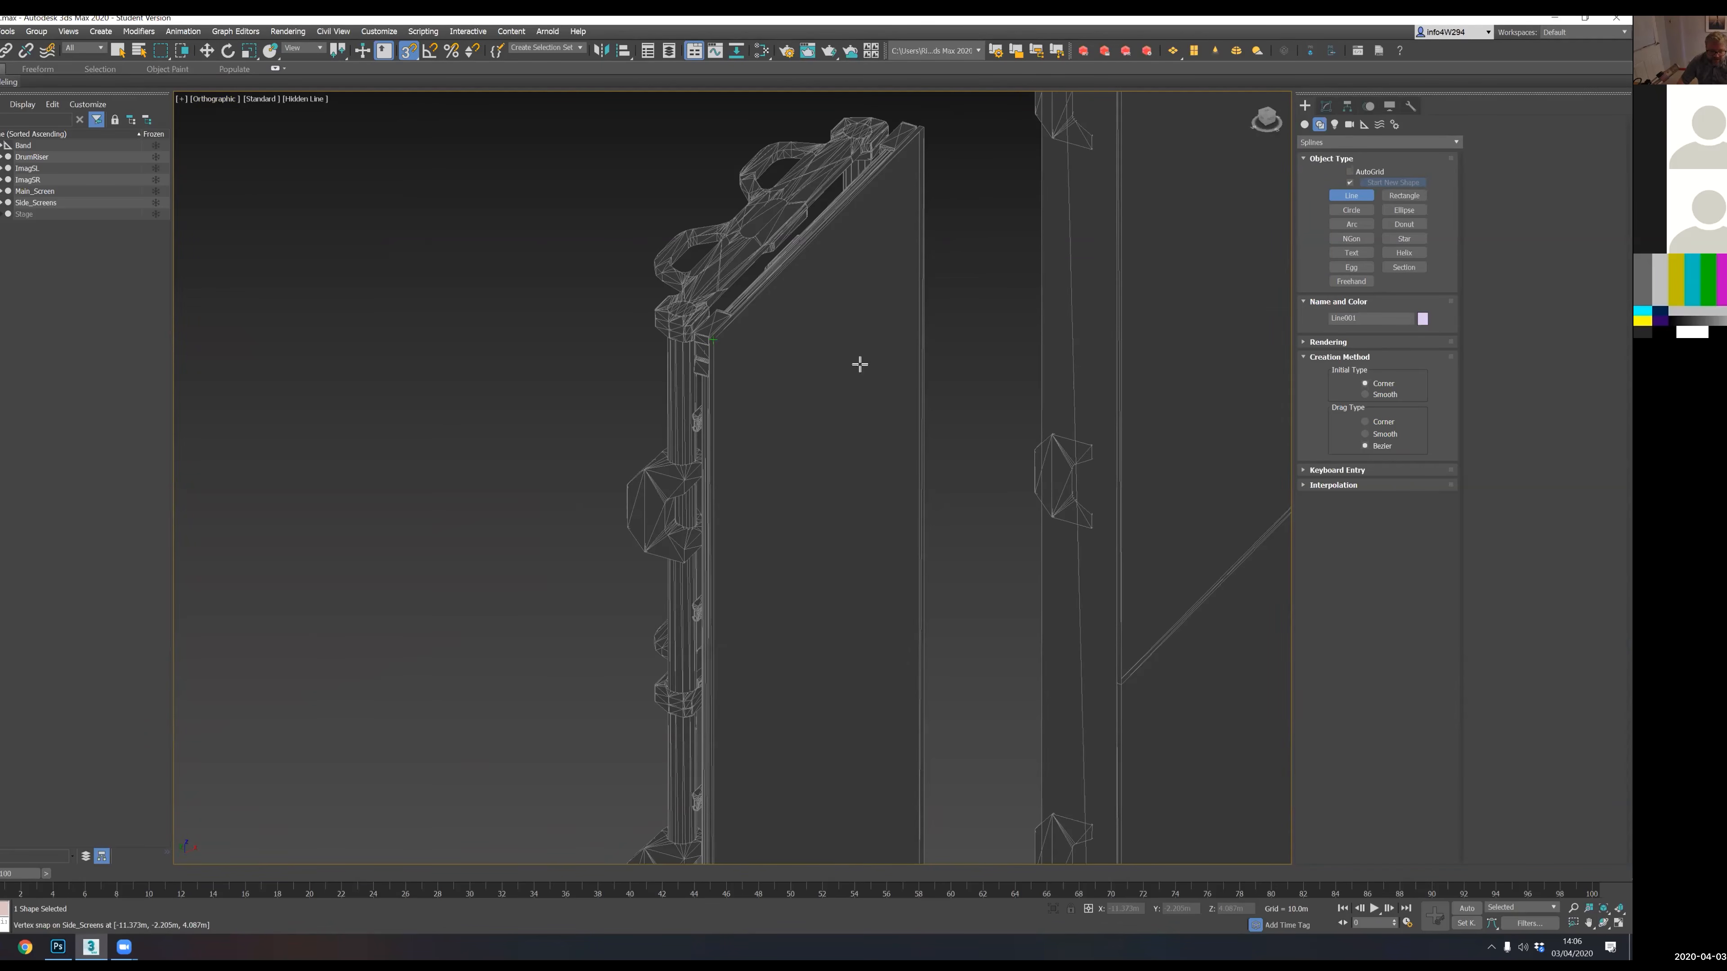
click(926, 131)
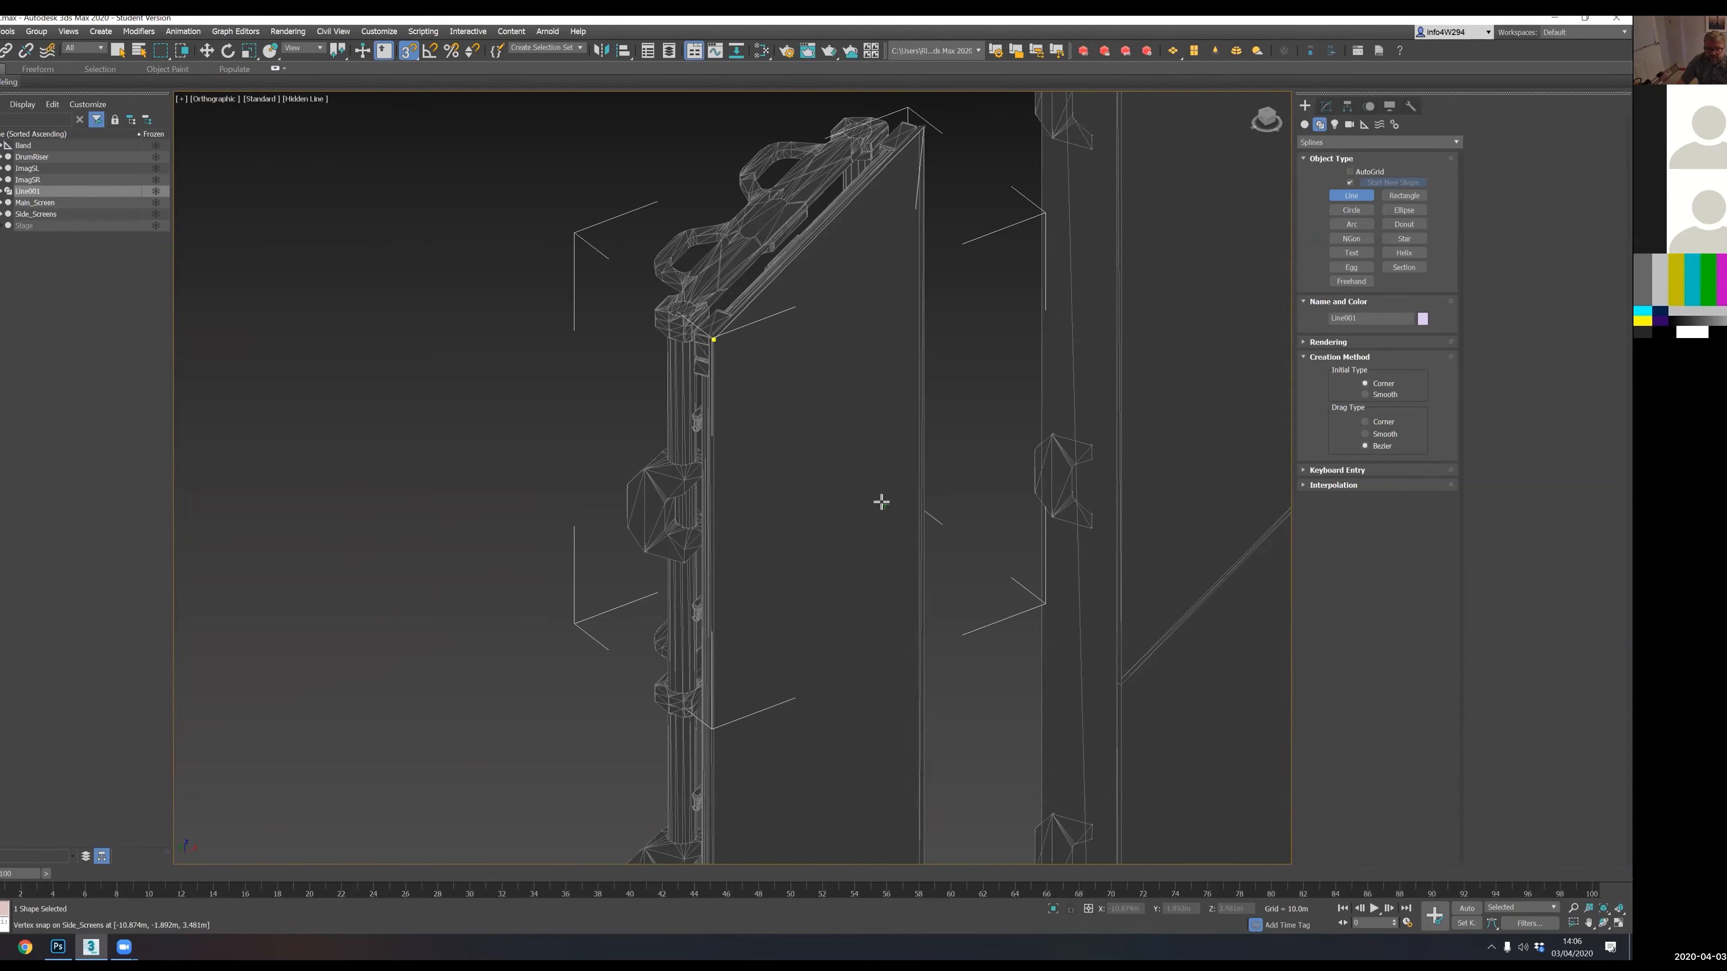
middle_drag(841, 412, 674, 20)
middle_drag(717, 425, 612, 20)
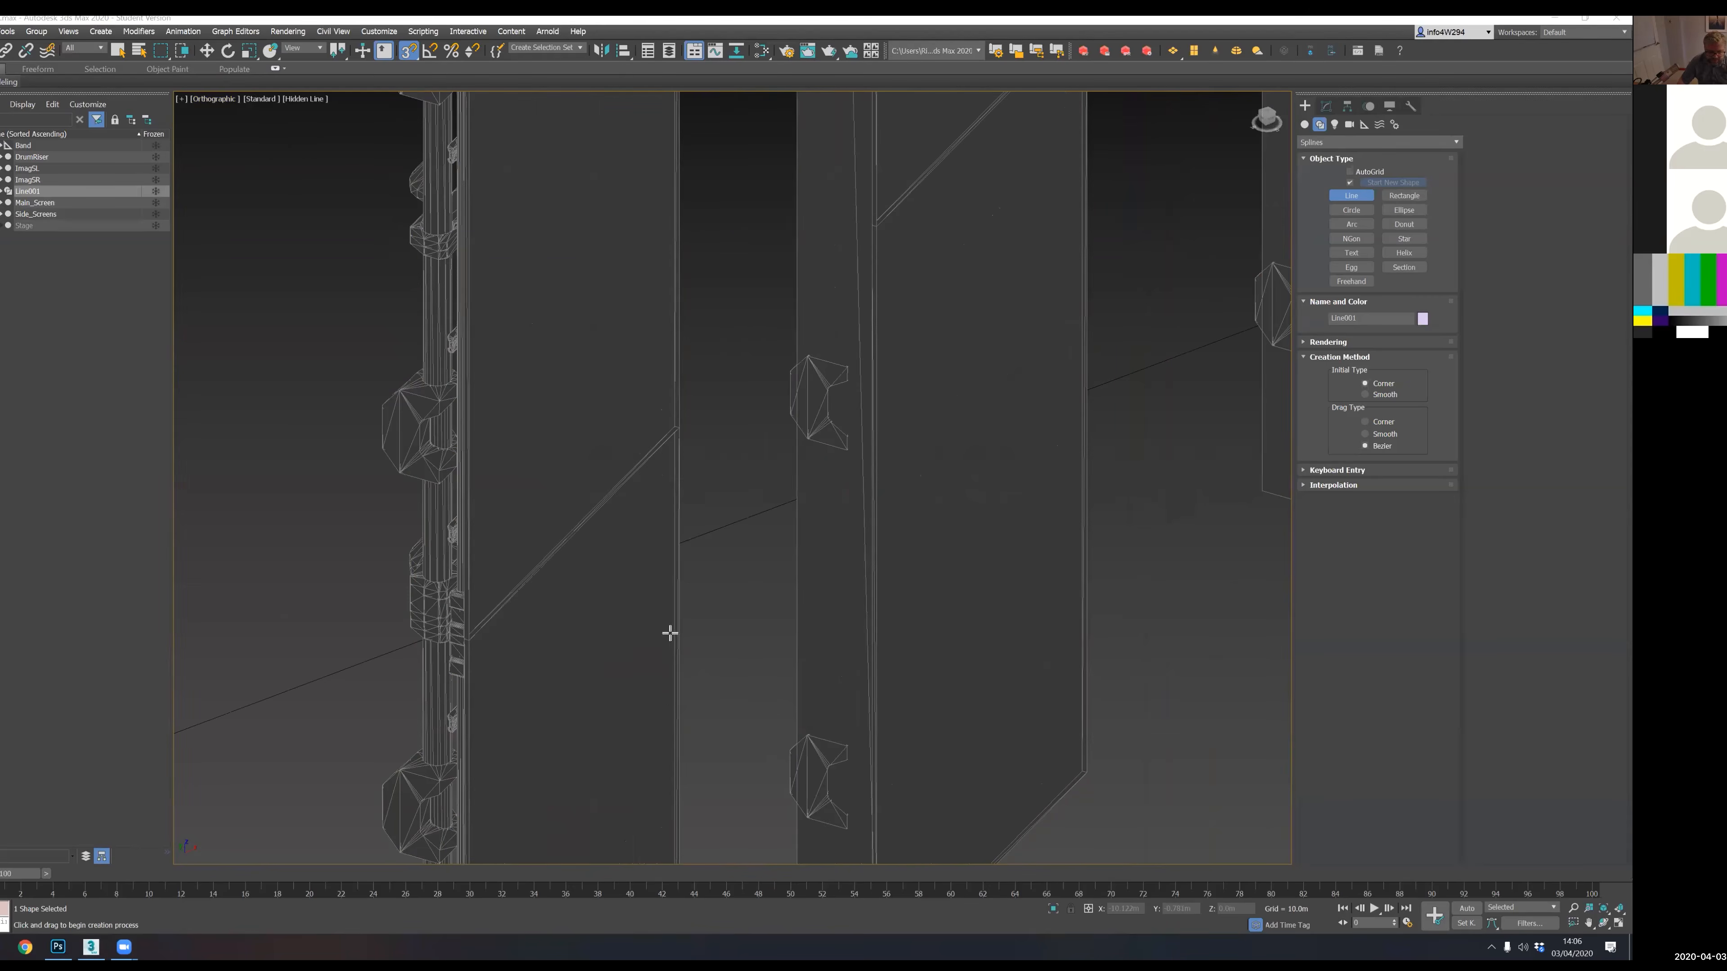
middle_drag(648, 725, 654, 591)
scroll(711, 521, down, 5)
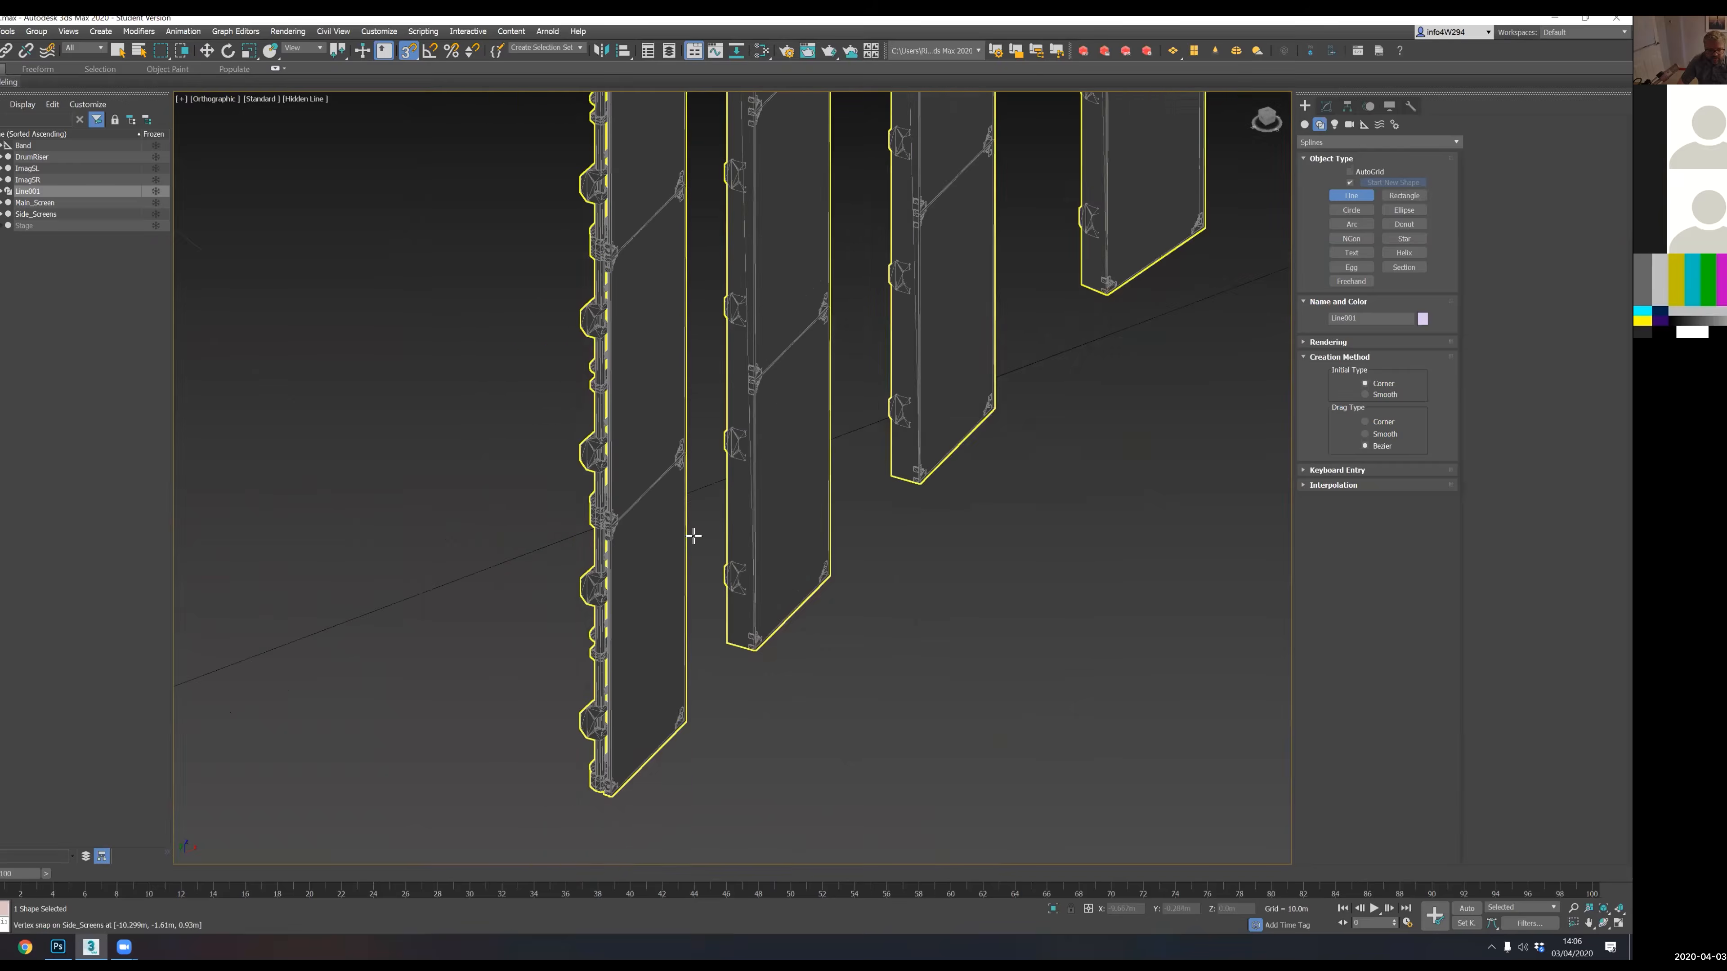
middle_drag(688, 354, 680, 373)
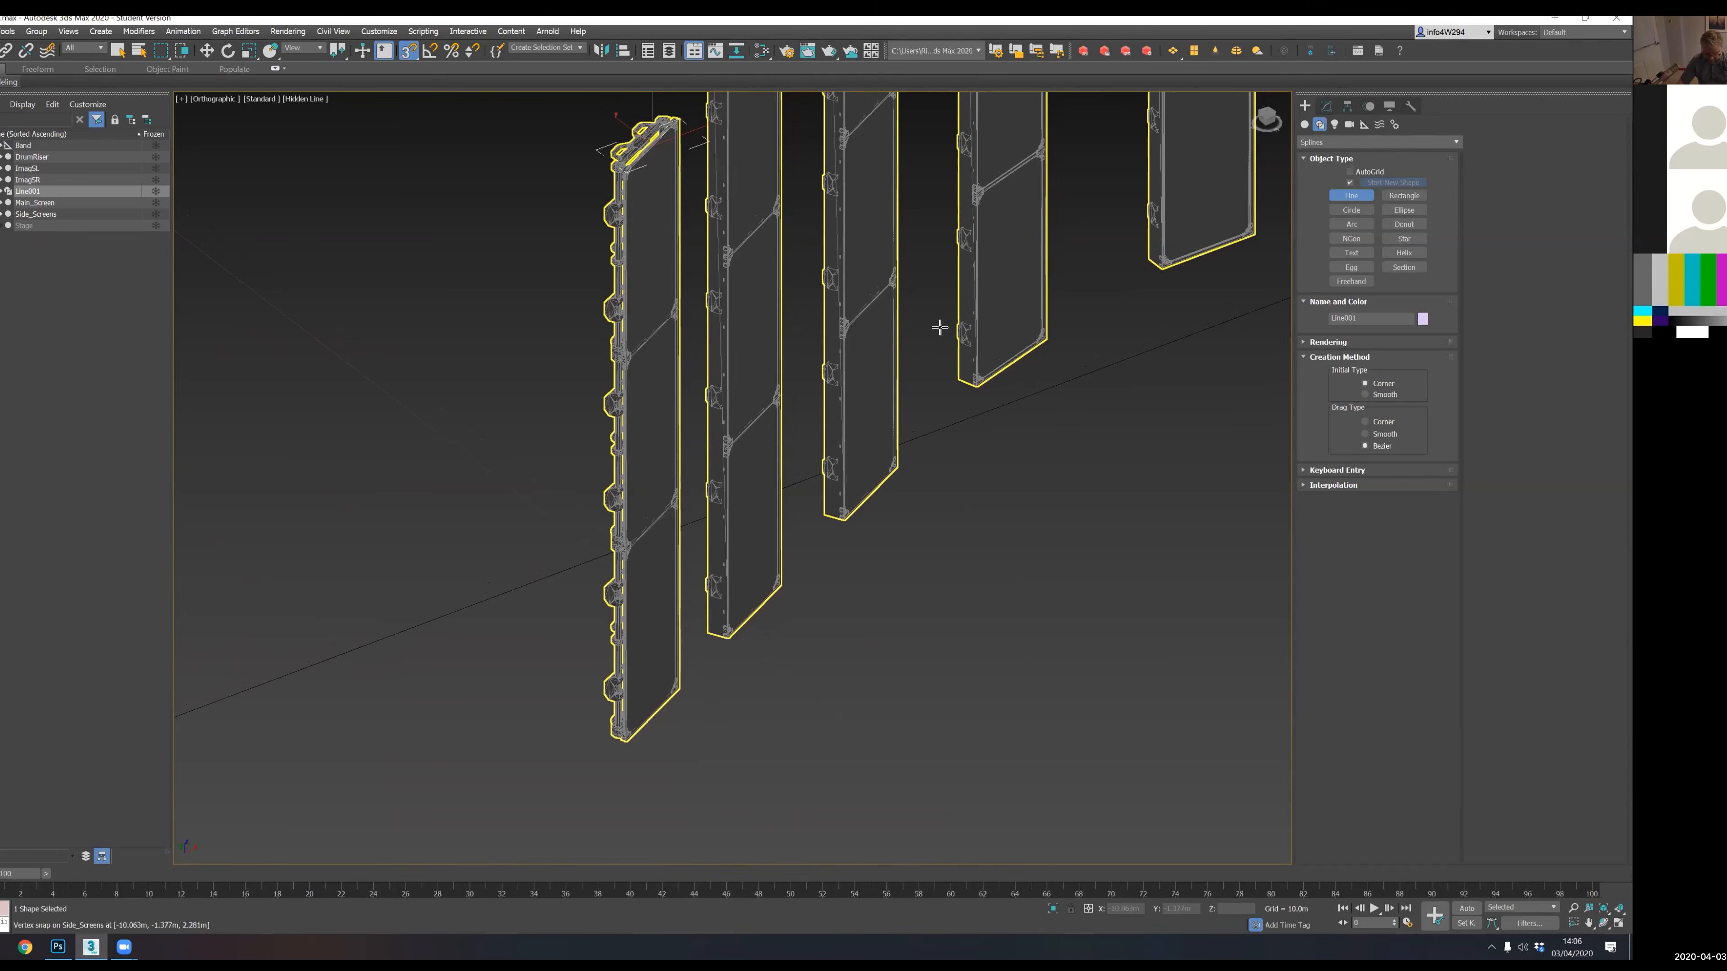
key(Delete)
- Try to trace the shortest column's front face again from its upper outer corner, and delete the misplaced line
scroll(626, 176, up, 3)
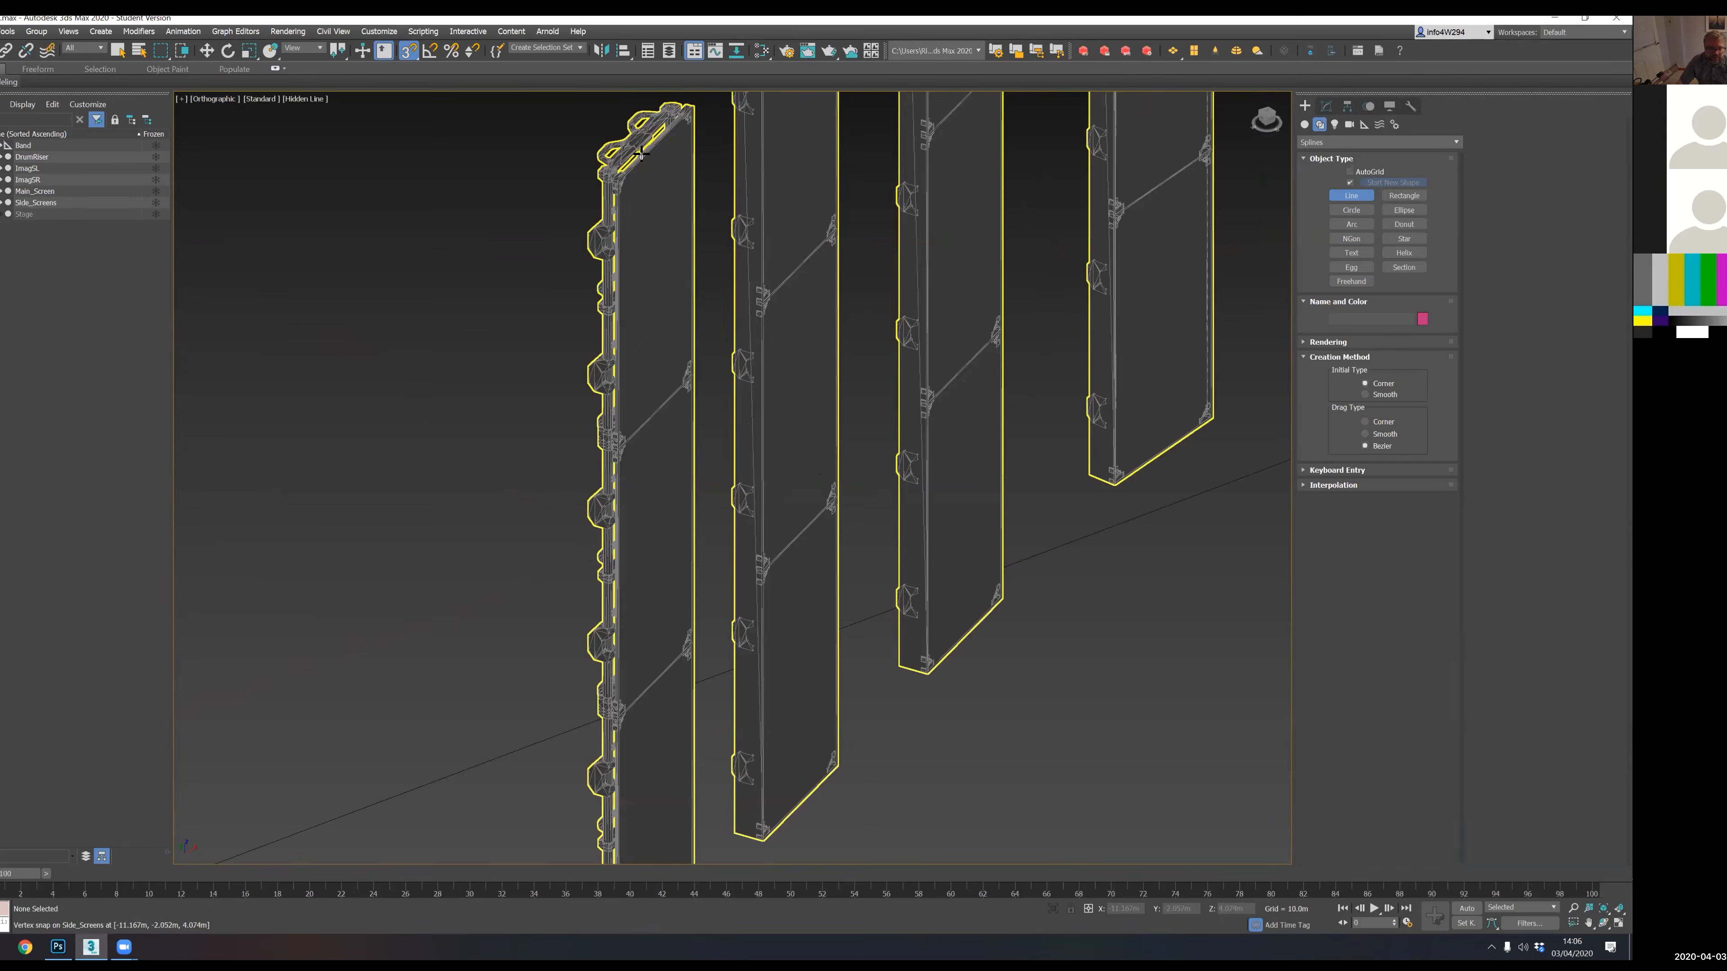
click(610, 193)
middle_drag(644, 220, 590, 288)
middle_drag(605, 448, 547, 104)
middle_drag(553, 170, 542, 232)
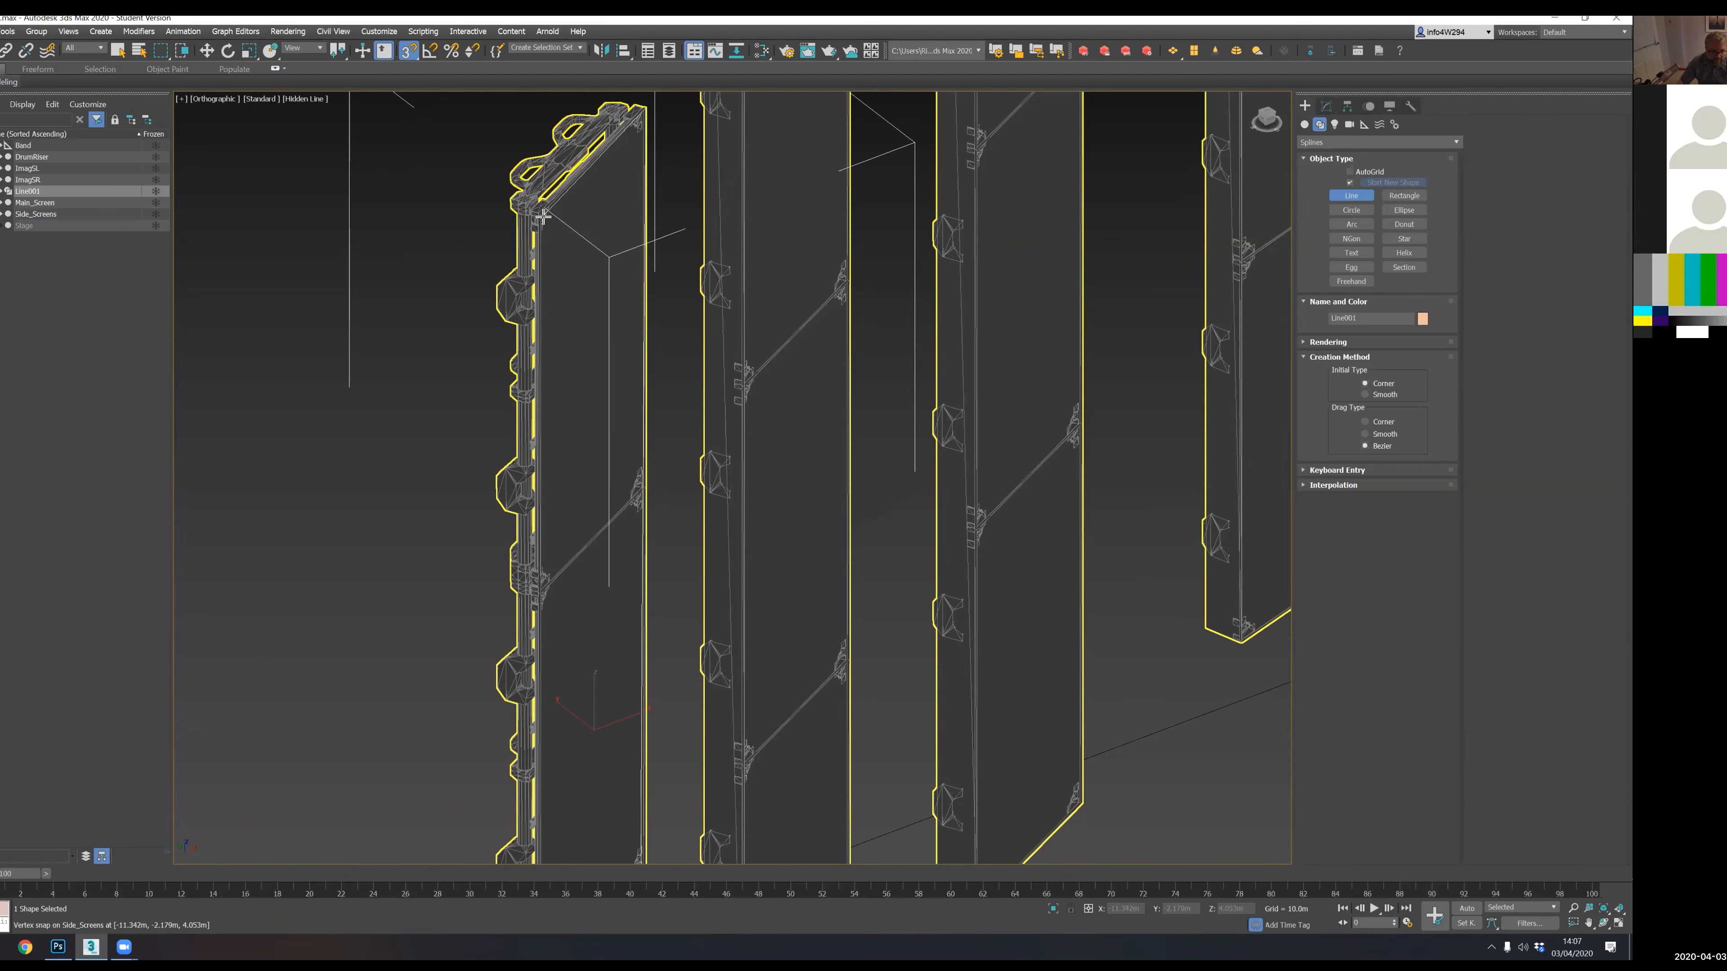
click(542, 216)
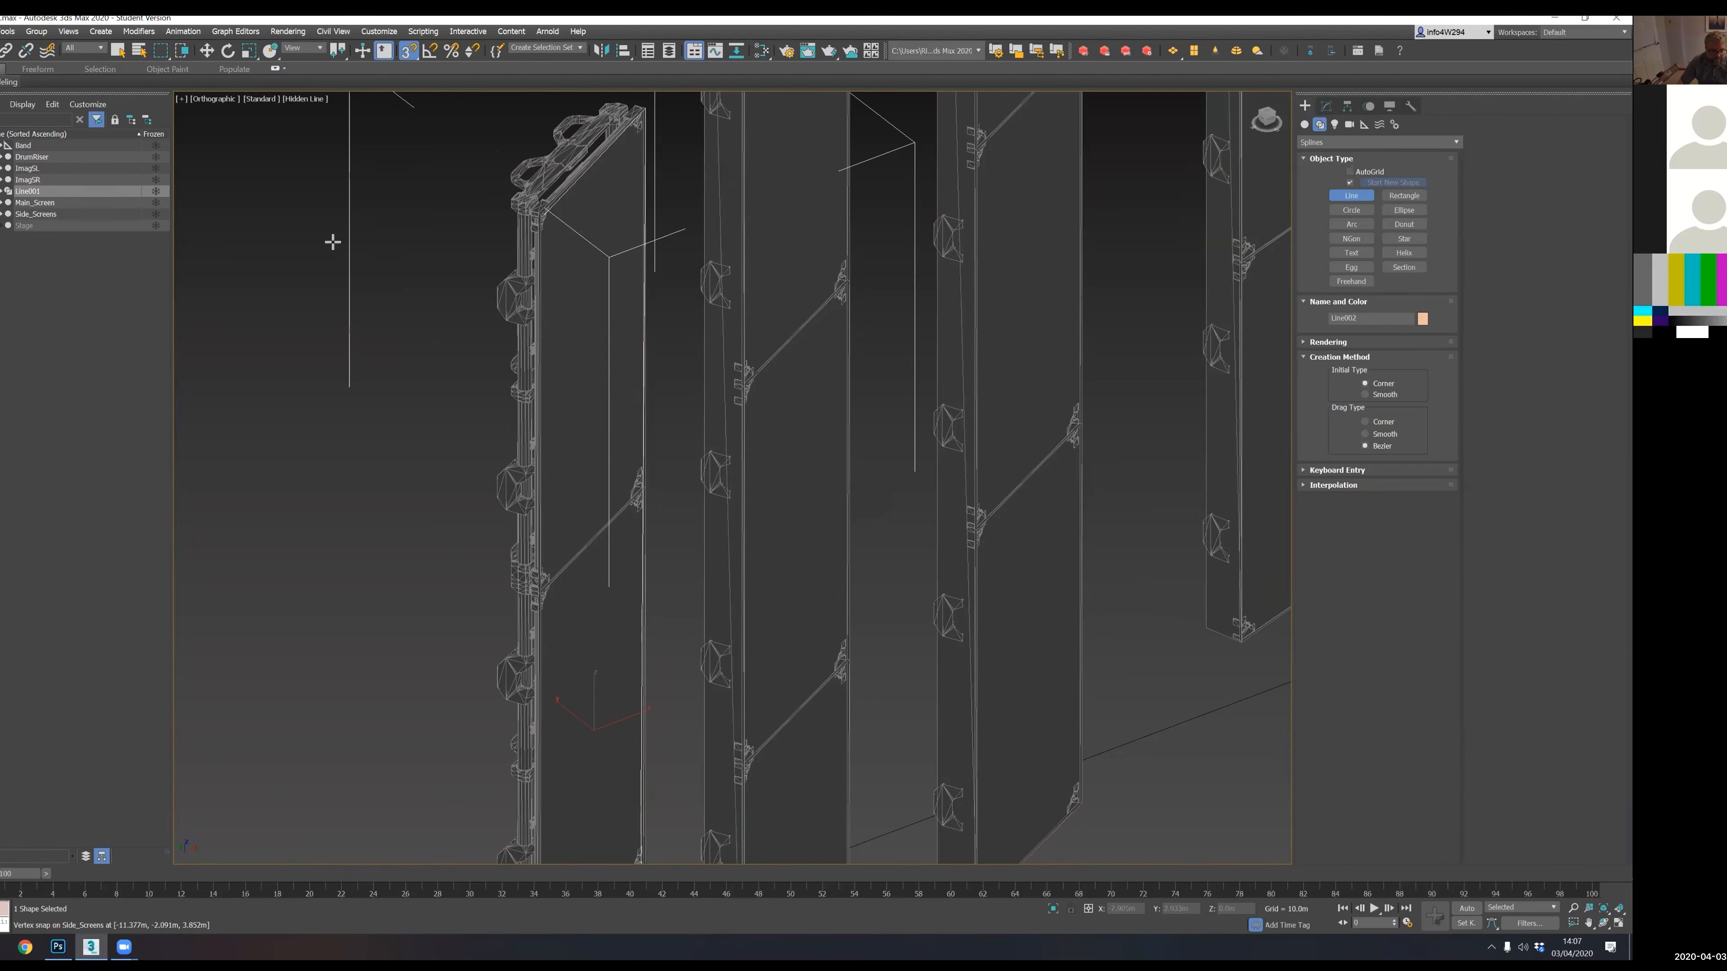
alt+middle_drag(642, 341, 597, 339)
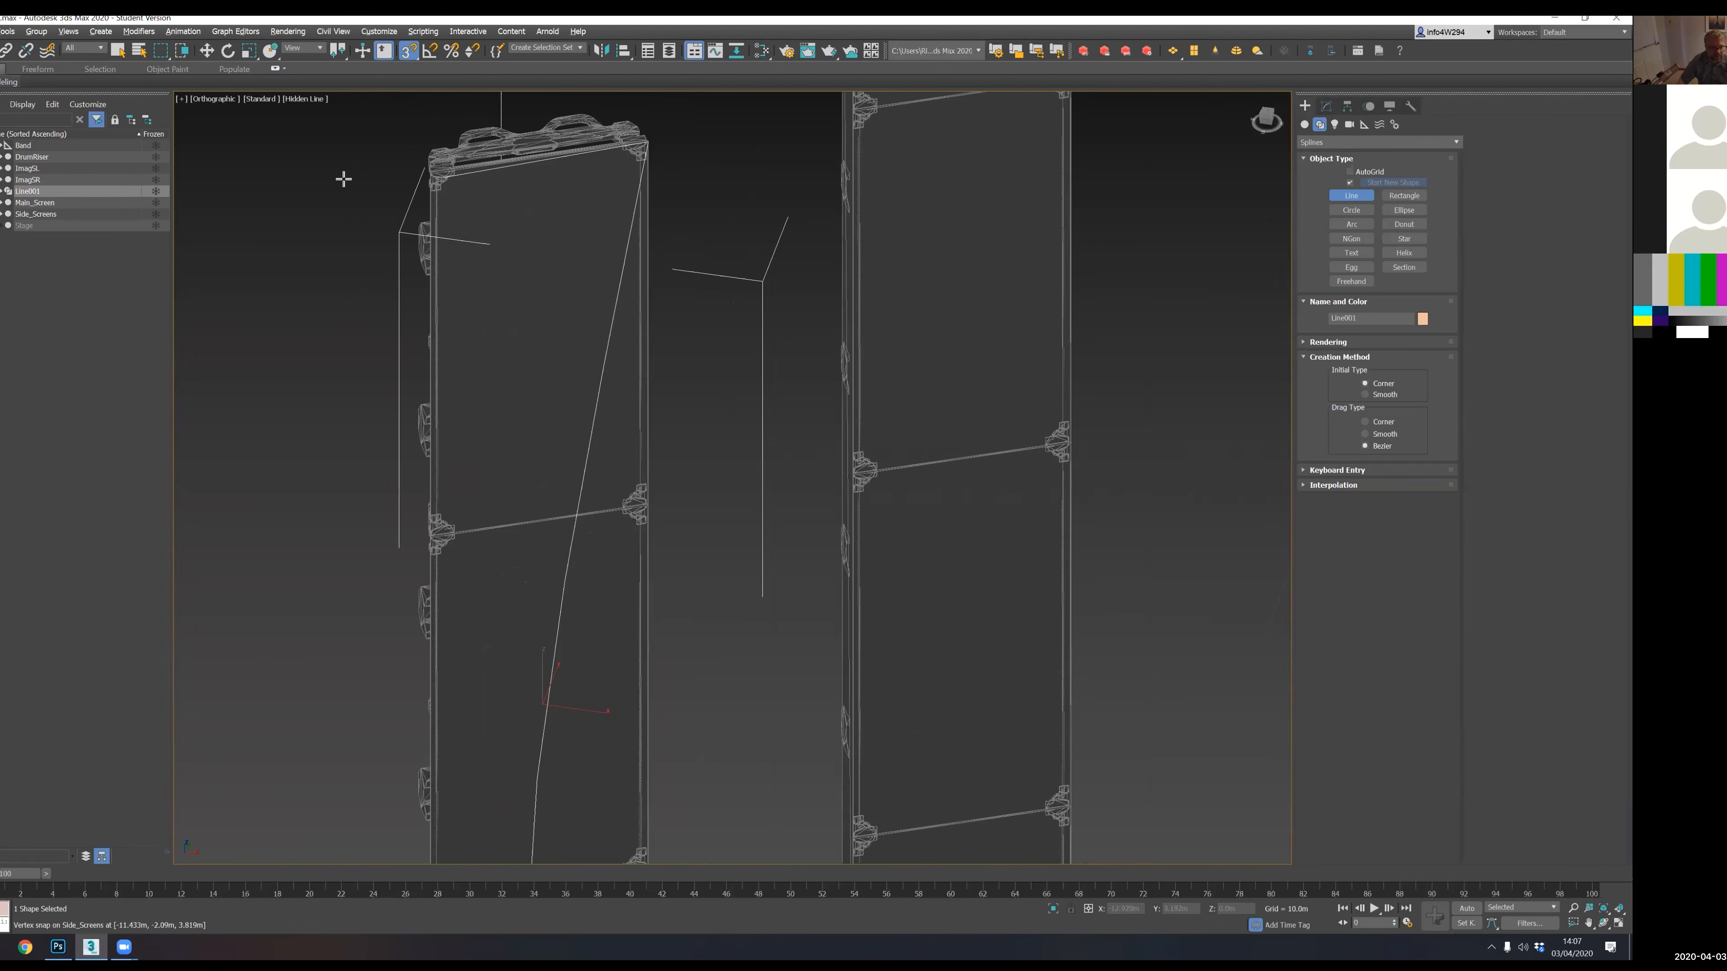
key(Delete)
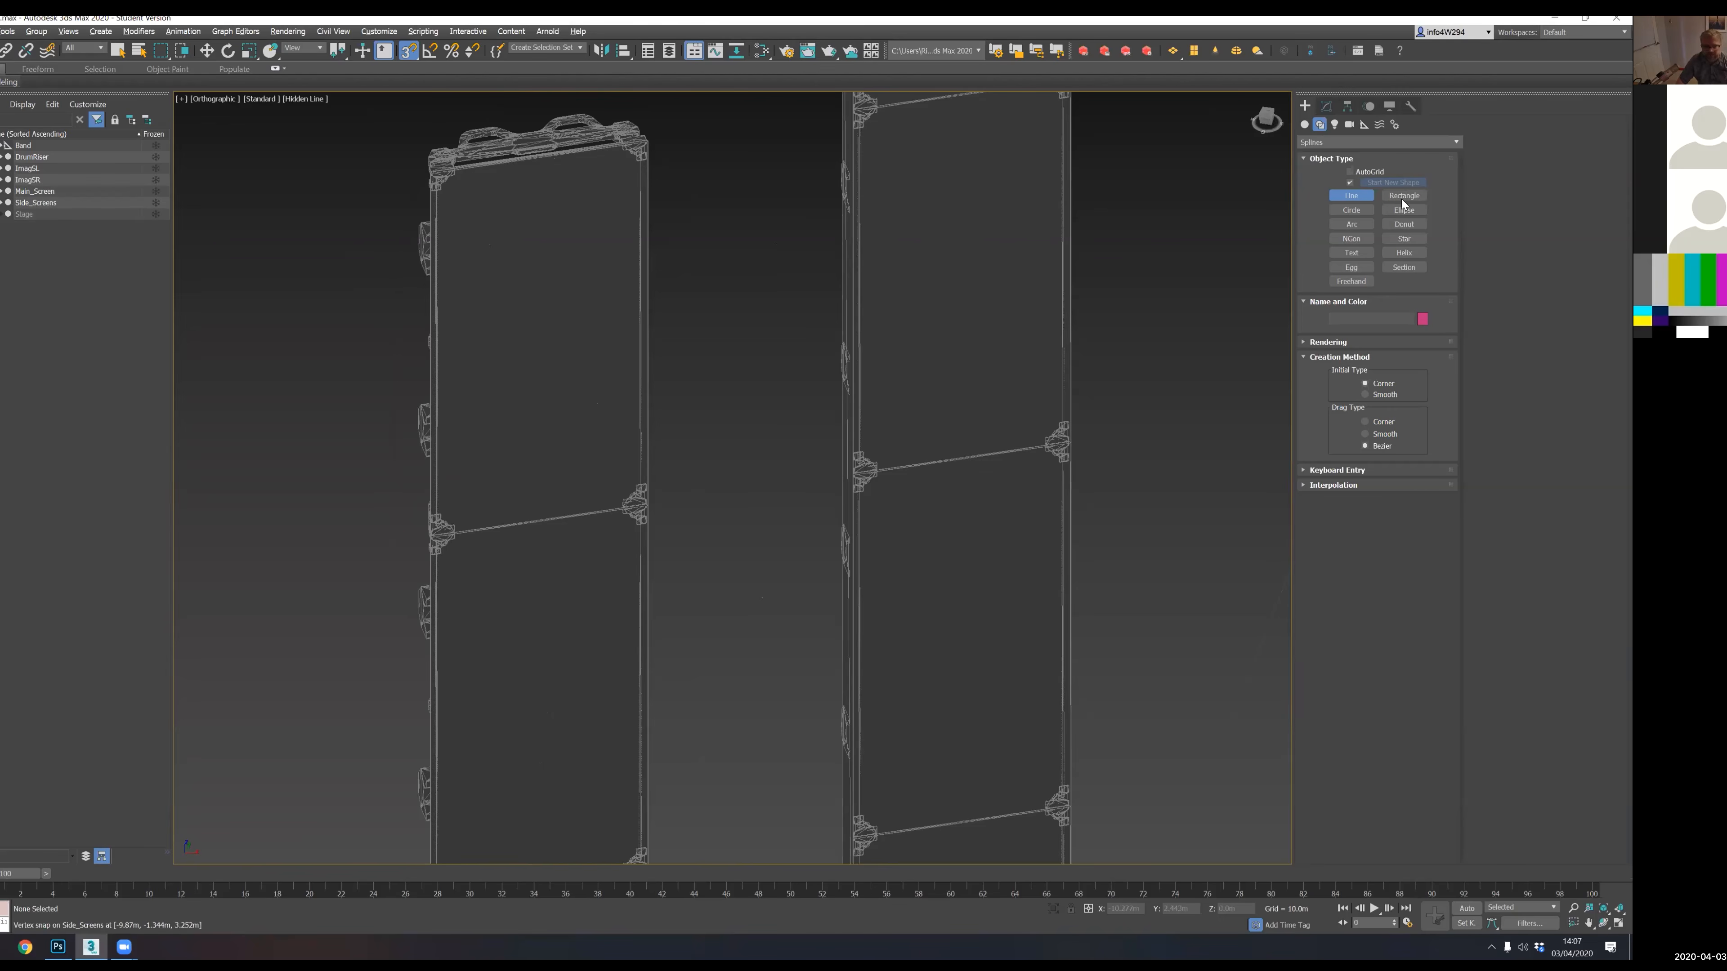
- Draw the first line segment along the top edge of the shortest column's front face, snapping to both upper corners
alt+middle_drag(476, 182, 490, 225)
middle_drag(1134, 550, 730, 528)
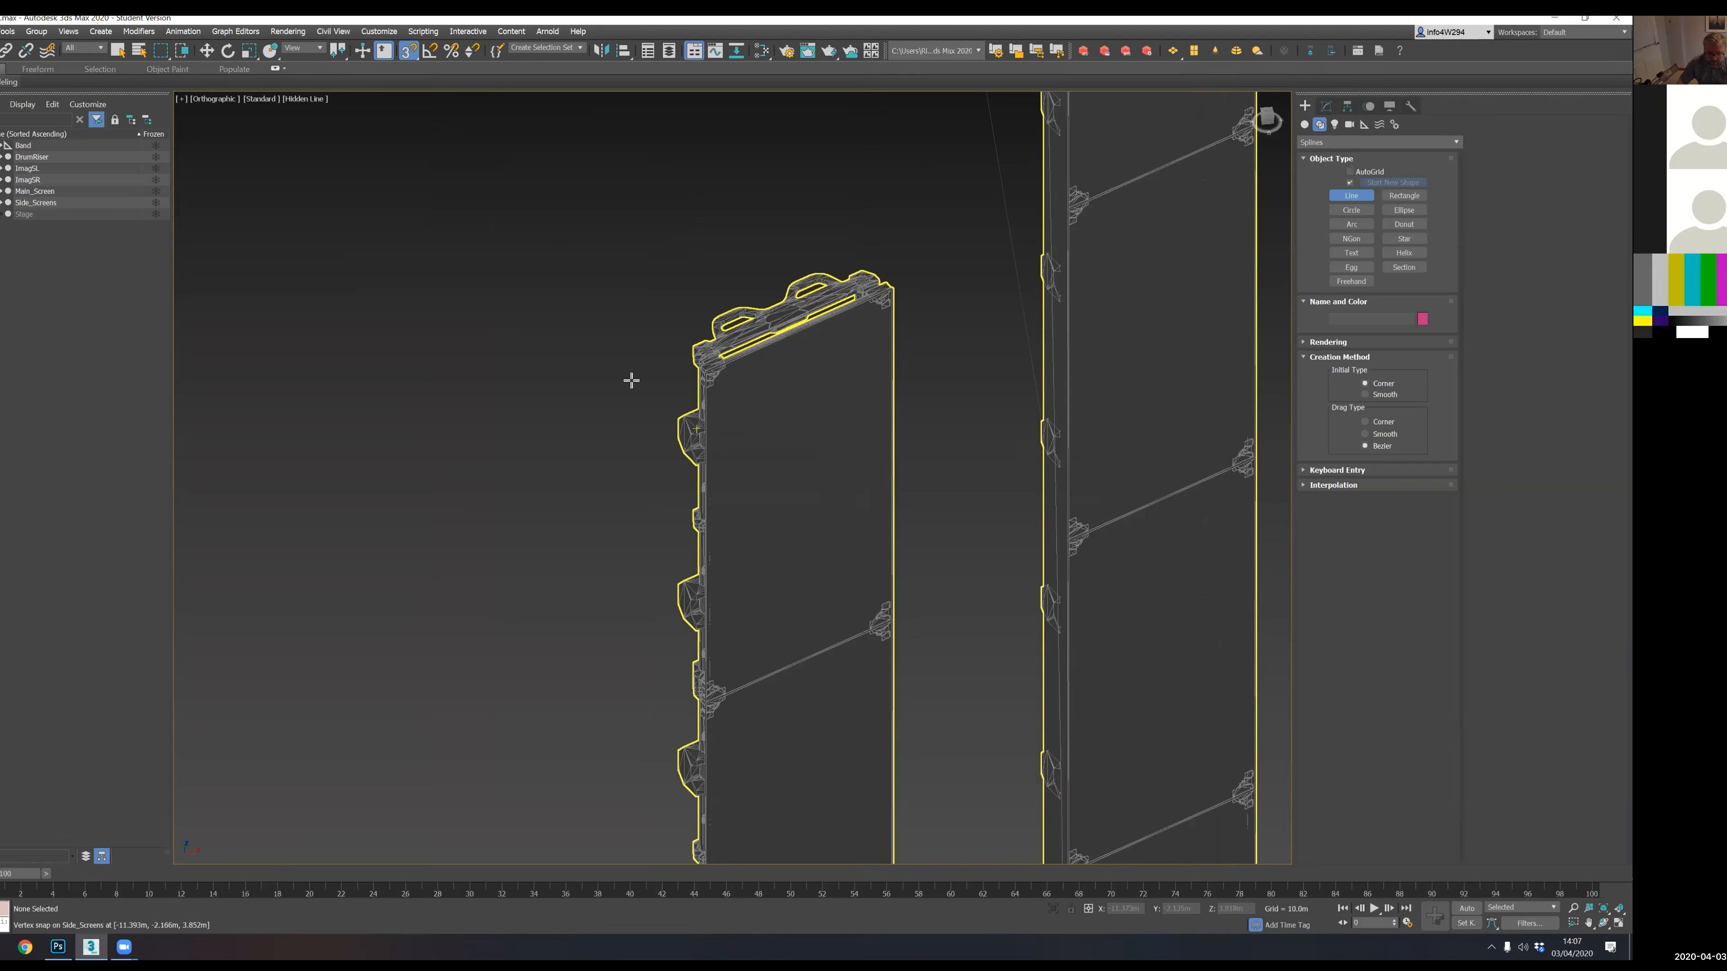
scroll(741, 374, up, 5)
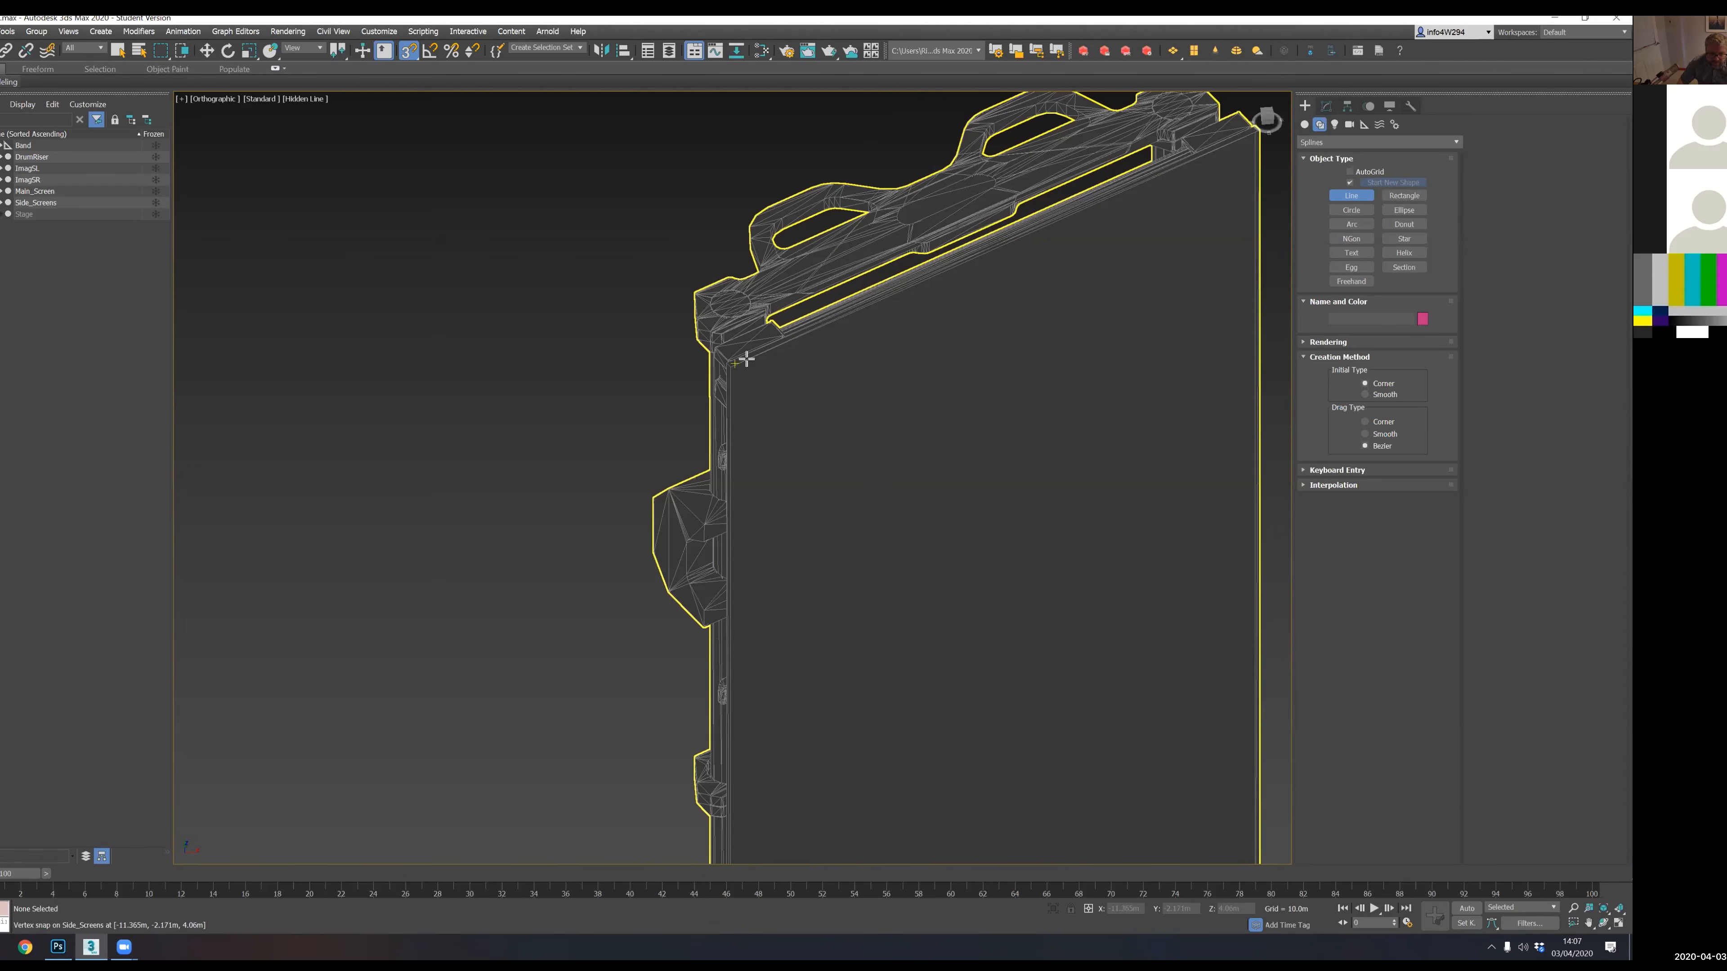
click(732, 366)
alt+middle_drag(882, 379, 1140, 189)
click(1141, 187)
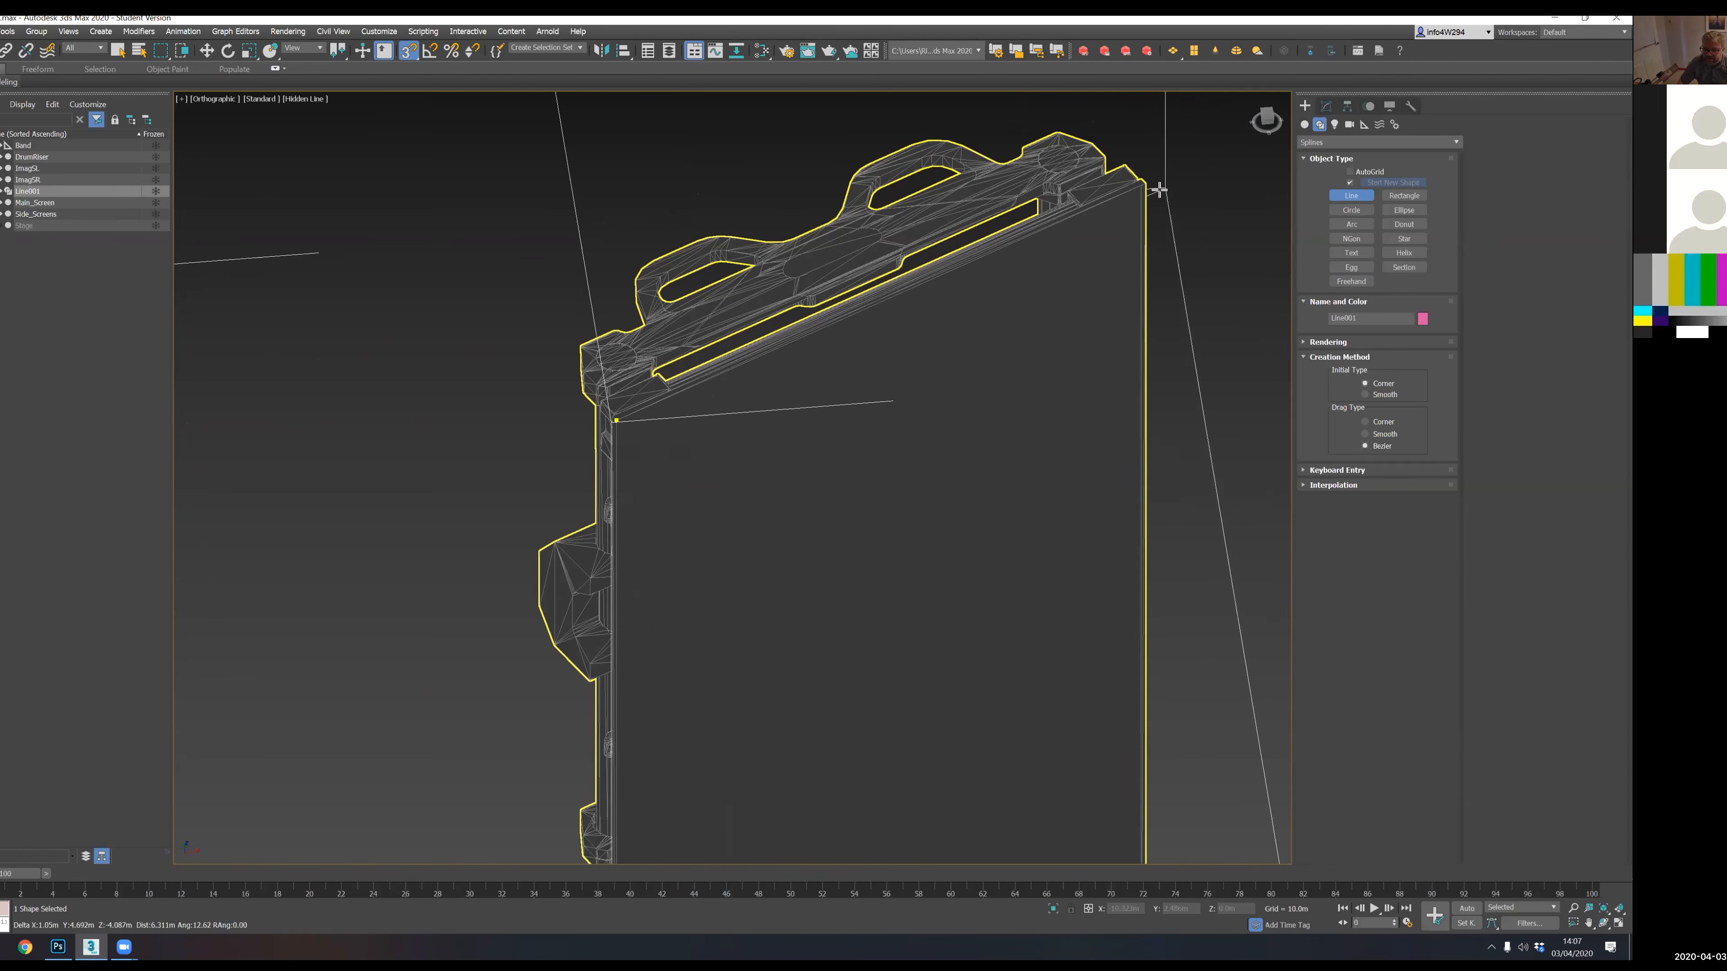
- Continue the line down the column's inner edge and across its bottom edge, snapping to both lower front corners
middle_drag(1026, 594, 914, 157)
middle_drag(925, 630, 865, 173)
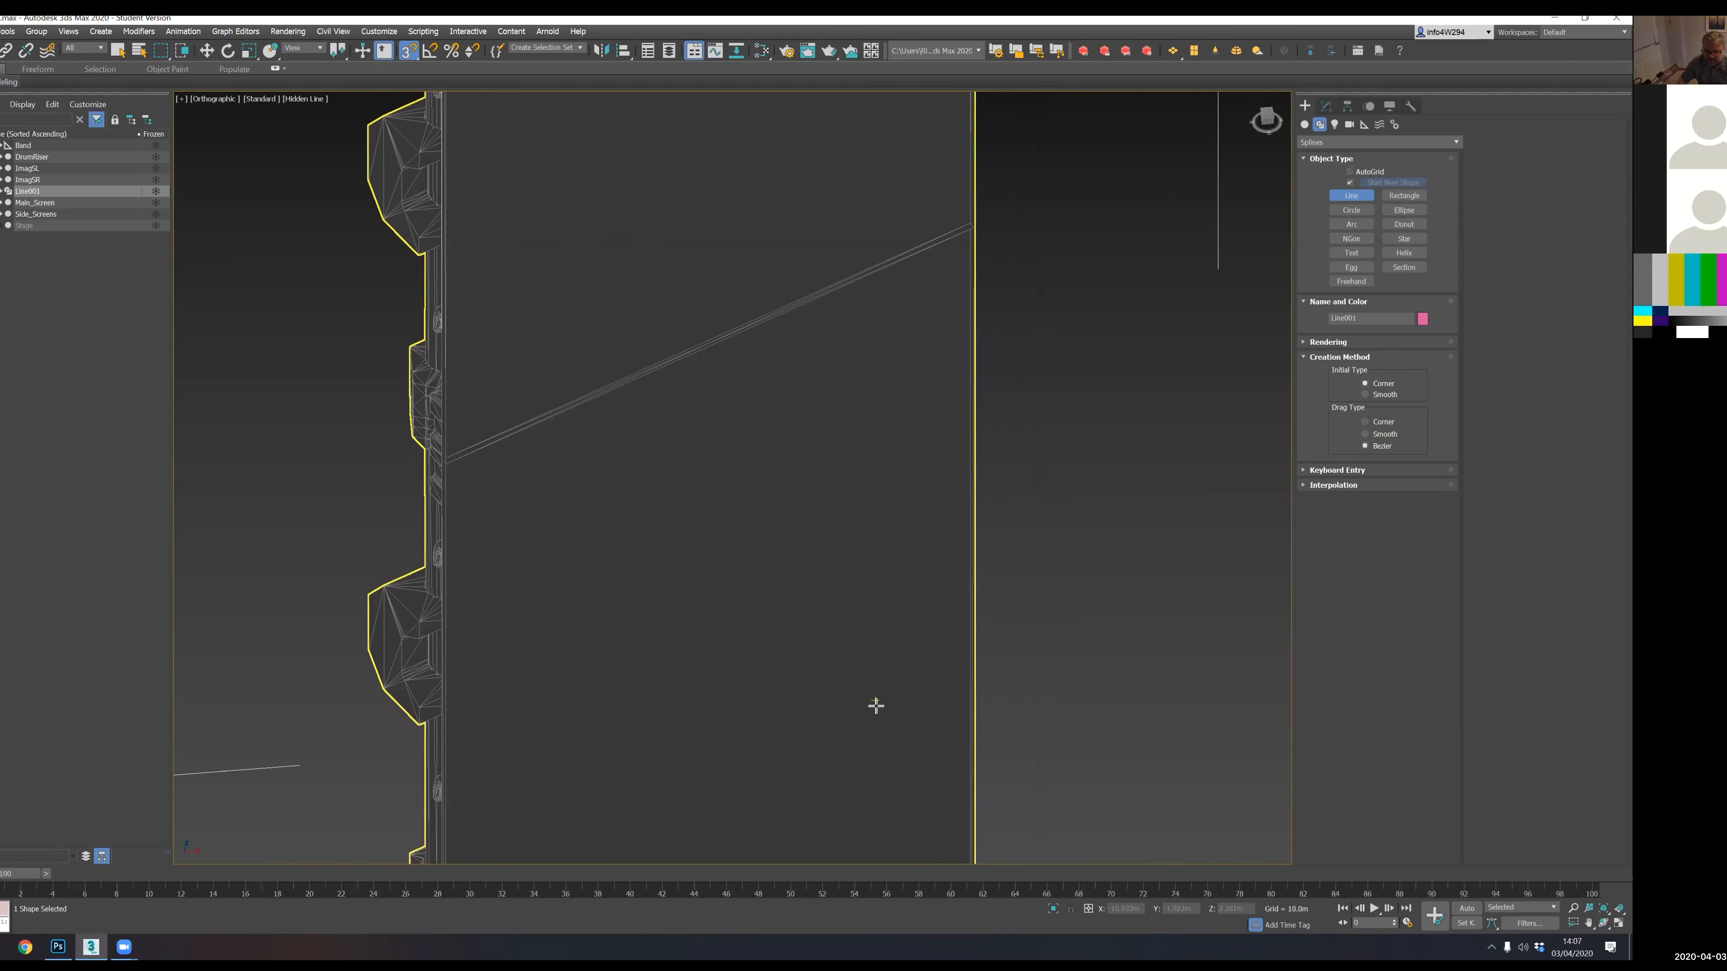
middle_drag(879, 710, 845, 282)
middle_drag(835, 488, 828, 205)
mouse_move(828, 570)
middle_down()
mouse_move(830, 251)
mouse_move(831, 429)
middle_up()
click(945, 679)
middle_drag(566, 760, 617, 586)
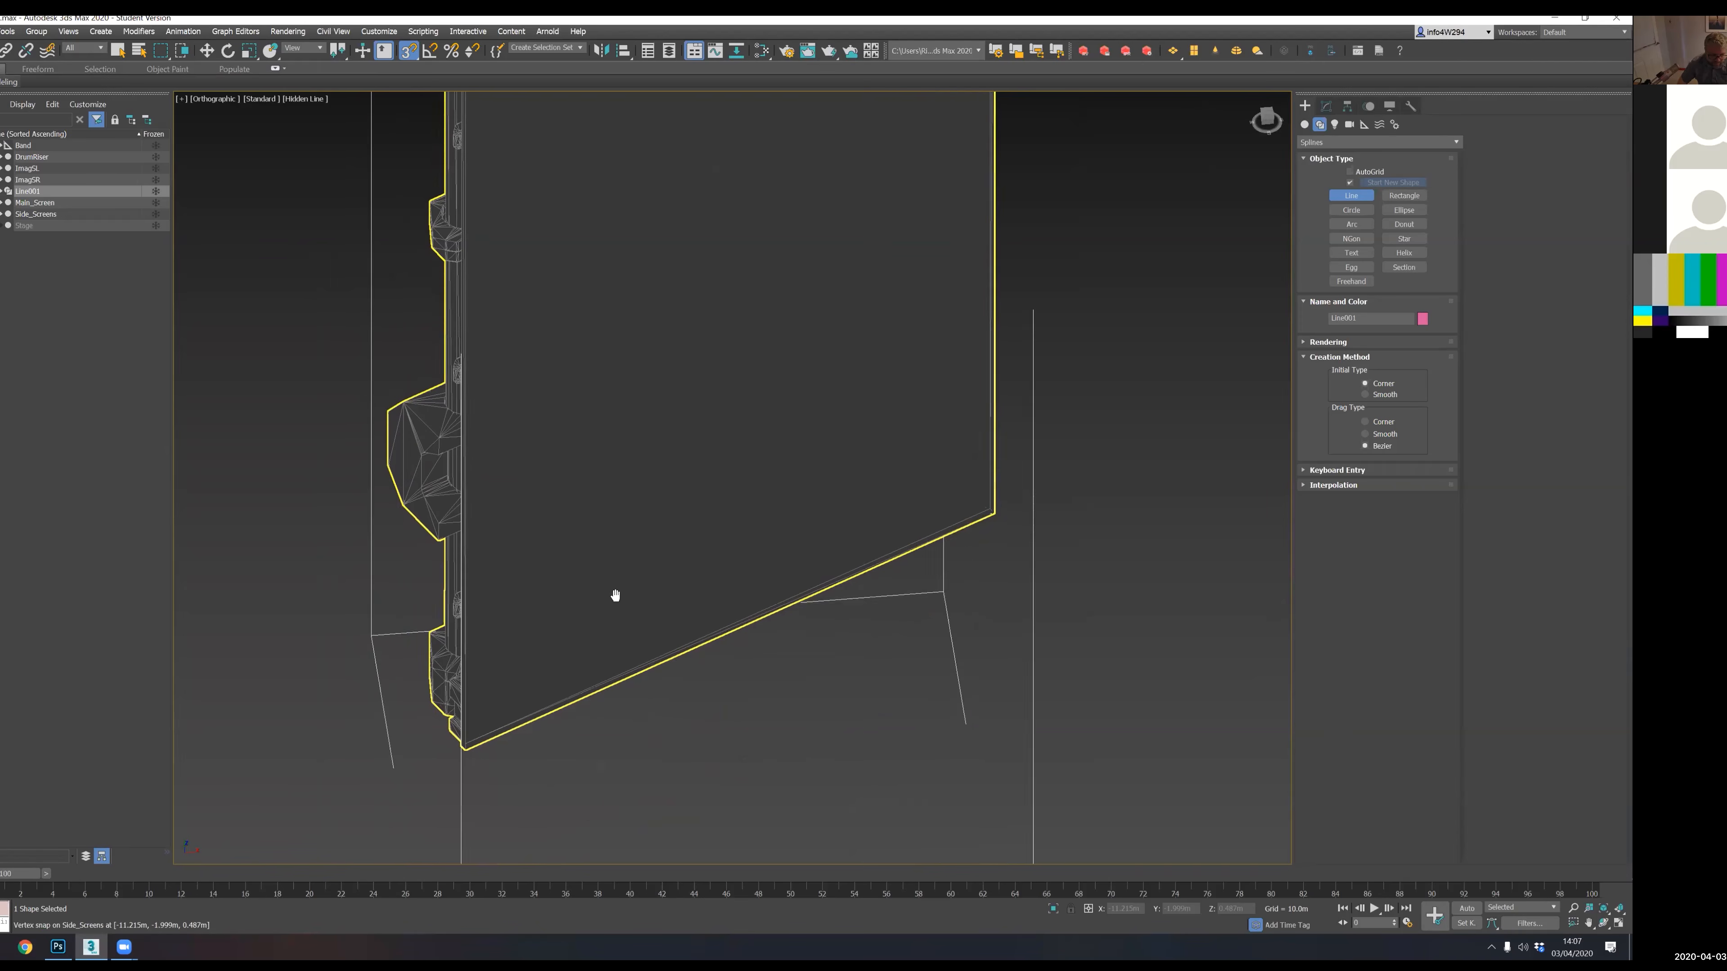
click(467, 755)
- Bring the line up the column's outer edge and back to its starting vertex at the upper corner
mouse_move(586, 463)
middle_down()
mouse_move(536, 898)
mouse_move(589, 748)
mouse_move(587, 799)
middle_up()
middle_drag(608, 576, 621, 748)
middle_drag(595, 436, 595, 763)
middle_drag(600, 272, 615, 756)
middle_drag(623, 419, 594, 502)
middle_drag(590, 368, 589, 482)
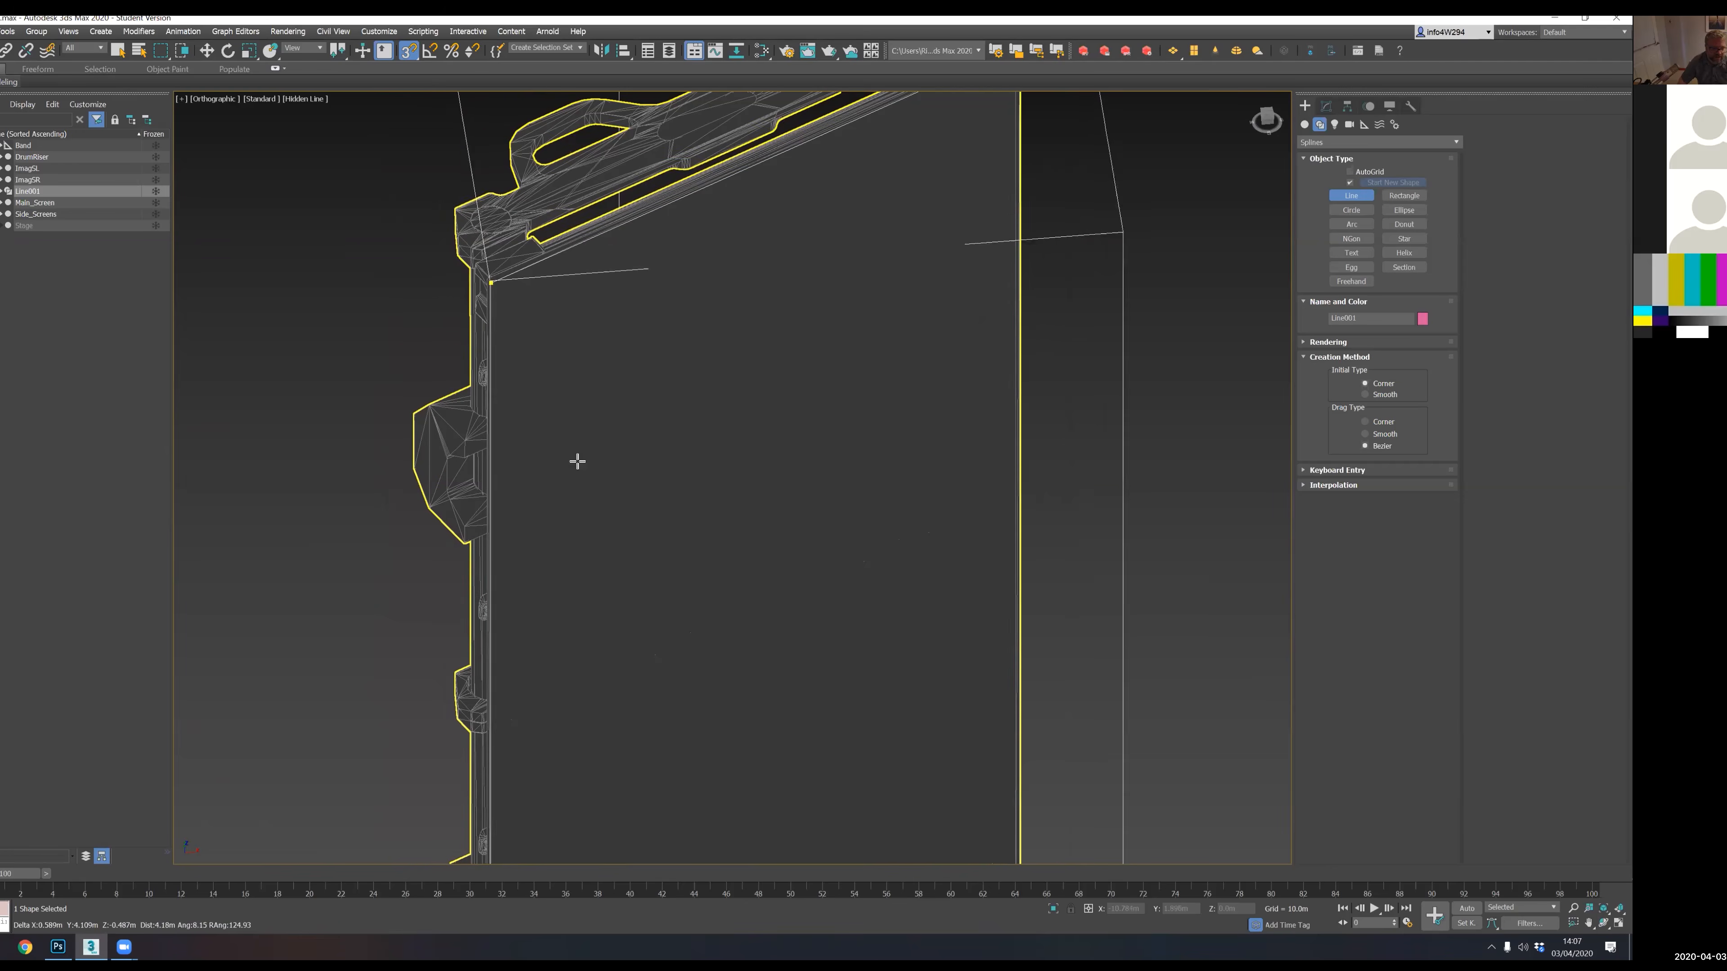
click(490, 283)
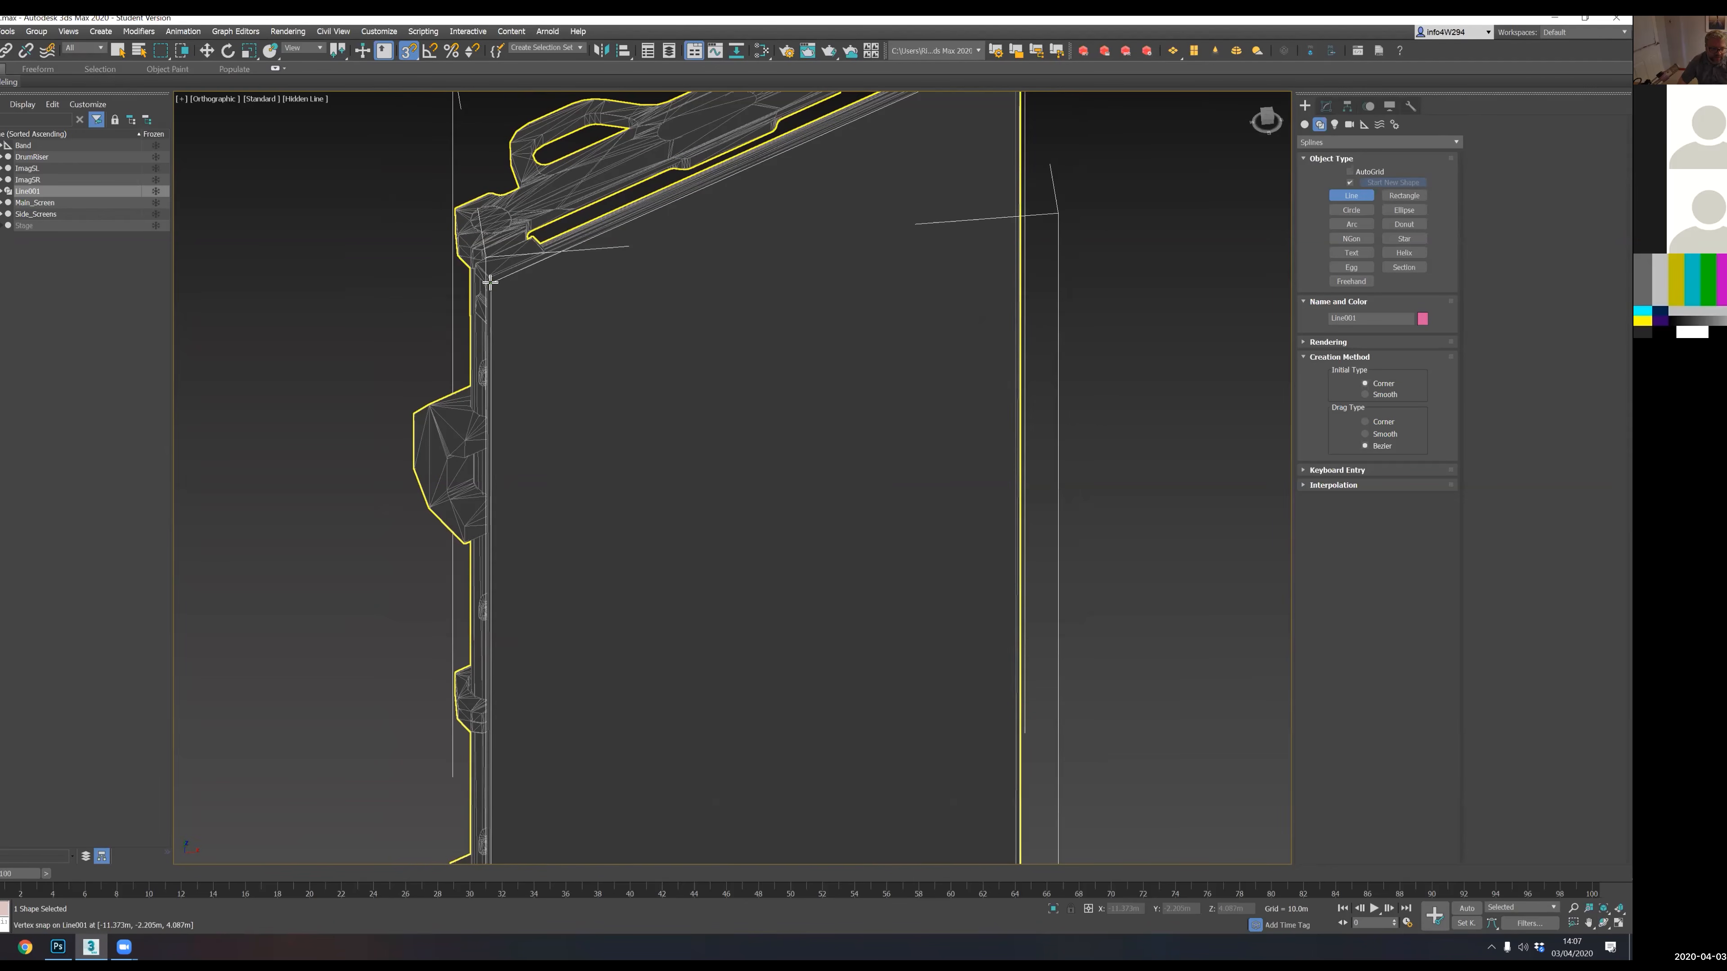
- Finish the outline of the shortest column's front face at its starting vertex as a closed spline
click(489, 283)
click(788, 522)
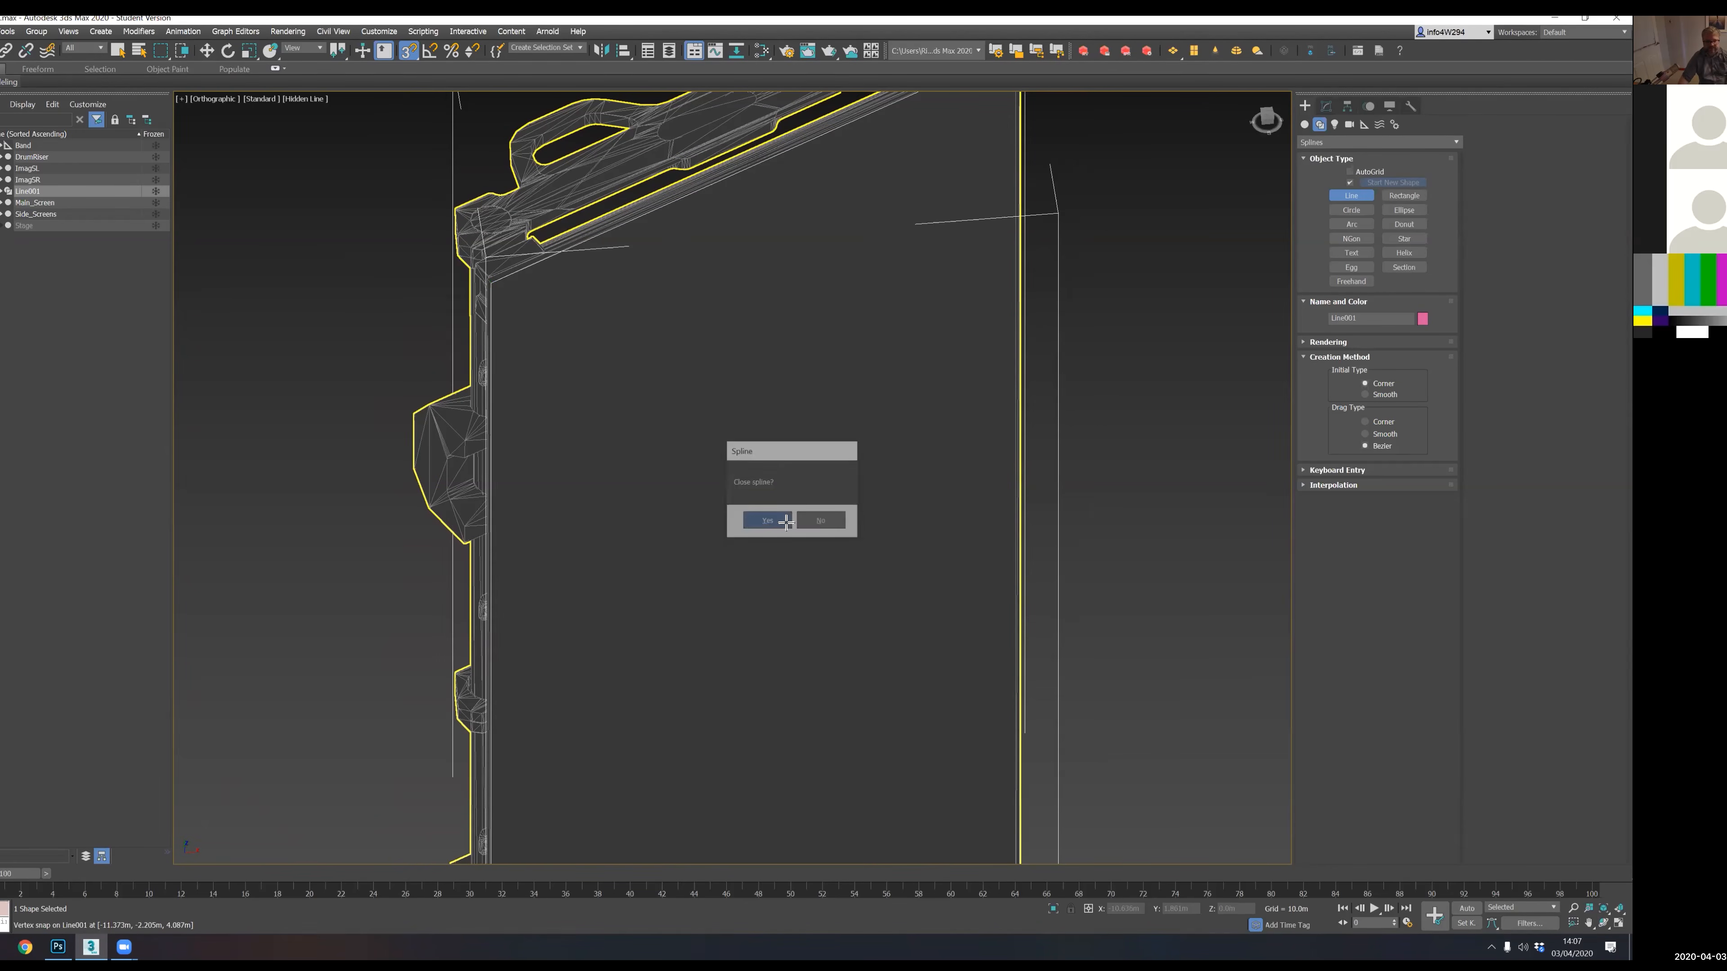
scroll(813, 527, down, 4)
alt+middle_drag(837, 555, 707, 533)
scroll(674, 446, down, 3)
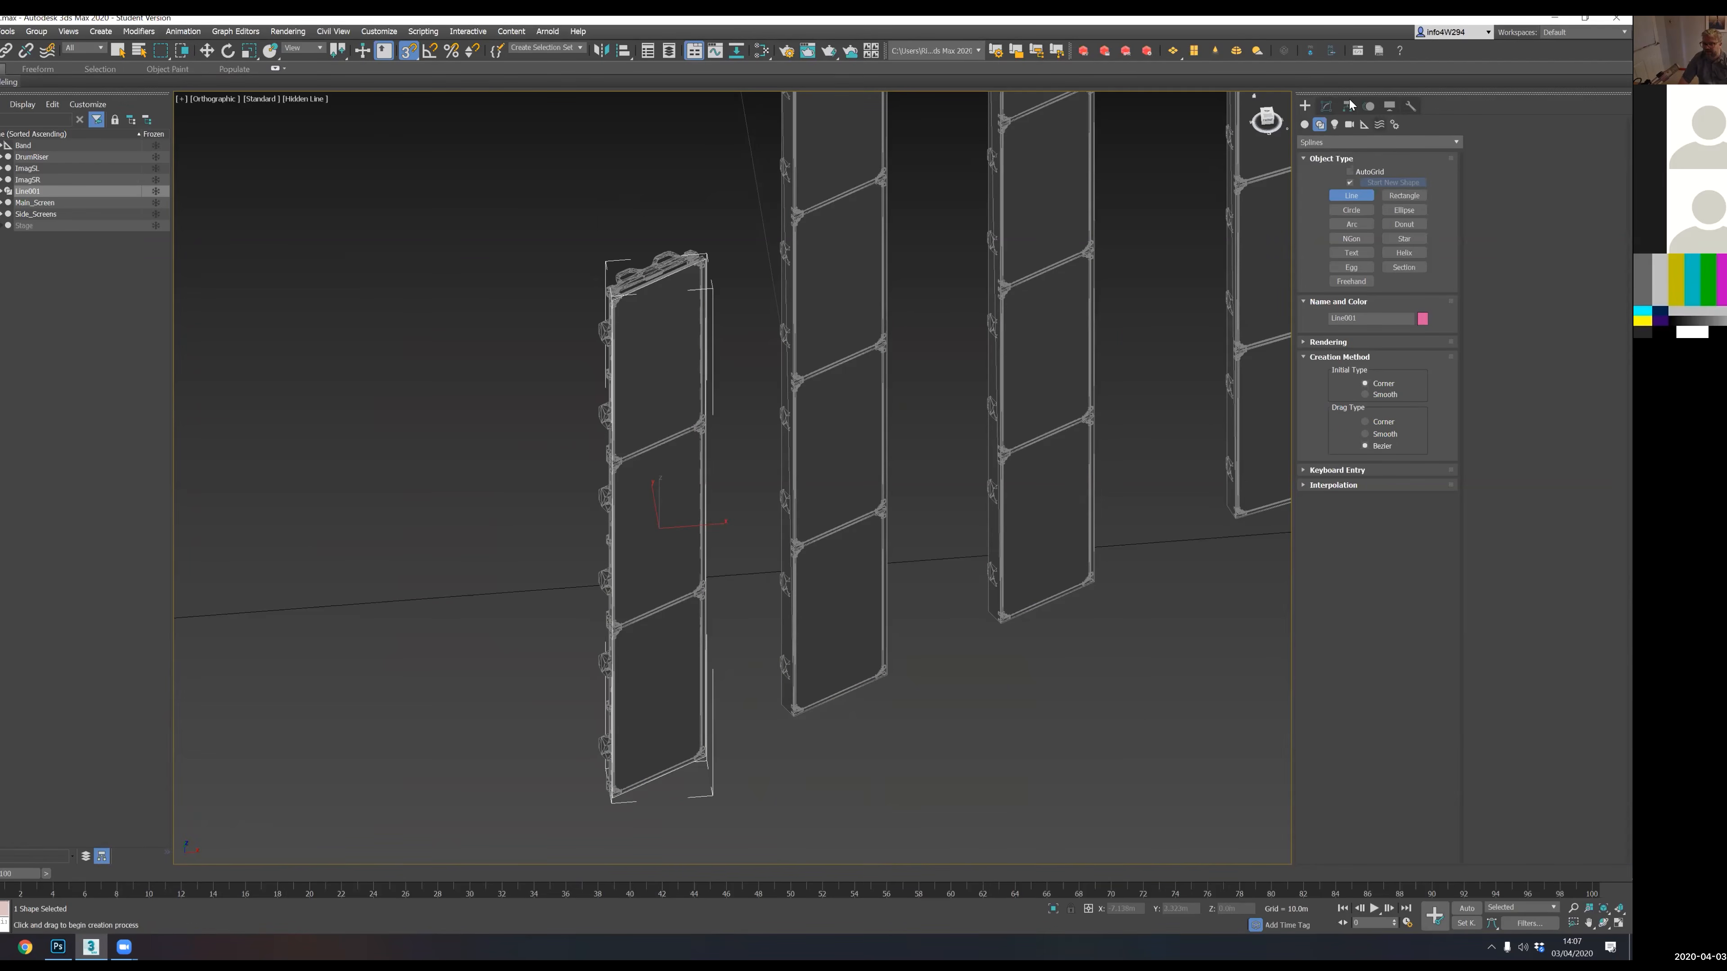
- Apply a Face Extrude modifier to the closed outline of the shortest column
click(1326, 106)
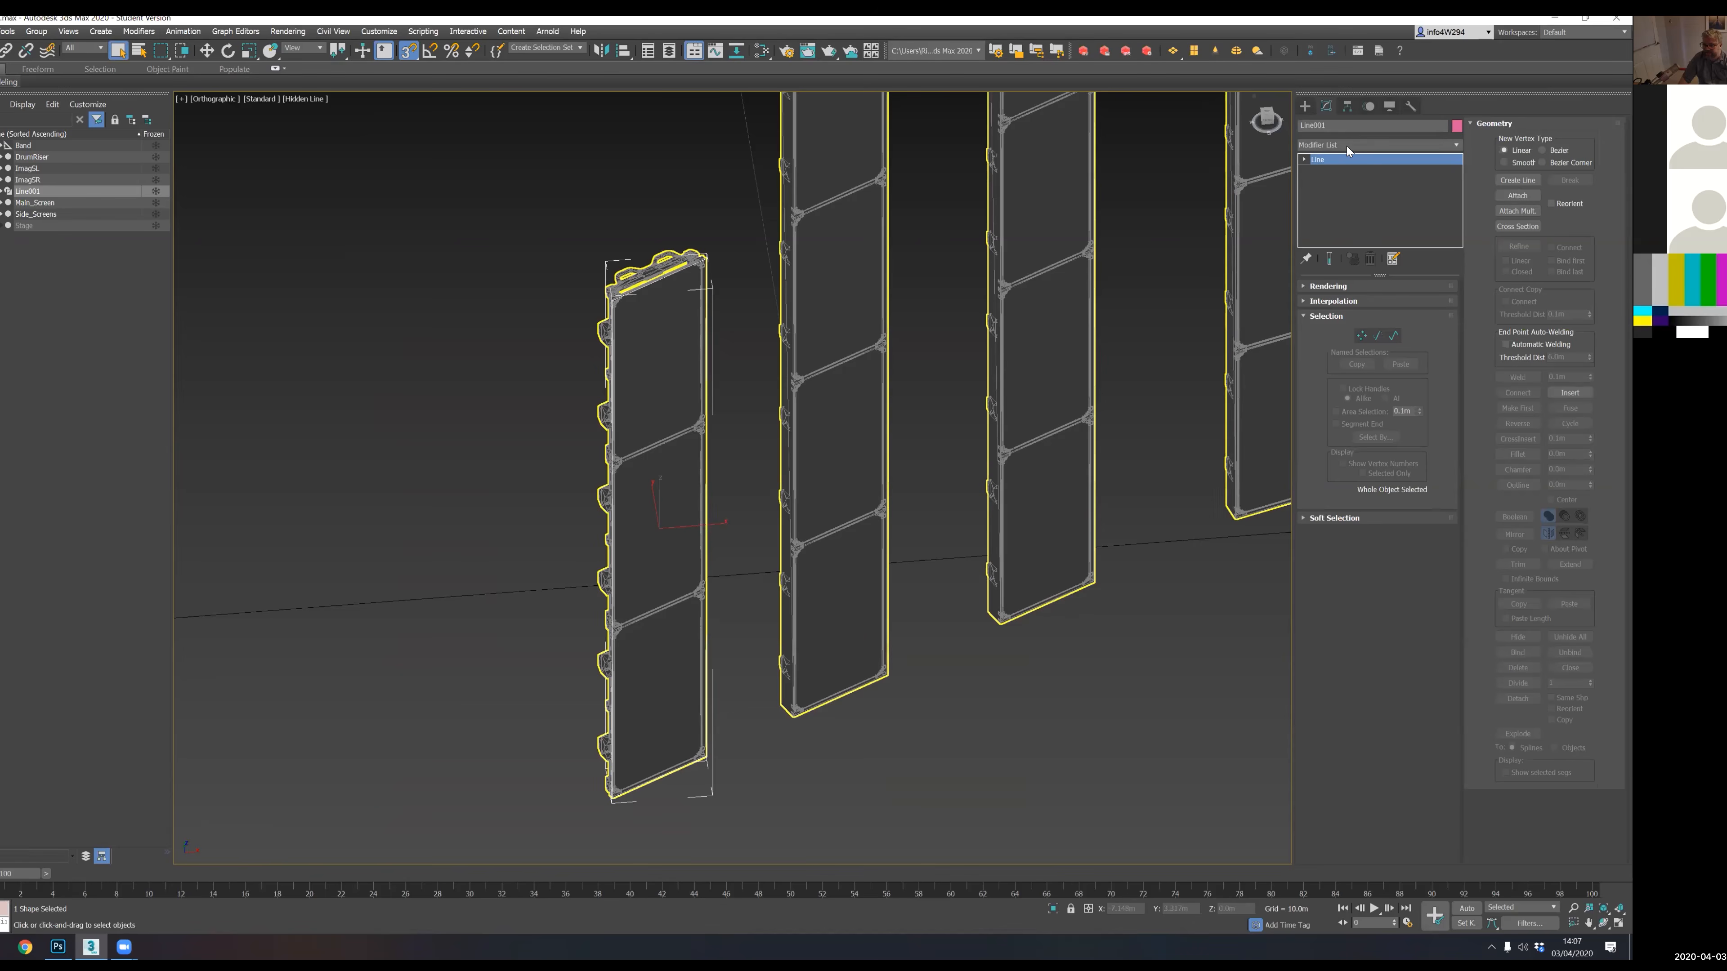
click(1317, 147)
text(ex)
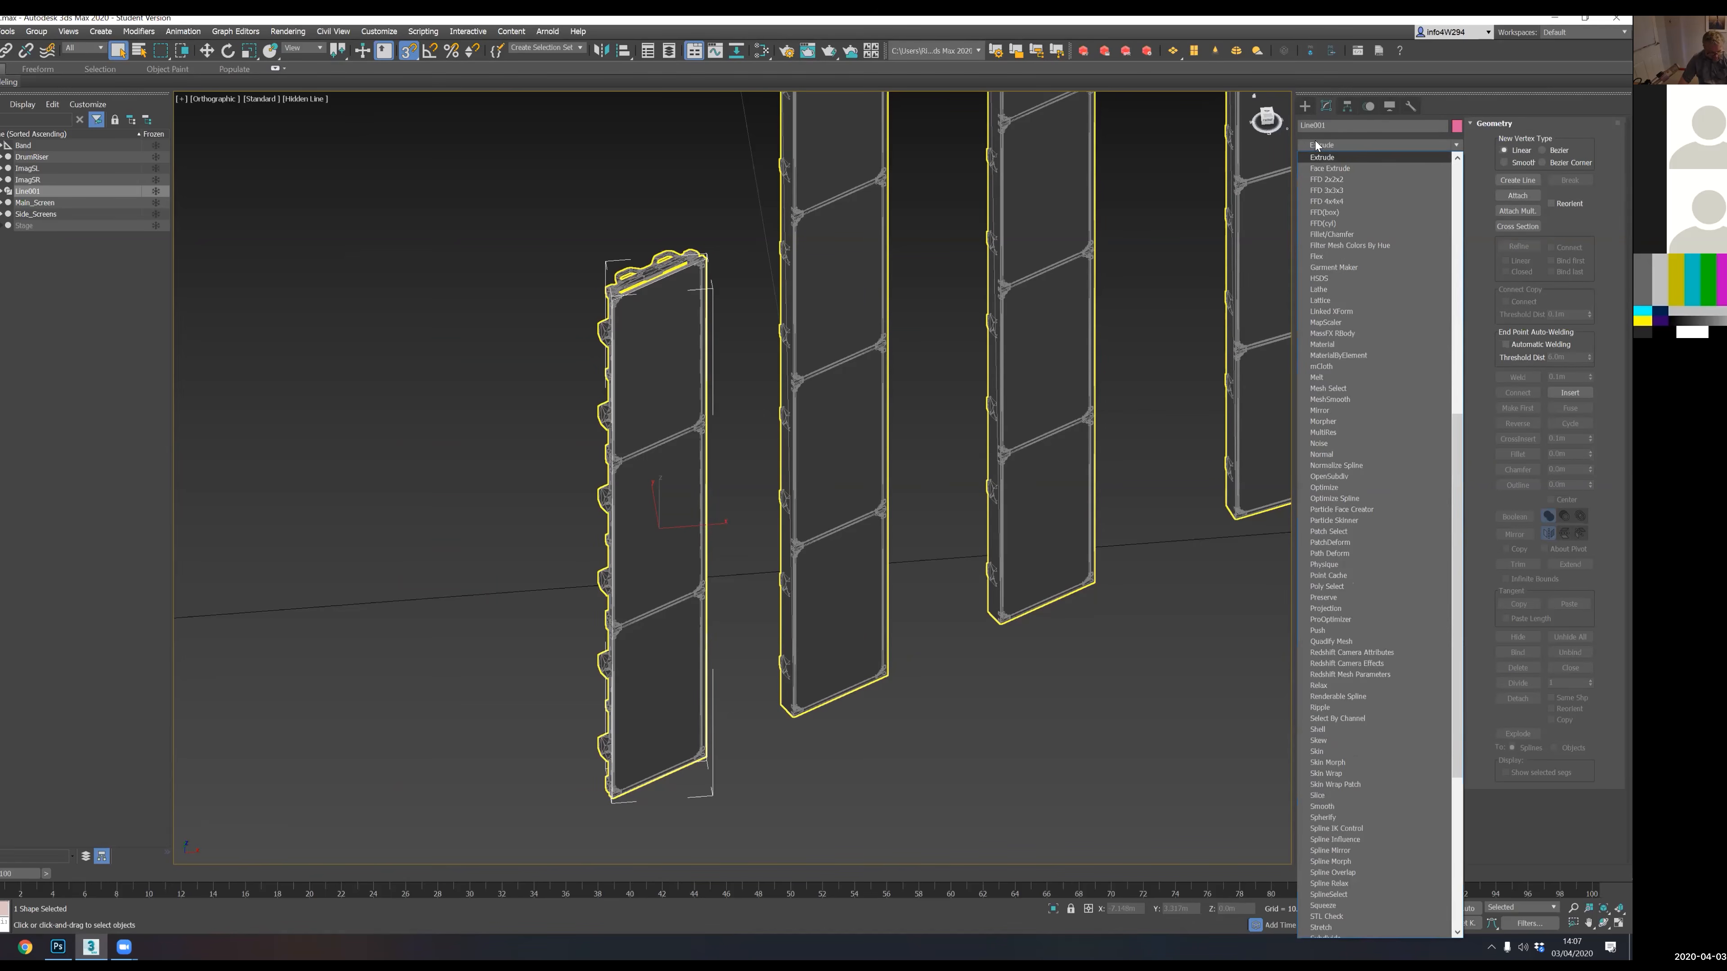
click(1331, 169)
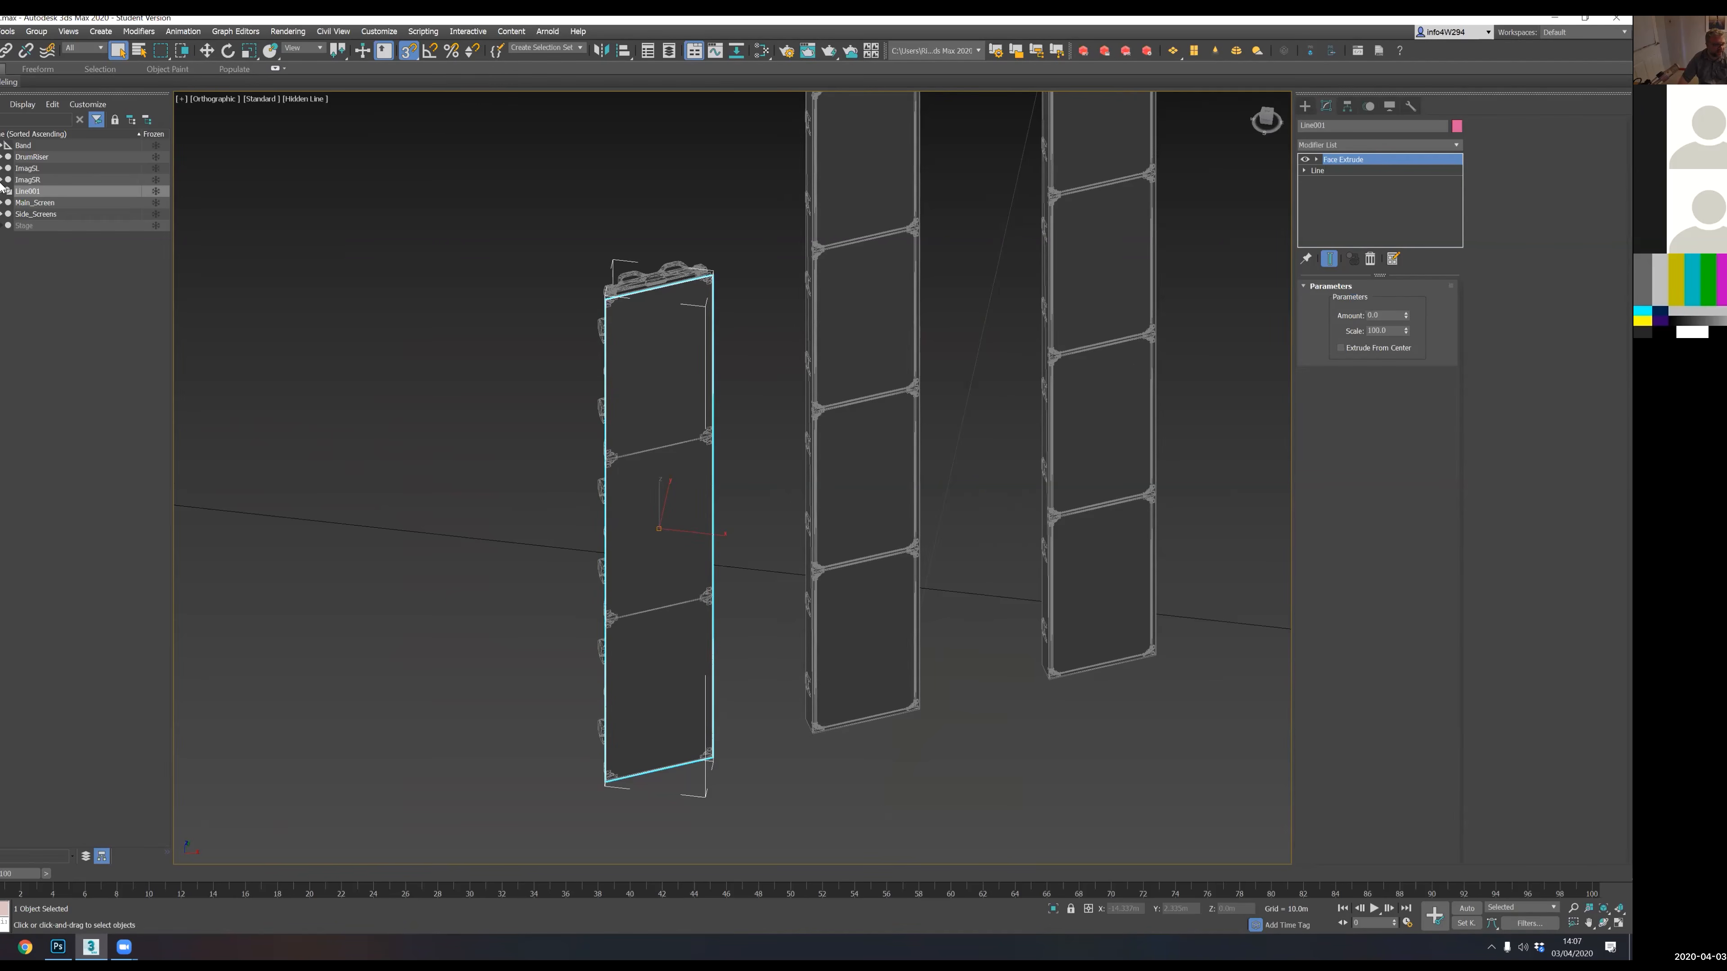
- Temporarily hide Side_Screens to inspect the filled outline on its own, and show it again
click(1, 214)
mouse_move(576, 425)
alt+middle_down()
mouse_move(672, 409)
mouse_move(566, 404)
alt+middle_up()
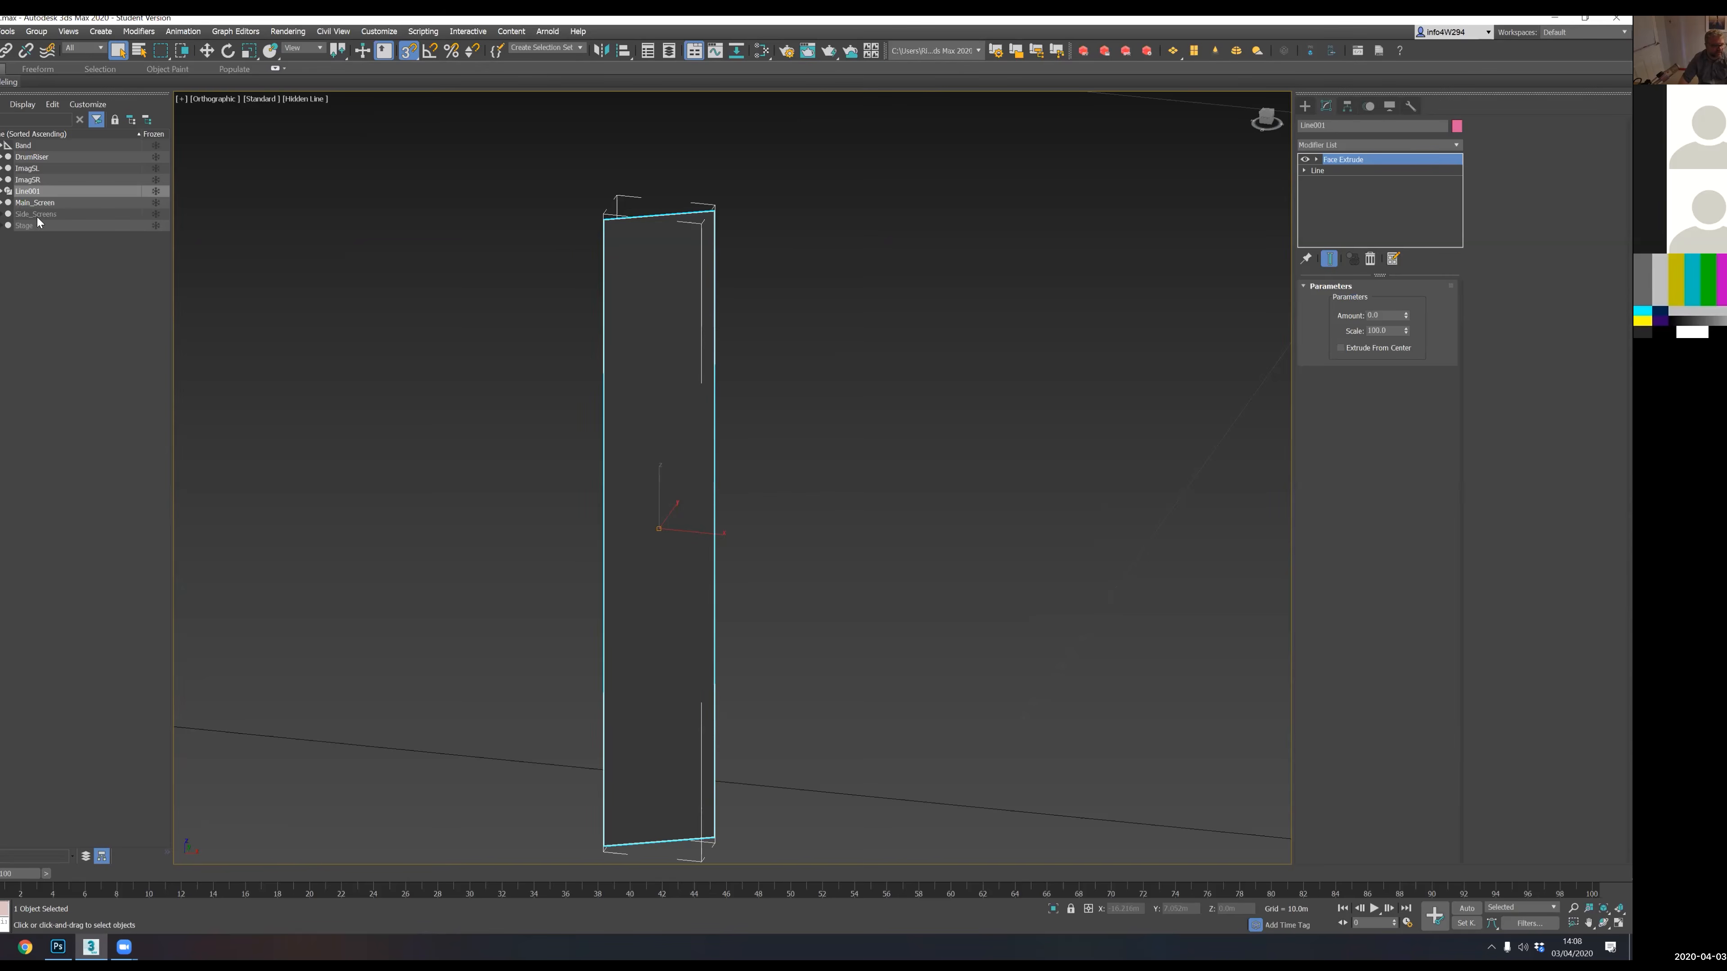
click(1, 215)
alt+middle_drag(782, 427, 729, 174)
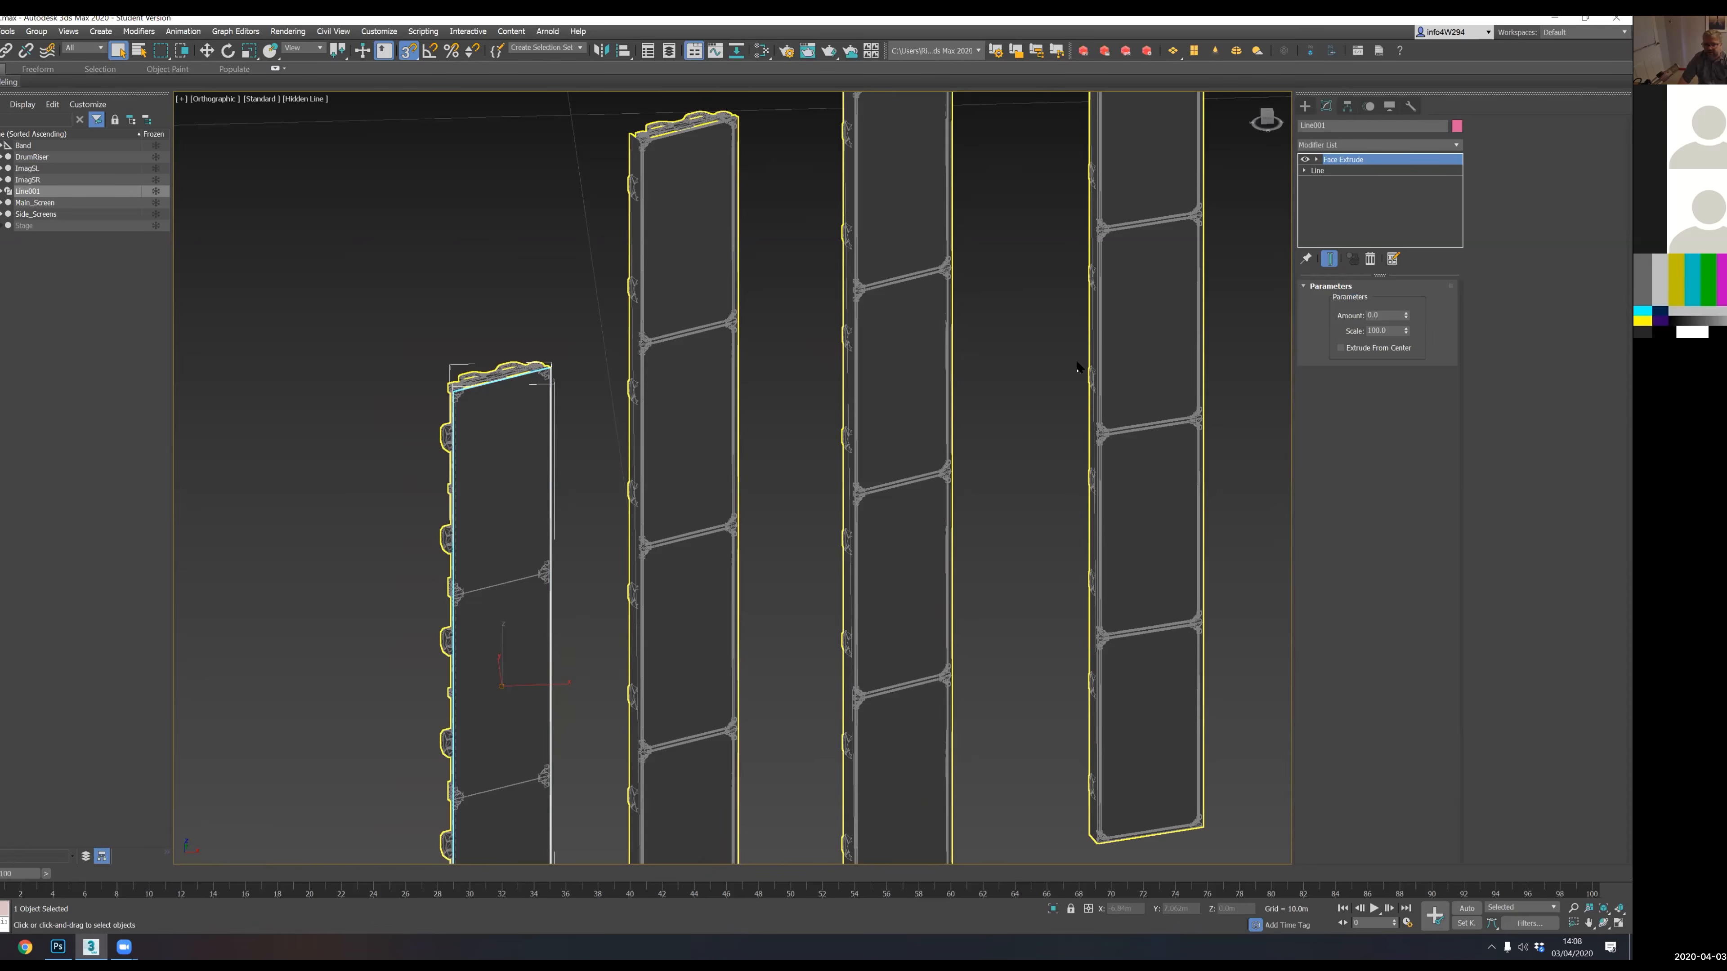
- In Side_Screens, work at polygon level and select the four front panel polygons of the second-shortest column
click(1185, 216)
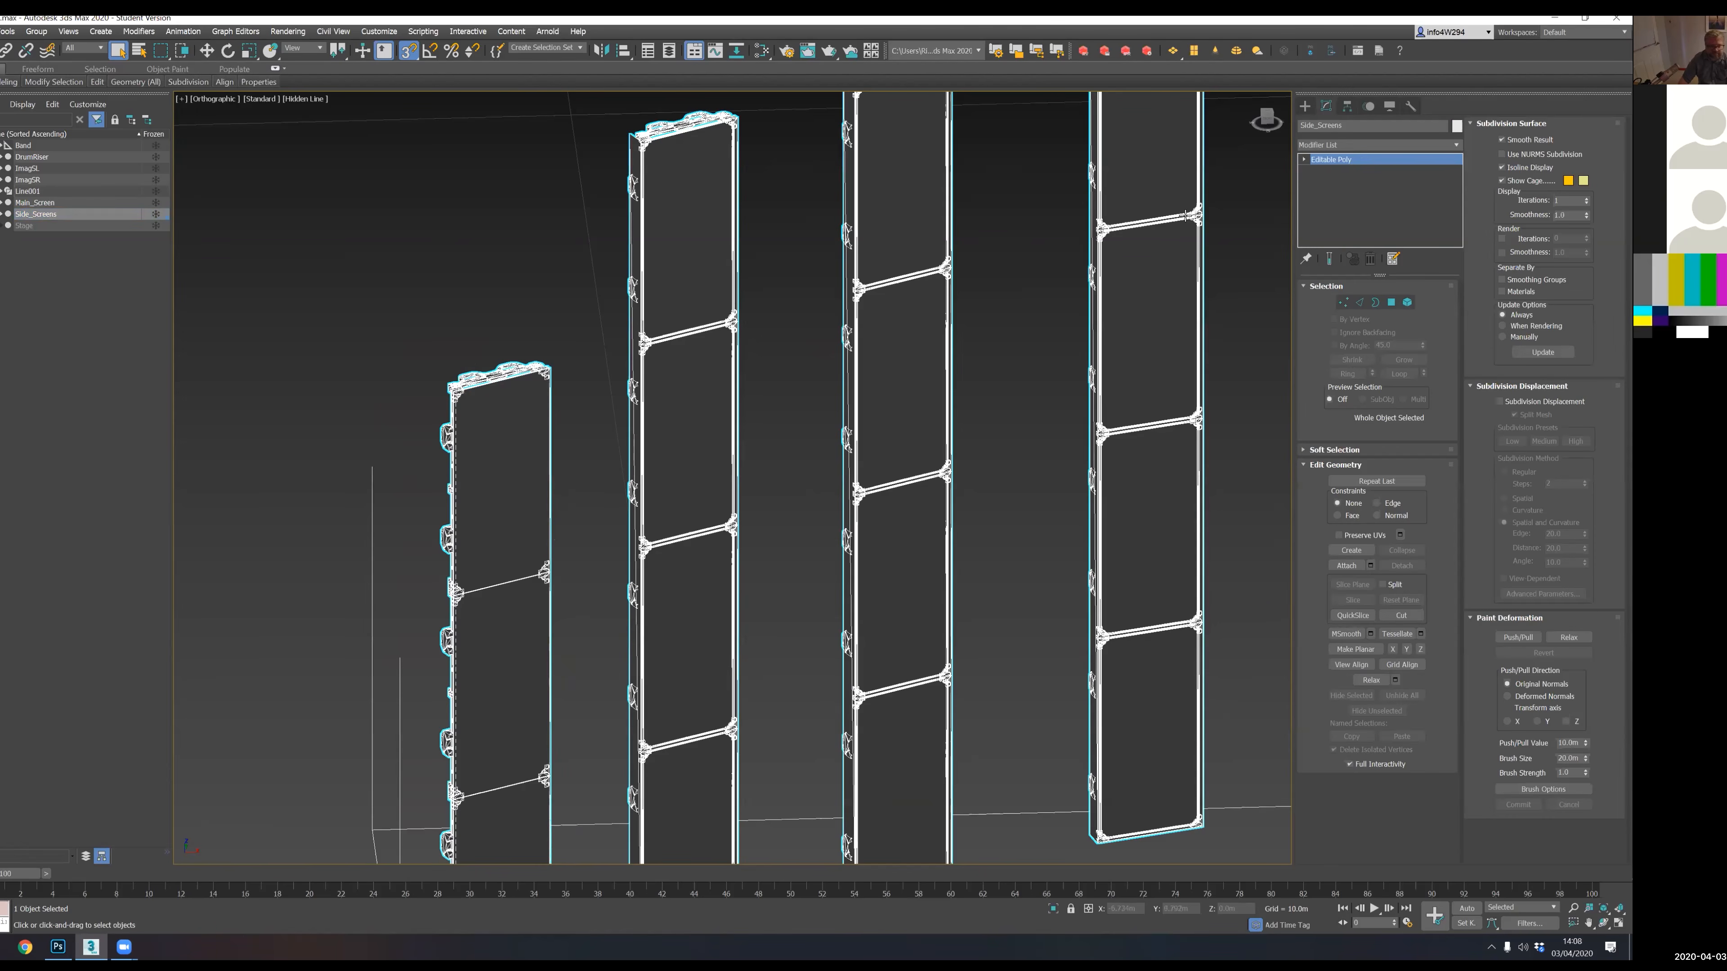
key(4)
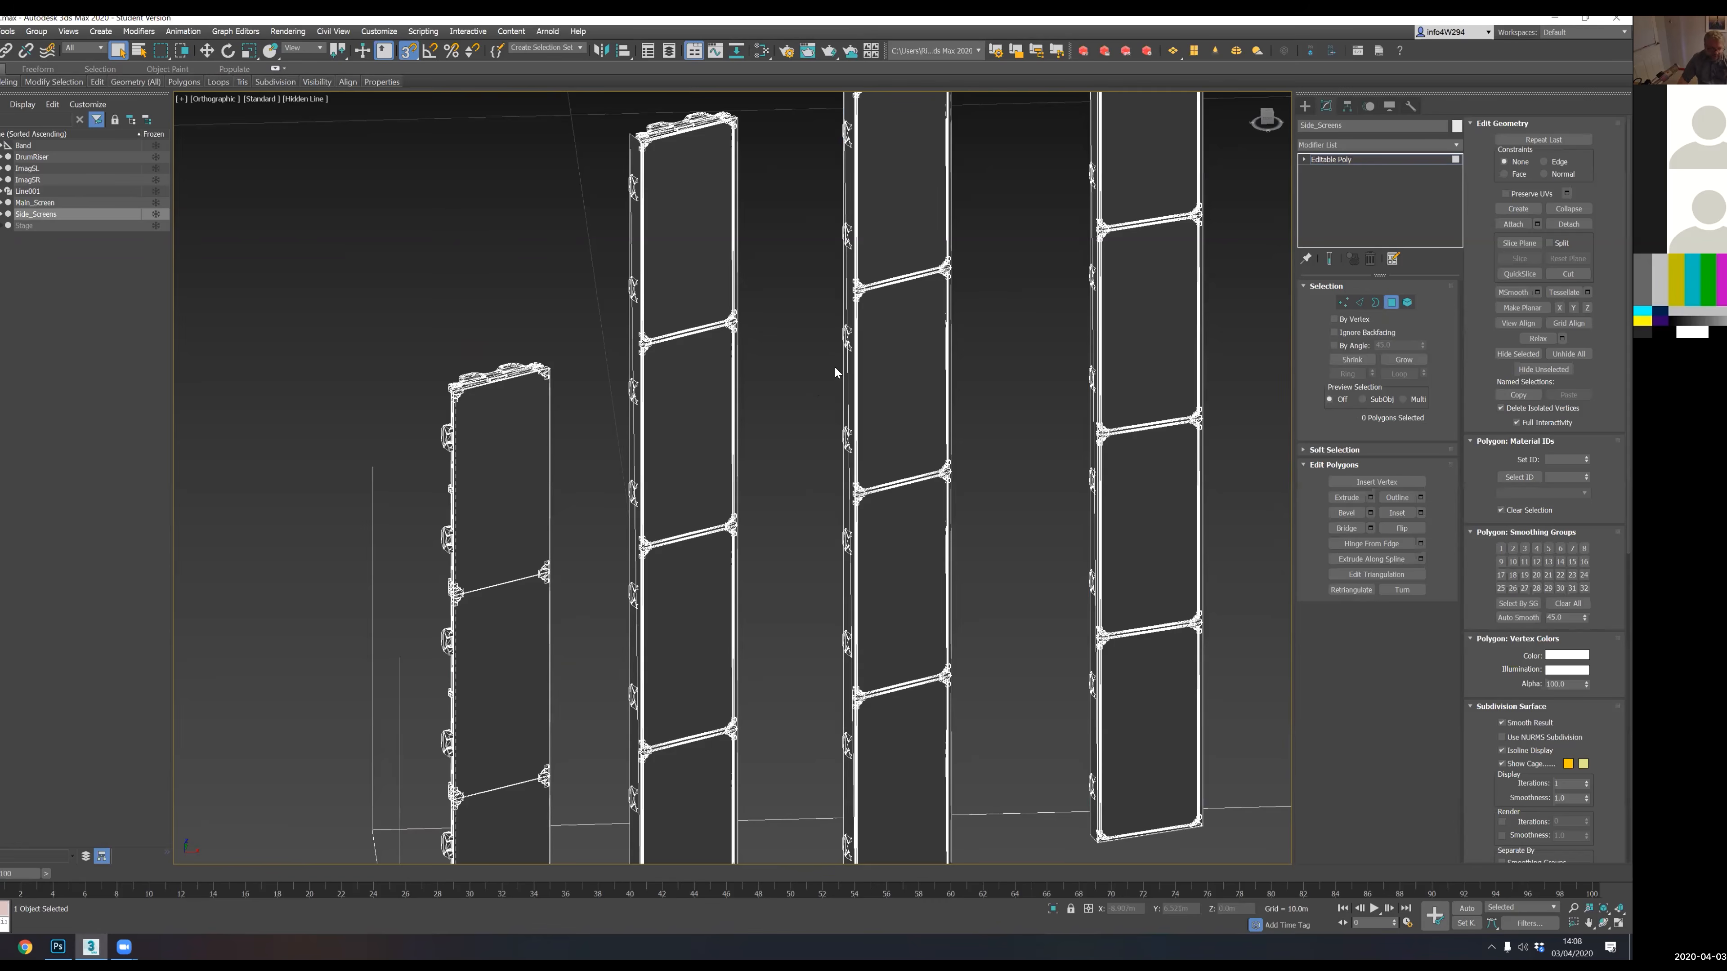
click(680, 244)
alt+middle_drag(746, 490, 747, 411)
key(shift+z)
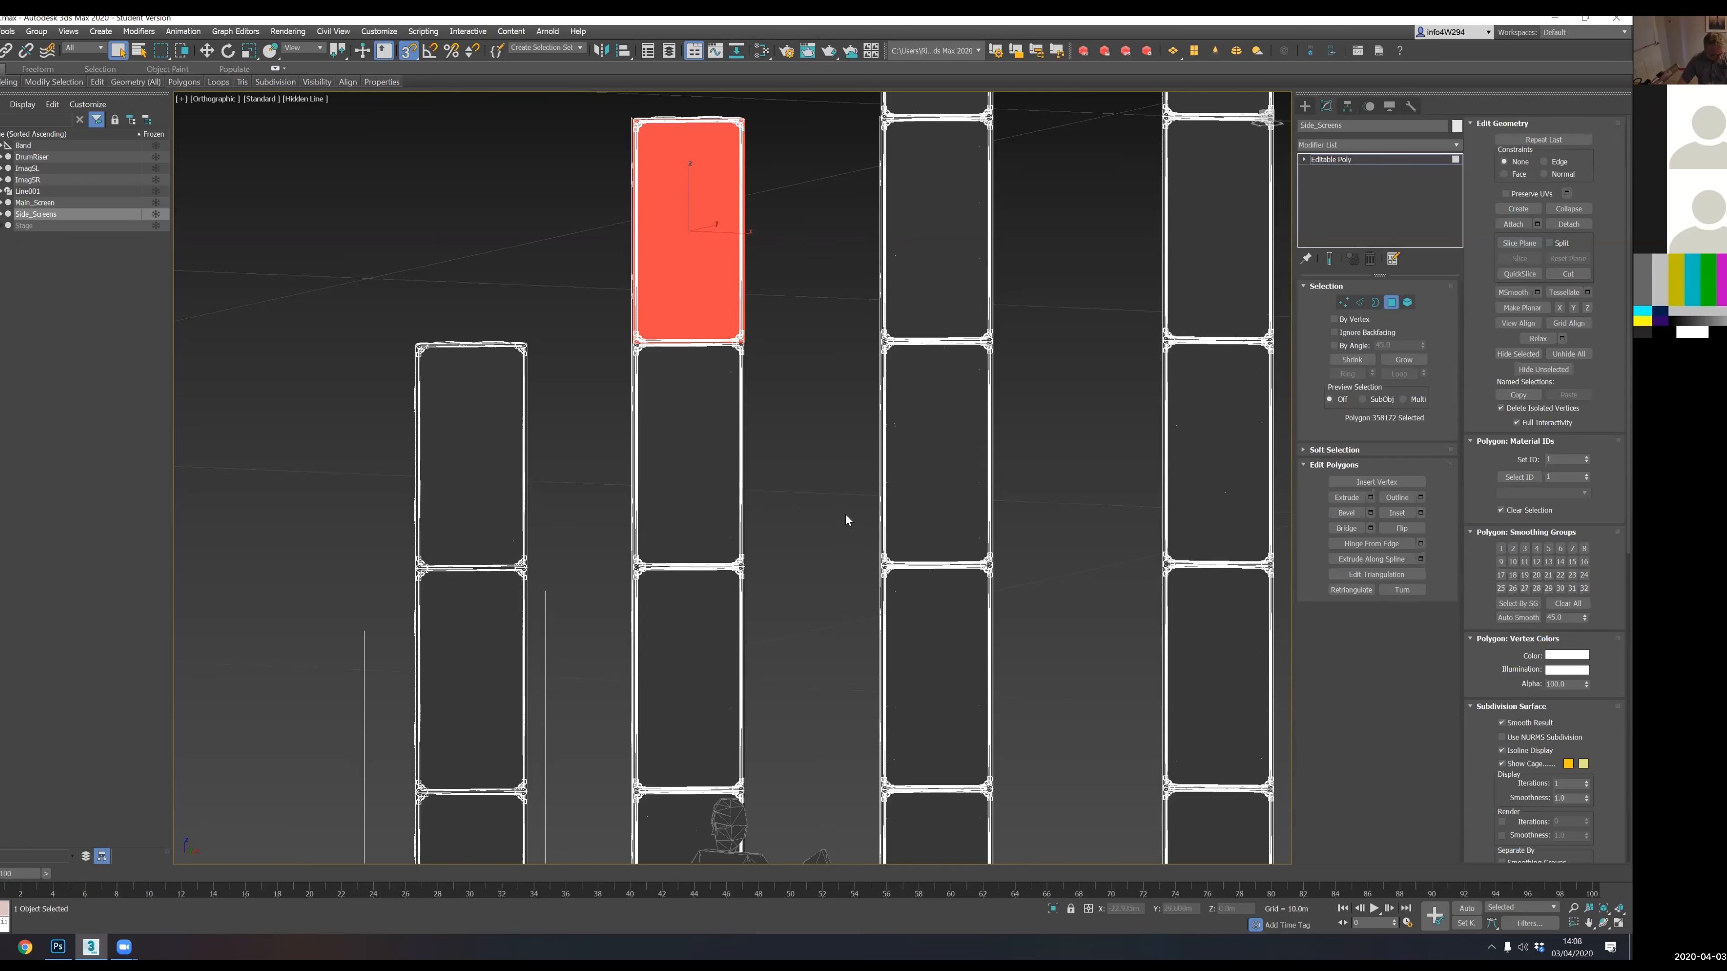
ctrl+click(726, 447)
ctrl+click(671, 655)
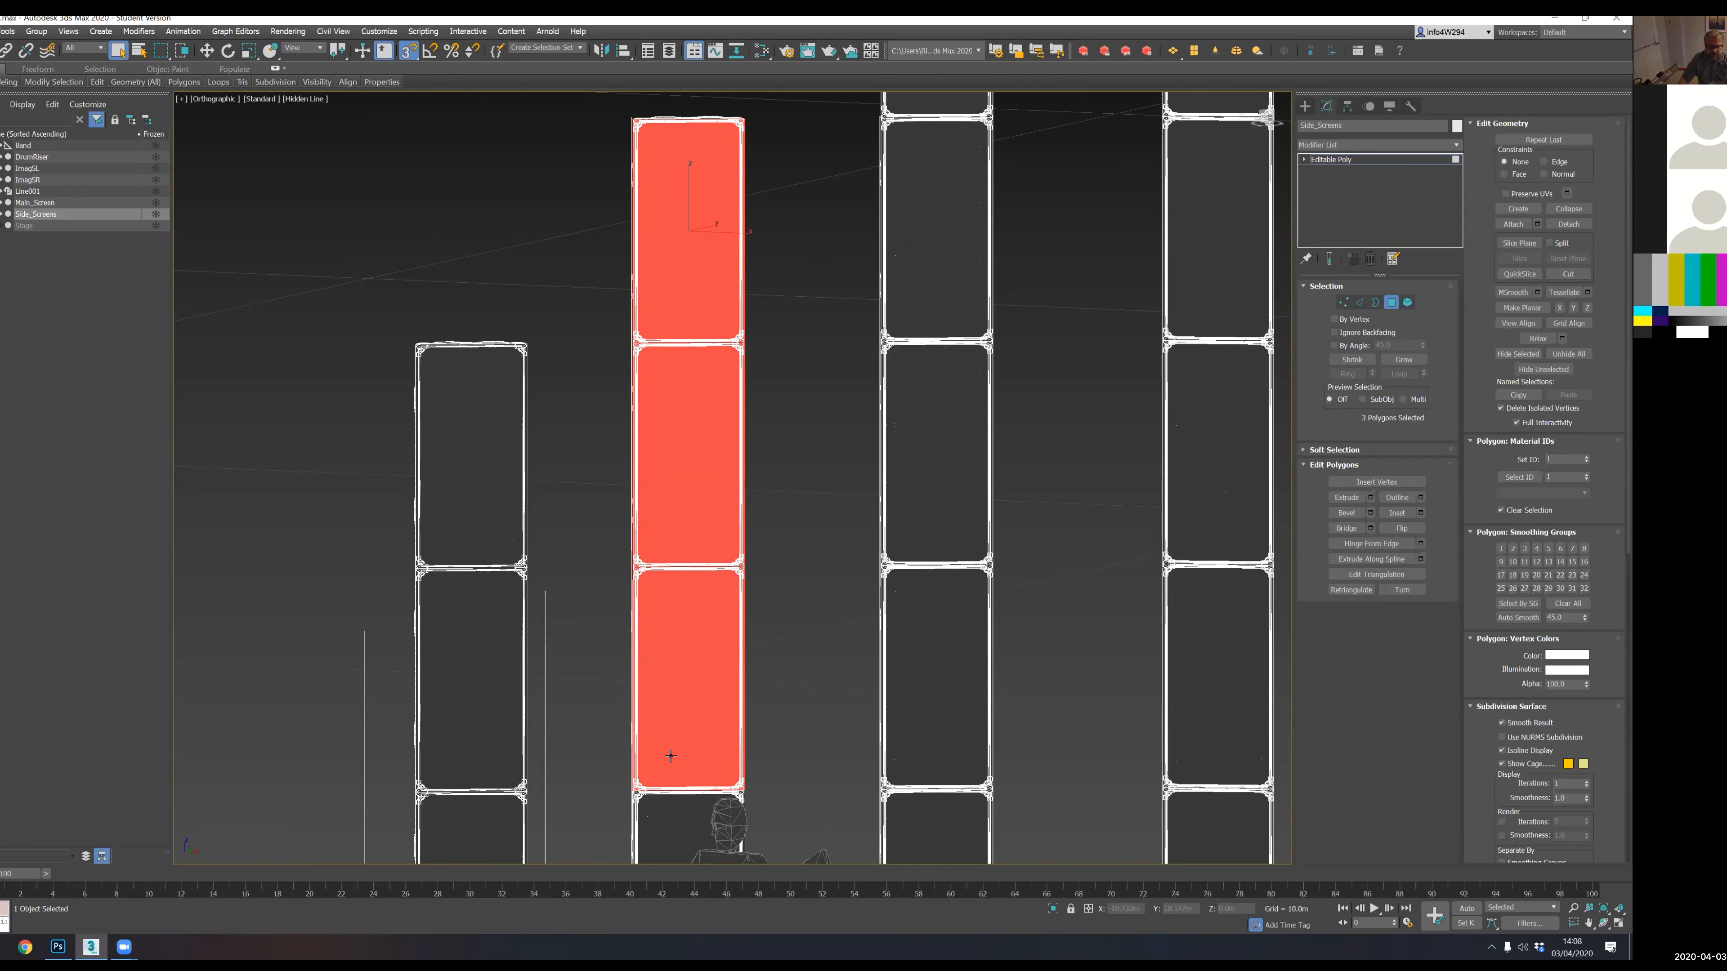
ctrl+click(665, 839)
- Hide Line001 and add the shortest column's three front panel polygons to the selection
middle_drag(668, 558, 639, 297)
scroll(639, 483, down, 4)
alt+middle_drag(607, 487, 636, 507)
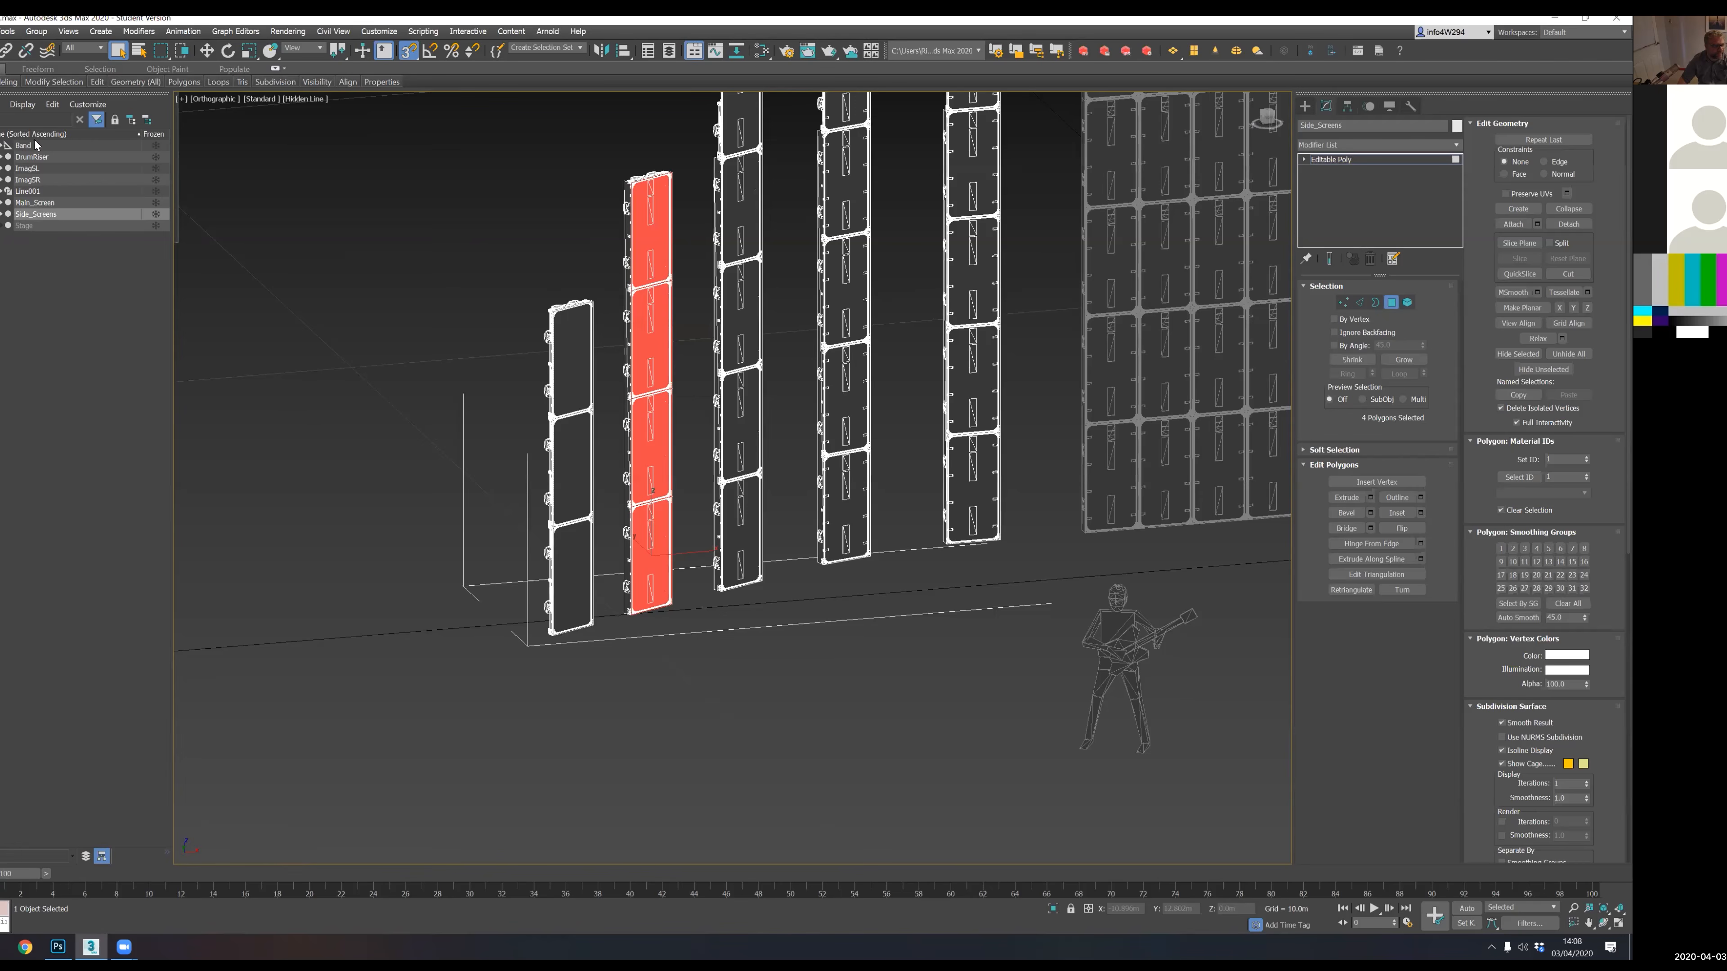
click(8, 191)
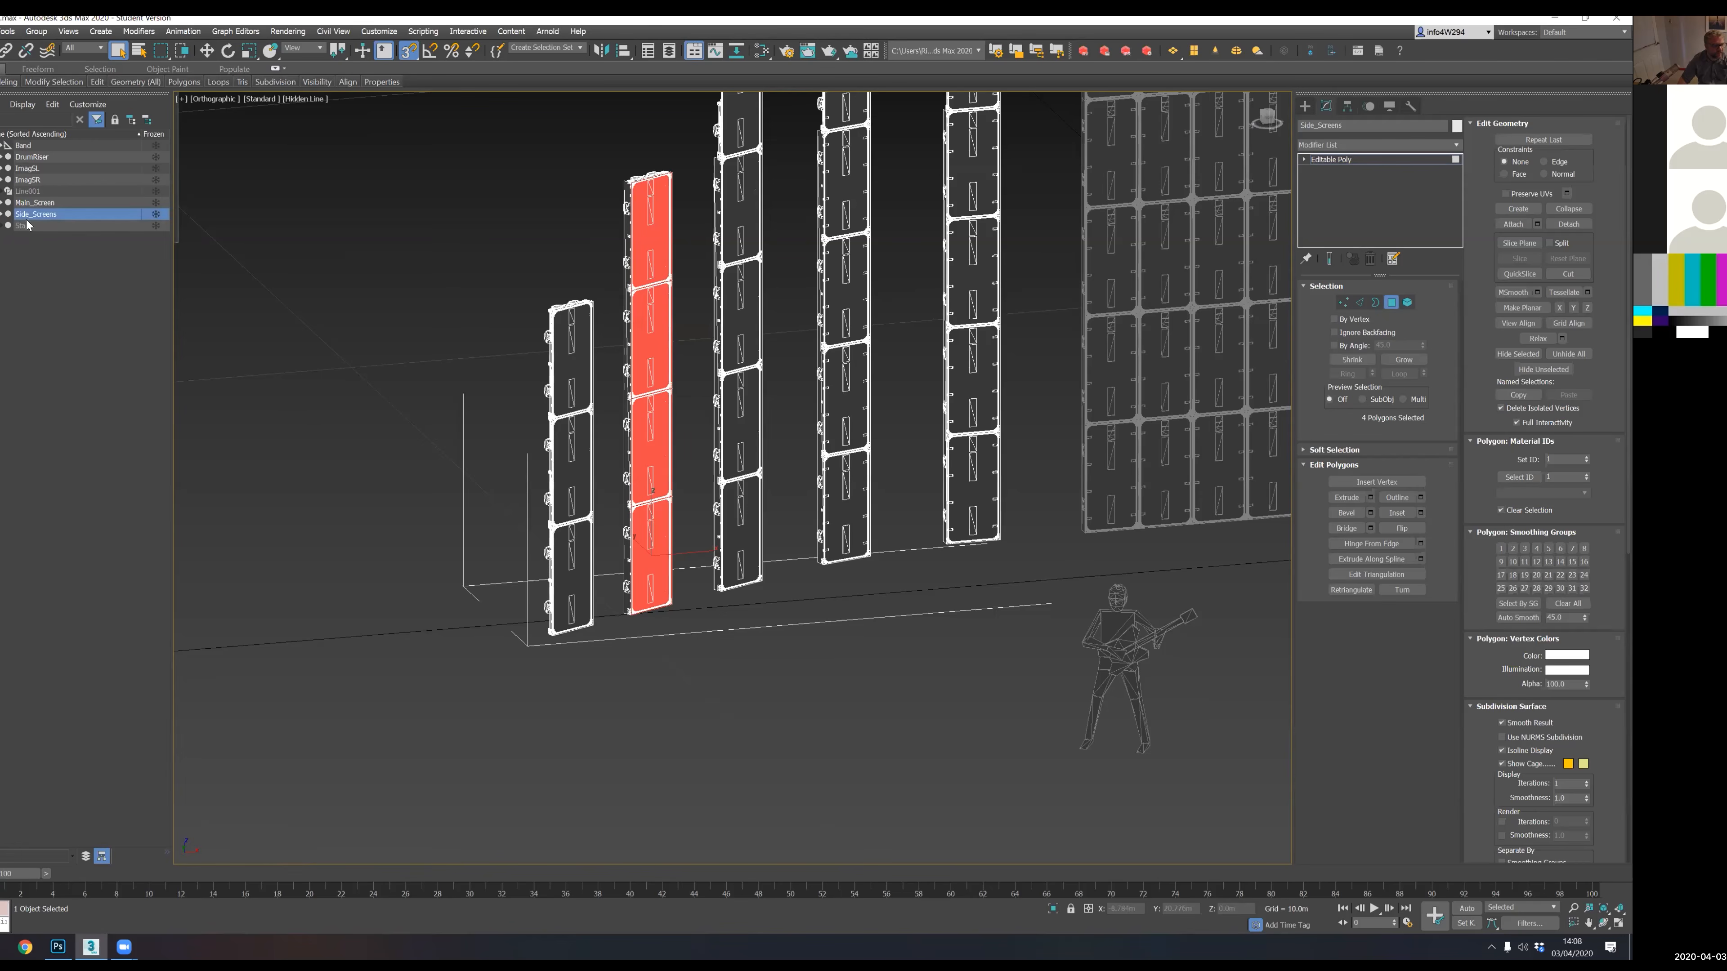
ctrl+click(580, 366)
ctrl+click(582, 500)
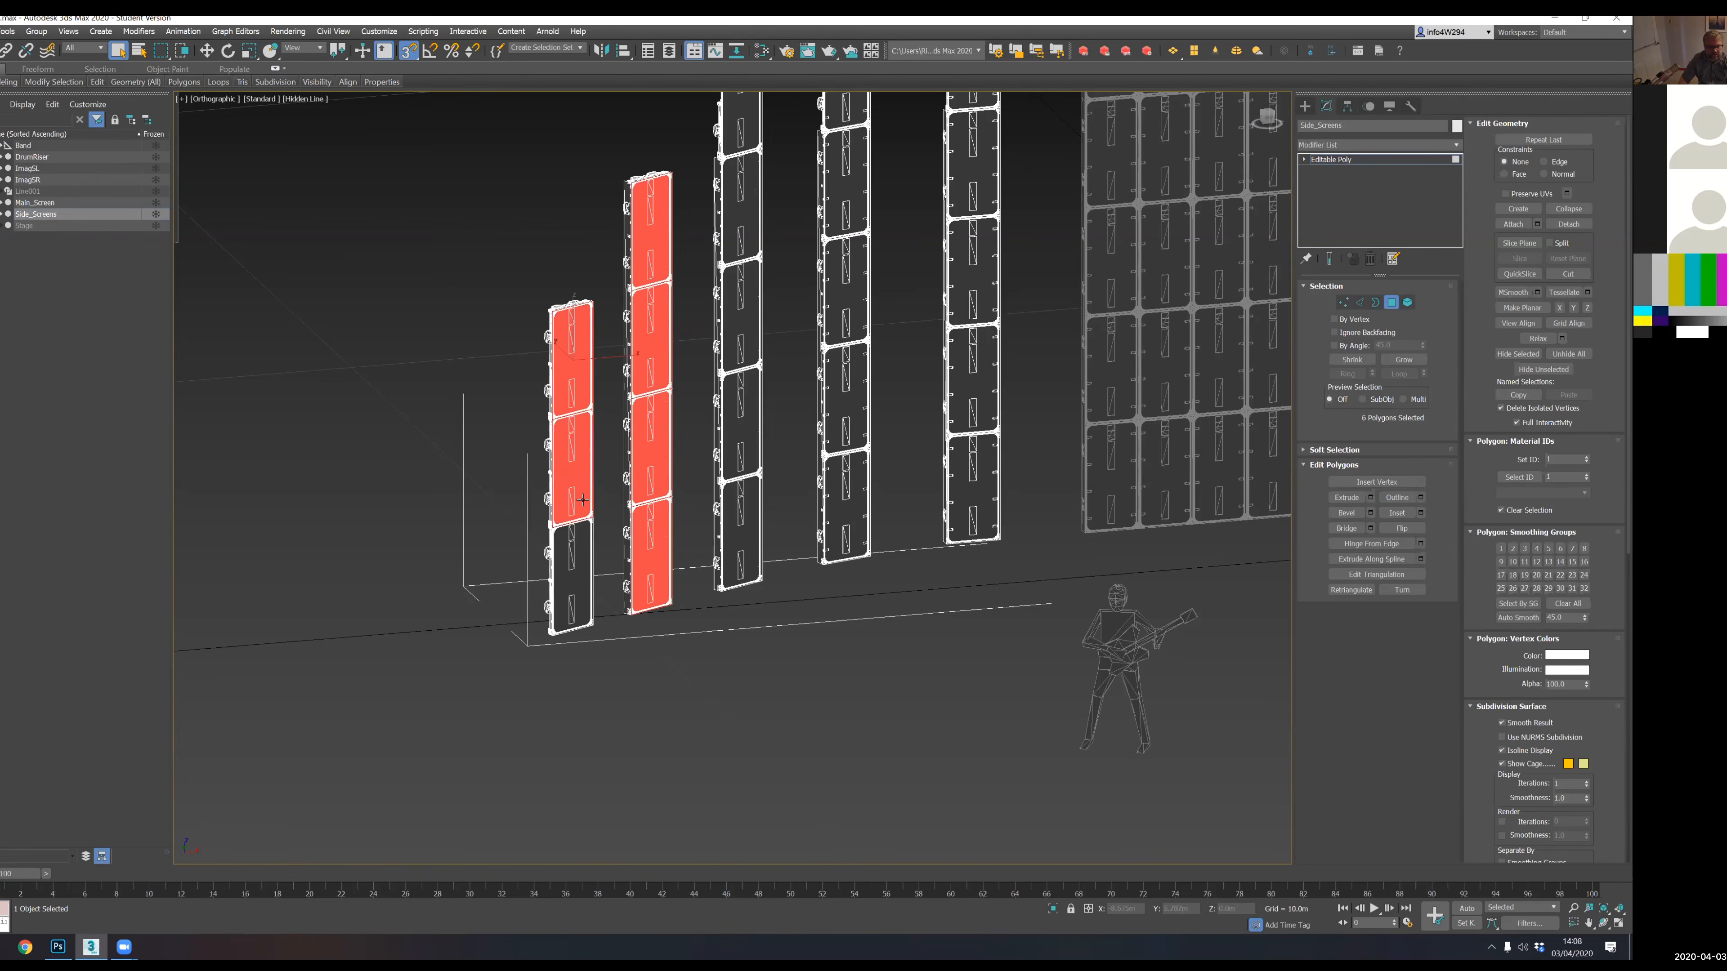
ctrl+click(580, 556)
- Add the middle column's five front panel polygons to the selection
alt+middle_drag(588, 419, 553, 617)
alt+middle_drag(568, 490, 524, 469)
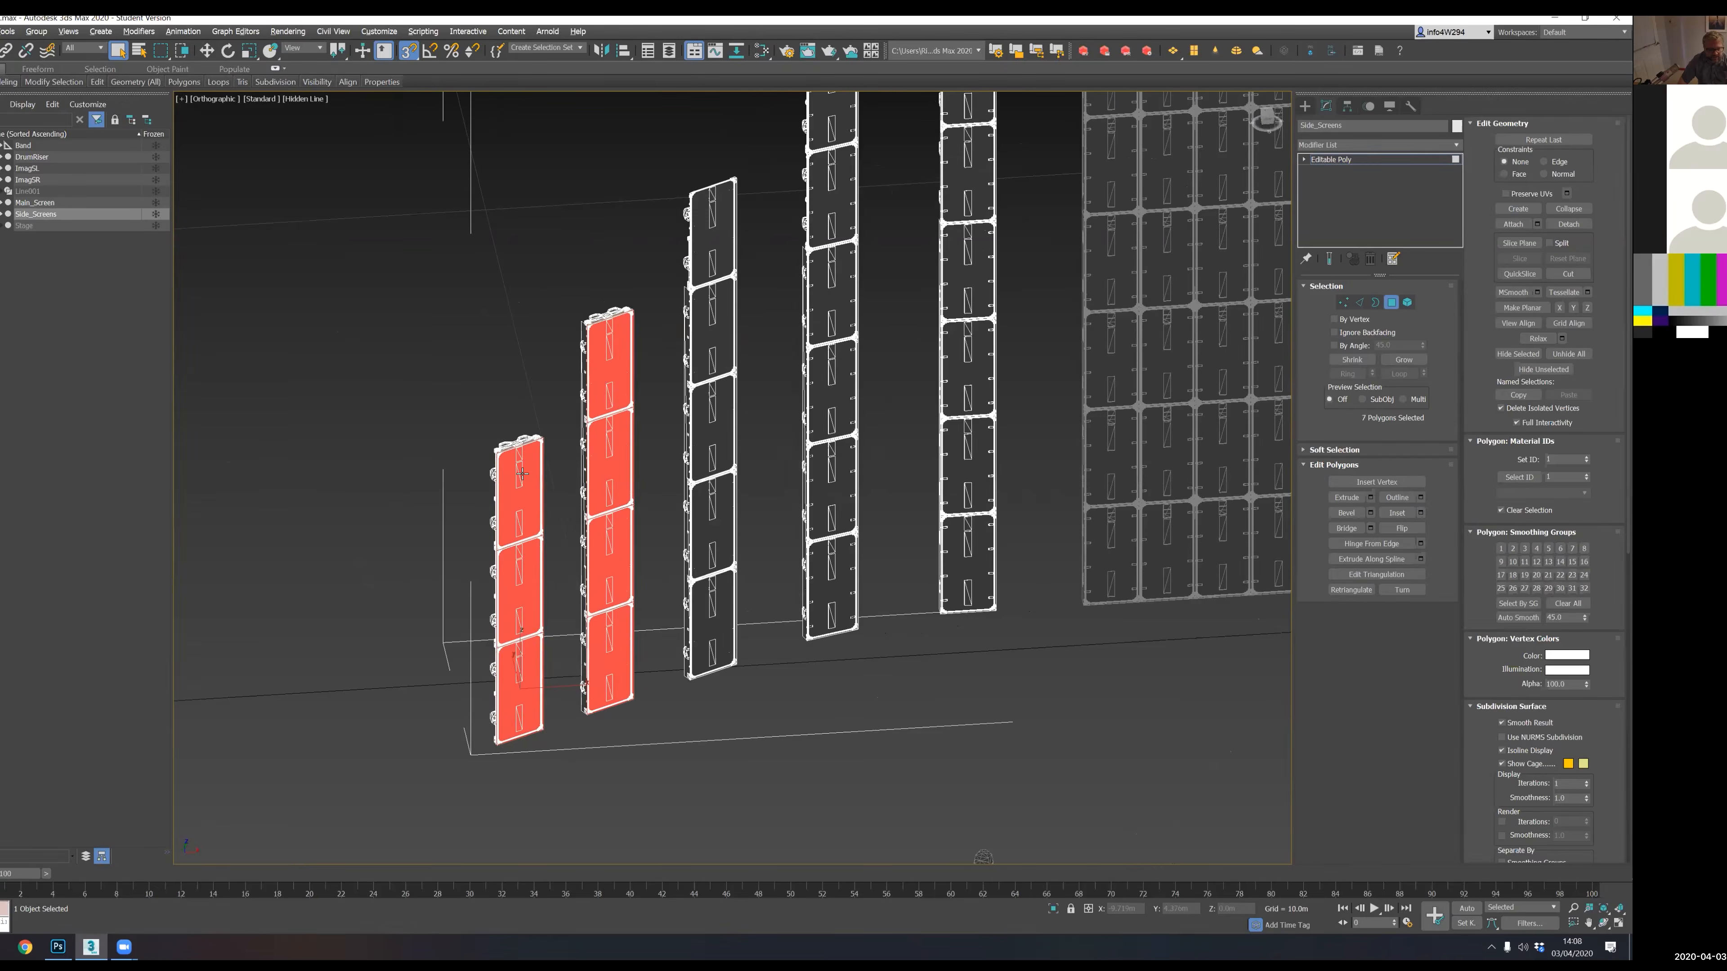
scroll(537, 476, up, 3)
alt+middle_drag(569, 523, 896, 320)
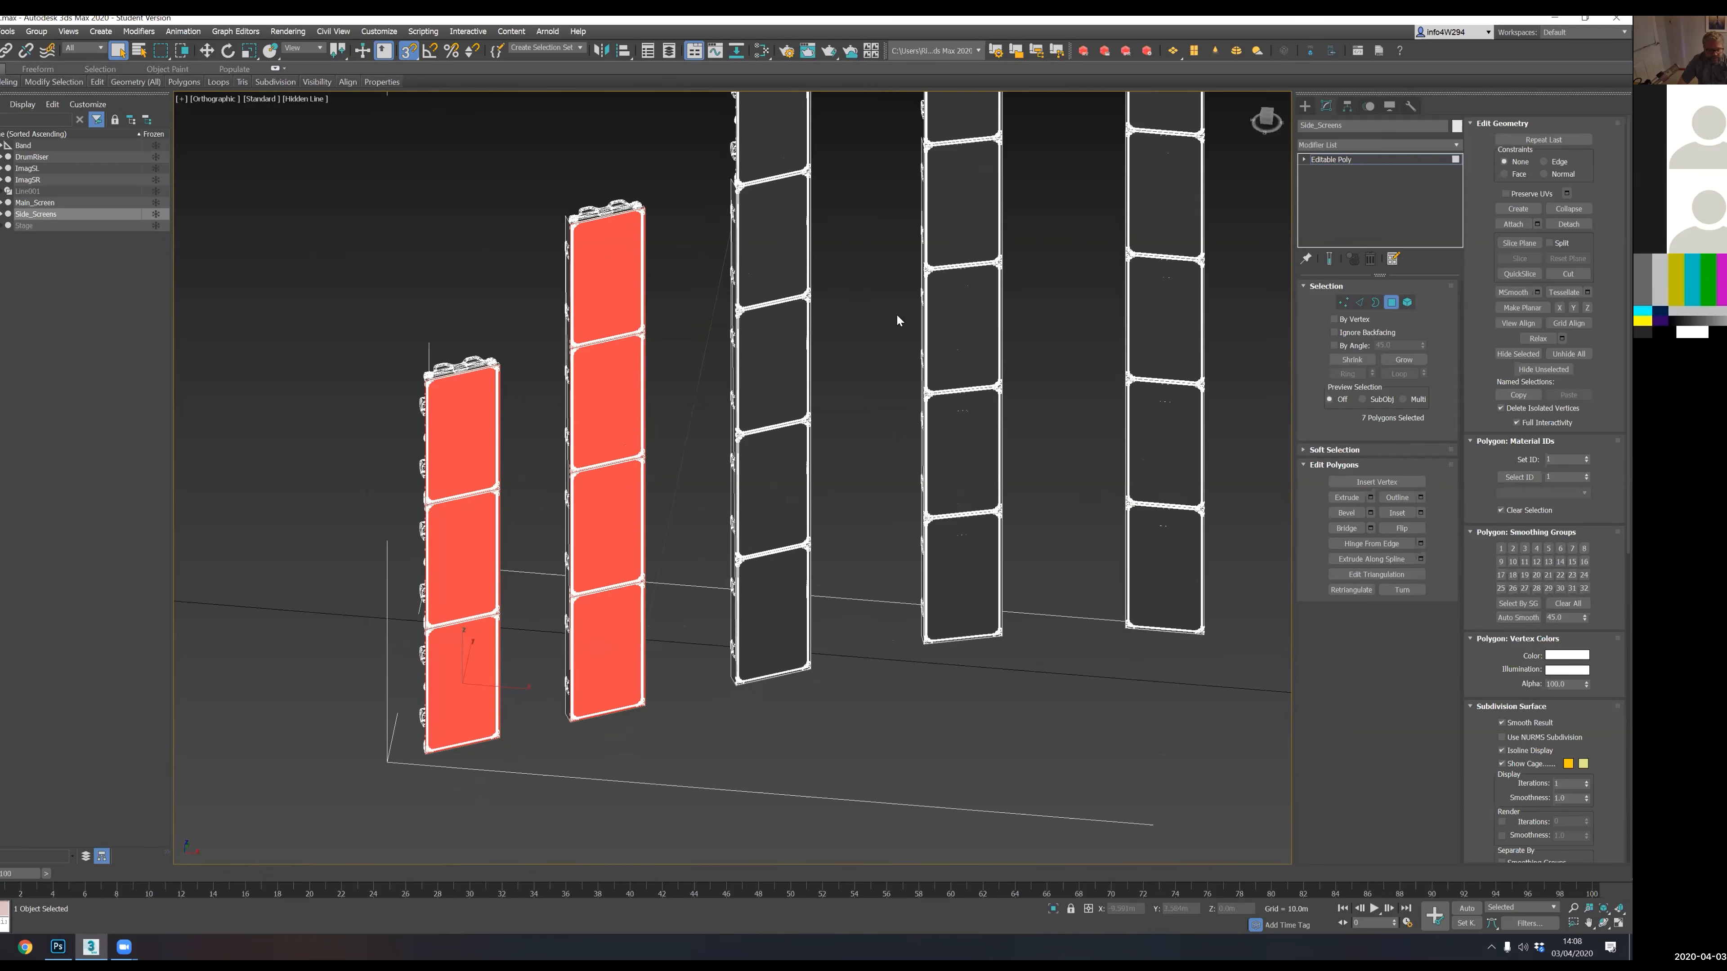
alt+middle_drag(500, 441, 488, 368)
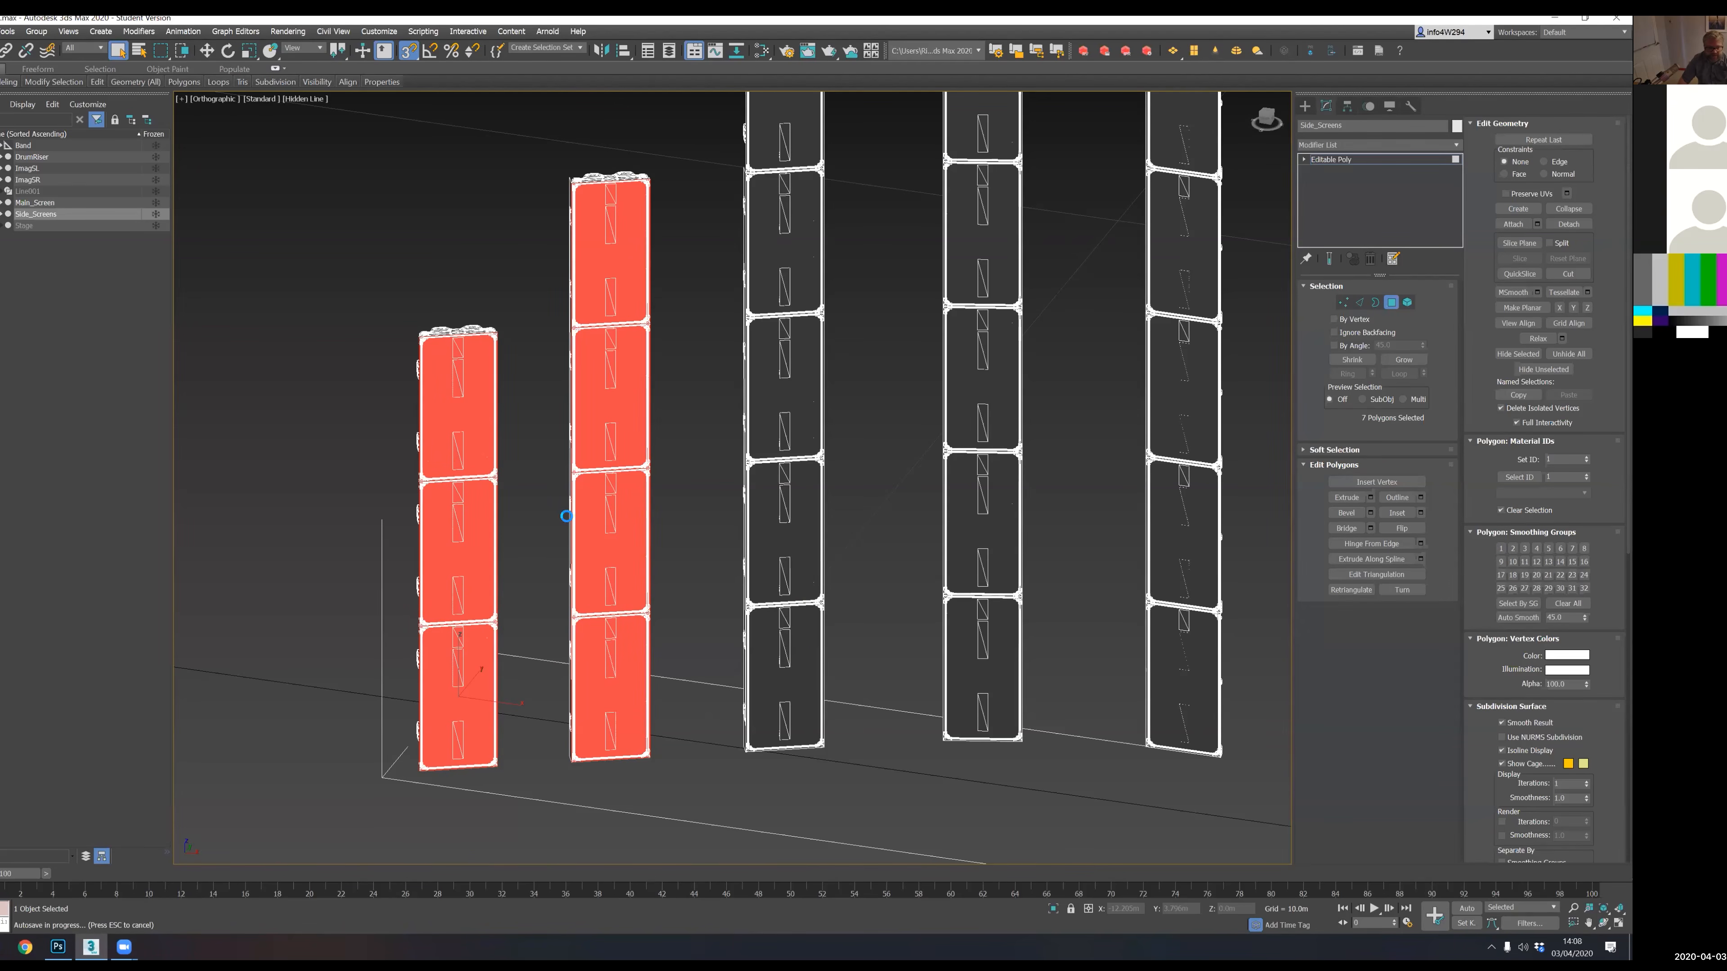
ctrl+click(800, 657)
ctrl+click(802, 531)
ctrl+click(806, 381)
ctrl+click(802, 237)
ctrl+click(802, 129)
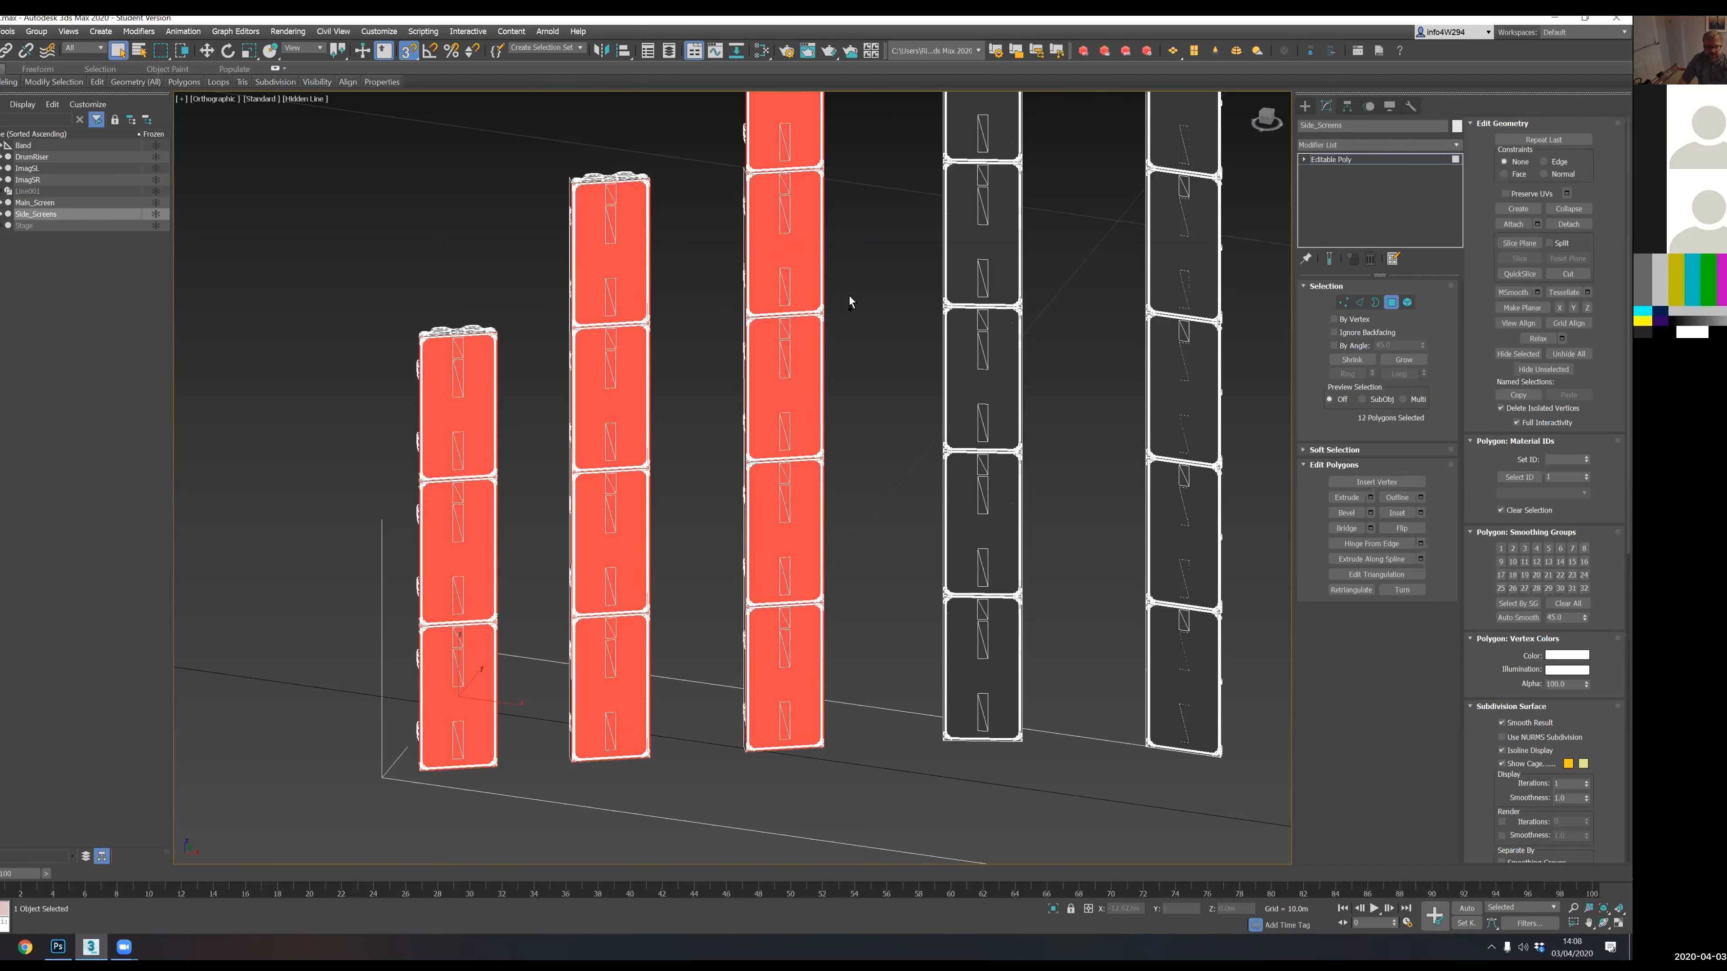
- Add the second-tallest column's six front panel polygons to the selection
middle_drag(724, 564, 672, 383)
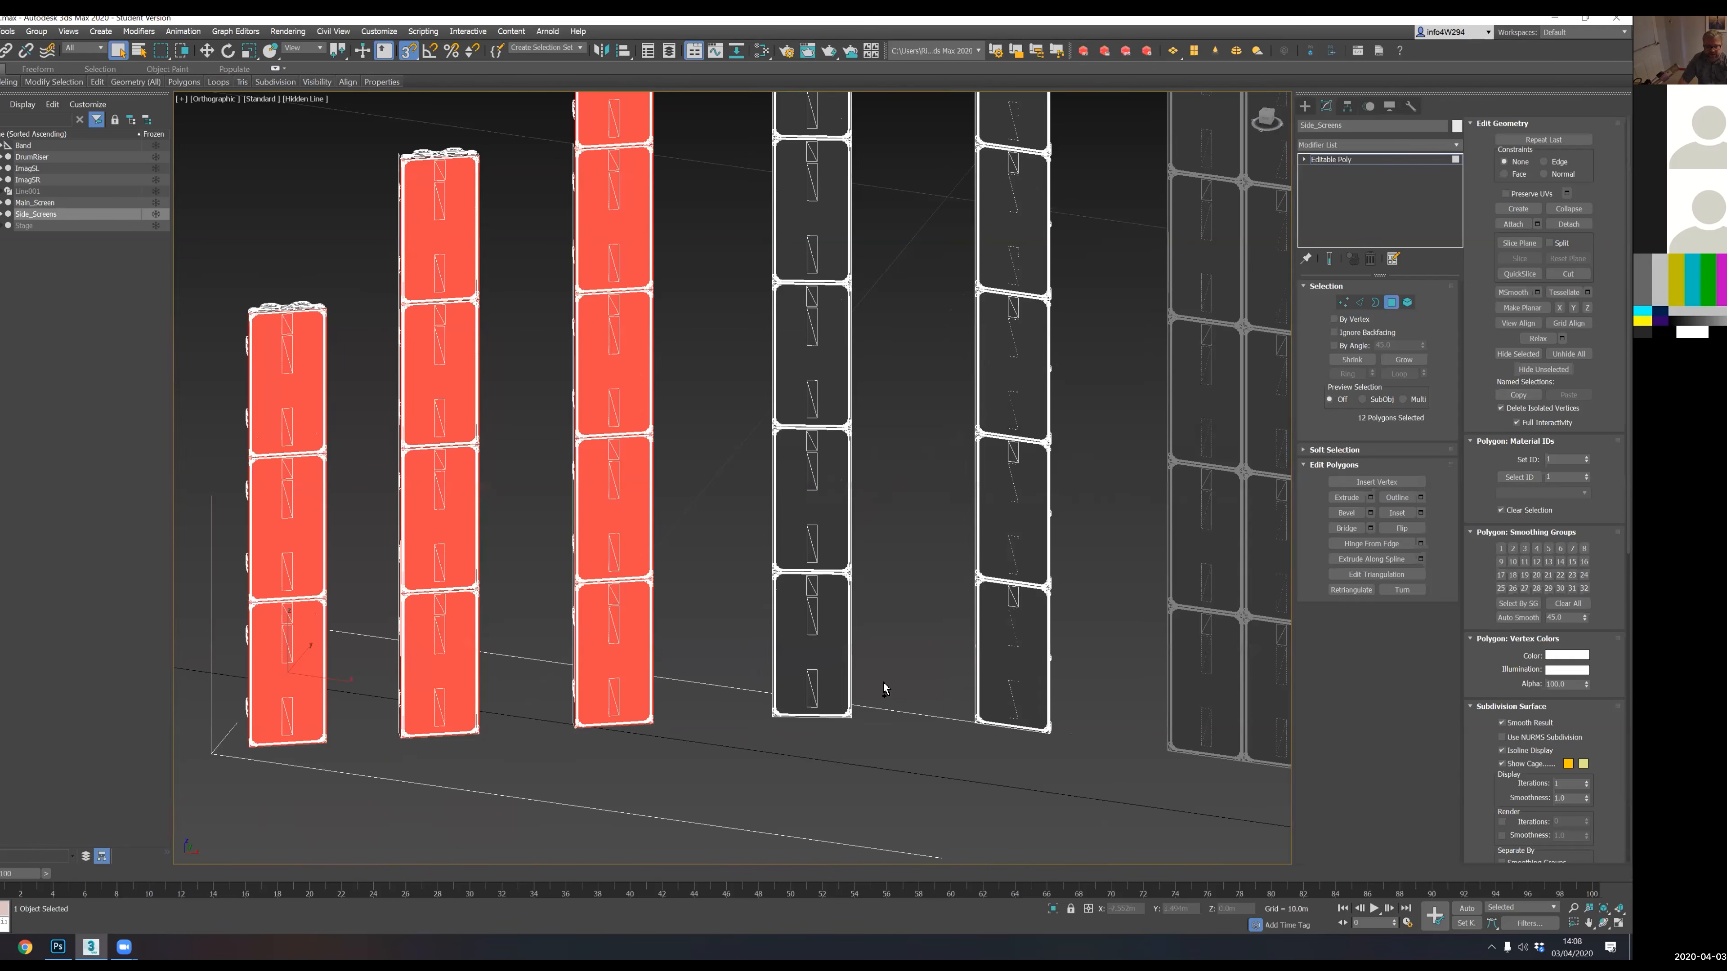
ctrl+click(830, 608)
ctrl+click(827, 501)
ctrl+click(835, 378)
ctrl+click(824, 199)
middle_drag(824, 199, 811, 349)
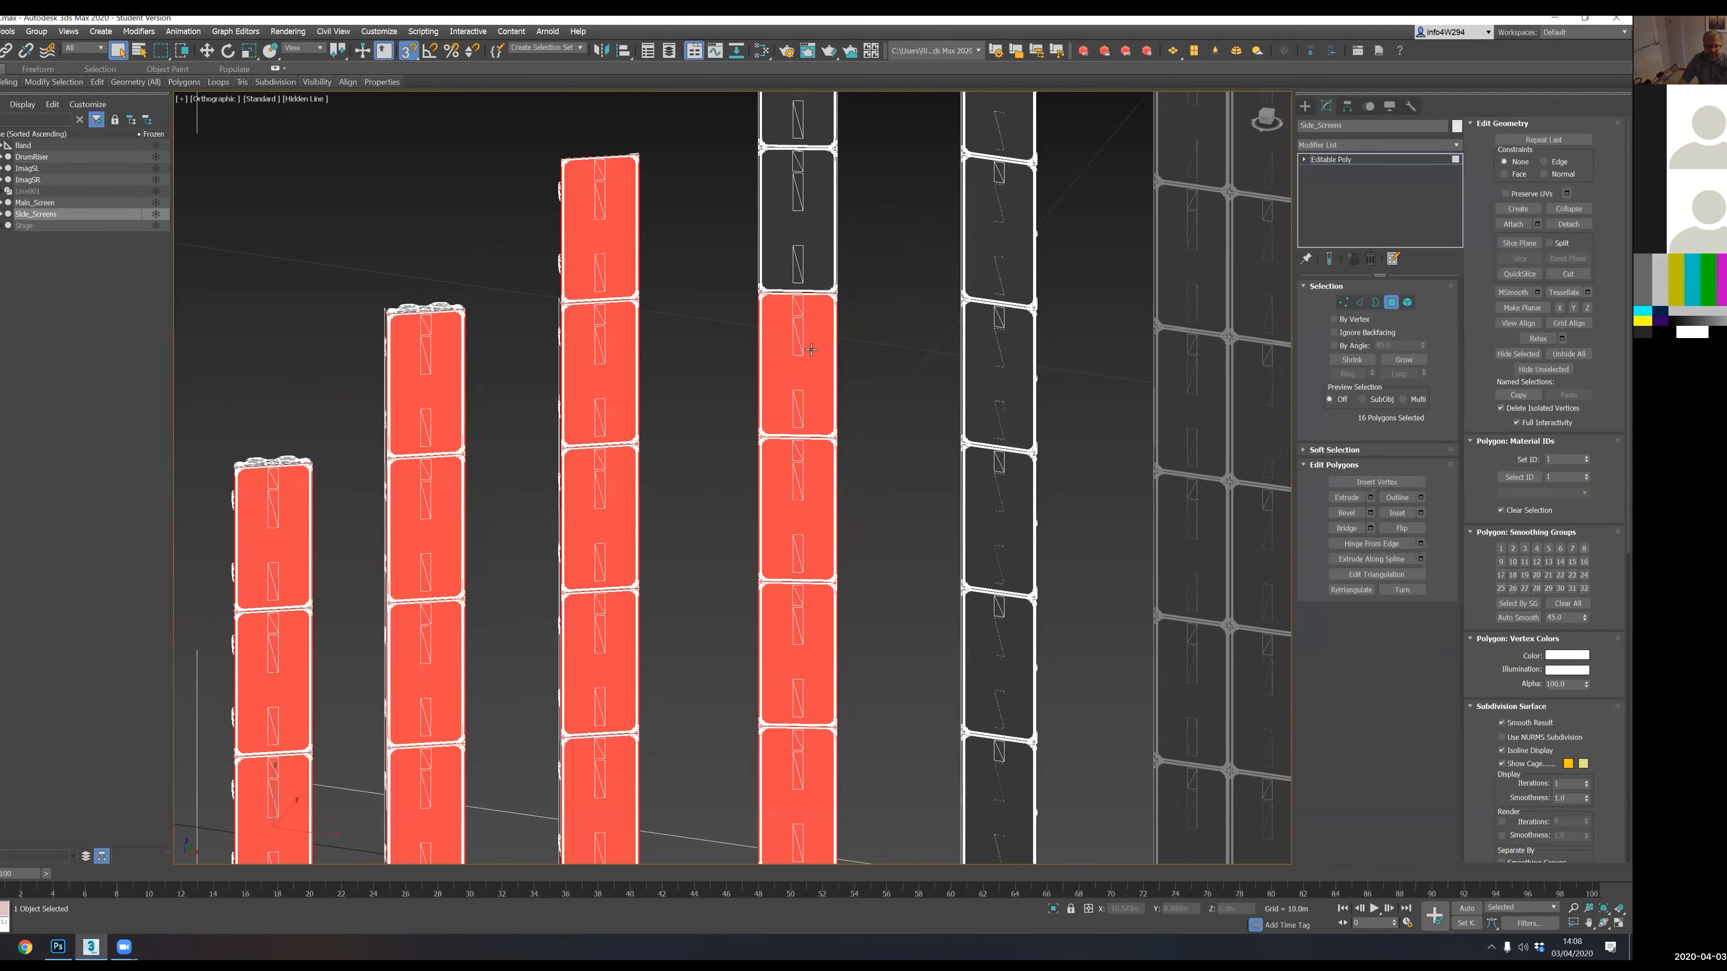
ctrl+click(797, 218)
ctrl+click(798, 119)
- Add all seven front panel polygons of the tallest column, next to the main screen, to the selection
scroll(857, 423, down, 3)
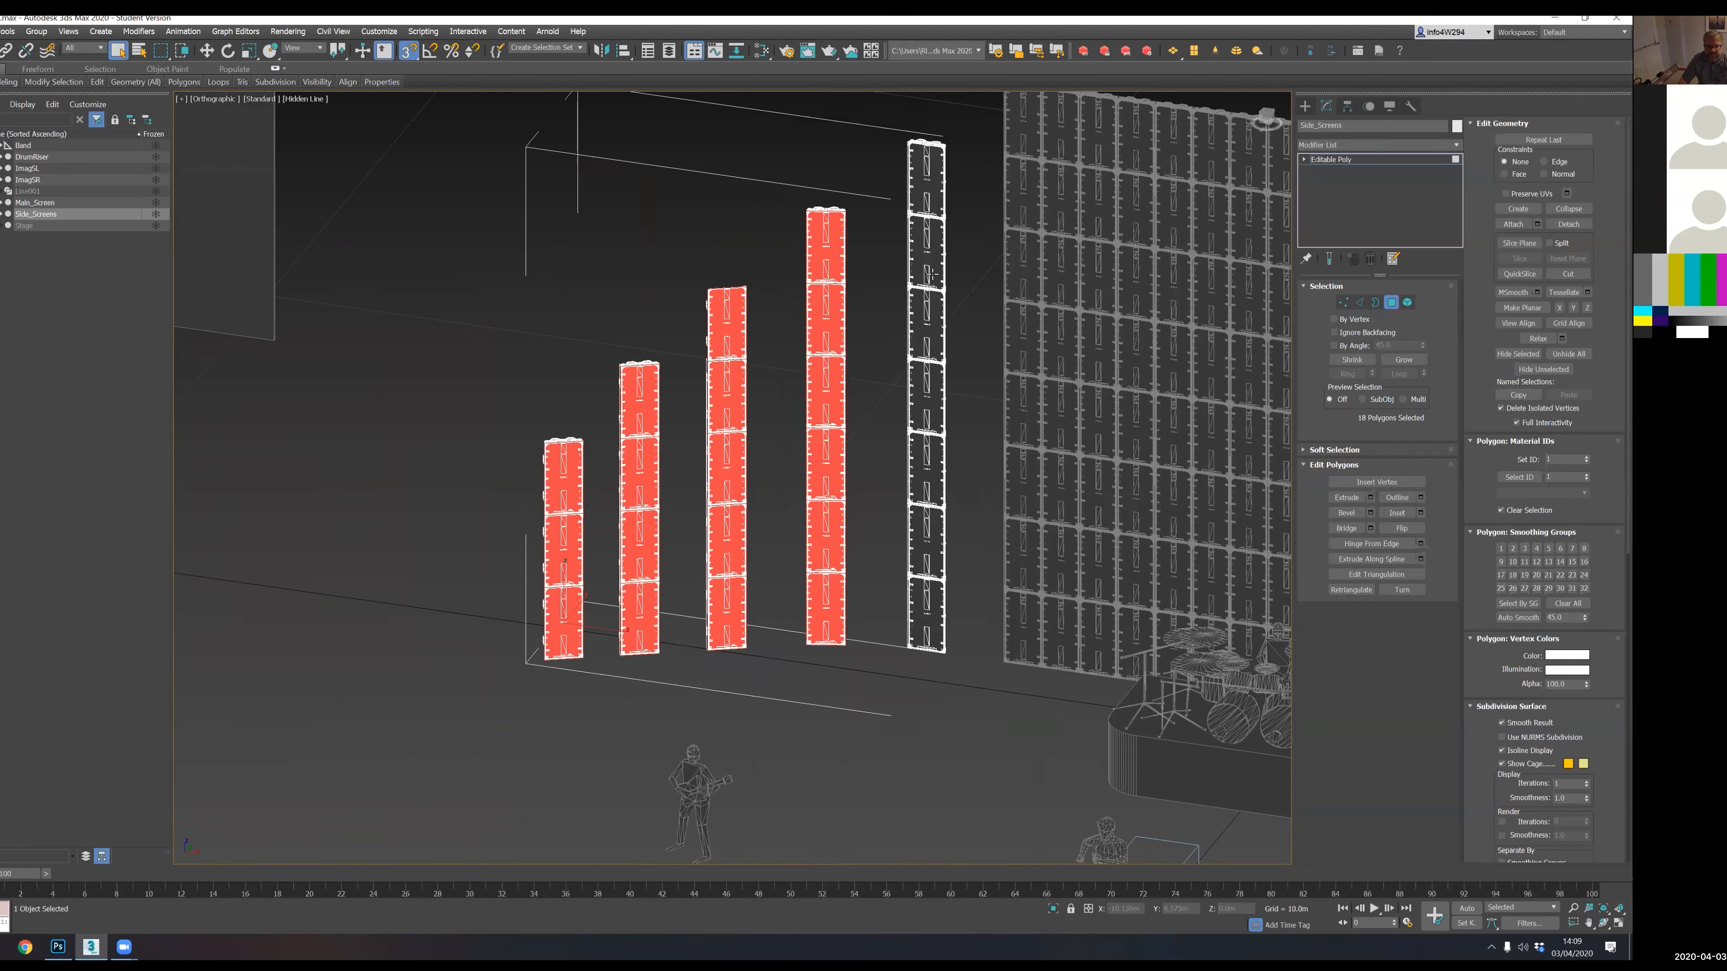
ctrl+click(934, 190)
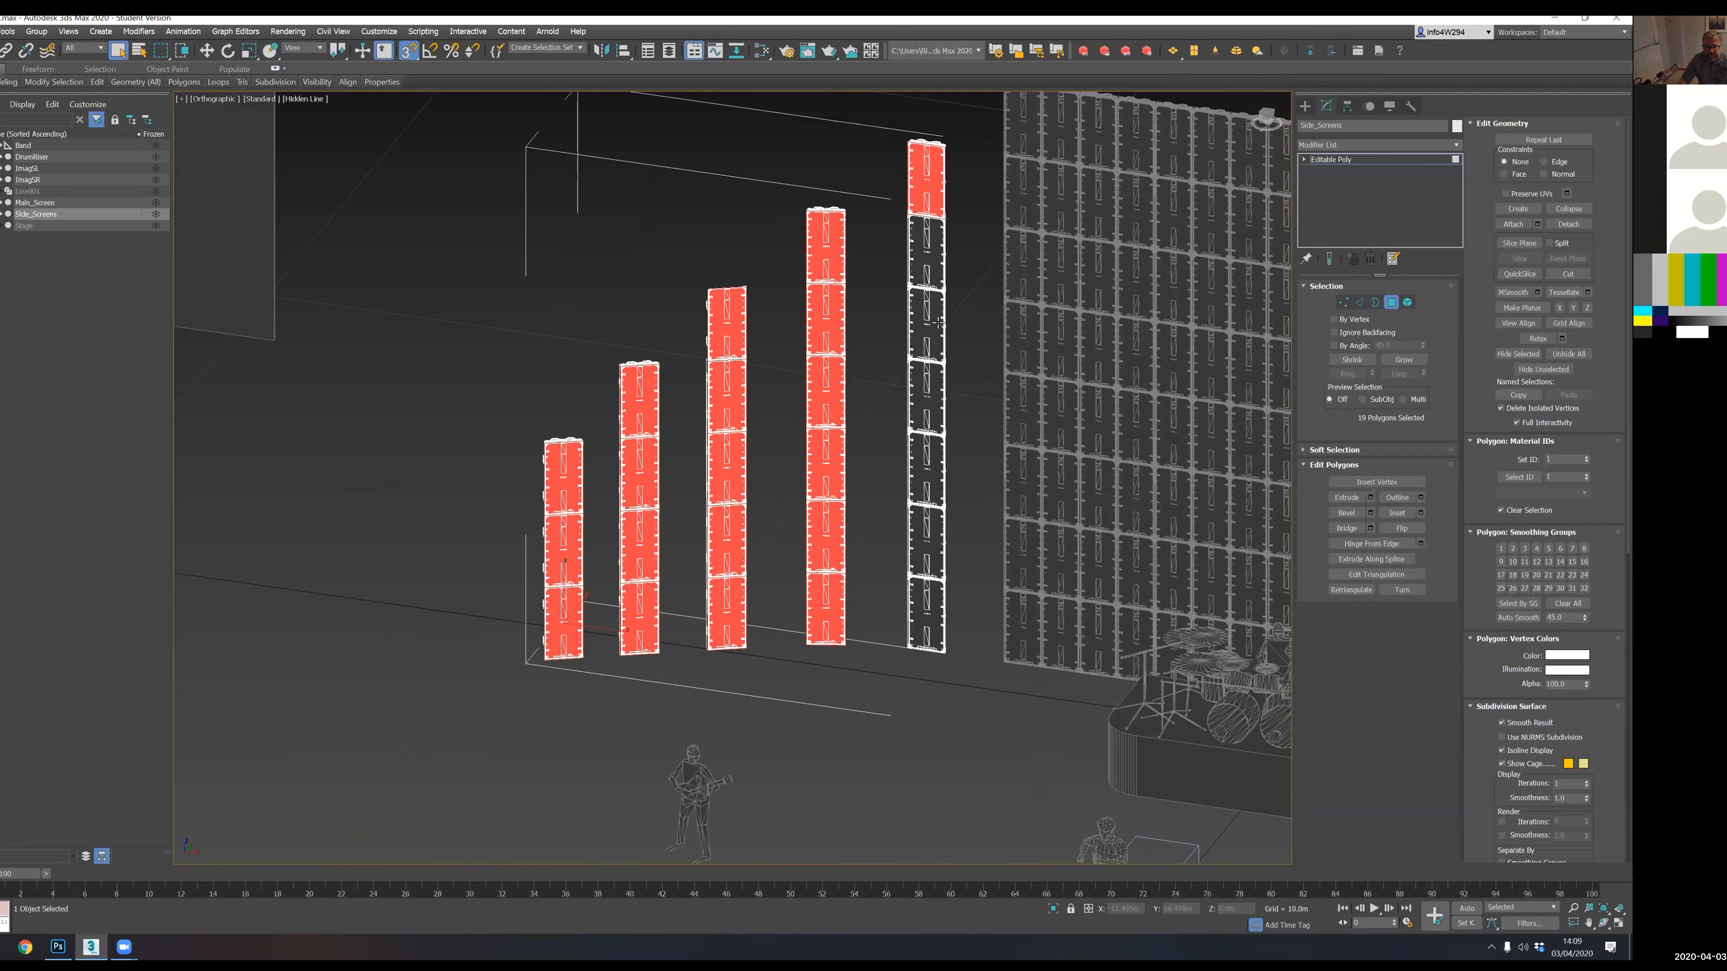
ctrl+click(932, 347)
ctrl+click(929, 400)
ctrl+click(928, 476)
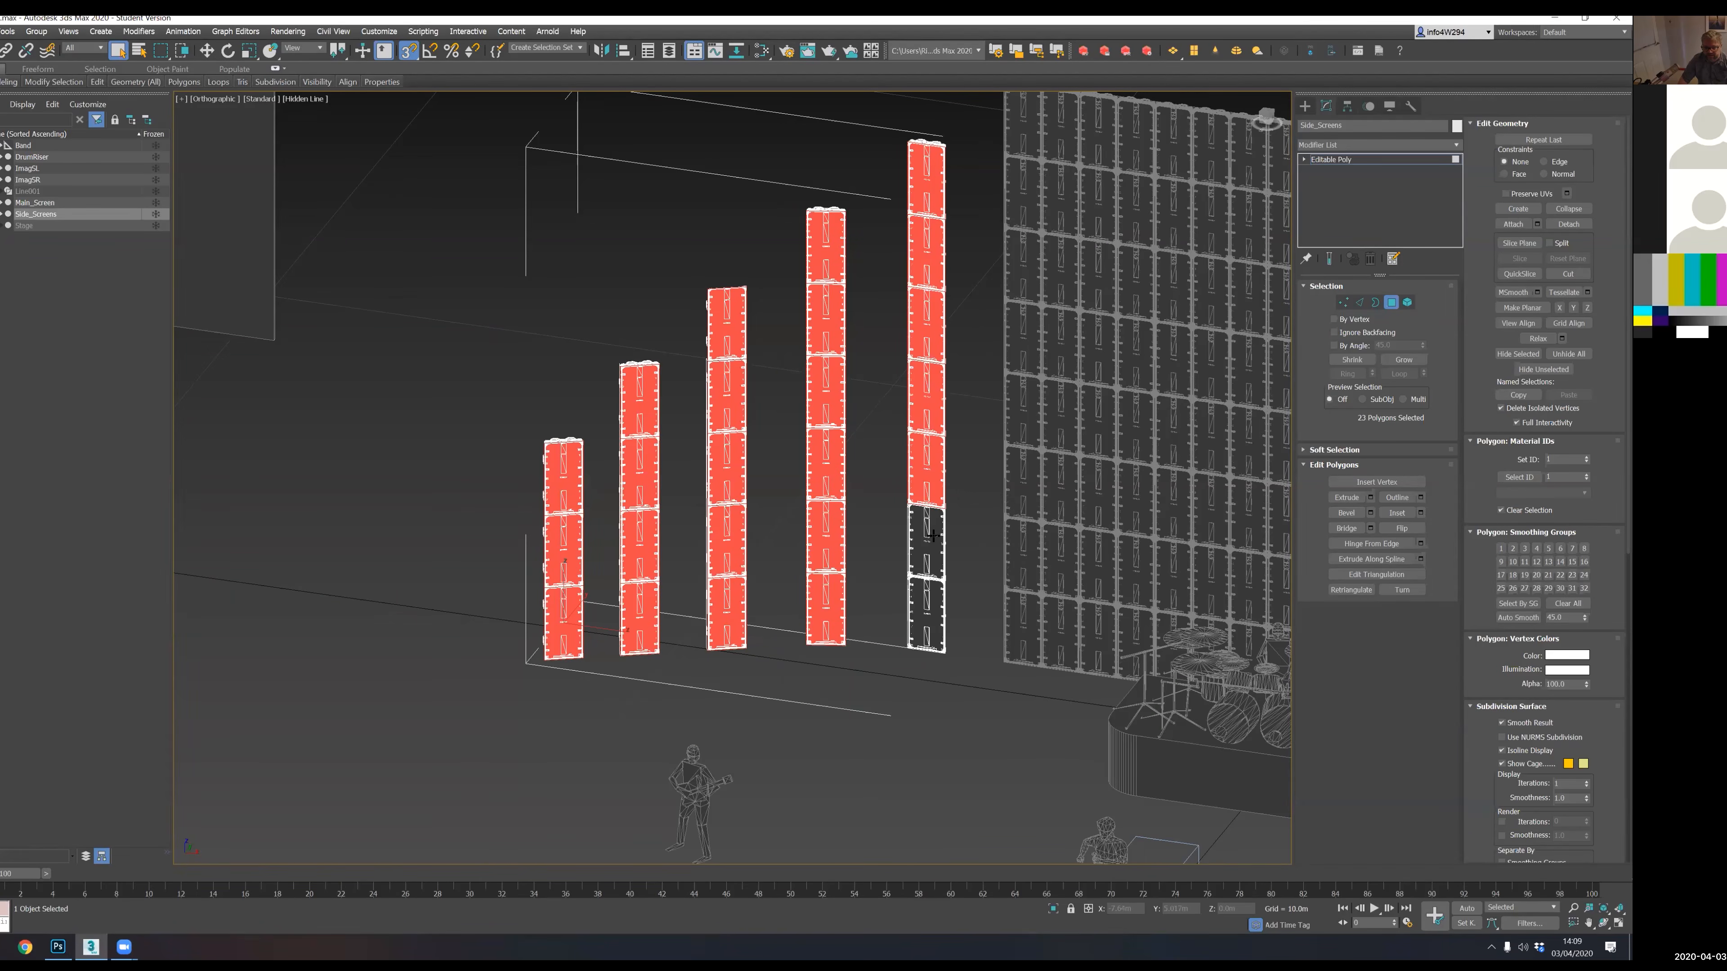
ctrl+click(932, 535)
ctrl+click(935, 619)
- Detach the selected front polygons of the five side columns as a separate object named StageRightLED
middle_drag(809, 442, 774, 345)
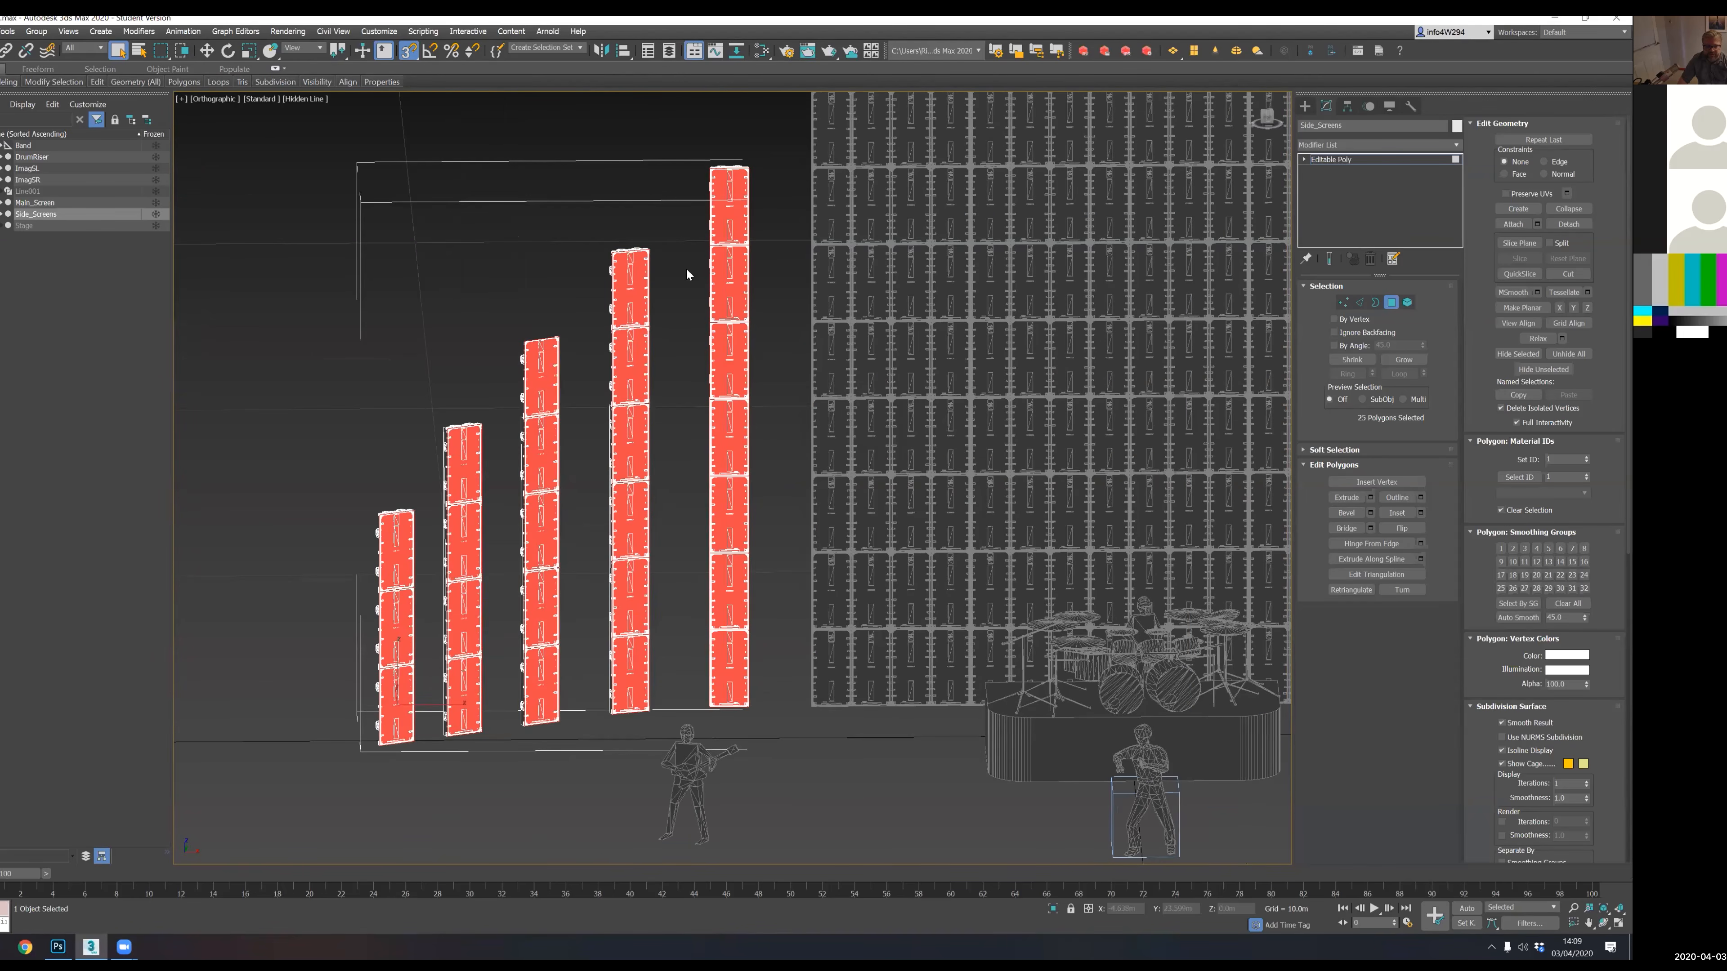
middle_drag(796, 287, 785, 283)
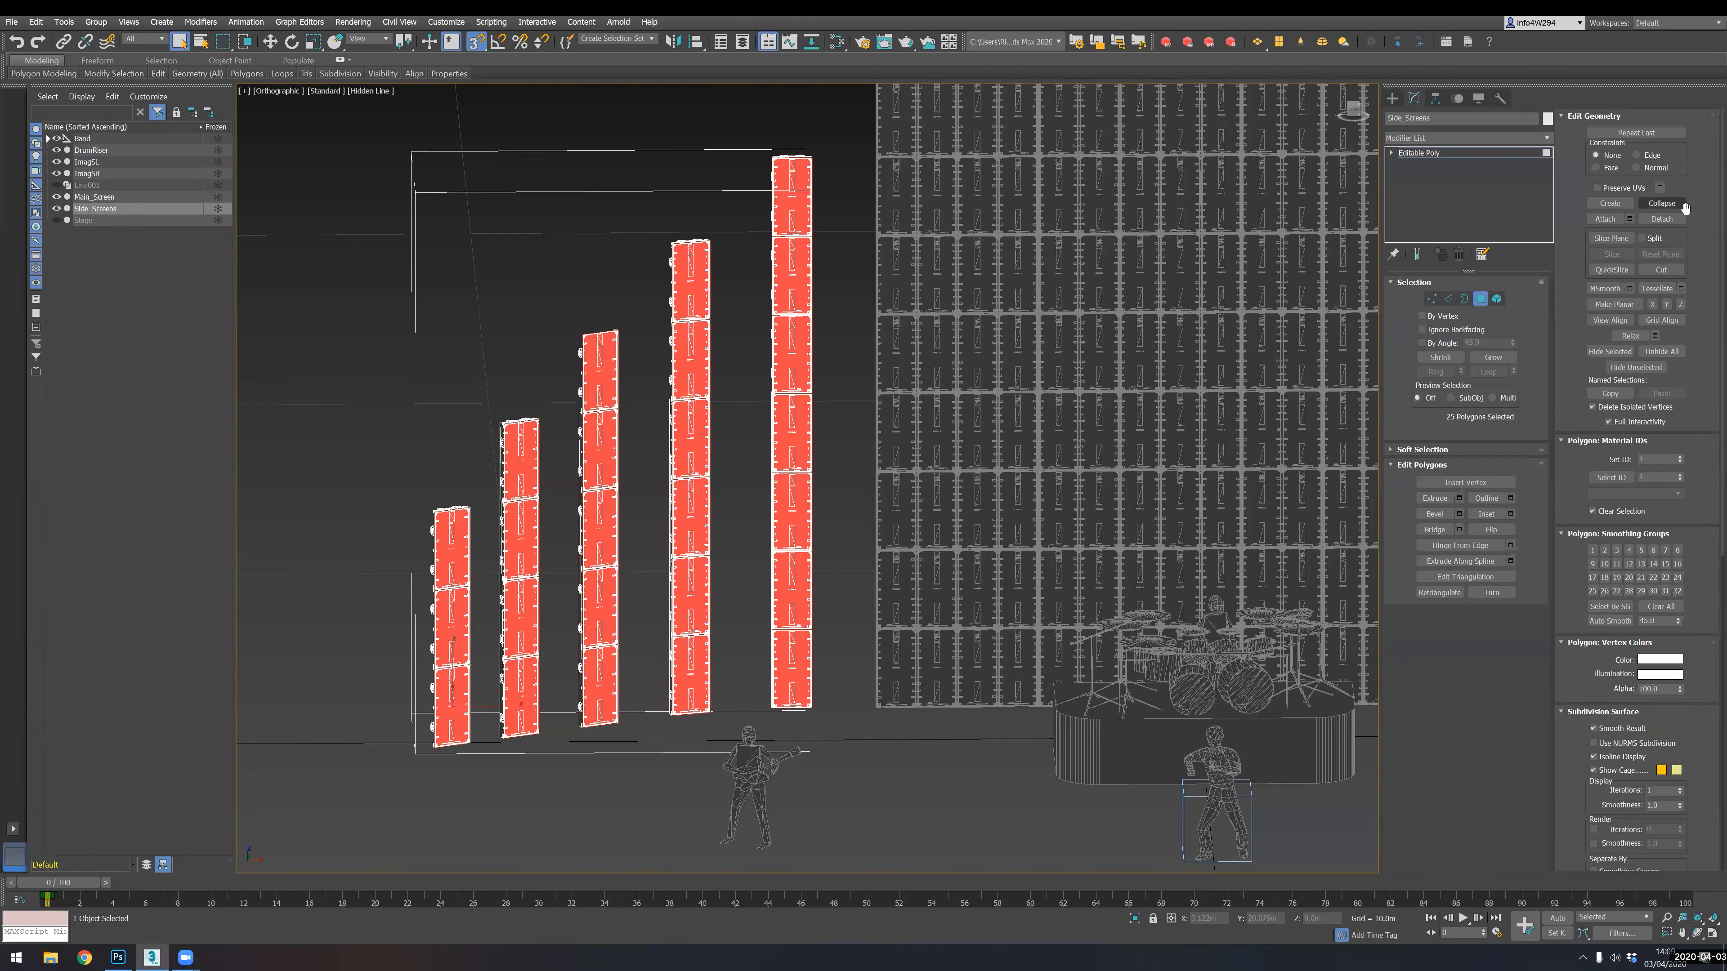
click(1662, 219)
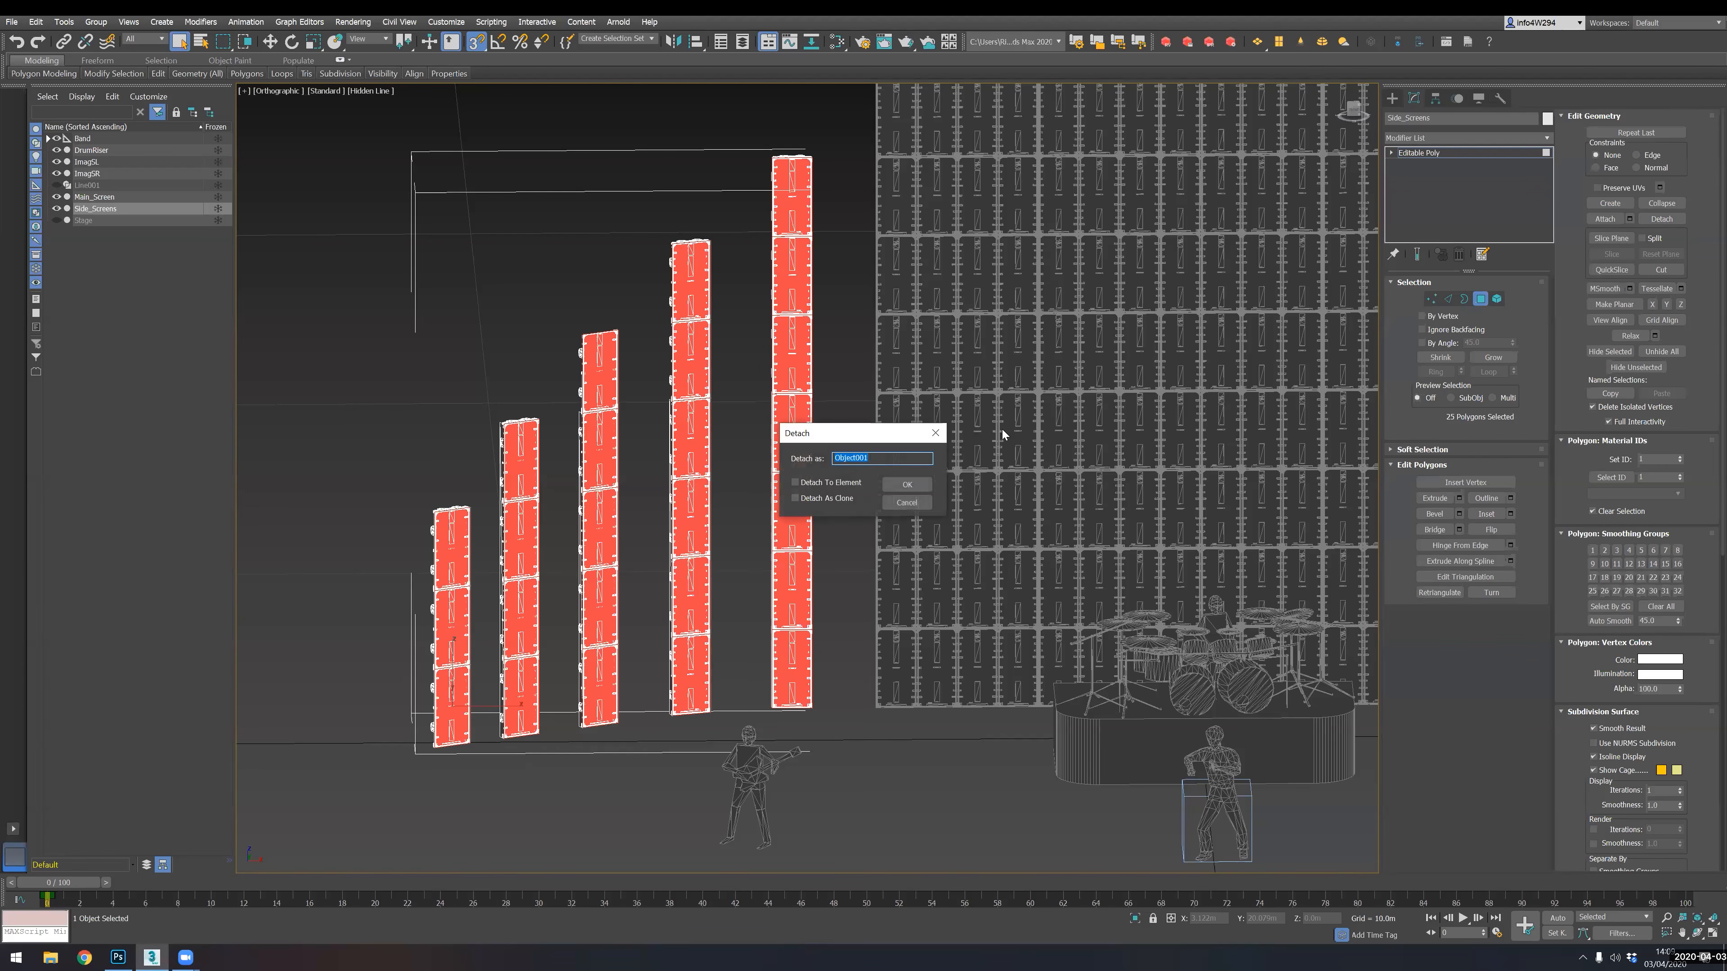
text(S)
text(ightLED)
key(Return)
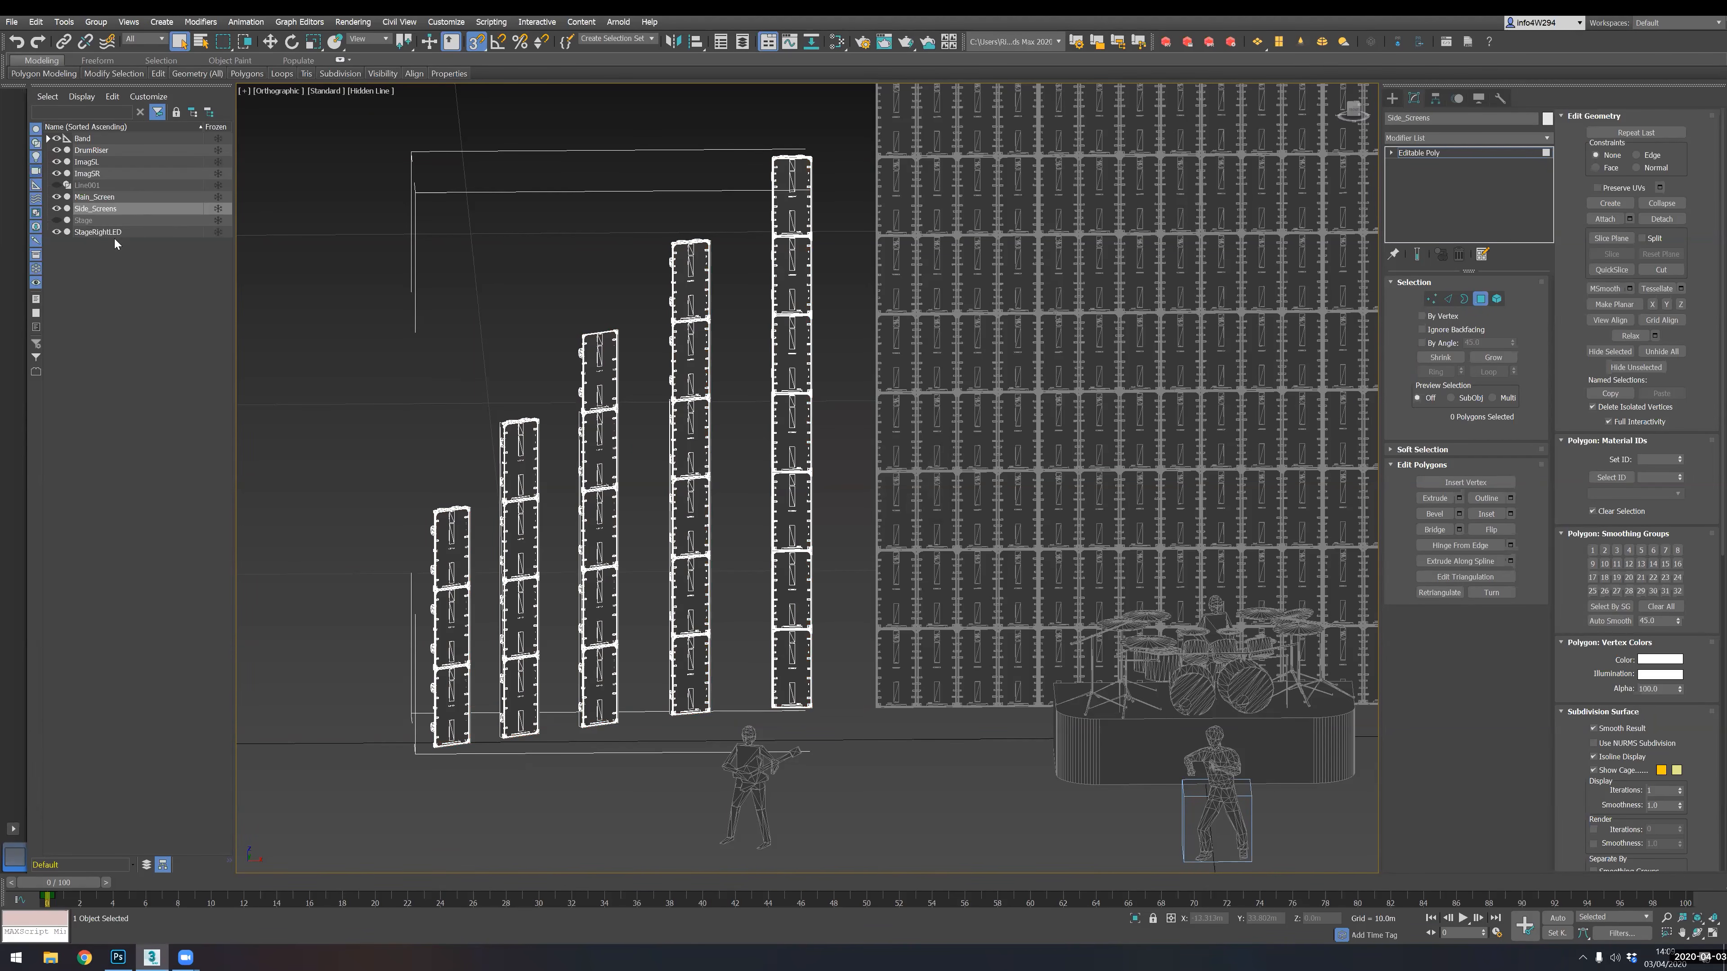
- Hide Side_Screens and examine the detached StageRightLED faces from several angles
click(56, 208)
mouse_move(783, 500)
alt+middle_down()
mouse_move(805, 491)
mouse_move(765, 506)
alt+middle_up()
alt+middle_drag(448, 393, 523, 557)
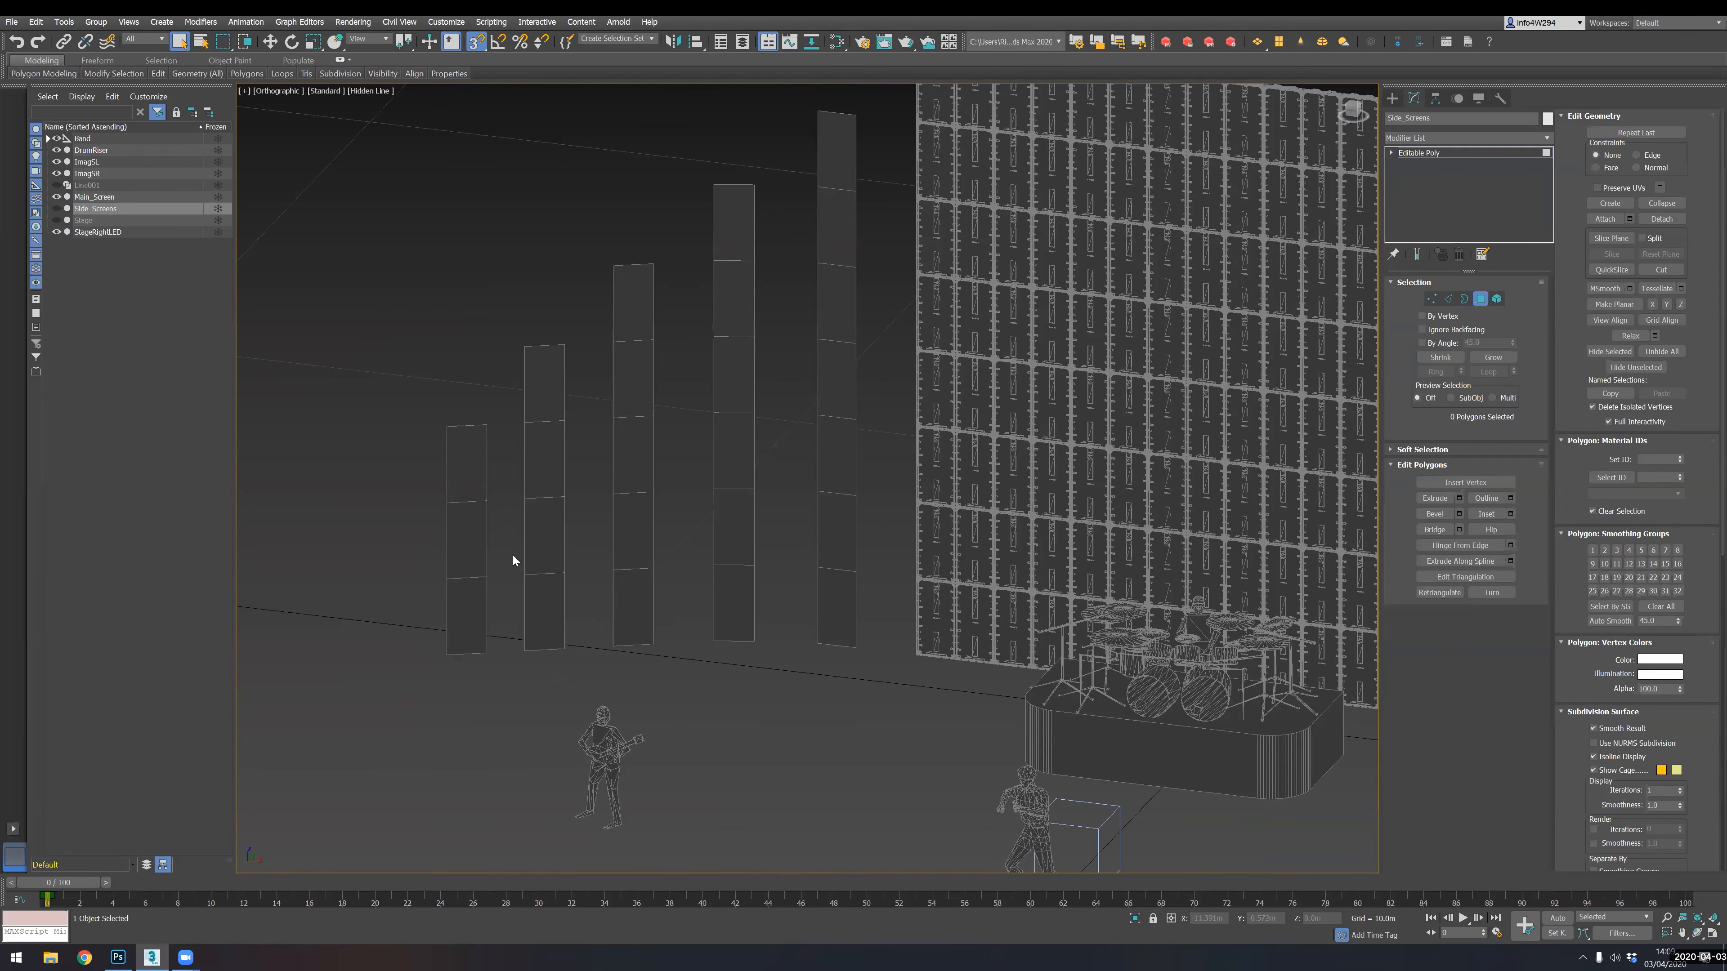
alt+middle_drag(676, 452, 738, 474)
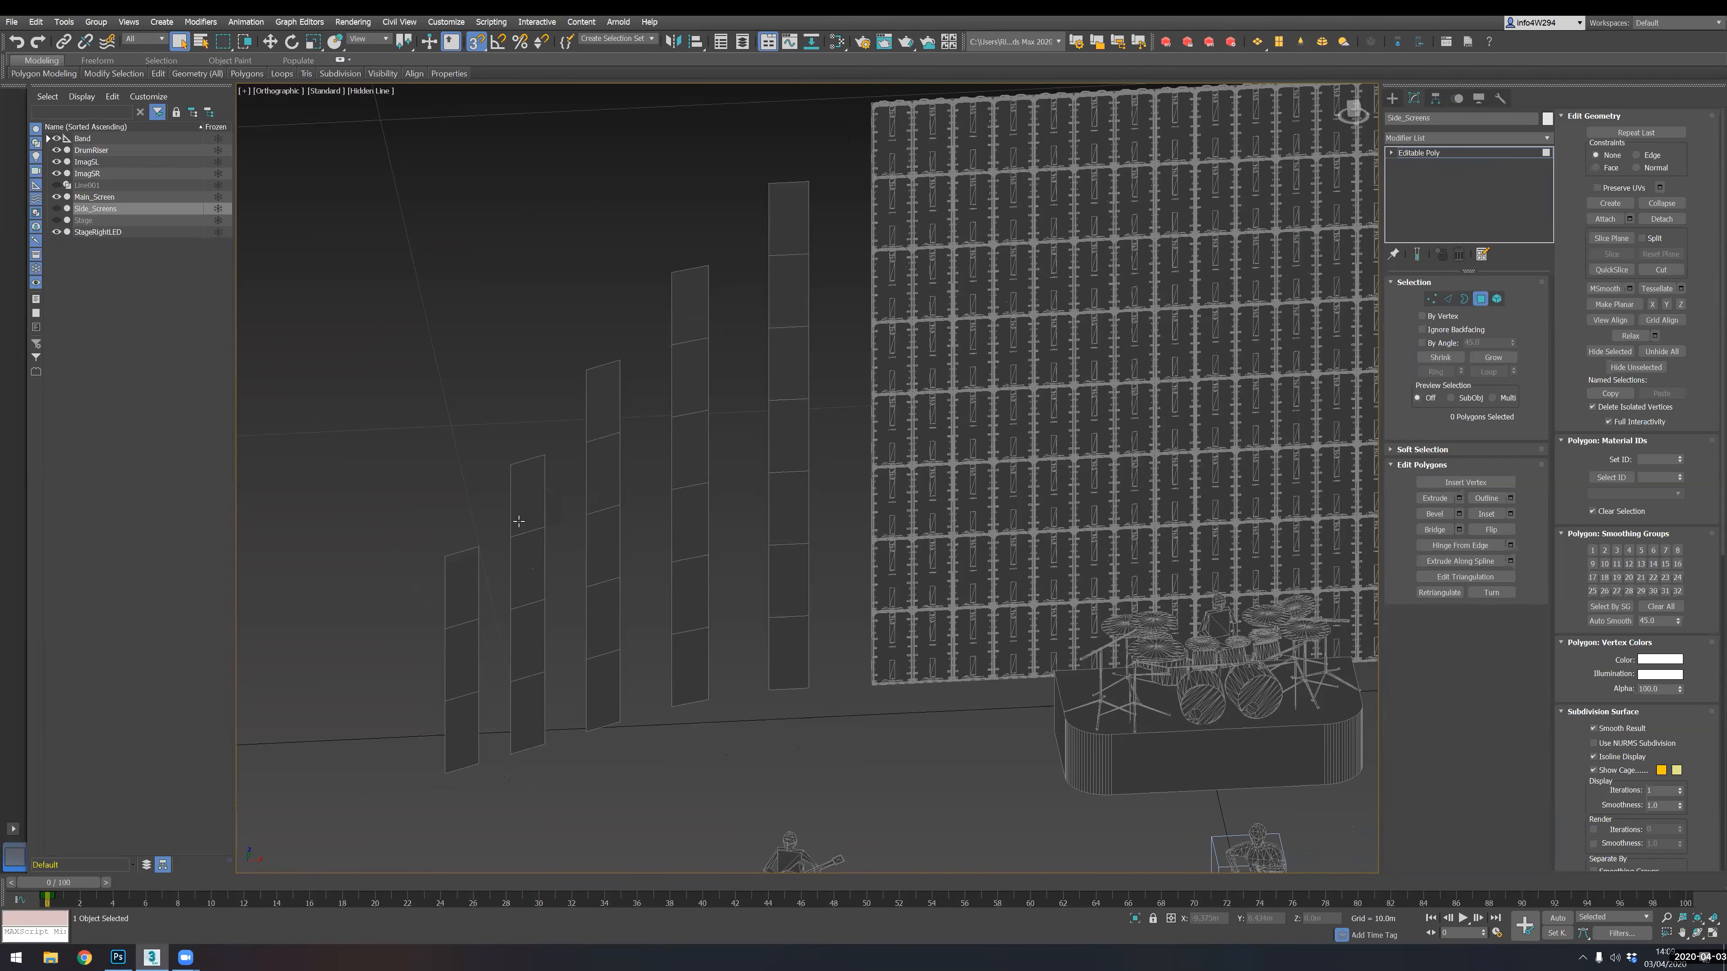
- Show Side_Screens again and temporarily hide StageRightLED to inspect the remaining column frames
click(58, 208)
alt+middle_drag(639, 502, 737, 495)
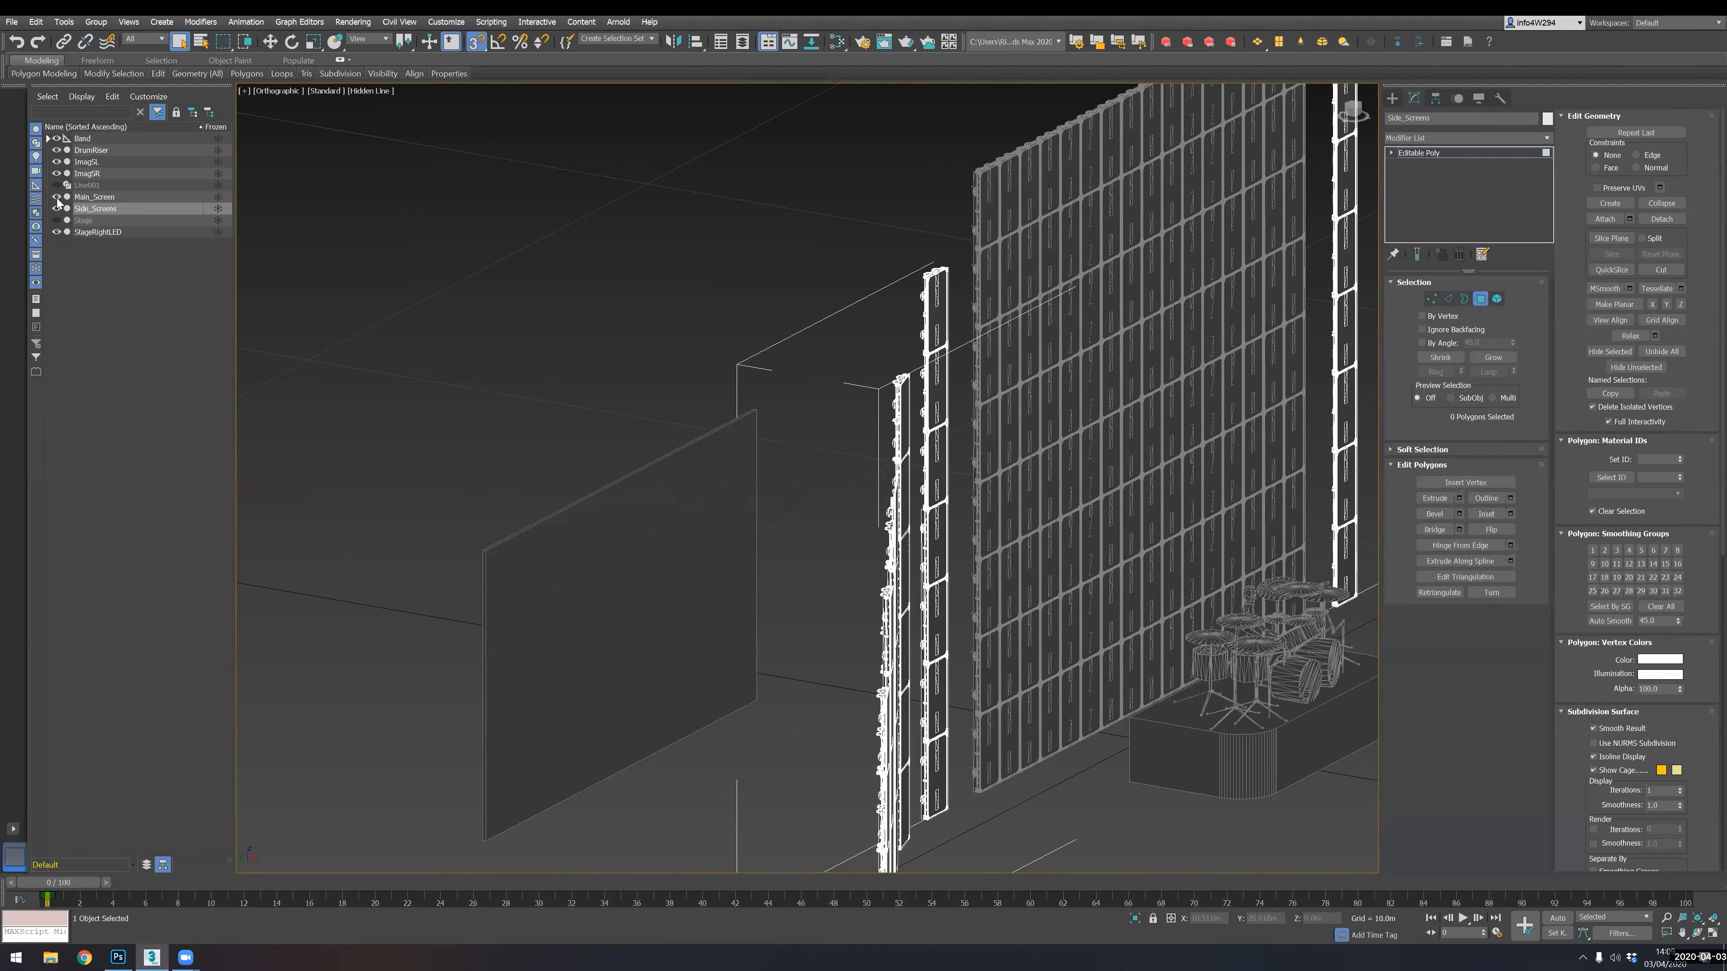
click(58, 231)
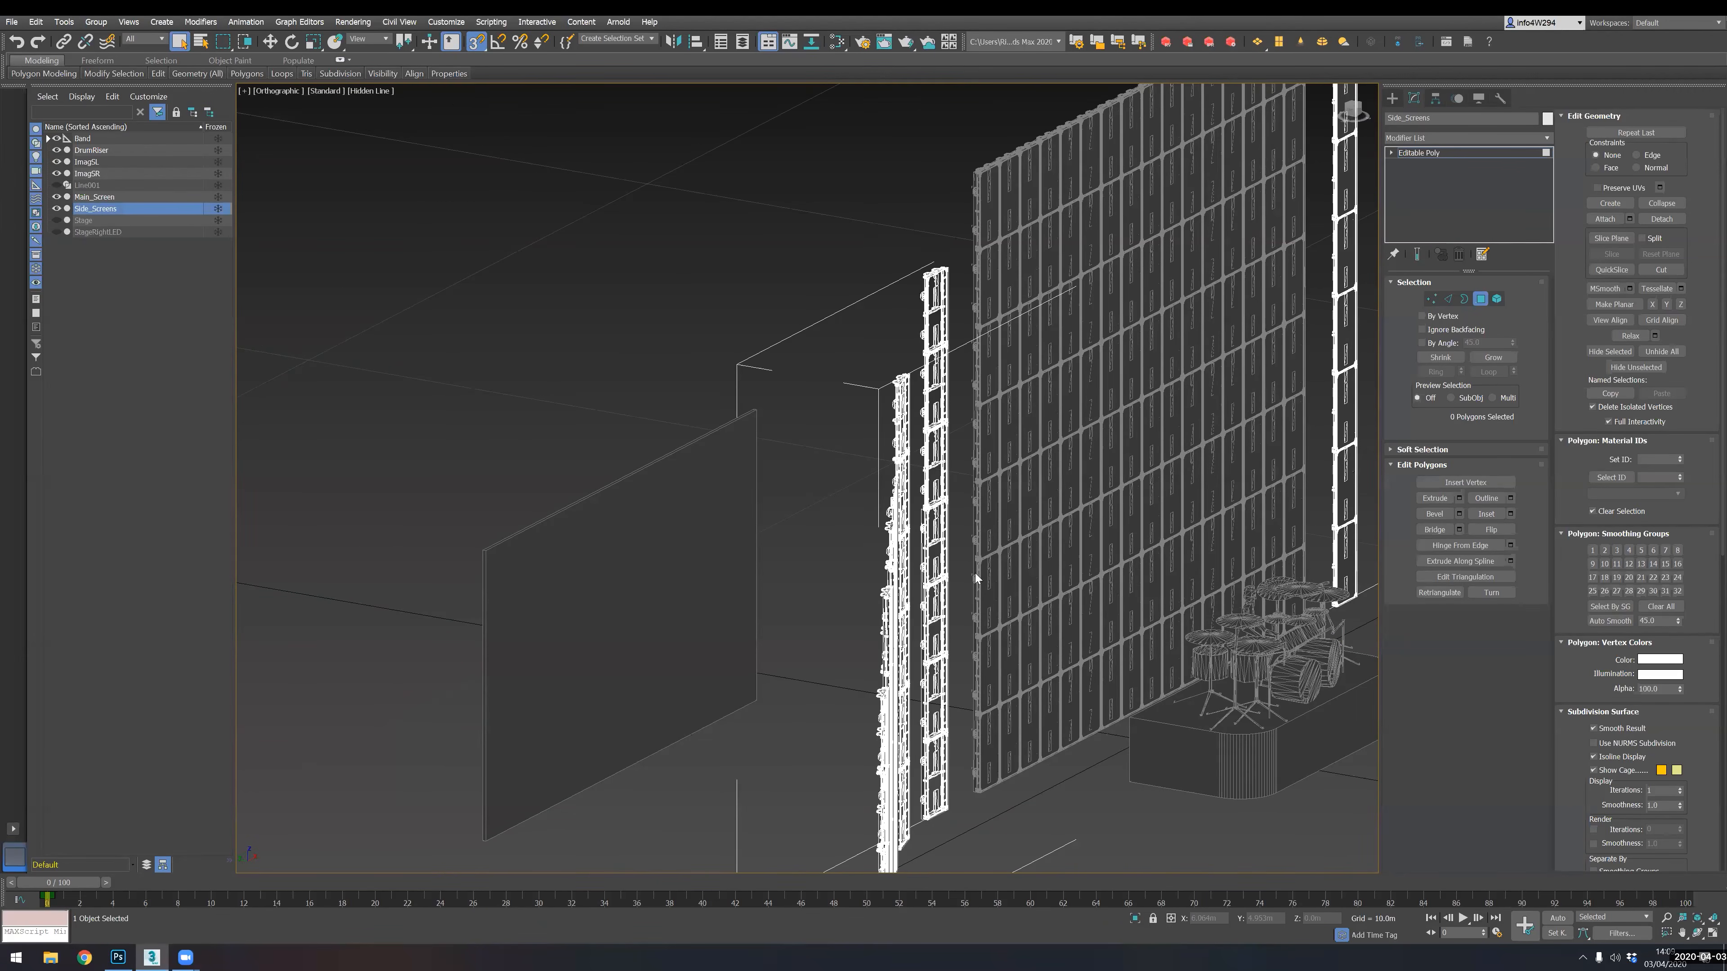
middle_drag(972, 560, 859, 389)
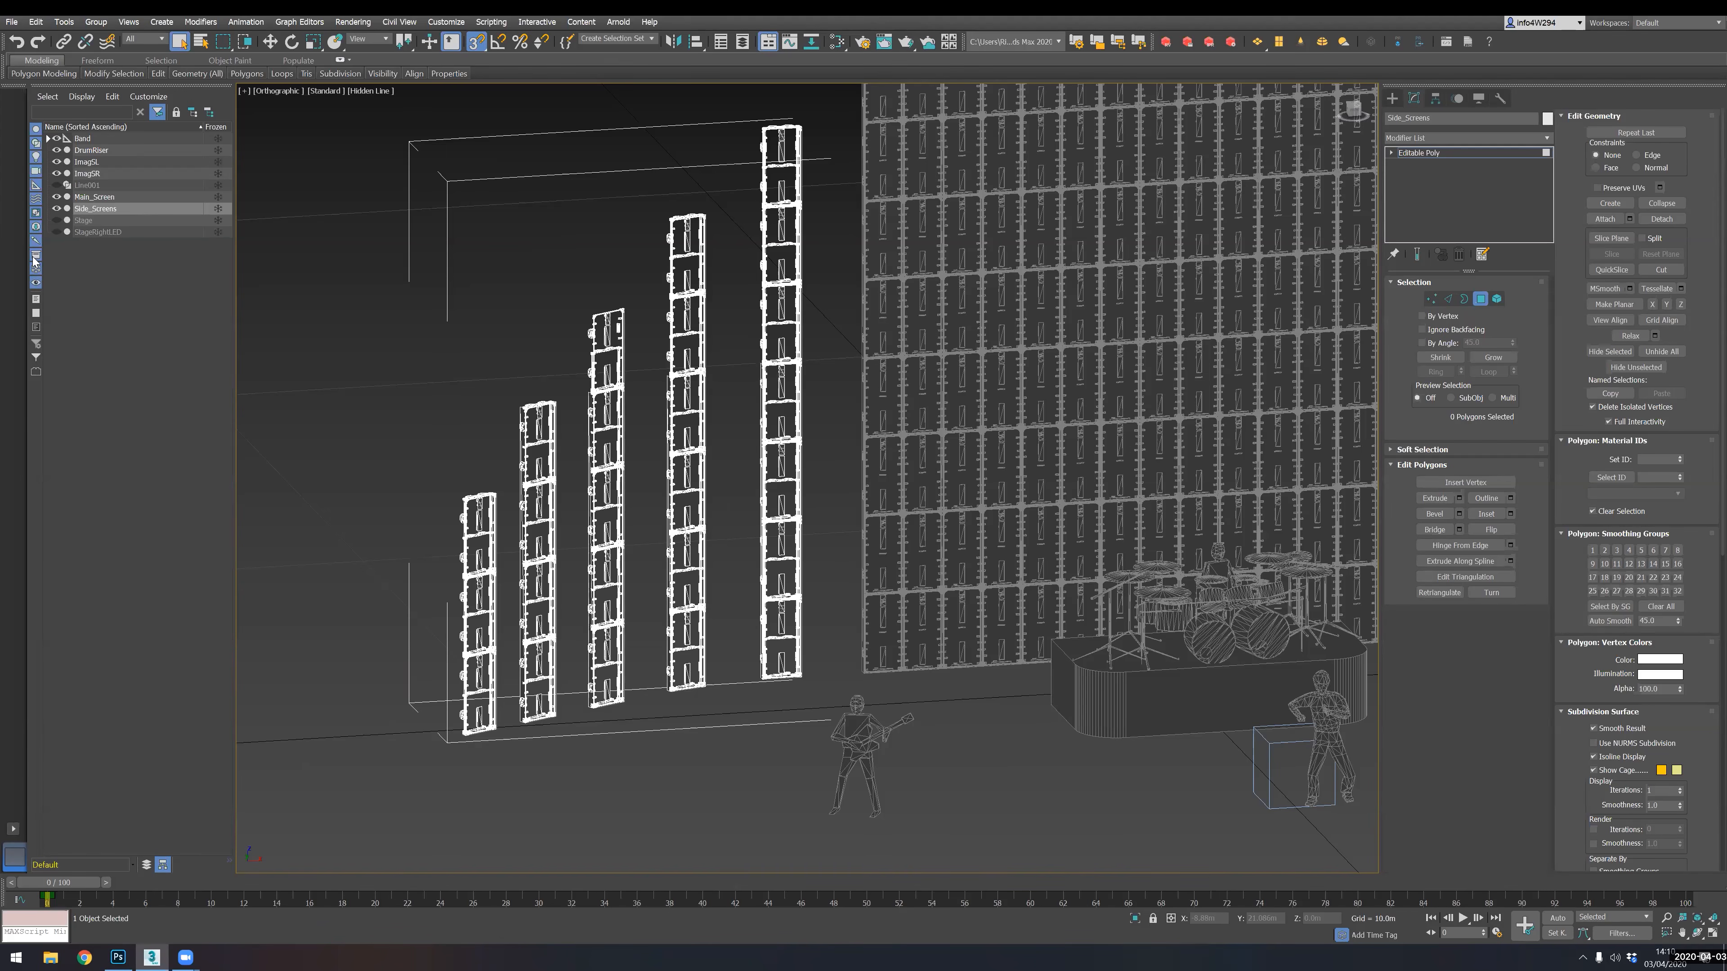
click(58, 232)
- In polygon mode on Main_Screen, select all sixteen front panel polygons of its top row
middle_drag(833, 197, 517, 352)
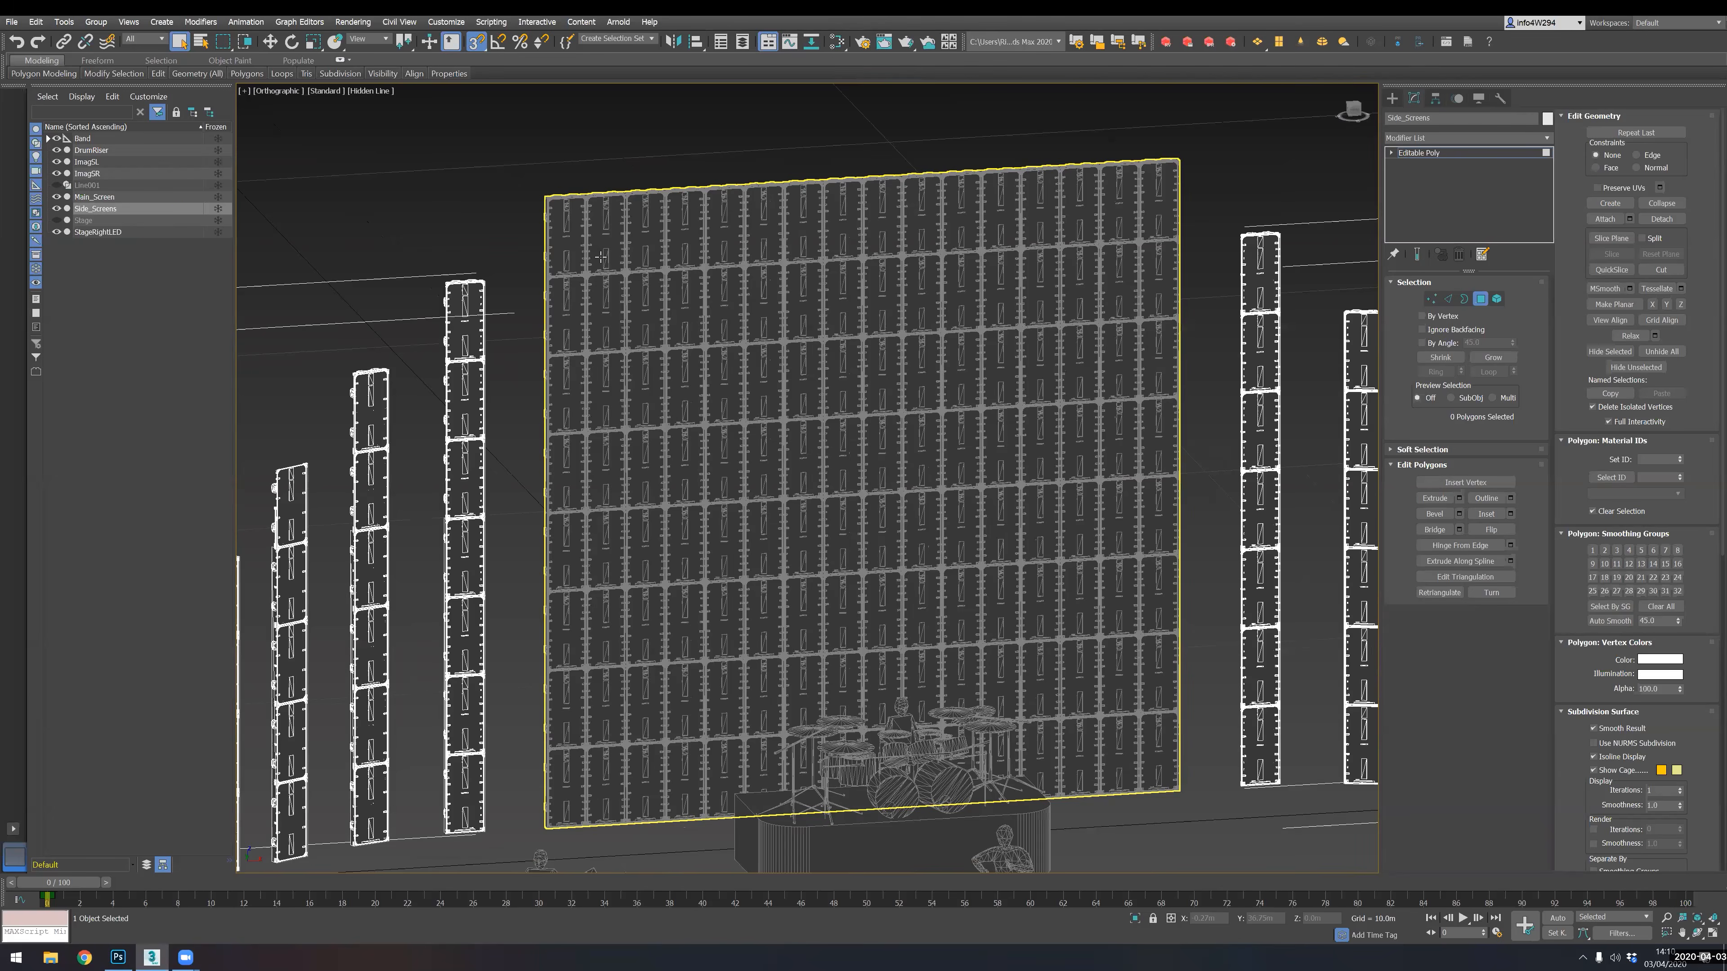
click(575, 247)
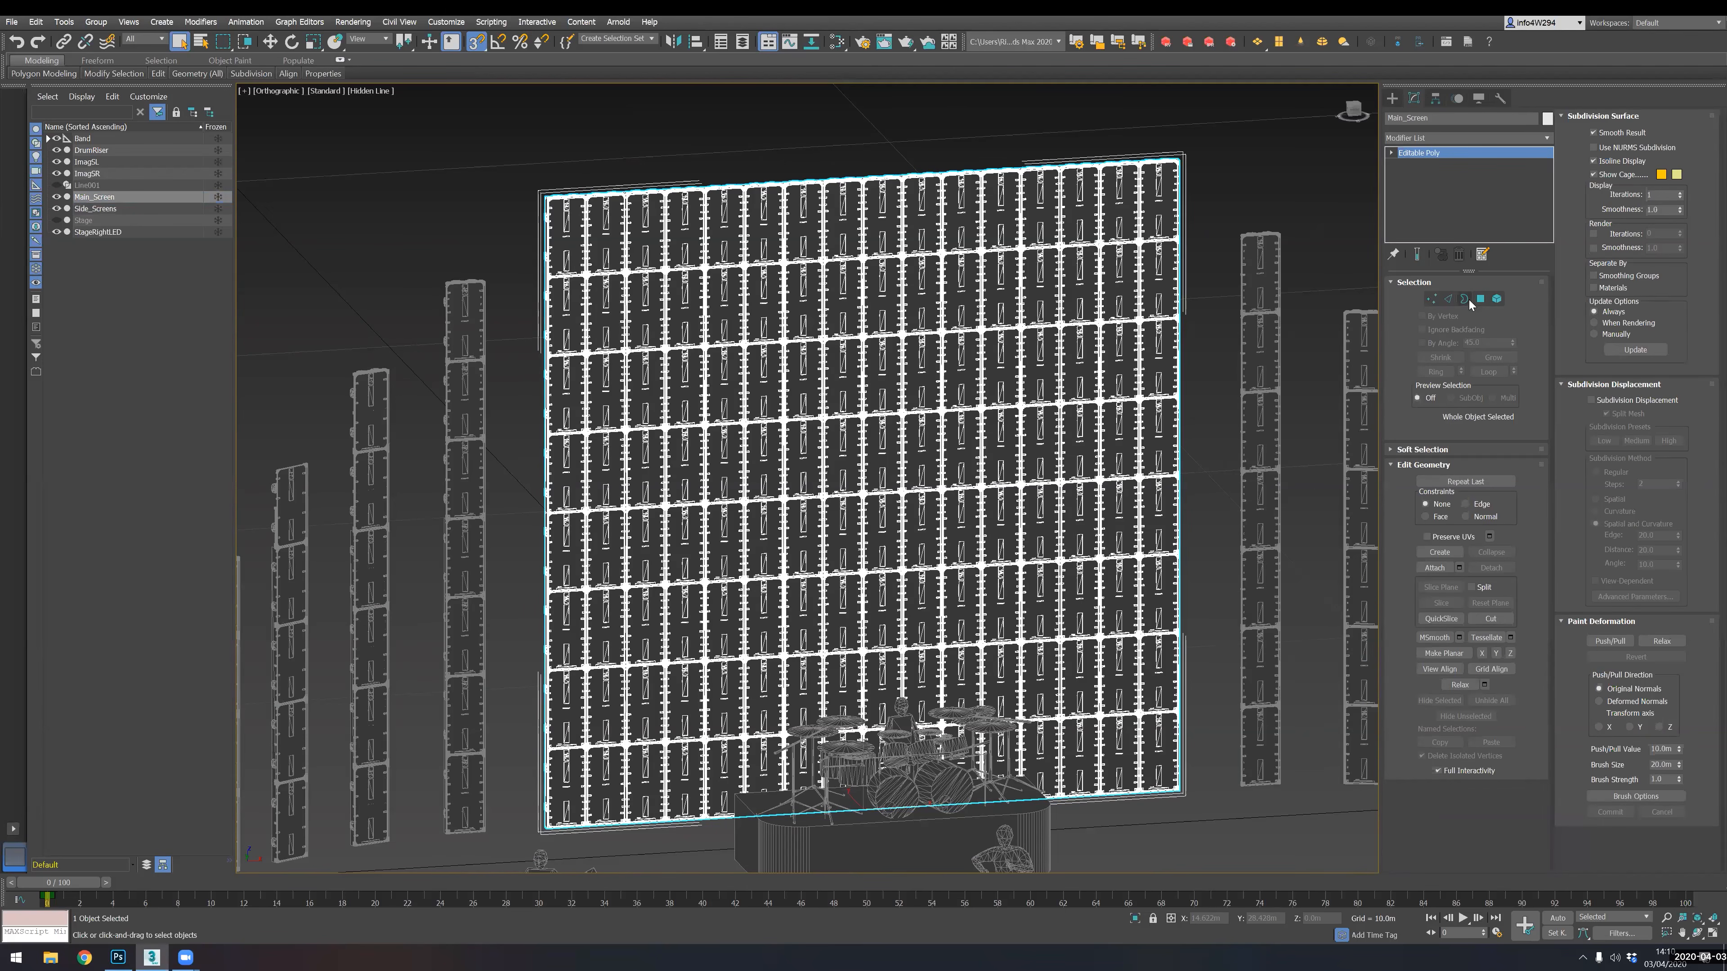
key(4)
click(564, 241)
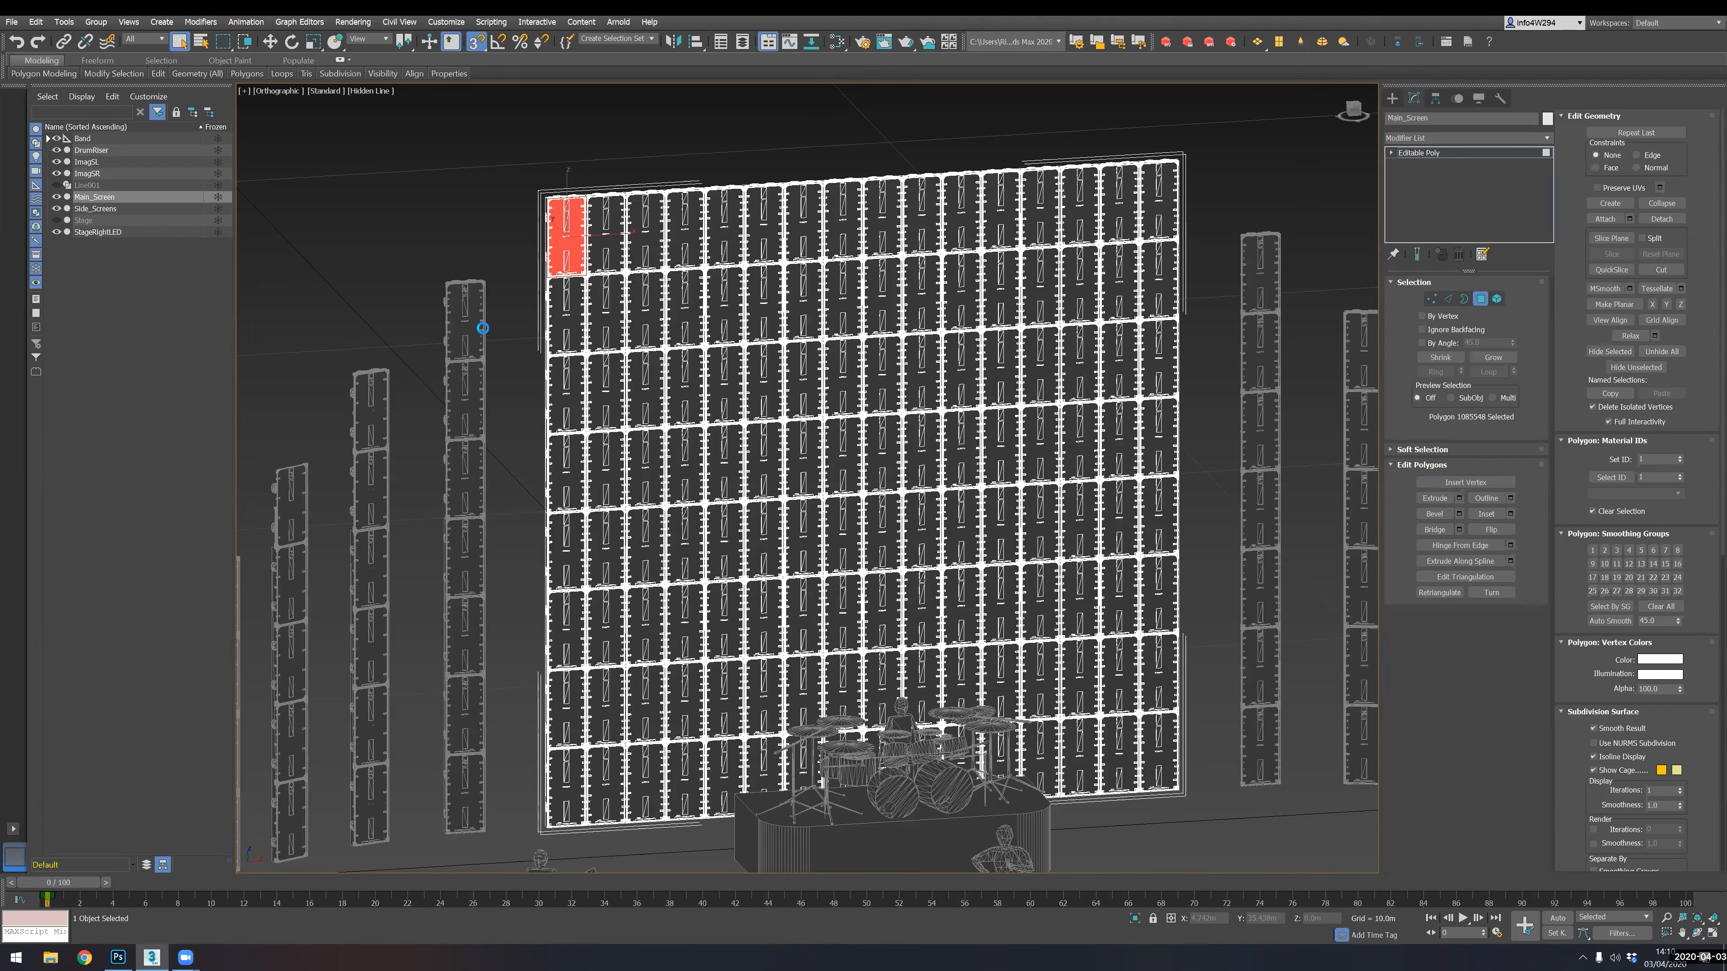
ctrl+click(606, 239)
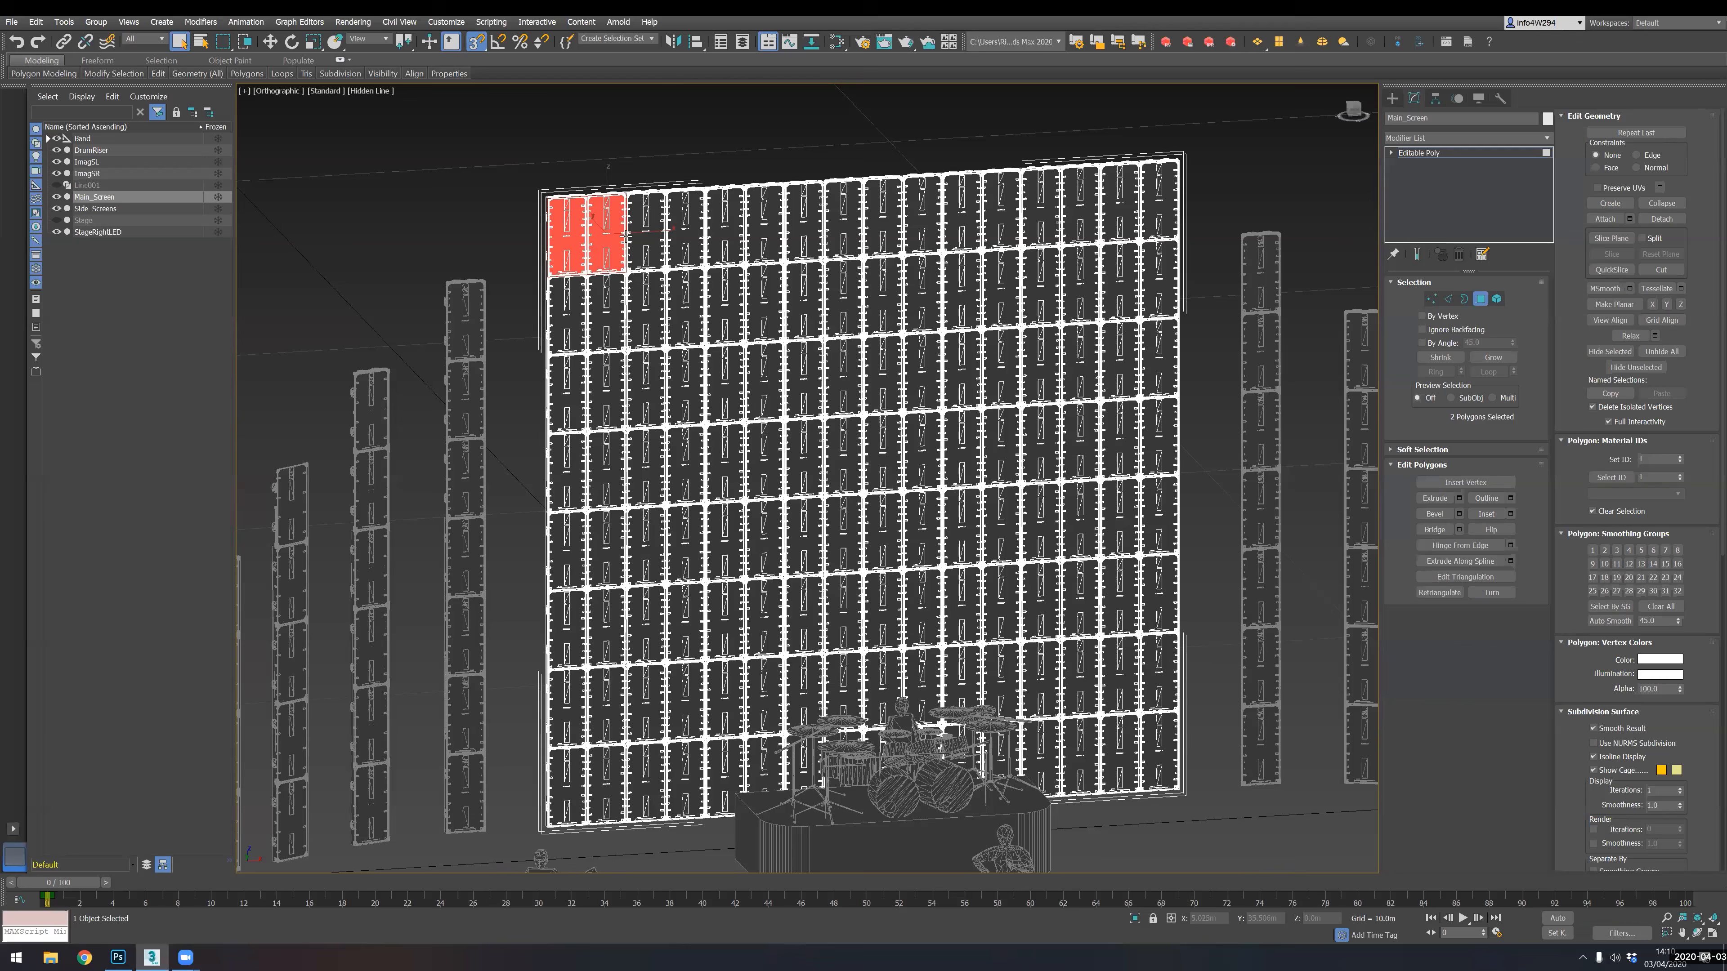
ctrl+click(650, 235)
ctrl+click(685, 237)
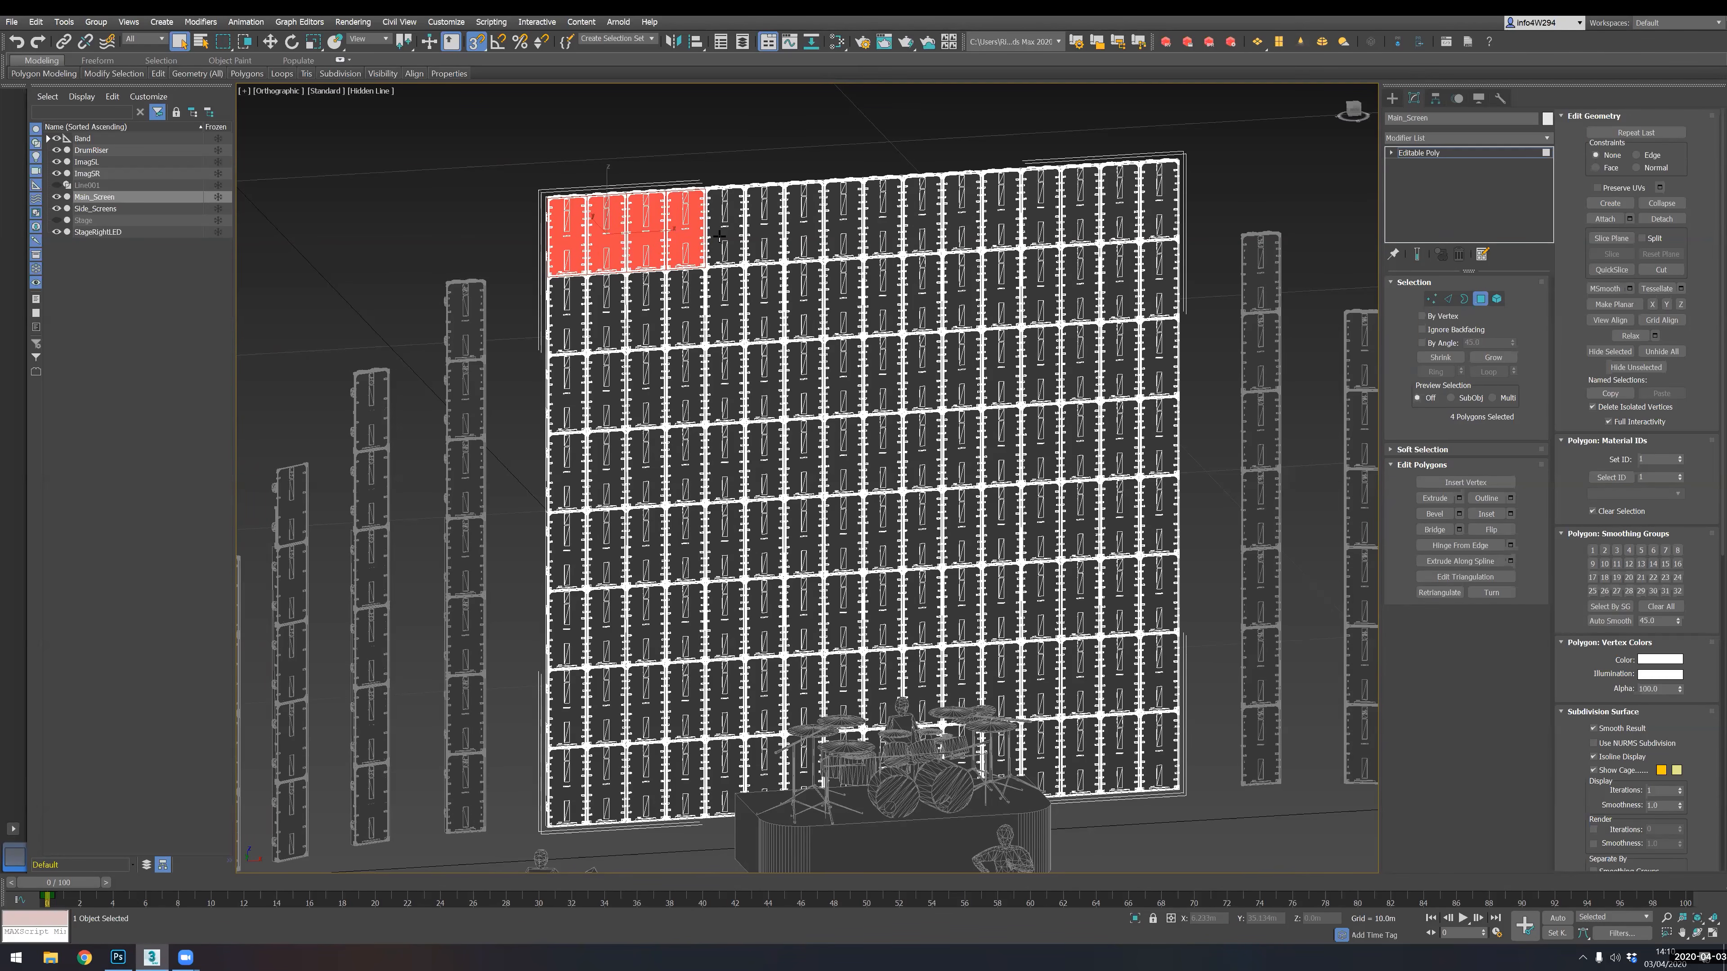
ctrl+click(724, 236)
ctrl+click(775, 237)
ctrl+click(813, 234)
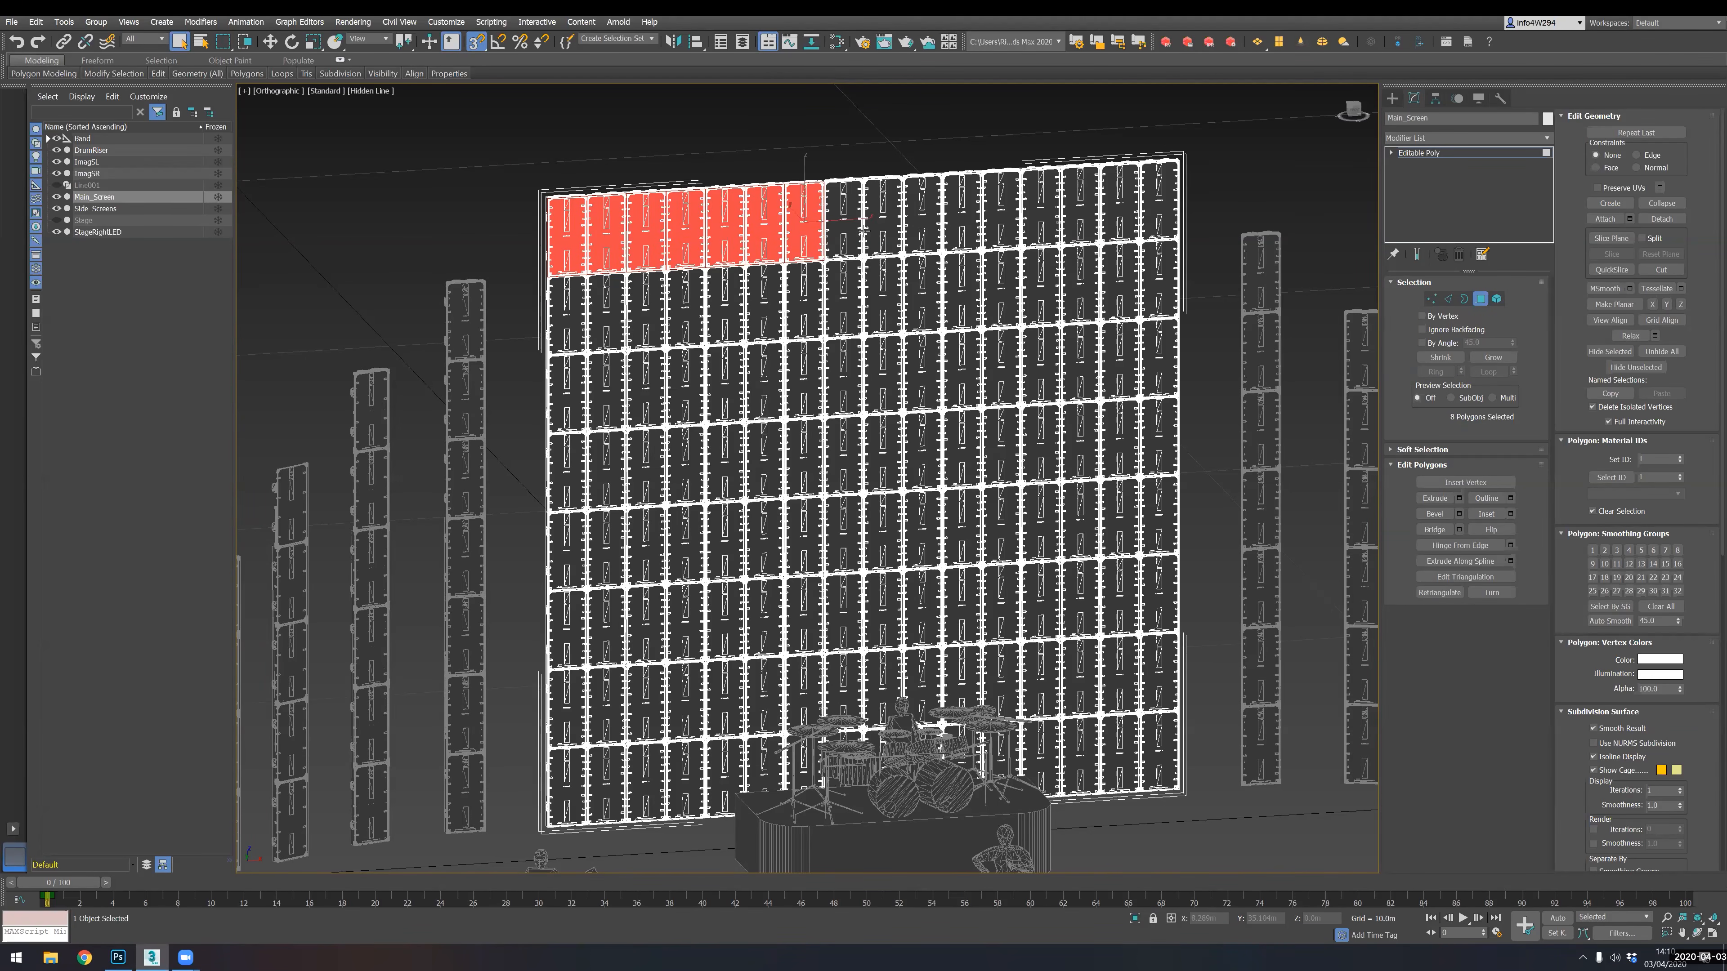
ctrl+click(853, 233)
ctrl+click(893, 232)
ctrl+click(925, 225)
ctrl+click(971, 224)
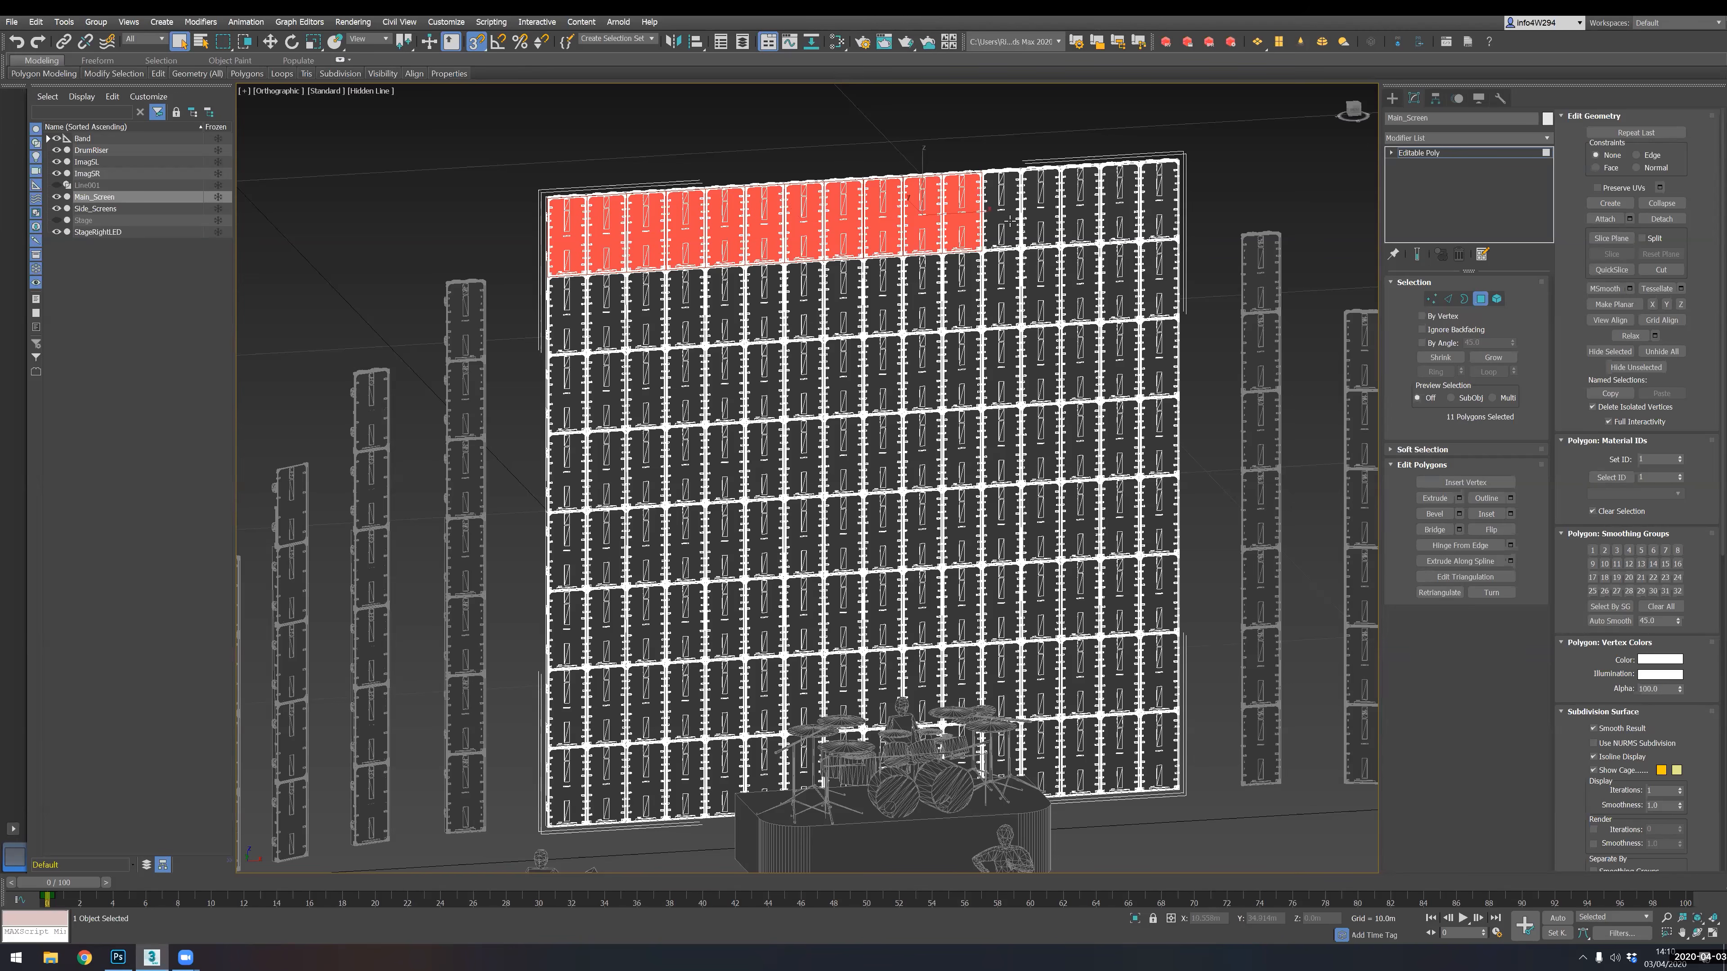
ctrl+click(1009, 223)
ctrl+click(1043, 222)
ctrl+click(1086, 215)
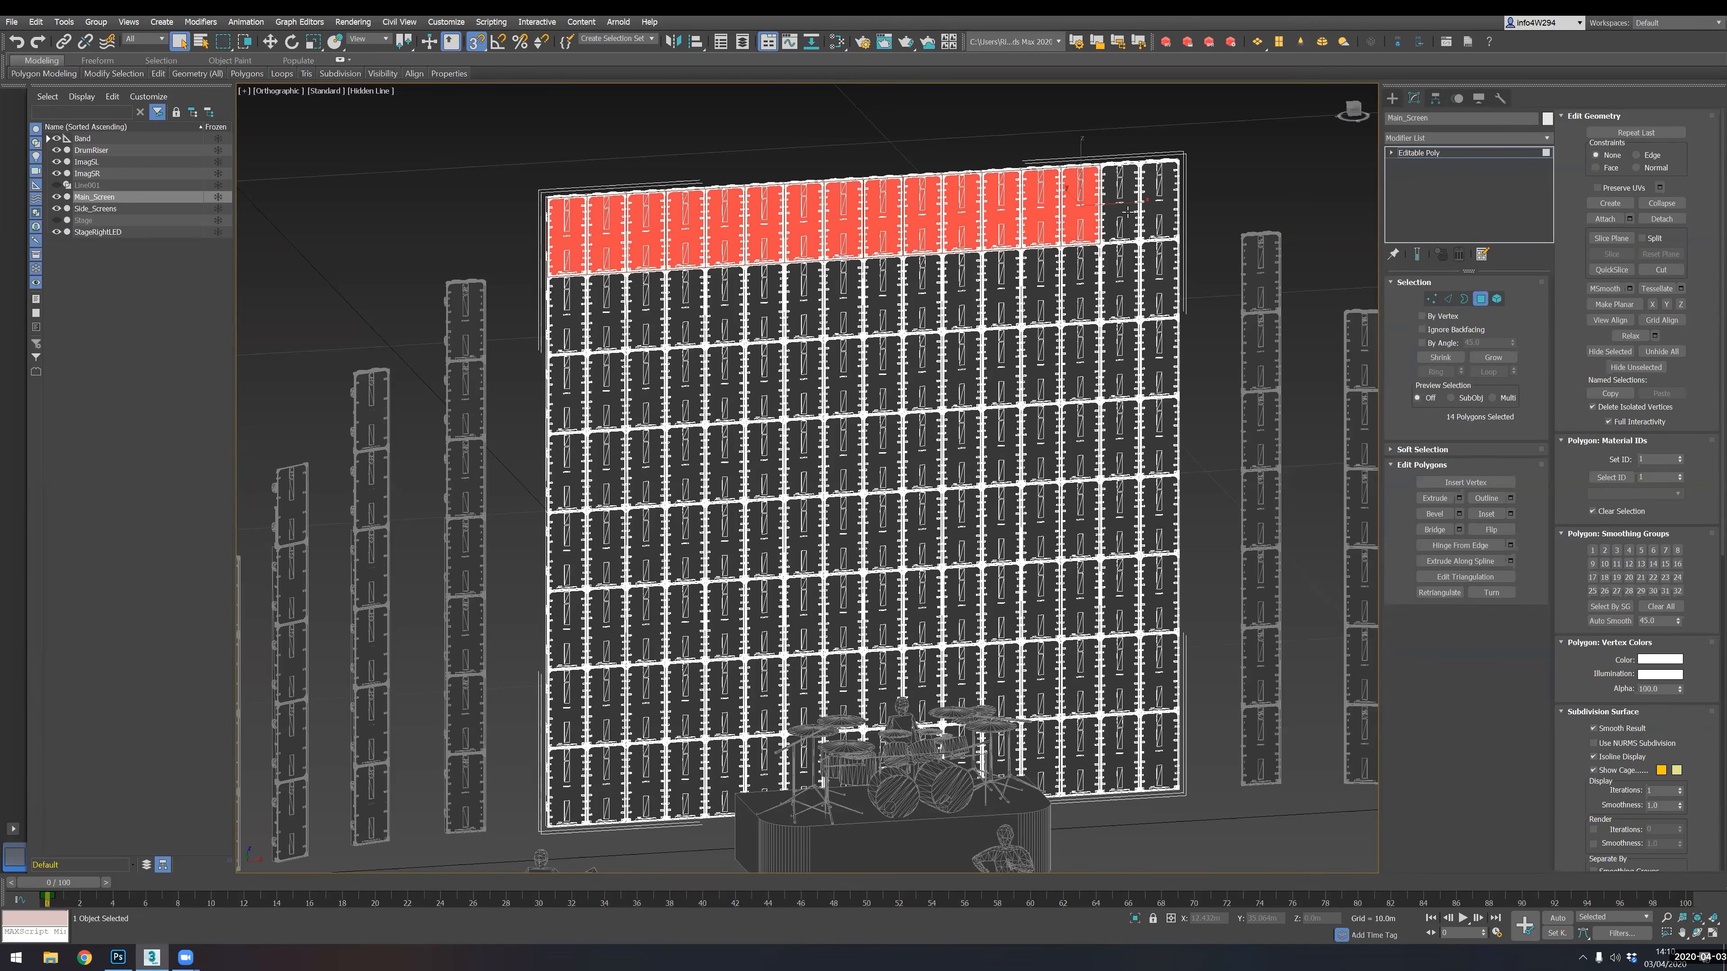
ctrl+click(1128, 214)
ctrl+click(1158, 212)
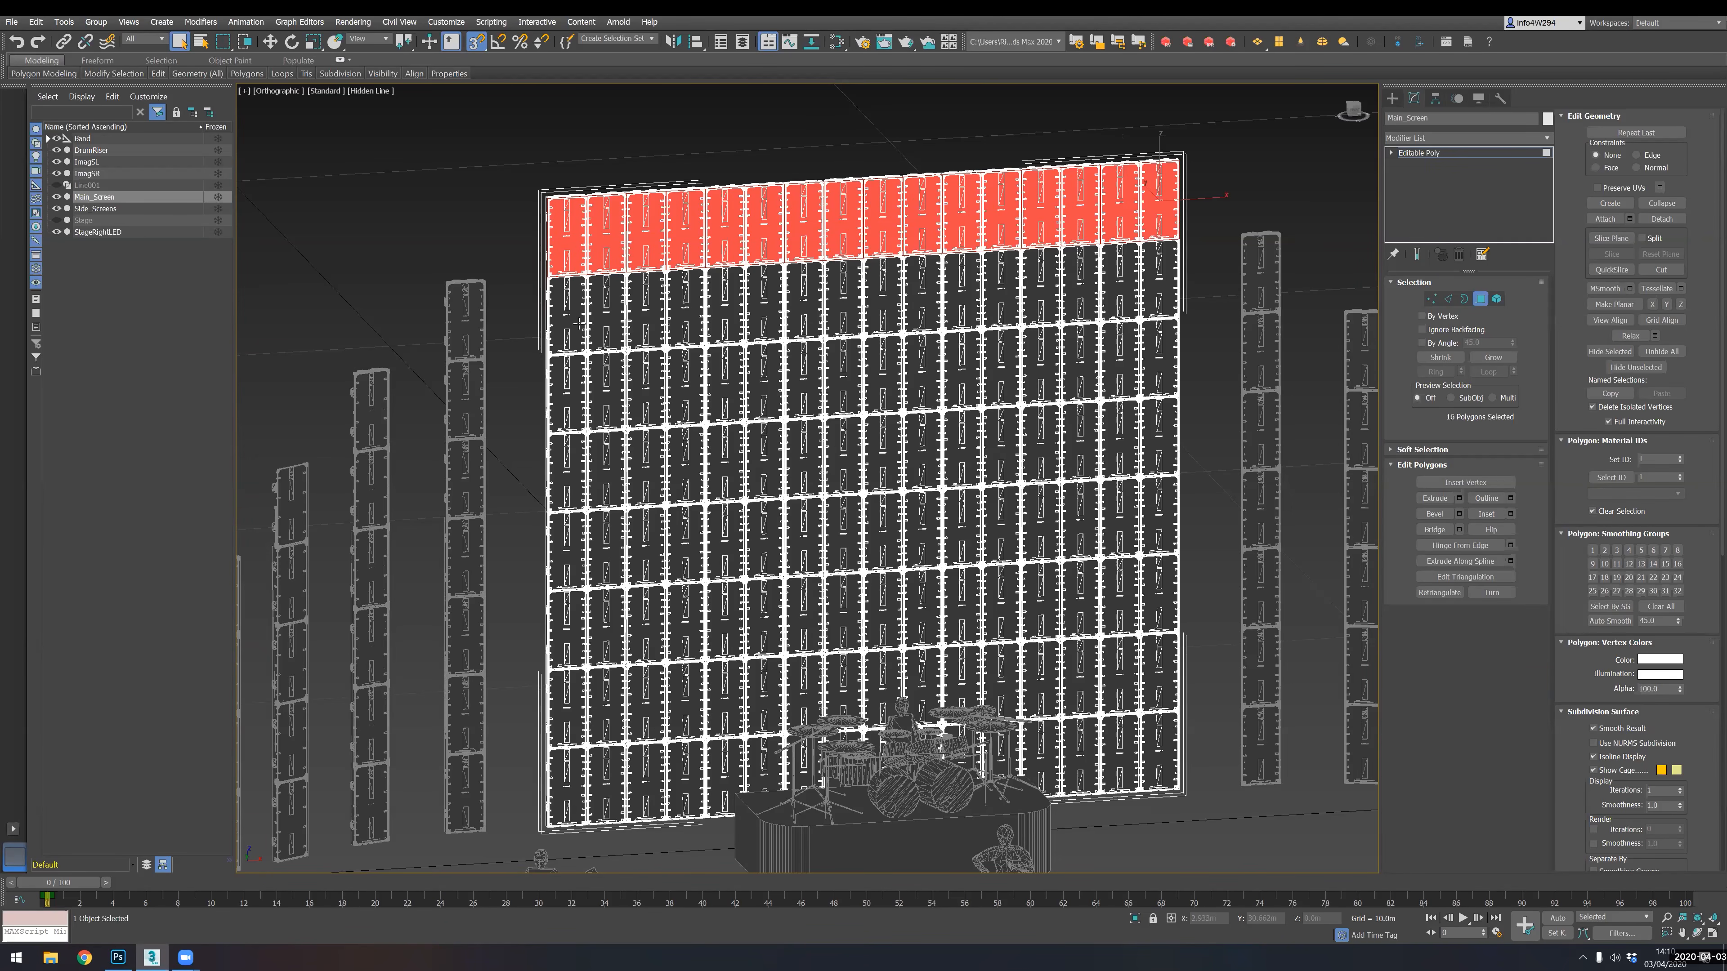
- Add all front panel polygons of Main_Screen's second row from the top to the selection
ctrl+click(568, 320)
ctrl+click(607, 318)
ctrl+click(643, 319)
ctrl+click(692, 315)
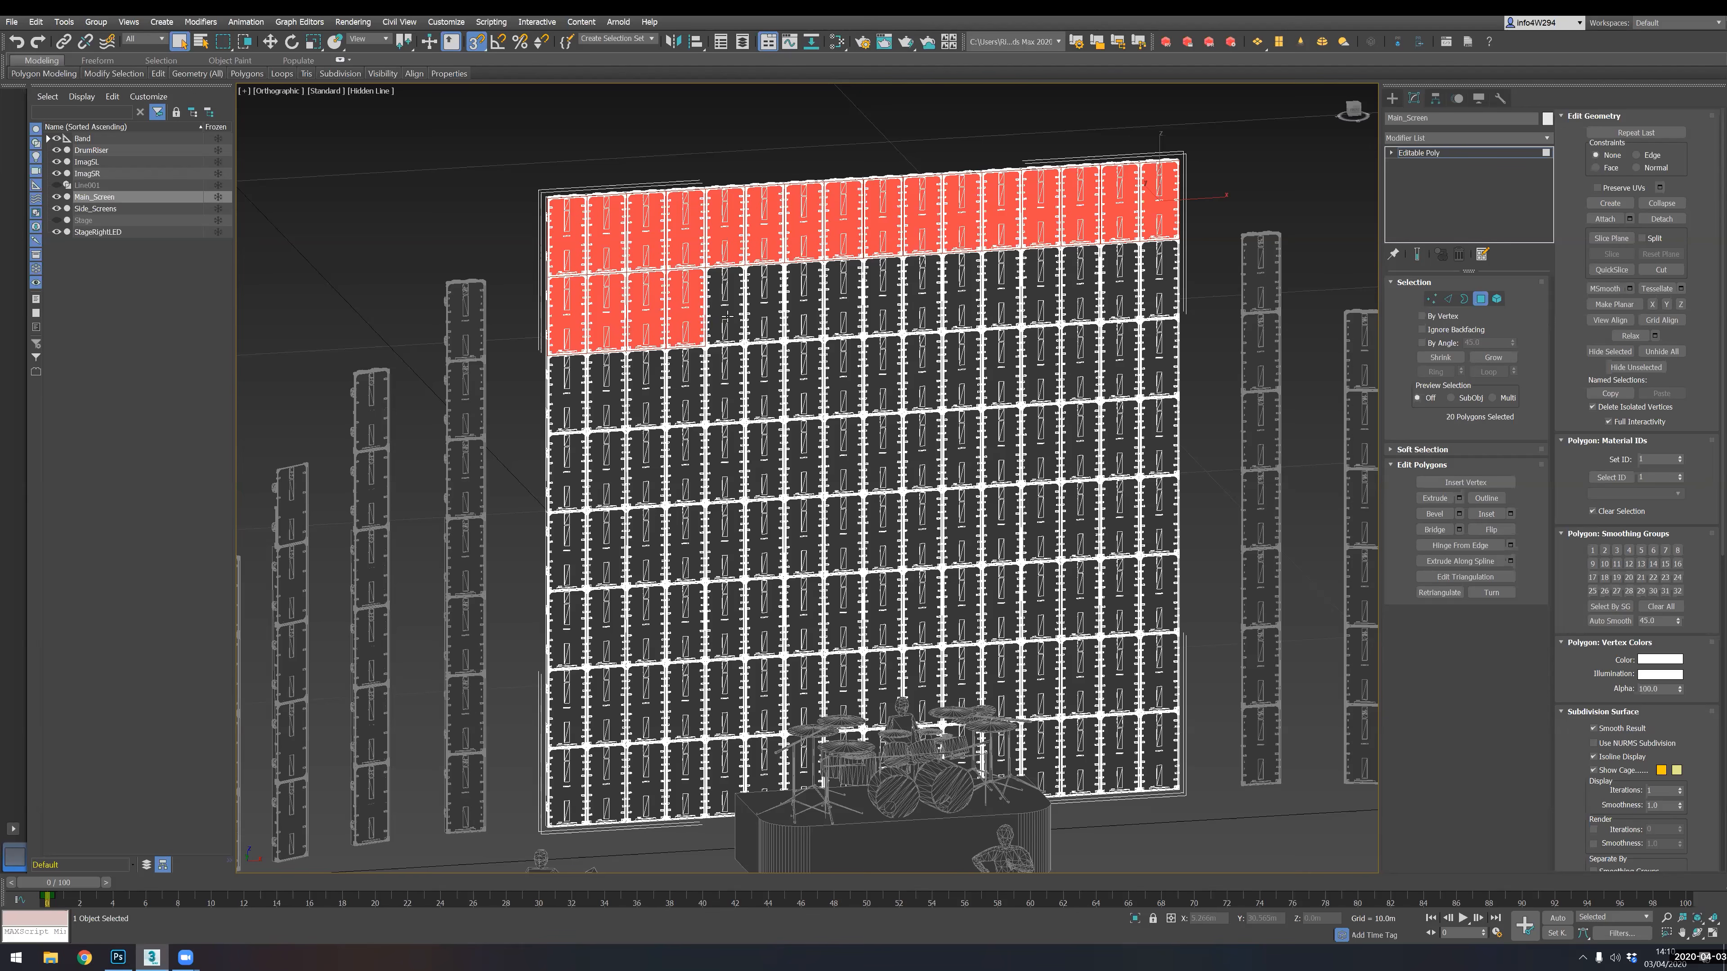
ctrl+click(729, 312)
ctrl+click(758, 309)
ctrl+click(843, 308)
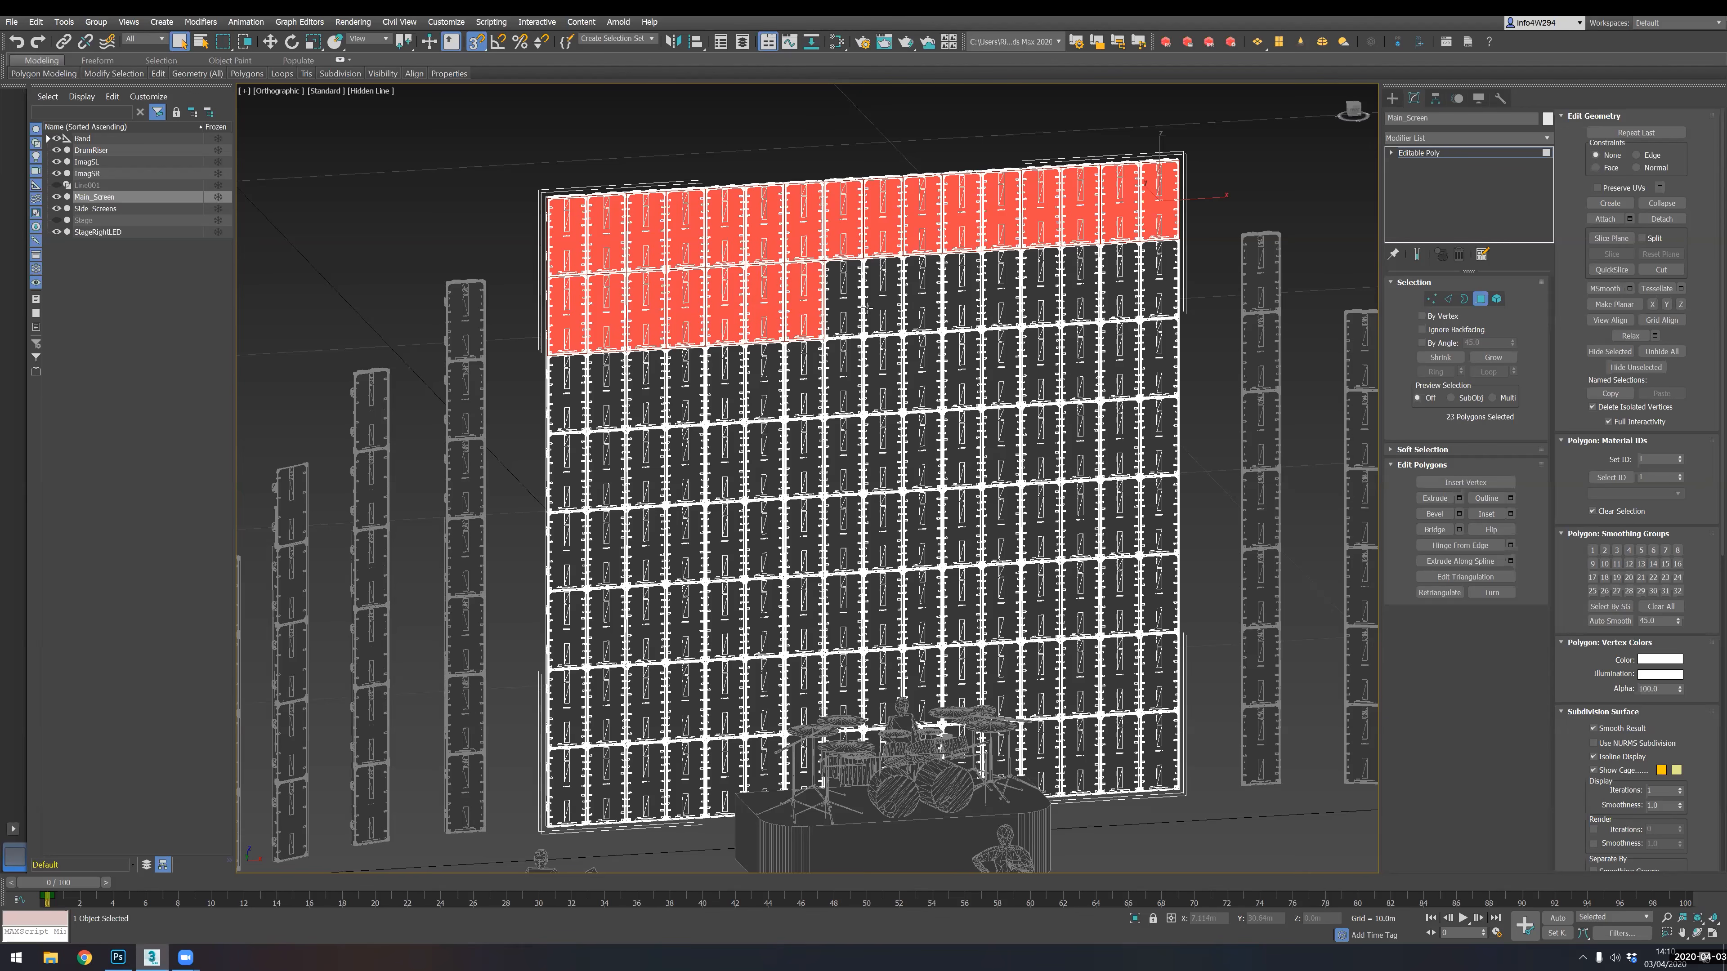
ctrl+click(883, 306)
ctrl+click(922, 303)
ctrl+click(962, 298)
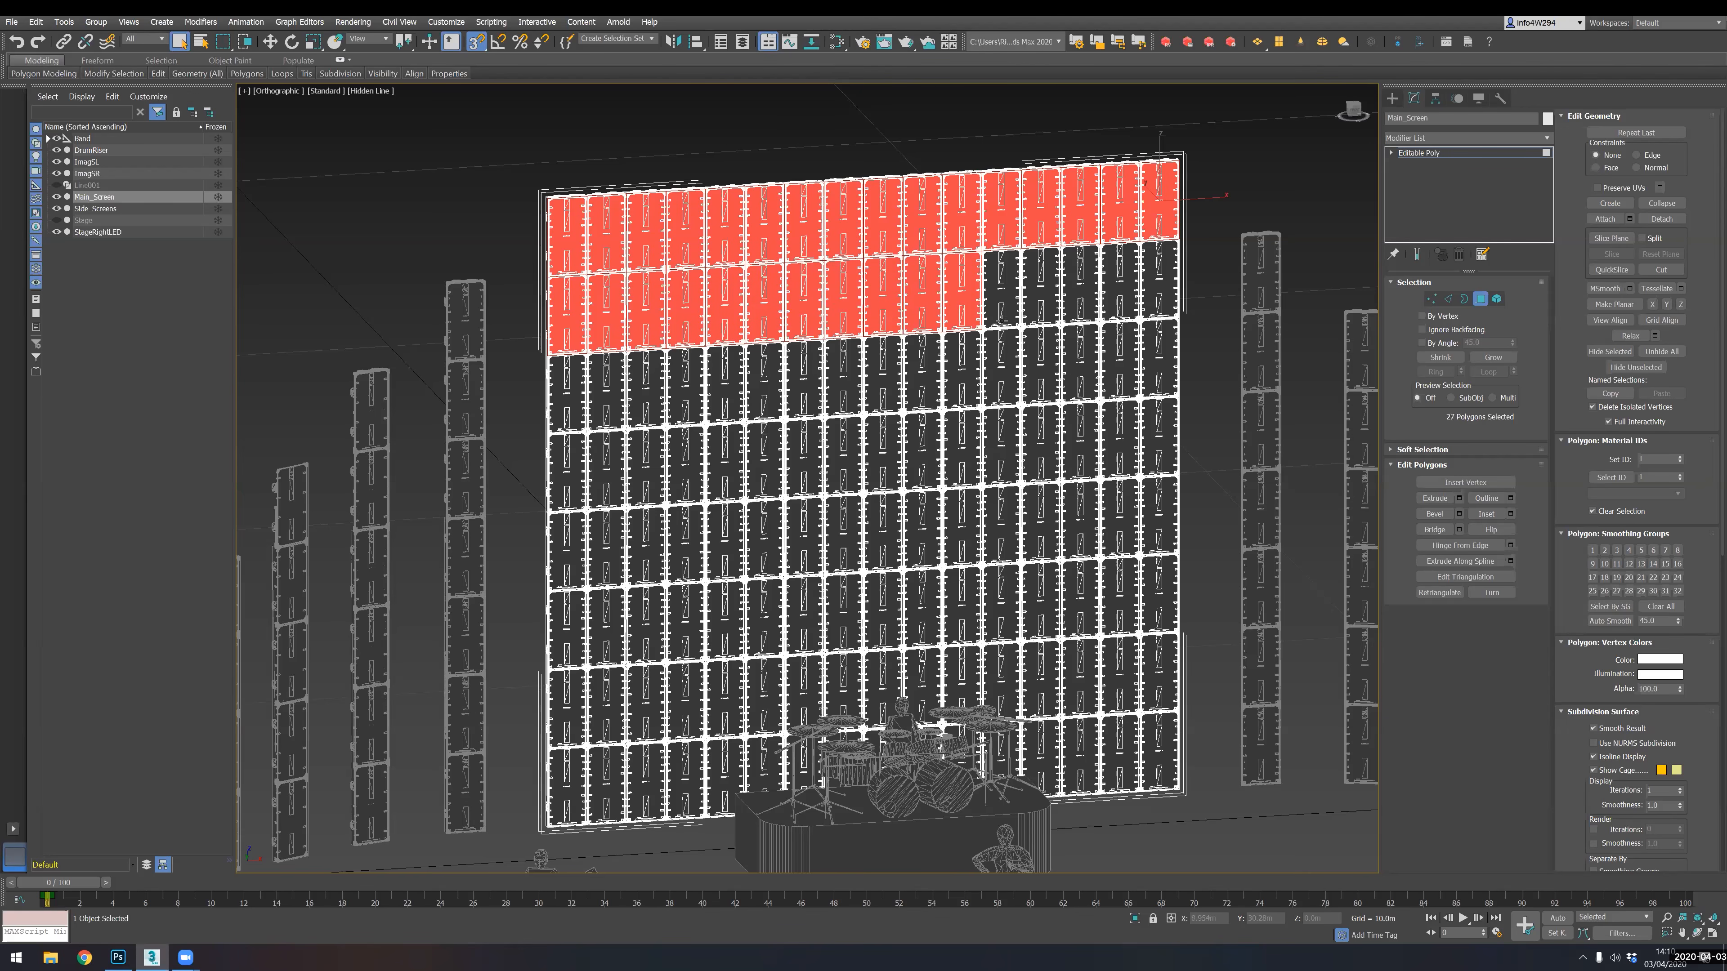
ctrl+click(1003, 300)
ctrl+click(1024, 309)
ctrl+click(1095, 294)
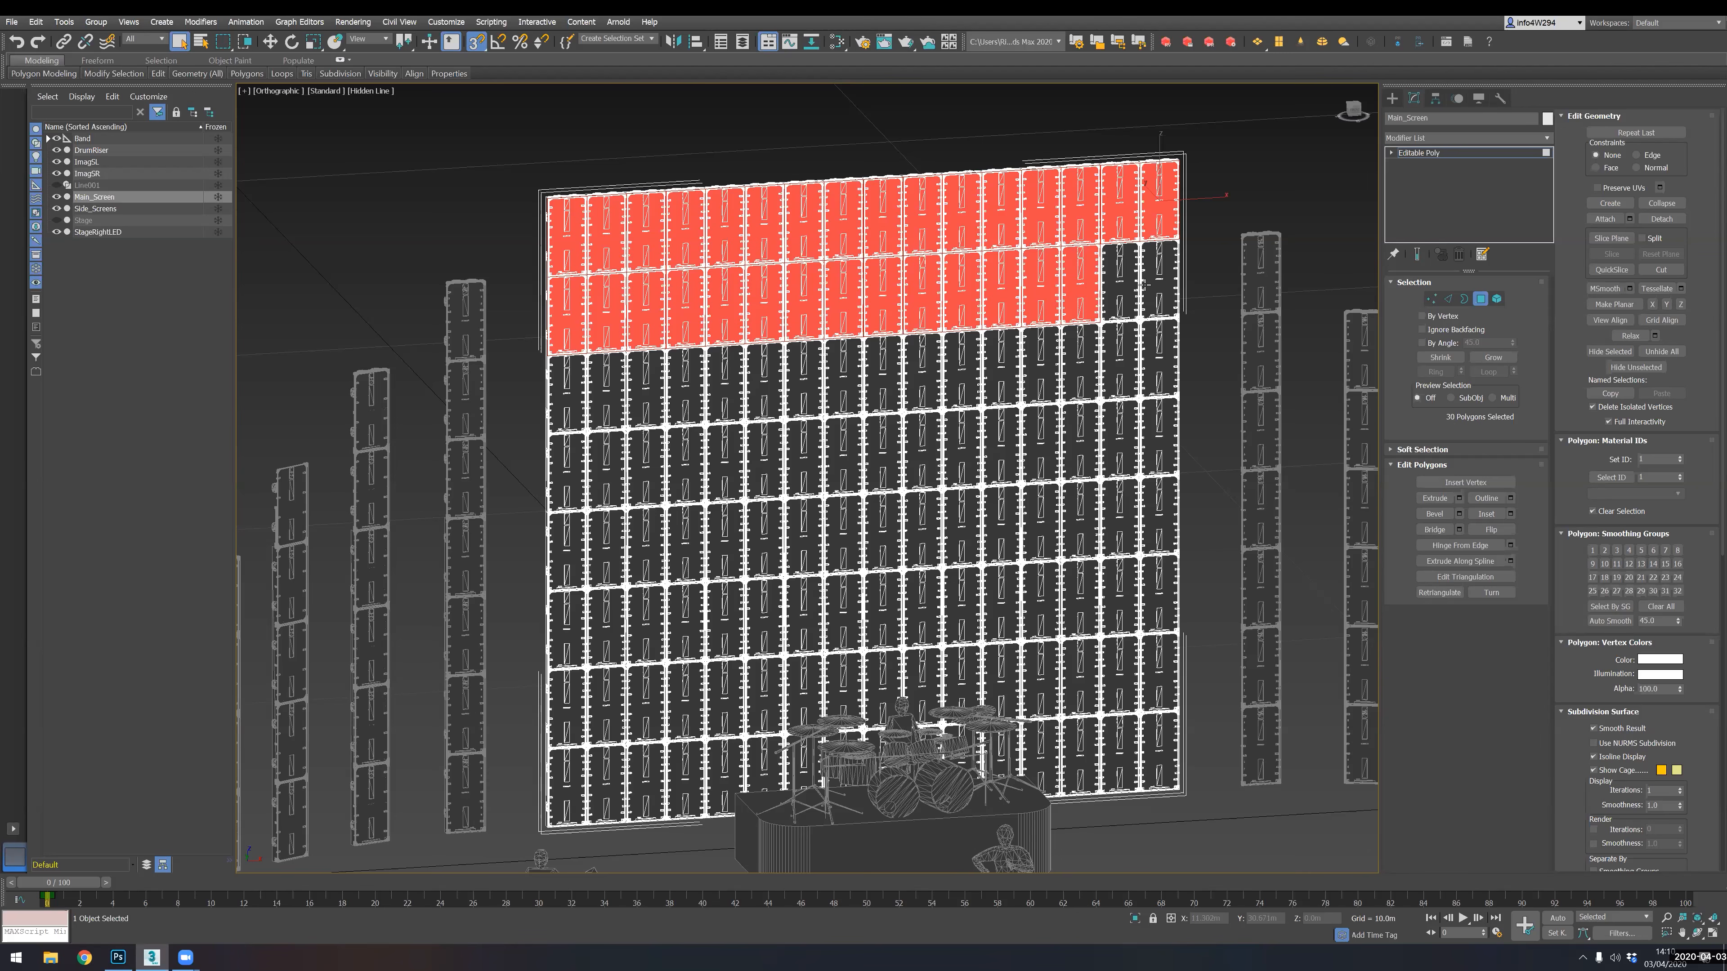
ctrl+click(1158, 285)
ctrl+click(1126, 299)
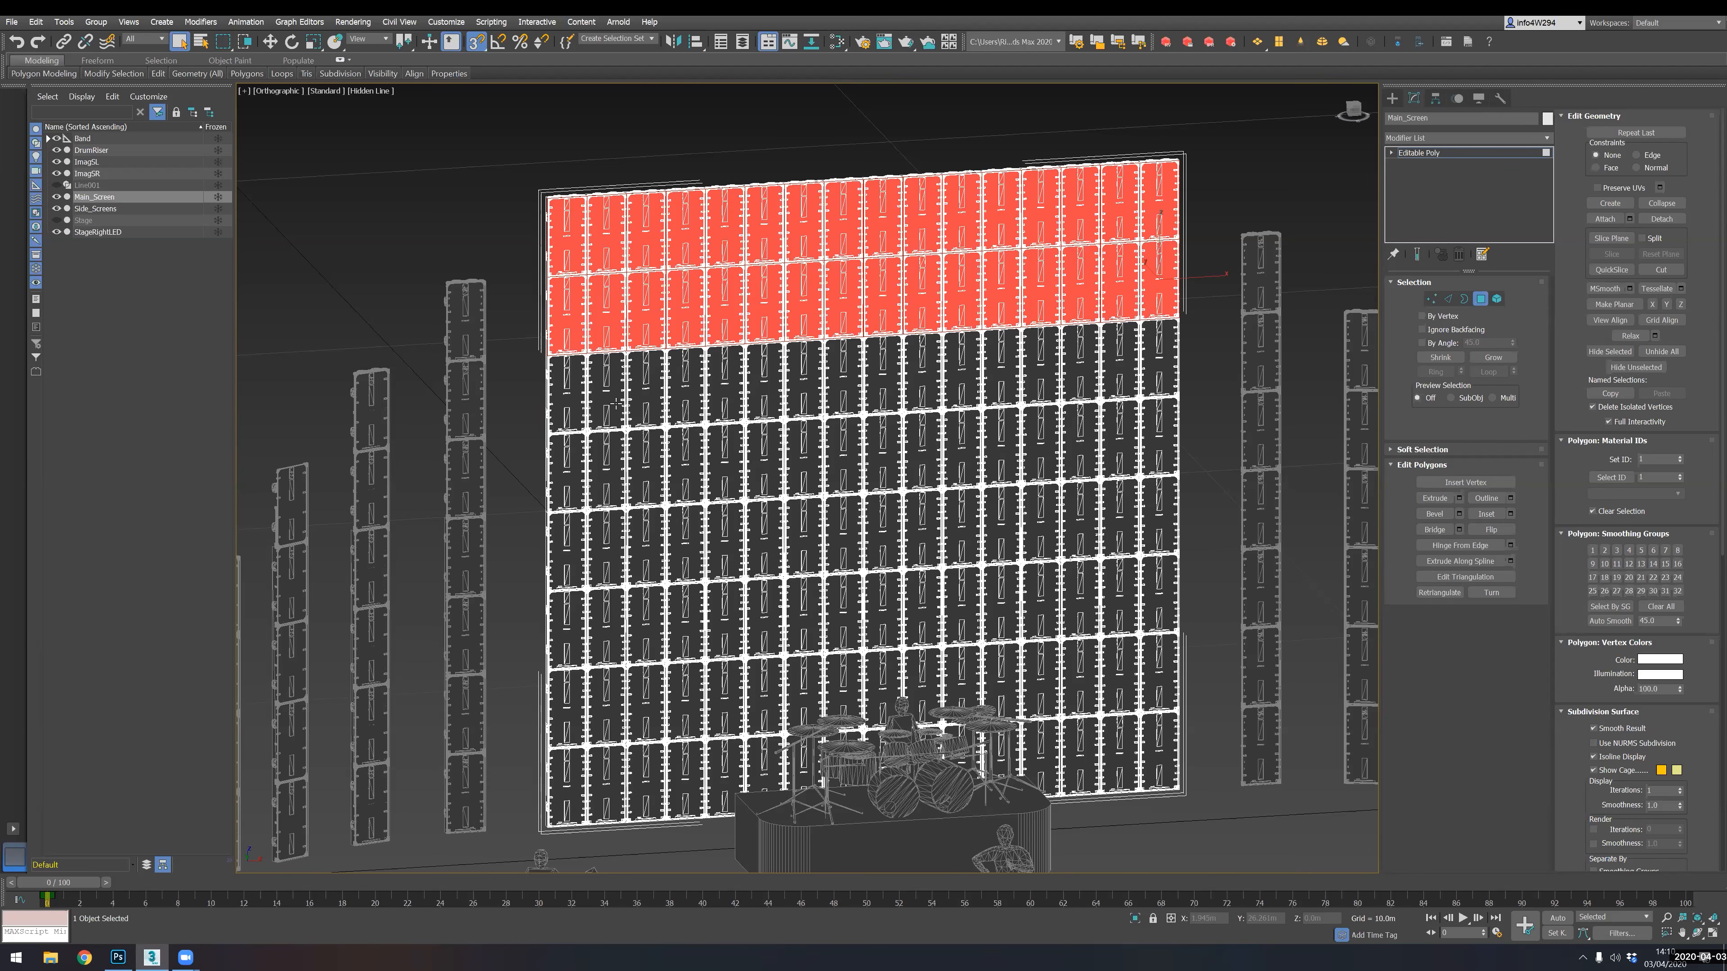
- Add all front panel polygons of Main_Screen's third row from the top to the selection
ctrl+click(568, 391)
ctrl+click(607, 389)
ctrl+click(646, 387)
ctrl+click(686, 387)
ctrl+click(725, 385)
ctrl+click(766, 387)
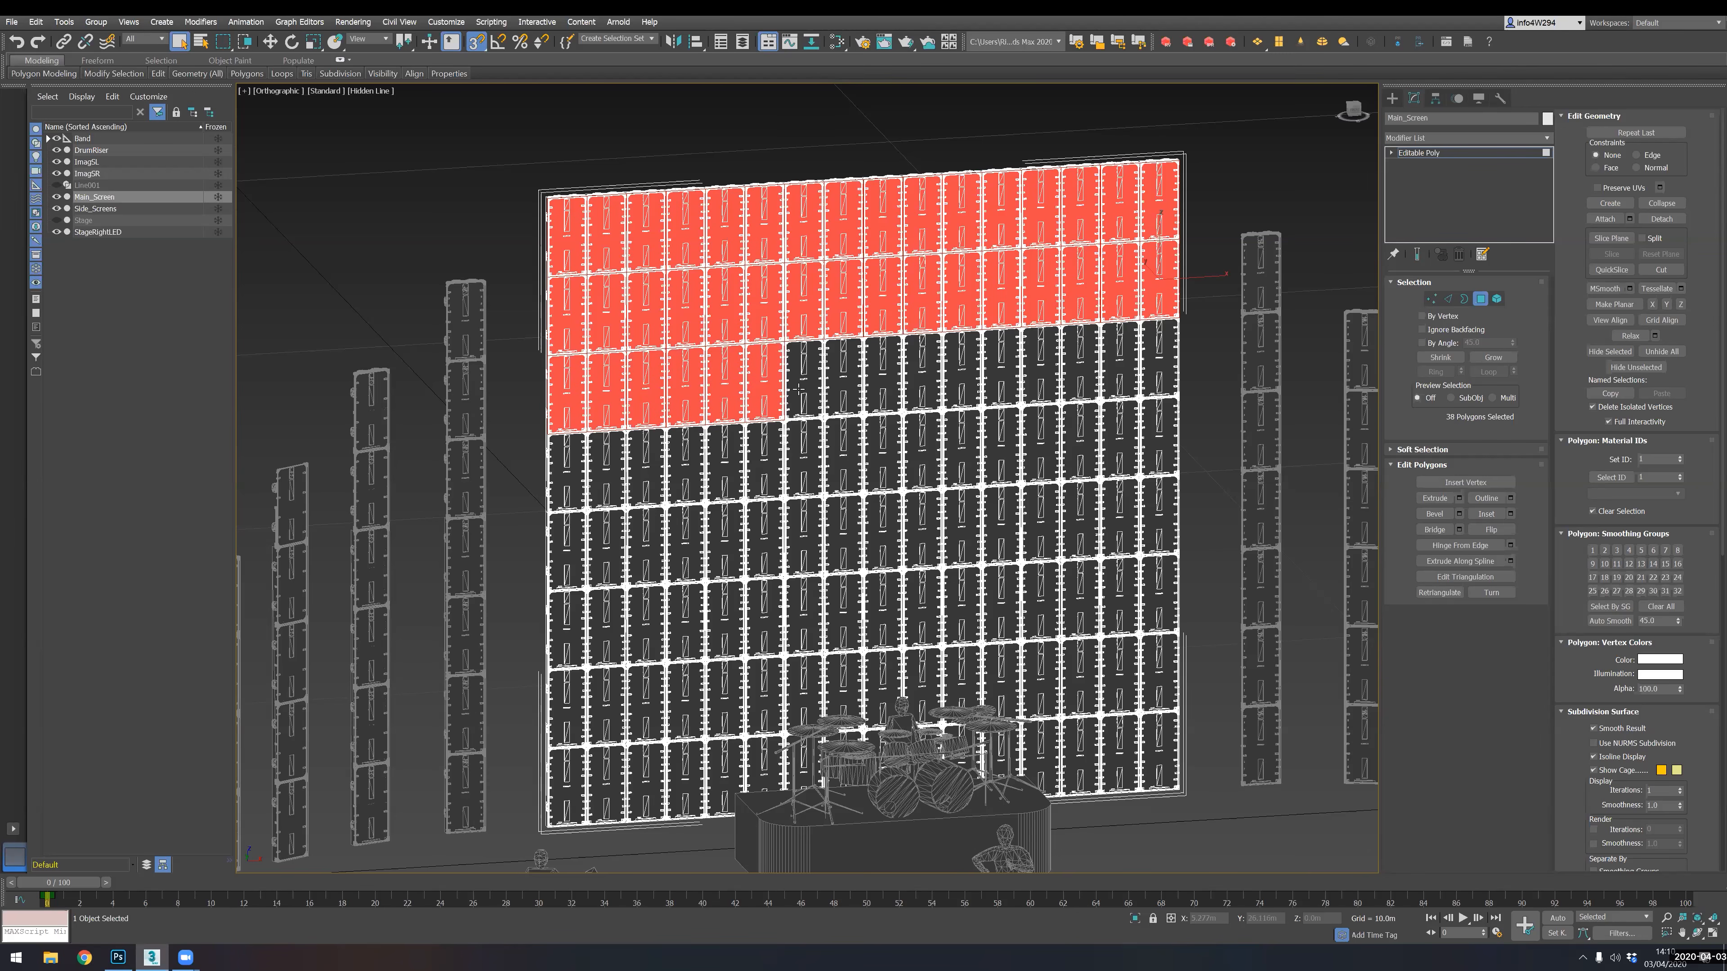
ctrl+click(806, 386)
ctrl+click(844, 385)
ctrl+click(882, 385)
ctrl+click(923, 380)
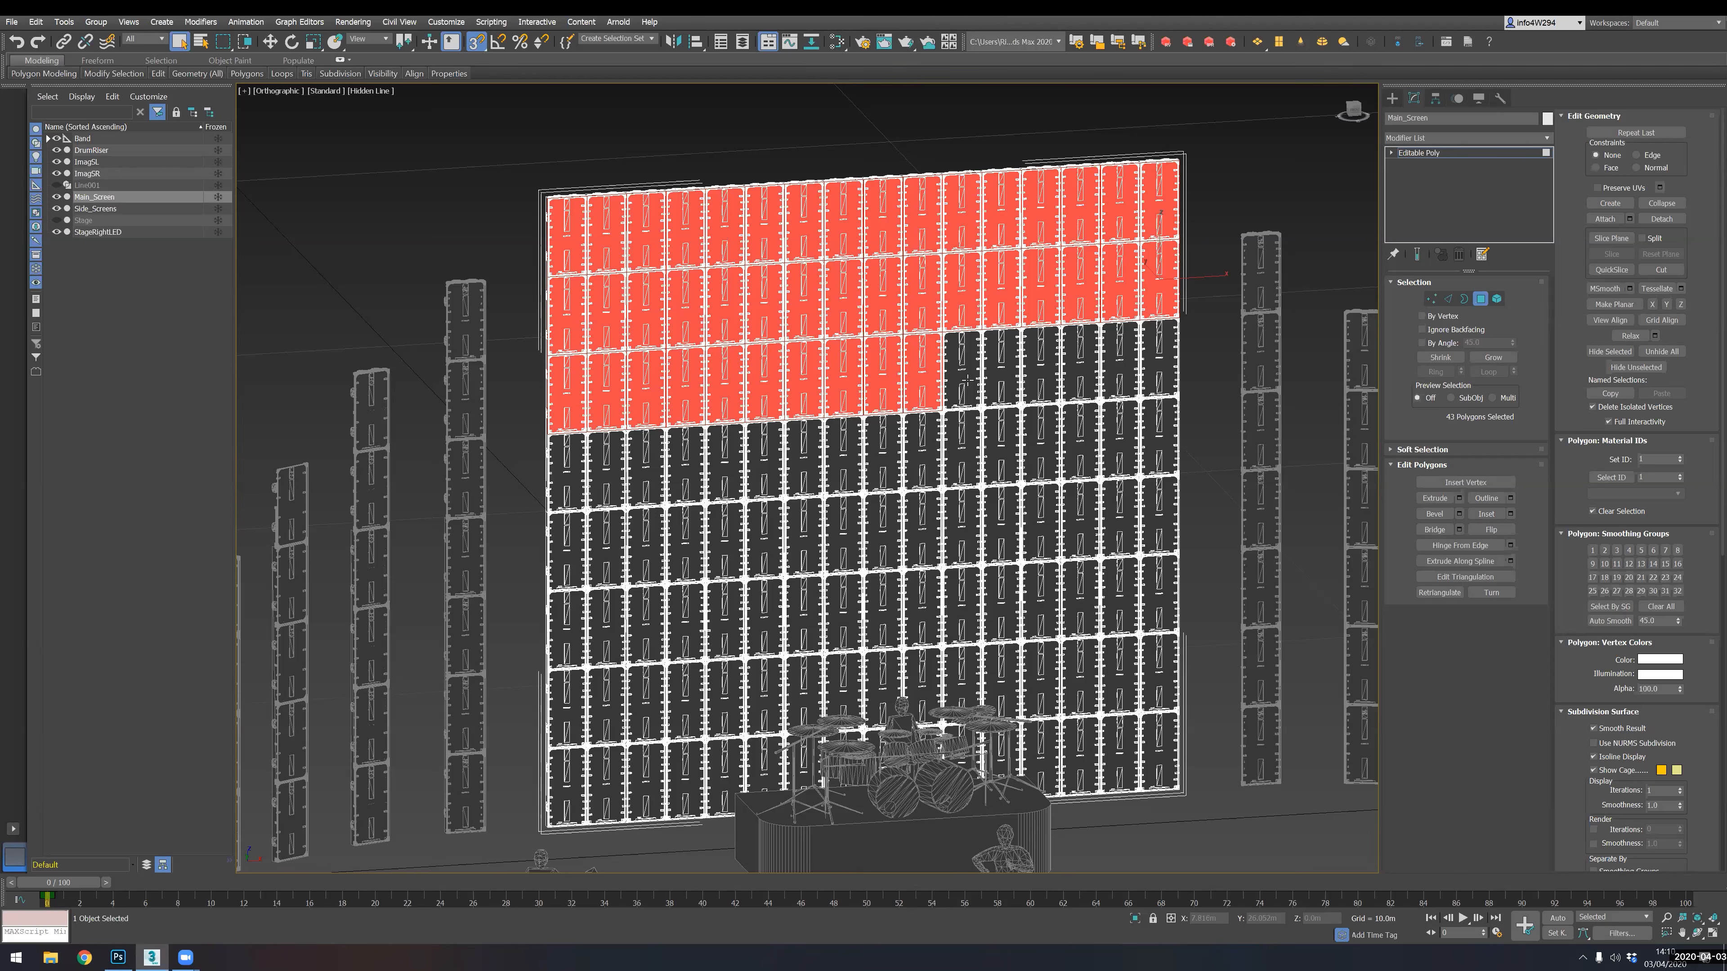
ctrl+click(963, 379)
ctrl+click(1002, 375)
ctrl+click(1042, 374)
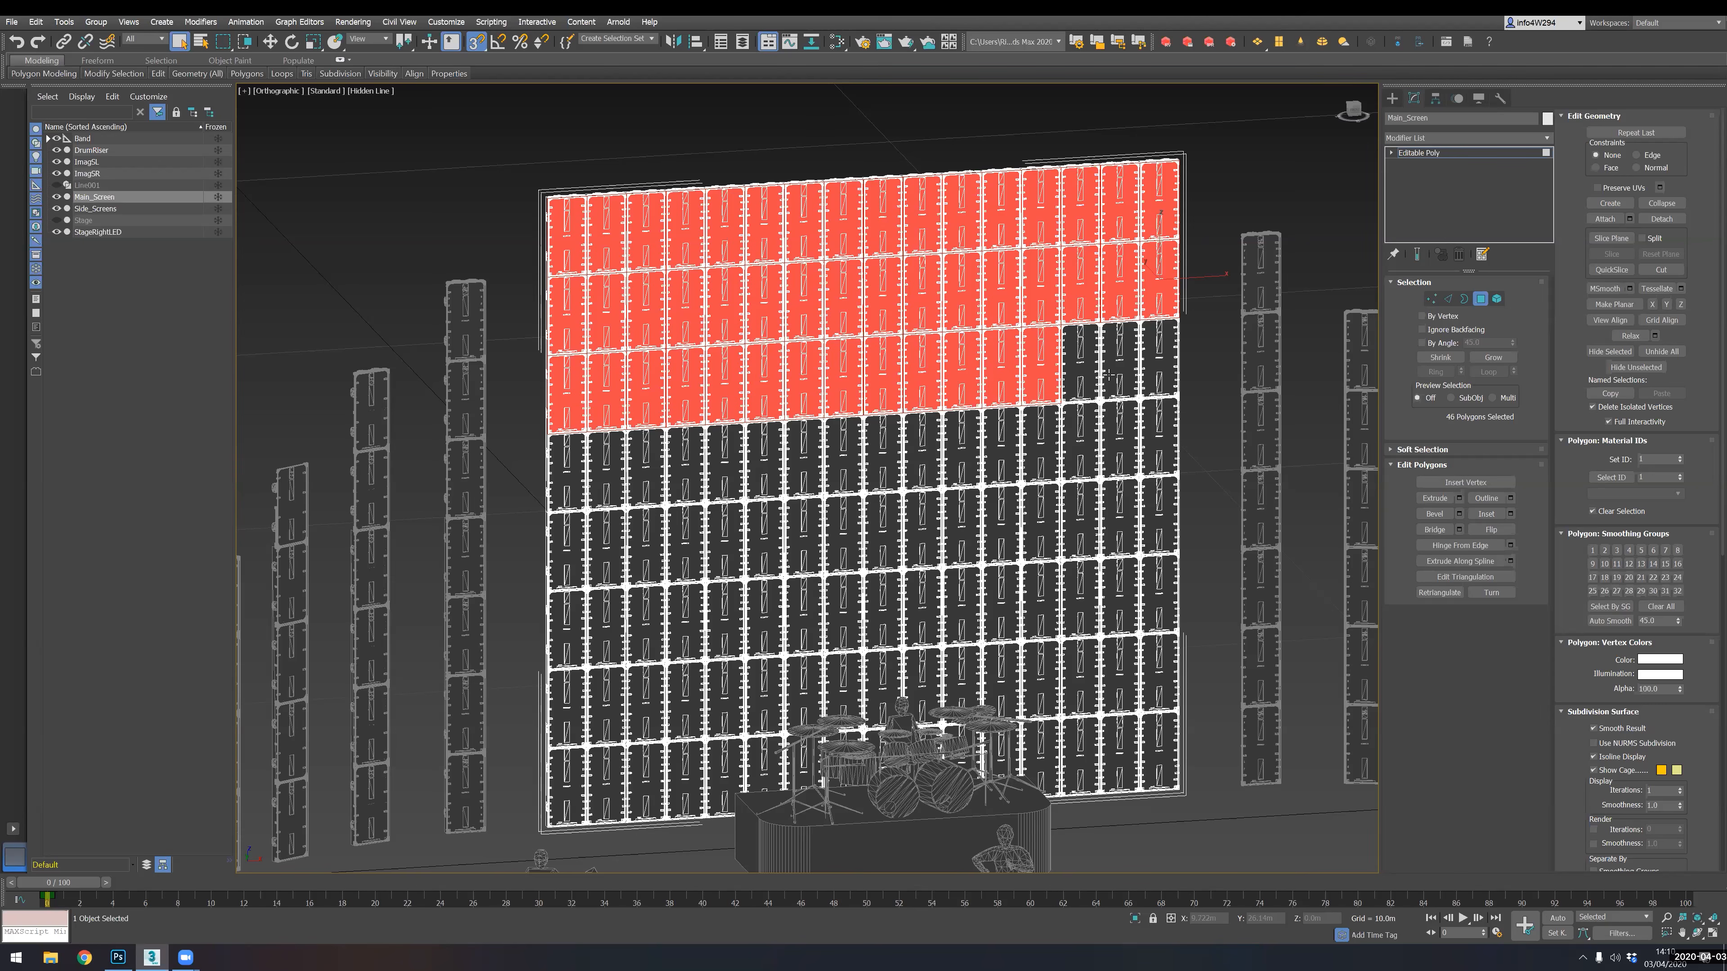
ctrl+click(1081, 373)
ctrl+click(1120, 371)
ctrl+click(1159, 369)
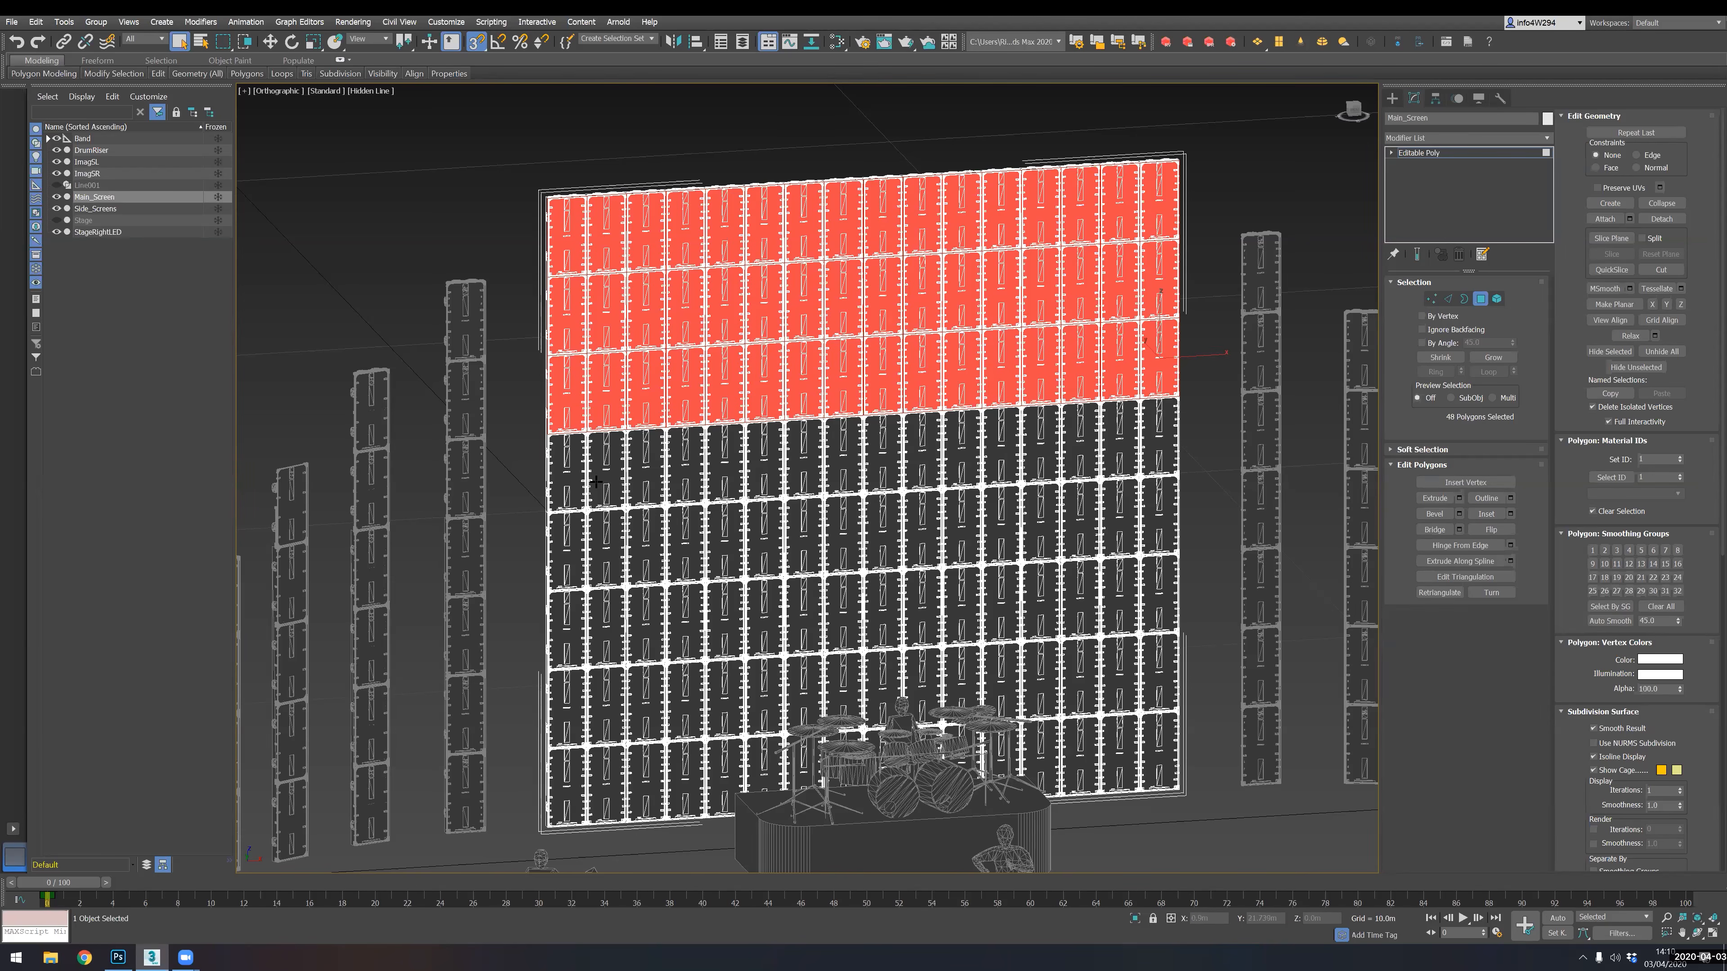
- Add all front panel polygons of Main_Screen's fourth row from the top to the selection
ctrl+click(567, 478)
ctrl+click(607, 476)
ctrl+click(645, 474)
ctrl+click(686, 473)
ctrl+click(724, 468)
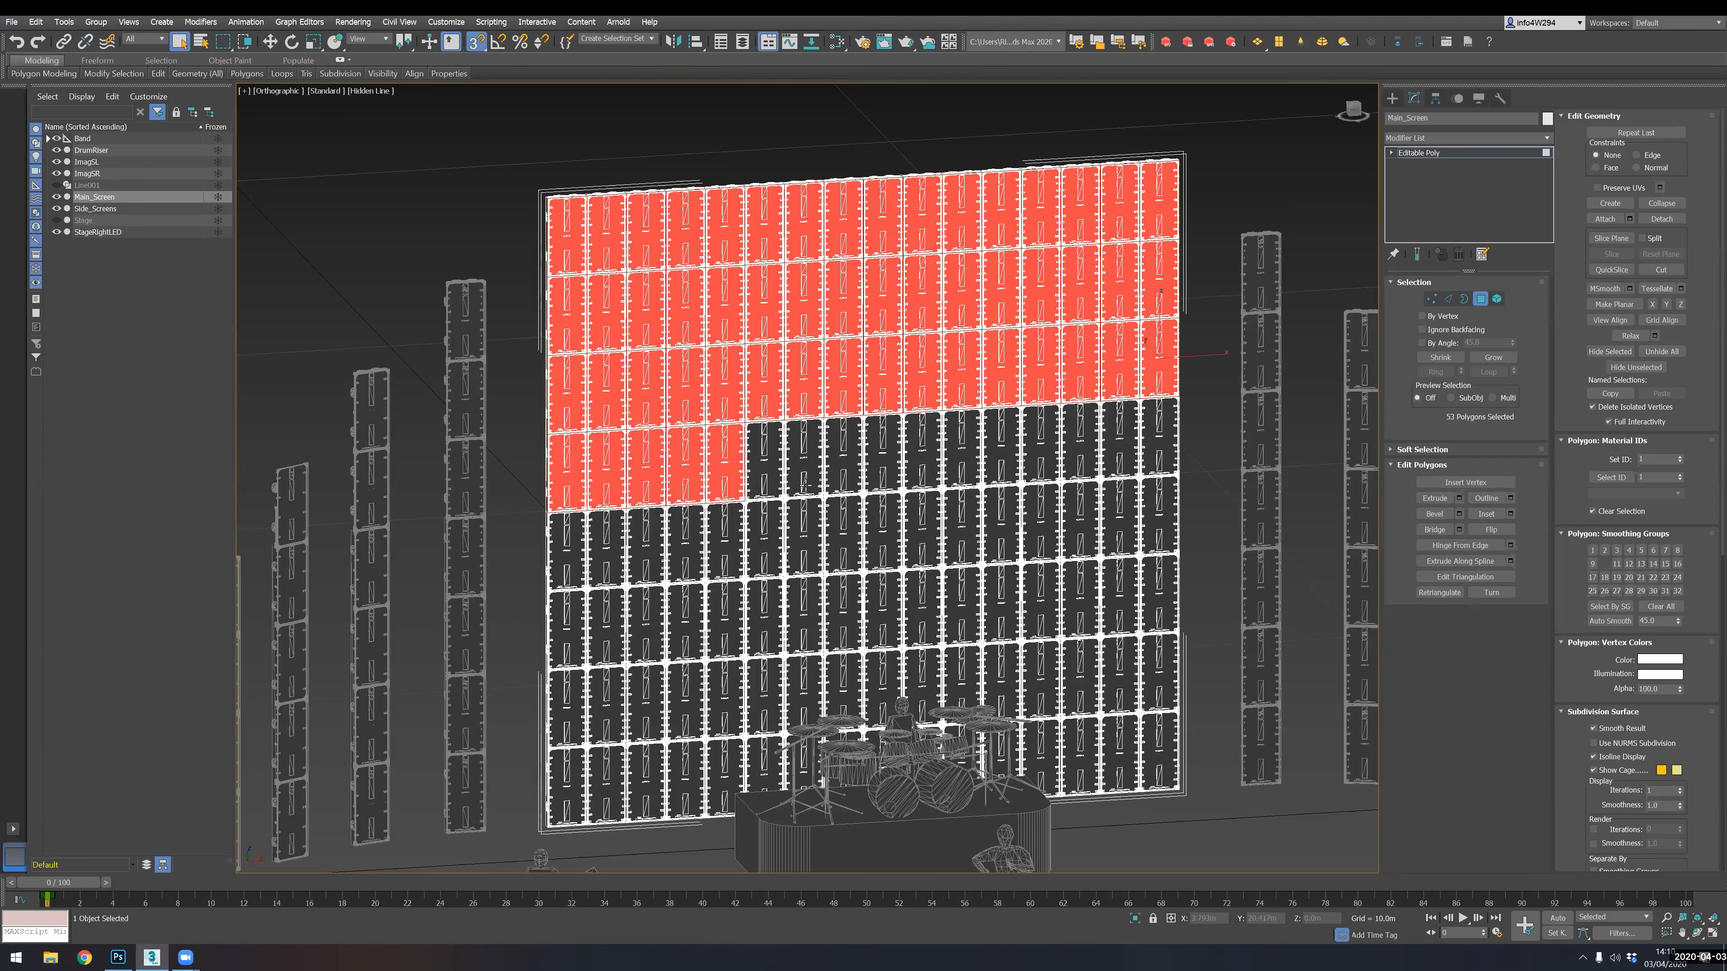
ctrl+click(765, 468)
ctrl+click(807, 466)
ctrl+click(855, 472)
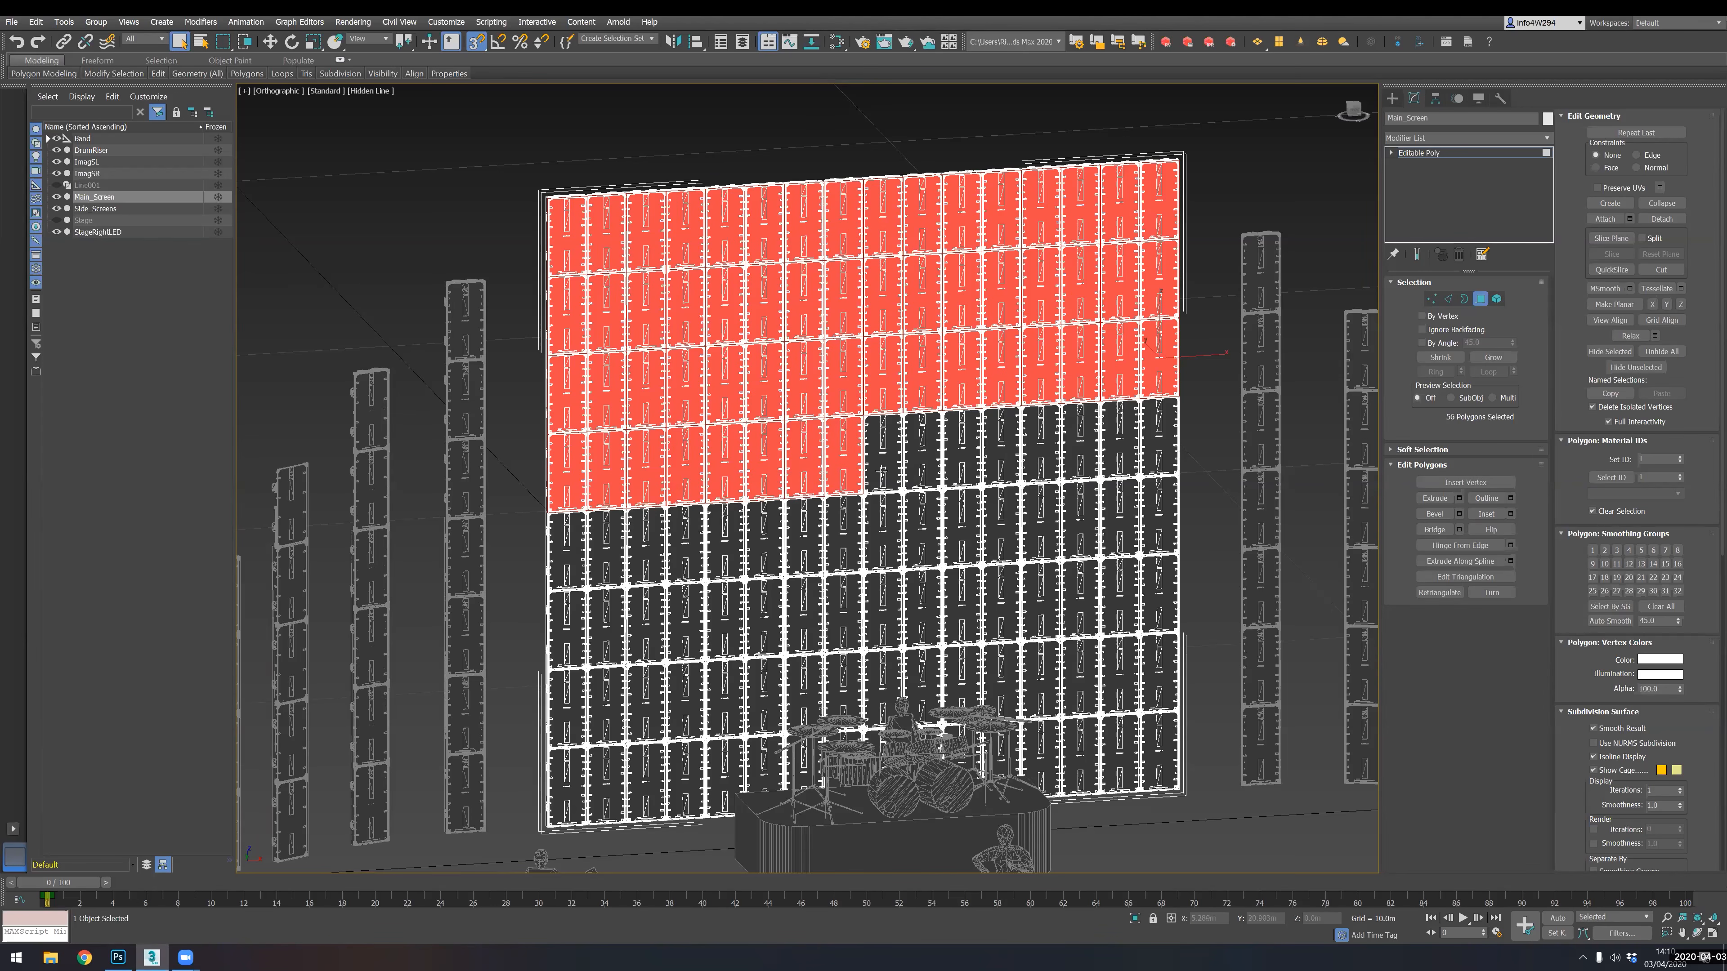
ctrl+click(883, 468)
ctrl+click(926, 464)
ctrl+click(977, 452)
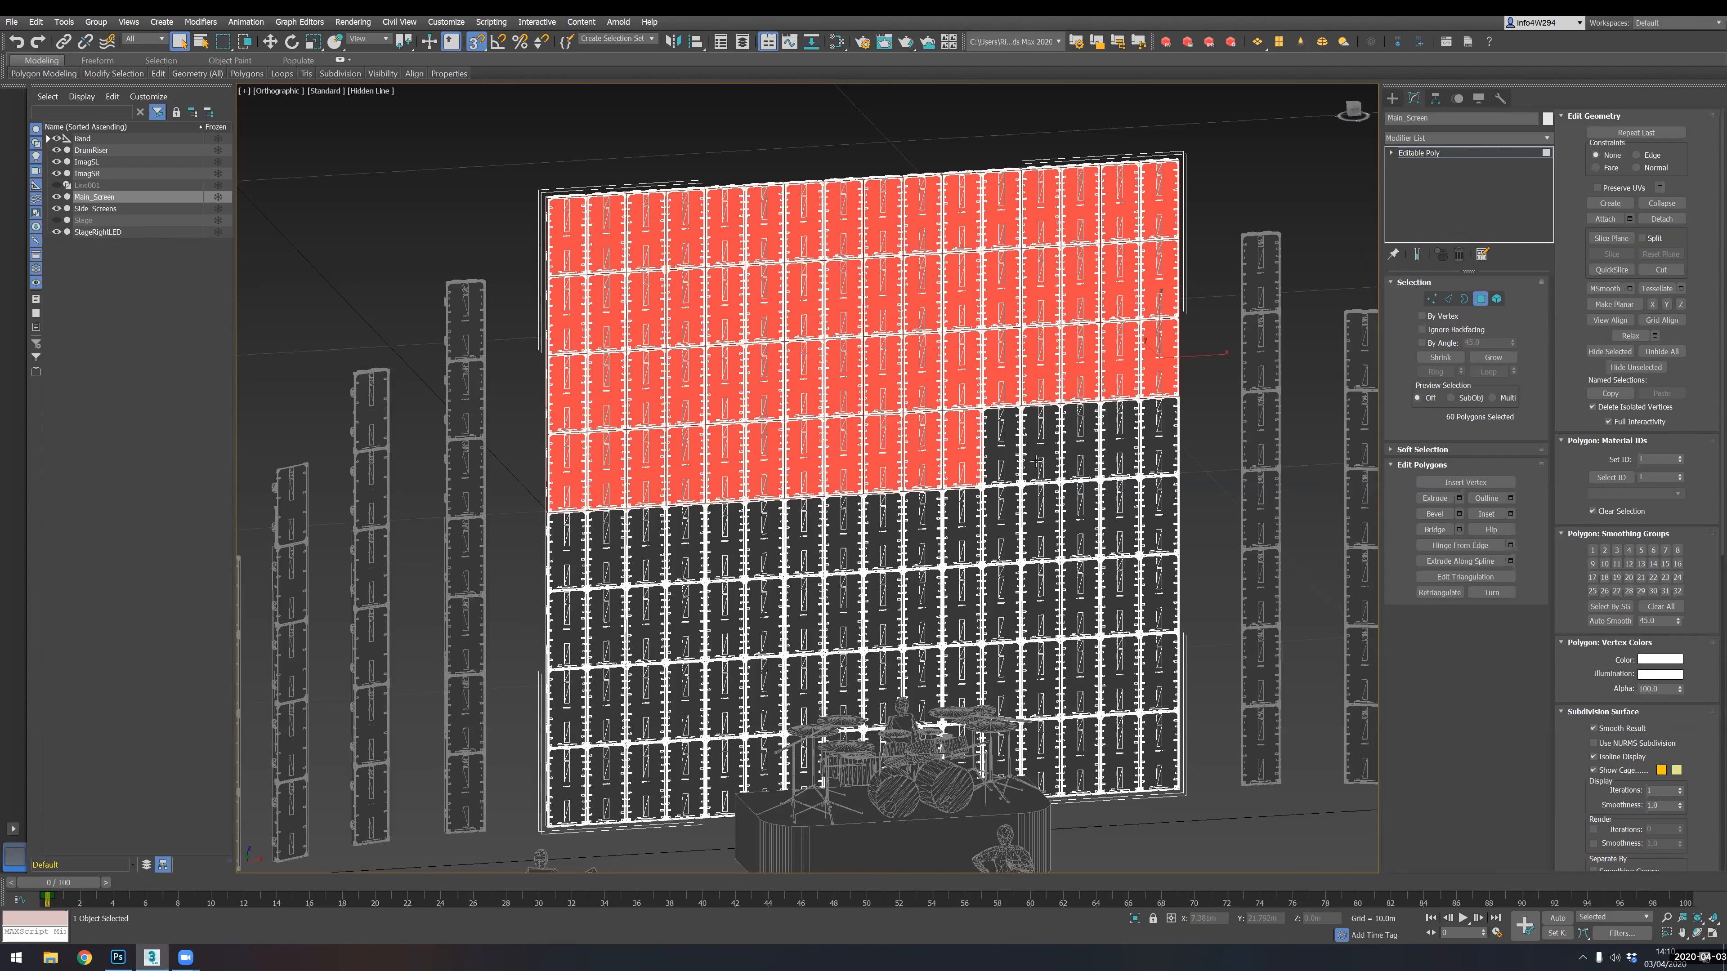
ctrl+click(1003, 452)
ctrl+click(1040, 454)
ctrl+click(1089, 453)
ctrl+click(1122, 452)
ctrl+click(1151, 448)
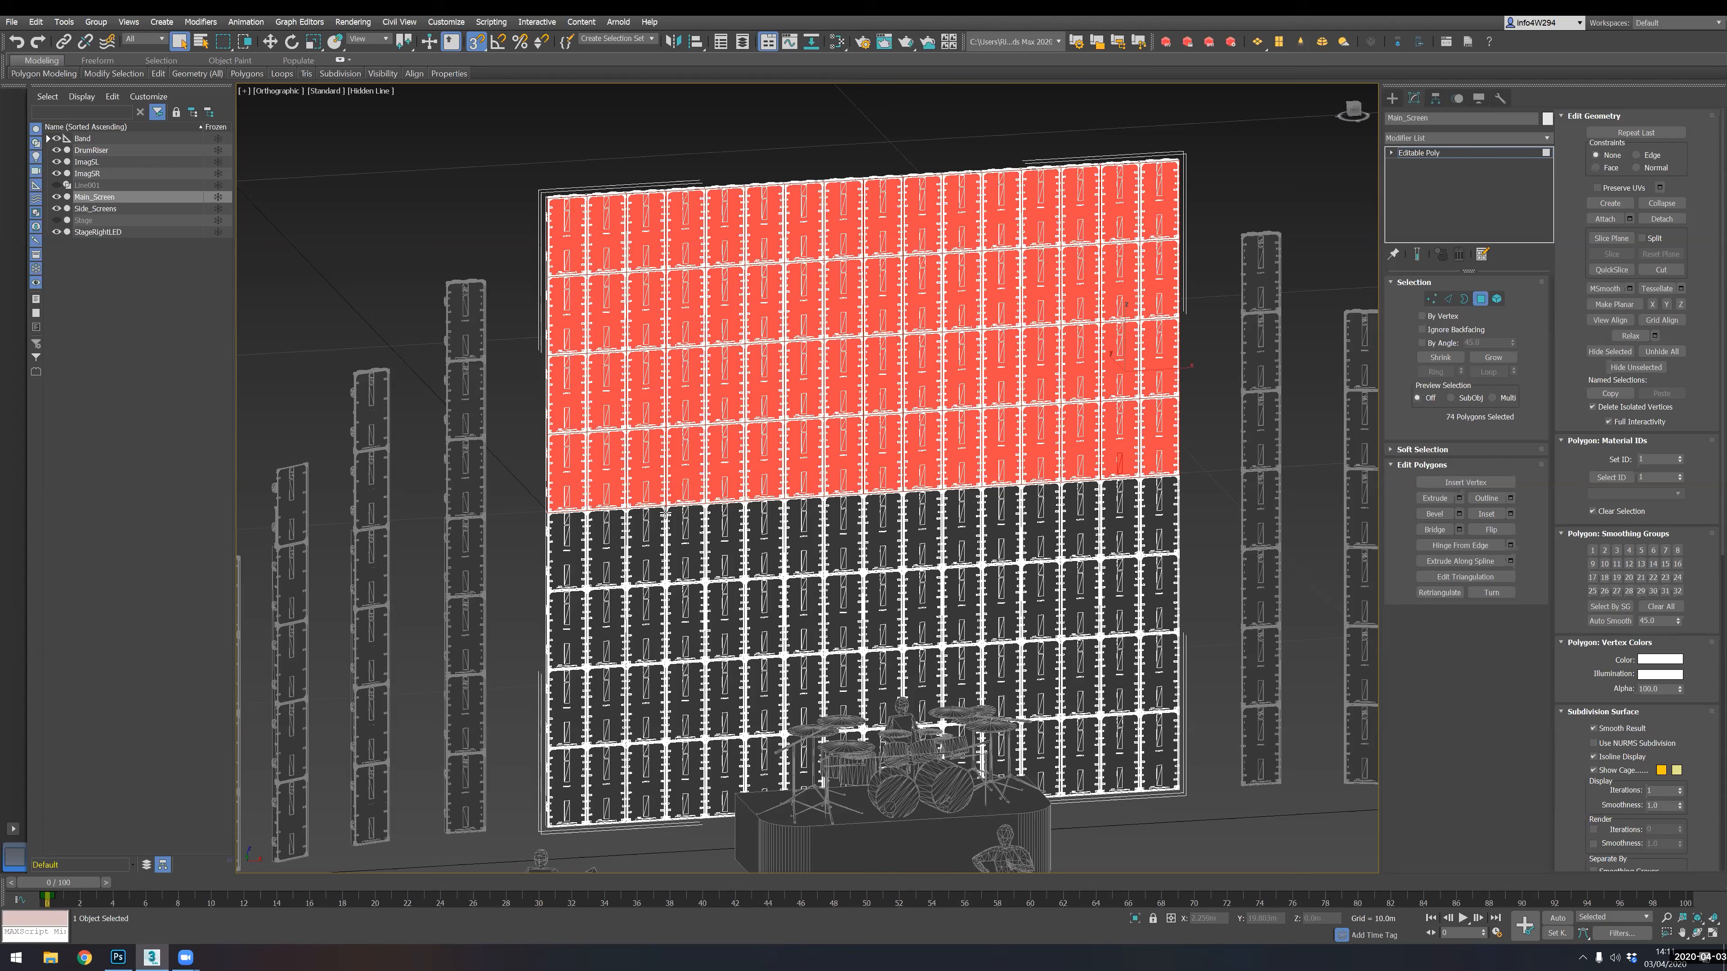
- Add all front panel polygons of Main_Screen's fifth row from the top to the selection
ctrl+click(565, 556)
ctrl+click(606, 555)
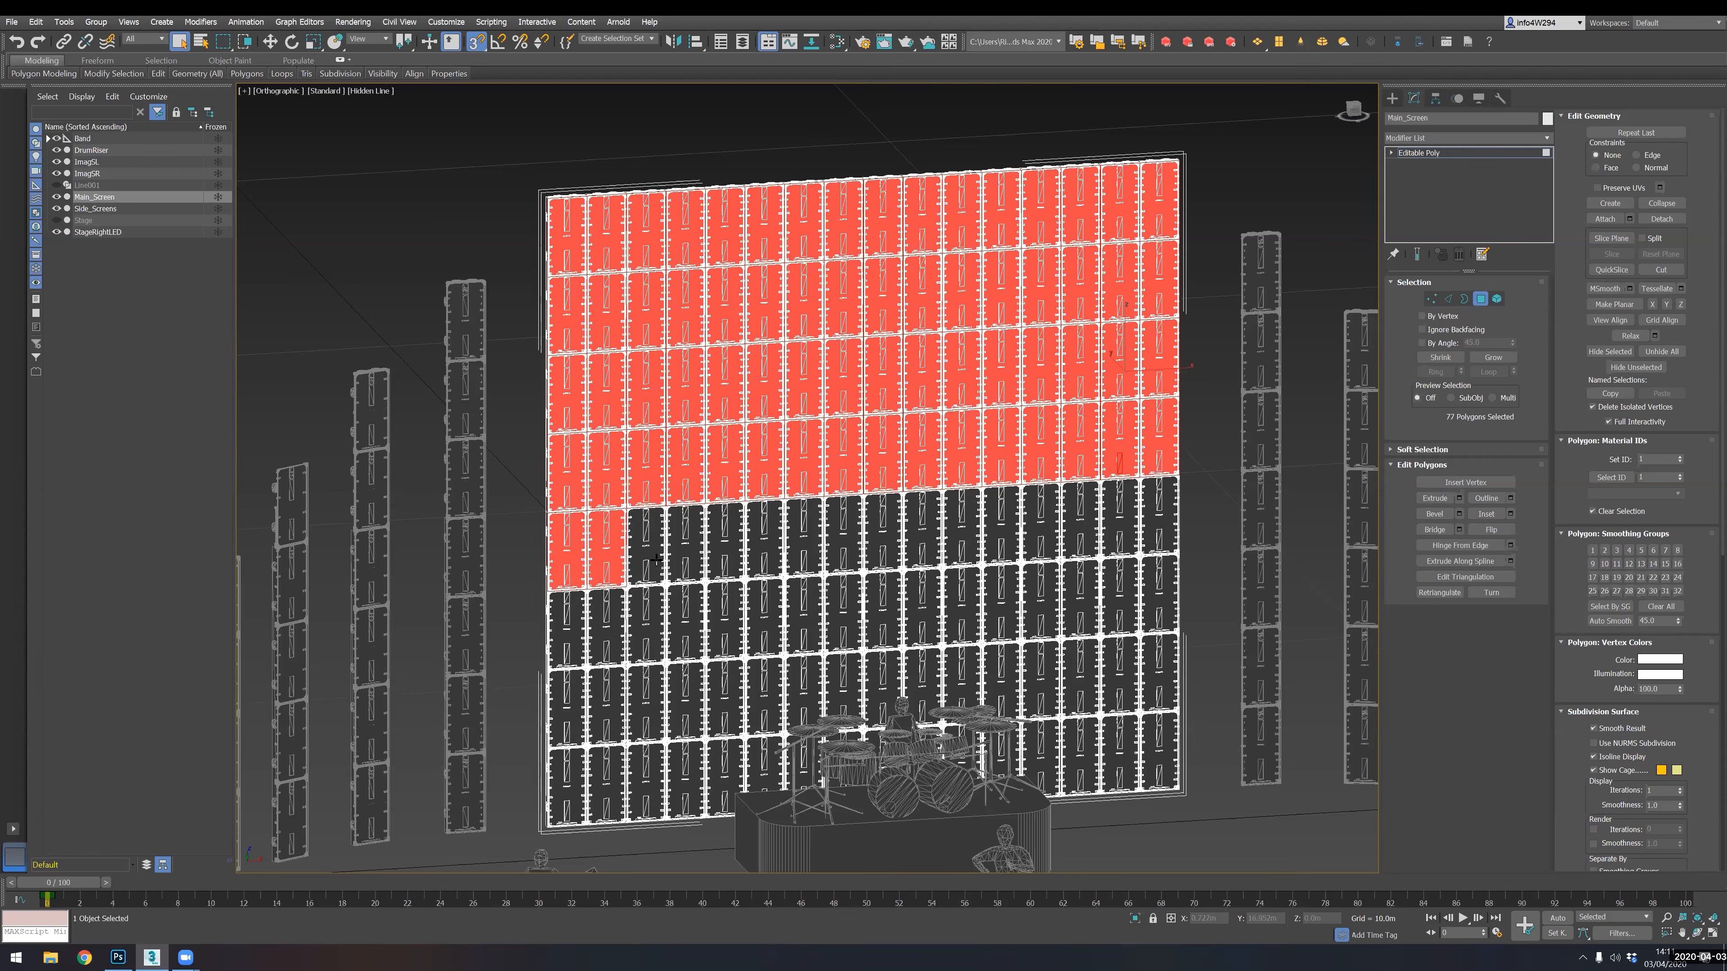
ctrl+click(650, 559)
ctrl+click(700, 552)
ctrl+click(736, 546)
ctrl+click(769, 547)
ctrl+click(806, 548)
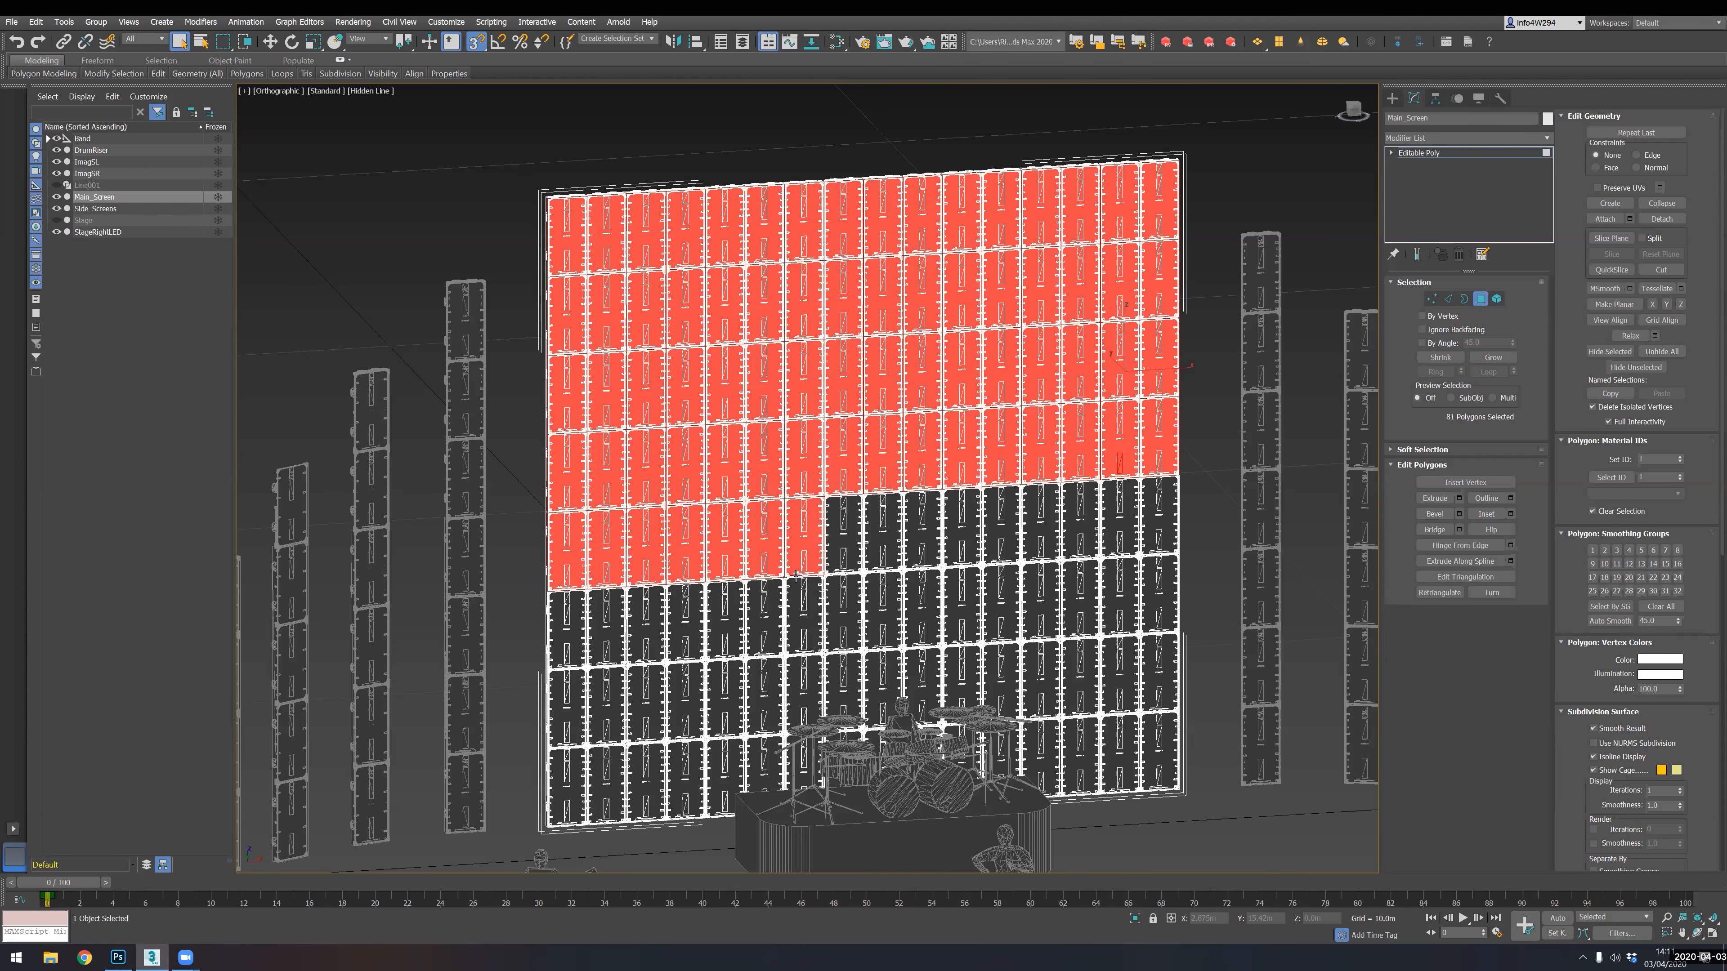
ctrl+click(840, 537)
ctrl+click(884, 537)
ctrl+click(922, 536)
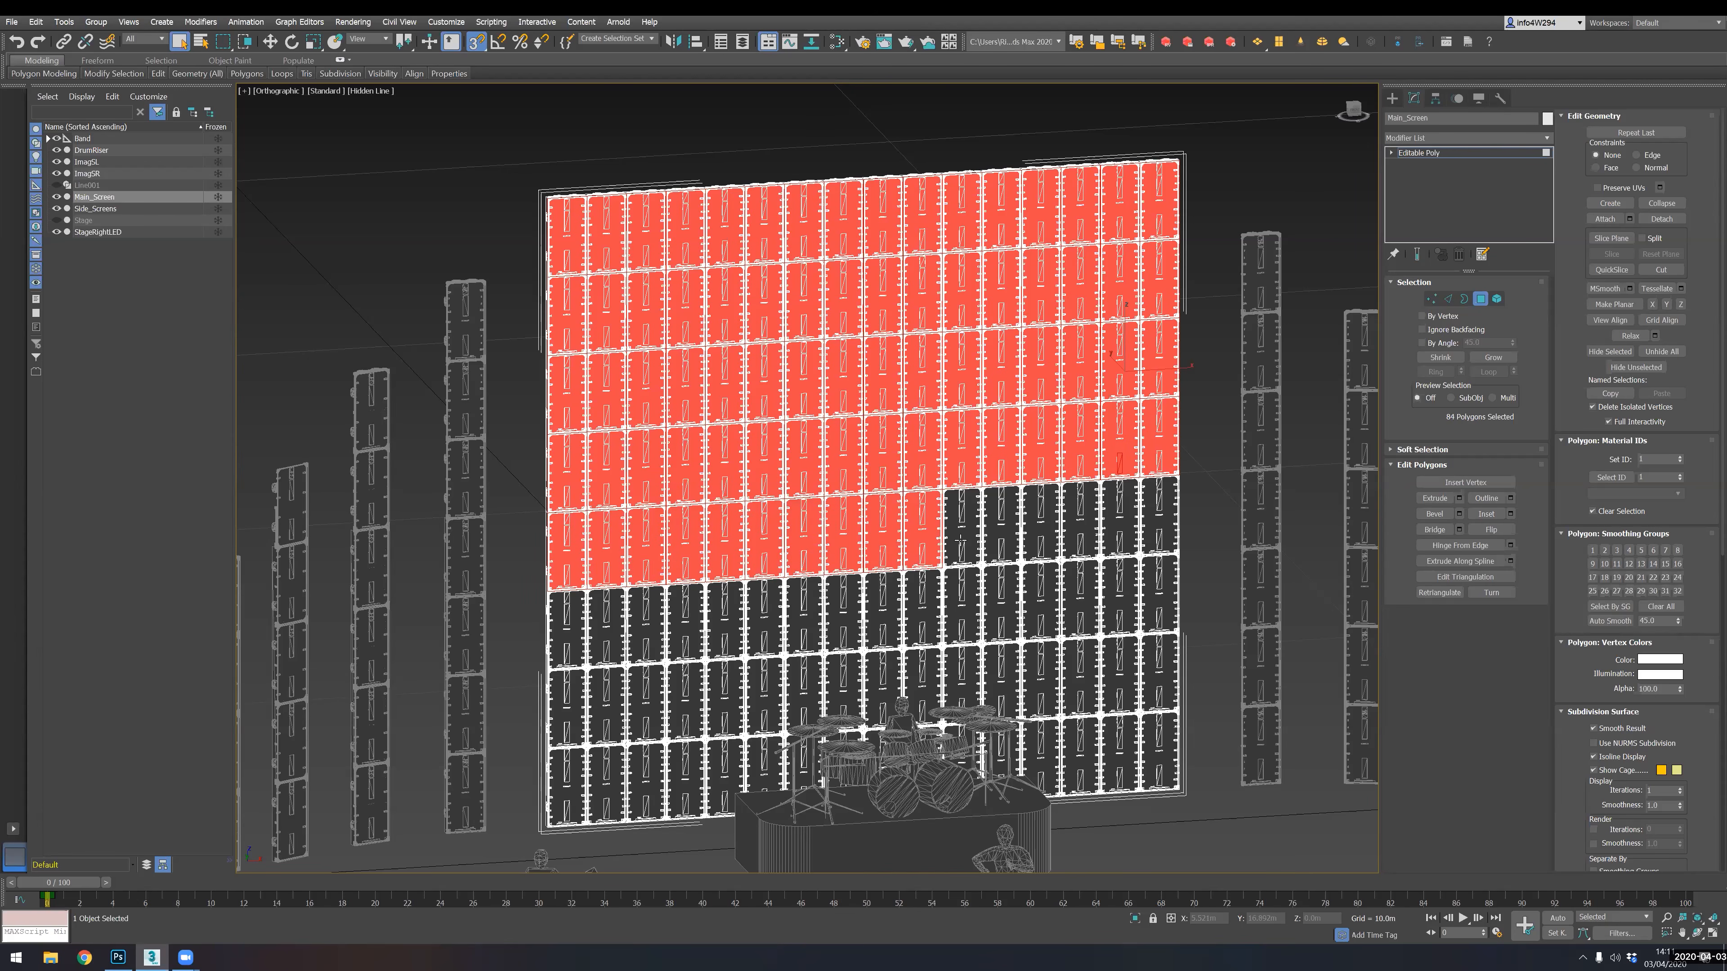
ctrl+click(963, 534)
ctrl+click(1001, 534)
ctrl+click(1043, 538)
ctrl+click(1078, 537)
ctrl+click(1111, 536)
ctrl+click(1143, 536)
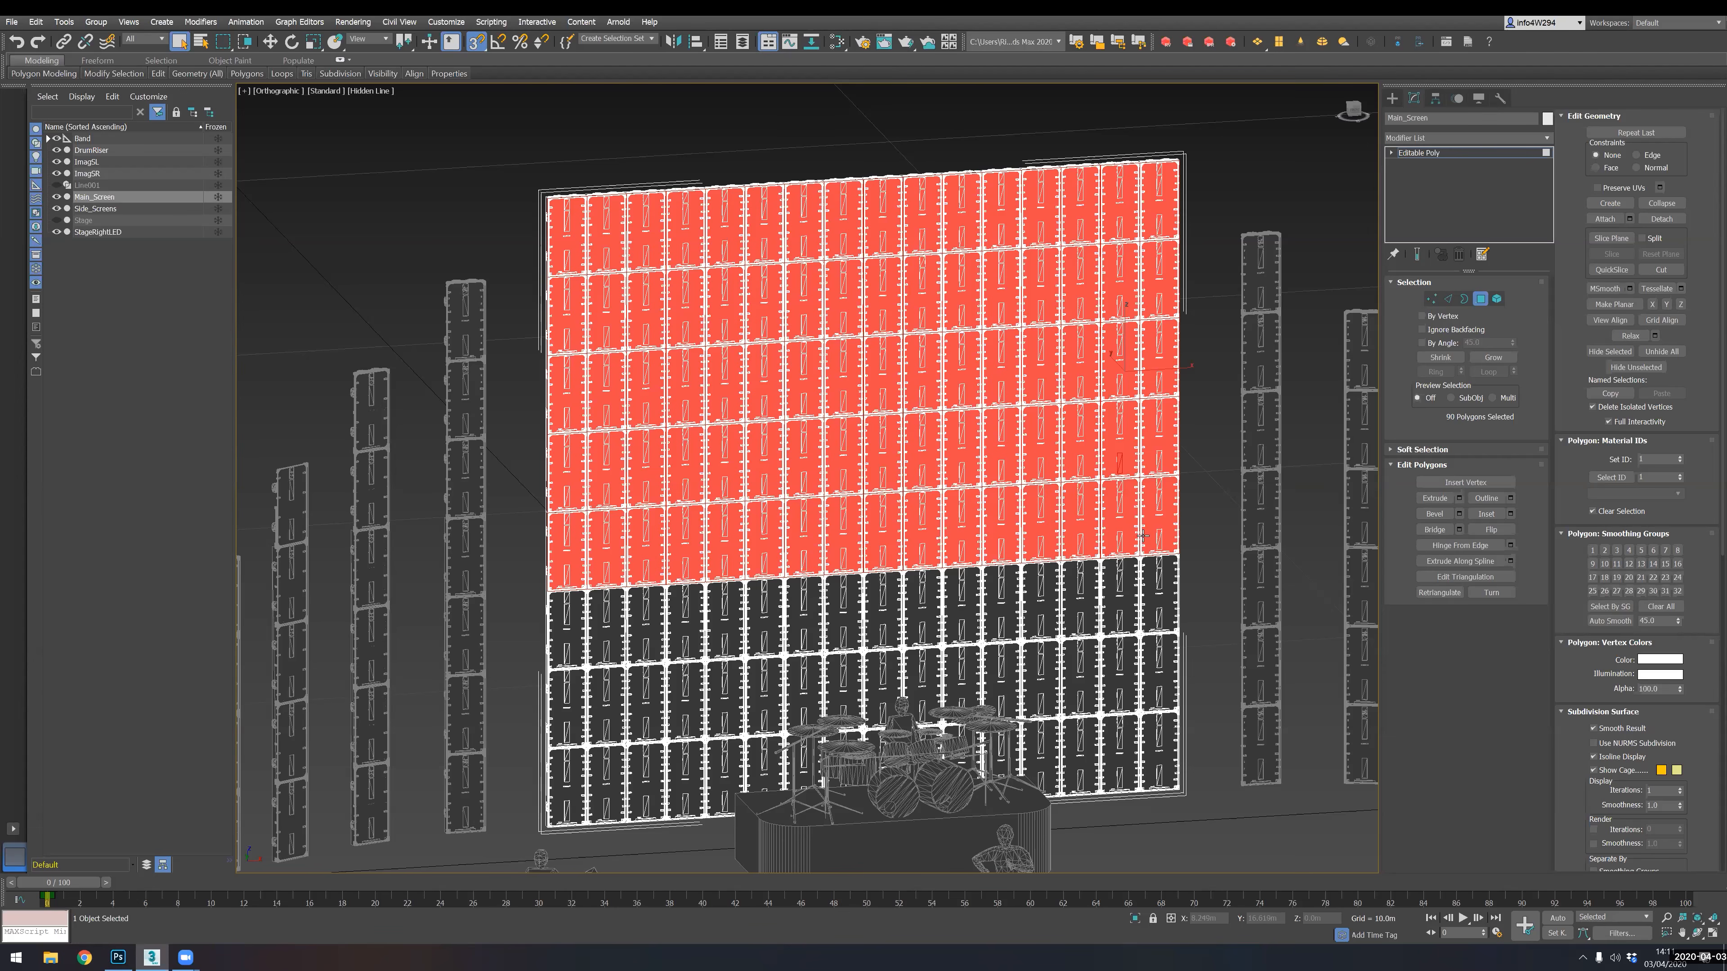
- Add all front panel polygons of Main_Screen's sixth row from the top to the selection
ctrl+click(579, 632)
ctrl+click(615, 629)
ctrl+click(650, 627)
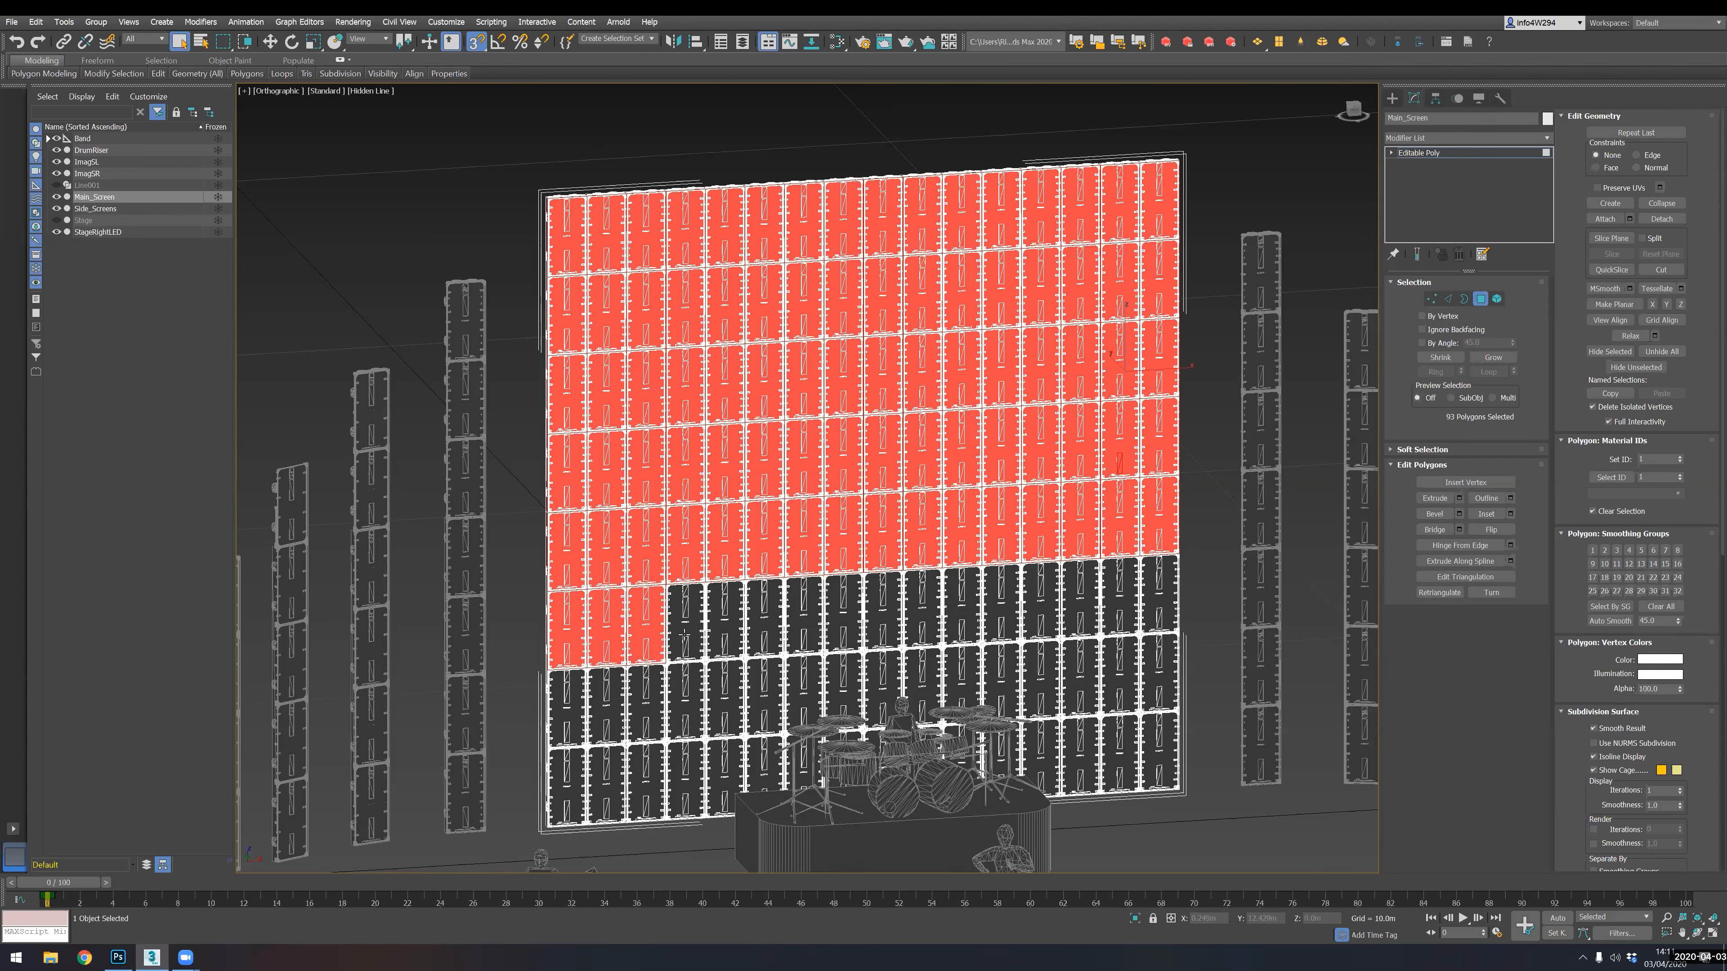
ctrl+click(687, 624)
ctrl+click(726, 622)
ctrl+click(805, 619)
ctrl+click(843, 618)
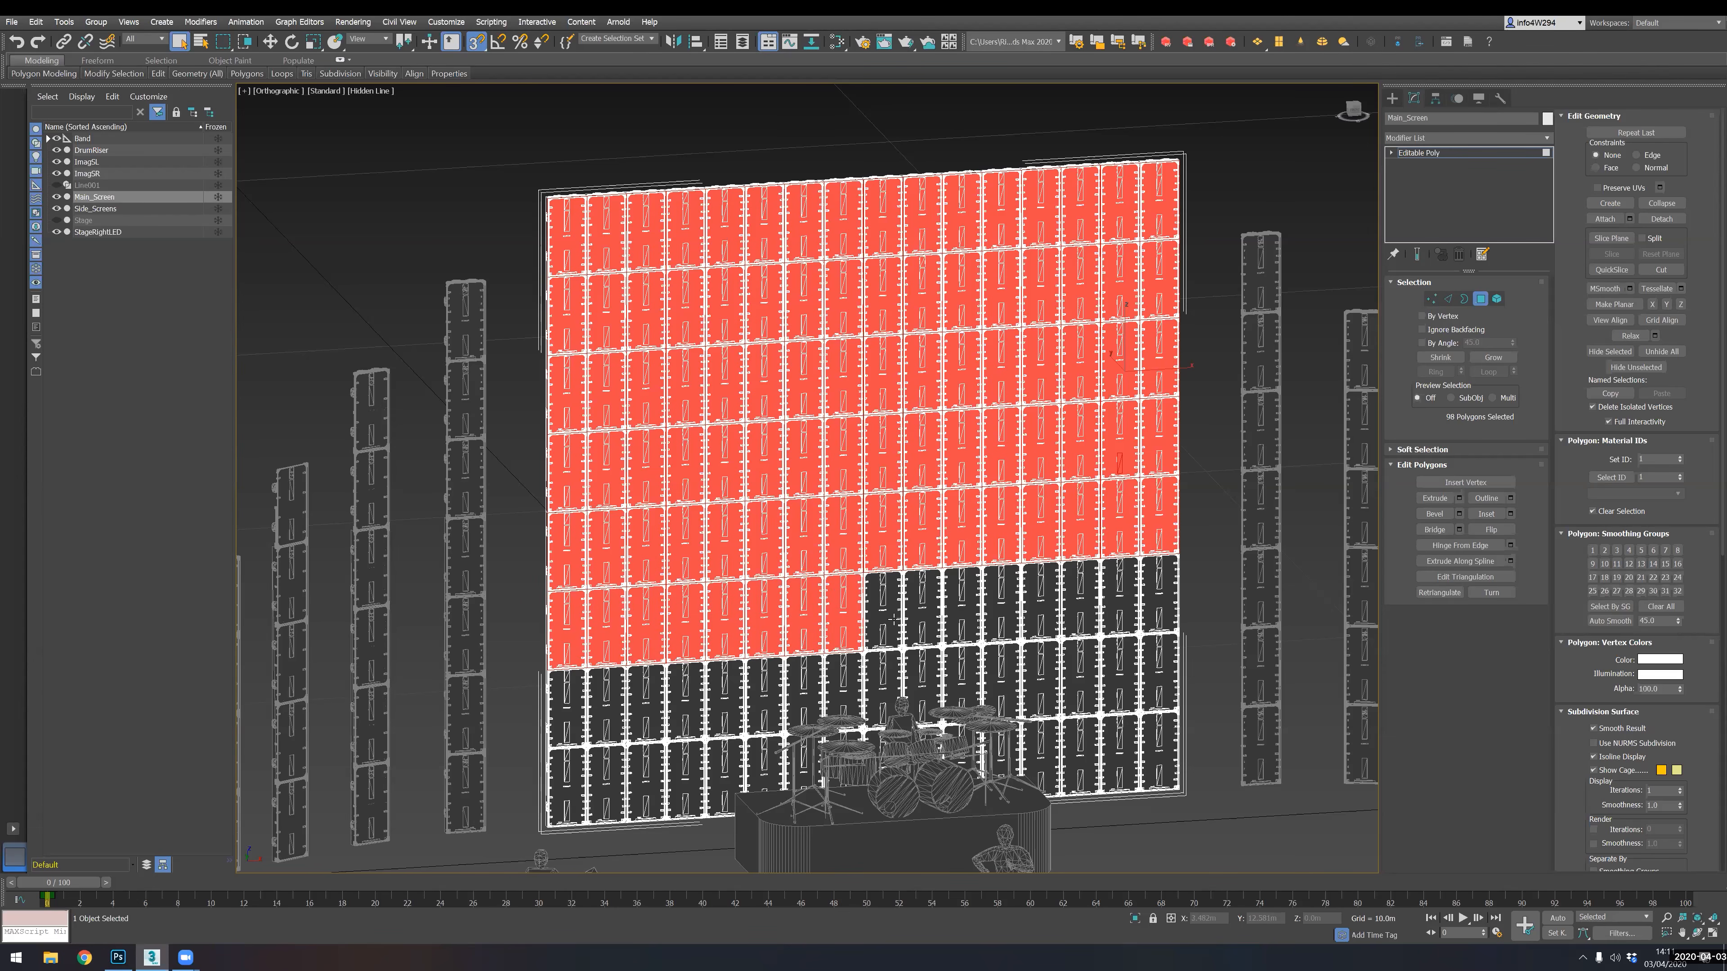
ctrl+click(884, 617)
ctrl+click(923, 616)
ctrl+click(961, 614)
ctrl+click(1014, 613)
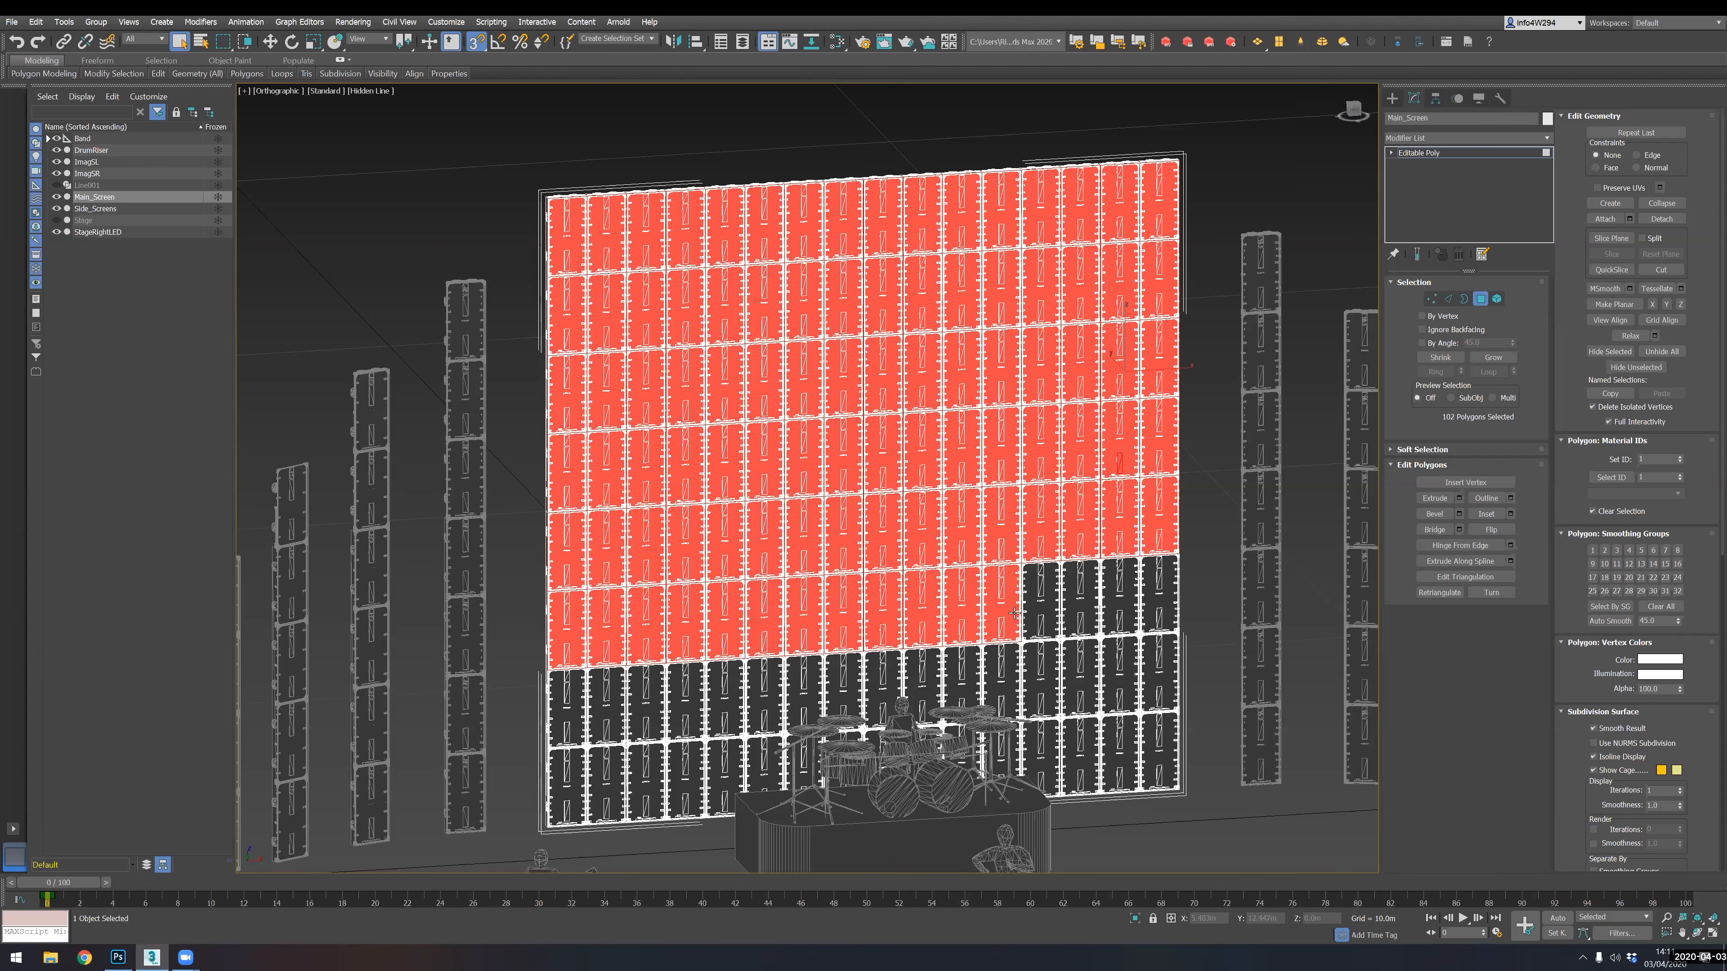
ctrl+click(1071, 612)
ctrl+click(1119, 610)
ctrl+click(1158, 609)
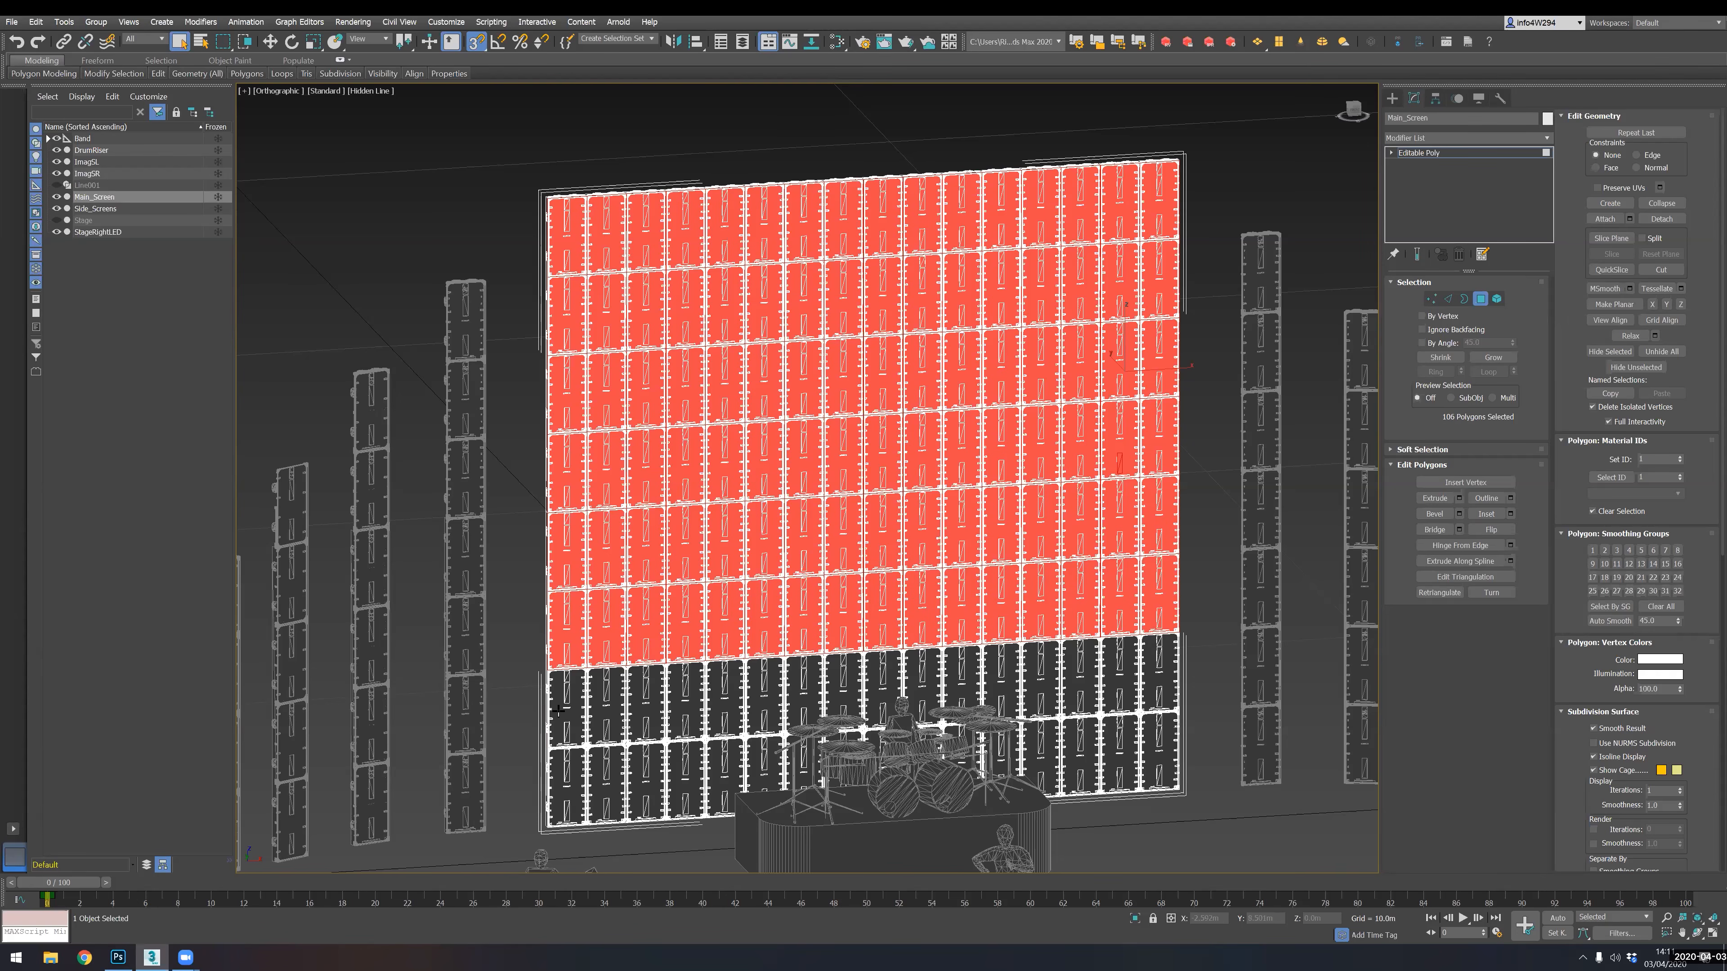
- Add all front panel polygons of Main_Screen's seventh row, including those partly behind the drum kit, to the selection
ctrl+click(558, 709)
ctrl+click(604, 714)
ctrl+click(646, 711)
ctrl+click(685, 707)
ctrl+click(725, 704)
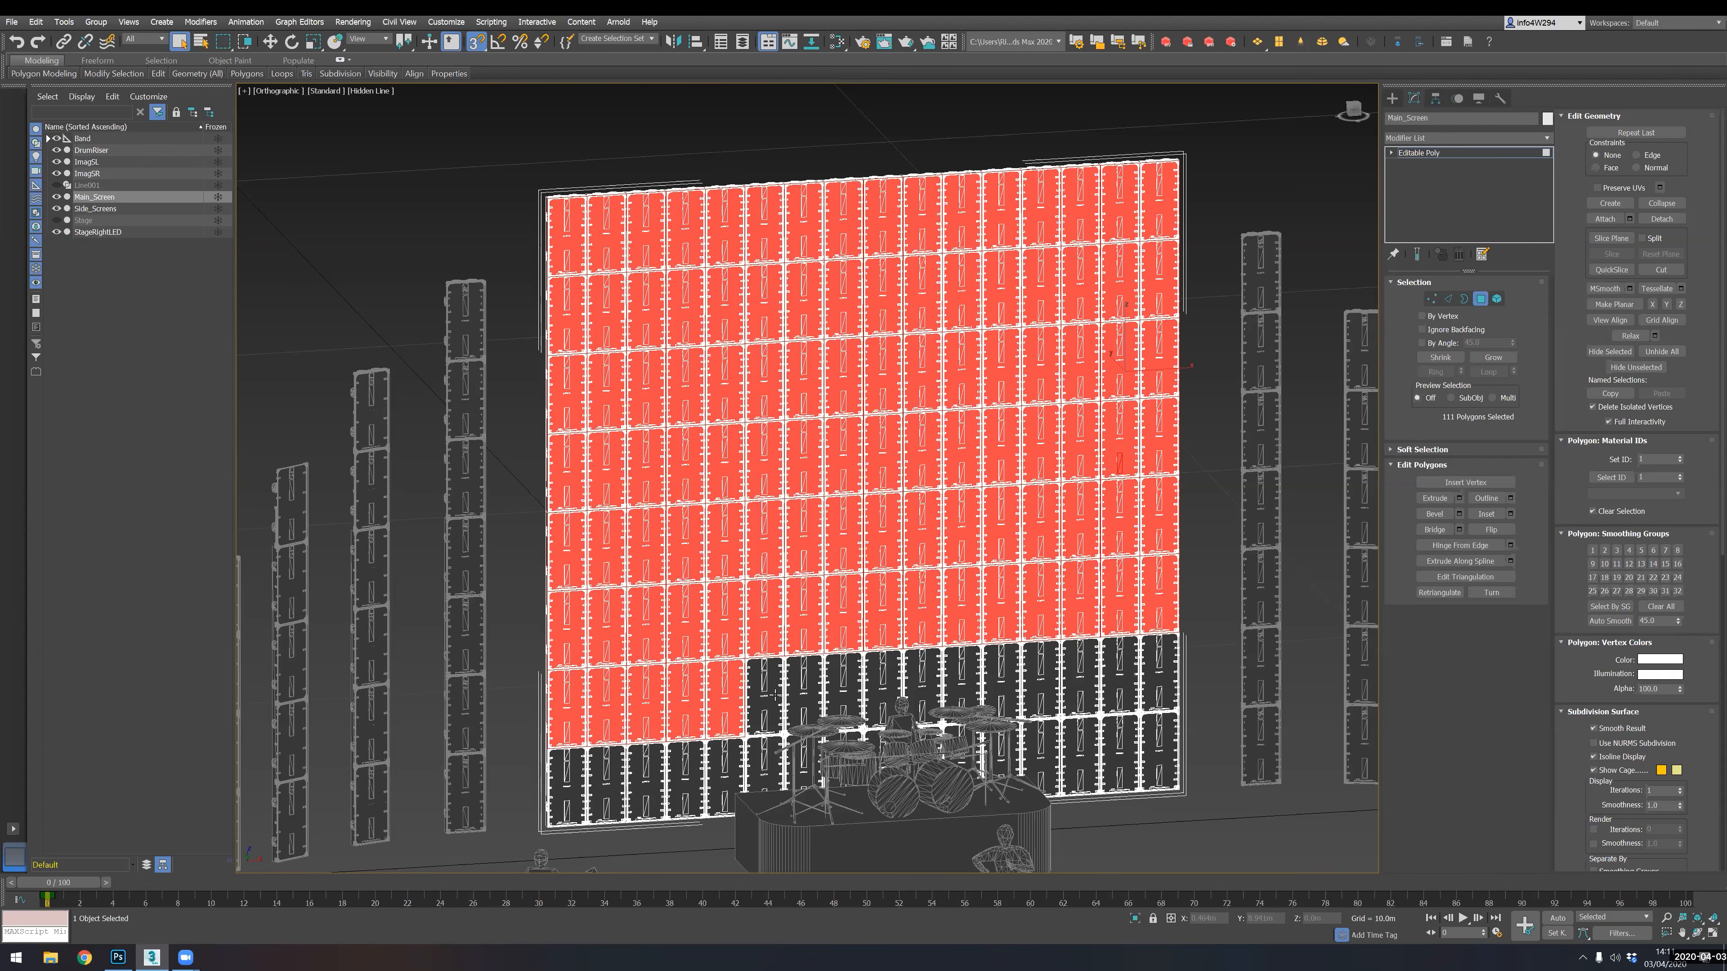
ctrl+click(775, 695)
ctrl+click(806, 693)
ctrl+click(844, 689)
ctrl+click(884, 683)
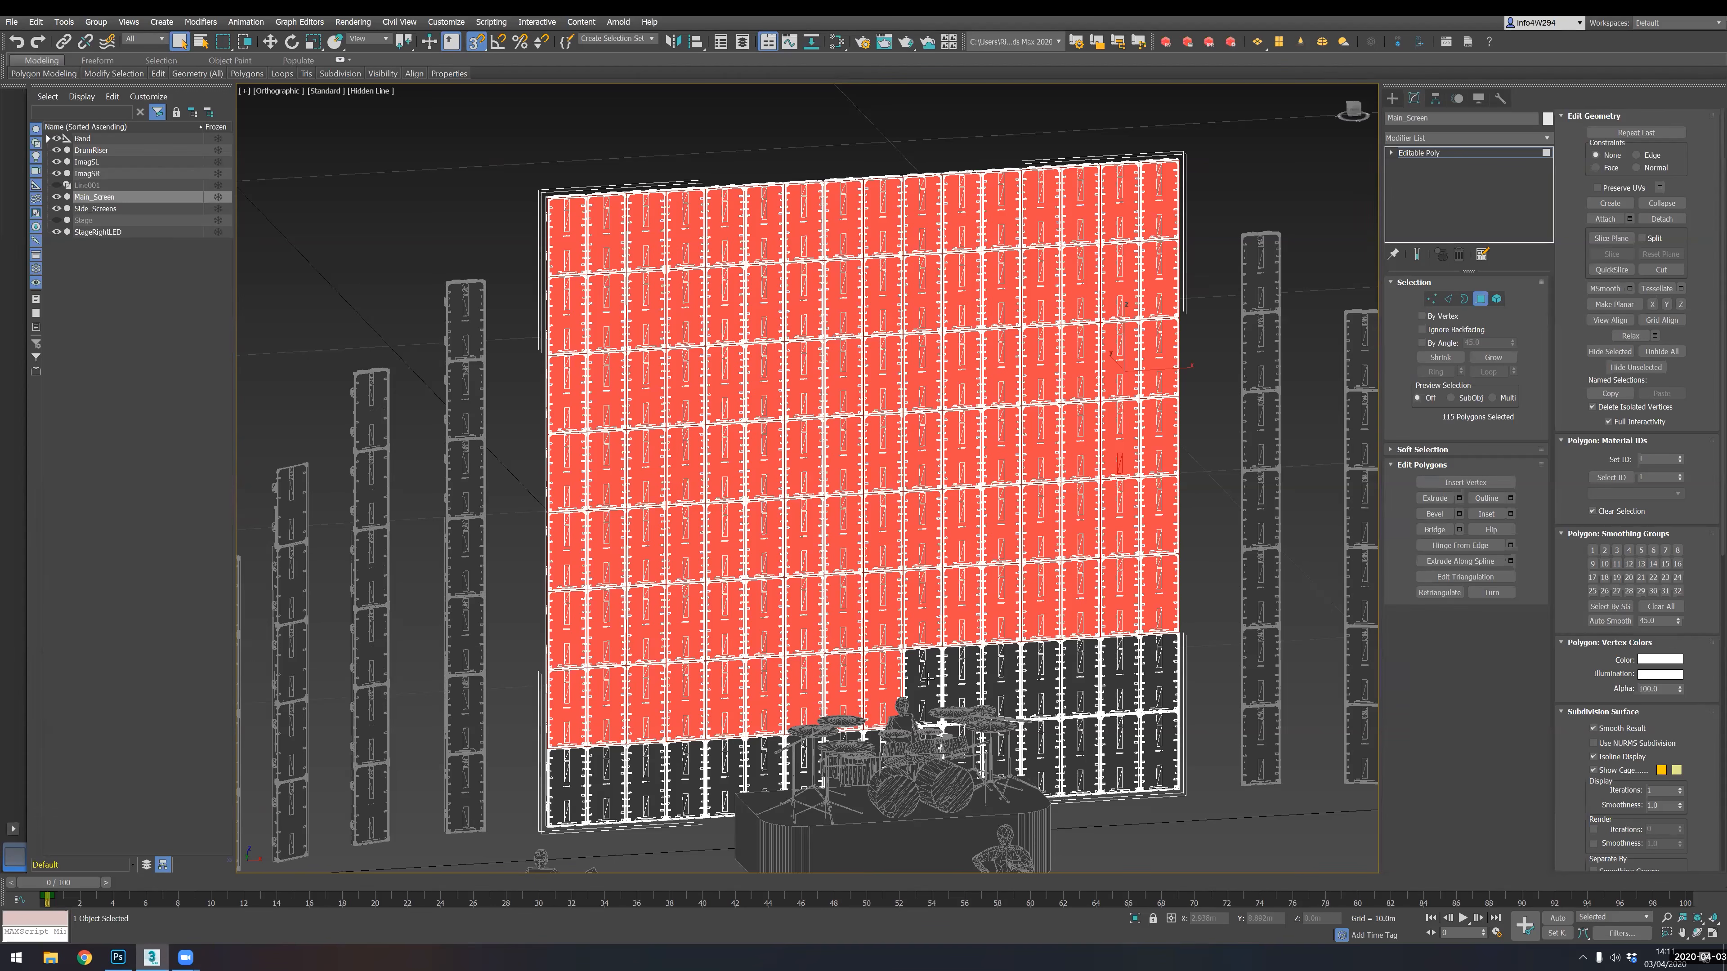
ctrl+click(1000, 680)
ctrl+click(1035, 685)
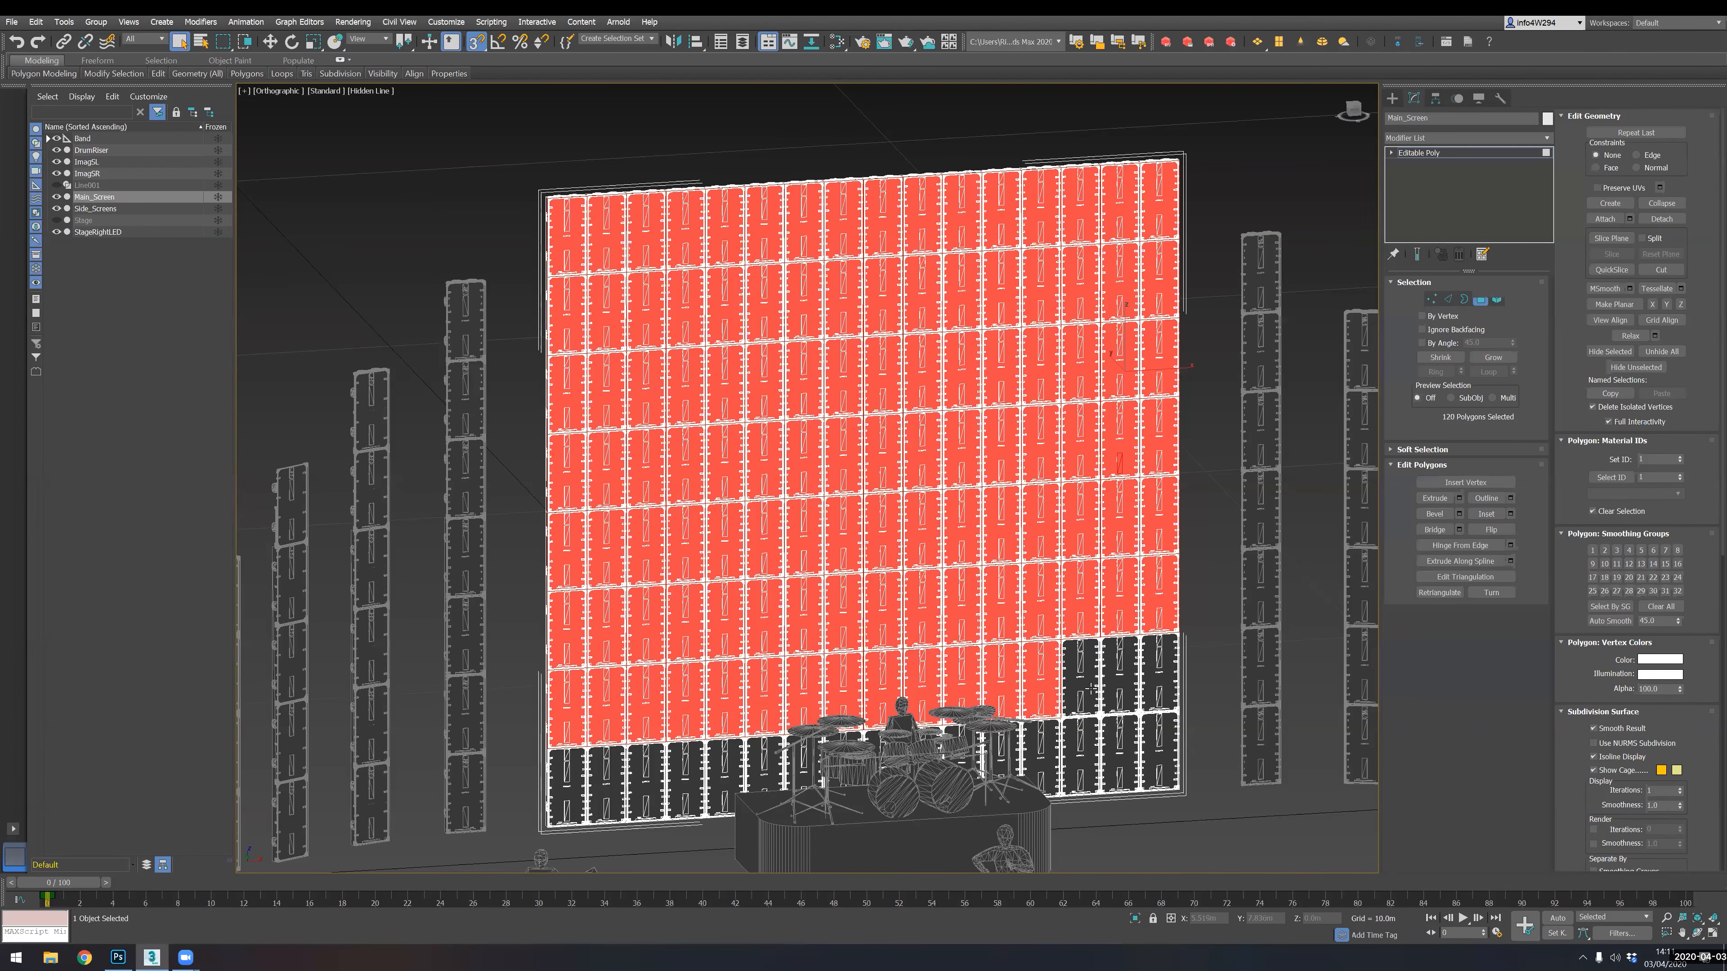
ctrl+click(1082, 689)
ctrl+click(1120, 685)
ctrl+click(1156, 682)
- Add all front panel polygons of Main_Screen's bottom row, including those partly behind the drum kit, to the selection
ctrl+click(566, 785)
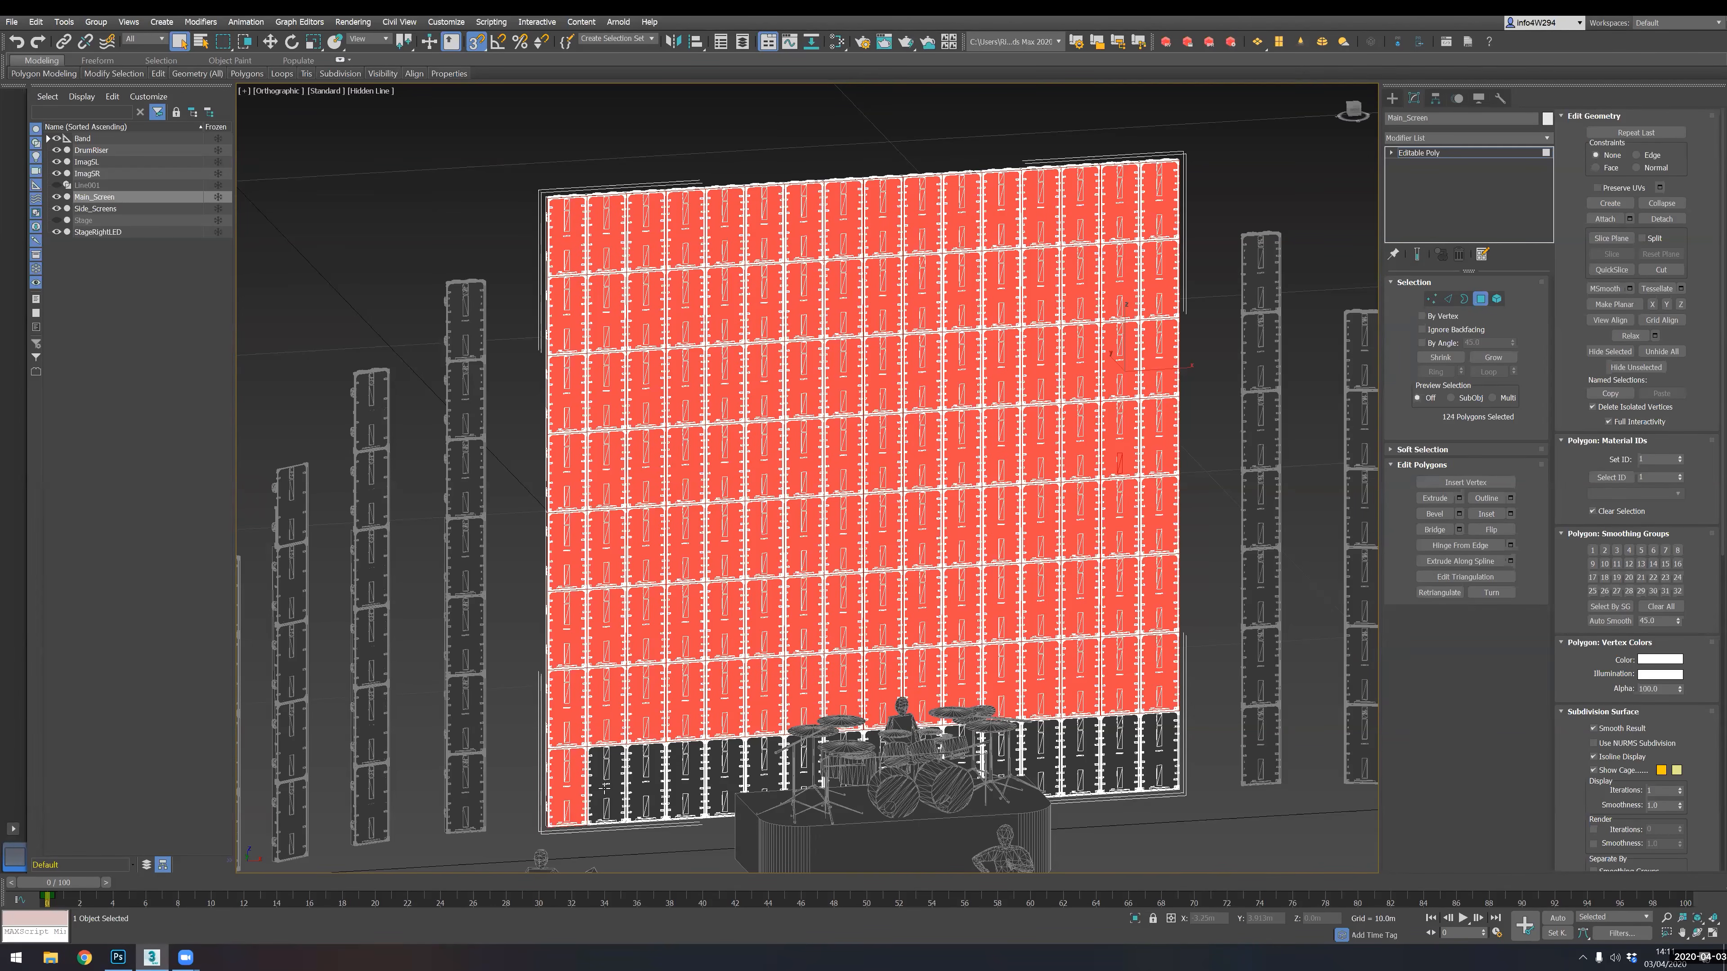
ctrl+click(607, 785)
ctrl+click(645, 784)
ctrl+click(706, 782)
ctrl+click(727, 779)
ctrl+click(765, 768)
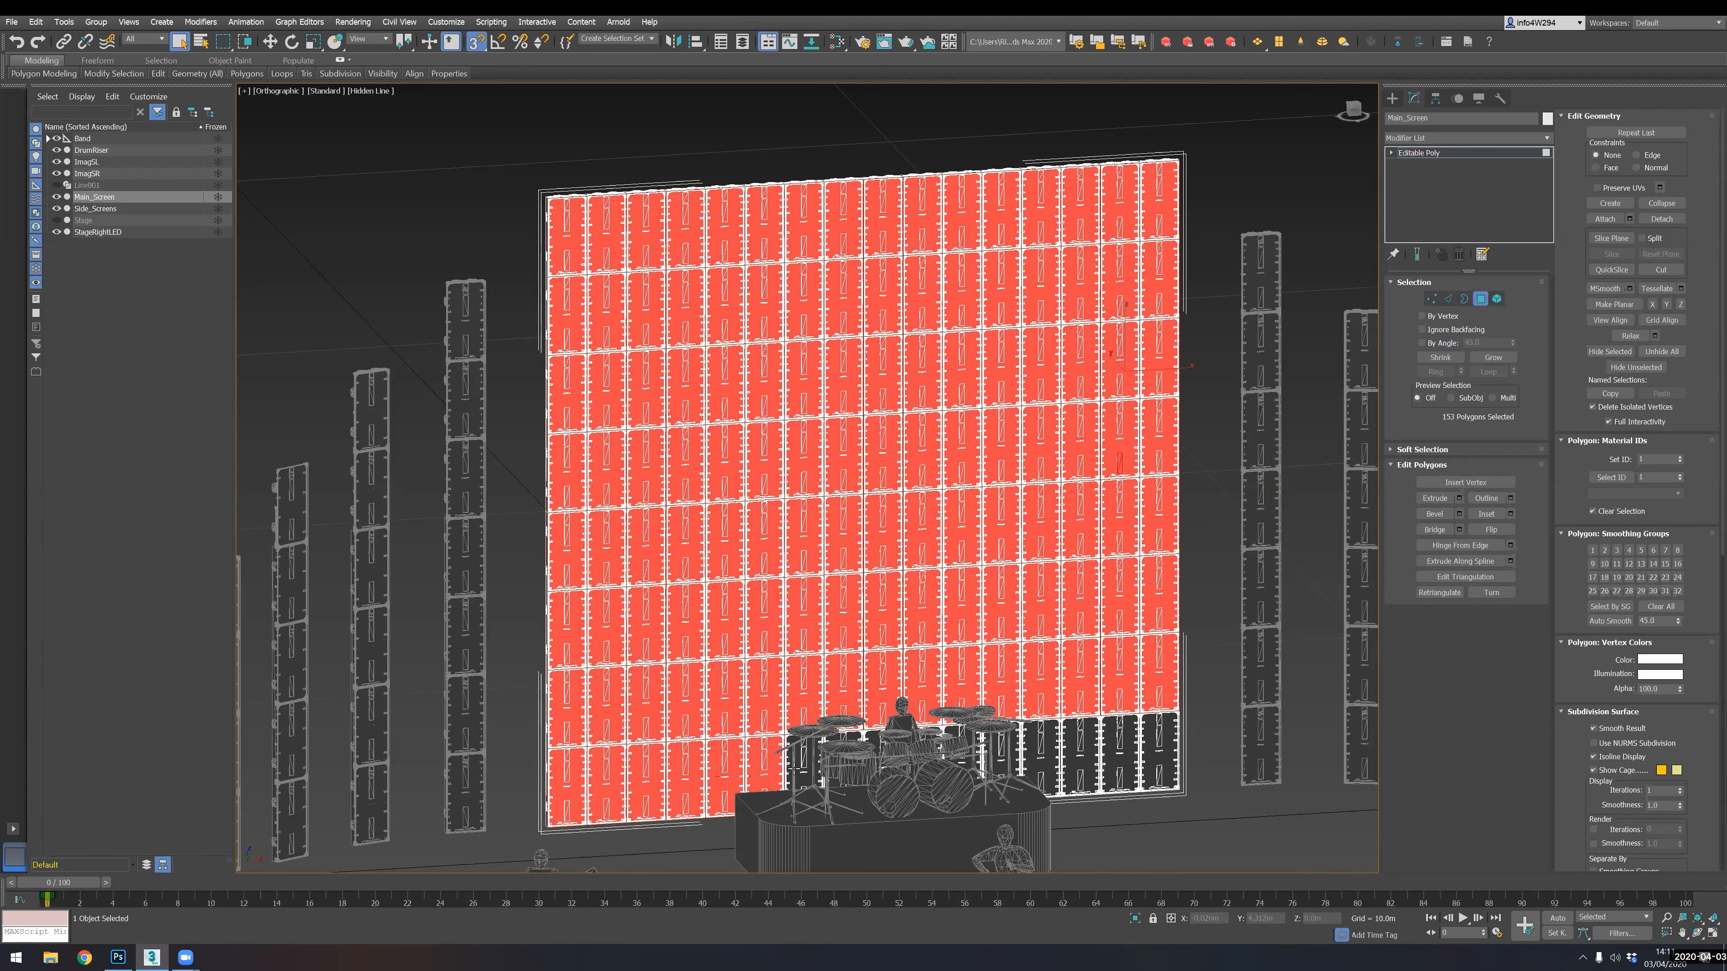
ctrl+click(809, 766)
ctrl+click(861, 742)
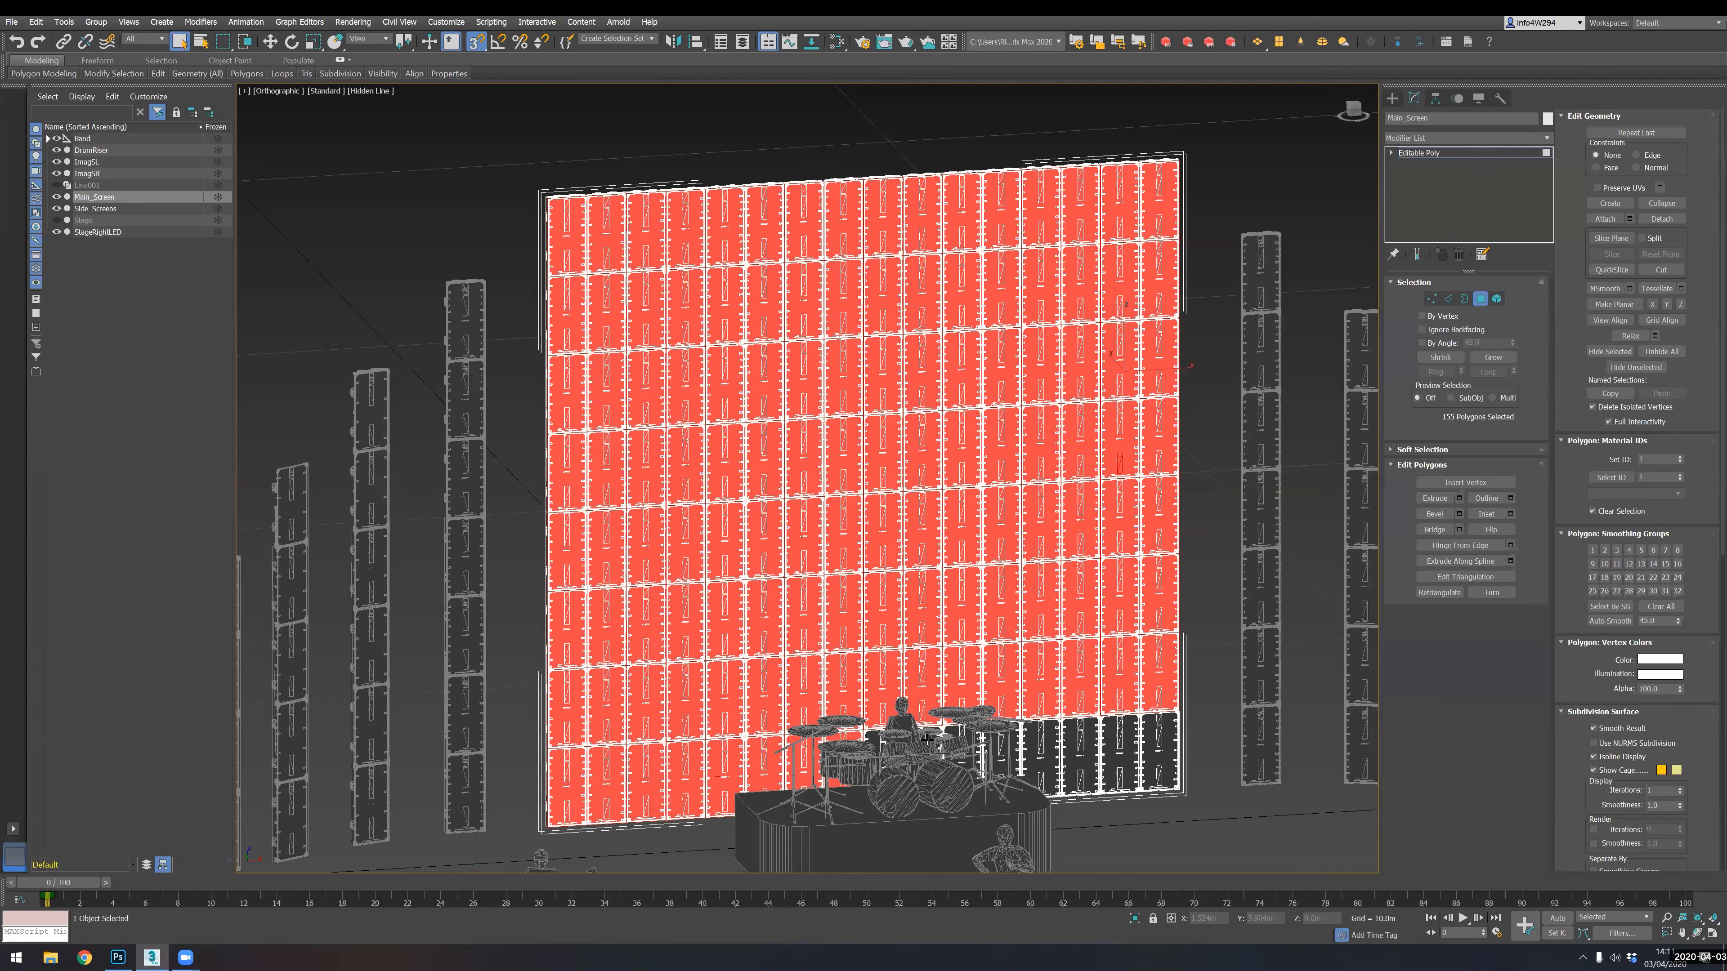
ctrl+click(883, 743)
ctrl+click(926, 742)
ctrl+click(969, 742)
ctrl+click(1003, 750)
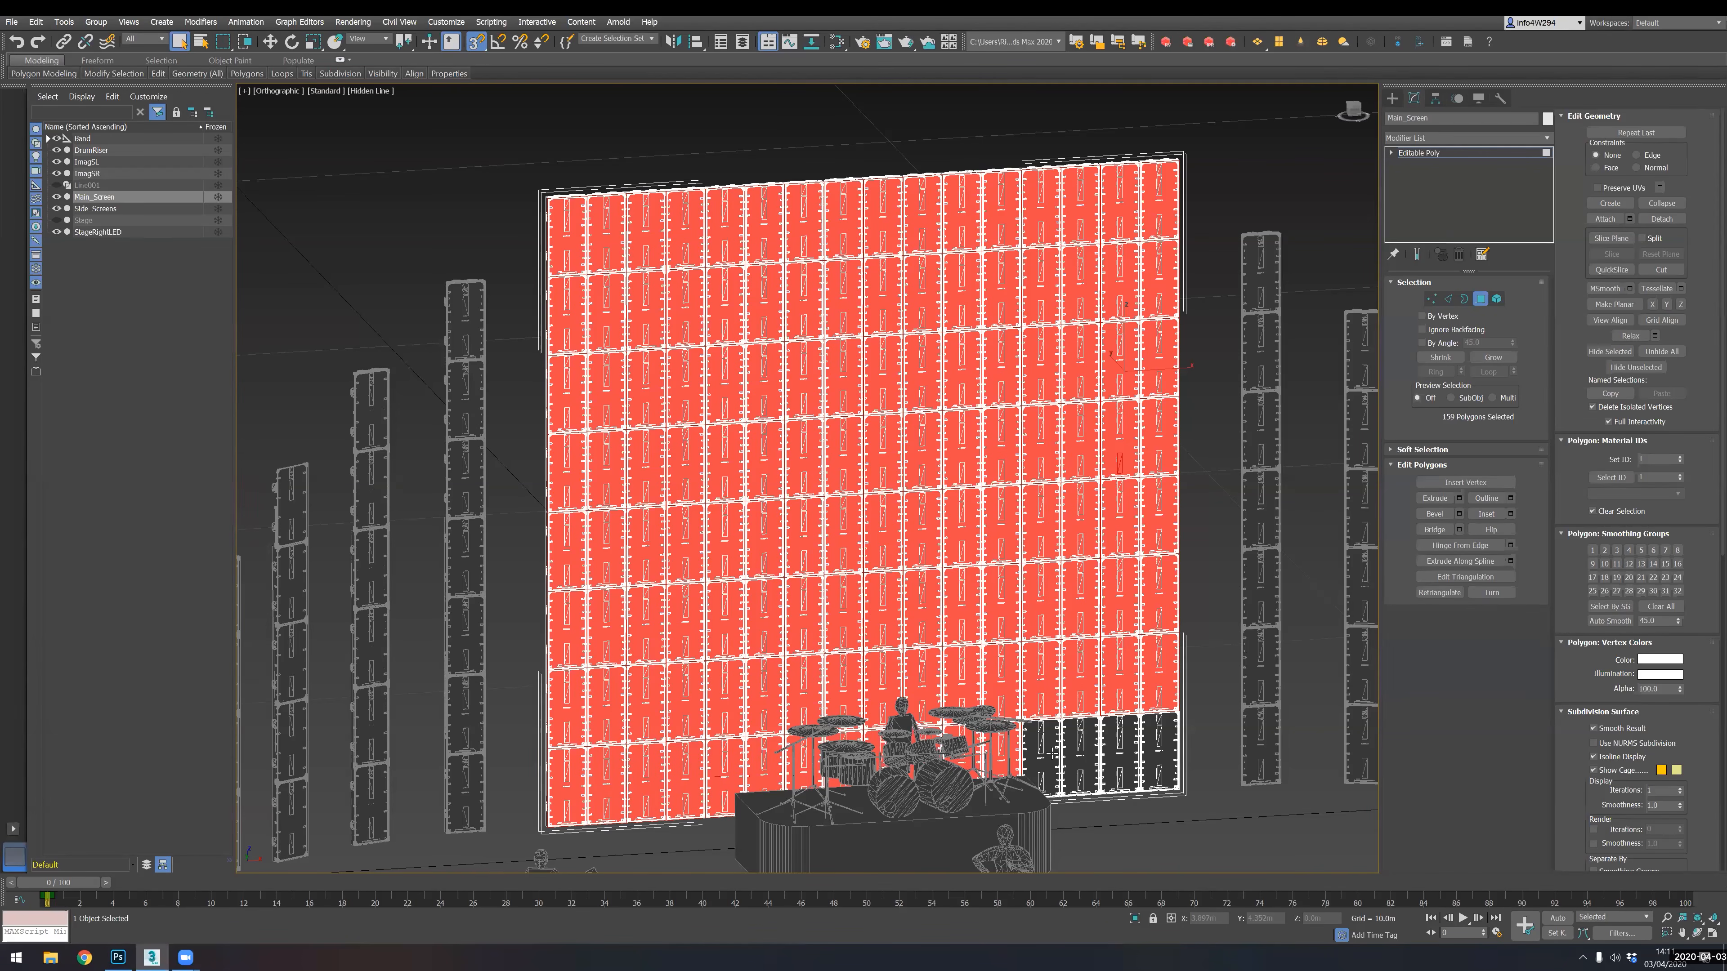
ctrl+click(1045, 755)
ctrl+click(1082, 756)
ctrl+click(1122, 758)
ctrl+click(1145, 755)
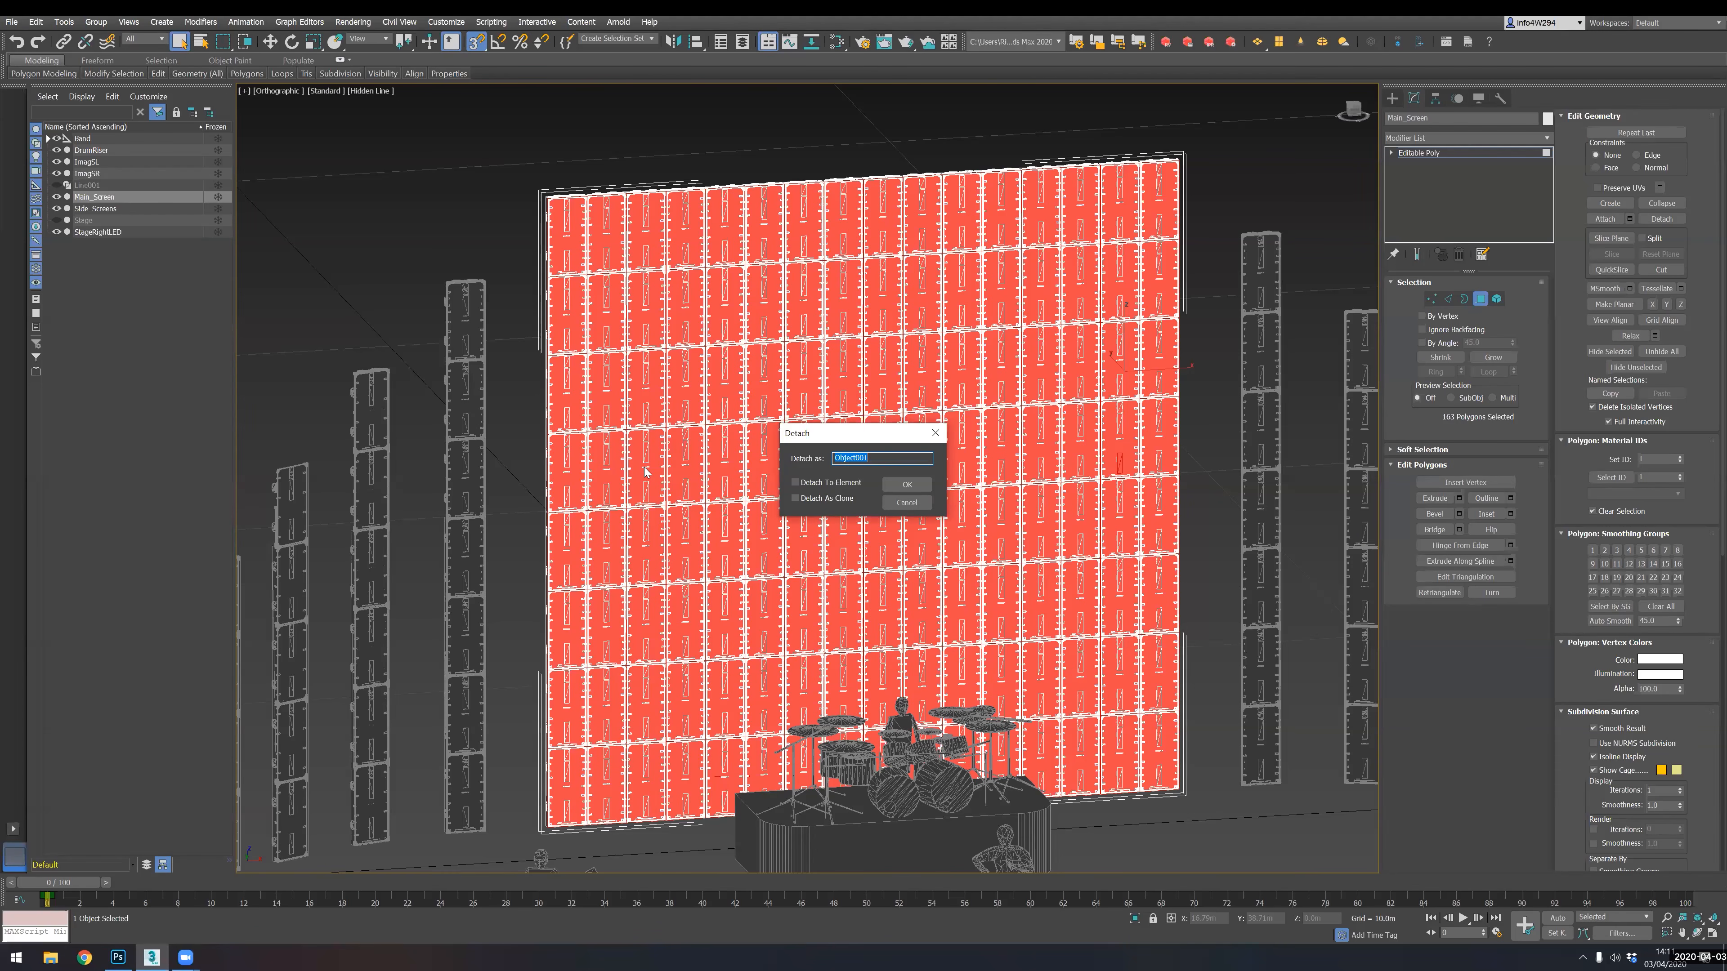
- Detach the selected polygons as a new object named MainScreenLED and hide Main_Screen to expose the detached faces
text(MainScreenLED)
key(Return)
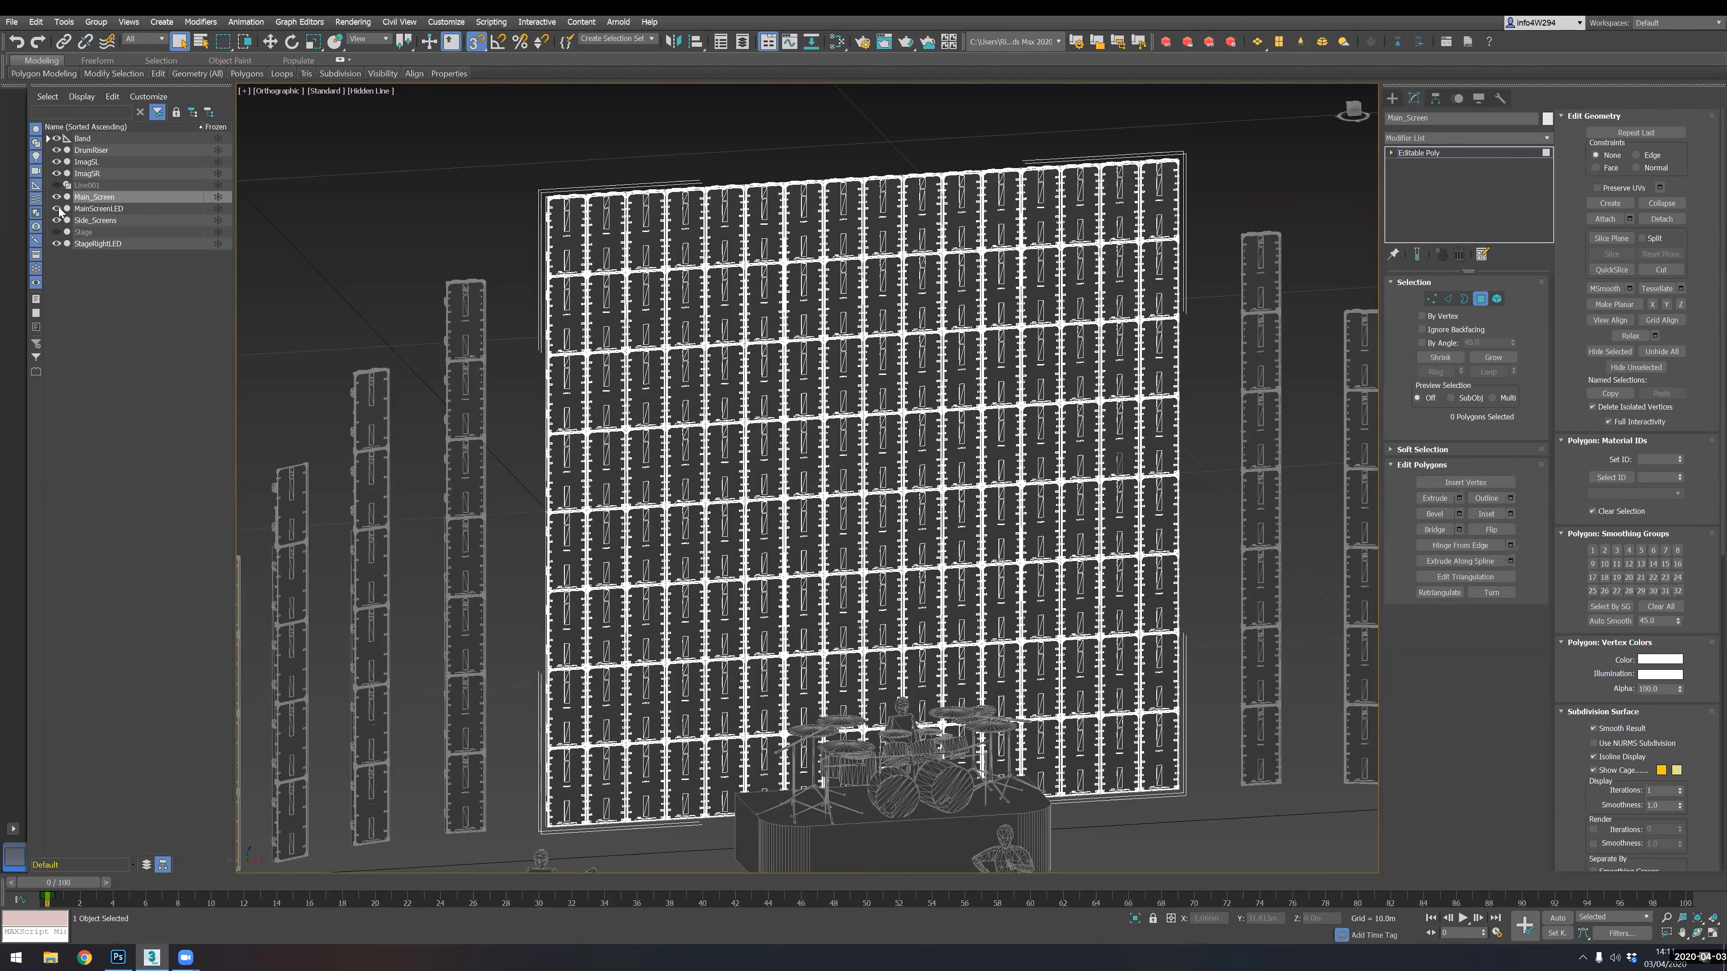
click(58, 209)
click(57, 209)
click(57, 196)
alt+middle_drag(945, 443, 1489, 478)
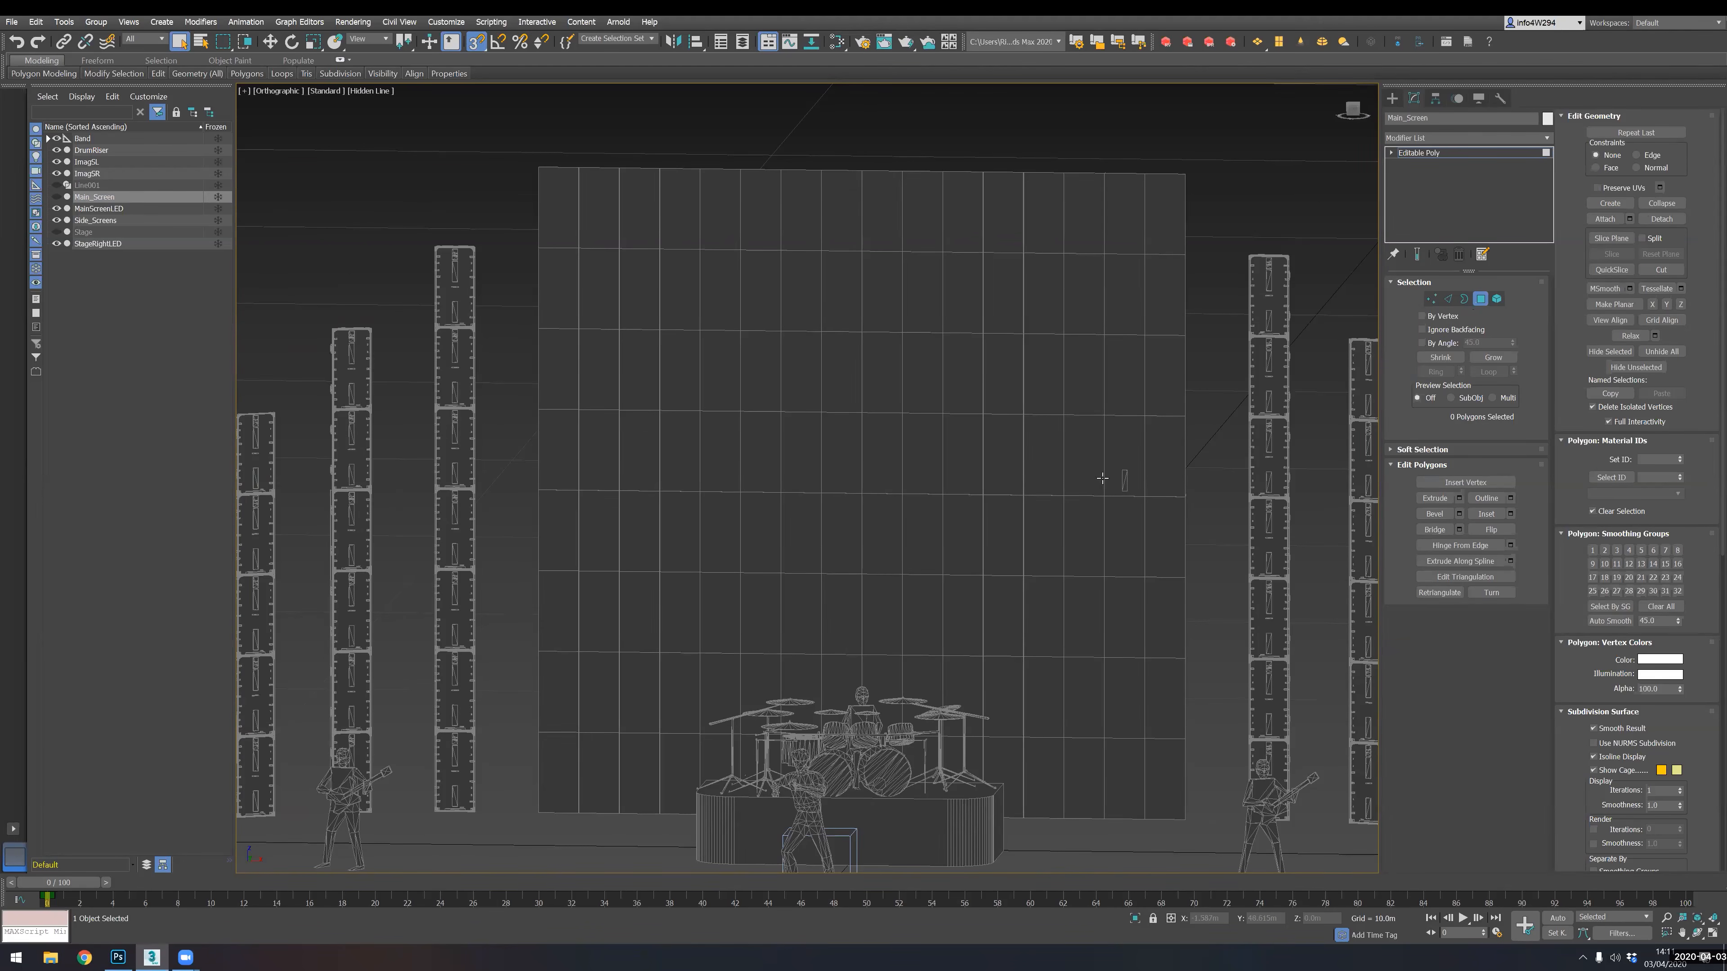
- Try to pick the stray polygons on the detached screen faces from the front and from behind
click(1125, 479)
alt+middle_drag(1108, 491, 1122, 443)
click(1125, 449)
middle_drag(1232, 655, 1159, 600)
click(947, 672)
click(1174, 618)
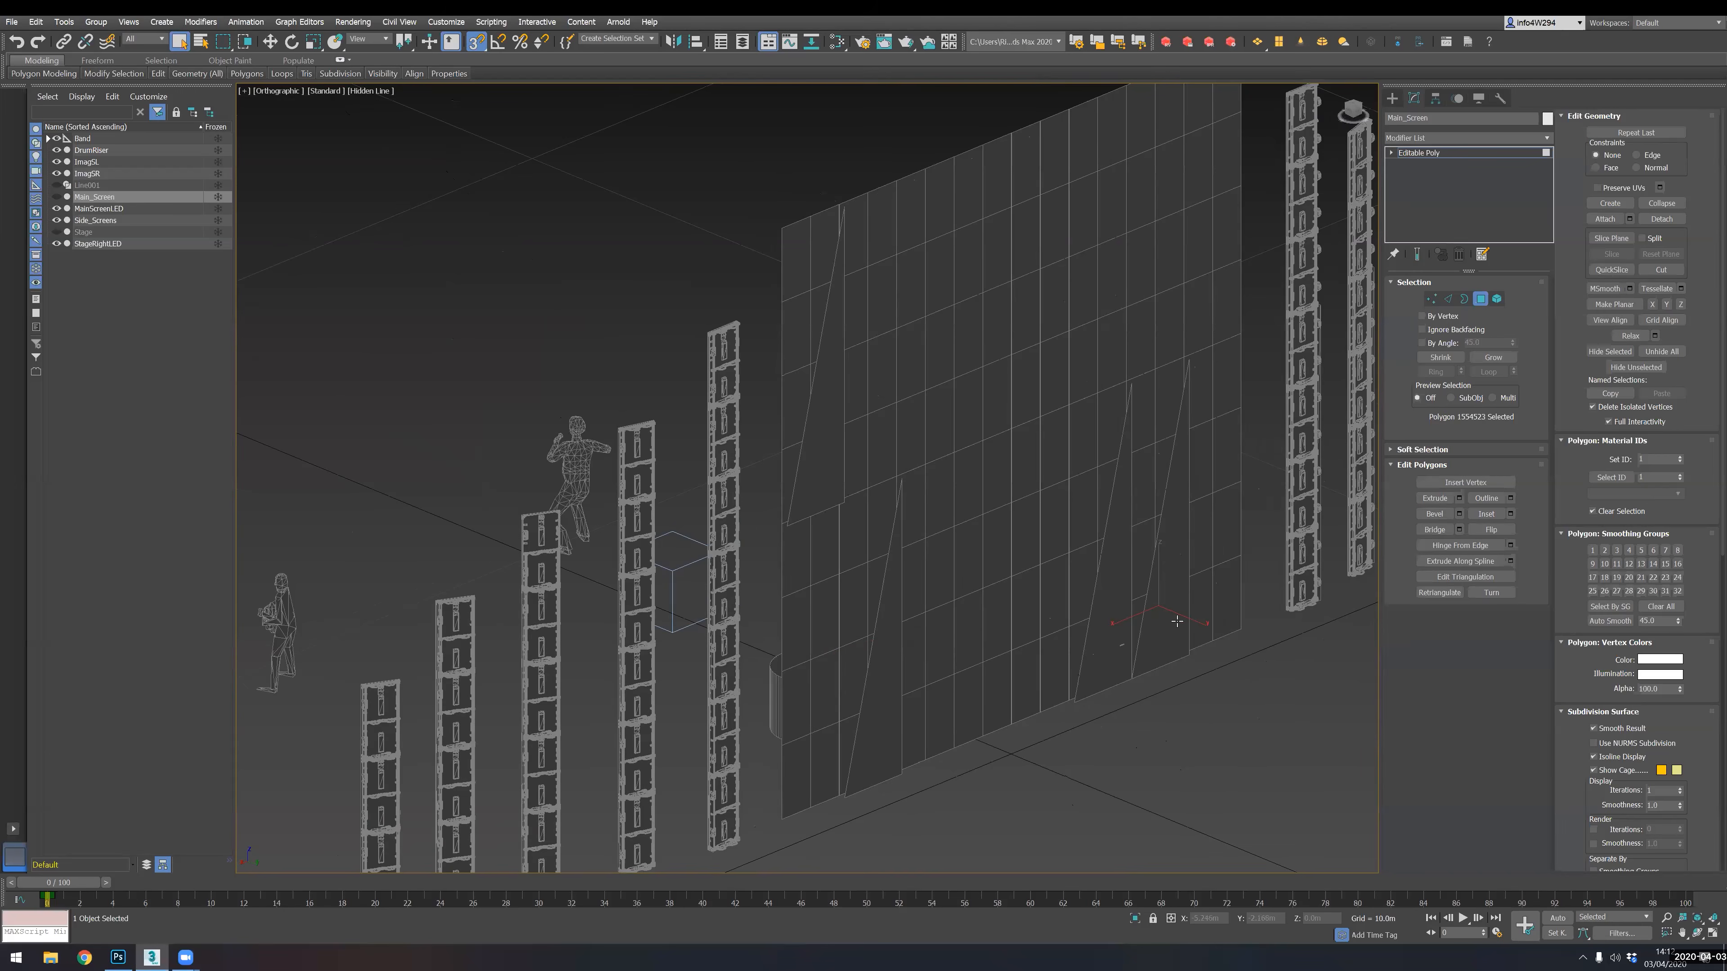
click(1084, 699)
alt+middle_drag(1043, 519, 1091, 514)
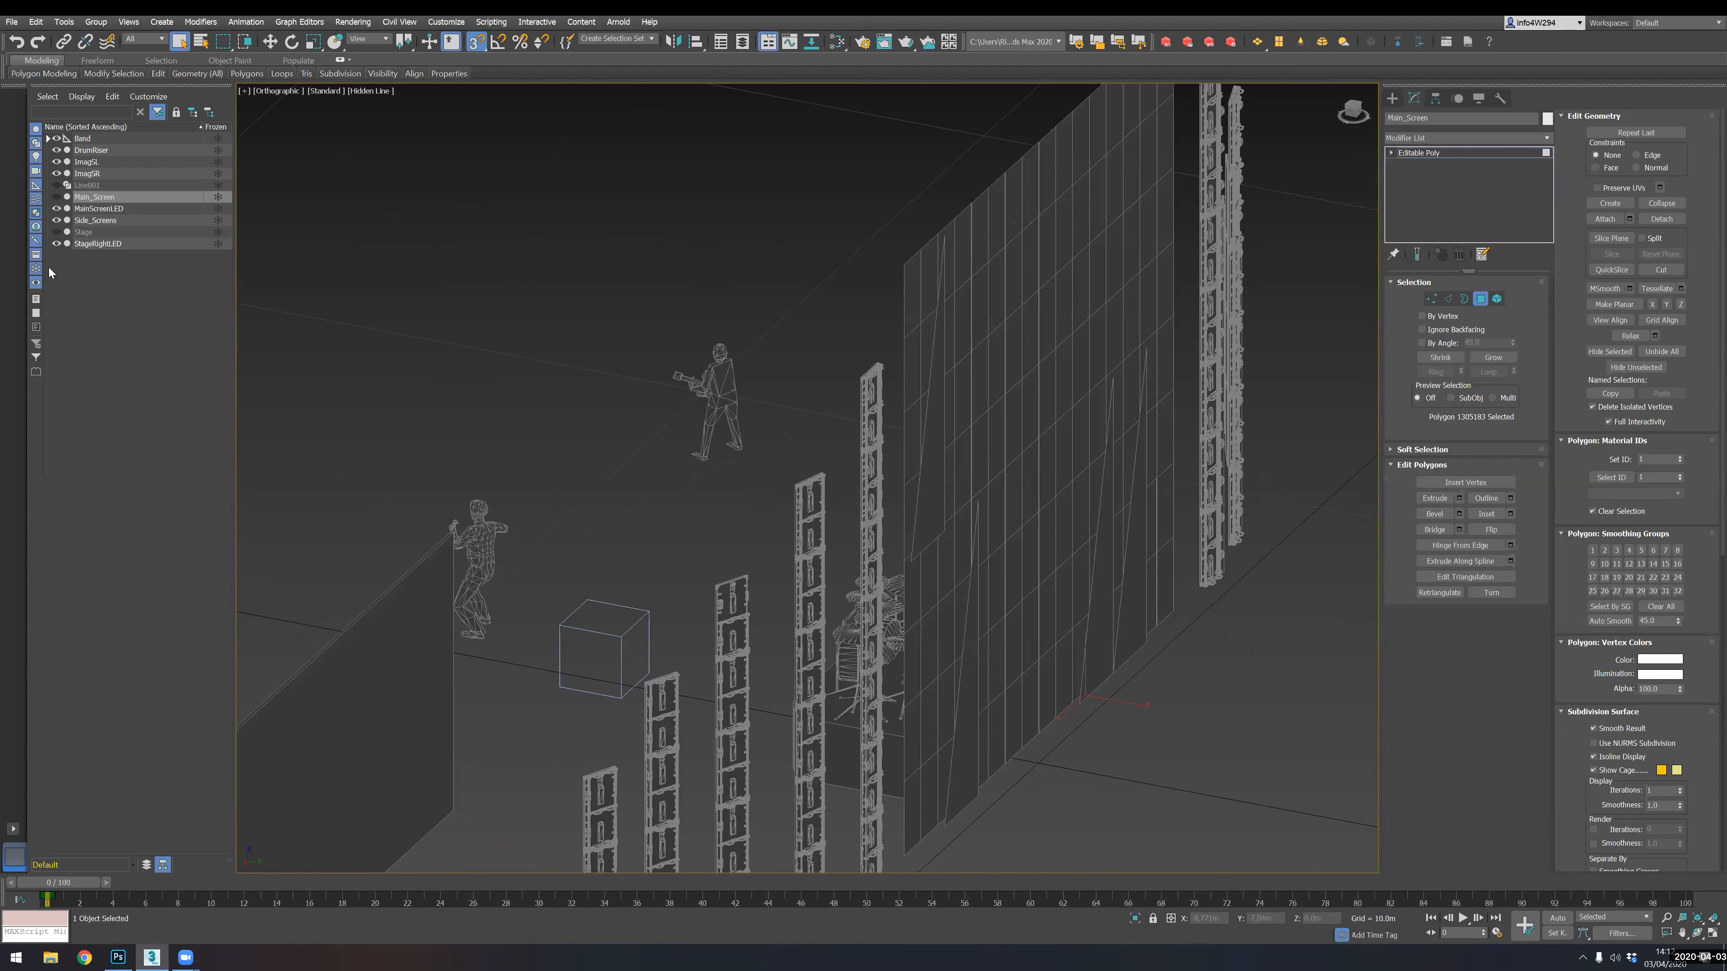
- Select MainScreenLED in polygon mode and delete the two tall stray triangles nearest the right edge of its rear side
click(88, 211)
alt+middle_drag(1257, 568, 1226, 610)
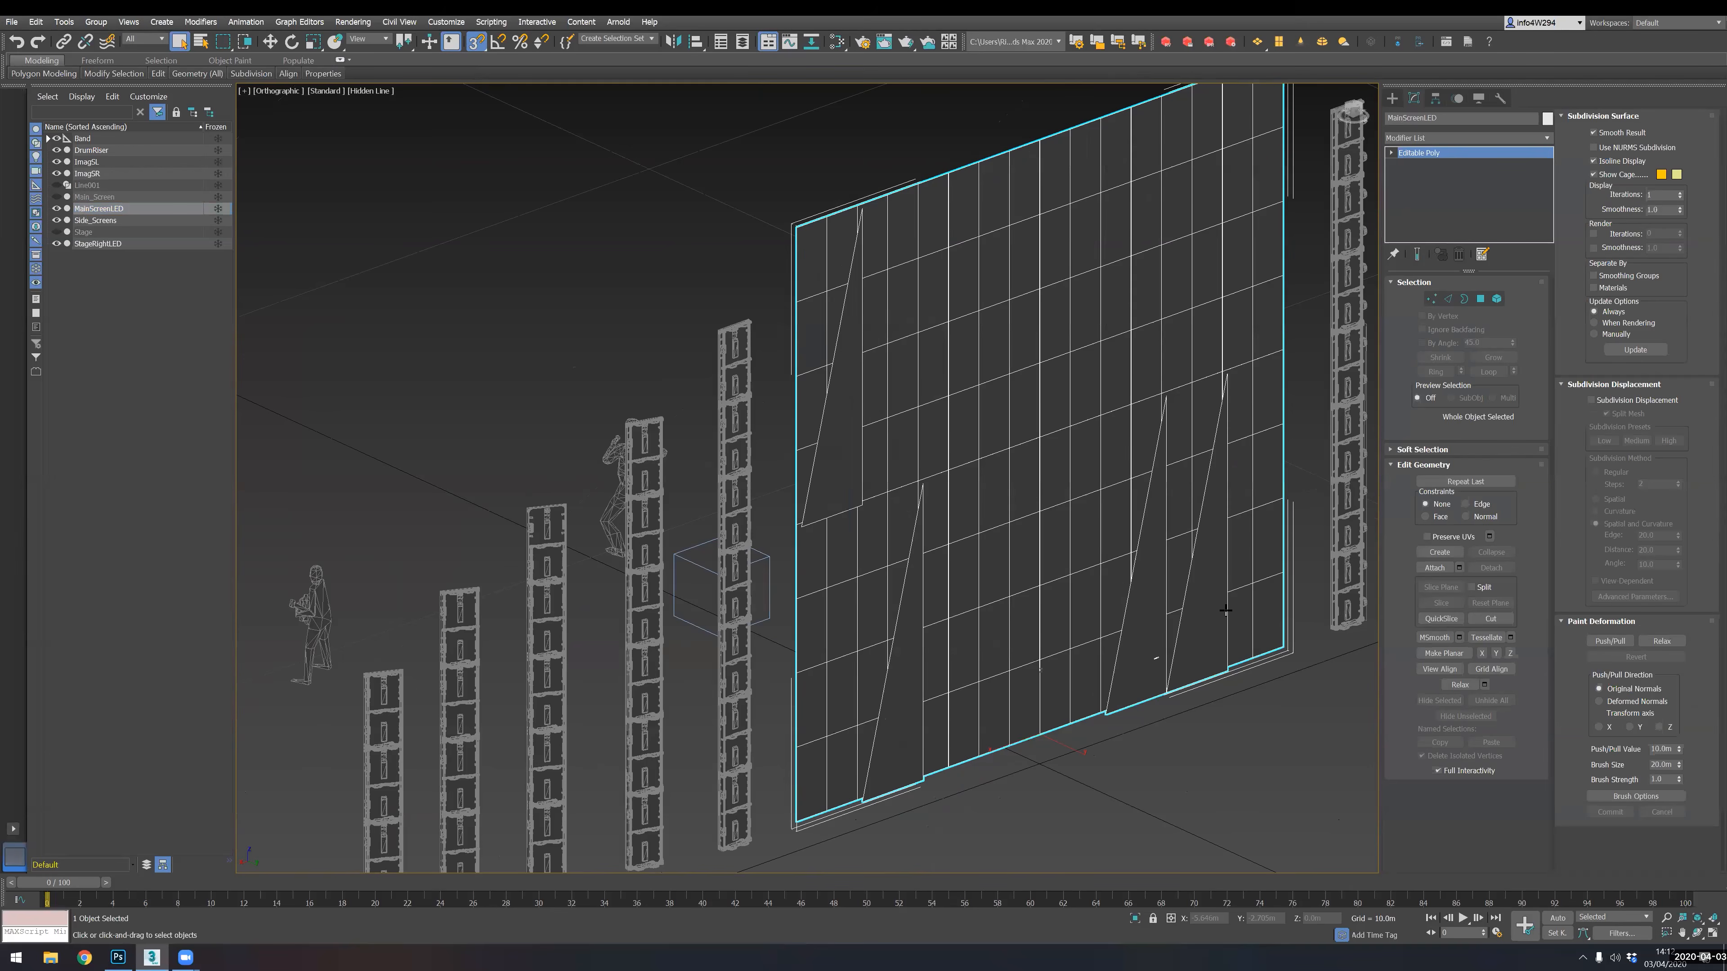
click(1480, 298)
key(ctrl+a)
click(1217, 593)
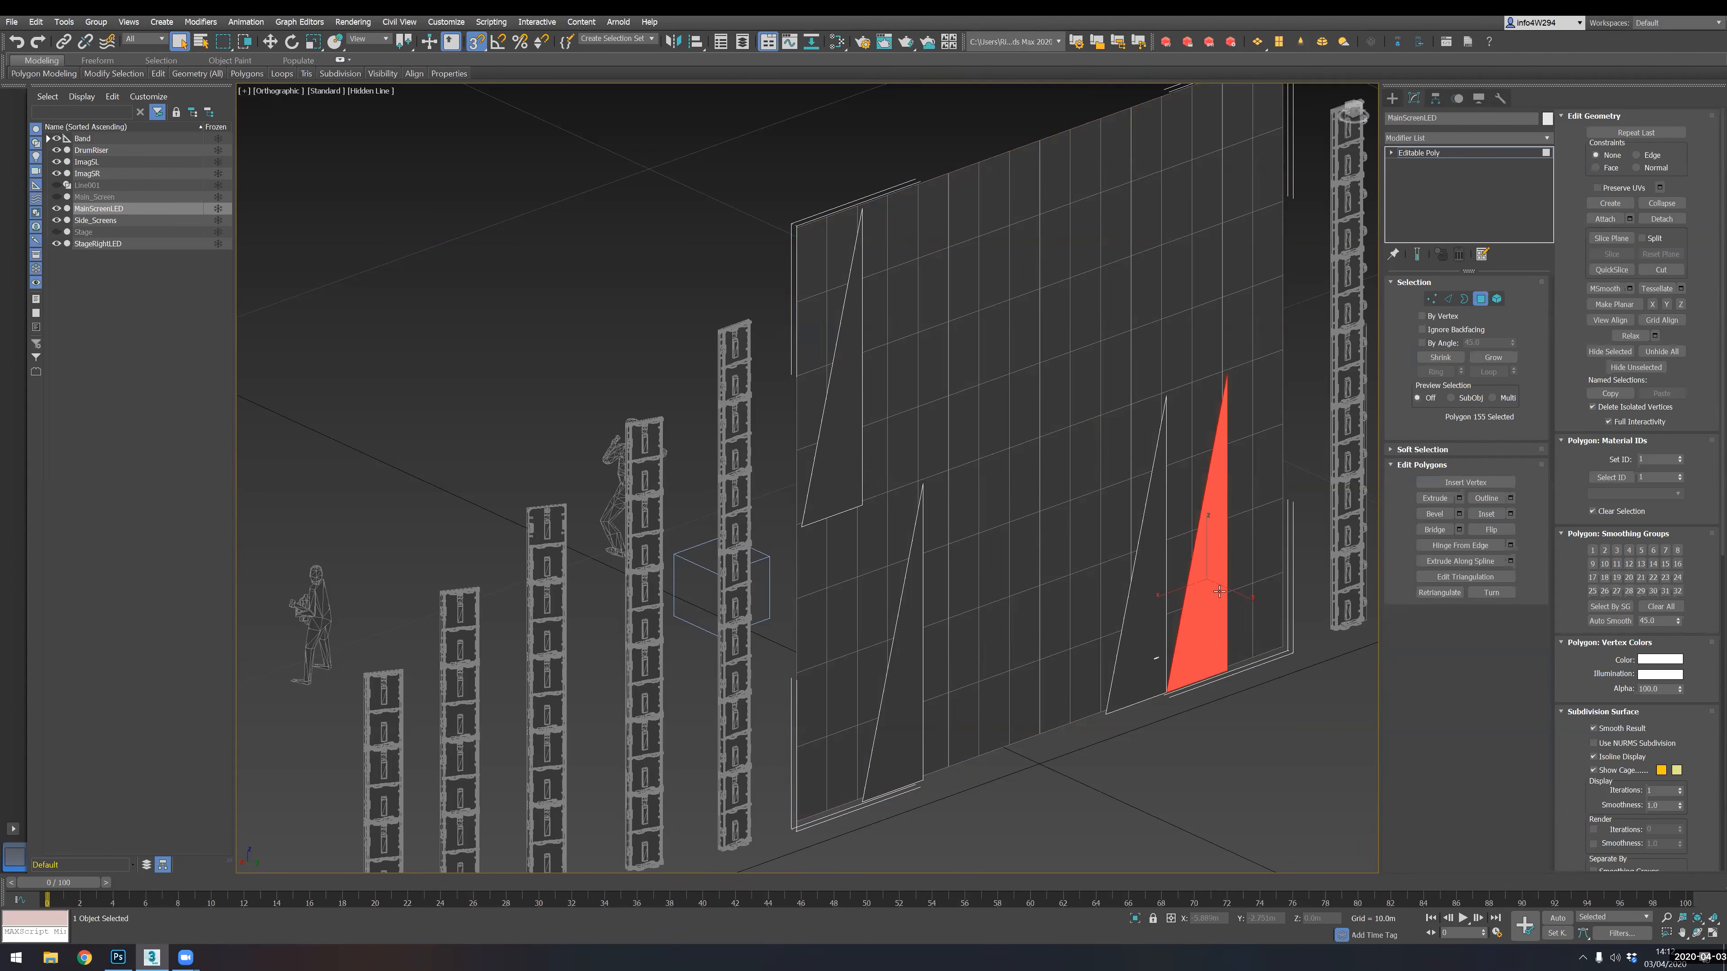
key(Delete)
click(1154, 654)
key(Delete)
- Select the tiny stray polygons near MainScreenLED's lower edge for removal, taking the full panel faces out of the selection
scroll(1154, 656, up, 4)
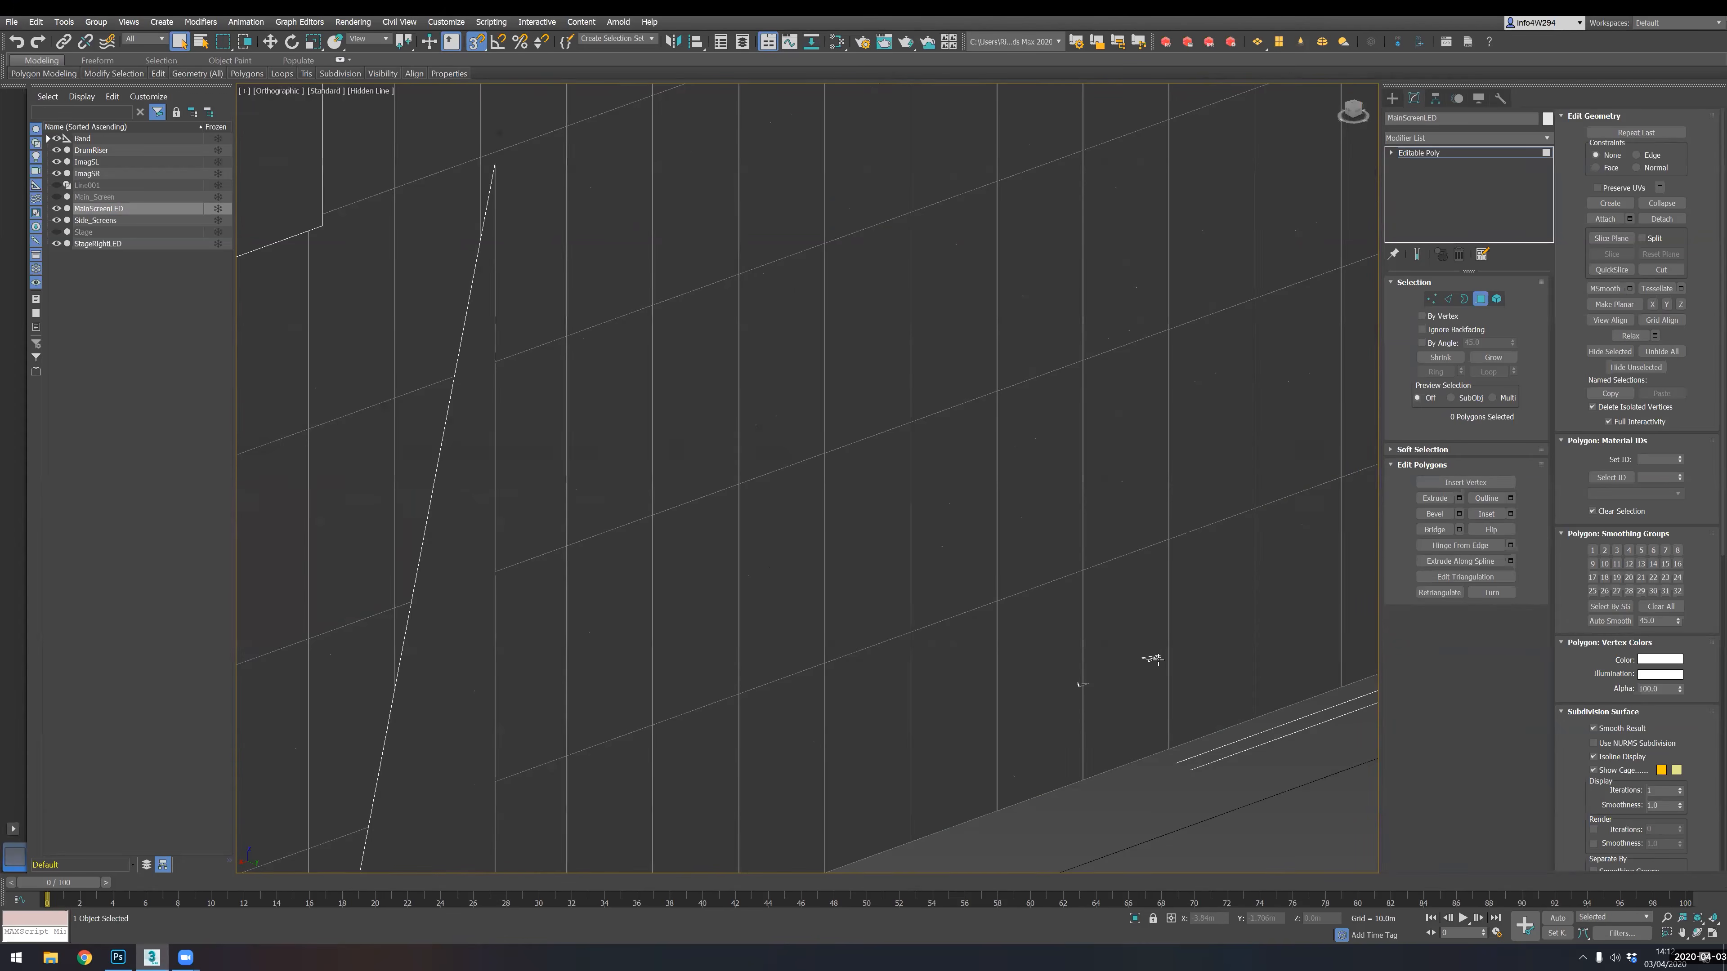
drag(1082, 685, 1124, 714)
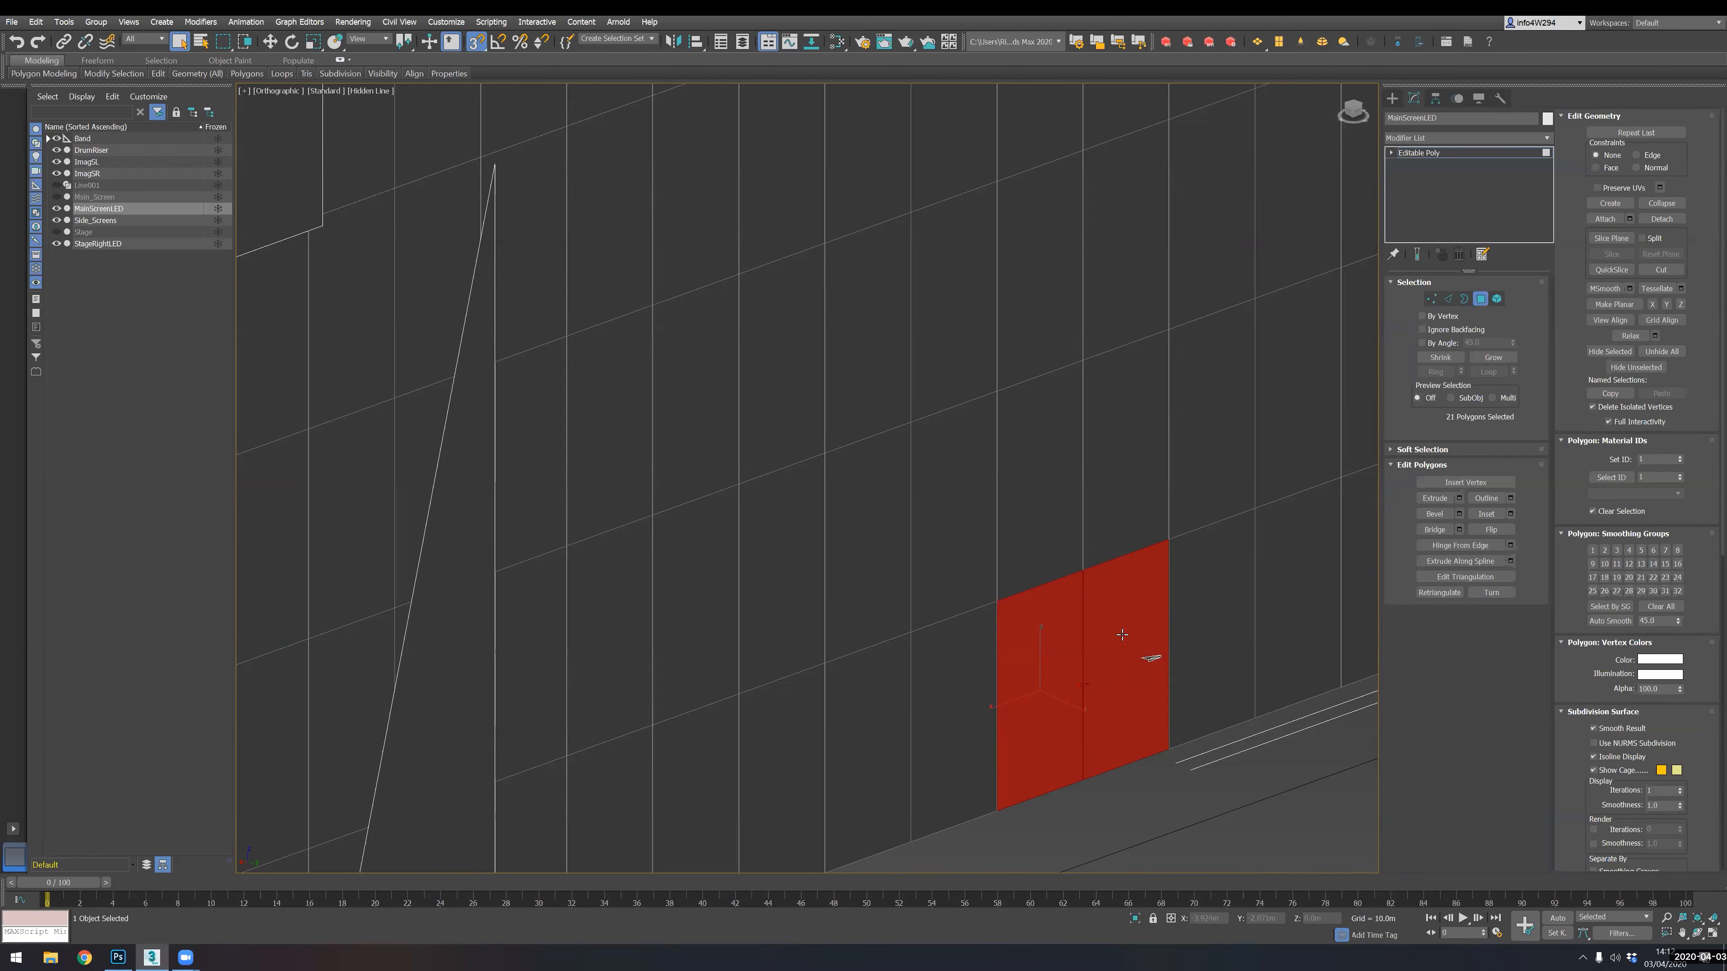
ctrl+click(1175, 687)
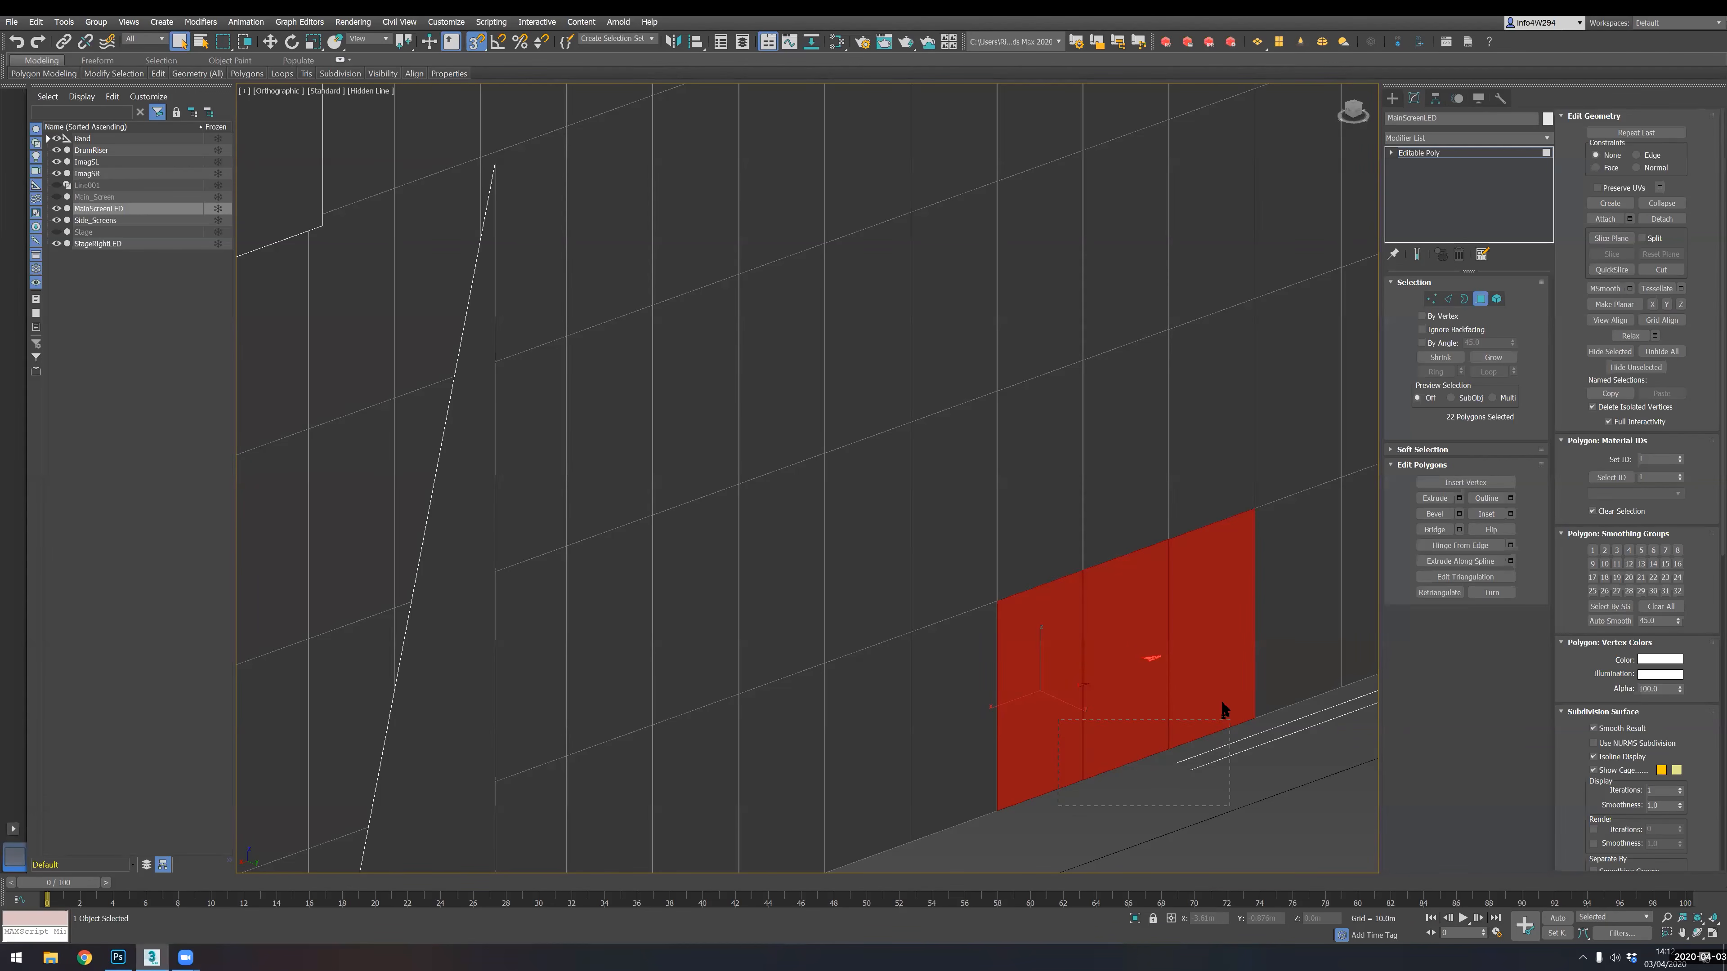
alt+drag(1222, 705, 1222, 700)
- Delete the two remaining tall stray triangles on the left part of MainScreenLED's rear side
middle_drag(652, 515, 947, 322)
click(707, 575)
key(Delete)
middle_drag(779, 617, 931, 669)
middle_drag(636, 451, 574, 863)
click(663, 442)
key(Delete)
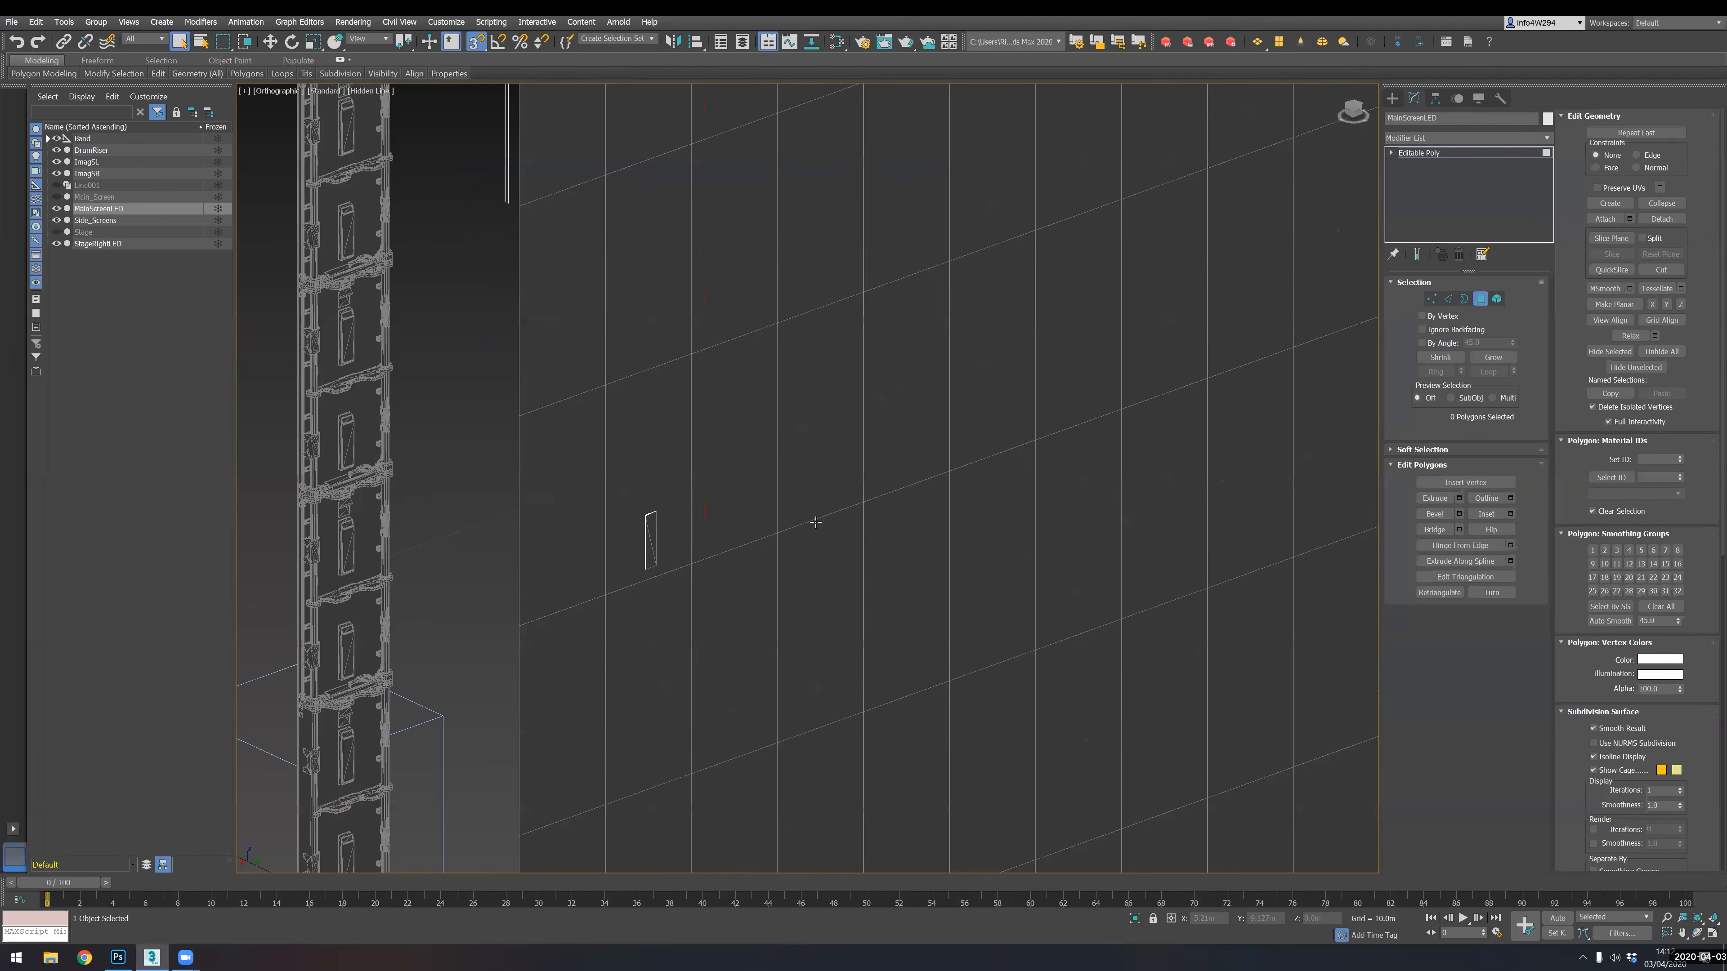
- Try to delete the small stray slot piece on MainScreenLED by picking it directly, and undo the deletion
click(647, 538)
click(650, 541)
key(Delete)
key(ctrl+z)
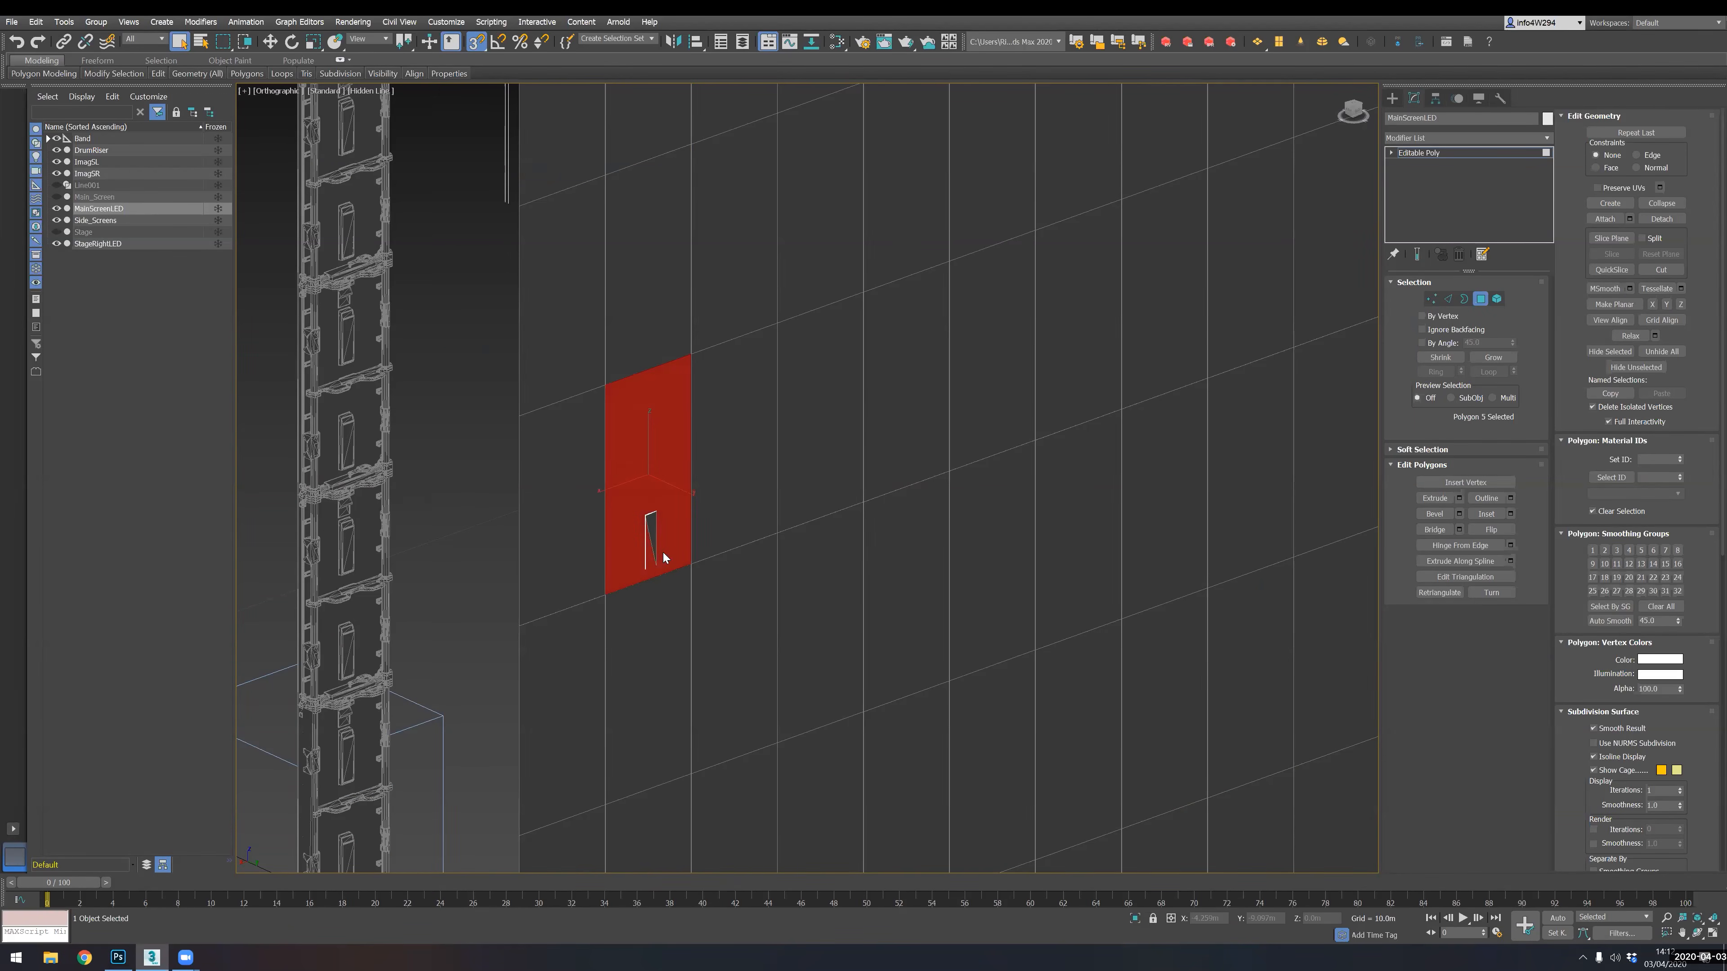
click(651, 544)
key(Delete)
- Select the area around the small stray slot piece, deselect the full panel faces and delete the leftover stray polygons
drag(613, 470, 690, 602)
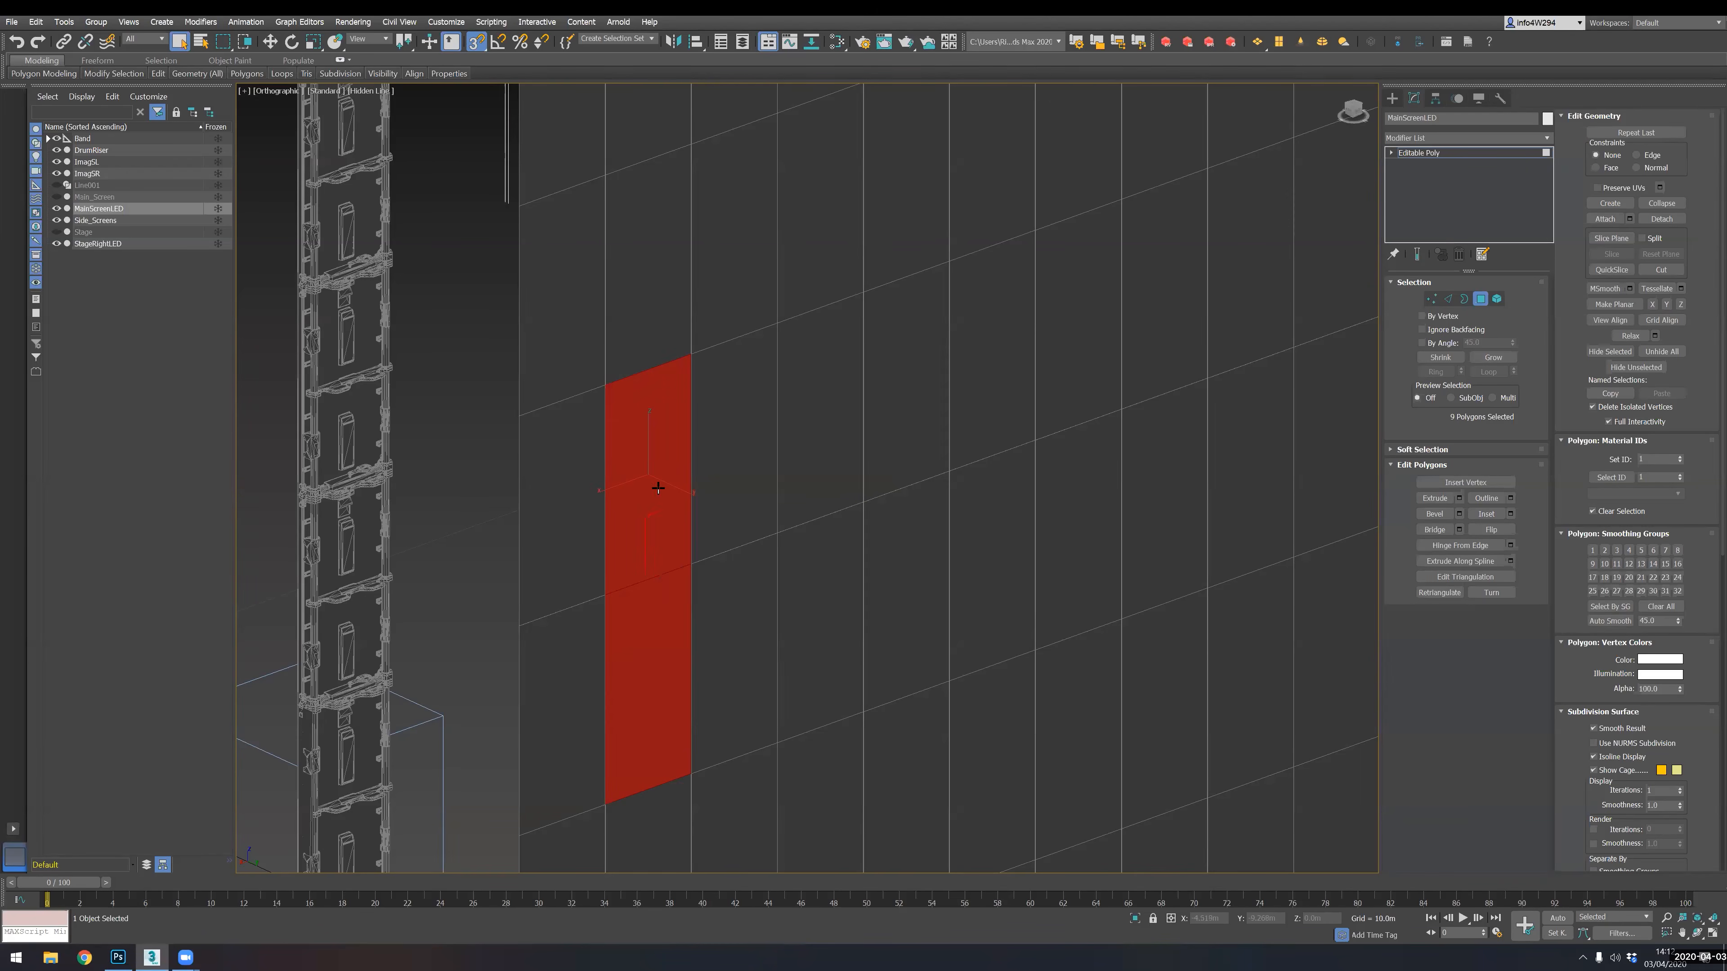
ctrl+click(741, 636)
ctrl+click(709, 526)
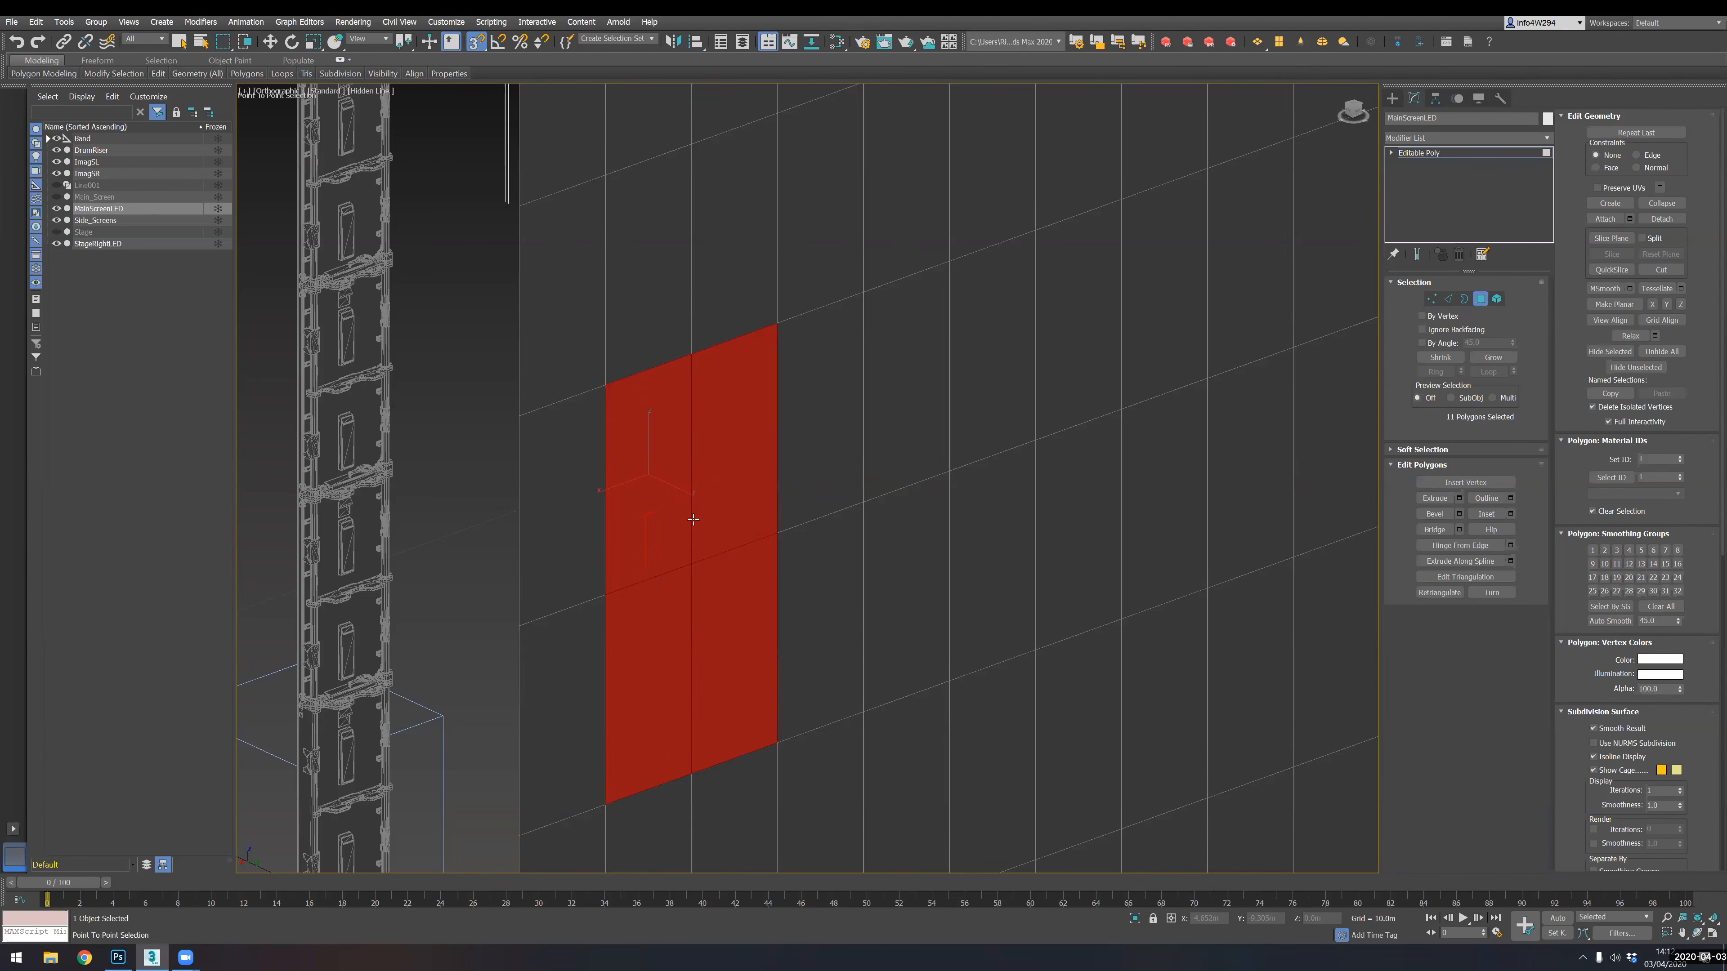
alt+drag(695, 613, 722, 517)
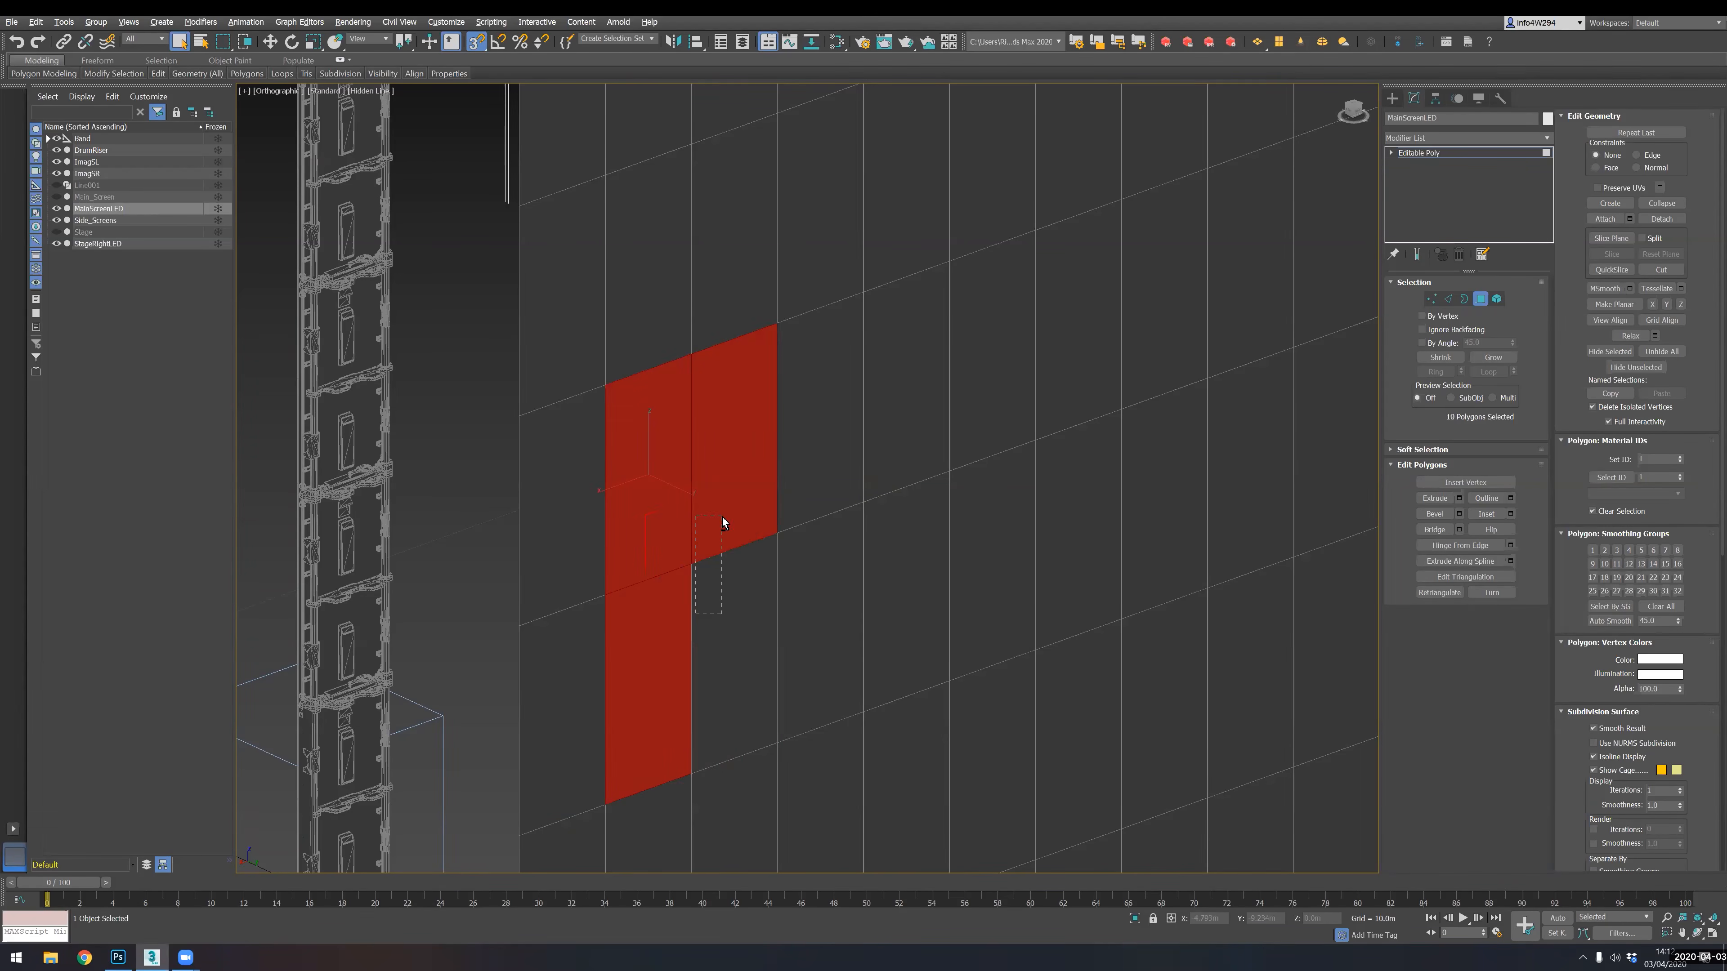
alt+click(642, 672)
alt+click(673, 567)
key(Delete)
- Unhide Main_Screen, then hide and show MainScreenLED again to check the detached faces against the frame
scroll(569, 375, down, 10)
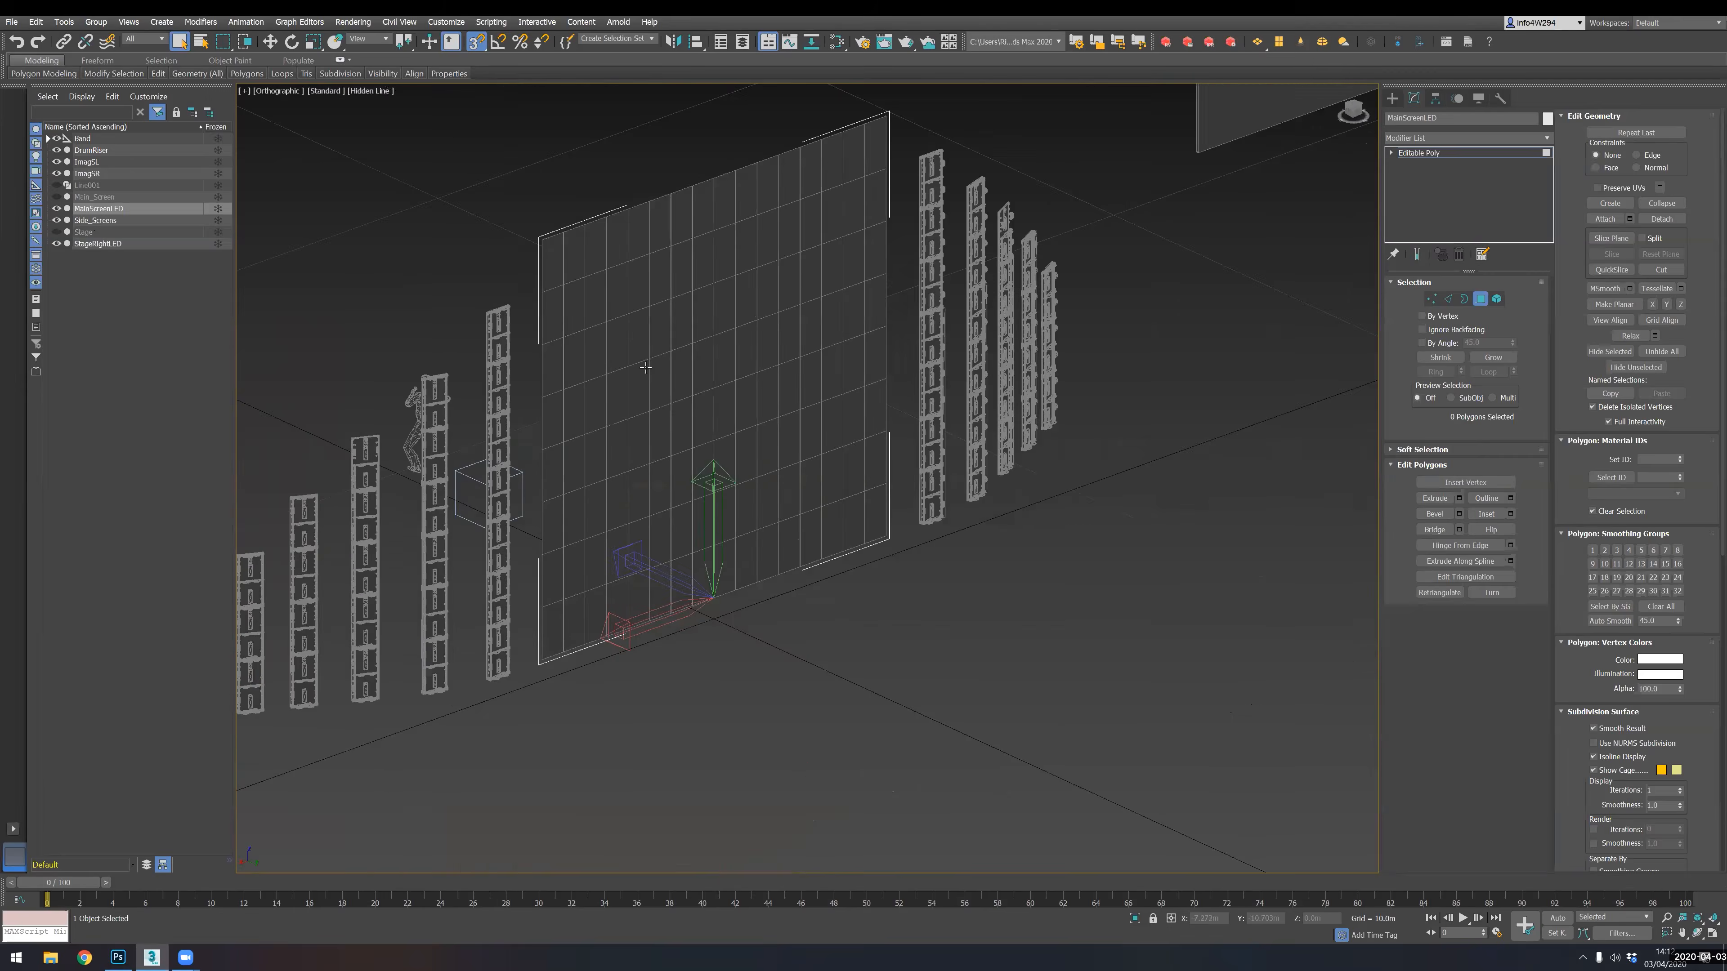
mouse_move(714, 401)
alt+middle_down()
mouse_move(616, 417)
mouse_move(695, 399)
alt+middle_up()
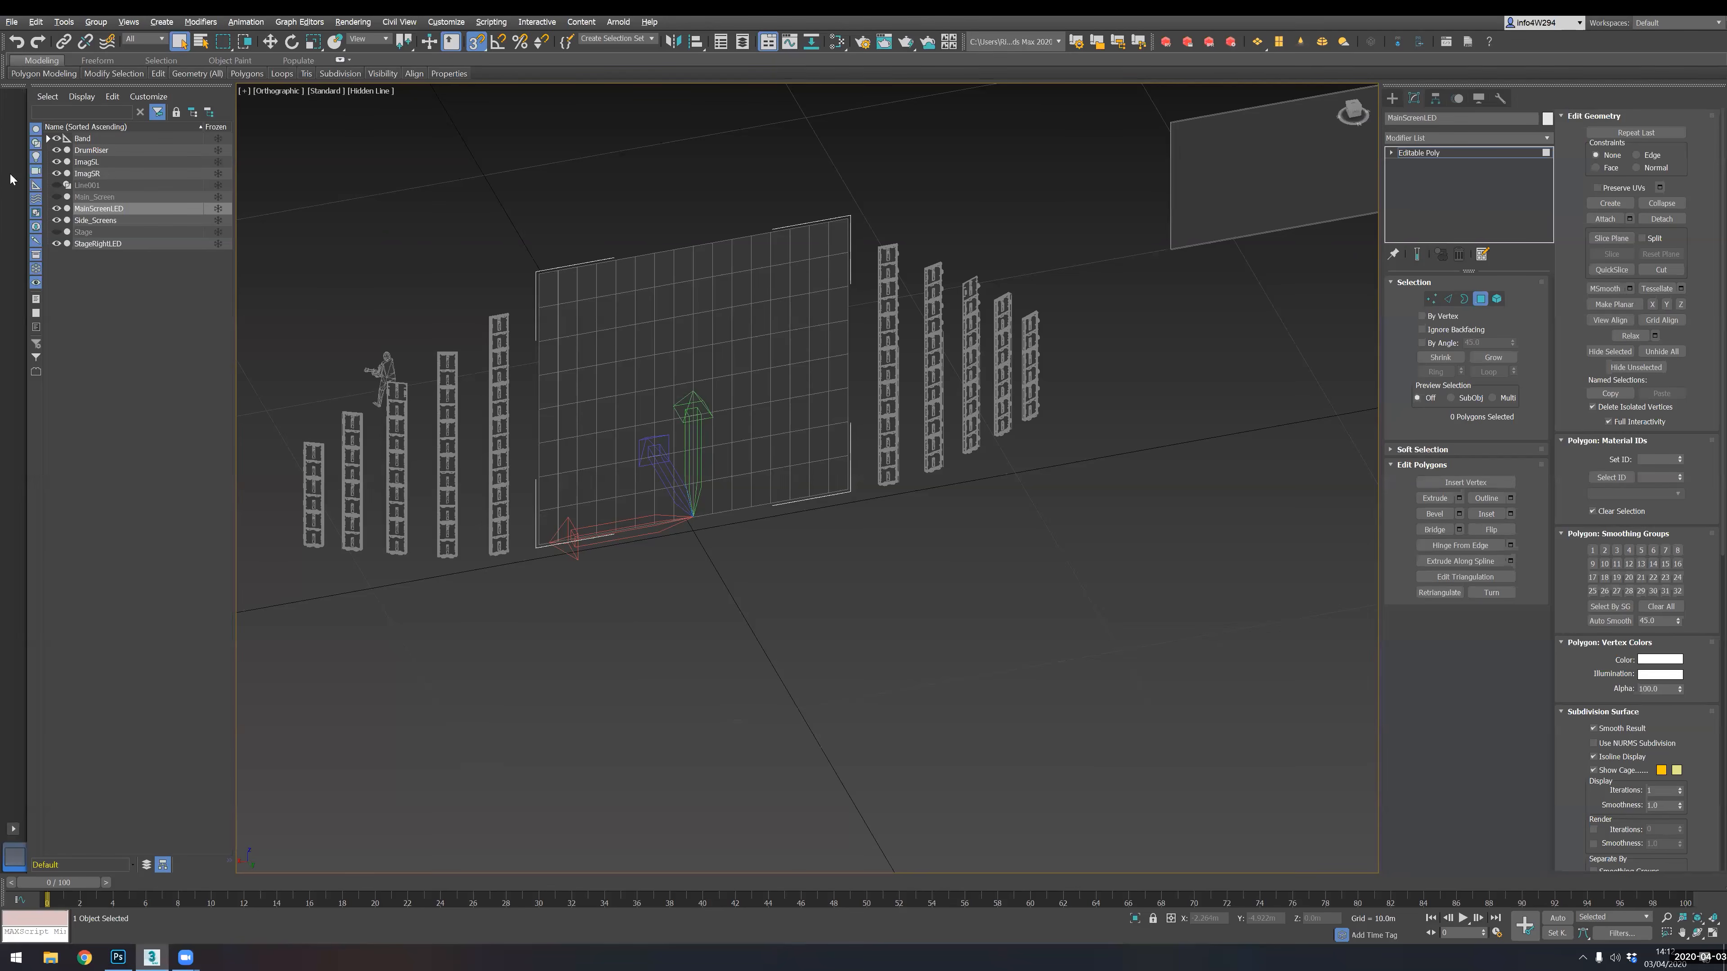
alt+middle_drag(10, 174, 449, 298)
alt+middle_drag(627, 340, 612, 358)
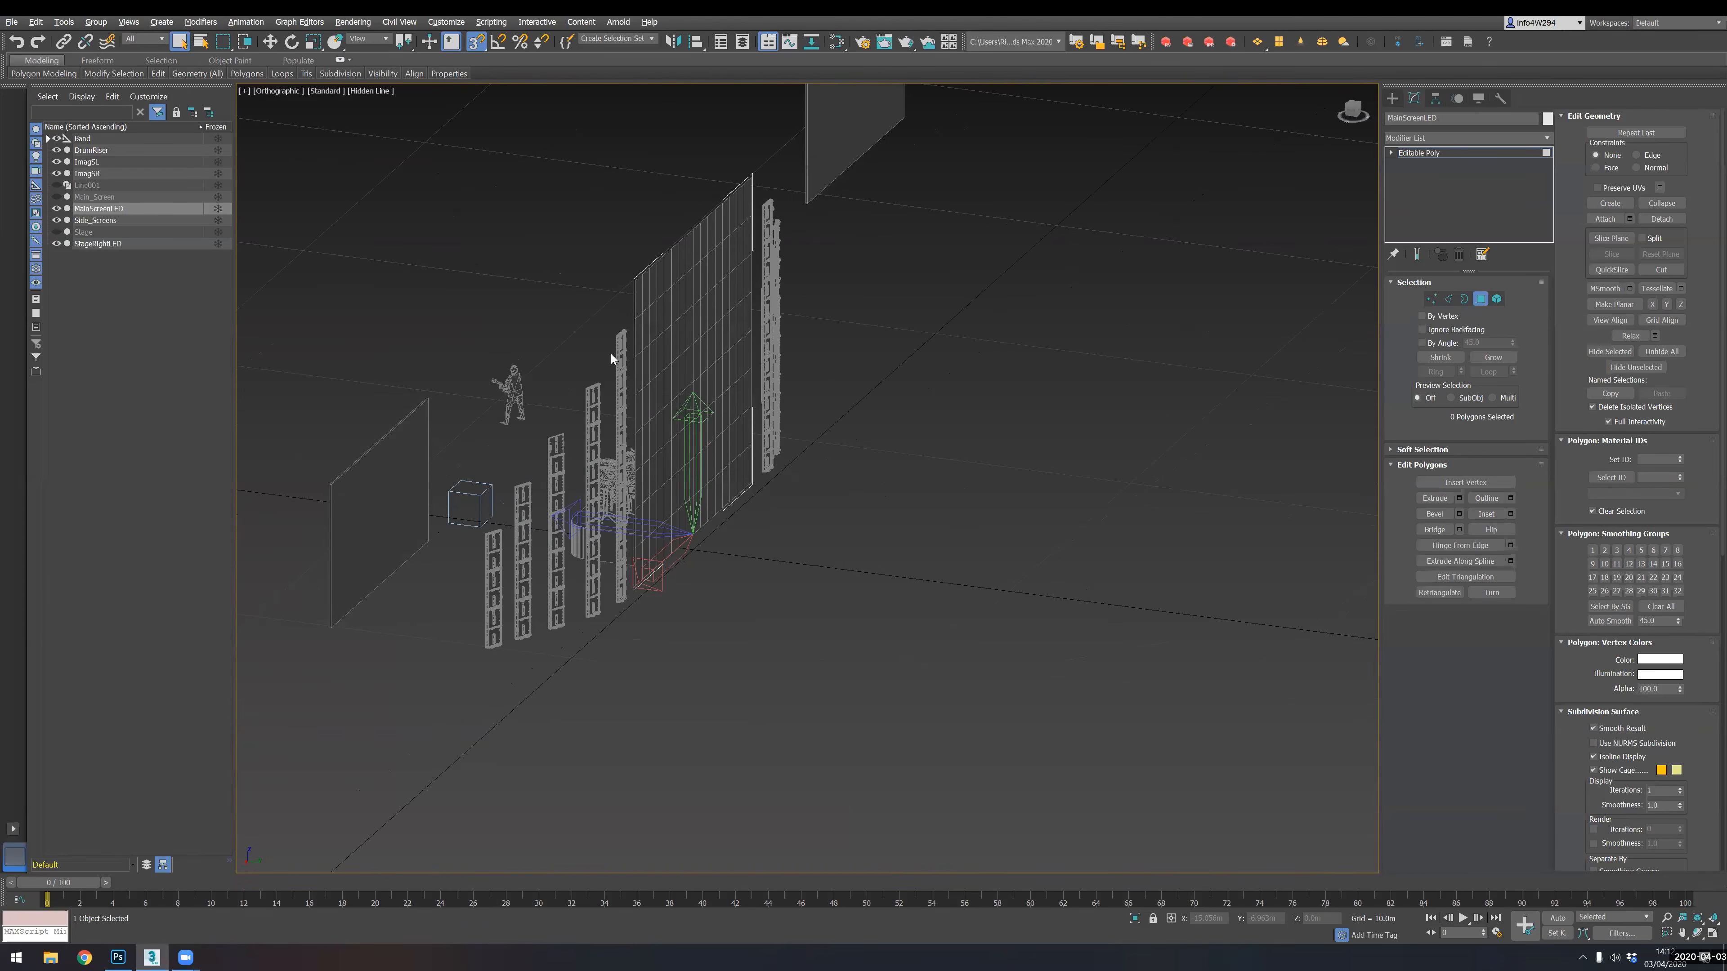
click(60, 196)
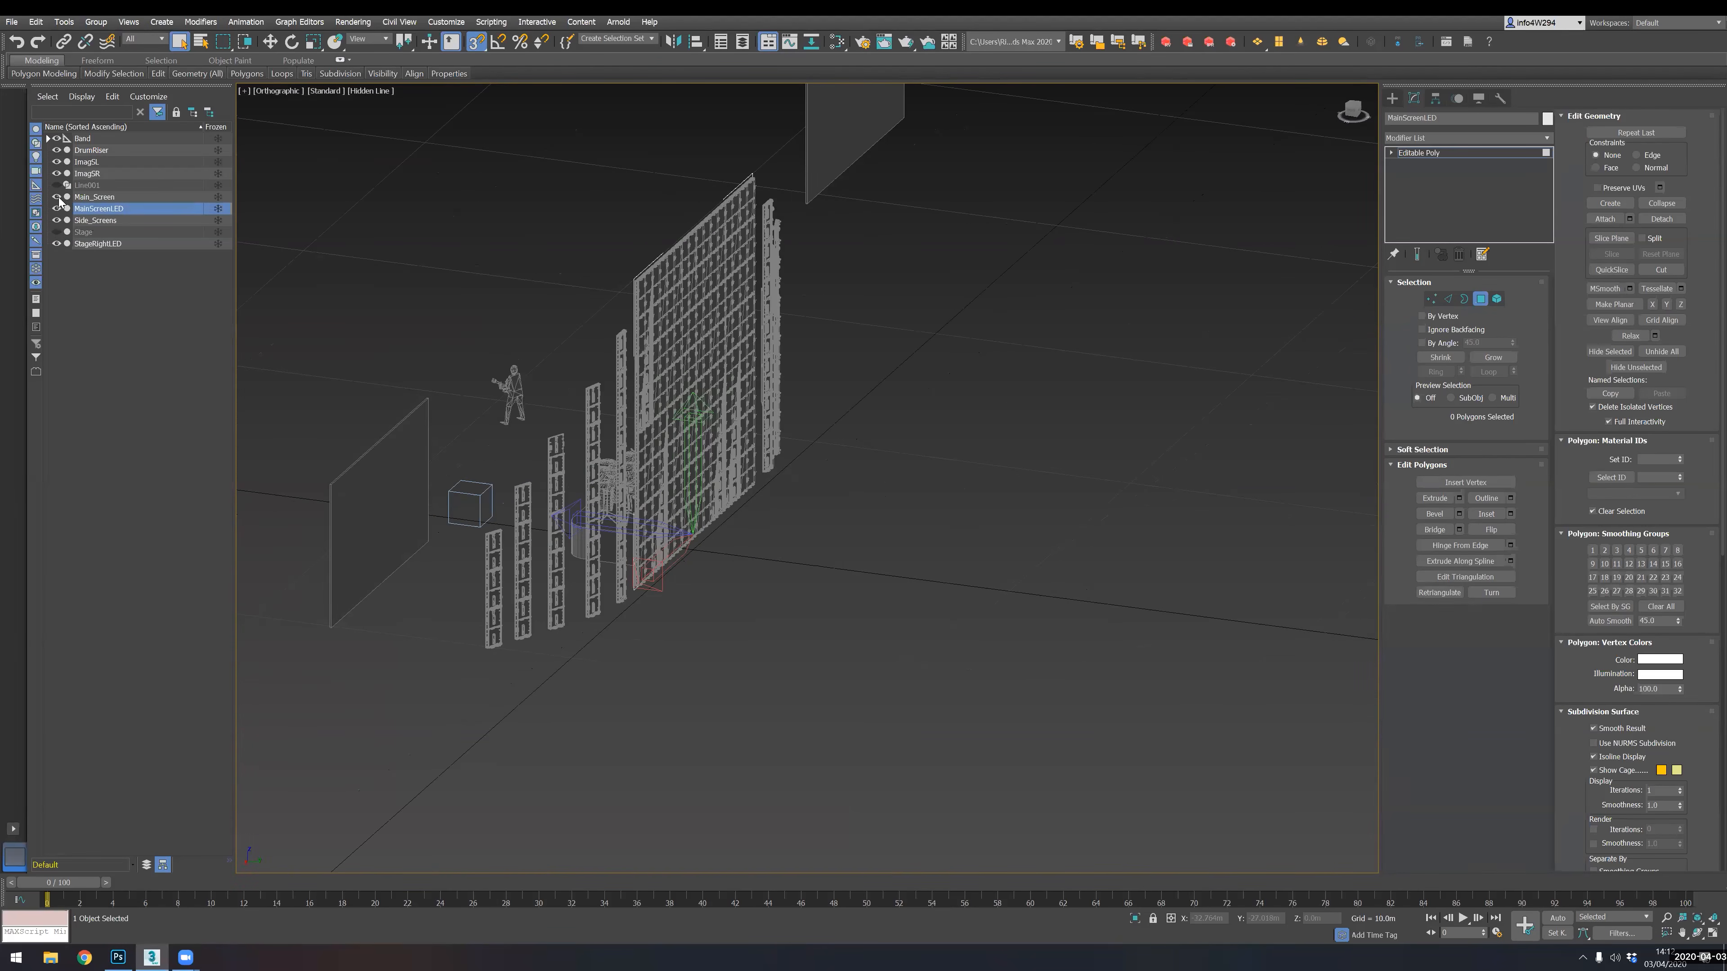
alt+middle_drag(764, 416, 267, 279)
click(56, 209)
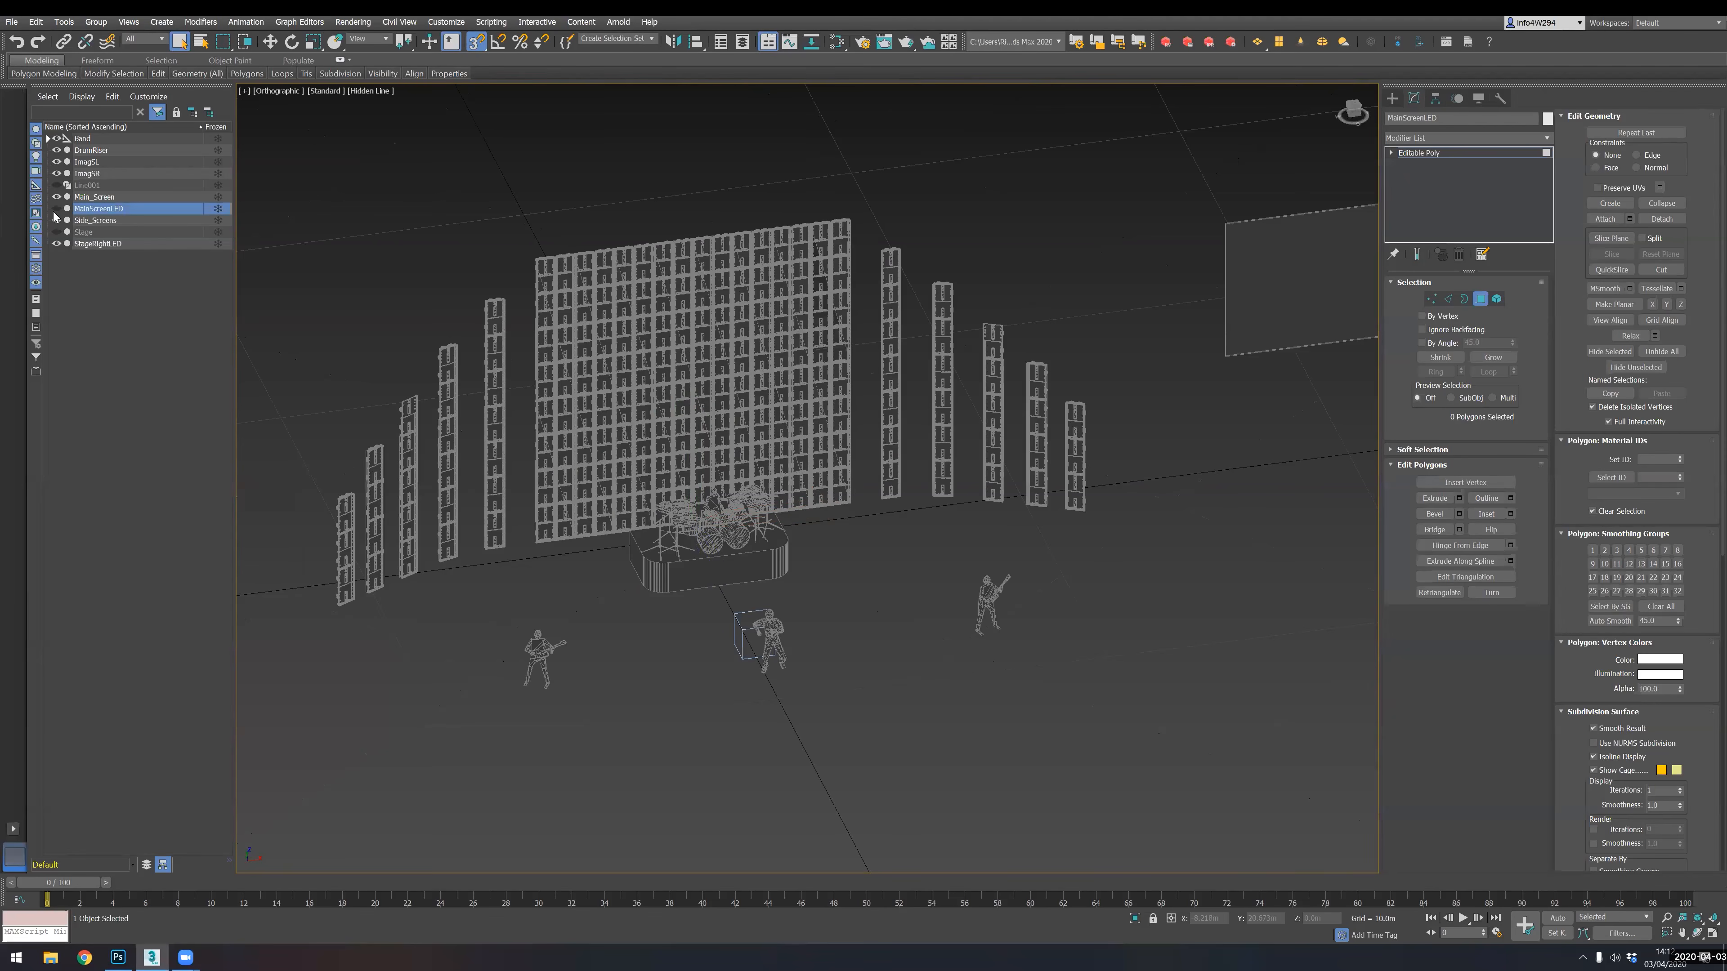
alt+middle_drag(915, 590, 620, 374)
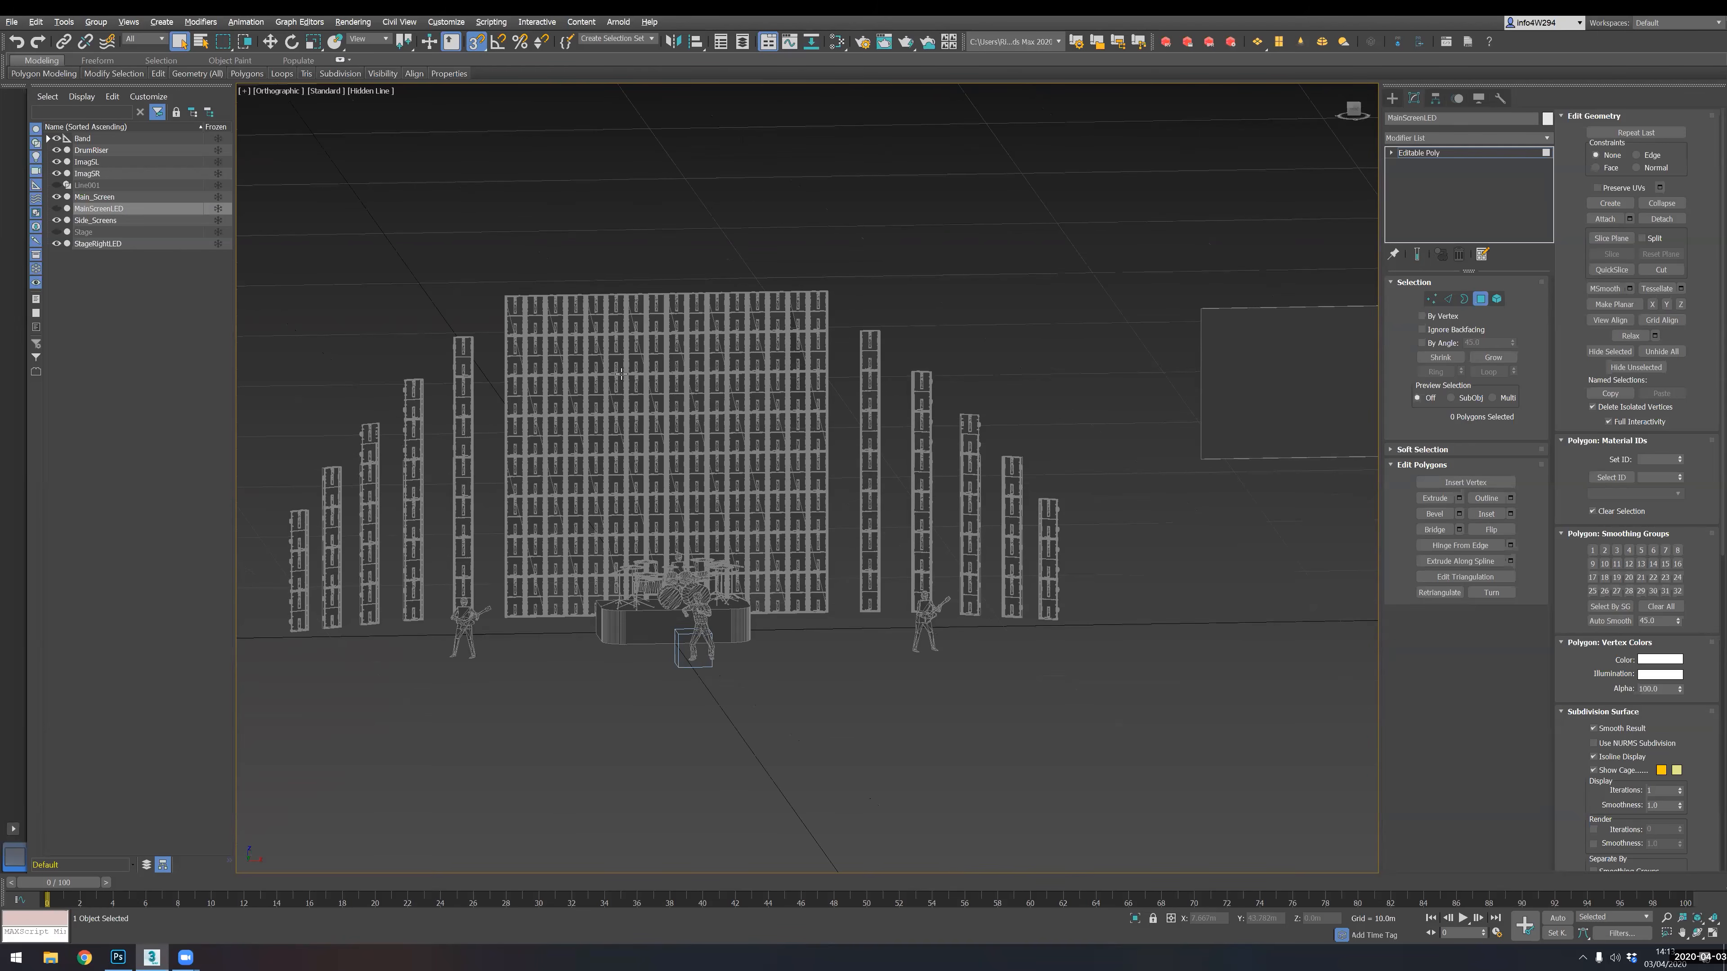
click(56, 208)
alt+middle_drag(856, 471, 532, 252)
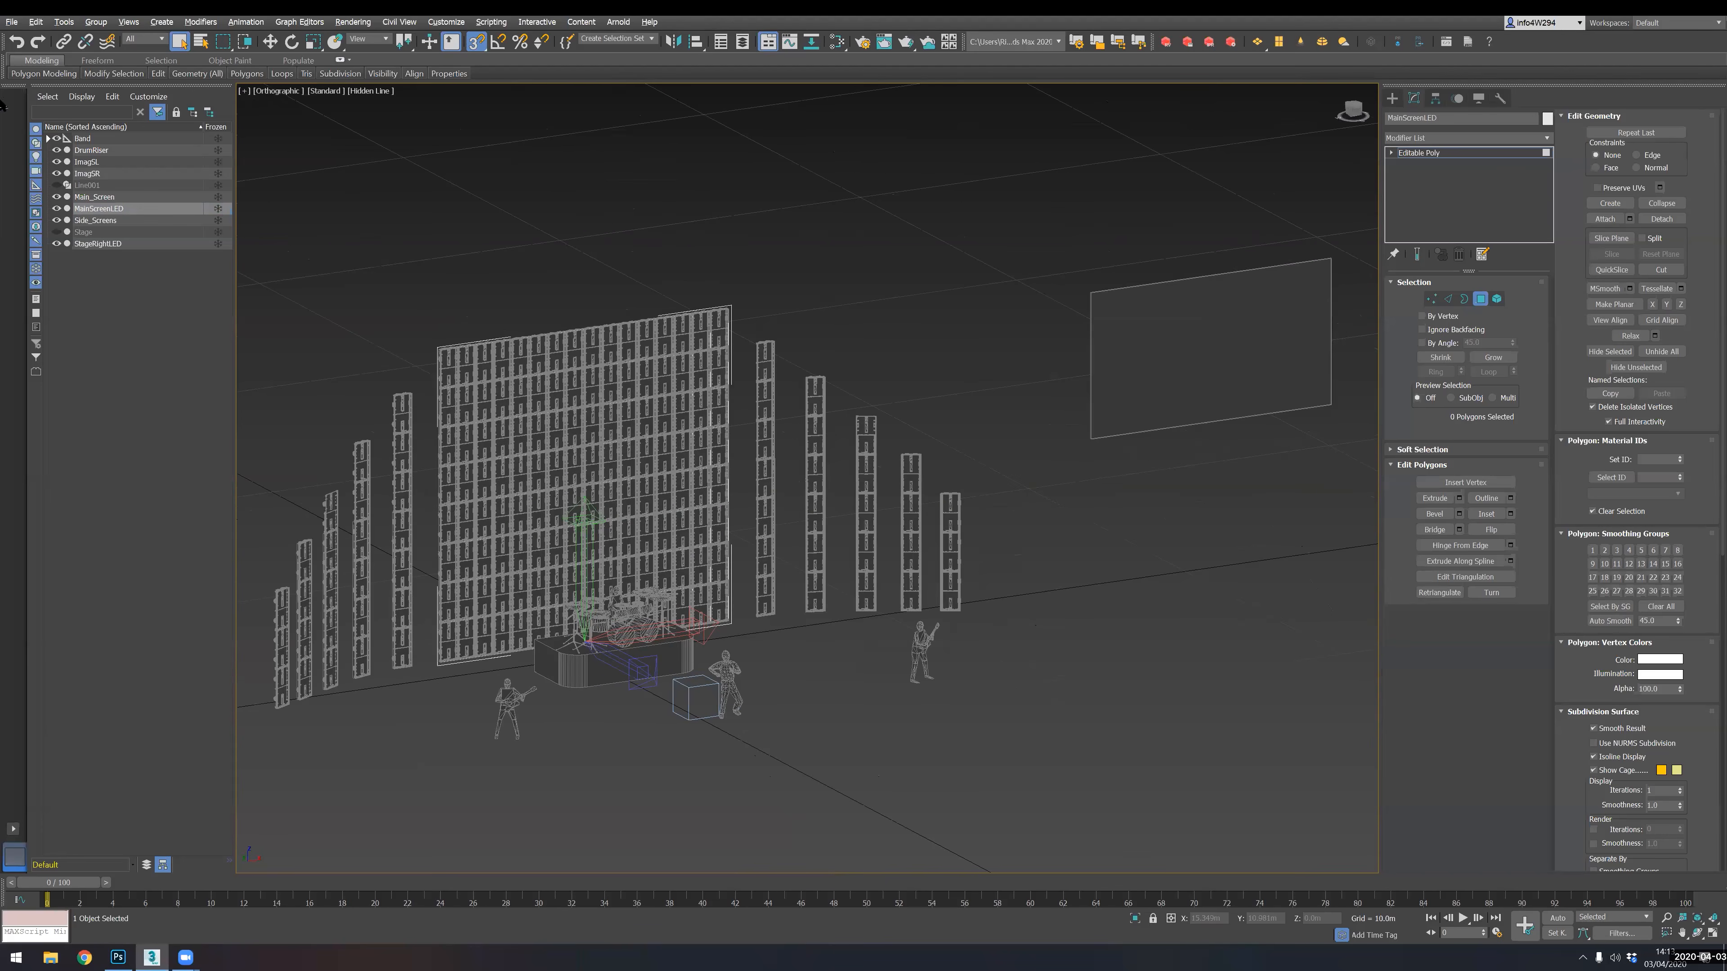
- Select Side_Screens and pick all seven front panel polygons of the tallest stage-left column beside the main screen
click(95, 220)
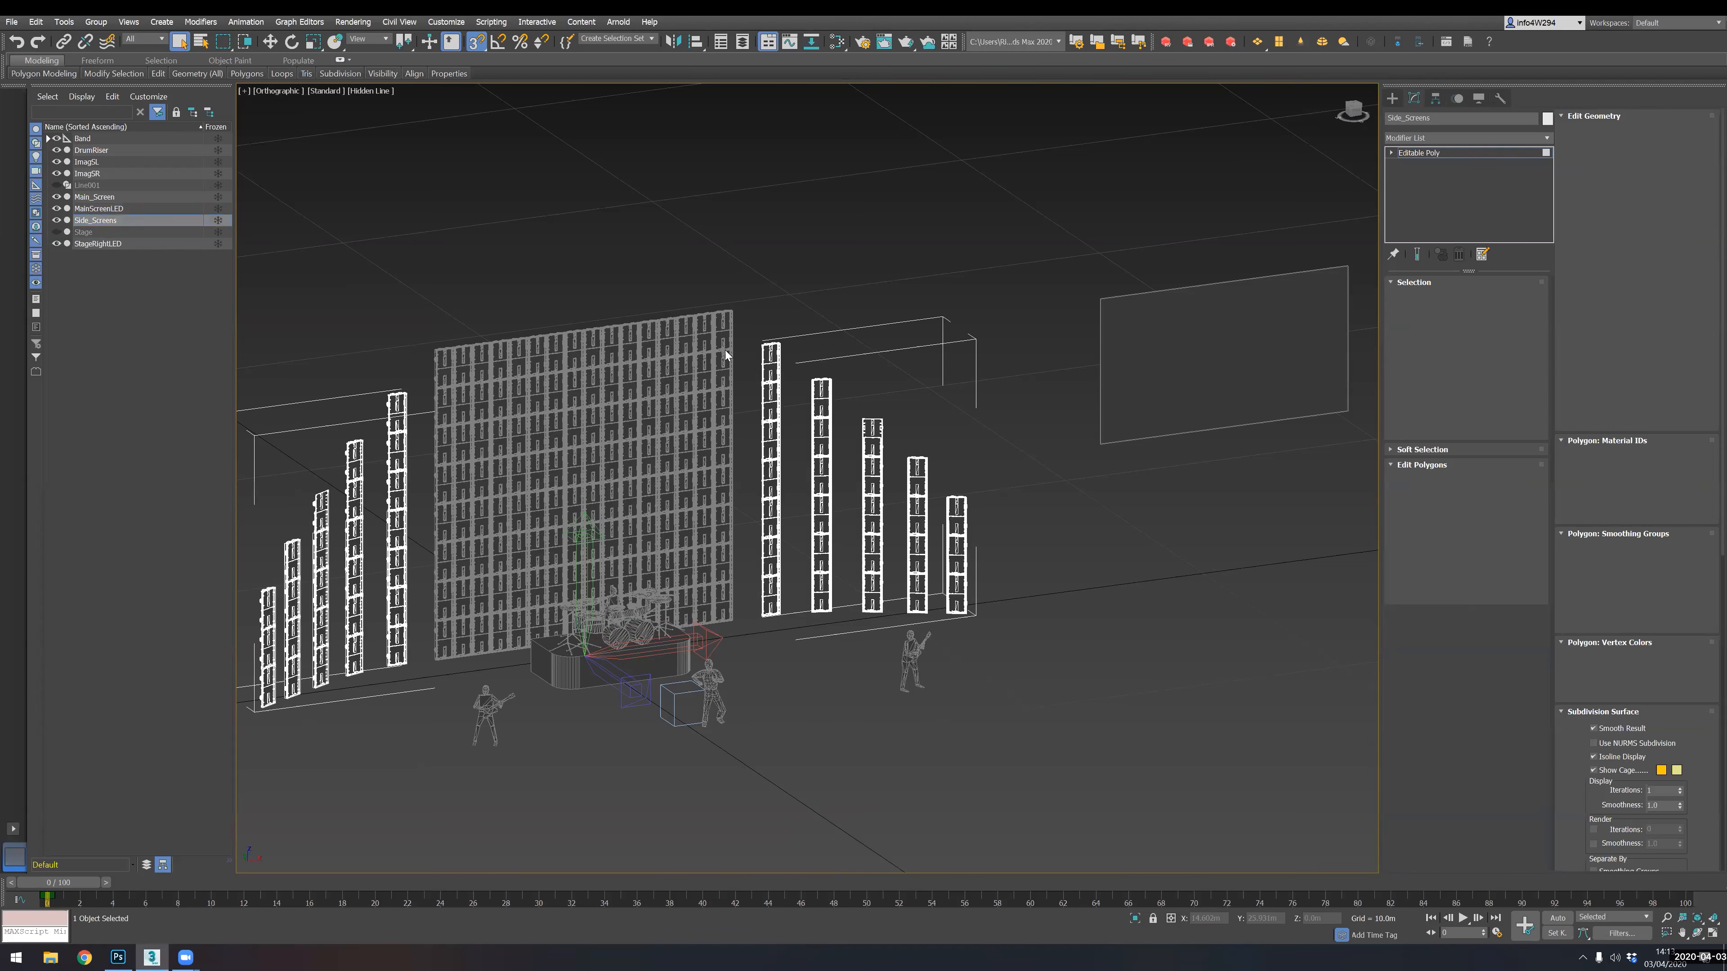
click(770, 361)
scroll(768, 364, up, 2)
scroll(726, 375, up, 4)
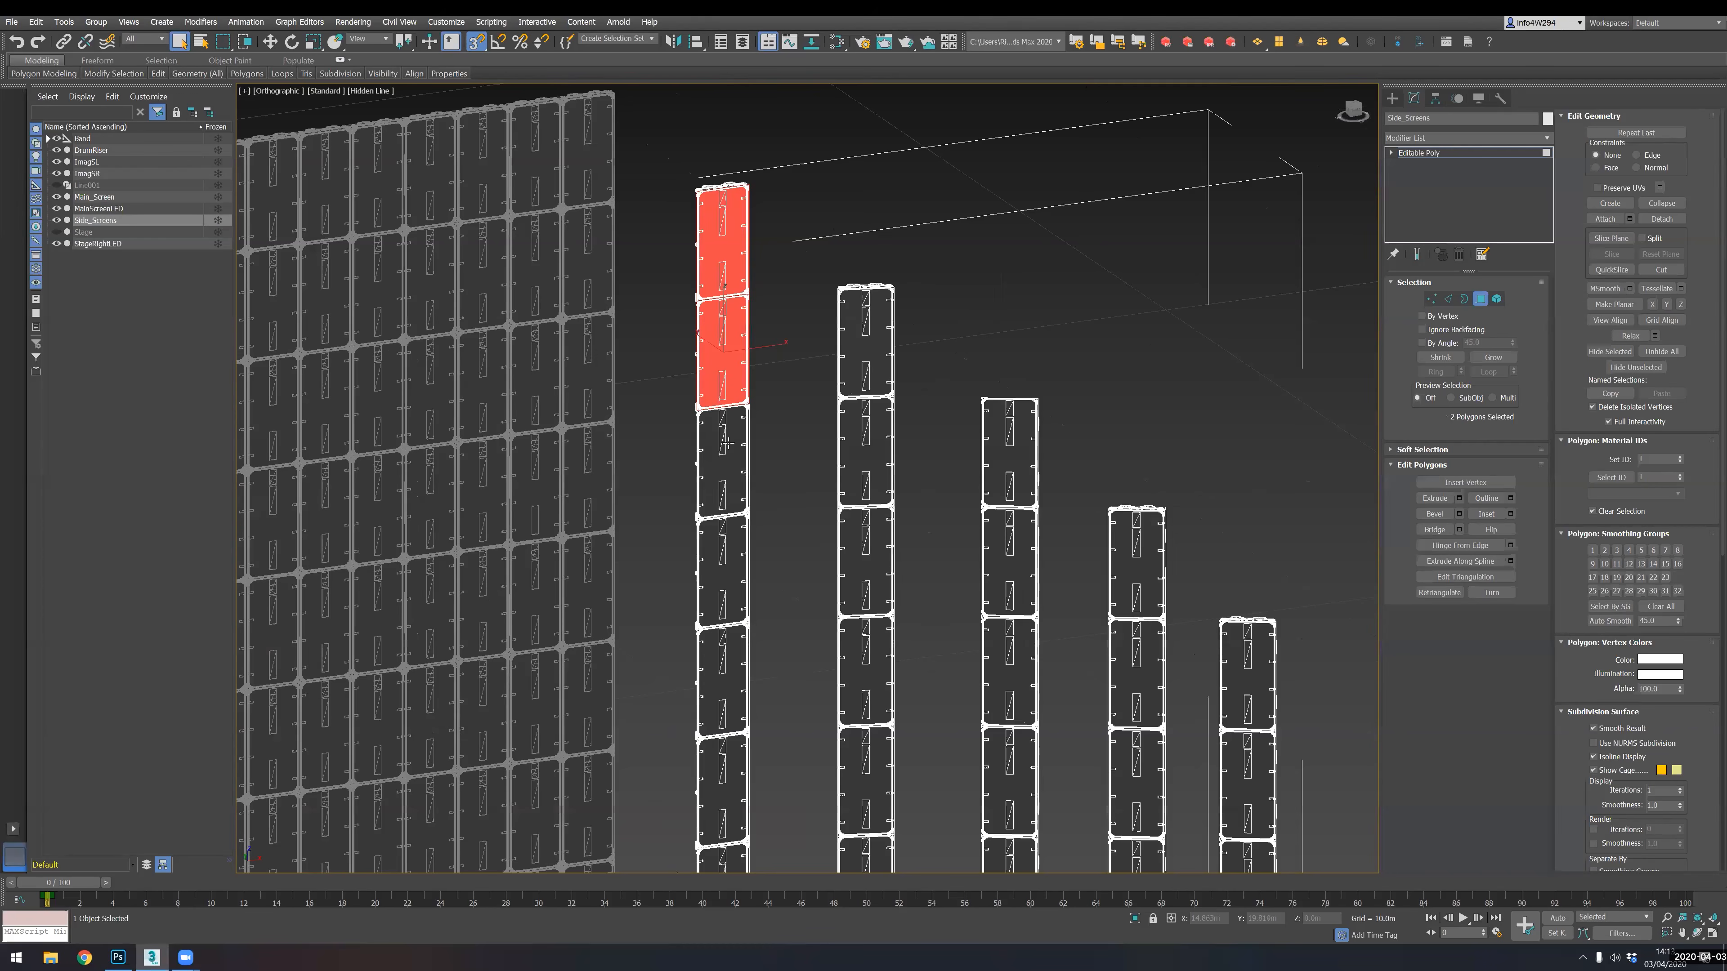
ctrl+click(727, 443)
ctrl+click(738, 556)
ctrl+click(739, 657)
ctrl+click(736, 757)
middle_drag(747, 676, 751, 462)
ctrl+click(735, 680)
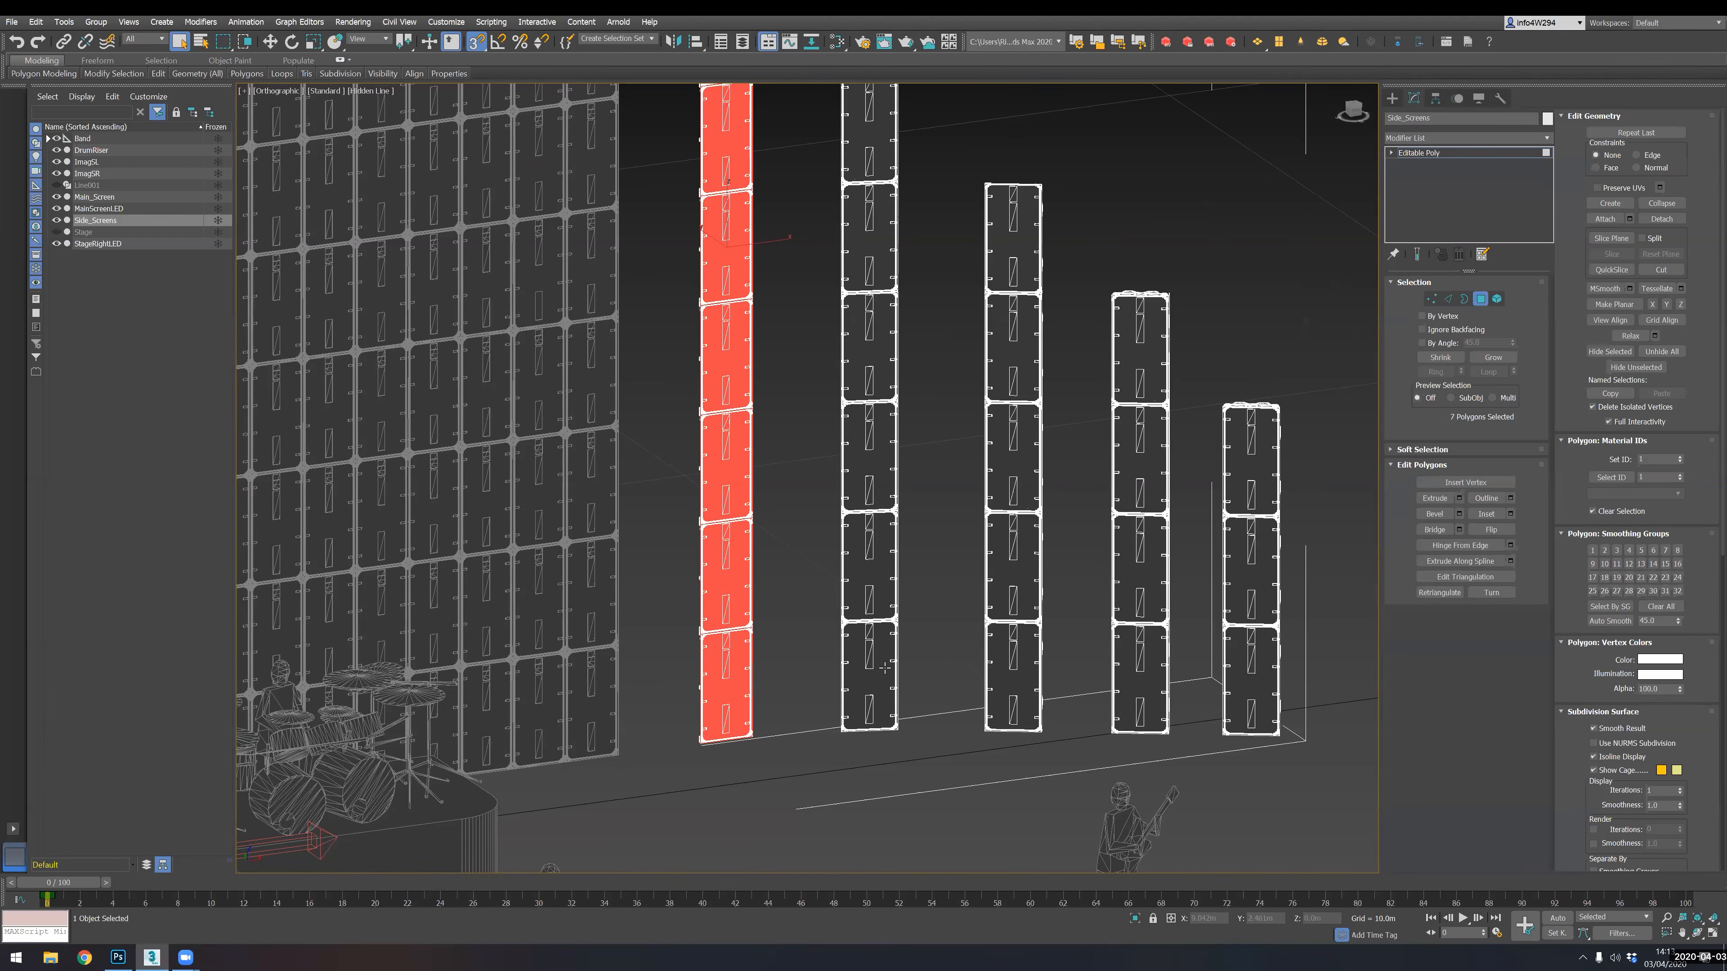
- Add all six front panel polygons of Side_Screens' second stage-left column to the selection
ctrl+click(885, 668)
ctrl+click(877, 565)
ctrl+click(886, 463)
ctrl+click(892, 380)
ctrl+click(892, 257)
ctrl+click(887, 159)
middle_drag(878, 241, 824, 245)
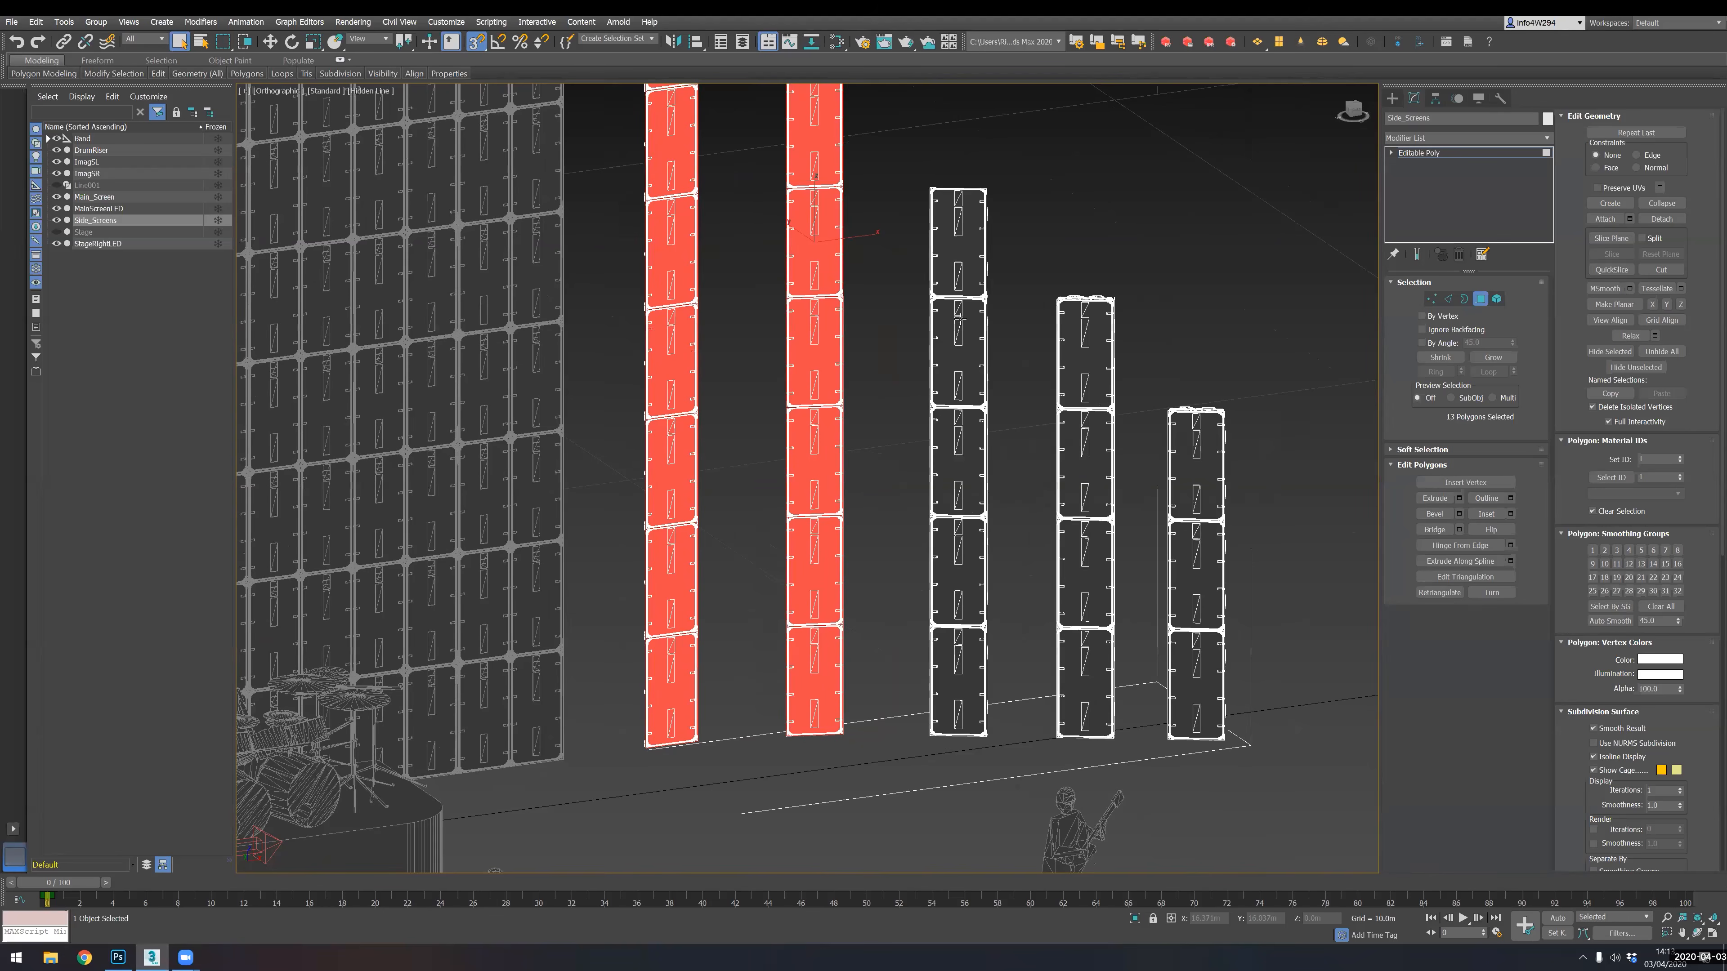
- Add all five front panel polygons of Side_Screens' third stage-left column to the selection
ctrl+click(959, 241)
ctrl+click(961, 354)
ctrl+click(966, 463)
ctrl+click(934, 552)
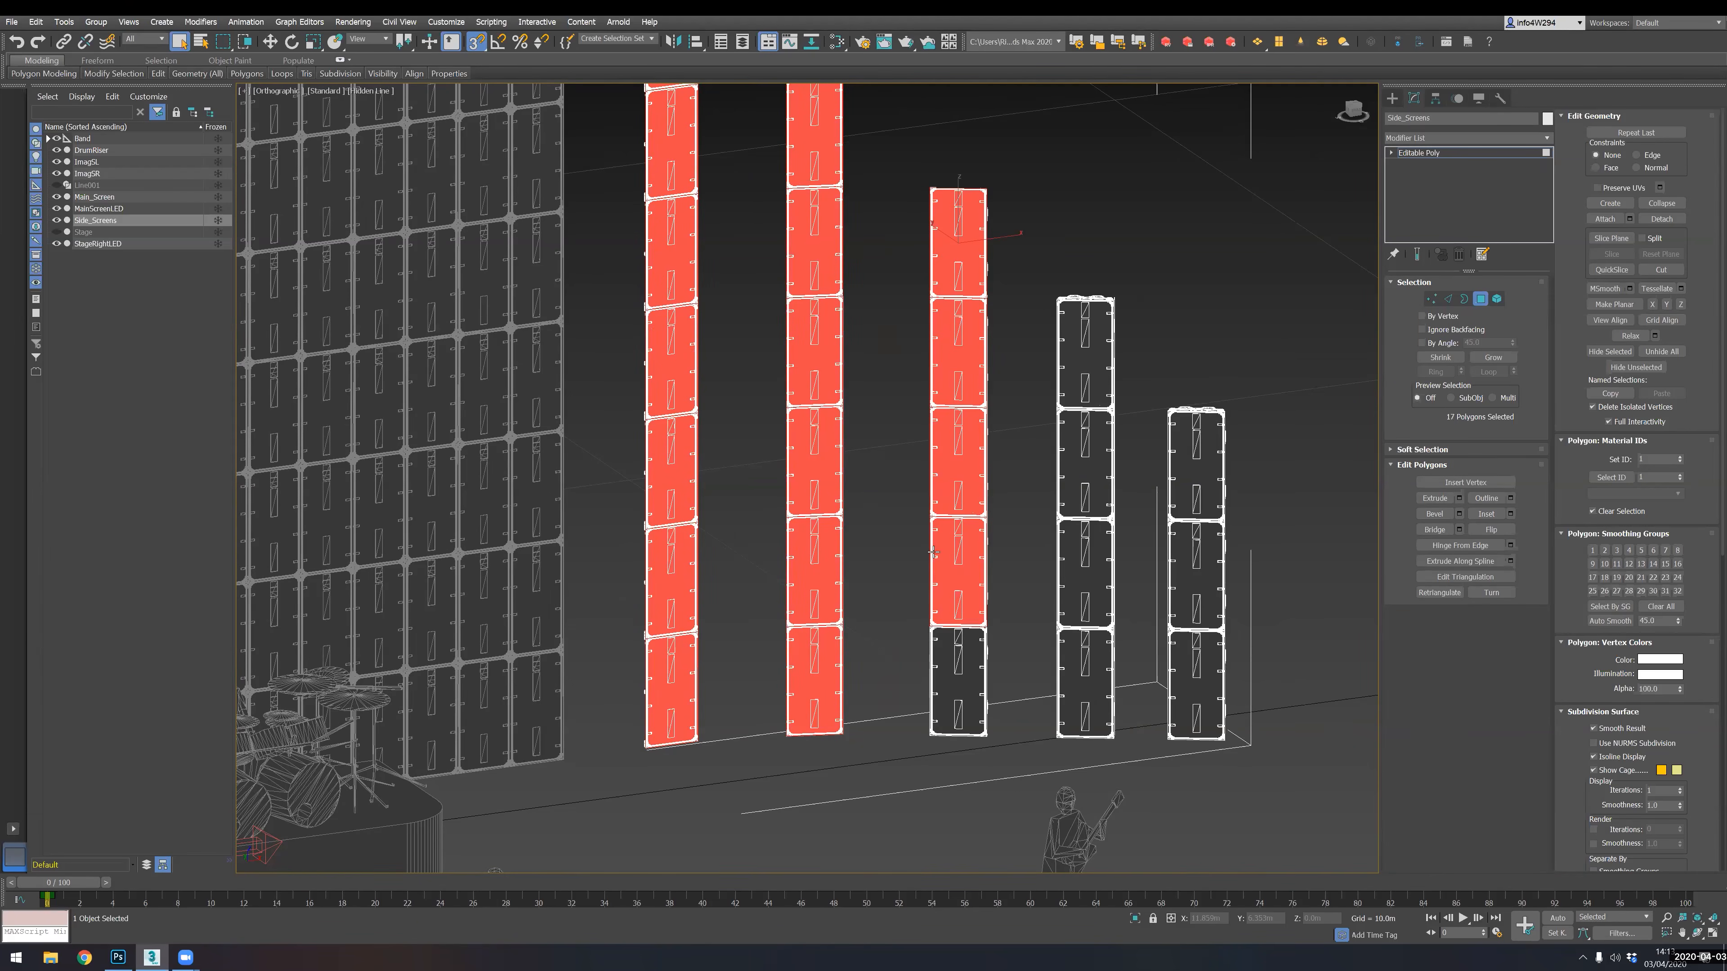
ctrl+click(979, 694)
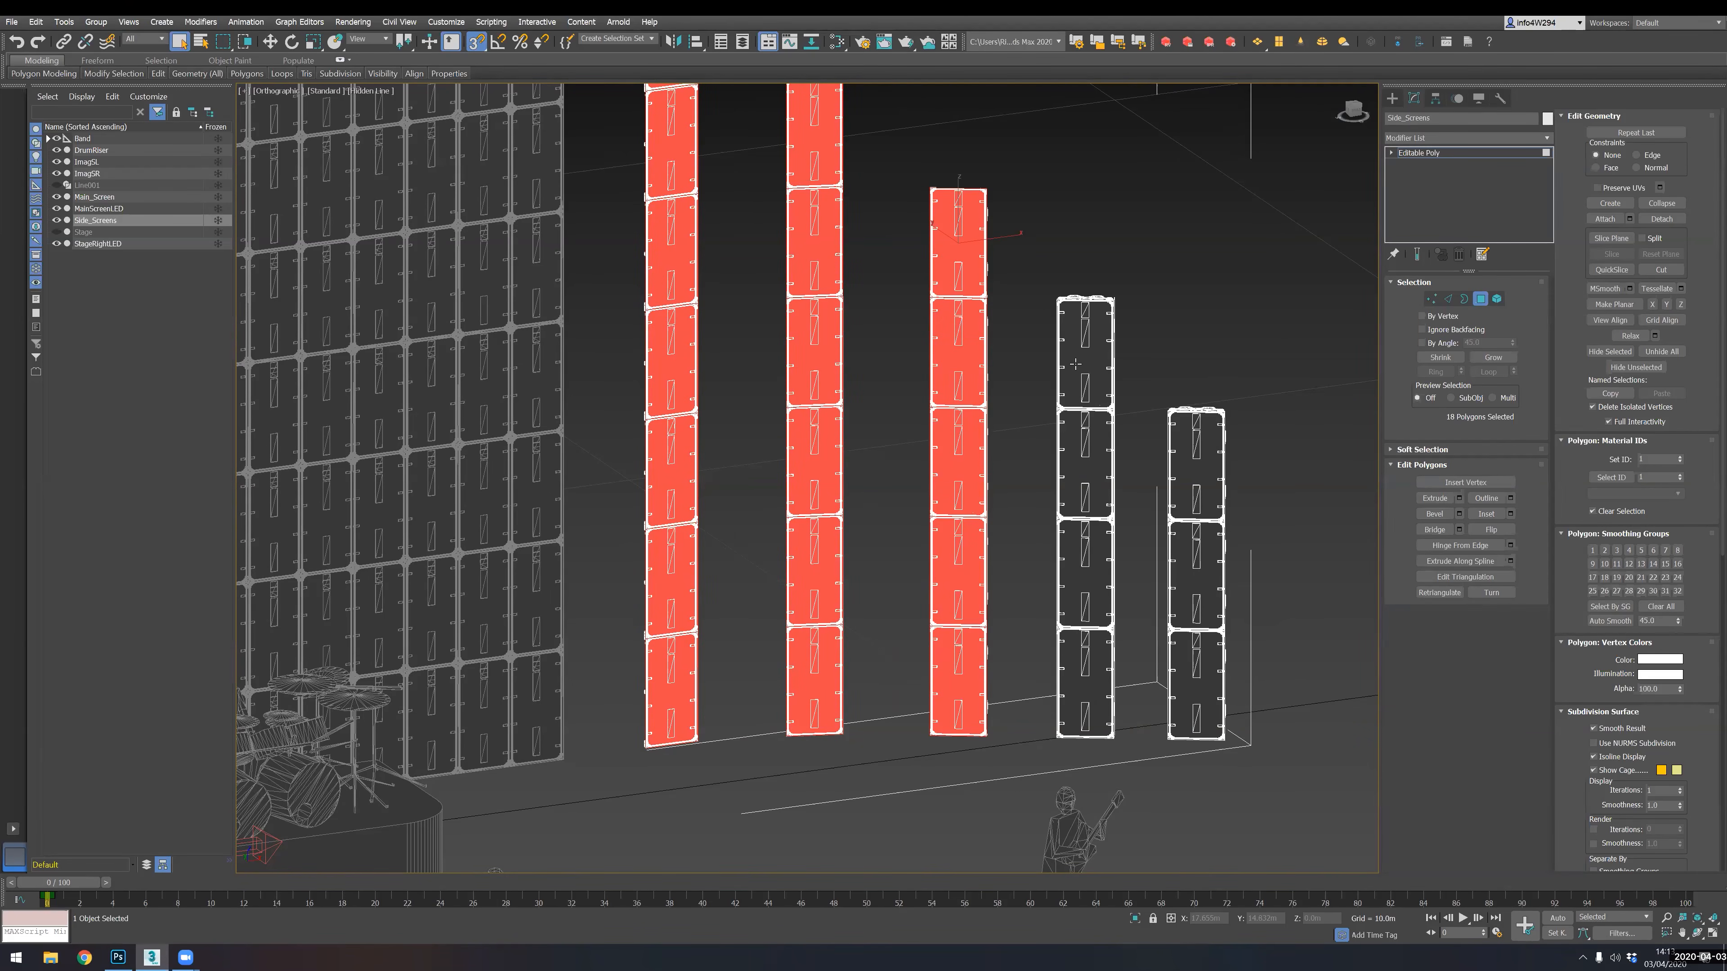
- Add all front panel polygons of Side_Screens' fourth and fifth stage-left columns to the selection
ctrl+click(1090, 467)
shift+click(1090, 468)
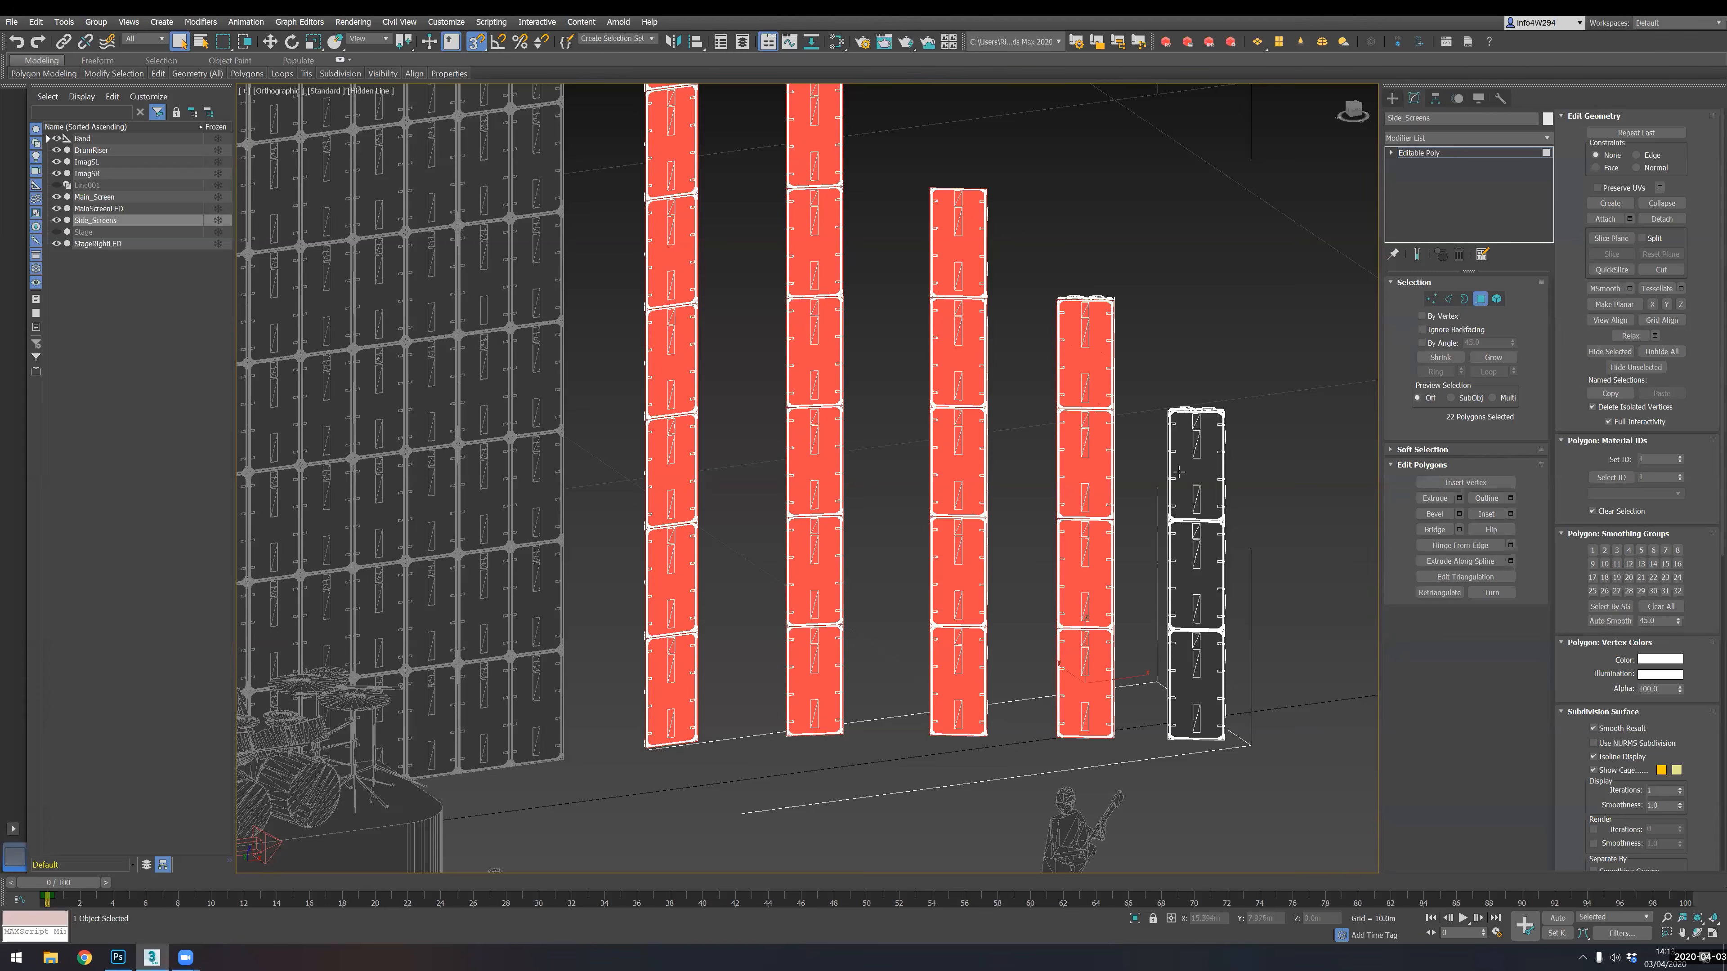
ctrl+click(1178, 472)
ctrl+click(1197, 580)
ctrl+click(1202, 669)
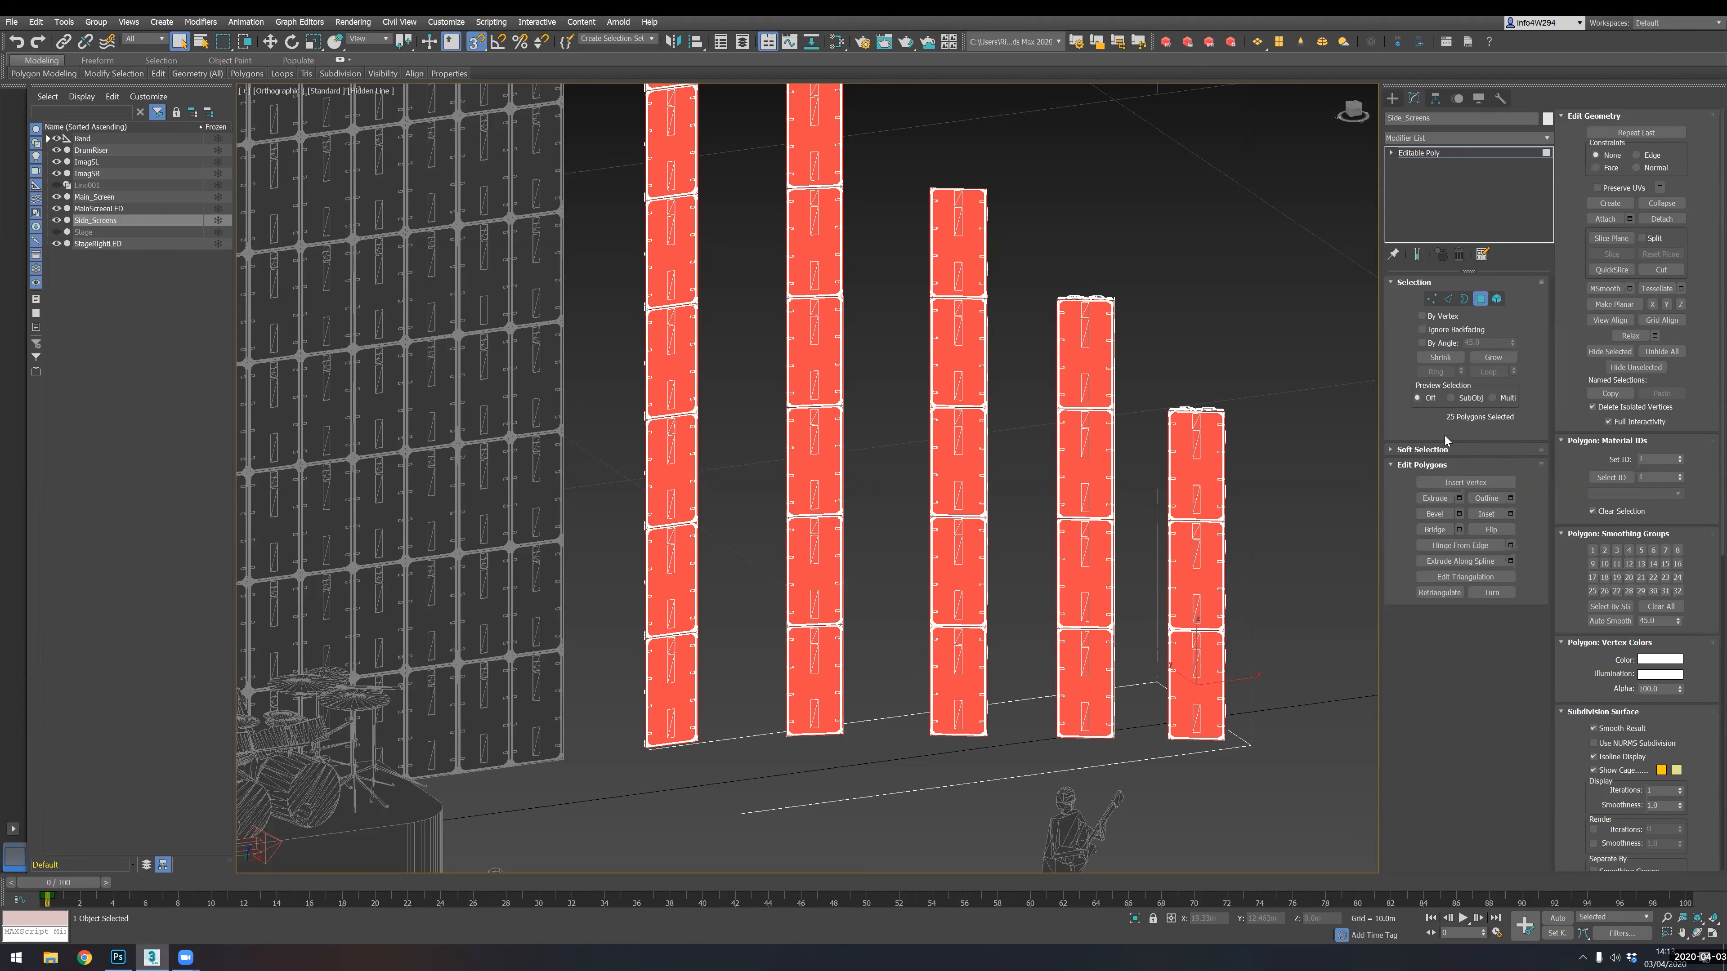
- Detach the selected stage-left panel polygons from Side_Screens as a new object named StageLeftLED
click(1661, 219)
text(StageLeftLED)
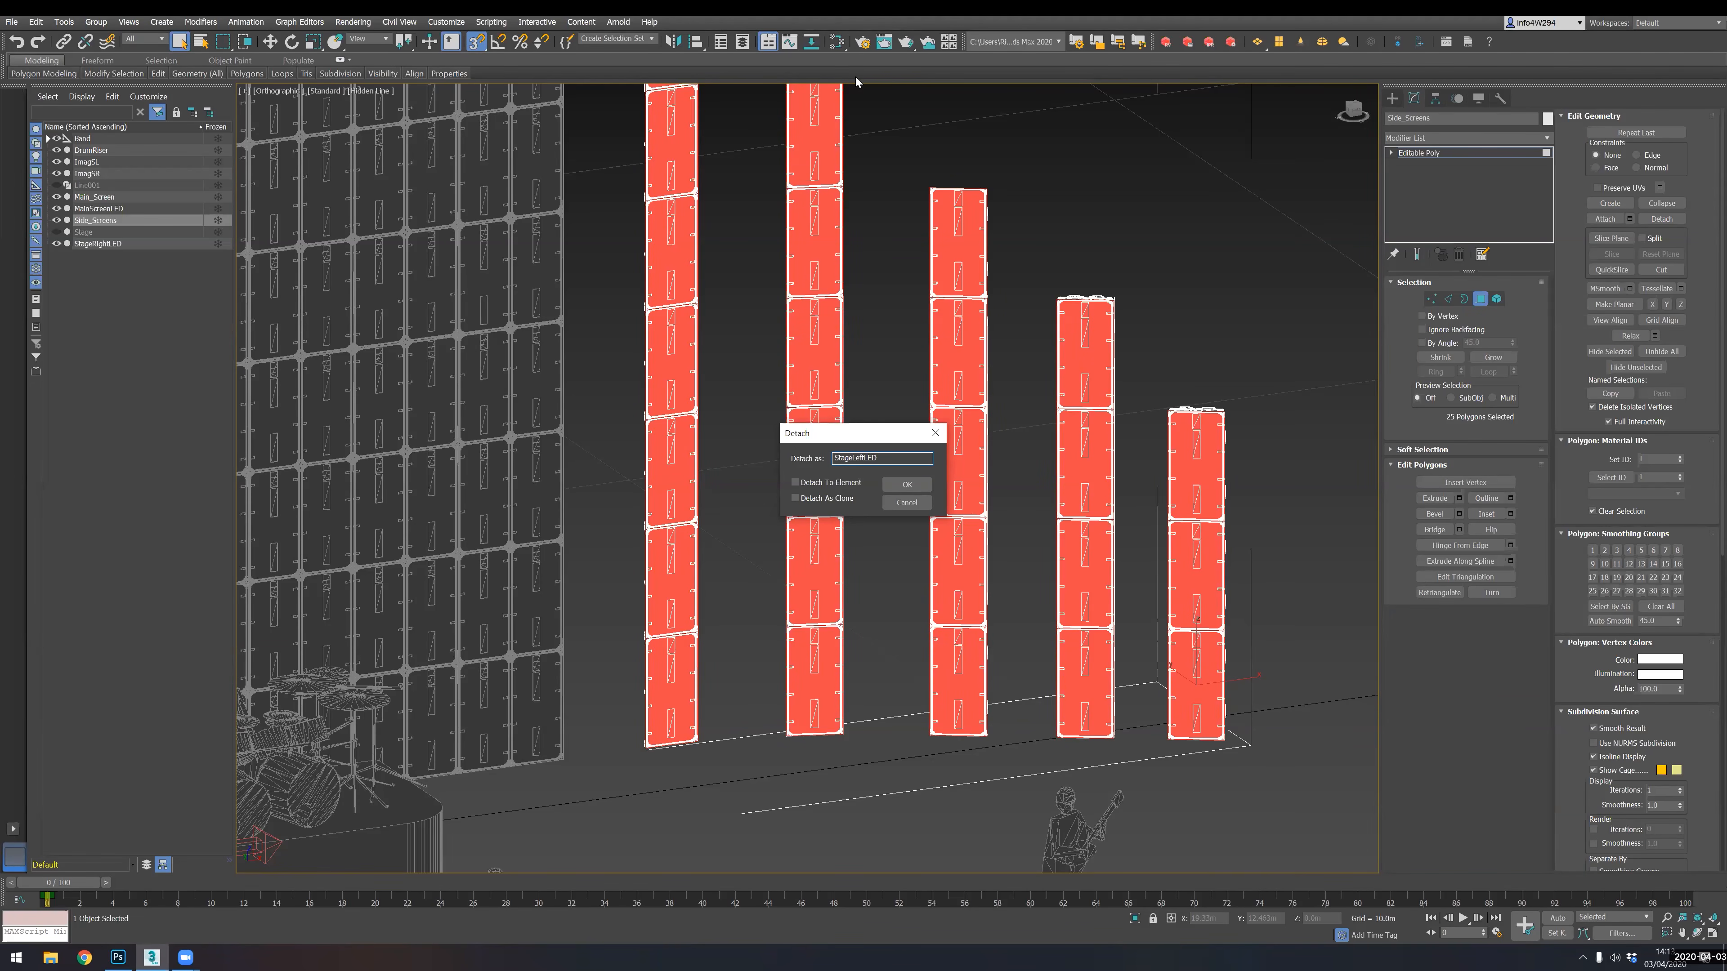
key(Return)
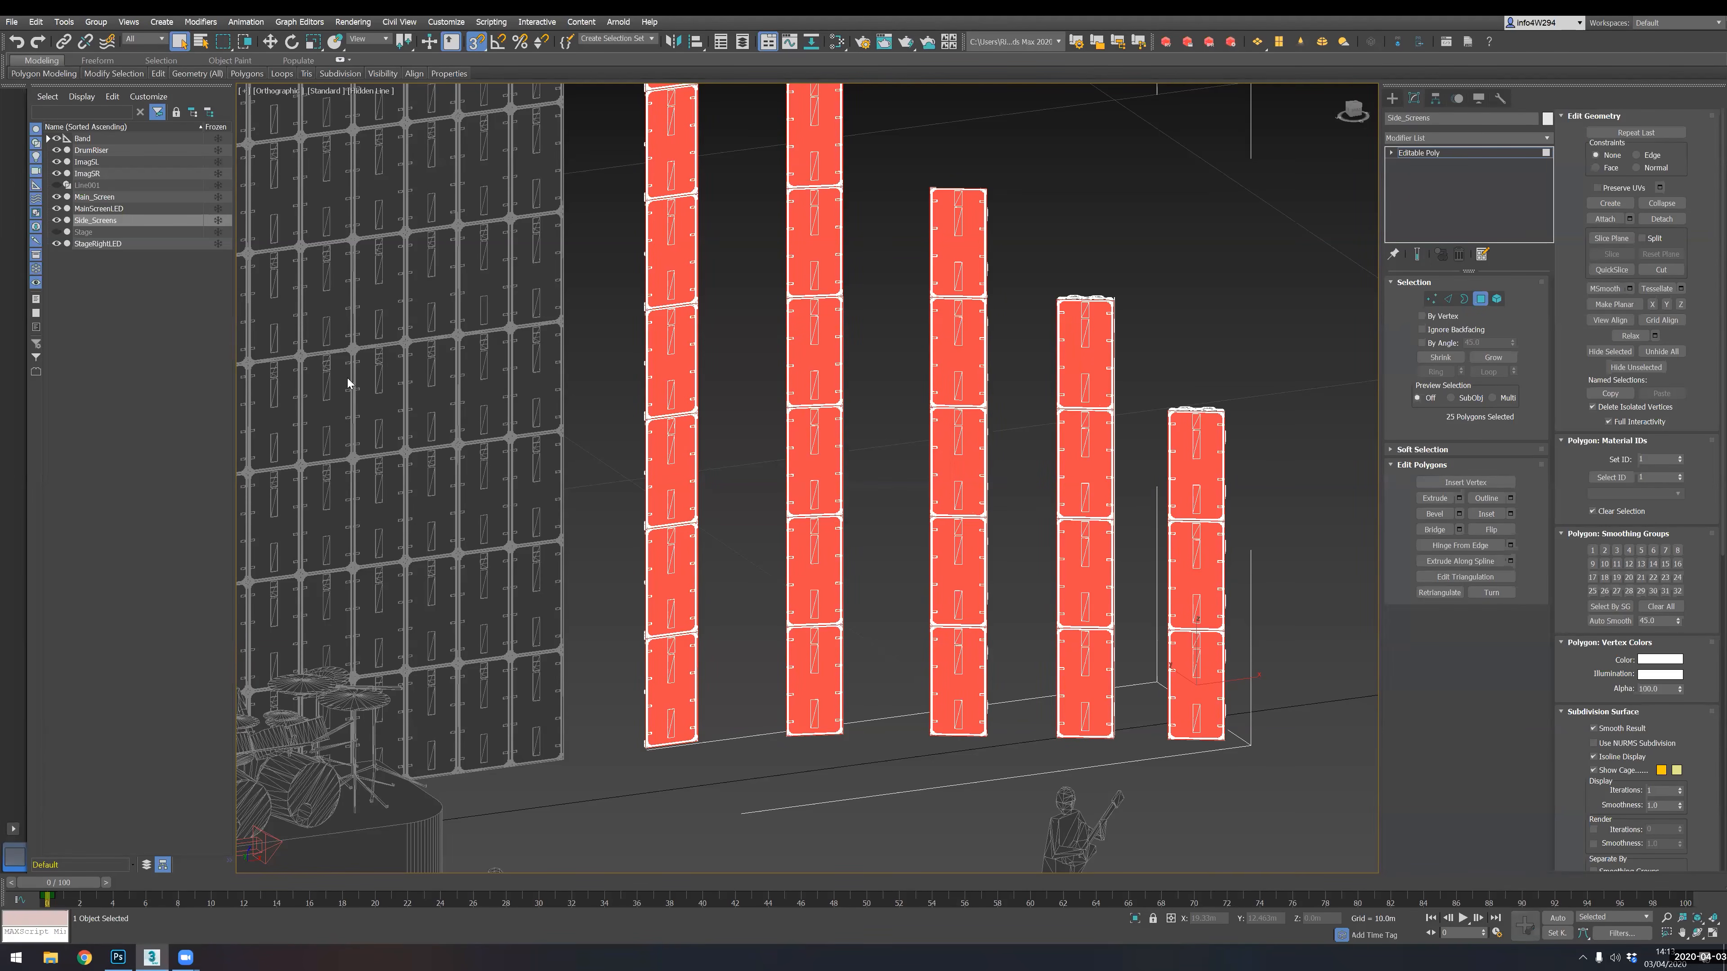
- Select MainScreenLED and hide the original Main_Screen object so only the detached screen face shows
scroll(498, 361, down, 5)
scroll(498, 356, down, 2)
middle_drag(482, 361, 811, 501)
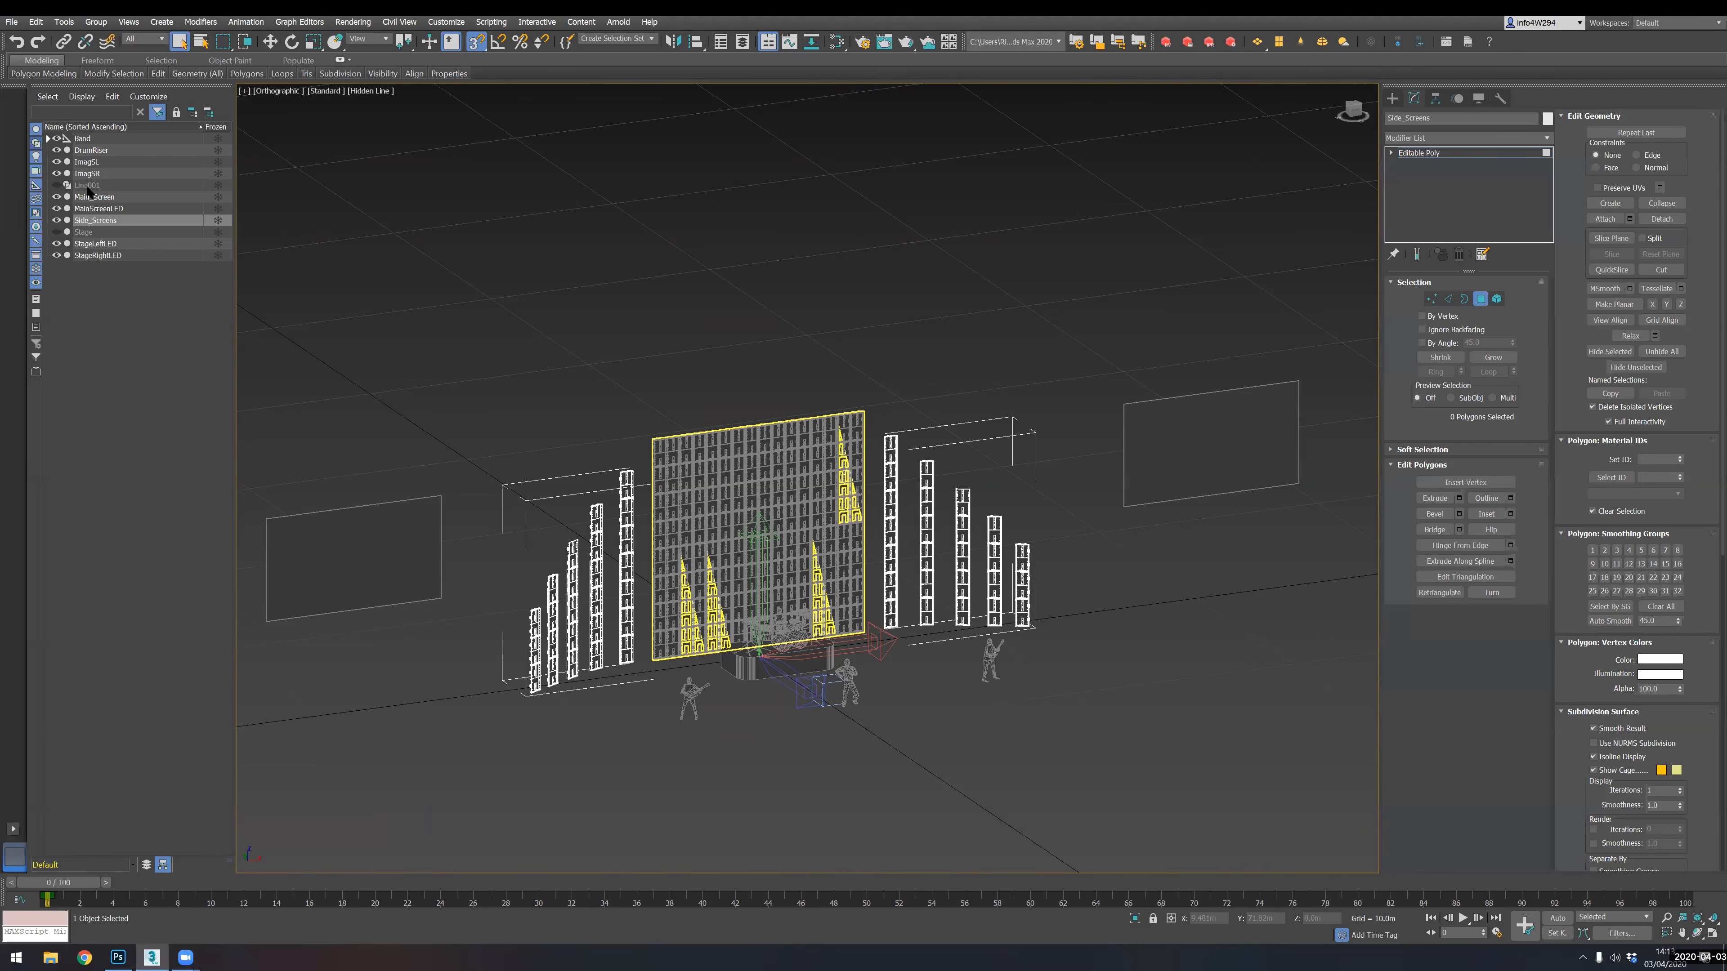
click(95, 208)
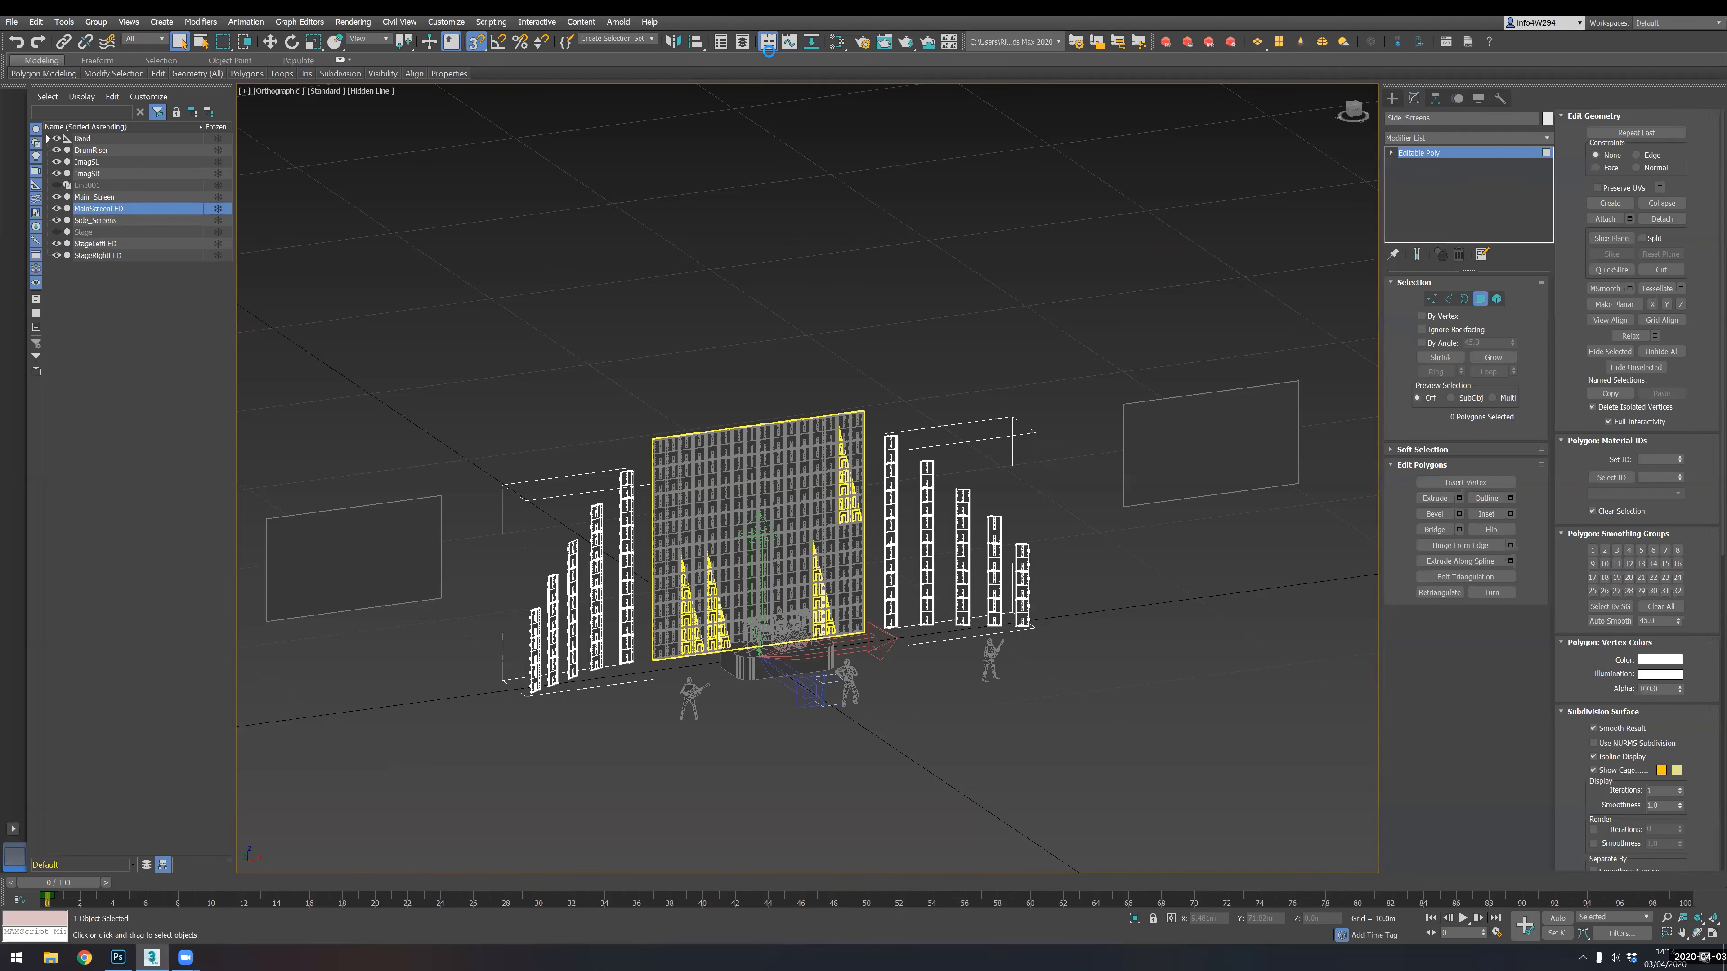
click(56, 196)
alt+middle_drag(721, 428, 675, 448)
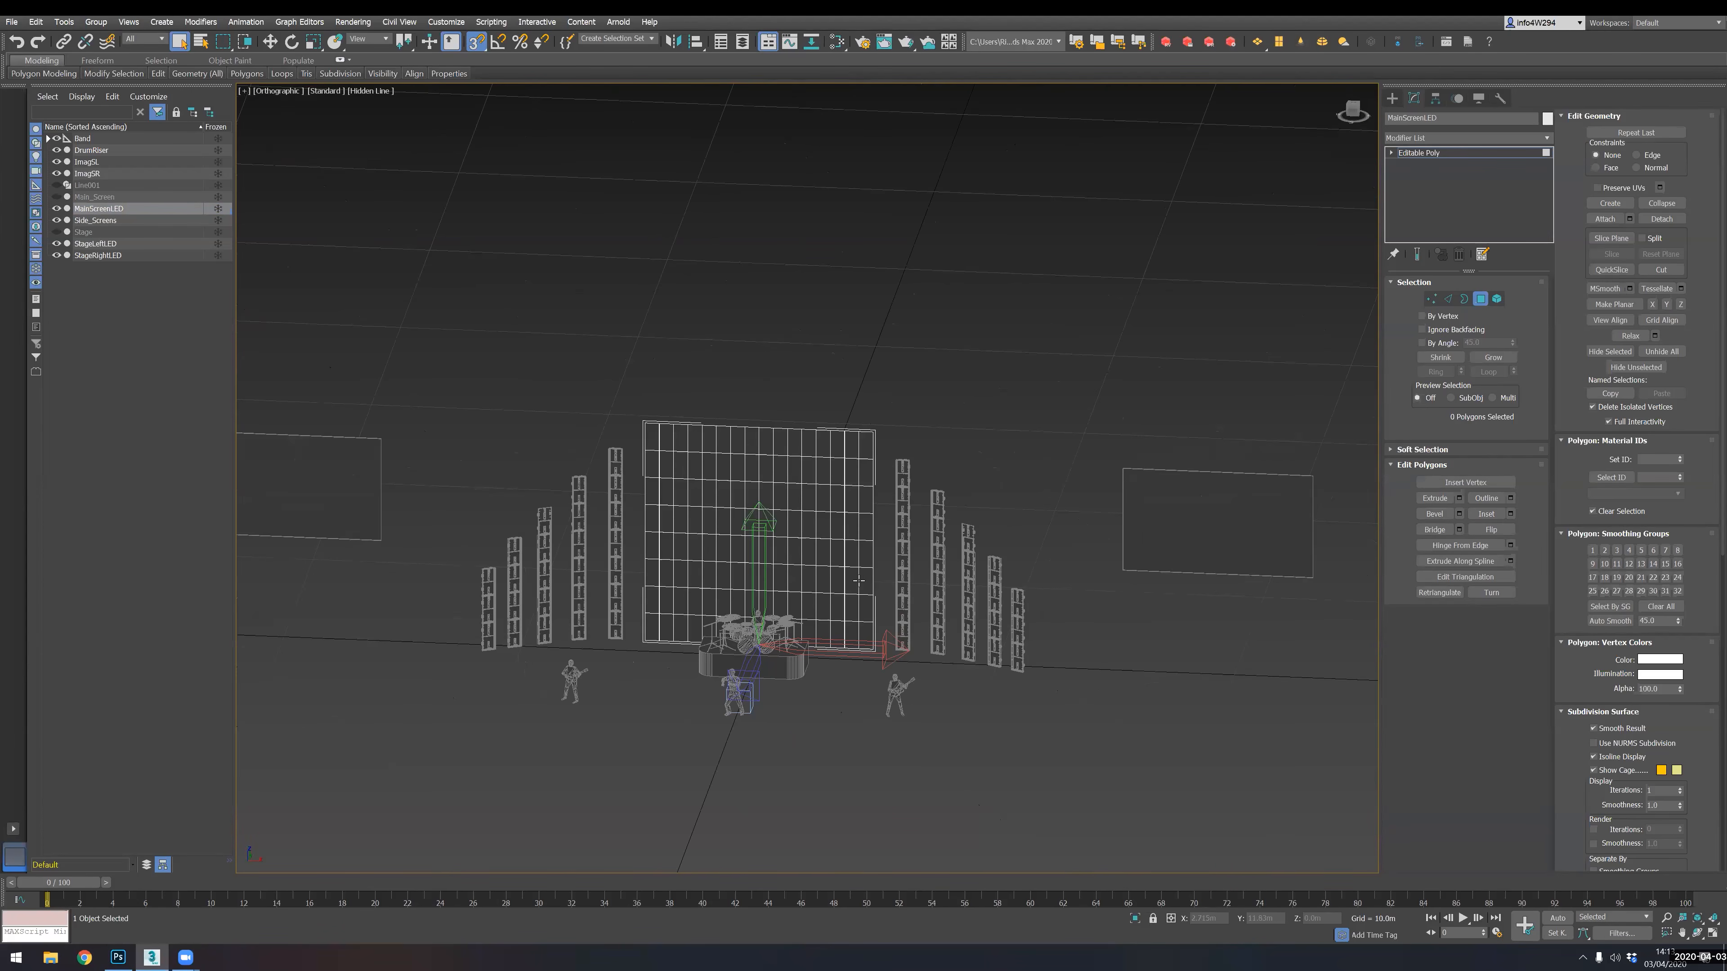
alt+middle_drag(859, 580, 937, 494)
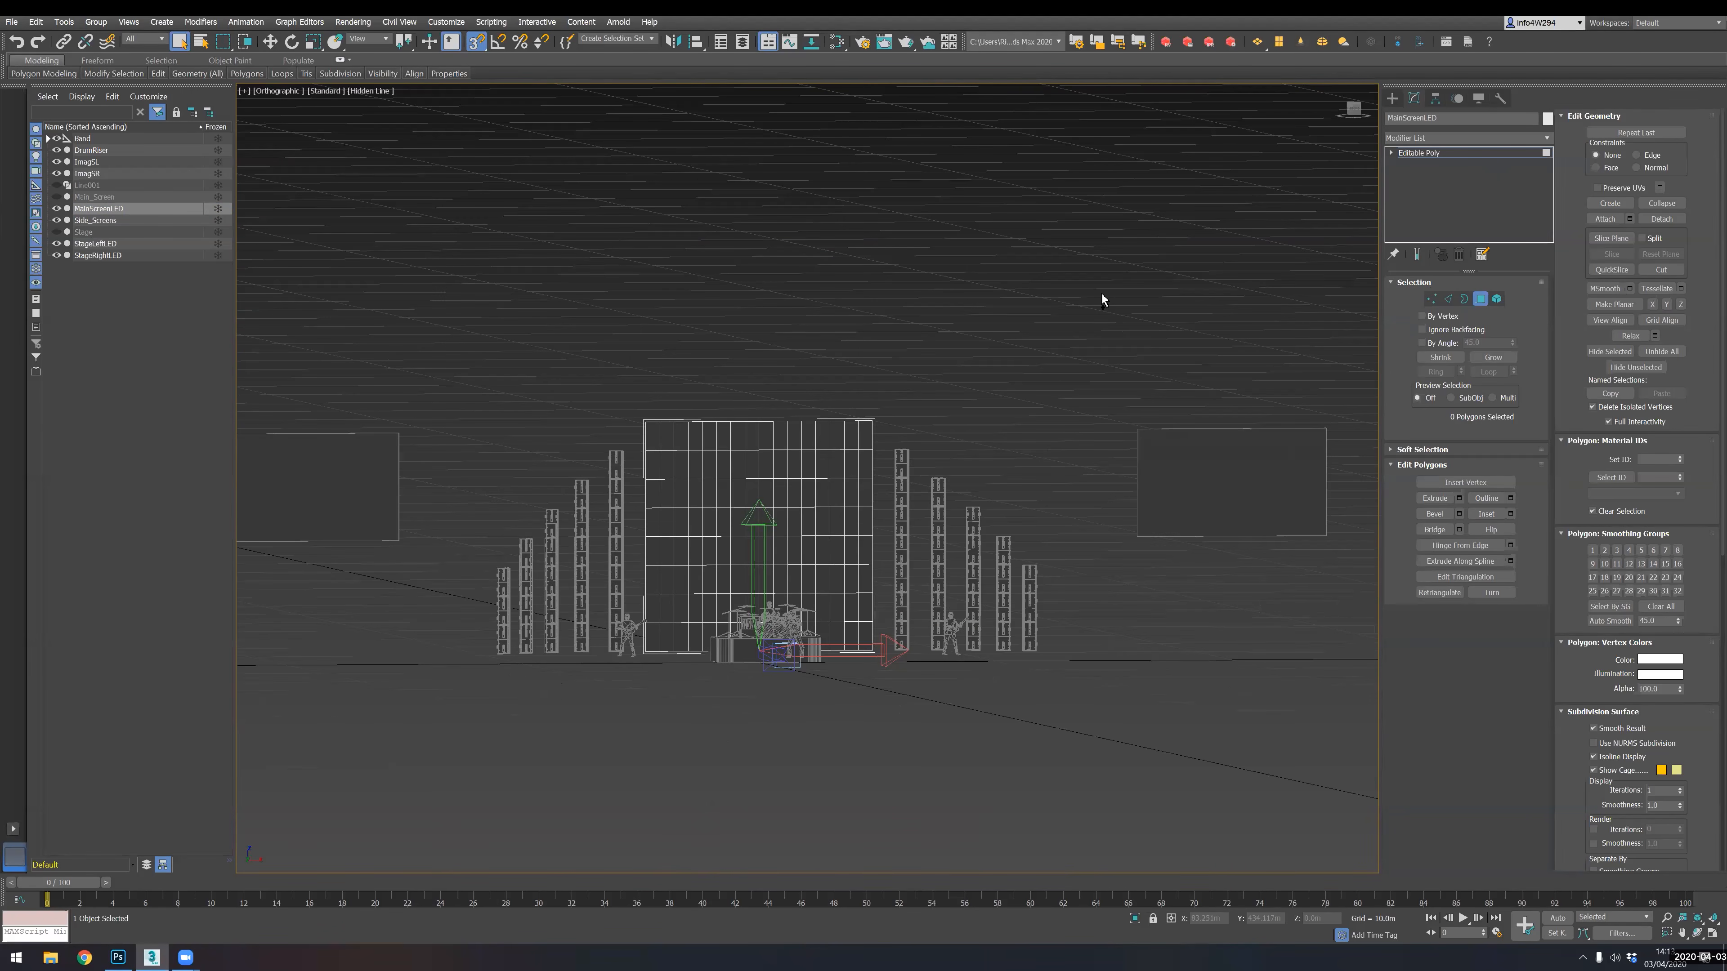
- Select all polygons of MainScreenLED and apply an Unwrap UVW modifier to them
key(ctrl+a)
alt+middle_drag(805, 407, 765, 404)
click(1431, 139)
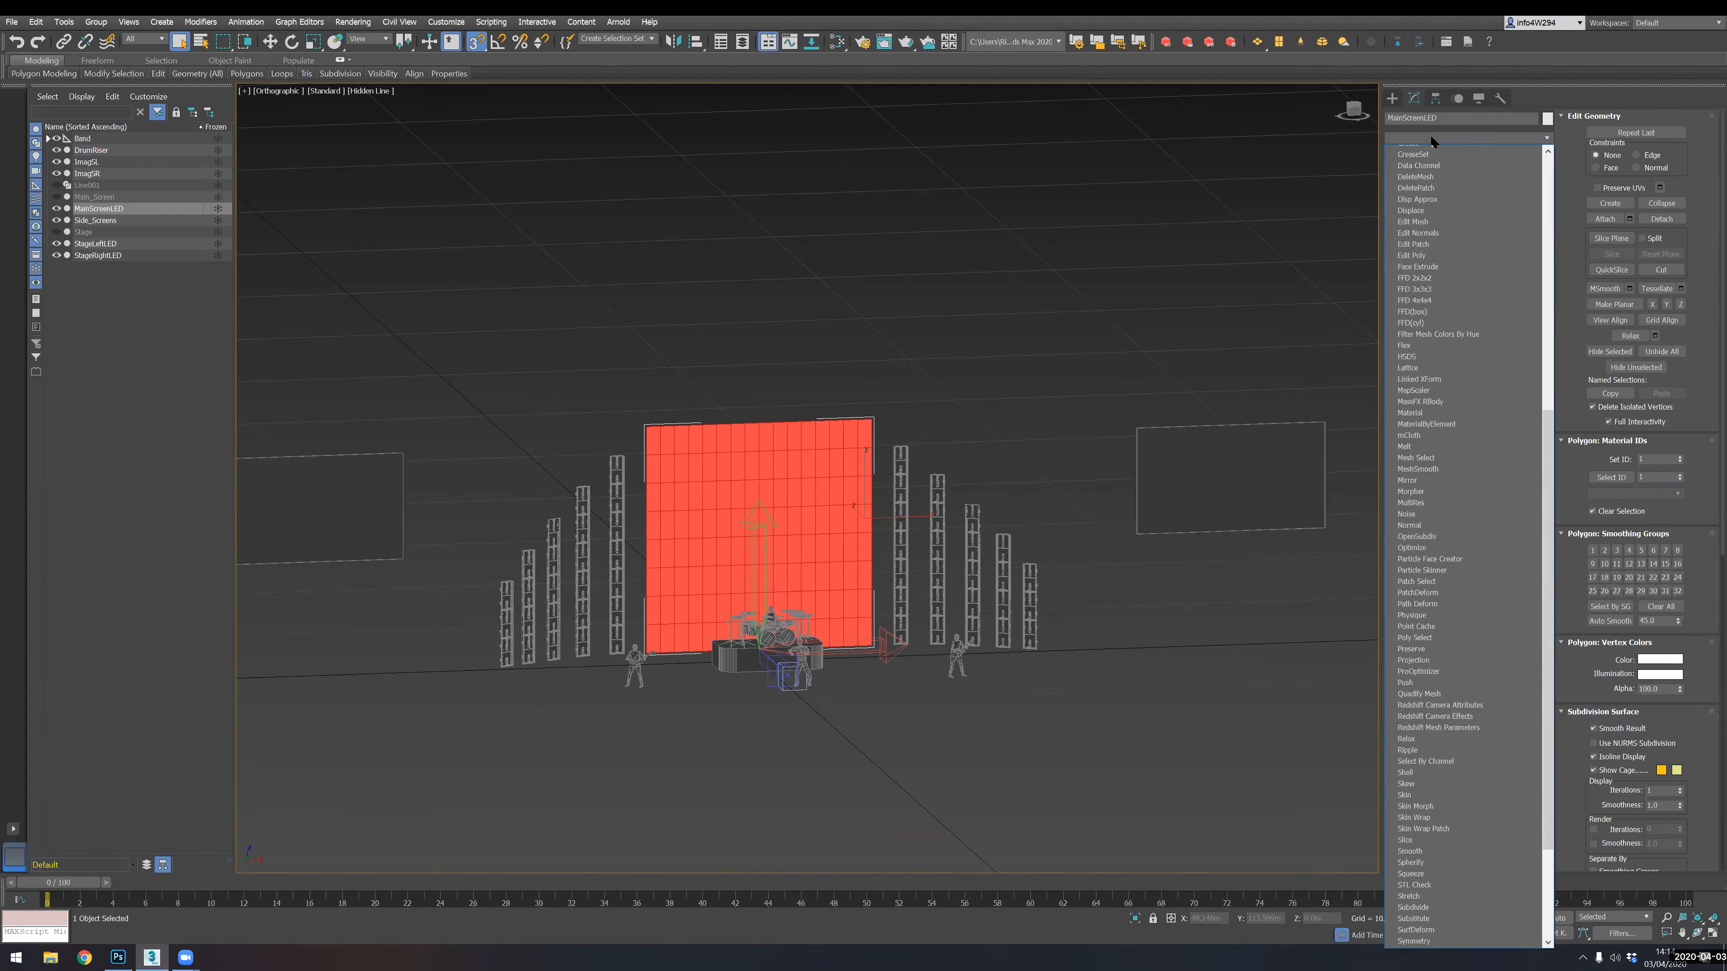
click(1227, 424)
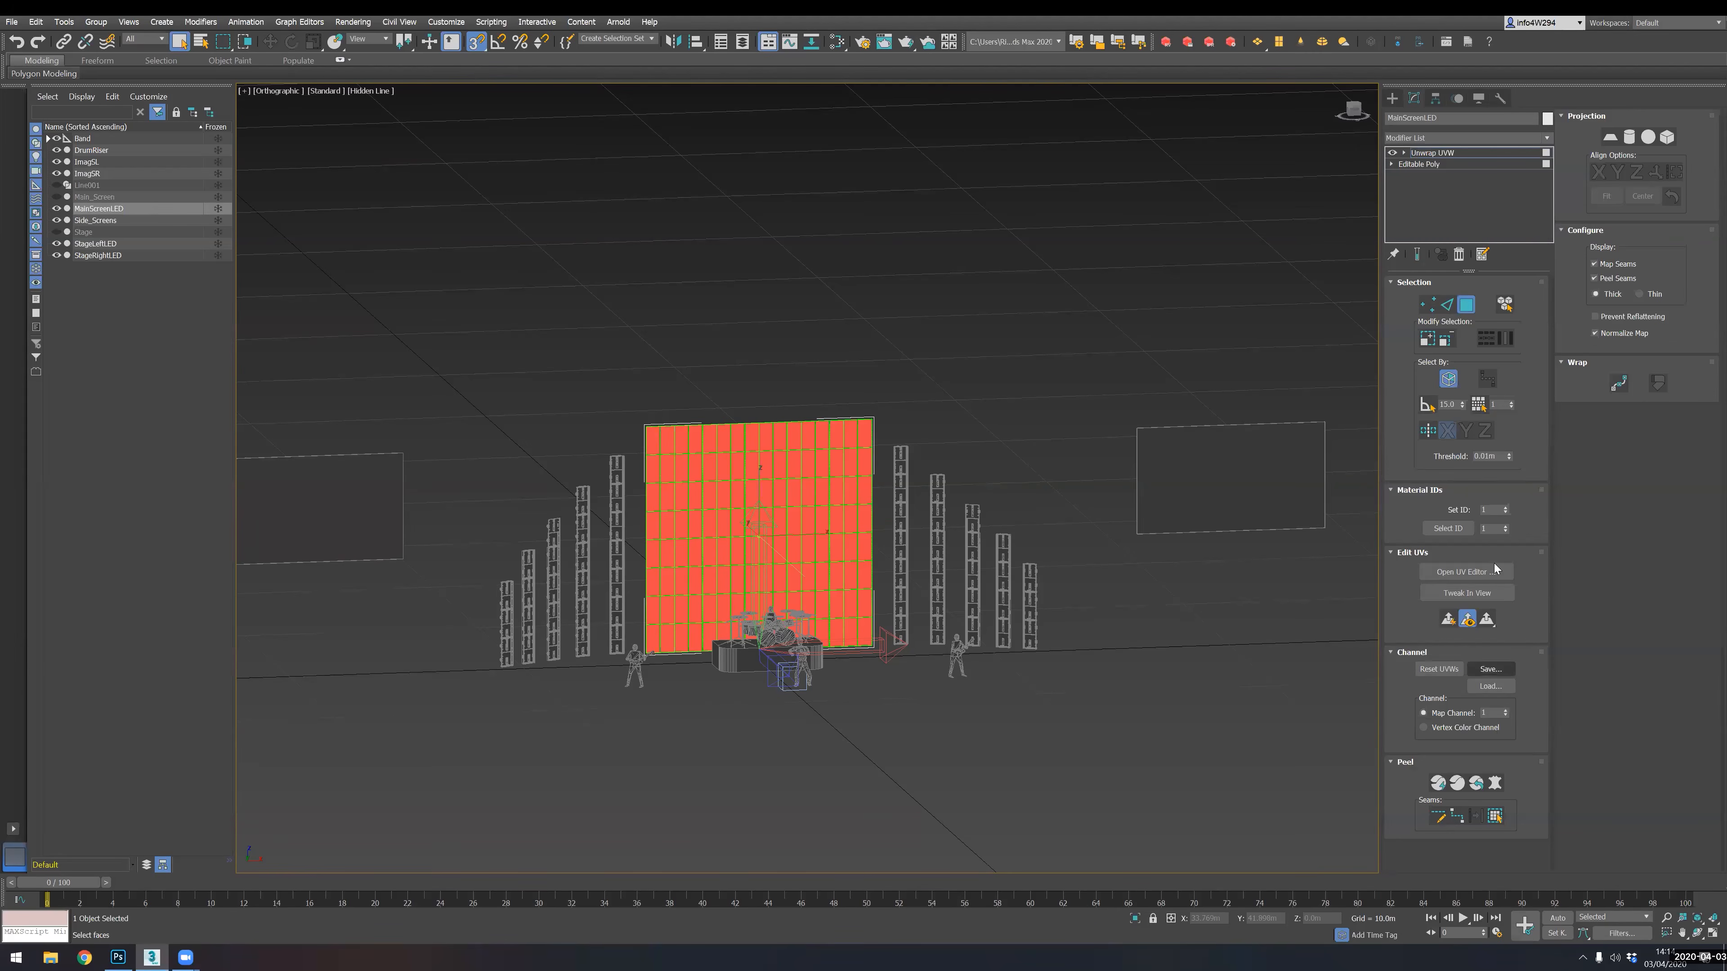
- Open the UV editor for MainScreenLED, enlarge its window and move the PolyUnwrapper window clear of it
click(1466, 571)
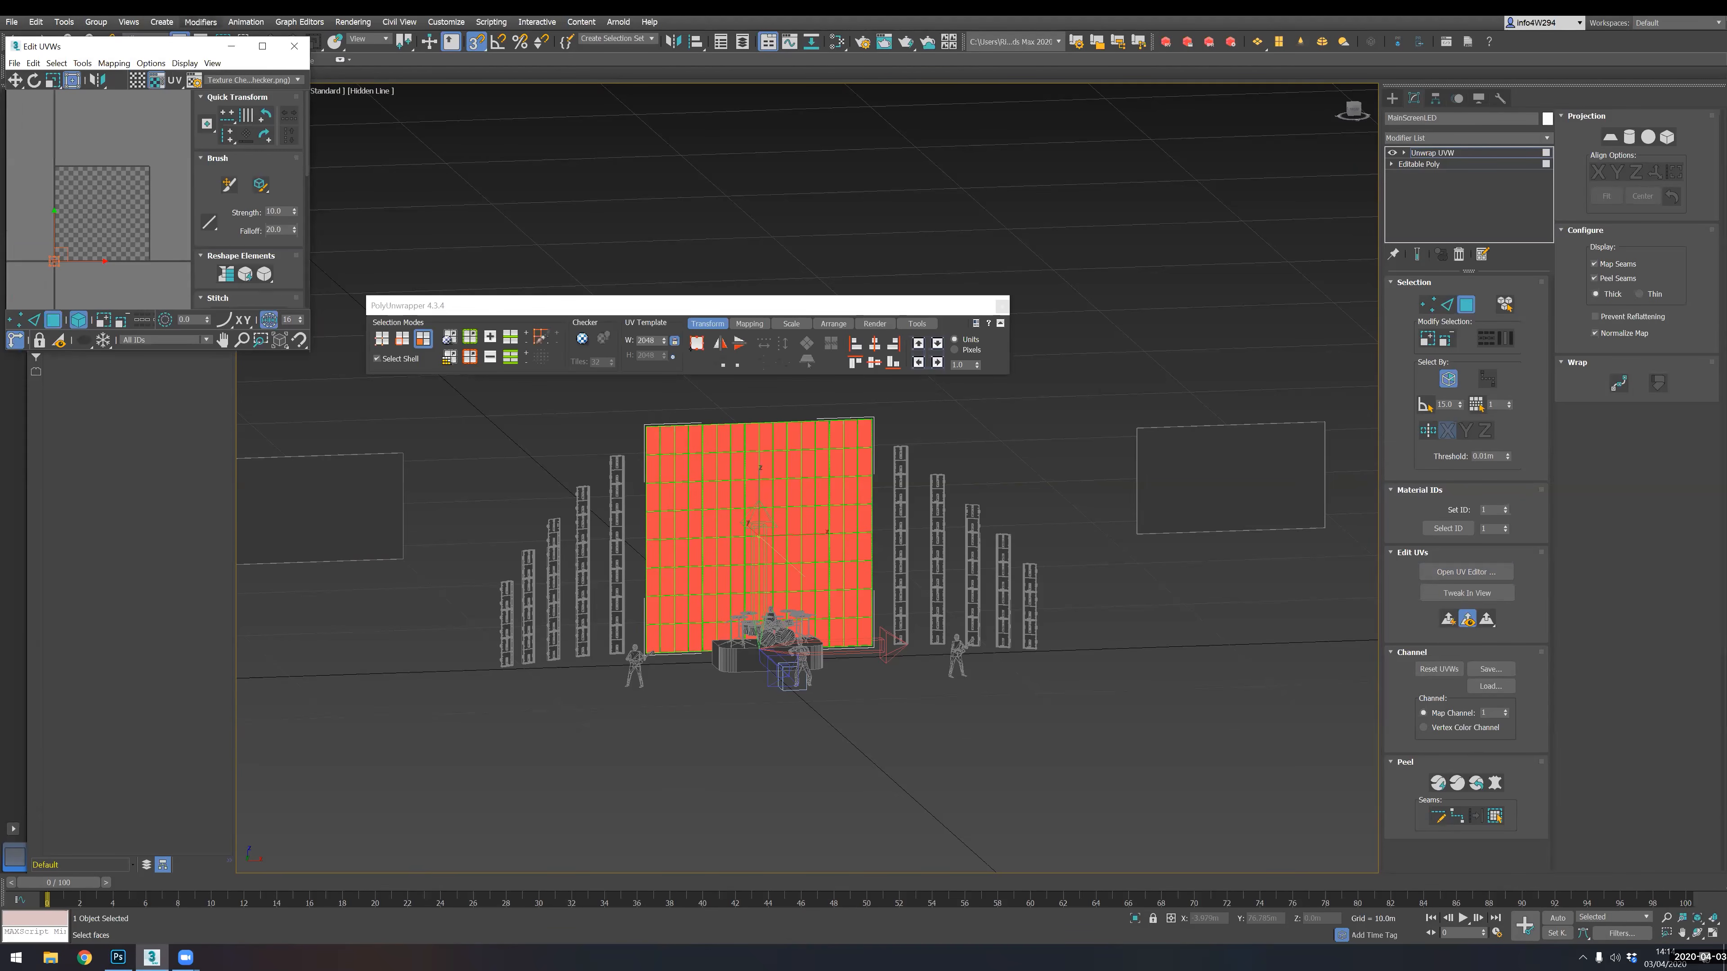
drag(184, 48, 917, 222)
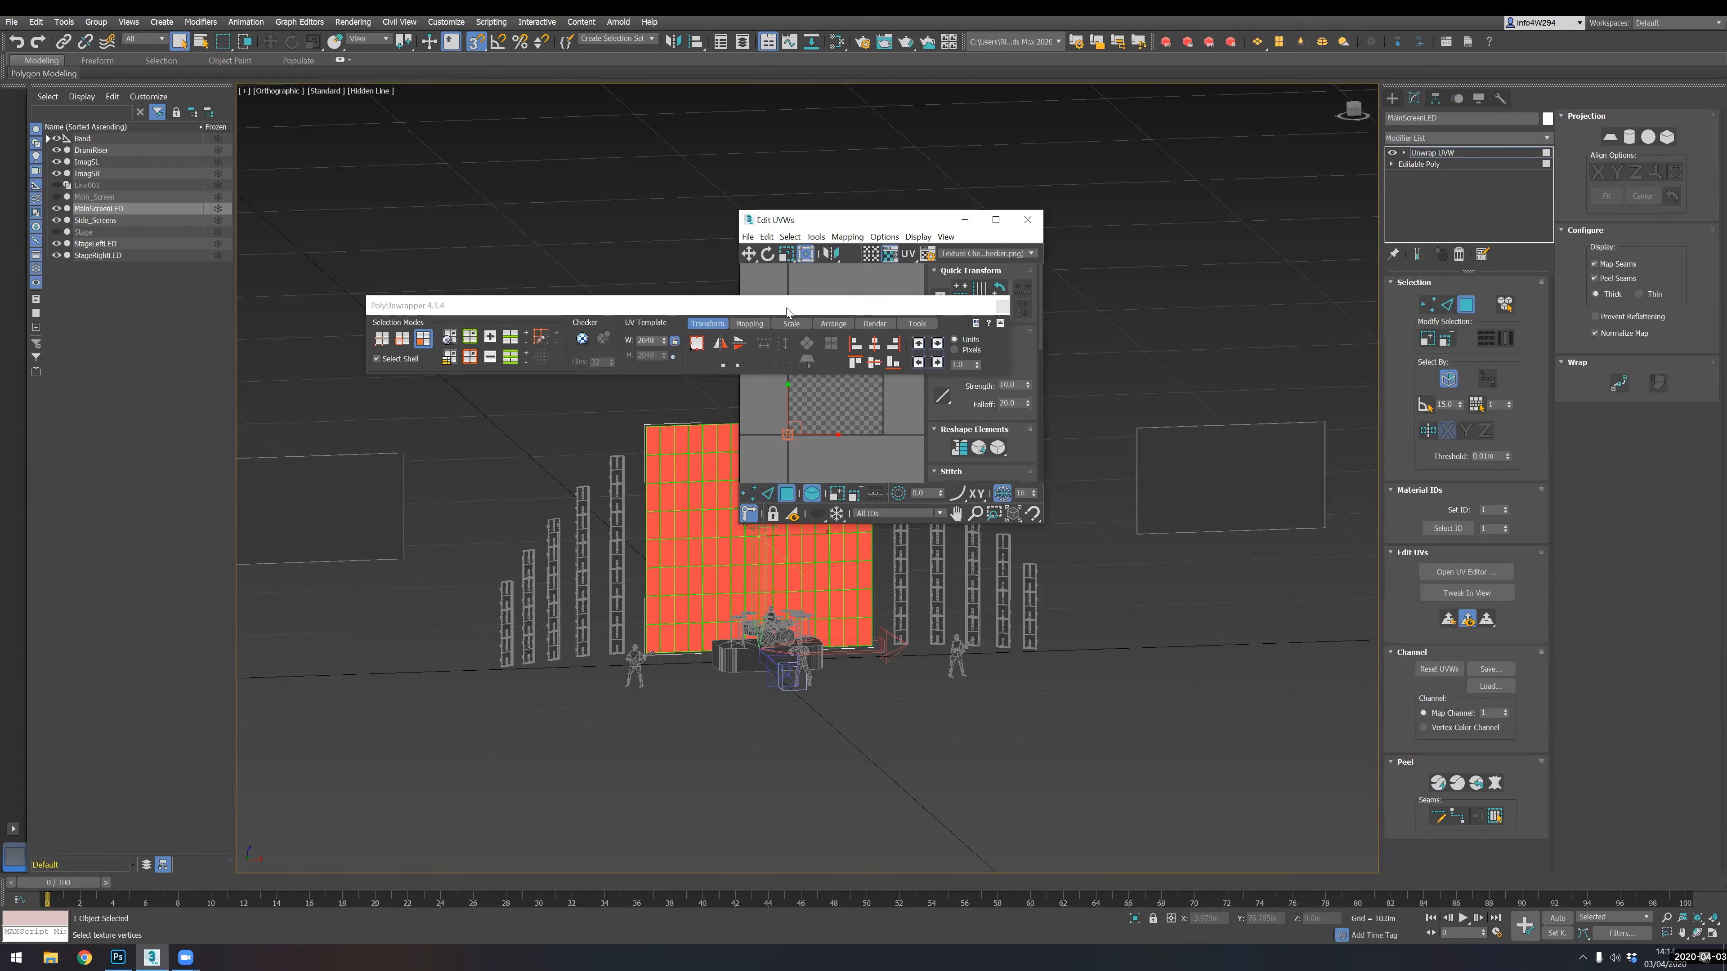
drag(786, 311, 747, 775)
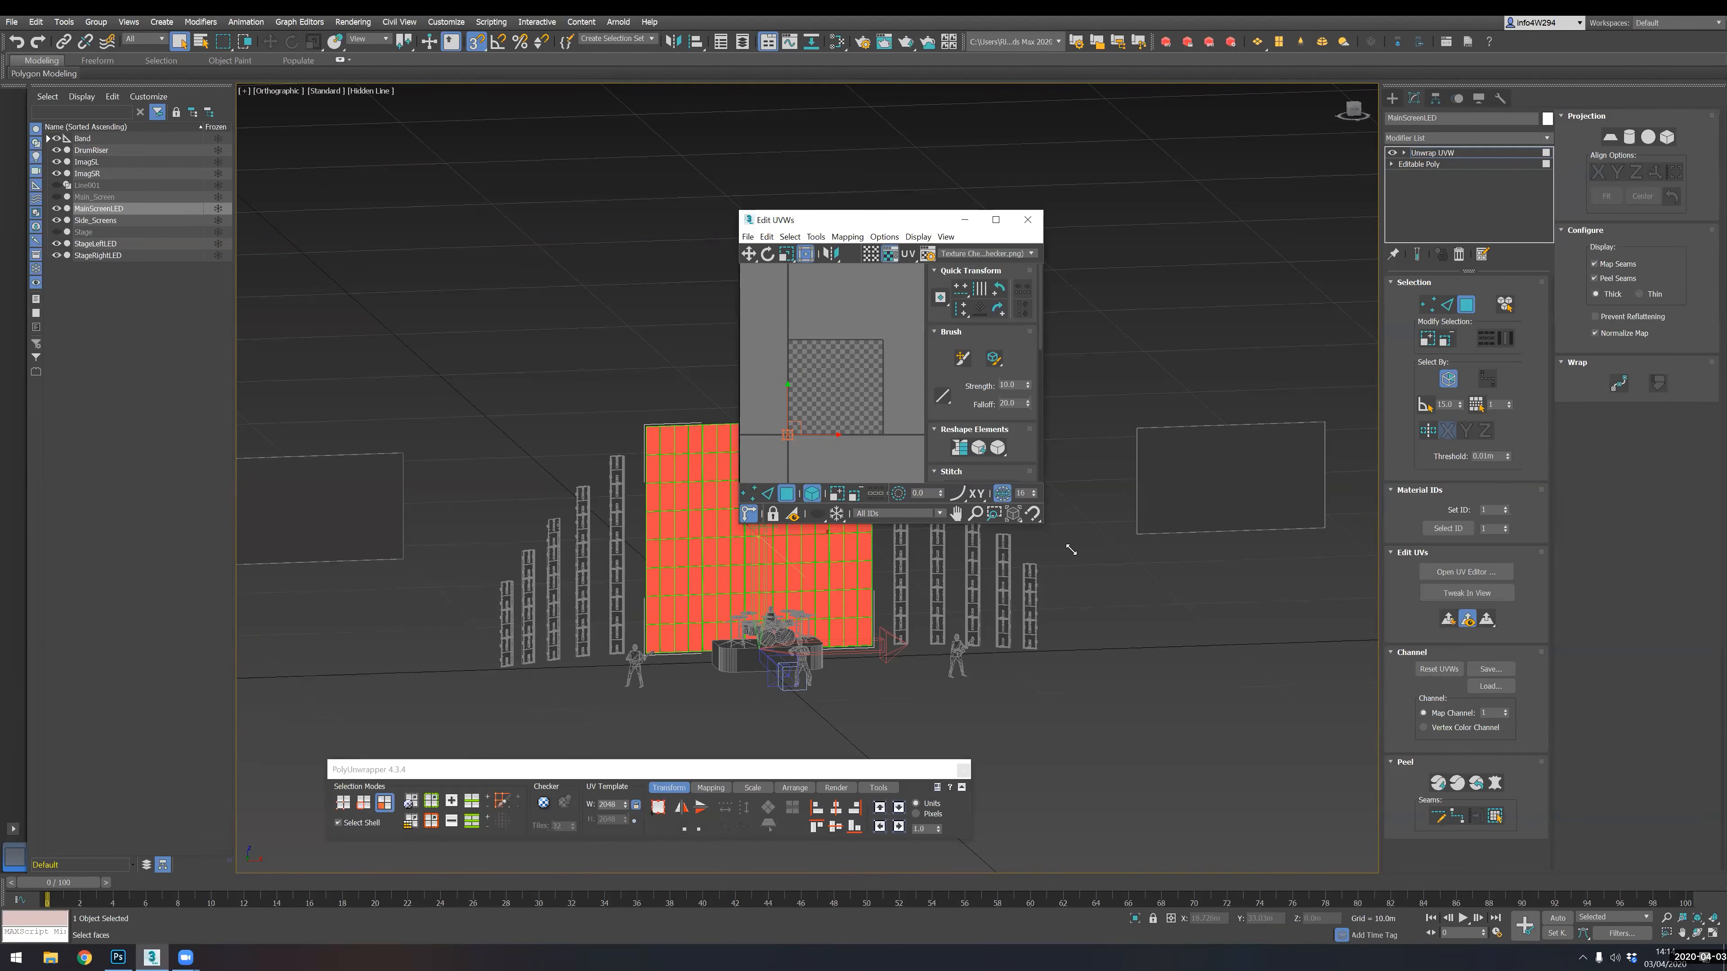
drag(1043, 524, 1246, 743)
drag(917, 222, 769, 133)
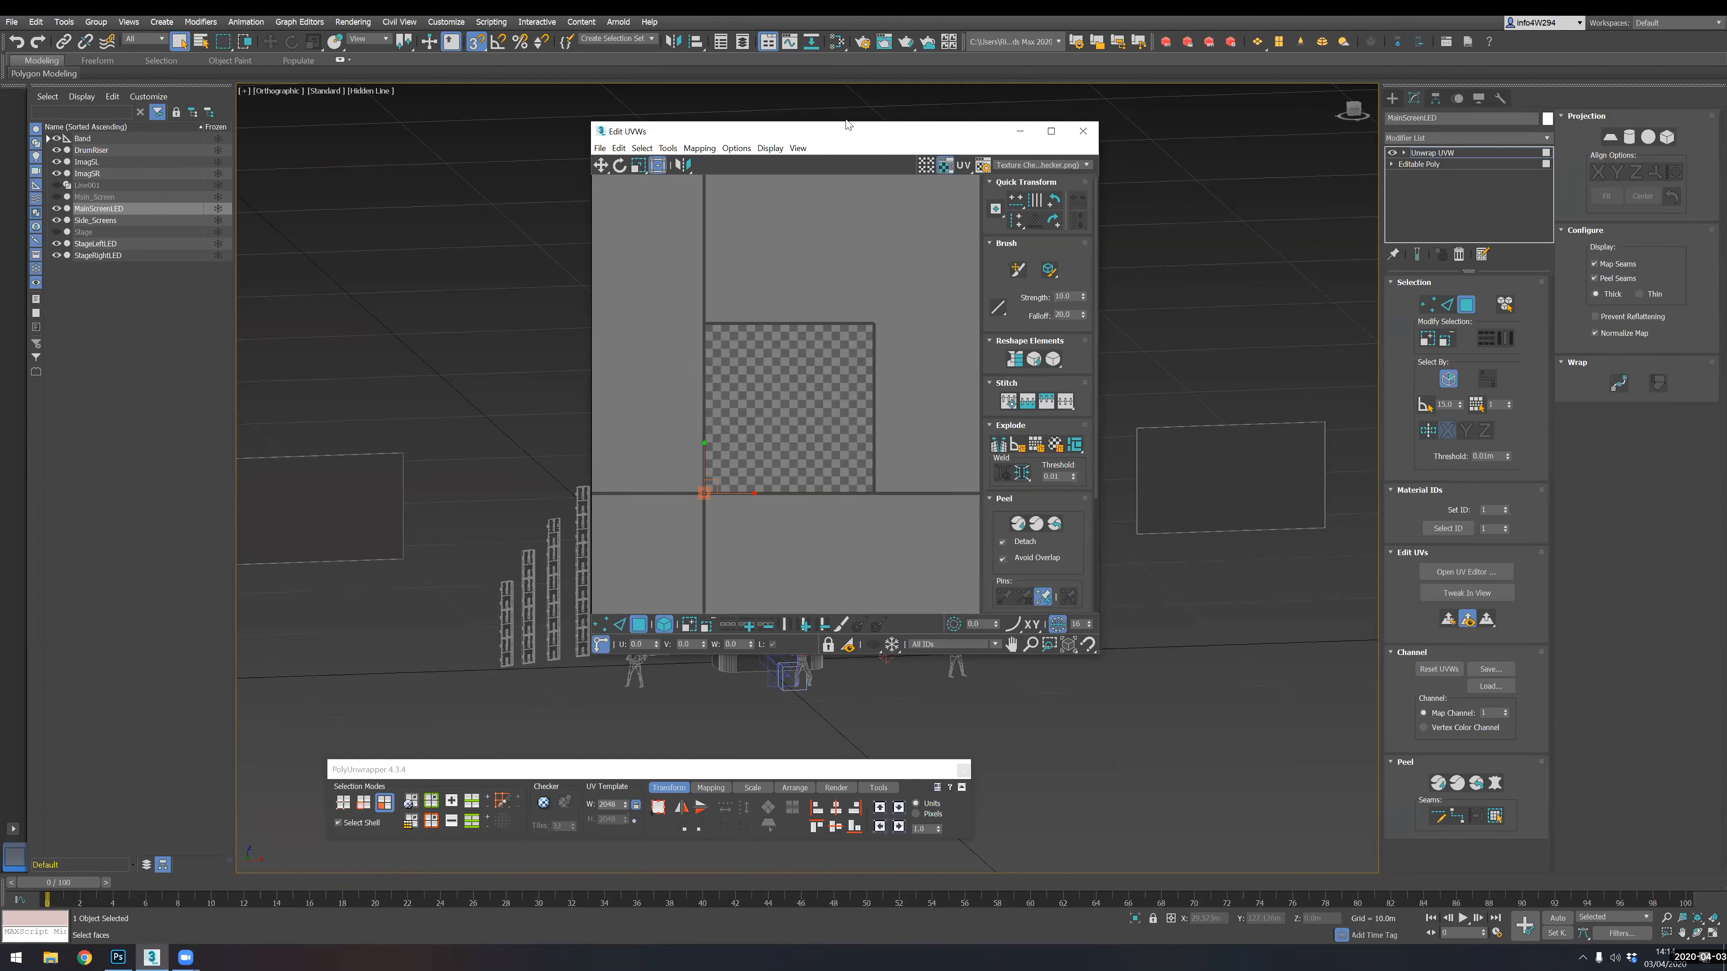
drag(837, 135, 735, 126)
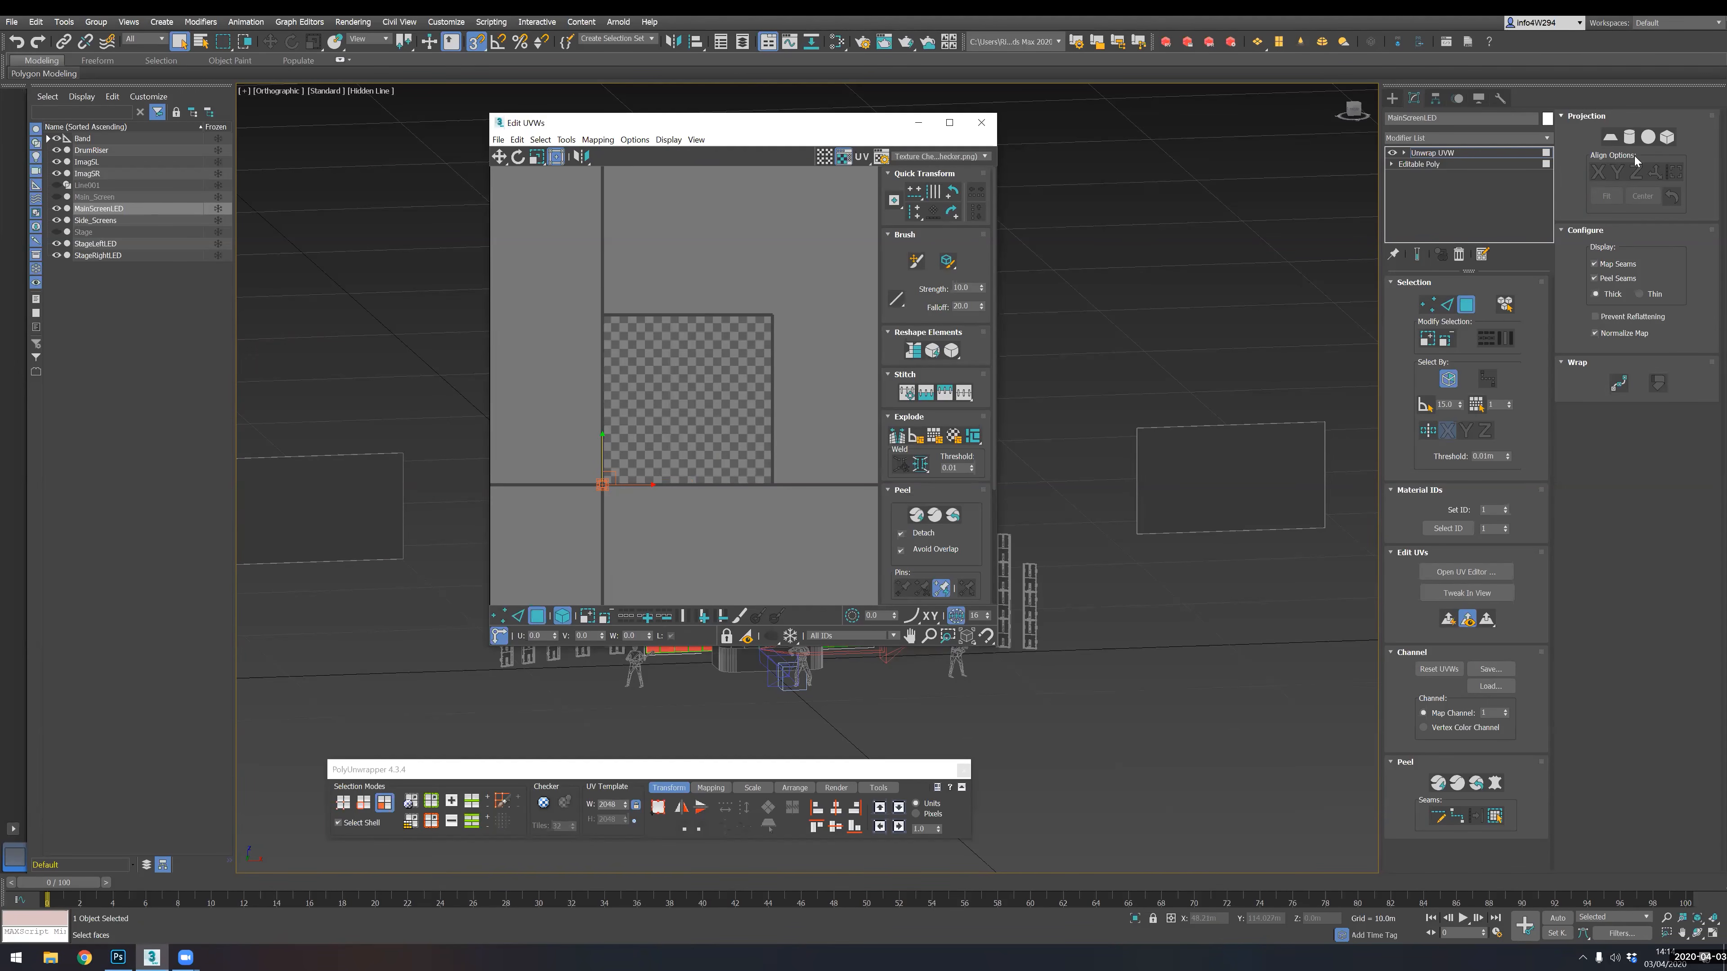
- Apply a best-aligned planar projection to the MainScreenLED faces, and save the scene
click(1611, 136)
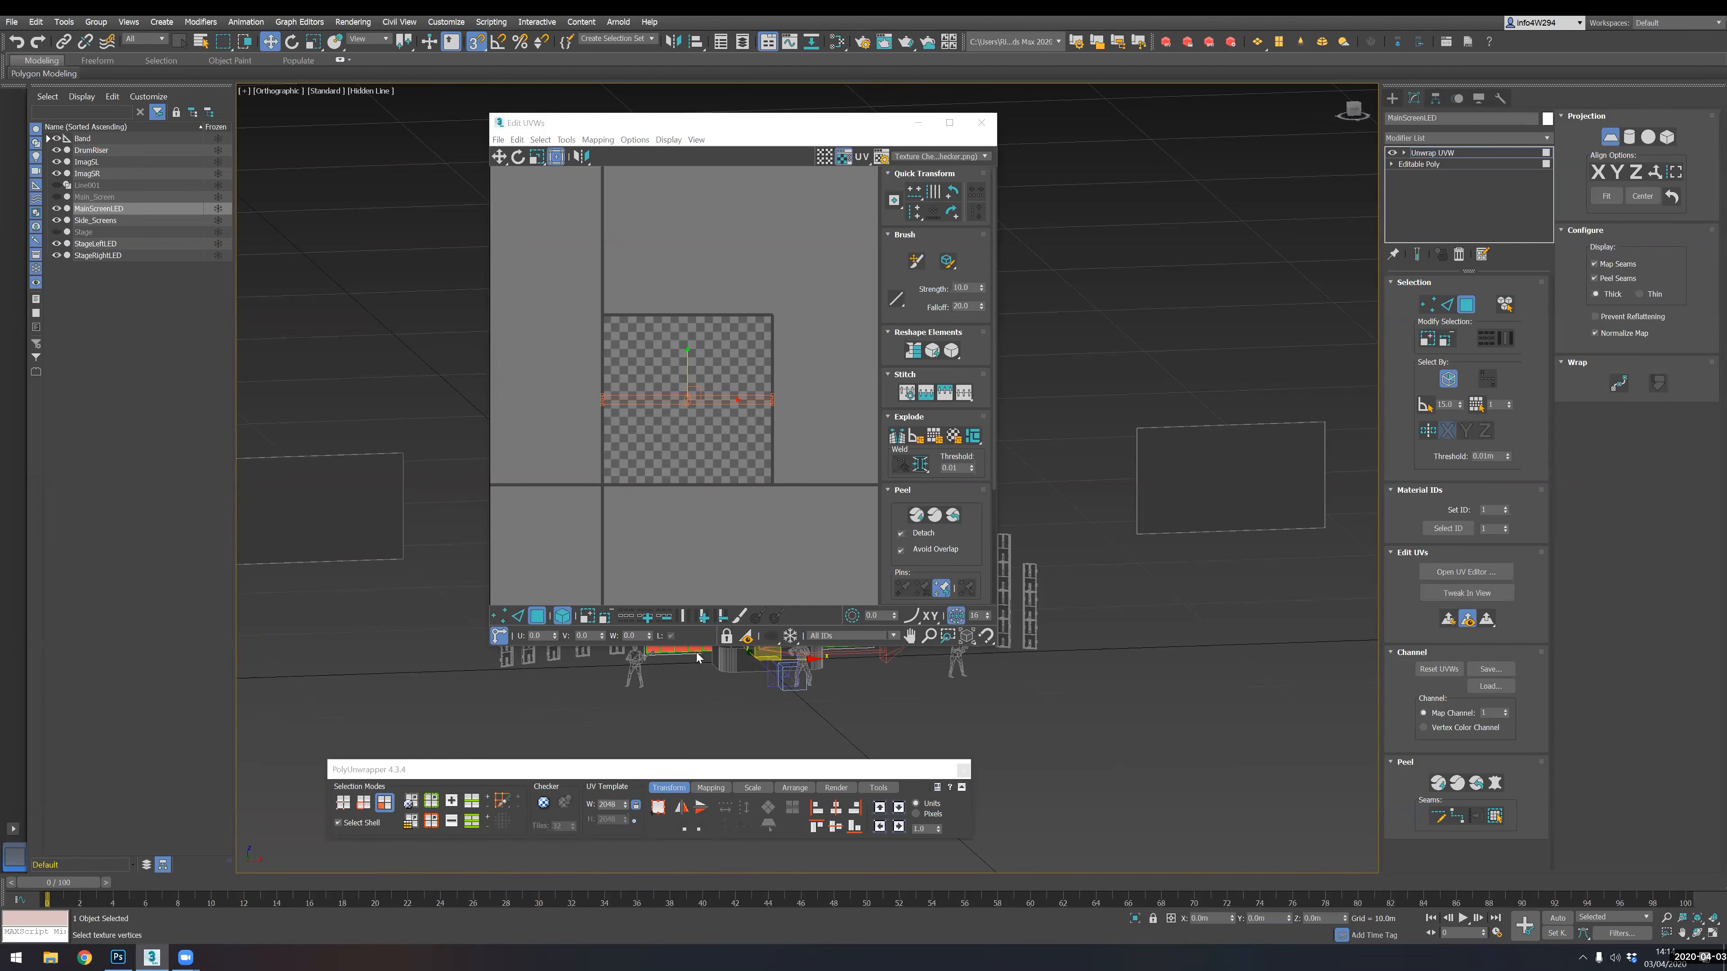
click(1657, 172)
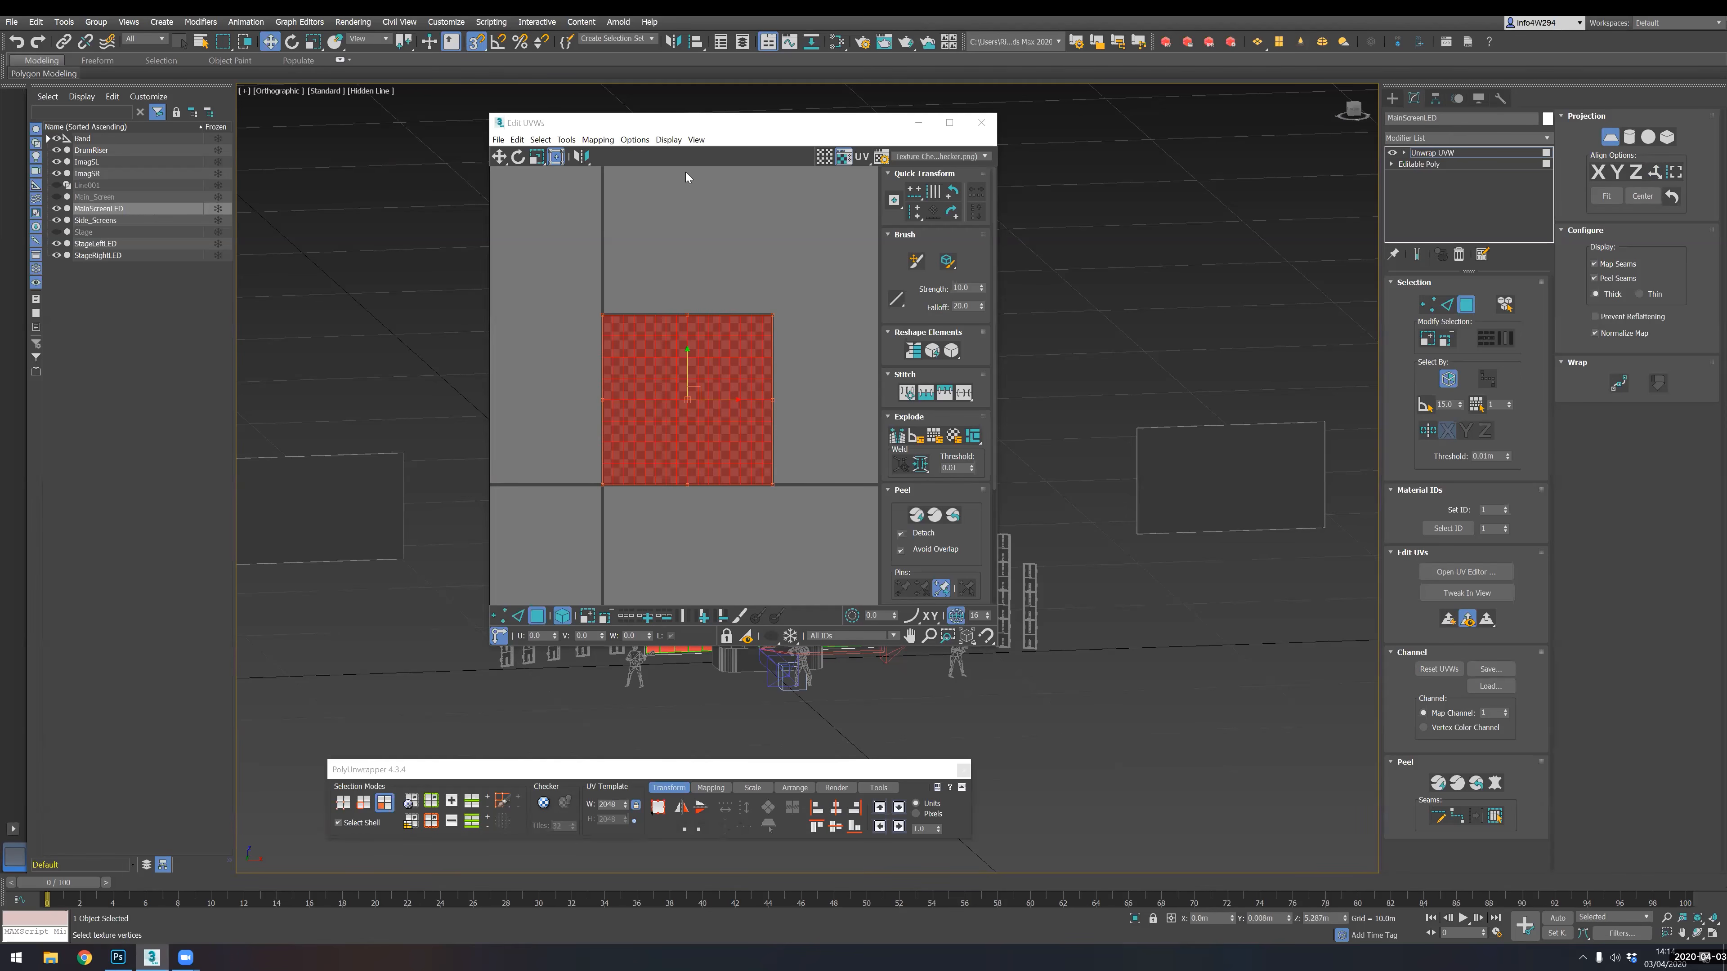
drag(761, 123, 370, 171)
mouse_move(734, 421)
alt+middle_down()
mouse_move(721, 503)
mouse_move(724, 440)
alt+middle_up()
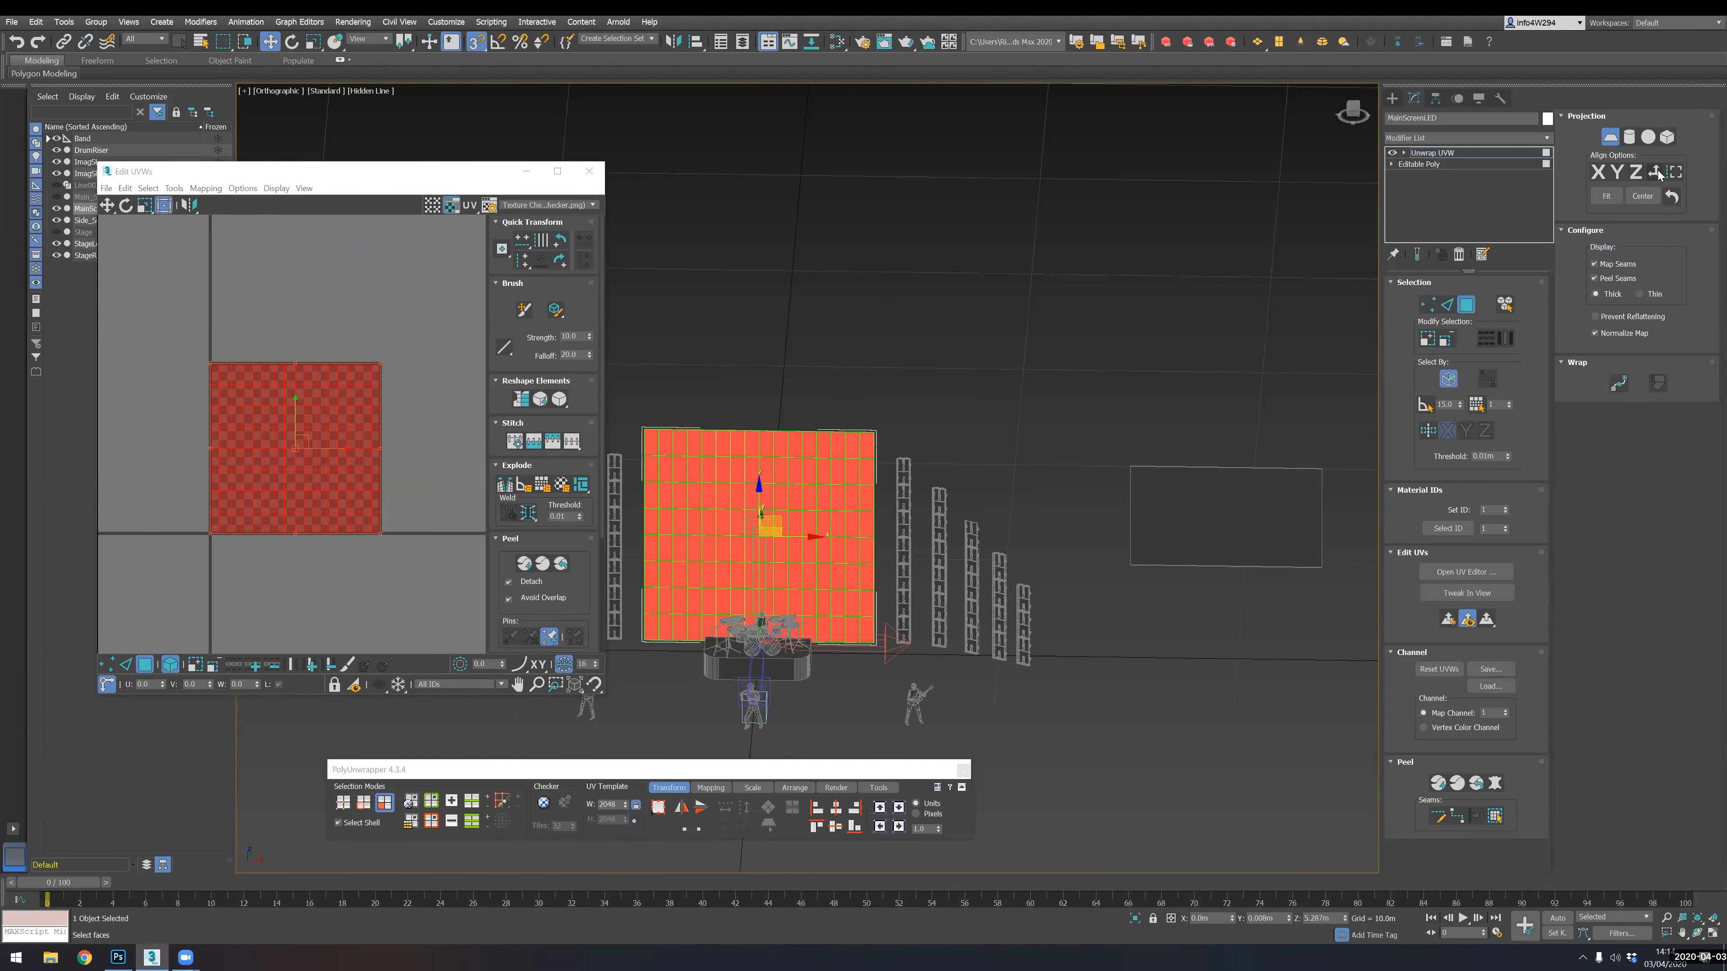
alt+middle_drag(690, 566, 761, 383)
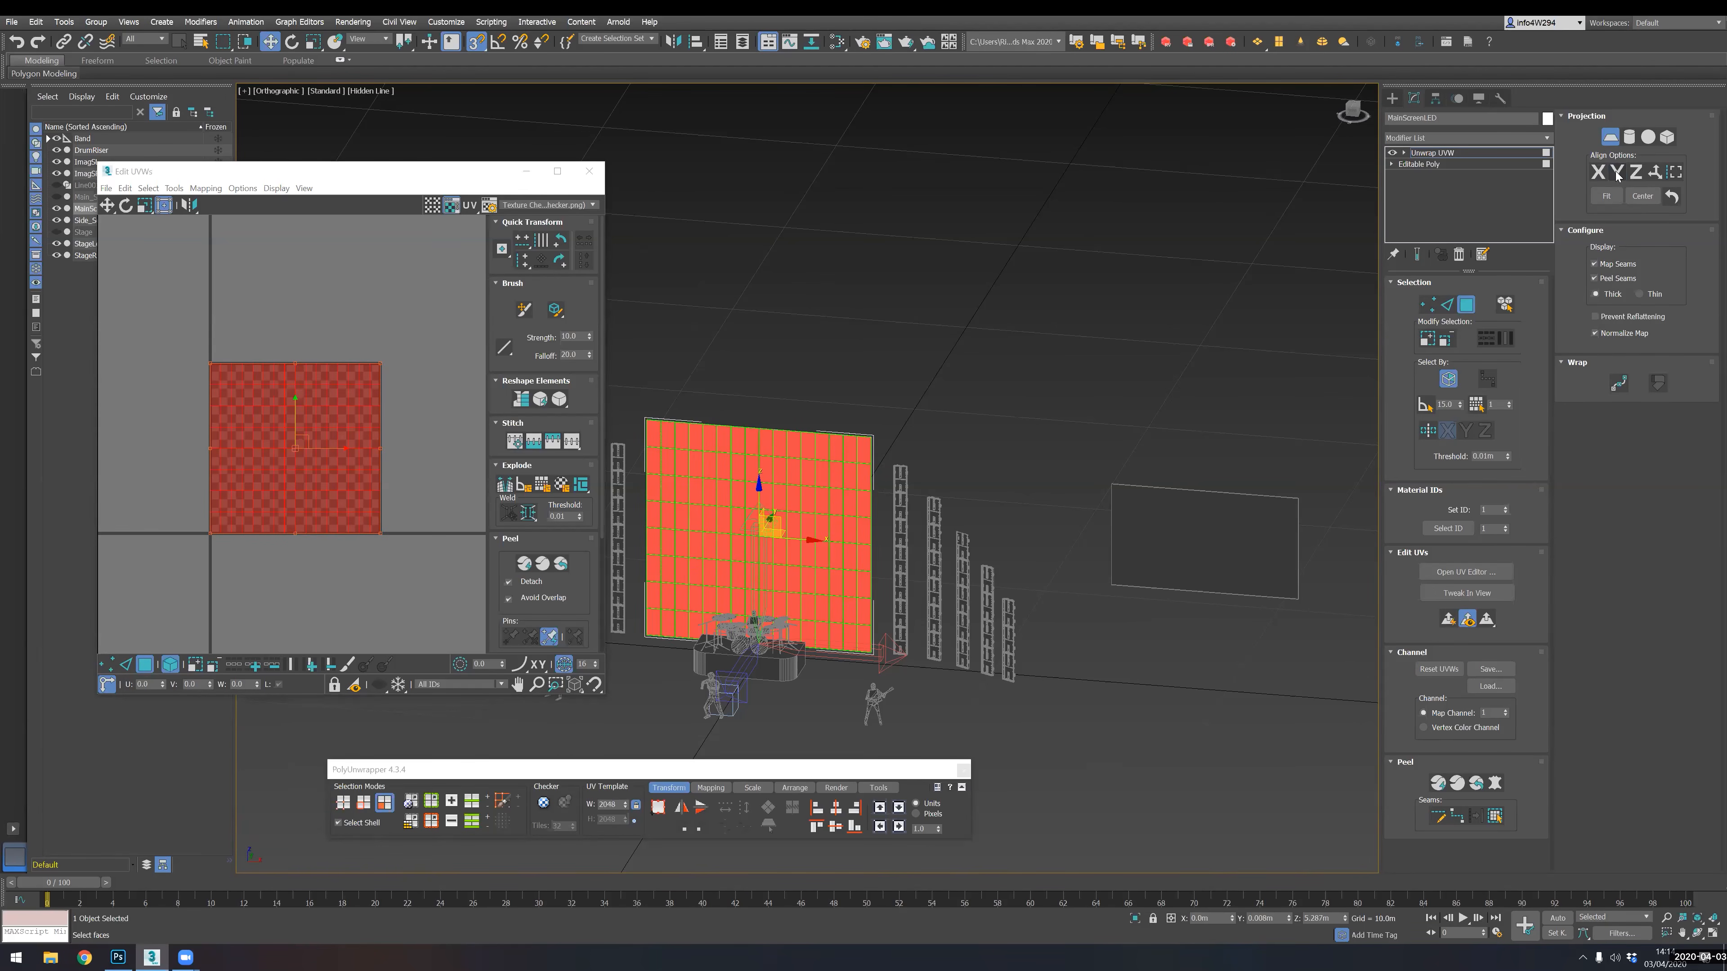
alt+middle_drag(800, 593, 885, 552)
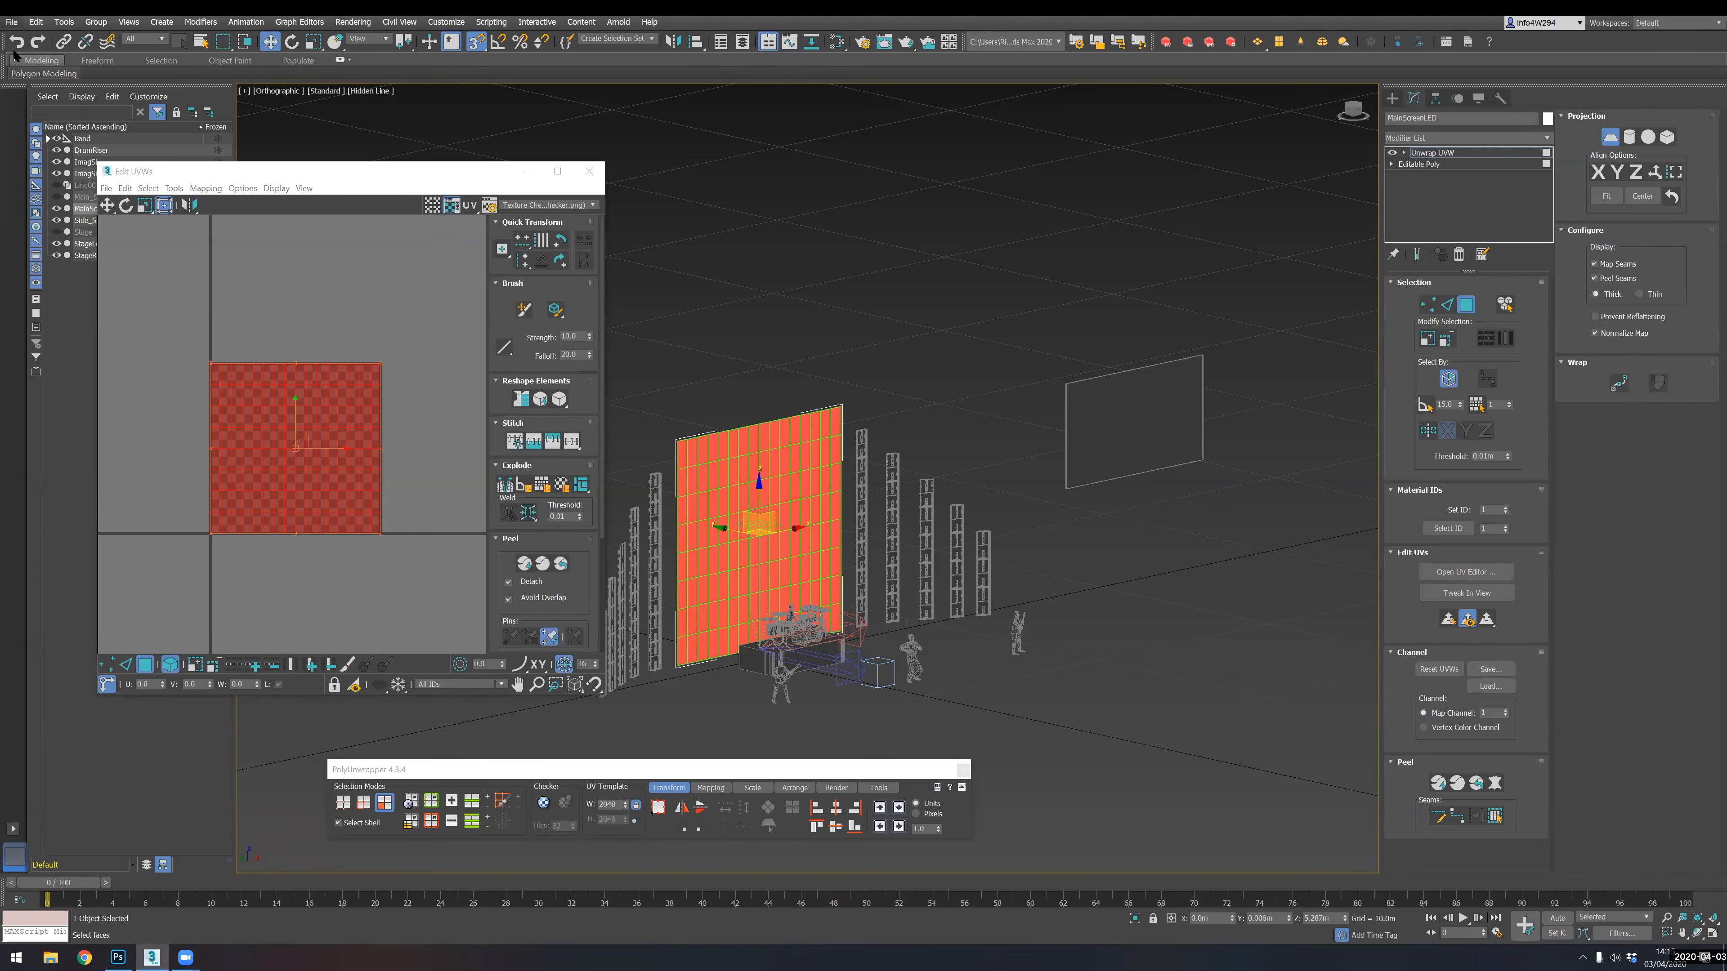
click(12, 21)
click(27, 121)
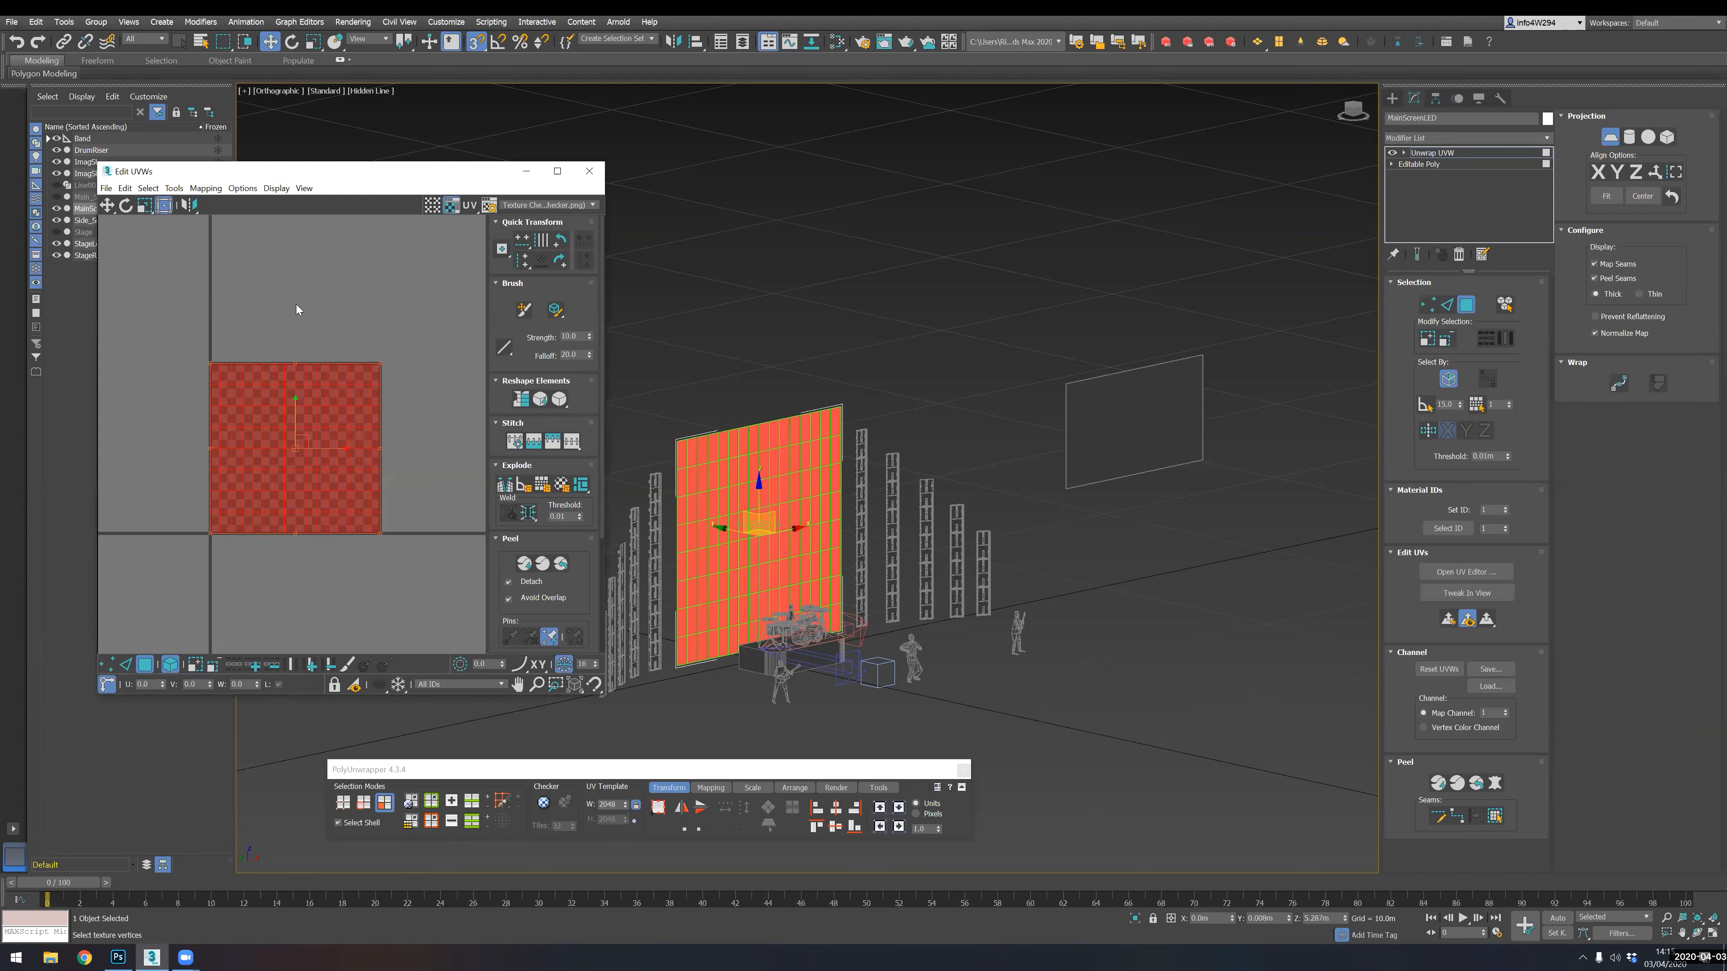
- Switch the UV editor to vertex selection and select the vertices around the UV layout's upper-left corner
key(1)
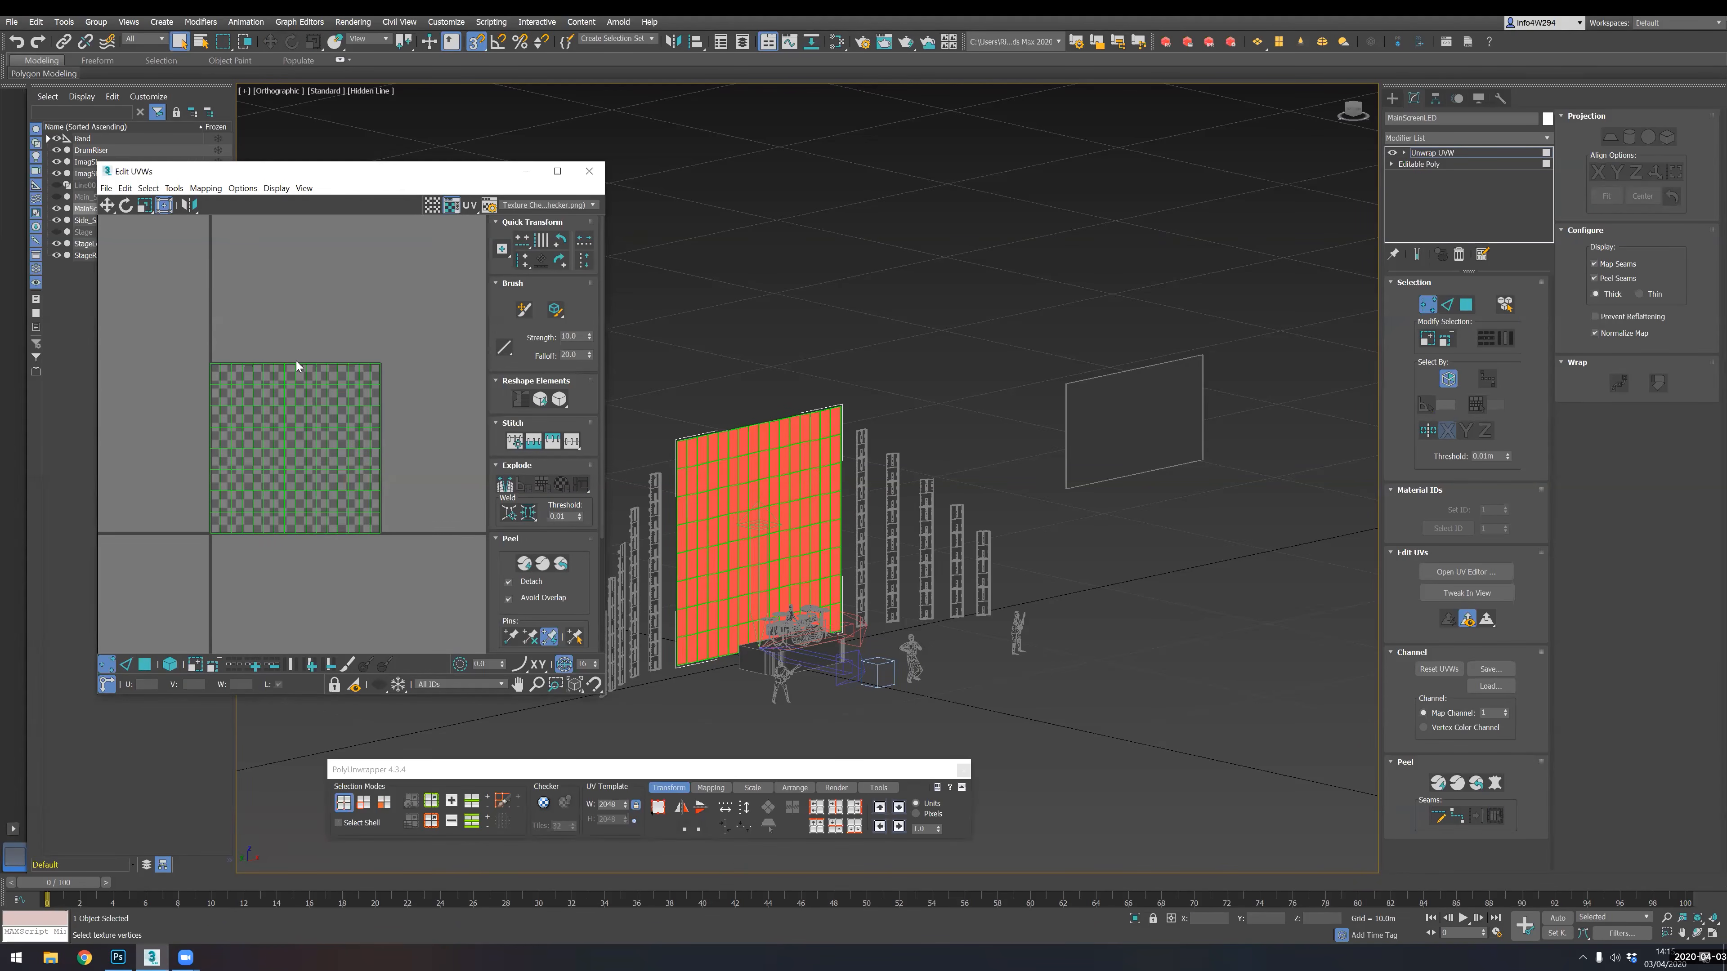
drag(260, 377, 198, 346)
drag(421, 174, 866, 185)
scroll(686, 398, up, 3)
scroll(683, 392, up, 2)
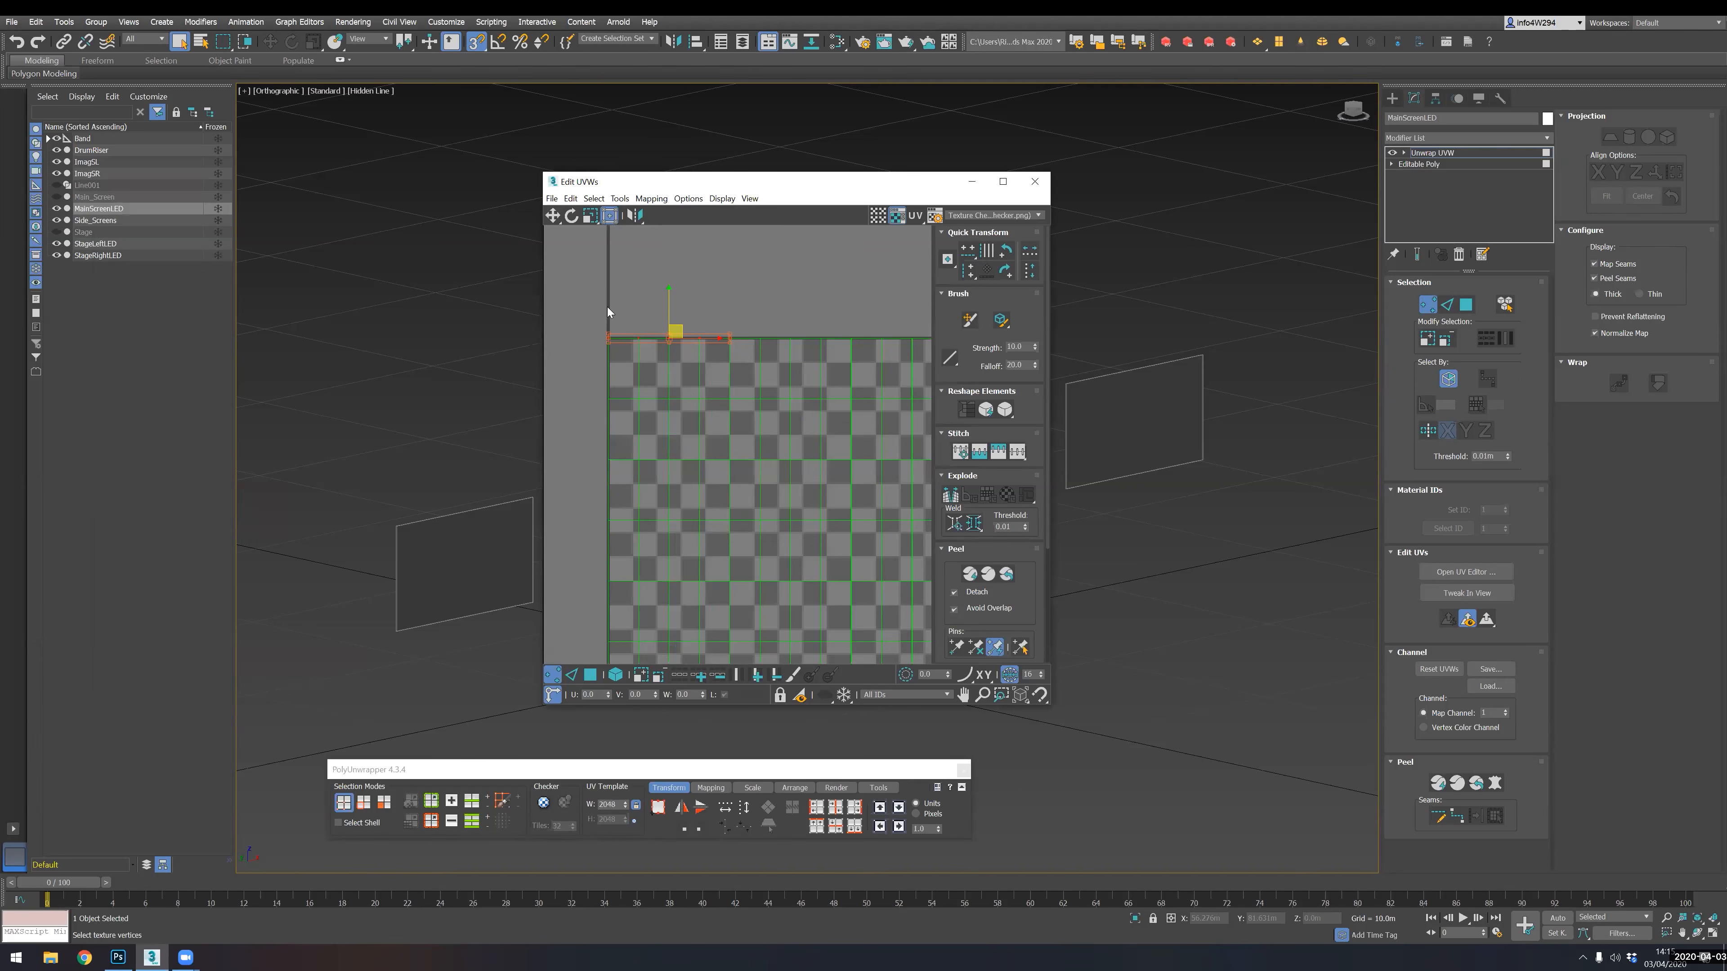
drag(607, 306, 652, 422)
- Compare the UV layout and its selected corner vertices with the main screen's panel grid in the model
drag(742, 183, 1177, 288)
alt+middle_drag(748, 451, 683, 415)
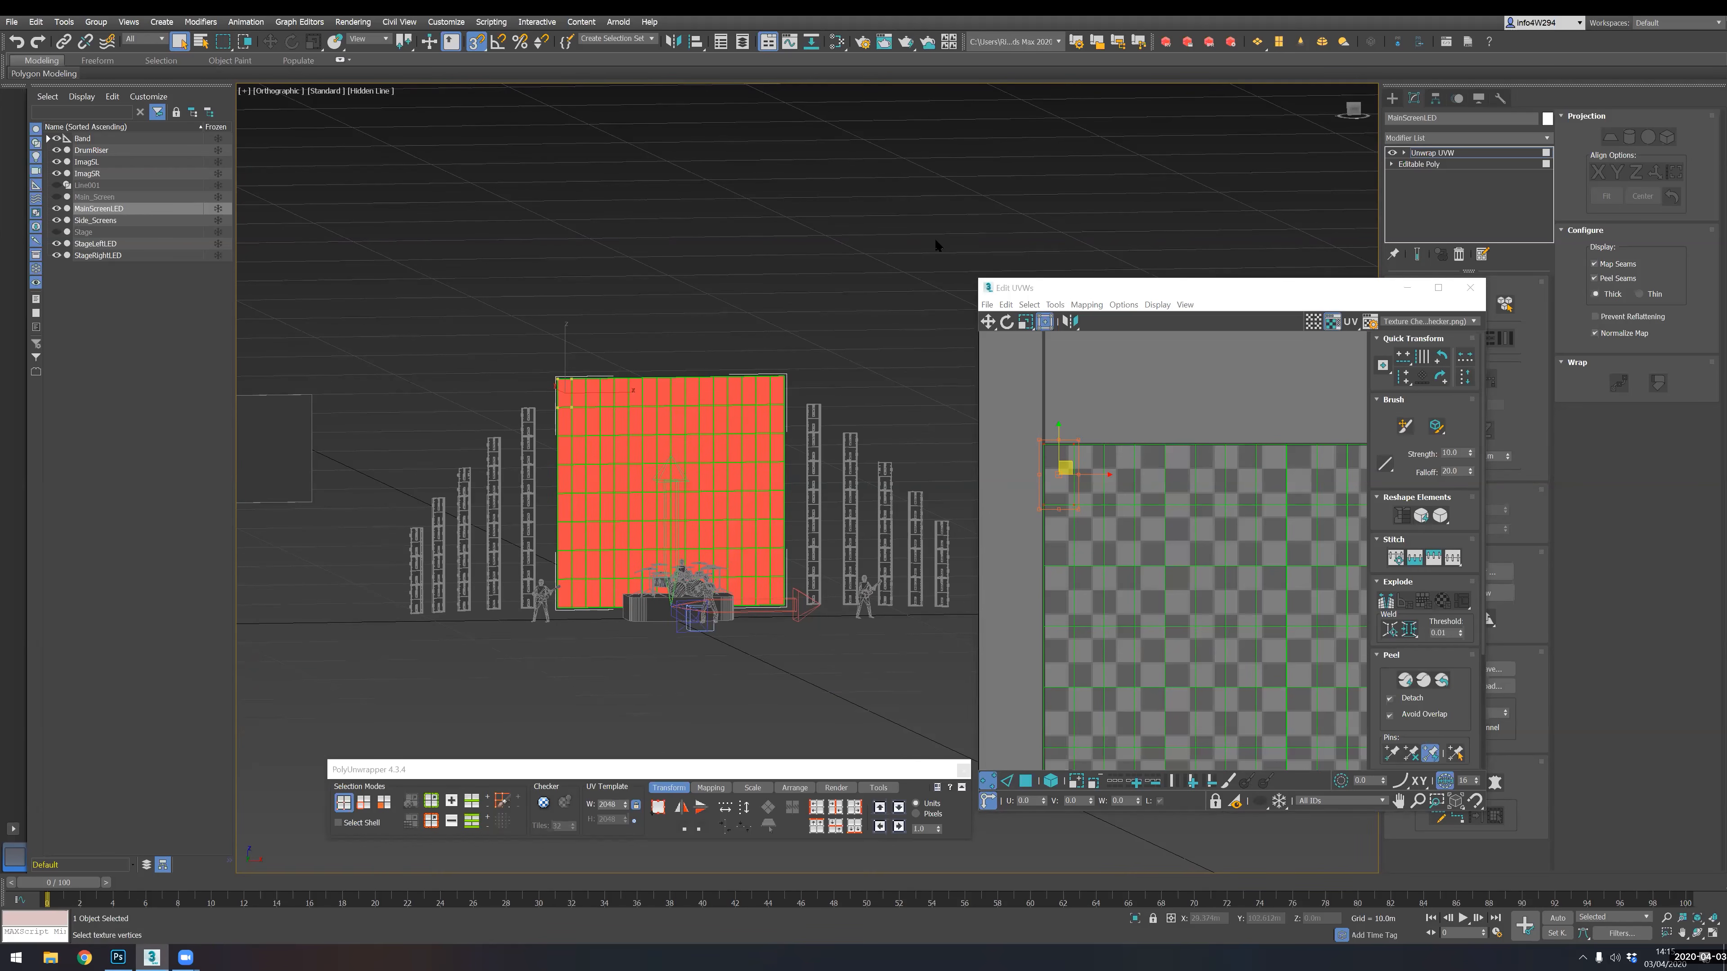
drag(1070, 288, 889, 124)
scroll(938, 436, down, 3)
middle_drag(1030, 466, 1006, 436)
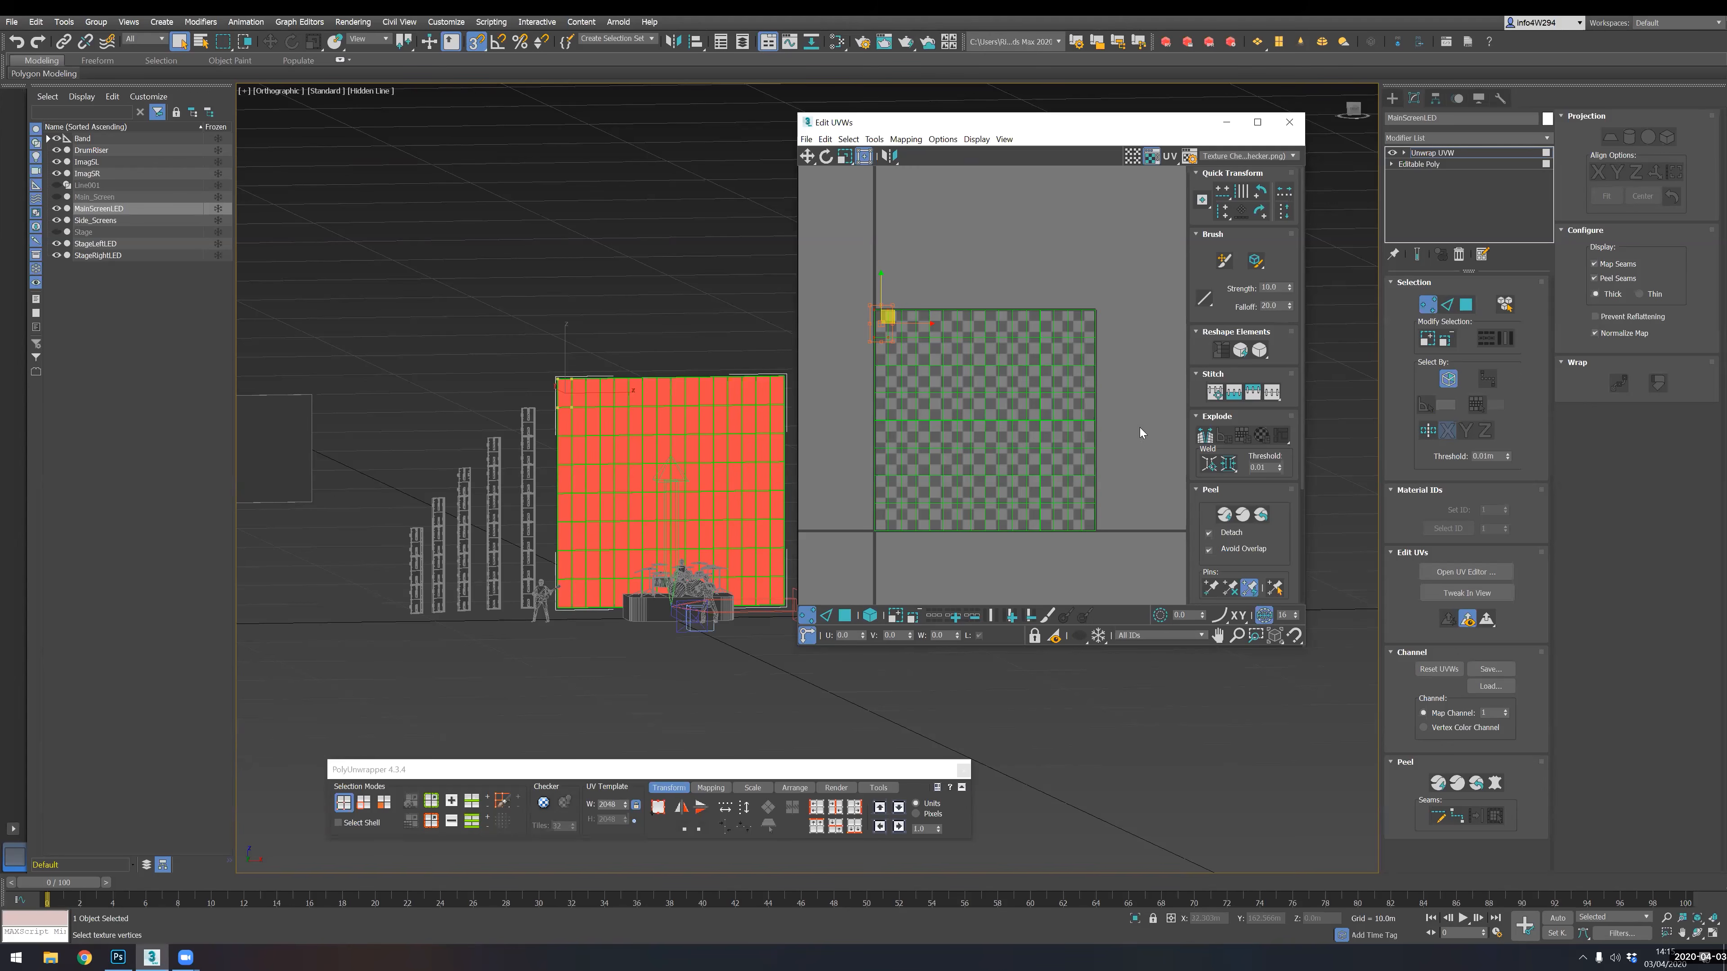
scroll(981, 411, up, 4)
scroll(1034, 421, down, 2)
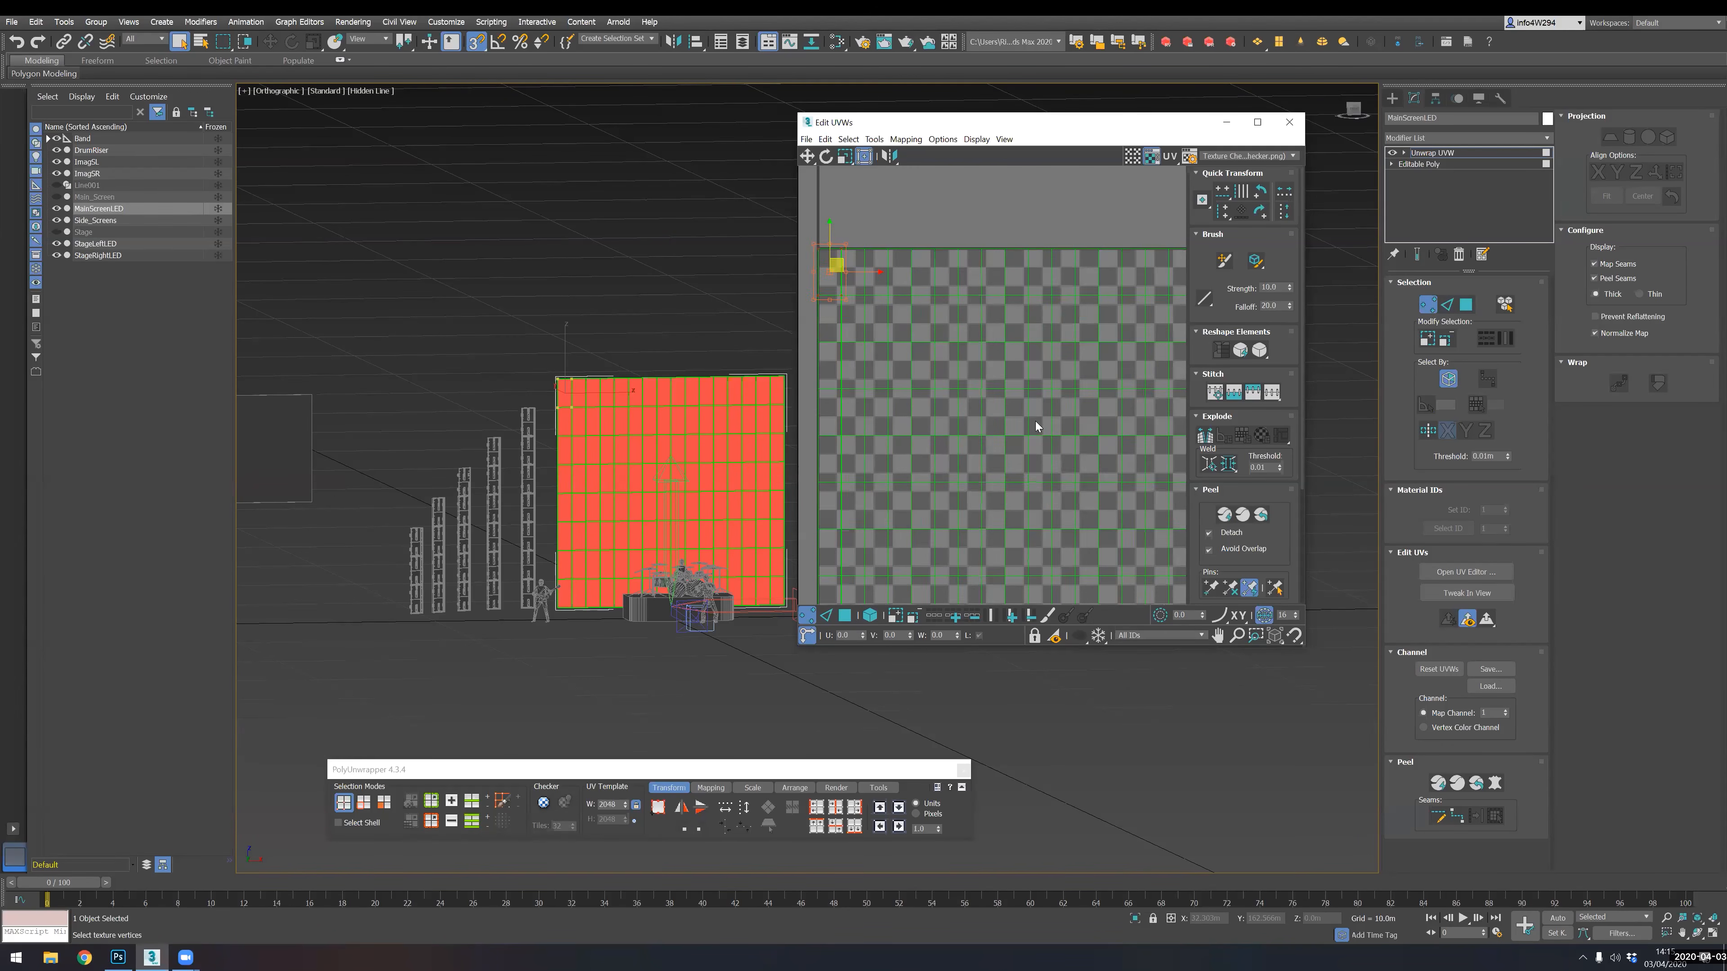
middle_drag(1087, 442, 1059, 391)
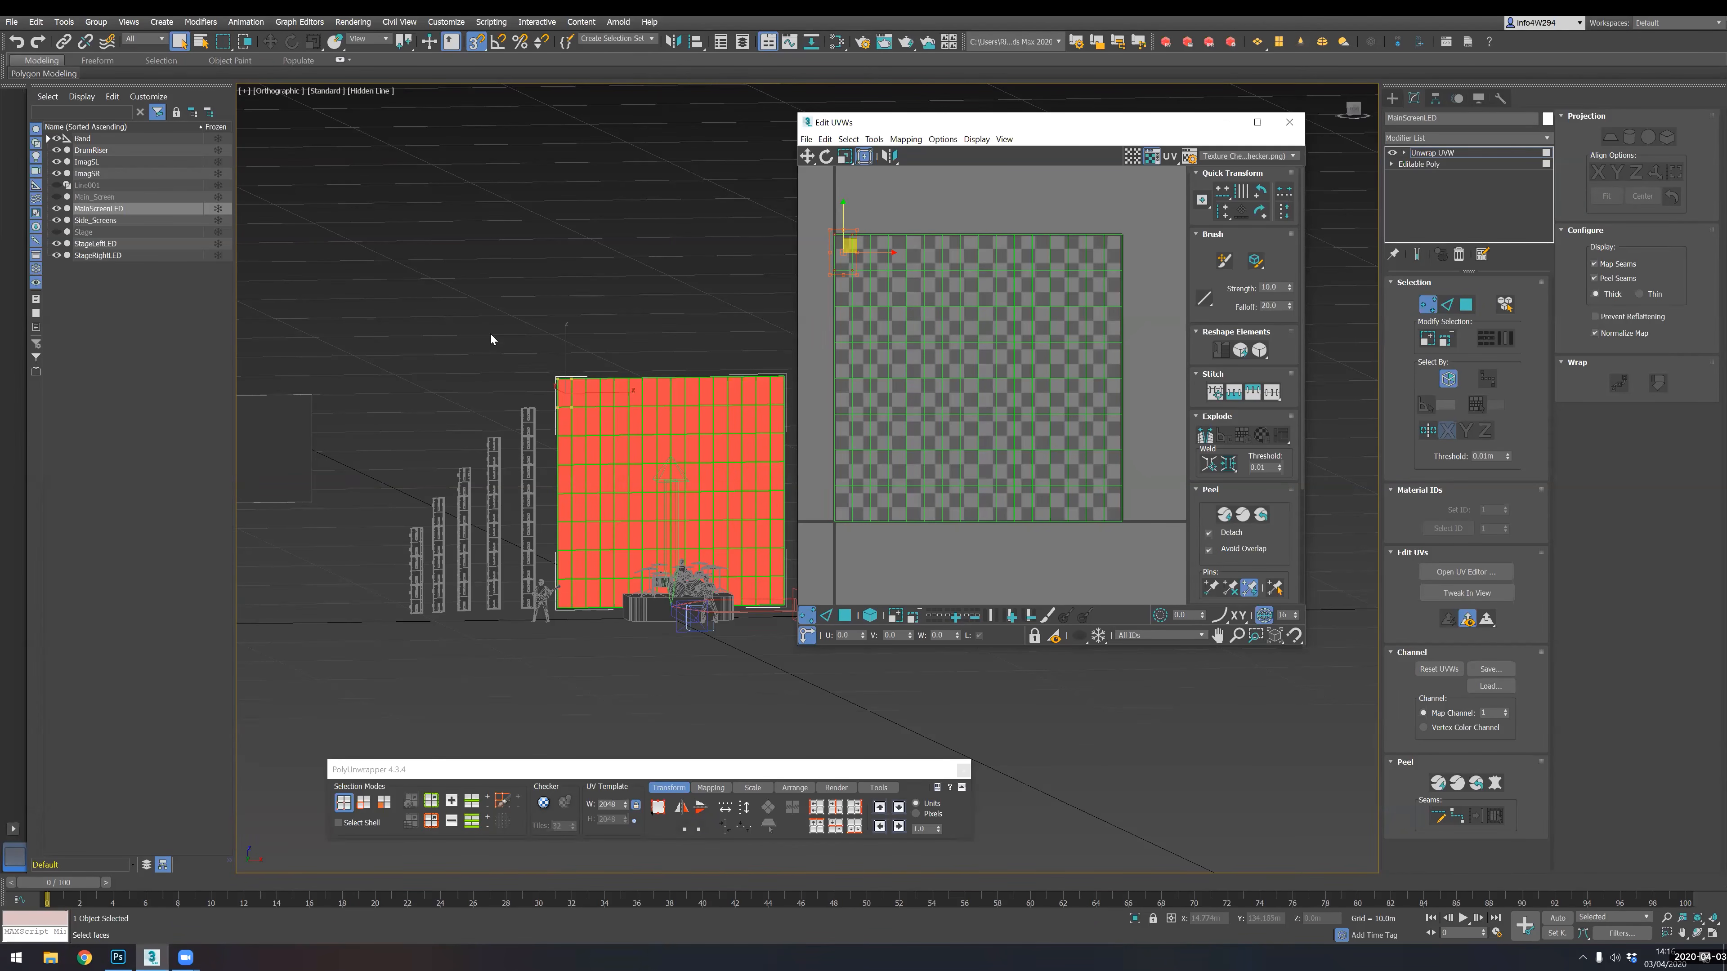
- Switch to Calculator and work out the main screen's pixel dimensions as 15 × 300 and 8 × 600
key(super)
text(calc)
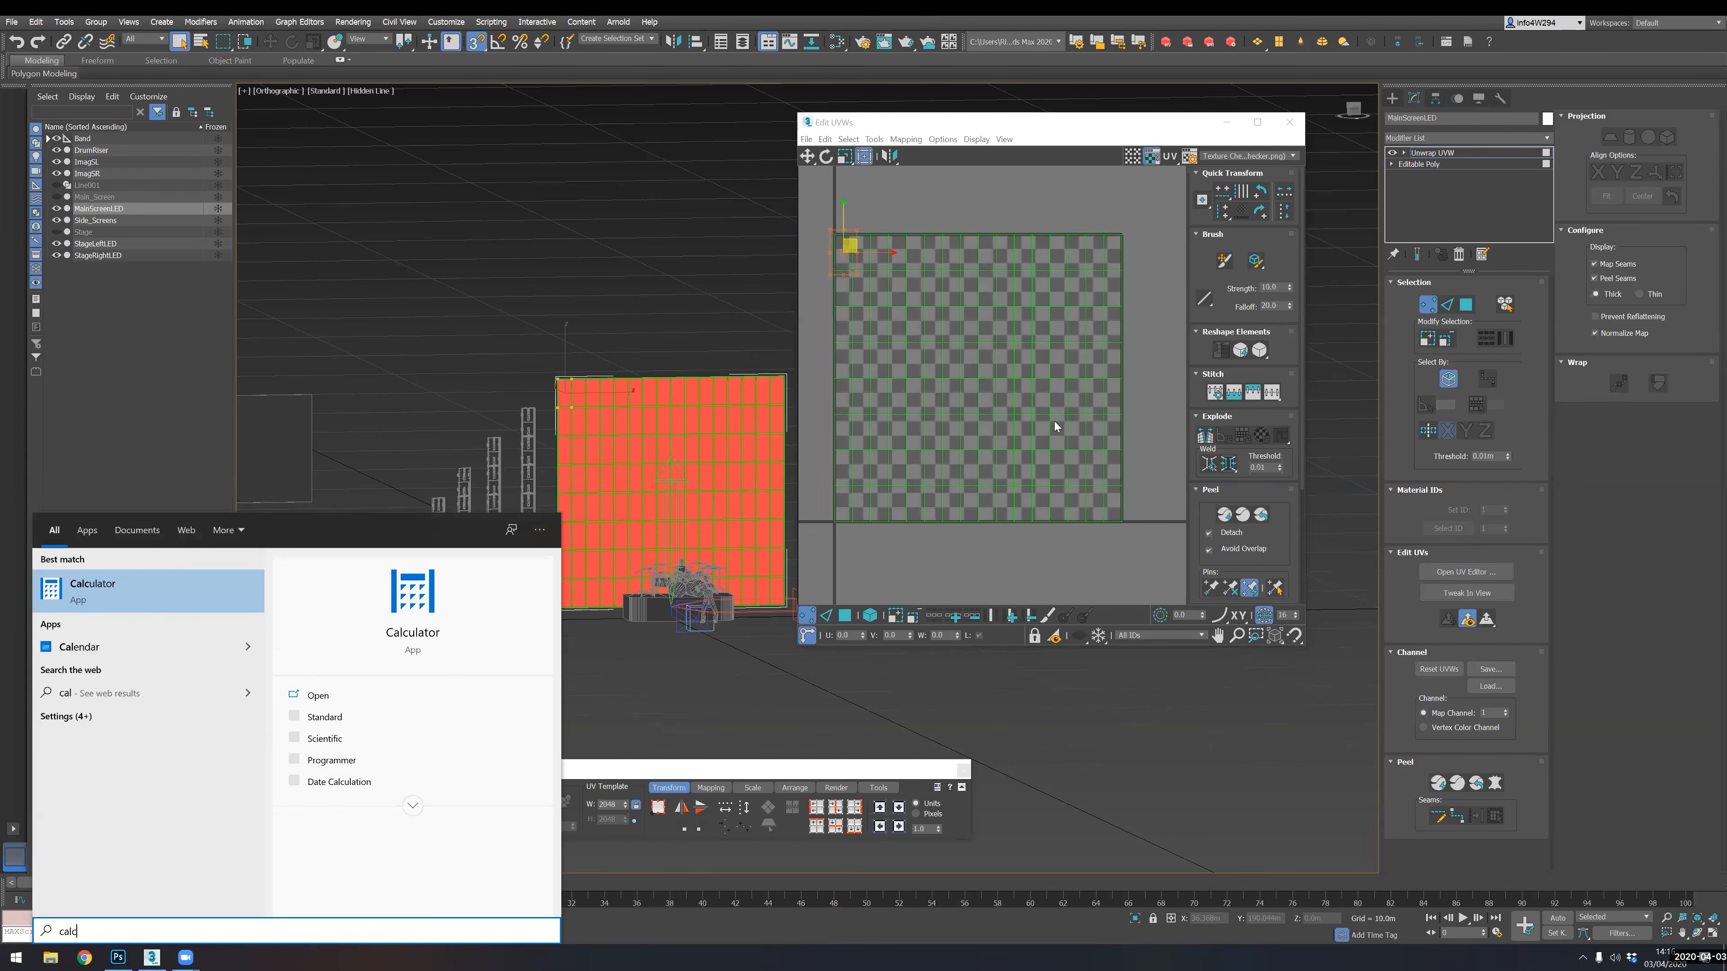
key(Return)
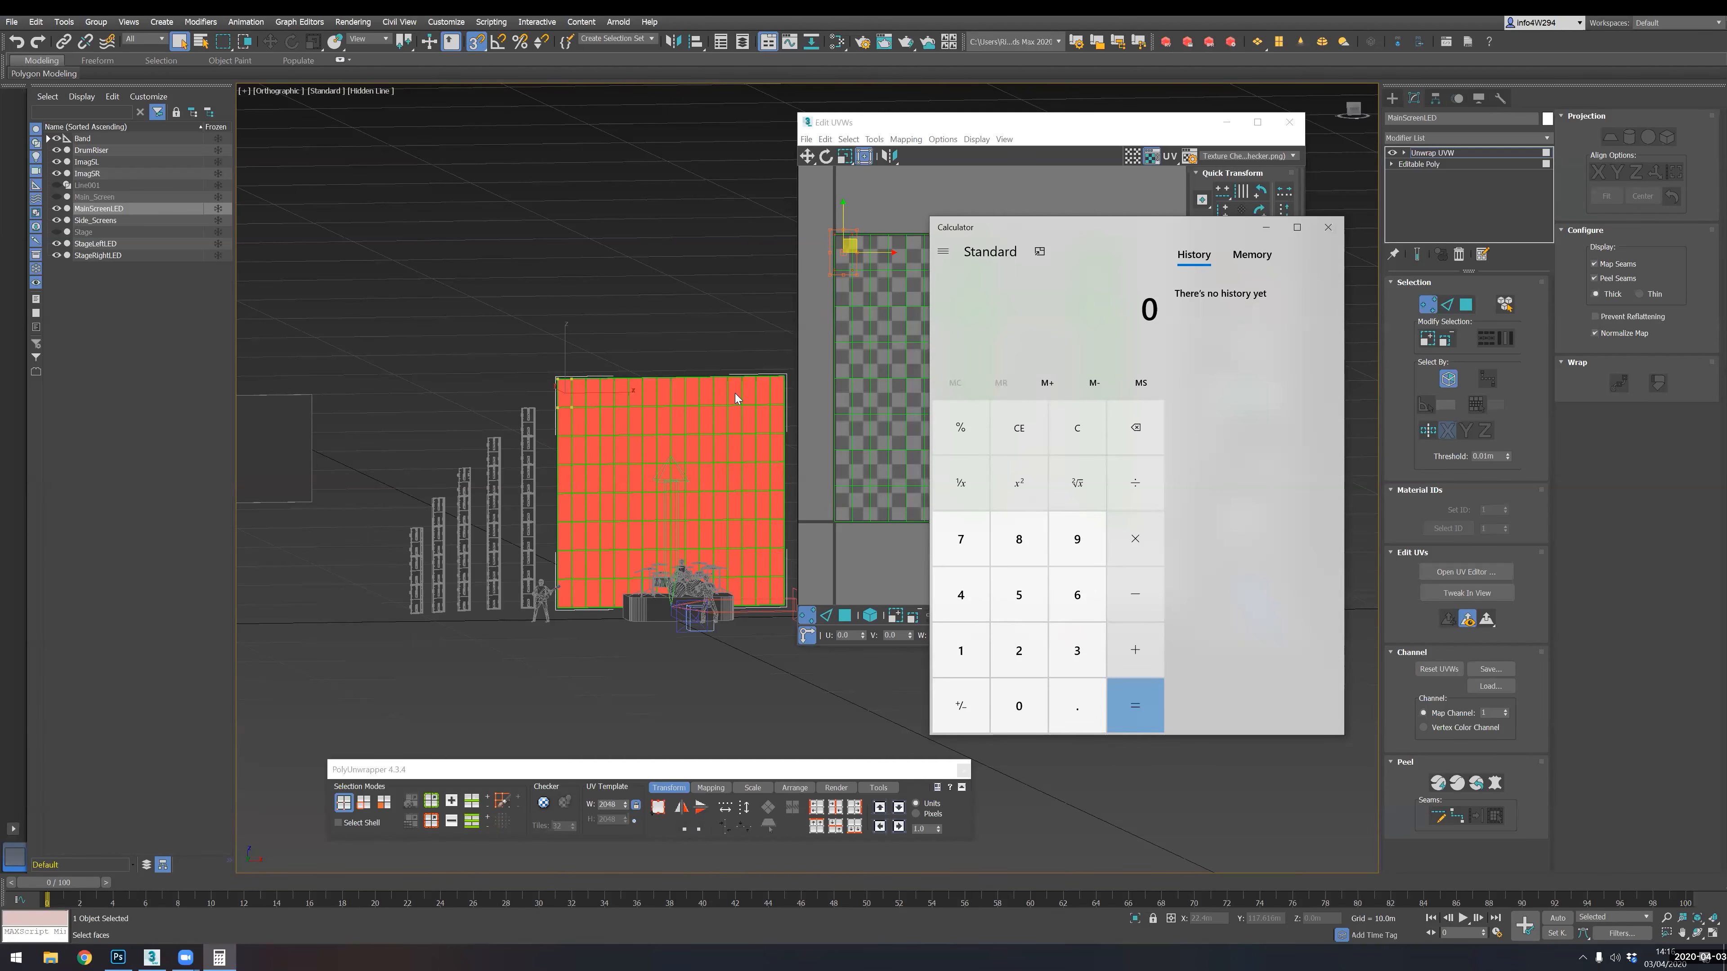
text(15*30)
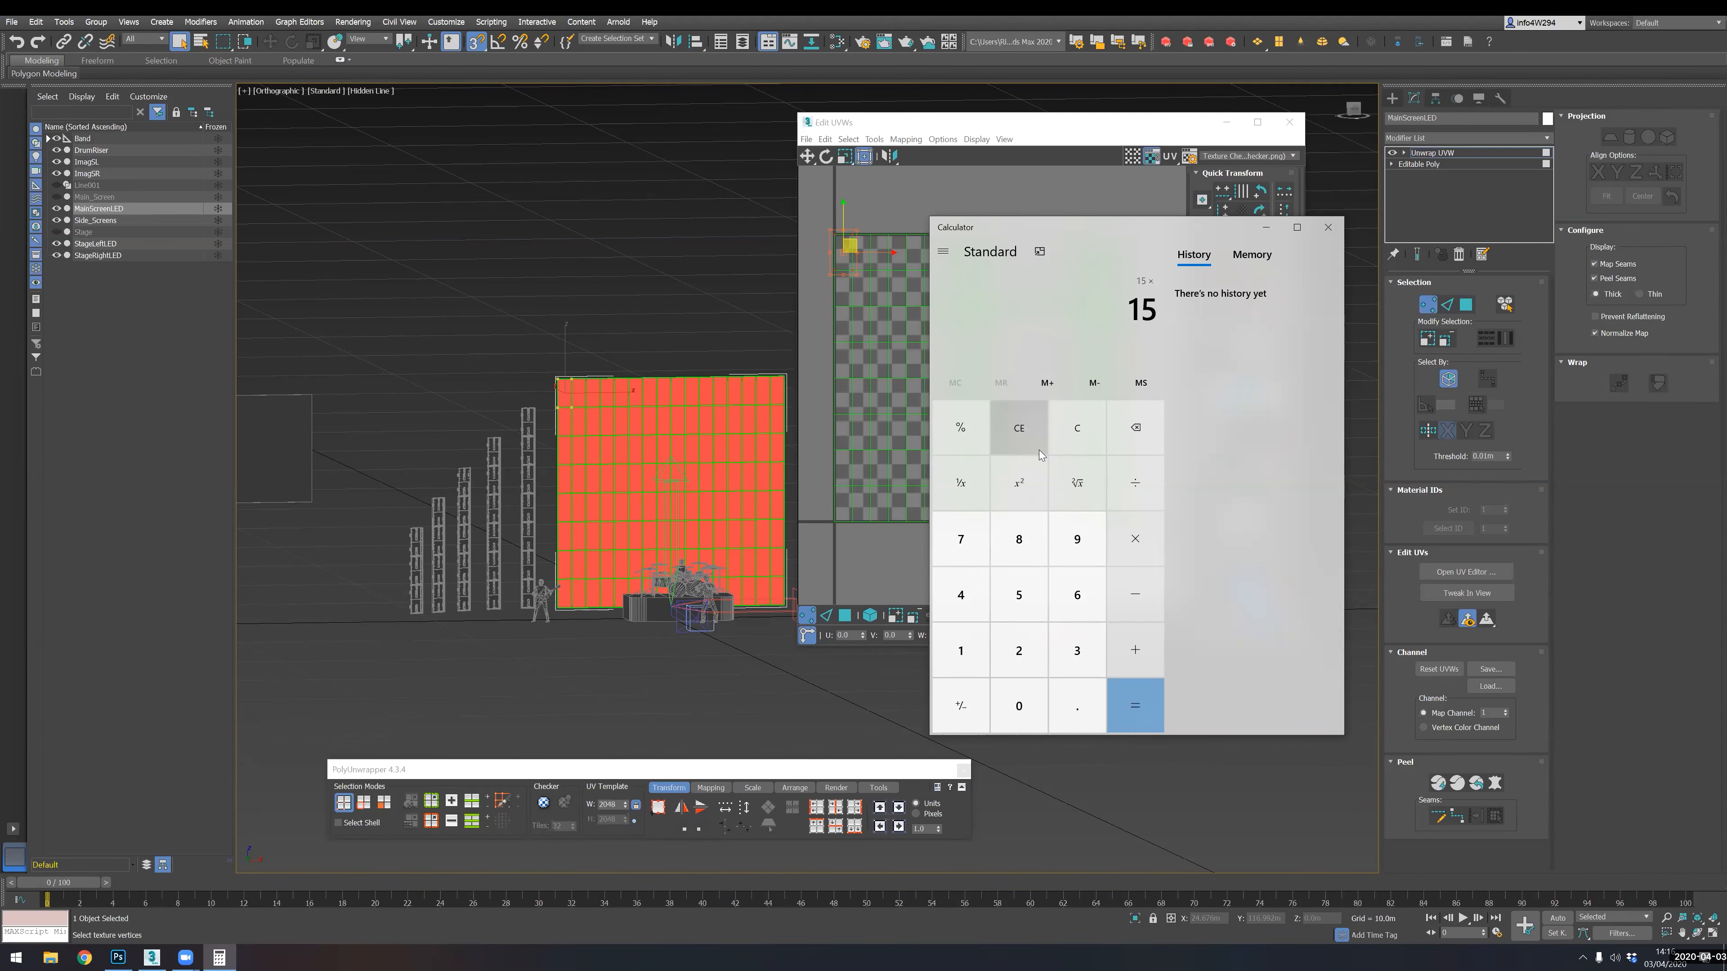
text(0)
key(Return)
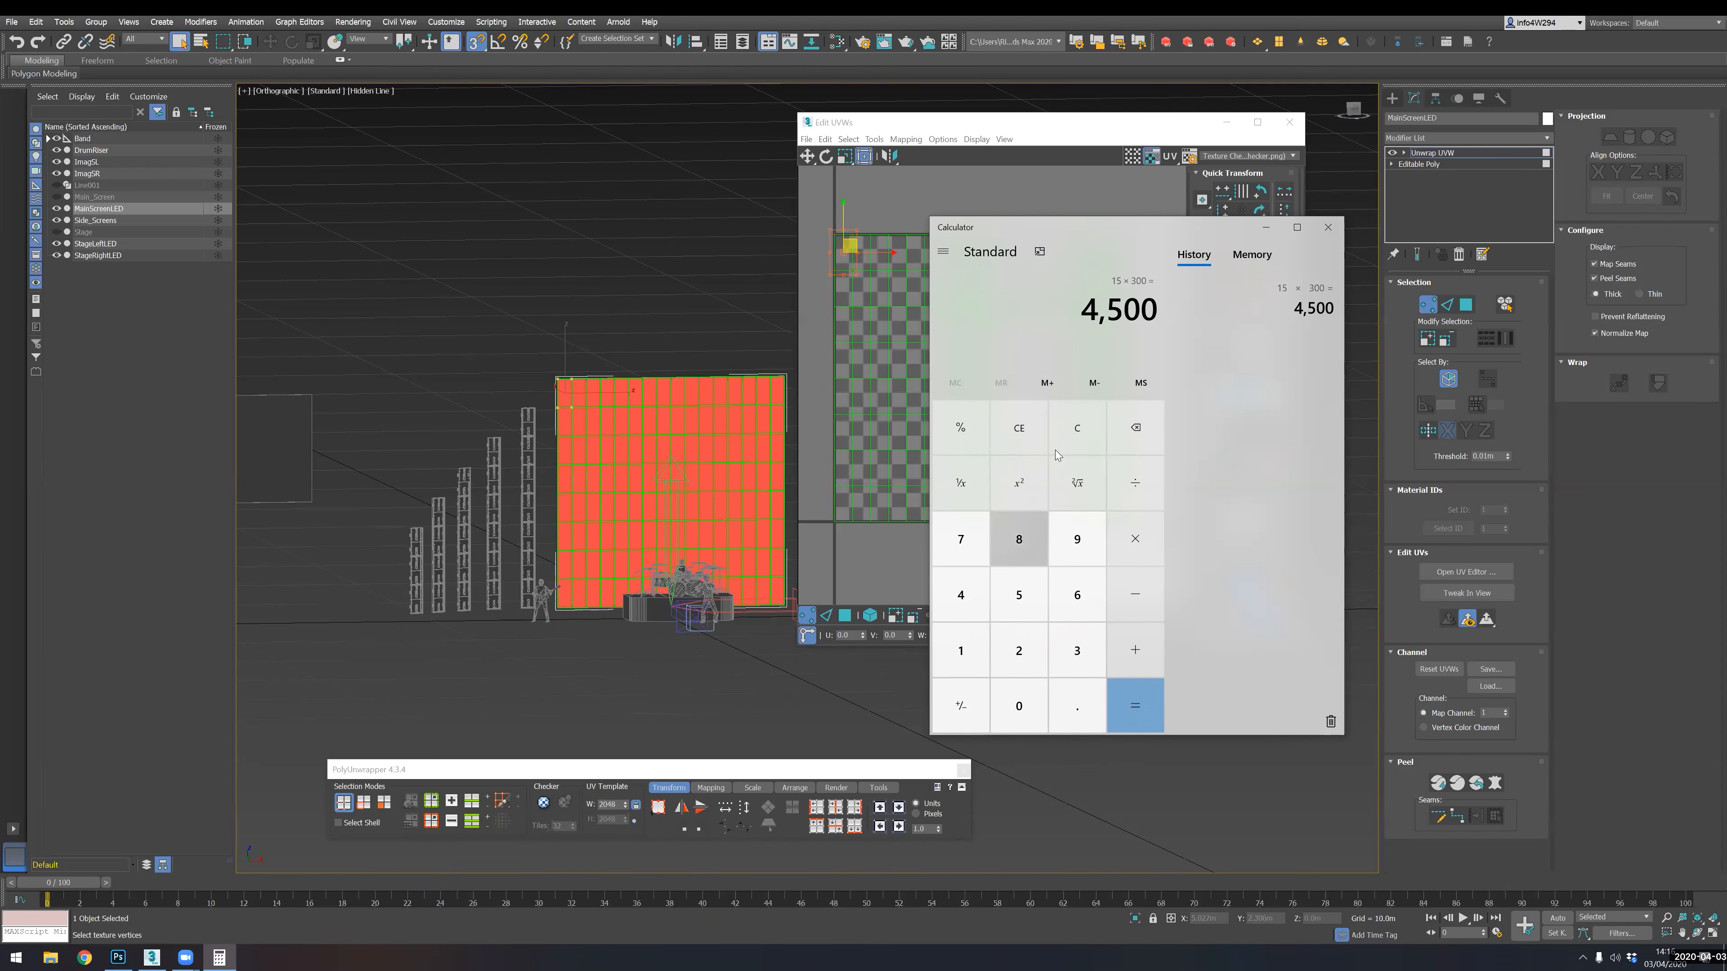
text(8)
text(*600)
key(Return)
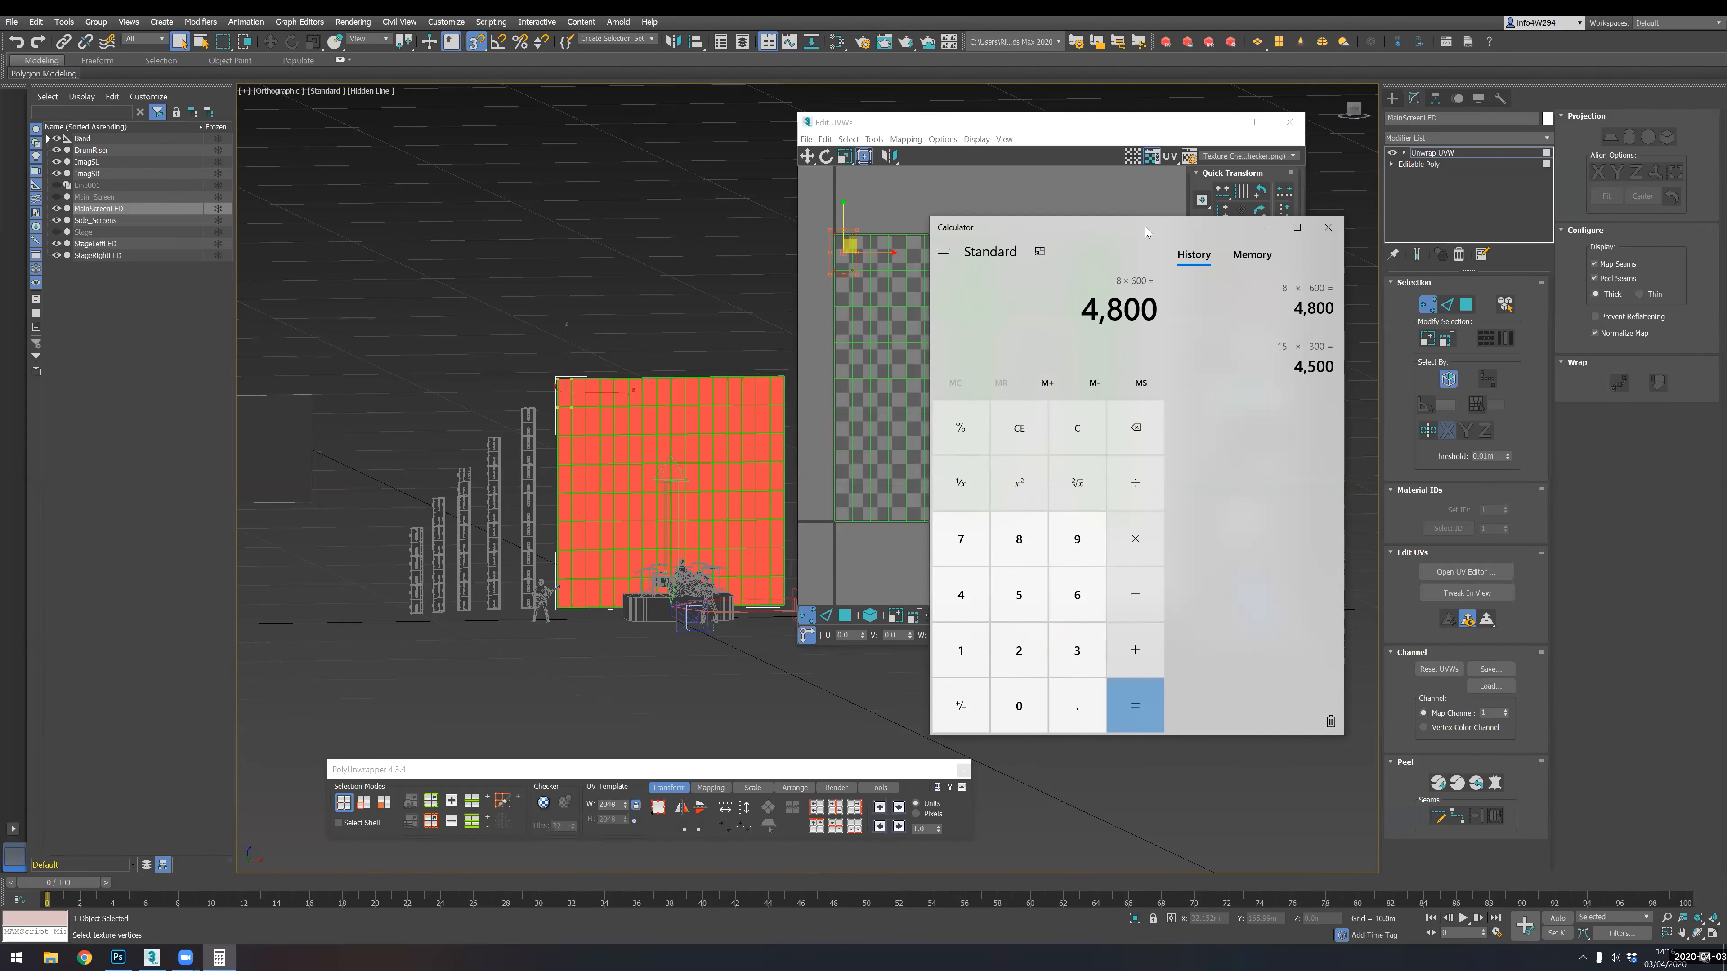
- Begin a UVW template render for MainScreenLED and set the template width to 4500
drag(1145, 227, 1070, 286)
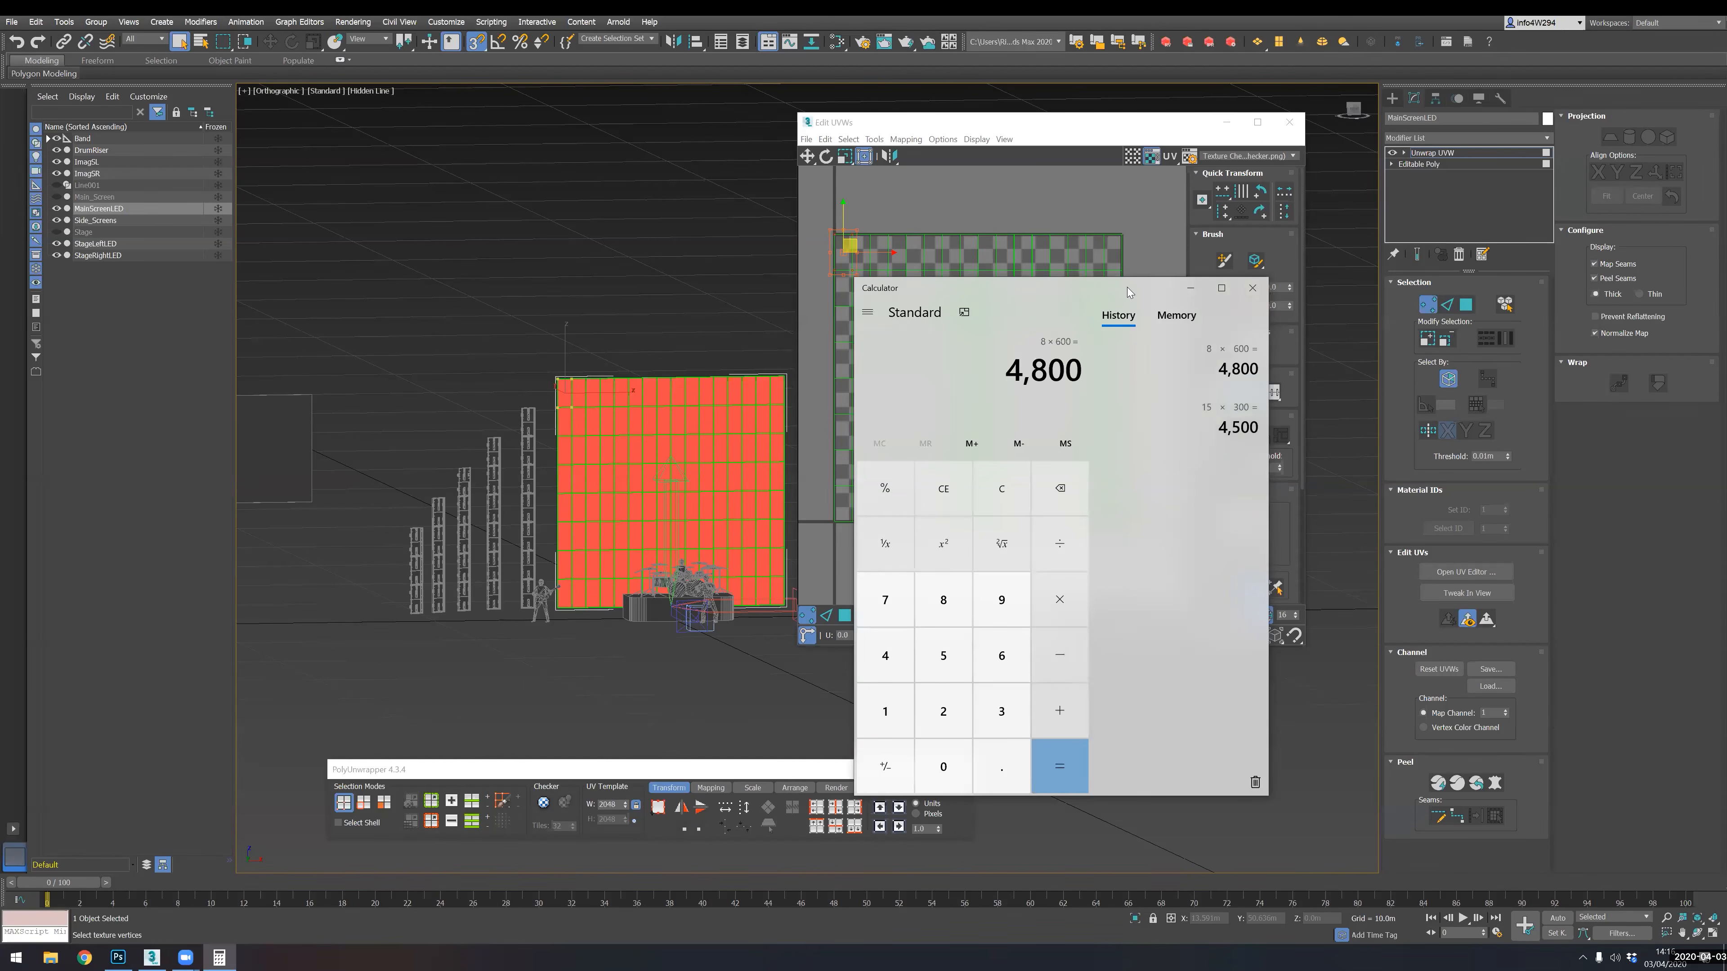
drag(1126, 288, 427, 135)
click(874, 139)
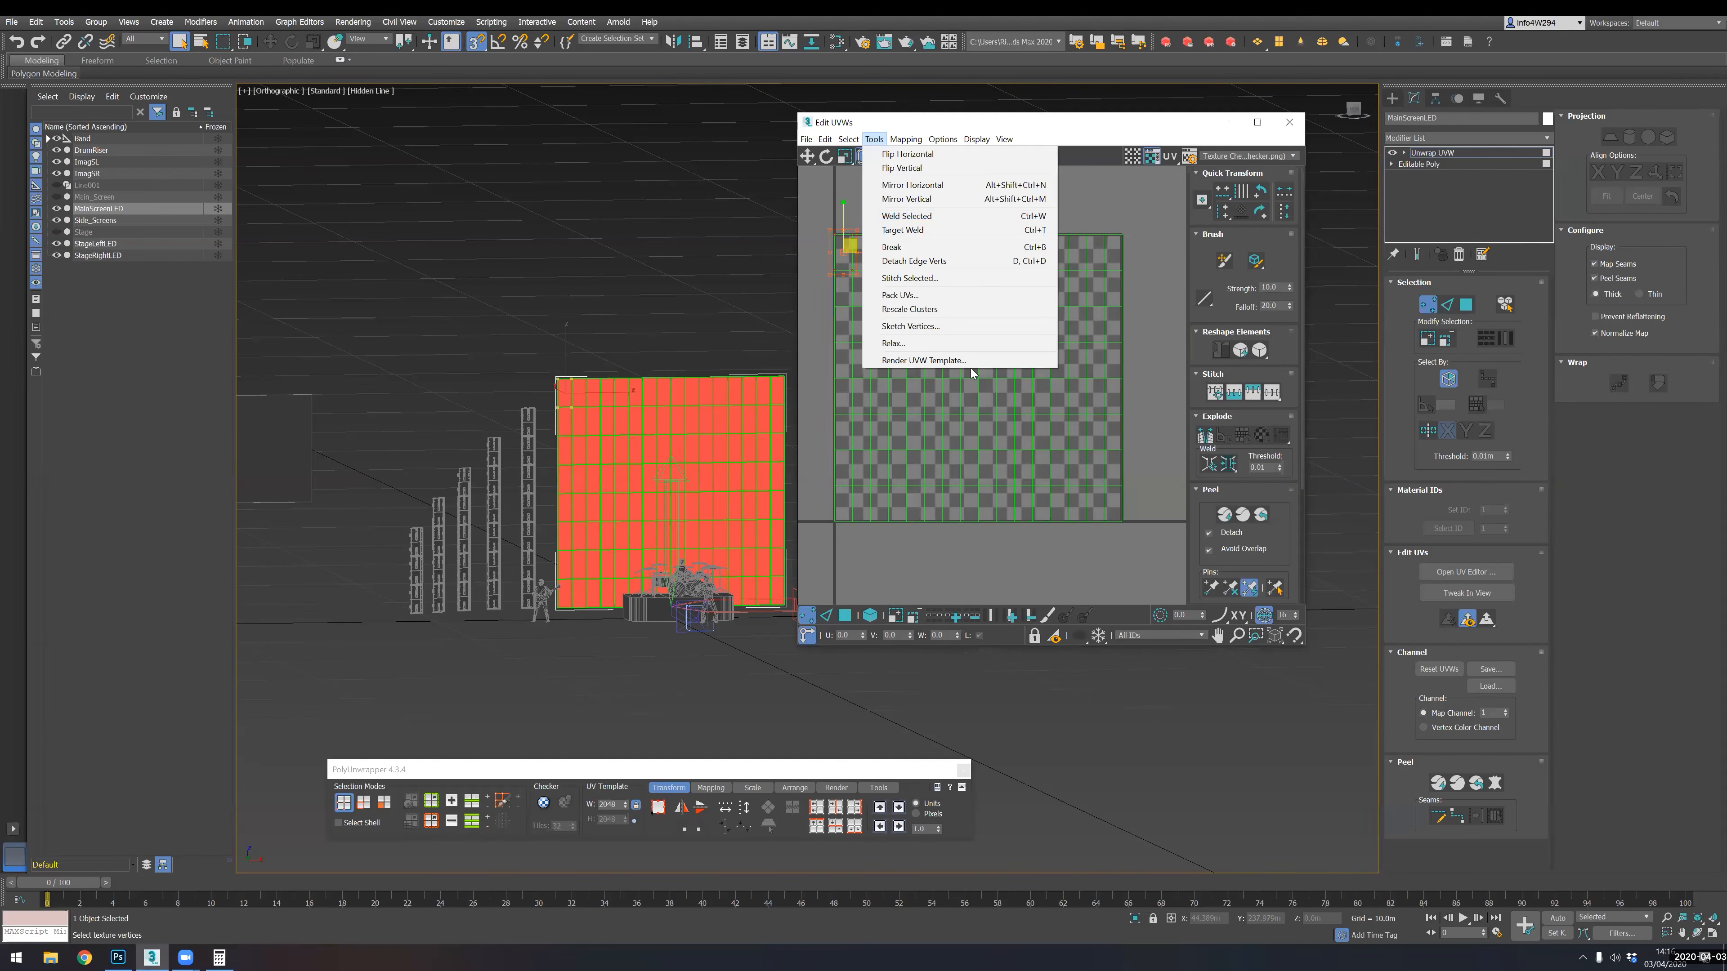
click(926, 361)
key(alt+Tab)
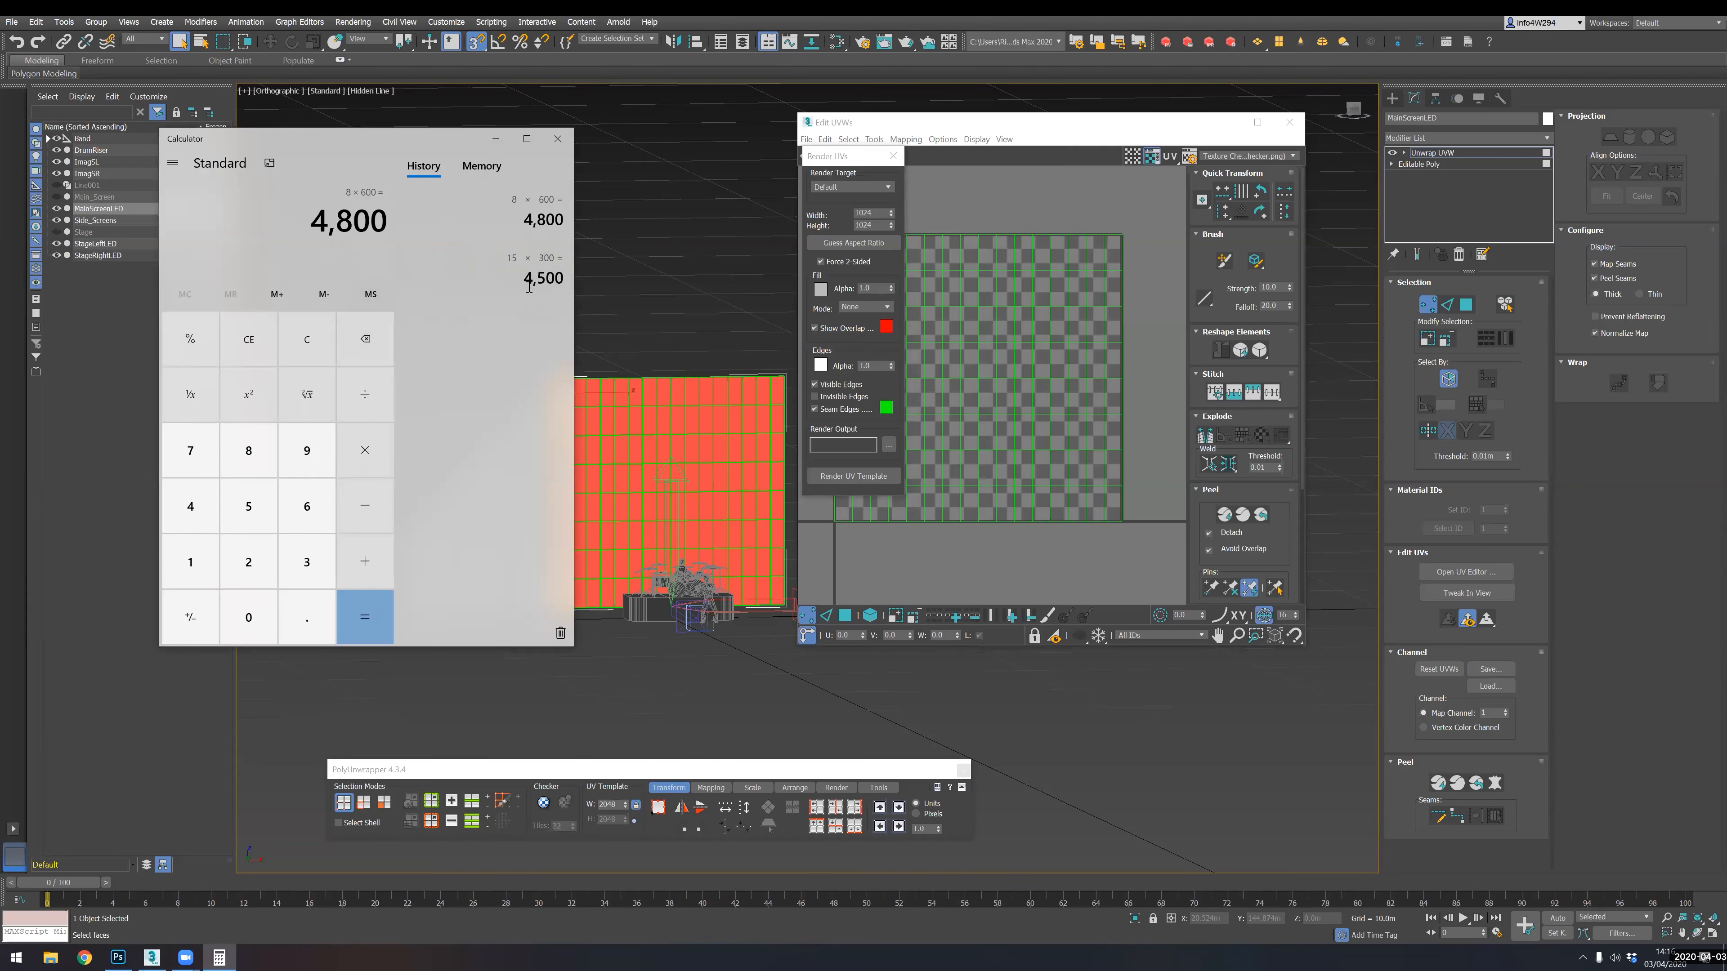
double_click(875, 213)
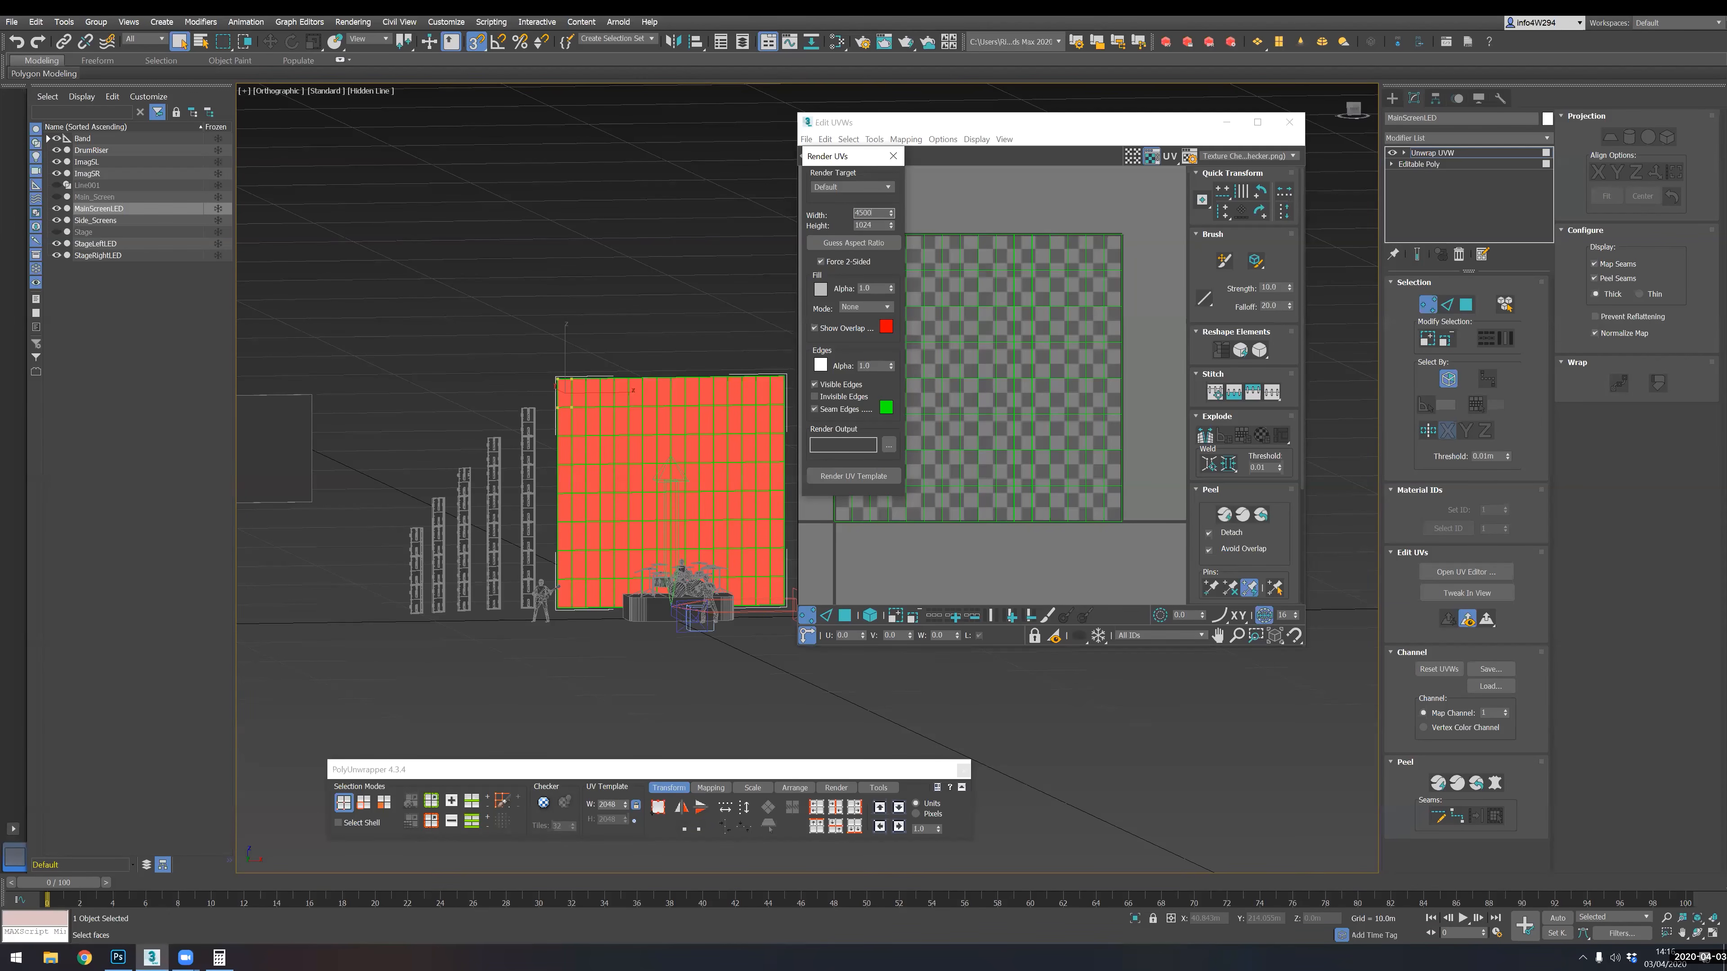
- Set the template height to 4800 and render the UV template
click(851, 224)
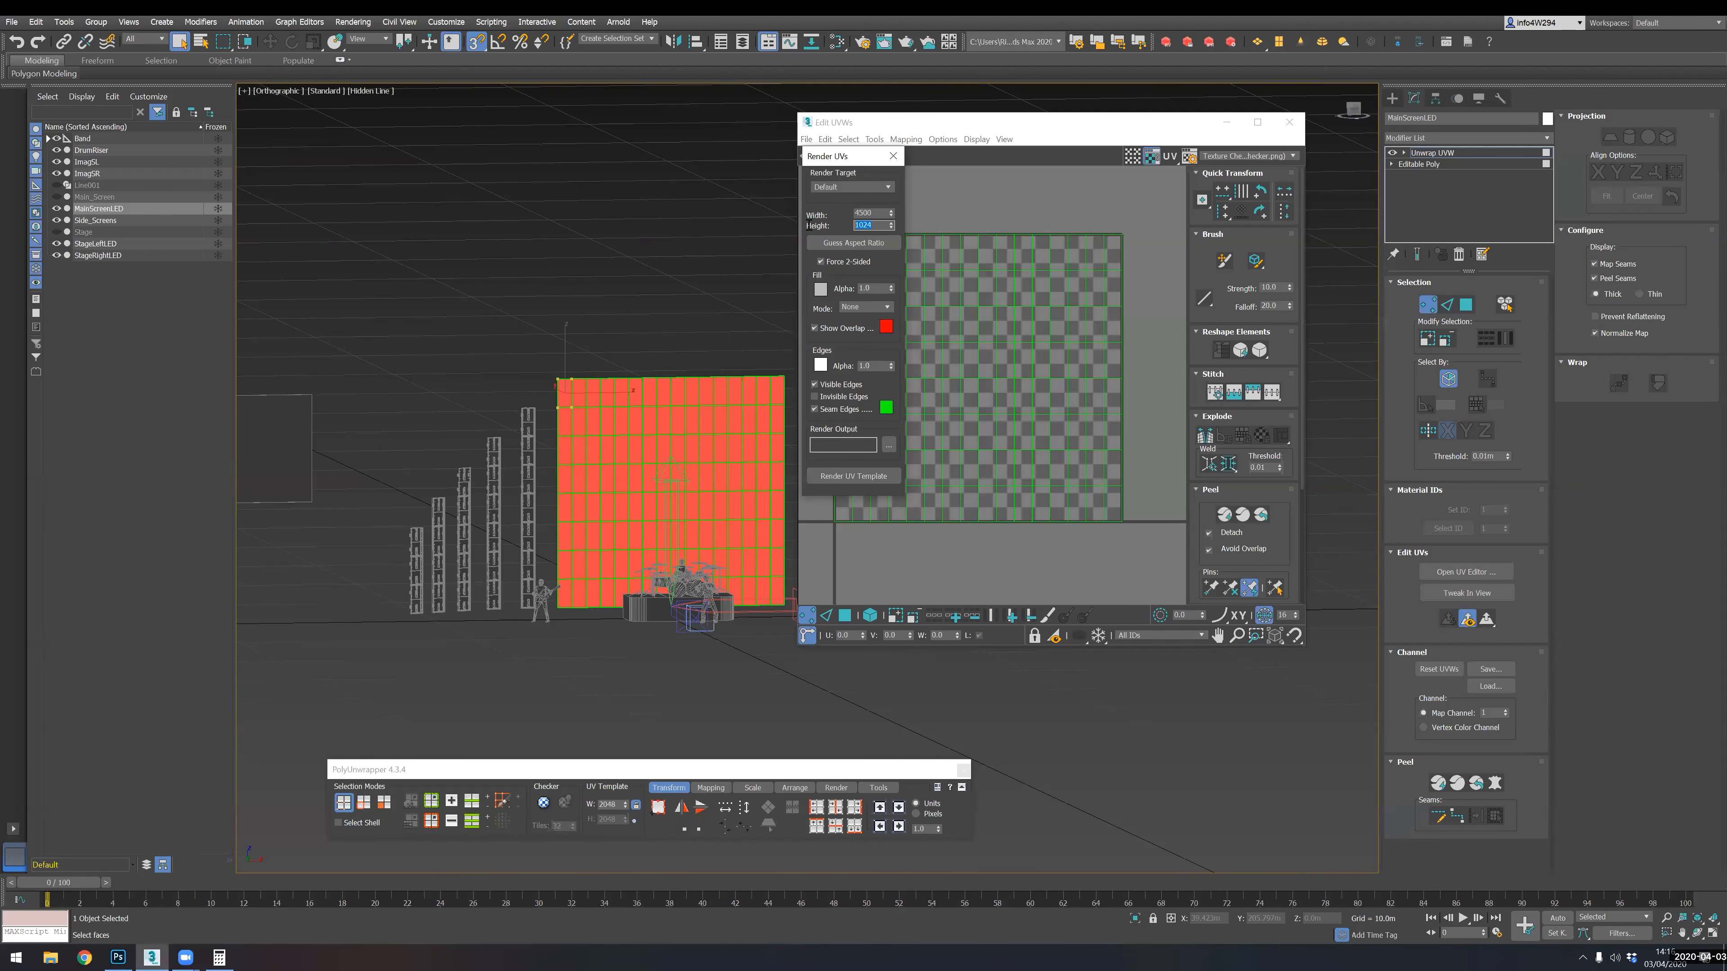
key(alt+Tab)
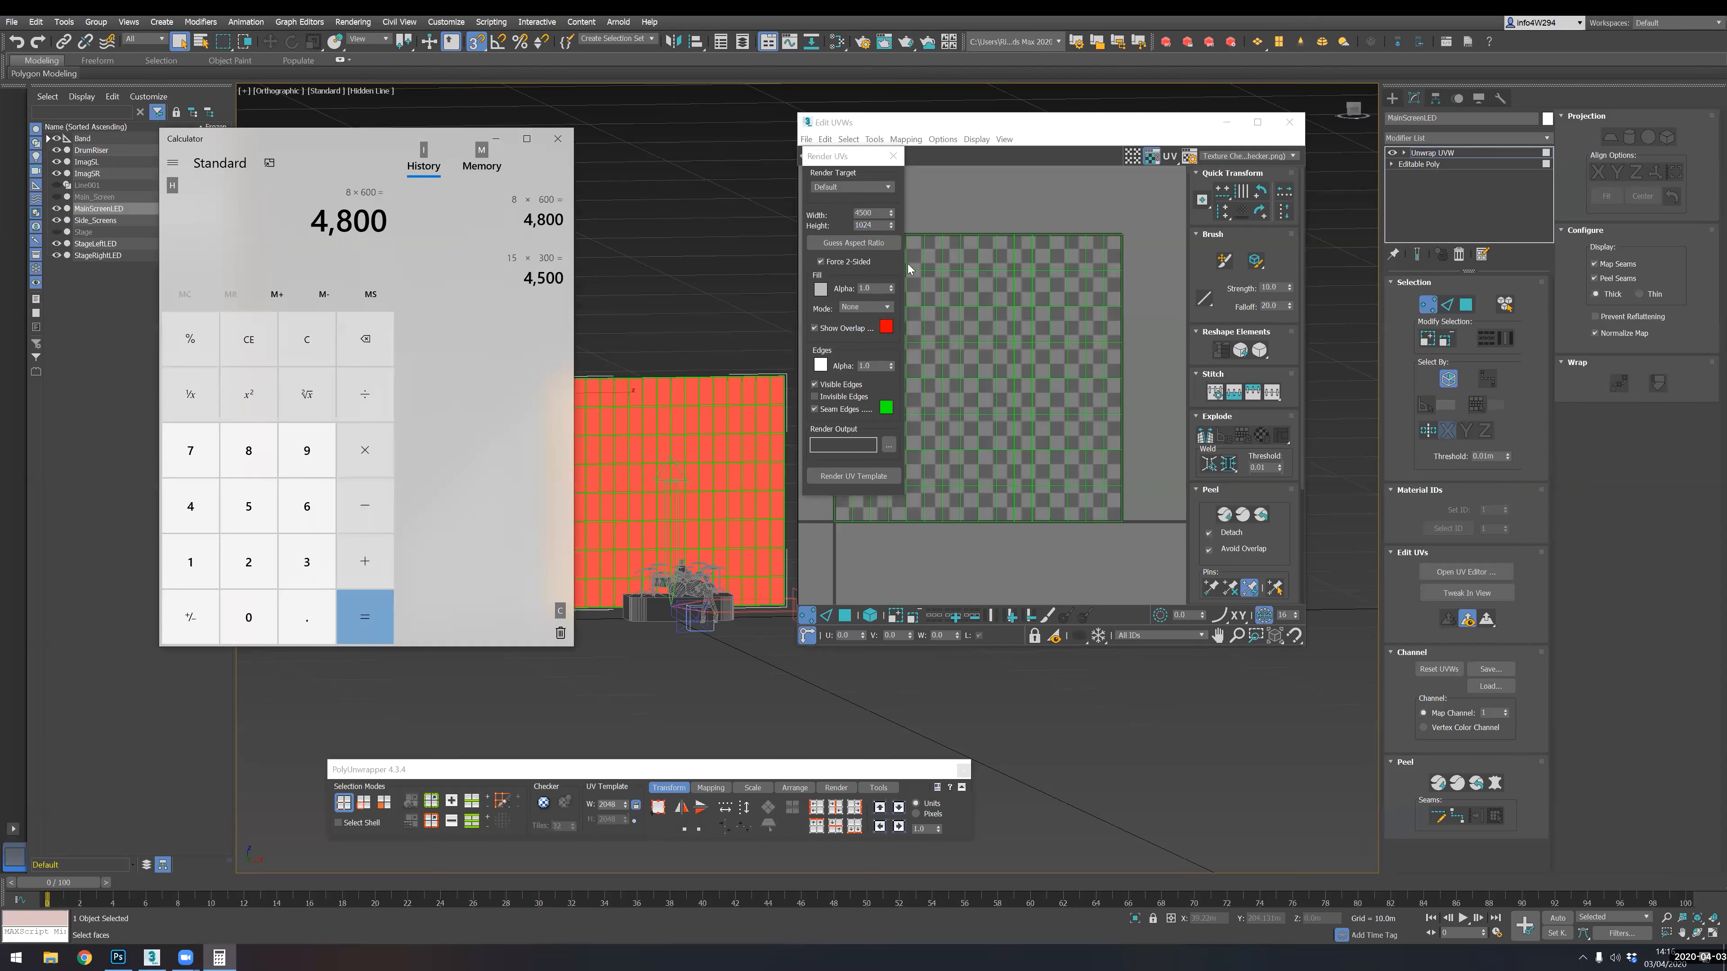
key(alt+Tab)
text(4)
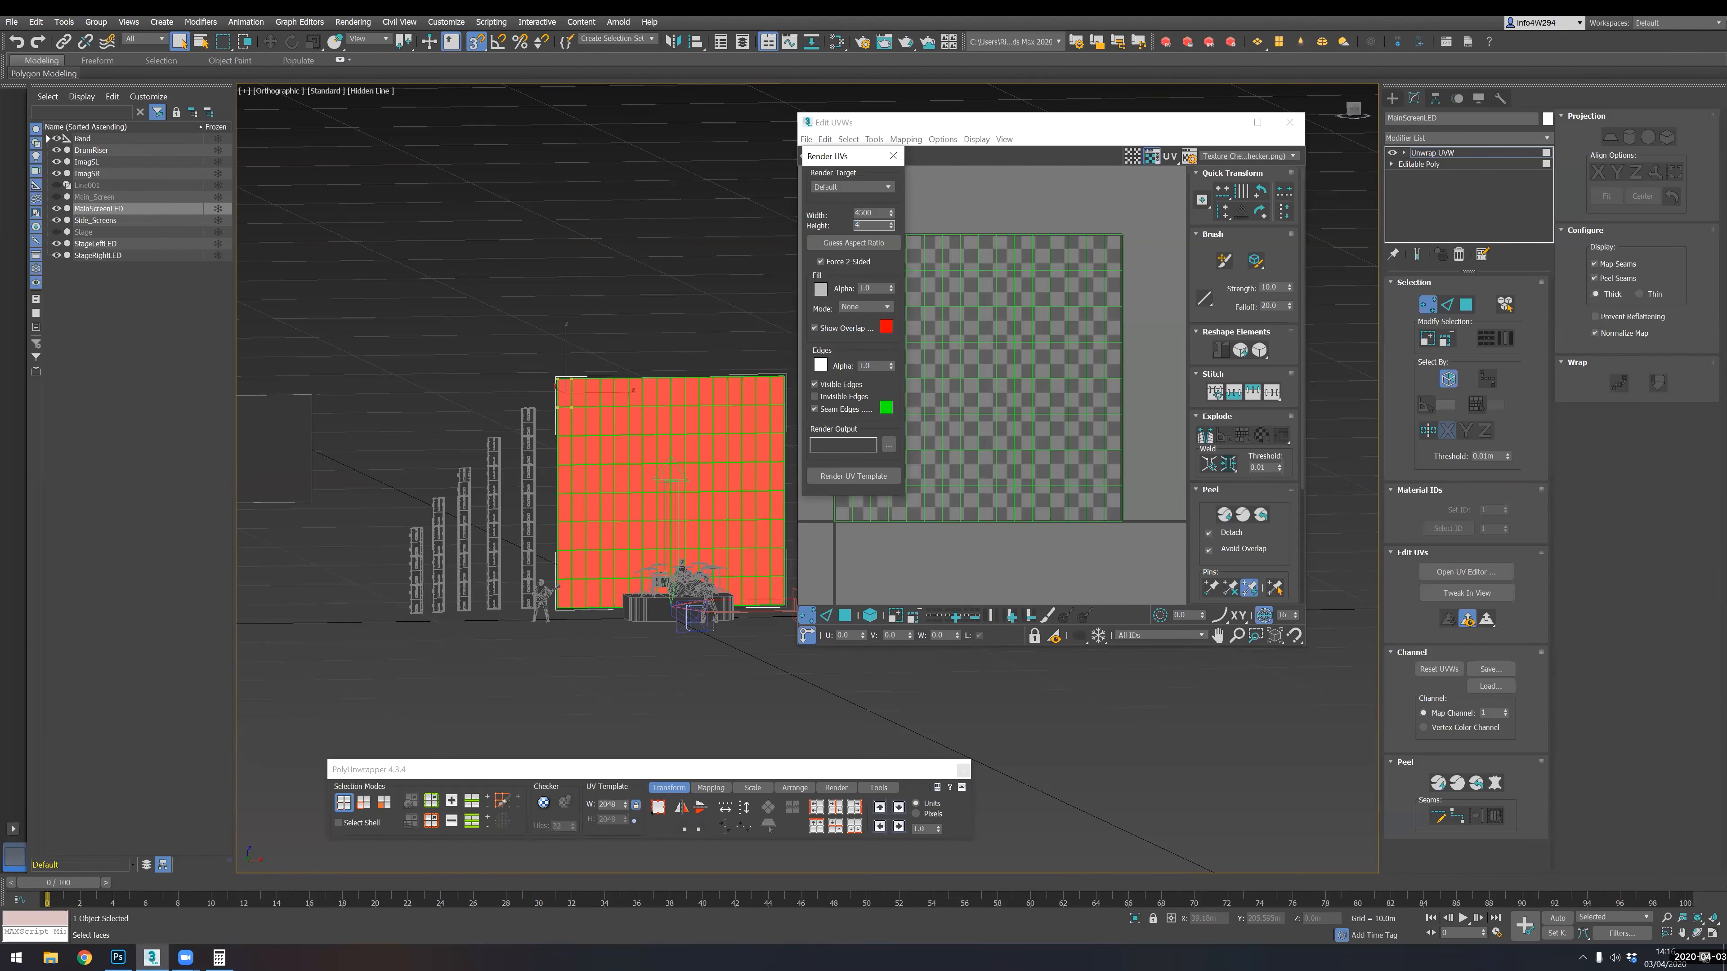
click(883, 474)
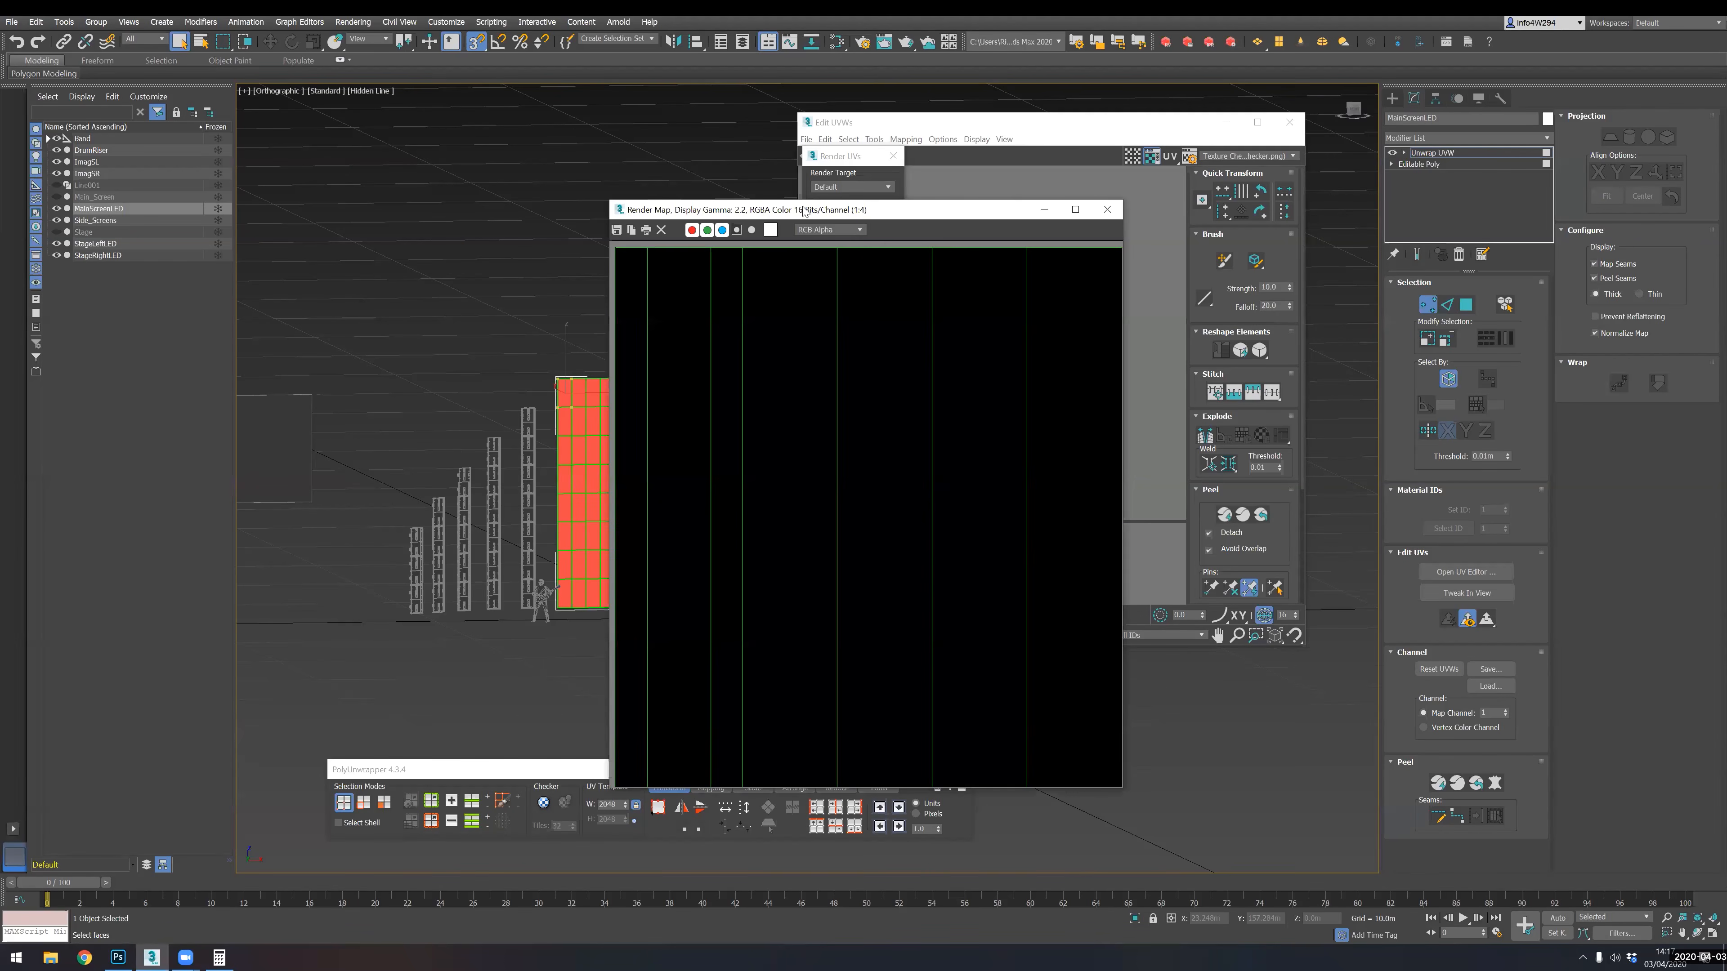
- Start saving the rendered template in the Desktop's Project Setup folder with the file name MainLED_4500x4800
drag(762, 213, 694, 183)
click(548, 198)
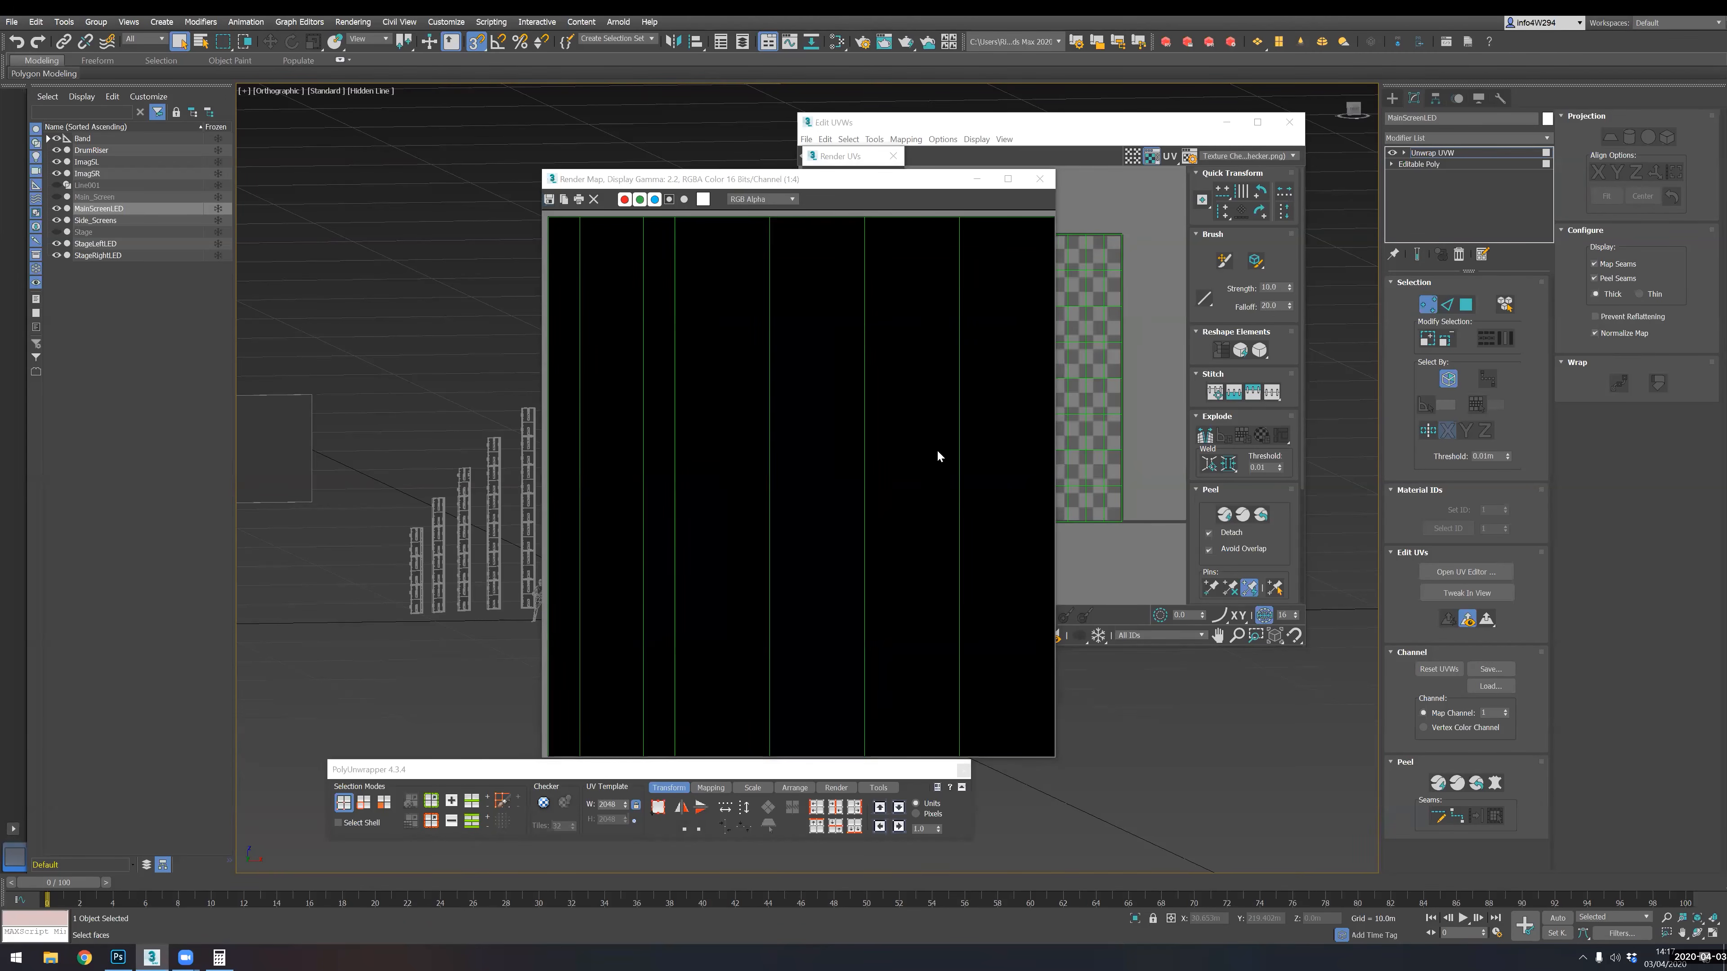
drag(757, 203, 652, 160)
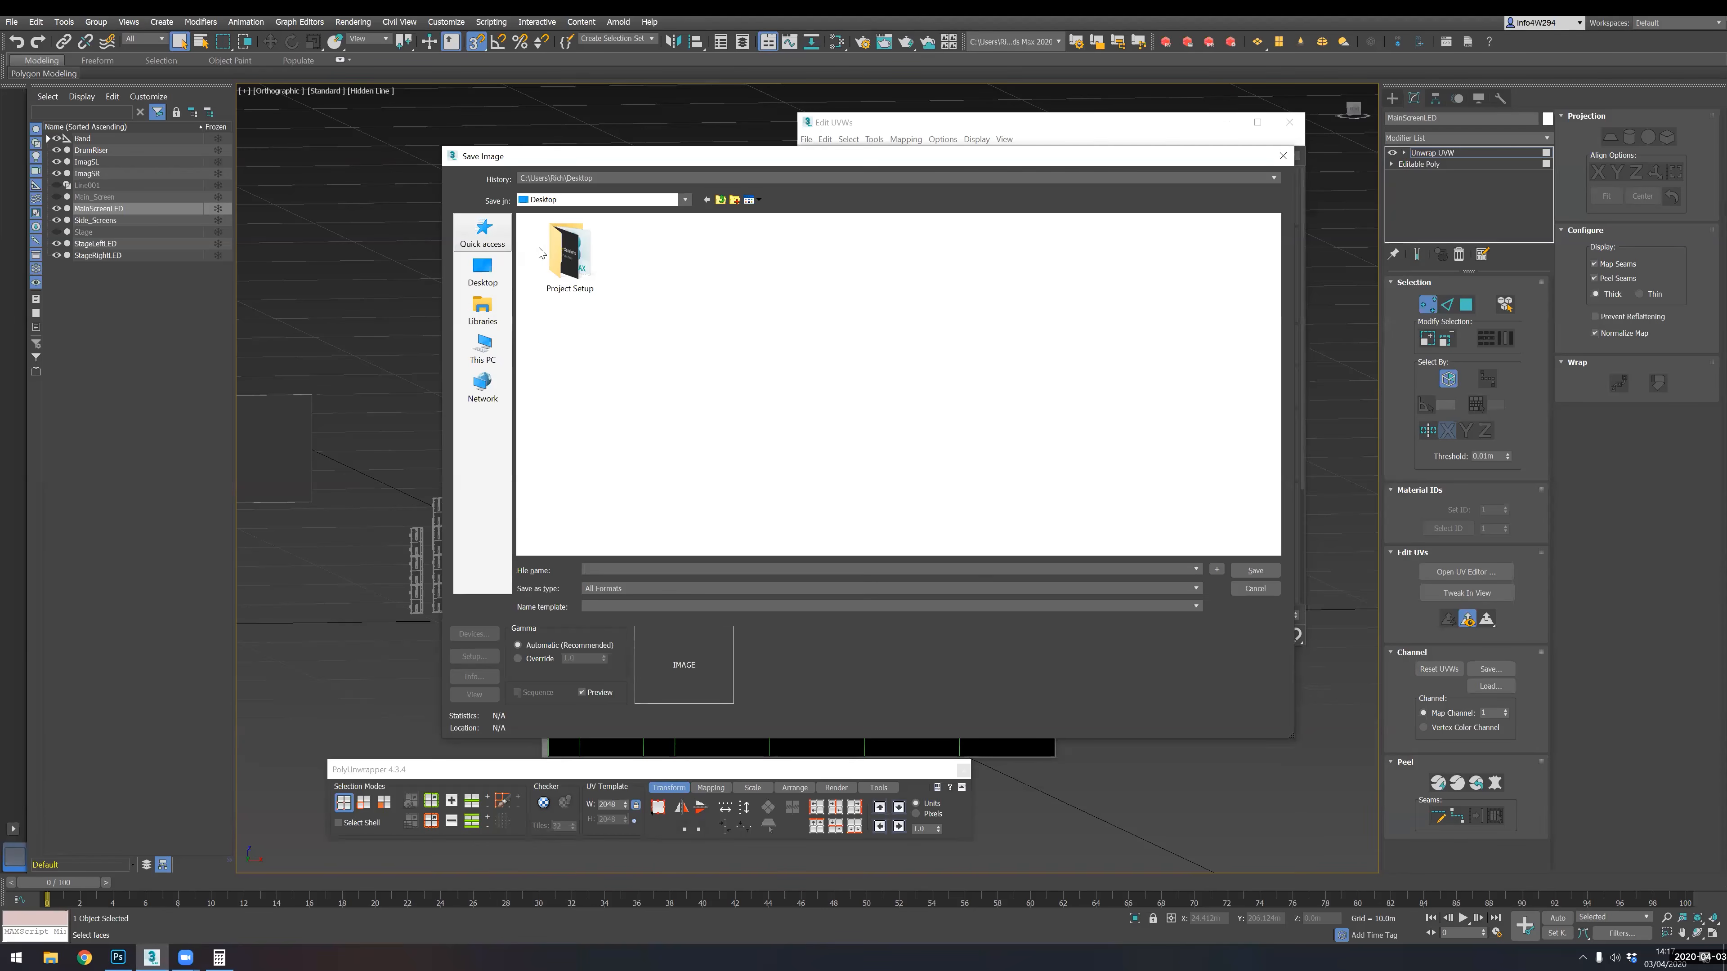
click(483, 271)
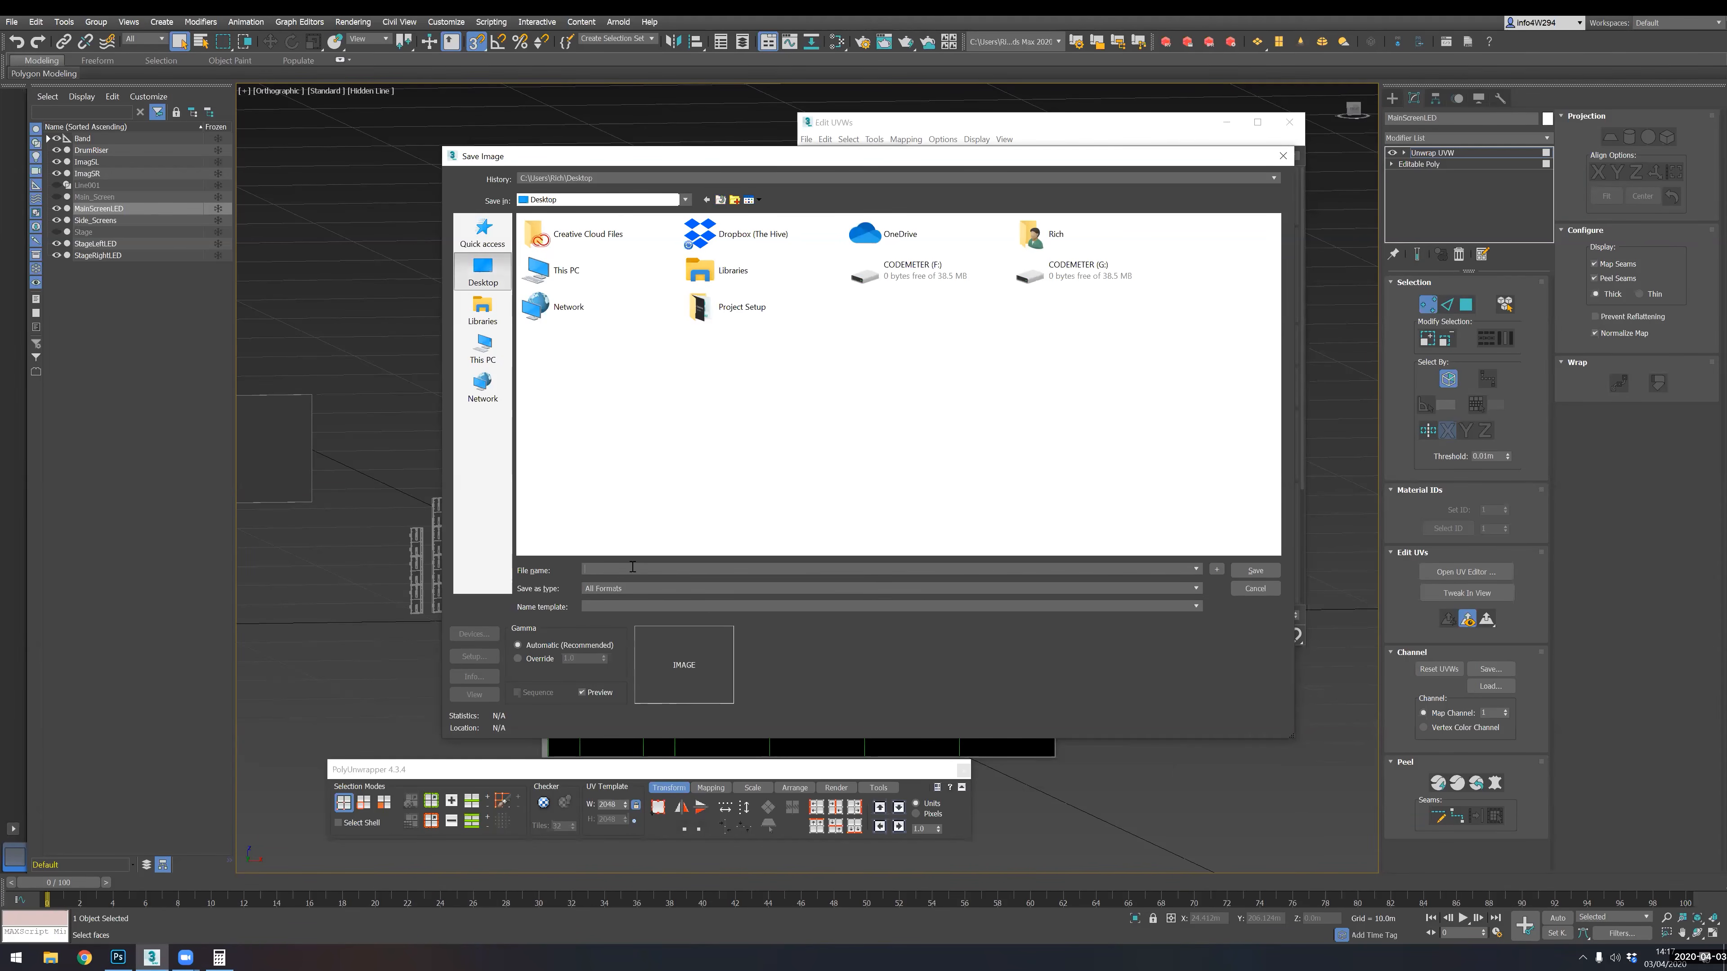
double_click(711, 300)
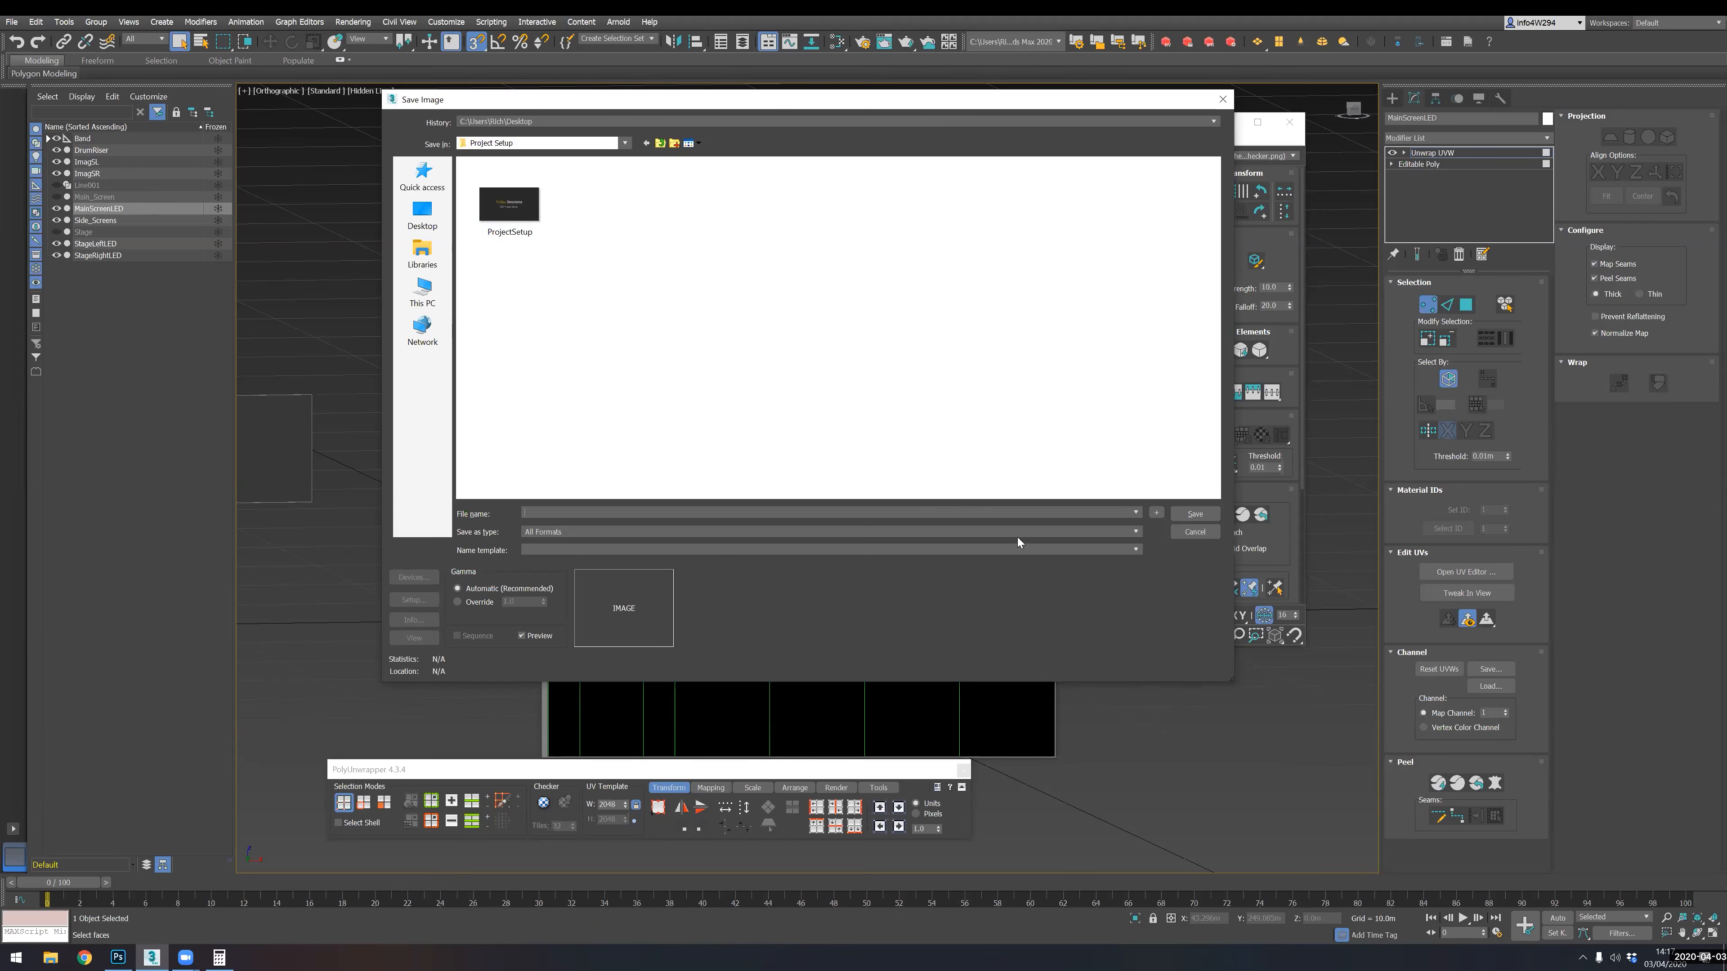
drag(484, 96, 1017, 537)
scroll(720, 408, up, 4)
scroll(727, 403, down, 2)
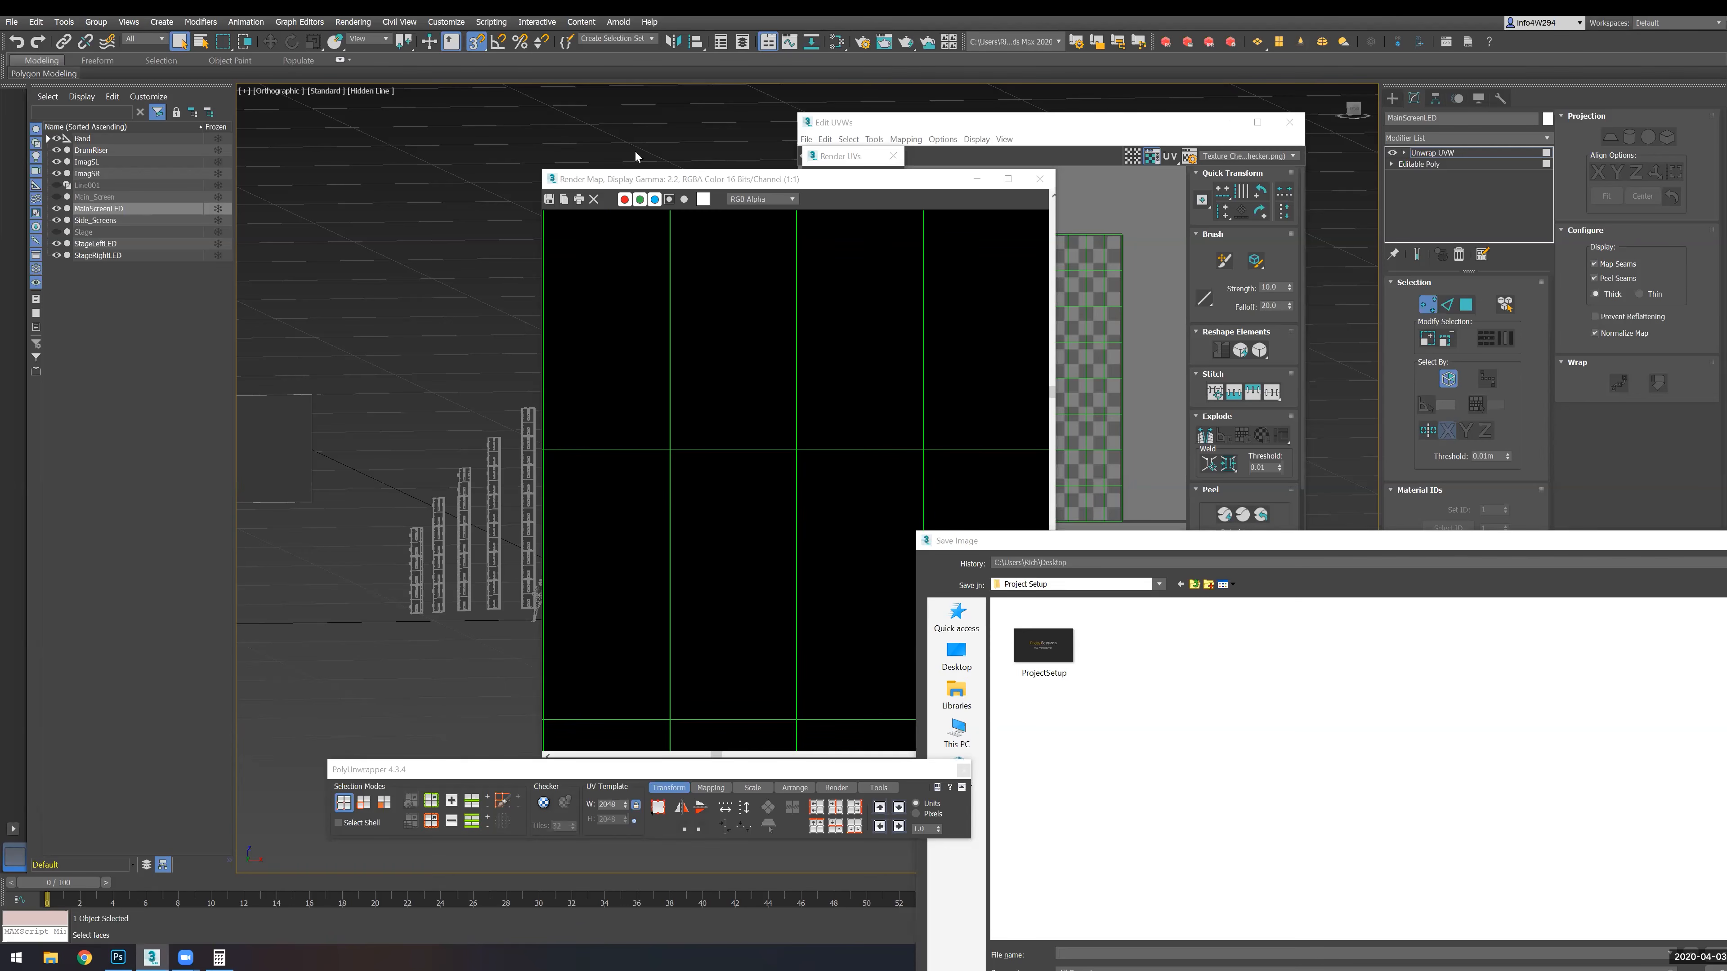
drag(1103, 551, 593, 178)
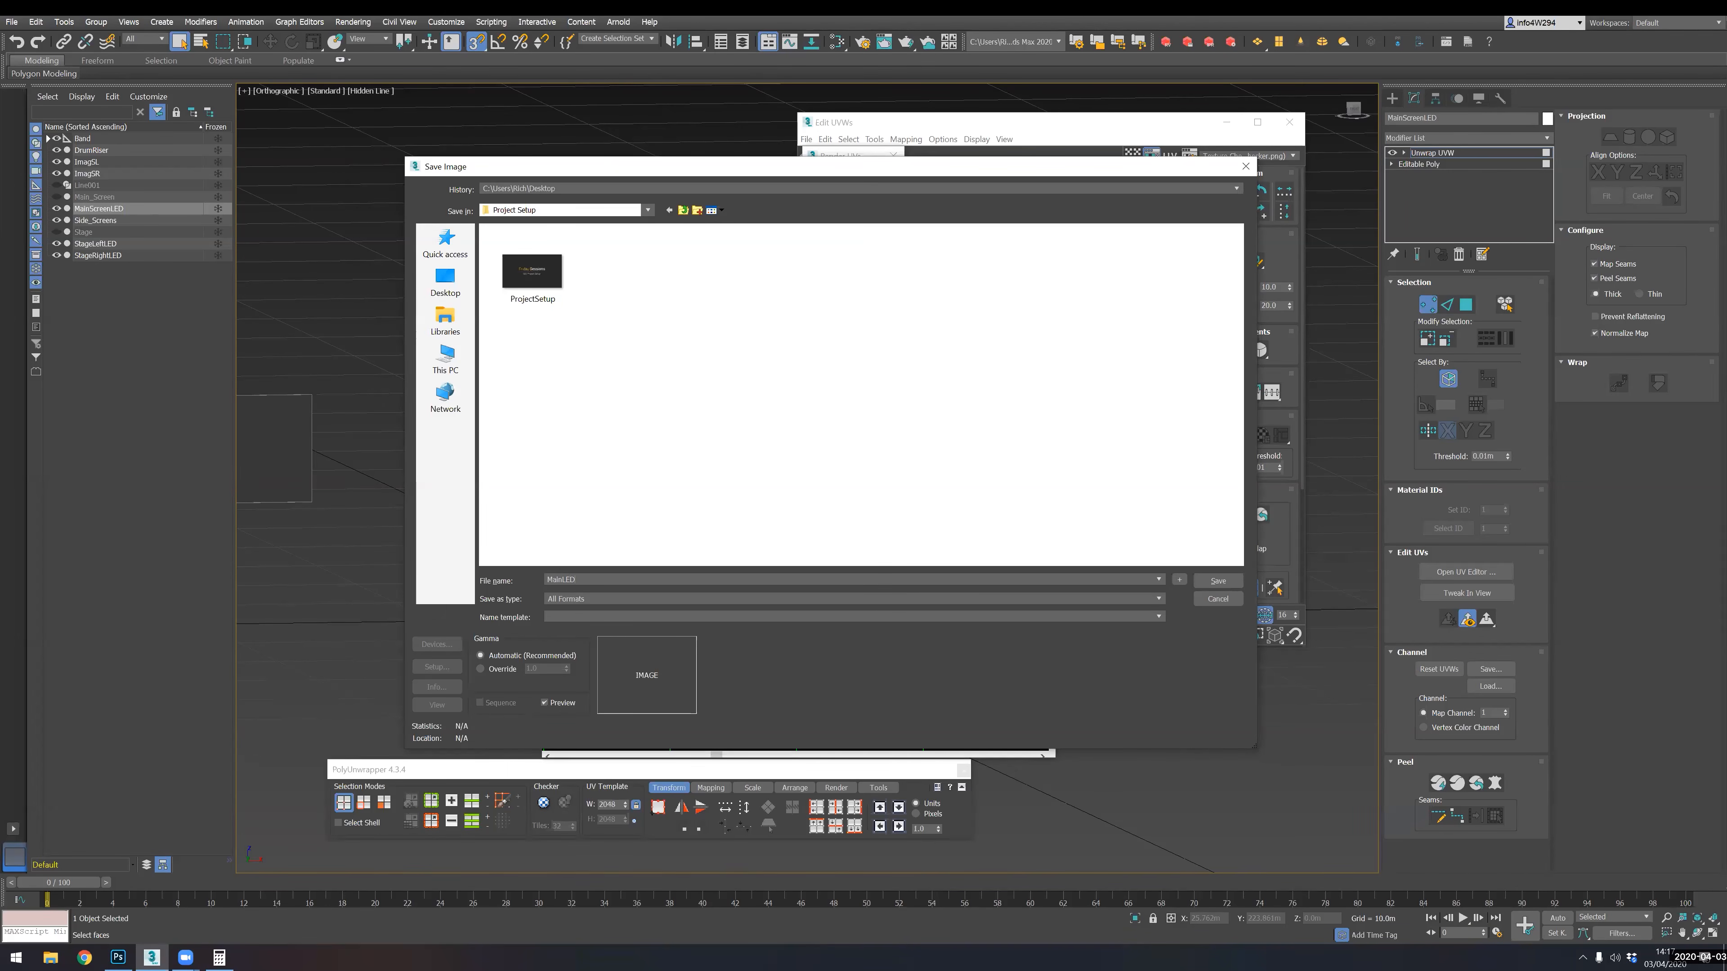
text(0)
drag(775, 169, 791, 274)
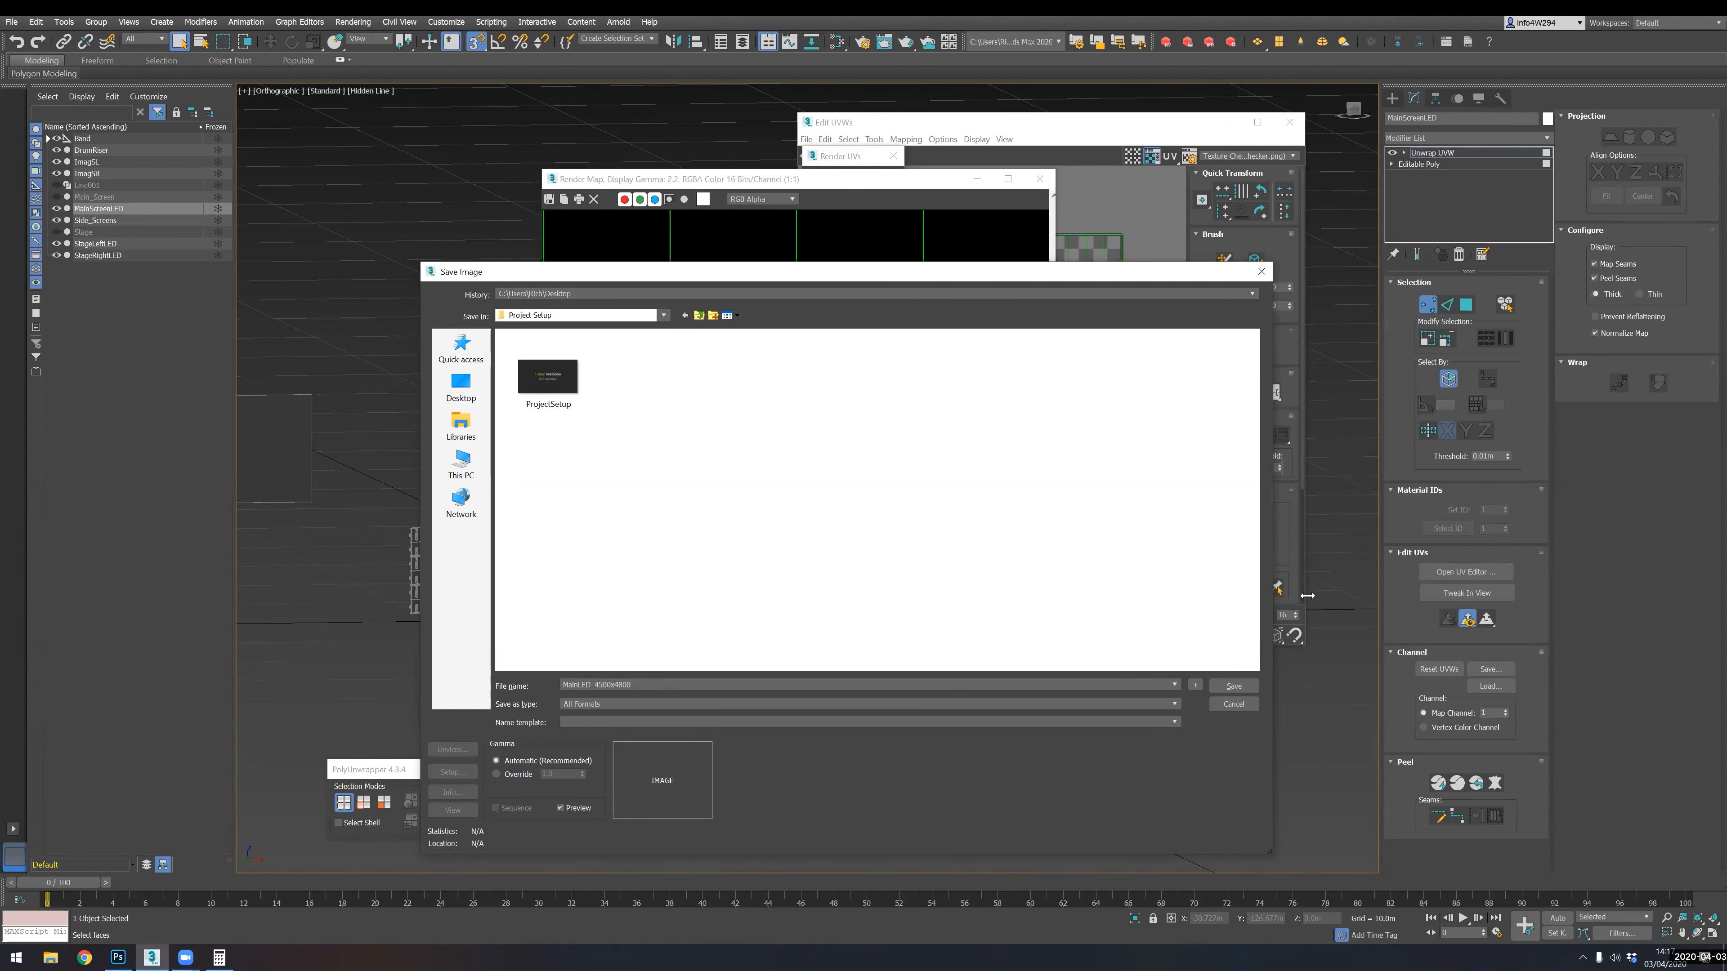
- Save the template as a PNG in 48-bit RGB with alpha channel, and close the render and UV editor windows
click(597, 704)
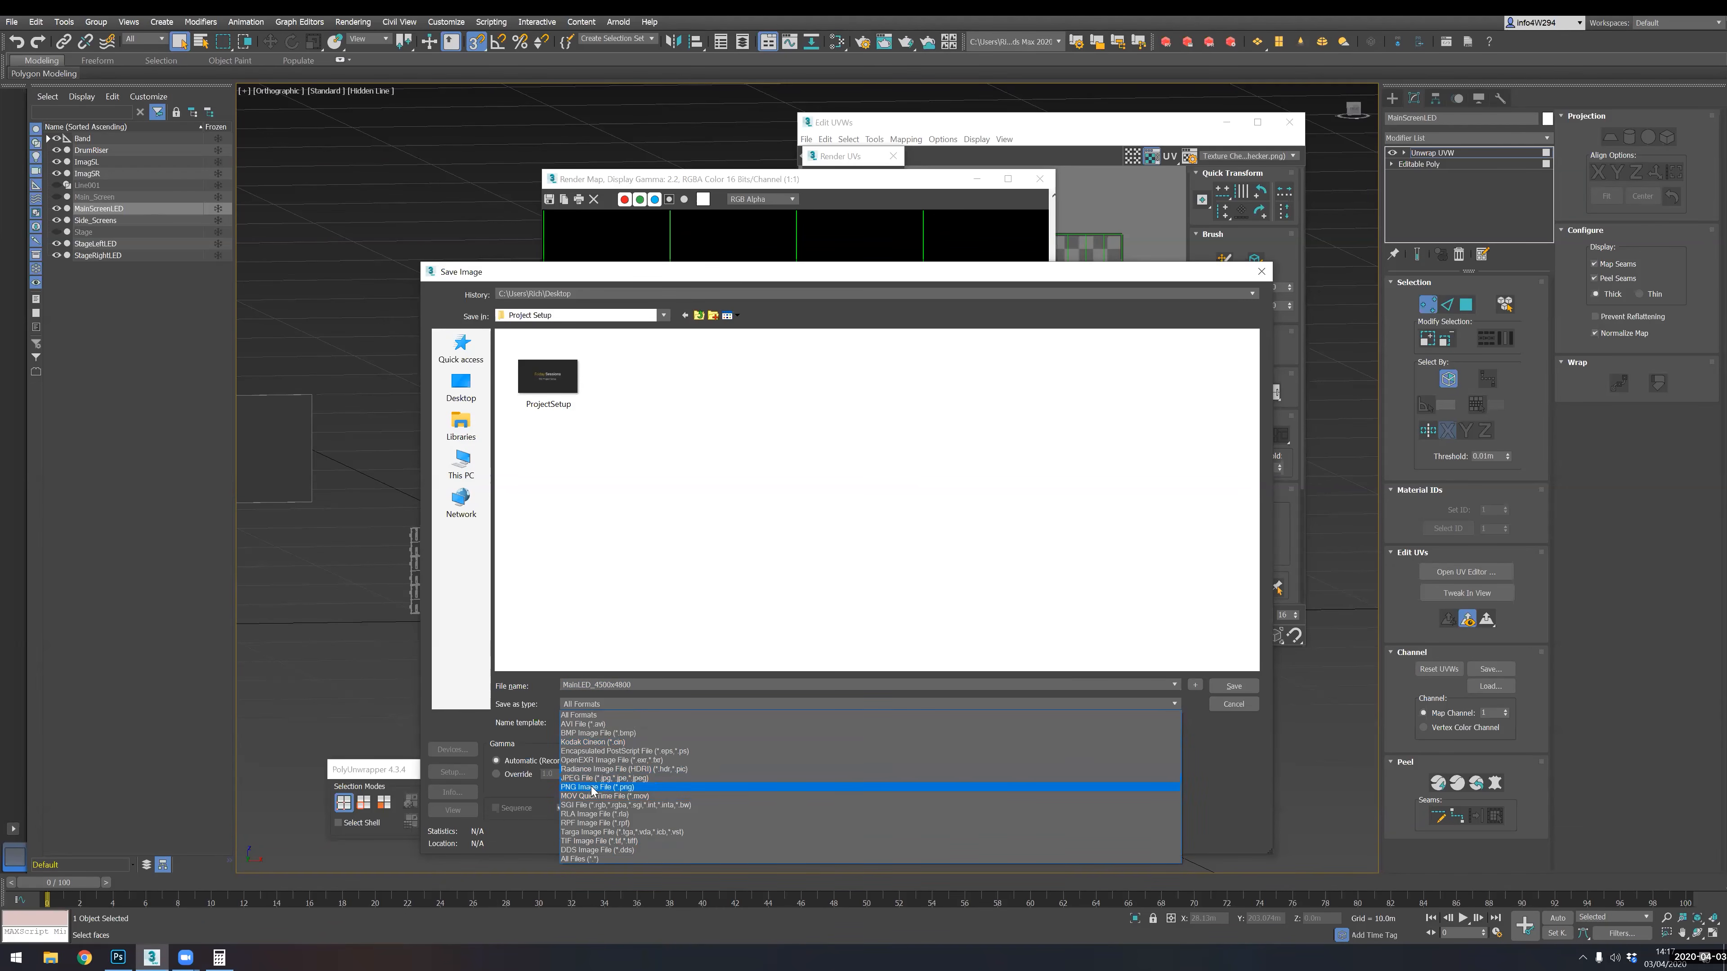
click(593, 787)
click(1246, 686)
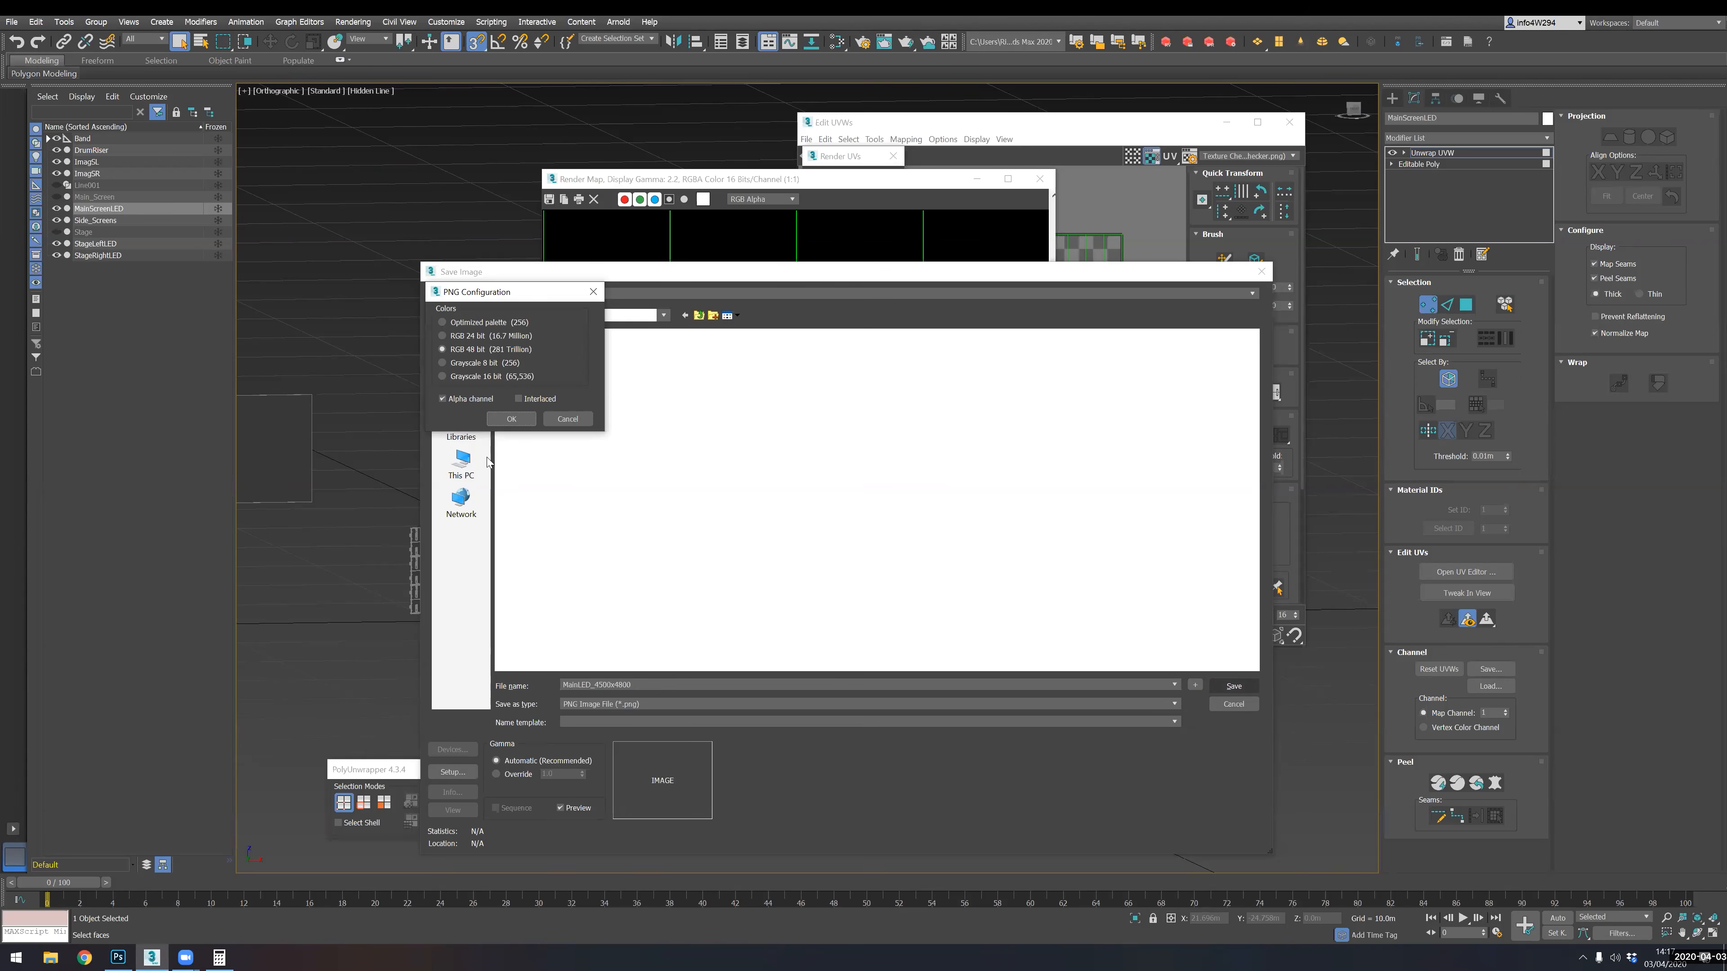
click(511, 418)
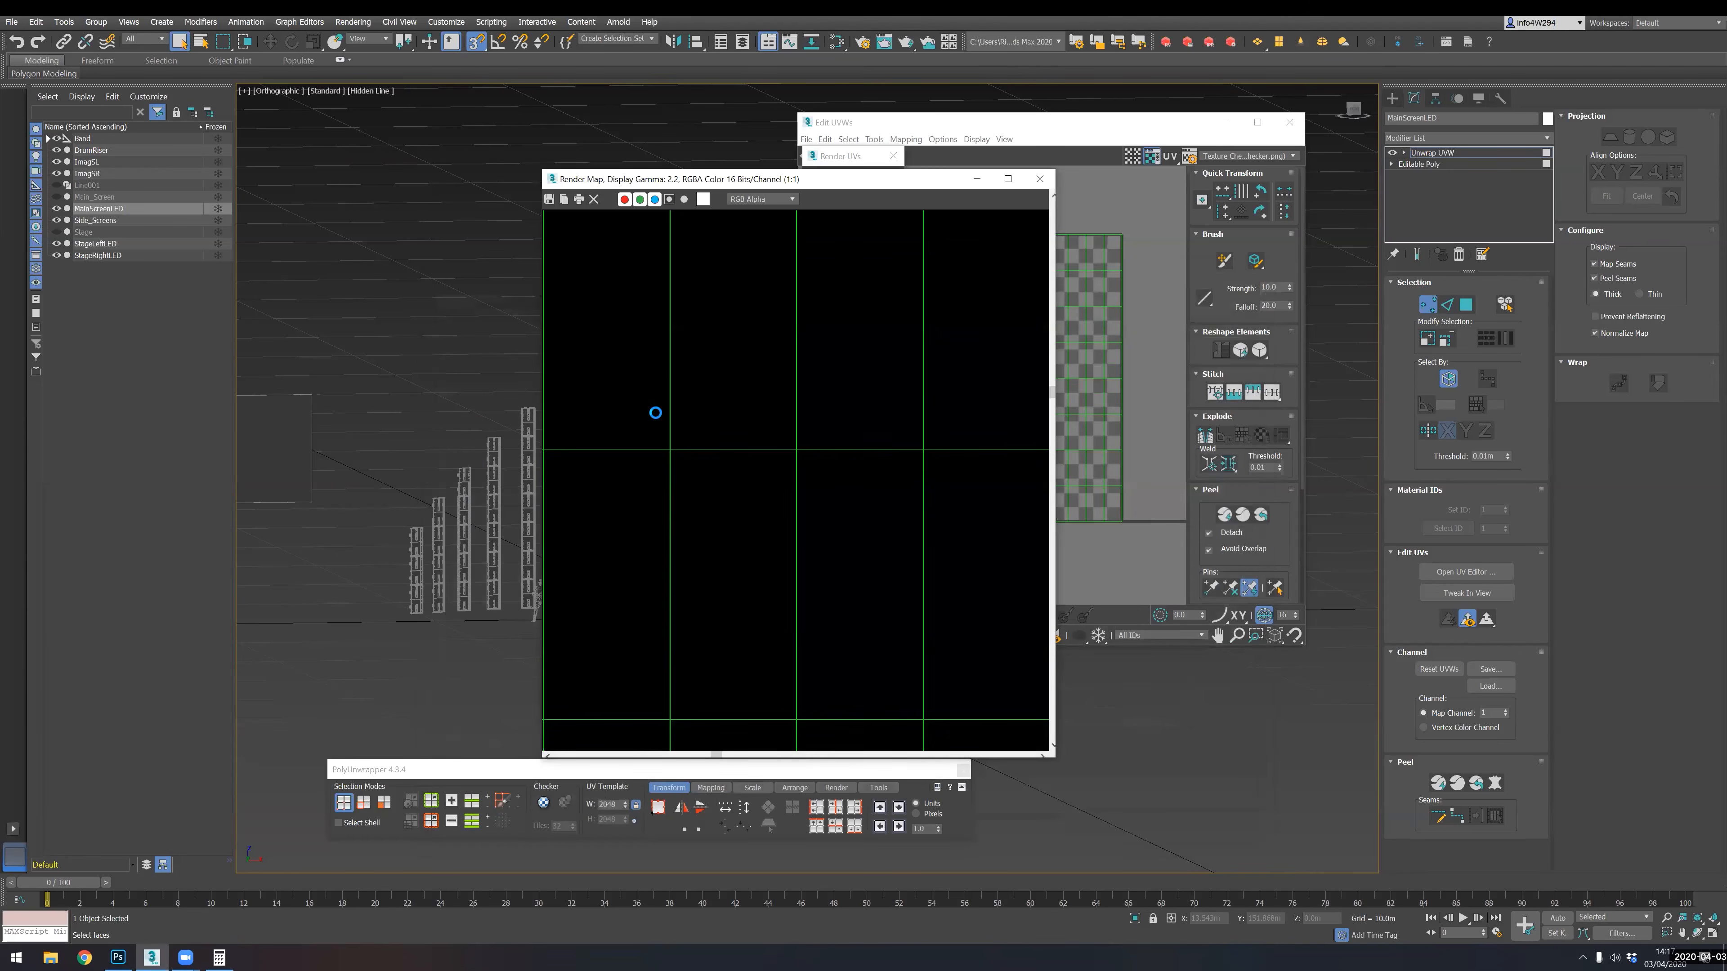
click(1040, 179)
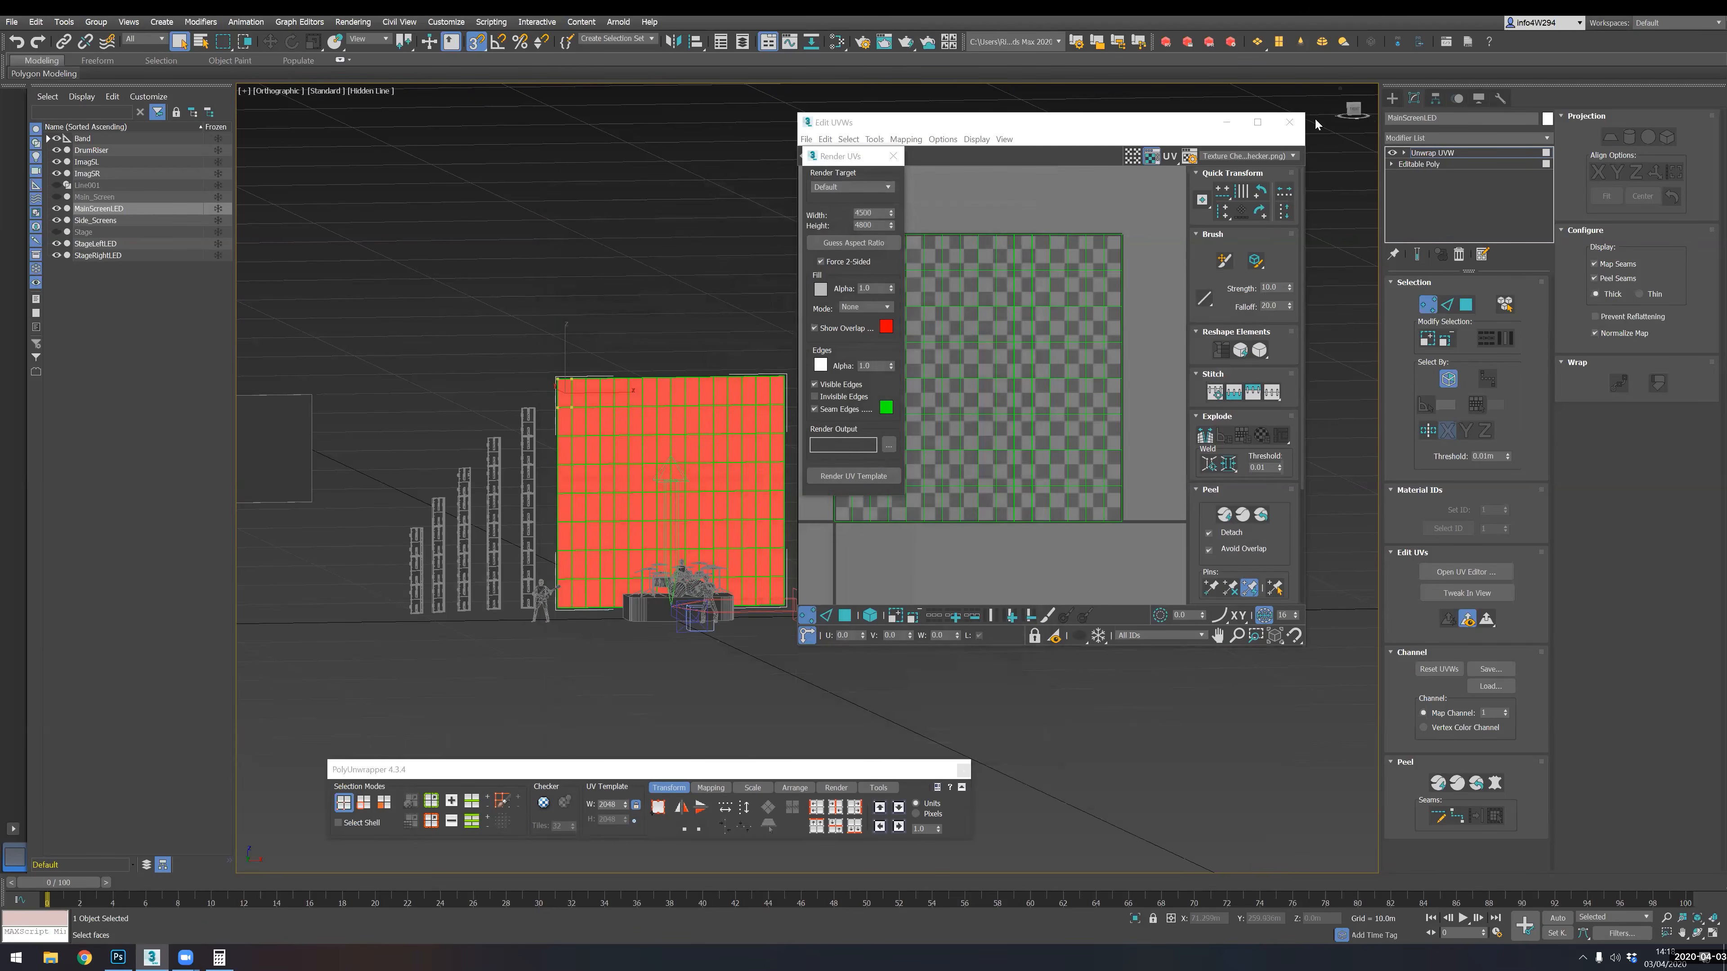
click(1289, 122)
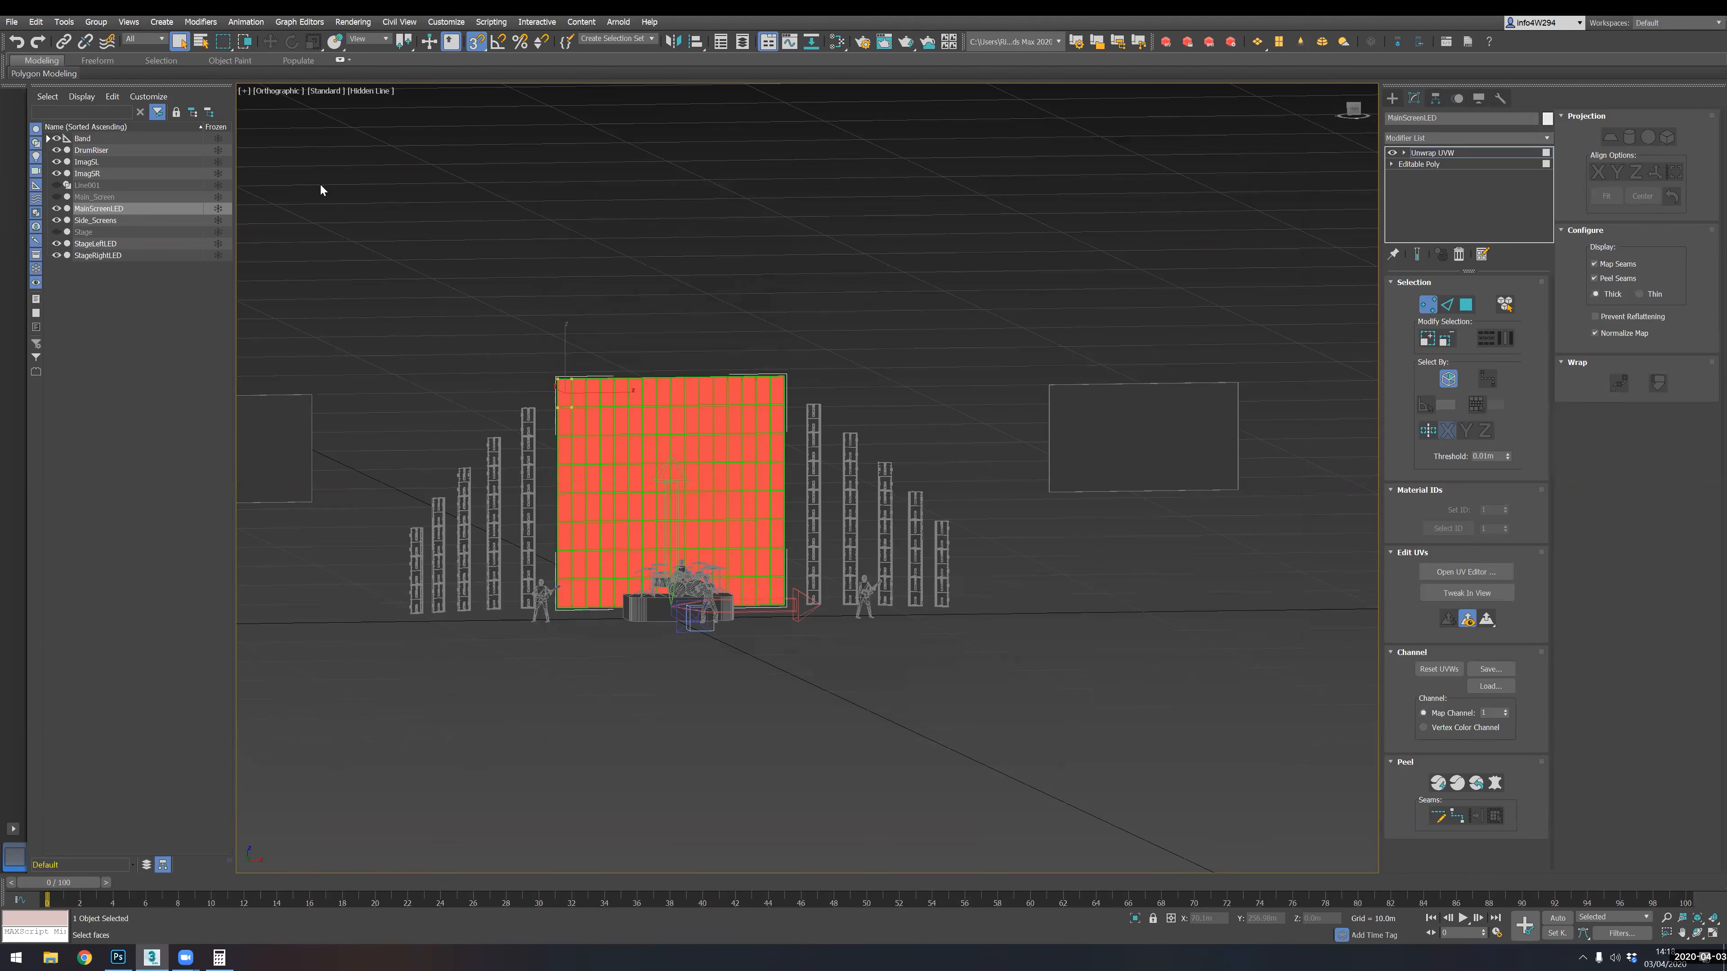
- Start exporting only the selected MainScreenLED object and choose the Project Setup folder on the Desktop as the destination
click(94, 210)
click(12, 21)
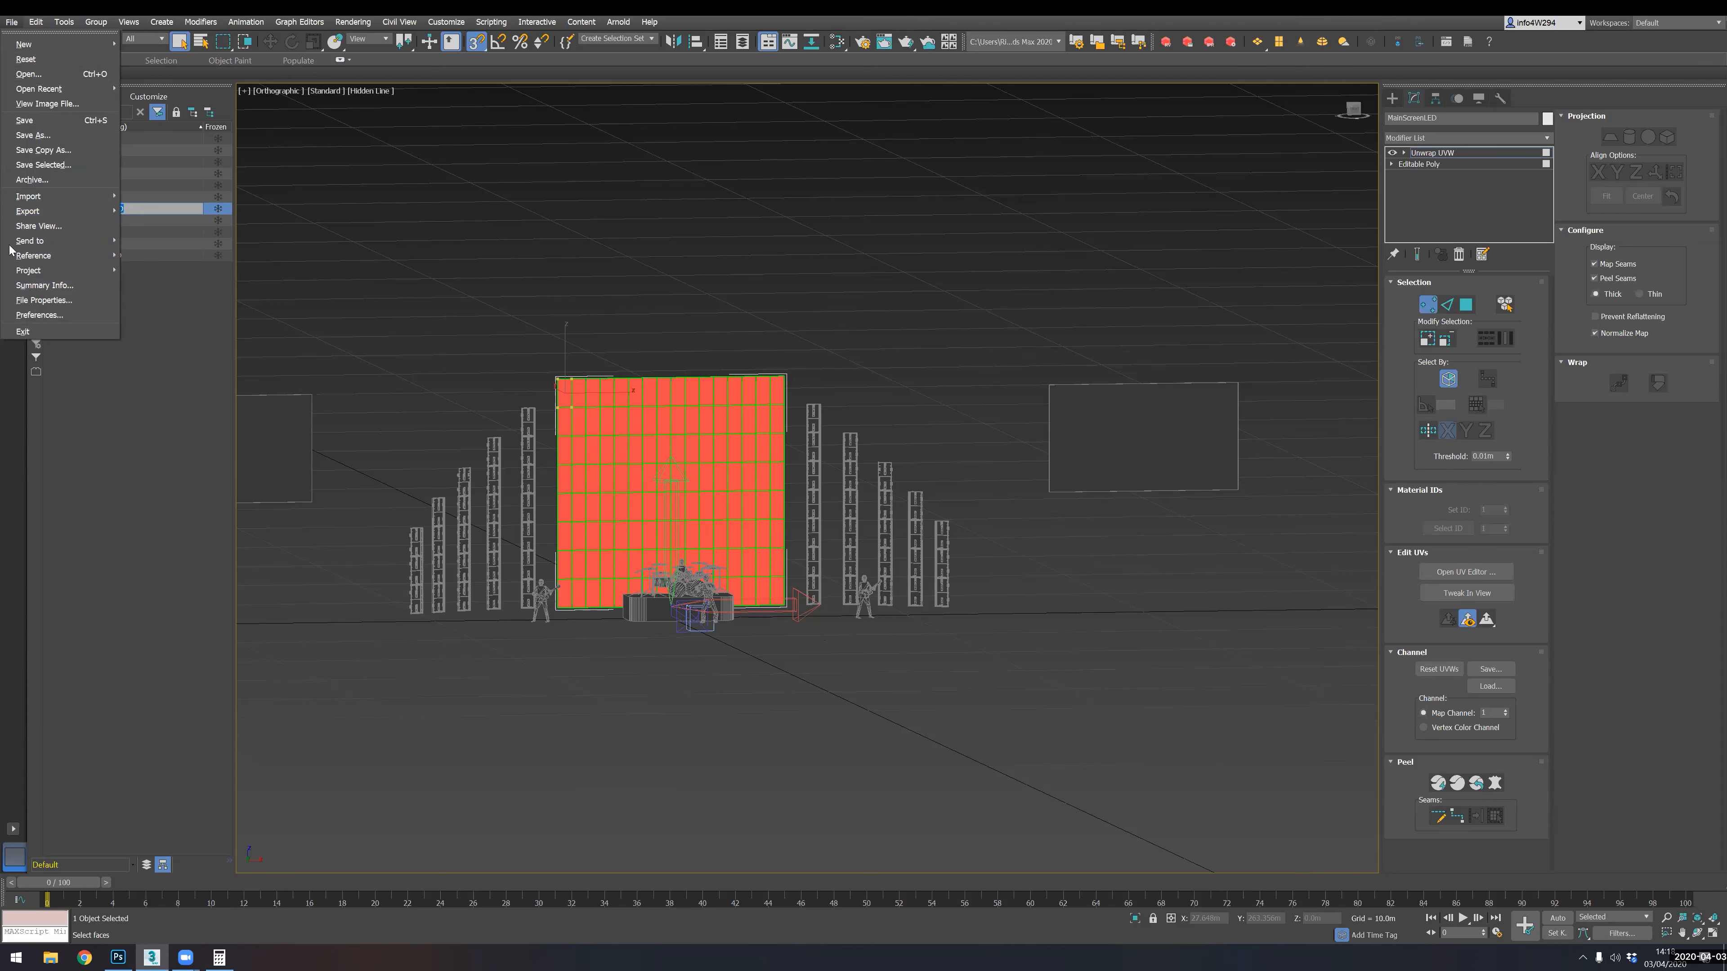
mouse_move(81, 211)
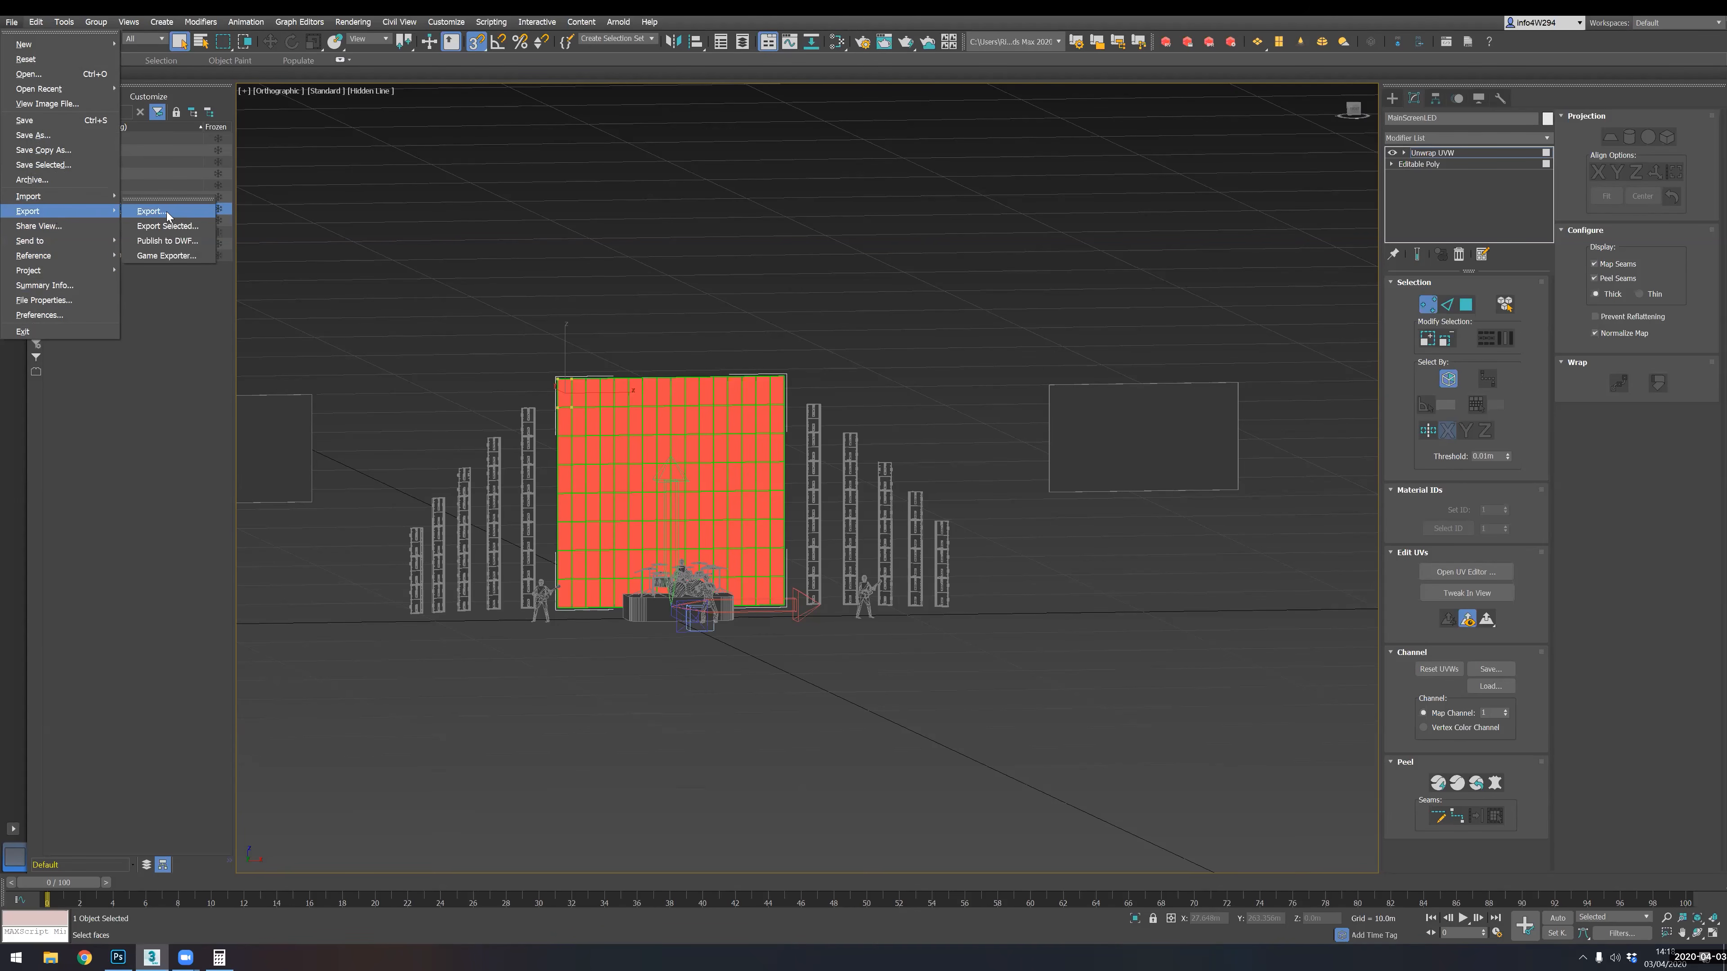
click(172, 225)
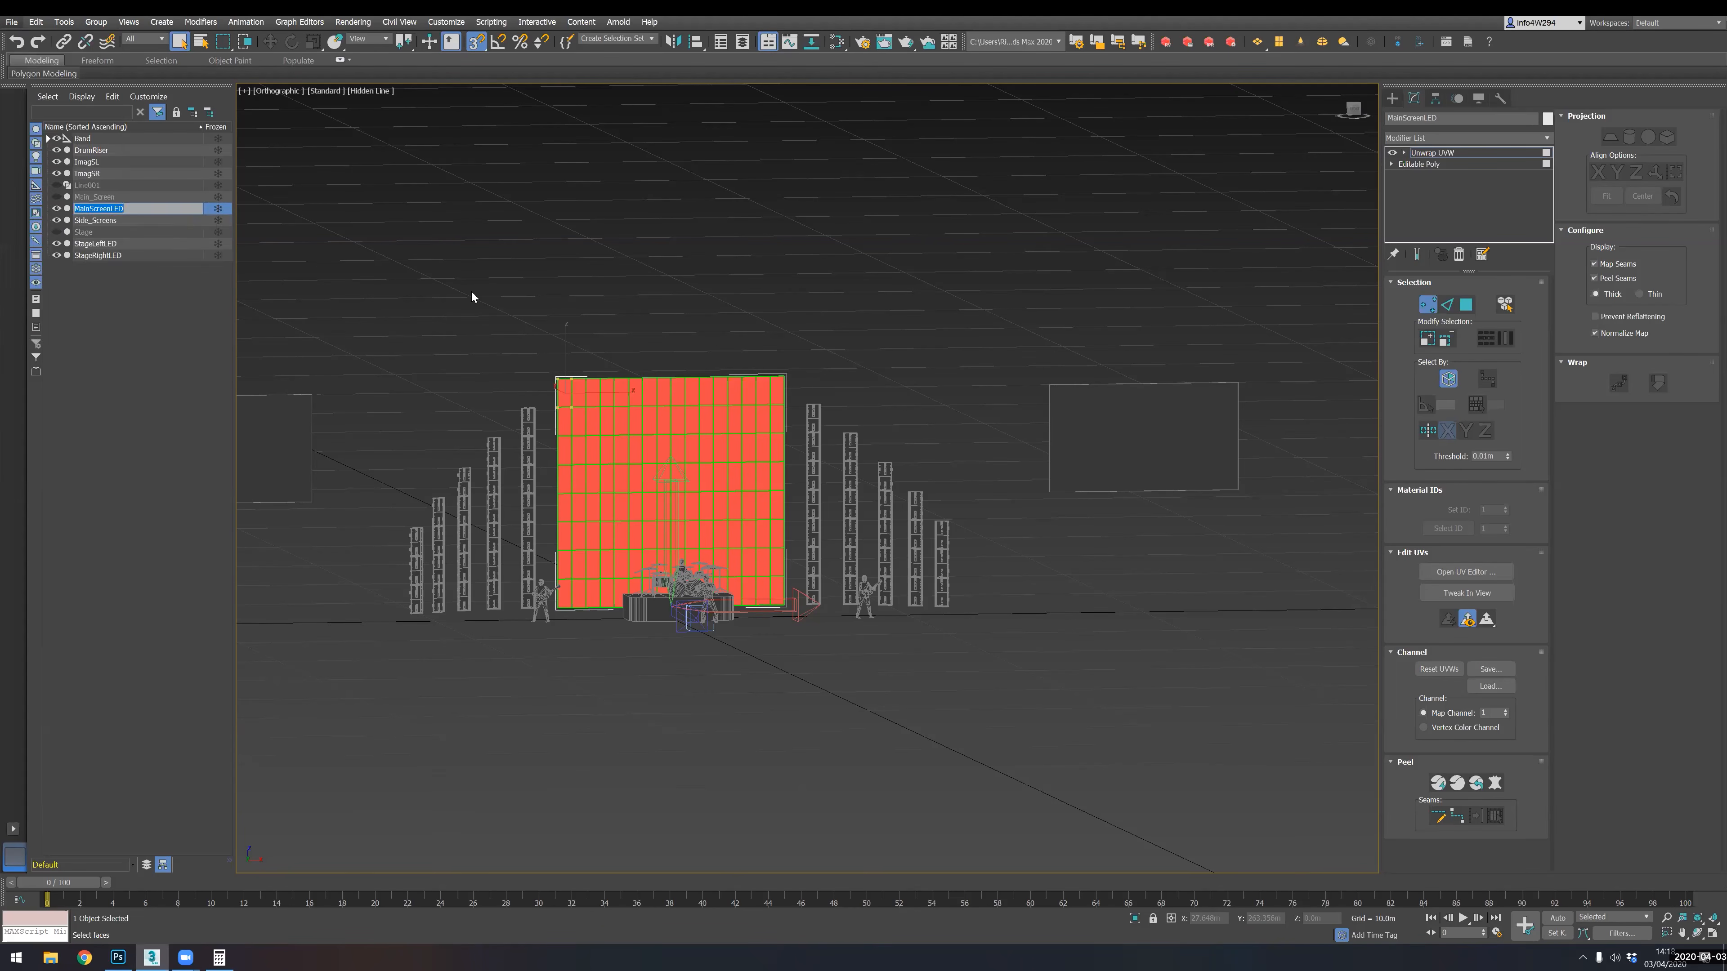
click(38, 142)
click(308, 178)
double_click(308, 178)
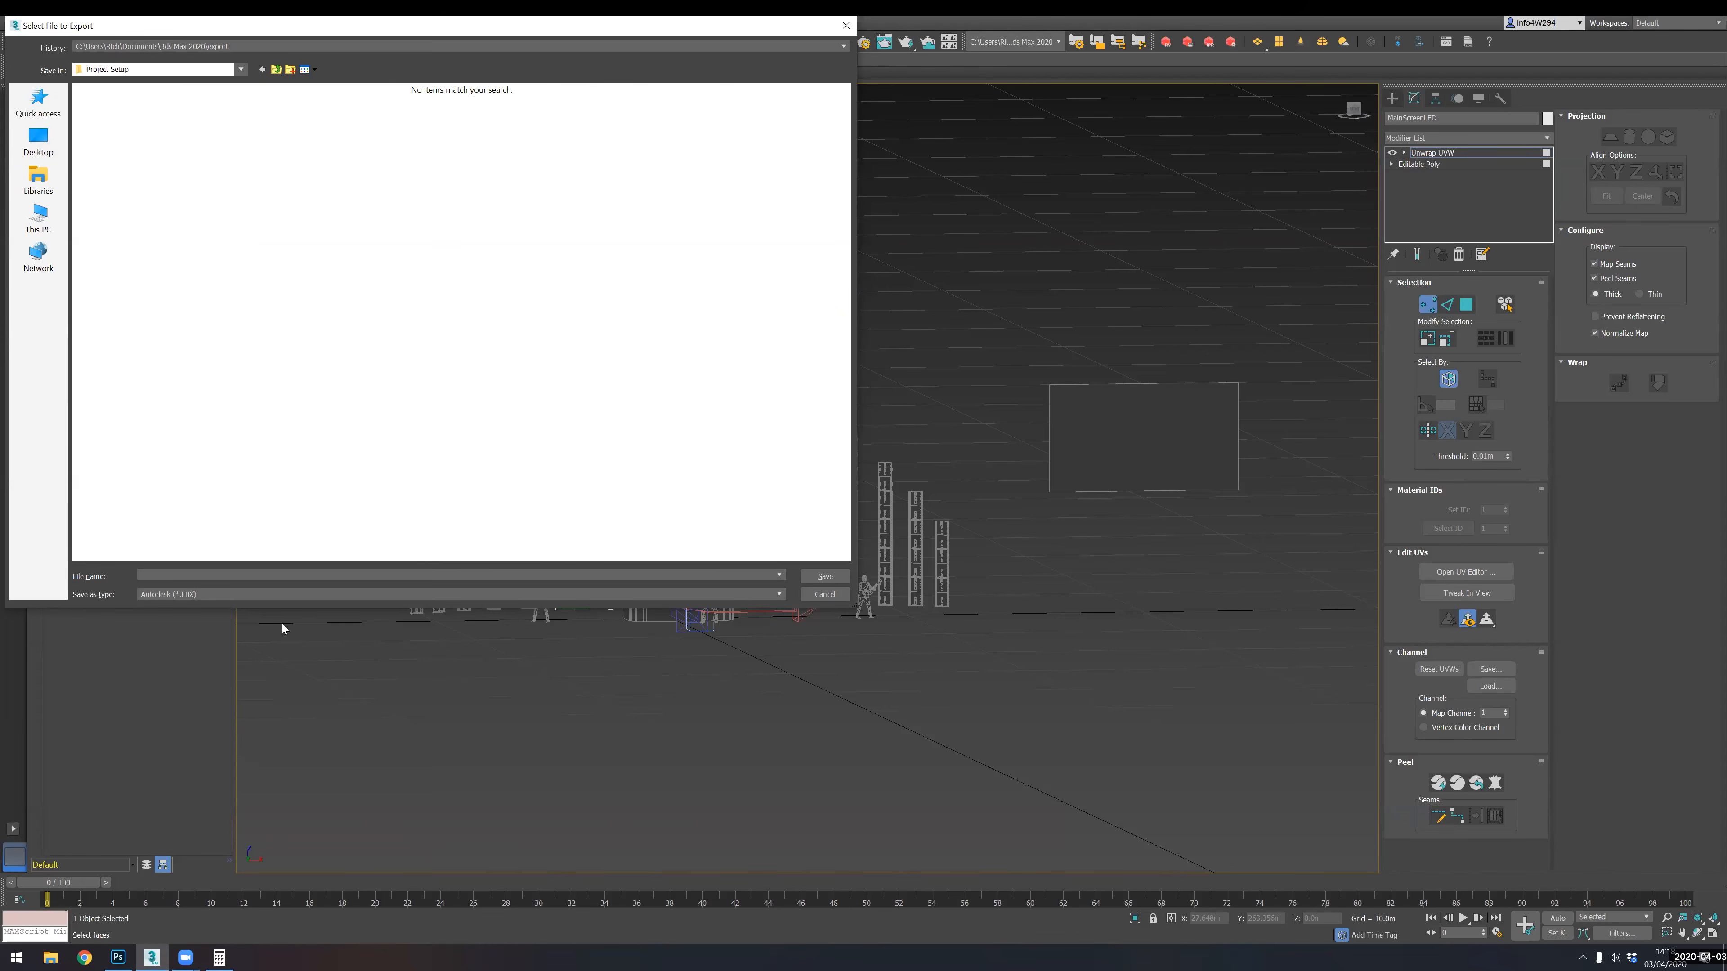
- Set the export format to OBJ and name the file Main_Led
click(259, 595)
click(207, 714)
drag(245, 31, 765, 145)
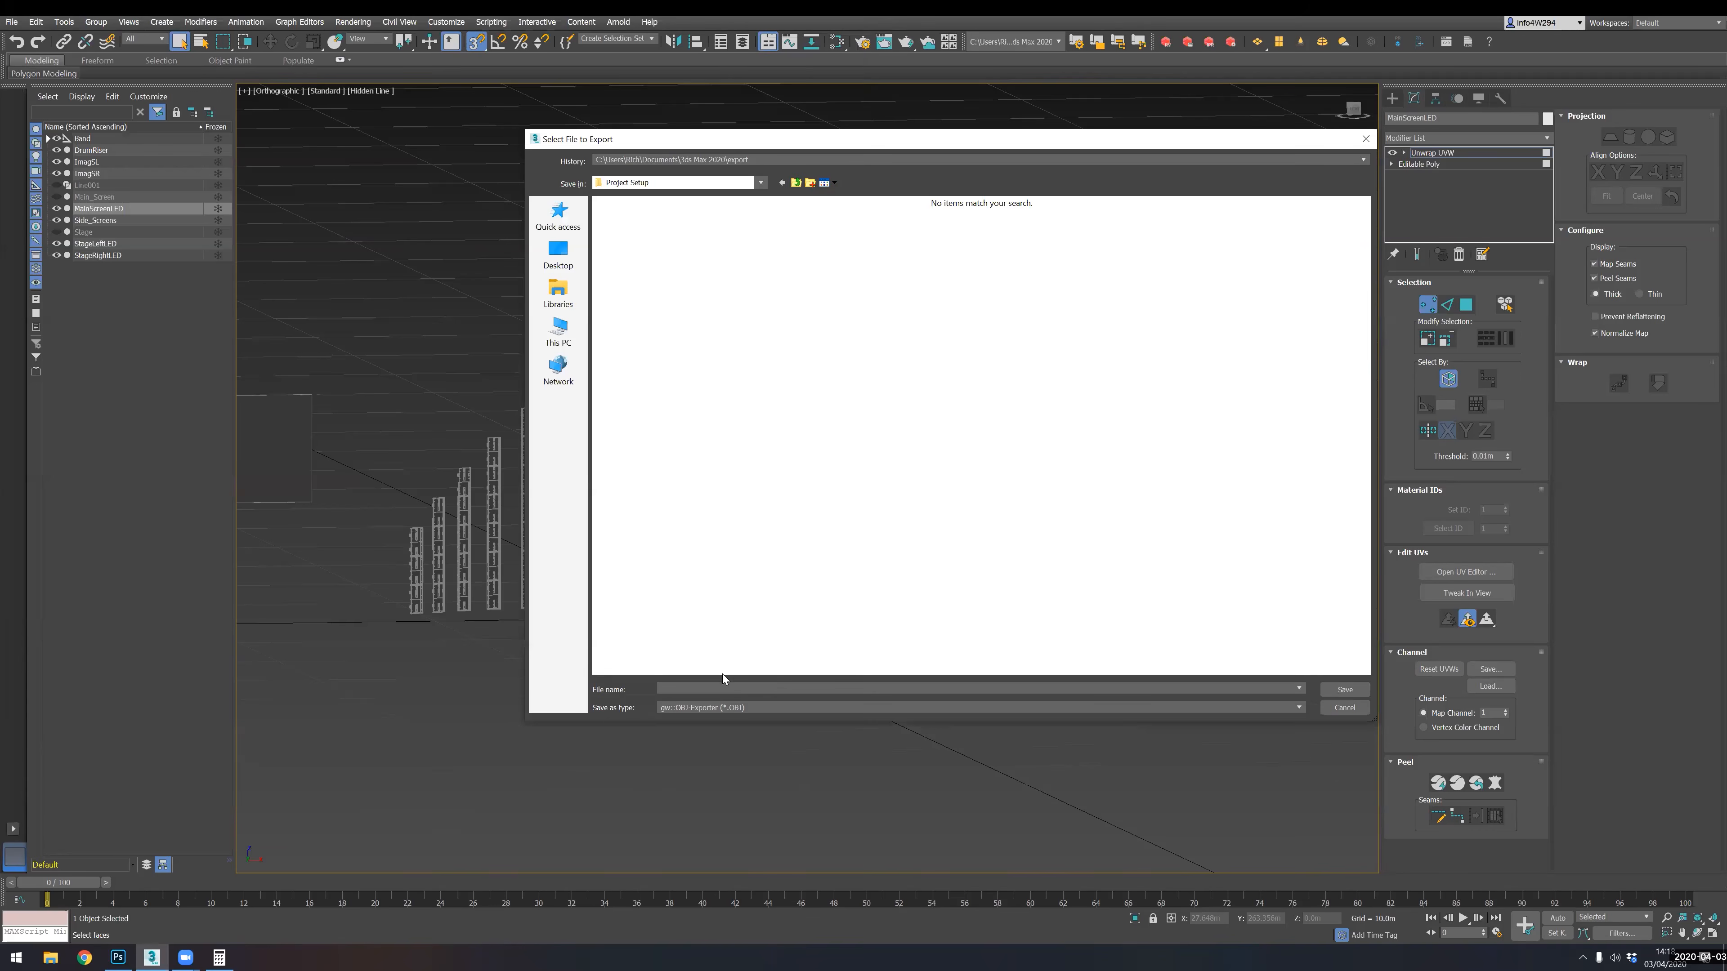
click(754, 688)
text(Main)
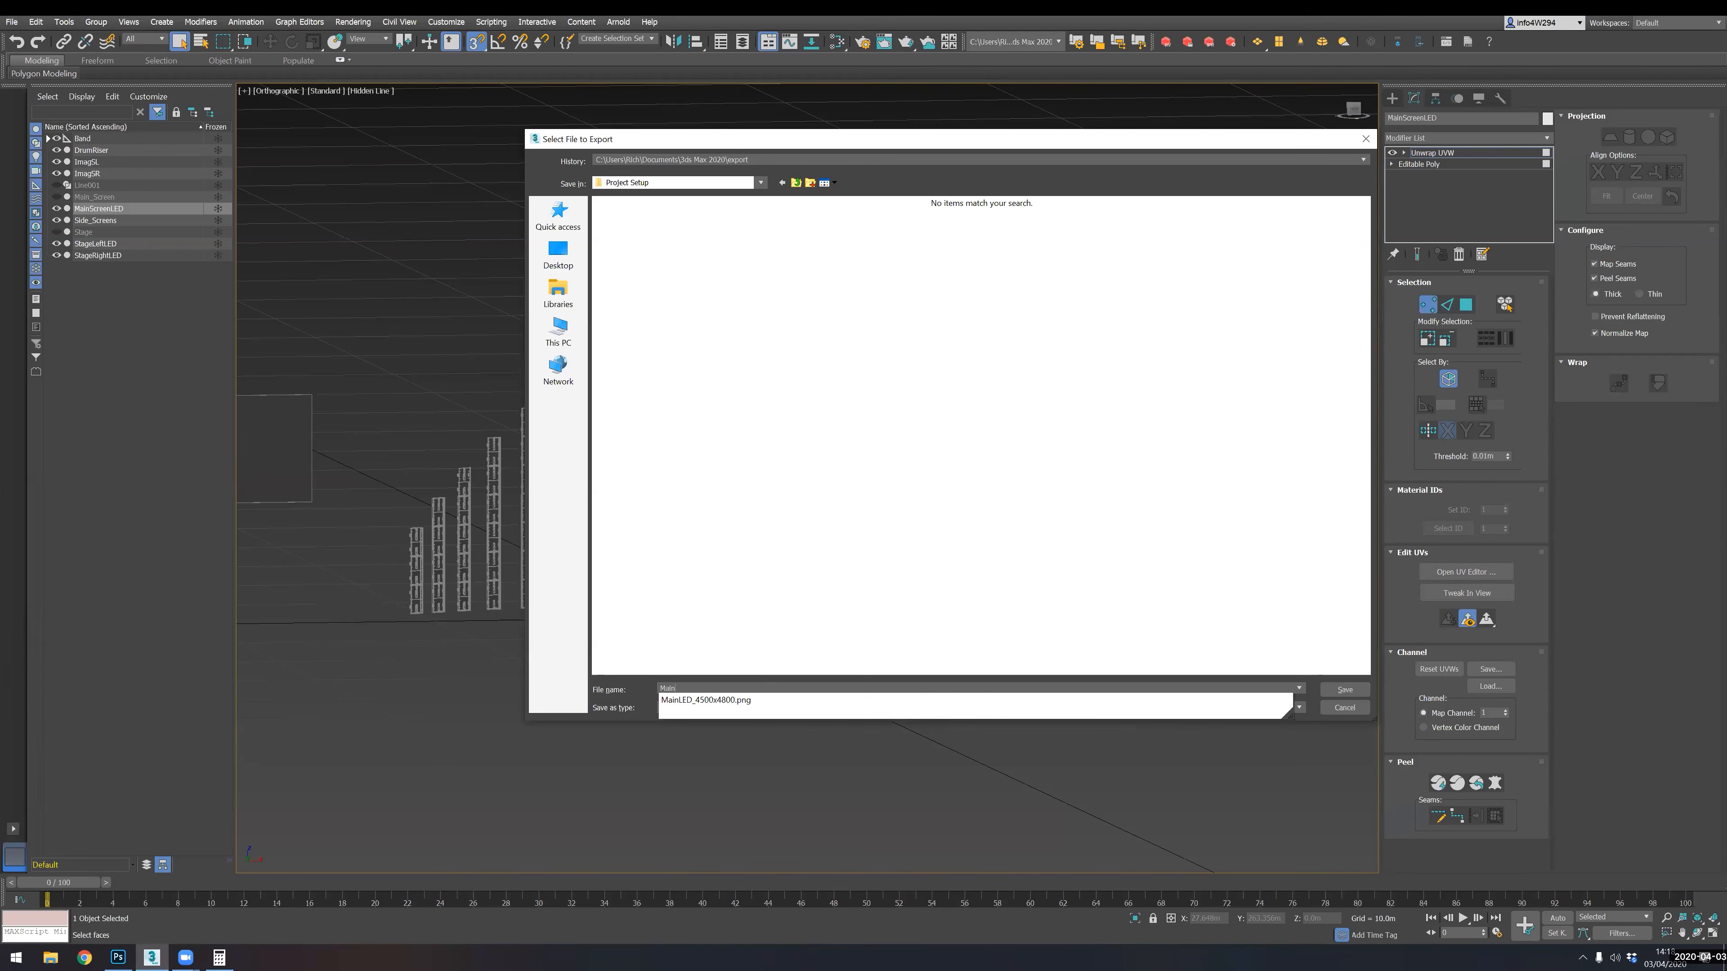
text(_LED)
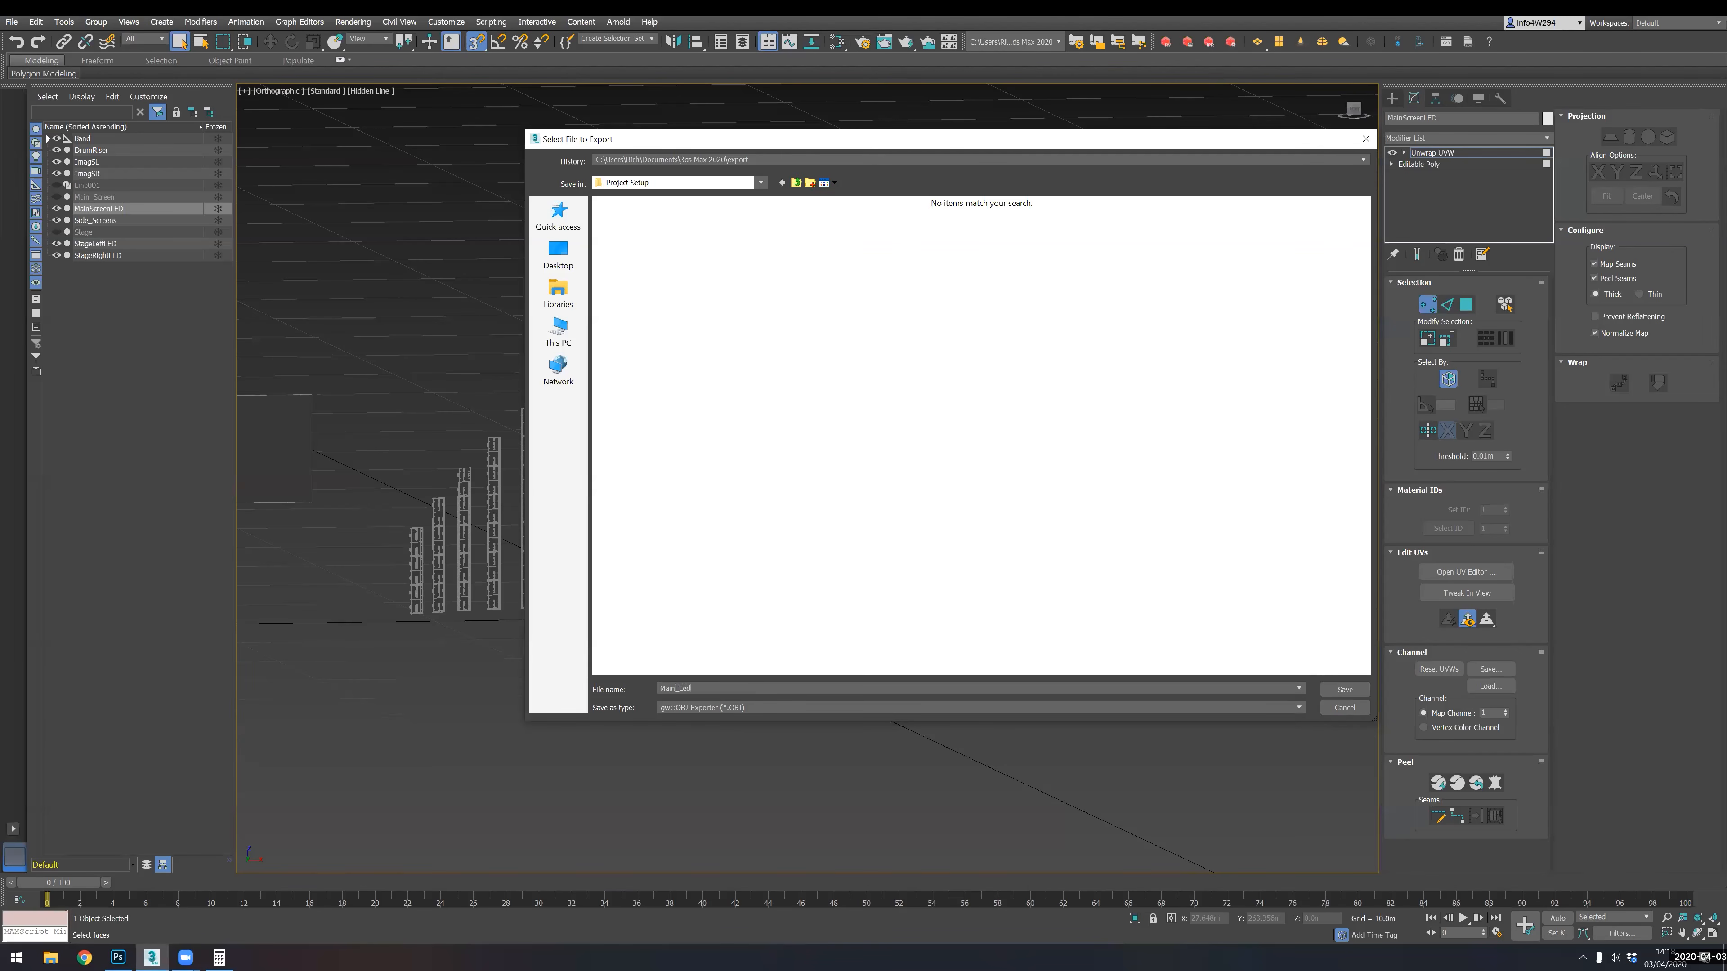
key(Return)
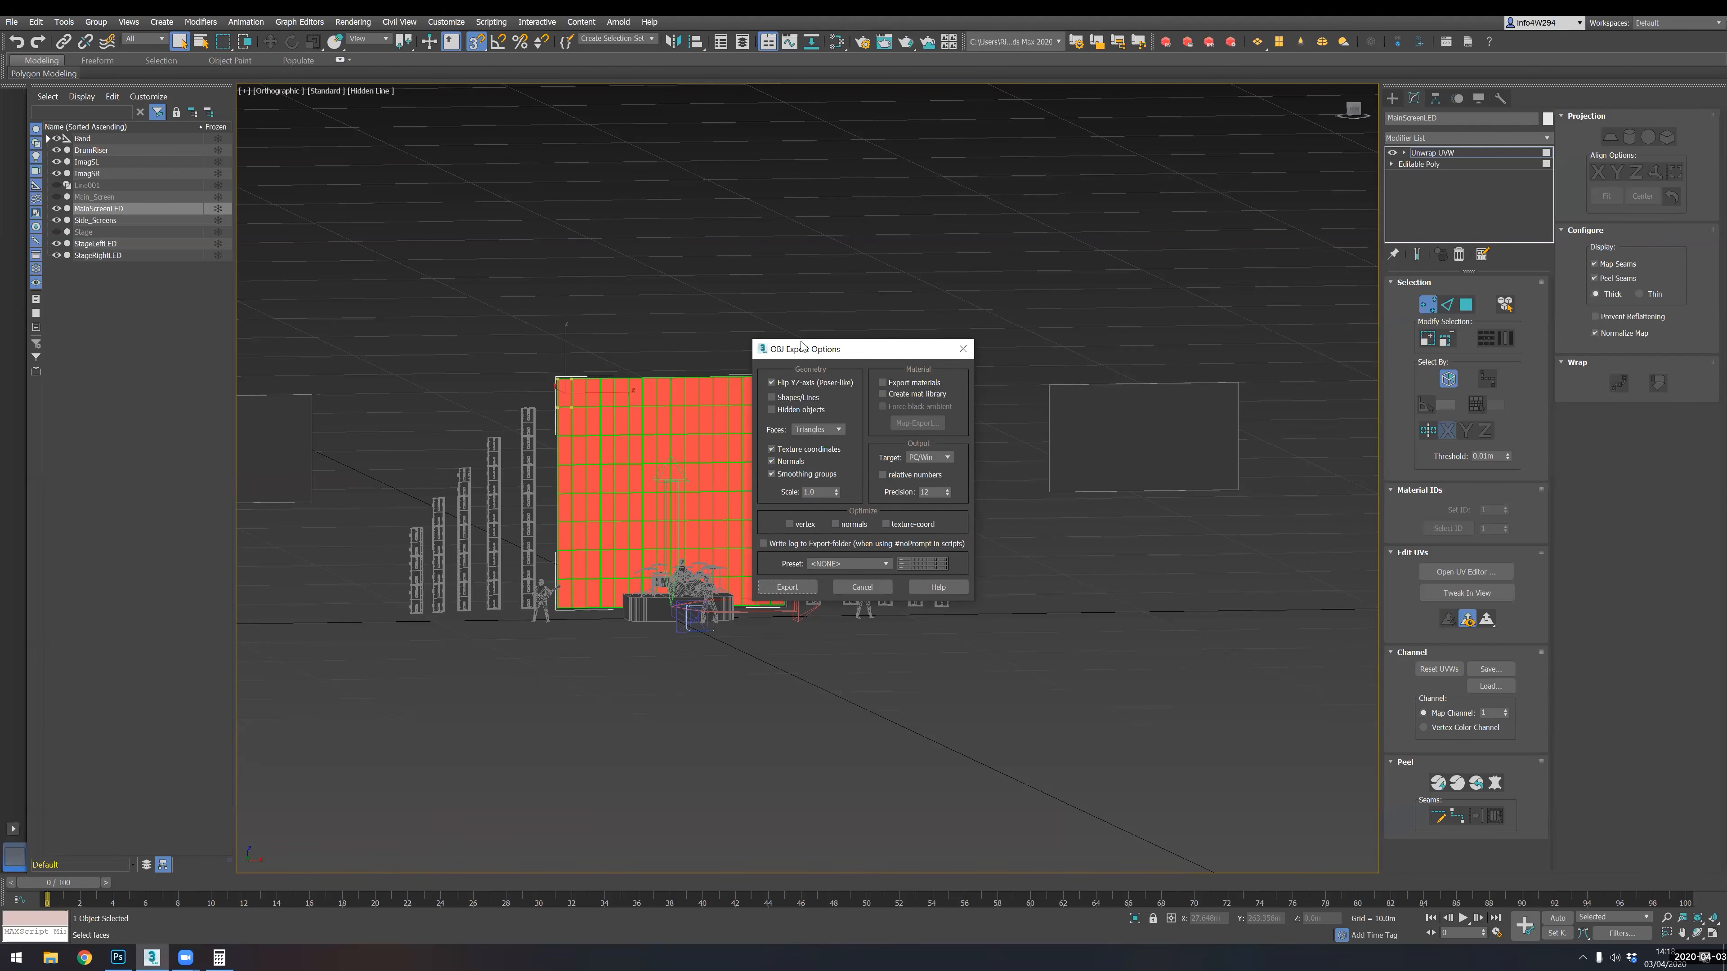
- Export the OBJ with triangle faces and texture coordinates, leaving out normals and smoothing groups, and close the export report
drag(819, 355, 797, 336)
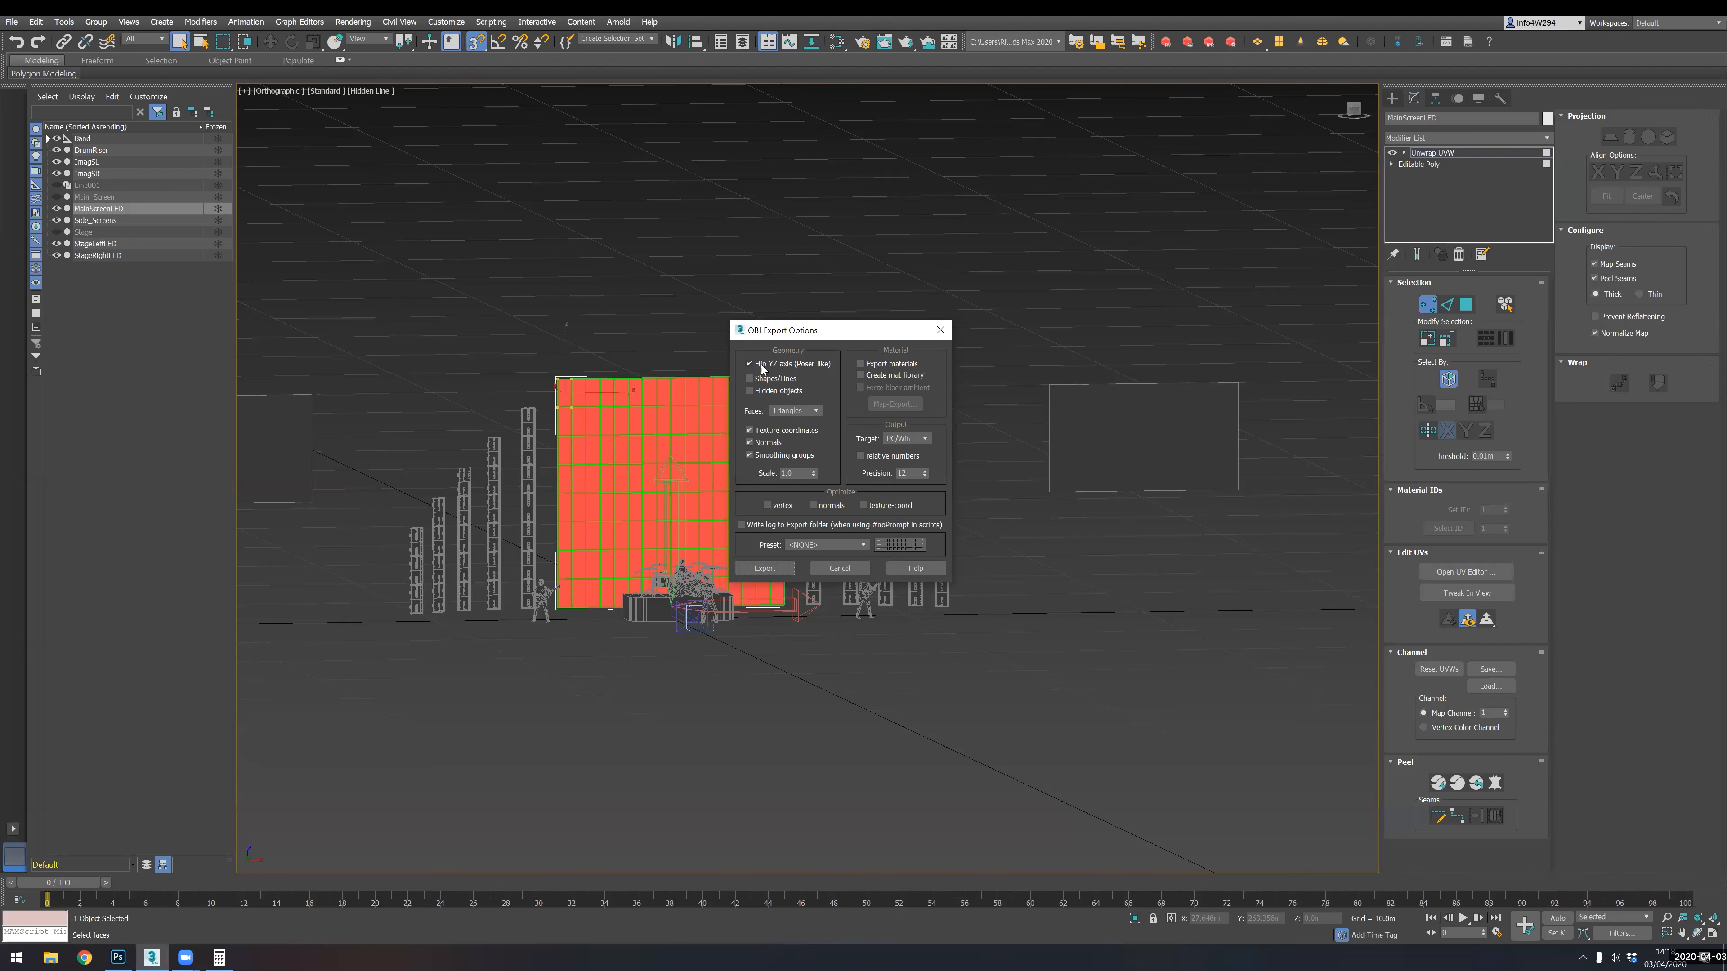
drag(818, 331, 808, 321)
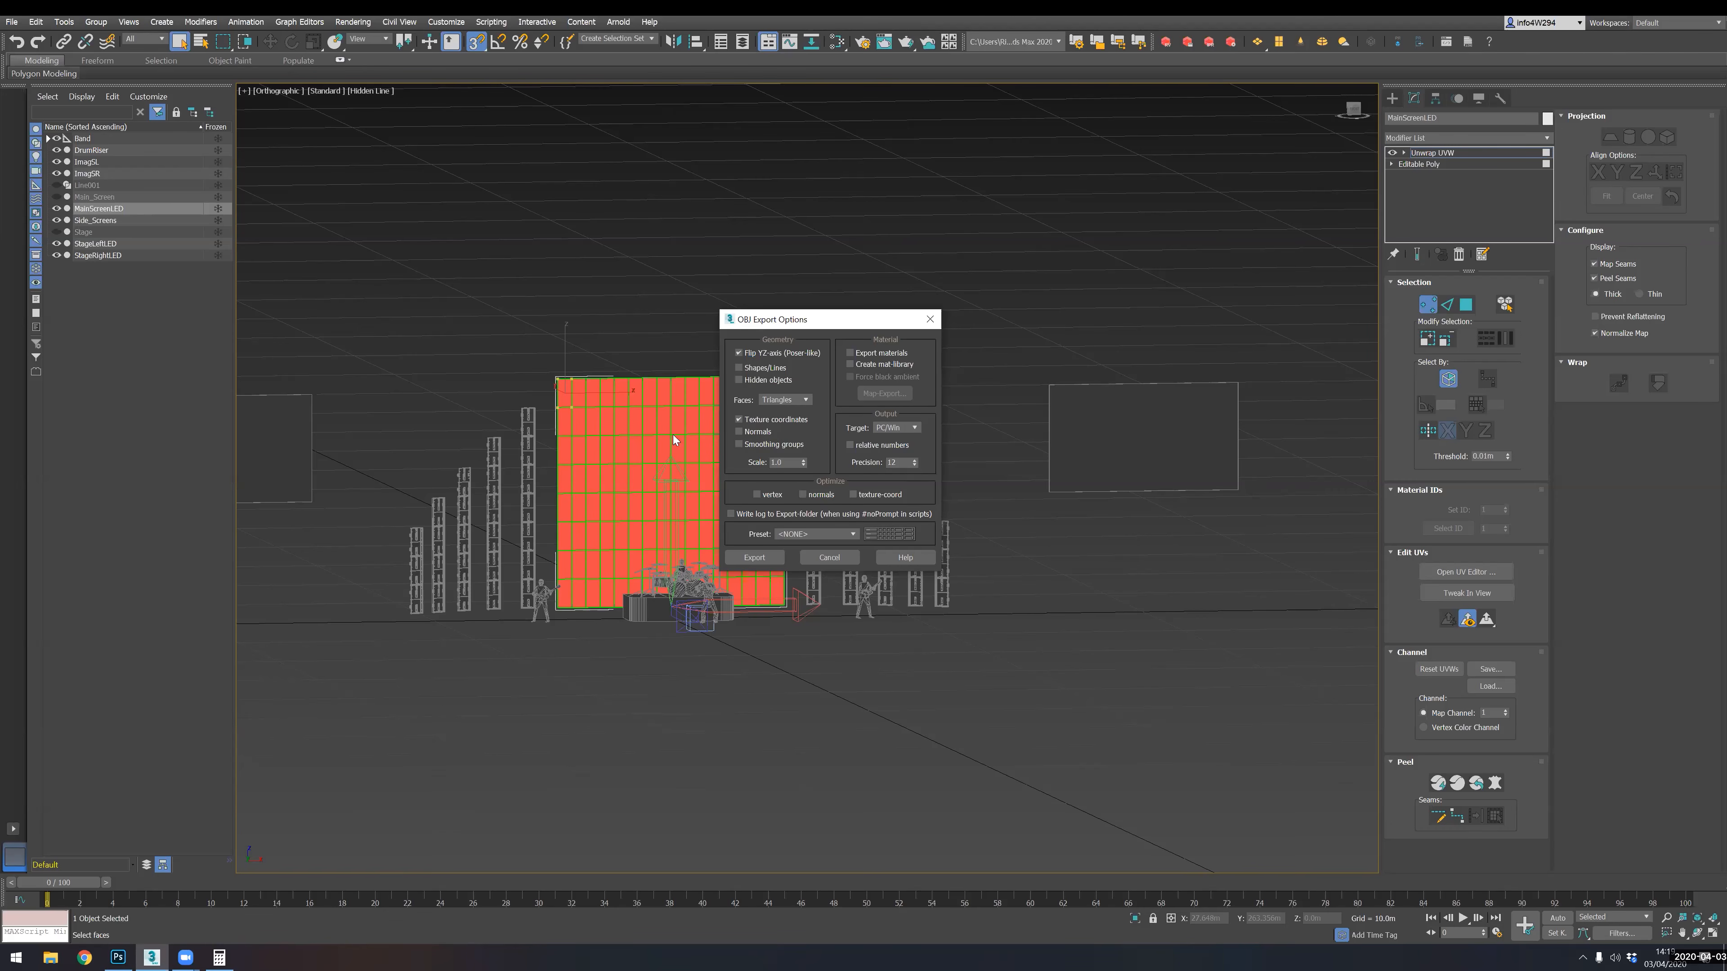
click(758, 558)
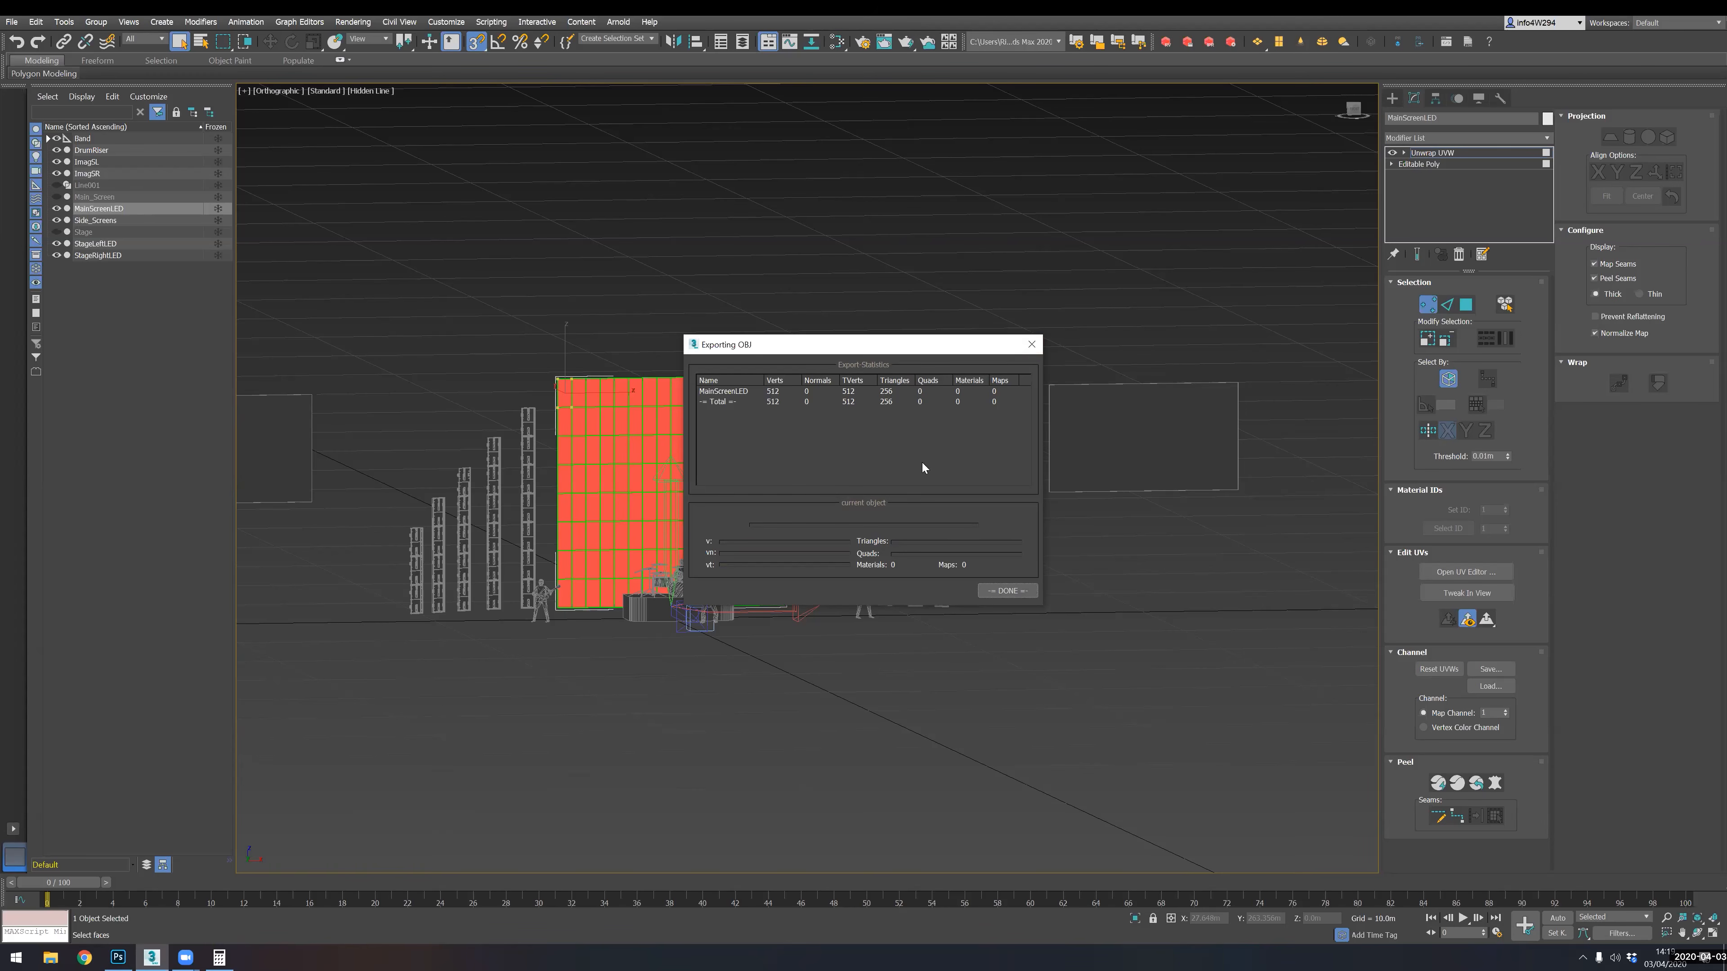
click(1008, 590)
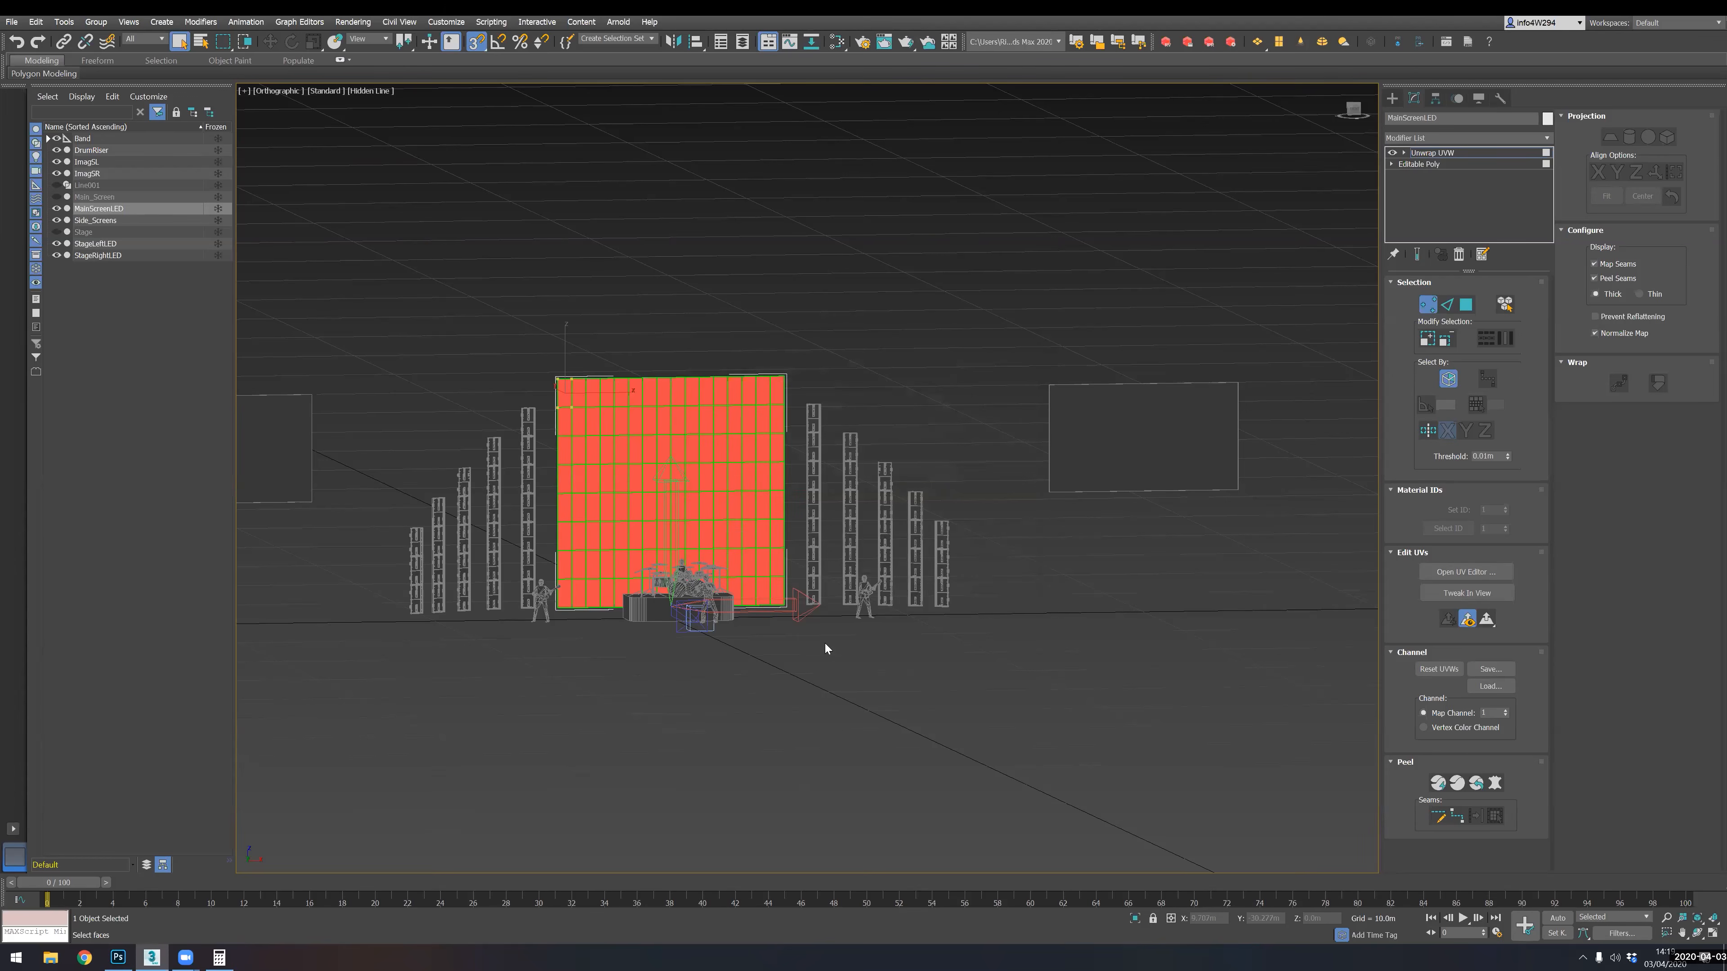
- Select the StageRightLED object made up of the five stepped LED columns
alt+middle_drag(744, 493, 584, 503)
scroll(598, 508, up, 5)
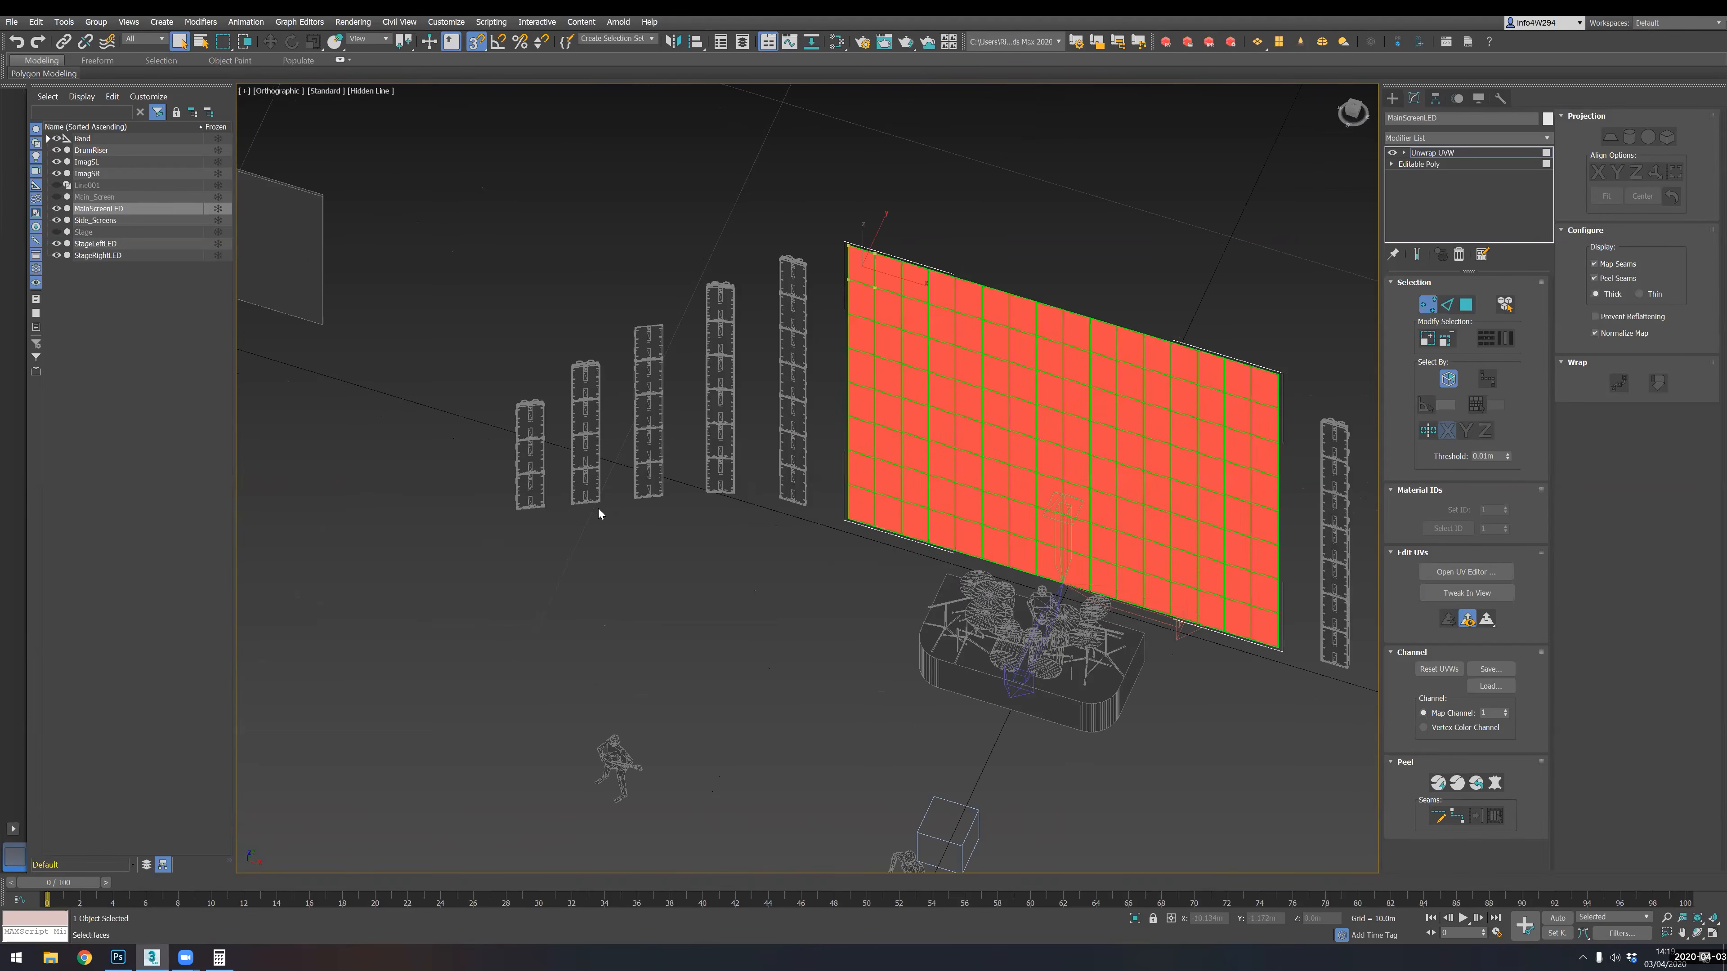
alt+middle_drag(584, 444, 584, 408)
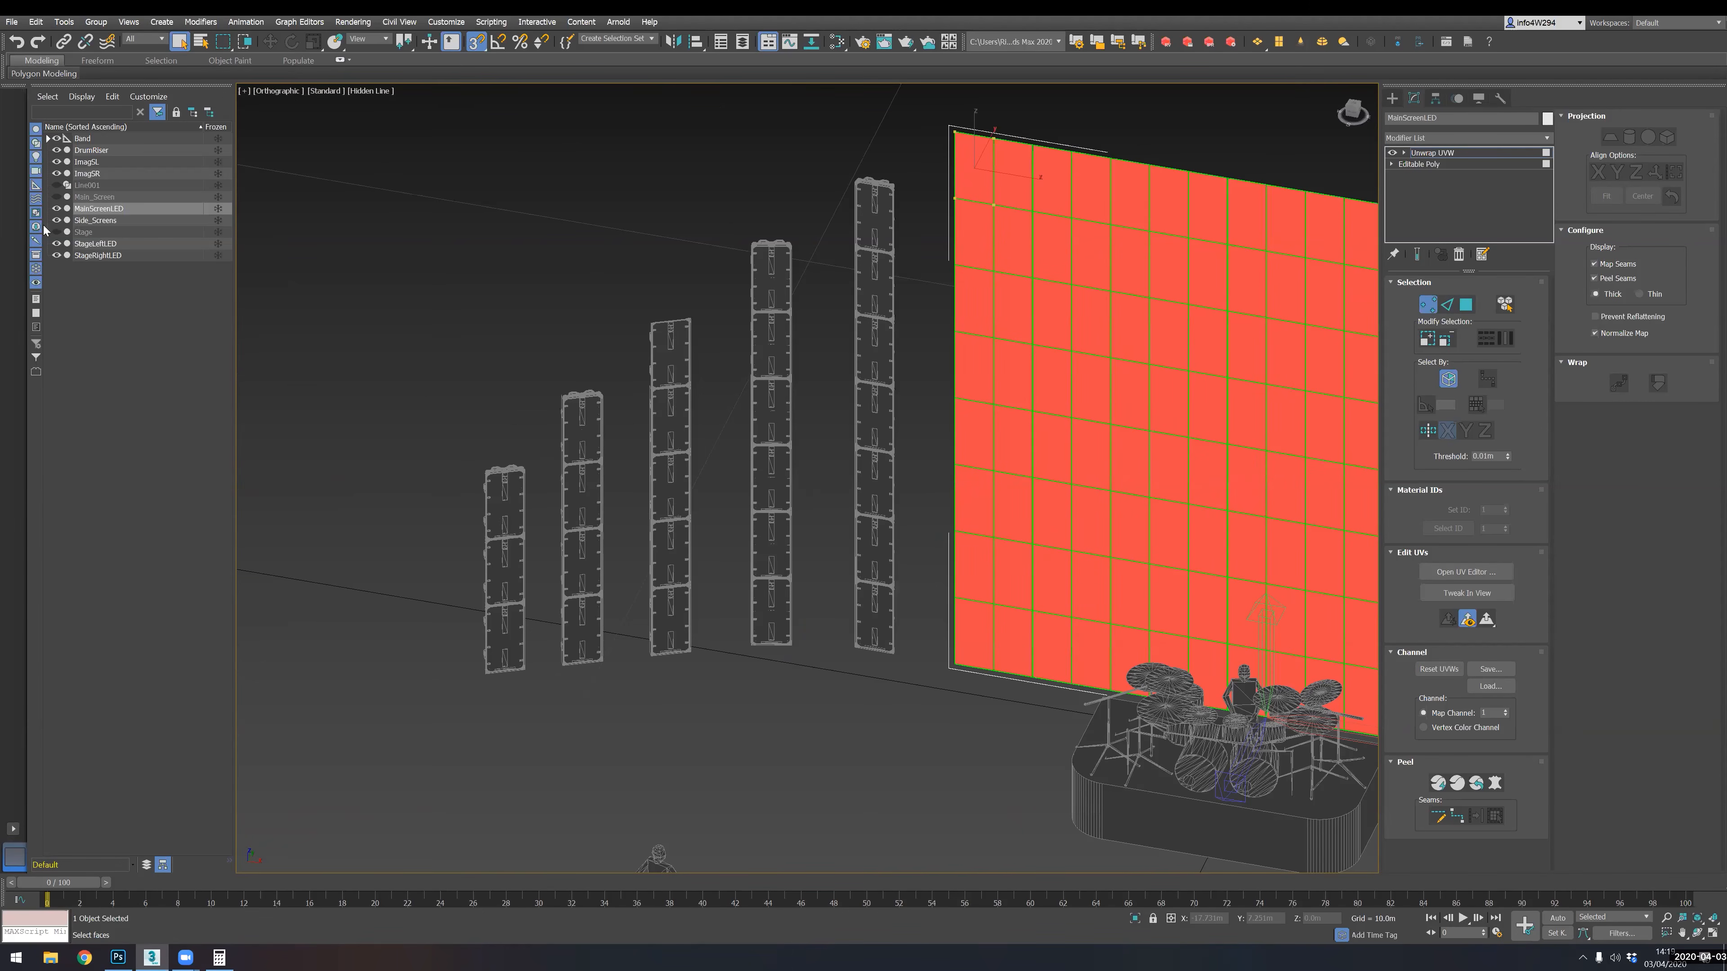
click(98, 254)
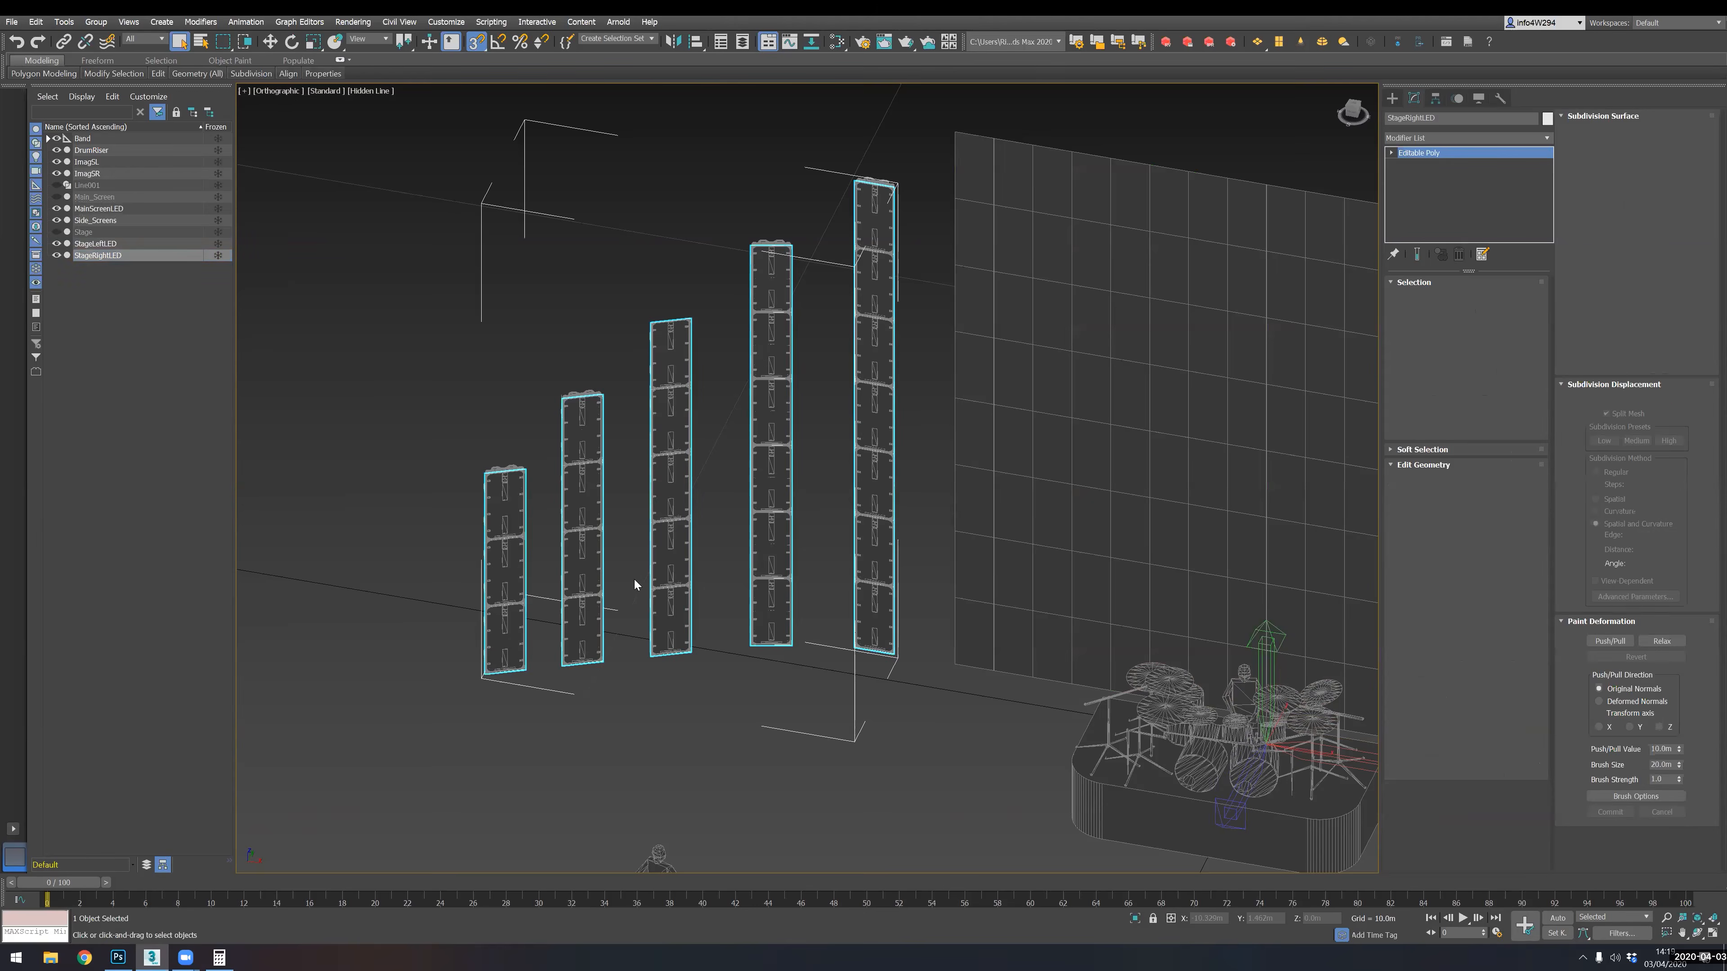
alt+middle_drag(813, 617, 808, 601)
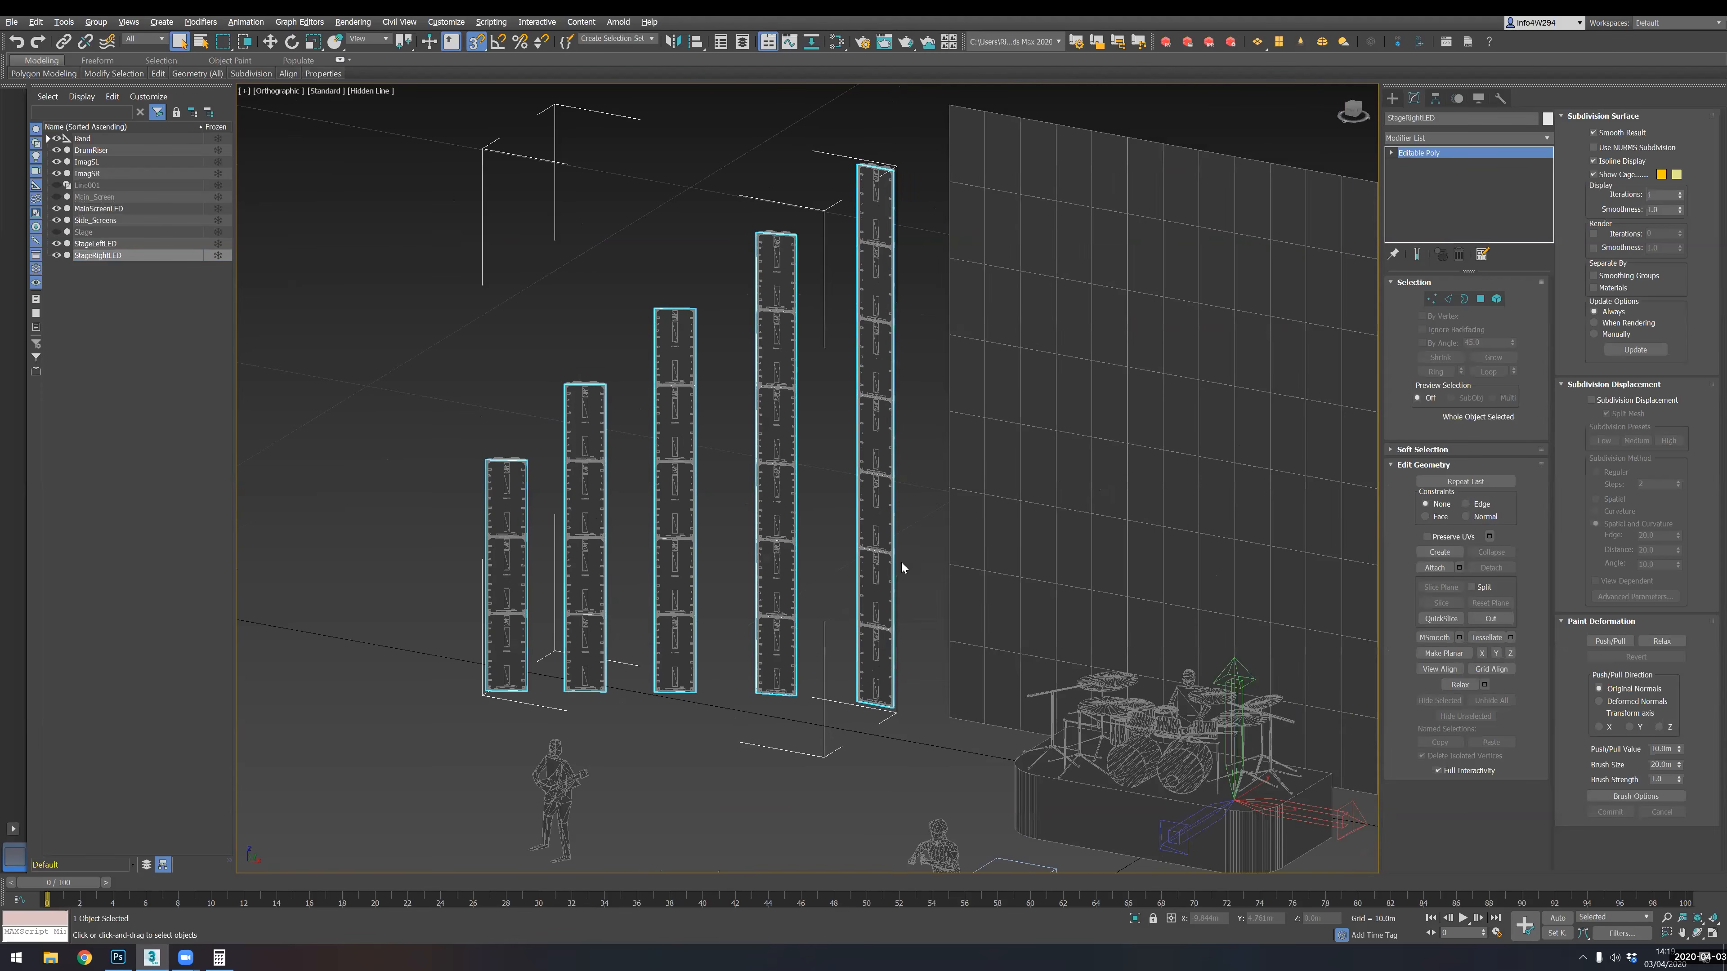
alt+middle_drag(902, 567, 605, 563)
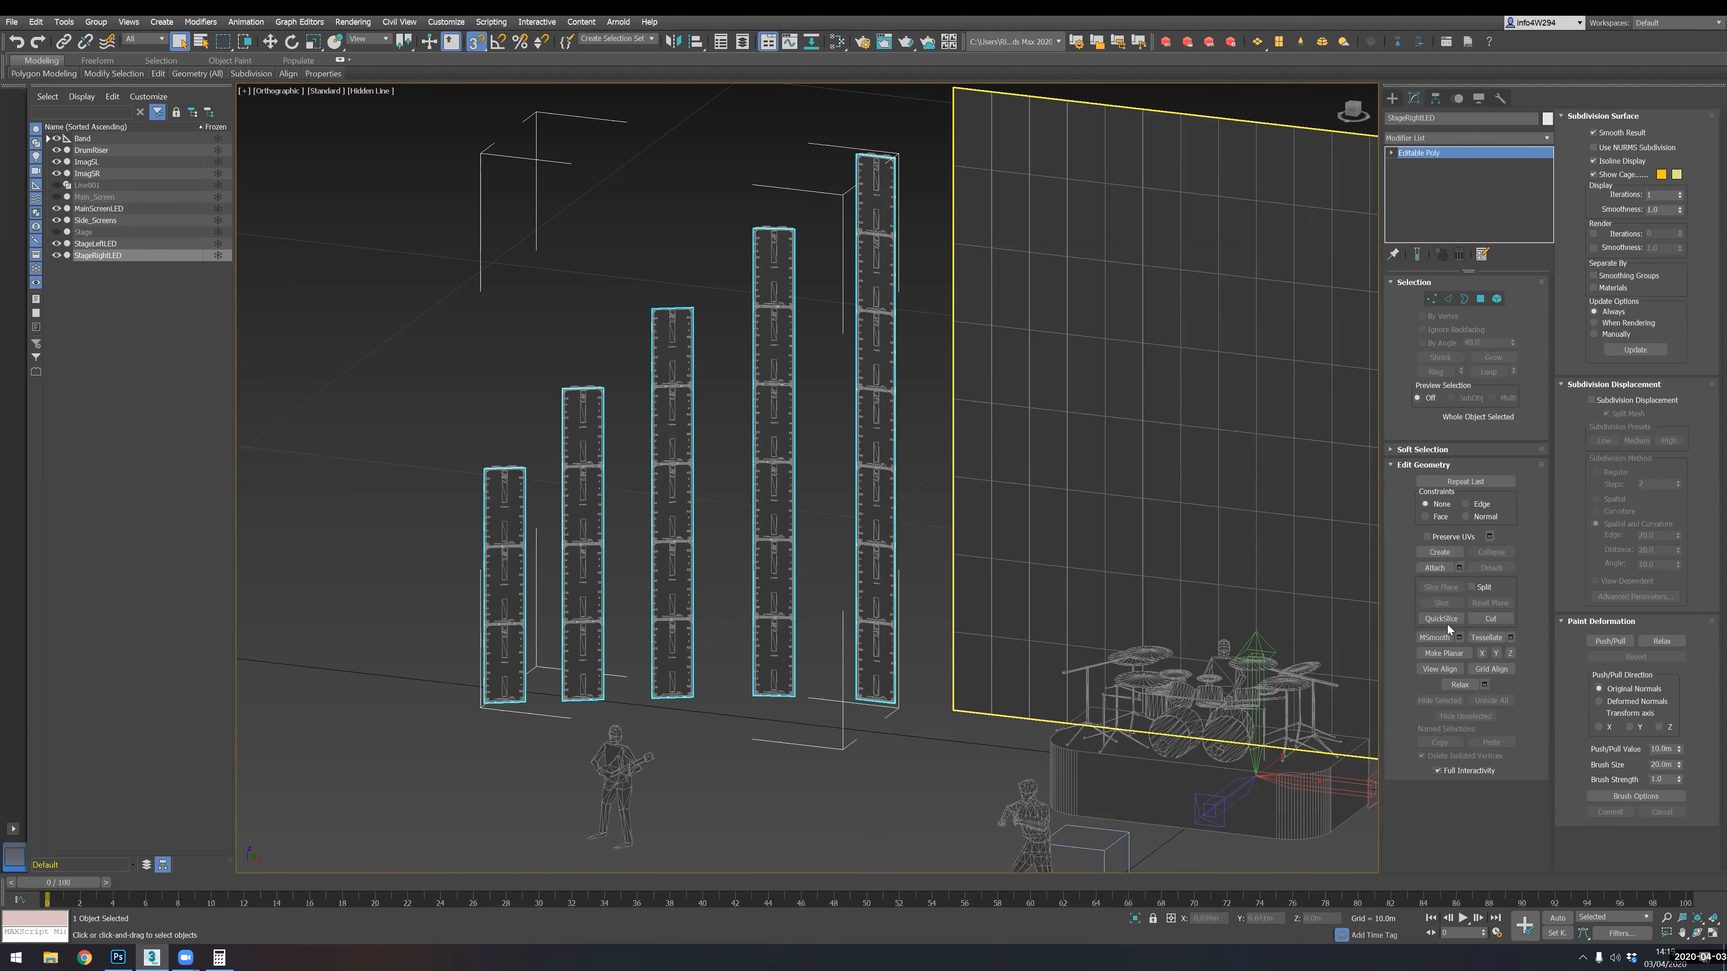
alt+middle_drag(706, 609, 767, 602)
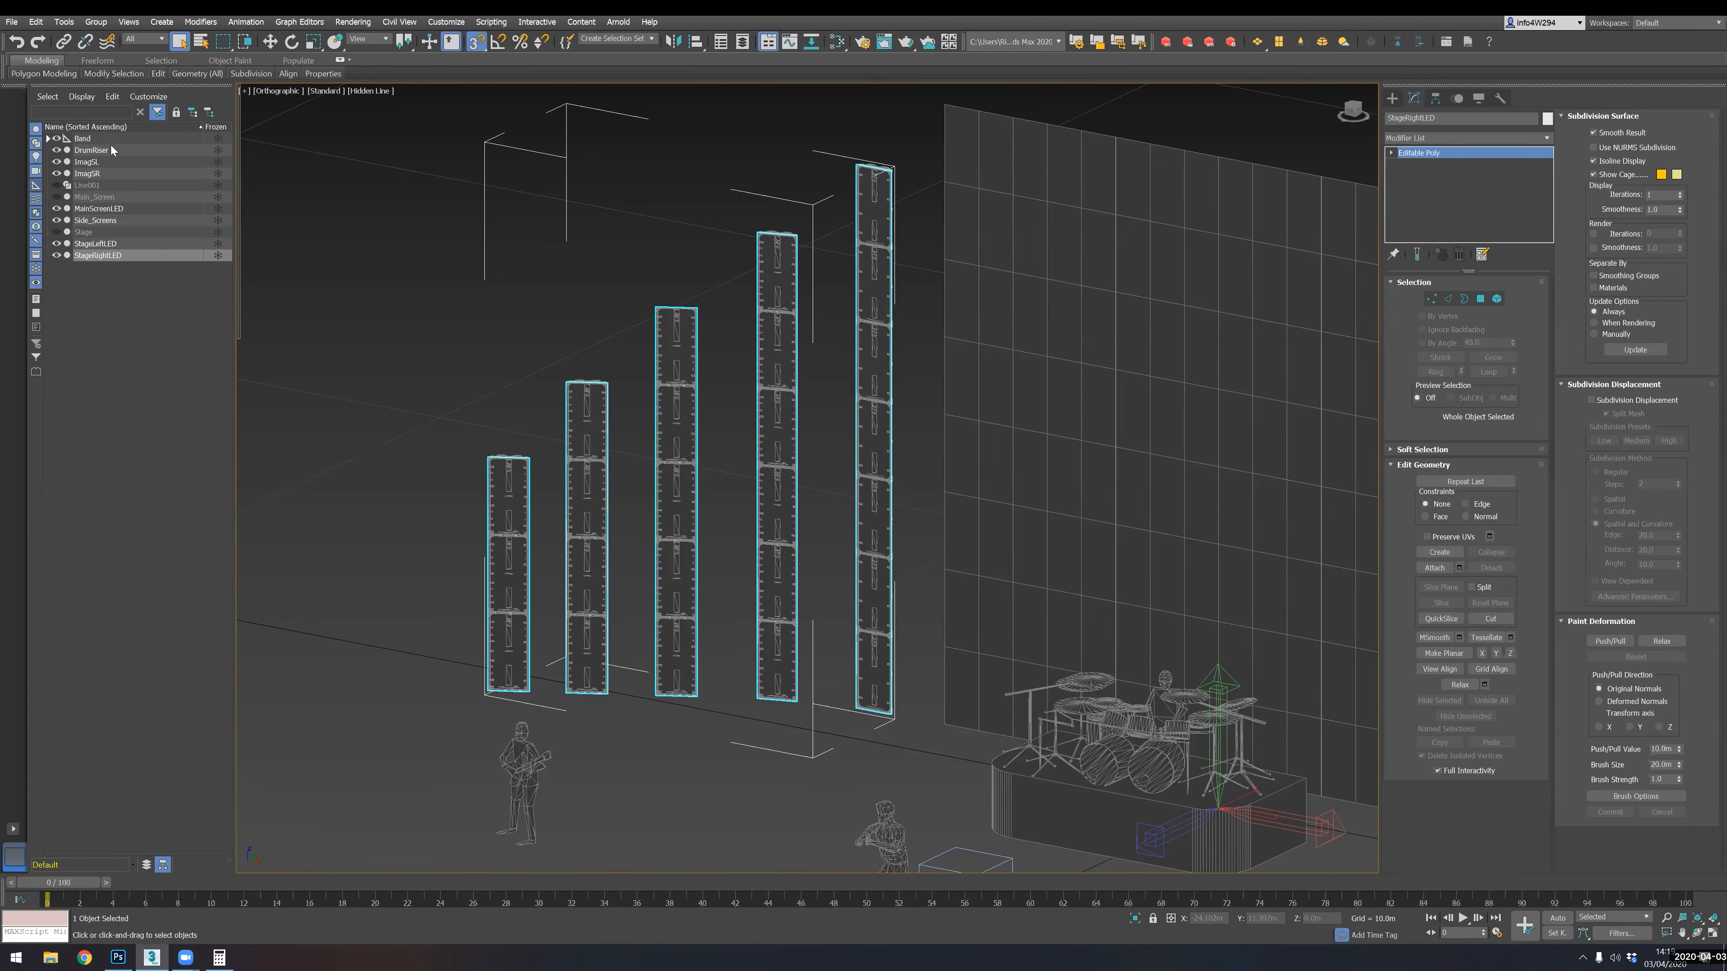
- Select the three polygons of StageRightLED's shortest column at polygon level
click(1480, 300)
click(509, 496)
ctrl+drag(513, 594, 518, 637)
key(q)
alt+middle_drag(527, 629, 571, 602)
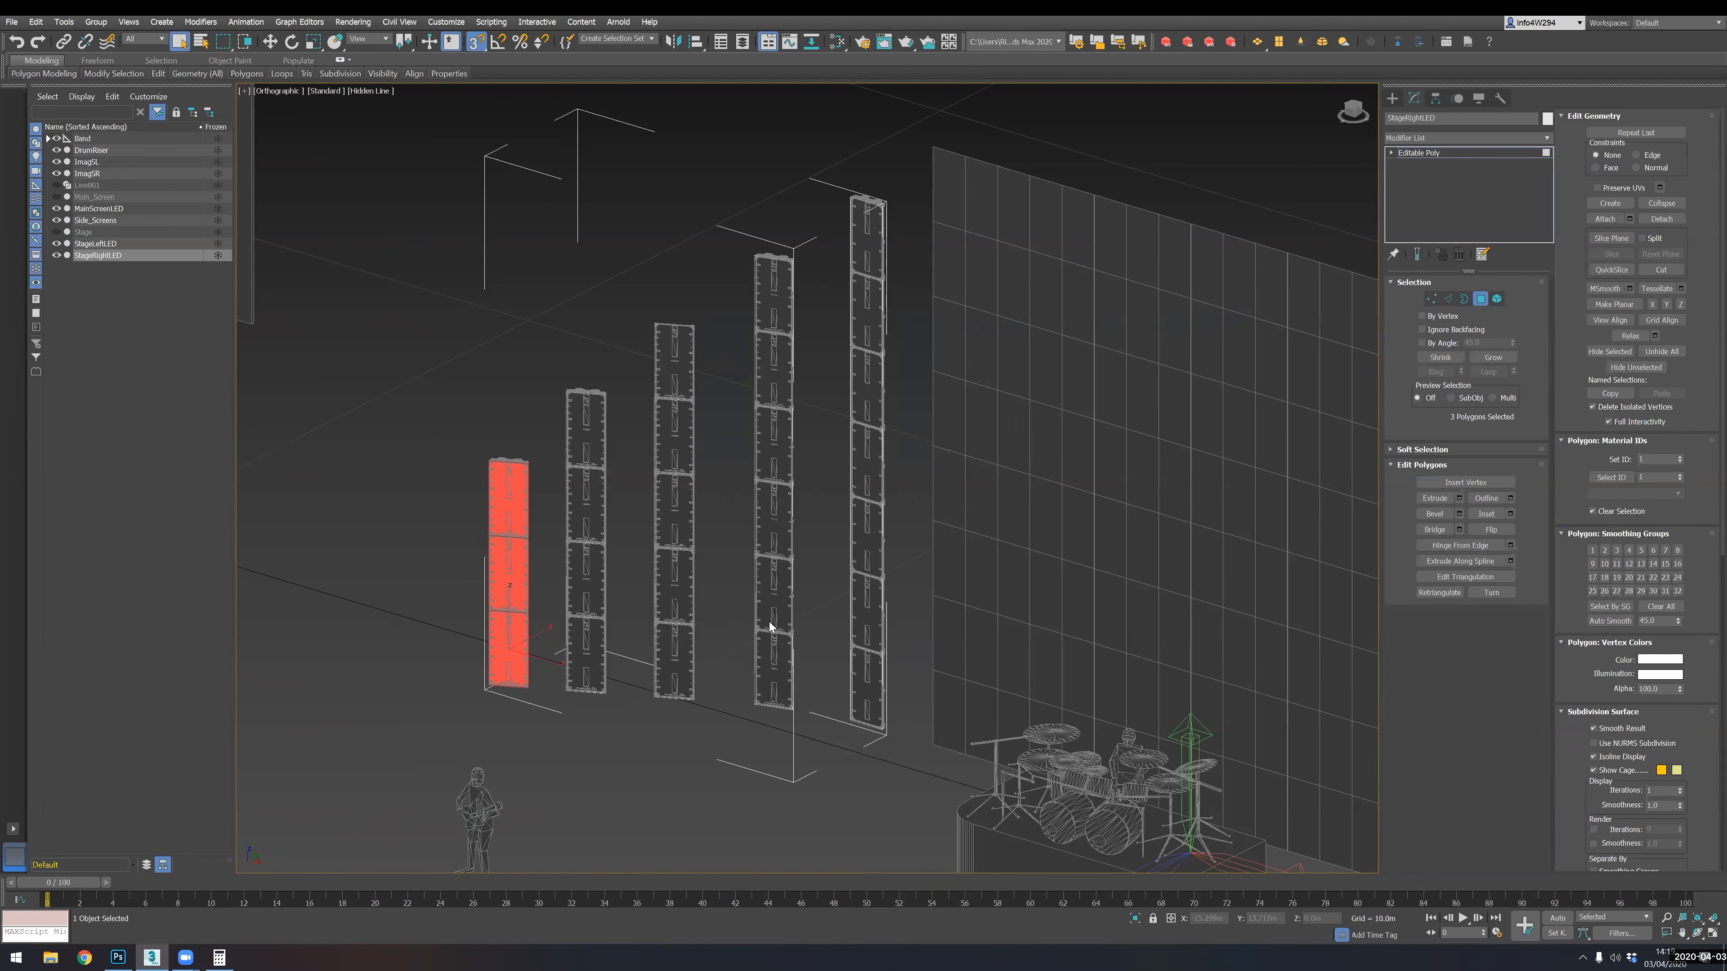
- Extend the polygon selection to all polygons of the StageRightLED columns
scroll(770, 627, down, 3)
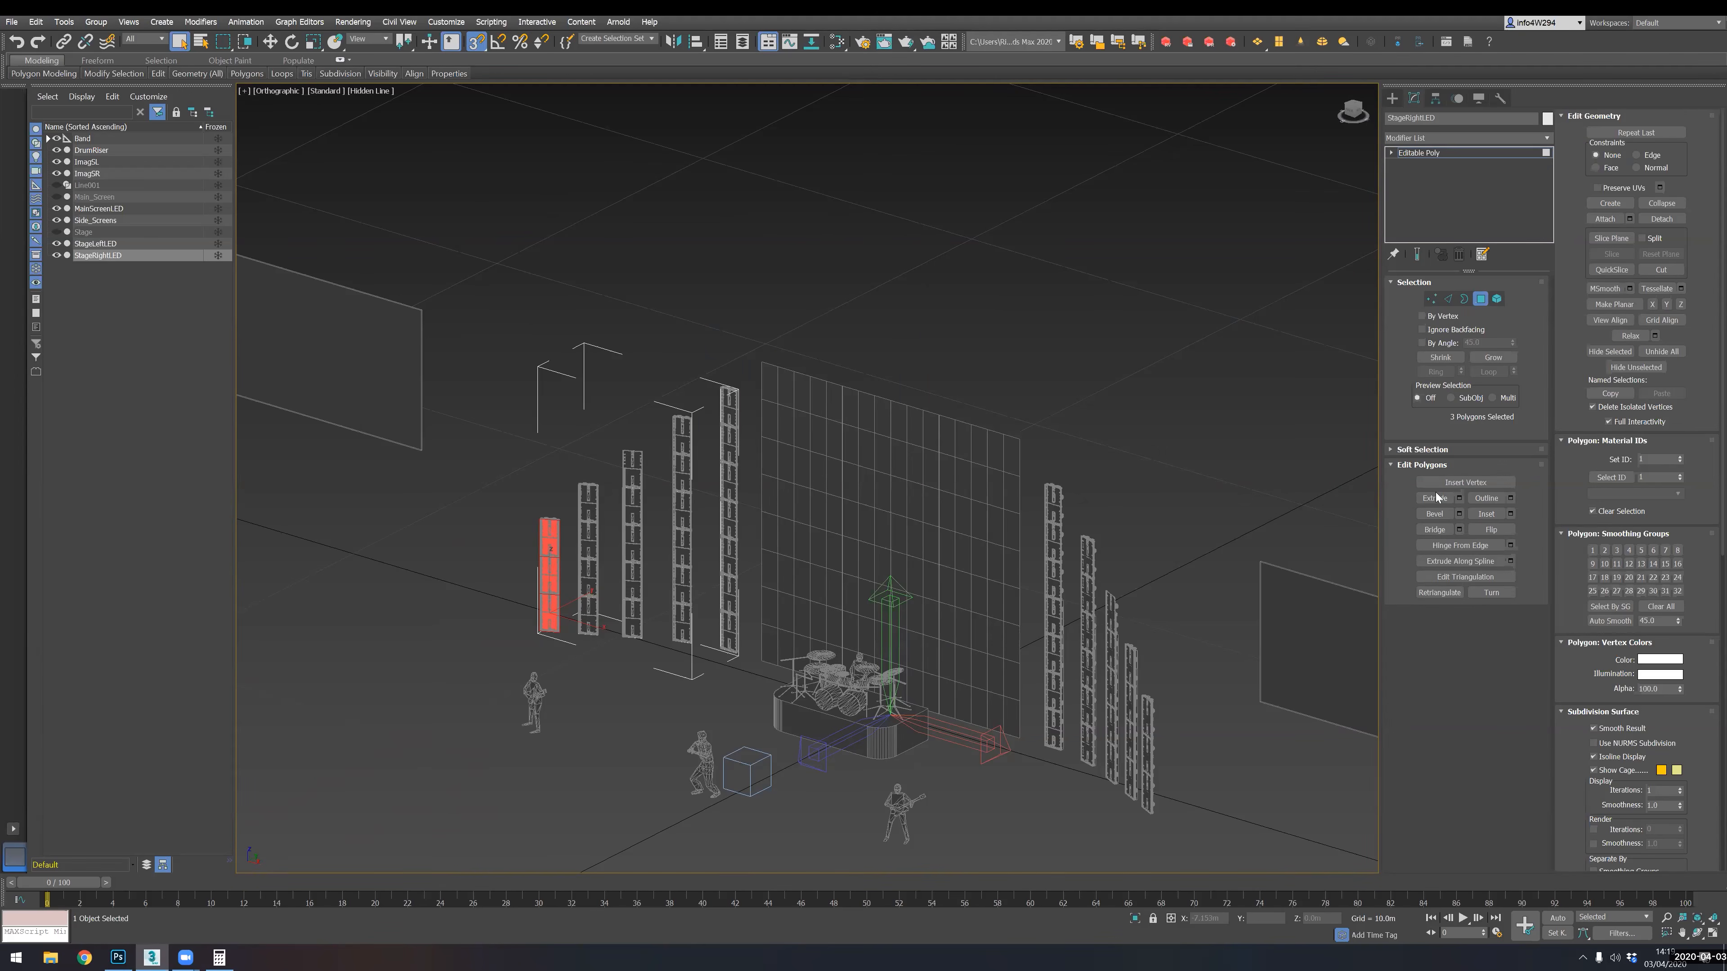
alt+middle_drag(899, 596, 752, 619)
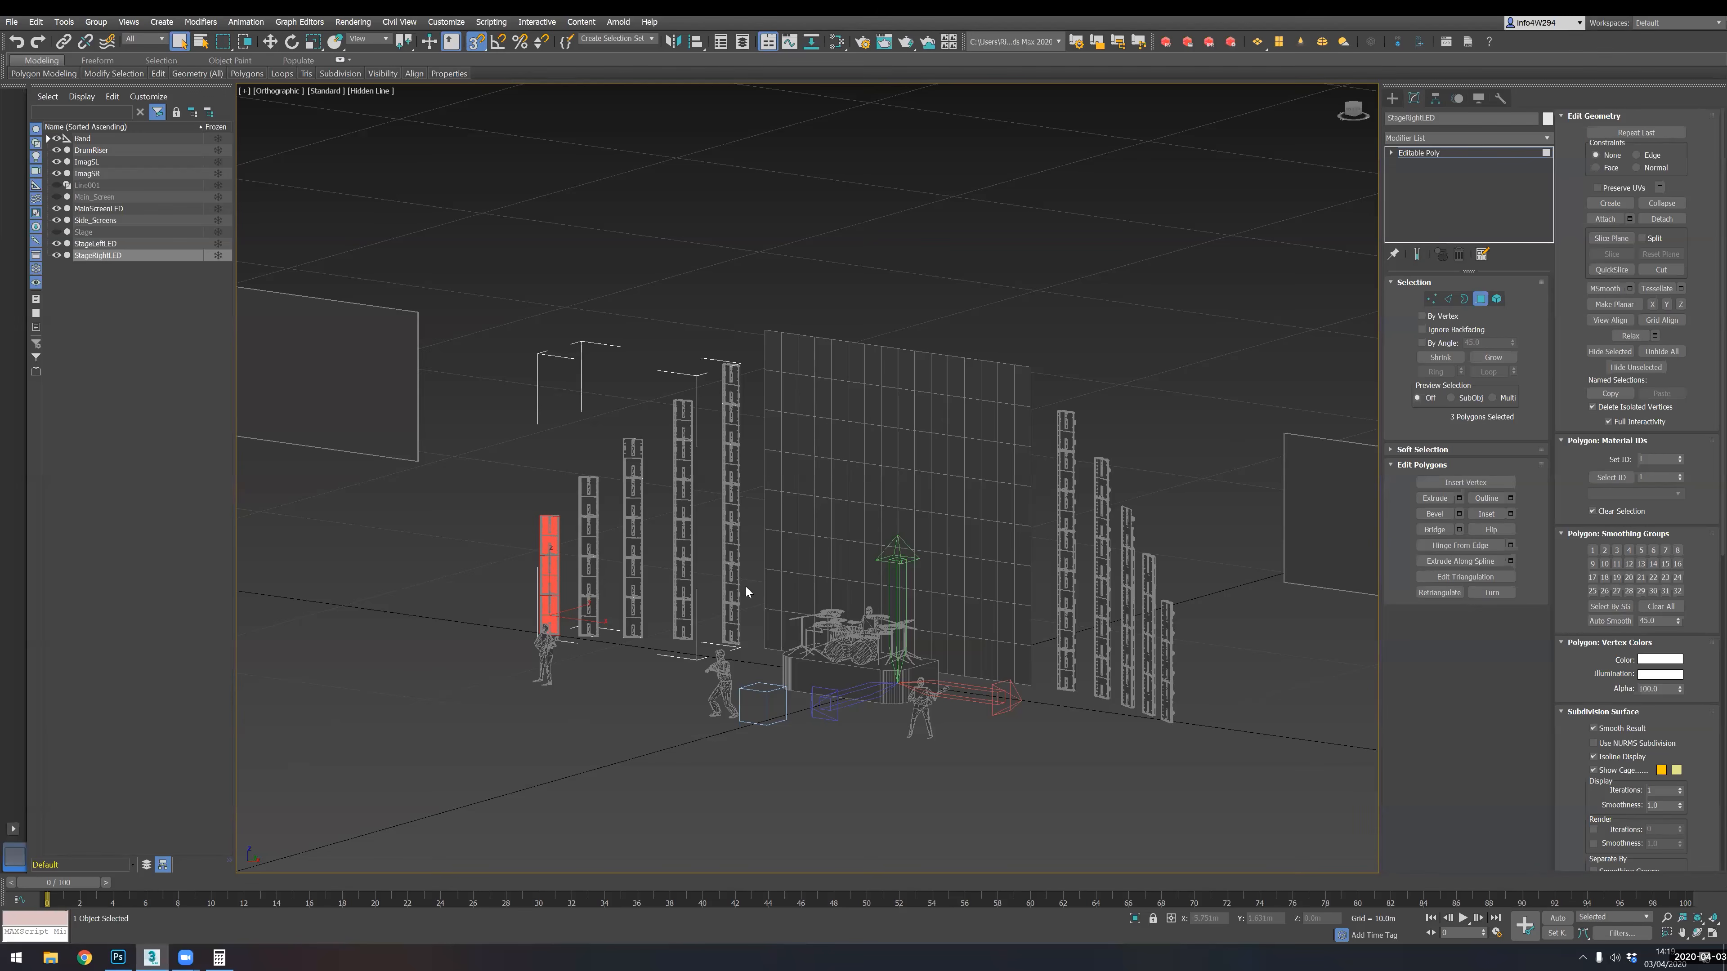
alt+middle_drag(613, 593, 516, 544)
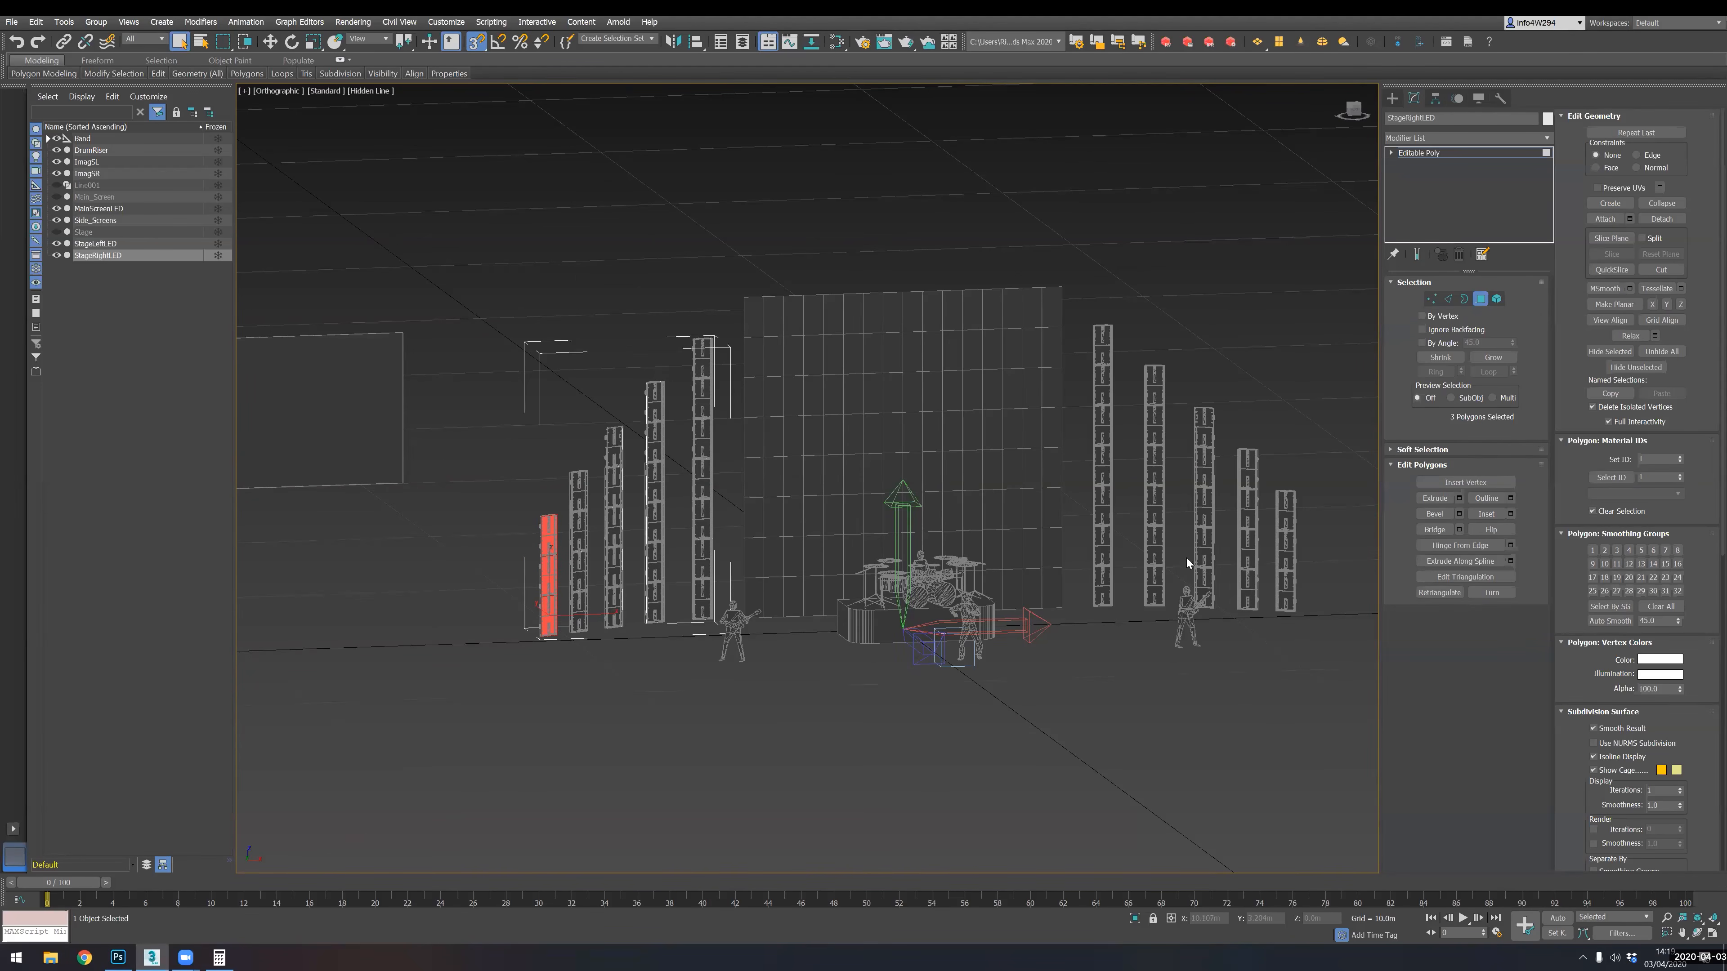
alt+middle_drag(1034, 571, 459, 577)
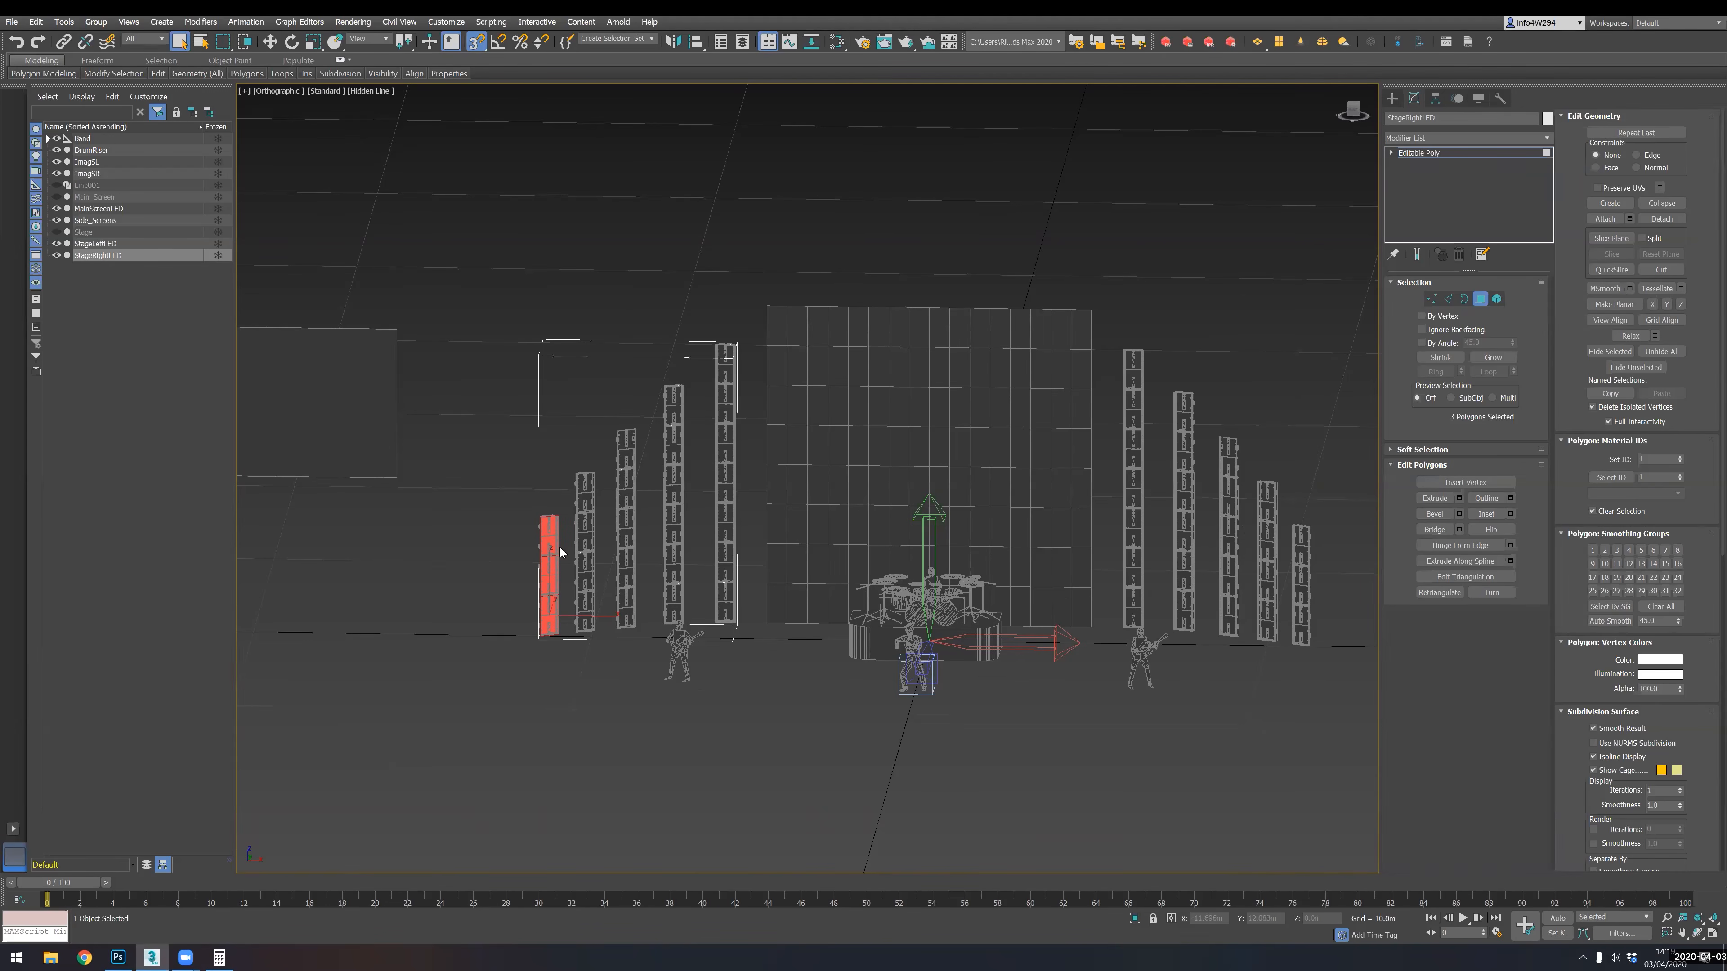
alt+middle_drag(703, 531, 714, 570)
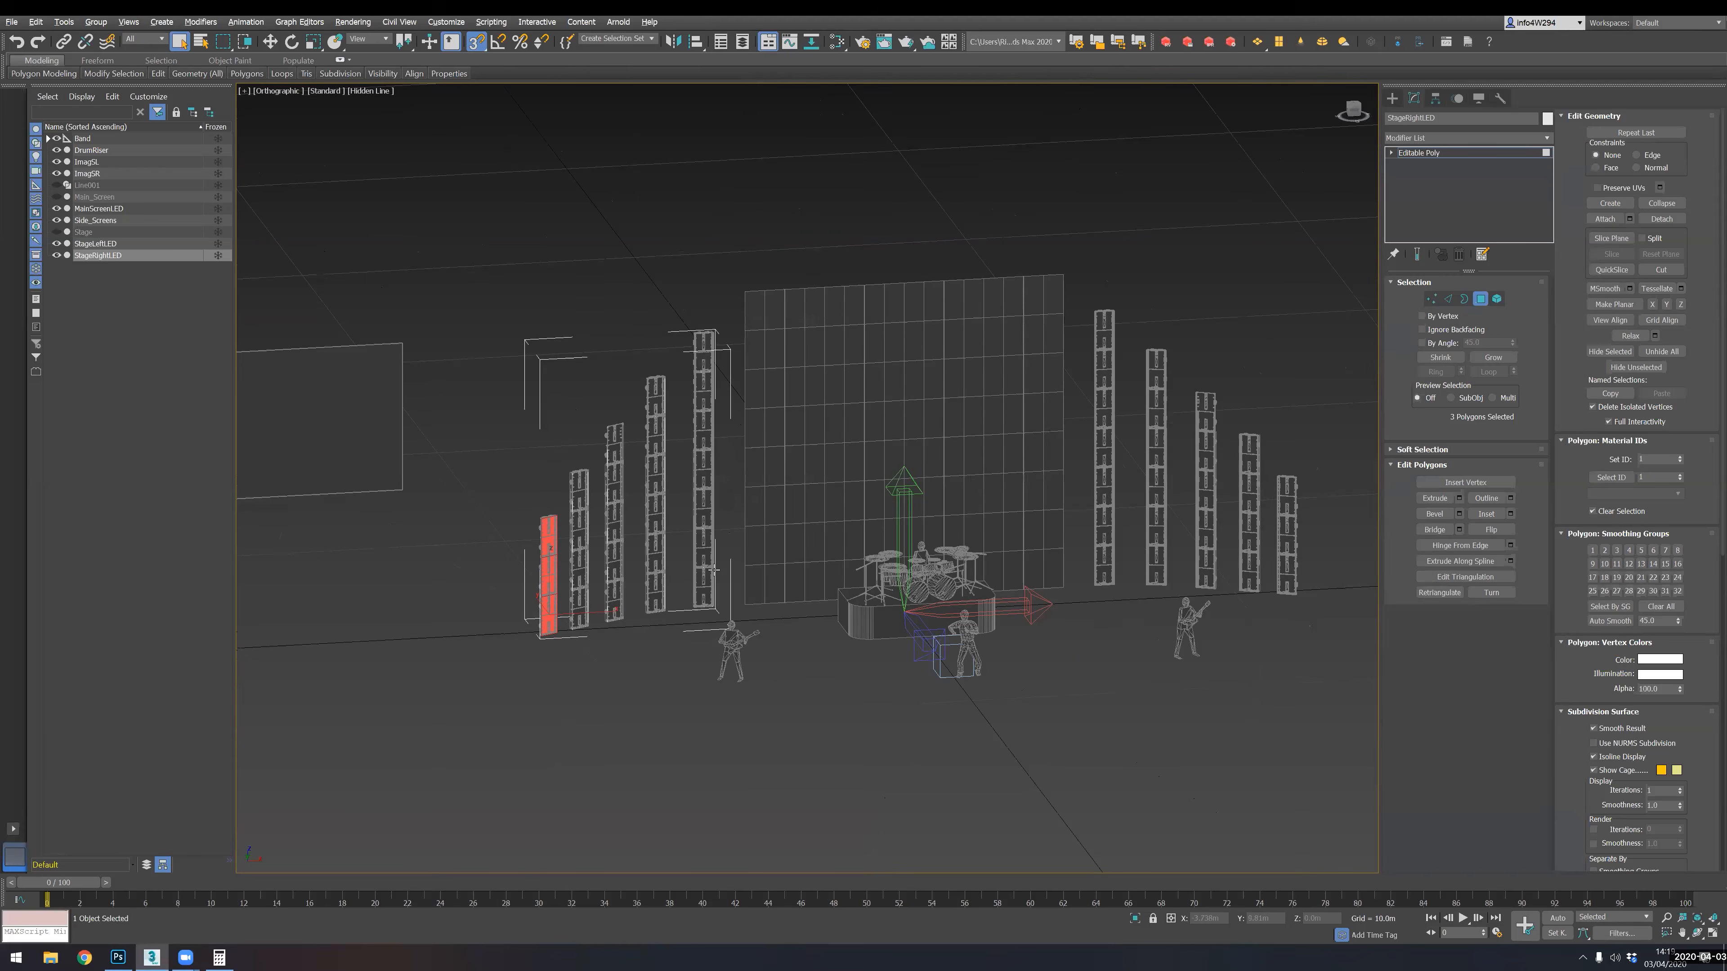
alt+middle_drag(589, 573, 632, 566)
key(ctrl+a)
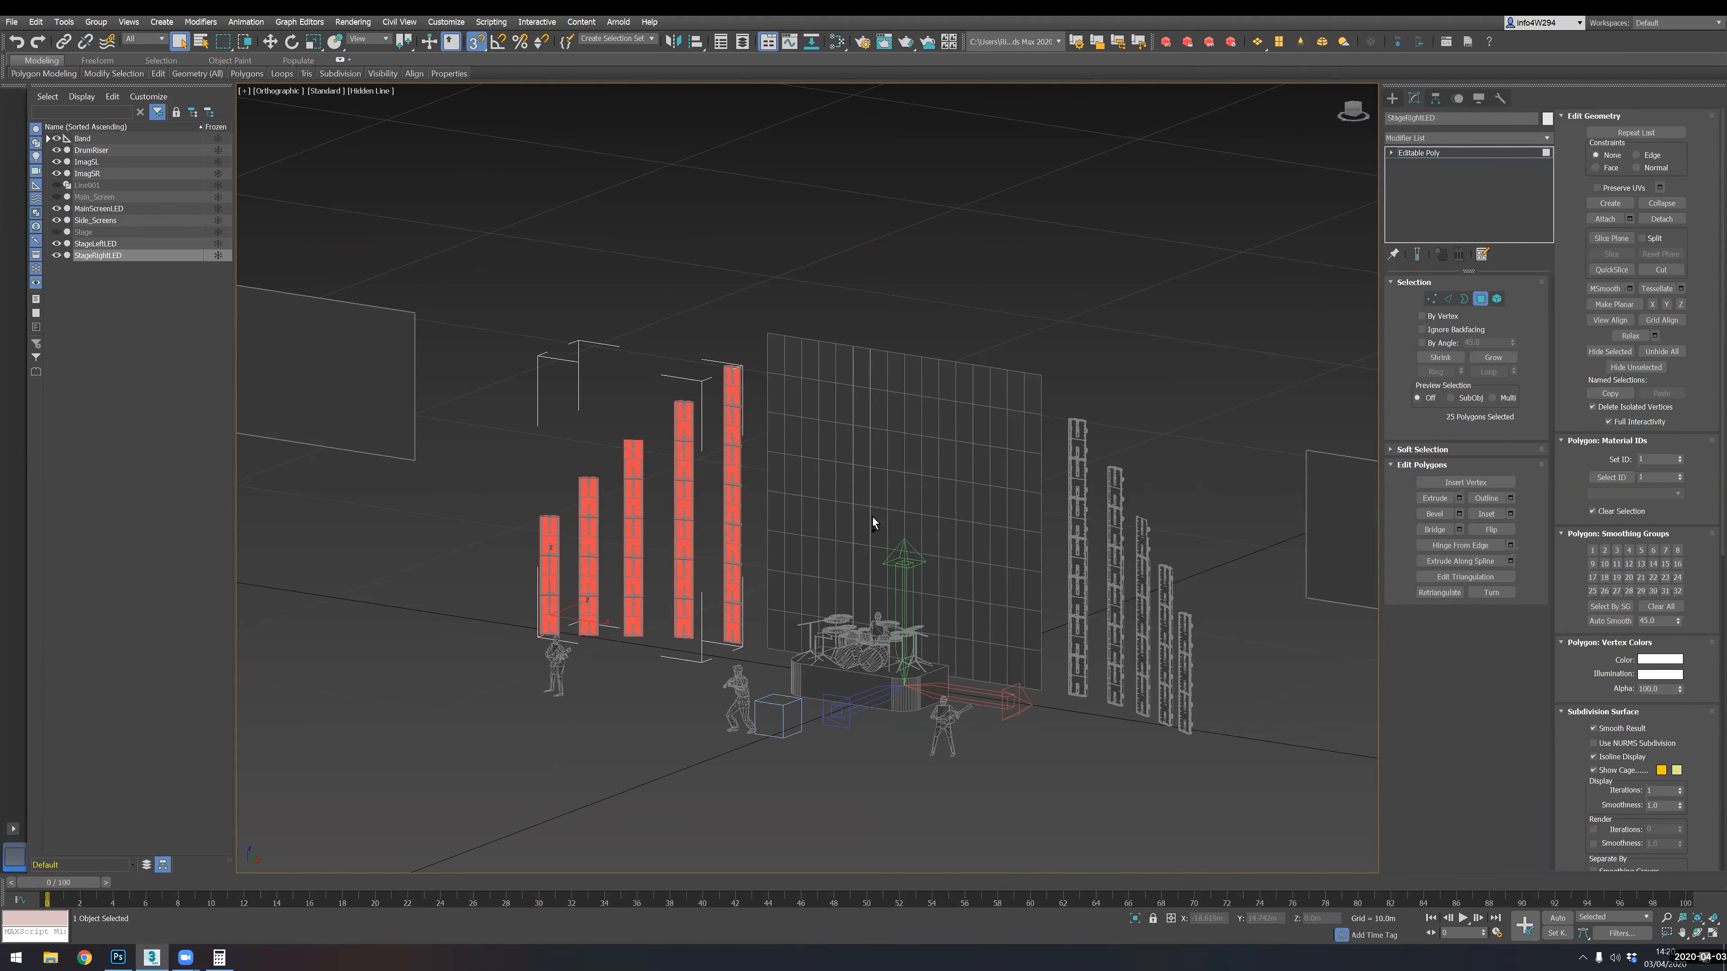
- Add an Unwrap UVW modifier to StageRightLED with all its polygons selected
alt+middle_drag(809, 480, 827, 469)
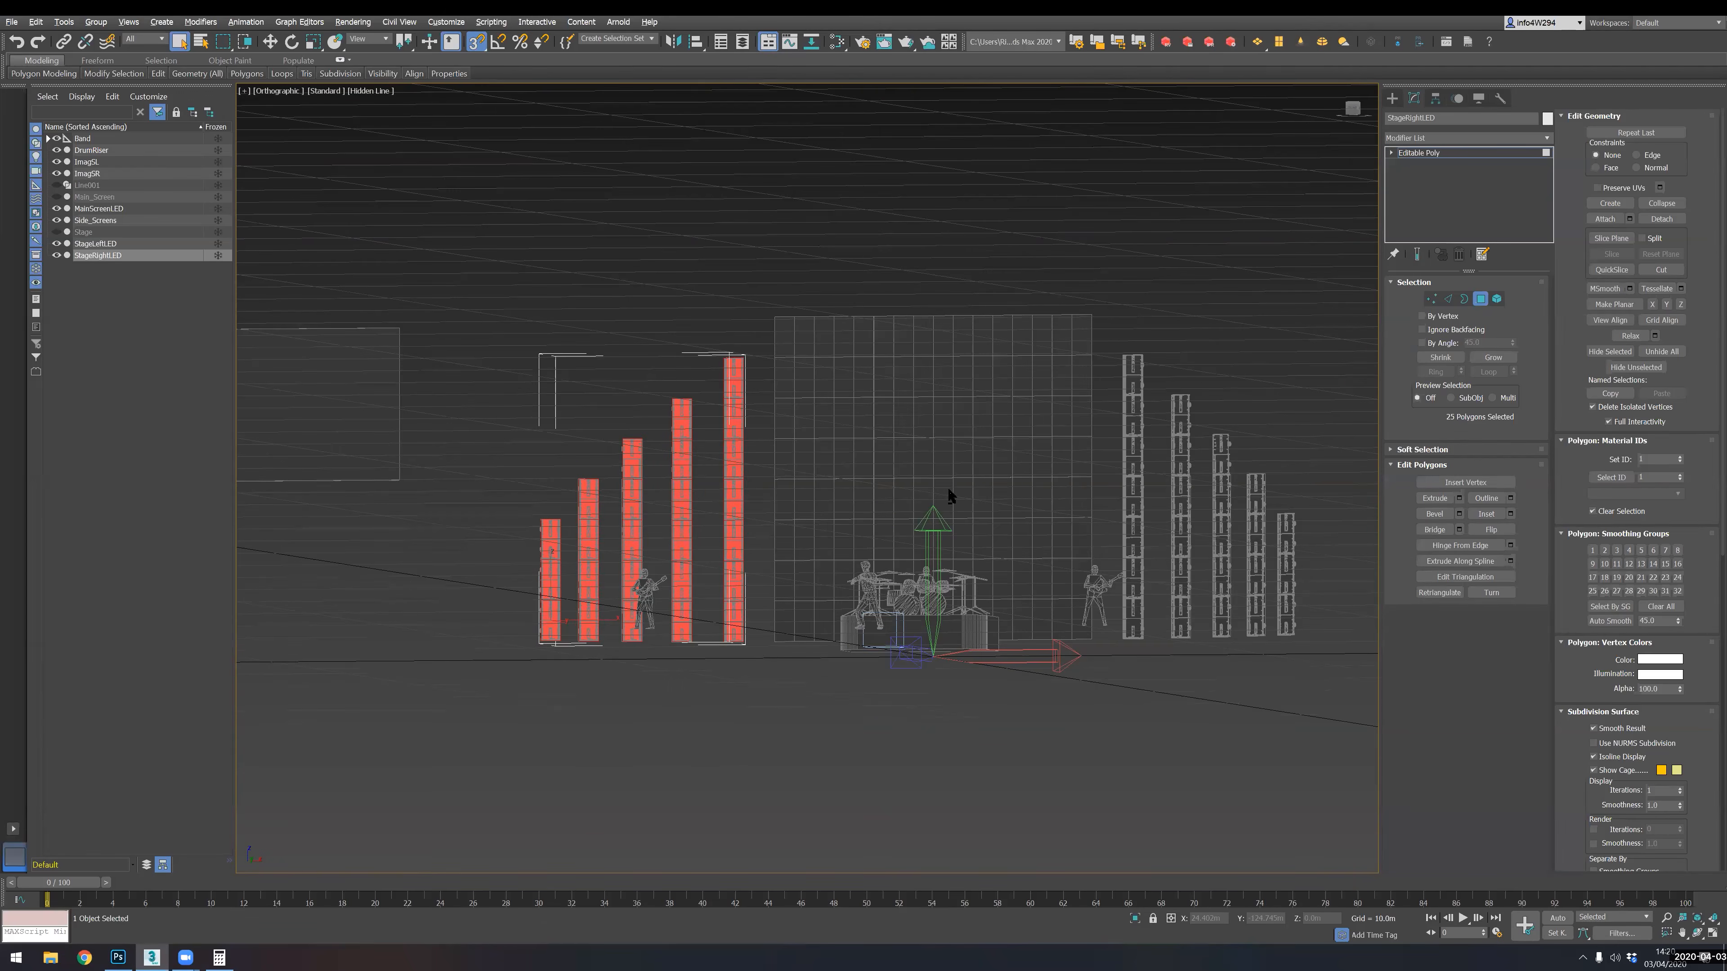
alt+middle_drag(948, 489, 930, 506)
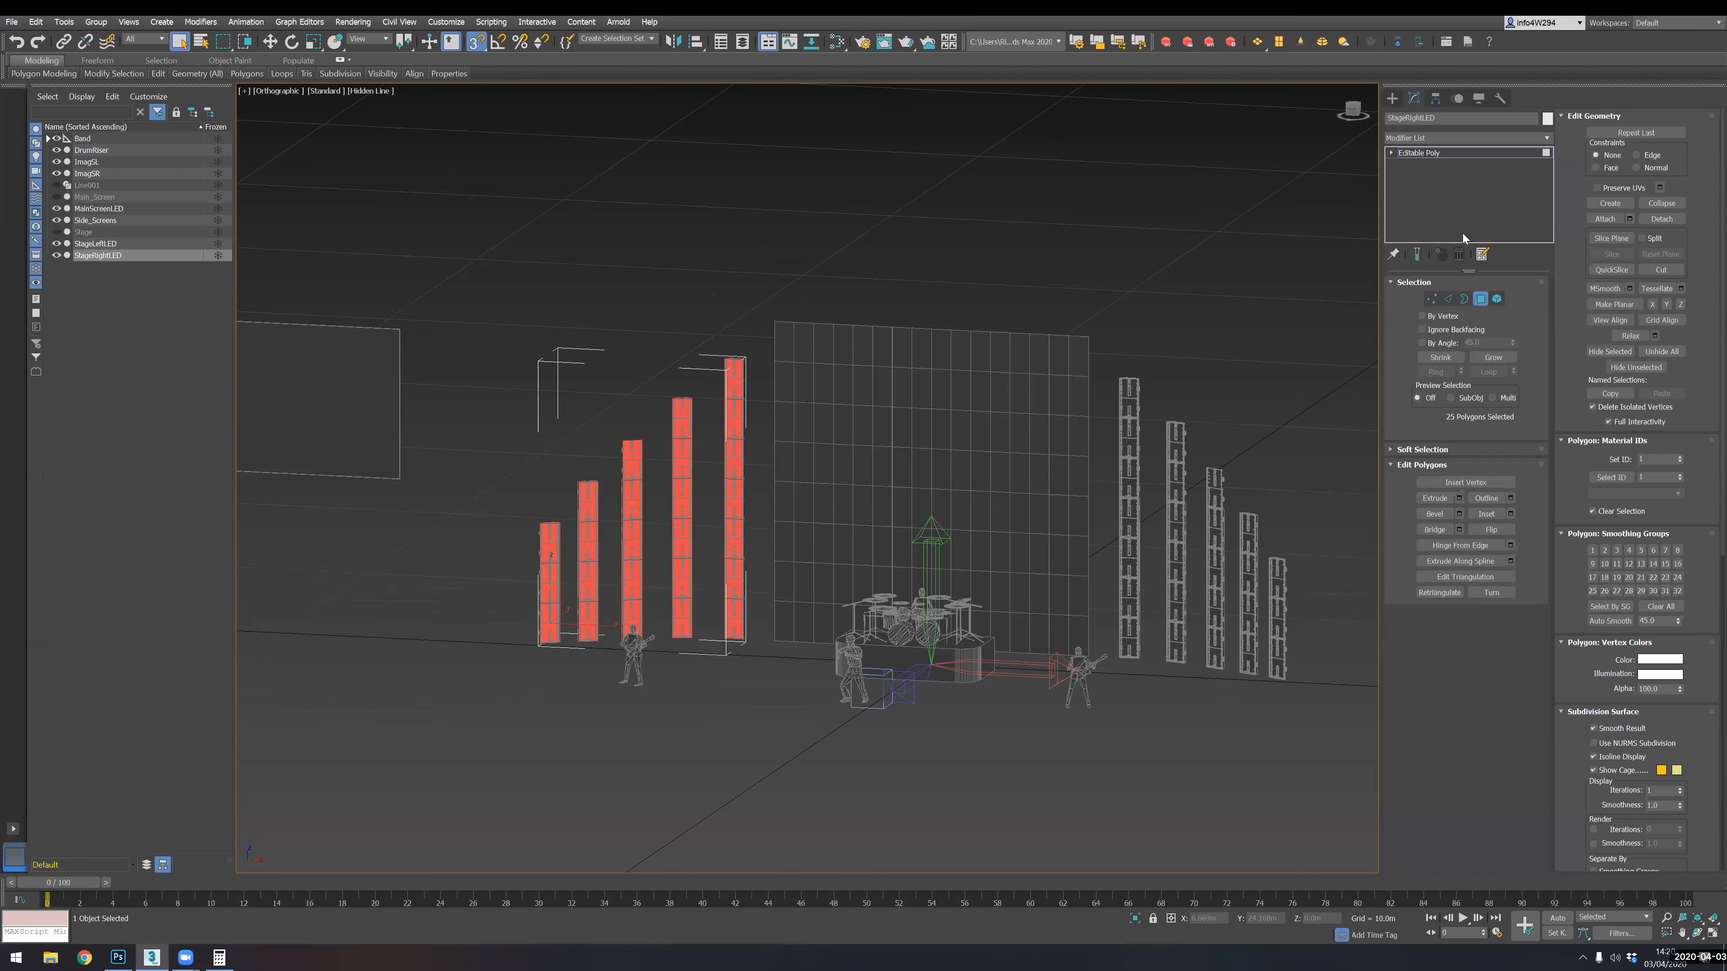
alt+middle_drag(470, 459, 514, 452)
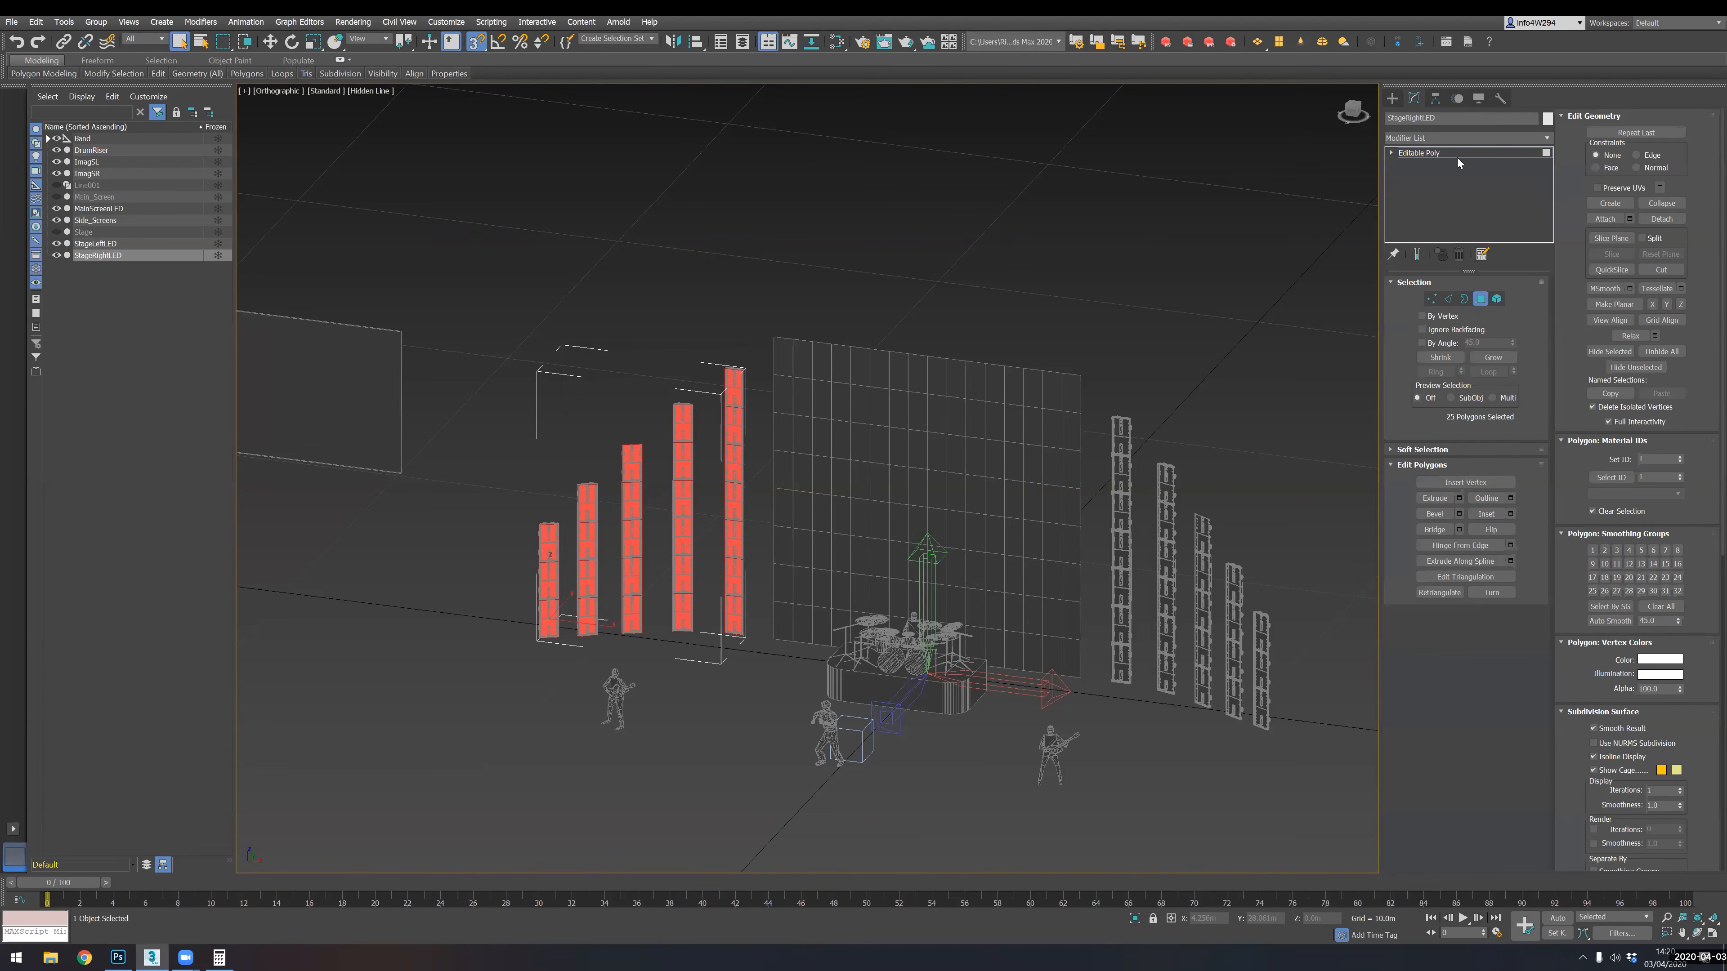
click(1451, 138)
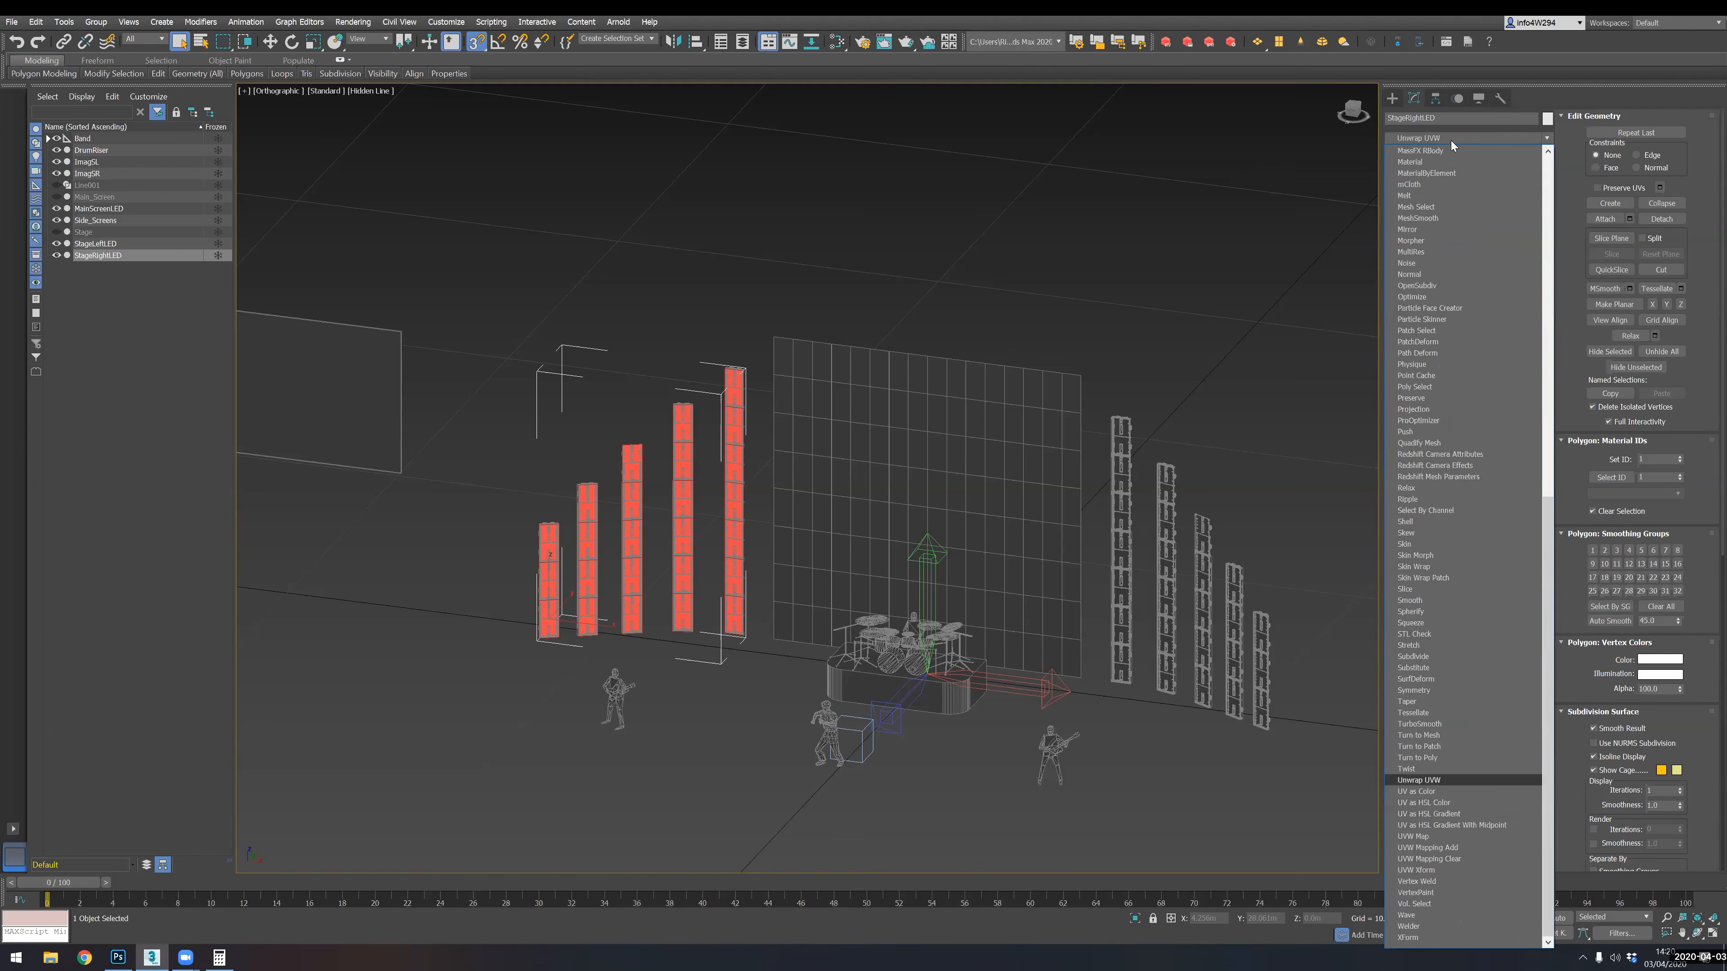
click(1450, 141)
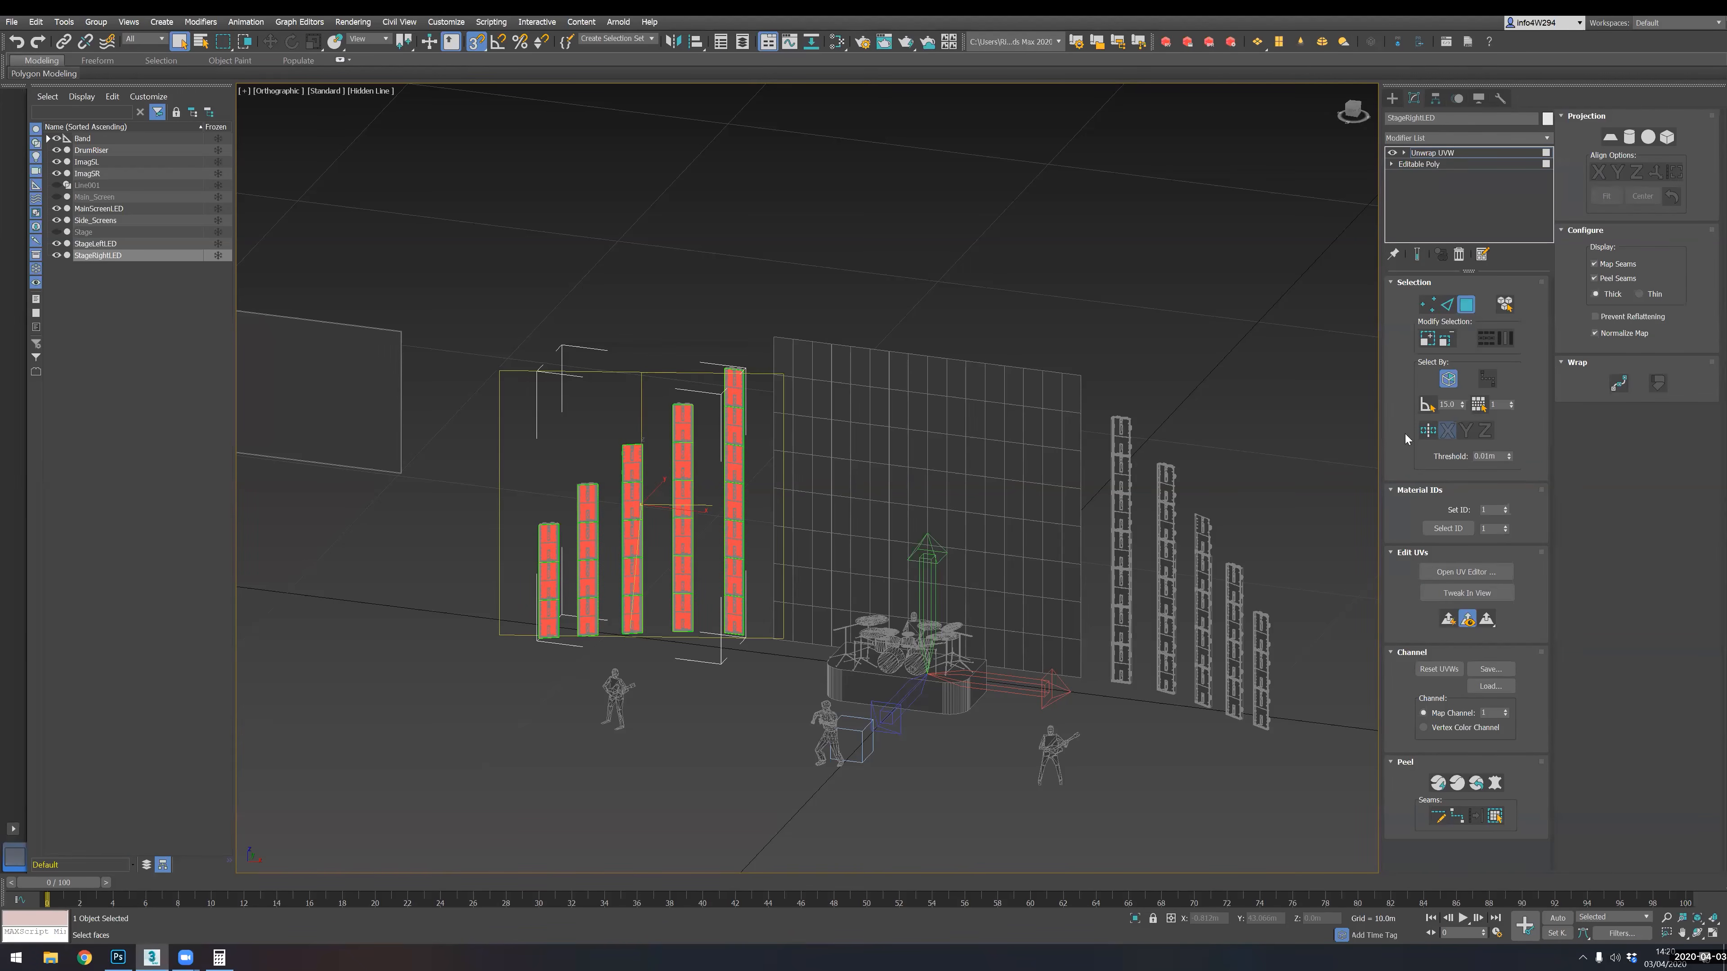
- Open an enlarged UV editor for StageRightLED and apply a planar projection with best alignment to the selected faces
click(1465, 572)
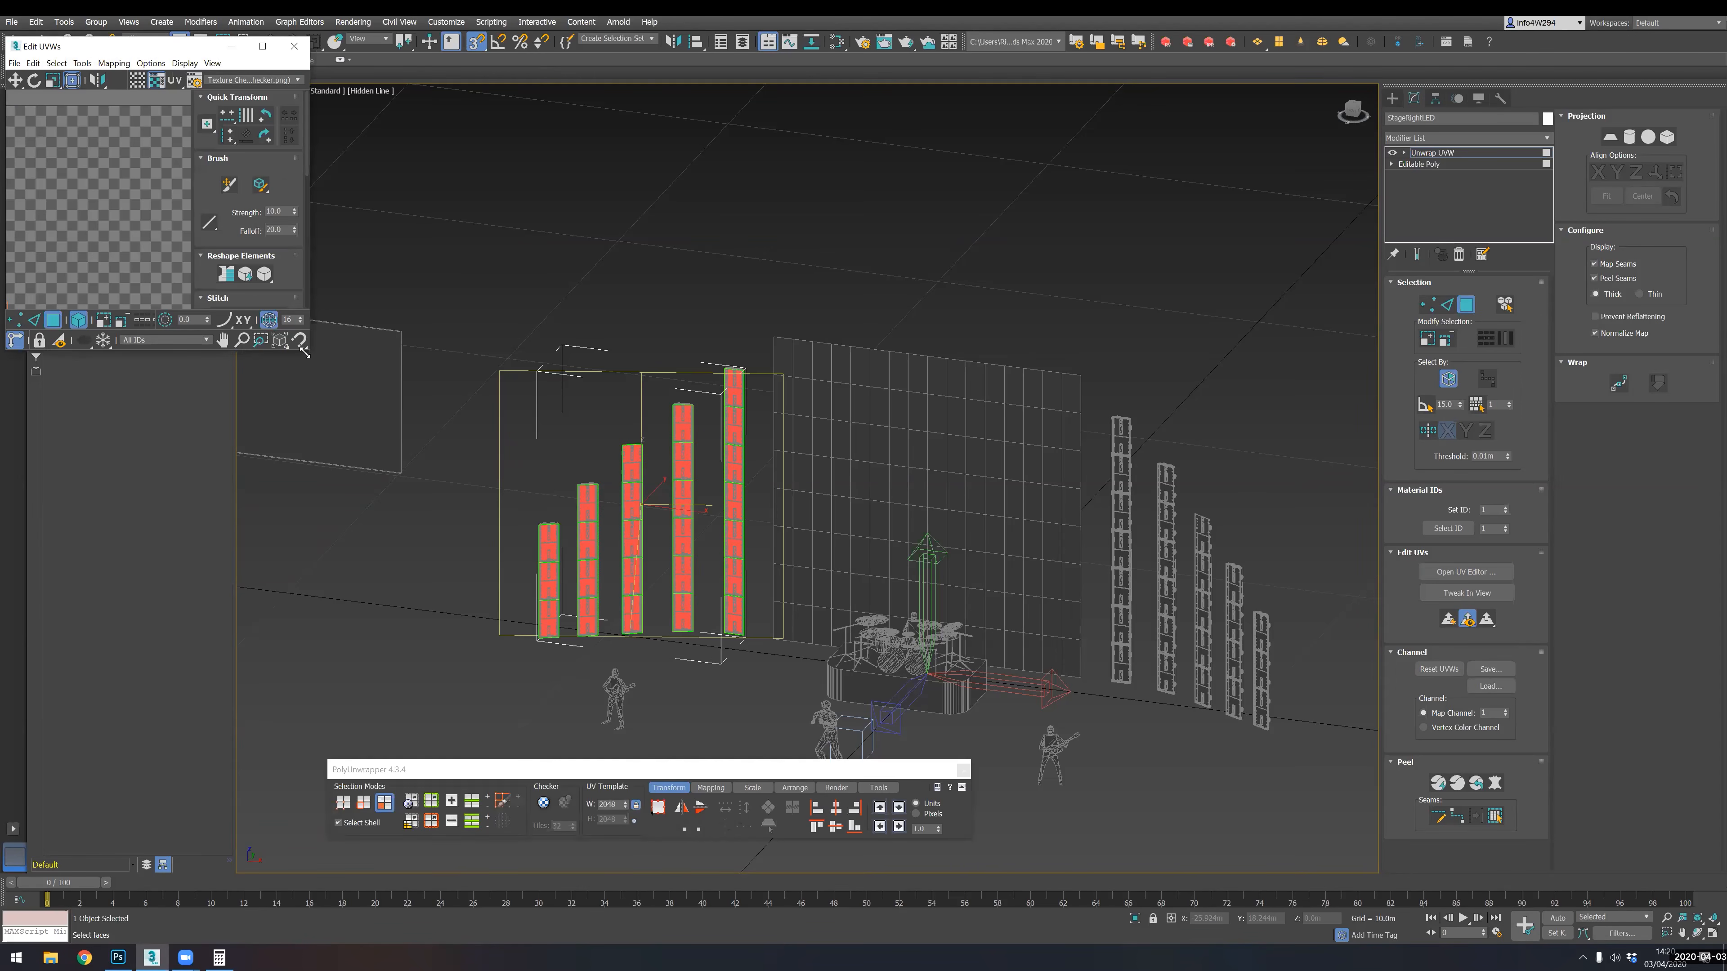
drag(304, 351, 541, 537)
drag(280, 49, 285, 50)
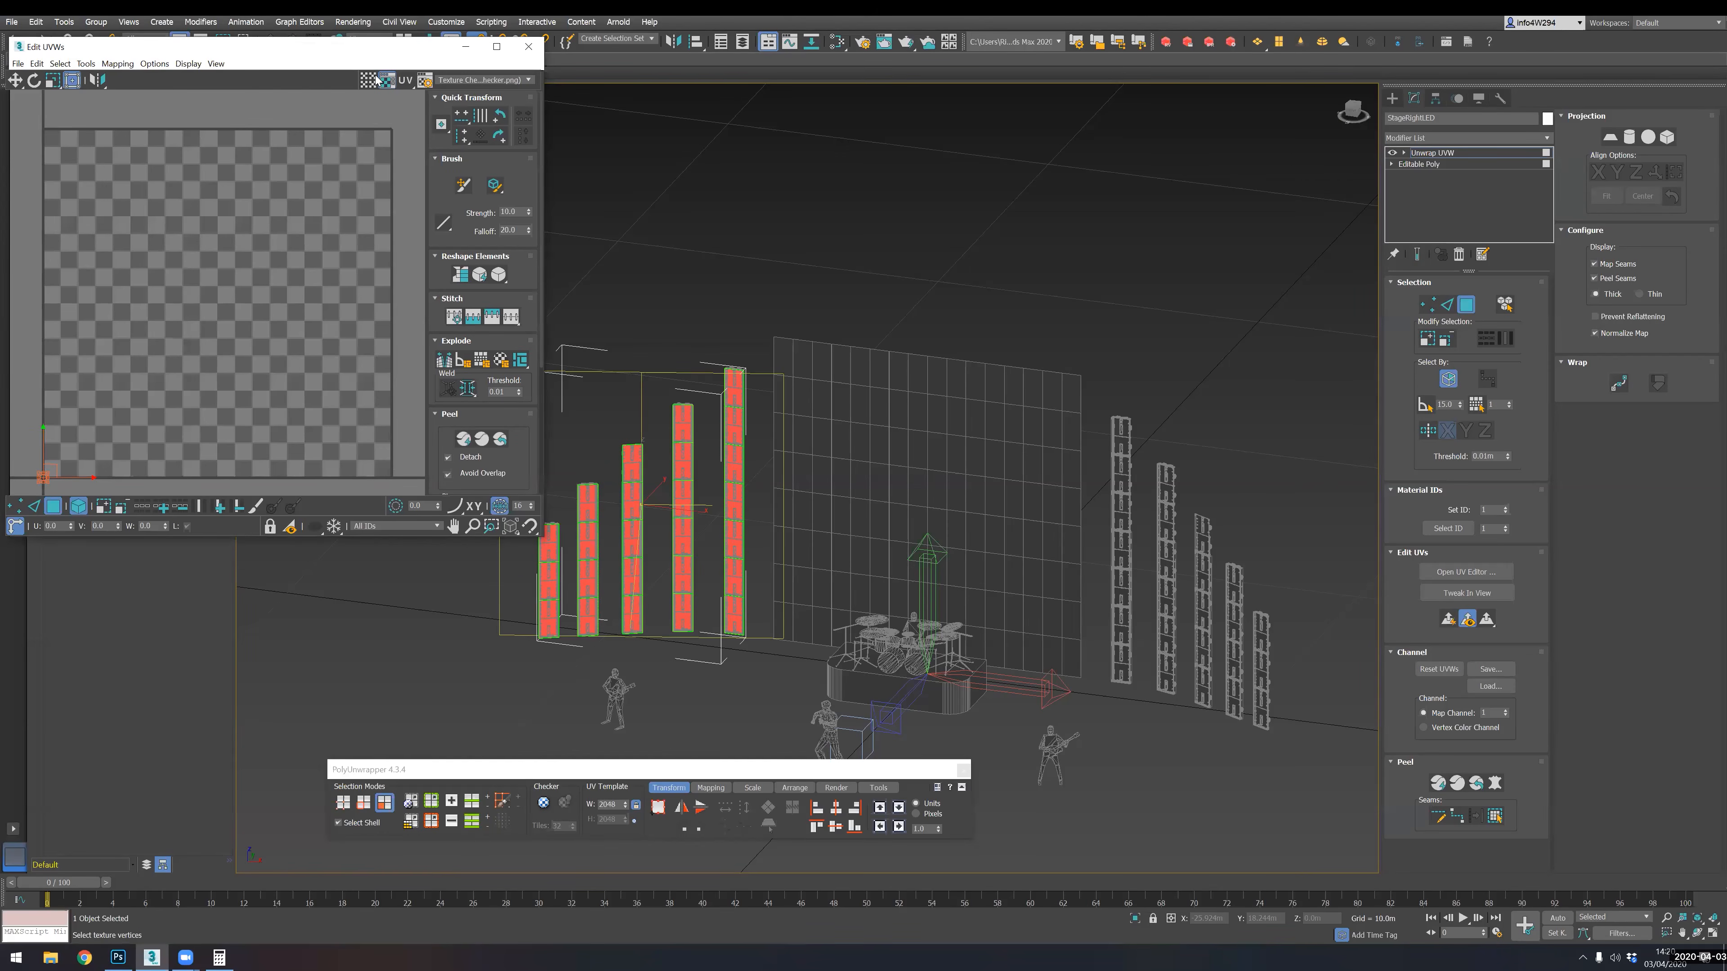
drag(378, 80, 1047, 175)
click(1608, 139)
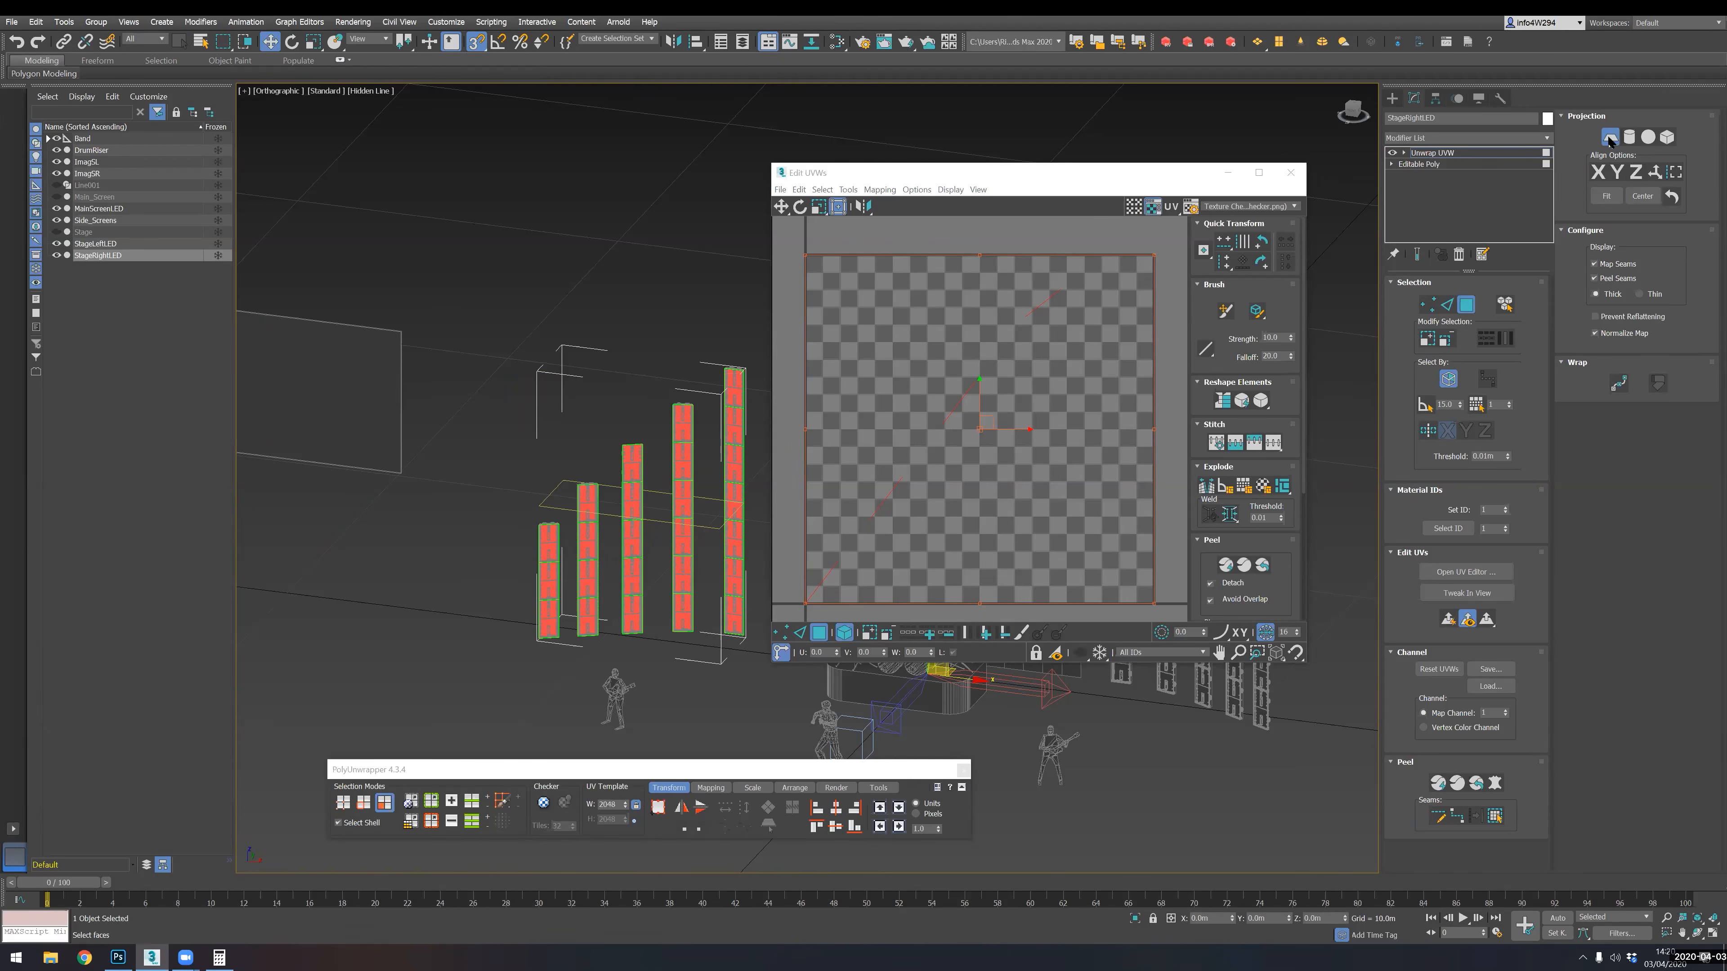
click(1654, 173)
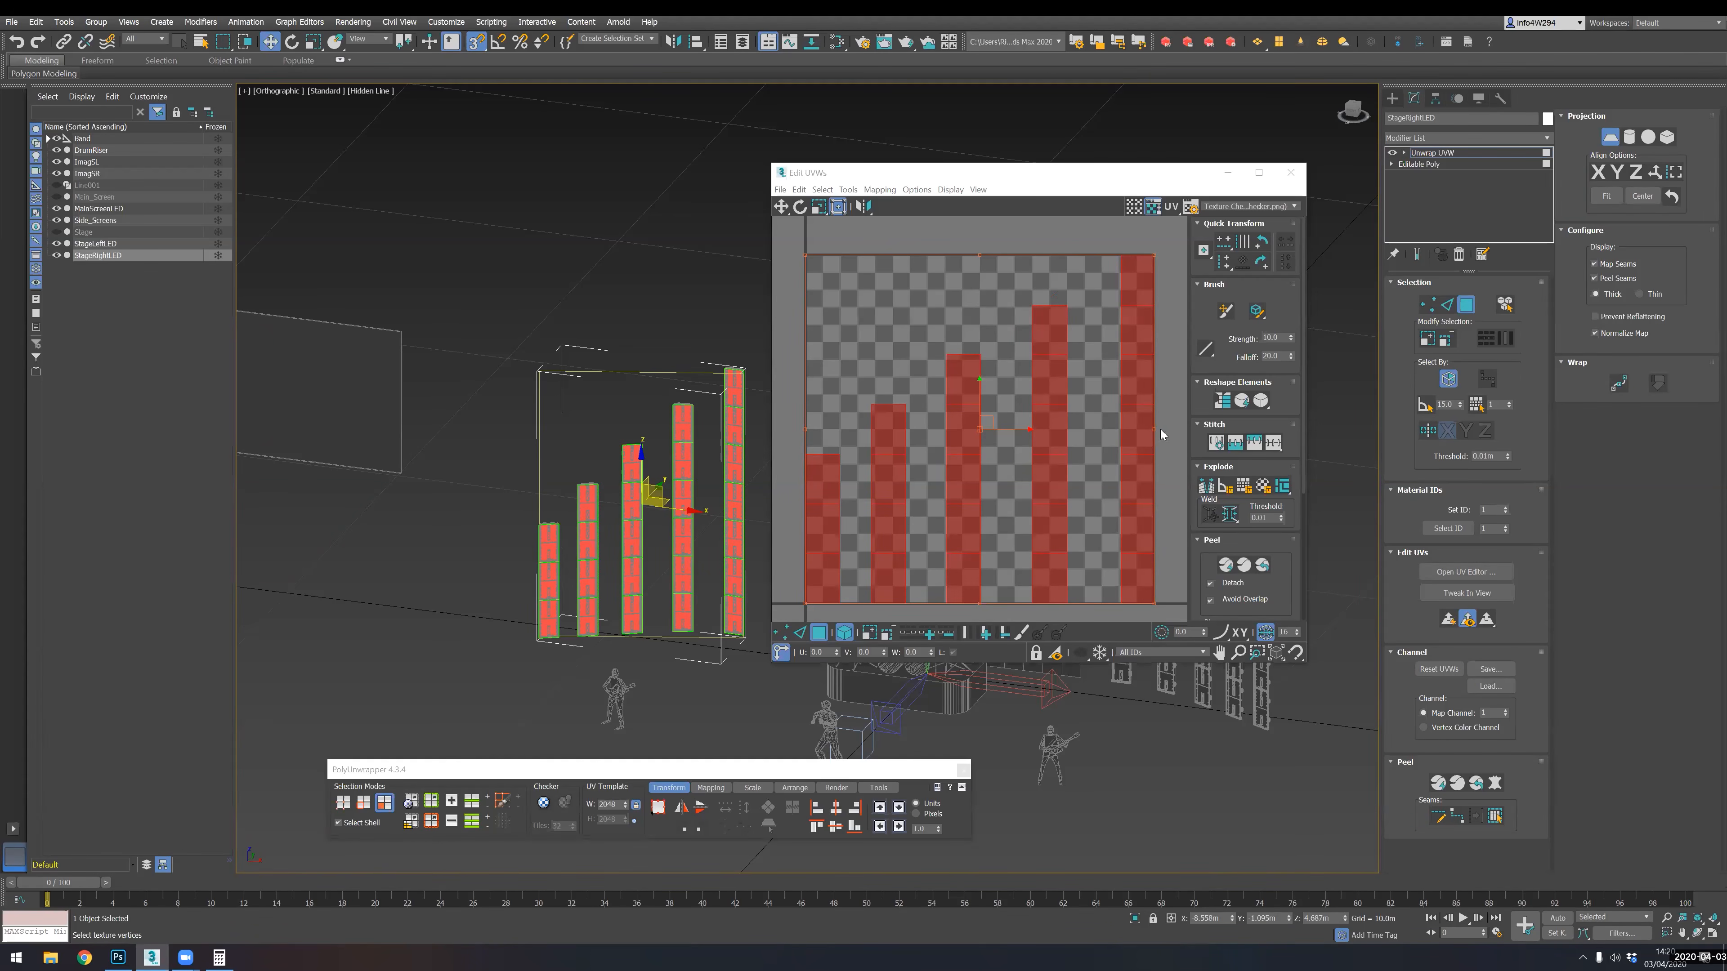
- Compare the planar UV layout with the angled columns from the front and above, and close the UV editor
mouse_move(636, 551)
alt+middle_down()
mouse_move(609, 593)
mouse_move(601, 556)
mouse_move(665, 534)
mouse_move(618, 557)
mouse_move(634, 593)
mouse_move(634, 566)
alt+middle_up()
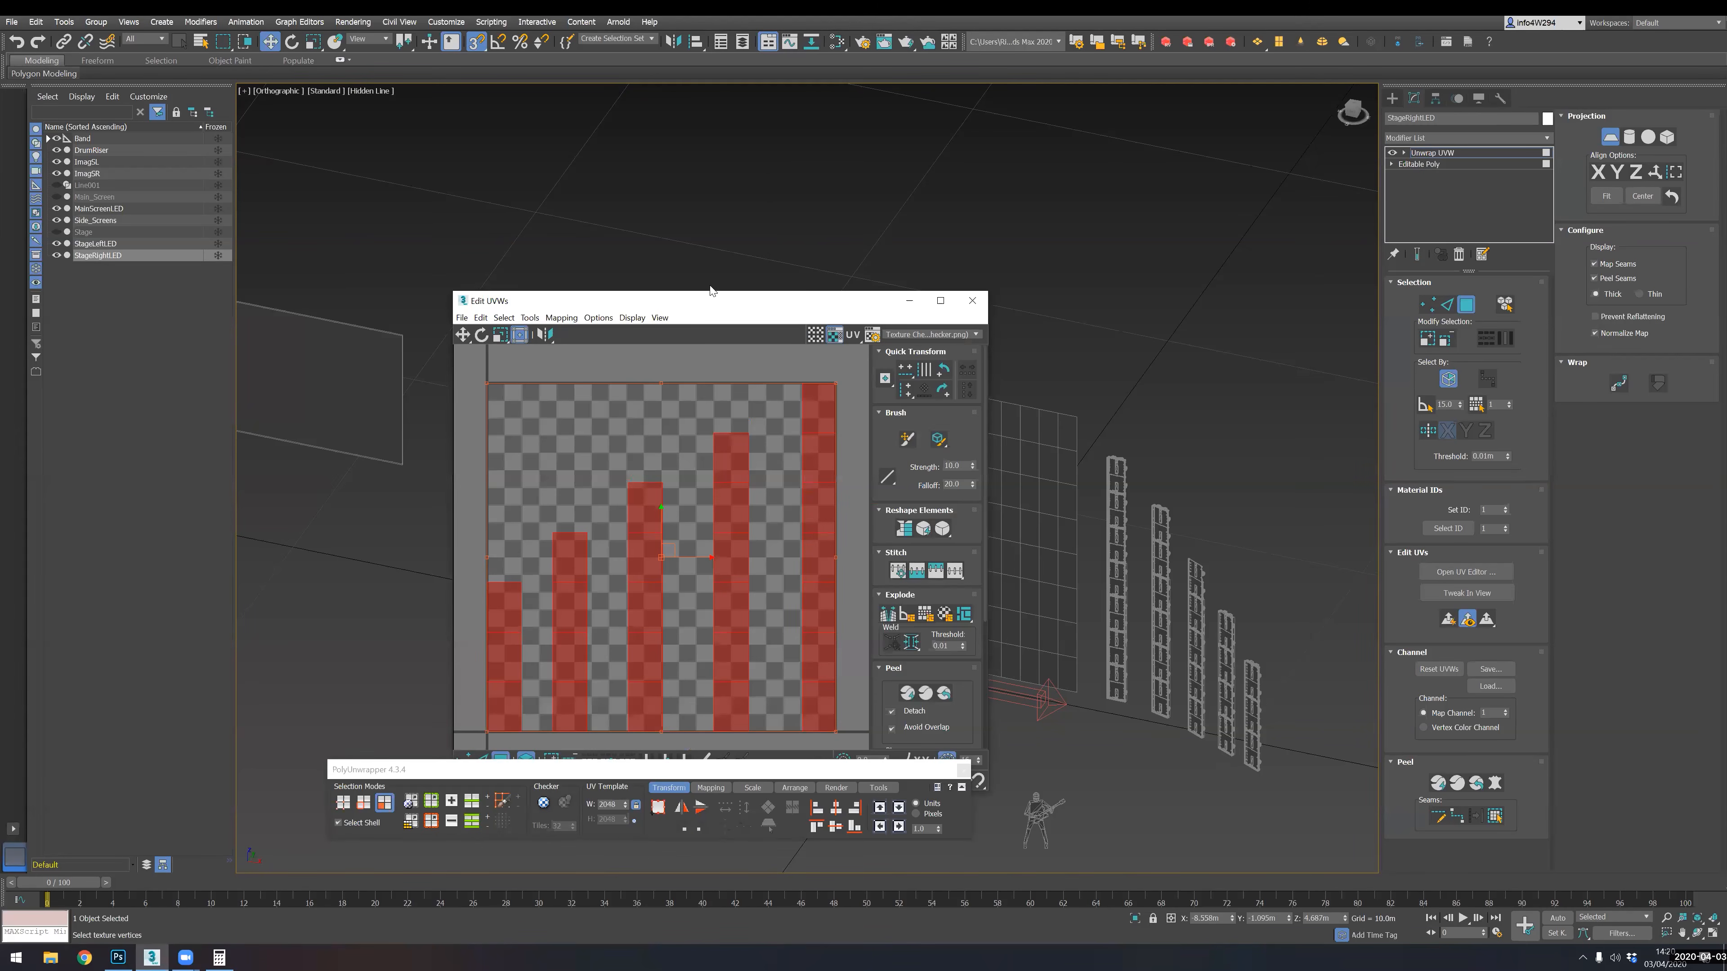
drag(814, 301, 1210, 266)
alt+middle_drag(686, 582, 544, 523)
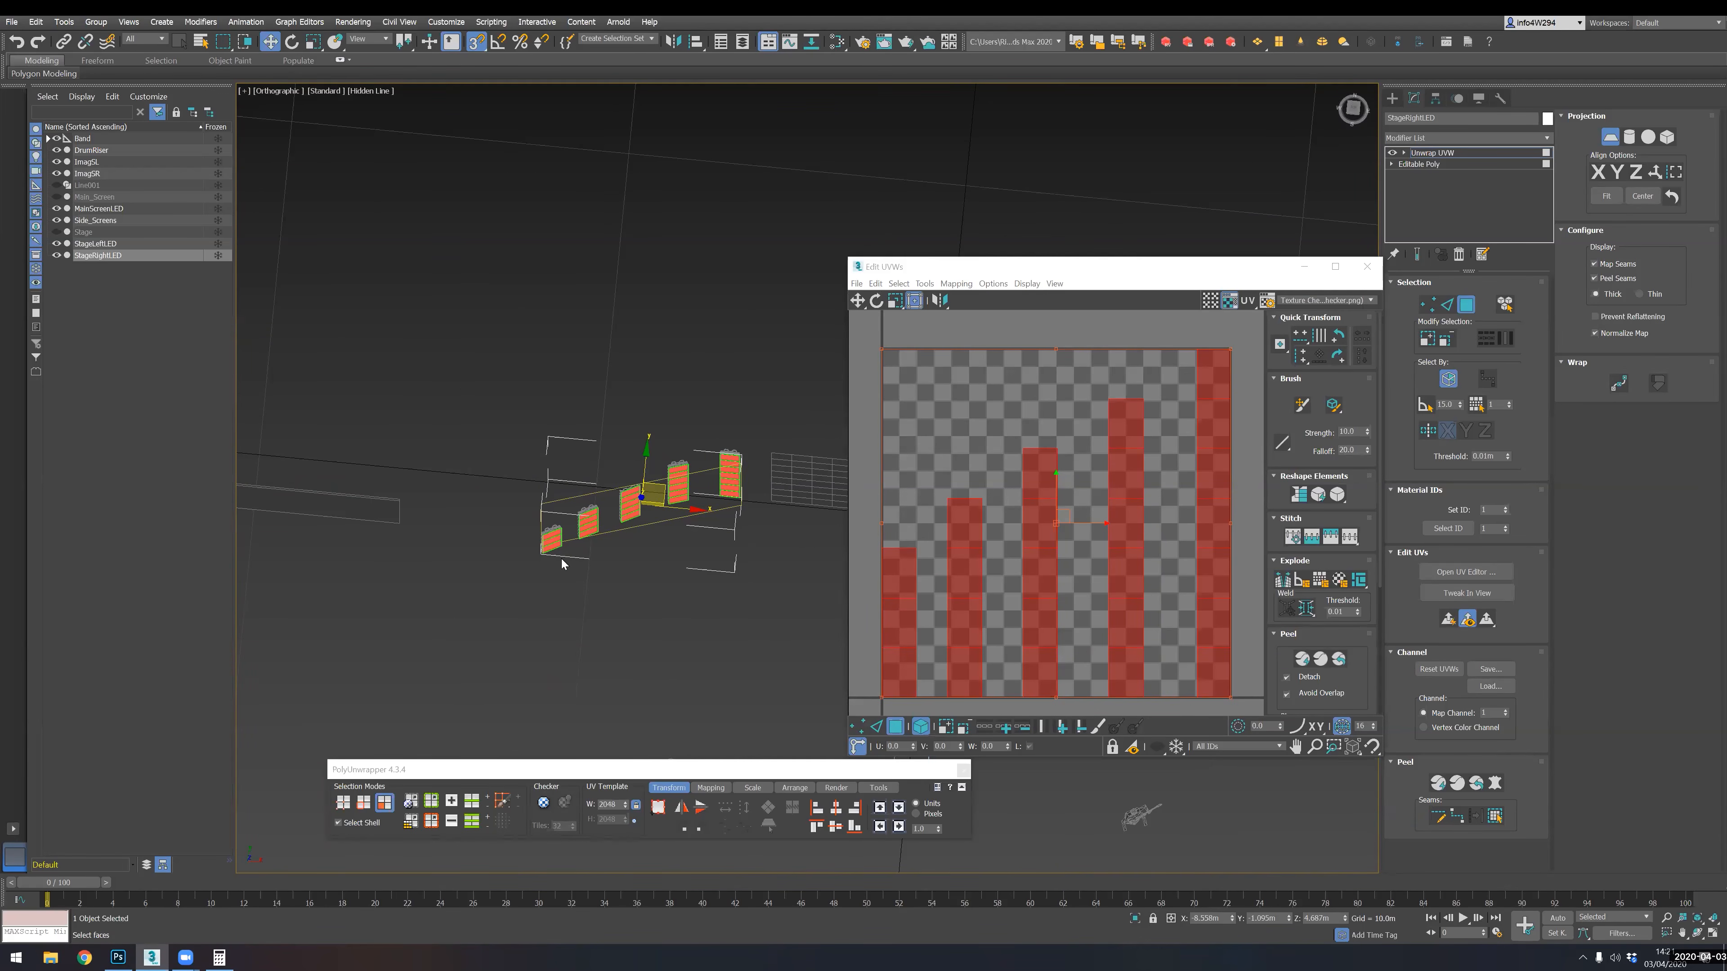
alt+middle_drag(589, 532, 640, 567)
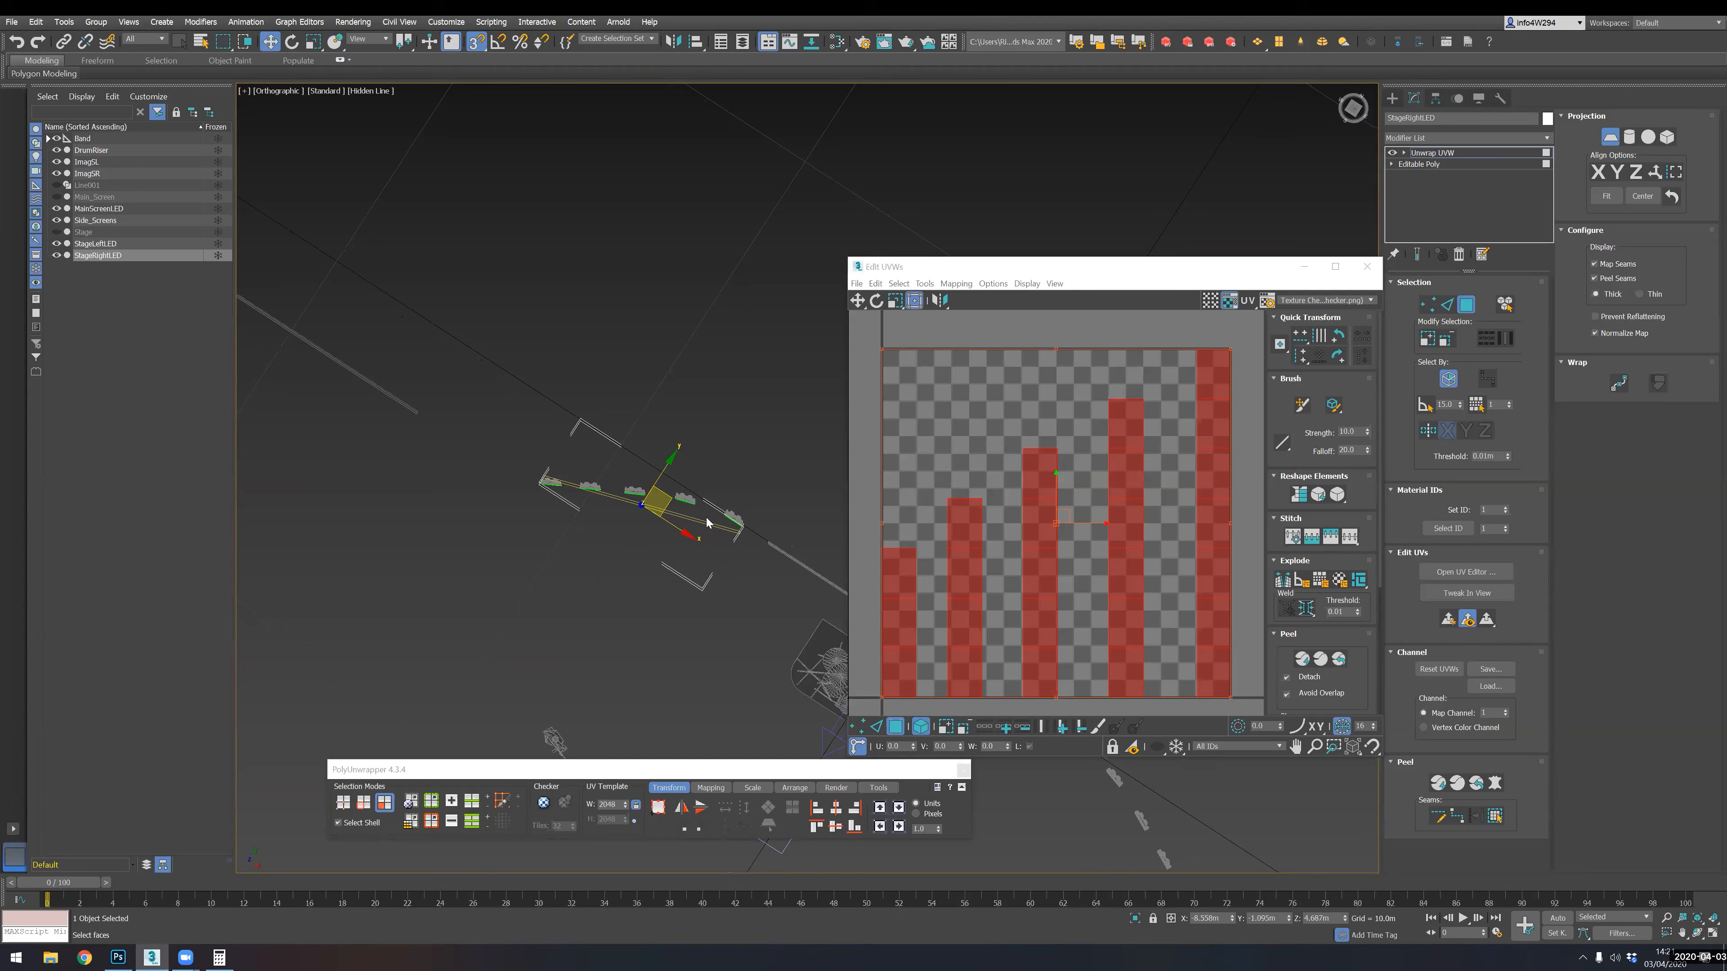
alt+middle_drag(622, 518, 644, 457)
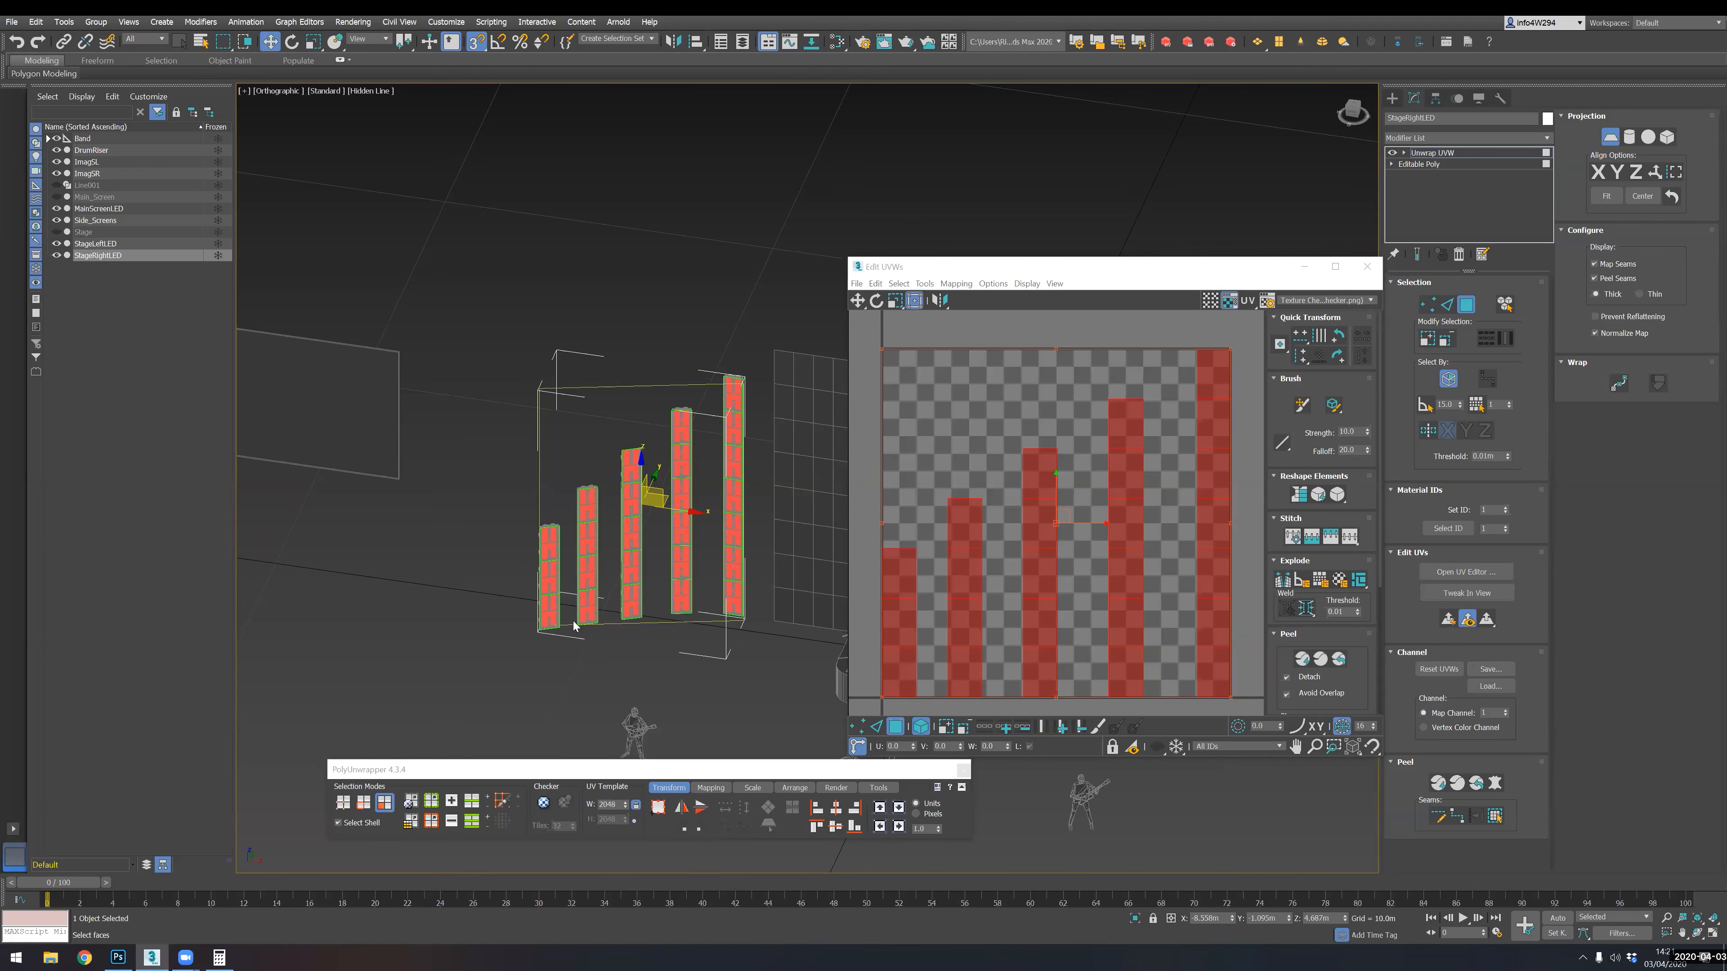
alt+middle_drag(620, 544, 608, 547)
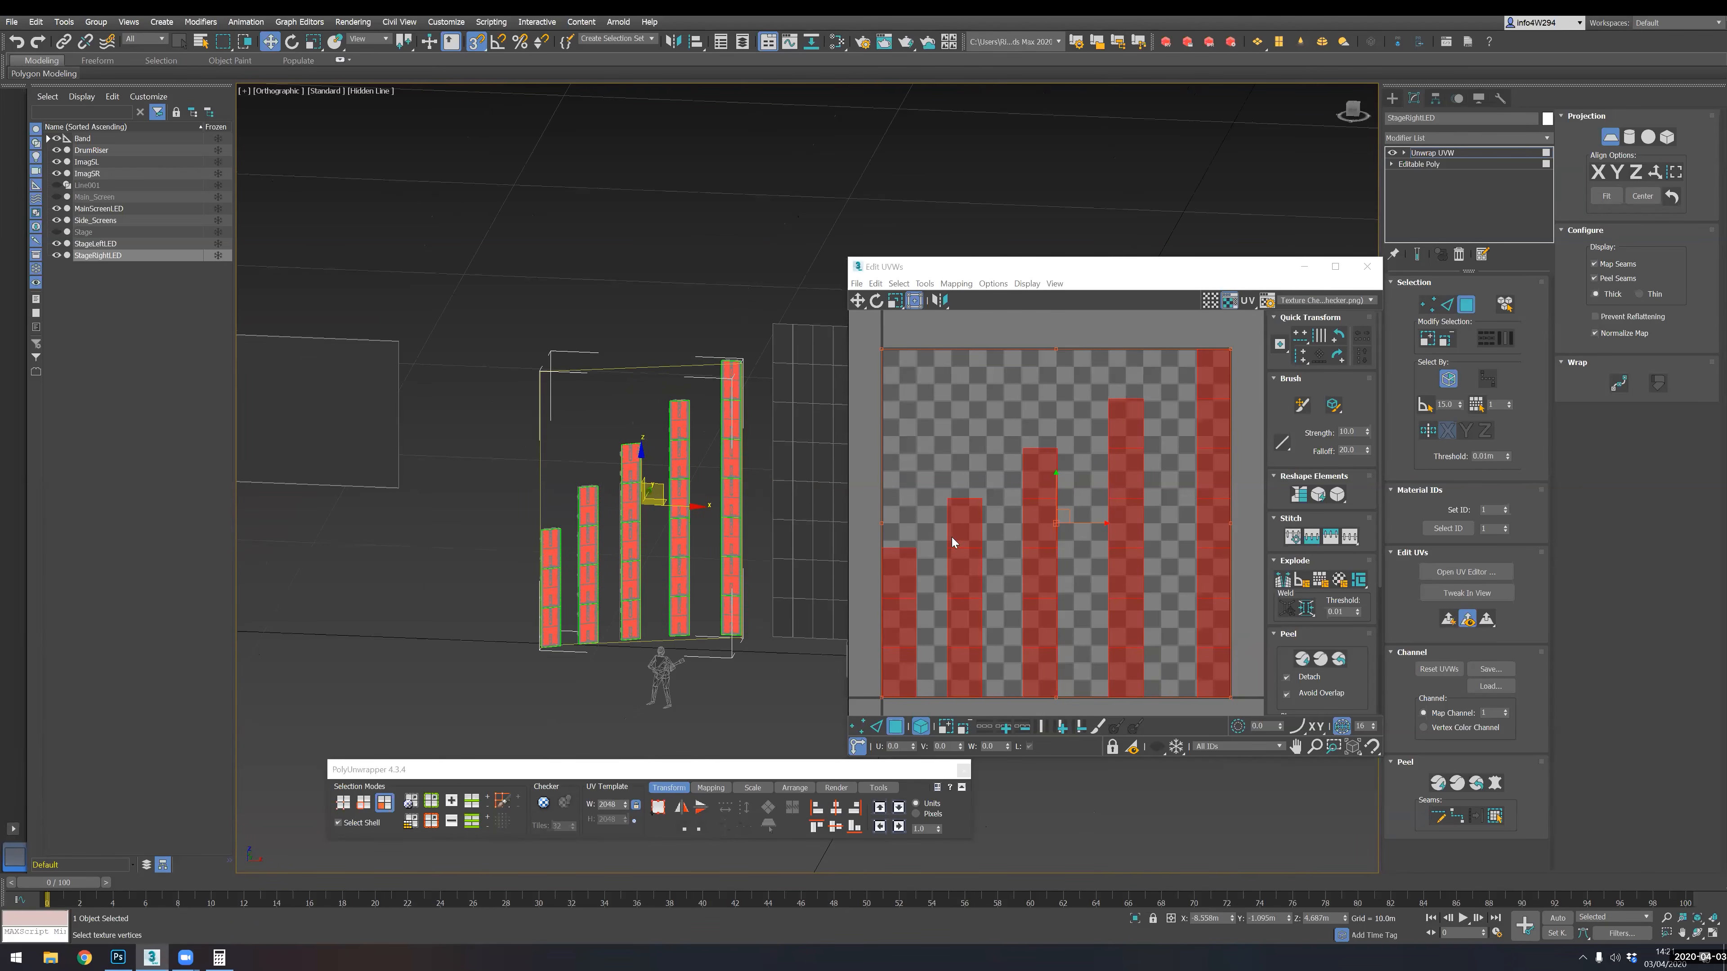
alt+middle_drag(571, 568, 620, 594)
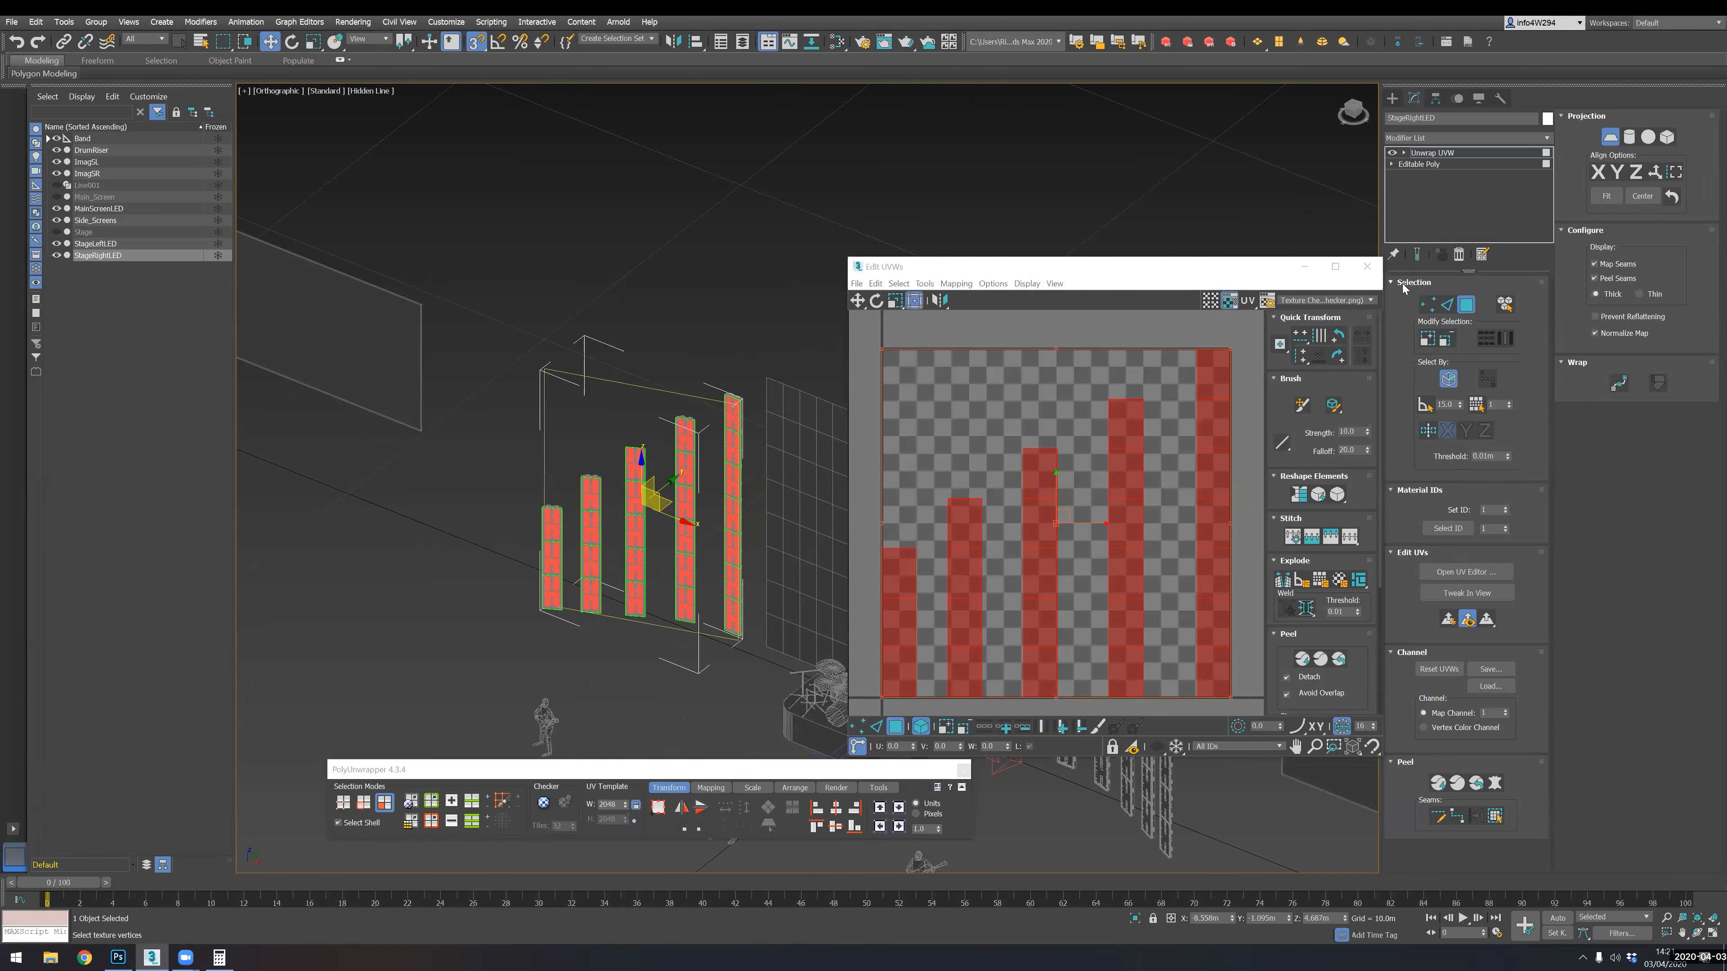
click(1367, 265)
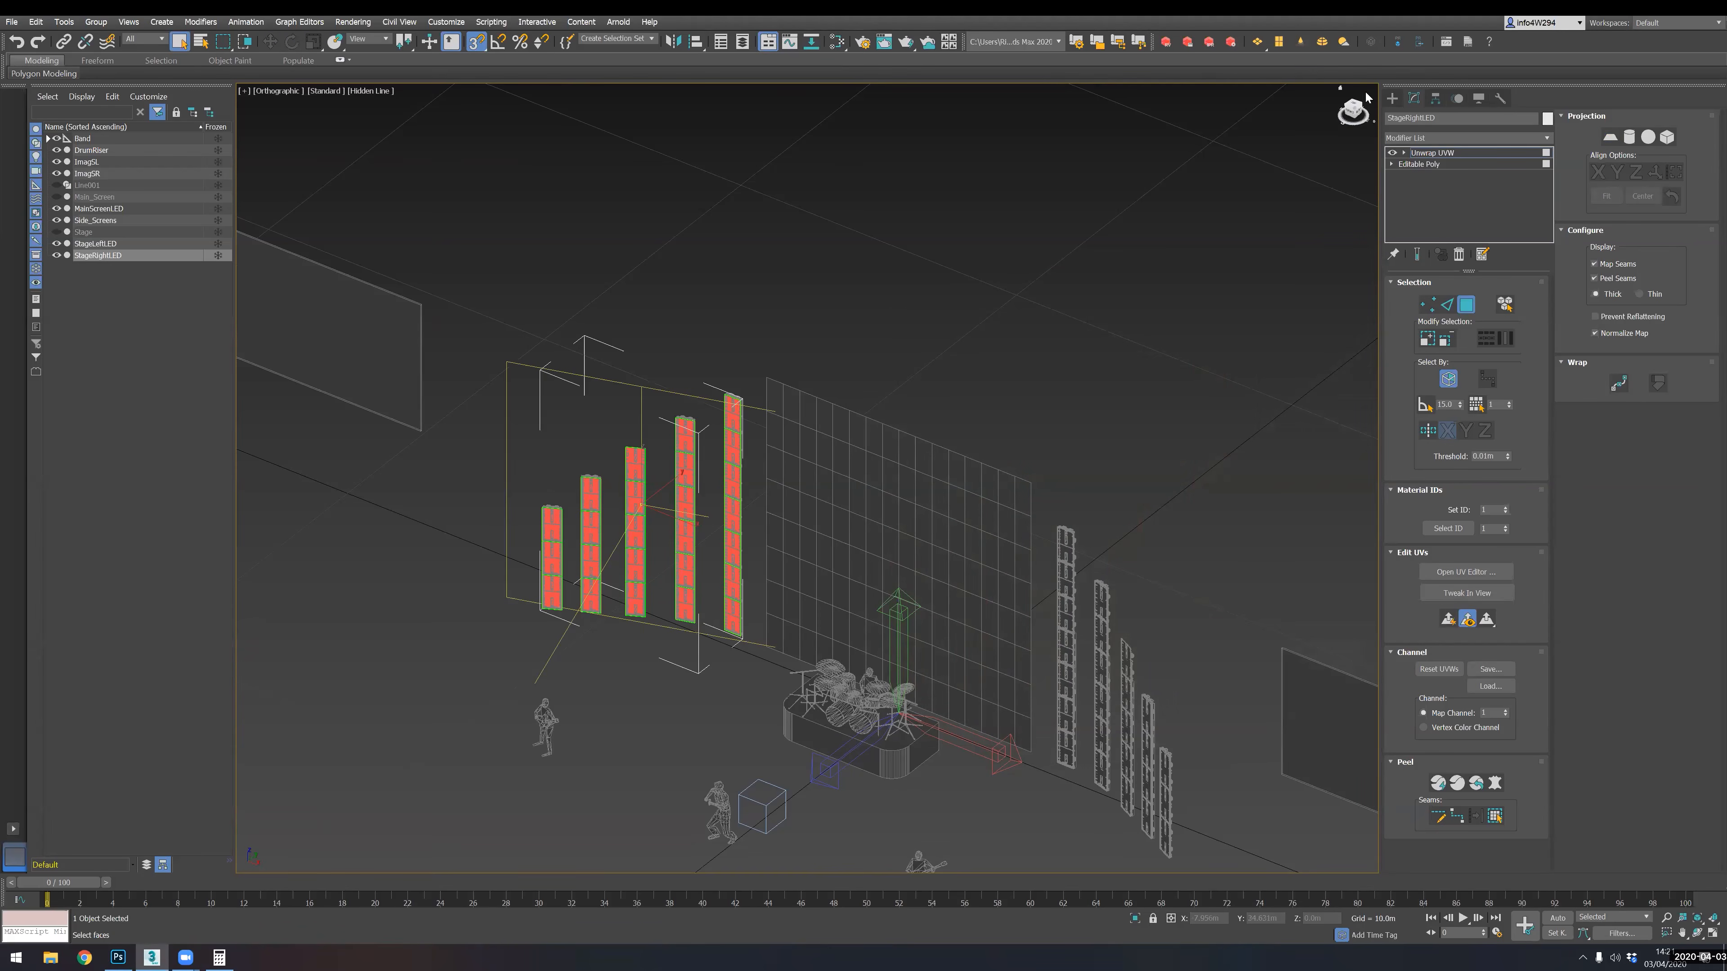
- Draw a vertex-snapped spline line along the bottom corners of the five StageRightLED columns, from the shortest to the tallest
click(1392, 98)
click(1440, 190)
scroll(525, 609, up, 5)
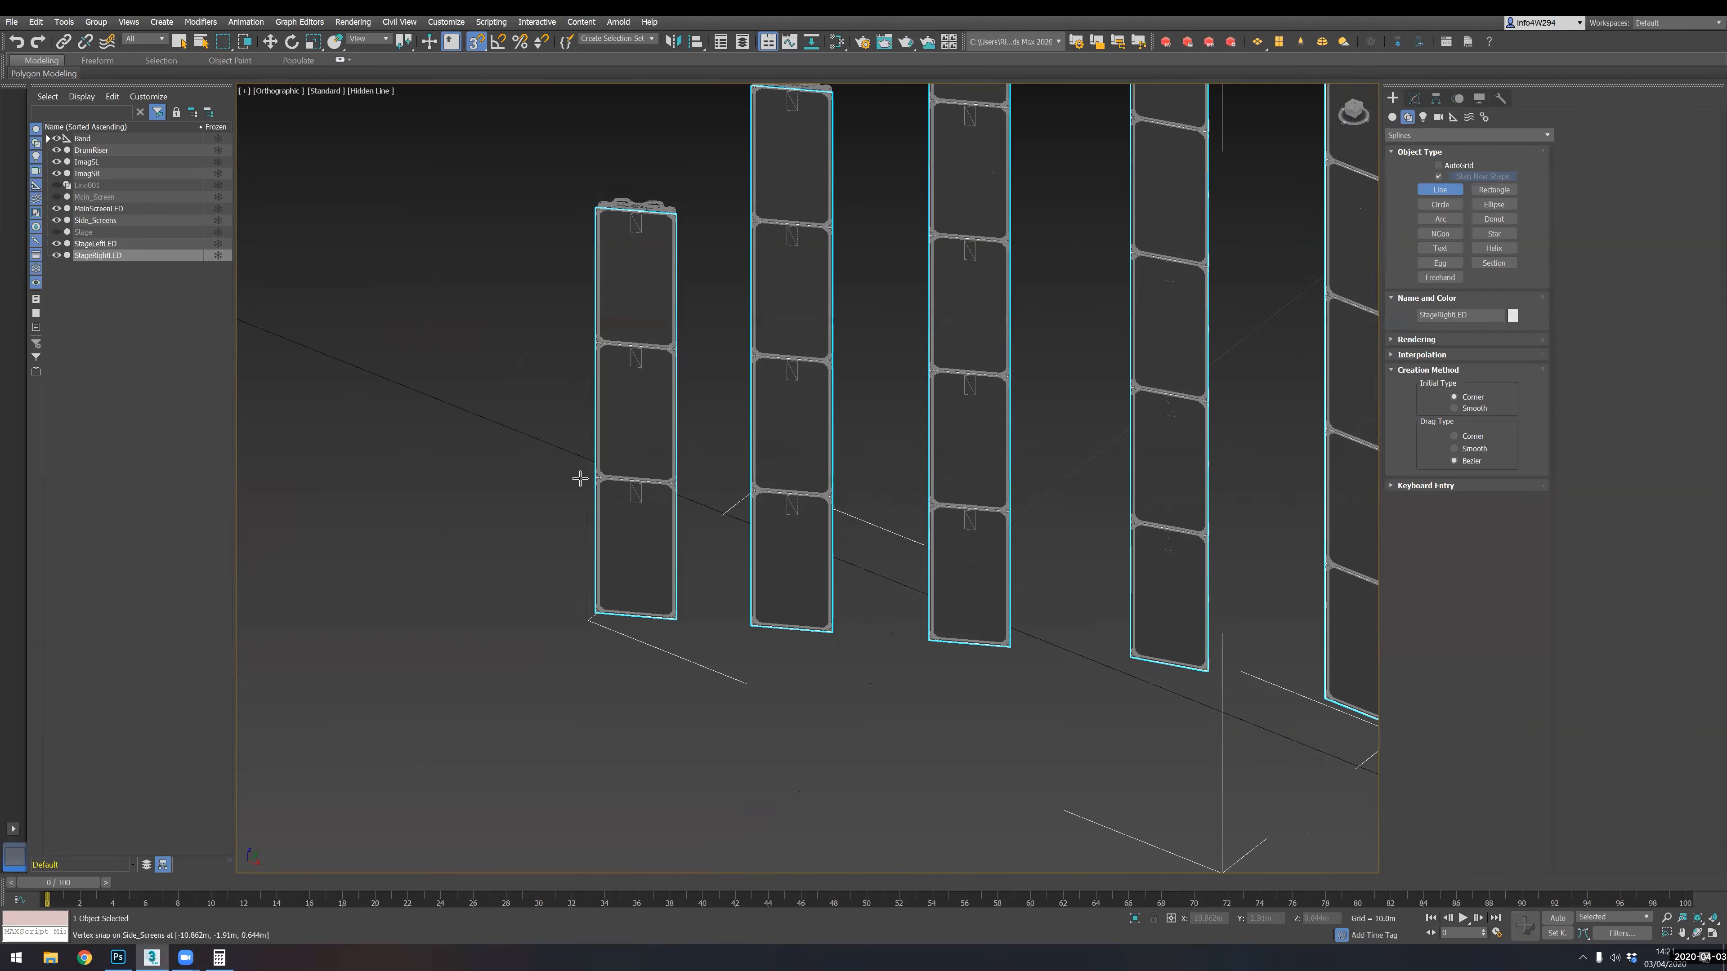
click(595, 613)
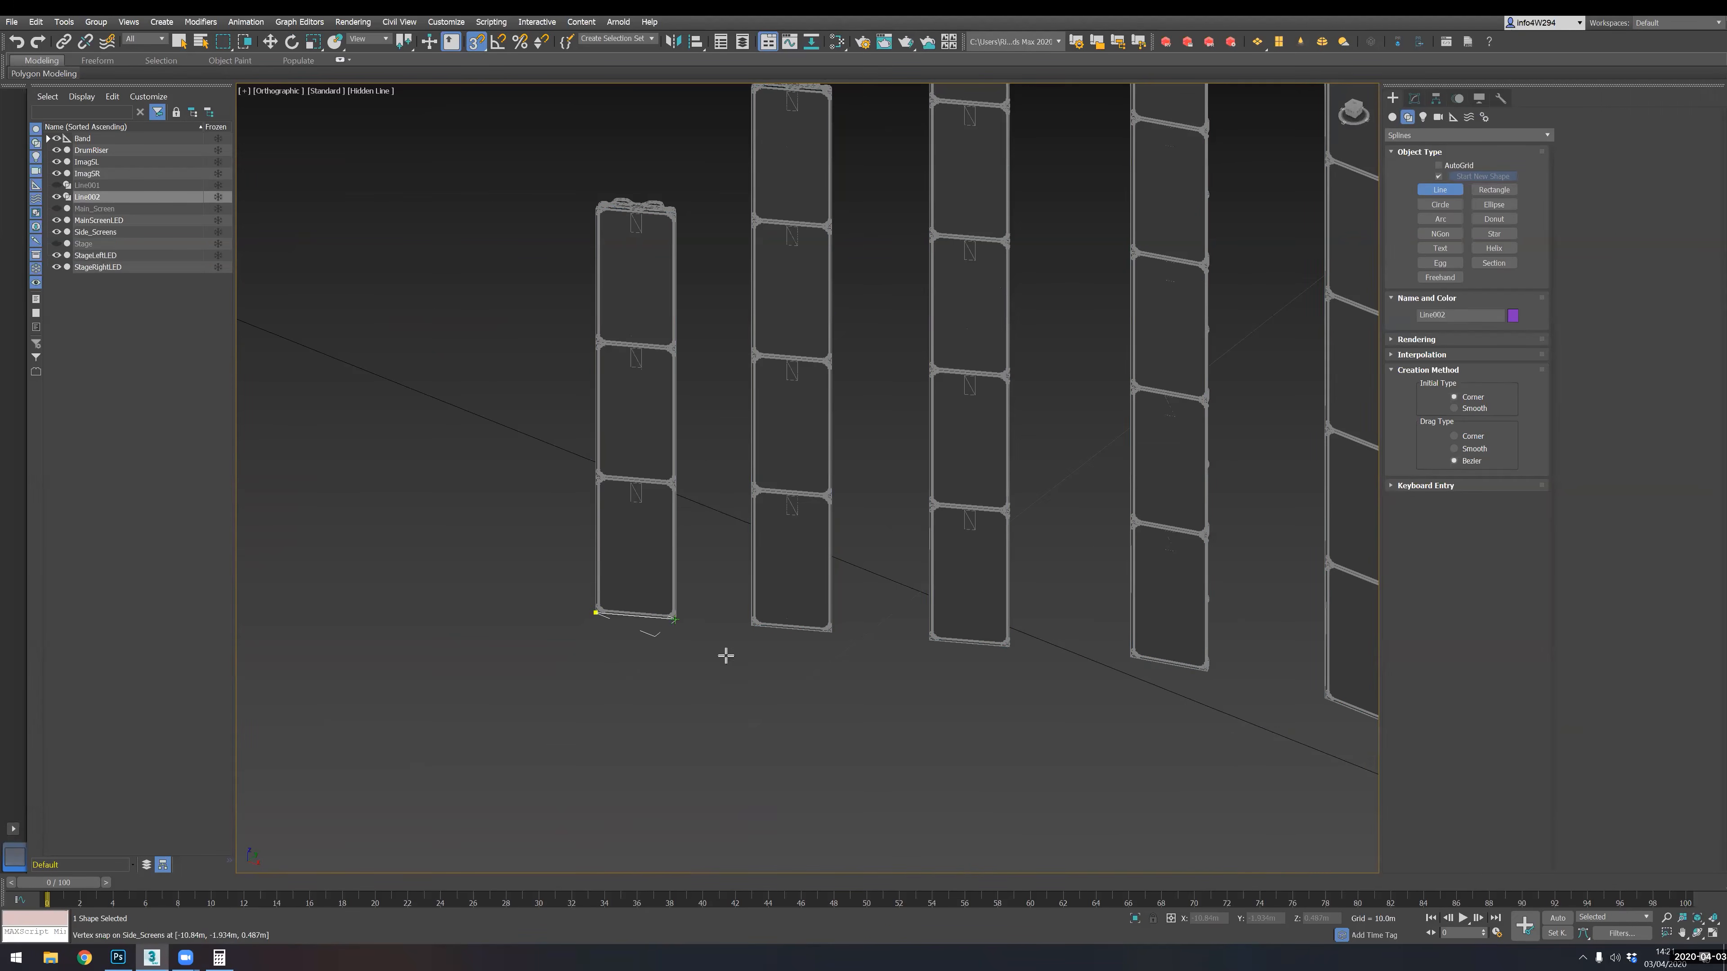
click(829, 629)
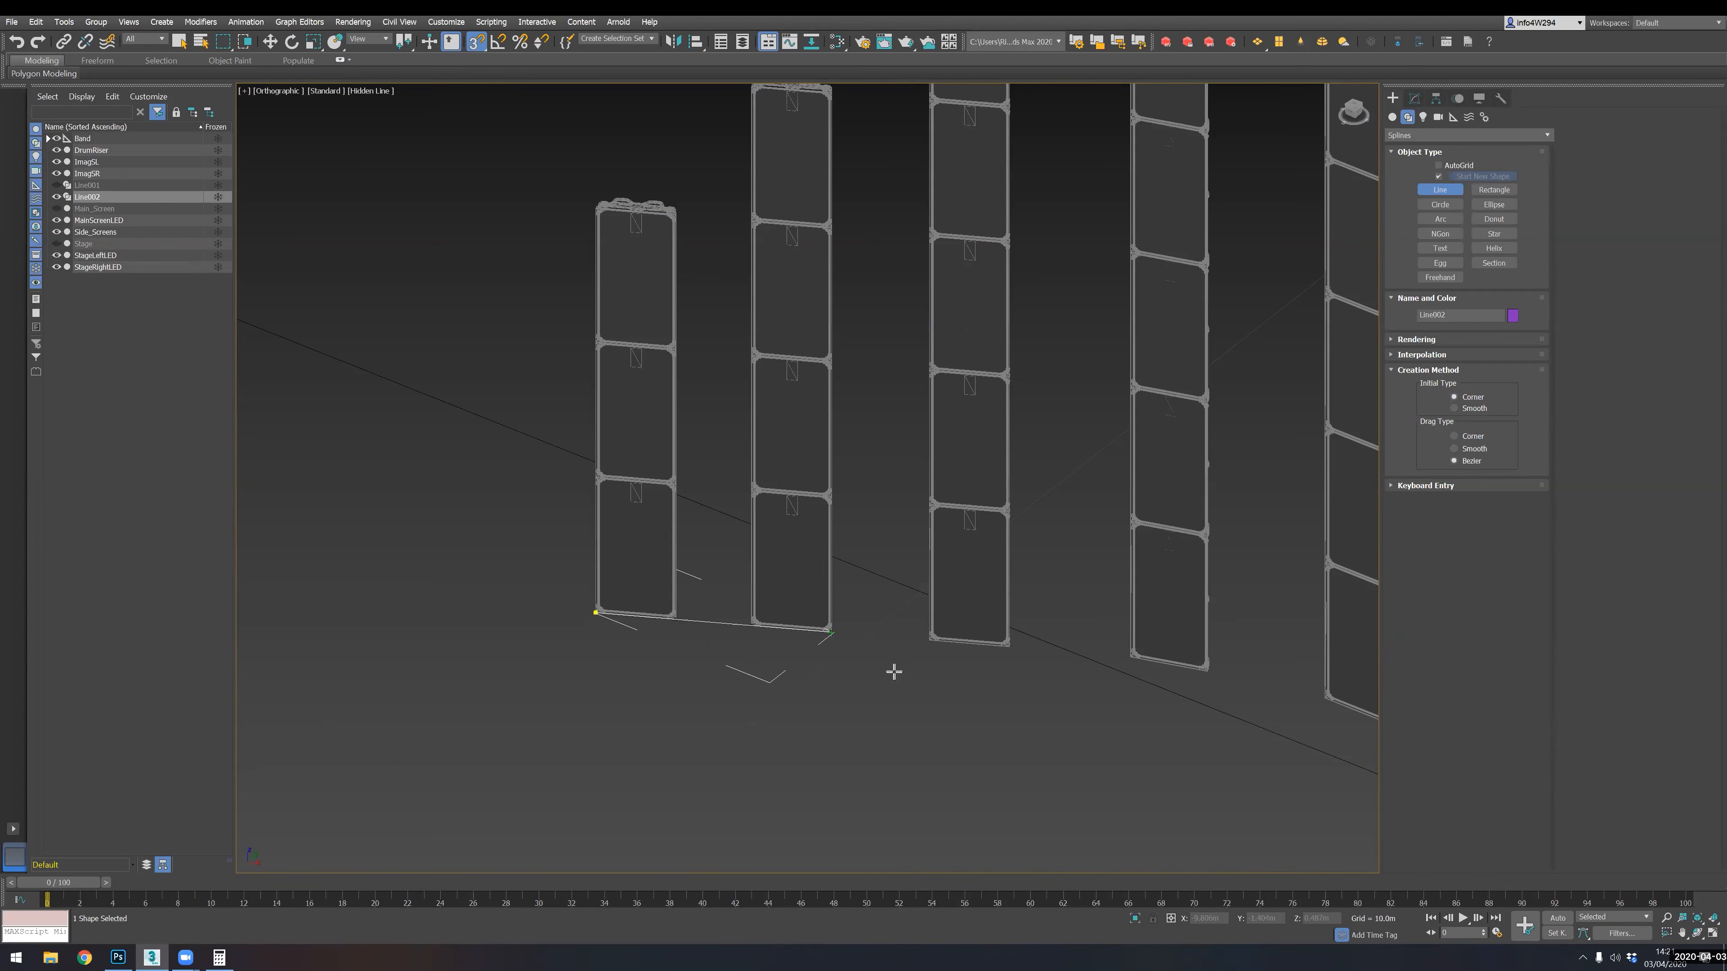
click(1010, 649)
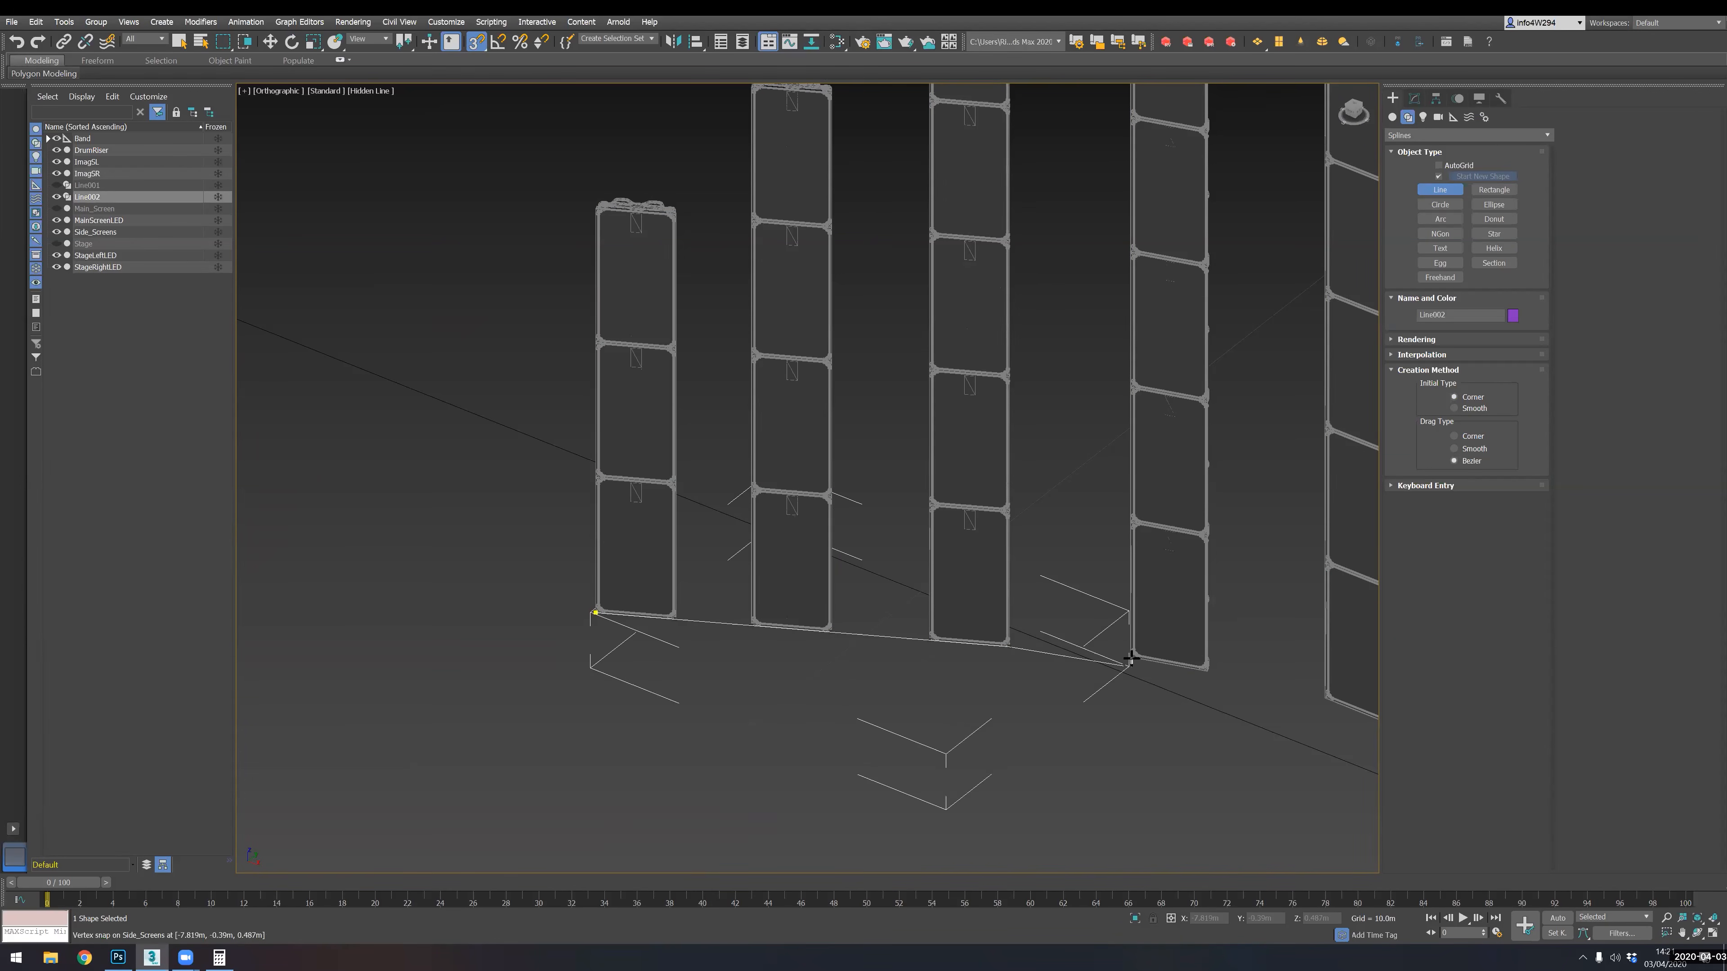
click(1130, 660)
click(1205, 672)
middle_drag(1205, 673, 879, 609)
click(867, 616)
click(935, 642)
right_click(1031, 702)
right_click(778, 673)
- Finish the spline line, reselect StageRightLED and start a spline mapping on the selected polygons of its Unwrap UVW modifier
scroll(786, 644, down, 2)
middle_drag(710, 676, 782, 683)
mouse_move(782, 683)
alt+middle_down()
mouse_move(776, 696)
mouse_move(768, 677)
alt+middle_up()
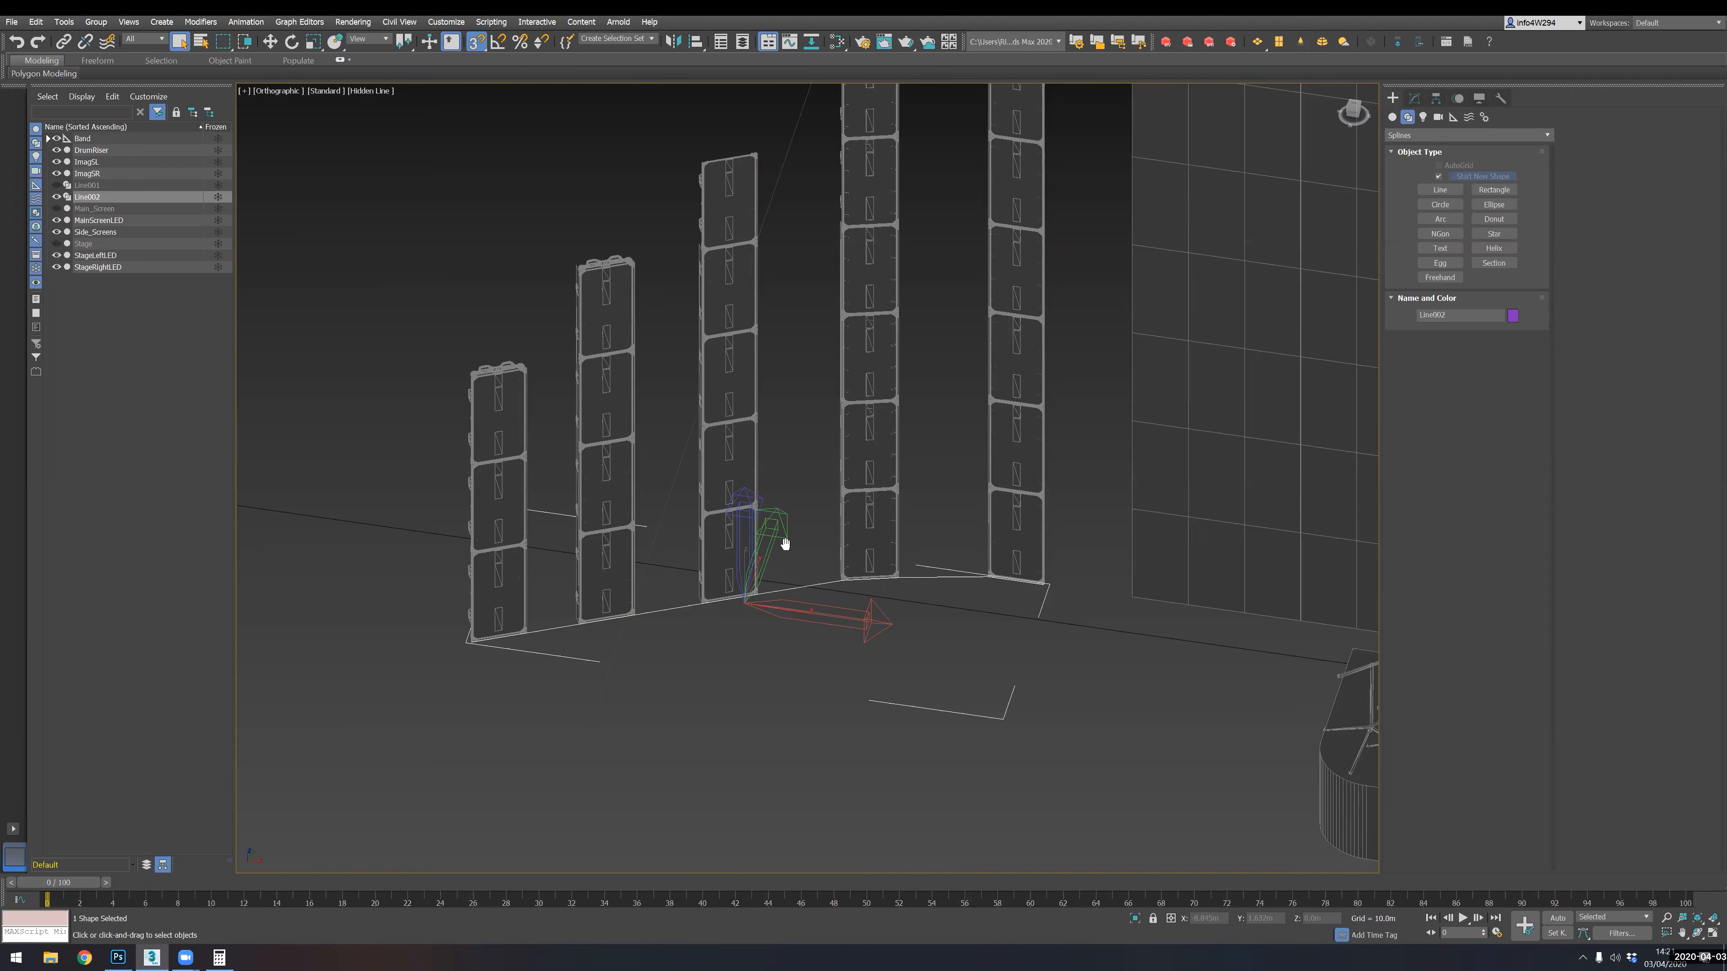
alt+middle_drag(787, 544, 777, 551)
click(1414, 98)
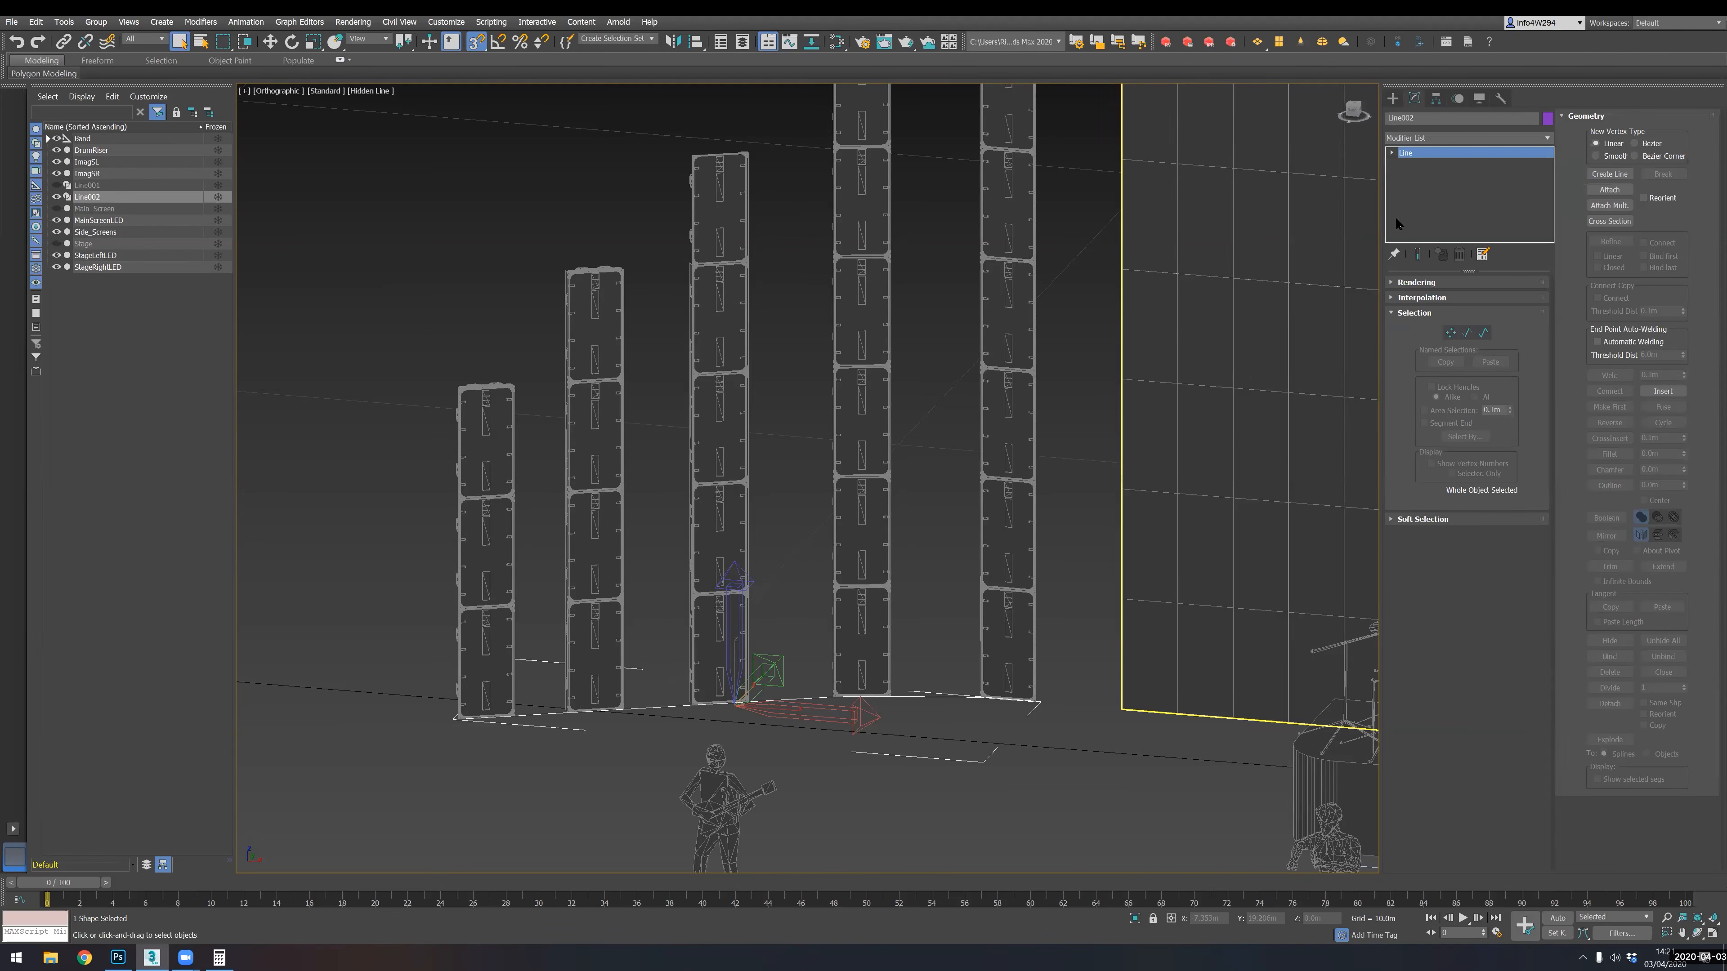
click(92, 220)
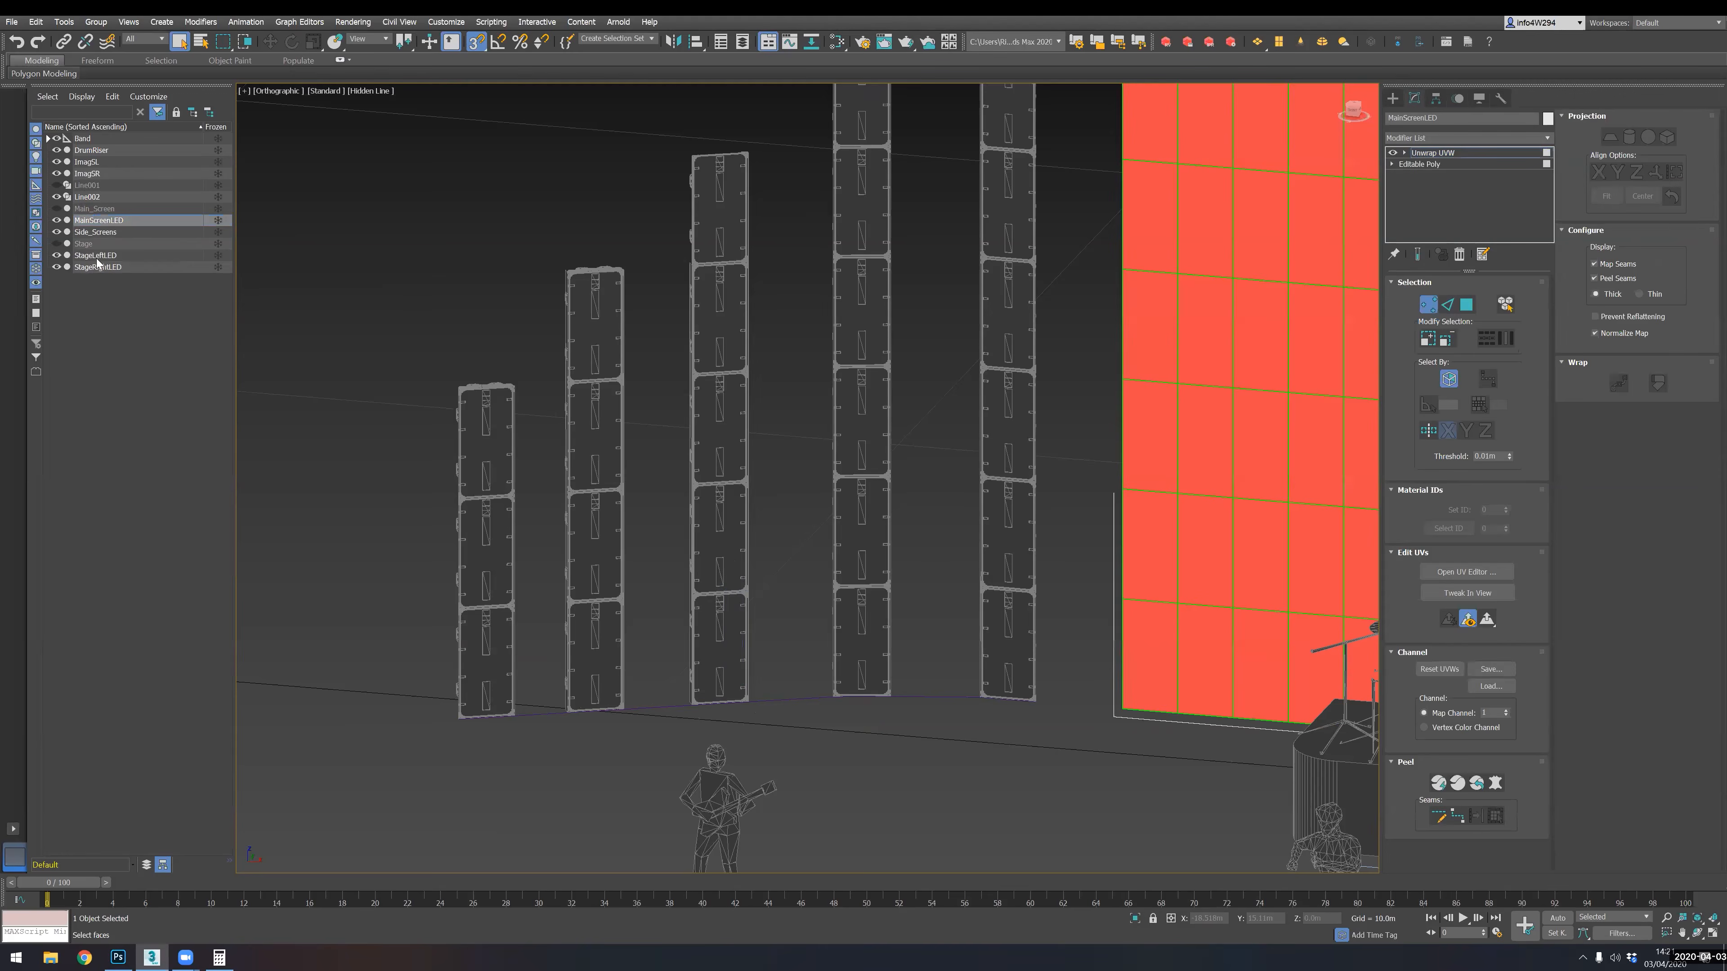
click(114, 256)
click(104, 267)
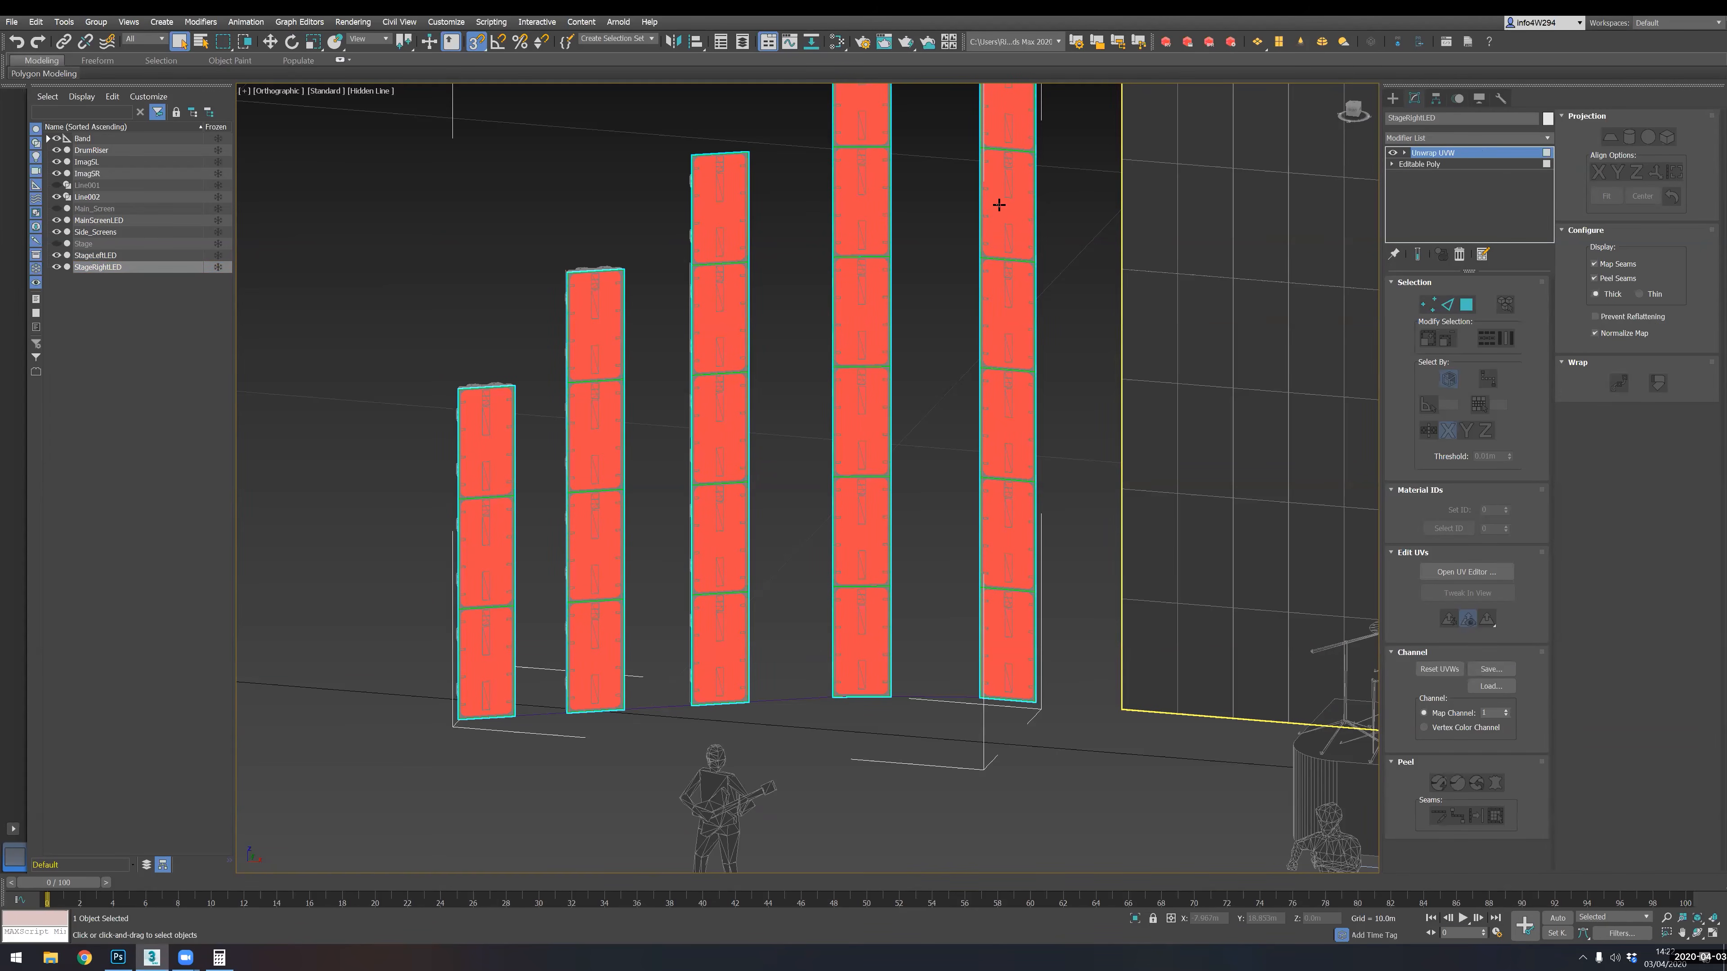
click(1467, 304)
click(1619, 383)
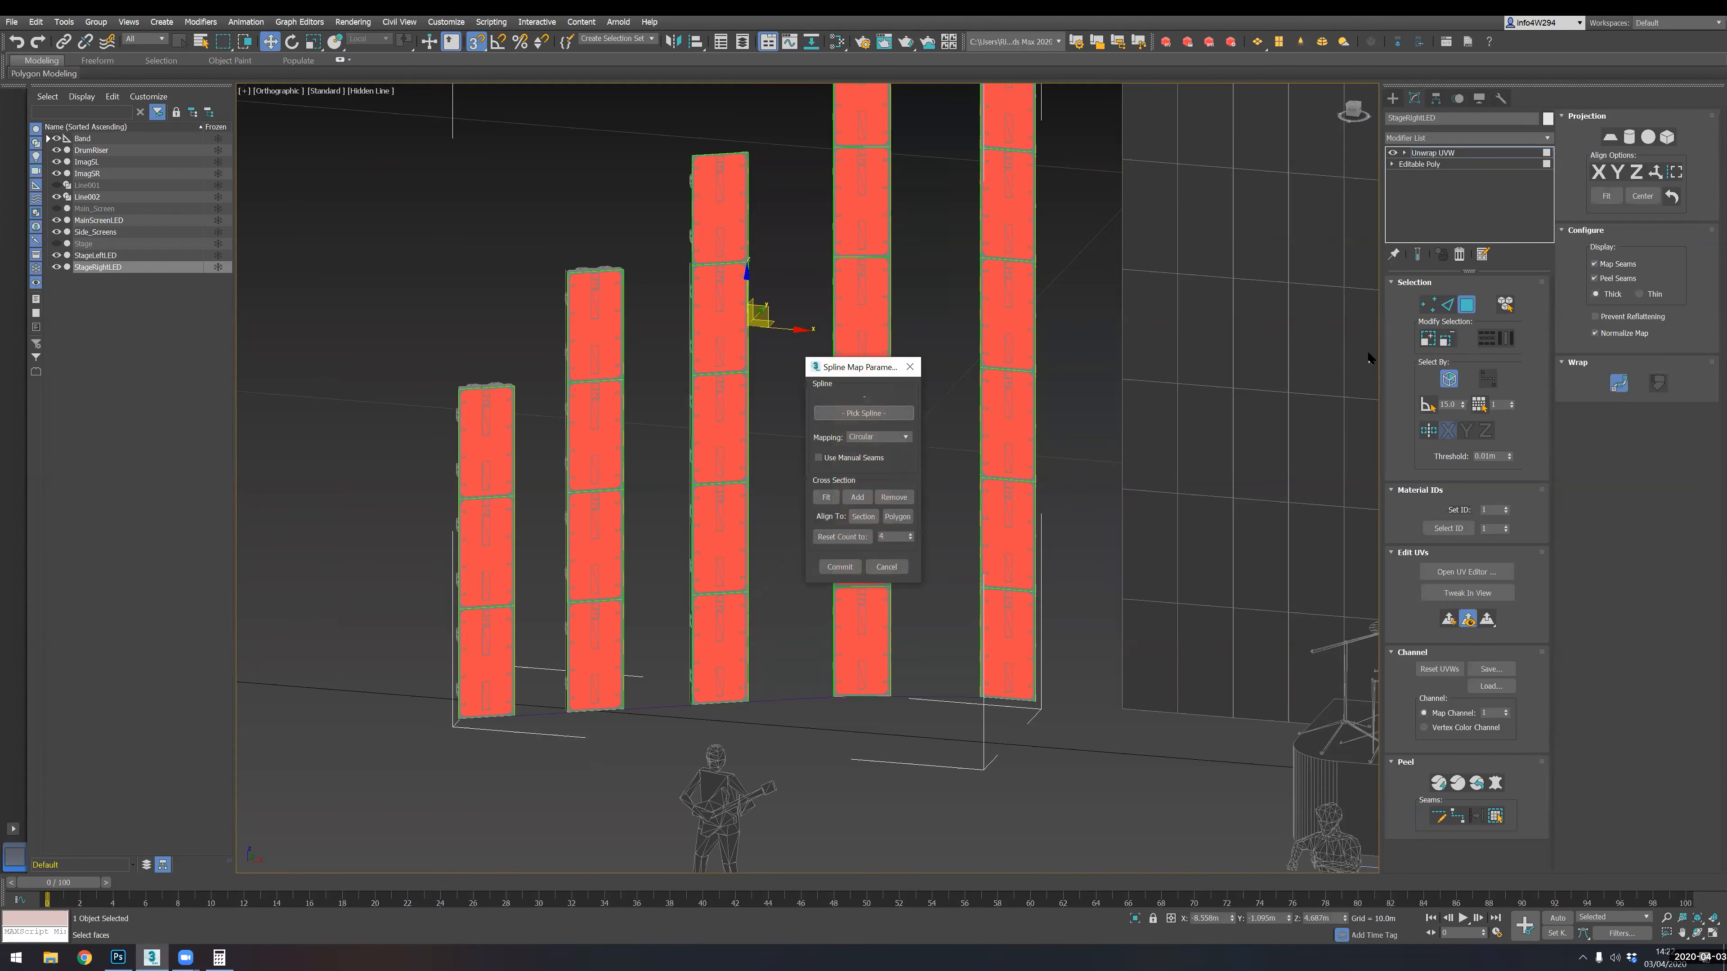
- Use the line along the columns' bottom corners, Line002, as the mapping spline and set the mapping to Planar
click(873, 419)
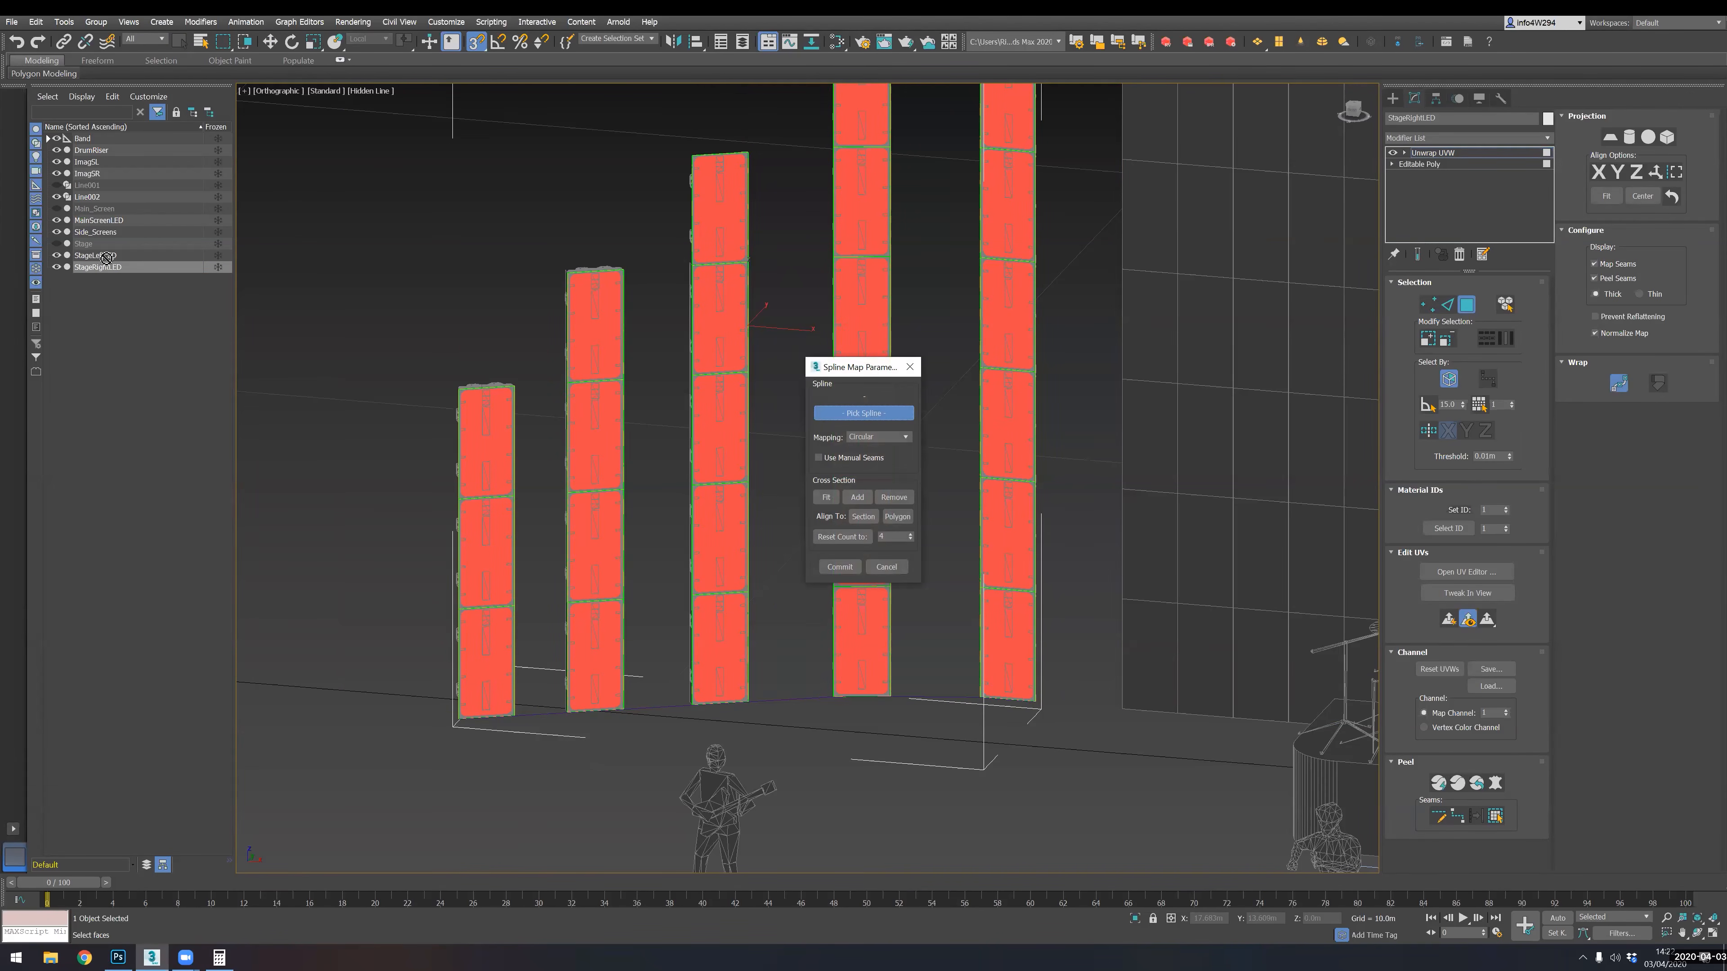
click(88, 197)
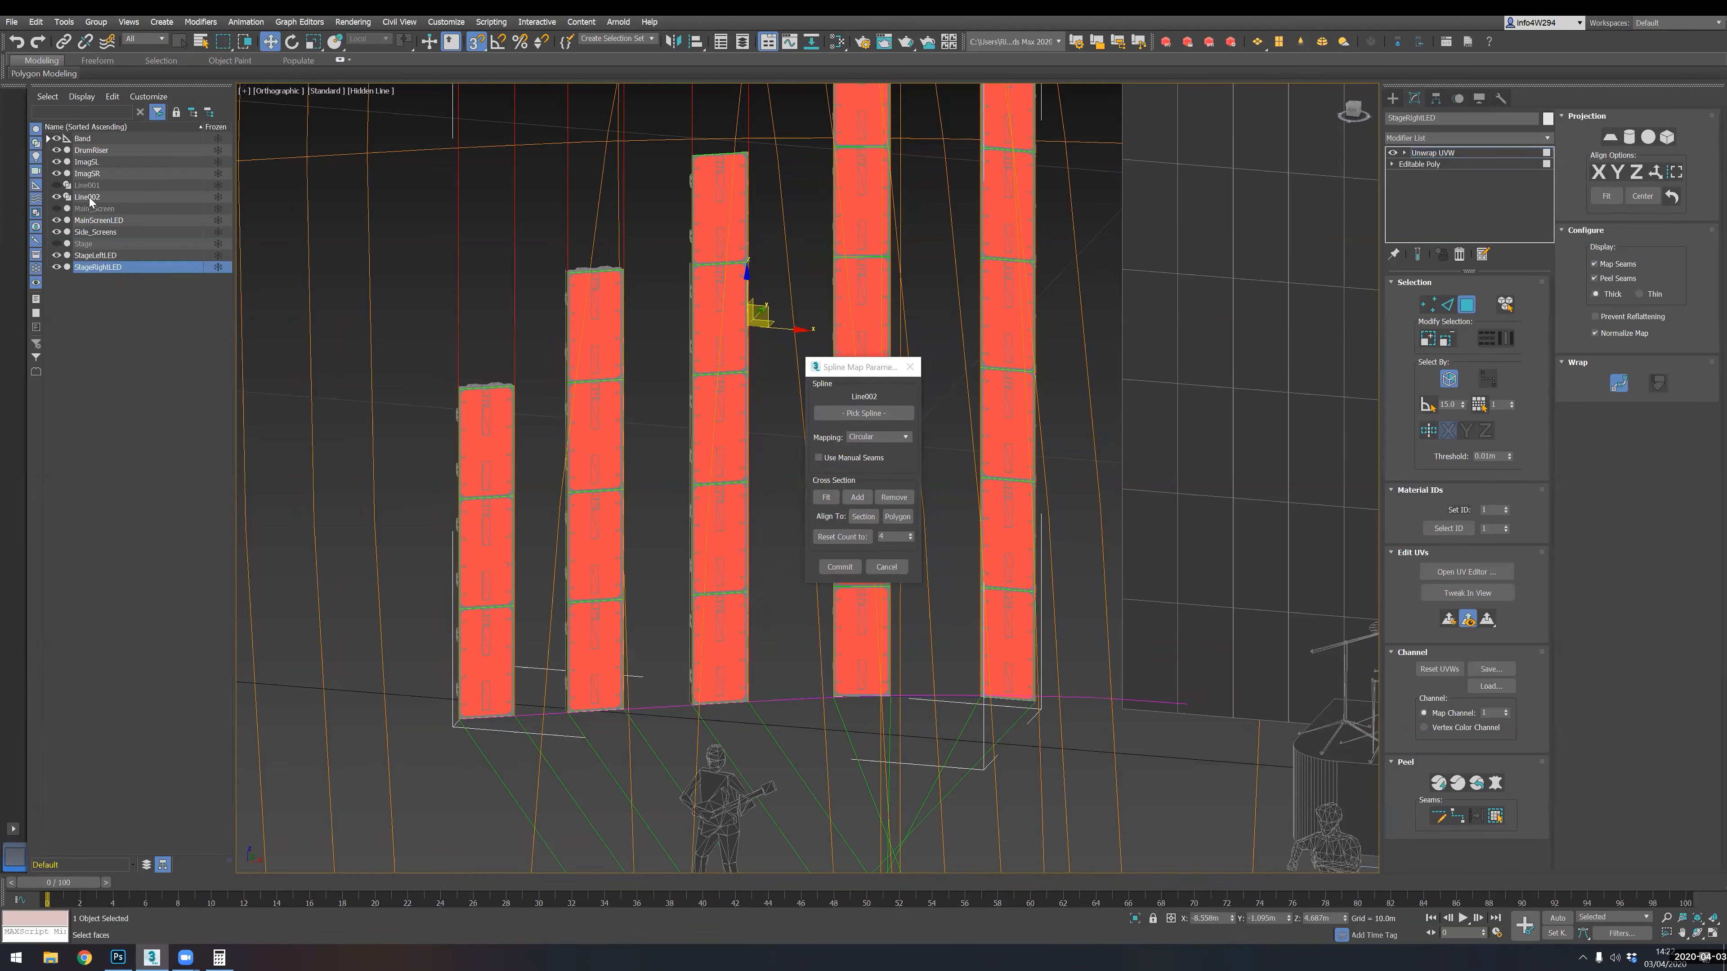
click(905, 437)
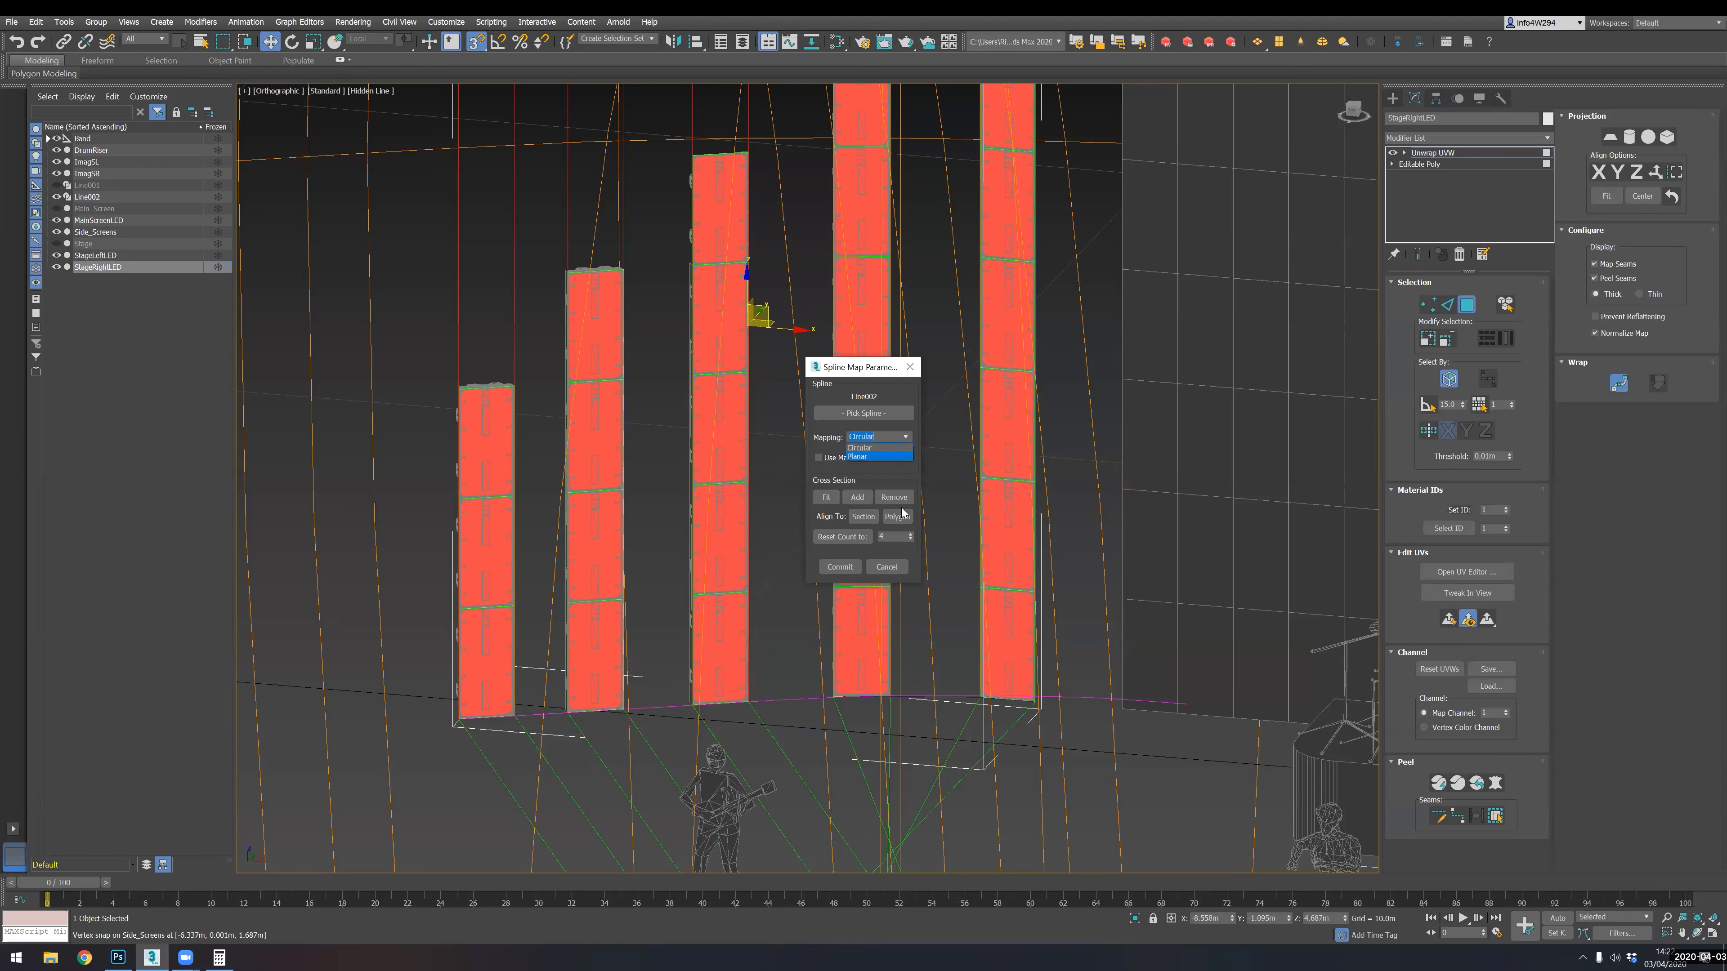
click(865, 458)
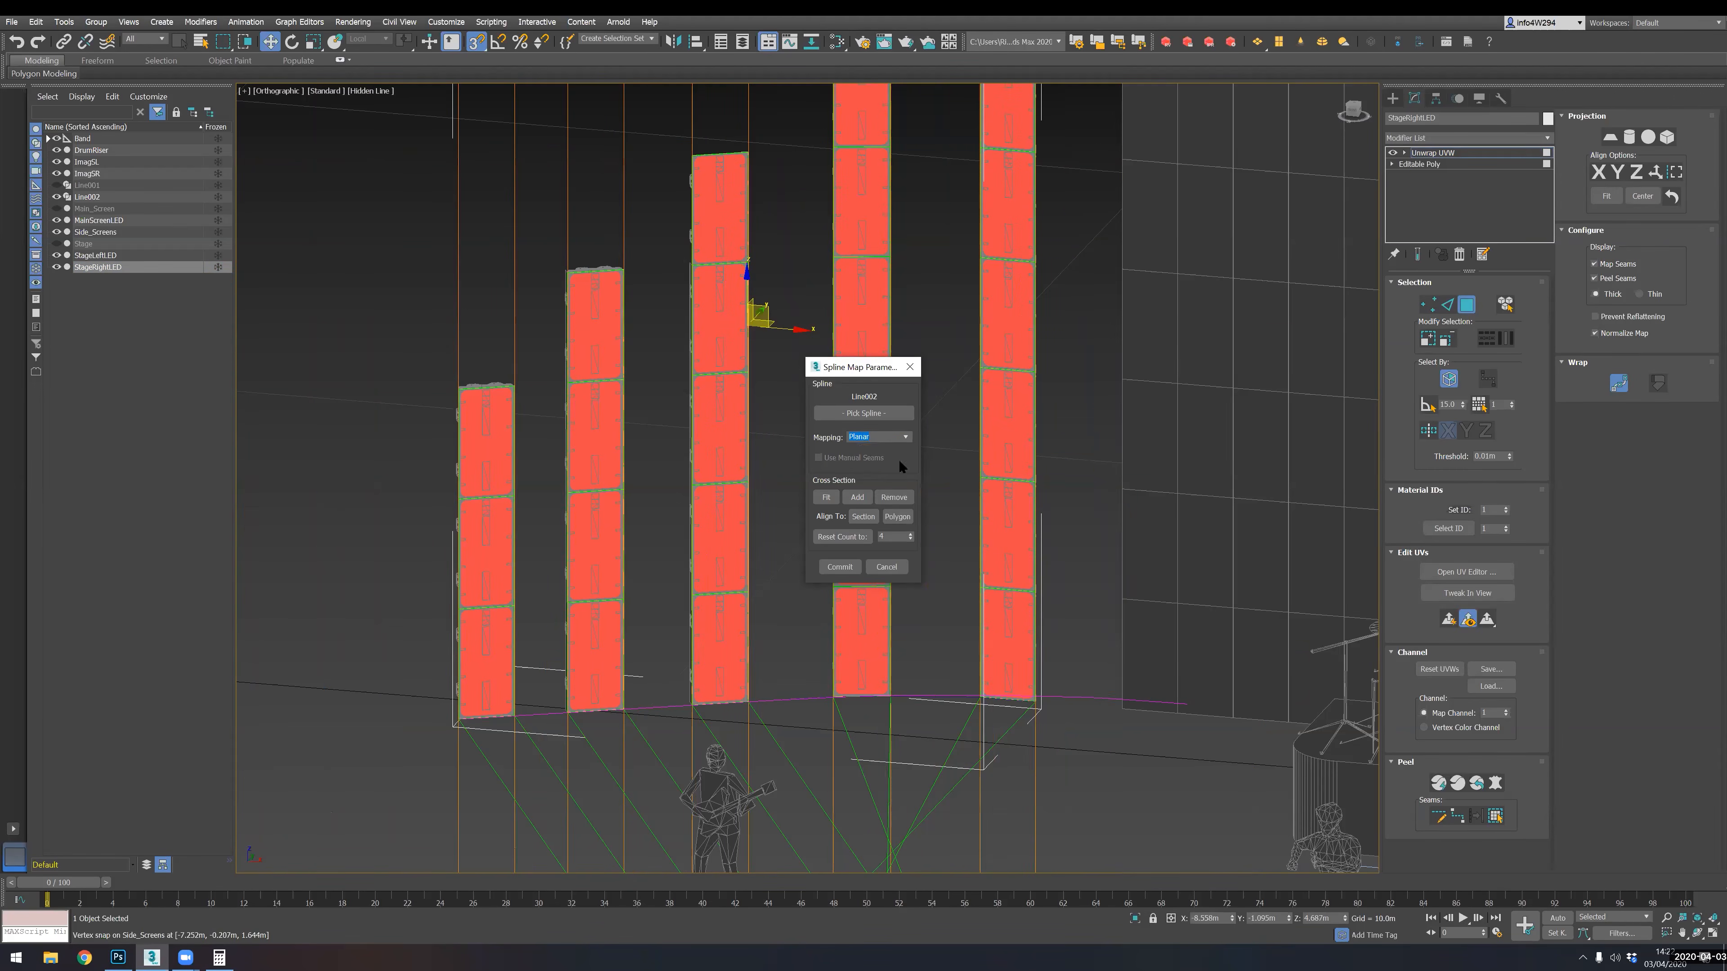
alt+middle_drag(629, 565, 672, 565)
drag(659, 579, 745, 606)
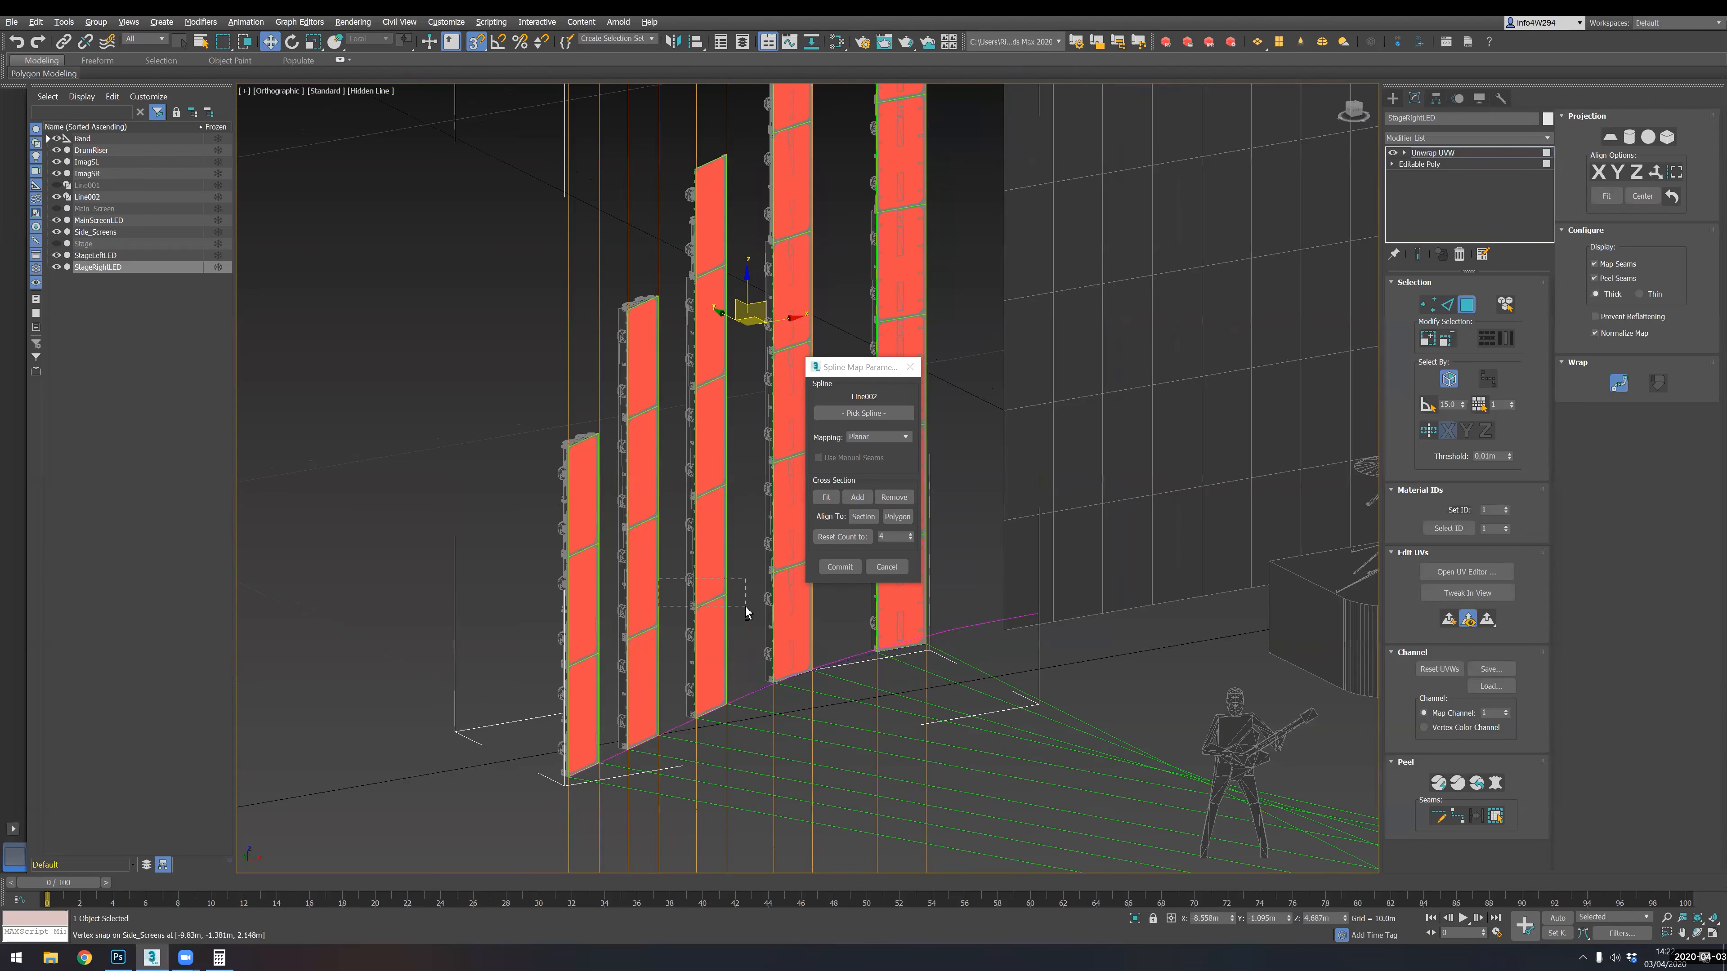
alt+middle_drag(745, 612, 567, 524)
middle_drag(408, 680, 739, 641)
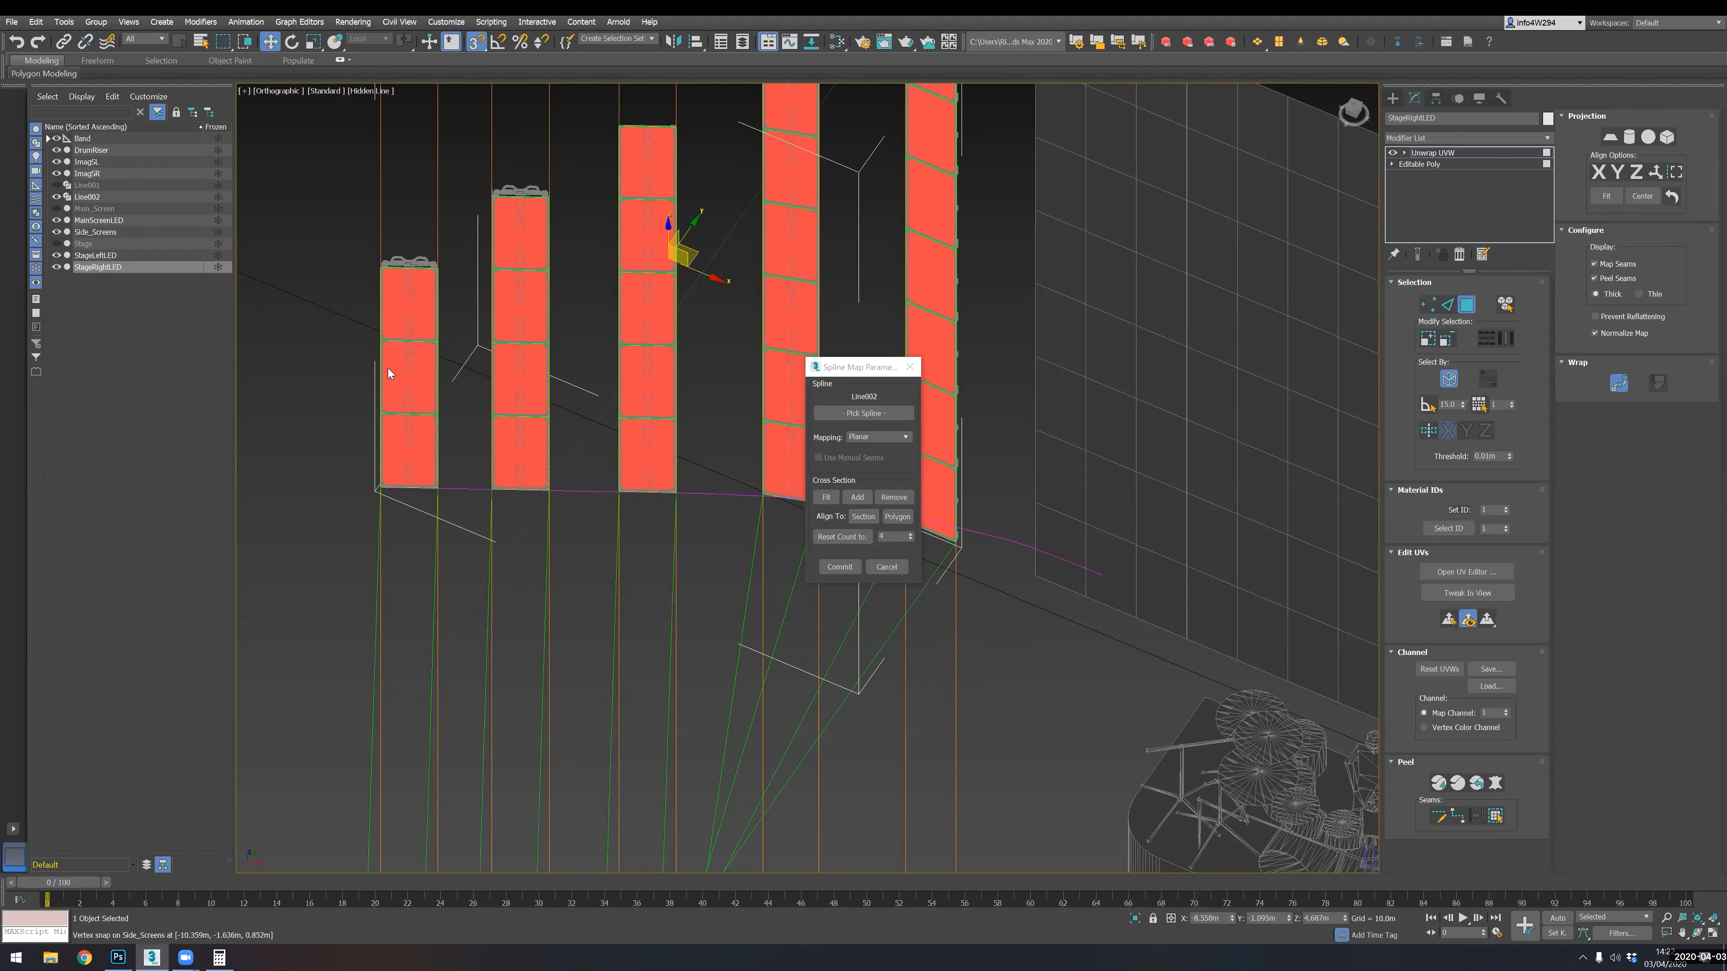
alt+middle_drag(404, 543, 333, 415)
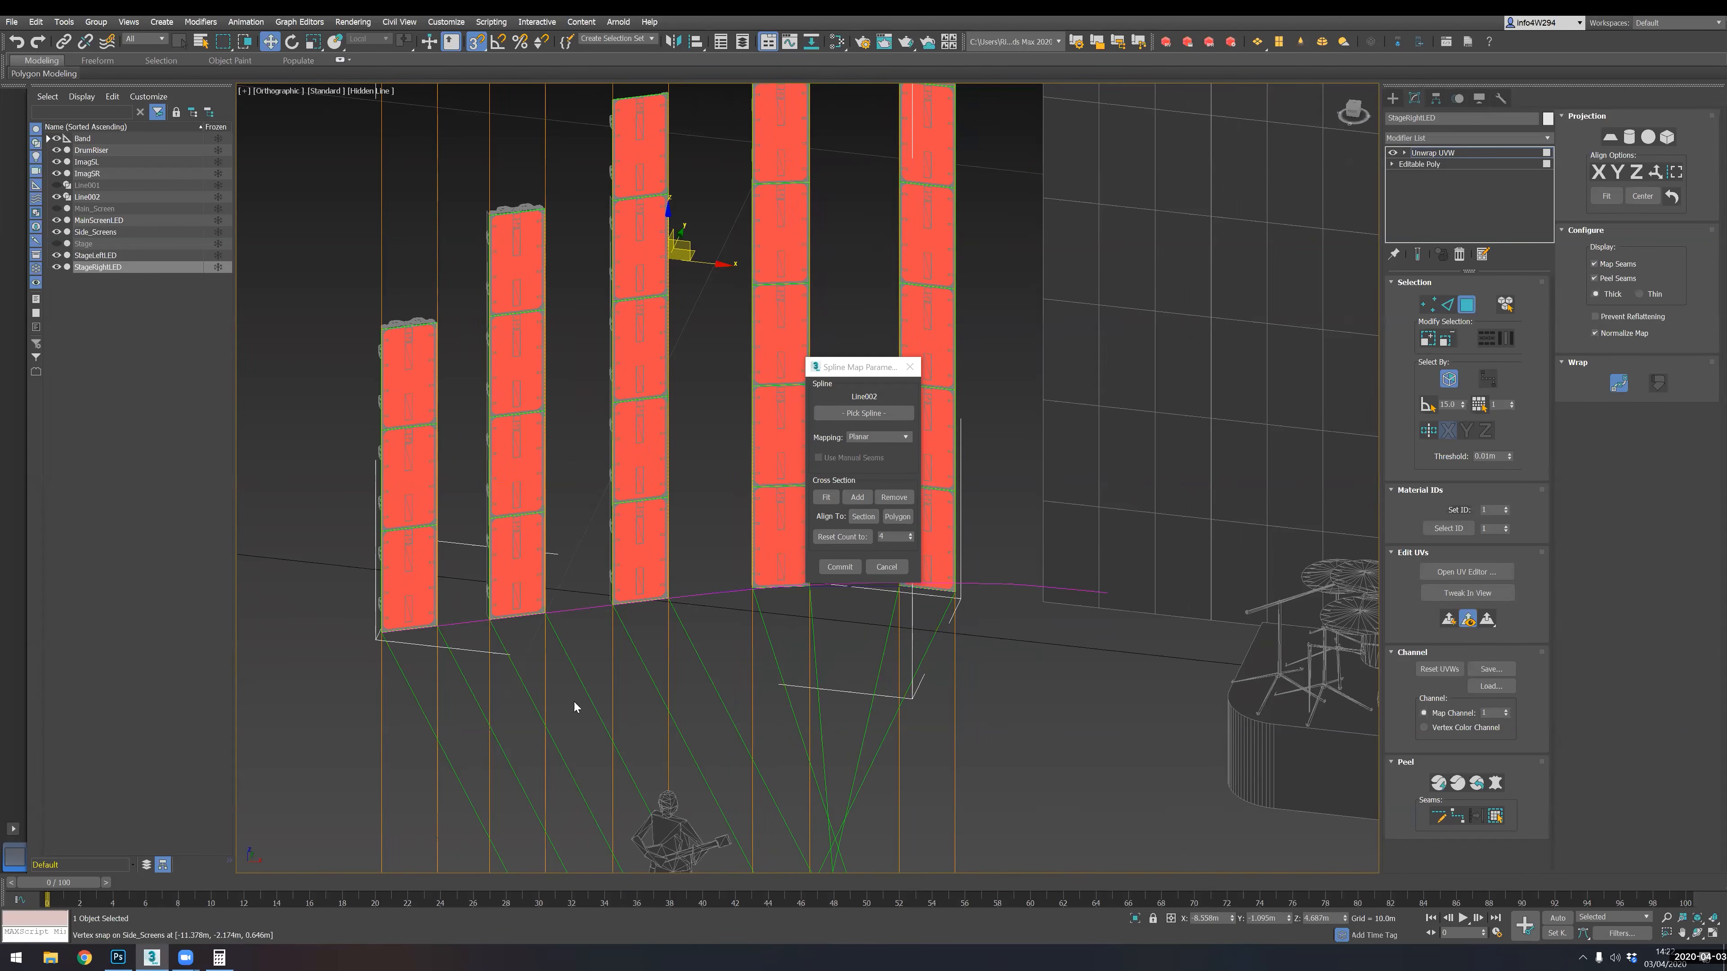
- Reset the spline map's cross-section count to 12 and then to 15
click(891, 534)
click(829, 536)
alt+middle_drag(610, 608, 665, 641)
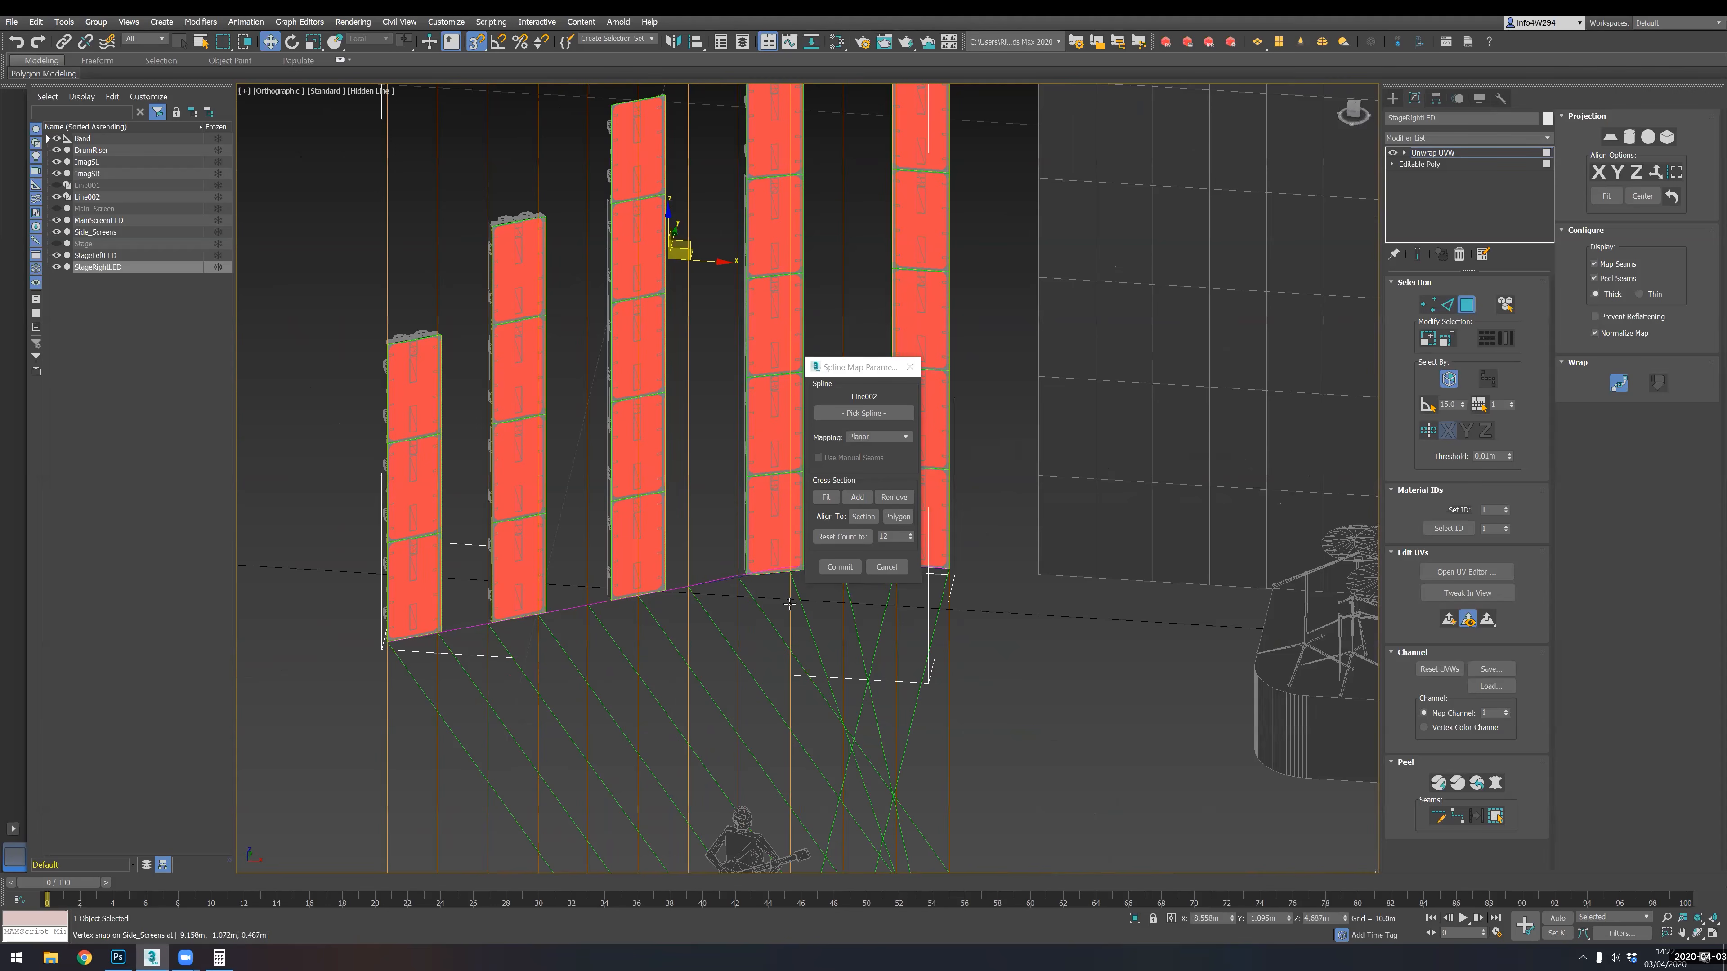
click(854, 538)
click(858, 539)
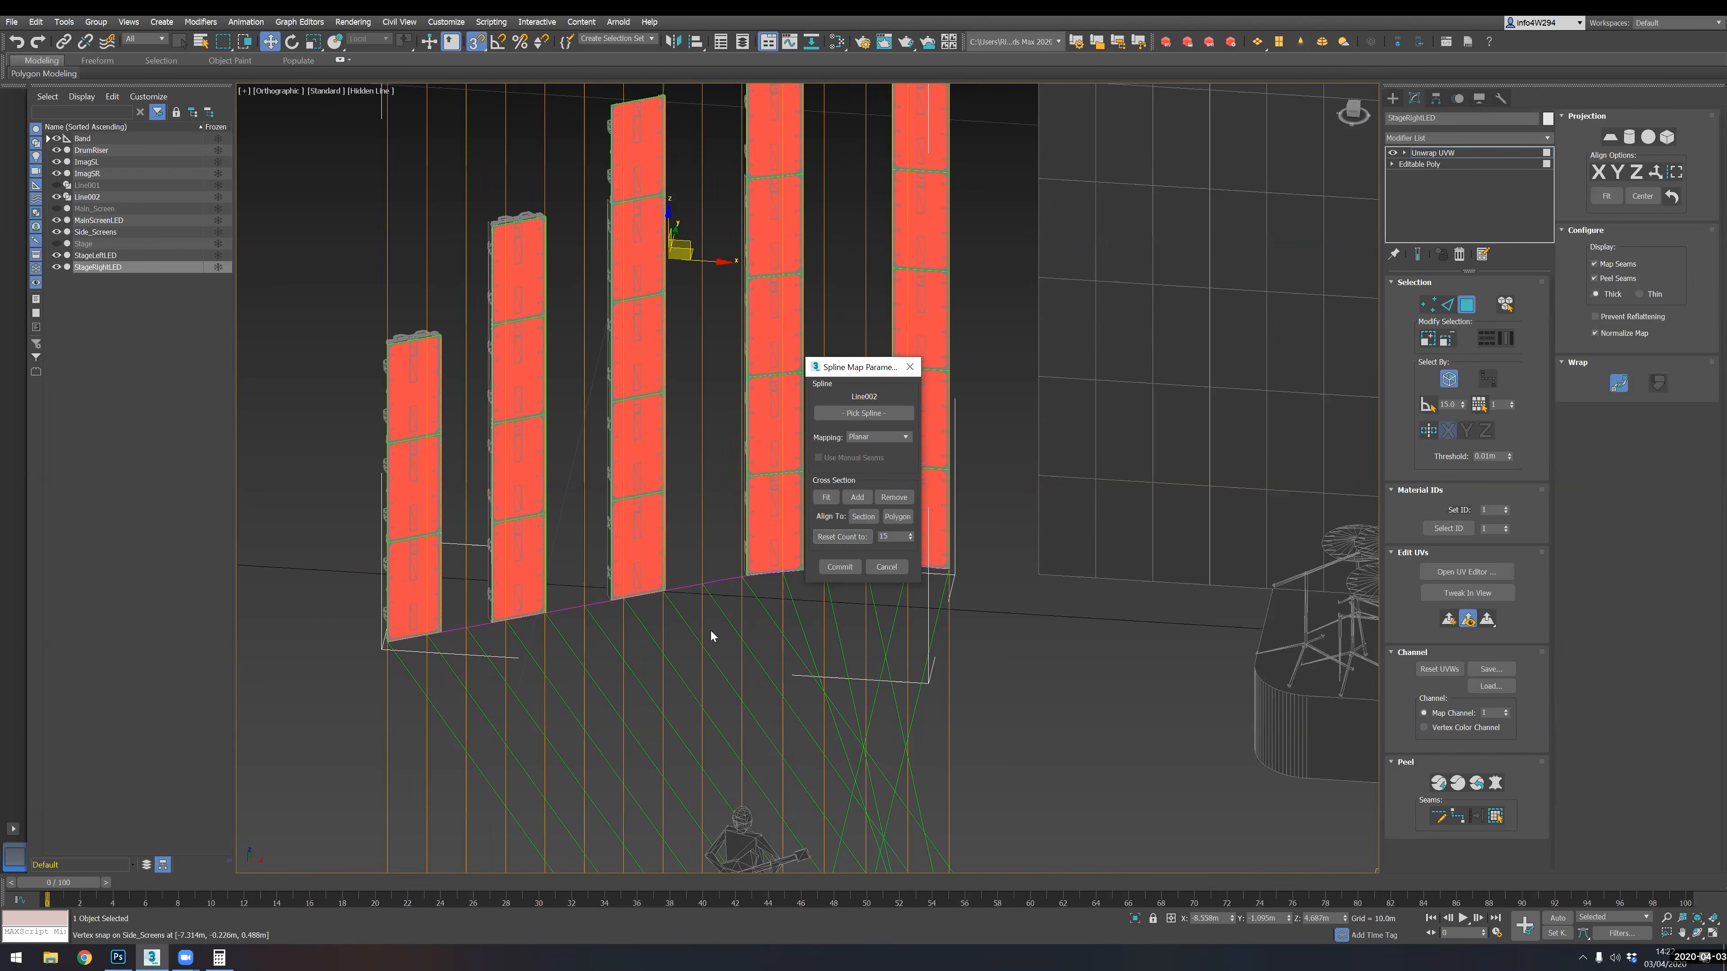
mouse_move(659, 619)
alt+middle_down()
mouse_move(699, 623)
mouse_move(669, 615)
alt+middle_up()
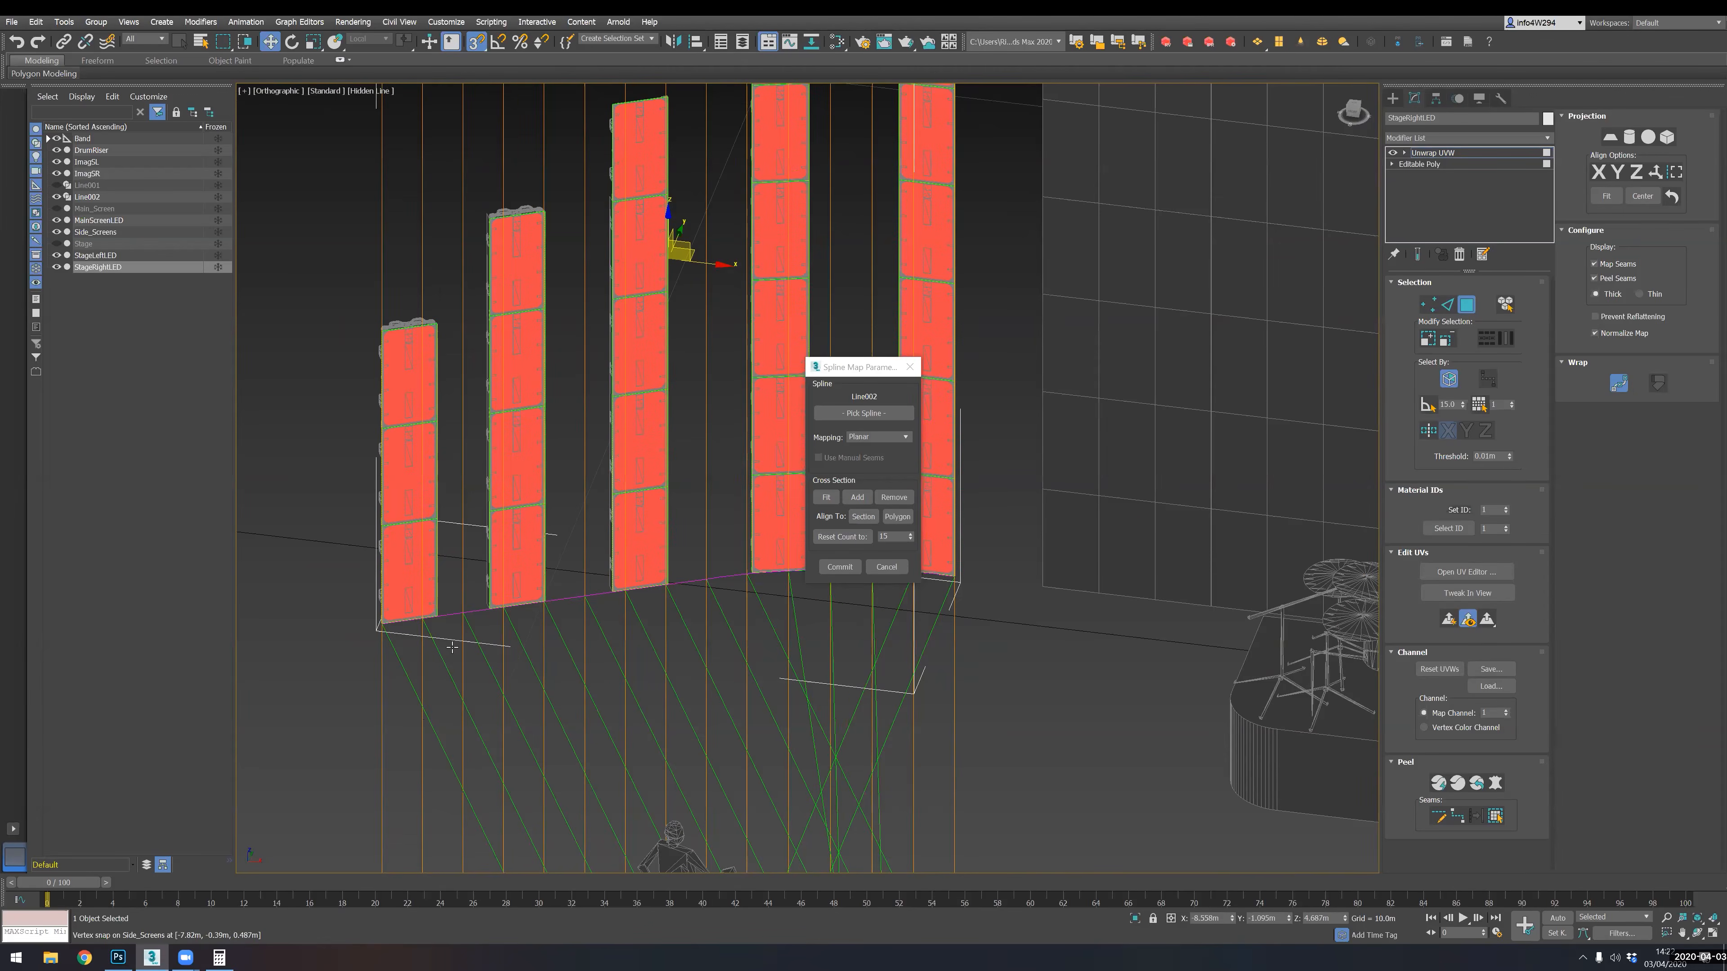
alt+middle_drag(452, 646, 405, 679)
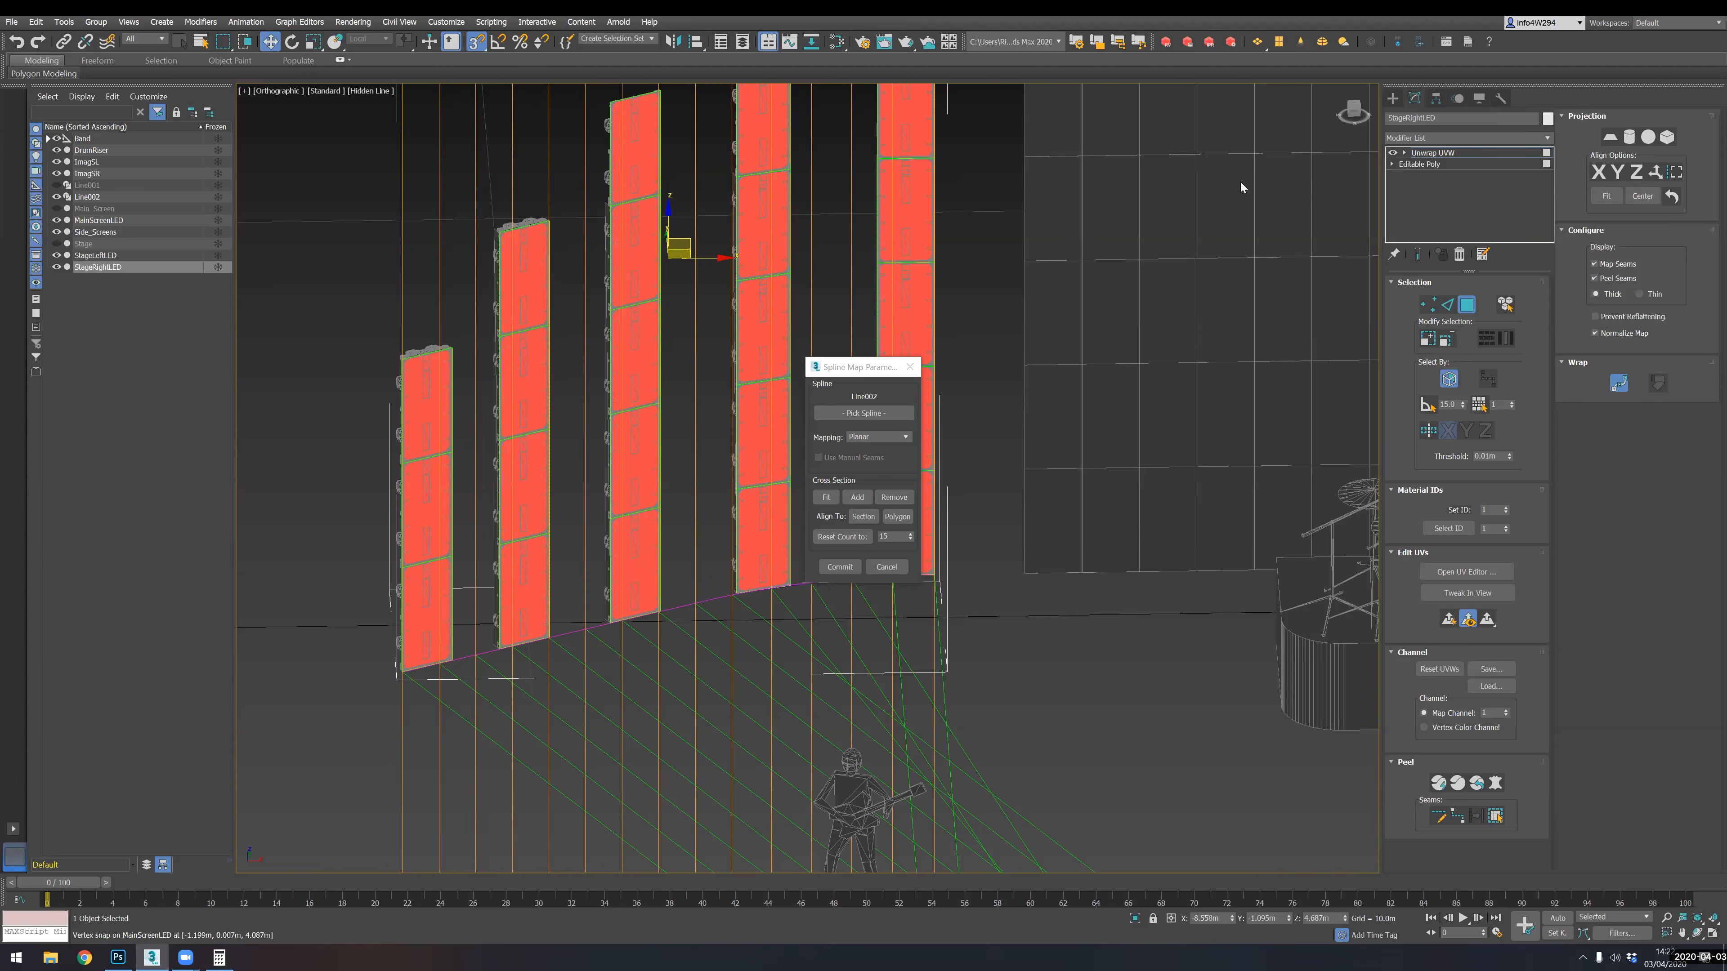
- Compare the spline-mapped UV layout in the UV editor with the columns and commit the spline mapping
click(1451, 580)
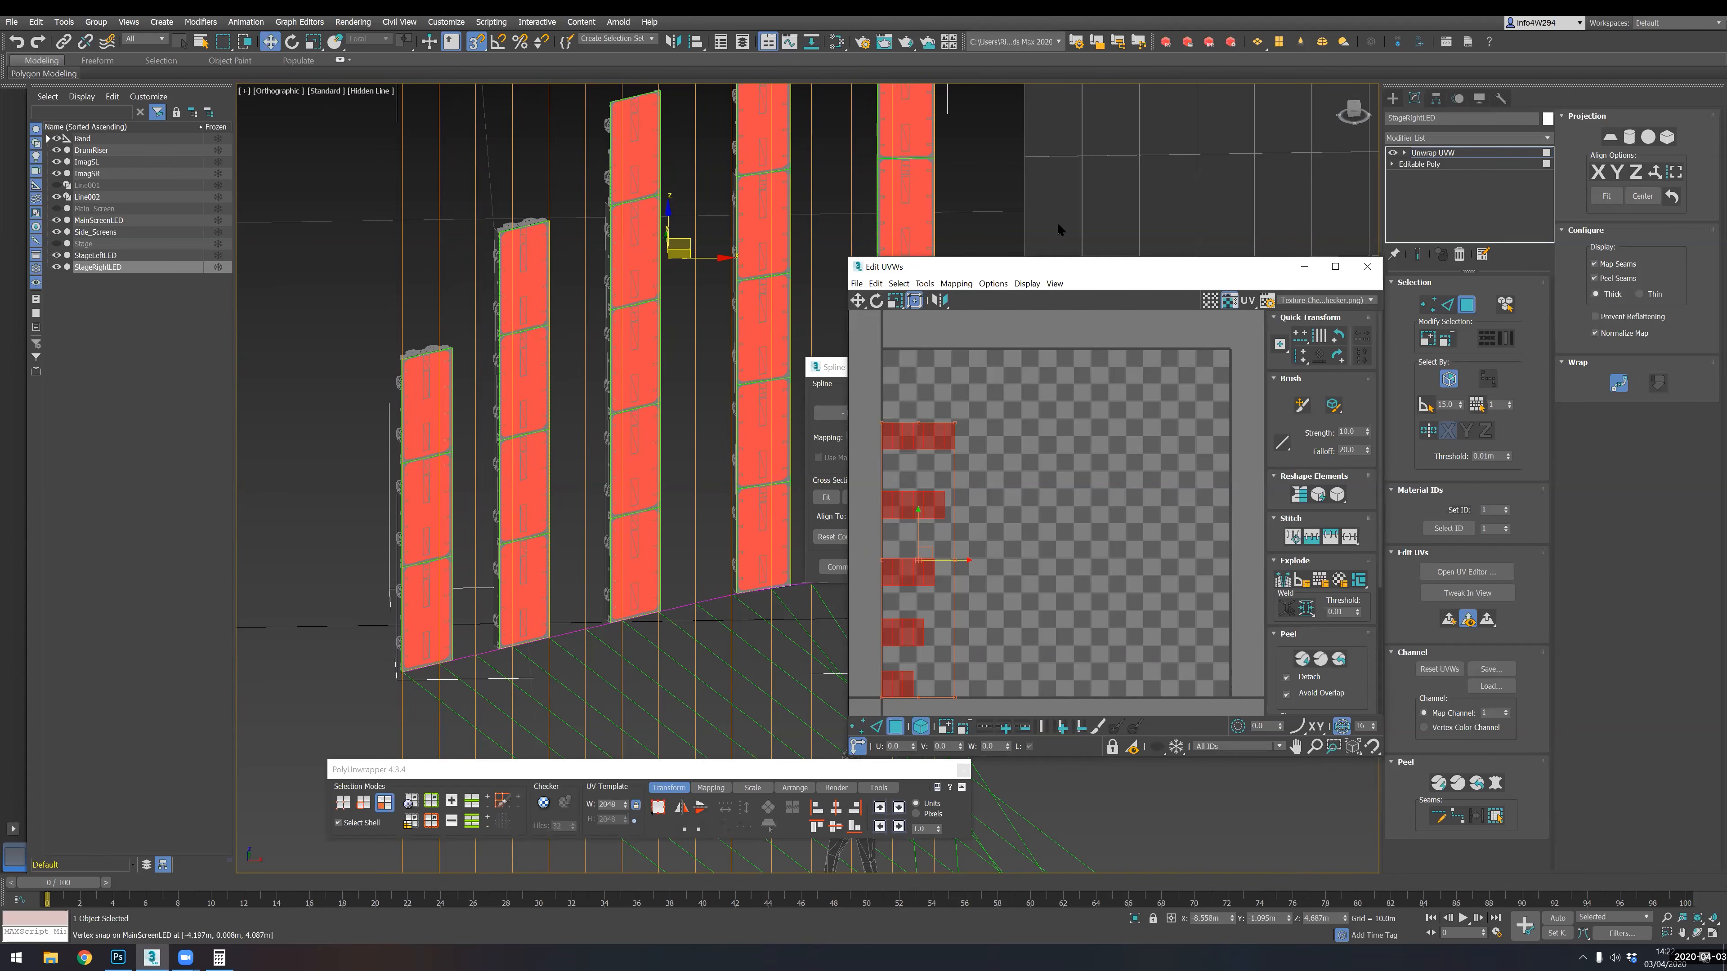
drag(1060, 266, 887, 167)
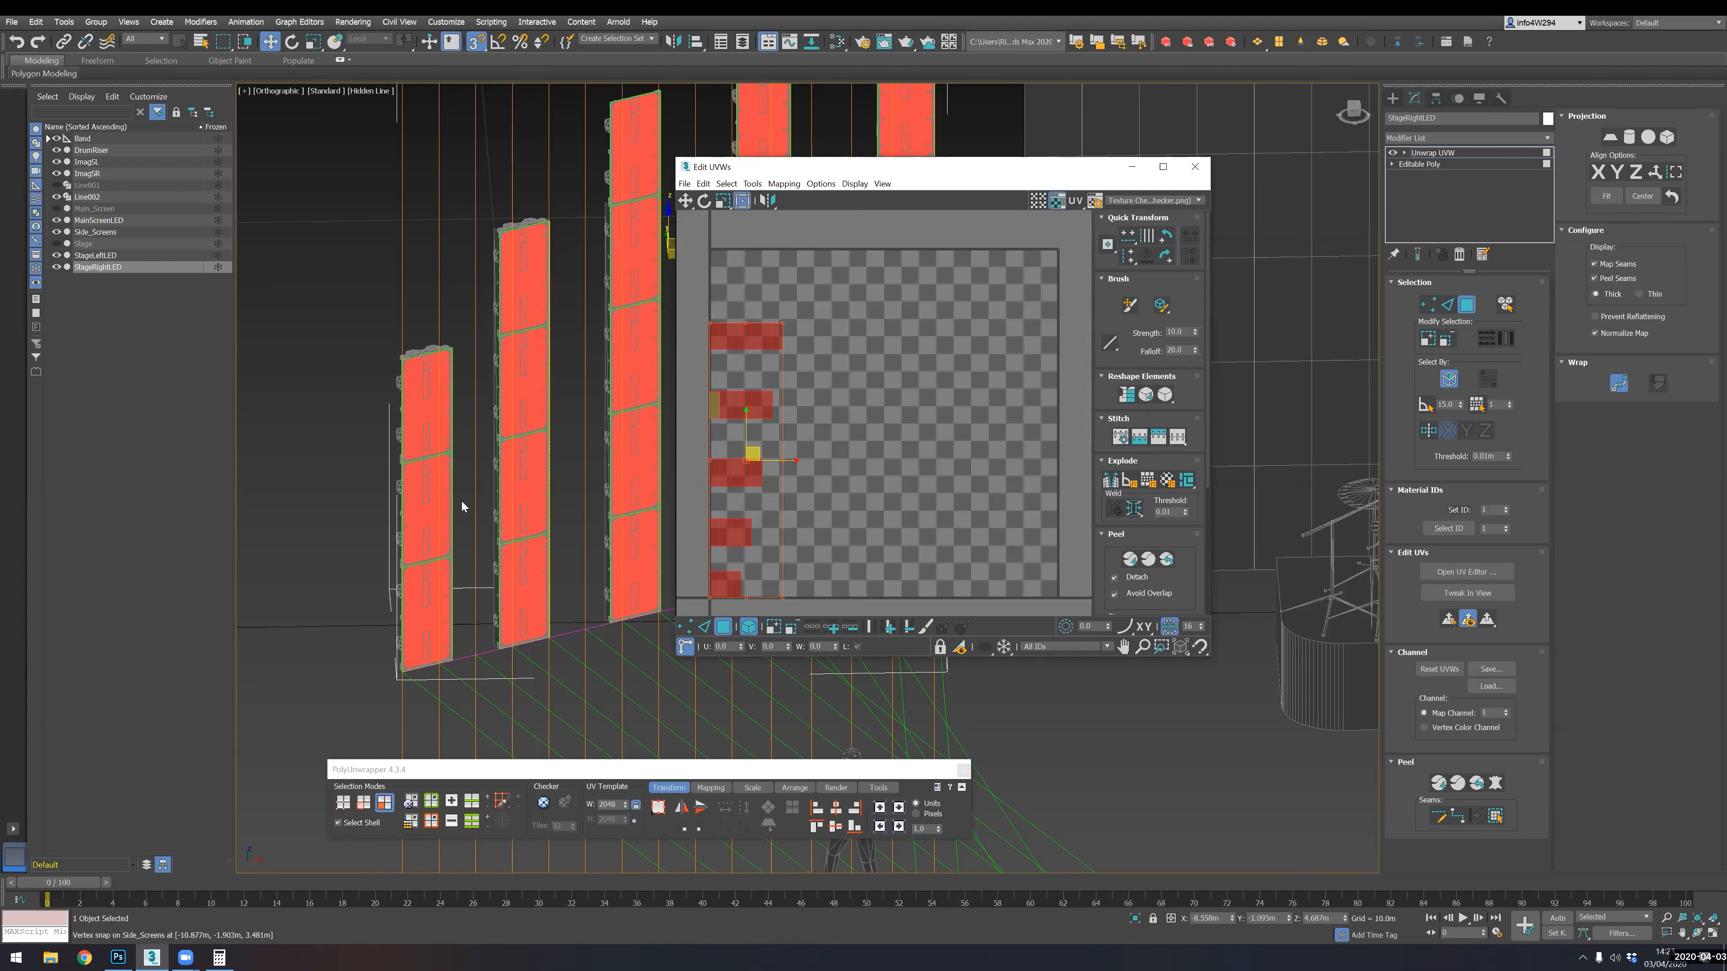
middle_drag(414, 519, 322, 526)
alt+middle_drag(449, 636, 393, 690)
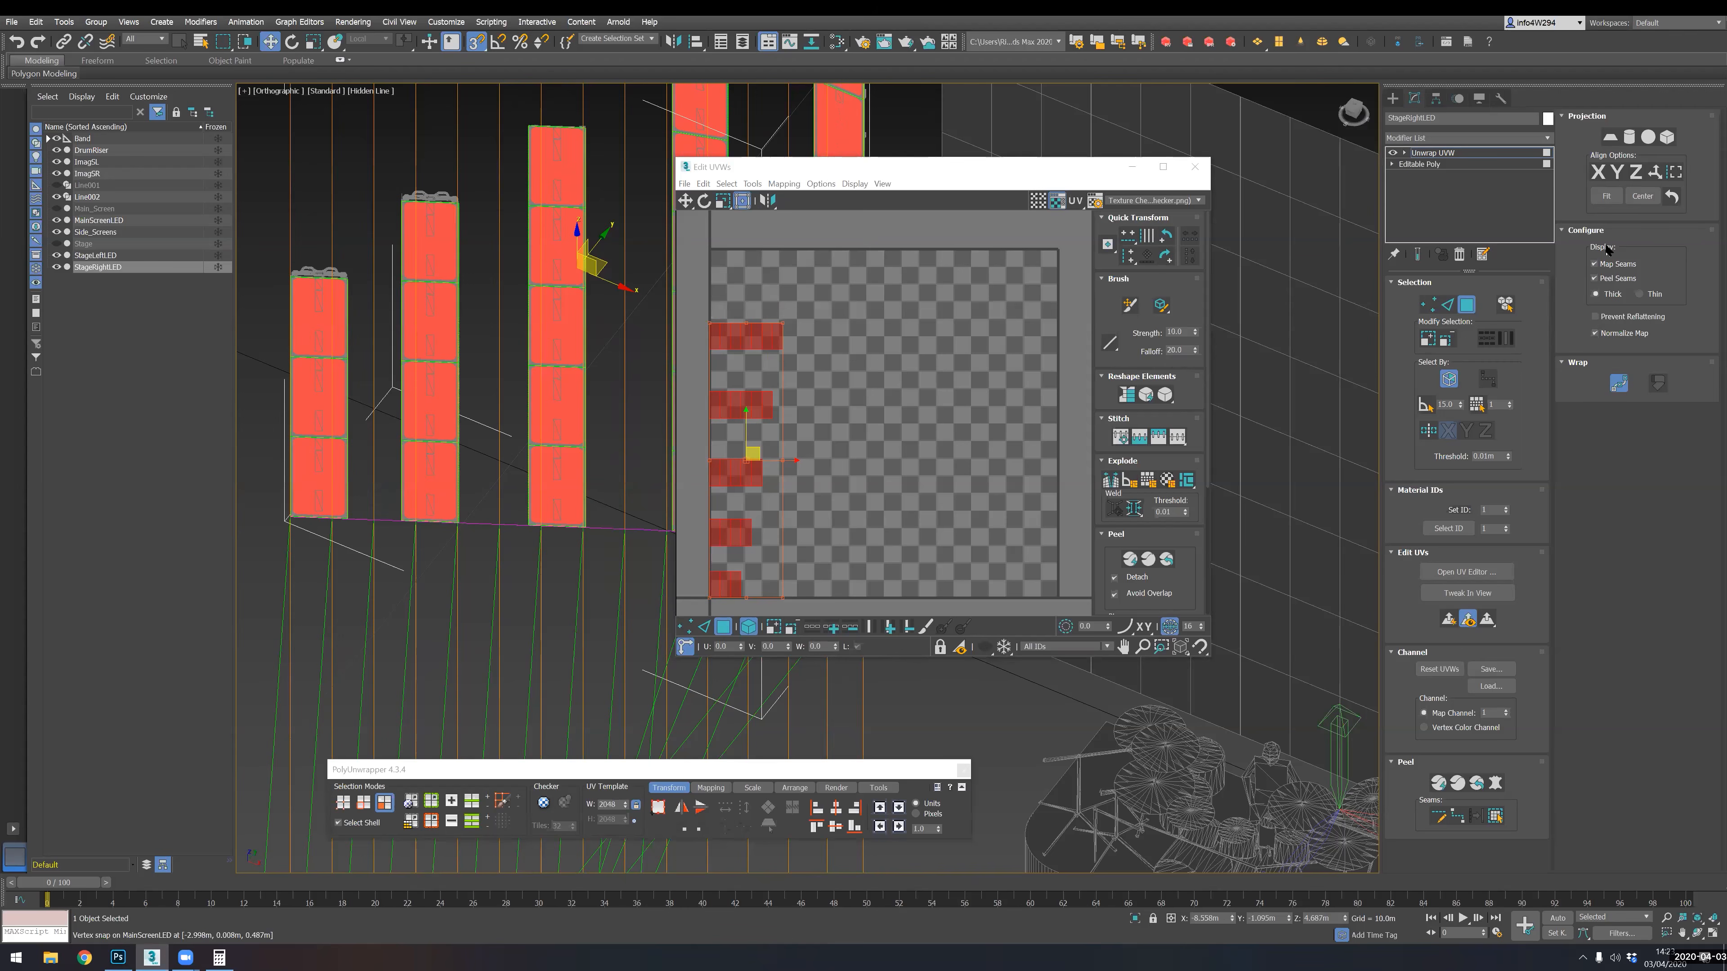
drag(965, 167, 1029, 170)
click(840, 568)
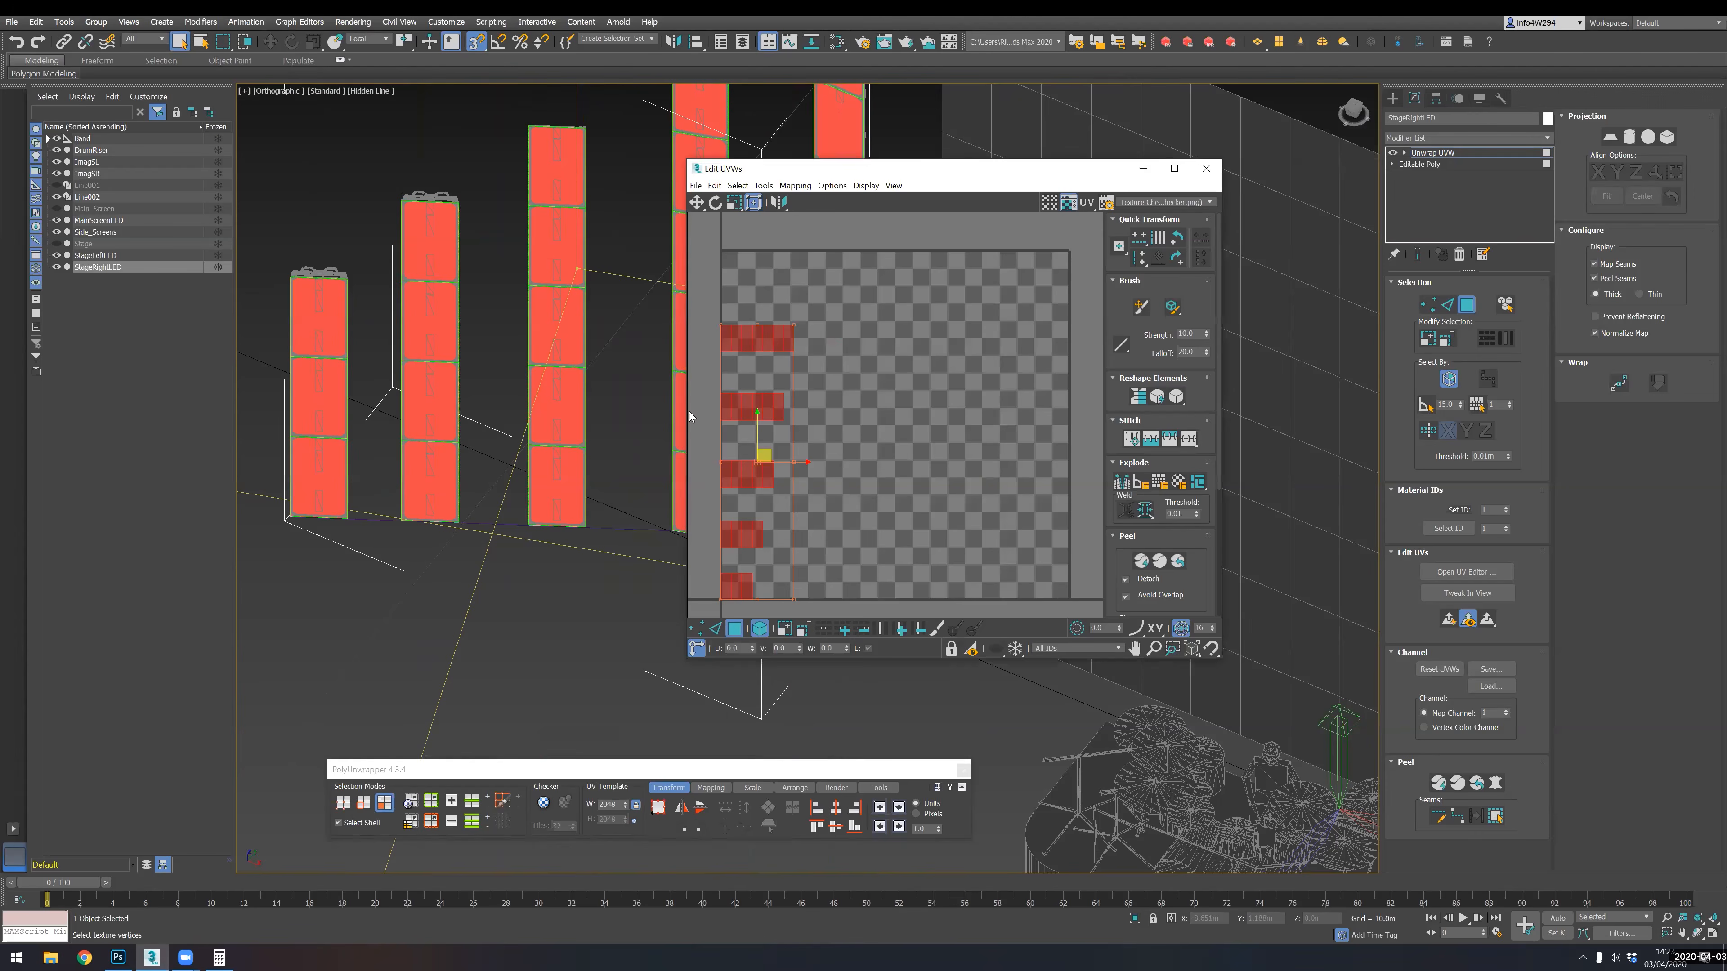
- Rotate the column UVs 90 degrees counter-clockwise and flip them horizontally
click(1178, 239)
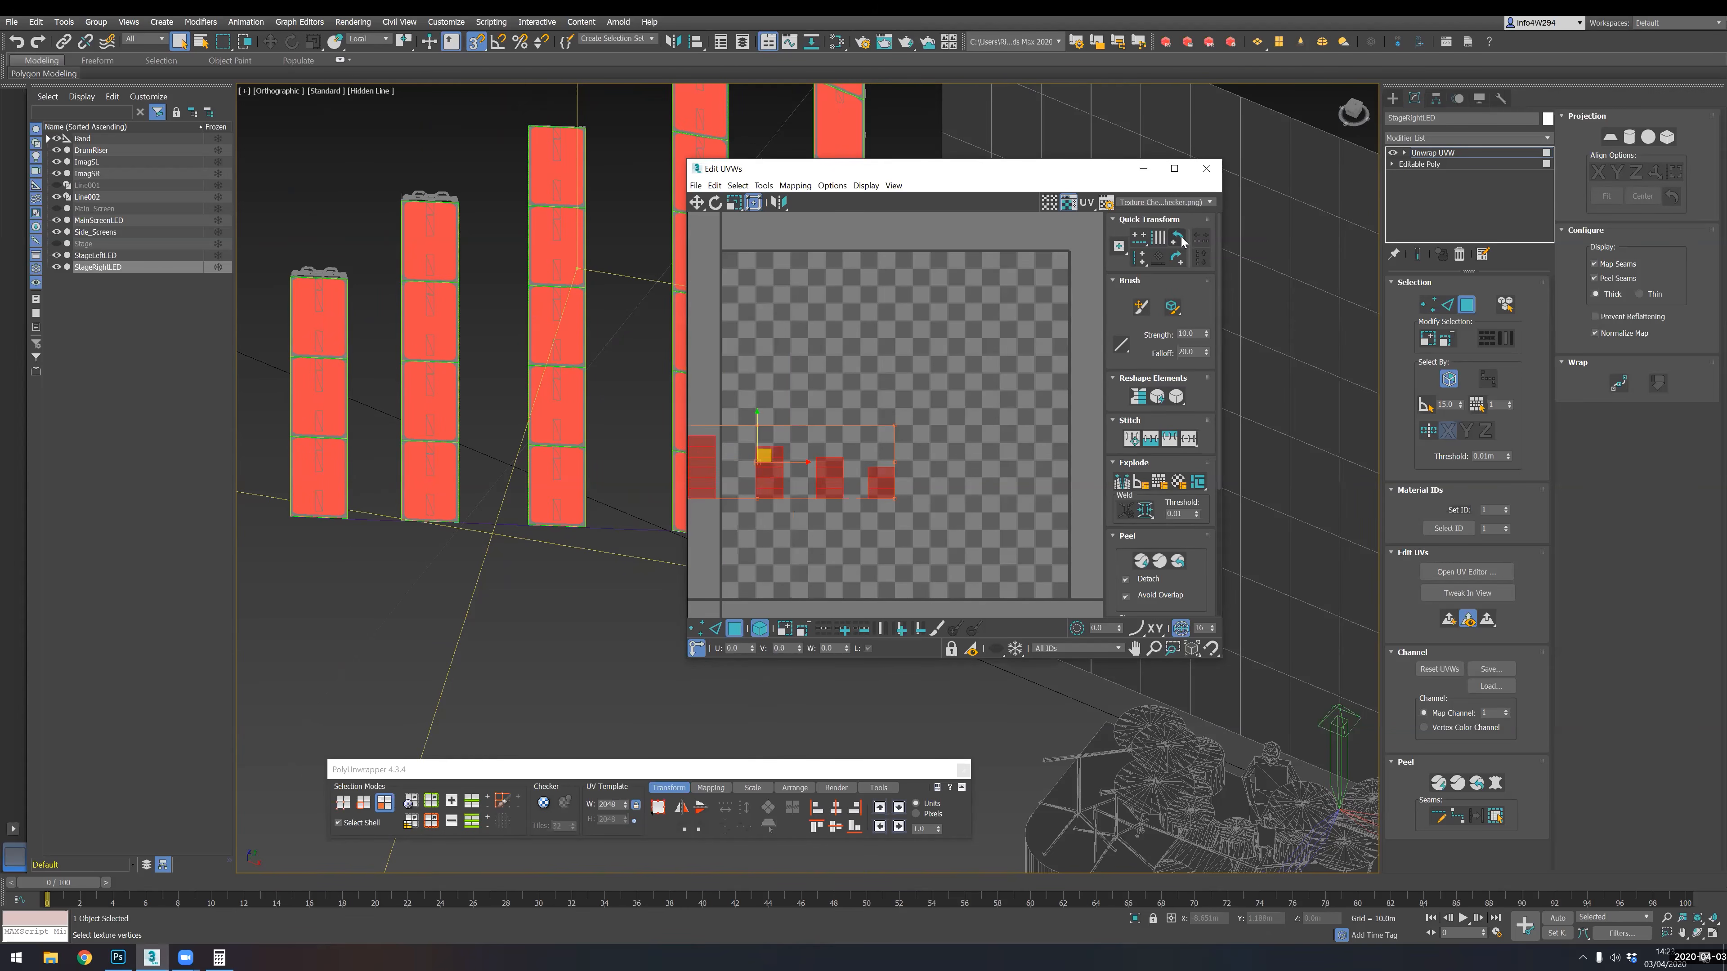
click(682, 808)
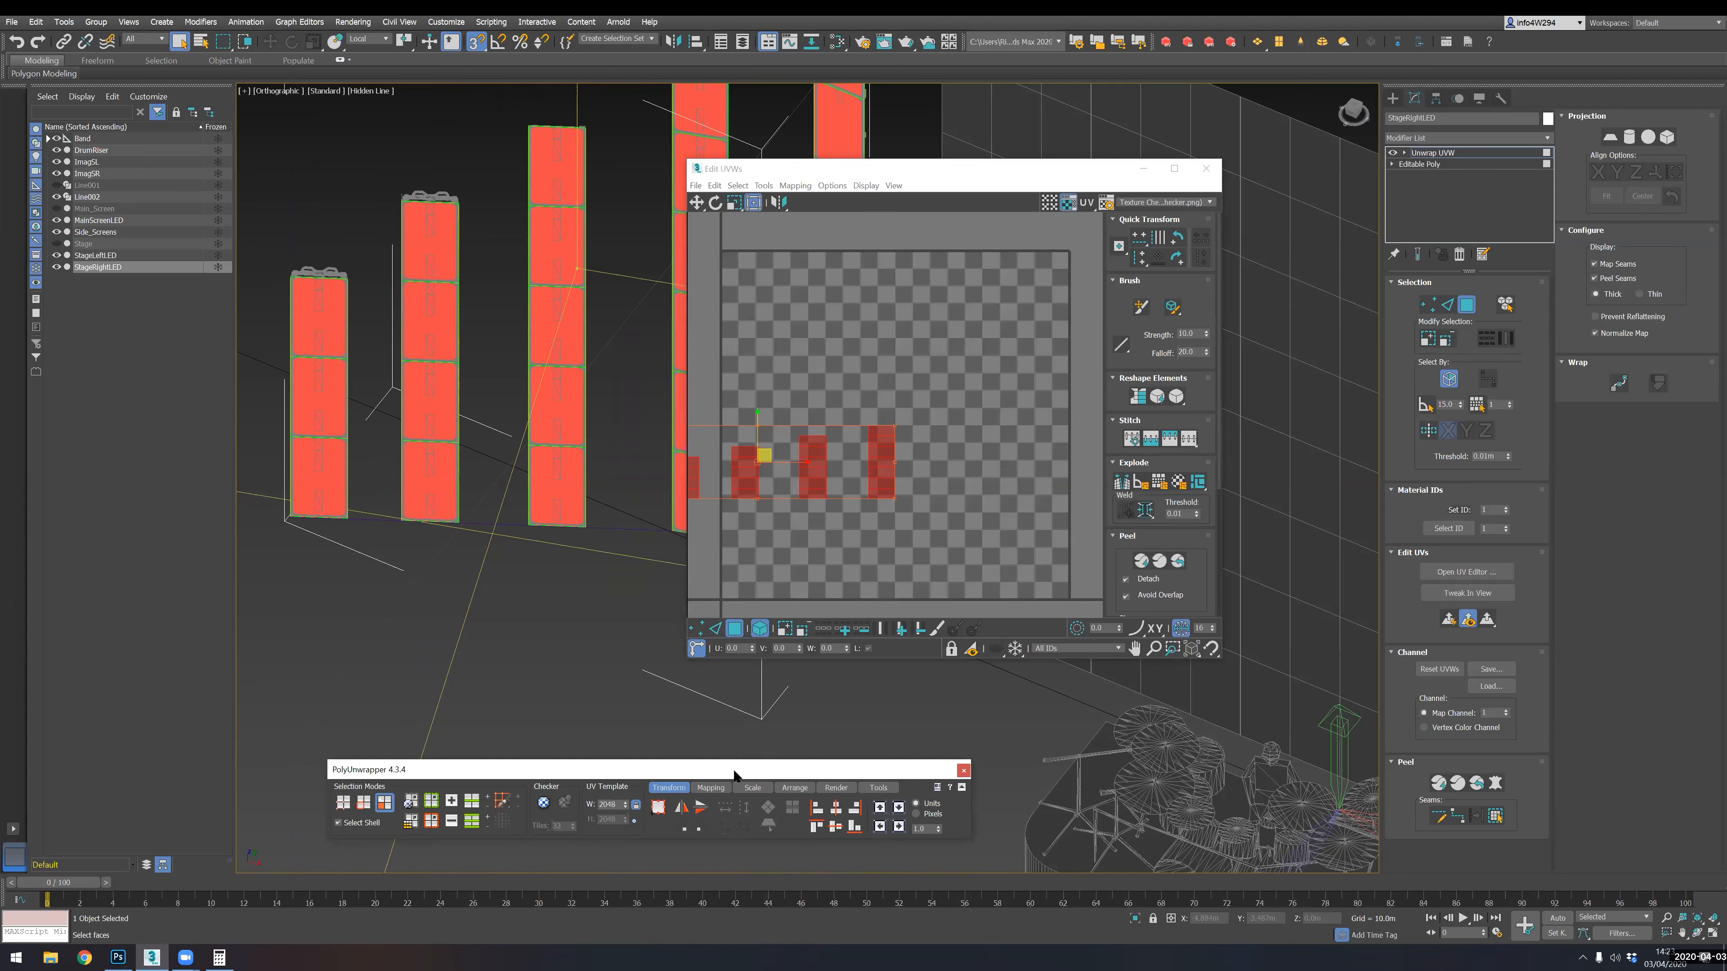
- Center and fit the column UVs to the full UV square with 0.0 padding and Keep Ratio turned off
click(754, 788)
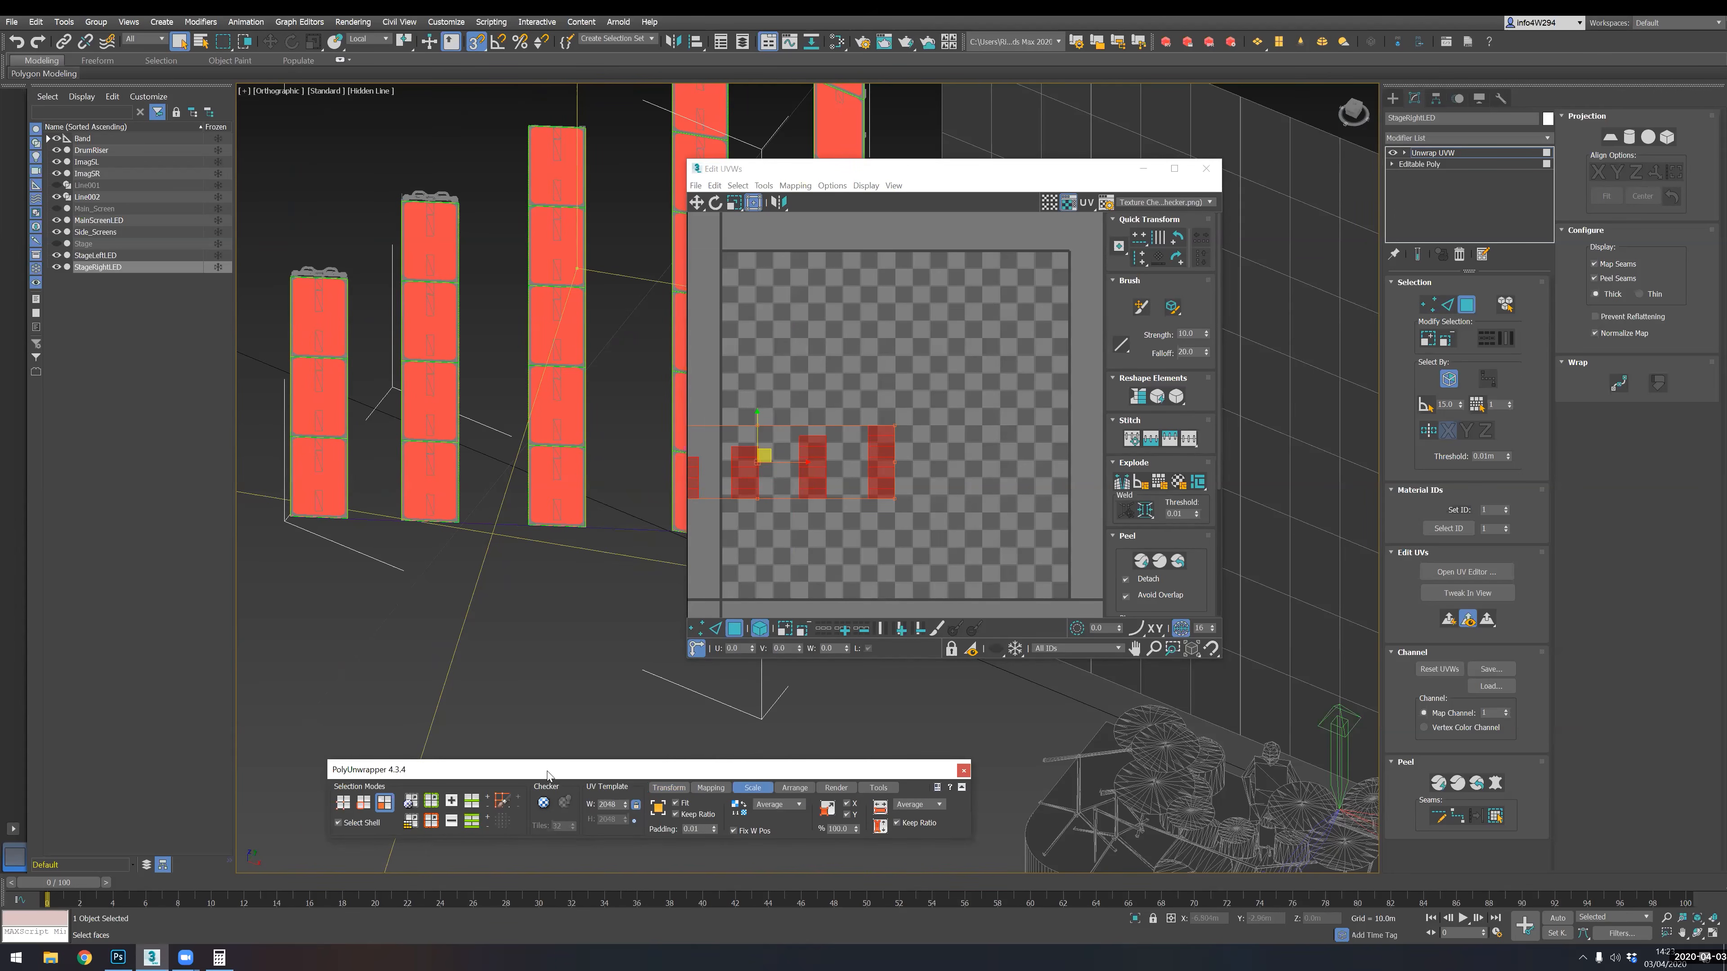
drag(546, 770, 867, 698)
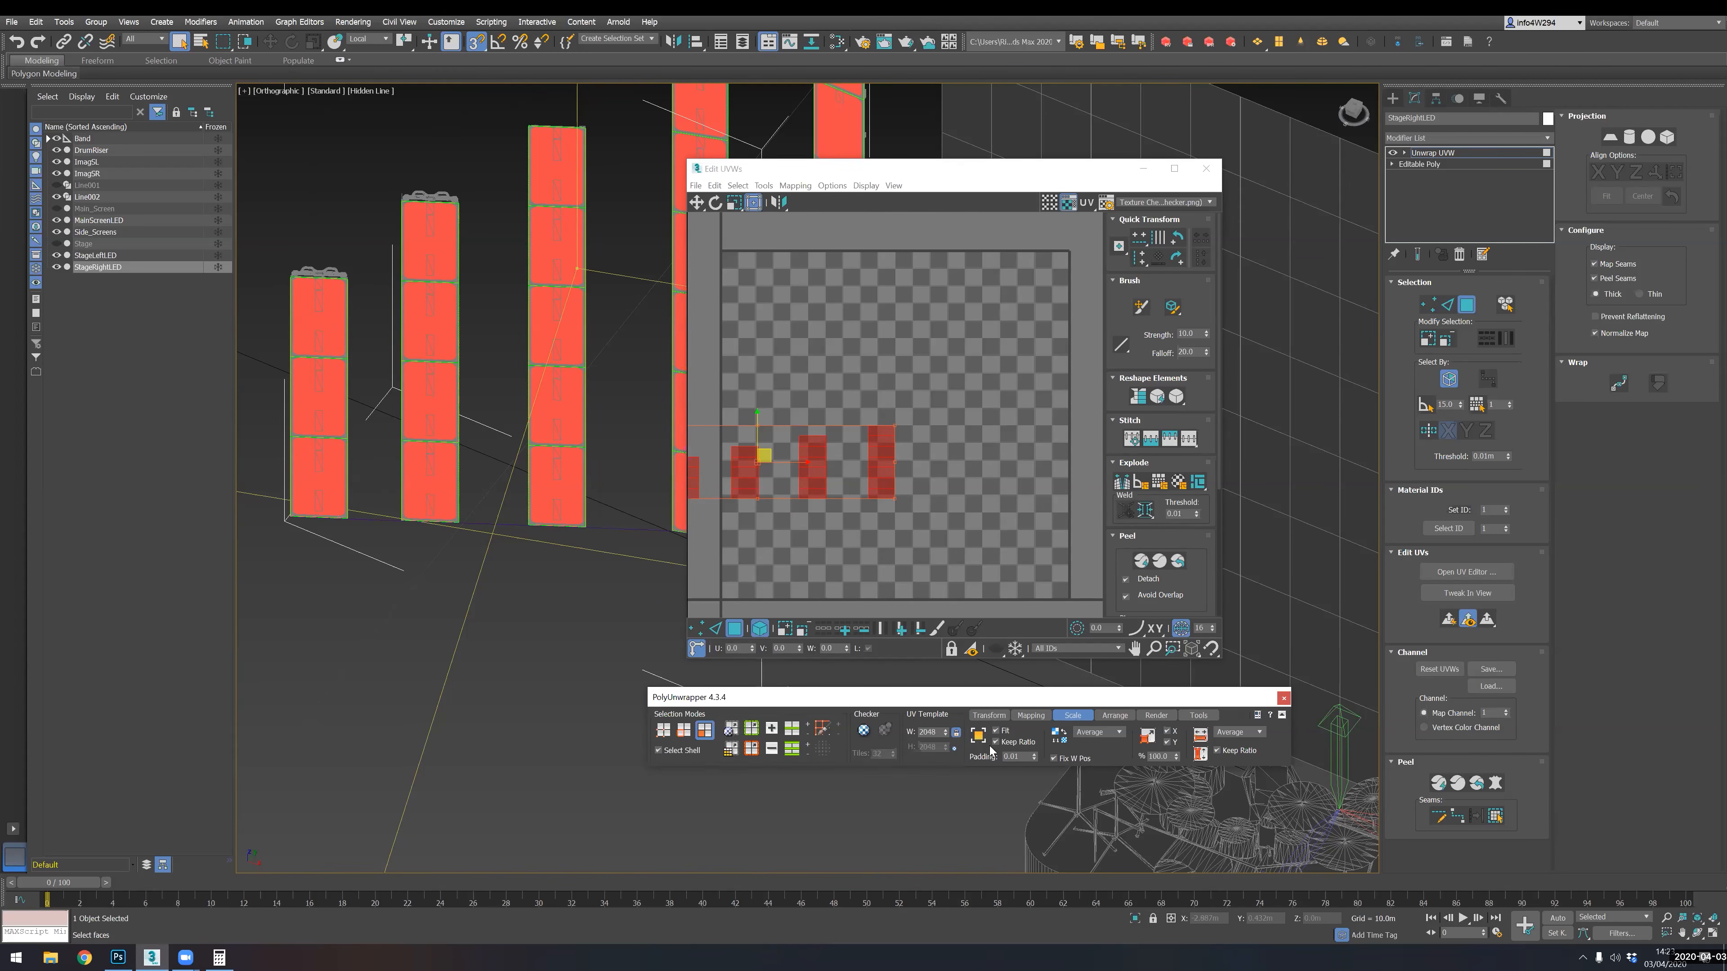
click(1033, 759)
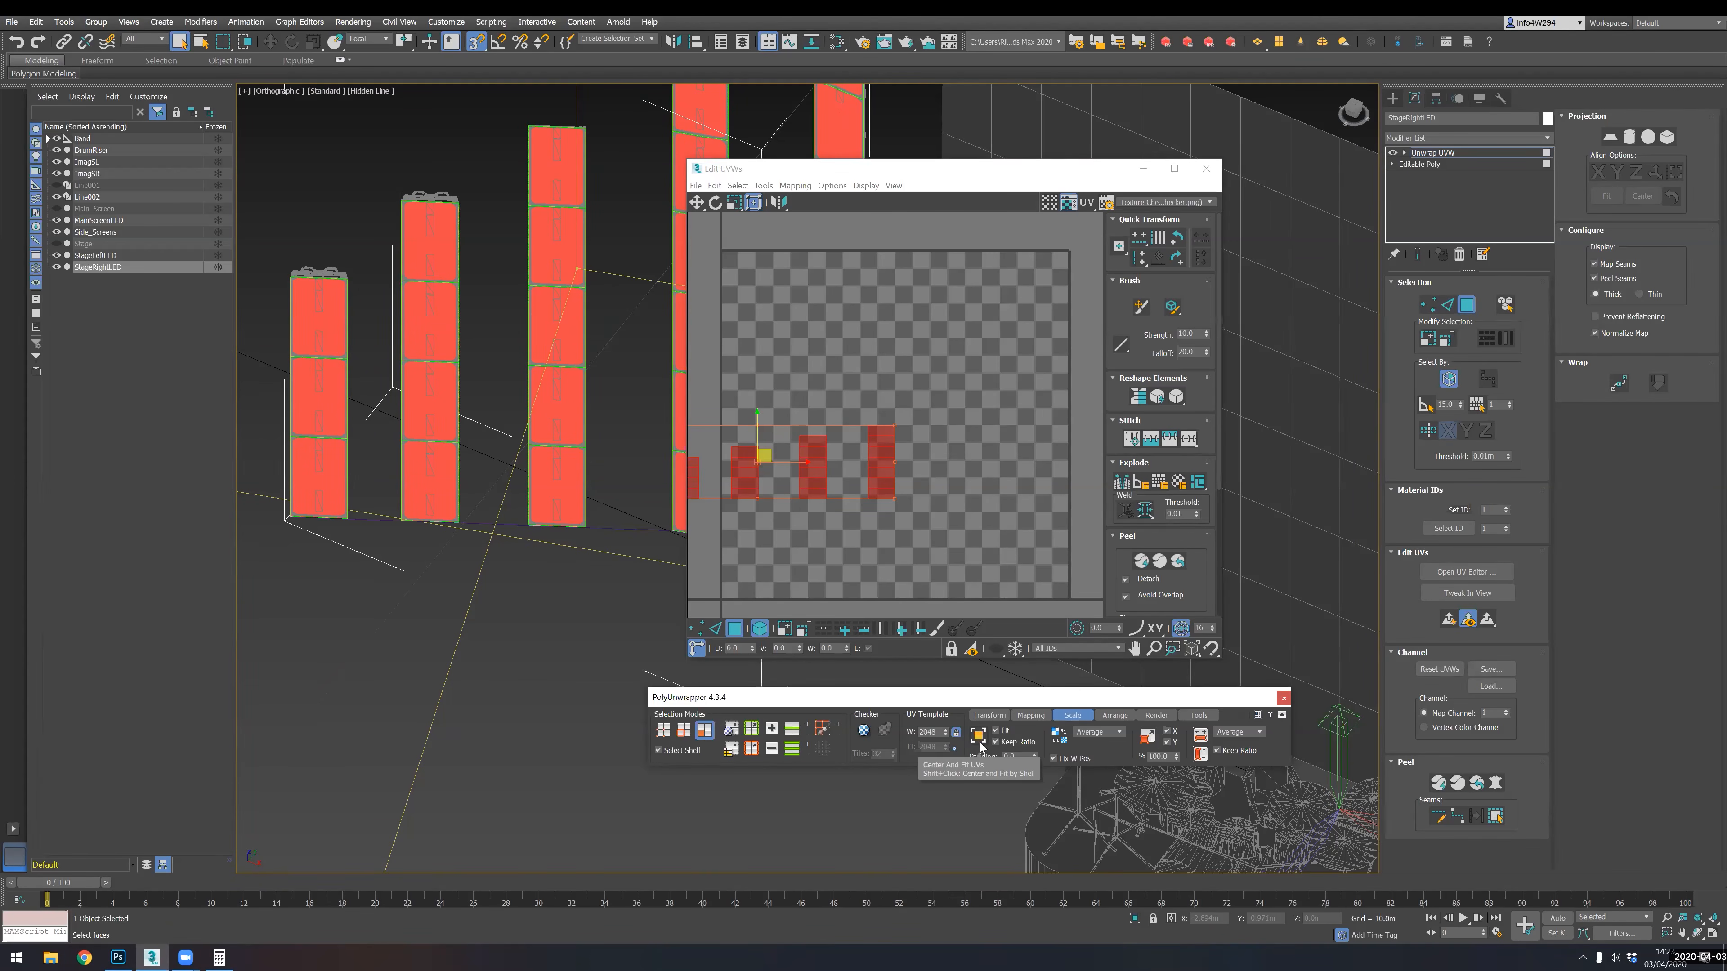
click(998, 742)
click(978, 734)
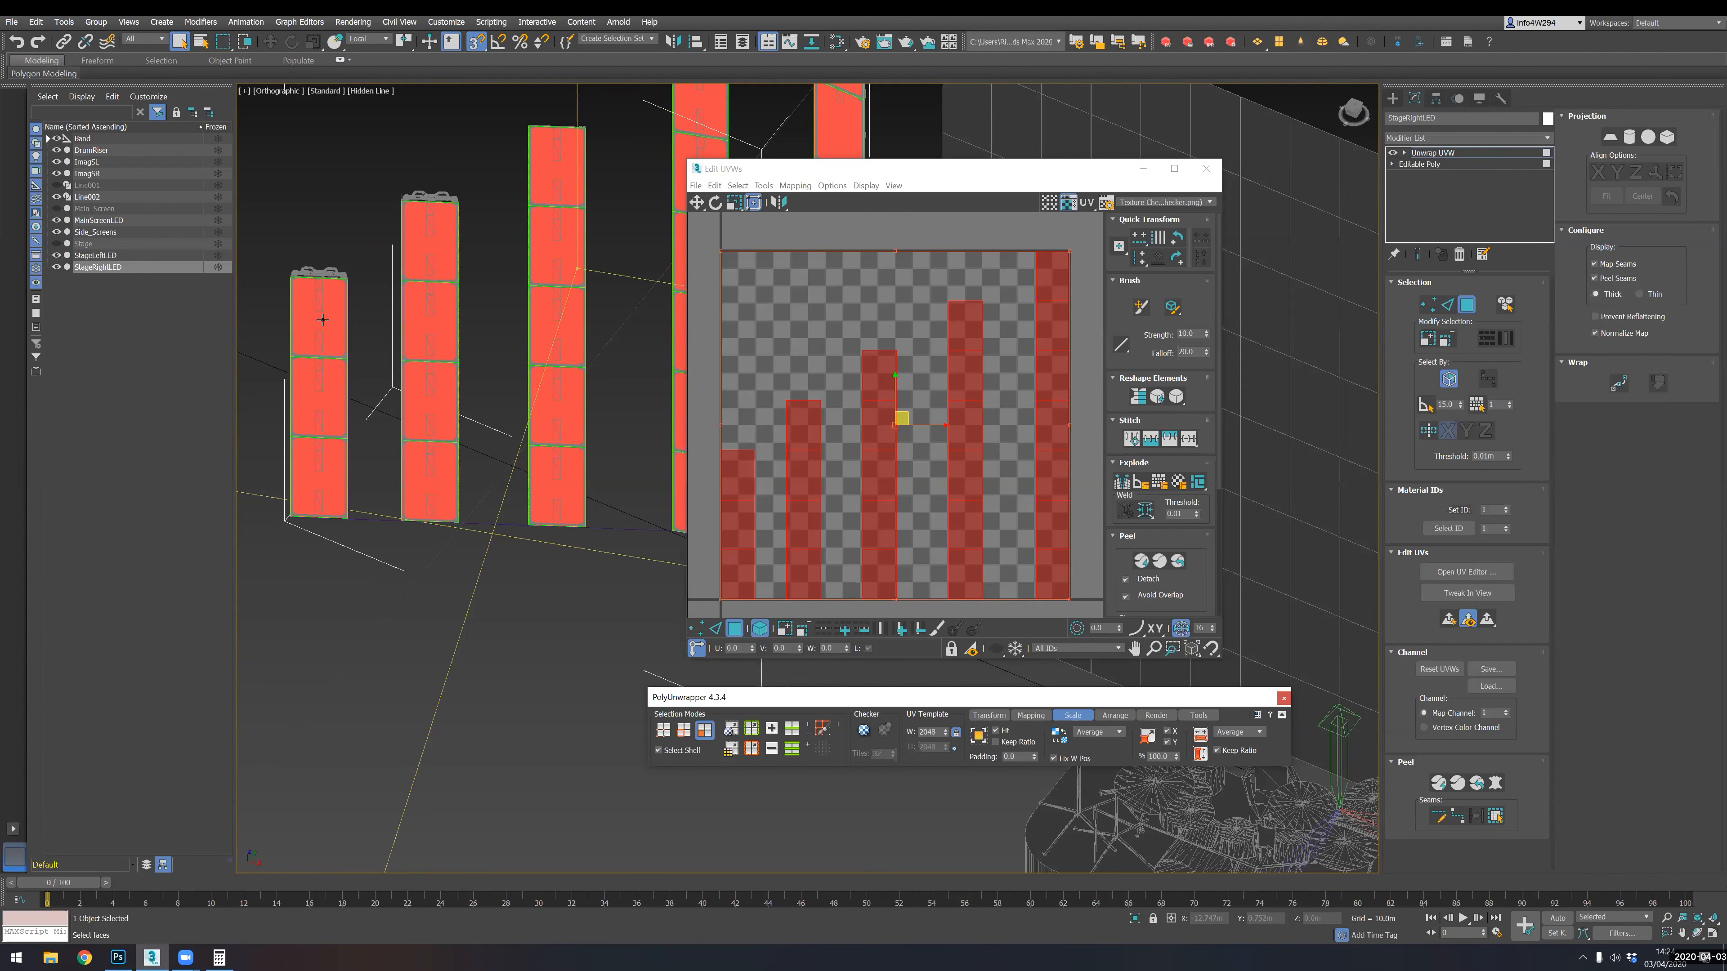
drag(973, 165, 1269, 143)
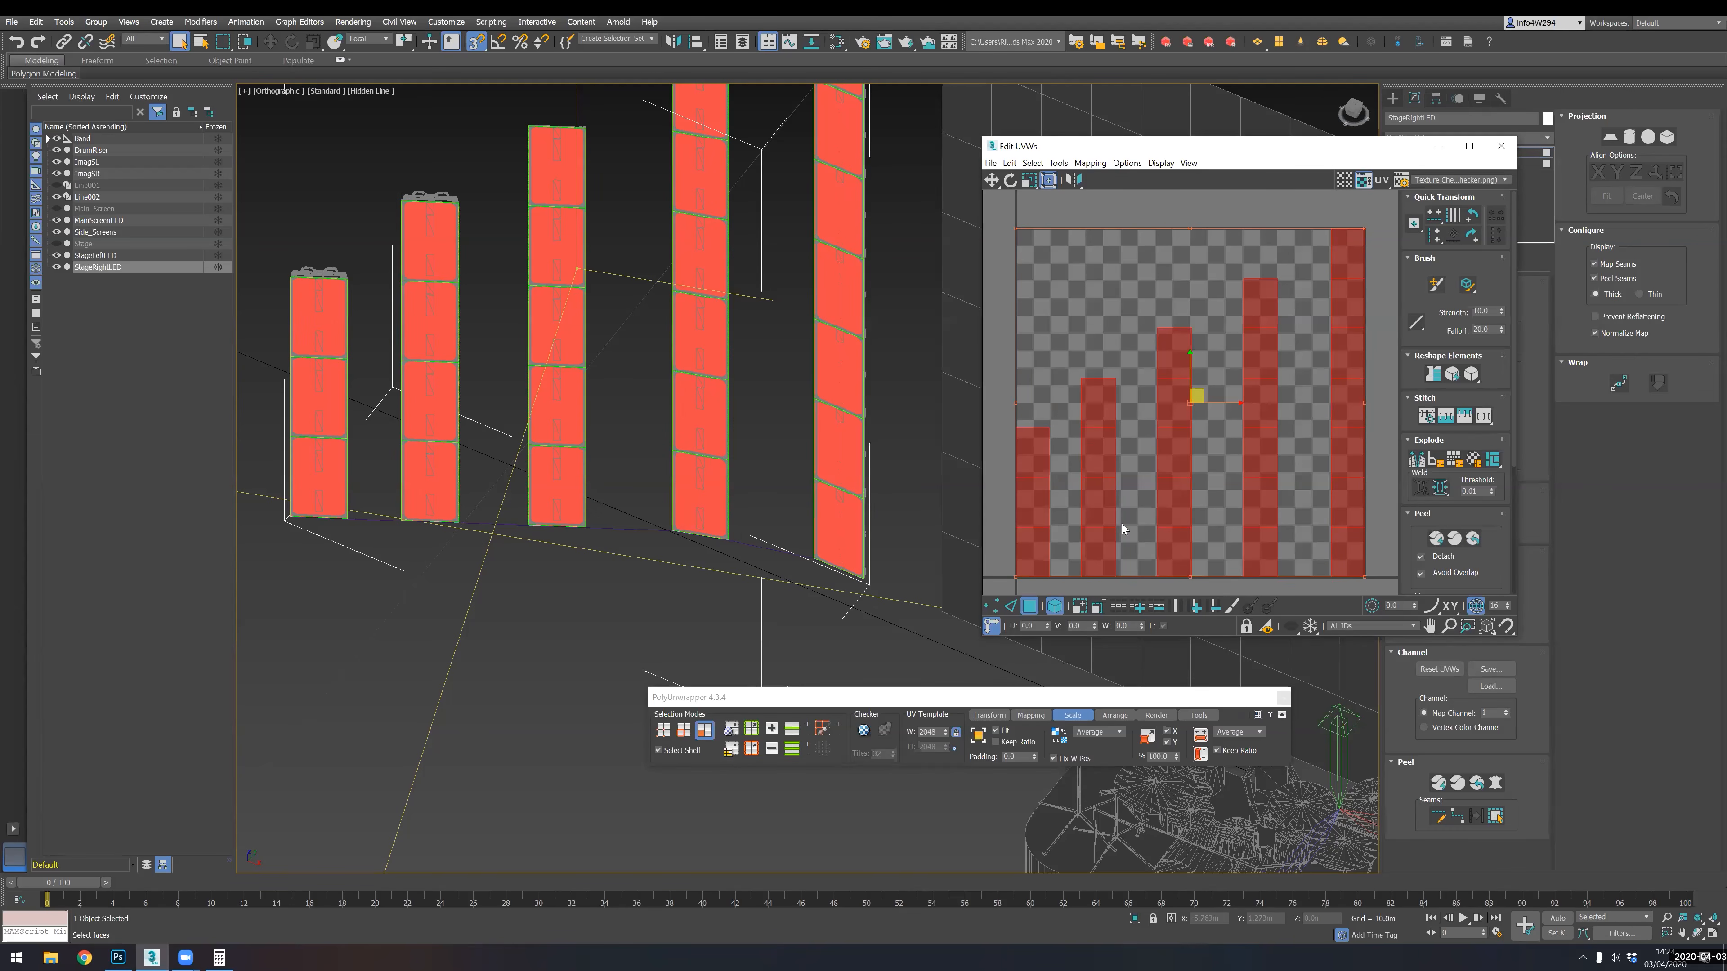
middle_drag(769, 297, 718, 372)
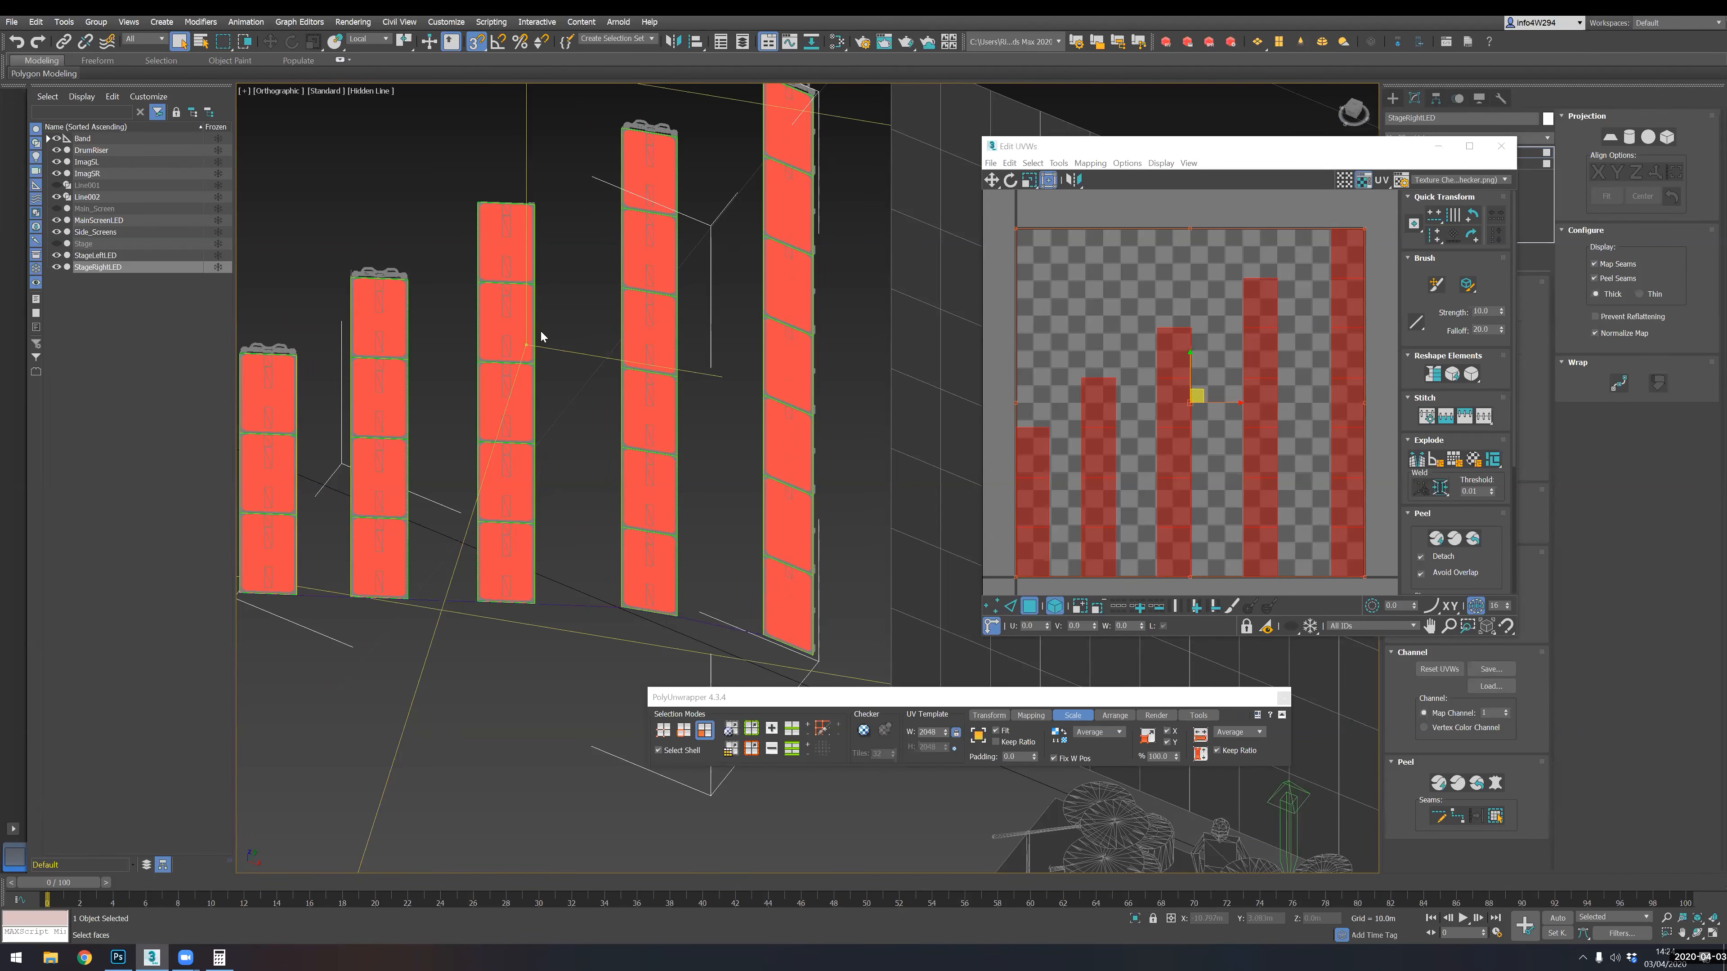
- Switch to the Calculator, multiply 7 by 600, and move its window clear of the LED columns
scroll(620, 355, down, 4)
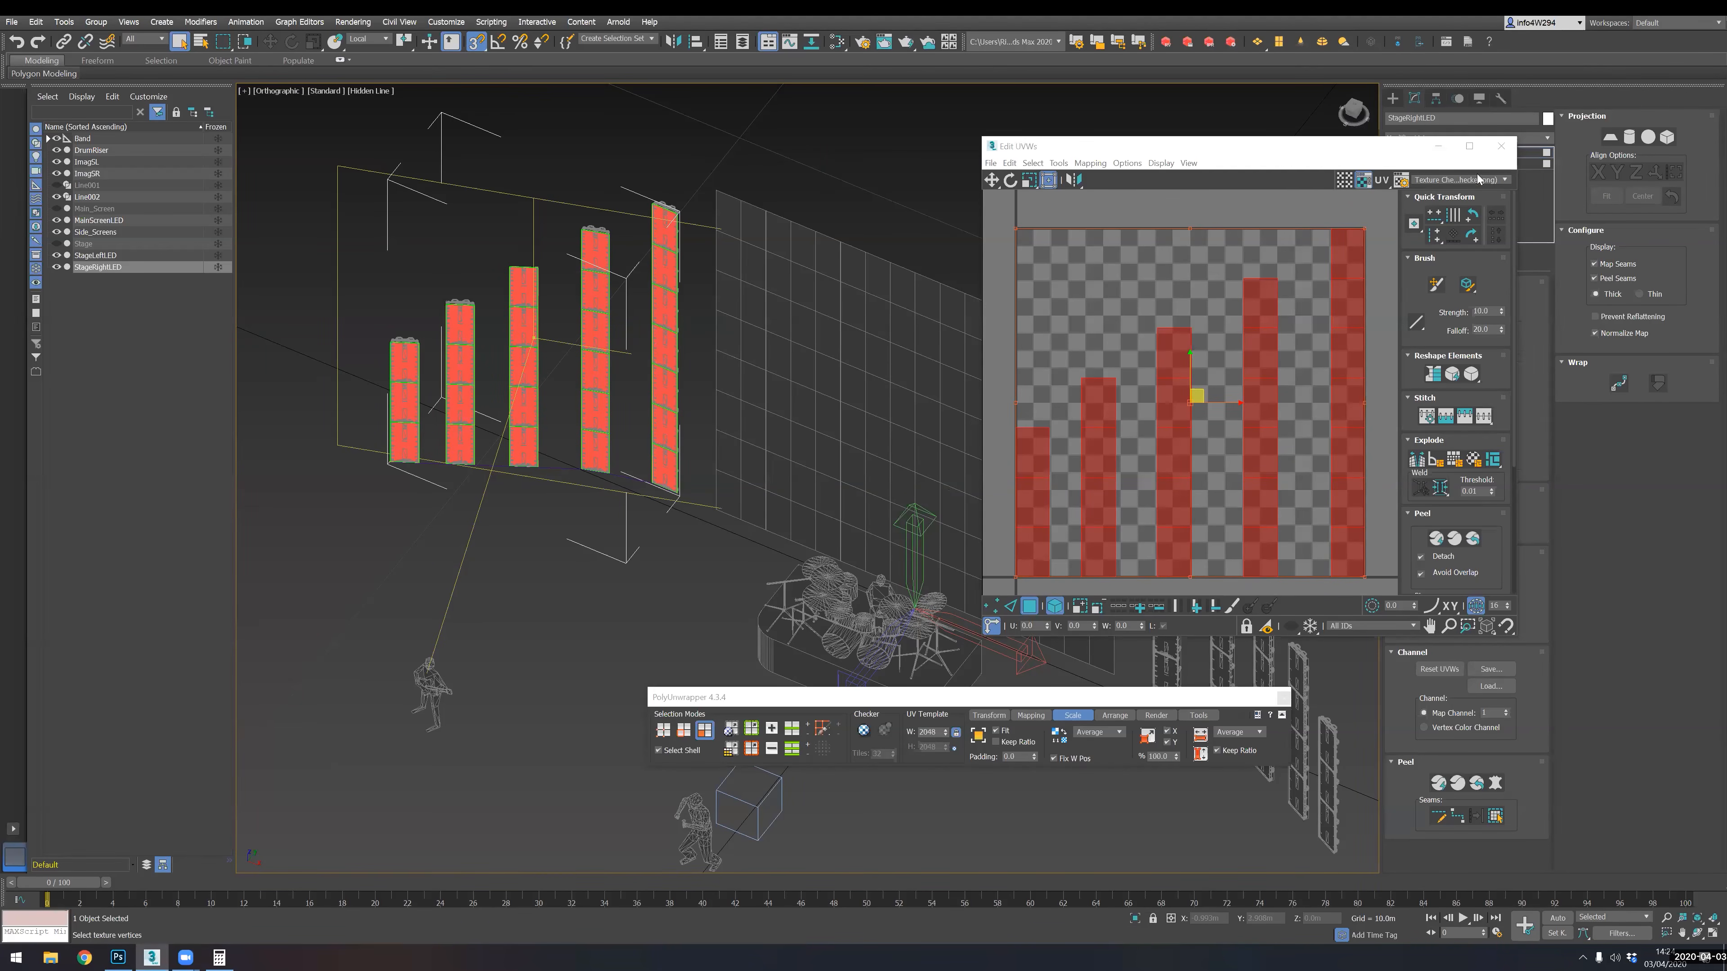
alt+middle_drag(367, 439, 529, 476)
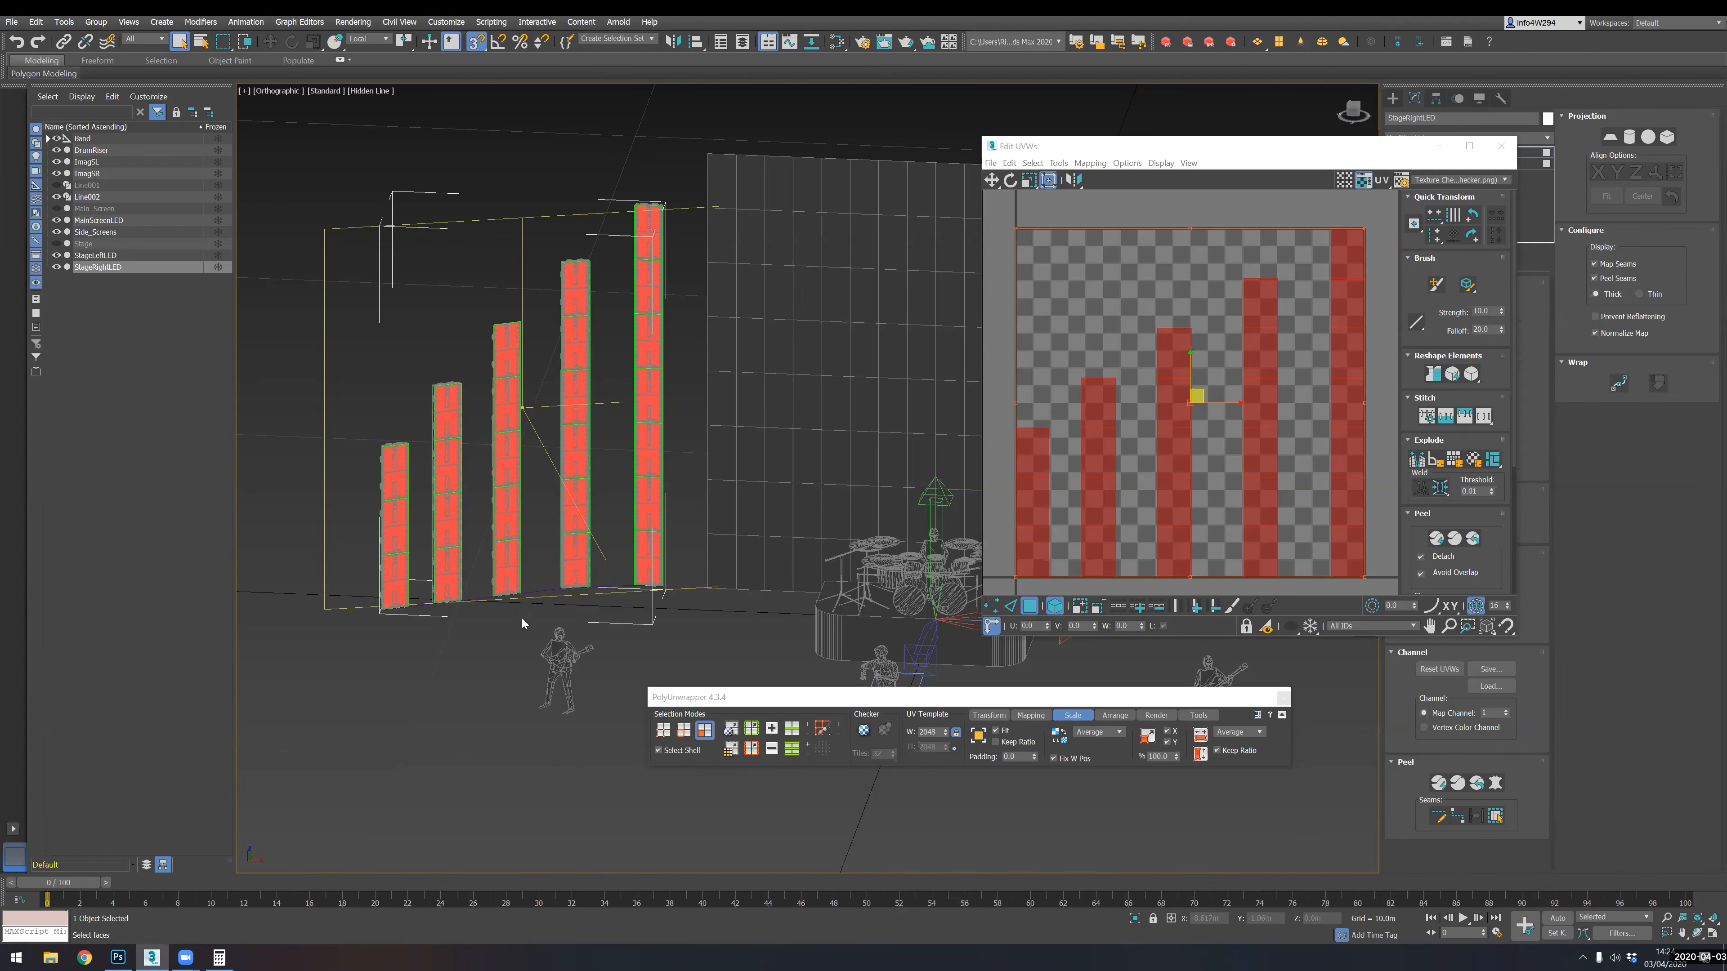
key(super)
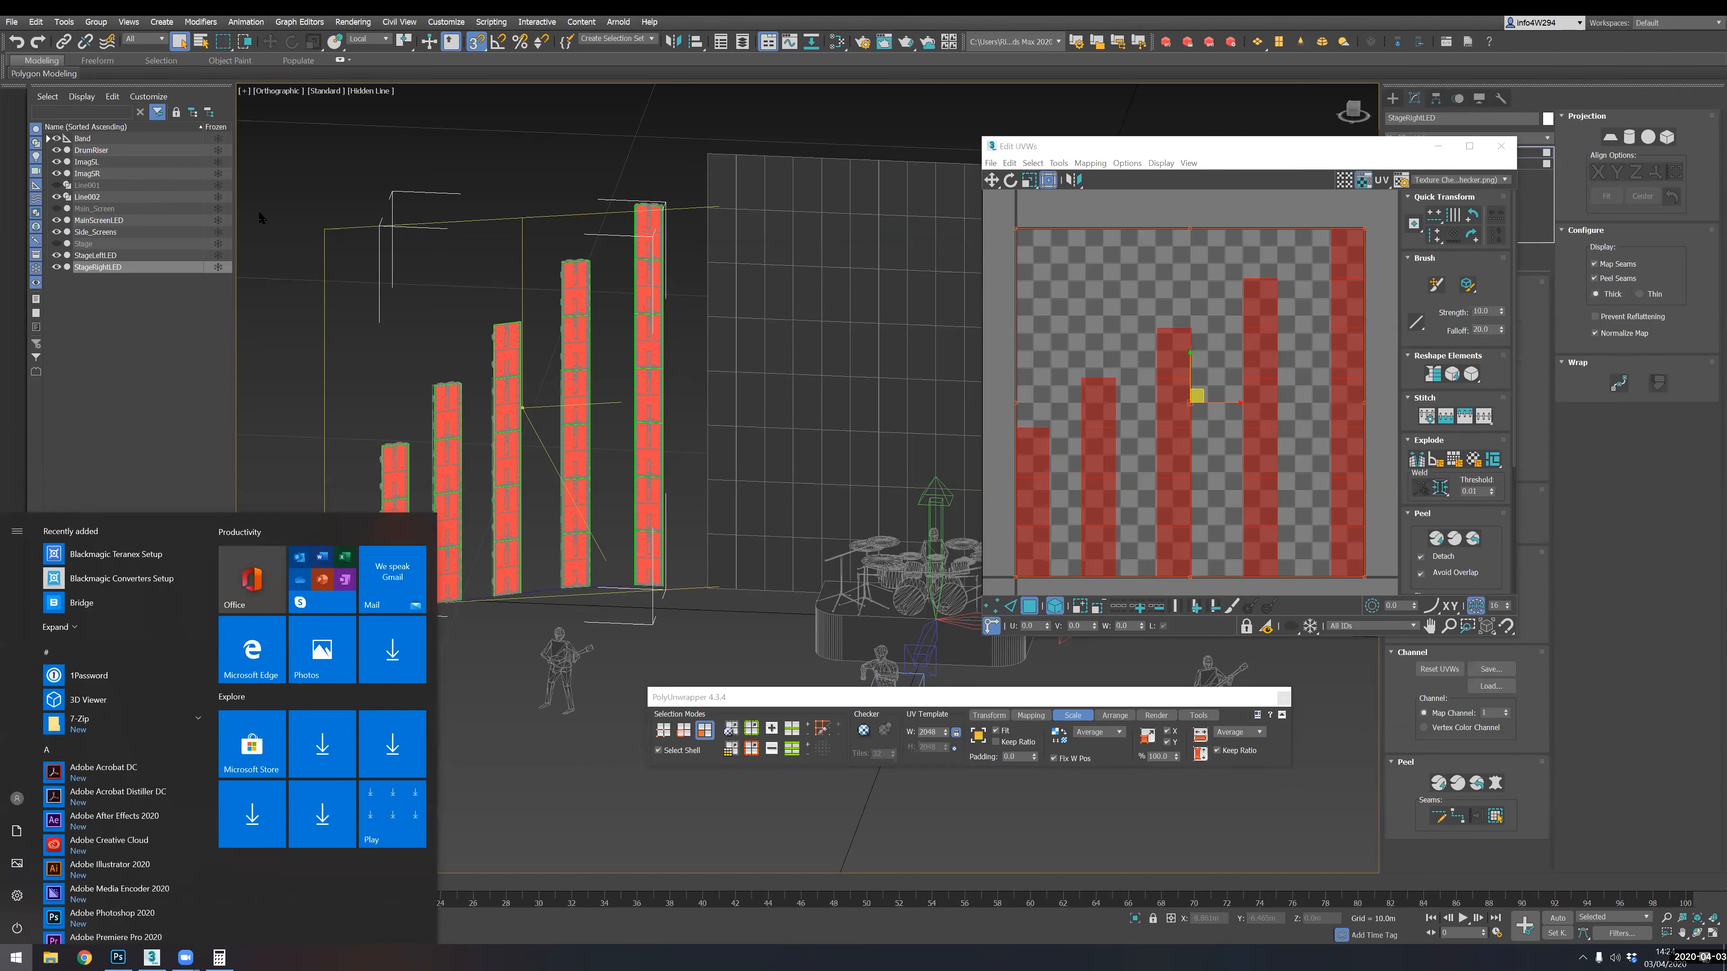
click(219, 958)
click(193, 452)
click(363, 452)
click(308, 509)
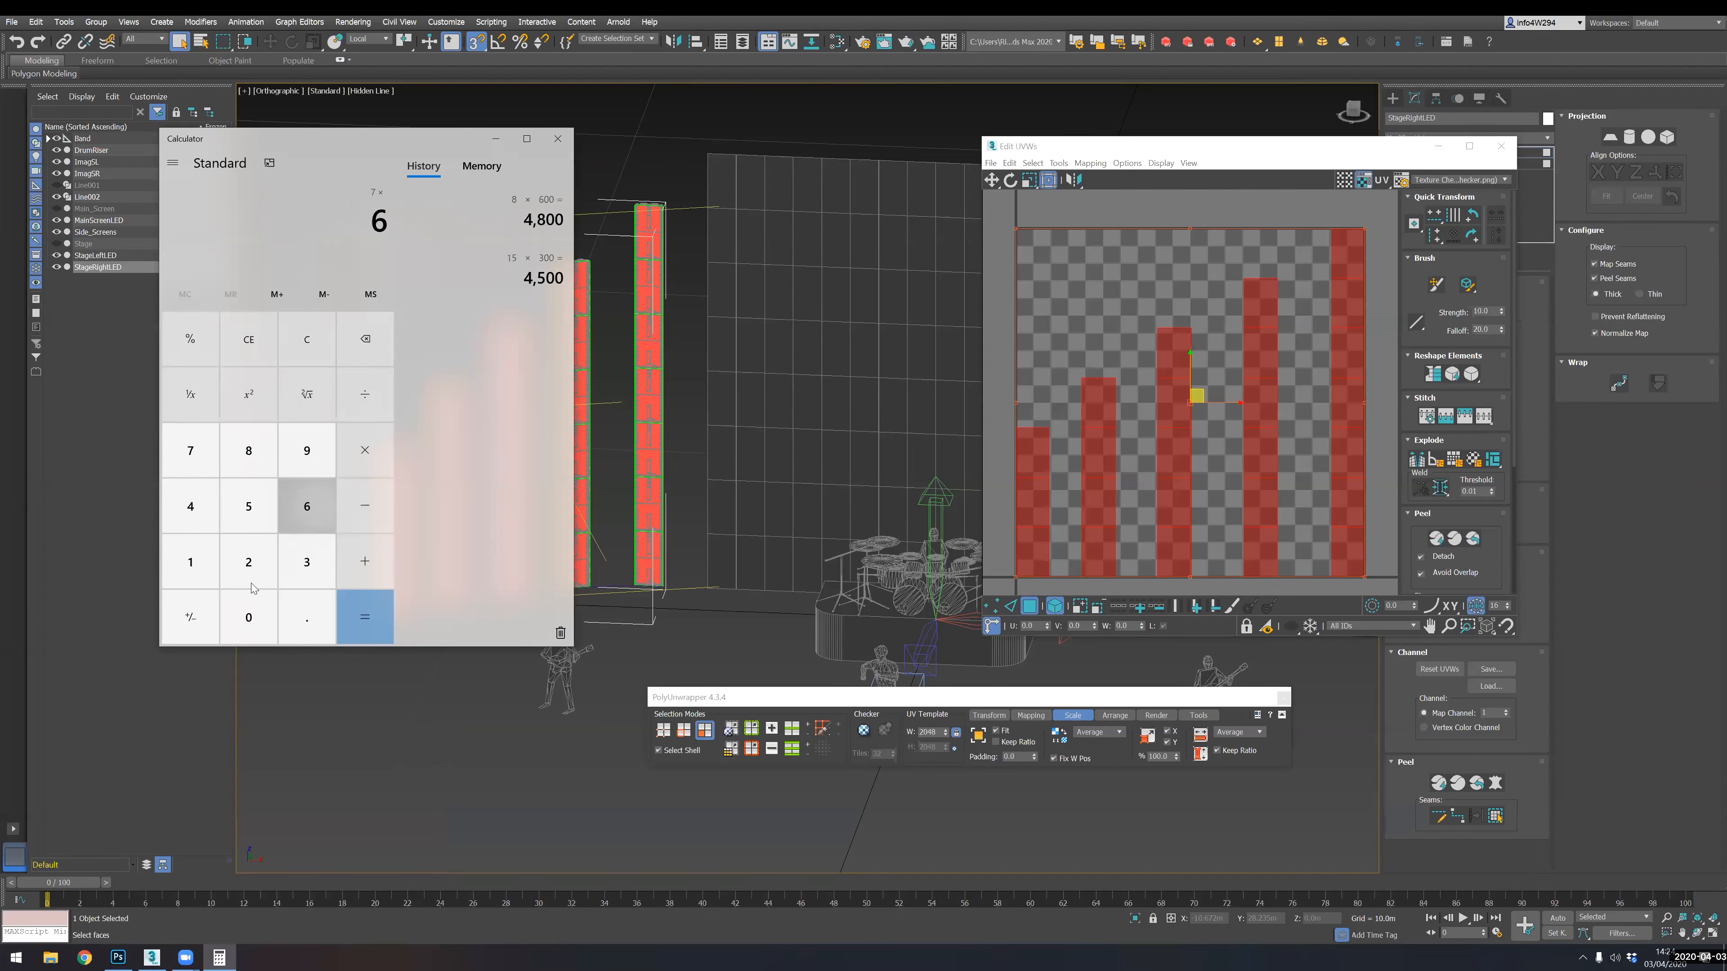
double_click(248, 617)
click(365, 617)
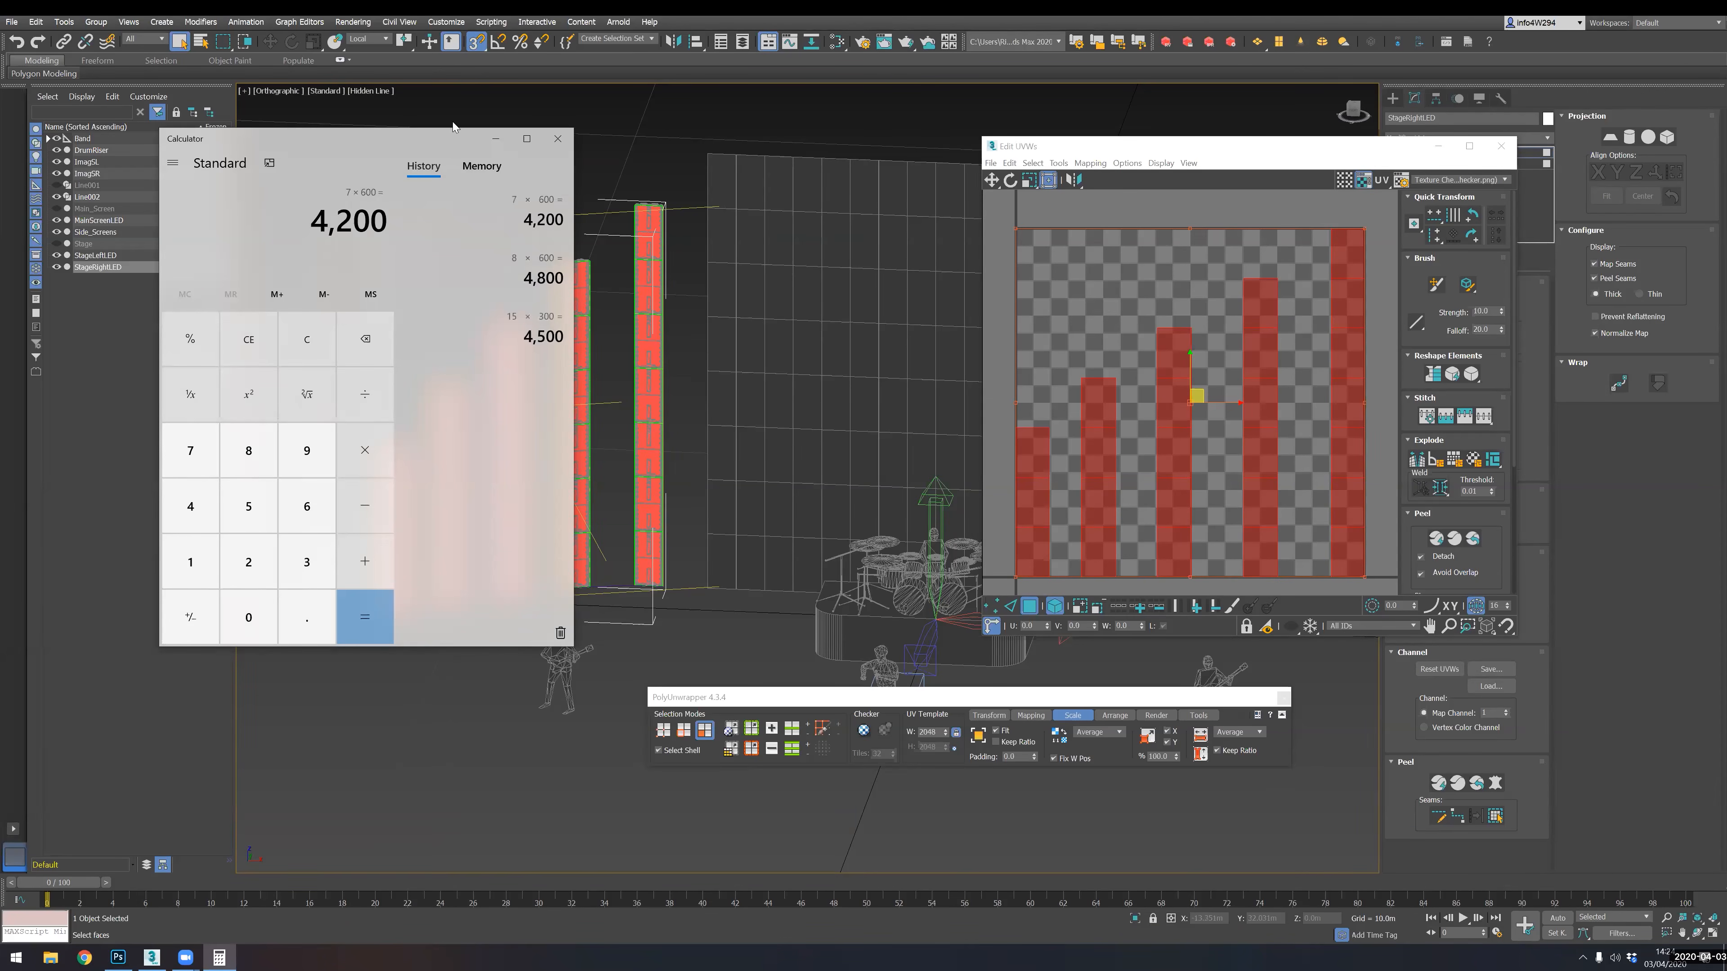
drag(312, 139, 168, 306)
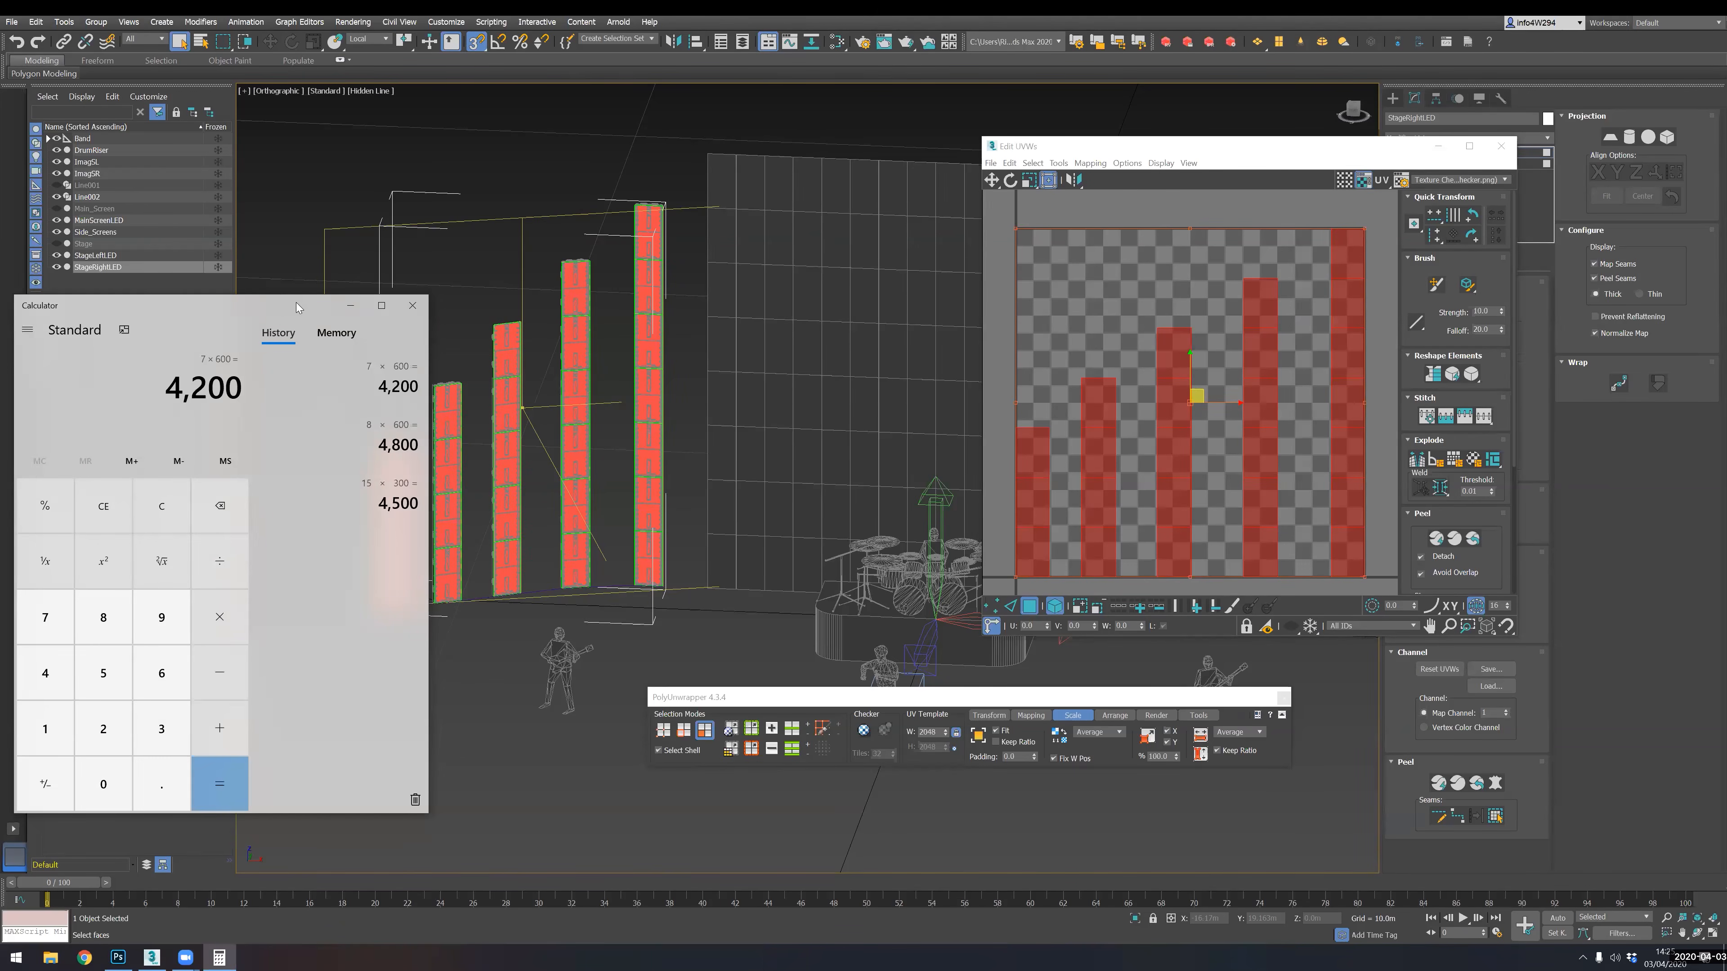
drag(297, 304, 199, 469)
- Return to 3ds Max, close the UV editor, and display the helper object types for creation
click(467, 562)
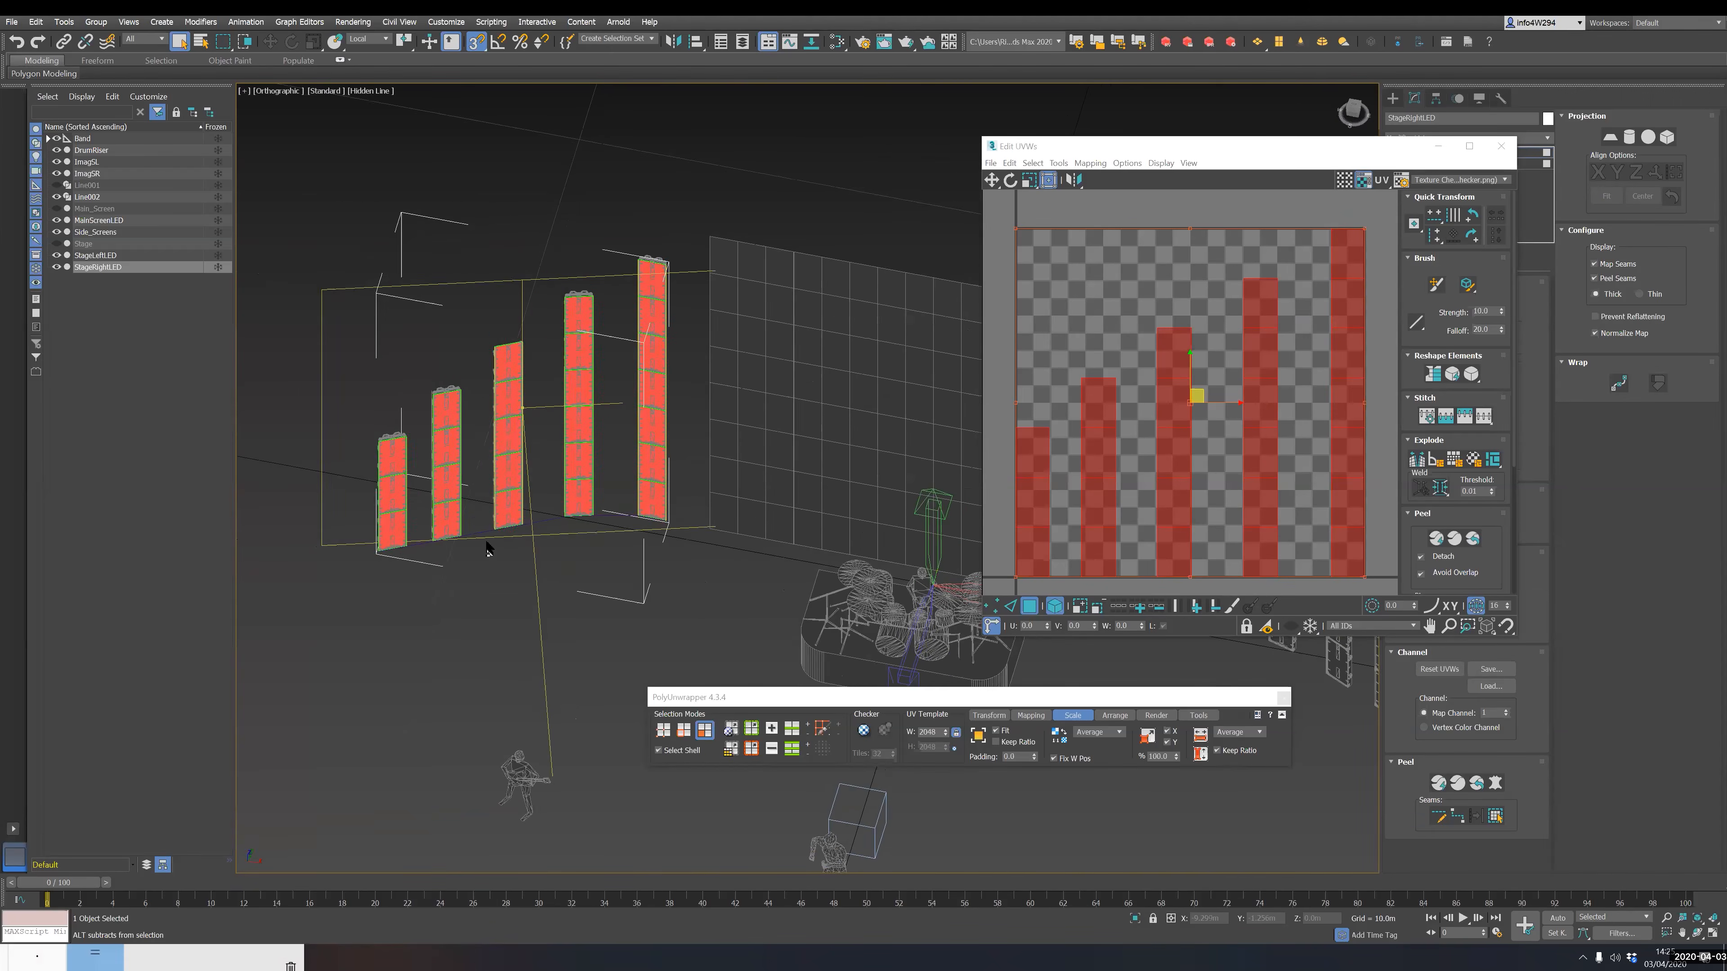
scroll(417, 536, up, 5)
scroll(416, 536, down, 2)
scroll(687, 507, down, 2)
middle_drag(726, 499, 673, 499)
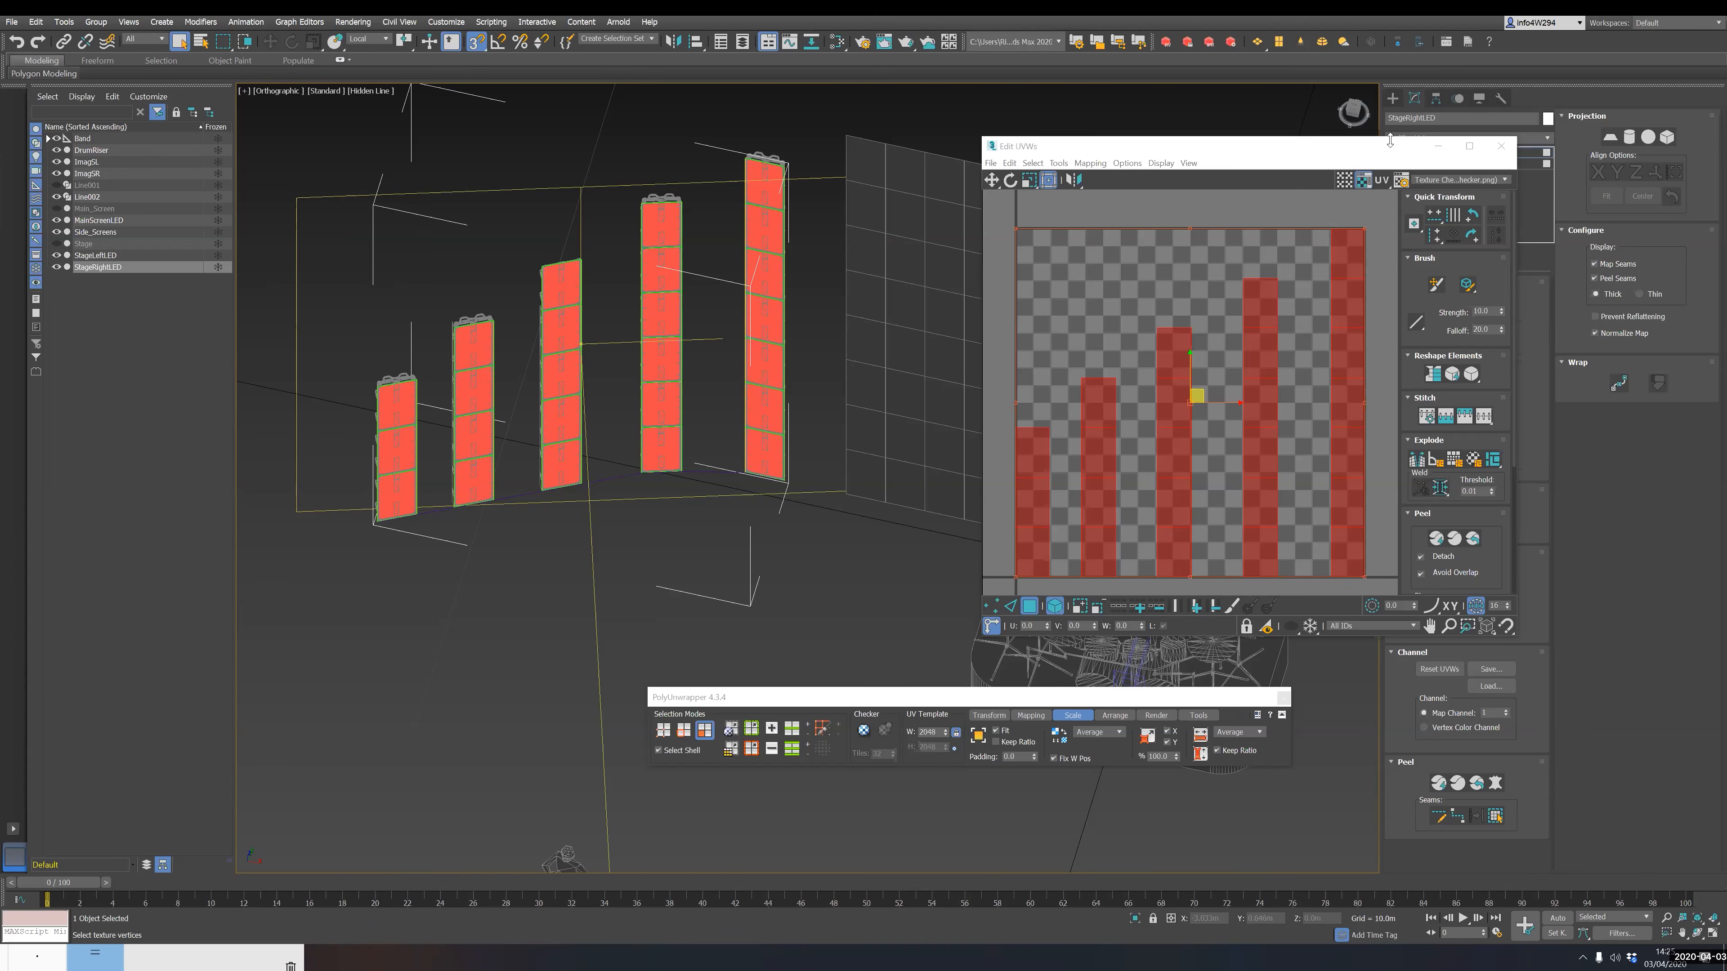
drag(1400, 159, 1249, 341)
click(1392, 98)
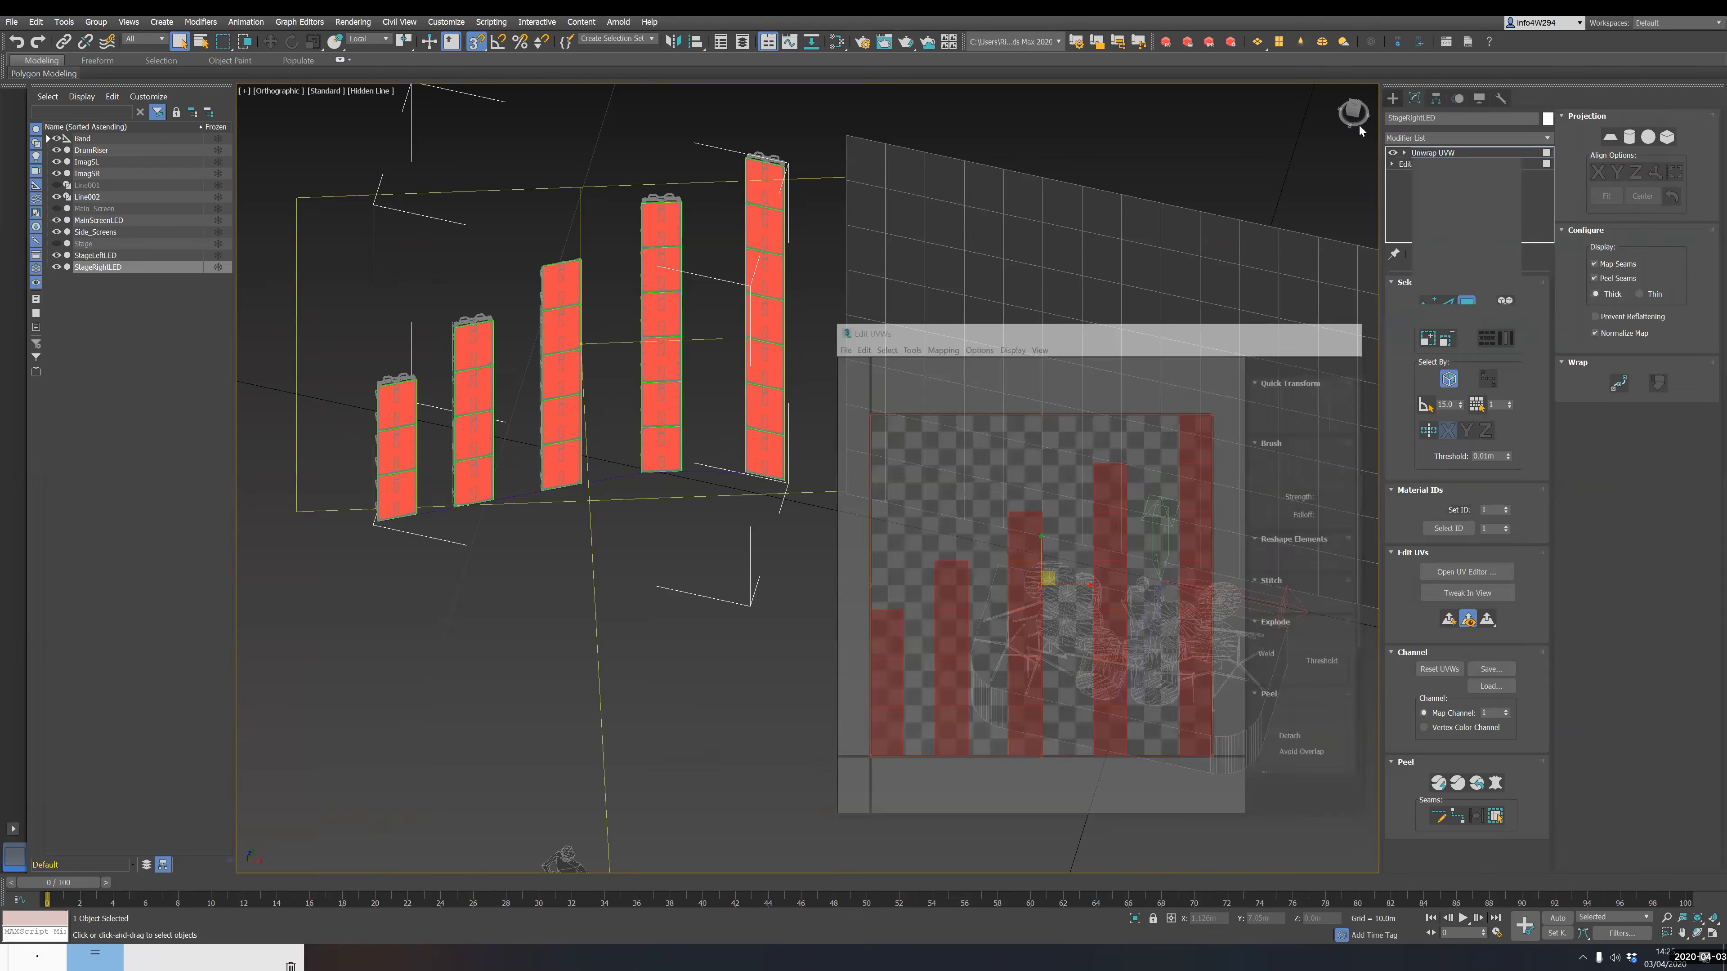
click(1452, 117)
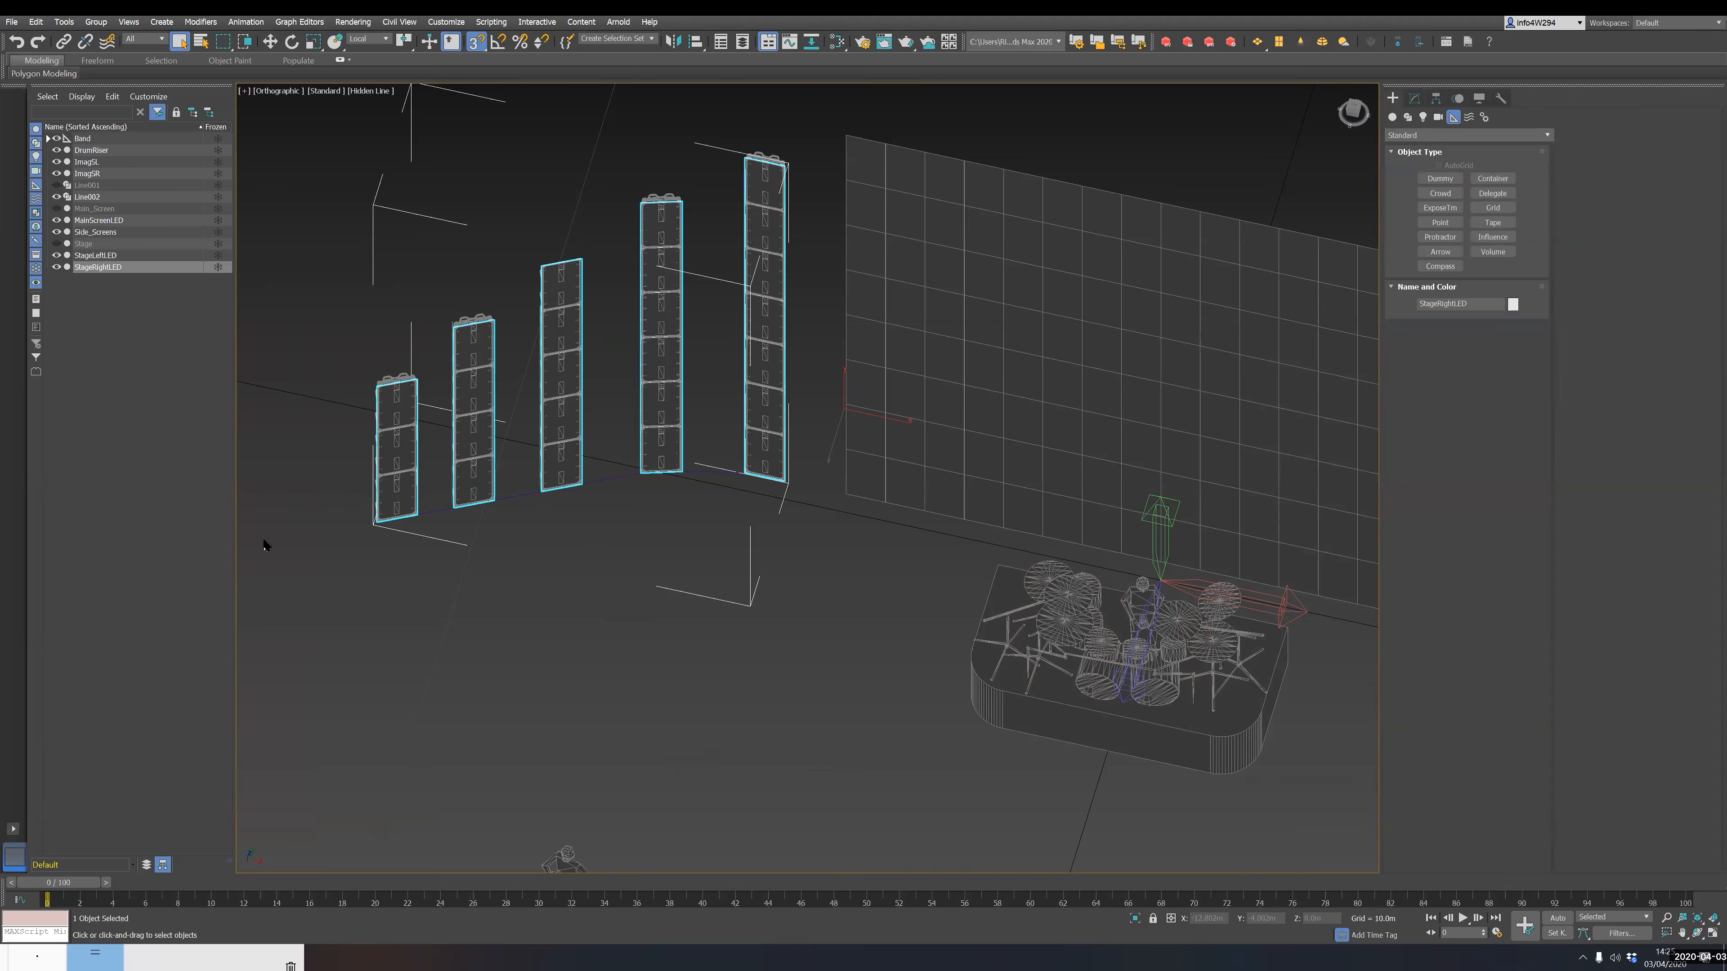
- Create a Tape helper from the shortest LED column's outer bottom corner to the fourth column's nearest bottom corner
scroll(379, 529, up, 5)
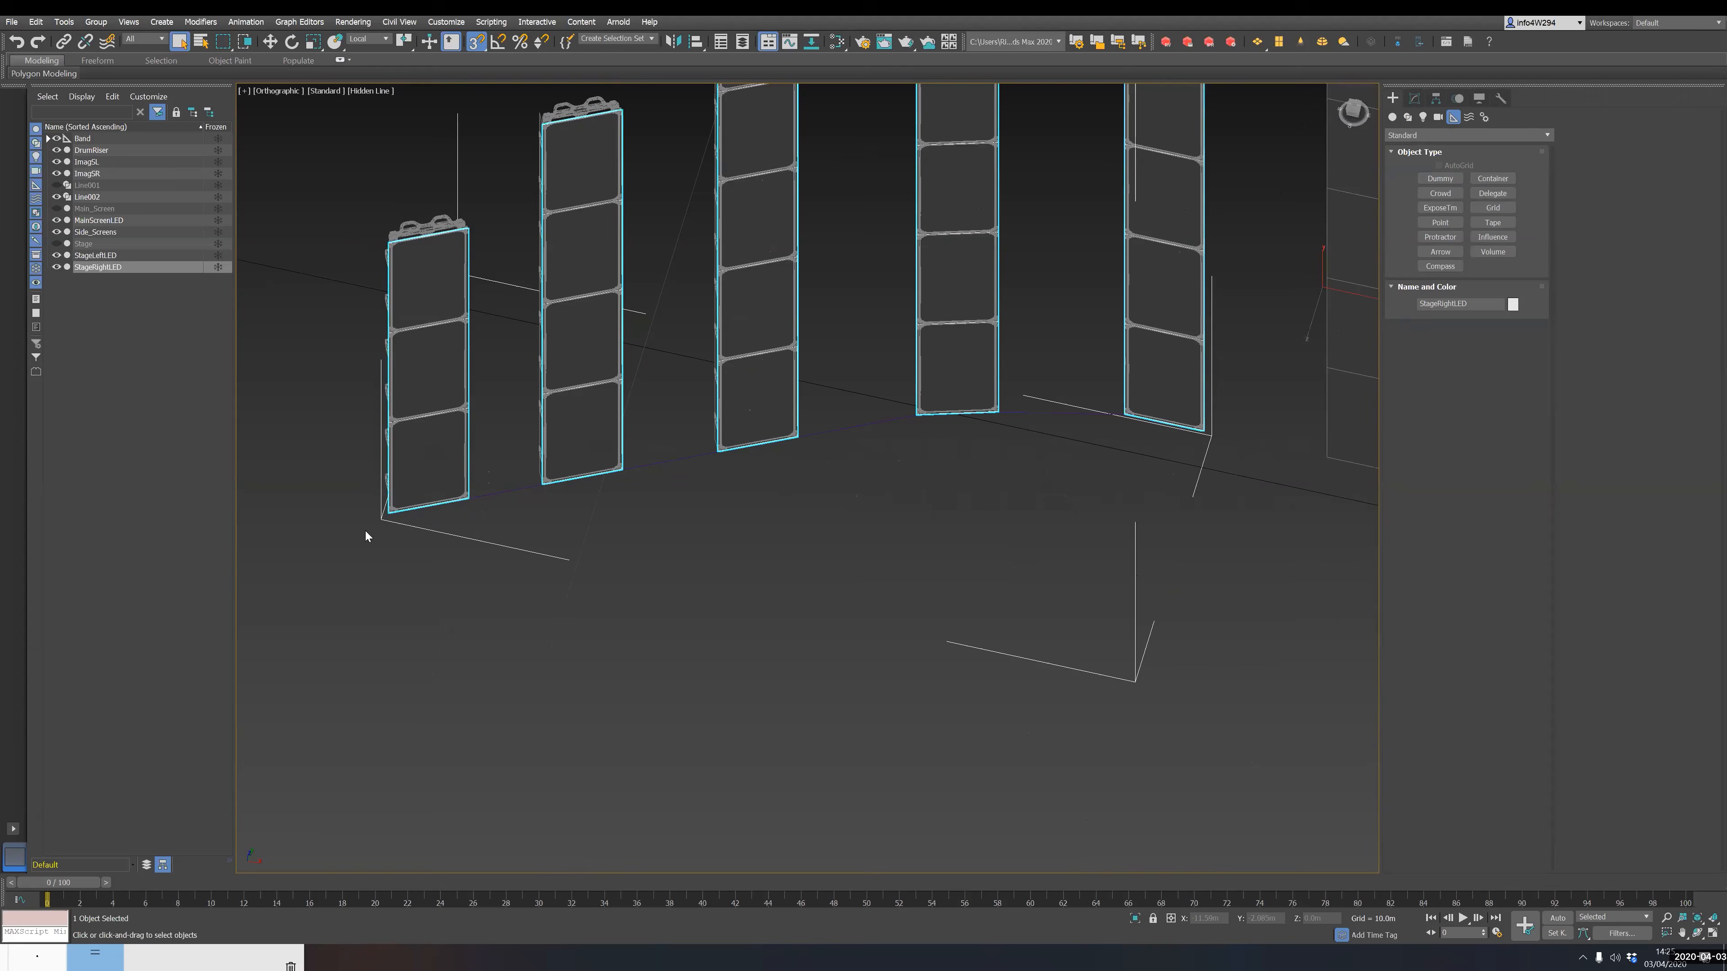
alt+middle_drag(560, 494, 582, 637)
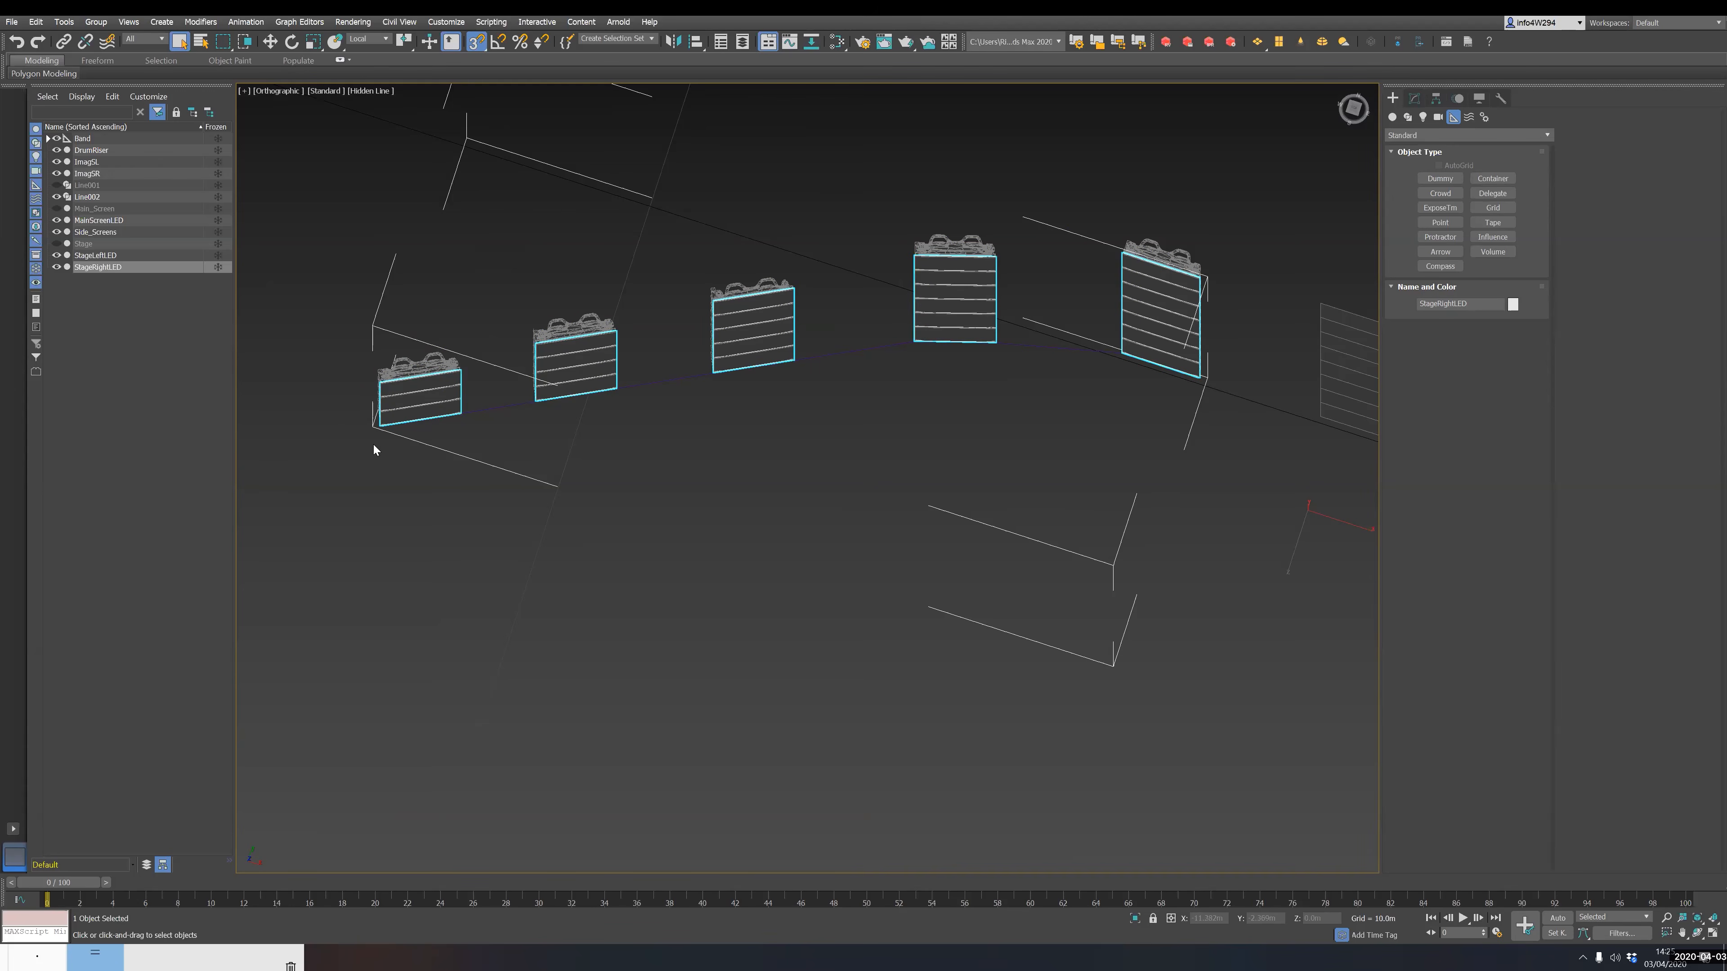
click(393, 422)
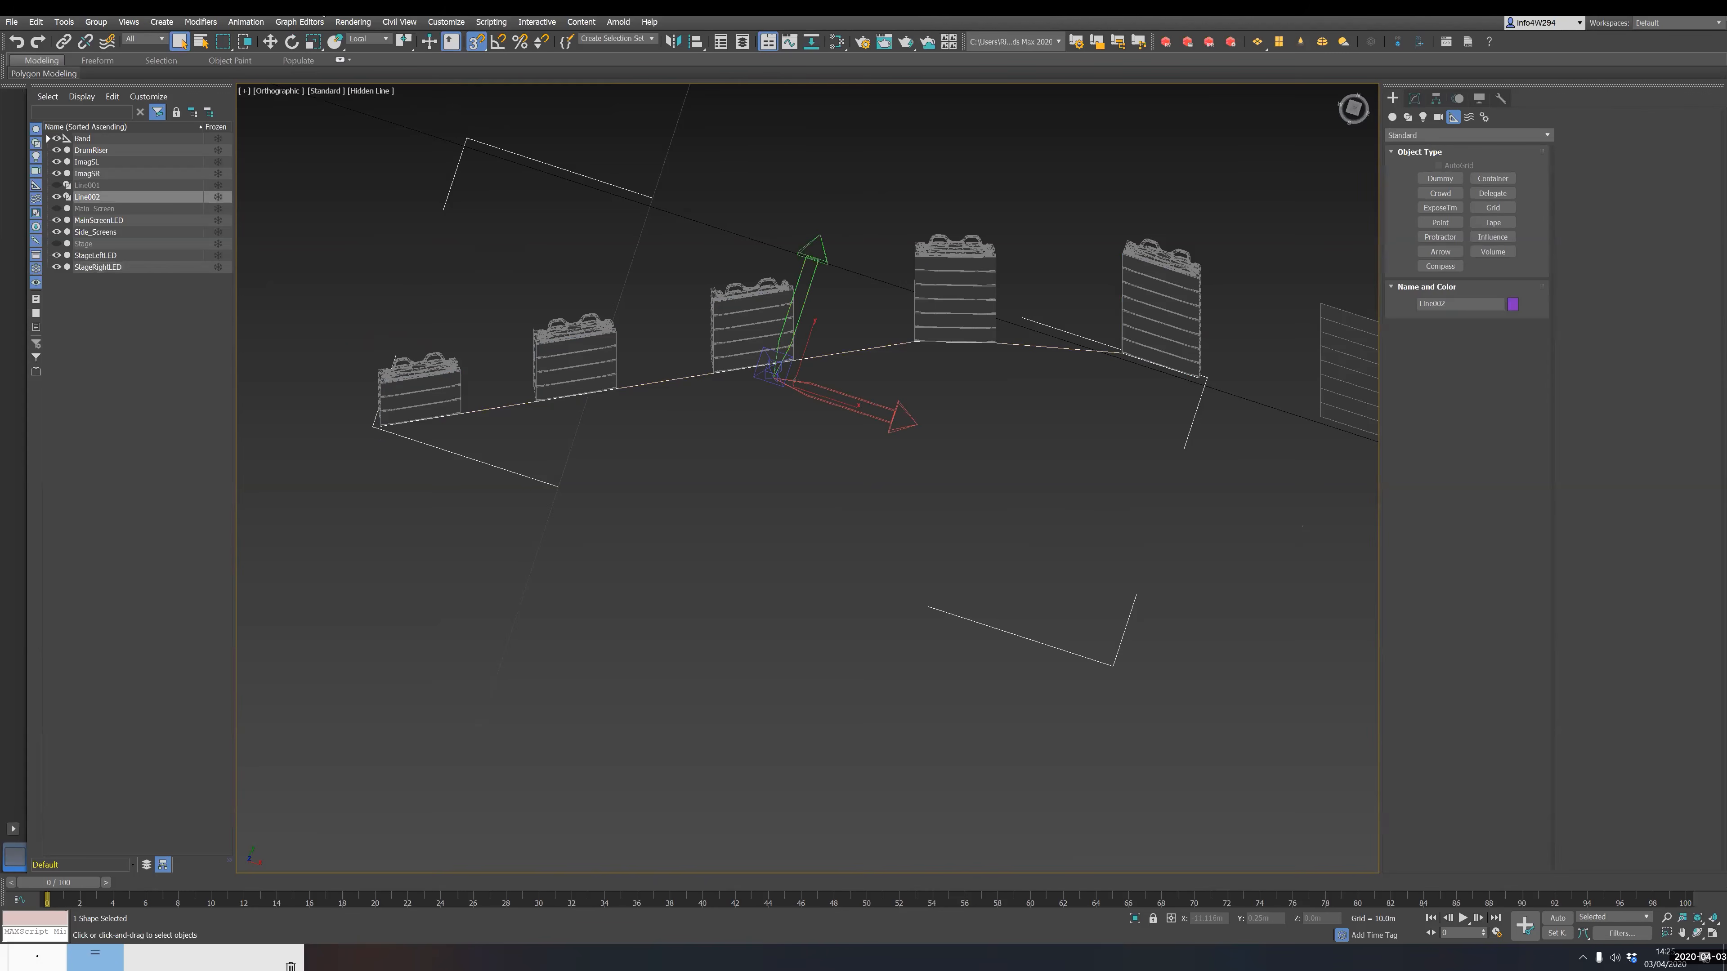
click(1492, 222)
alt+middle_drag(417, 435, 430, 425)
drag(391, 487, 902, 332)
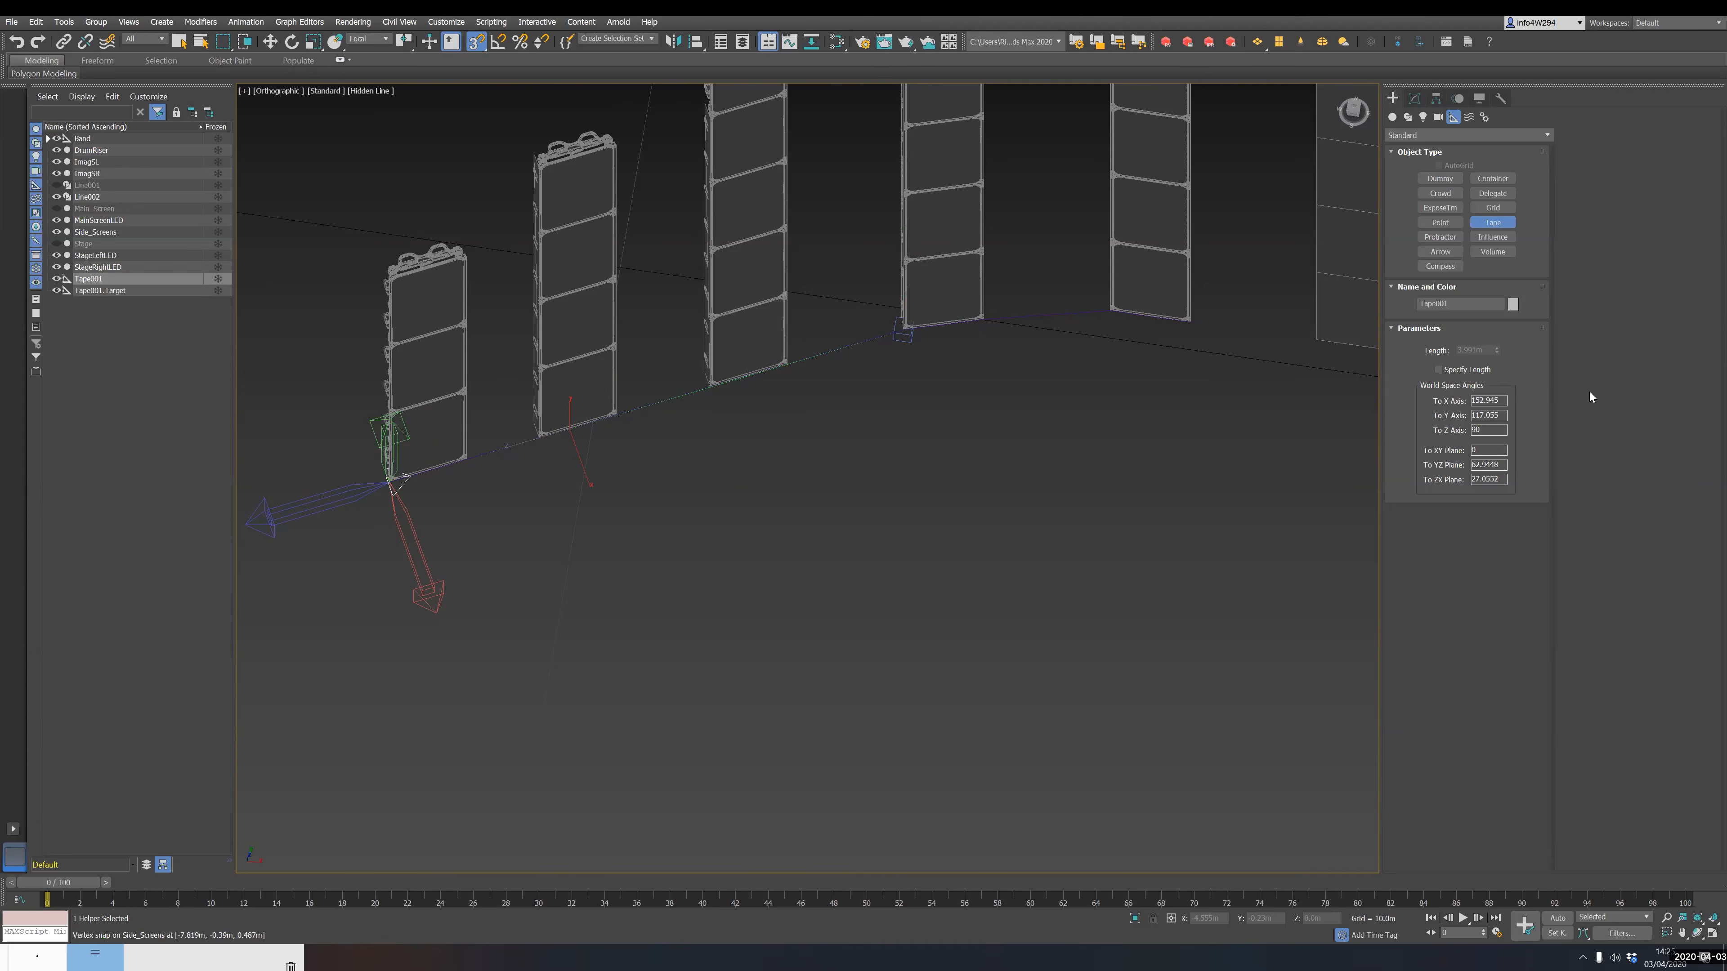
- Add Tape helpers across the fourth column's base, the gap to the fifth column, and the fifth column's base
middle_drag(954, 298, 794, 455)
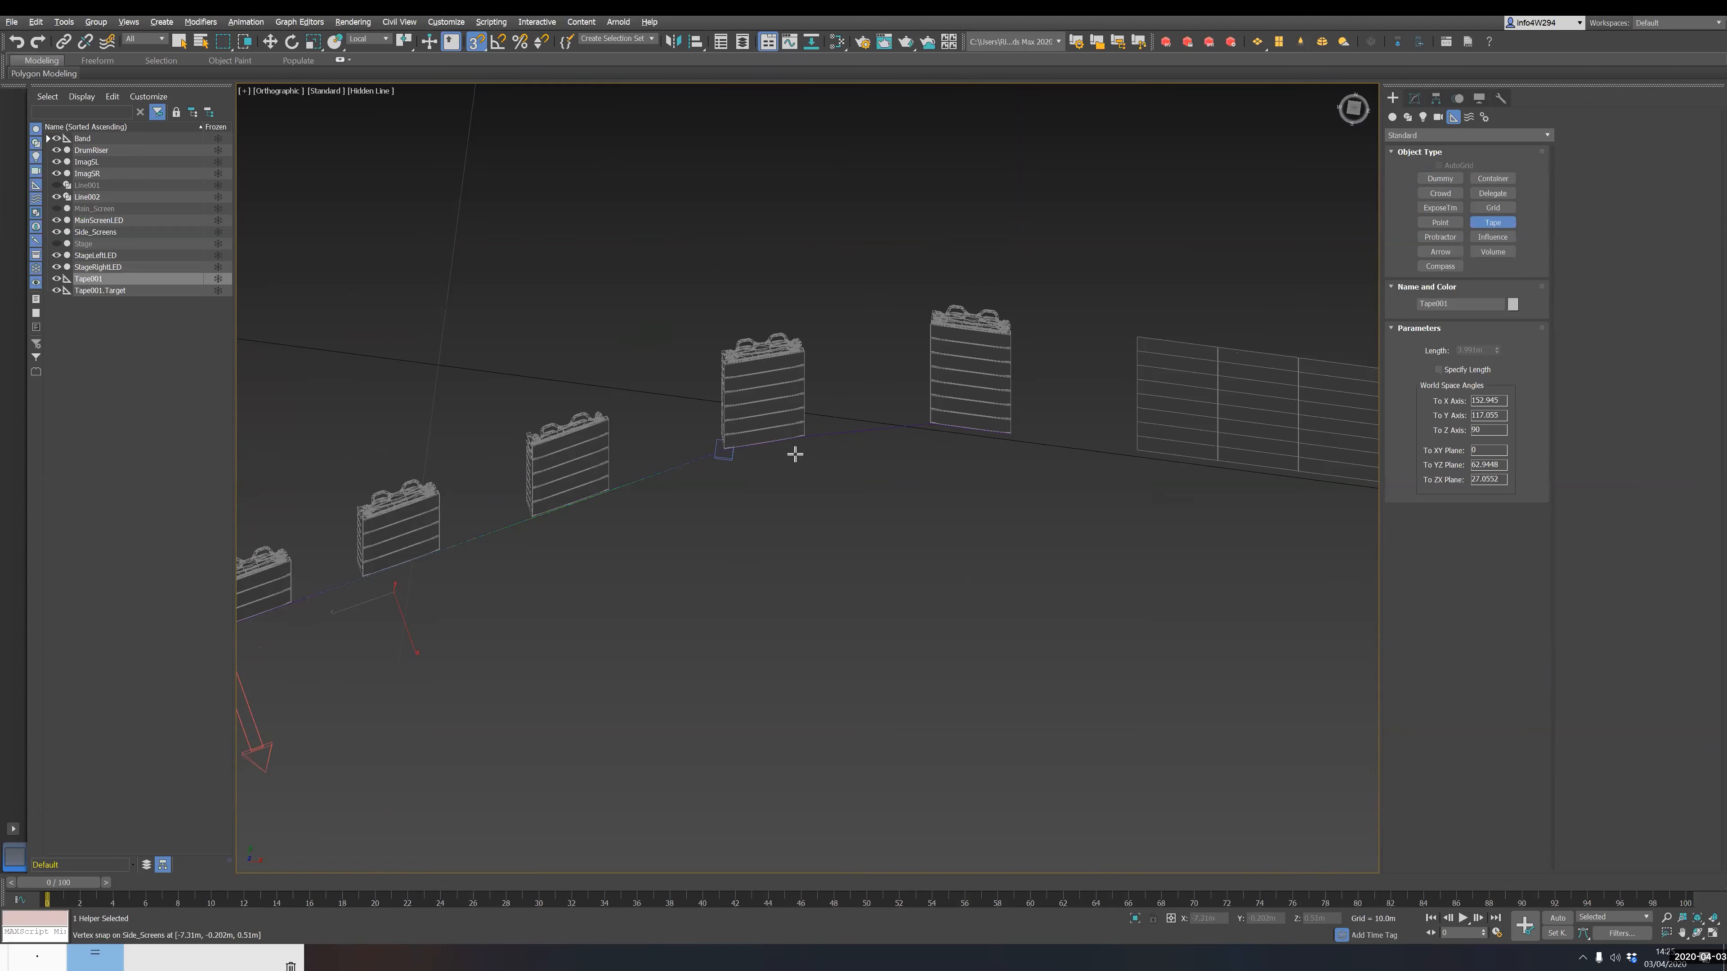
drag(725, 451, 1010, 431)
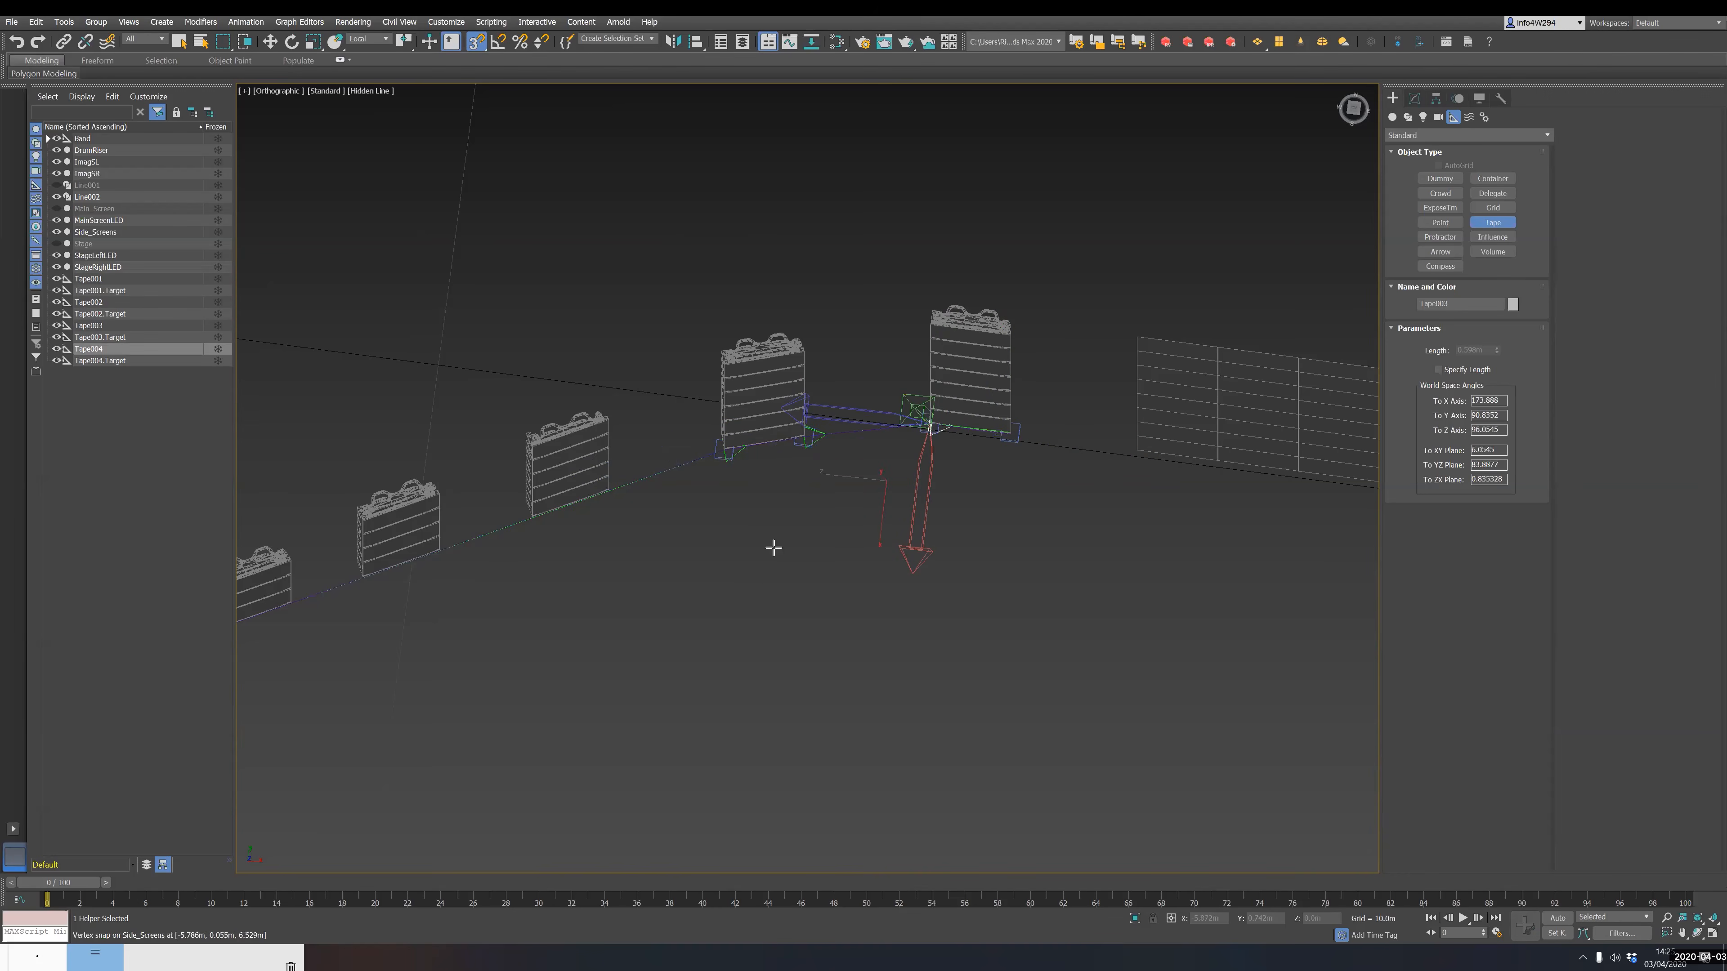
alt+middle_drag(844, 501, 848, 463)
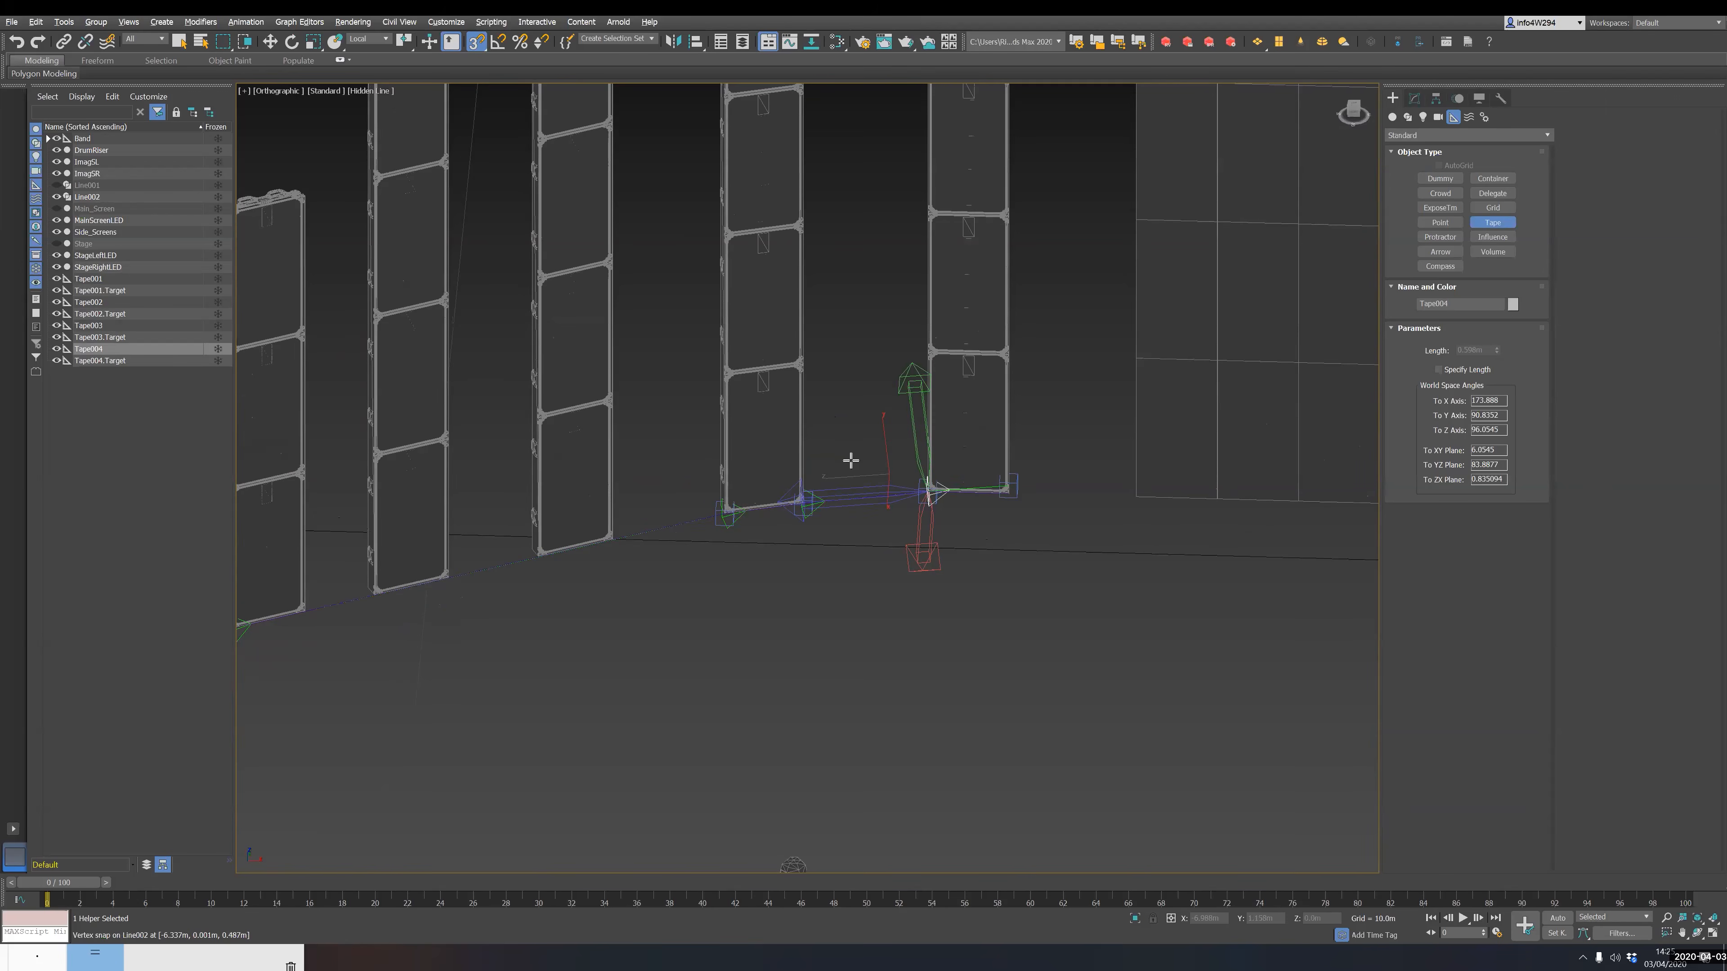
key(ctrl+z)
drag(928, 490, 1010, 497)
middle_drag(658, 612, 797, 587)
- Check the length of Tape001 and enter 3.991 in the Calculator as the first term of a sum
click(1414, 98)
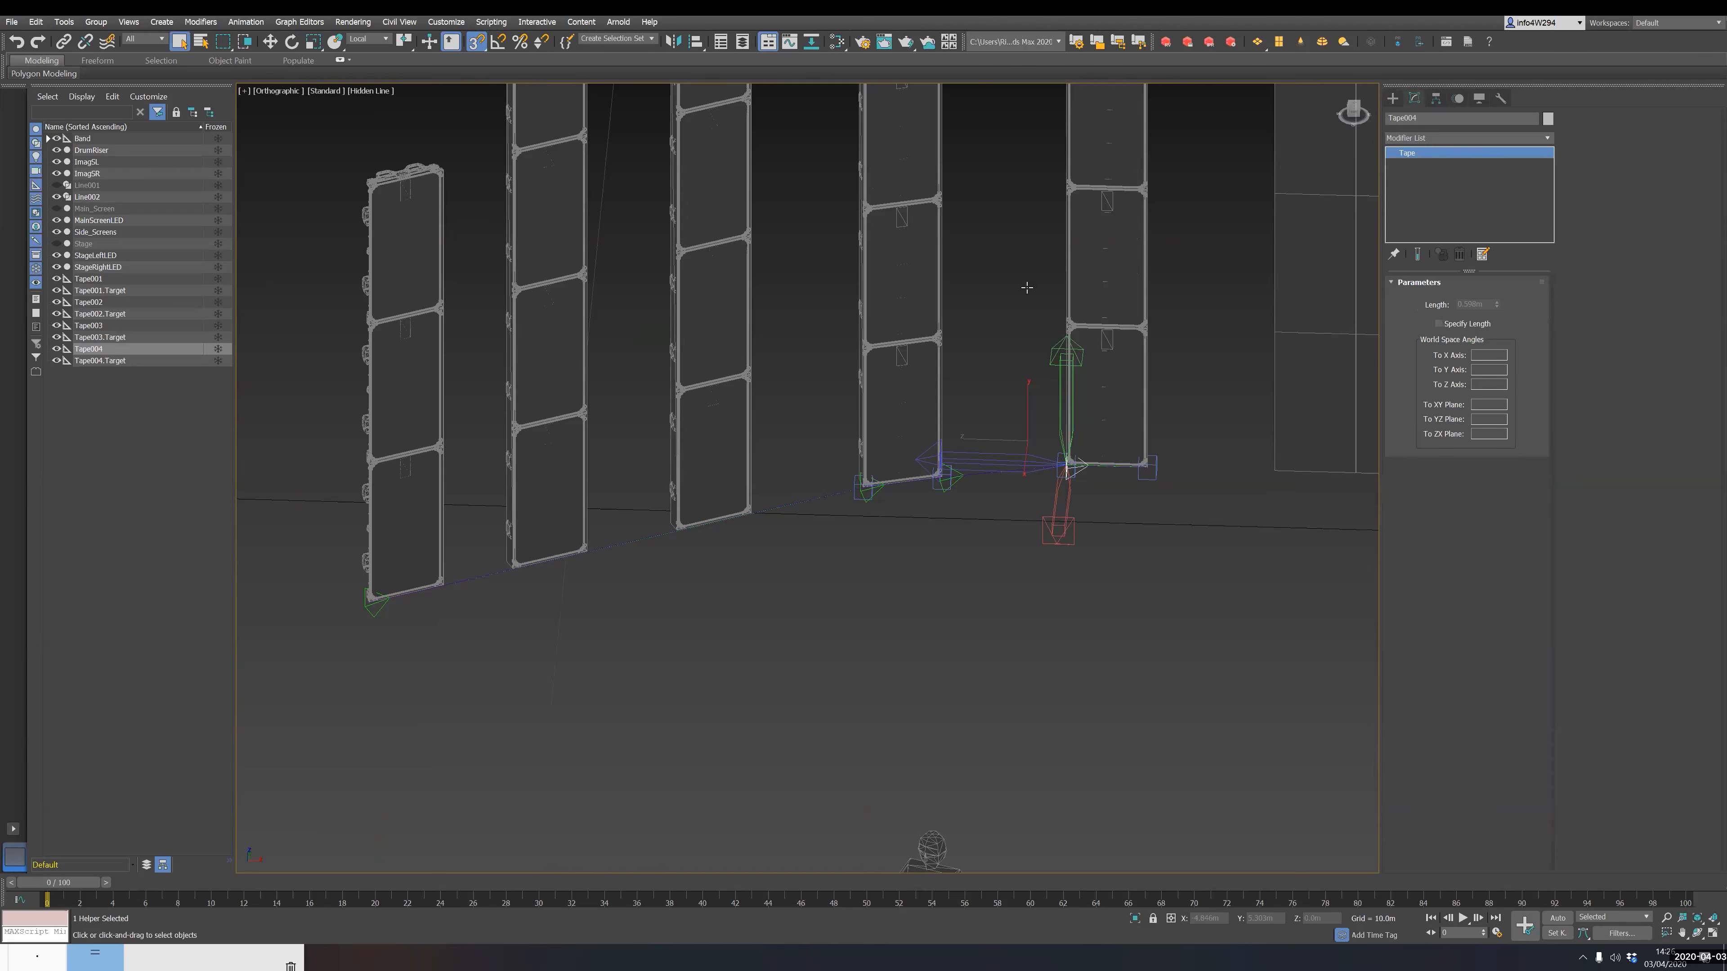
click(174, 955)
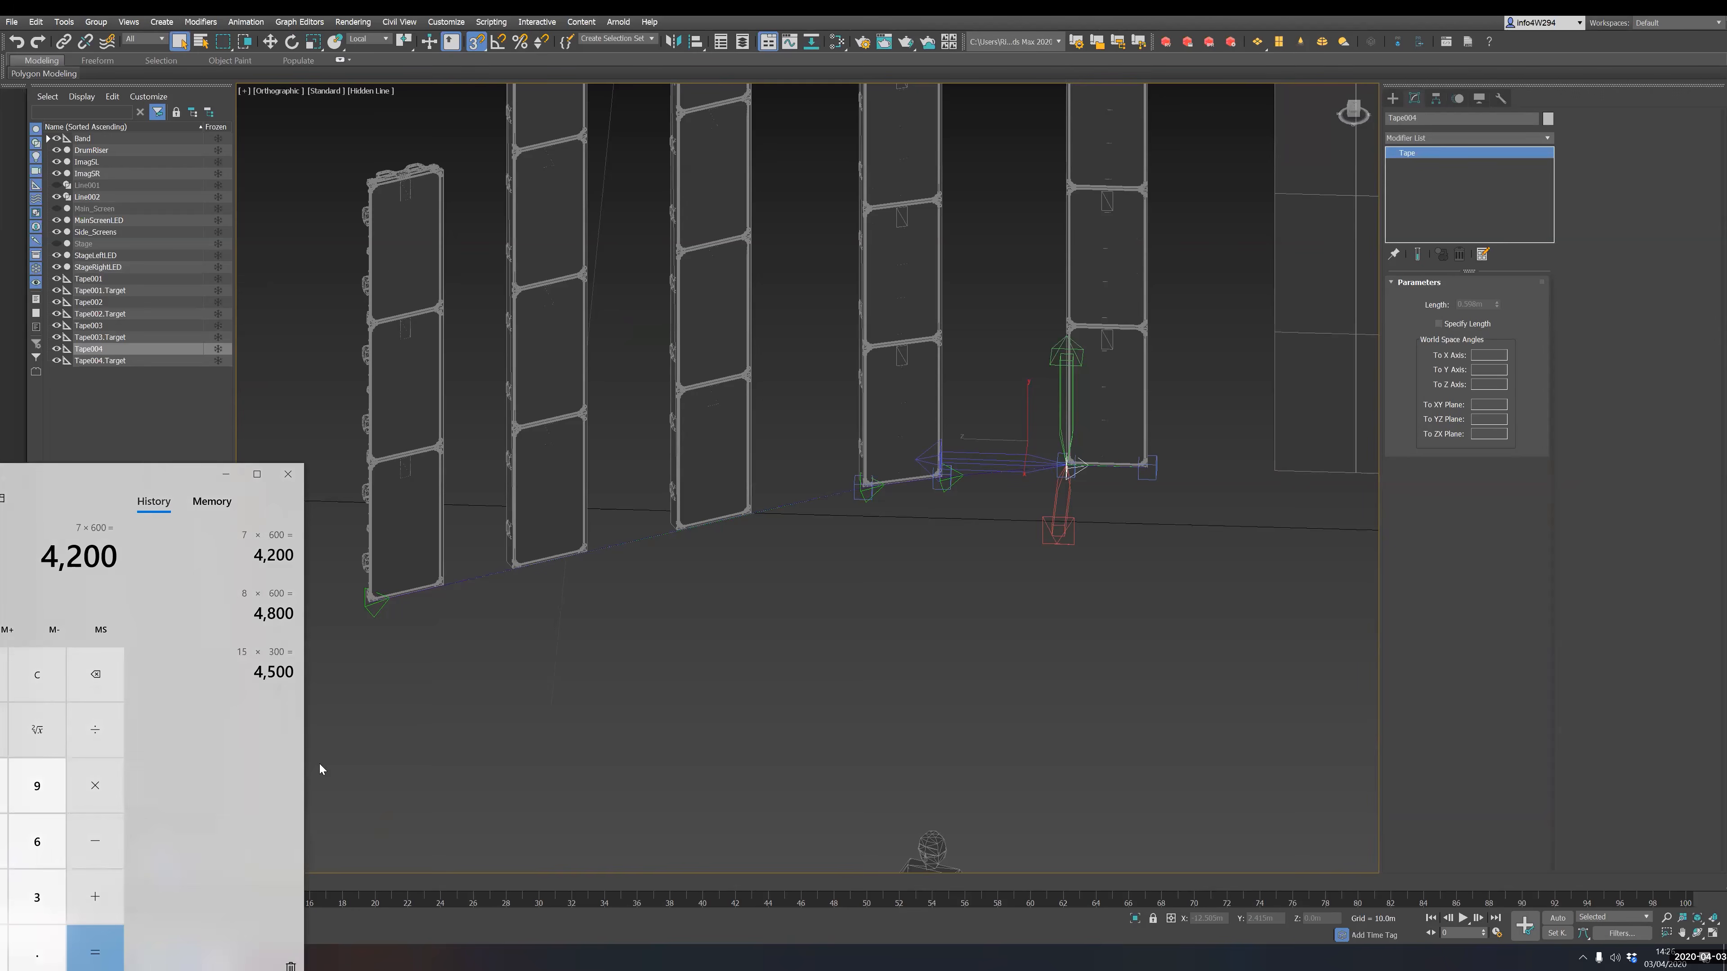
drag(165, 470, 699, 273)
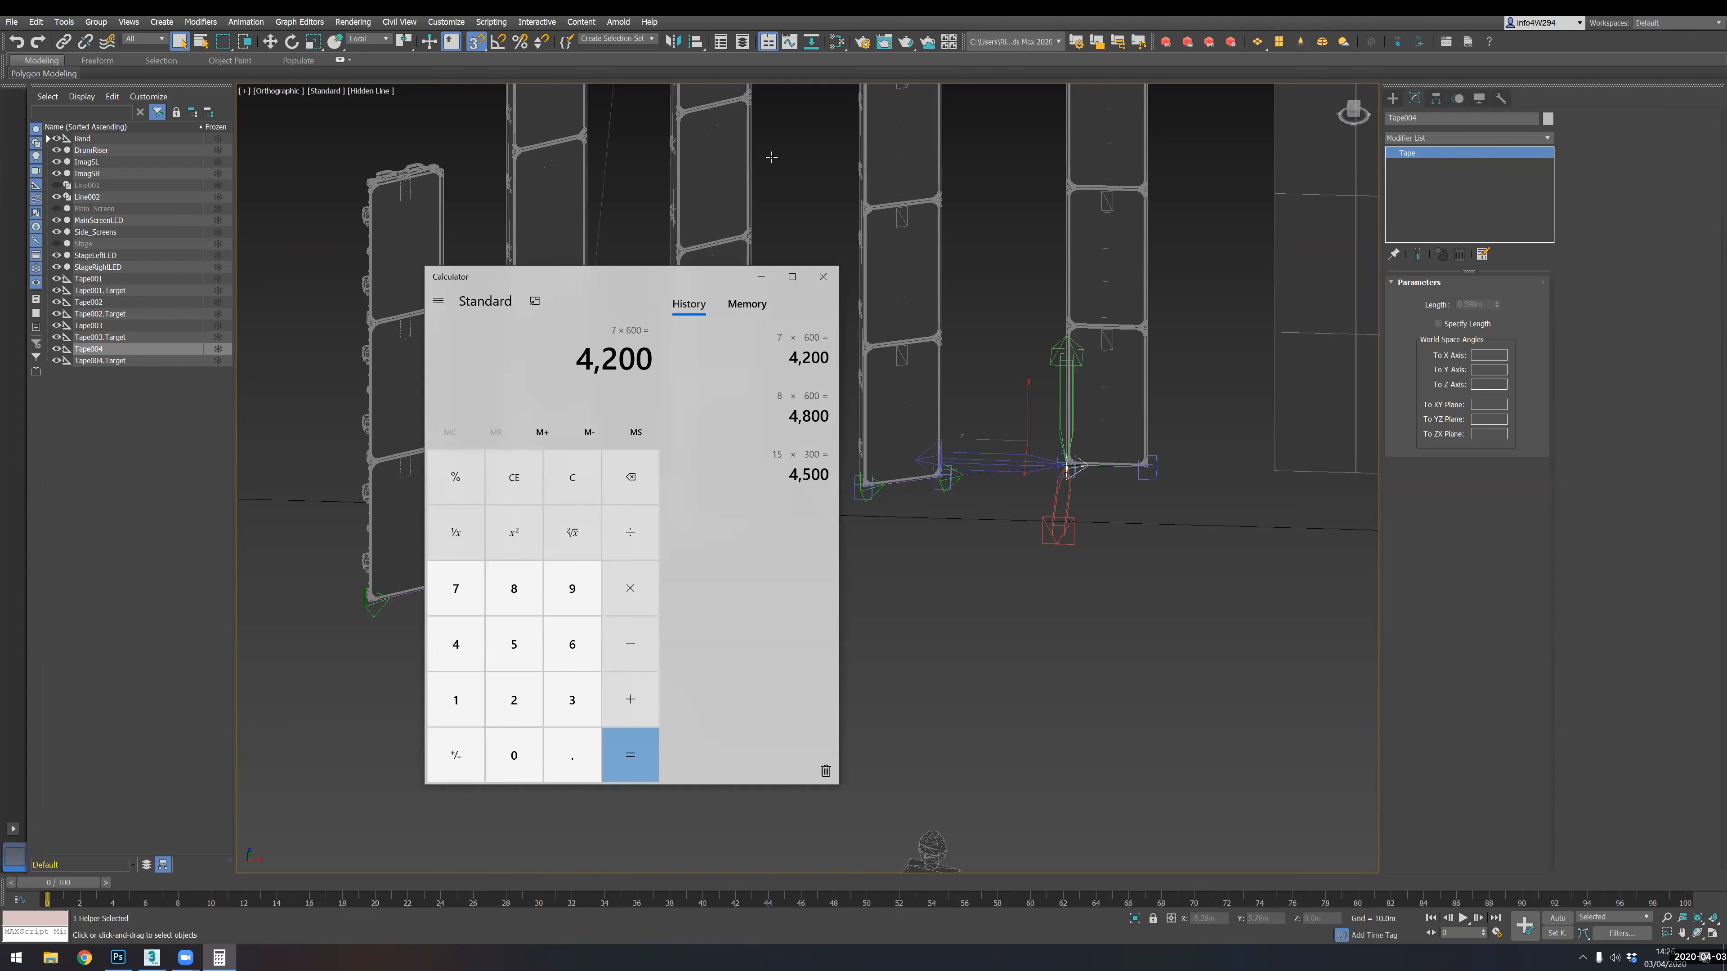
click(91, 300)
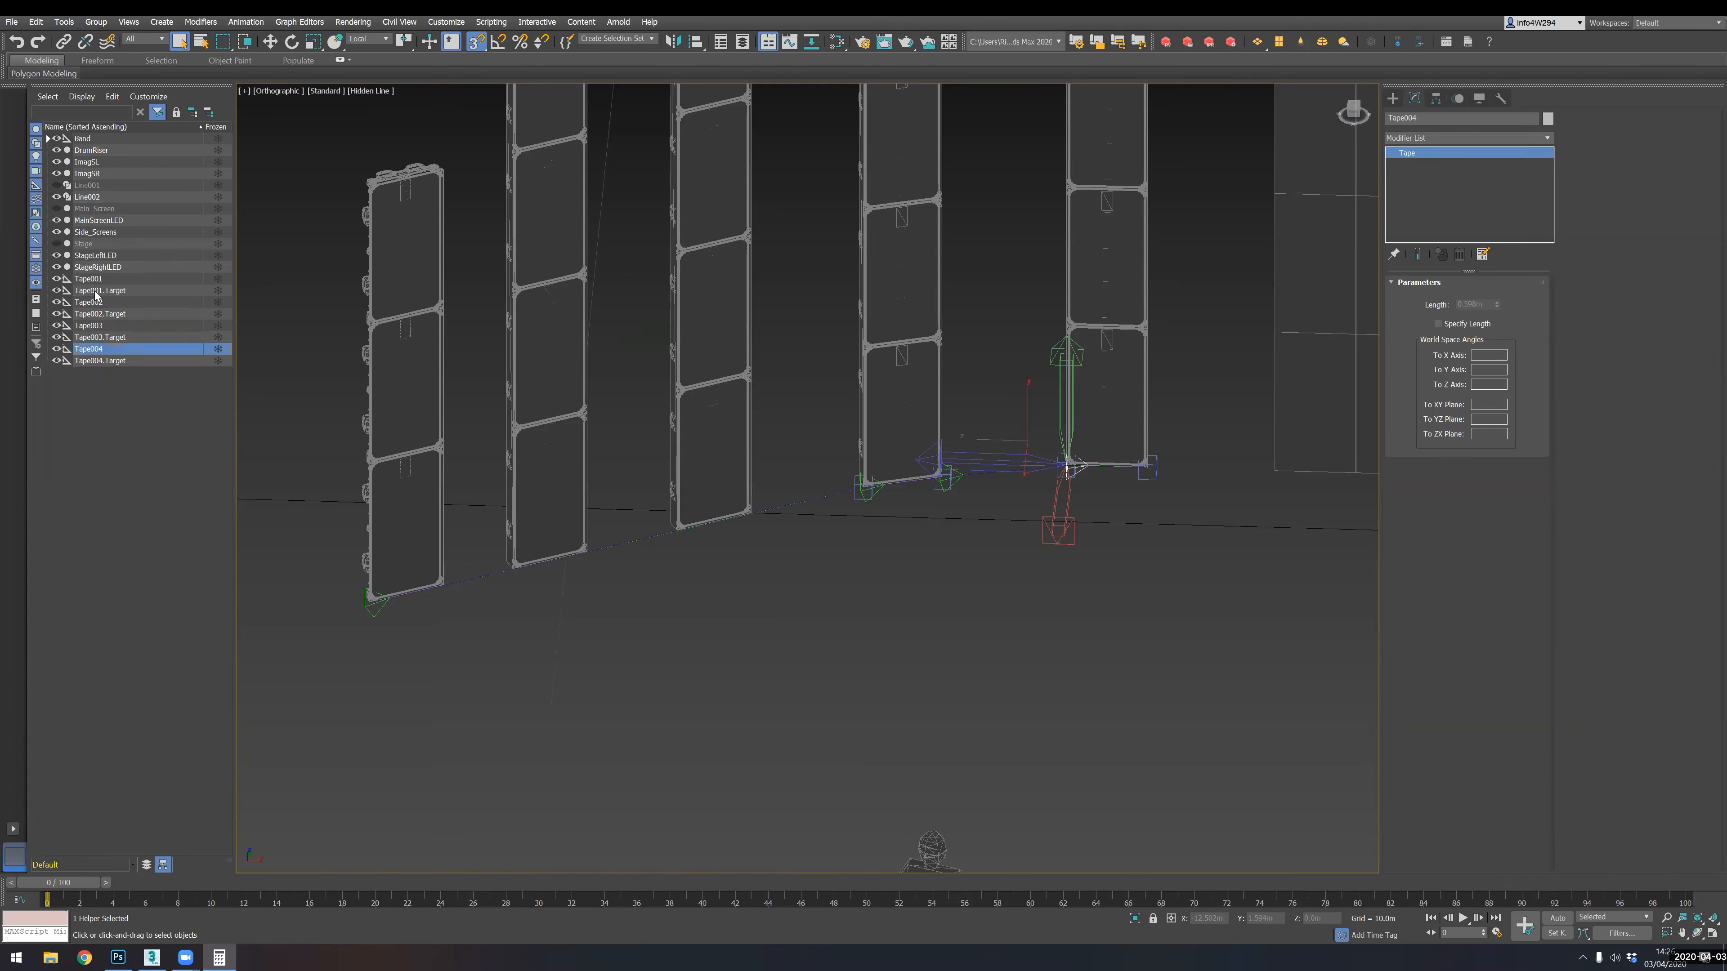
click(96, 281)
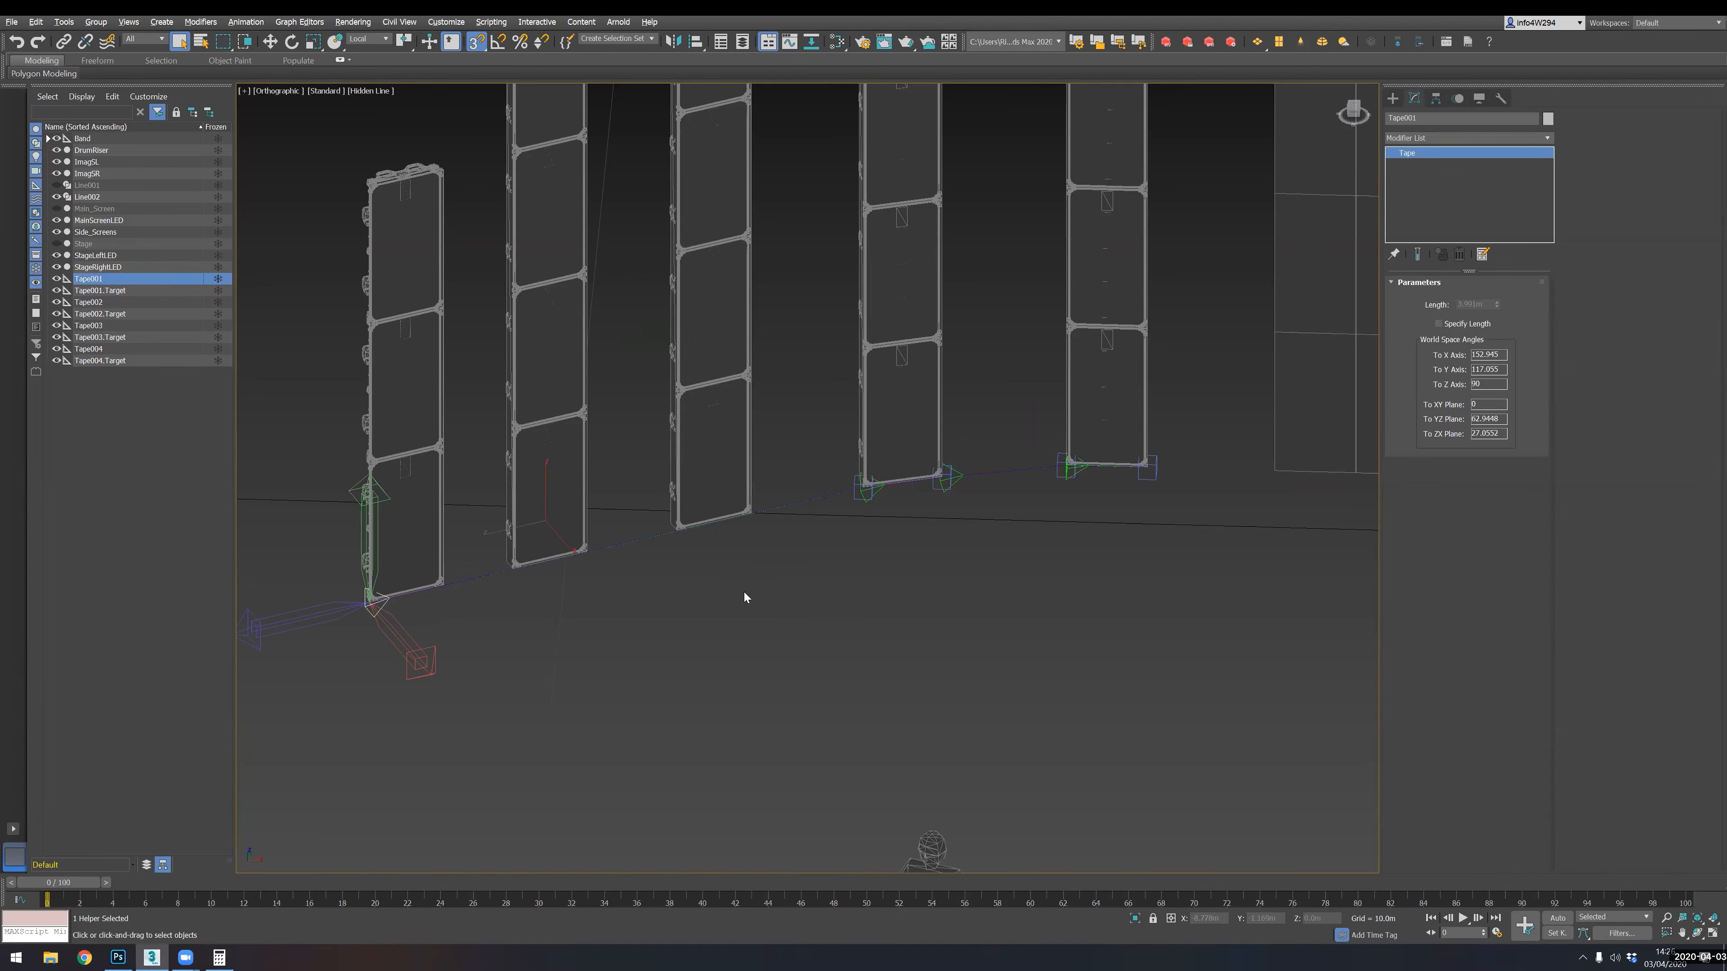
key(alt+Tab)
text(3.991 +)
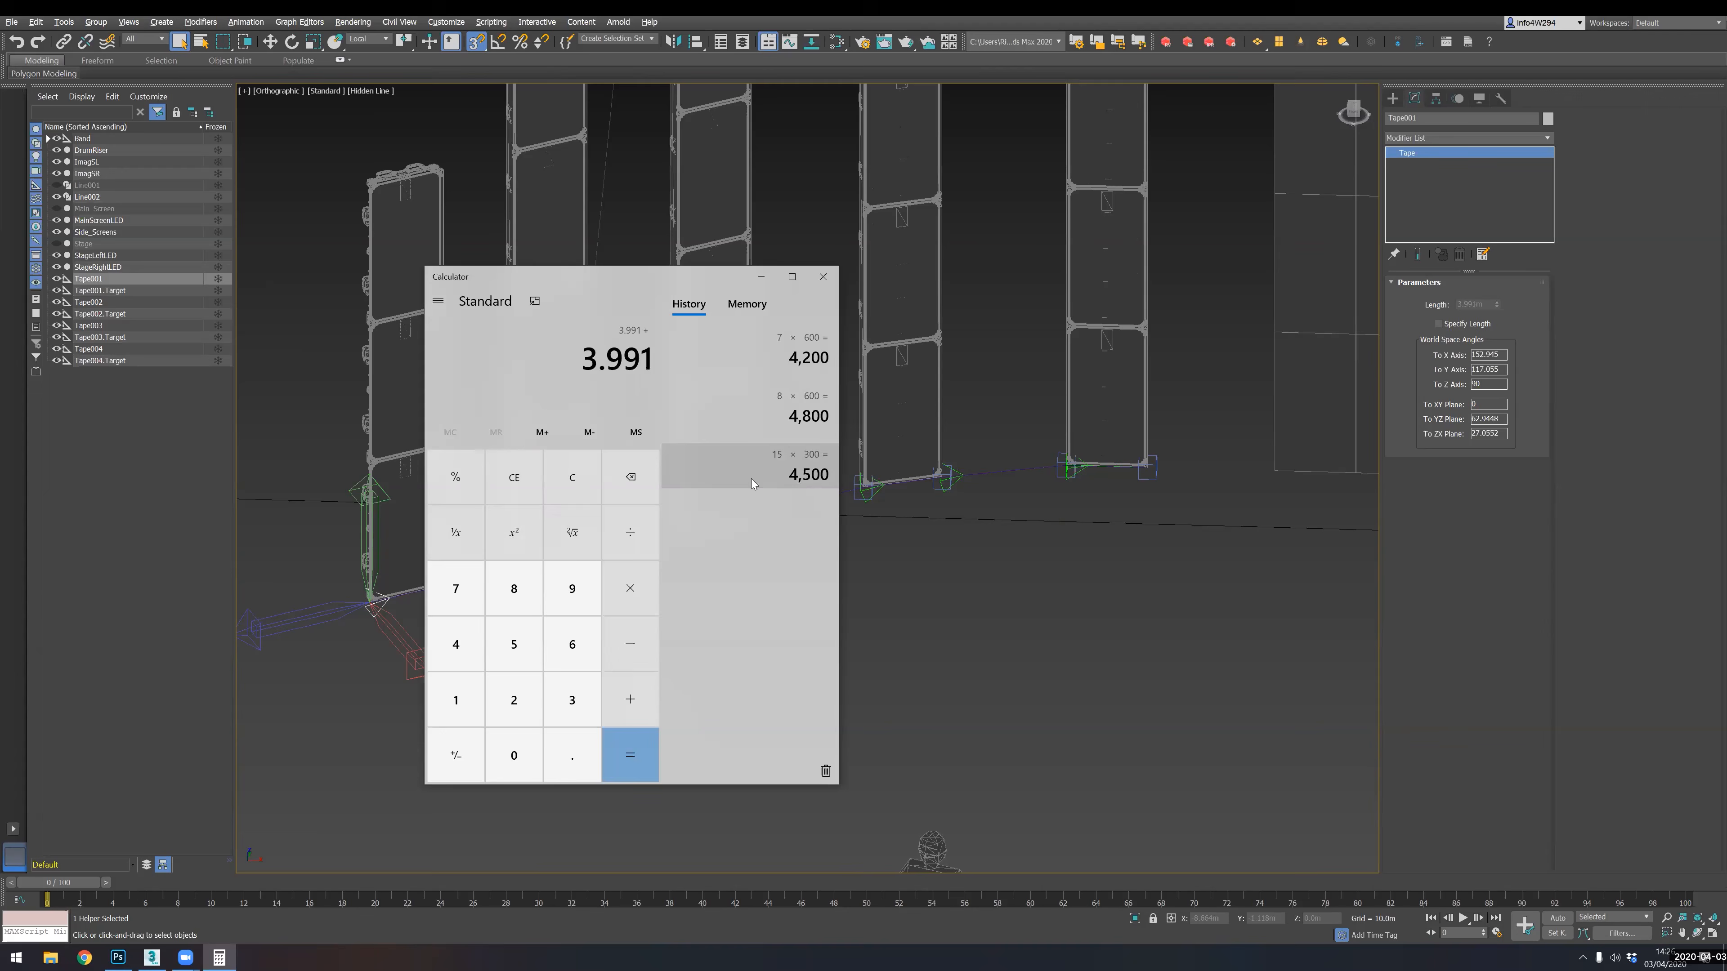
- Check the length of Tape002 and add 0.598 to the sum in the Calculator
click(88, 302)
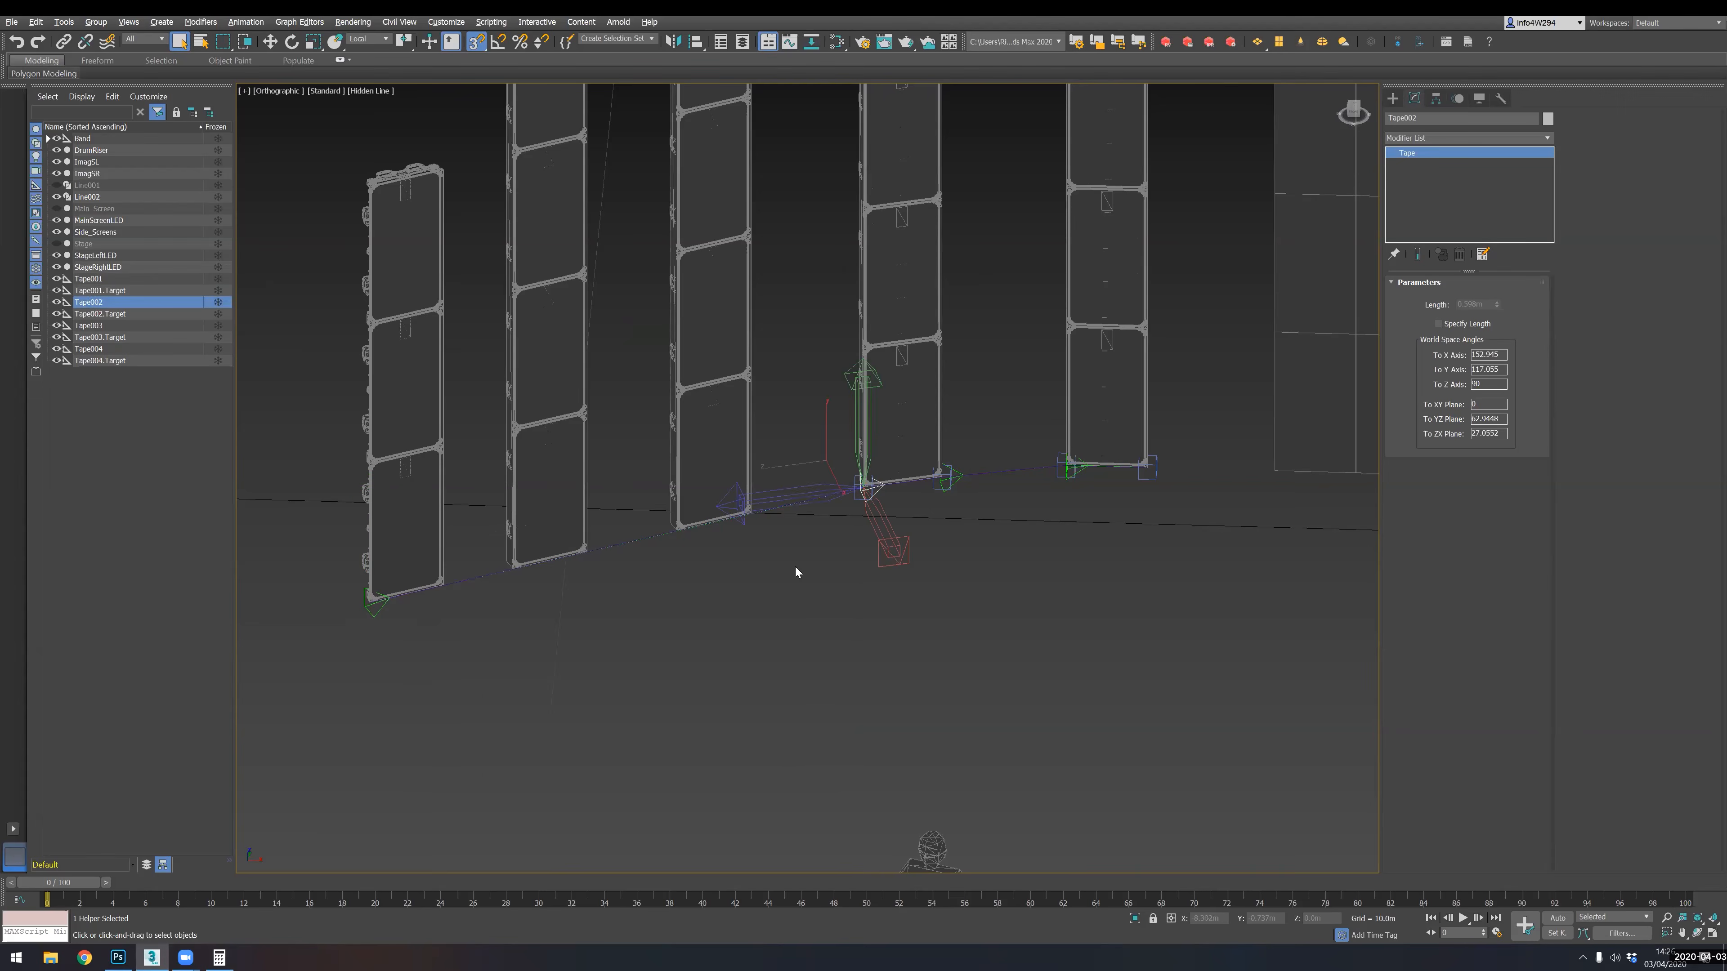
key(alt+Tab)
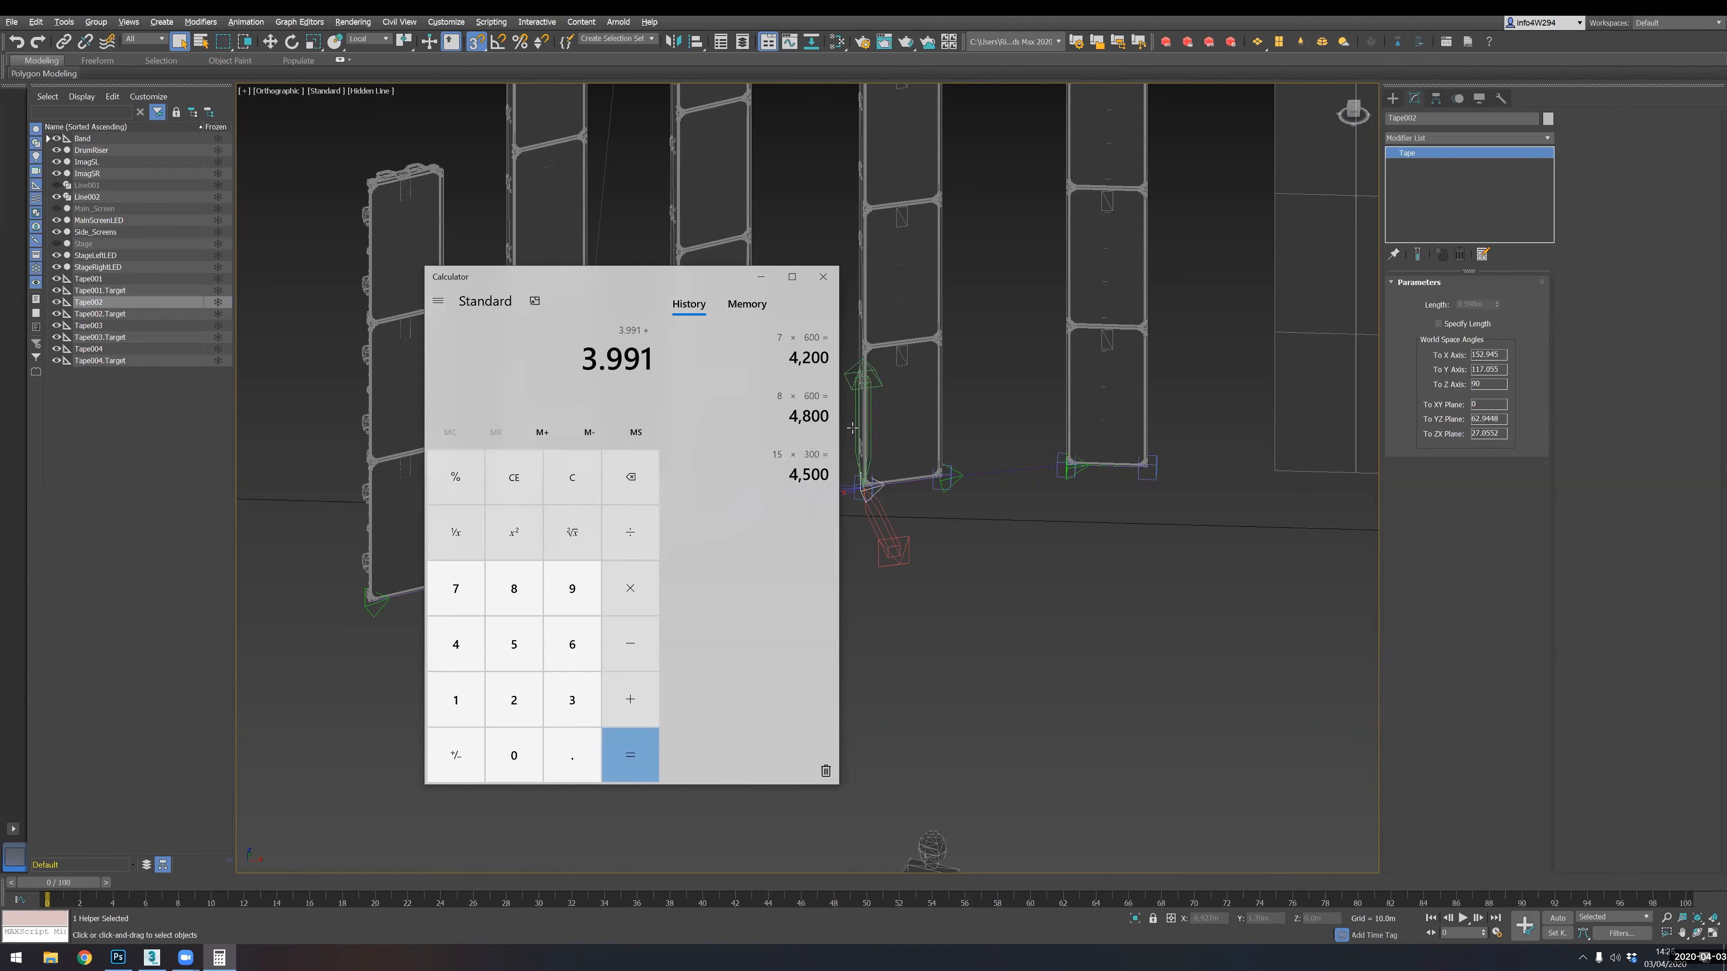
text(0.)
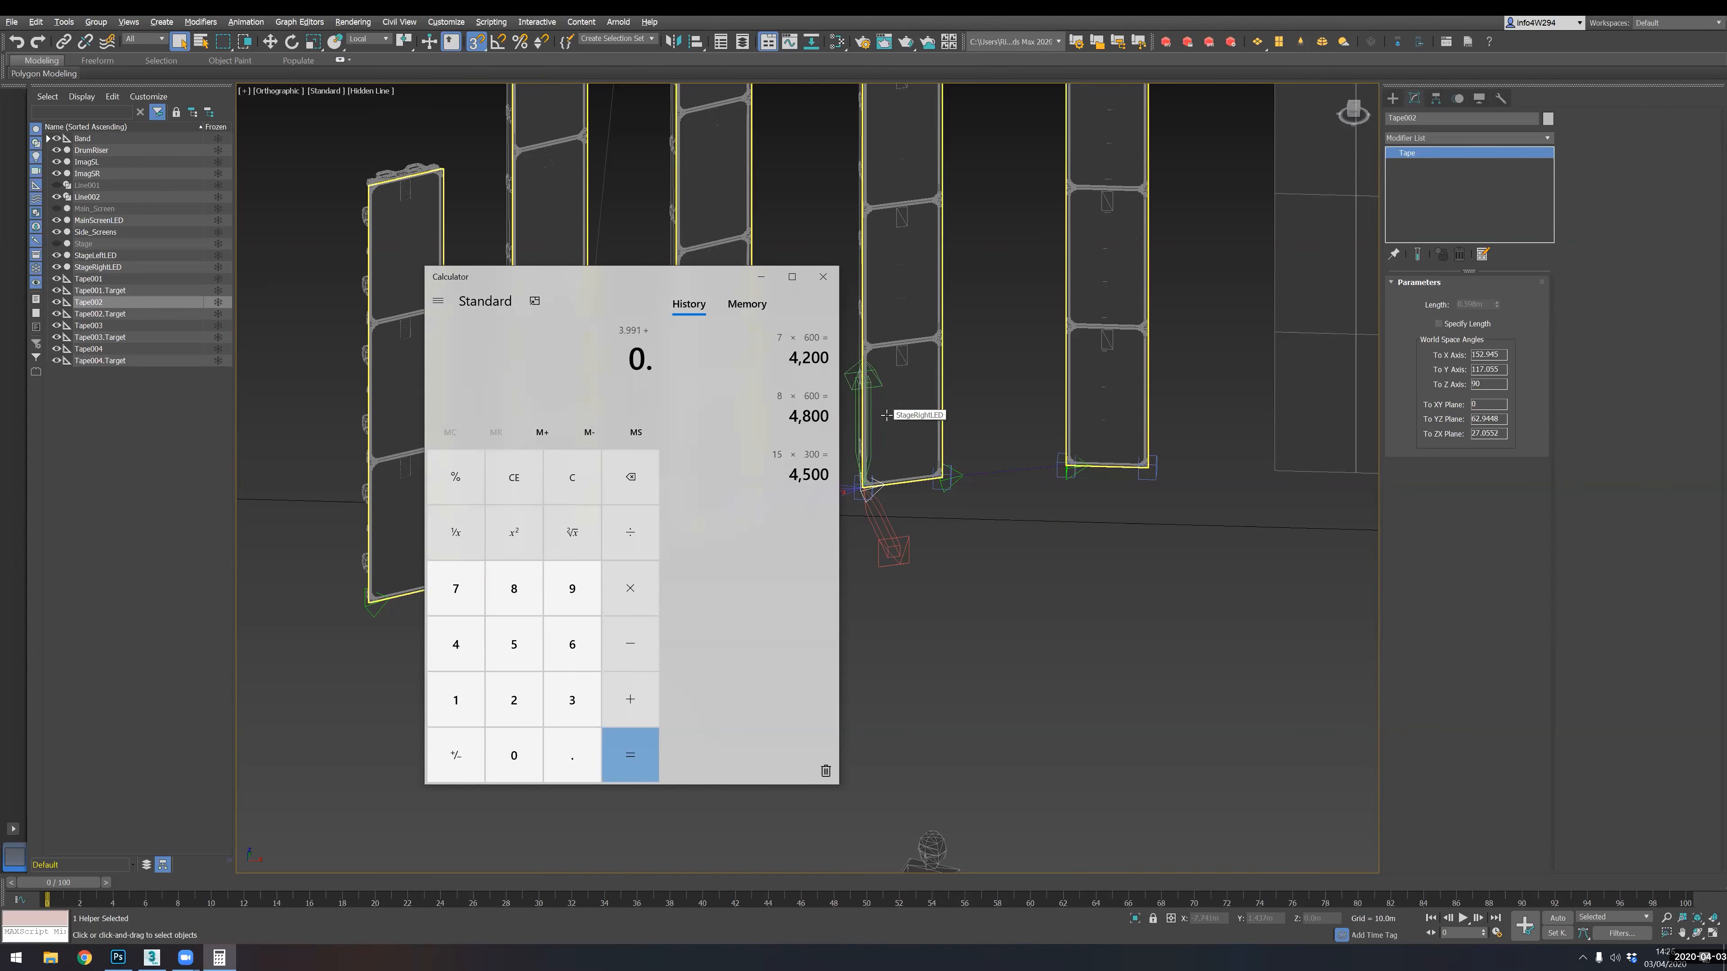
text(598 )
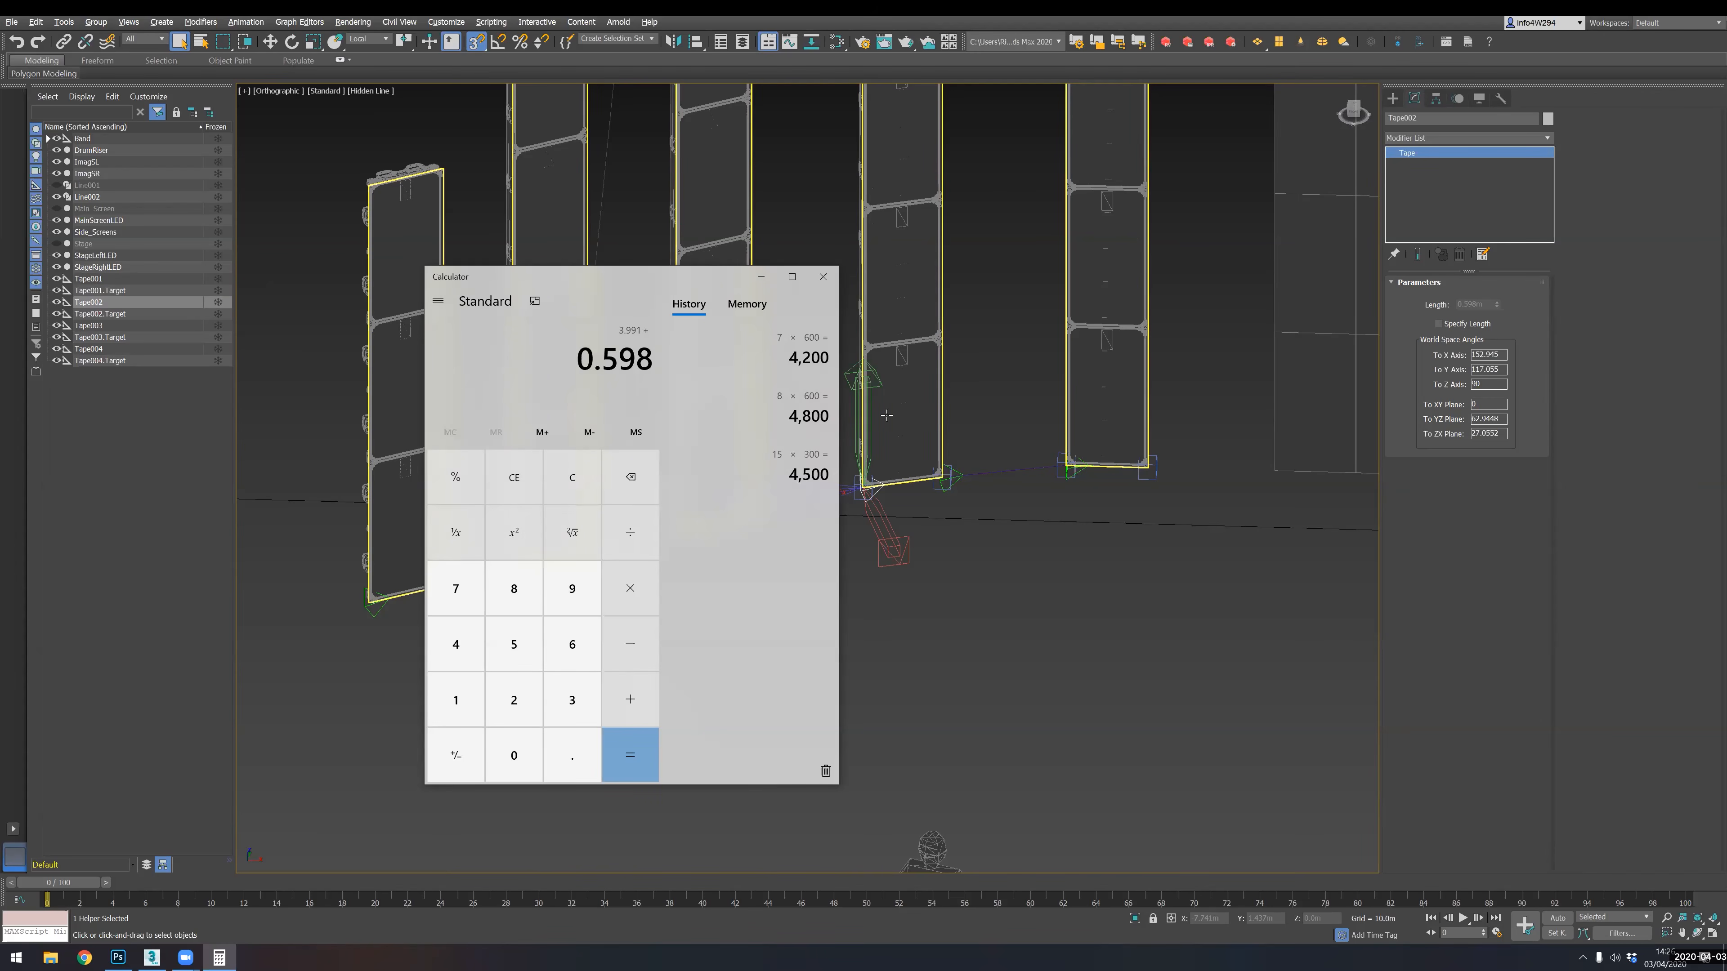
text(+)
- Check the length of Tape003, add 0.934 in the Calculator, and calculate the total
click(87, 326)
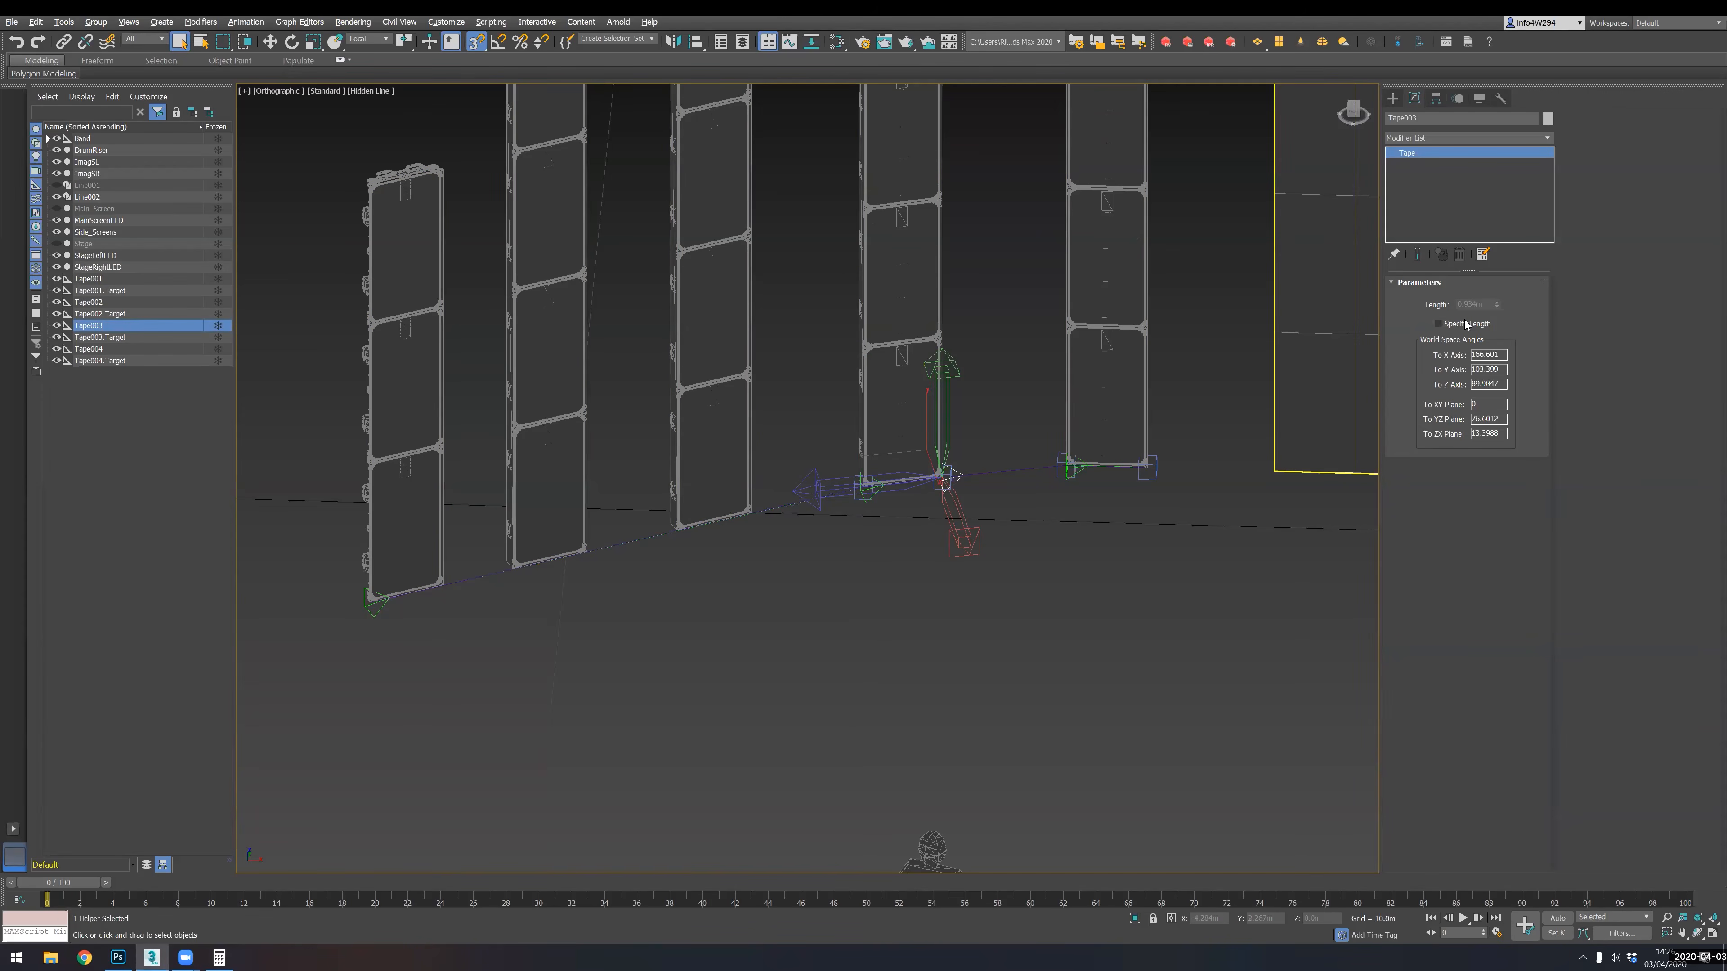
key(alt+Tab)
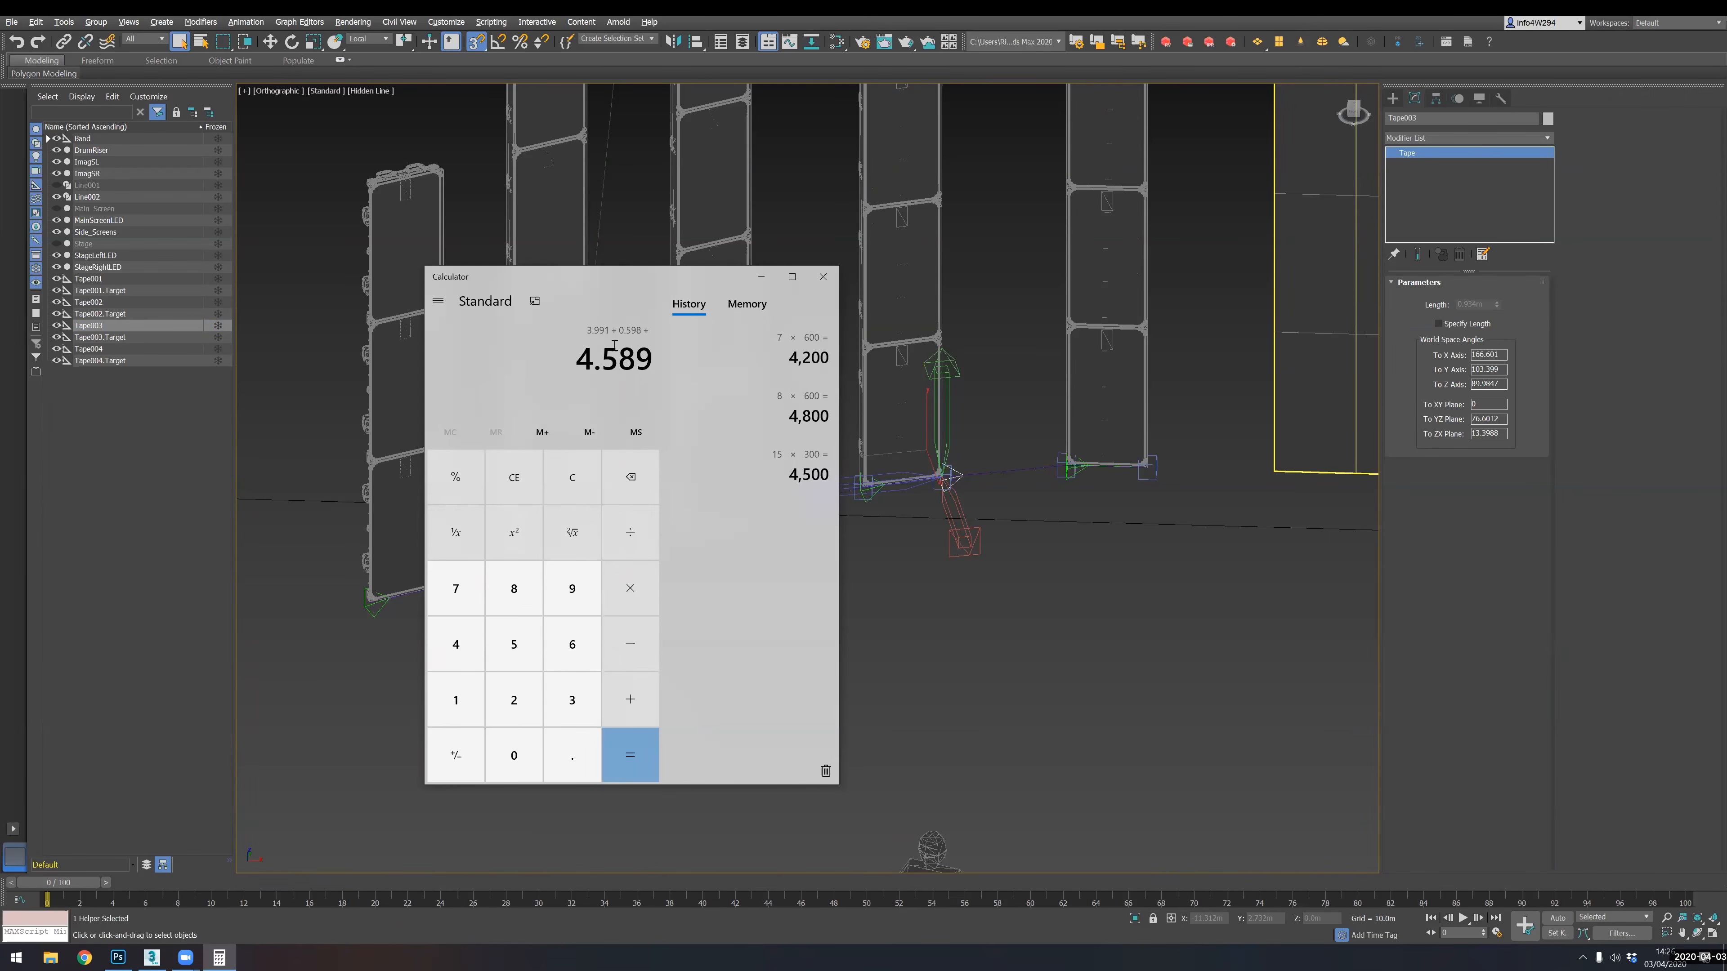
text(0.934)
key(Return)
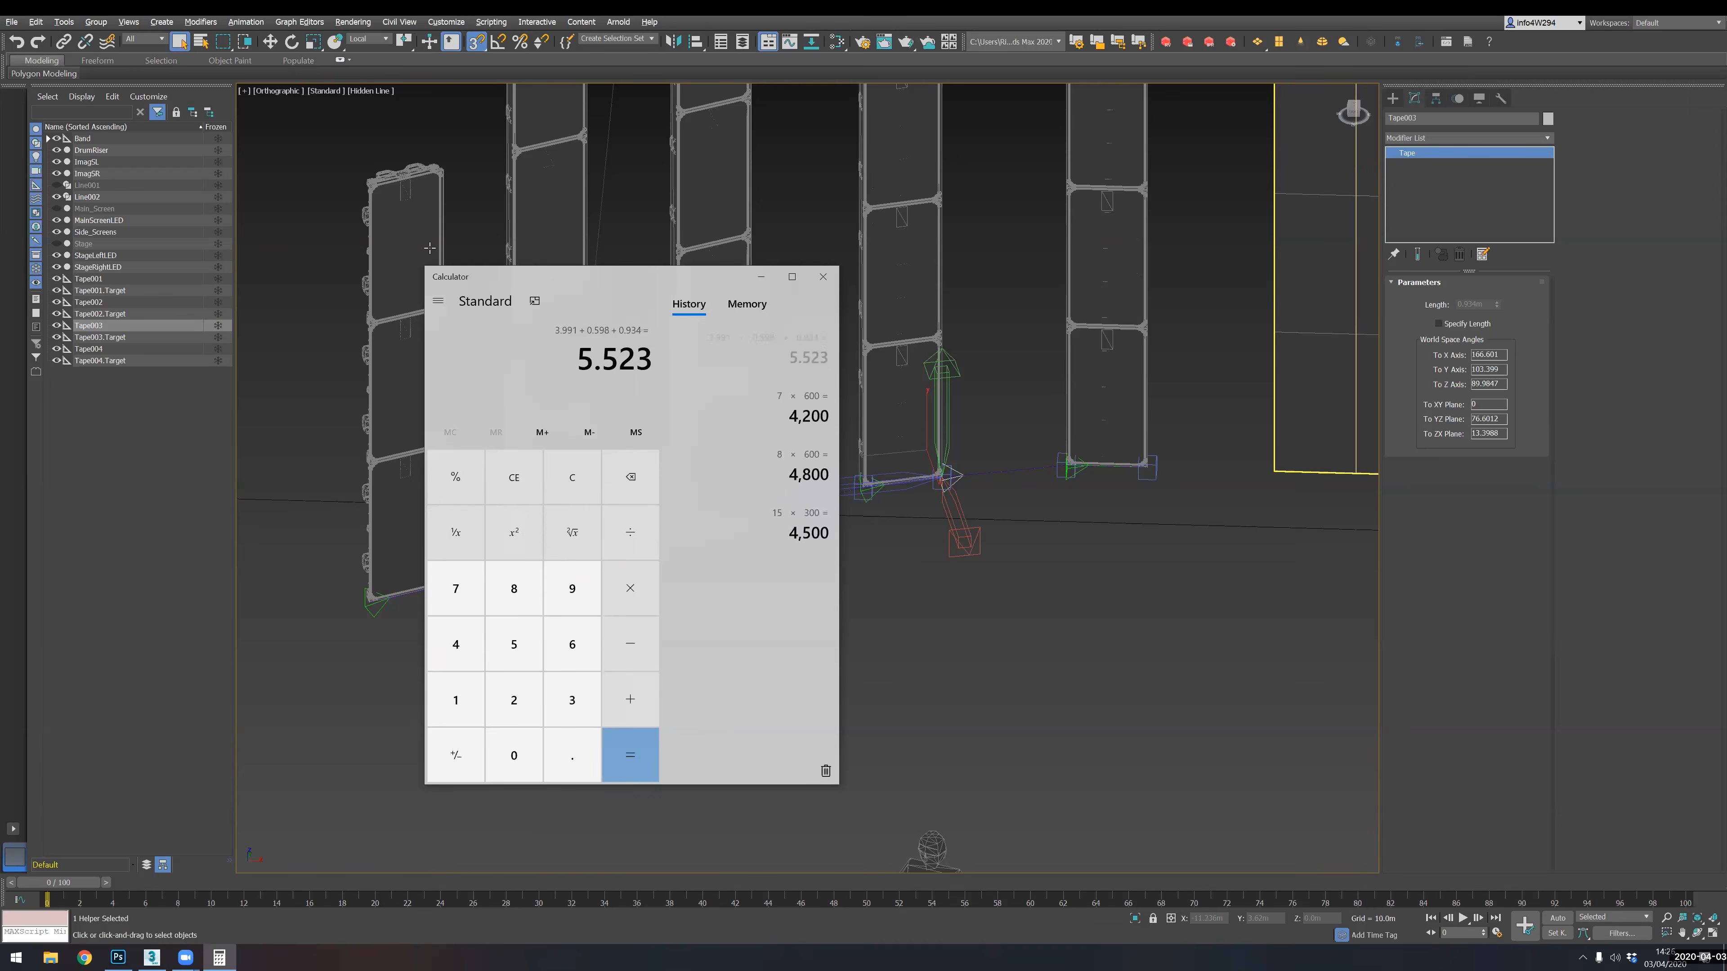
- Check Tape004, add its 0.598 length to the Calculator total, and reposition the Calculator window over the viewport
click(87, 349)
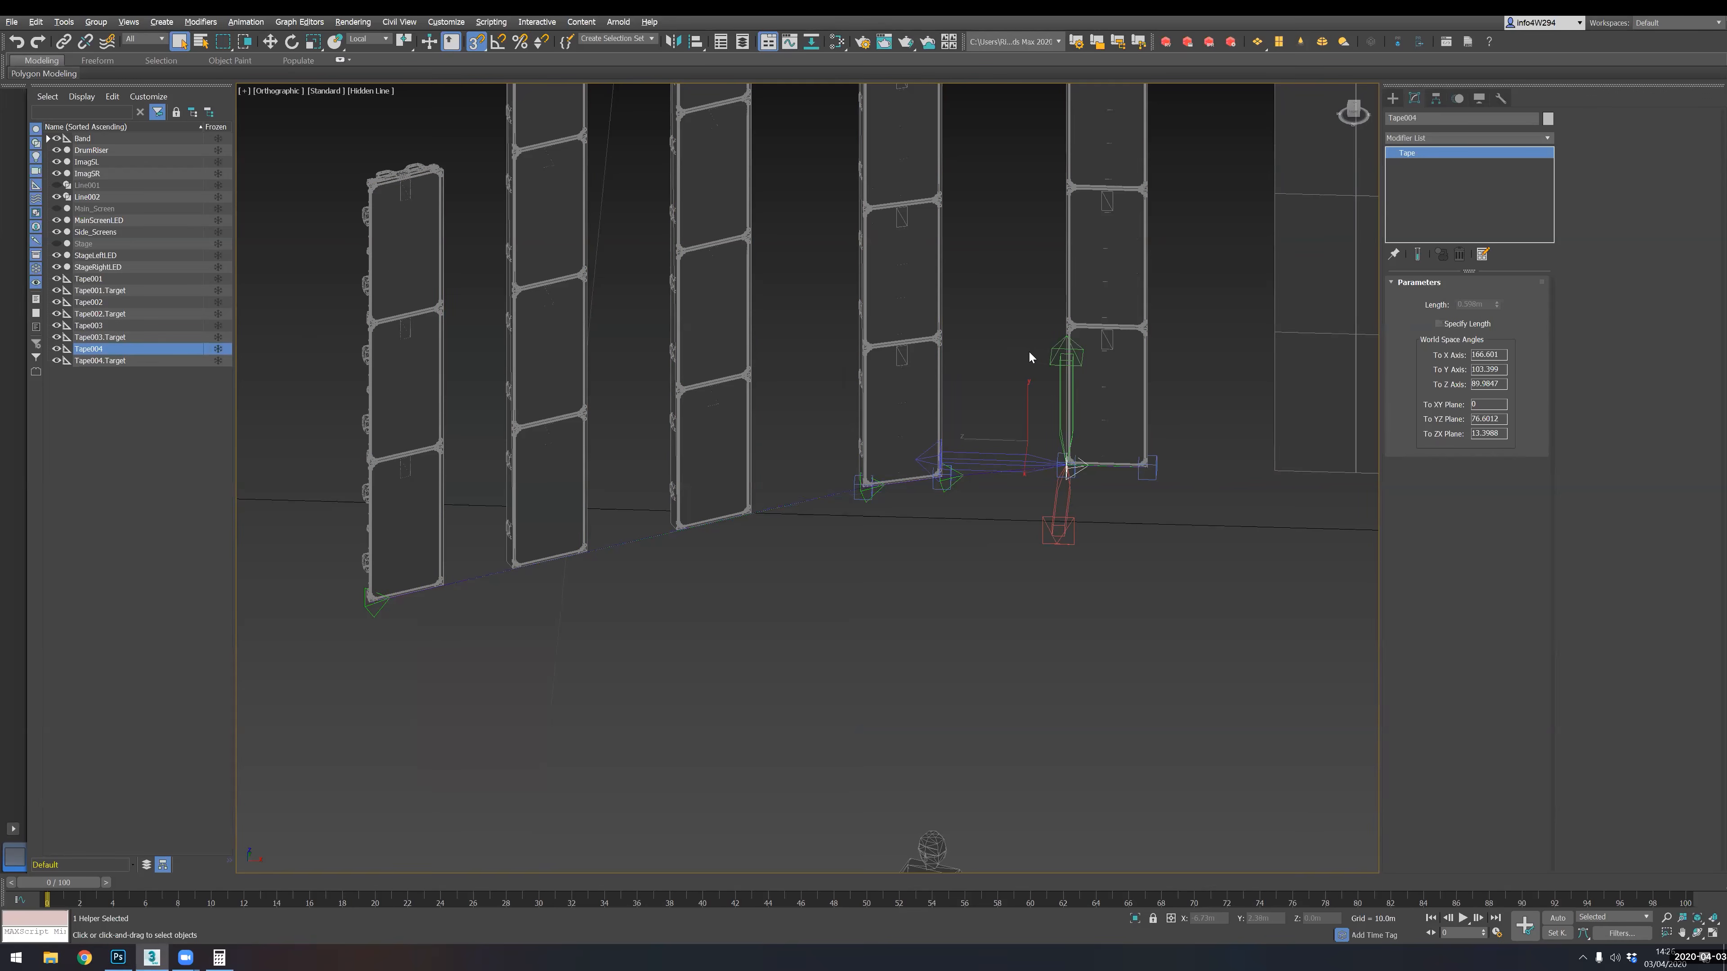
key(alt+Tab)
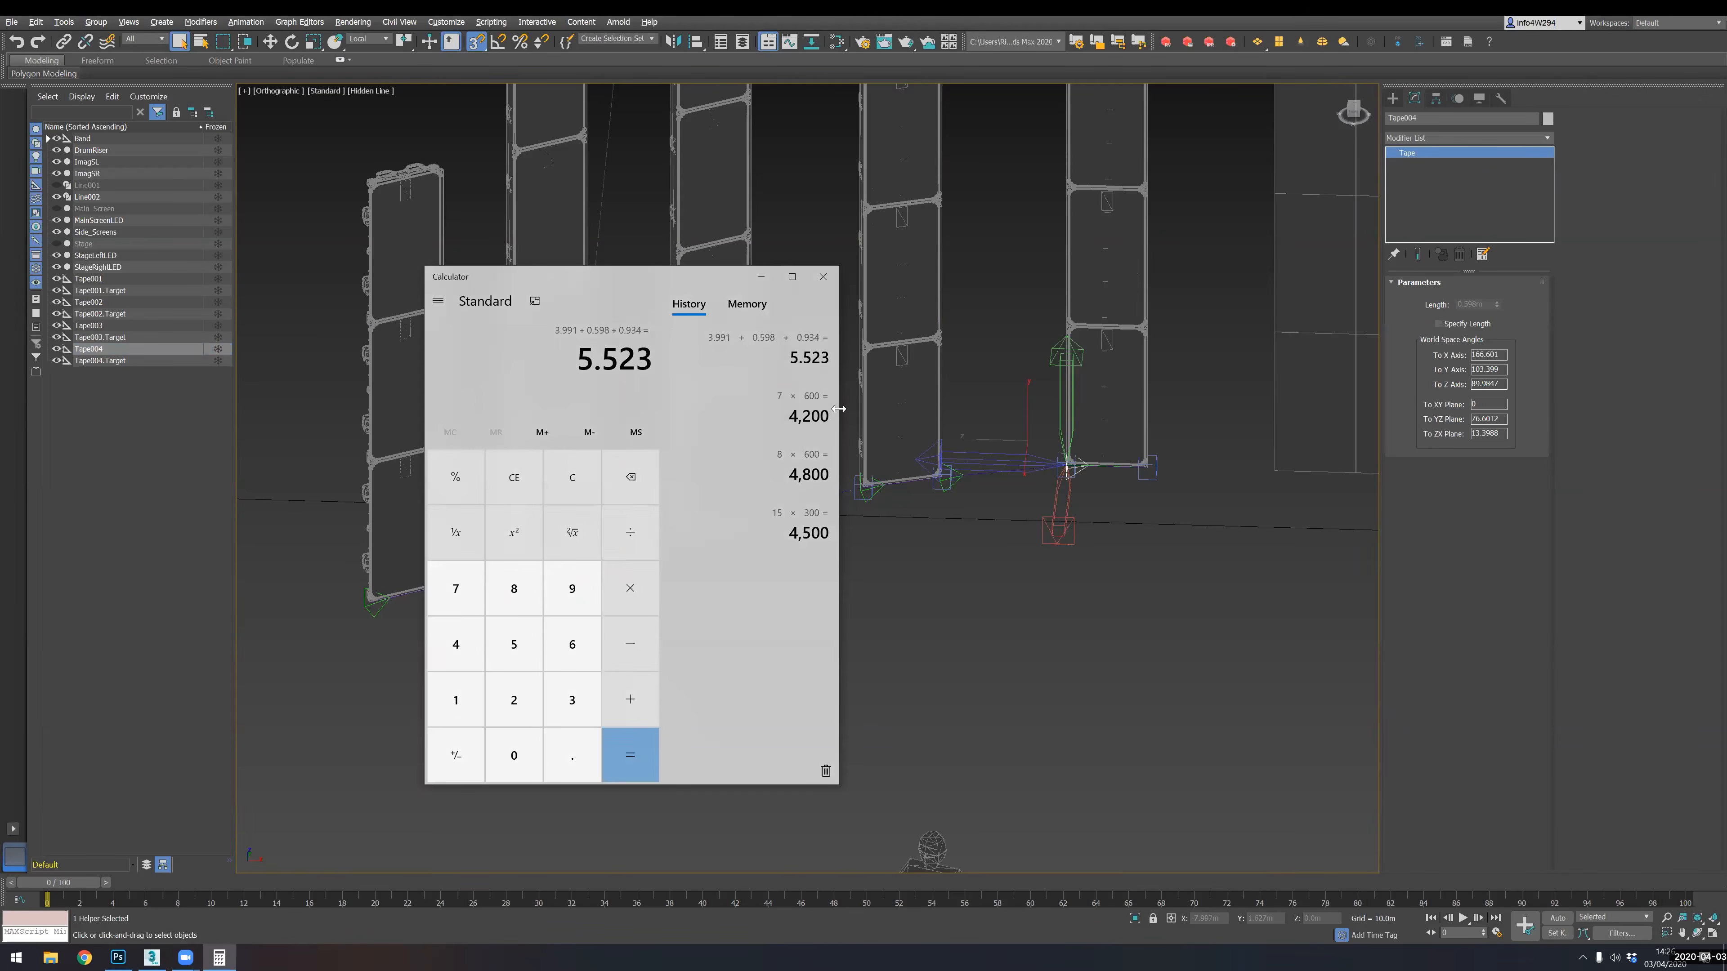
key(plus)
text(0.598)
key(Return)
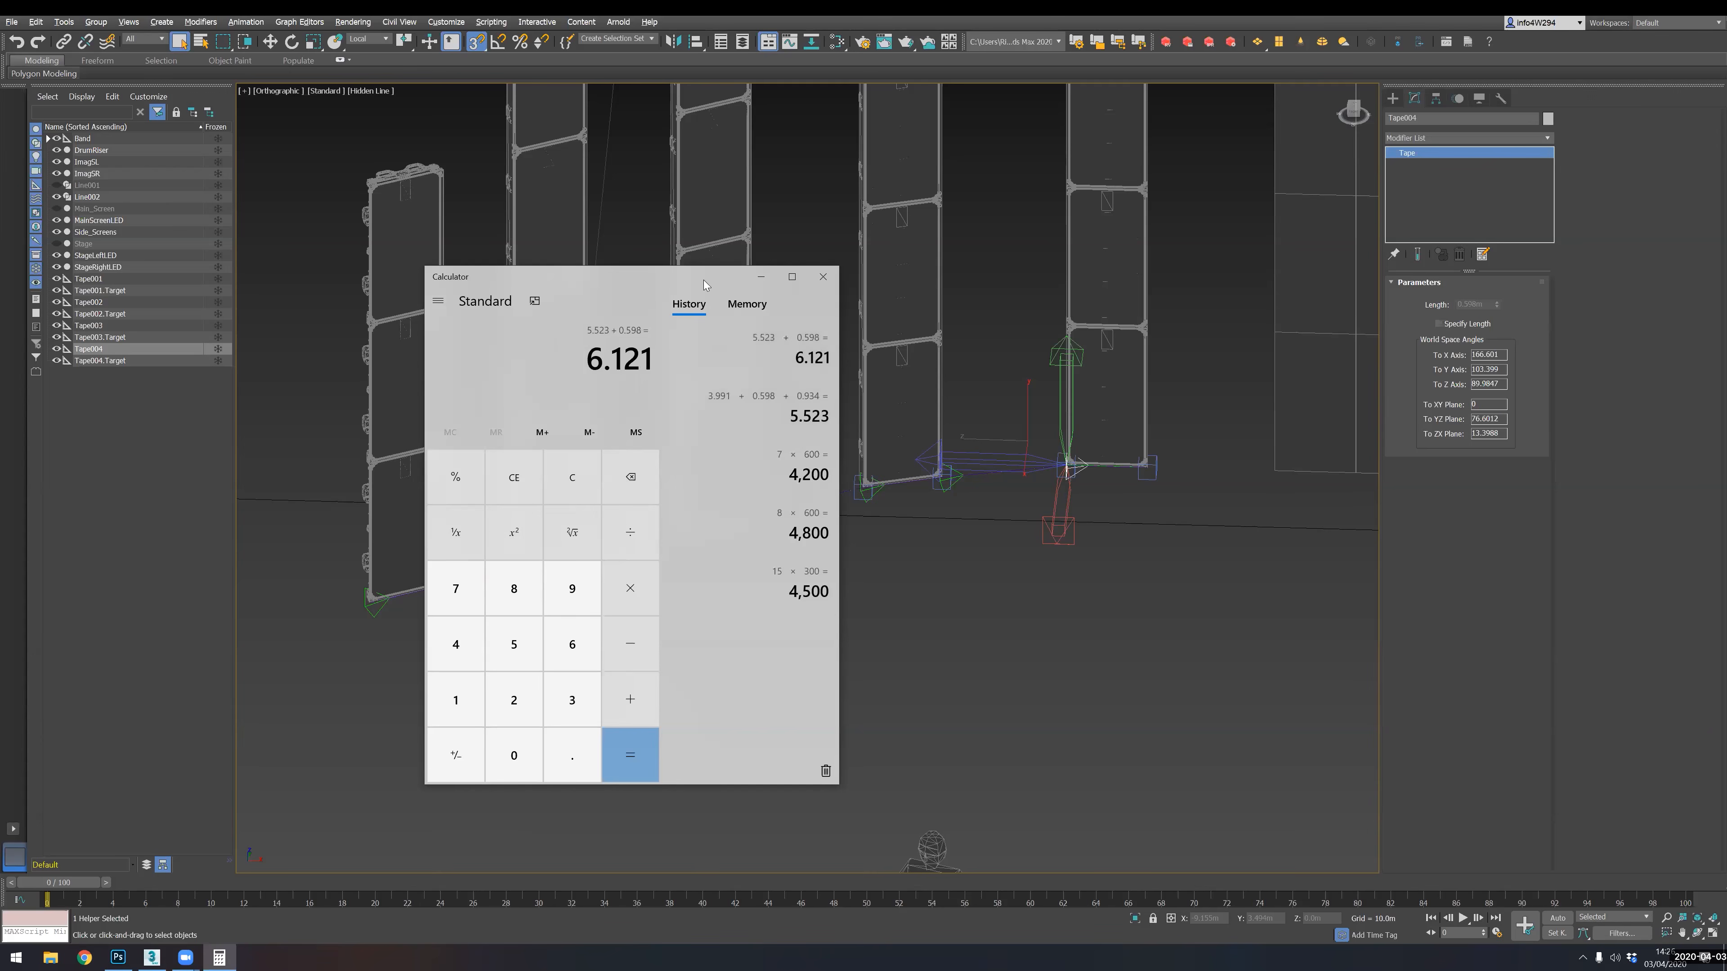
drag(702, 280, 824, 690)
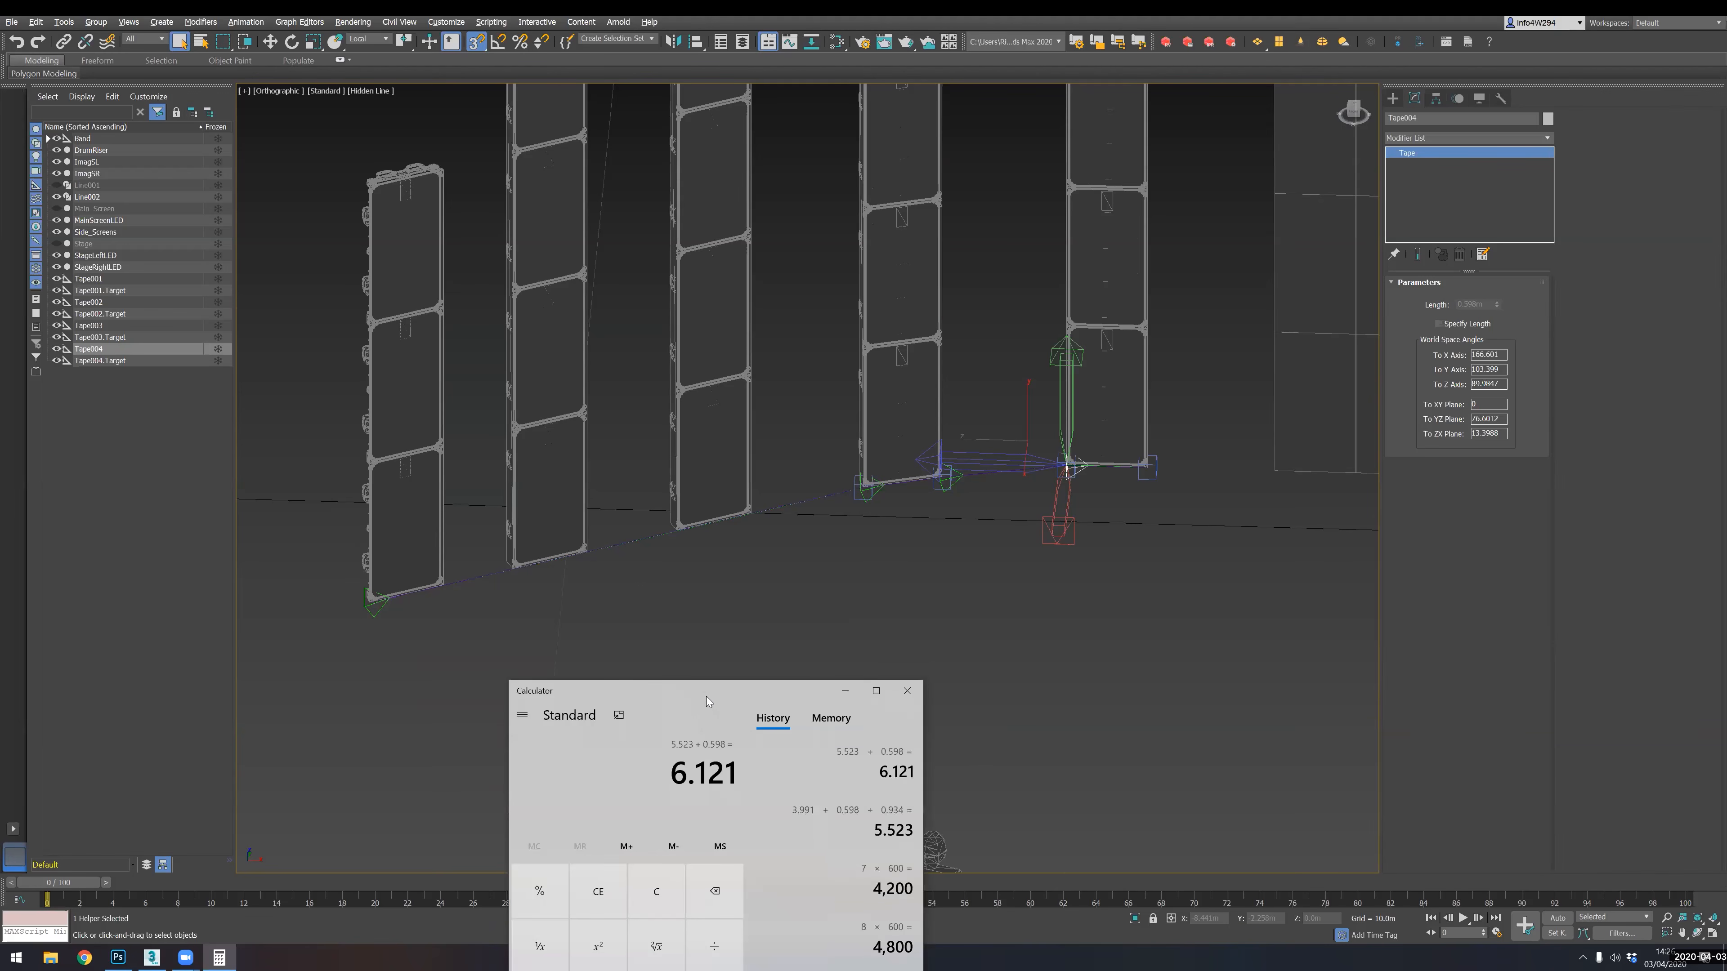
drag(727, 687, 834, 266)
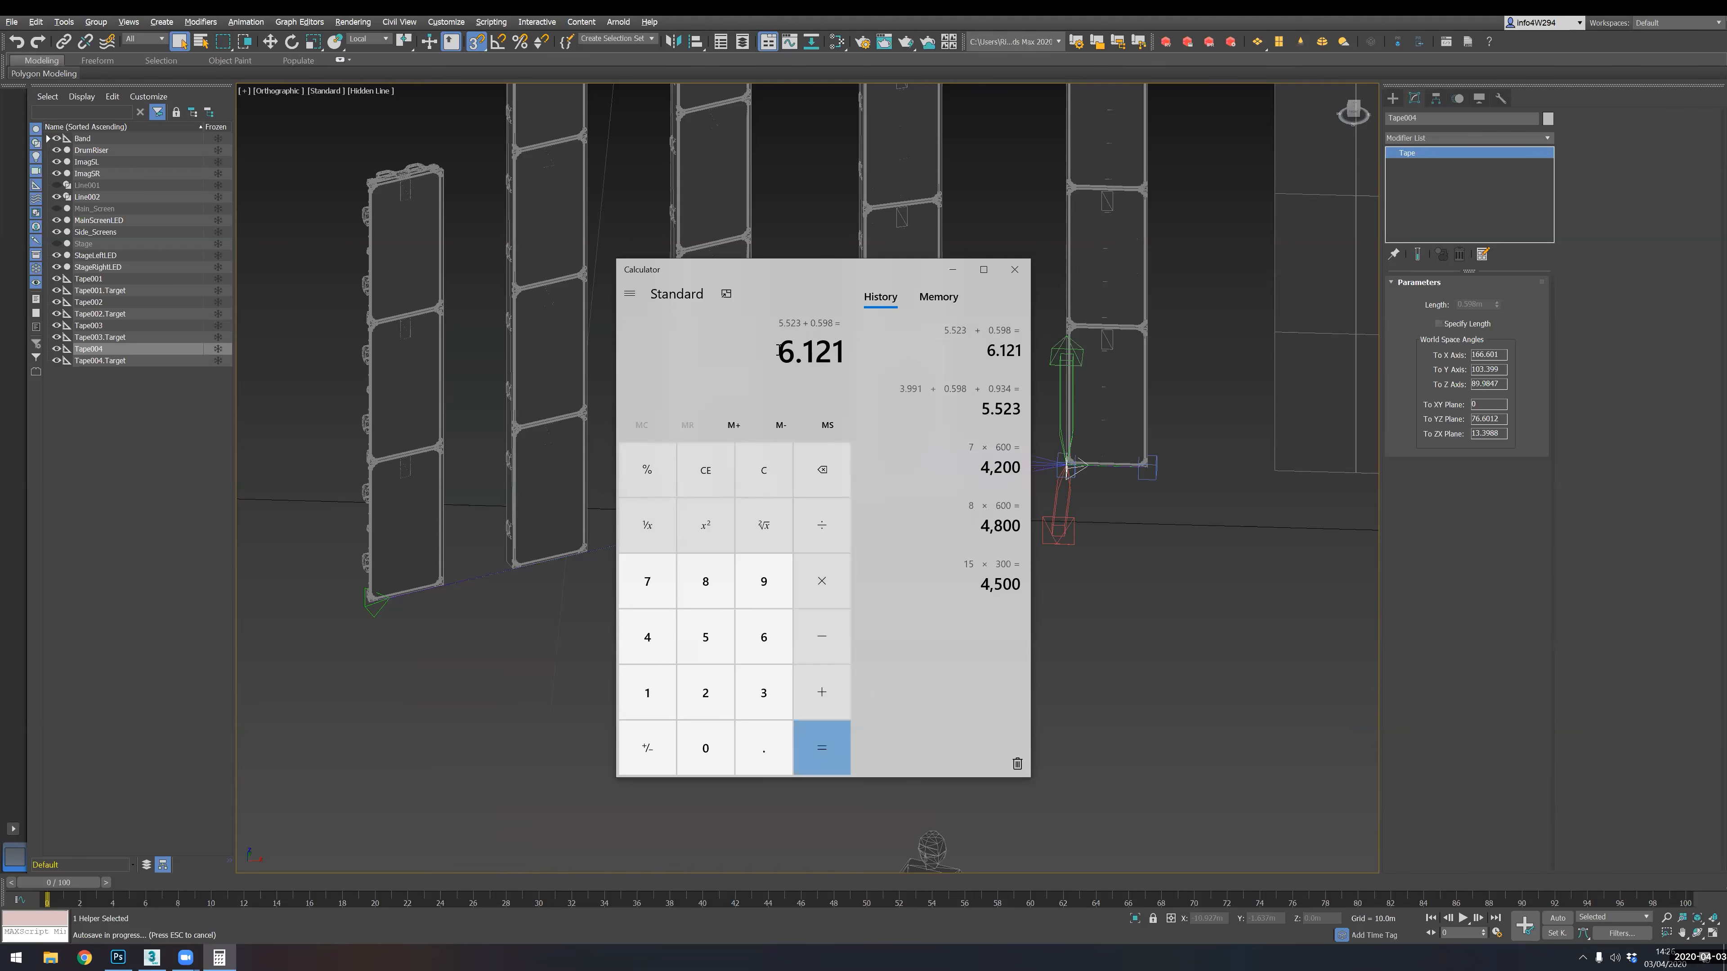
- Calculate 600 divided by 300 in the Calculator to get the scale factor between panel size and pixels
drag(778, 351, 878, 353)
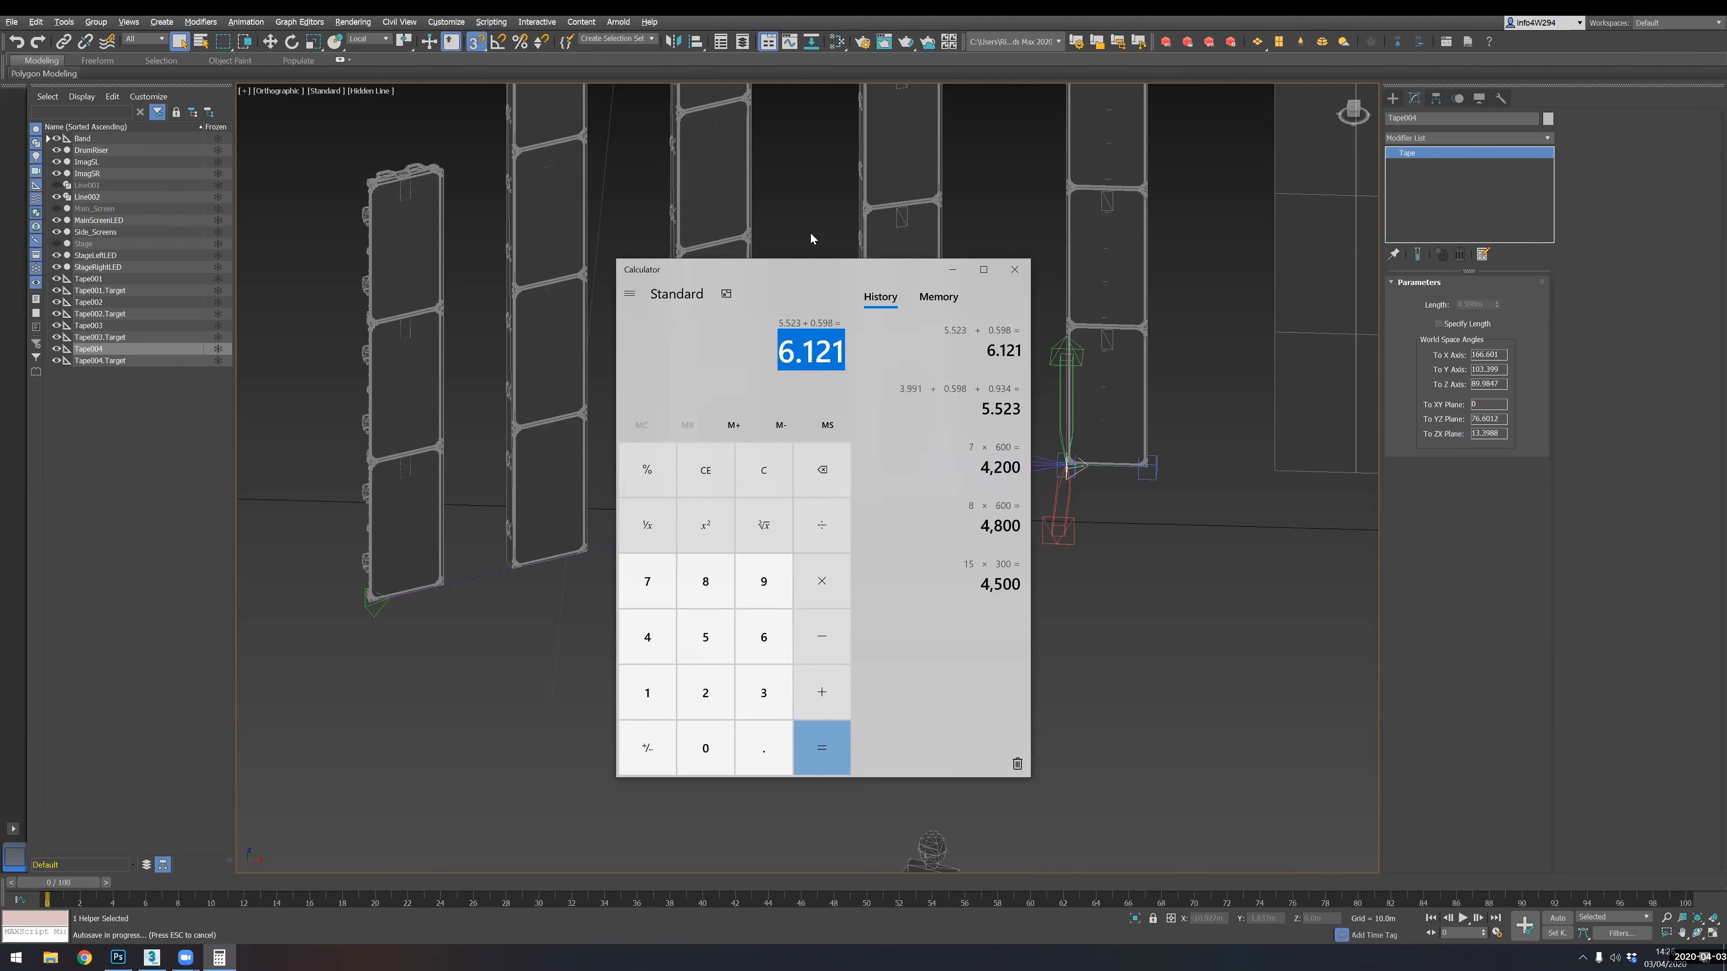
drag(825, 264, 854, 243)
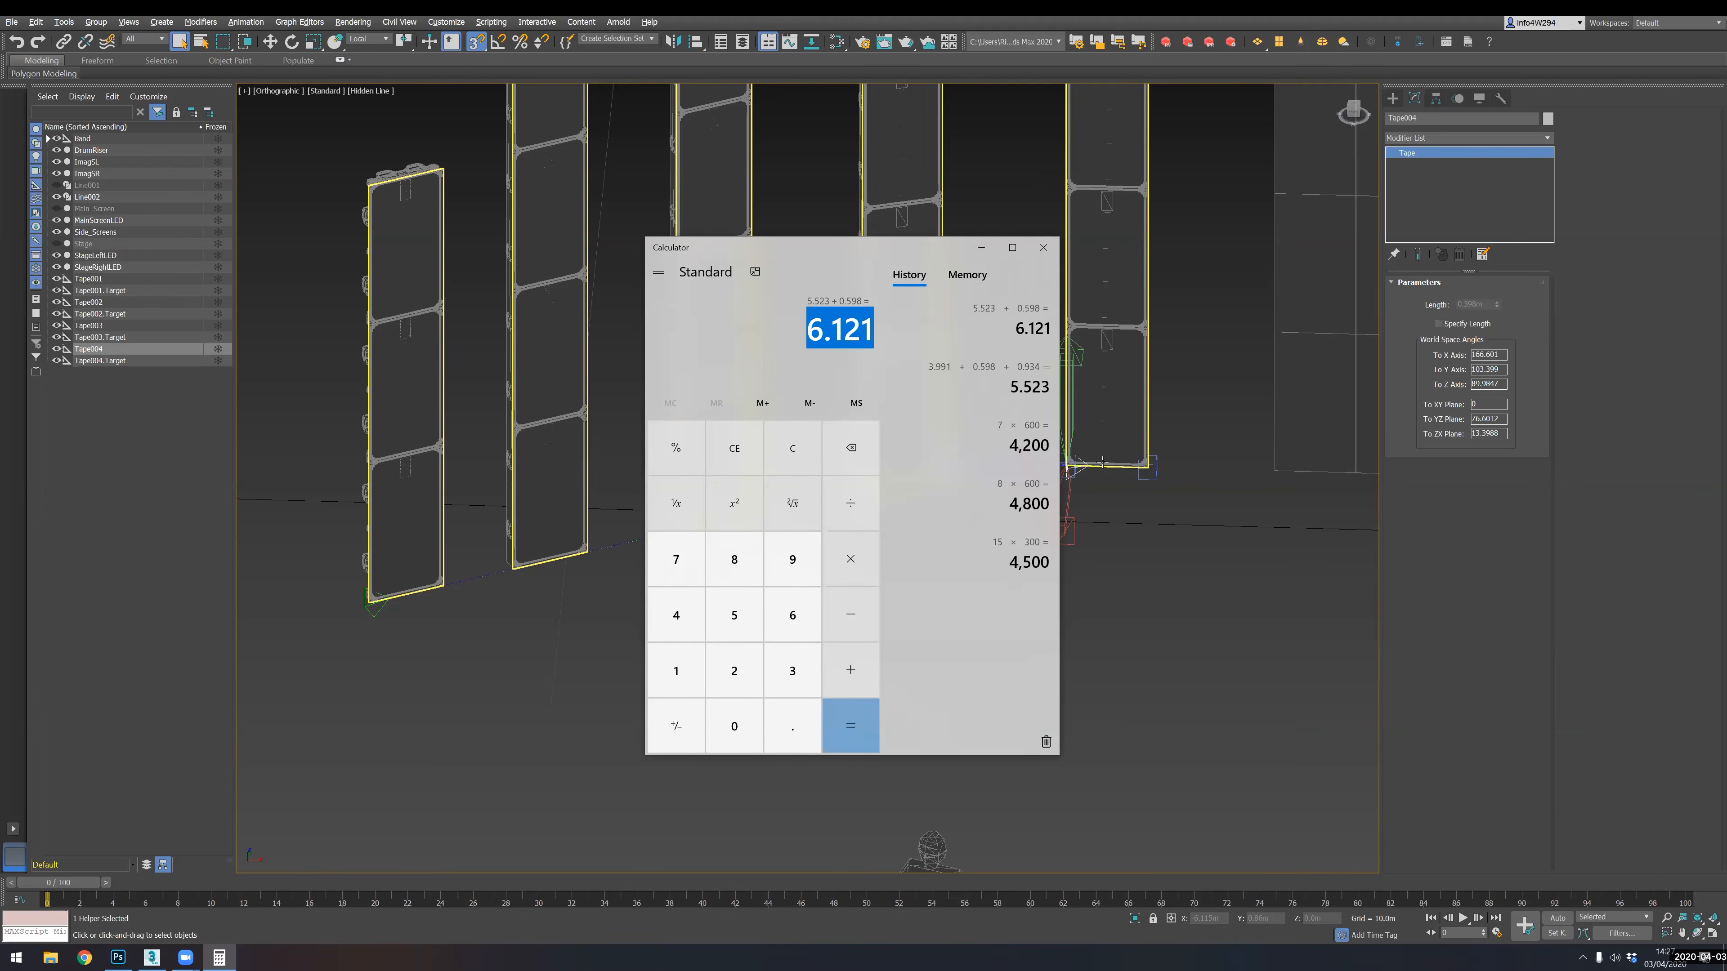
text(600)
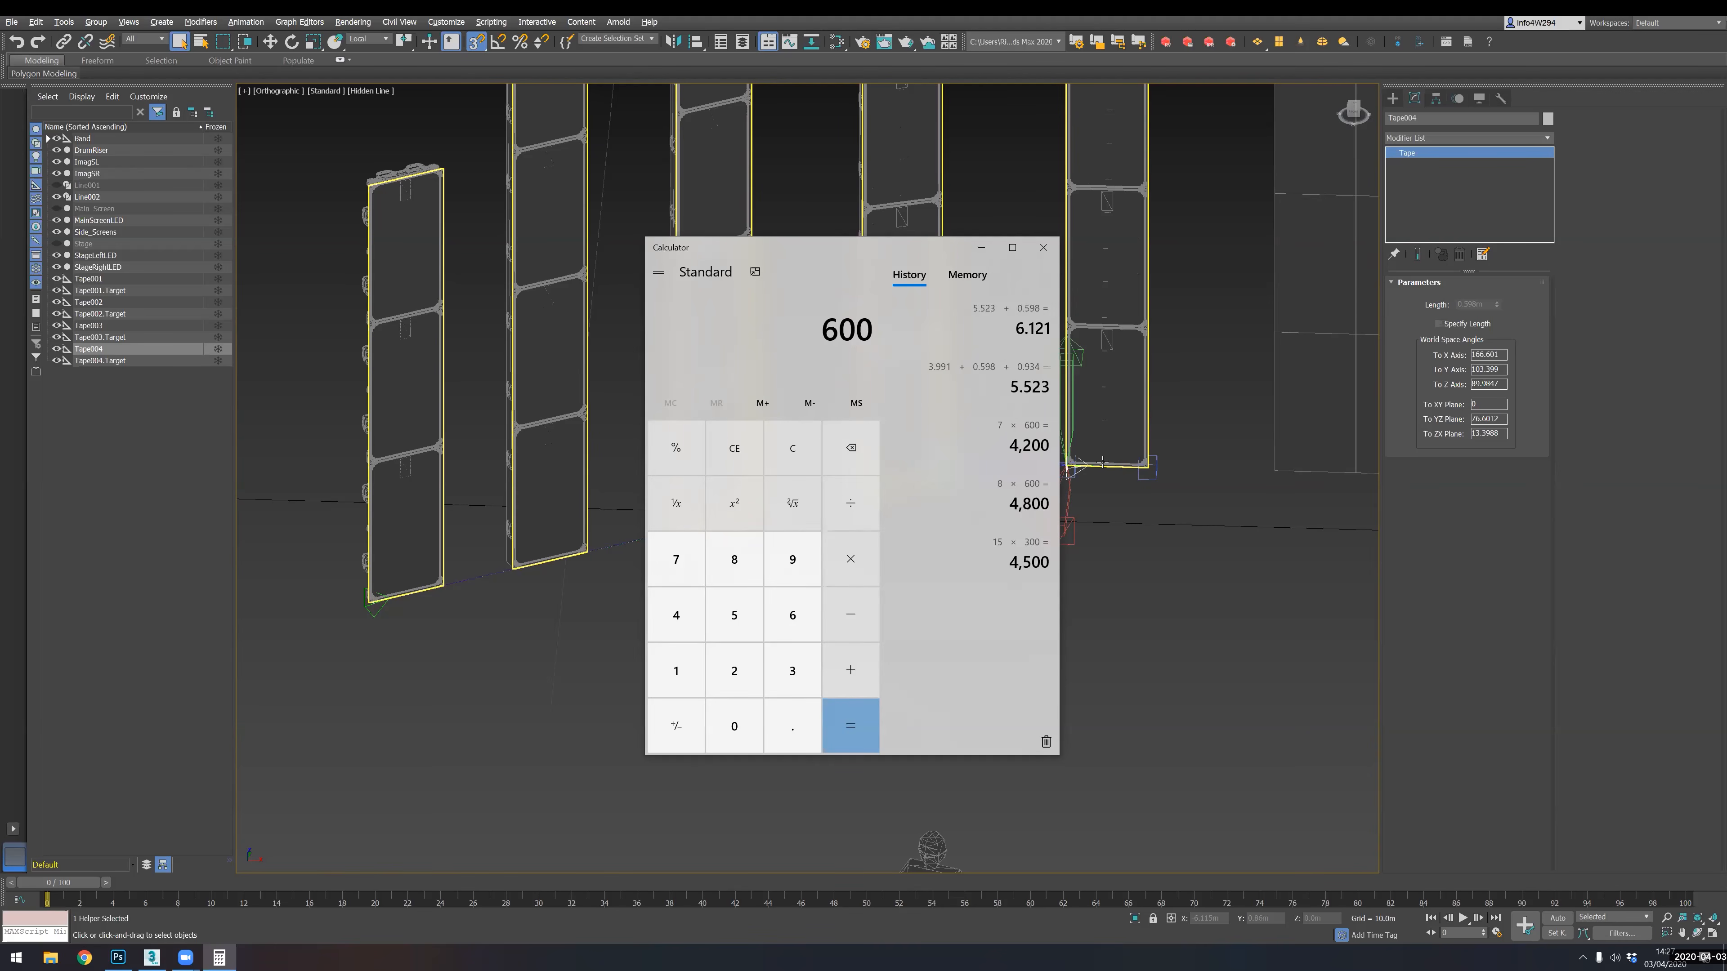
key(slash)
text(300)
key(Return)
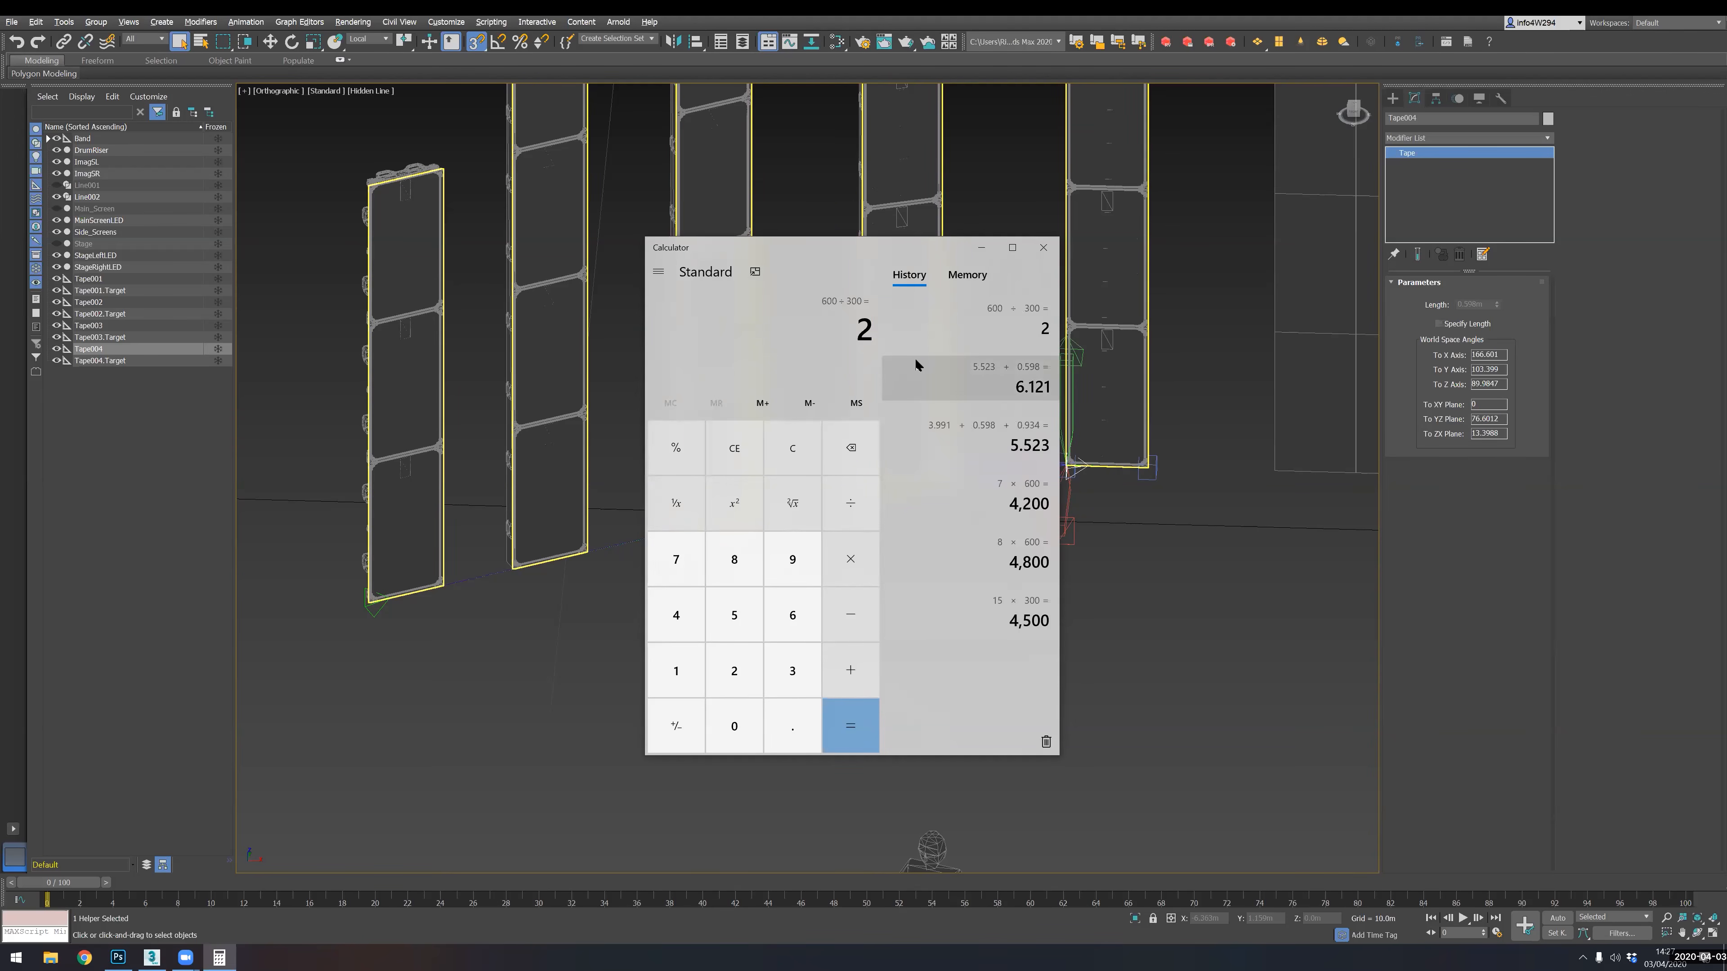
- Divide 6121 by 2 in the Calculator, reposition its window and switch back to 3ds Max
text(61)
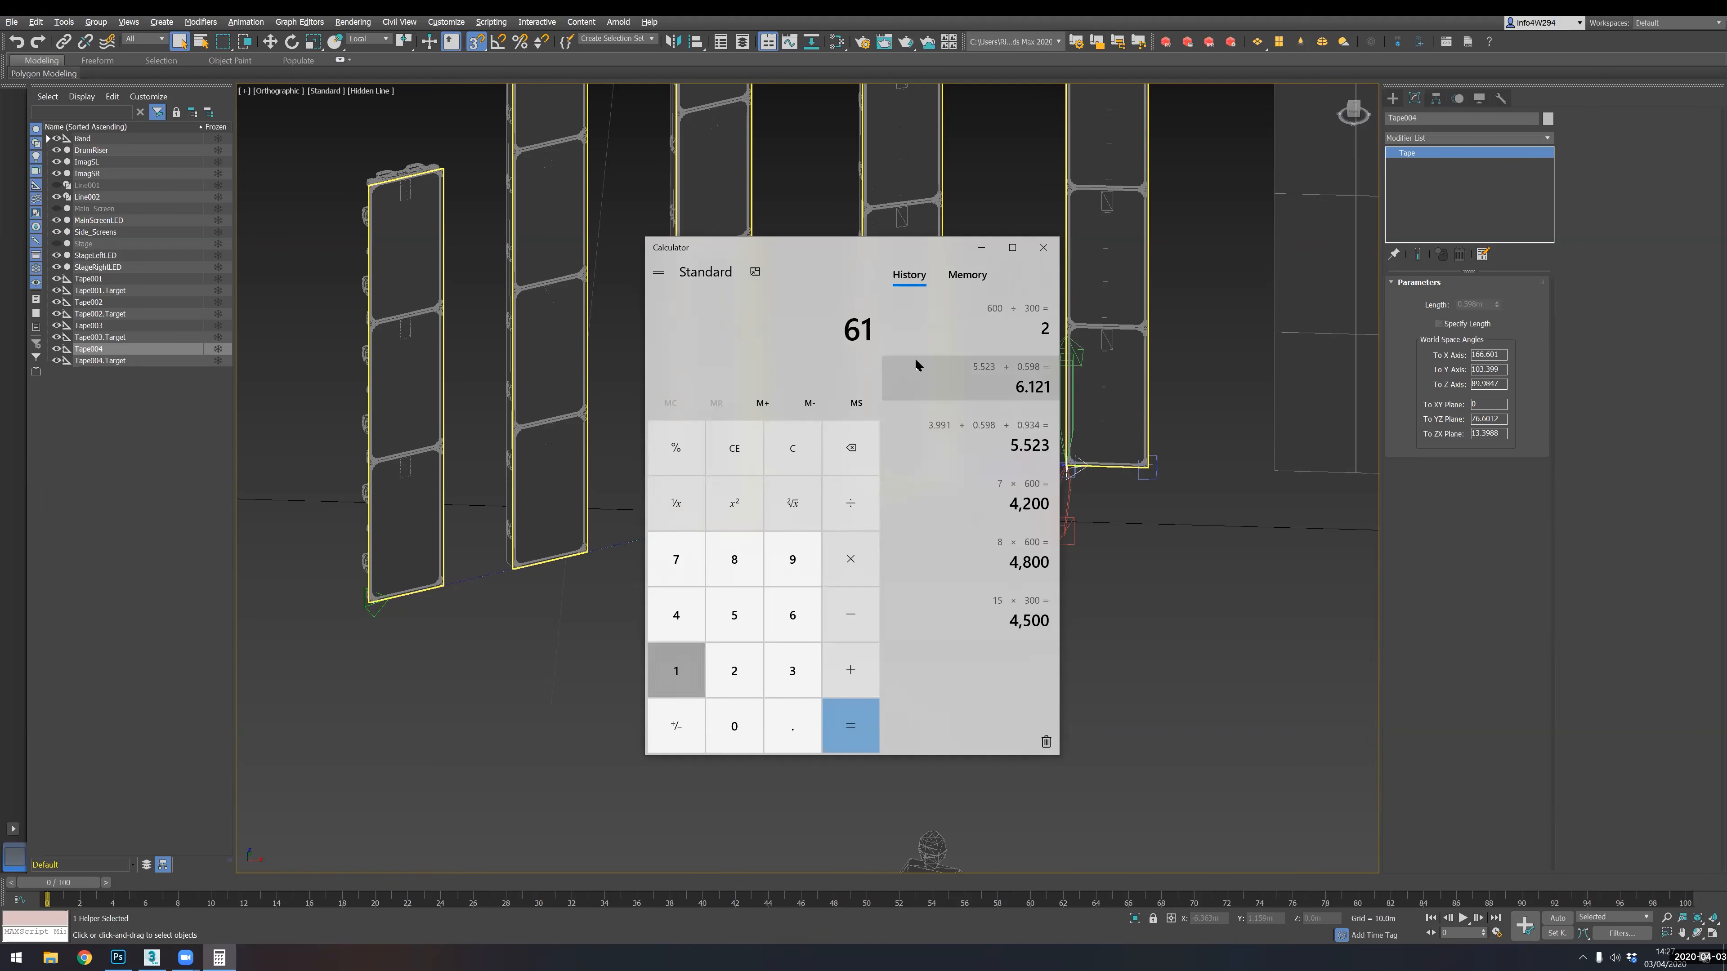
text(21/2)
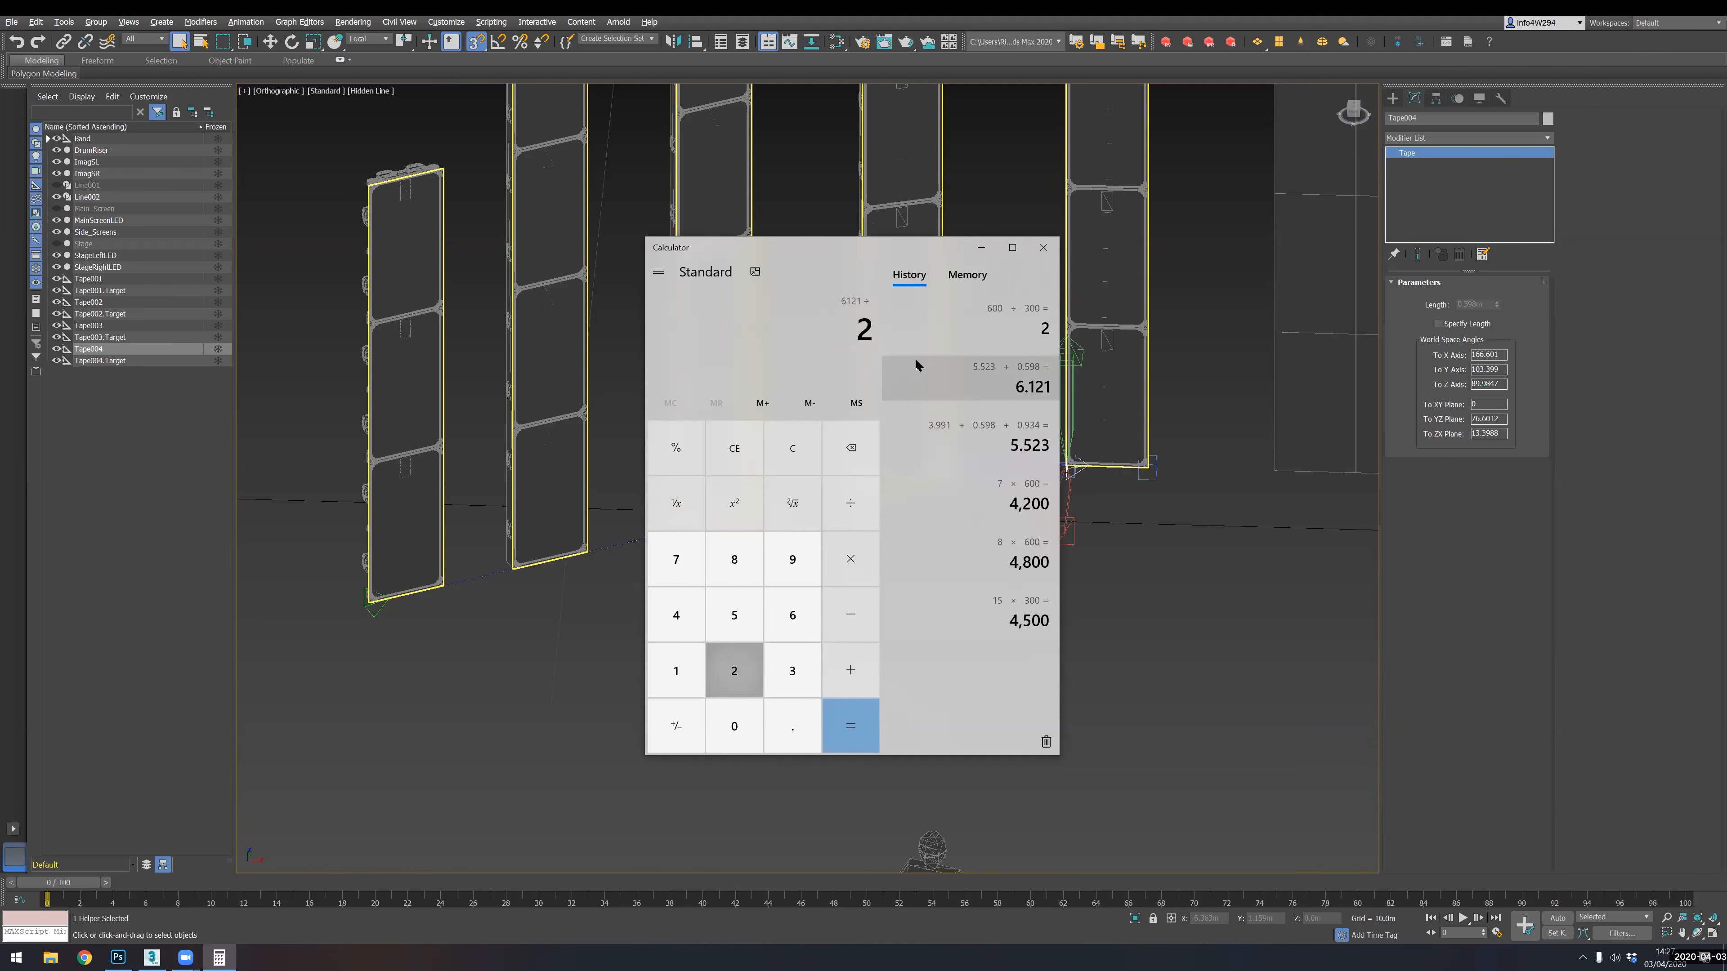
key(Return)
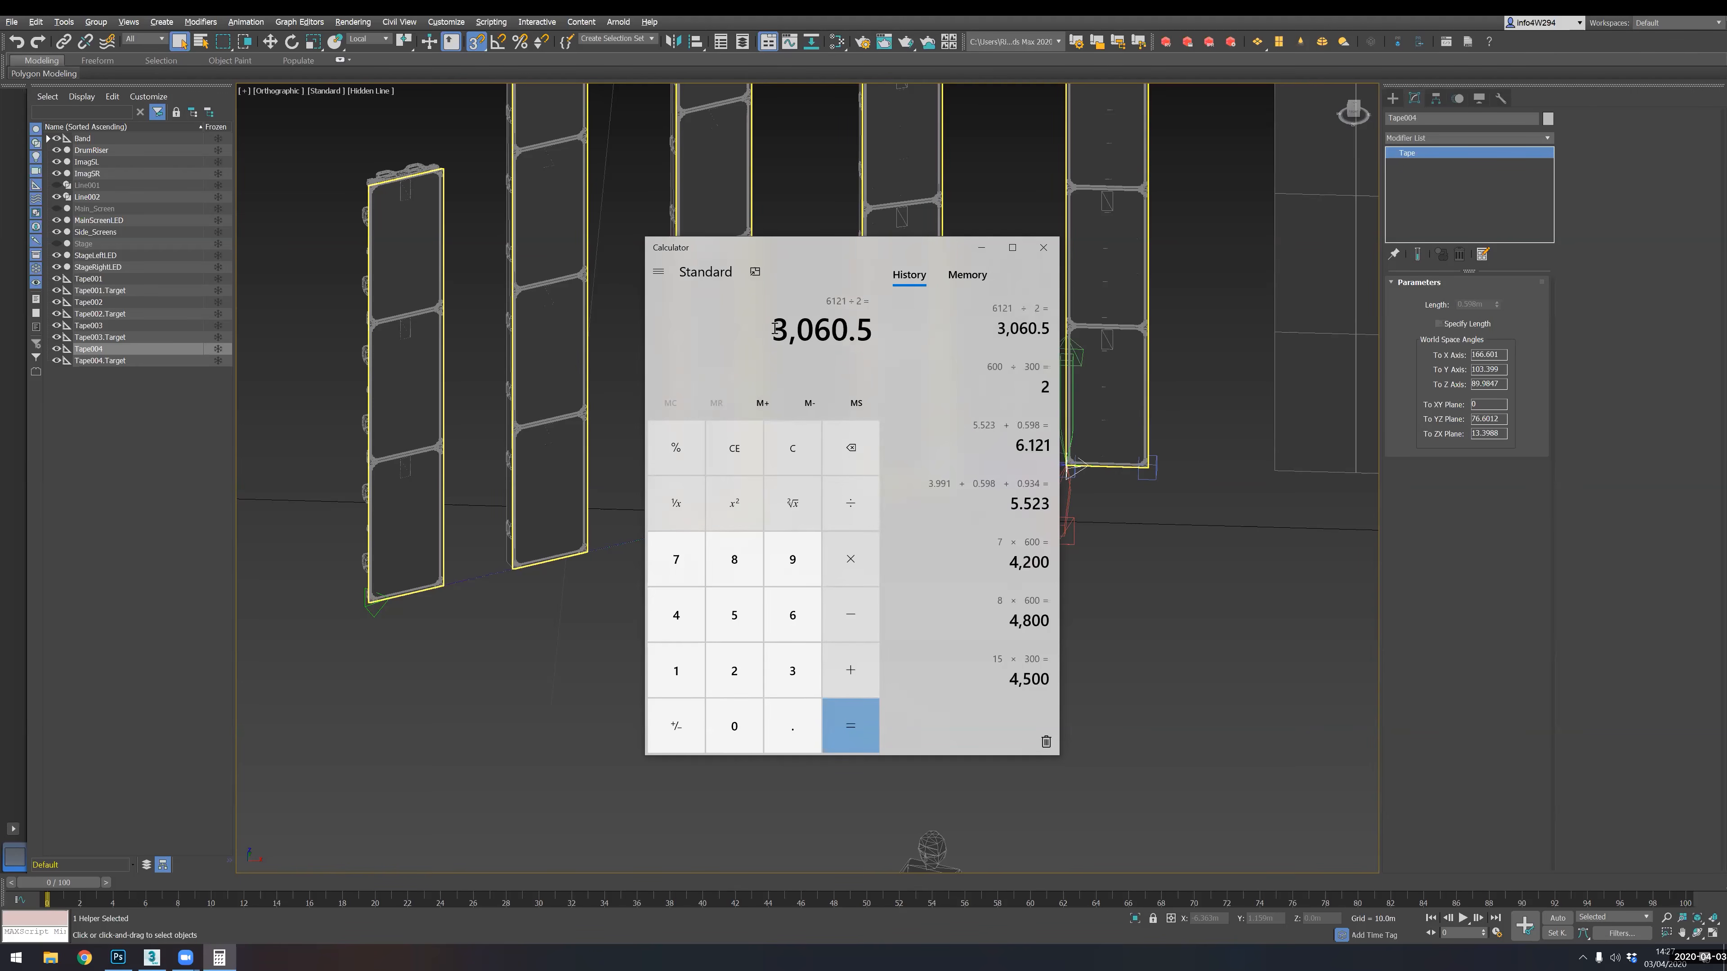
drag(774, 332, 847, 332)
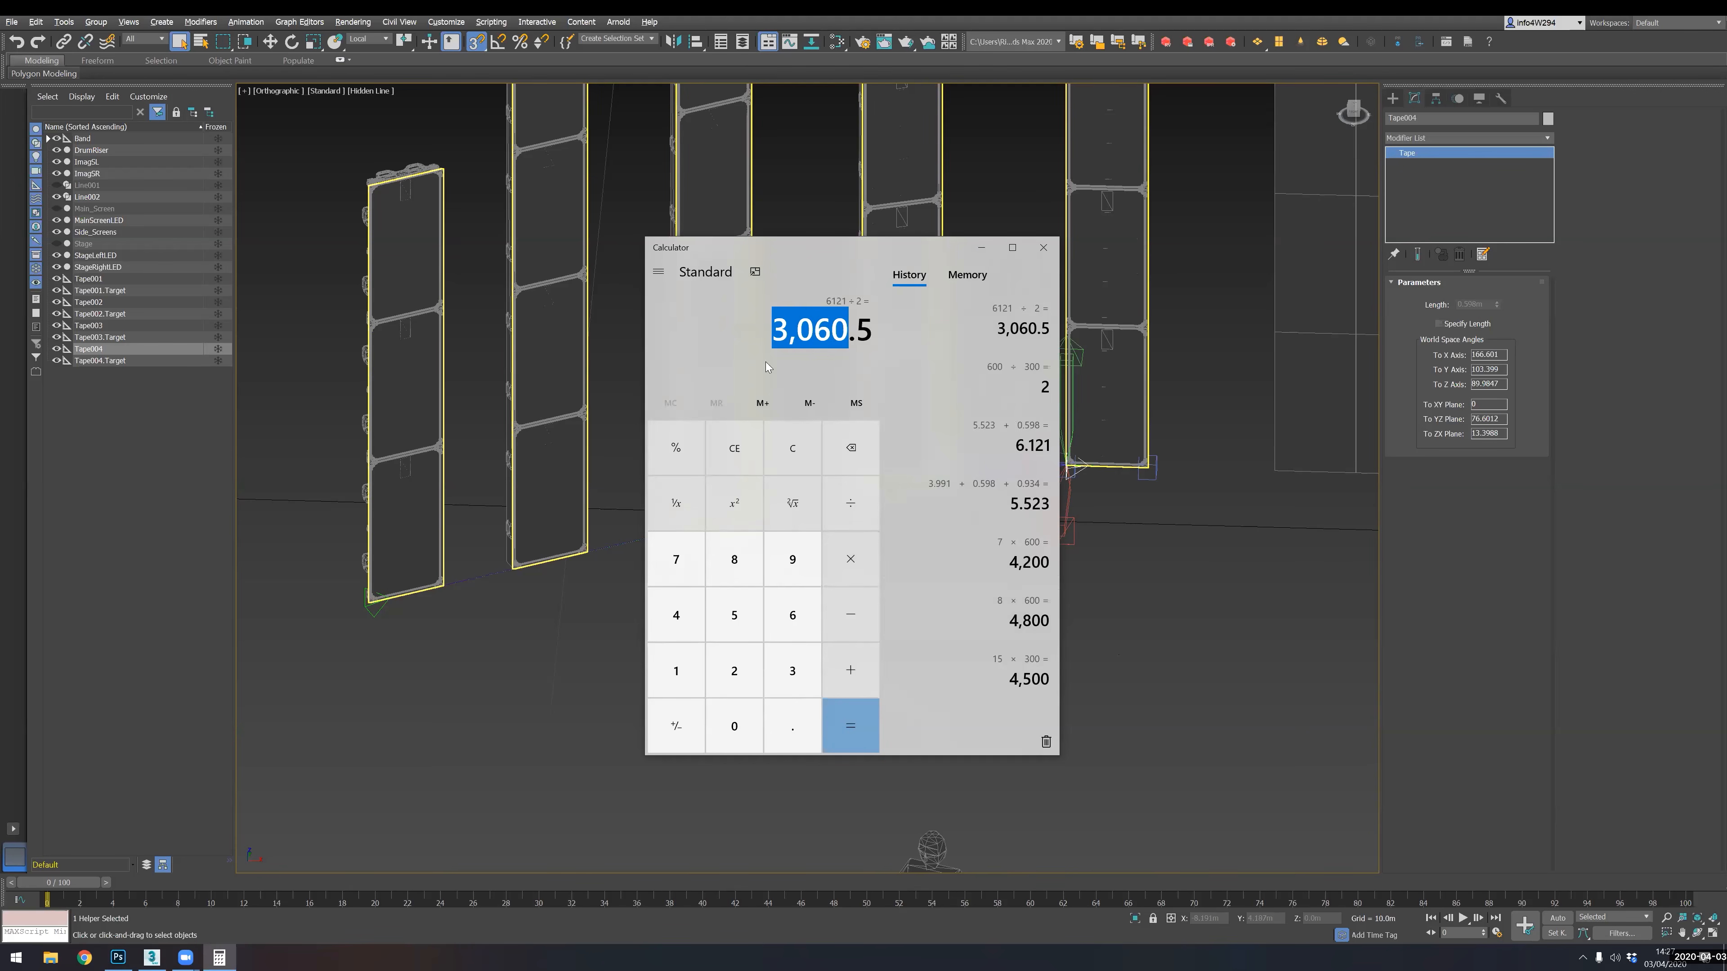
drag(835, 261, 1153, 565)
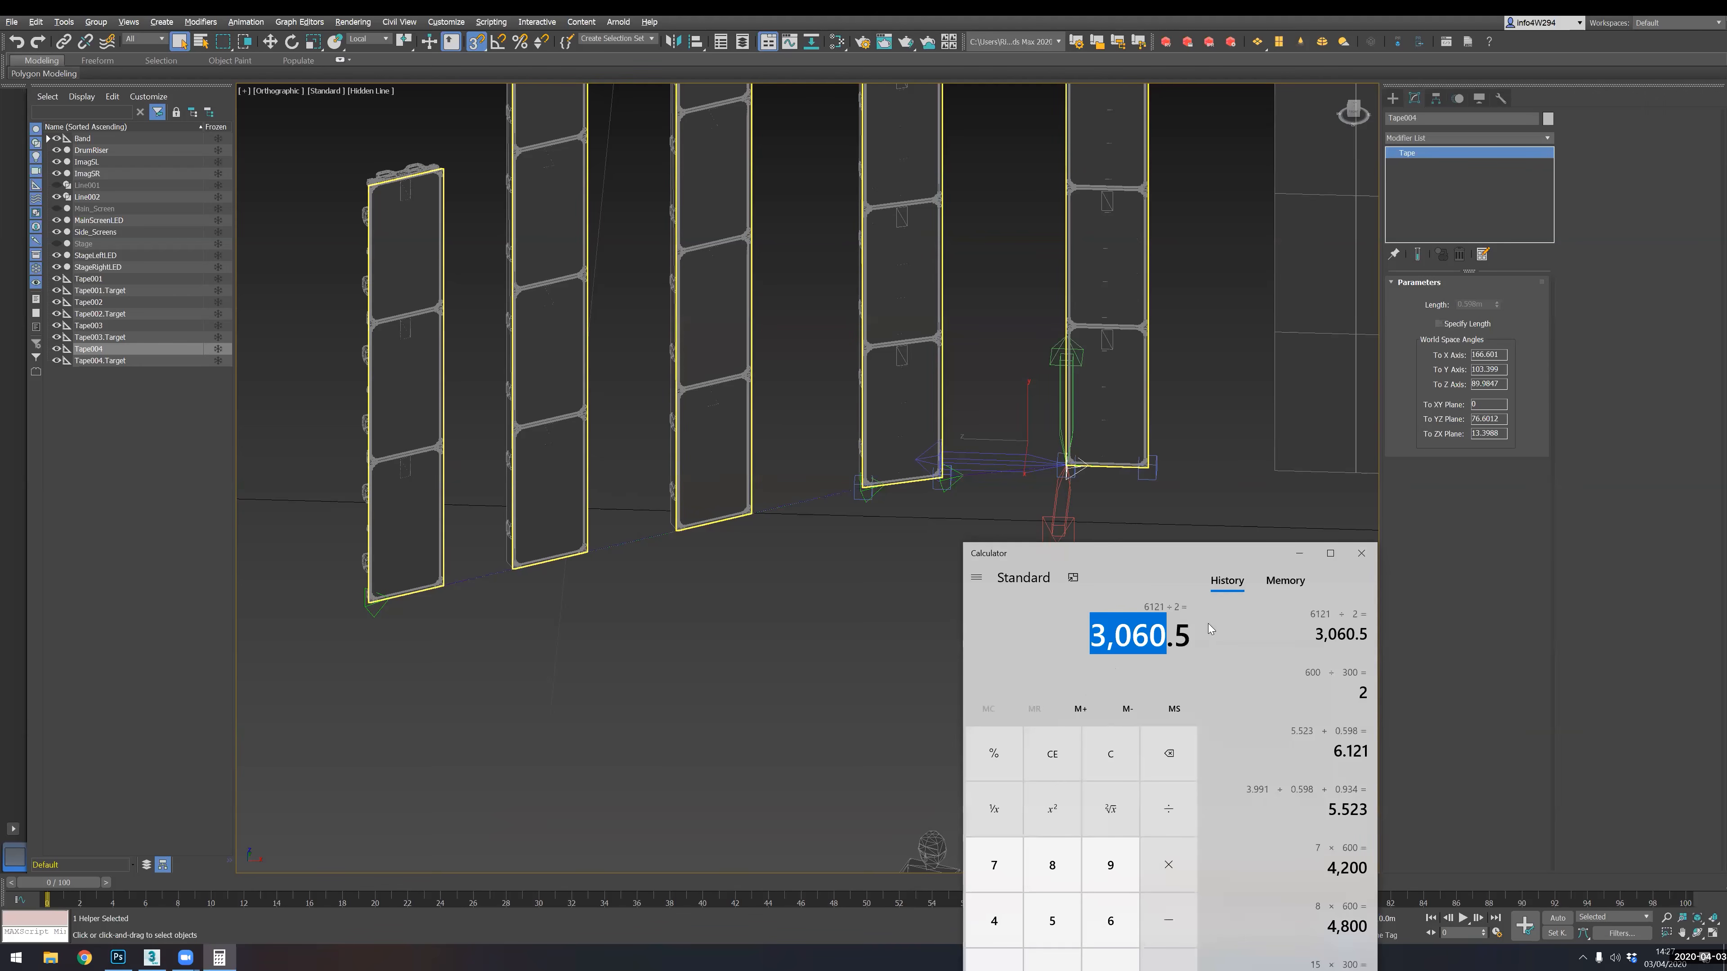
drag(1185, 546, 866, 443)
key(alt+Tab)
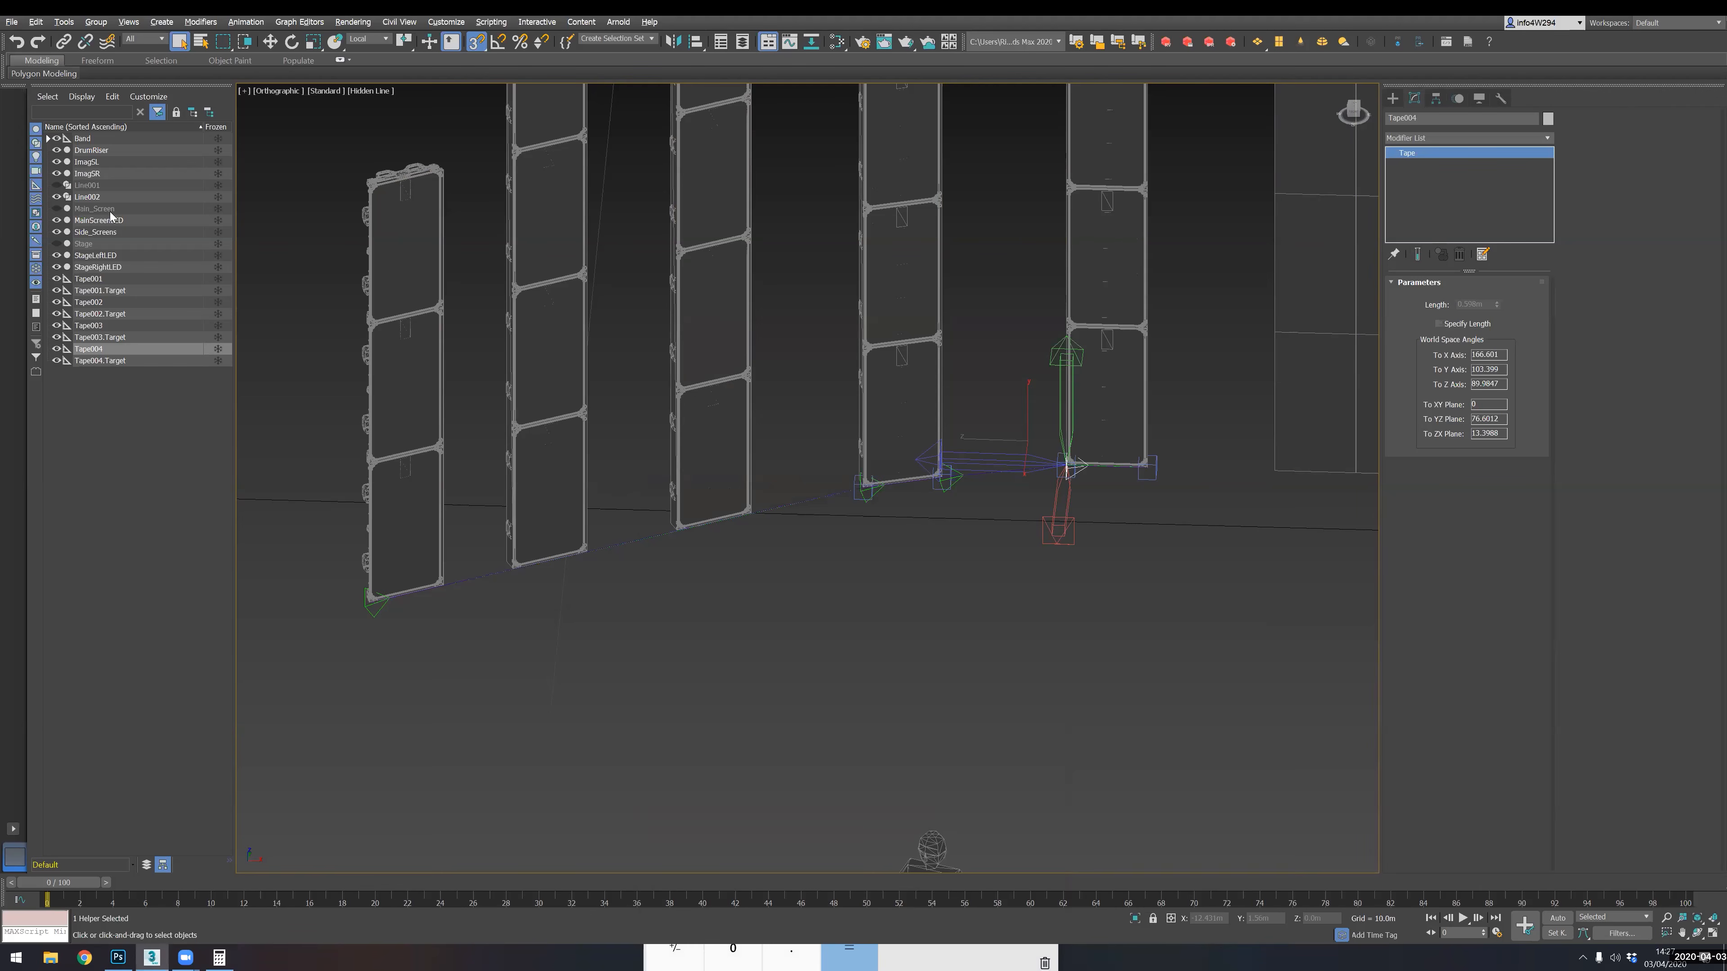
- Open the UV editor for StageRightLED and start rendering a UVW template
click(97, 266)
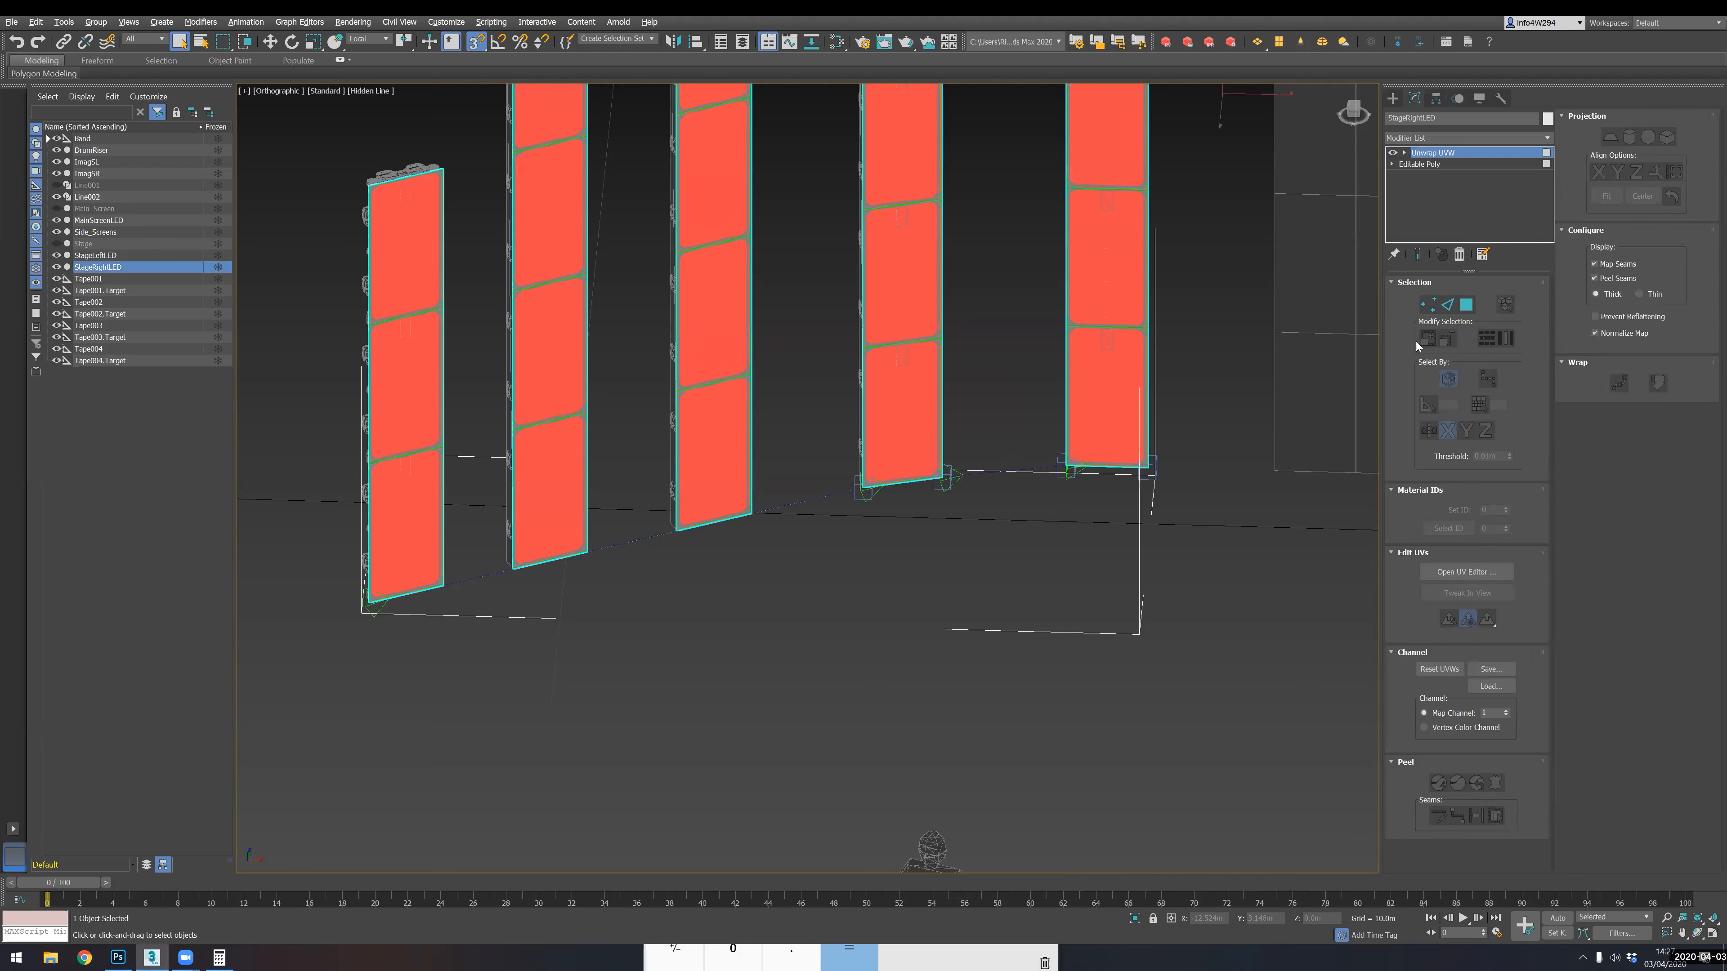
click(1466, 571)
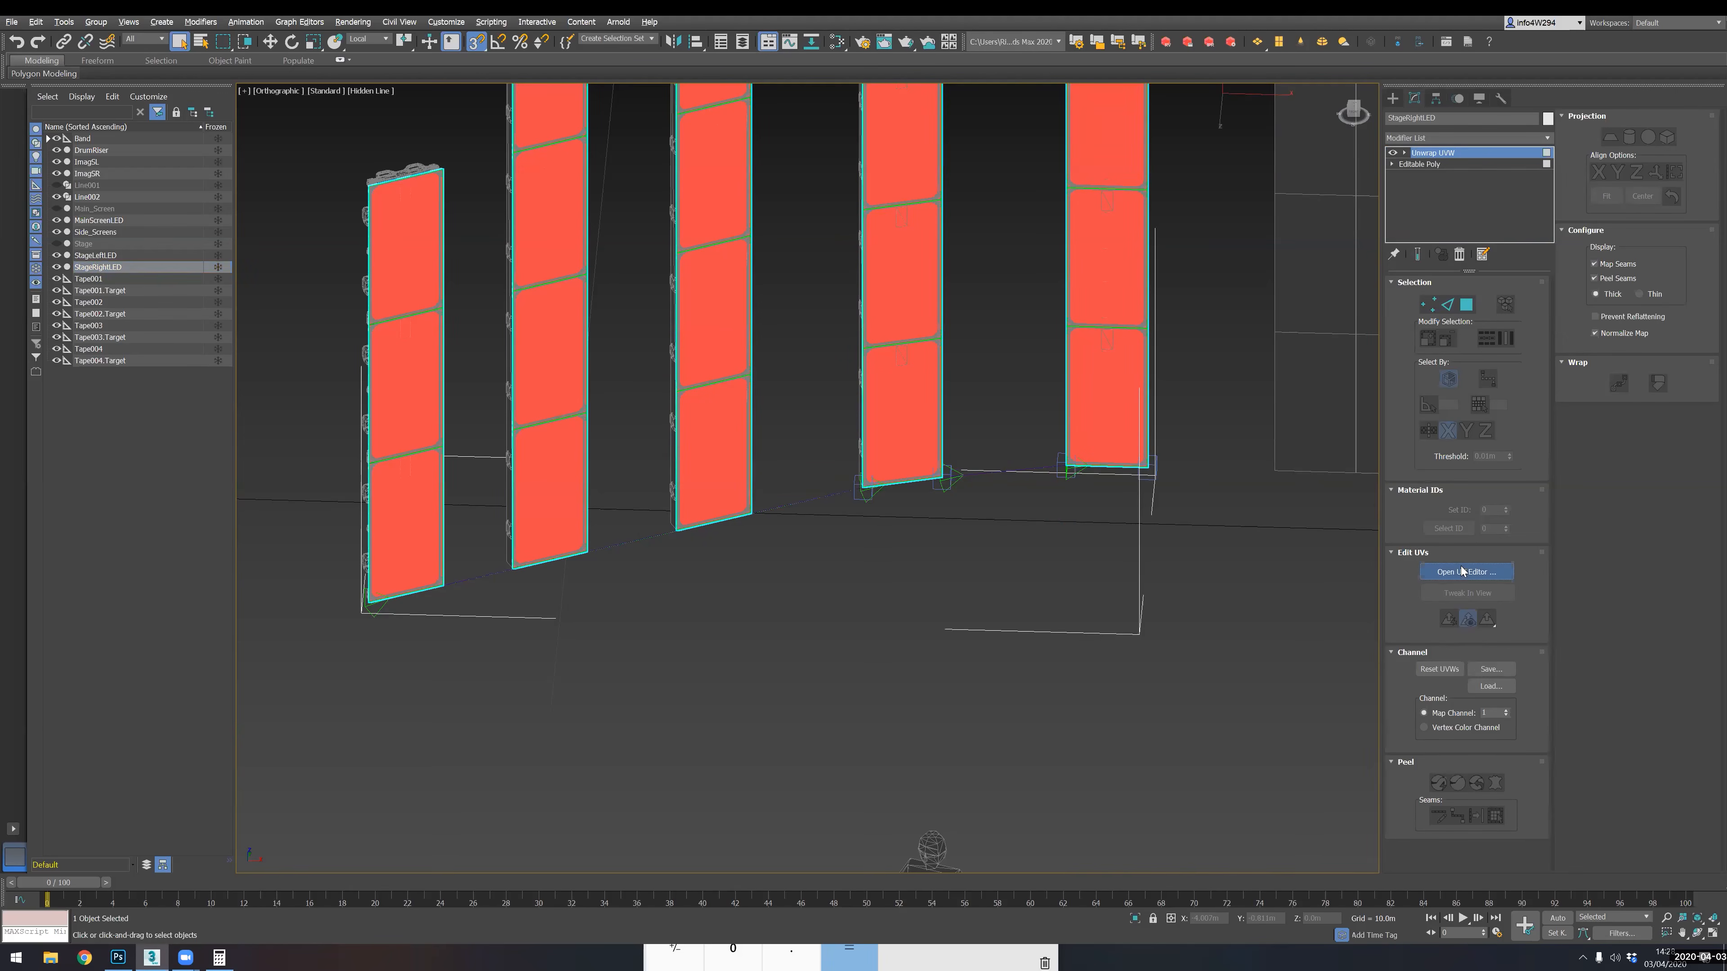
click(939, 346)
mouse_move(909, 347)
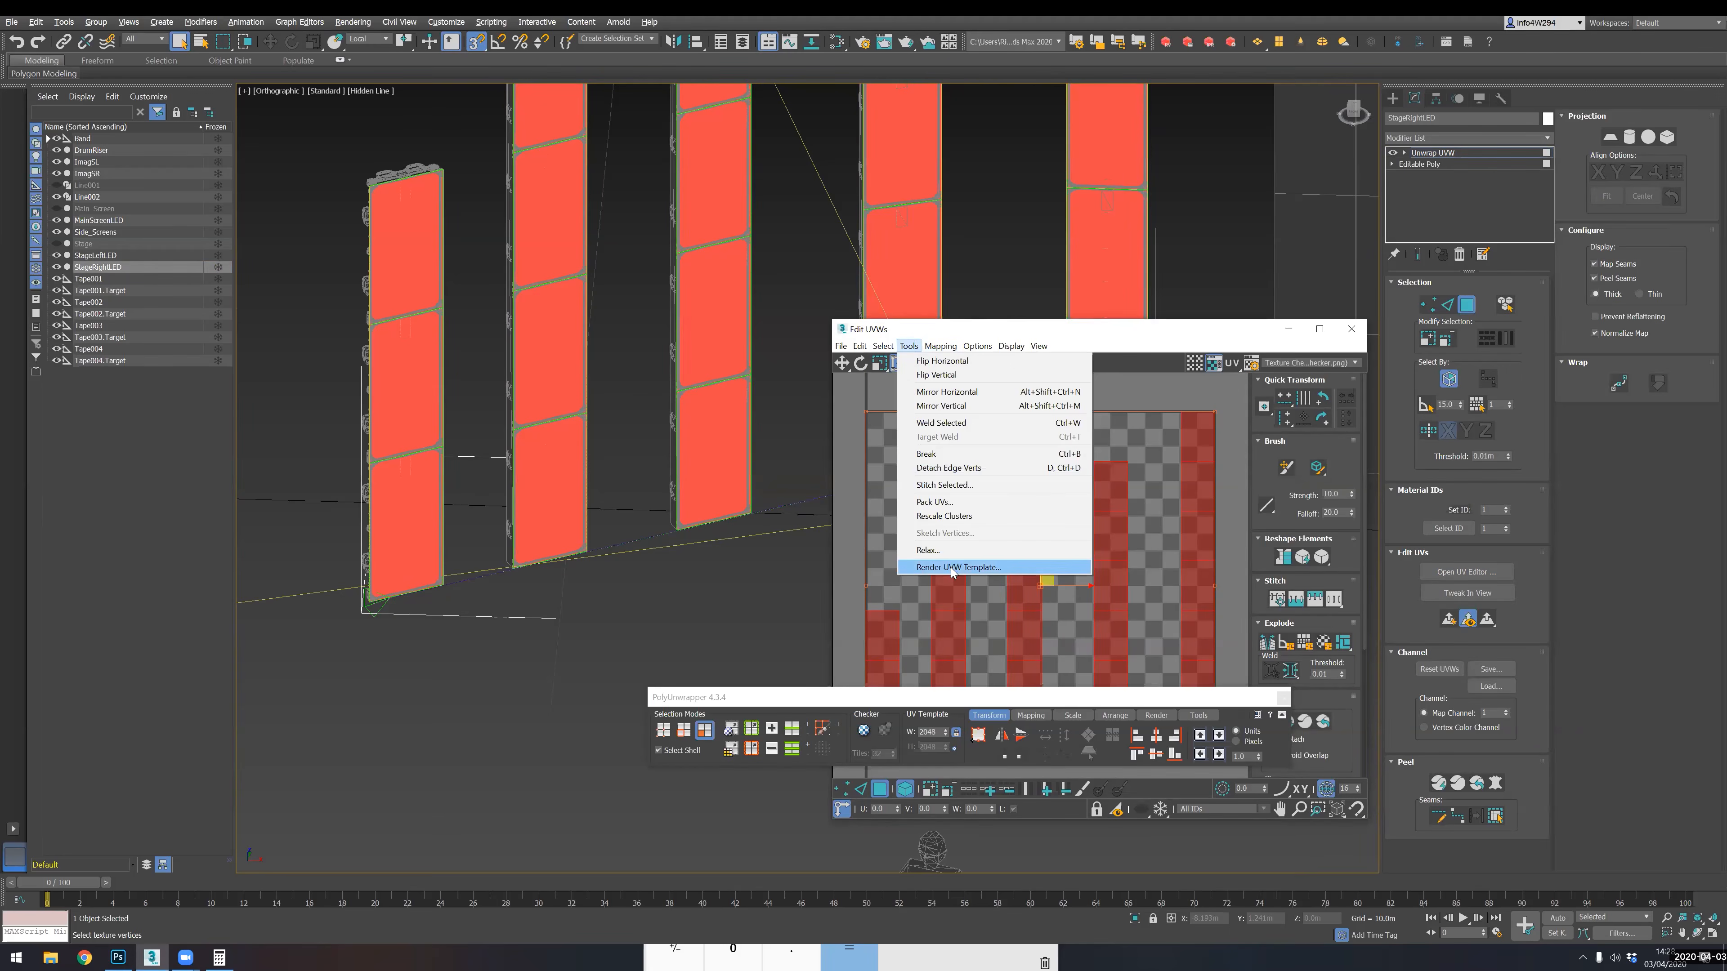
click(973, 569)
- Set the UV template size to 3060 wide by 4200 high and render it
drag(881, 365, 733, 279)
text(30)
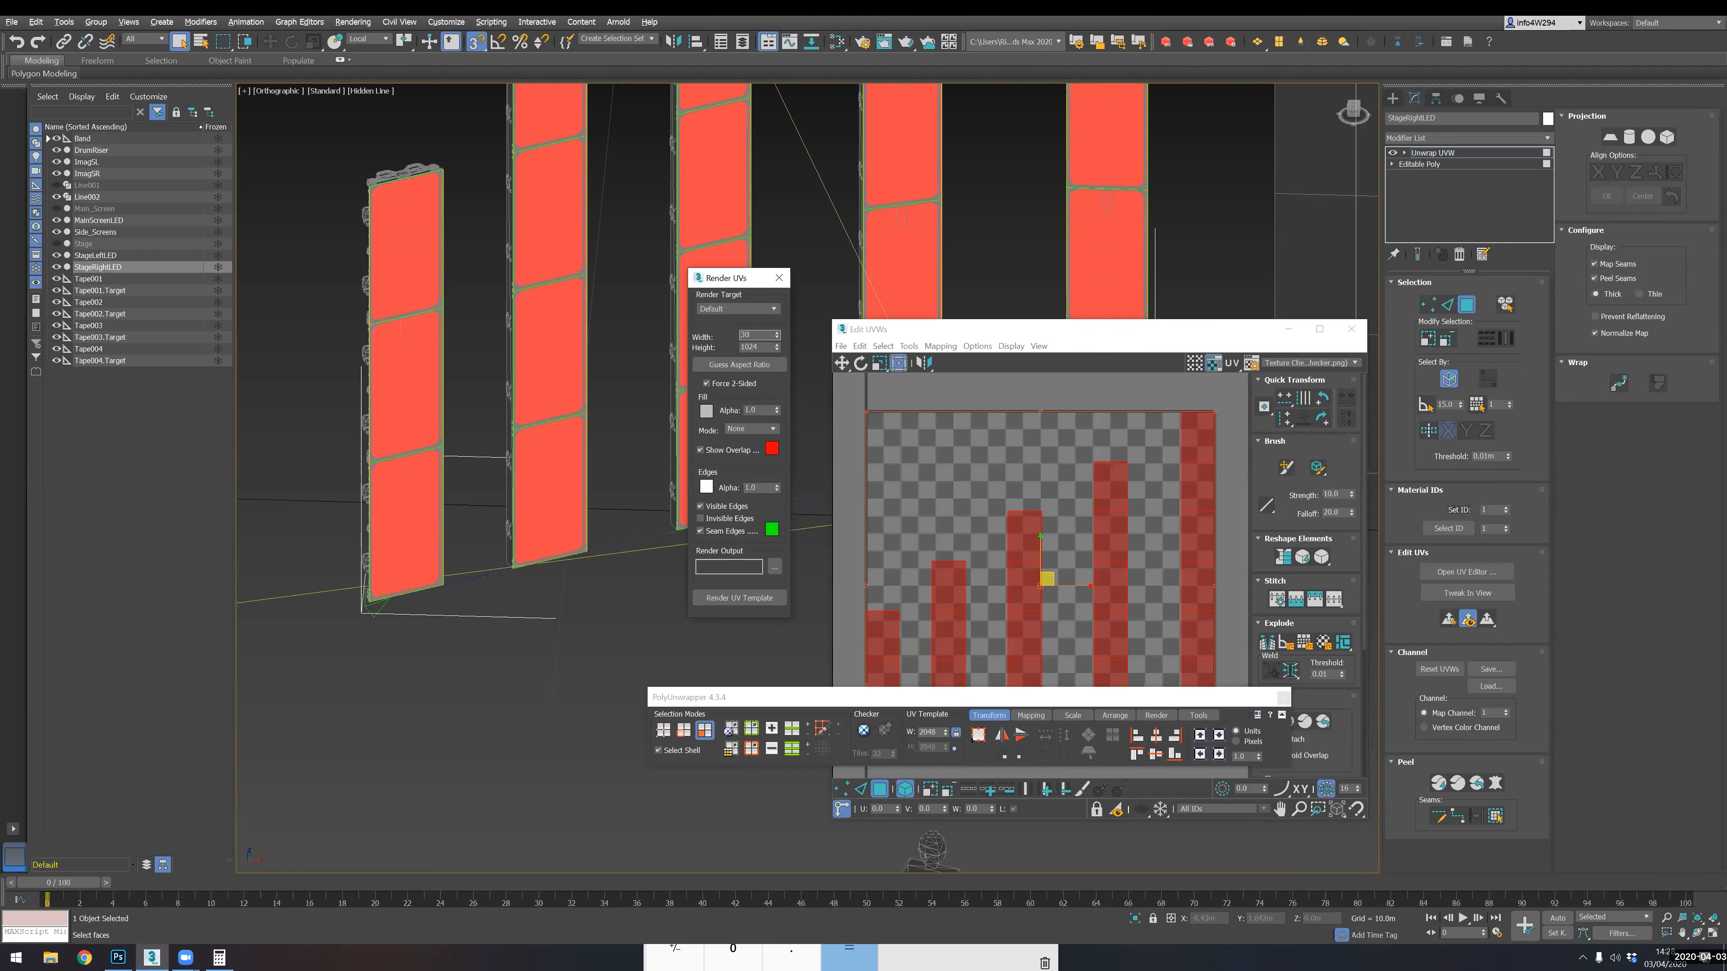
text(60)
key(alt+Tab)
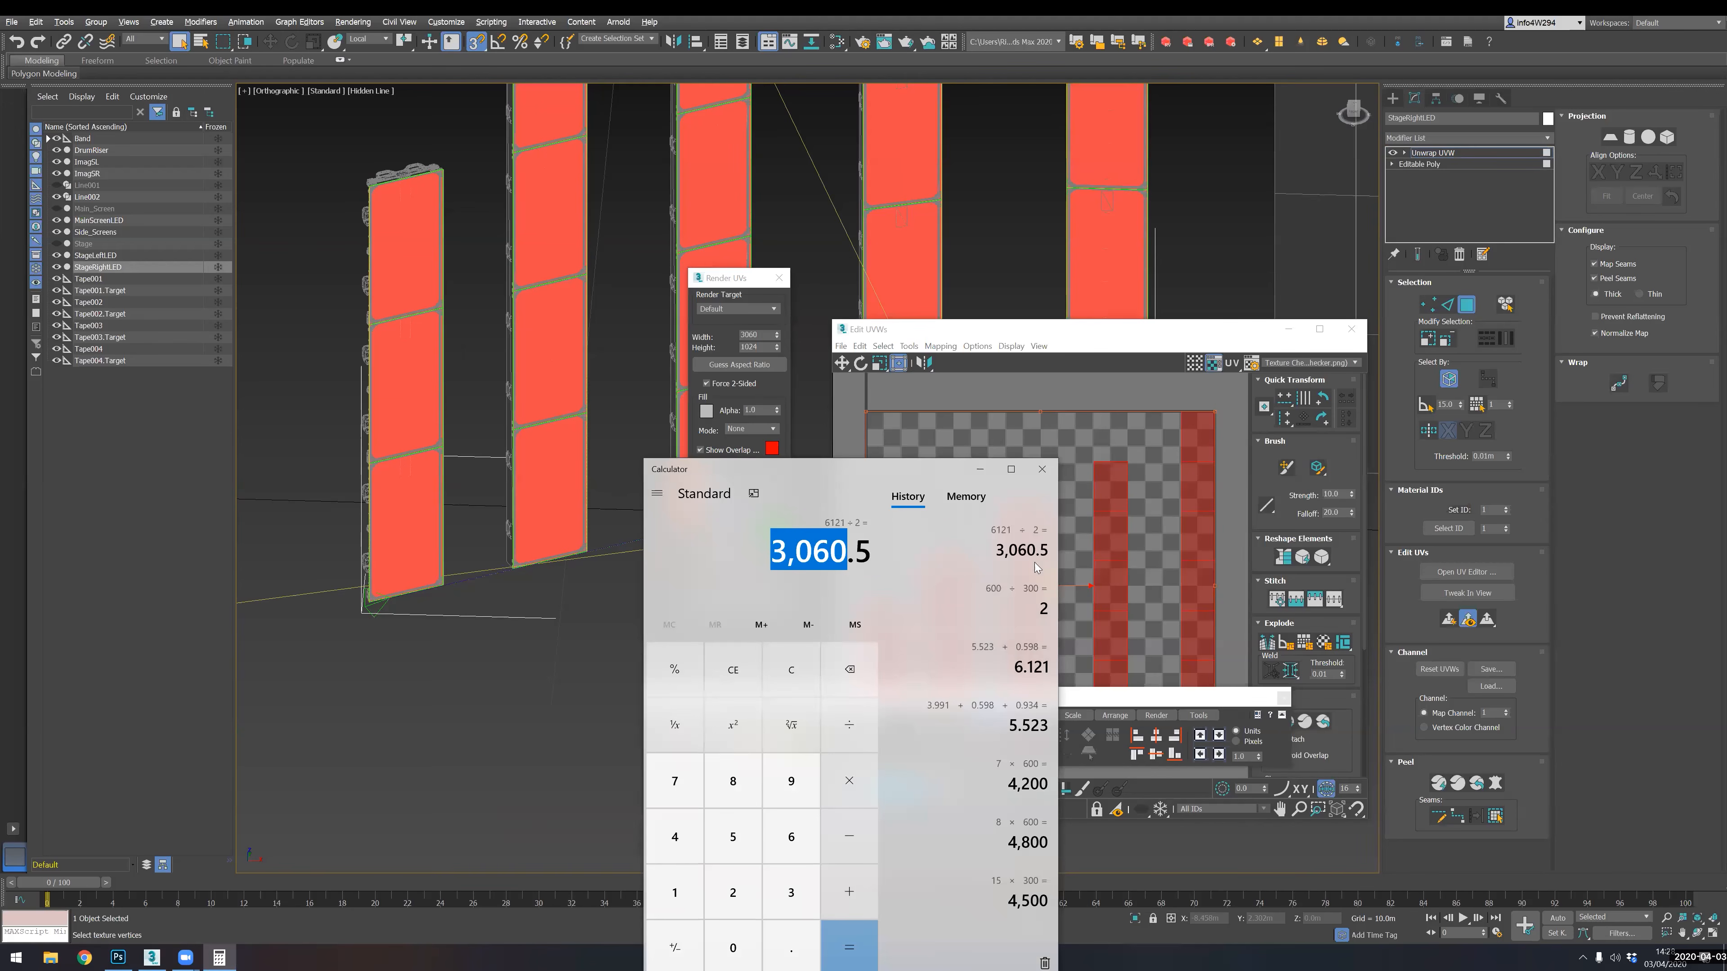
click(725, 278)
drag(759, 348, 701, 348)
key(BackSpace)
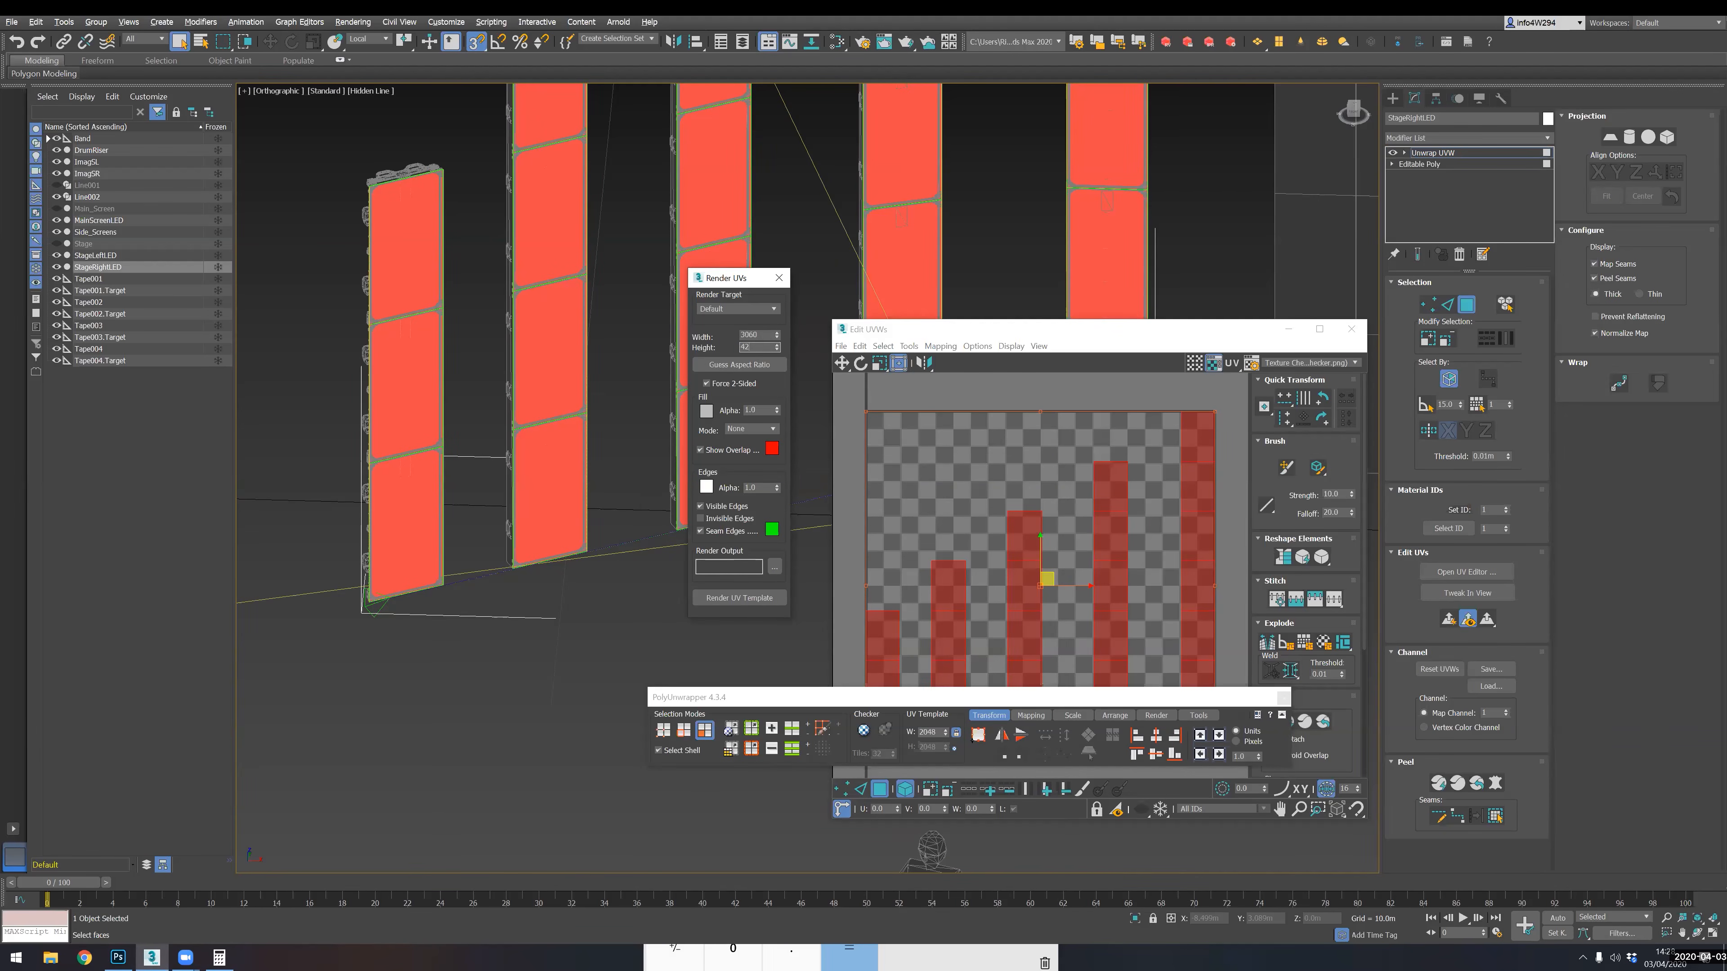
click(757, 598)
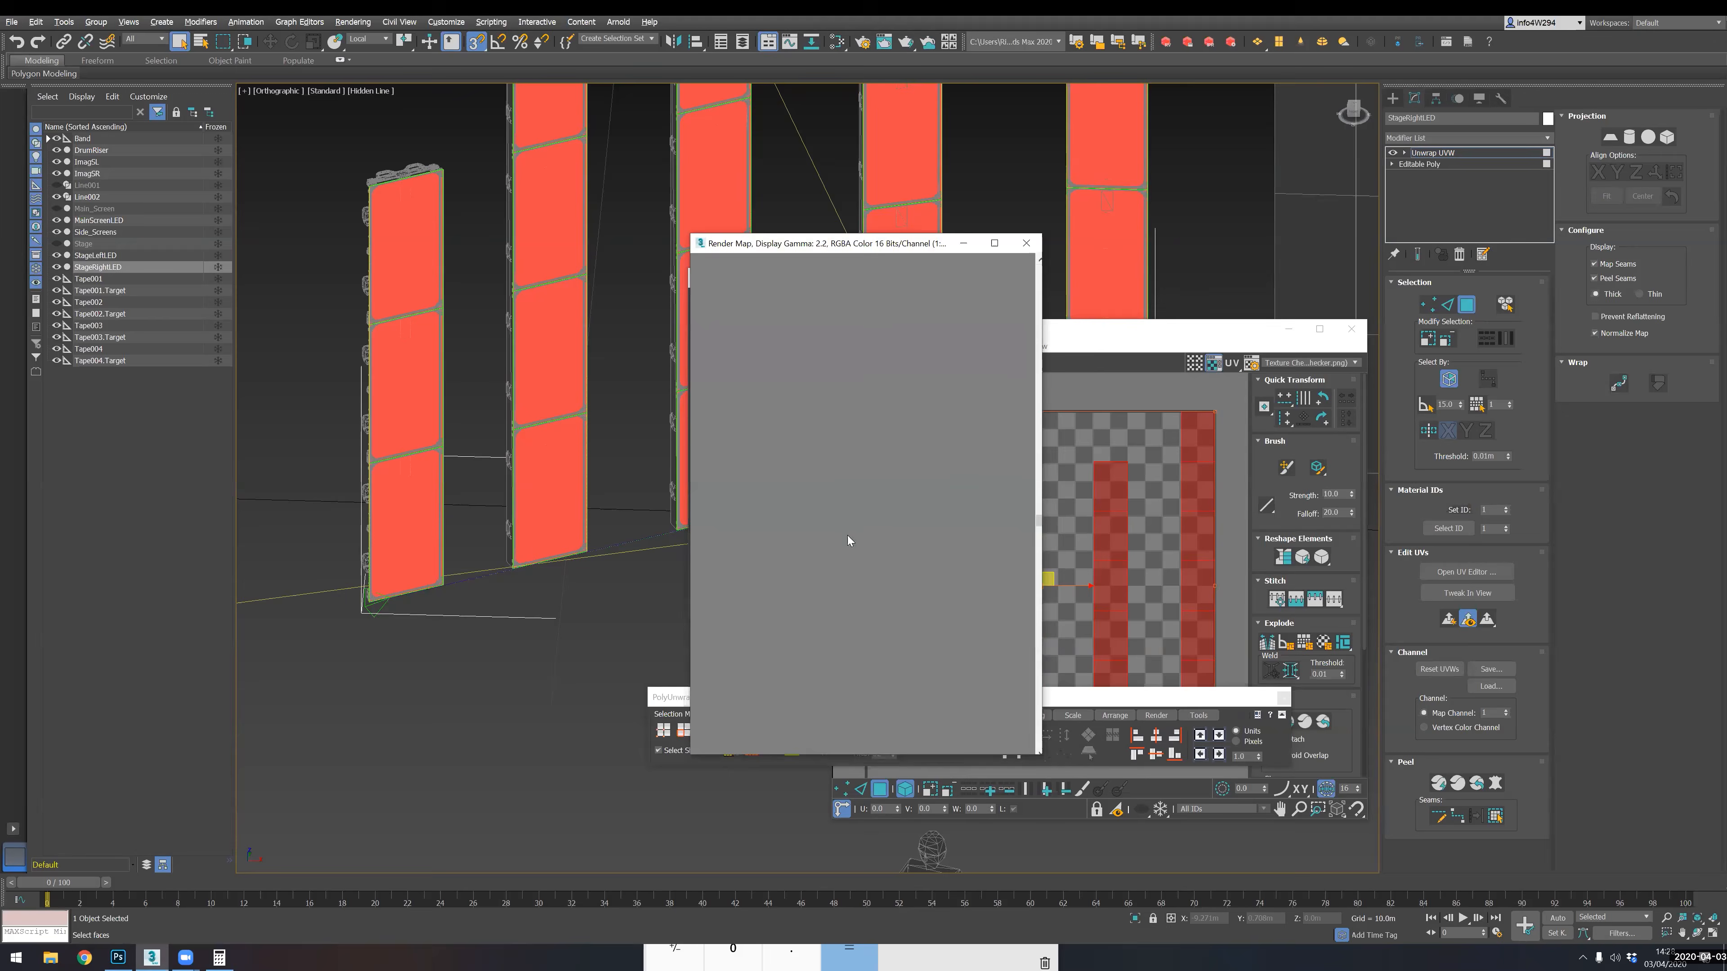
- Start saving the rendered template, reuse the MainLED_4500x4800 file name as a base, and move the PolyUnwrapper window clear of the dialog
click(698, 264)
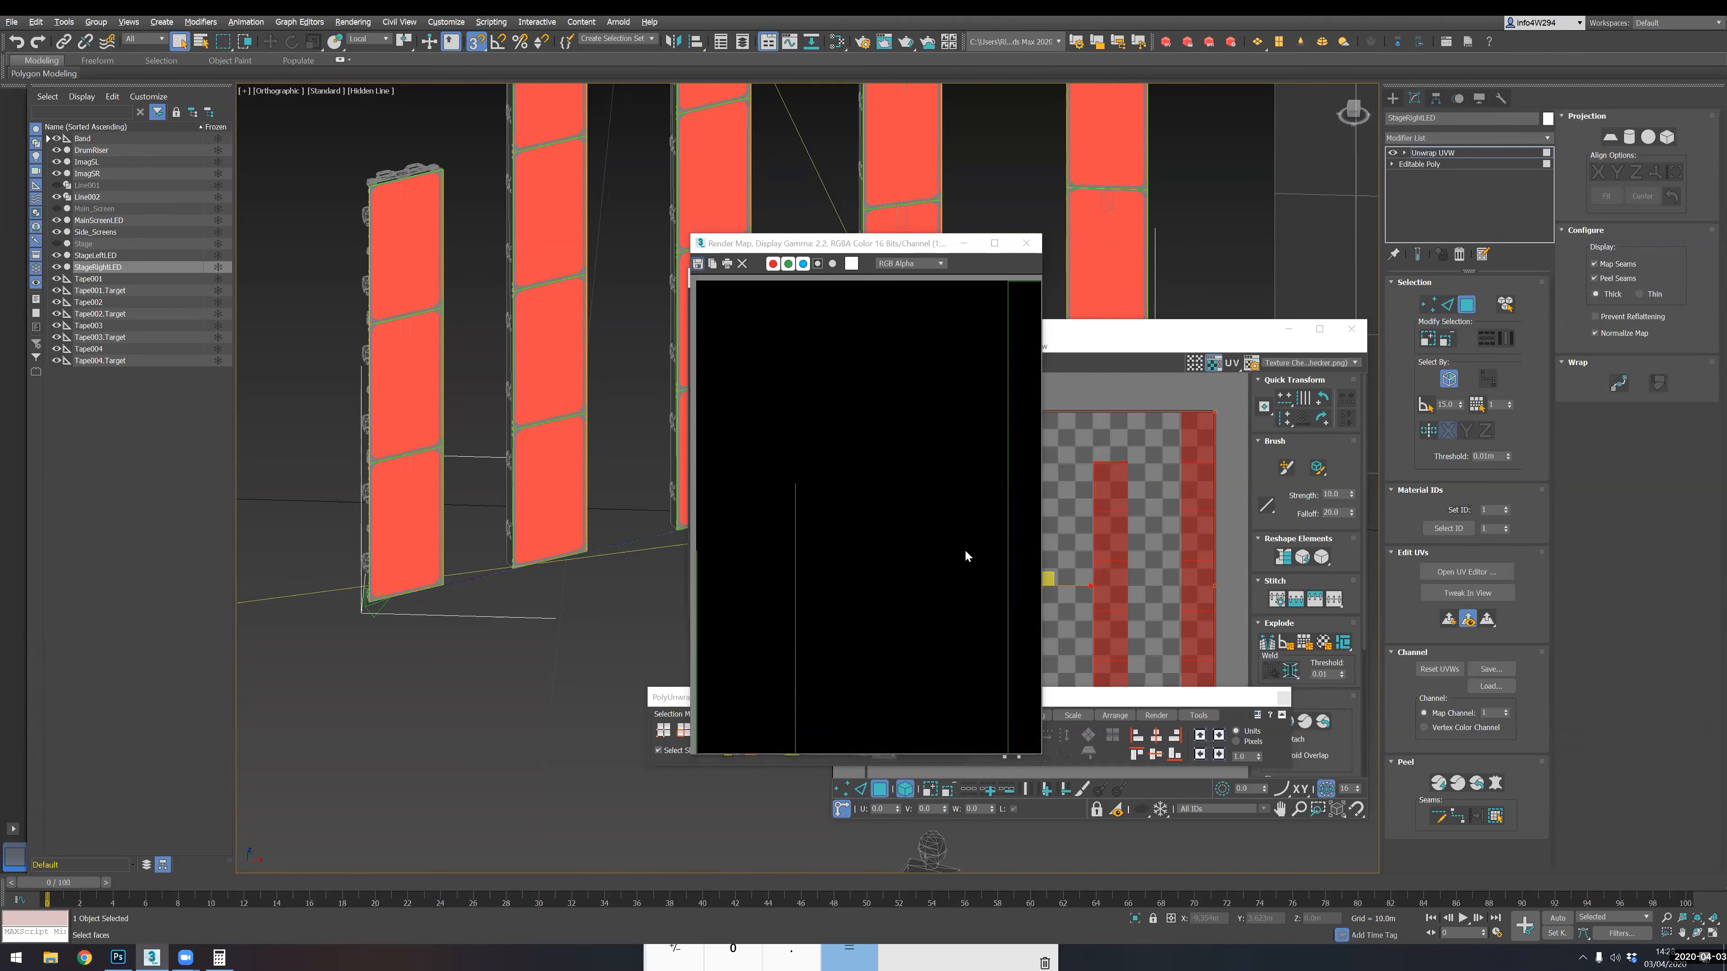
click(819, 370)
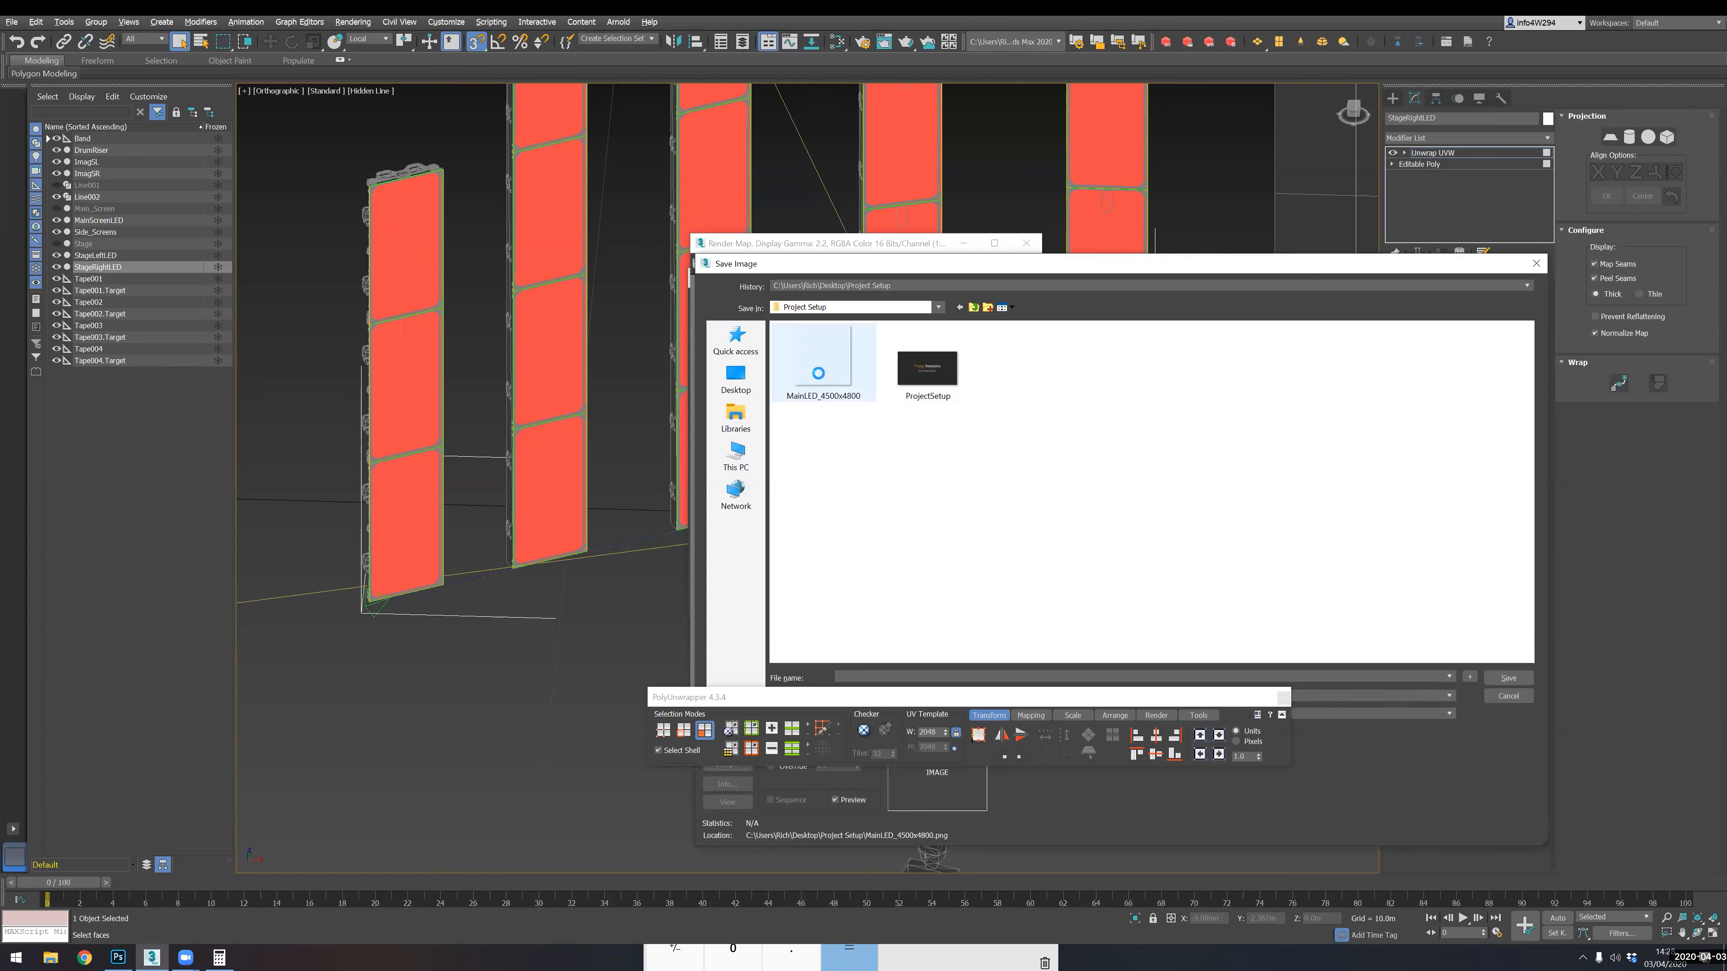
drag(875, 700, 240, 582)
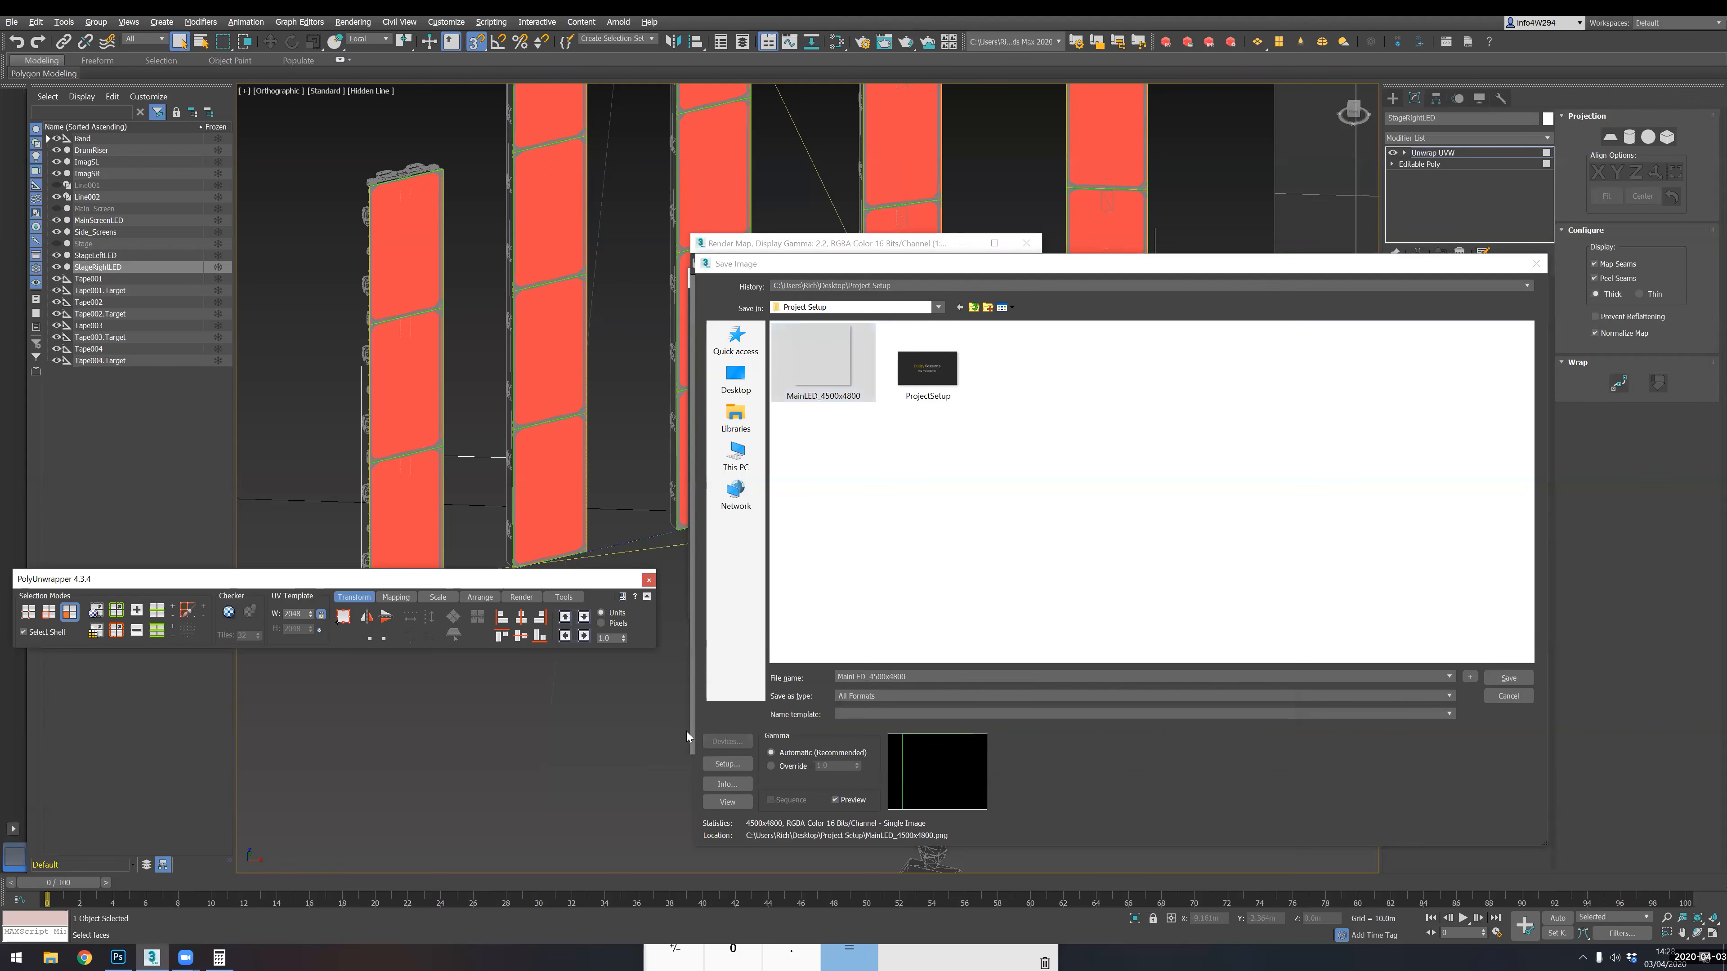
- Try to save the template as StageRightLED_3060x4200 without choosing a specific image format
double_click(865, 675)
drag(912, 677, 791, 684)
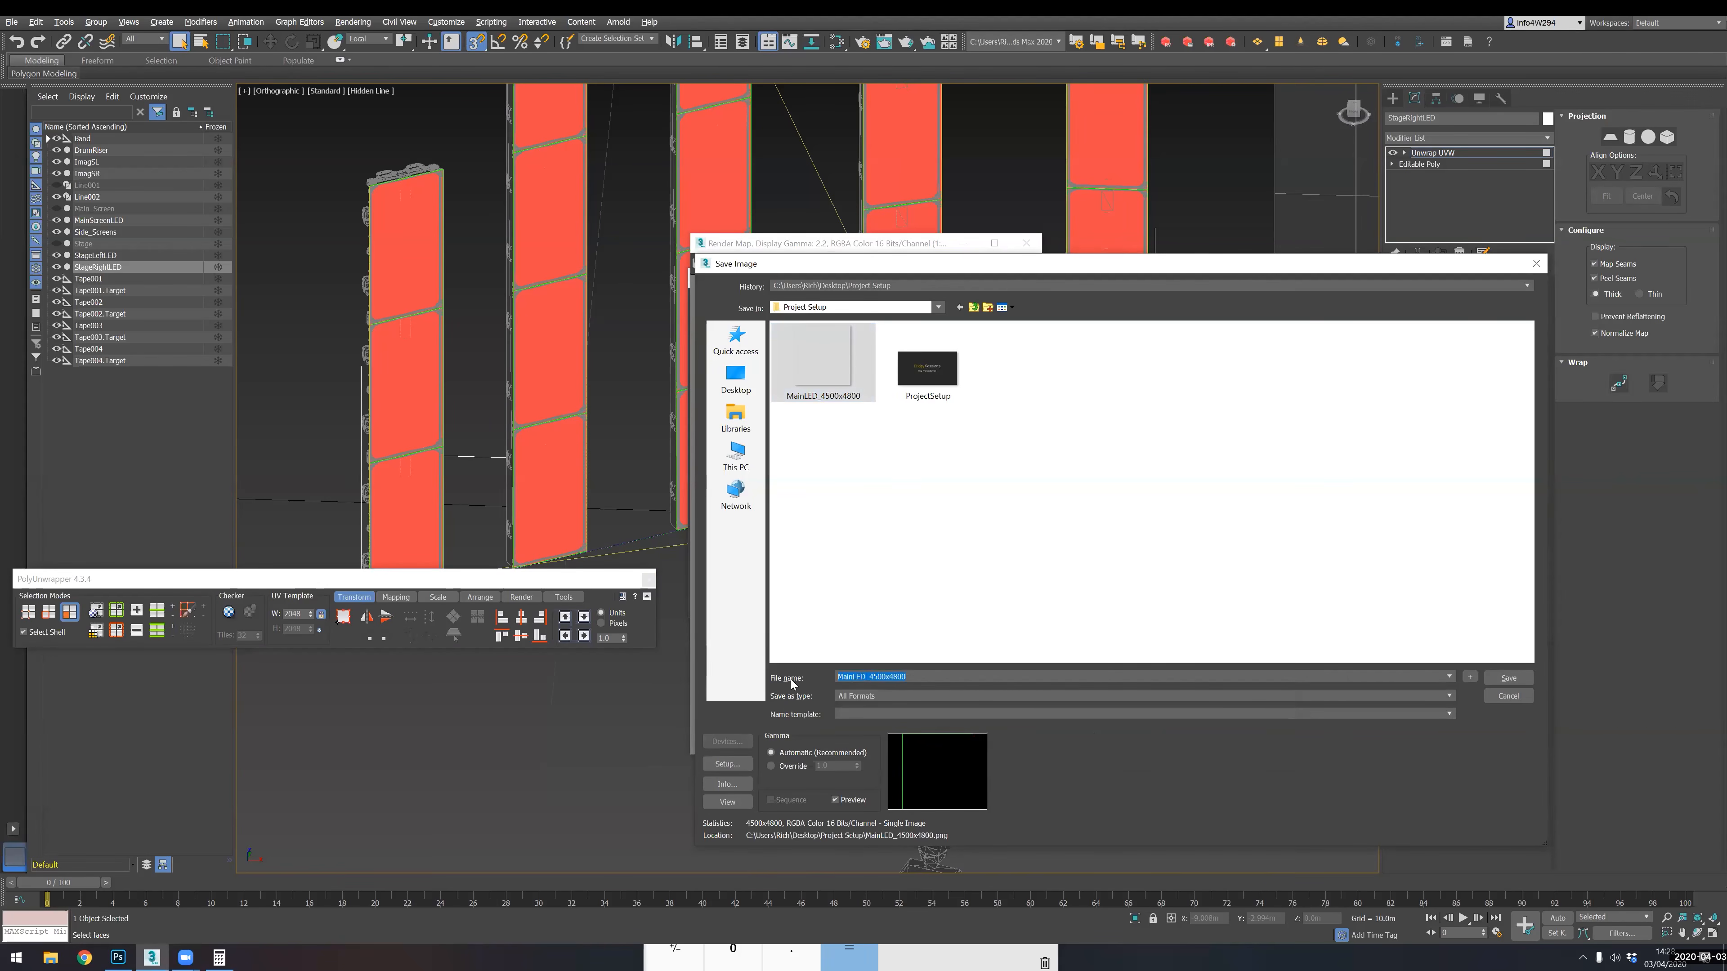
key(BackSpace)
click(1509, 680)
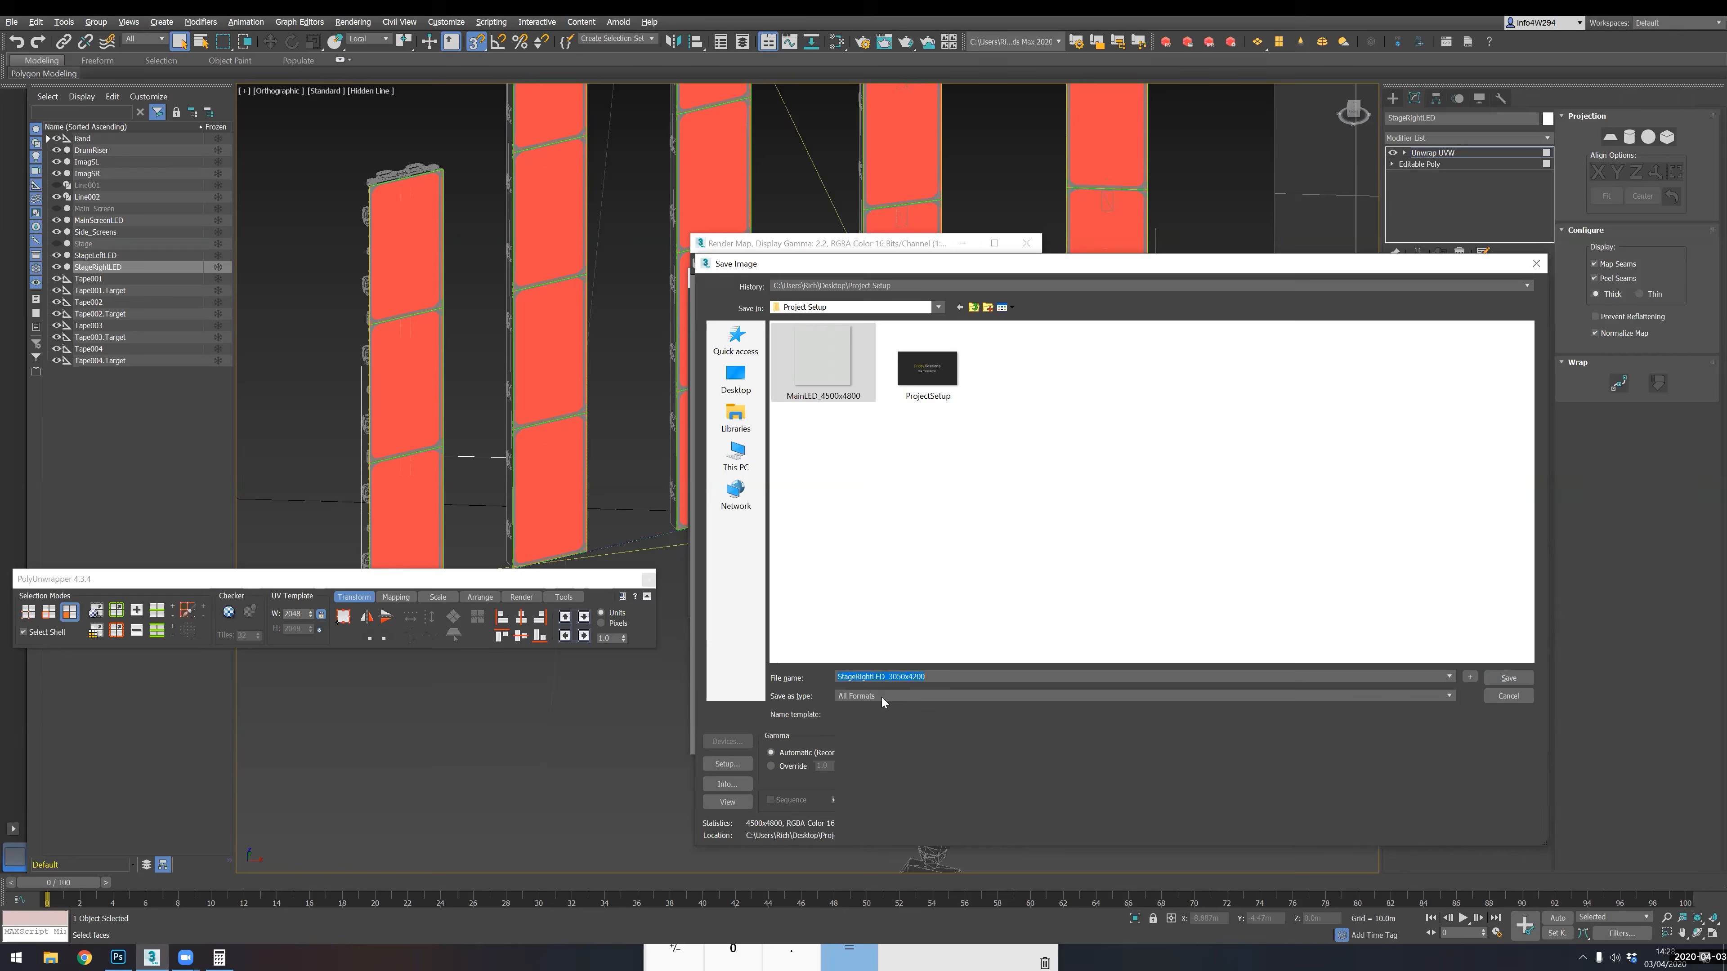
click(881, 695)
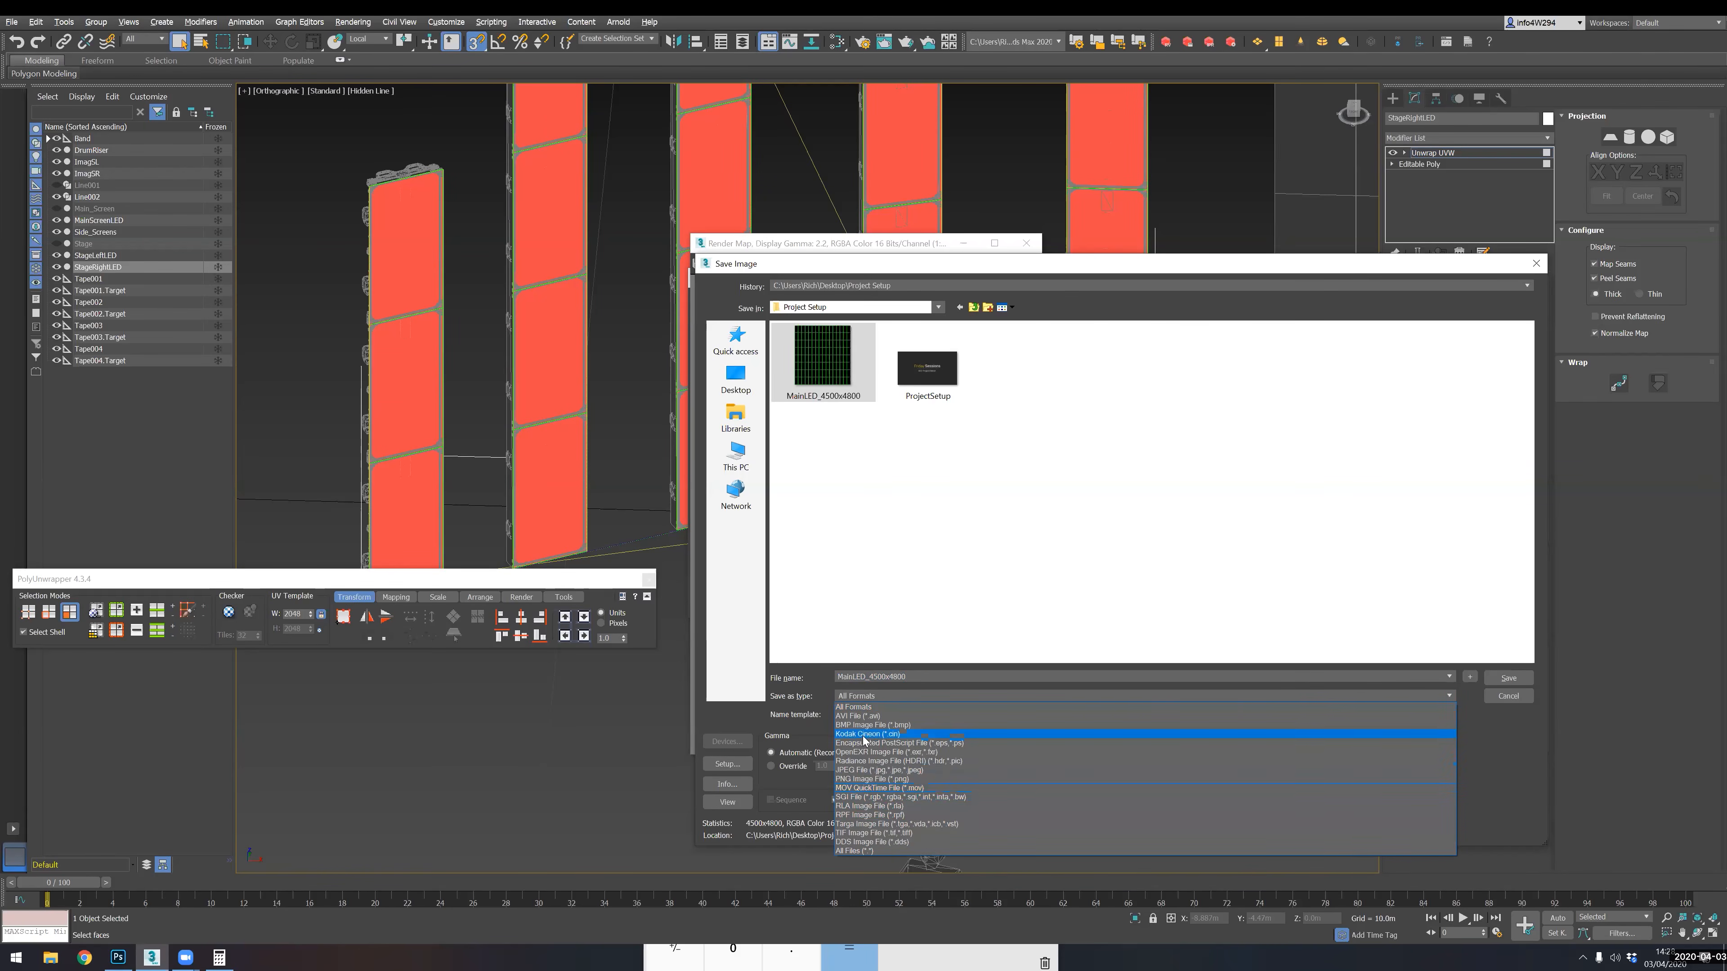
click(885, 640)
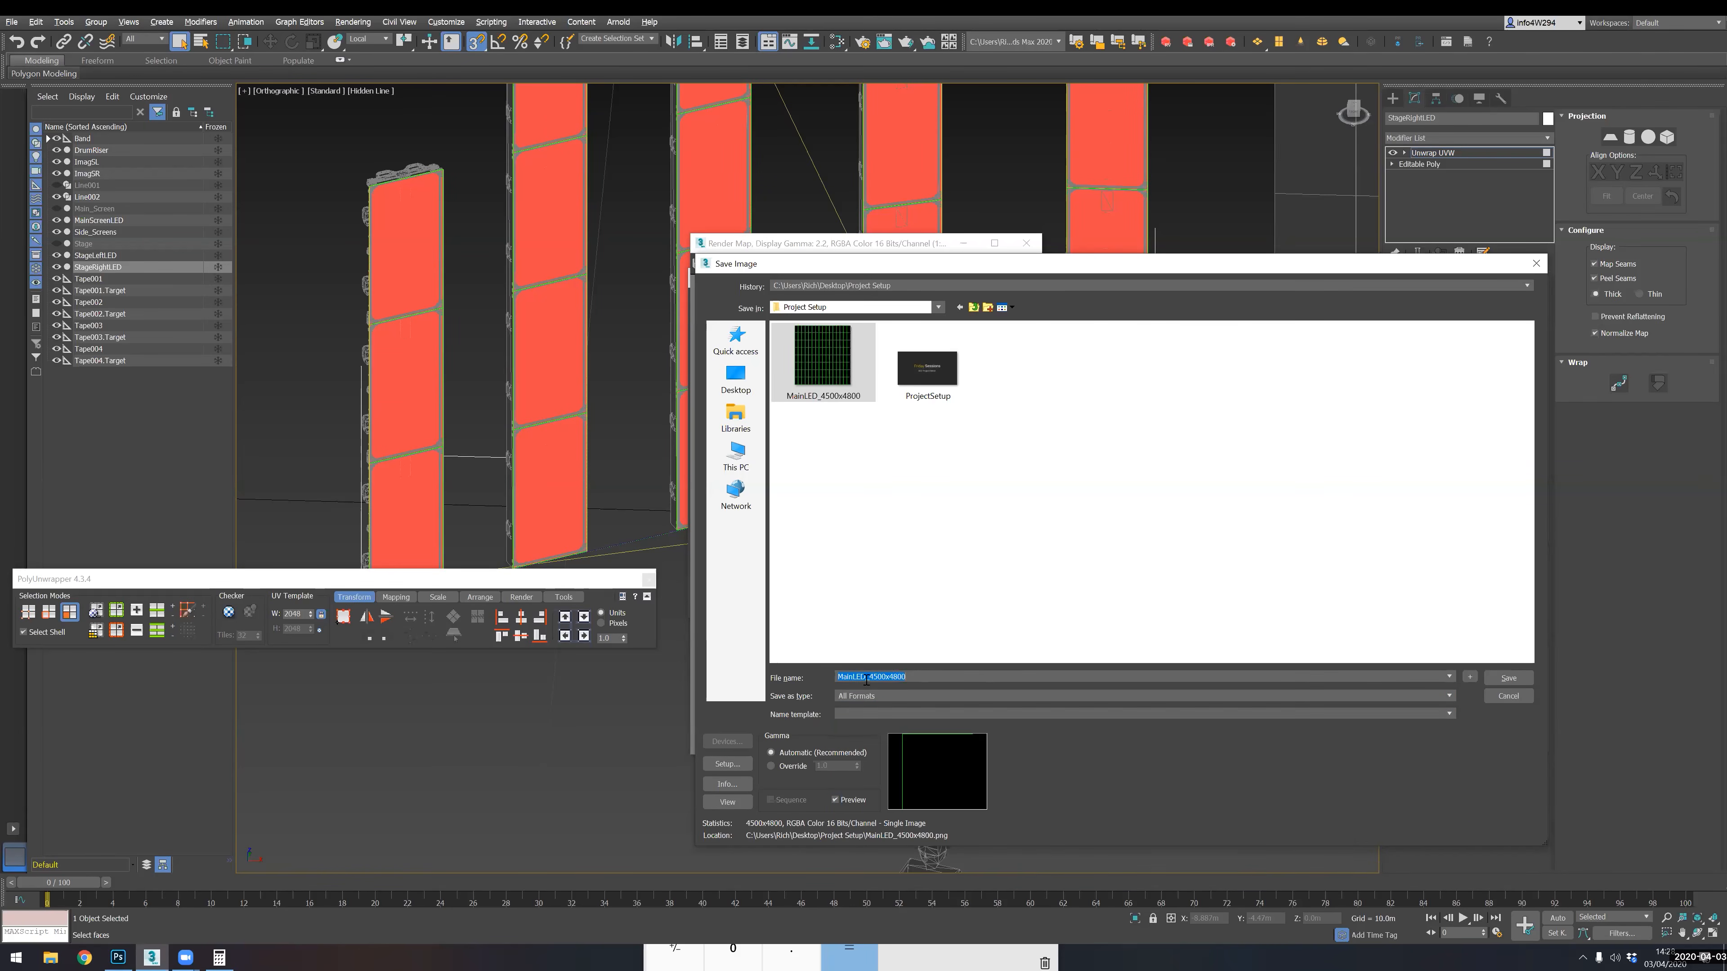
- Save the template as the PNG image StageRightLED_3060x4200 and close the rendered map and UV editor windows
text(S)
click(926, 696)
click(877, 779)
click(1509, 678)
click(798, 413)
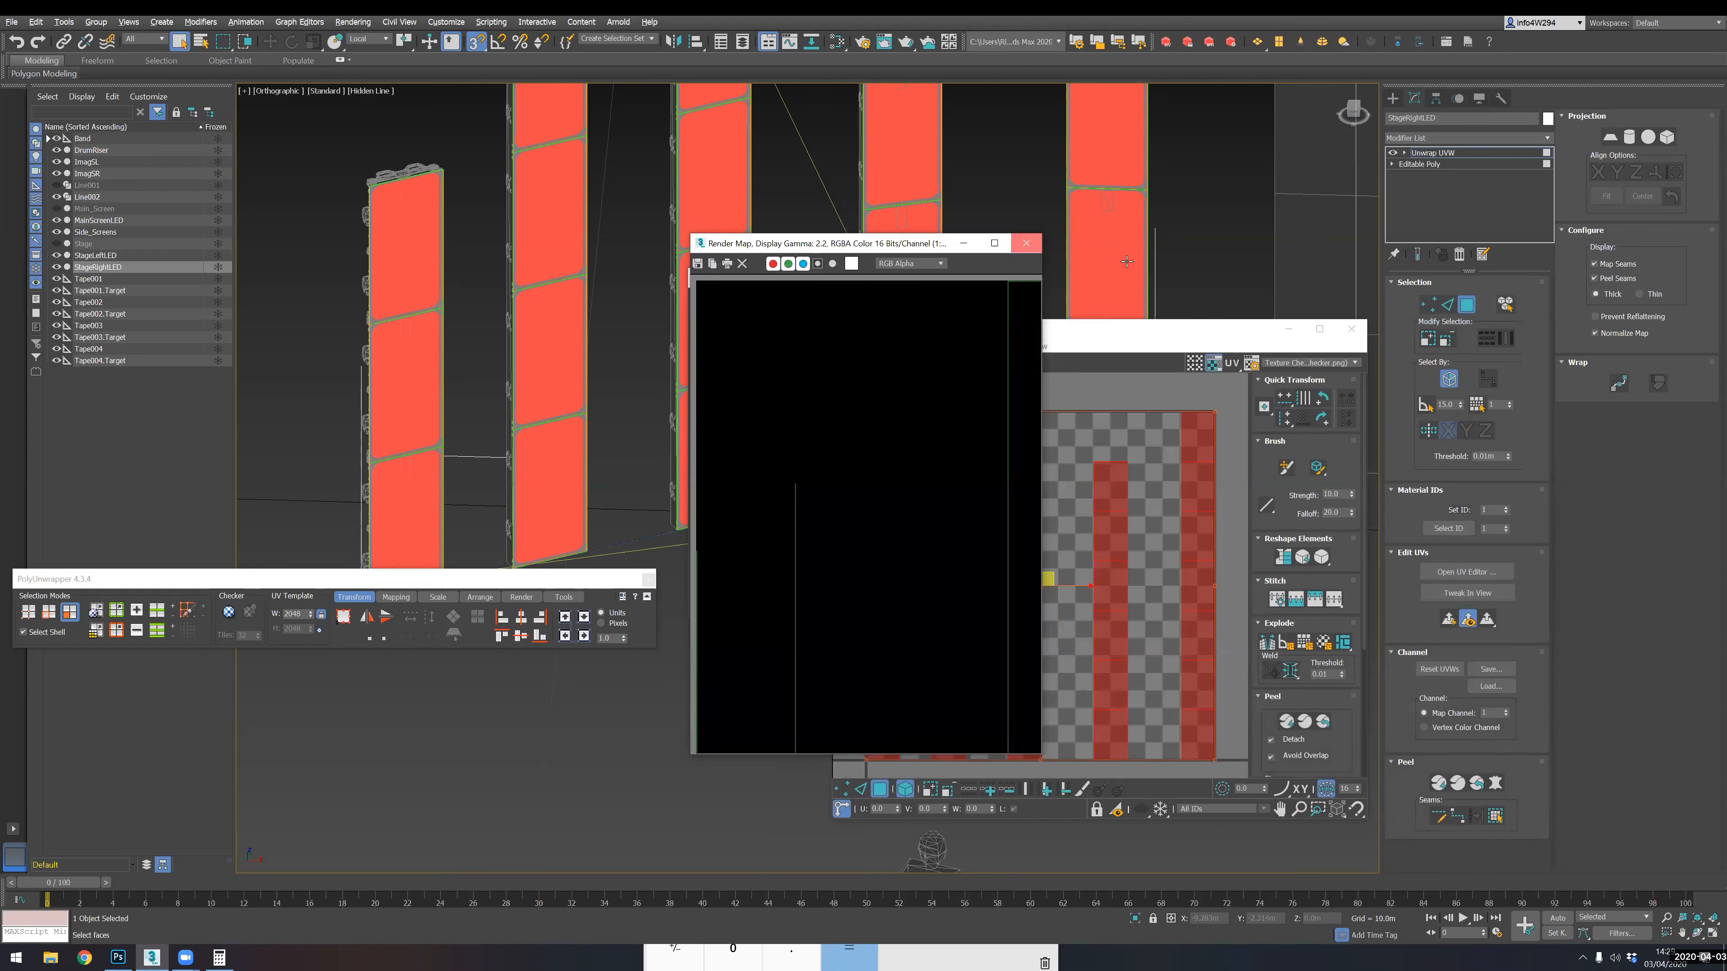
click(1027, 243)
click(1351, 329)
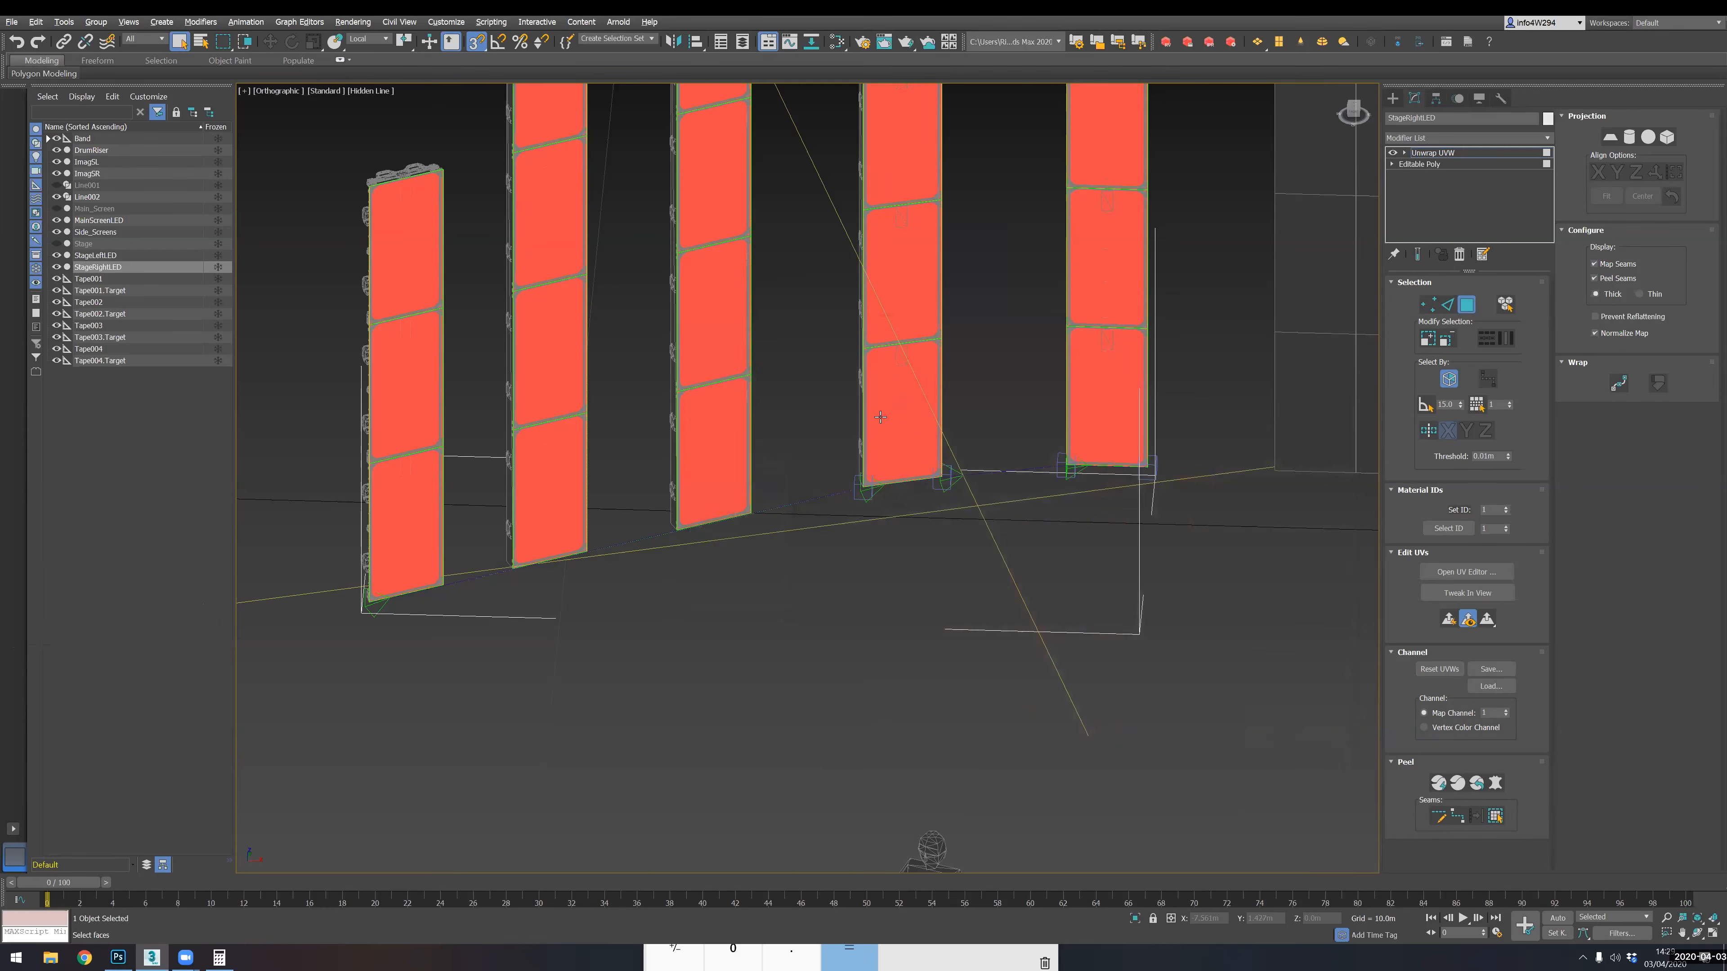
- Delete all the measuring tapes, Tape001 to Tape004, together with their targets
middle_drag(945, 418, 505, 496)
scroll(506, 496, down, 6)
middle_drag(750, 382, 797, 447)
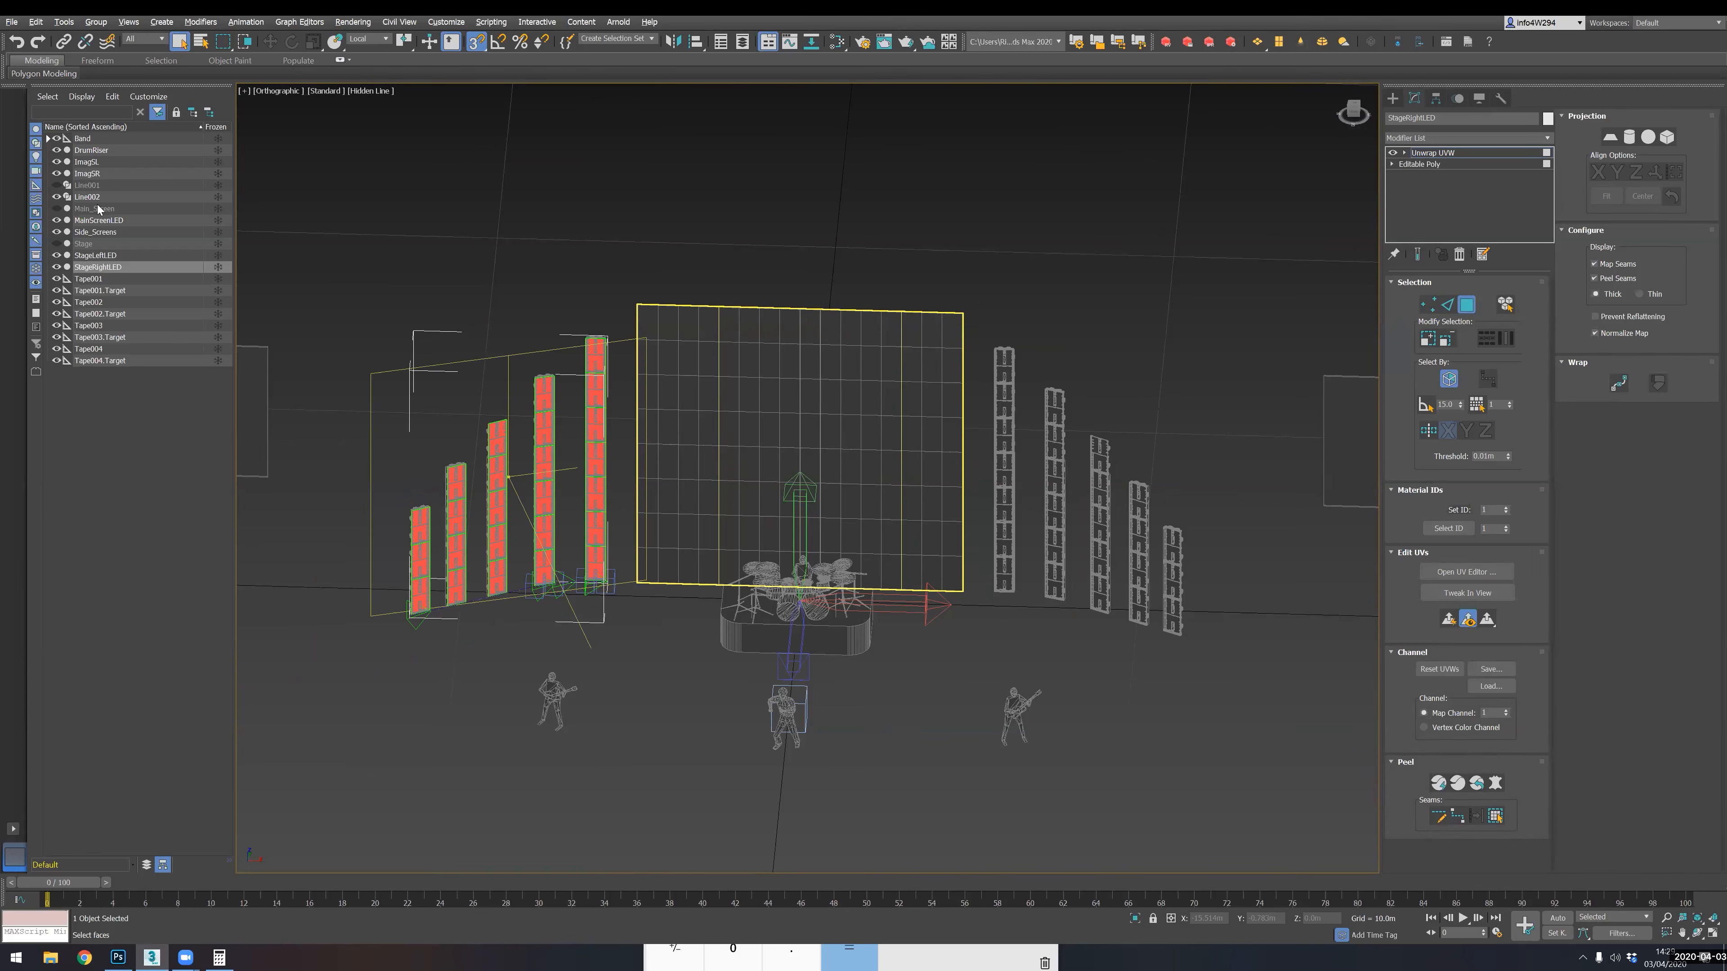
drag(89, 276, 149, 378)
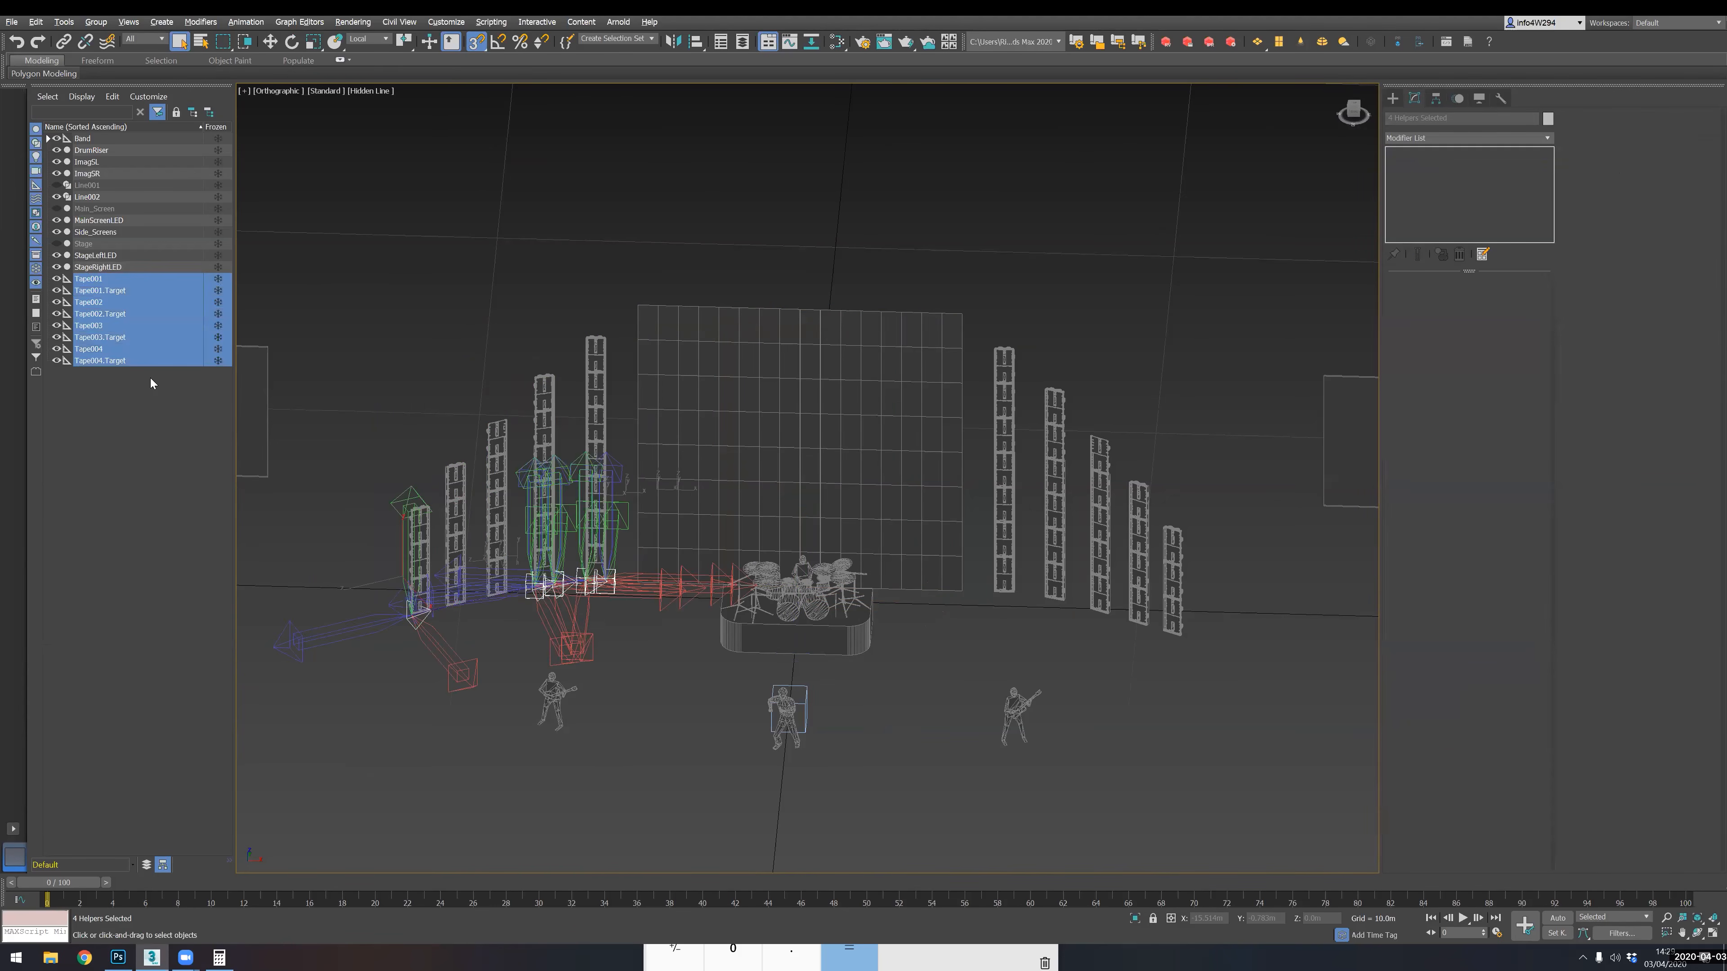
key(Delete)
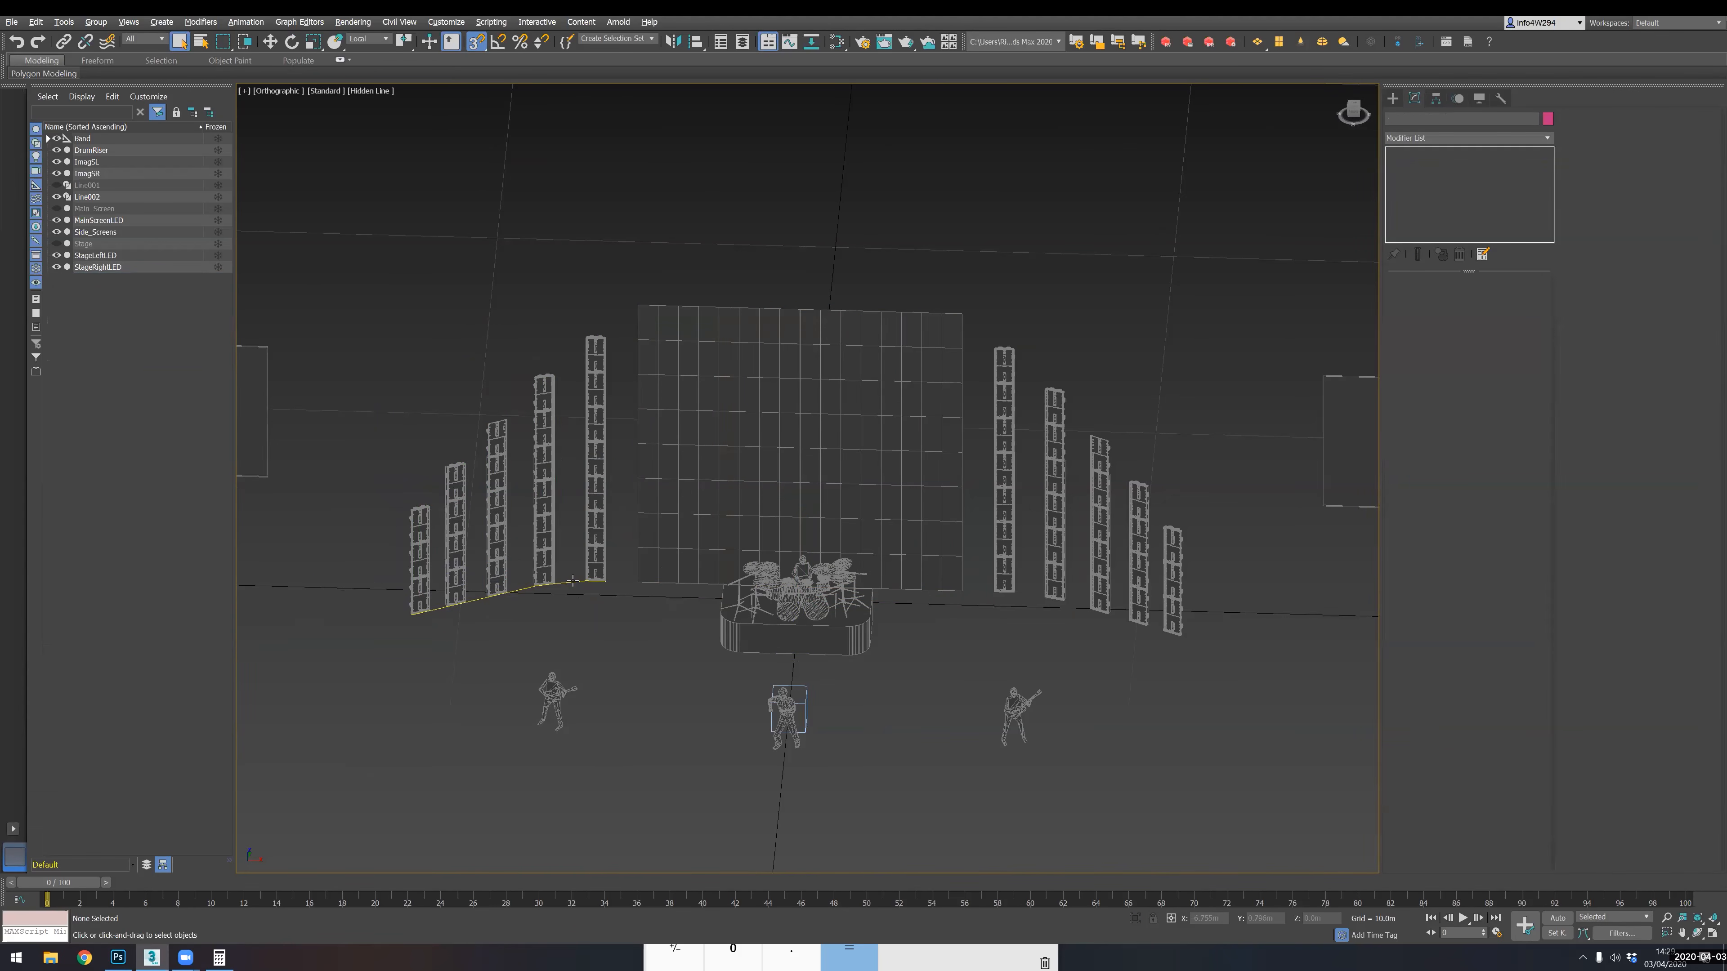
middle_drag(950, 578, 874, 626)
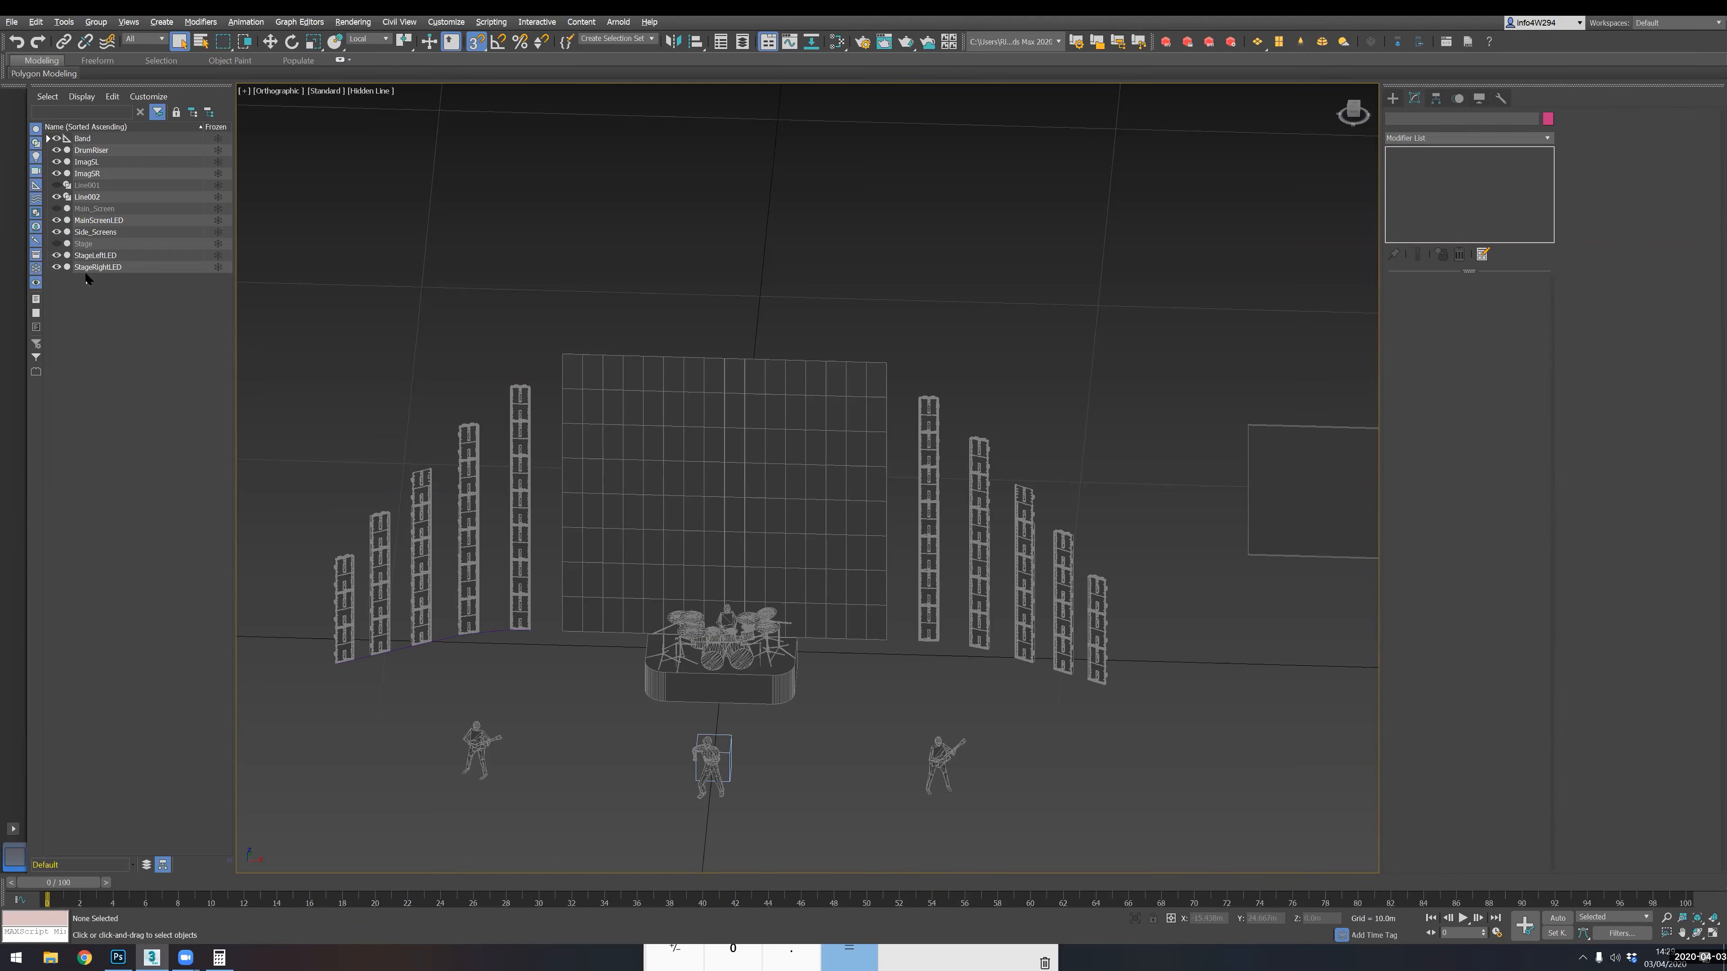
- Enter polygon level on StageLeftLED and apply an Unwrap UVW modifier to its selected screen faces
click(89, 256)
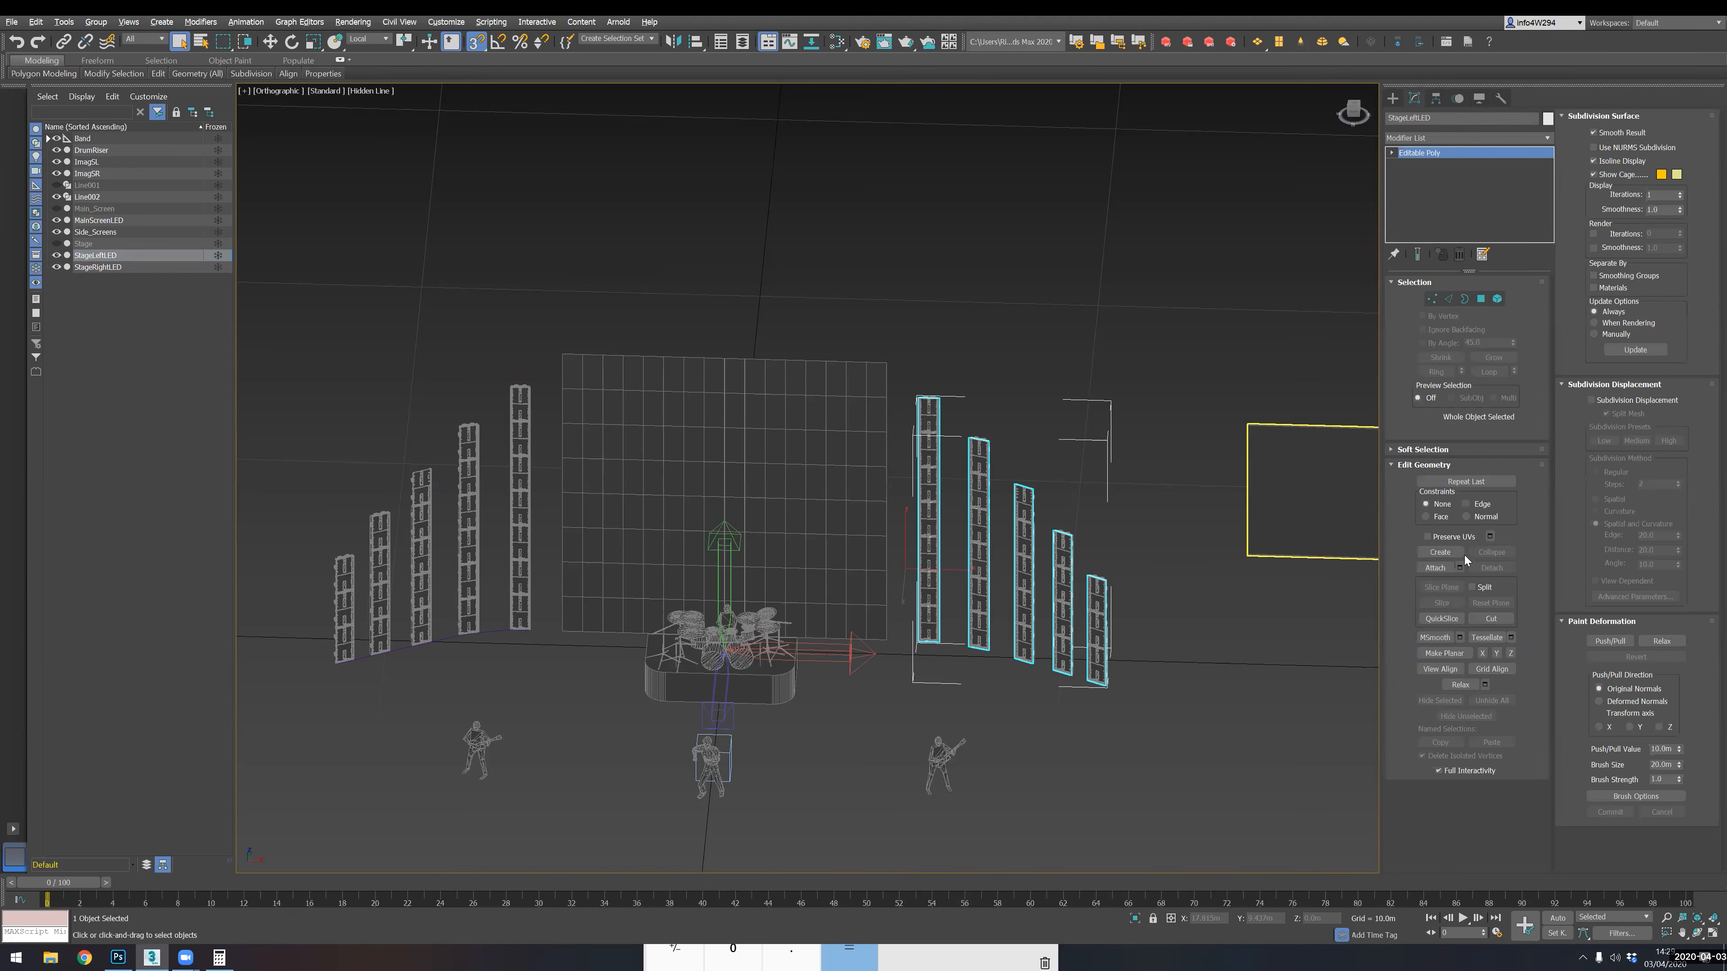
click(1480, 302)
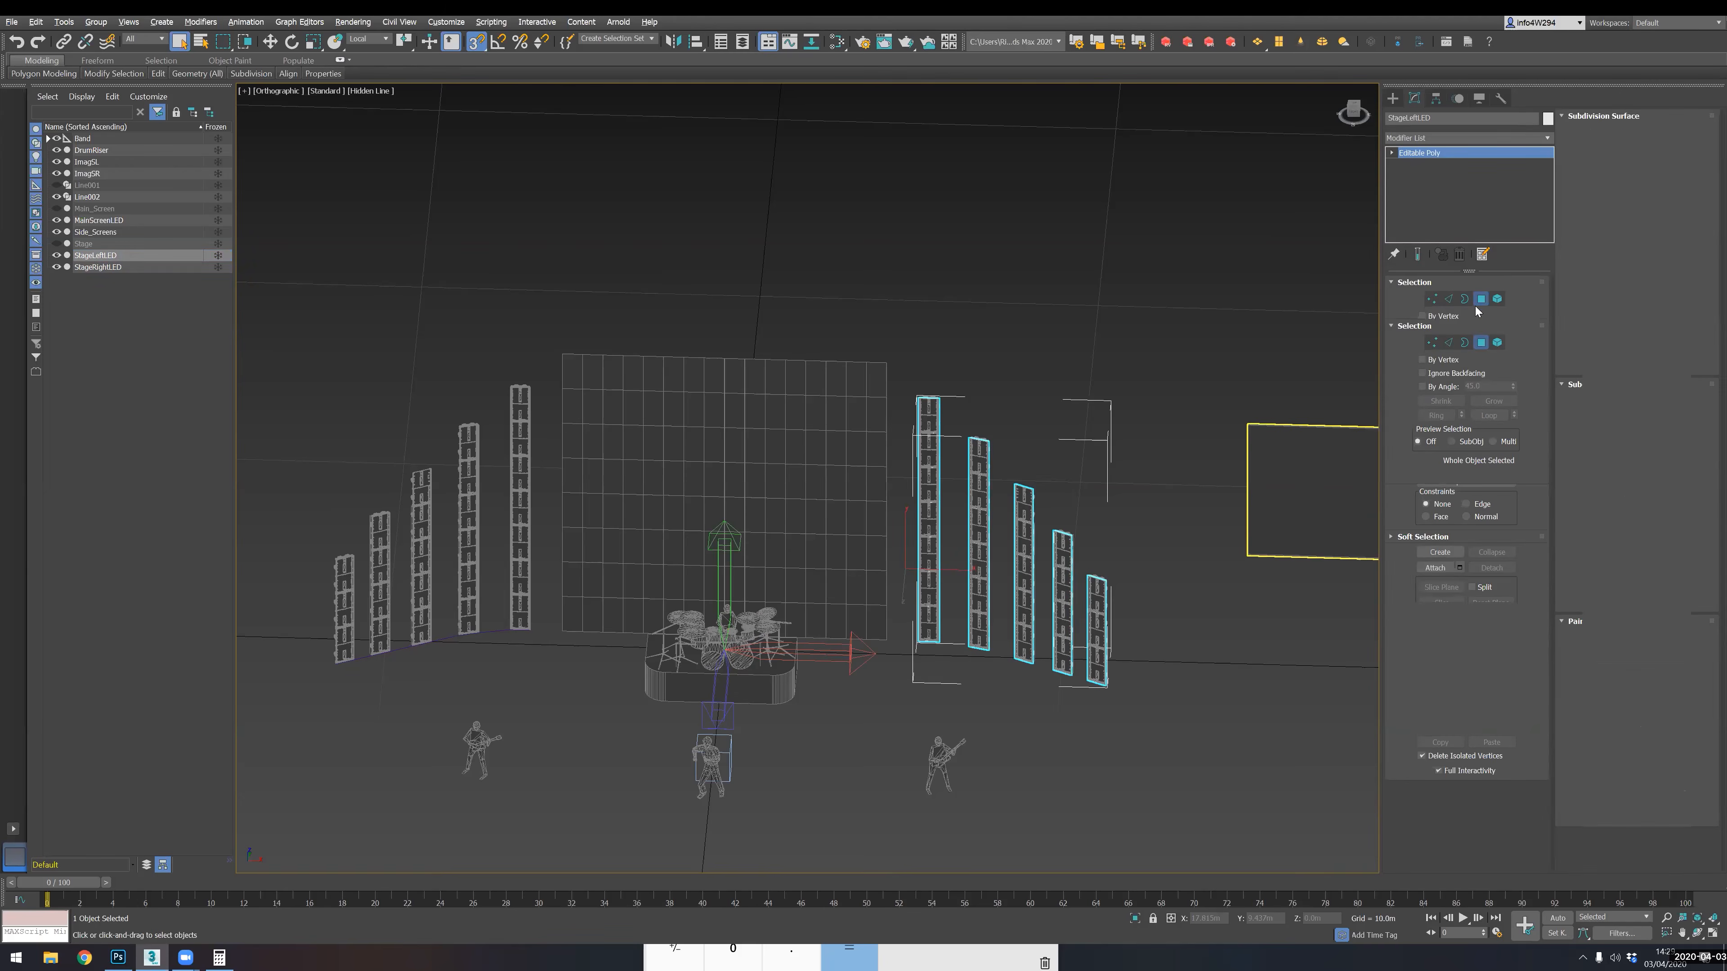
alt+middle_drag(996, 547, 969, 621)
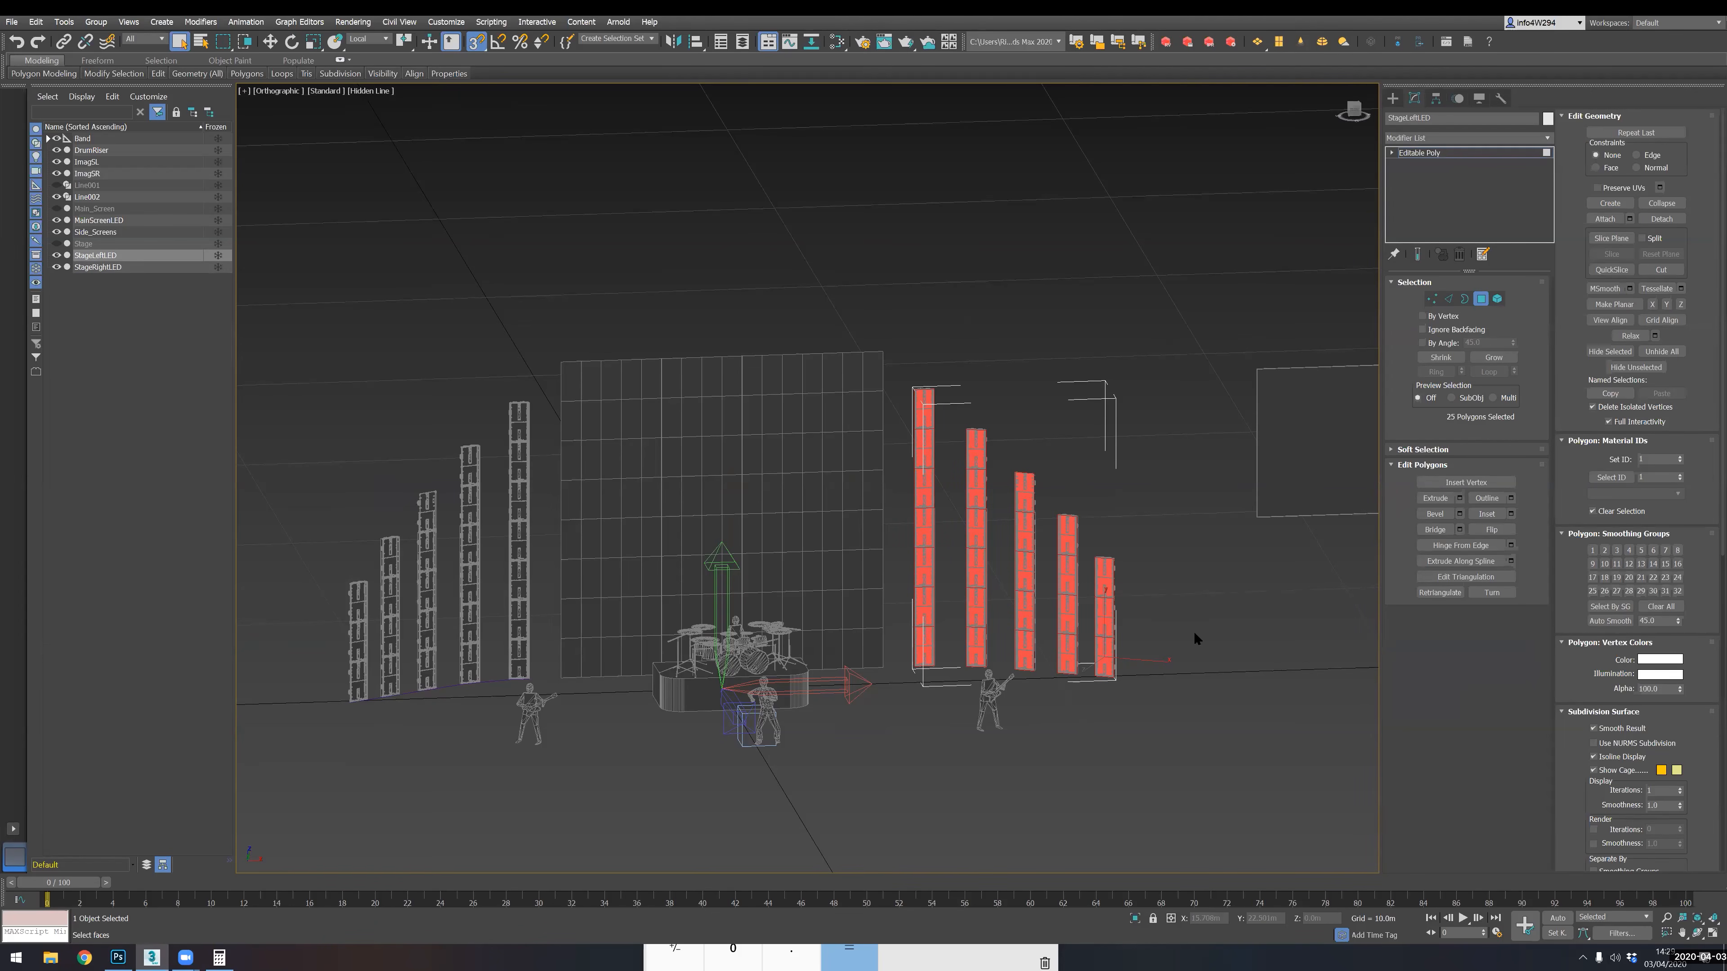
alt+middle_drag(944, 504, 1115, 585)
click(1450, 137)
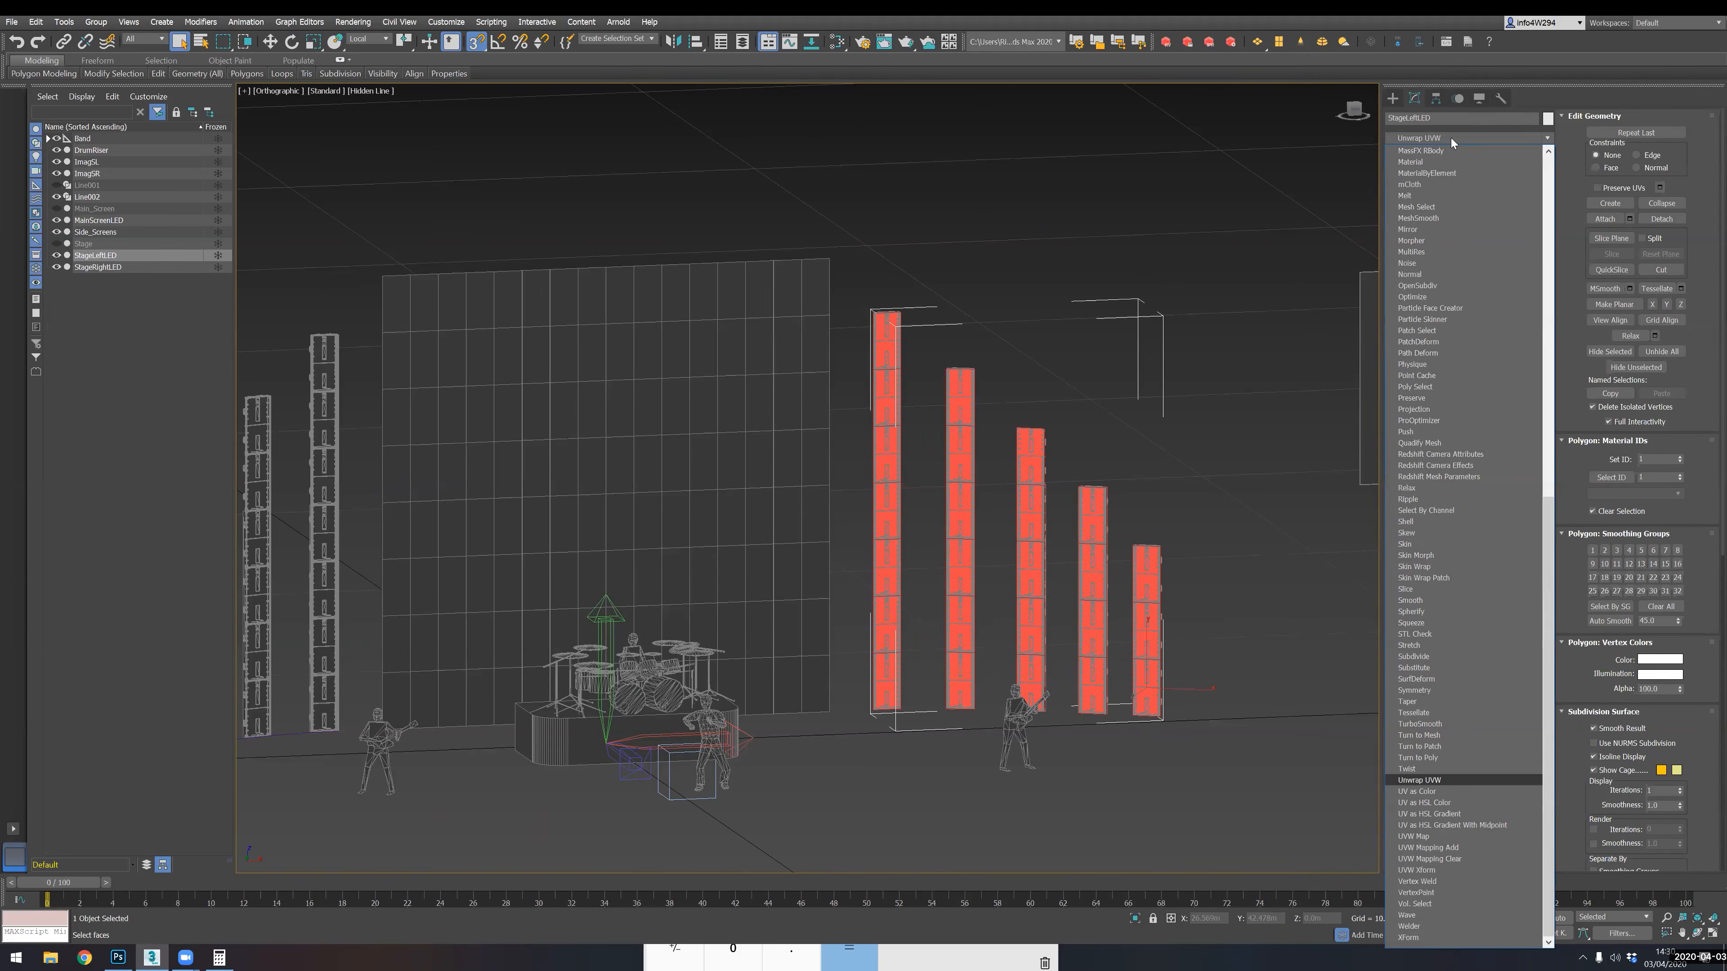
key(Return)
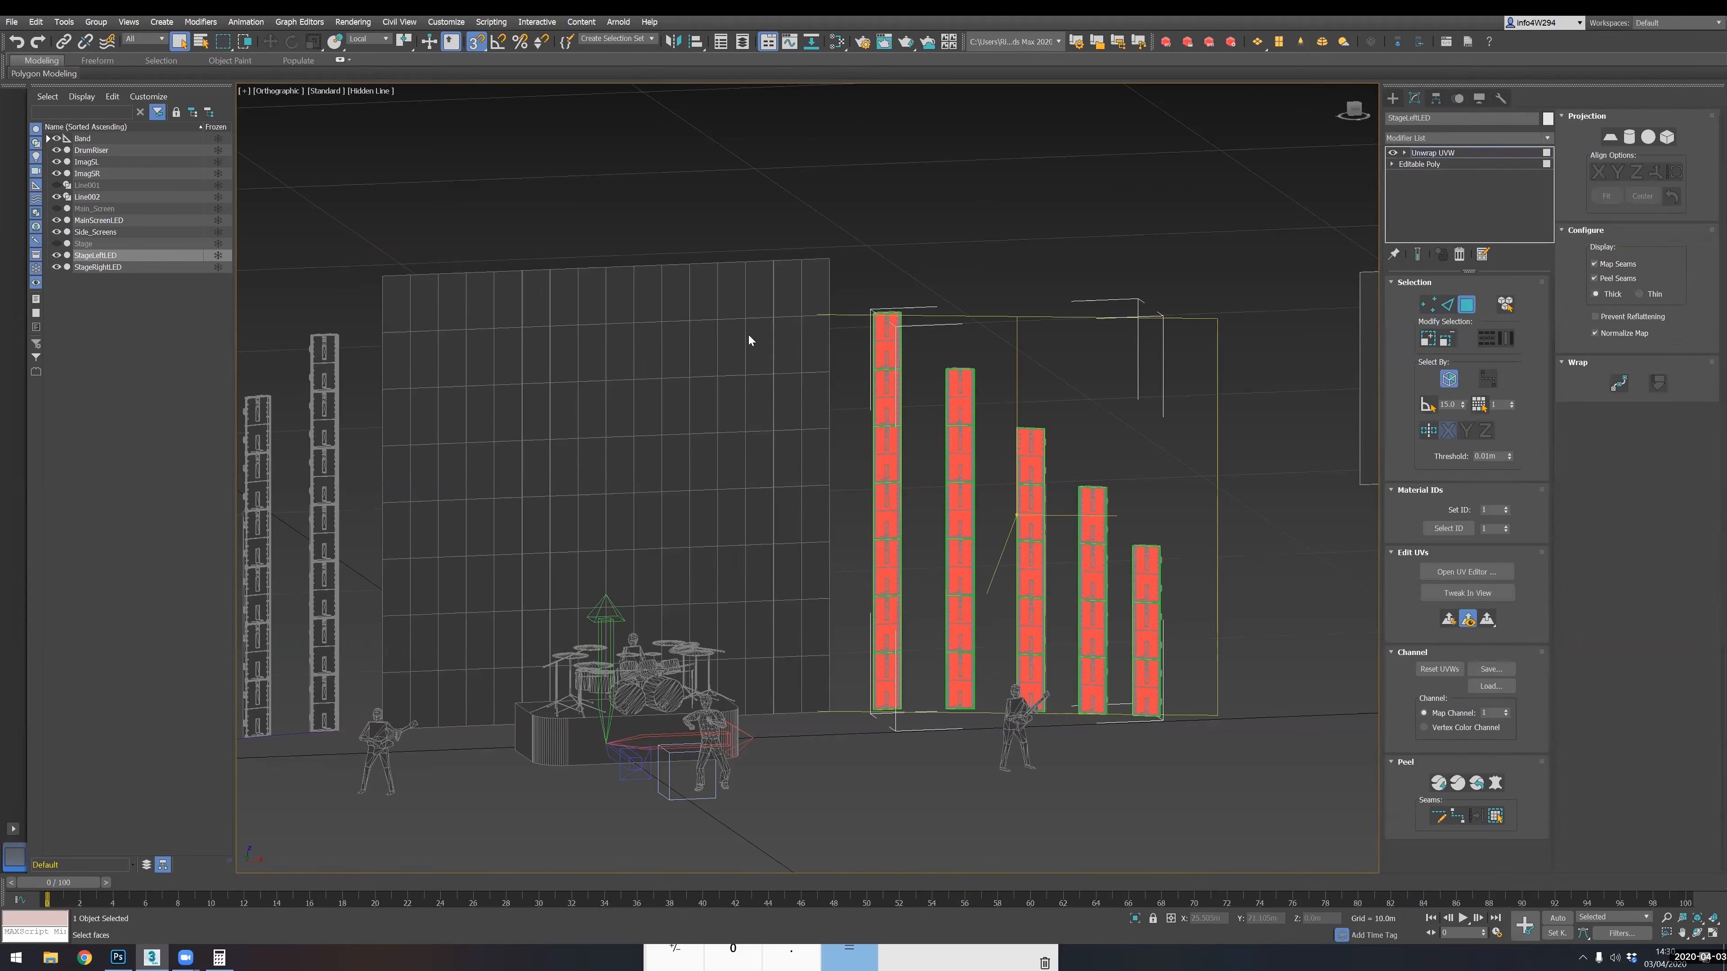
- Open the UV editor for StageLeftLED, enlarge its window and move it clear of the scene list
click(1482, 572)
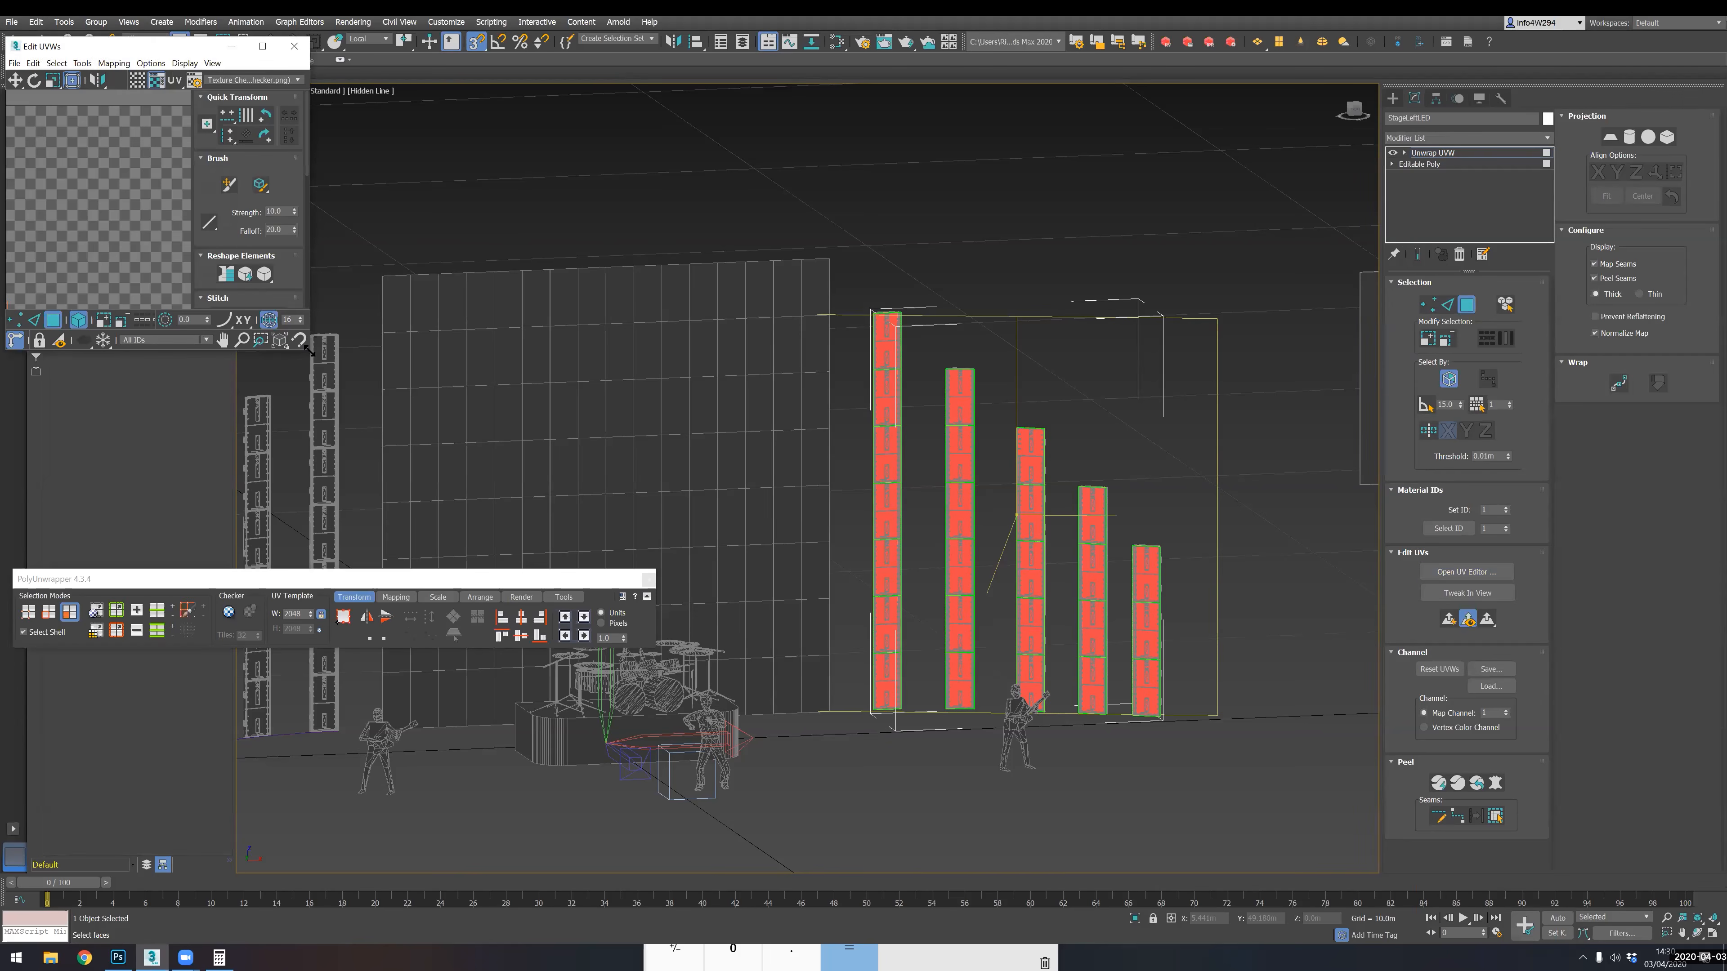
drag(309, 350, 633, 576)
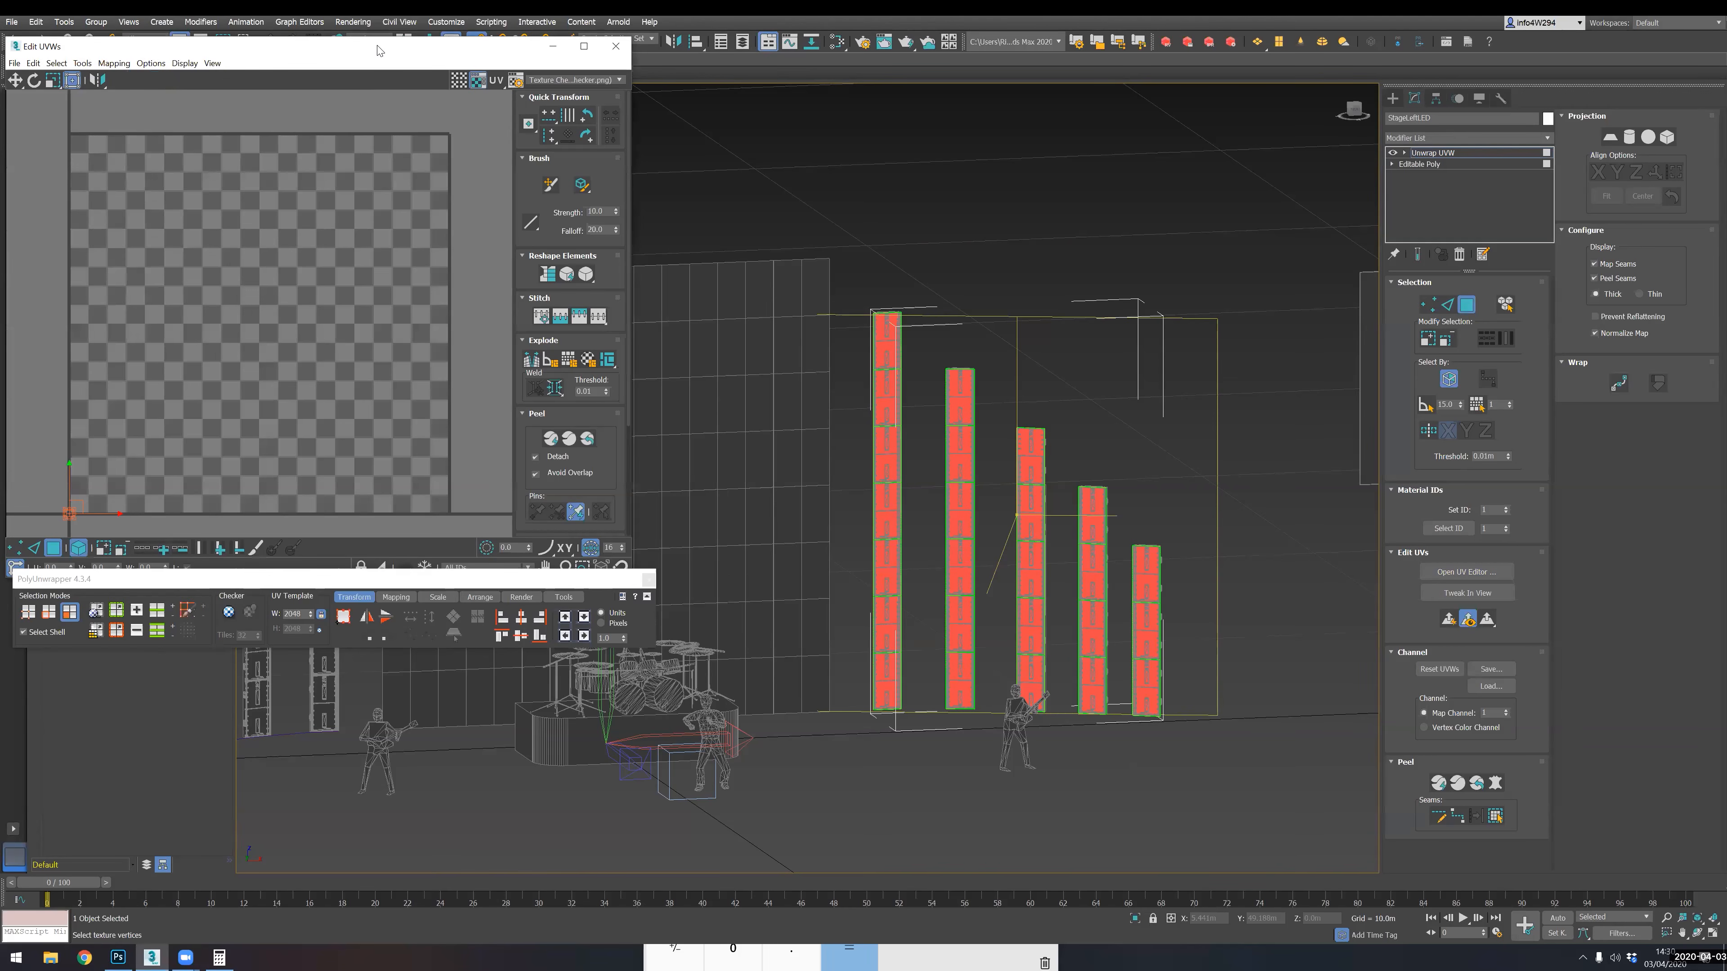
drag(378, 49, 581, 143)
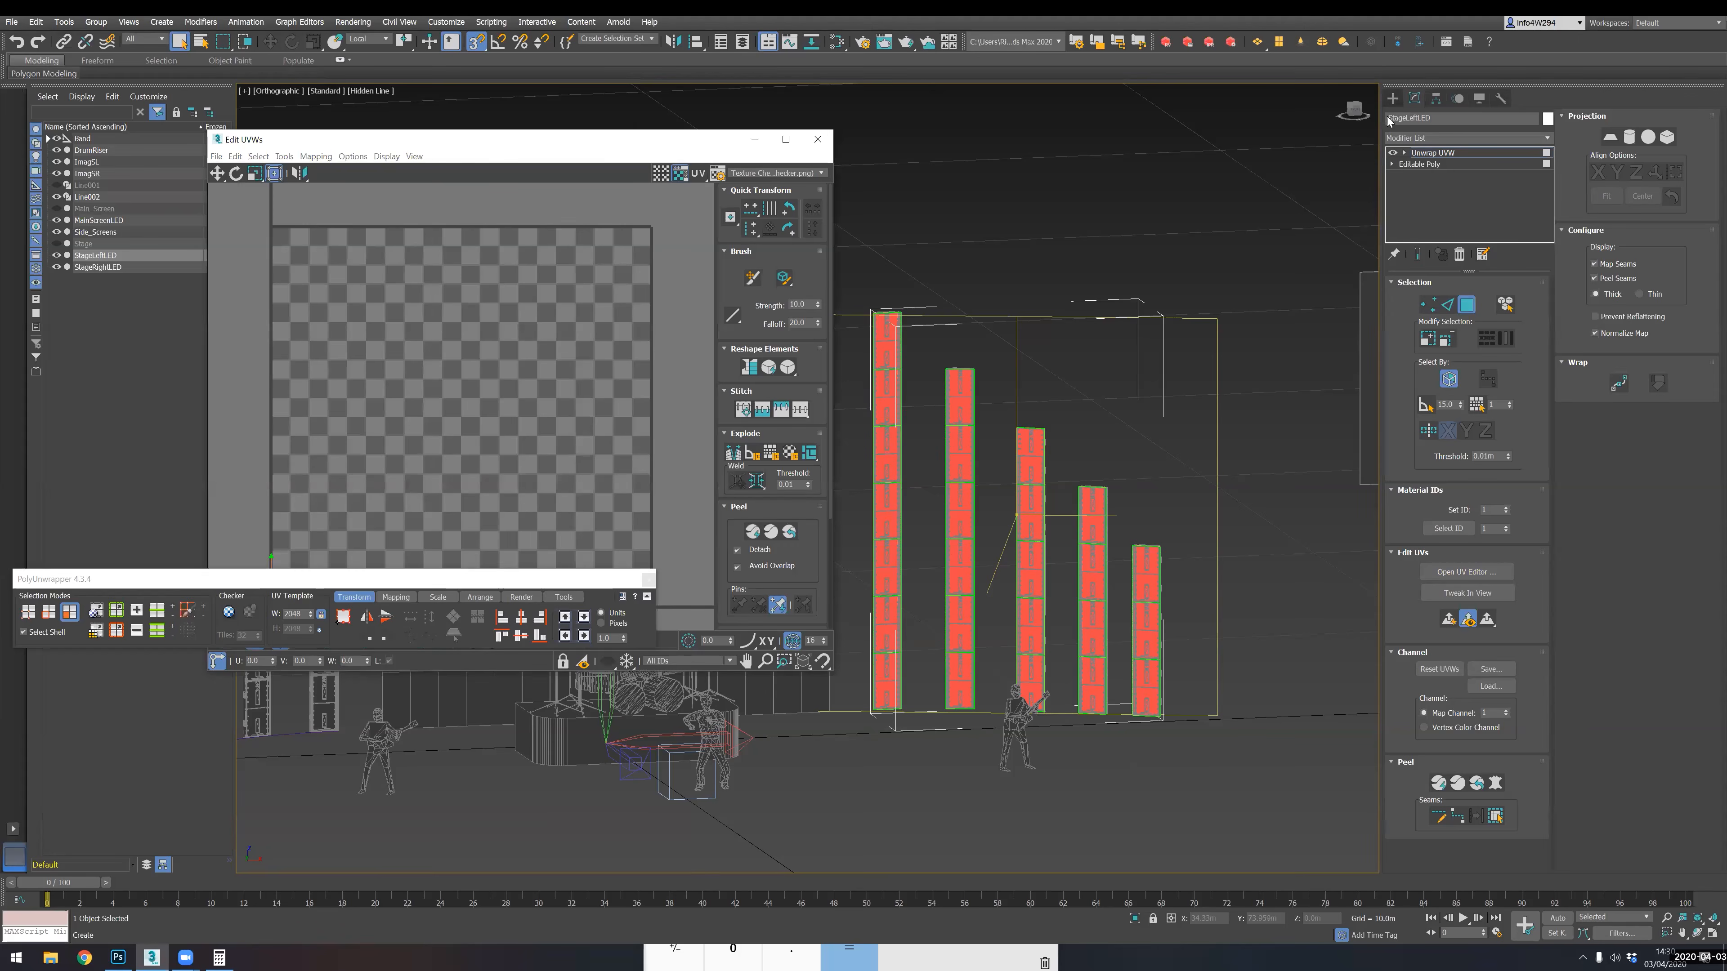
- Draw a vertex-snapped spline along the base of the StageLeftLED columns, from the shortest outer column to the tallest inner one
click(1393, 98)
click(1407, 117)
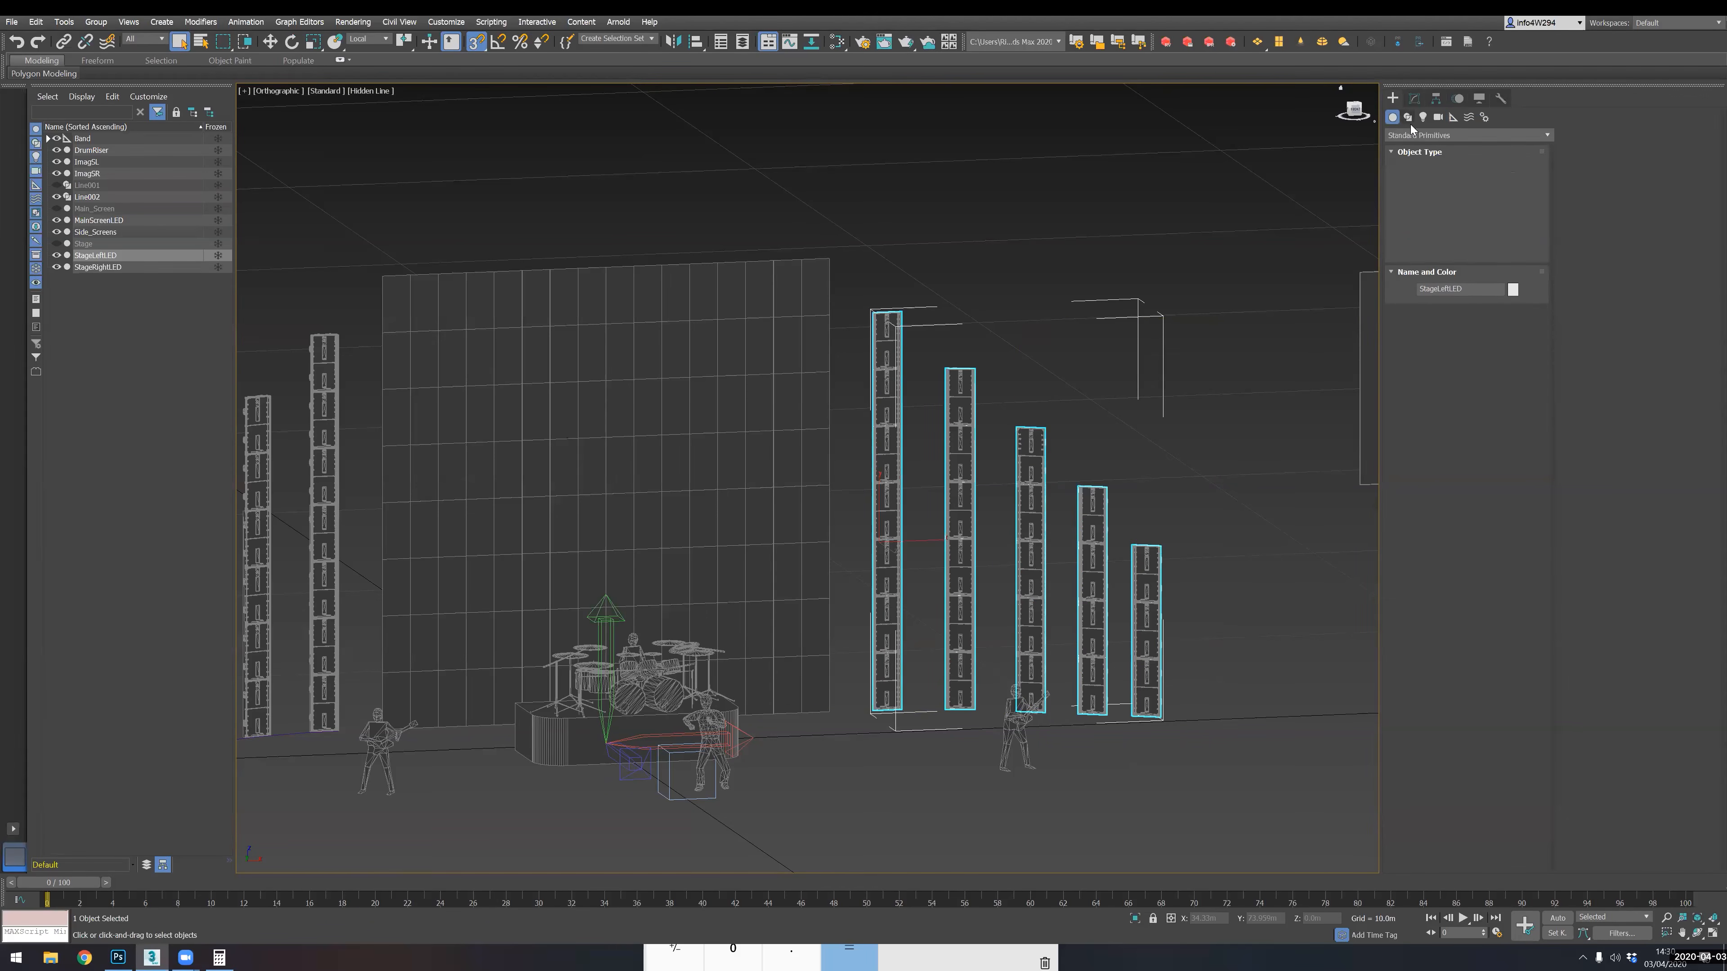
click(1440, 189)
alt+middle_drag(1096, 748, 1080, 764)
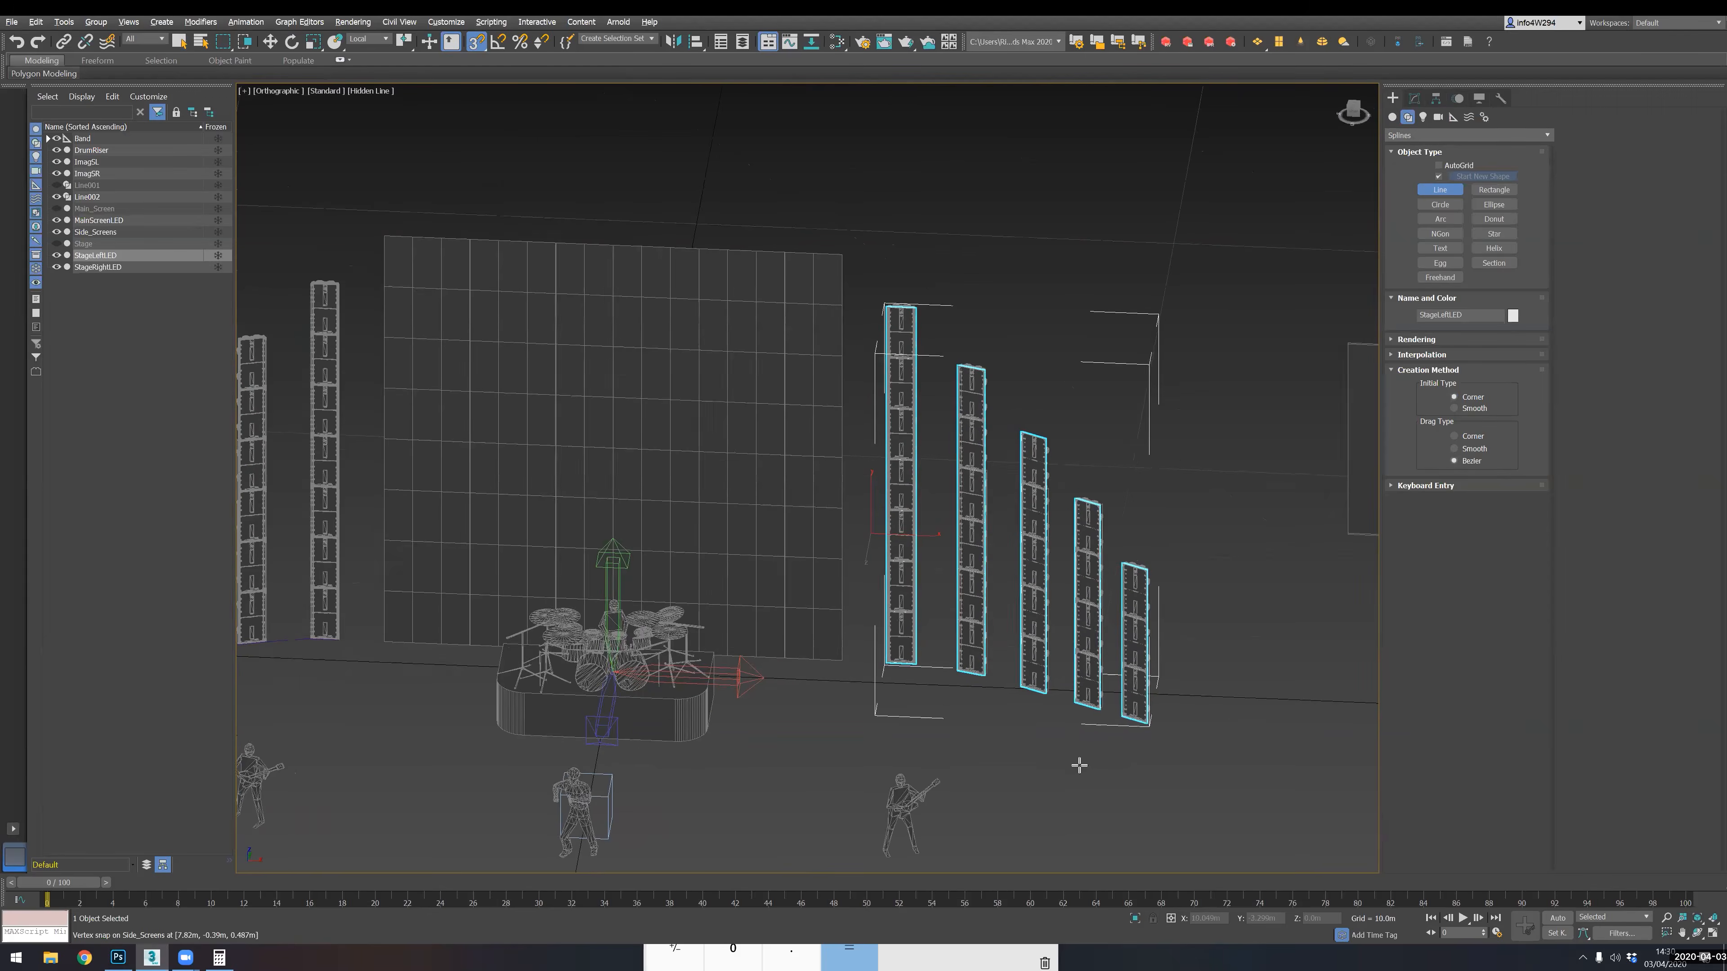
scroll(1142, 709, up, 2)
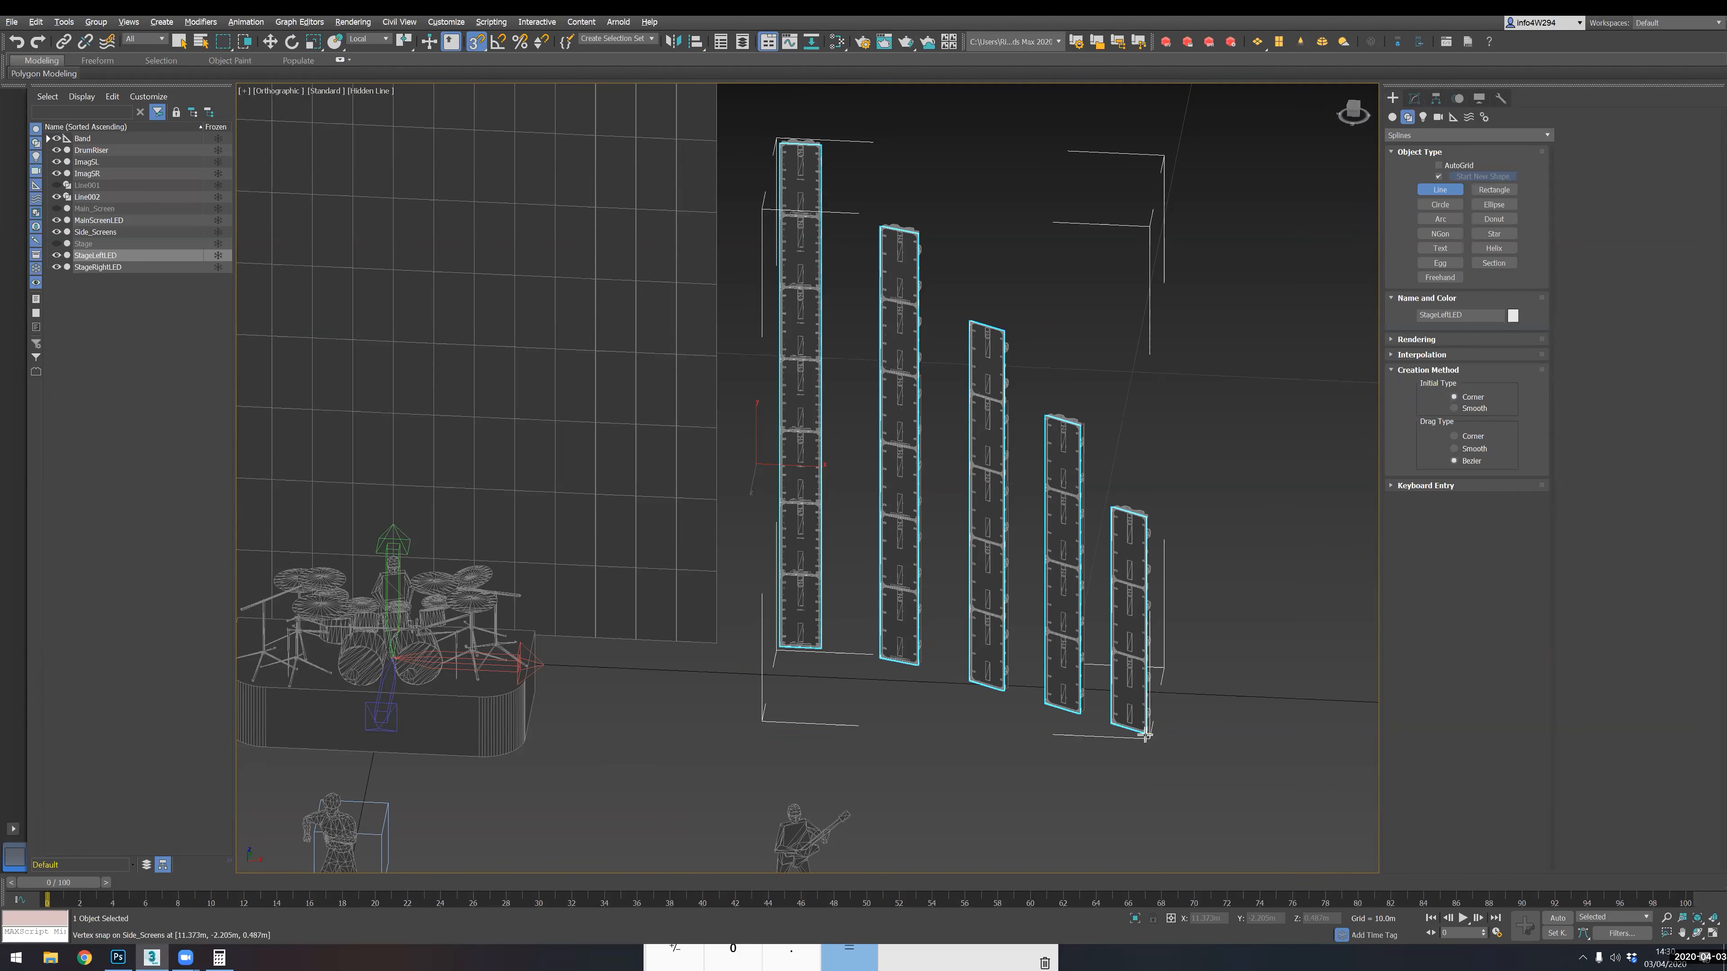
click(1145, 734)
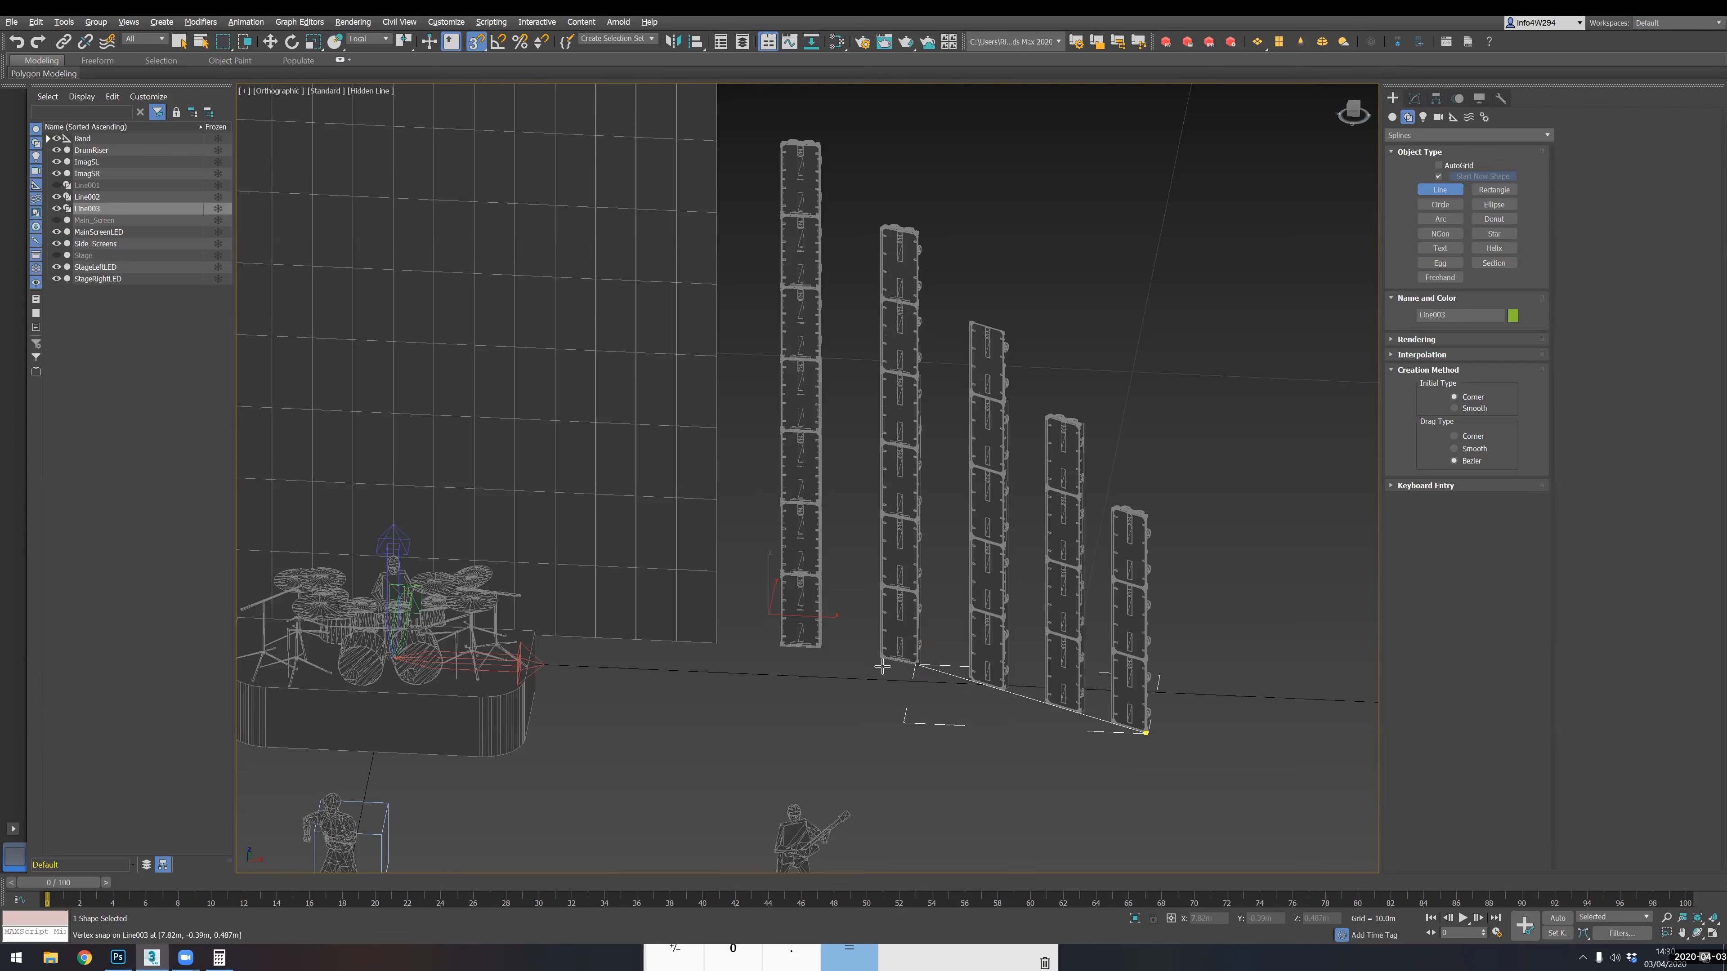
click(781, 647)
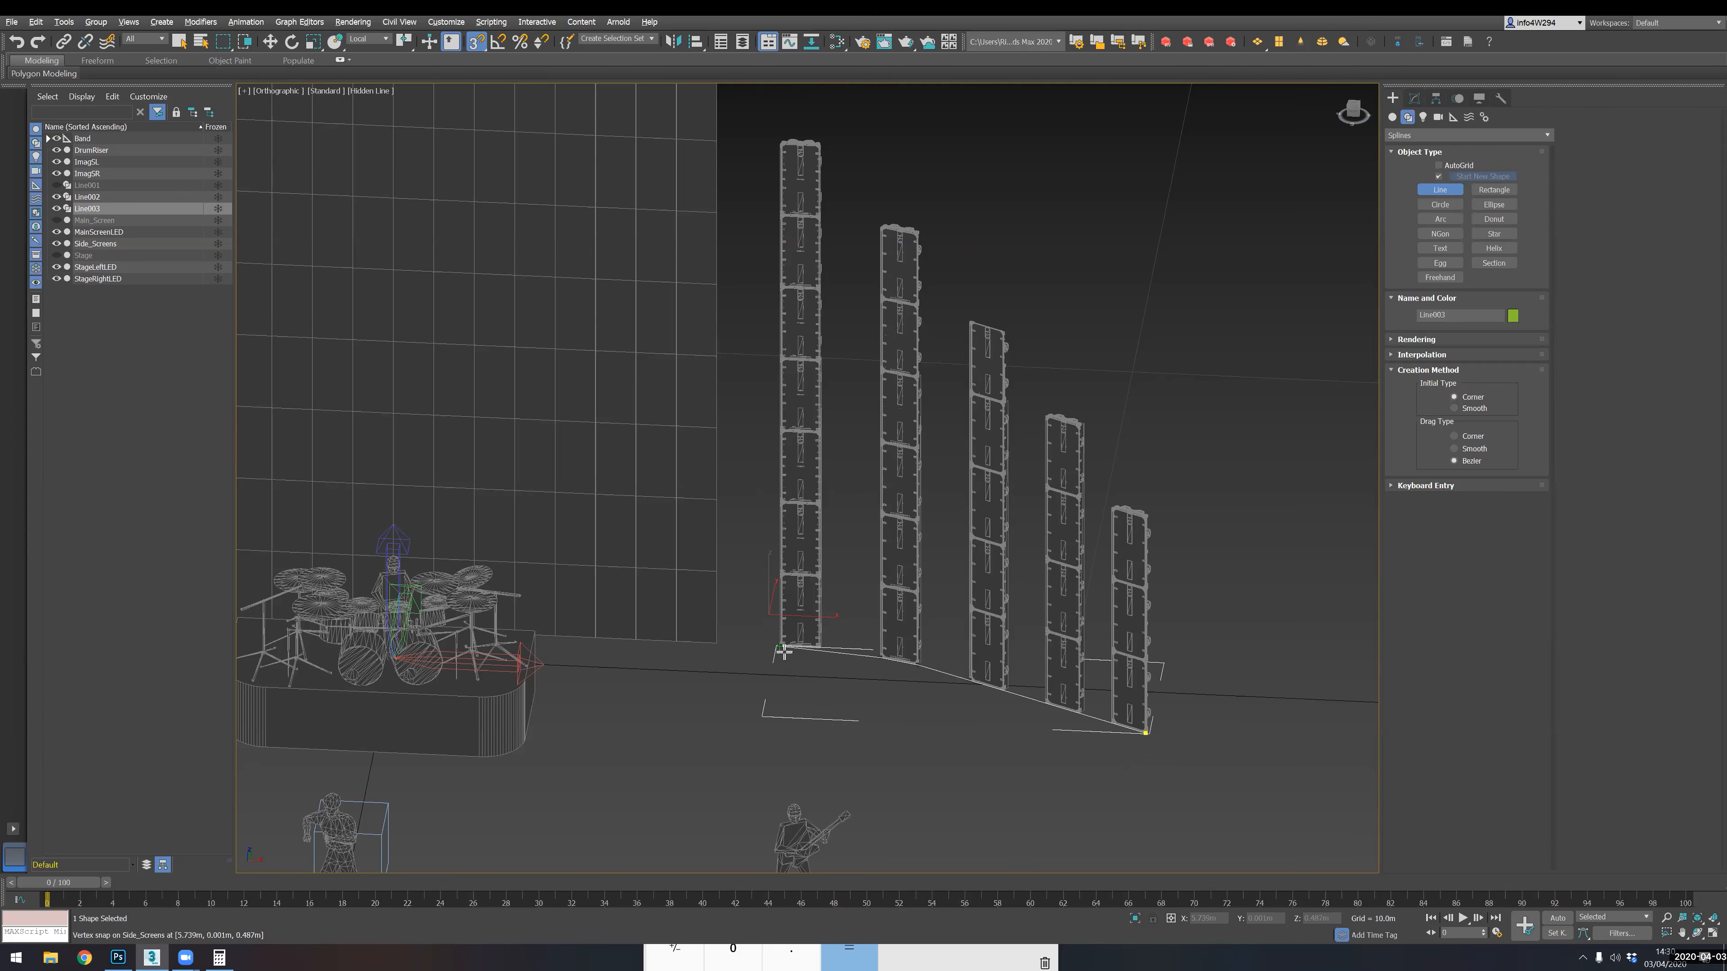
right_click(927, 707)
alt+middle_drag(925, 706, 837, 711)
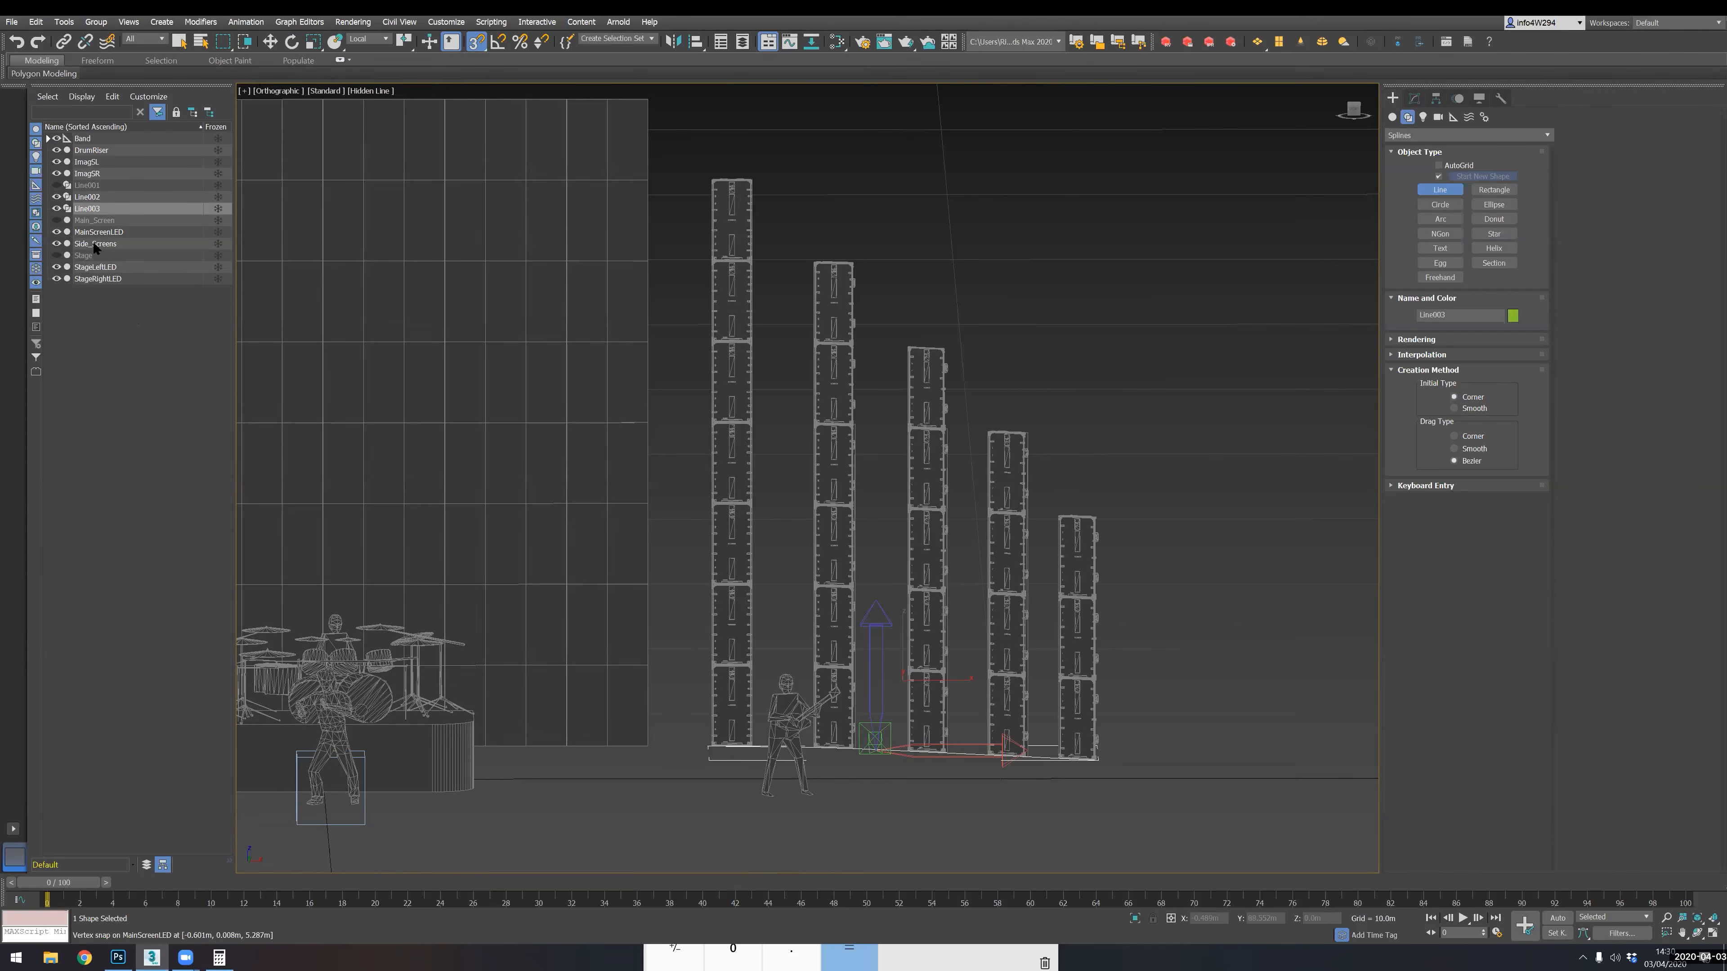
- Reselect StageLeftLED and enter the polygon level of its Unwrap UVW modifier with the screen faces selected
click(96, 266)
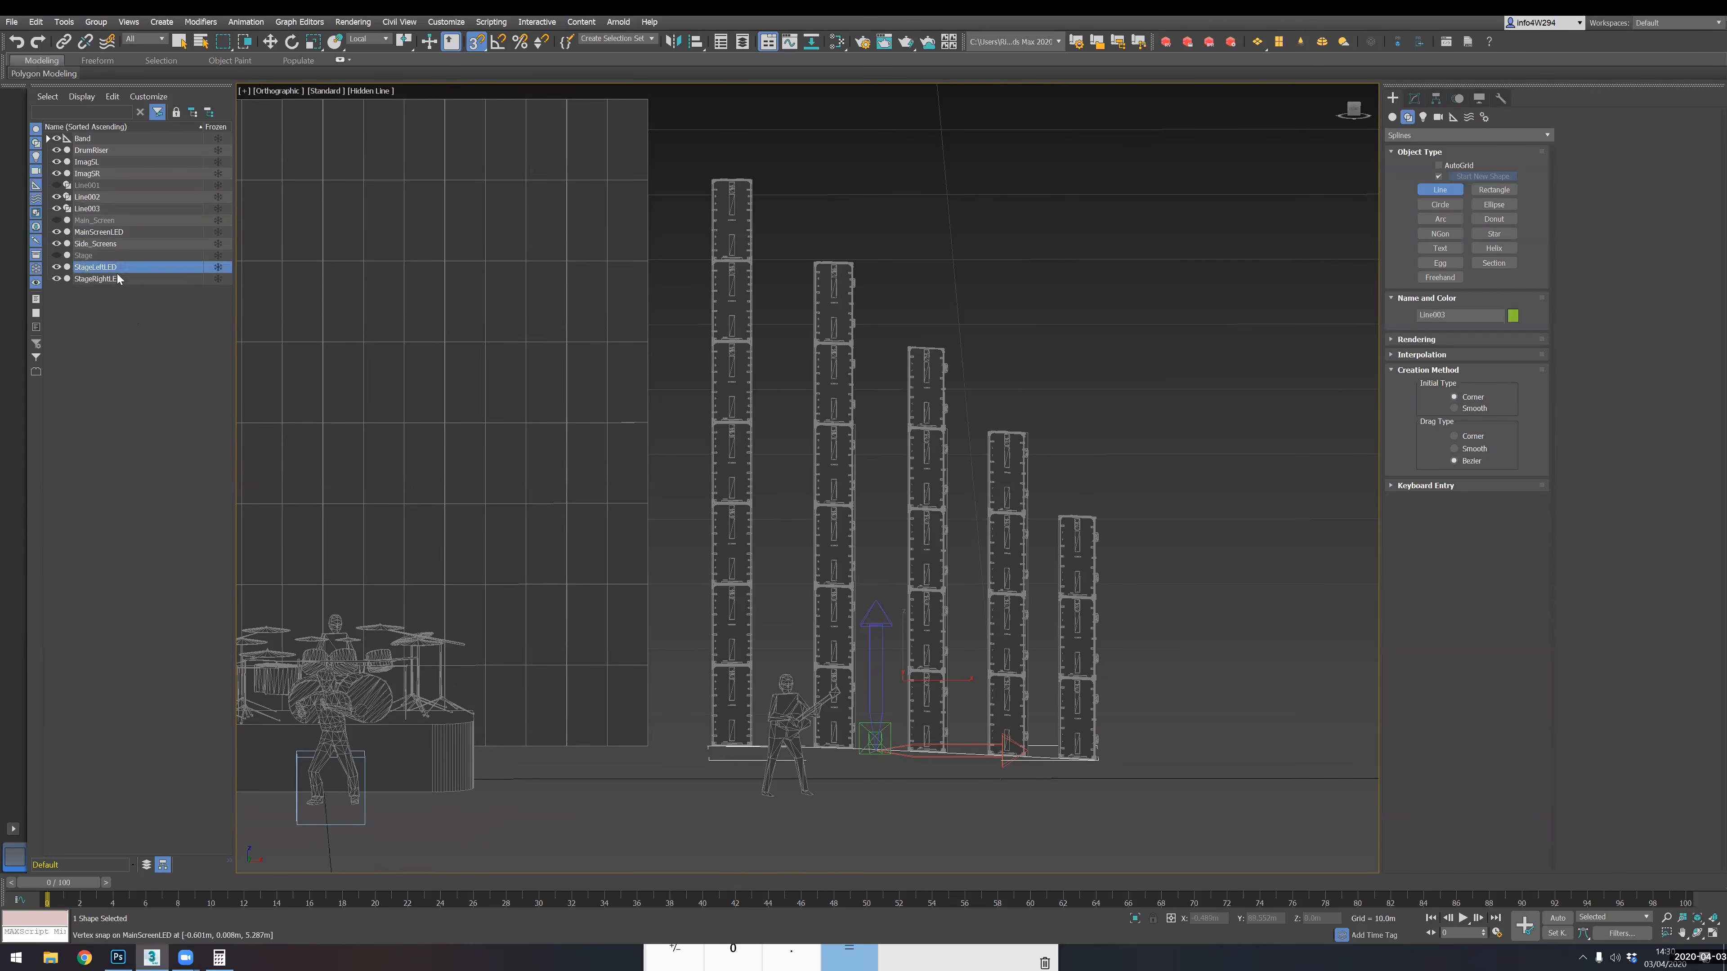
click(1414, 98)
click(1441, 153)
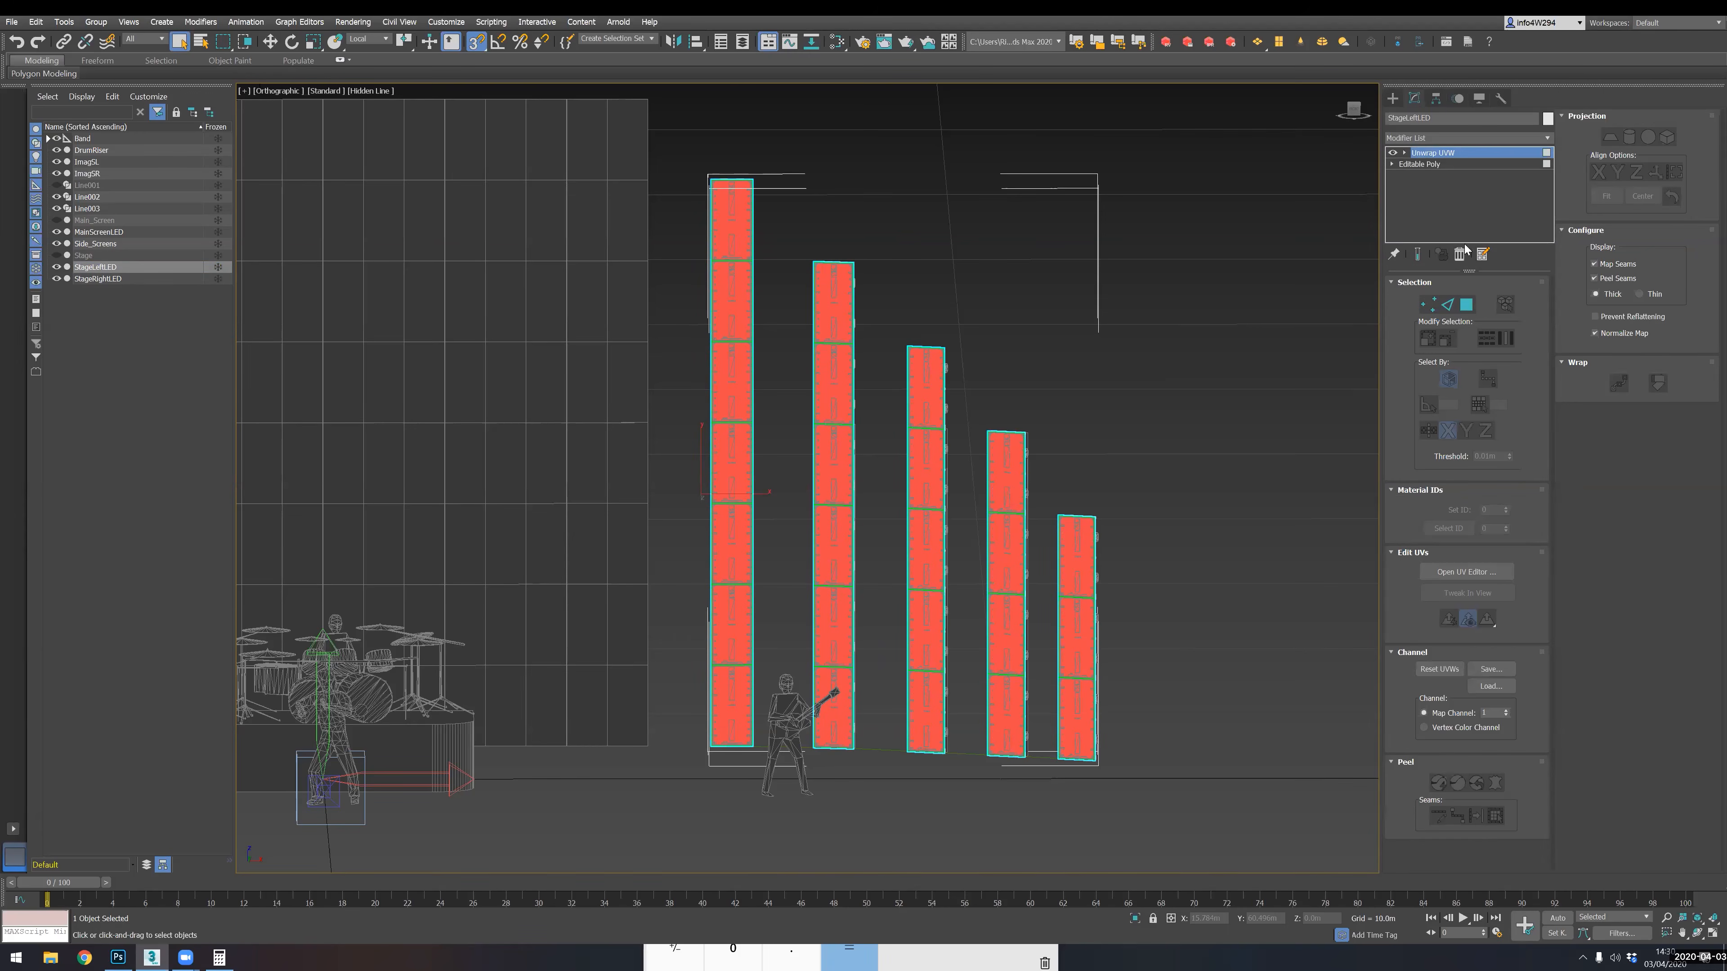
key(ctrl+a)
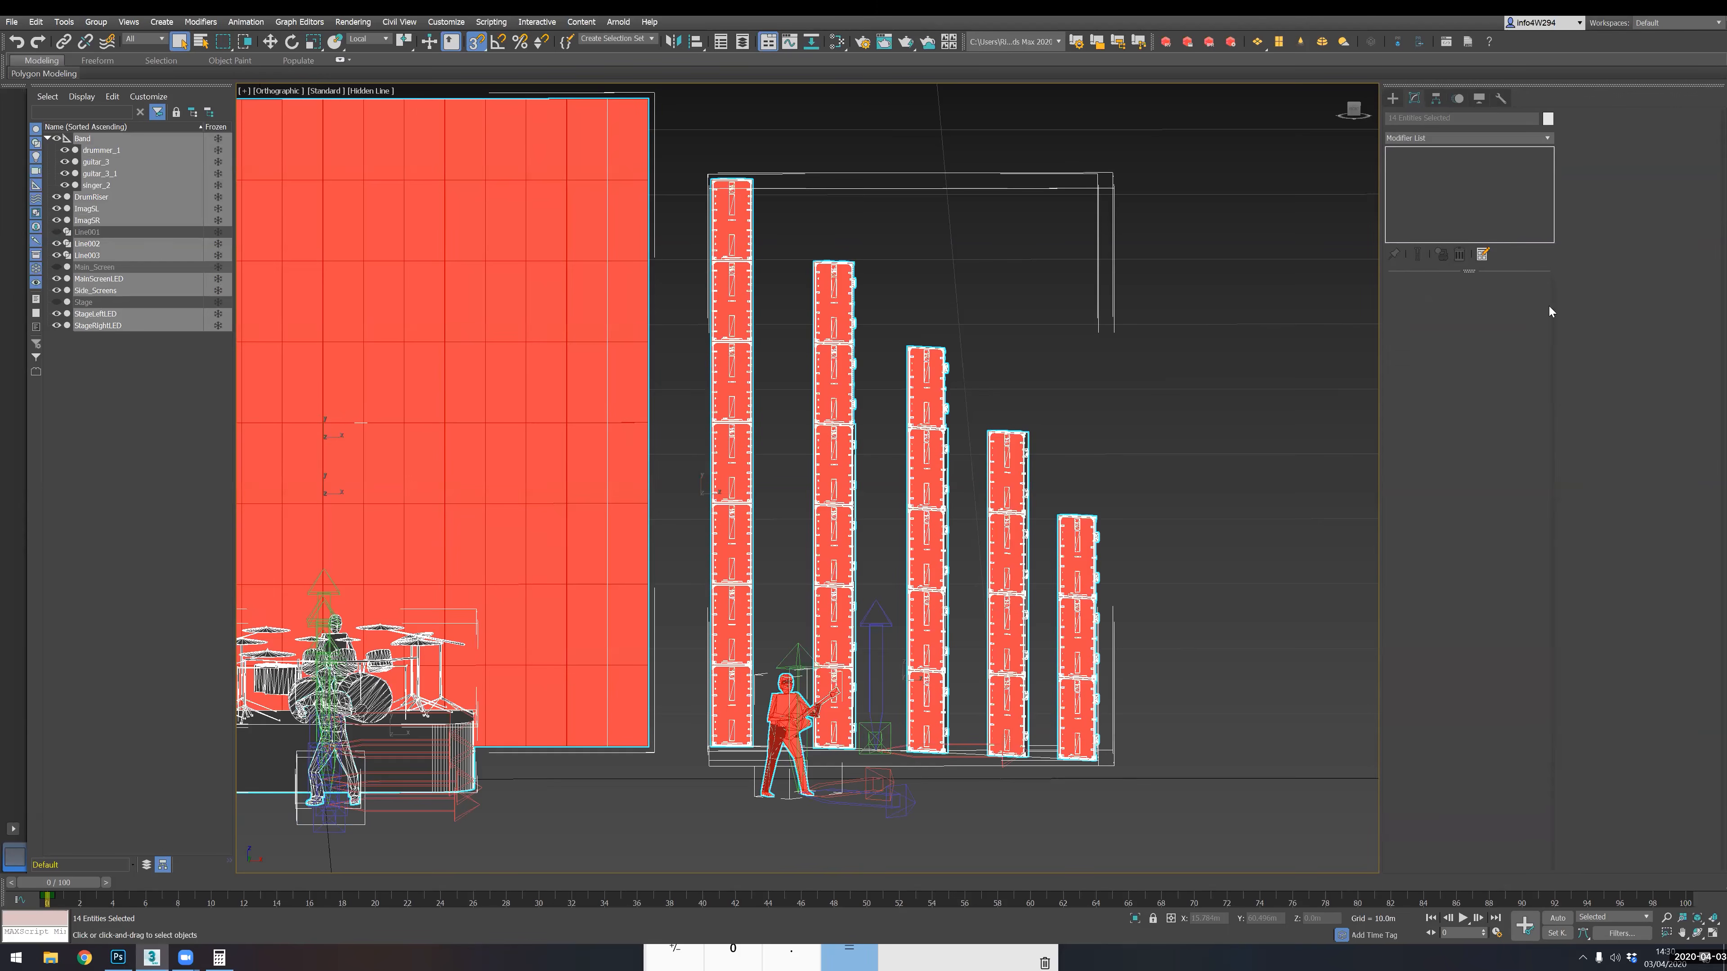
click(102, 313)
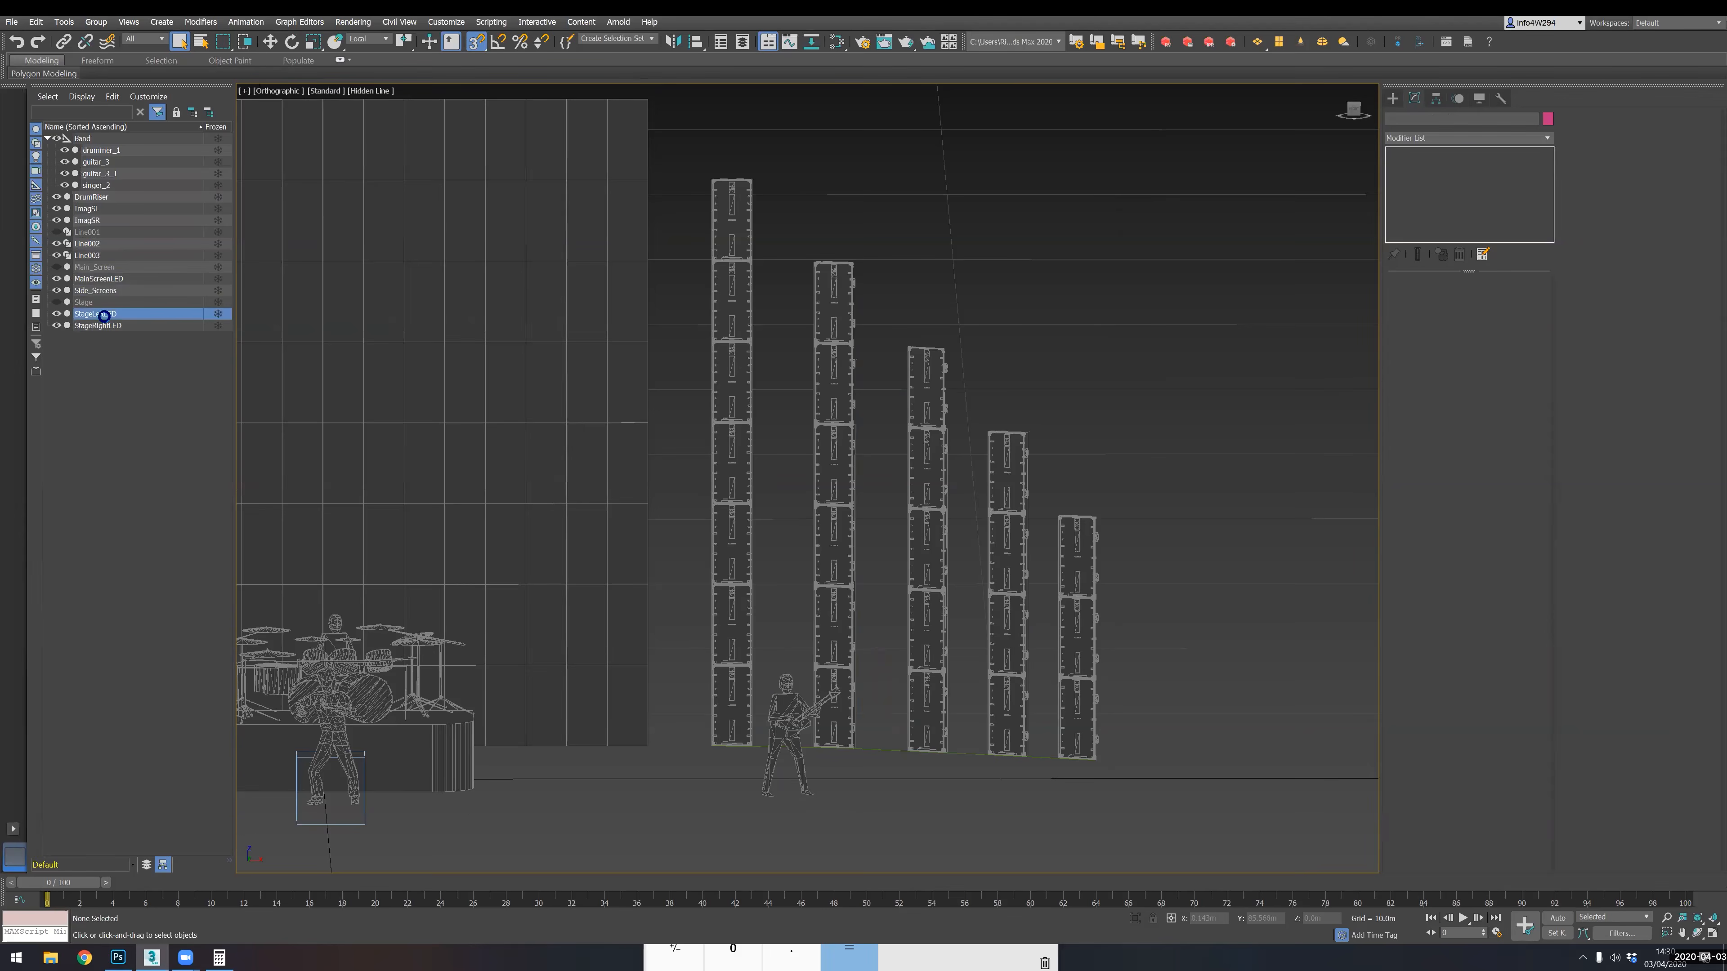
click(1468, 306)
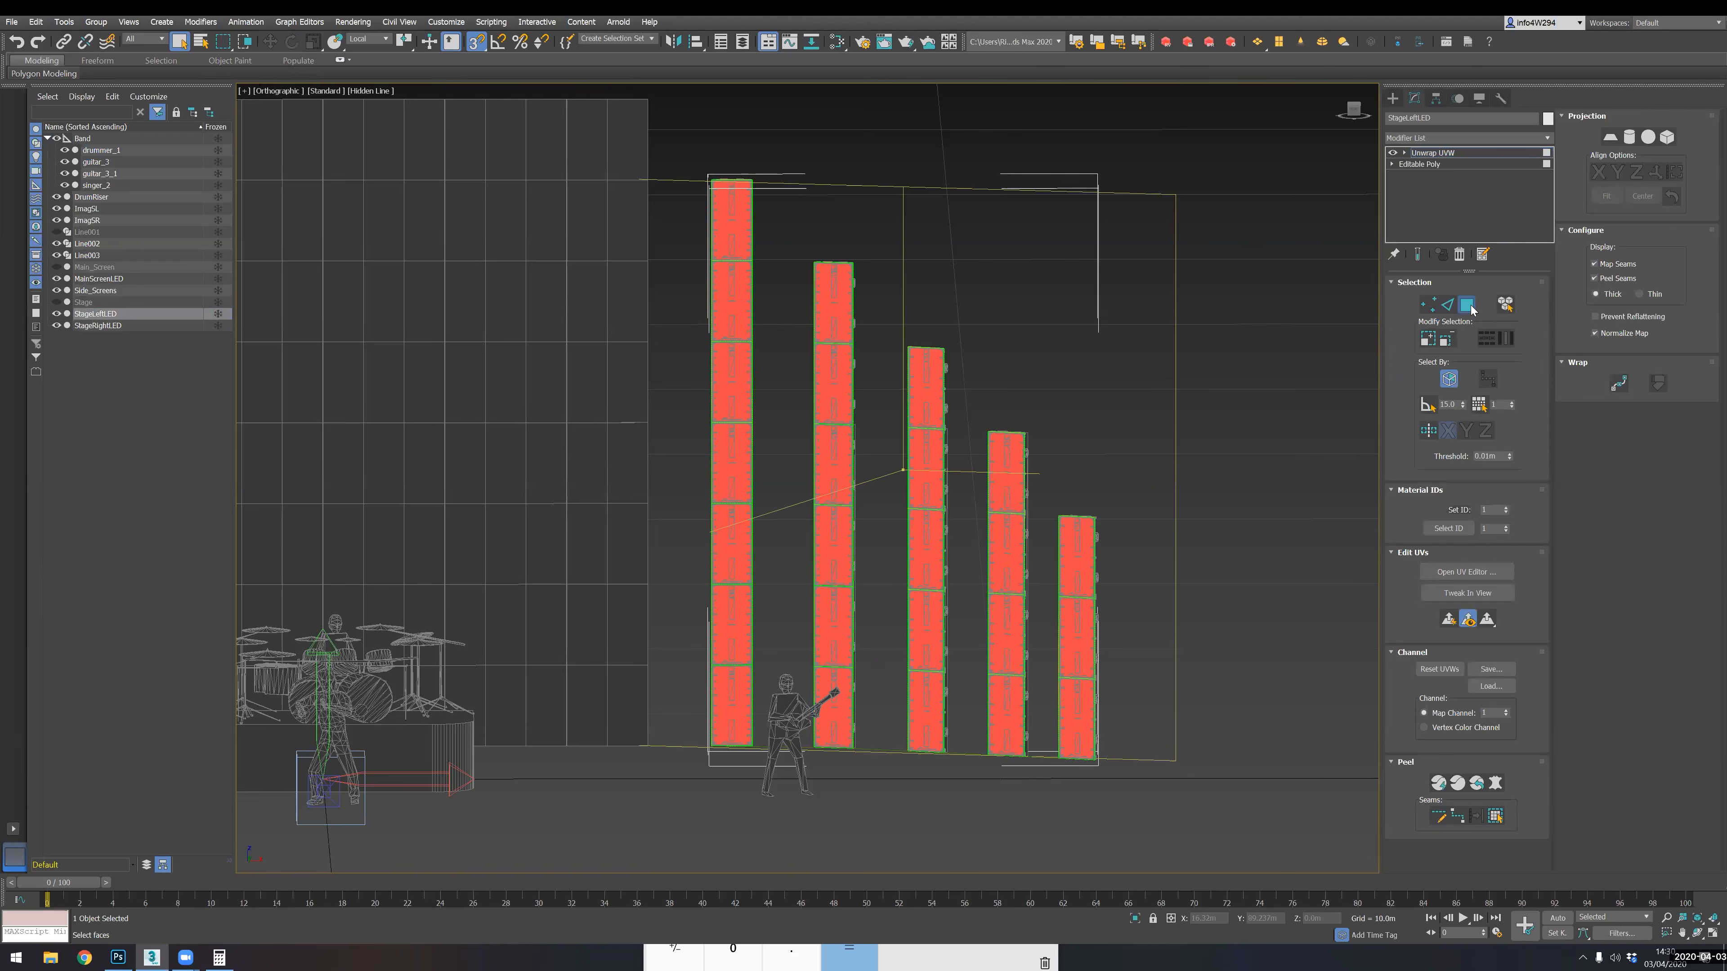
- Start spline mapping on the selected faces, pick the new base line Line003 as the spline and set the mapping to Planar
click(1619, 383)
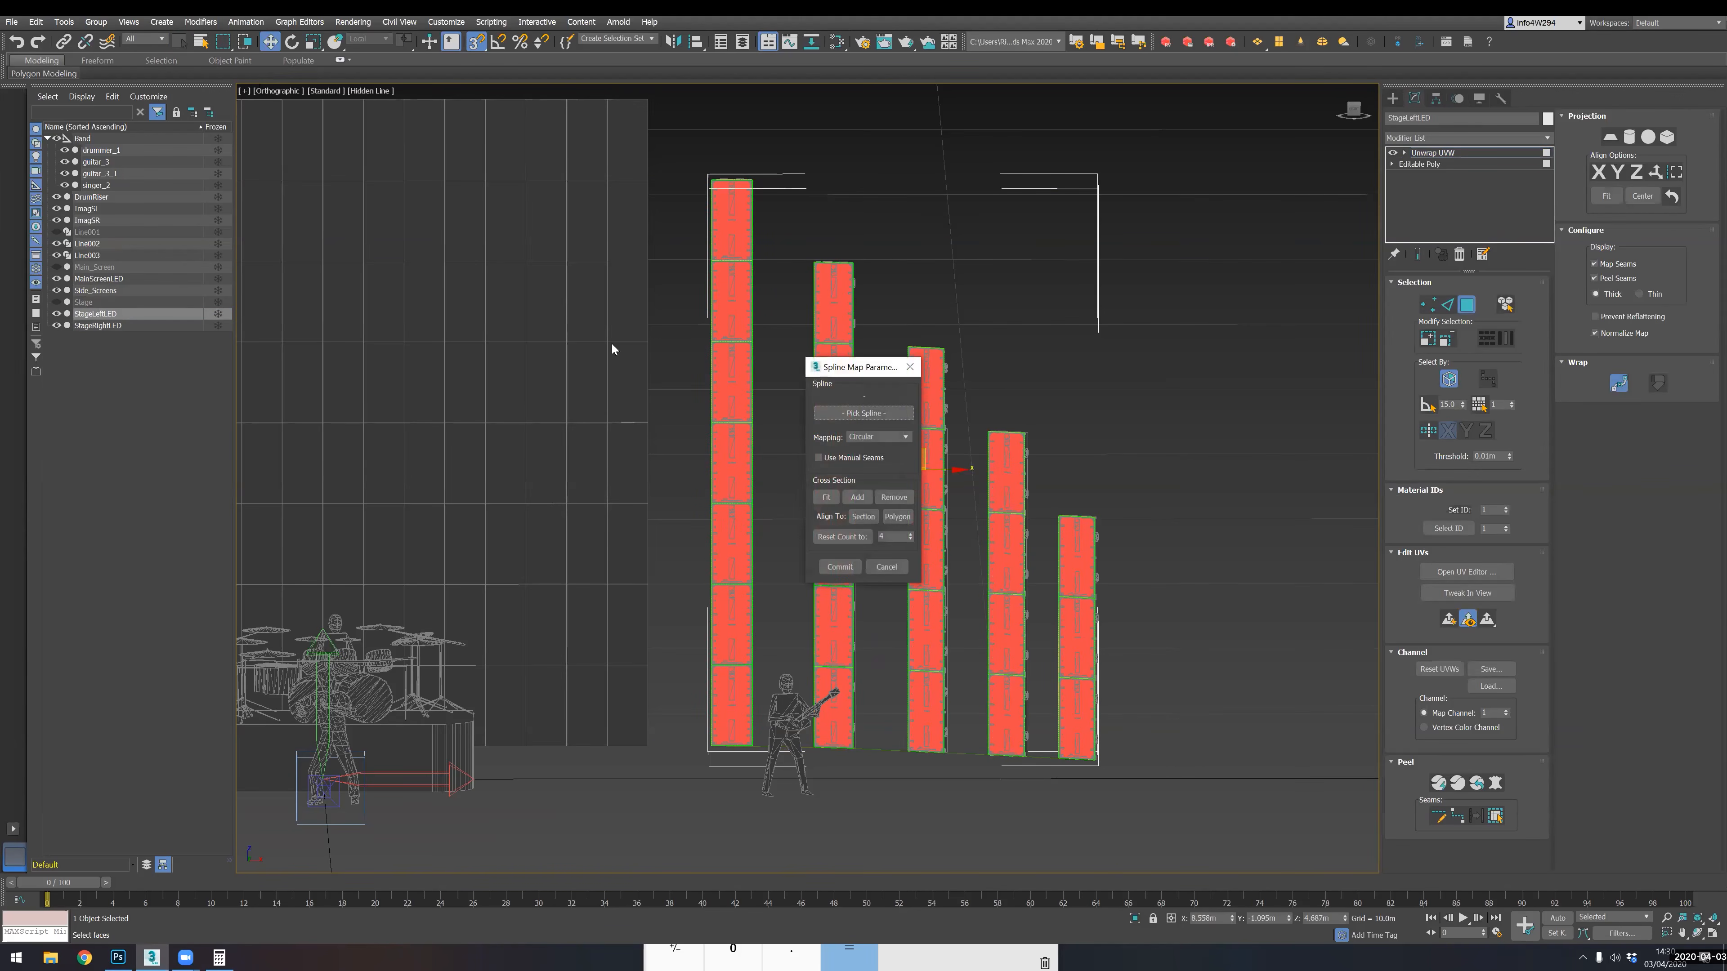
click(894, 412)
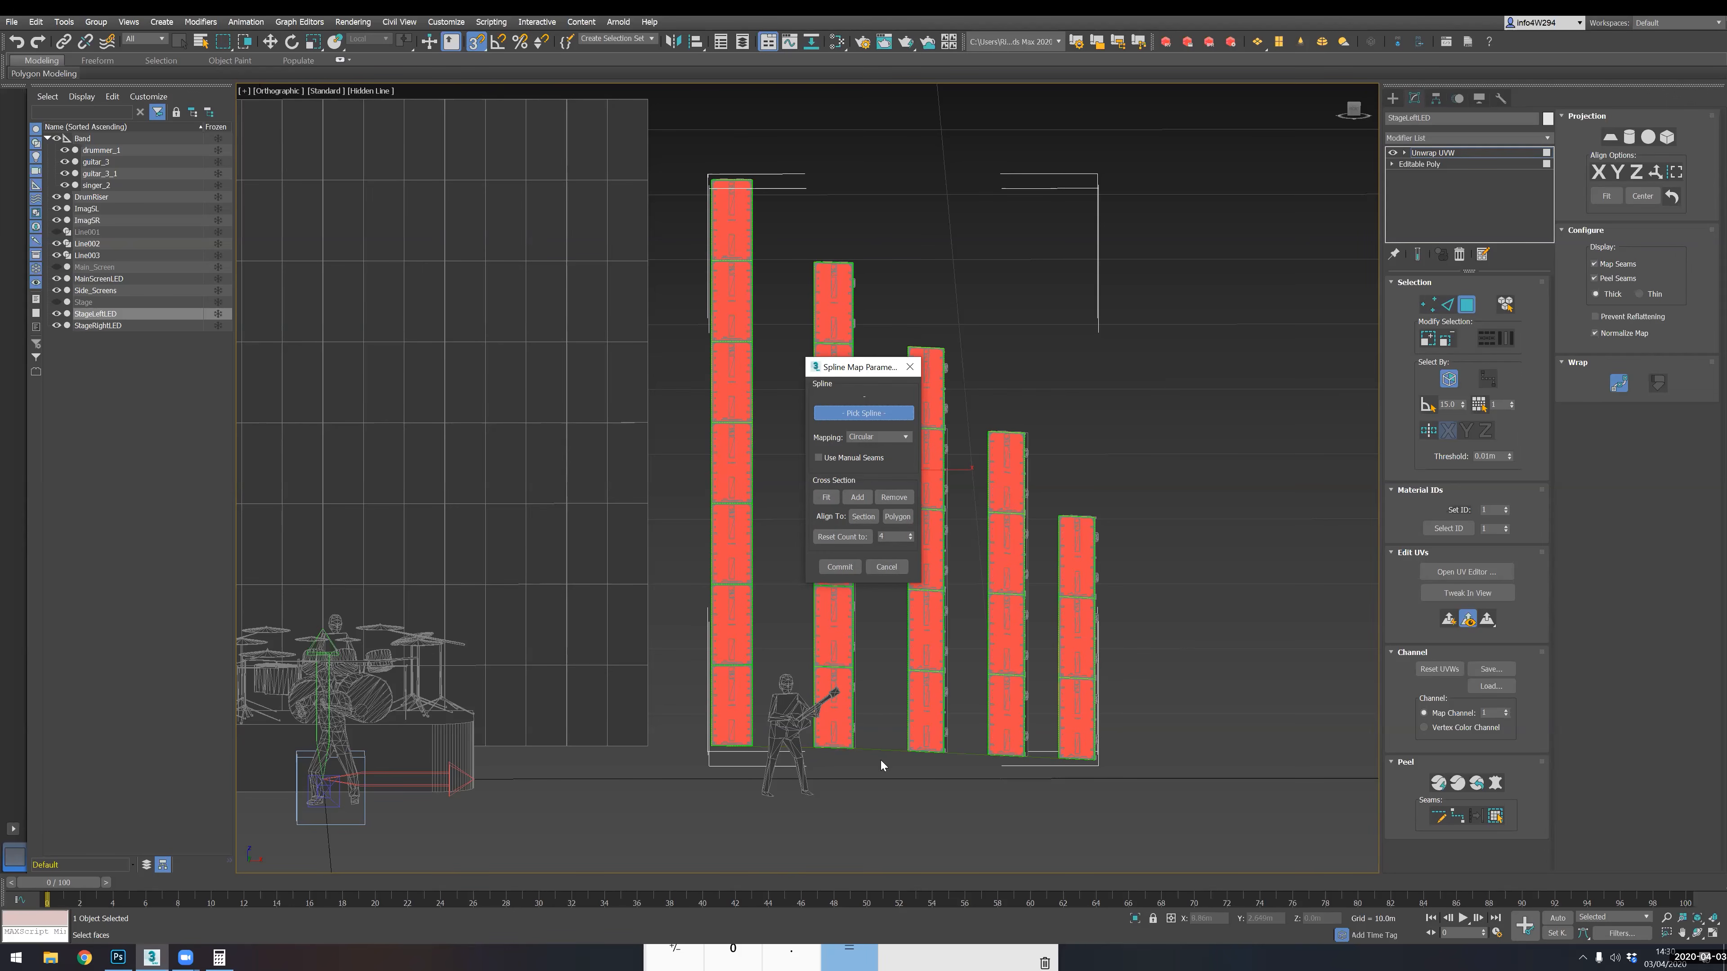
click(887, 750)
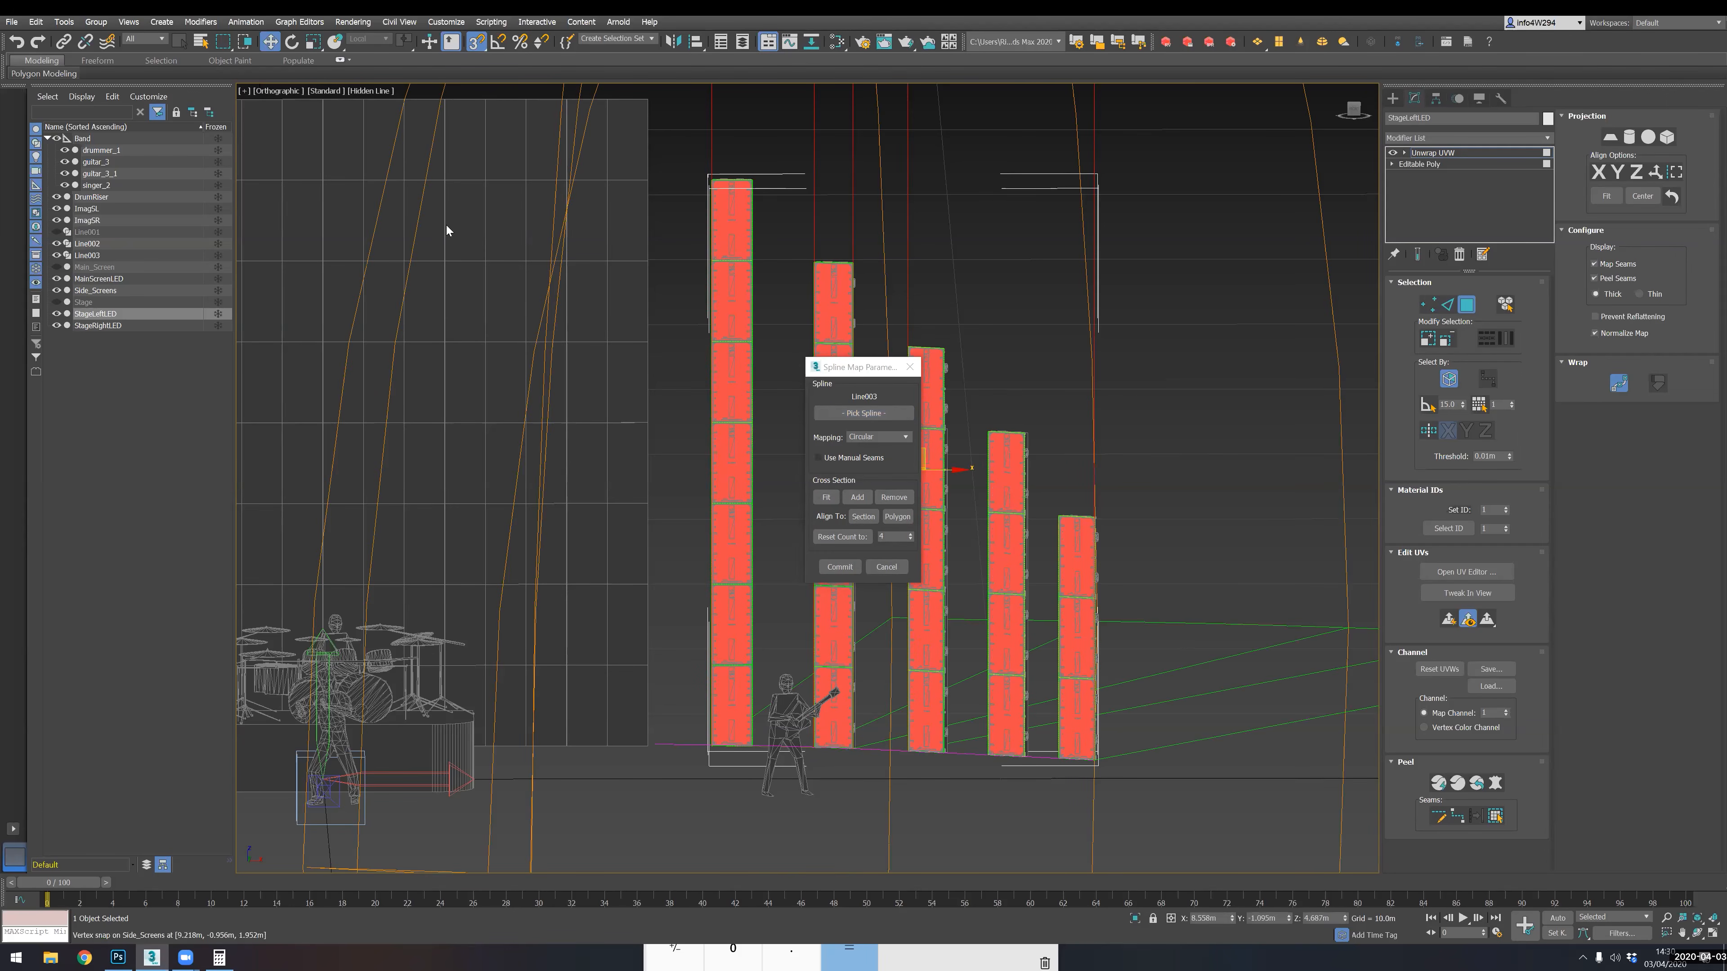
click(906, 438)
click(860, 456)
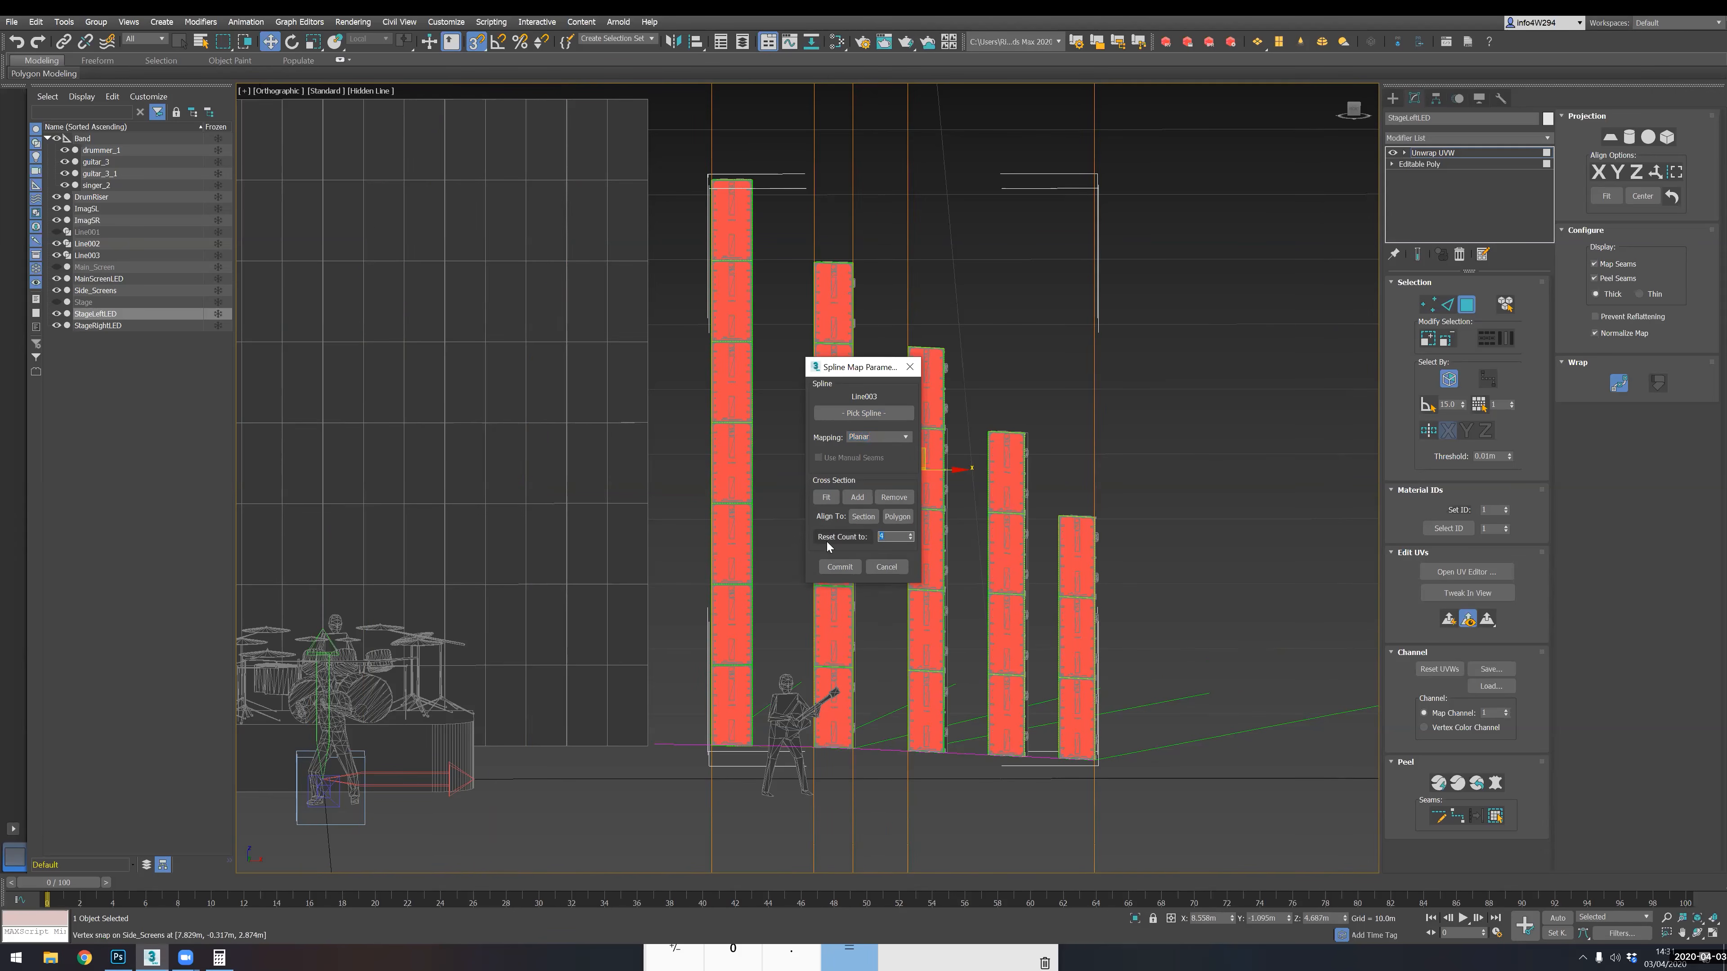
- Reset the spline map's cross-section count to 15 and commit the mapping
mouse_move(1001, 681)
alt+middle_down()
mouse_move(952, 722)
mouse_move(990, 703)
alt+middle_up()
click(845, 537)
alt+middle_drag(858, 822, 986, 650)
alt+middle_drag(838, 665, 828, 408)
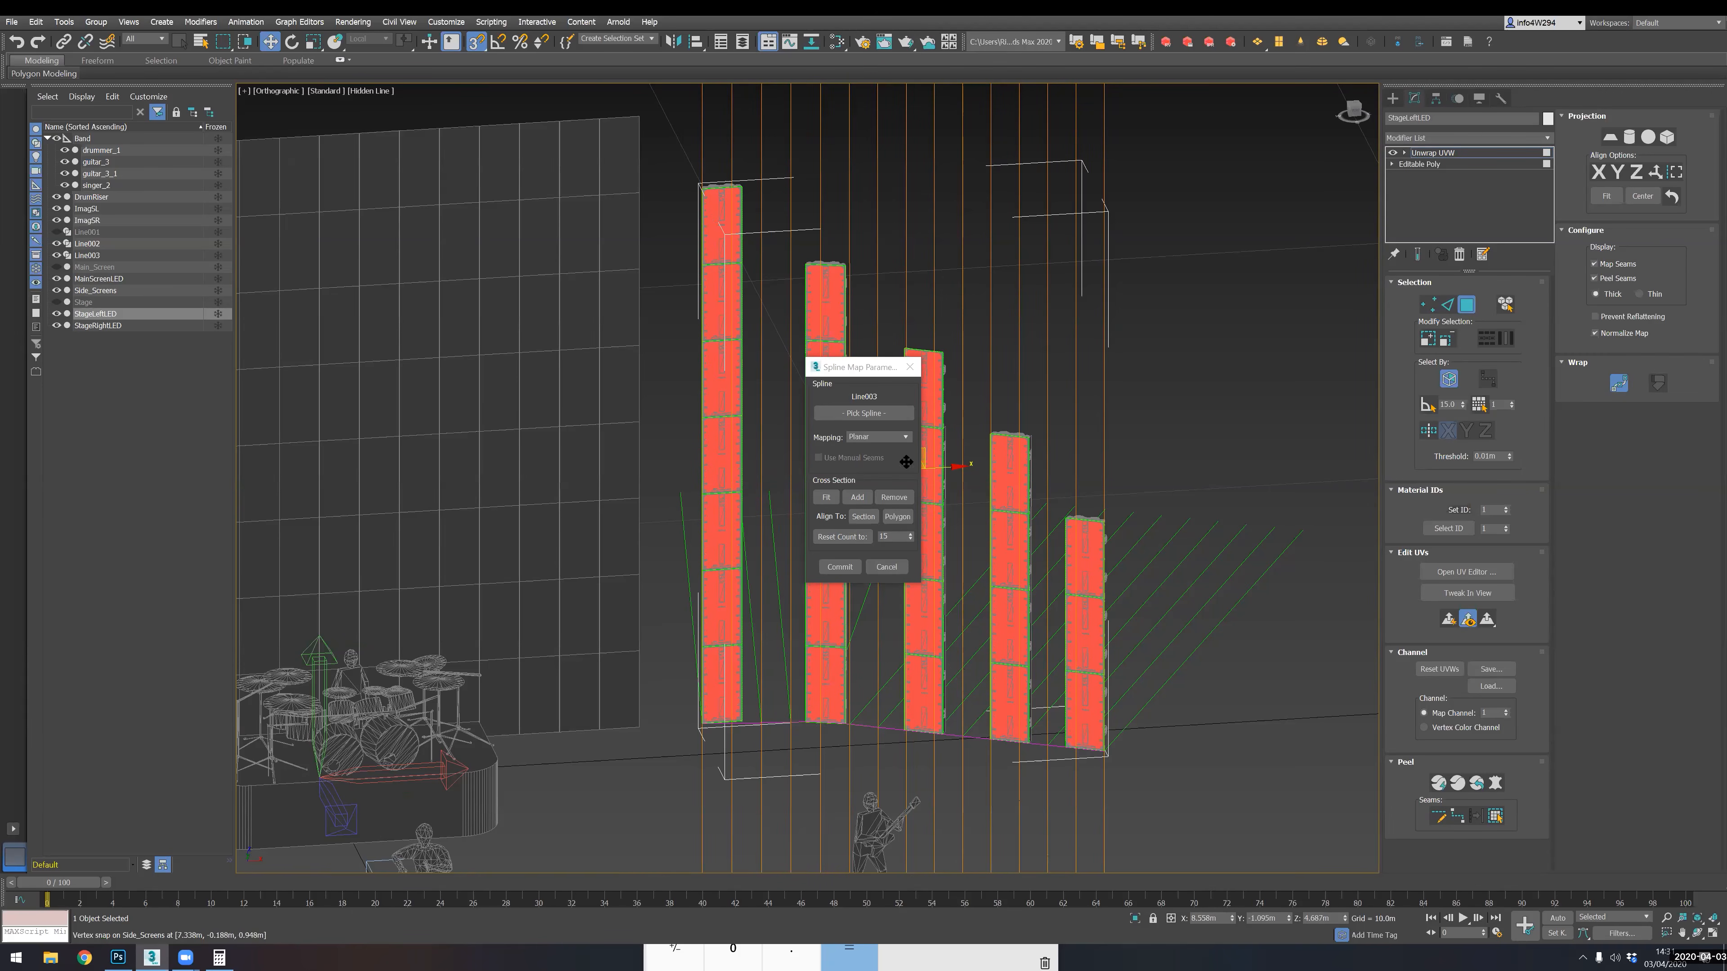
click(840, 566)
- Reopen the UV editor, move the PolyUnwrapper window aside and rotate the column UVs 90 degrees counterclockwise so they stand upright
click(1466, 572)
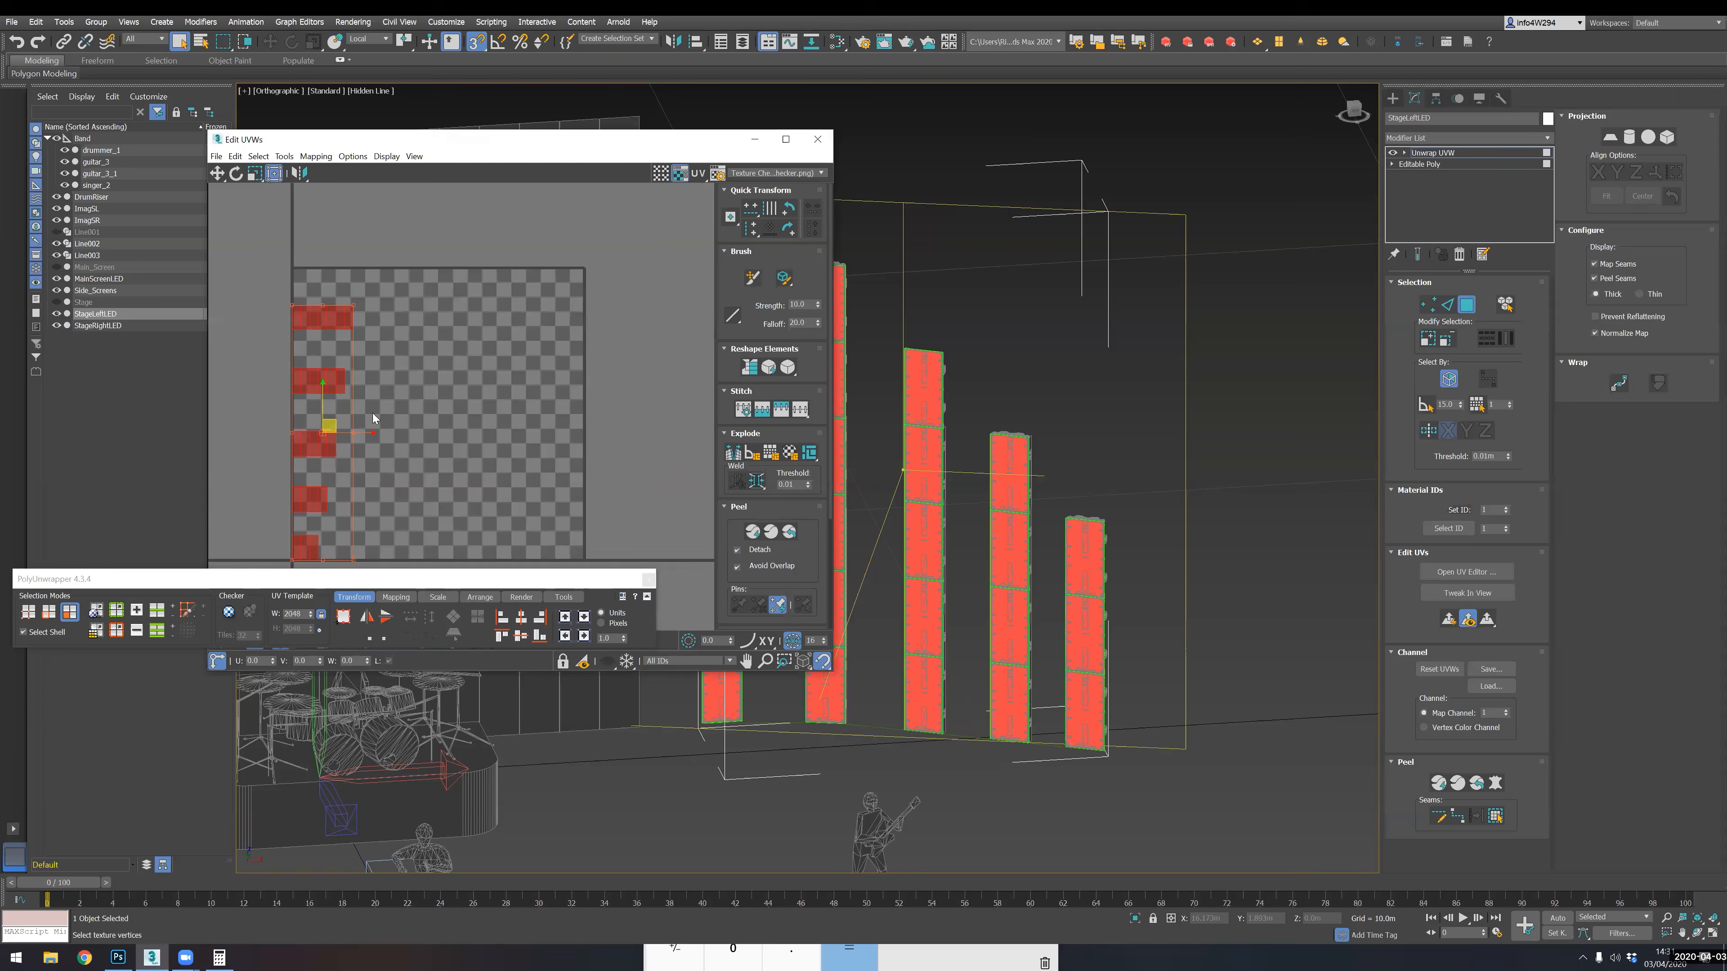
scroll(472, 434, down, 2)
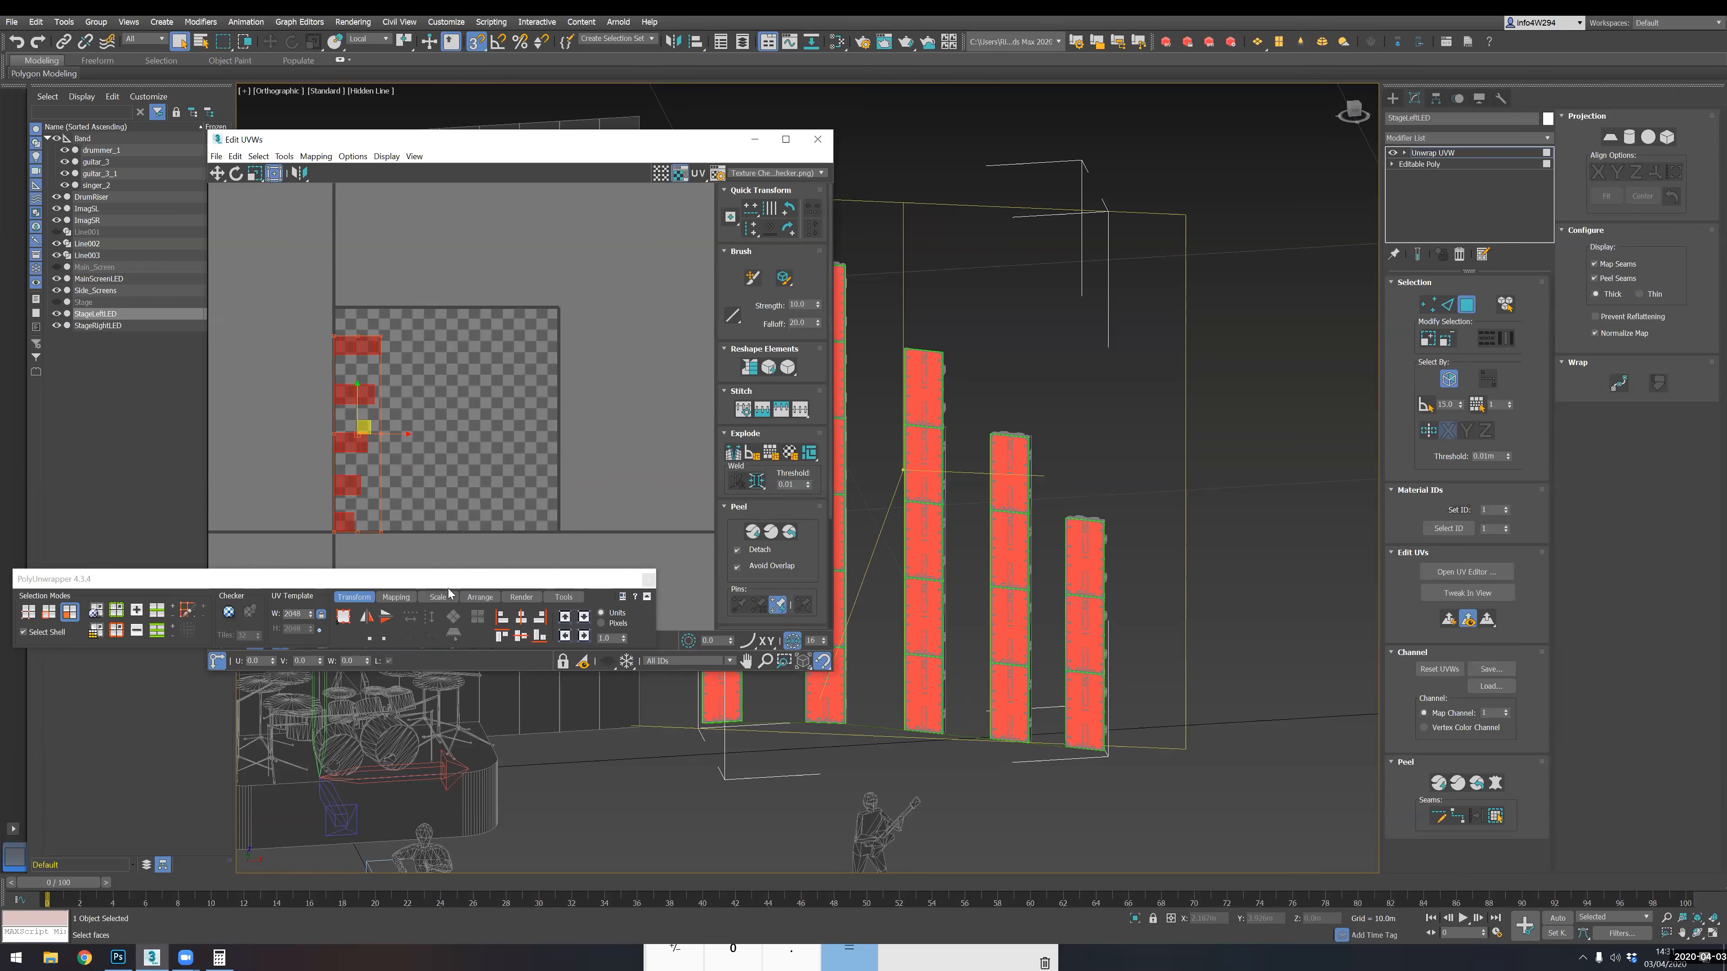
drag(462, 578, 921, 781)
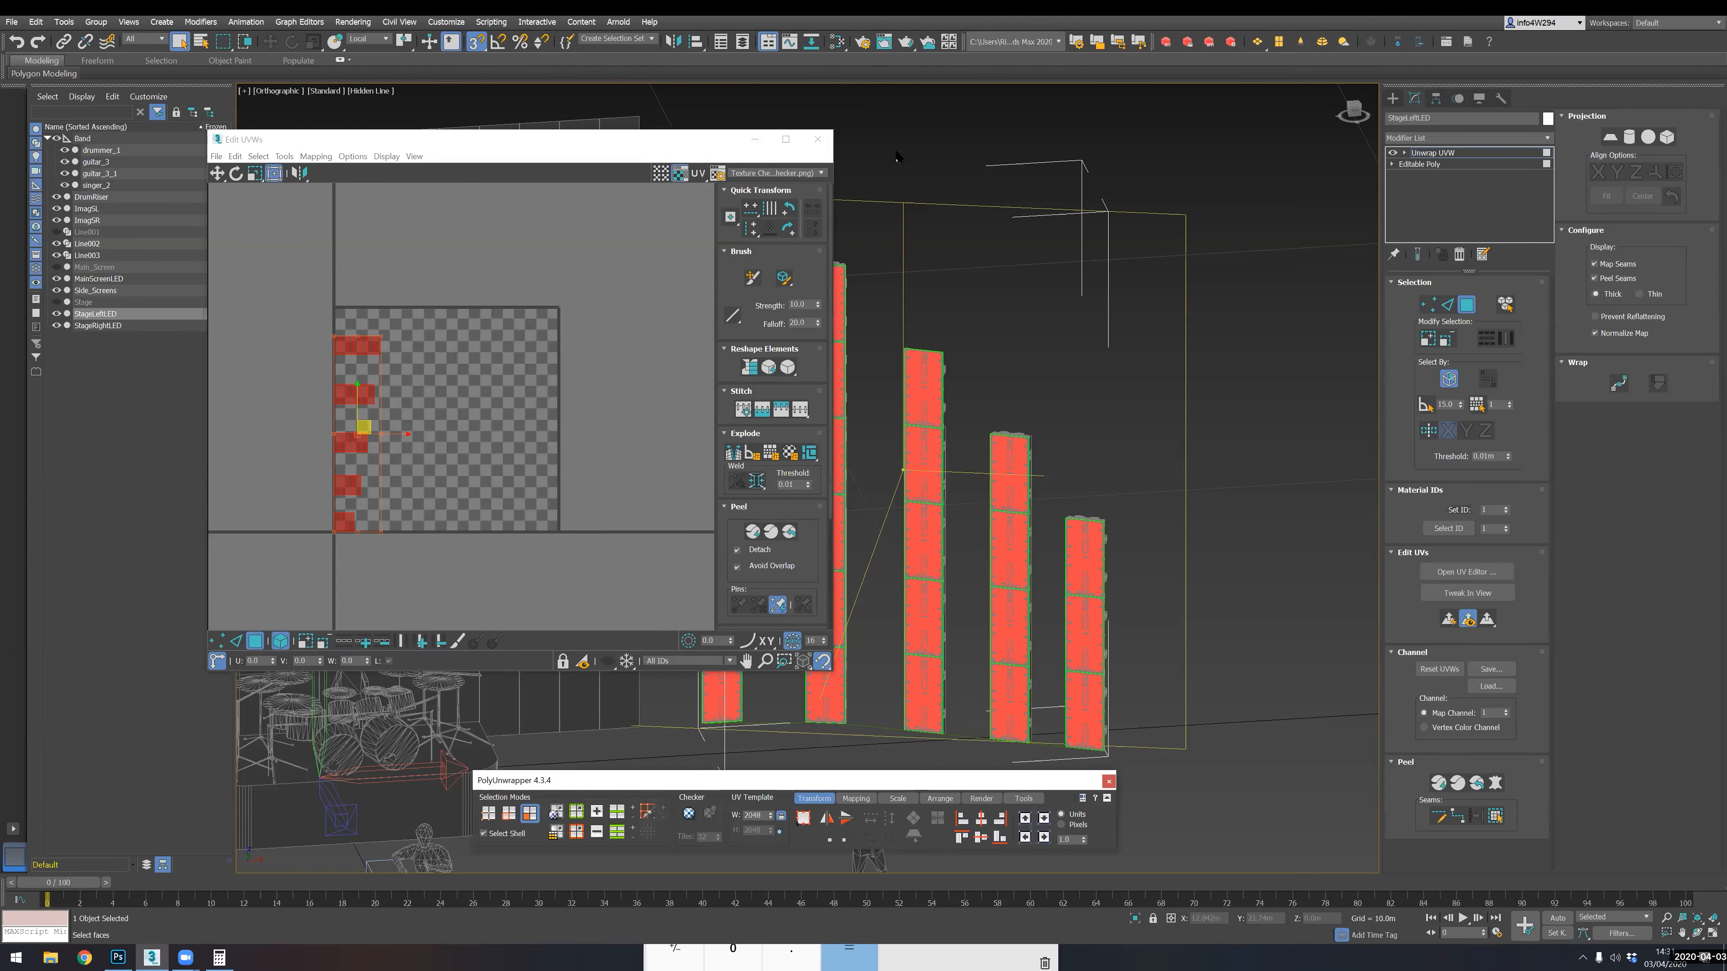
click(790, 210)
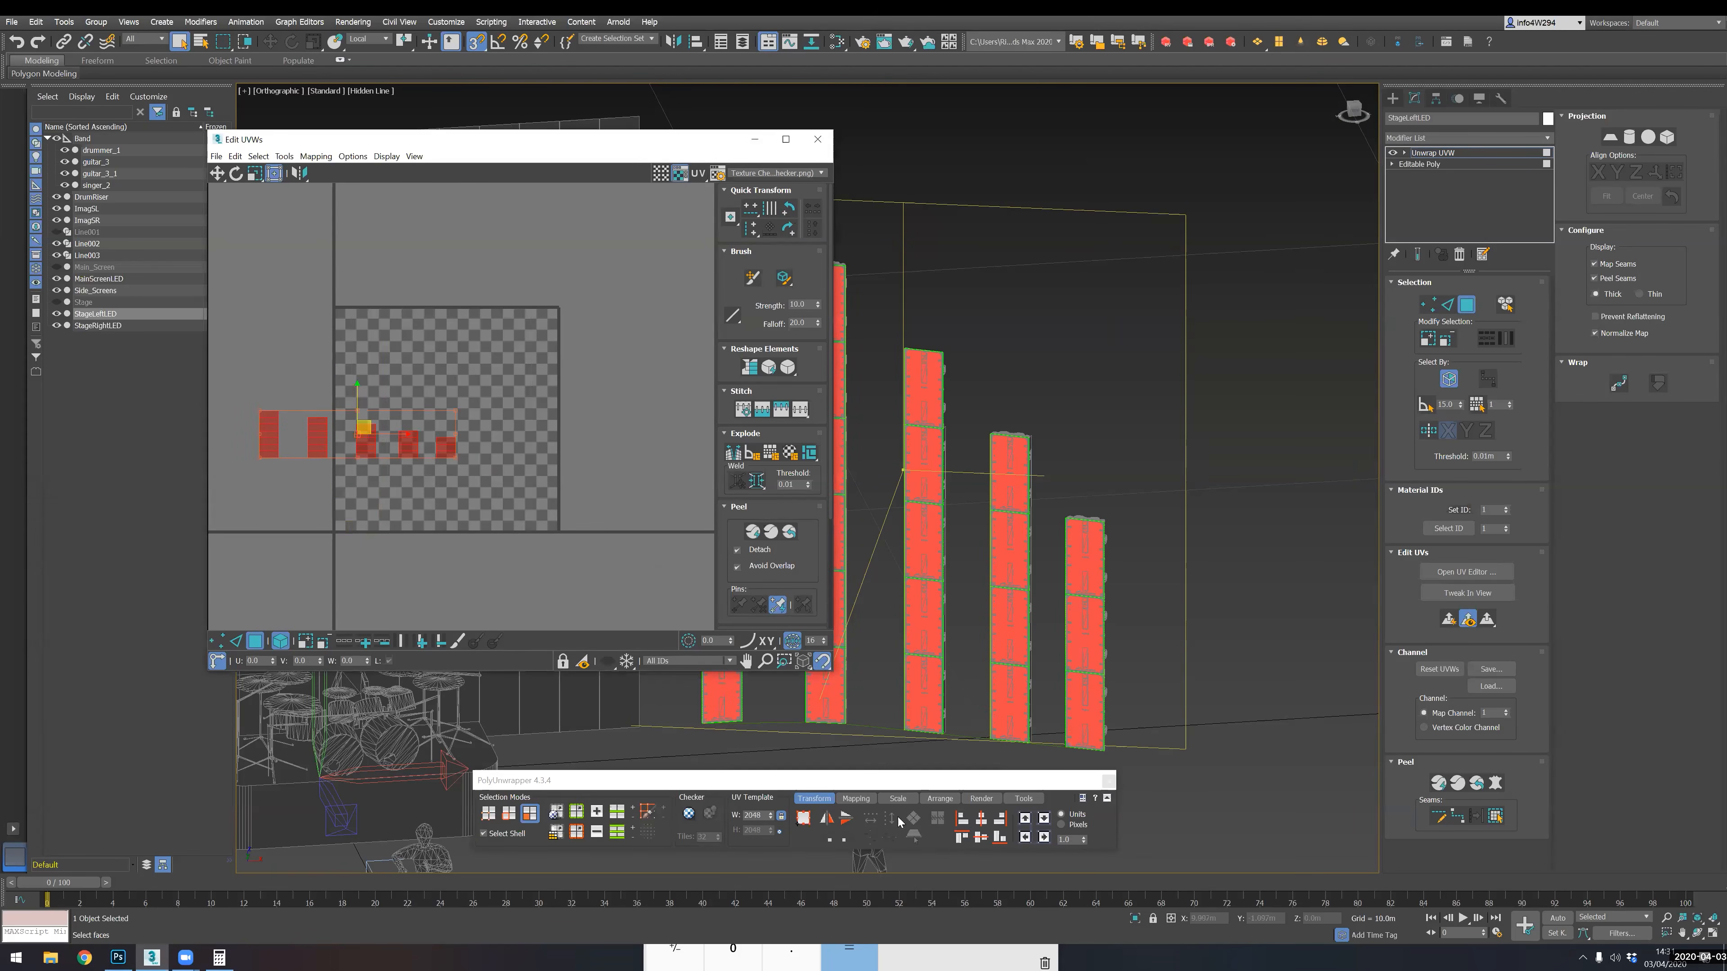
- Scale the column UVs with PolyUnwrapper to fill the whole UV tile without keeping their ratio
click(898, 798)
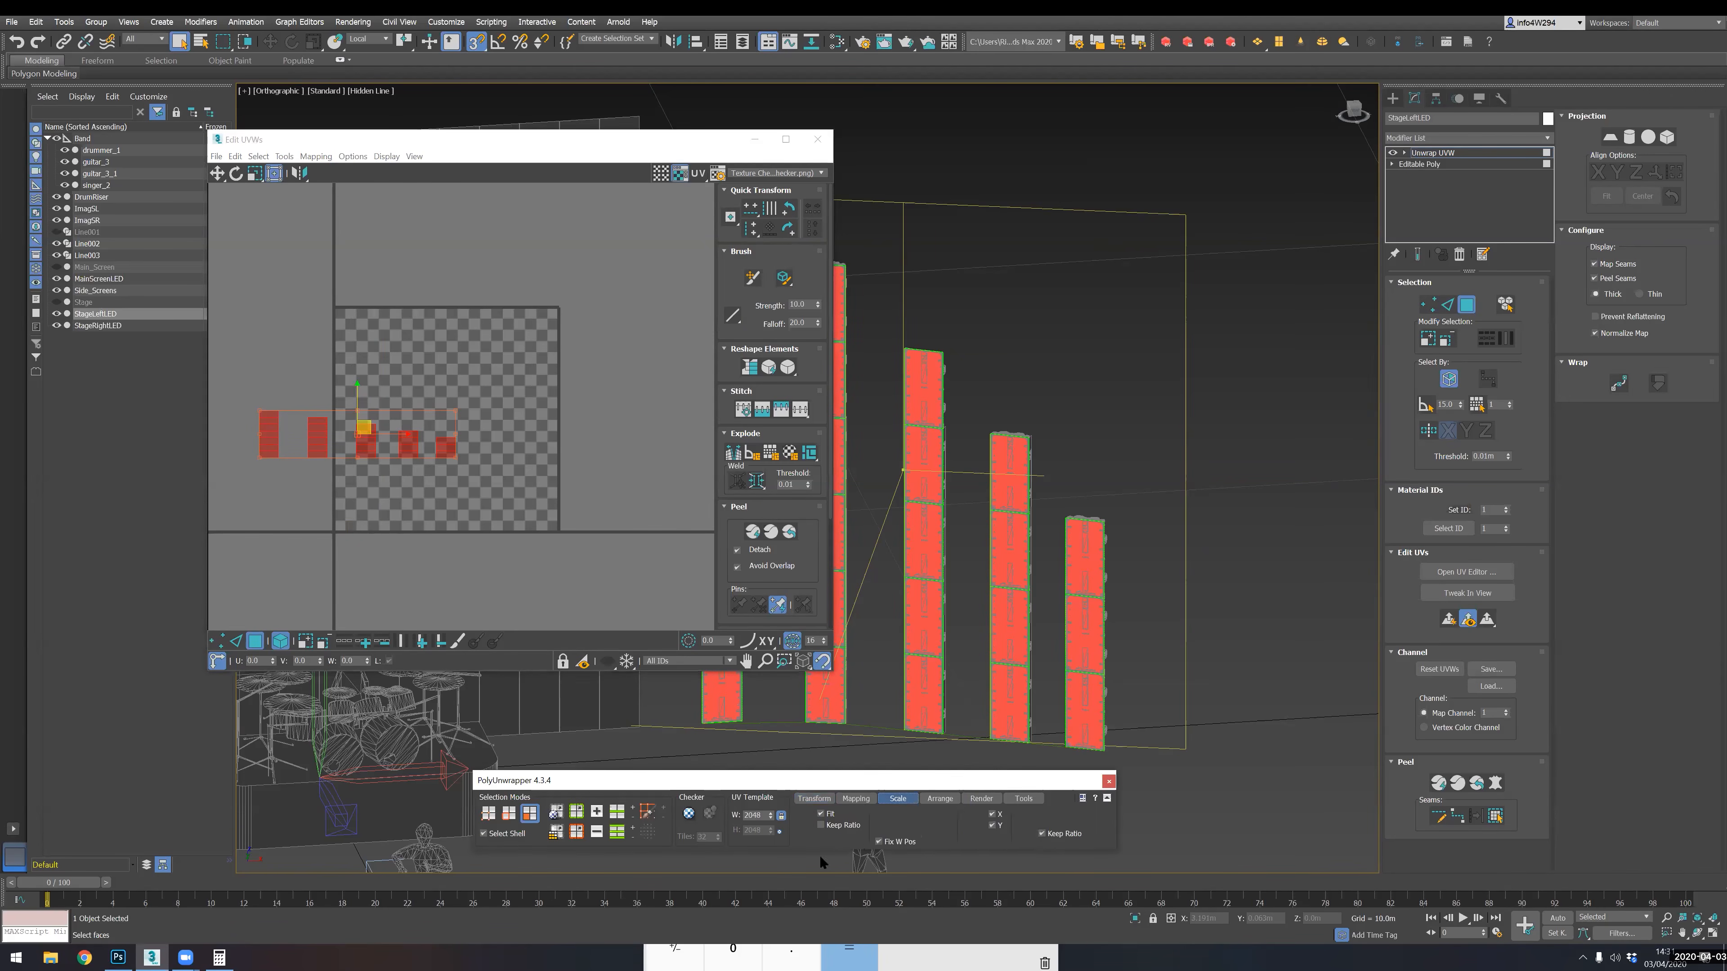
click(803, 819)
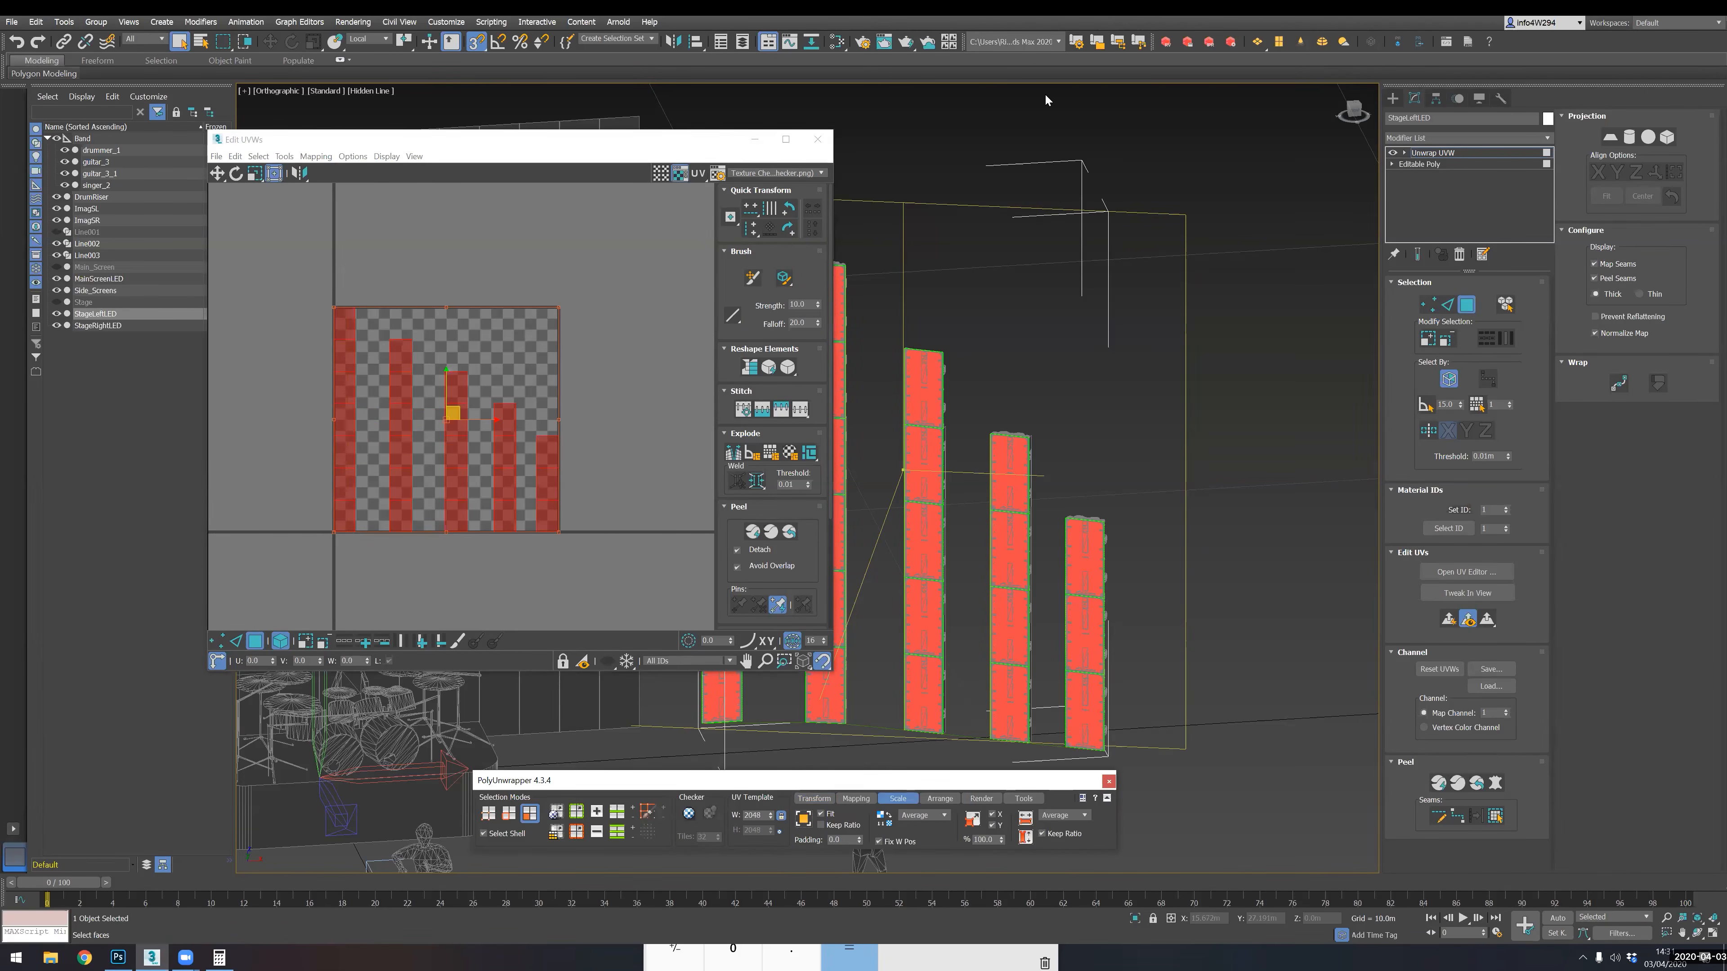
drag(251, 139, 626, 186)
- Open the UVW template render settings and set the width to 3060 and the height to 4200
click(609, 203)
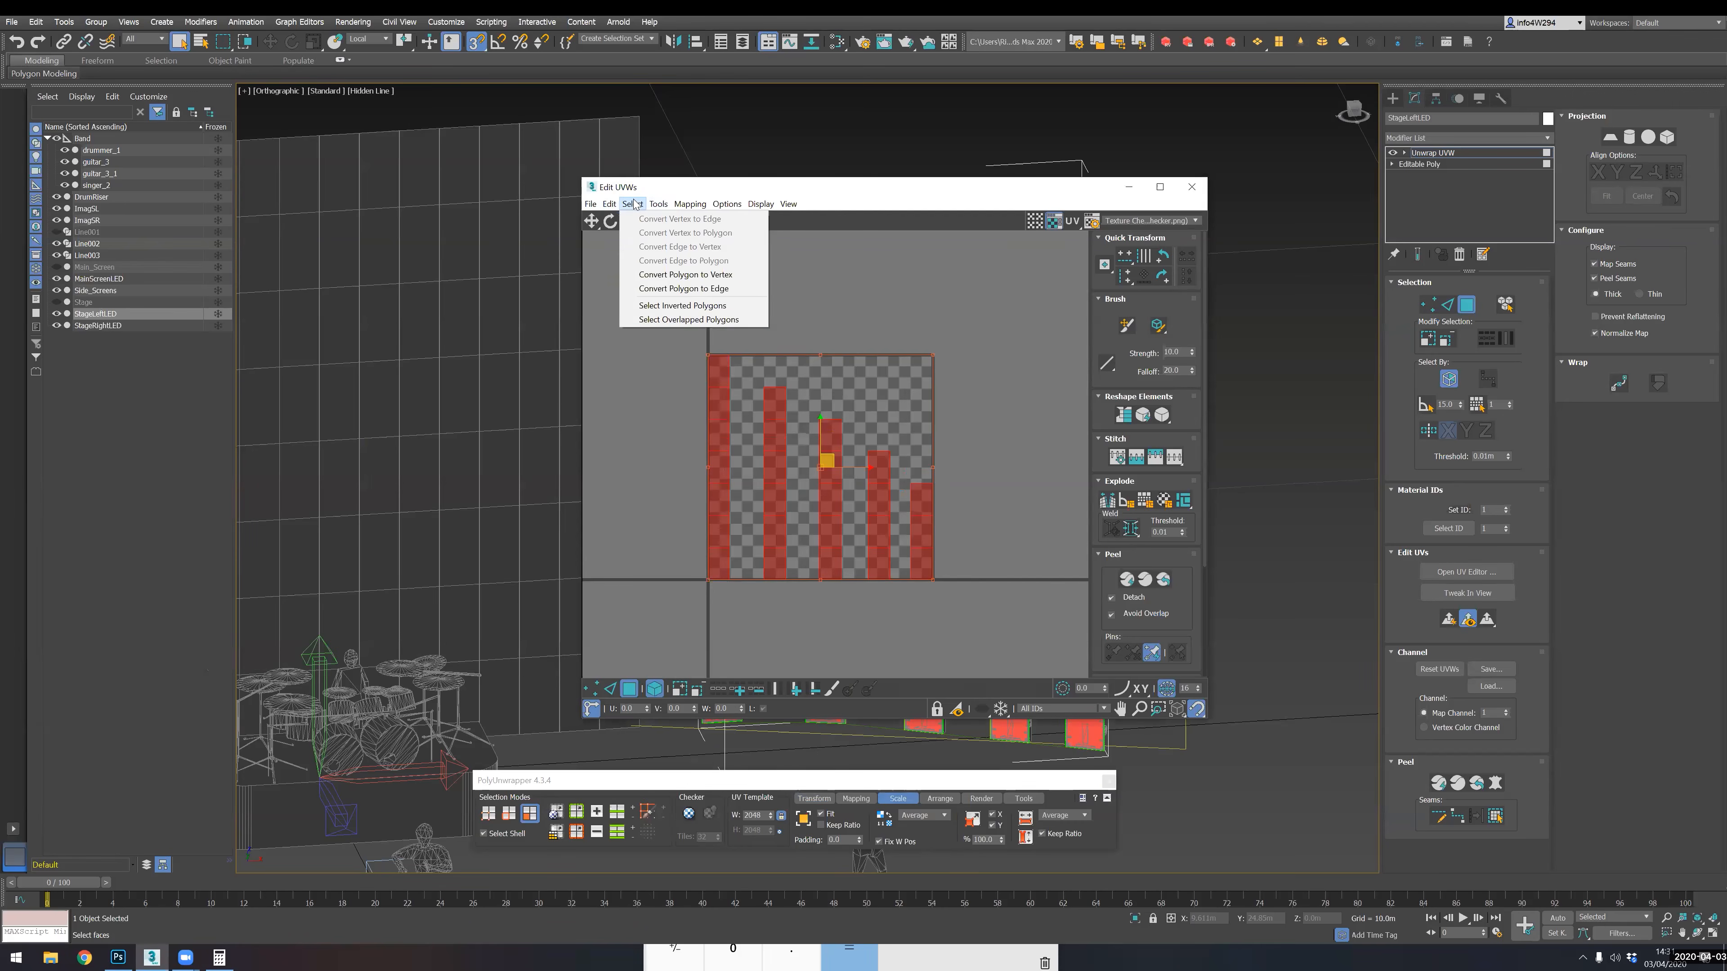
mouse_move(658, 205)
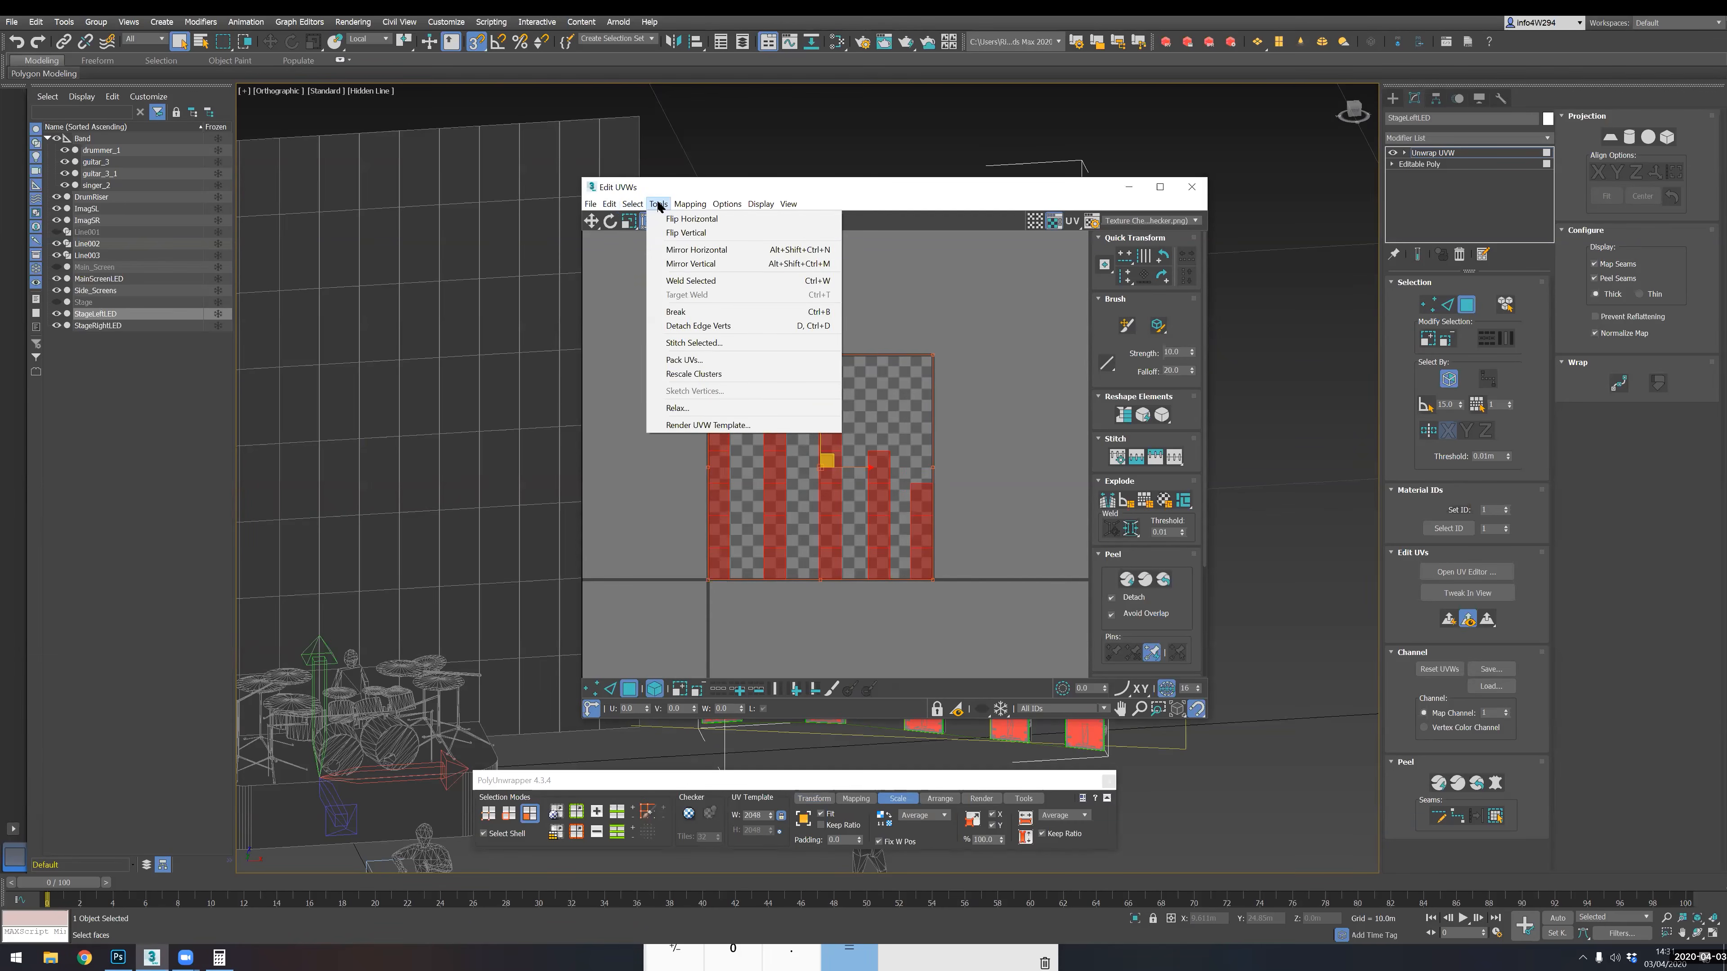
click(711, 425)
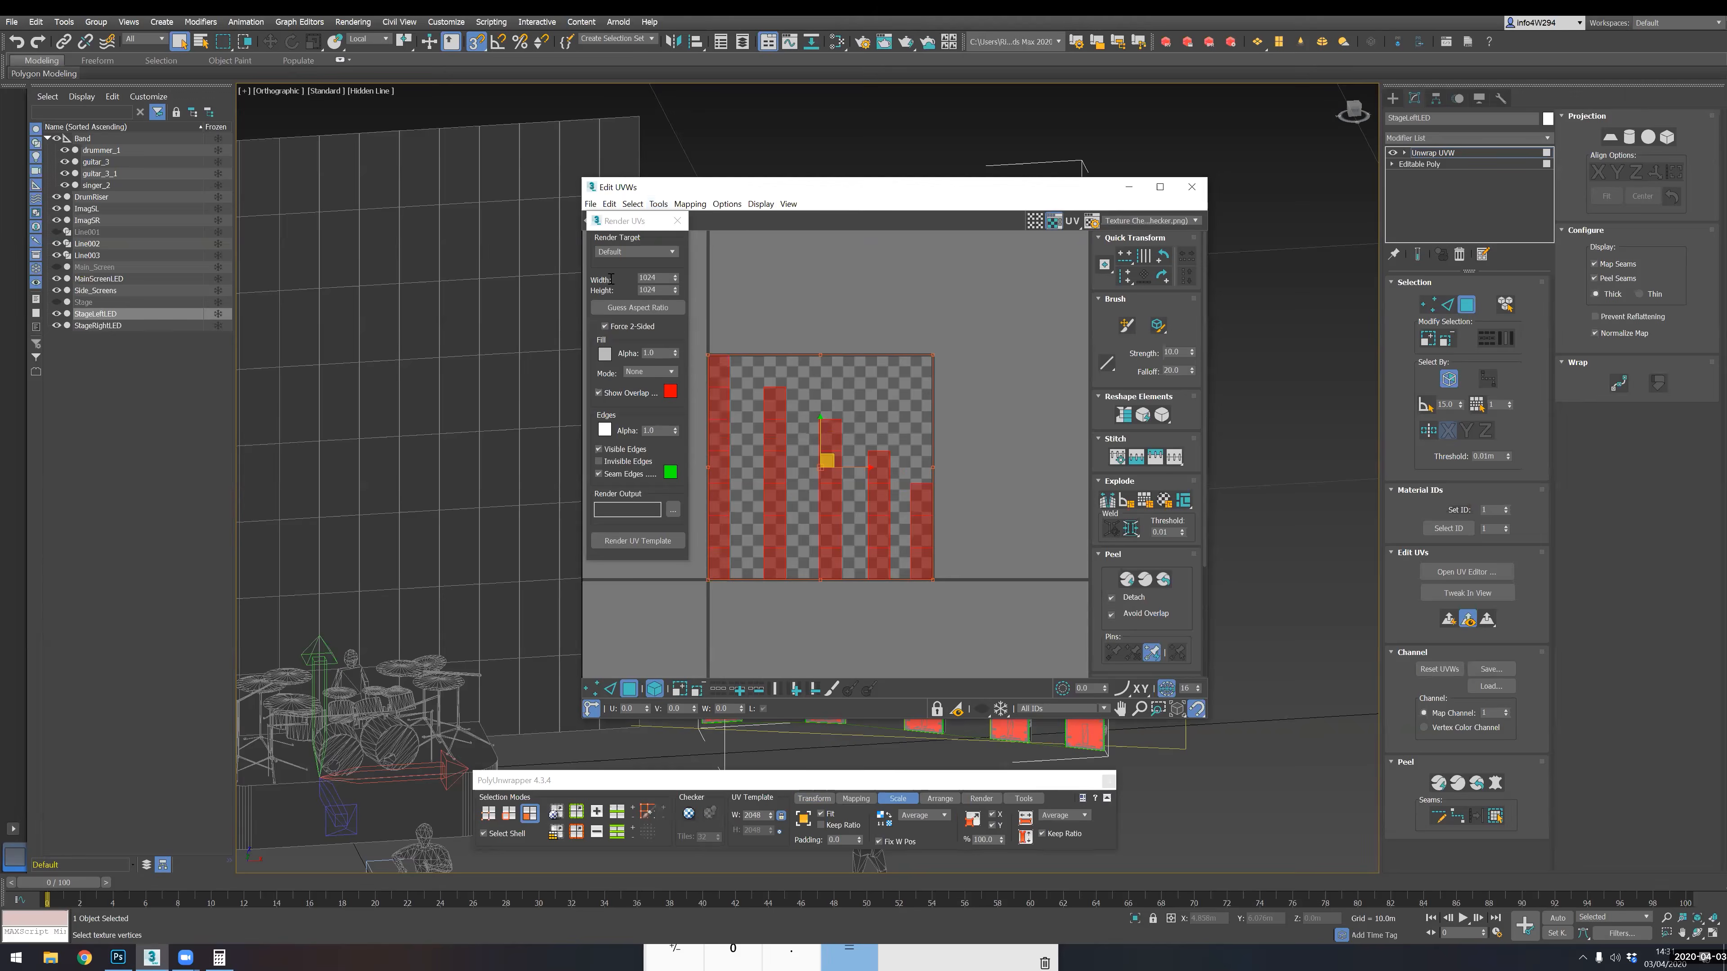
text(3060)
key(Tab)
text(42)
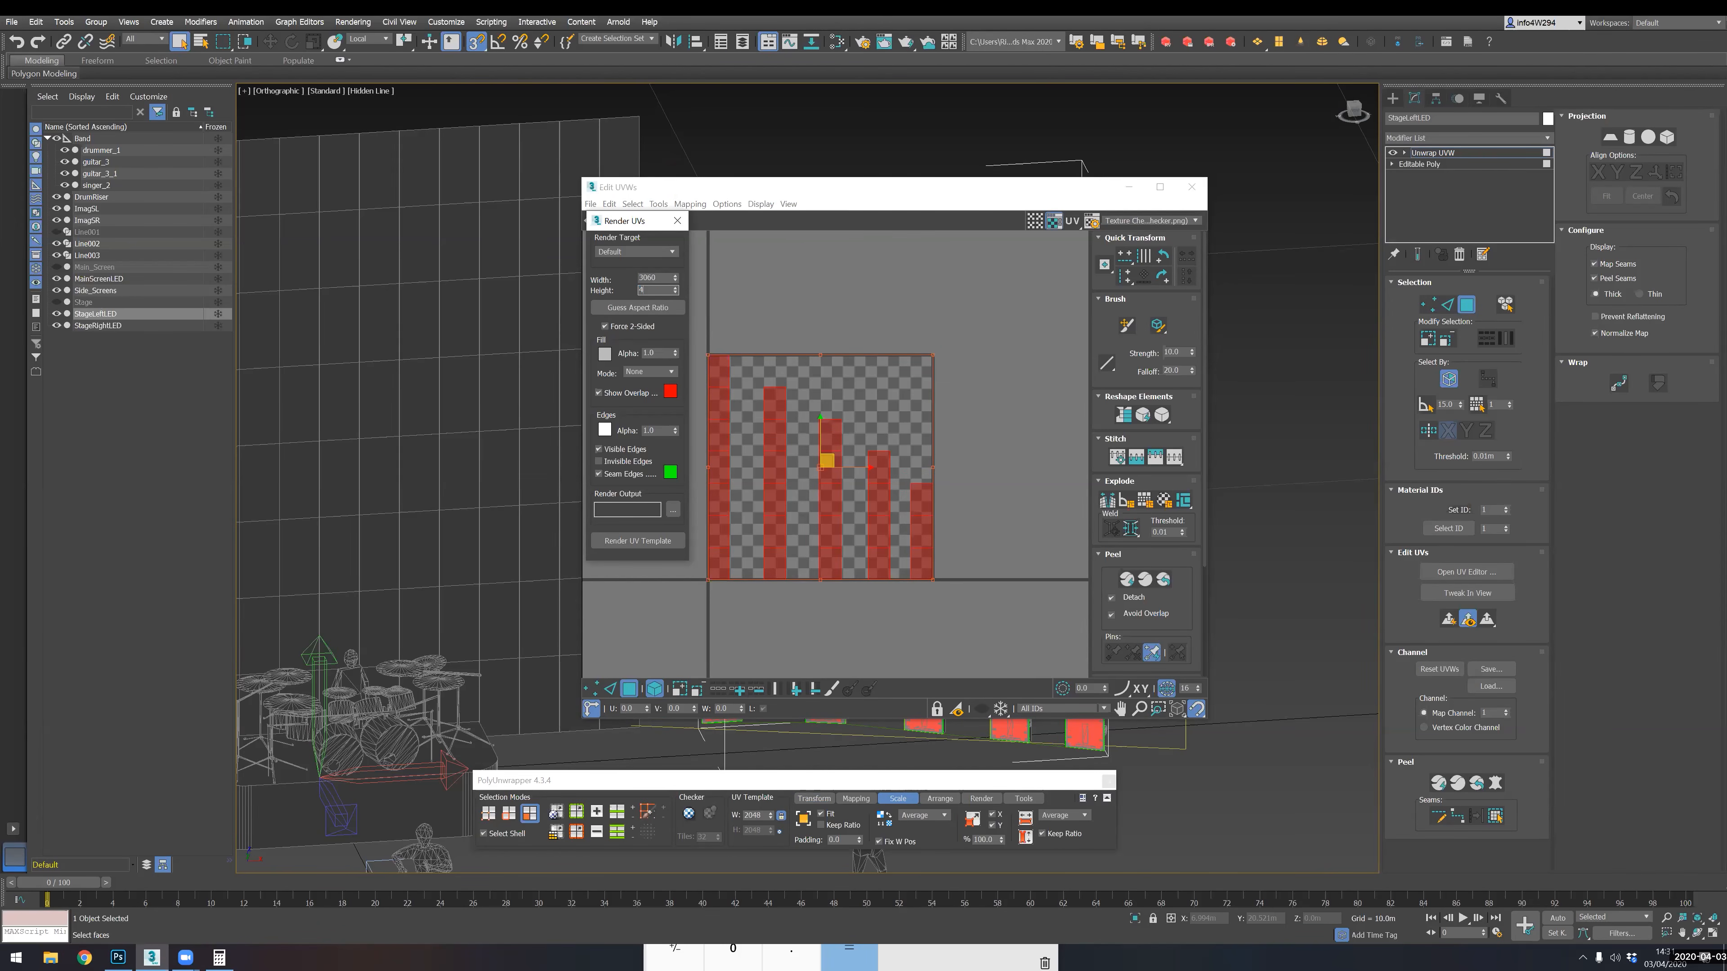
- Check the template's width and height against the Calculator history
click(219, 957)
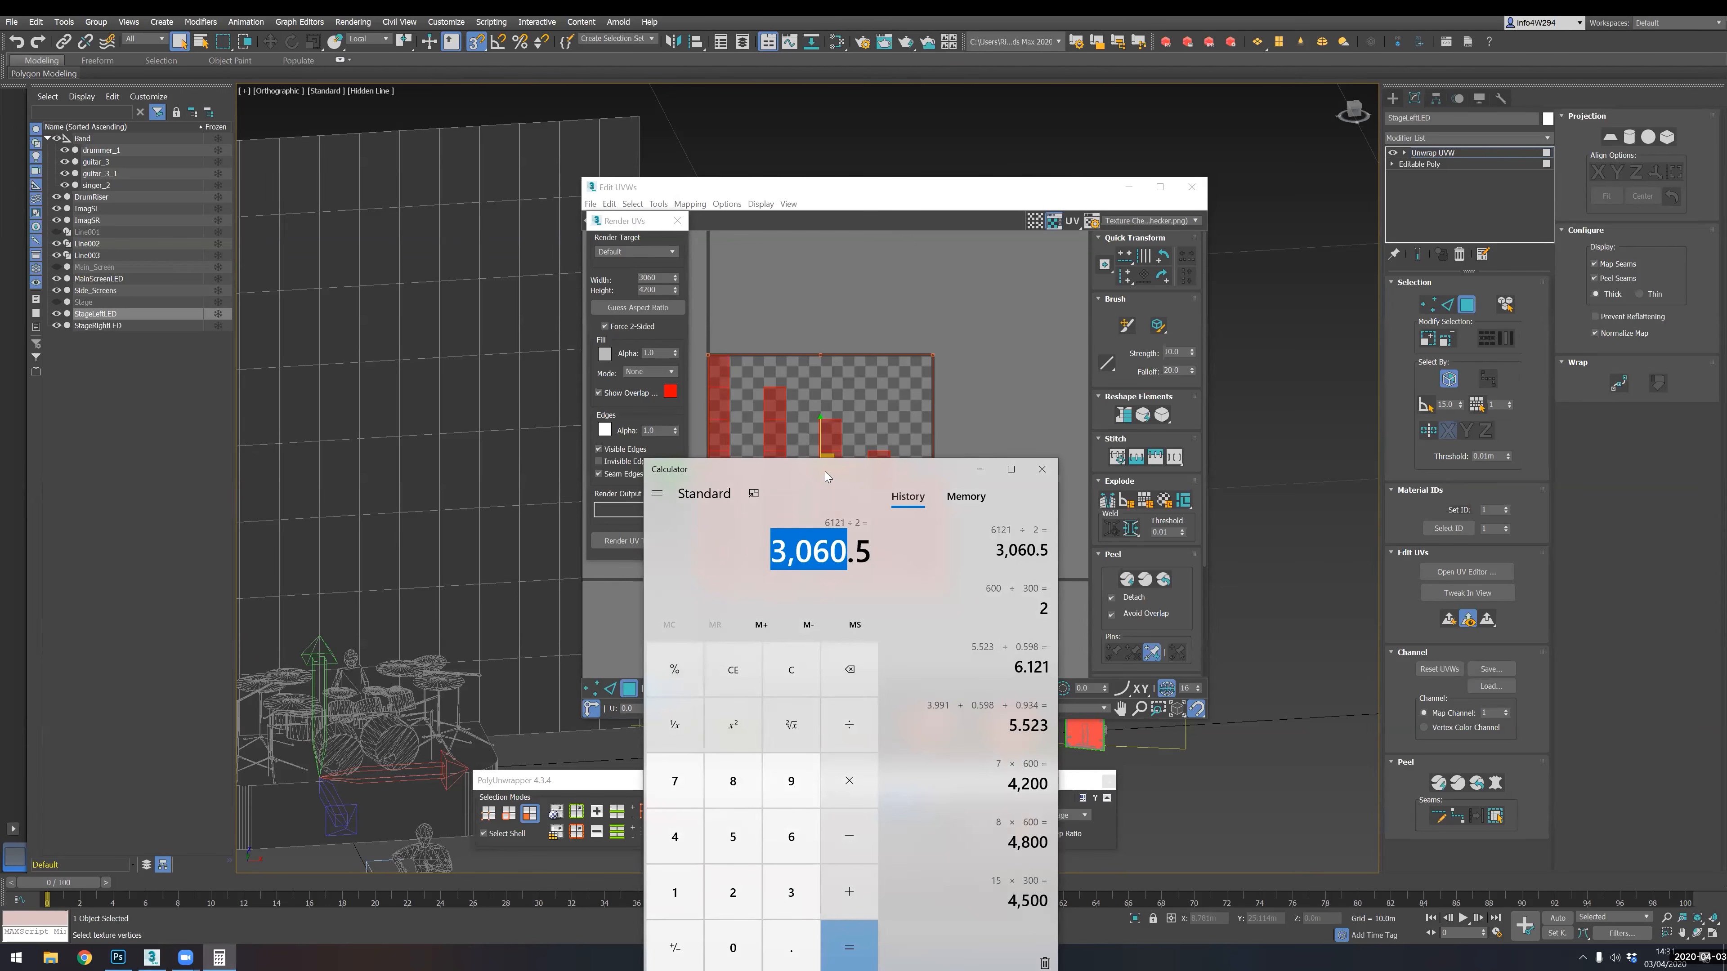
drag(817, 464, 283, 280)
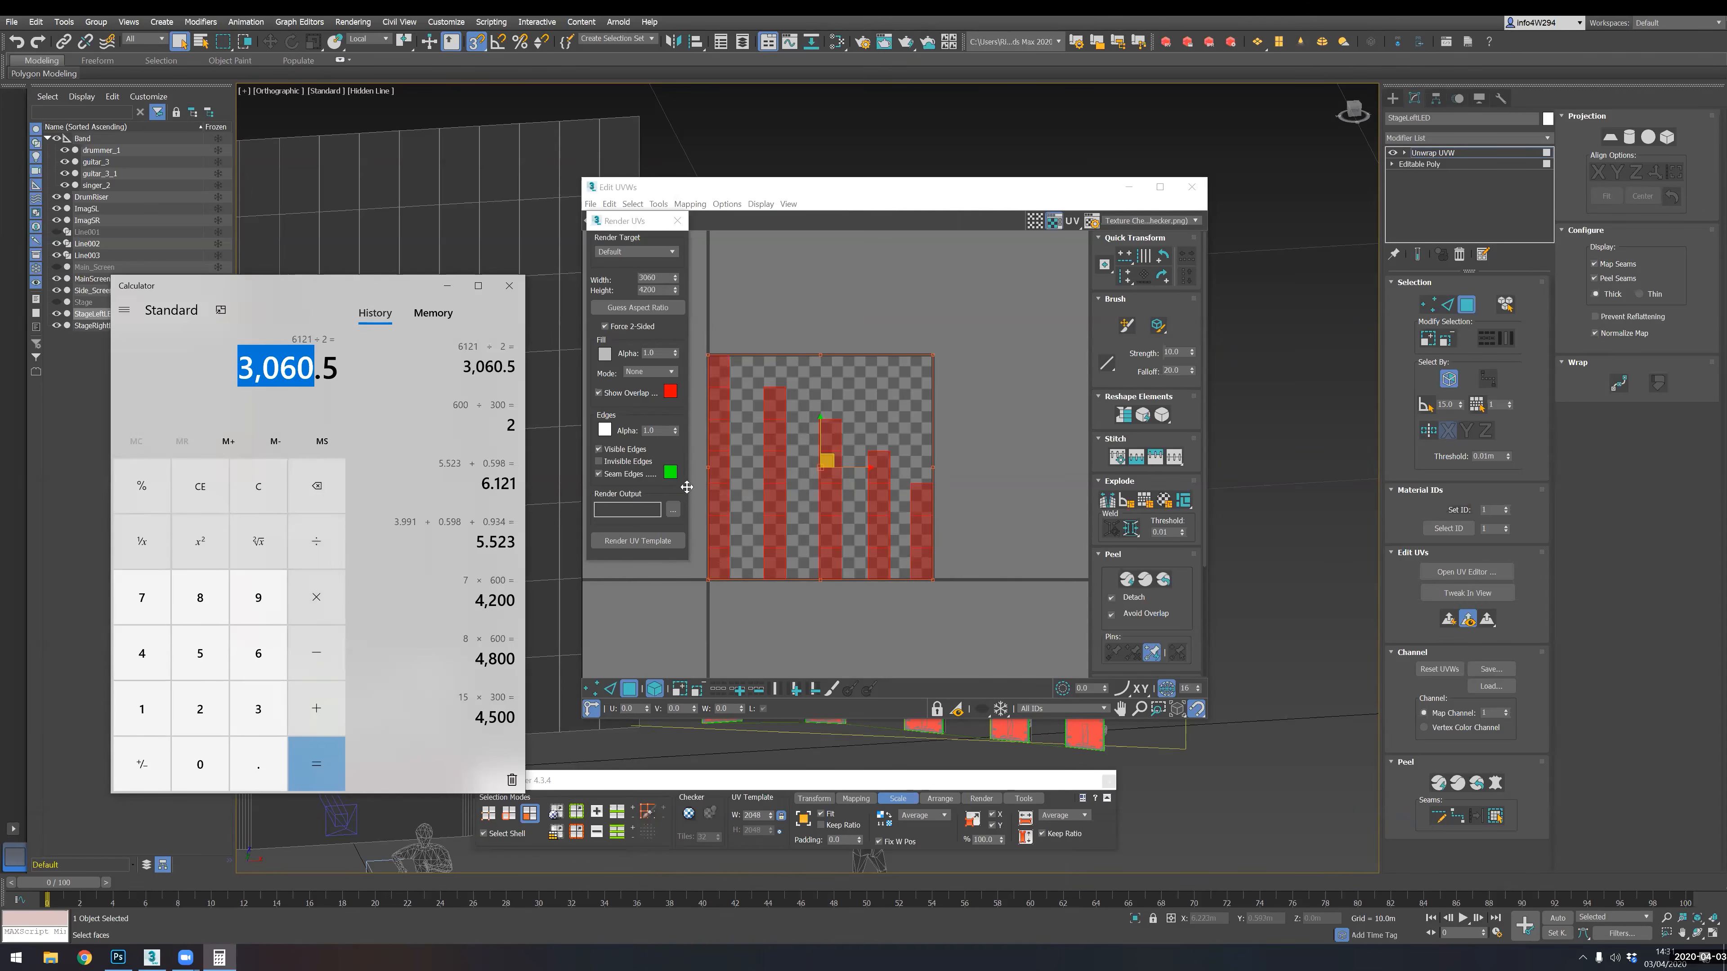
click(447, 285)
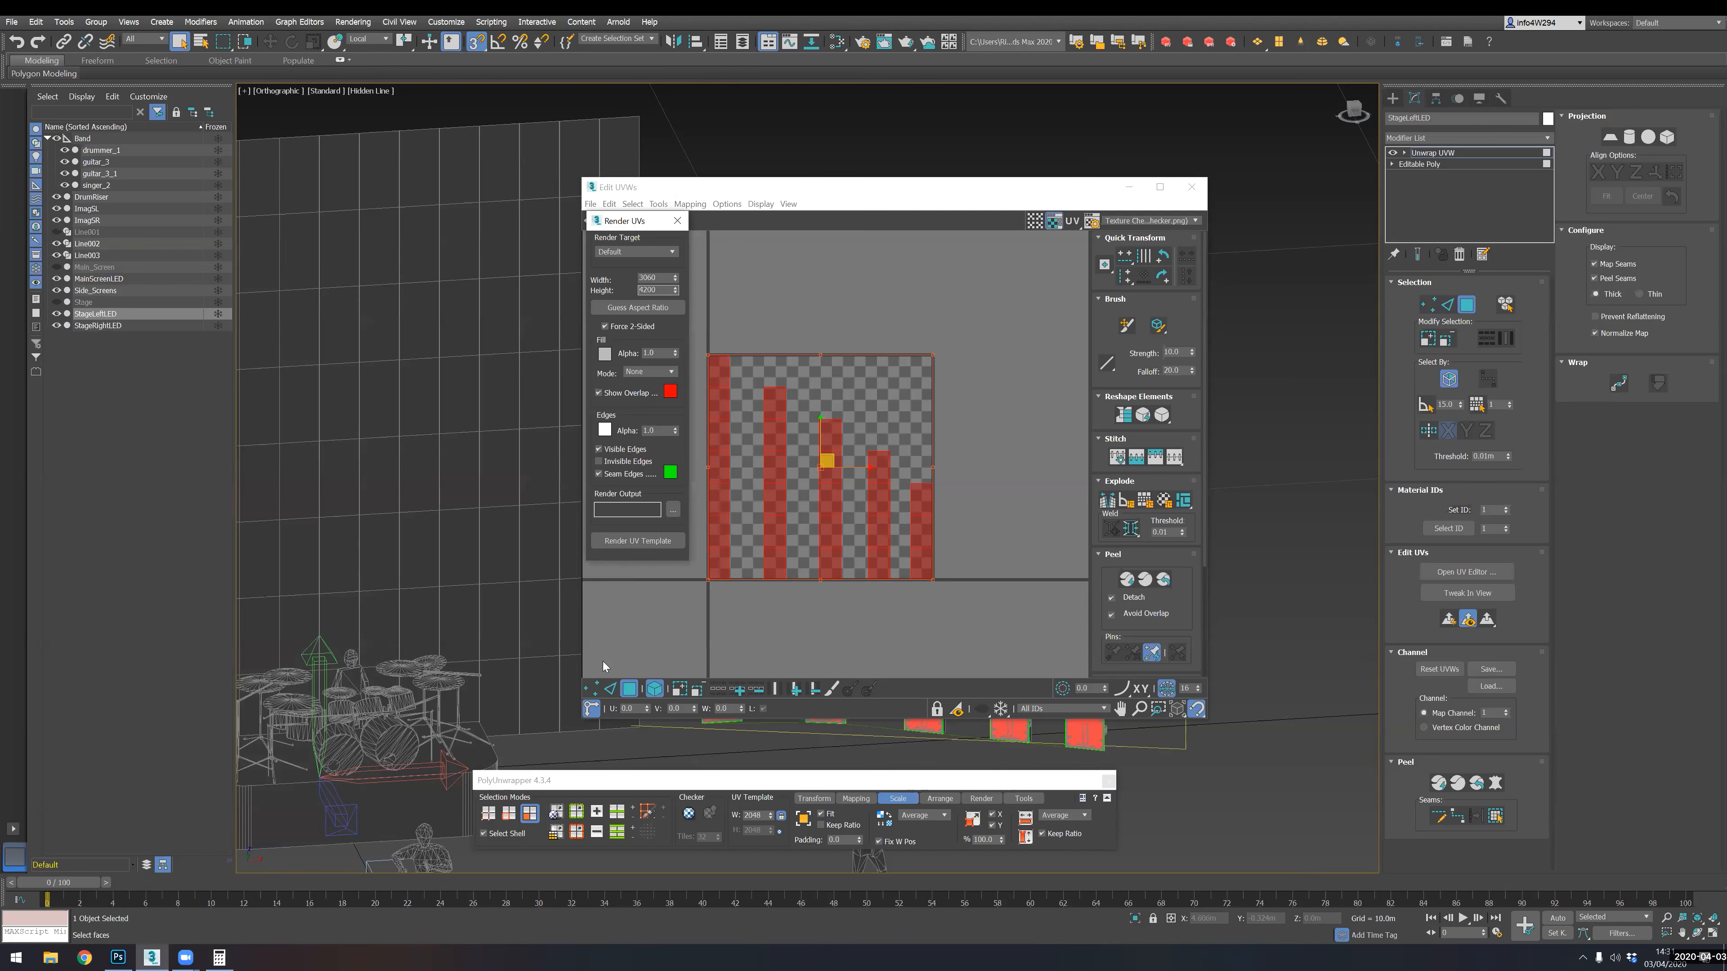
- Render the UV template and name its image StageLeftLED_3060x4200 in the Project Setup folder, based on the existing StageRightLED file name
click(645, 543)
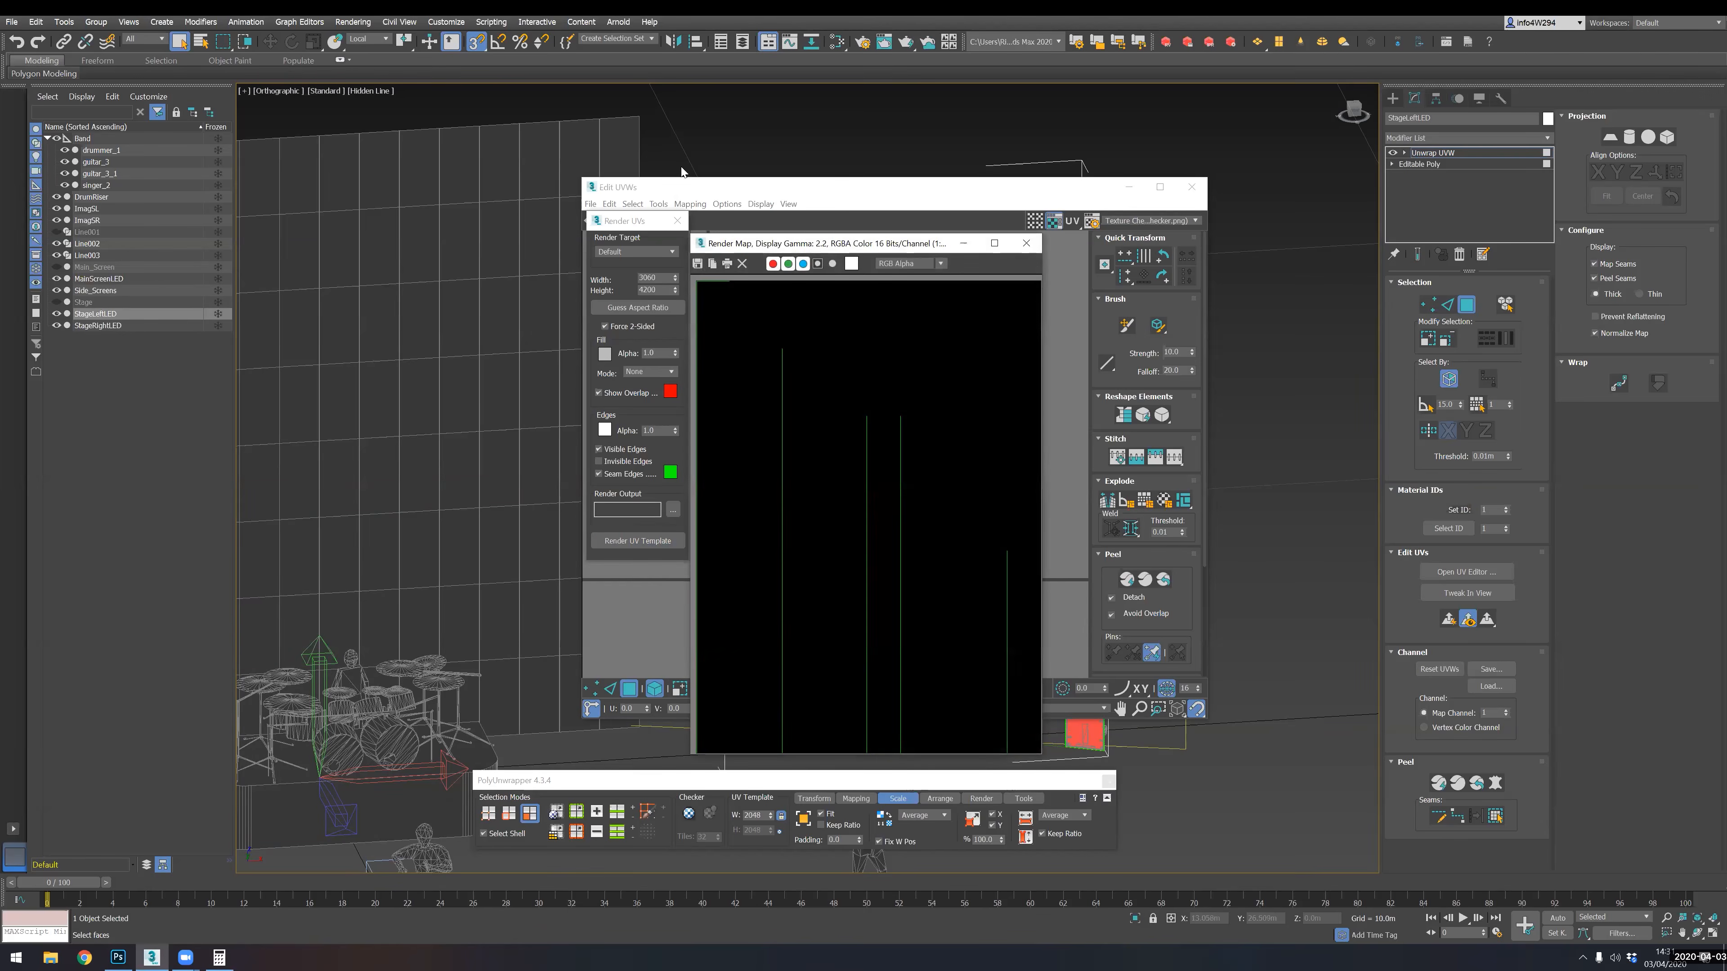
click(697, 263)
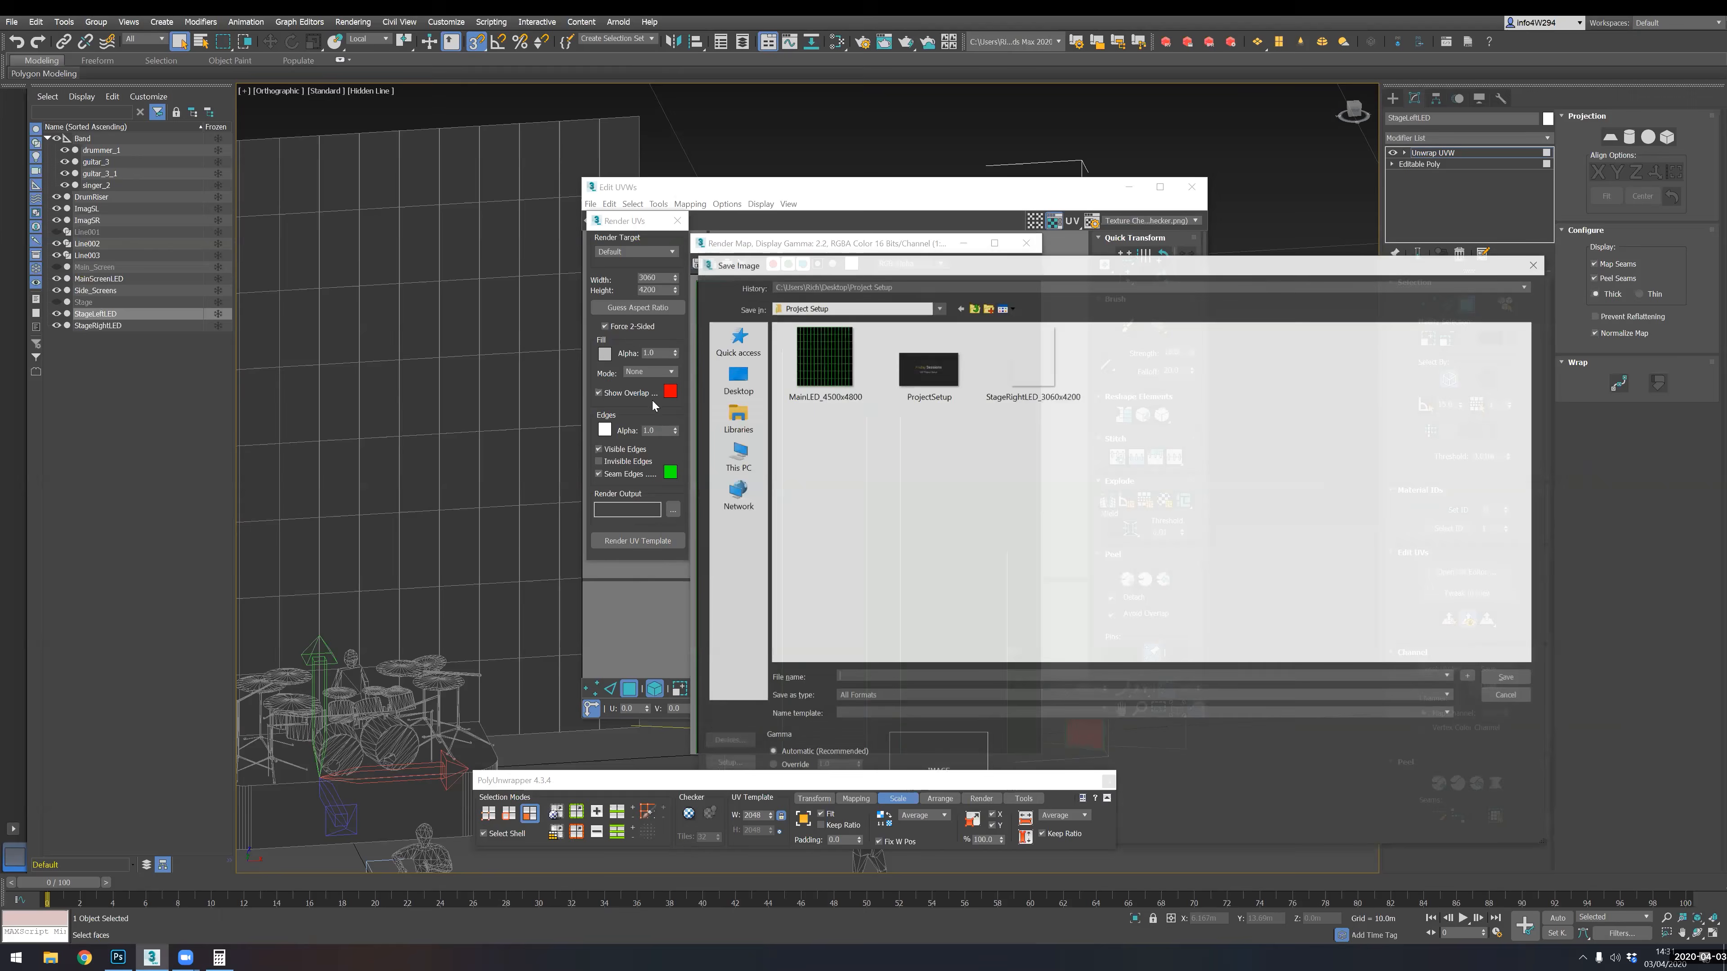
click(1028, 362)
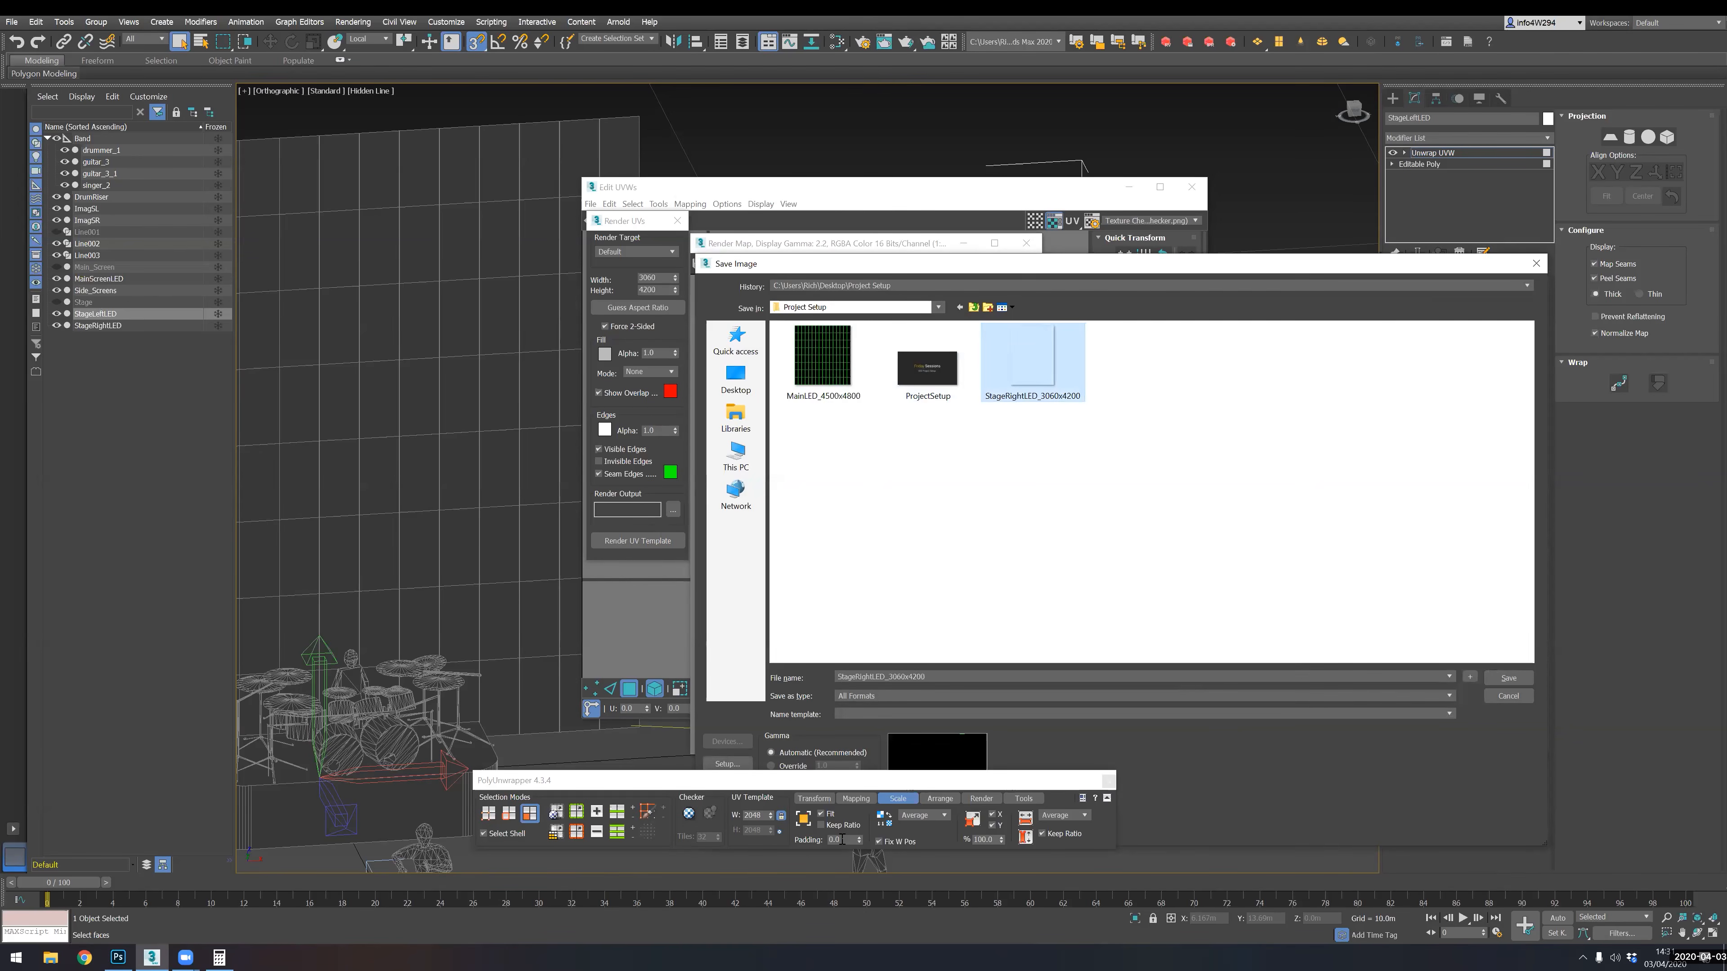
click(876, 677)
key(BackSpace)
key(BackSpace)
key(BackSpace)
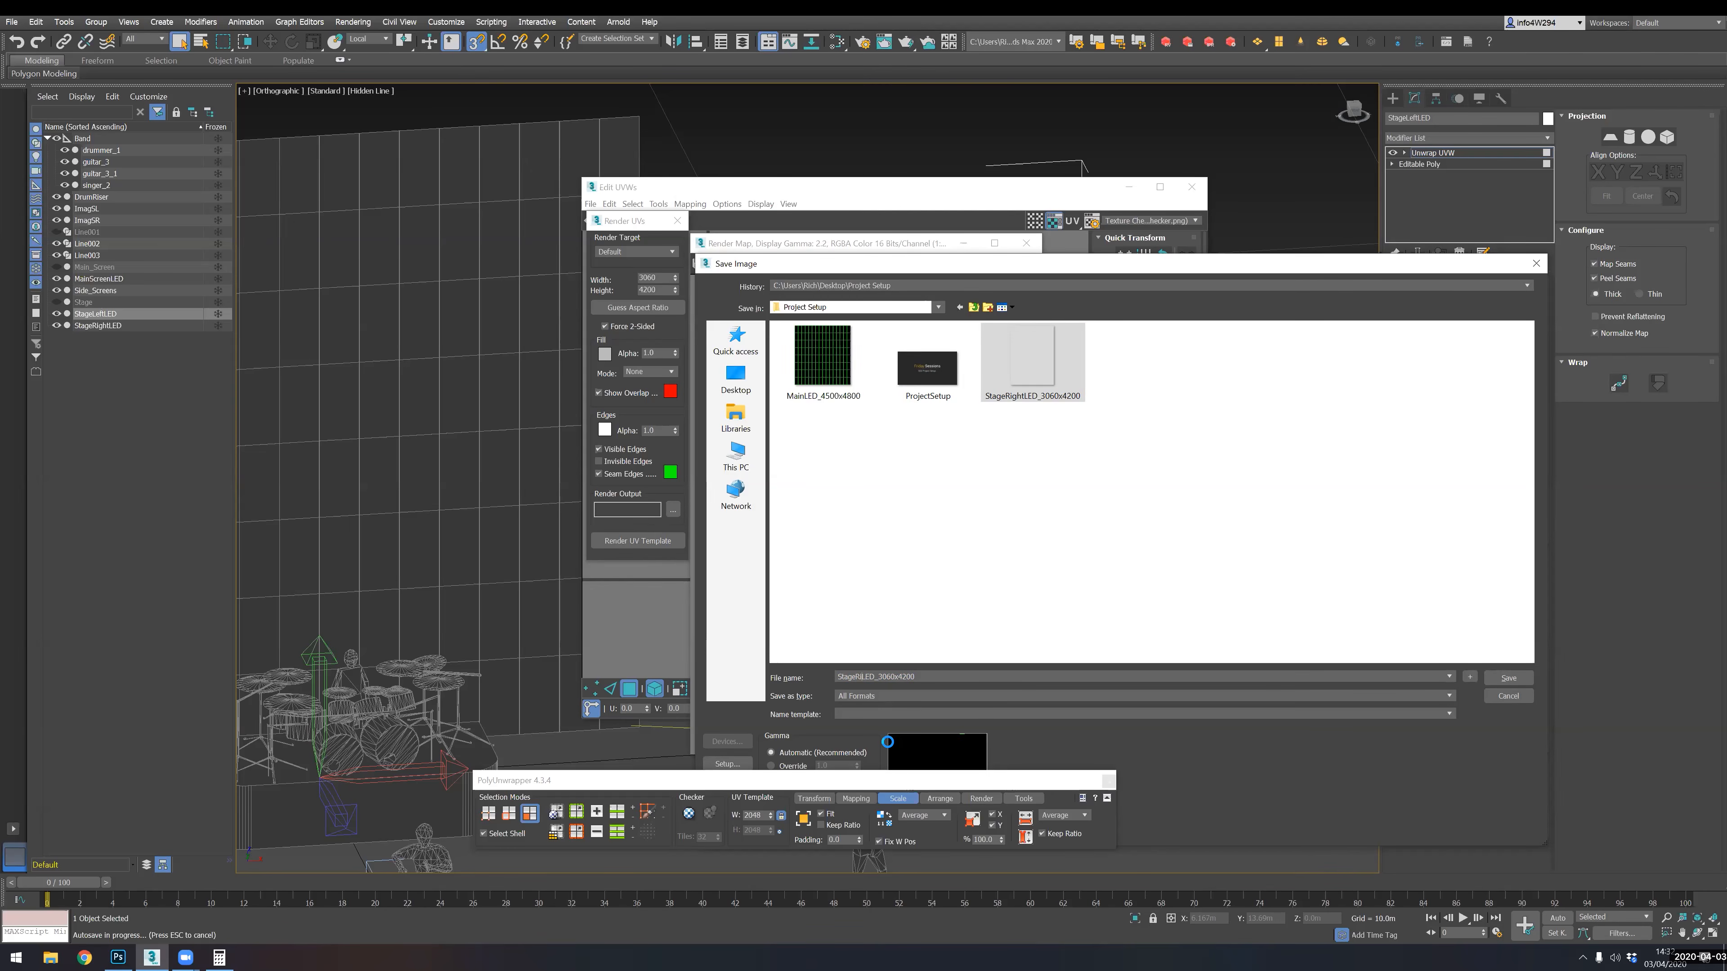
key(BackSpace)
key(BackSpace)
text(Left)
- Save the template as a PNG image in RGB 48 bit with alpha channel, and close the render and UV editor windows
click(1508, 679)
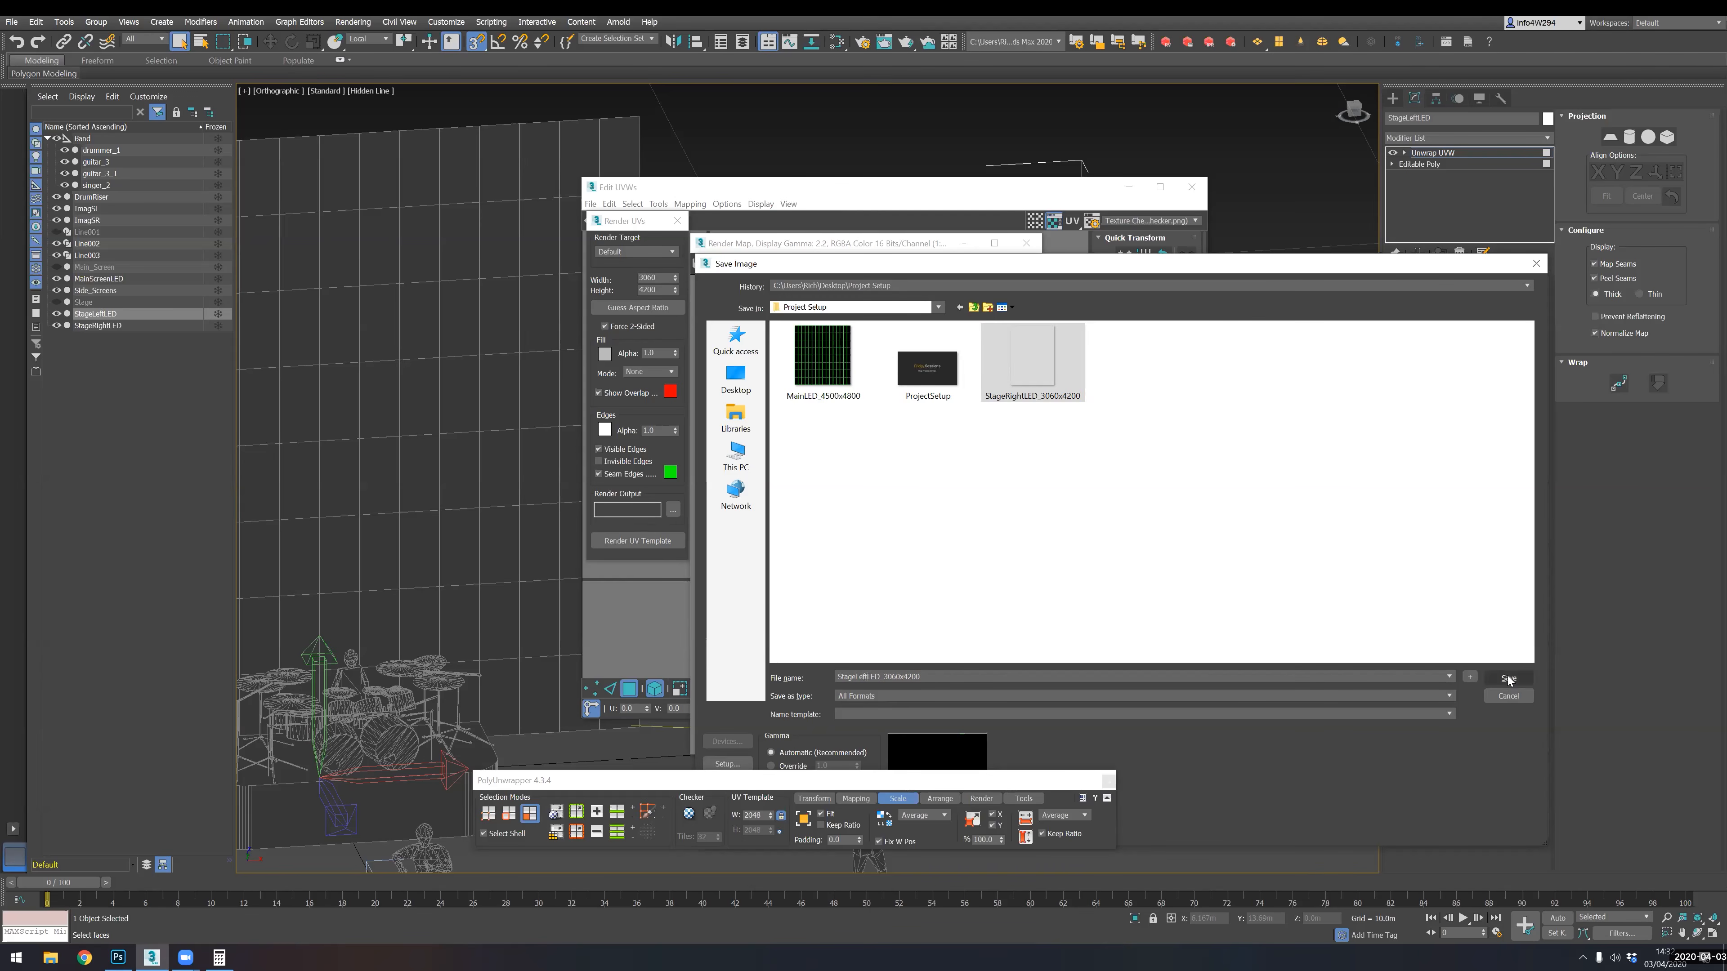
click(1042, 697)
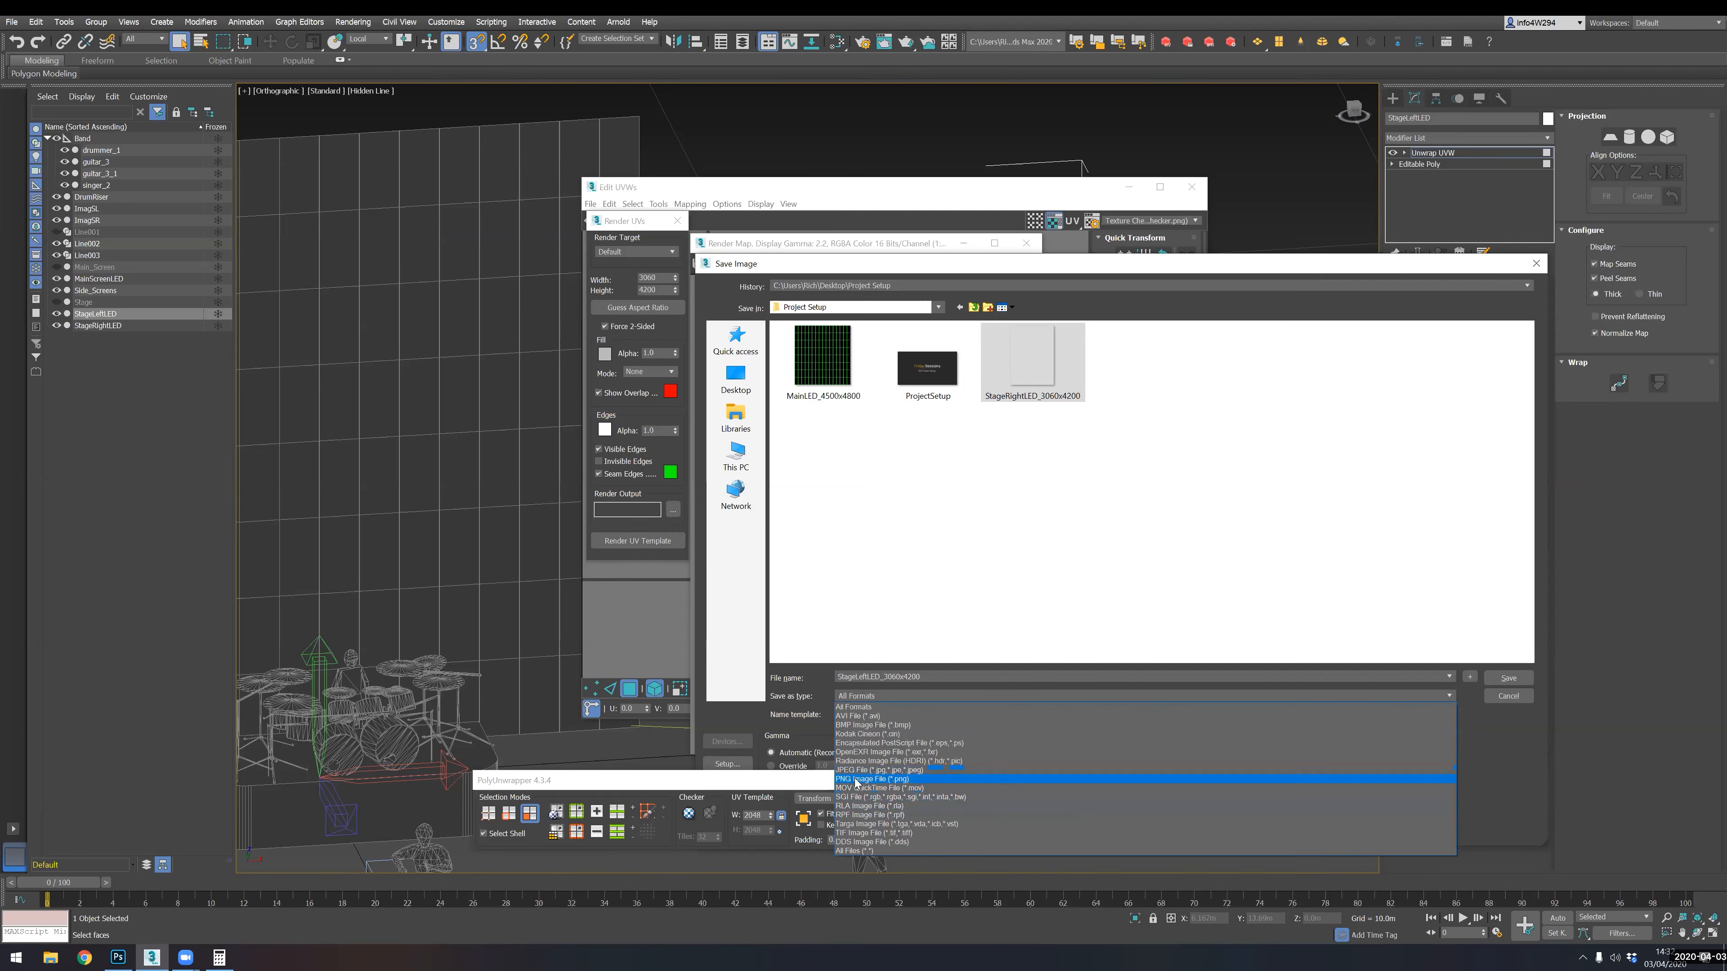
click(860, 779)
click(1508, 678)
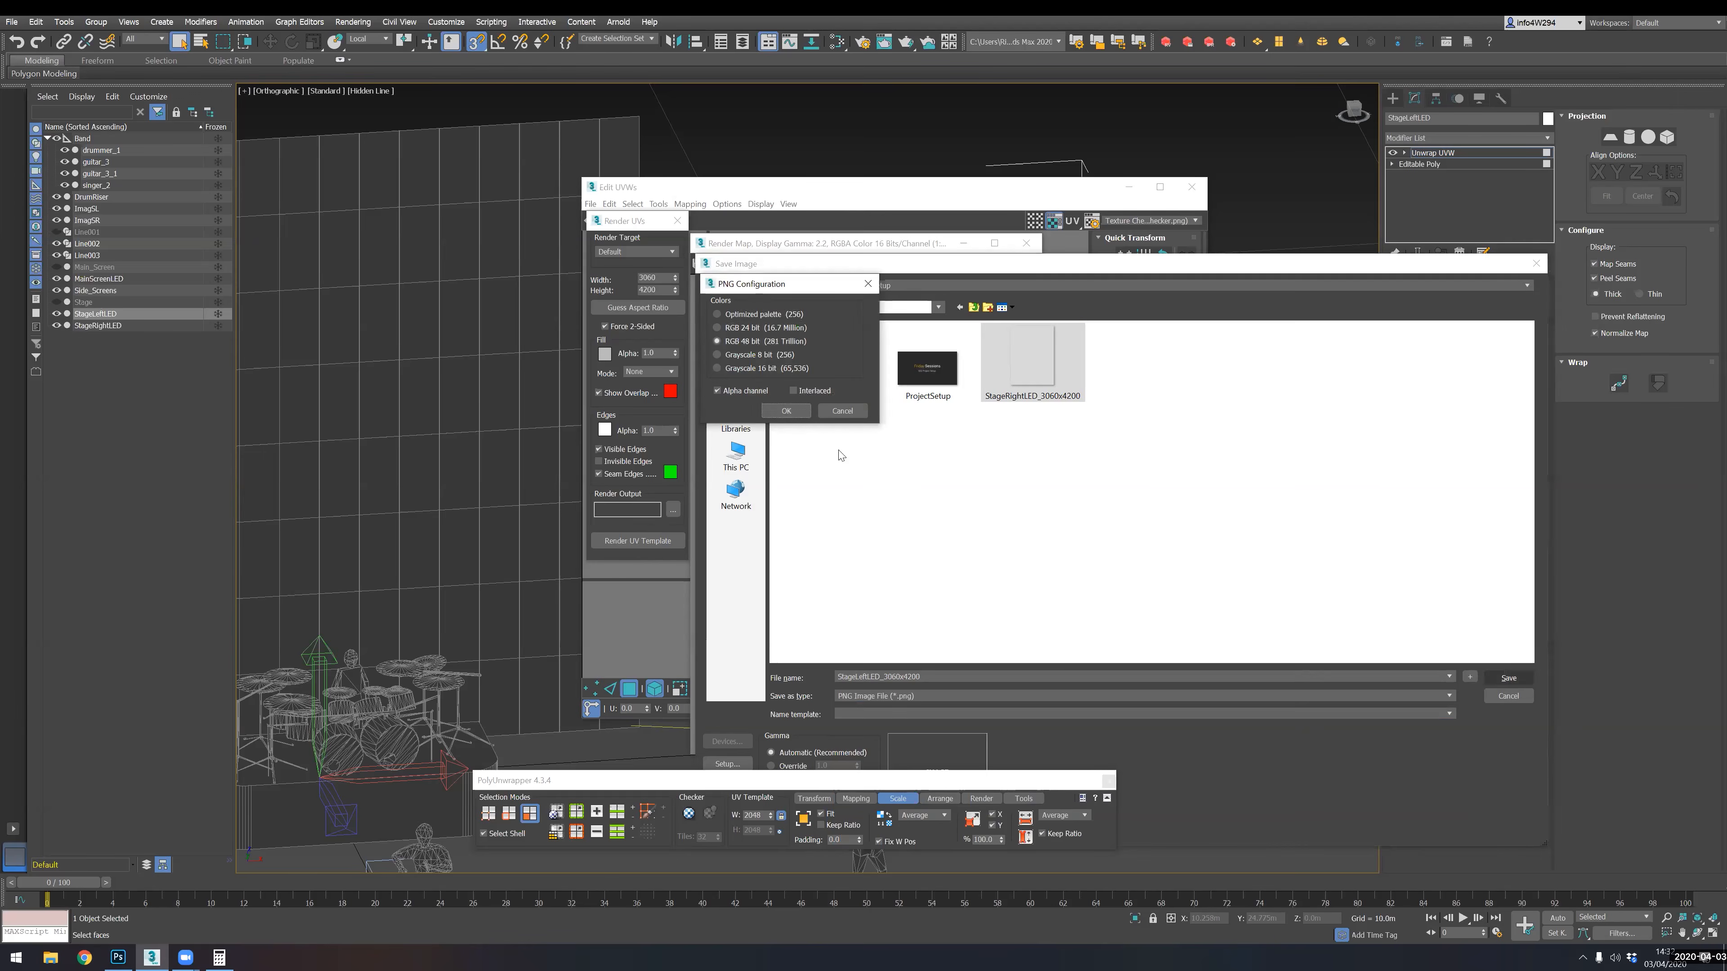
click(786, 410)
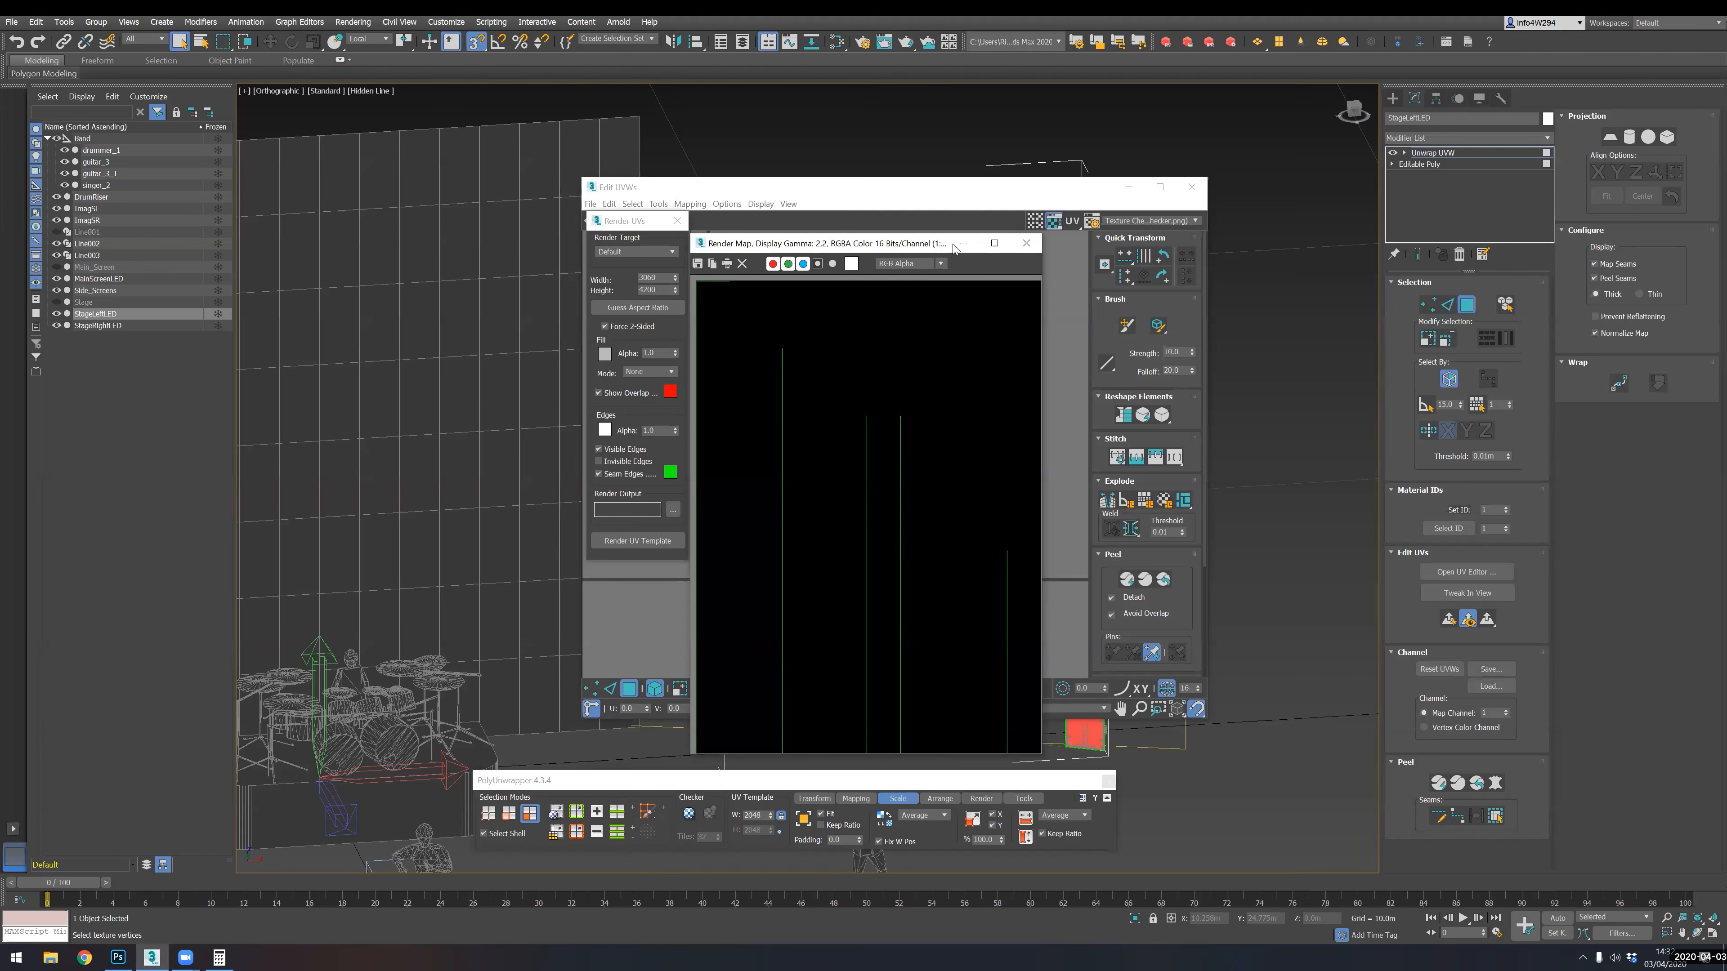
click(1026, 246)
click(676, 223)
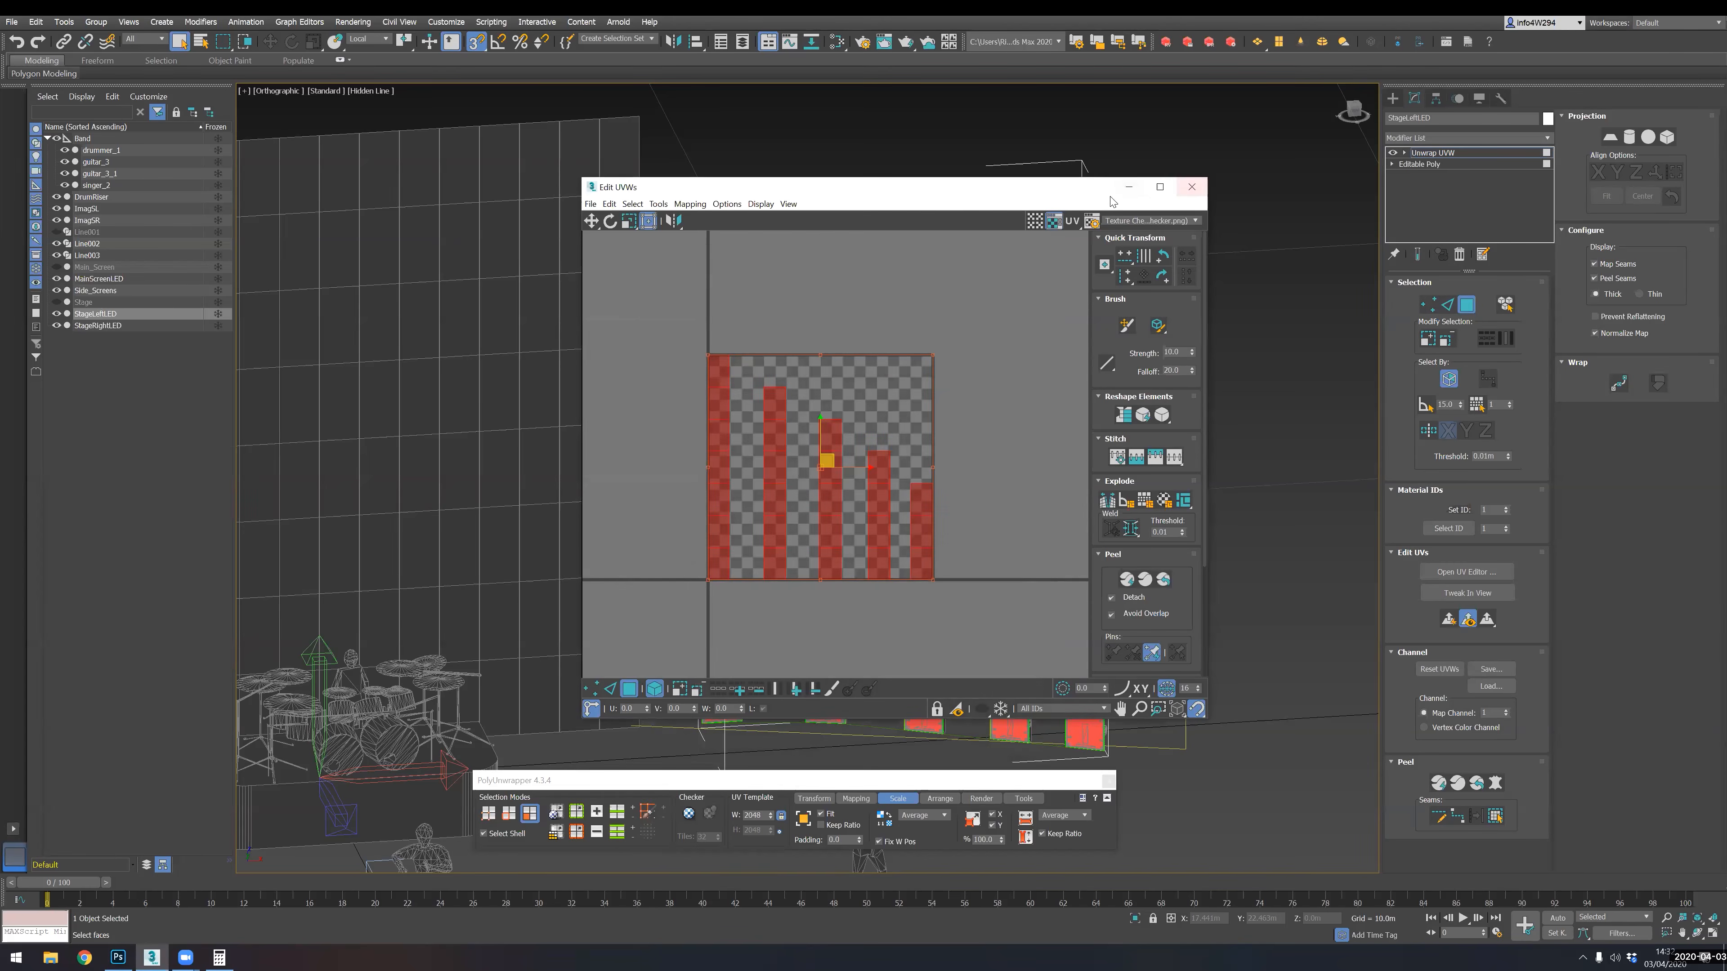
click(1191, 186)
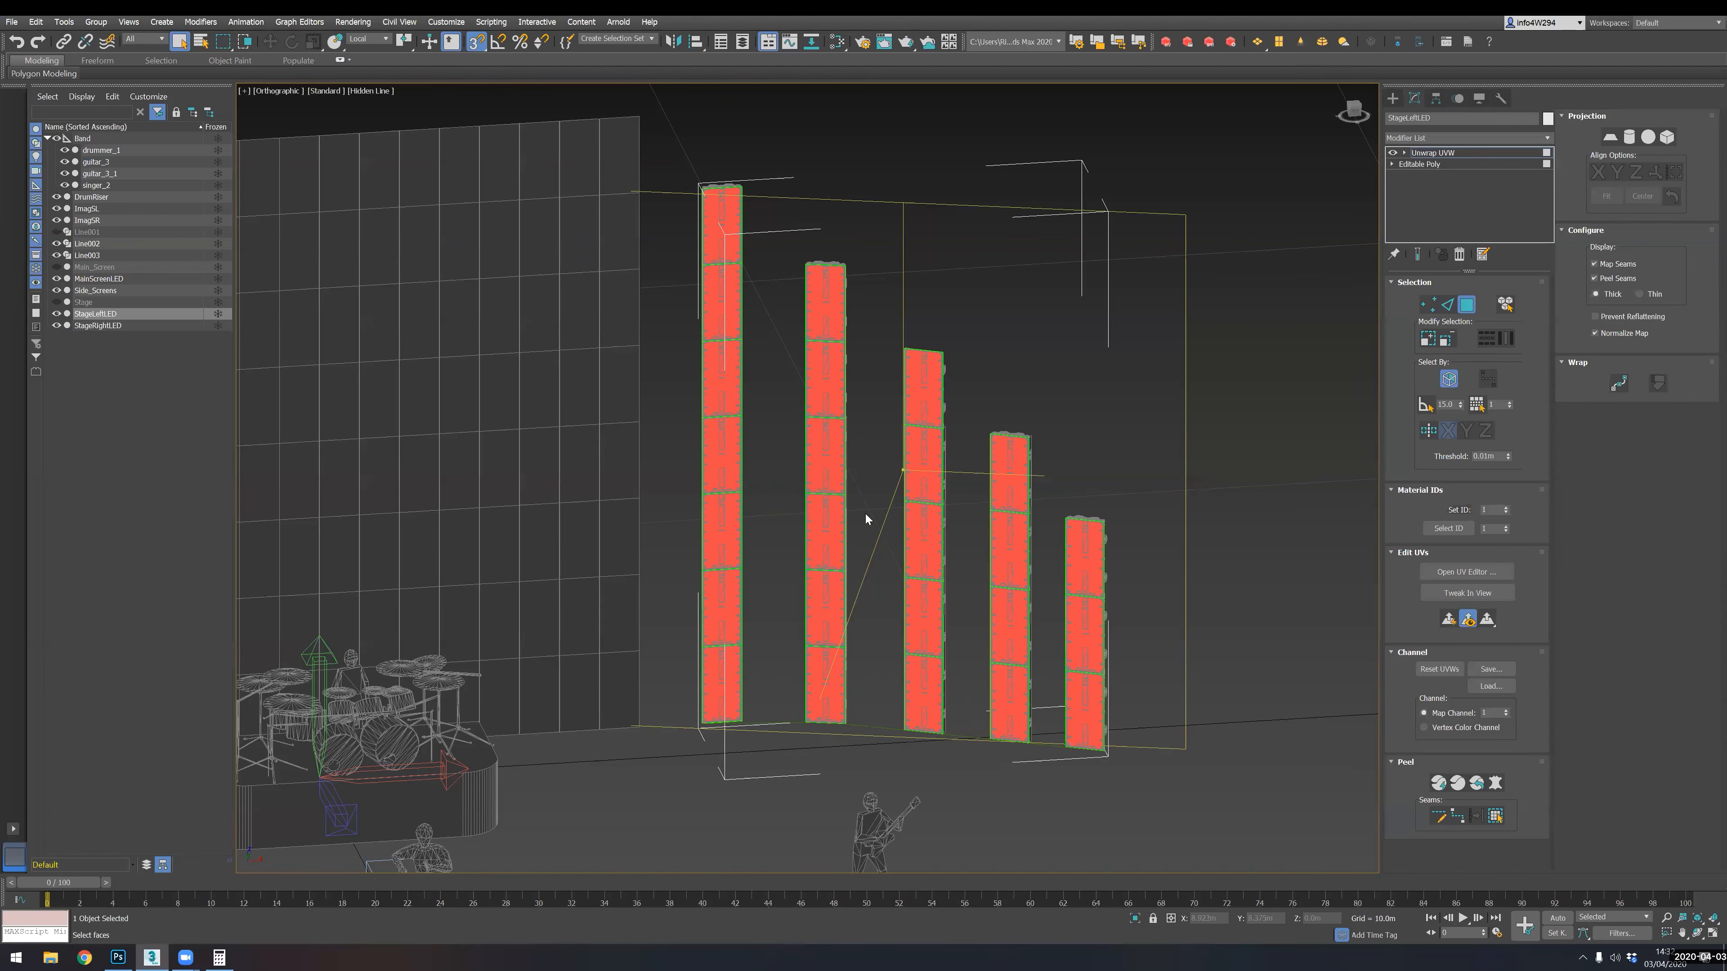
- Export only the selected StageLeftLED columns as an OBJ file named StageLeft_LED in the Project Setup folder
click(12, 22)
mouse_move(41, 211)
click(148, 227)
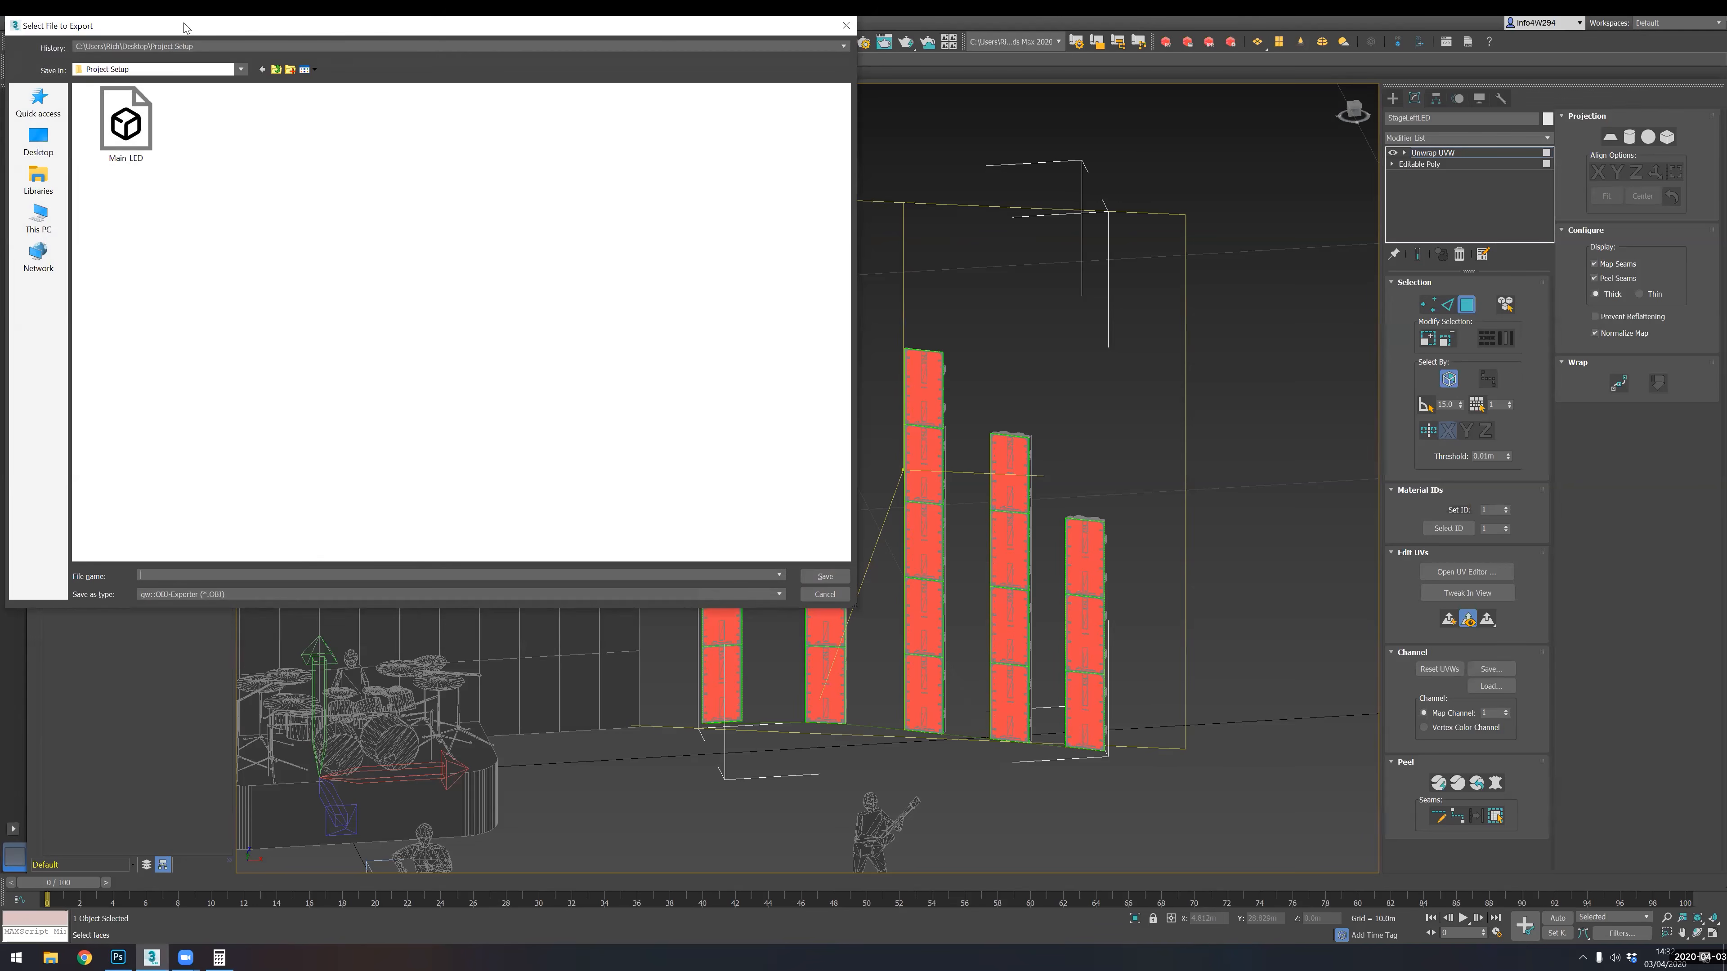
text(S)
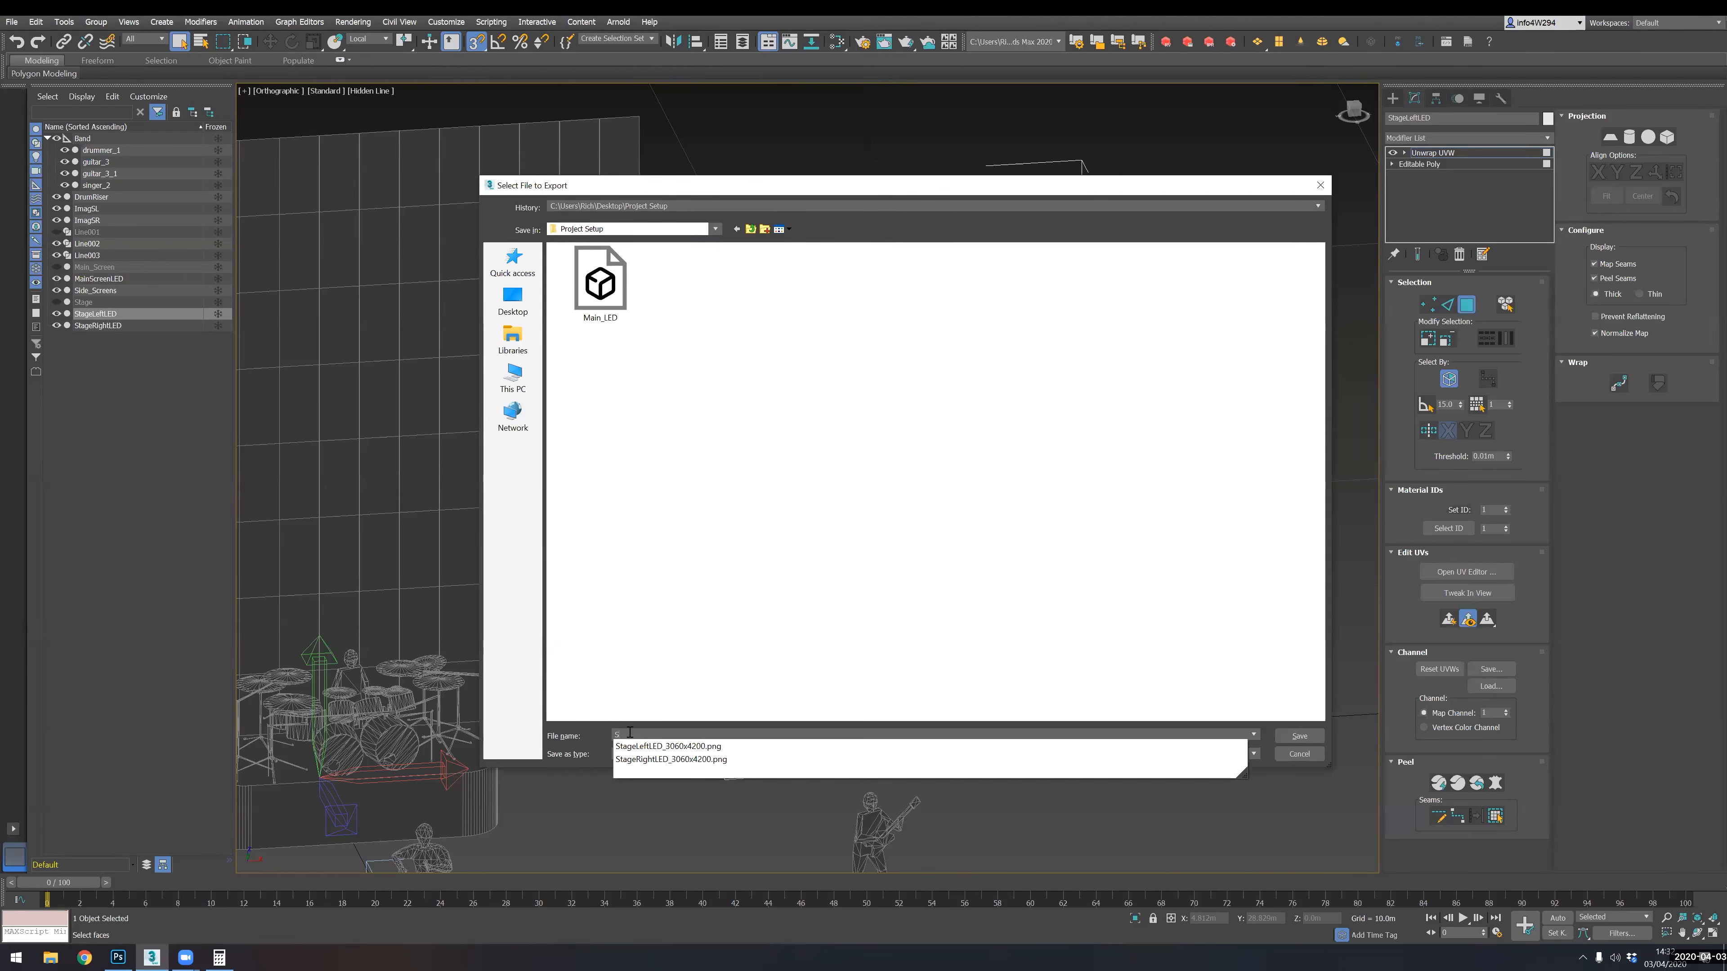
text(tageLeft)
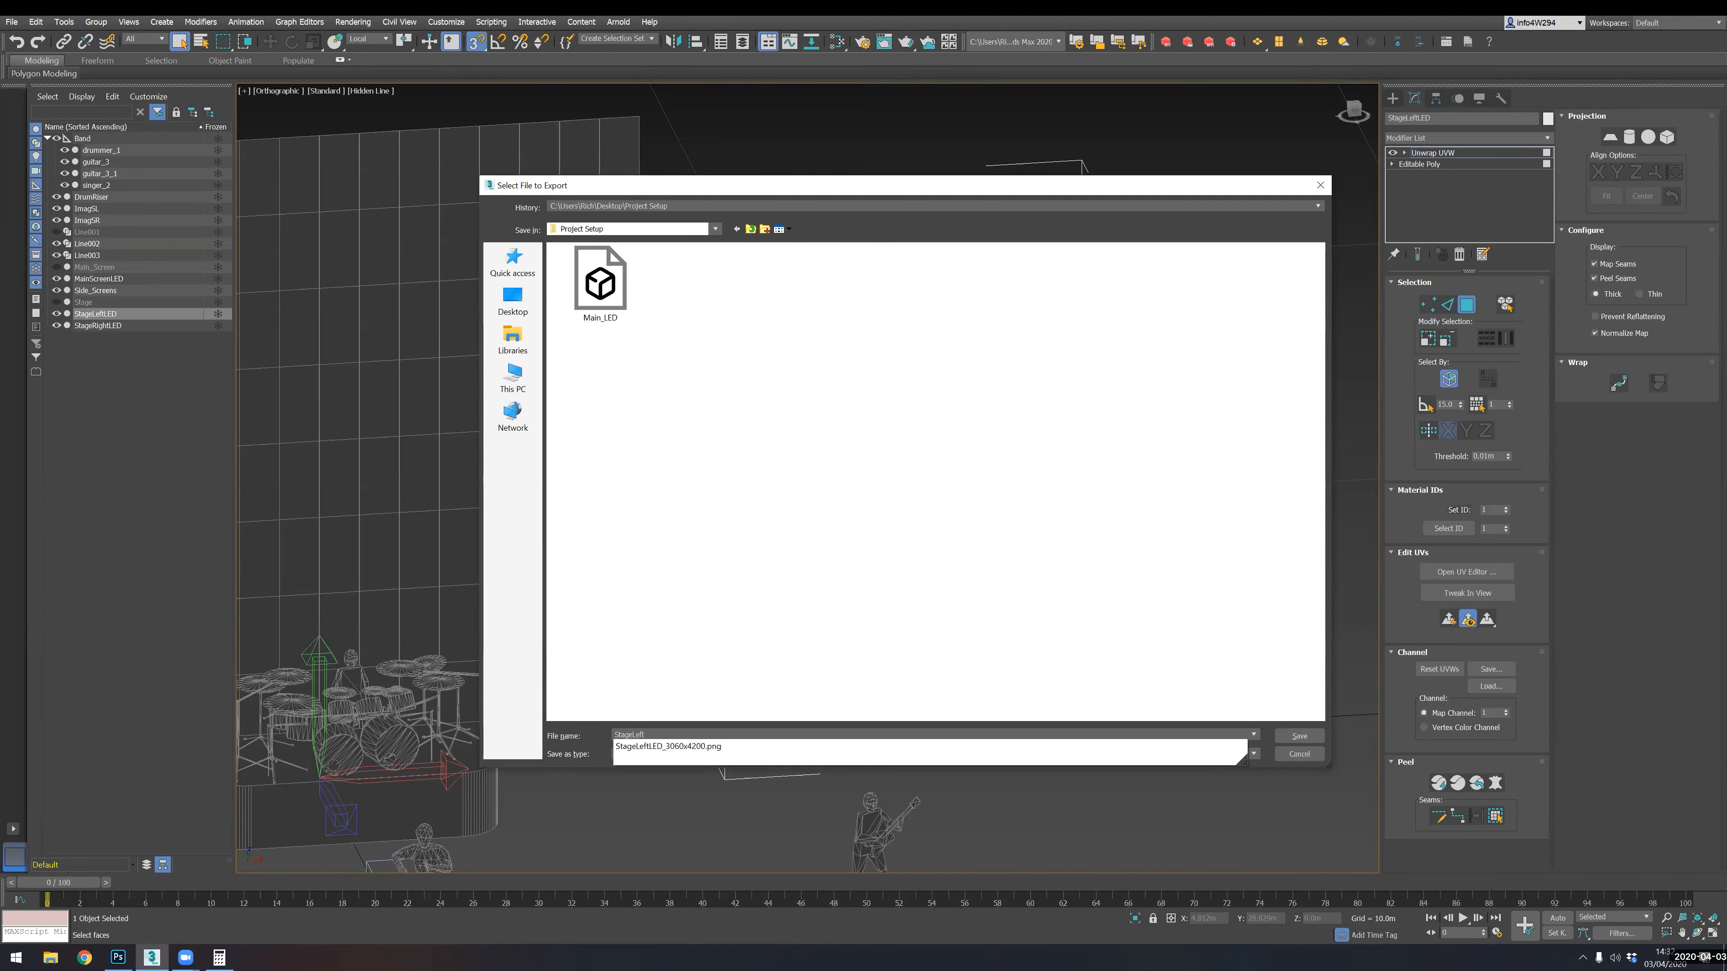
text(_LED)
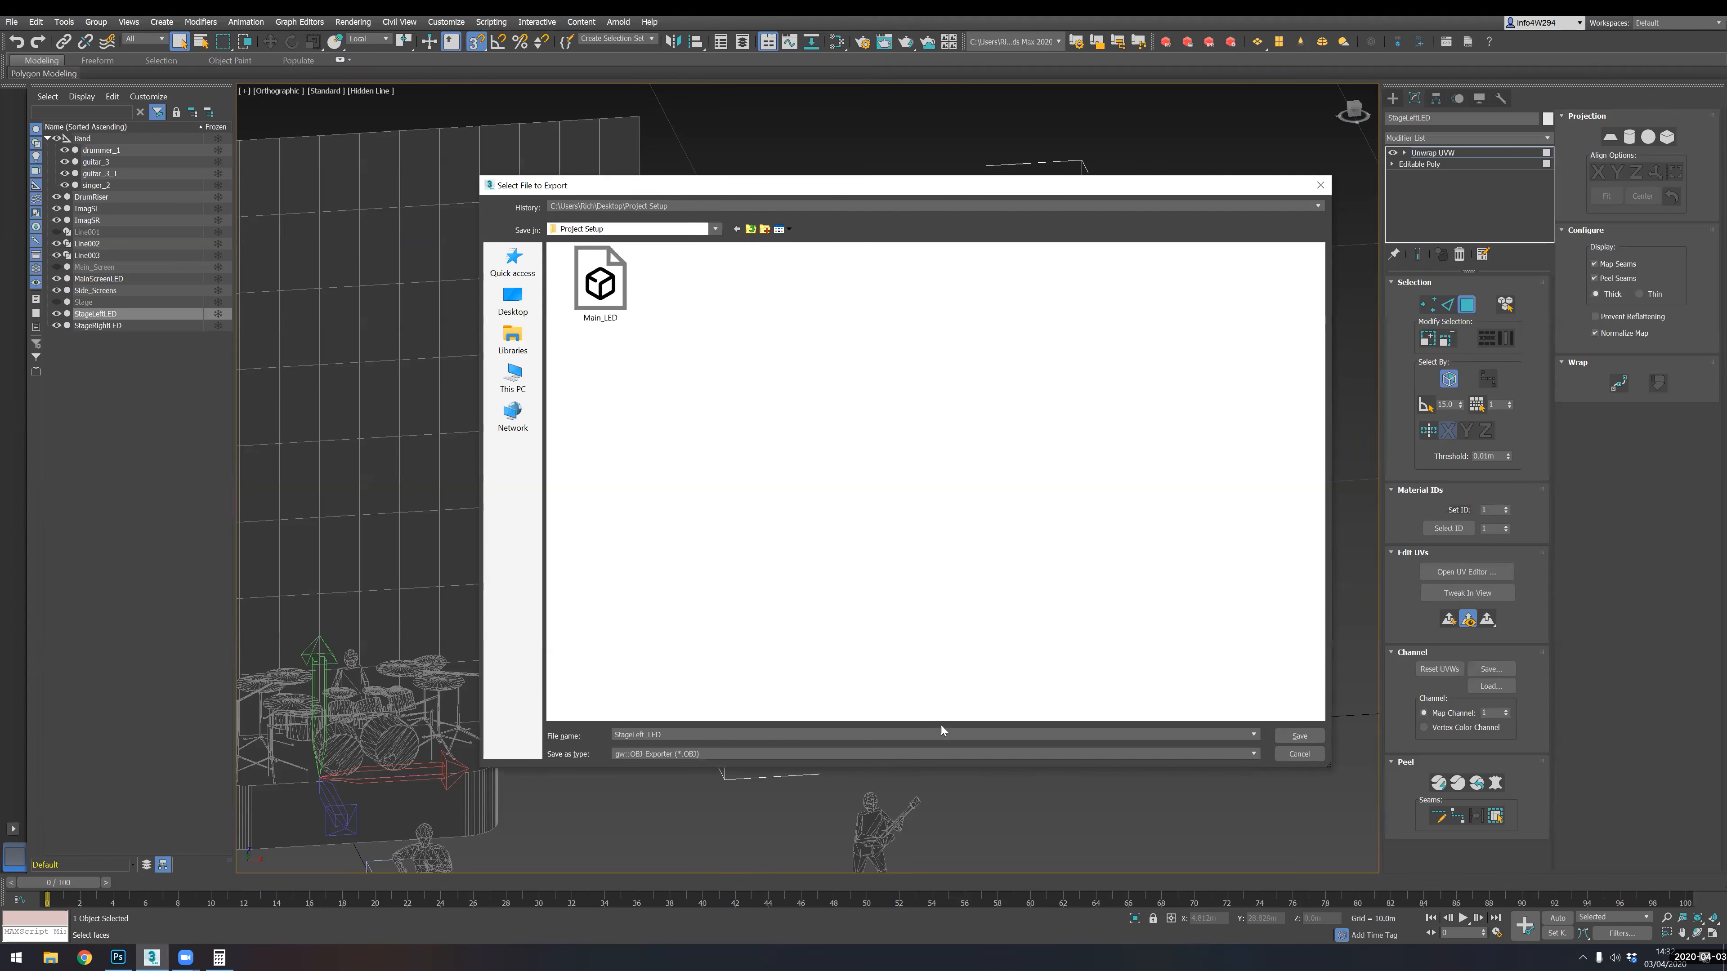
click(1291, 735)
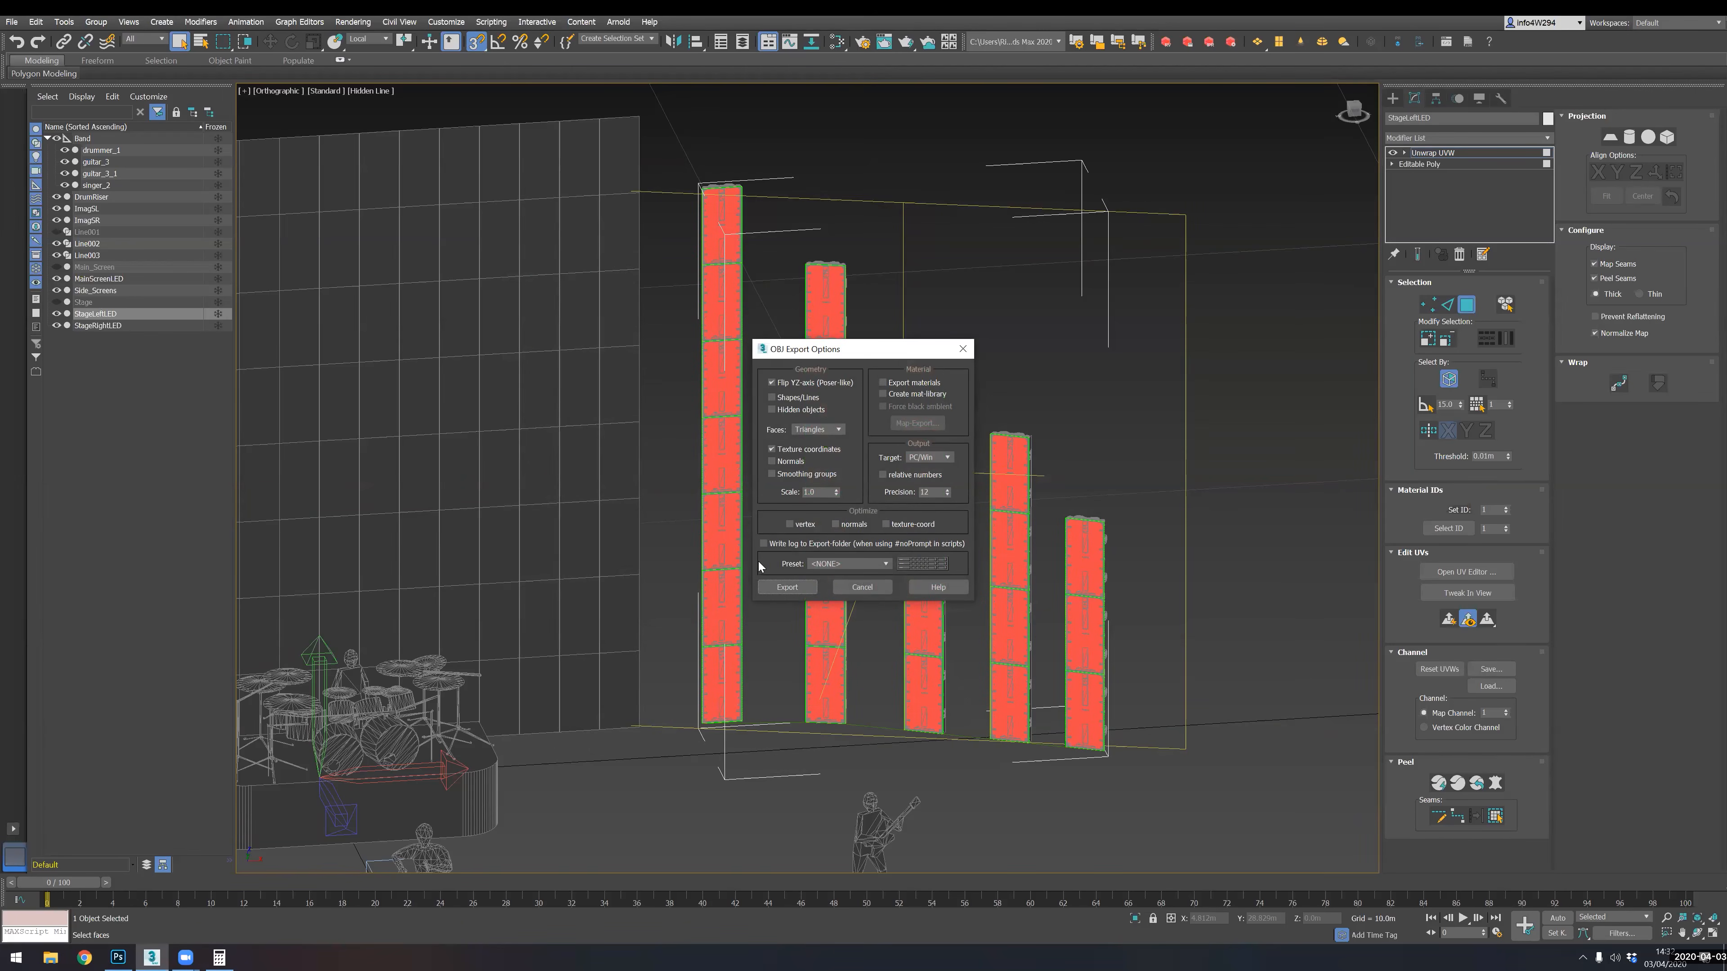
click(782, 587)
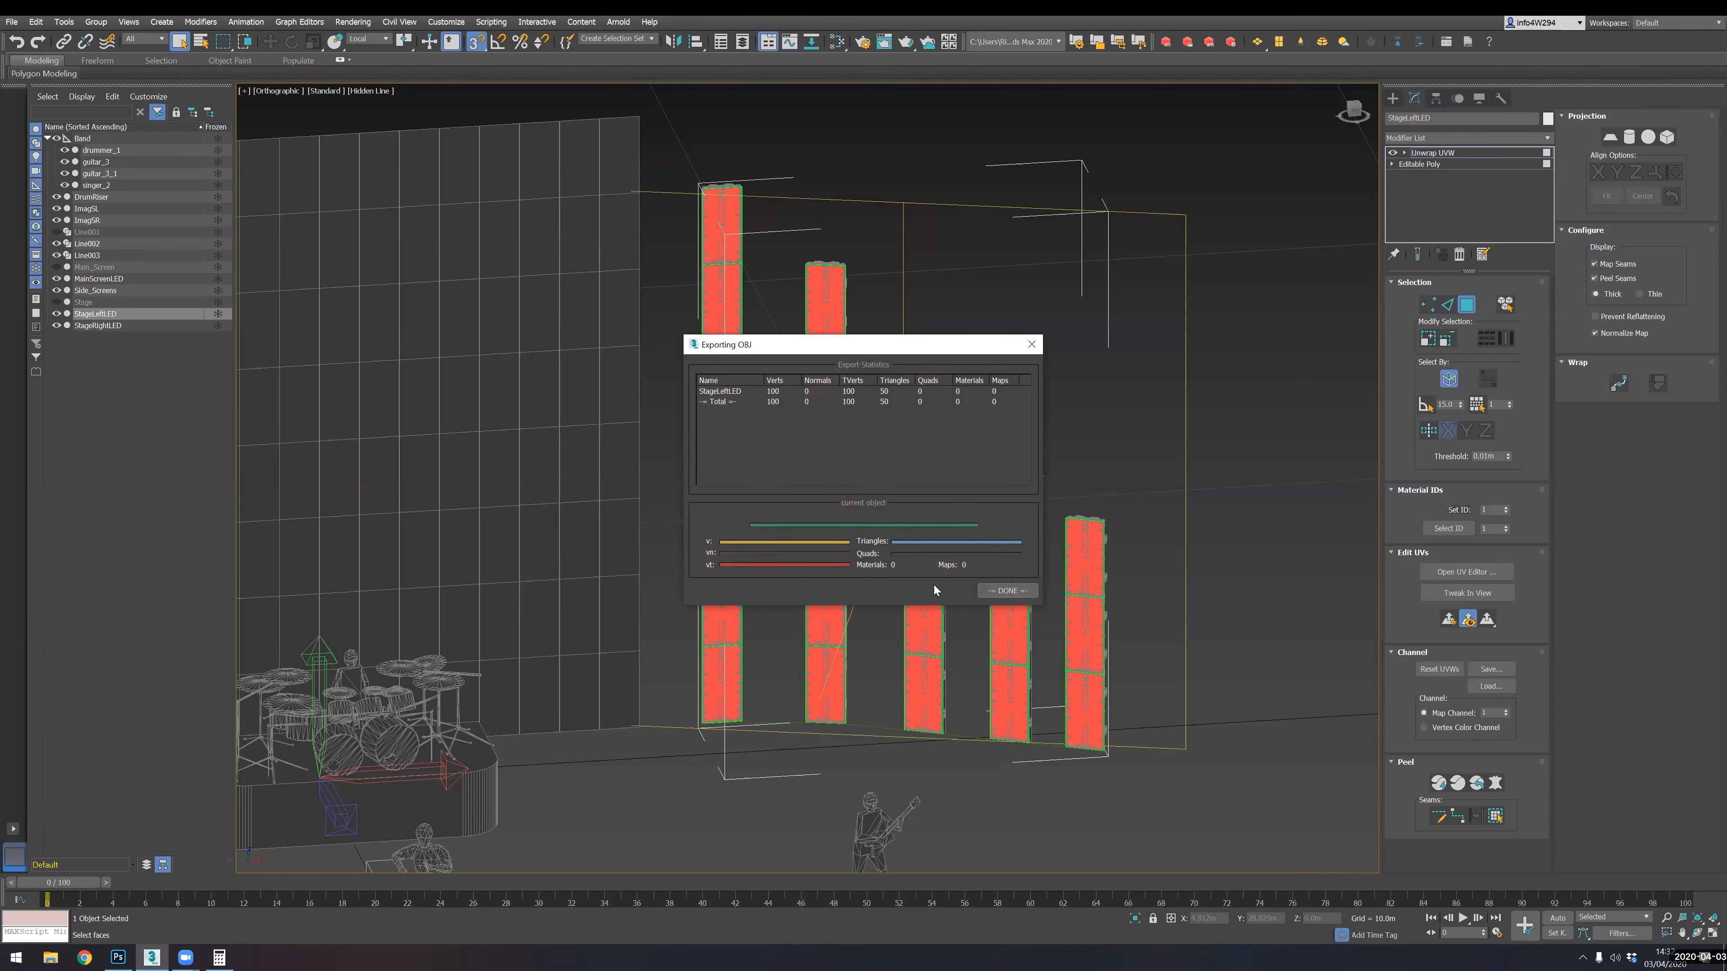
- Select the StageRightLED columns and export only them as an OBJ file named StageRight_LED, closing the export statistics
middle_drag(411, 551, 948, 567)
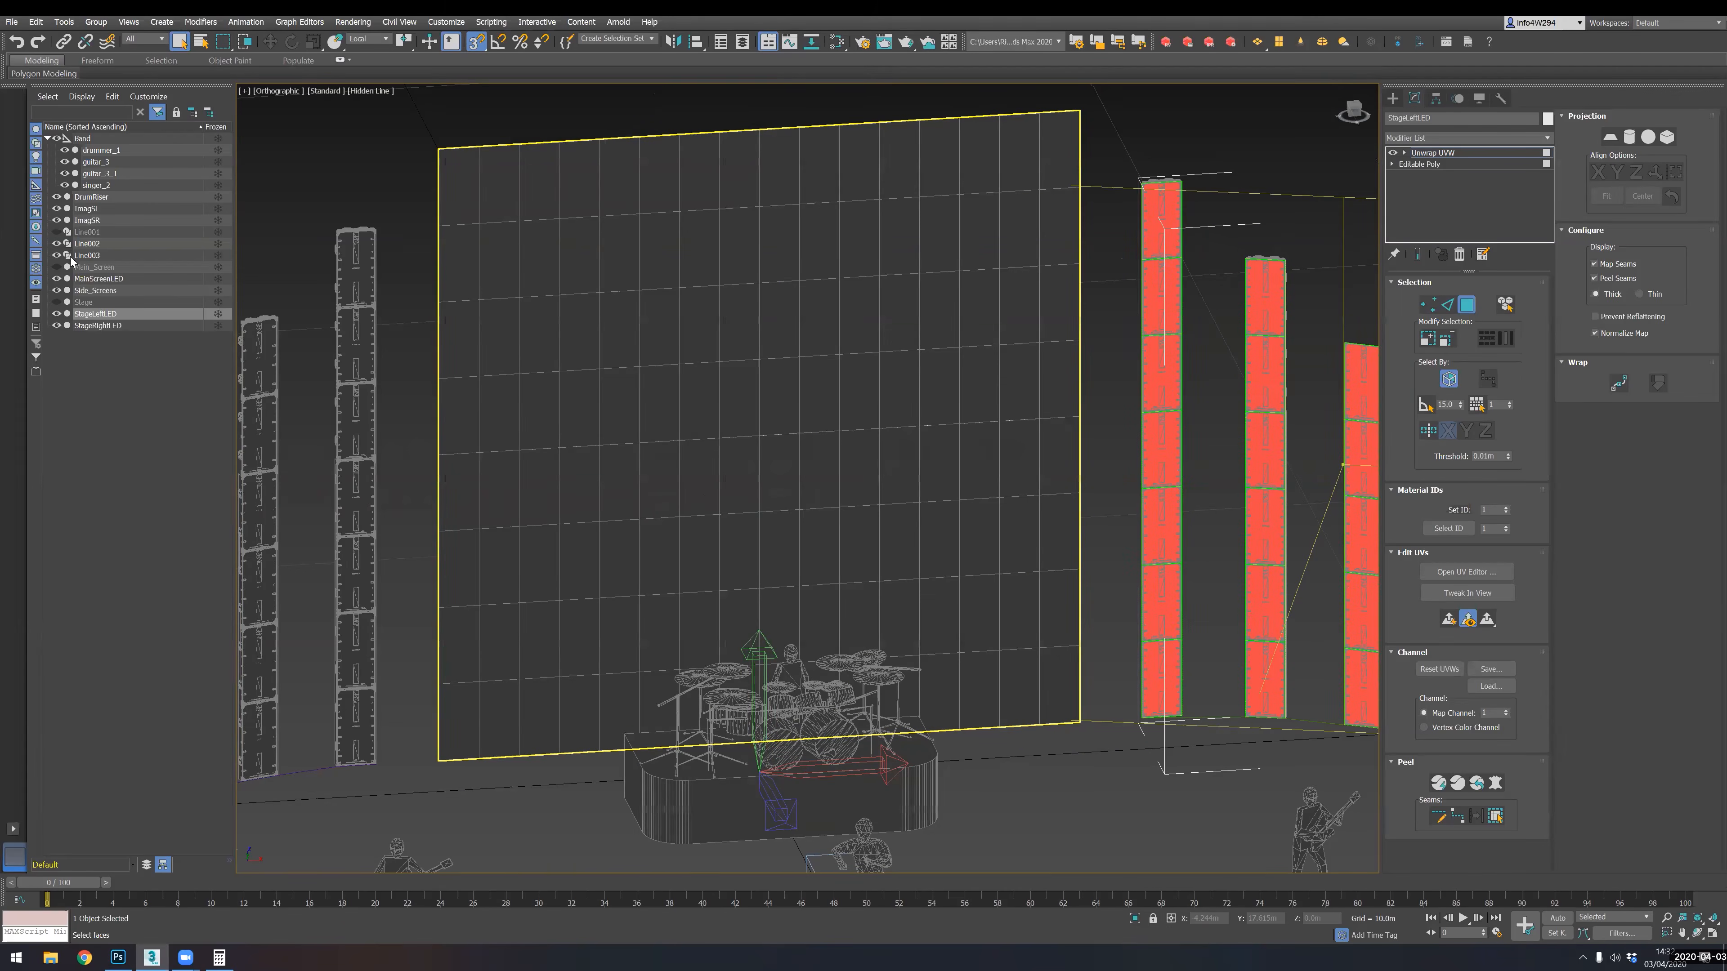
click(86, 328)
alt+middle_drag(407, 378, 207, 122)
click(12, 22)
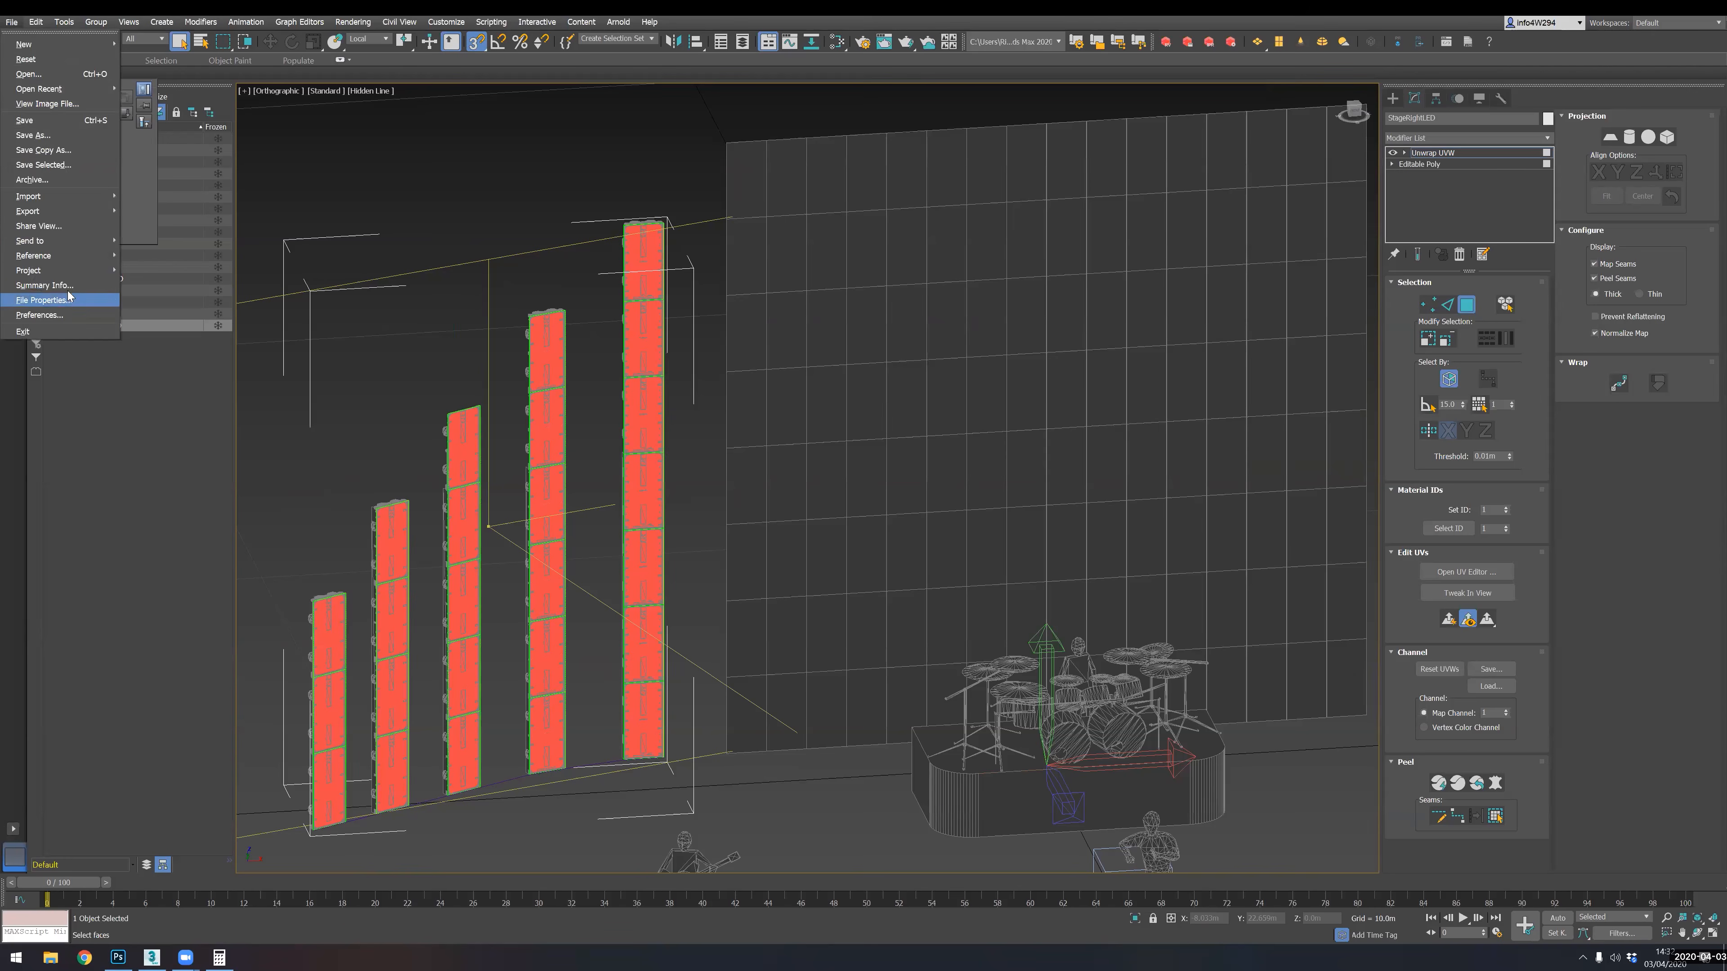
mouse_move(82, 211)
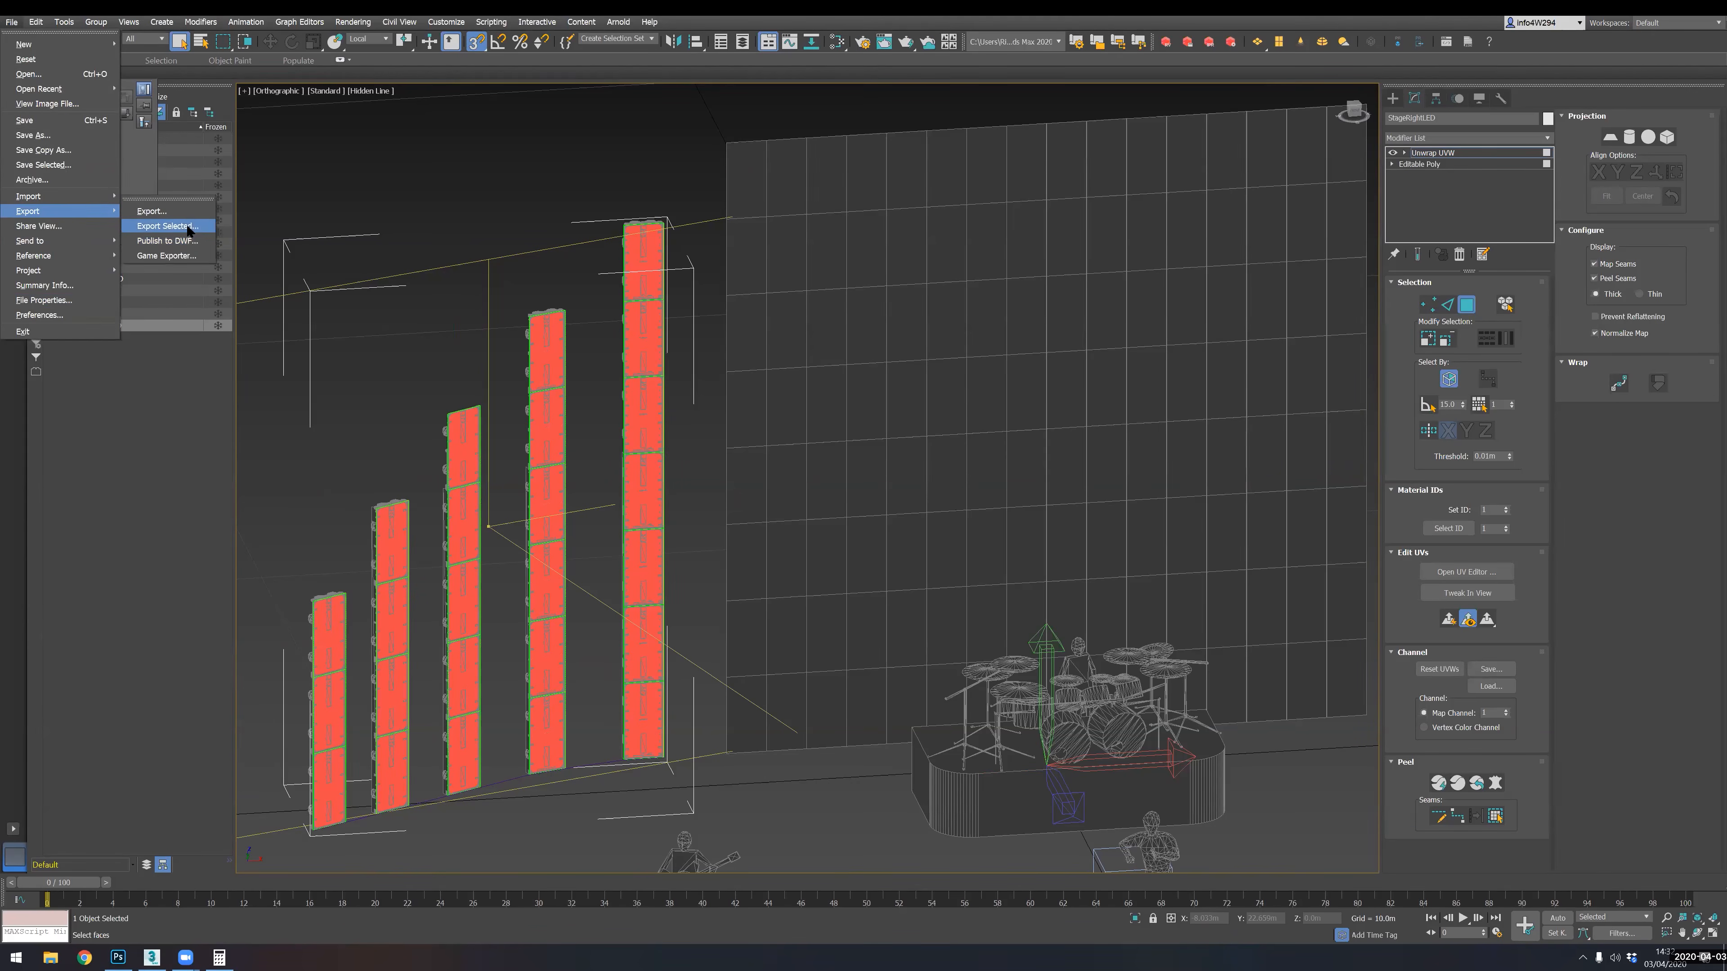
click(192, 228)
click(712, 278)
click(642, 735)
key(BackSpace)
key(BackSpace)
key(BackSpace)
text(Right_LED)
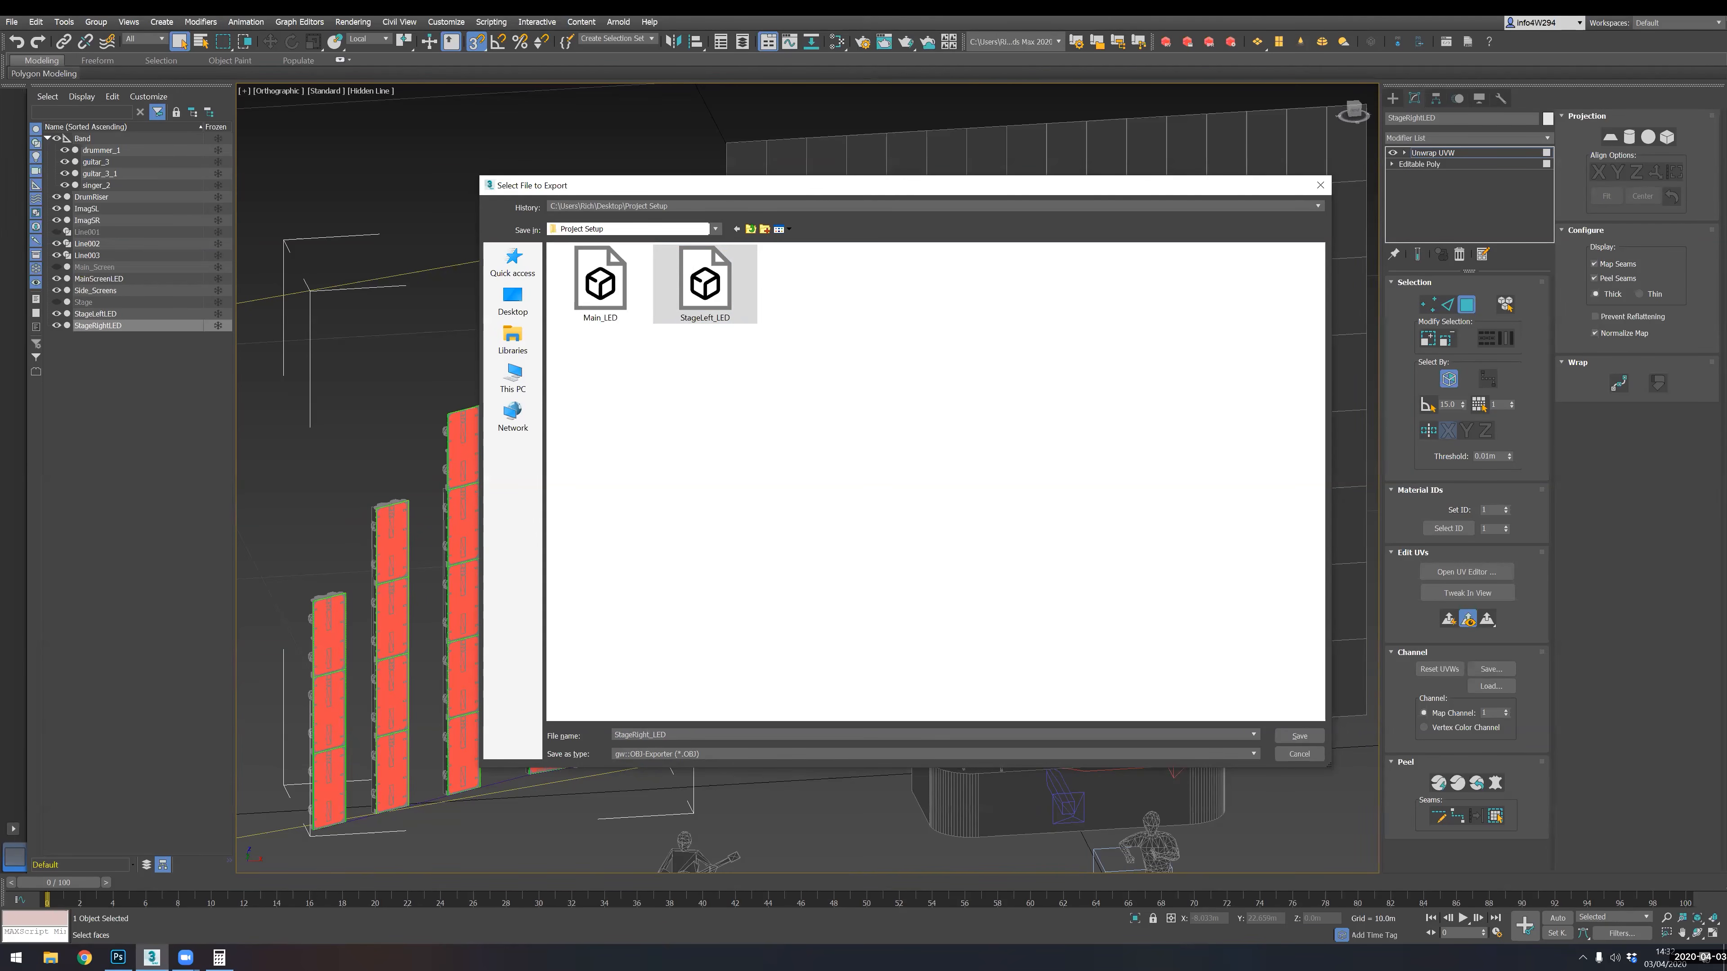
key(Return)
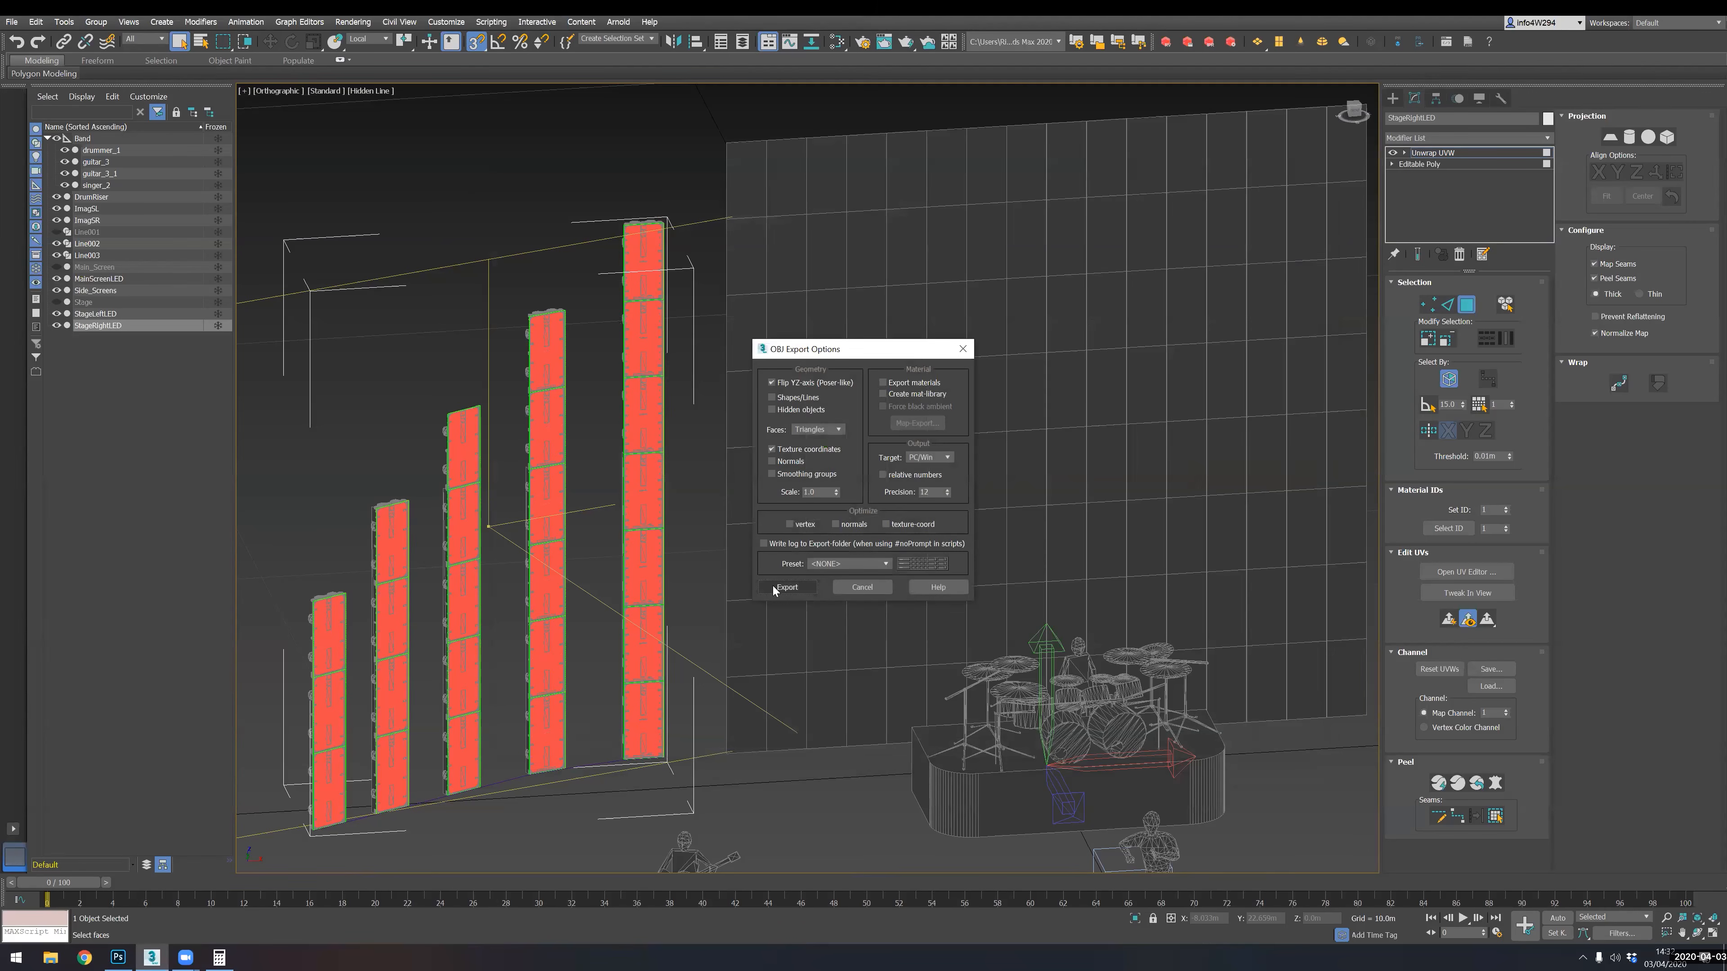
click(785, 587)
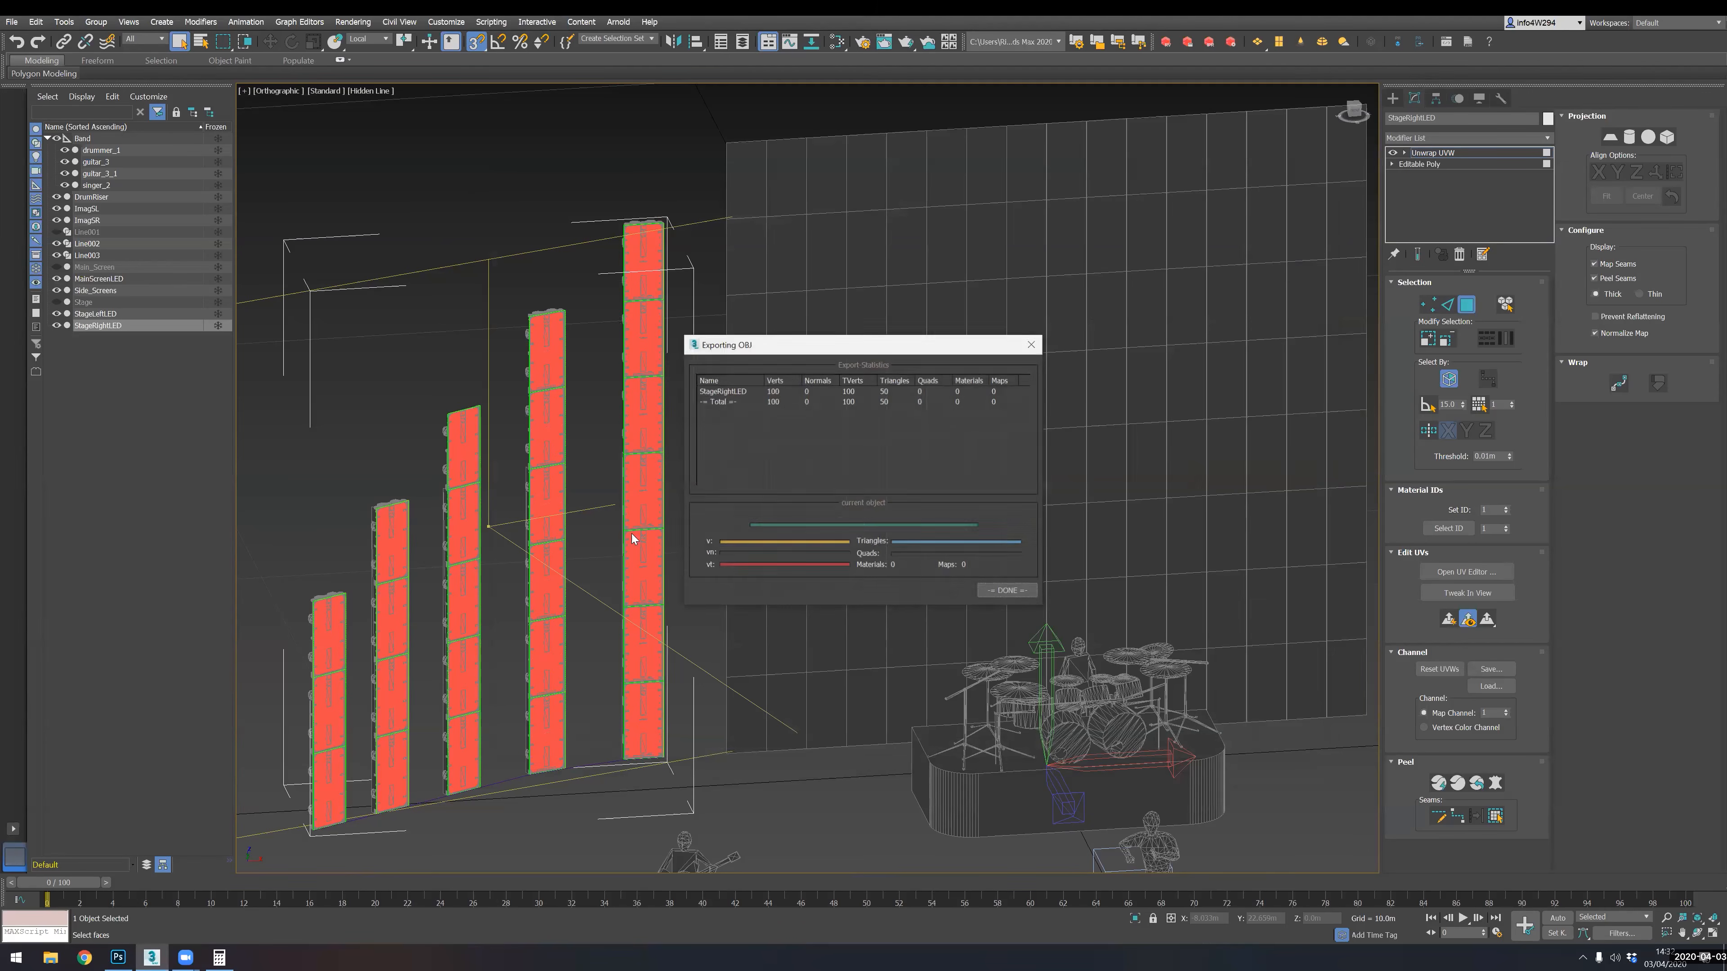
click(1019, 592)
- Examine the whole stage layout and the large side screen beside the stage left columns
middle_drag(1090, 470, 690, 535)
scroll(813, 447, down, 5)
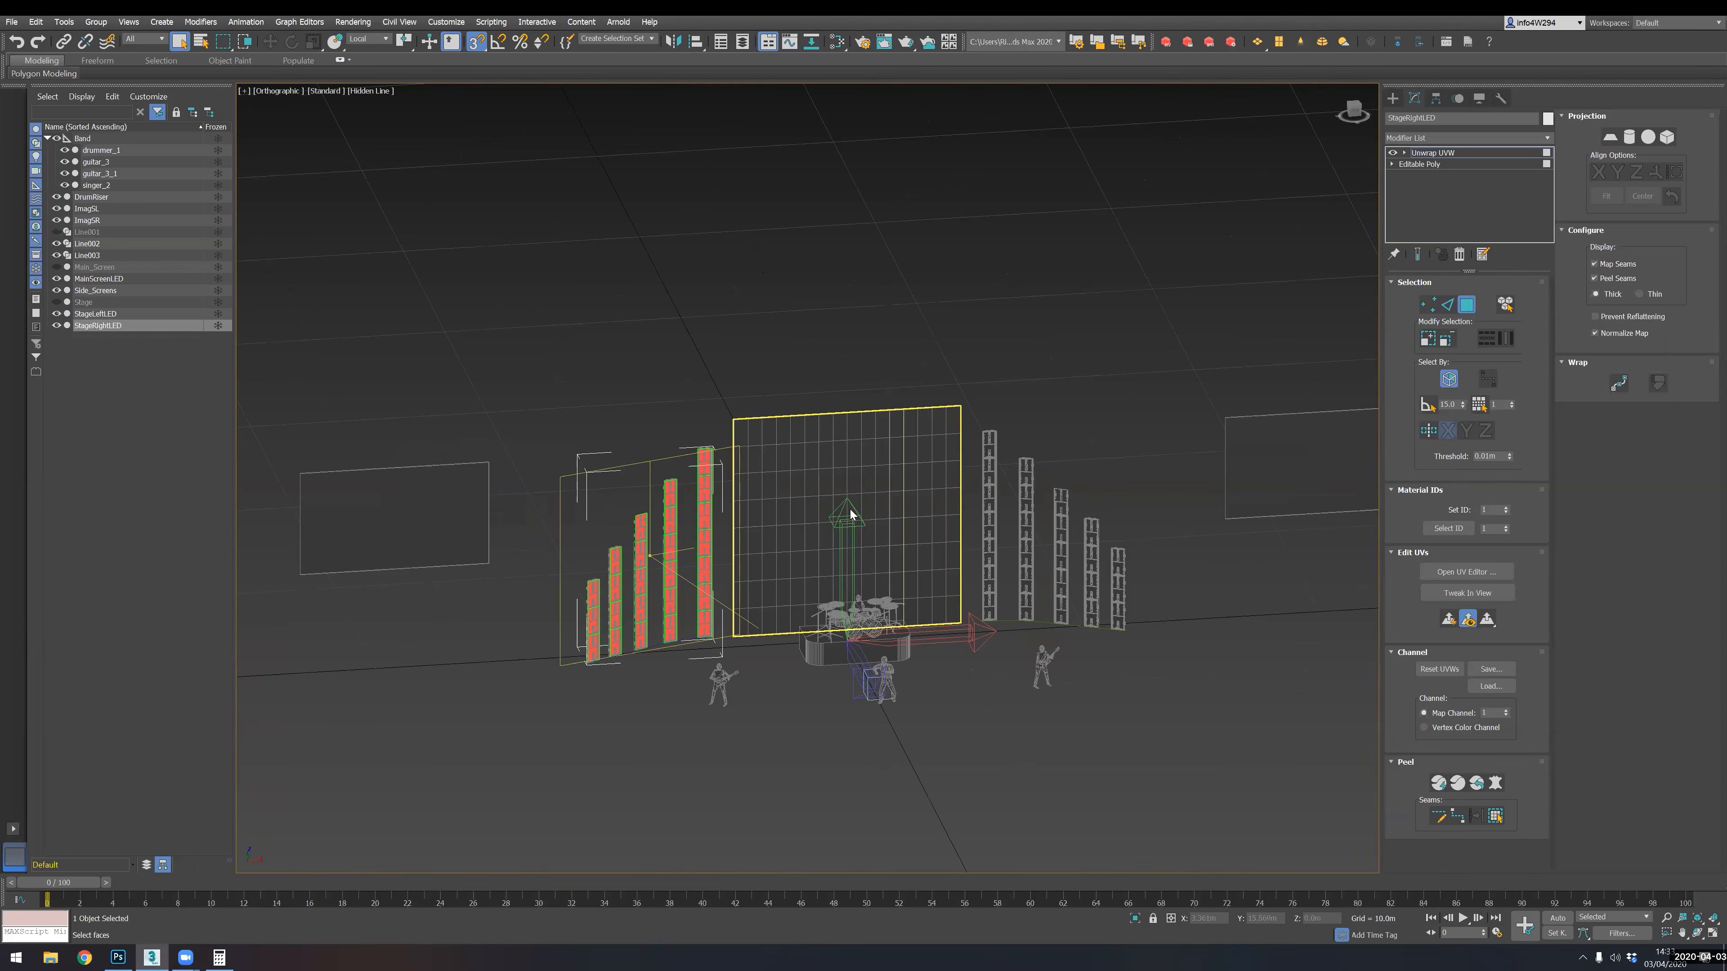
alt+middle_drag(973, 462, 851, 507)
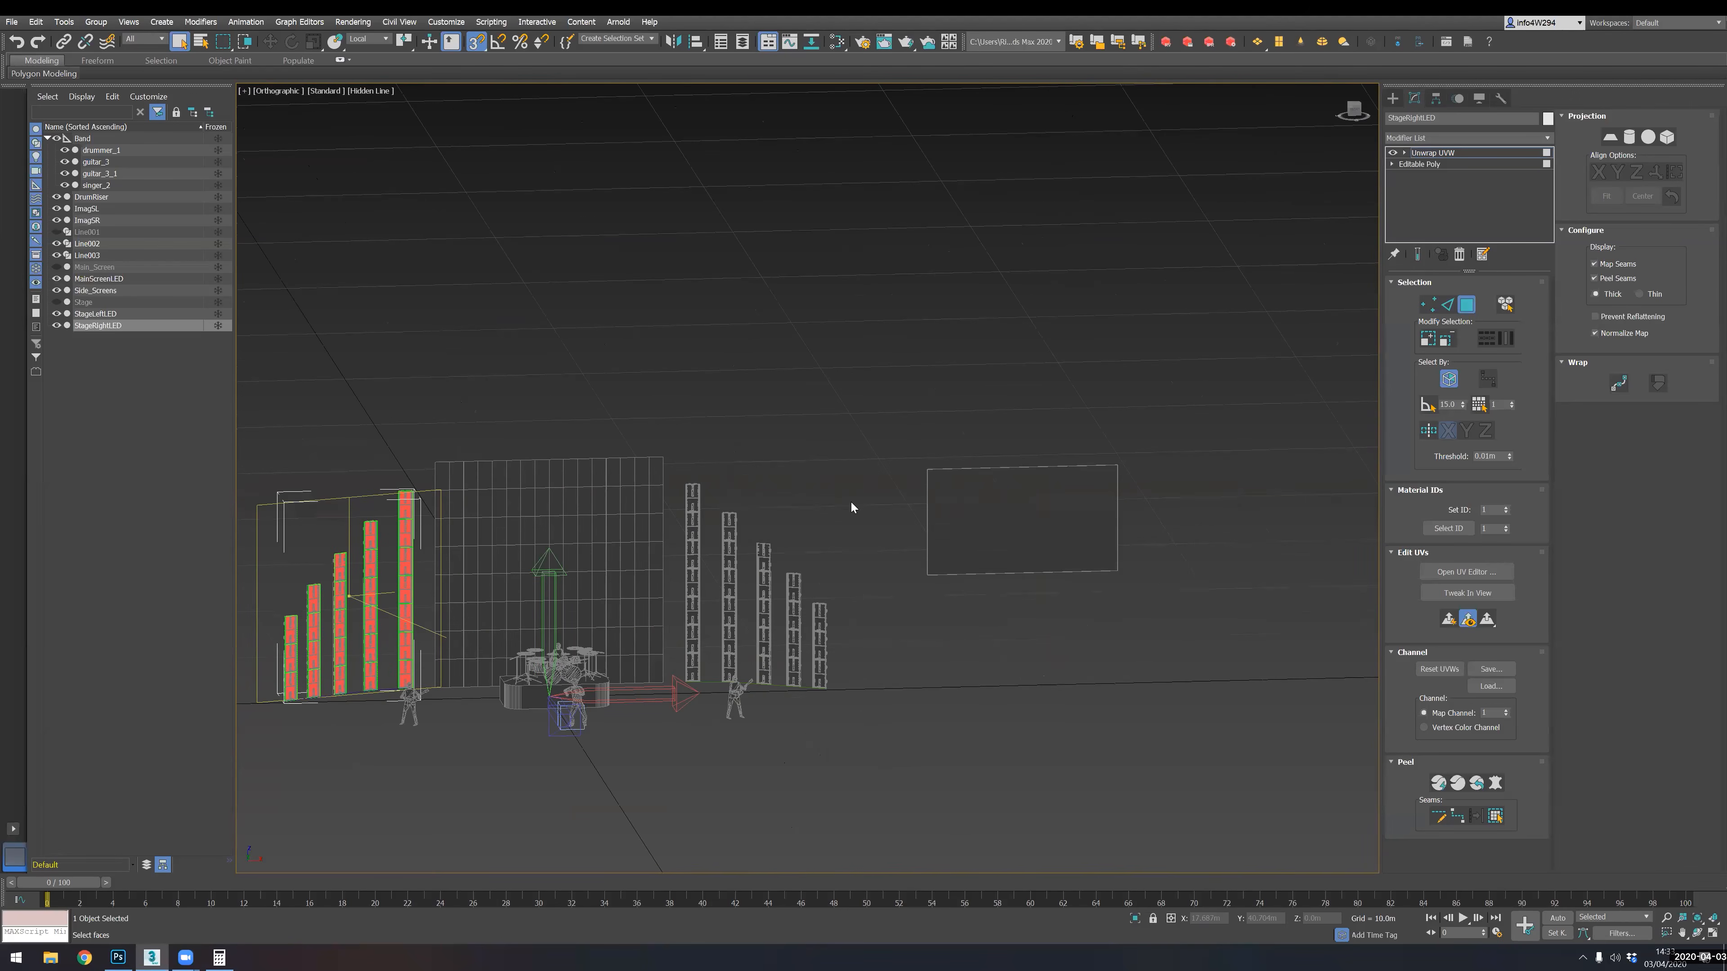
middle_drag(873, 514, 868, 527)
alt+middle_drag(1153, 566, 890, 563)
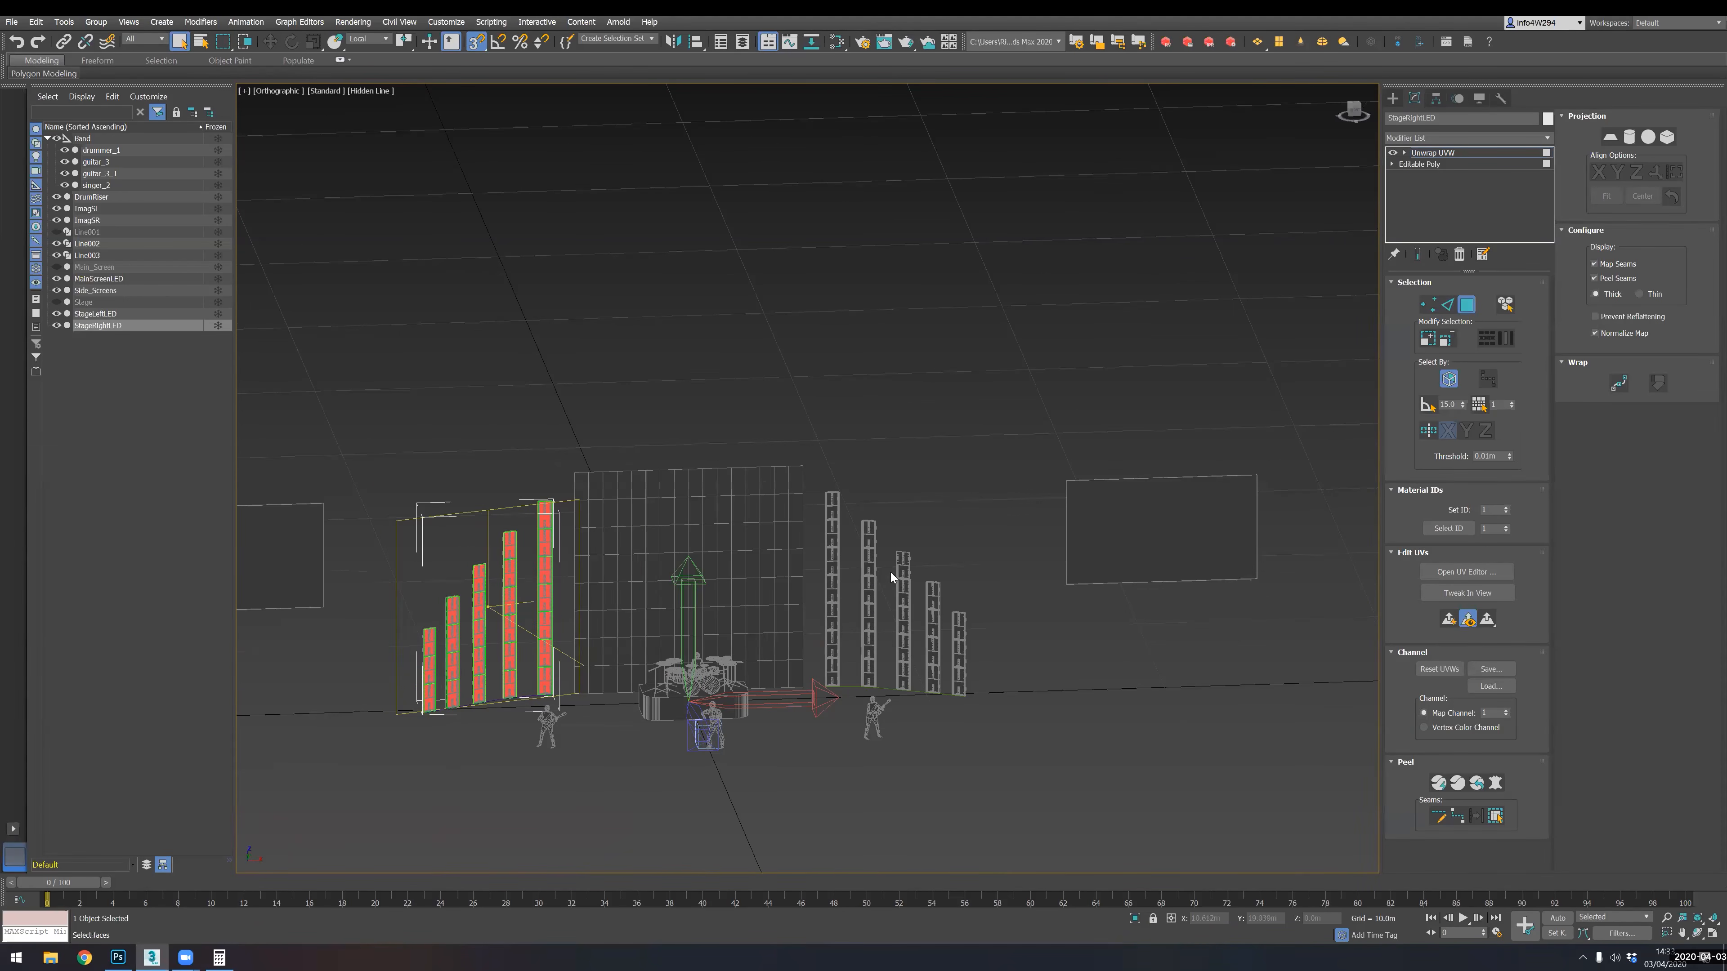
alt+middle_drag(797, 603, 1153, 586)
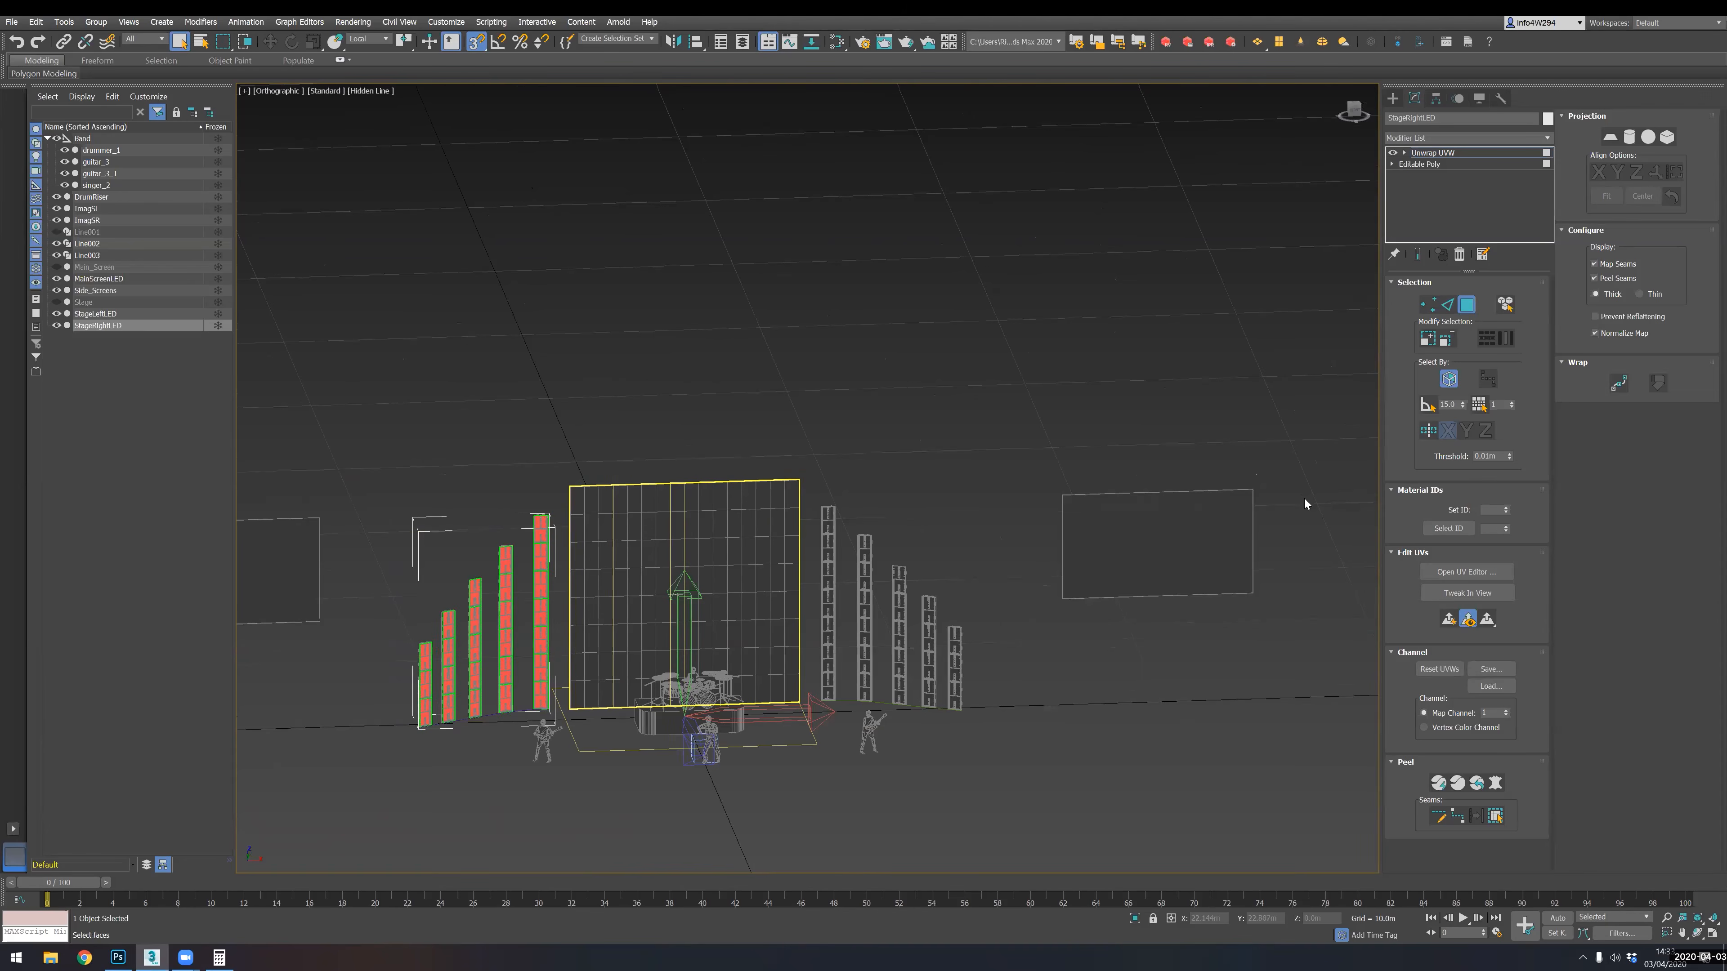
alt+middle_drag(1047, 557, 1217, 542)
scroll(1190, 527, up, 3)
scroll(1190, 527, up, 5)
middle_drag(904, 670, 799, 387)
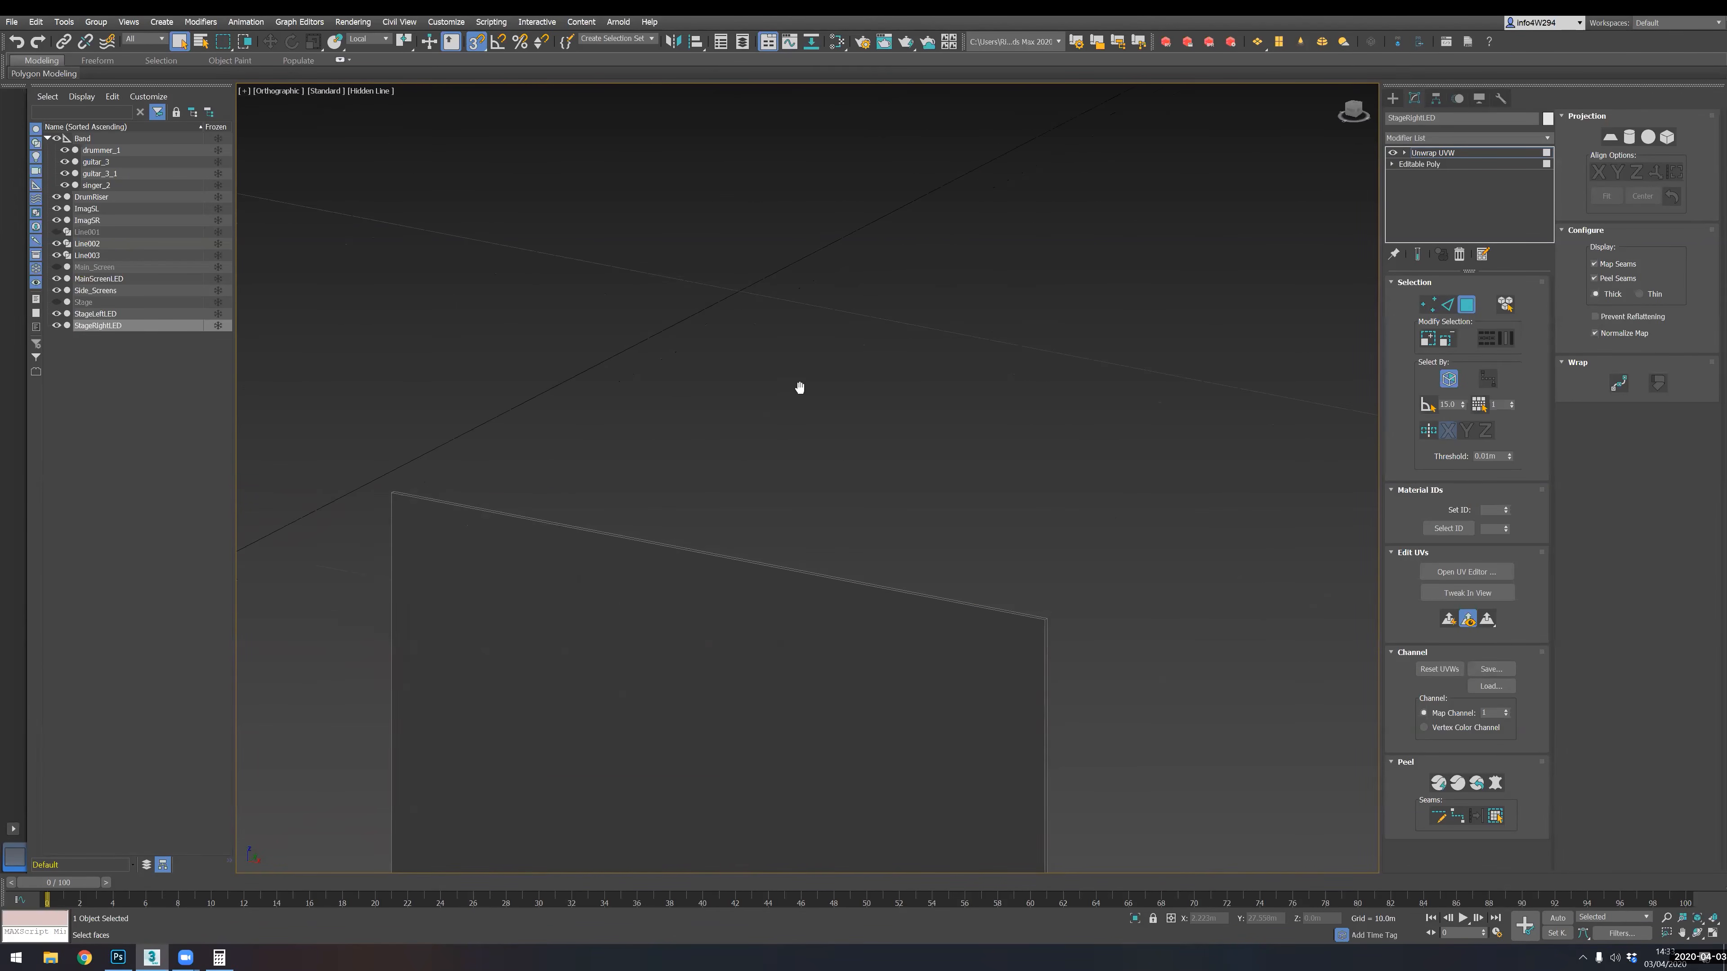
middle_drag(897, 636, 944, 575)
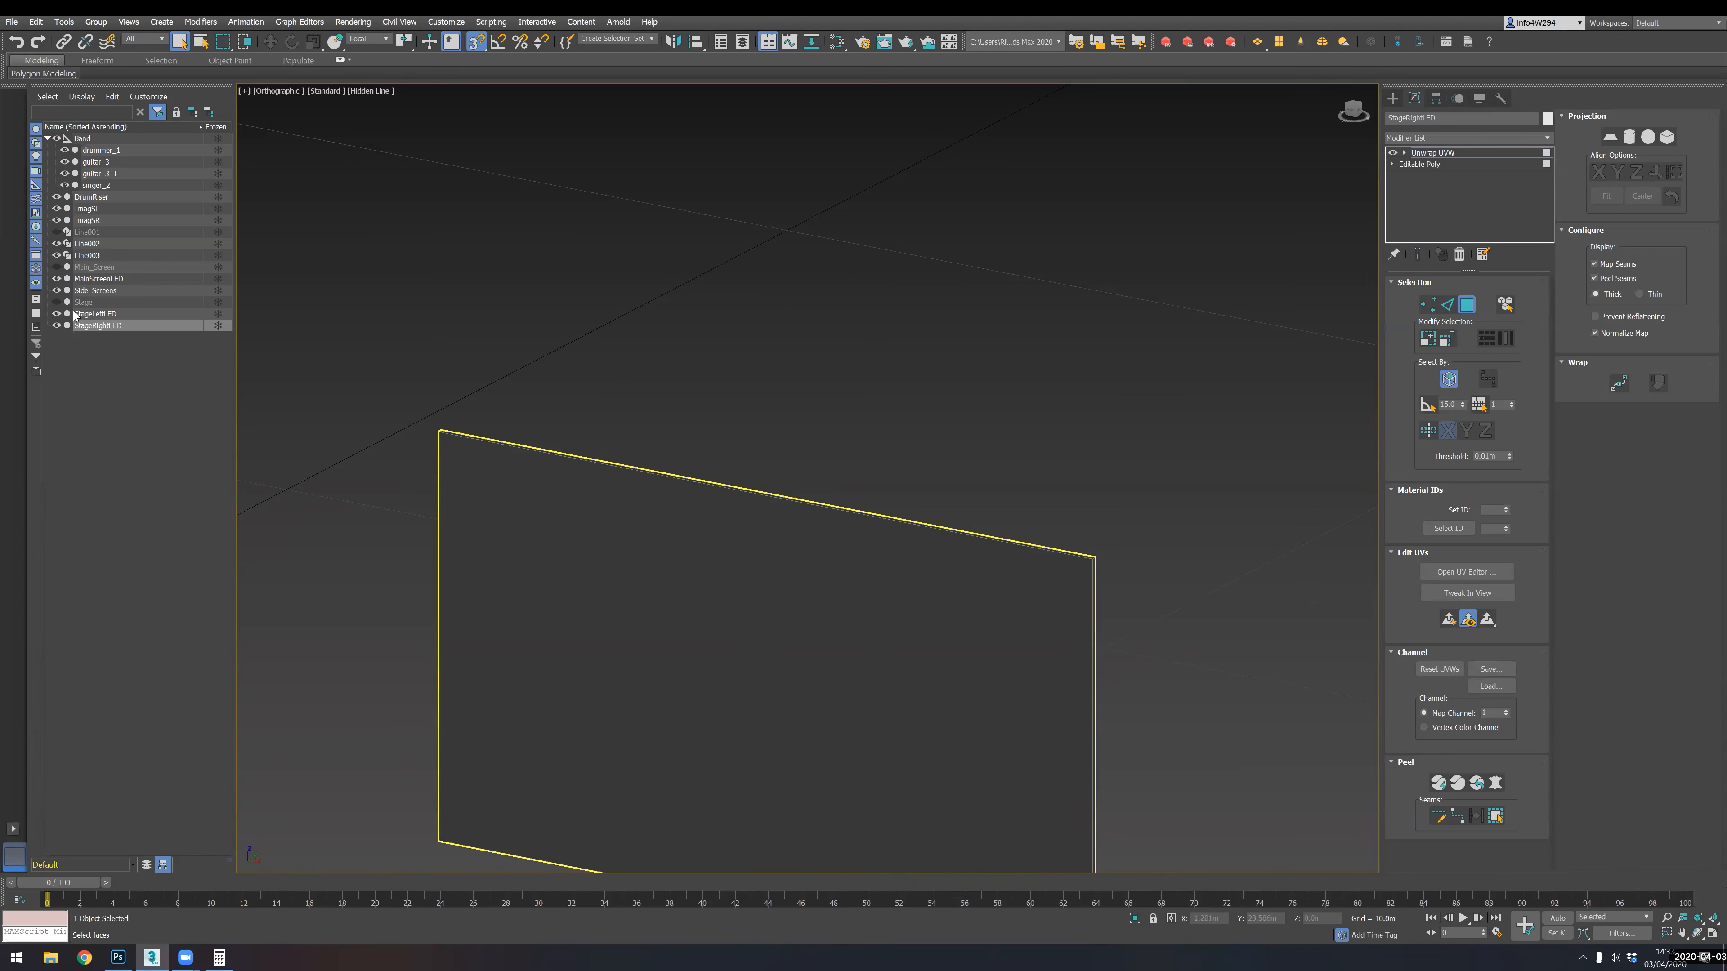
middle_drag(293, 662, 602, 621)
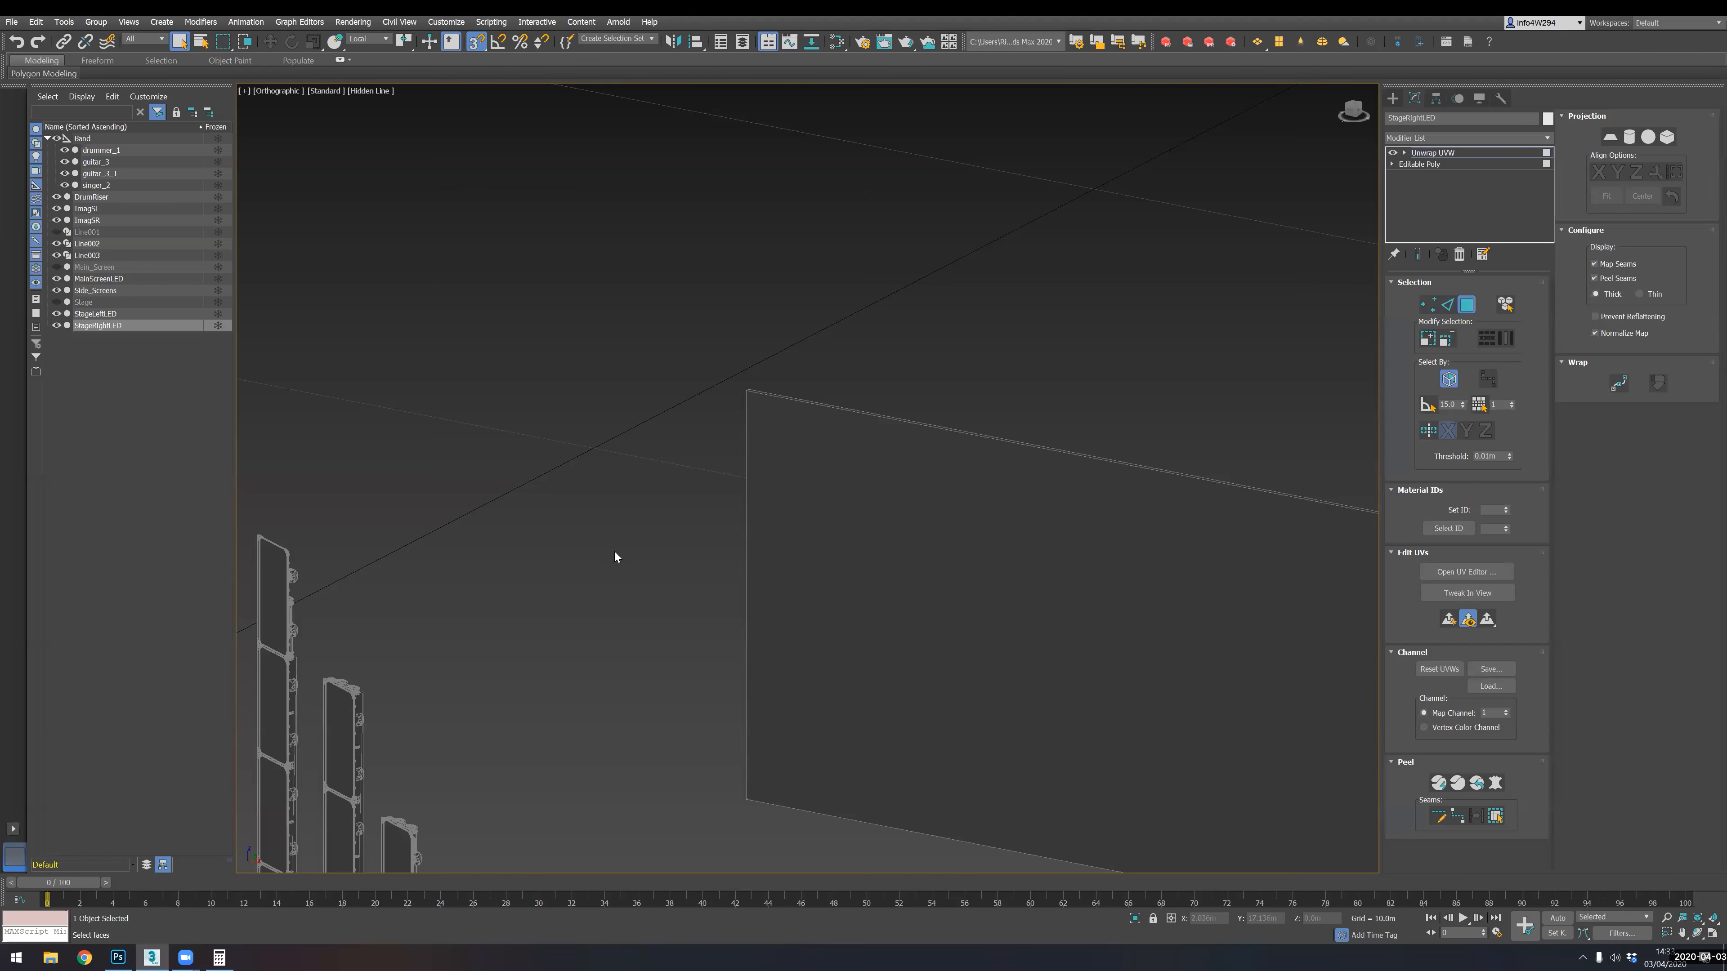
middle_drag(613, 552, 454, 487)
scroll(460, 491, down, 2)
alt+middle_drag(505, 612, 683, 559)
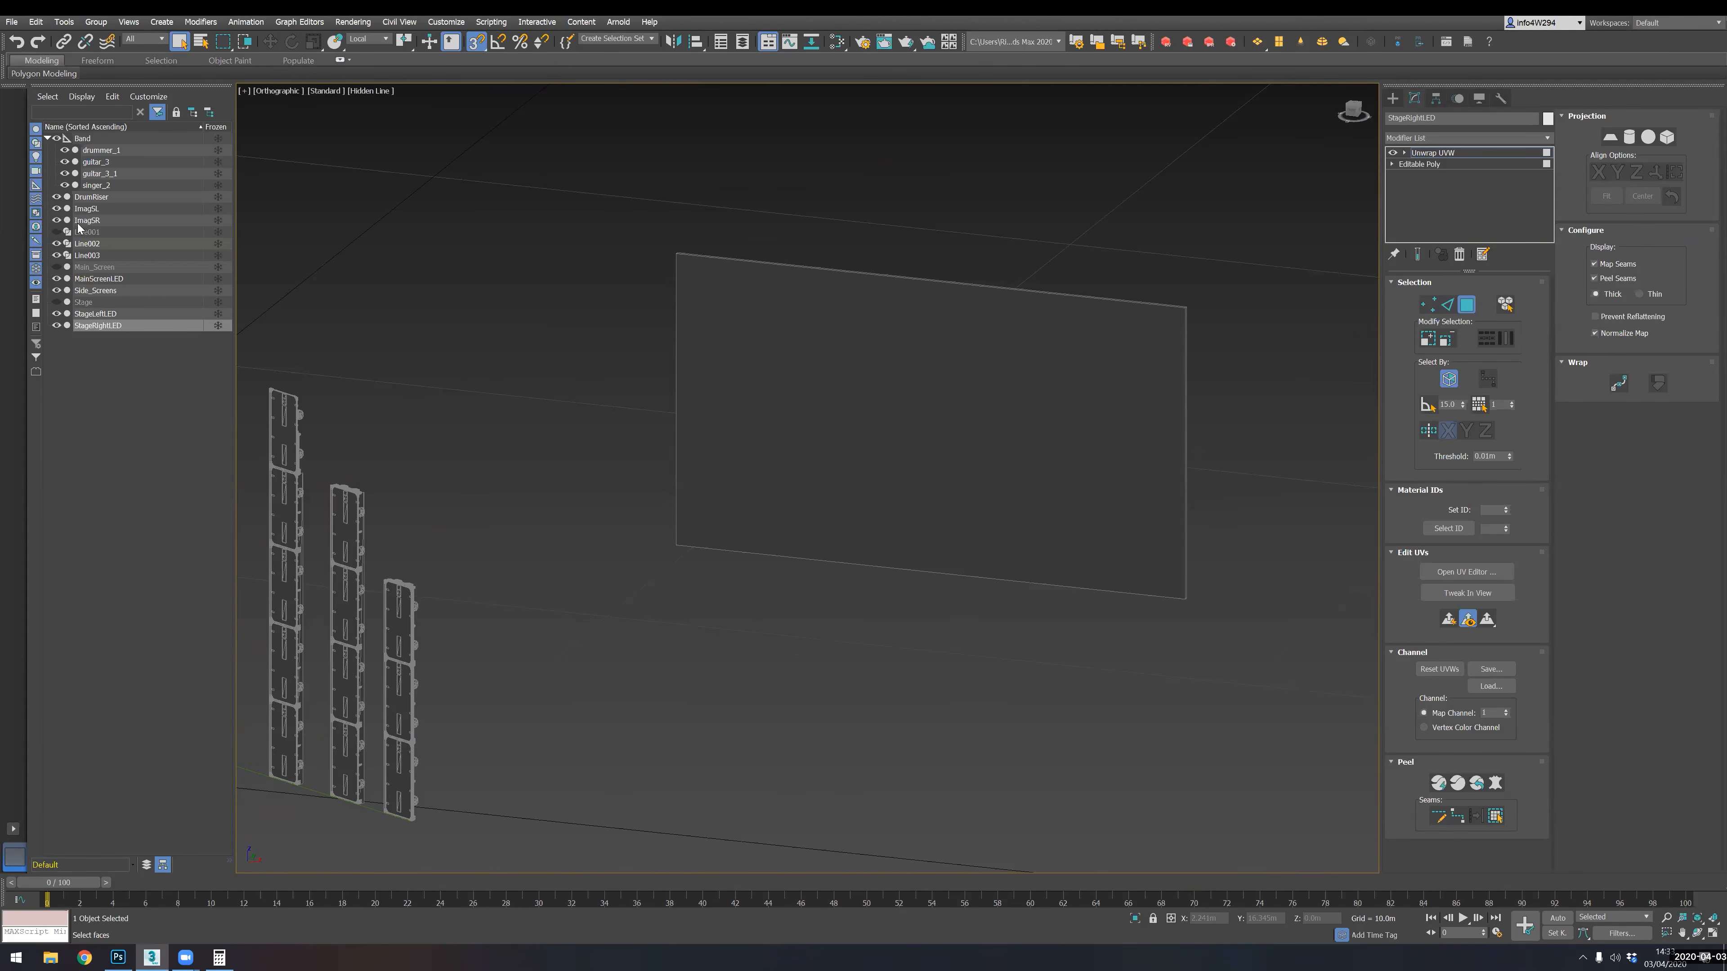
- Detach the front polygon of the ImagSL screen as a separate object named StageLeftIMAG and select that object
click(87, 208)
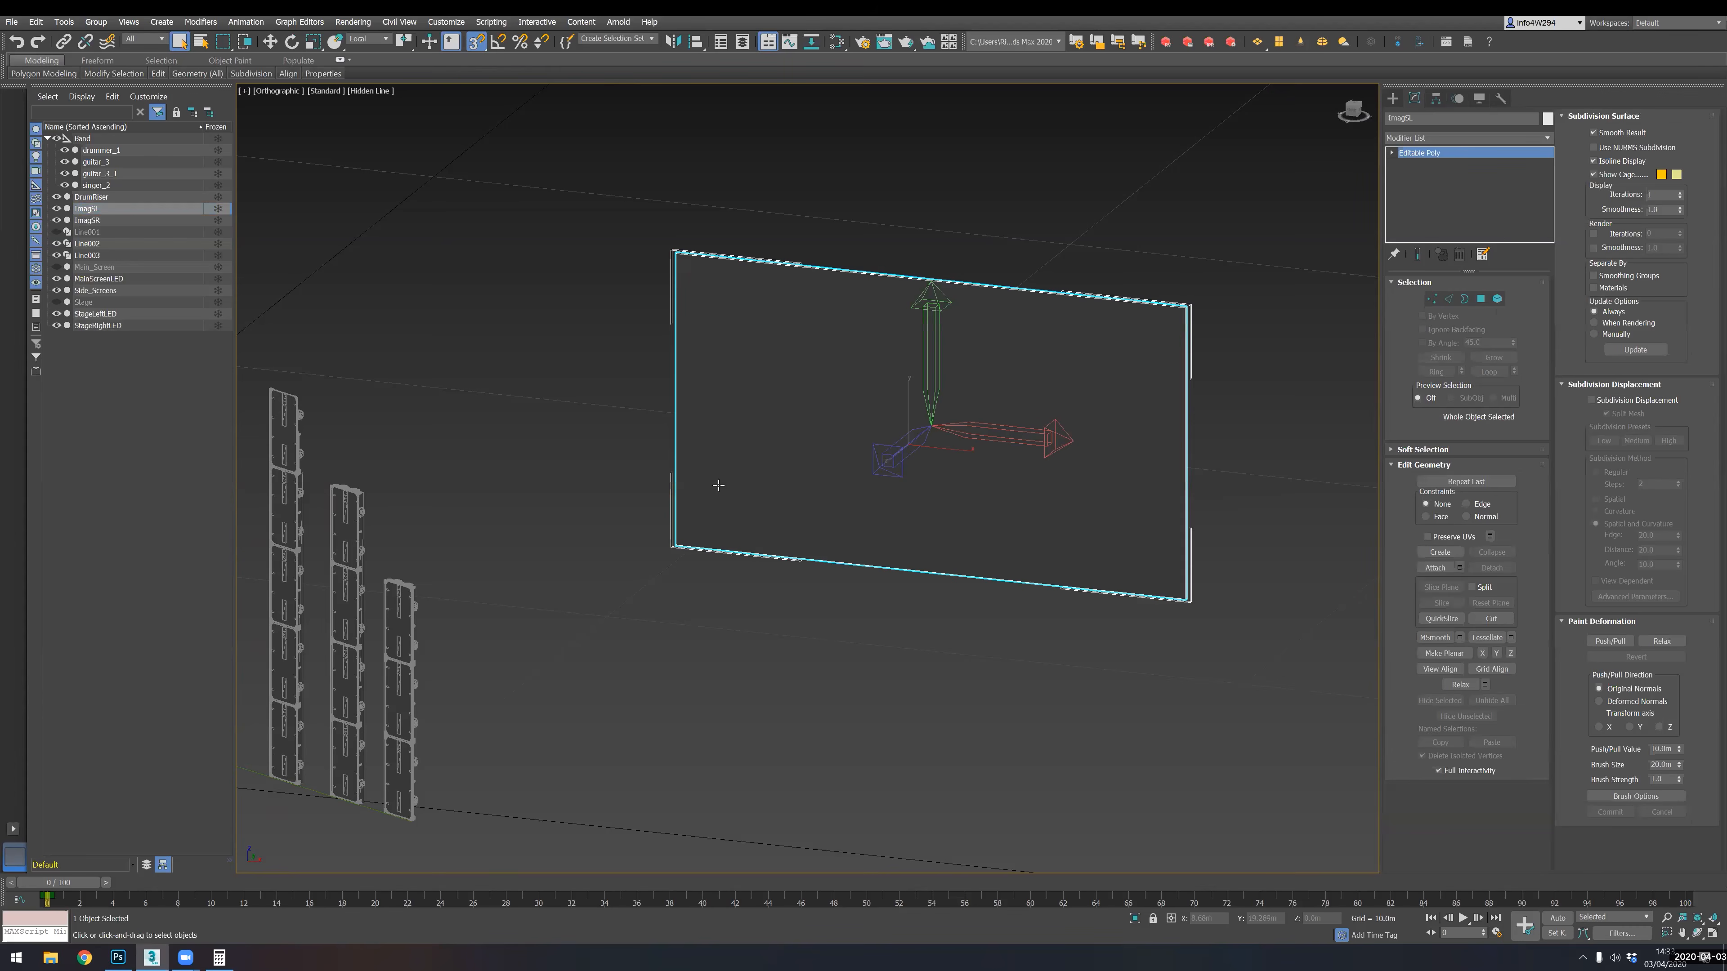
key(4)
click(786, 380)
alt+middle_drag(1060, 545, 1095, 524)
click(1660, 219)
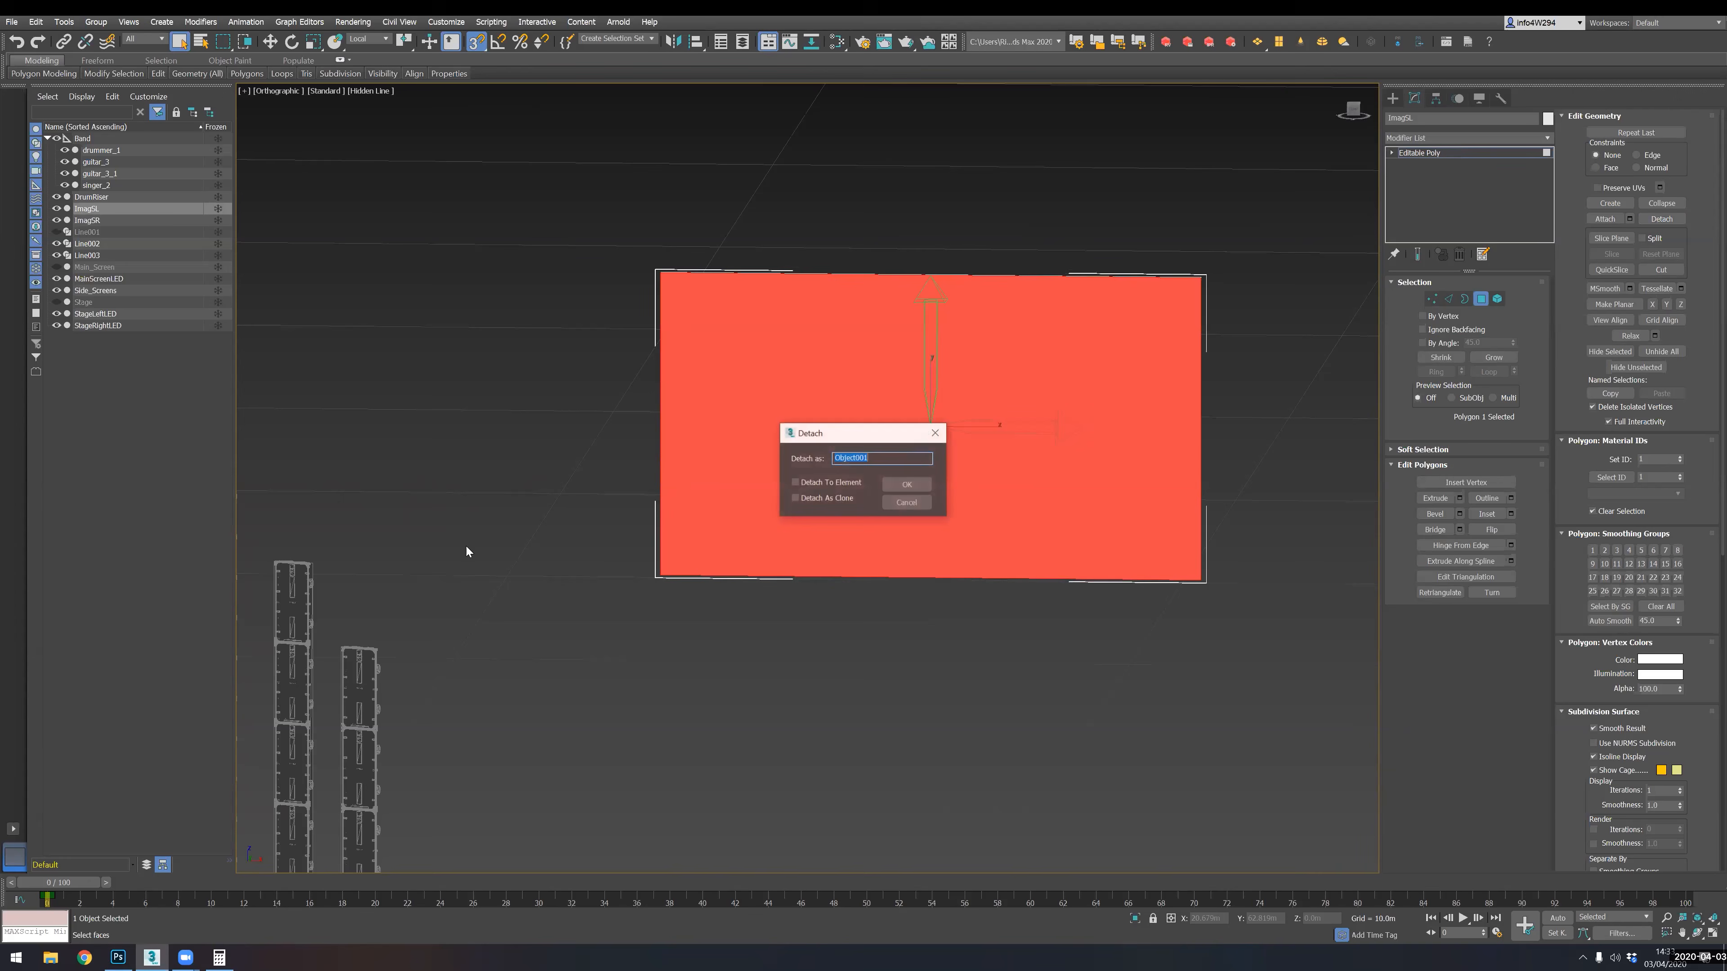
text(SLF)
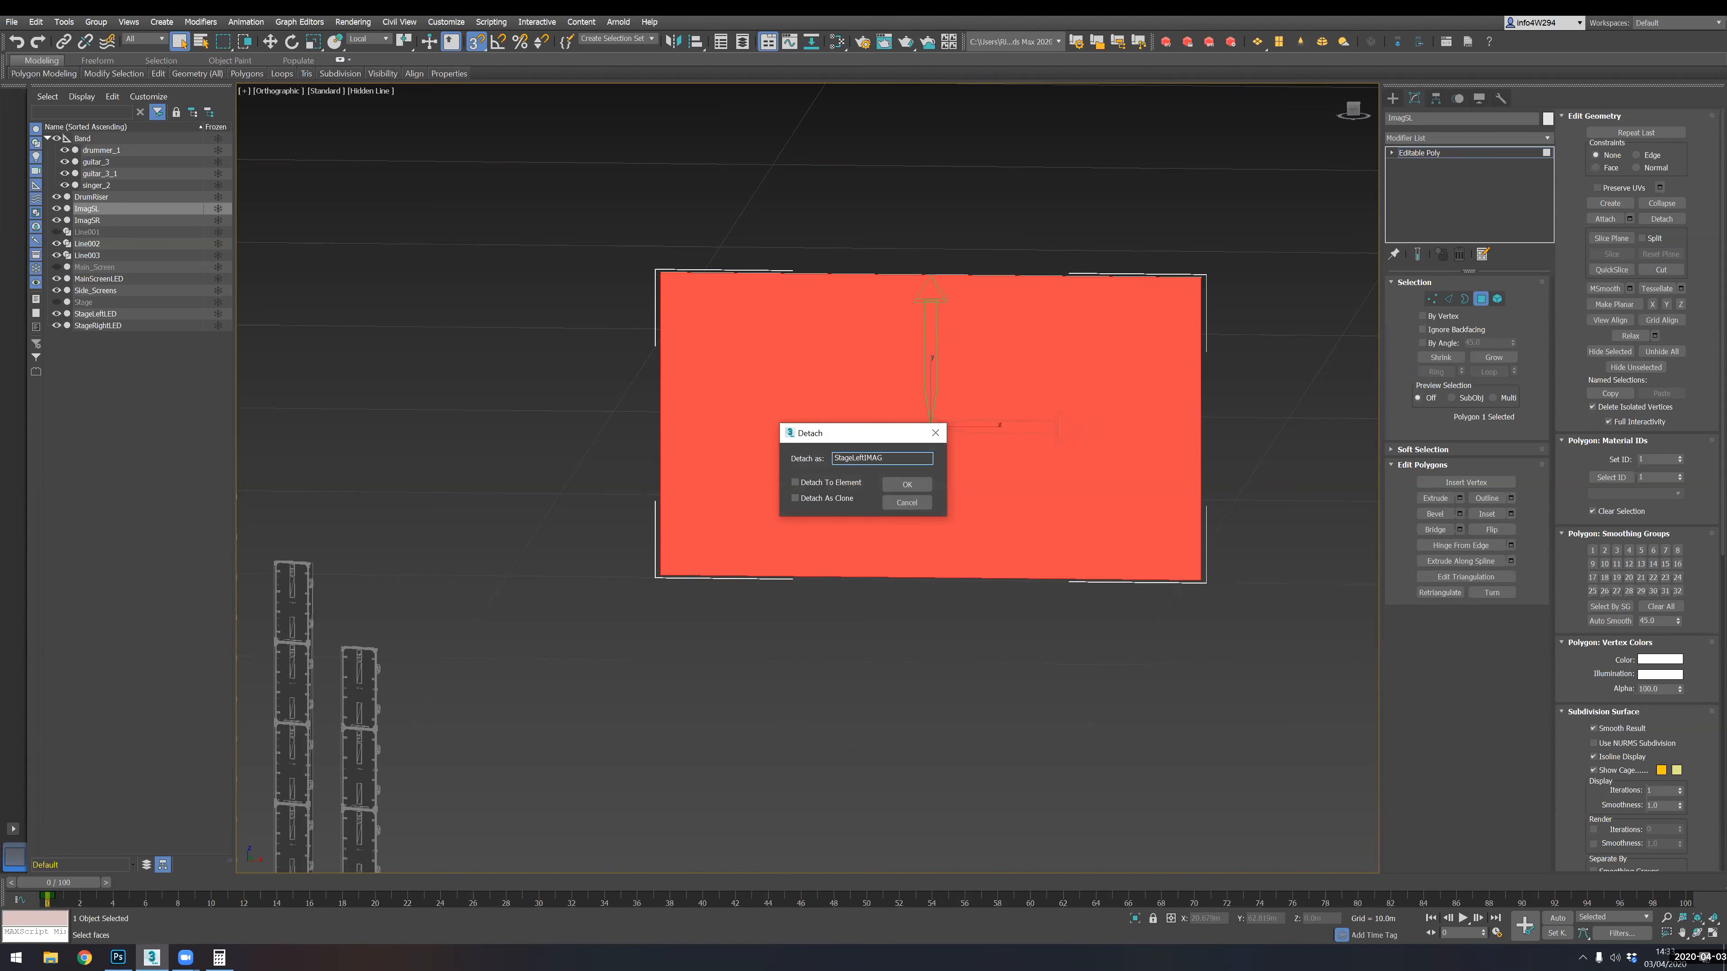
key(Return)
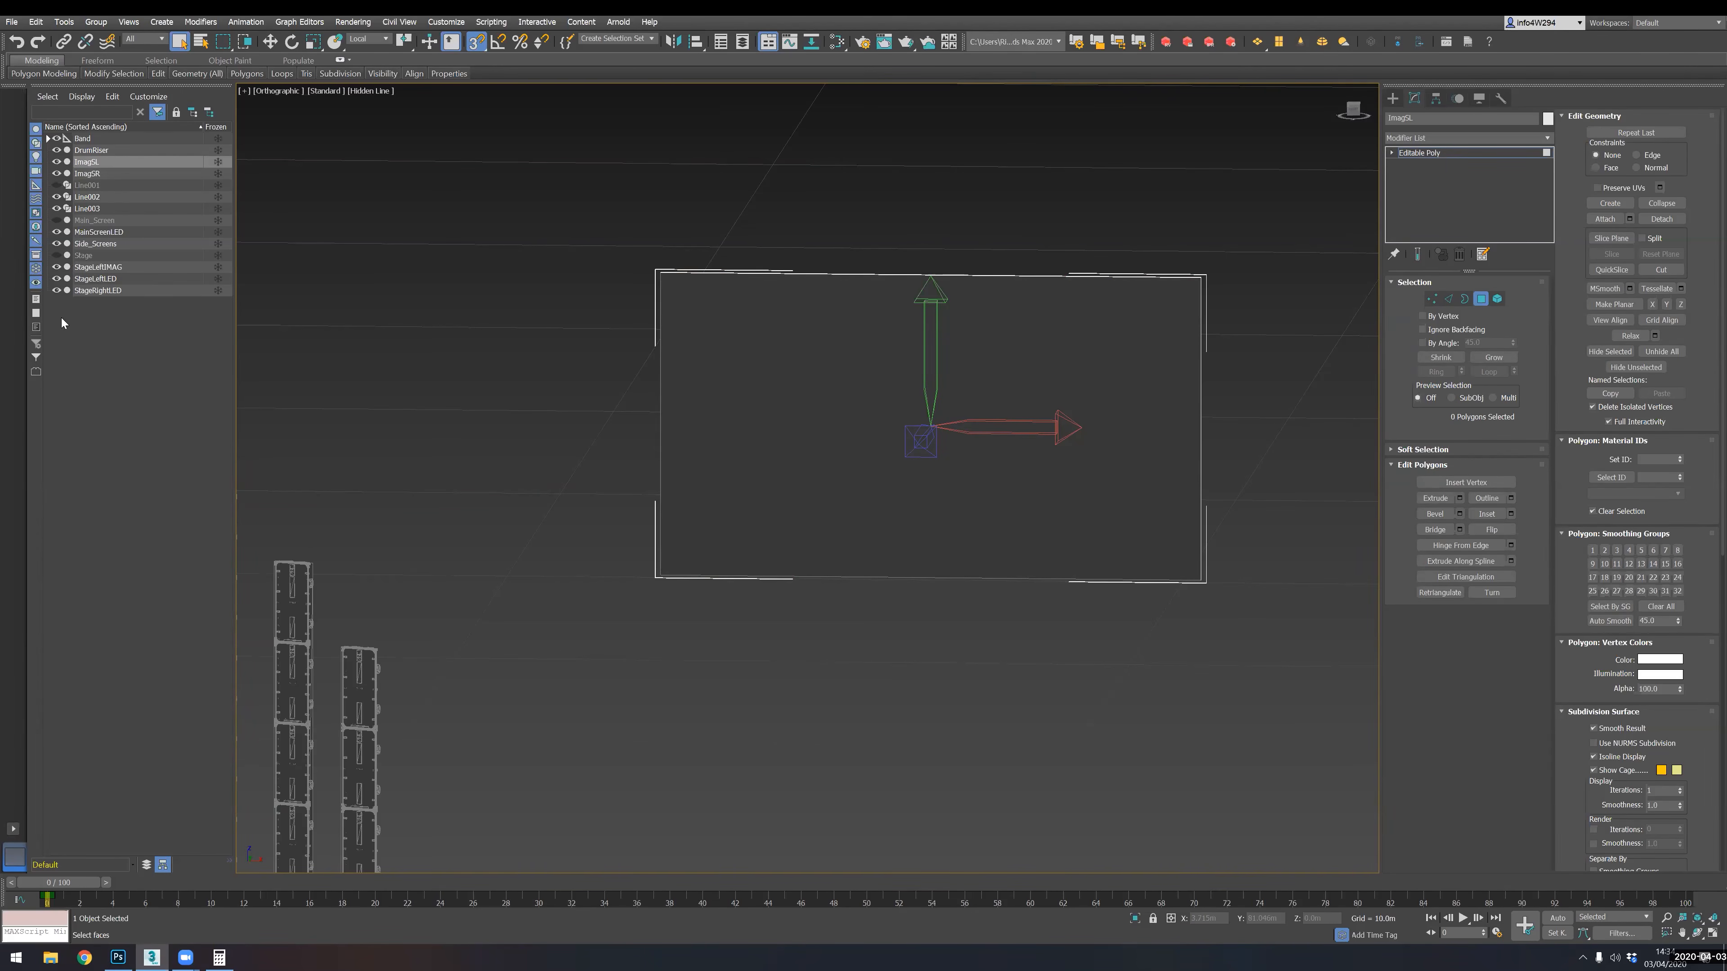
click(96, 269)
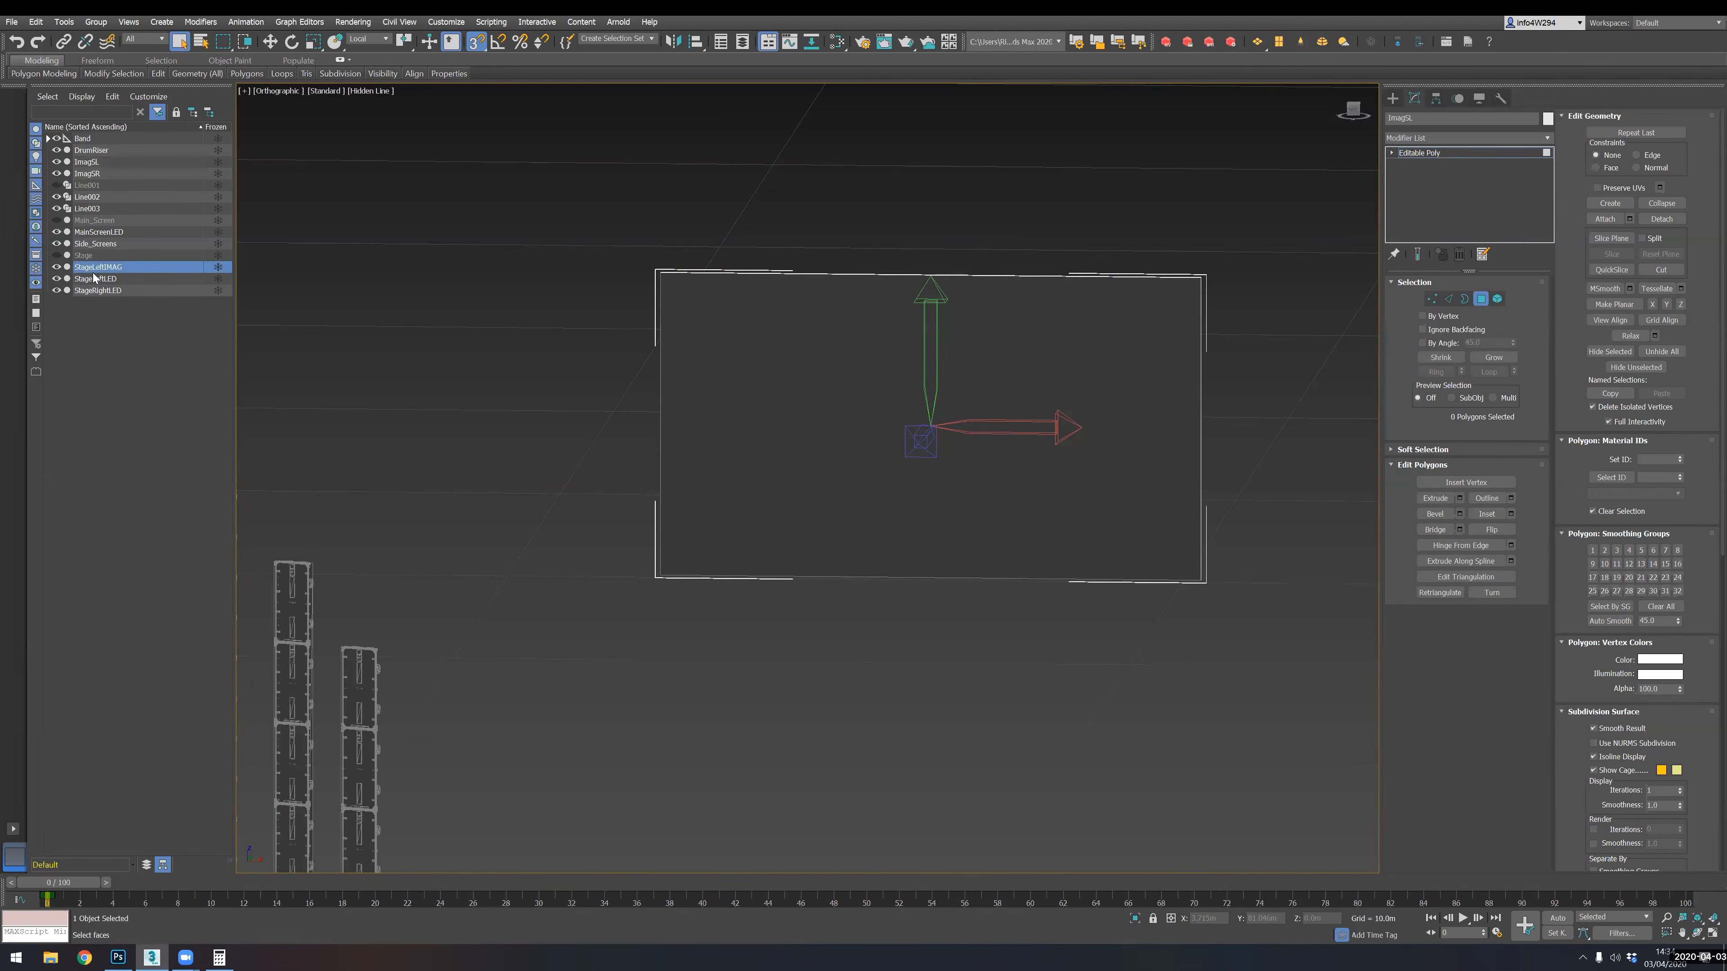
- Hide the ImagSL screen object so only the detached StageLeftIMAG surface remains in its place
mouse_move(841, 357)
alt+middle_down()
mouse_move(817, 404)
mouse_move(825, 387)
alt+middle_up()
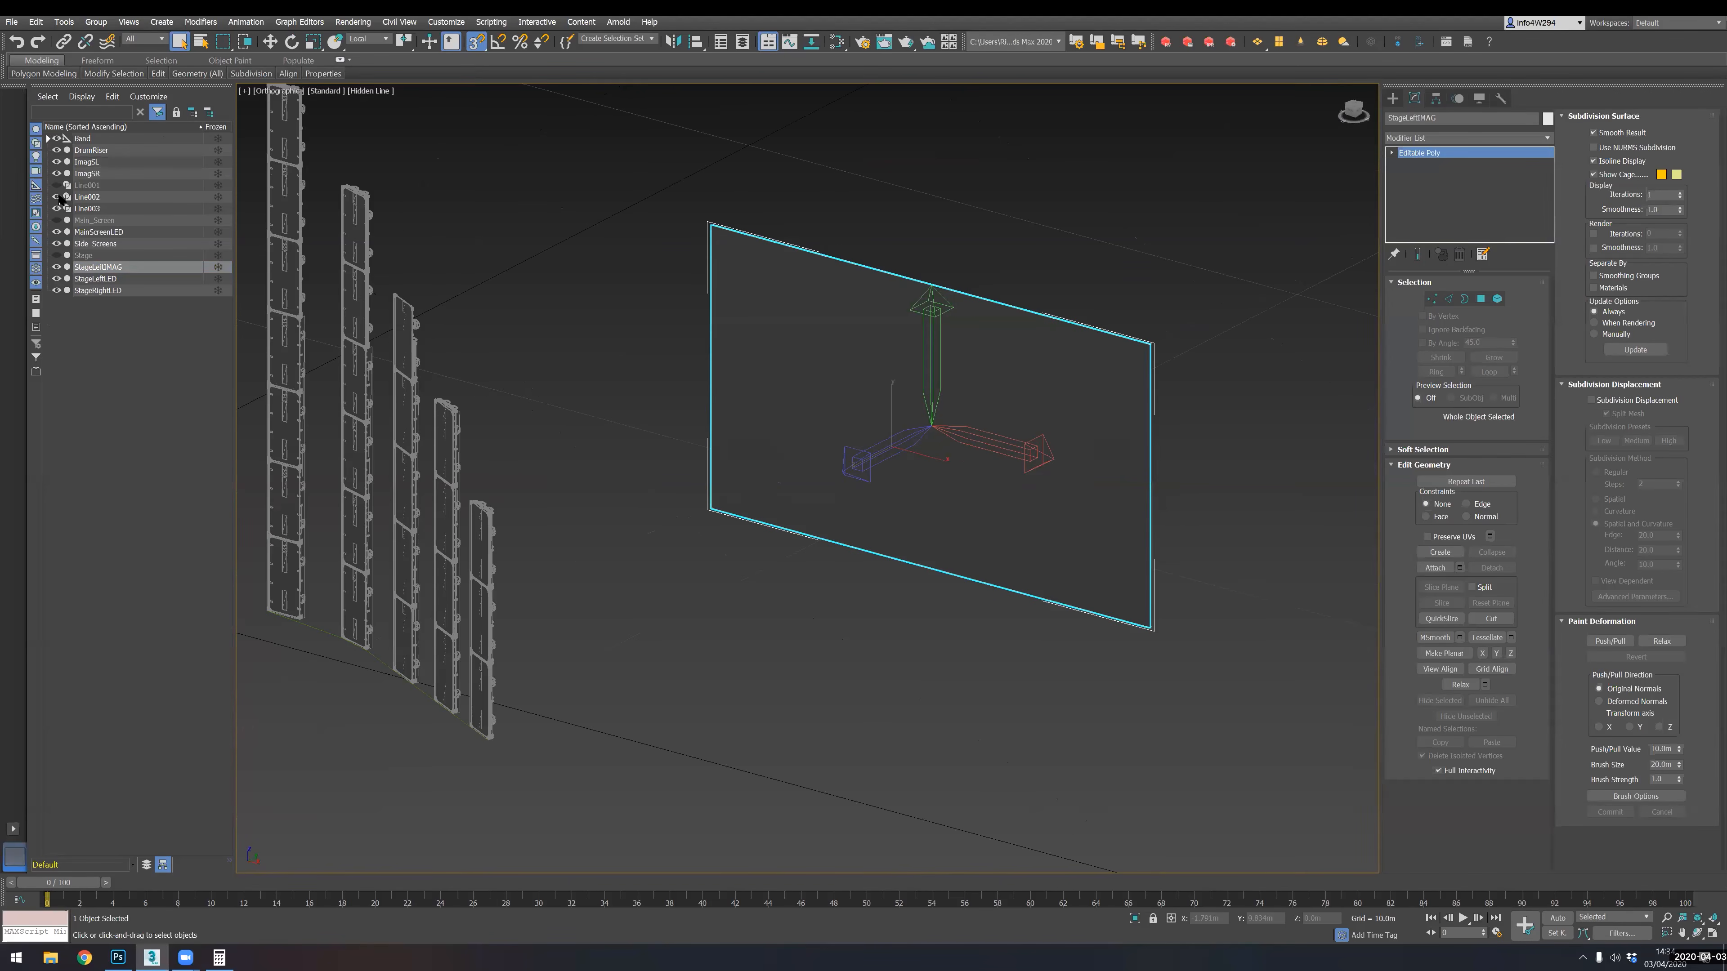
click(56, 161)
alt+middle_drag(1164, 465, 1207, 439)
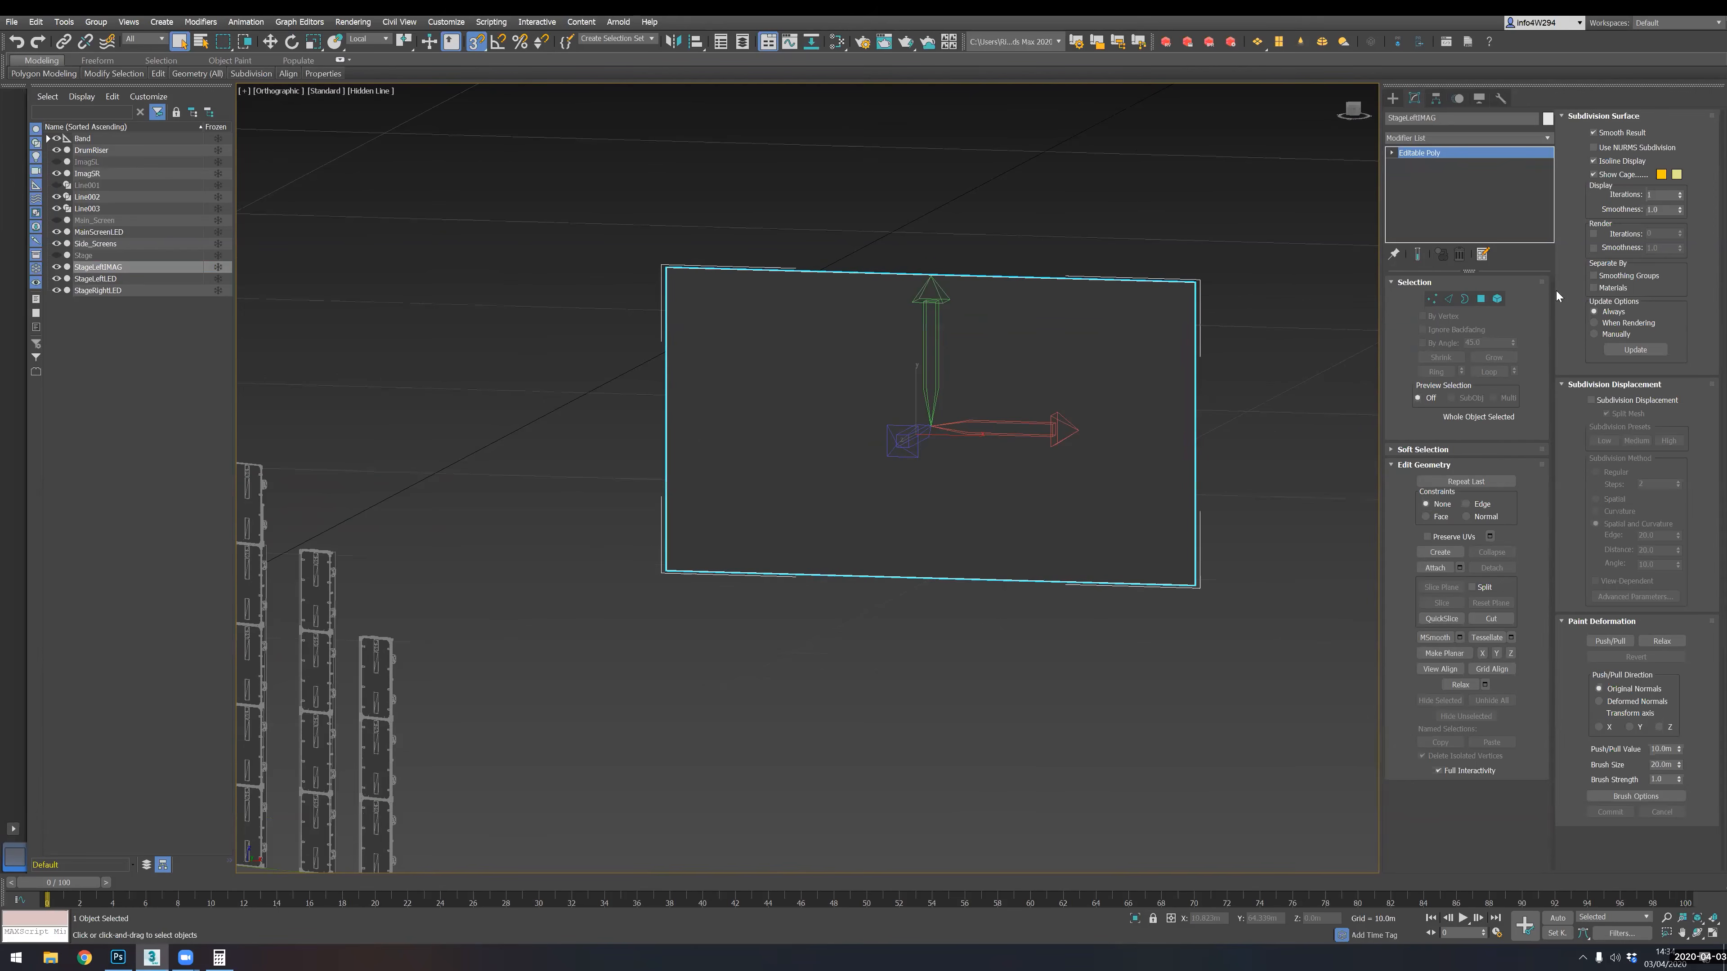
- Apply an Unwrap UVW modifier to the StageLeftIMAG polygon and open the UV editor
click(1482, 300)
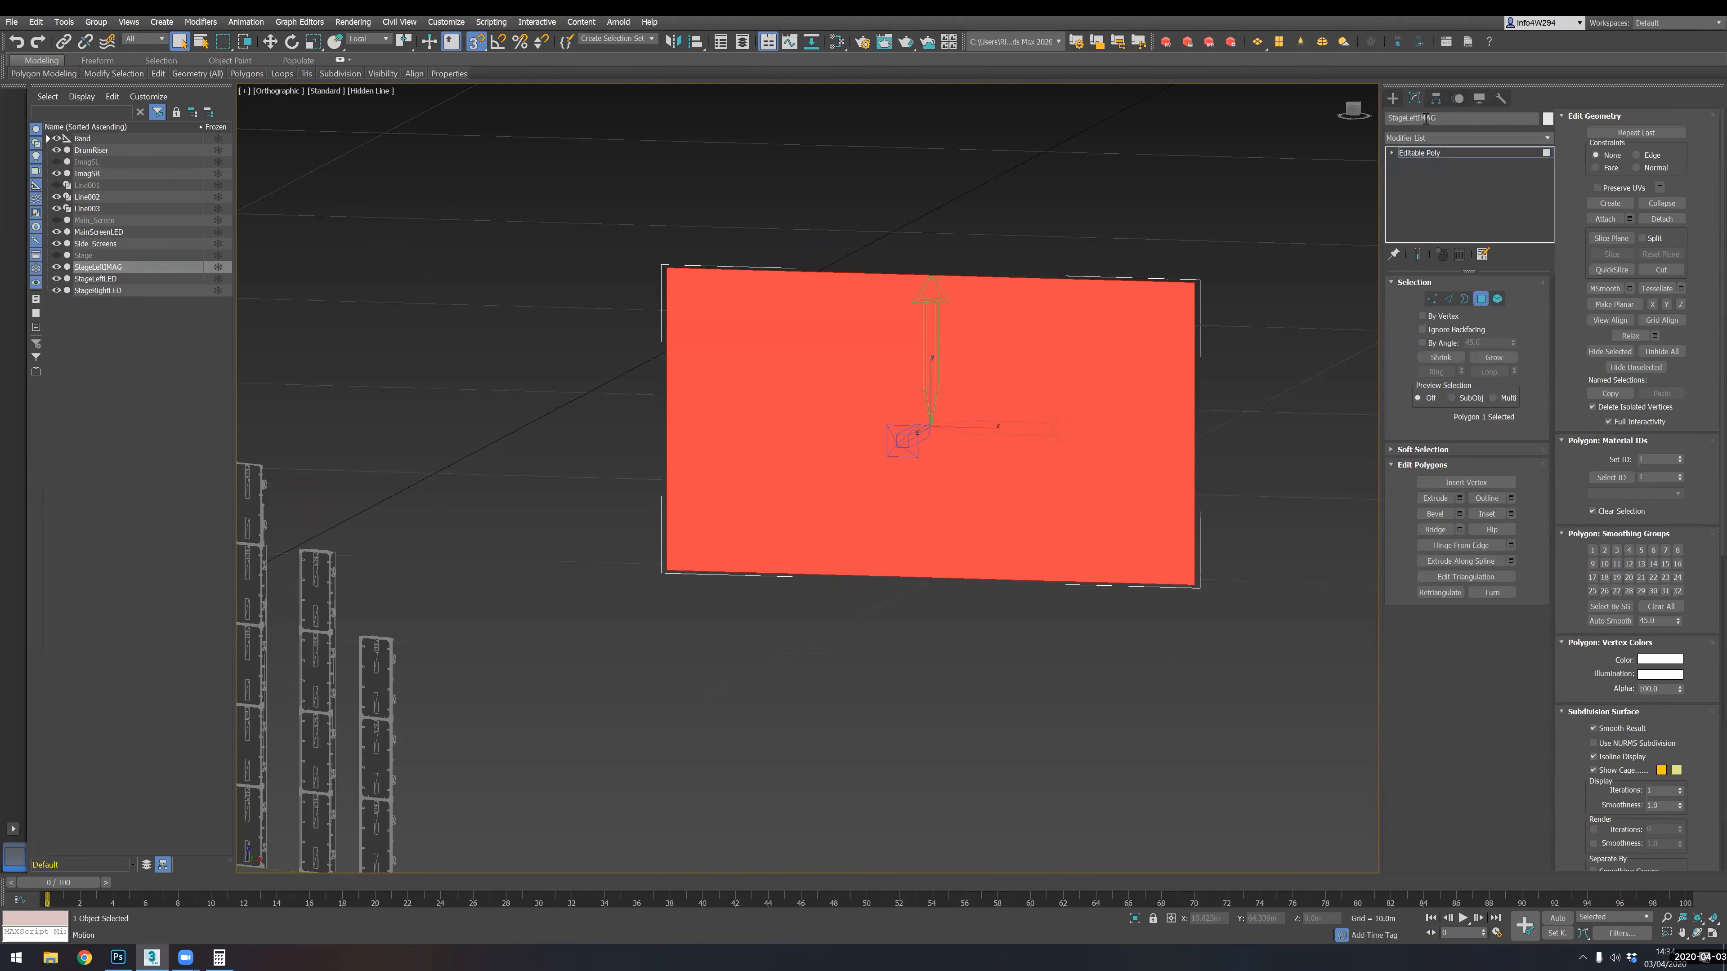
click(1448, 140)
key(u)
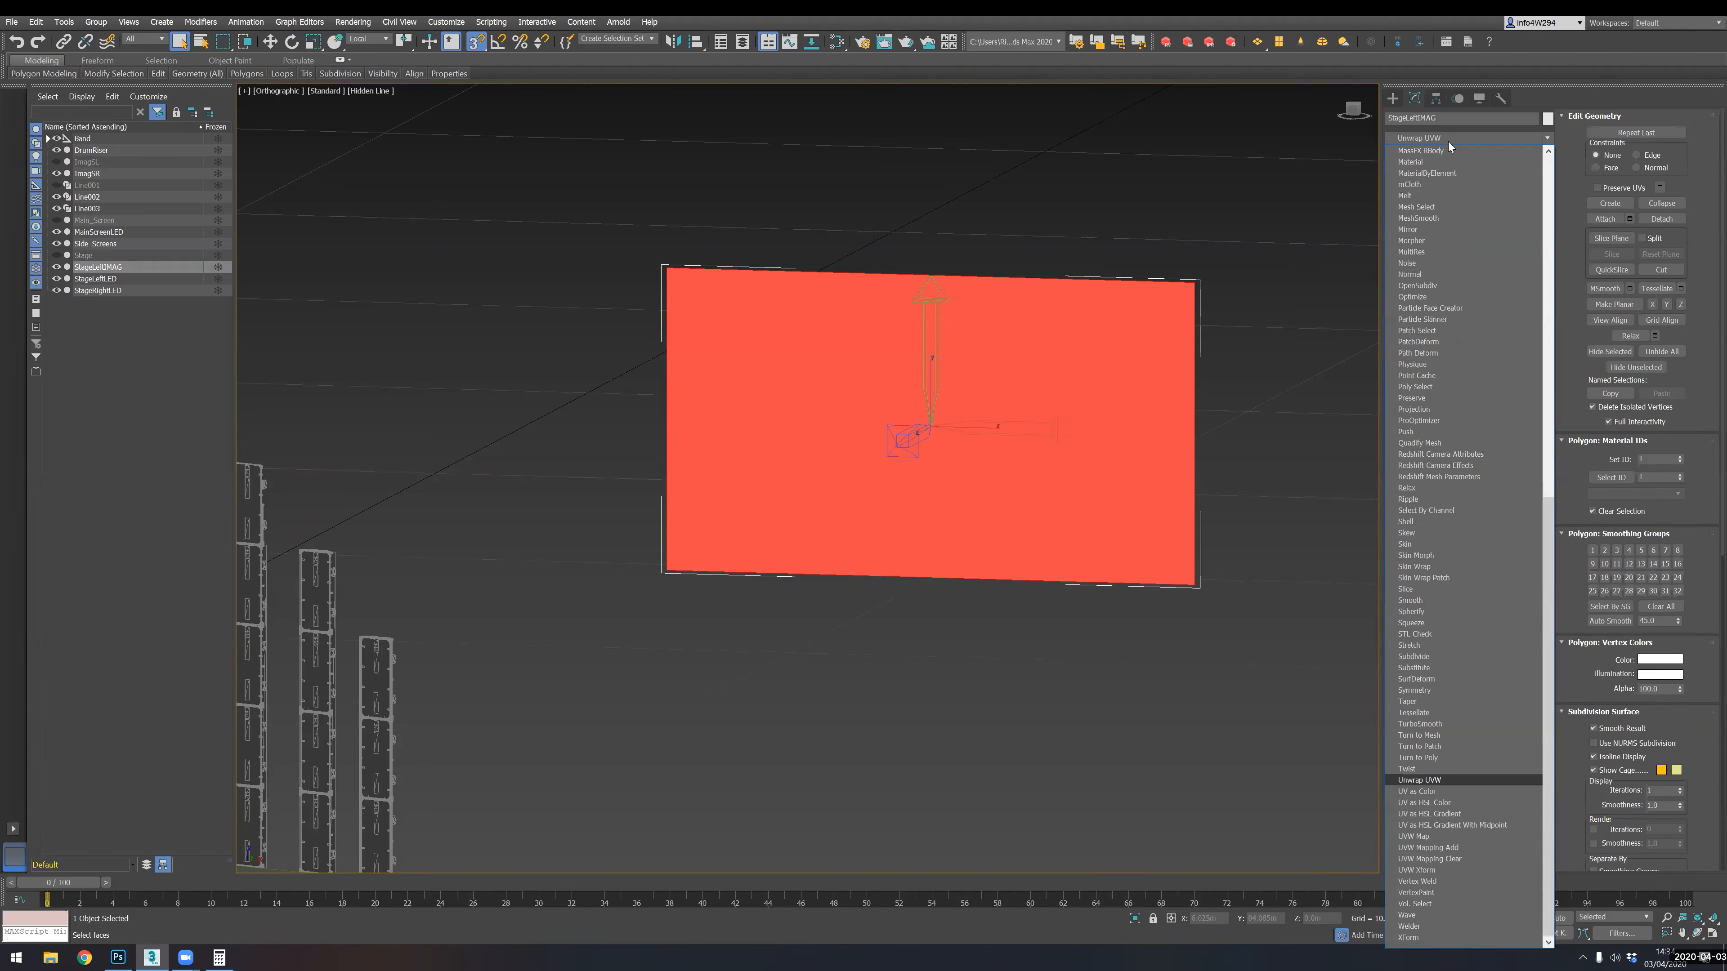
key(Return)
click(1462, 572)
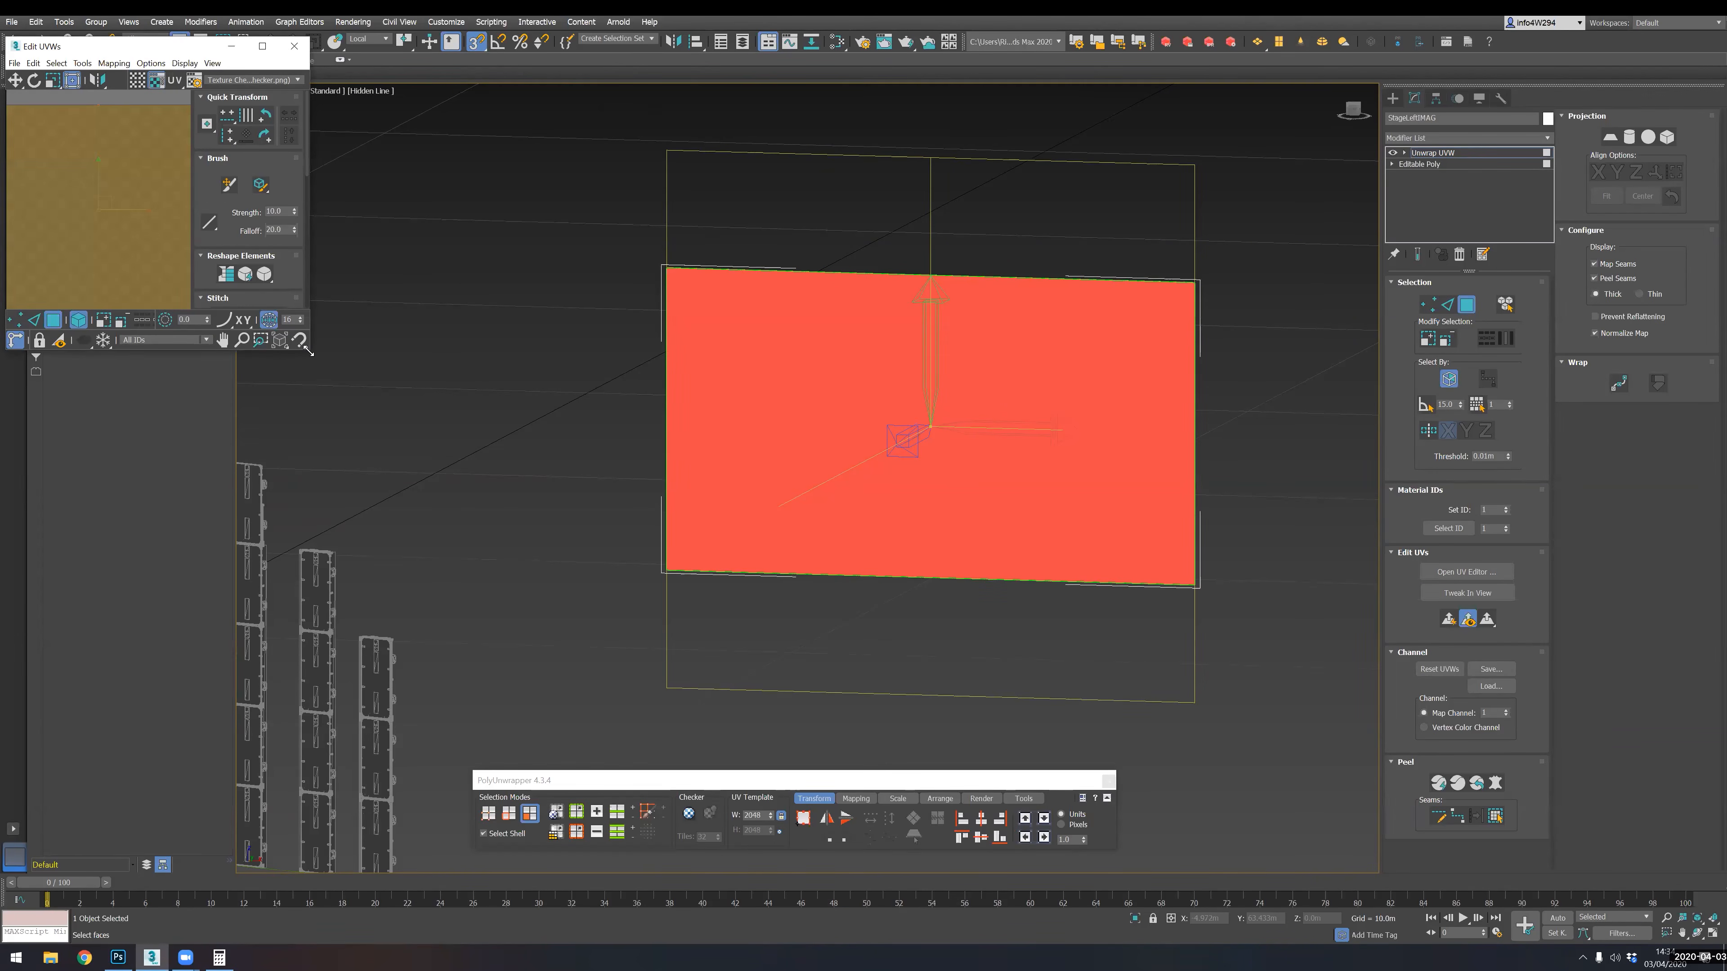
- Enlarge the UV editor and compare the two upper UV corner vertices with the StageLeftIMAG corners in the viewport
drag(308, 351, 688, 628)
scroll(309, 378, down, 5)
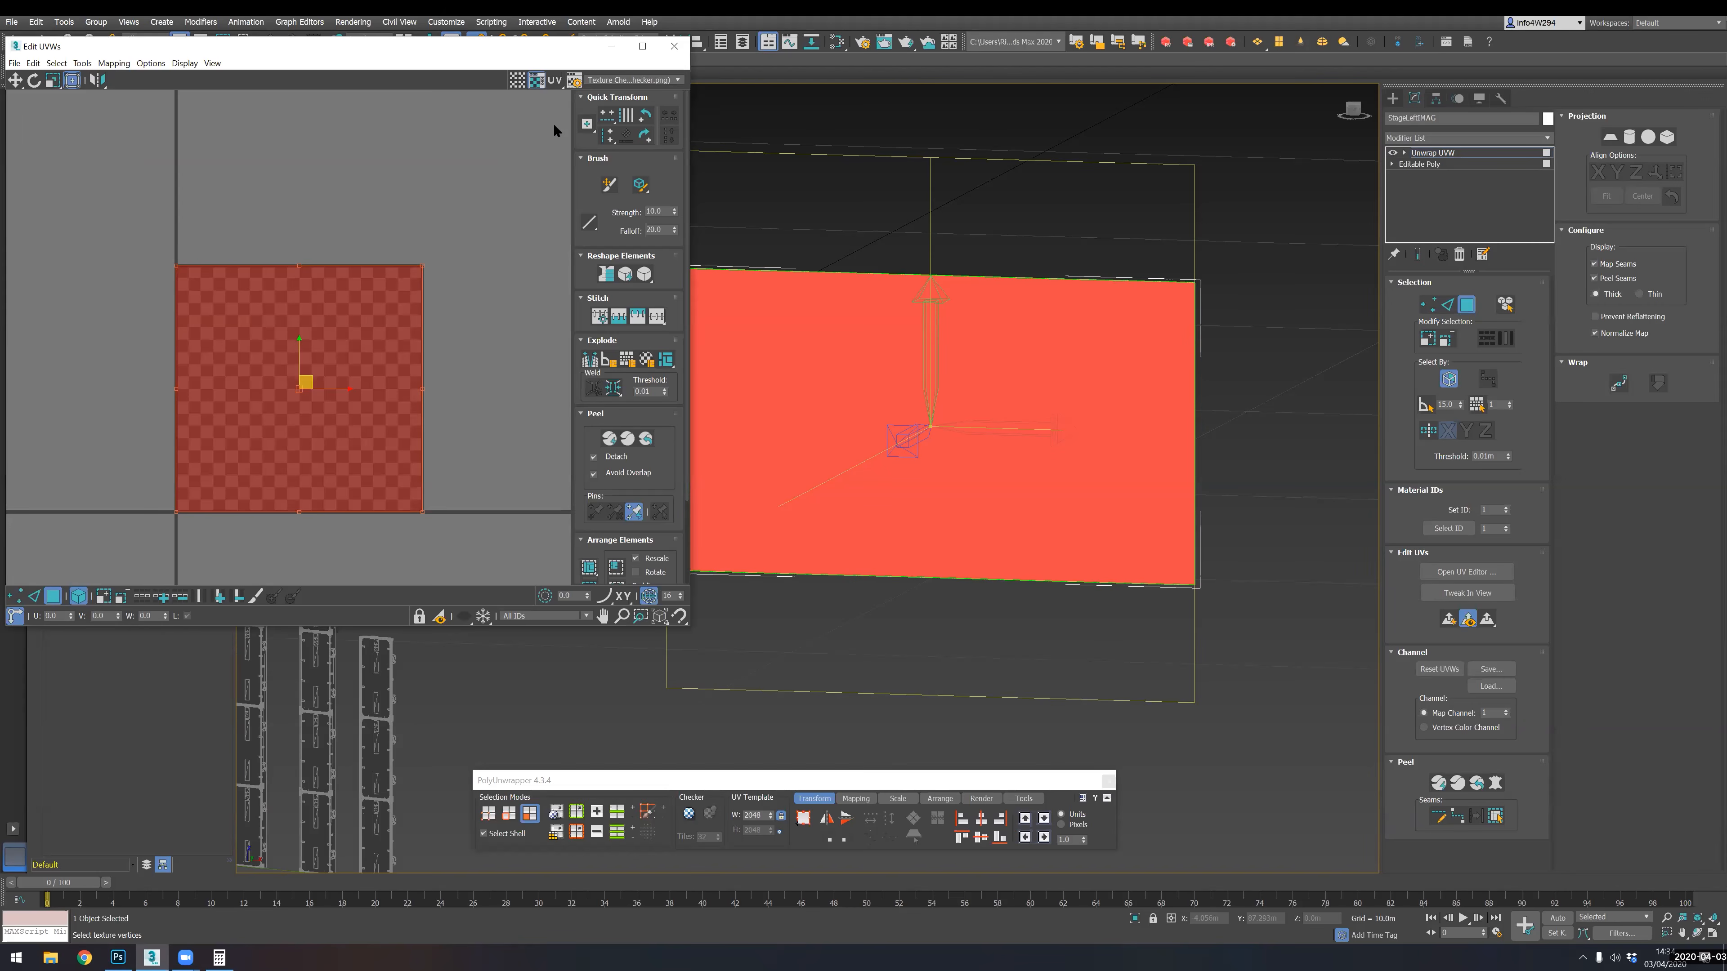
drag(554, 46, 878, 321)
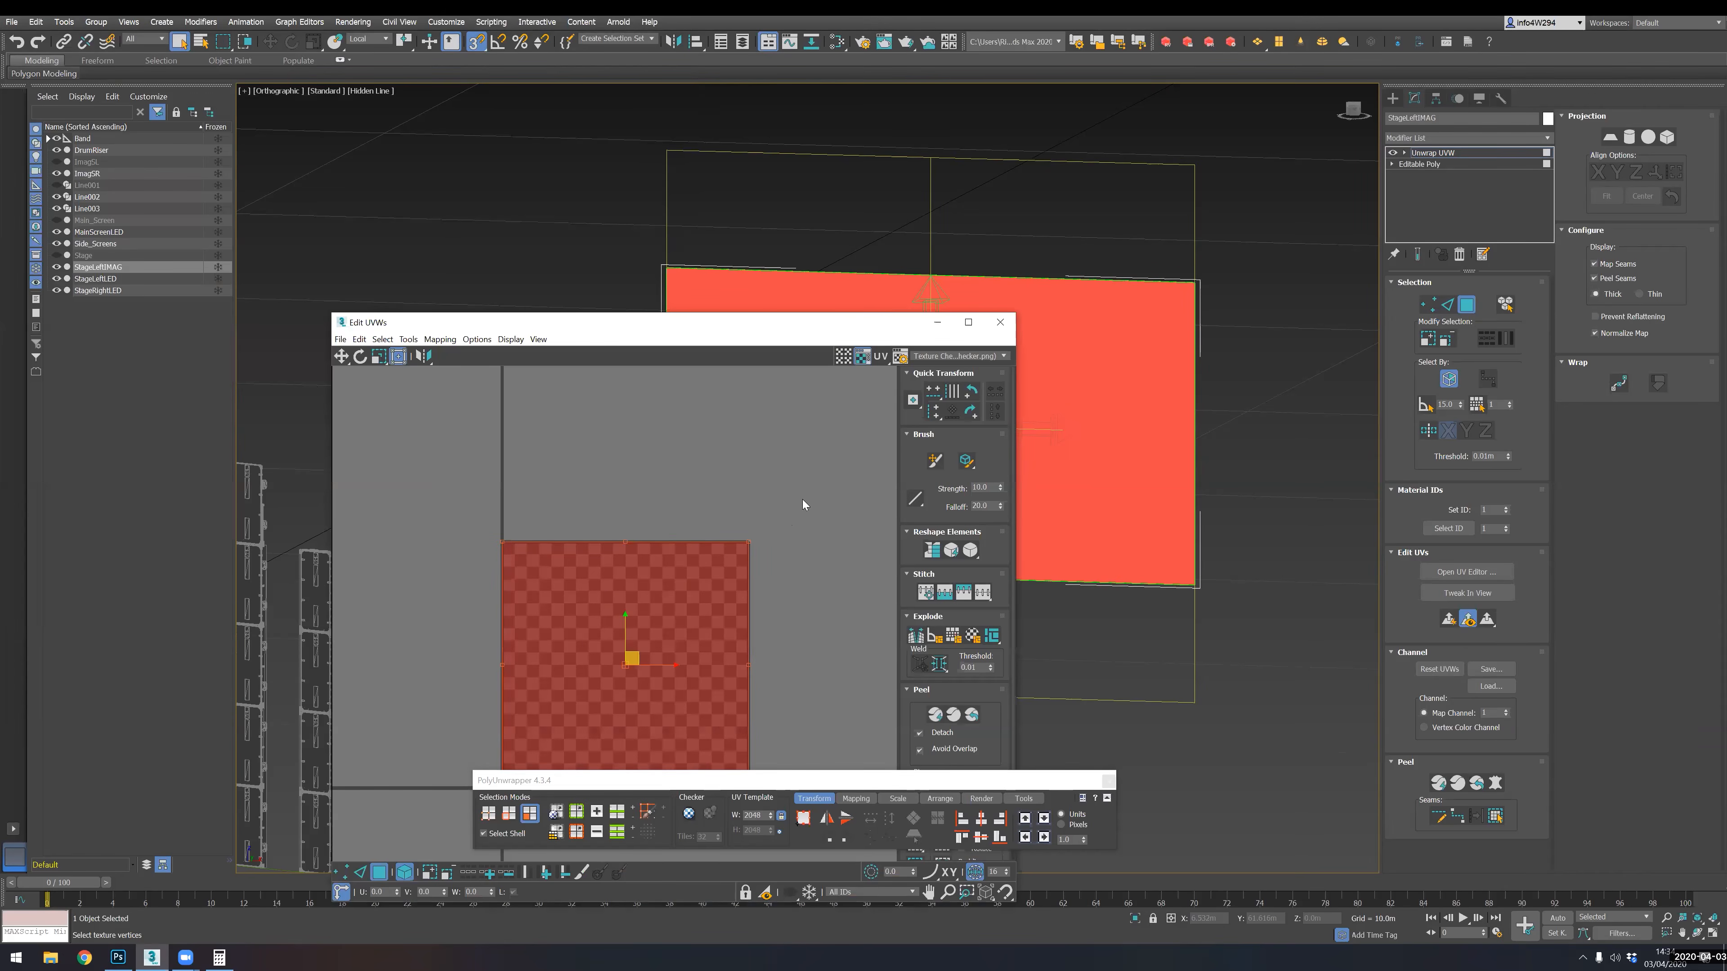
key(1)
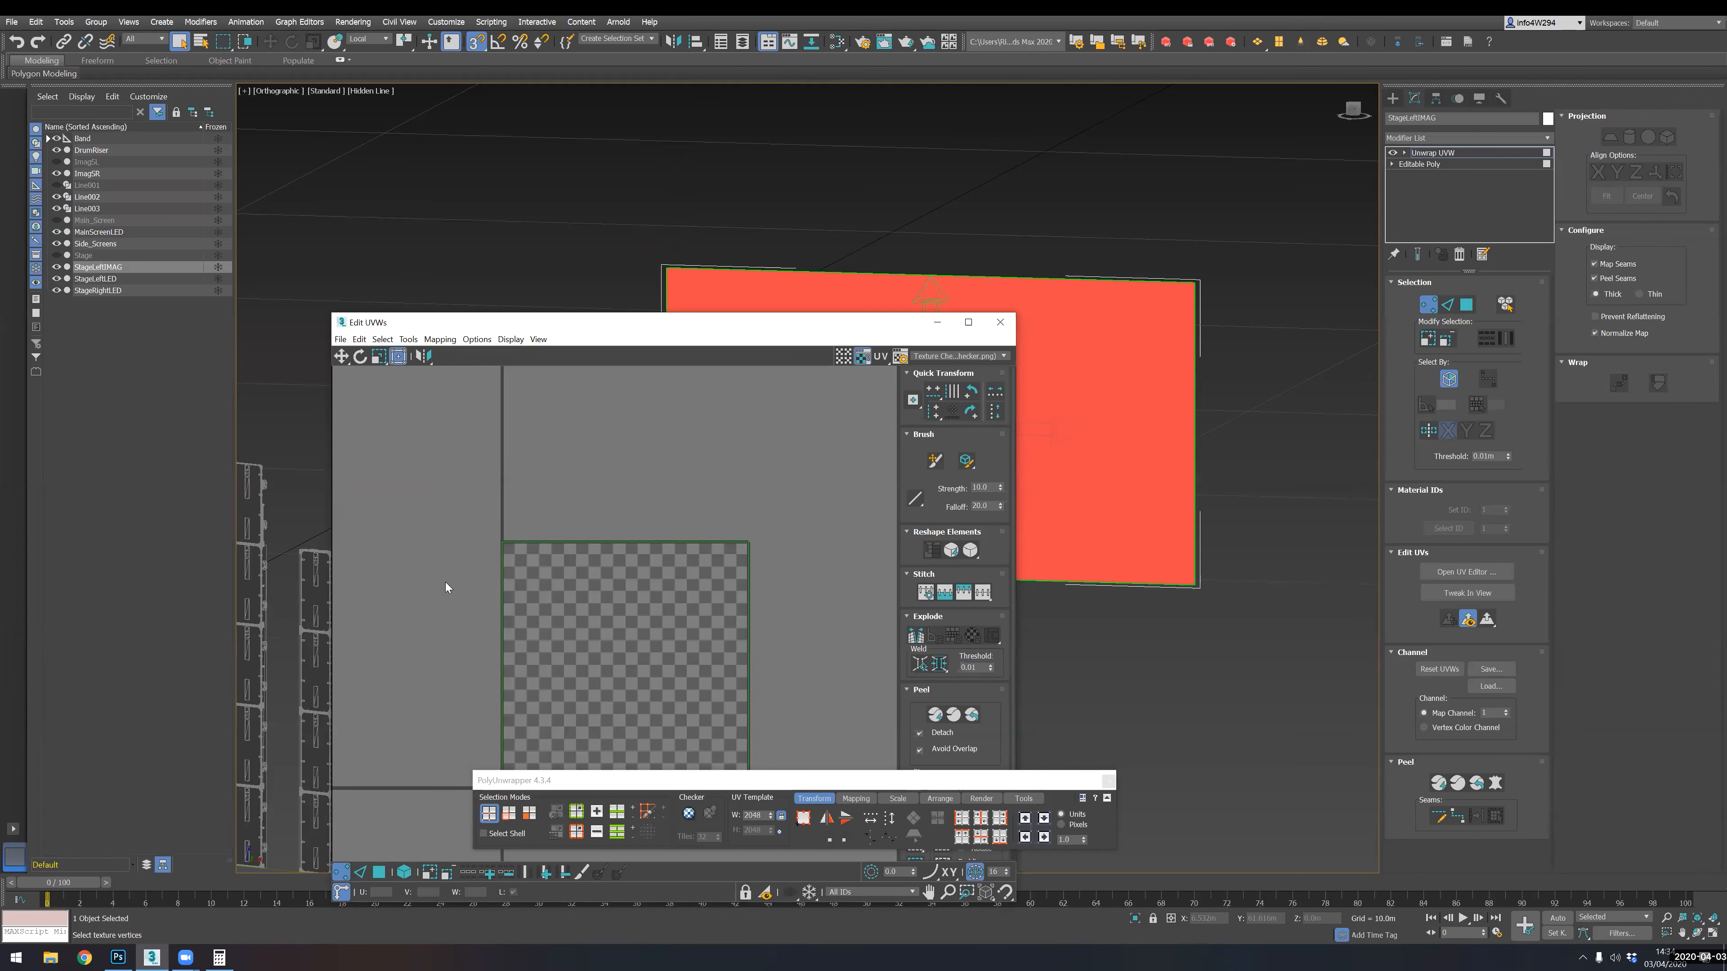
drag(491, 562, 514, 531)
drag(613, 322, 1129, 340)
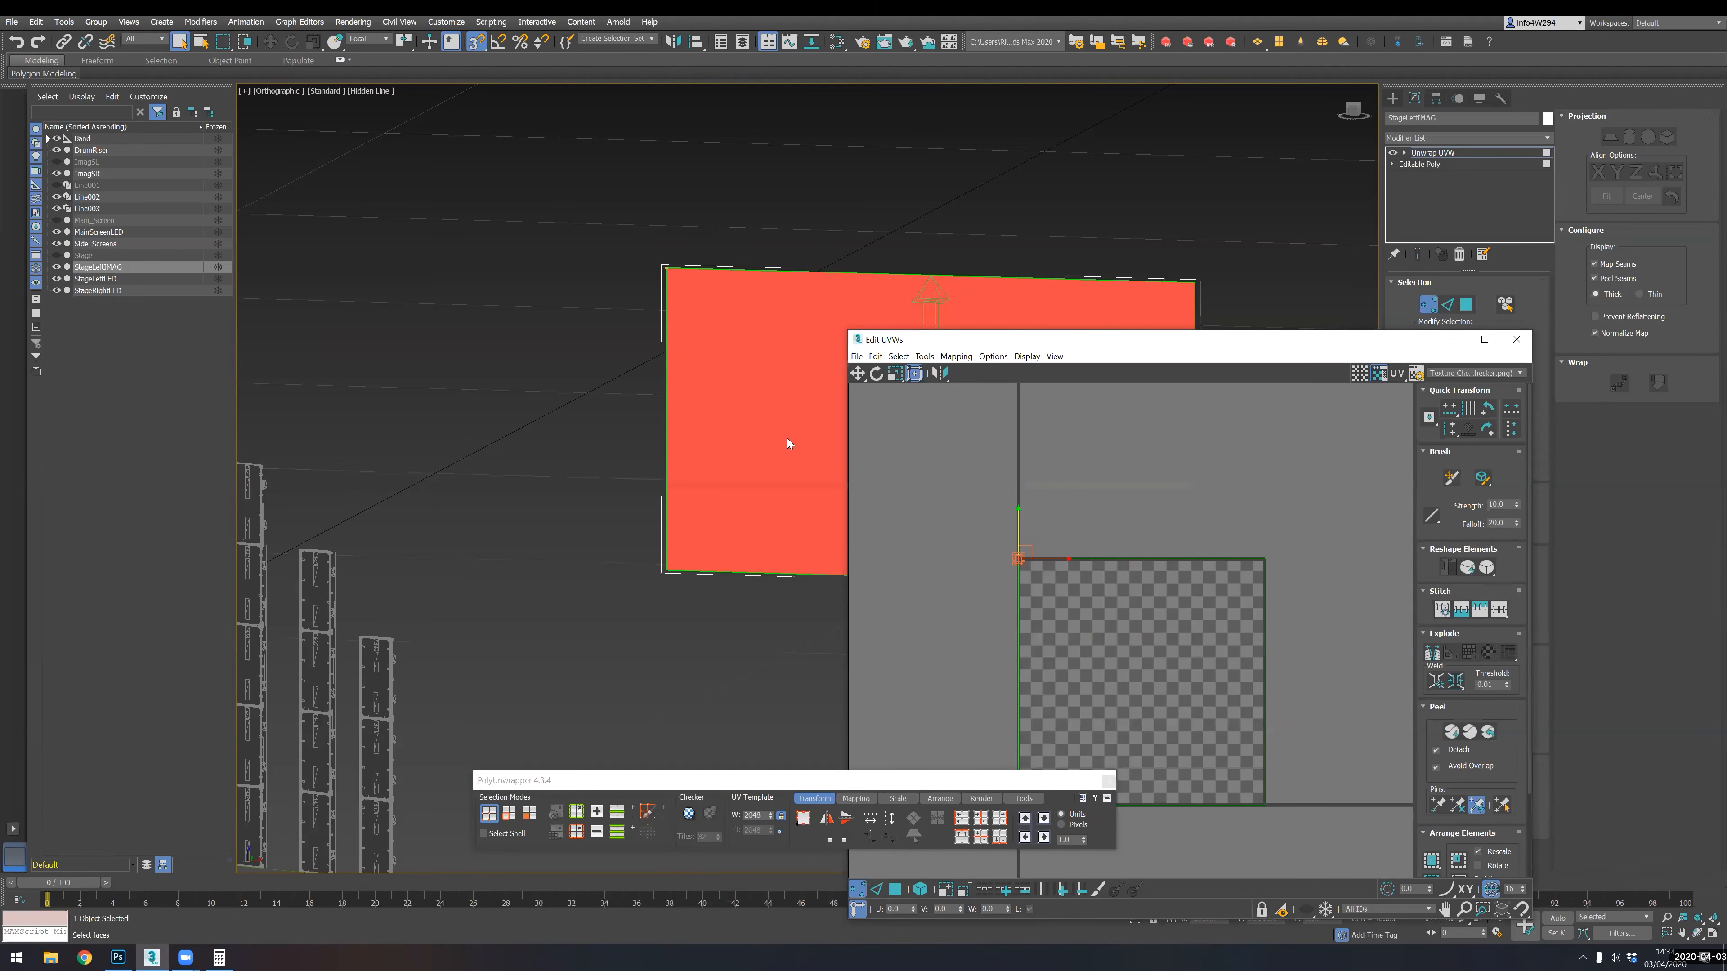
drag(1244, 509, 1306, 596)
- Render the StageLeftIMAG UVW template at 1920 x 1080
click(925, 357)
click(984, 578)
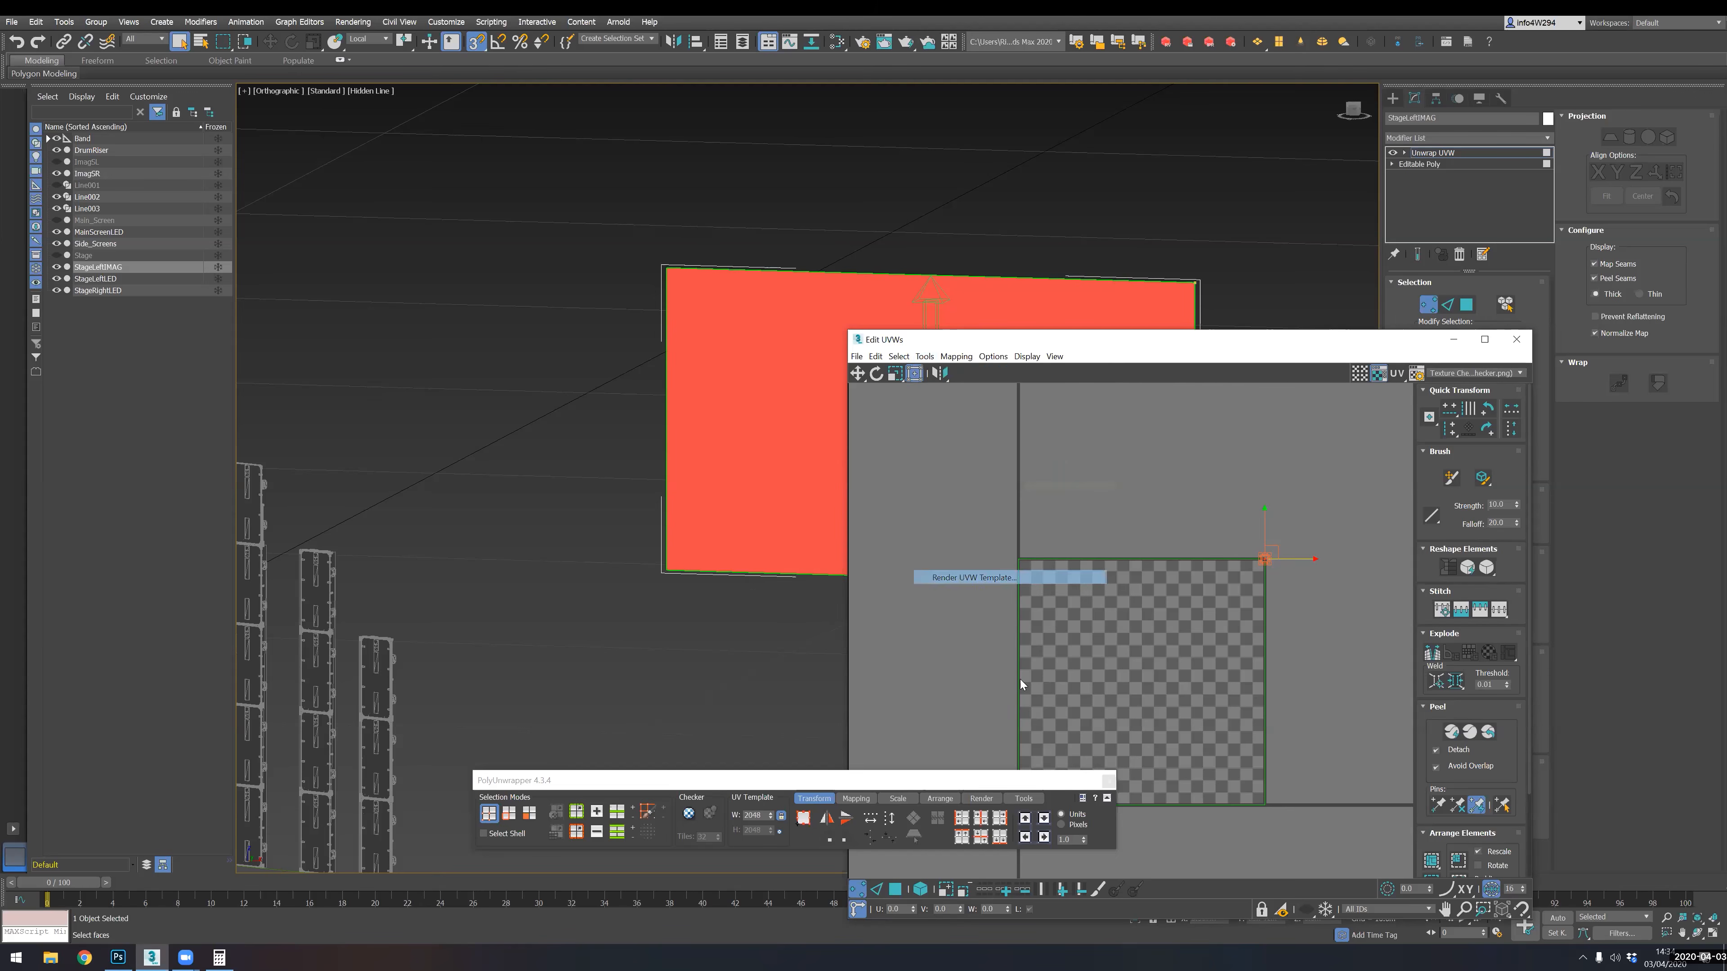
key(Tab)
text(1080)
click(903, 693)
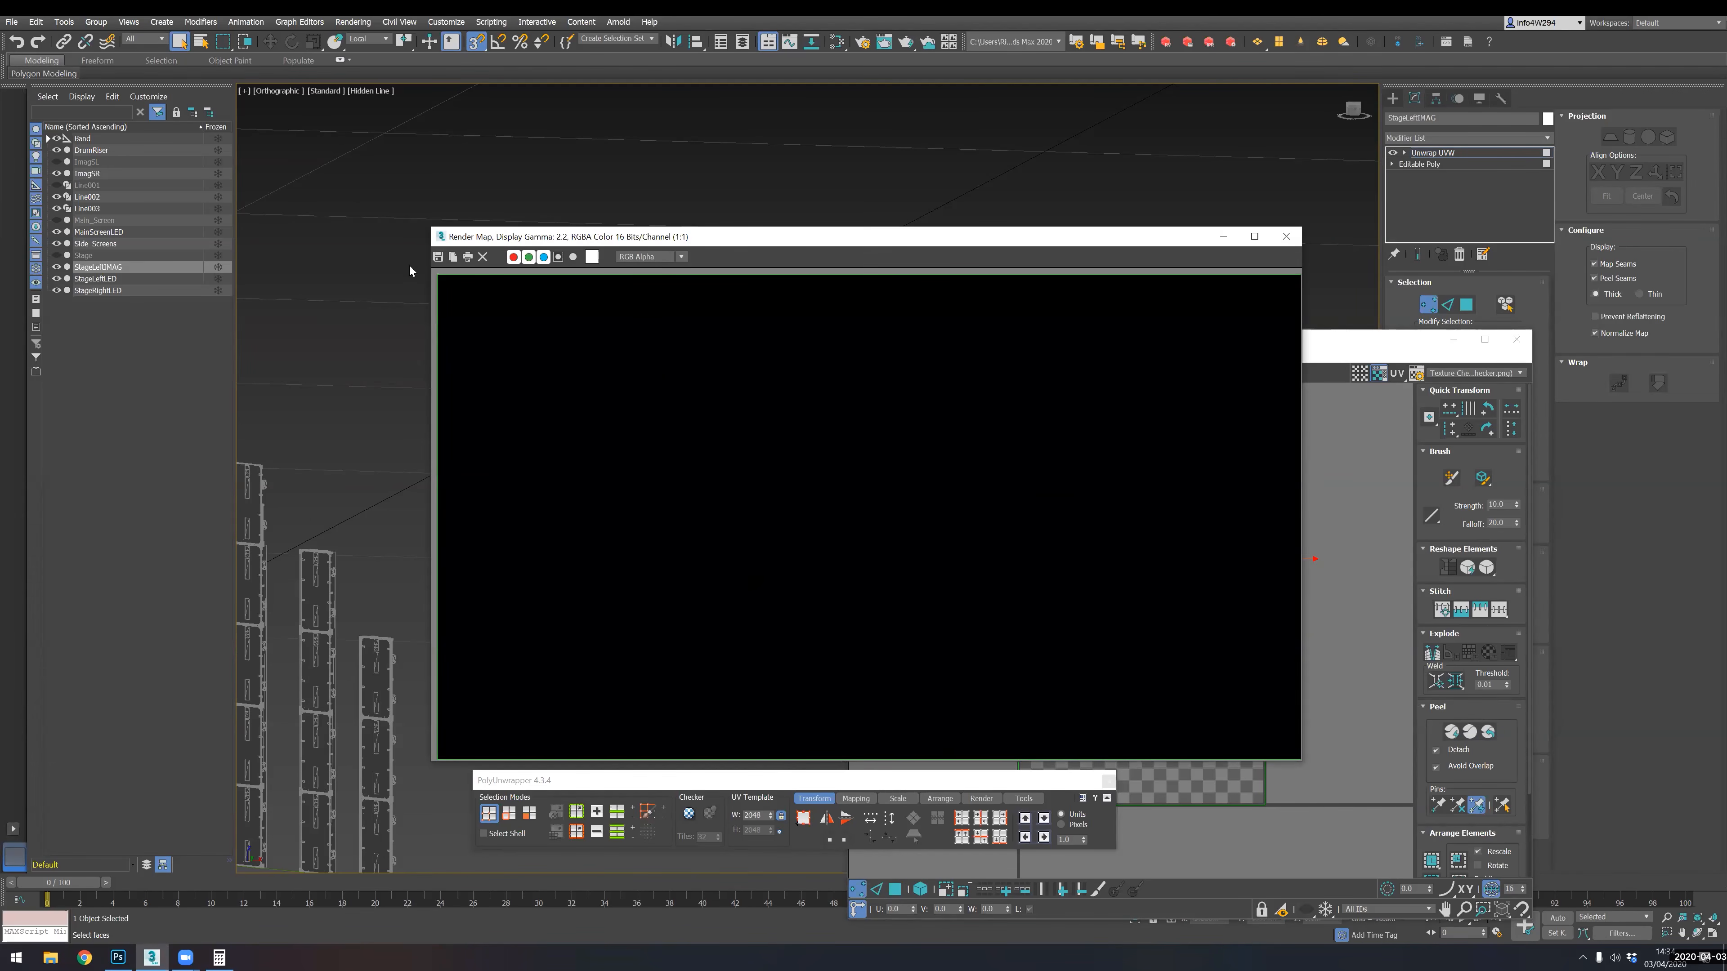
- Save the rendered template as a PNG named StageLeft_IMAG in the Project Setup folder, closing the render and UV editor windows
click(438, 256)
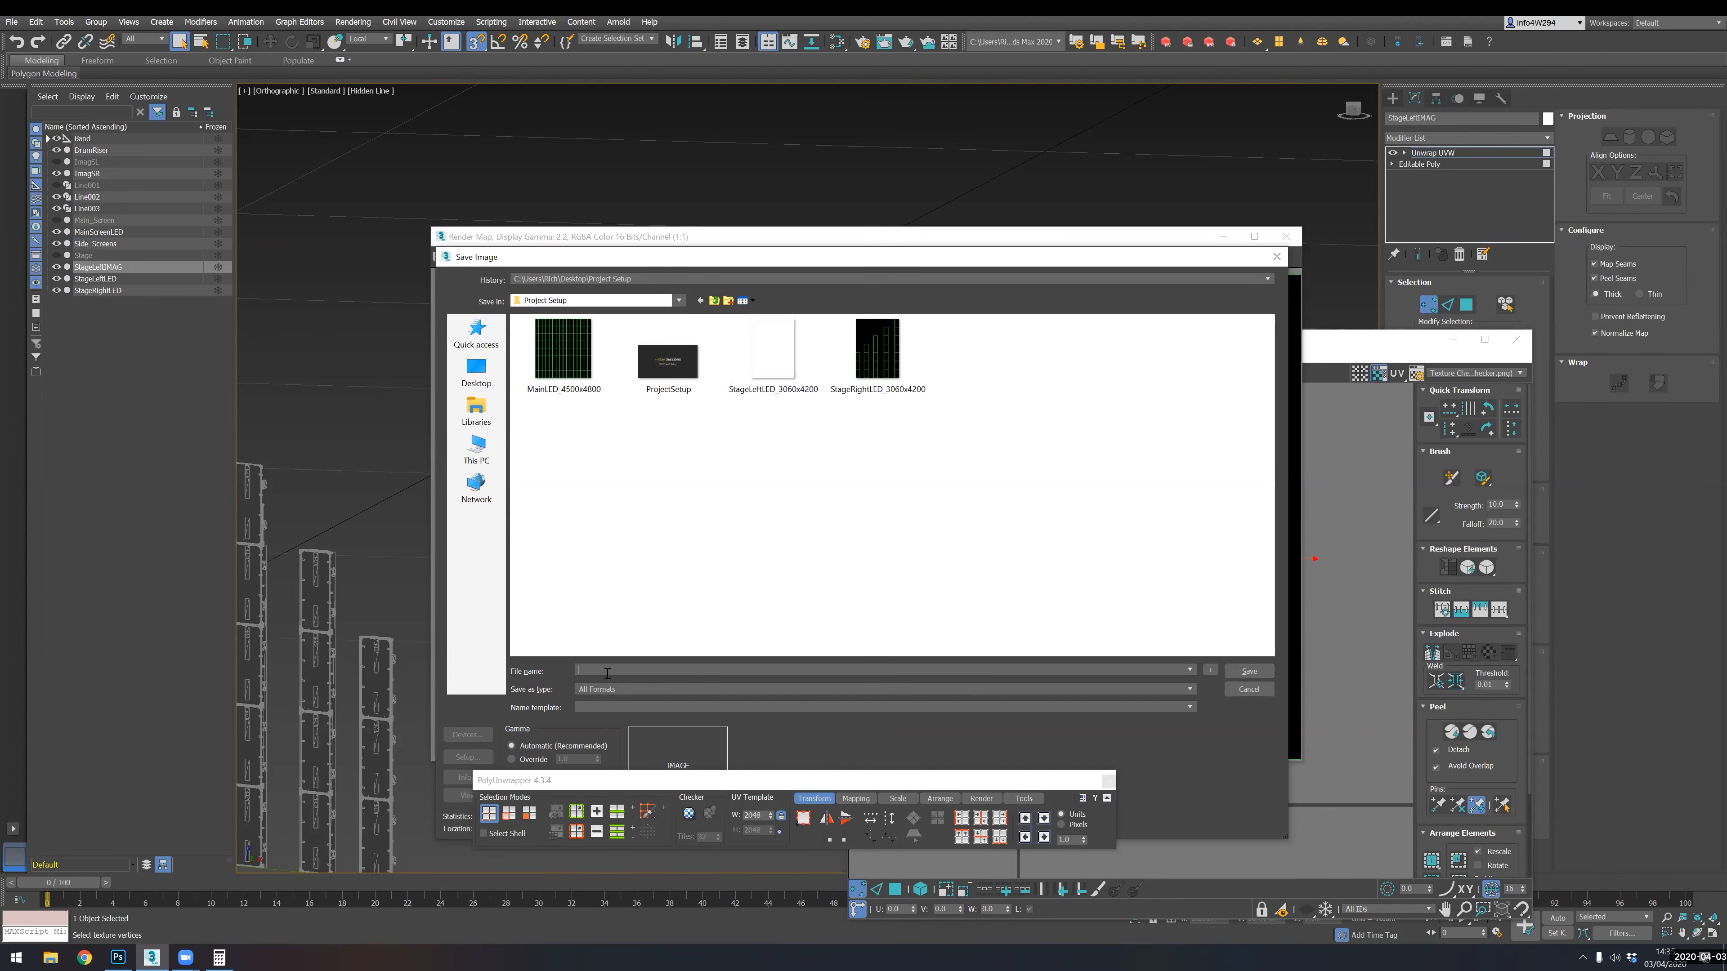
text(StageLeft)
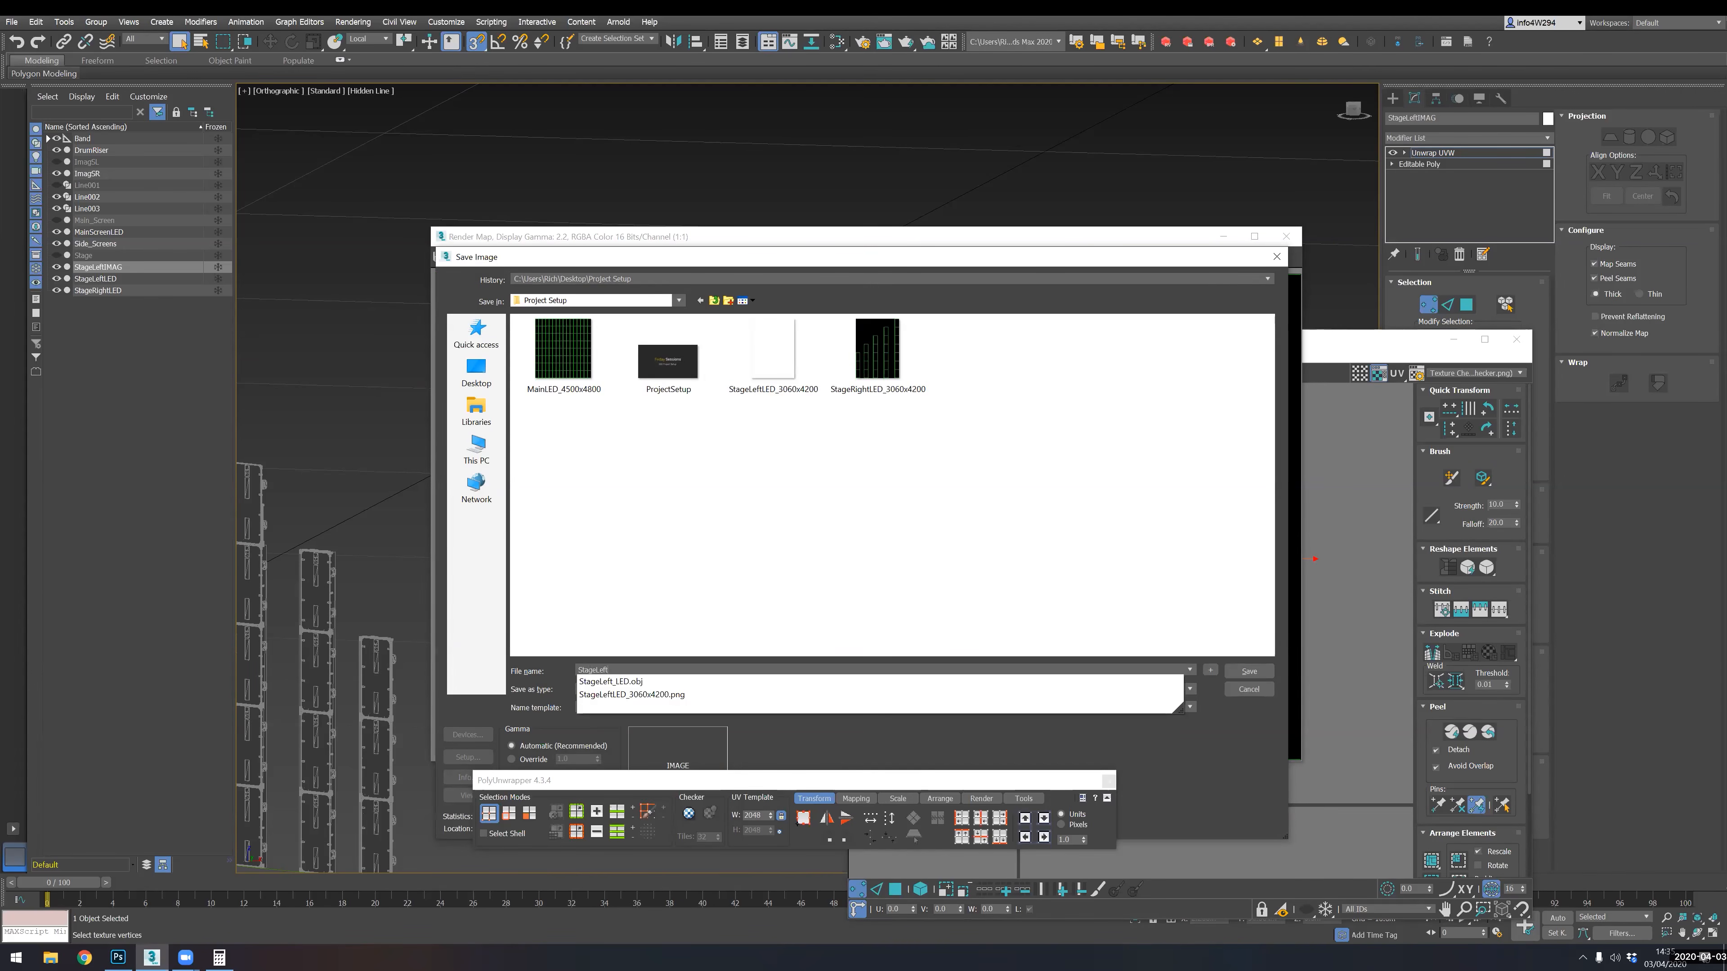
text(_)
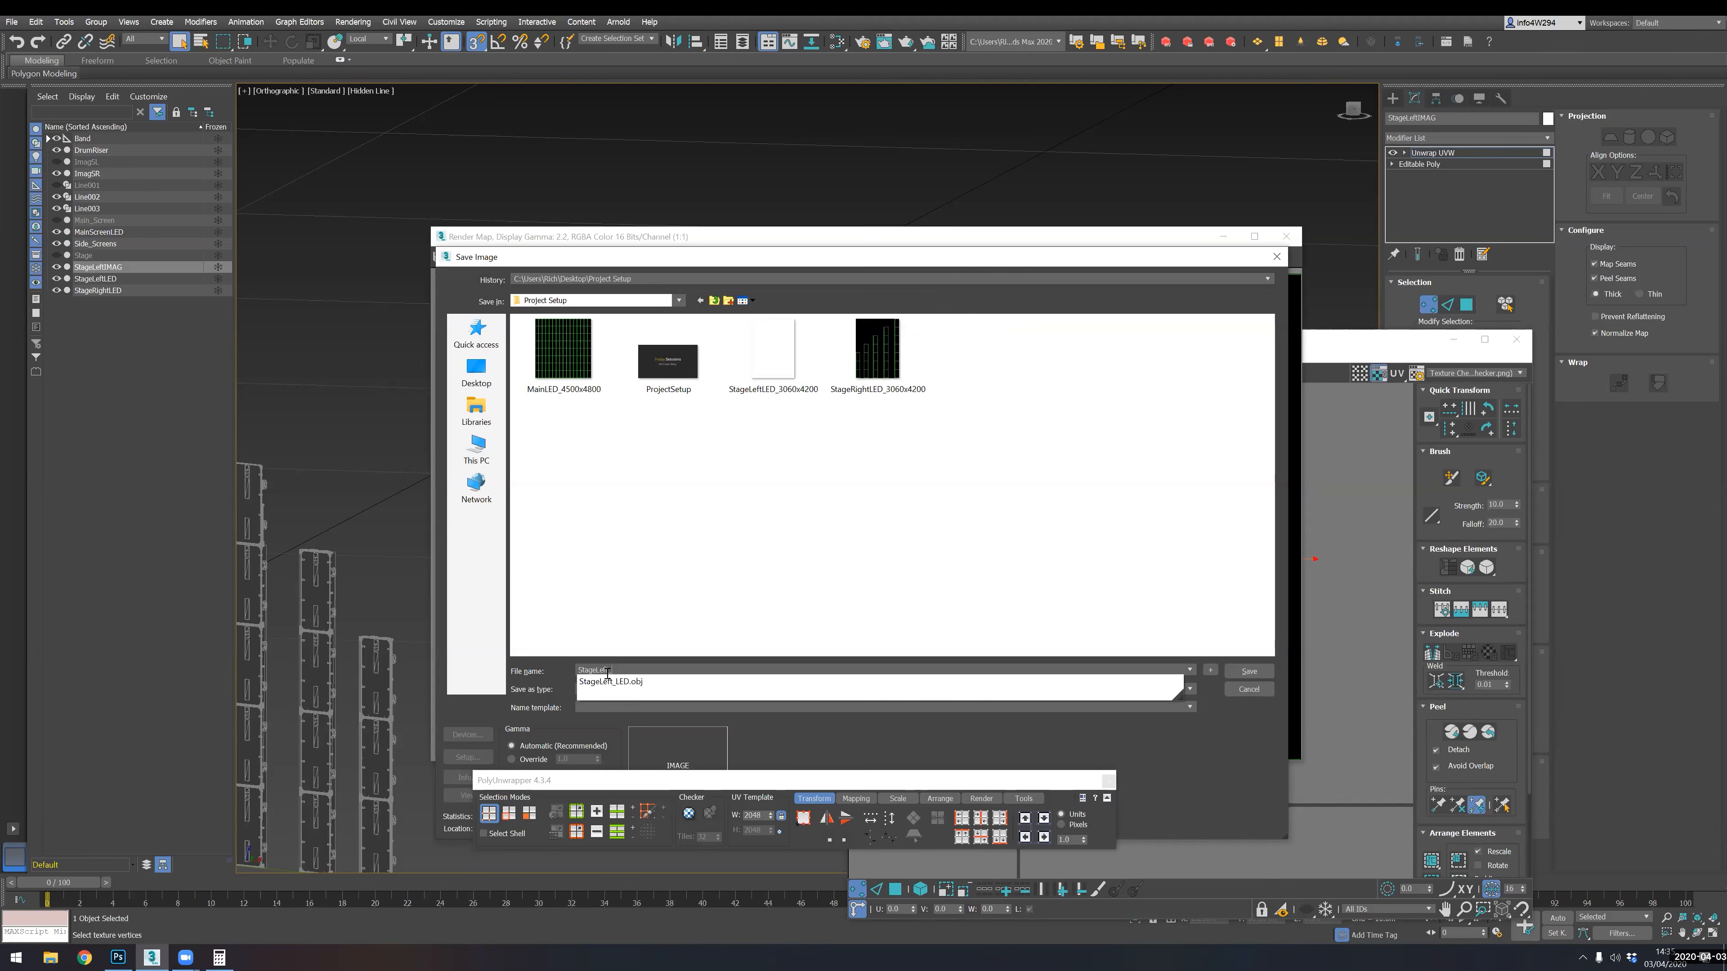
text(1)
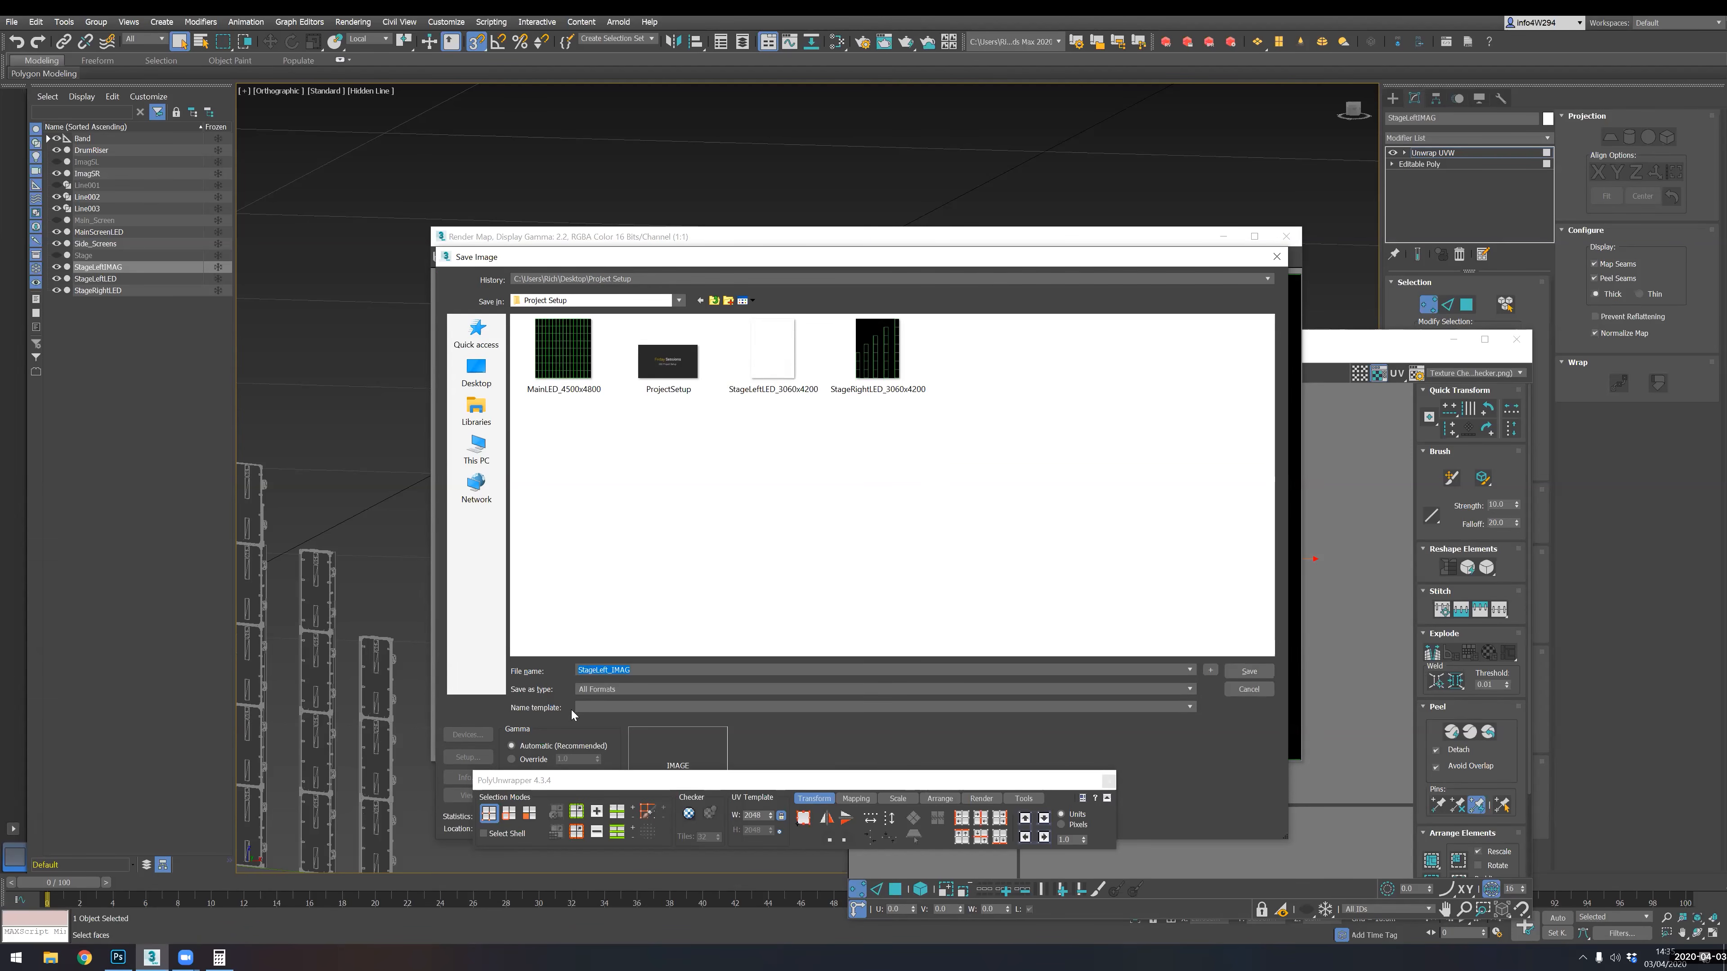
click(598, 689)
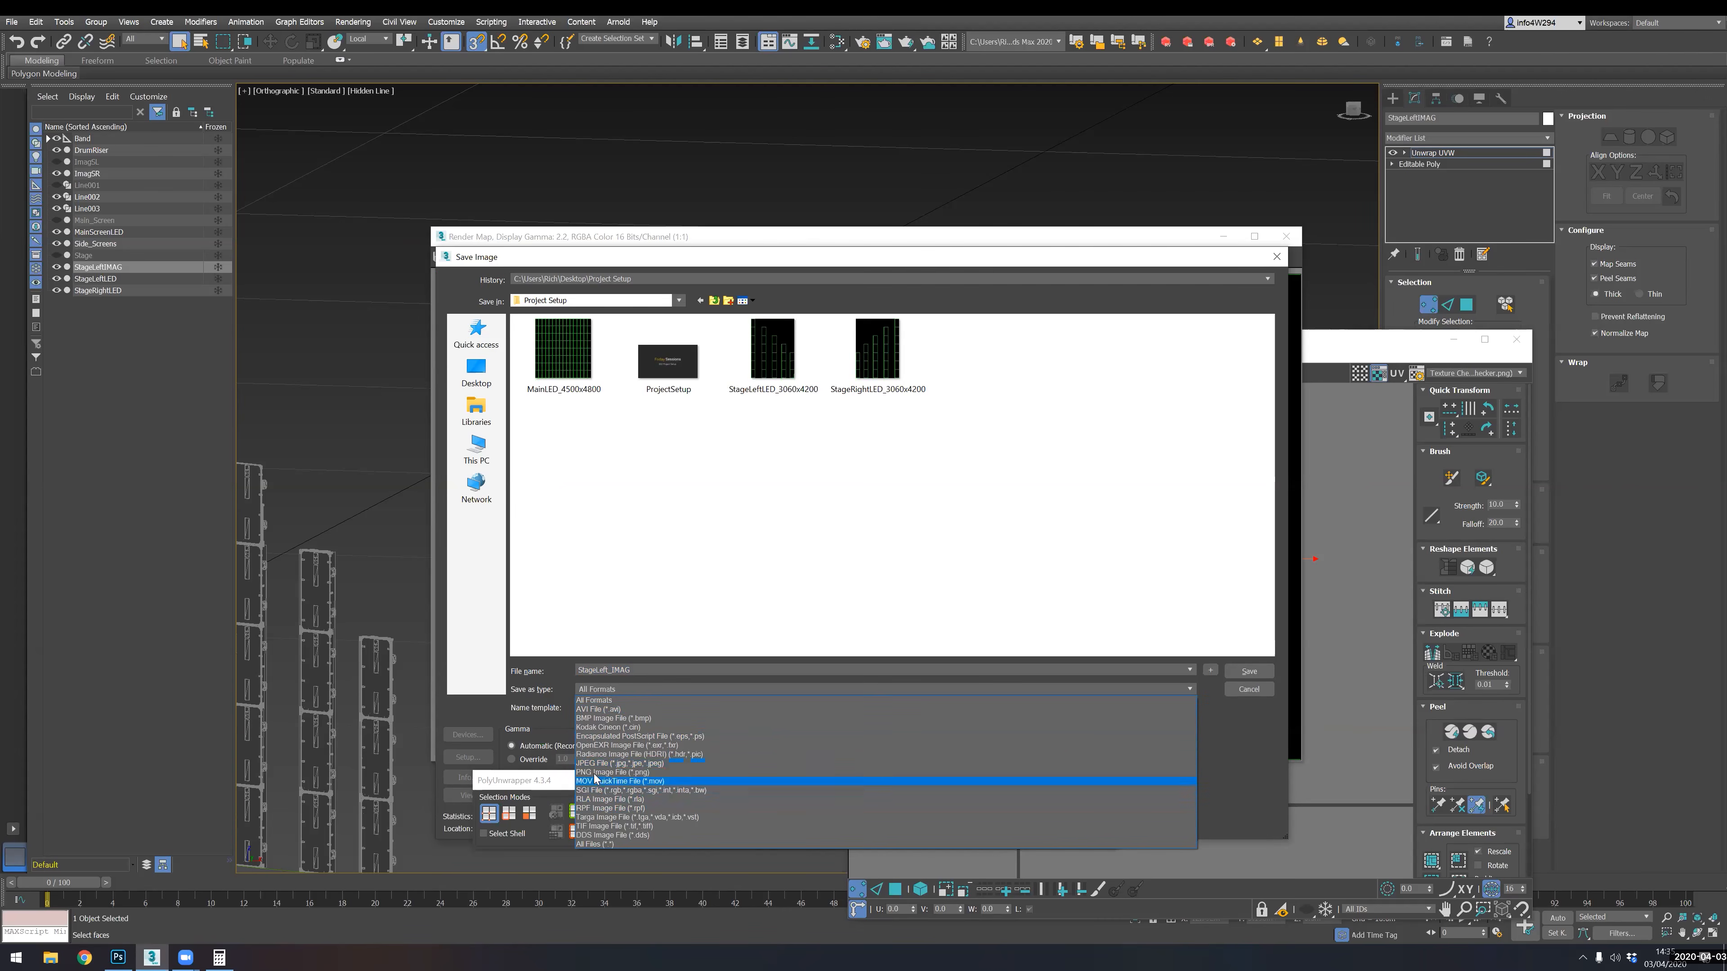
click(612, 772)
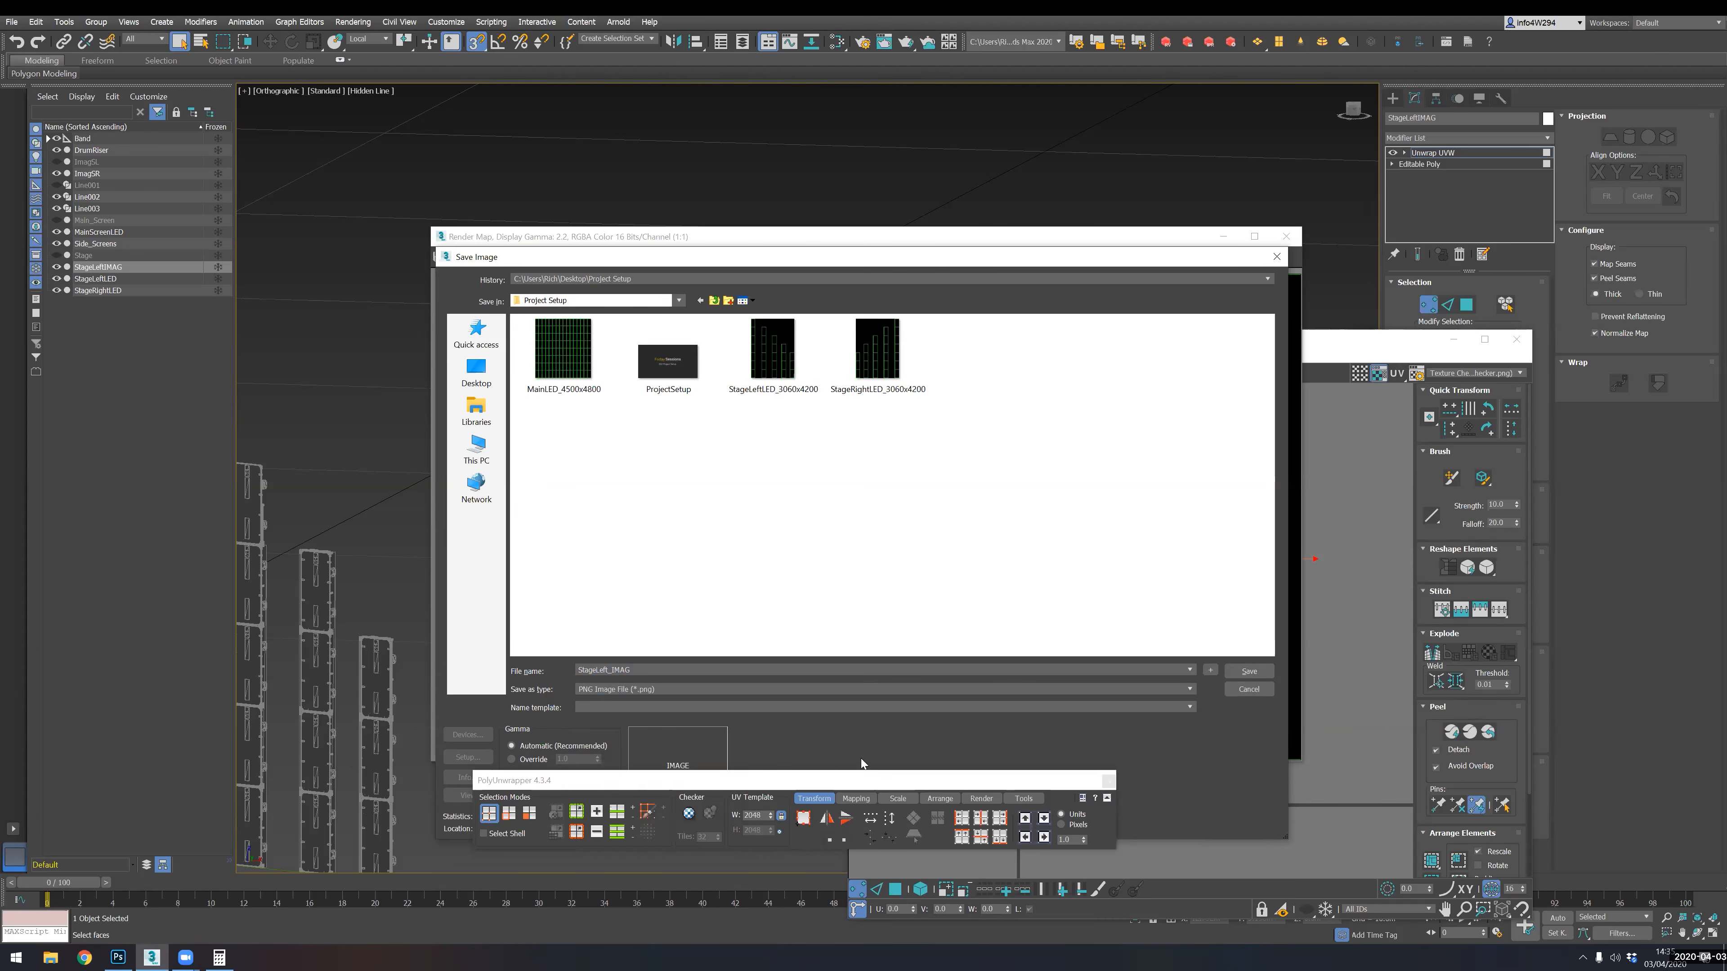
click(1251, 671)
click(574, 404)
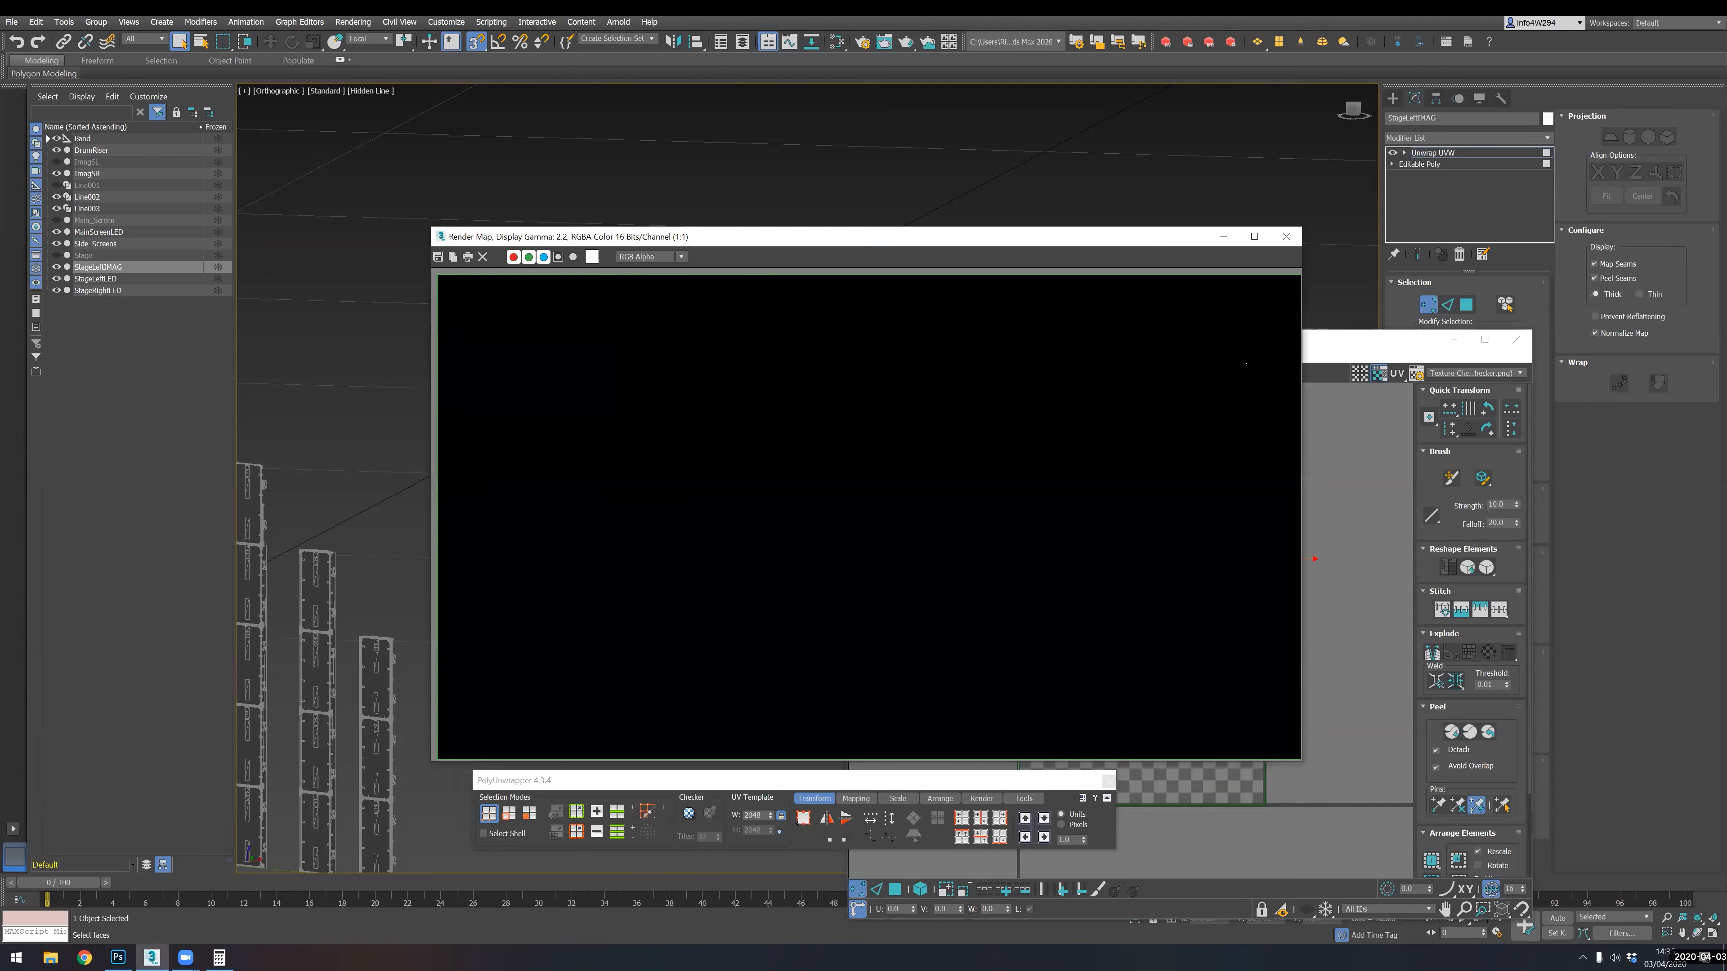
click(1285, 236)
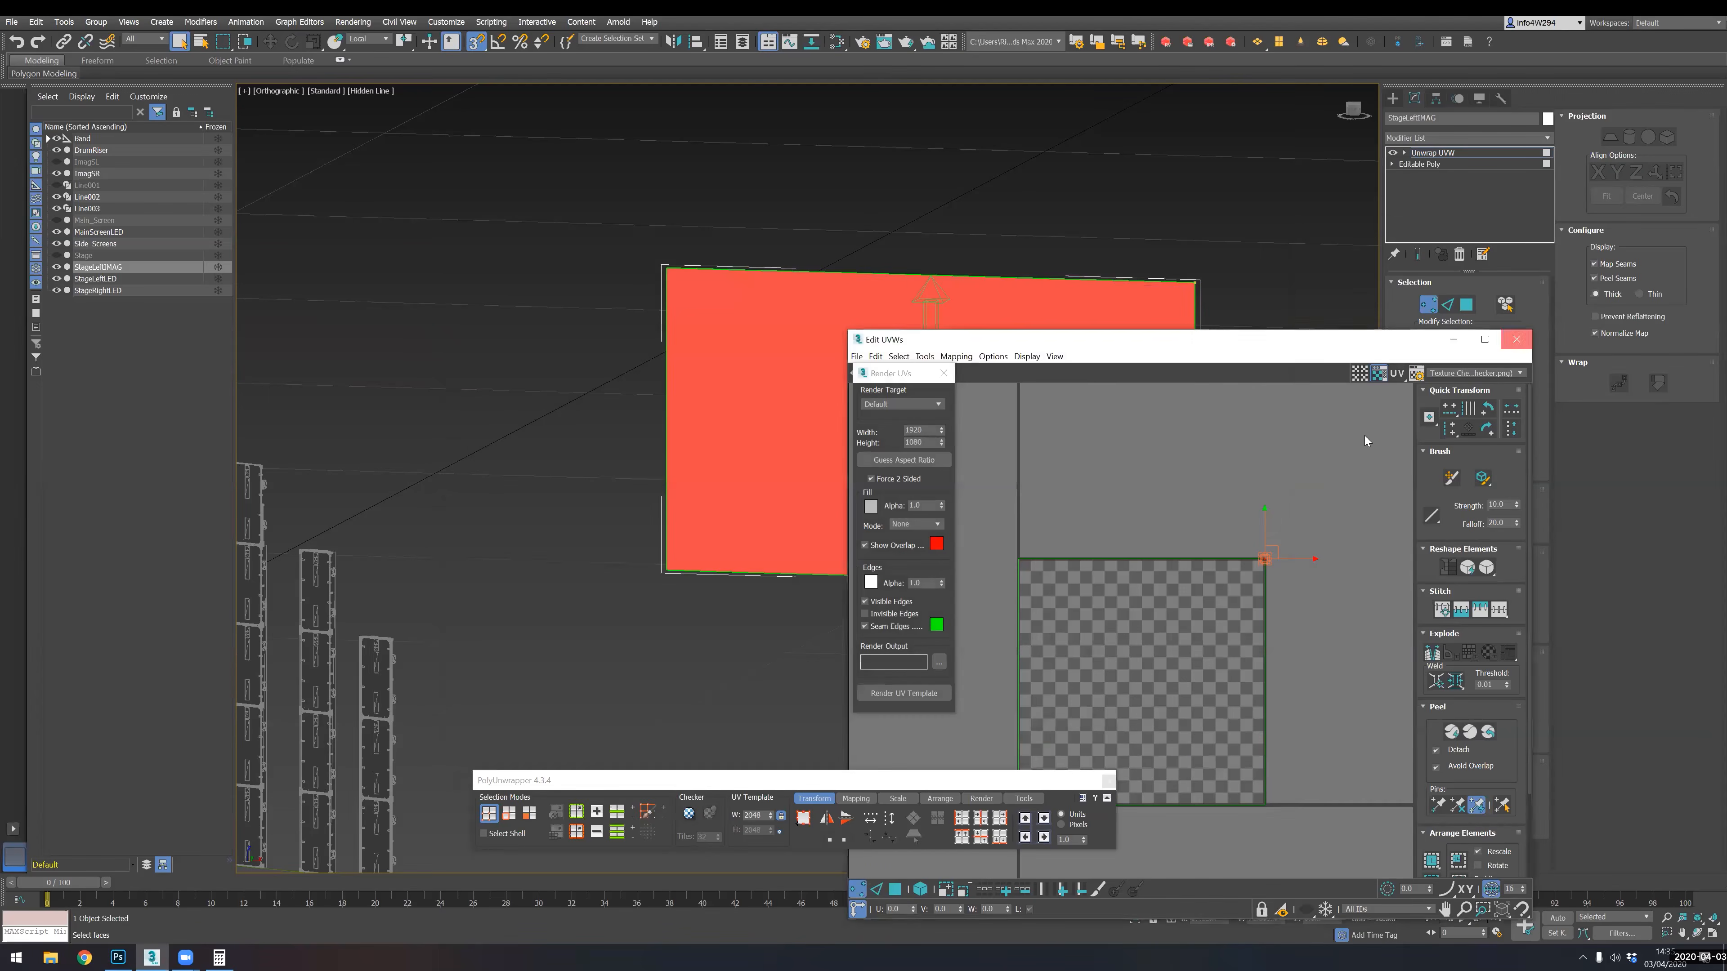
click(1515, 339)
- Detach the front polygon of the ImagSR screen as a separate object named StageRightIMAG
middle_drag(1044, 504, 1509, 511)
middle_drag(449, 535, 1229, 550)
middle_drag(546, 522, 1156, 500)
mouse_move(479, 504)
middle_down()
mouse_move(732, 495)
mouse_move(840, 455)
mouse_move(830, 571)
middle_up()
key(z)
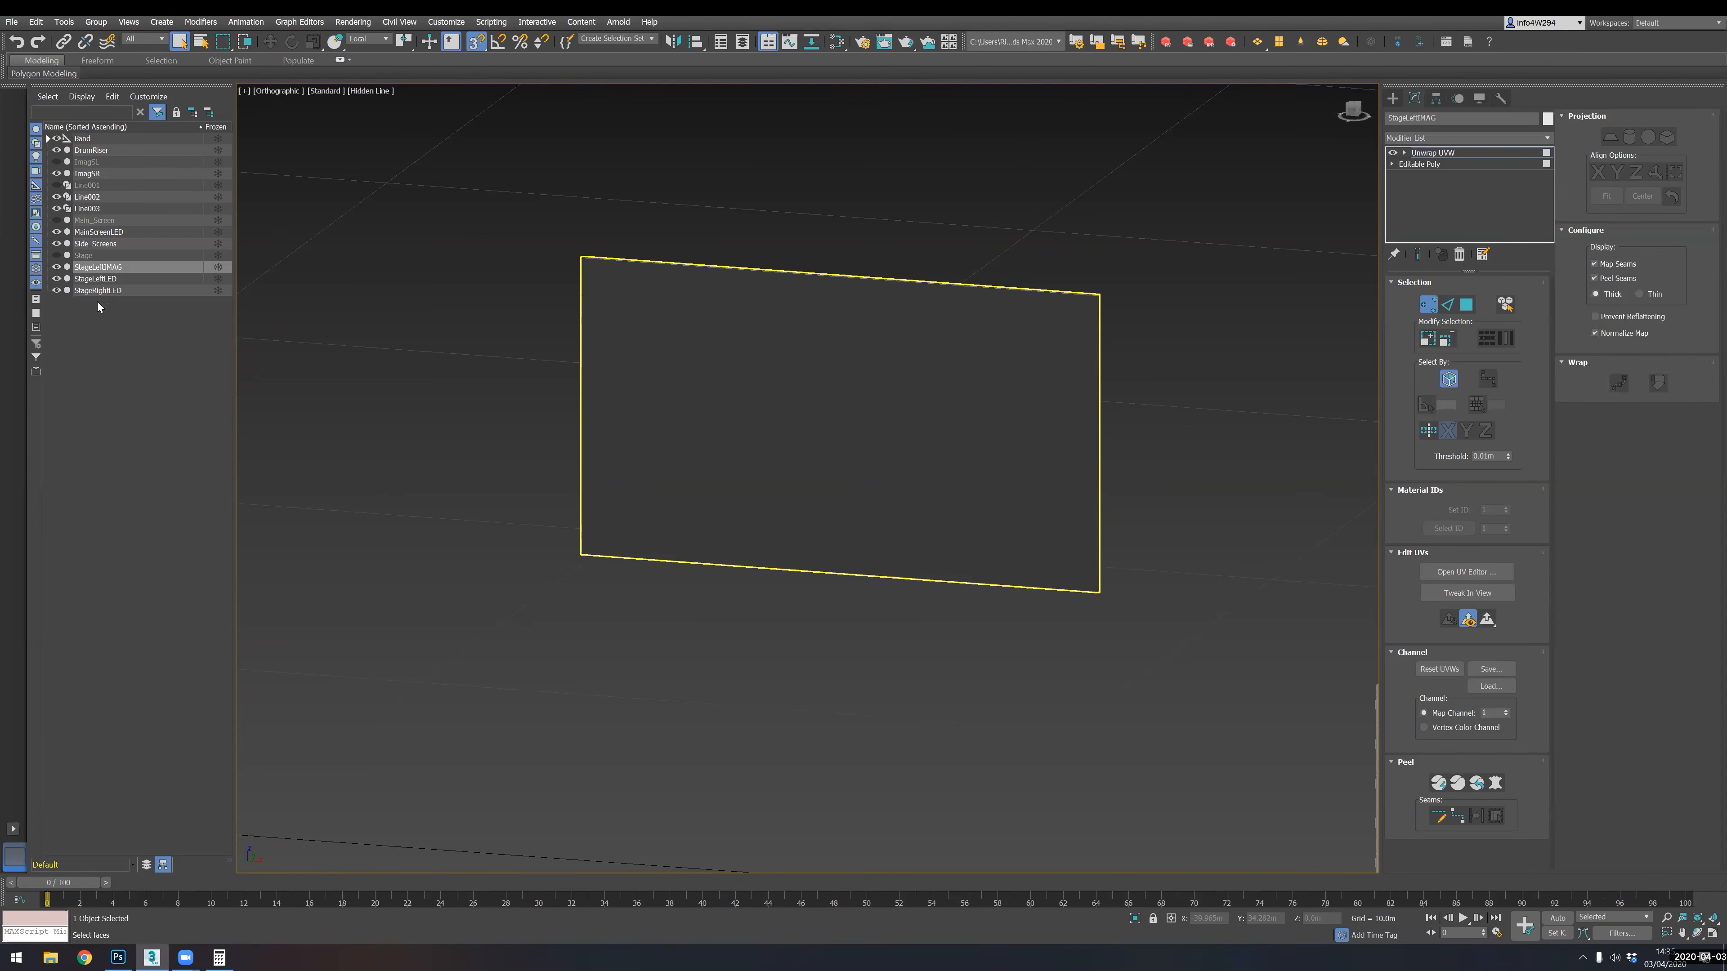
click(88, 174)
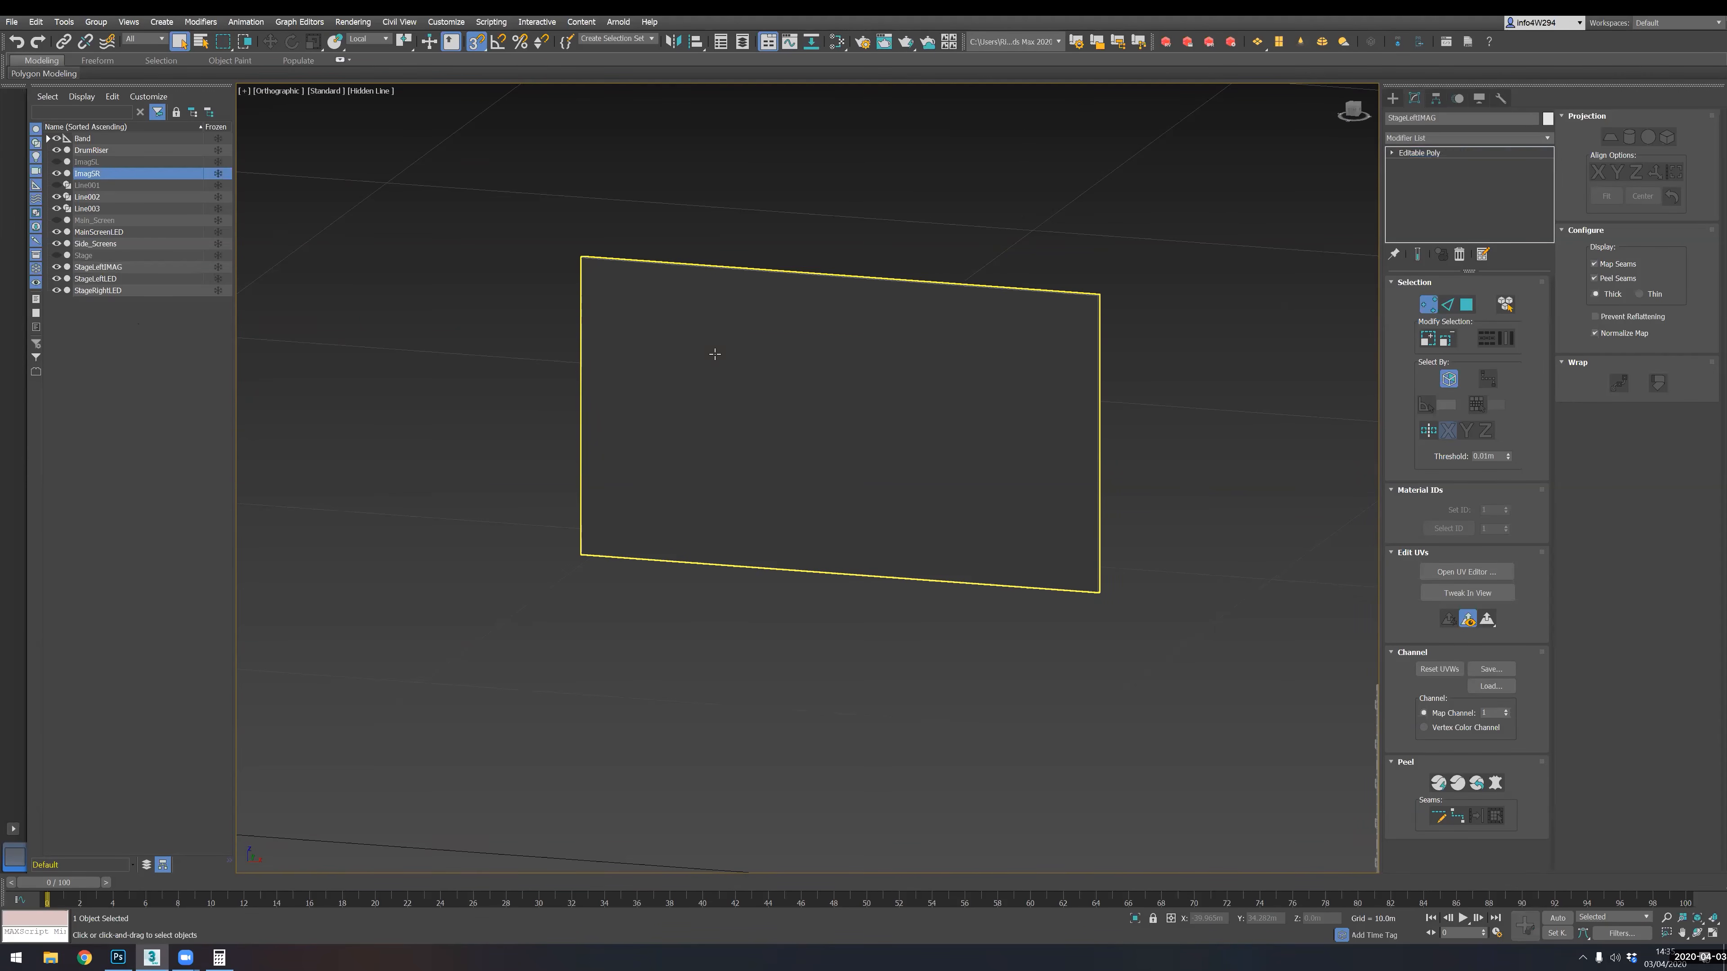
click(1480, 298)
click(790, 386)
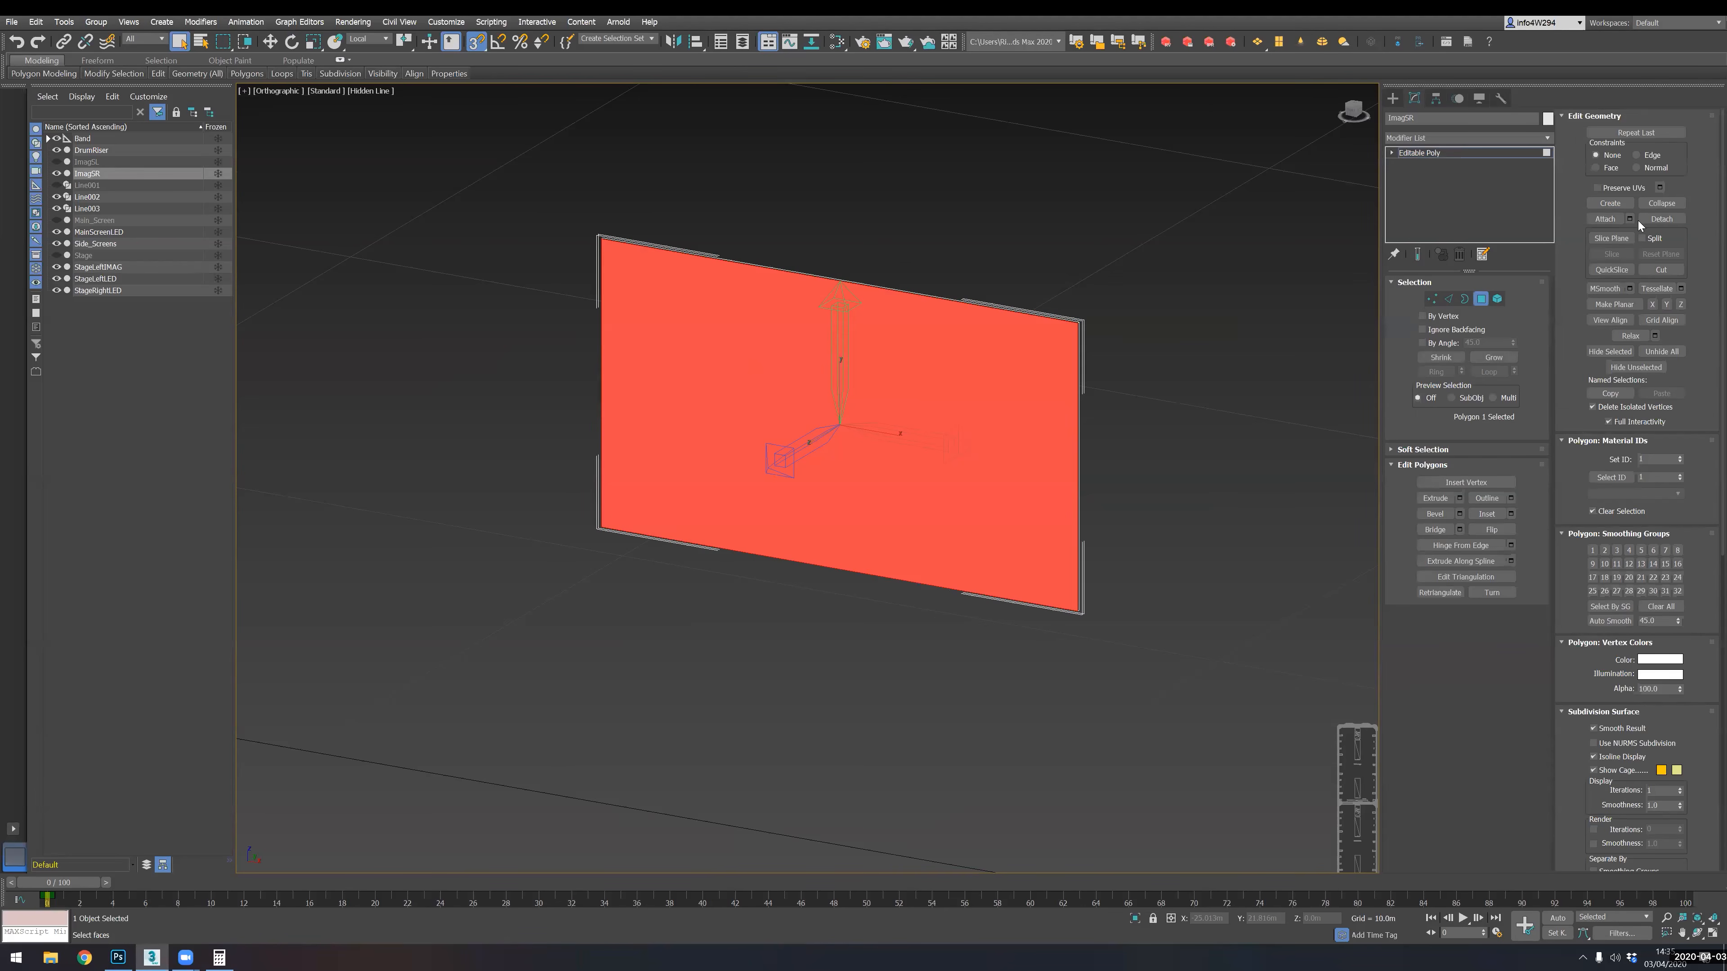
click(1654, 224)
text(S)
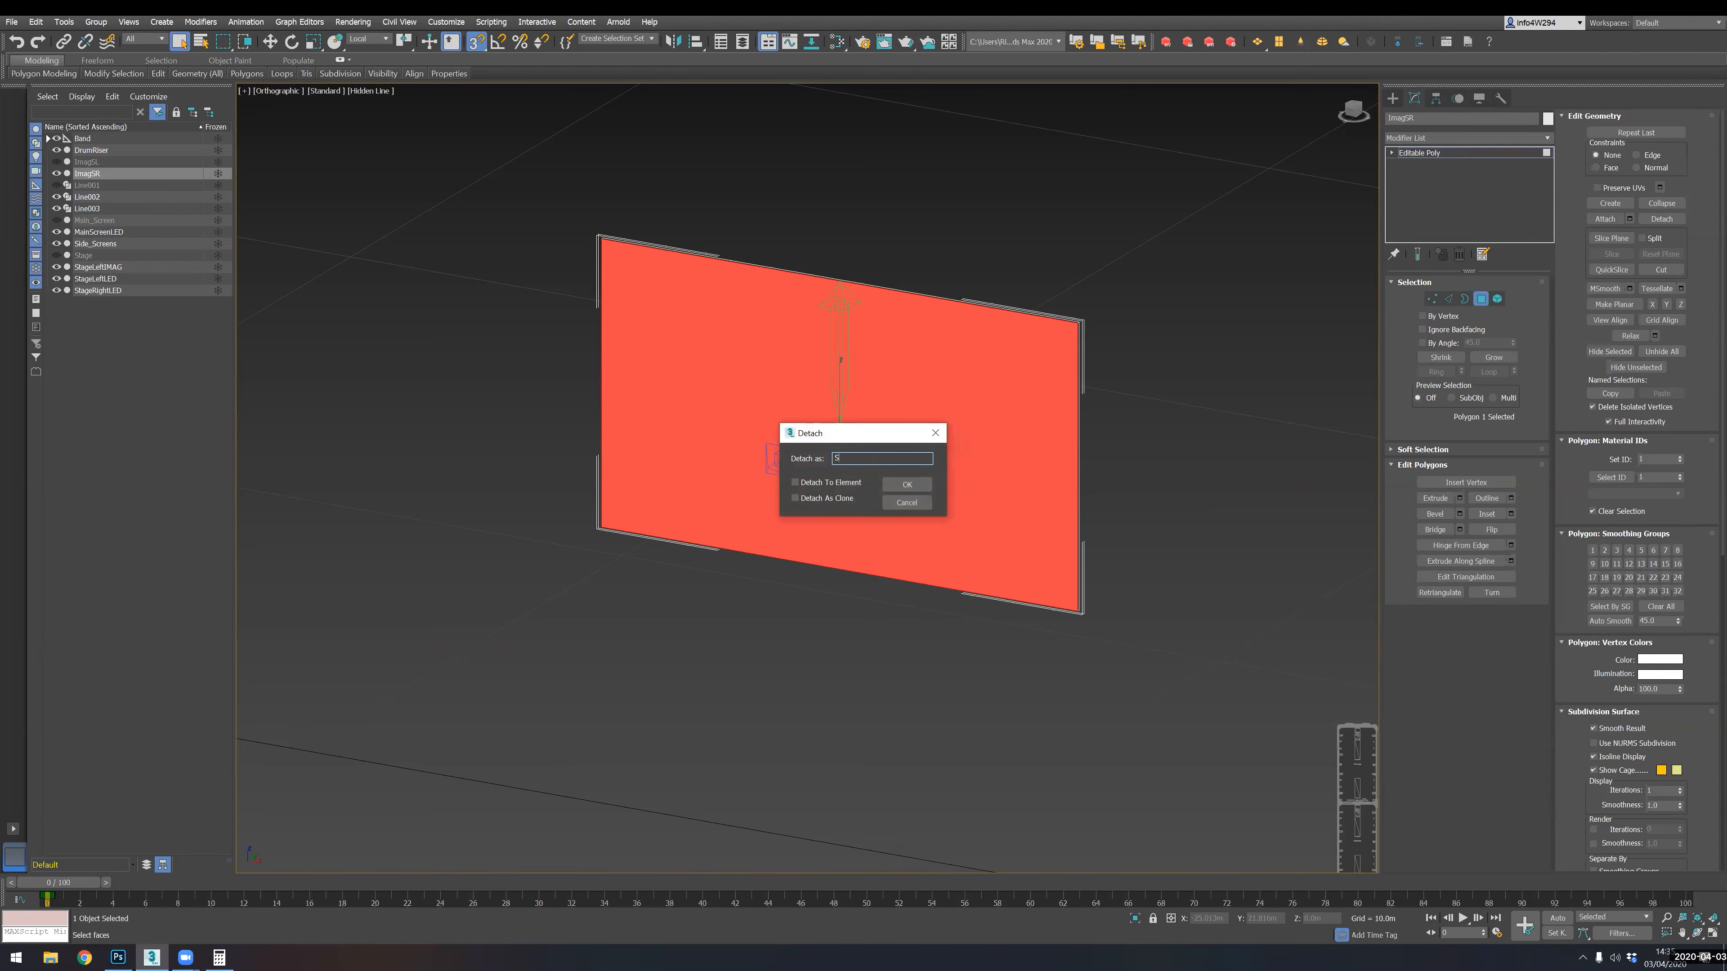
text(tageRightIMAGT)
click(907, 484)
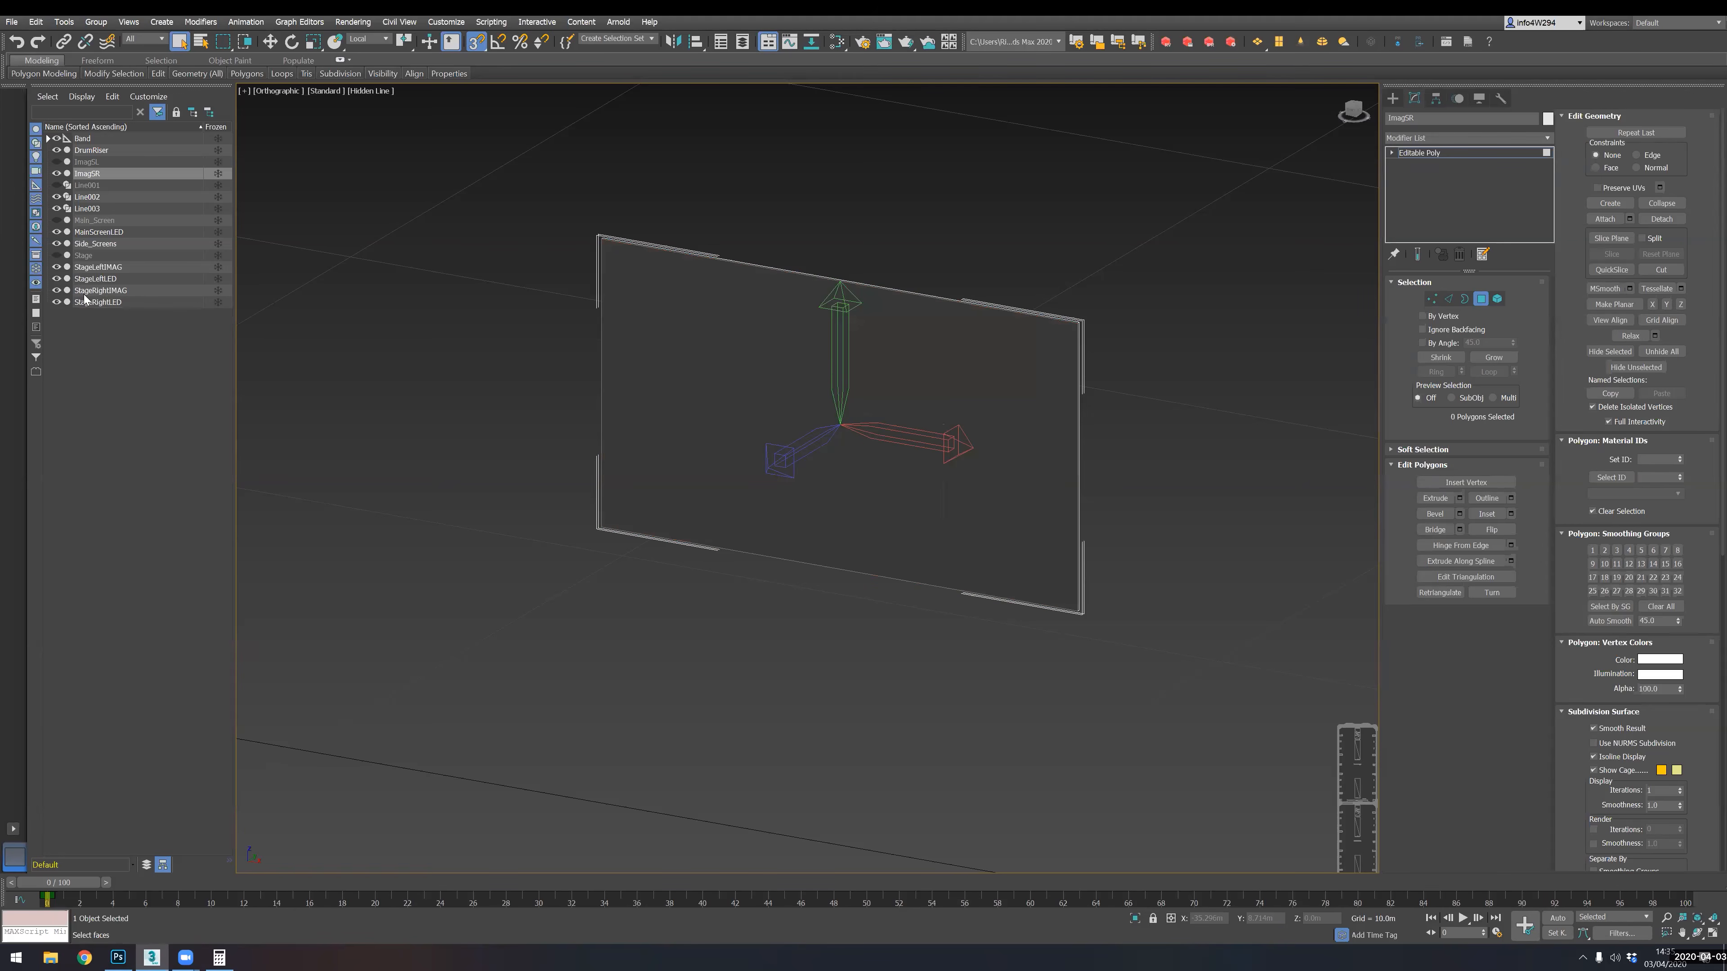
- Apply an Unwrap UVW modifier to the StageRightIMAG polygon and check its layout in an enlarged UV editor
click(102, 291)
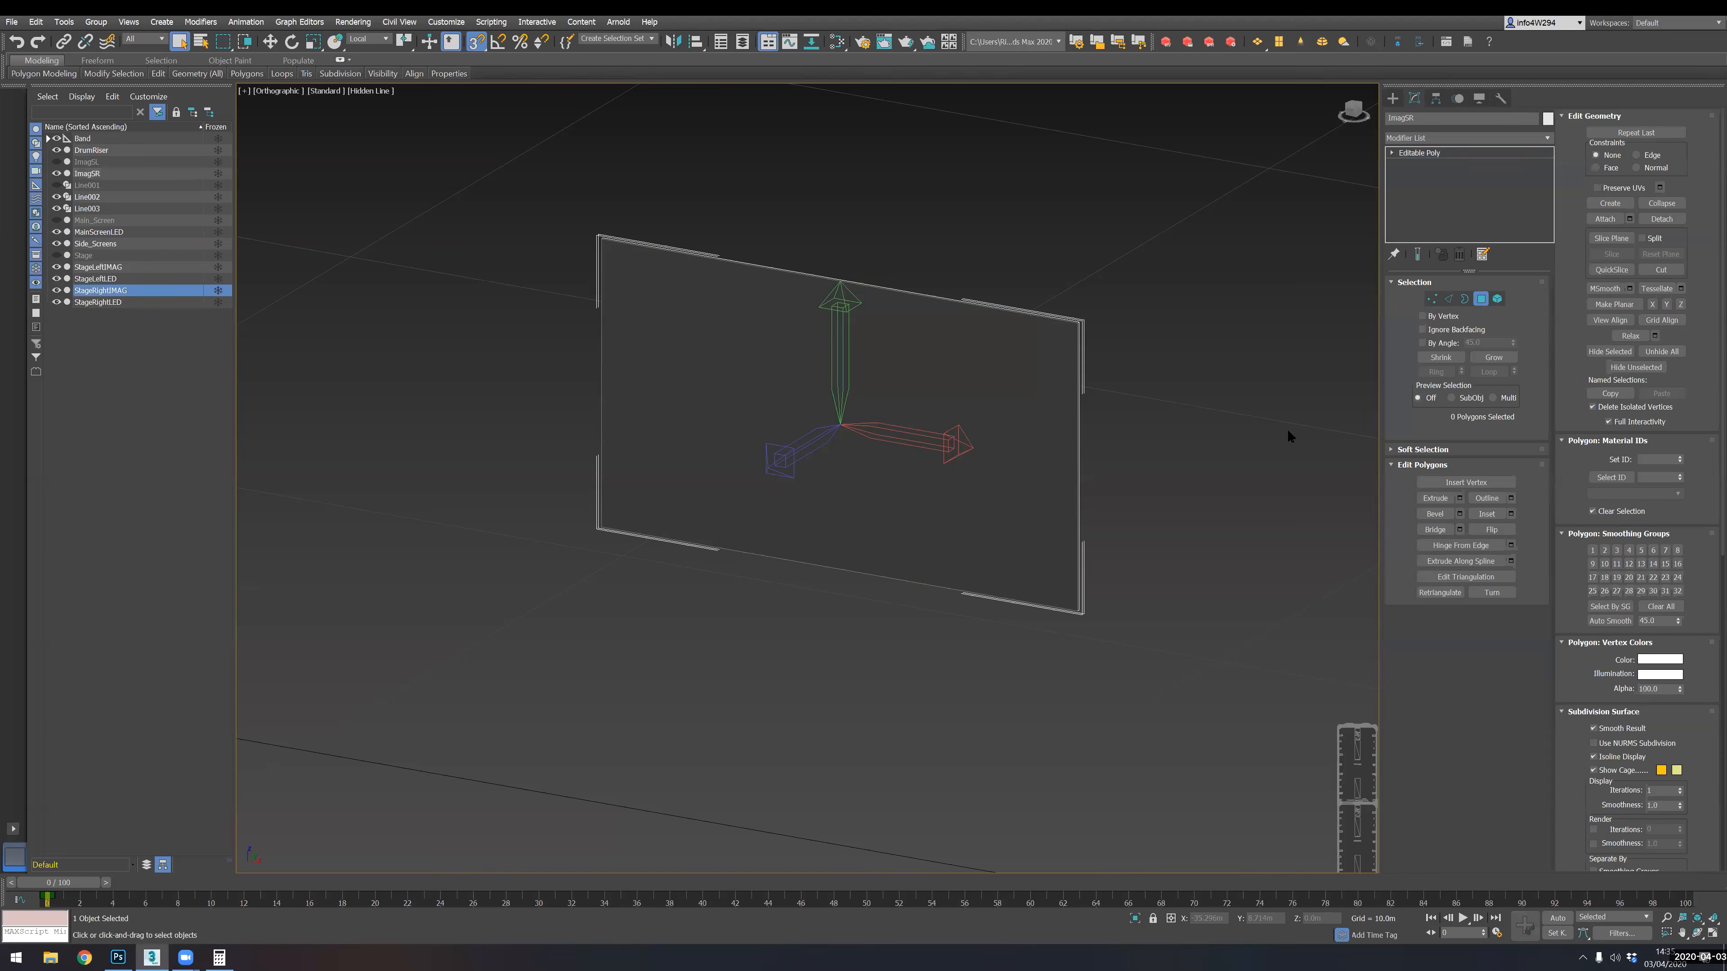
click(1481, 300)
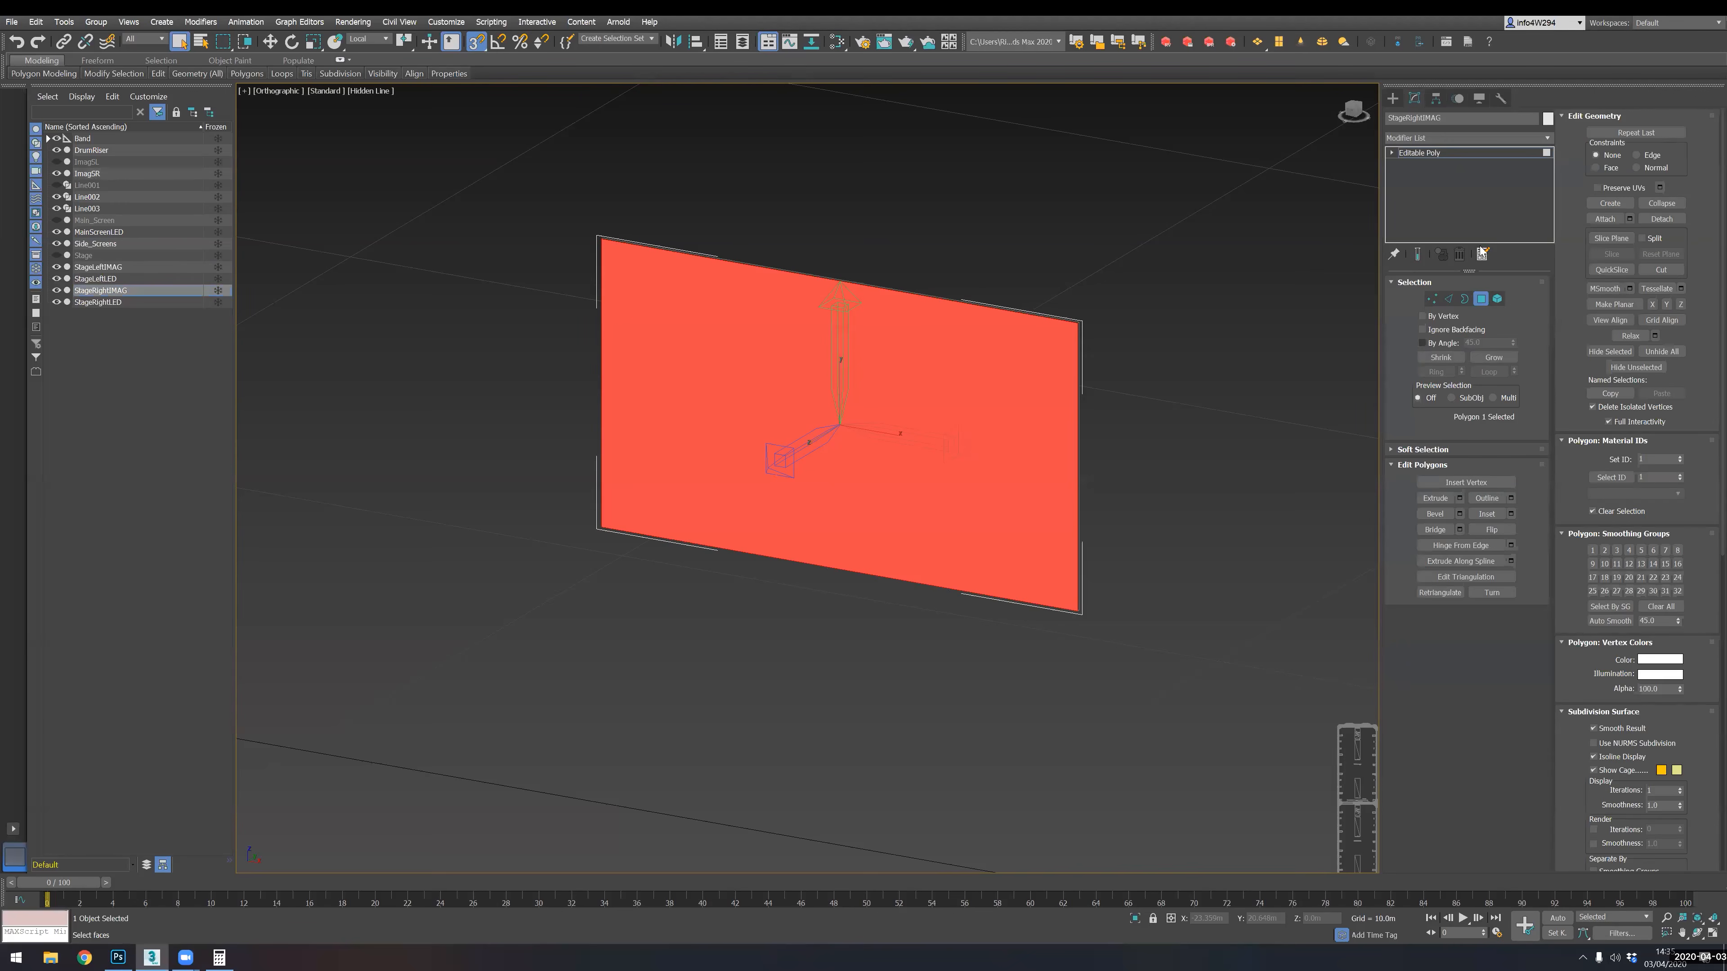
click(1414, 139)
key(u)
key(Return)
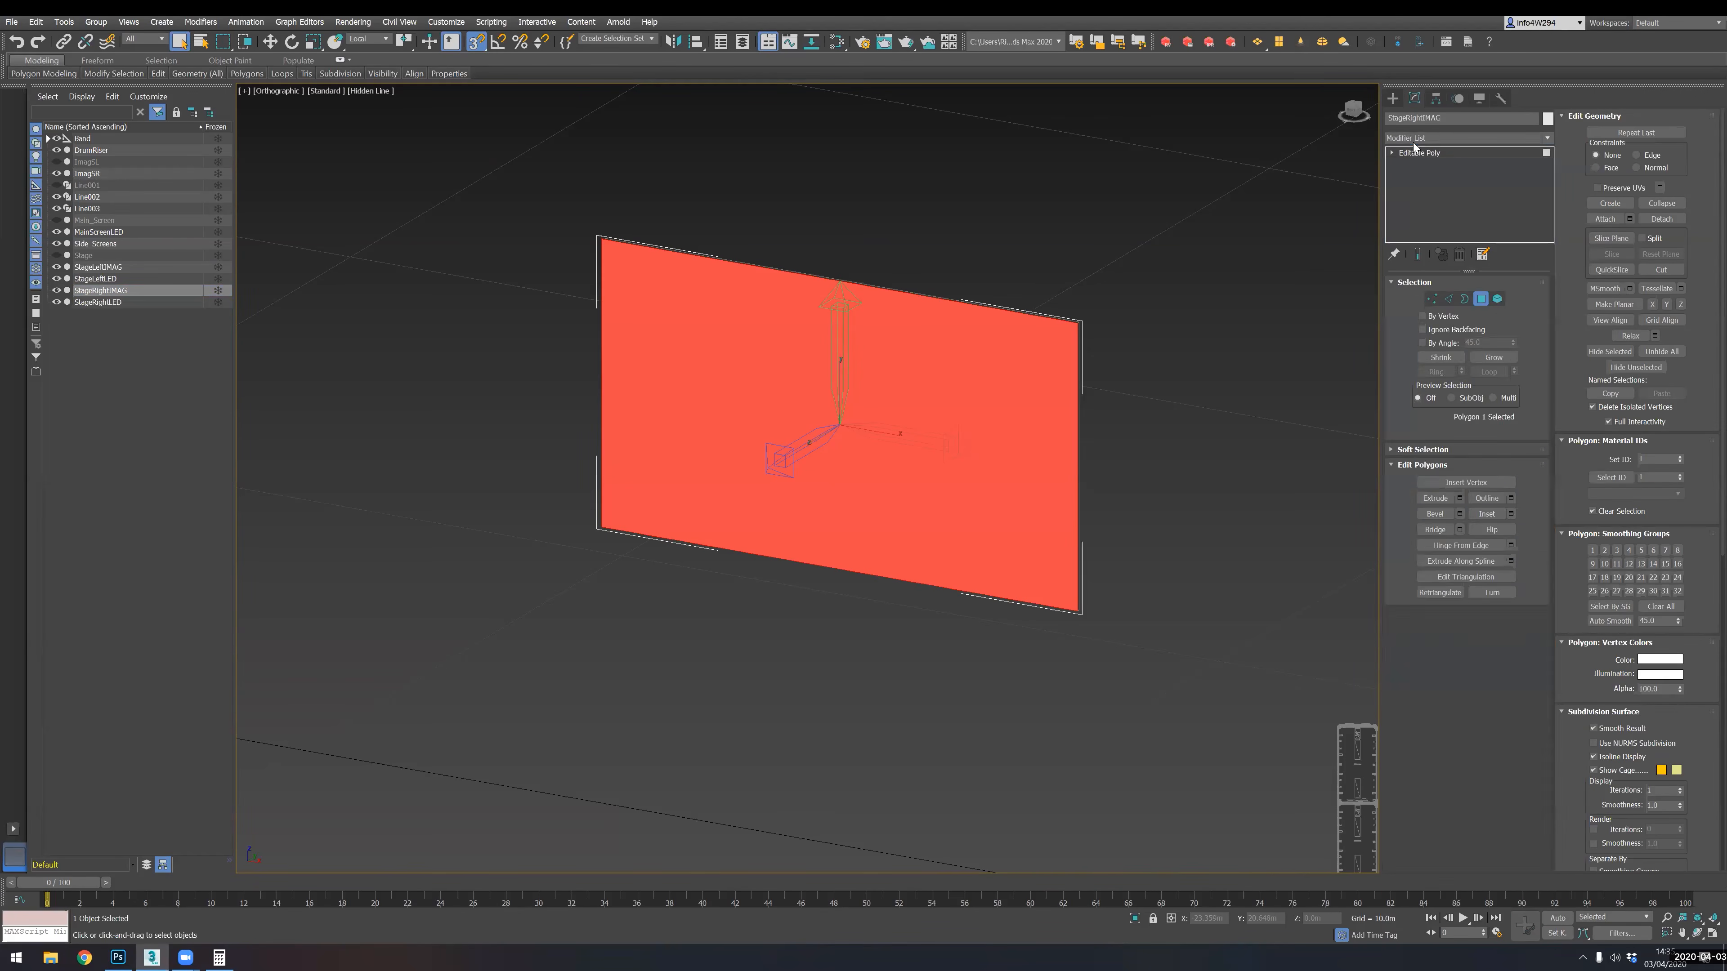
click(1469, 570)
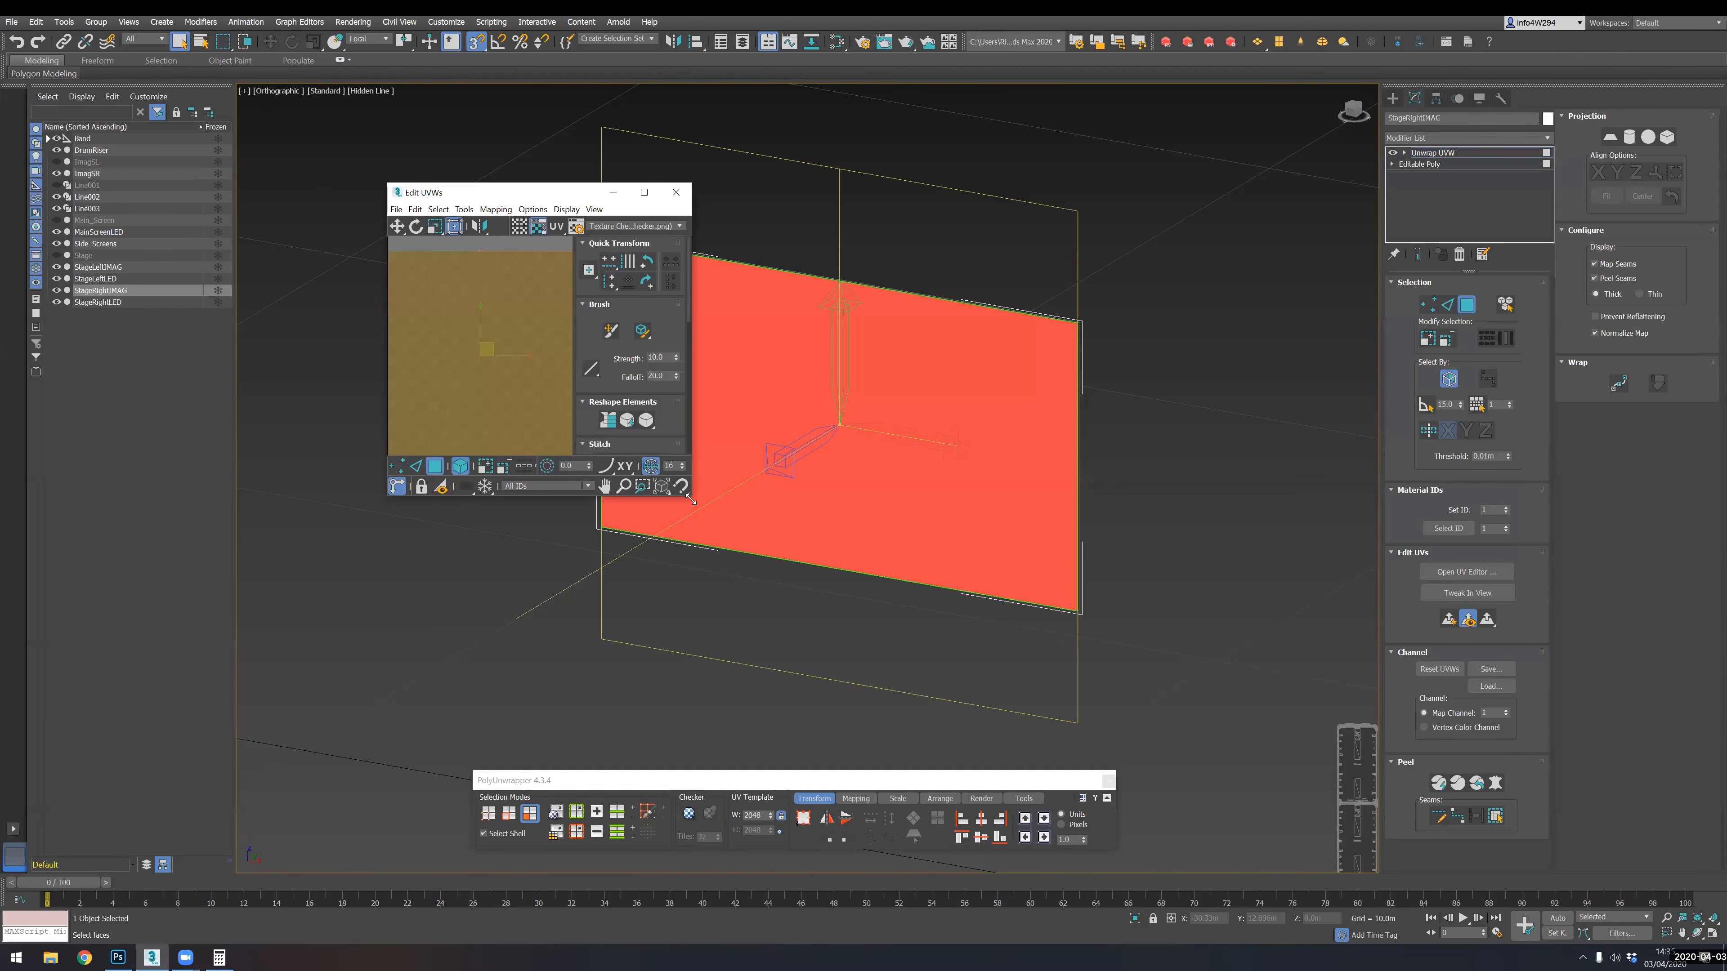
drag(690, 500, 1232, 754)
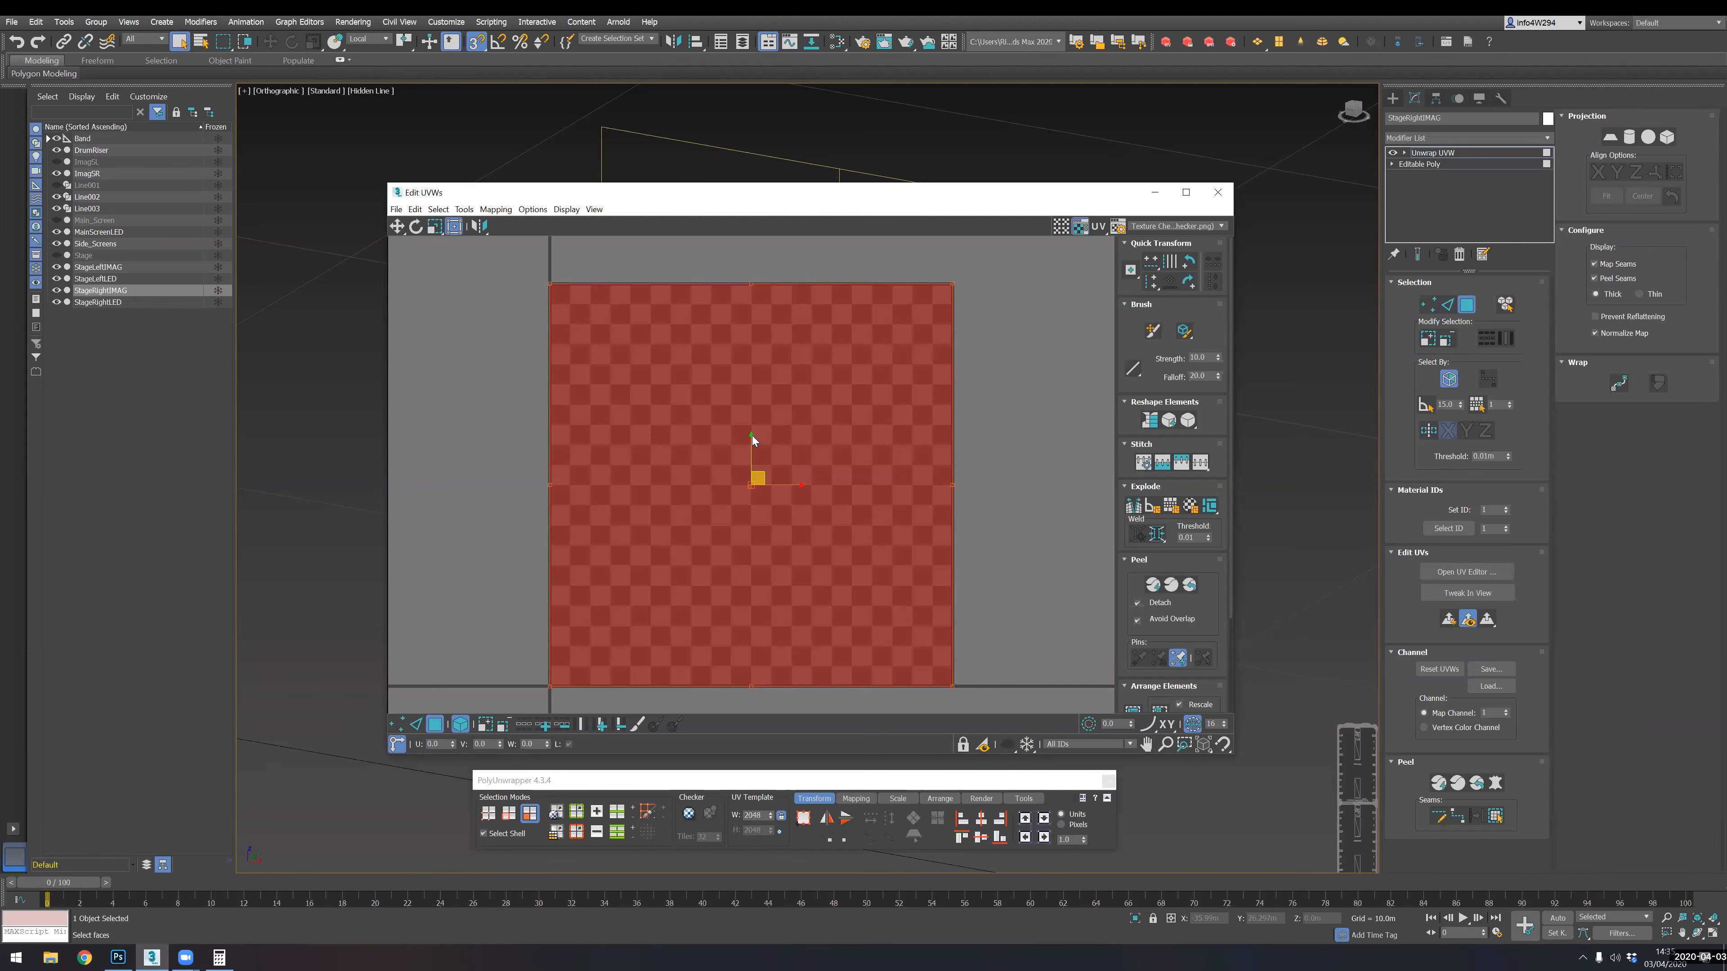
drag(795, 207, 953, 387)
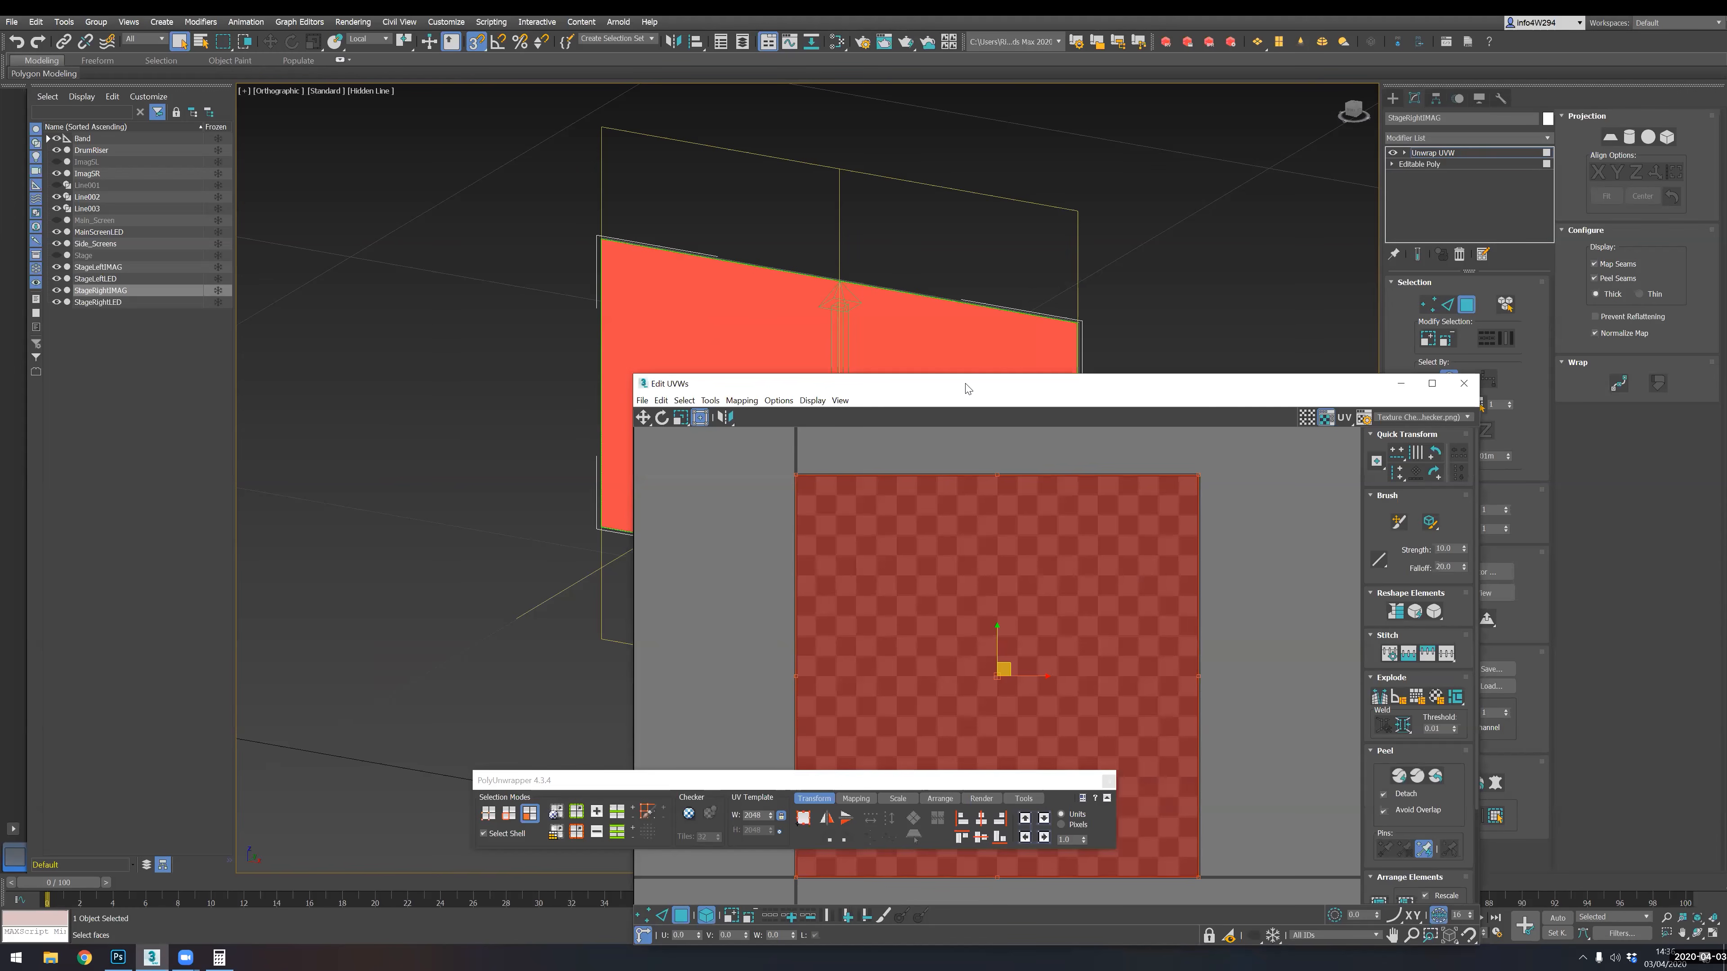
drag(968, 389, 493, 377)
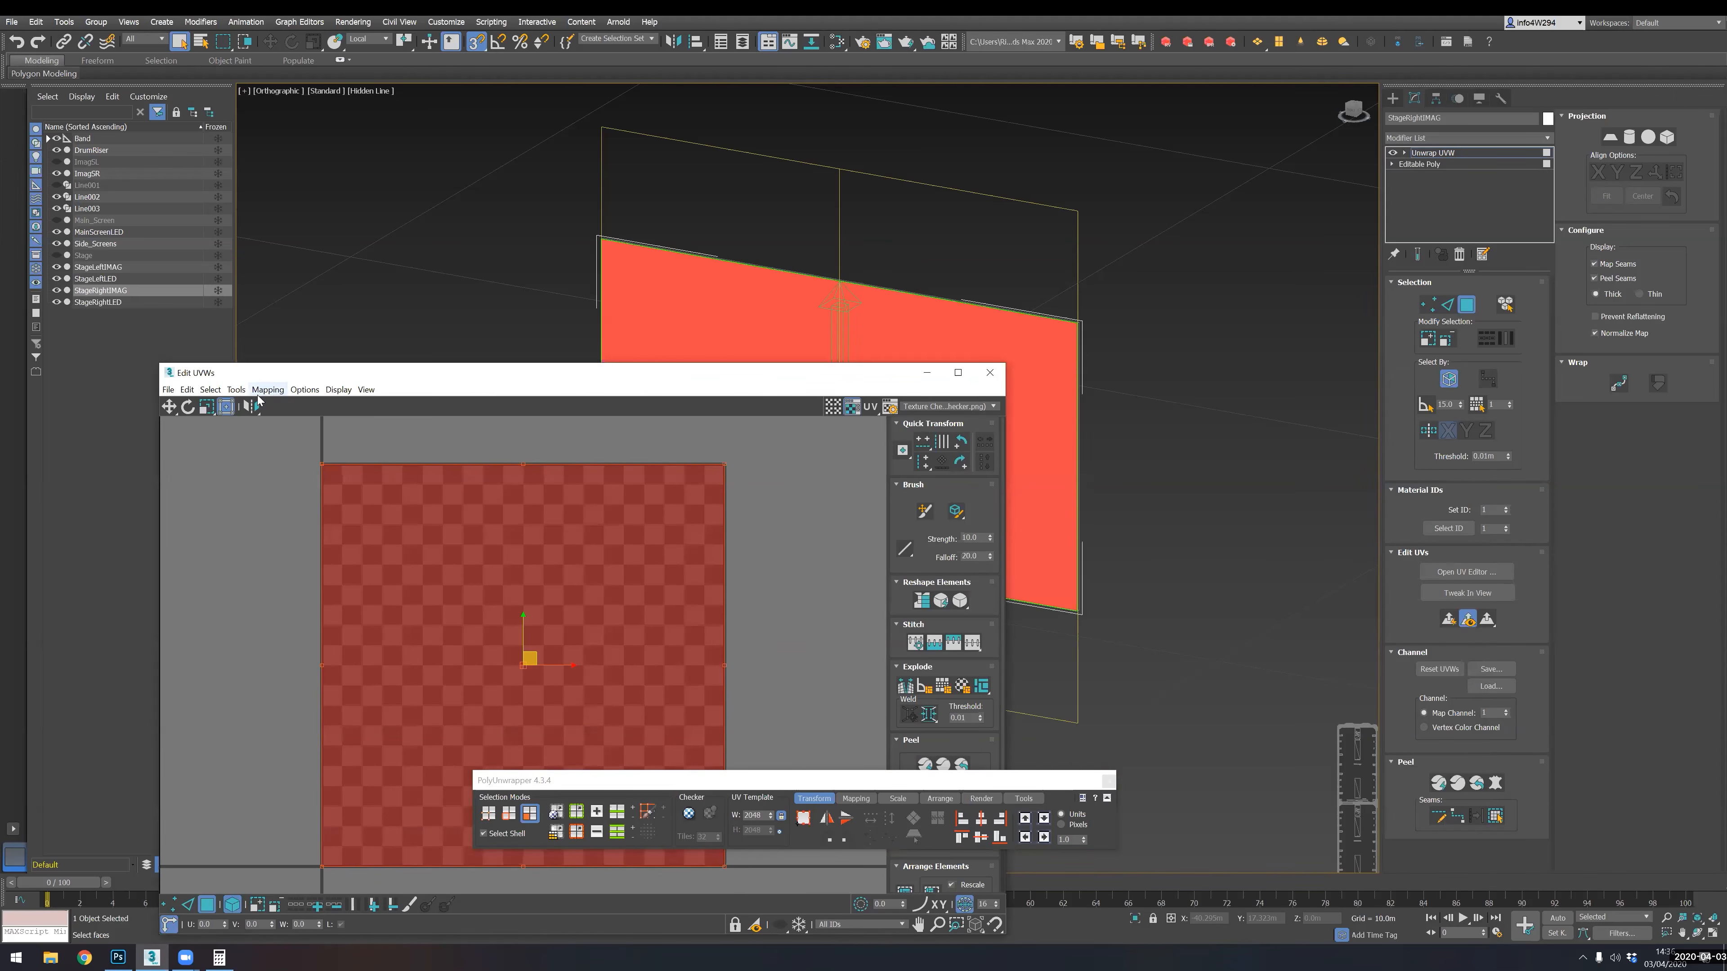
click(369, 464)
drag(334, 373, 793, 273)
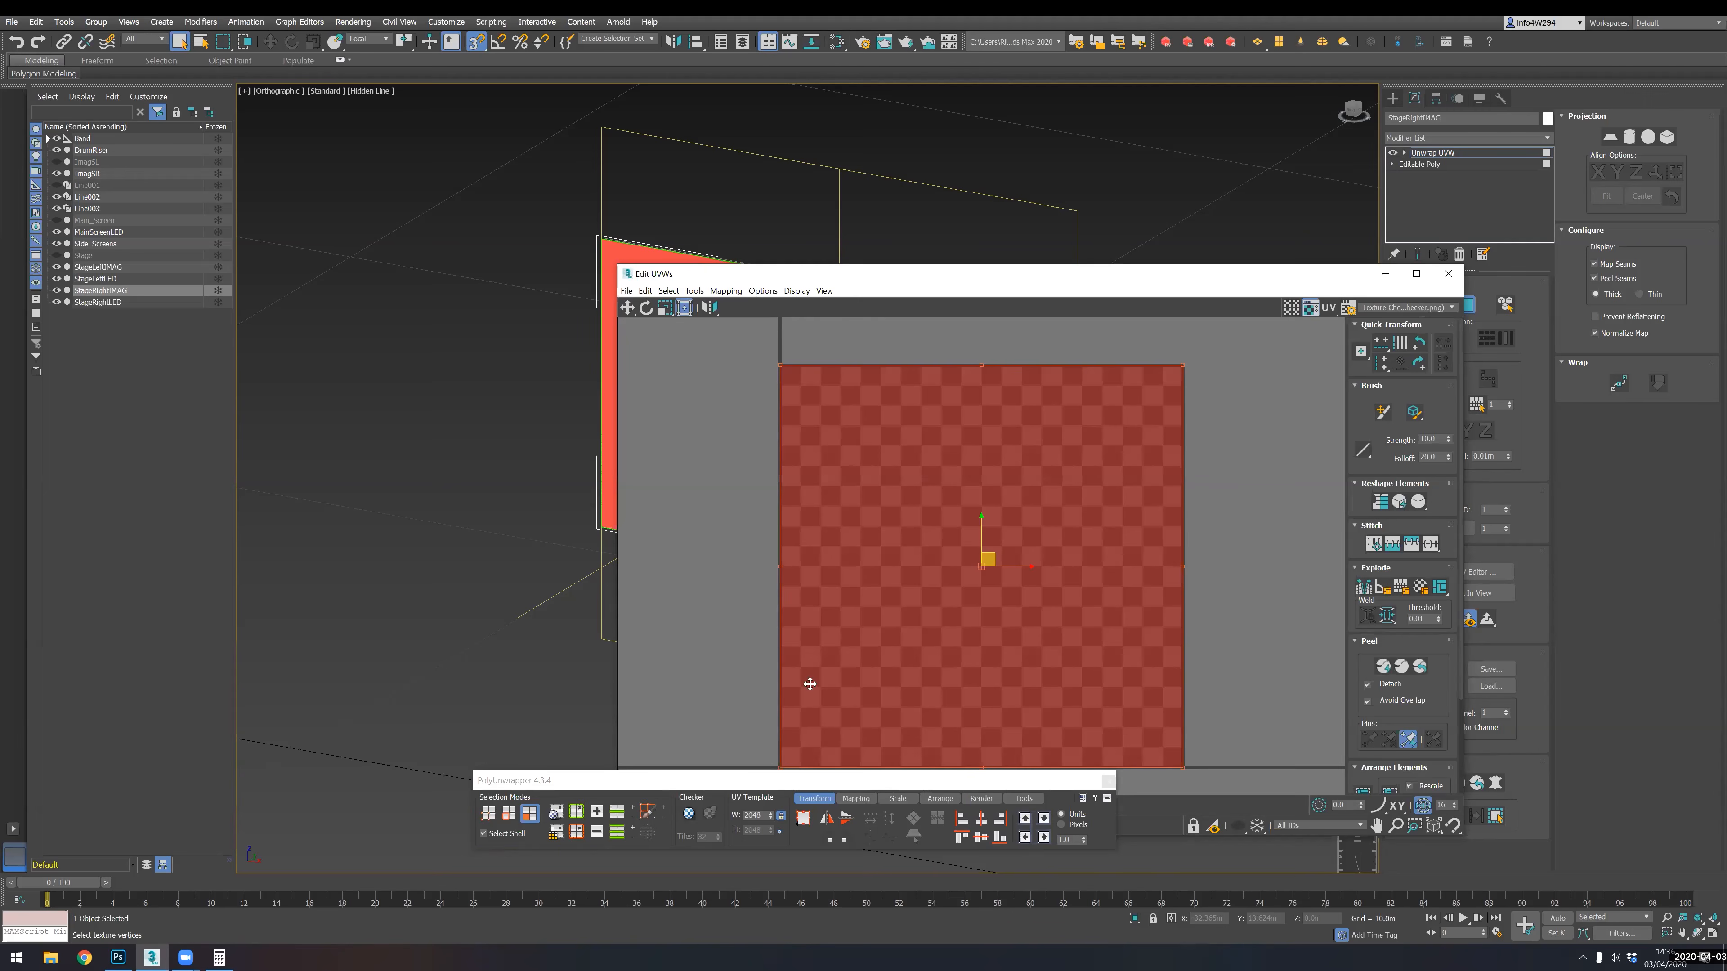
- Render the StageRightIMAG UVW template at 1920 x 1080
click(694, 292)
click(725, 528)
text(1920)
key(Tab)
text(10)
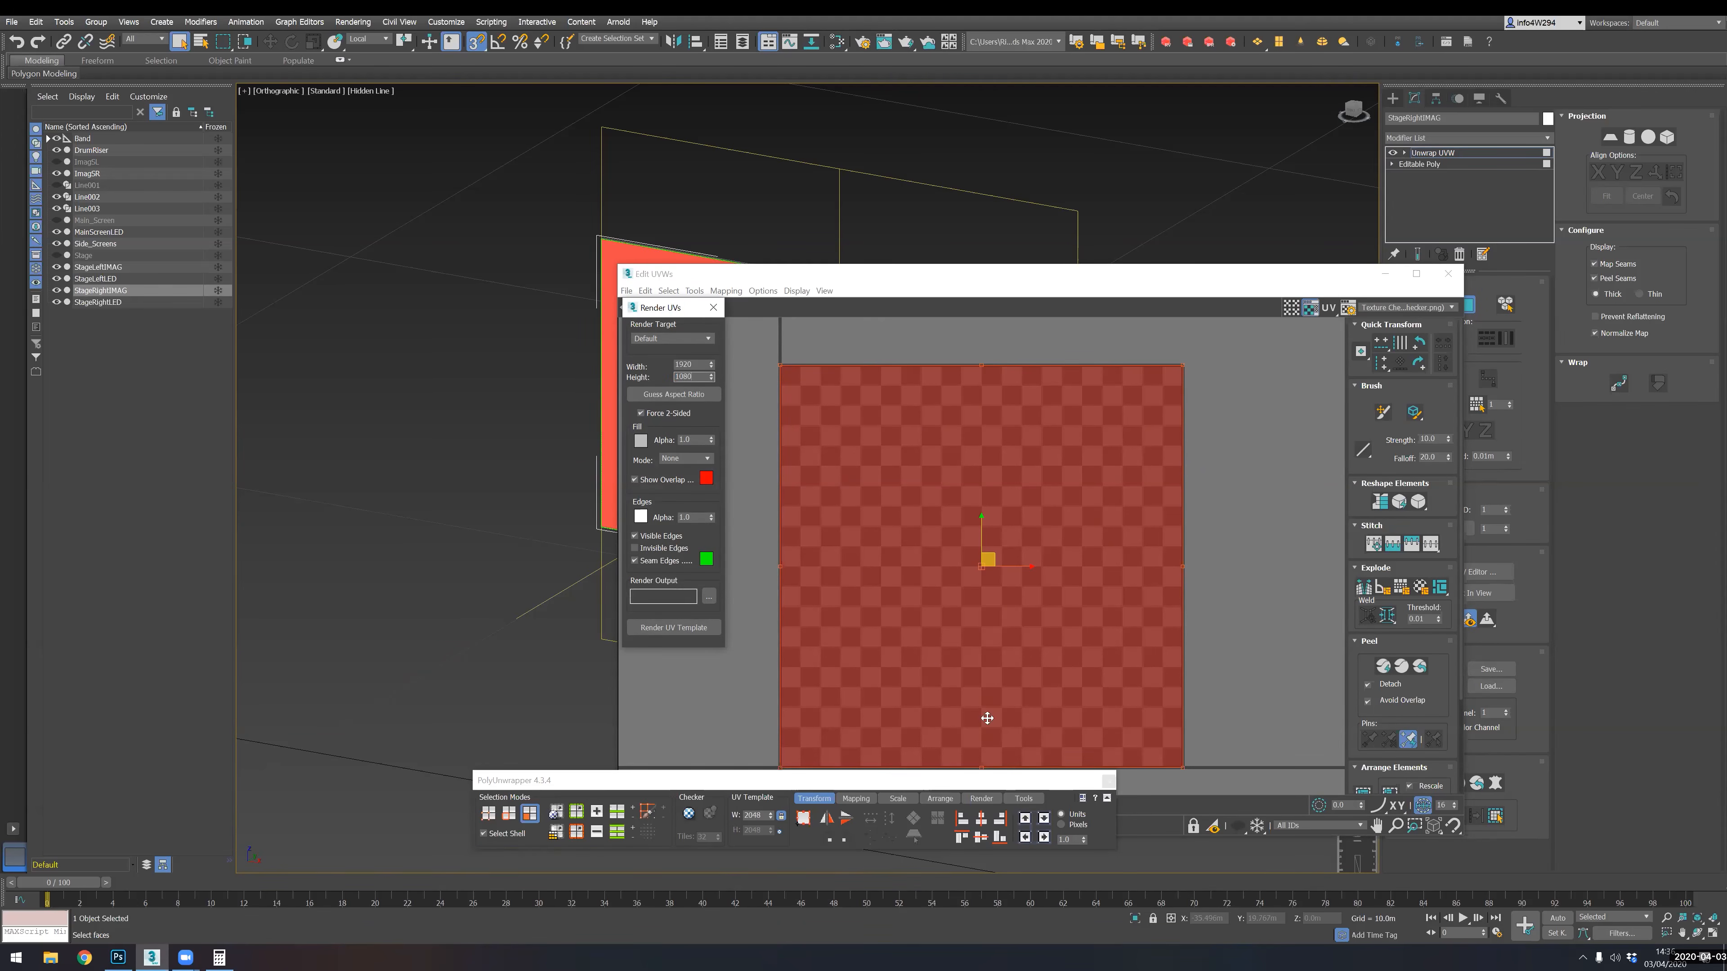
click(656, 627)
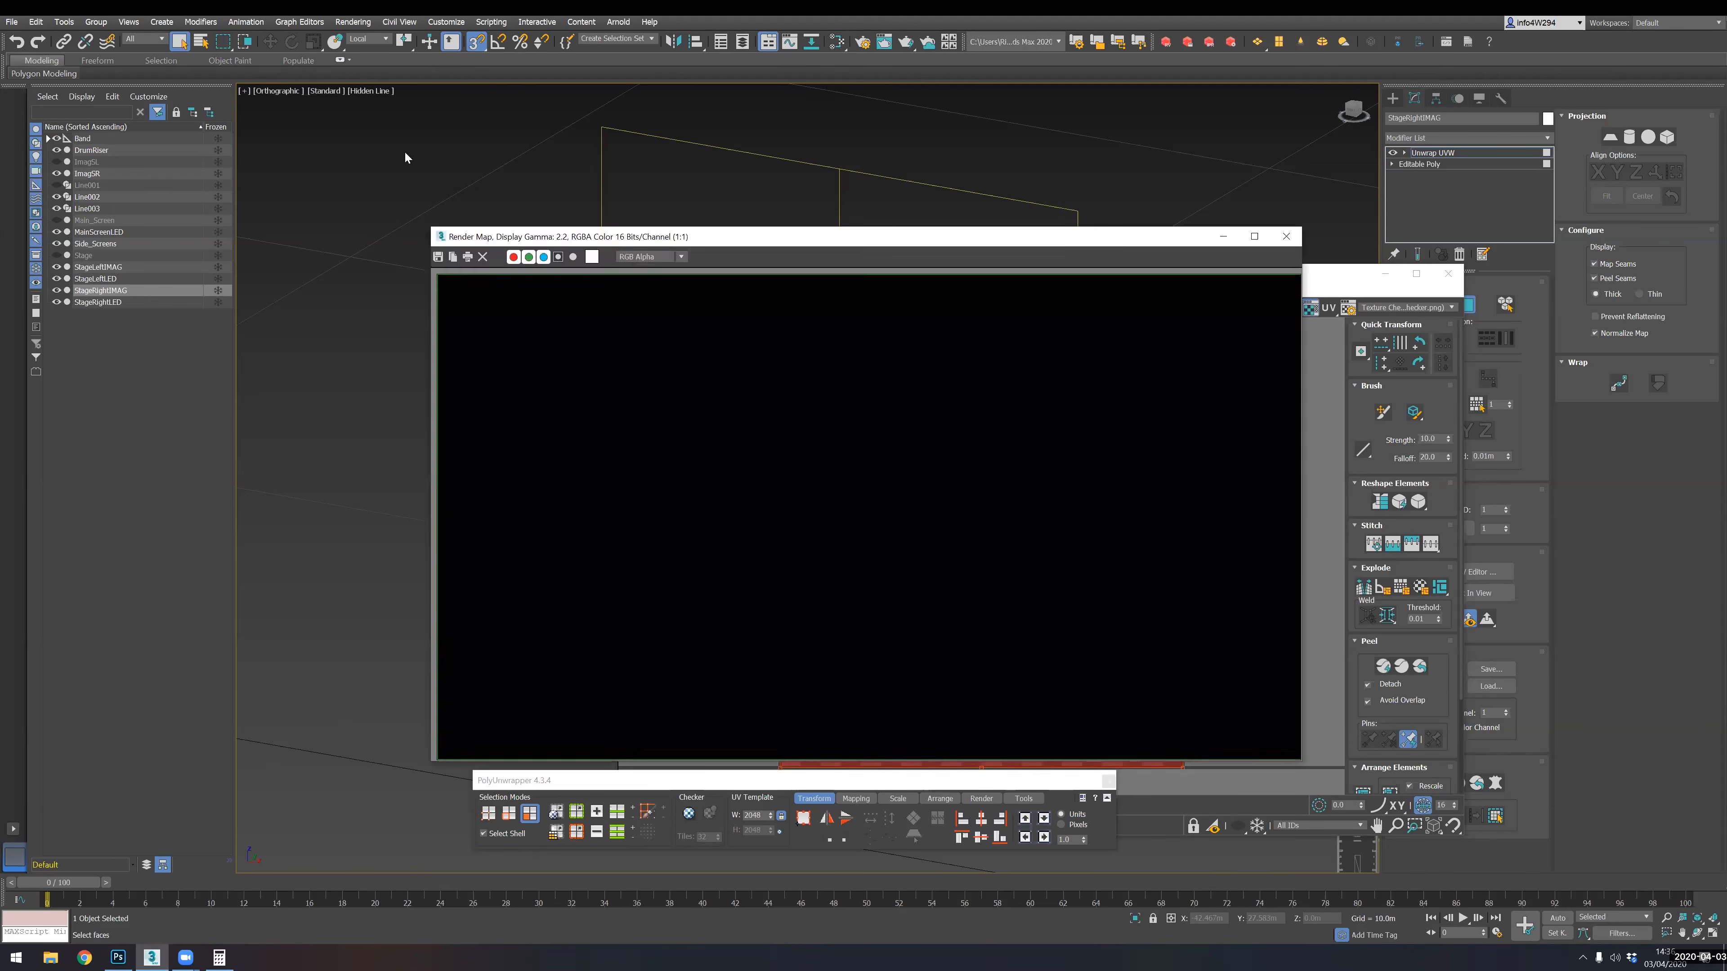
- Save the rendered template as a PNG named StageRight_IMAG in the Project Setup folder, closing the render and UV editor windows
click(444, 257)
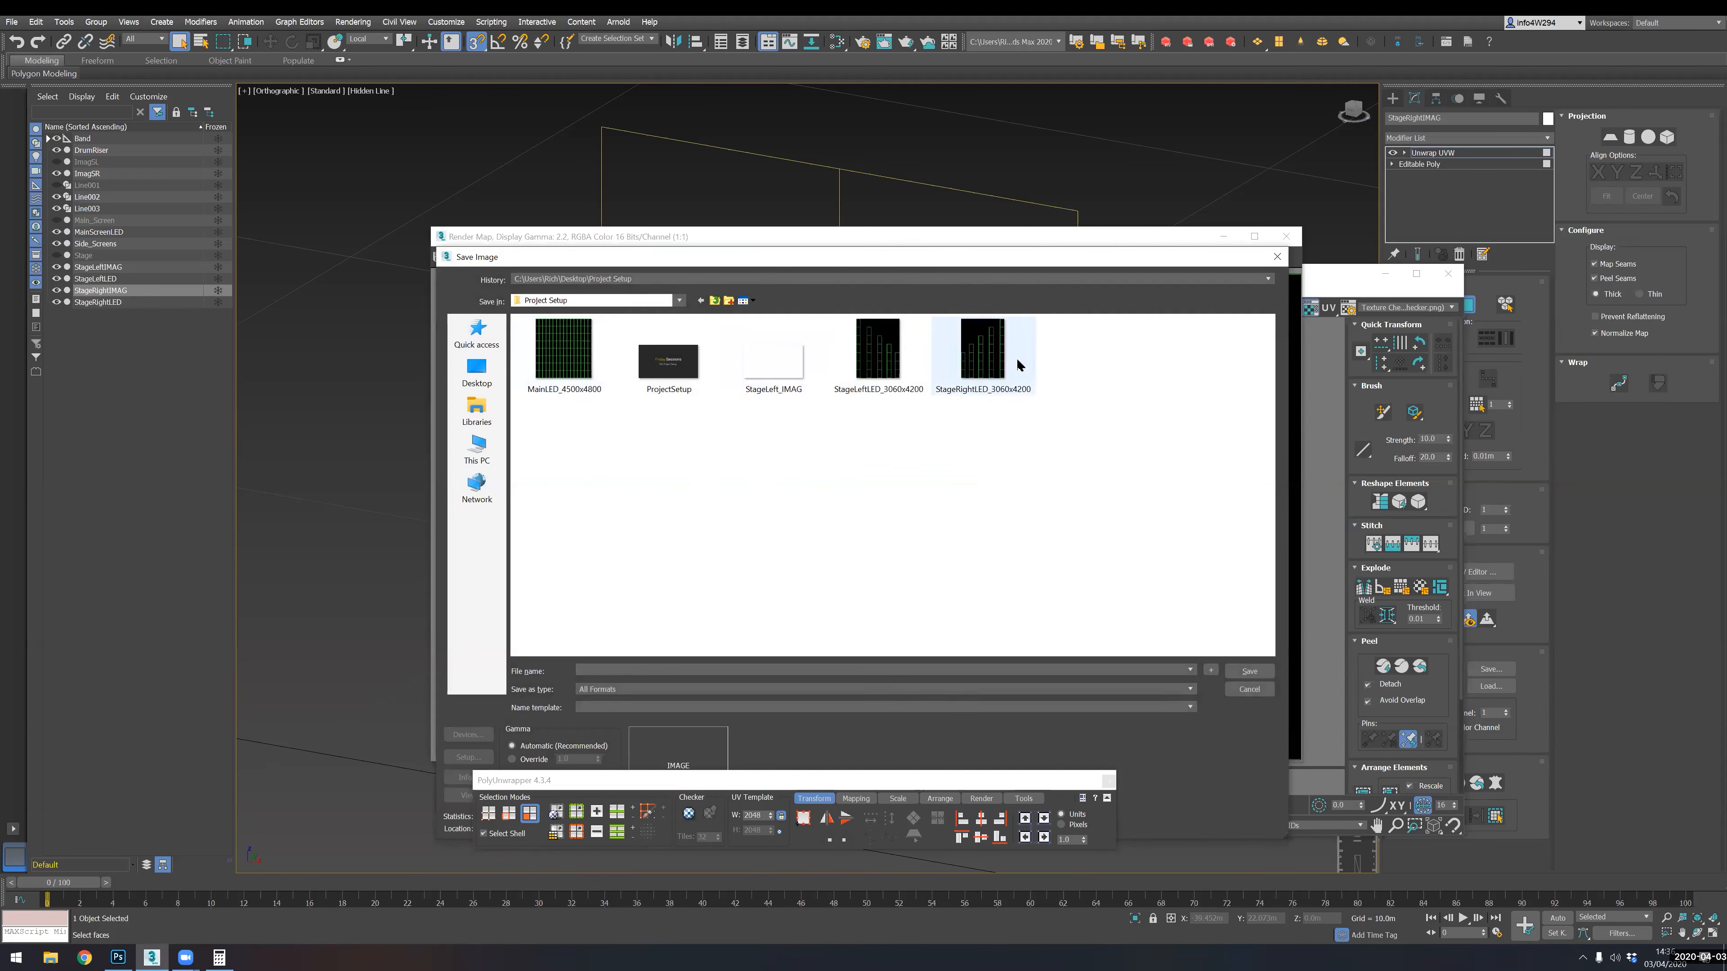
click(809, 357)
double_click(607, 670)
key(BackSpace)
key(BackSpace)
key(BackSpace)
key(BackSpace)
text(rIGHT_IMAG)
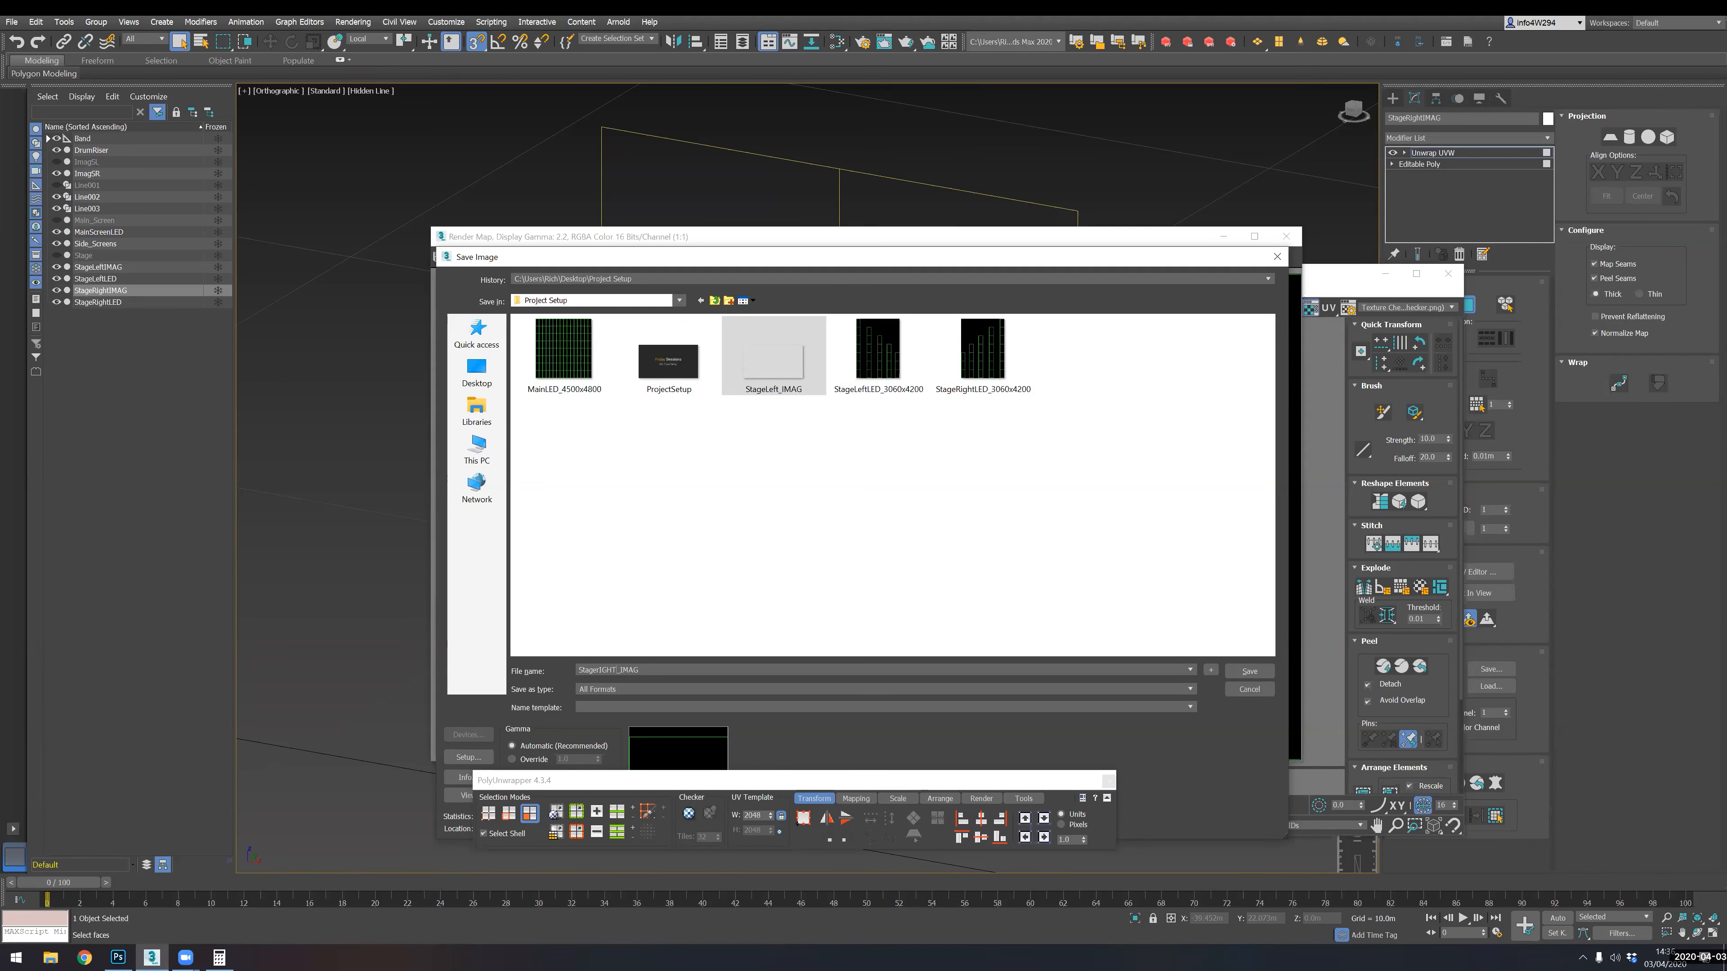
text(ht)
click(586, 688)
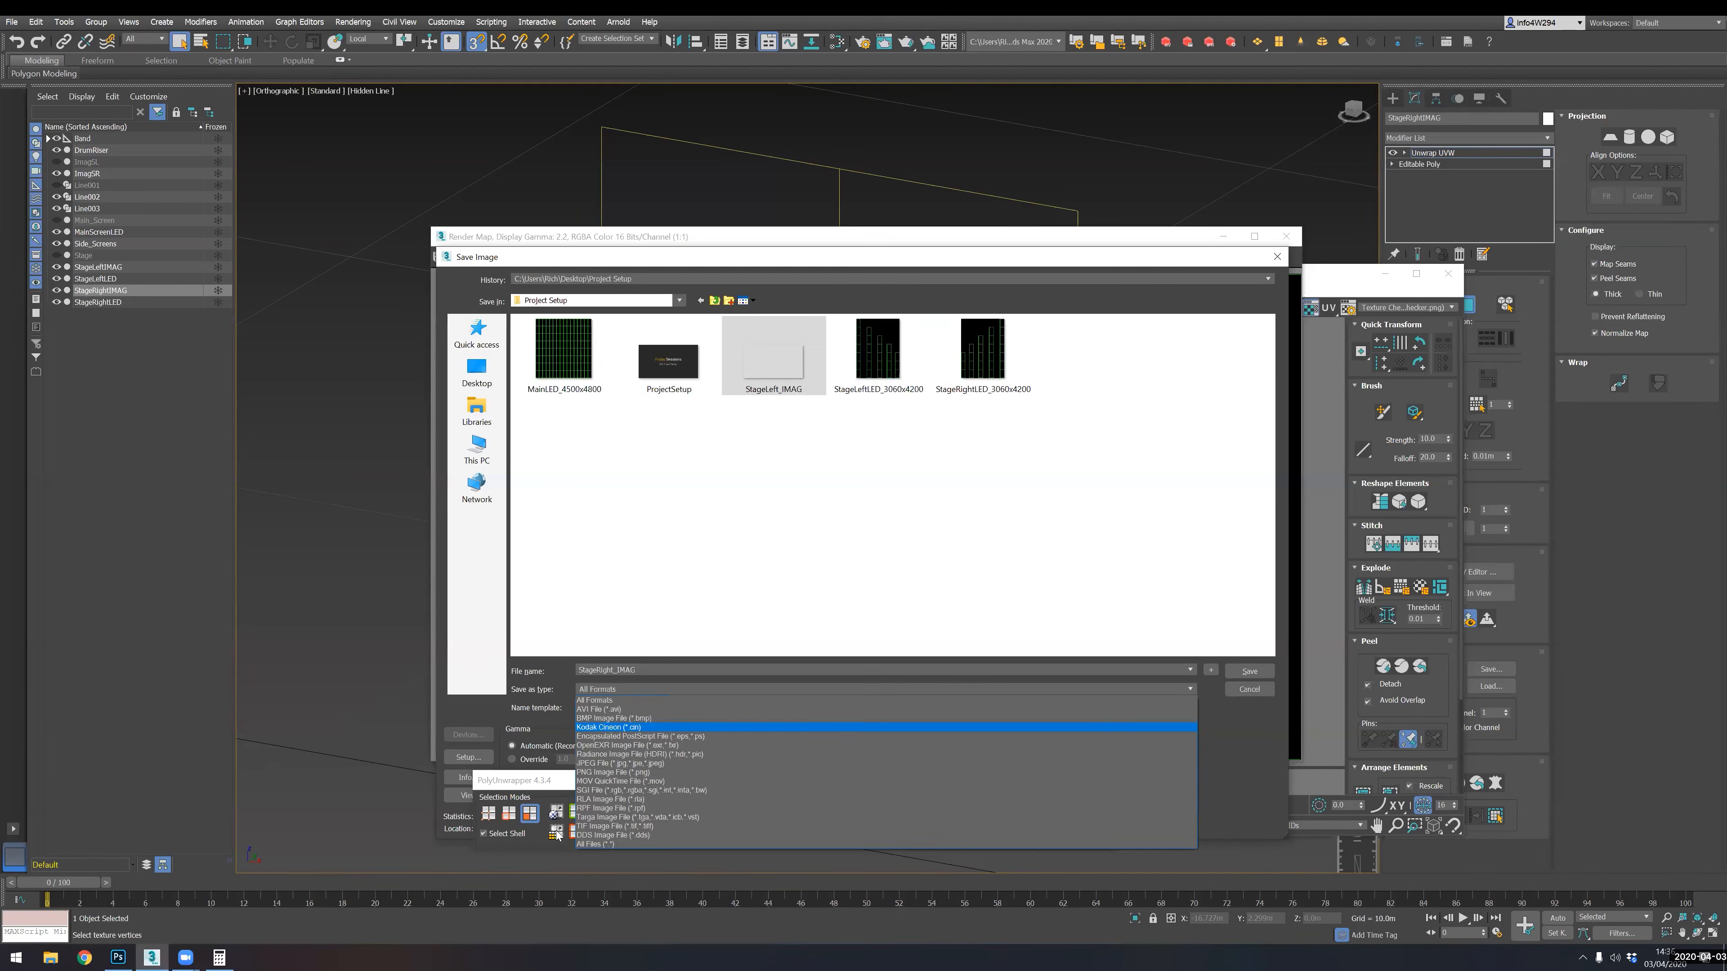
click(609, 772)
click(1250, 670)
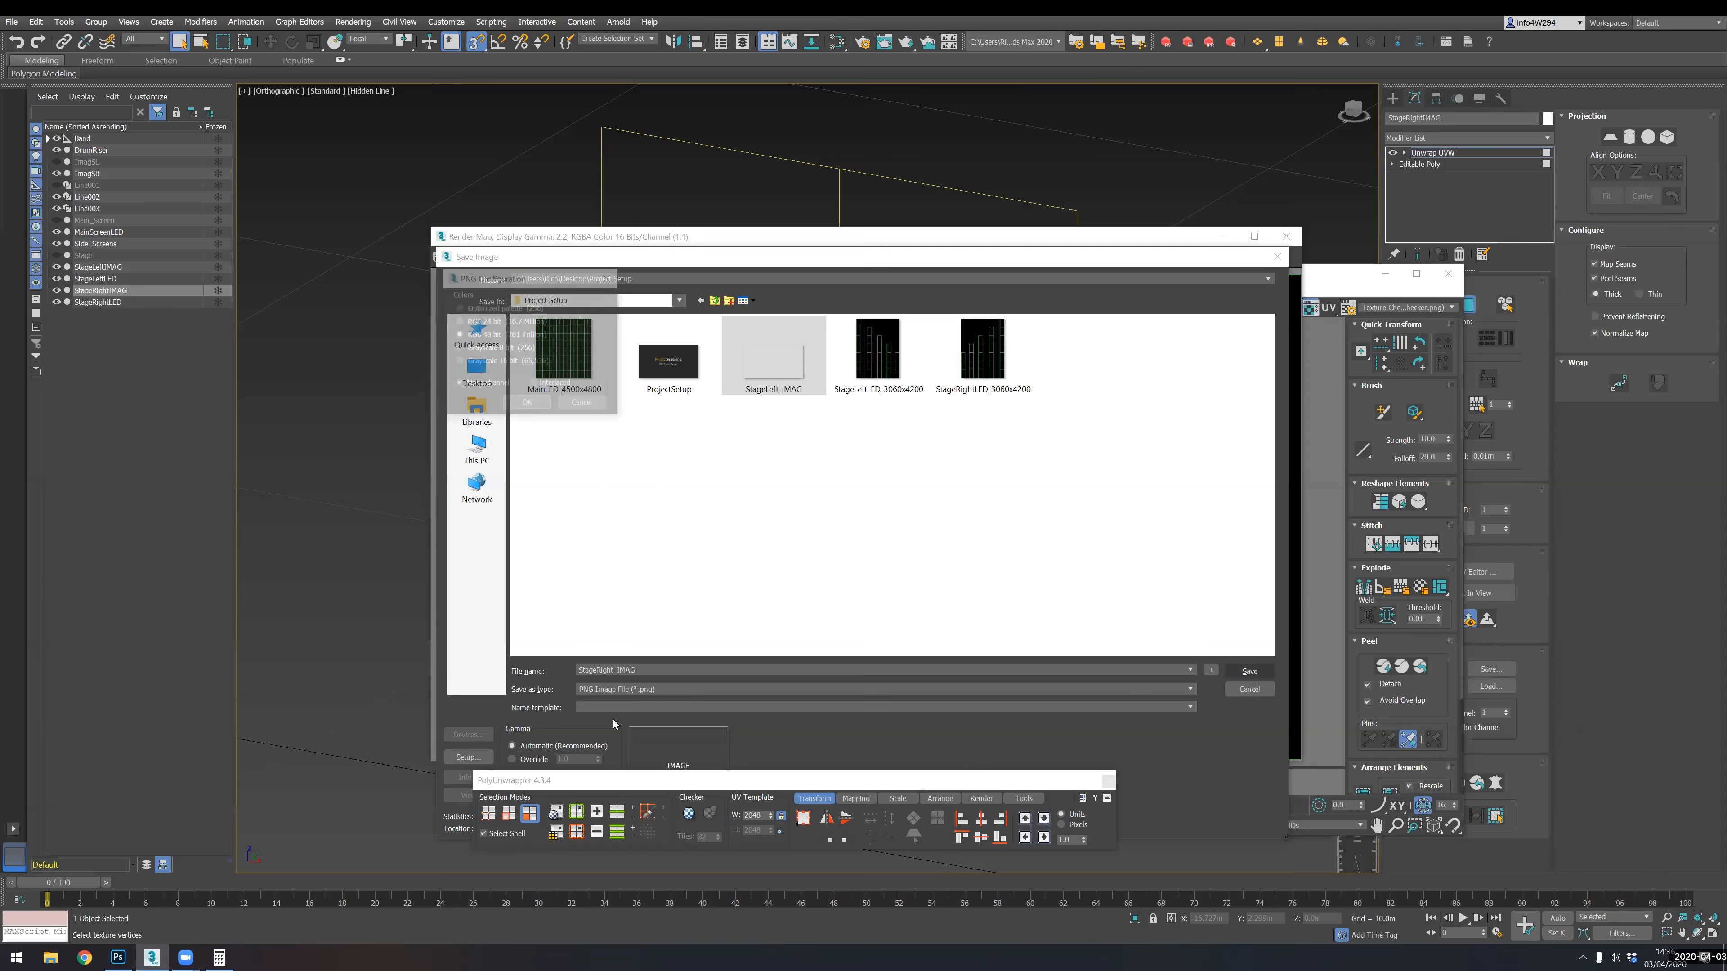
click(528, 406)
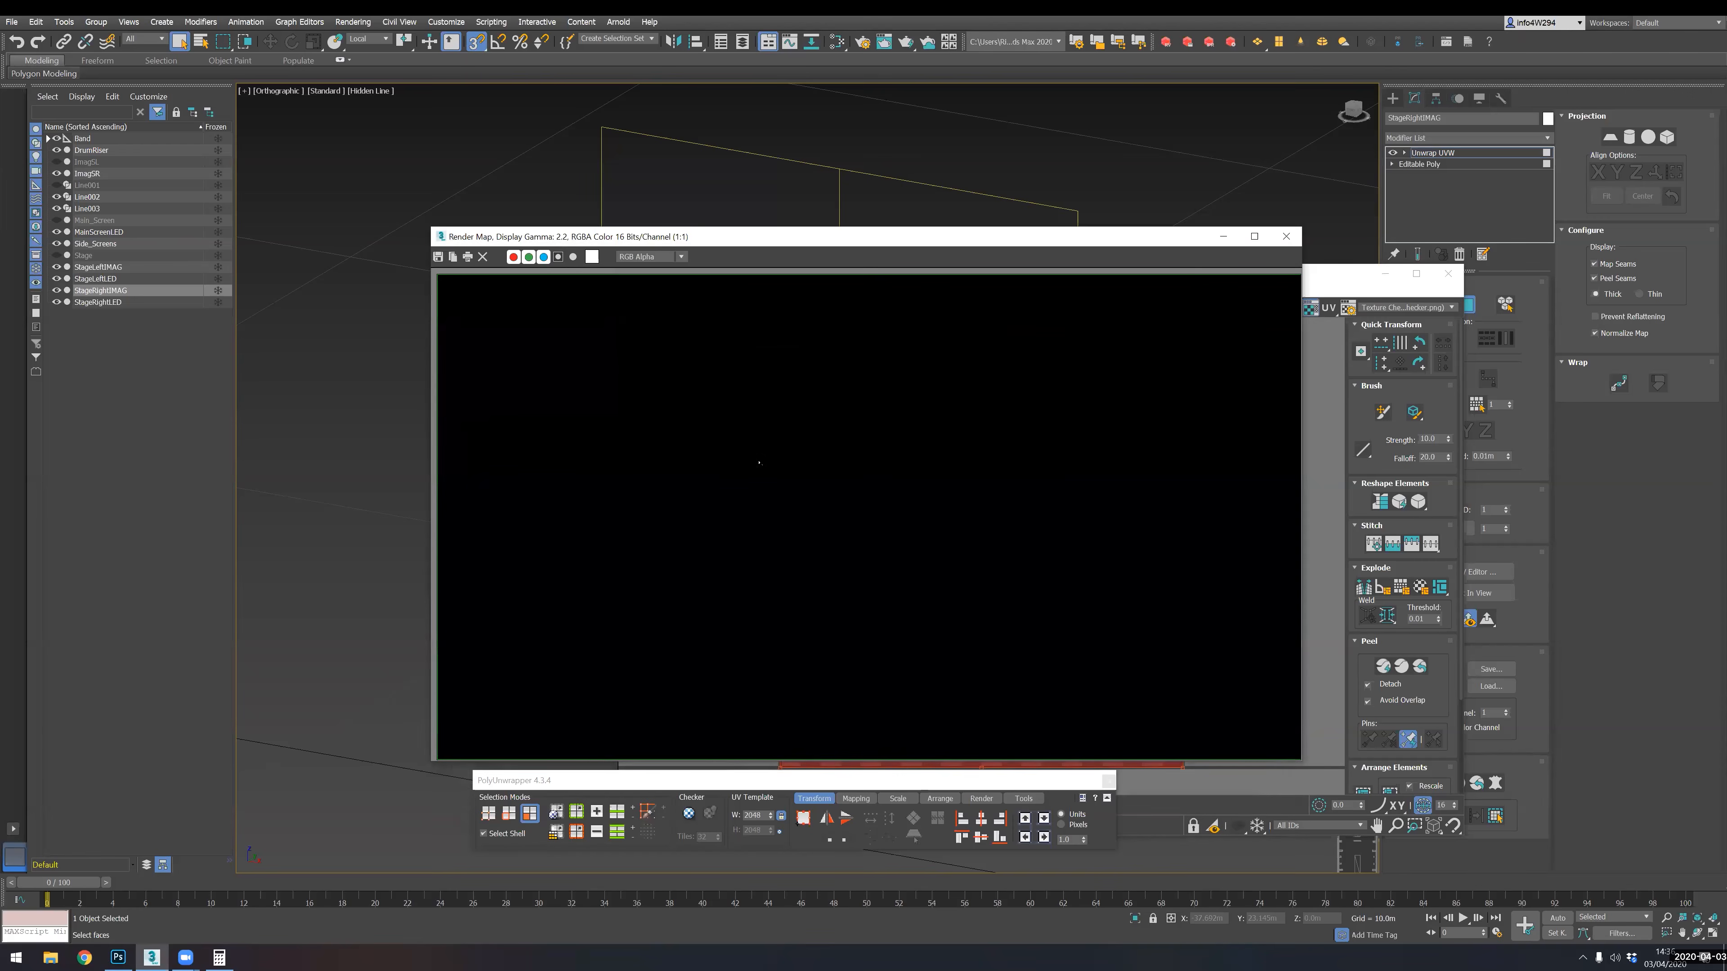
click(1285, 236)
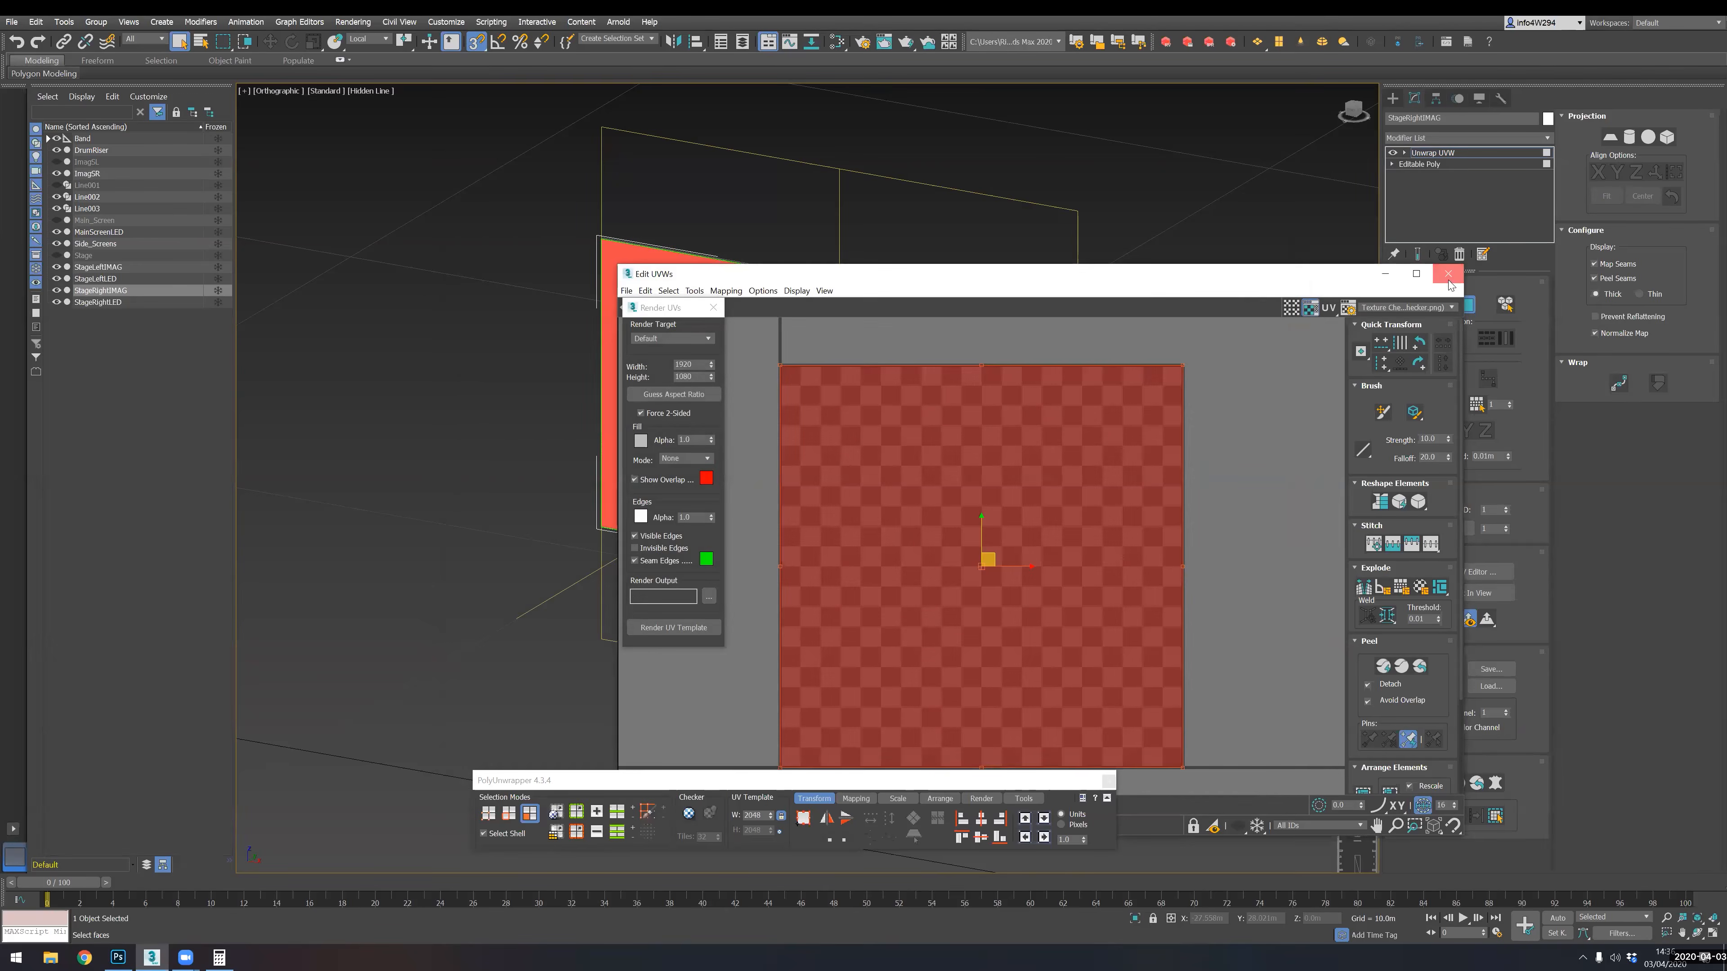
click(1447, 273)
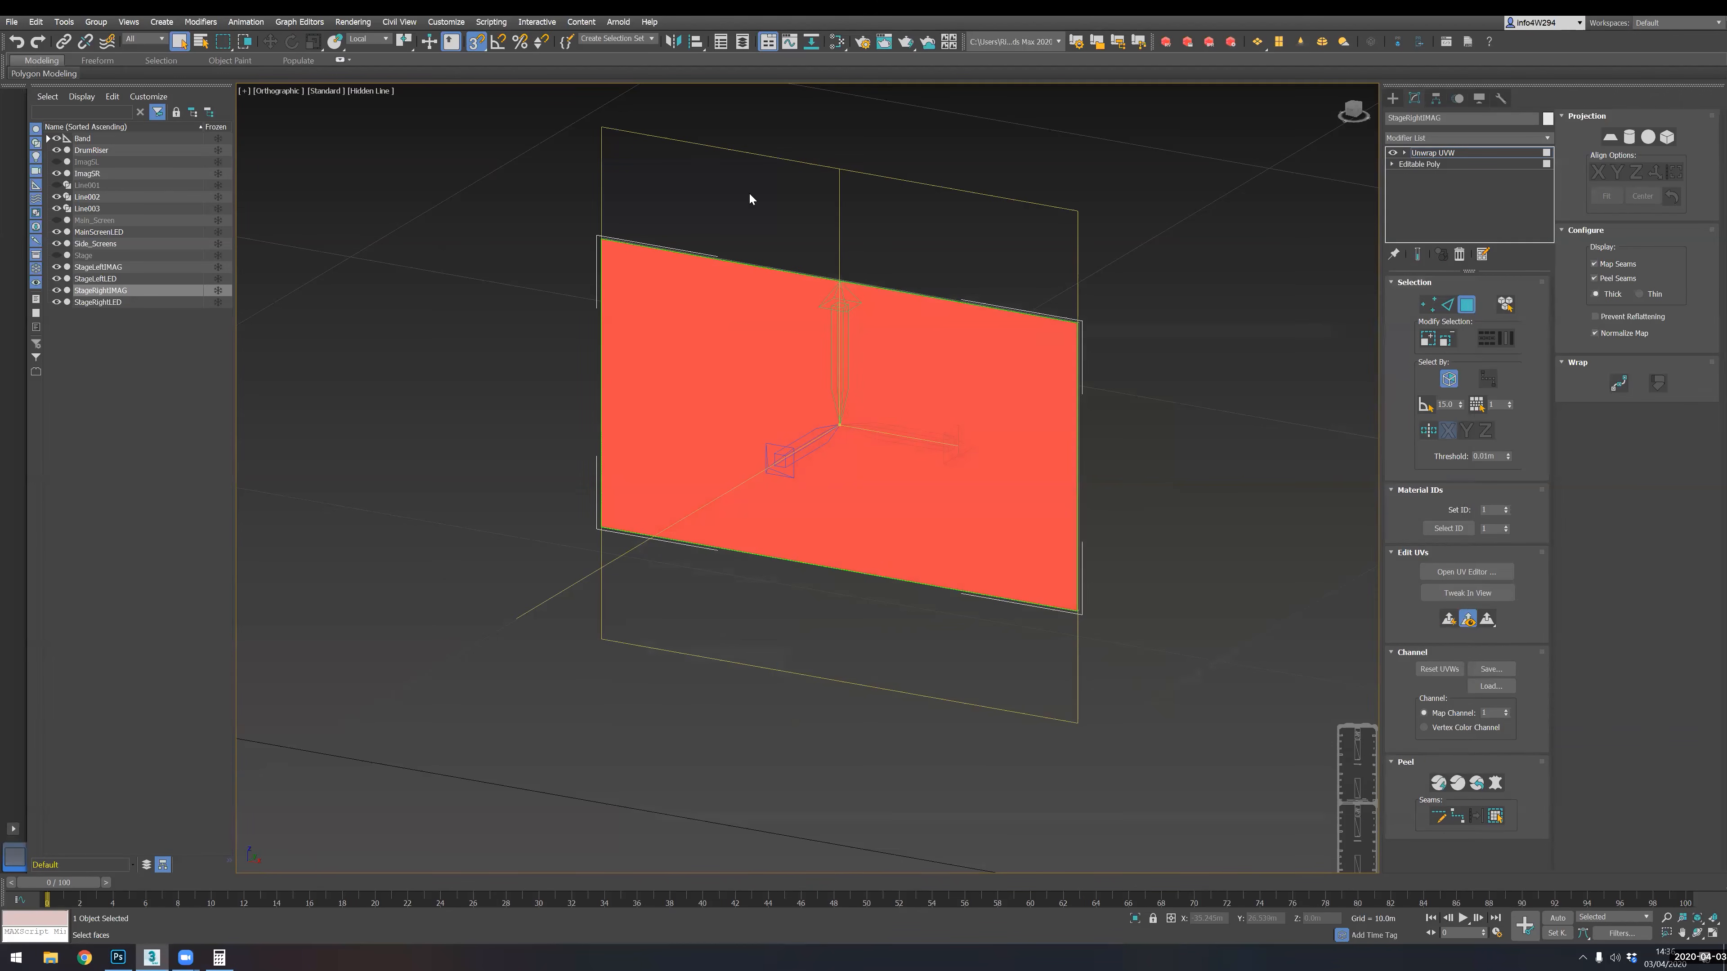
click(12, 21)
mouse_move(100, 210)
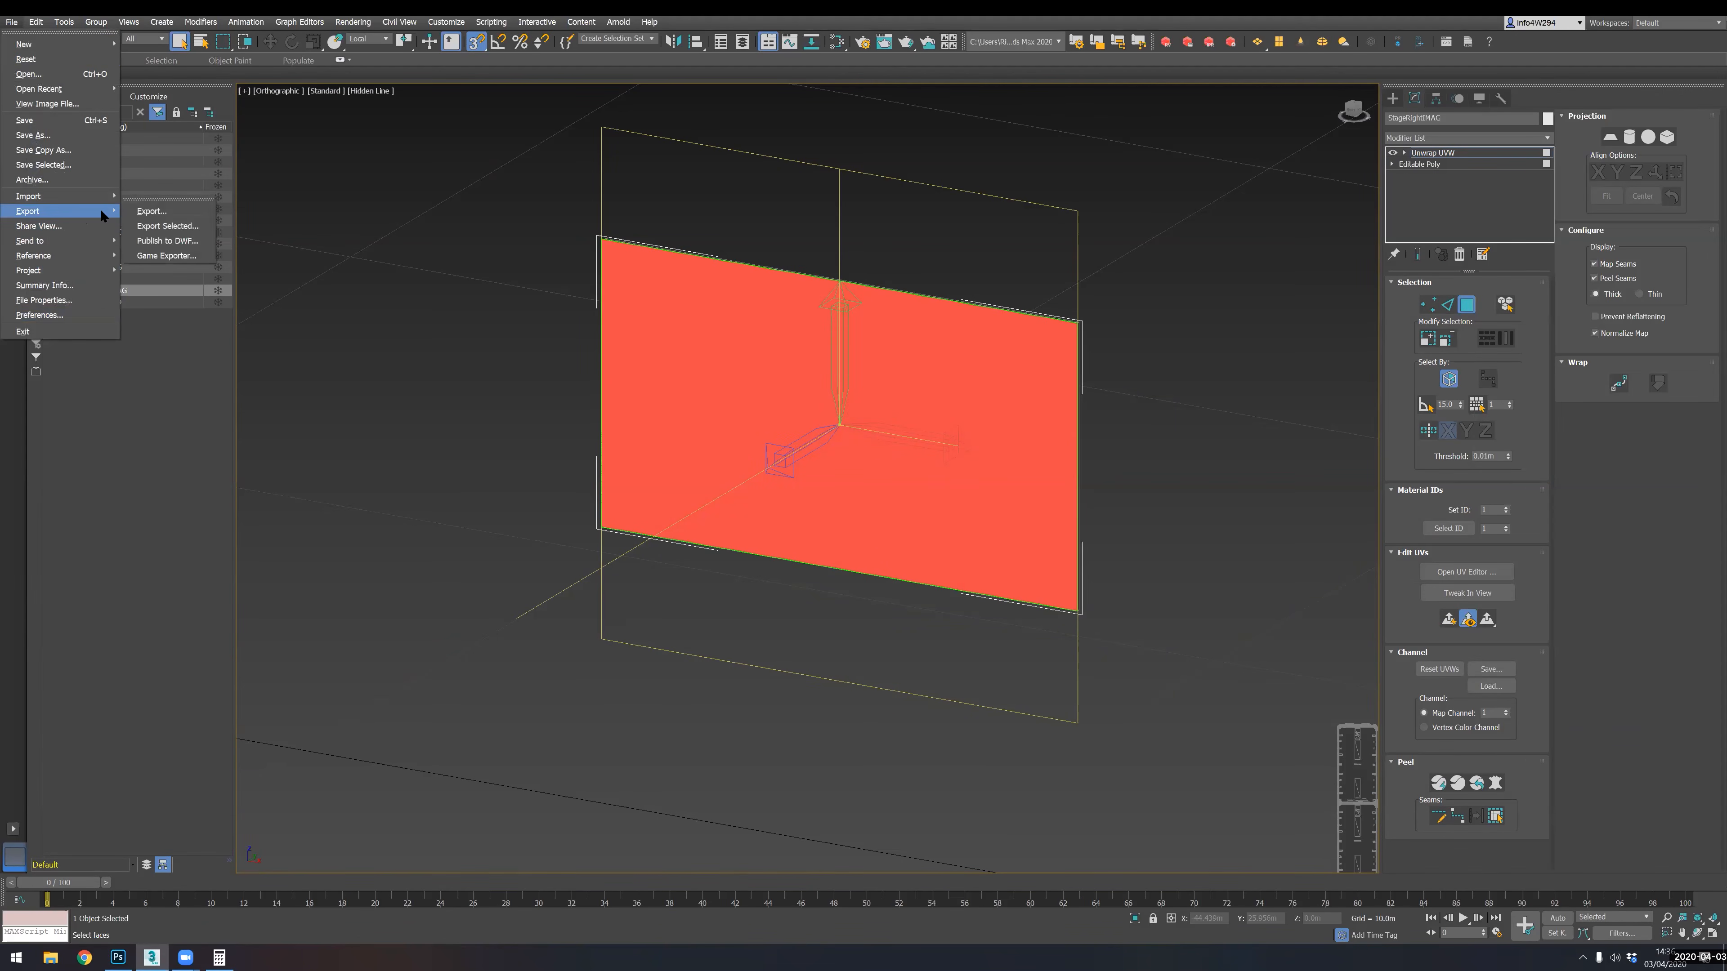
click(178, 212)
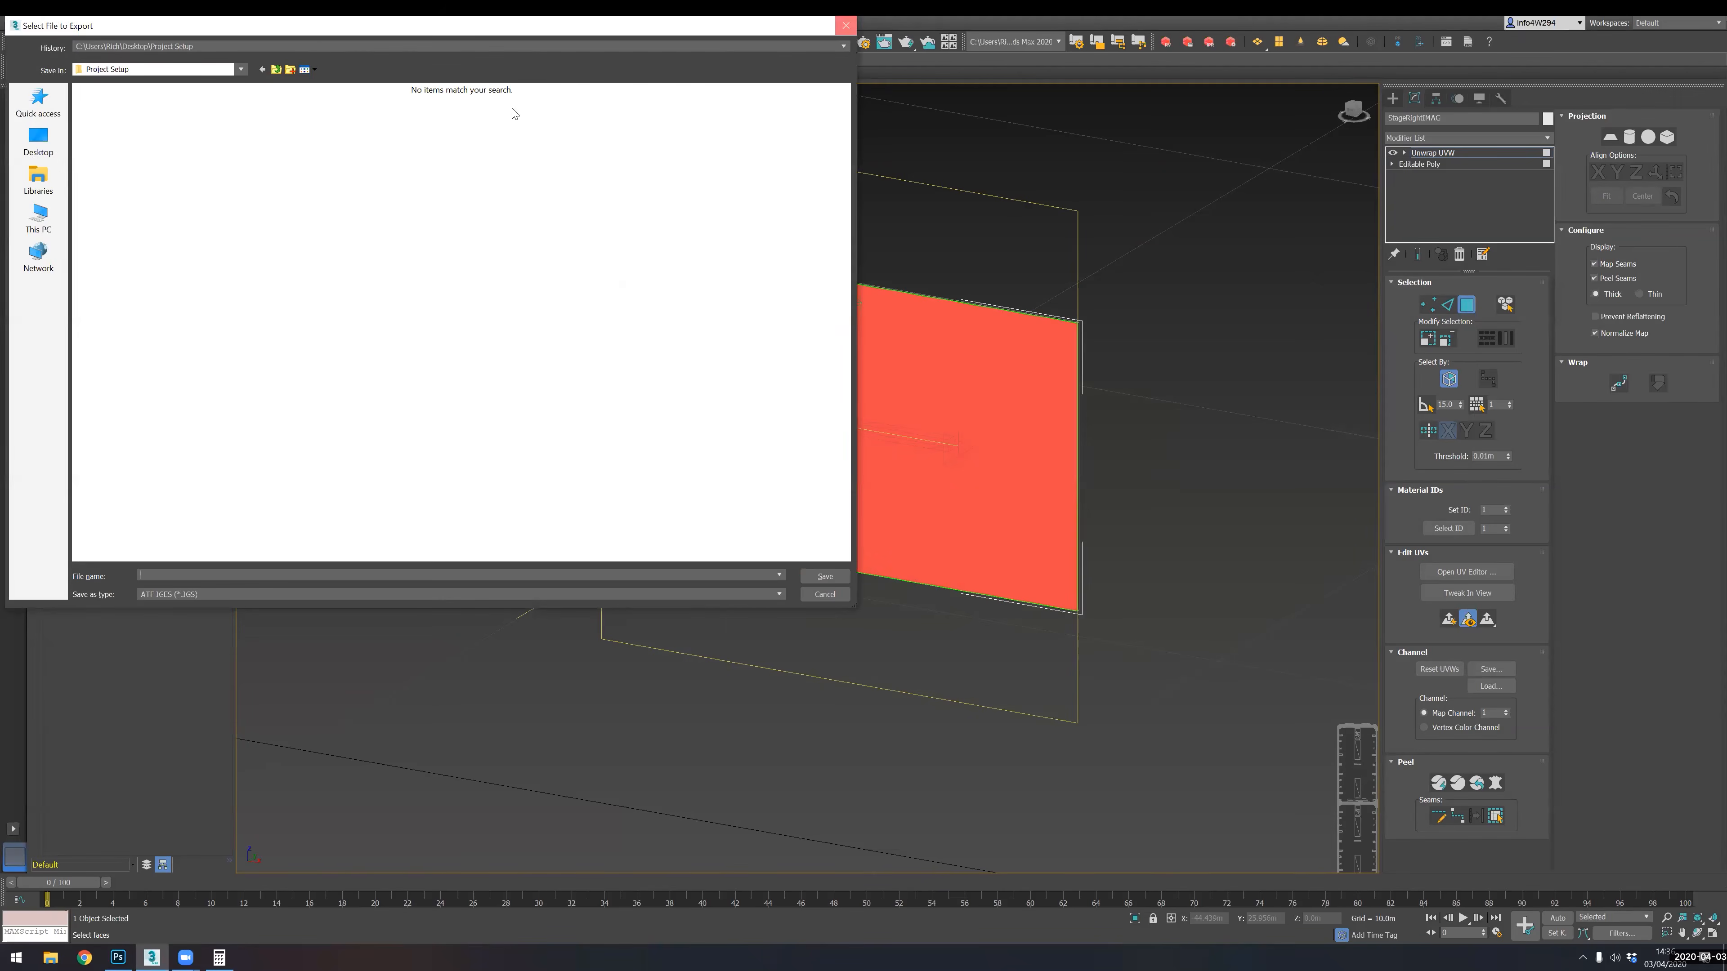
click(846, 26)
- Export only the selected StageRightIMAG polygon as an OBJ named StageRightIMAG in the Project Setup folder
click(12, 22)
mouse_move(27, 213)
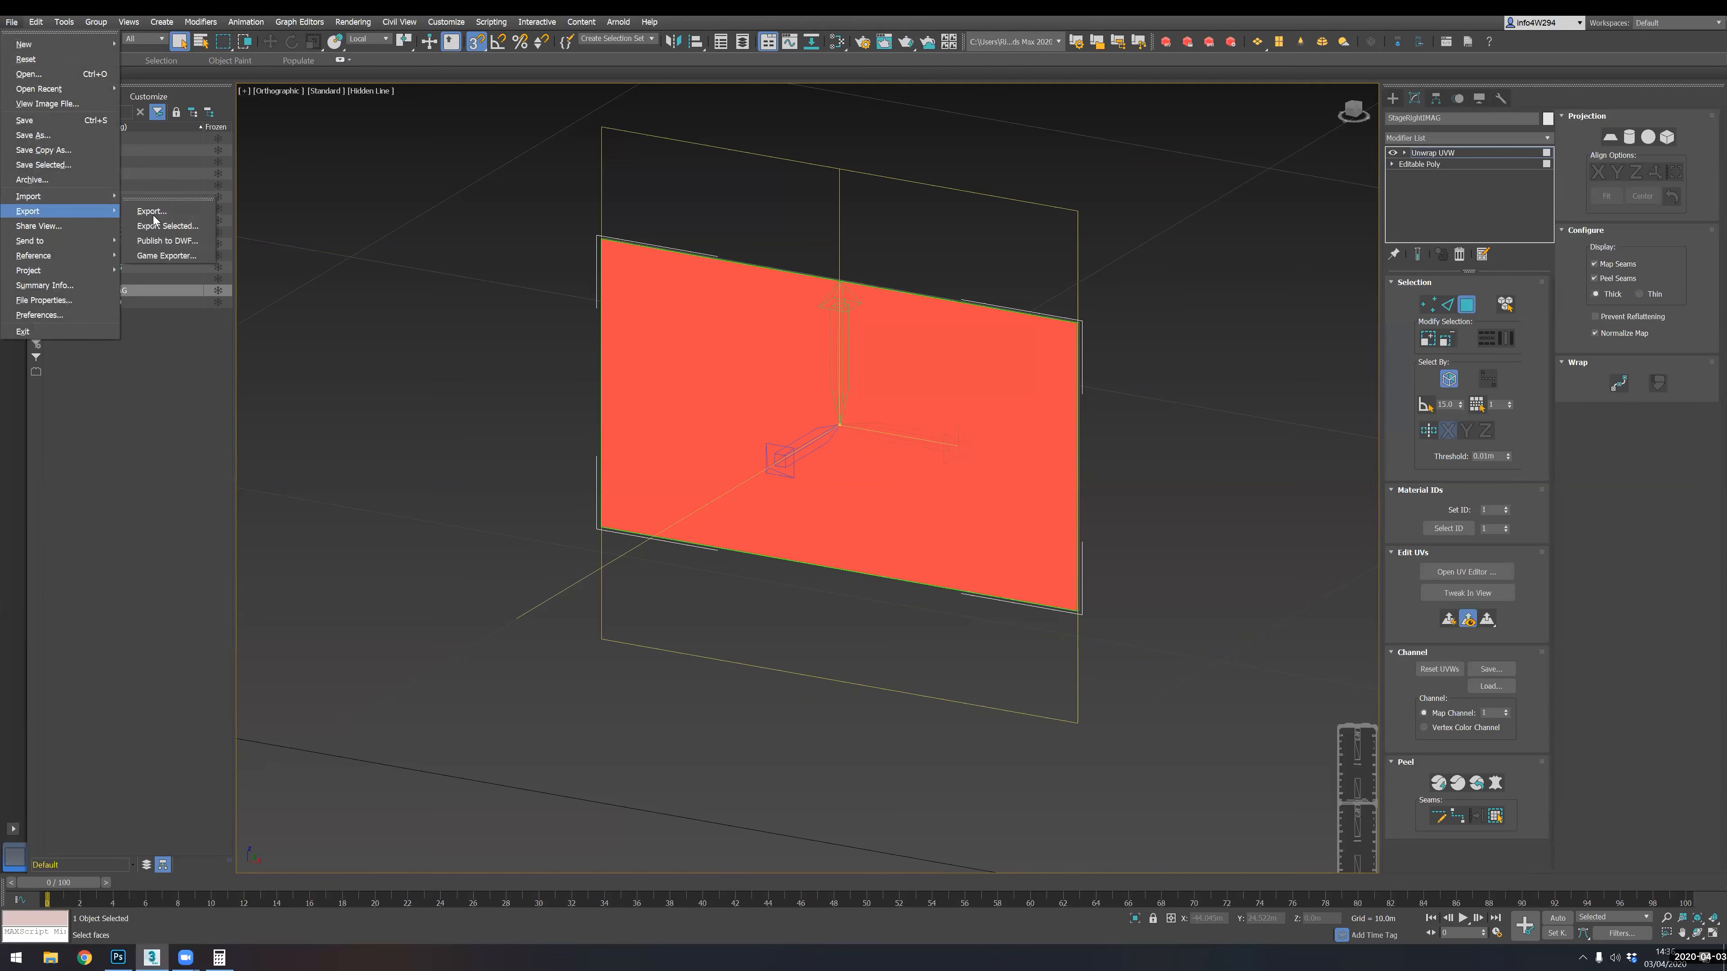
click(154, 224)
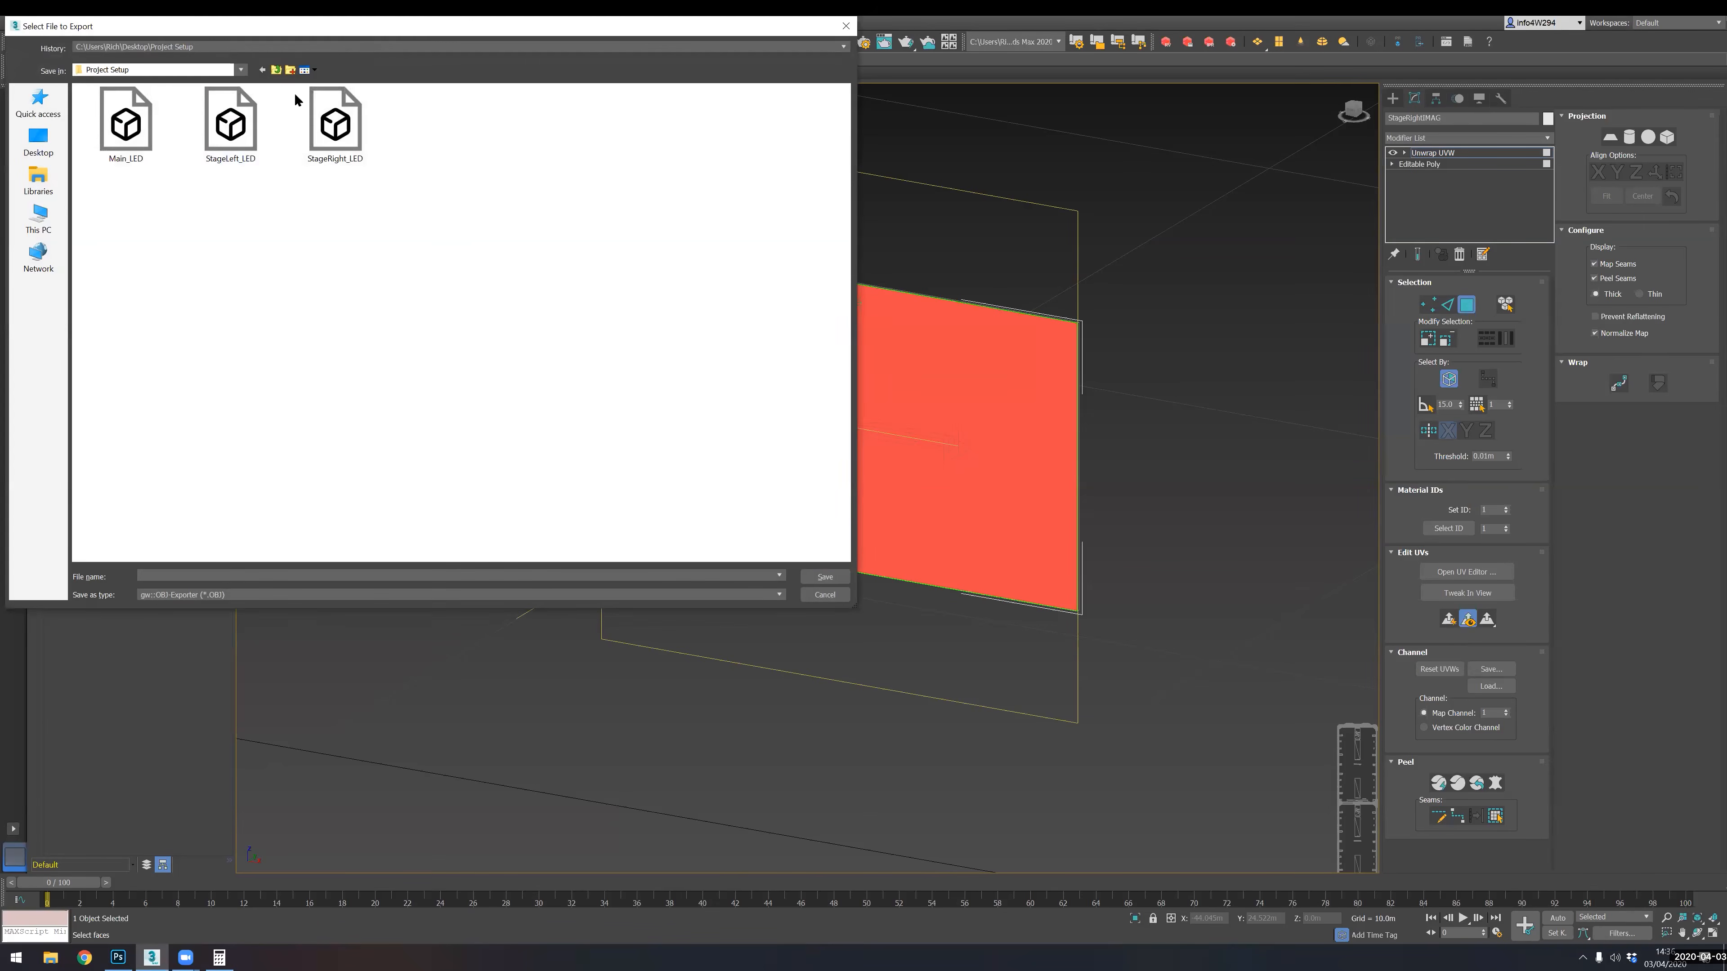
text(S)
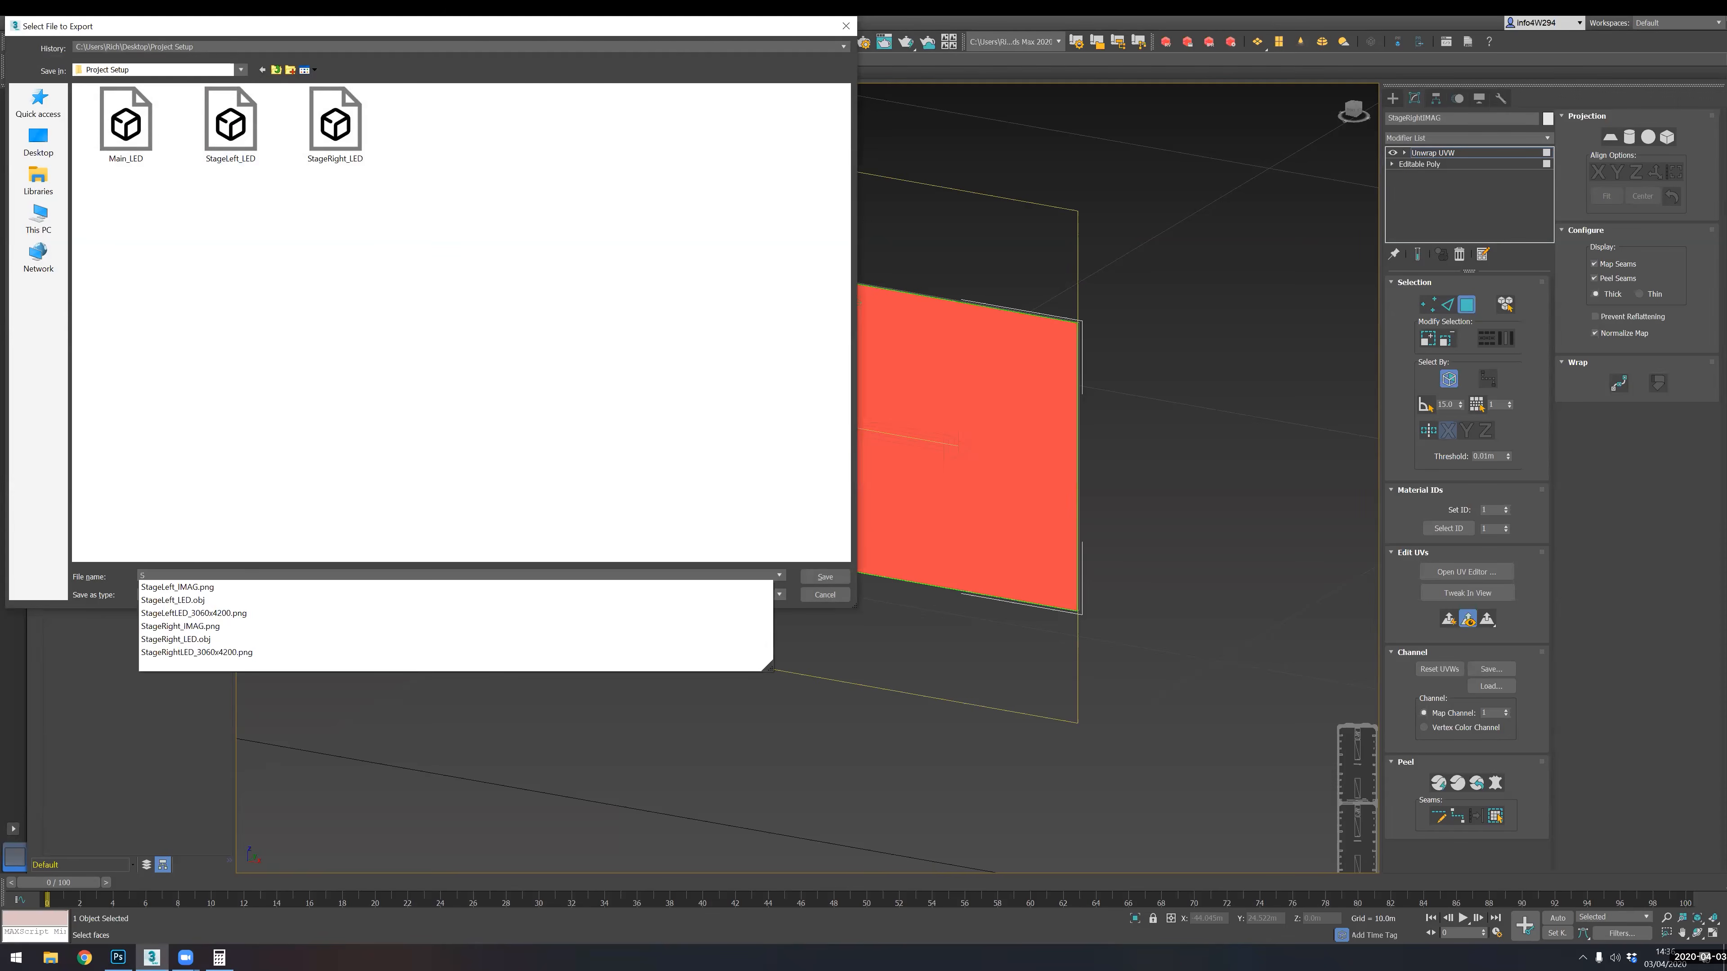
text(tageRight)
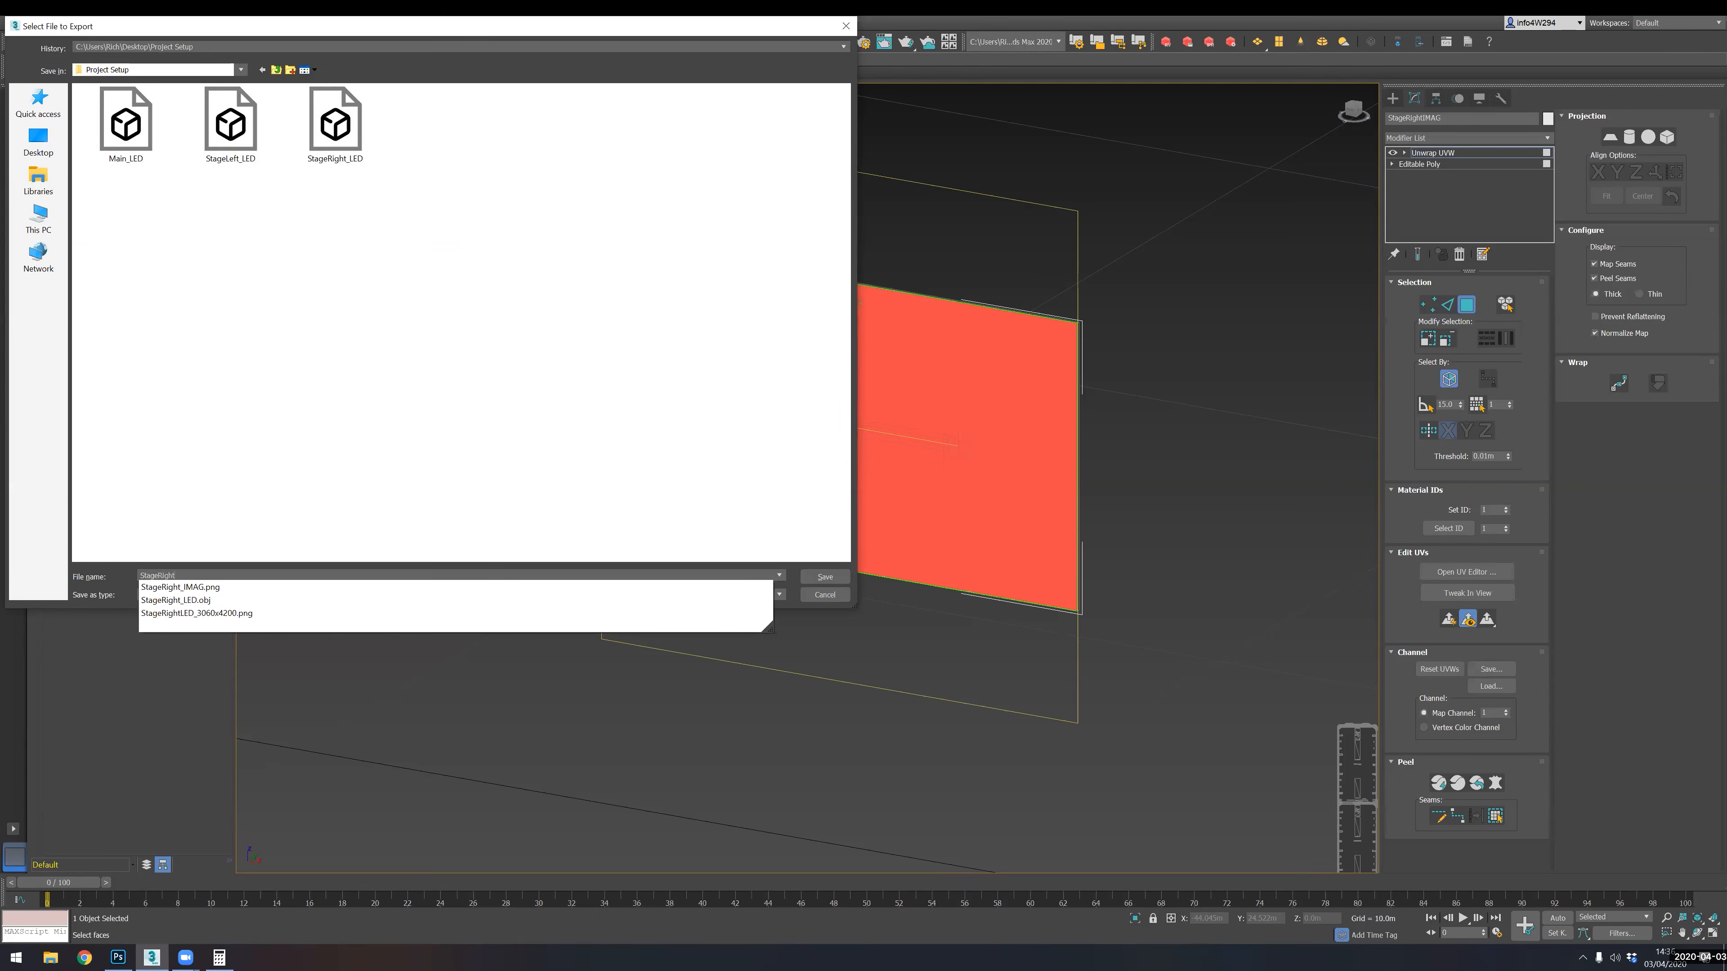
text(IMAG)
click(822, 578)
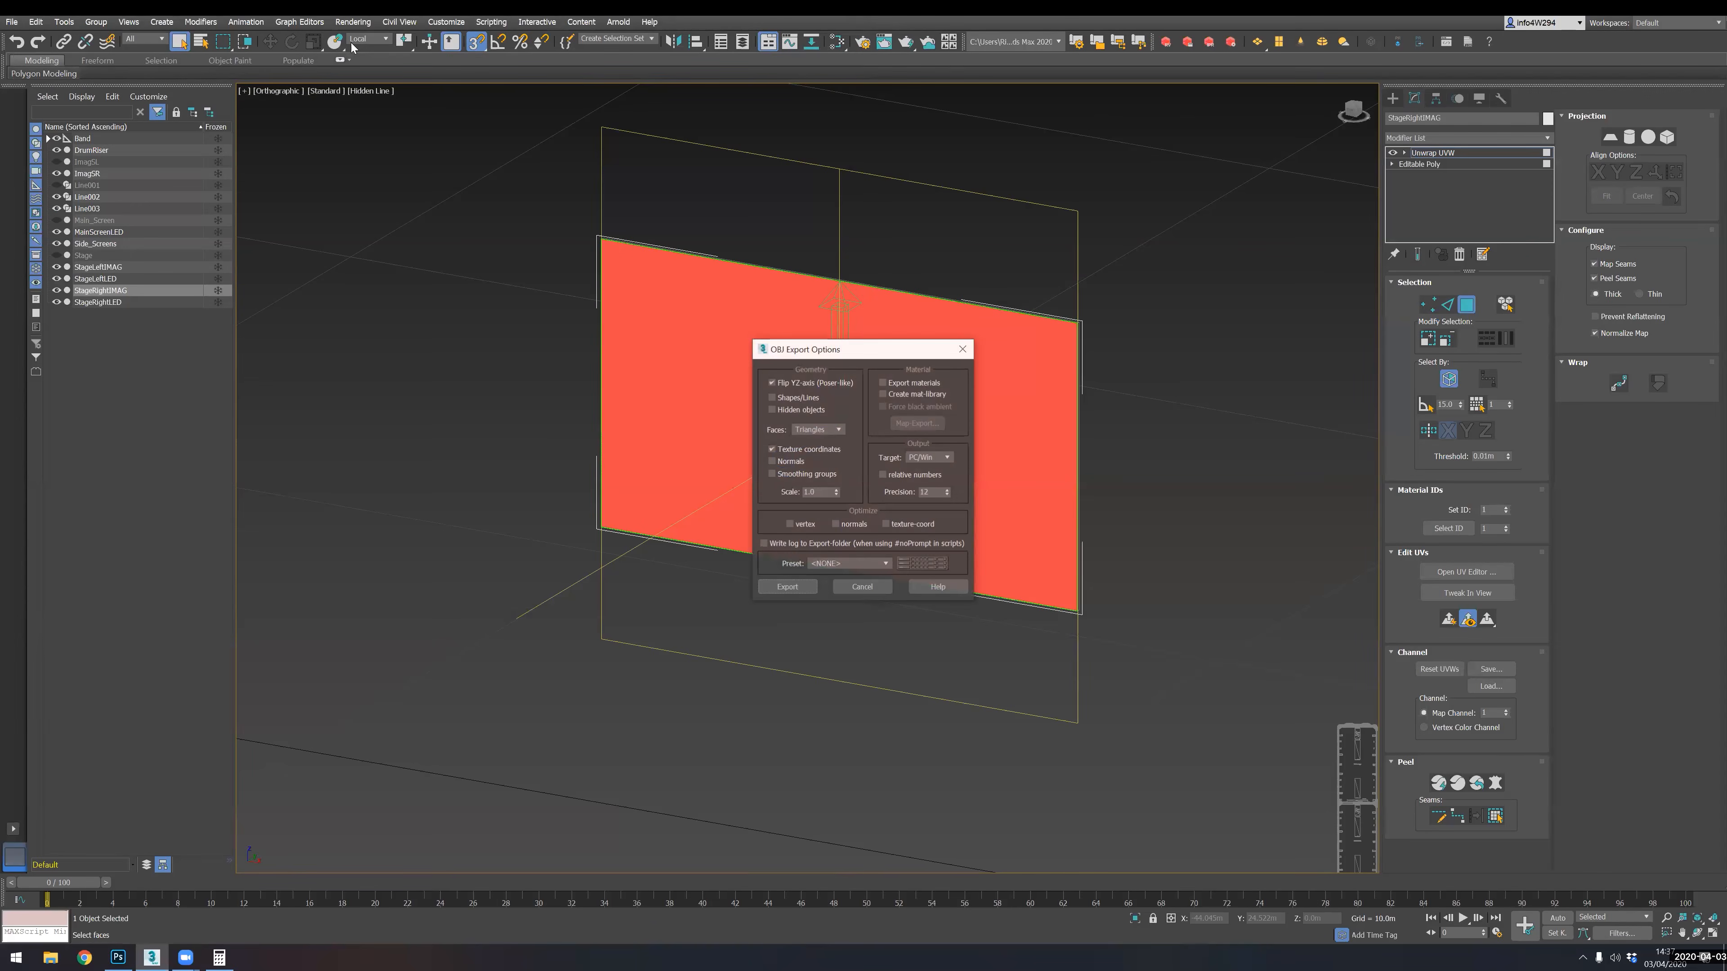
key(Return)
click(1010, 589)
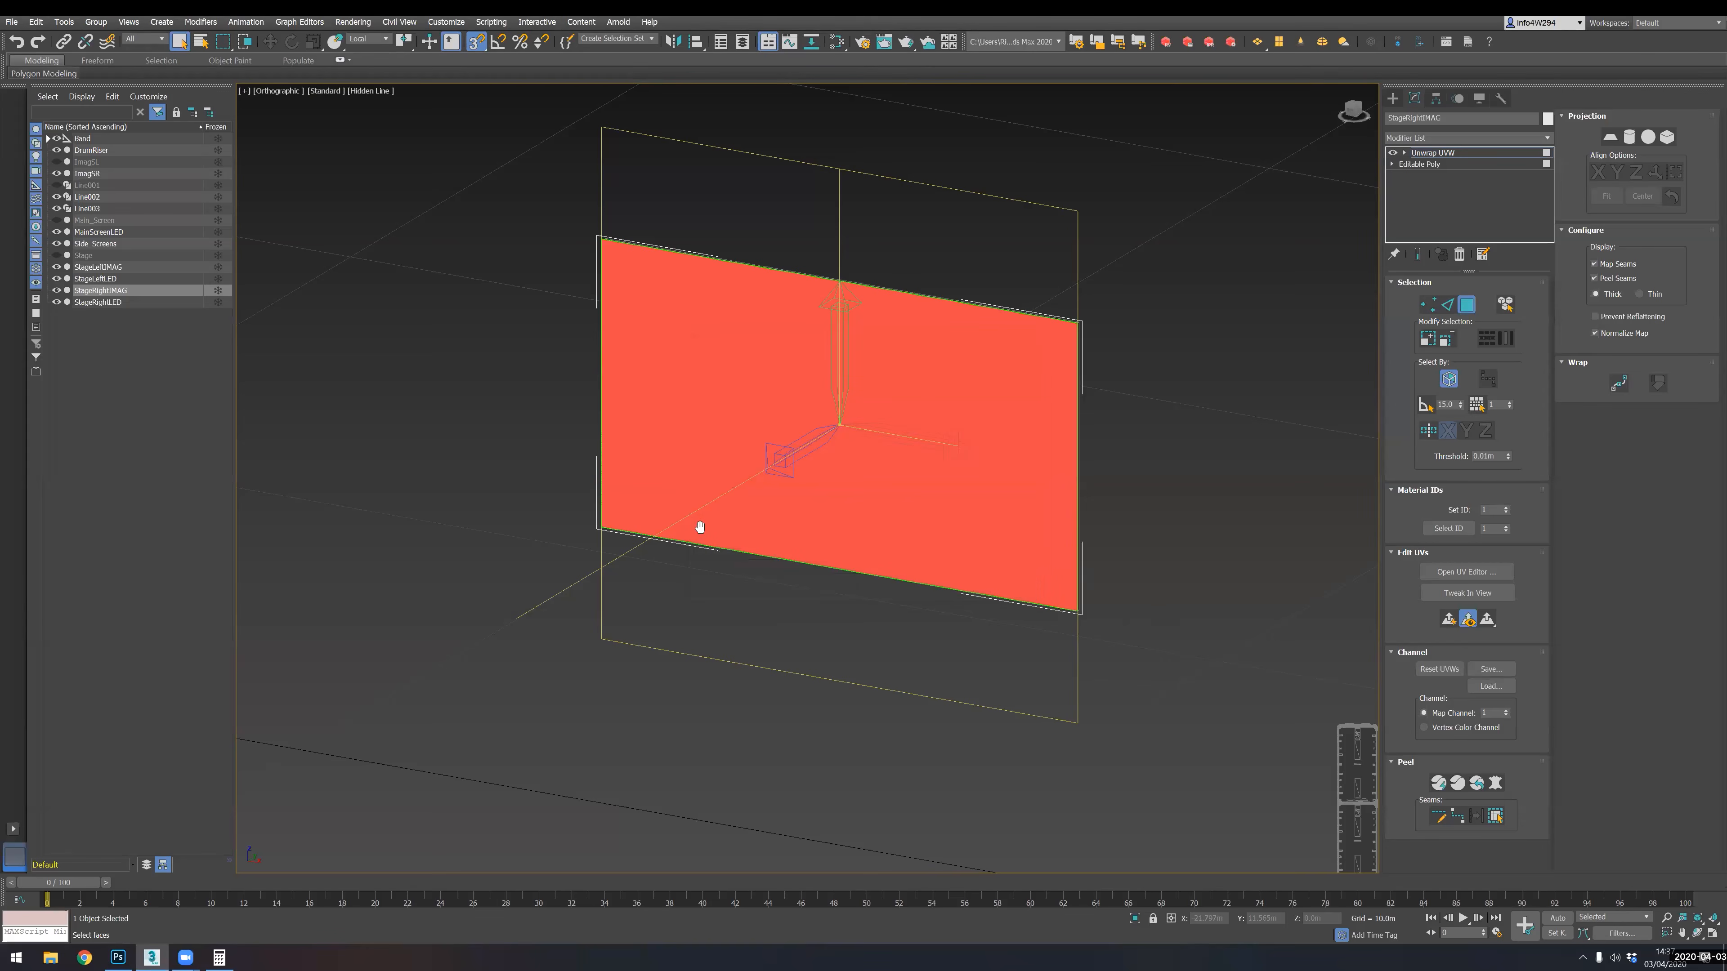
- Select the StageLeftIMAG screen and export only that object as an OBJ named StageLeftIMAG in the Project Setup folder
scroll(707, 481, down, 5)
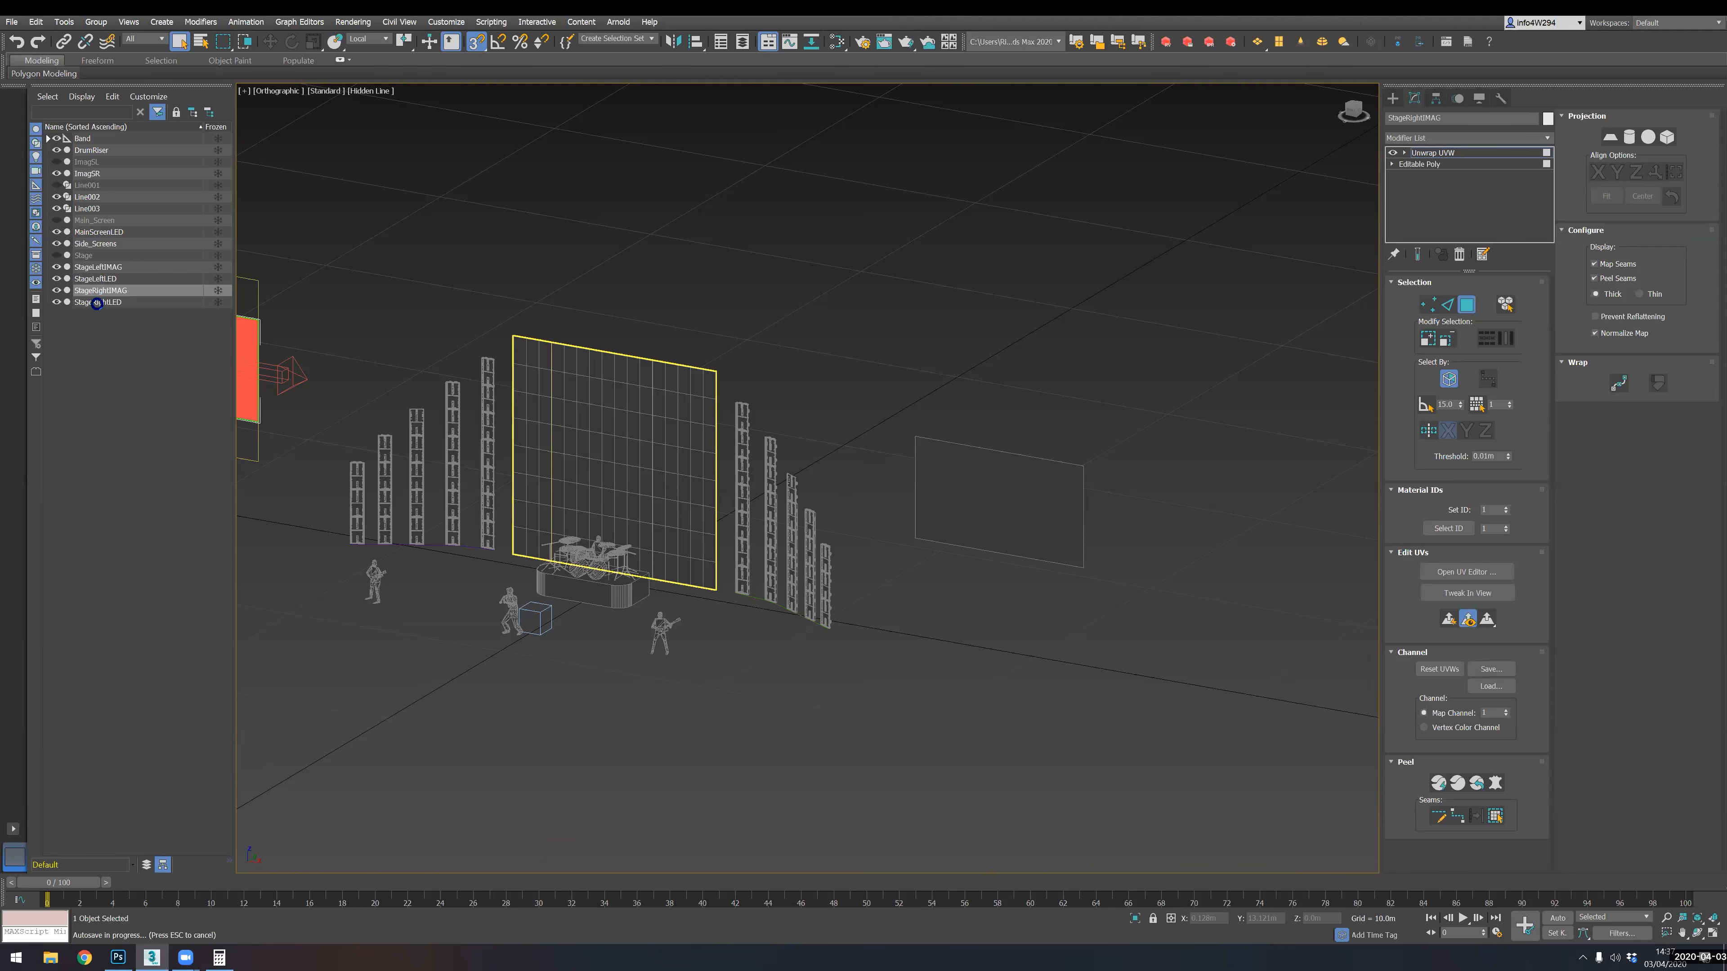
click(98, 302)
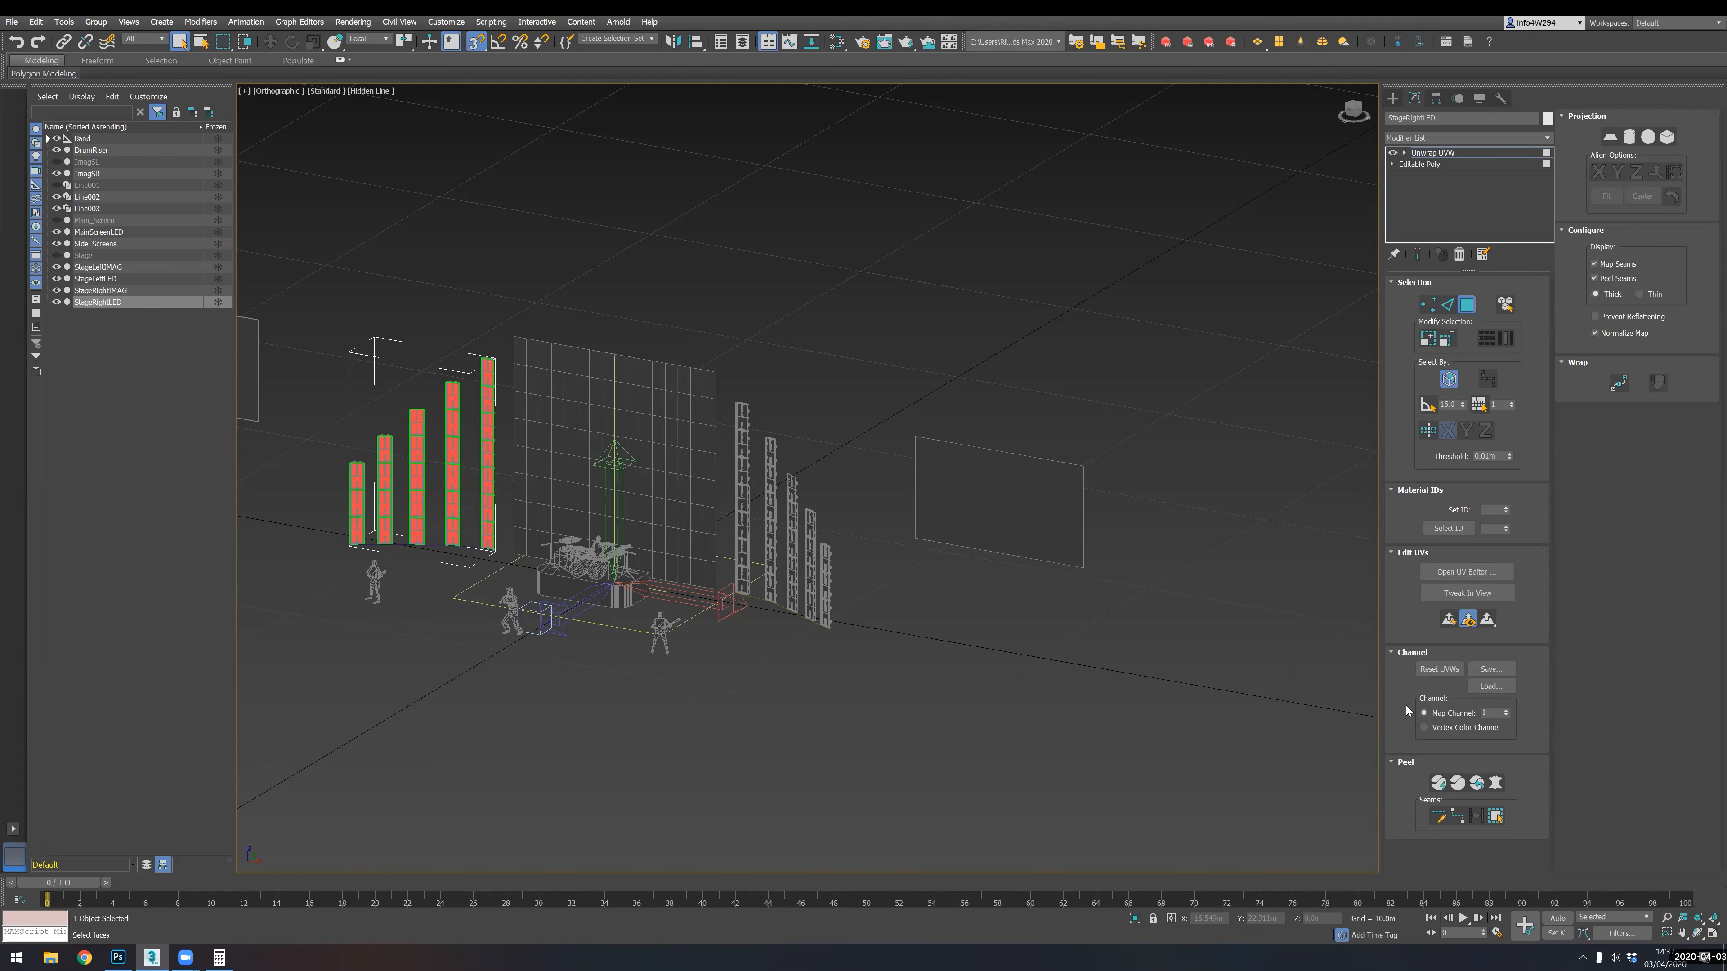
alt+middle_drag(999, 643, 1110, 625)
middle_drag(971, 563, 814, 698)
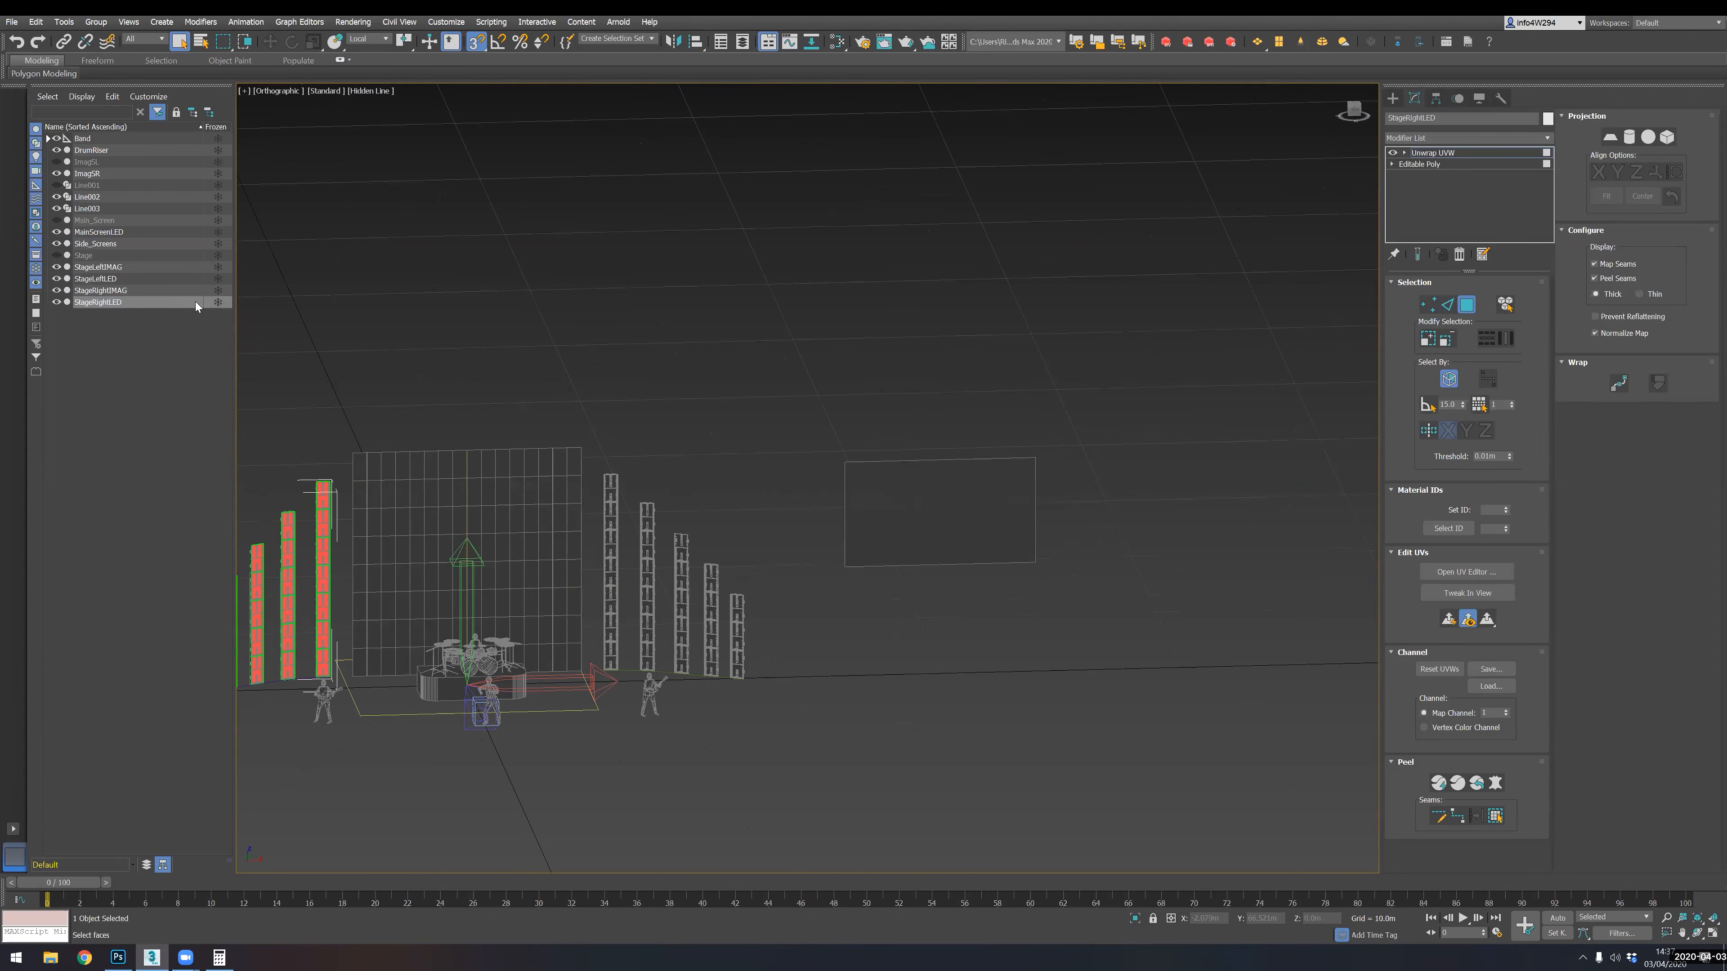
click(105, 267)
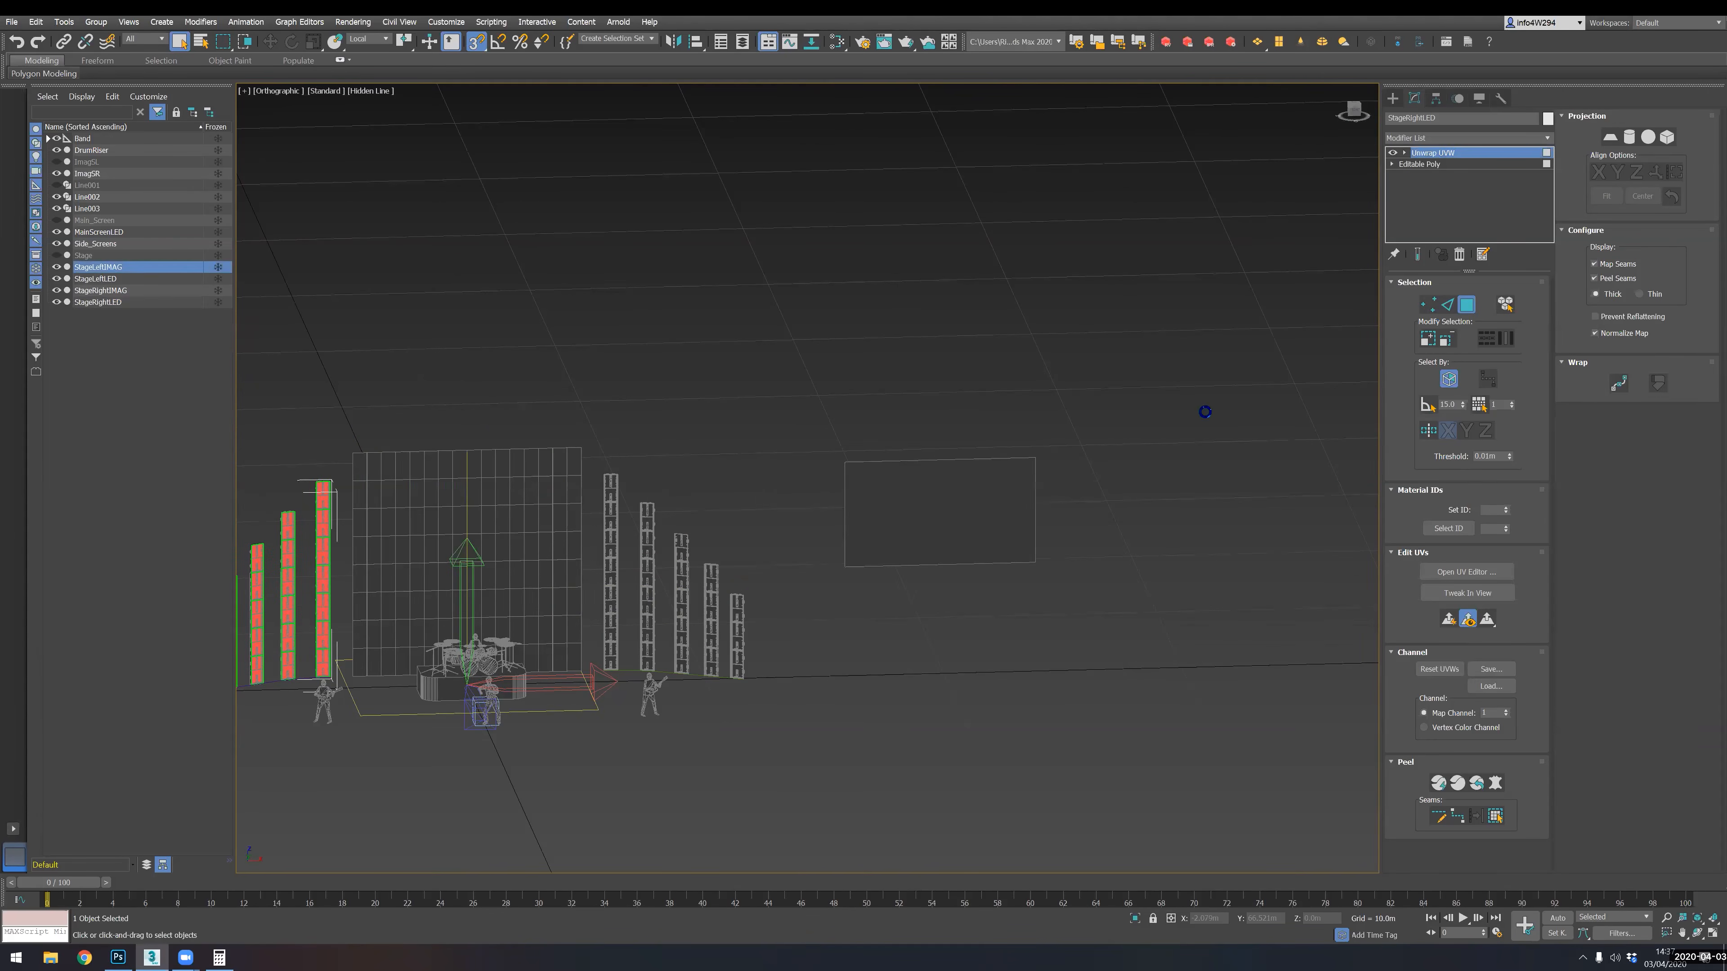
click(12, 22)
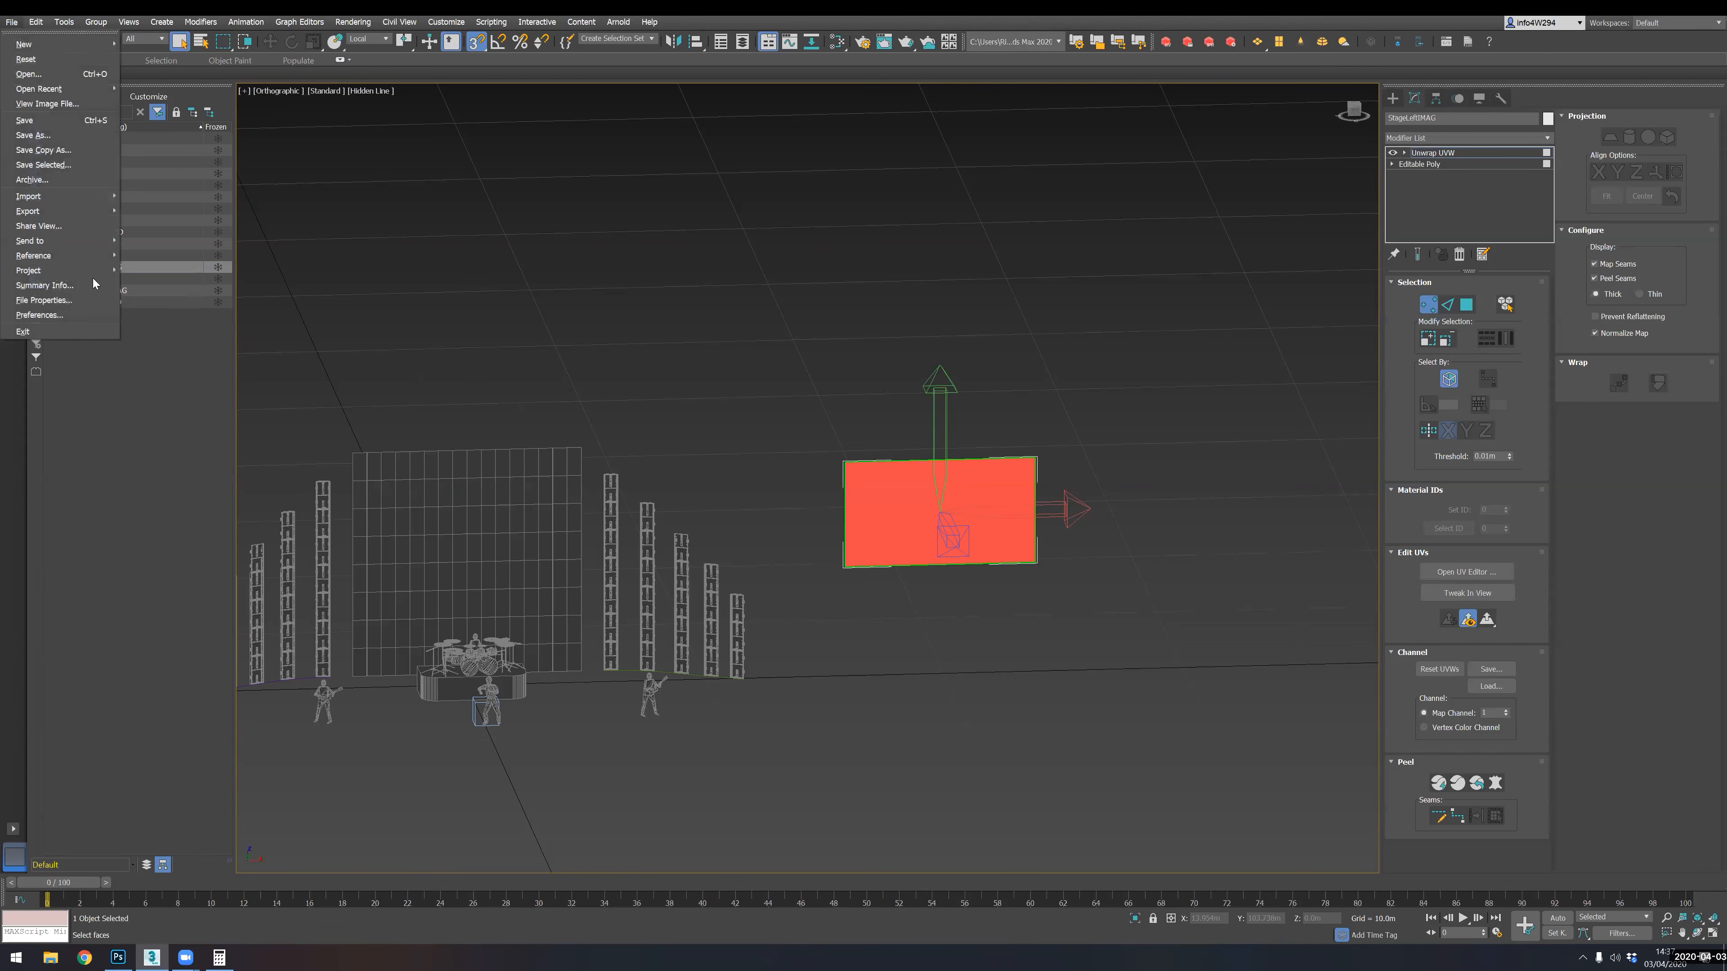
mouse_move(97, 212)
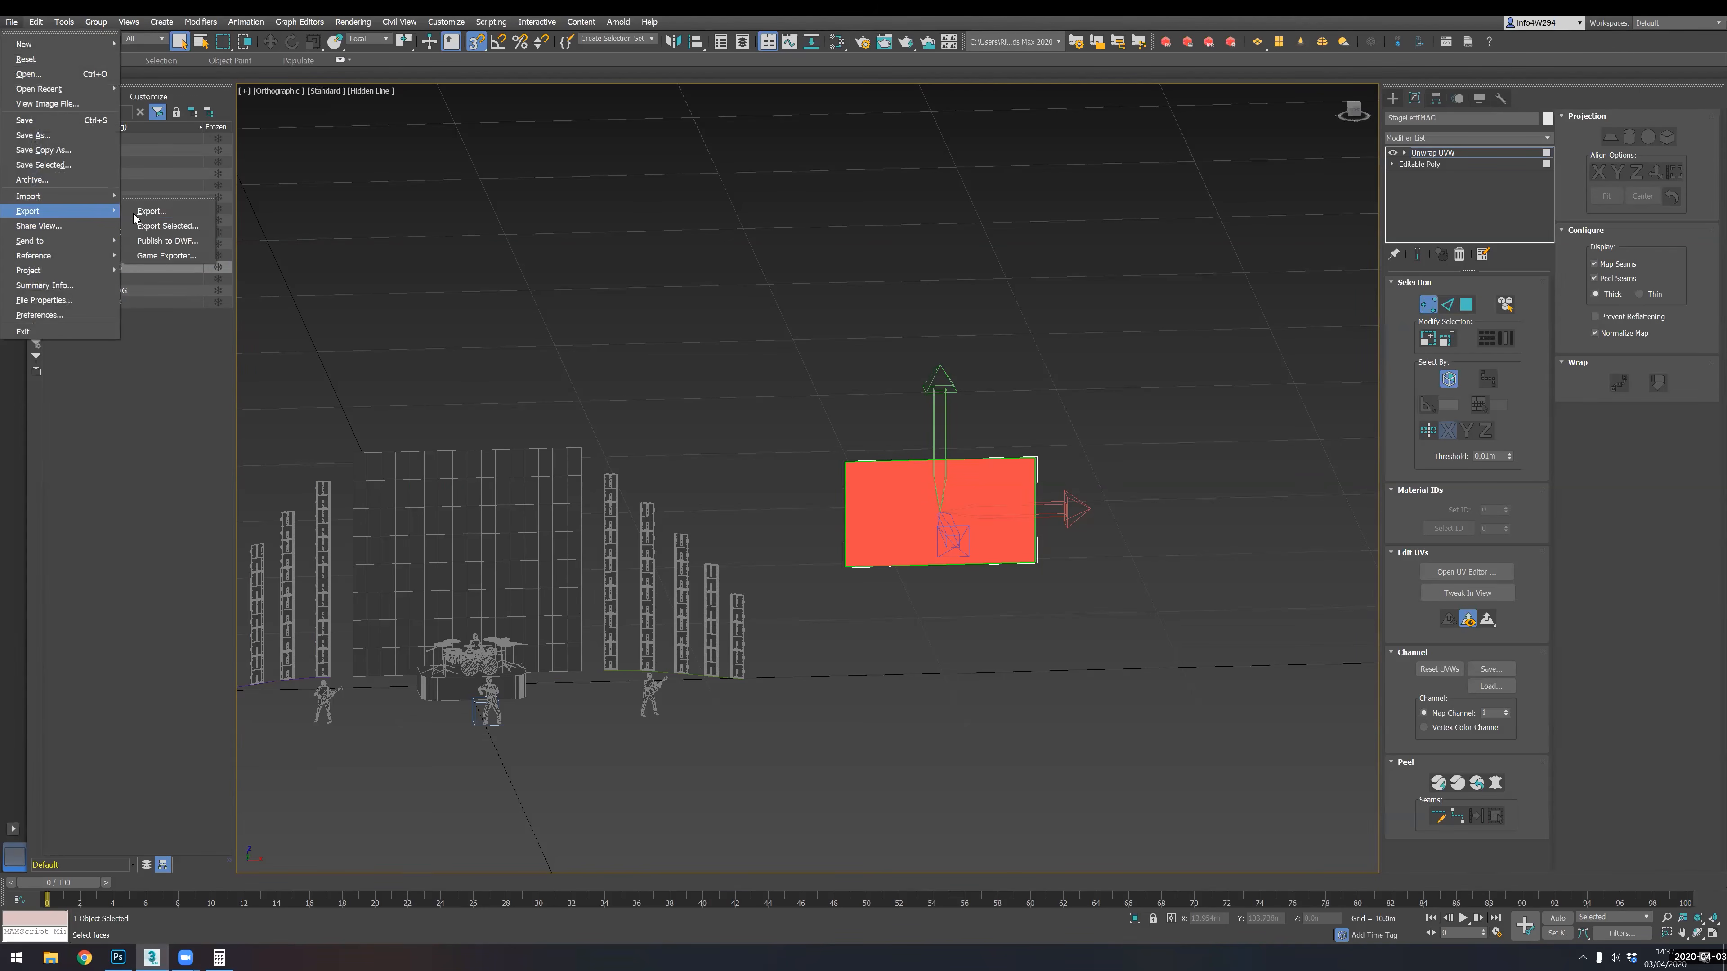
click(179, 228)
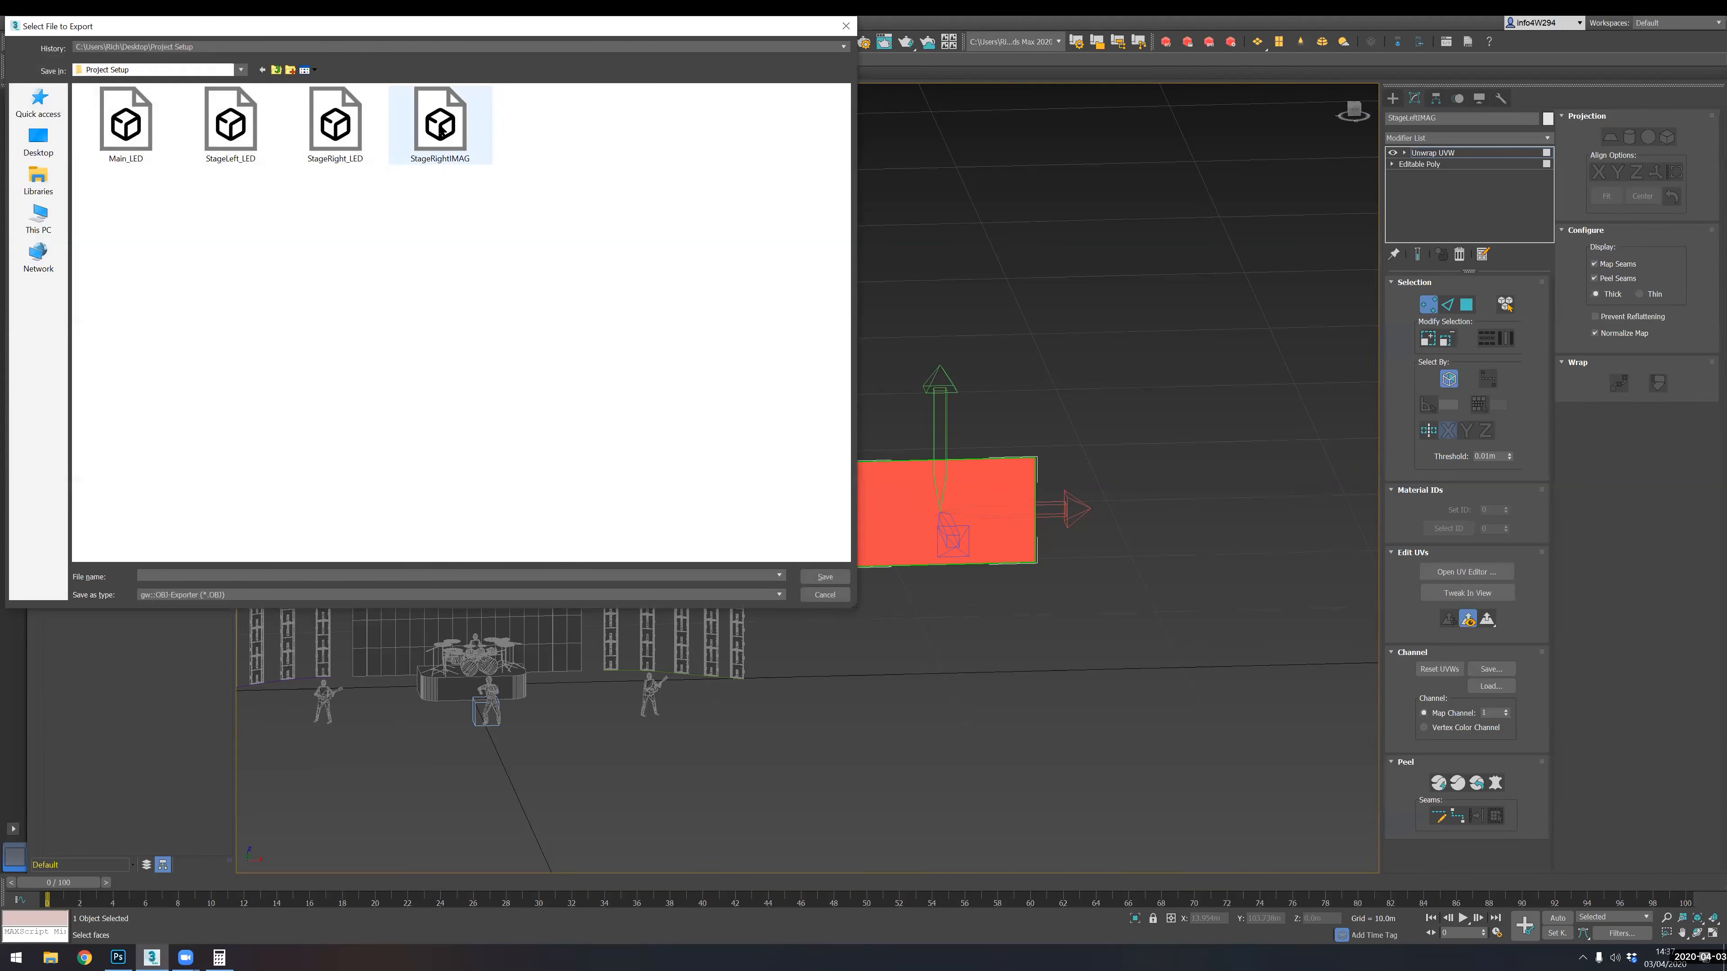
click(441, 133)
click(174, 576)
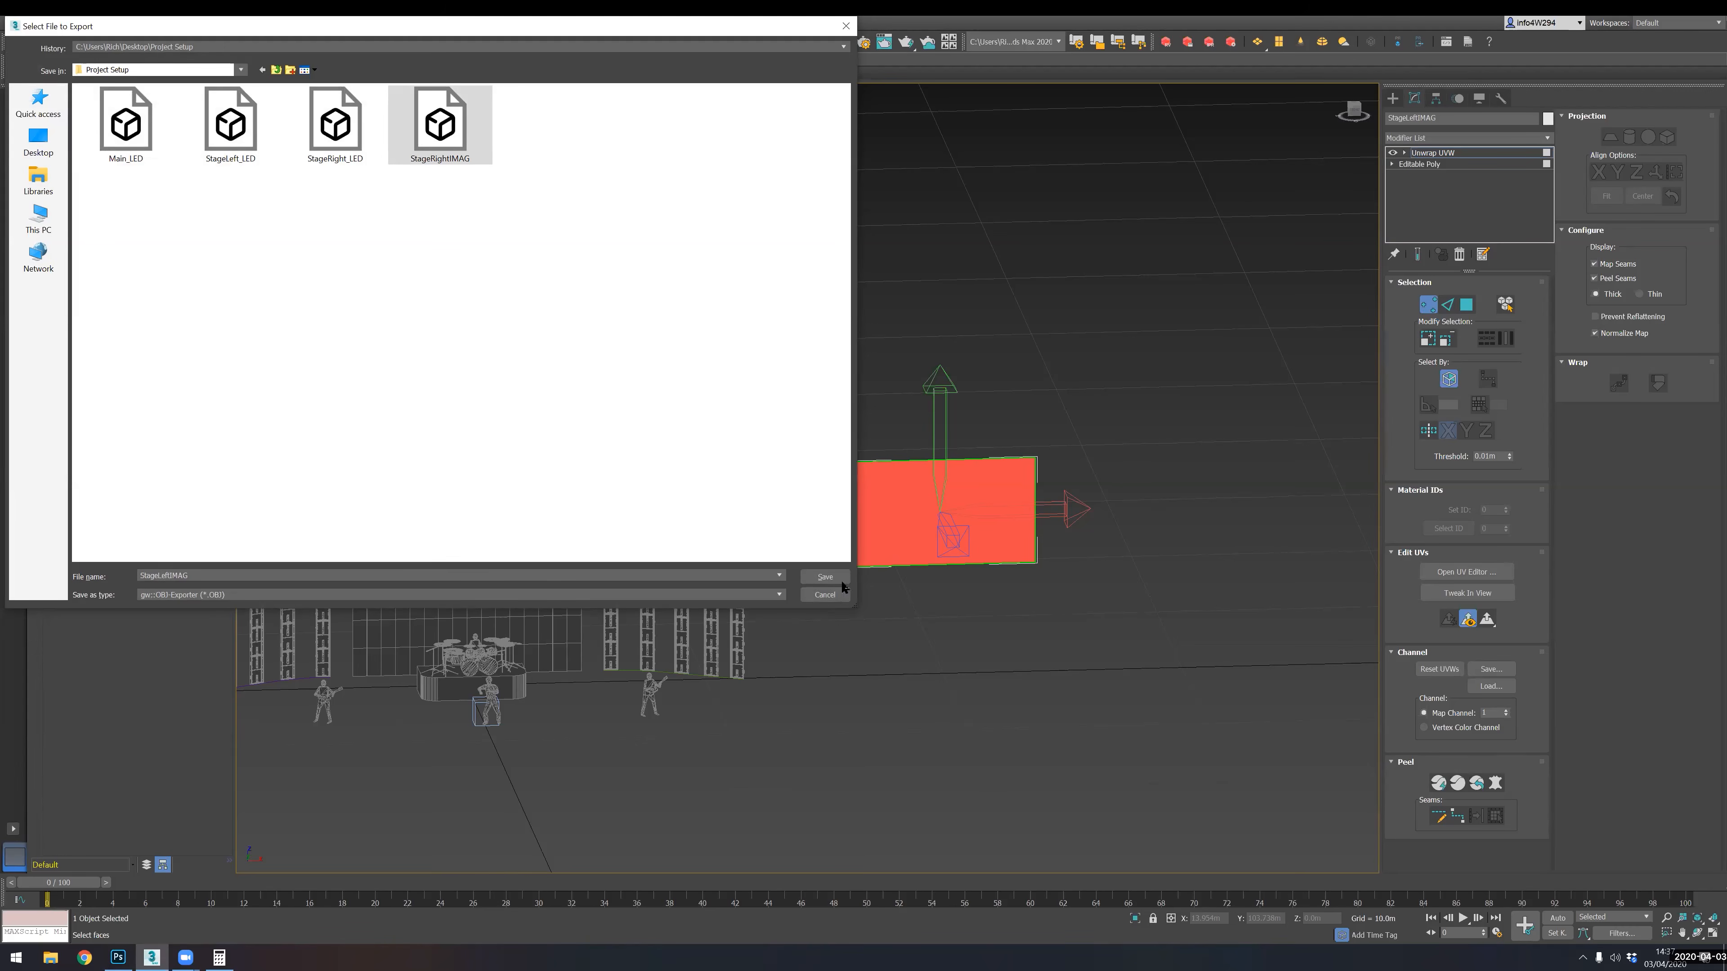
click(824, 579)
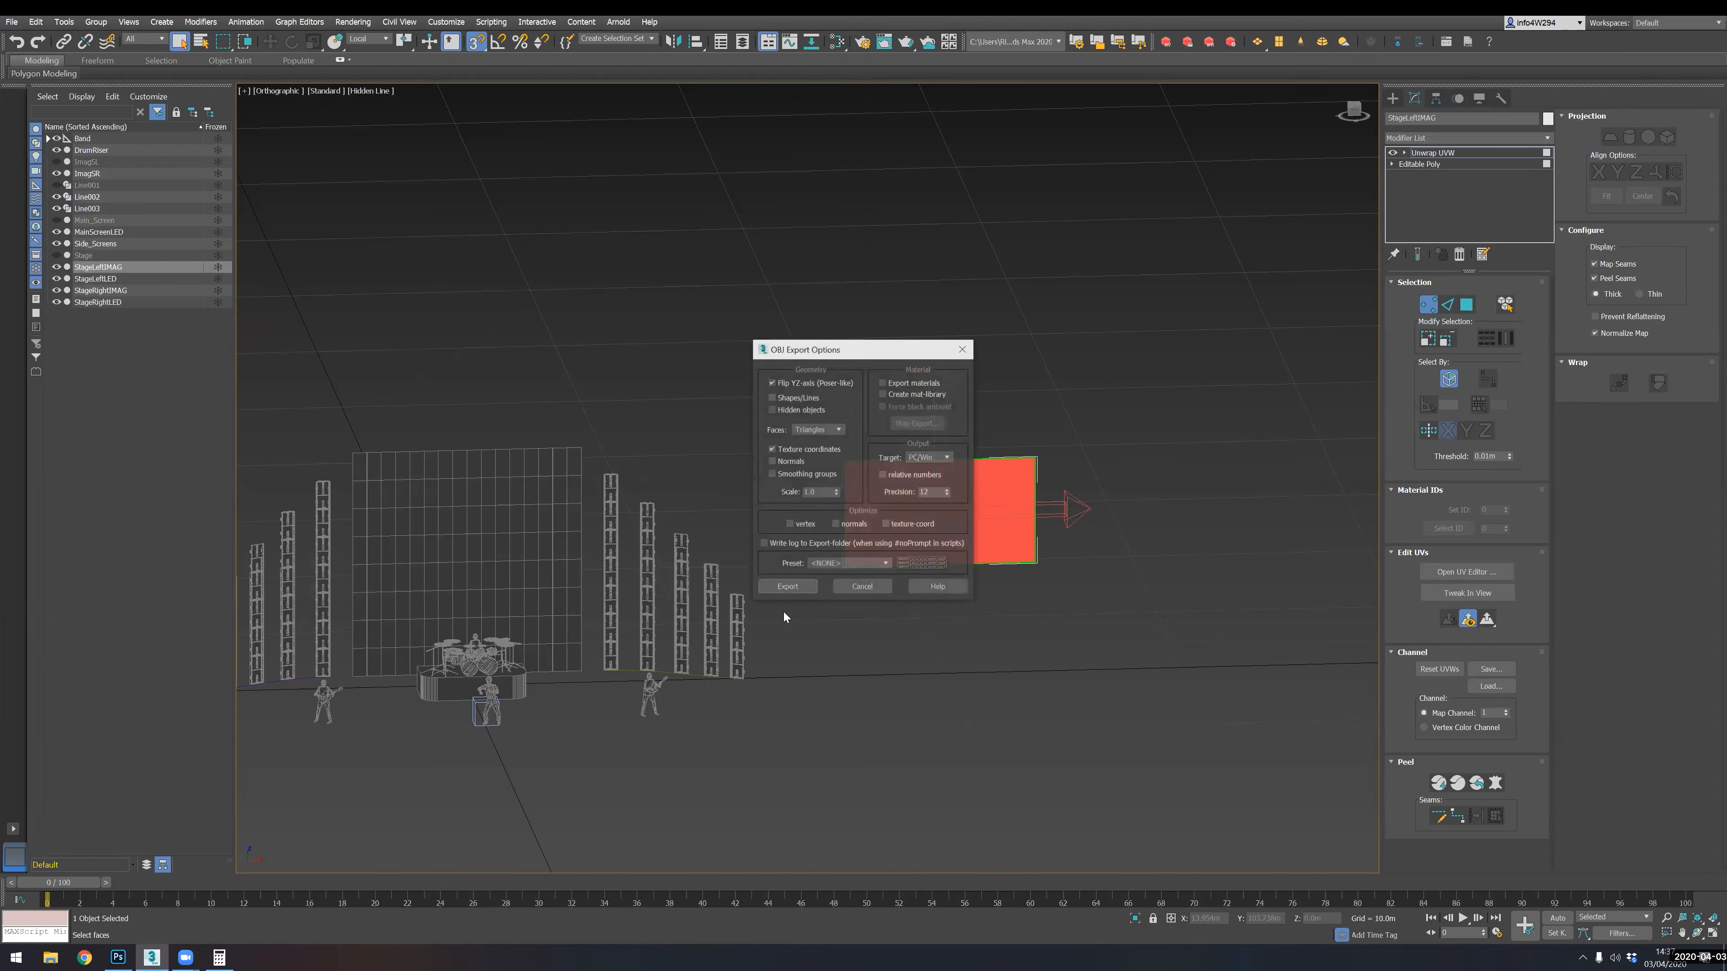
click(790, 587)
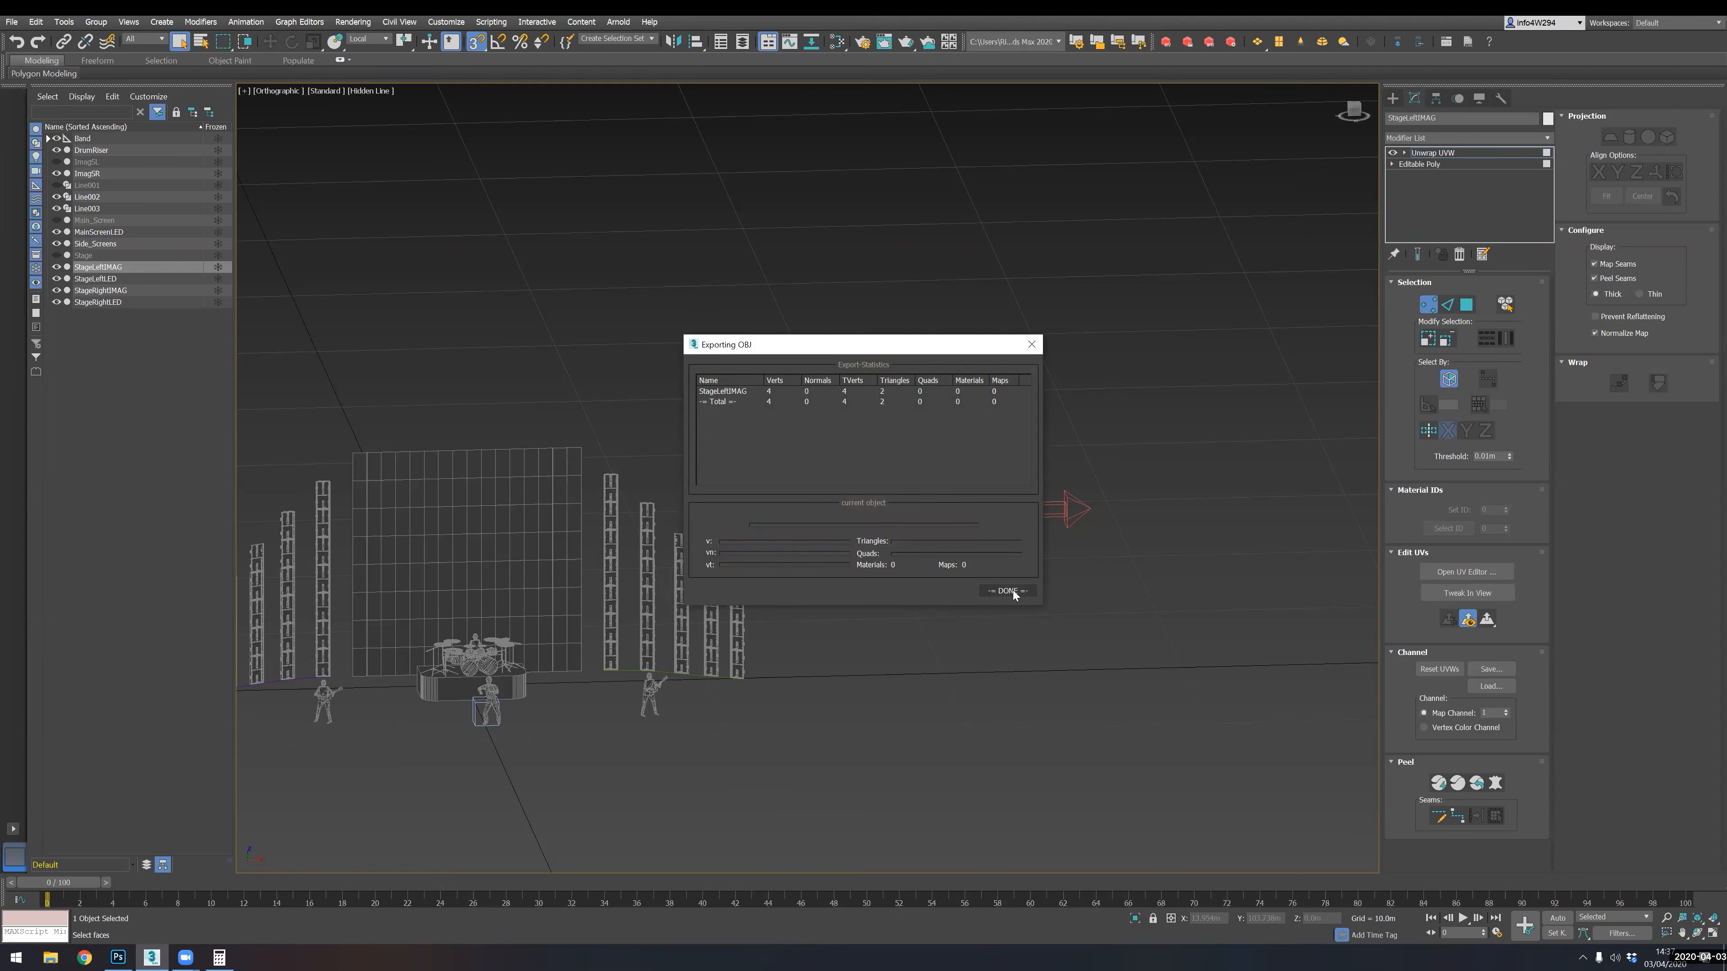
click(1012, 591)
- Unhide the Stage object in the scene
middle_drag(457, 562, 724, 538)
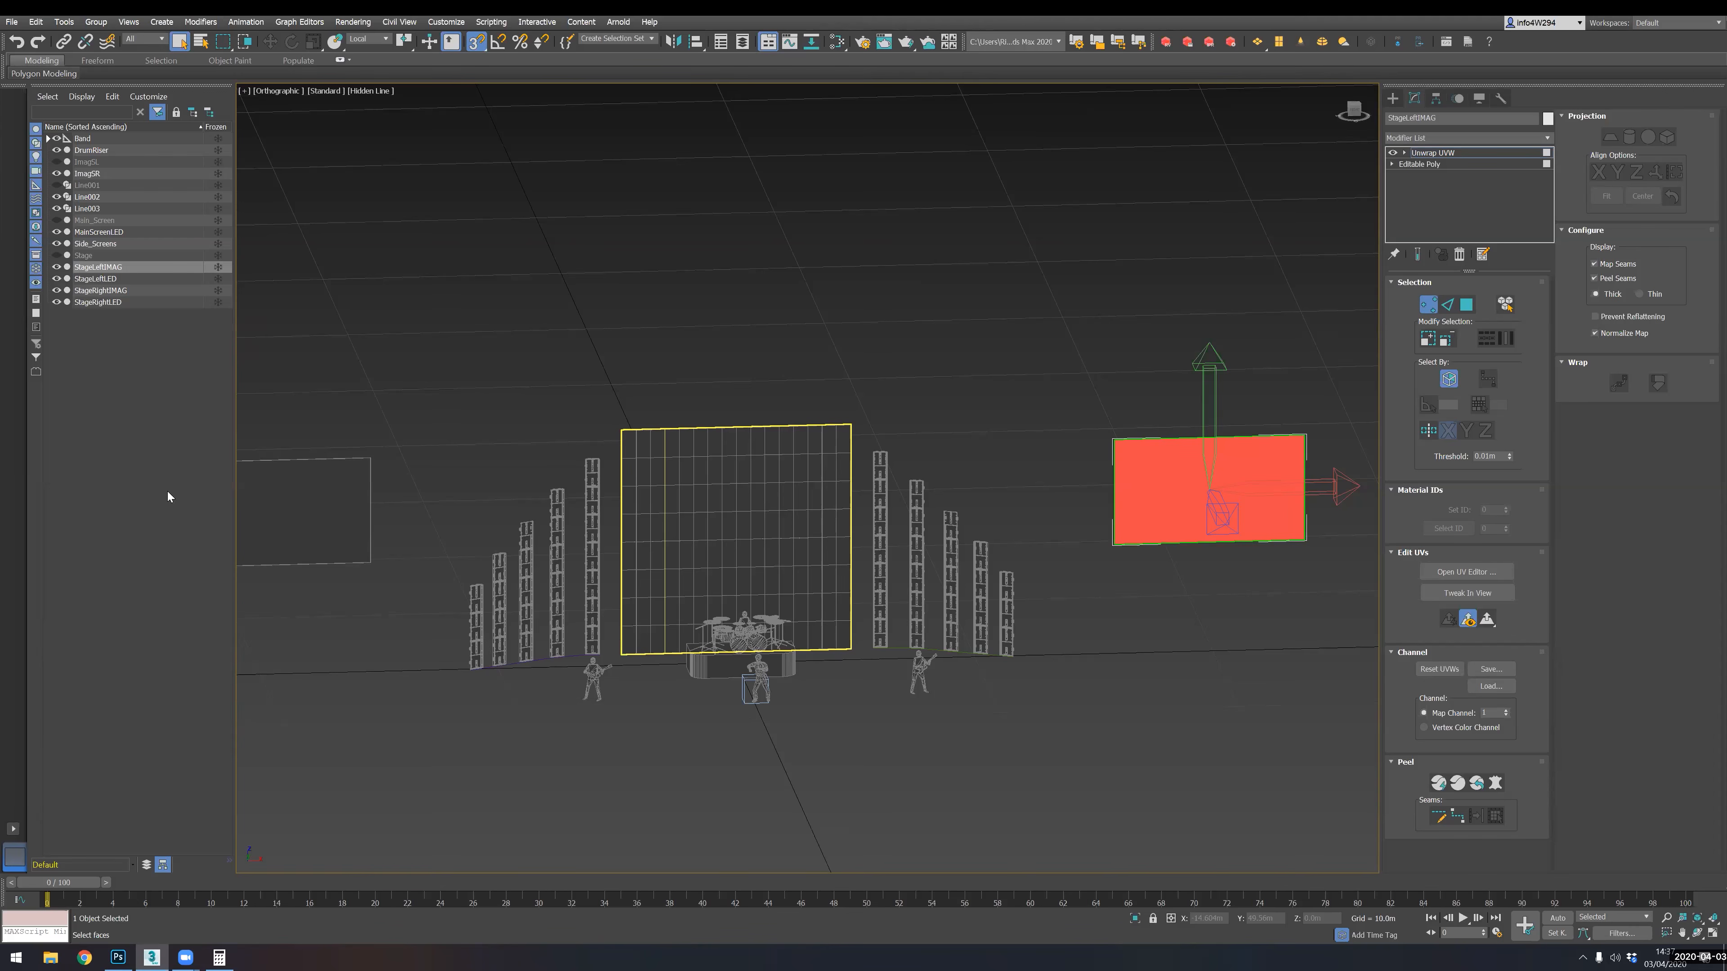
alt+middle_drag(684, 552, 515, 499)
alt+middle_drag(797, 717, 680, 612)
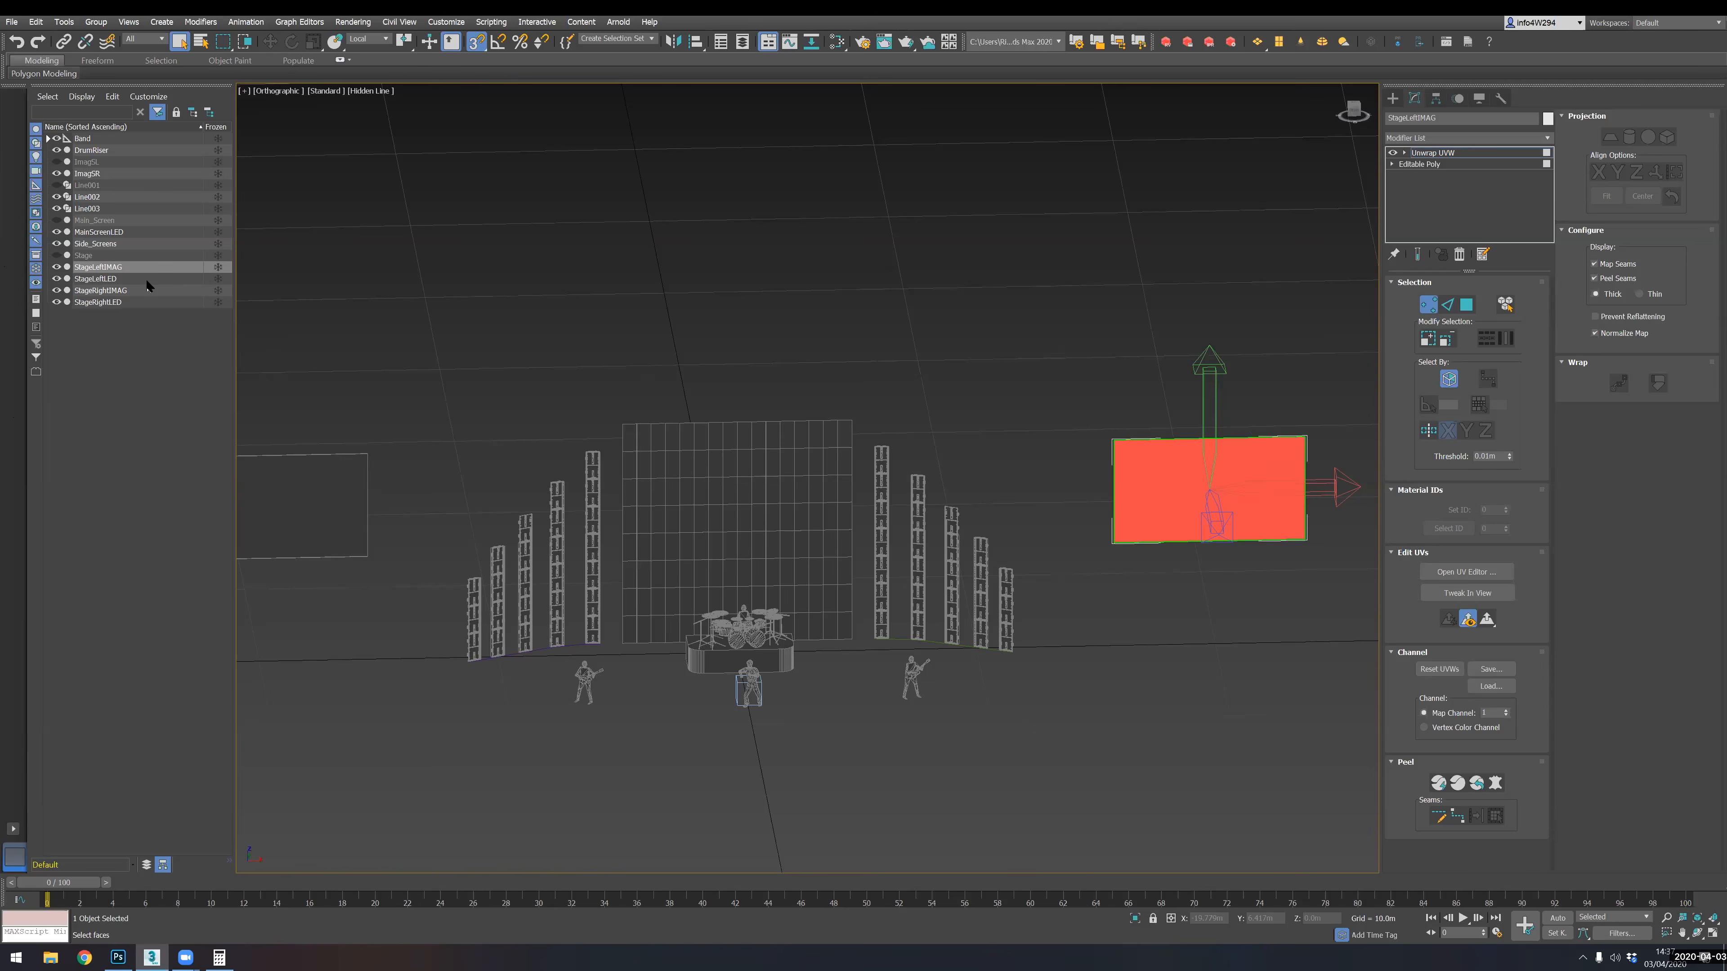
alt+drag(612, 674, 624, 672)
alt+middle_drag(625, 671, 598, 653)
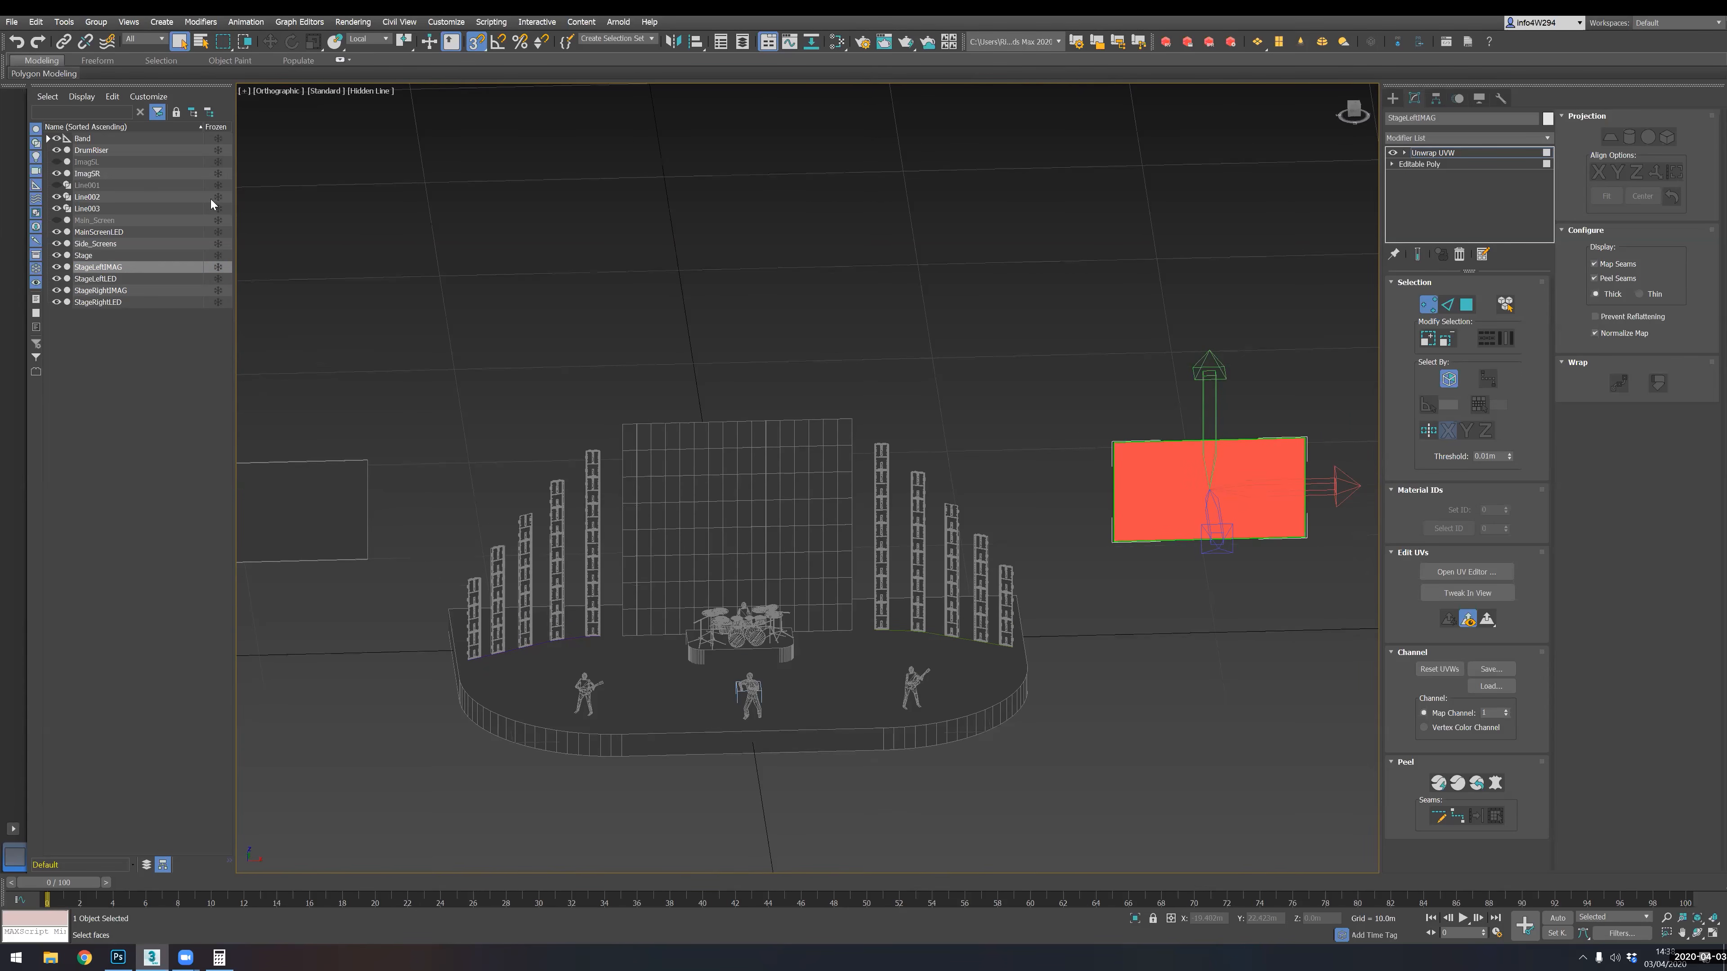
- Delete the guide splines Line002 and Line003
click(108, 209)
ctrl+click(93, 197)
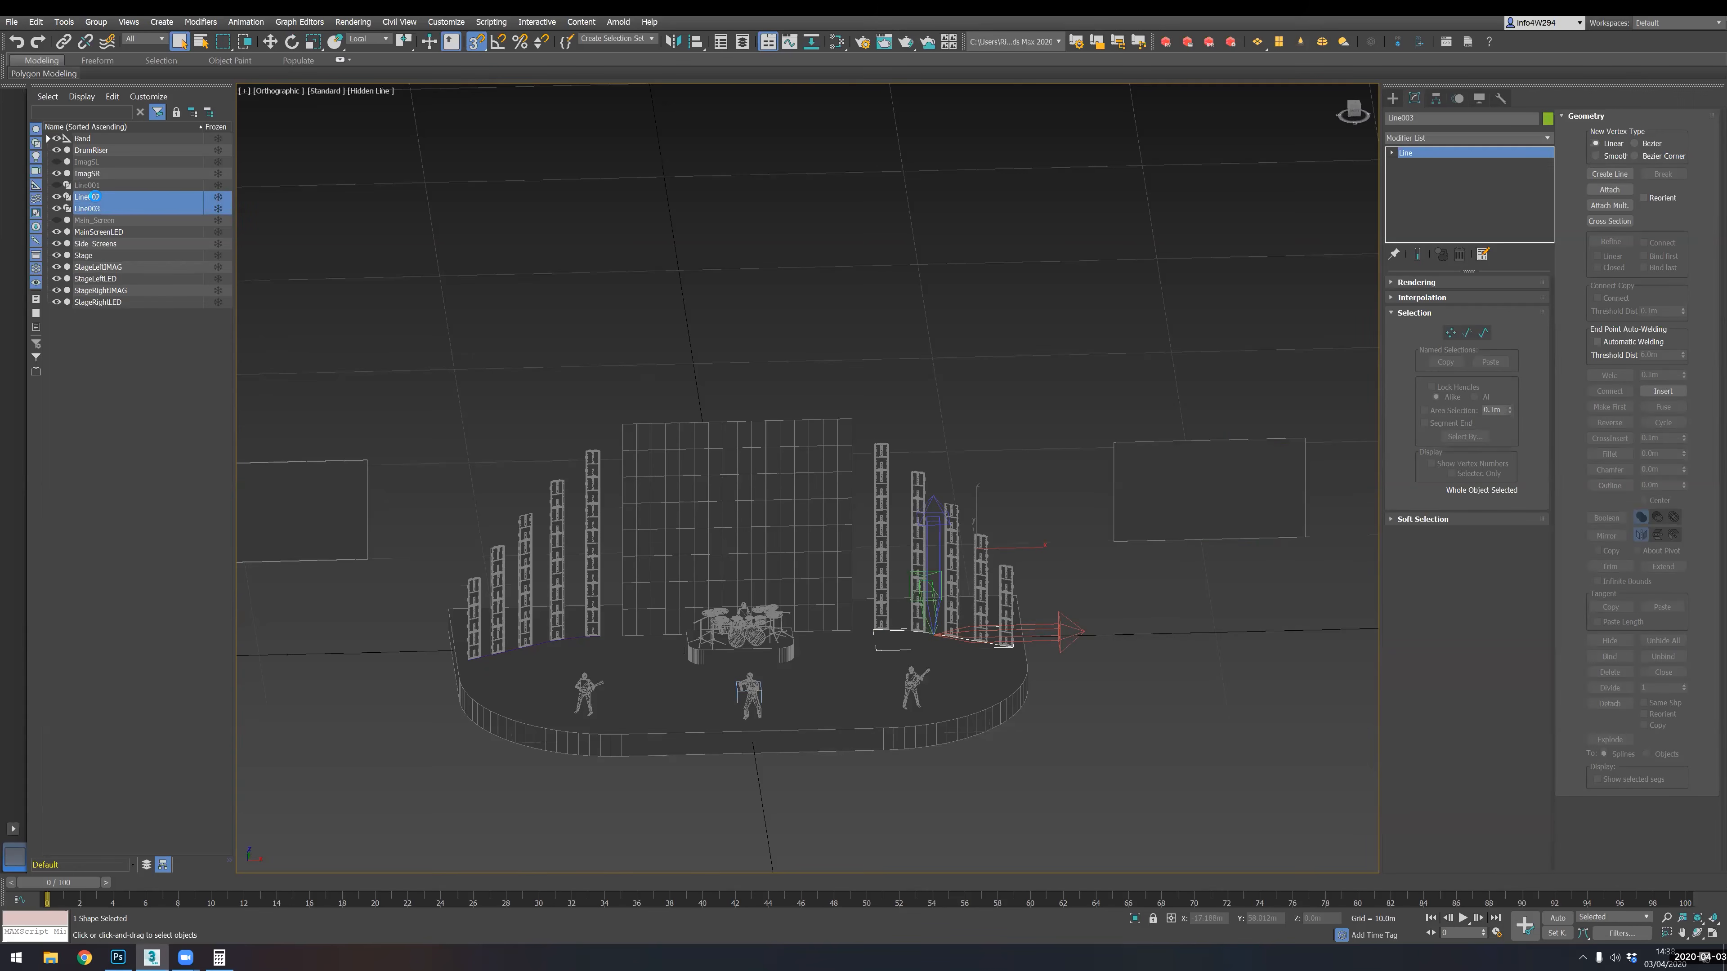
key(Delete)
- Export only the selected Stage object as an OBJ named Prop_Stage in the Project Setup folder
mouse_move(823, 739)
alt+middle_down()
mouse_move(841, 712)
mouse_move(806, 721)
alt+middle_up()
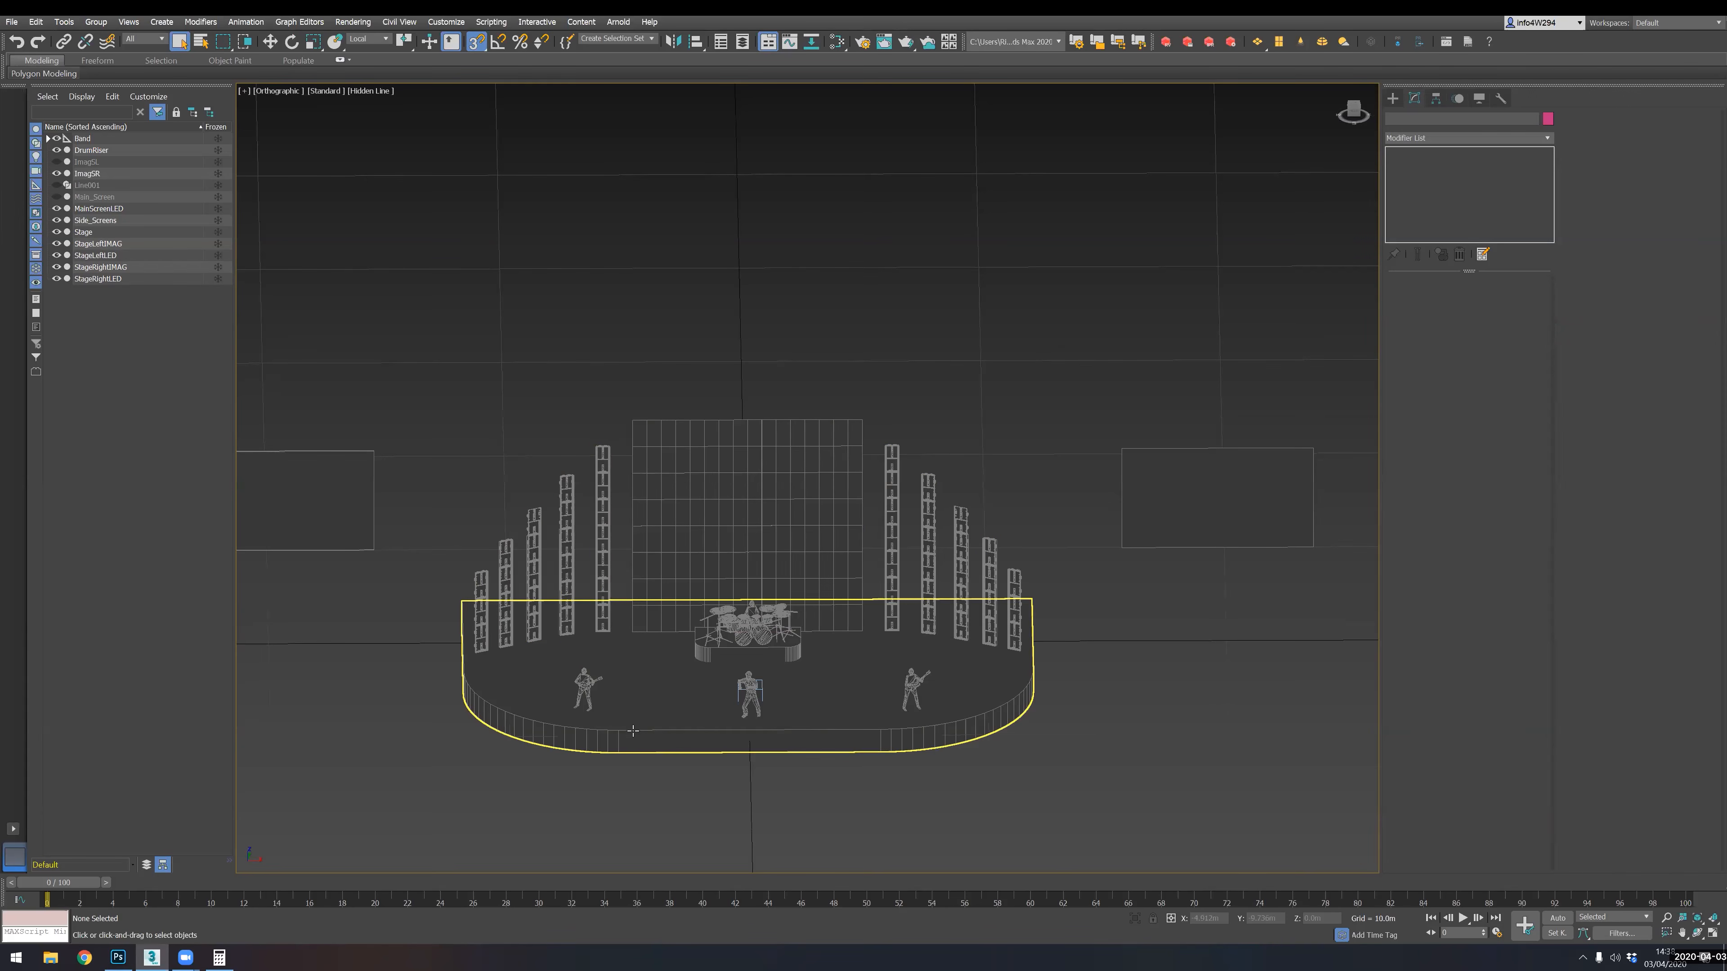
click(656, 694)
click(12, 21)
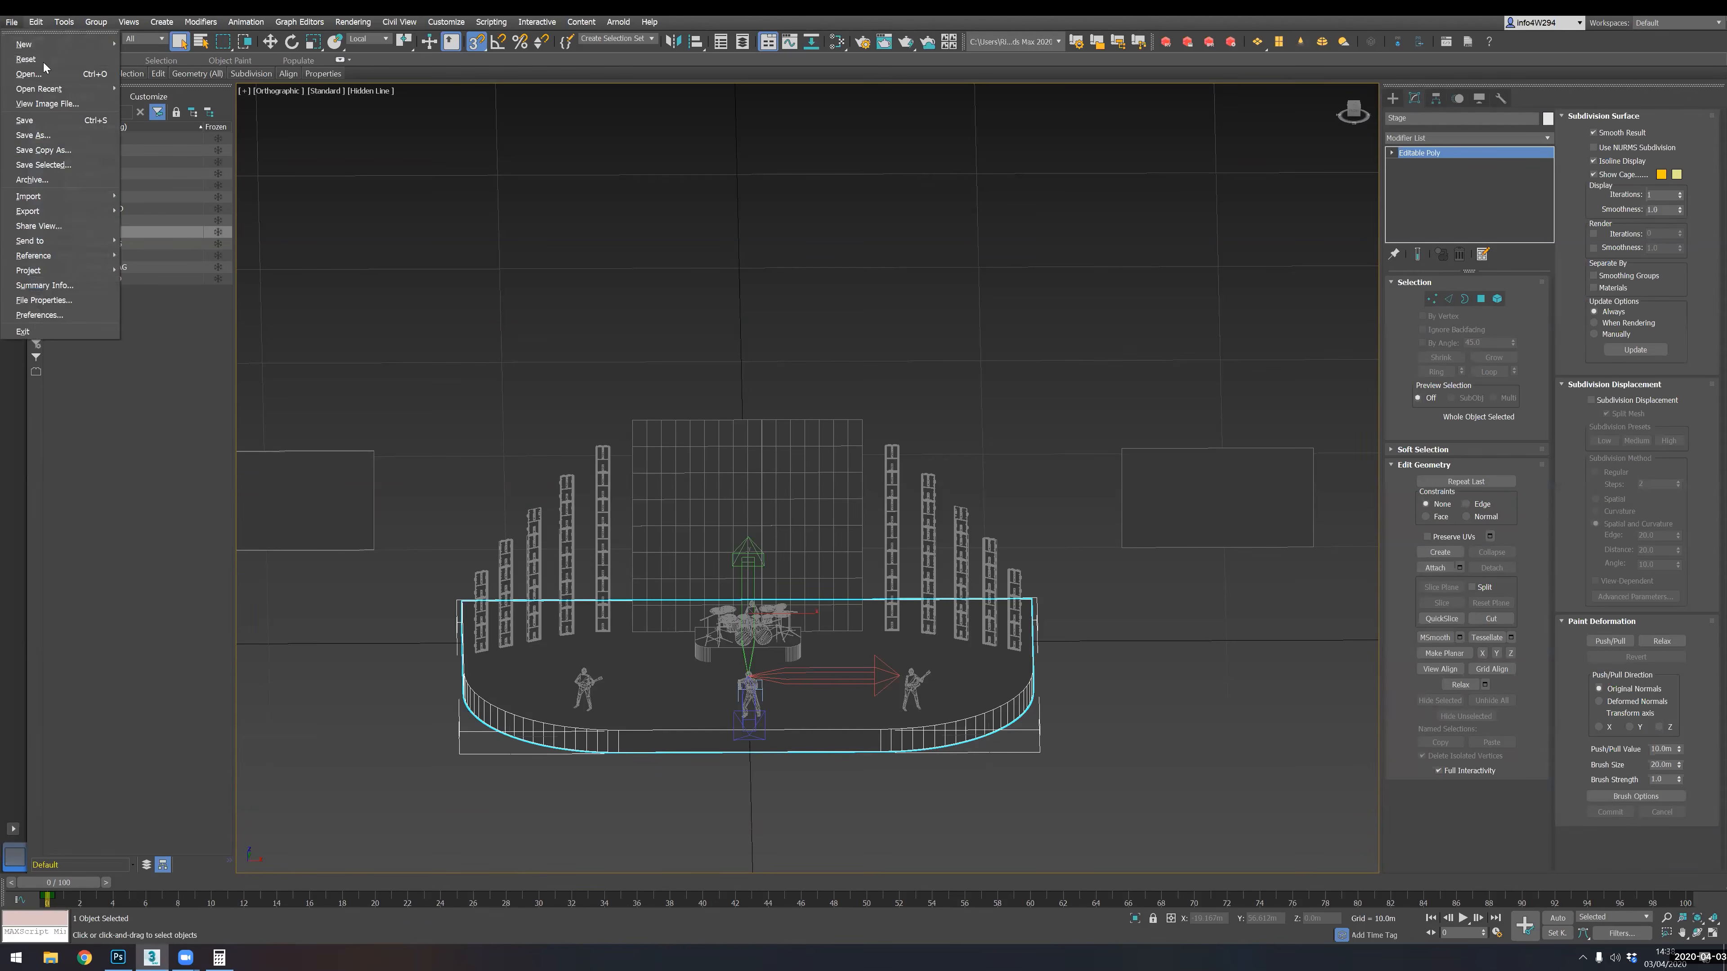
mouse_move(31, 211)
click(163, 224)
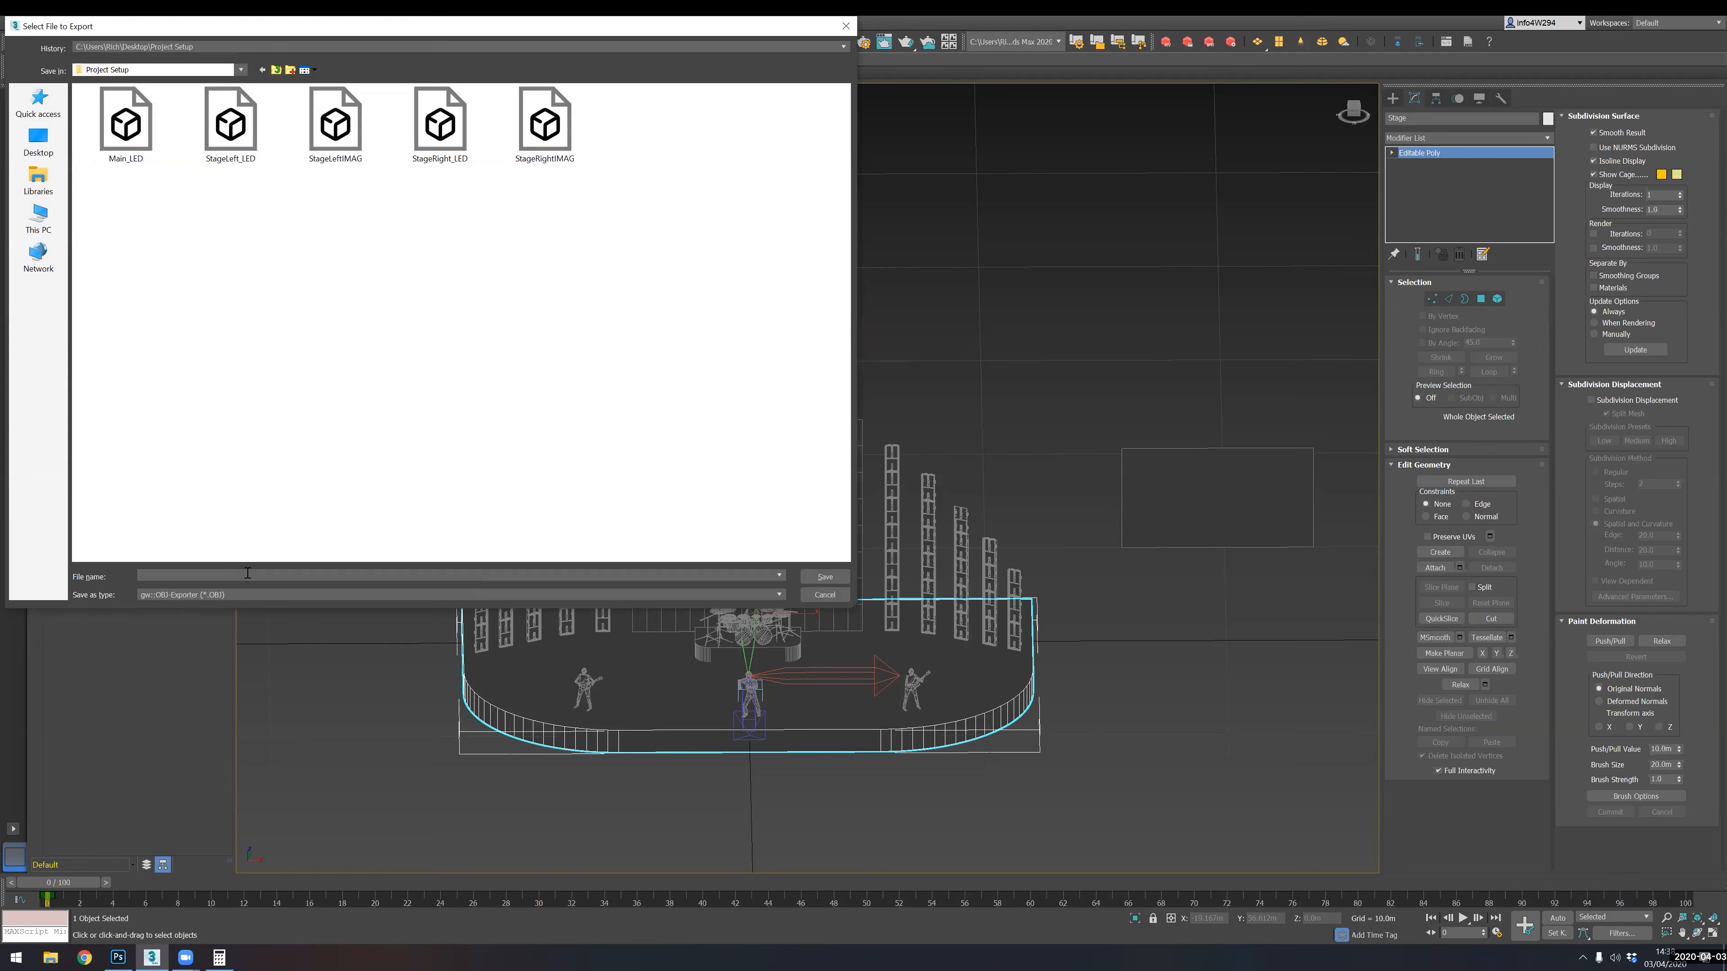
text(Prop_Stage)
click(825, 576)
click(787, 589)
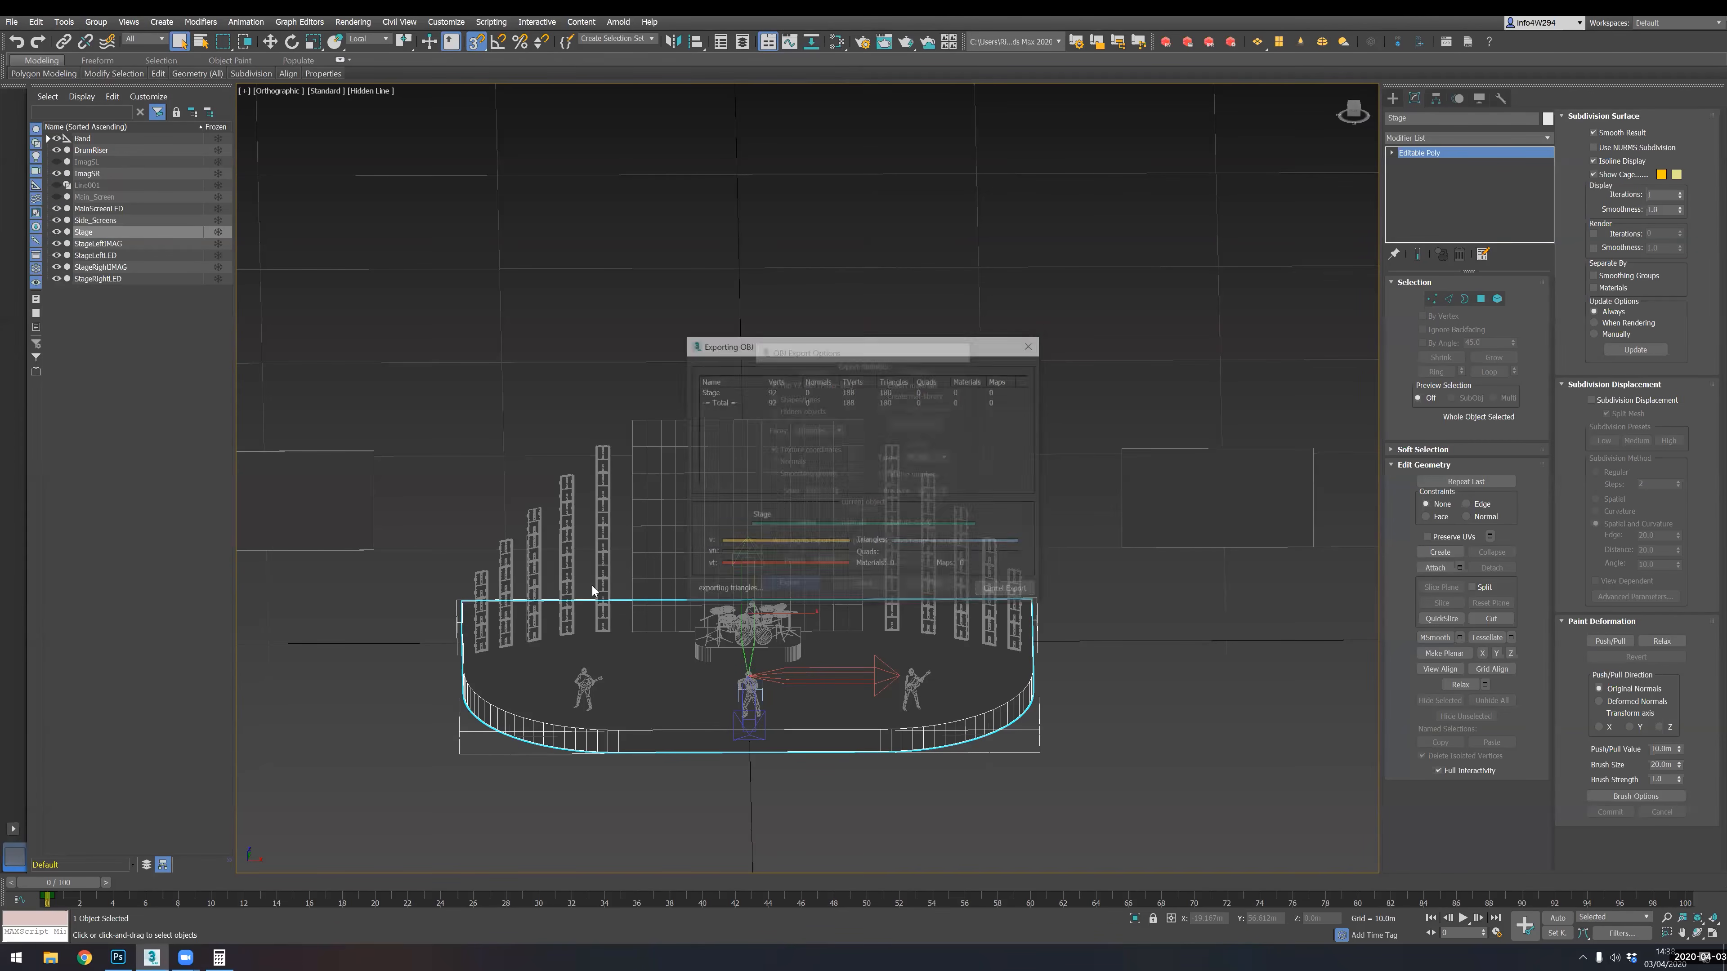
click(1016, 591)
- Select the drum riser and export only that object as an OBJ named Prop_DrumRiser in the Project Setup folder
click(707, 654)
click(11, 22)
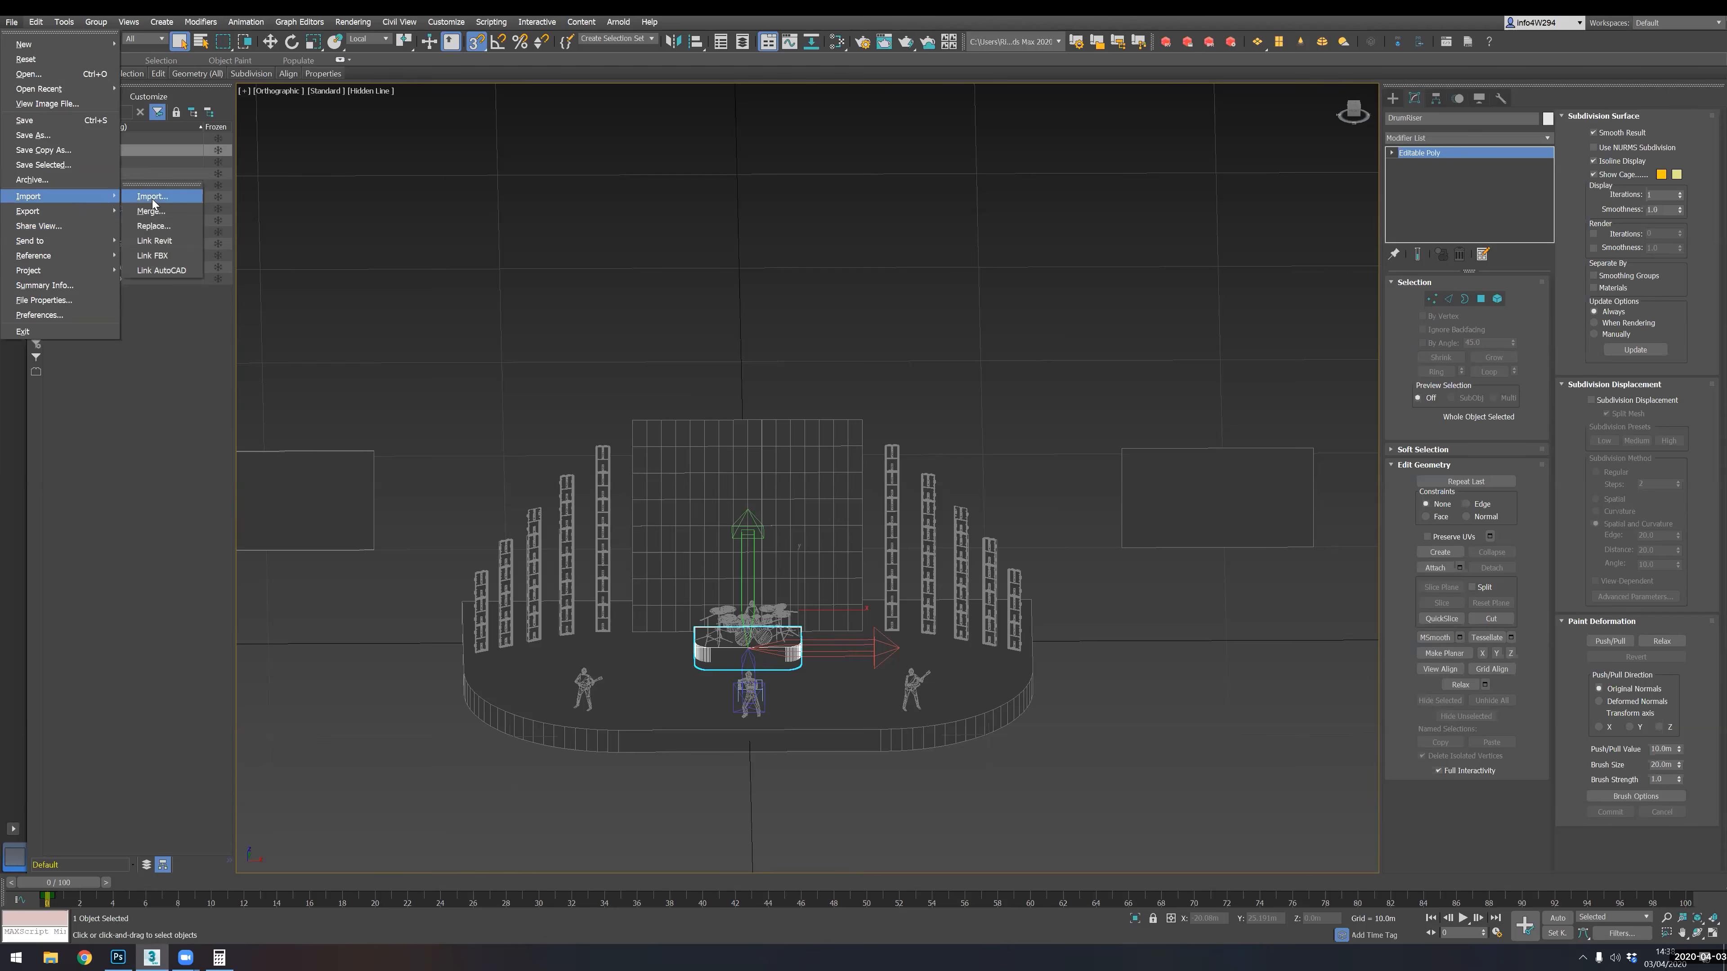
mouse_move(71, 209)
click(174, 225)
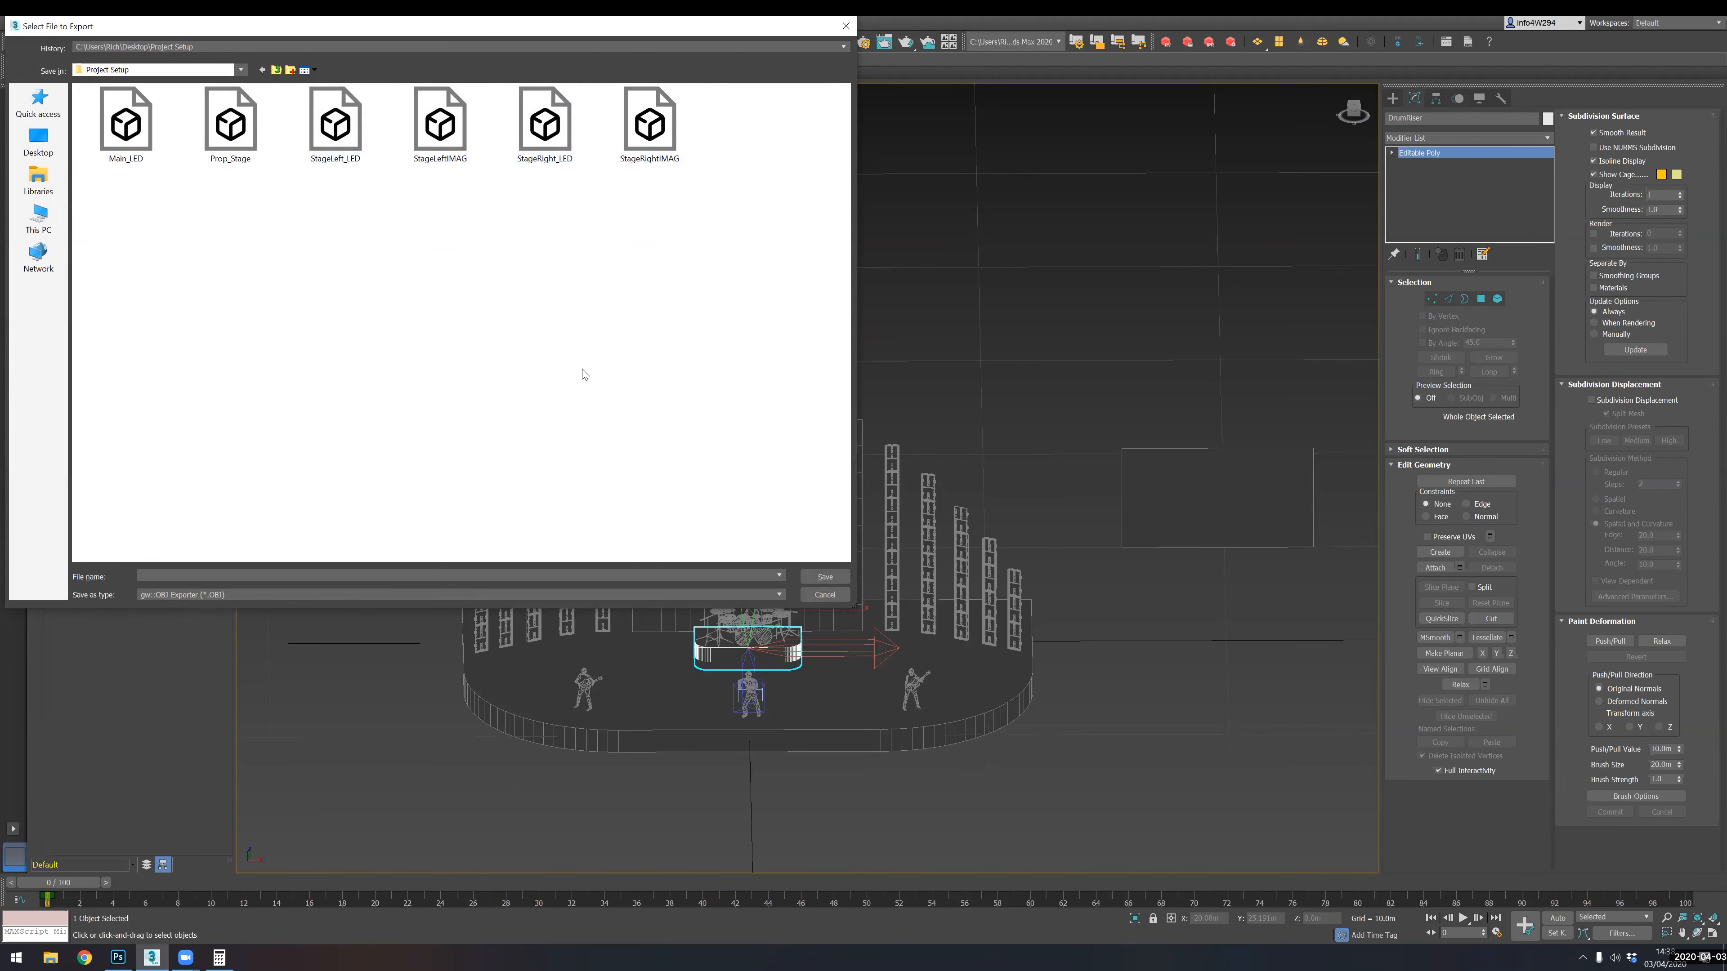
click(297, 576)
text(Prop)
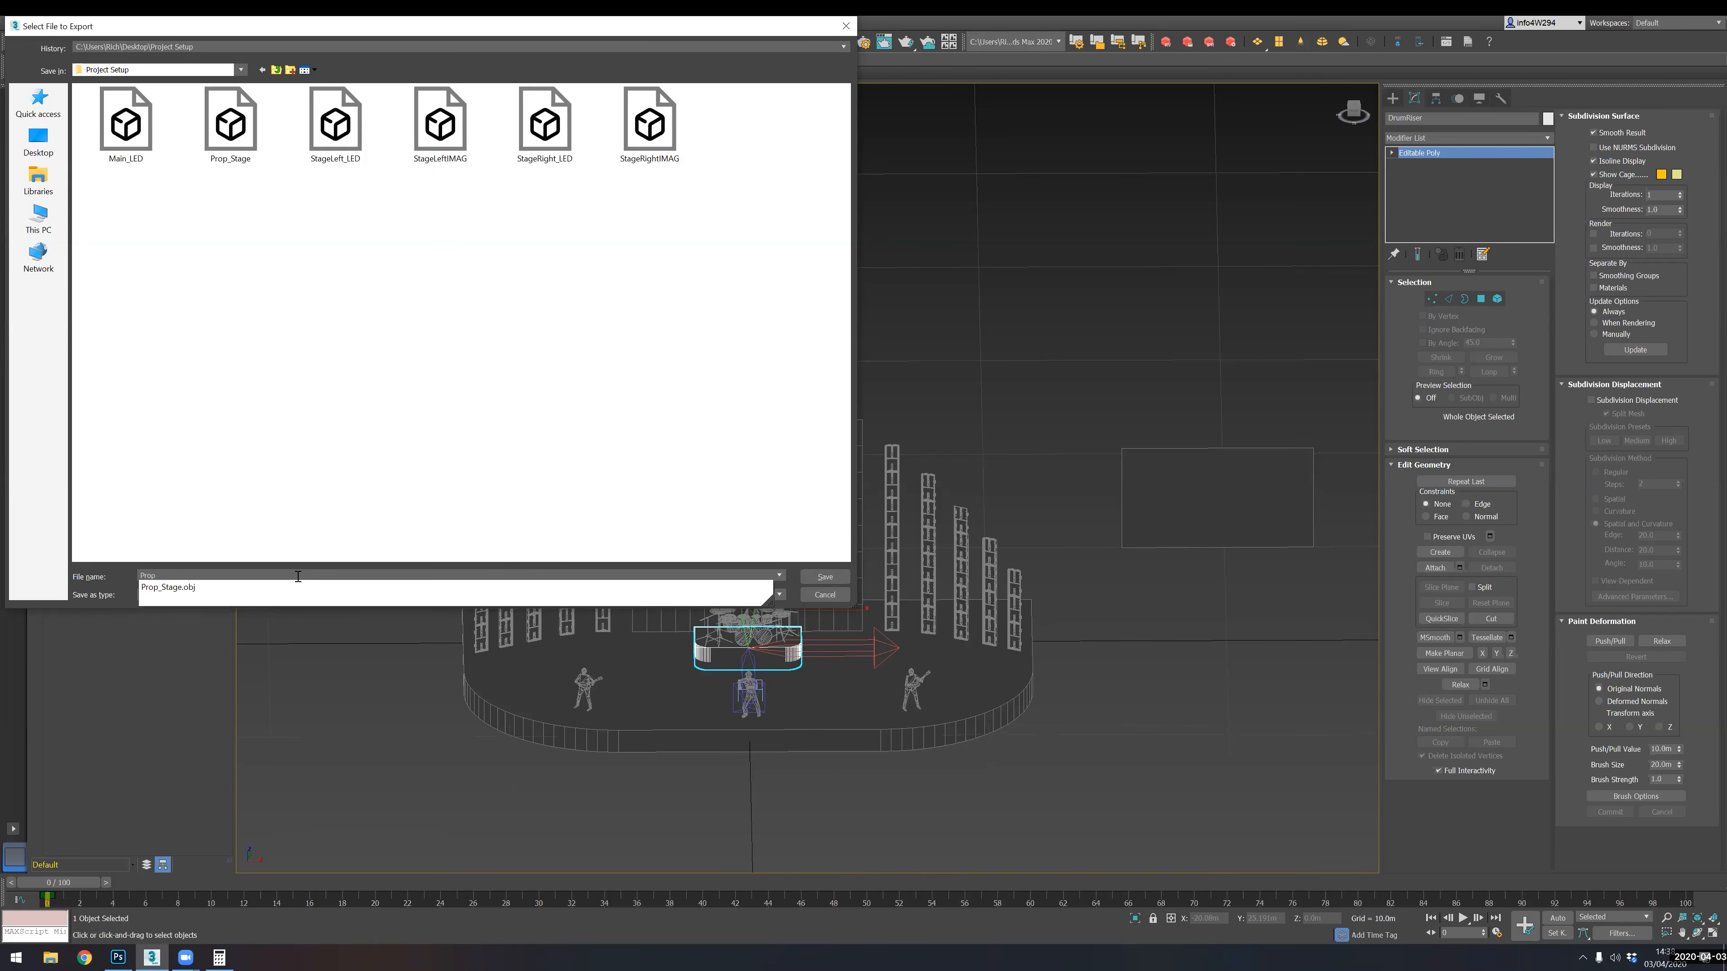
text(_DrumRiser)
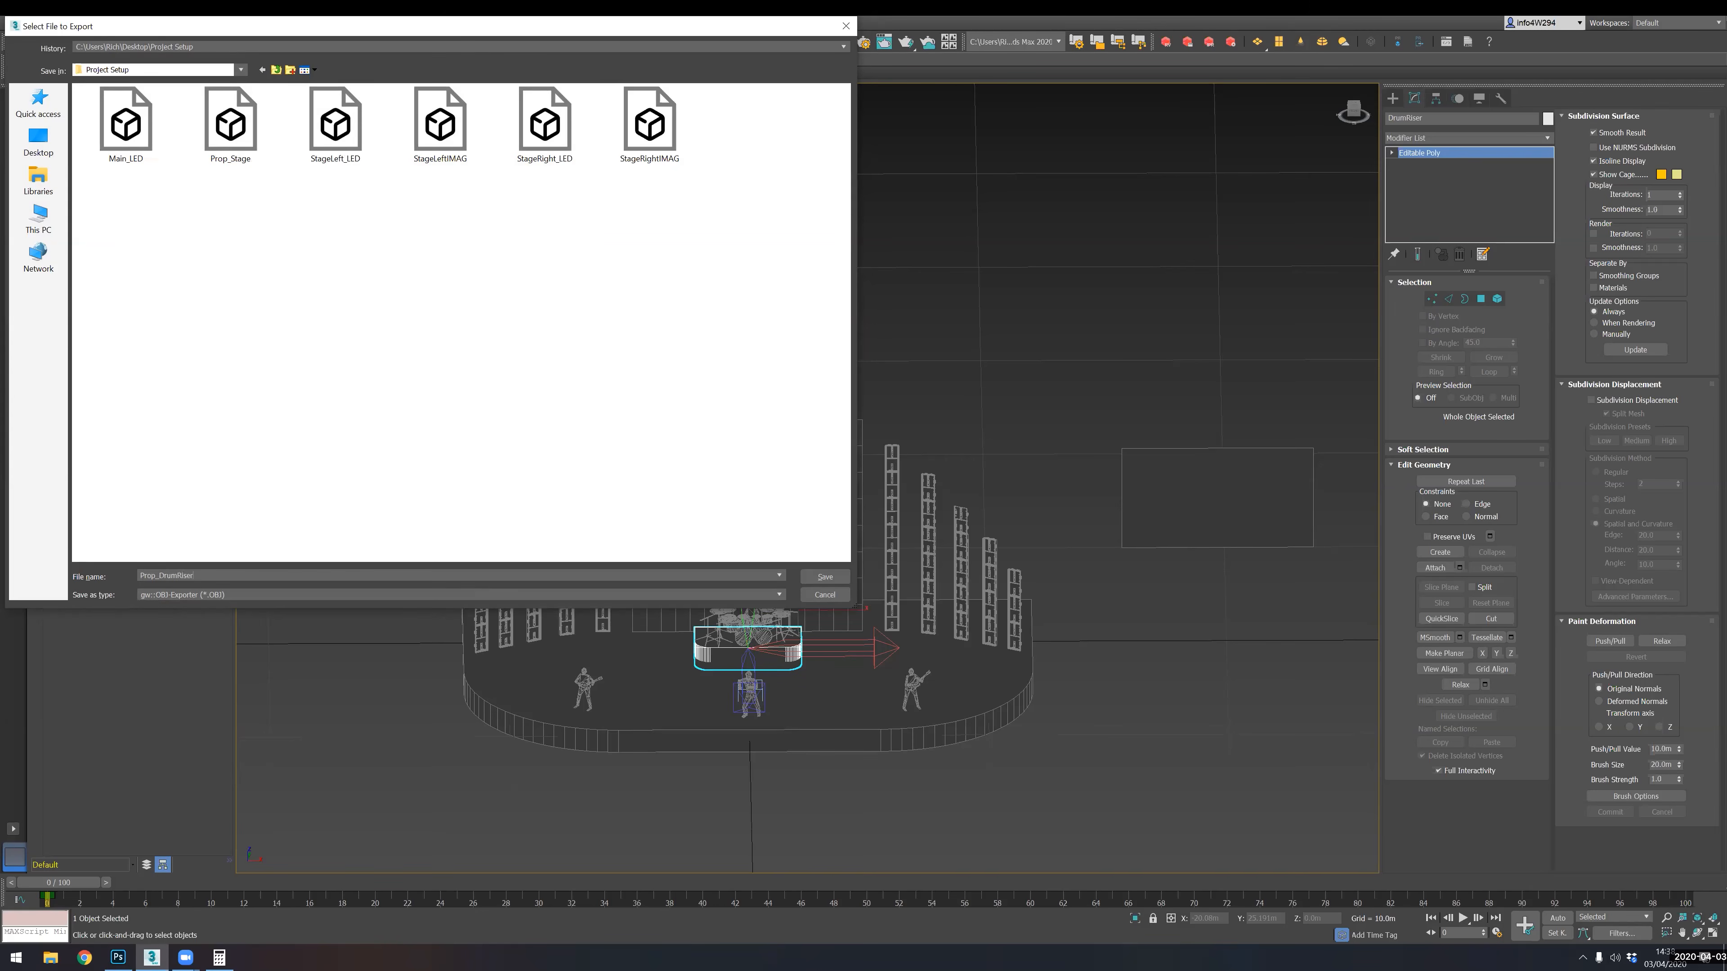
key(Return)
click(788, 589)
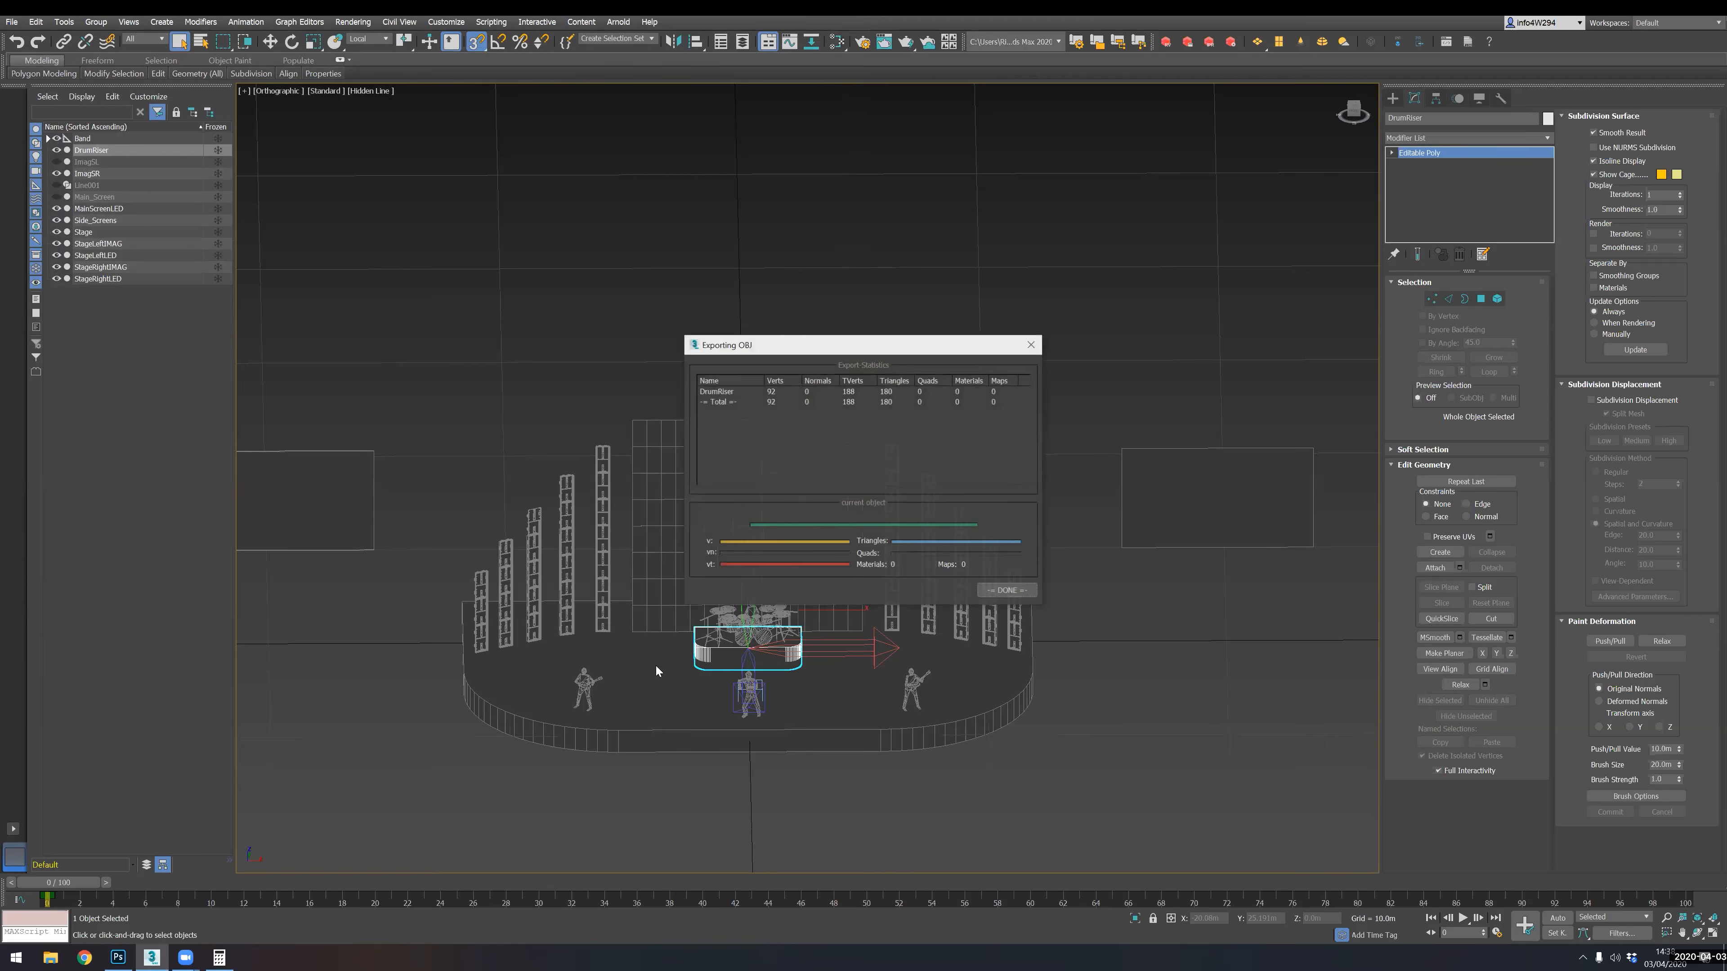
click(1007, 589)
- Examine the band figures, drum kit and overall stage layout from several angles, selecting one of the guitarists
alt+middle_drag(762, 563, 619, 594)
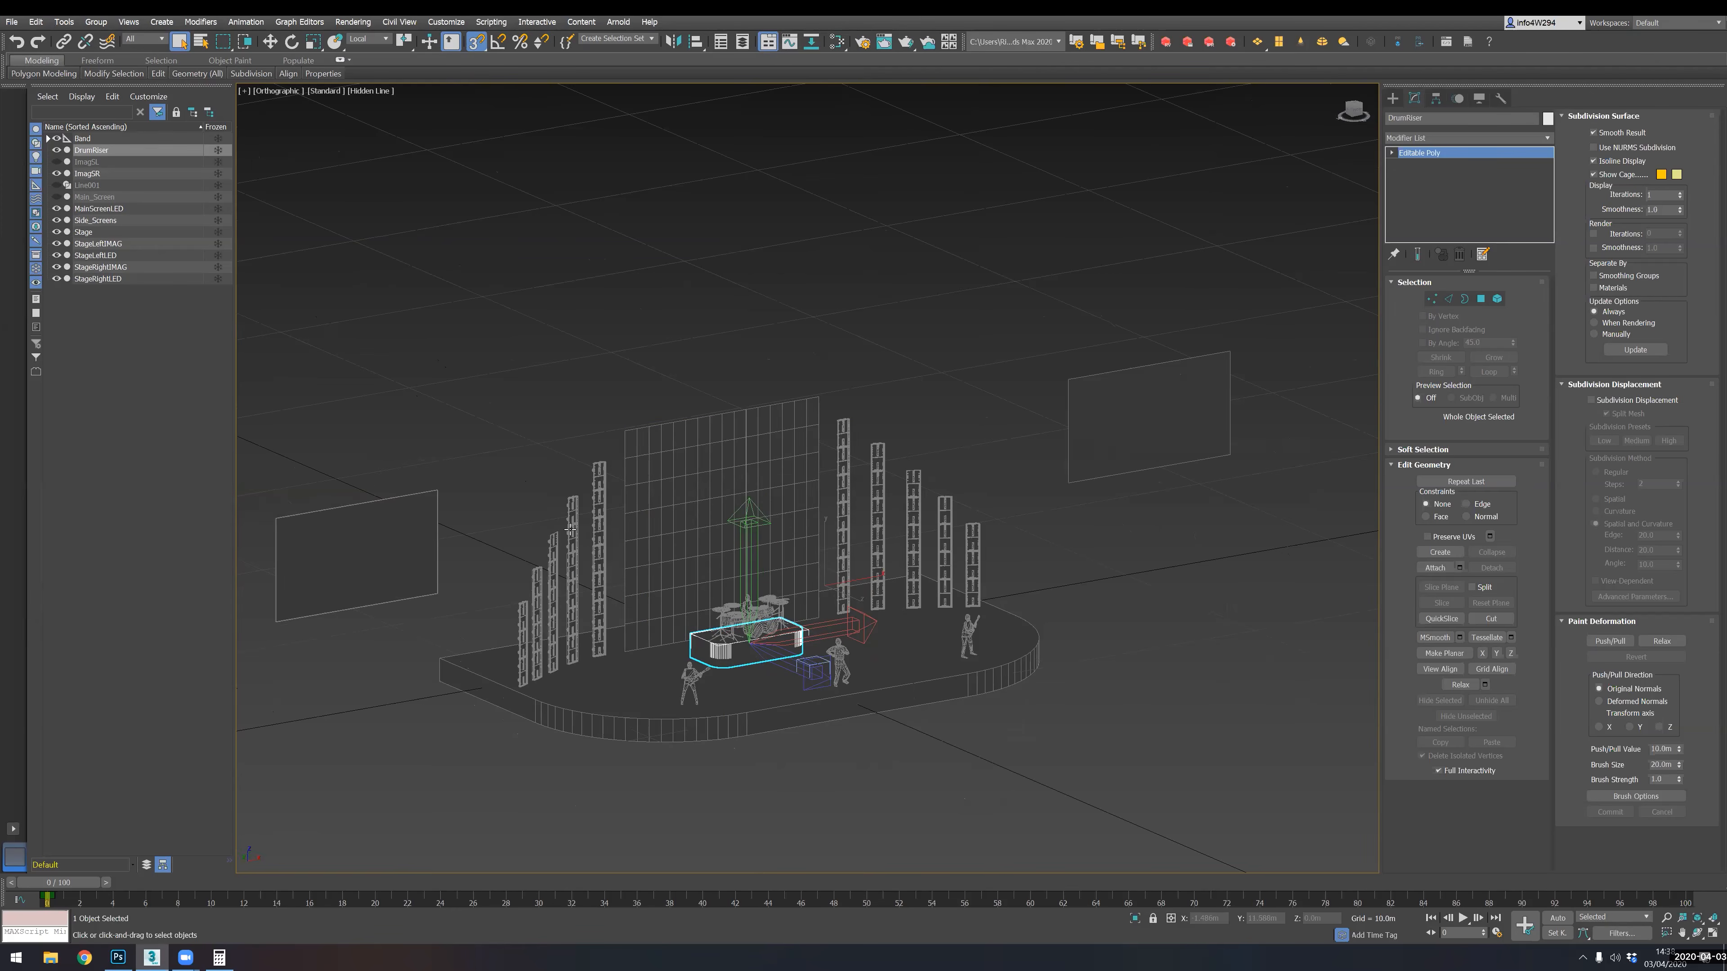
middle_drag(860, 595, 1184, 706)
click(962, 656)
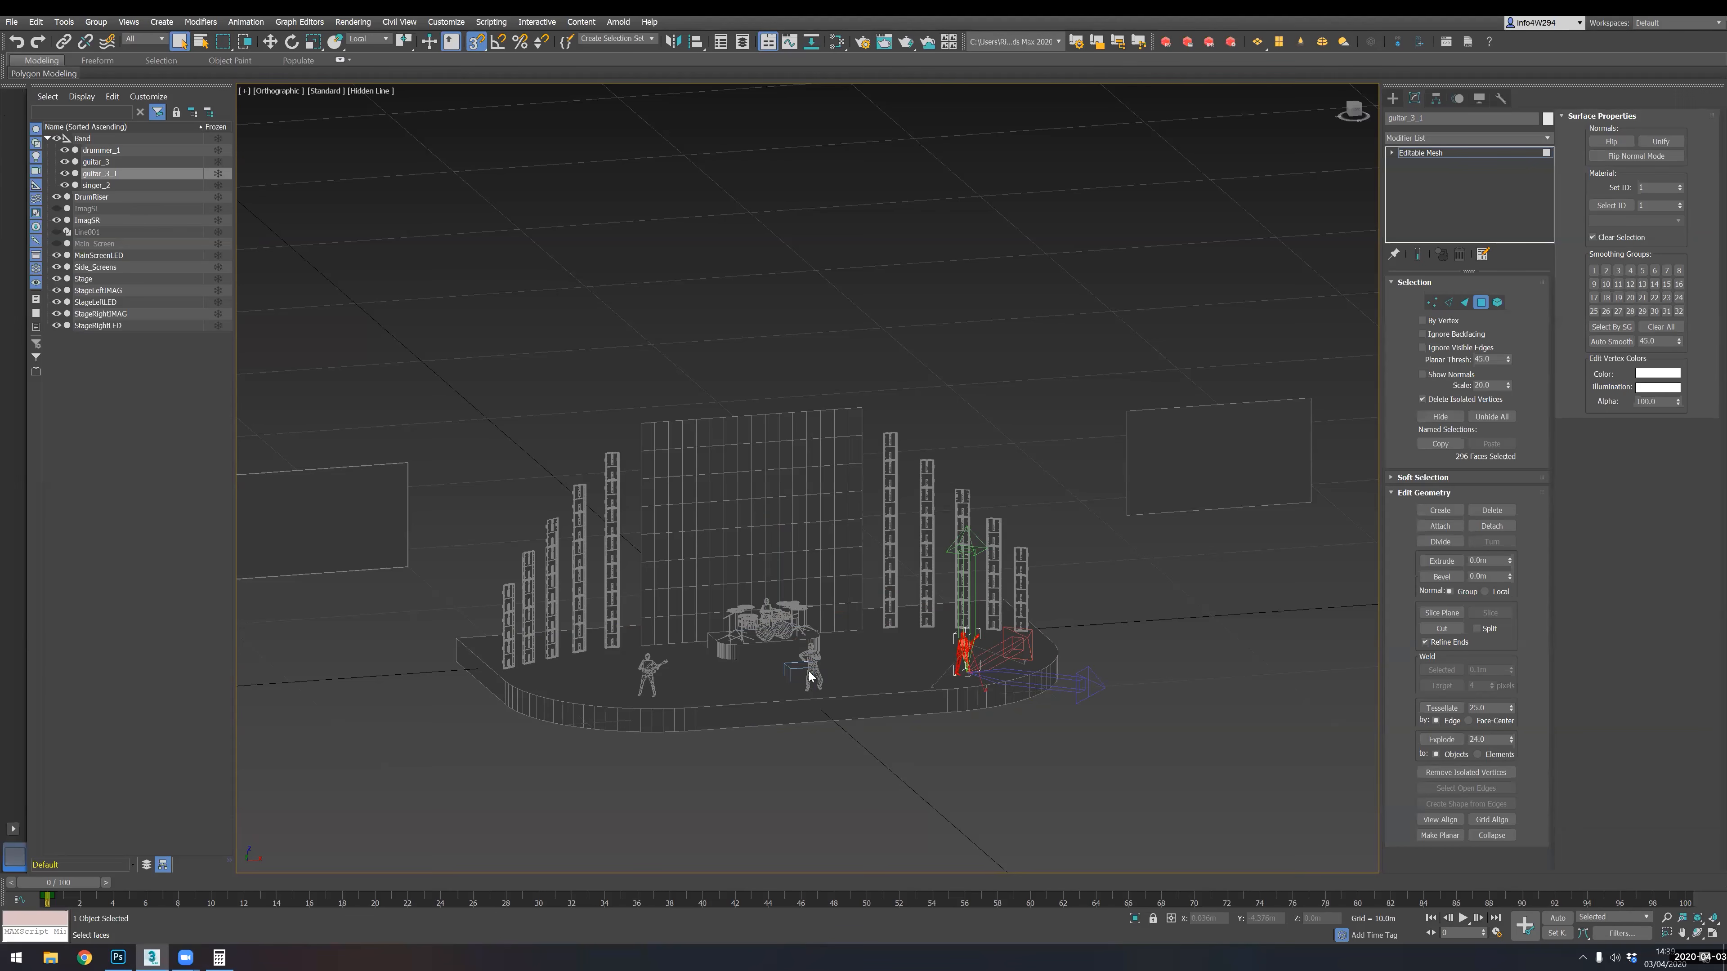
scroll(810, 677, up, 5)
alt+middle_drag(829, 672, 753, 760)
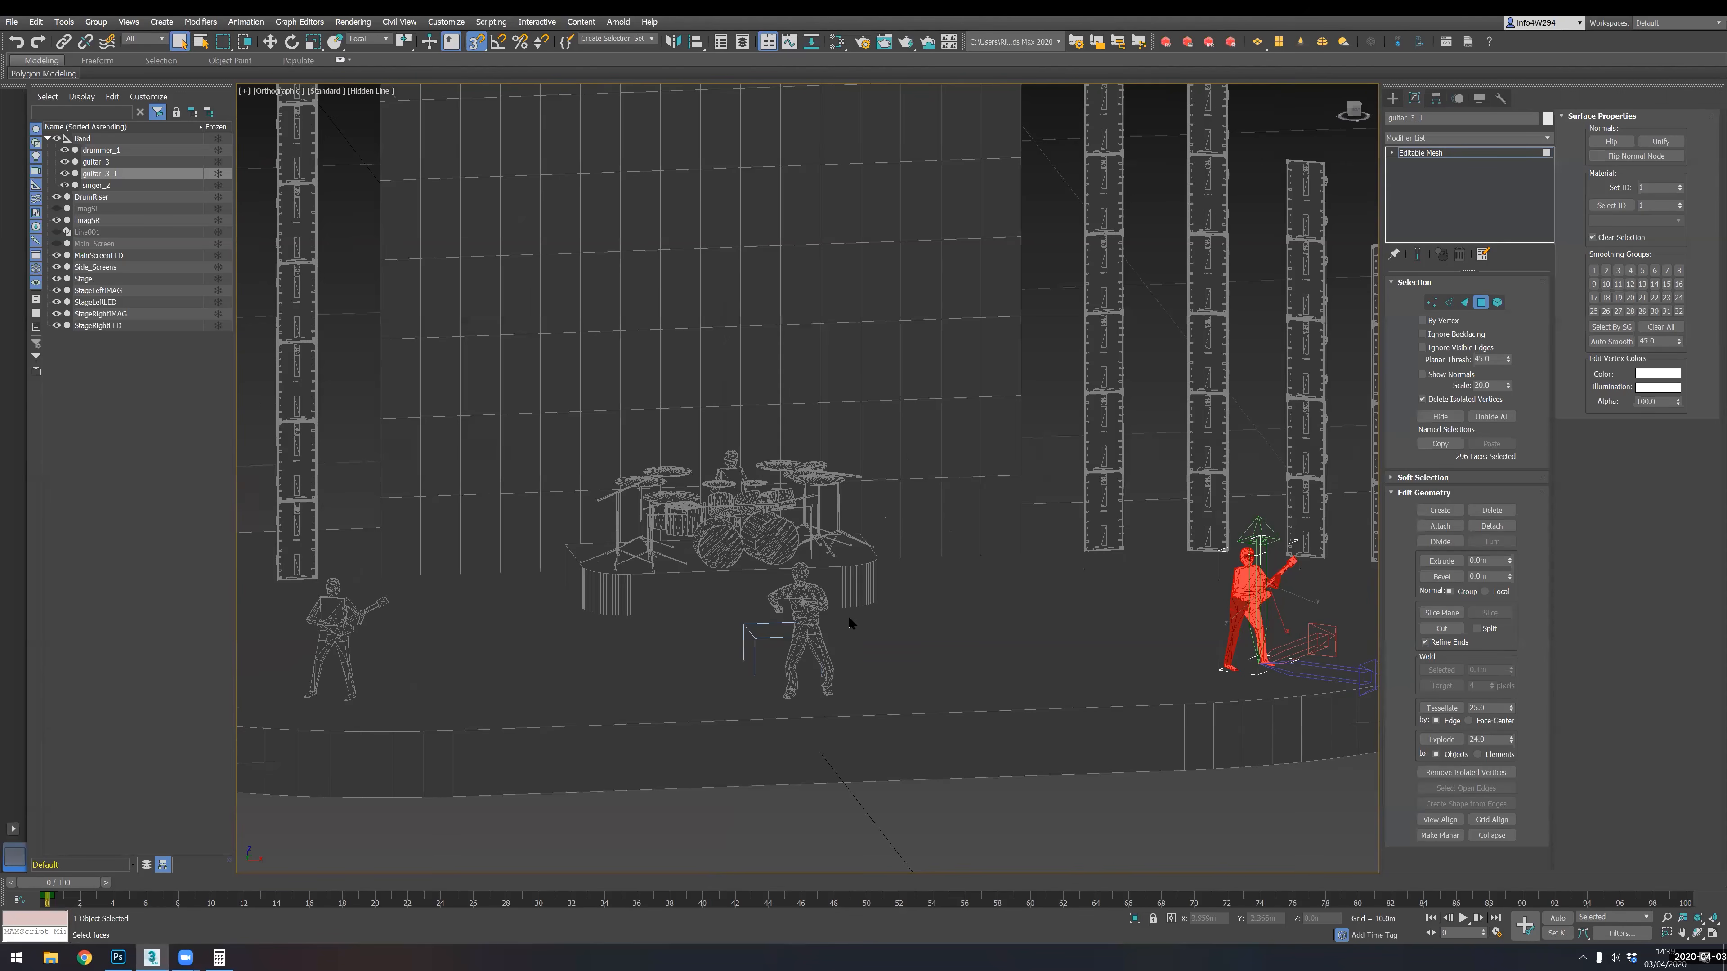
scroll(495, 594, down, 6)
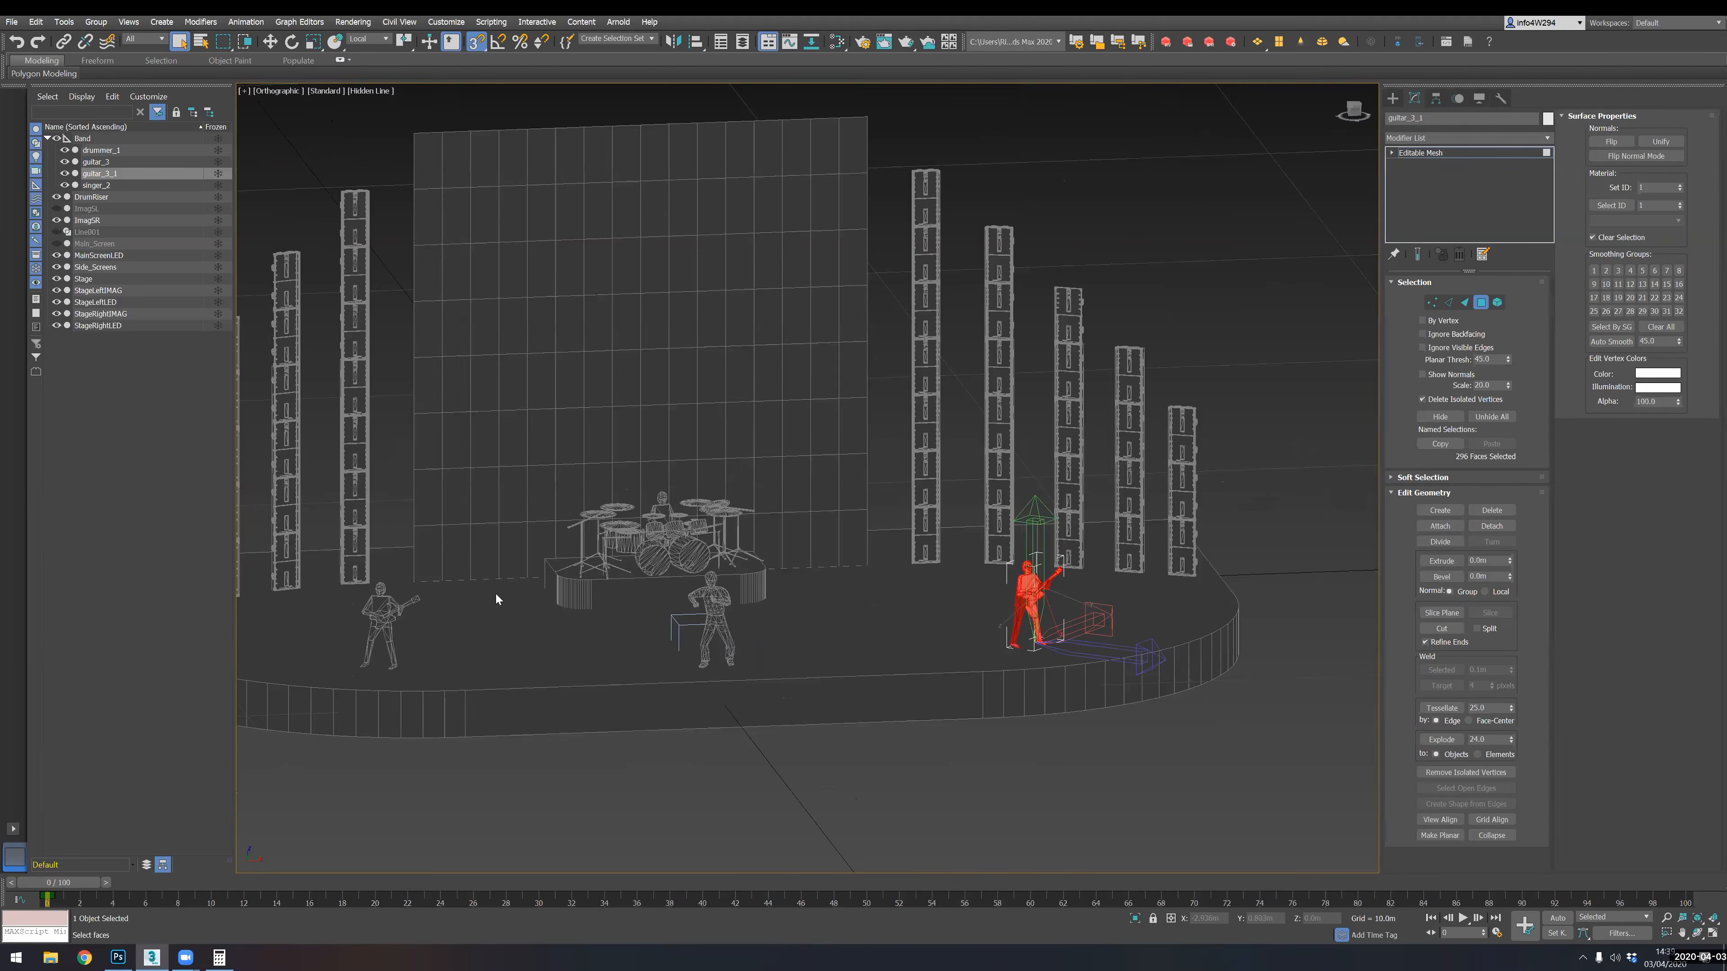
middle_drag(612, 531, 843, 592)
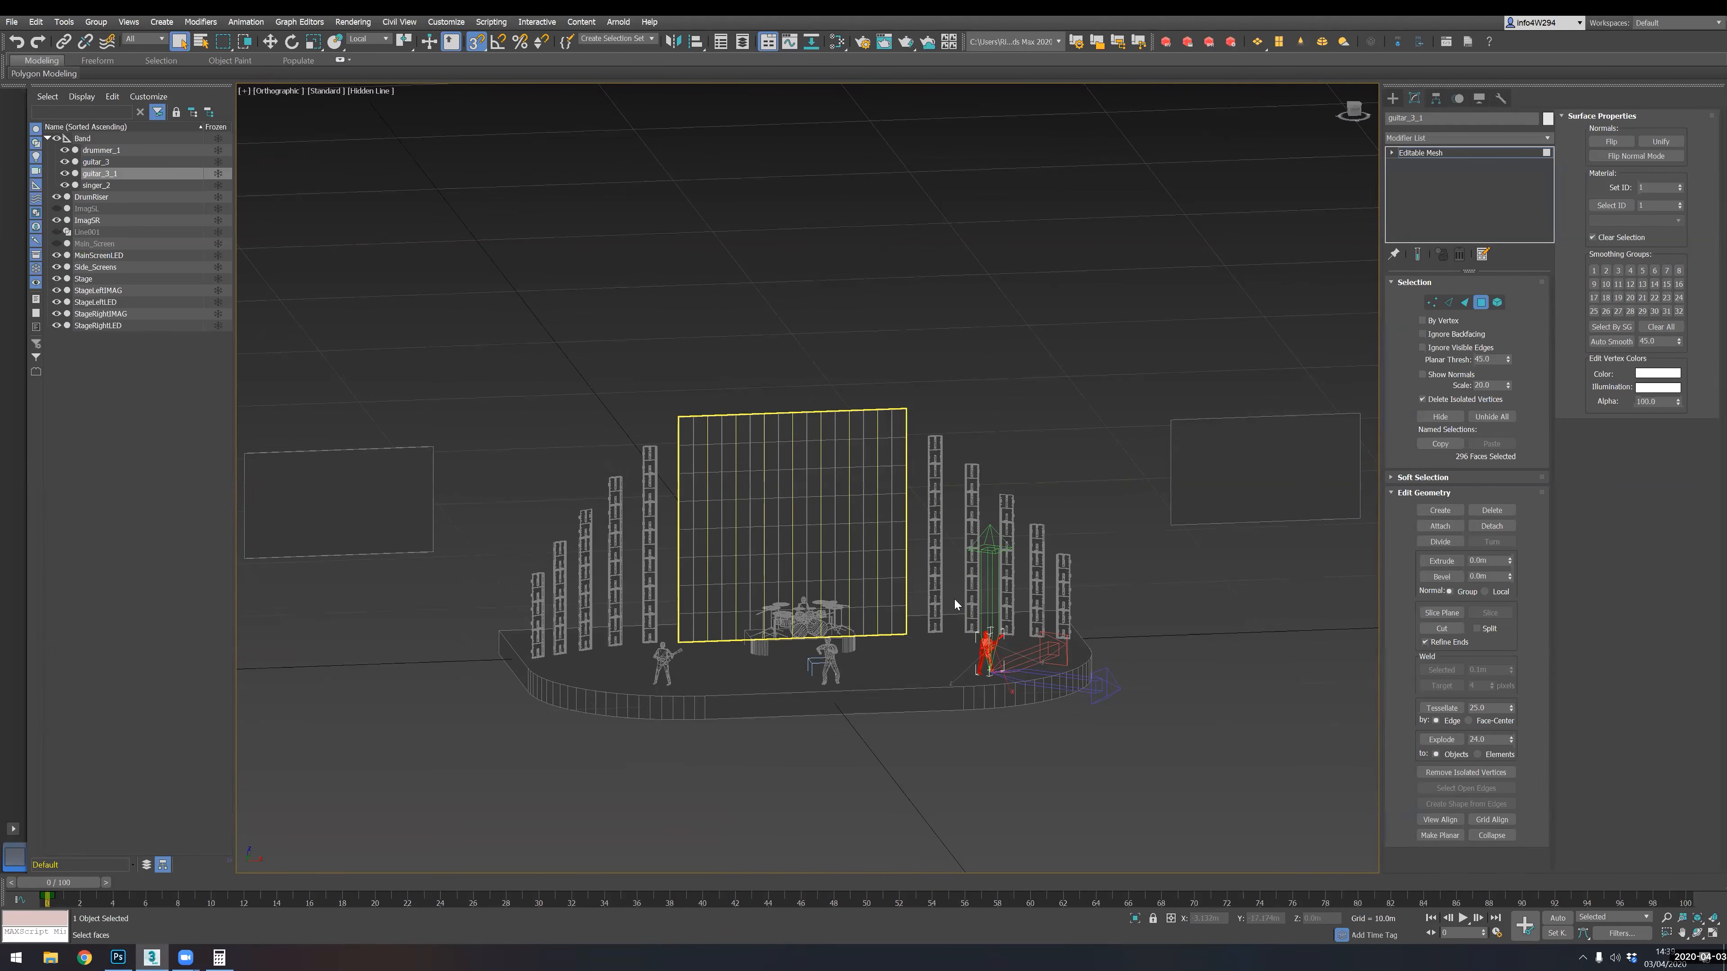
alt+middle_drag(708, 738, 881, 714)
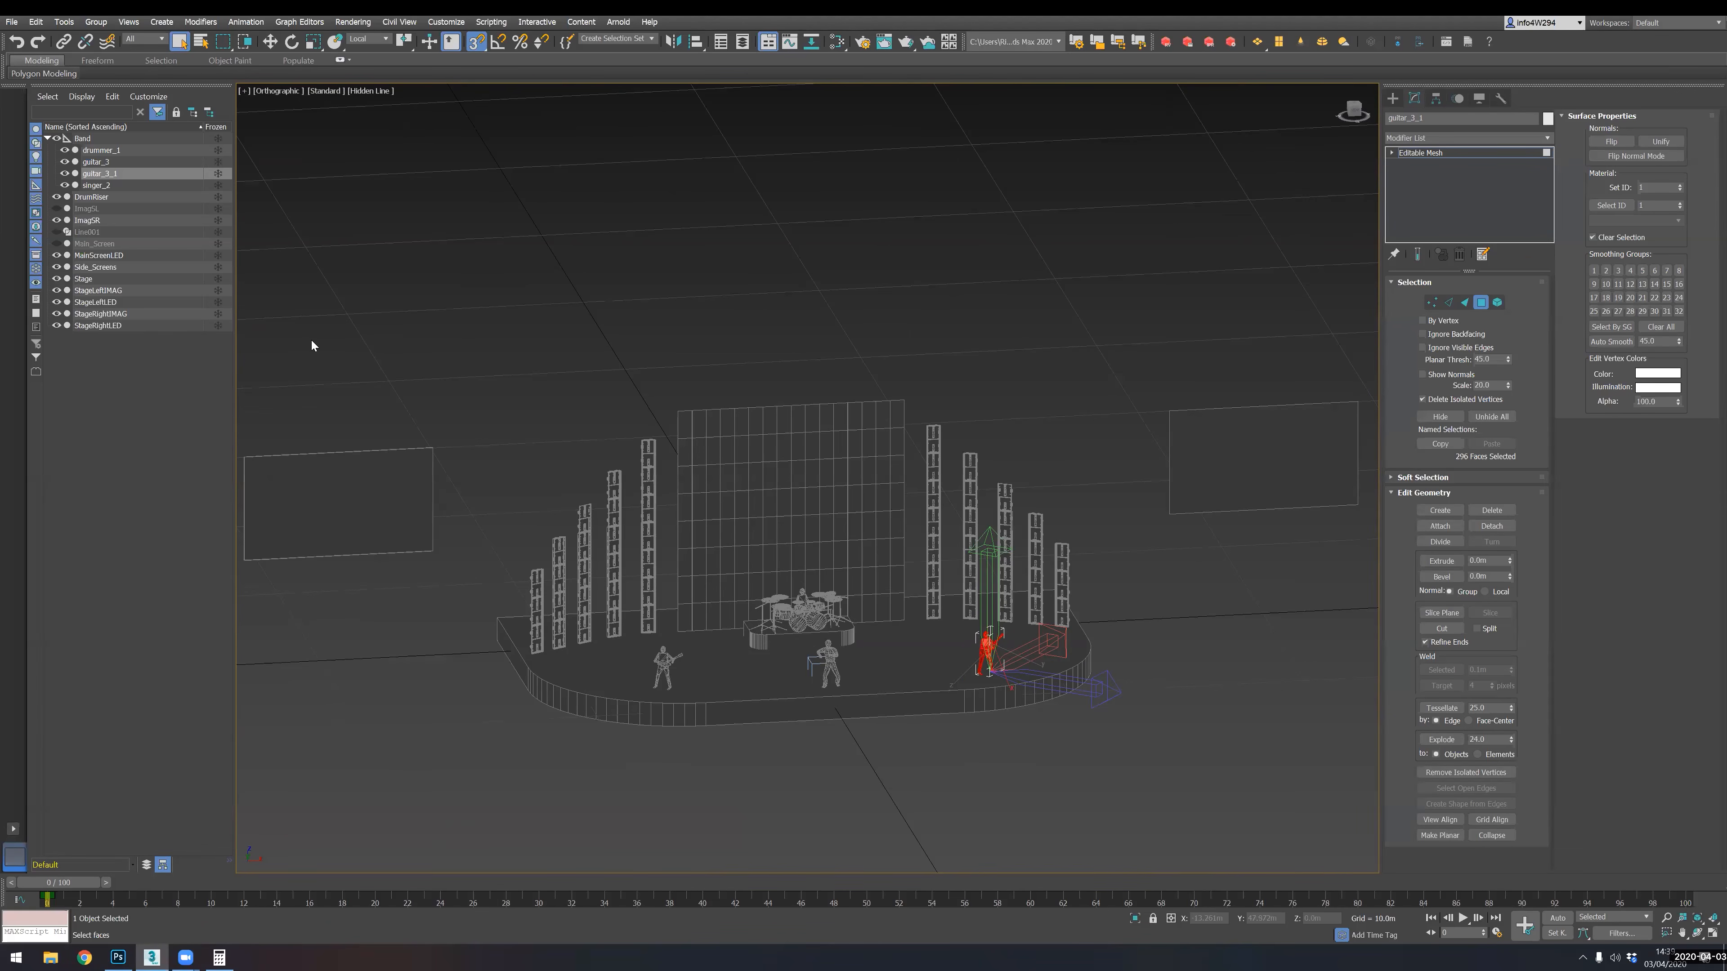
- Save the 3ds Max scene, minimize it and launch d3manager from the desktop
key(ctrl+s)
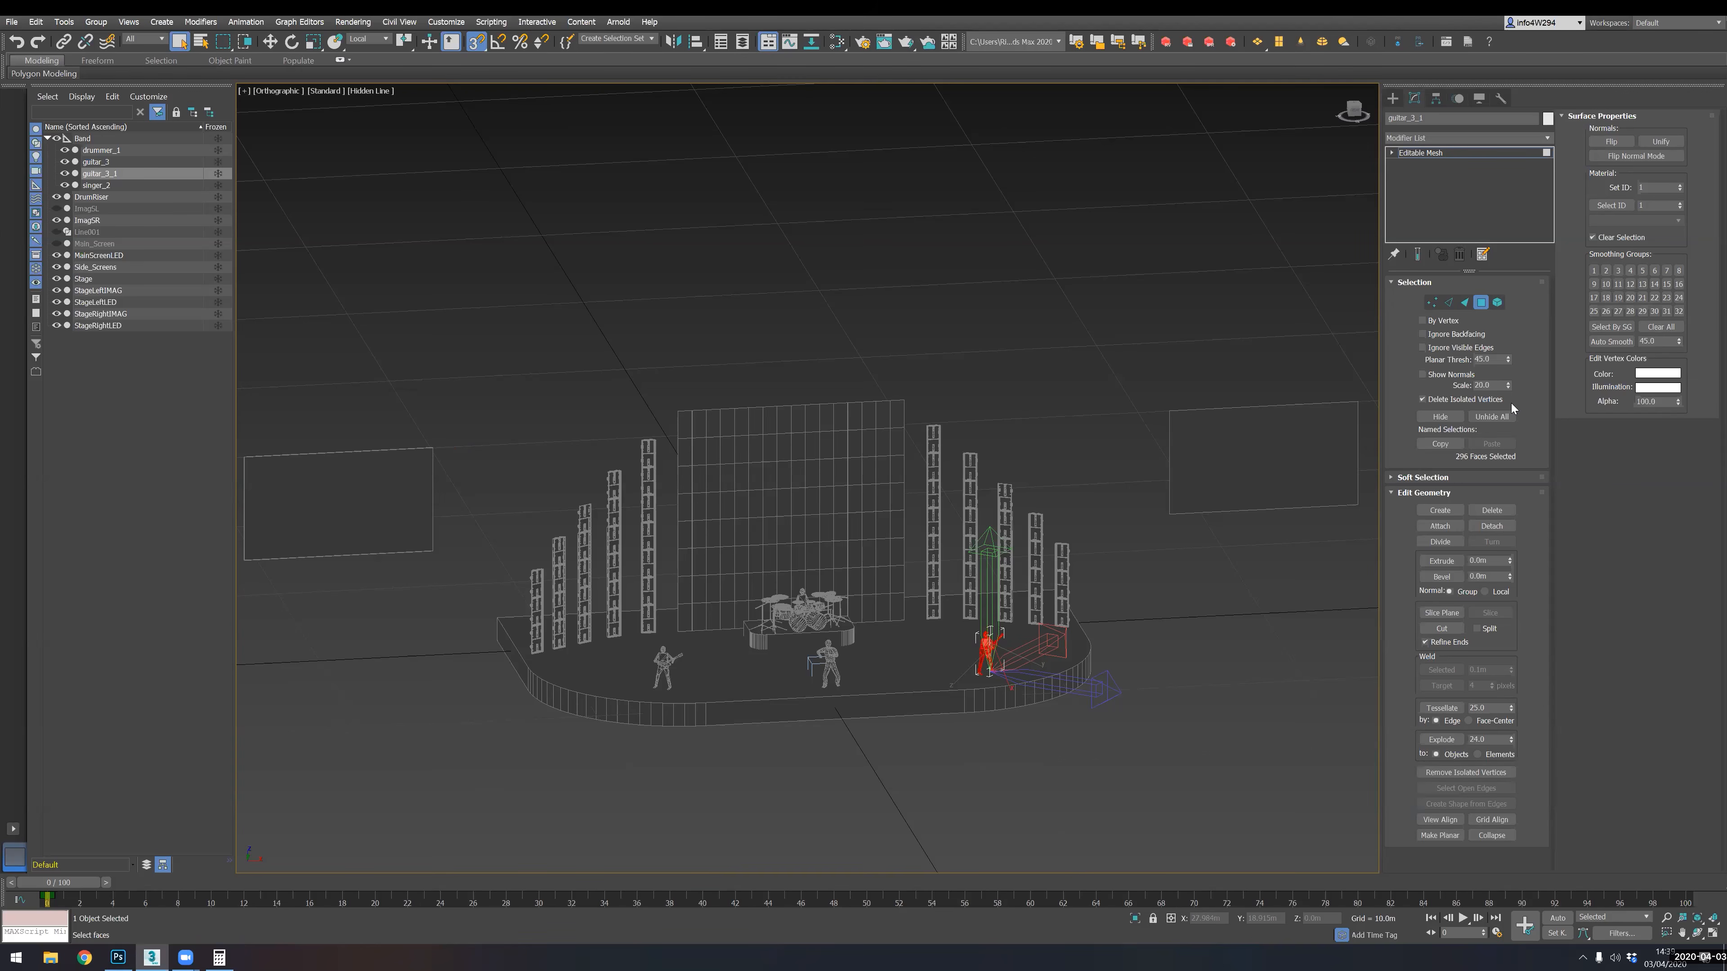
click(1647, 4)
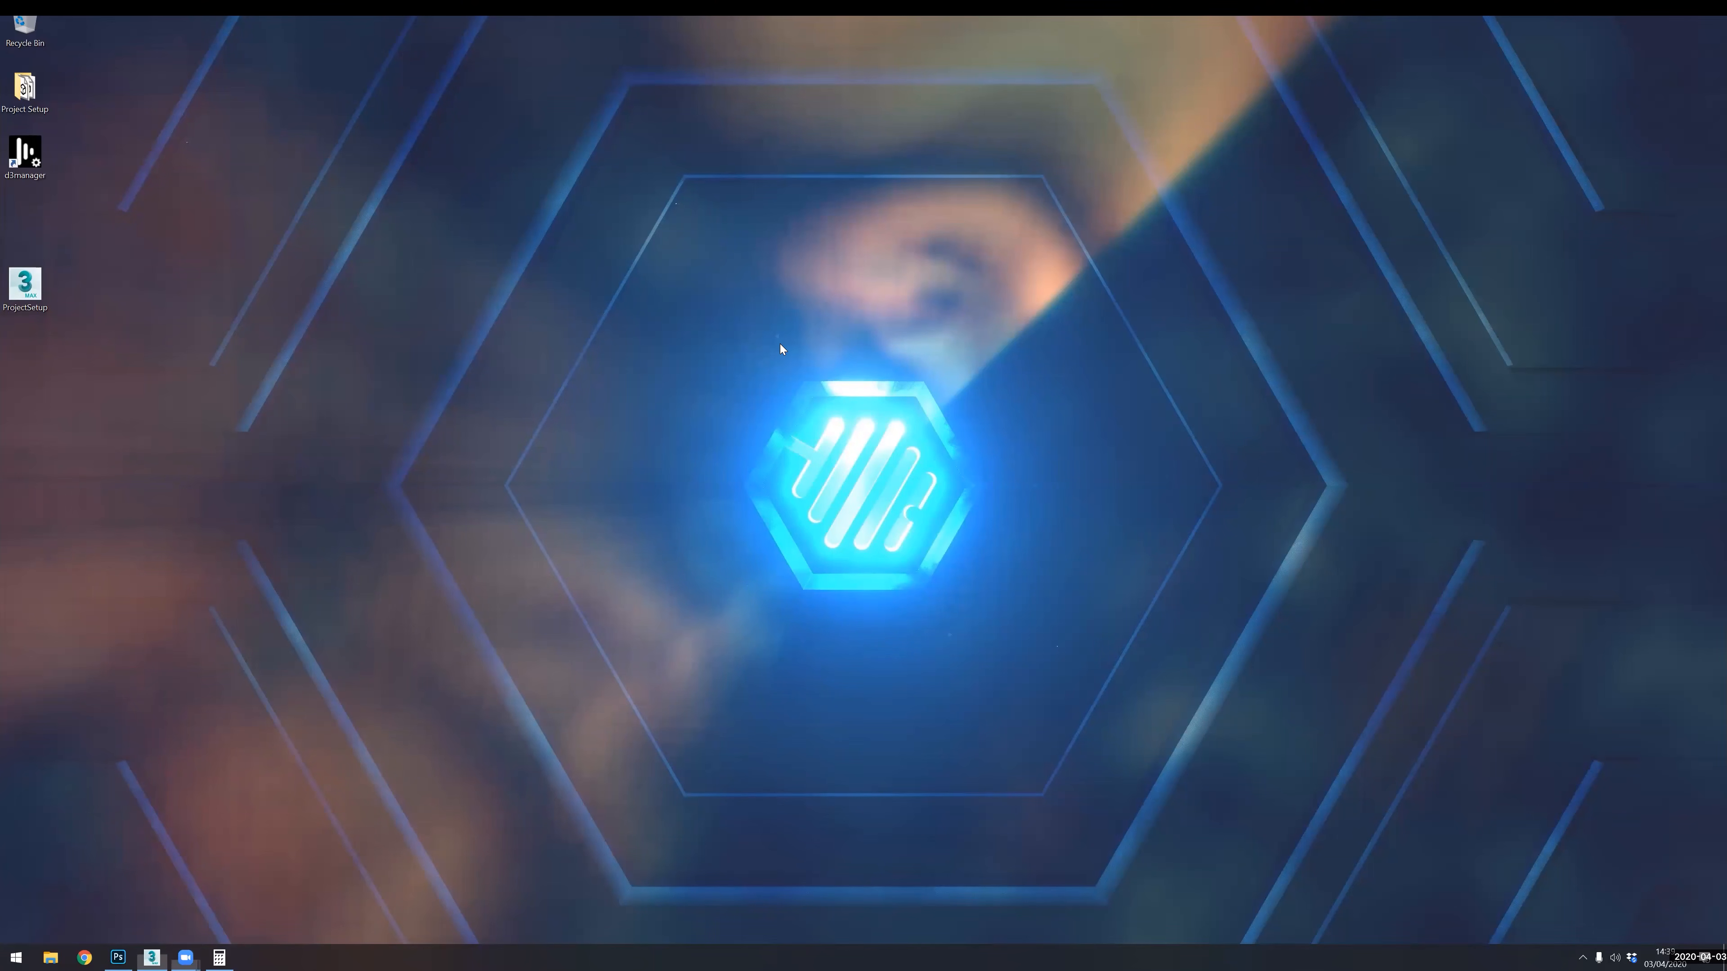
double_click(22, 156)
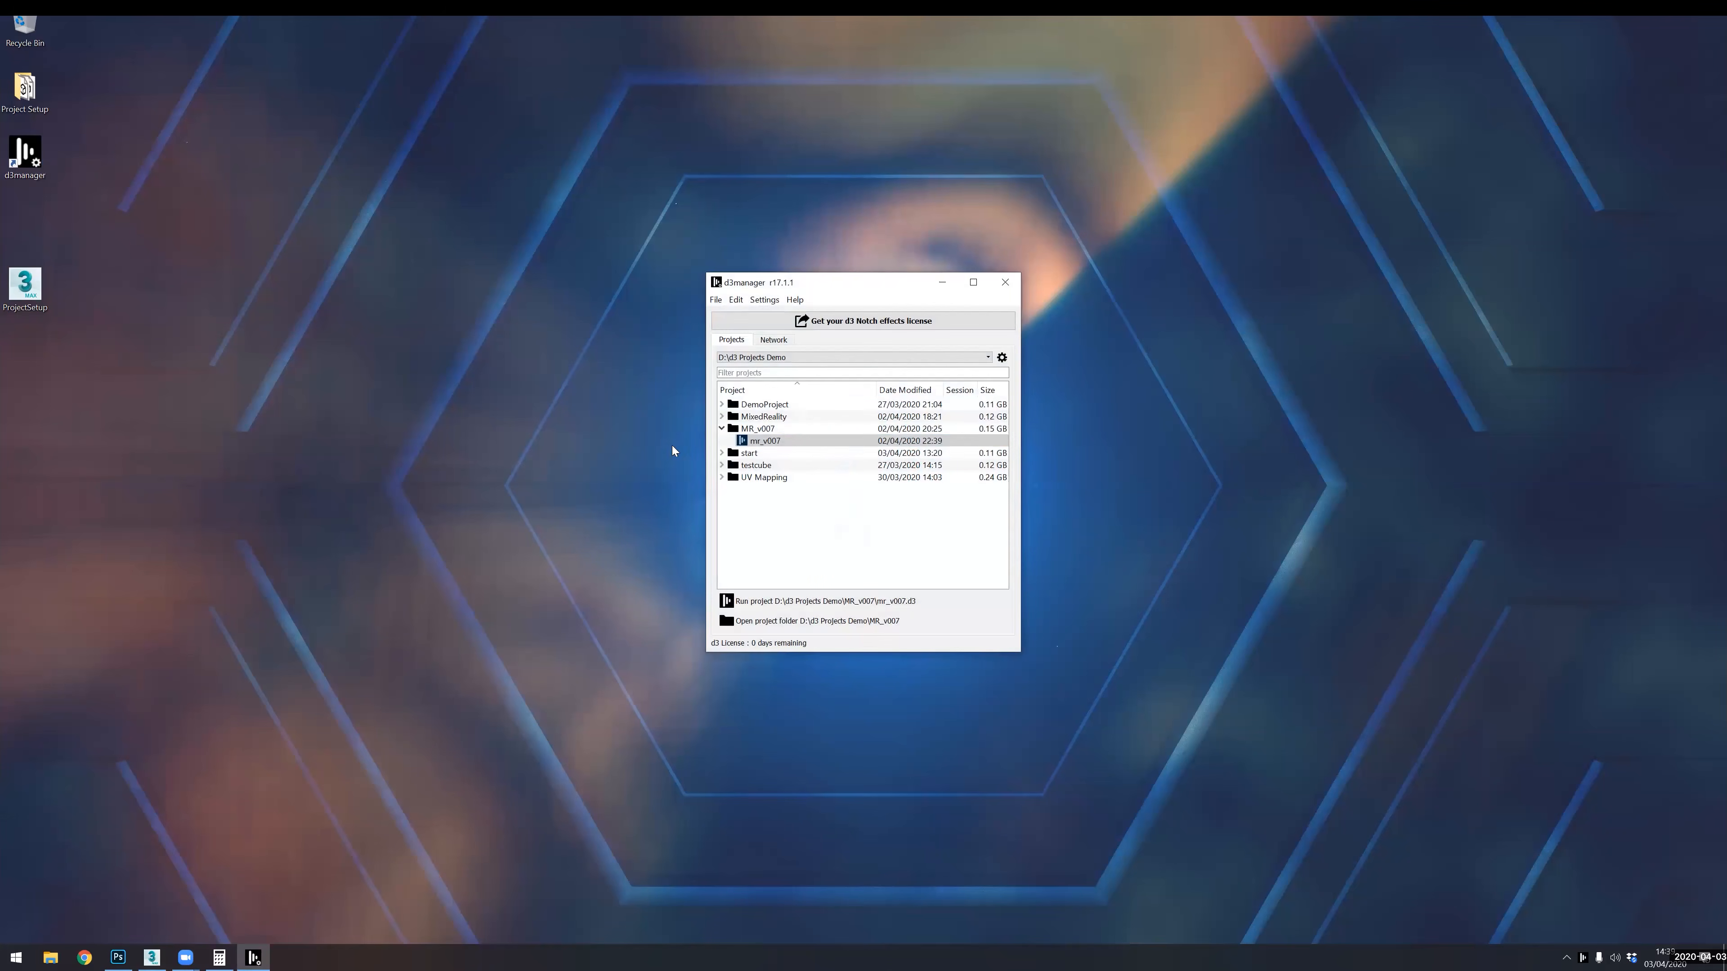
- Create a new d3 project named ProjectSetup in the d3 Projects Demo location
click(721, 428)
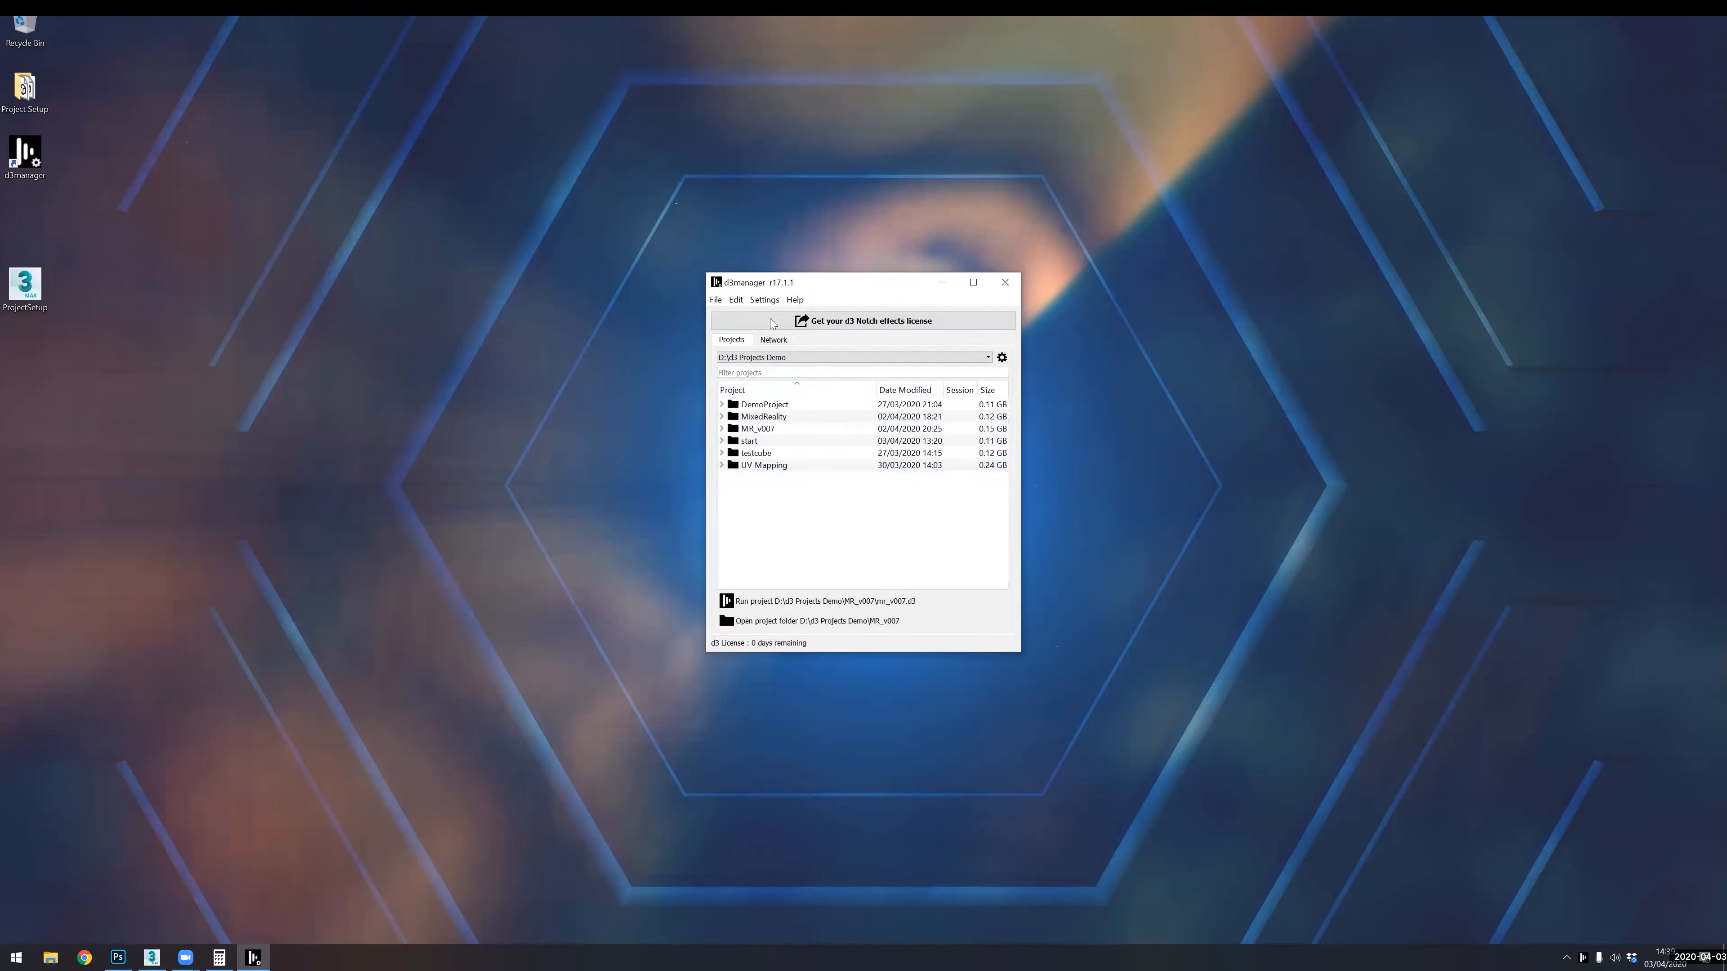
click(715, 299)
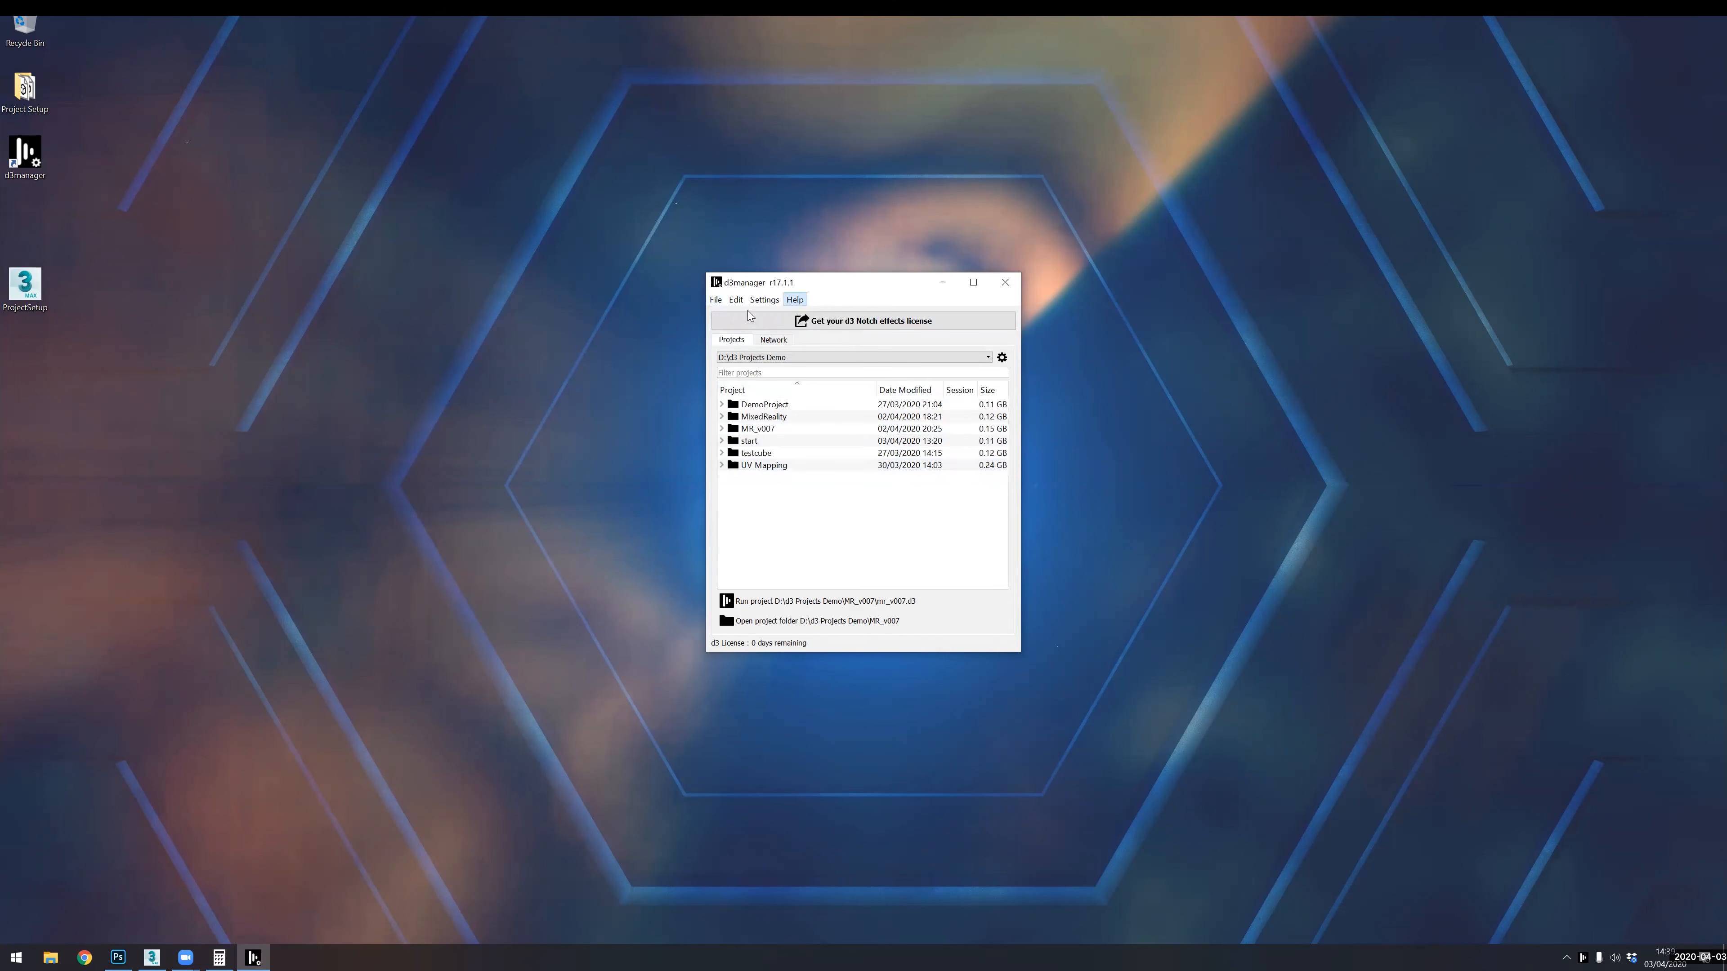
click(874, 284)
drag(867, 285, 889, 285)
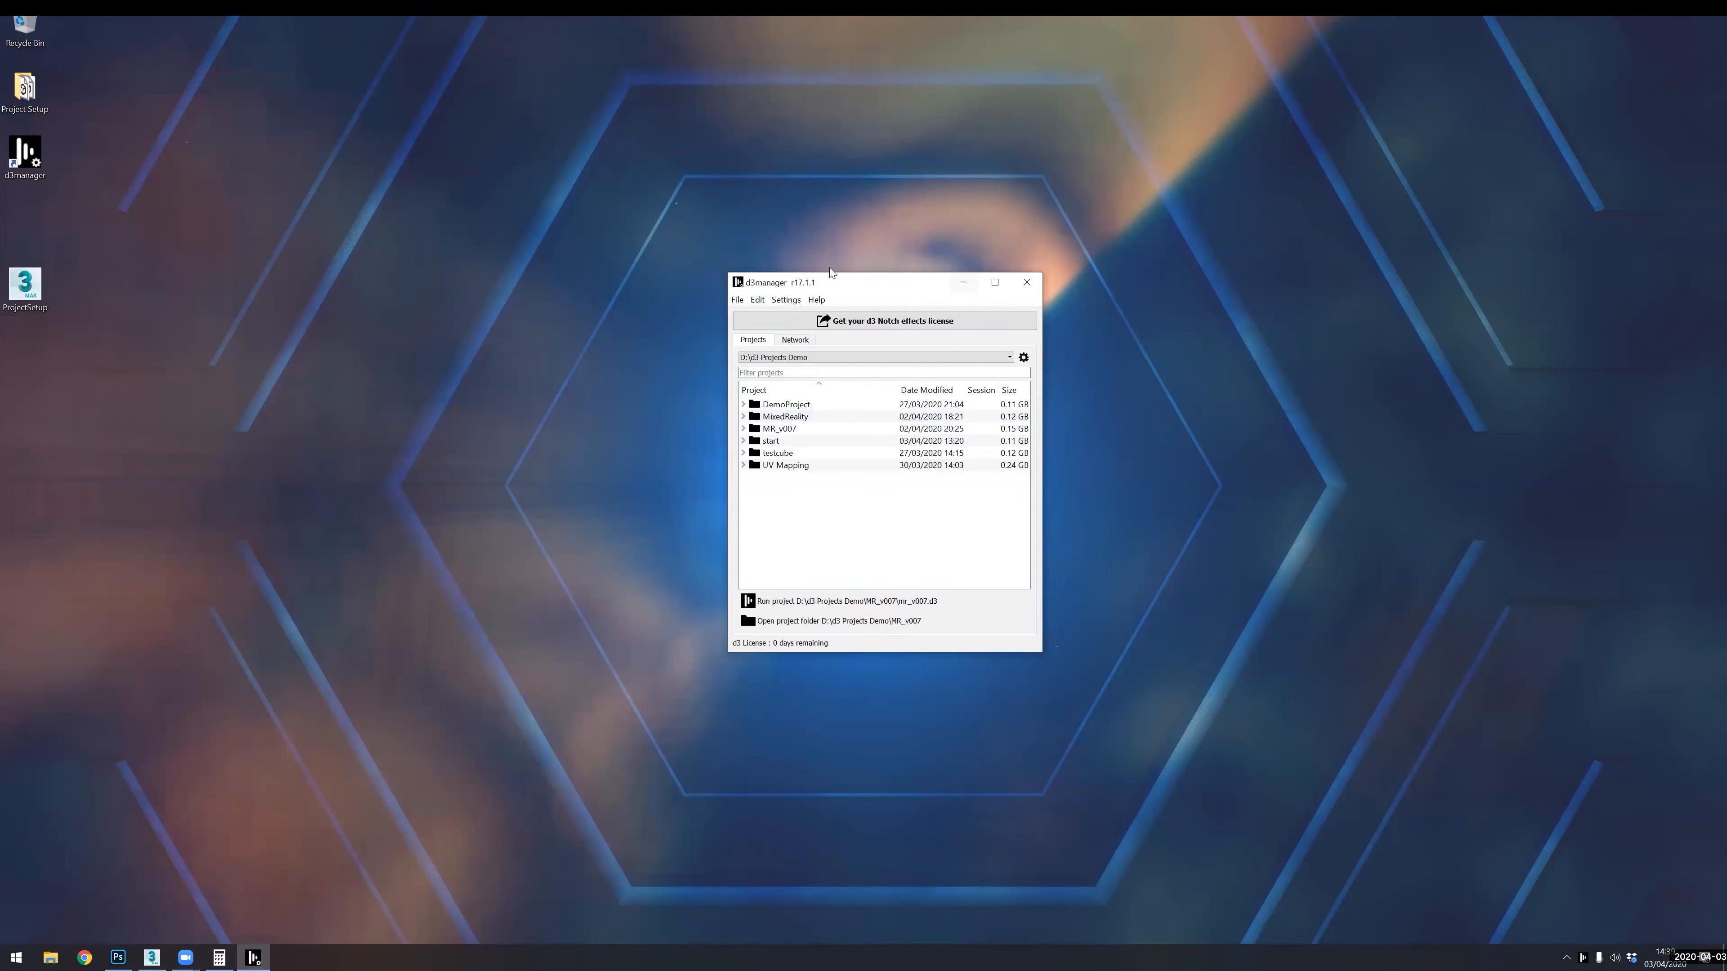
click(737, 300)
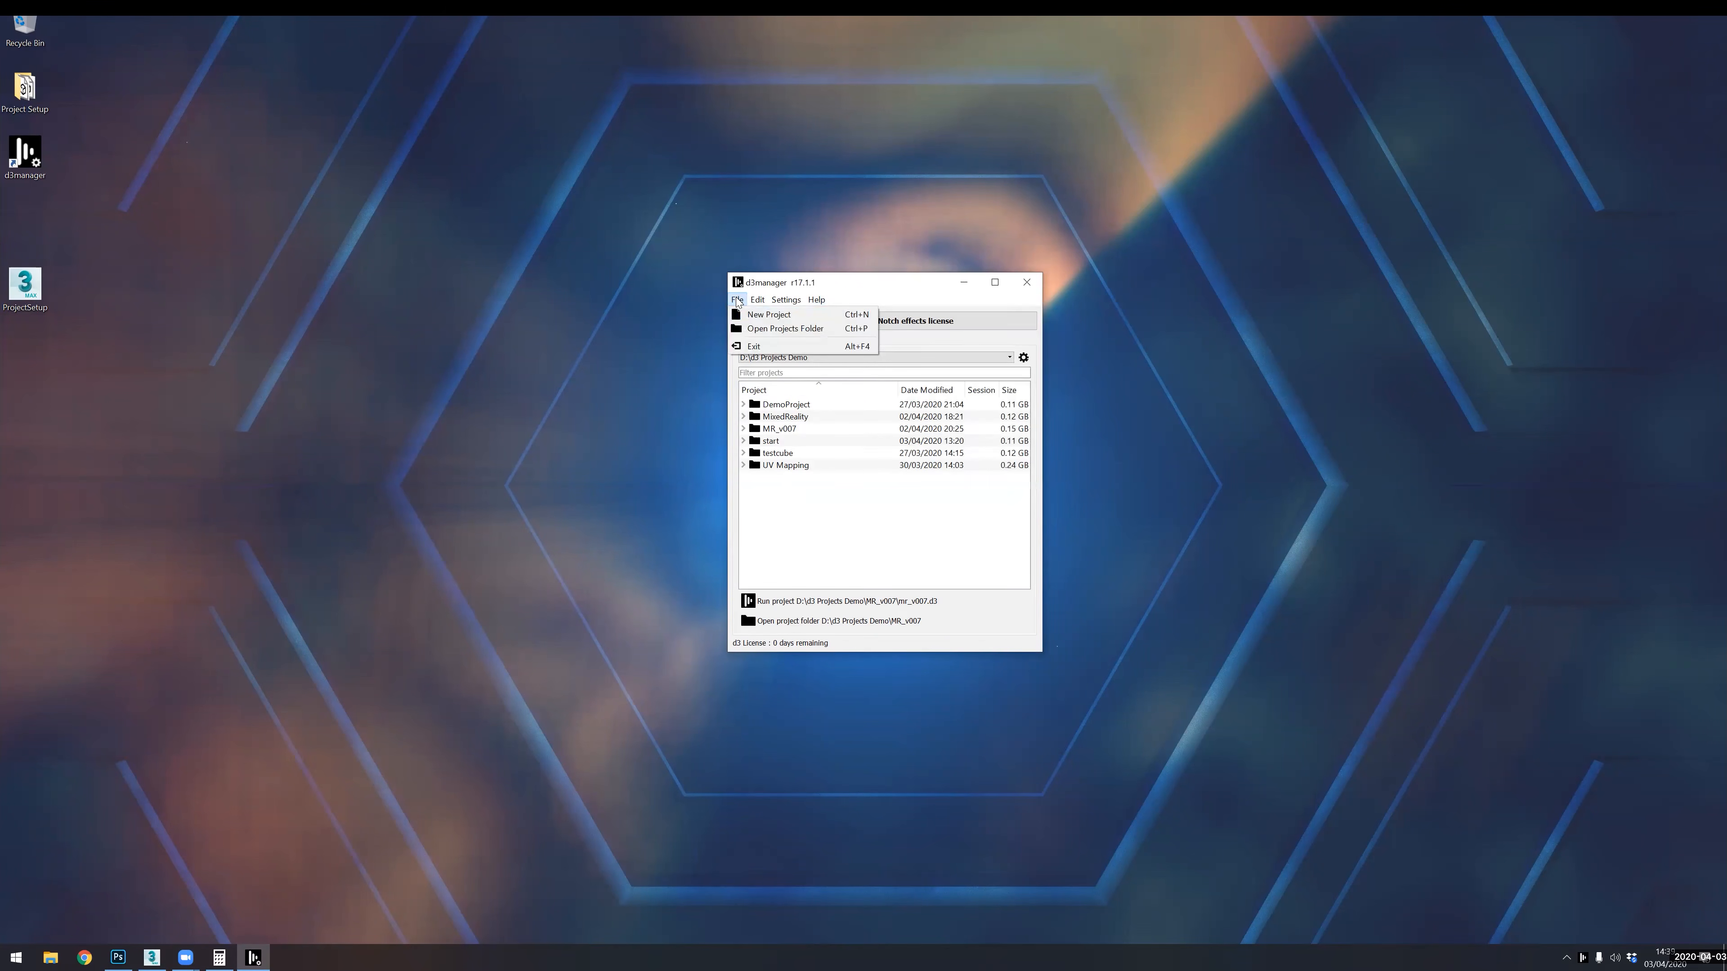
click(756, 317)
click(928, 501)
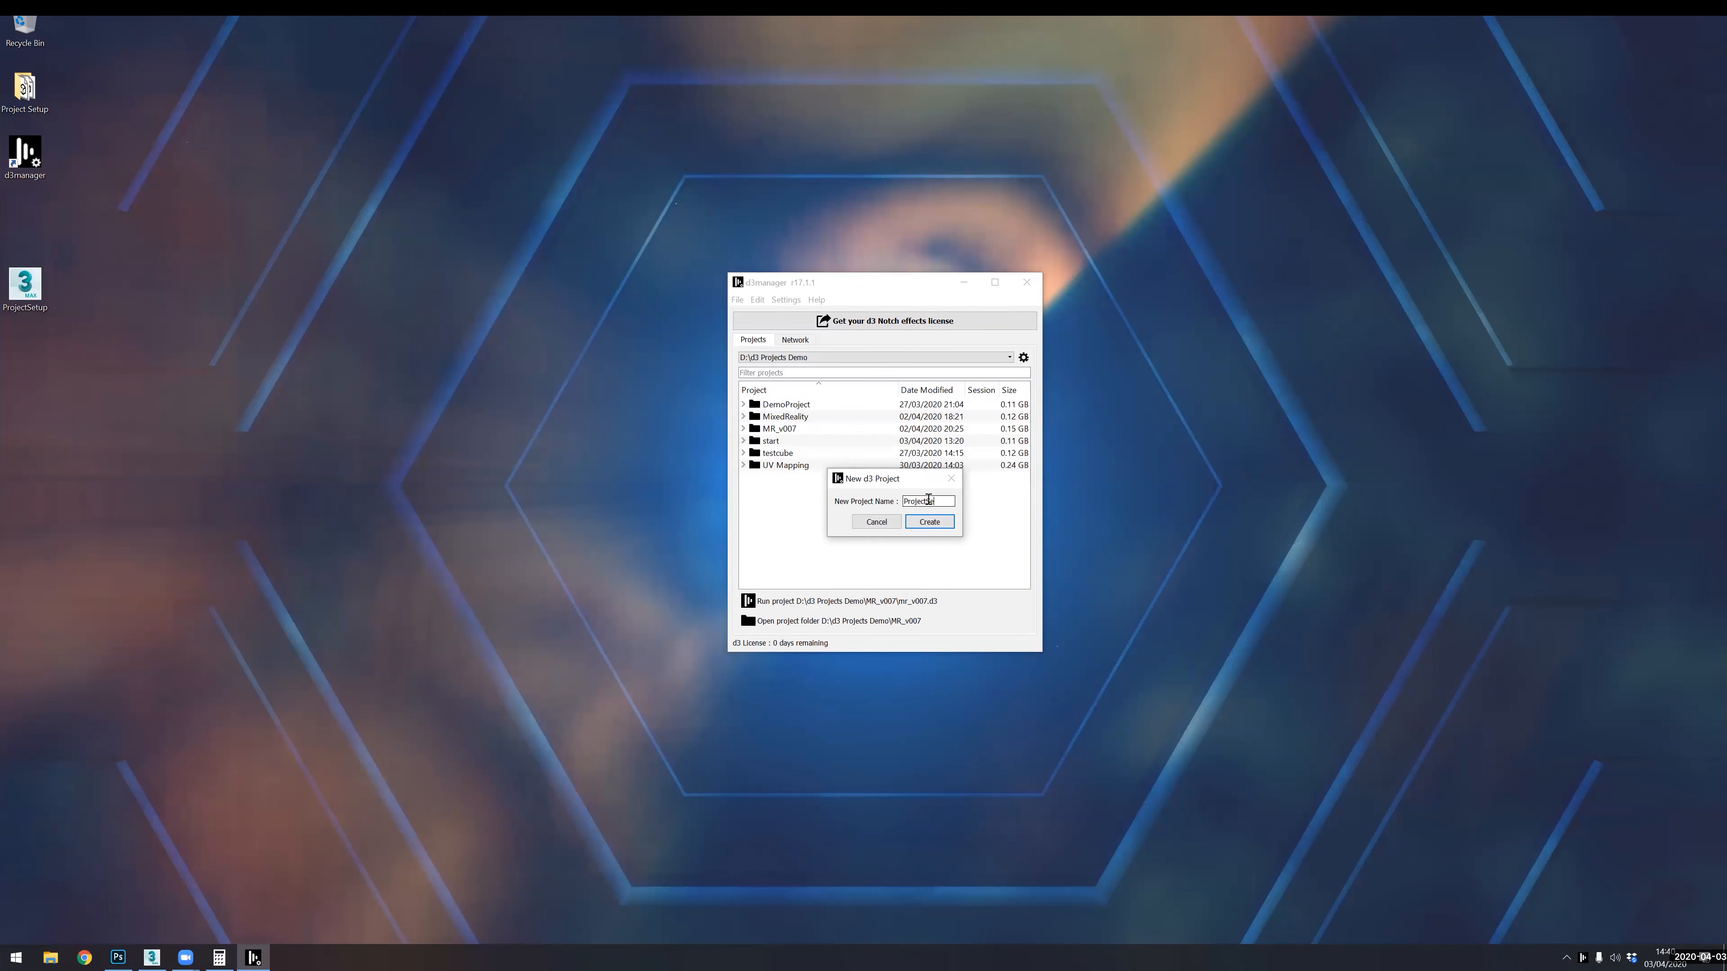
click(951, 522)
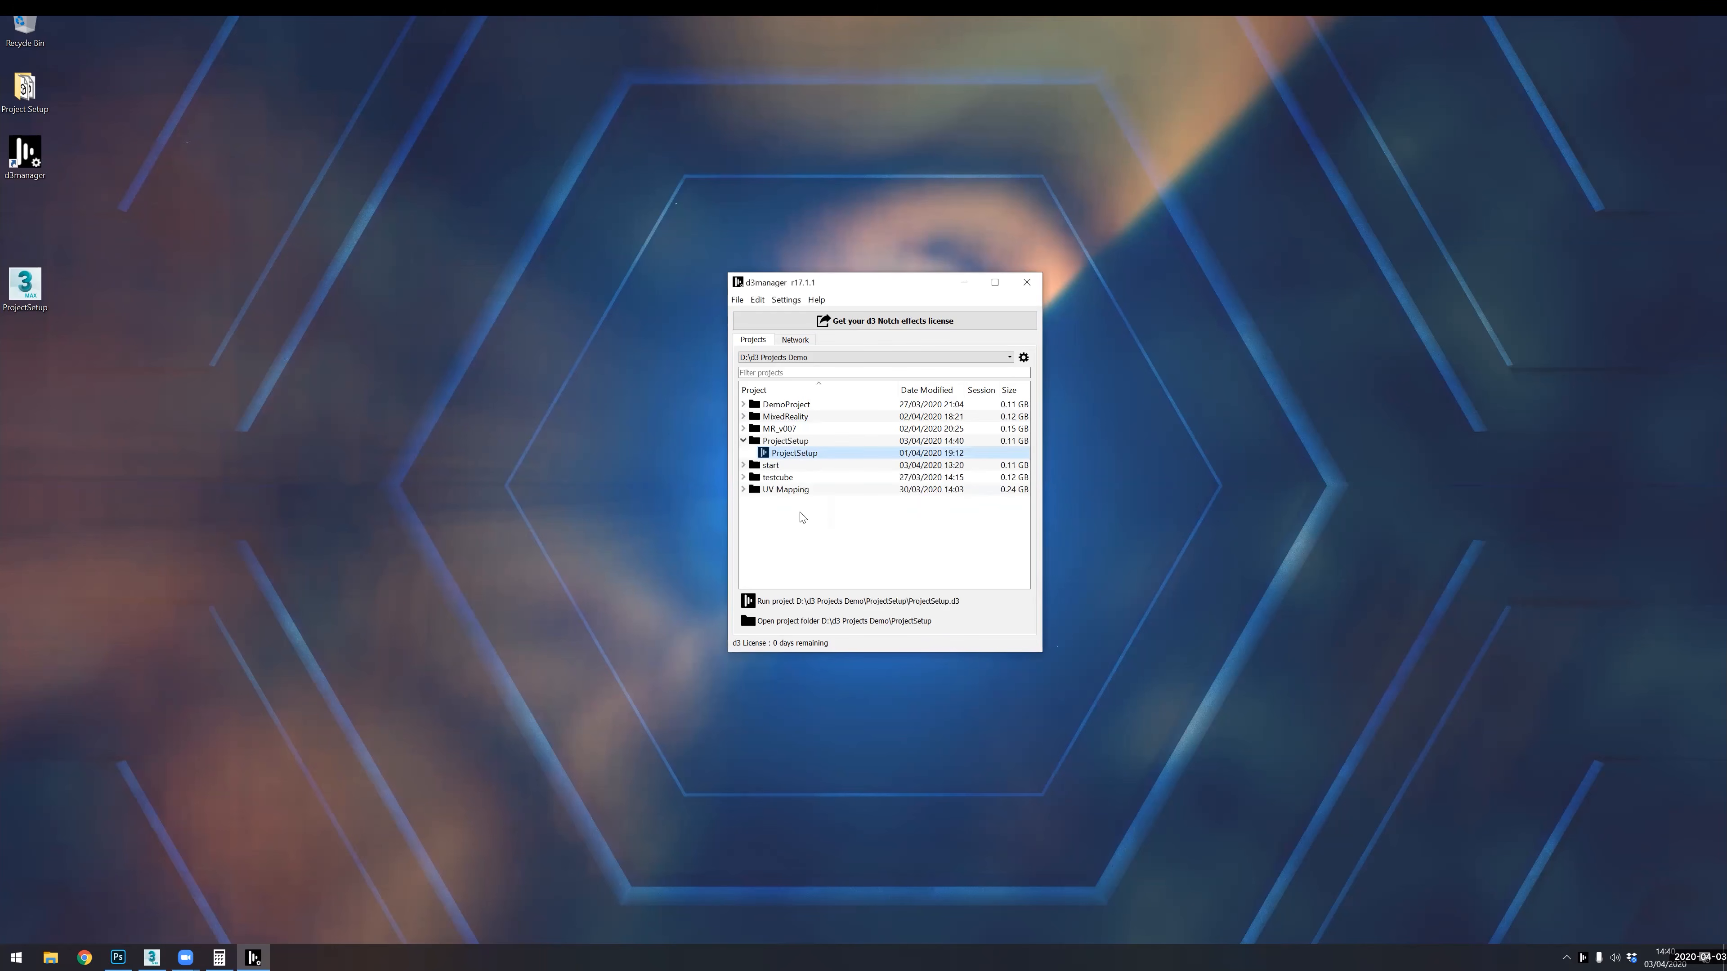
- Open the ProjectSetup project's folder from d3manager and go into its objects\Mesh subfolder
right_click(820, 451)
click(884, 500)
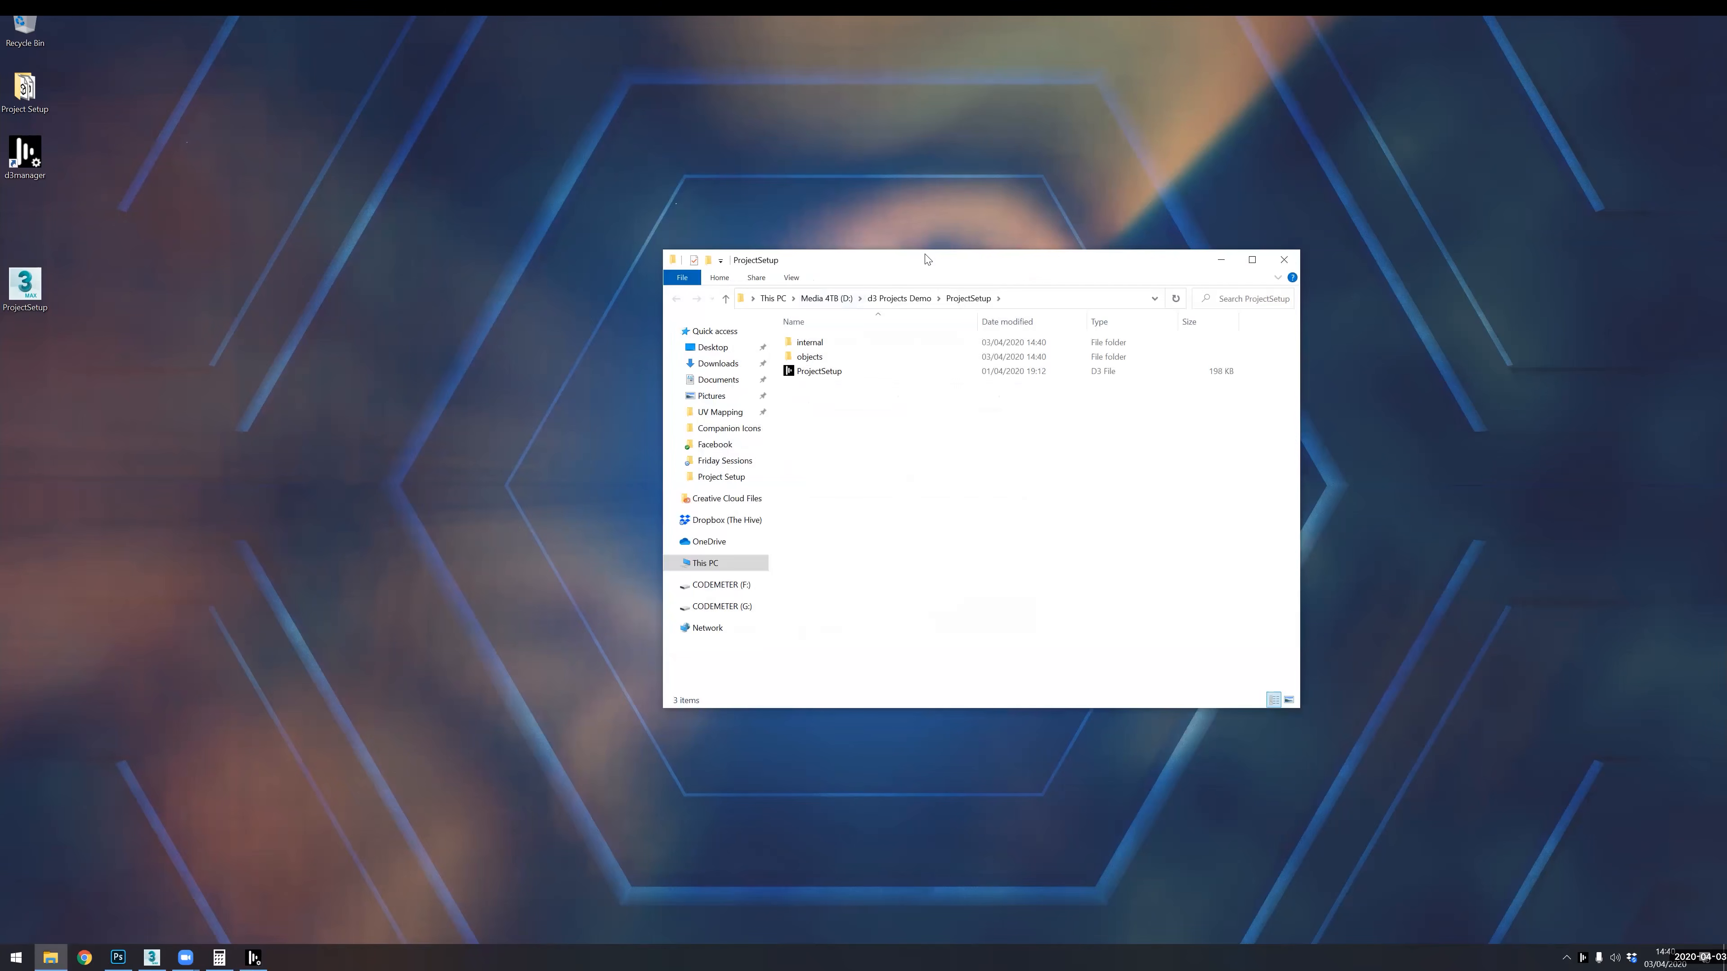
drag(915, 260, 648, 231)
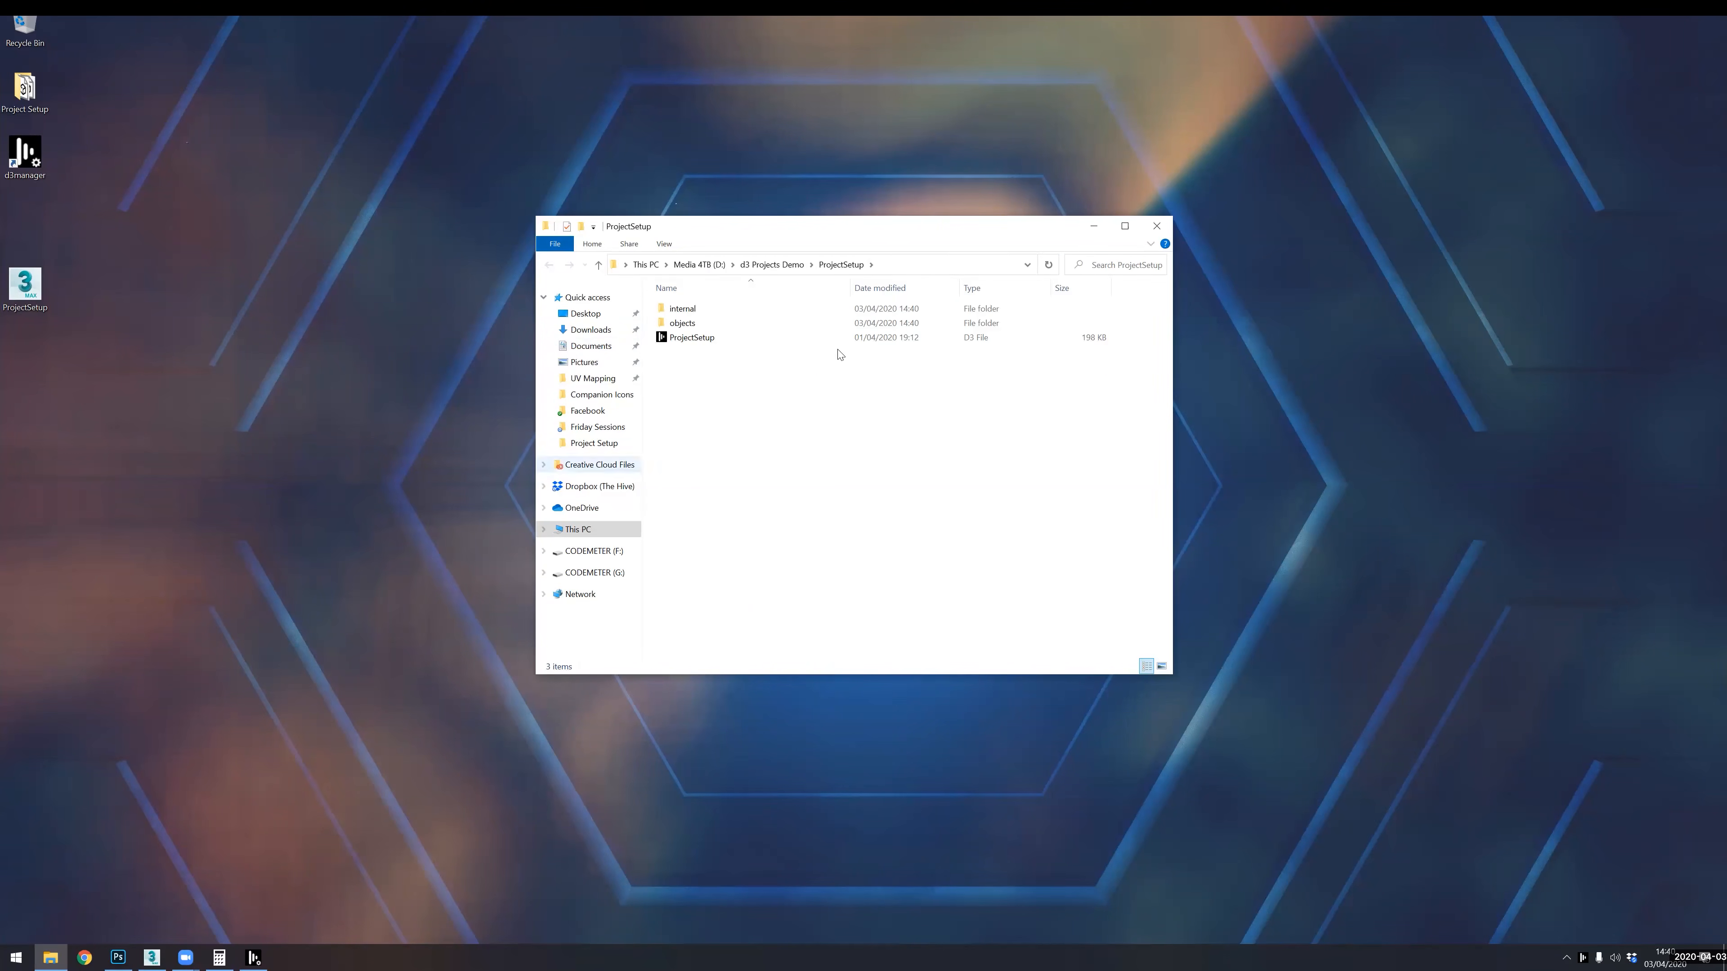
drag(887, 226, 923, 494)
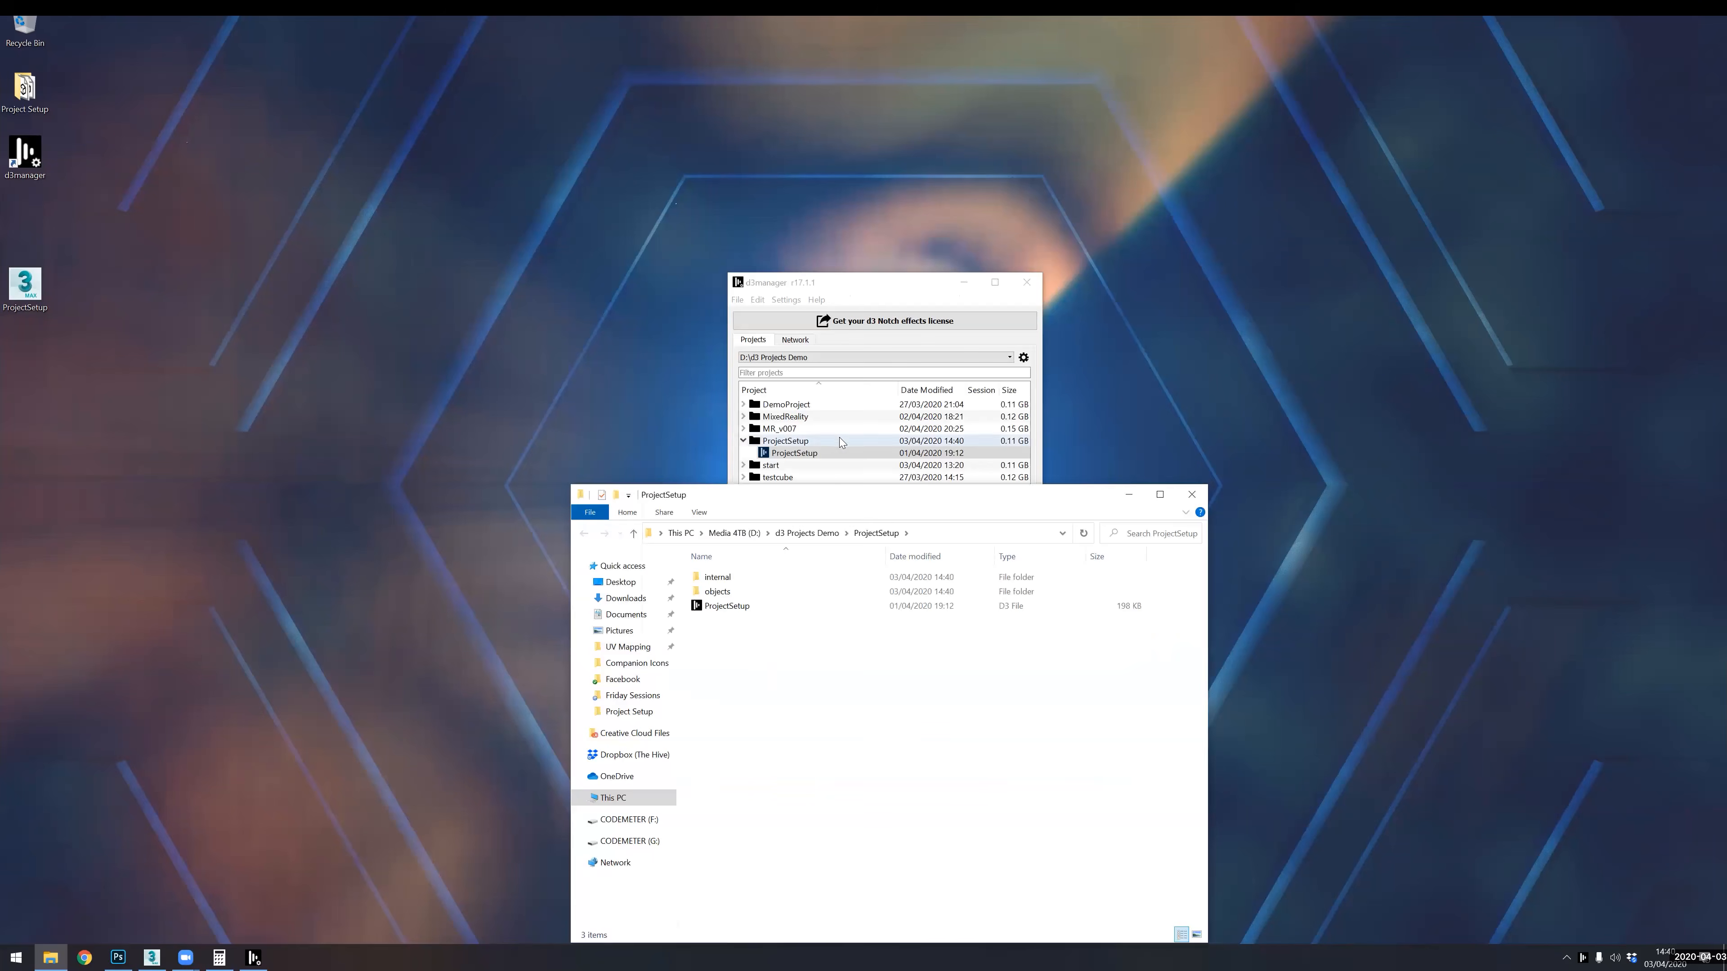
right_click(790, 453)
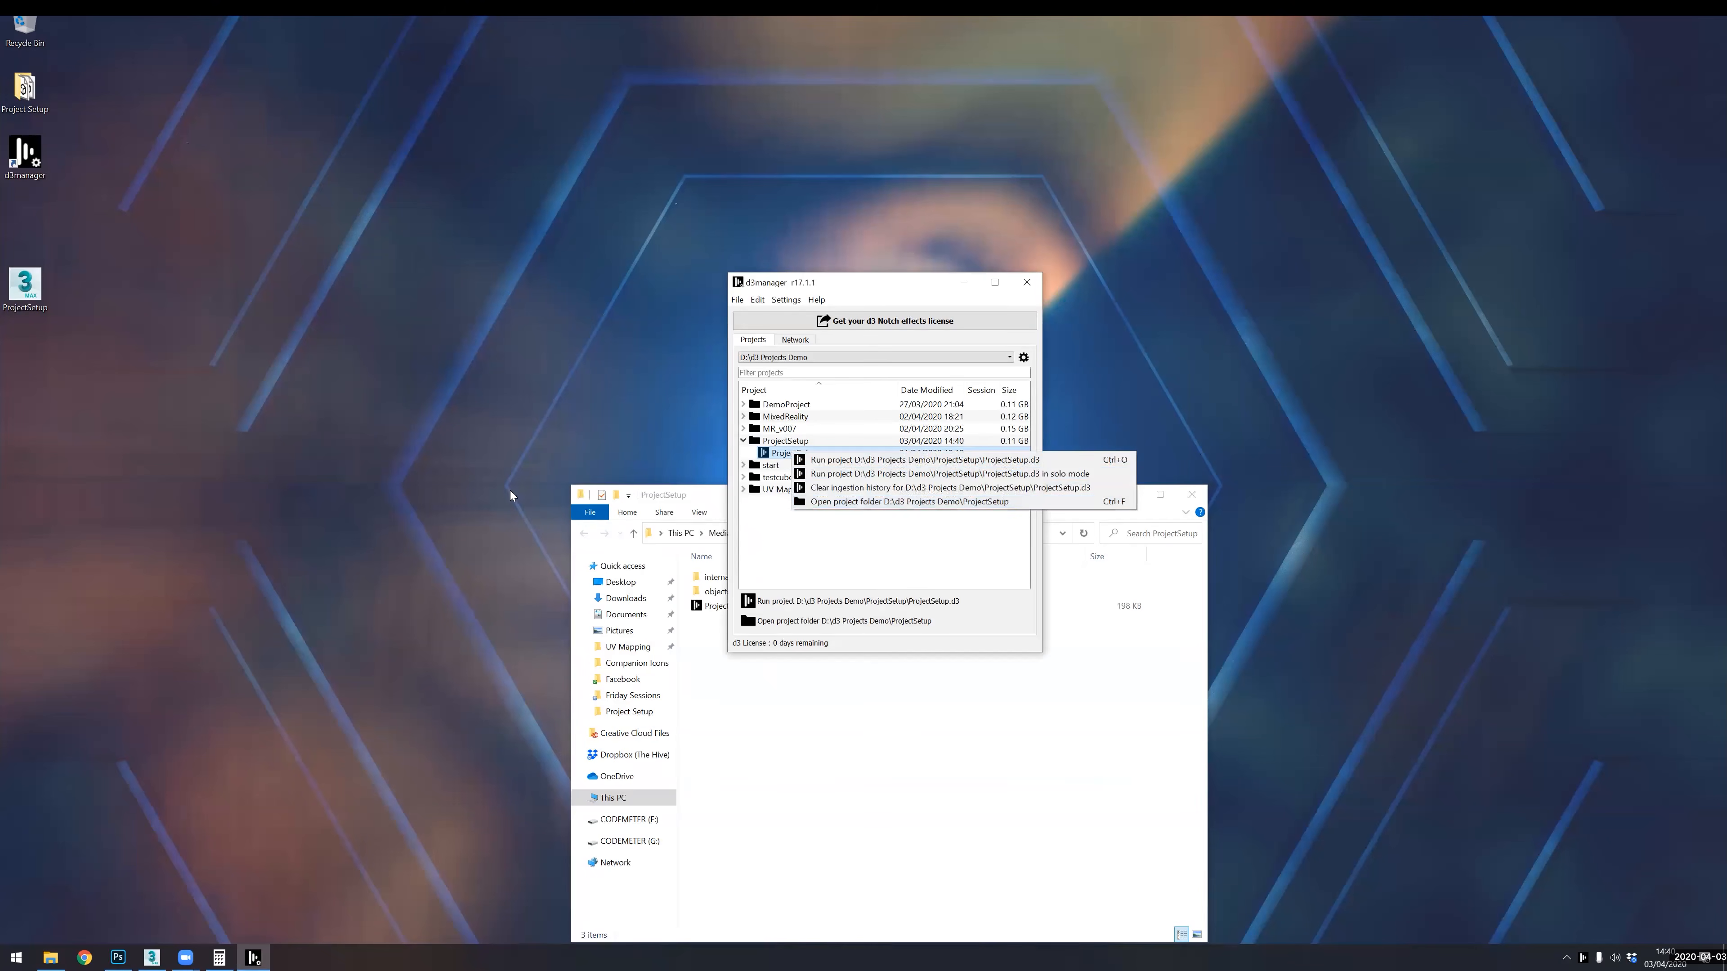
click(700, 495)
drag(700, 495, 674, 260)
double_click(692, 356)
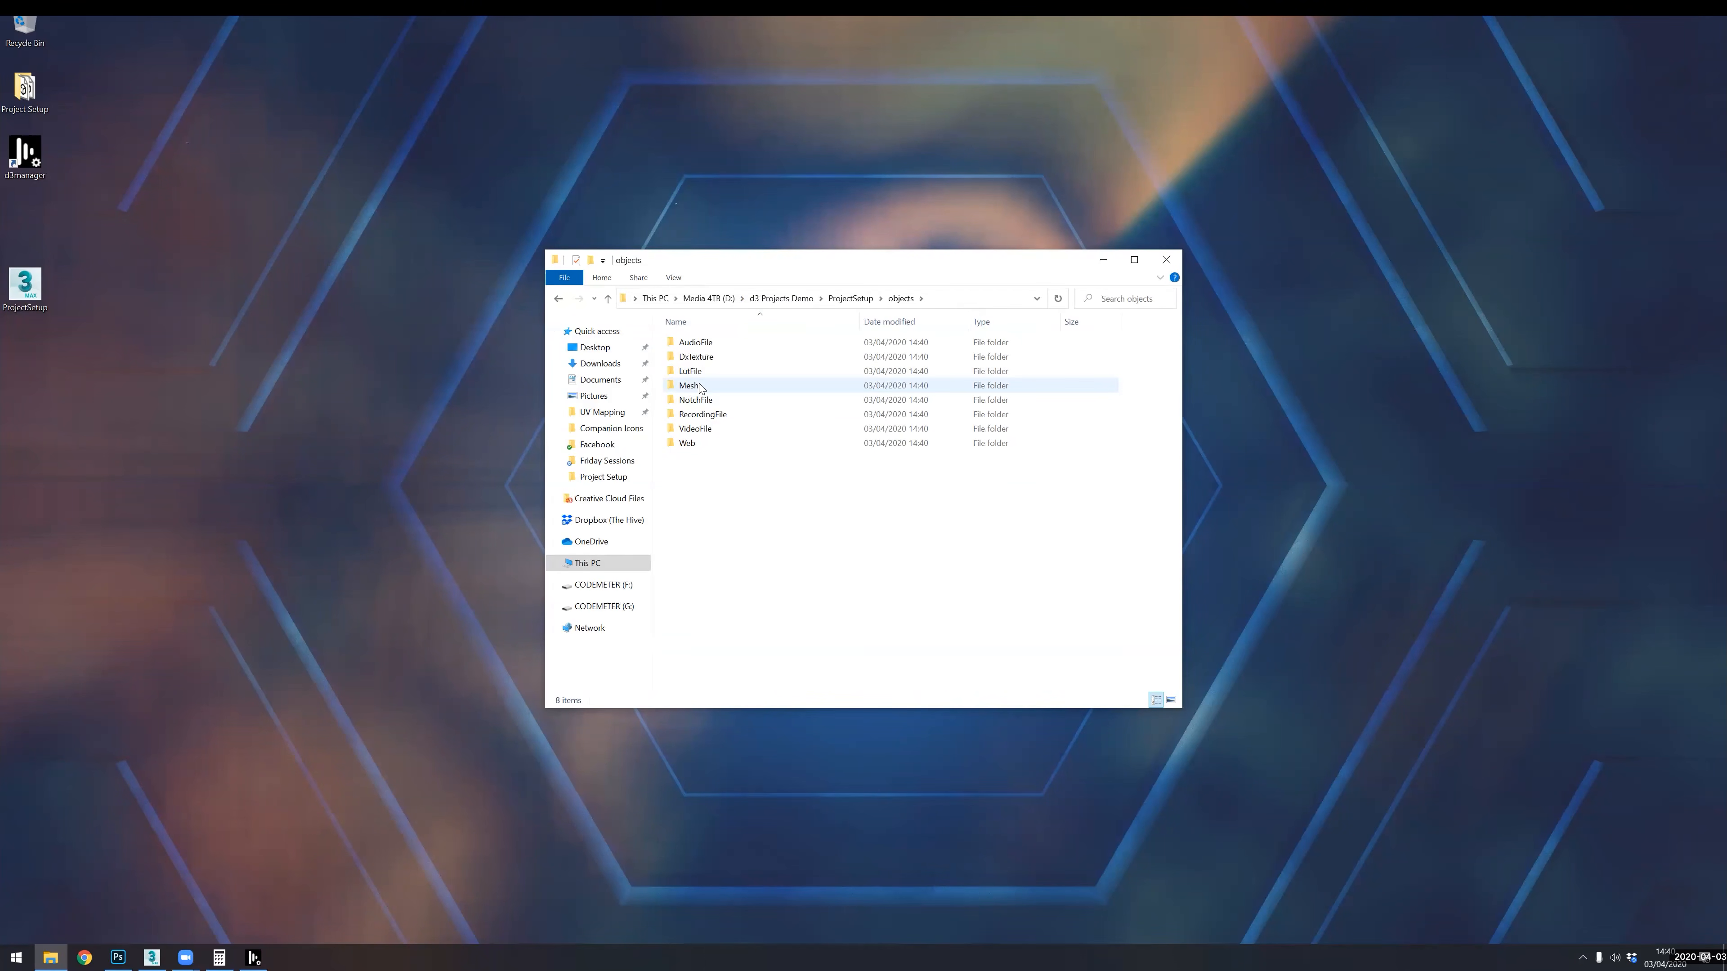
double_click(684, 386)
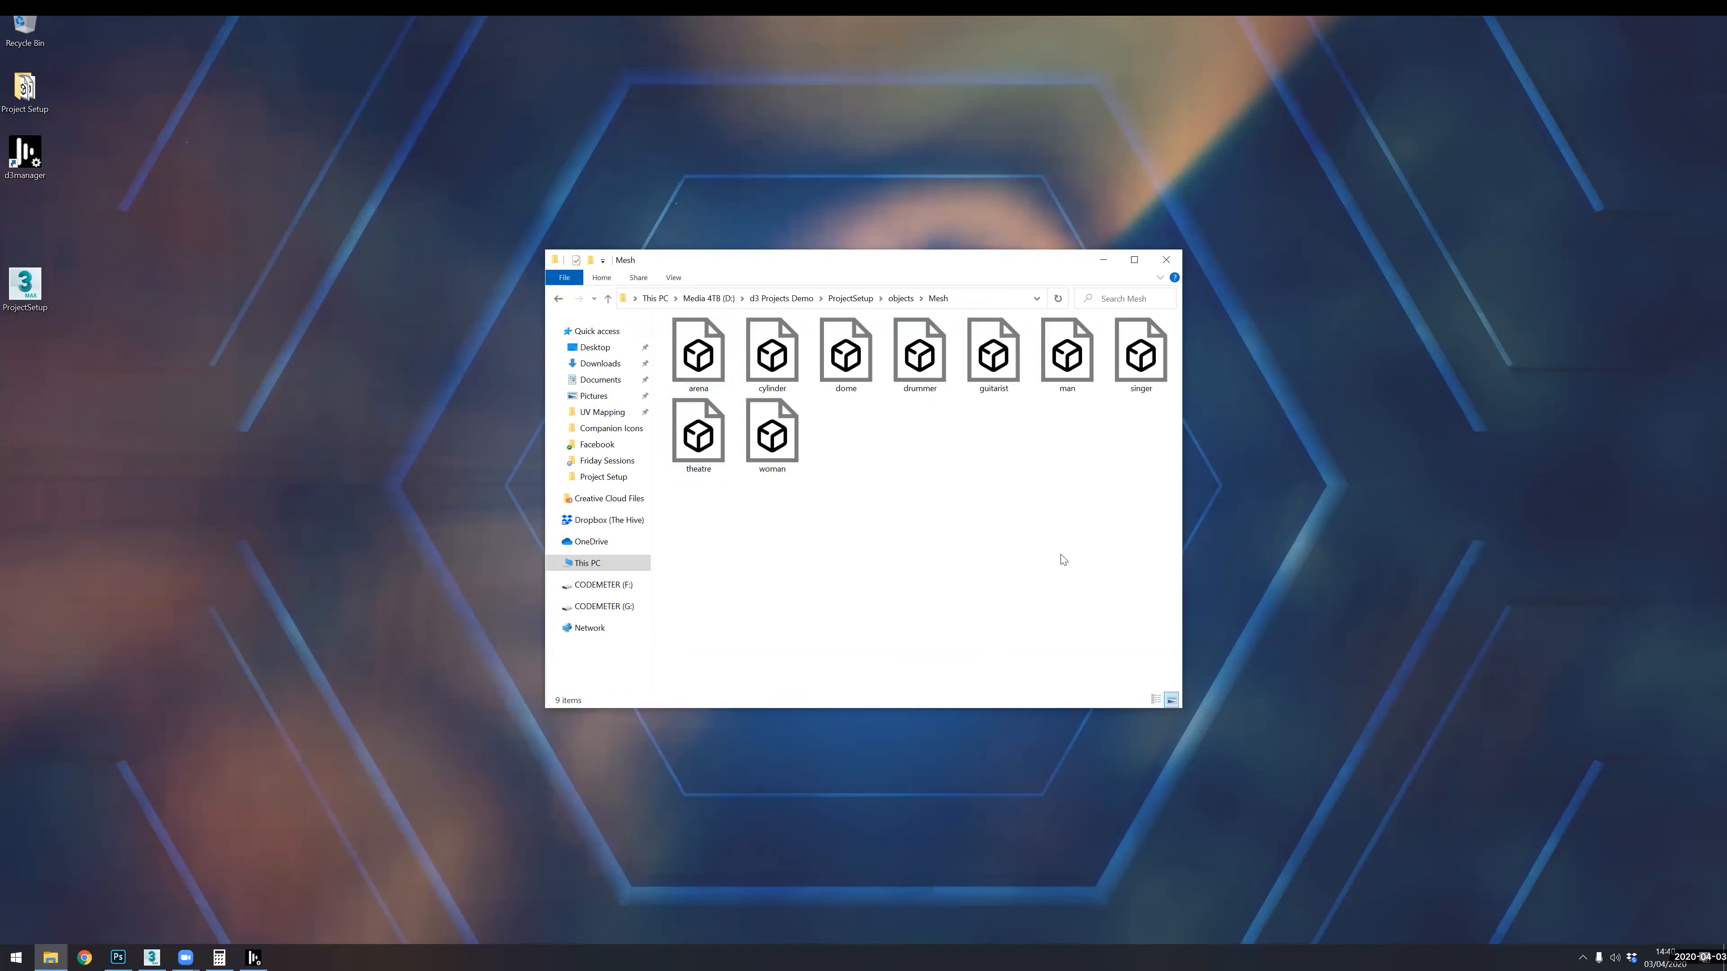
- Create a folder named d3 inside Mesh and move all the default mesh files, from arena to woman, into it
key(ctrl+shift+n)
text(d3)
key(Return)
click(771, 354)
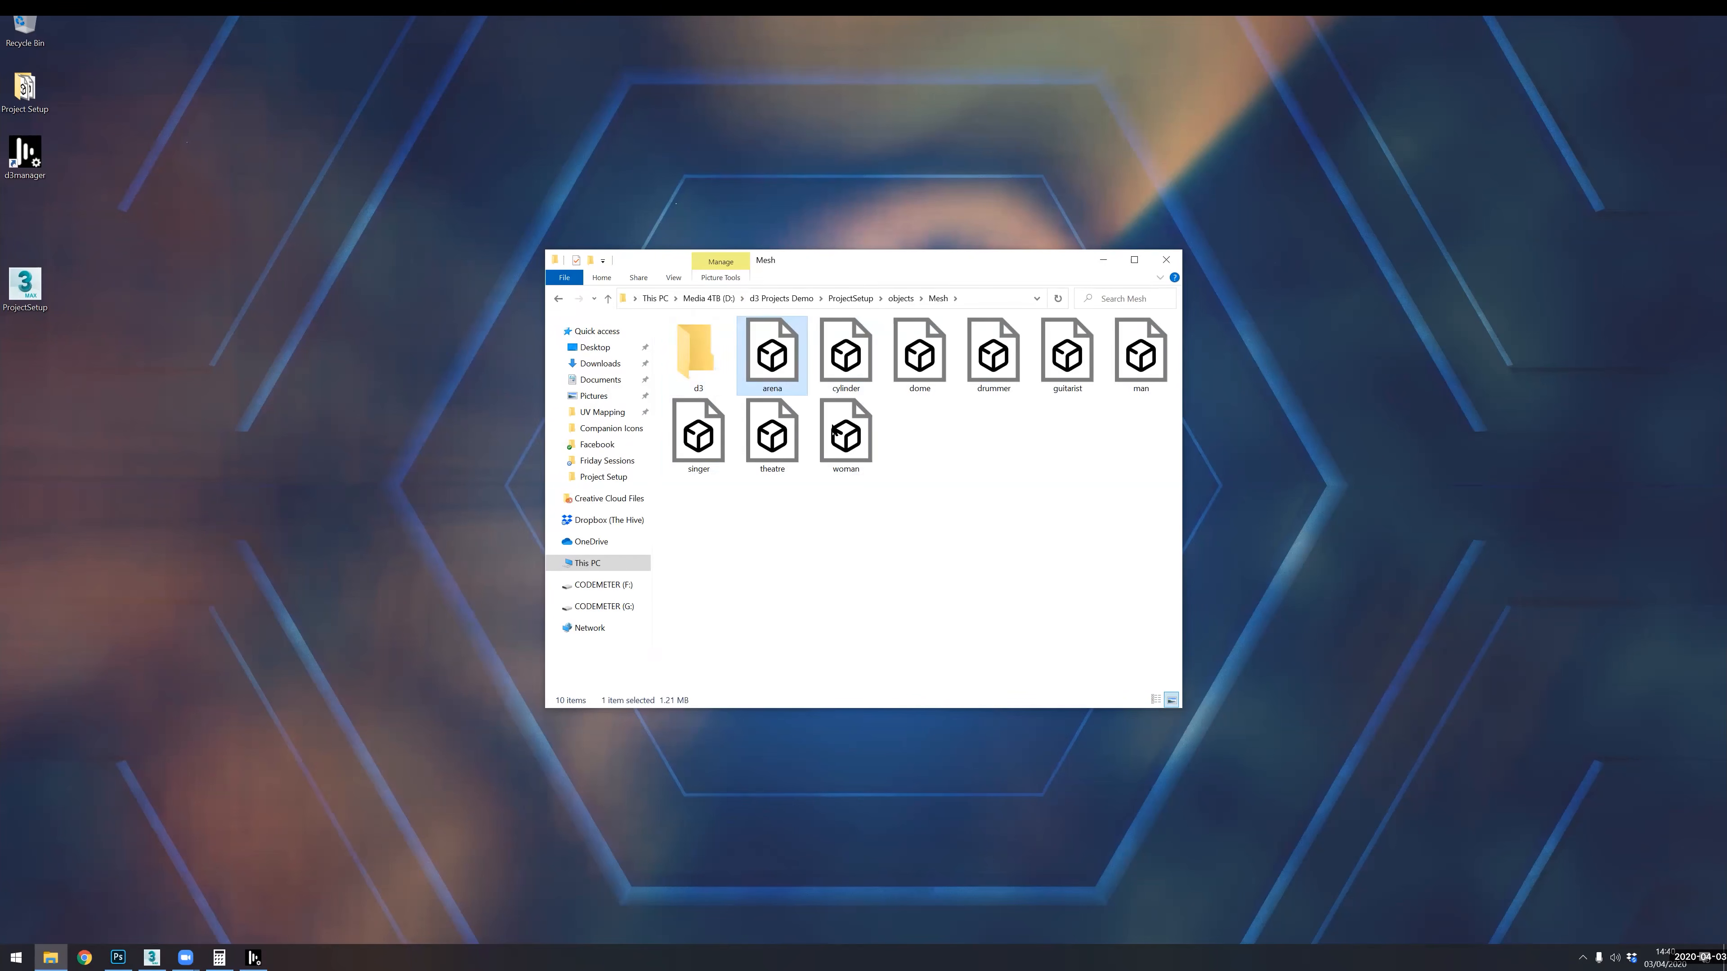
shift+click(833, 430)
drag(833, 429, 697, 350)
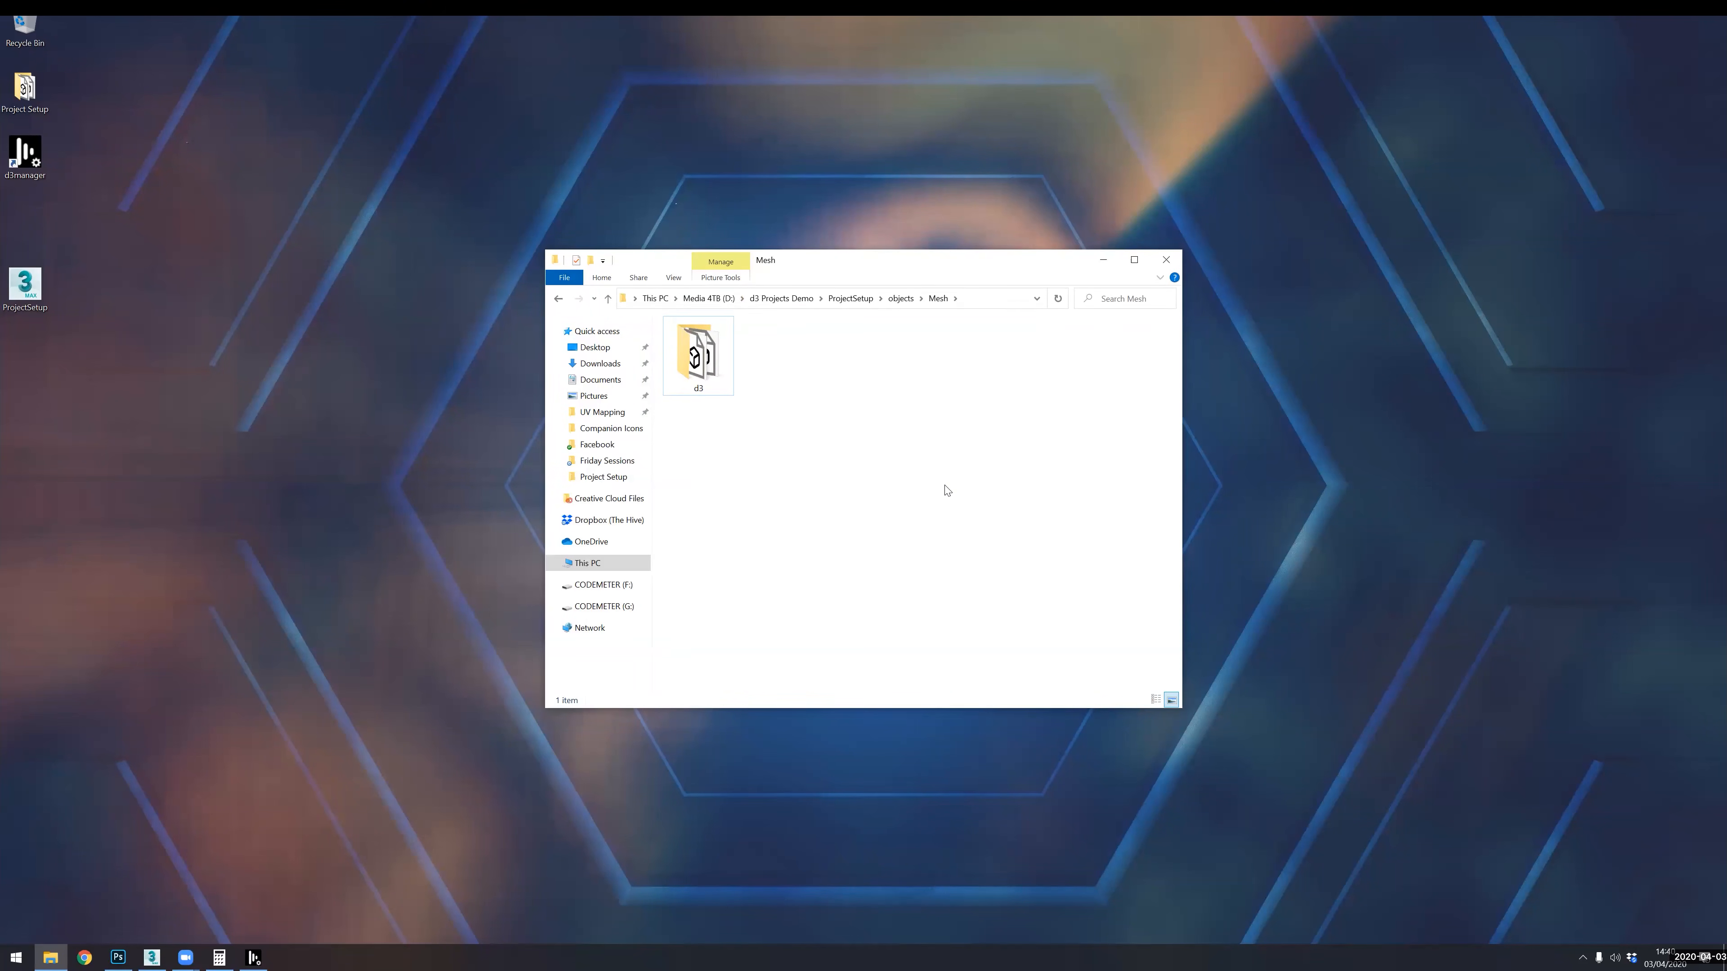
- Create two more folders named Screens and Props inside the Mesh folder
key(ctrl+shift+n)
text(Screens)
key(Return)
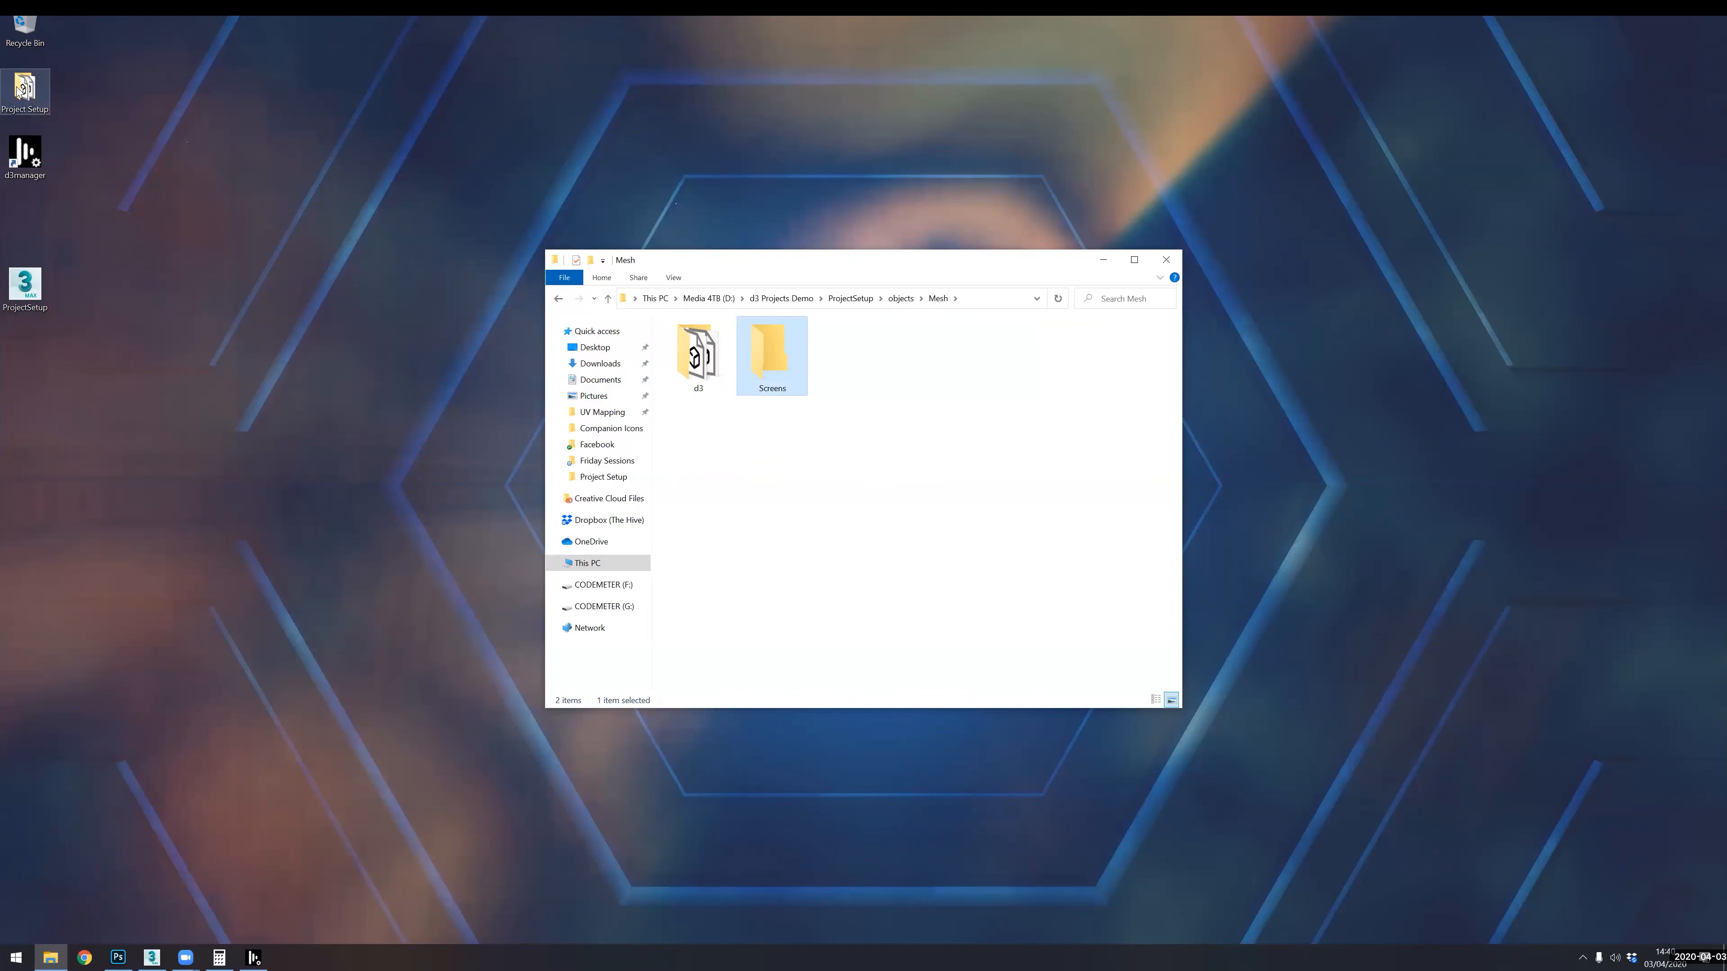
key(ctrl+shift+n)
text(Props)
key(Return)
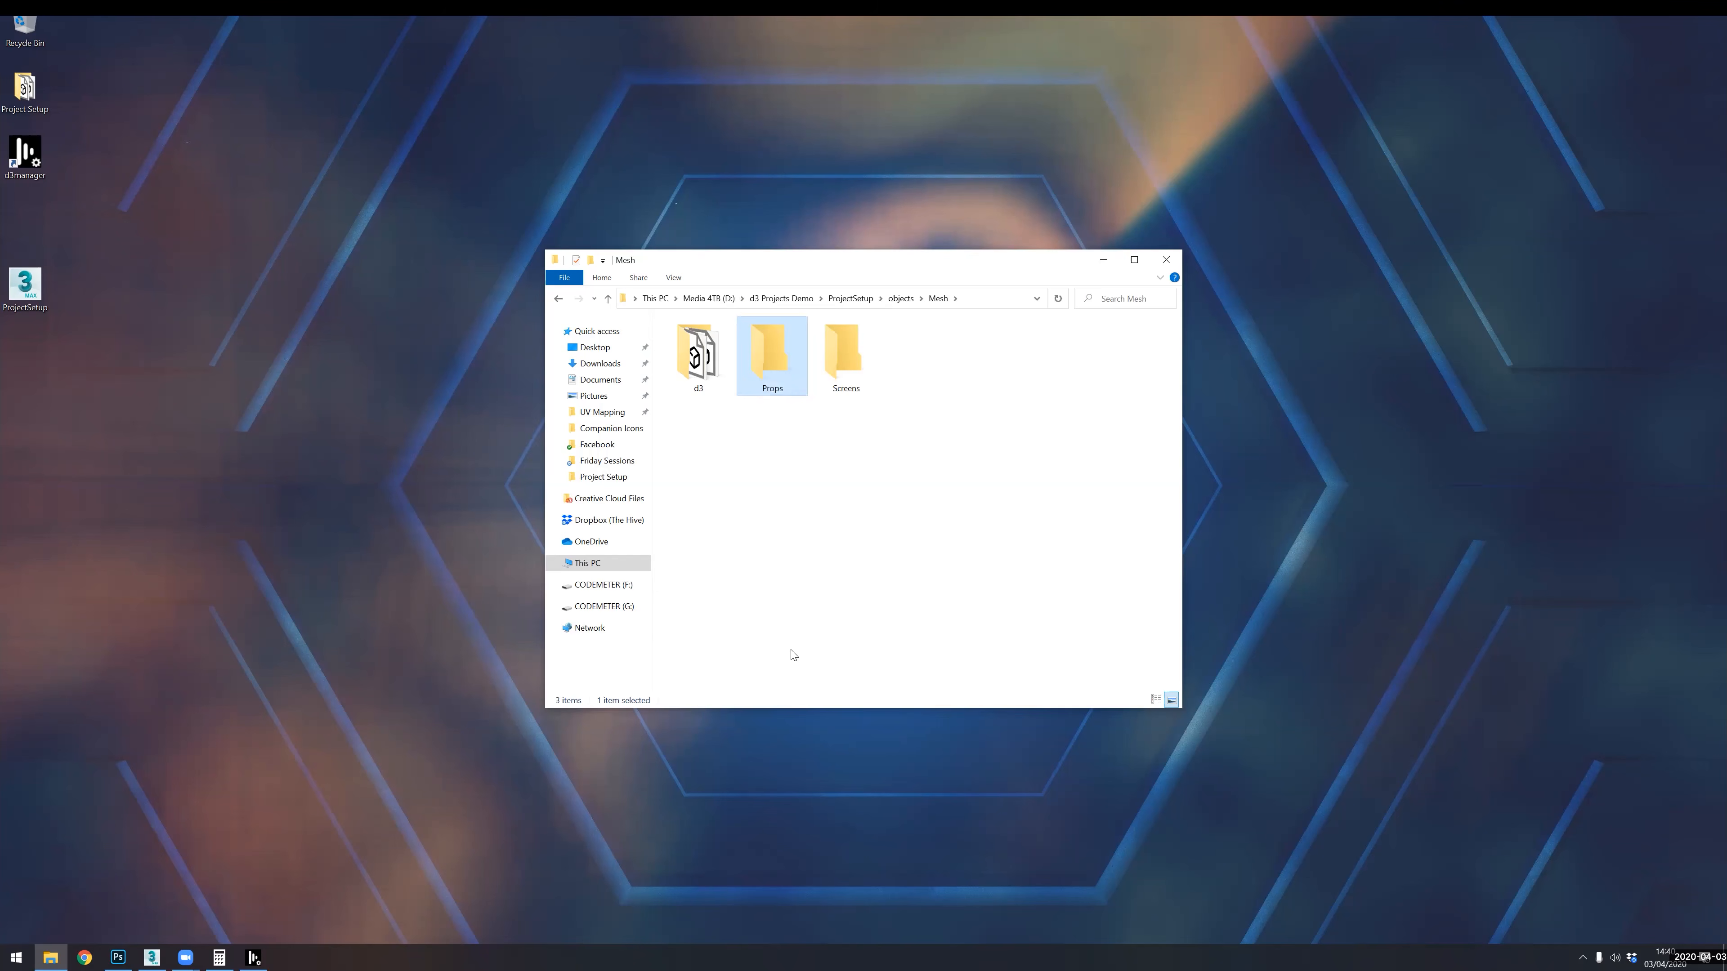
- Open the Project Setup folder on the desktop and arrange its window beside the project's Mesh folder window
double_click(25, 89)
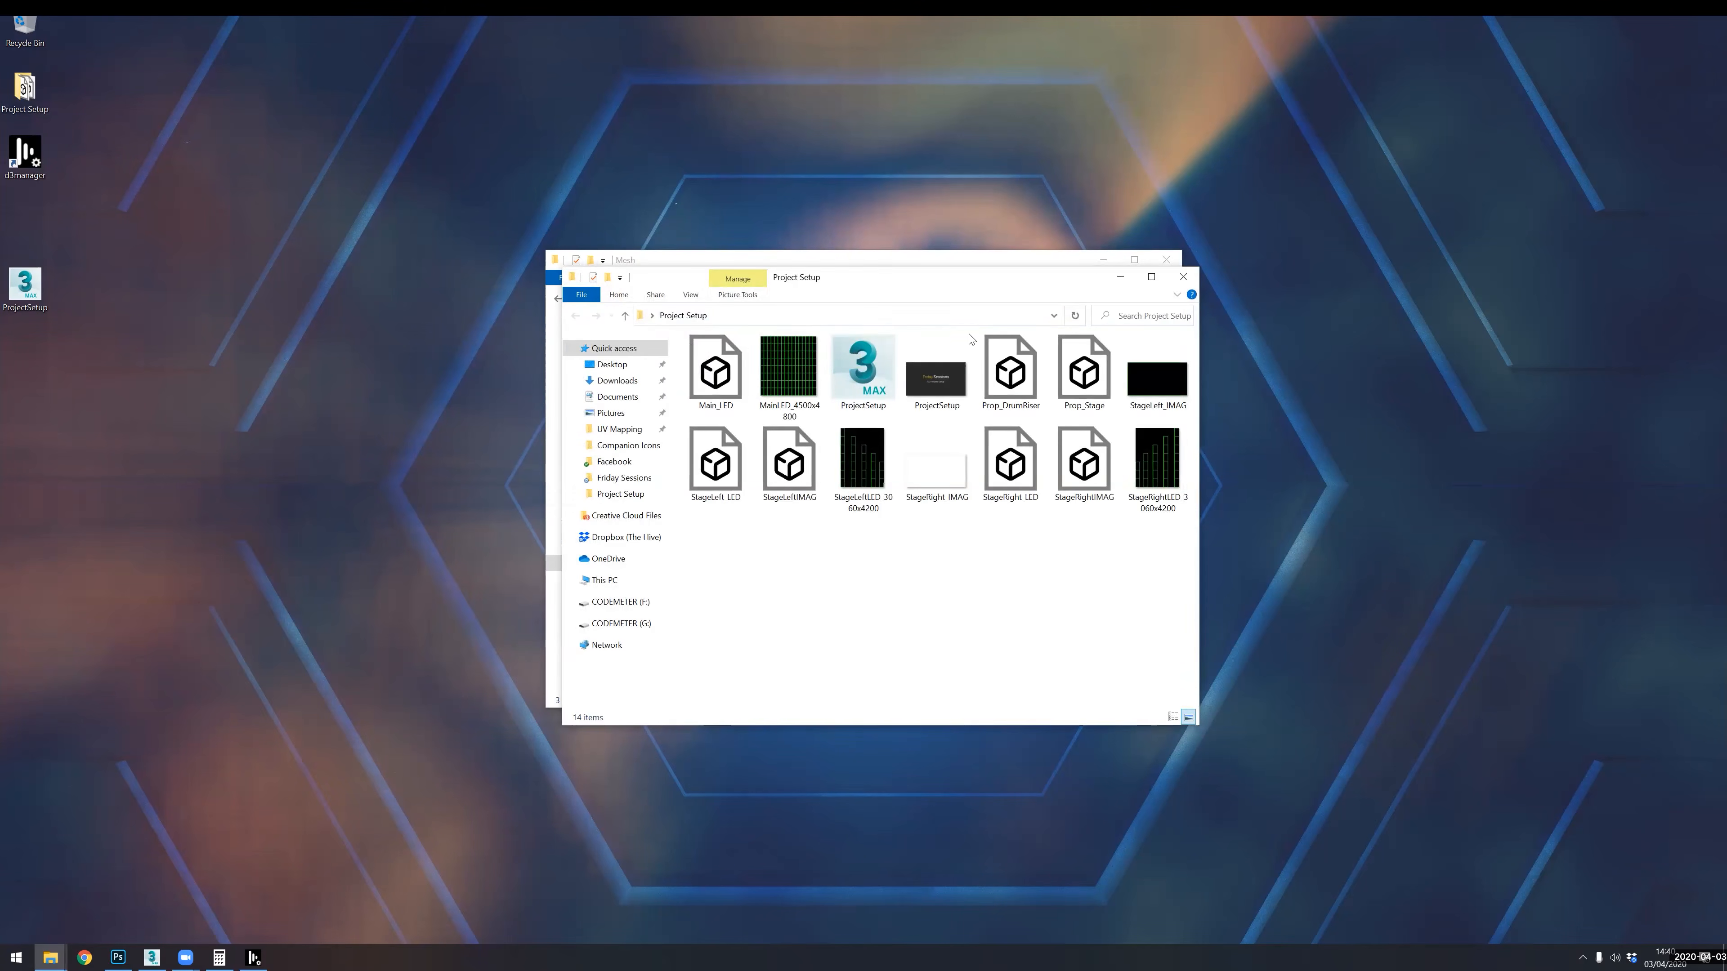
drag(971, 282, 382, 263)
drag(760, 263, 897, 272)
click(360, 259)
drag(359, 258, 412, 257)
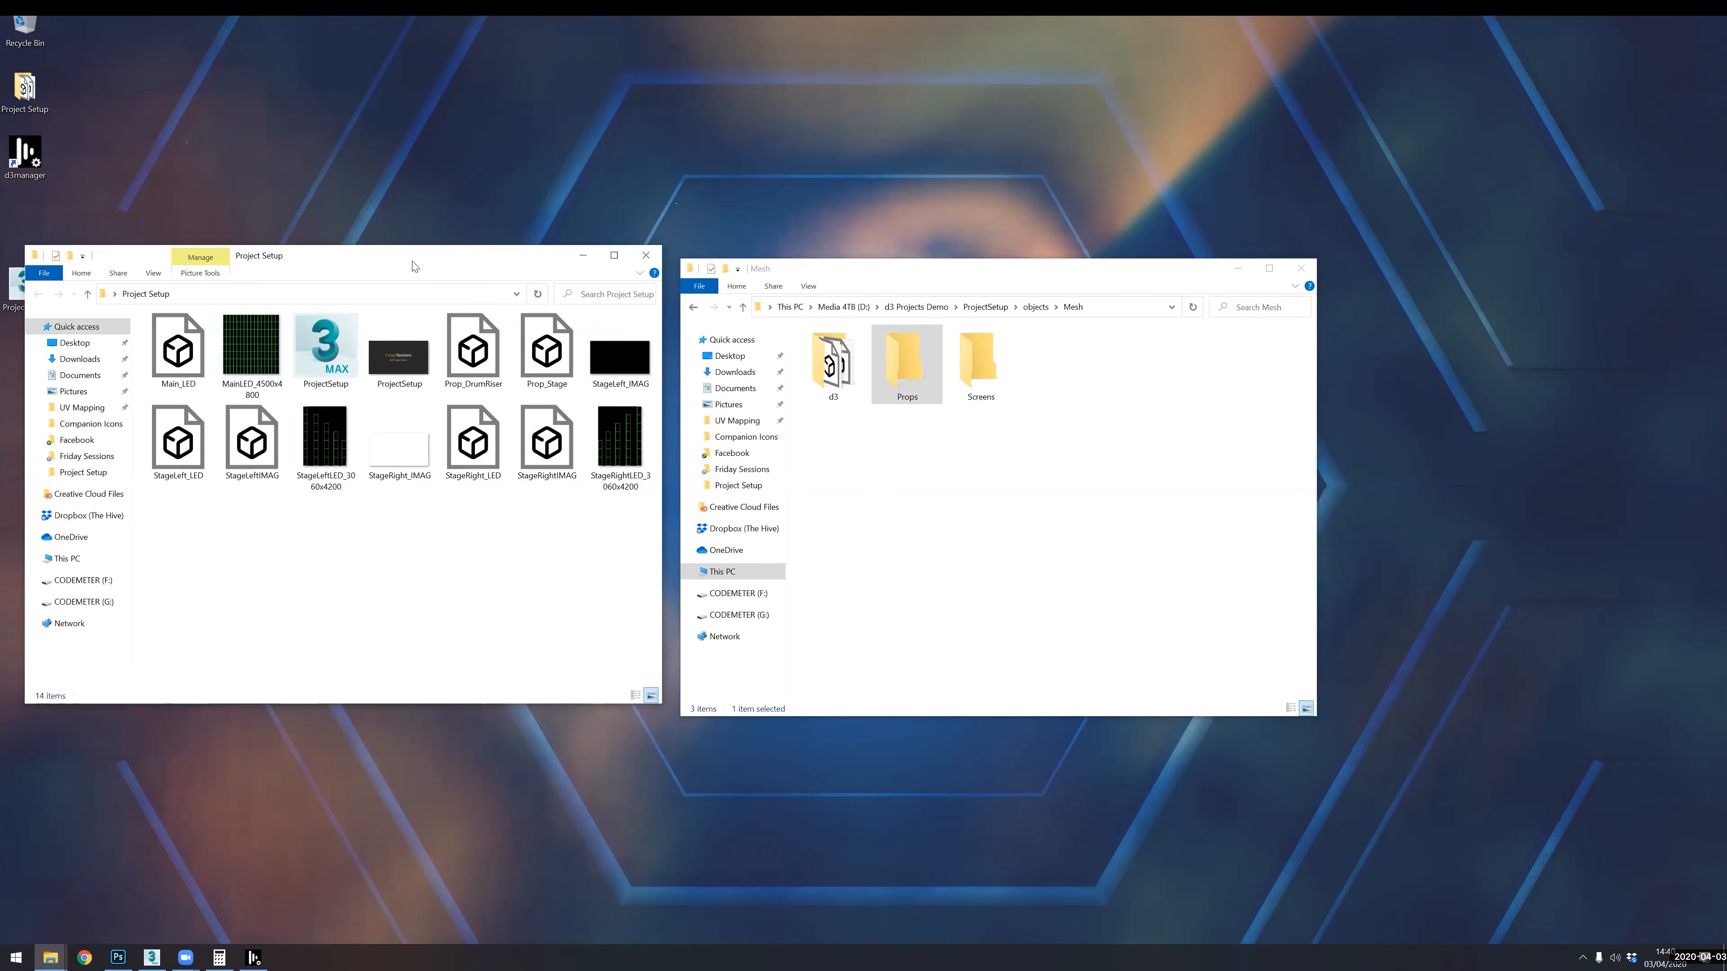
drag(412, 265, 426, 278)
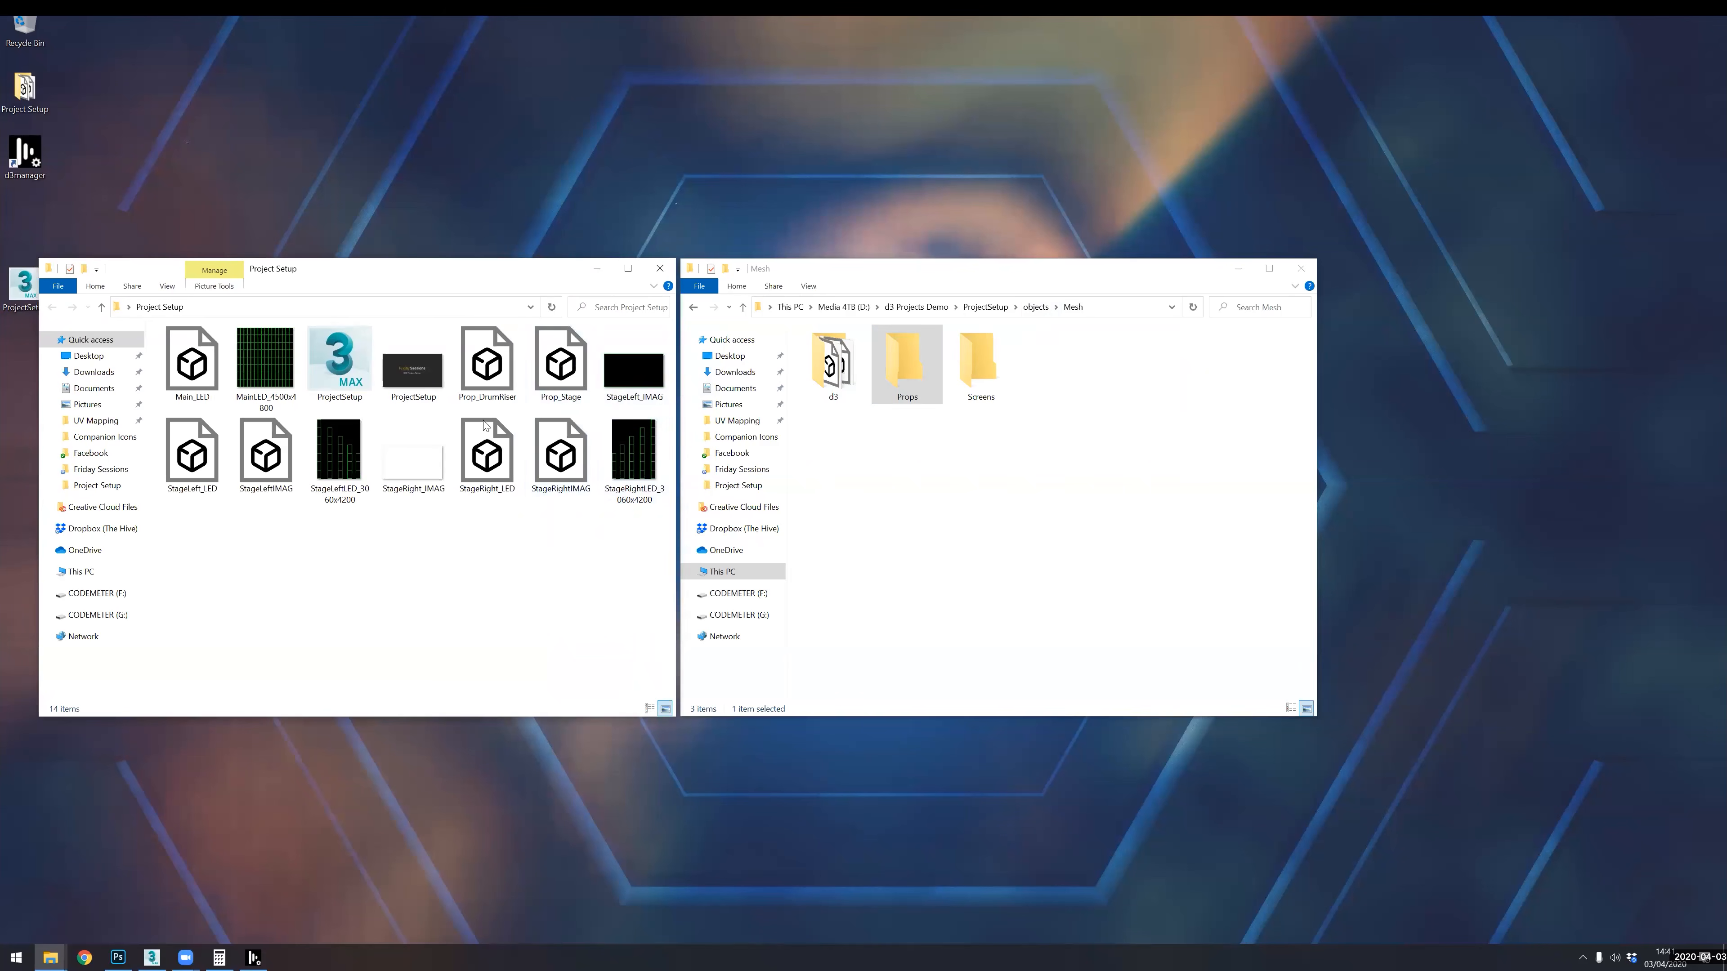
- Copy the Prop_DrumRiser and Prop_Stage meshes from the Project Setup folder into the Props folder inside Mesh
click(488, 370)
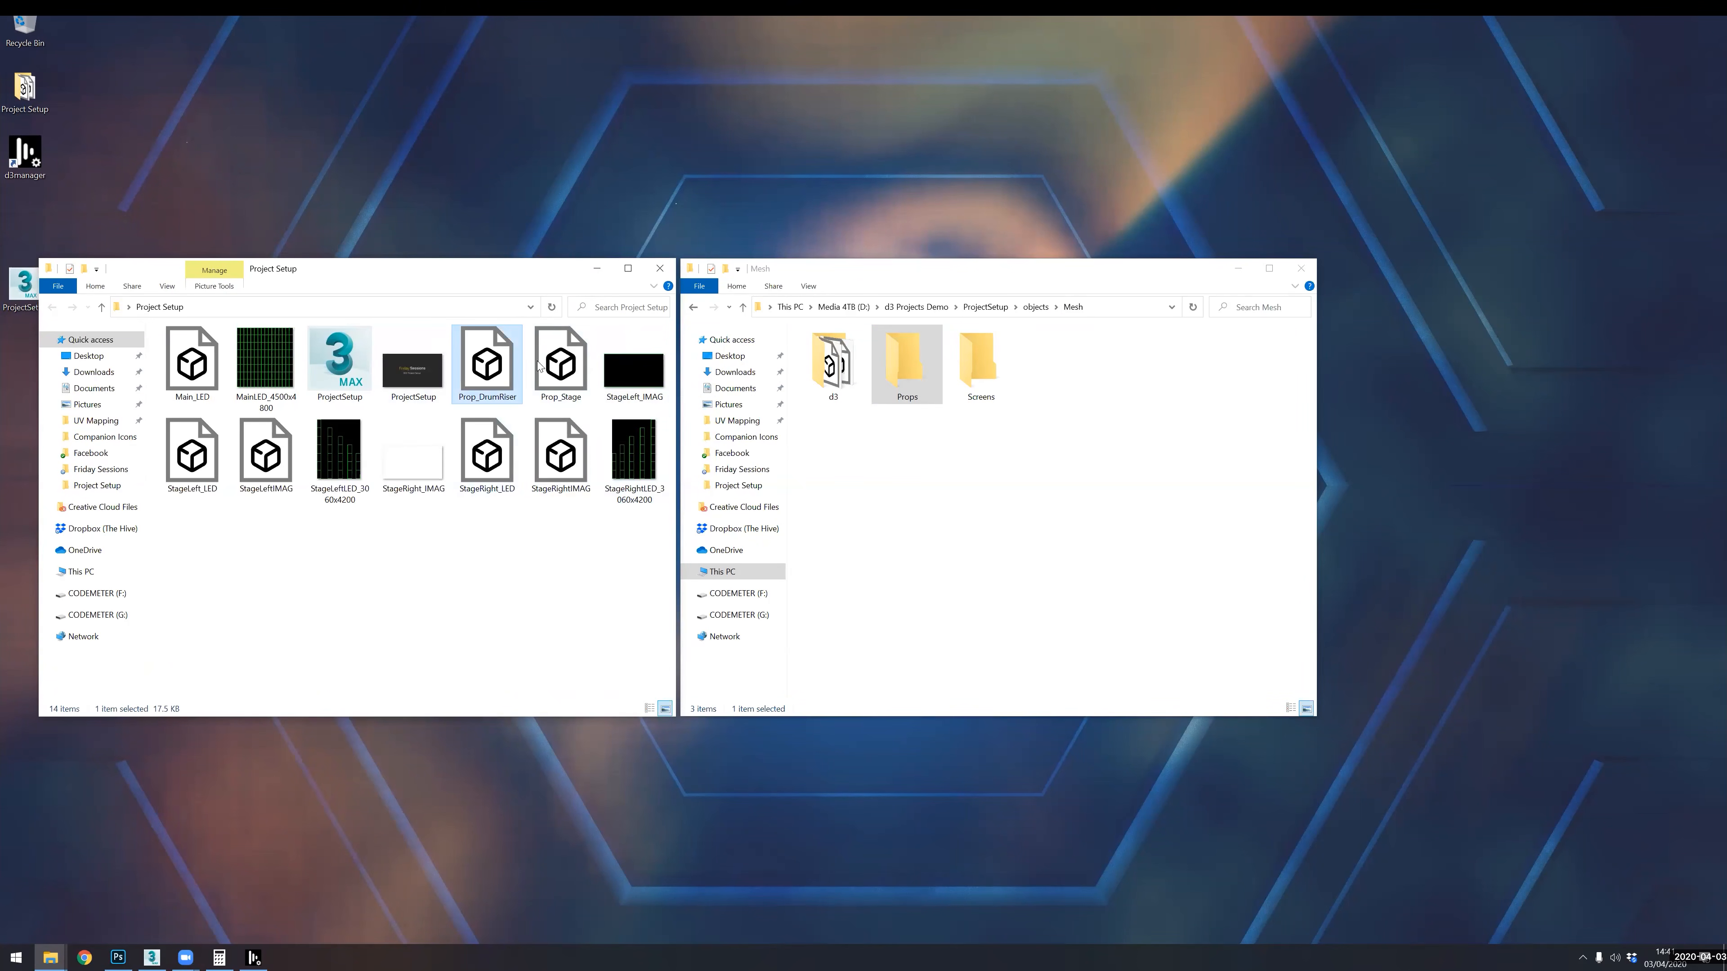
ctrl+click(549, 368)
drag(556, 370, 904, 363)
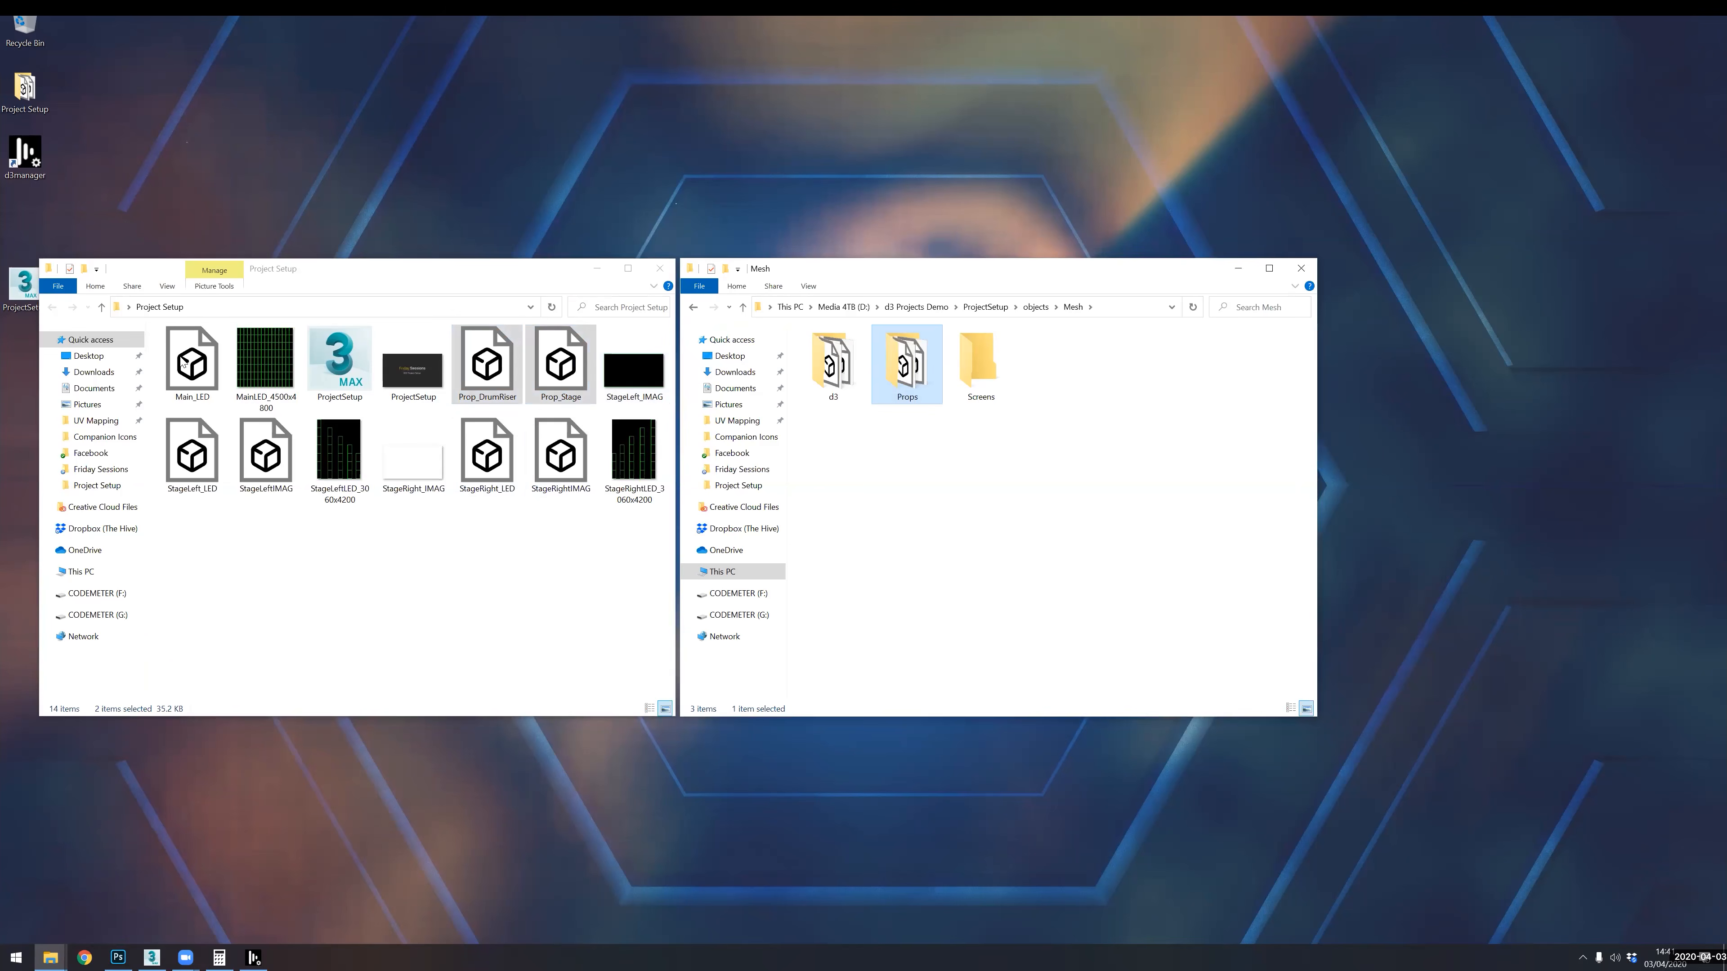
- Copy Main_LED, StageLeft_LED, StageLeftIMAG, StageRight_LED and StageRightIMAG from Project Setup into the Screens folder inside Mesh
click(190, 370)
ctrl+click(197, 460)
ctrl+click(265, 456)
ctrl+click(487, 456)
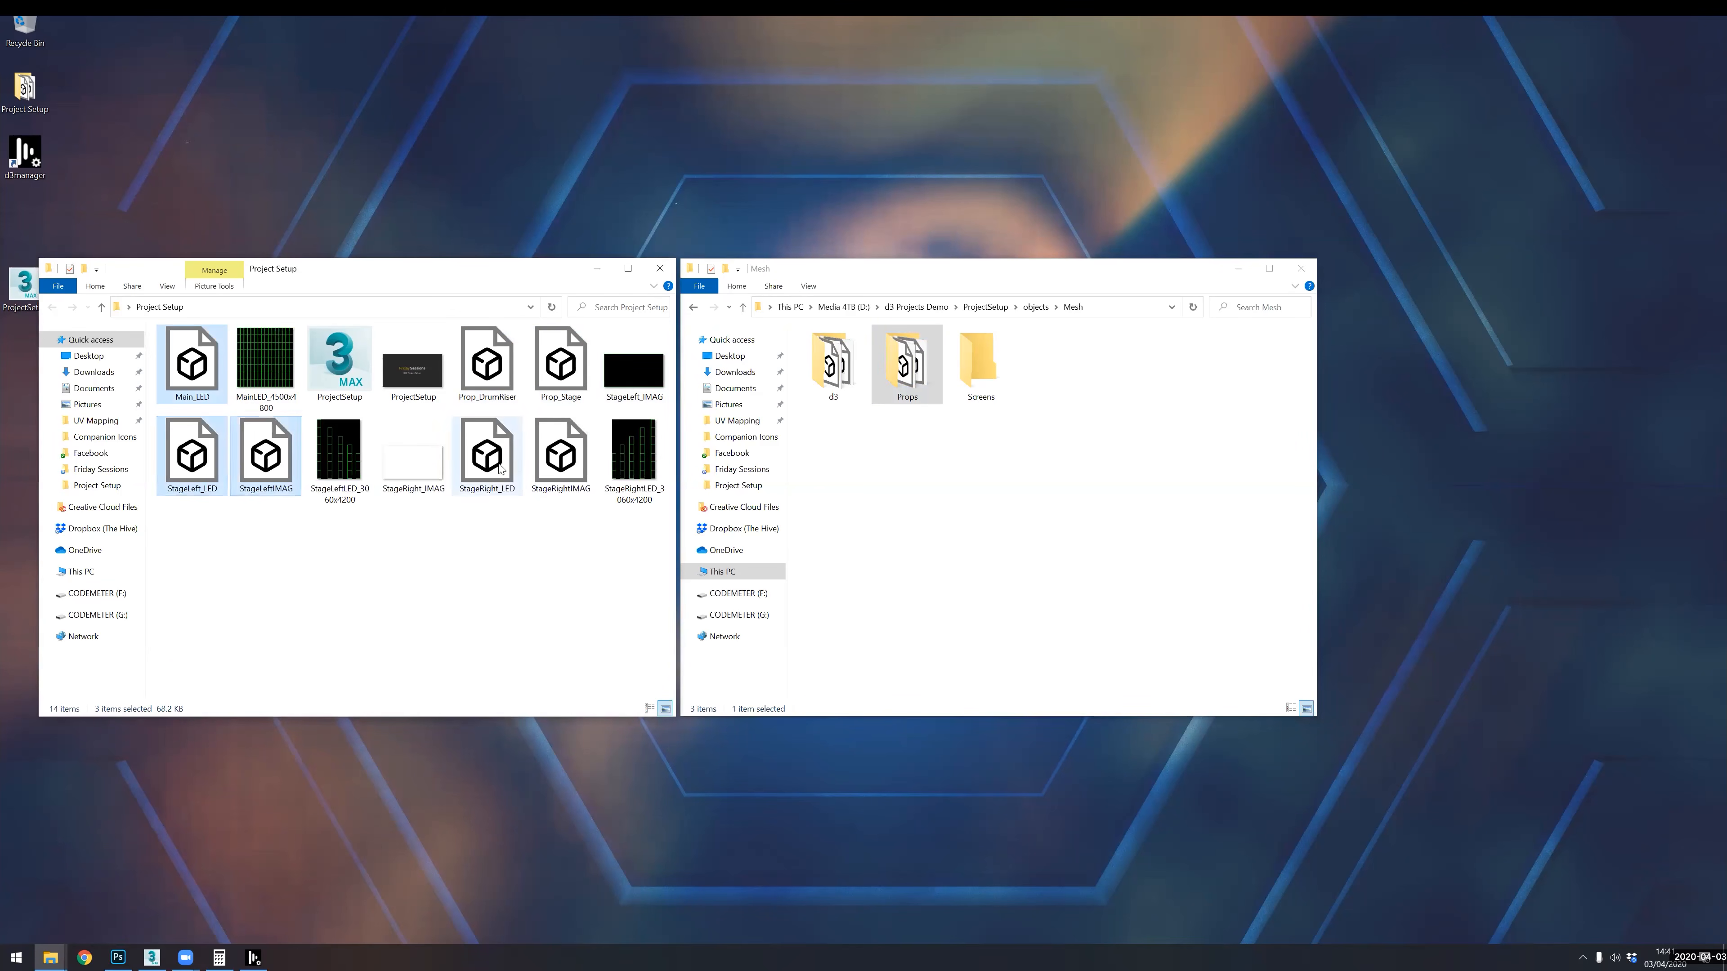
ctrl+click(560, 455)
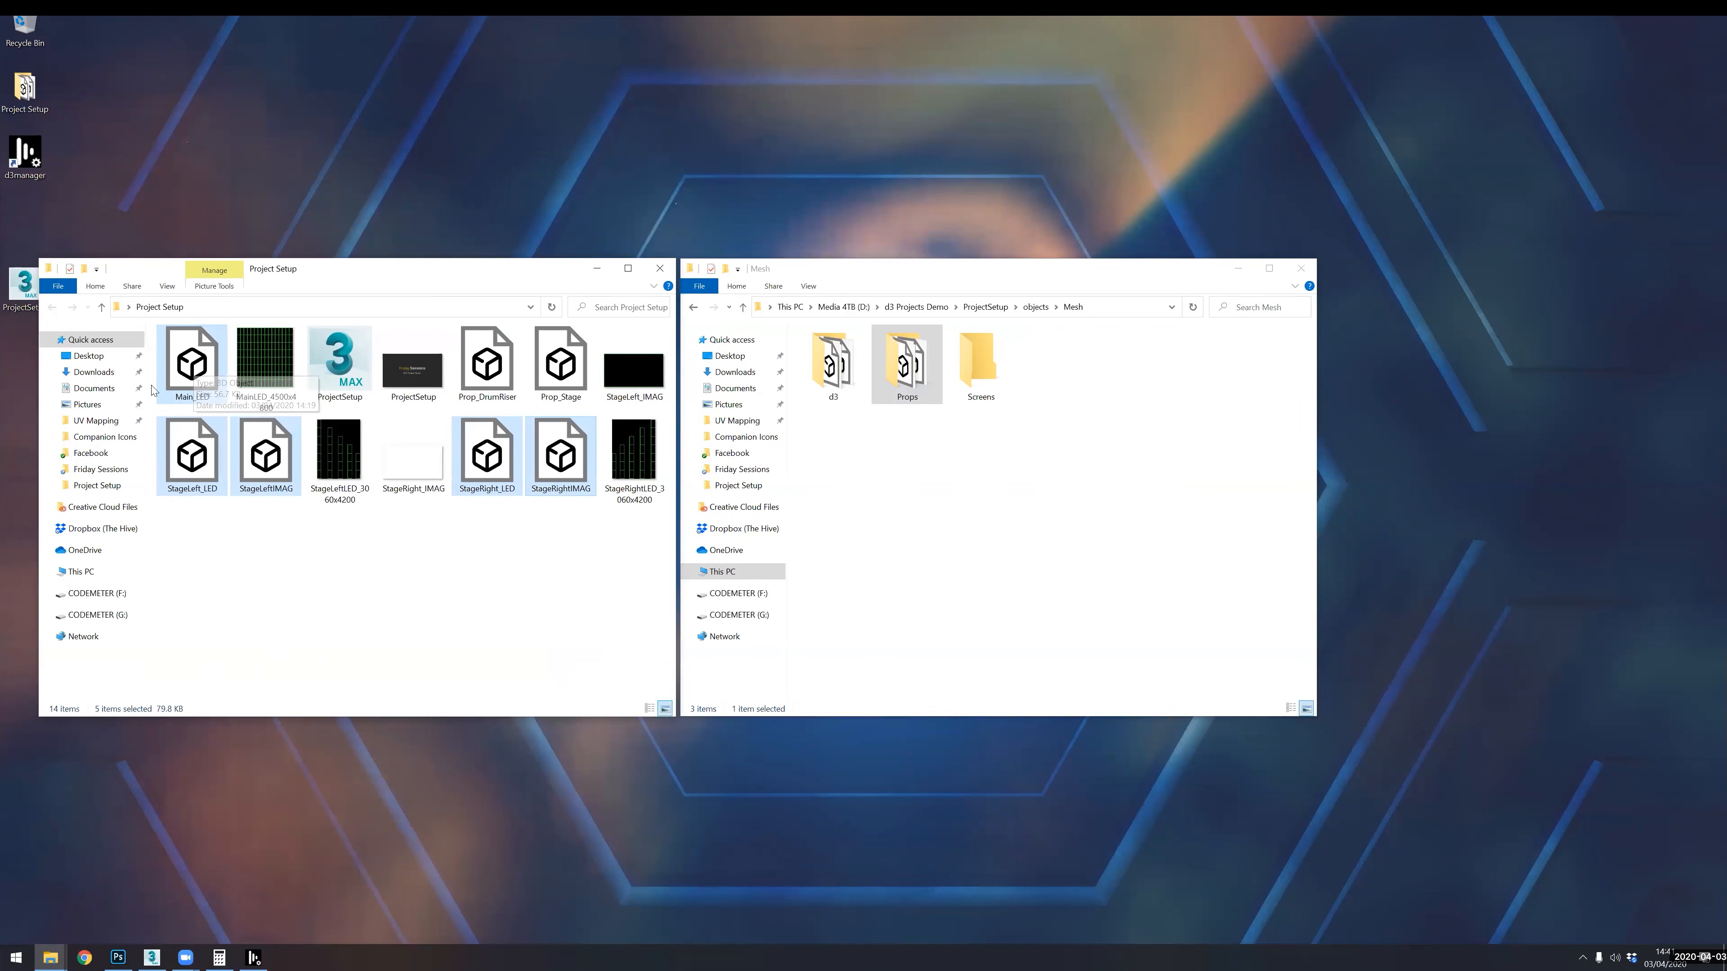
drag(193, 369, 980, 367)
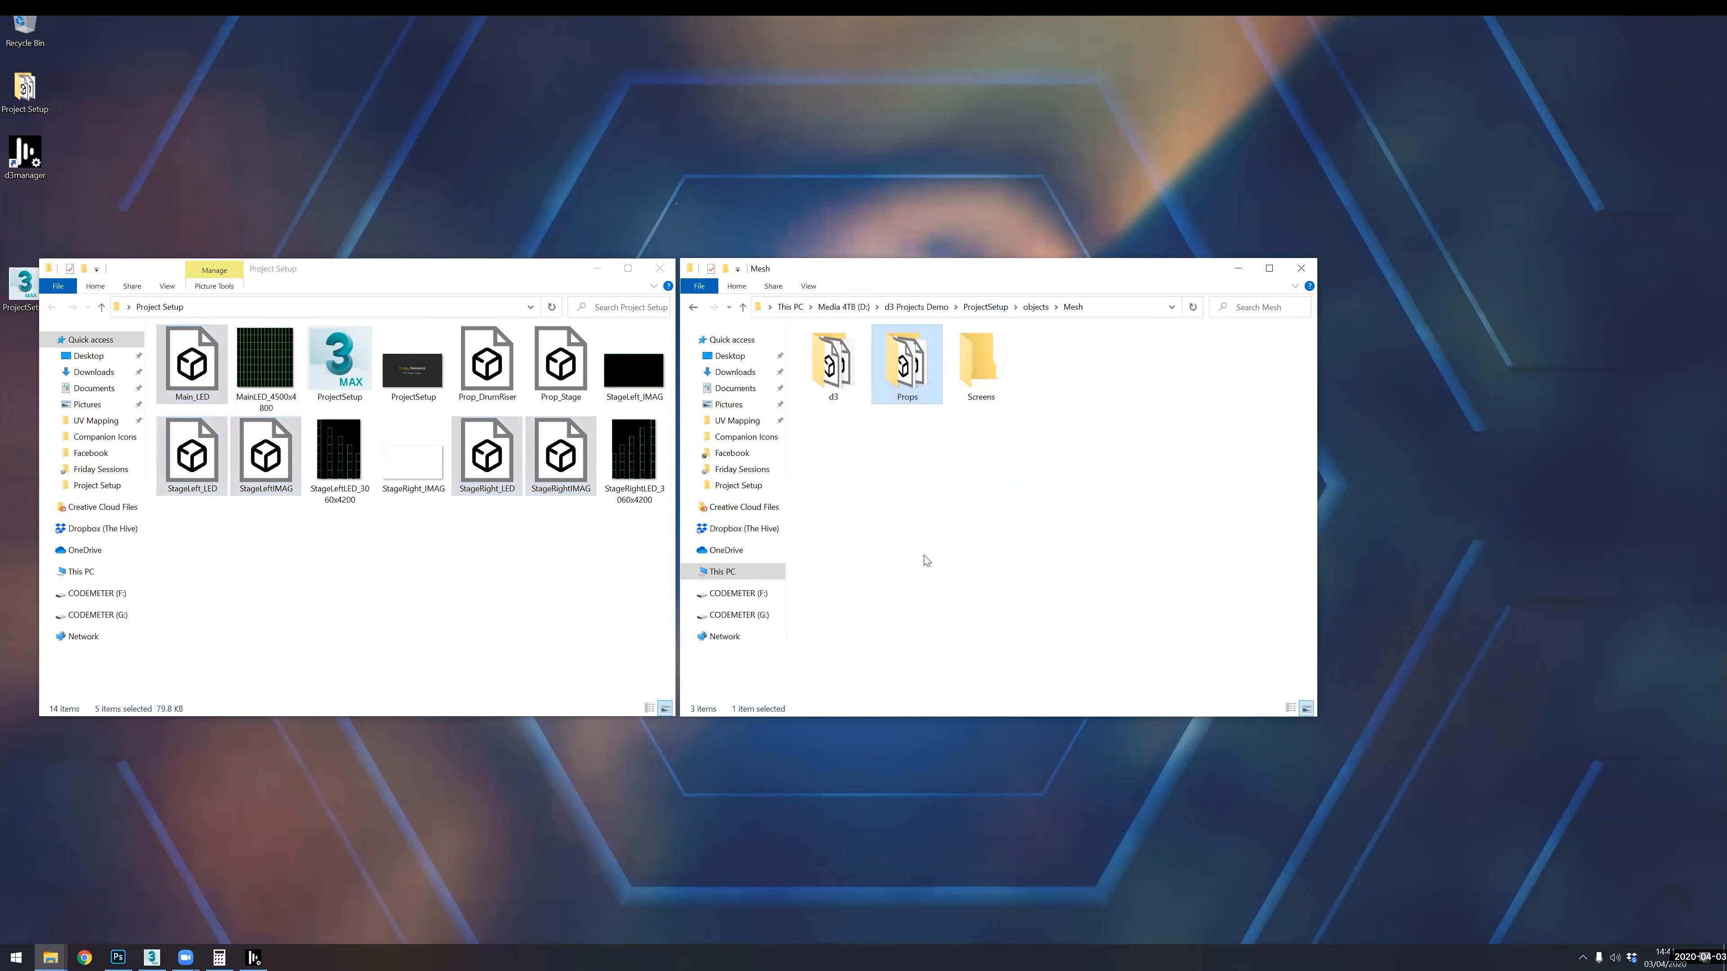
- Create a folder named Input Maps in the project's objects\VideoFile folder and open it
click(1035, 307)
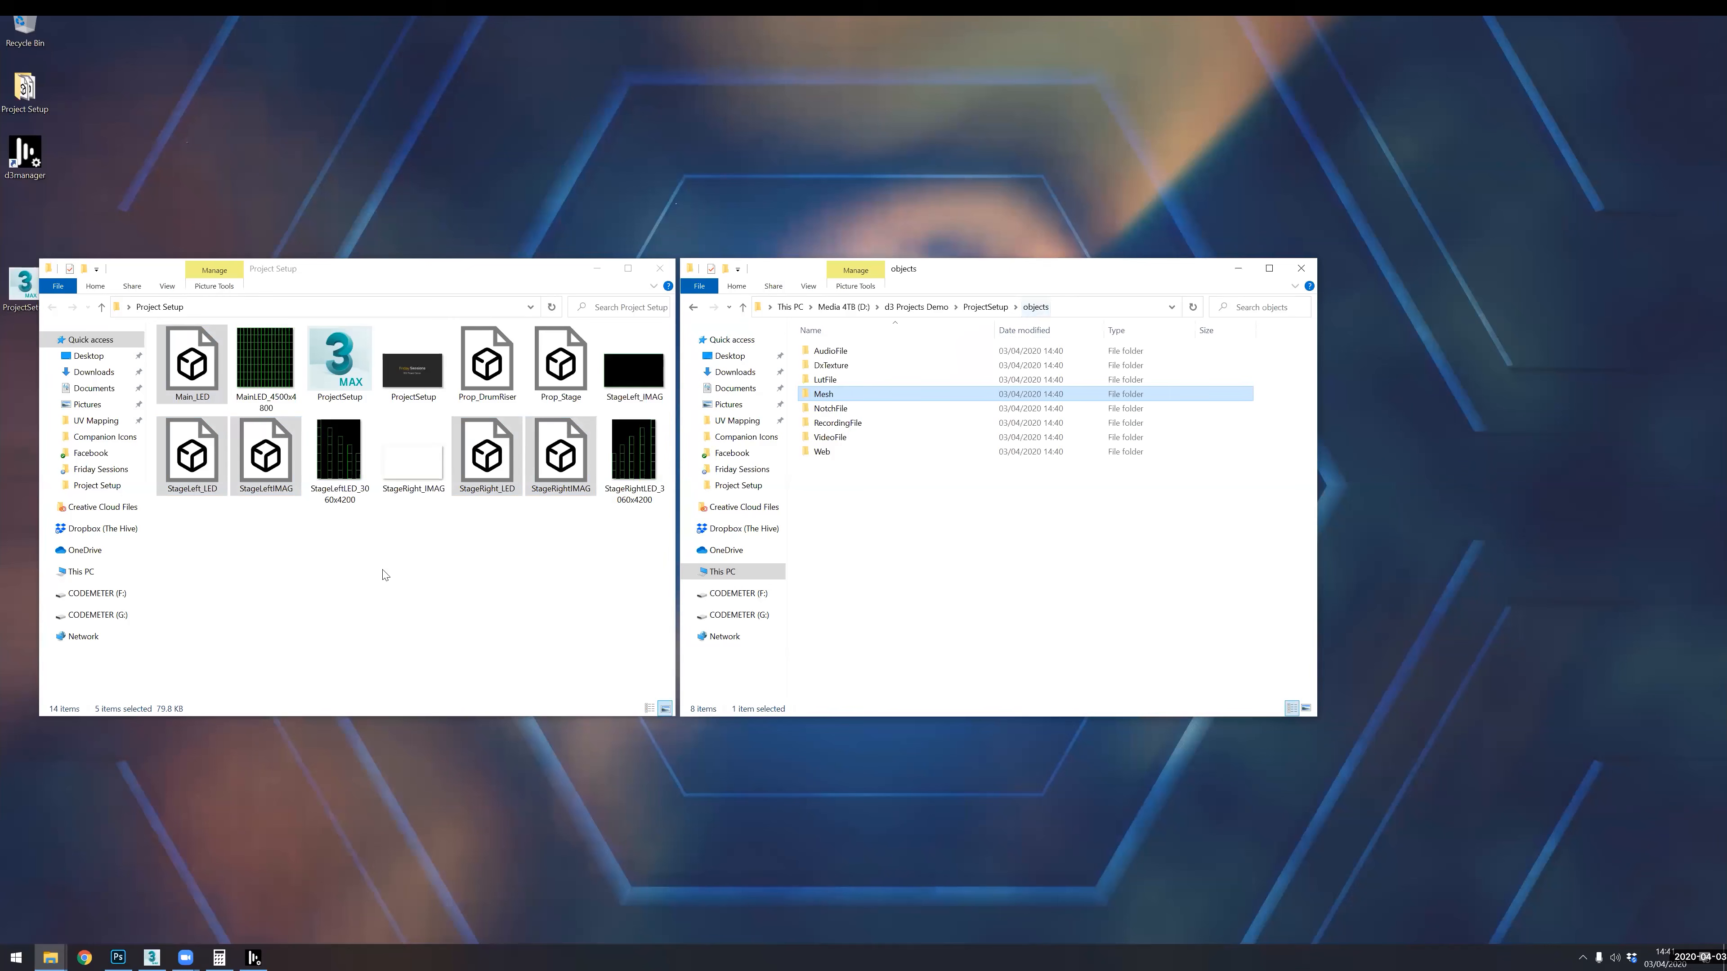
double_click(831, 438)
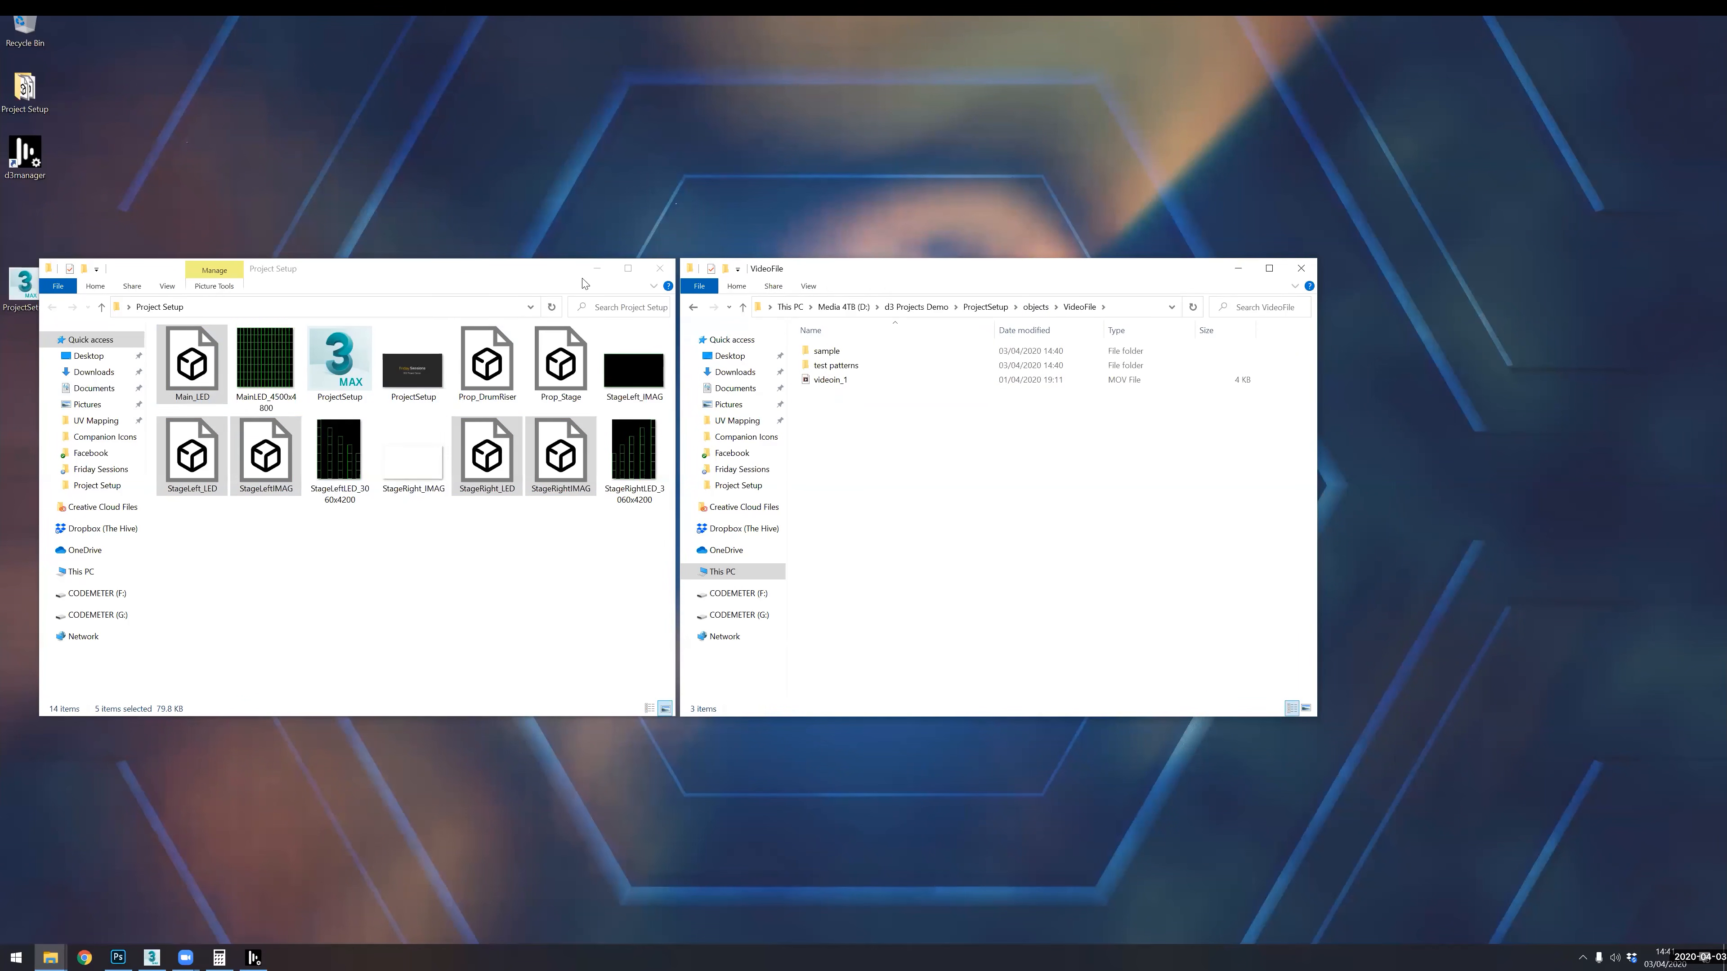
click(835, 368)
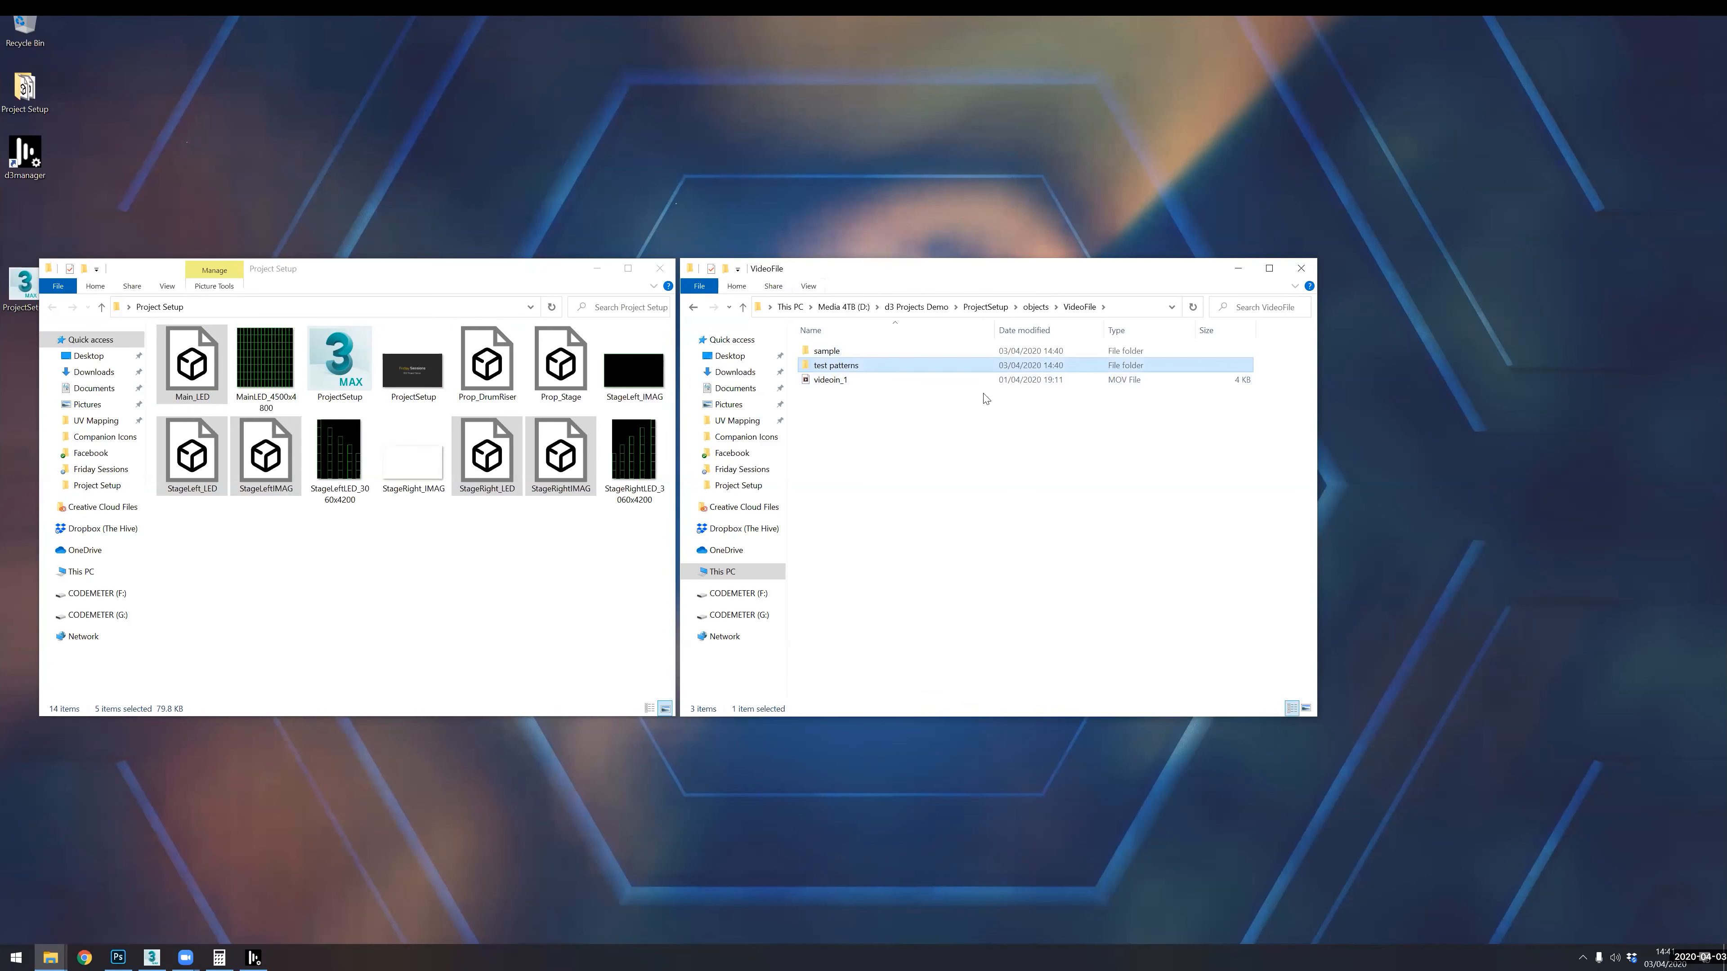
key(ctrl+shift+n)
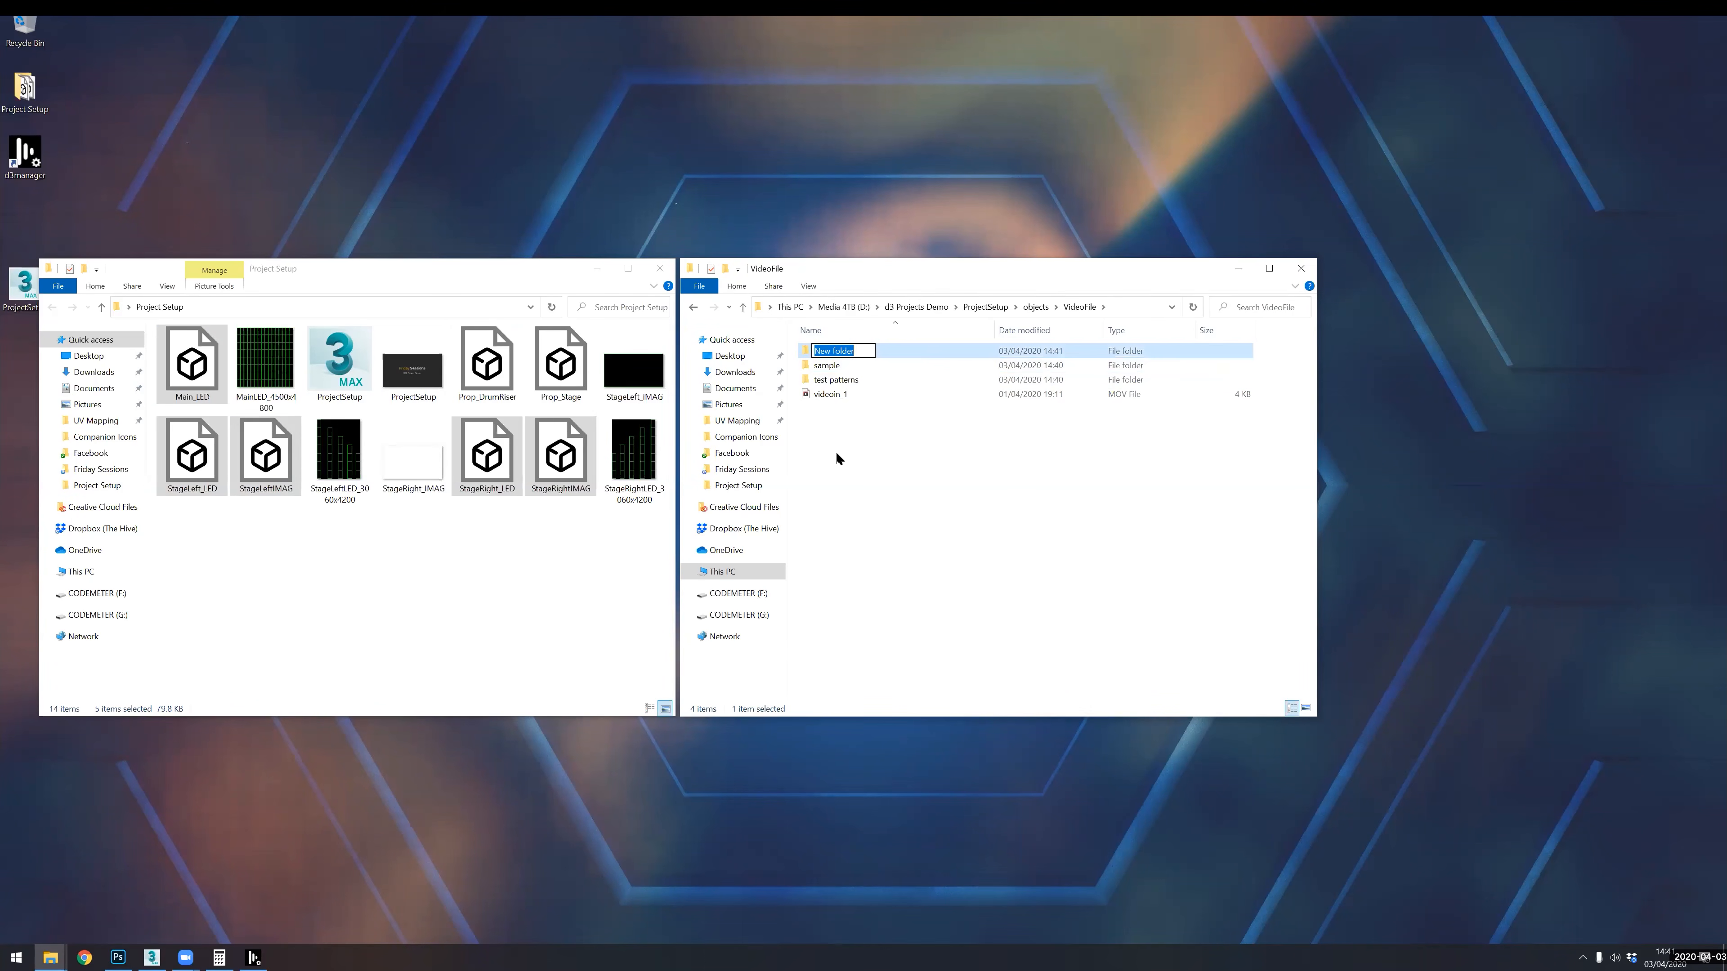
text(Input Maps)
key(Return)
key(Return)
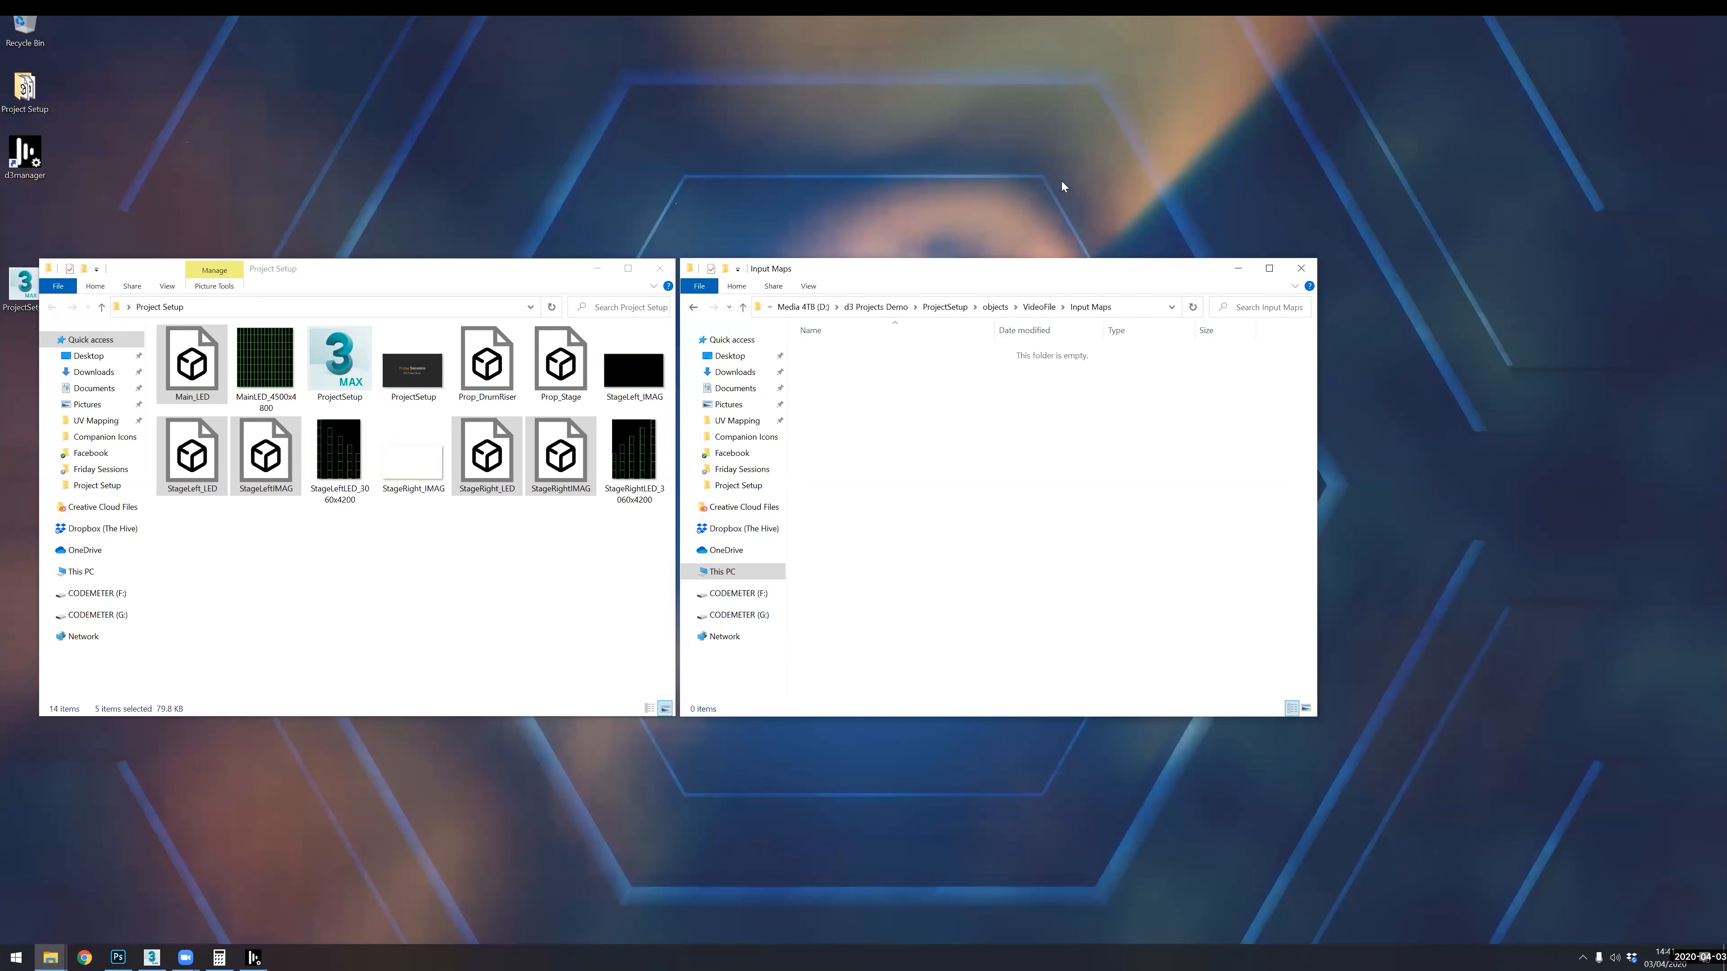
- Copy the five PNG templates for the main LED, side LEDs and side IMAGs from Project Setup into Input Maps
click(639, 442)
ctrl+click(631, 391)
ctrl+click(426, 457)
ctrl+click(338, 454)
ctrl+click(265, 364)
click(1060, 625)
key(ctrl+v)
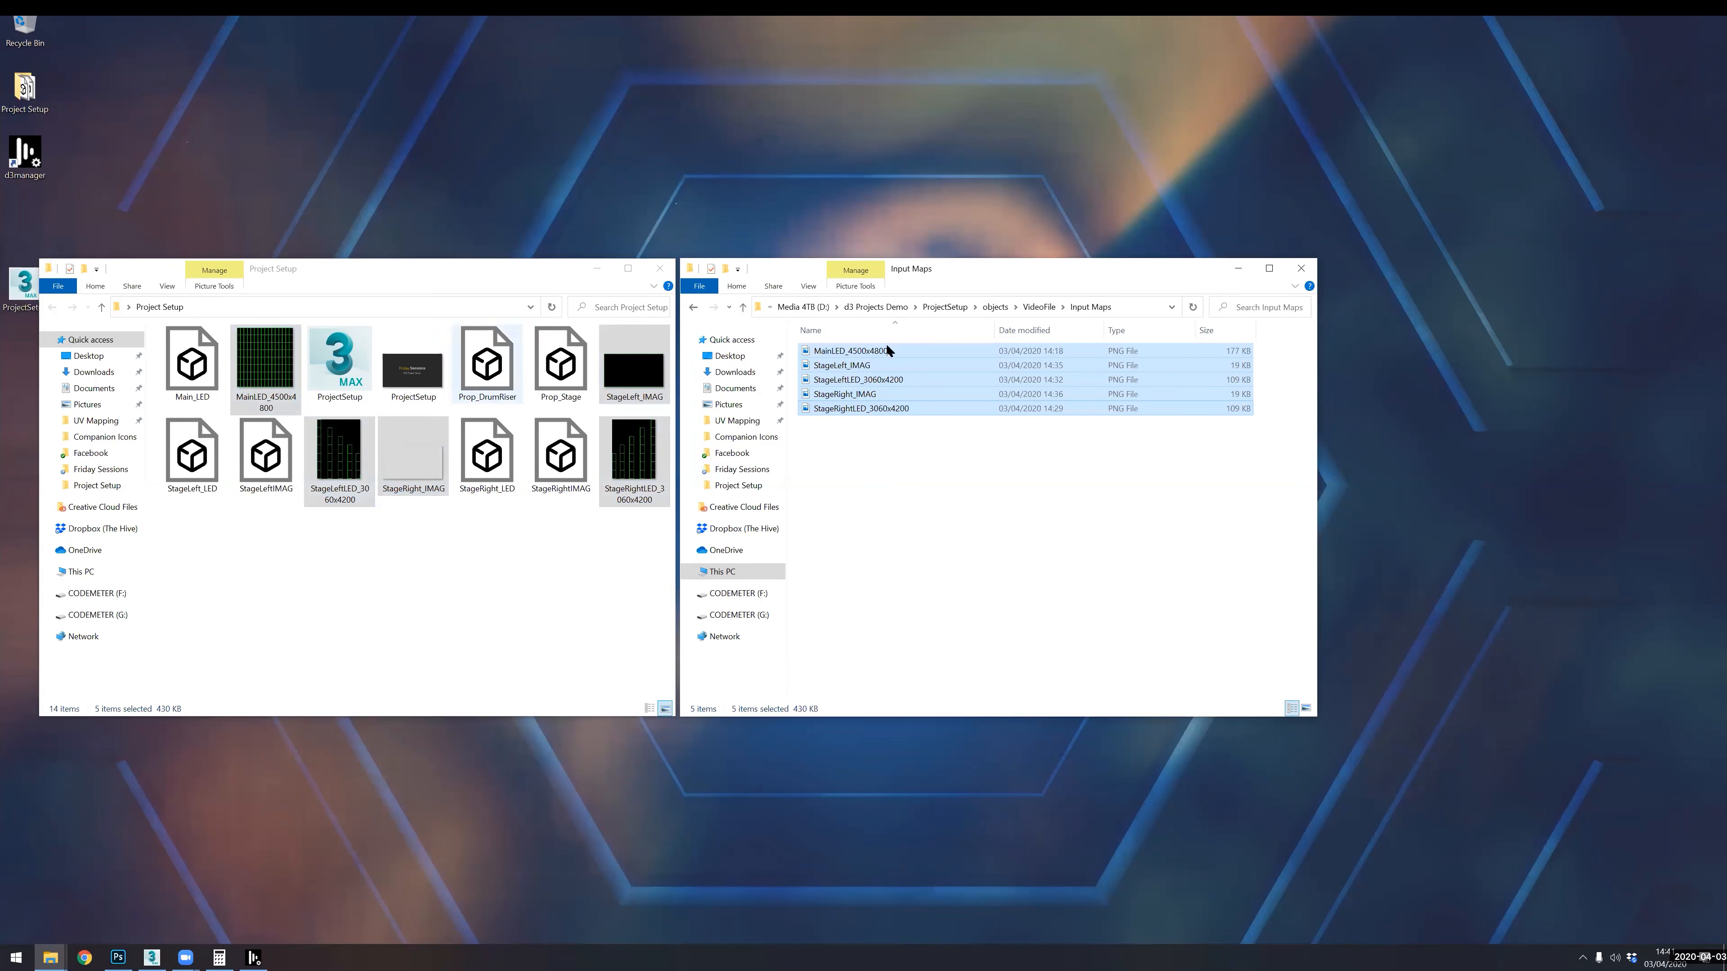
- Launch the ProjectSetup d3 file from the root of the ProjectSetup project folder
click(945, 306)
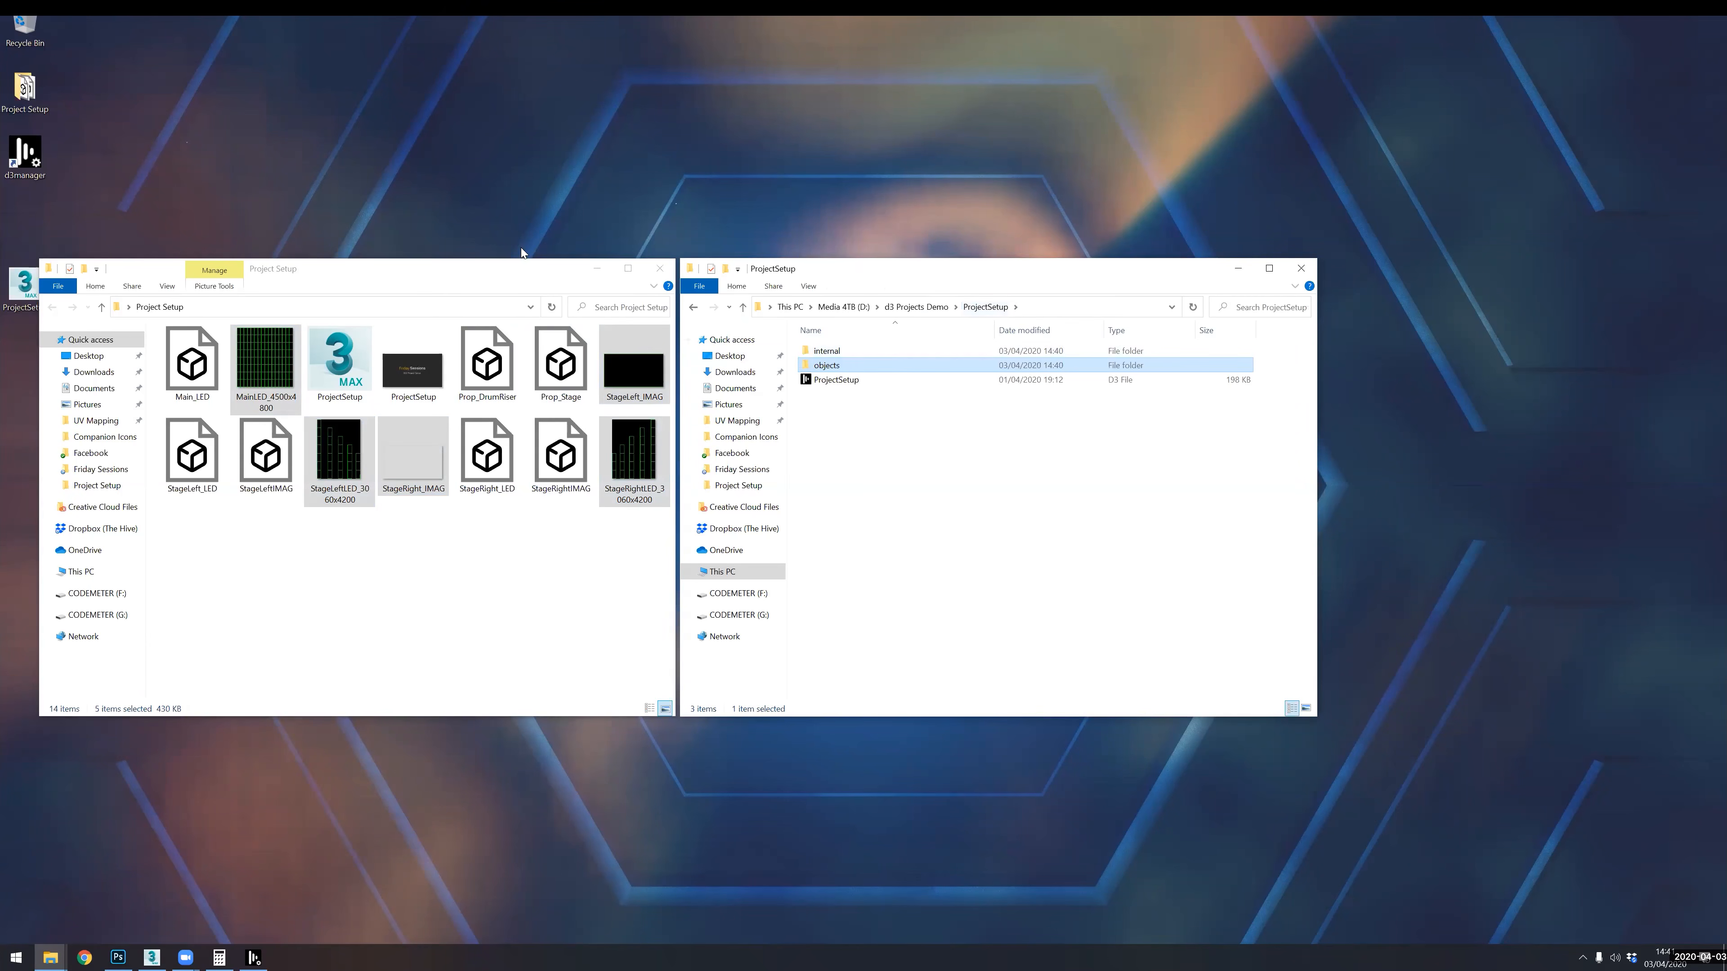
click(818, 382)
double_click(819, 382)
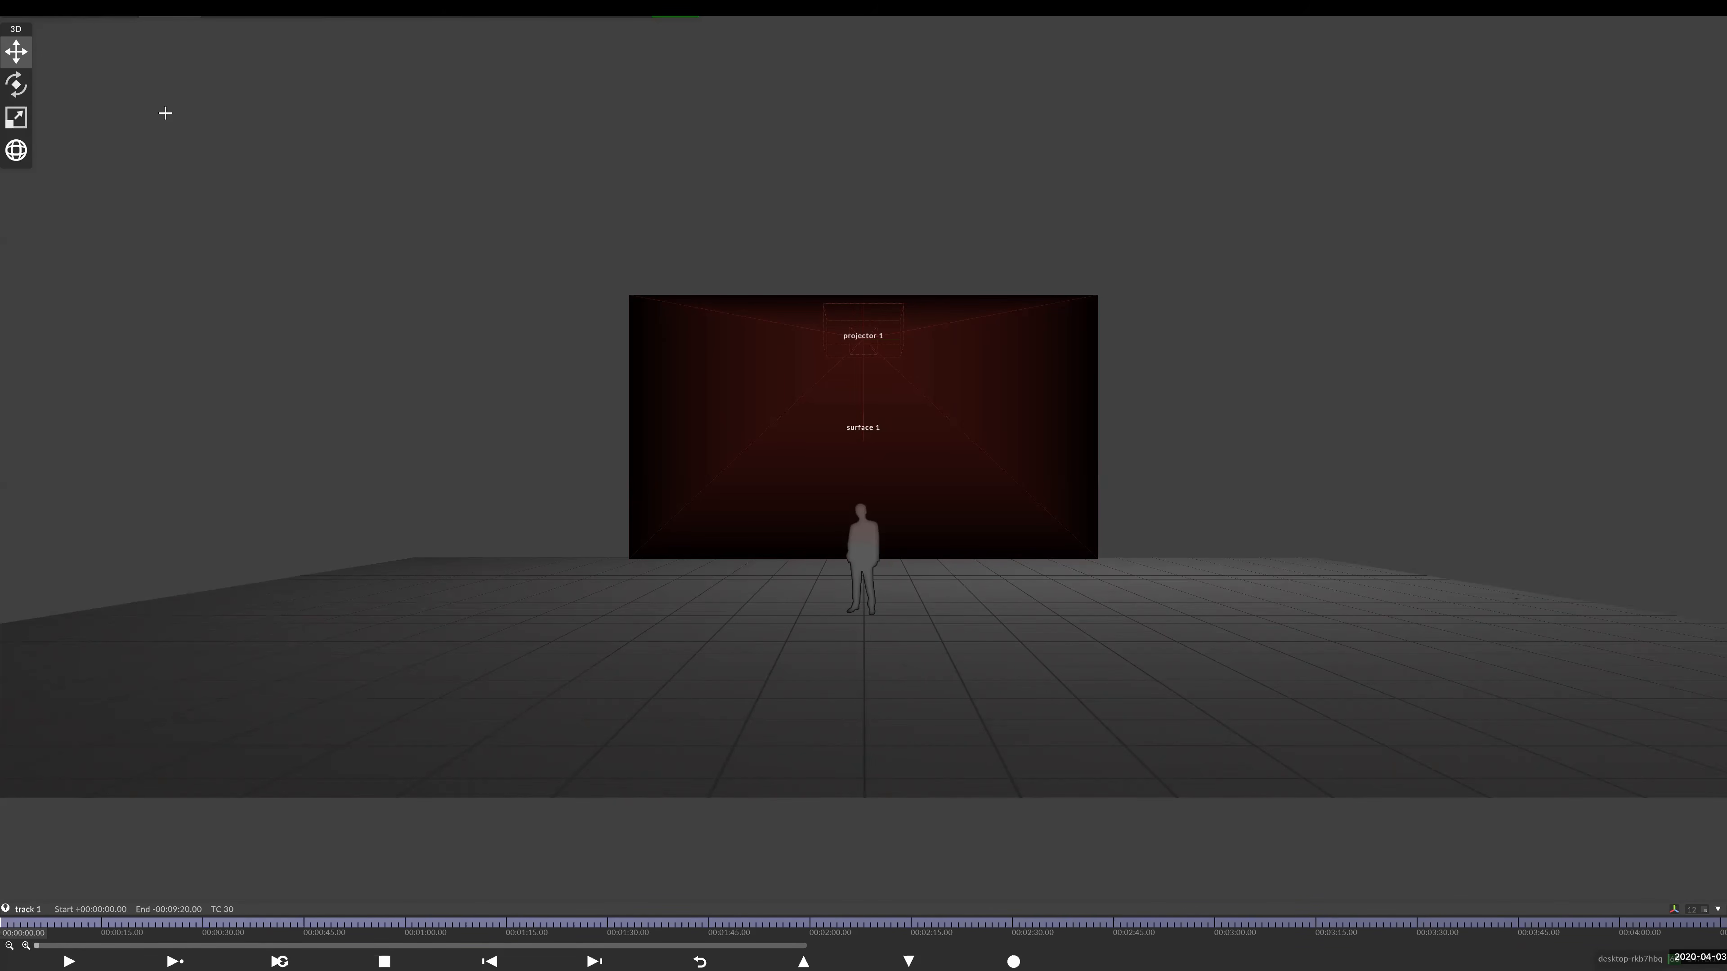
- Remove projector 1 and the surface 1 projection surface from stage 1
click(174, 11)
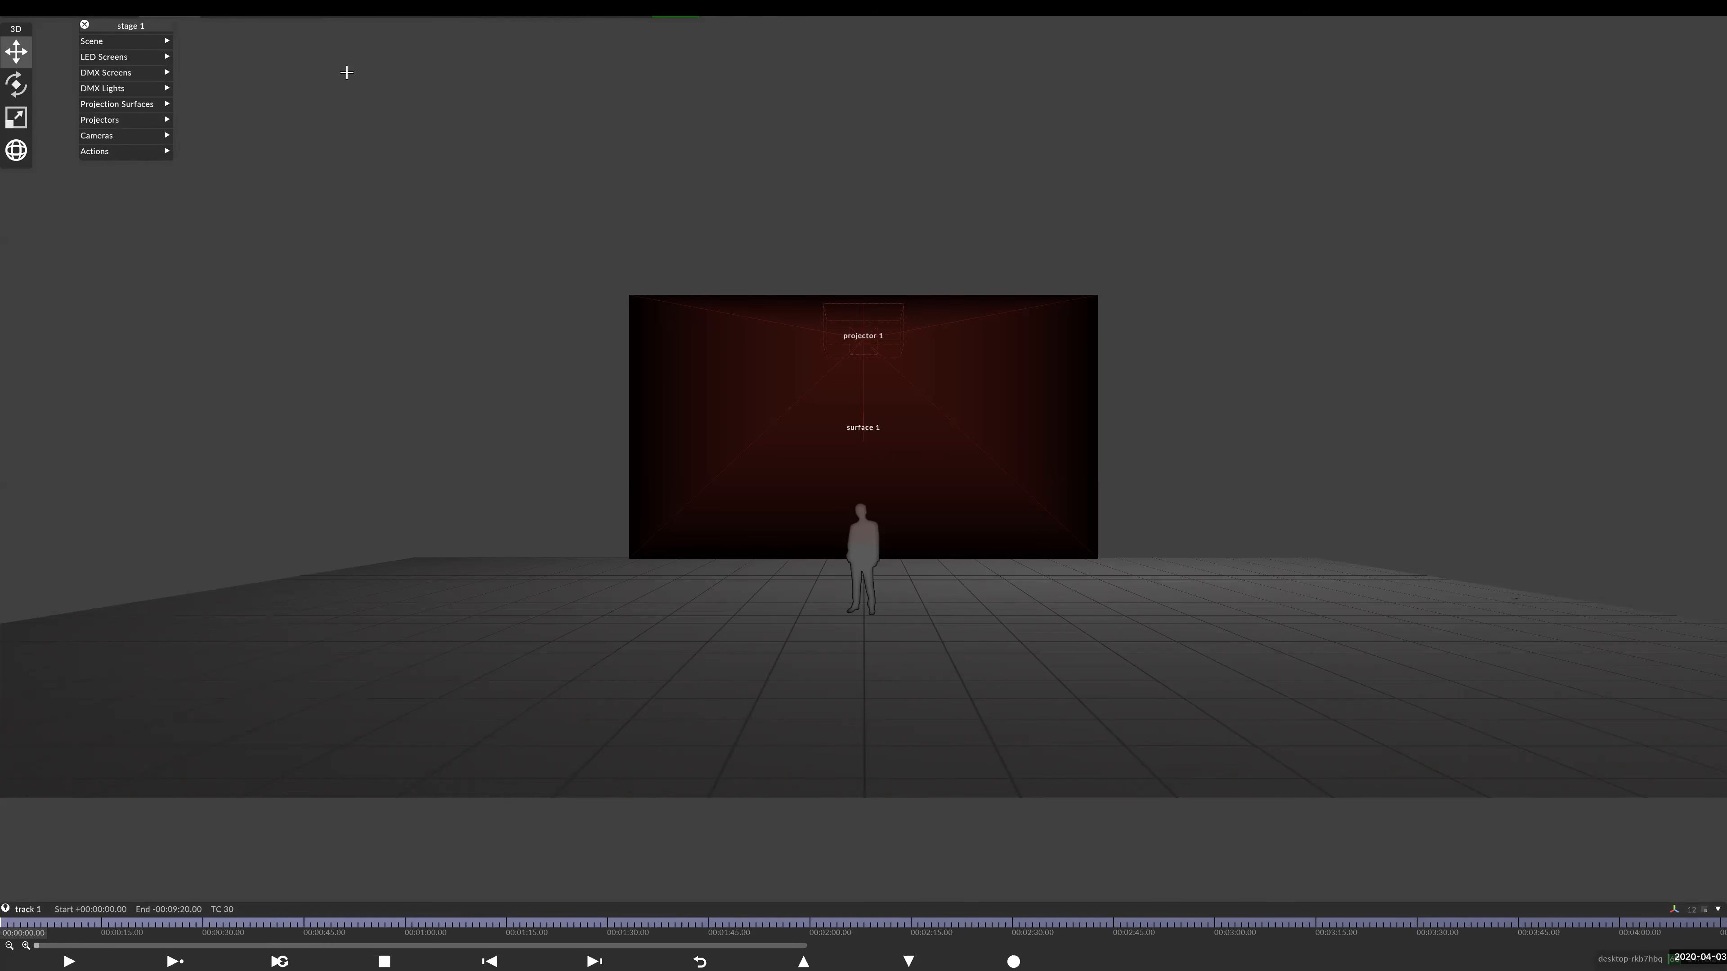
click(126, 120)
click(138, 183)
click(161, 194)
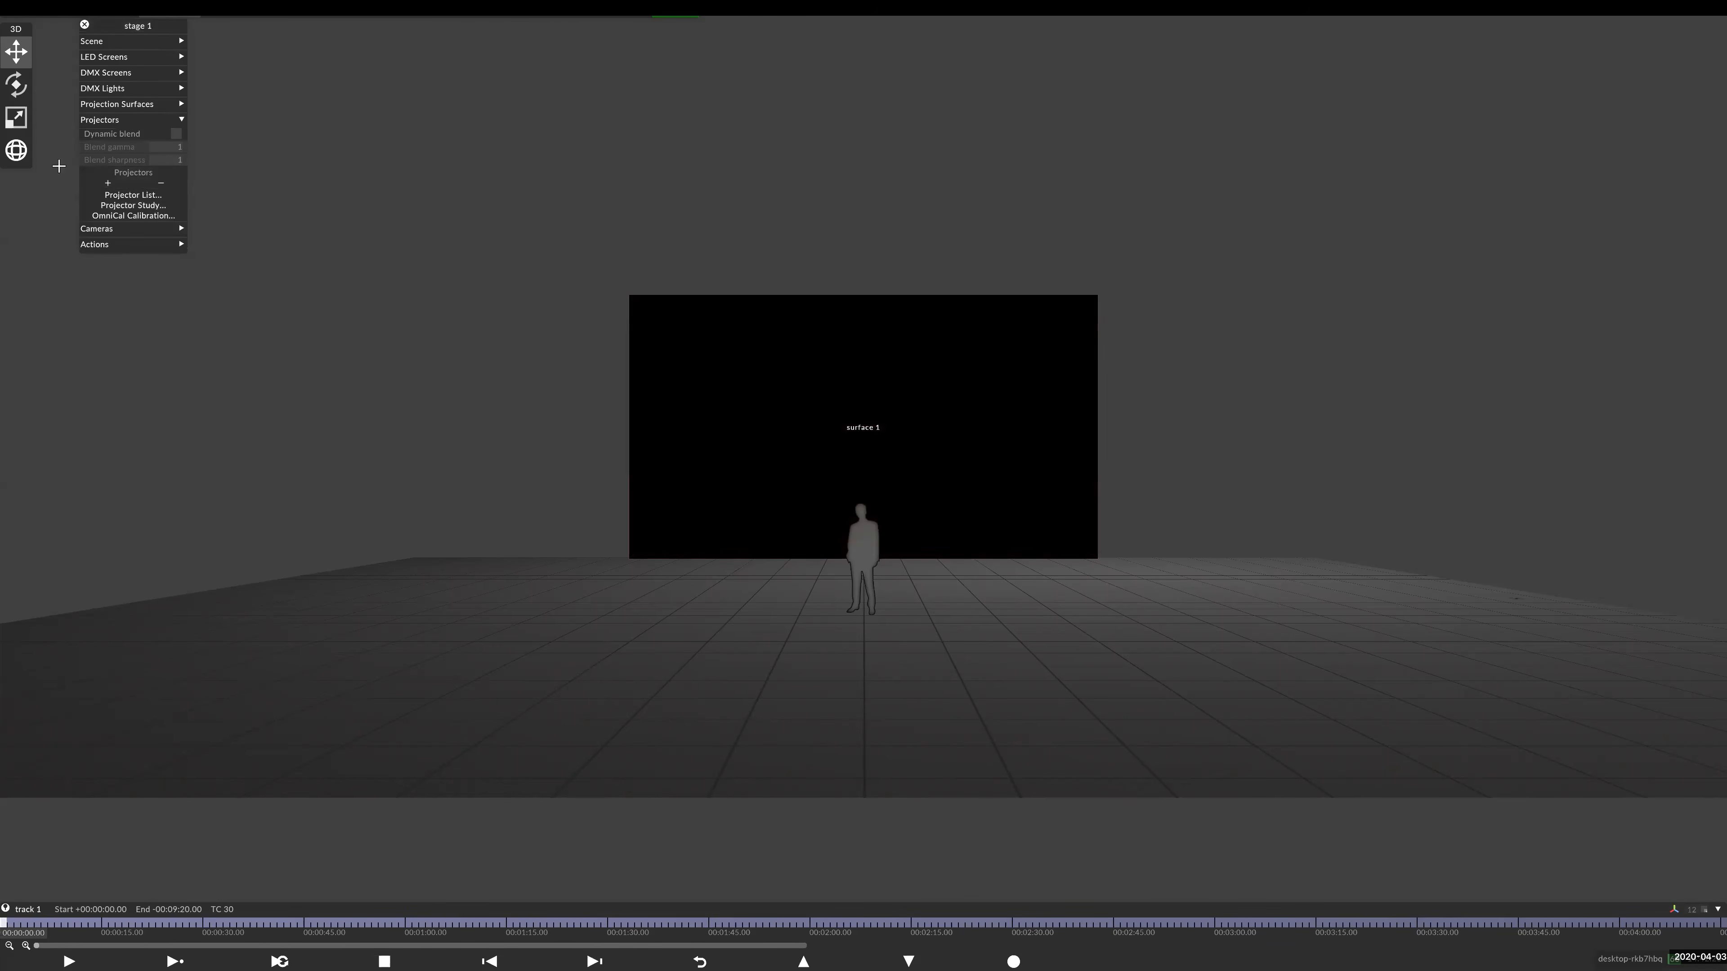
click(116, 103)
drag(136, 129, 161, 139)
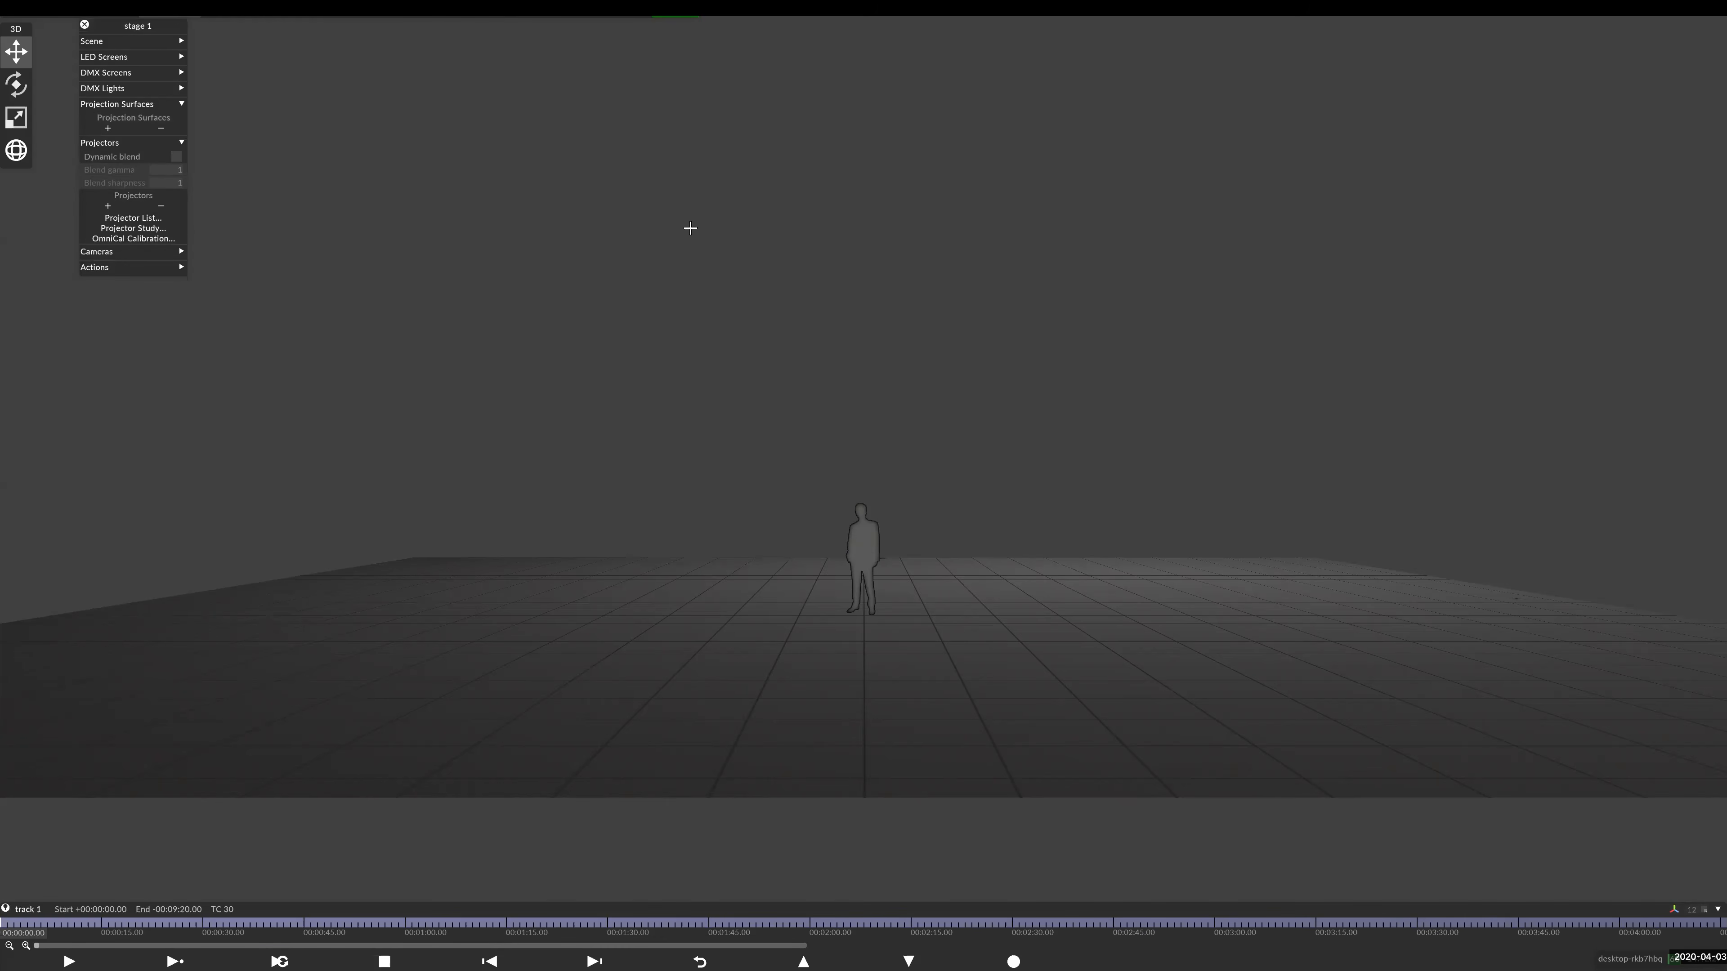
- Set the number of people in the stage 1 scene to 0
drag(121, 26, 171, 58)
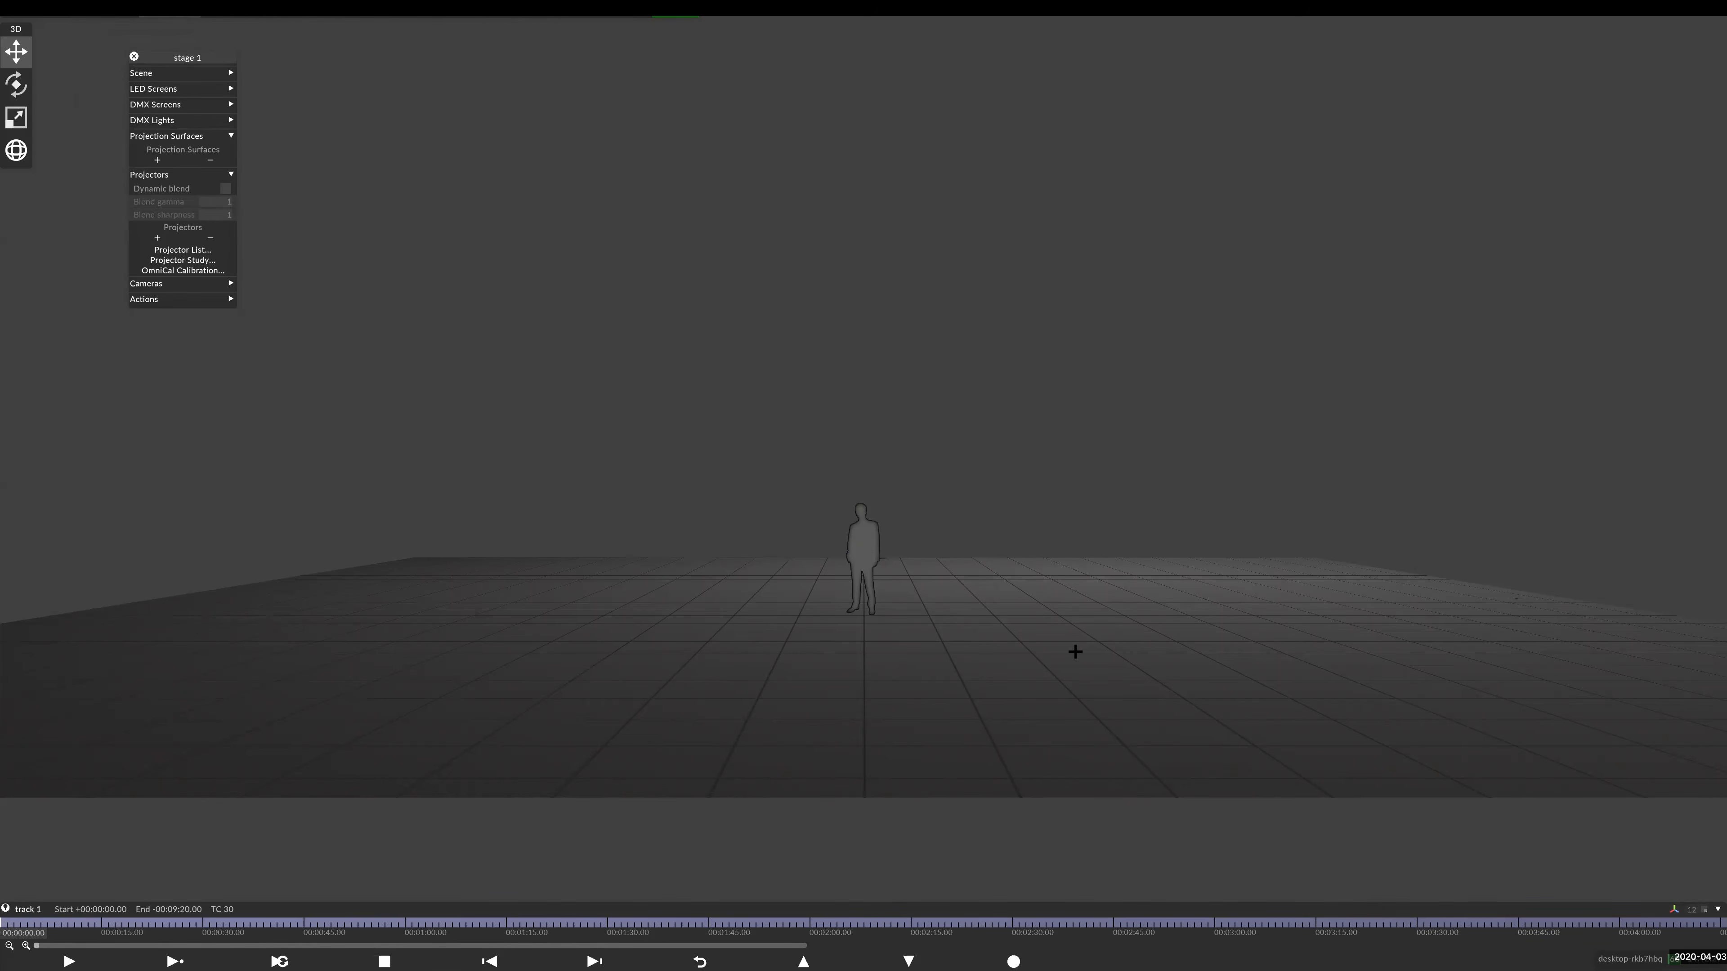
drag(851, 564, 937, 530)
drag(537, 456, 882, 535)
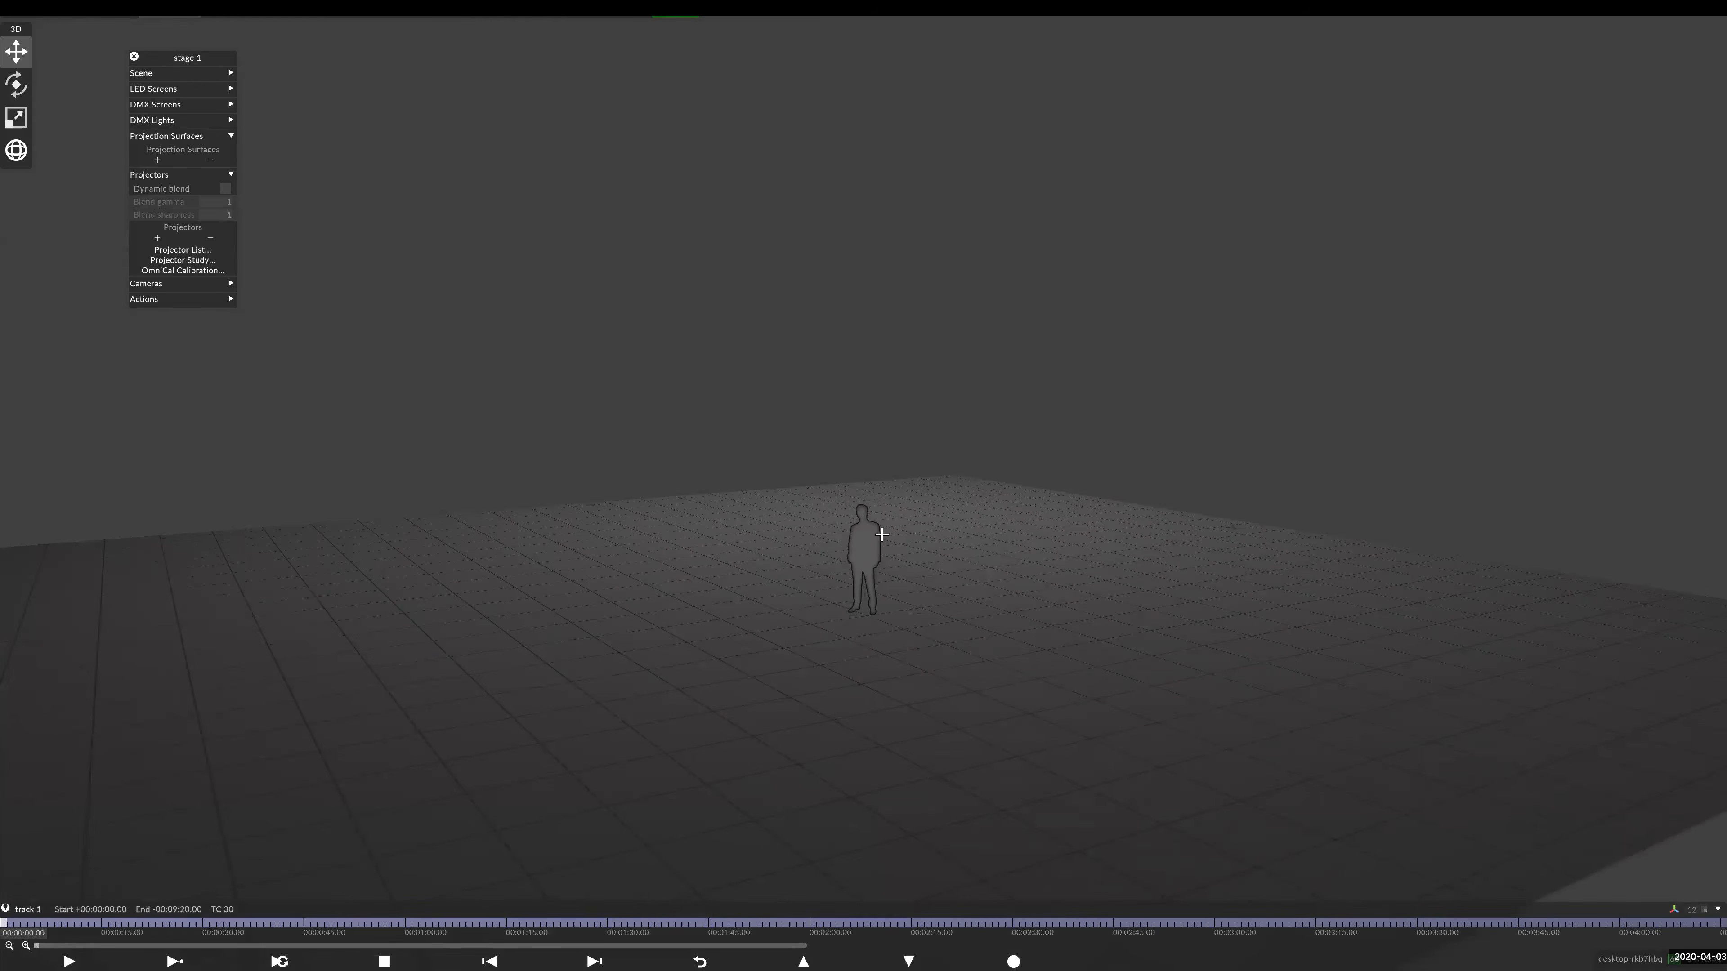
click(156, 73)
click(288, 138)
text(0)
key(Return)
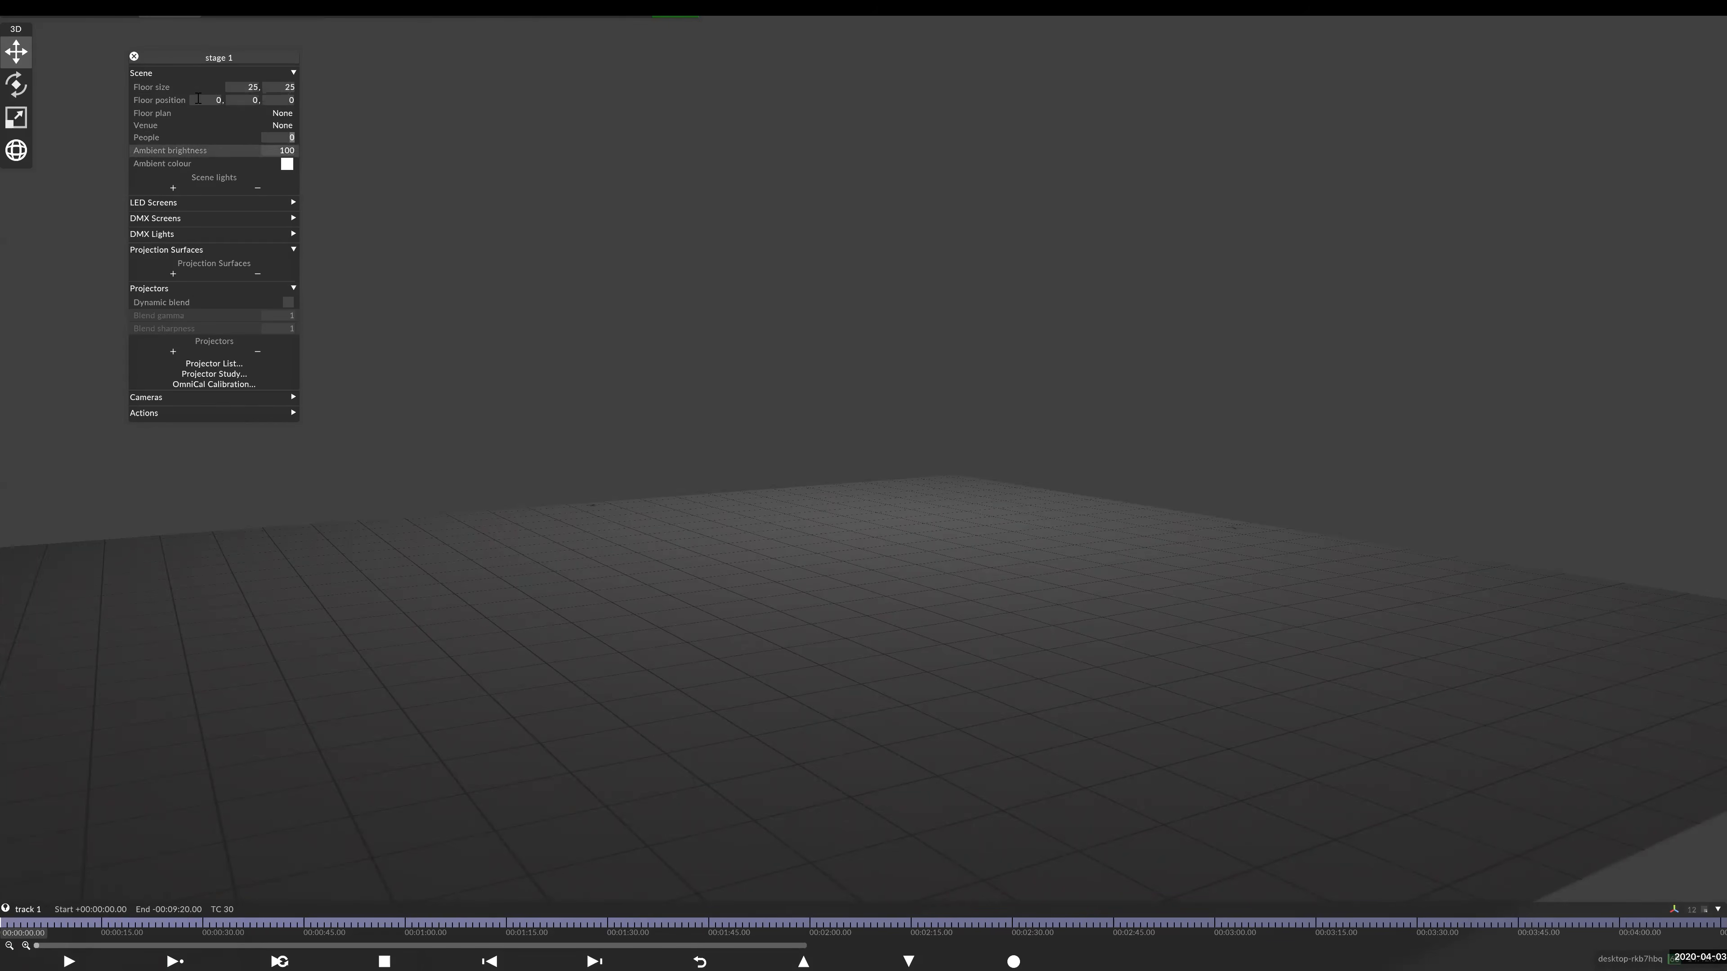
- Create a new venue named Stage for the scene and add a new prop named Stage to it
click(270, 126)
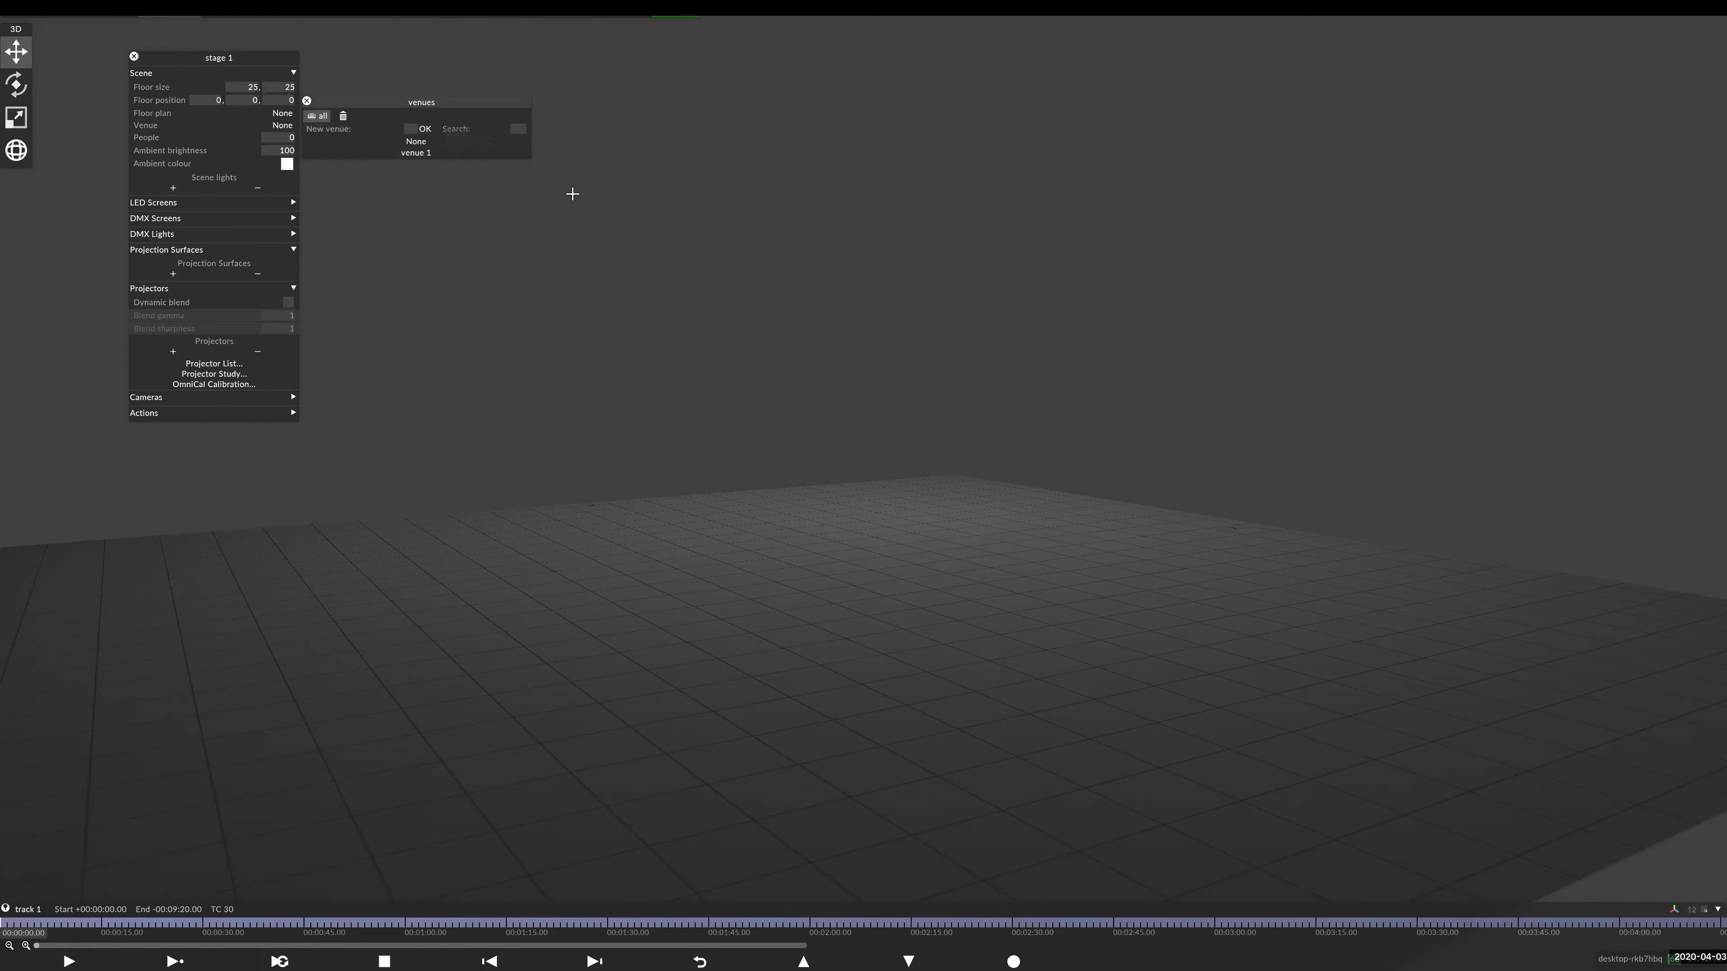
text(Stage)
key(Return)
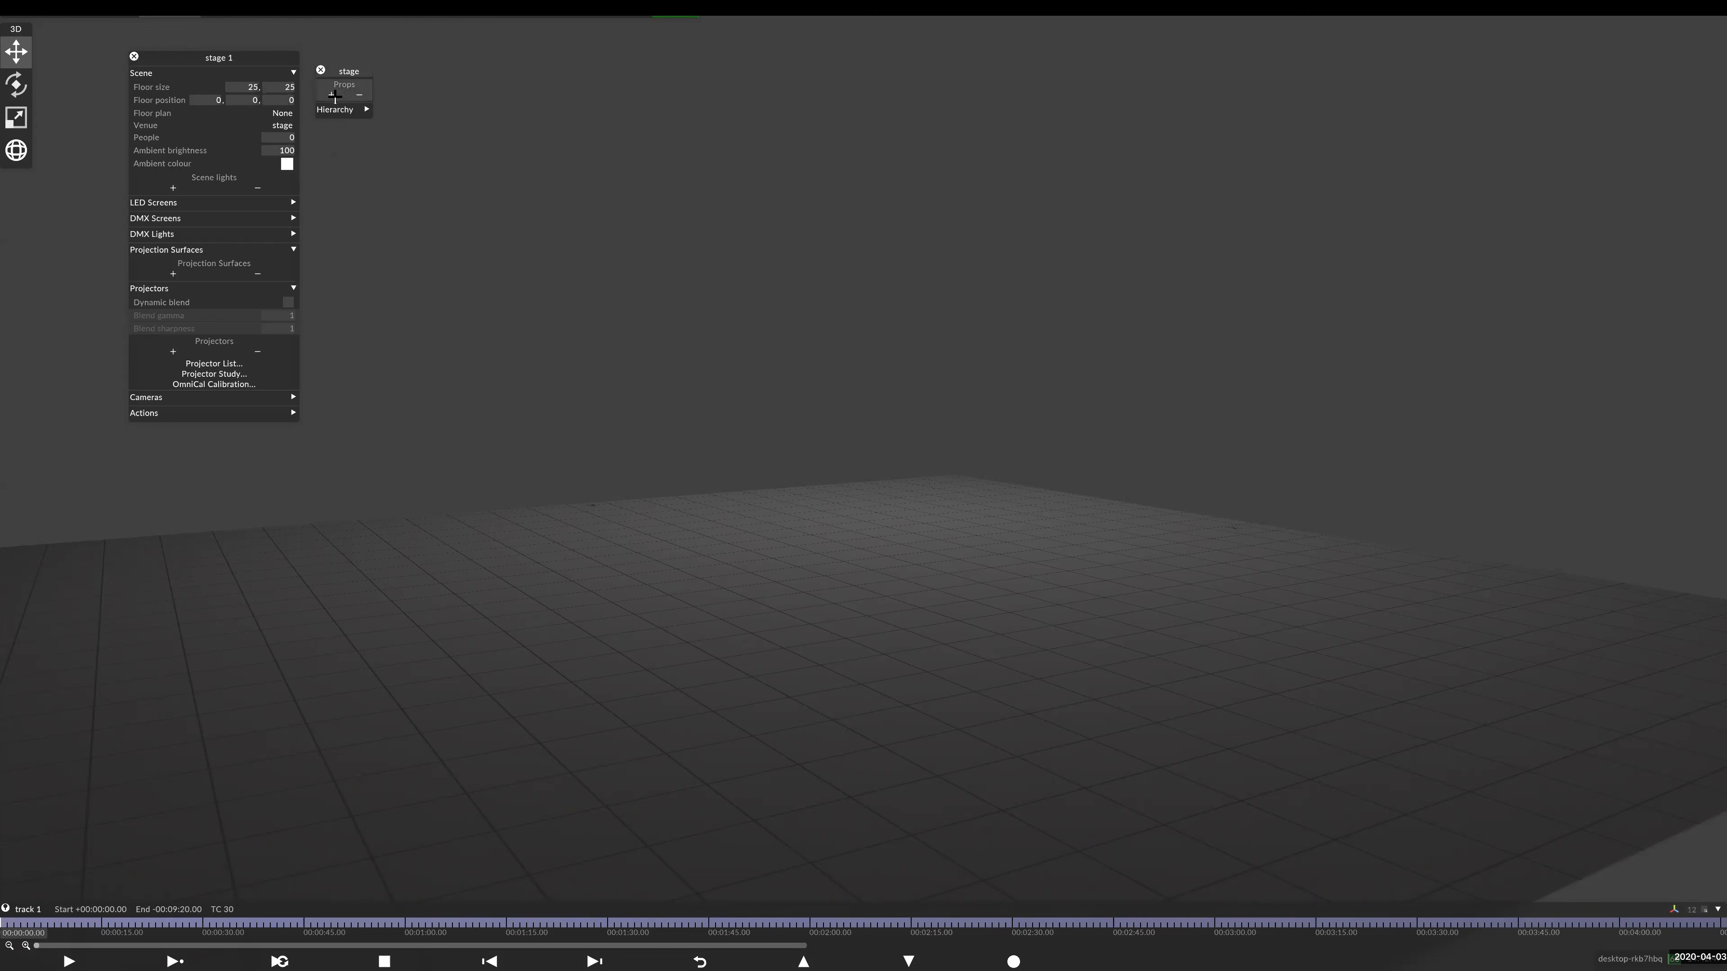
click(331, 94)
click(387, 177)
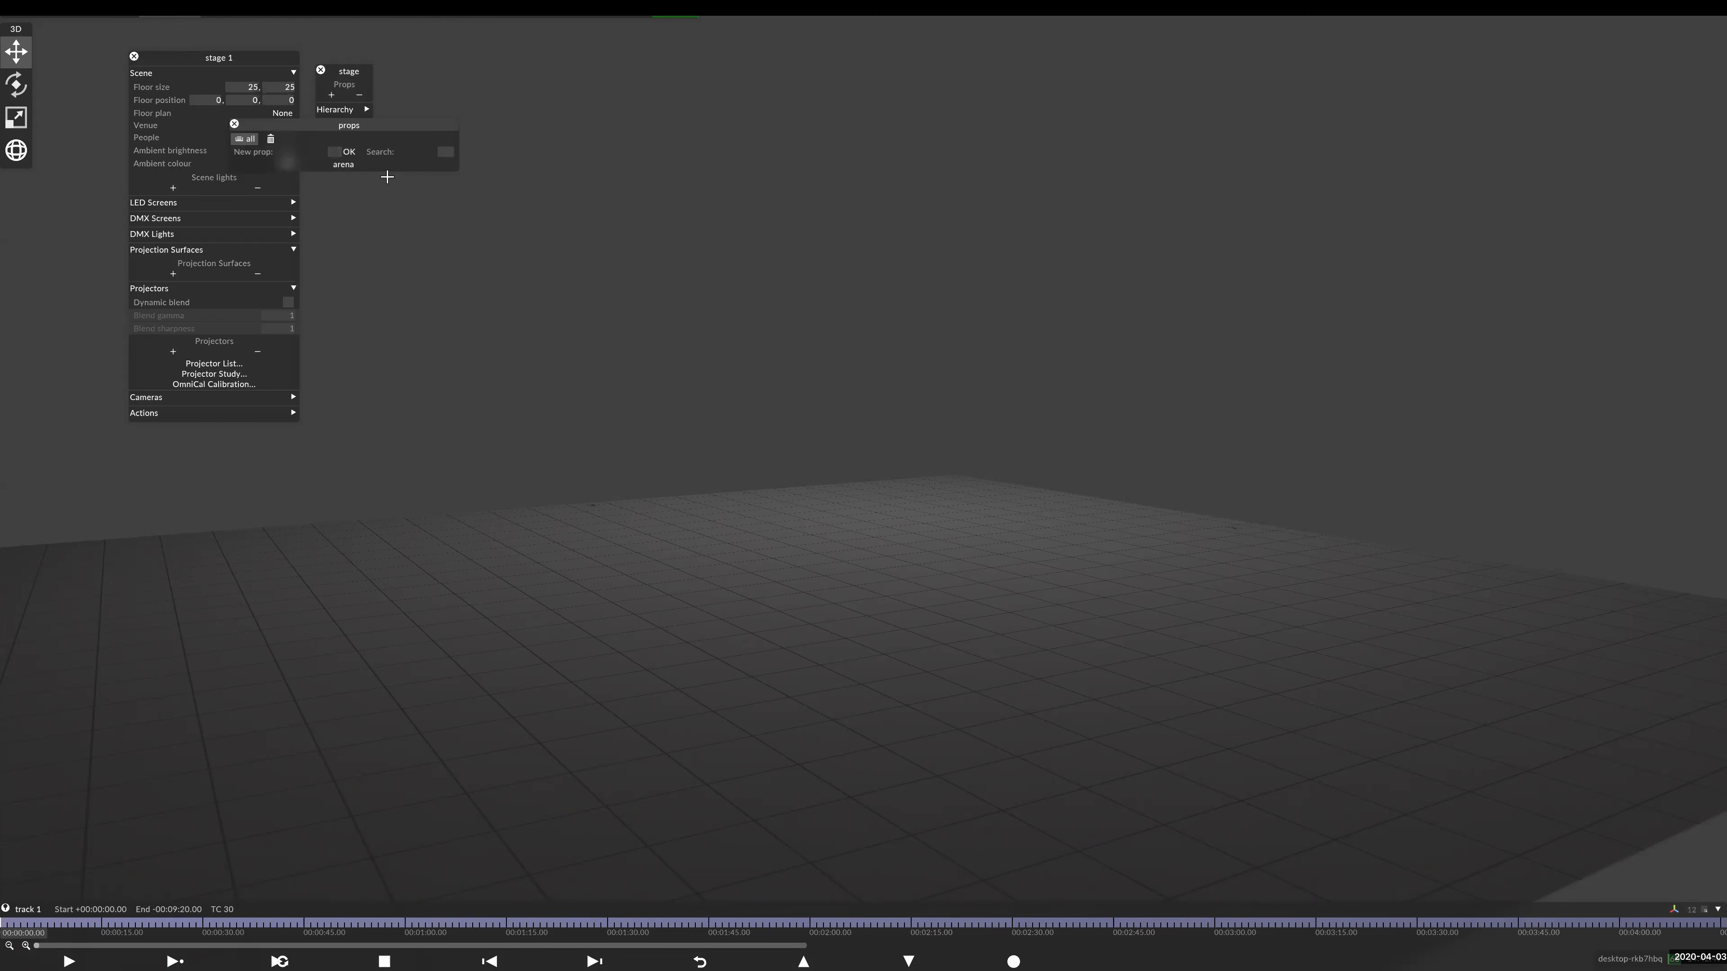
click(353, 151)
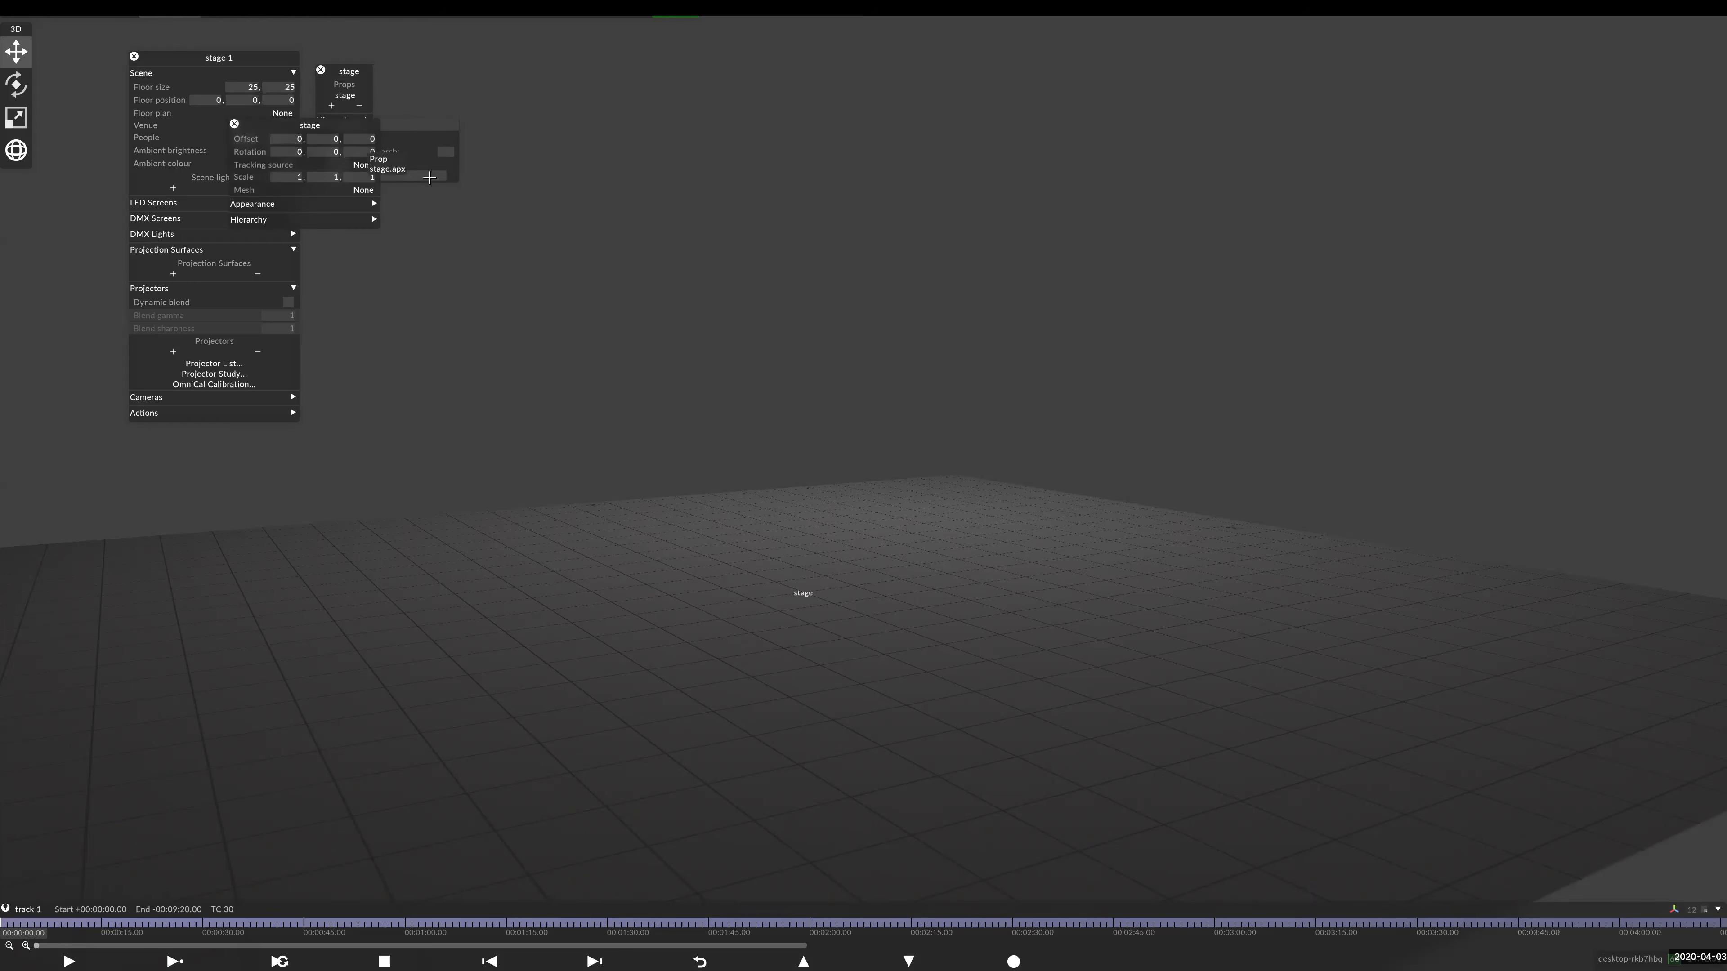
- Assign the prop_stage mesh from the props folder to the stage prop and close its settings
click(366, 203)
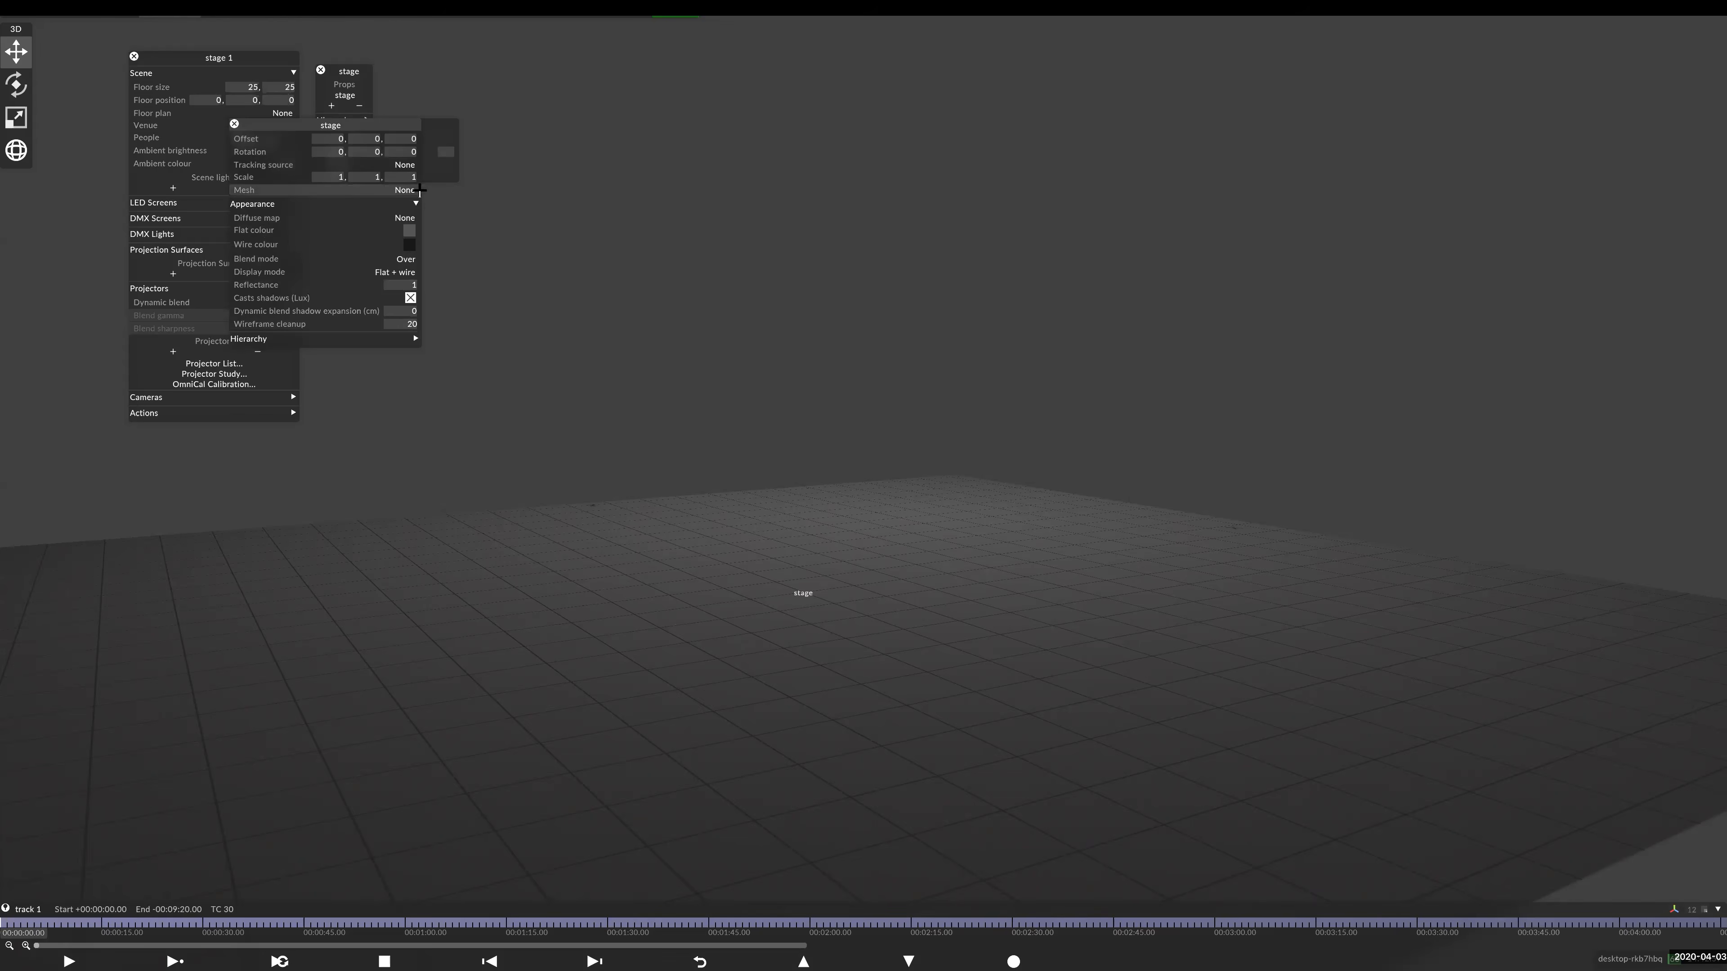
click(405, 190)
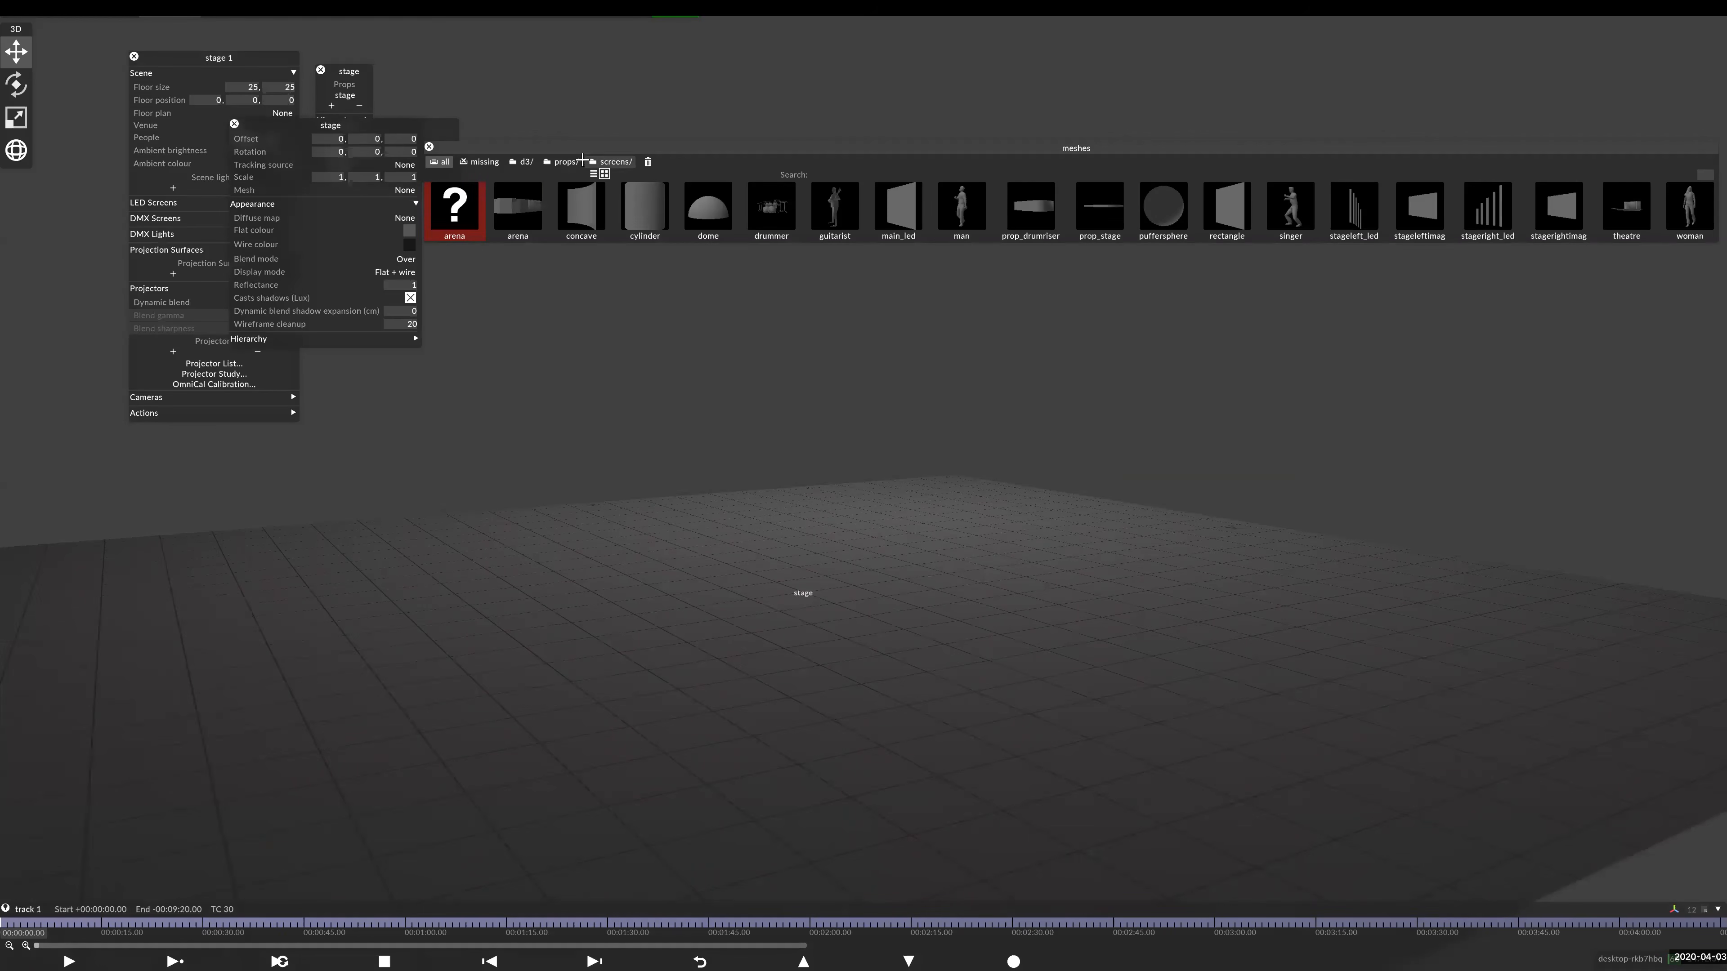
click(569, 161)
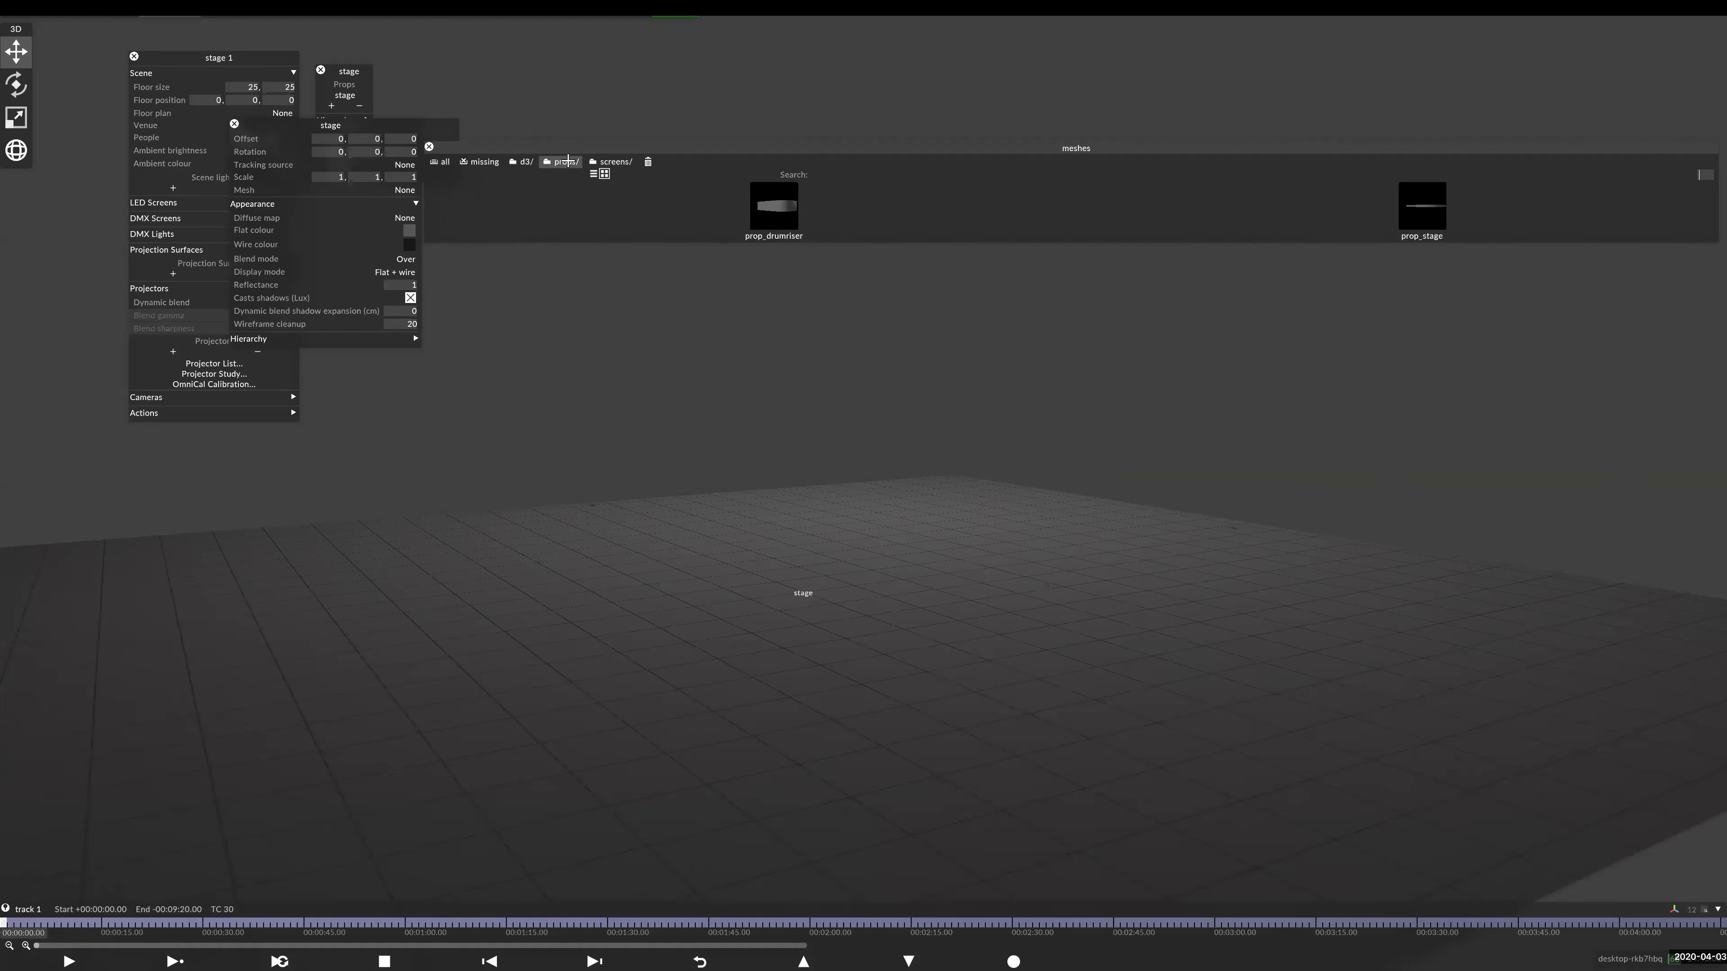
click(1420, 203)
drag(668, 479, 755, 667)
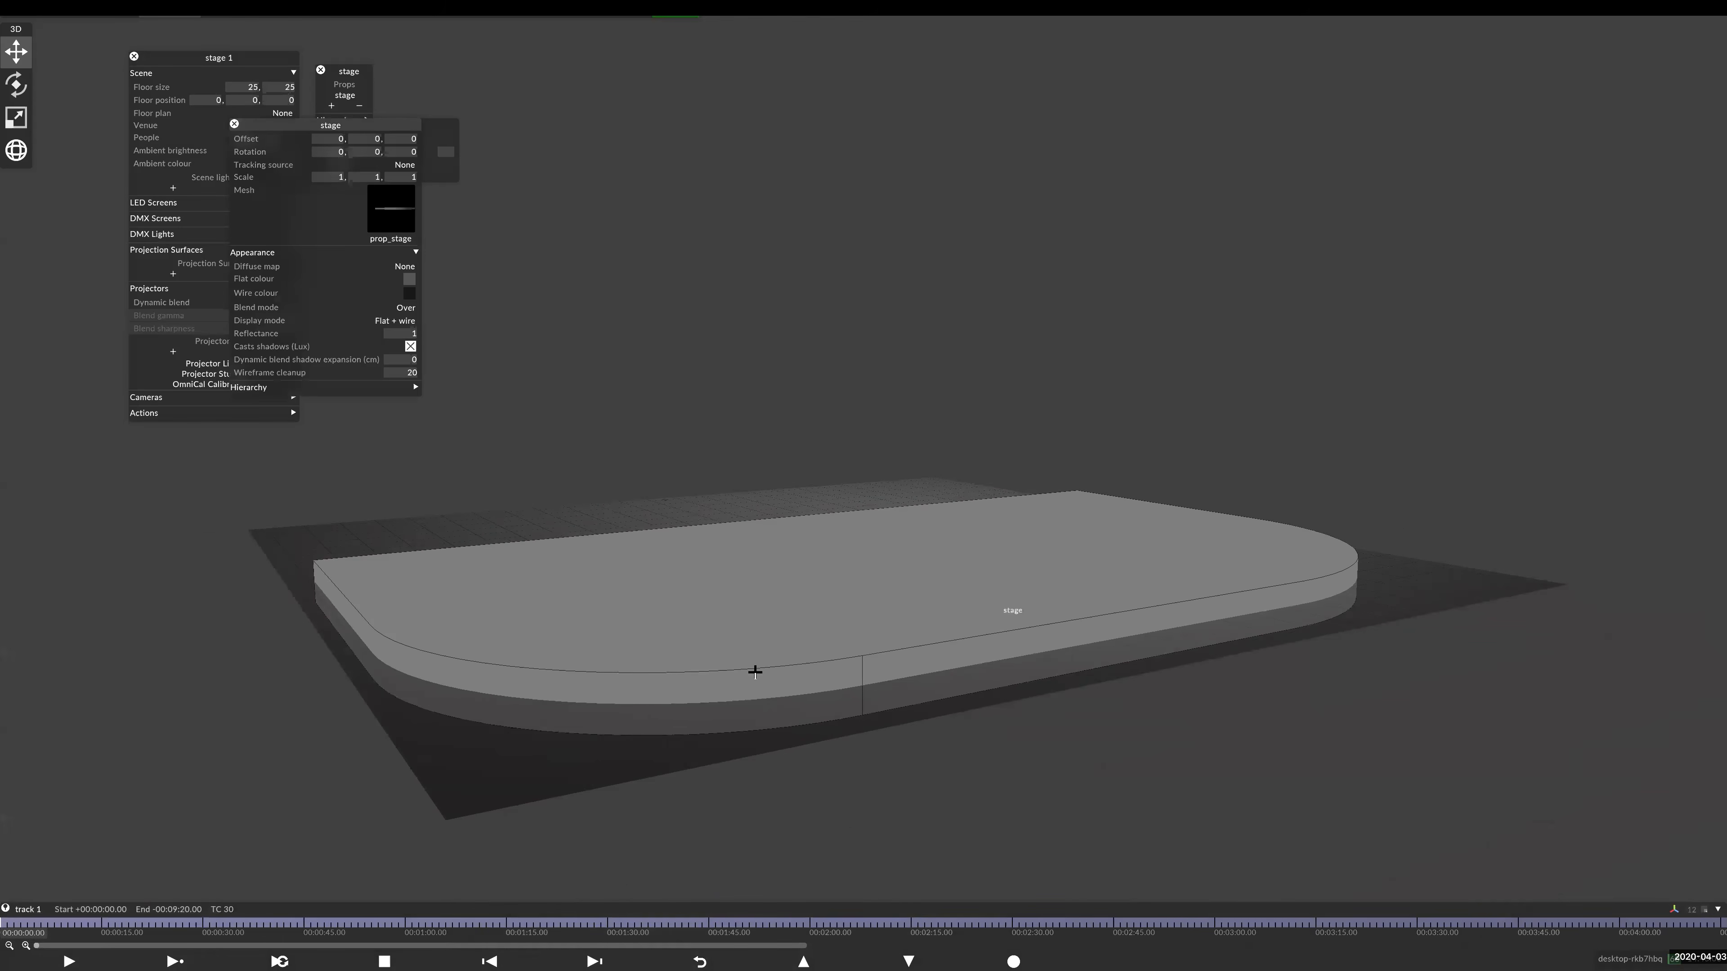
drag(1047, 554, 817, 518)
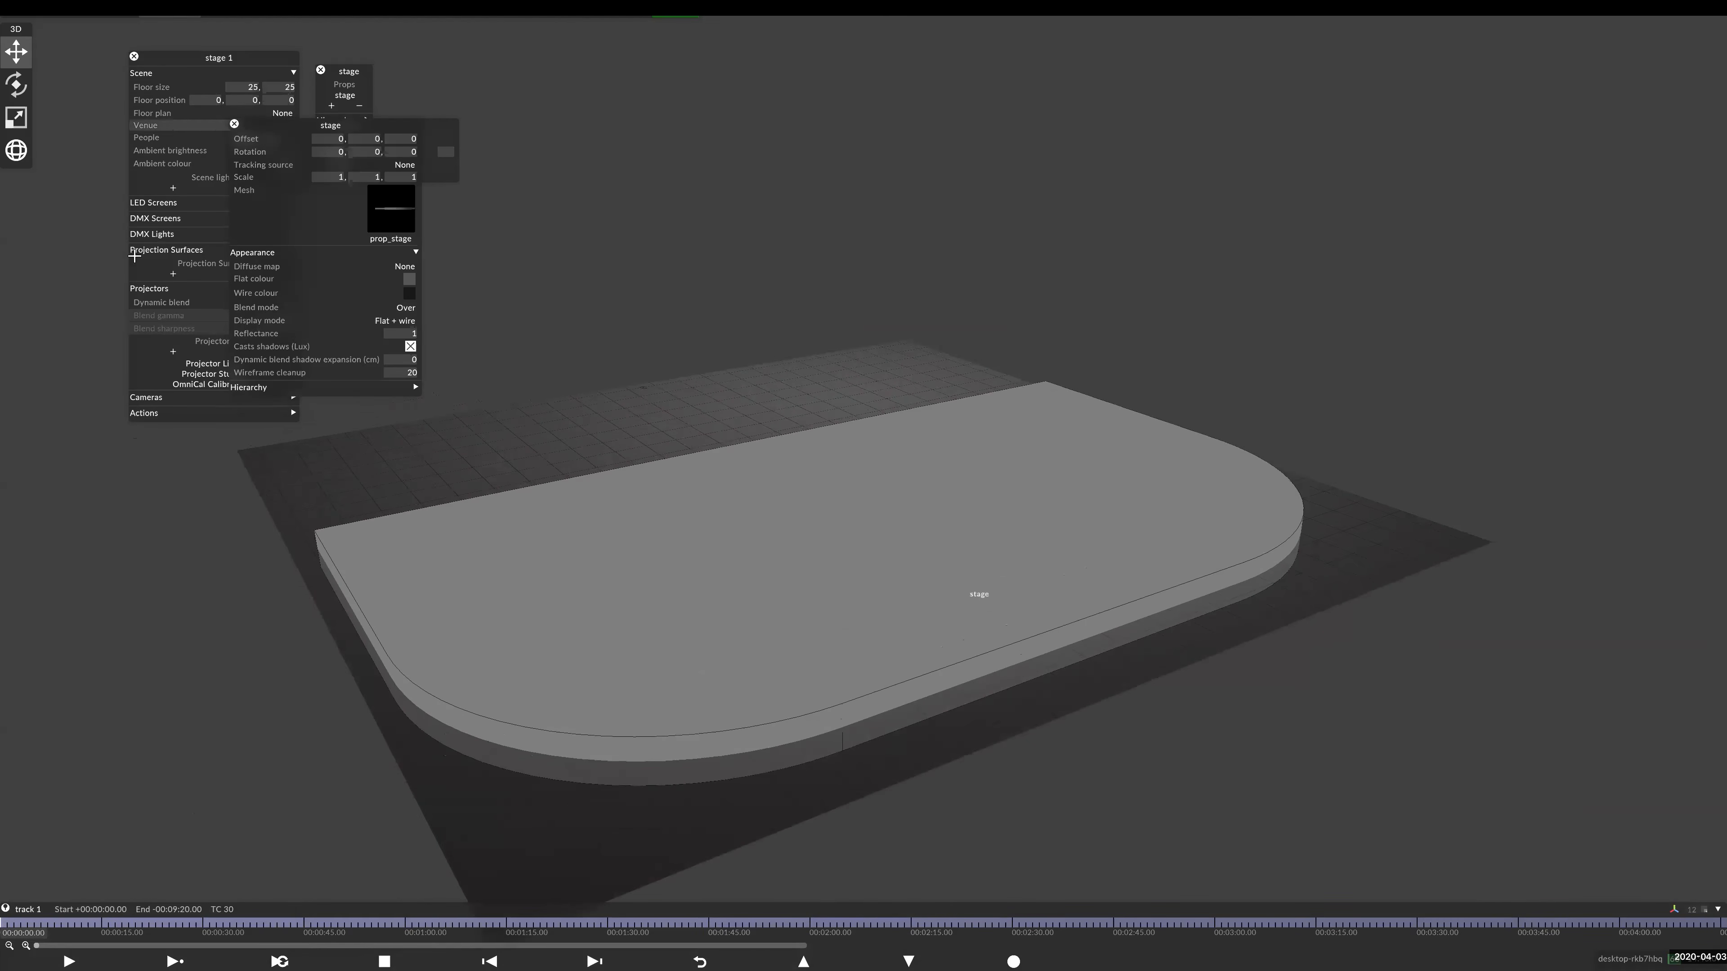
click(234, 124)
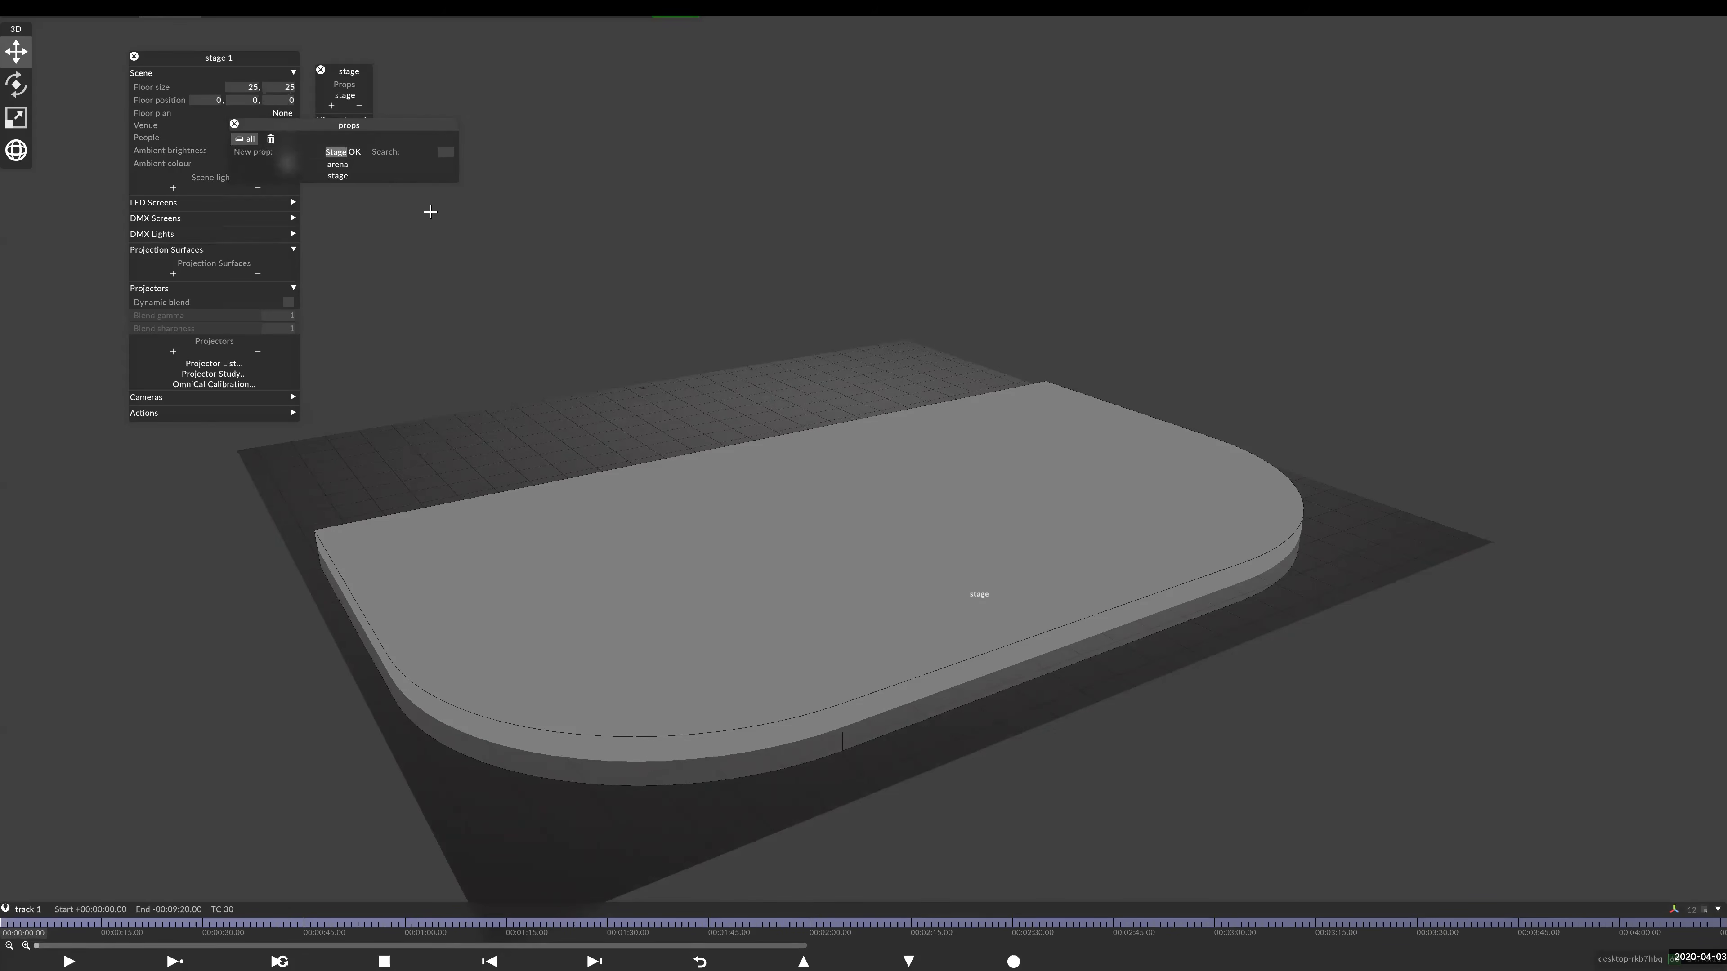
- Create a second venue prop named drumriser and assign it the prop_drumriser mesh
text(drumpri)
key(BackSpace)
key(BackSpace)
text(iser)
key(Return)
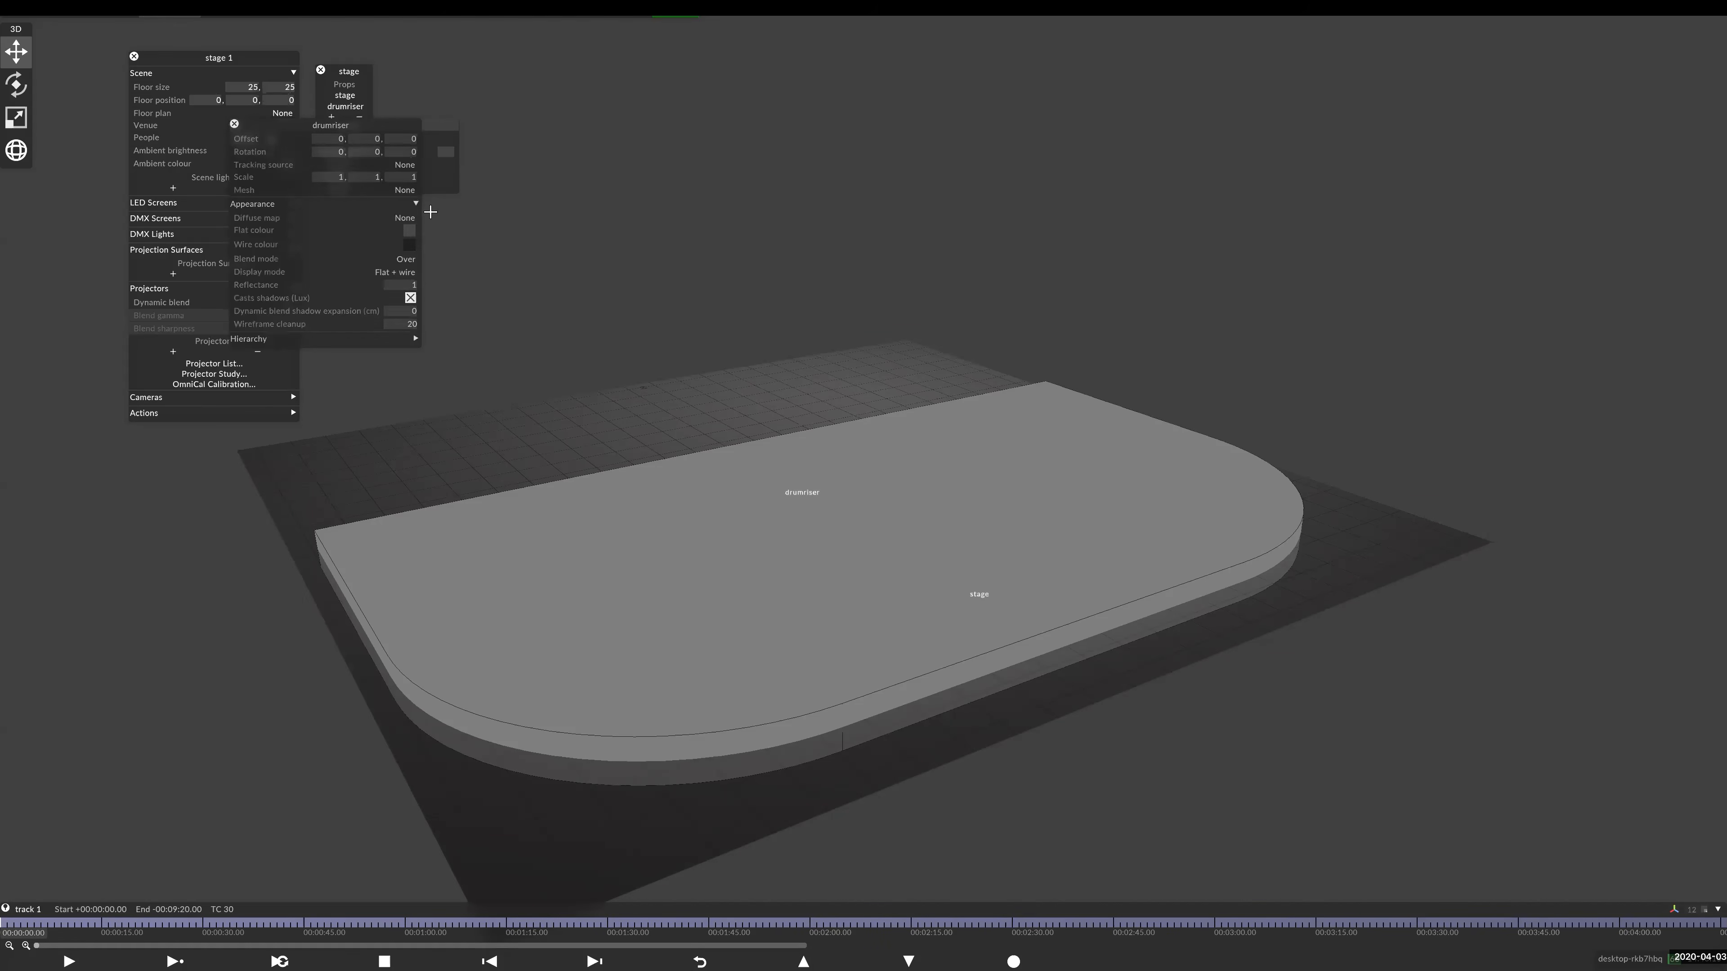
click(404, 190)
click(799, 213)
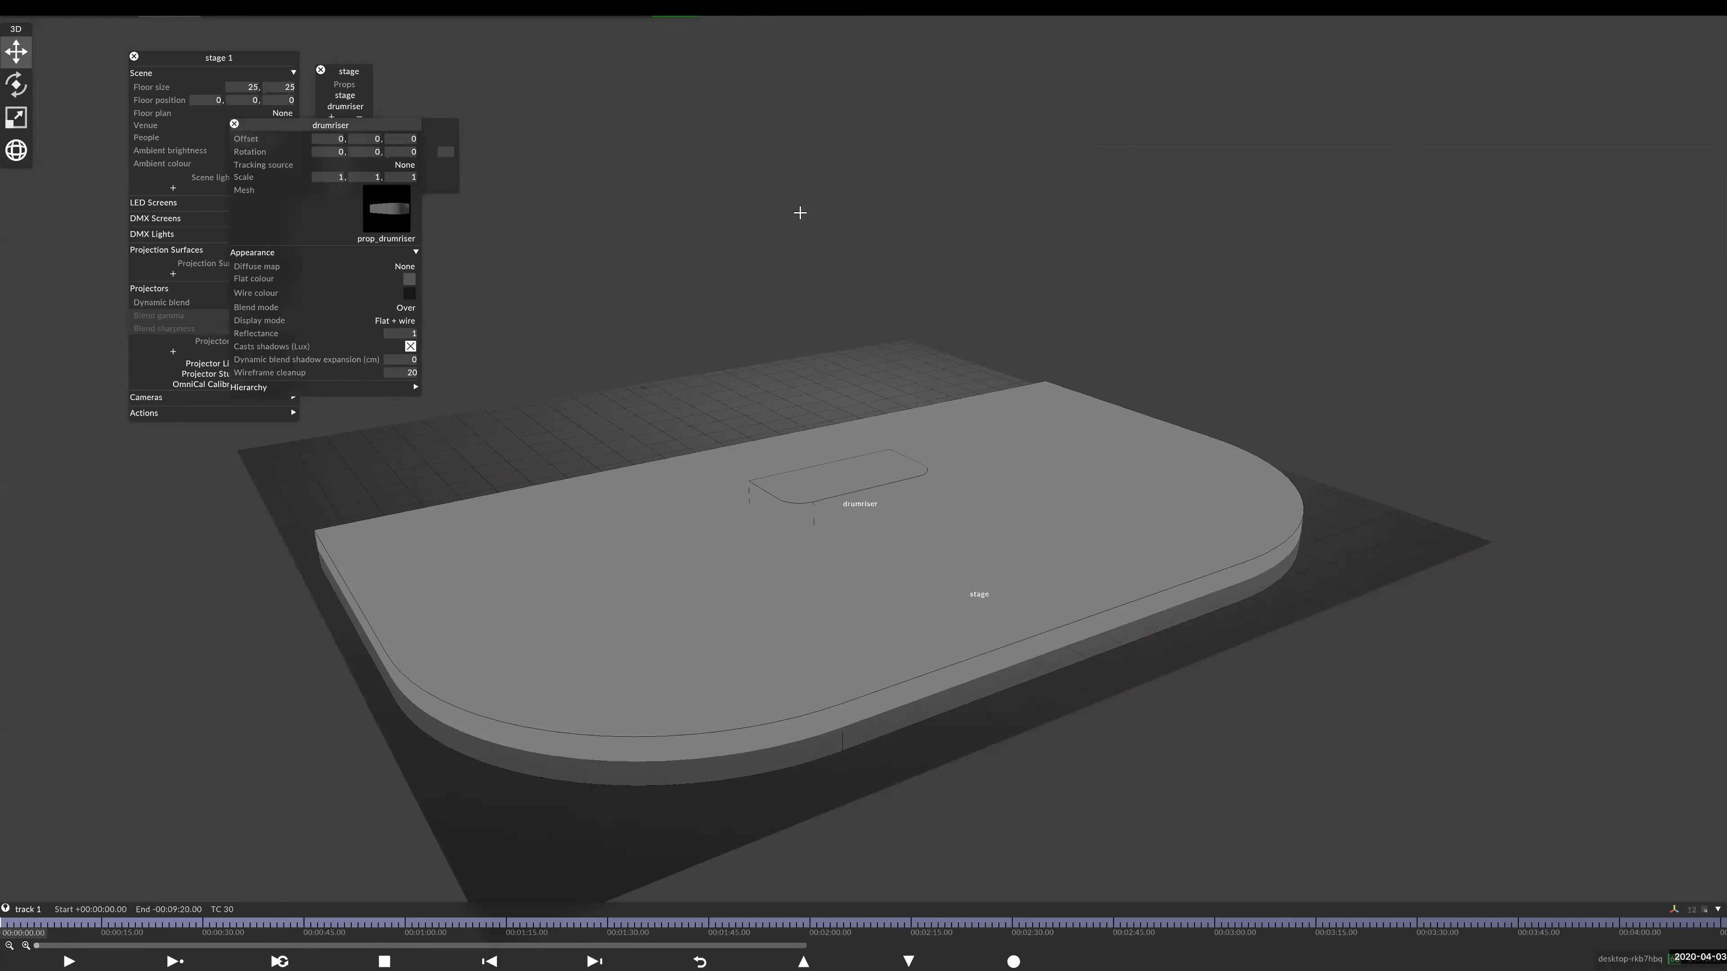
drag(766, 532, 827, 523)
drag(969, 573, 972, 576)
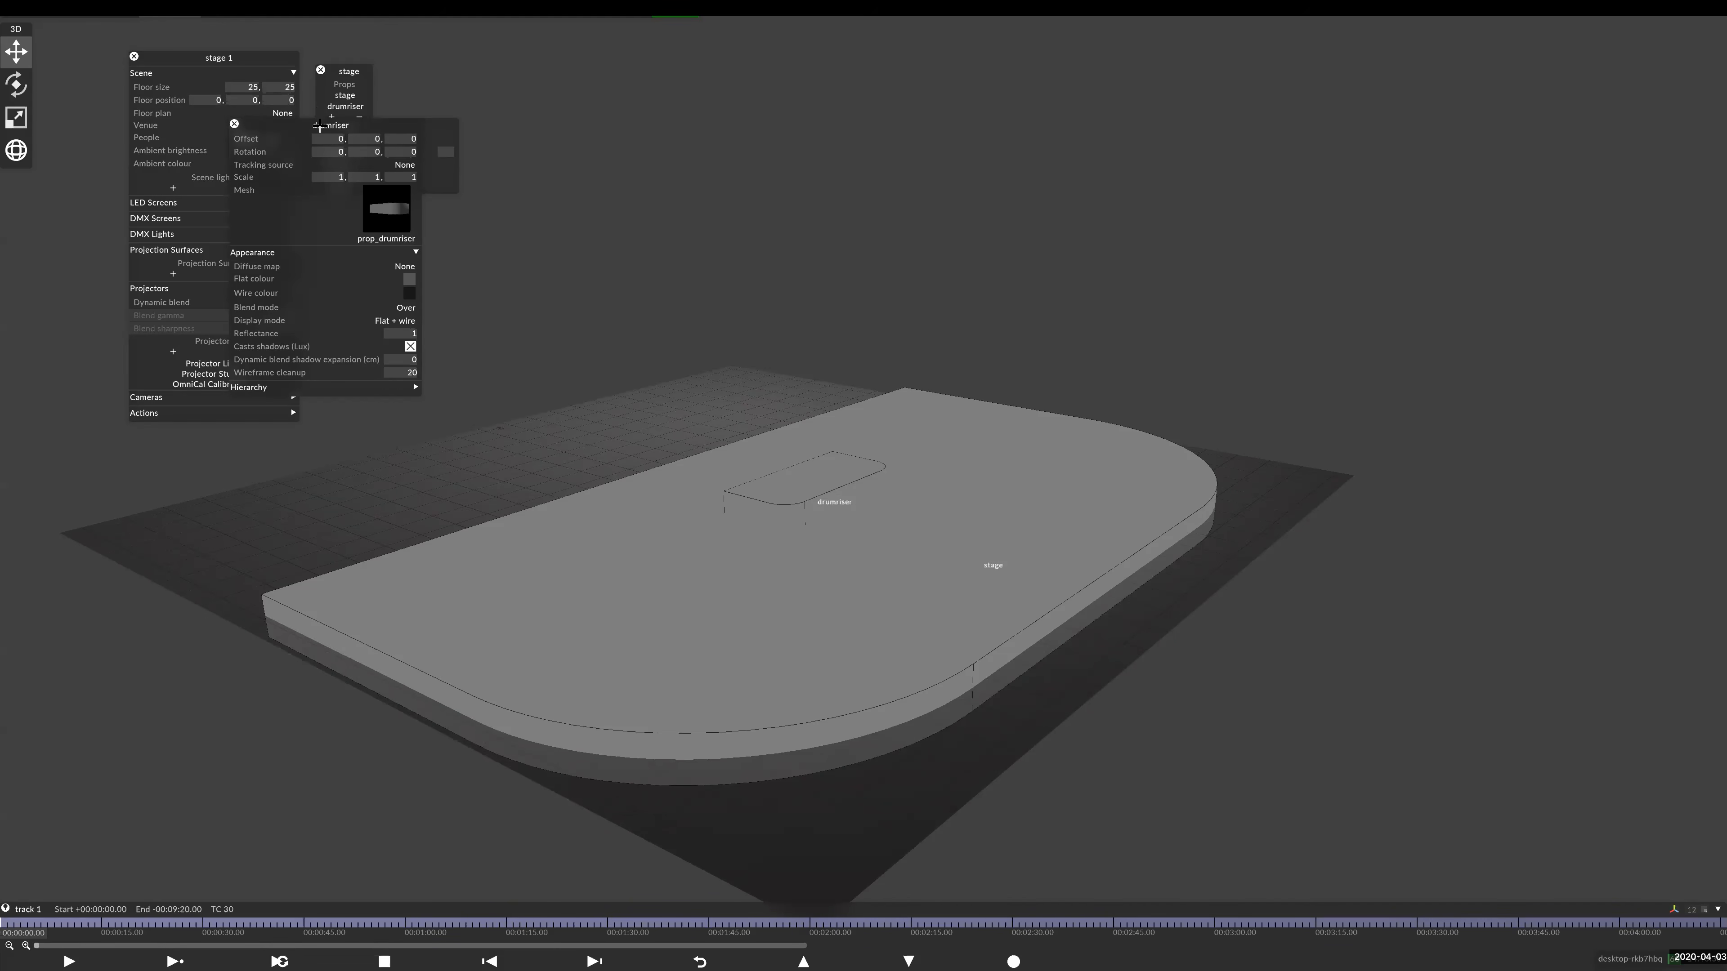
- Close the drumriser prop's settings and the list of props
drag(929, 564, 901, 276)
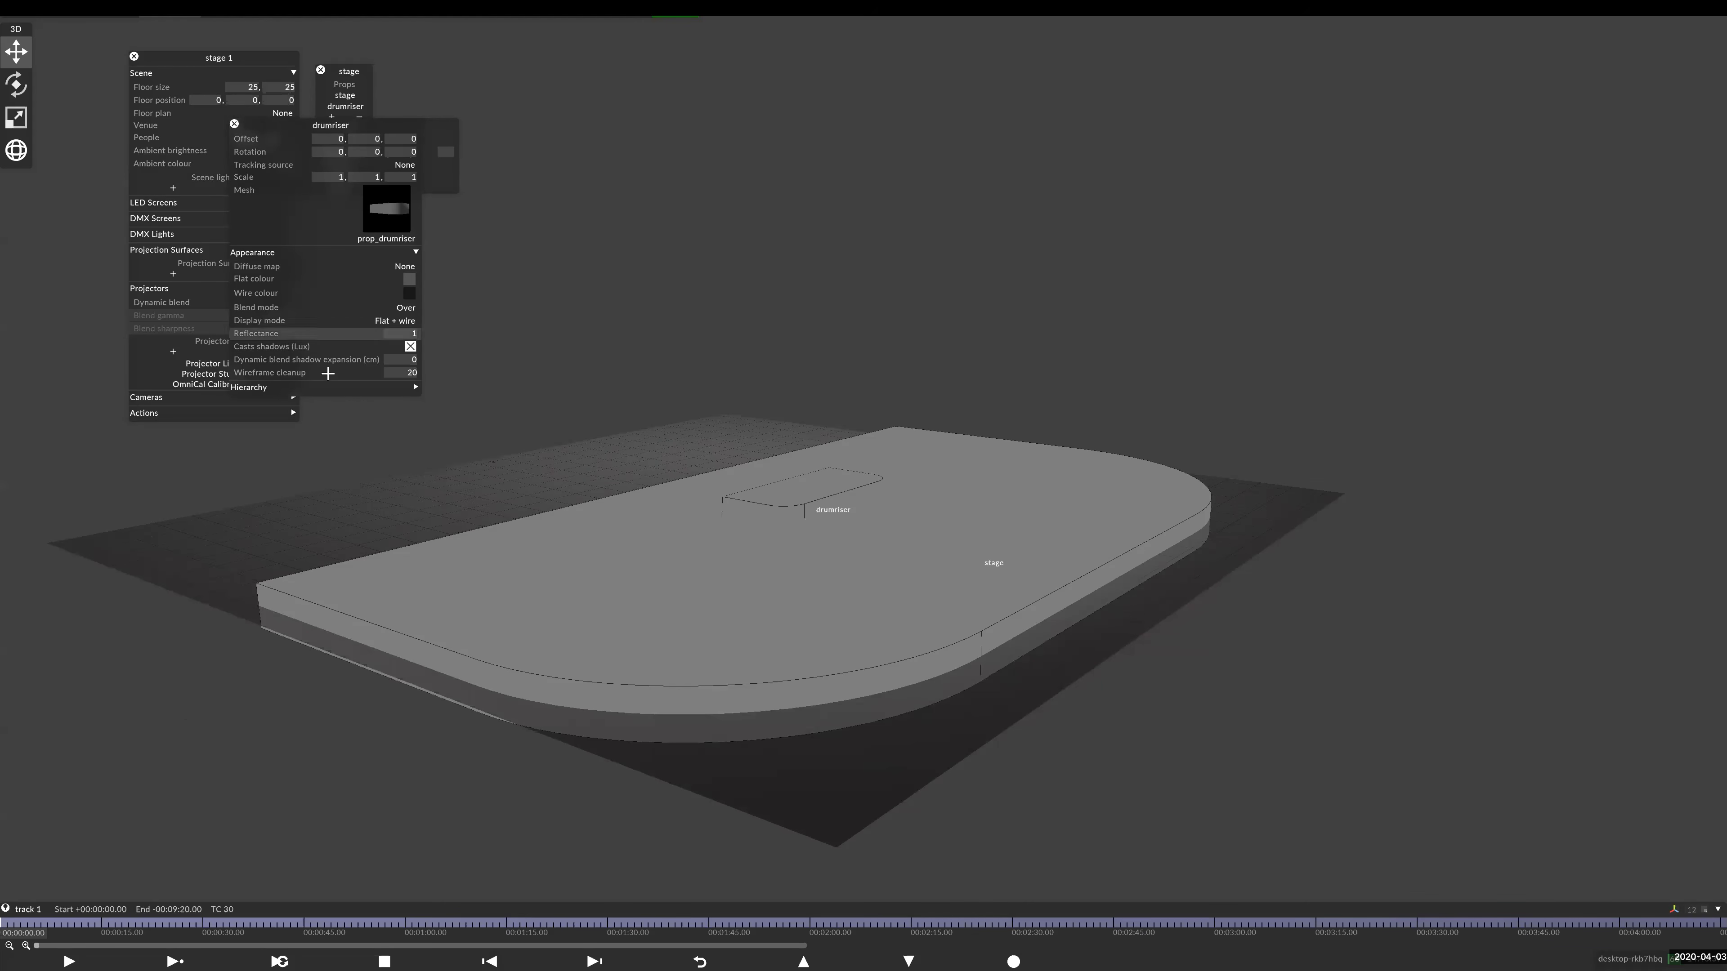
click(233, 123)
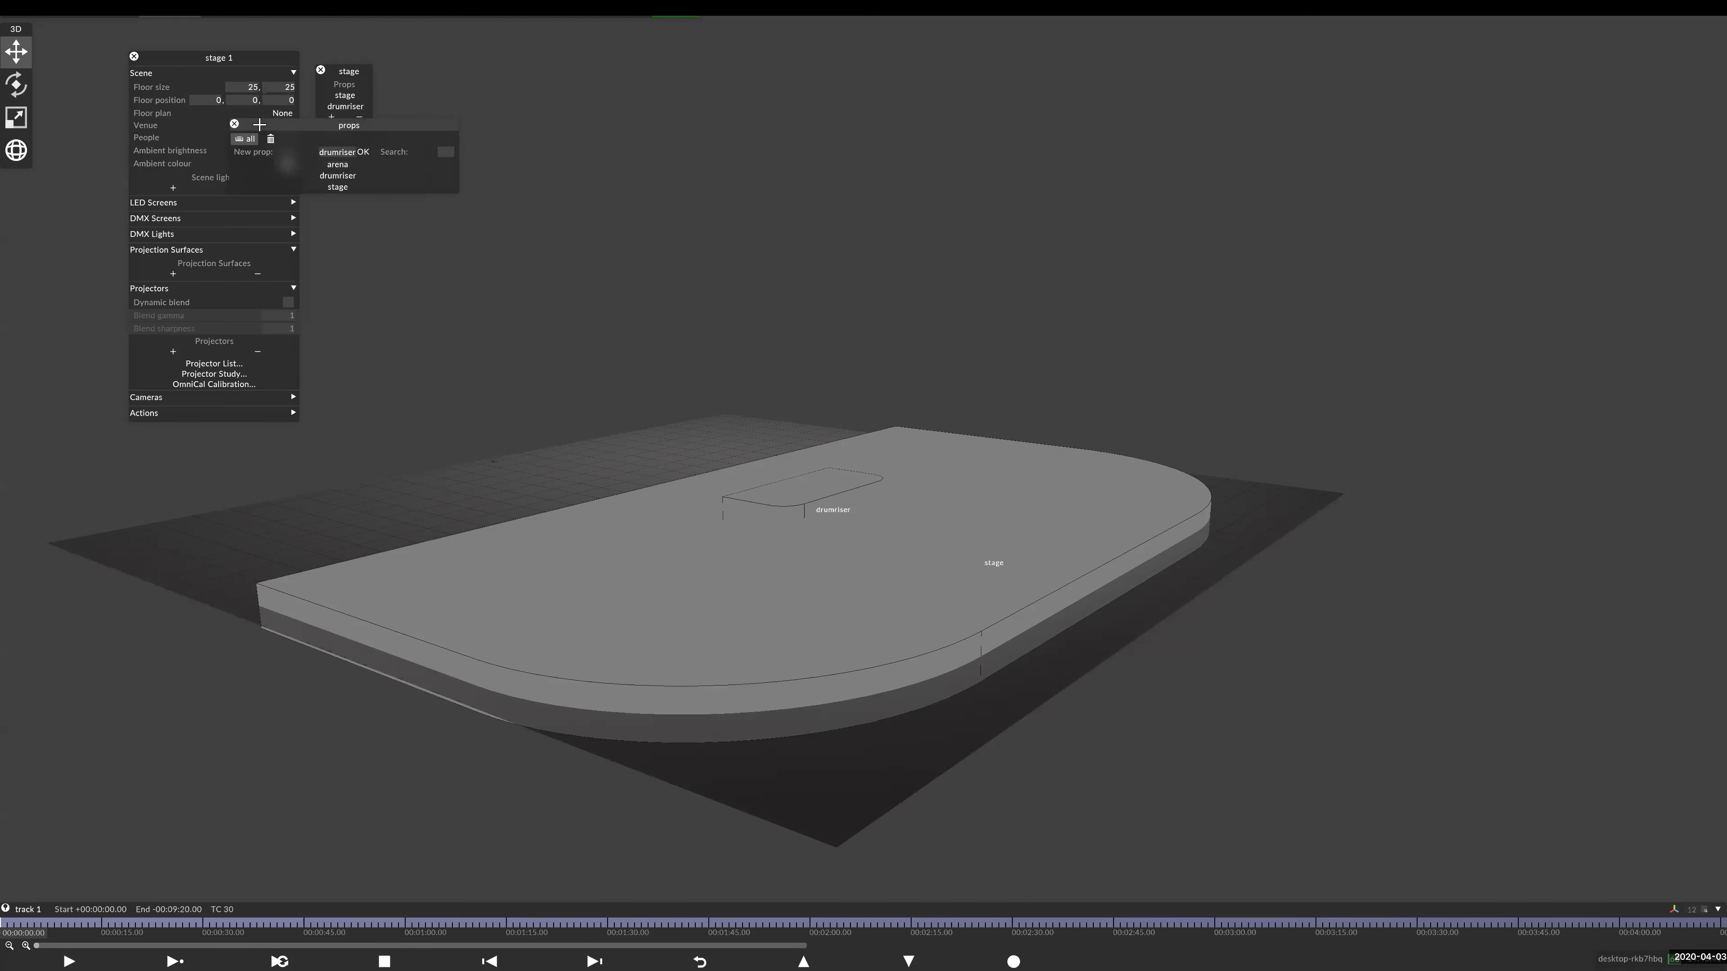
click(234, 123)
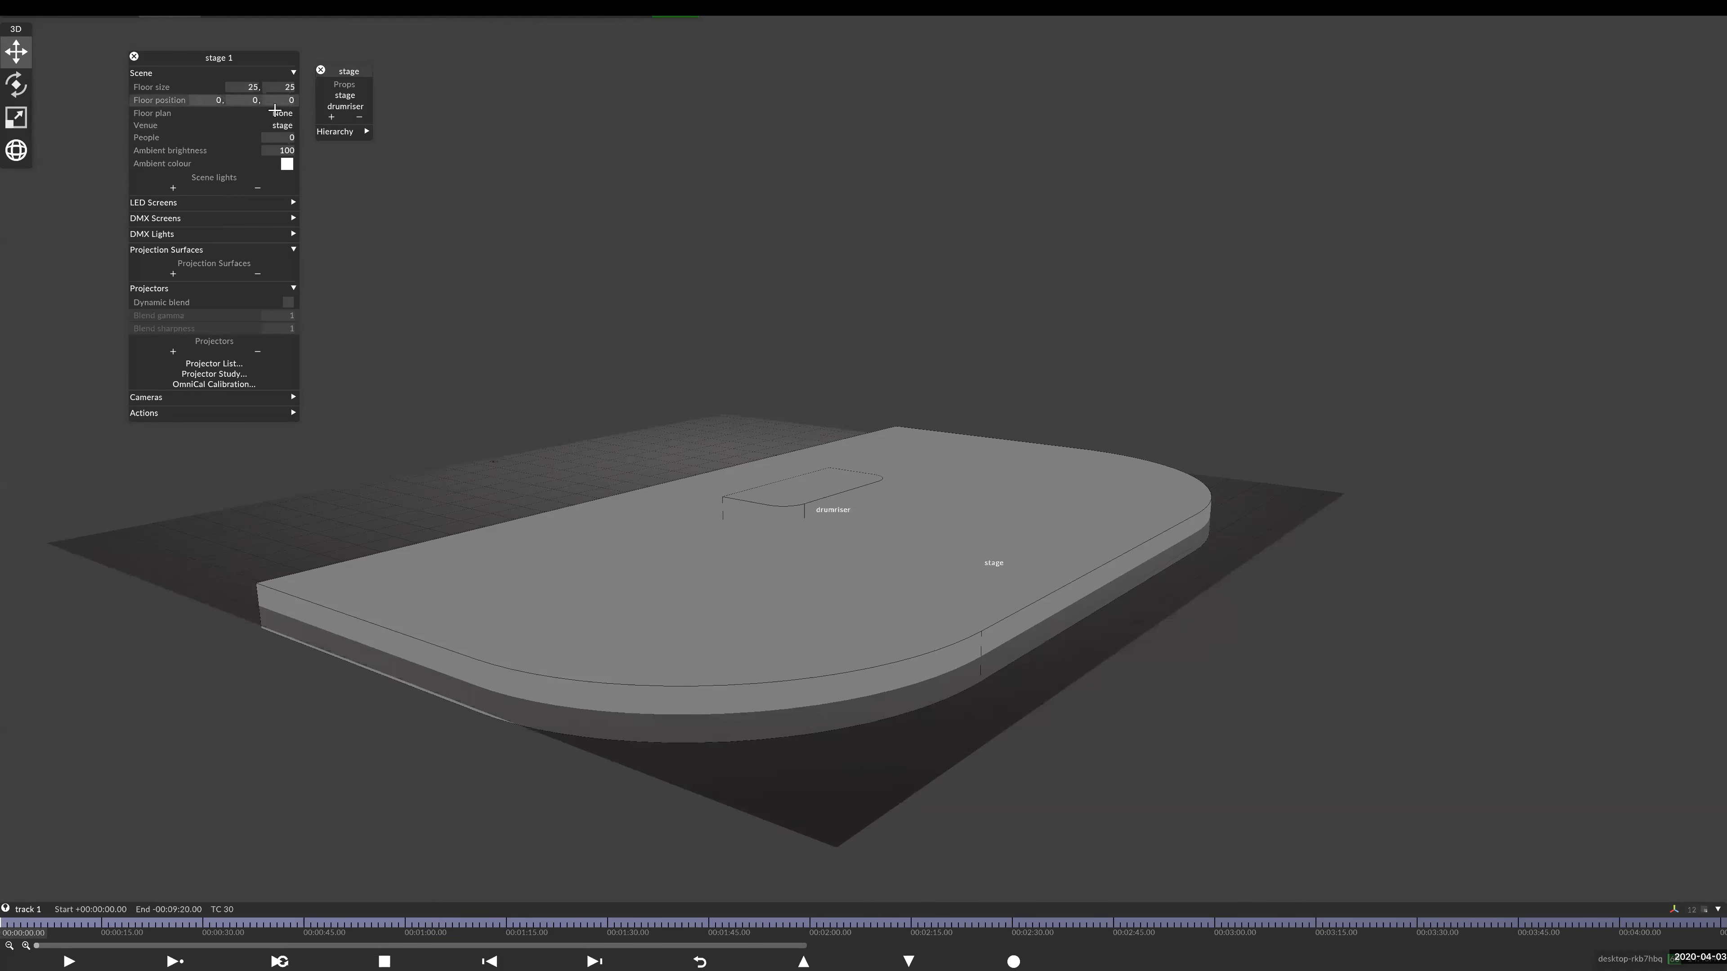
- Open the visualiser camera's settings and appearance options and hide the floor from the 3D view
right_click(667, 141)
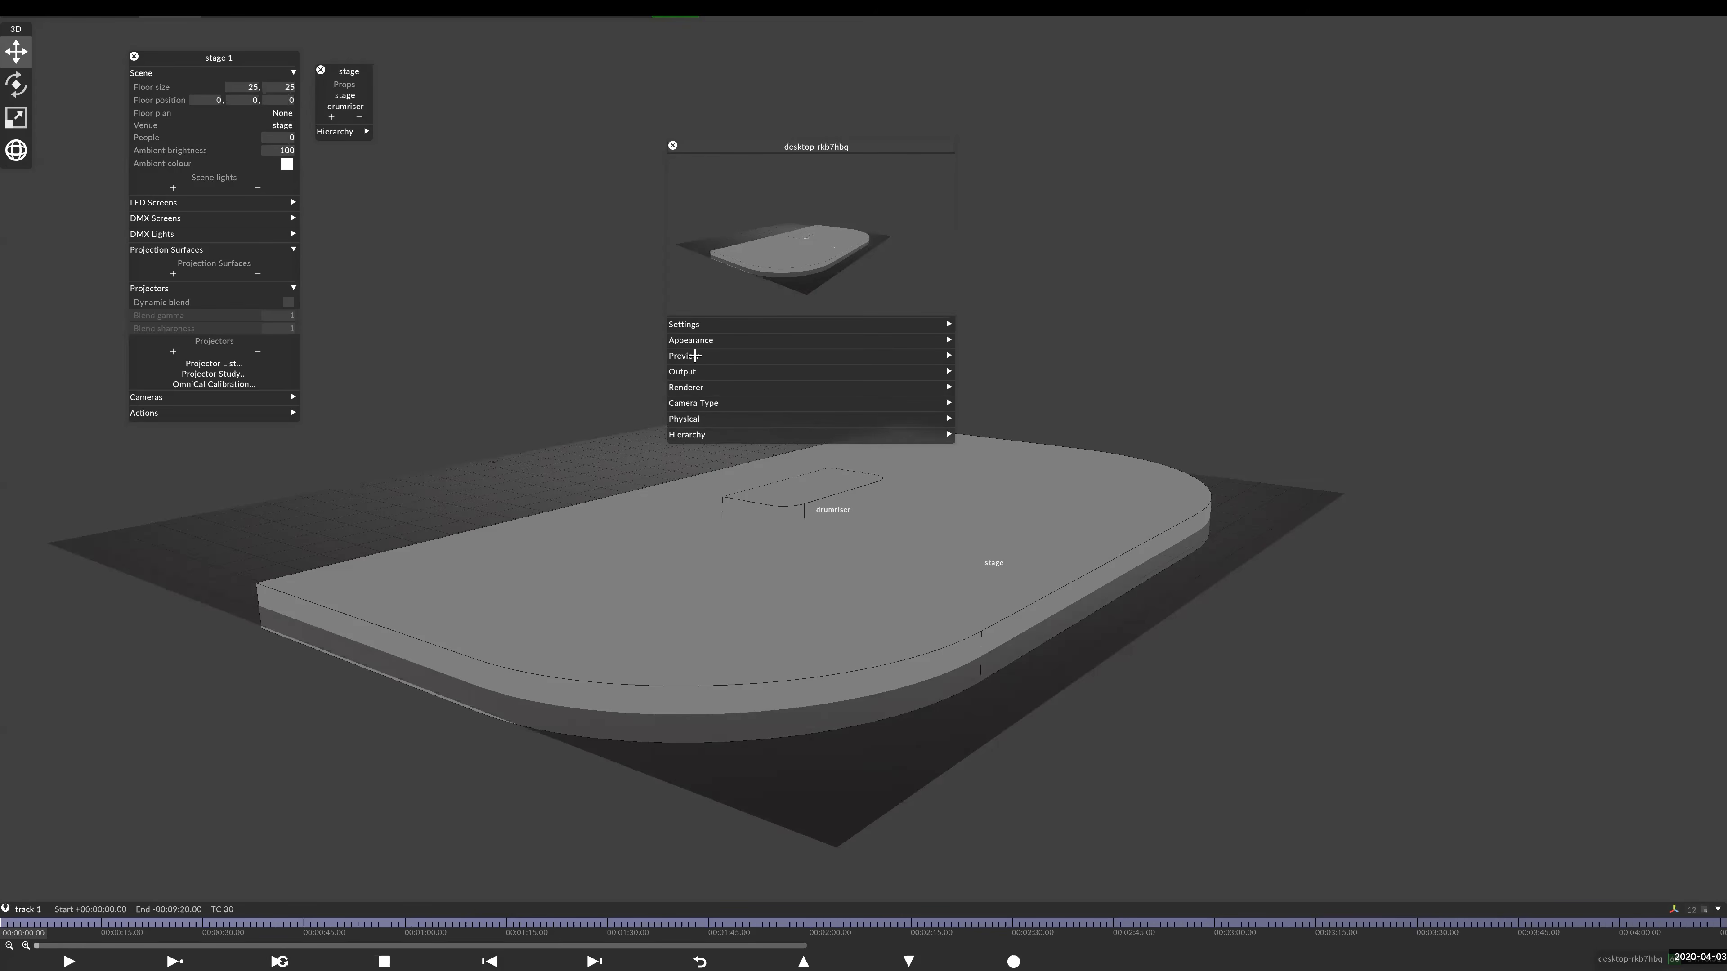
click(697, 325)
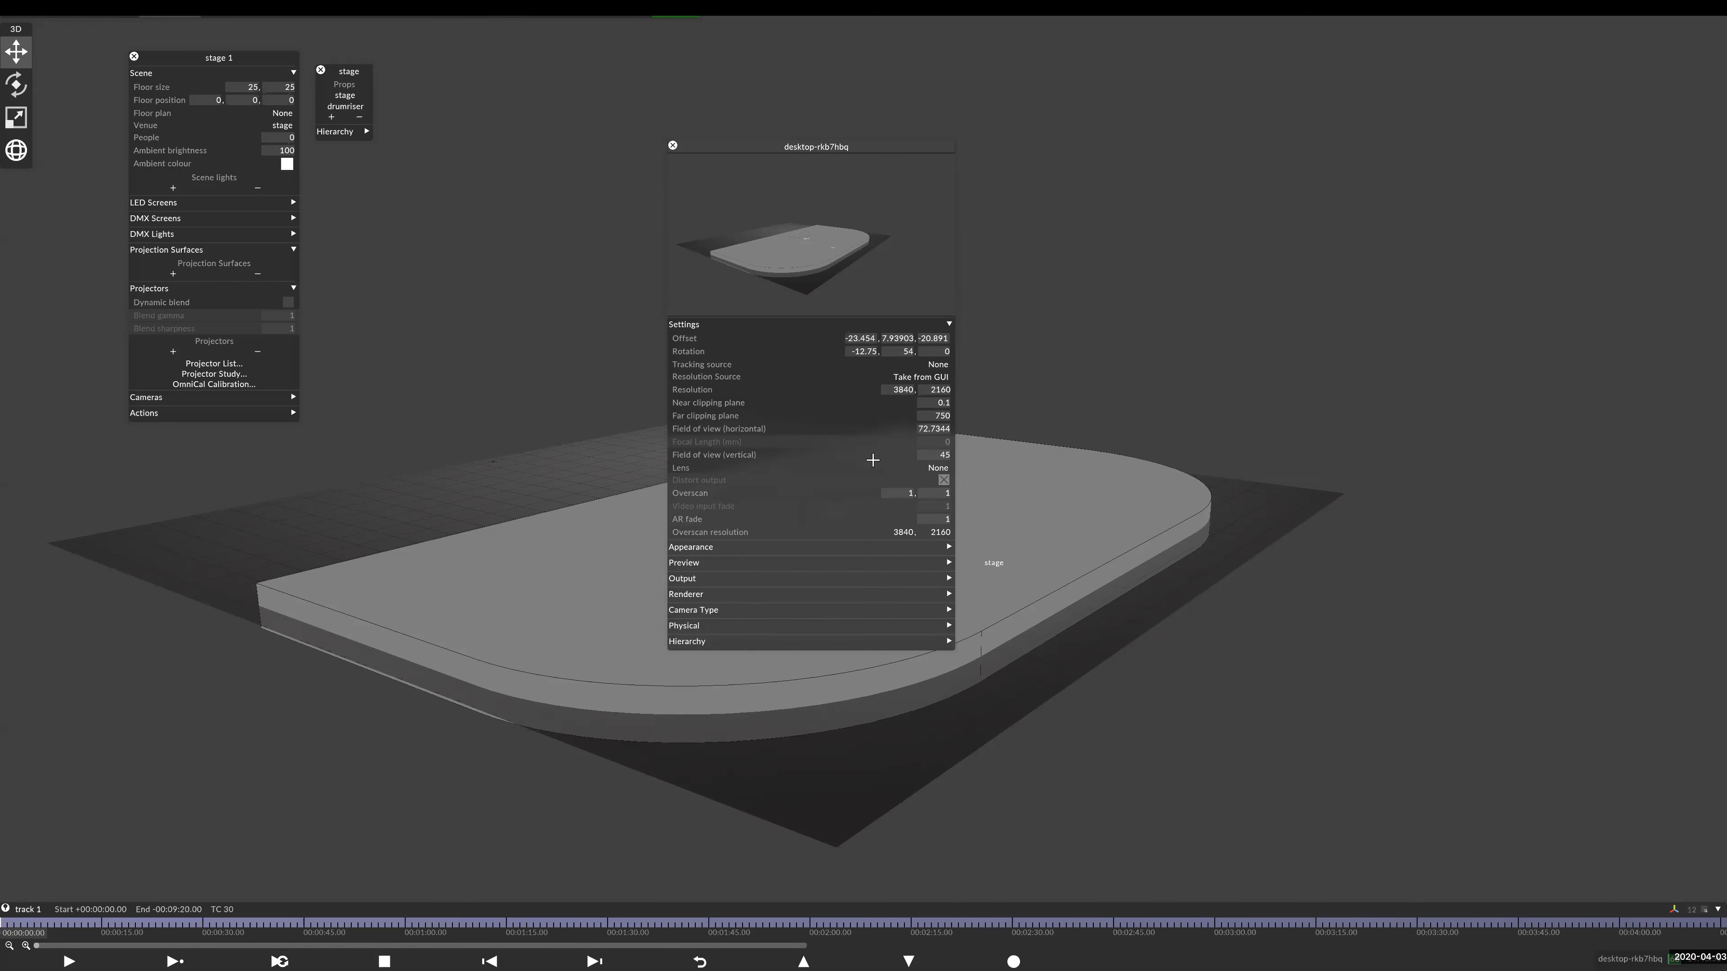
click(837, 547)
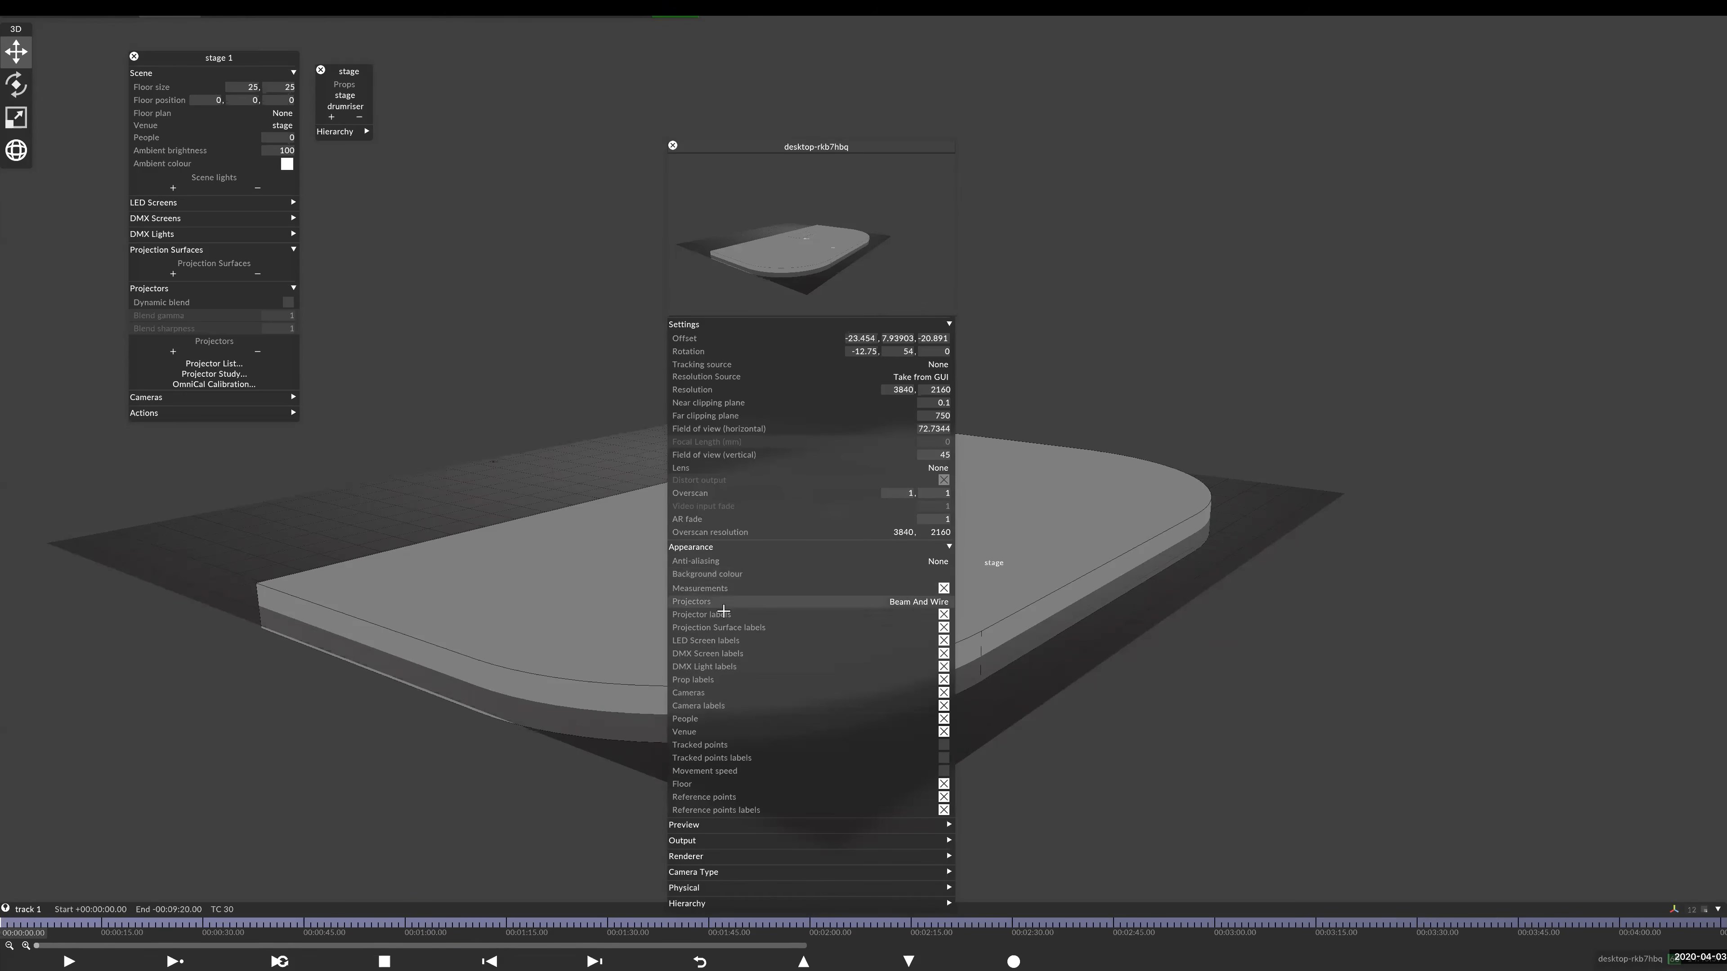
click(944, 784)
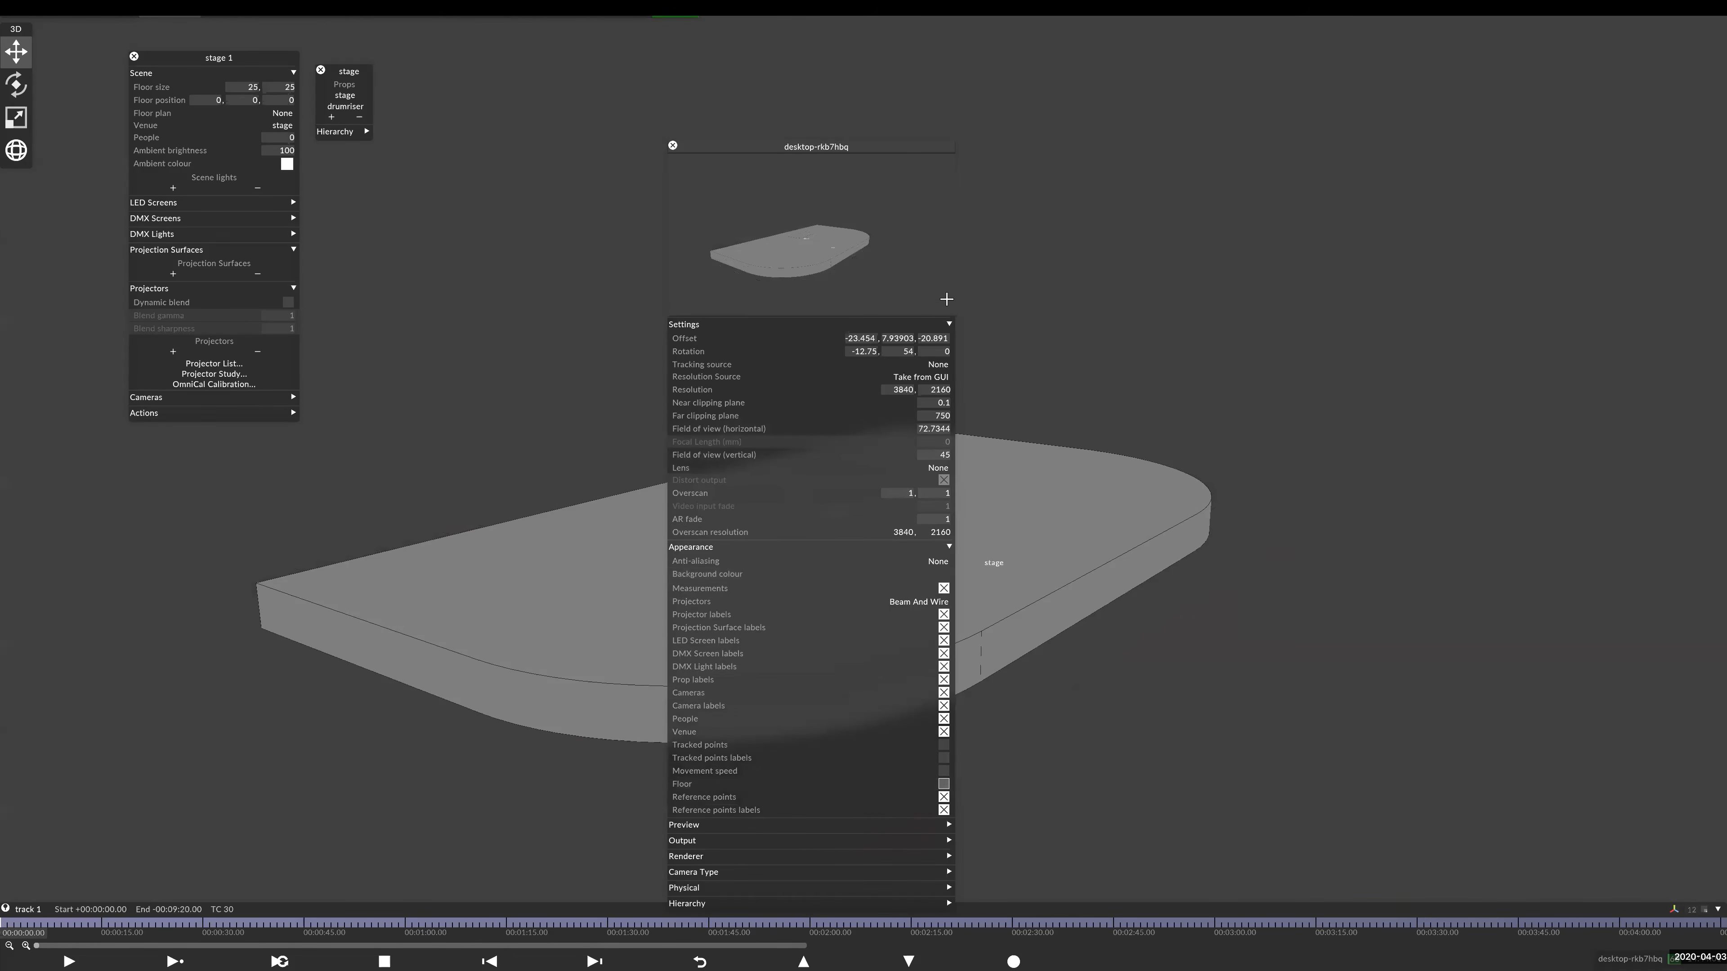
- Move the camera settings clear of the stage and switch the camera's renderer to Lux
drag(828, 141, 1242, 48)
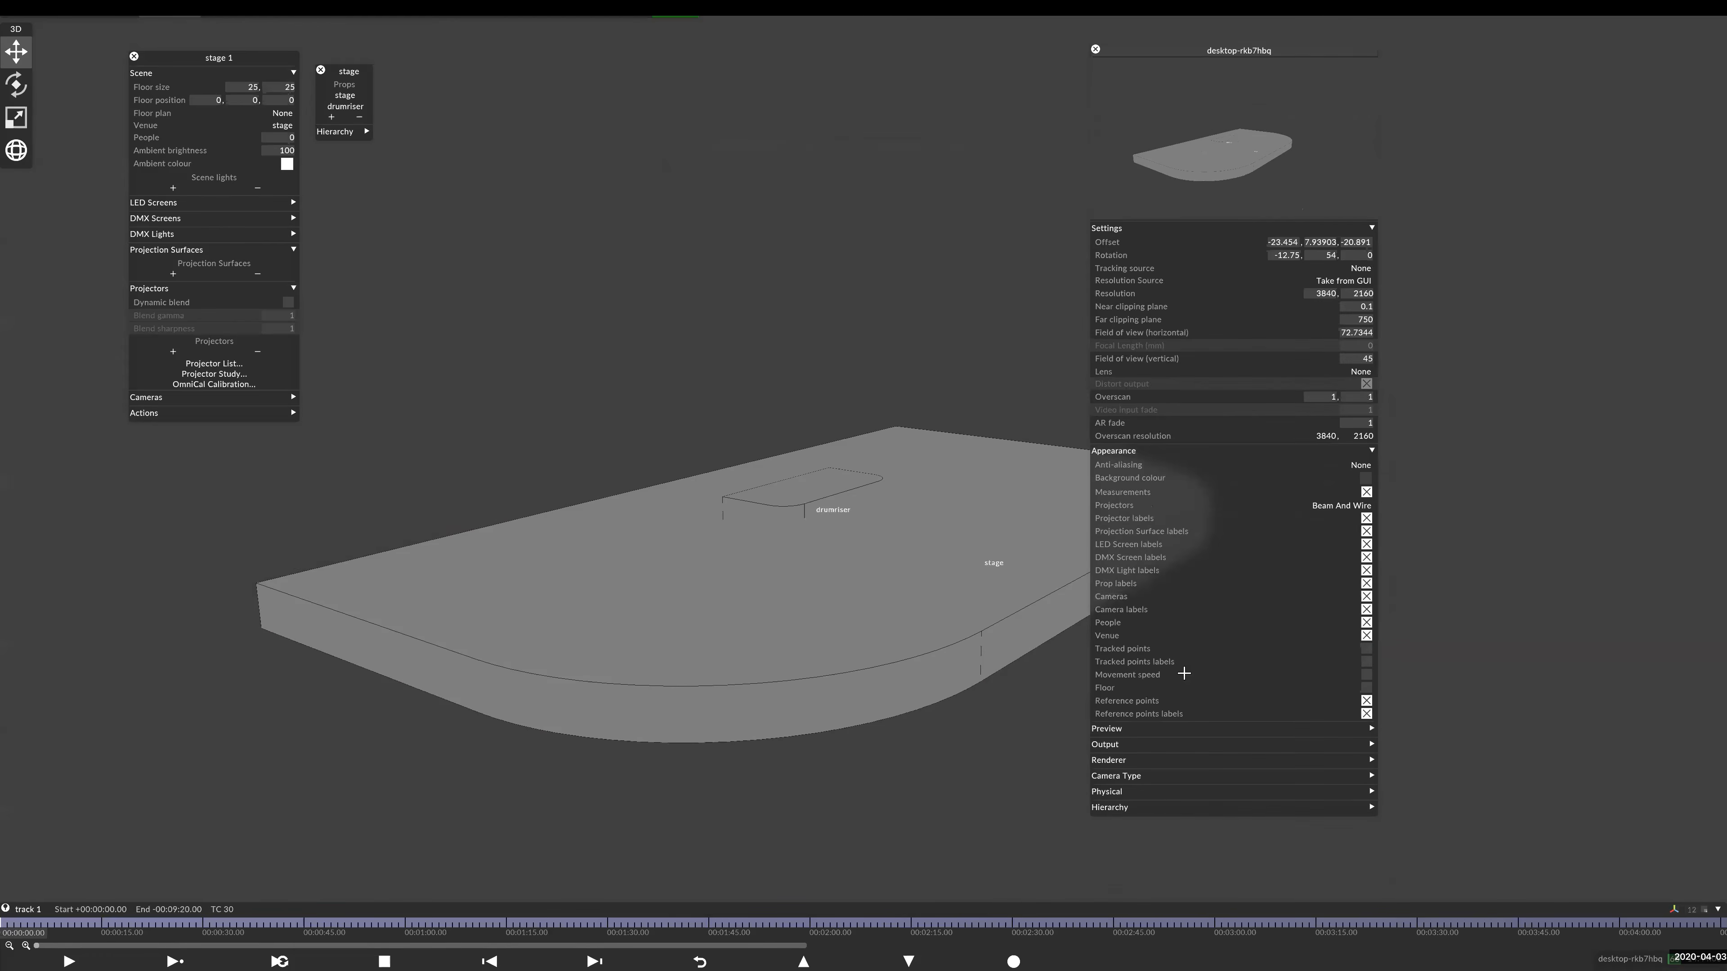
click(1290, 723)
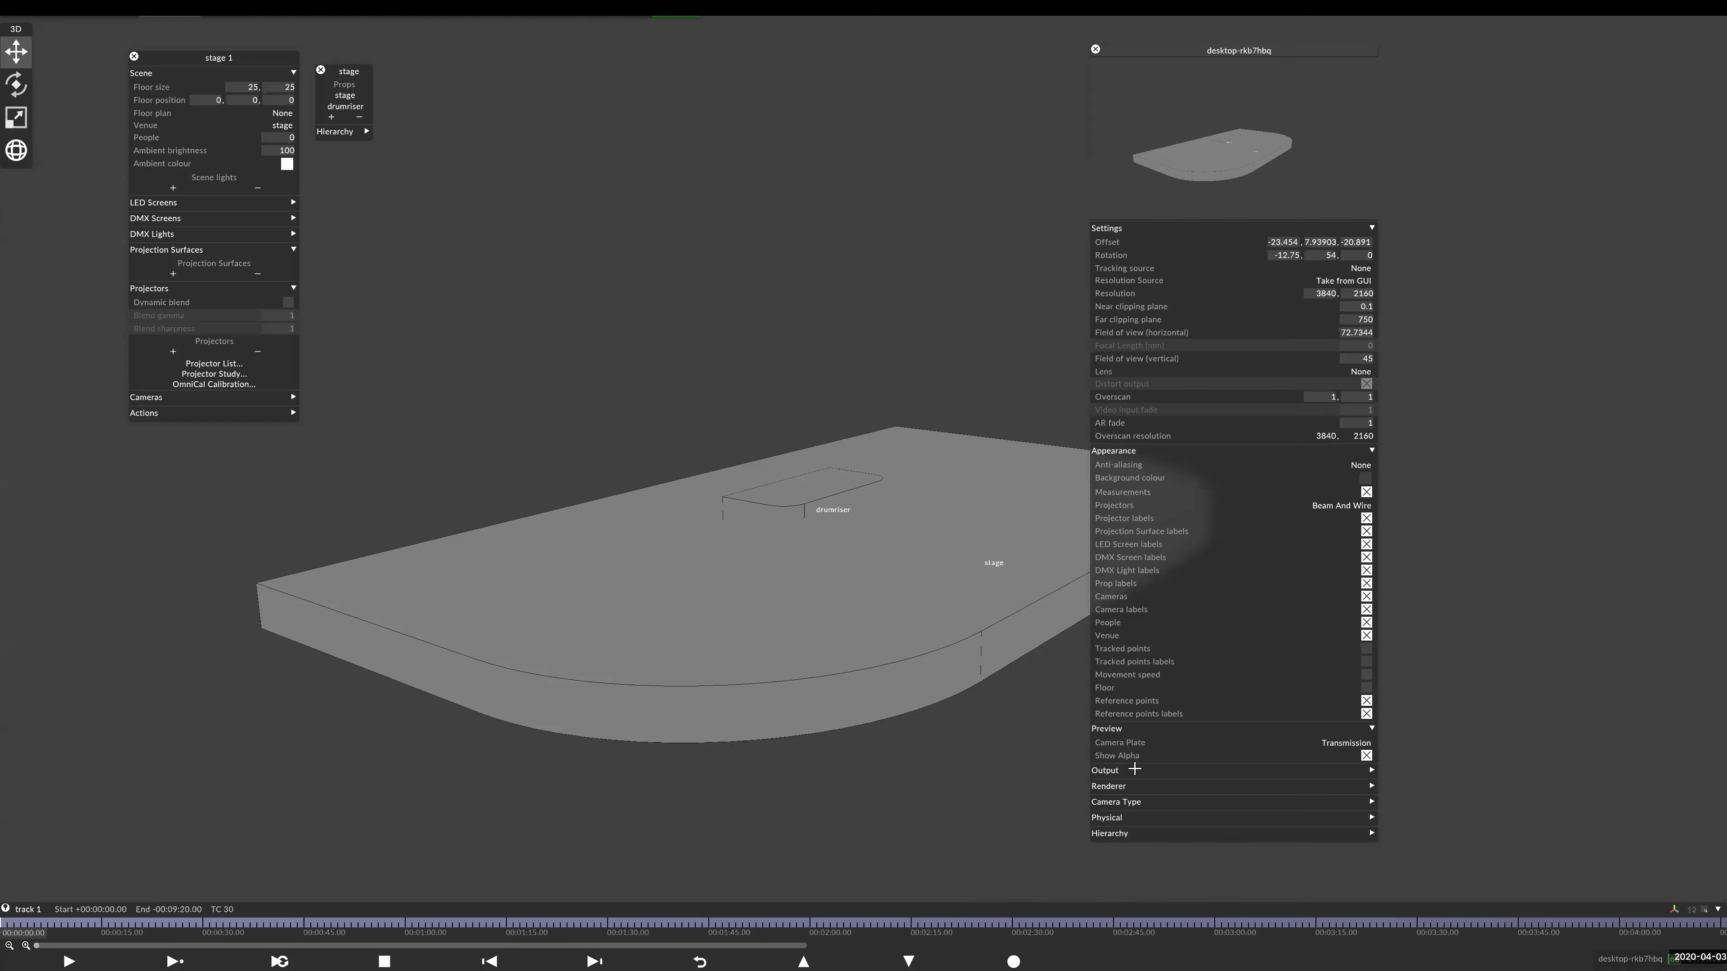
click(1127, 787)
click(1344, 798)
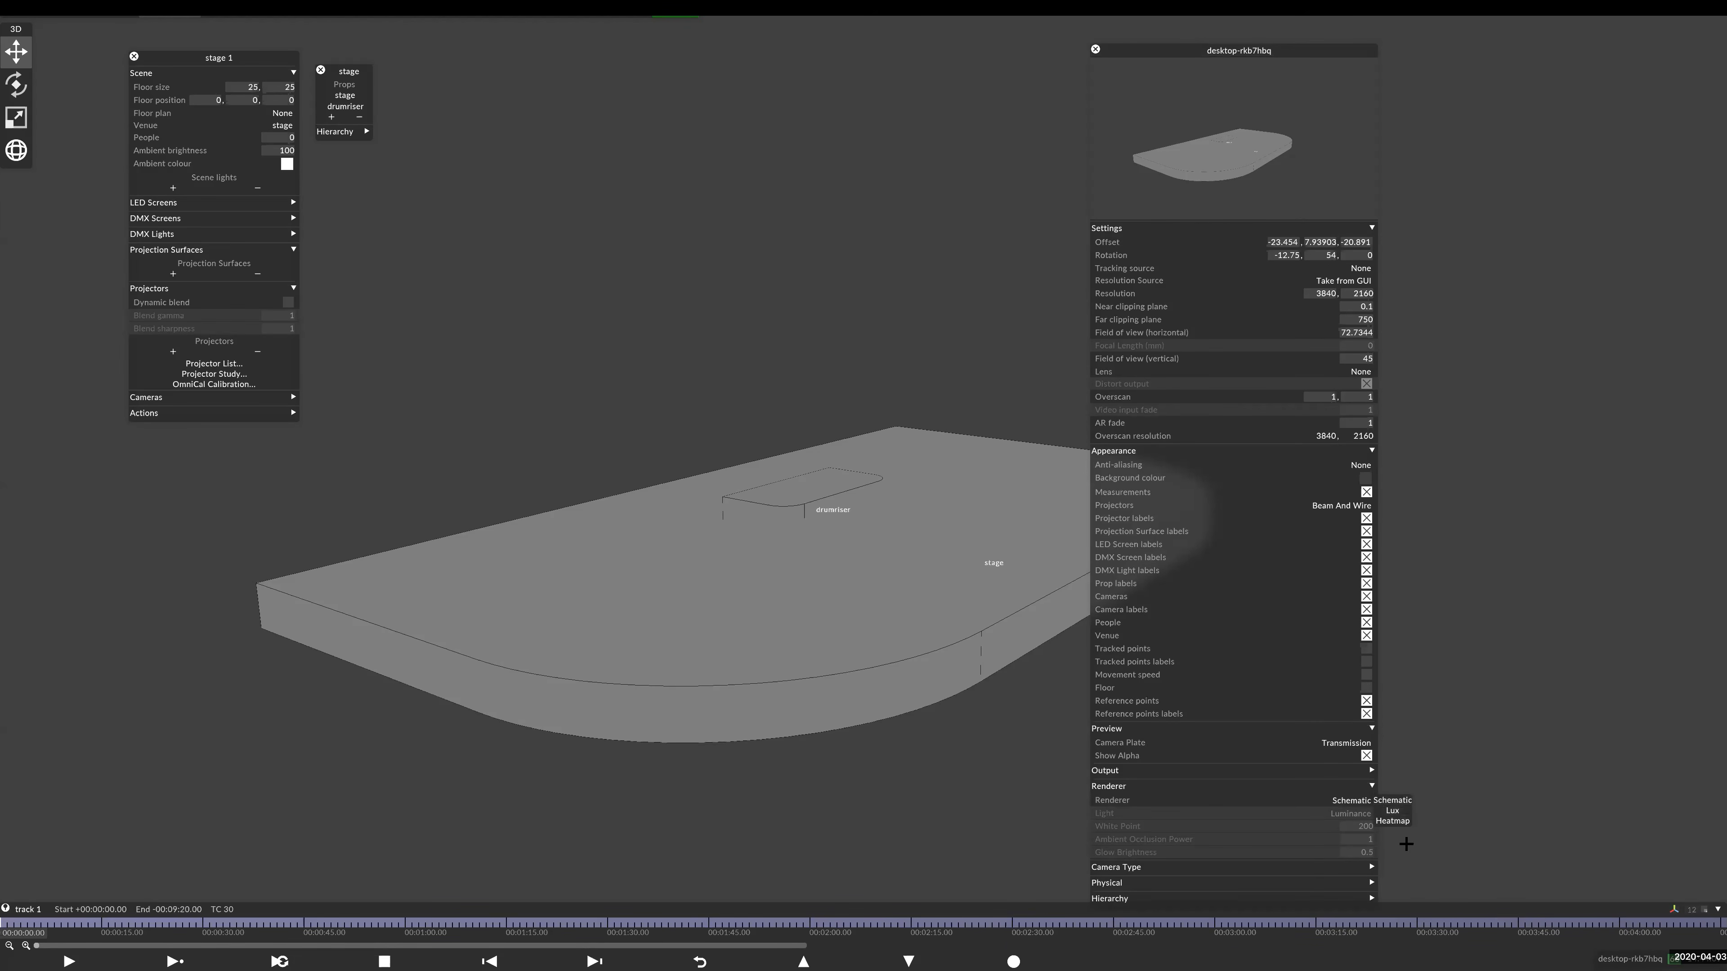
click(1404, 812)
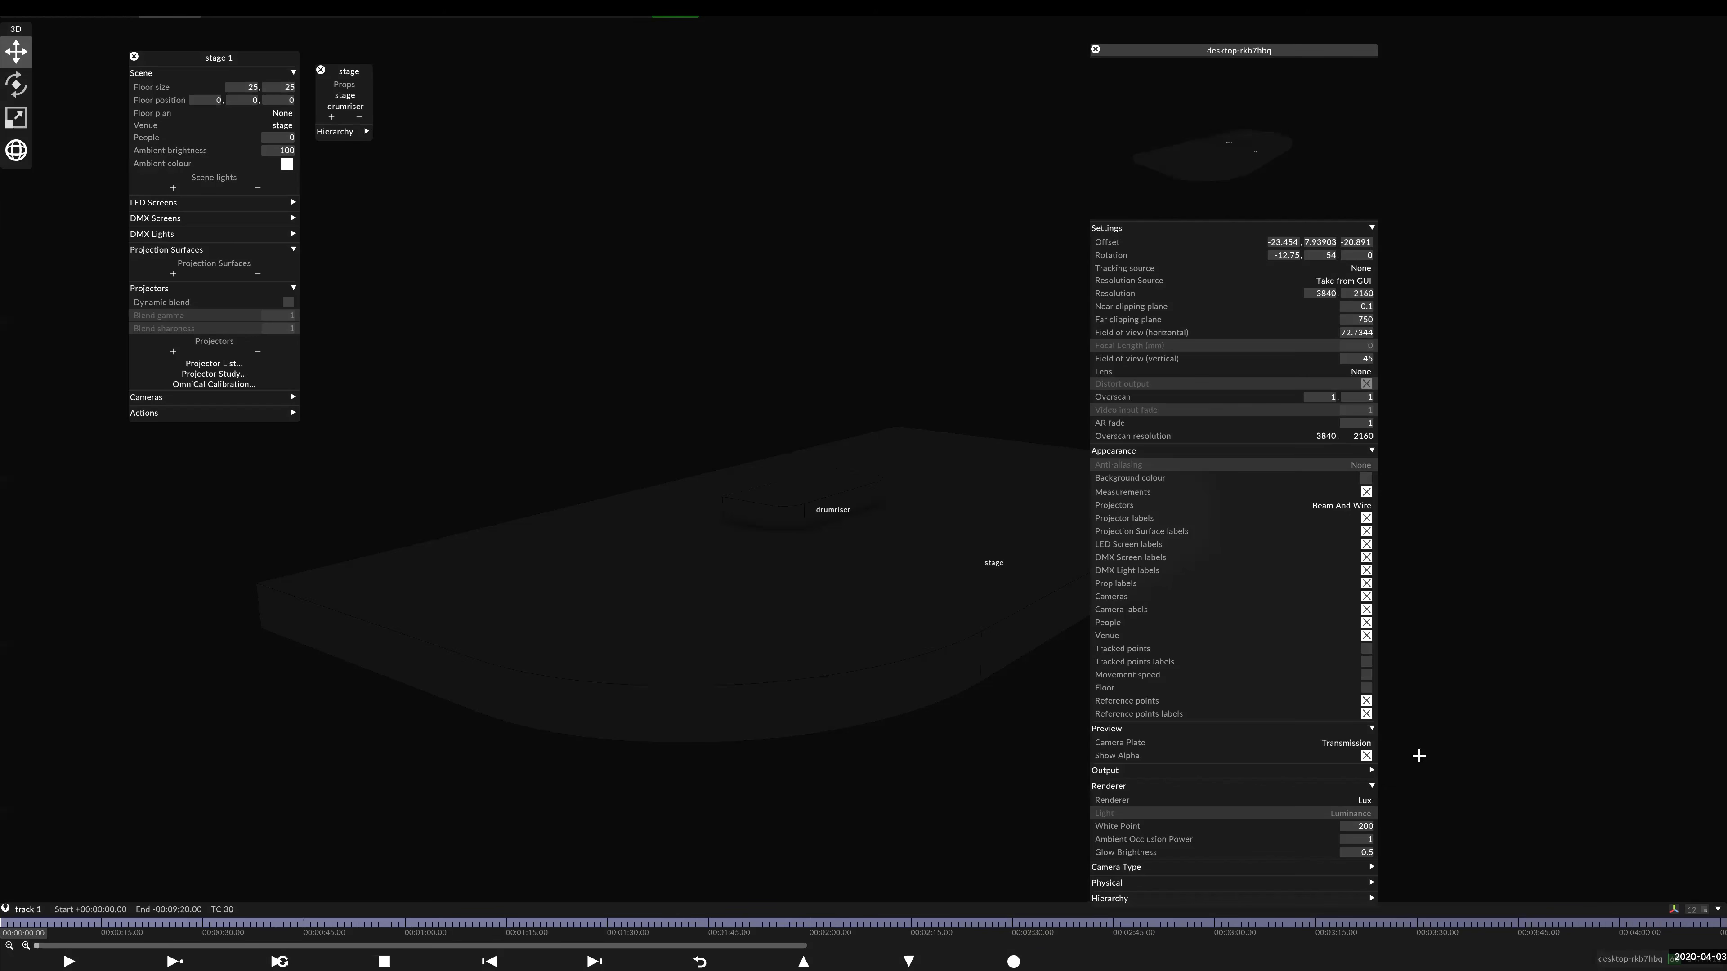
- Set the visualiser camera's background colour to white and close its settings
drag(787, 555, 829, 563)
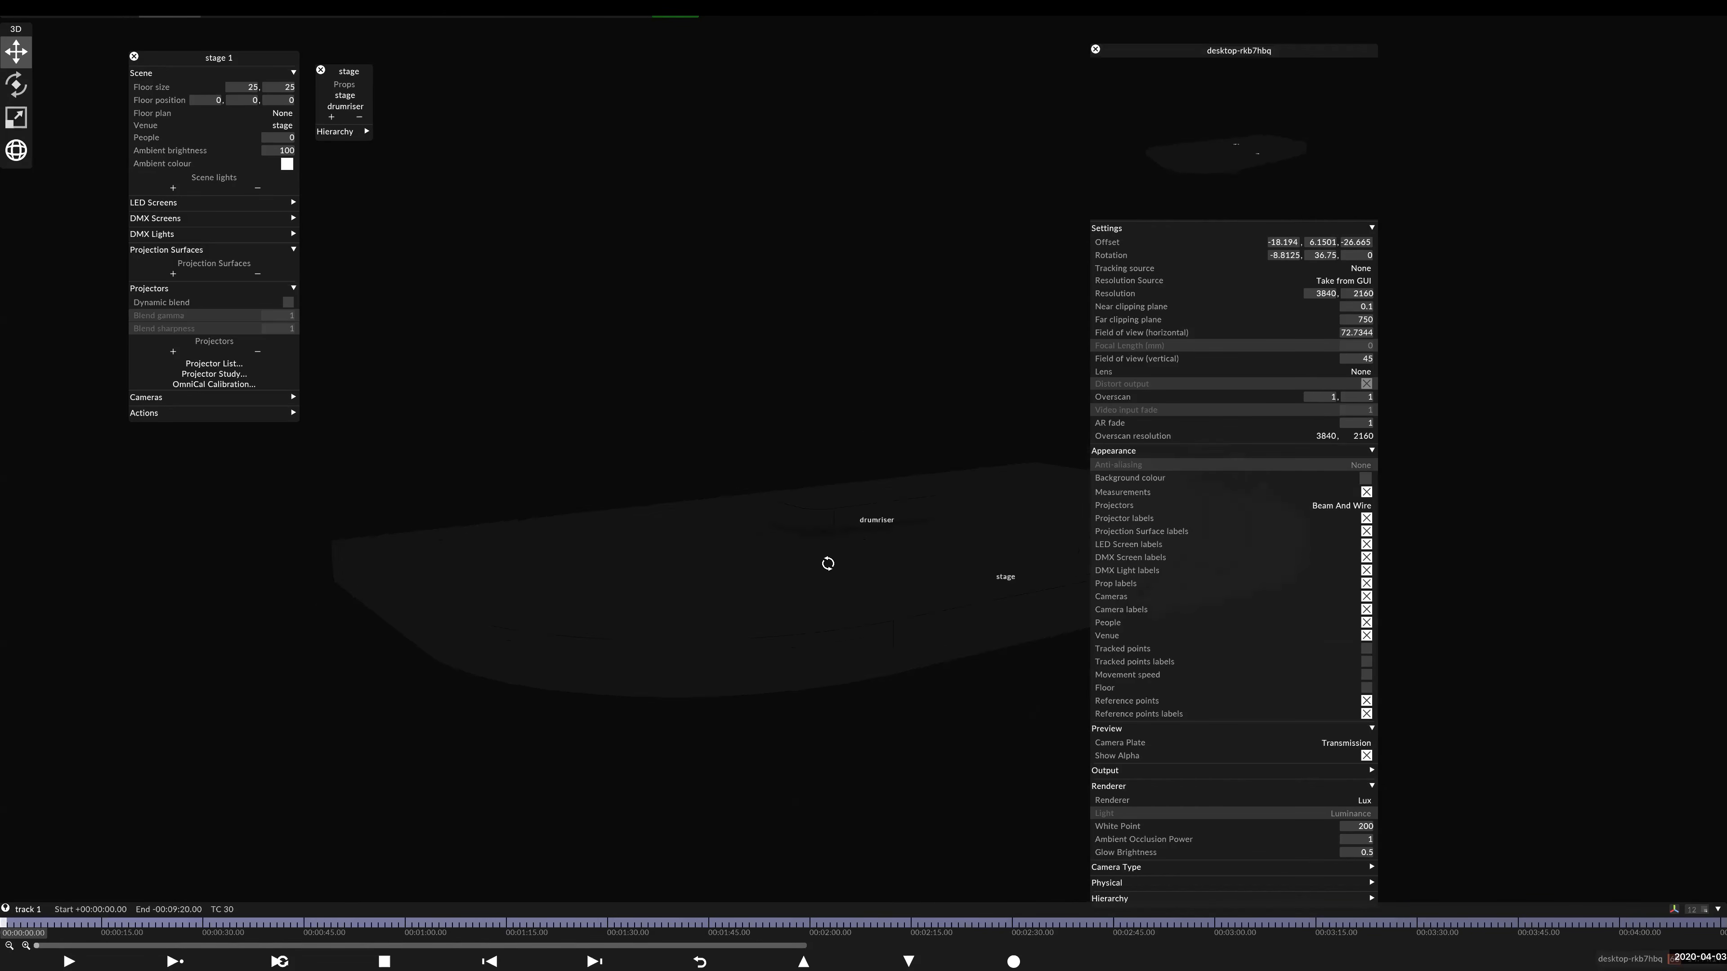
click(1365, 478)
click(1545, 433)
drag(1545, 434, 1570, 396)
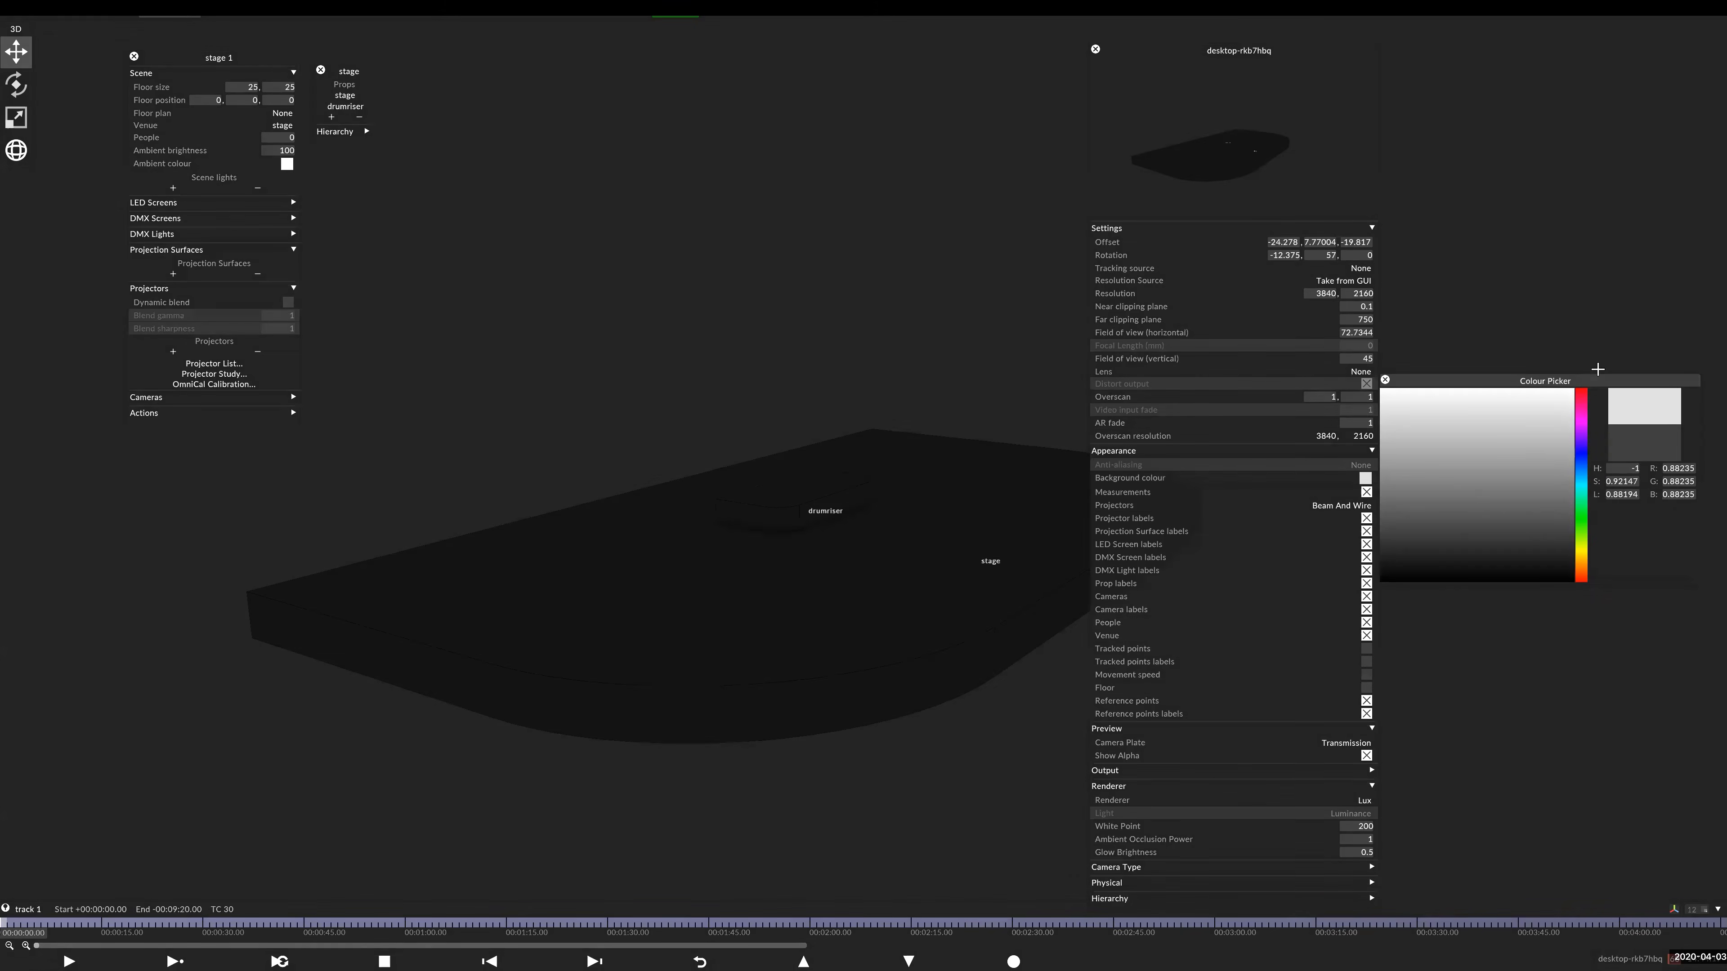
drag(844, 540, 883, 538)
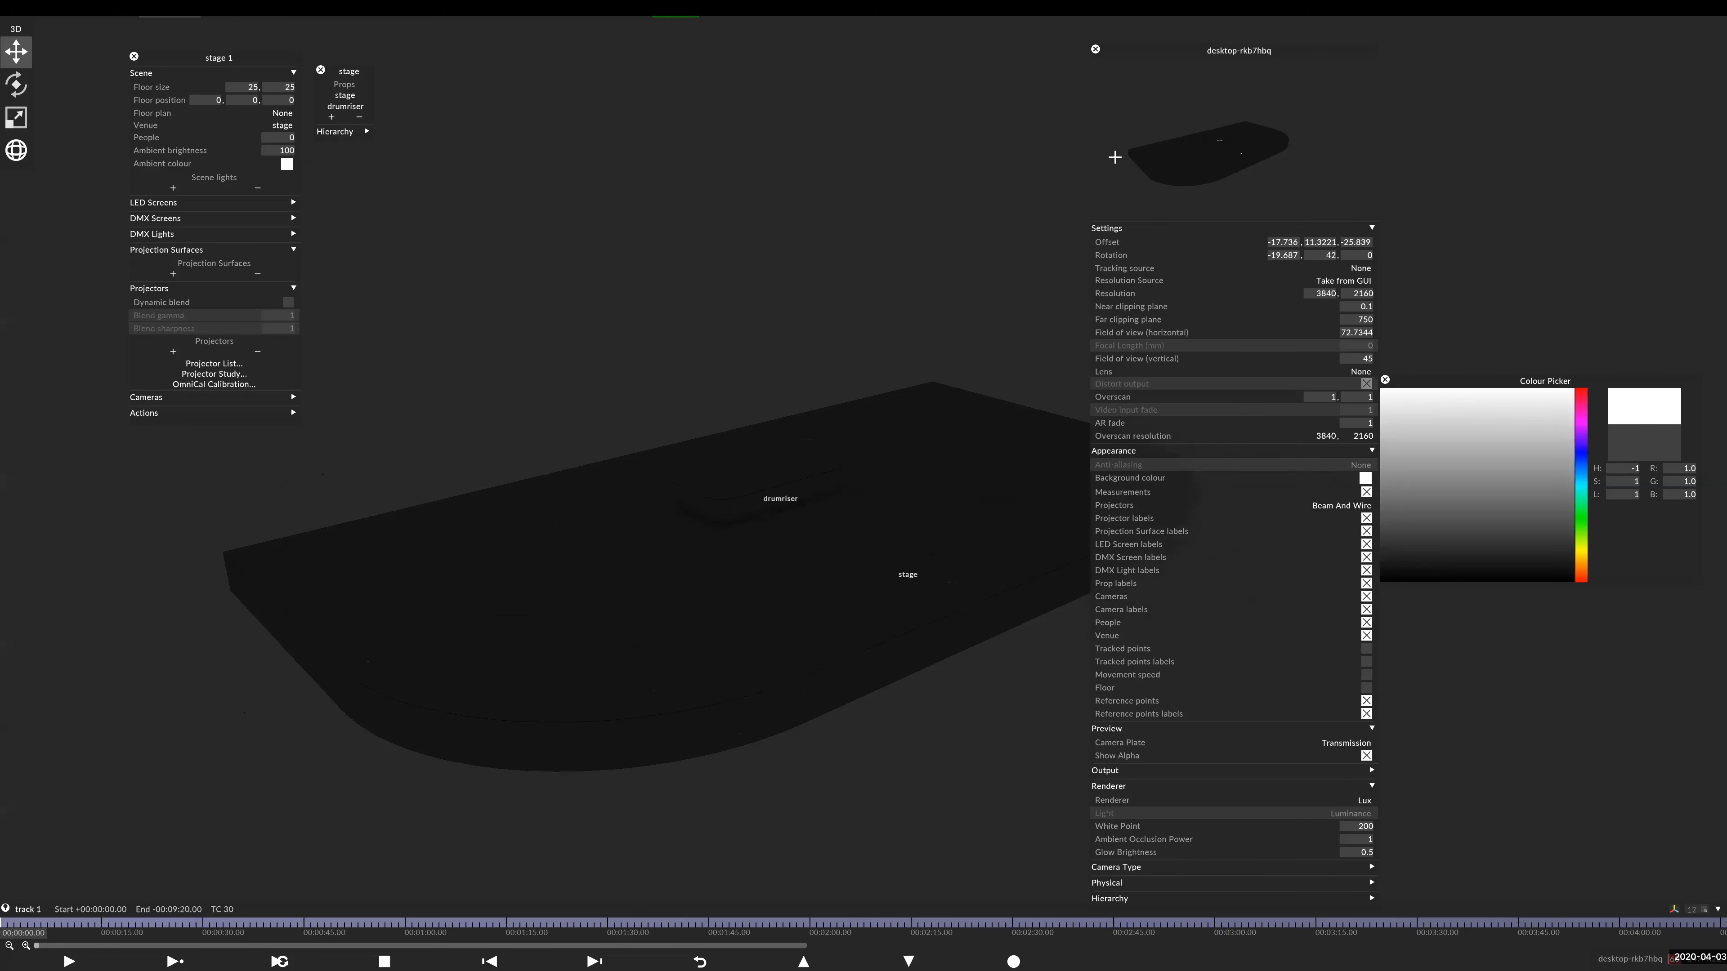
click(1096, 50)
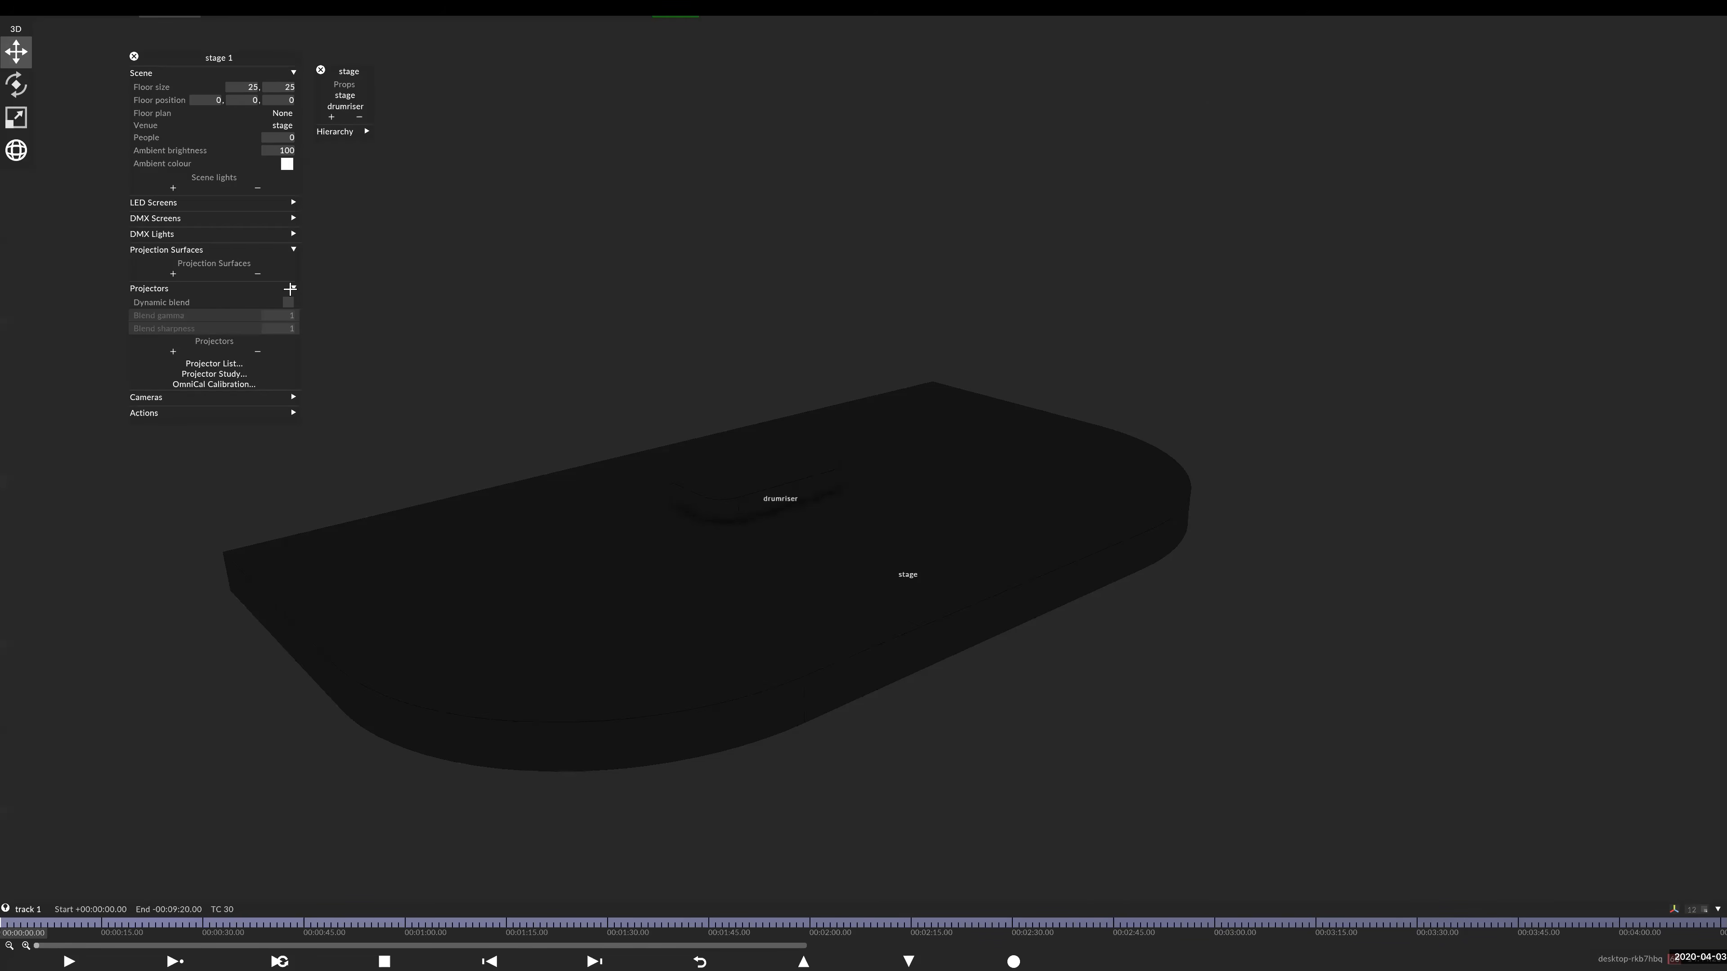
- Collapse the projector settings and add a new LED screen named Main to the stage 1 scene
click(291, 288)
click(182, 203)
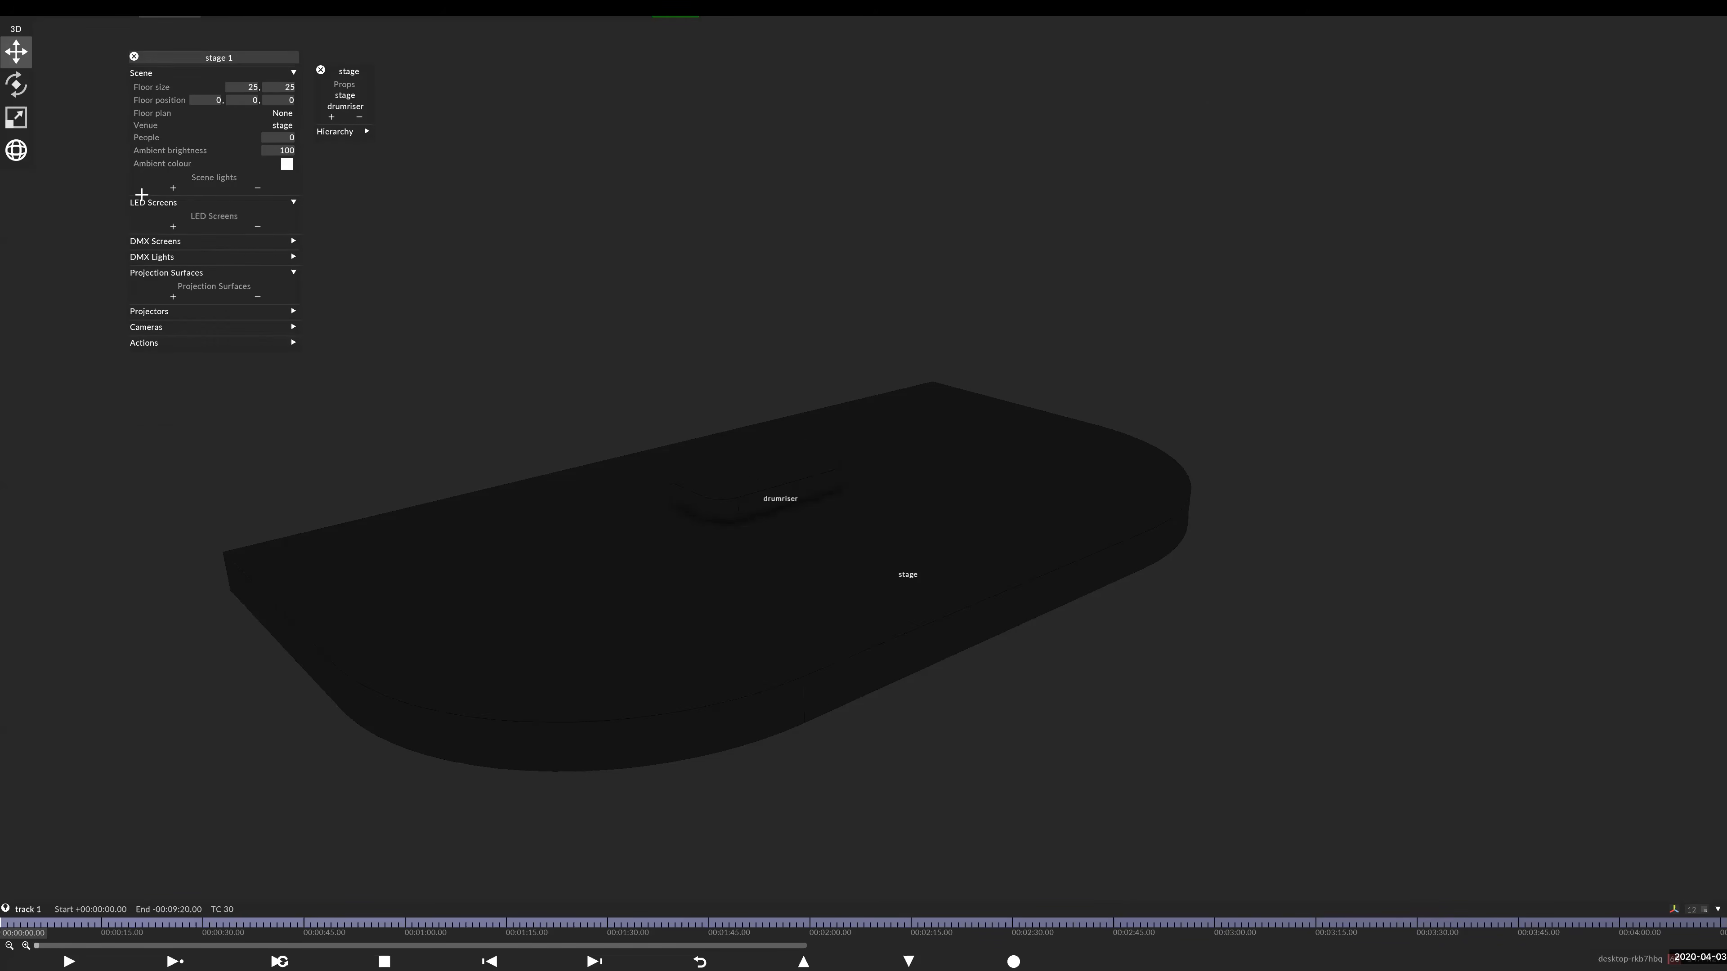
click(182, 227)
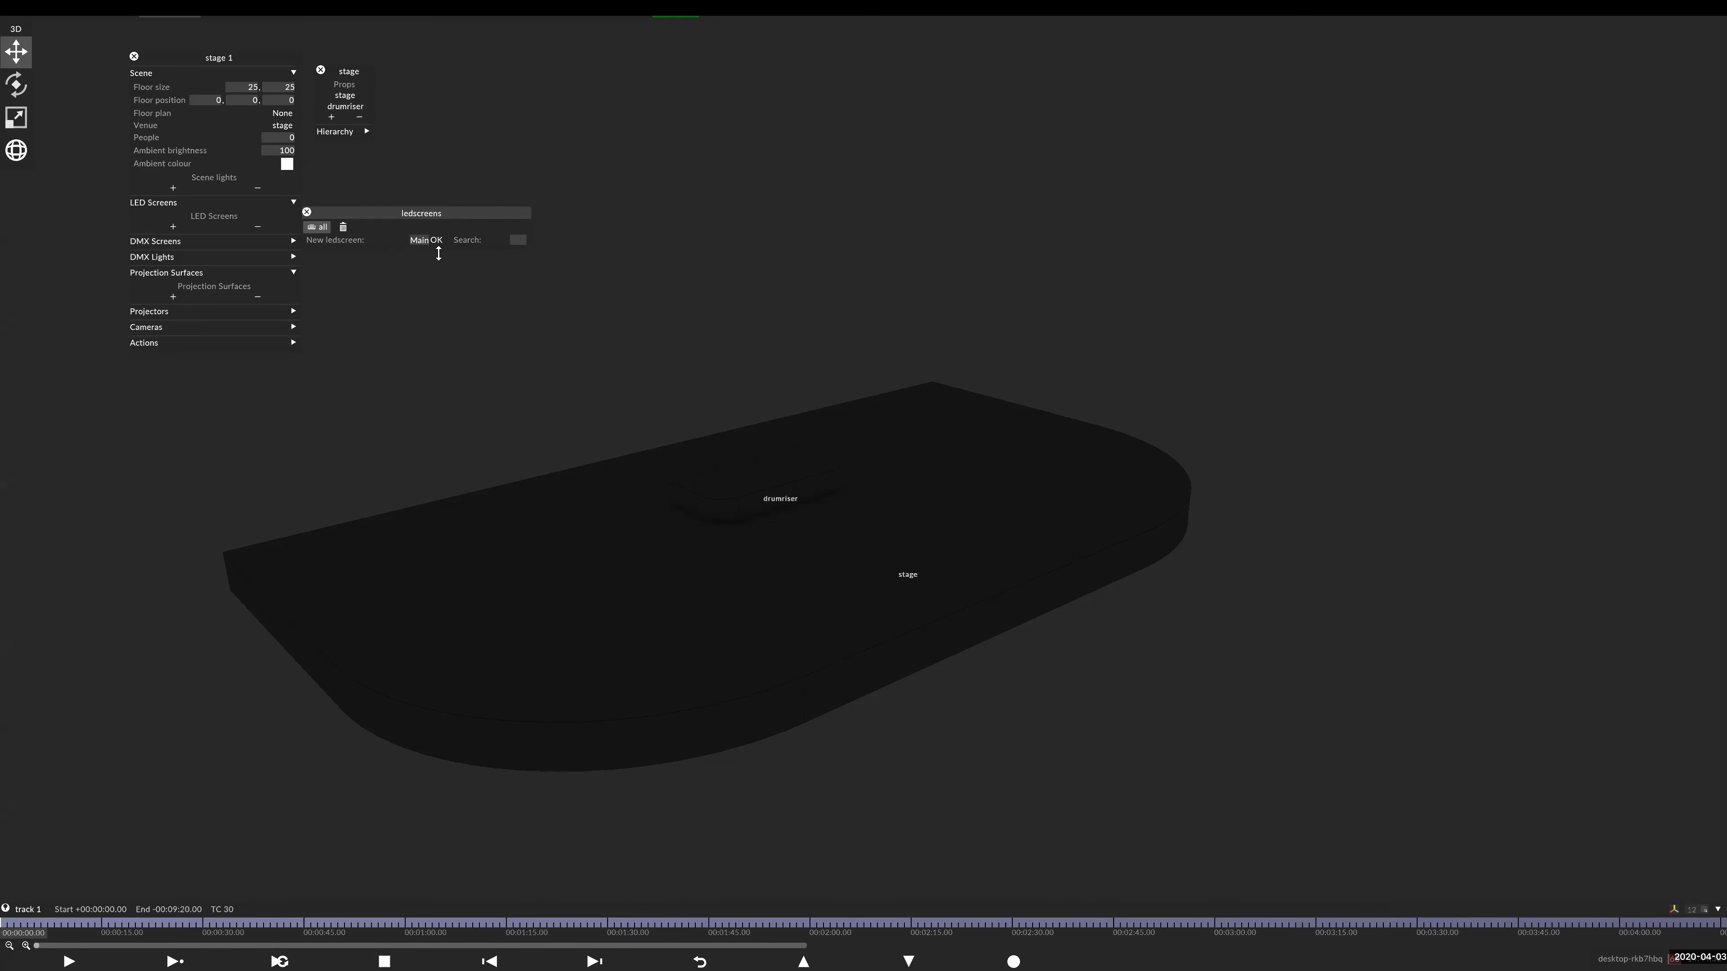
click(435, 240)
- Assign the main_led mesh from the screens folder to the main LED screen and check its placement on the stage
click(385, 316)
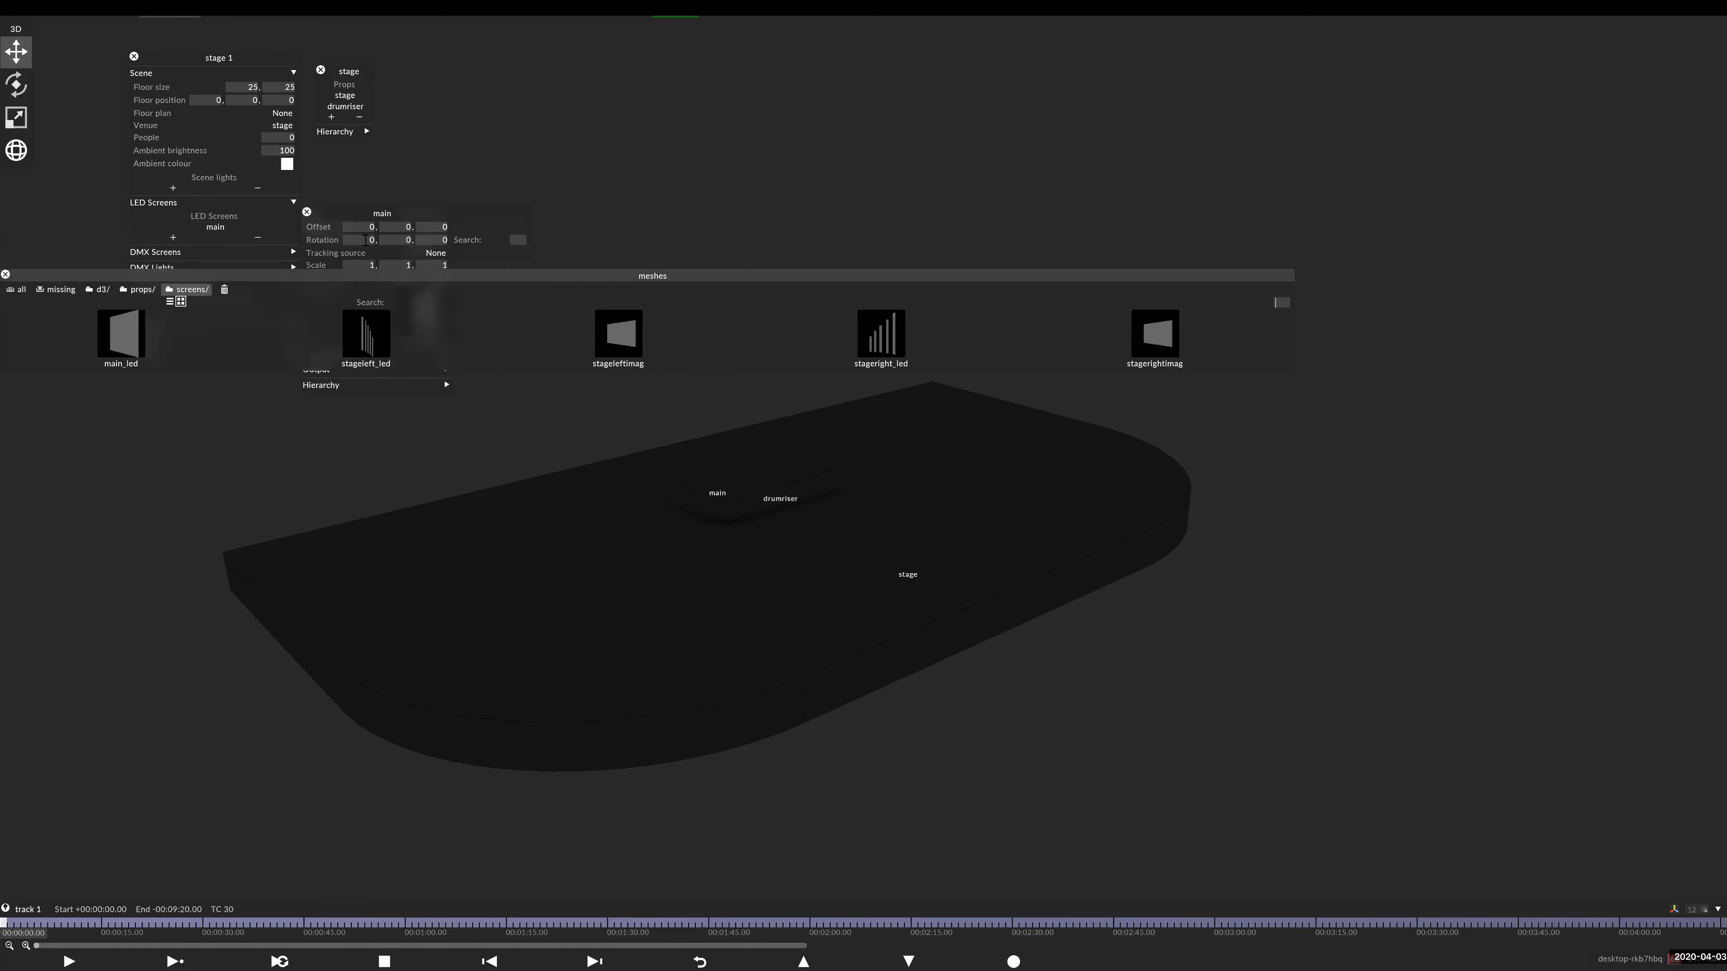
click(133, 342)
mouse_move(724, 329)
mouse_down()
mouse_move(651, 320)
mouse_move(872, 280)
mouse_move(628, 297)
mouse_move(695, 327)
mouse_up()
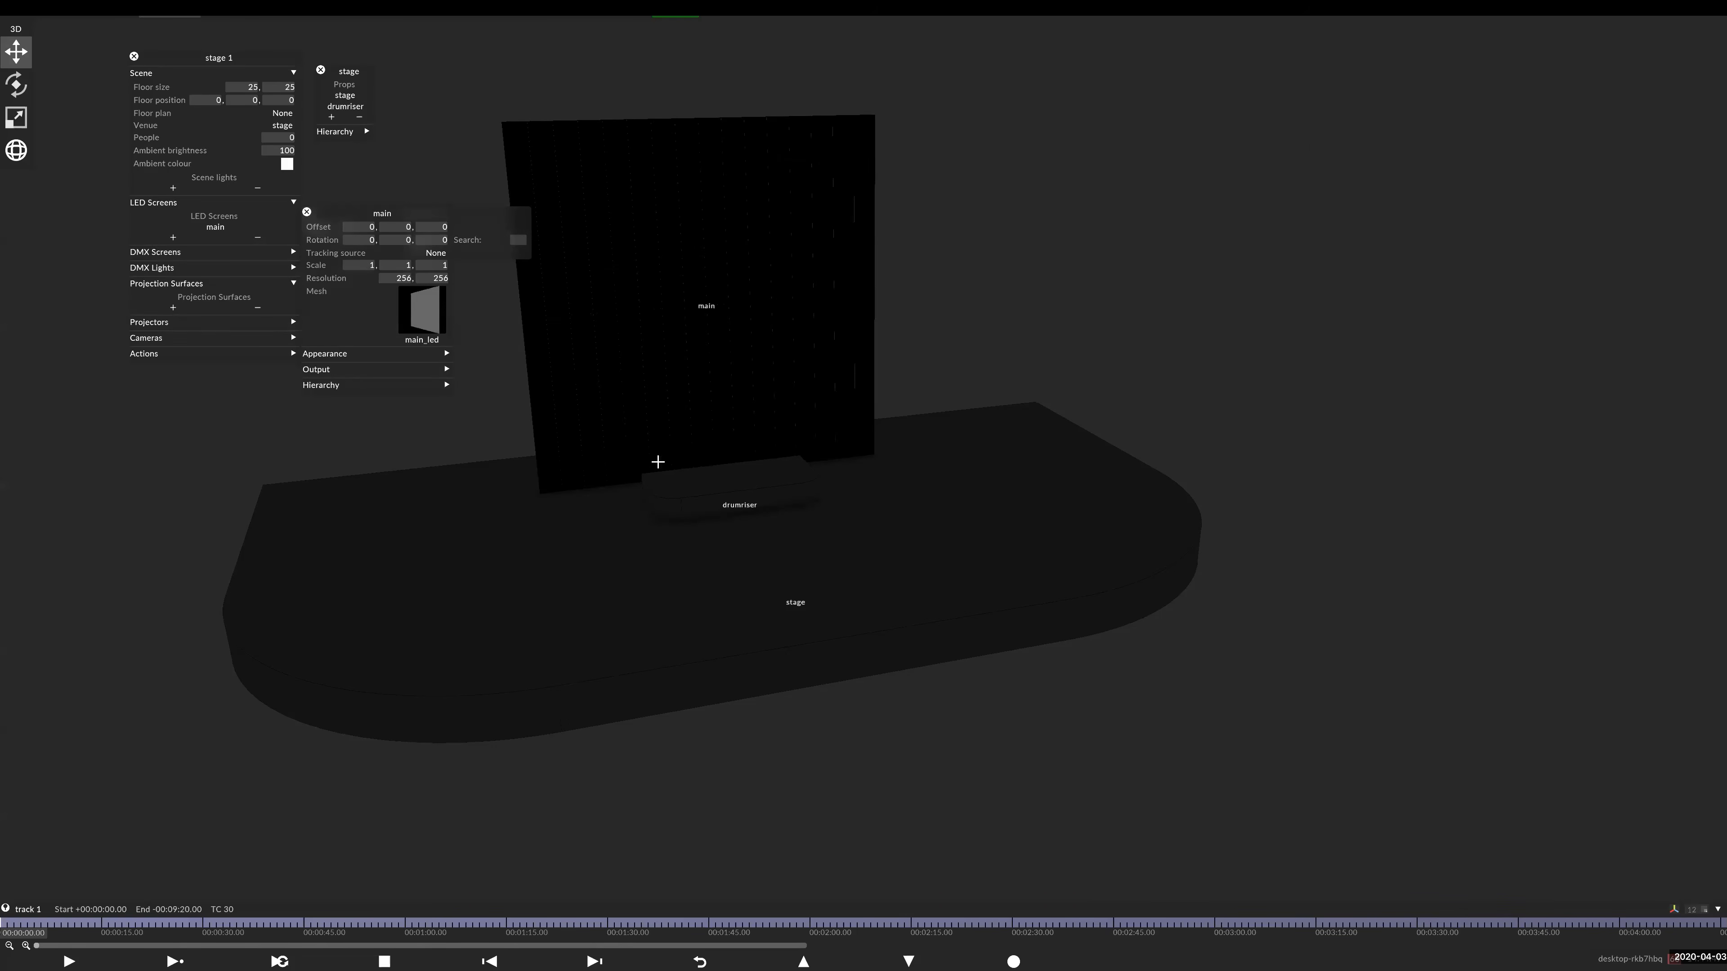
drag(790, 332, 754, 370)
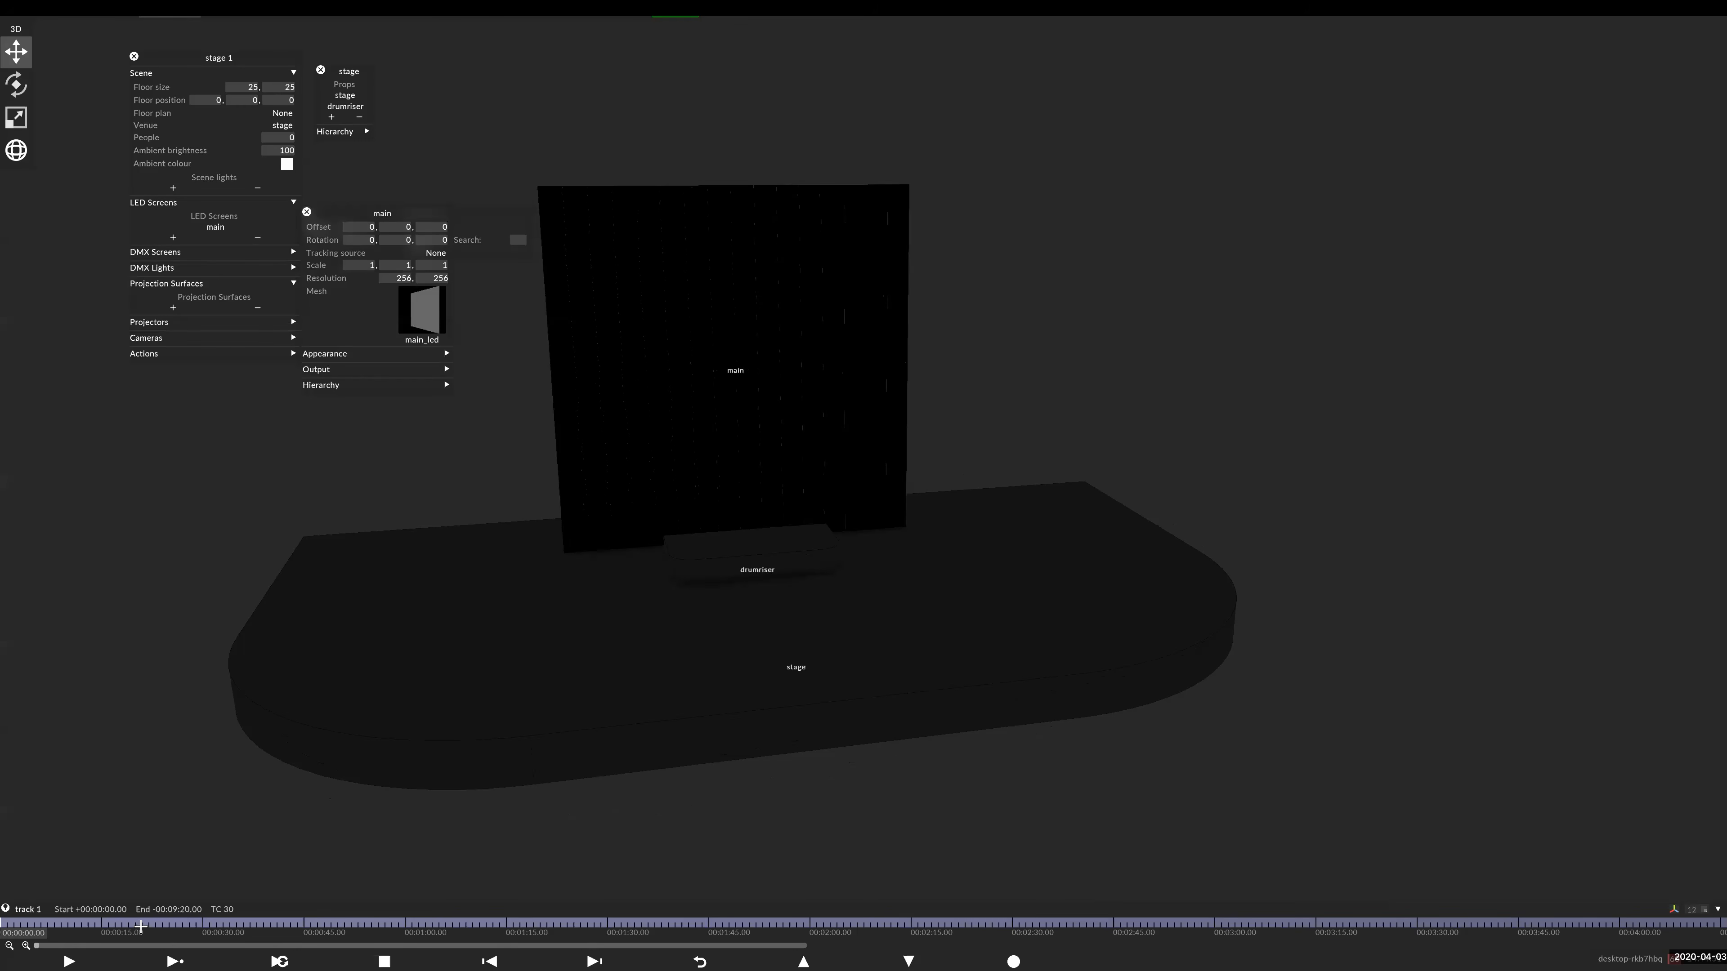
- Add a Video layer at the start of track 1 and assign mainled_4500x4800.png as its media
drag(140, 926, 95, 837)
right_click(9, 926)
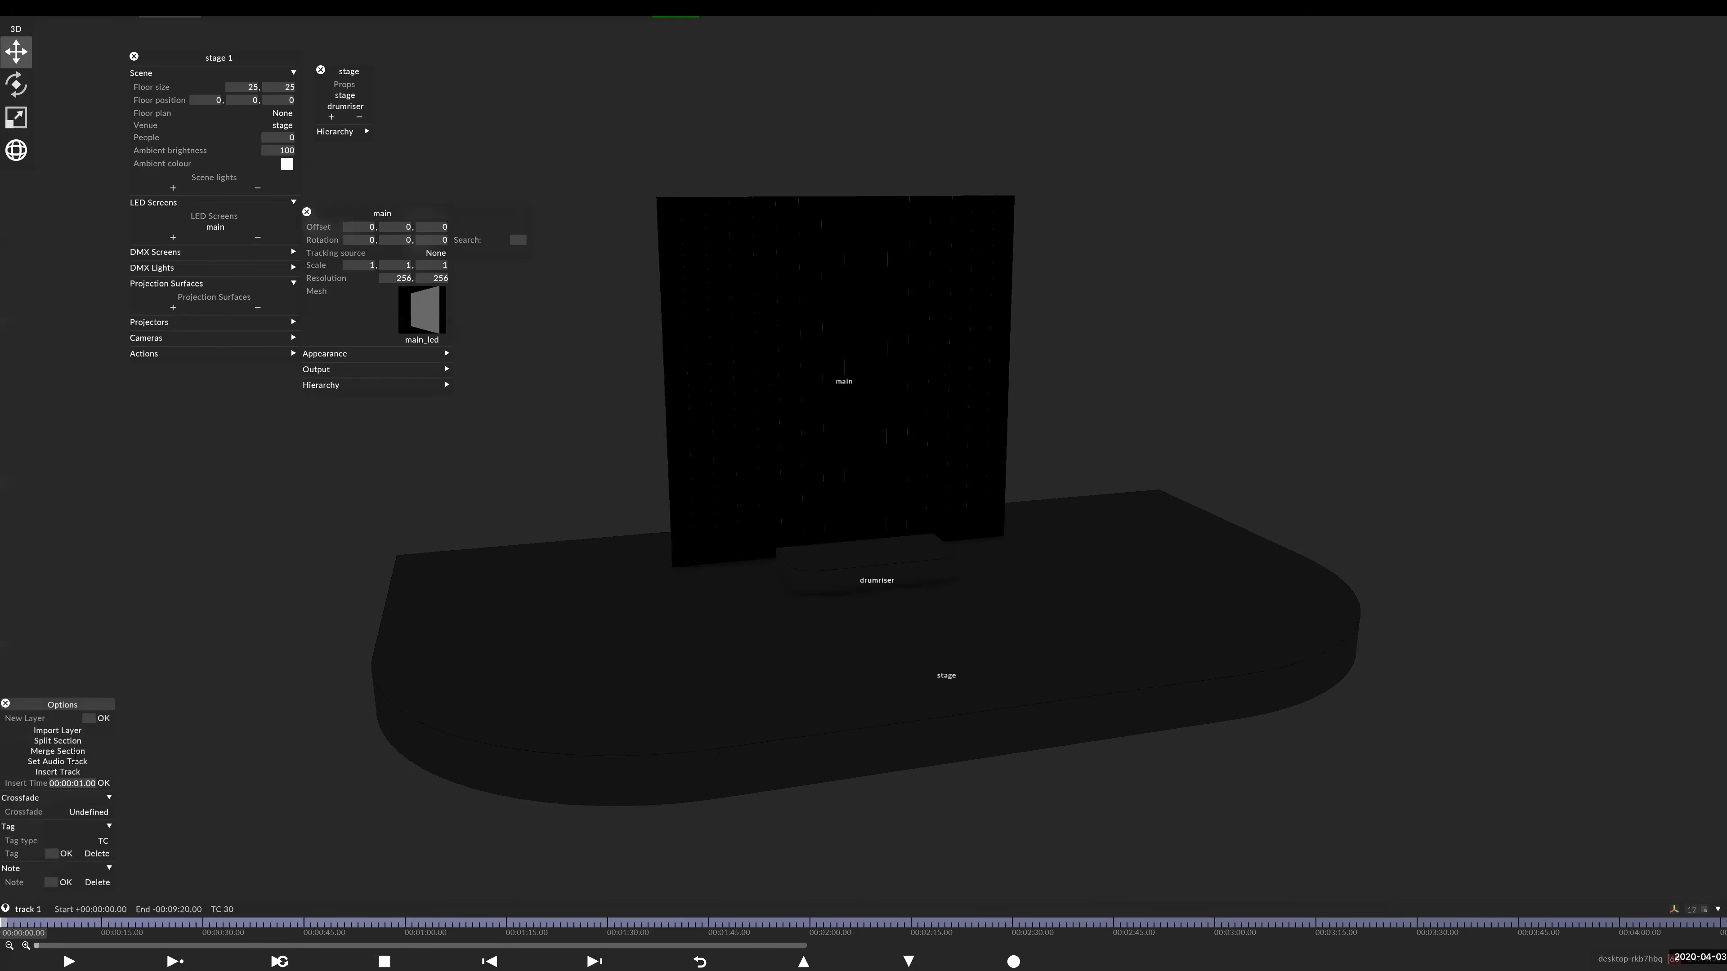
click(105, 717)
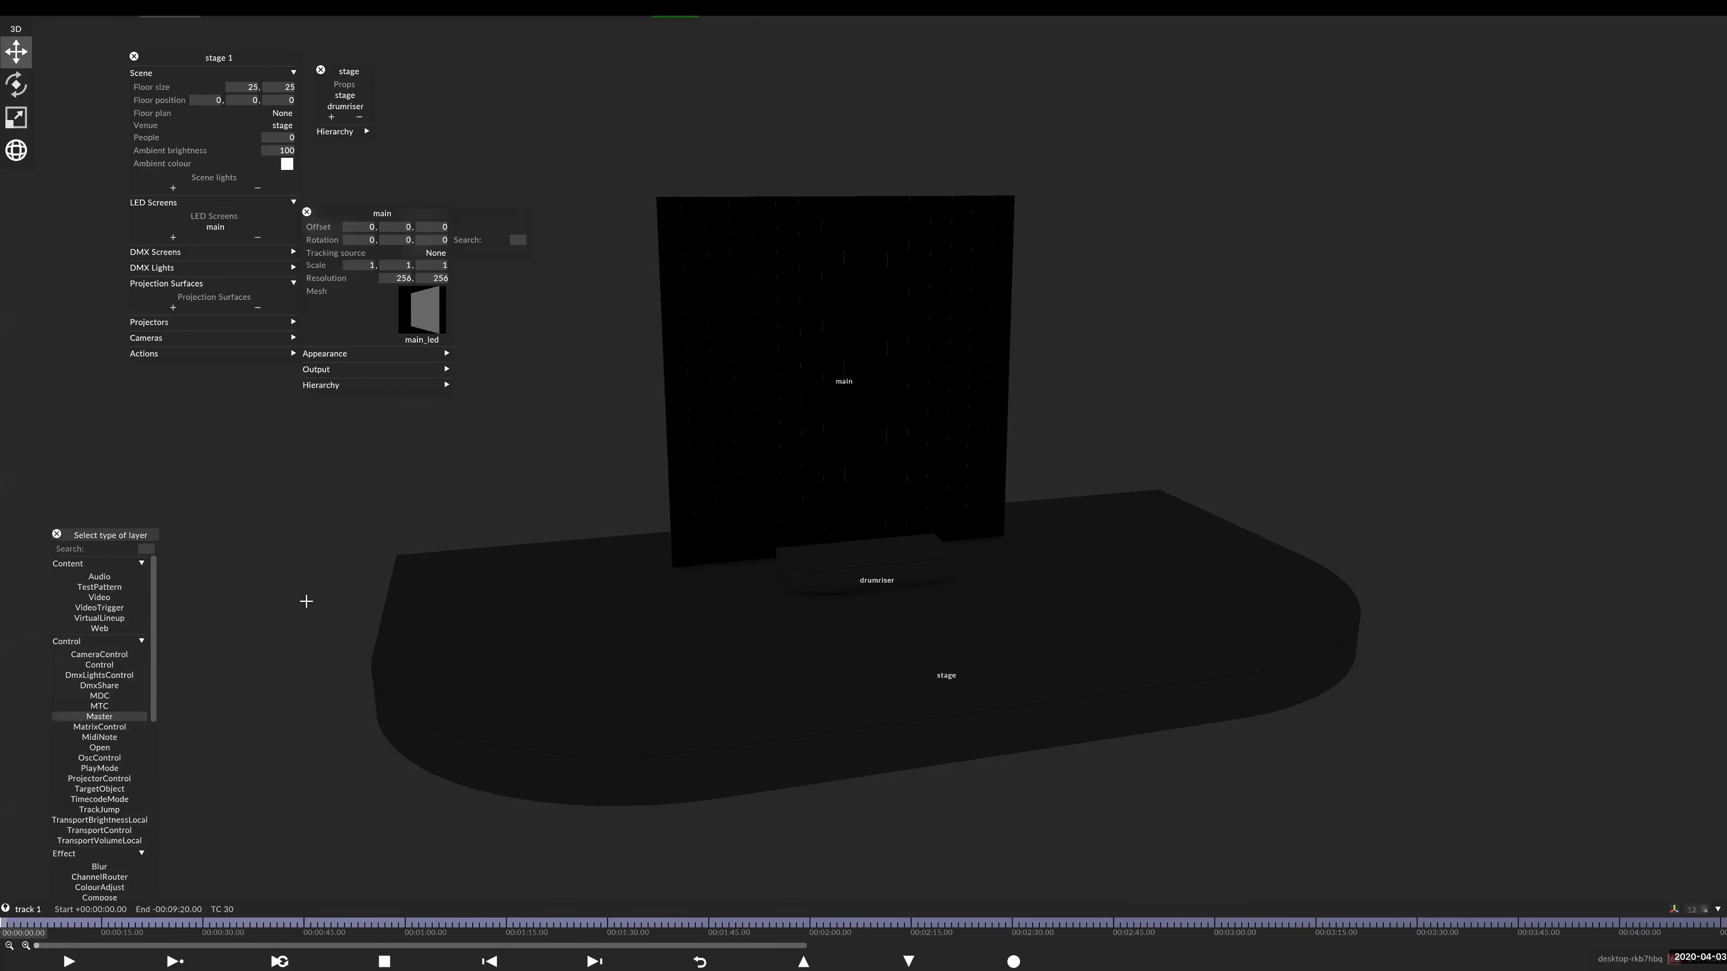
click(99, 597)
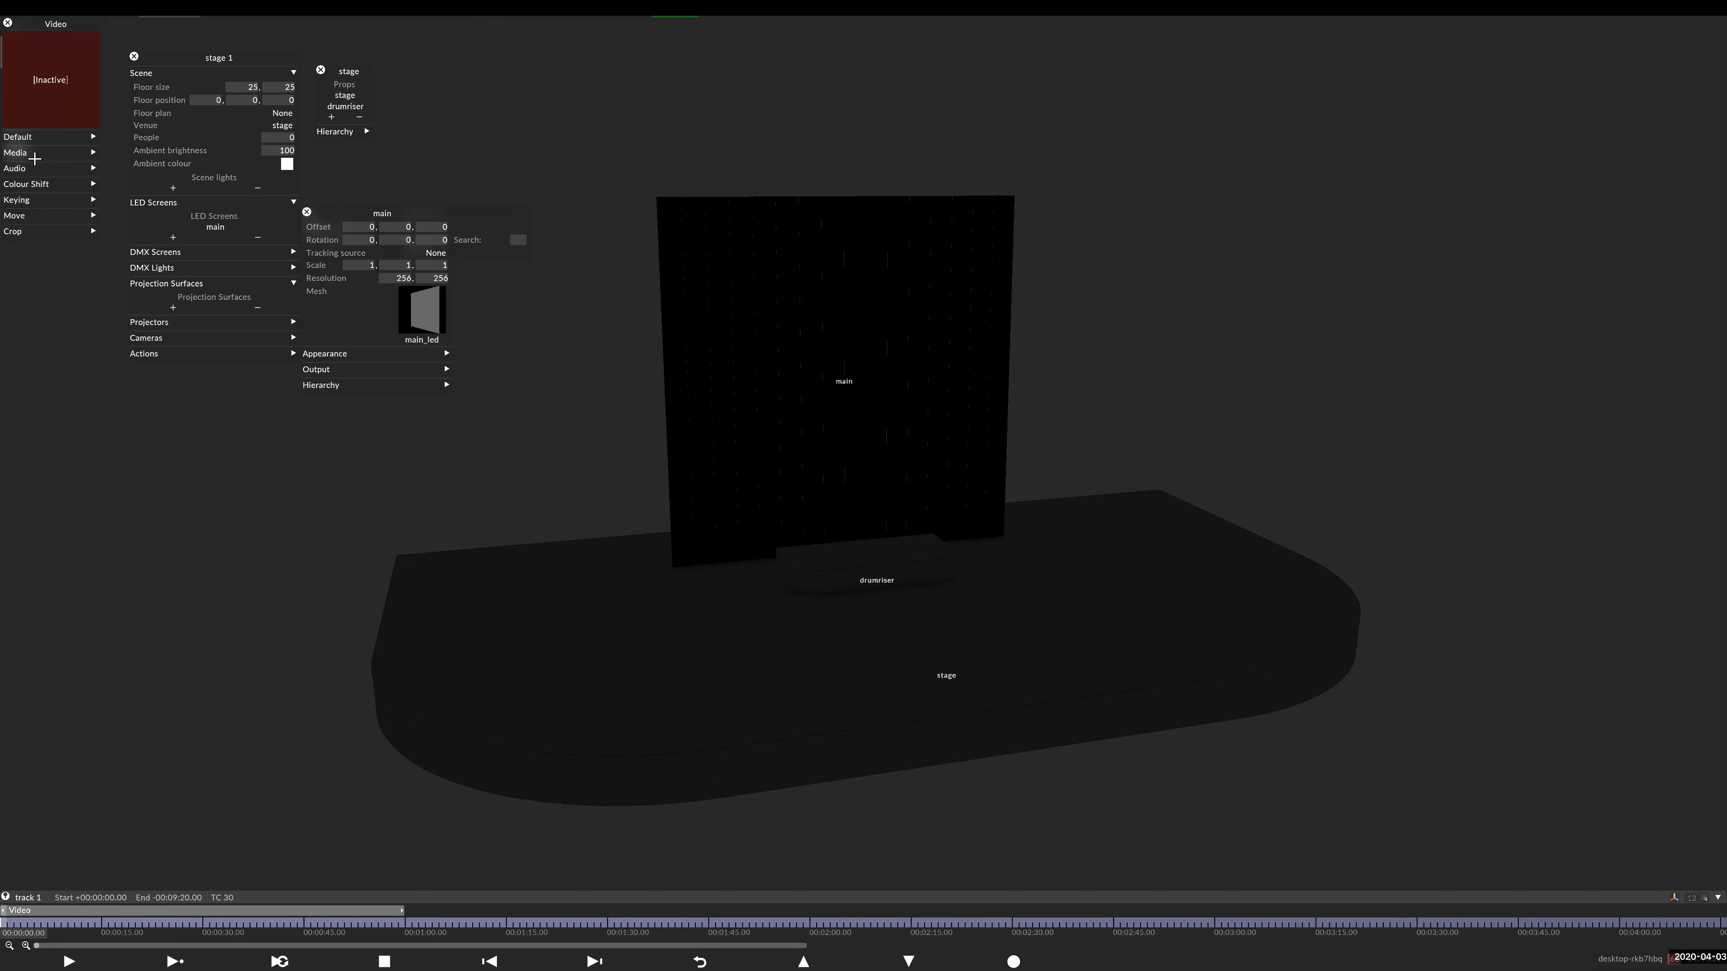
click(49, 152)
click(89, 167)
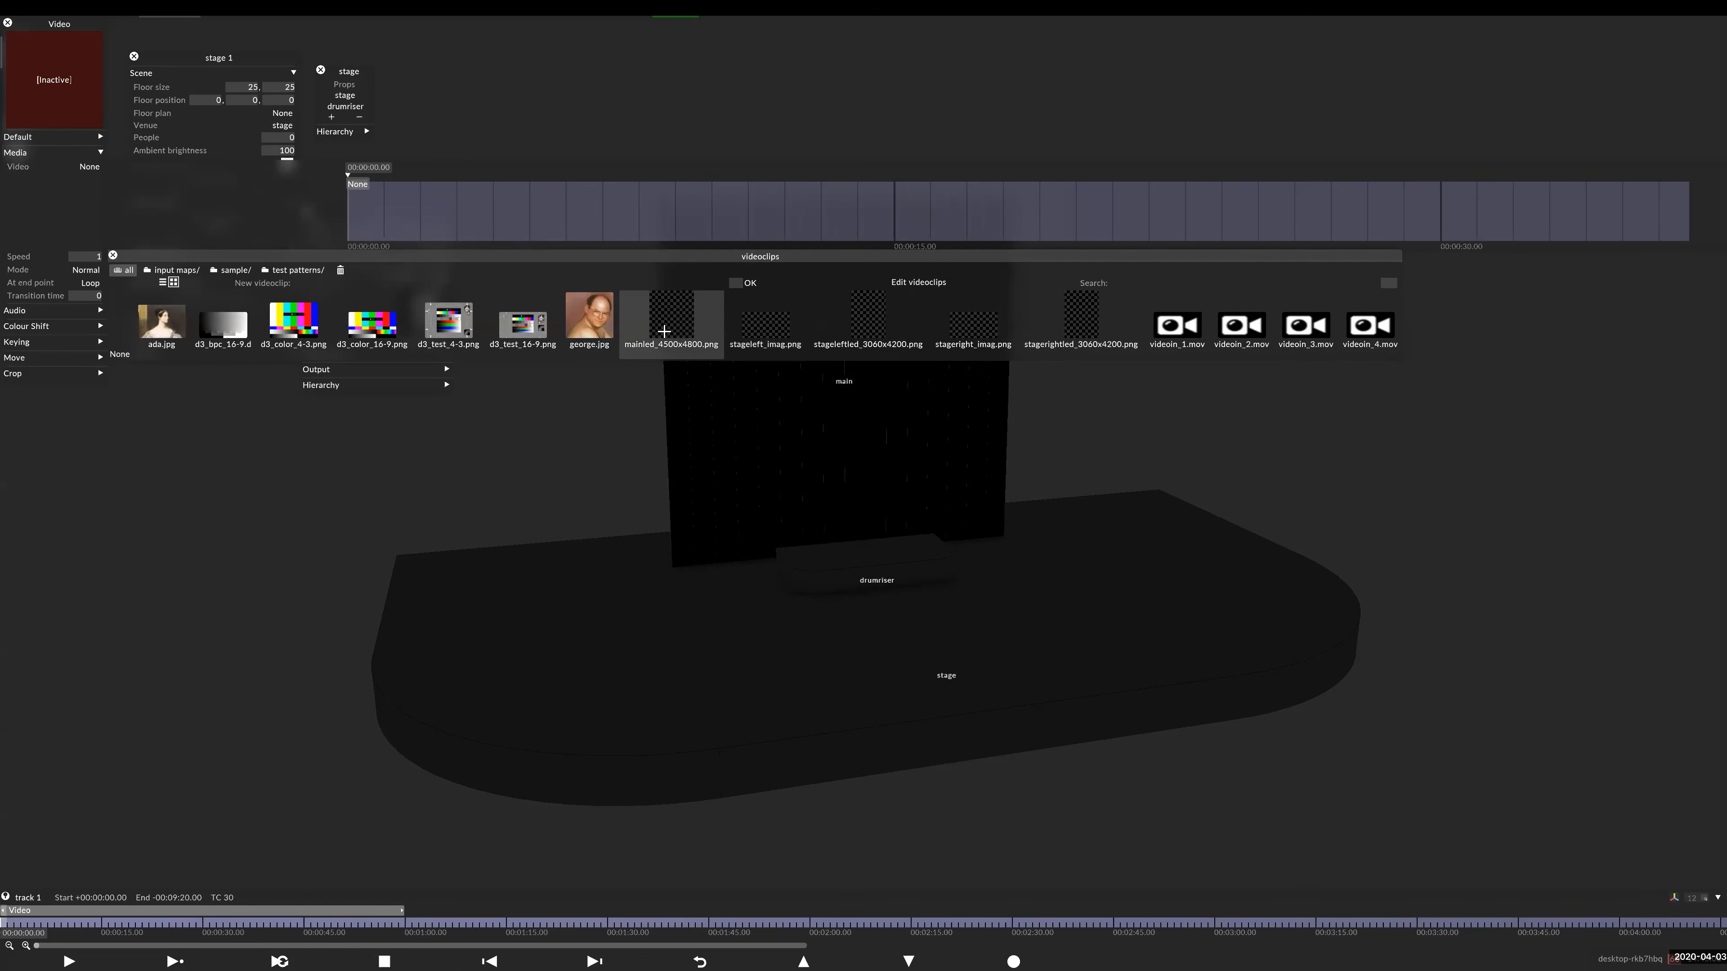
click(671, 314)
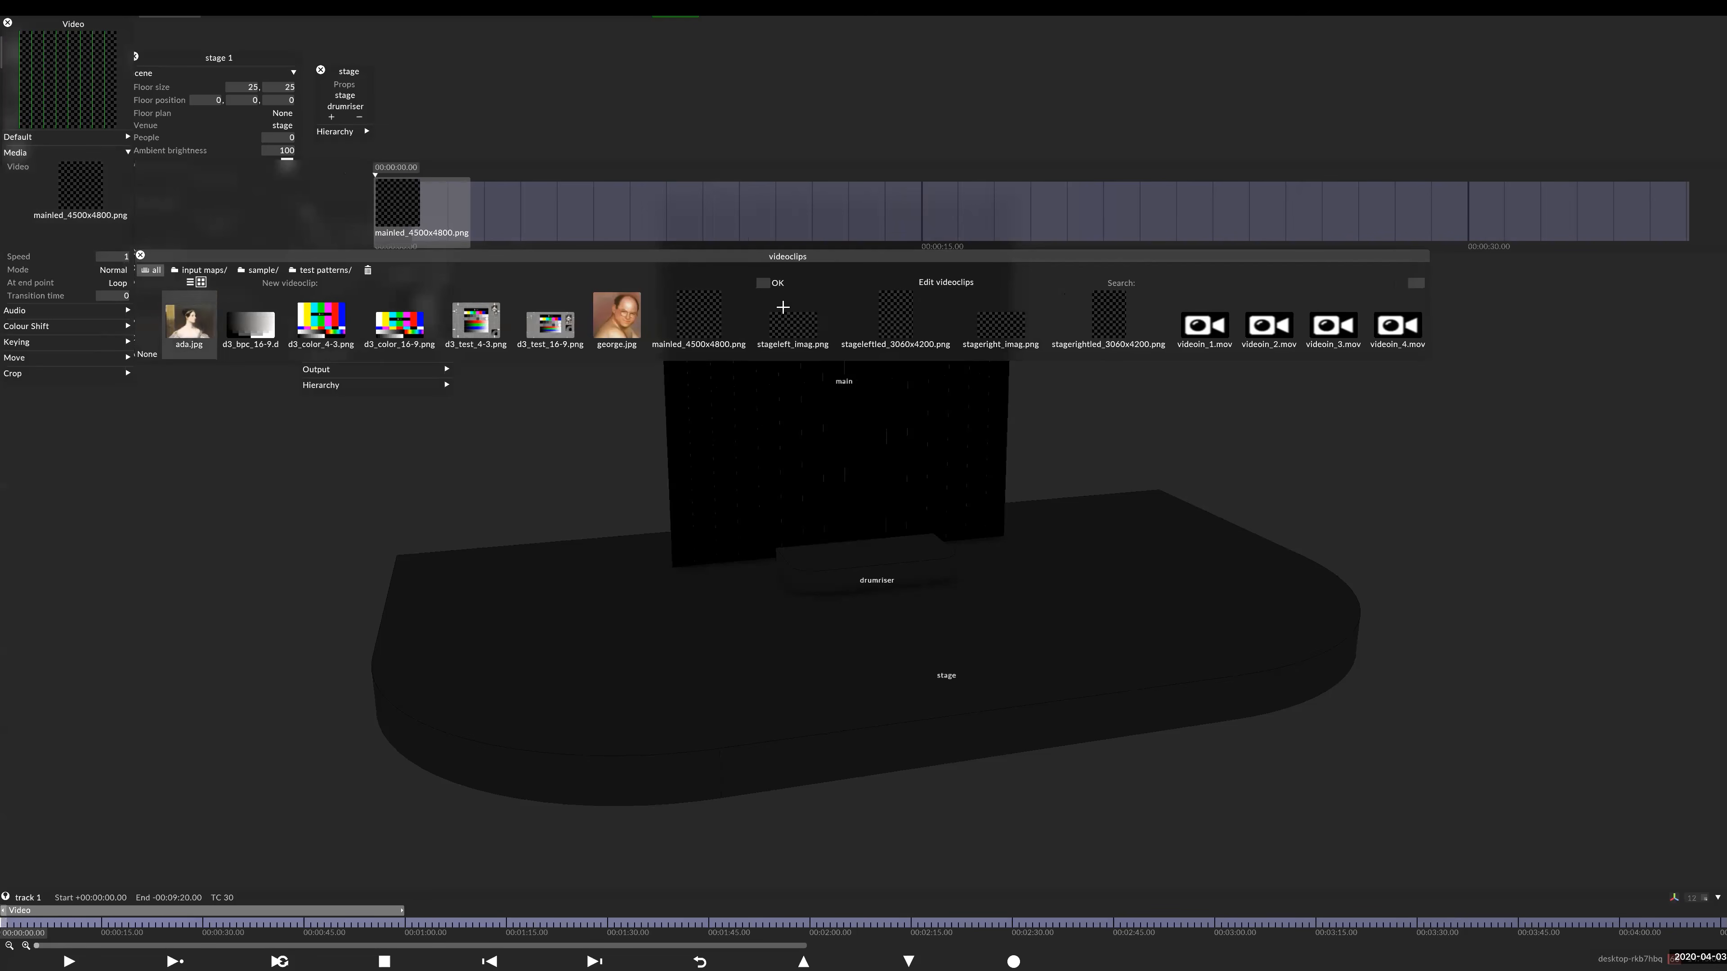
- Set the main LED screen's resolution to 4500 x 4800
right_click(807, 438)
click(815, 487)
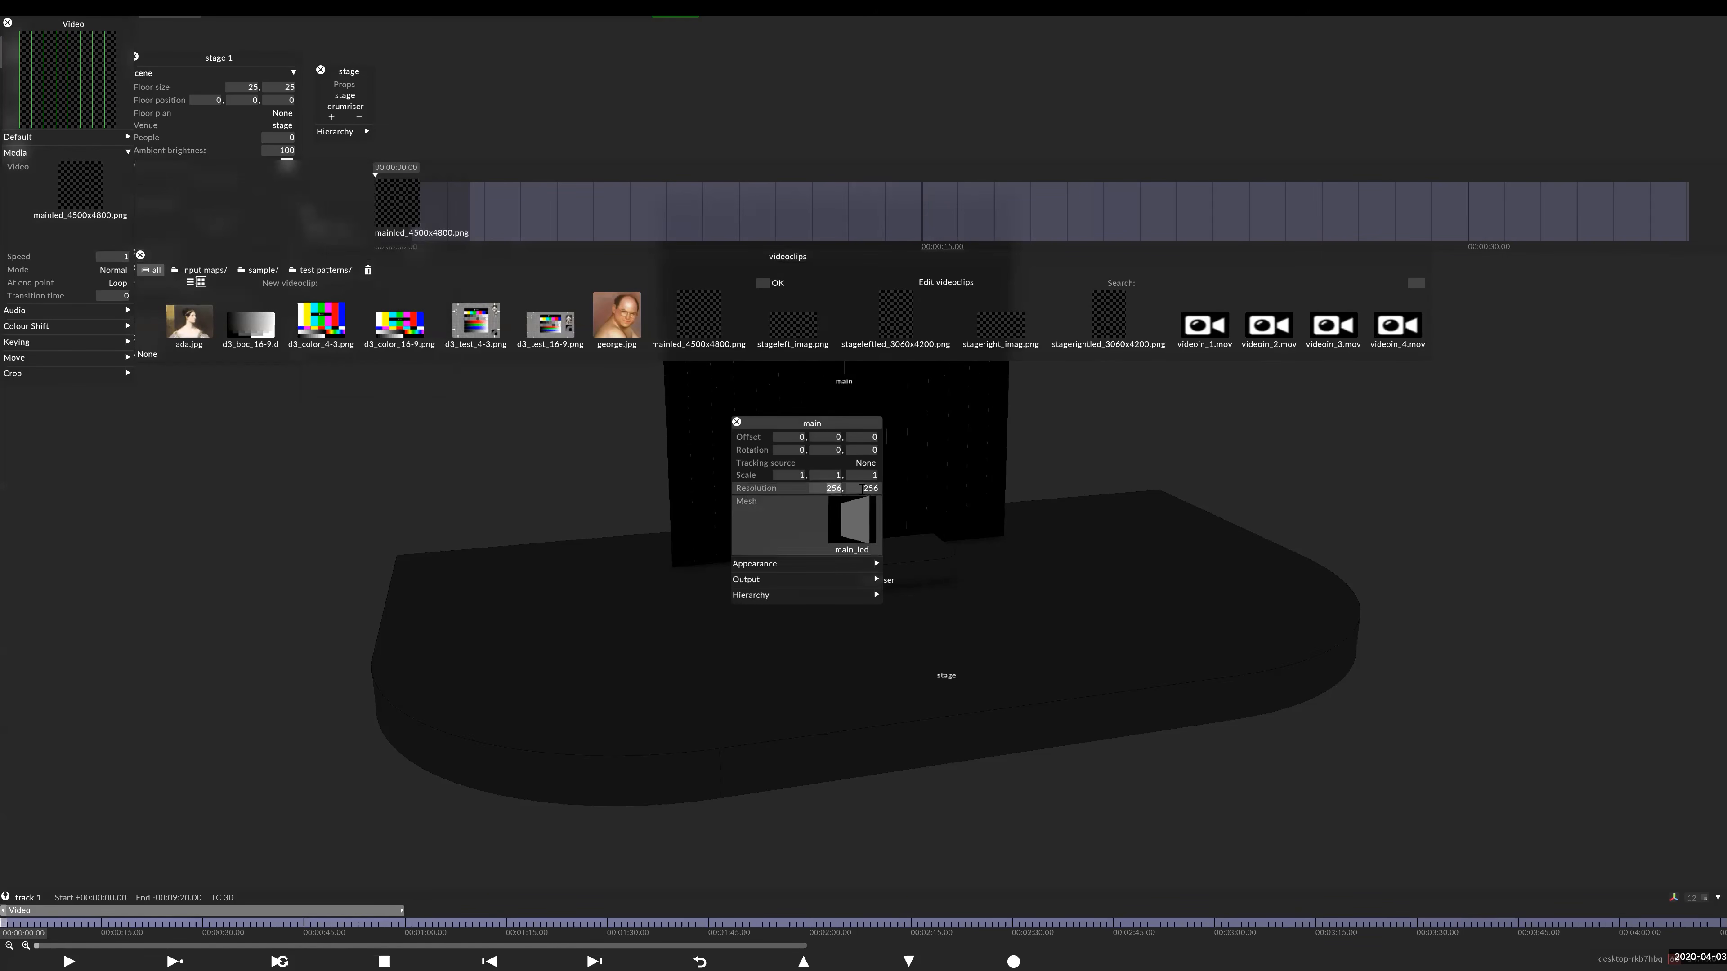
text(45)
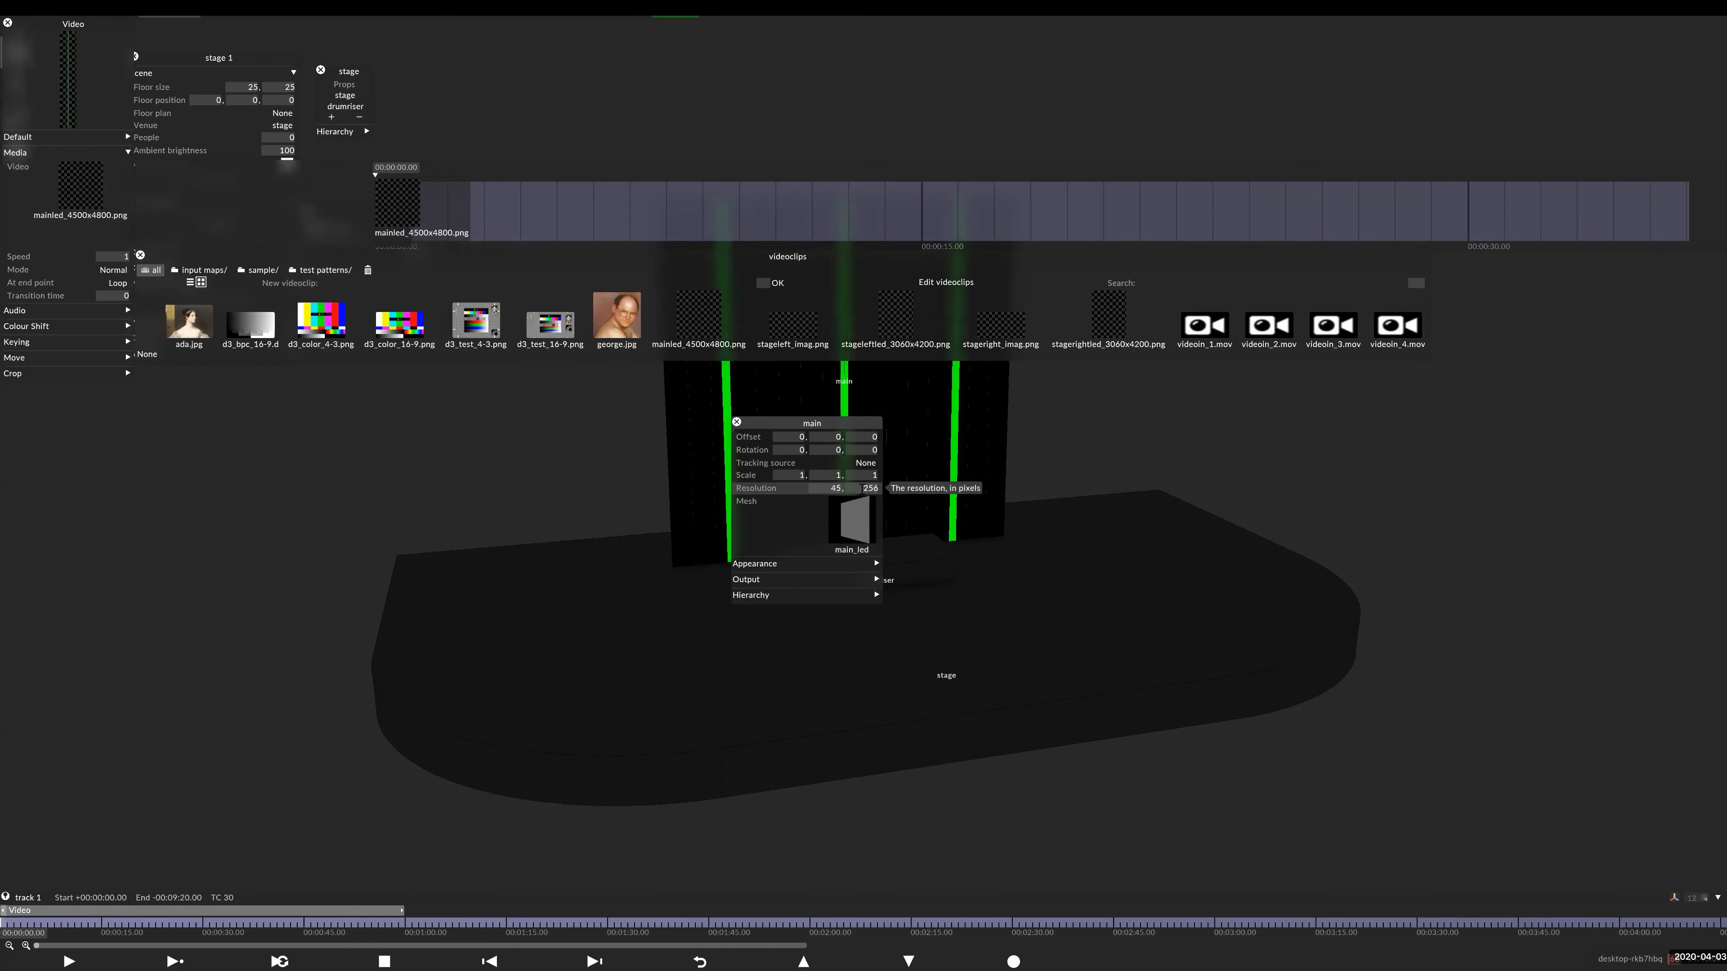
text(00, 4800)
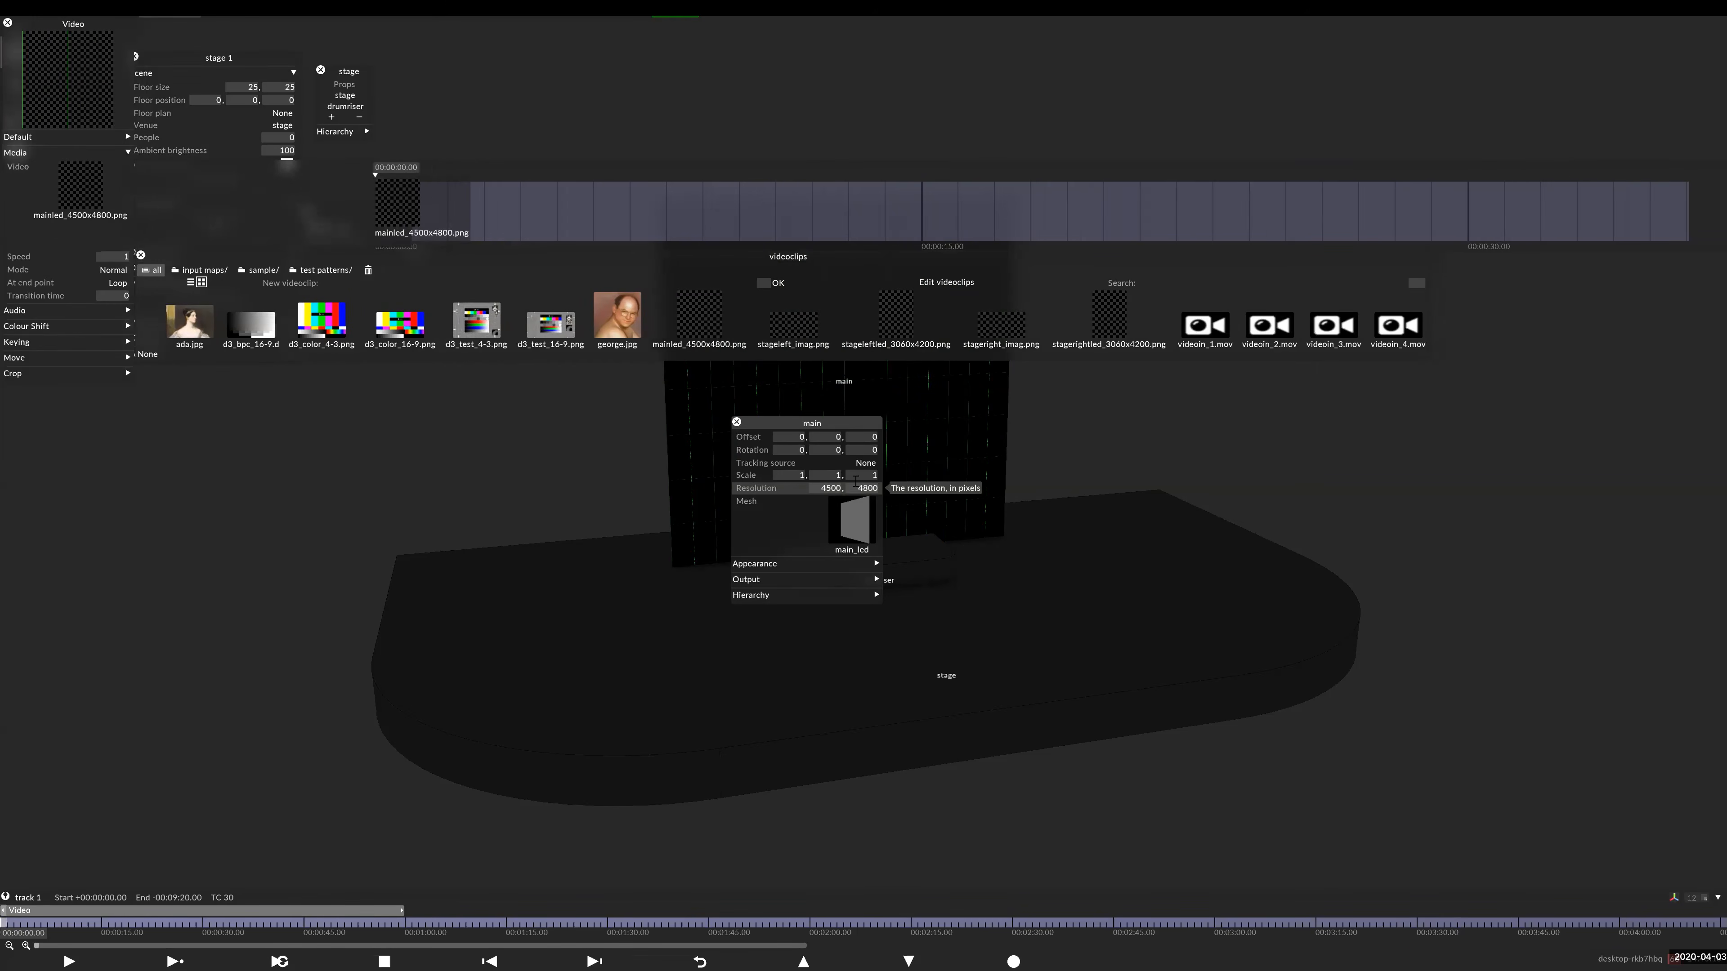
key(Escape)
- Rename the Video layer as Main LED and shorten it to end at about 15 seconds on the timeline
scroll(818, 410, up, 5)
drag(835, 433, 886, 467)
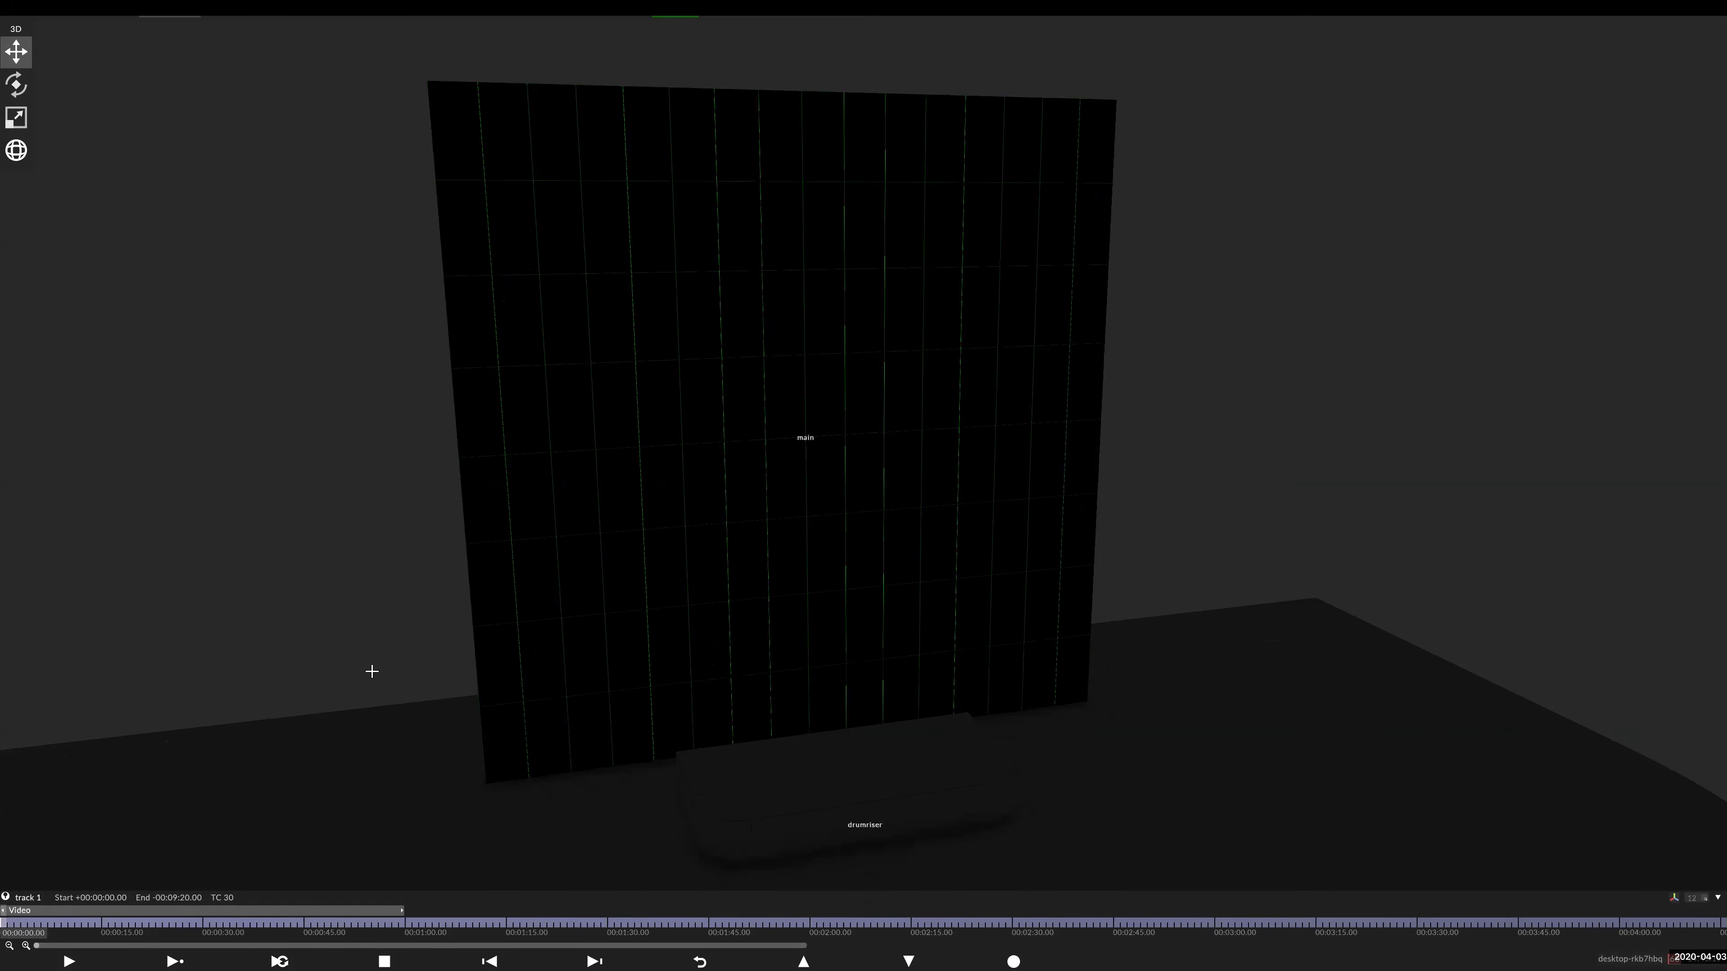
scroll(408, 672, down, 6)
drag(864, 574, 856, 573)
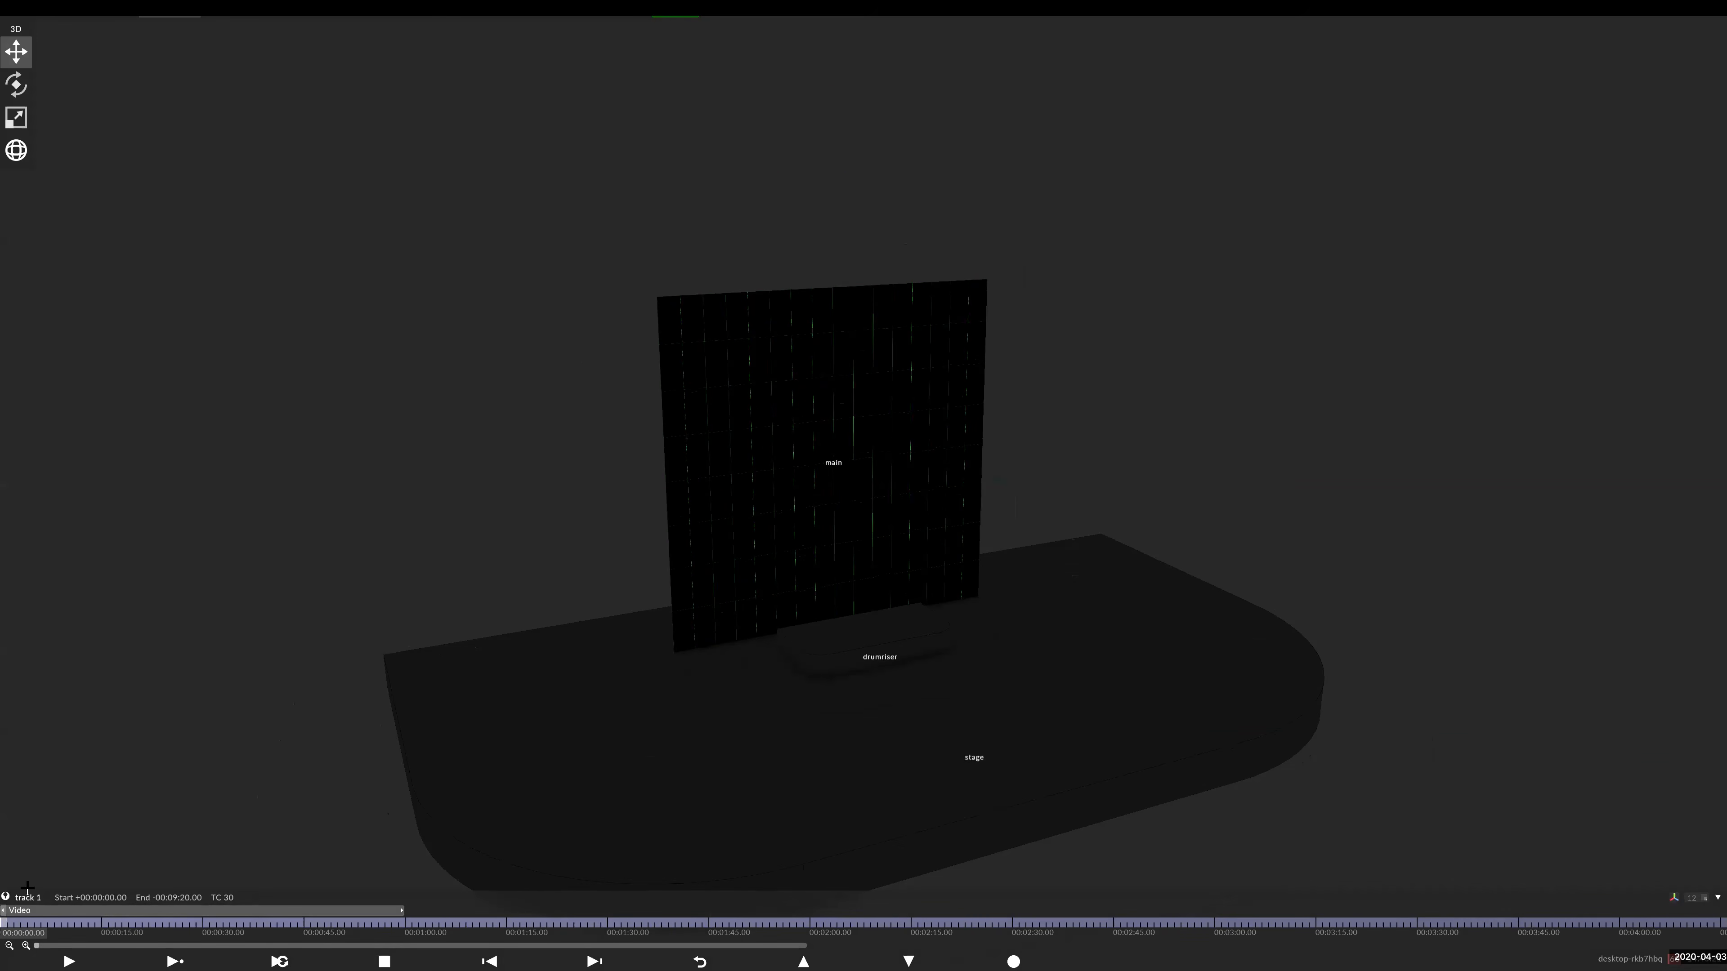
right_click(350, 912)
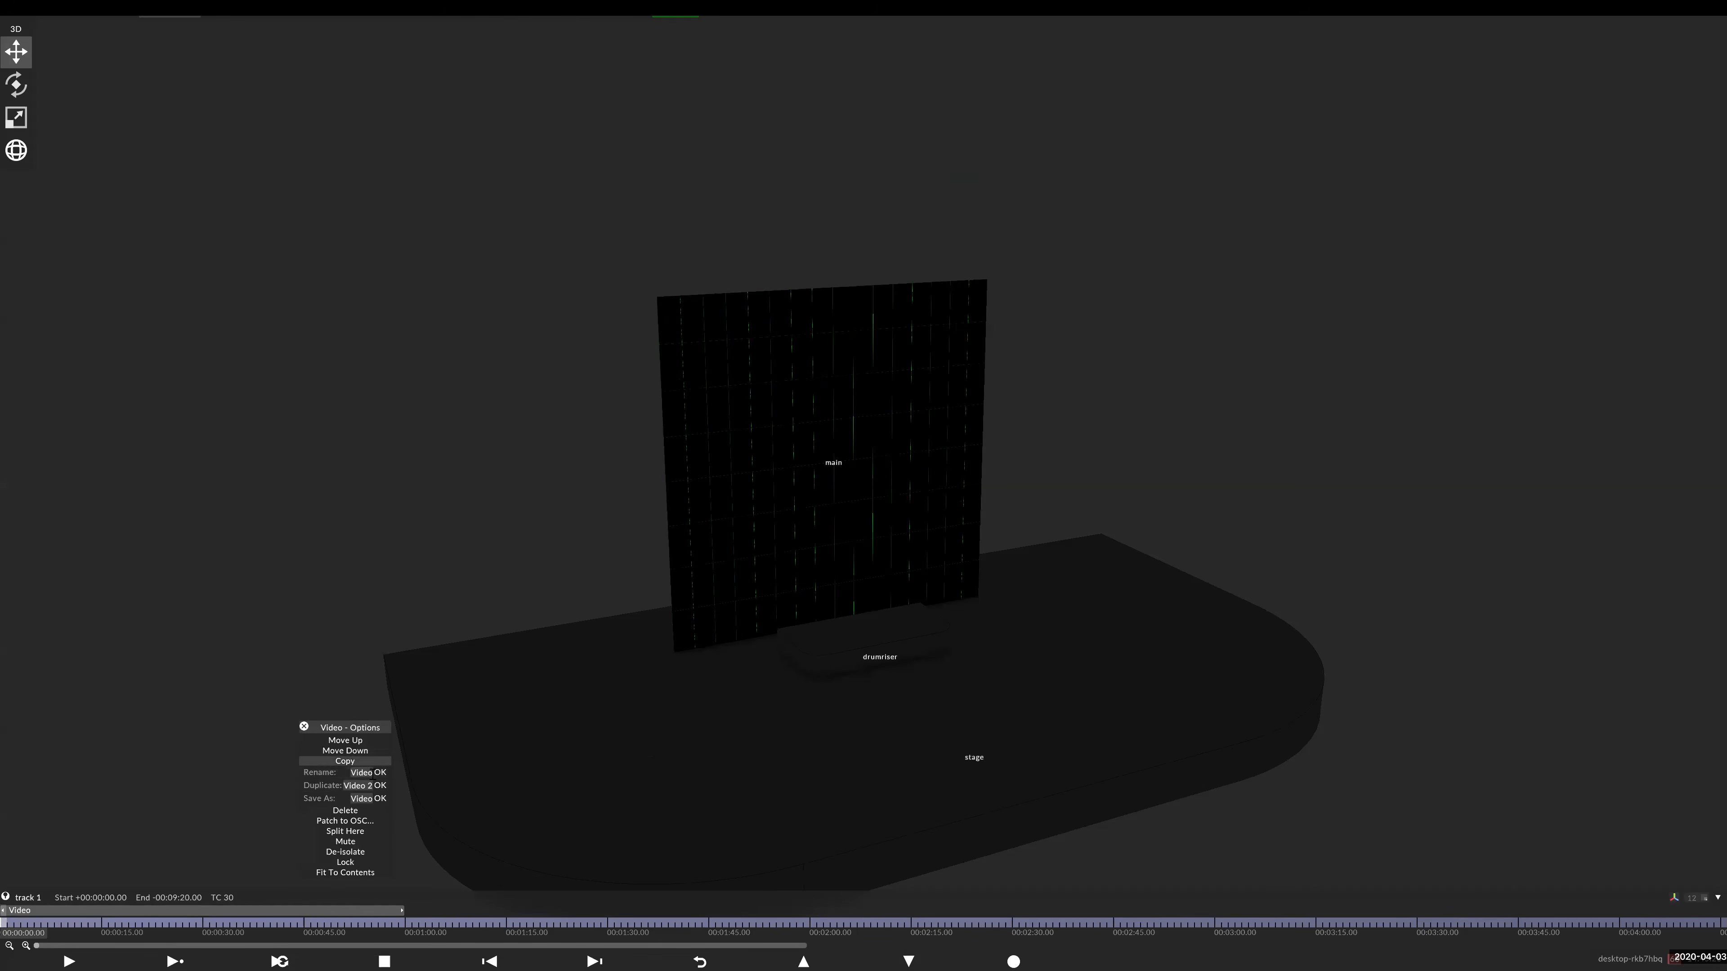
text(Main LED)
key(Return)
drag(401, 911, 91, 898)
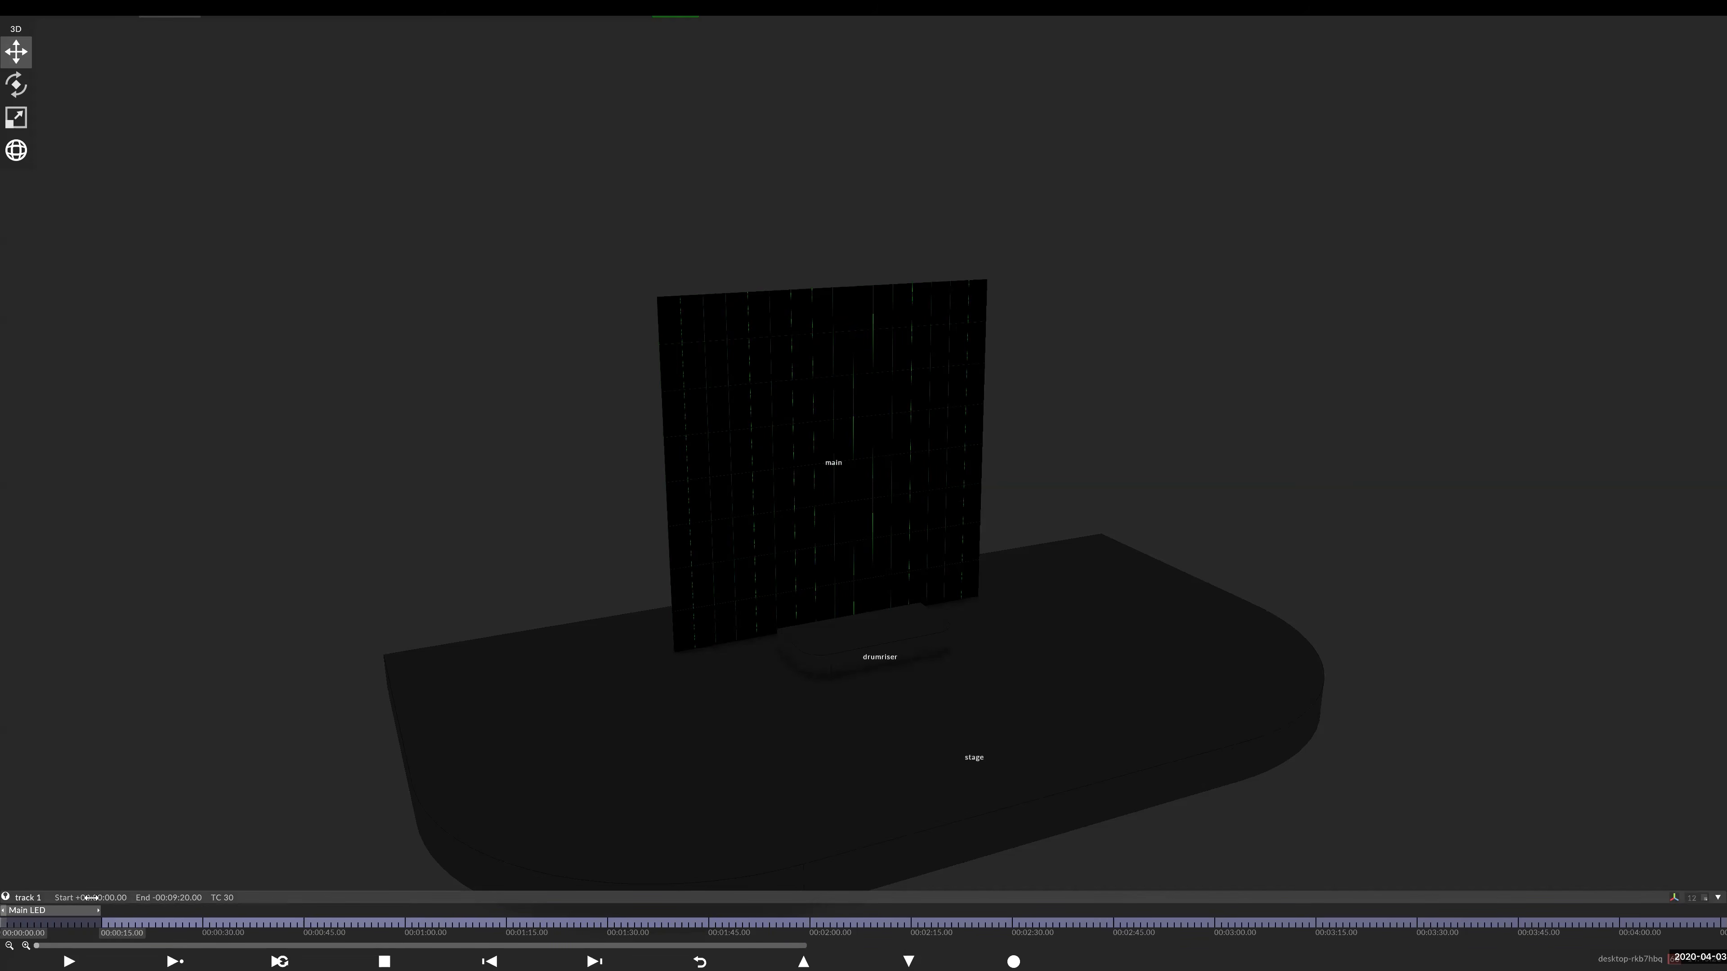
- Add a video layer named Stage Left LED and assign stageleftled_3060x4200.png as its media
right_click(18, 888)
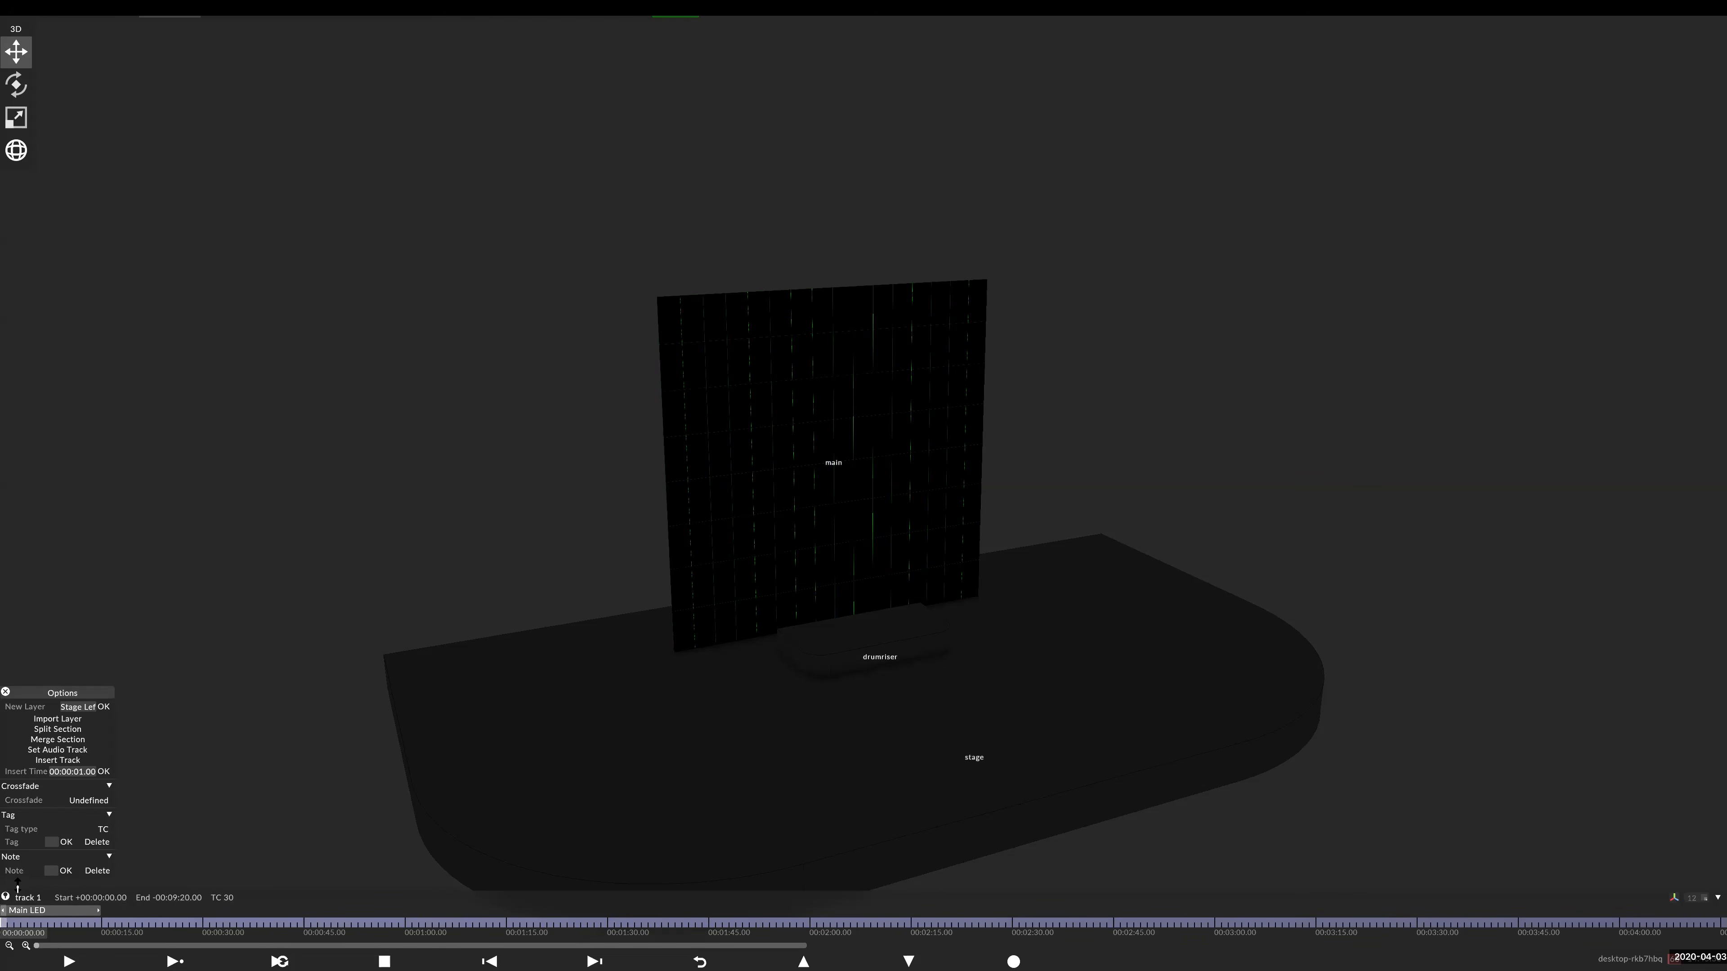
text(Stage Left LED)
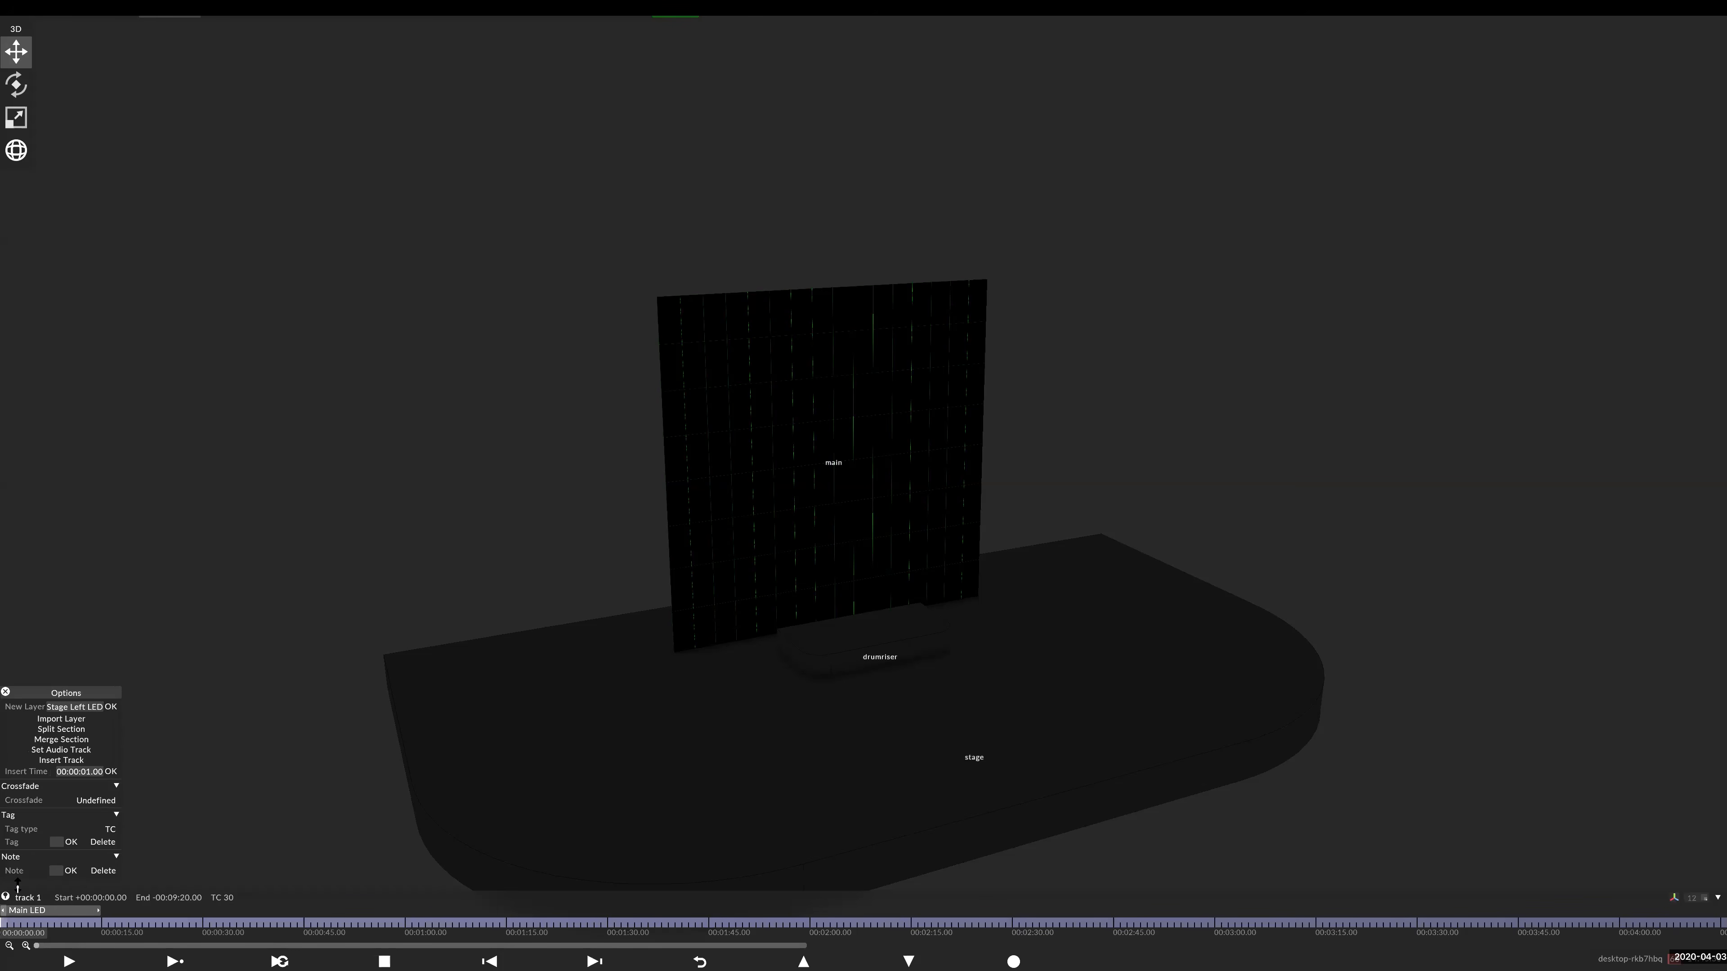
key(Return)
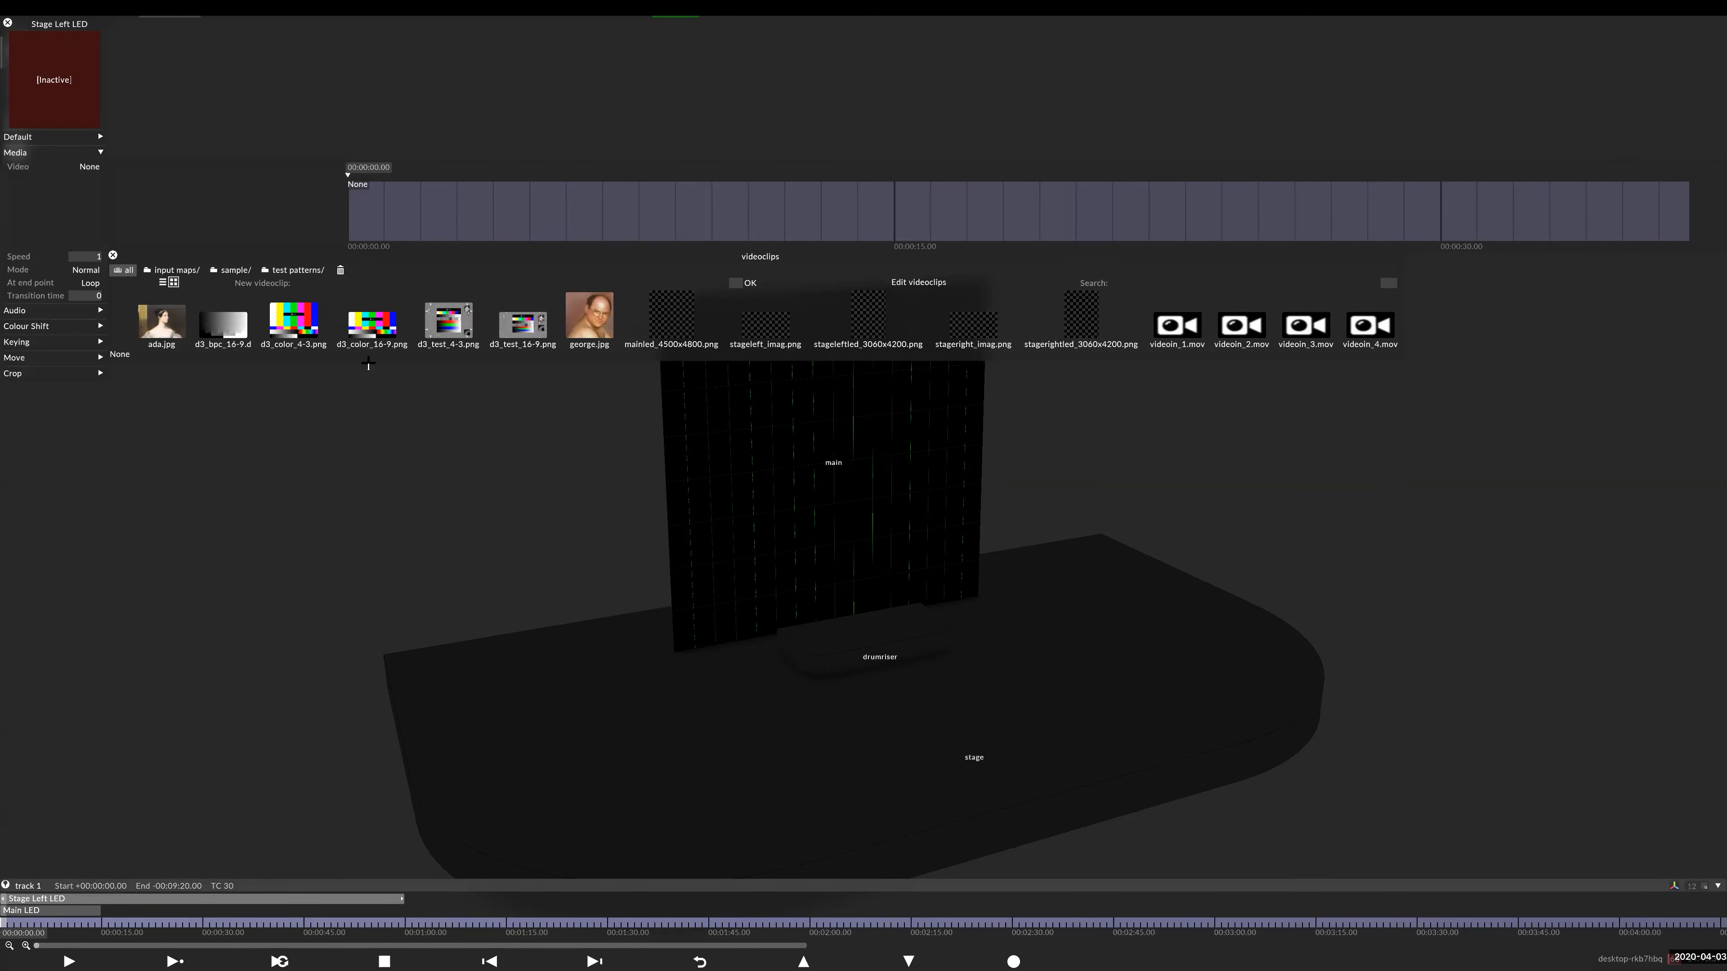
click(873, 319)
- Add a new LED screen named stageleftled to the stage
right_click(180, 15)
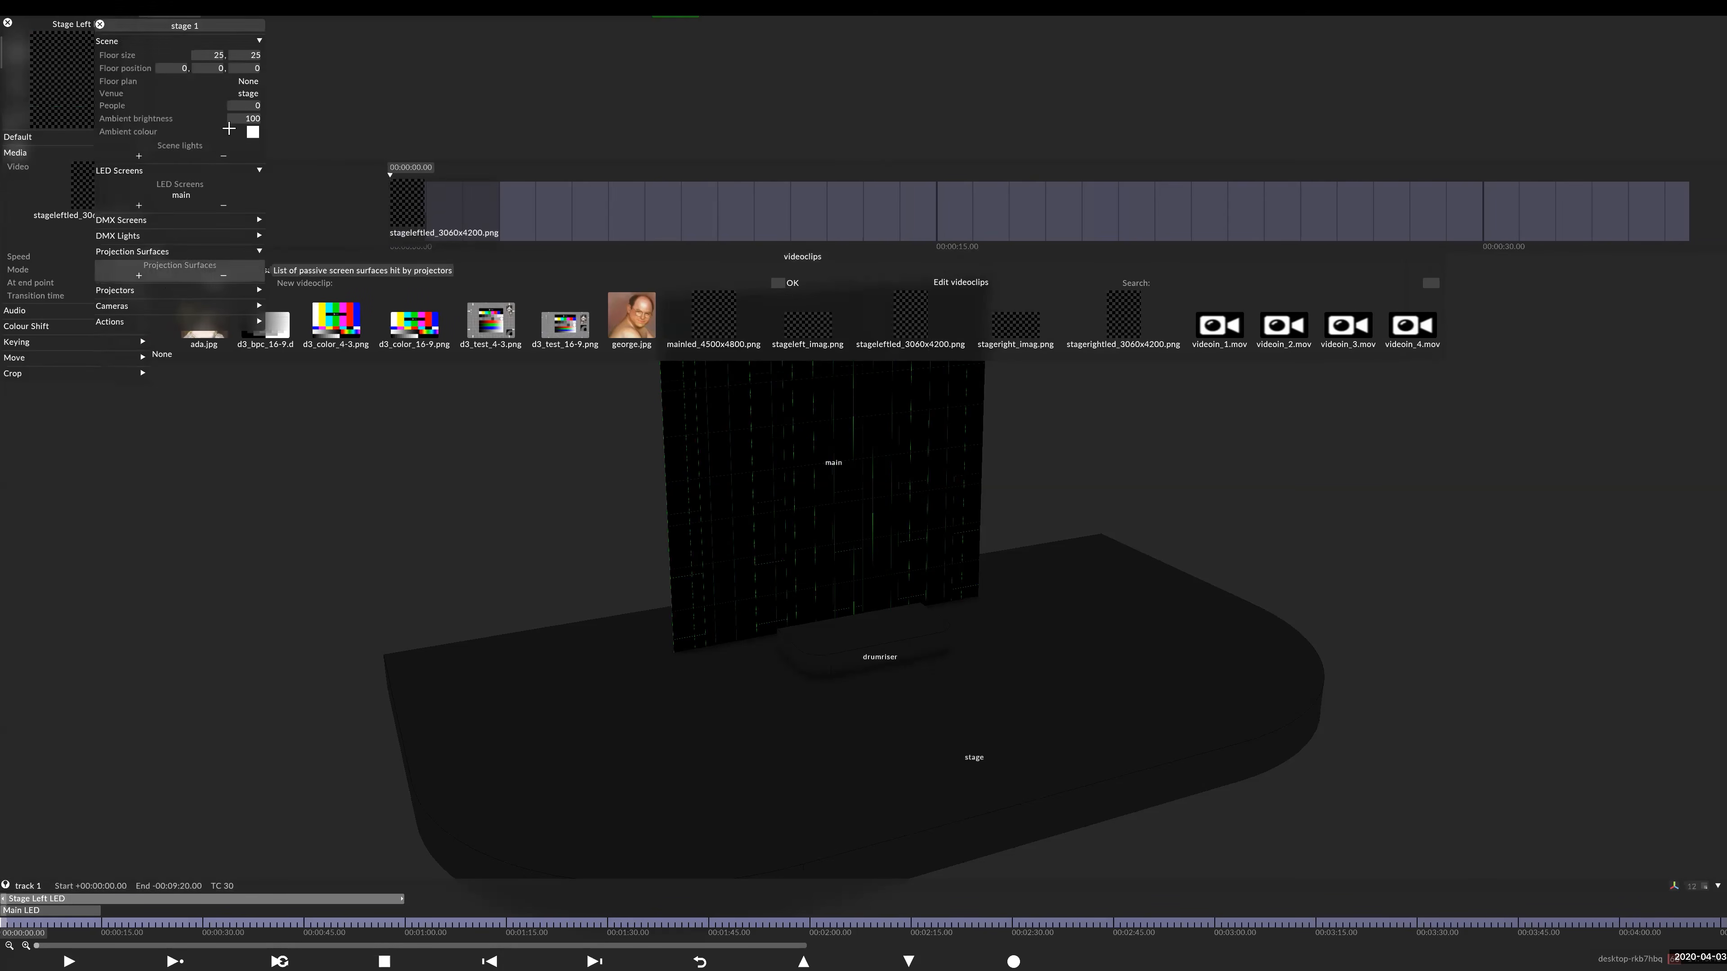
click(139, 205)
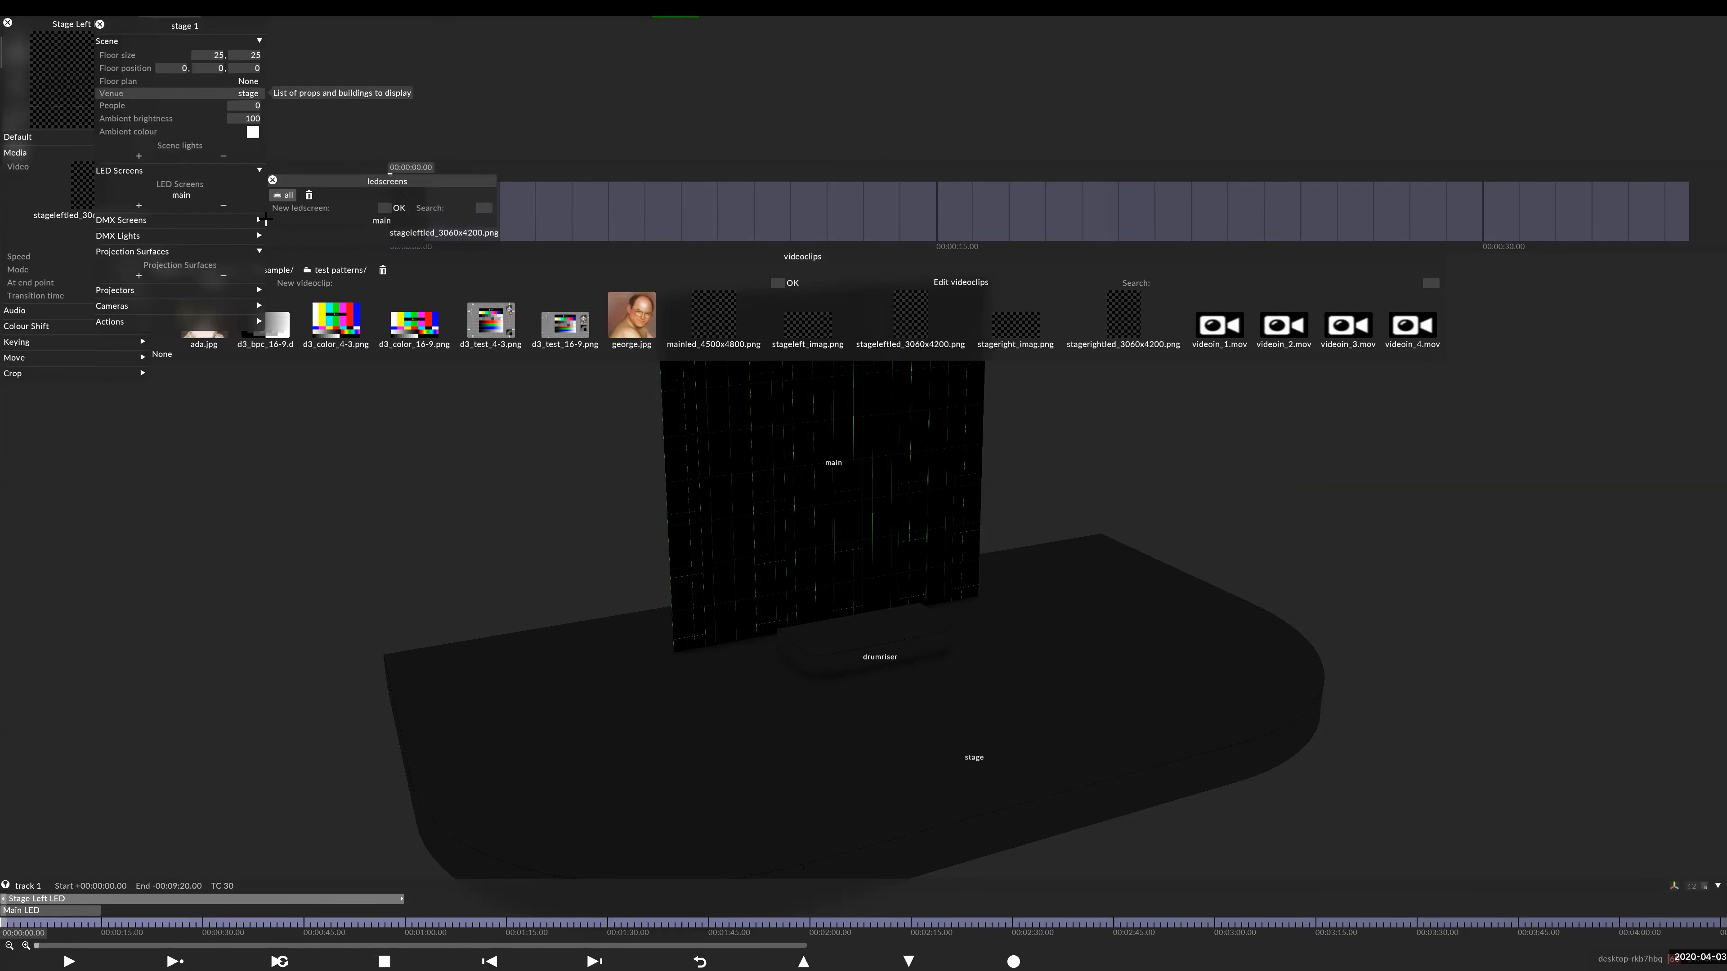
drag(444, 232, 485, 287)
text(St)
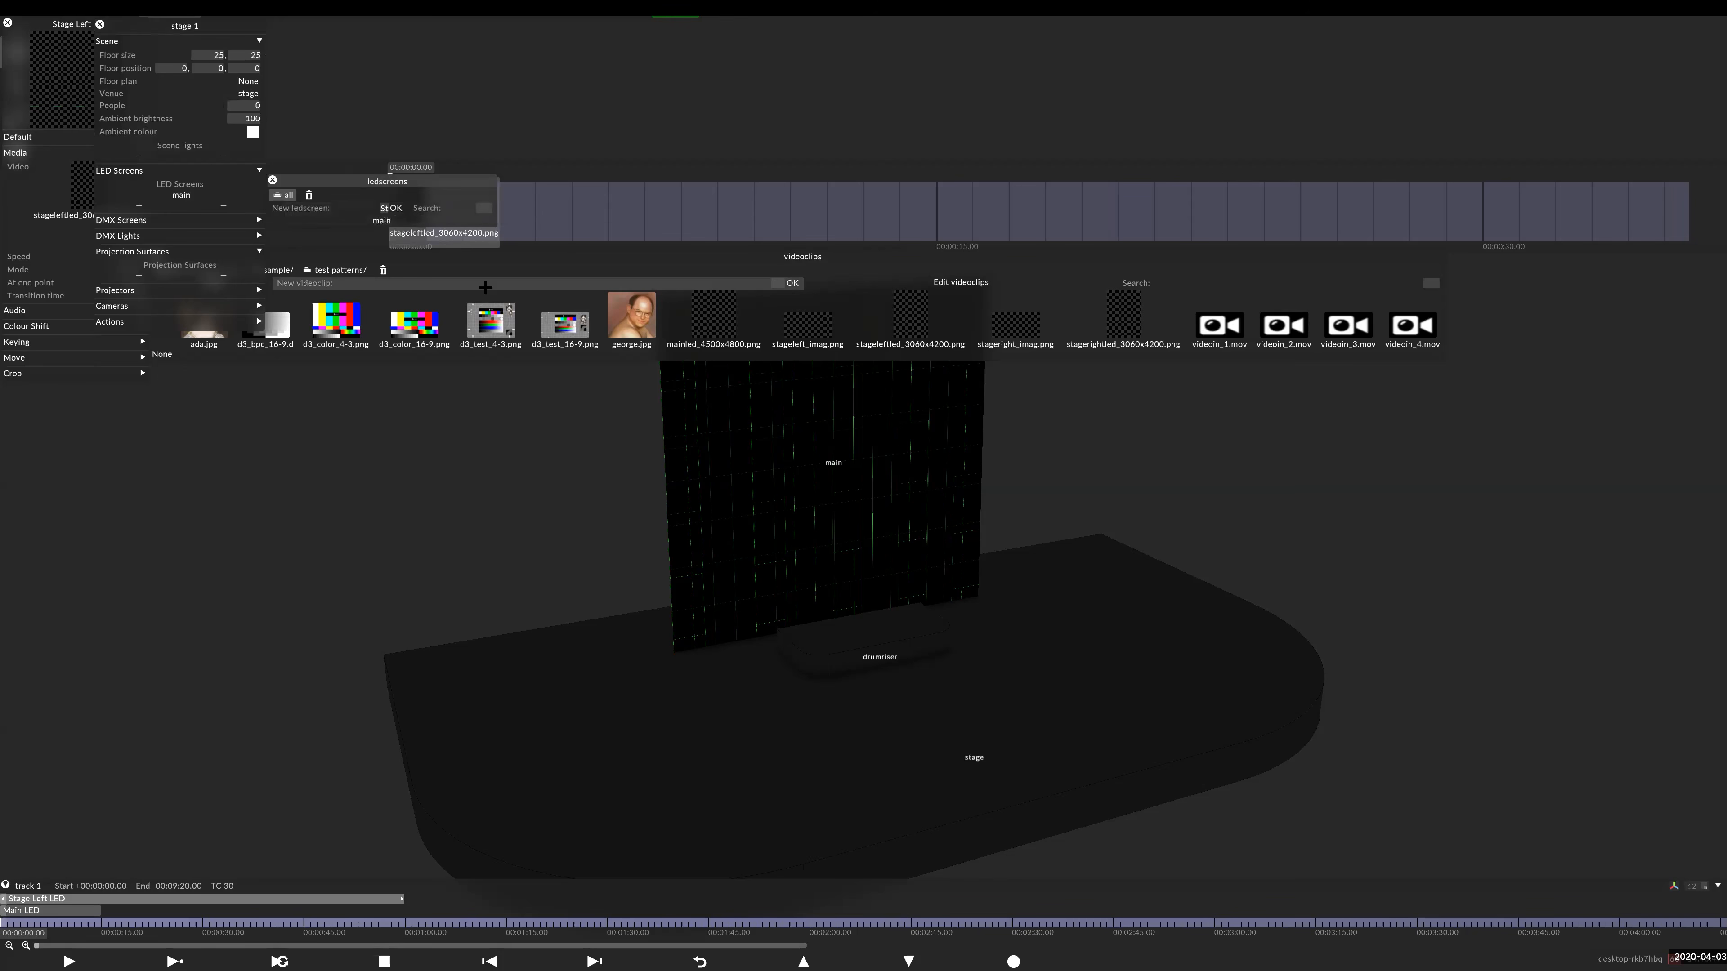
text(ageleftled)
key(Return)
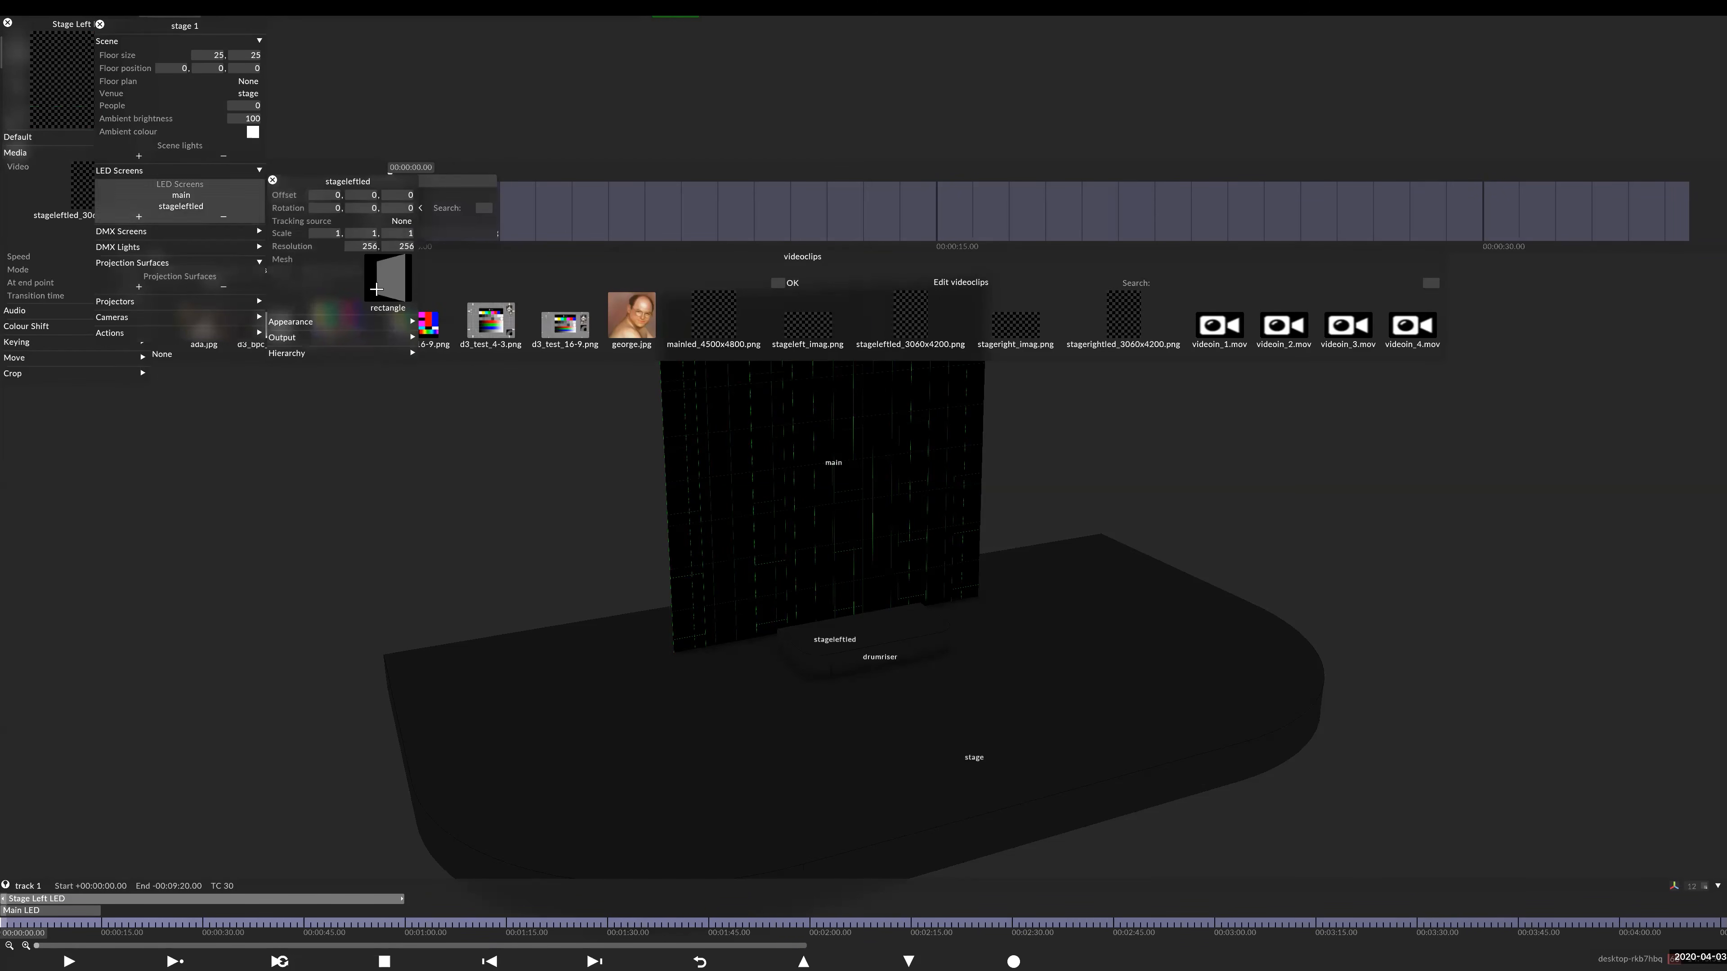
- Set the stageleftled screen's resolution to 3060 x 4200
right_click(47, 900)
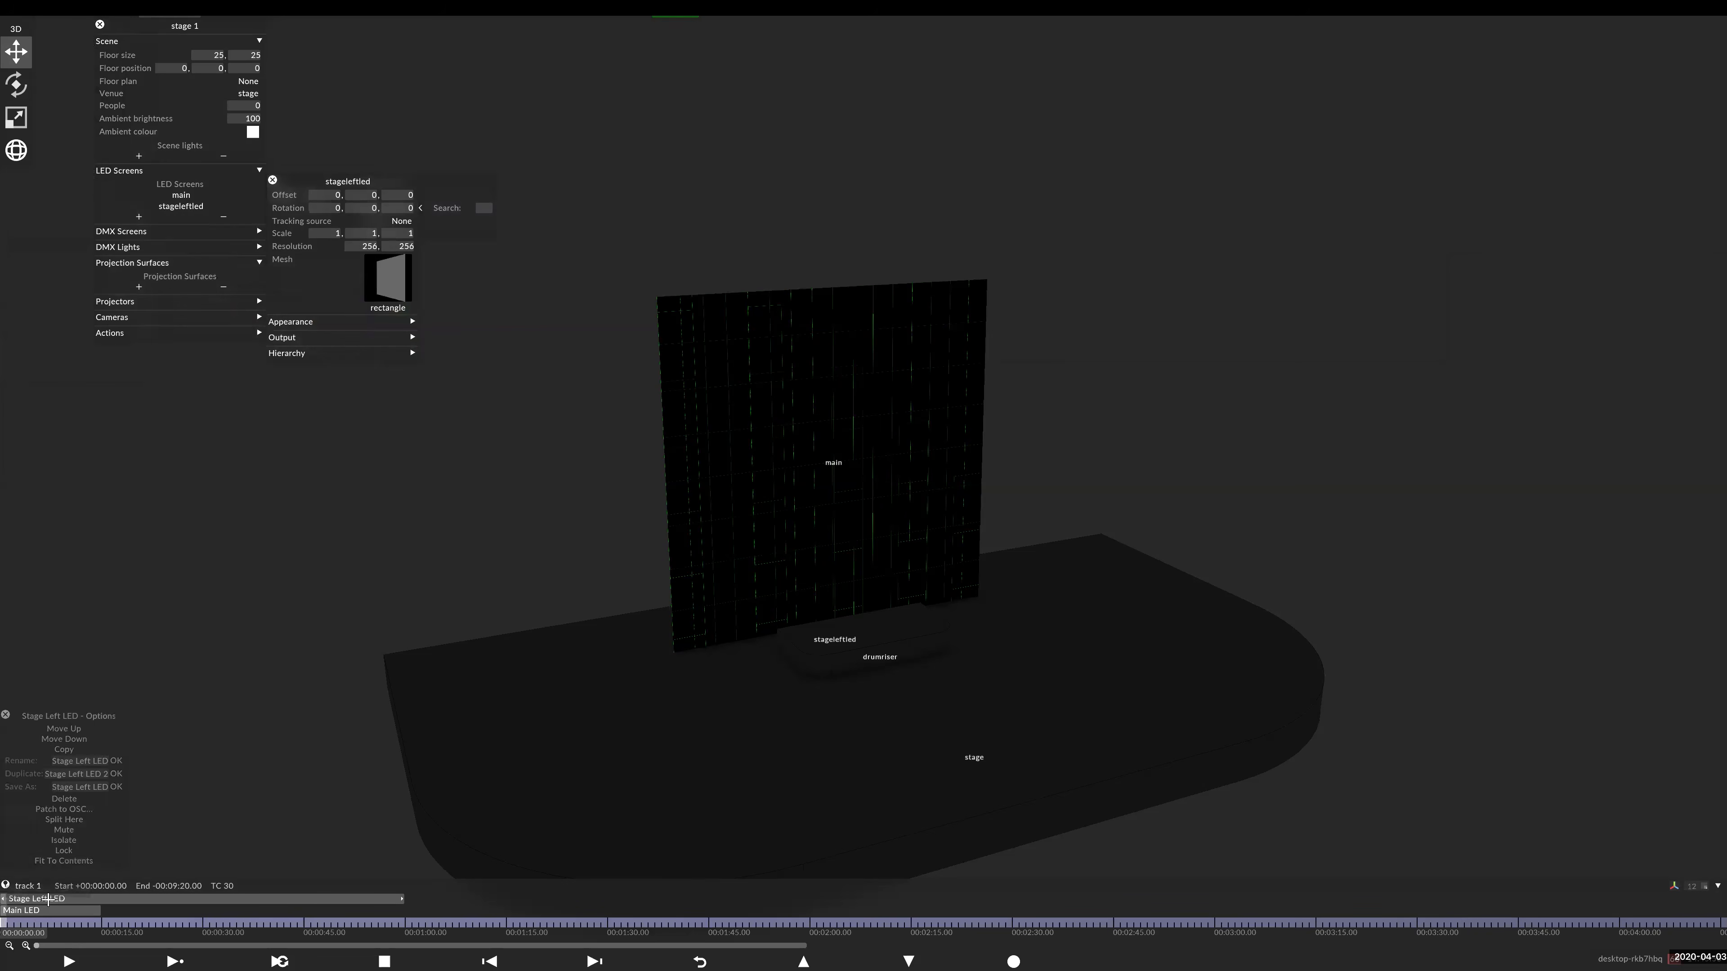
click(94, 203)
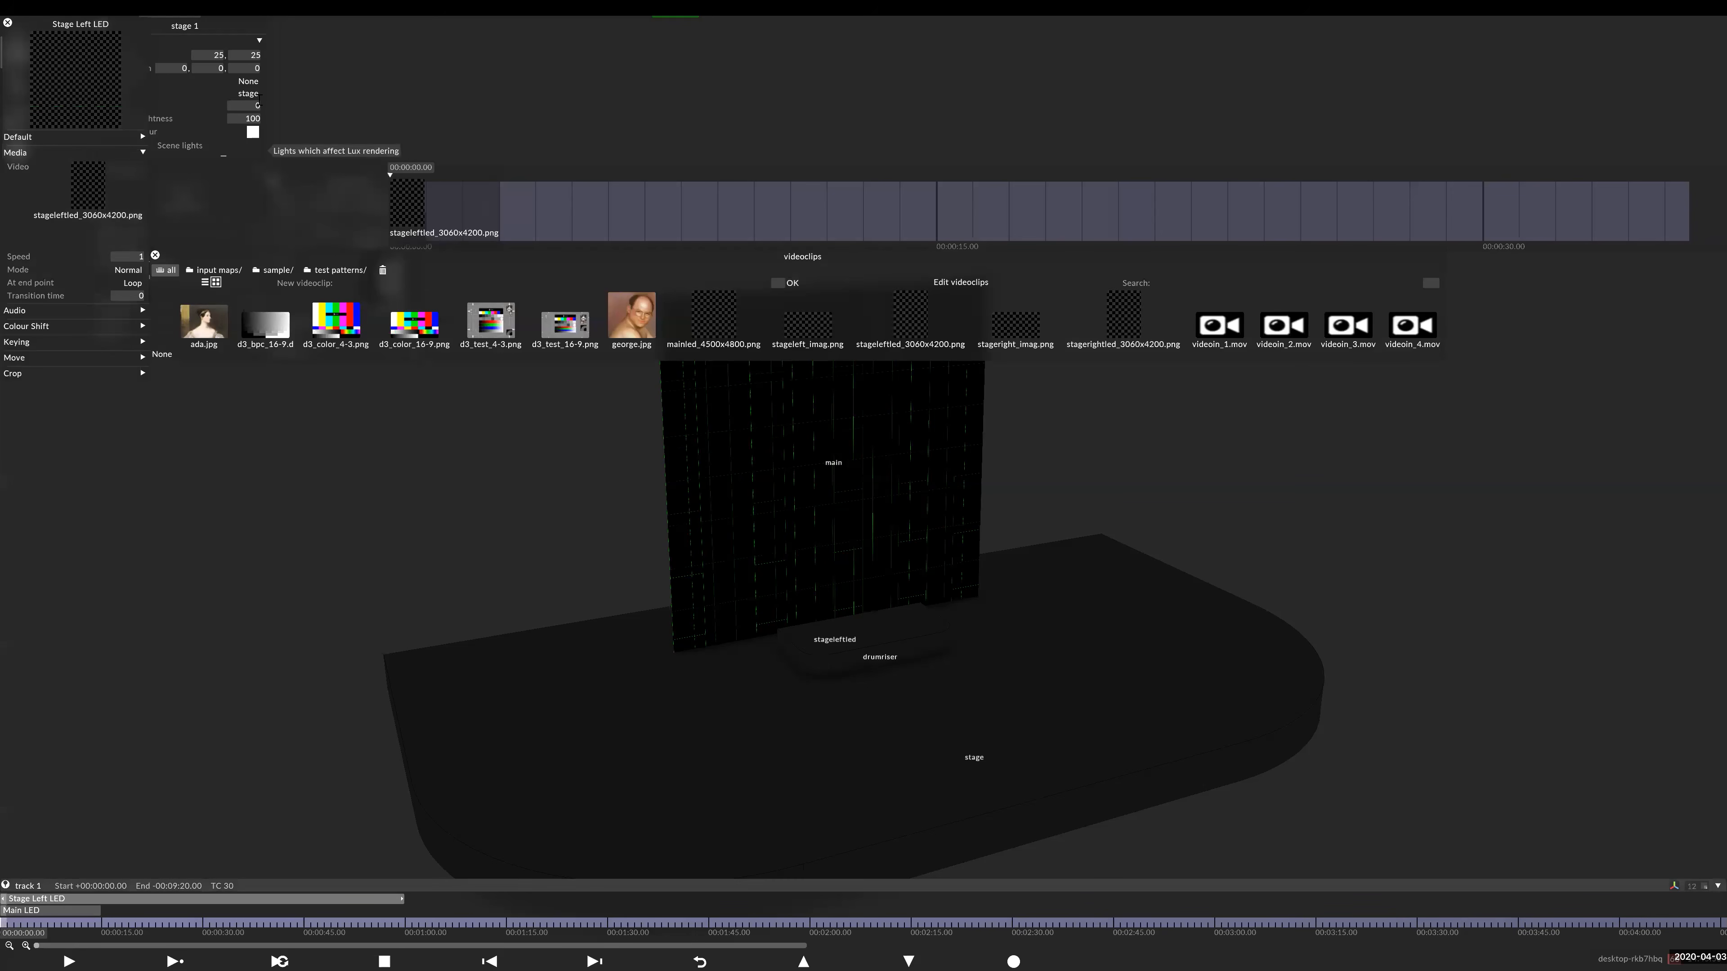
click(209, 25)
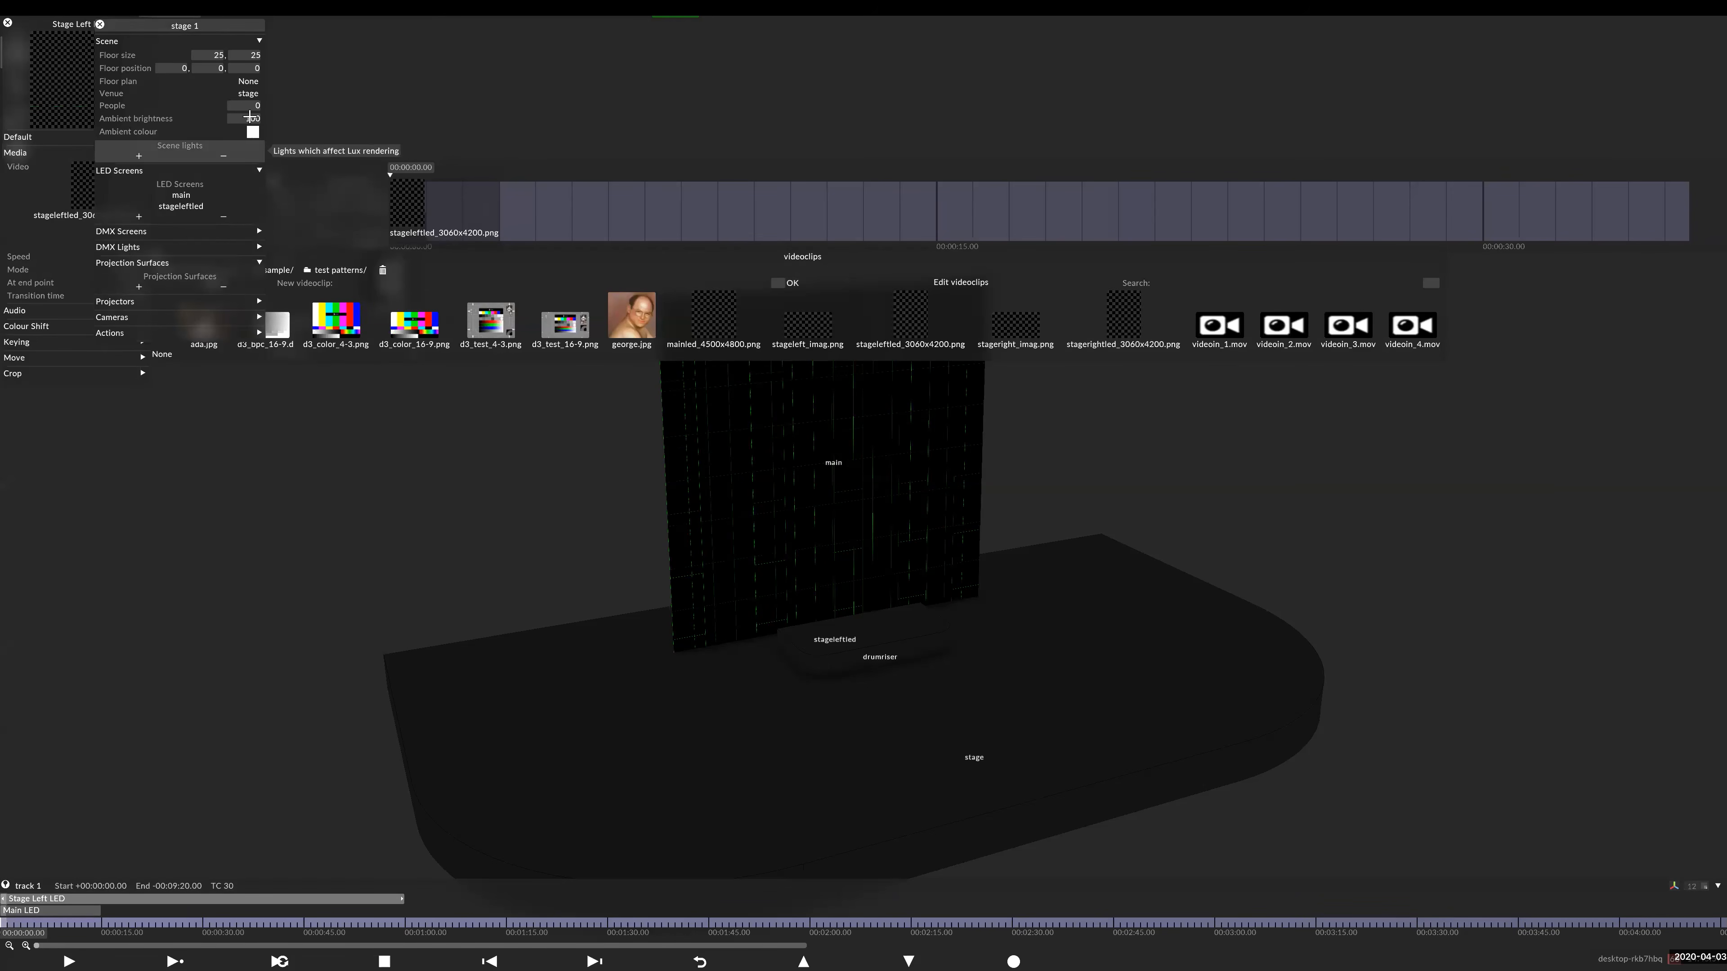
click(336, 164)
right_click(344, 165)
click(191, 205)
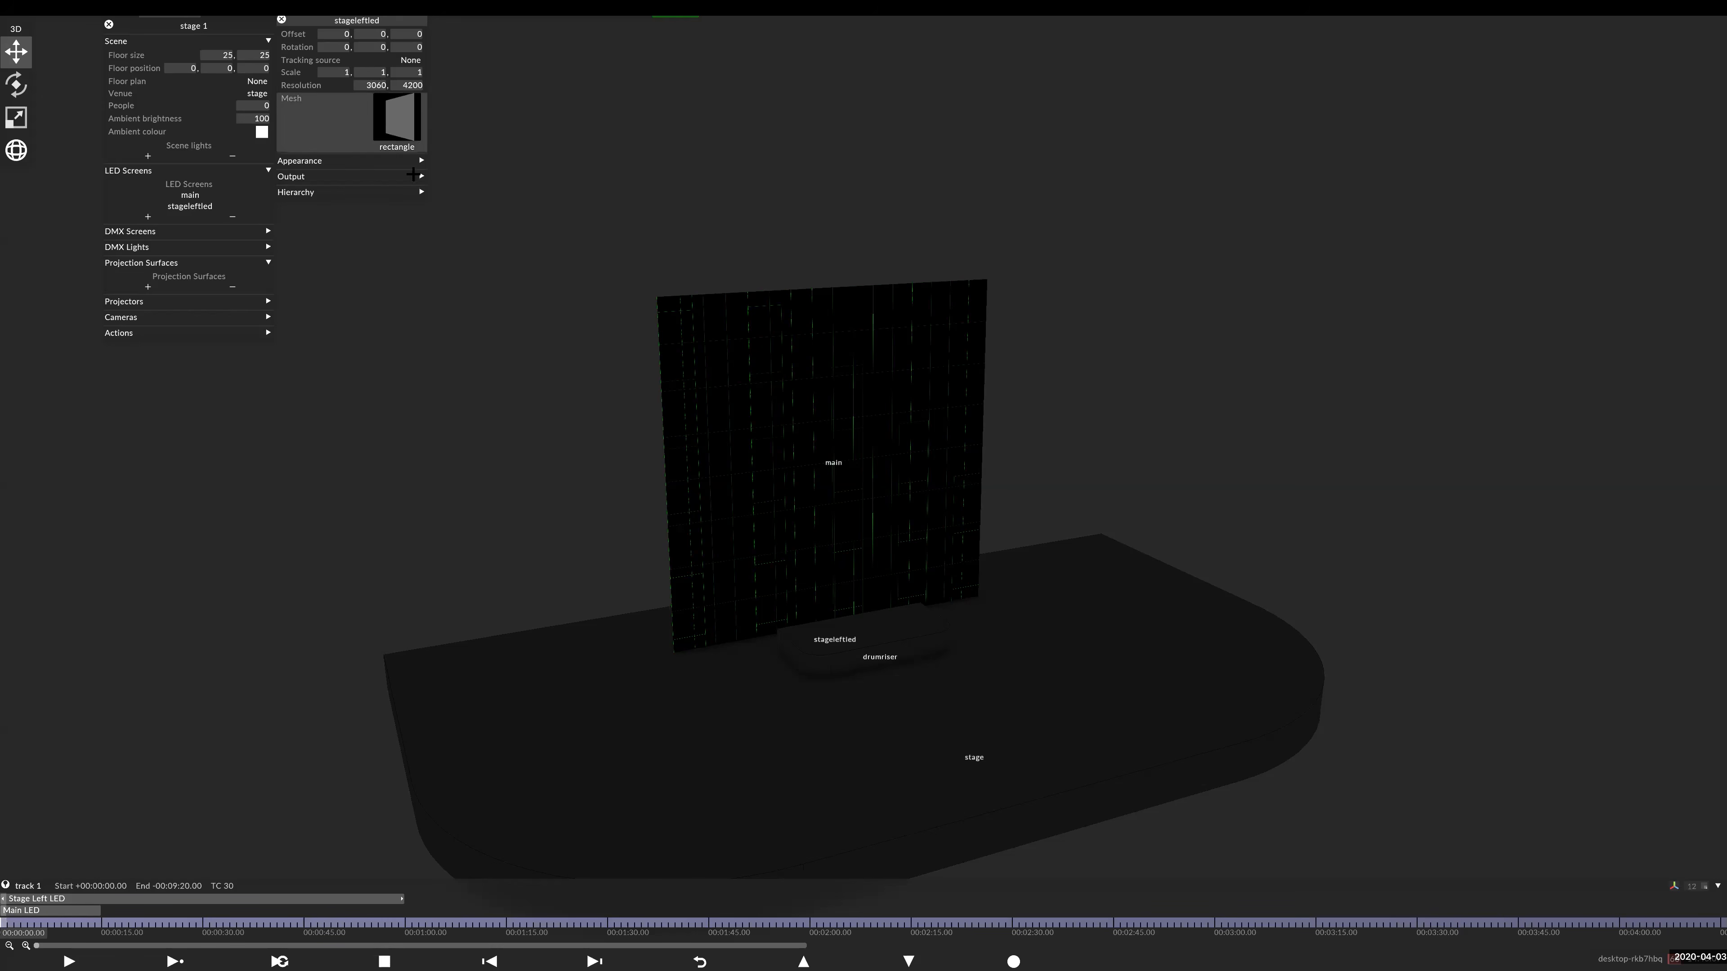
- Replace the stageleftled screen's rectangle mesh with the stageleft_led mesh
drag(351, 26, 377, 105)
click(426, 196)
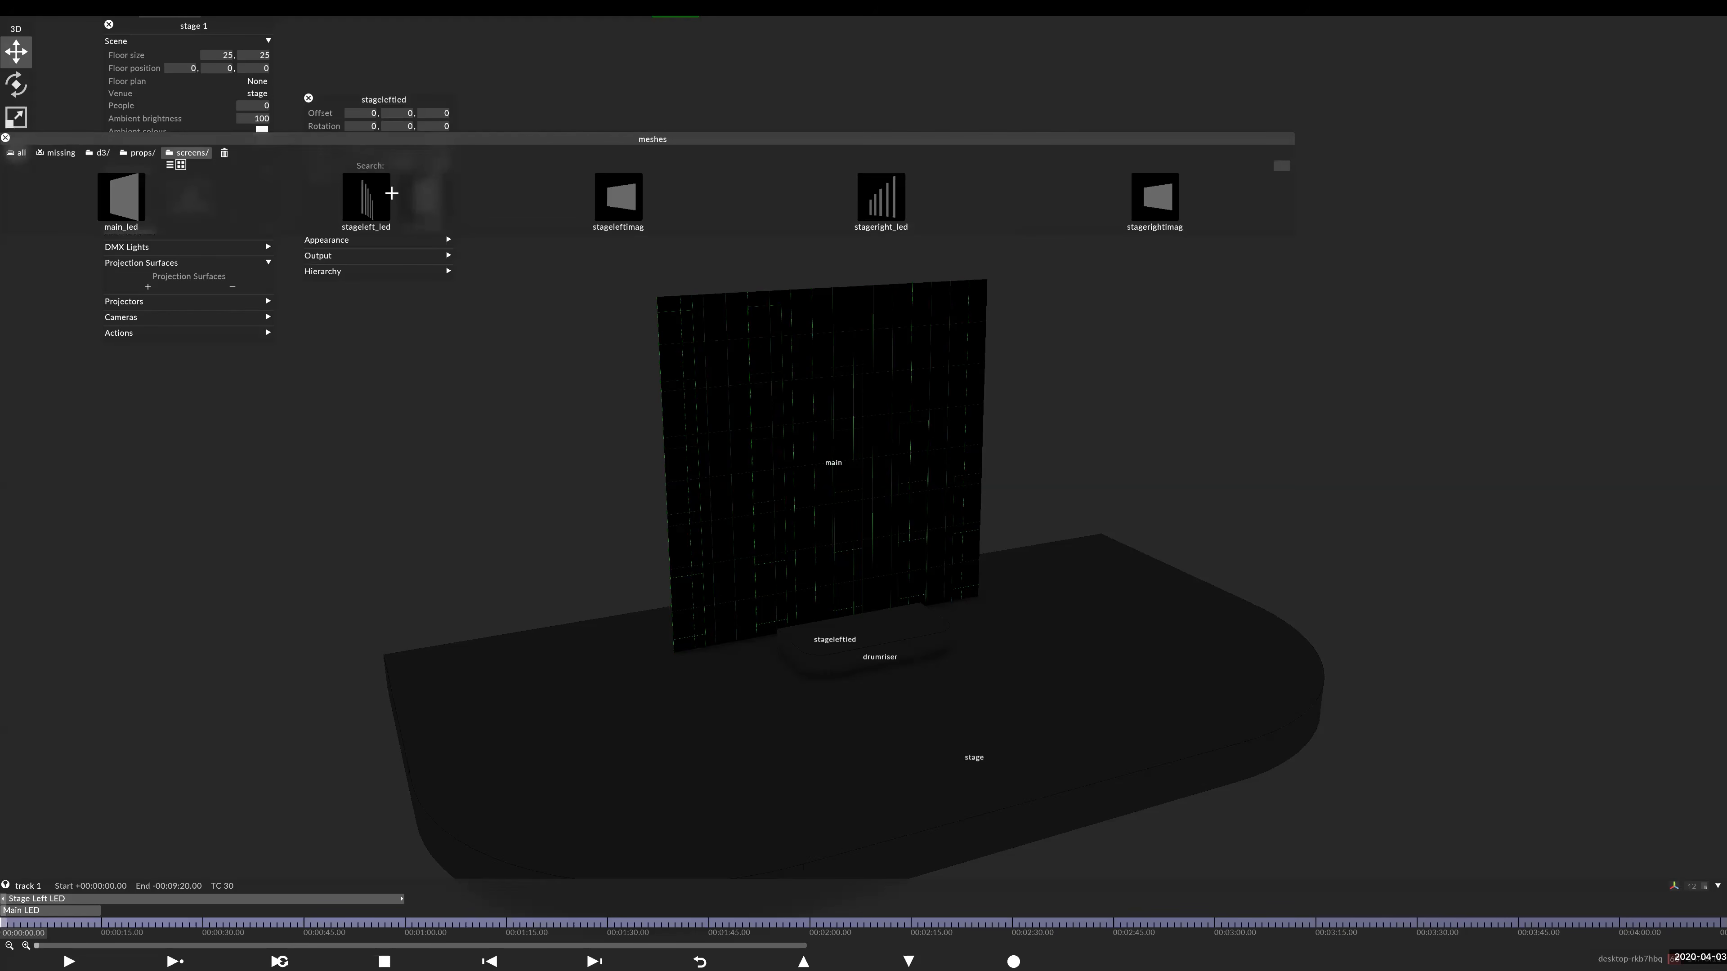
click(376, 203)
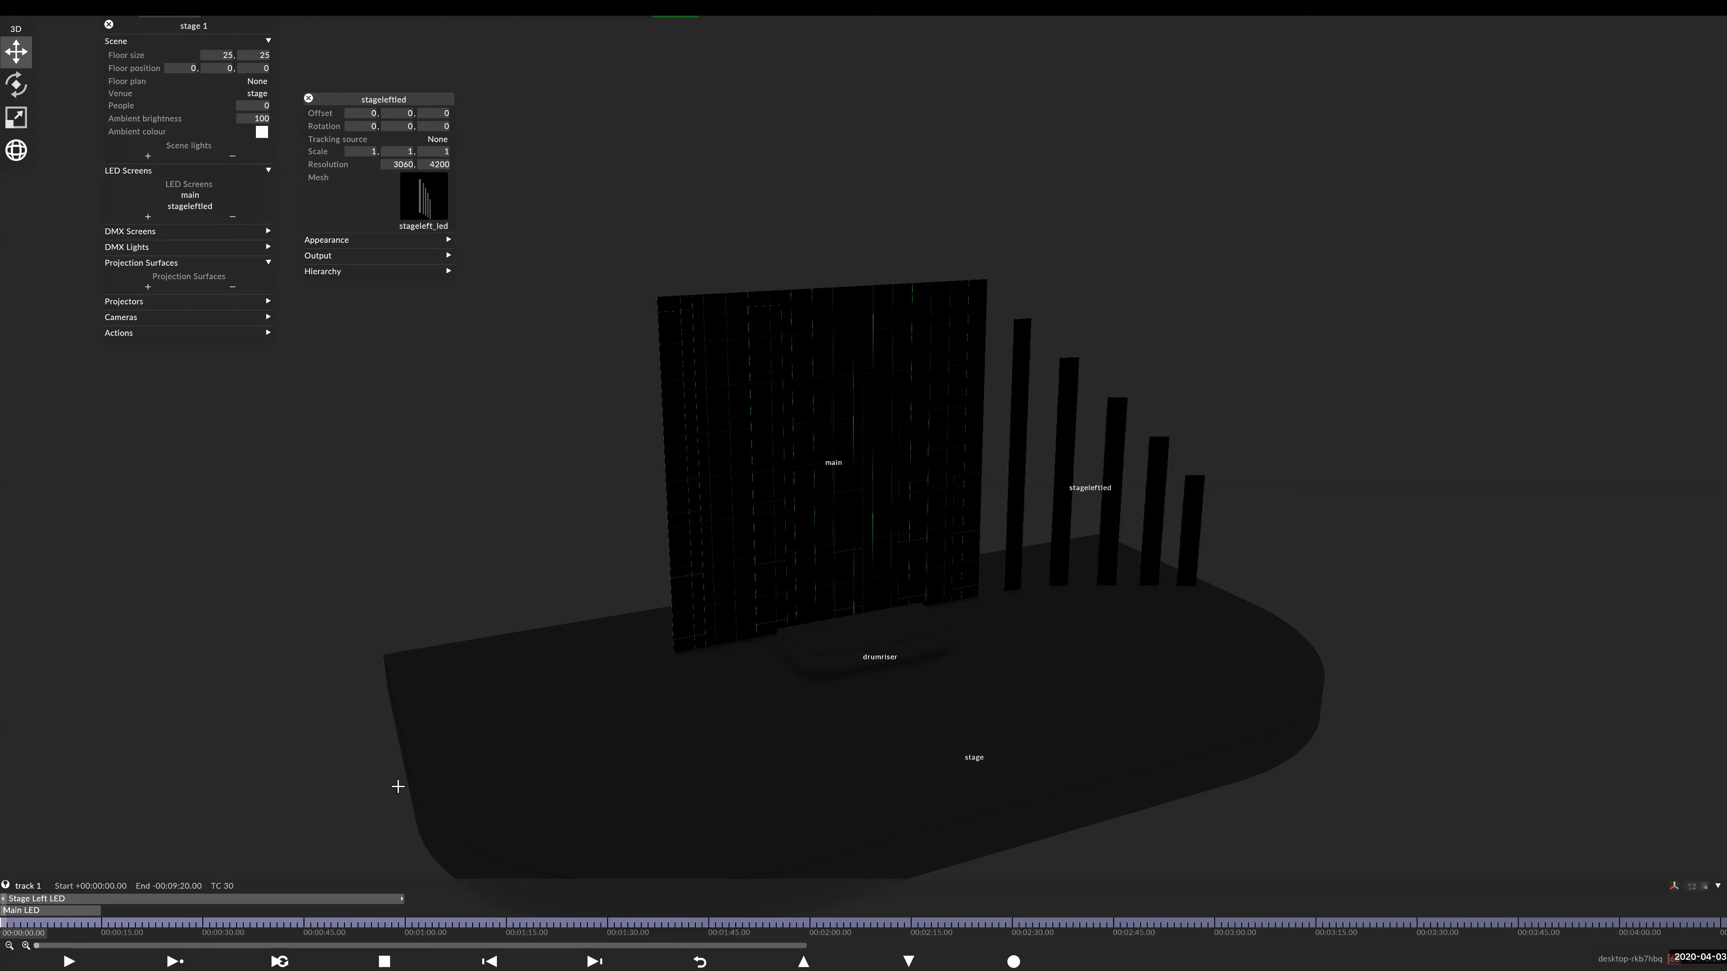
- Shorten the Stage Left LED layer to end at about 15 seconds and map it to stageleftled (direct)
drag(403, 898, 101, 898)
click(74, 898)
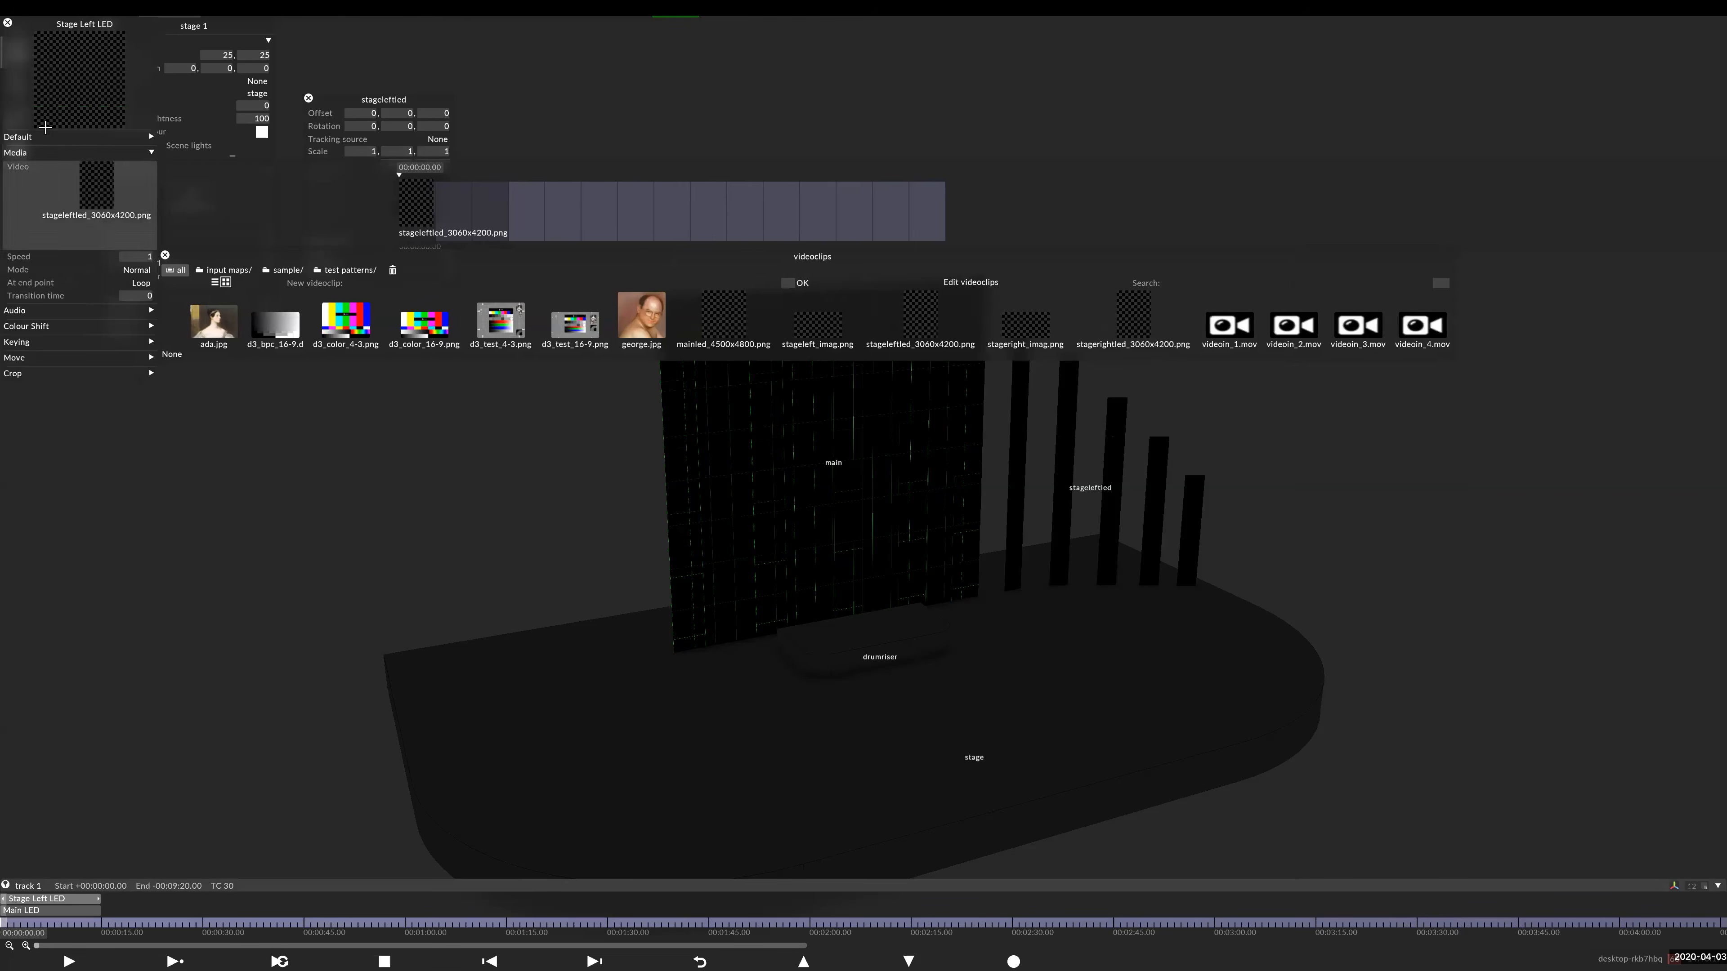
click(122, 178)
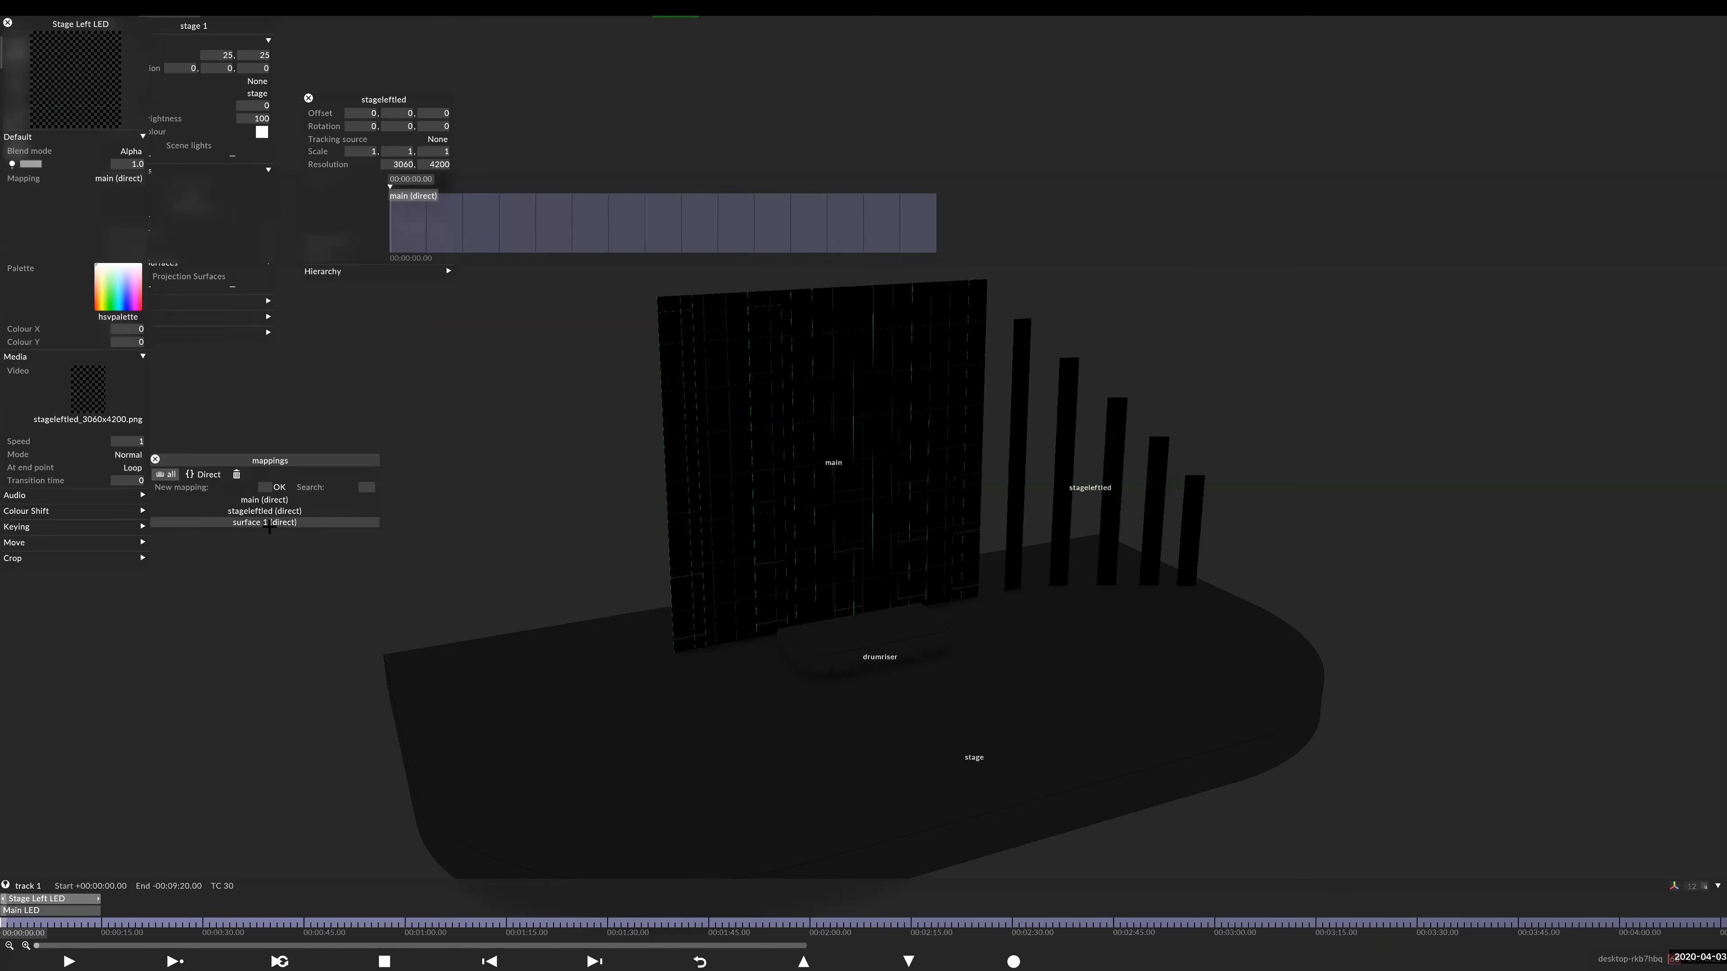
click(268, 514)
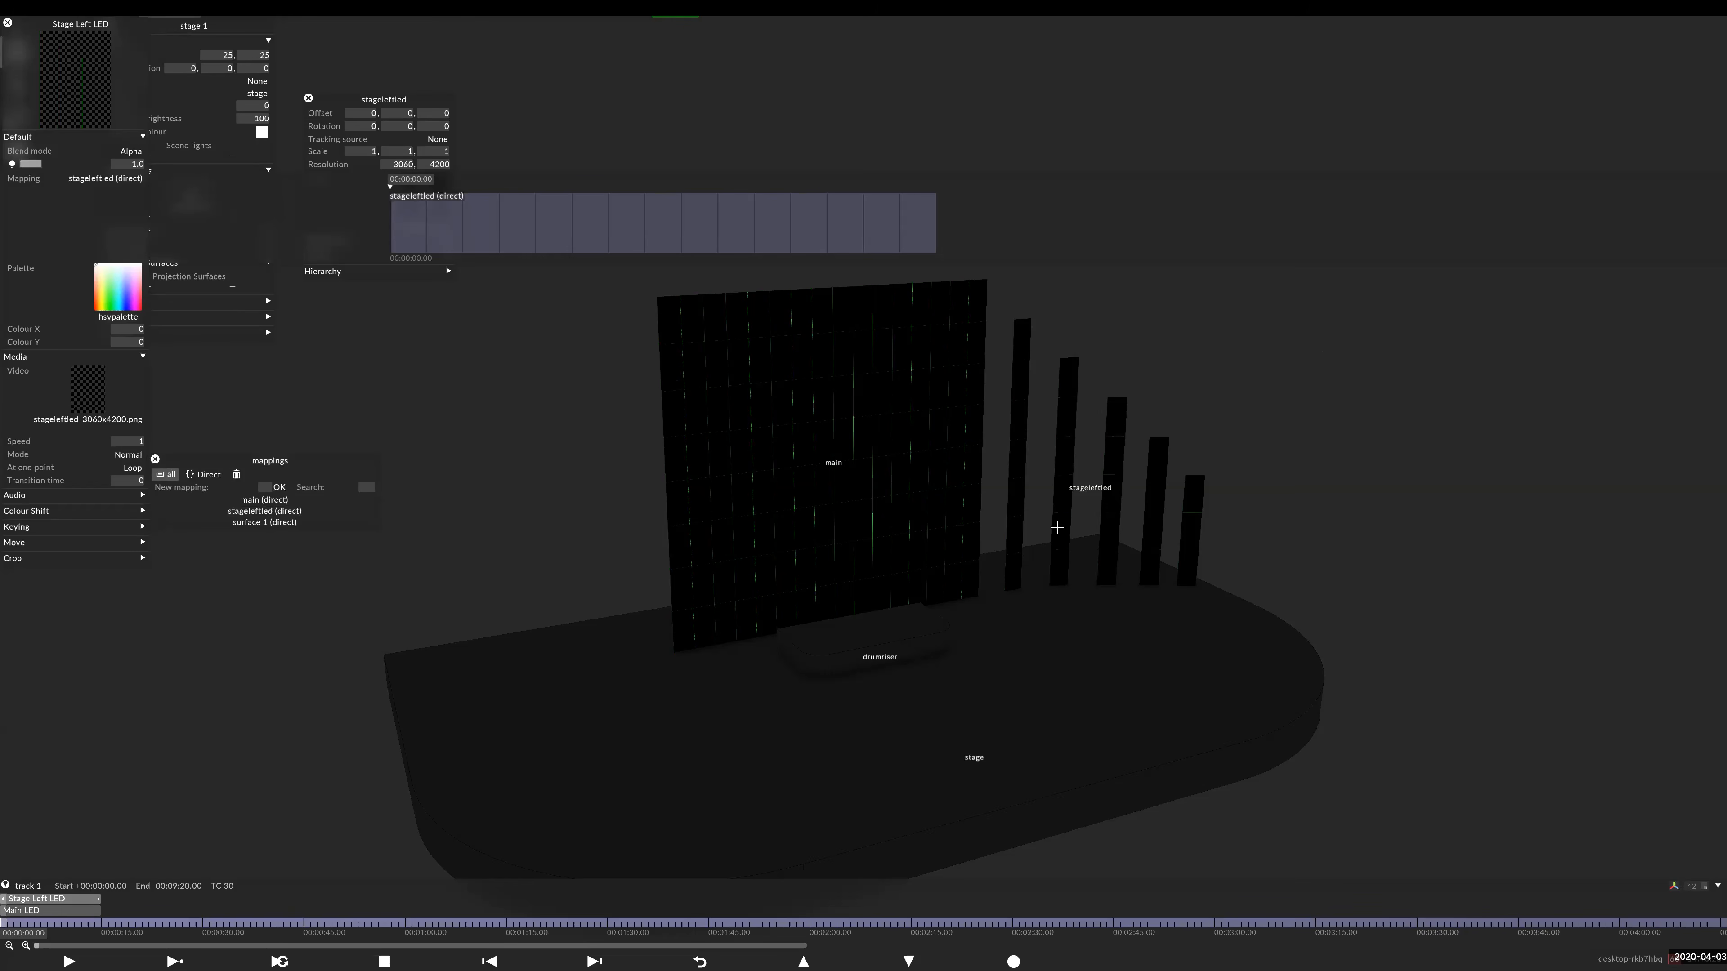
- Inspect the test pattern on the stage left LED columns and try to return to the default camera view
mouse_move(1114, 509)
mouse_down()
mouse_move(1065, 534)
mouse_move(1121, 515)
mouse_up()
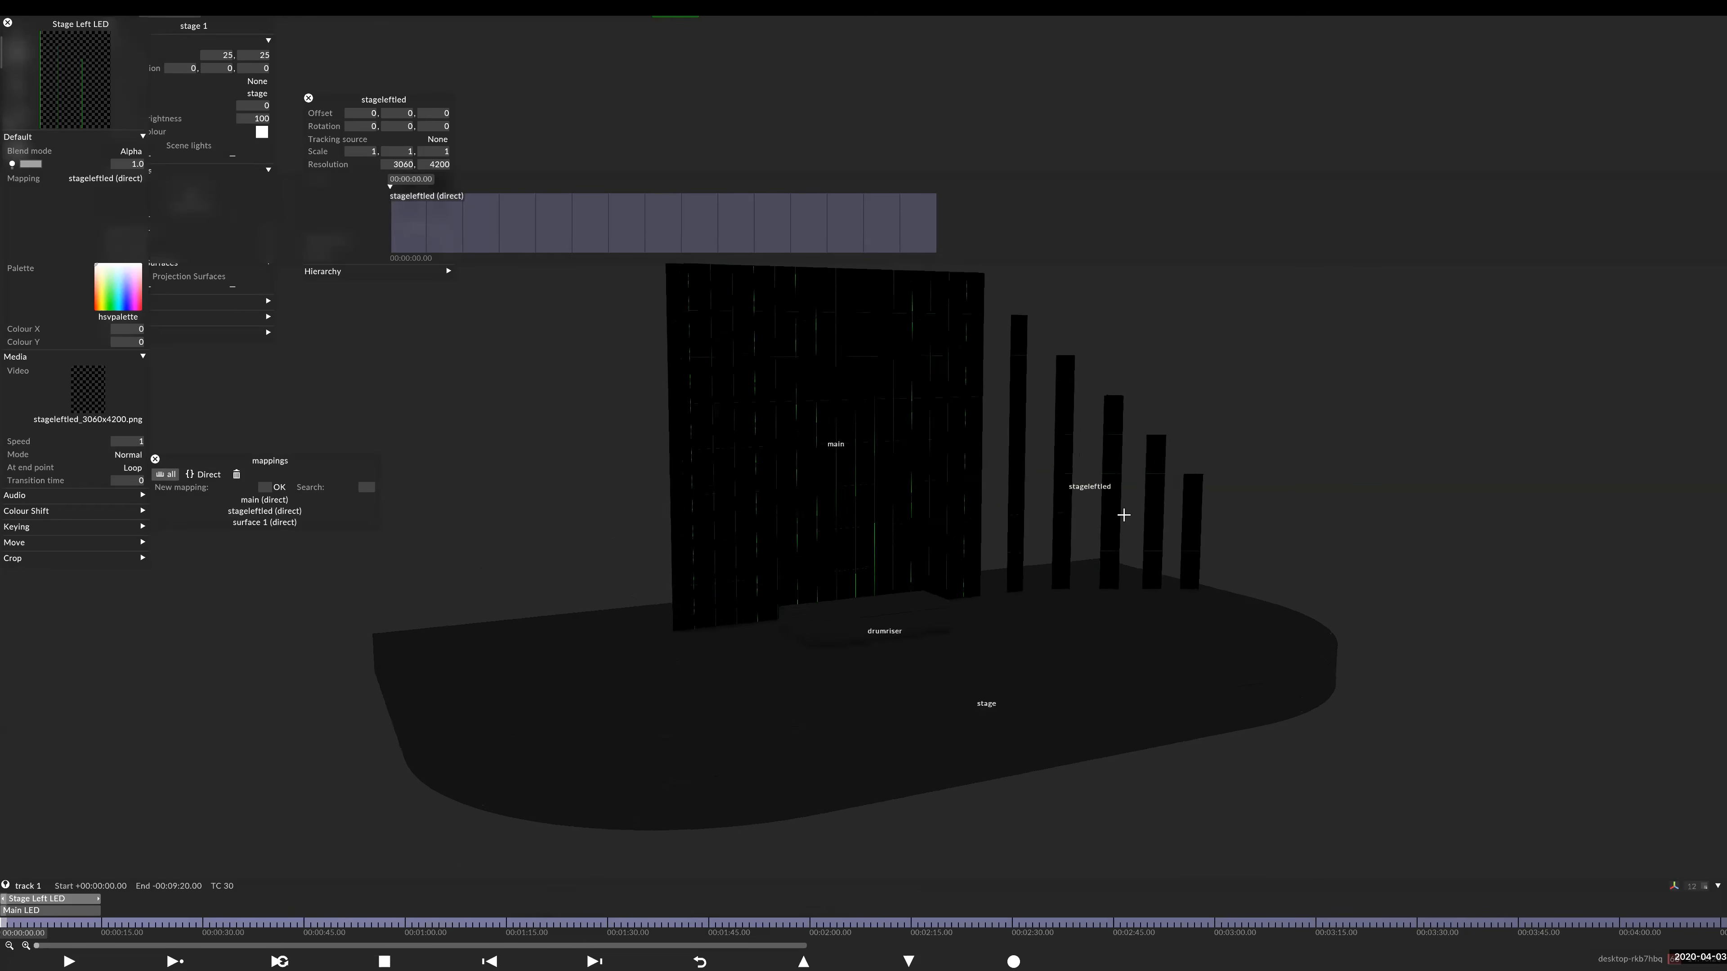
scroll(1168, 497, up, 2)
middle_drag(1017, 548, 972, 511)
key(z)
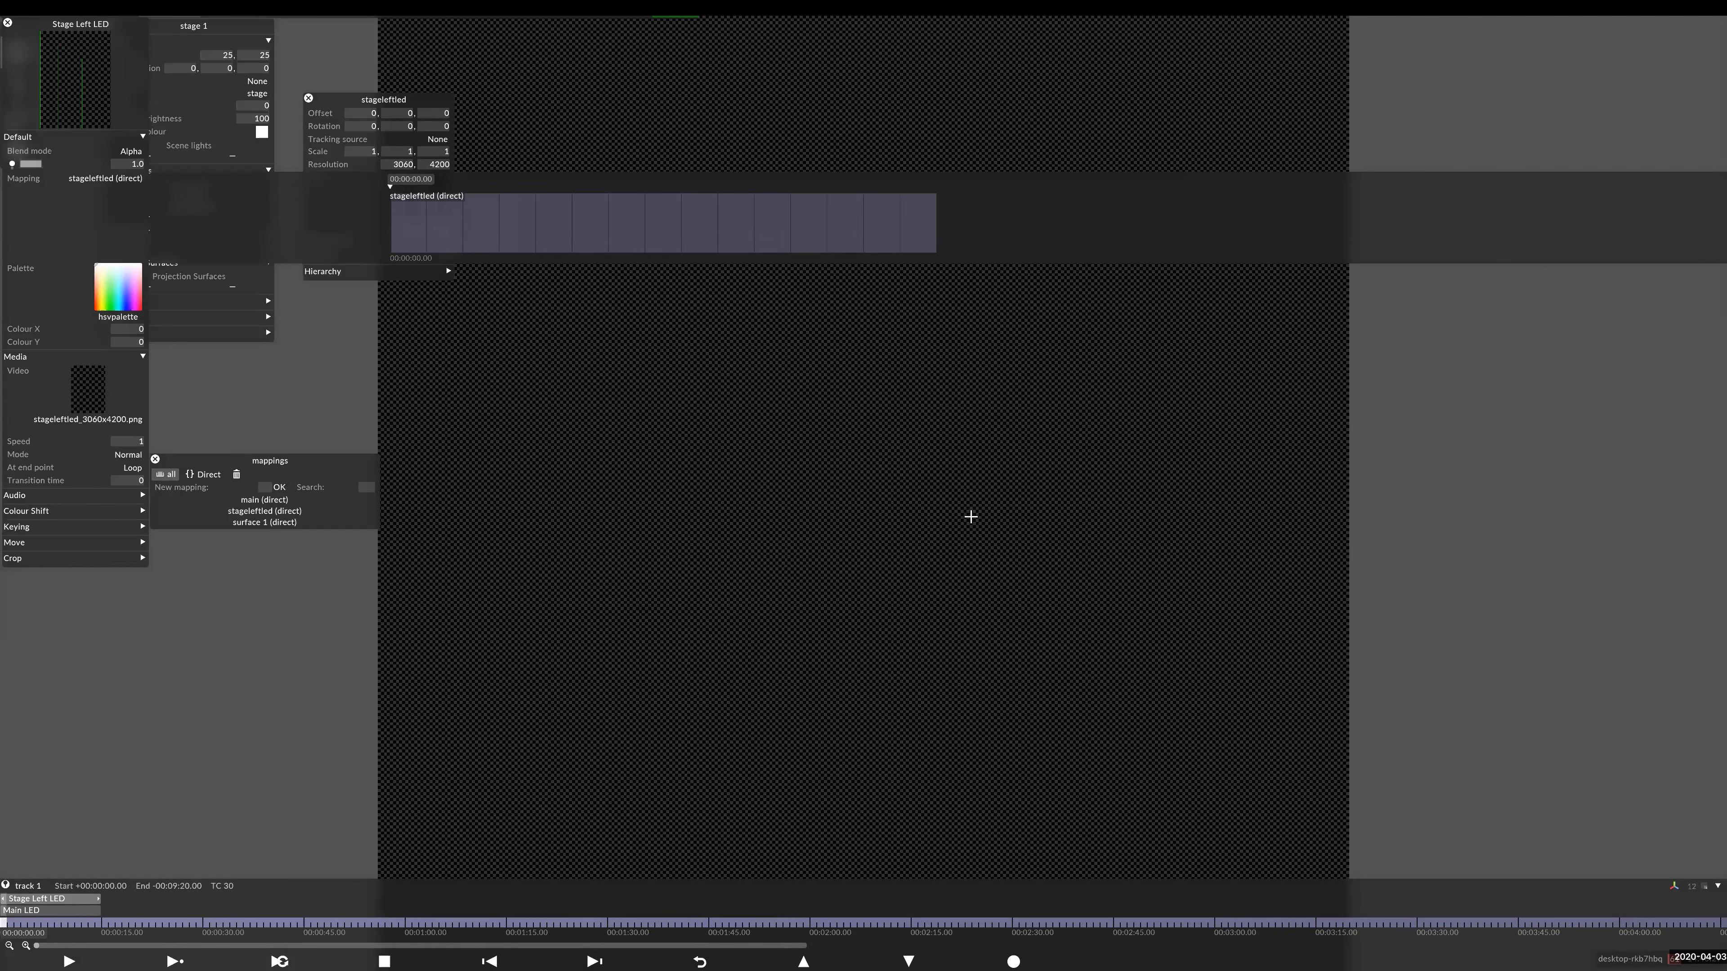
key(Escape)
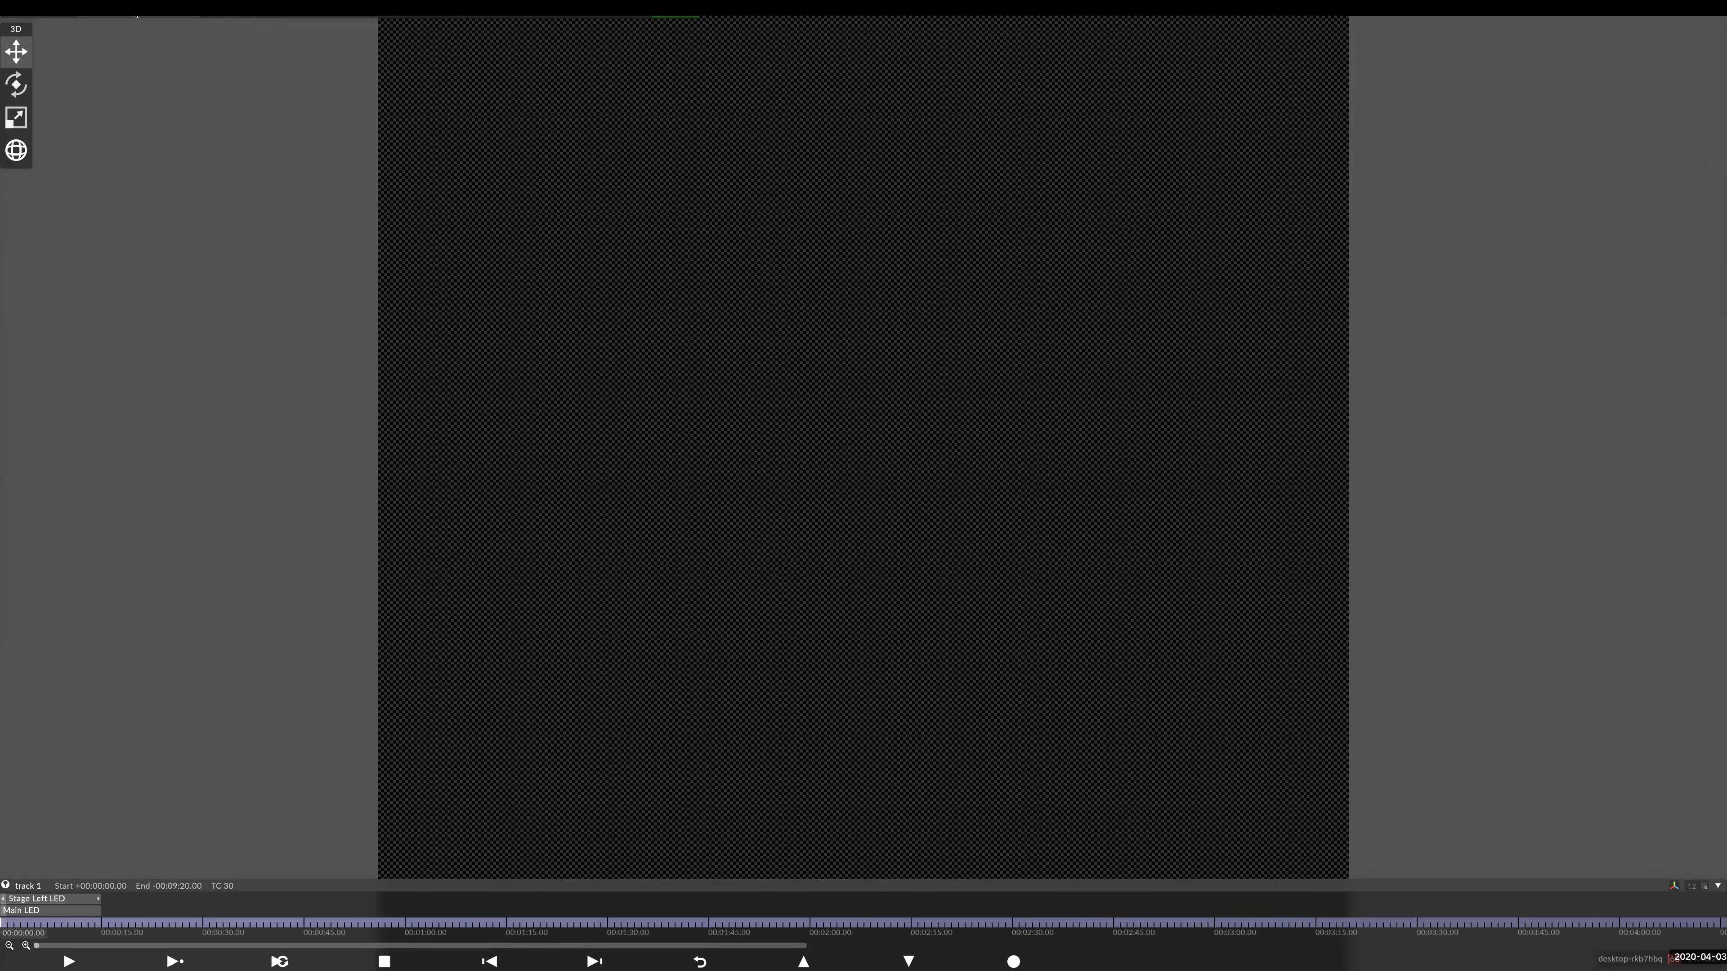
click(121, 12)
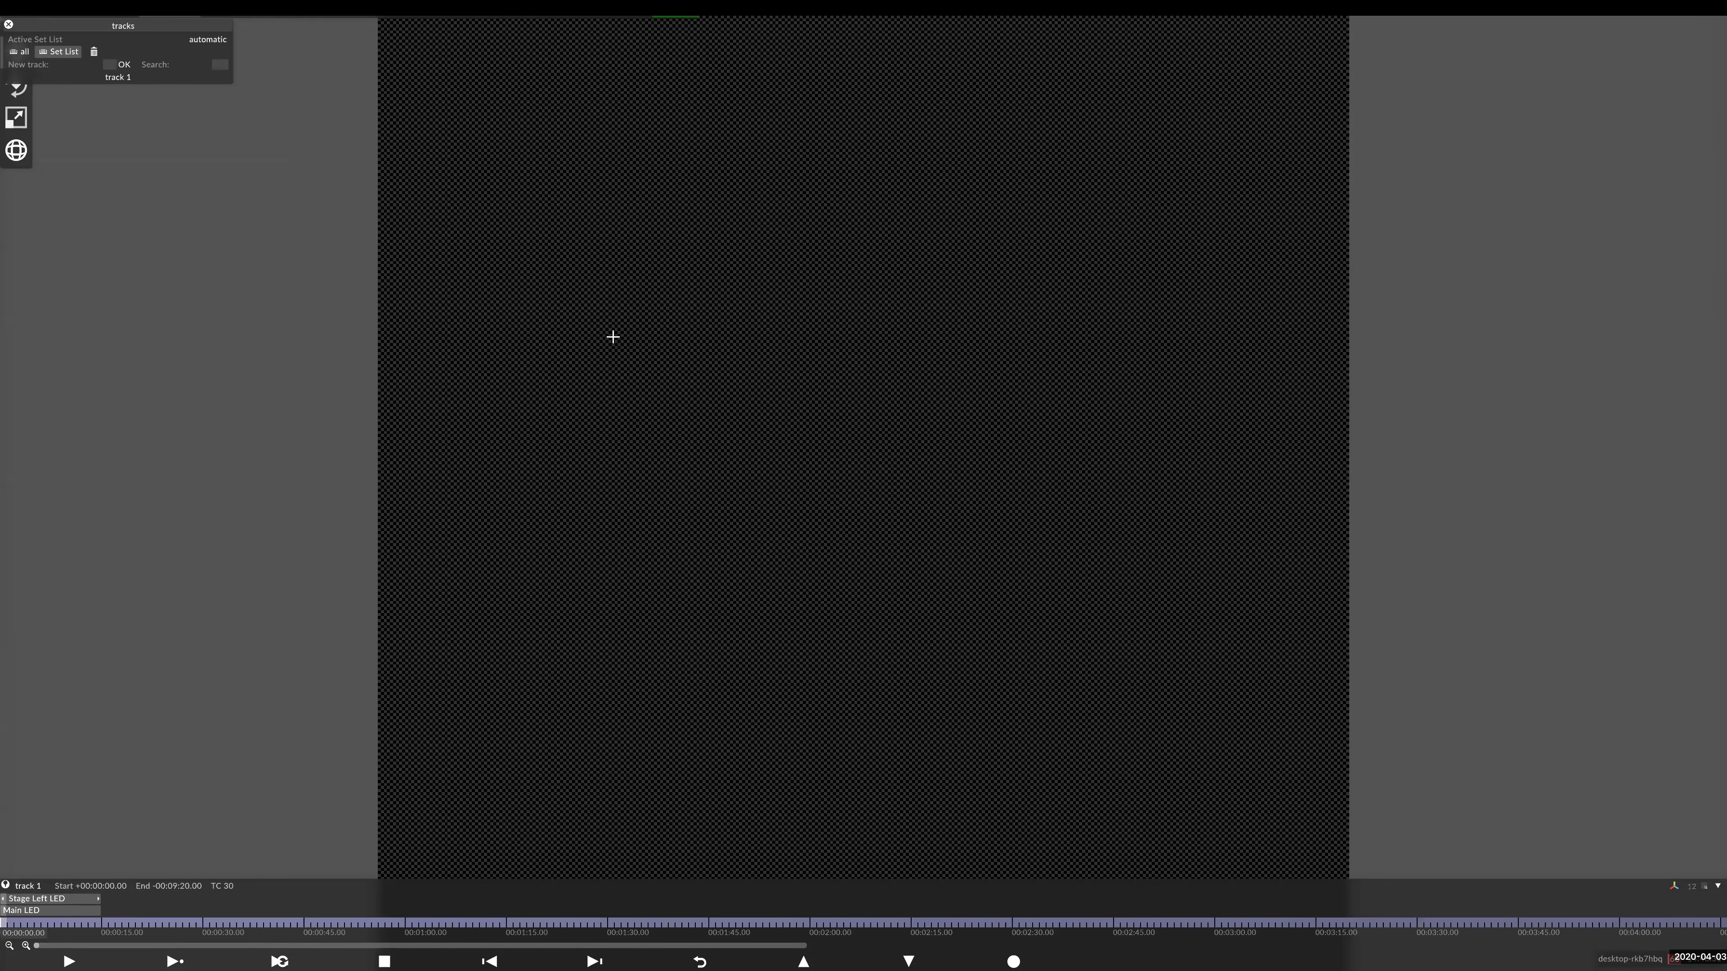
alt+drag(704, 359, 904, 293)
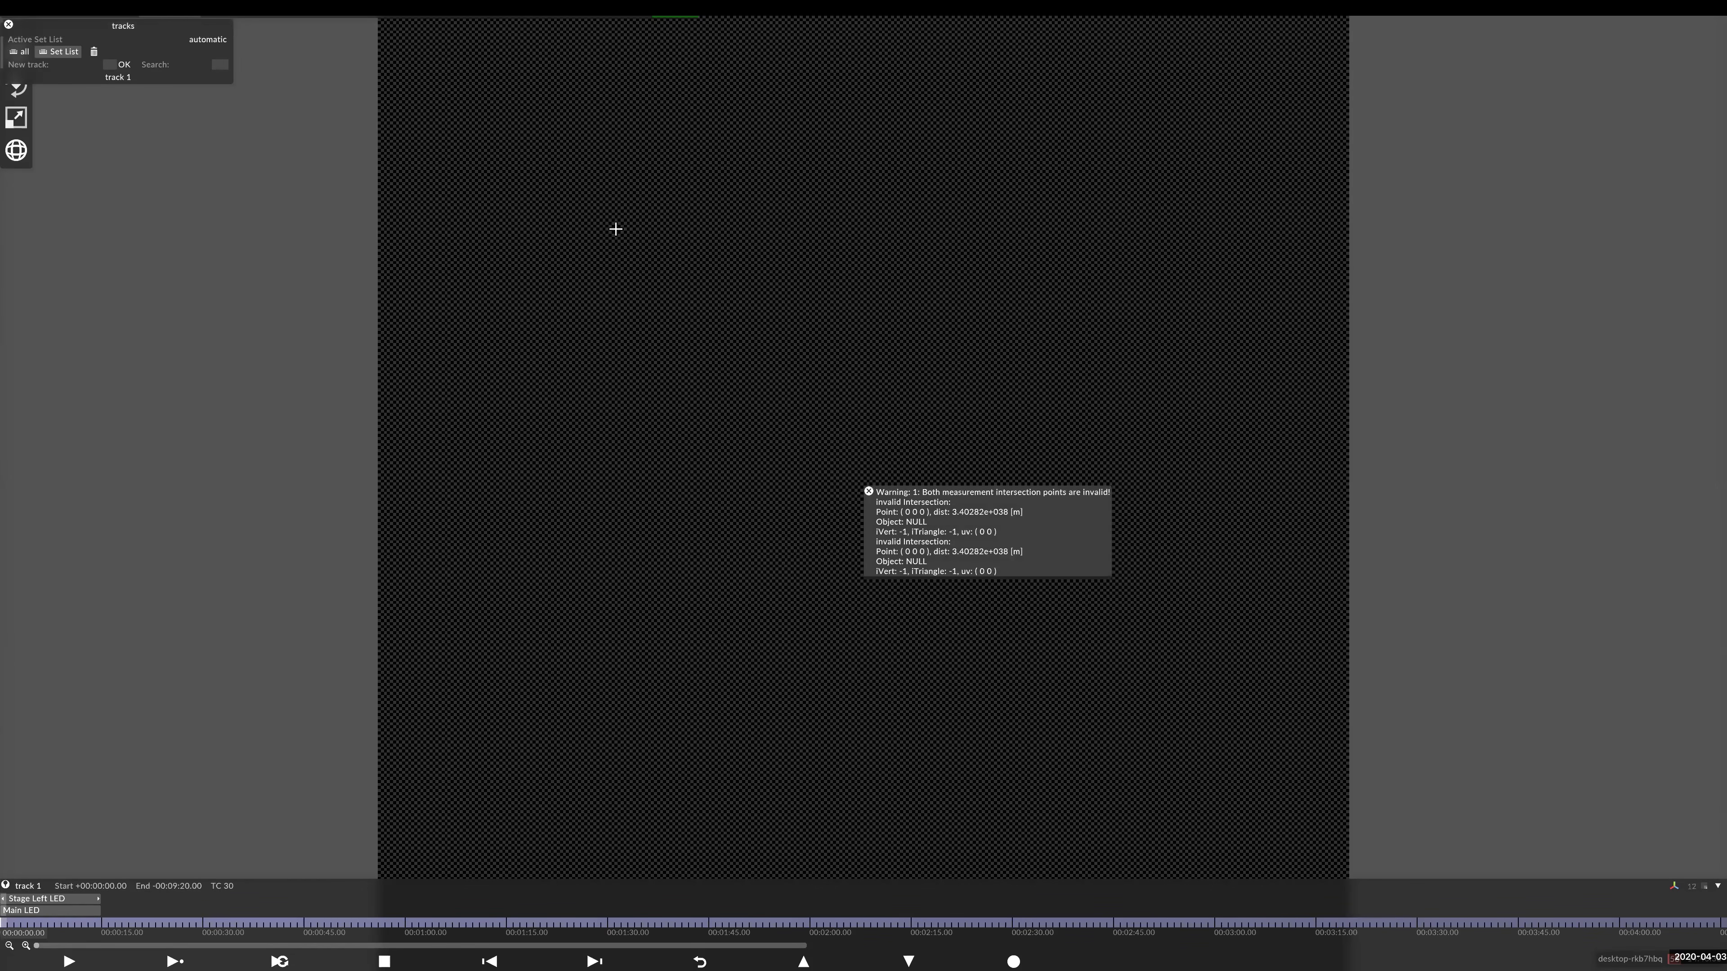
key(Home)
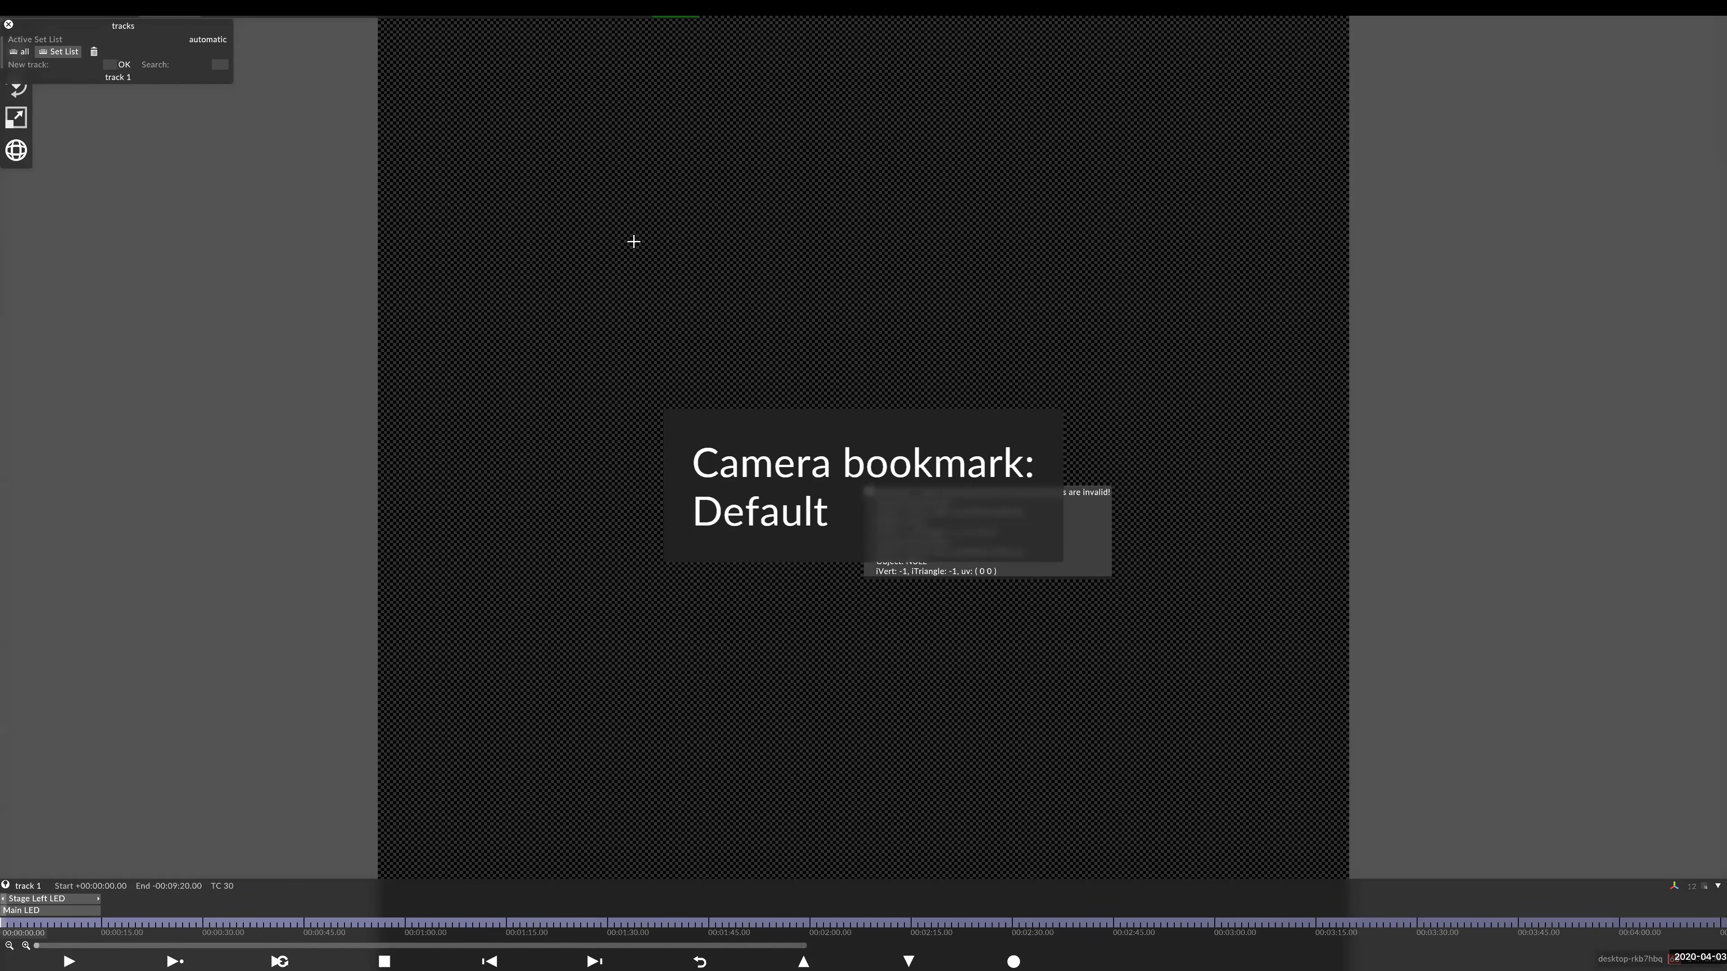
click(769, 338)
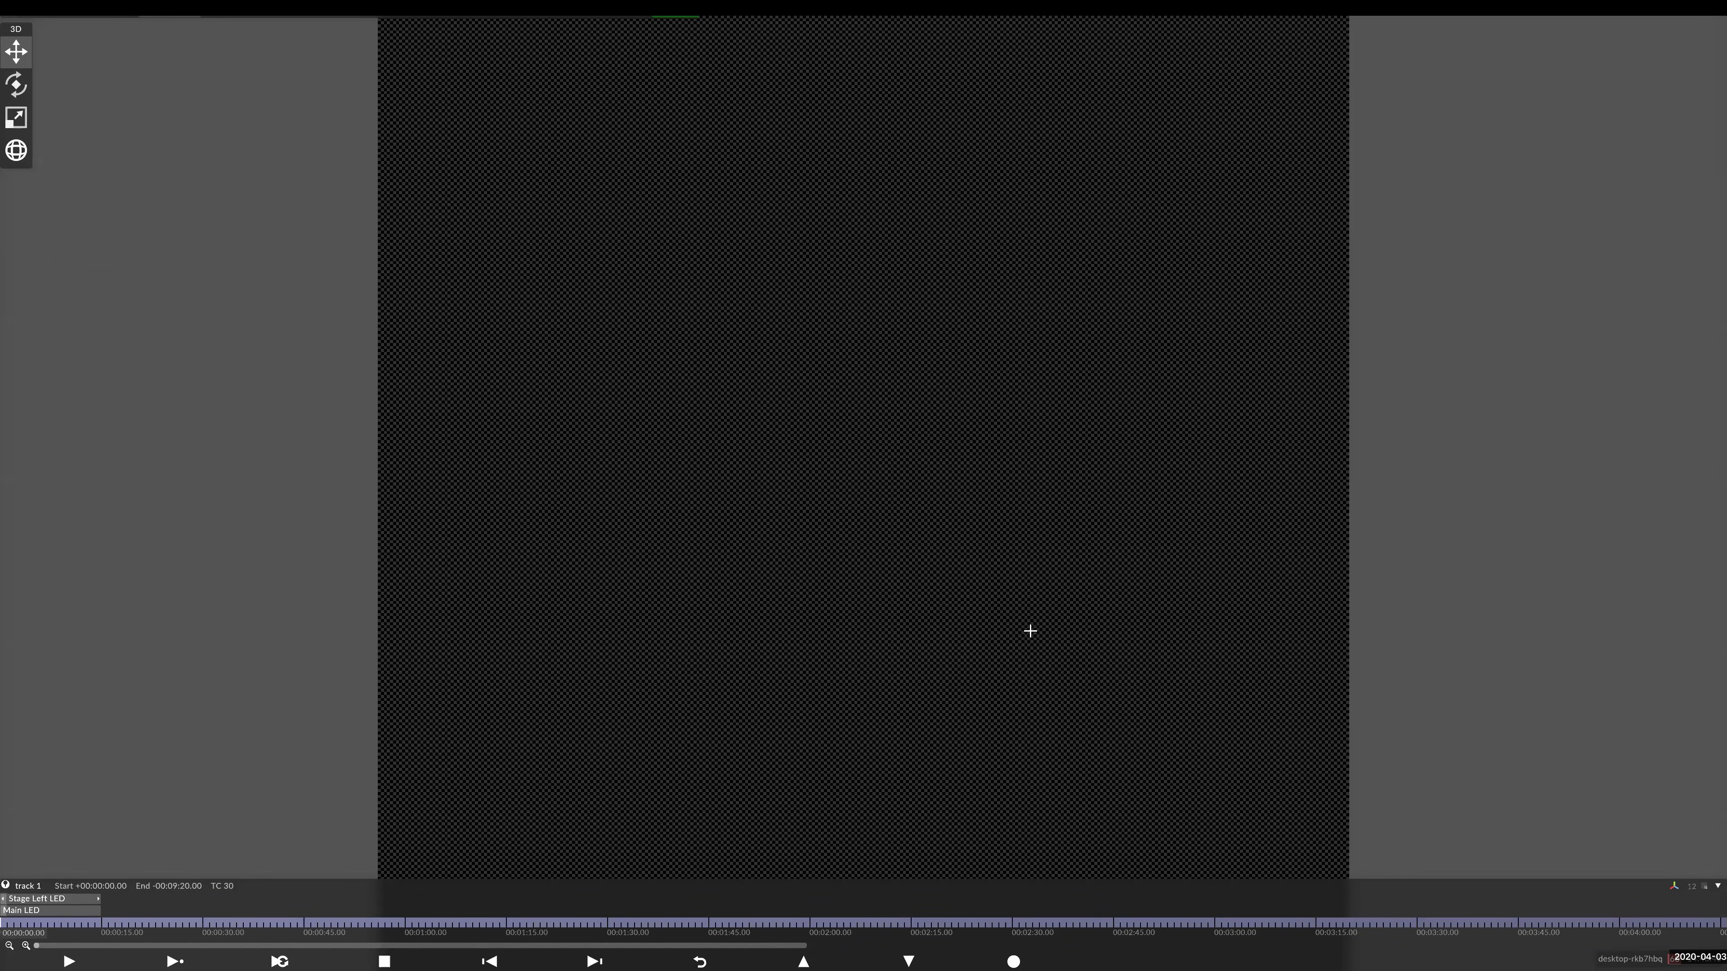
- Add a new LED screen named stagerightled to the stage
key(alt+Tab)
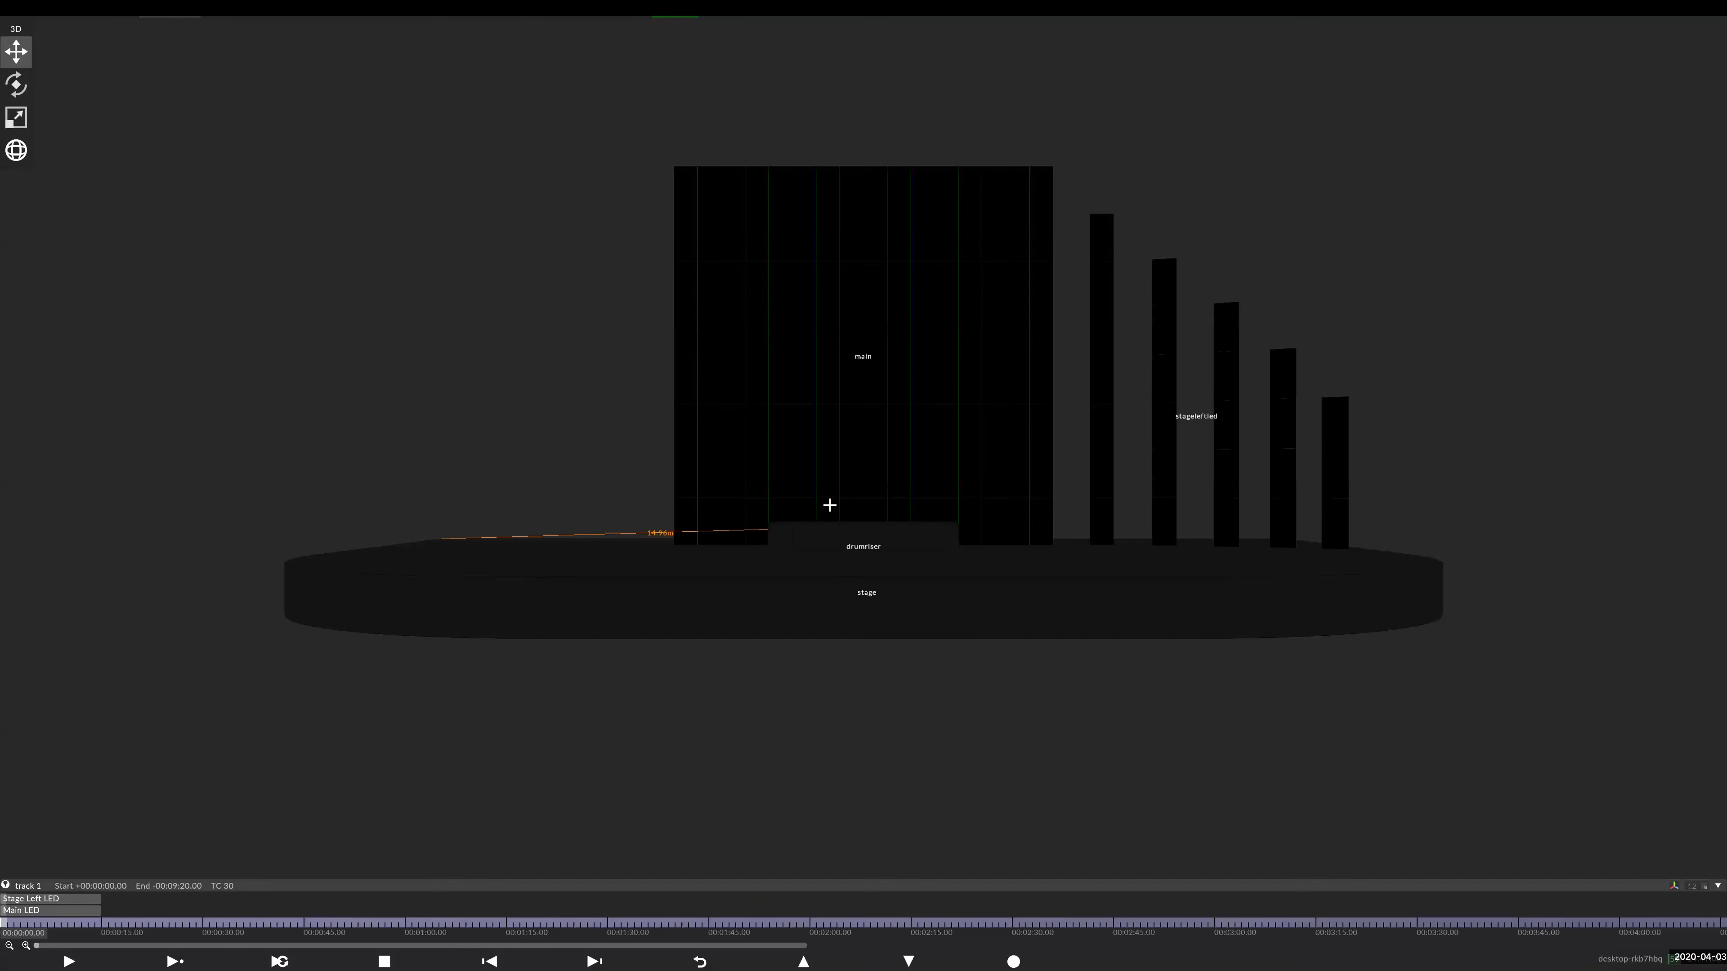
drag(843, 462, 660, 571)
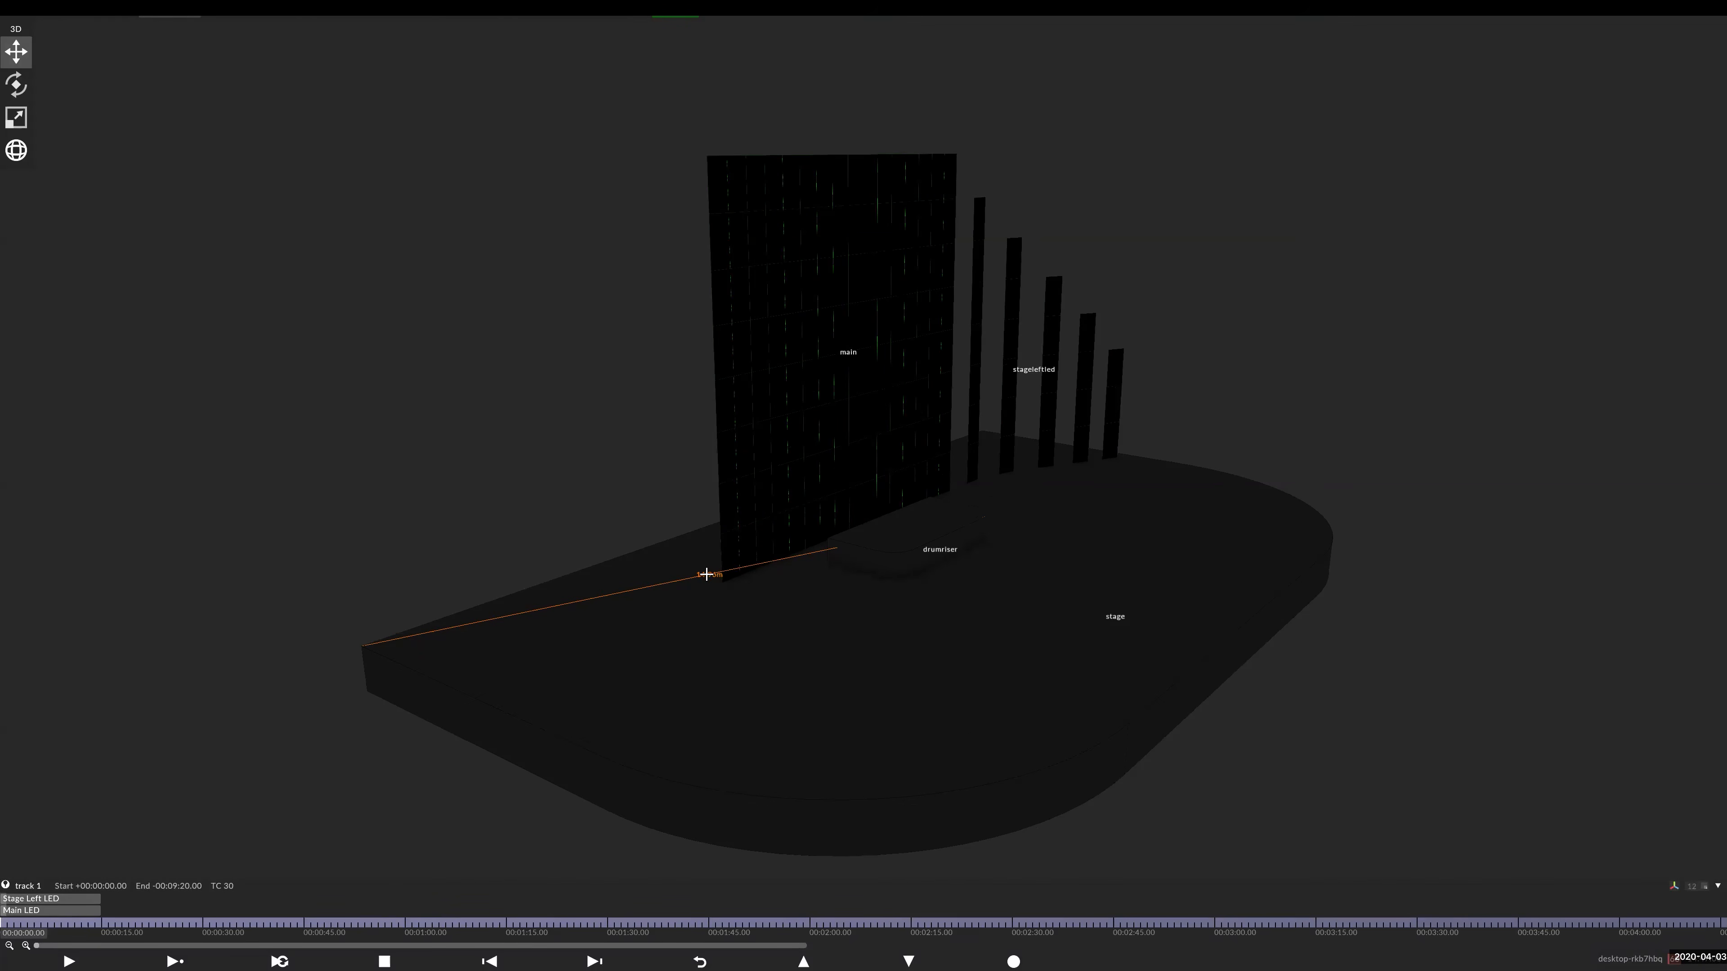
mouse_move(862, 487)
mouse_down()
mouse_move(848, 485)
mouse_move(887, 475)
mouse_up()
middle_drag(737, 427, 671, 441)
right_click(145, 12)
click(126, 217)
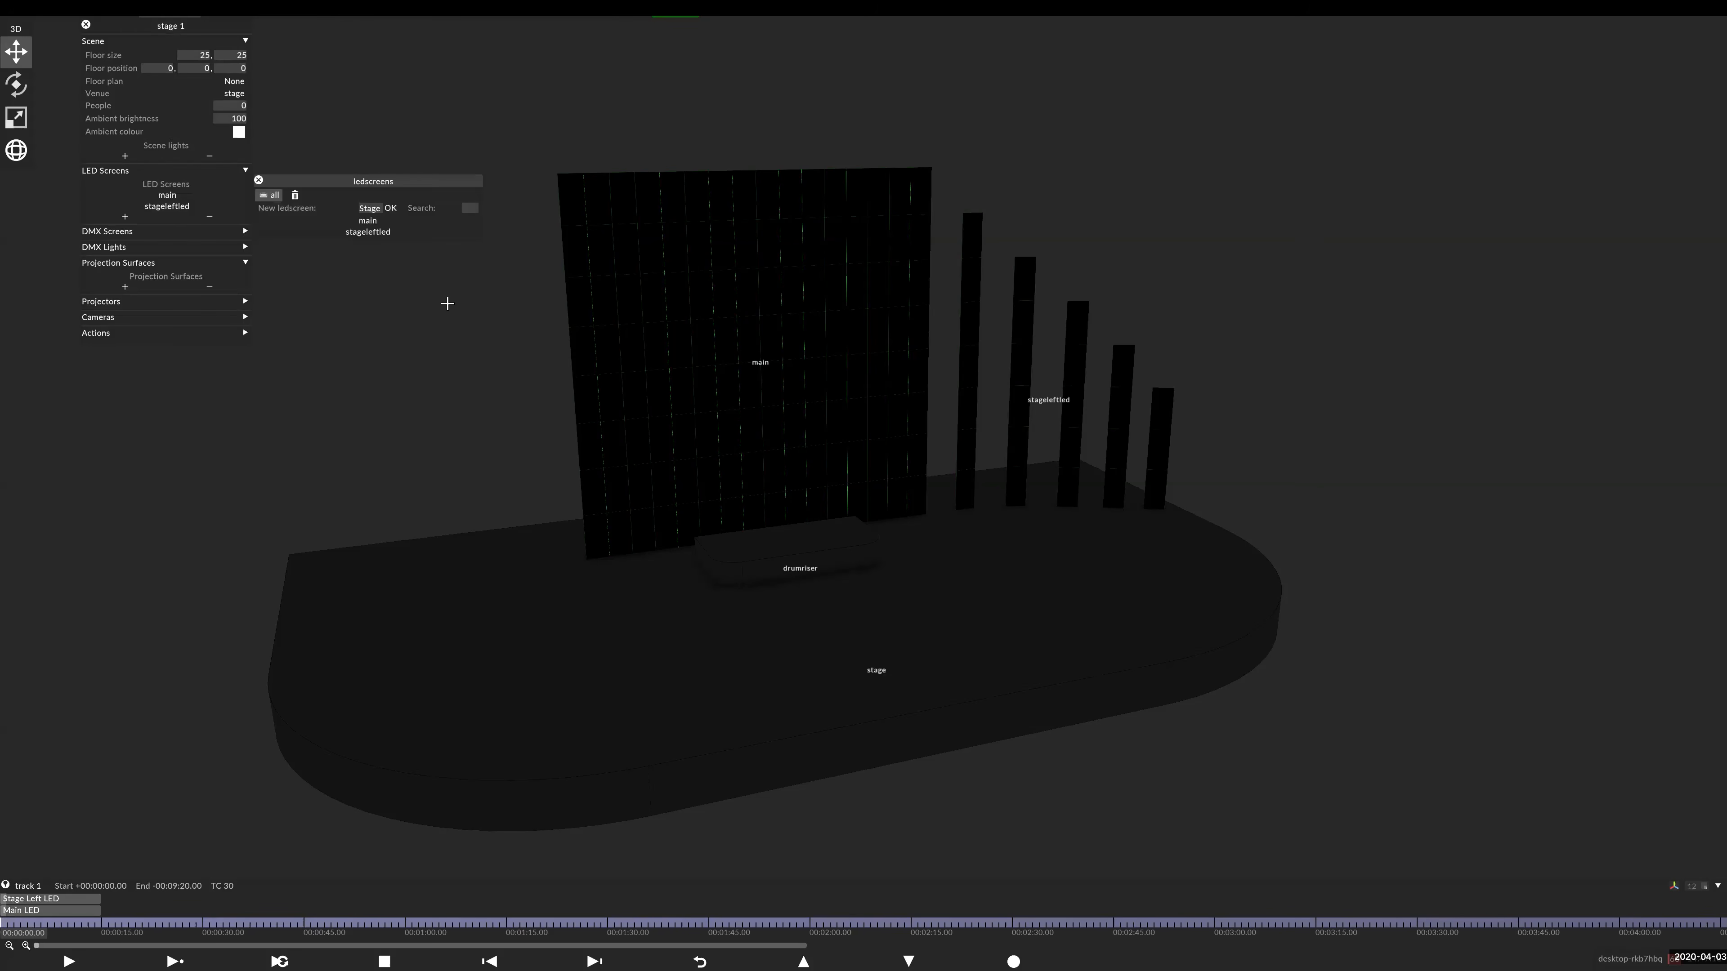
key(BackSpace)
key(BackSpace)
key(BackSpace)
text(rightLED)
key(Return)
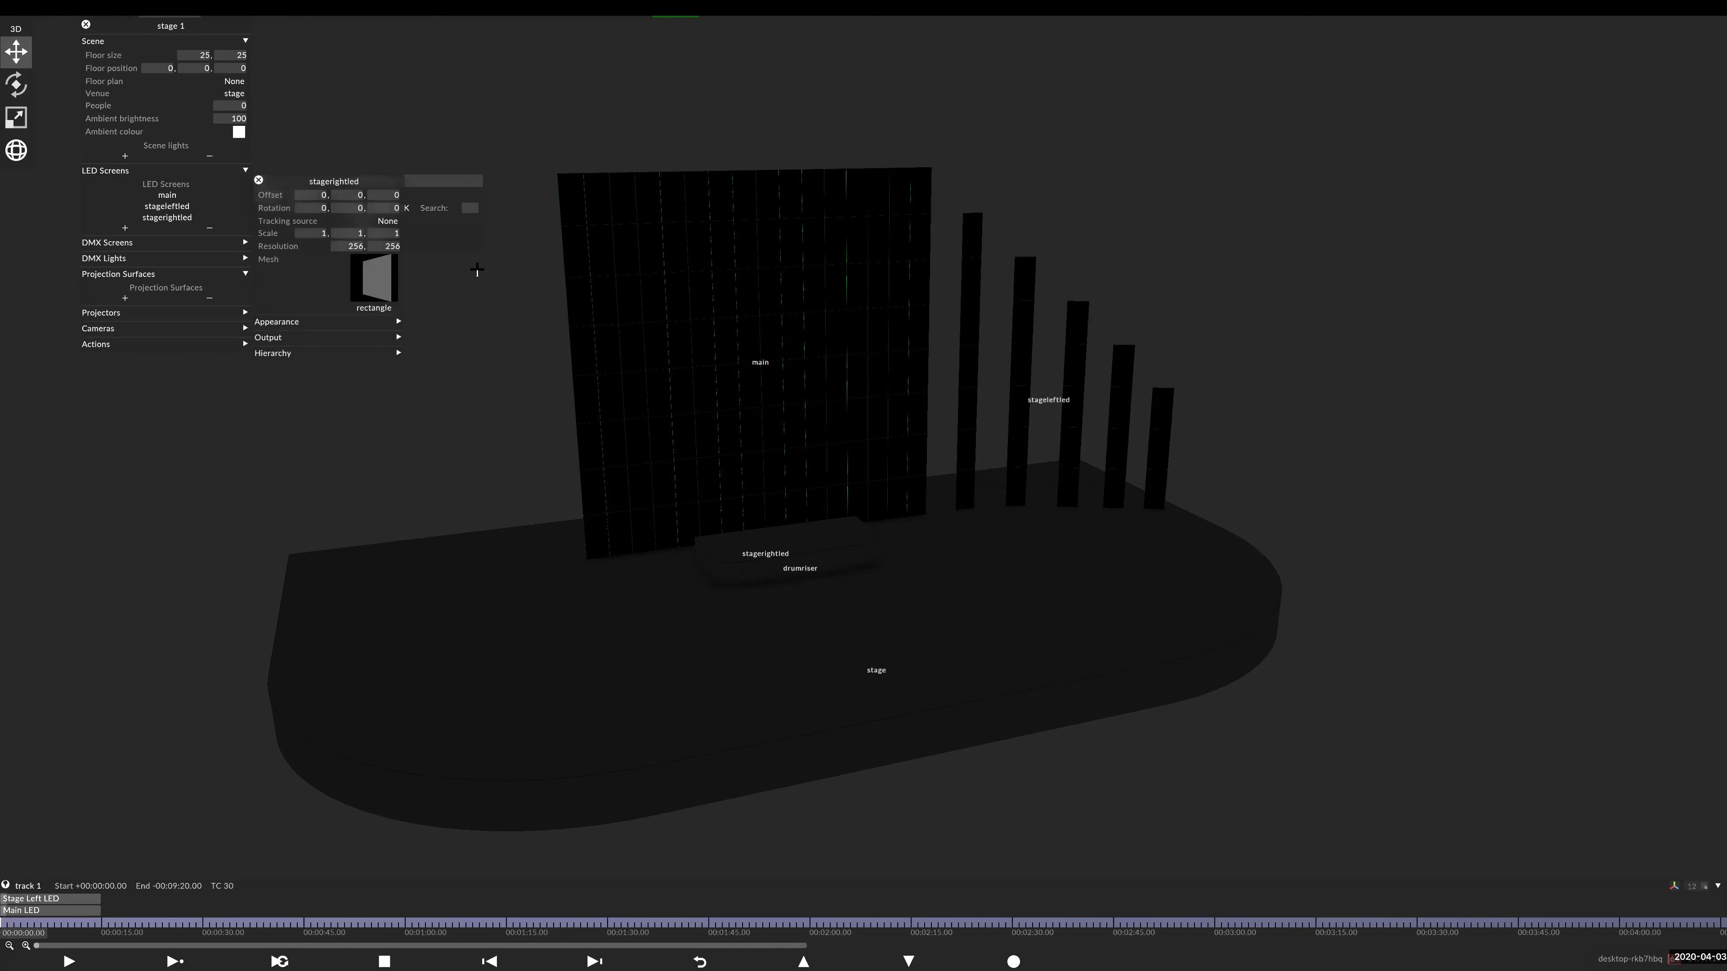
- Replace the stagerightled screen's rectangle mesh with stageright_led and set its resolution to 3060 x 4200
click(384, 285)
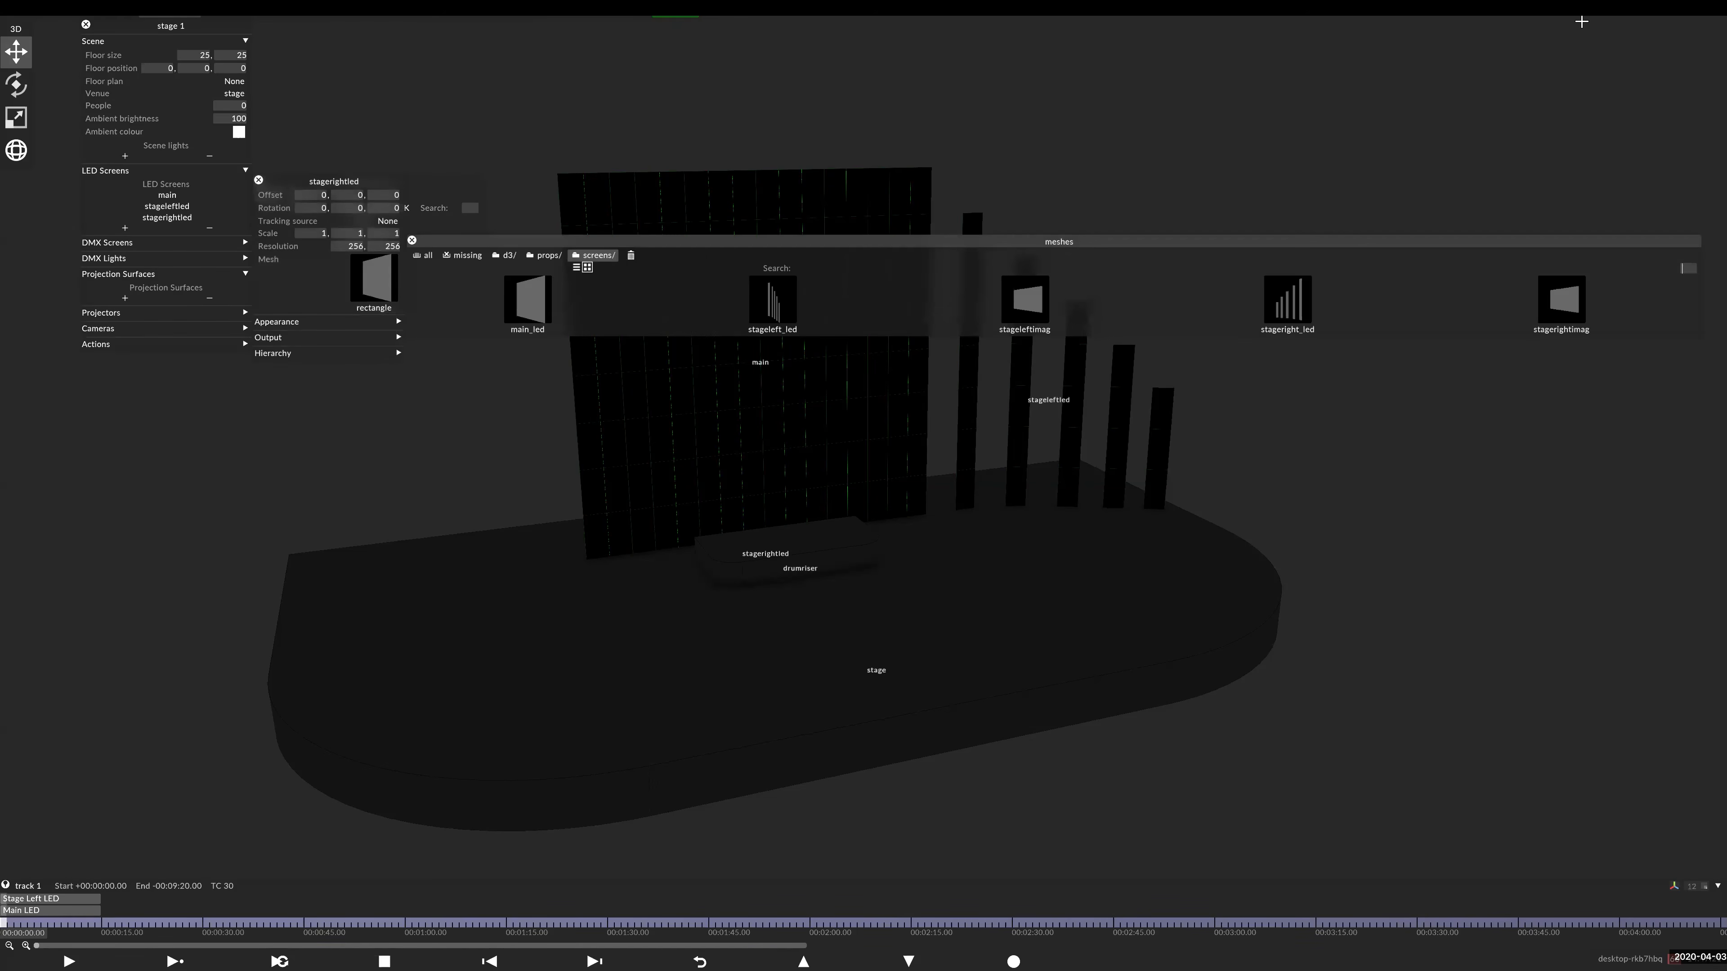
click(1287, 300)
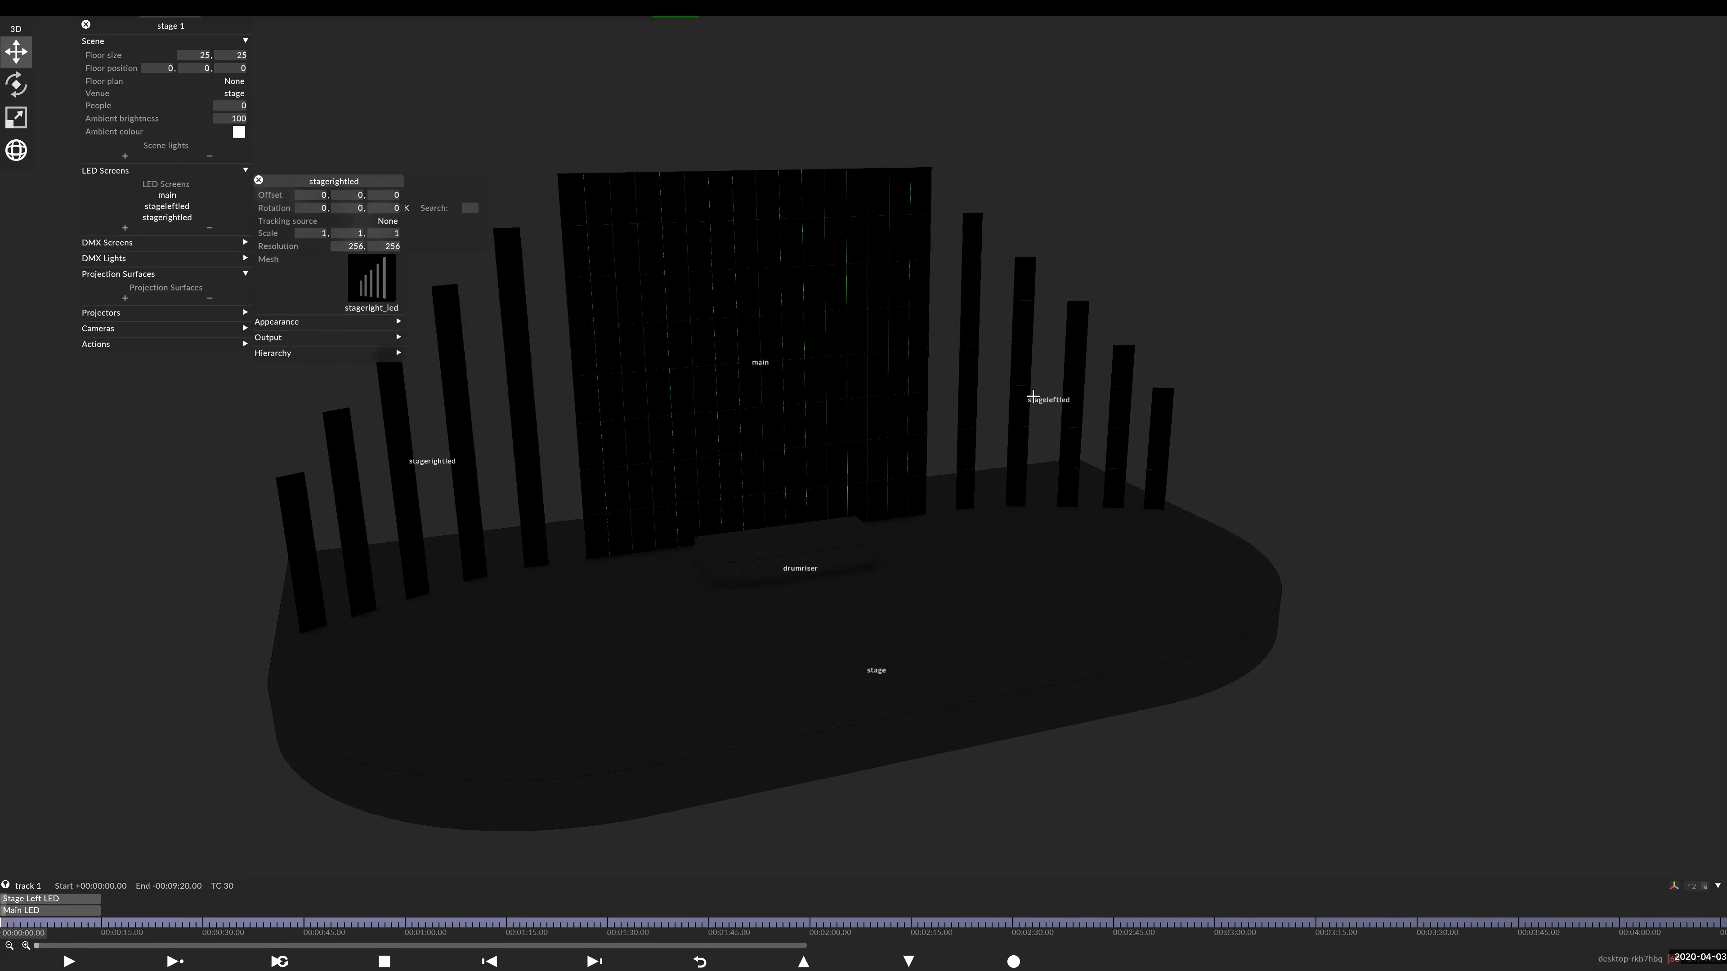
click(1027, 371)
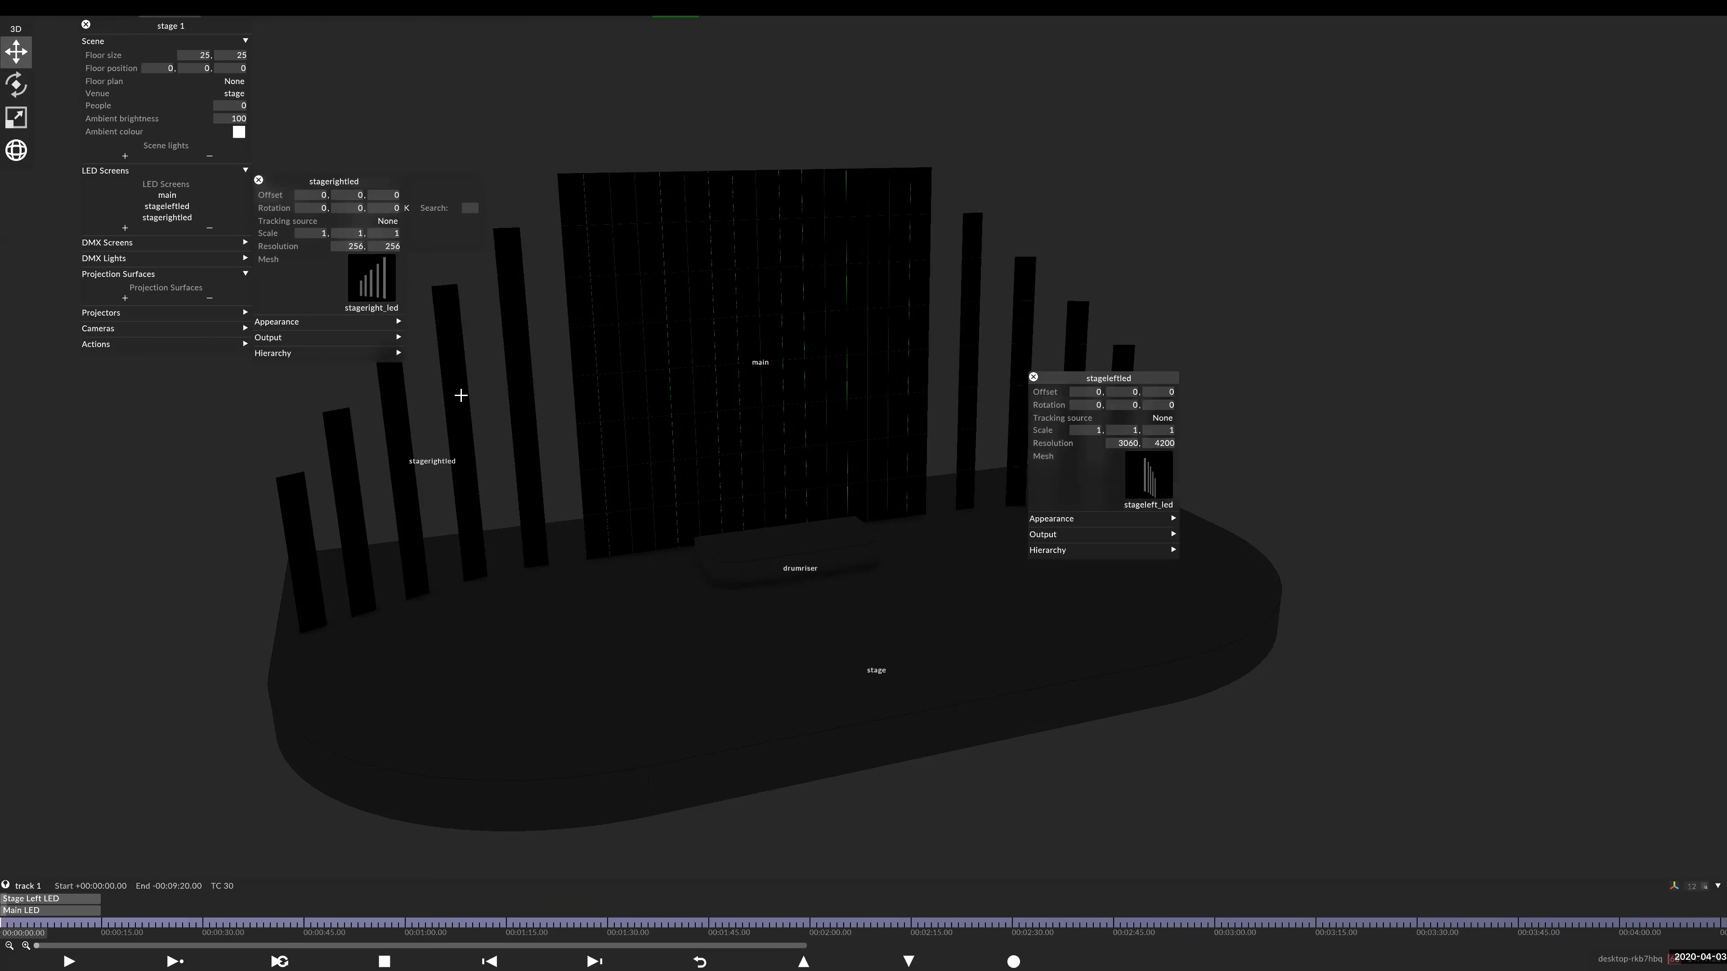
click(344, 251)
text(3060)
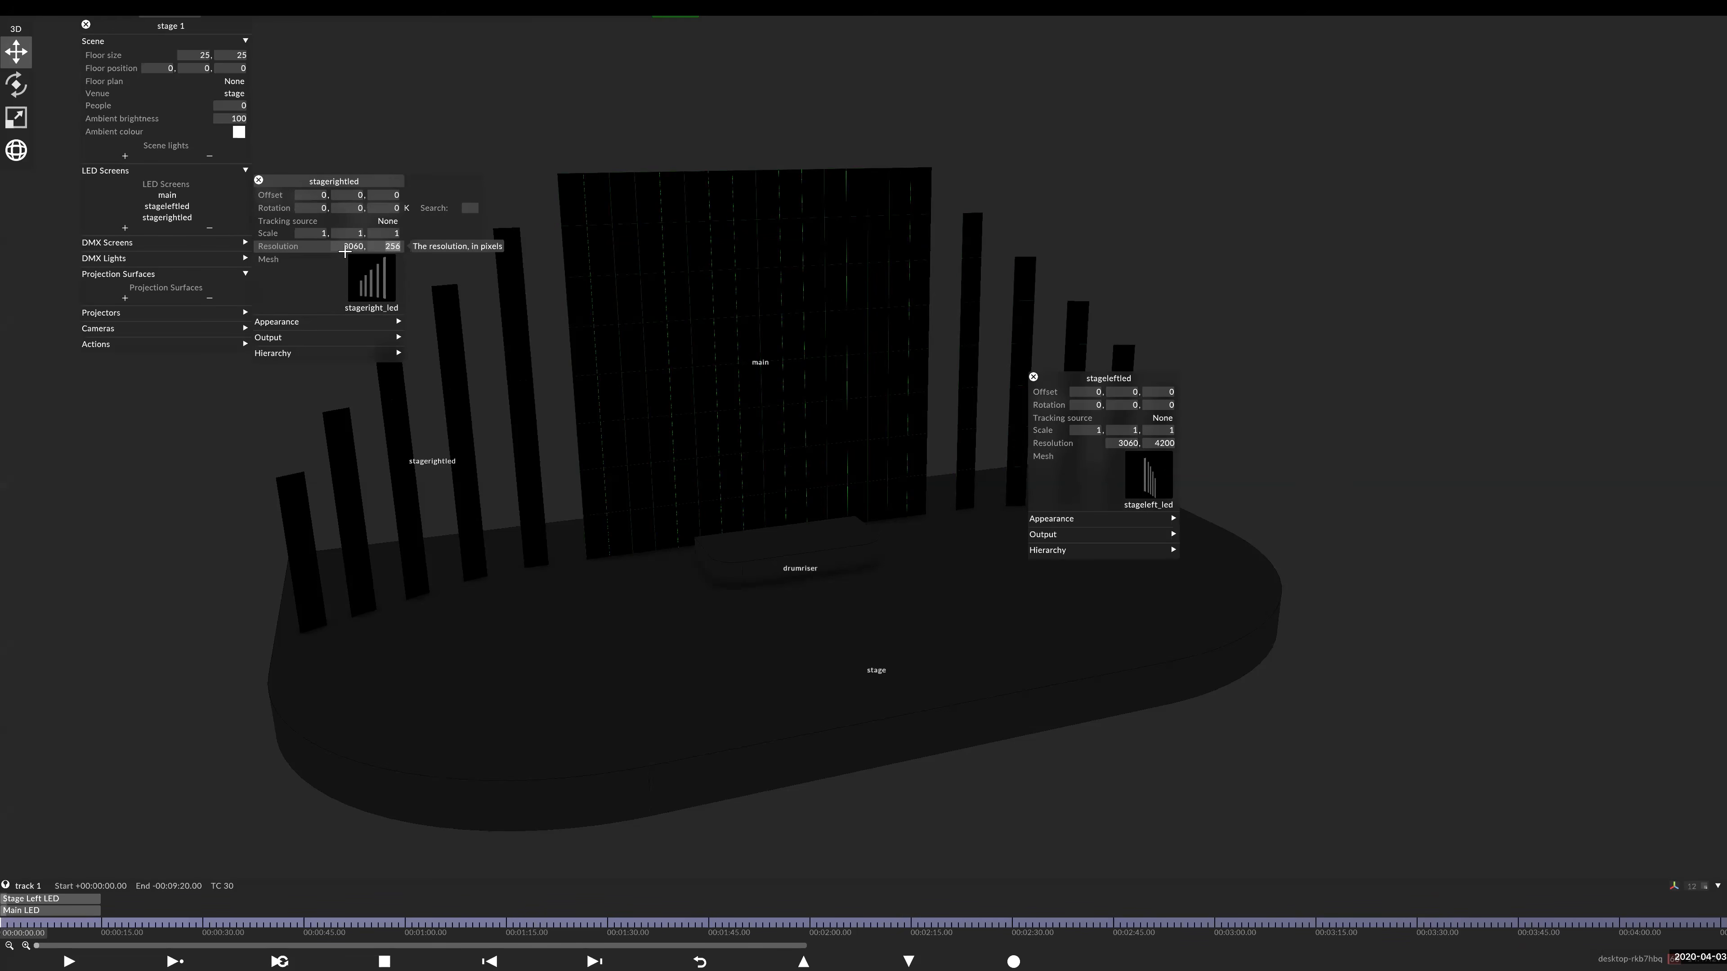
key(Return)
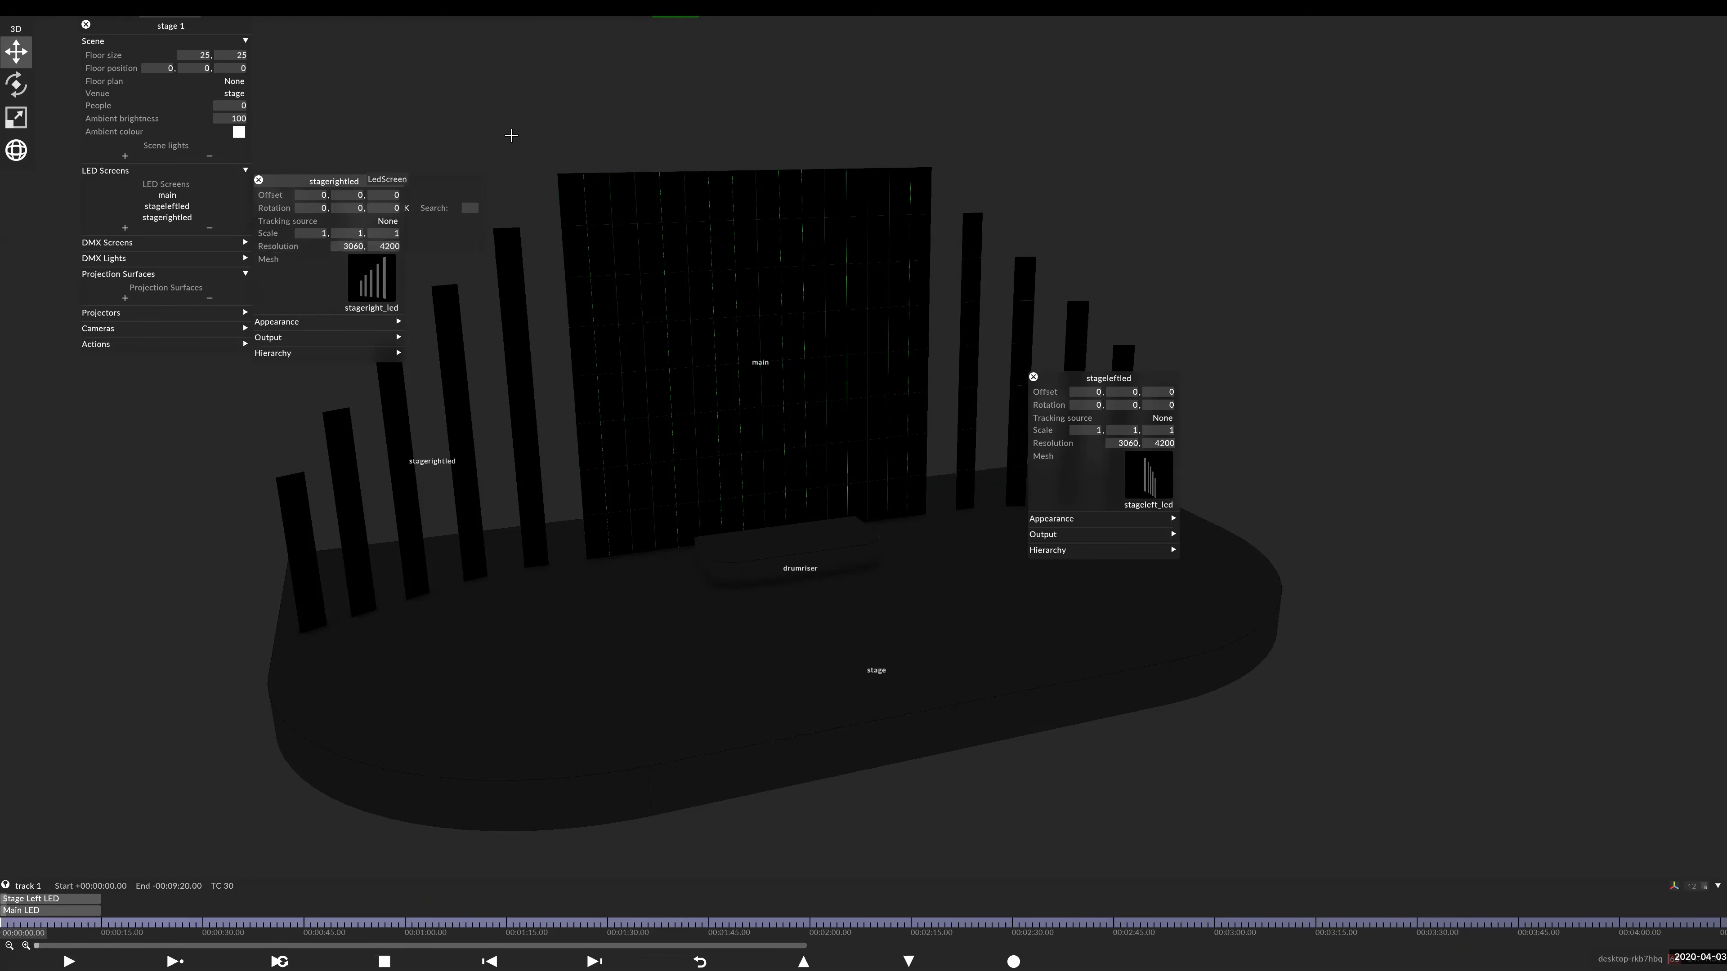
- Duplicate the Stage Left LED layer as Stage Right LED
click(11, 925)
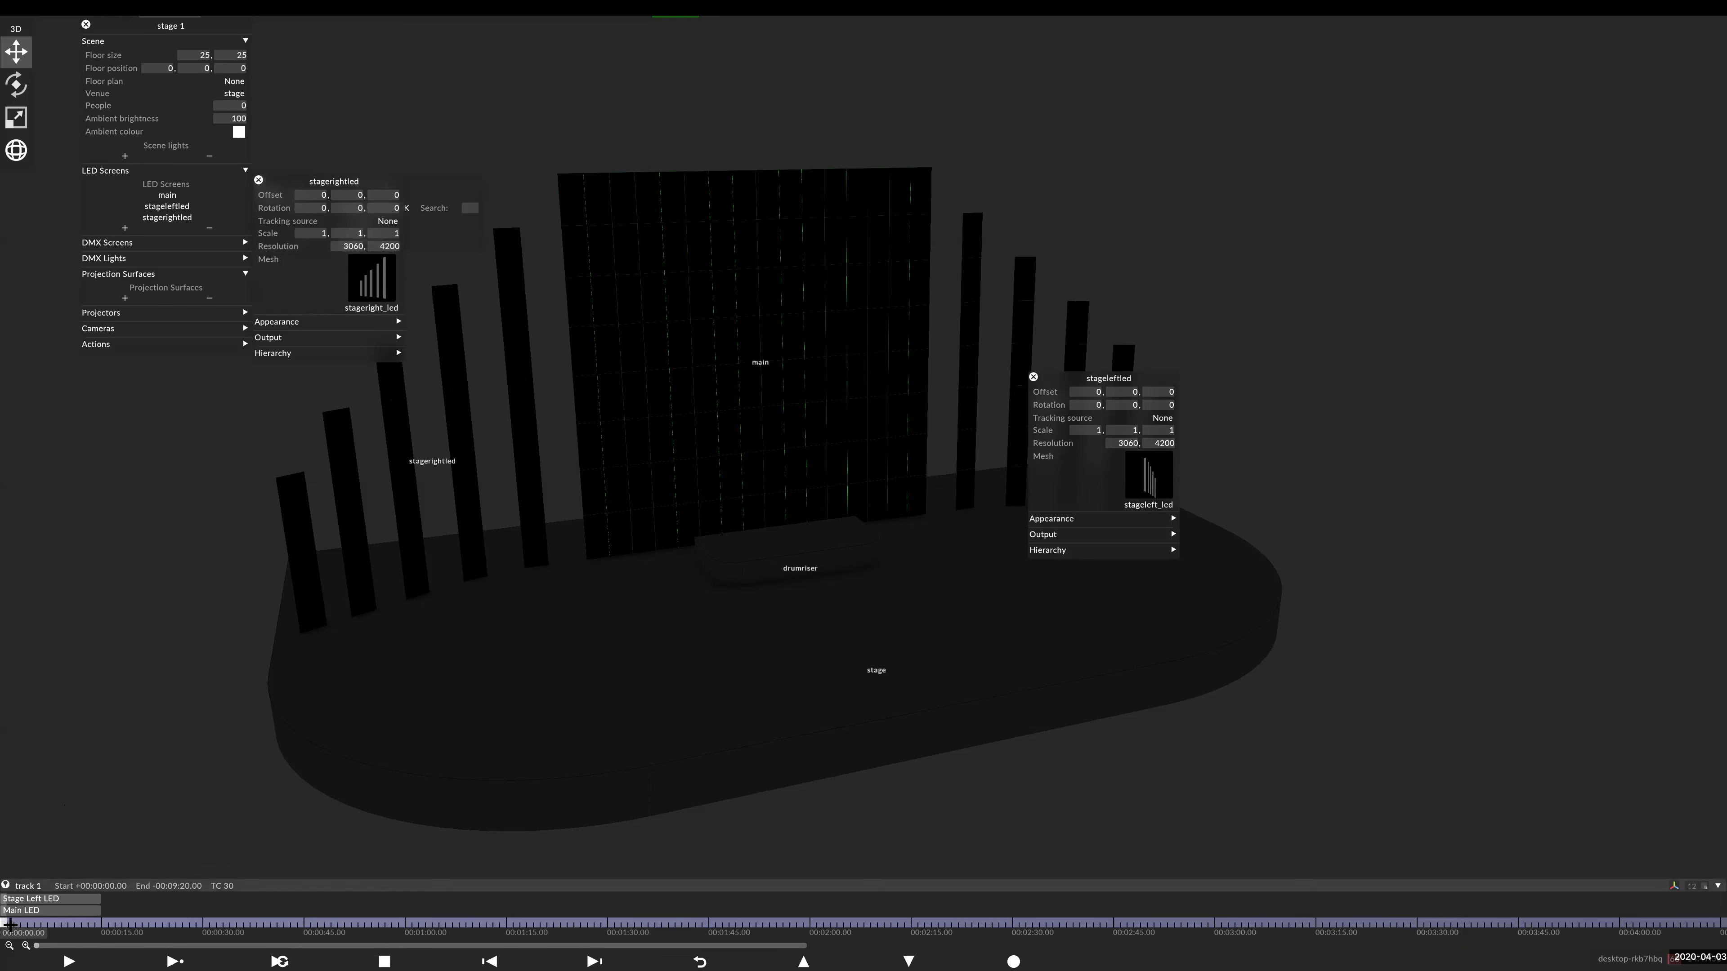
right_click(25, 901)
key(Return)
key(BackSpace)
key(BackSpace)
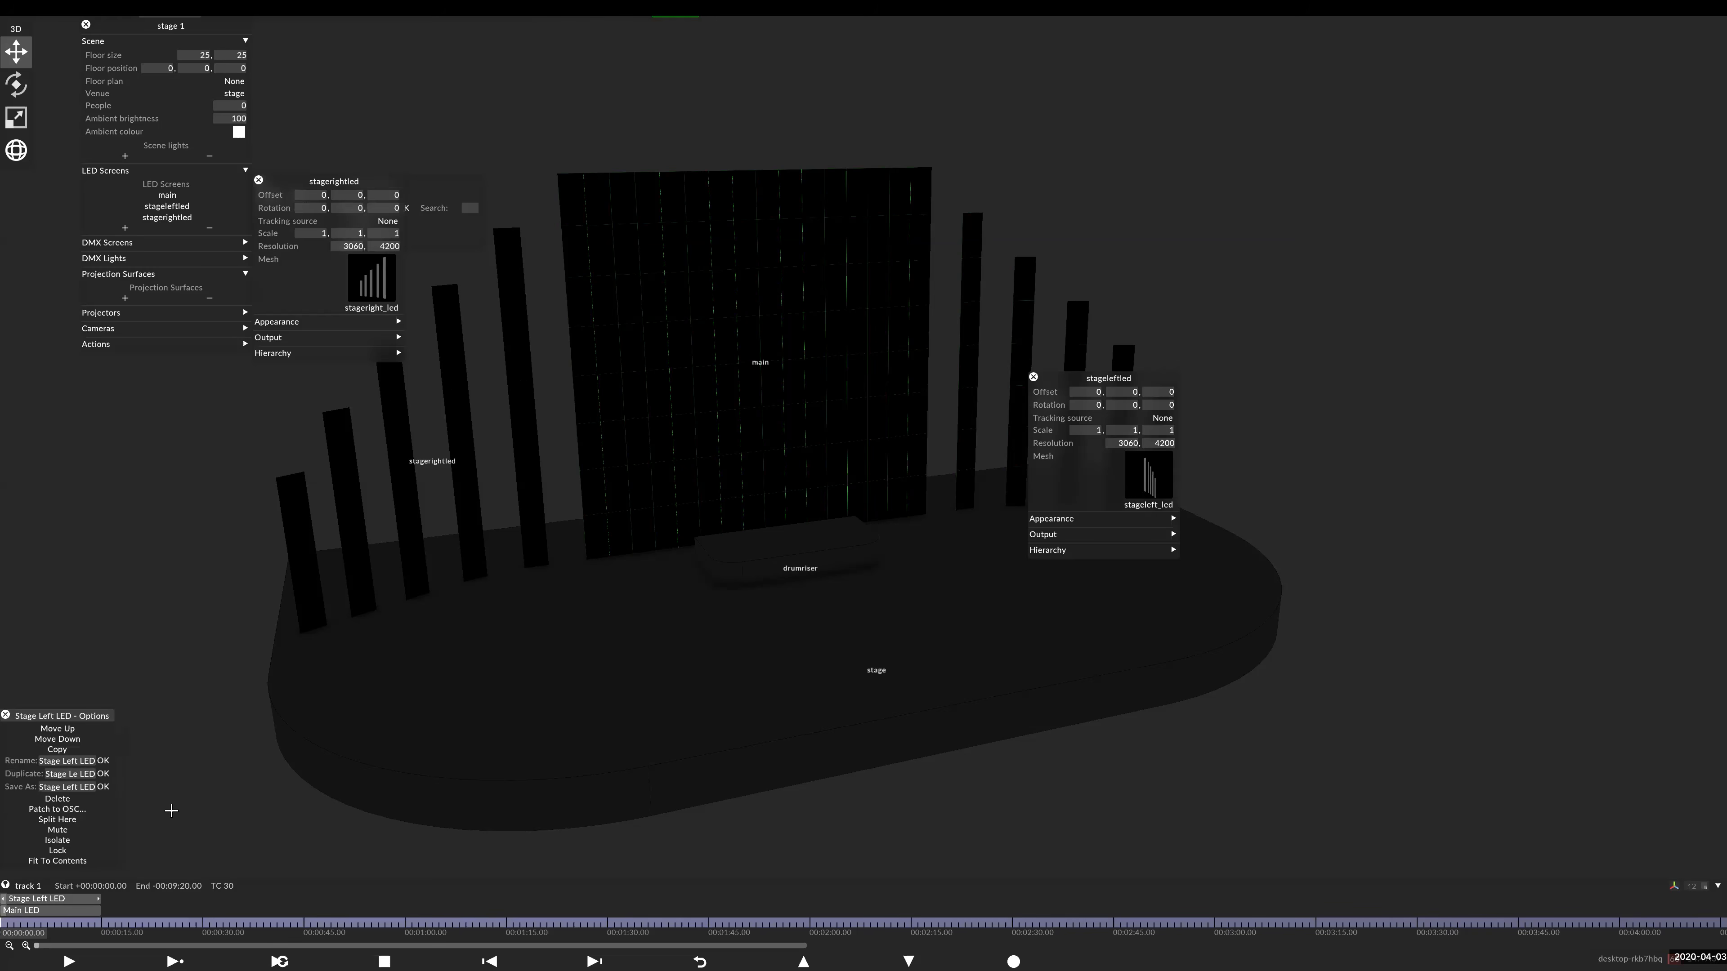
text(Right)
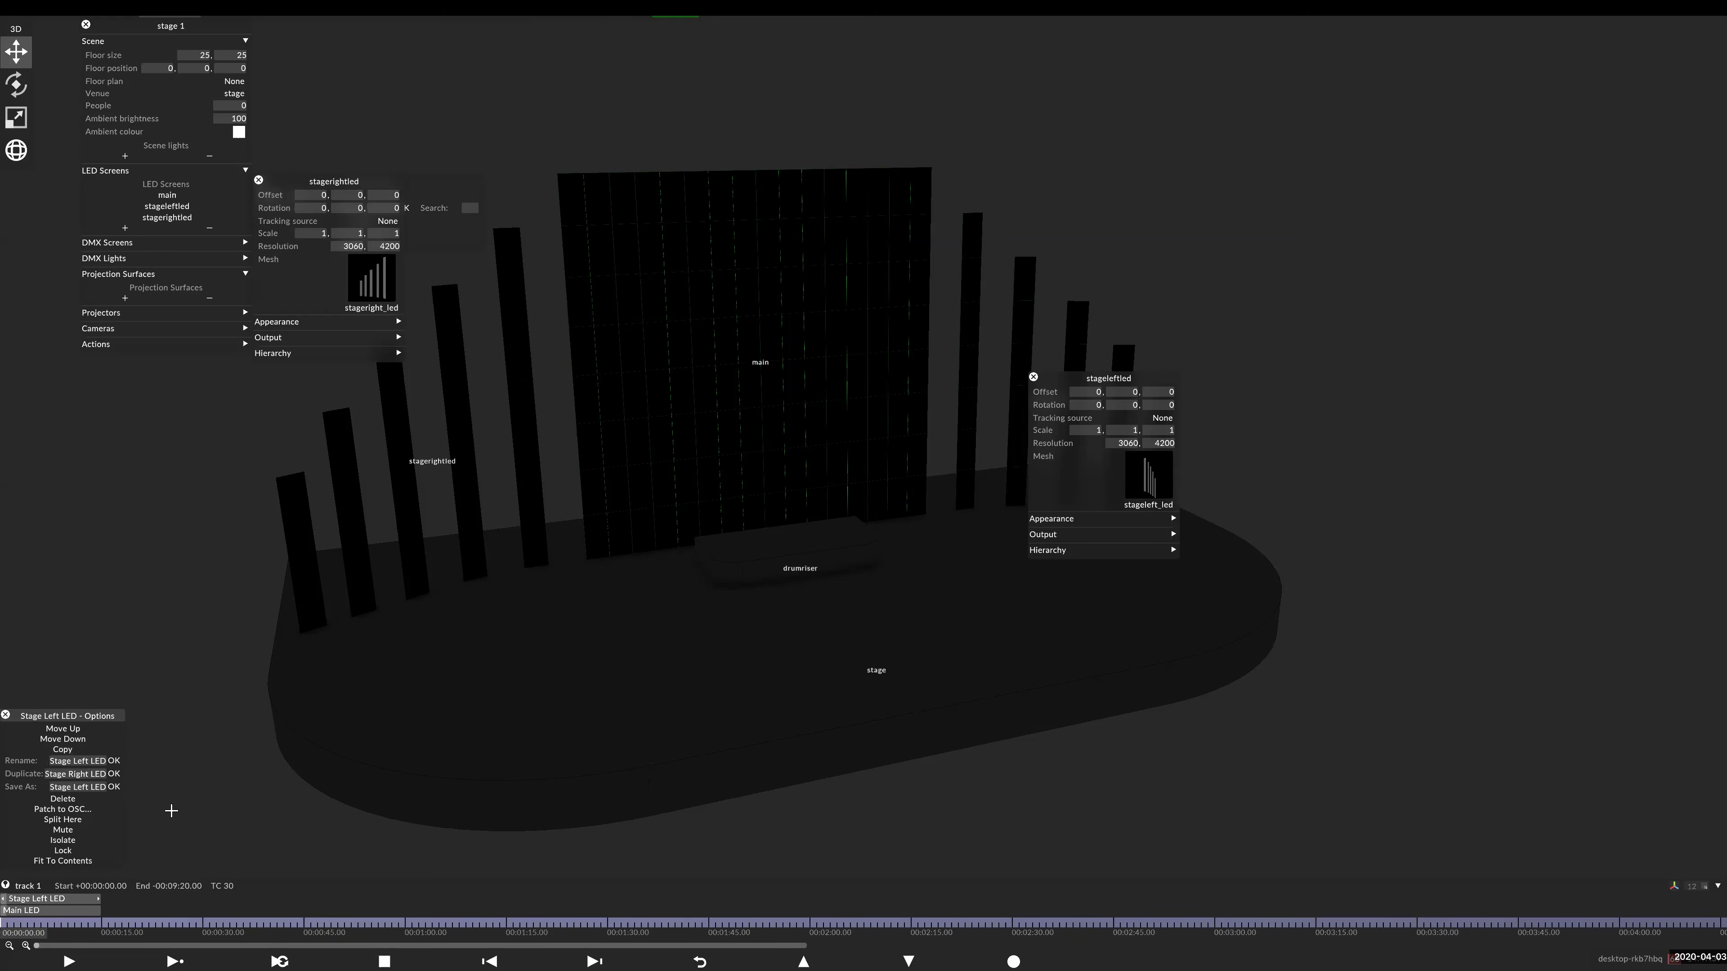
key(Return)
- Set the Stage Right LED layer's video to stageright_imag.png and map it to stagerightled (direct)
click(102, 315)
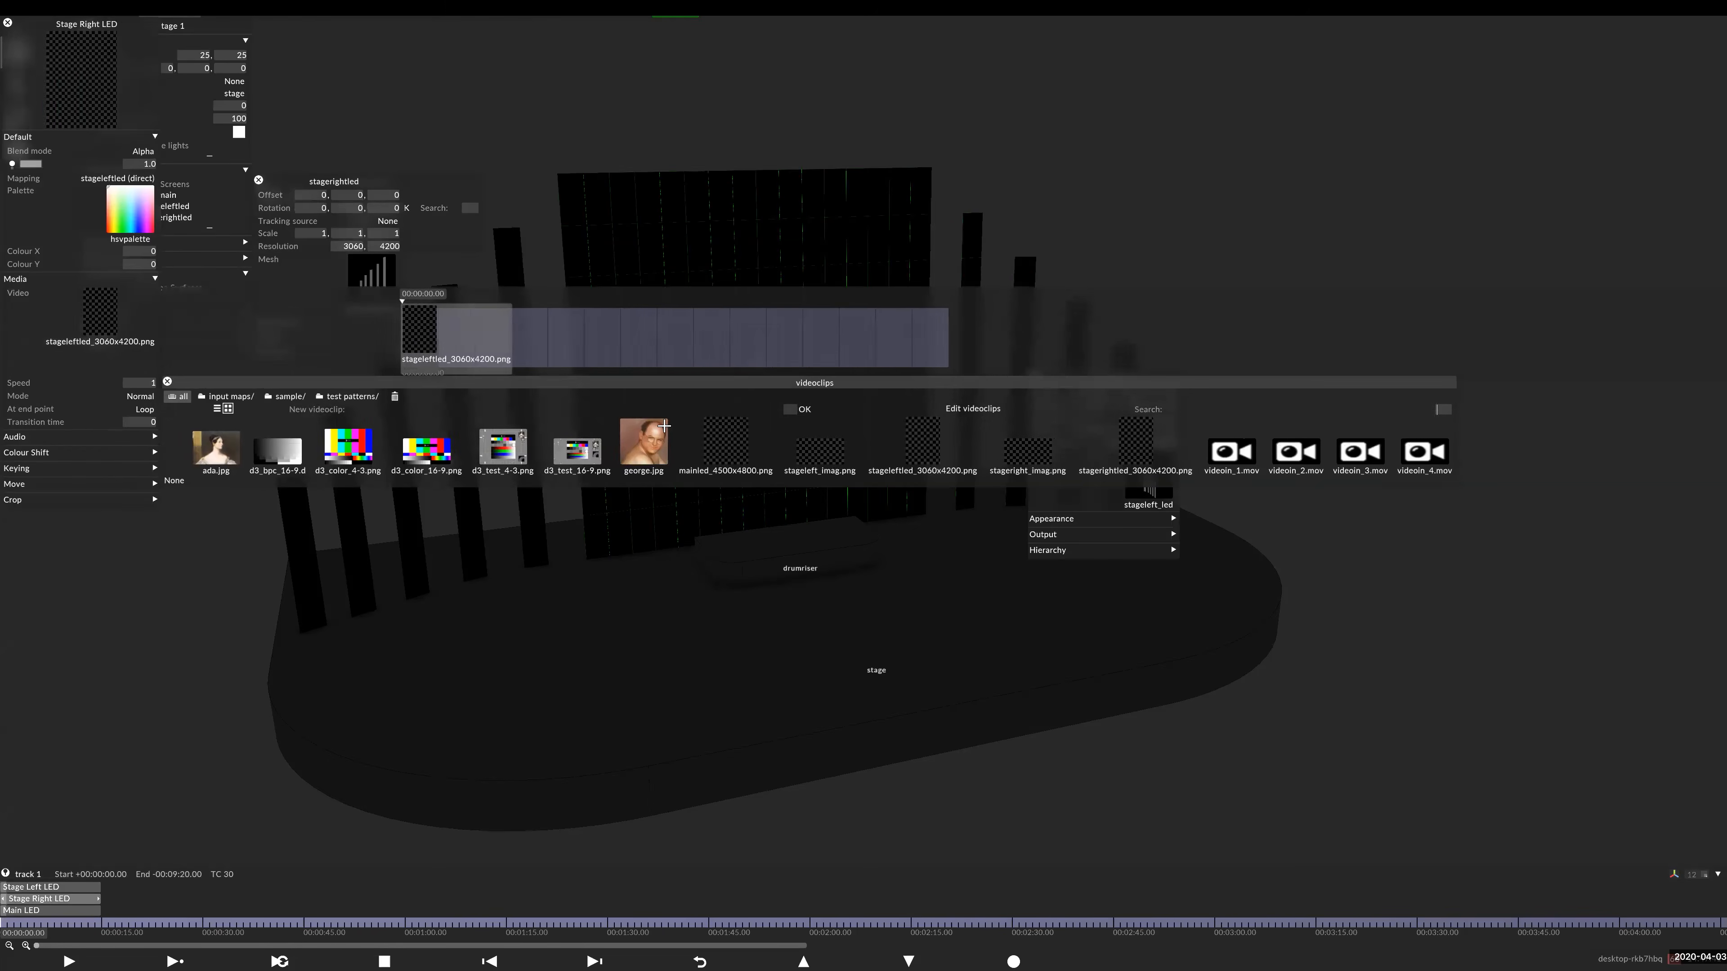
click(1021, 453)
click(97, 177)
click(271, 522)
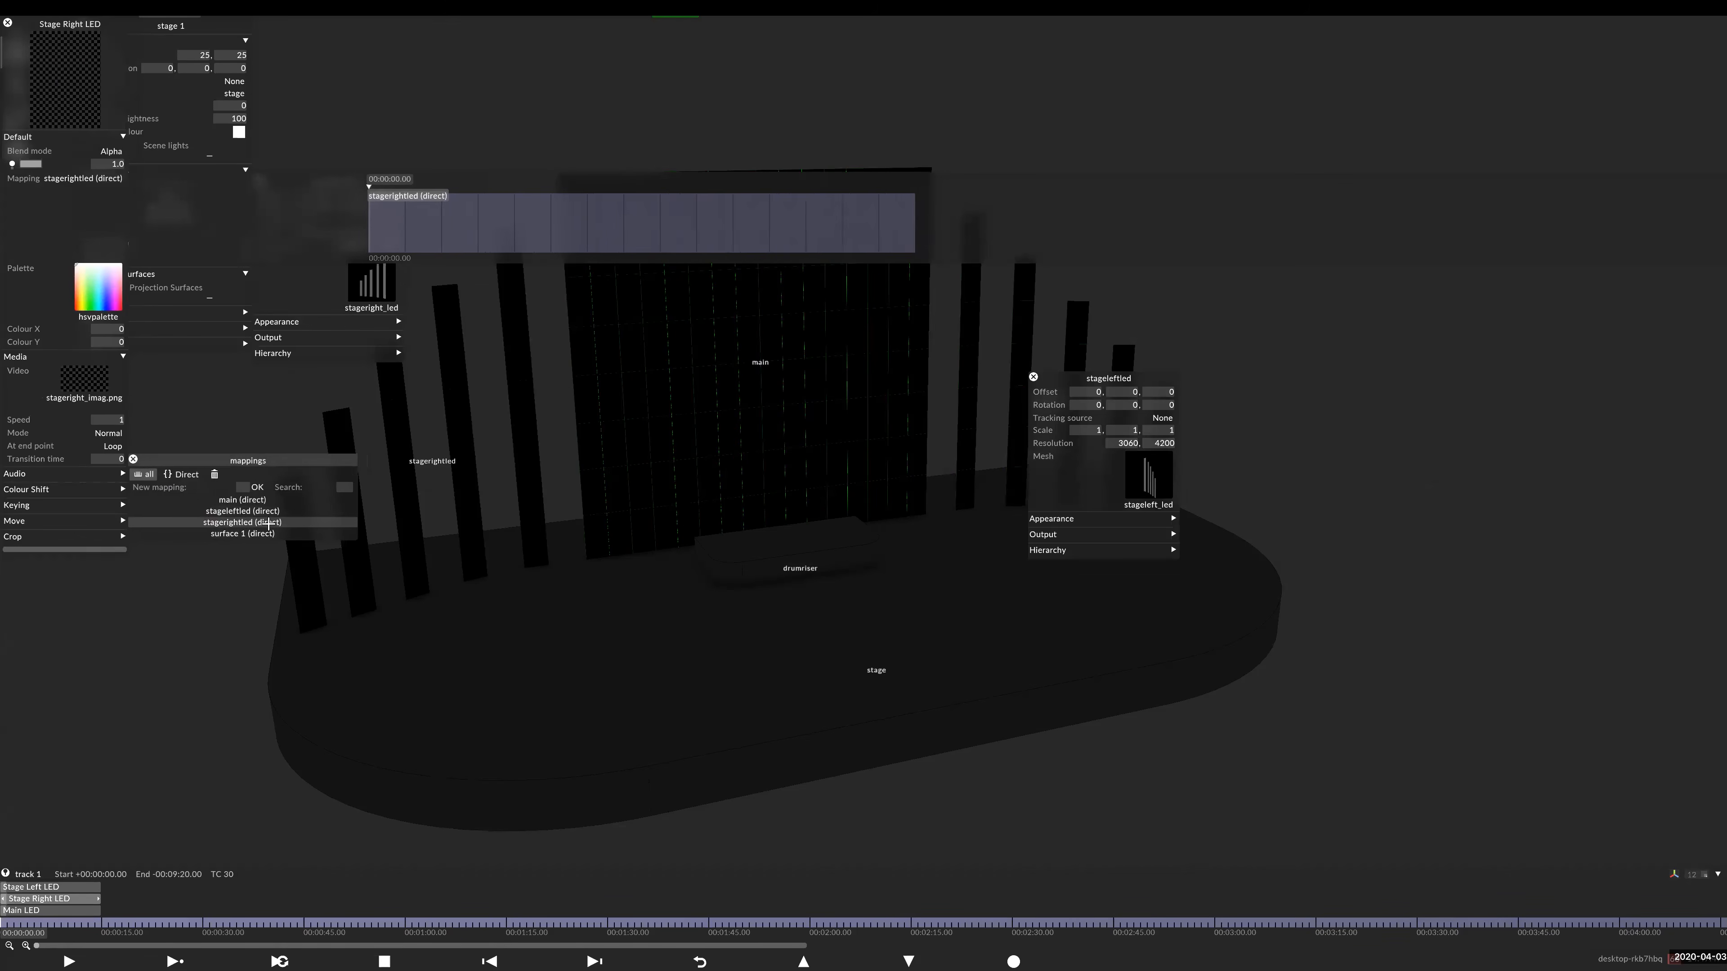
- Inspect the stage right LED columns and compare the screen's settings with the Stage Left LED and Stage Right LED layers
drag(543, 494, 882, 347)
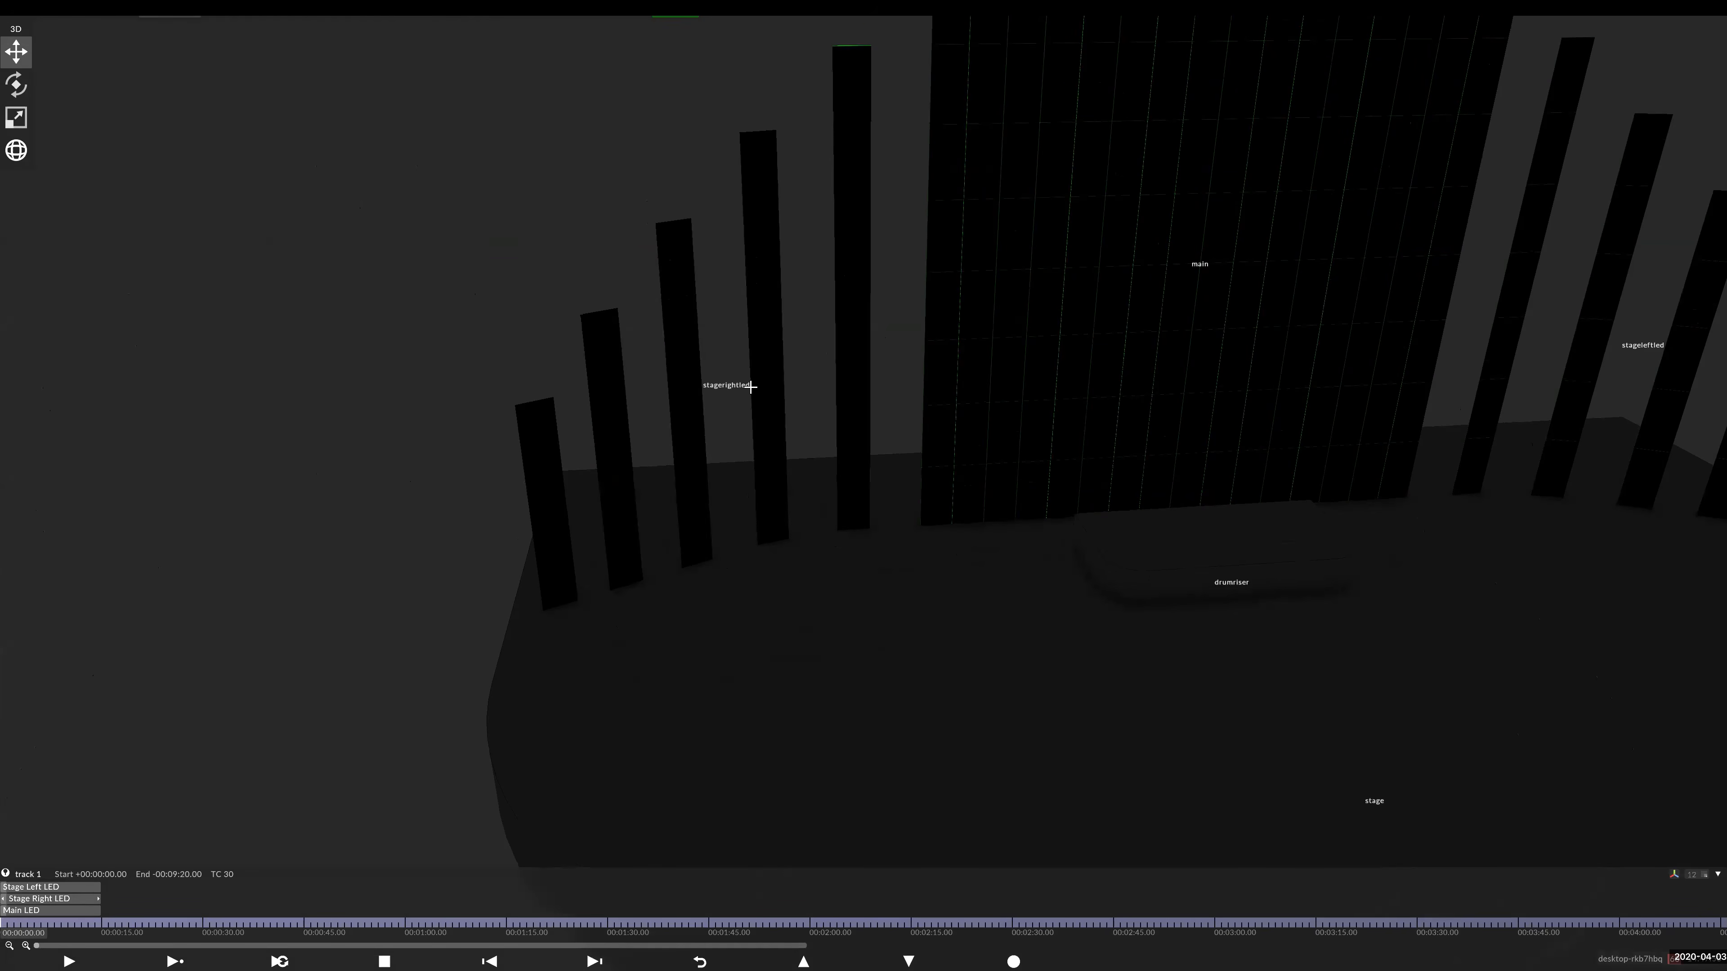
click(759, 352)
drag(663, 316, 708, 398)
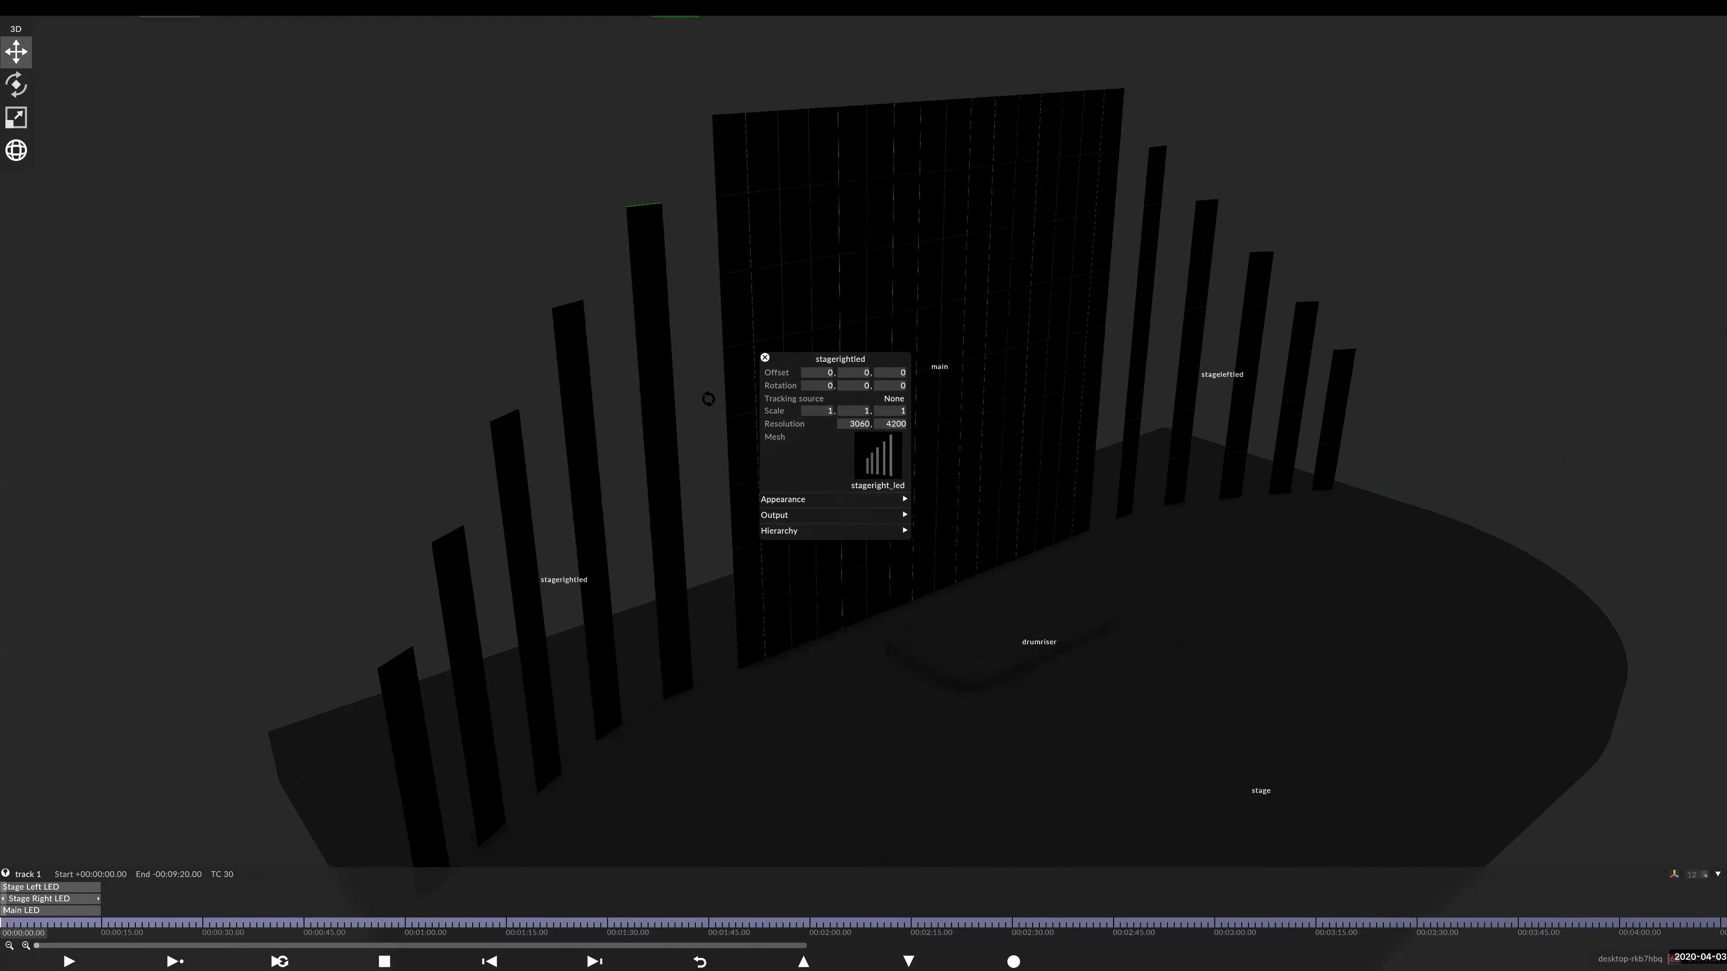
click(44, 889)
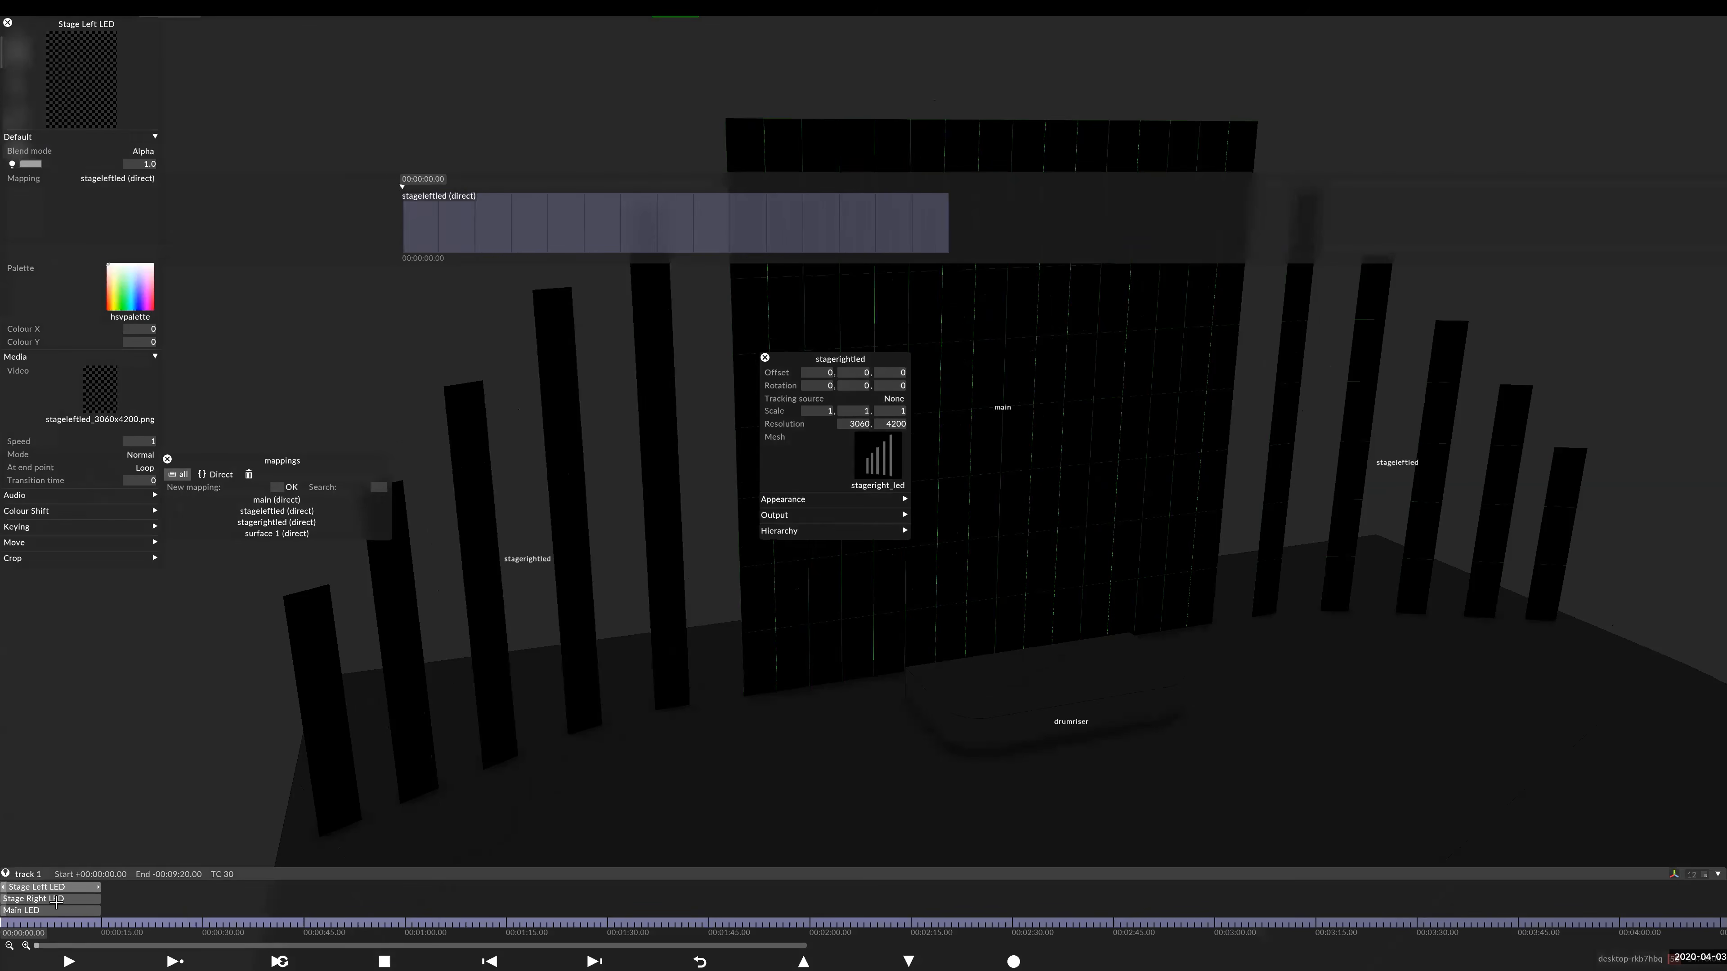
click(58, 899)
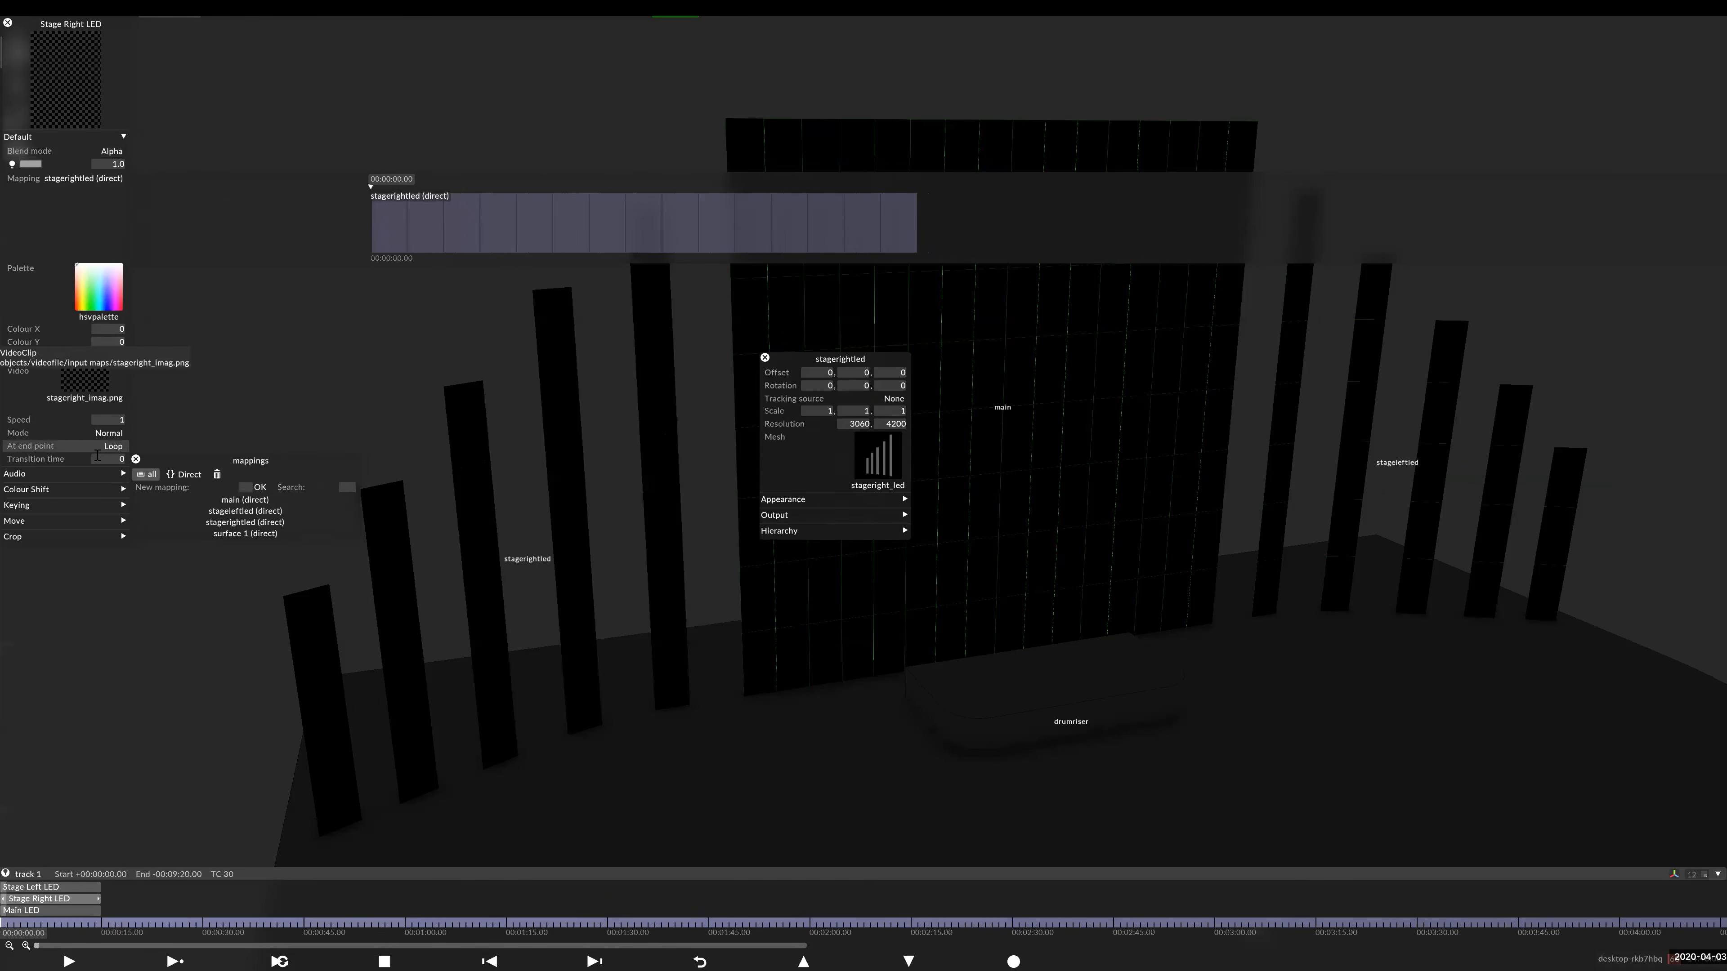
drag(589, 435, 516, 472)
- Try d3_color_16-9.png as the Stage Right LED layer's video to test its mapping on the columns
scroll(527, 478, up, 4)
click(49, 901)
click(83, 900)
click(88, 386)
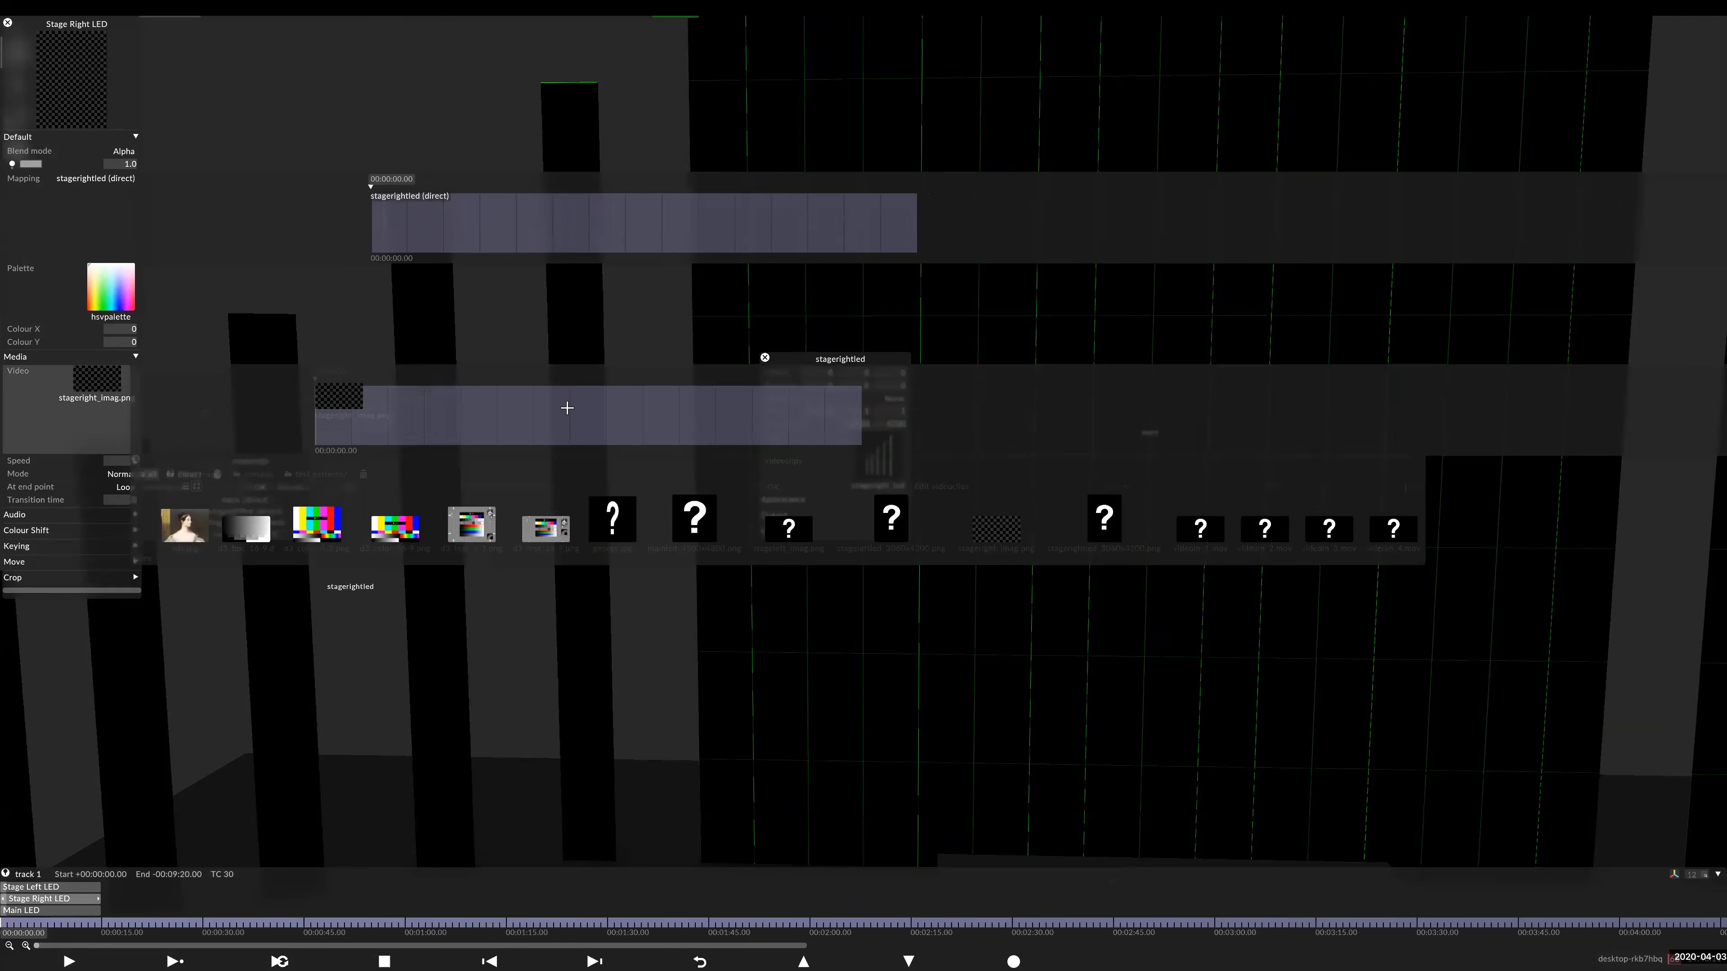
click(395, 527)
mouse_move(686, 385)
mouse_down()
mouse_move(609, 386)
mouse_move(761, 381)
mouse_move(670, 383)
mouse_up()
click(39, 899)
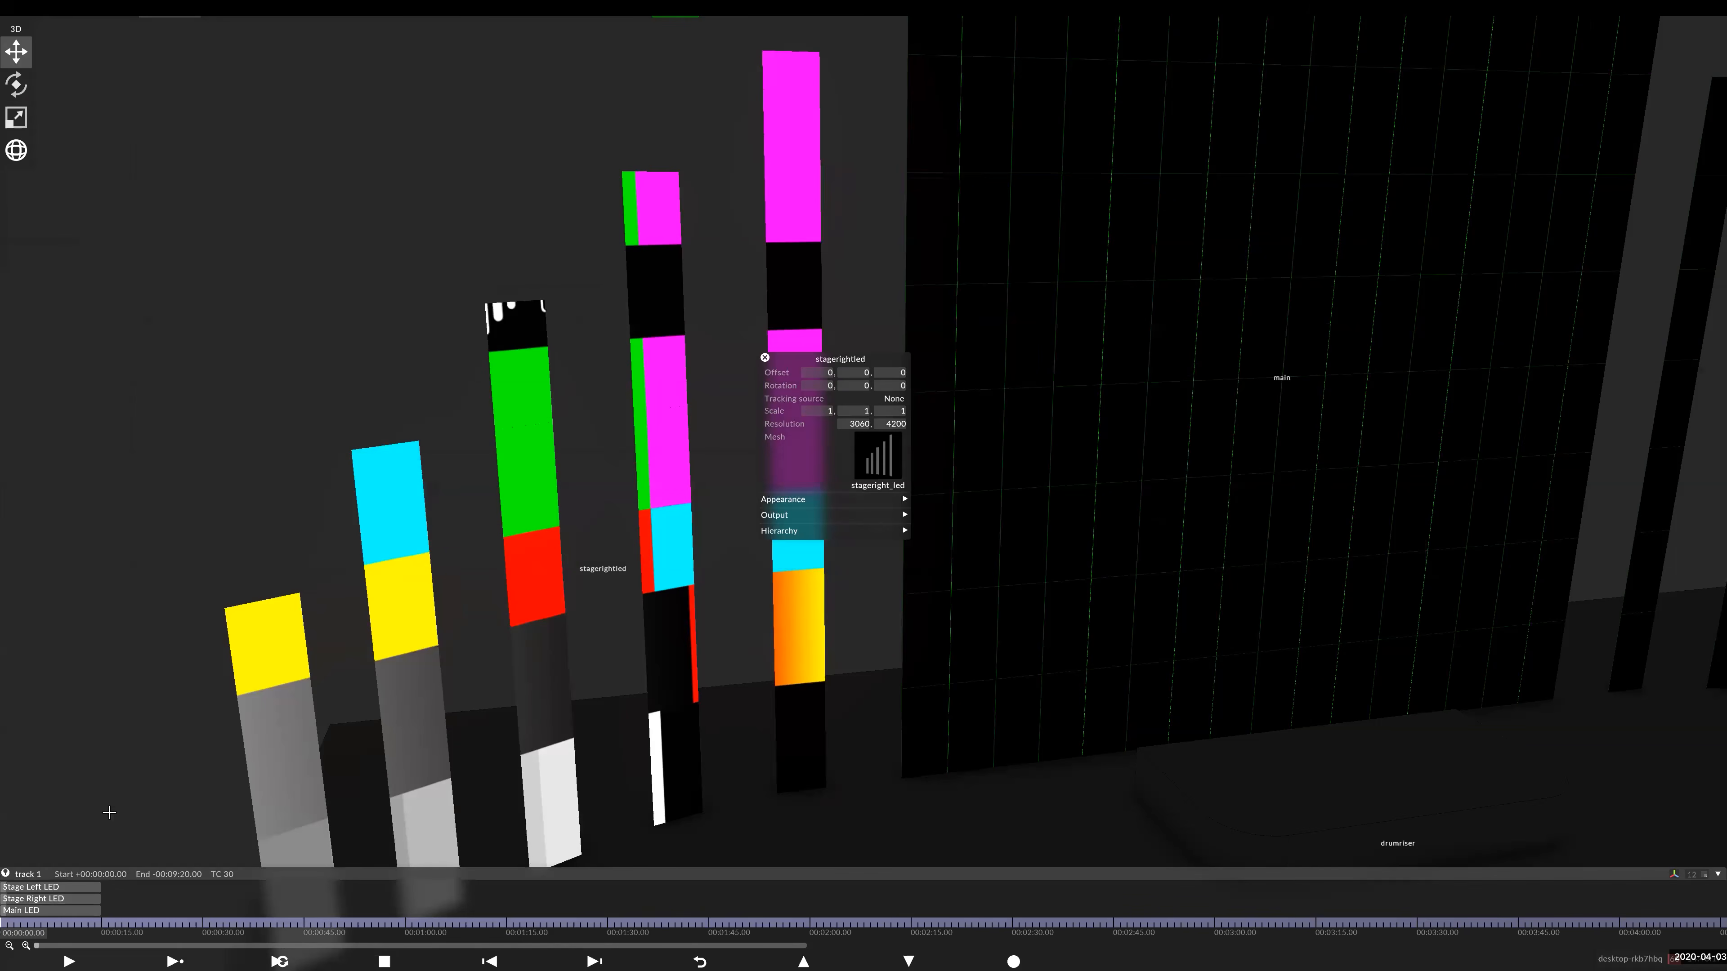
- Switch the Stage Right LED layer's video back to stageright_imag.png and check it on the columns
click(51, 898)
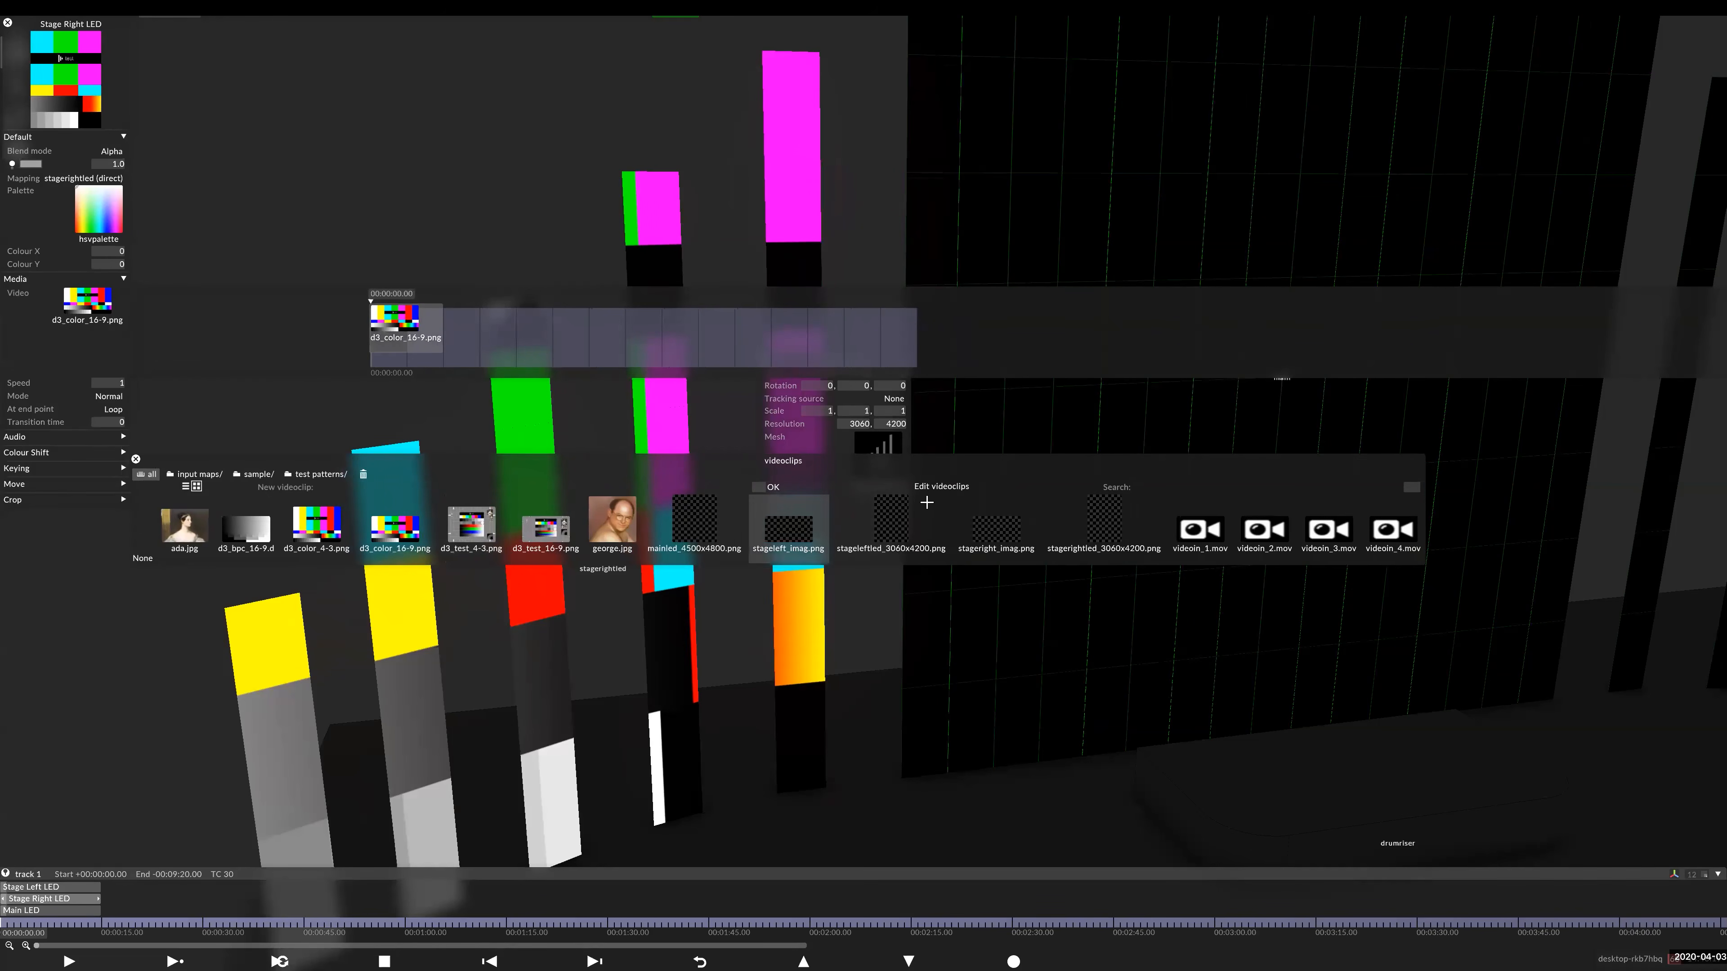
click(996, 533)
click(996, 533)
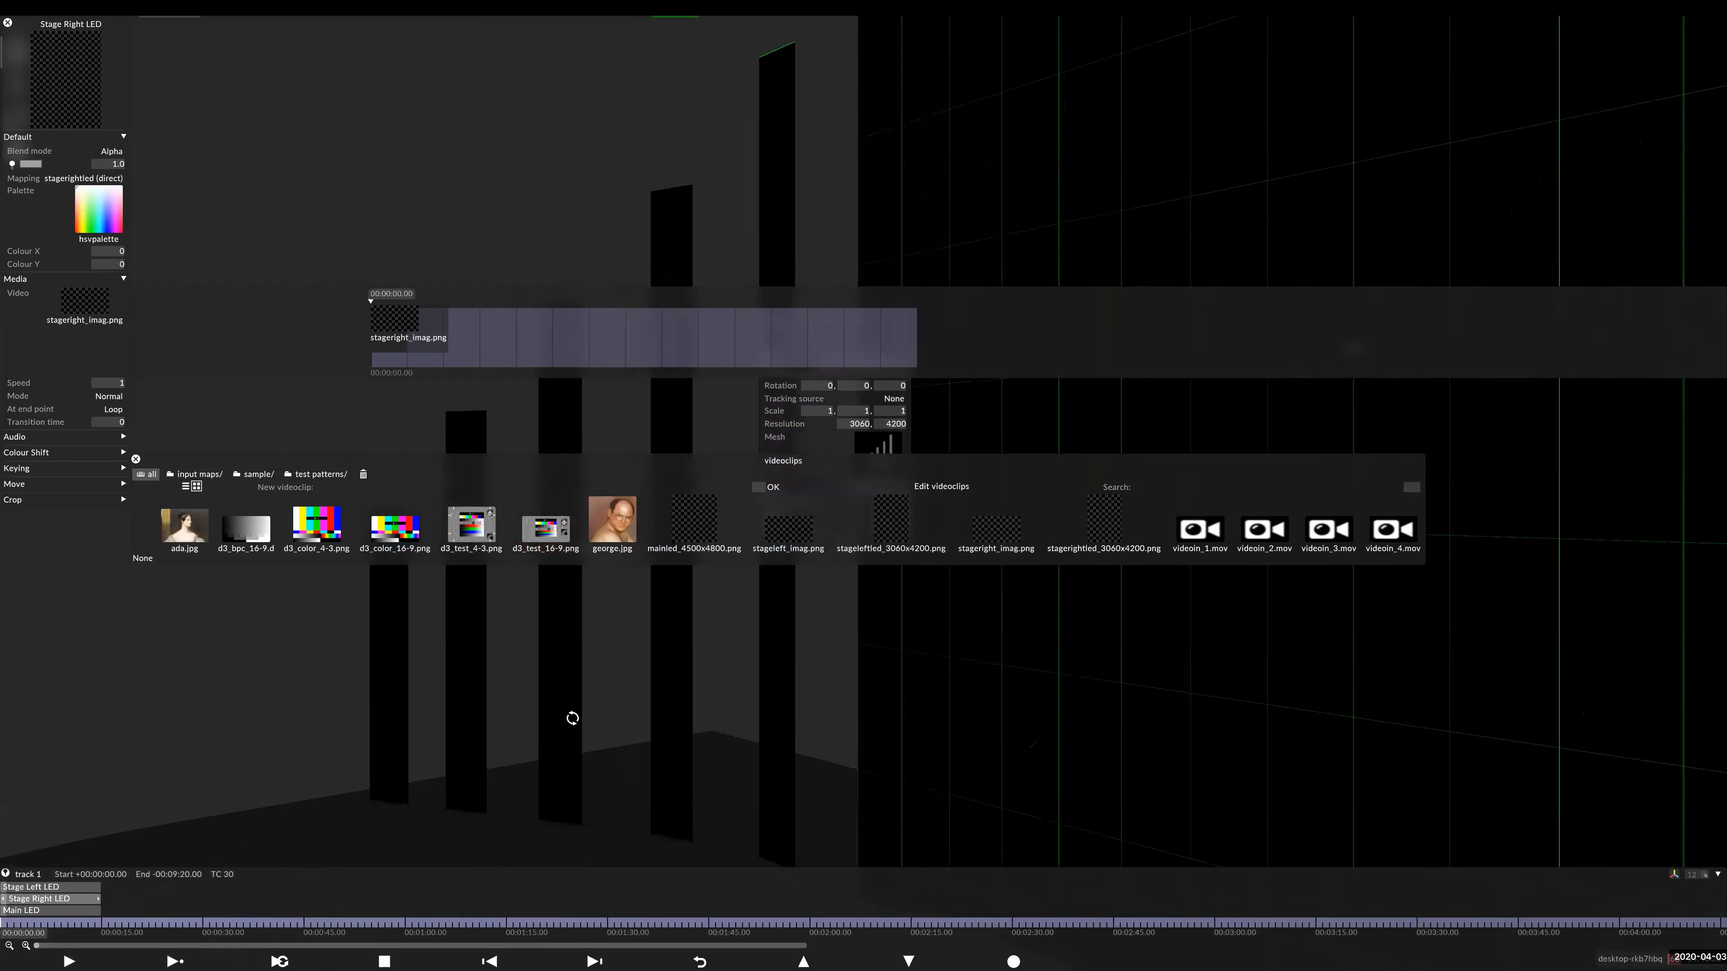
mouse_move(657, 693)
mouse_down()
mouse_move(821, 660)
mouse_move(651, 679)
mouse_up()
click(744, 825)
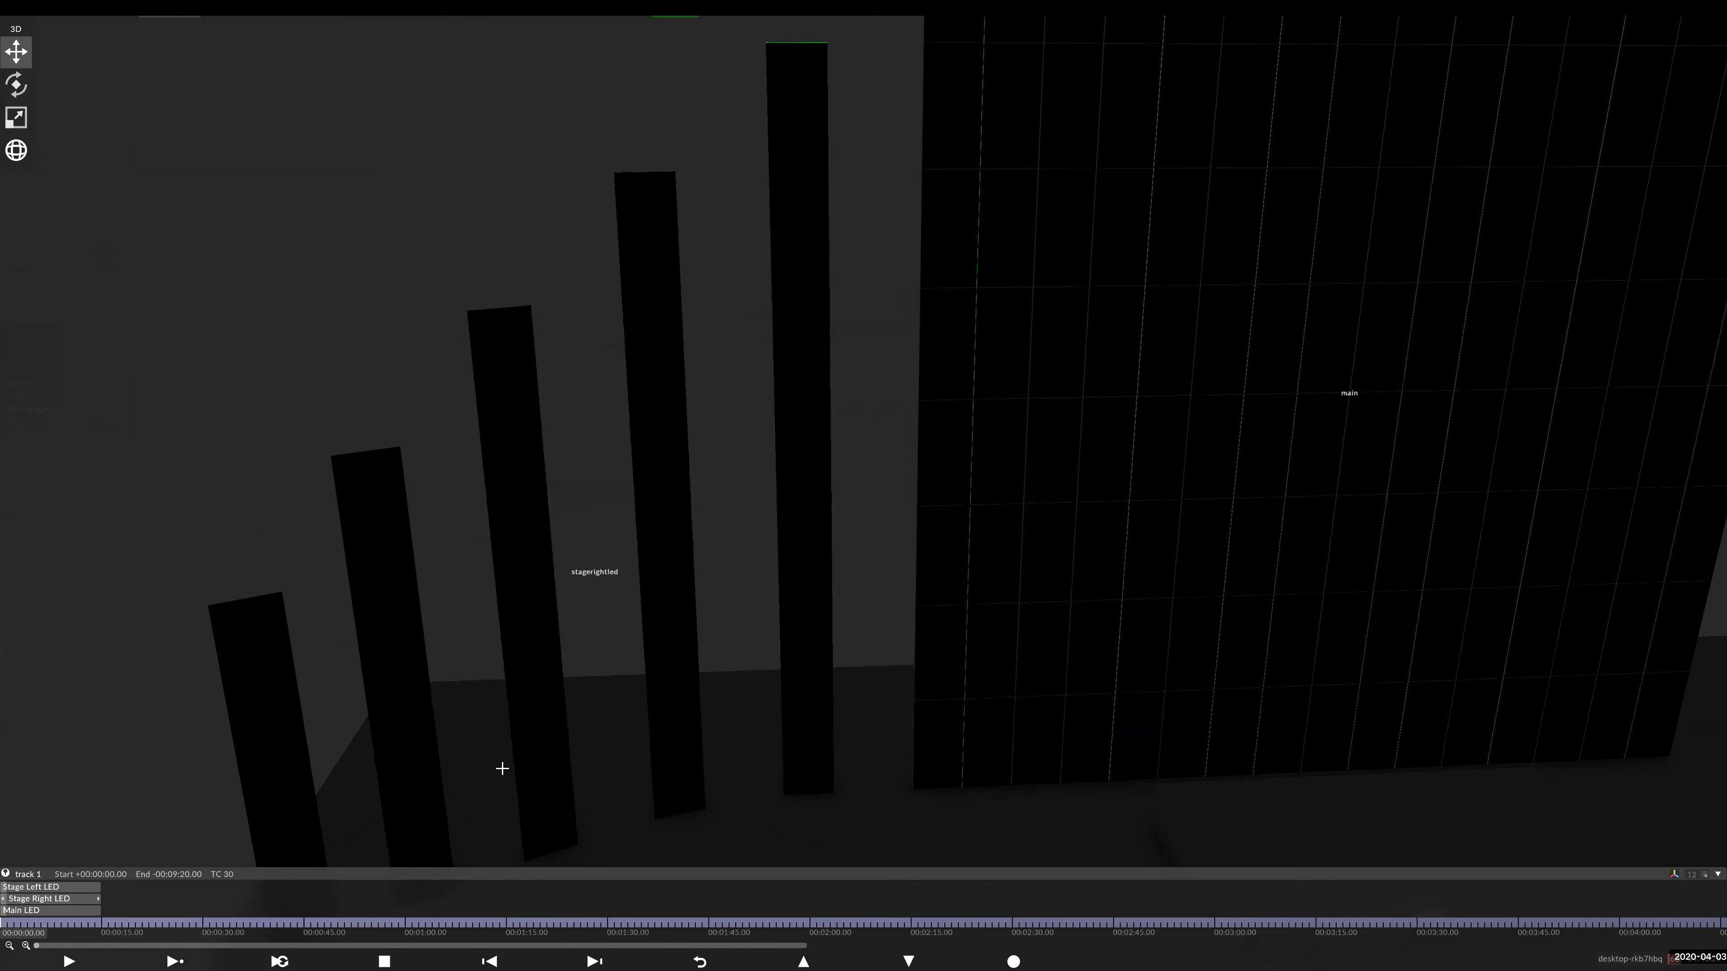
- Add a new projection surface named stagerightimag to the stage
scroll(968, 670, down, 2)
scroll(968, 670, down, 3)
drag(1025, 663, 754, 387)
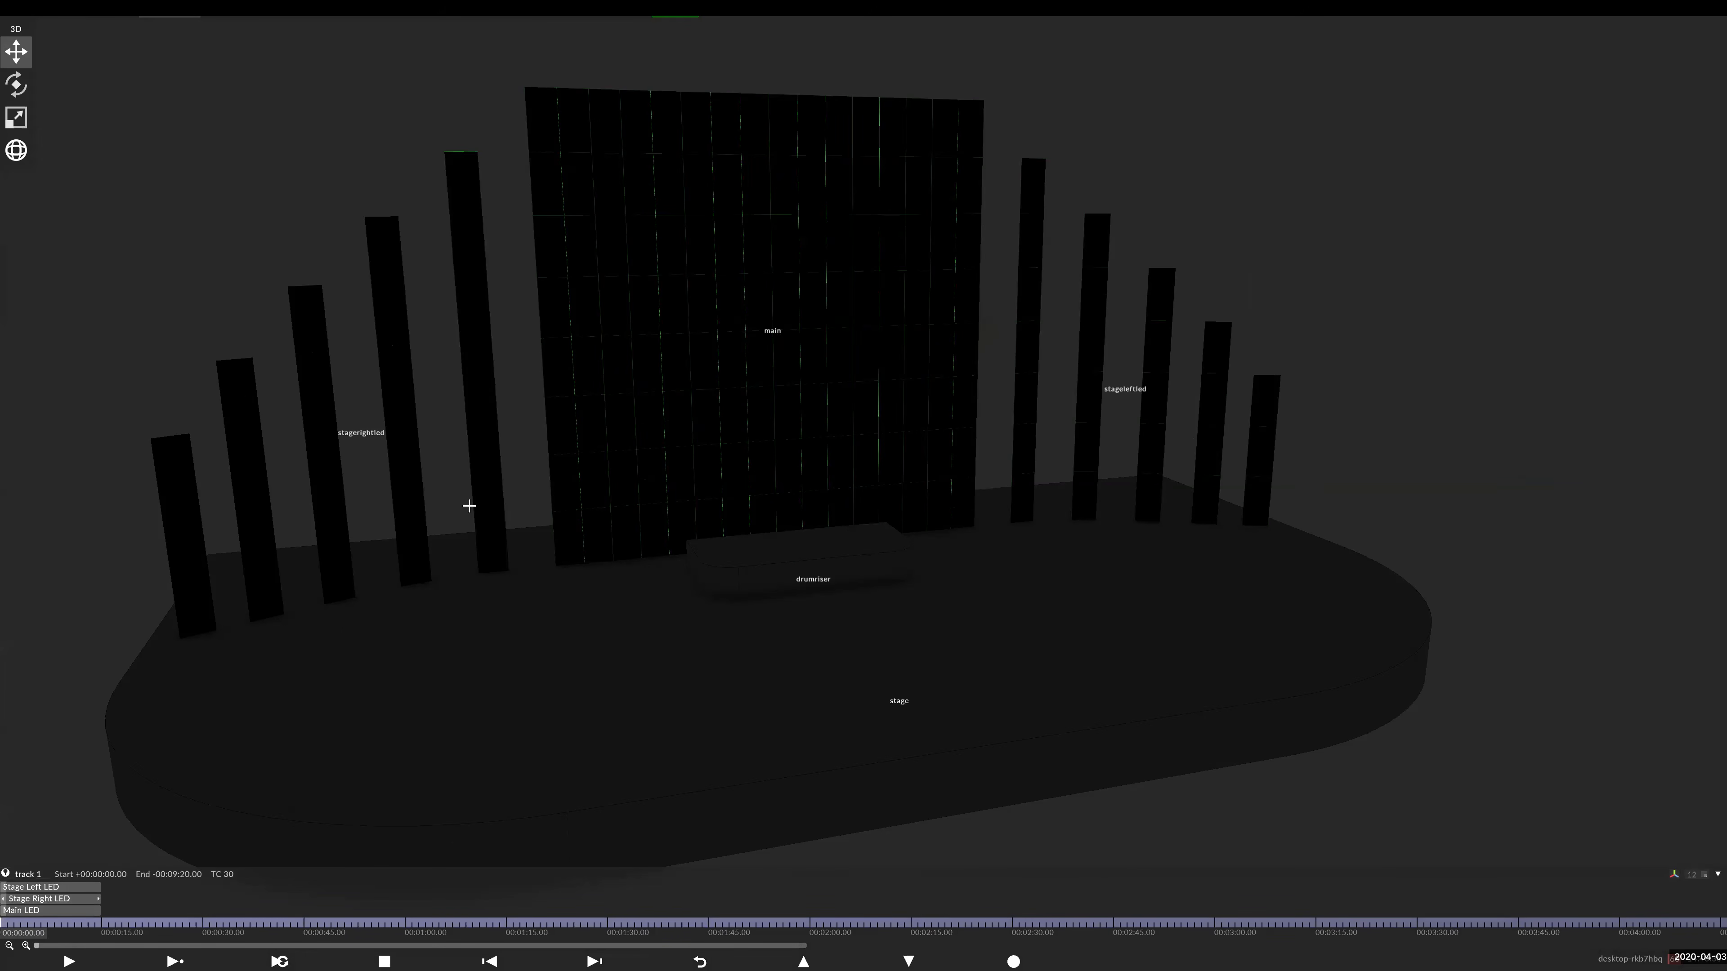
drag(668, 467, 863, 408)
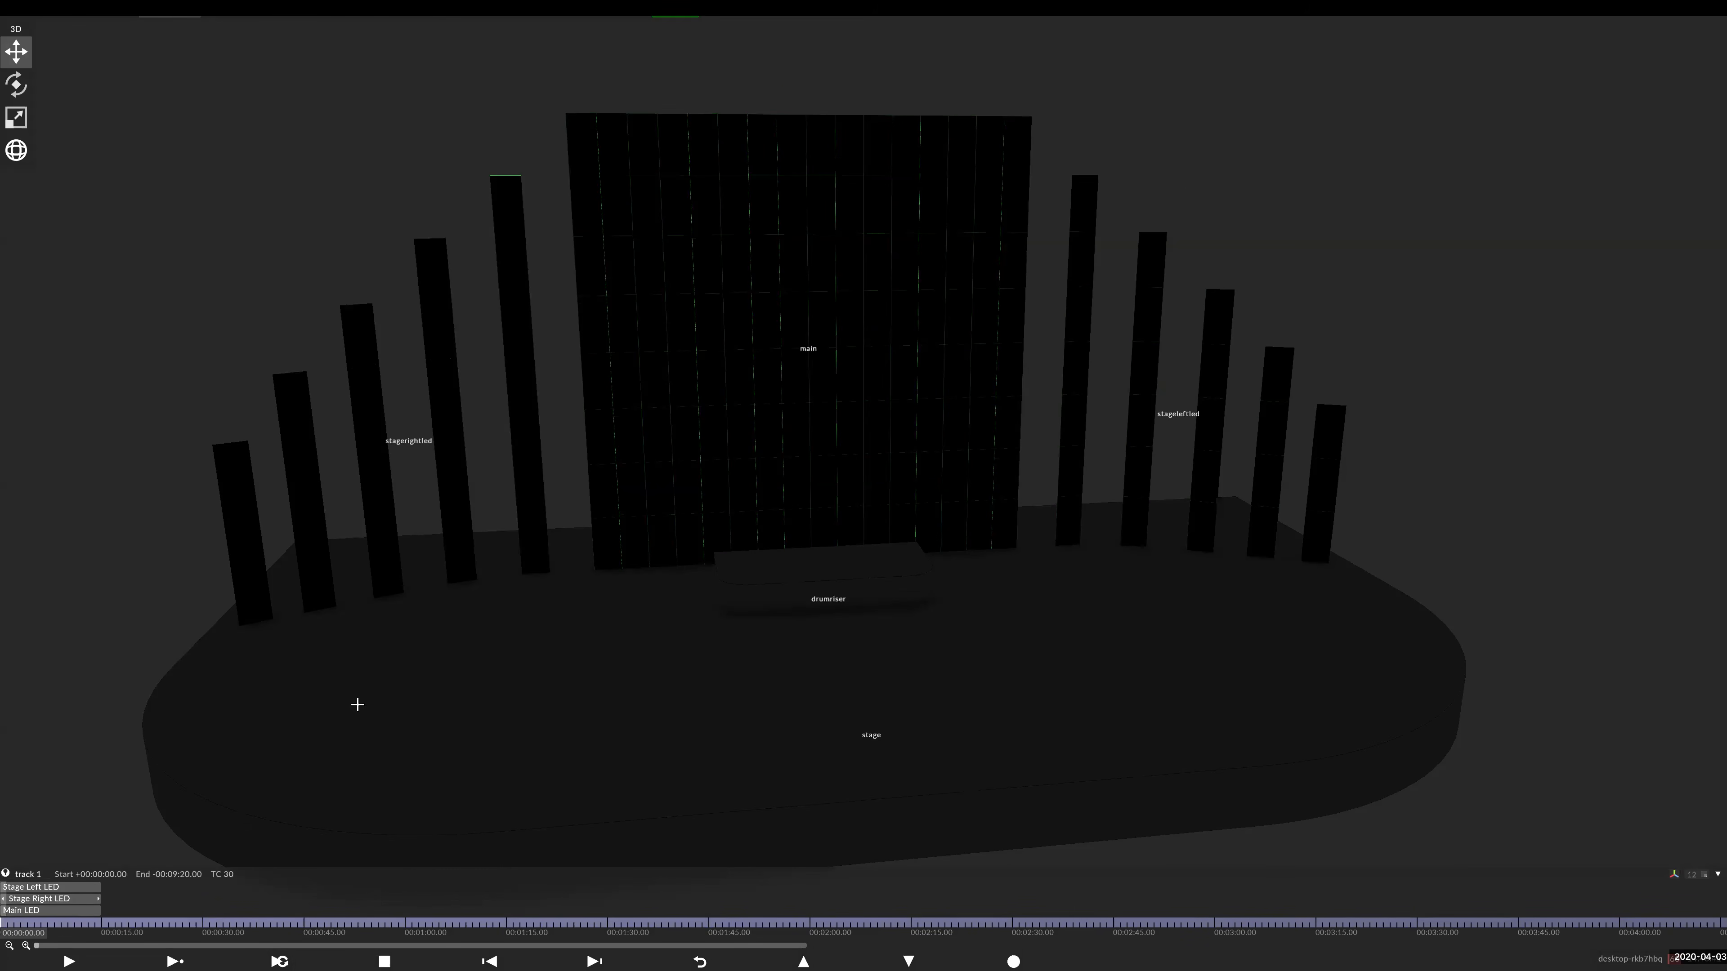
drag(791, 574, 769, 571)
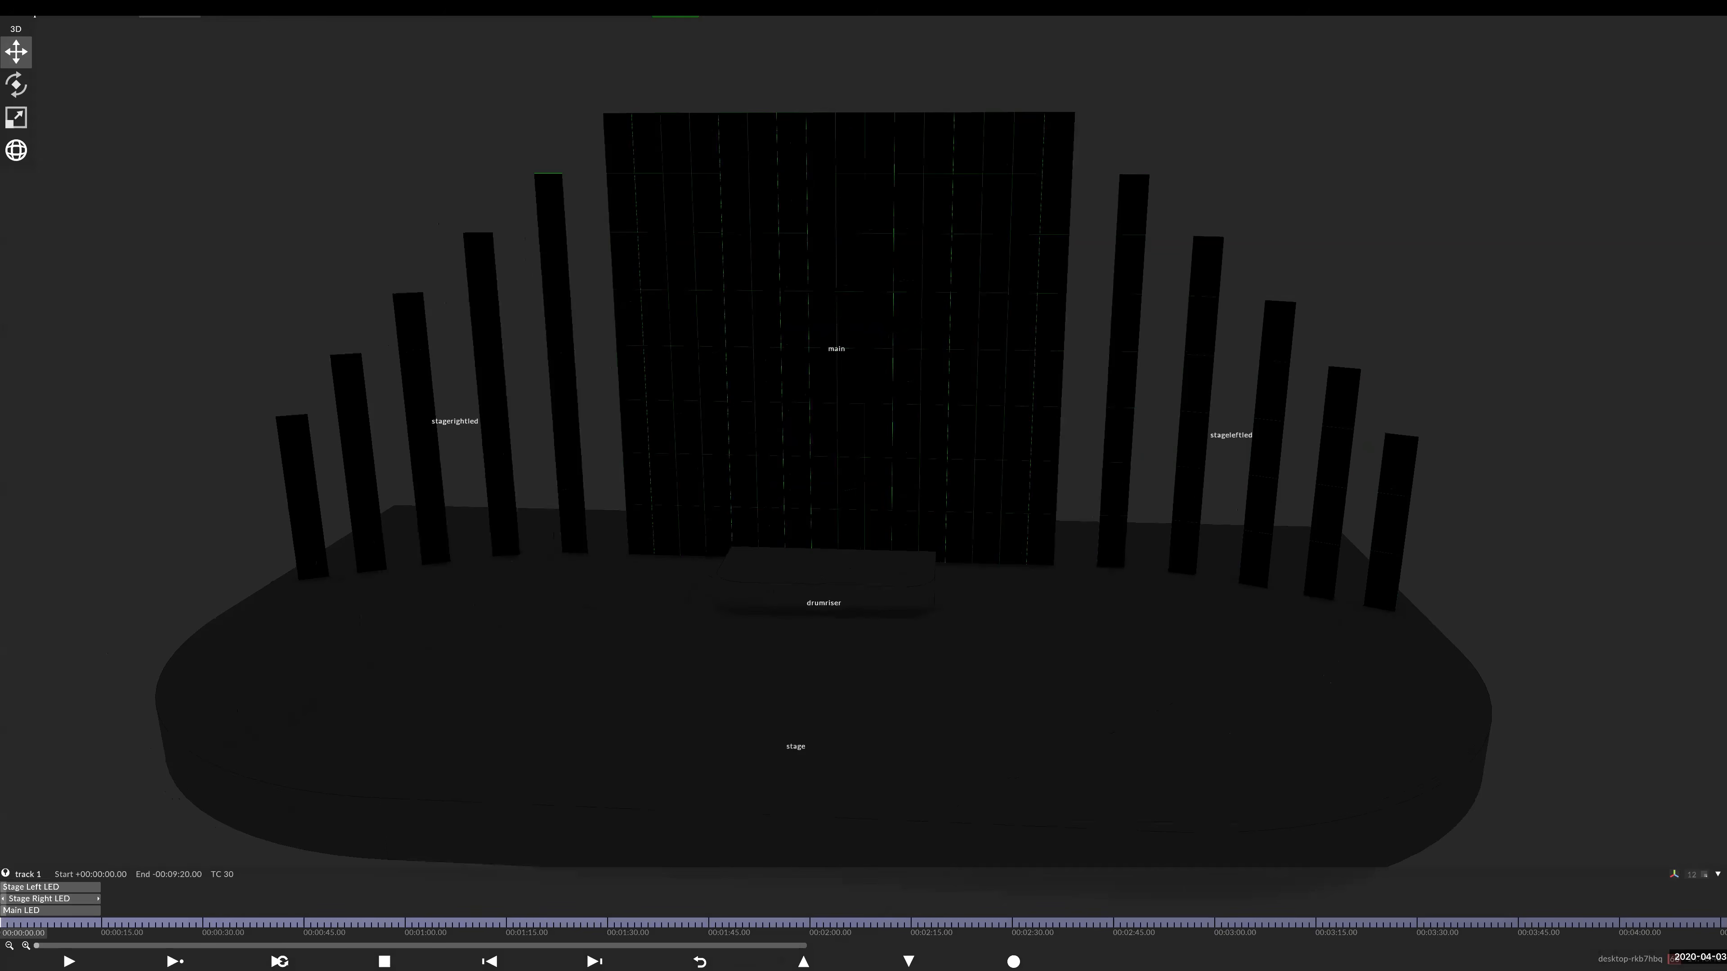
click(171, 8)
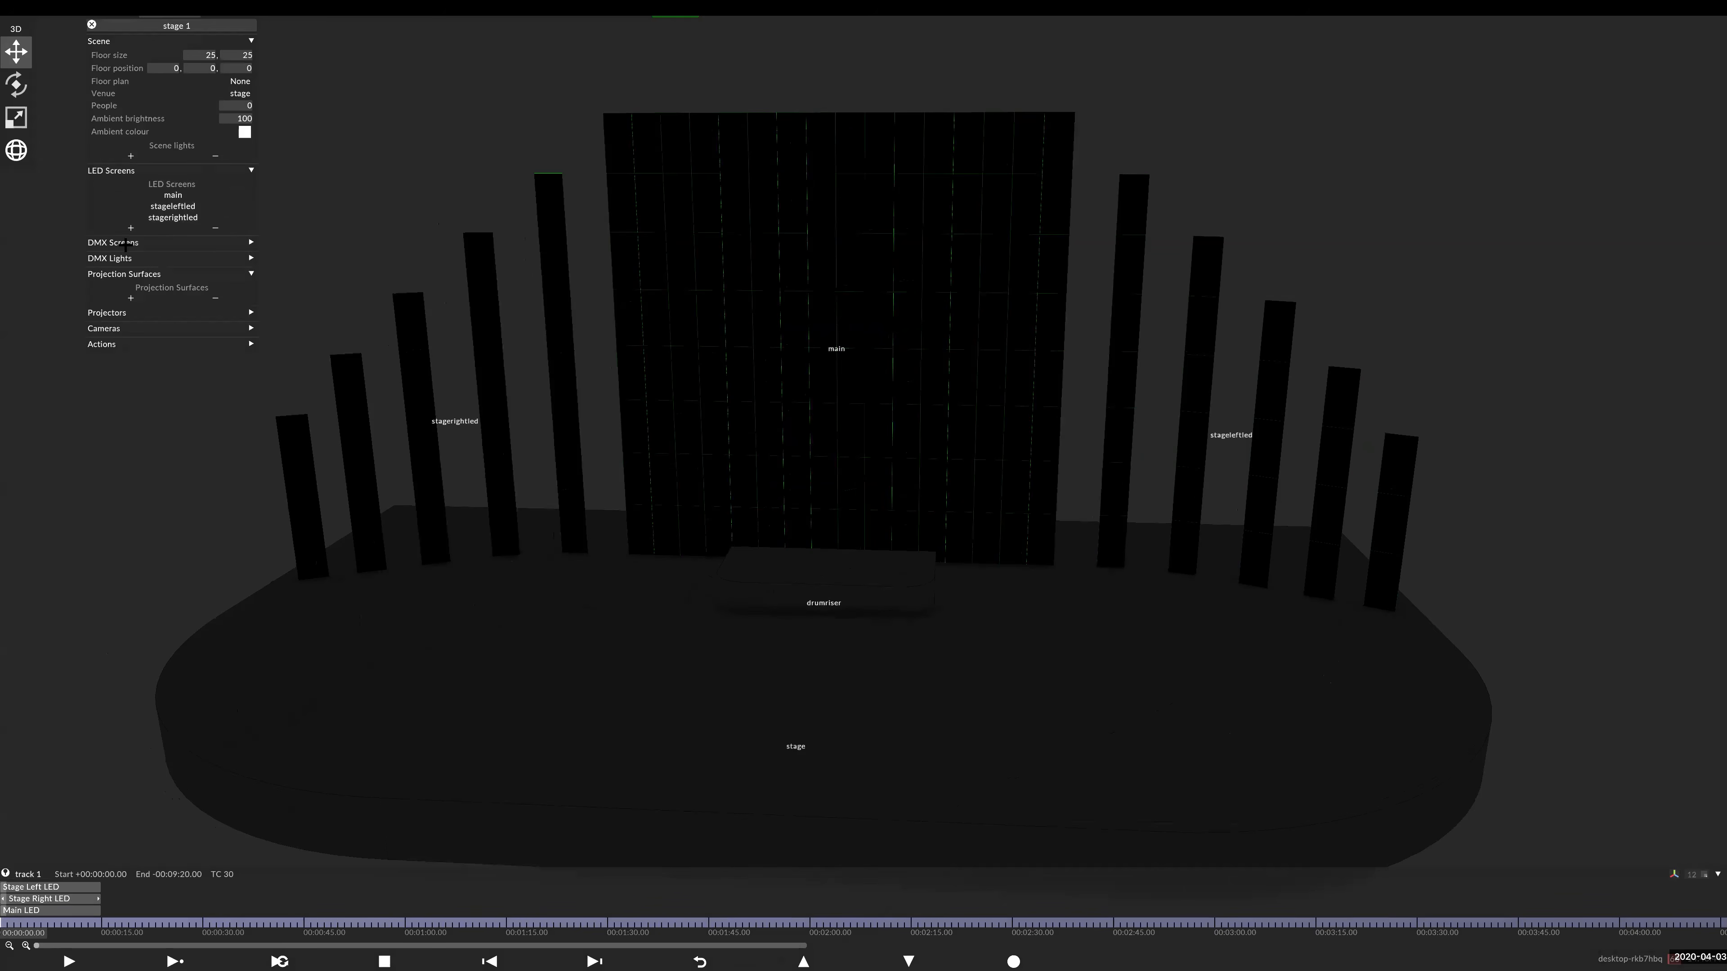
click(150, 299)
click(371, 306)
text(S)
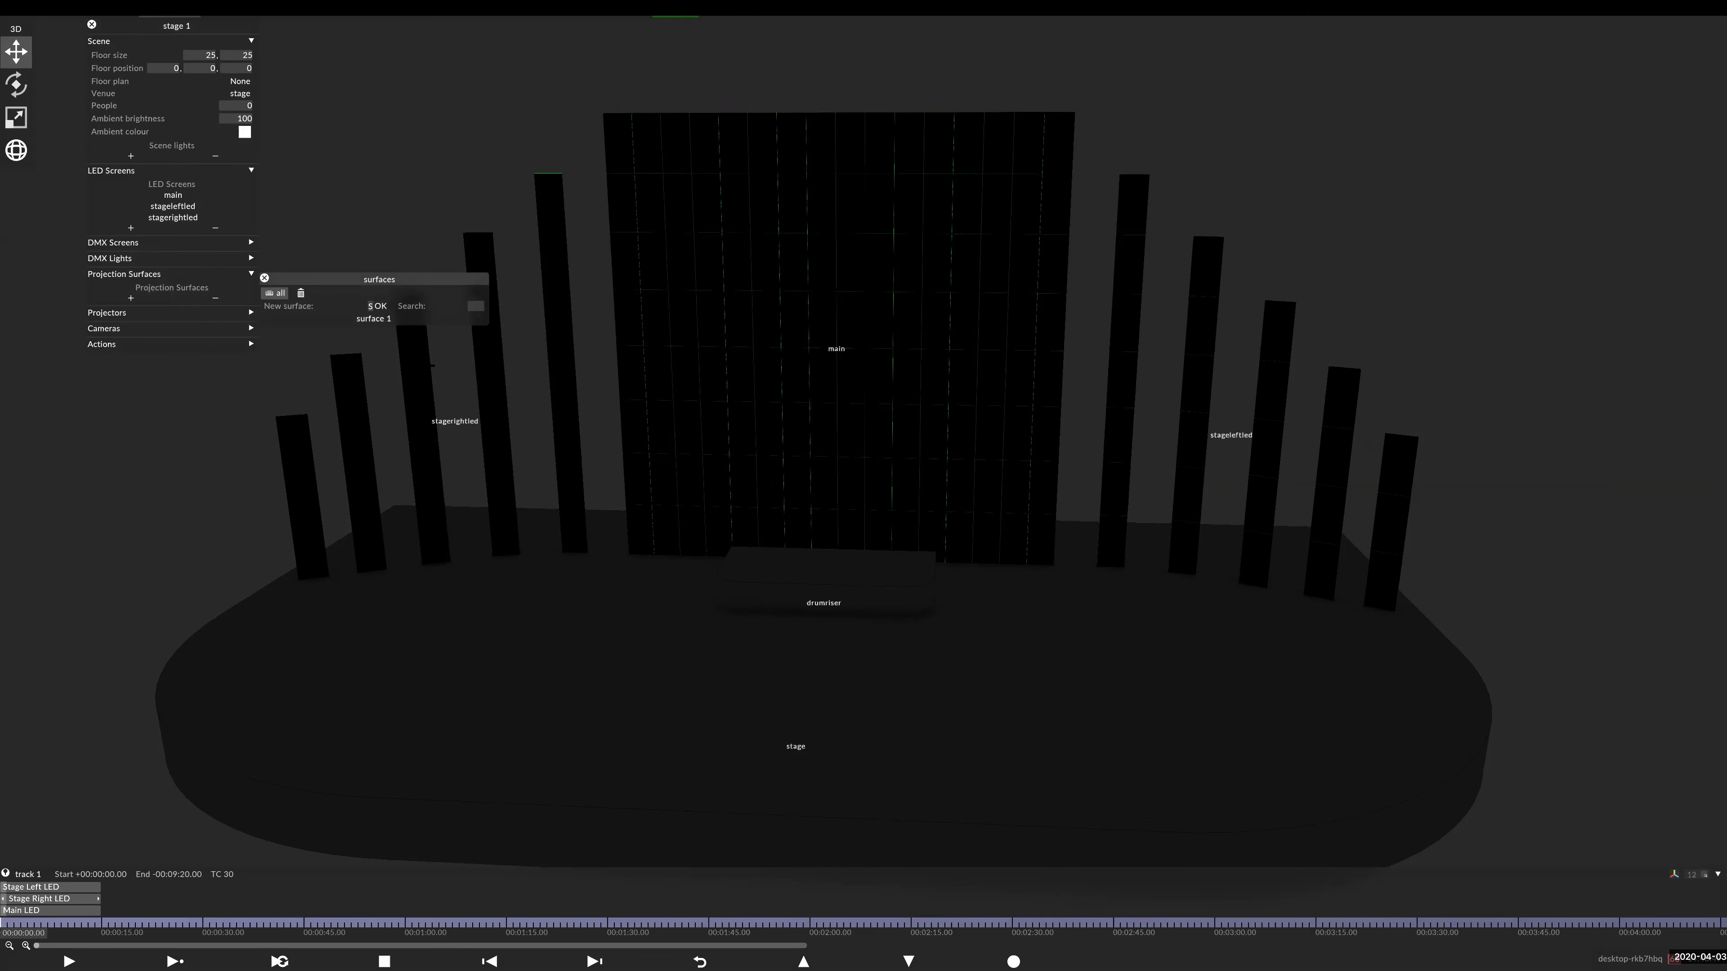
text(tageRightImag)
key(Return)
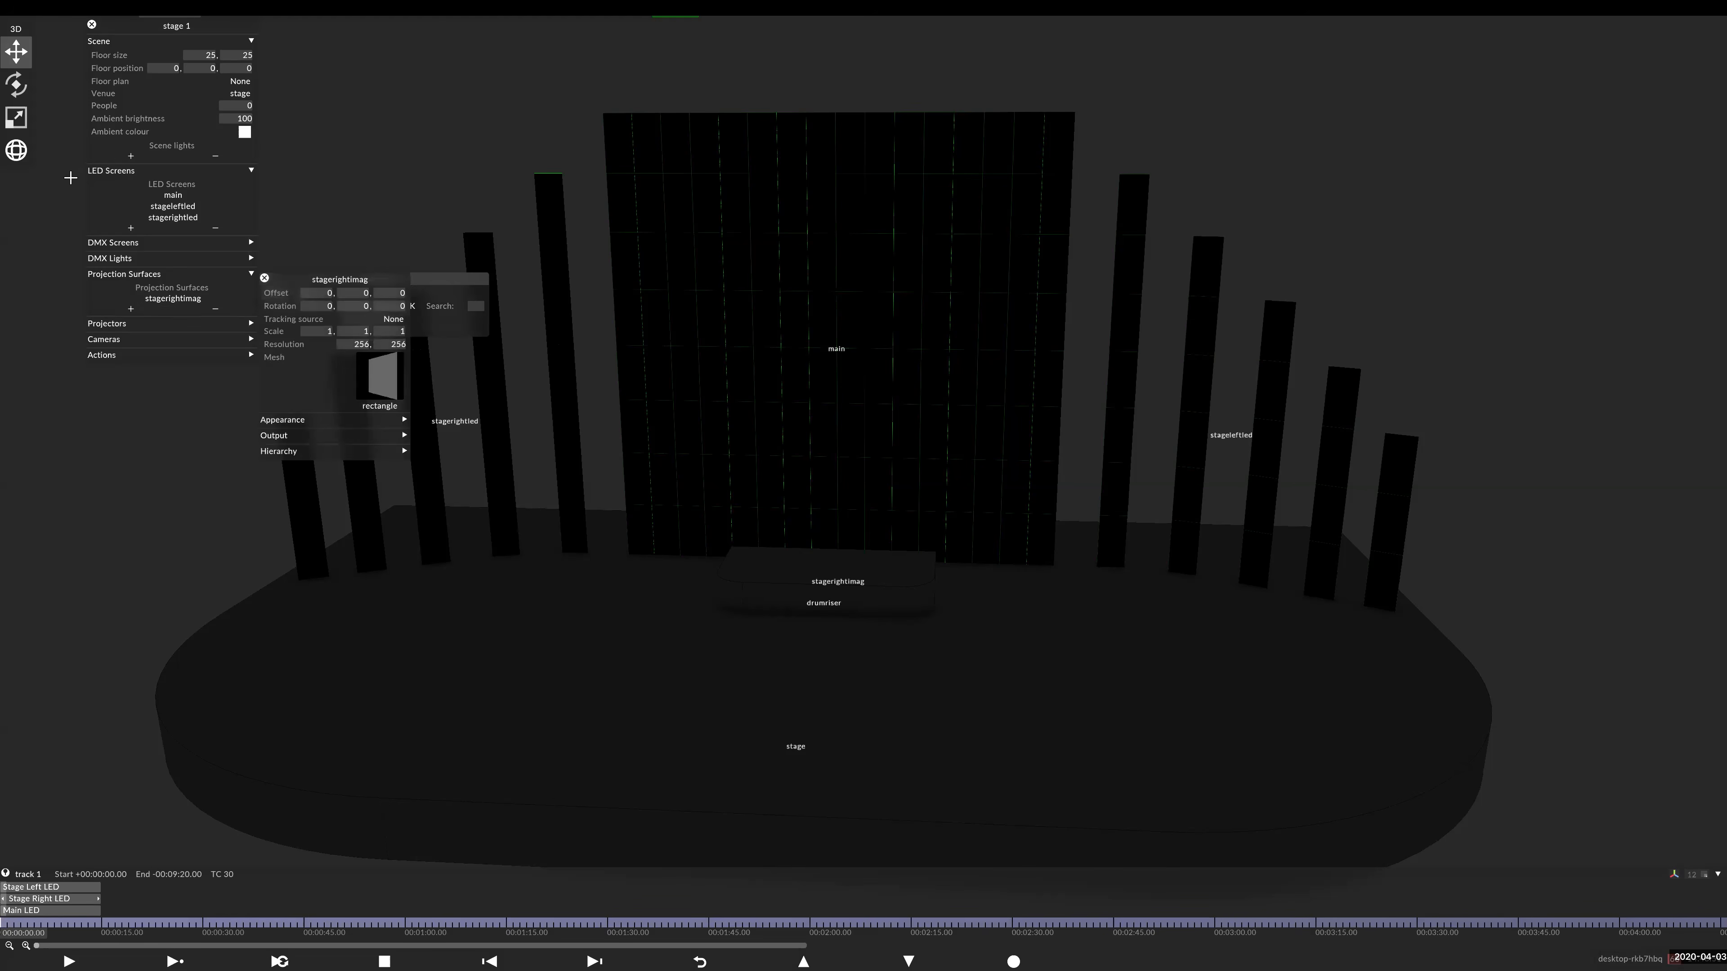
- Assign the stagerightimag mesh to the new projection surface and set its resolution to 1920 x 1080
click(381, 377)
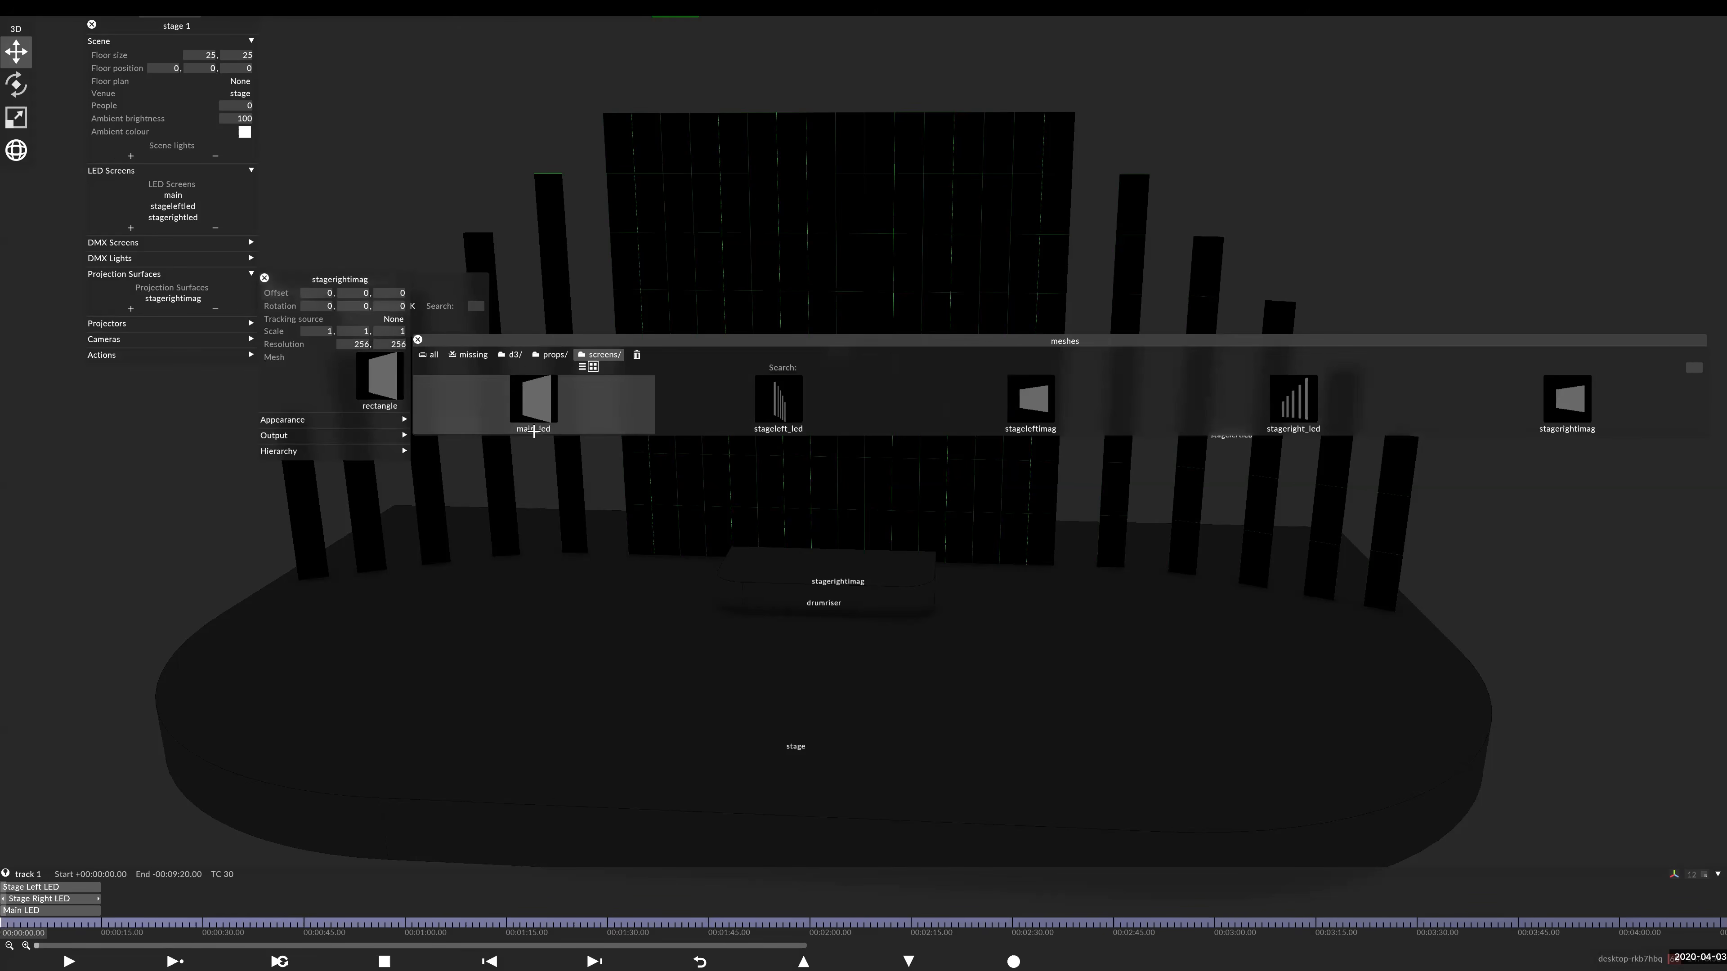
click(1556, 401)
click(346, 340)
text(1920)
key(Tab)
text(1)
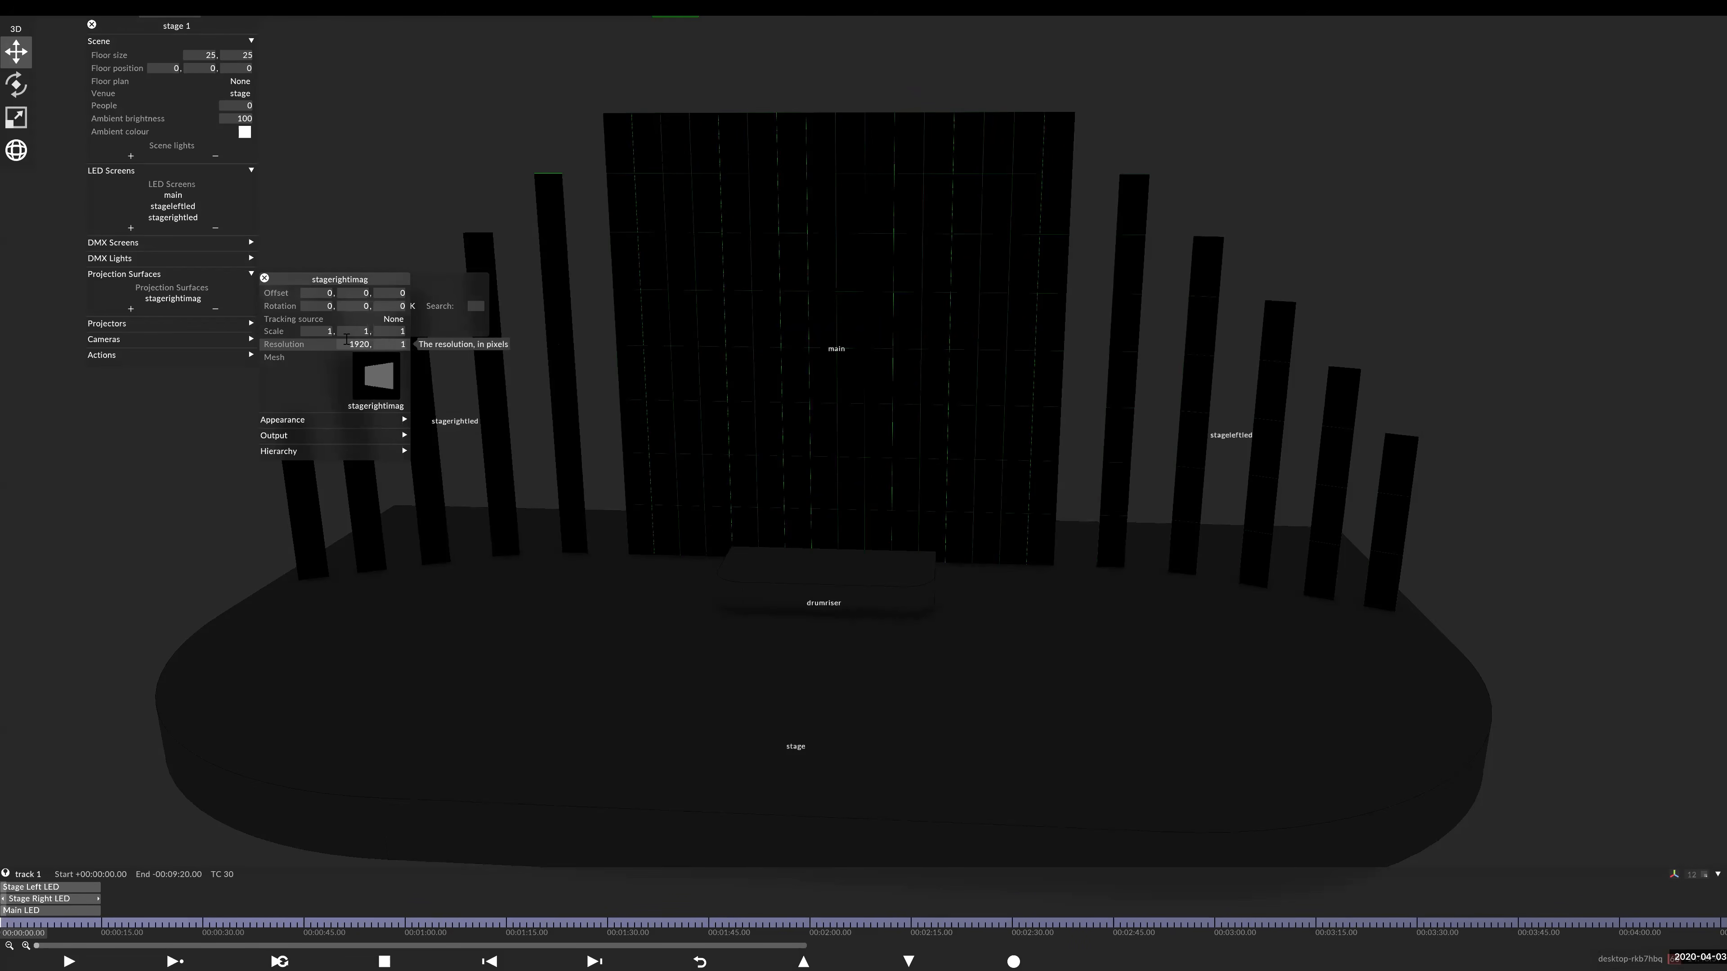
key(Return)
- Look for the stagerightimag surface beside the stage and review its mesh and resolution settings
click(817, 386)
scroll(818, 386, down, 5)
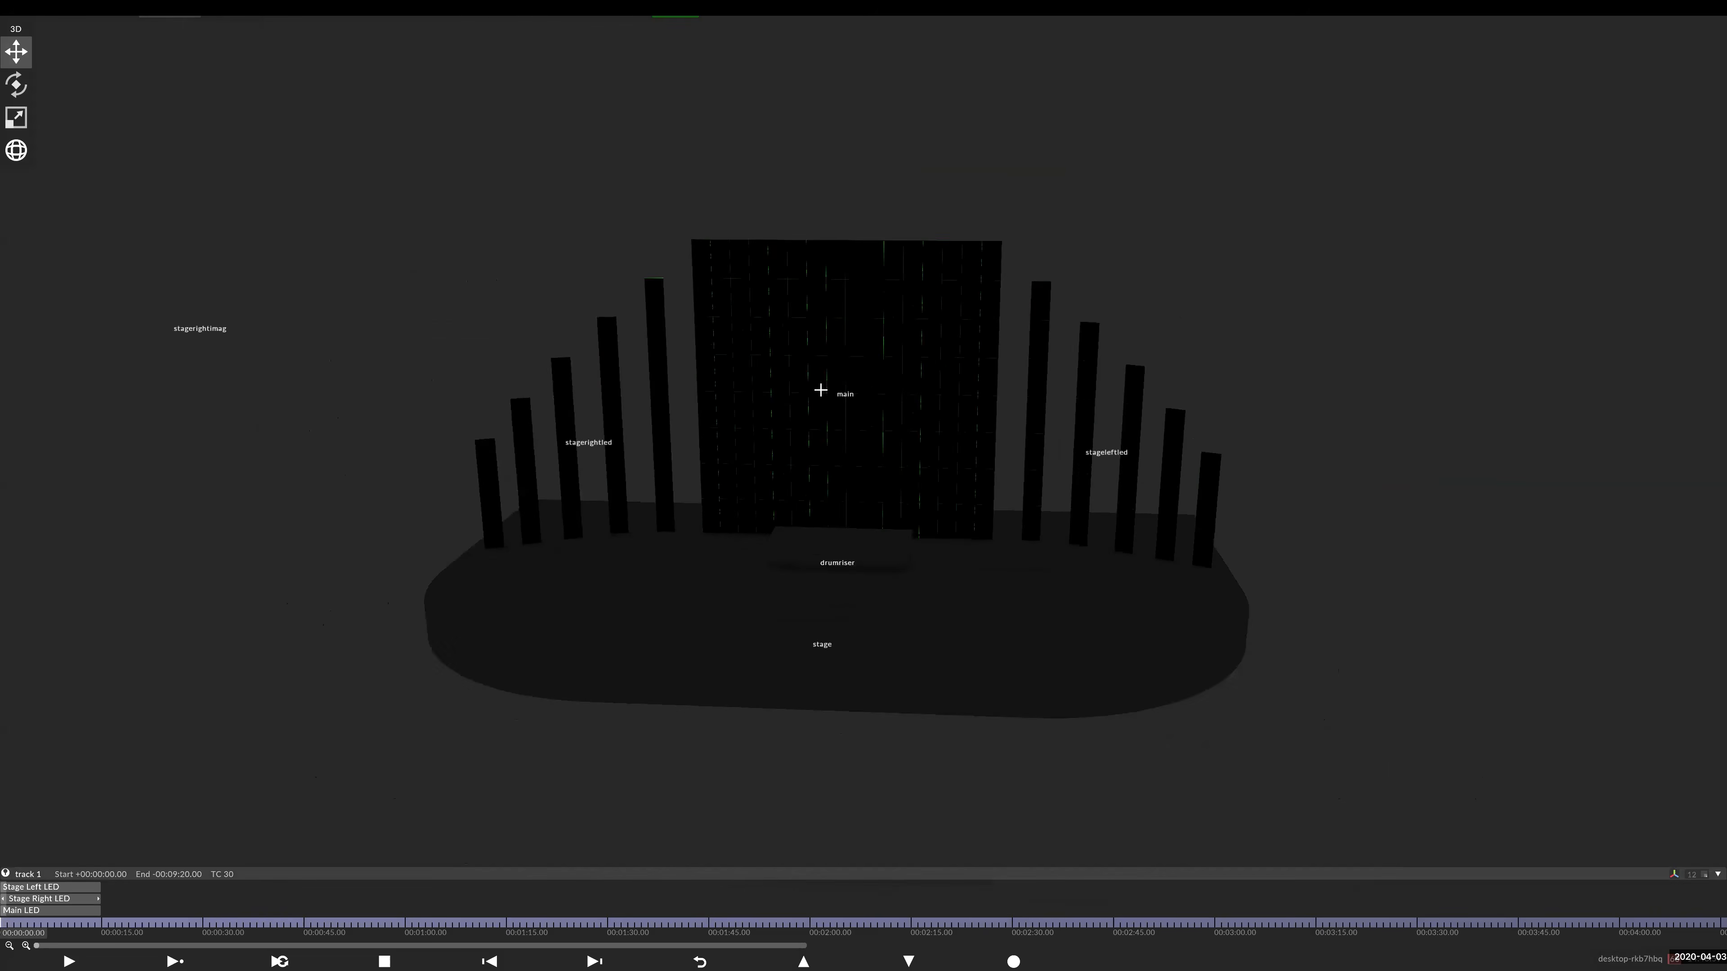
click(241, 338)
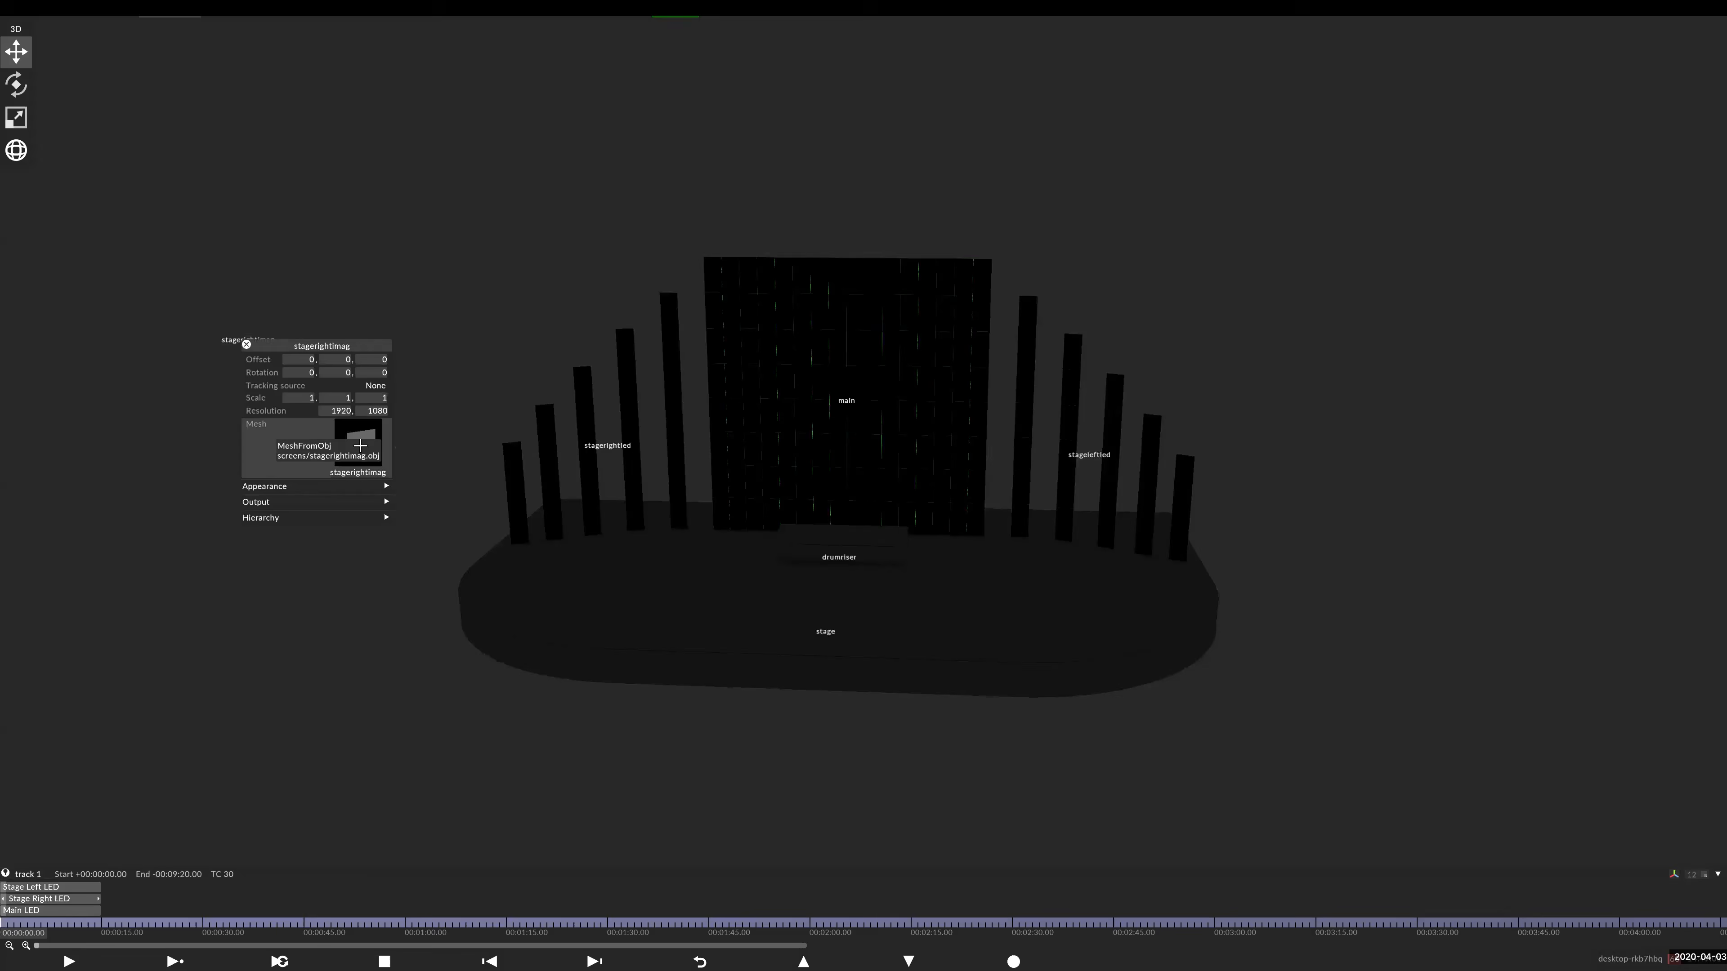
drag(326, 320, 273, 318)
key(Escape)
click(275, 208)
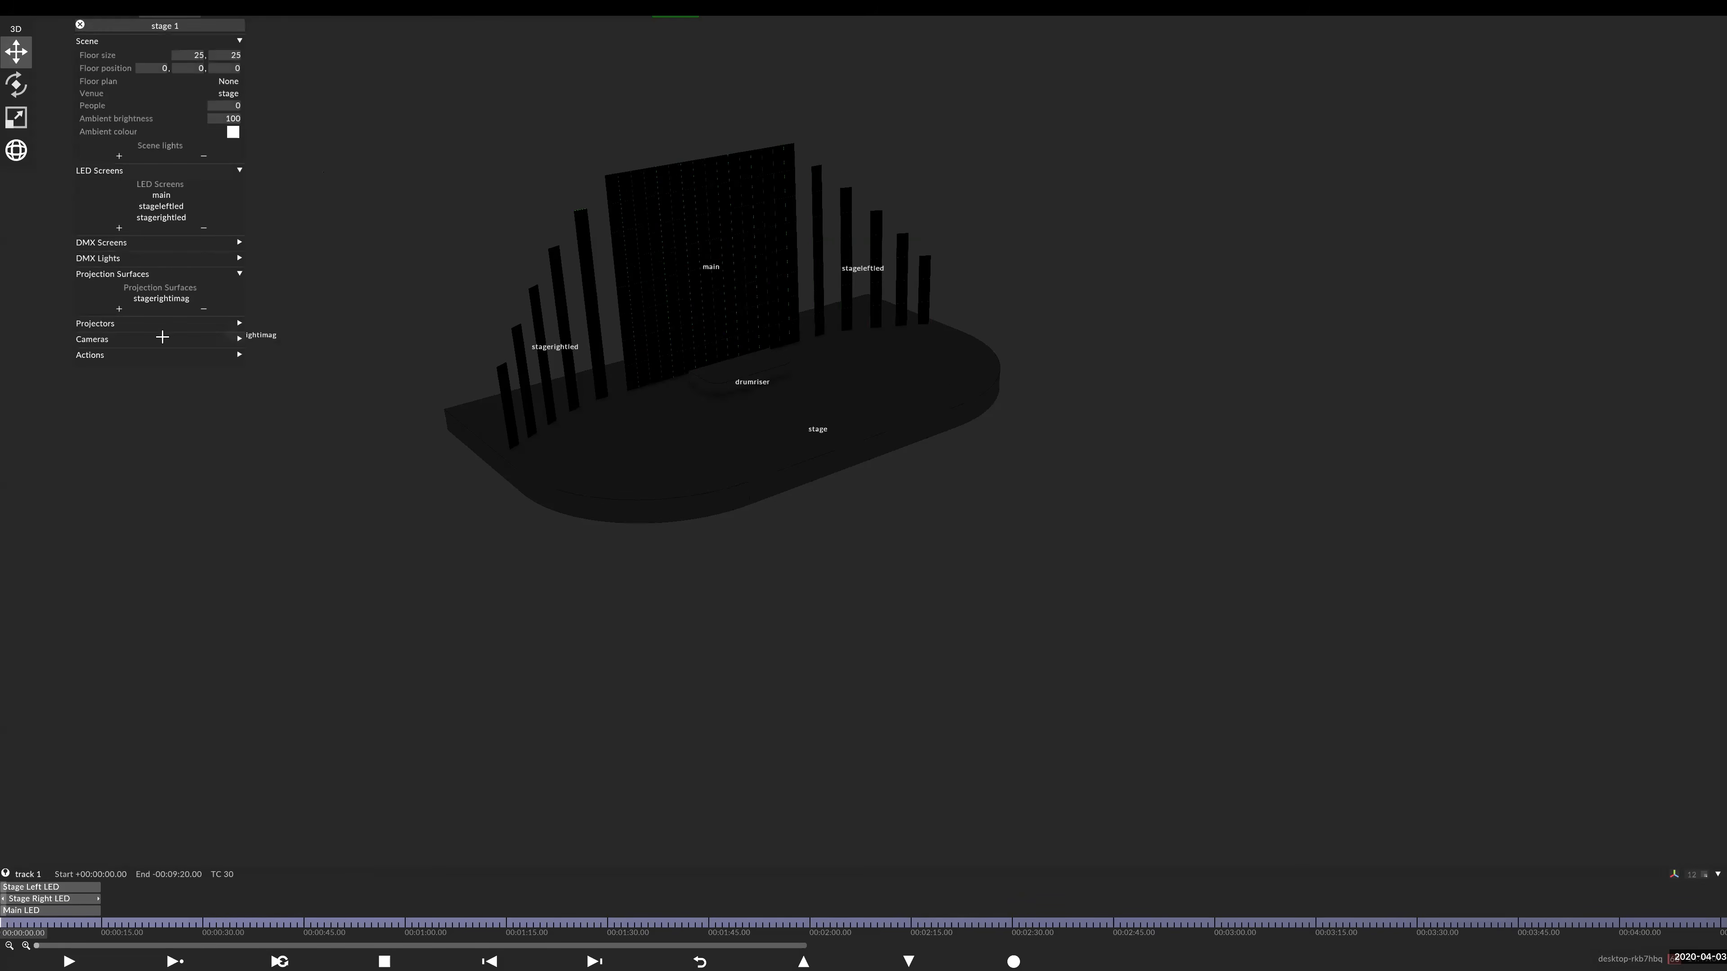
right_click(445, 202)
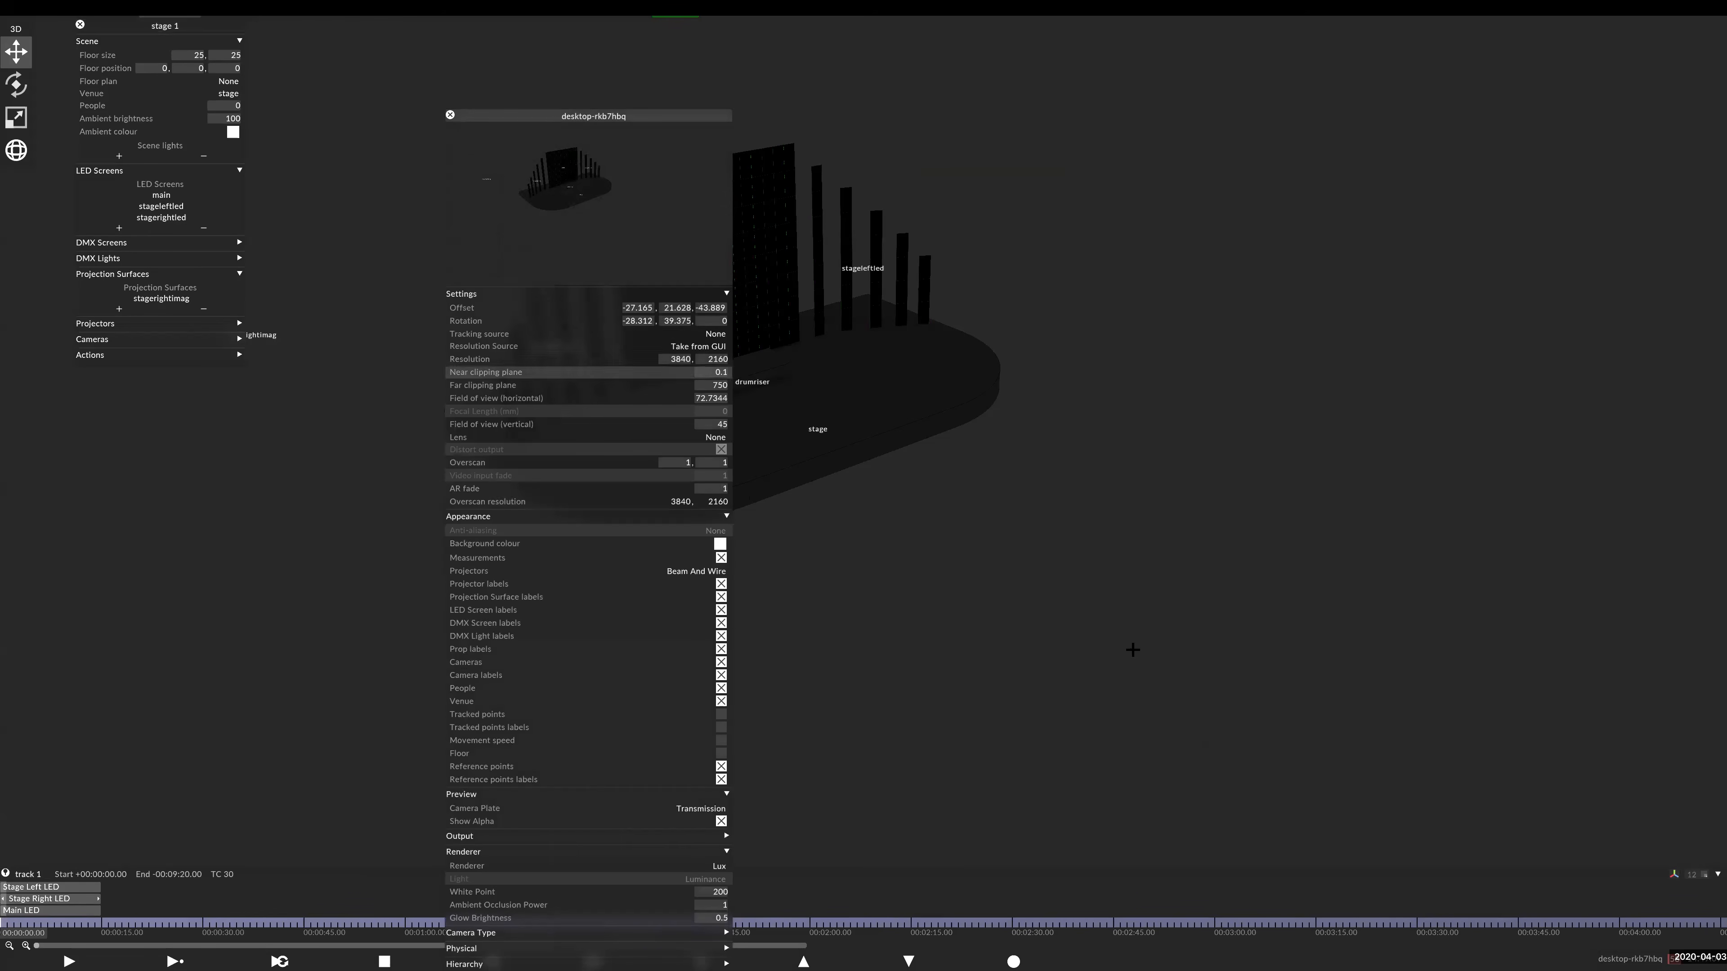
click(711, 865)
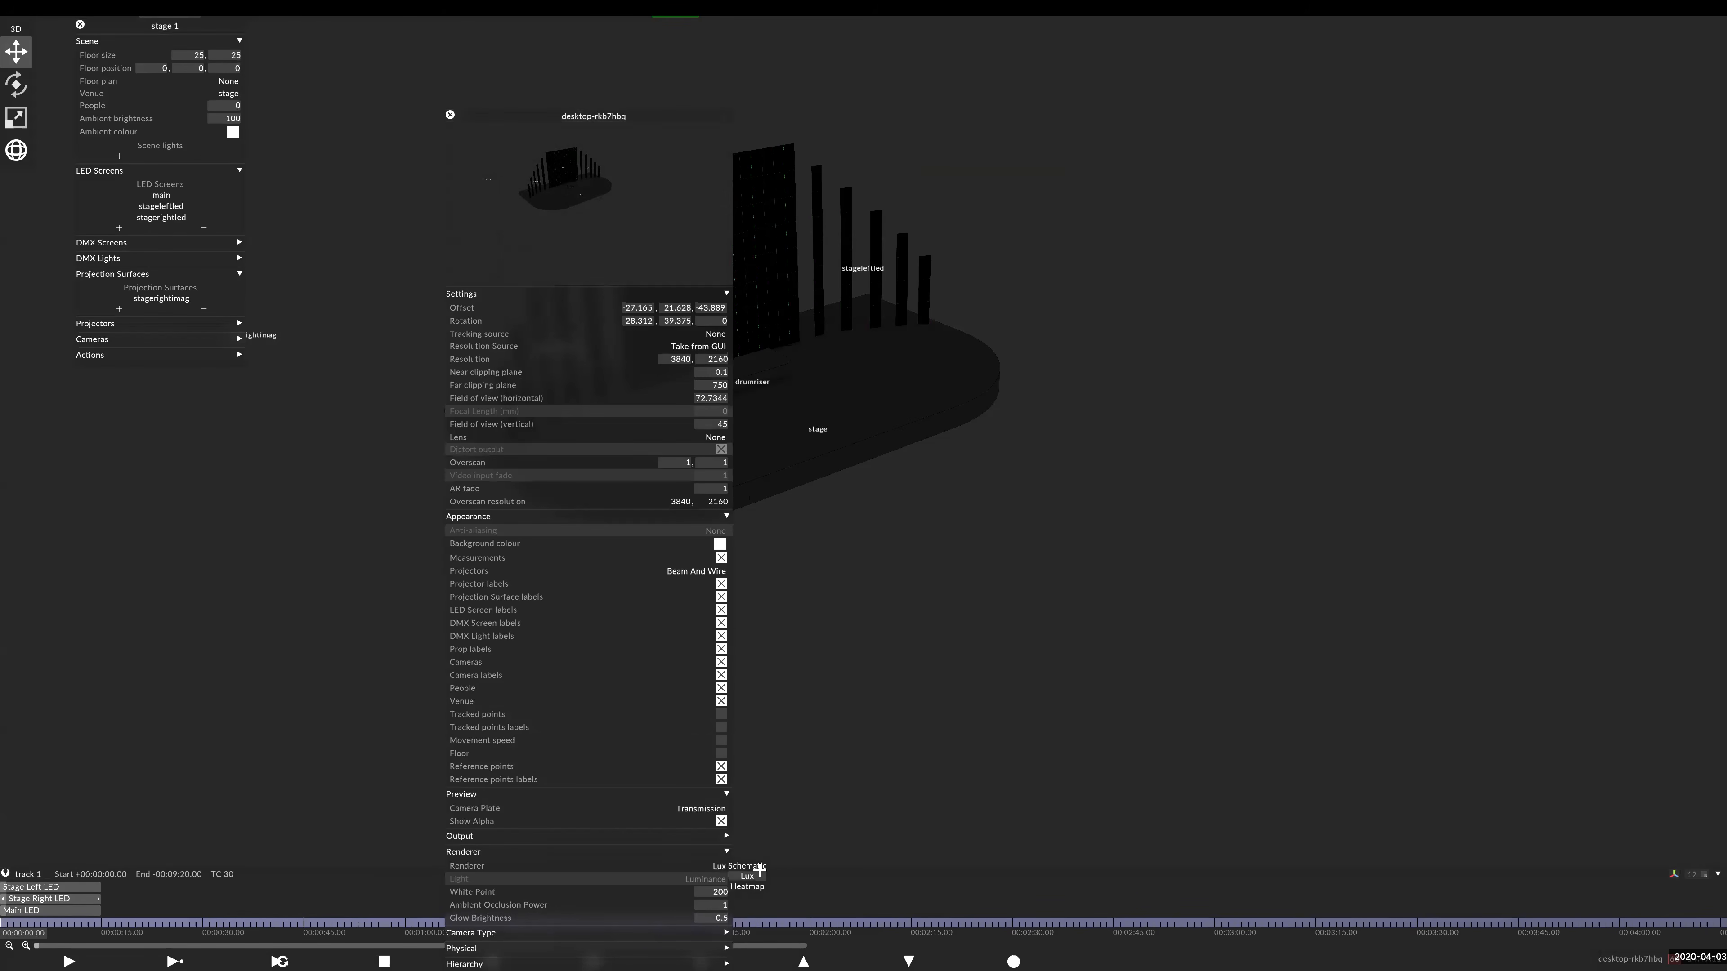
key(Escape)
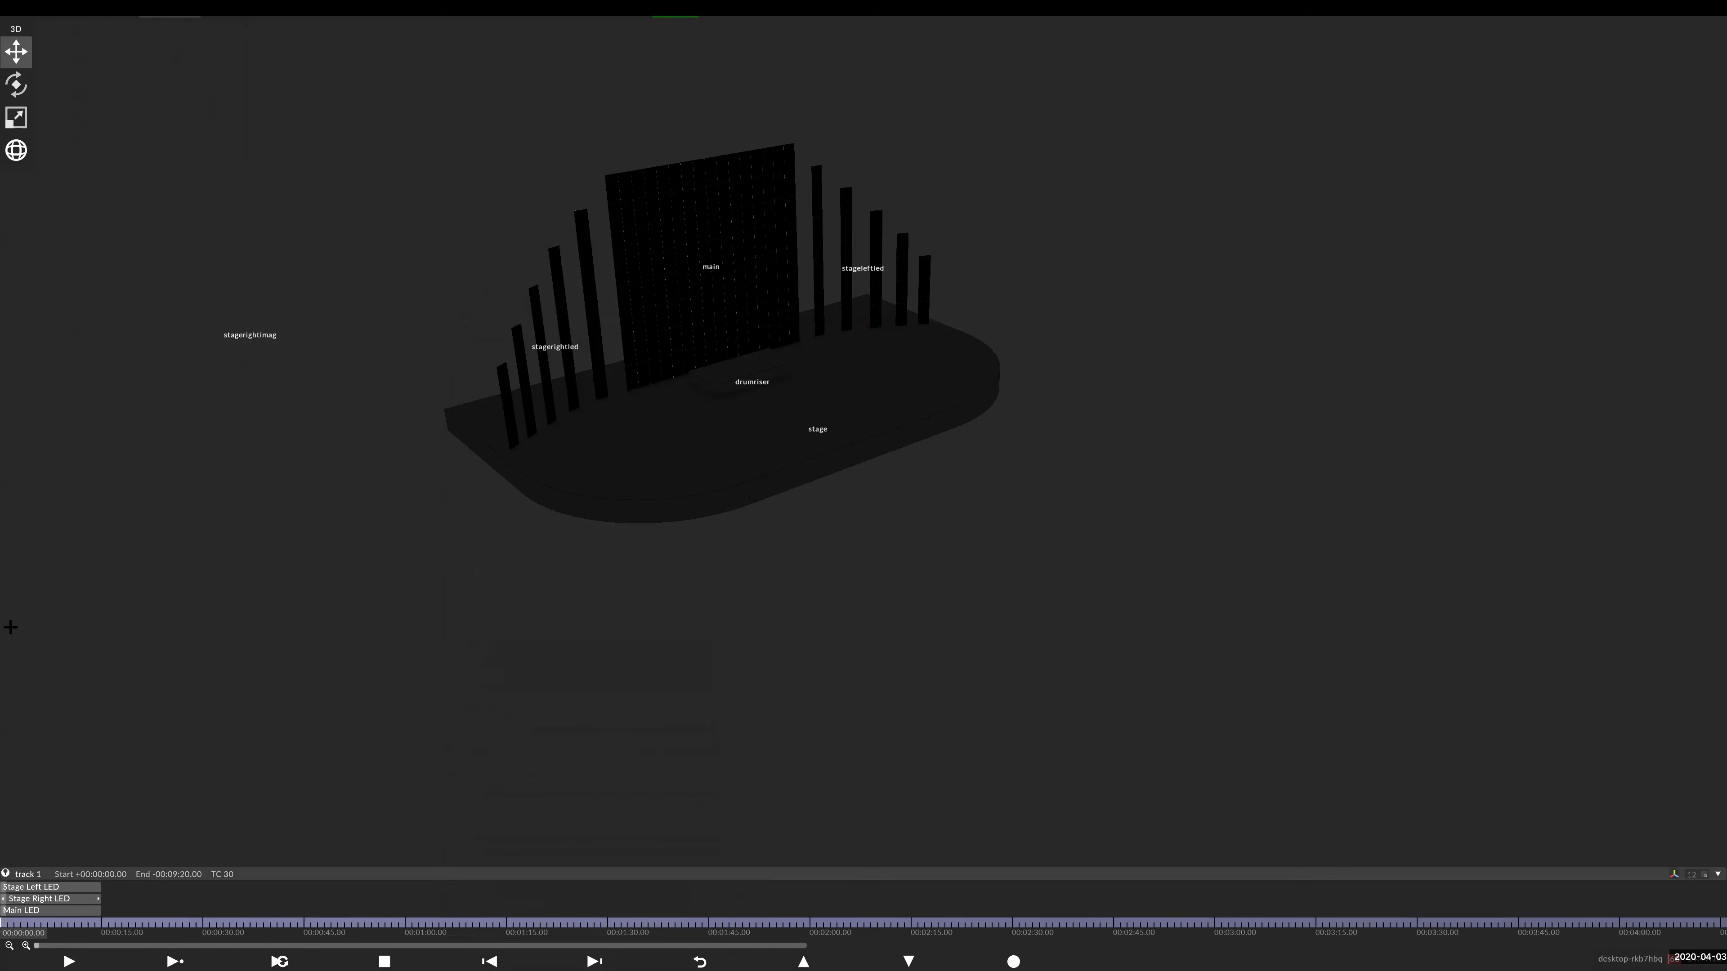
- Add a video layer named StageRightIMAG to the track and give it the d3_color_16-9.png test pattern
right_click(11, 924)
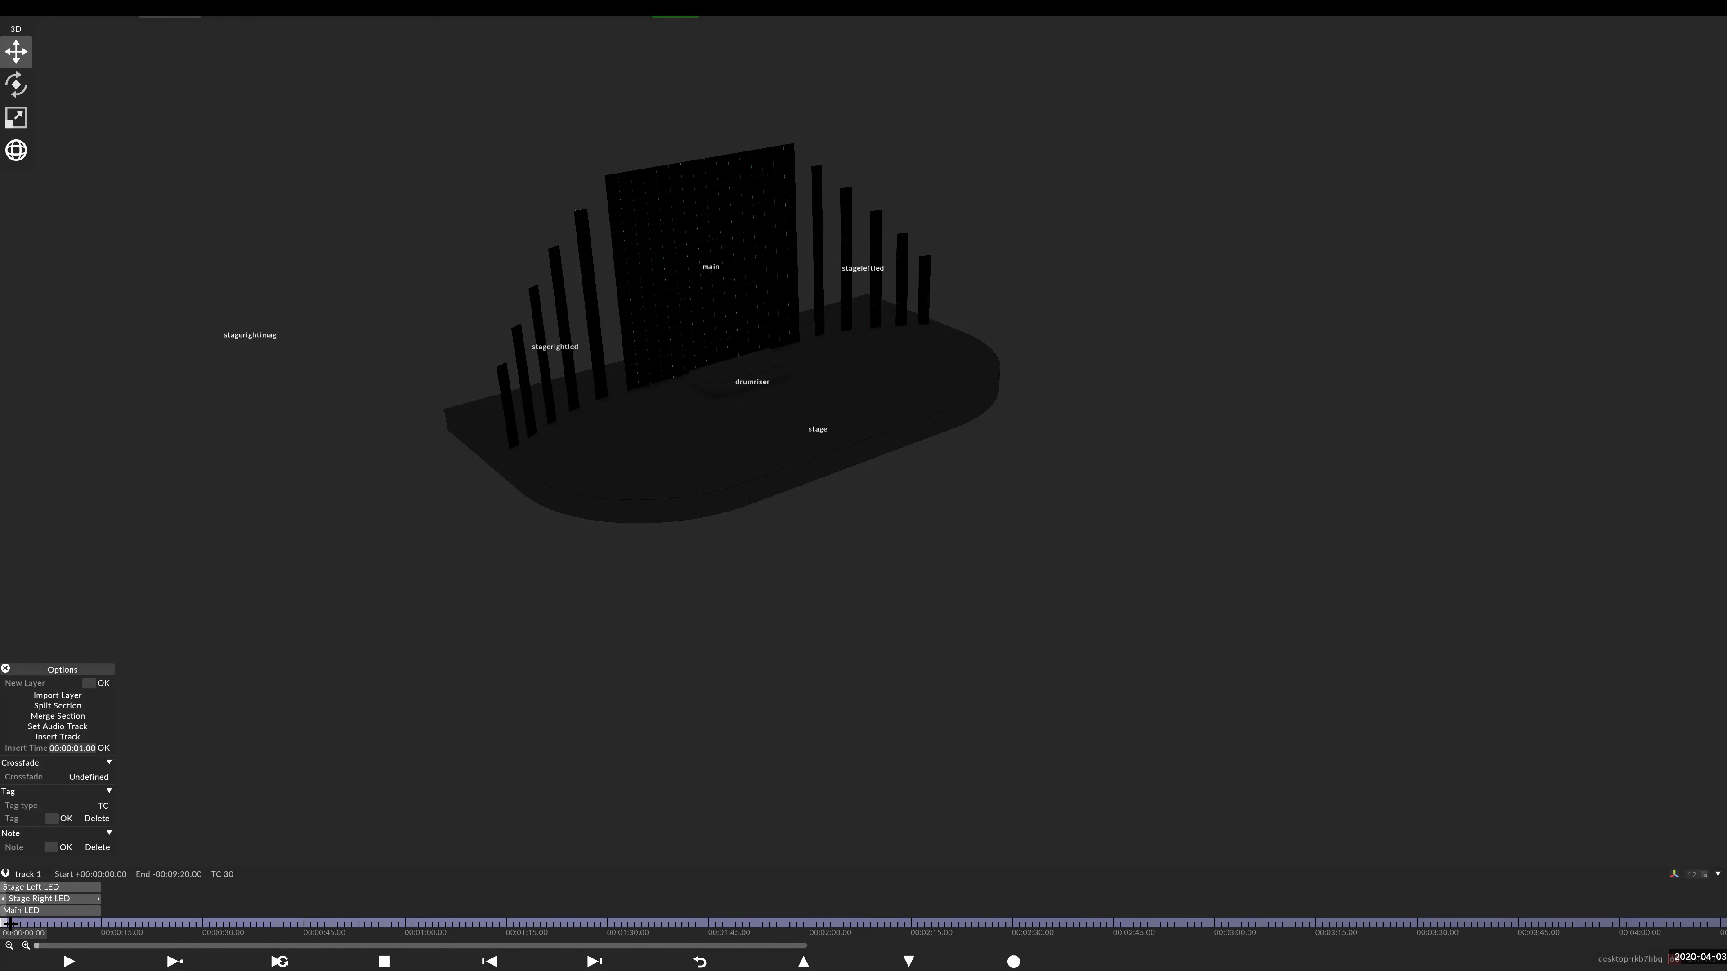
text(StageRightIMAG)
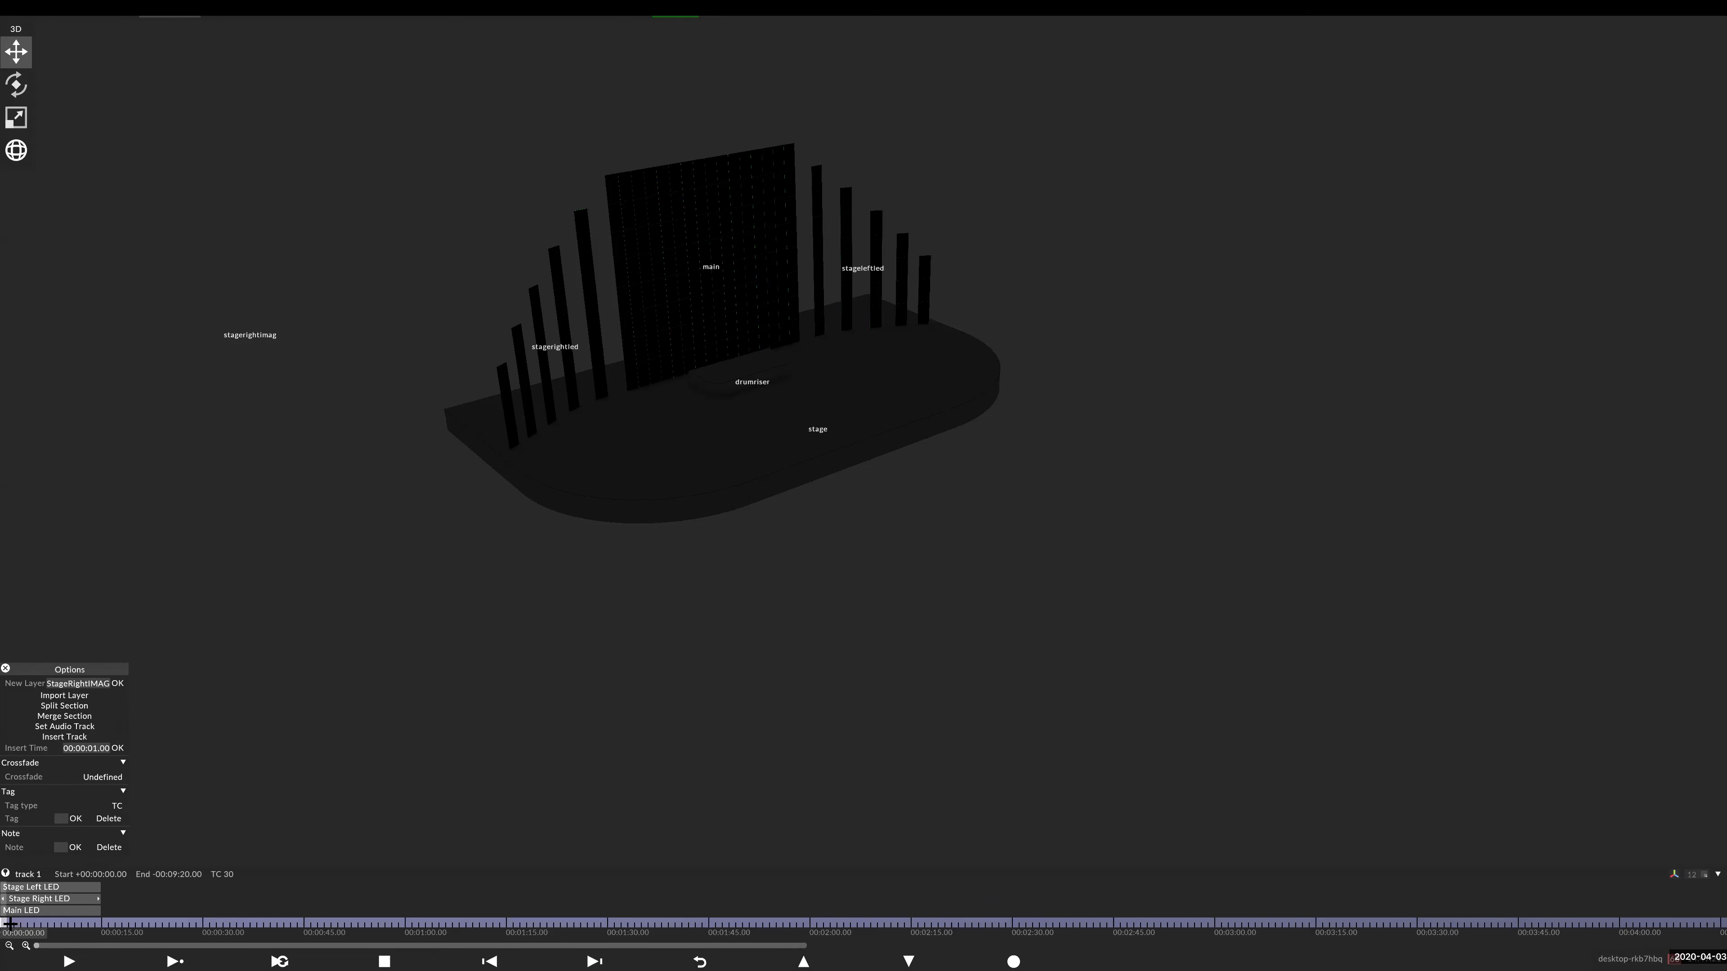
key(Return)
click(51, 558)
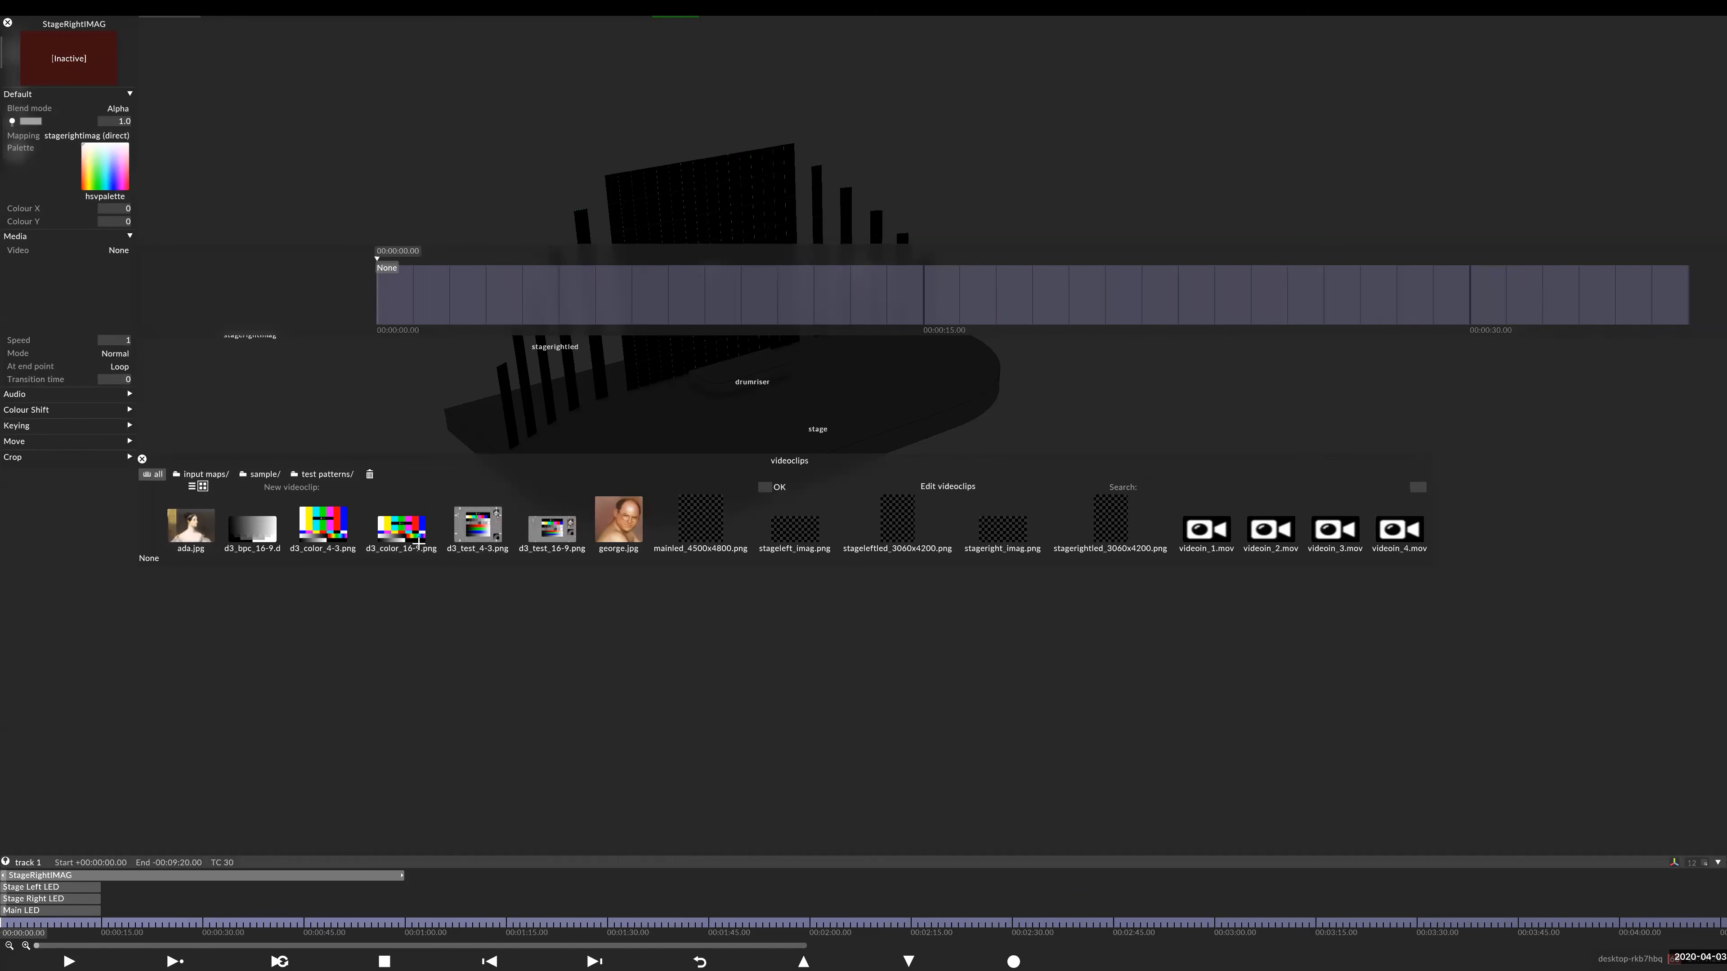
click(418, 542)
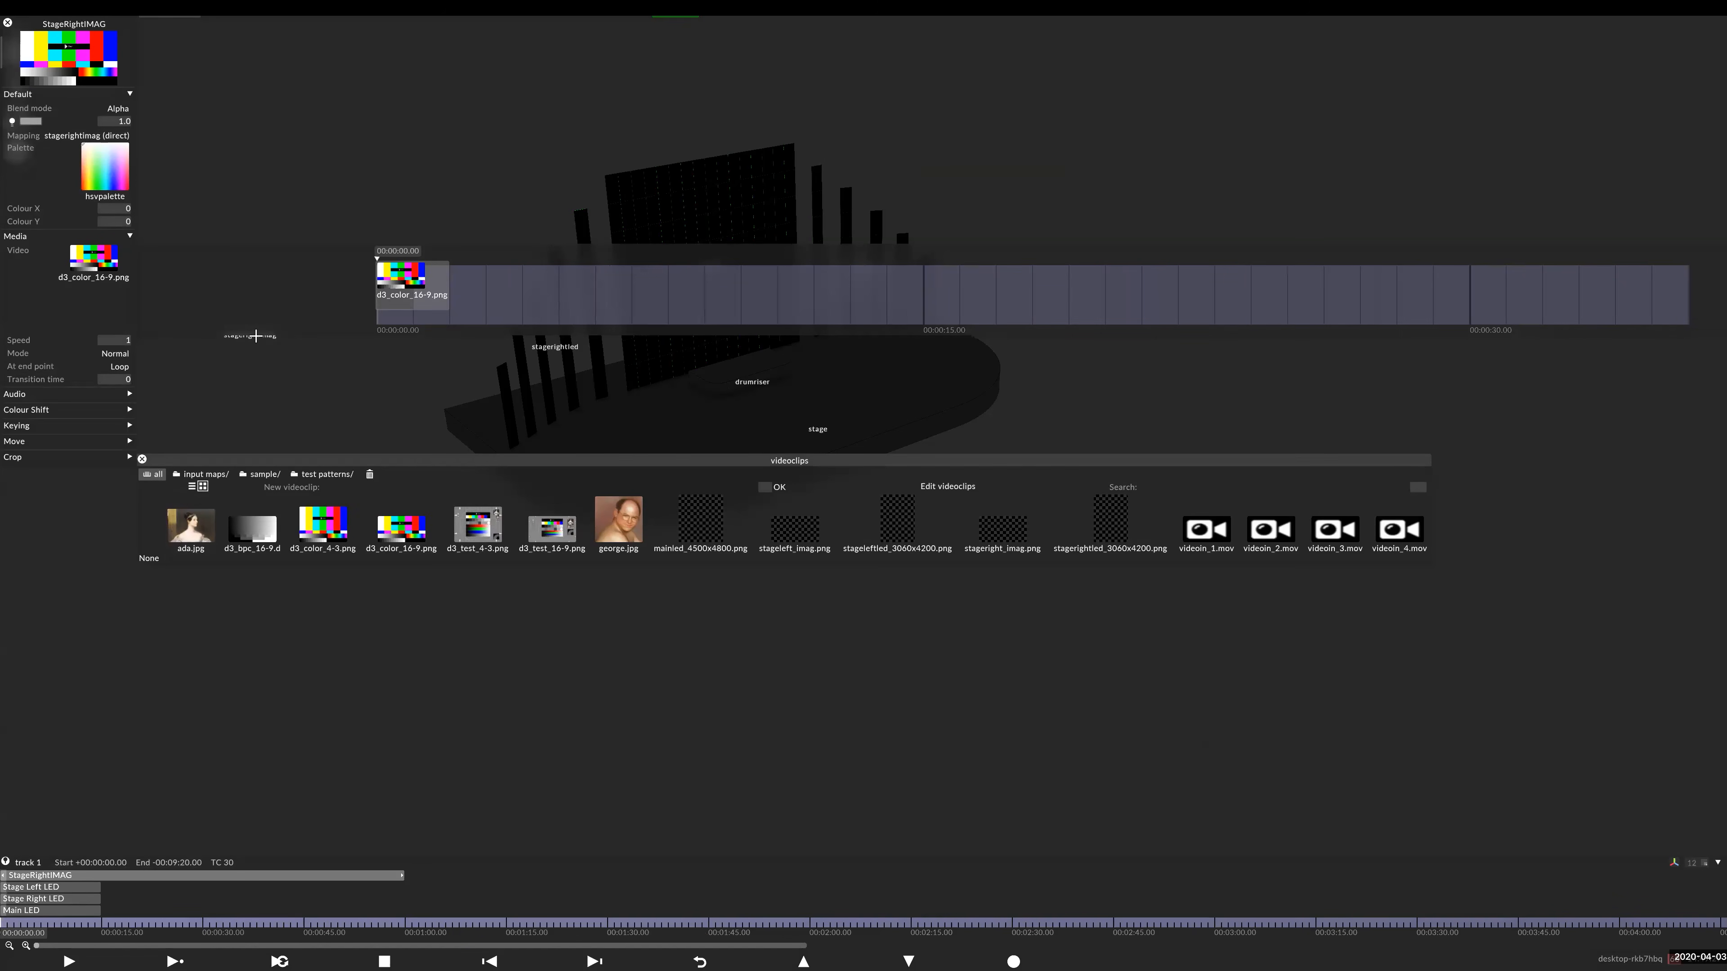
- Select the stagerightimag surface and look at the stage's projector settings
click(255, 336)
click(289, 18)
right_click(182, 64)
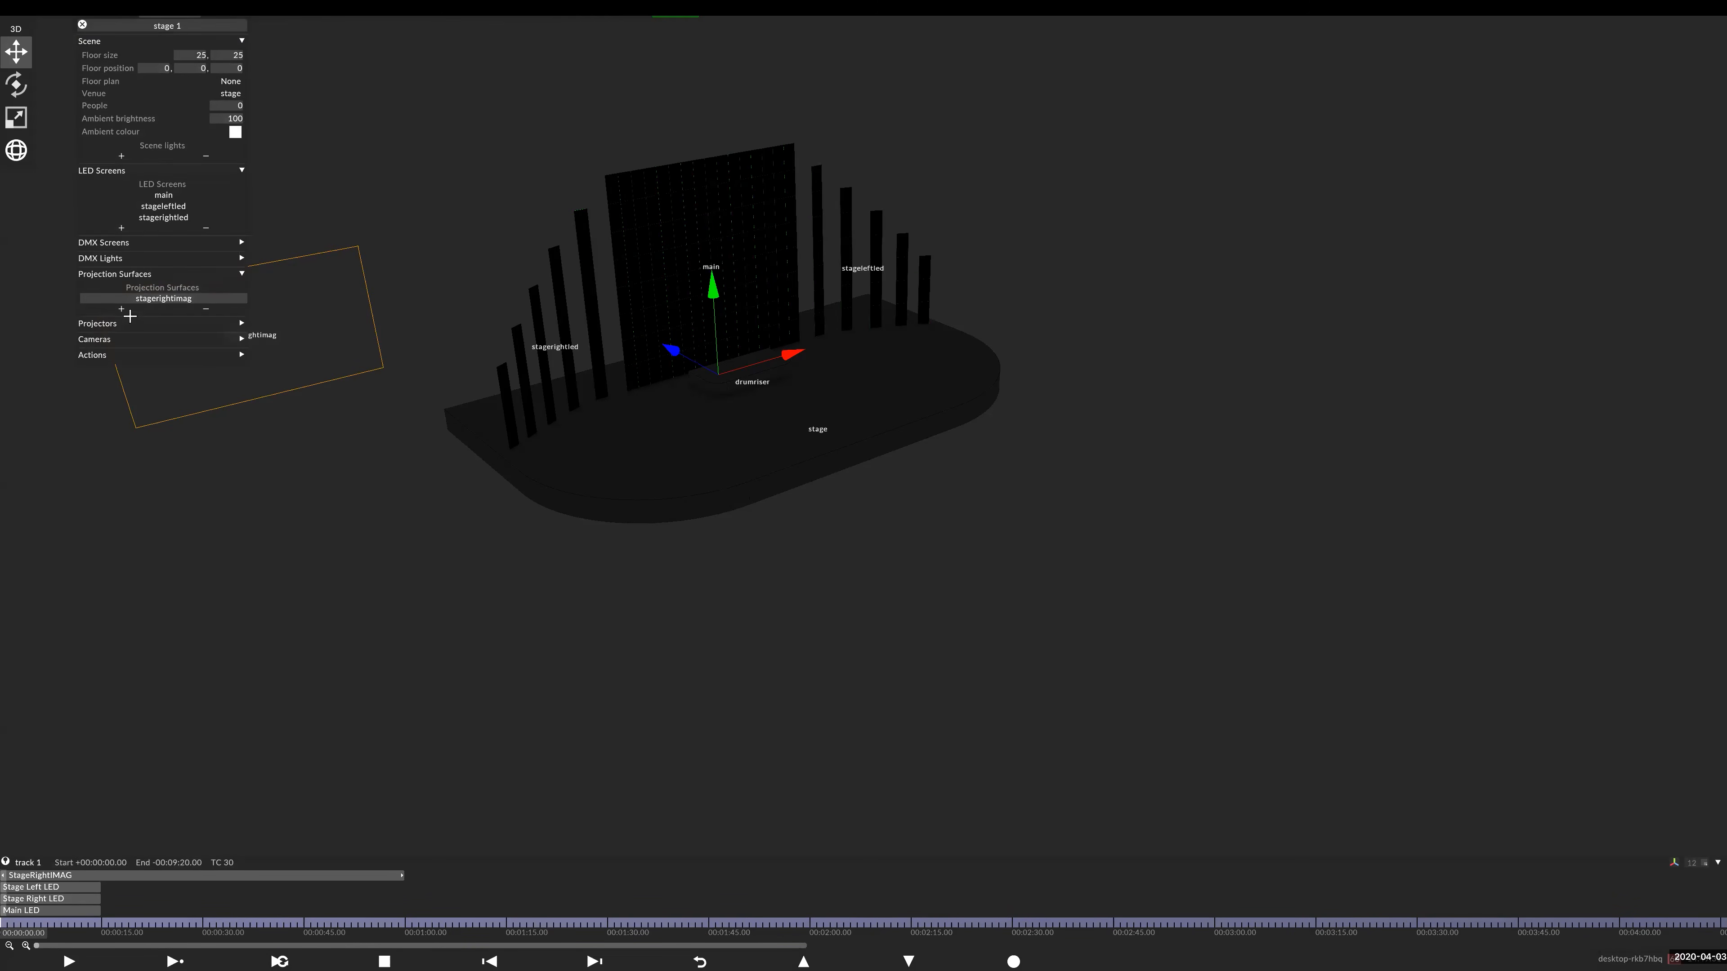
click(95, 323)
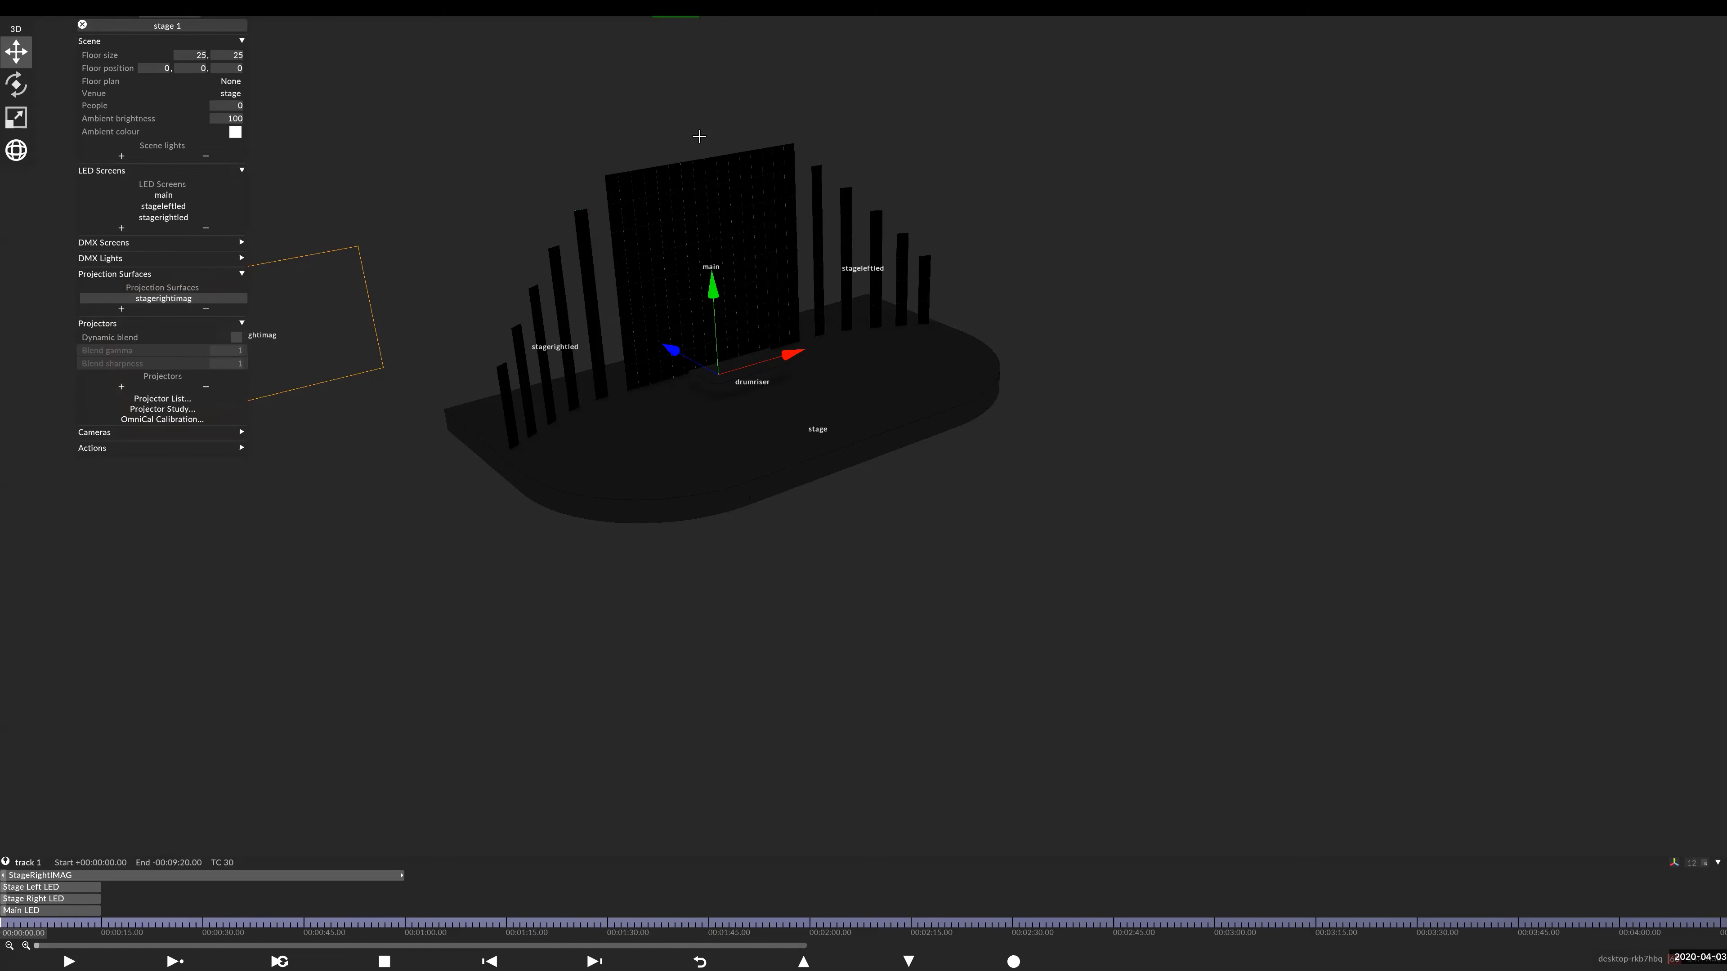
click(157, 591)
- Set the visualiser's renderer to Schematic, lighten the background to grey, and check the test pattern on the stagerightimag surface
right_click(384, 243)
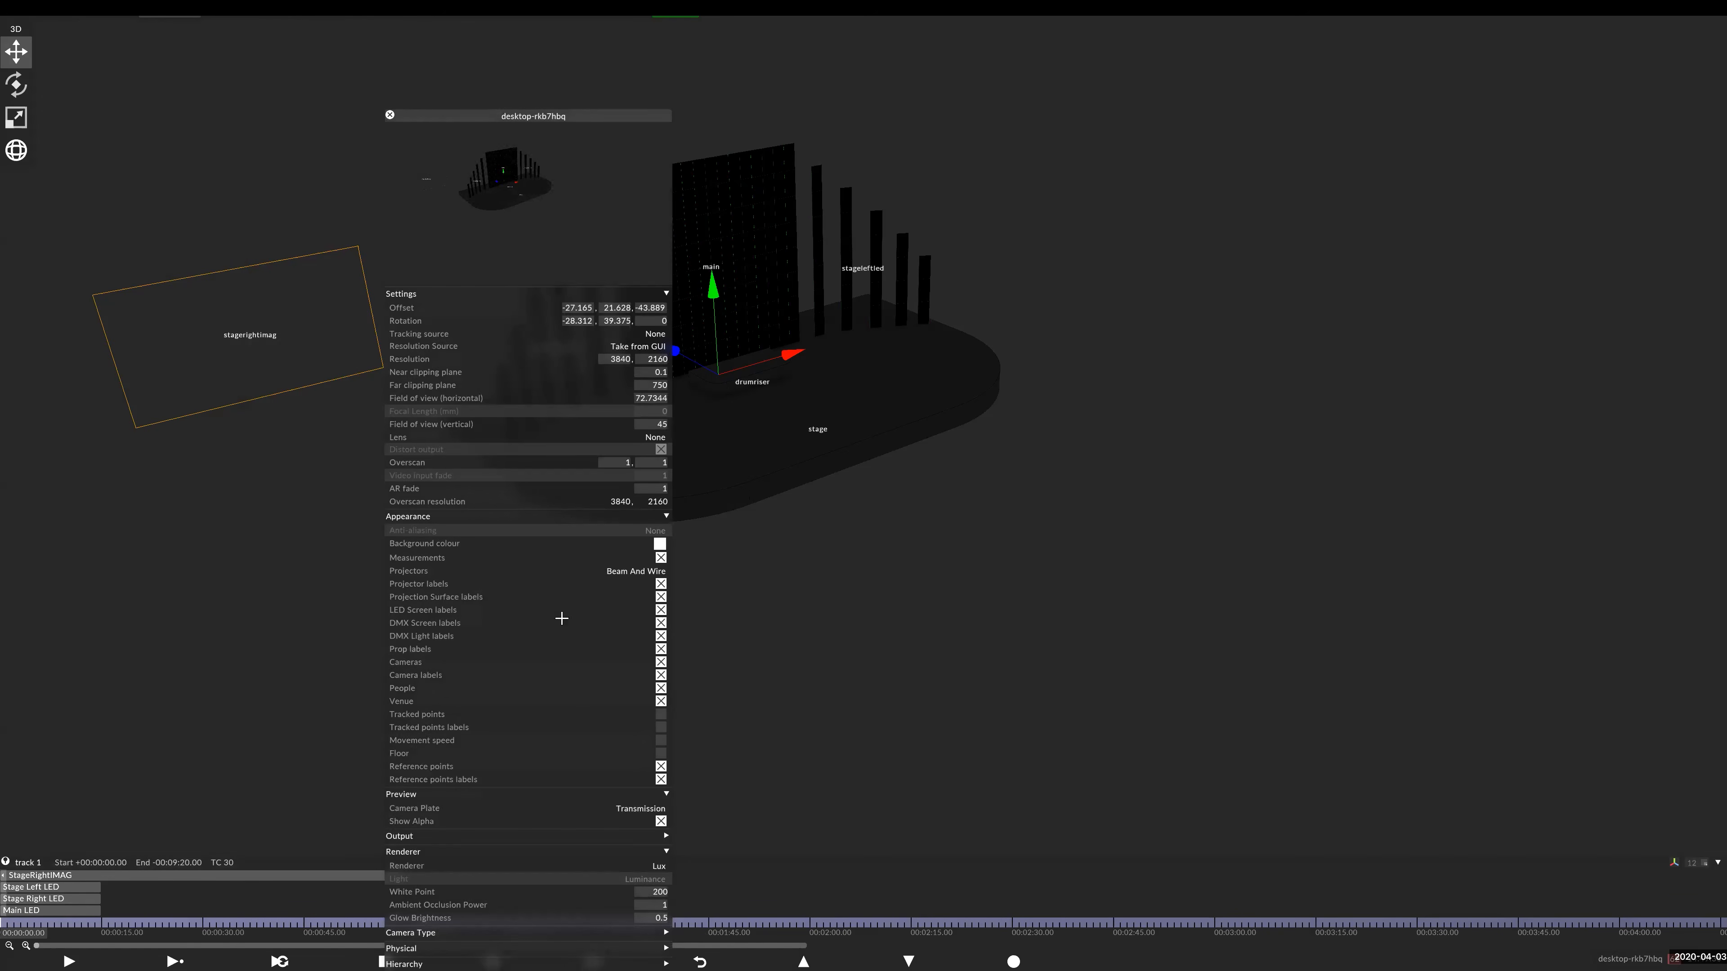
click(660, 870)
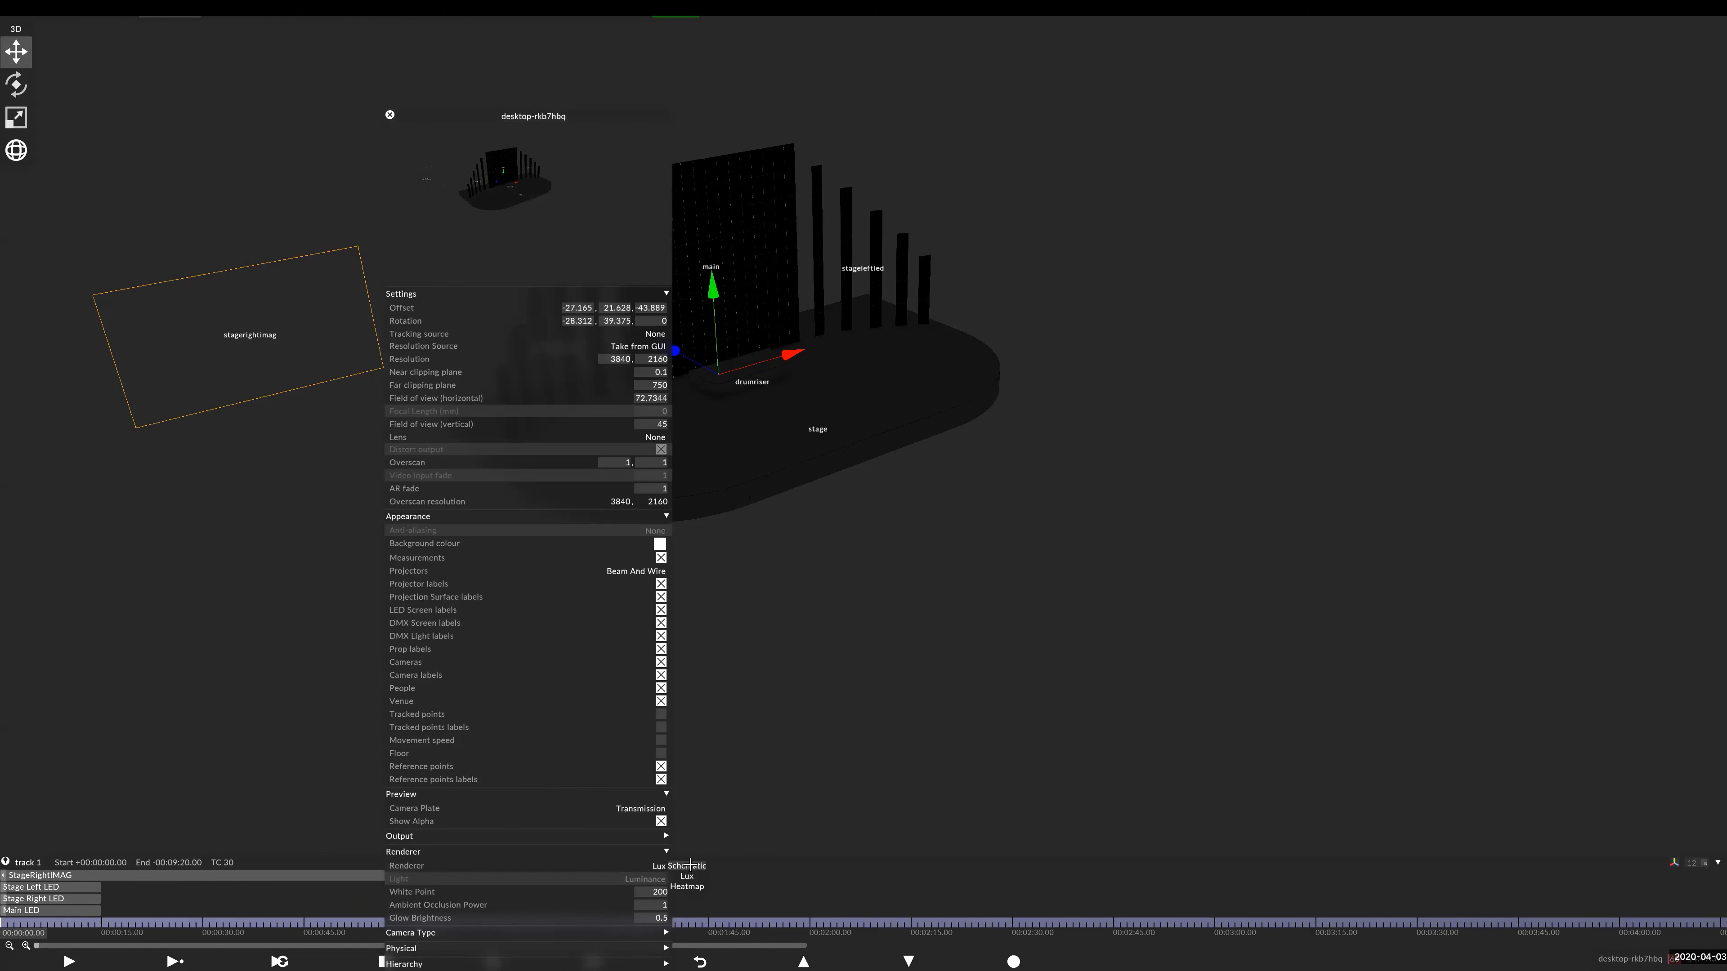
click(686, 866)
click(660, 544)
drag(702, 570, 727, 579)
drag(746, 262, 702, 301)
middle_drag(703, 301, 969, 565)
mouse_move(788, 404)
mouse_down()
mouse_move(764, 413)
mouse_move(829, 383)
mouse_move(818, 403)
mouse_up()
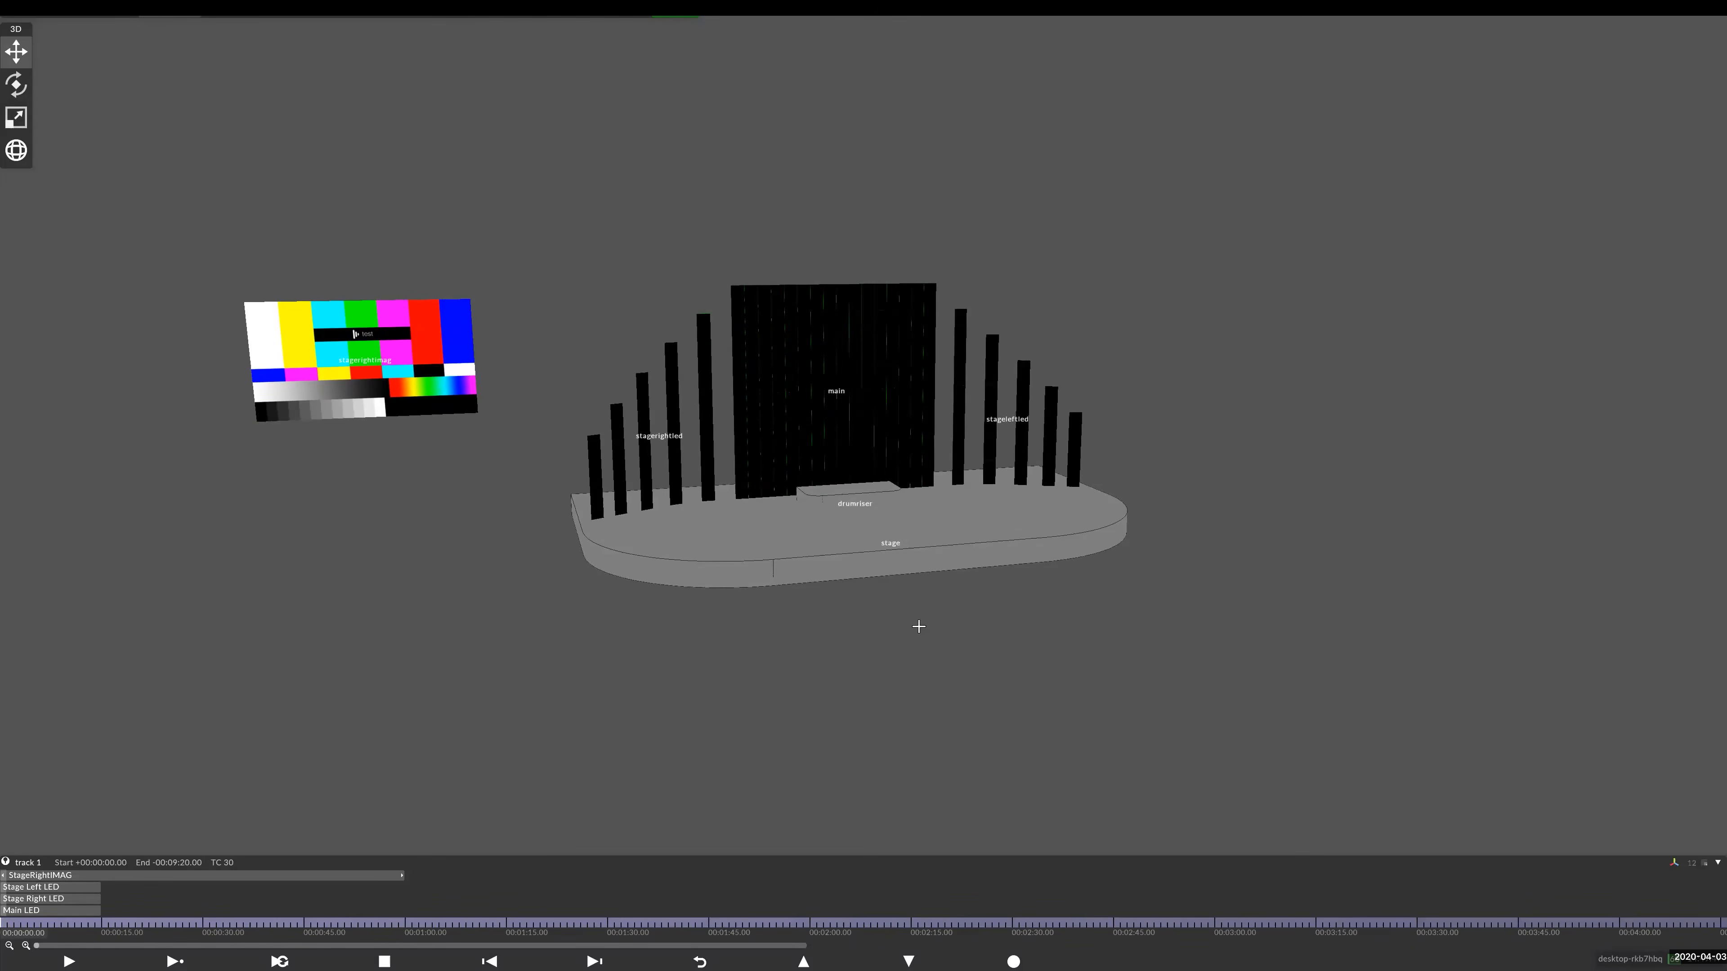
scroll(822, 495, up, 2)
drag(262, 367, 340, 369)
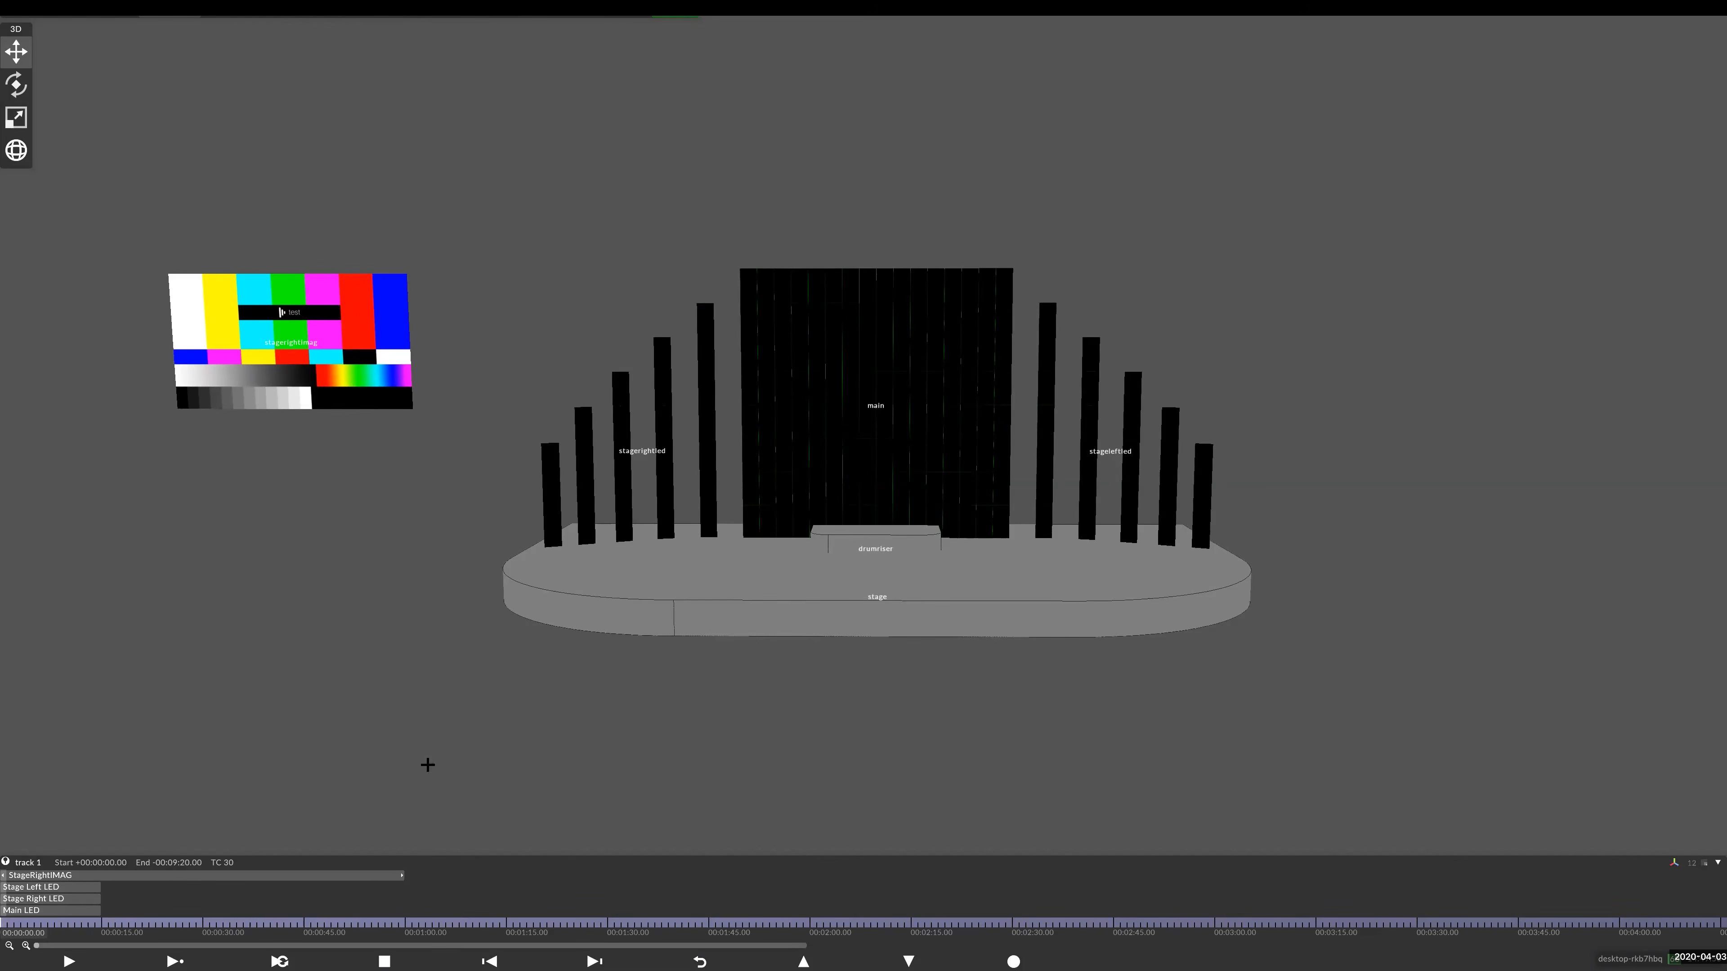
drag(335, 360, 166, 270)
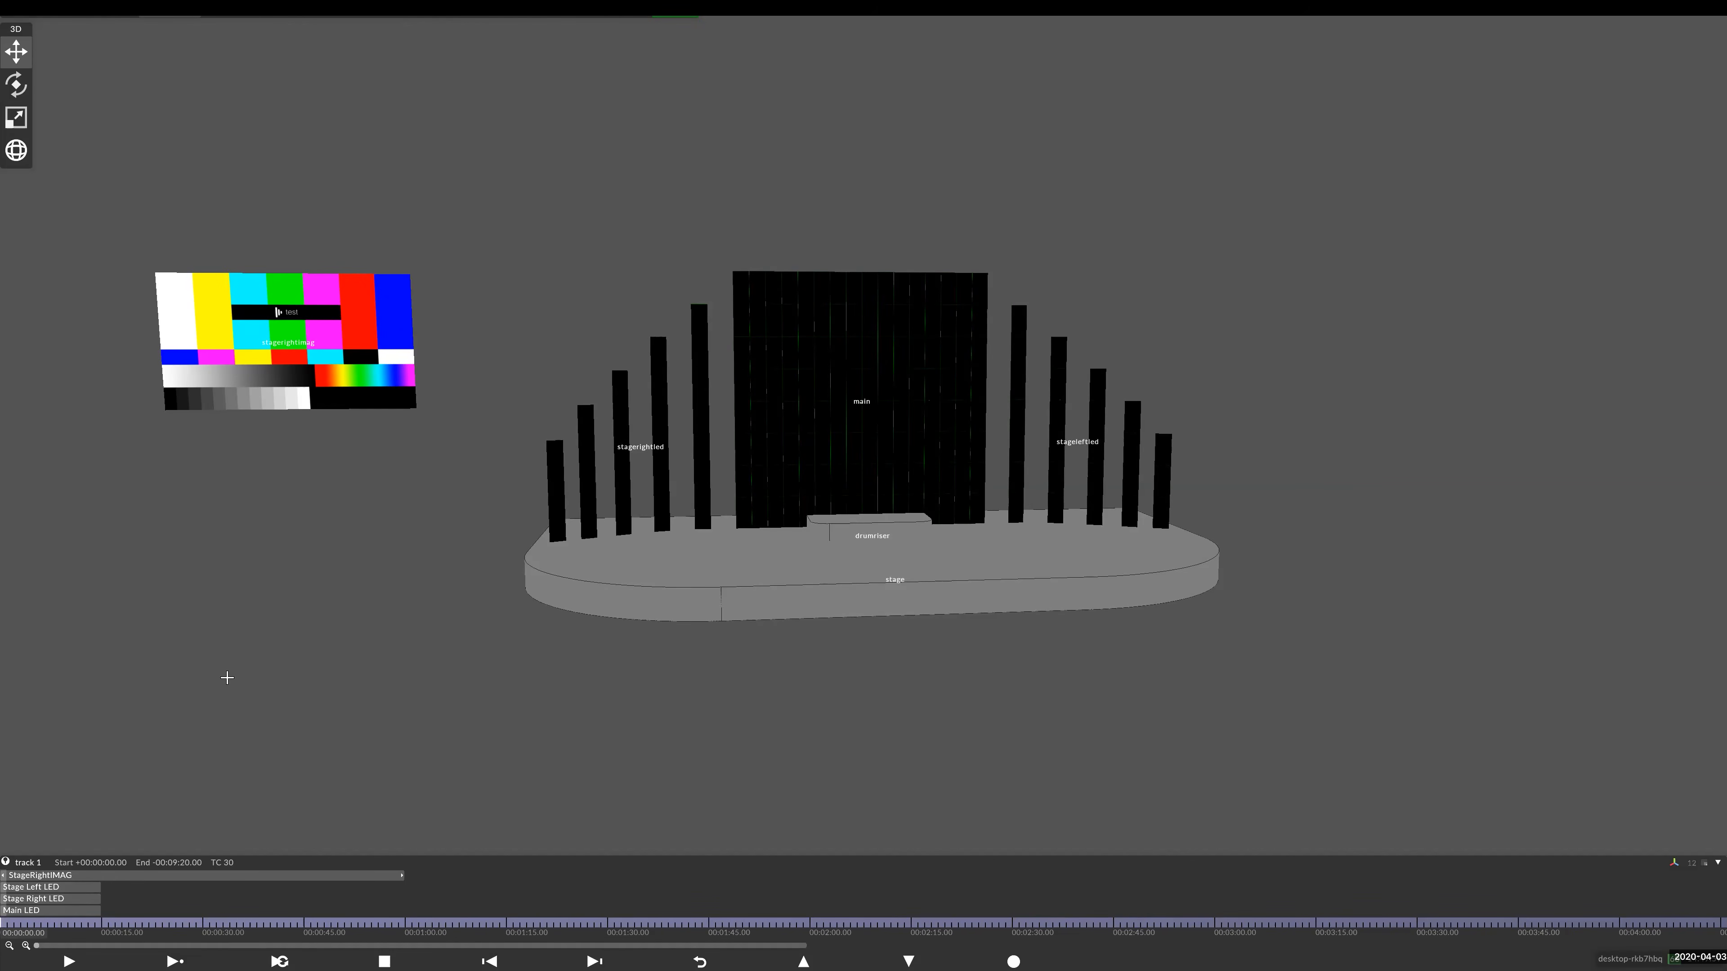
- Shorten the StageRightIMAG layer to match the LED layers and add a StageLeftIMAG video layer of the same length
drag(405, 875, 100, 875)
right_click(106, 860)
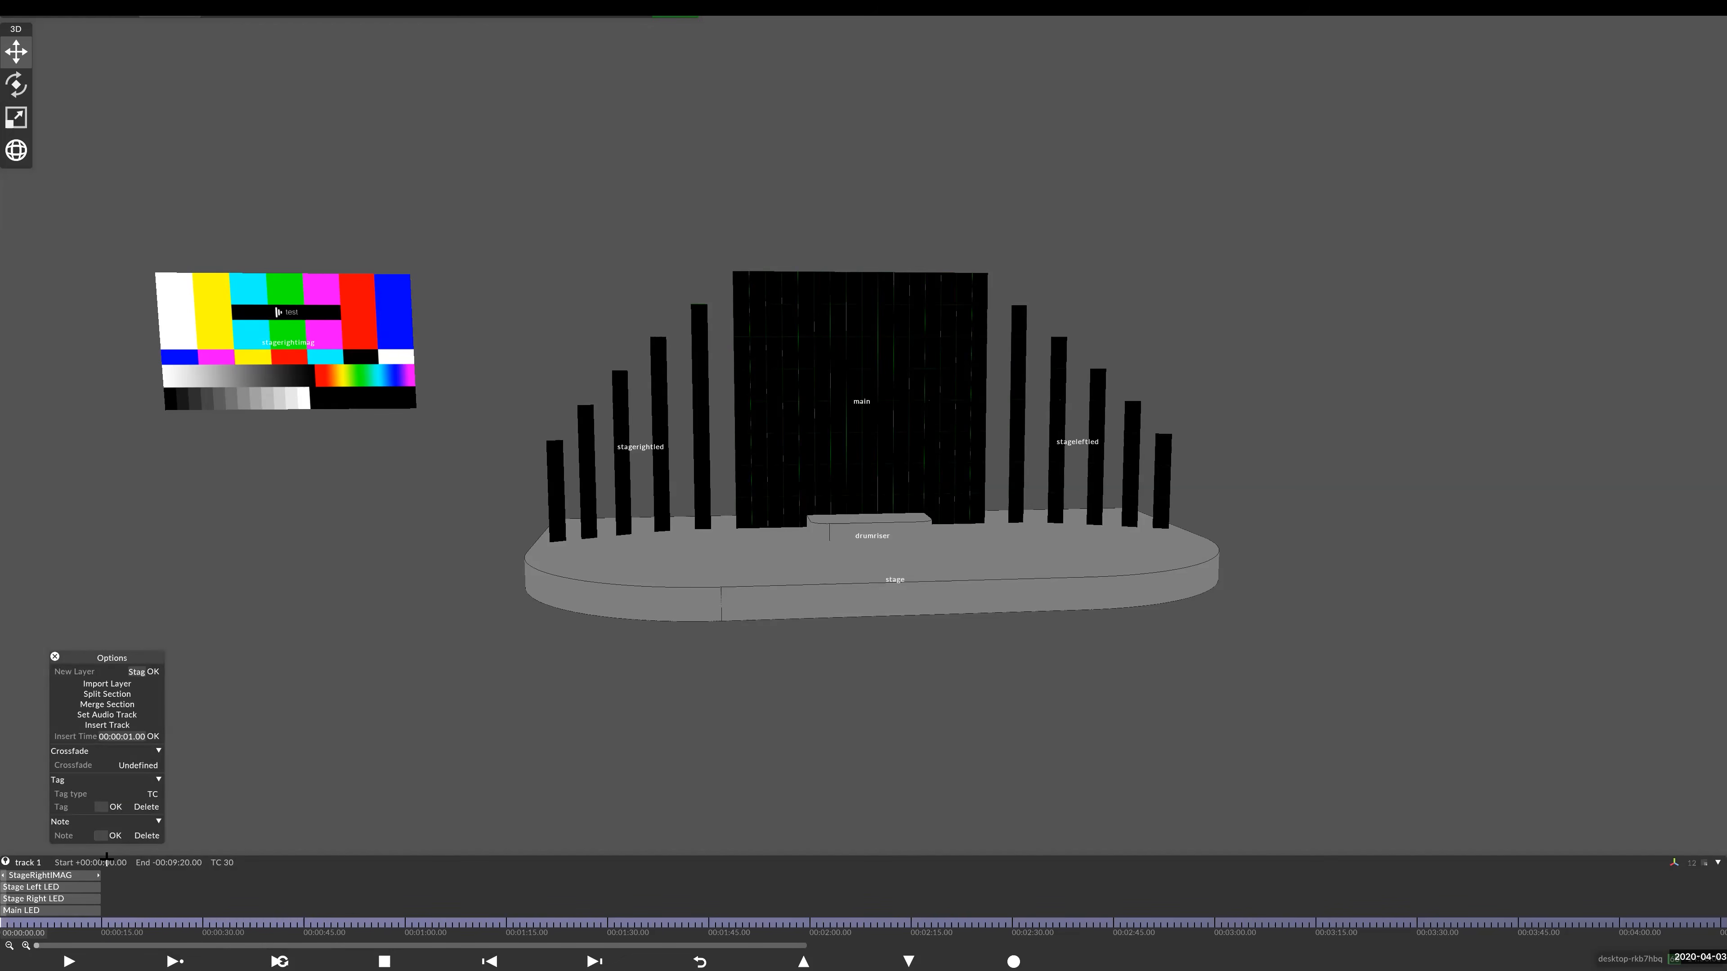
text(StageLeftIMAG)
key(Return)
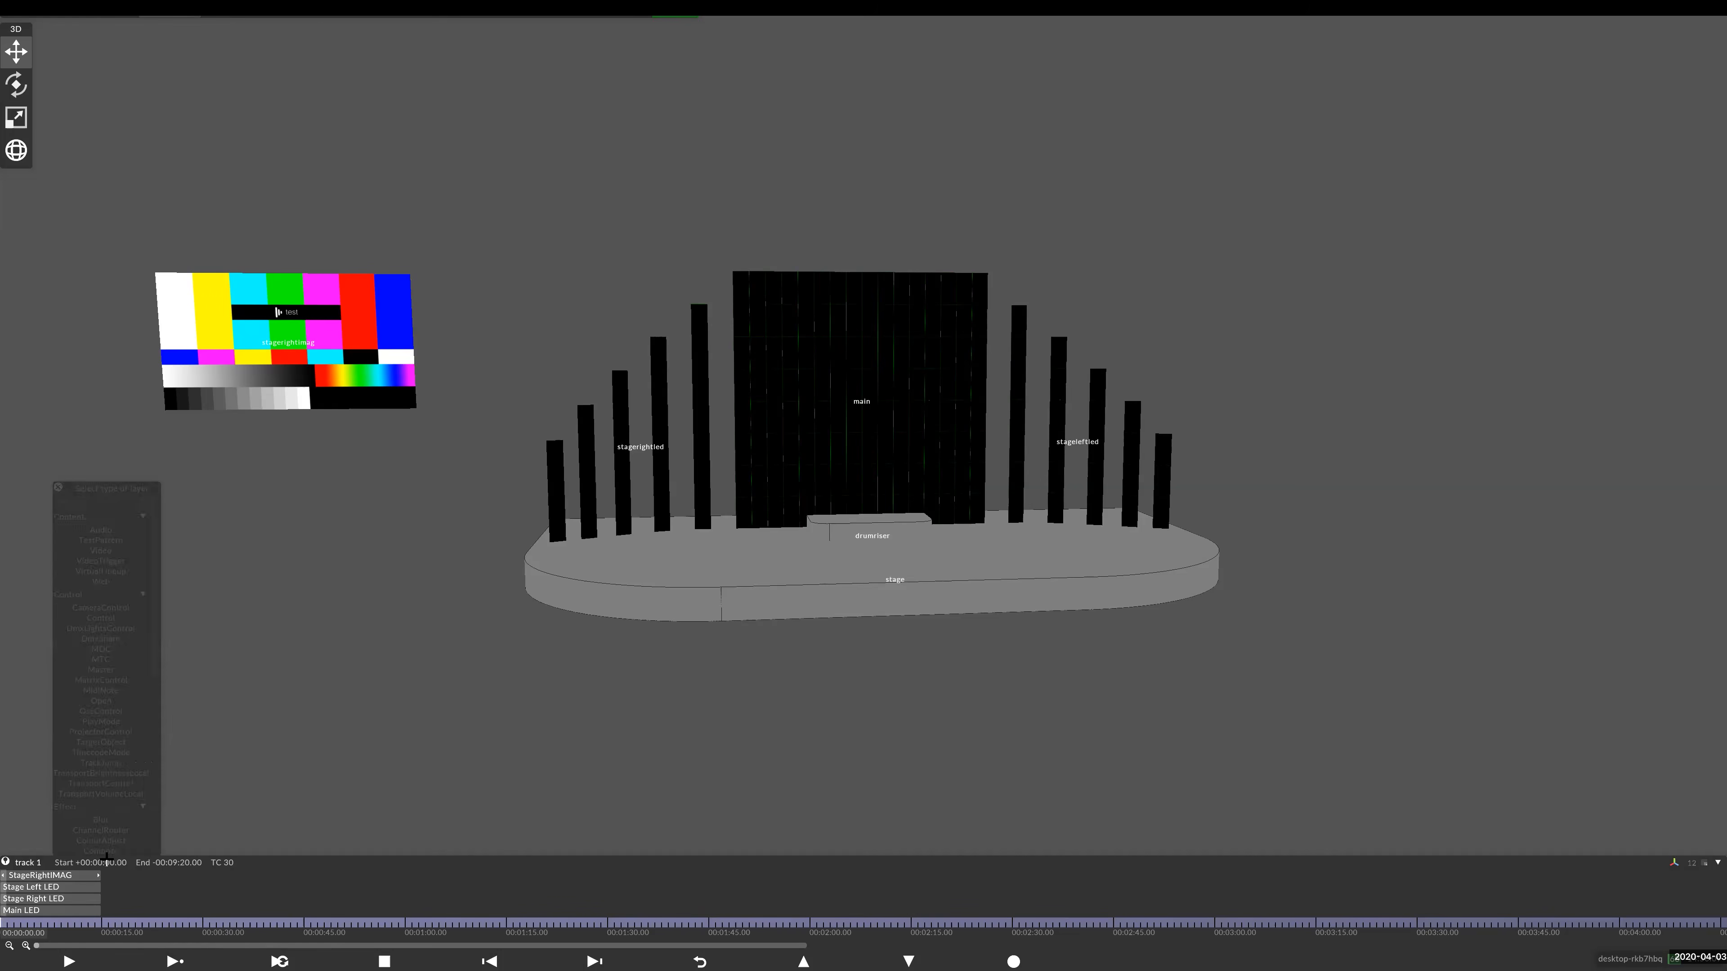
click(101, 551)
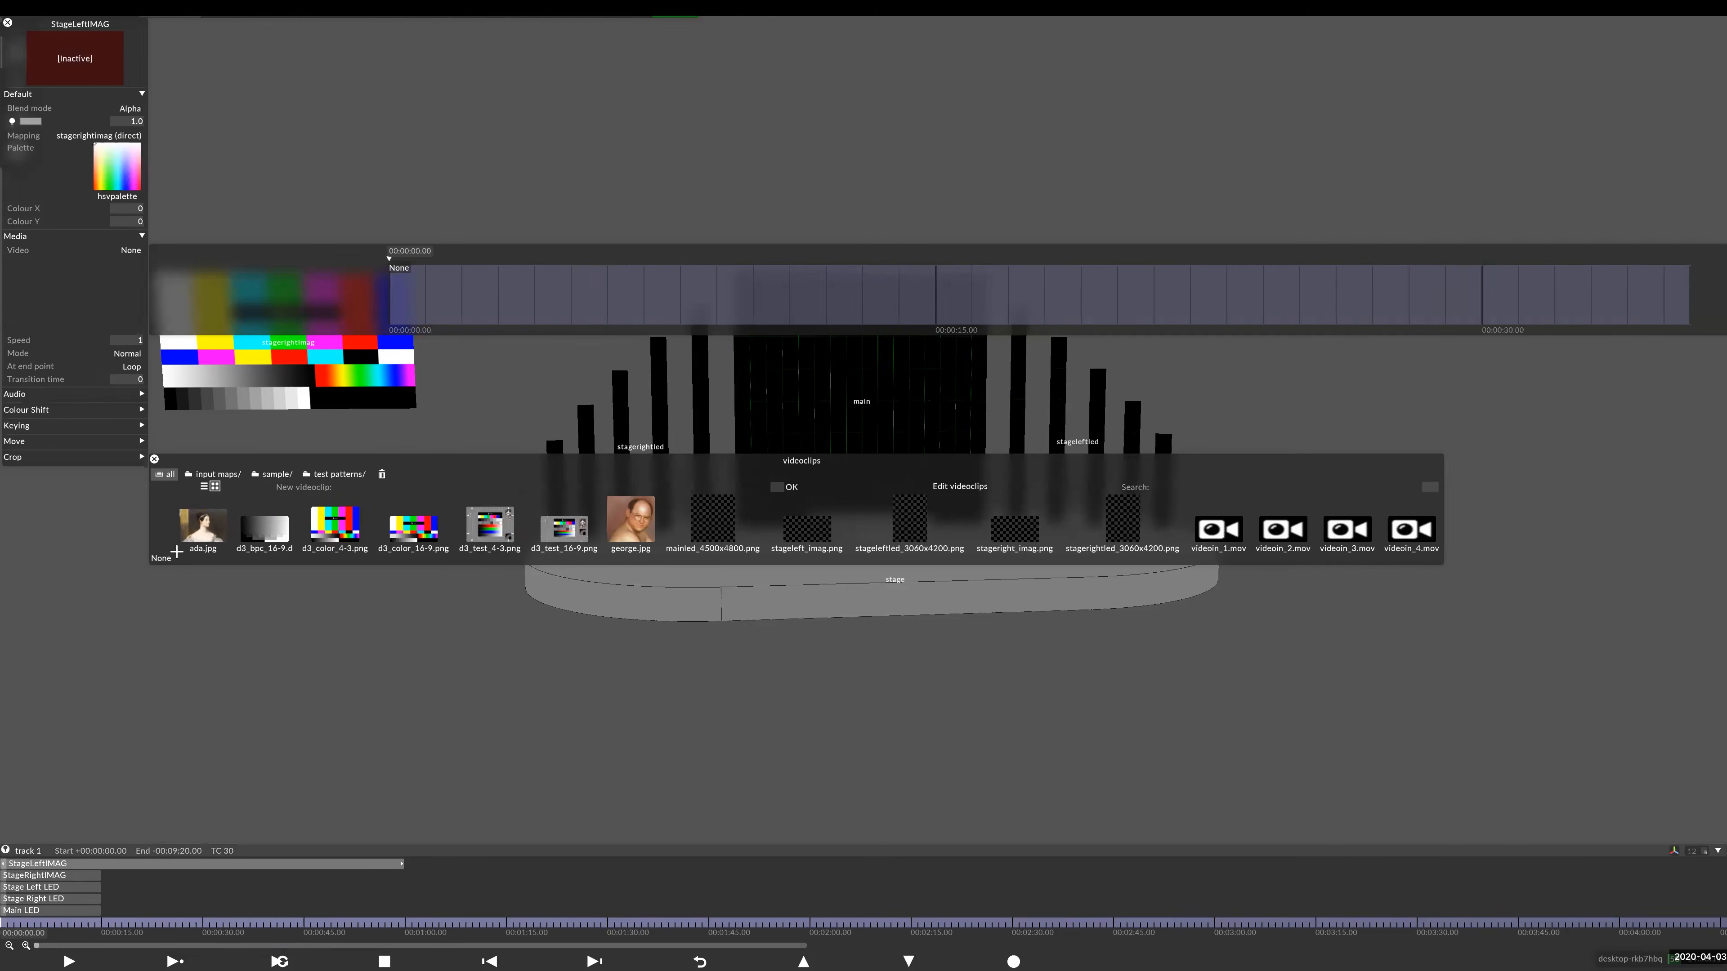
drag(400, 863, 100, 863)
- Assign the d3_color_16-9.png test pattern as the StageLeftIMAG layer's video
right_click(200, 10)
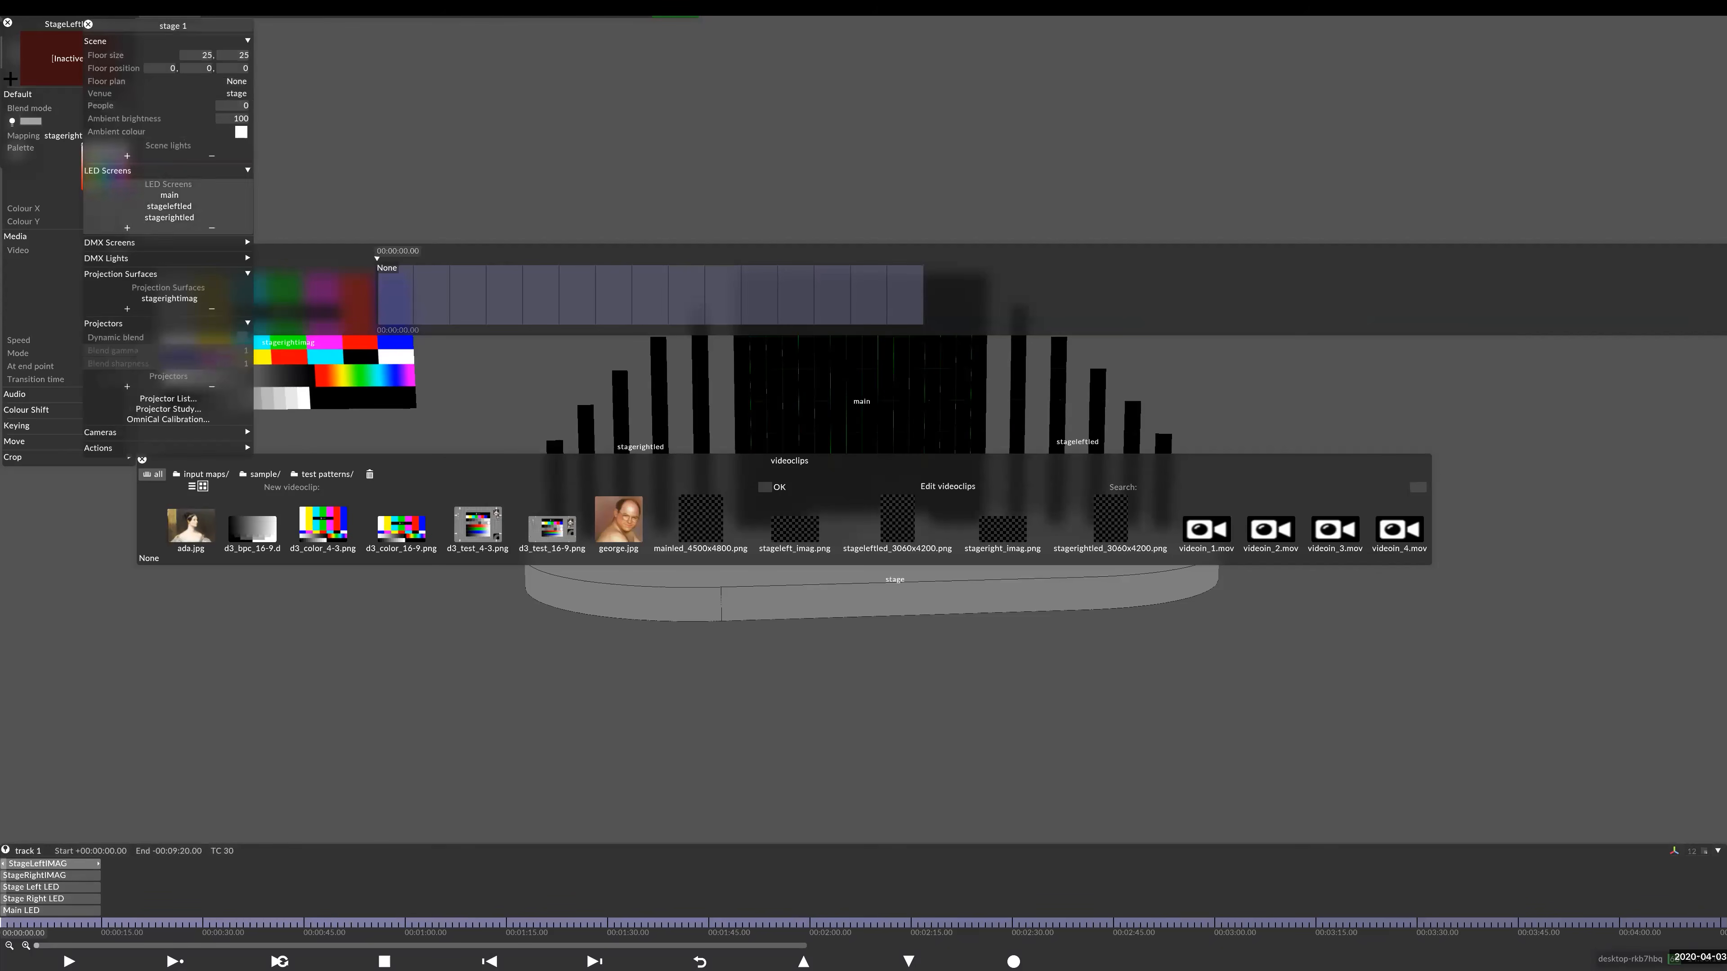
click(50, 152)
click(81, 281)
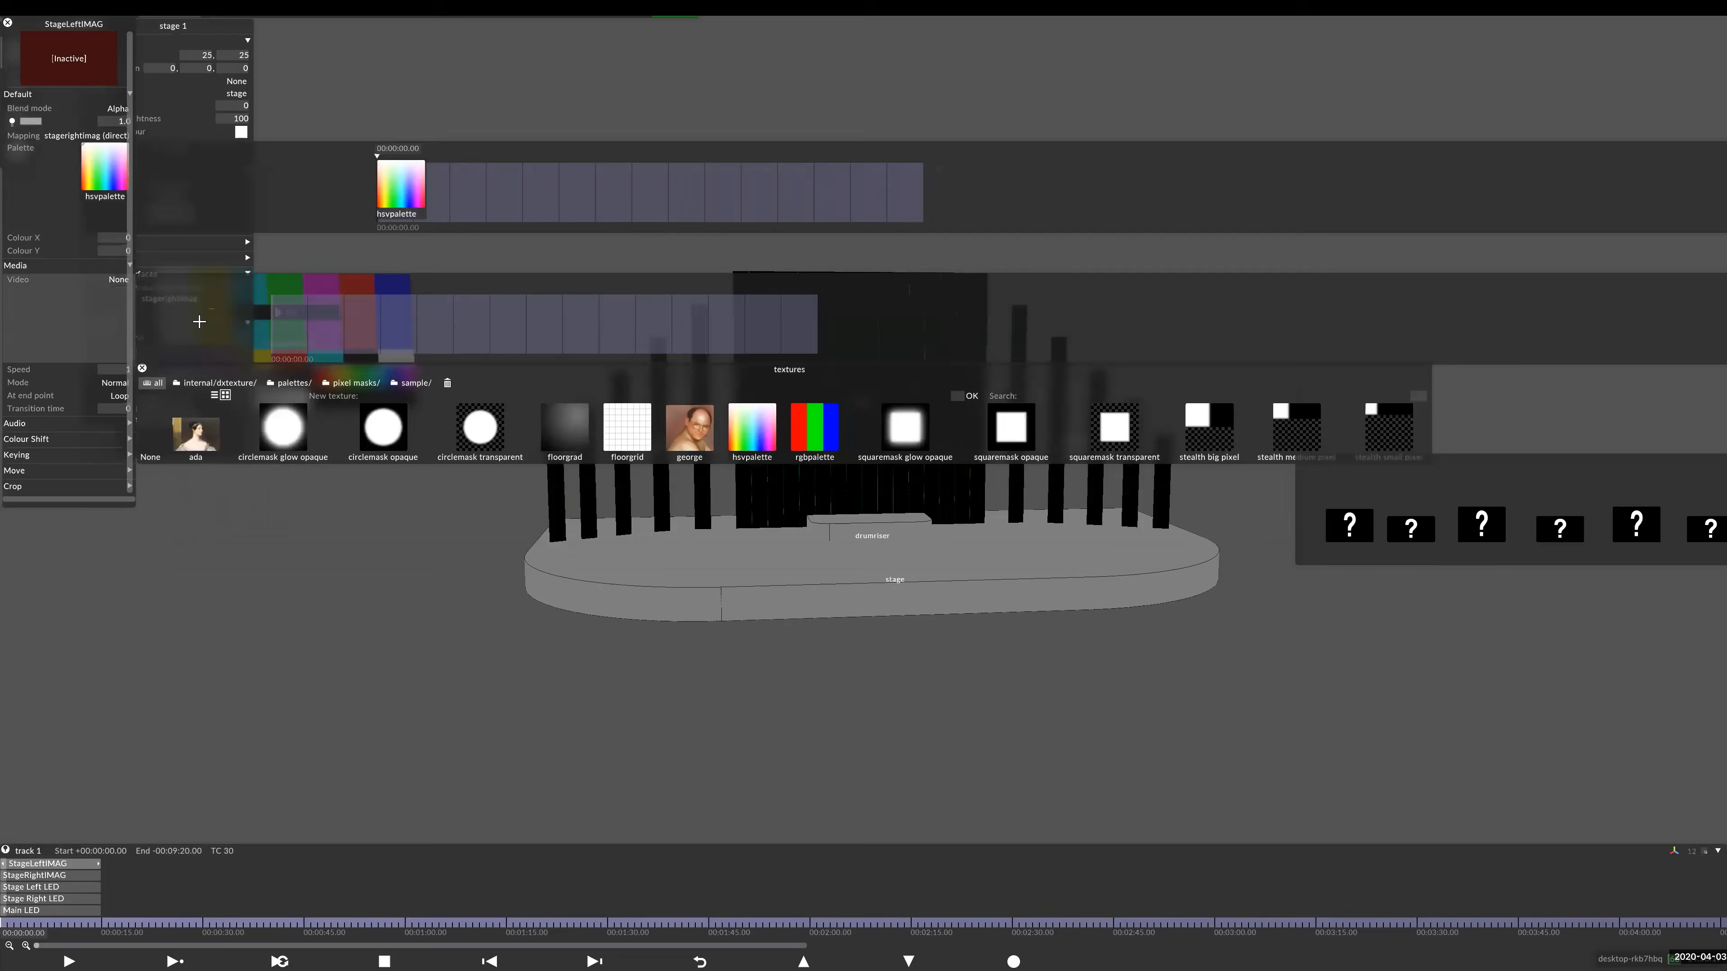
click(421, 547)
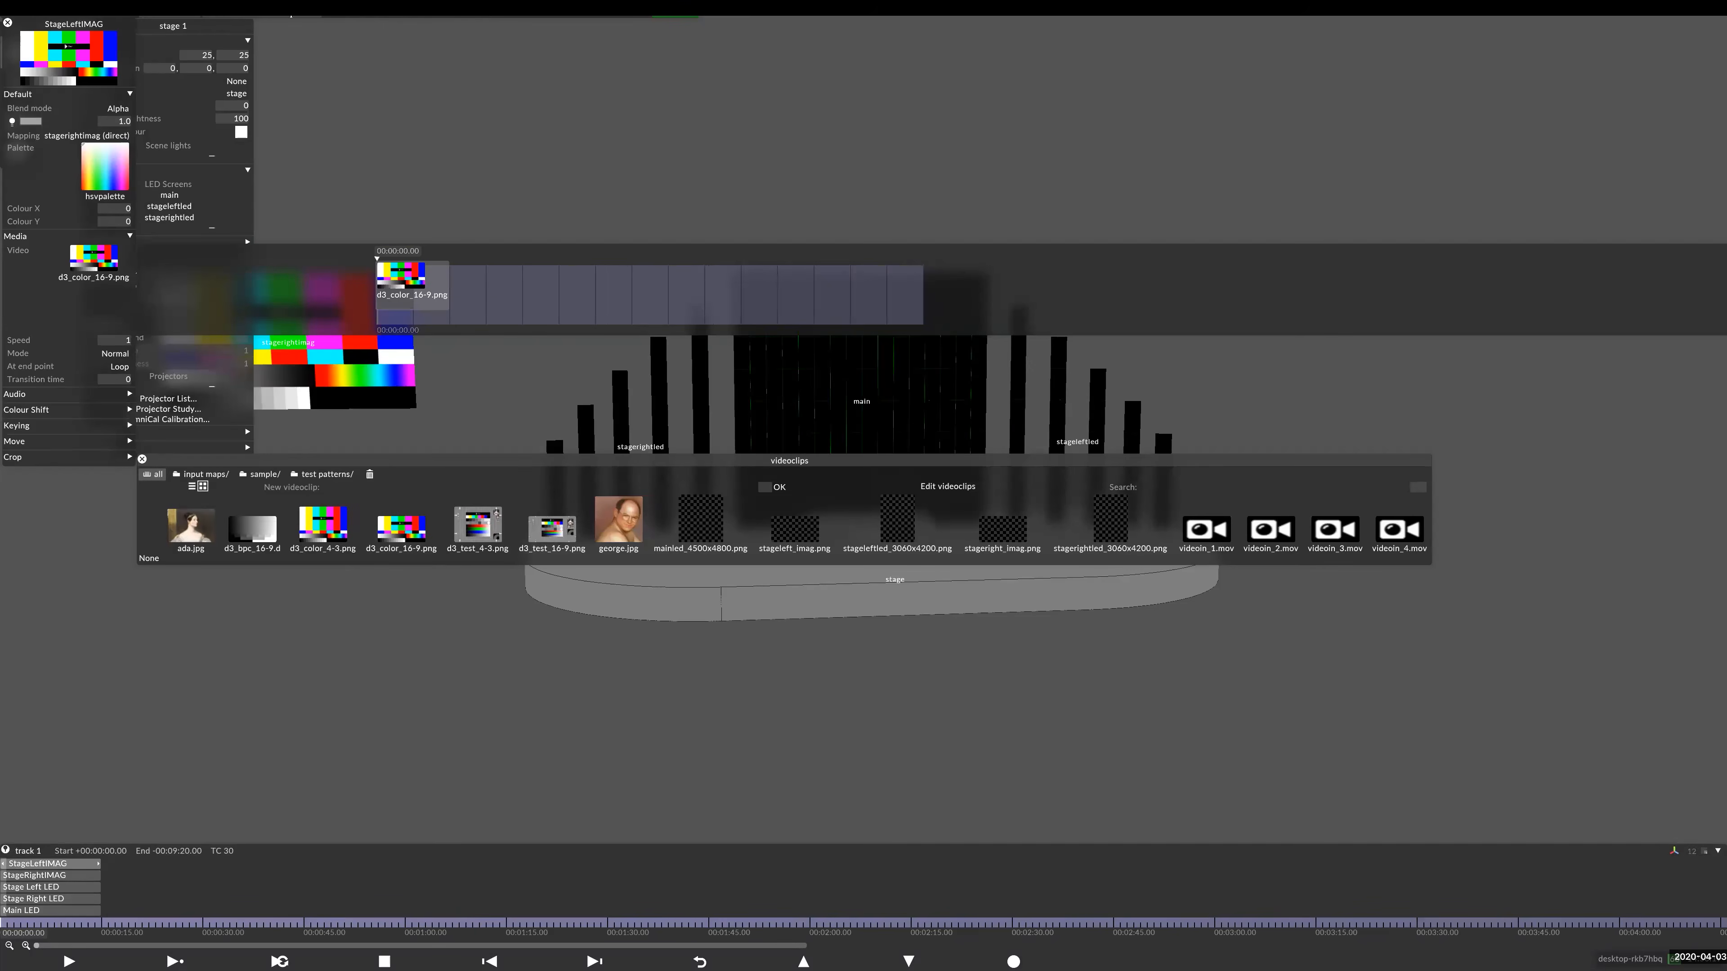
- Add a new projection surface named stageleftimag to the stage
right_click(289, 9)
click(288, 9)
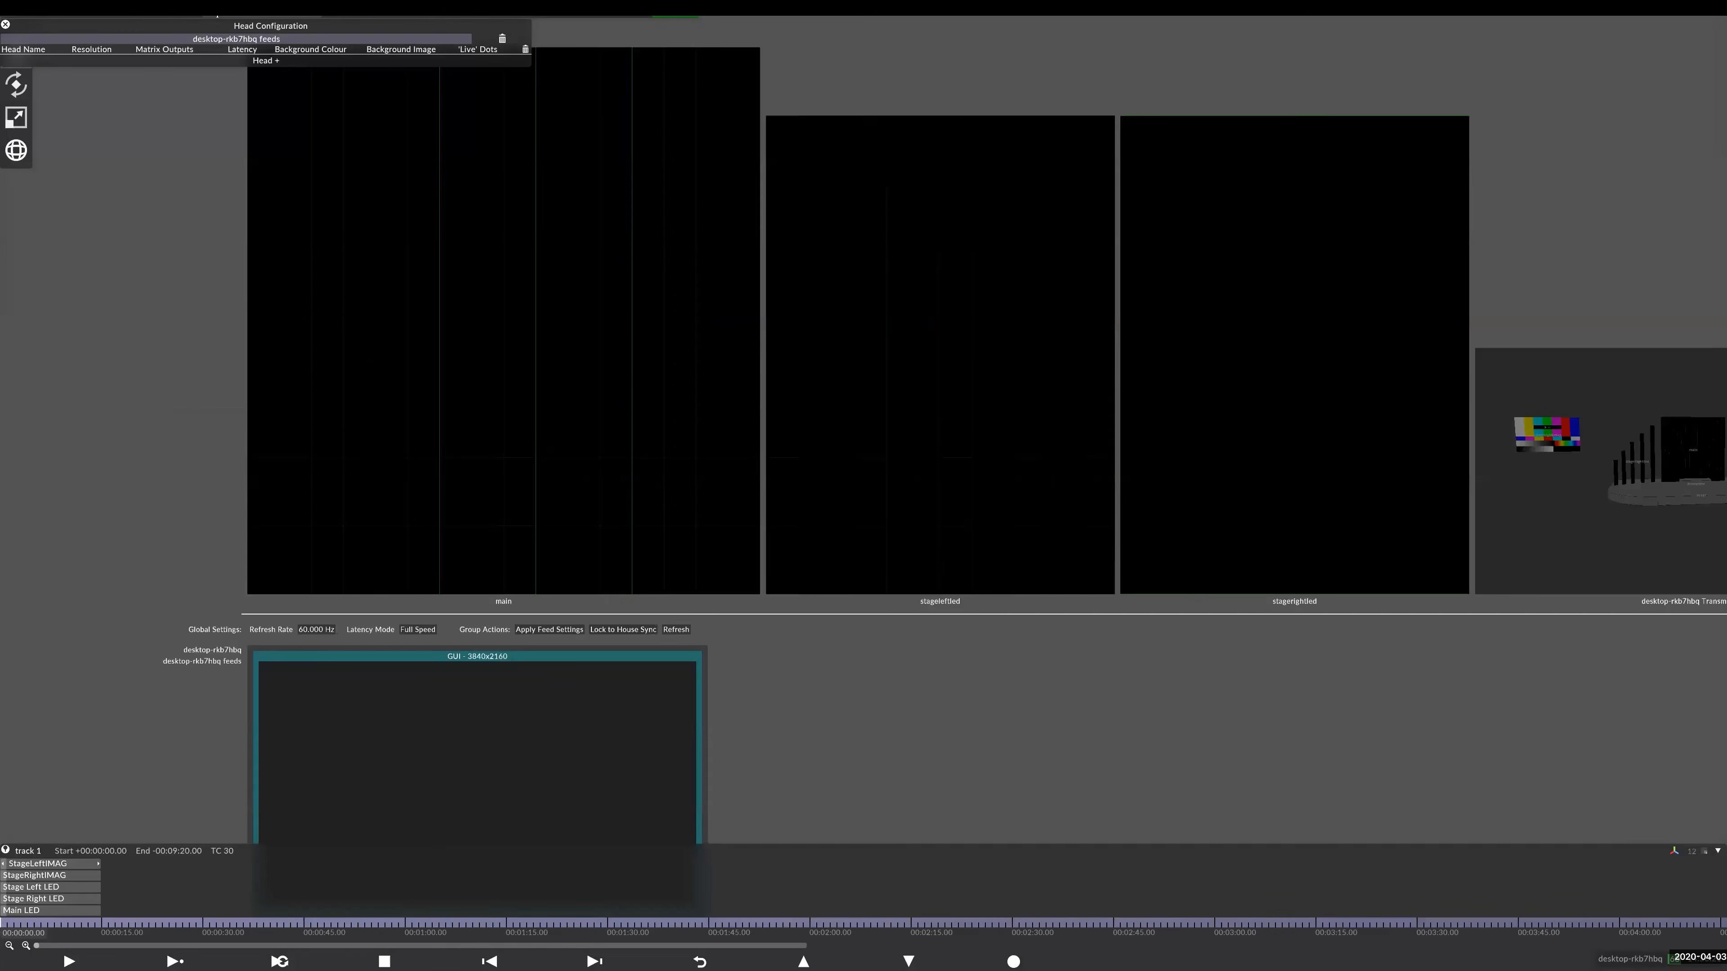
click(178, 9)
right_click(179, 11)
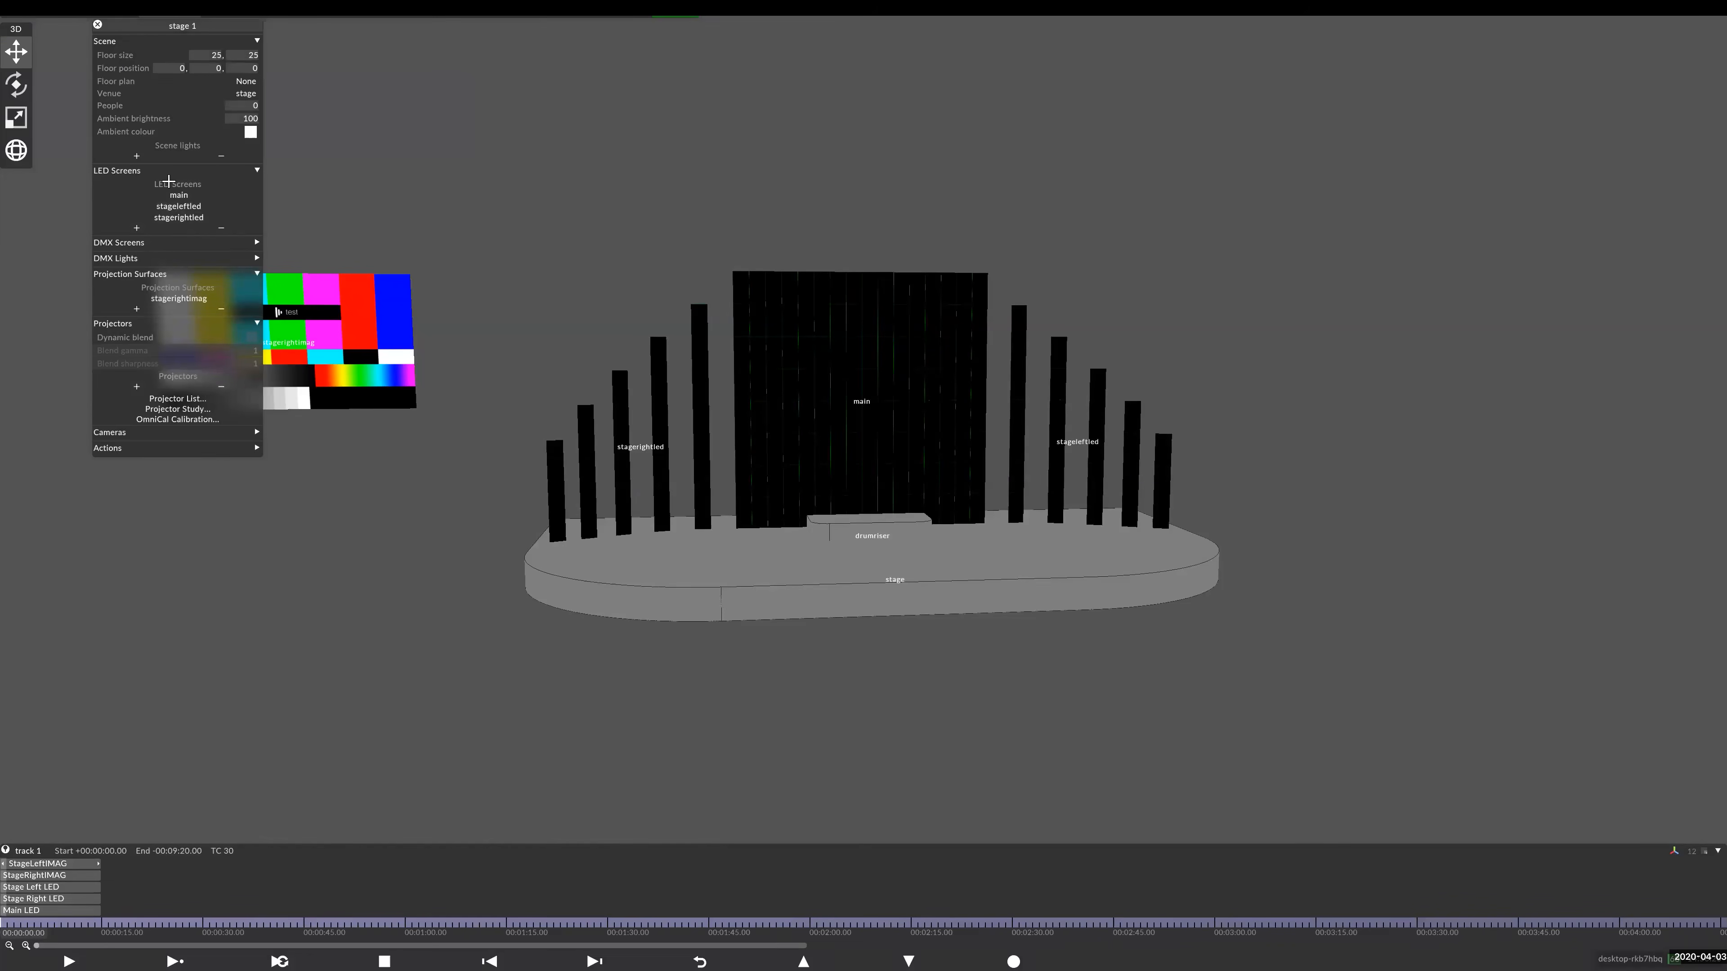
click(137, 309)
click(379, 308)
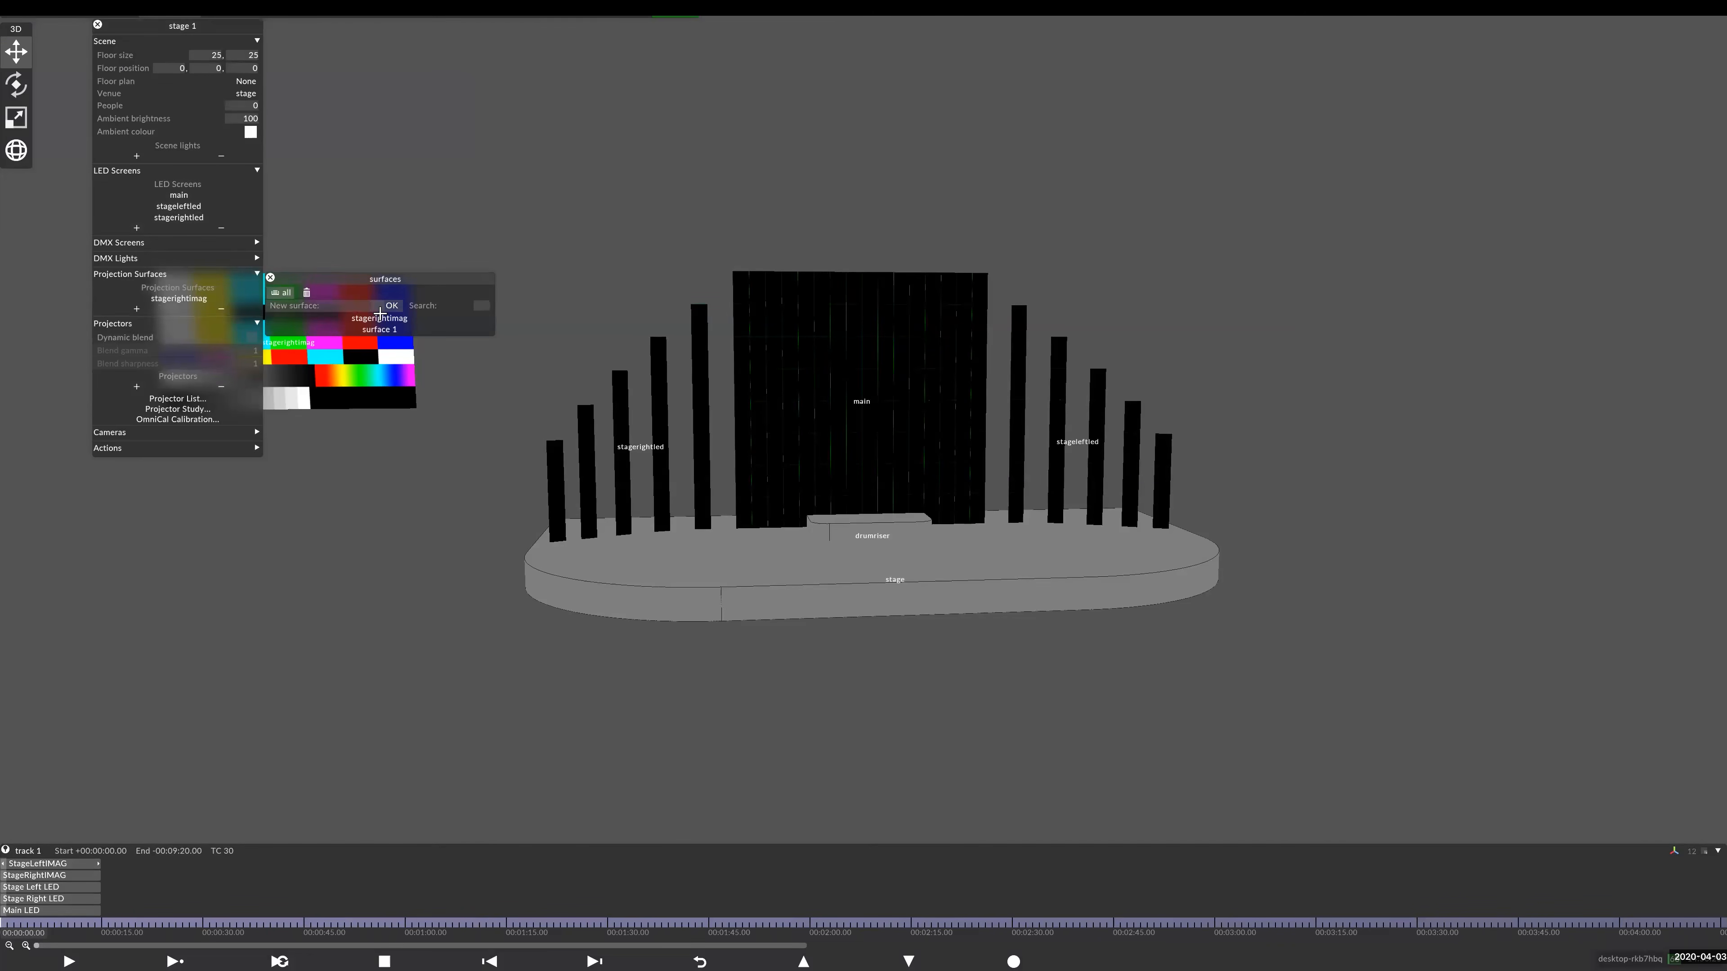
text(sta)
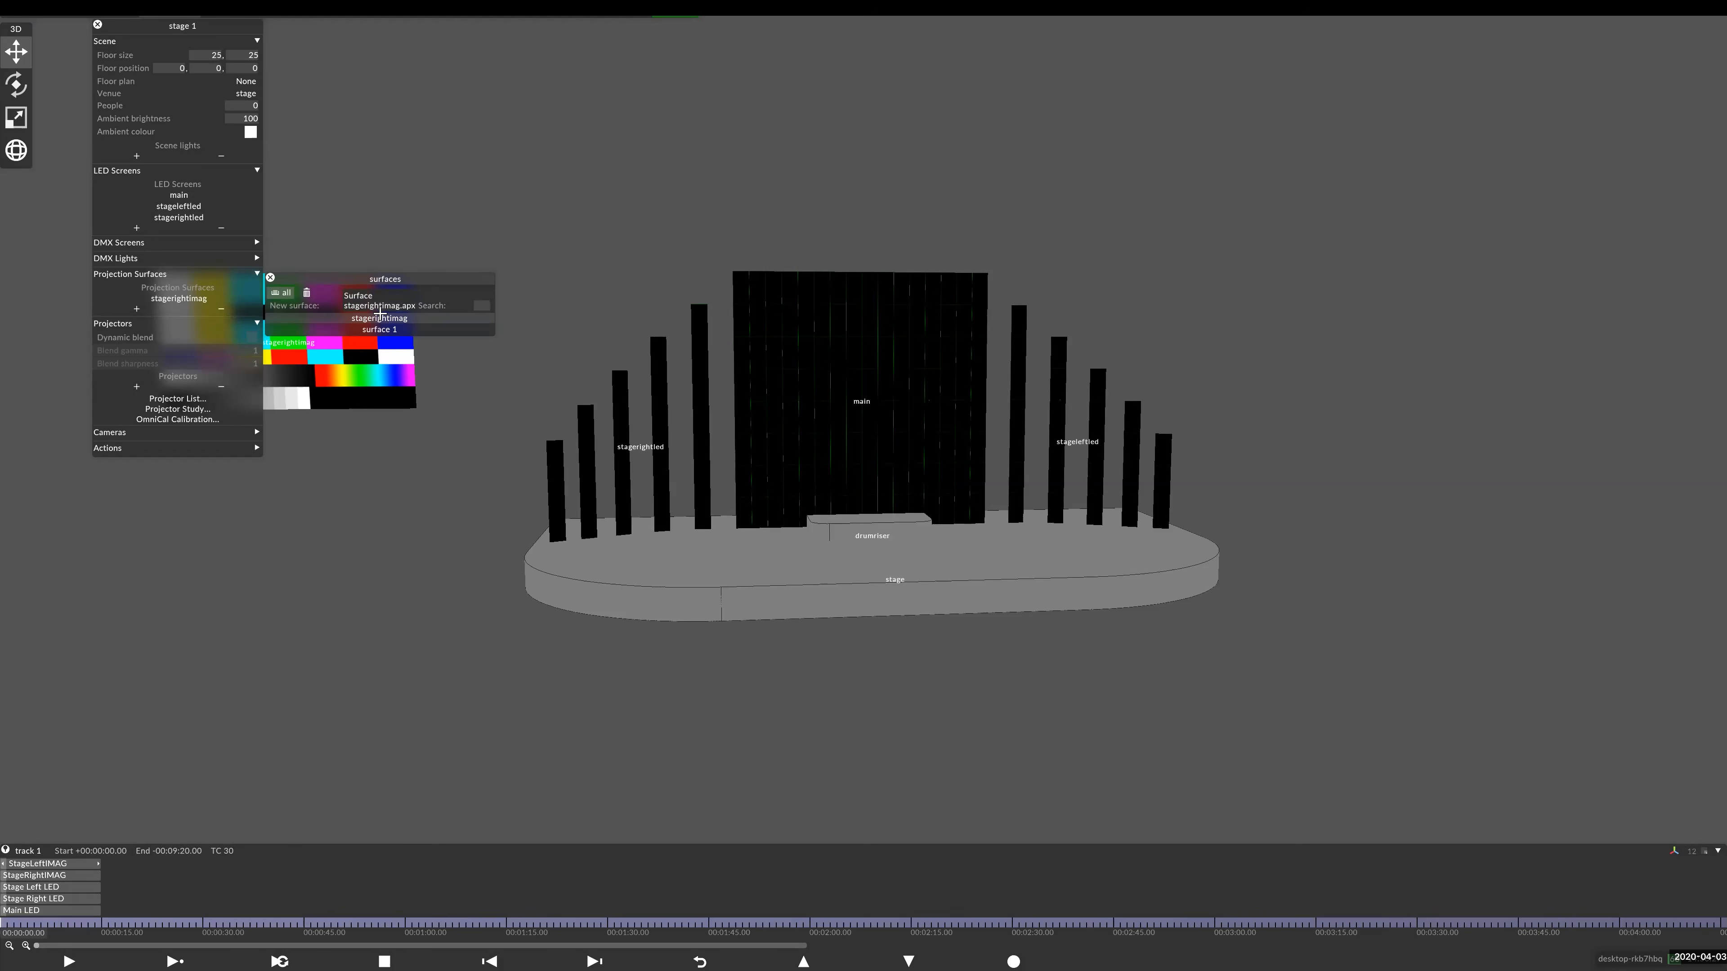
text(geleftimag)
key(Return)
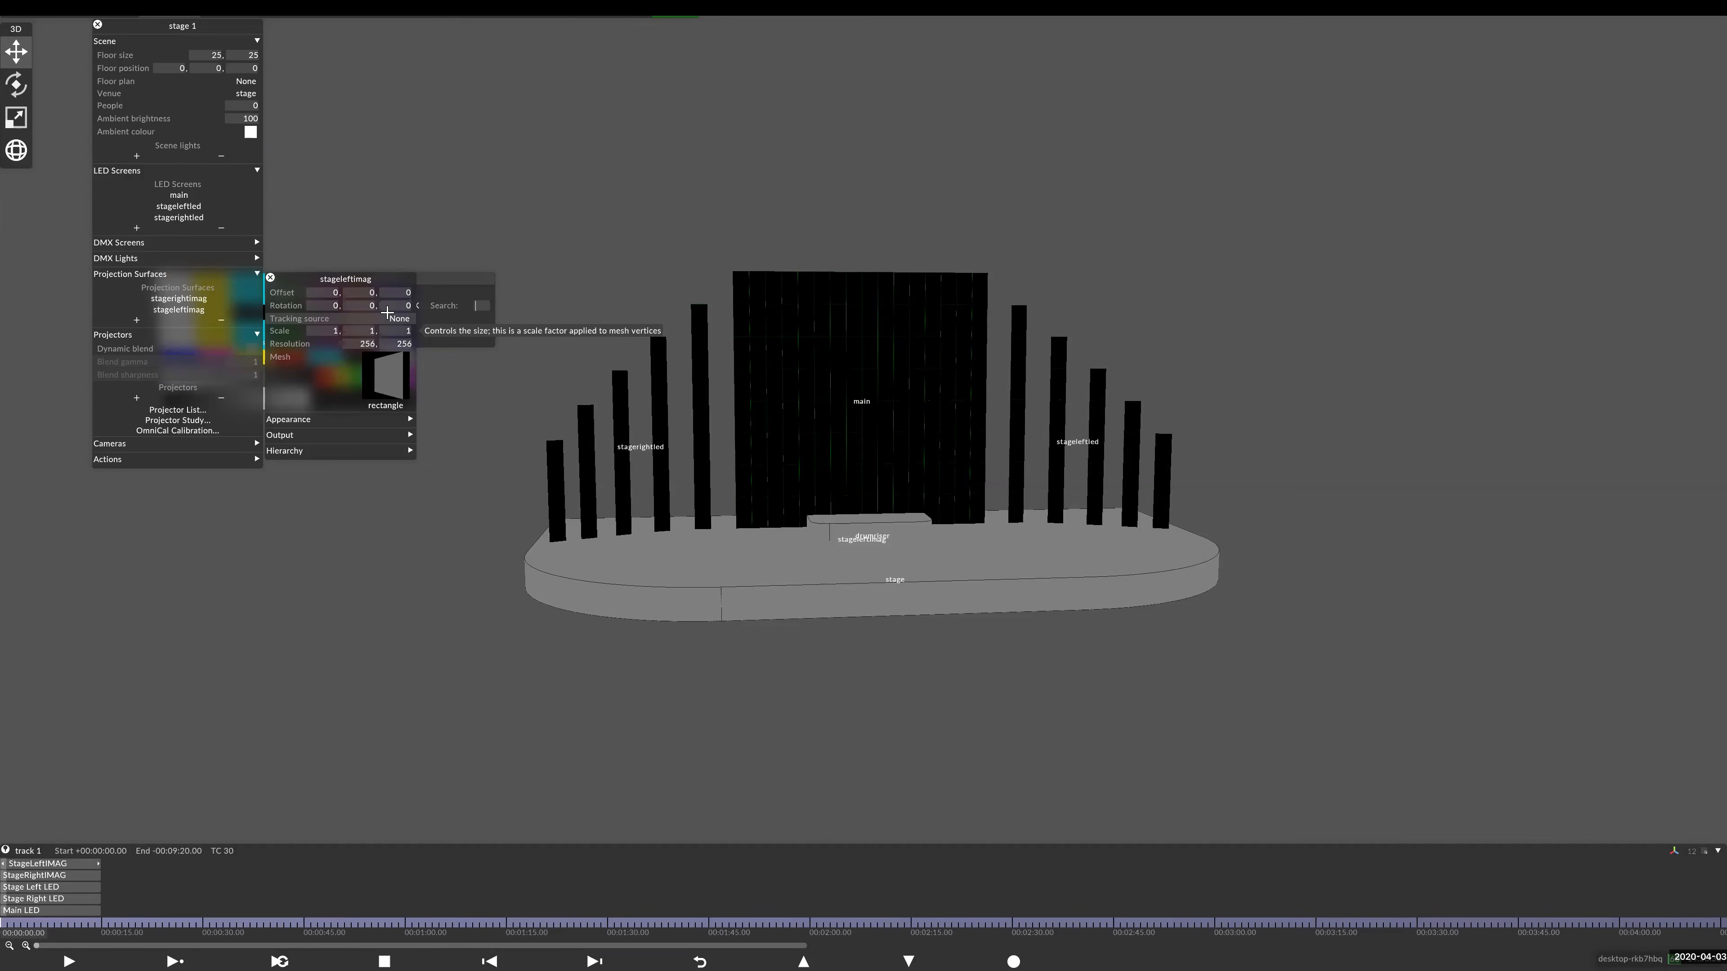
- Assign the stageleftimag mesh to the new surface and map the StageLeftIMAG layer to stageleftimag (direct)
click(385, 376)
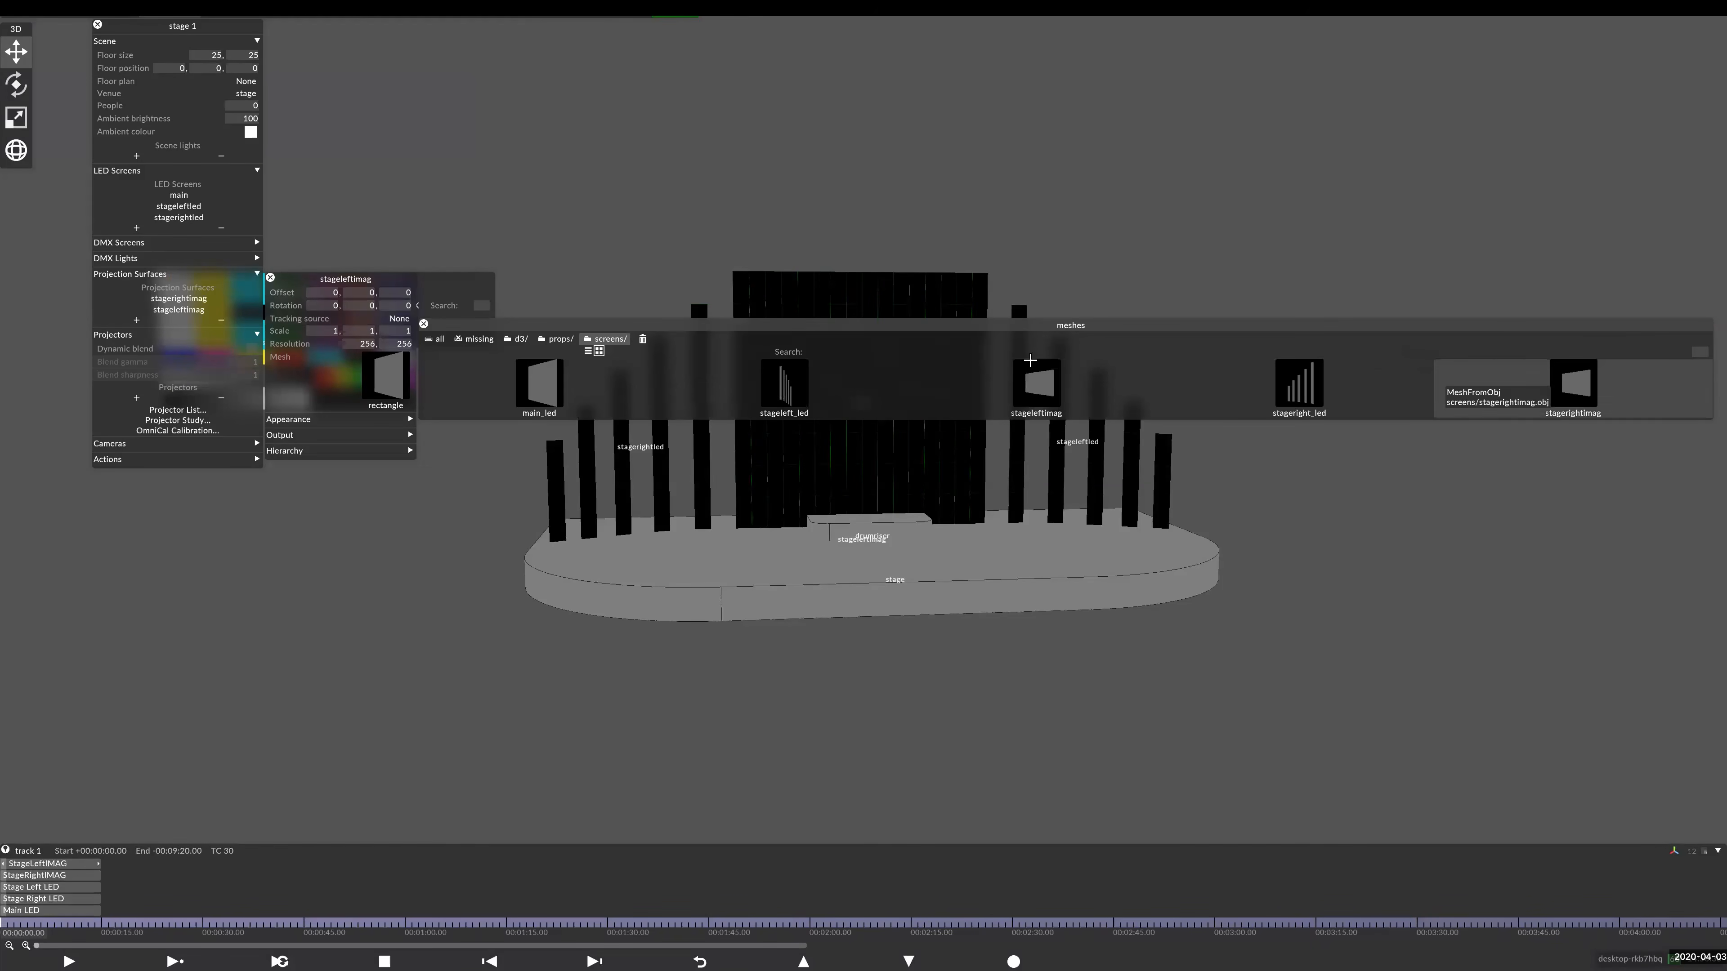
click(1027, 394)
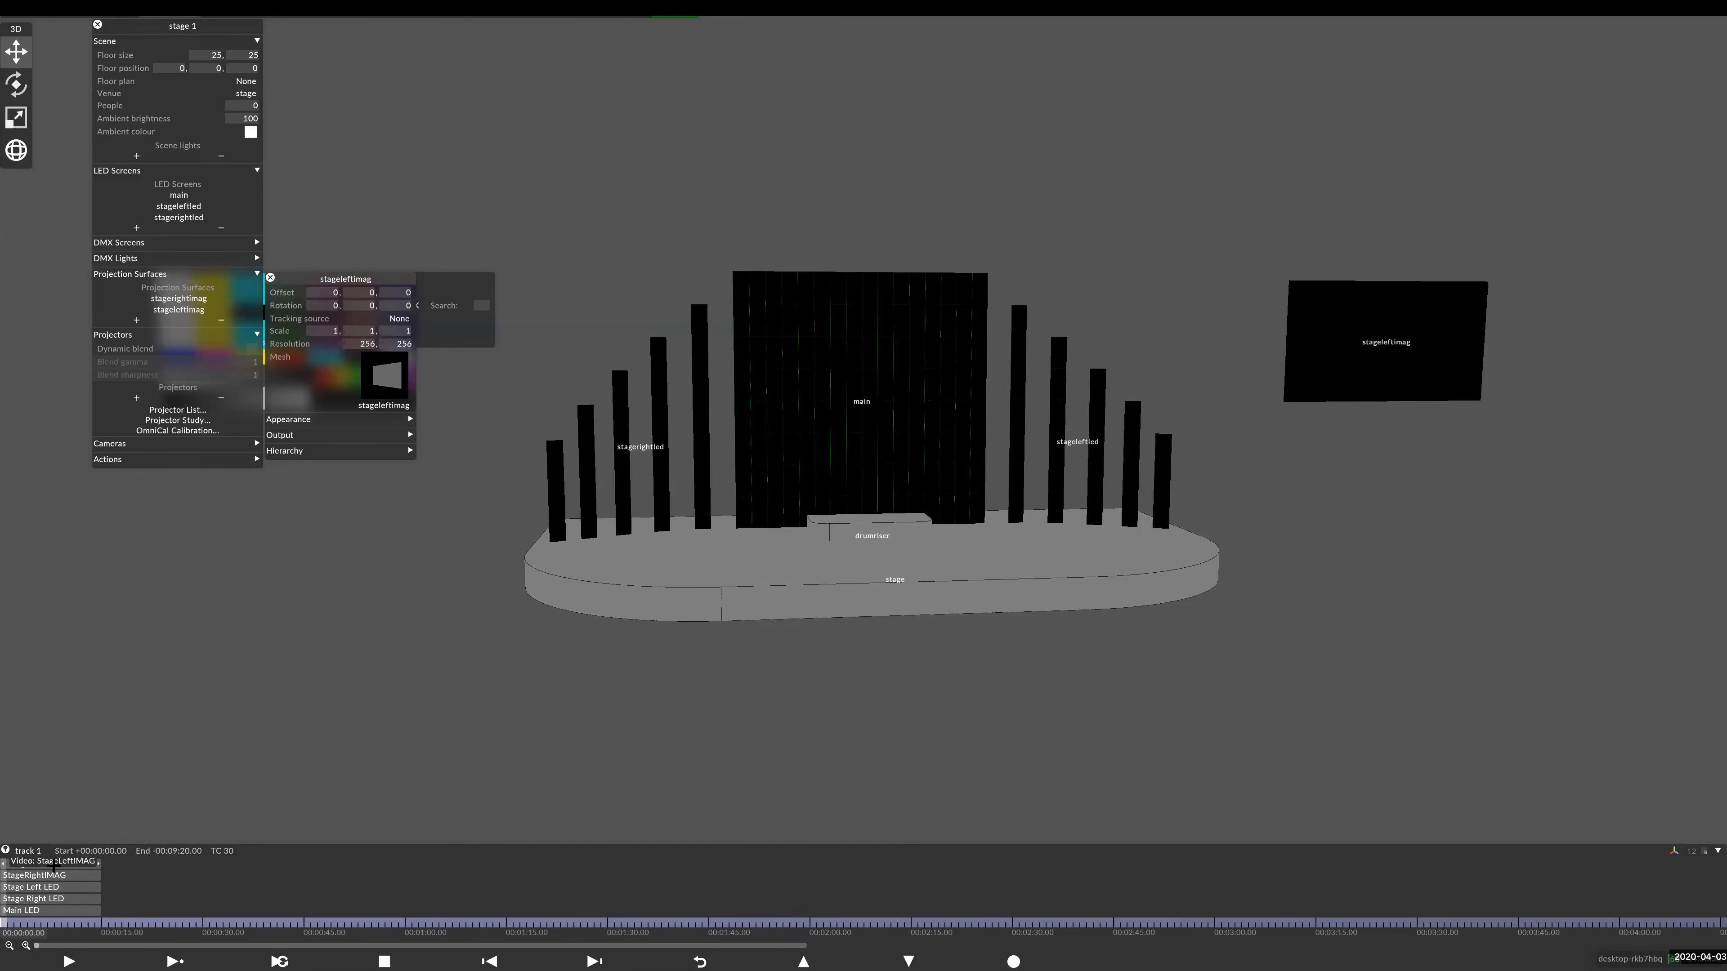
click(54, 865)
click(251, 511)
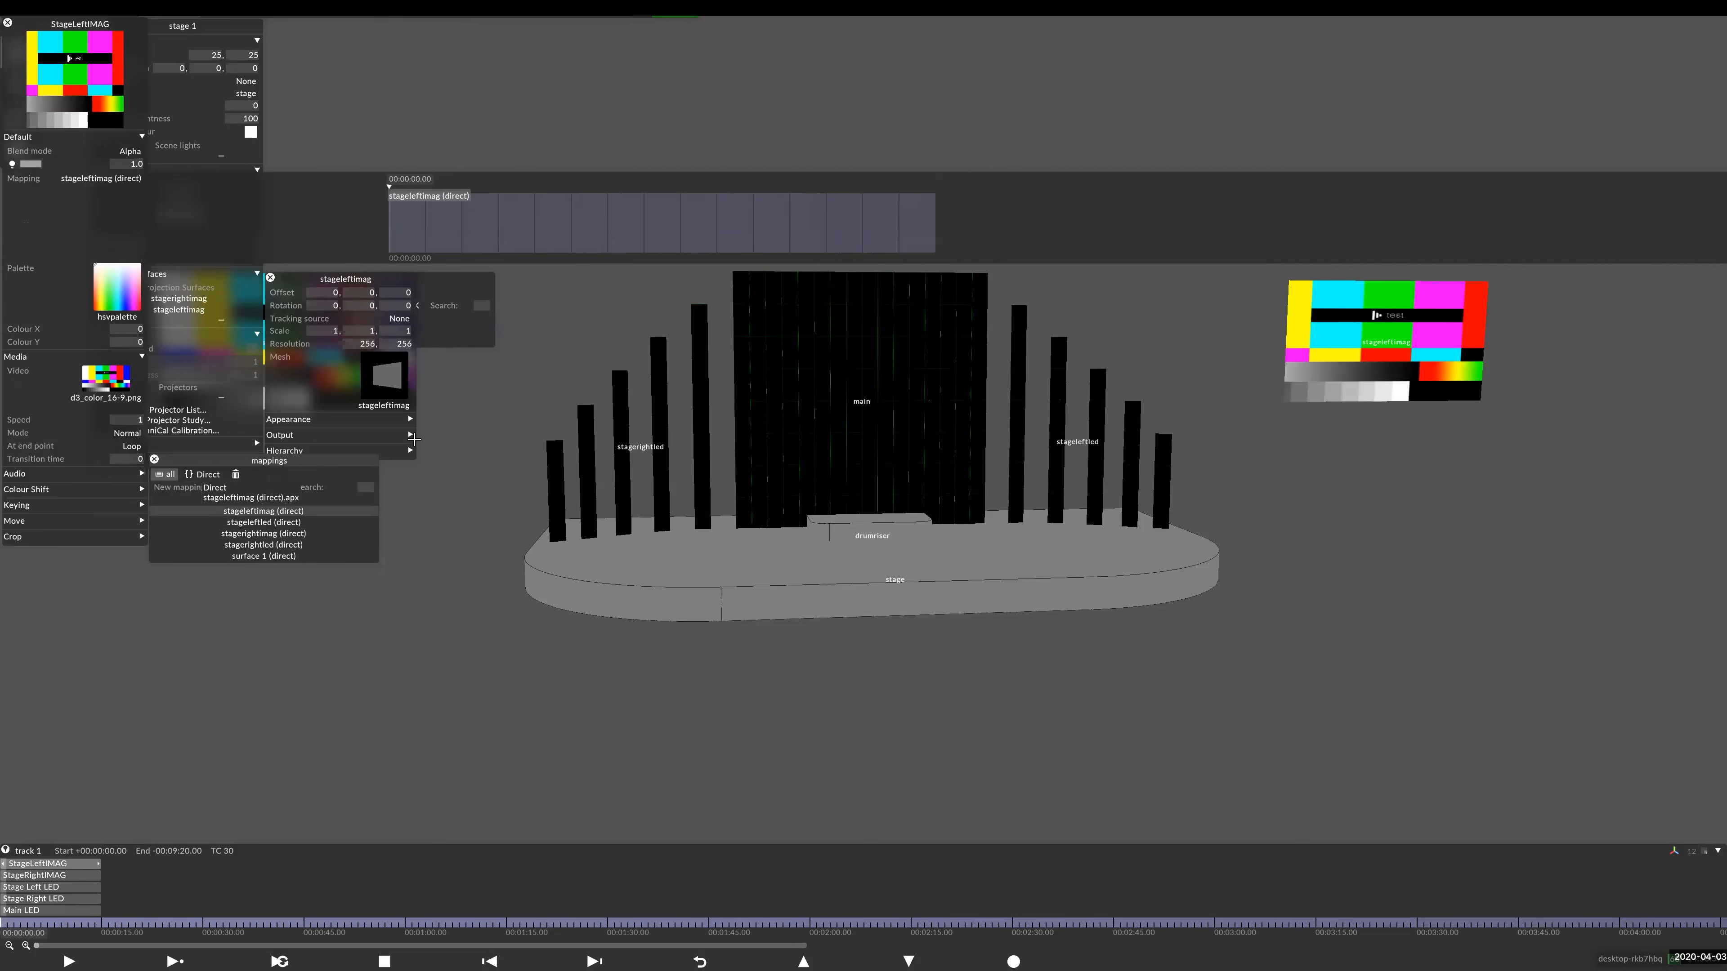
click(1222, 478)
middle_drag(814, 402, 881, 446)
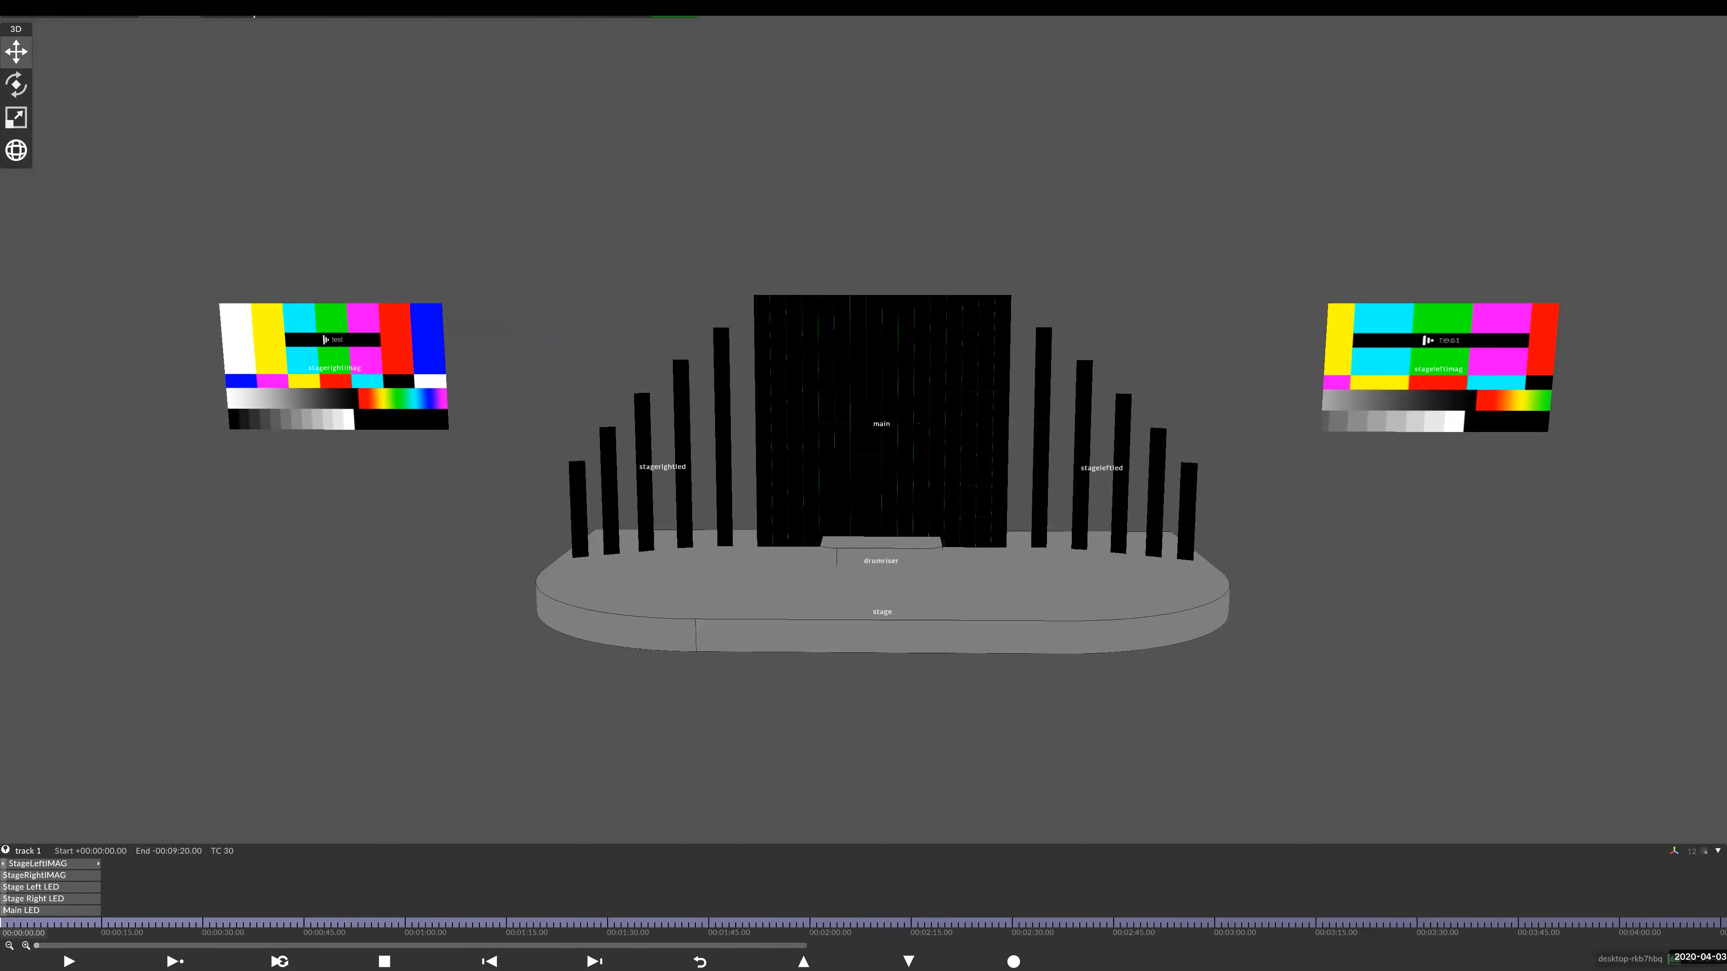
- Examine the feed outputs for the LED screens and the GUI head, and return to the stage view
click(254, 14)
scroll(715, 461, down, 4)
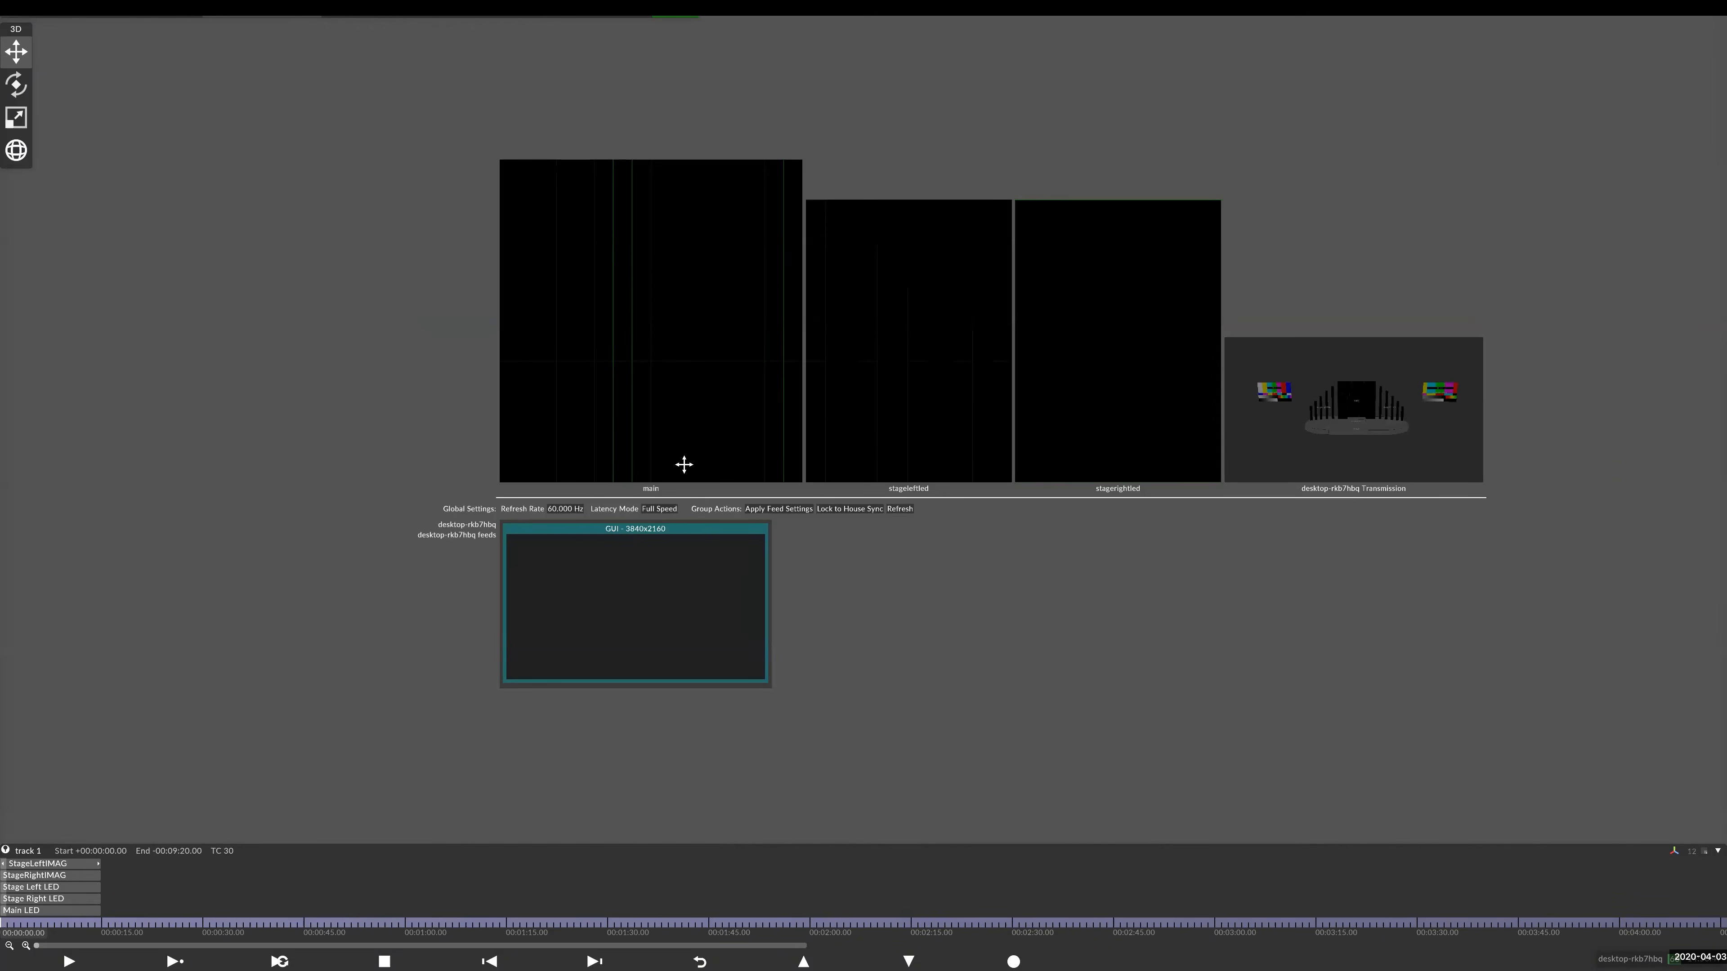
middle_drag(684, 464, 507, 507)
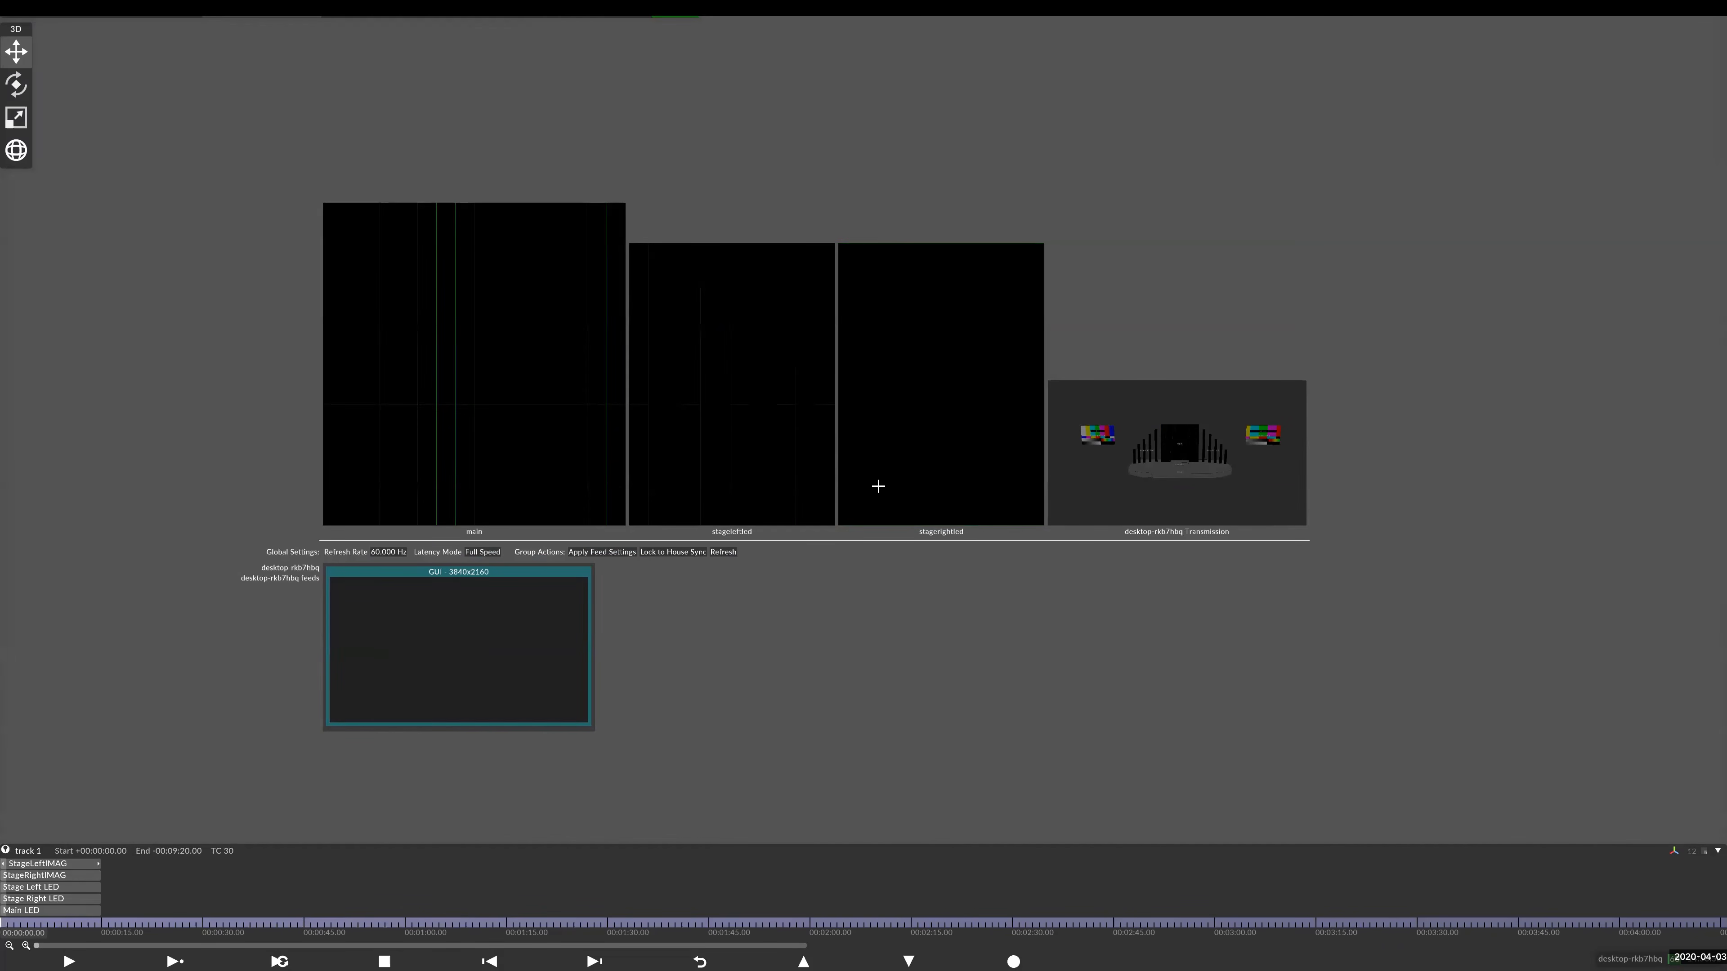
click(172, 10)
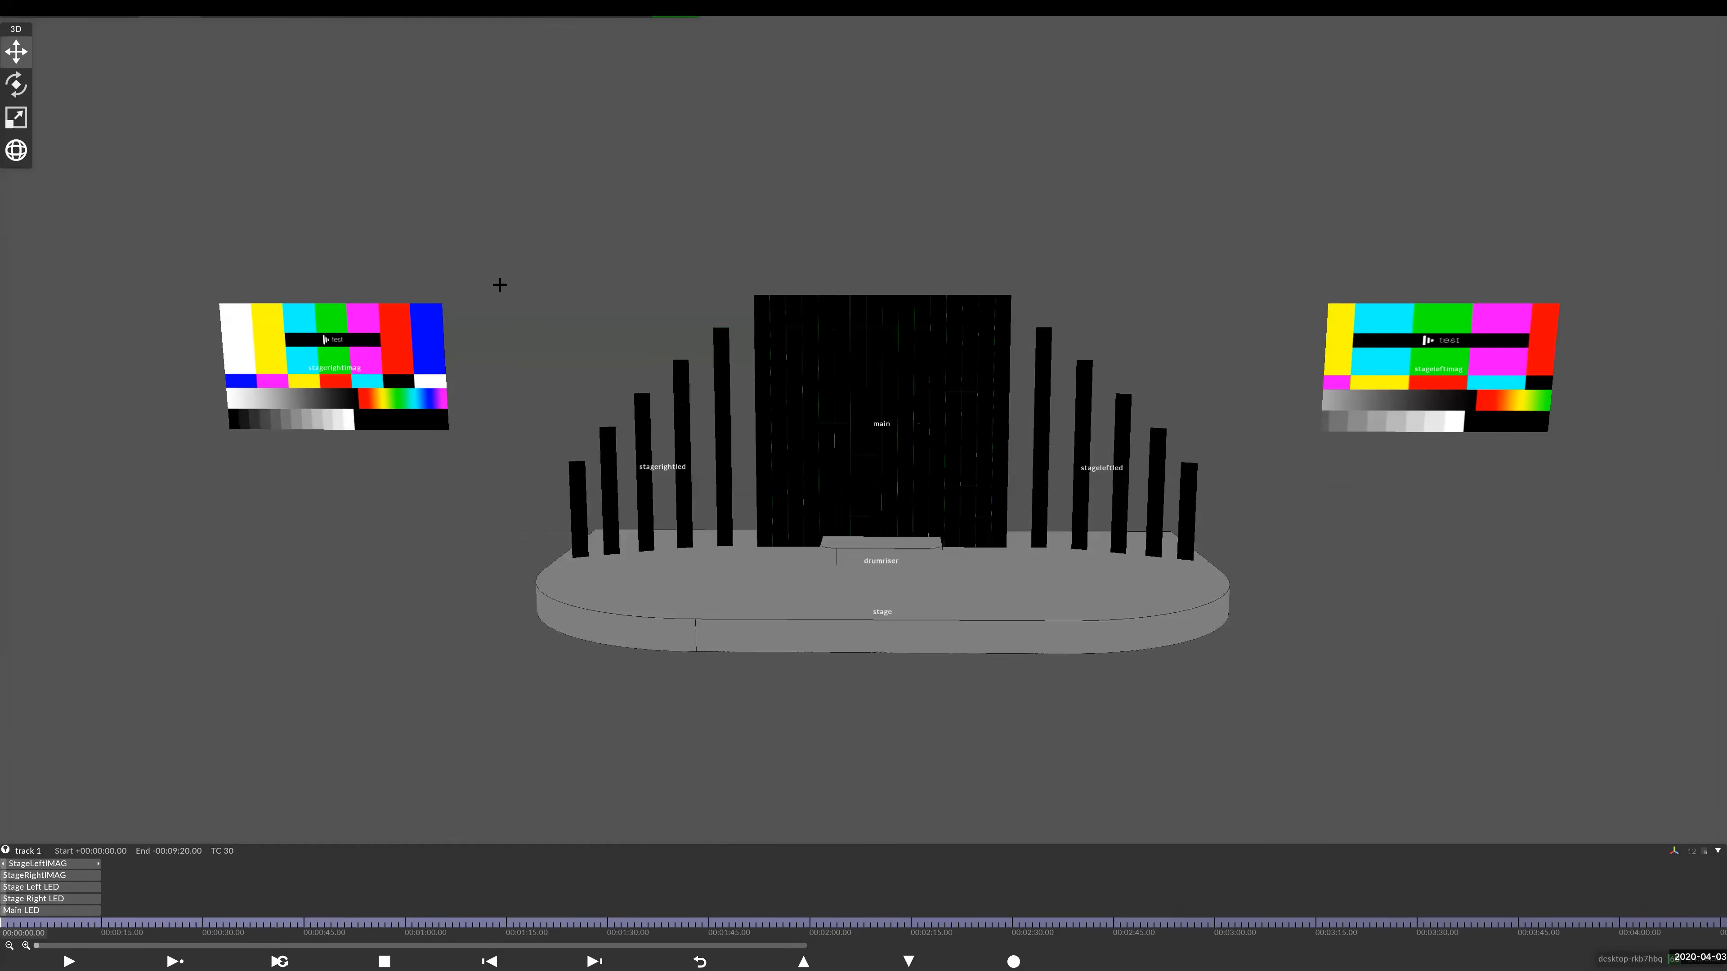
- Add a new projector named PJ1 to the stage and assign stageleftimag as its surface
right_click(157, 10)
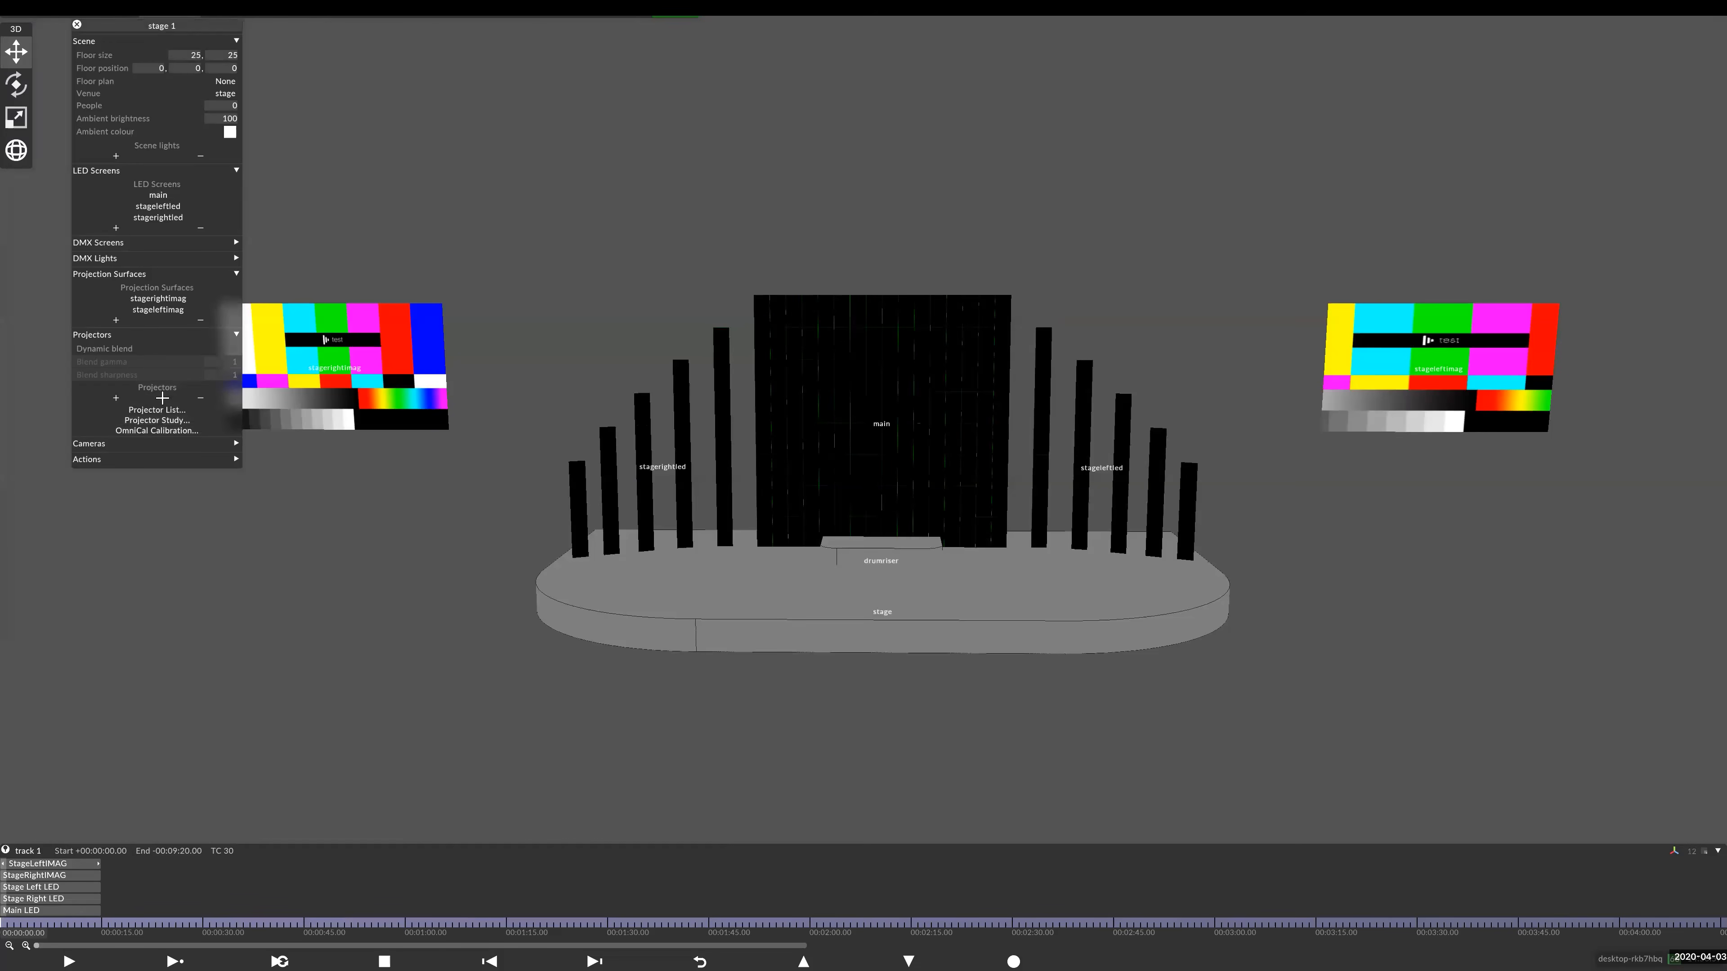
click(136, 398)
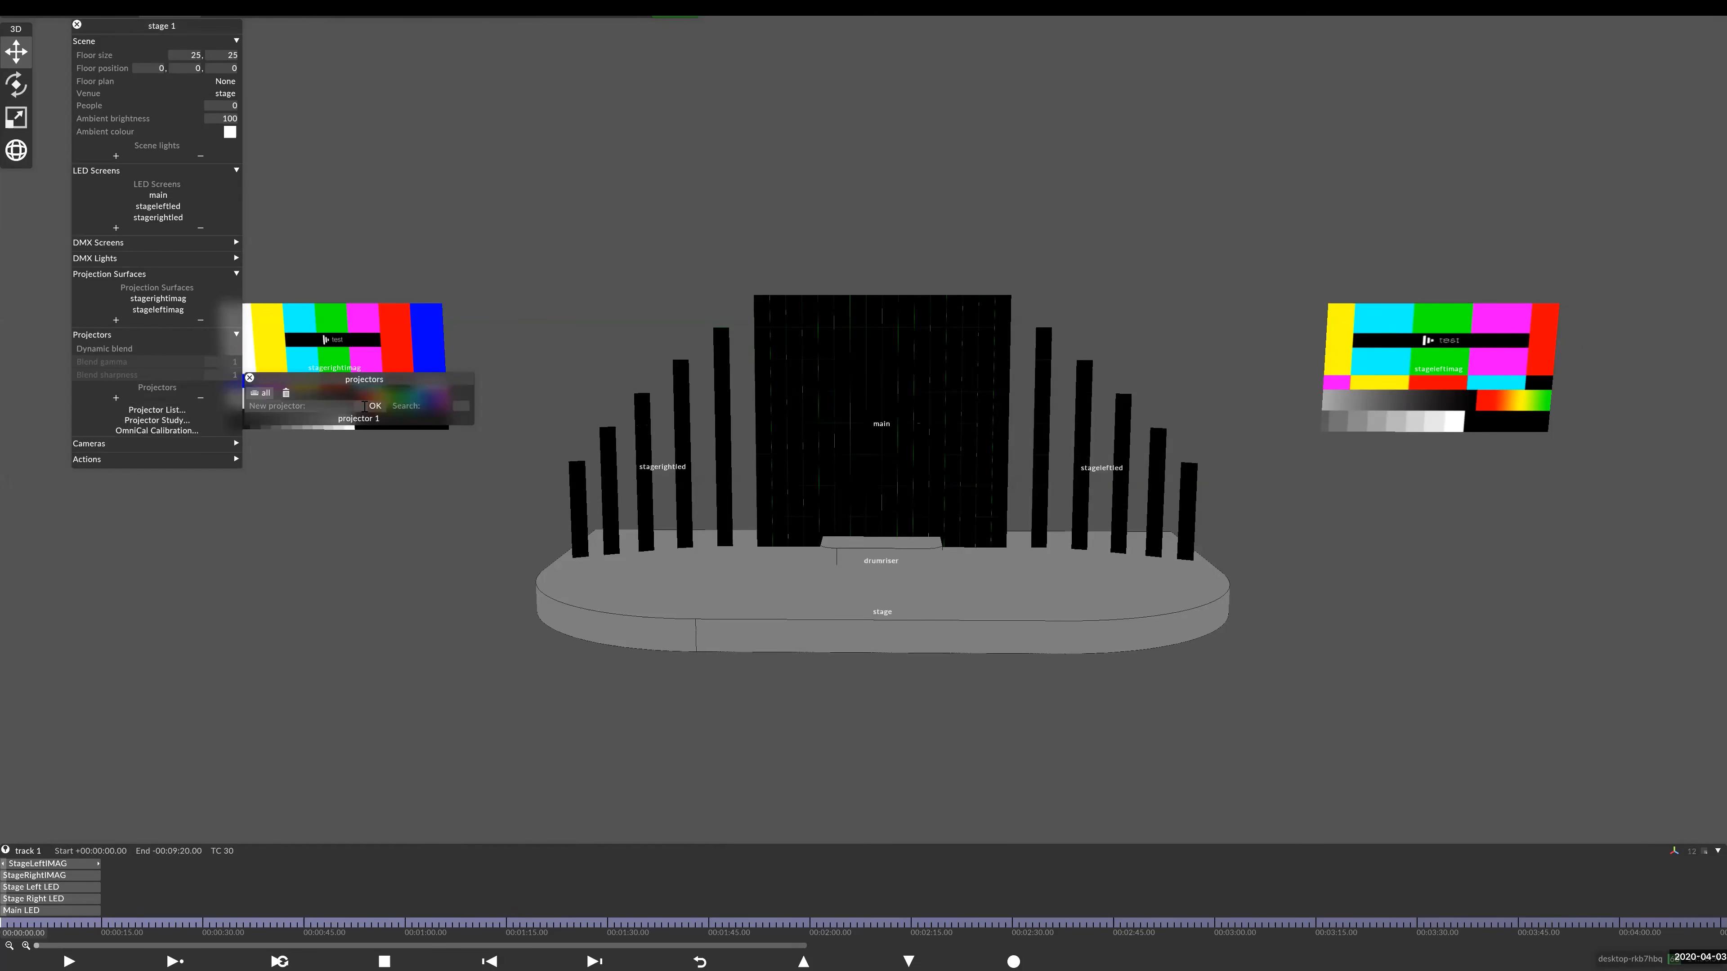
text(PJ1)
click(367, 405)
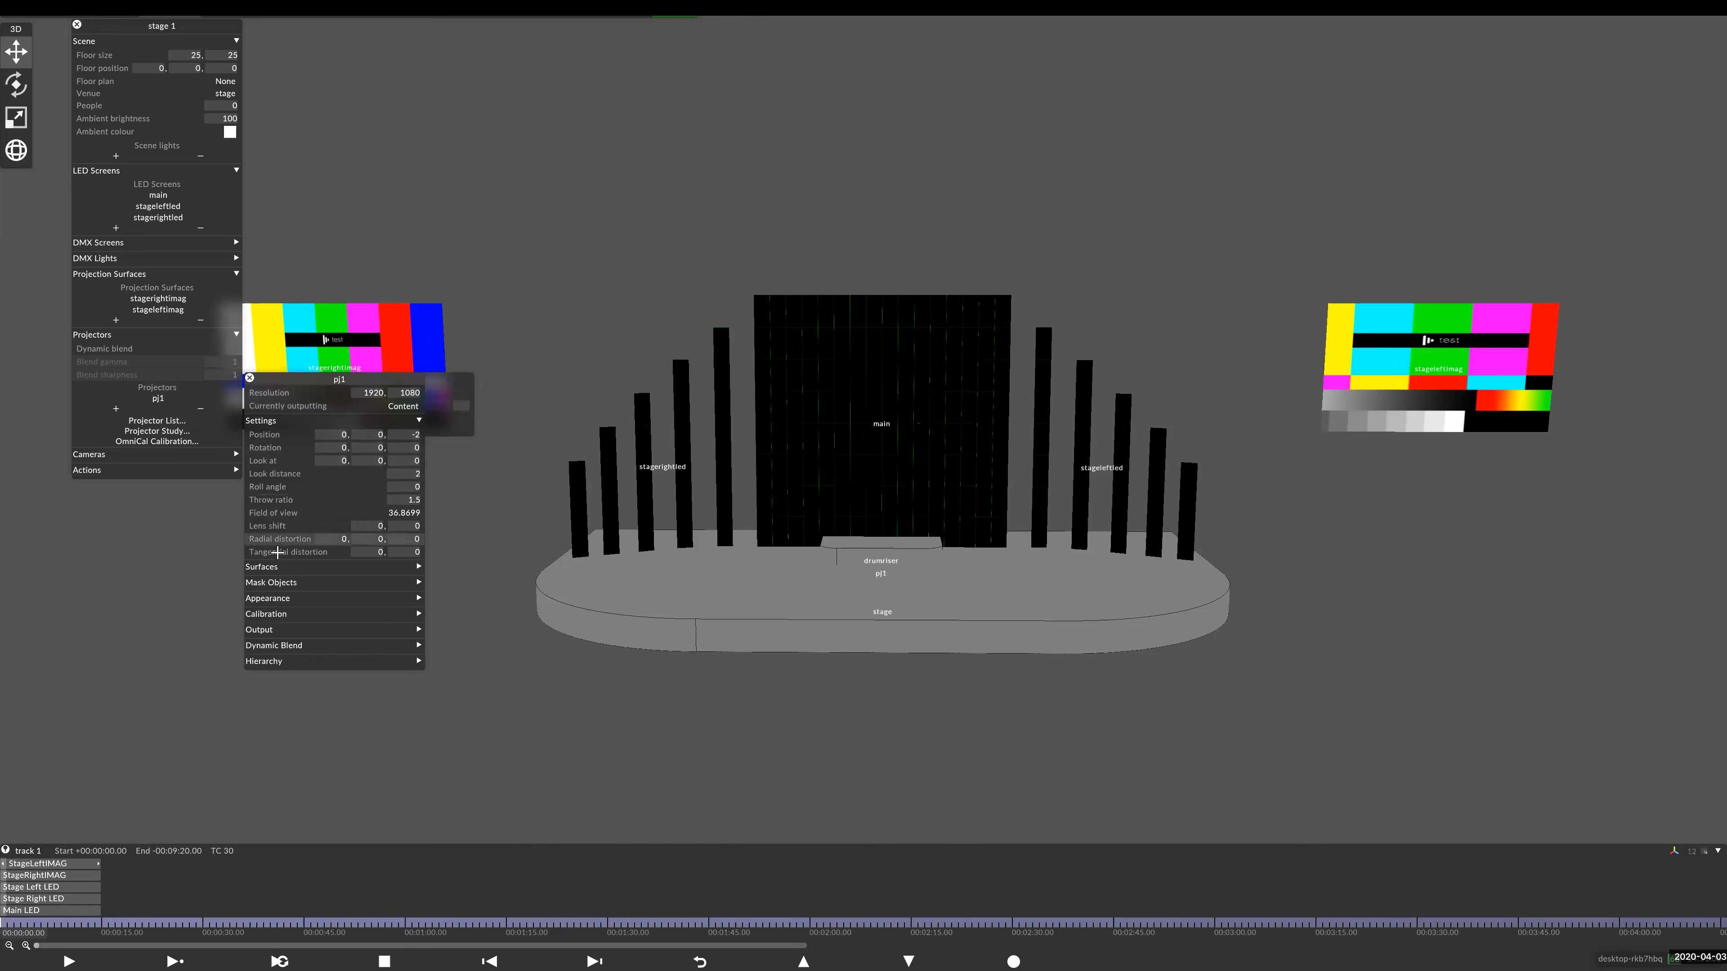
click(292, 569)
click(291, 591)
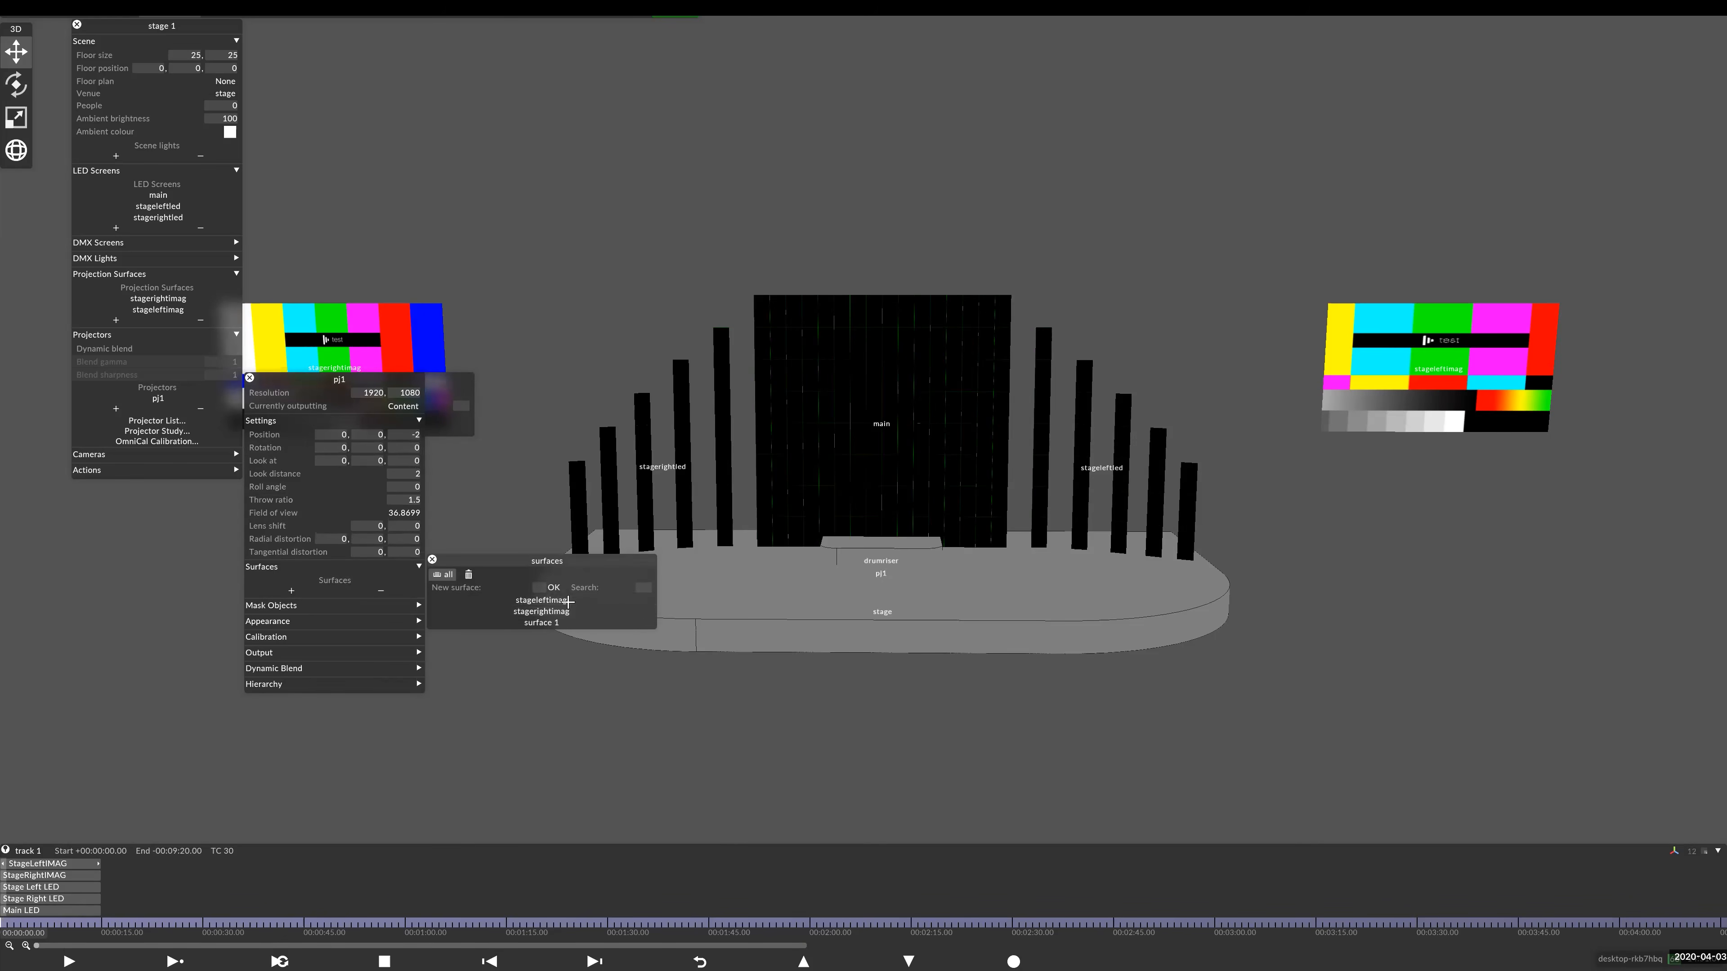
click(568, 601)
- Set the pj1 projector's Z position to -13
click(406, 437)
key(Down)
key(Down)
key(Down)
key(Down)
key(Down)
key(Down)
key(Down)
key(Down)
key(Down)
key(Down)
key(Down)
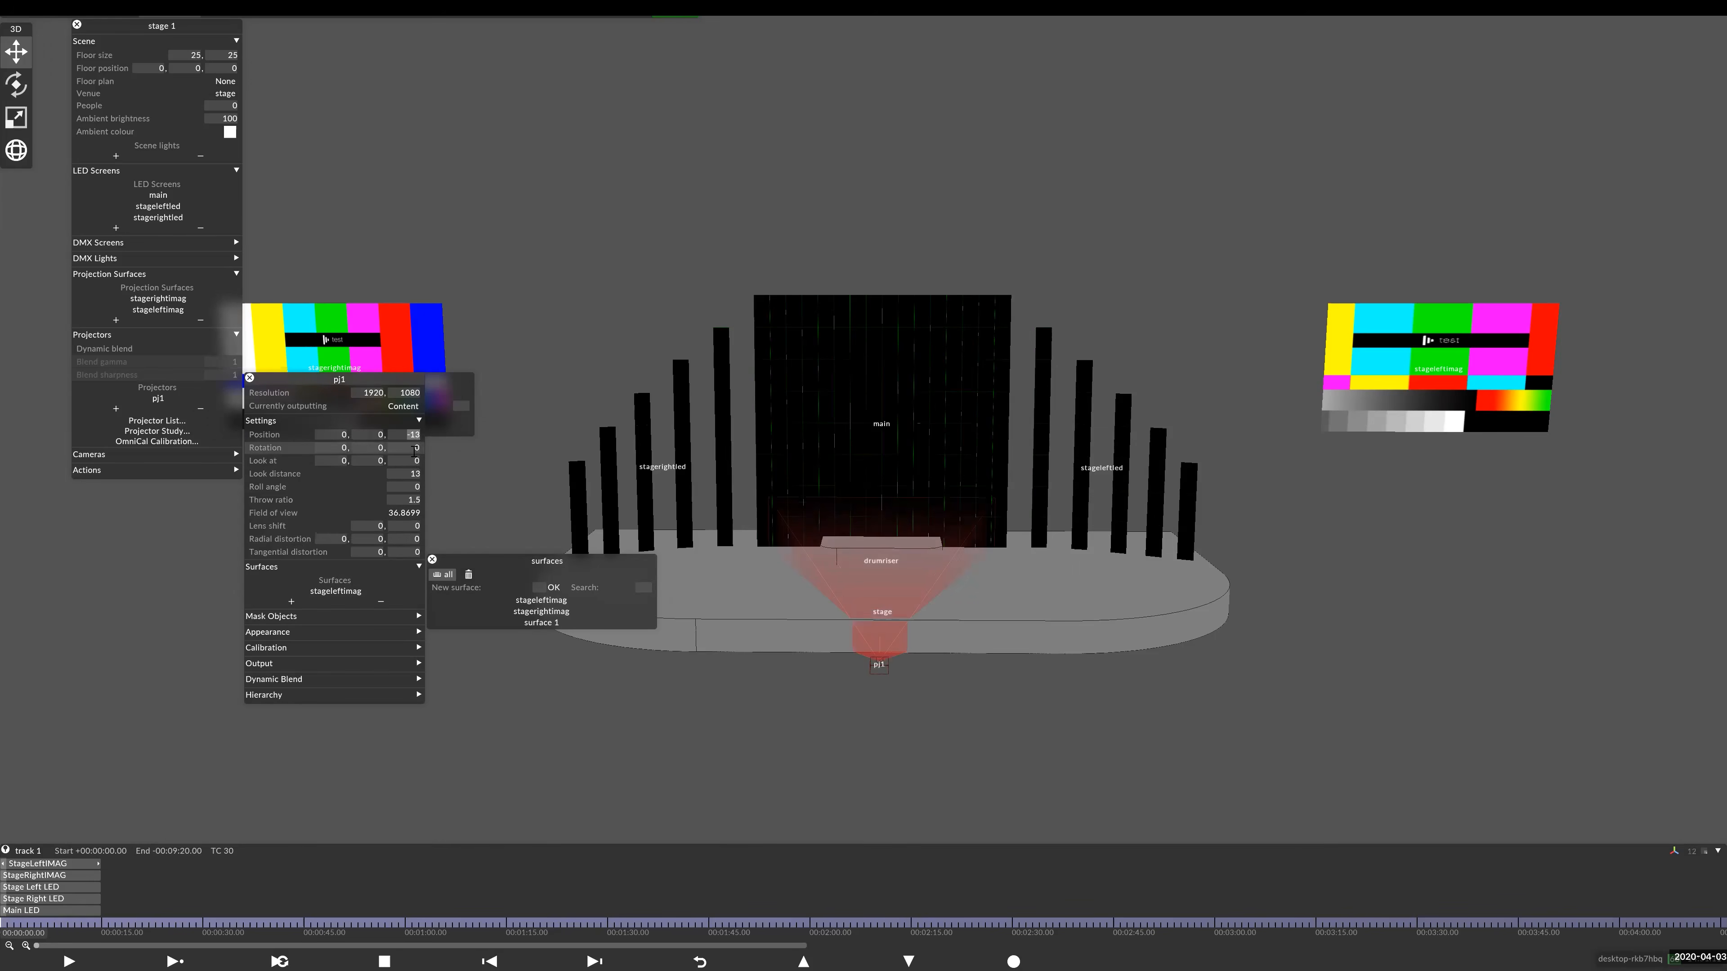
- Aim pj1 toward the stage left IMAG surface by setting its look-at point to X 21 and Z 5
click(340, 461)
key(Up)
key(Up)
key(Up)
key(Up)
key(Up)
key(Up)
key(Up)
key(Up)
key(Up)
key(Up)
key(Up)
key(Up)
key(Up)
key(Up)
key(Up)
key(Up)
key(Up)
key(Up)
key(Up)
key(Up)
key(Up)
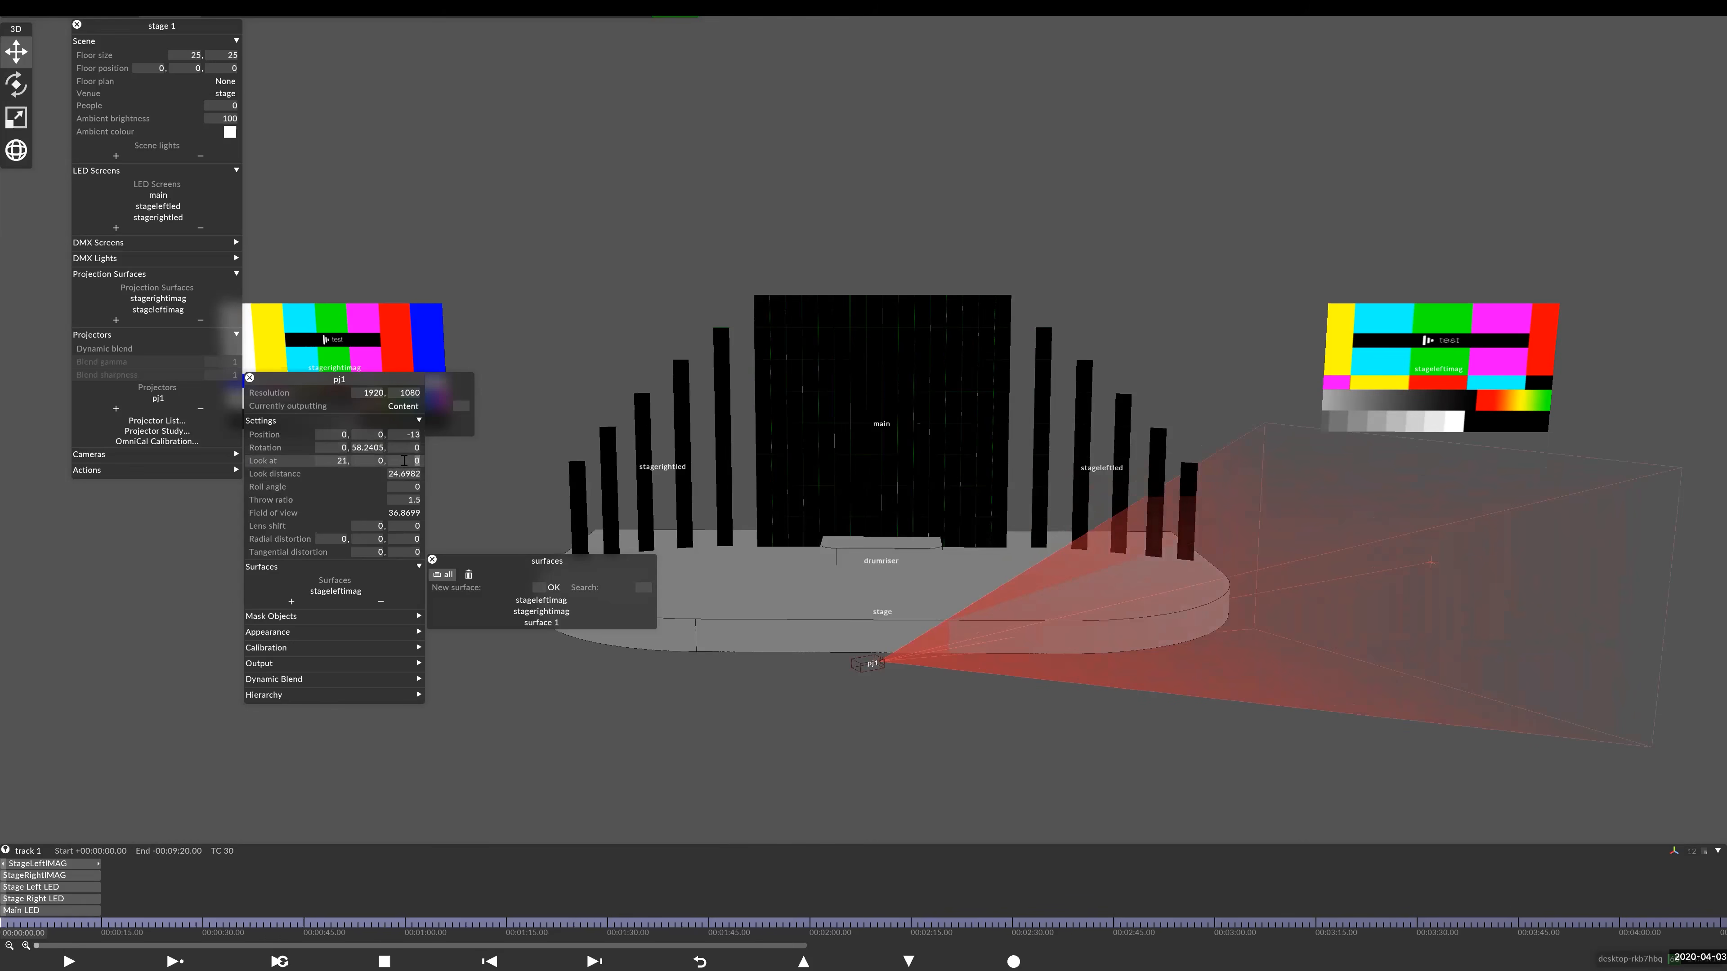
key(Up)
key(Up)
key(Up)
key(Up)
key(Up)
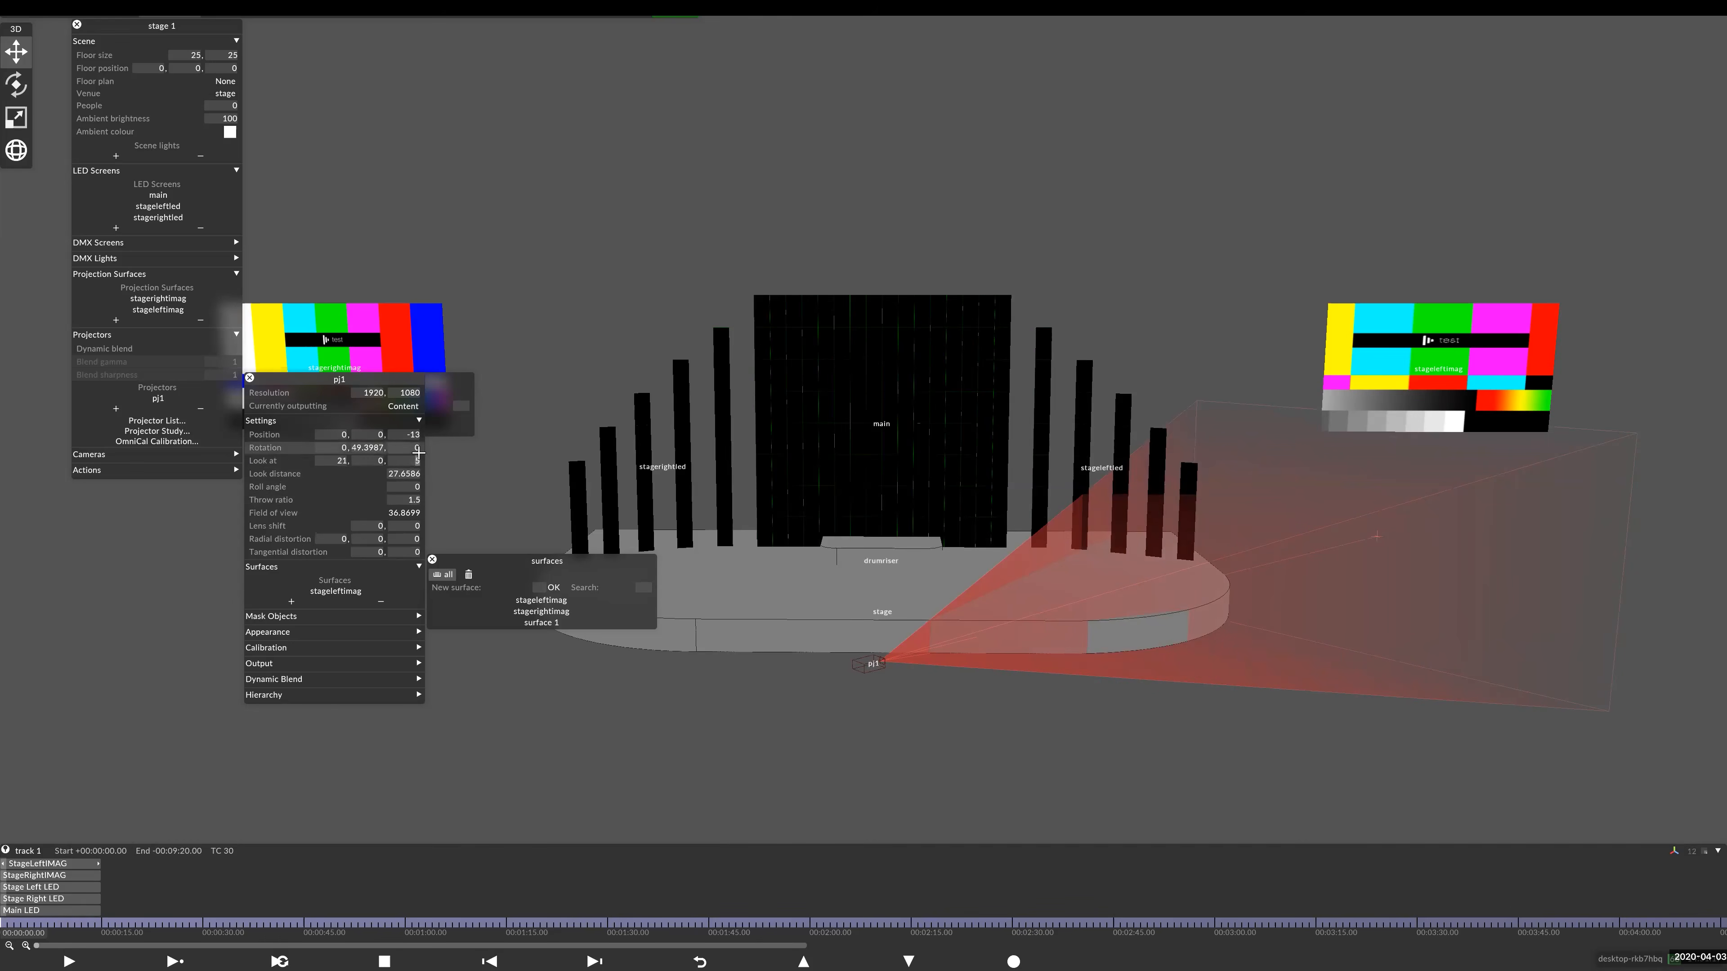
- Move pj1 to position X 17 and Y 7
key(Up)
key(Up)
key(Up)
key(Up)
key(Up)
key(Up)
key(Up)
key(Up)
key(Up)
key(Up)
key(Up)
key(Up)
key(Up)
key(Up)
key(Up)
key(Up)
key(Up)
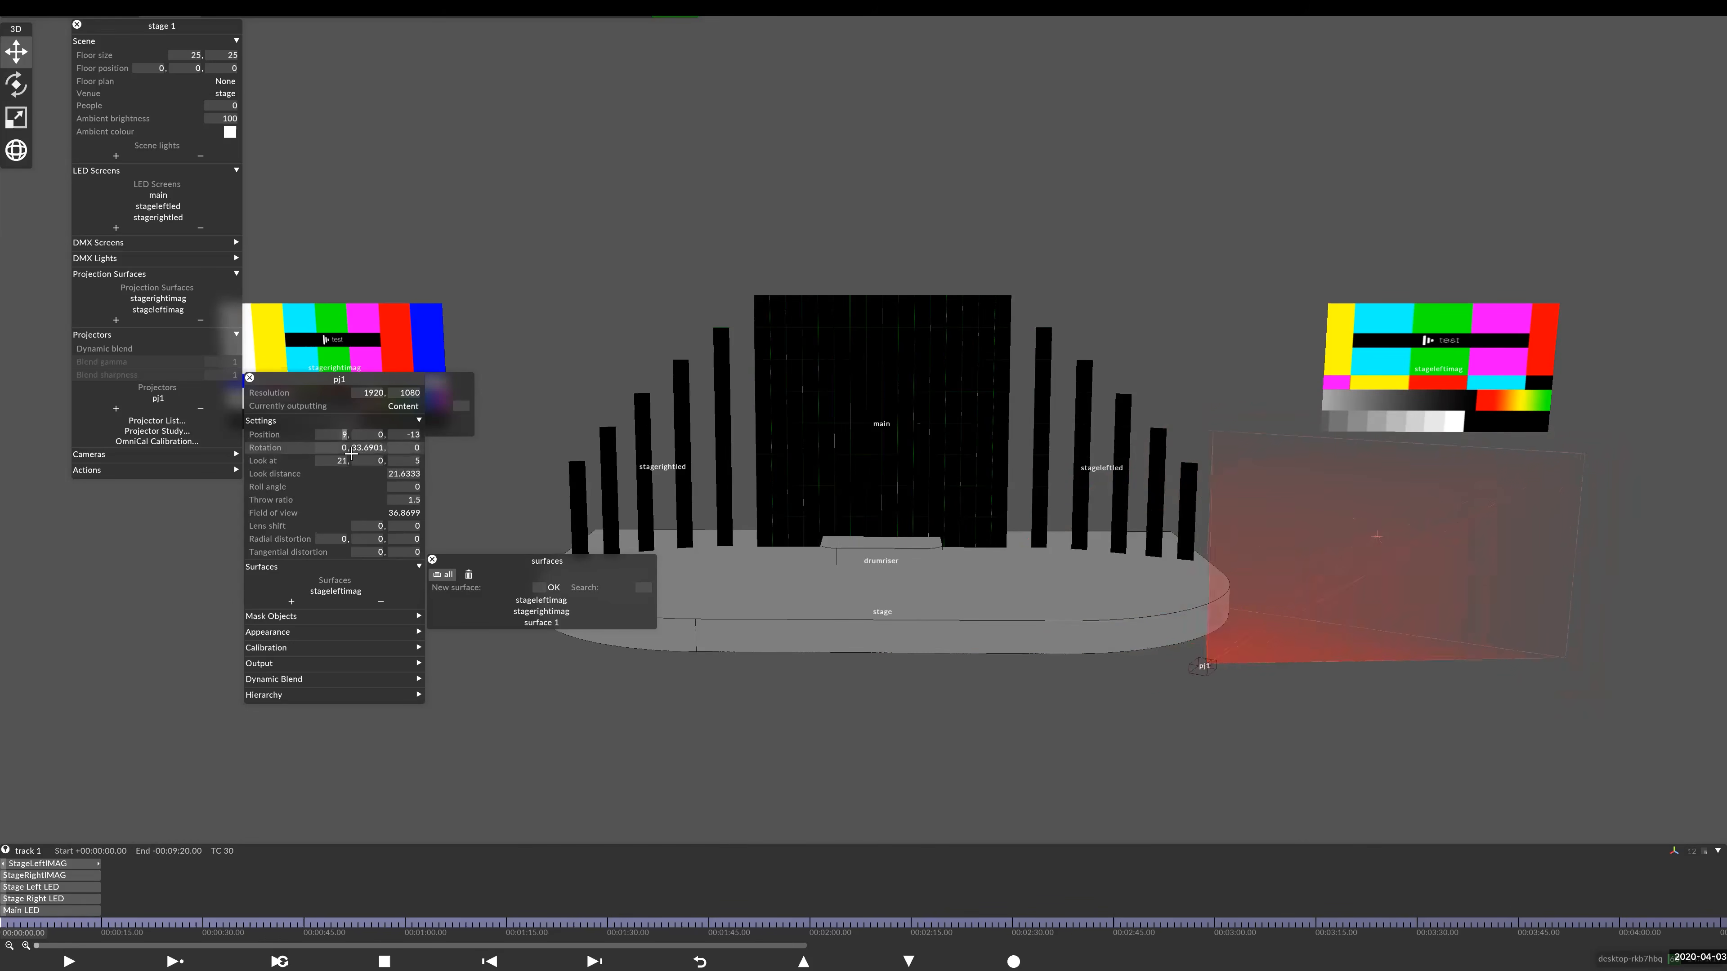
key(Up)
key(Up)
key(Up)
key(Up)
key(Up)
key(Up)
key(Up)
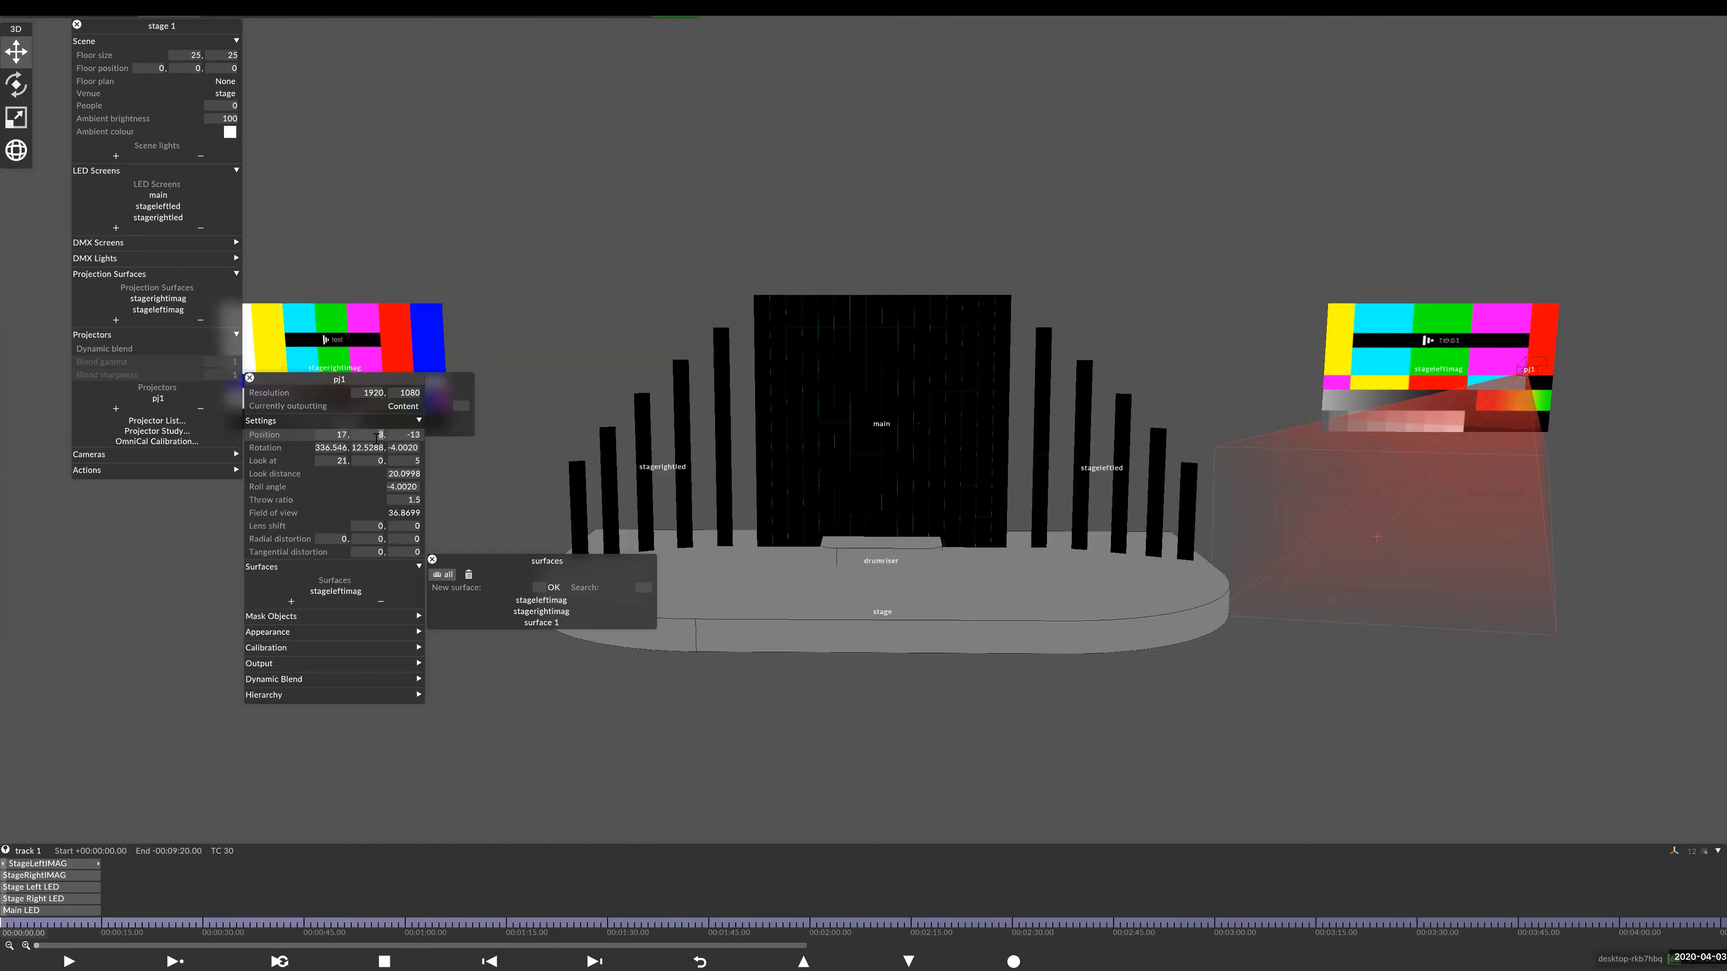
- Raise pj1's look-at point to Y 7
click(370, 461)
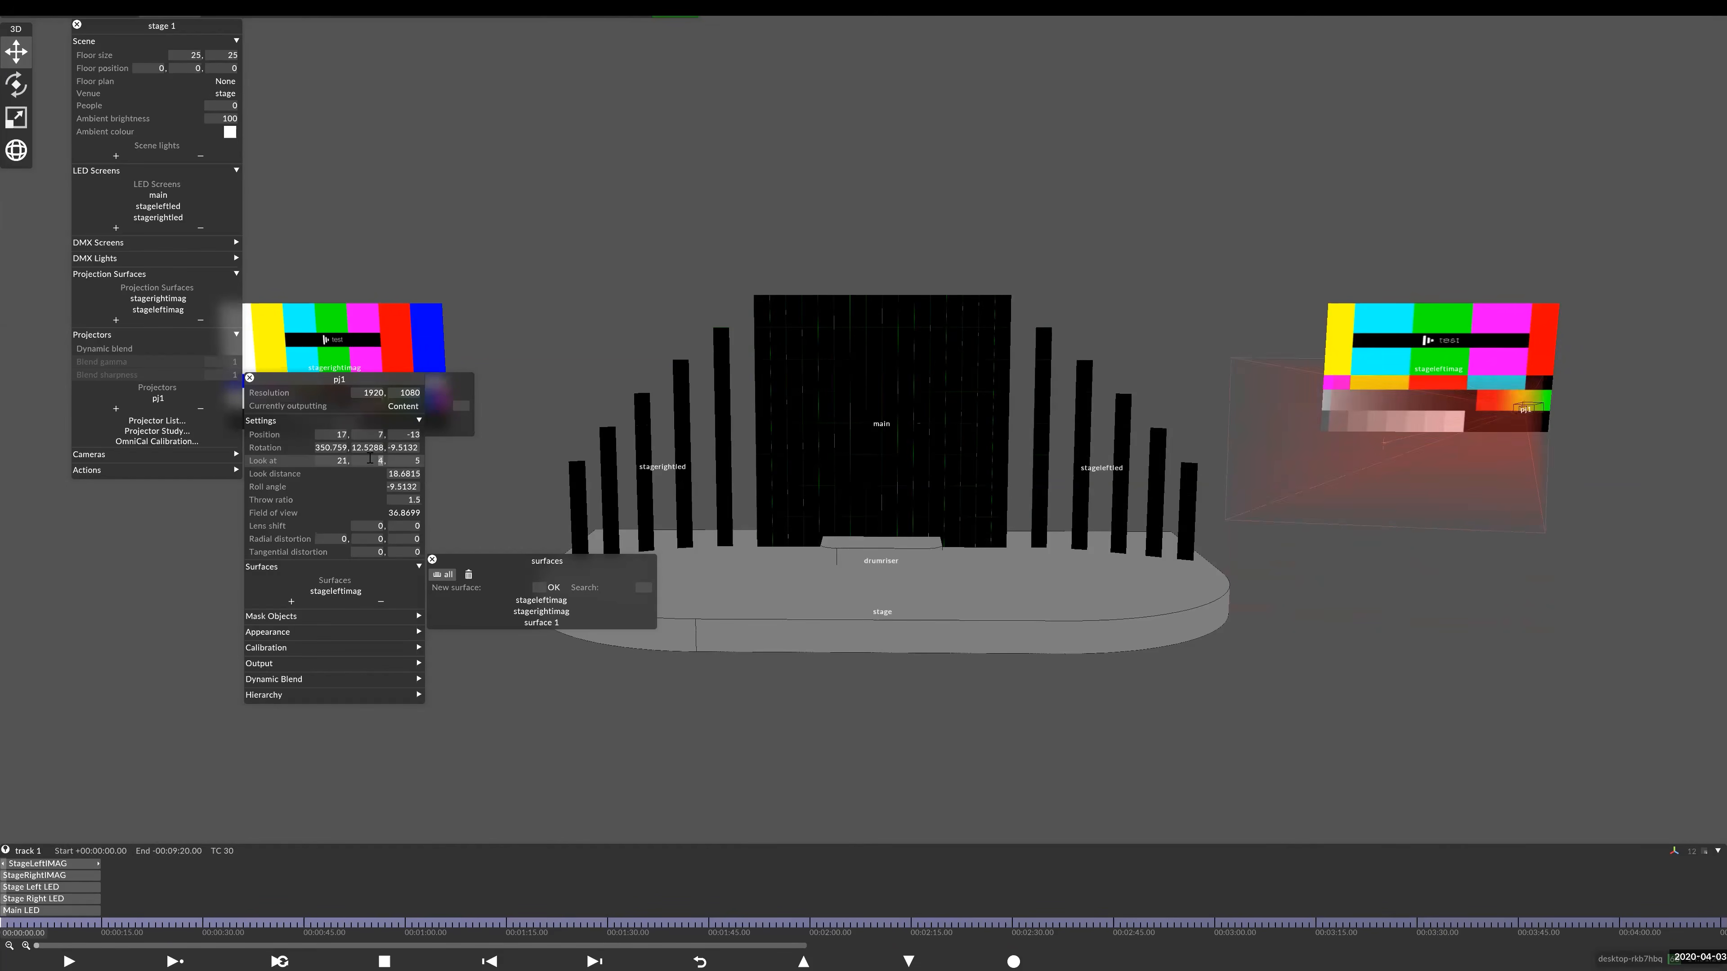
key(Up)
key(Up)
key(Up)
key(Up)
key(Up)
key(Up)
key(Up)
- Shift pj1's X position to 18.5 in fine increments
drag(1383, 368, 1358, 407)
right_click(1279, 572)
click(1379, 643)
key(shift+Up)
key(shift+Up)
key(shift+Up)
key(shift+Up)
key(shift+Up)
key(shift+Up)
key(shift+Up)
key(shift+Up)
key(shift+Up)
key(shift+Up)
key(shift+Up)
key(shift+Up)
key(shift+Up)
key(shift+Up)
key(shift+Up)
key(shift+Up)
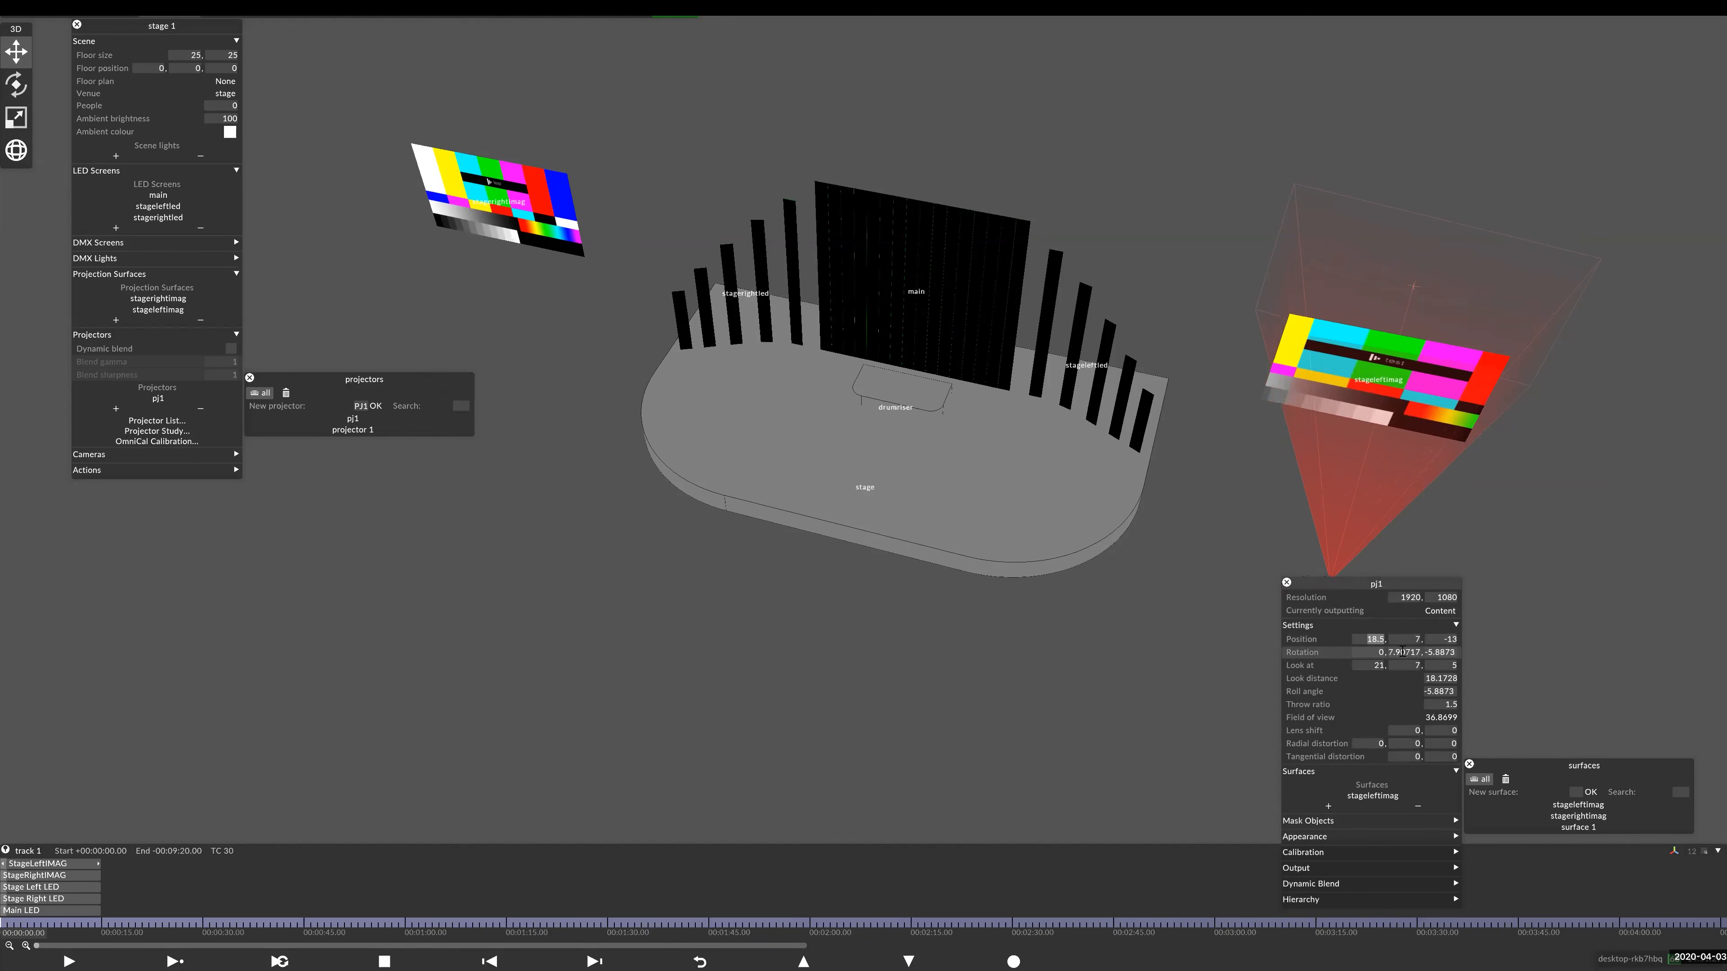
- Adjust pj1's look-at point to X 20.7 and Z -2
click(1375, 666)
key(Down)
key(Down)
key(Down)
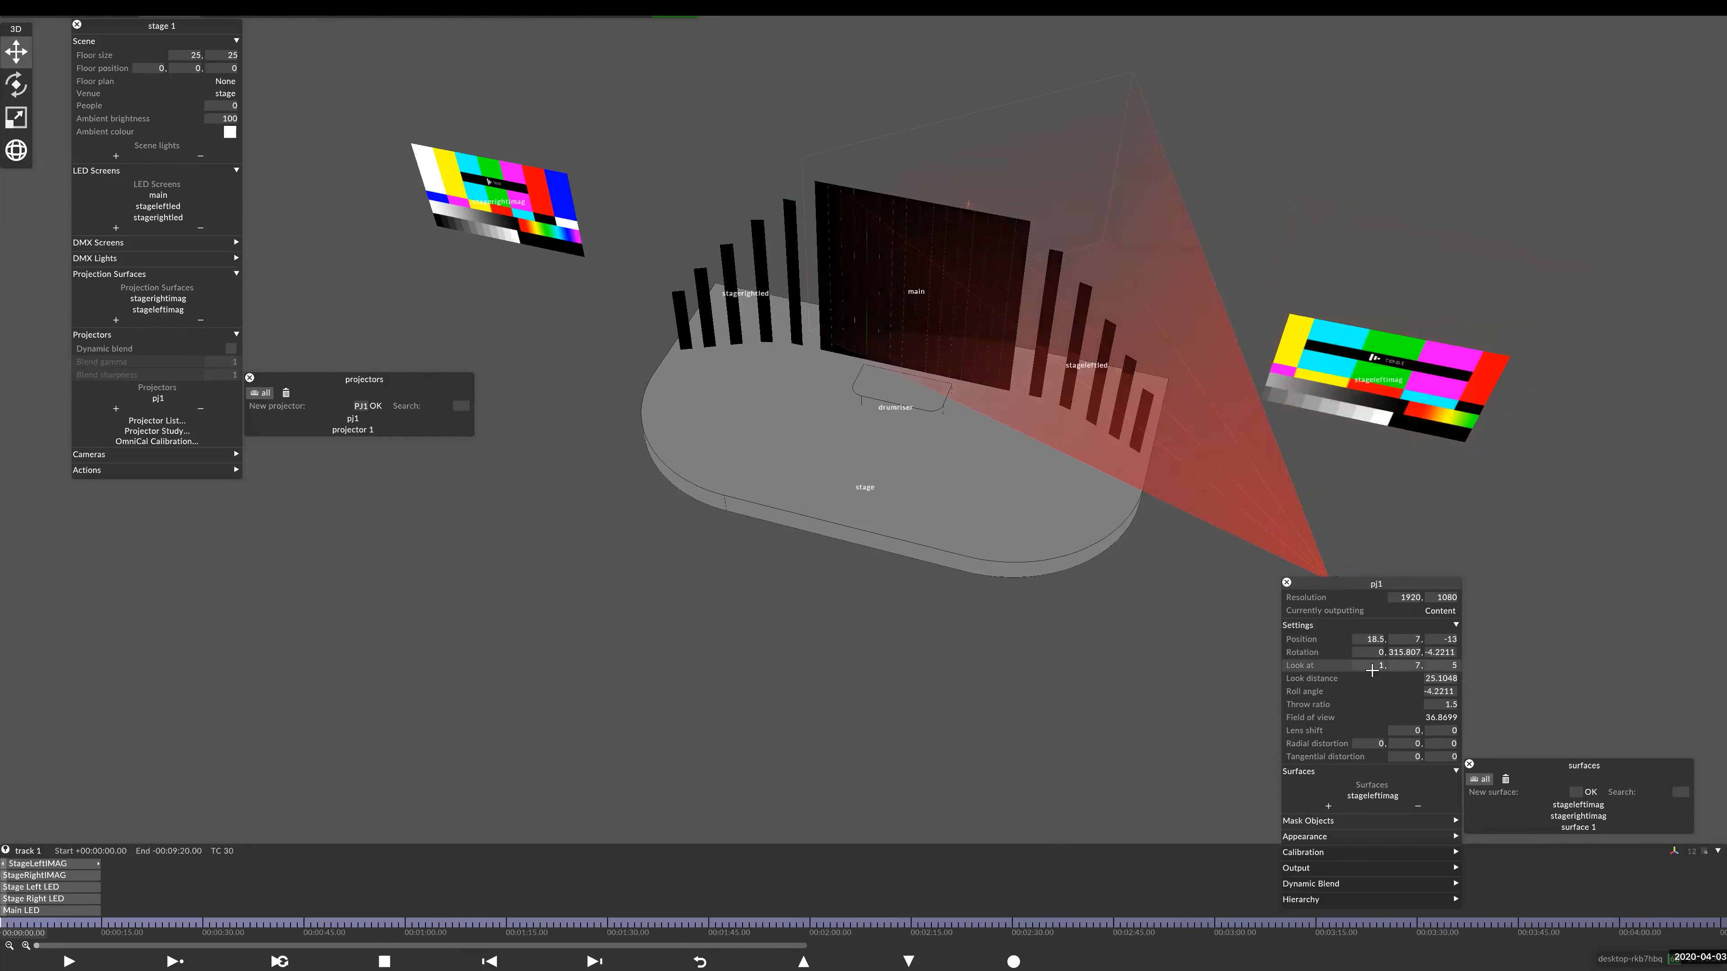
text(.5)
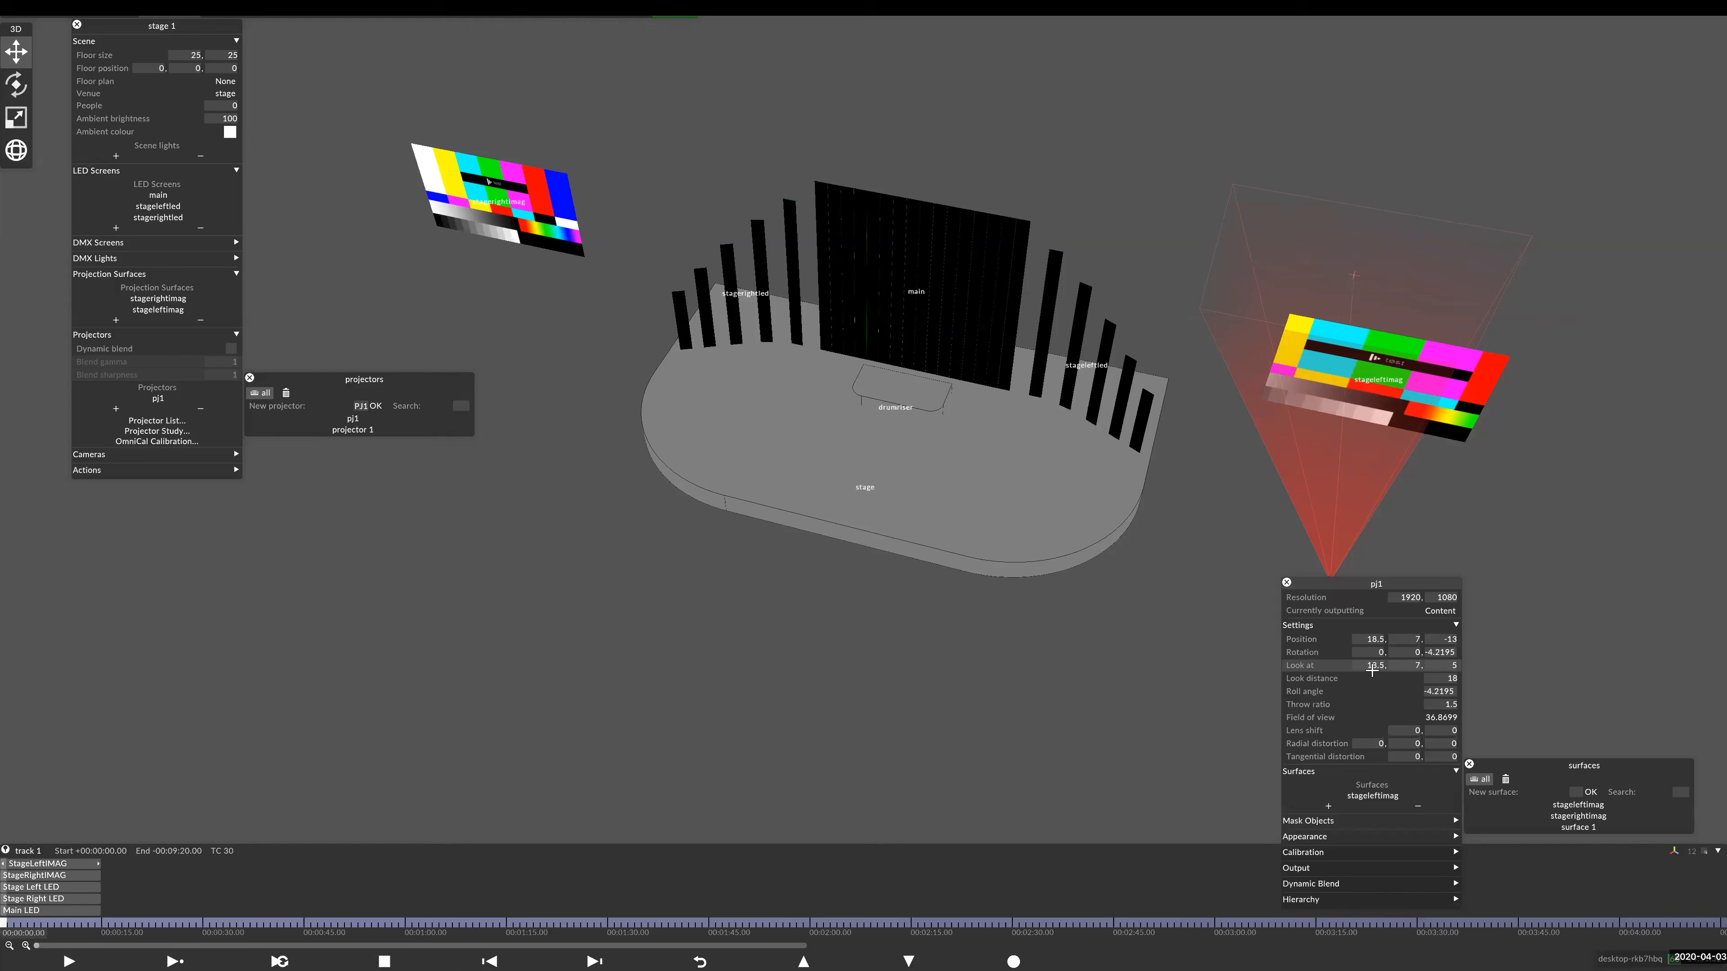
drag(1369, 665, 1397, 663)
key(Up)
key(Up)
key(Up)
key(Up)
key(Up)
key(Up)
key(Up)
key(Up)
key(Up)
key(Up)
key(Up)
key(Up)
key(Up)
key(Up)
key(Up)
key(Up)
key(Up)
key(Up)
key(Up)
key(Up)
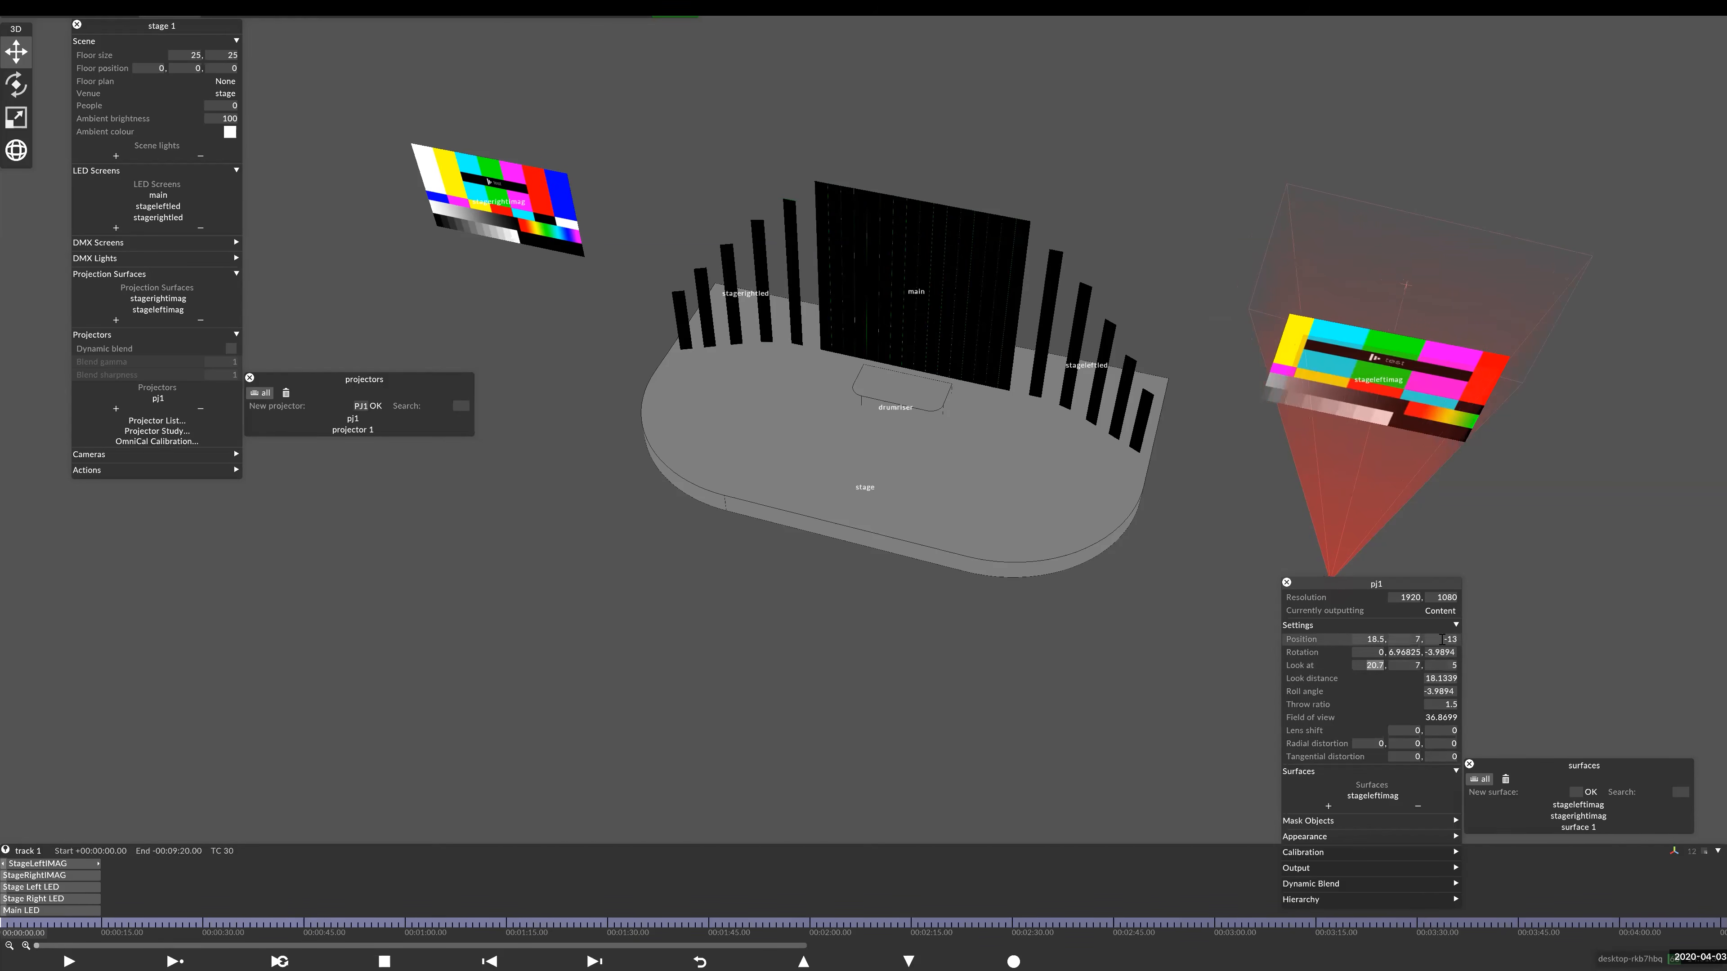
scroll(1444, 666, down, 8)
- Fine-tune pj1 to position X 18.9, Y 7.8 and look-at X 19.5, Y 7.5 so its beam covers the surface
drag(1359, 400, 1362, 491)
click(1374, 638)
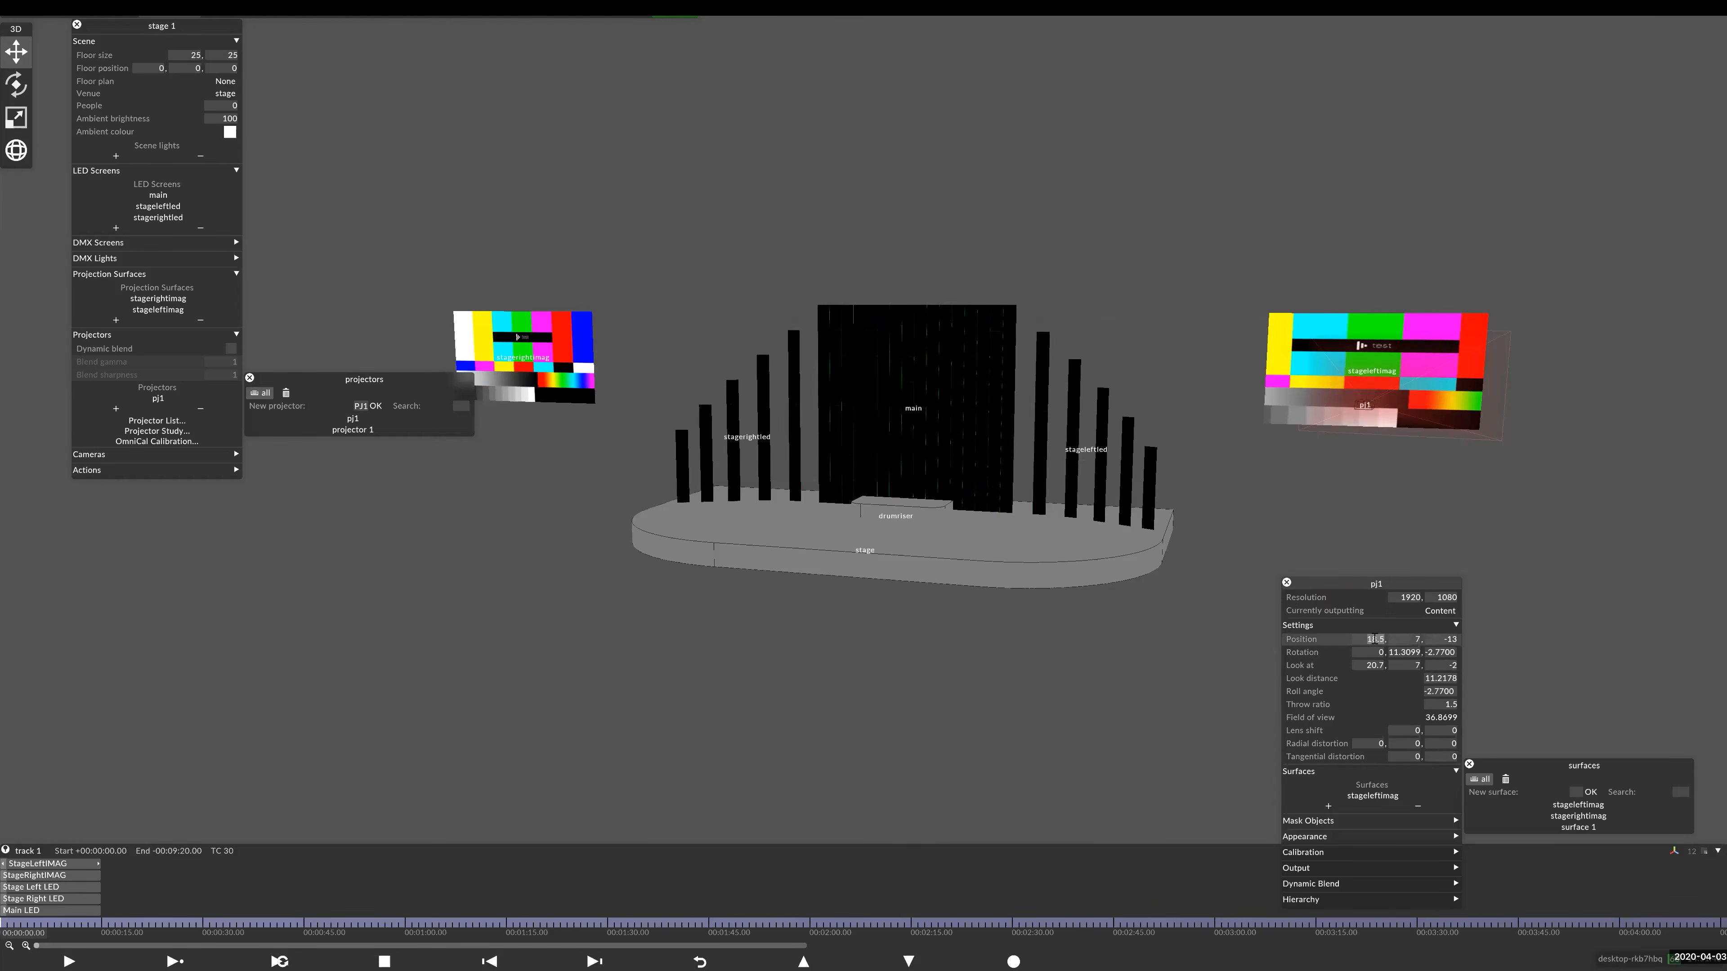
scroll(1384, 665, down, 9)
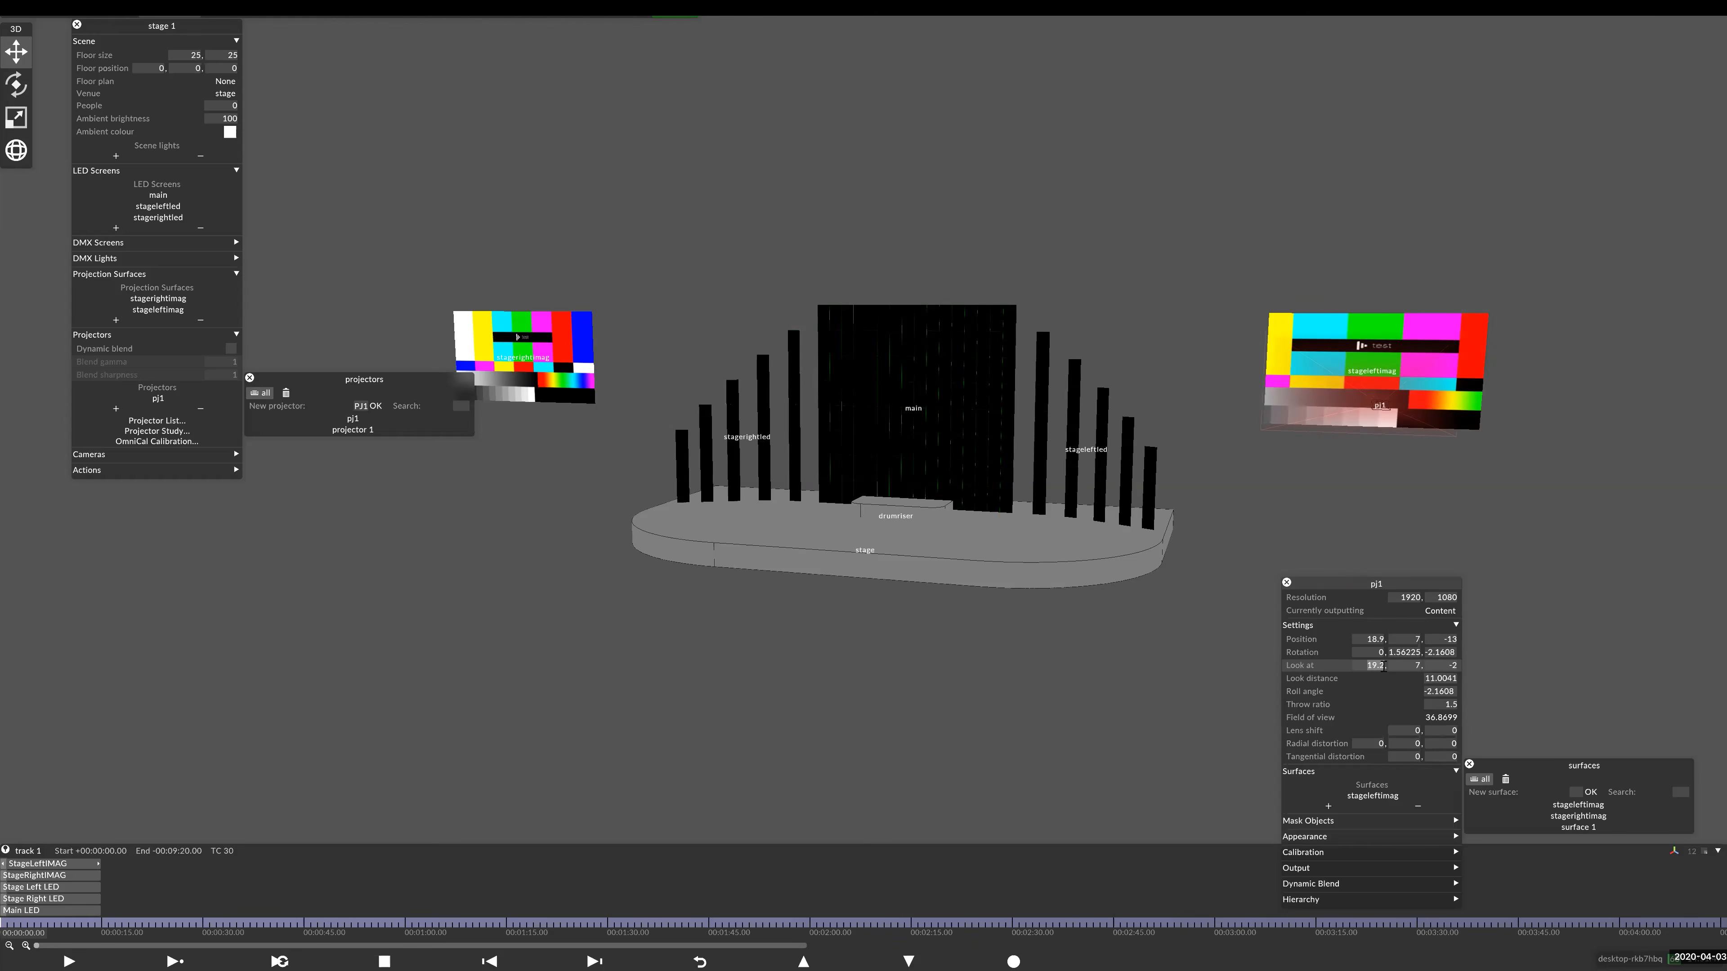
mouse_move(1355, 558)
mouse_down()
mouse_move(1353, 500)
mouse_move(1357, 534)
mouse_up()
scroll(1403, 638, up, 8)
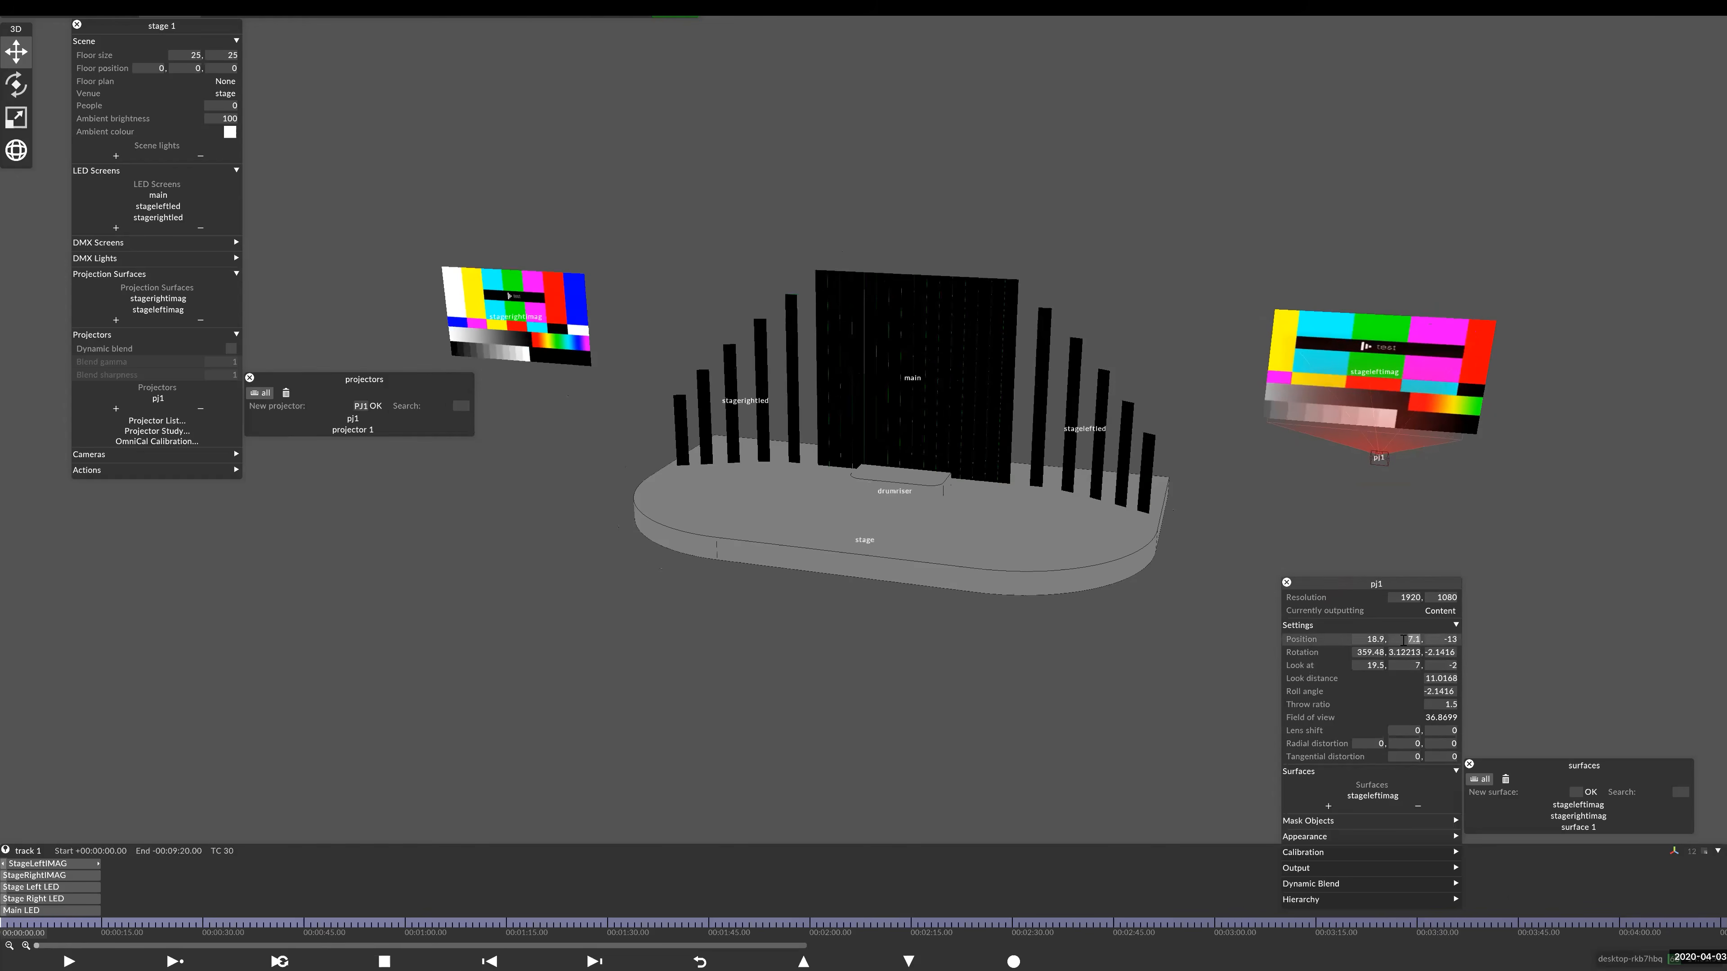
scroll(1407, 667, up, 6)
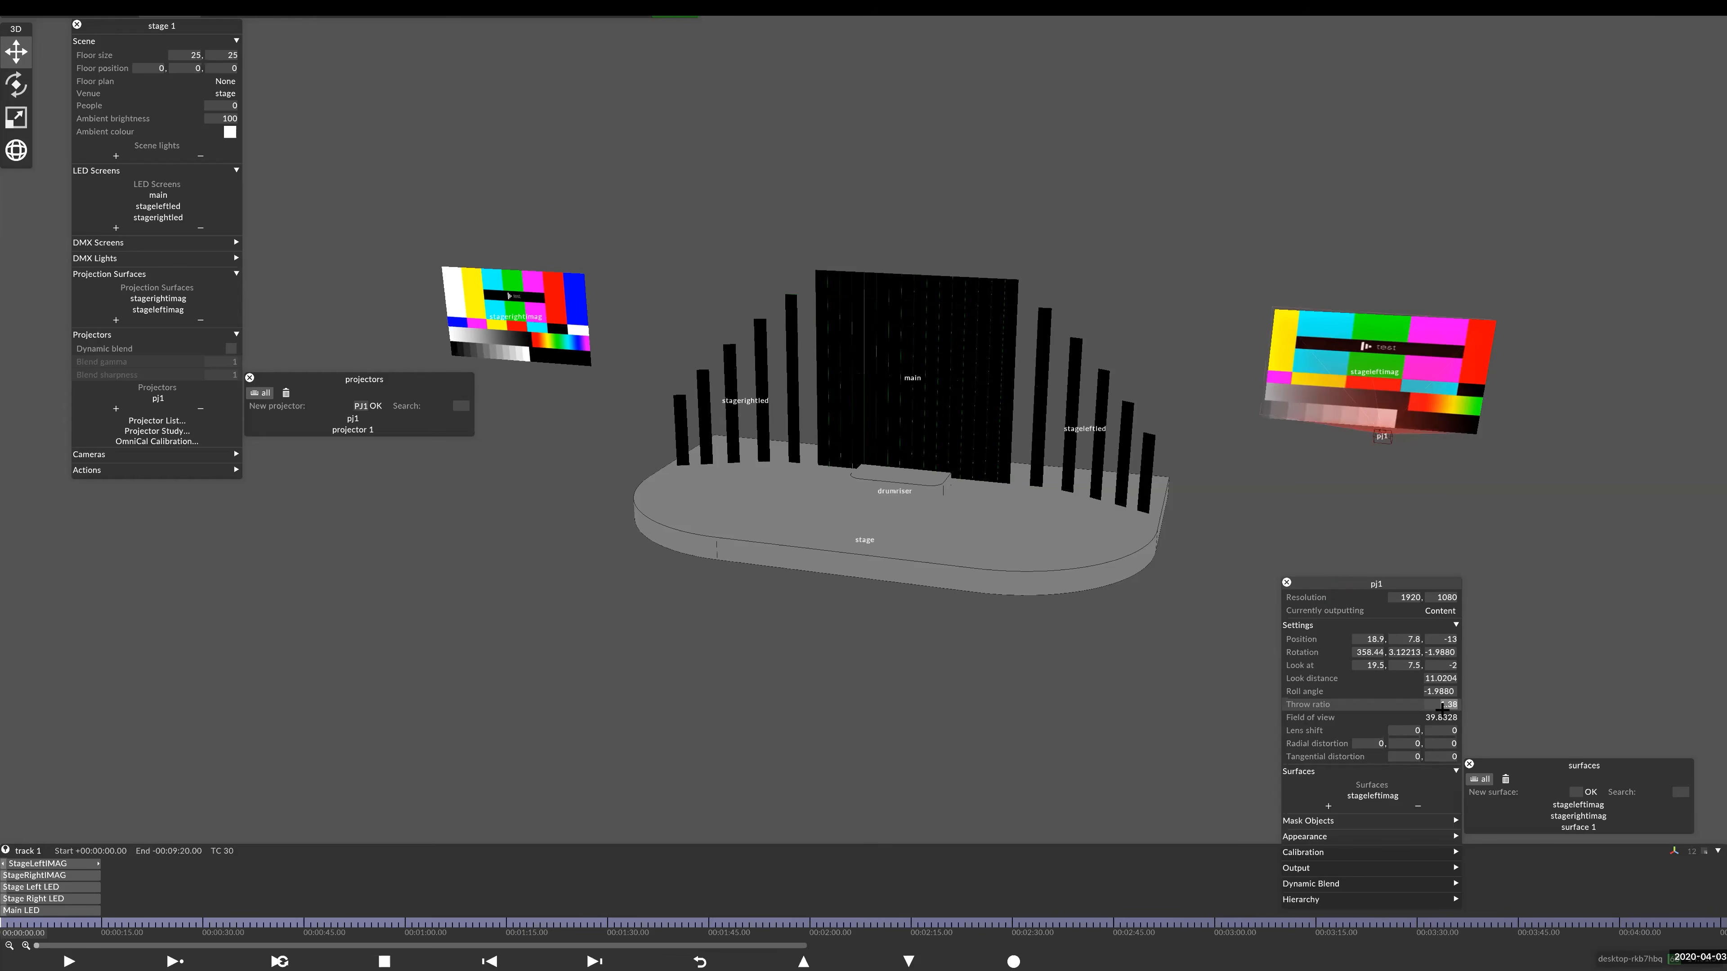
- Set pj1's throw ratio to 1.4 and check its image among the feed outputs
key(BackSpace)
click(205, 9)
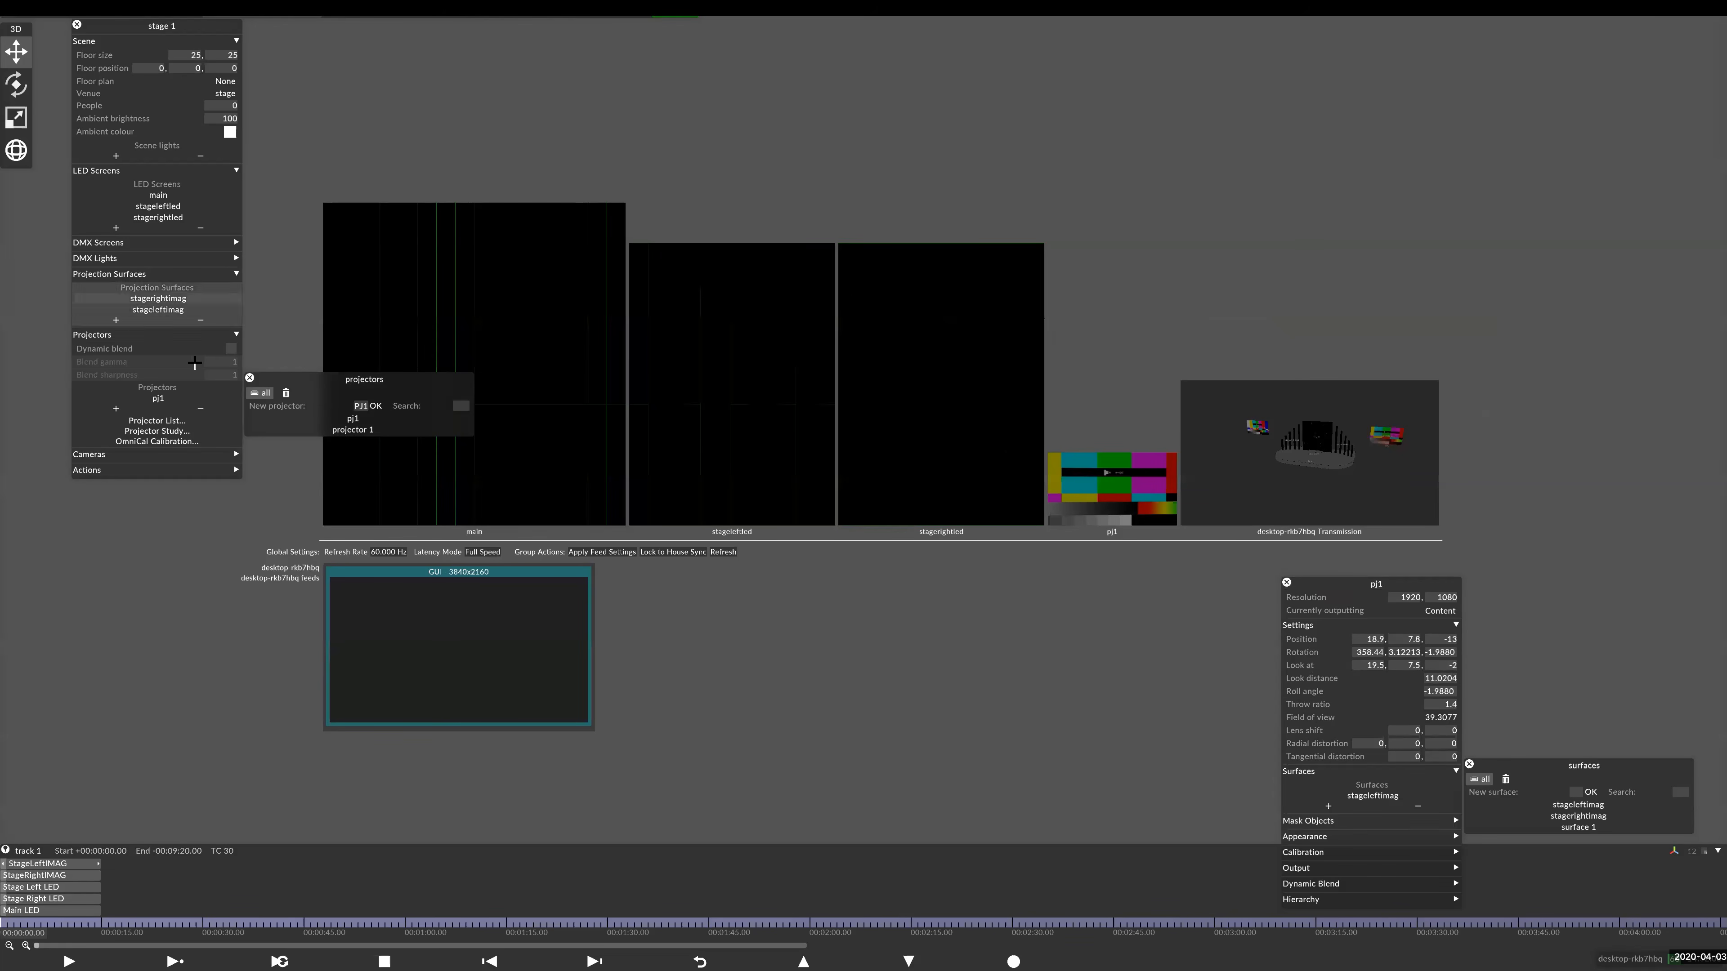
click(175, 11)
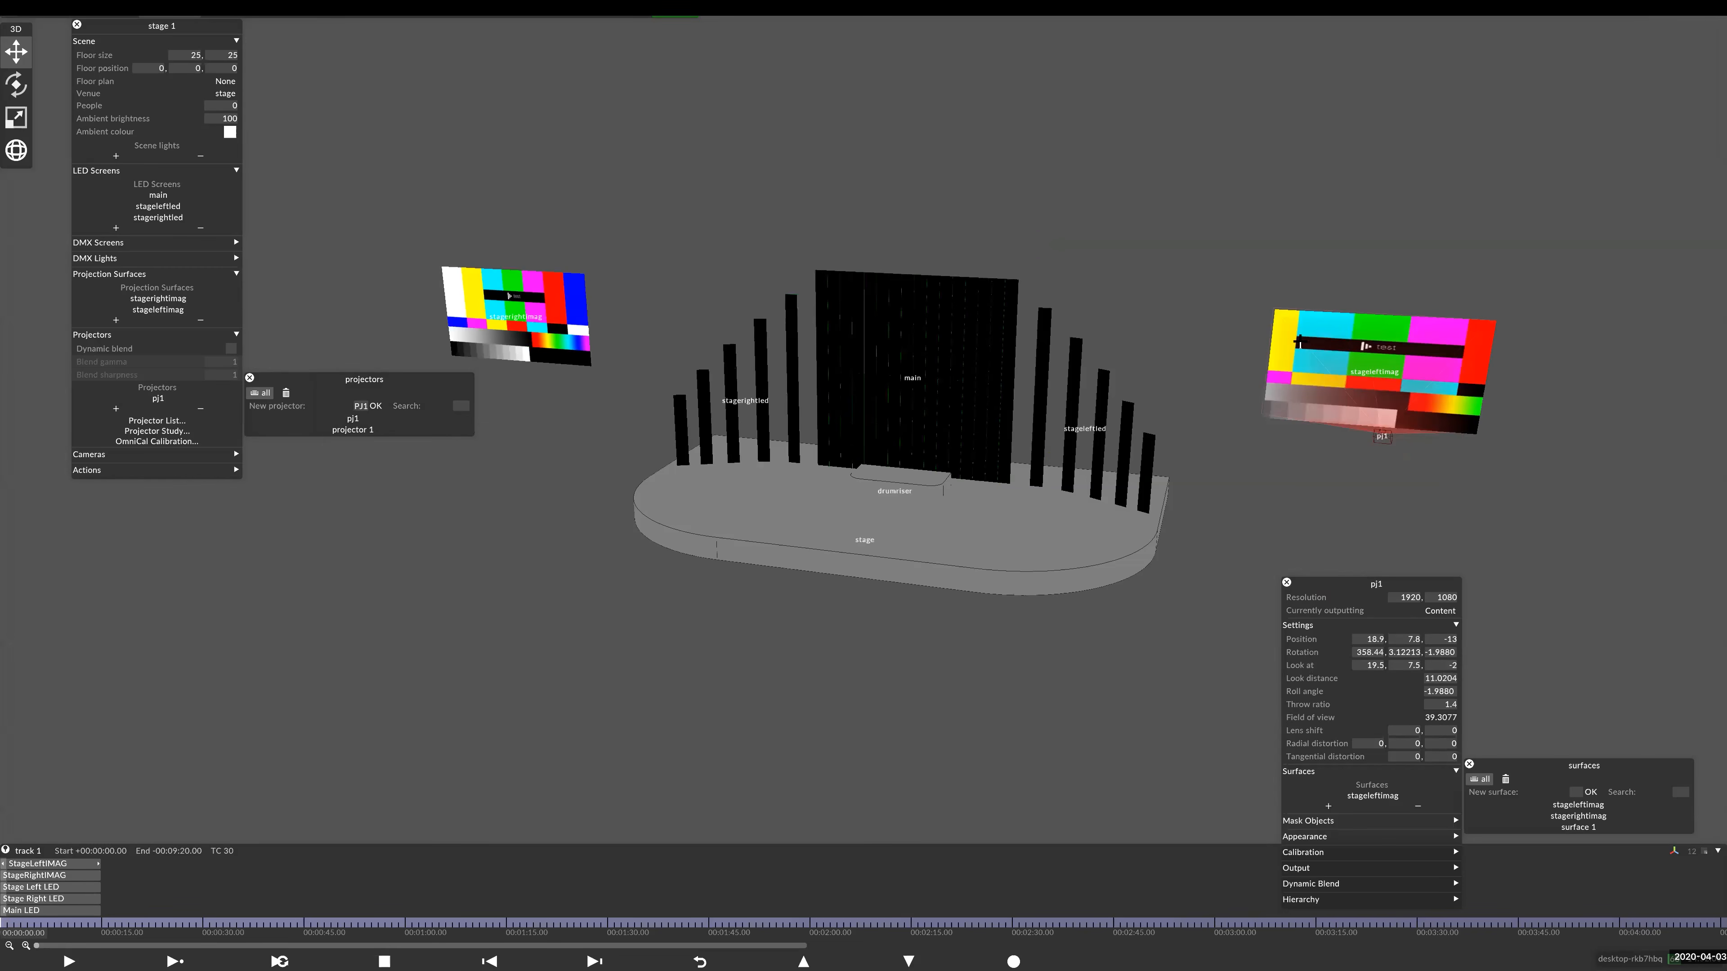
- Set the stageleftimag surface's resolution to 1920 by 1080 and recheck the pj1 feed output
click(1340, 362)
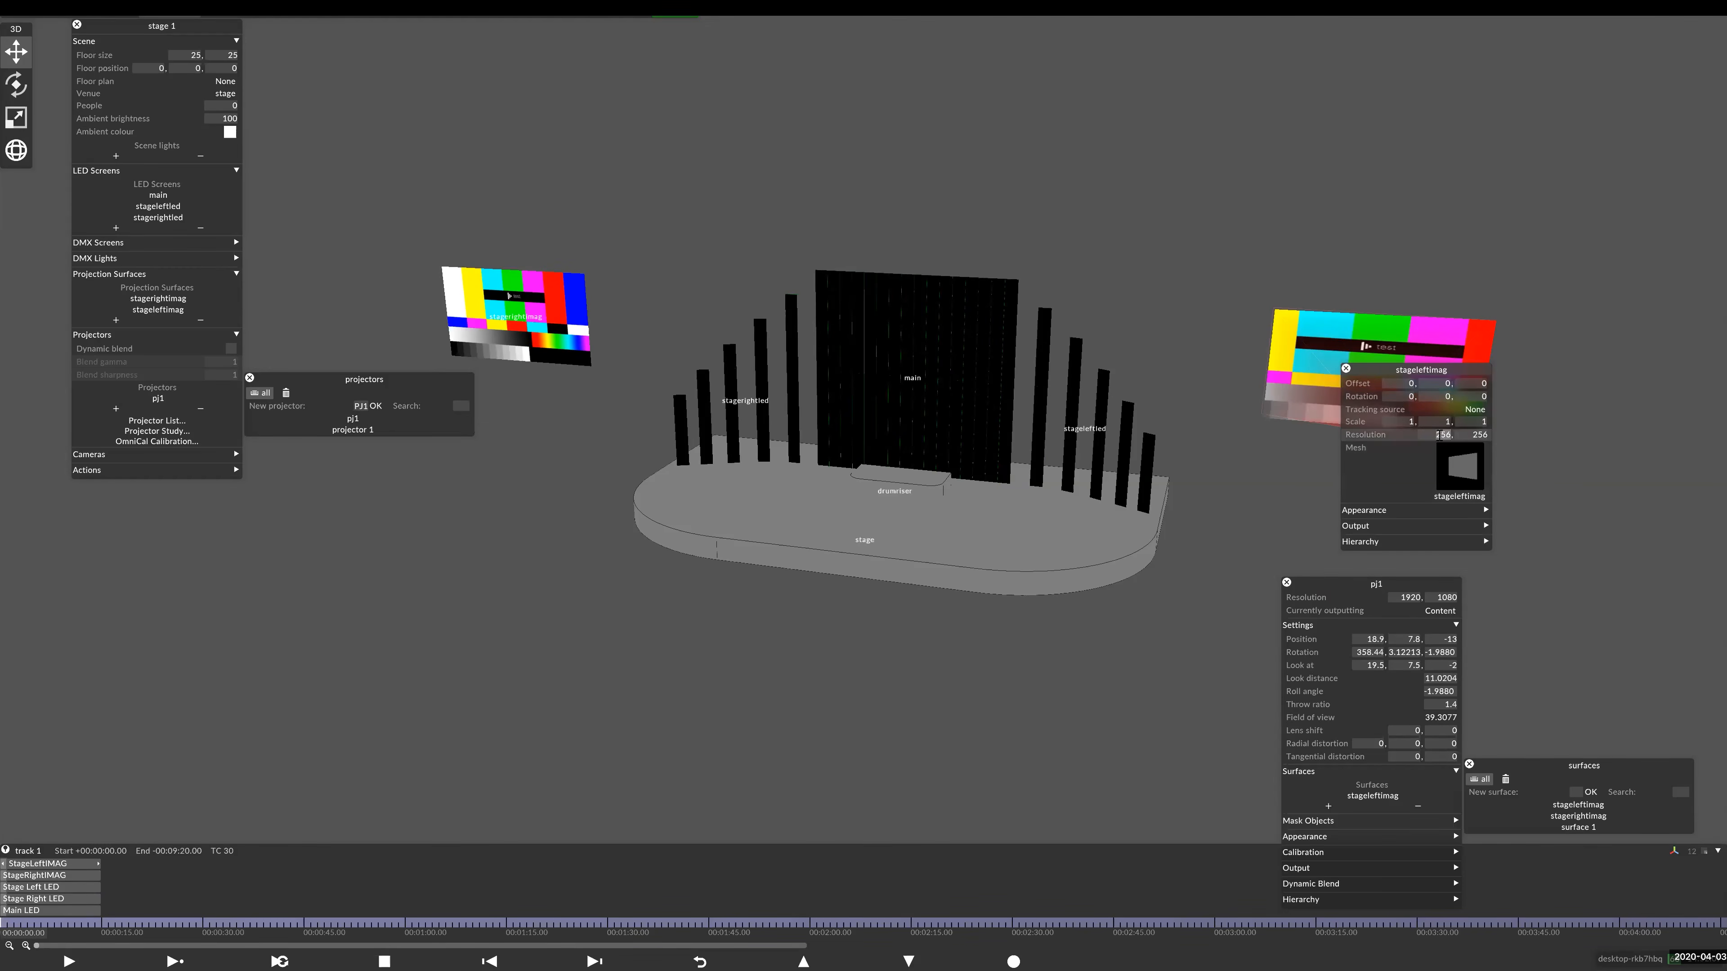
text(1920)
text(1080)
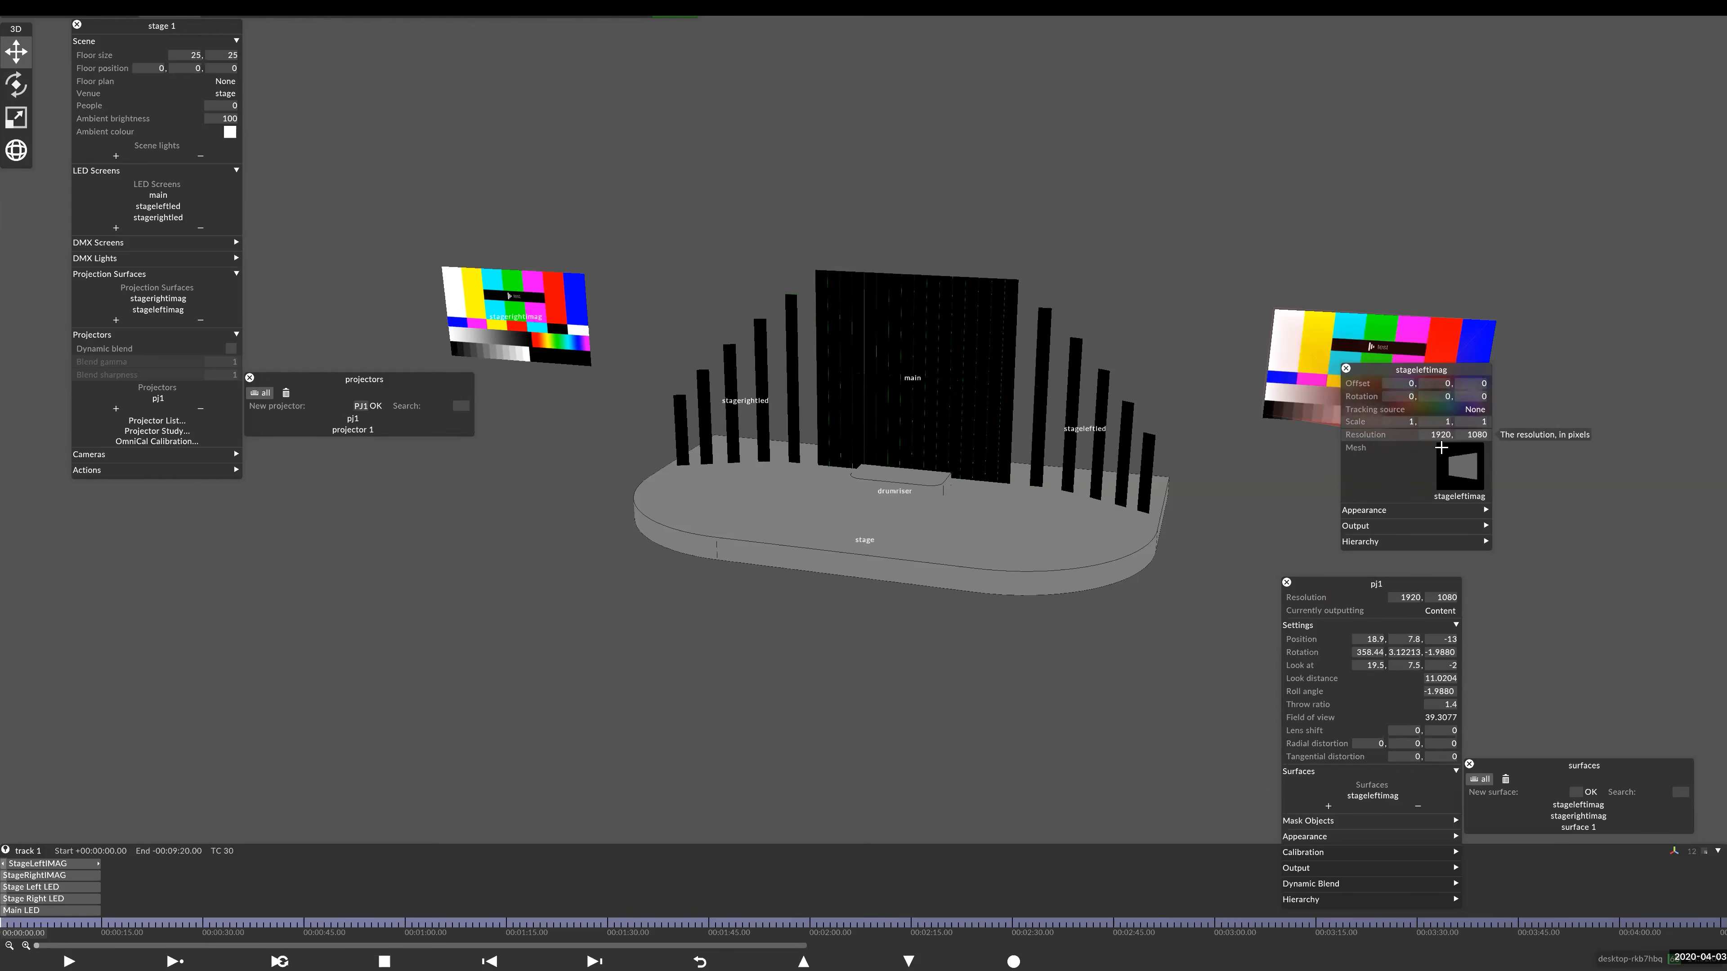
key(Escape)
click(479, 10)
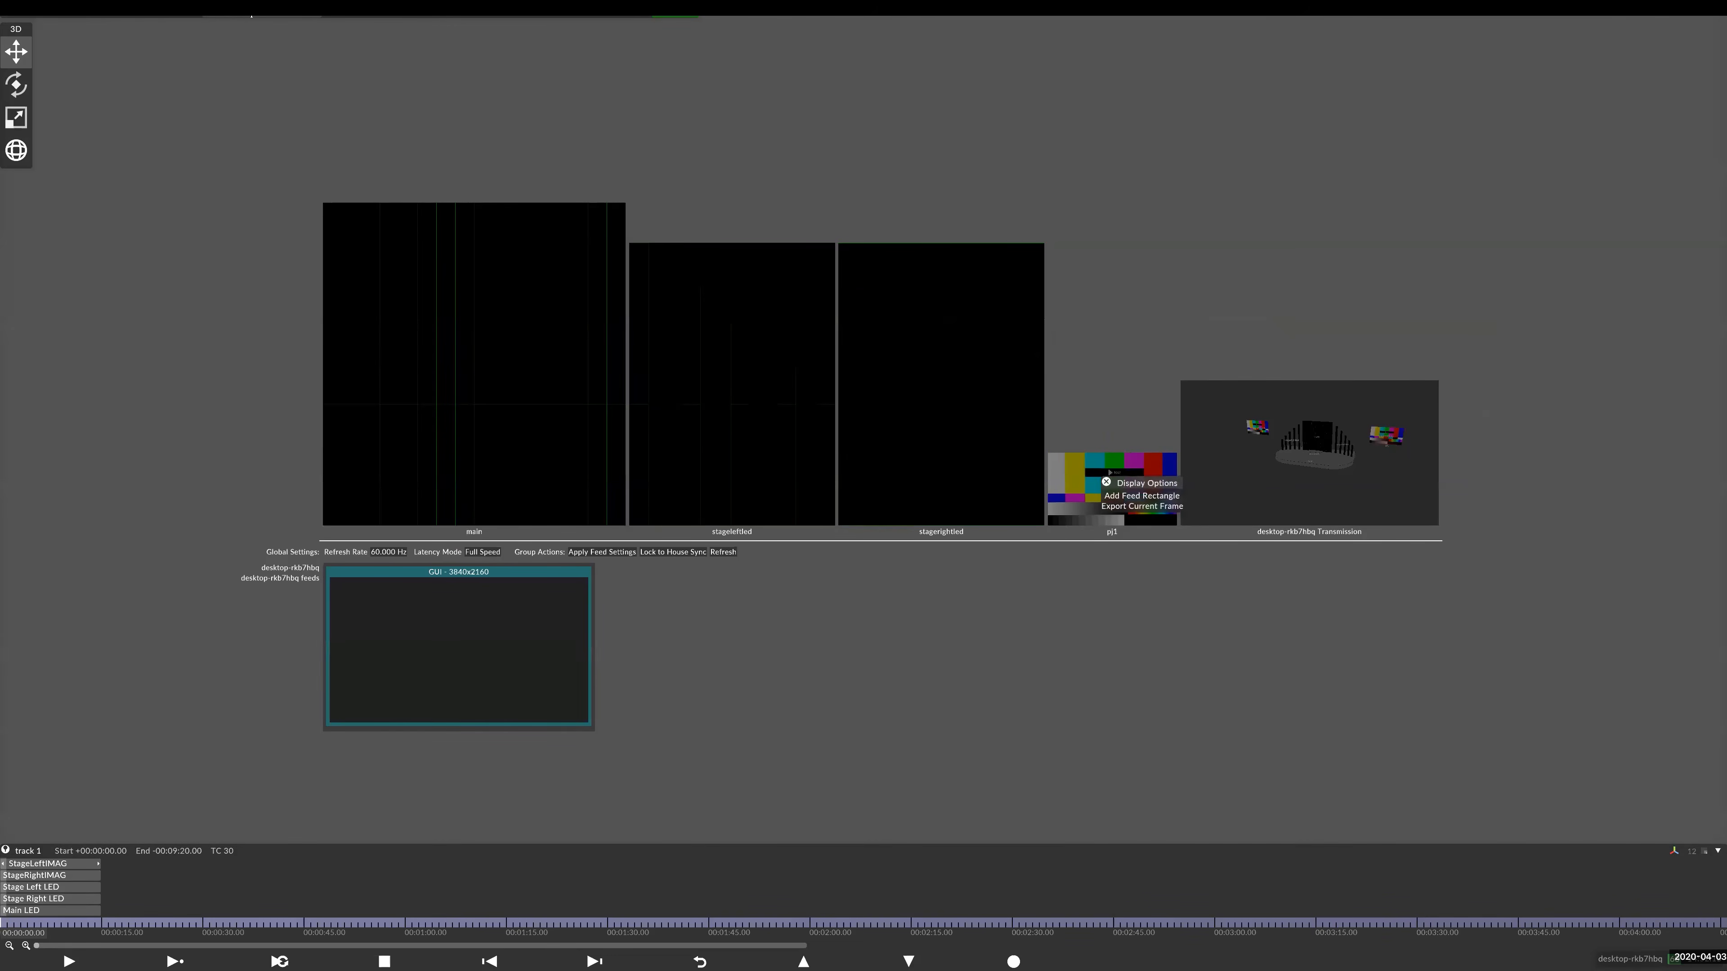
click(170, 10)
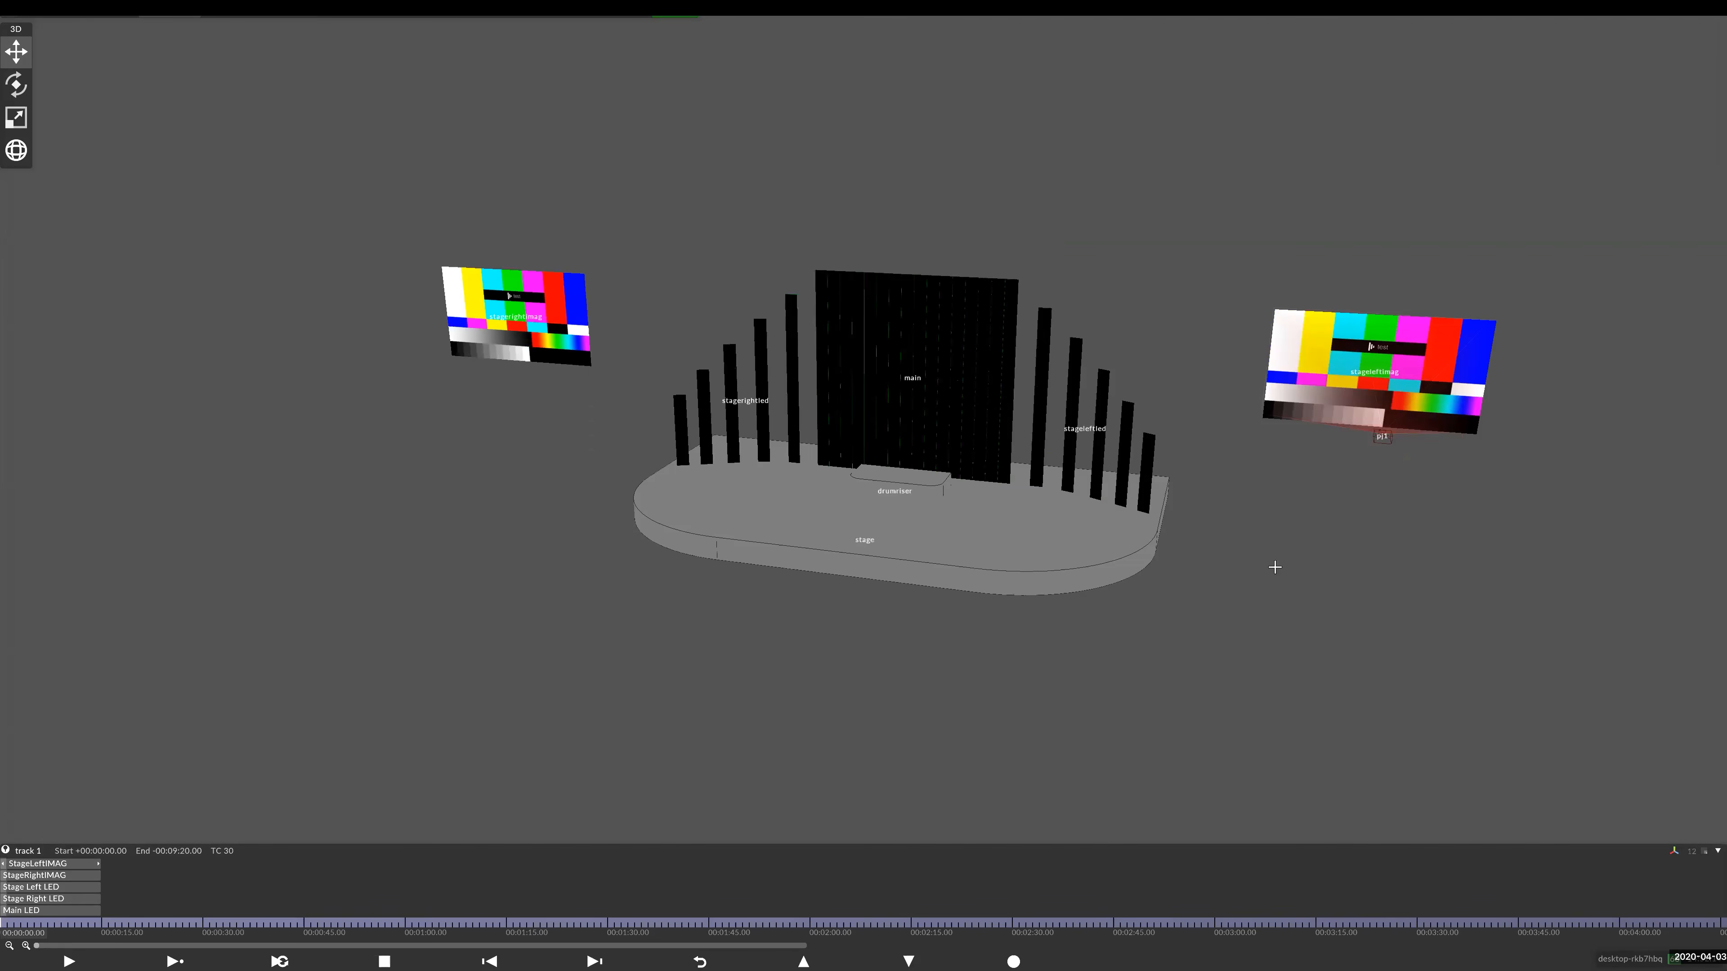
- Duplicate the pj1 projector as pj2
click(1387, 439)
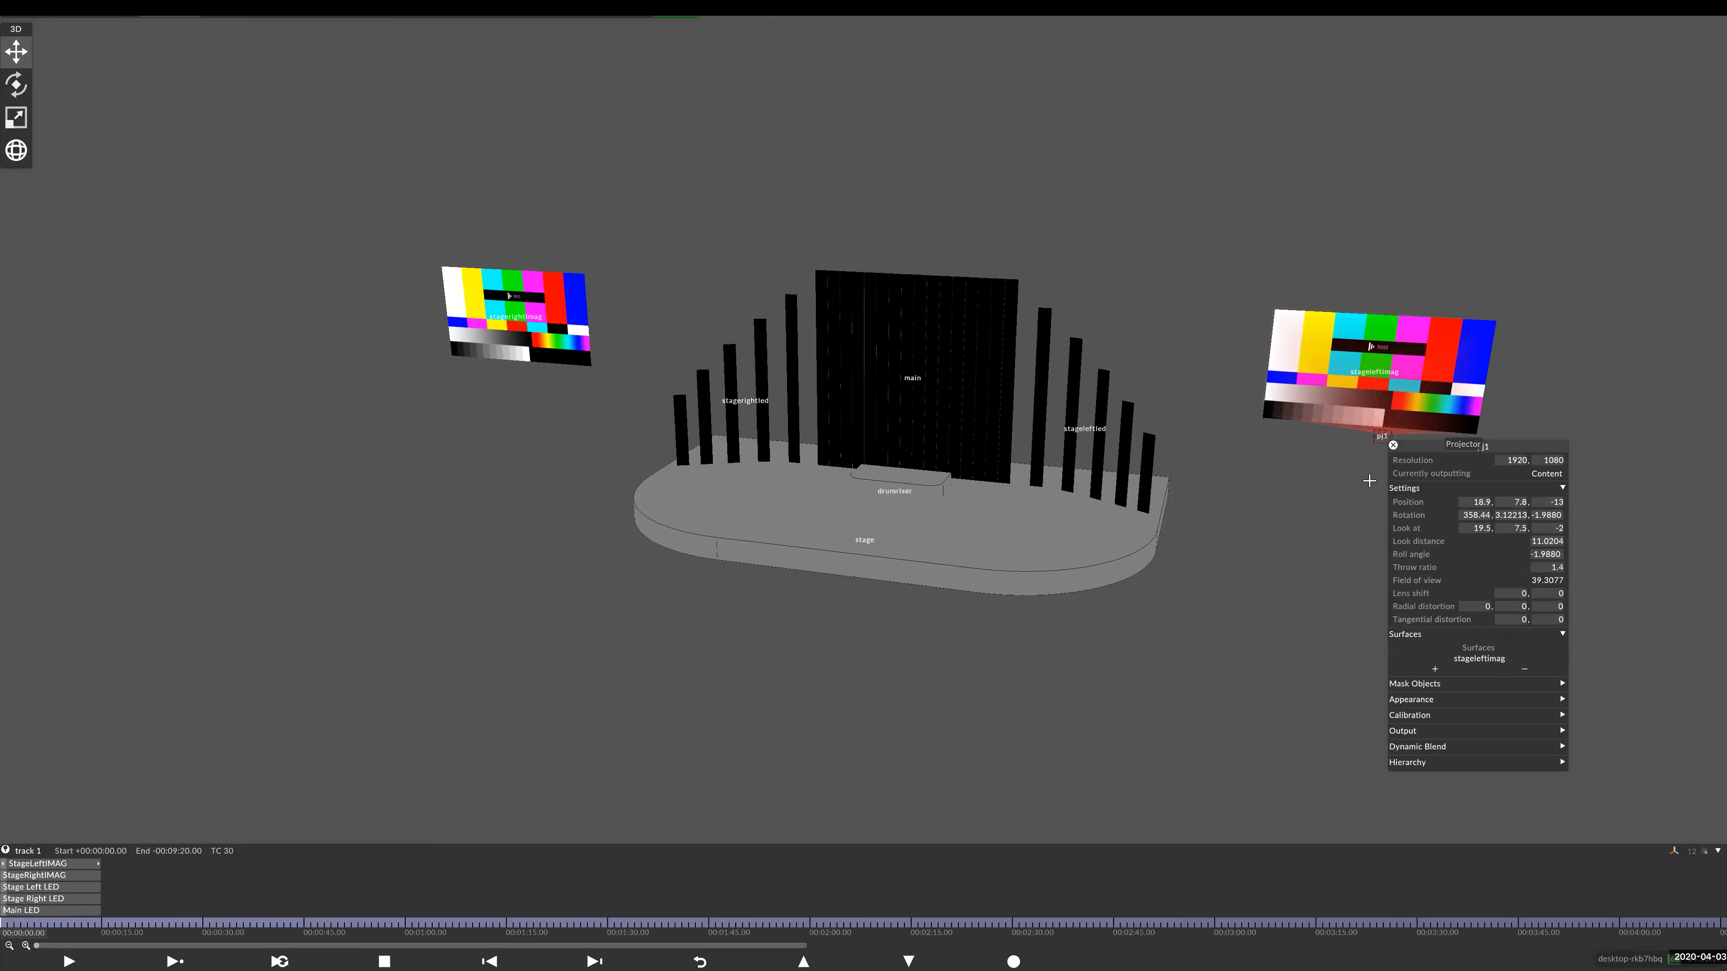
drag(1462, 447, 1345, 643)
right_click(1354, 642)
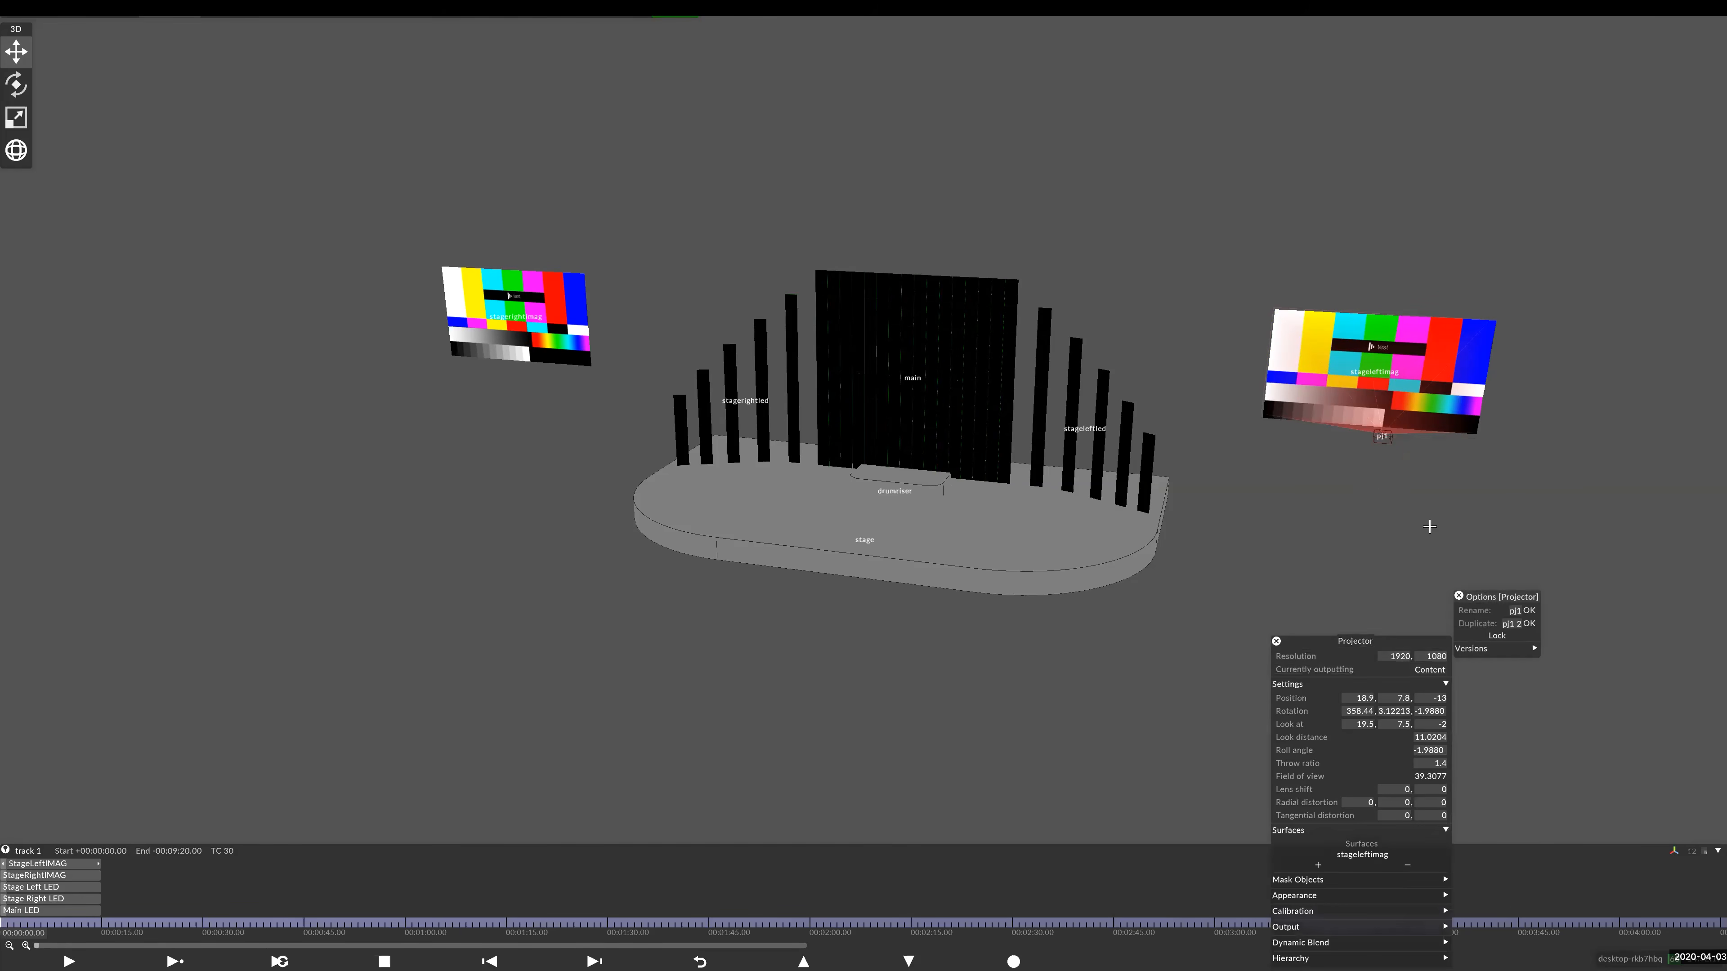
click(1513, 624)
key(Return)
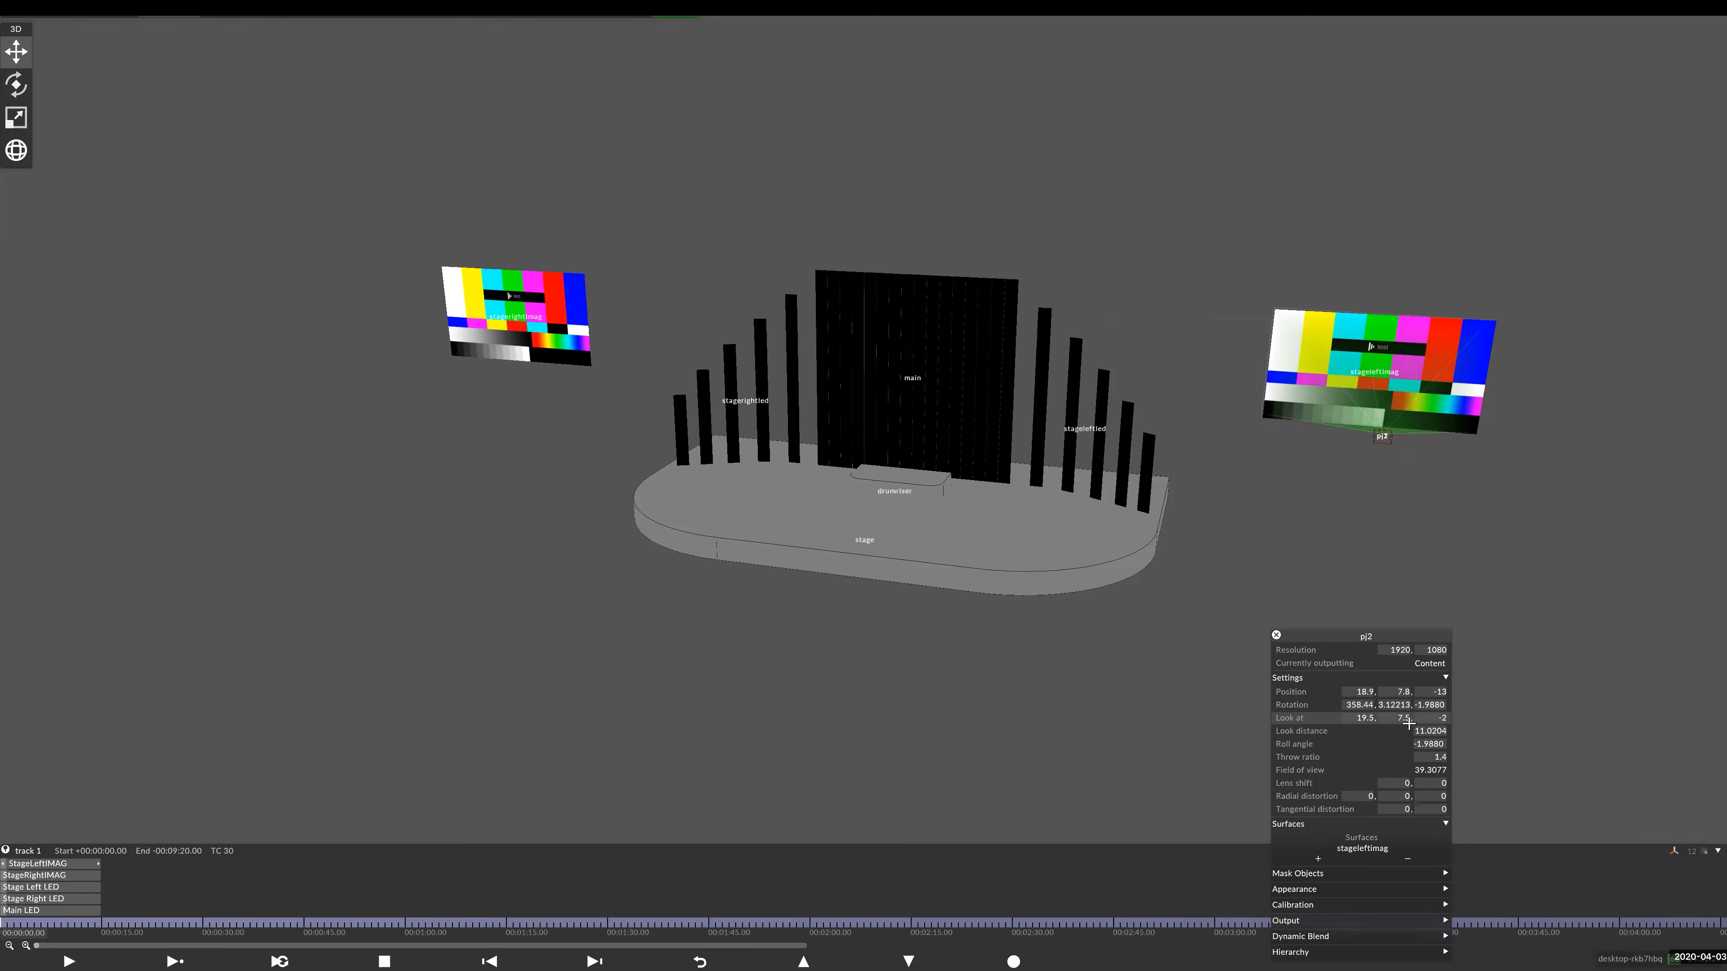
- Mirror pj2 to stage right with position X -18.9 and look-at X -19.5, and check its feed output
text(-)
key(Return)
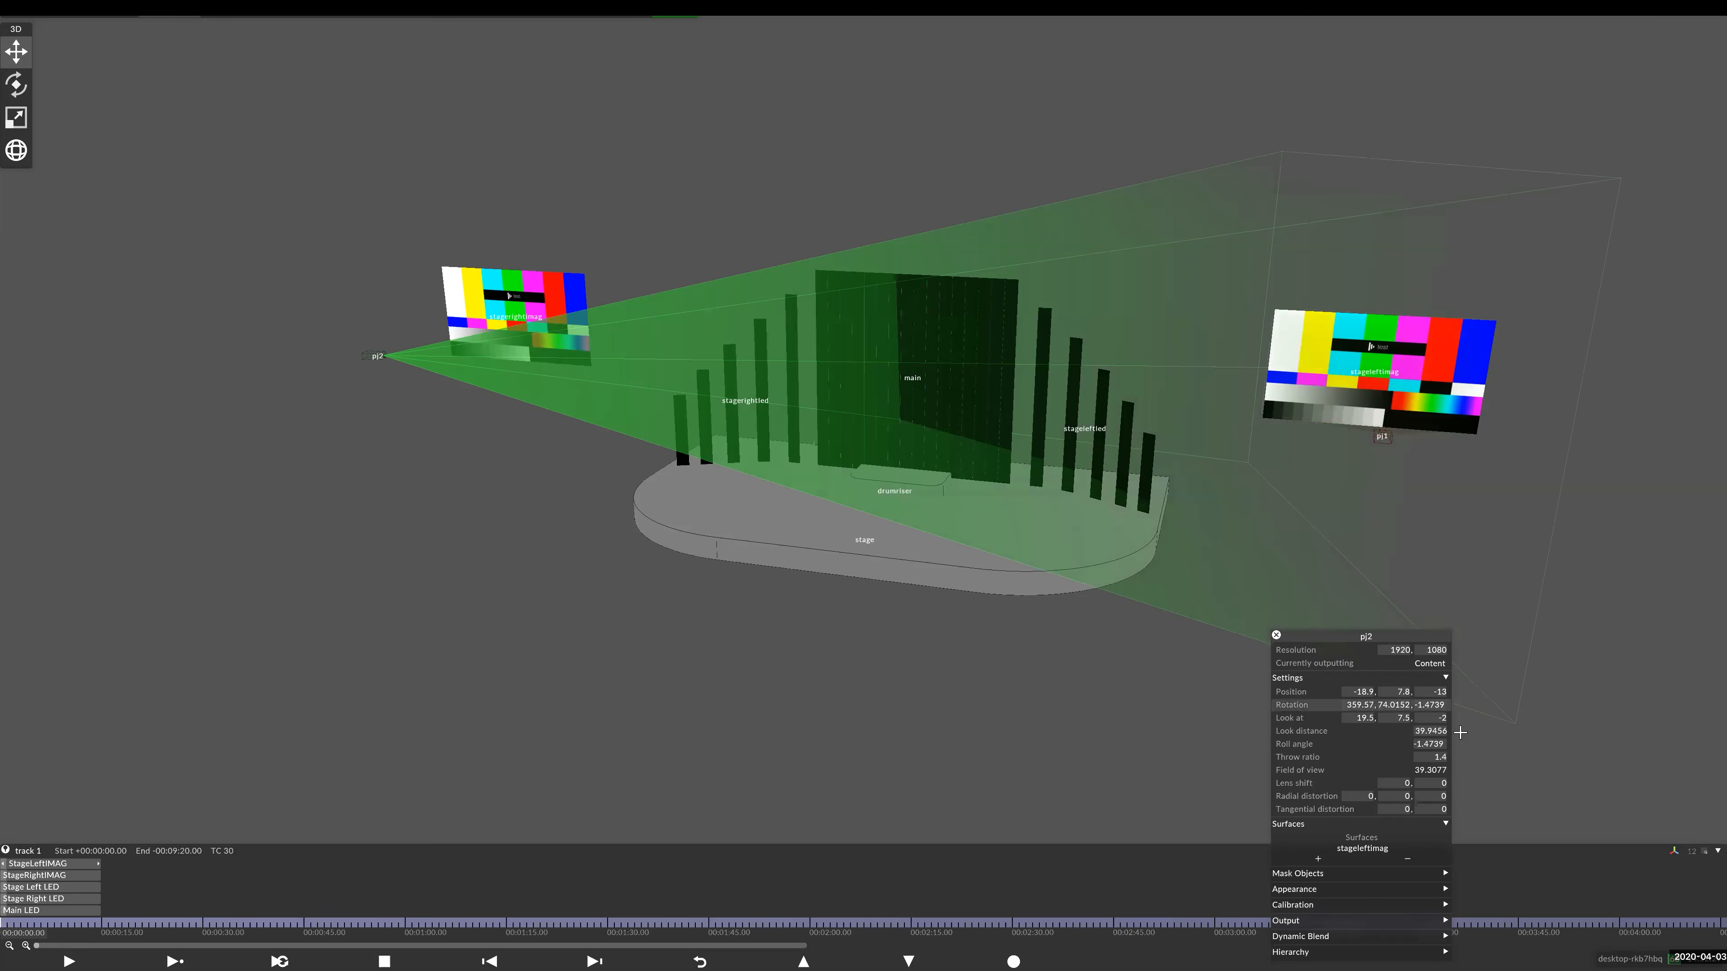
click(1364, 718)
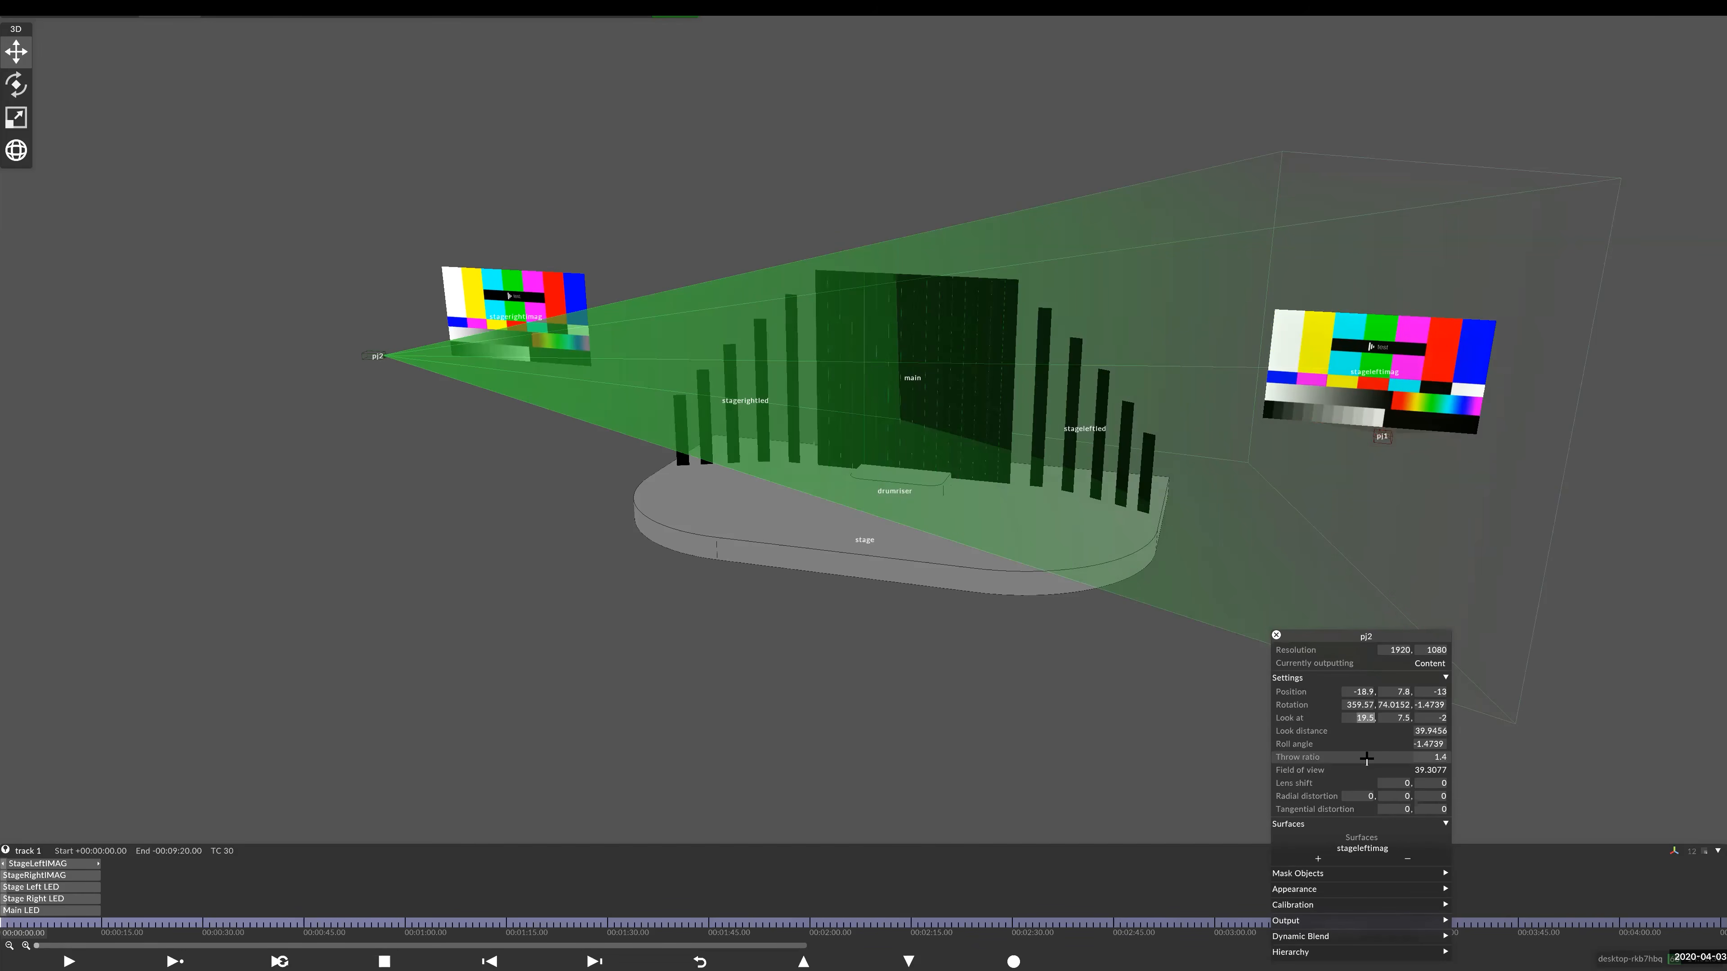
text(-)
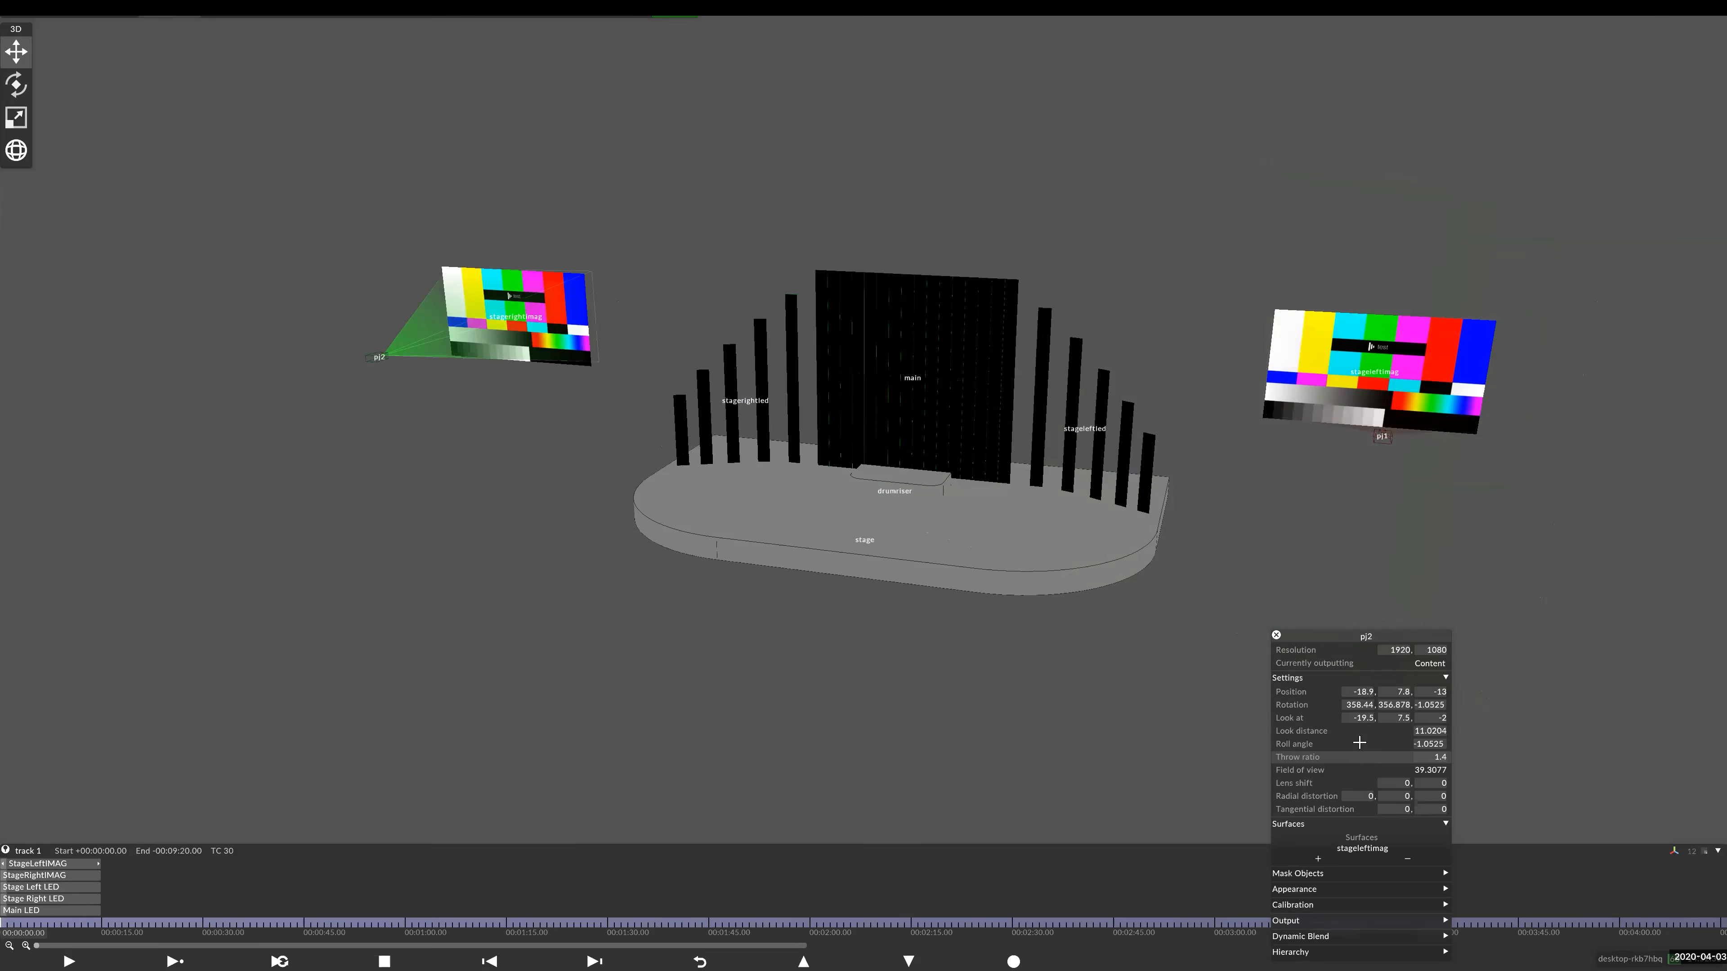
drag(553, 334, 495, 344)
drag(799, 511, 949, 578)
key(alt+f)
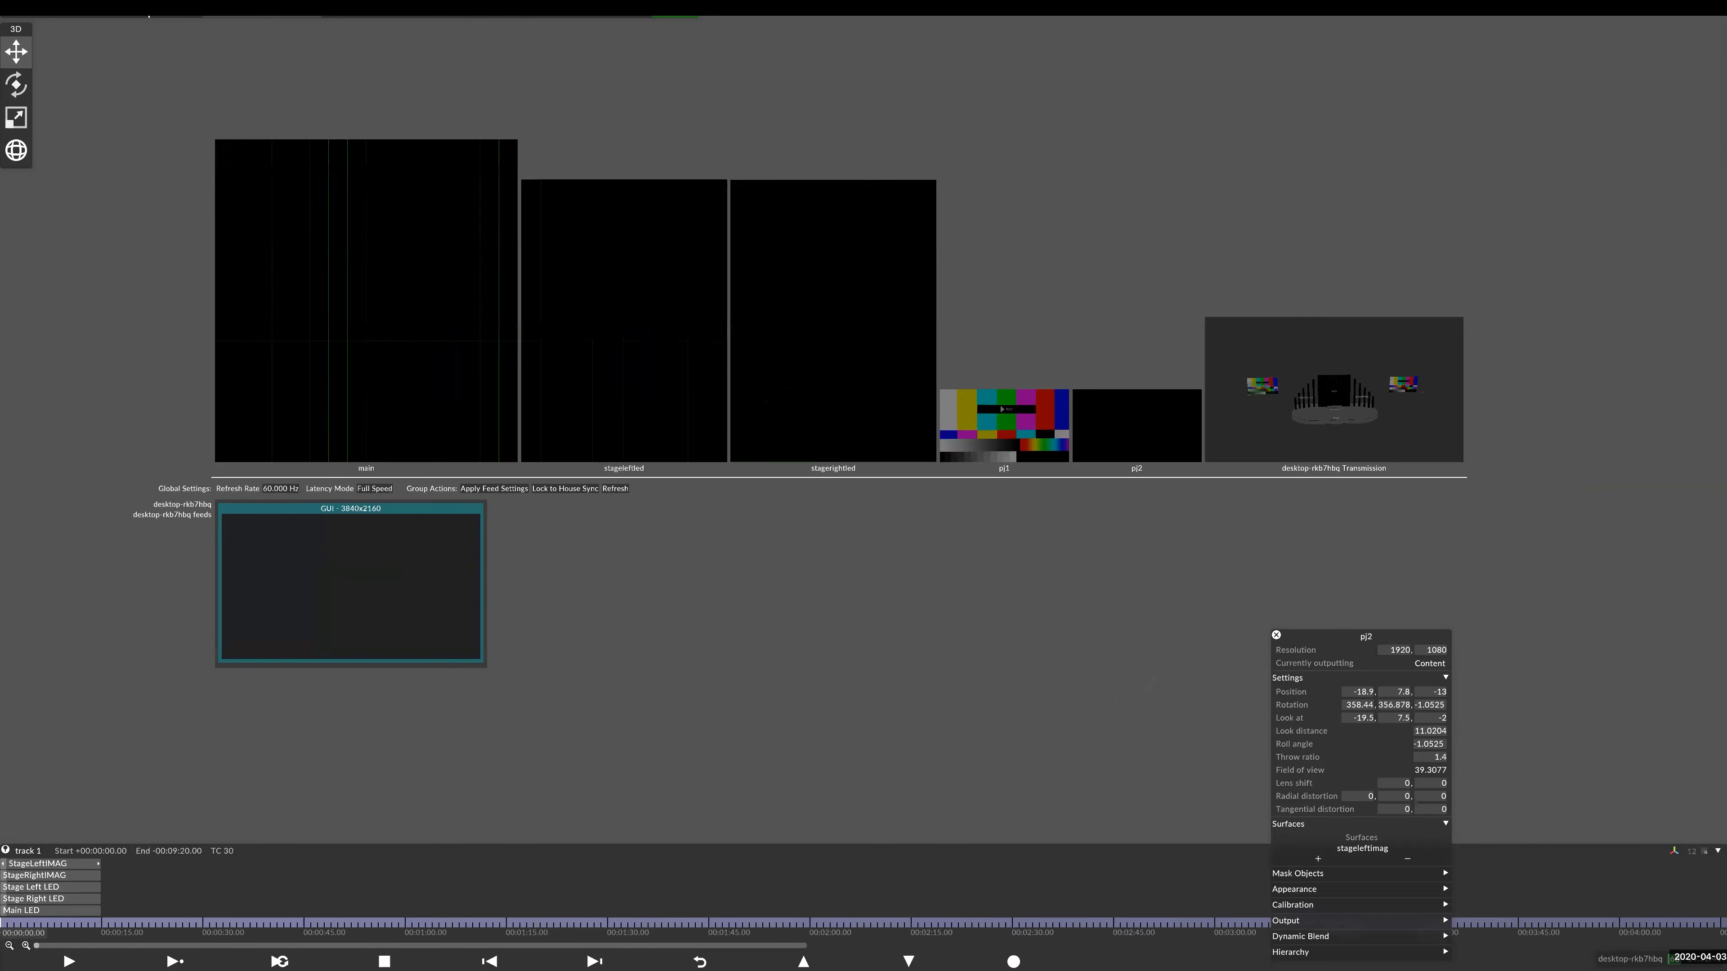
key(alt+f)
- Replace stageleftimag with stagerightimag as pj2's surface and view the feed outputs
click(292, 518)
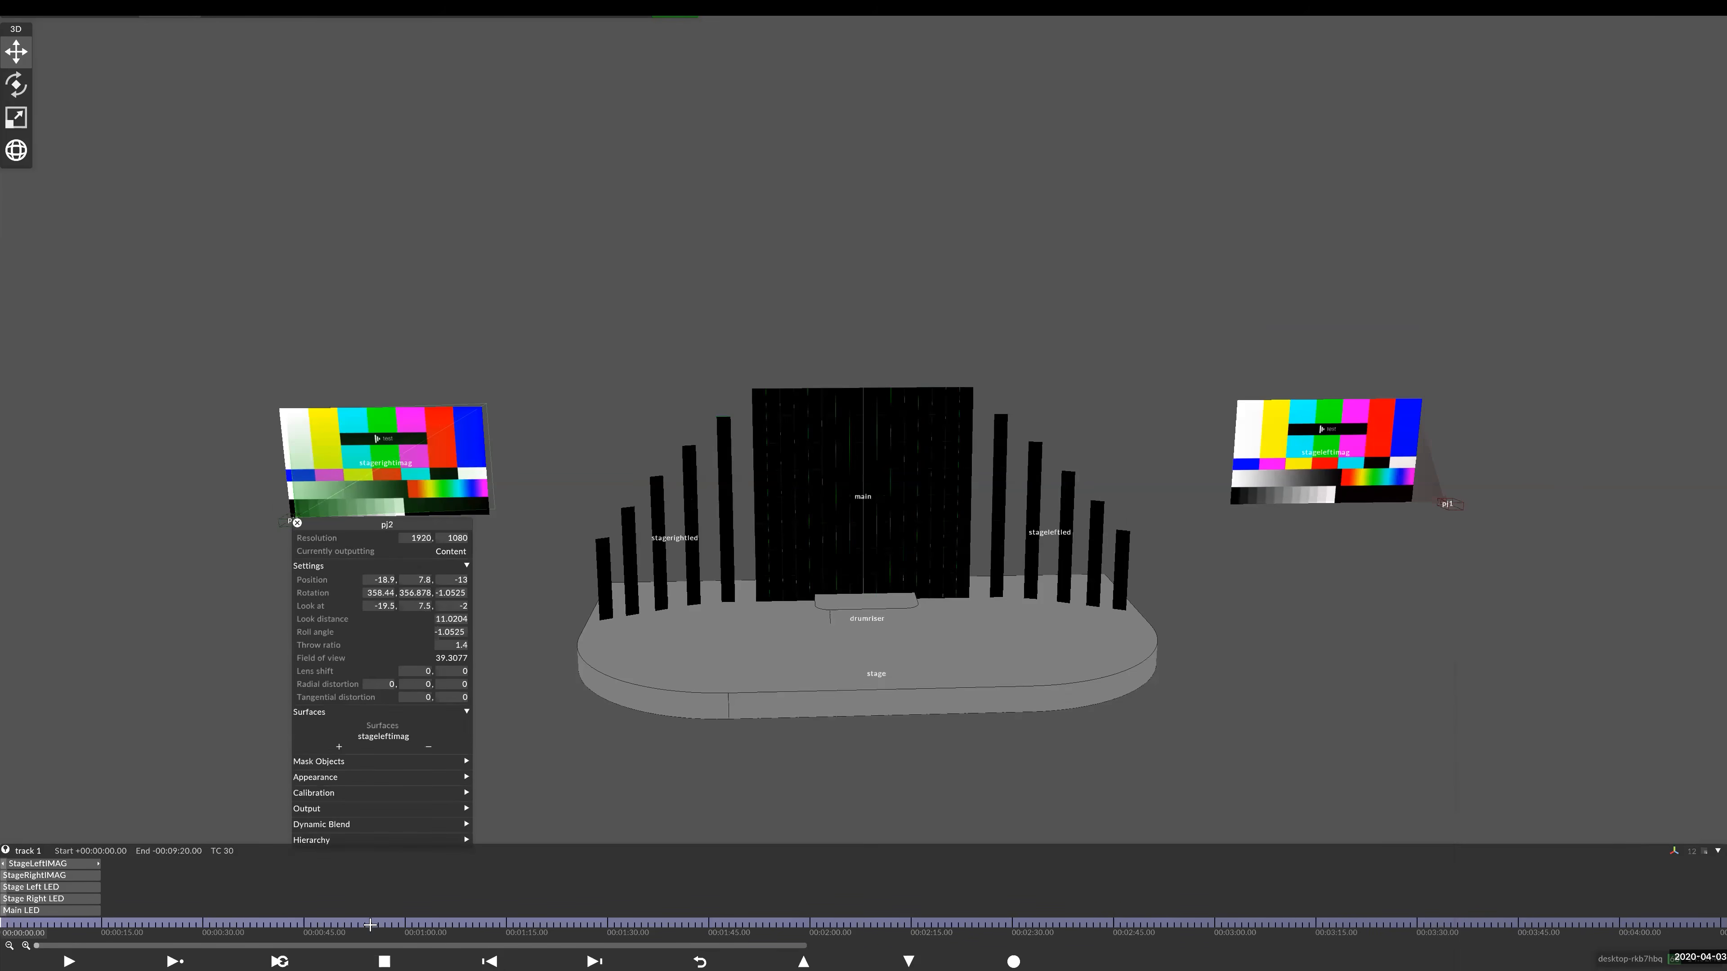
click(422, 747)
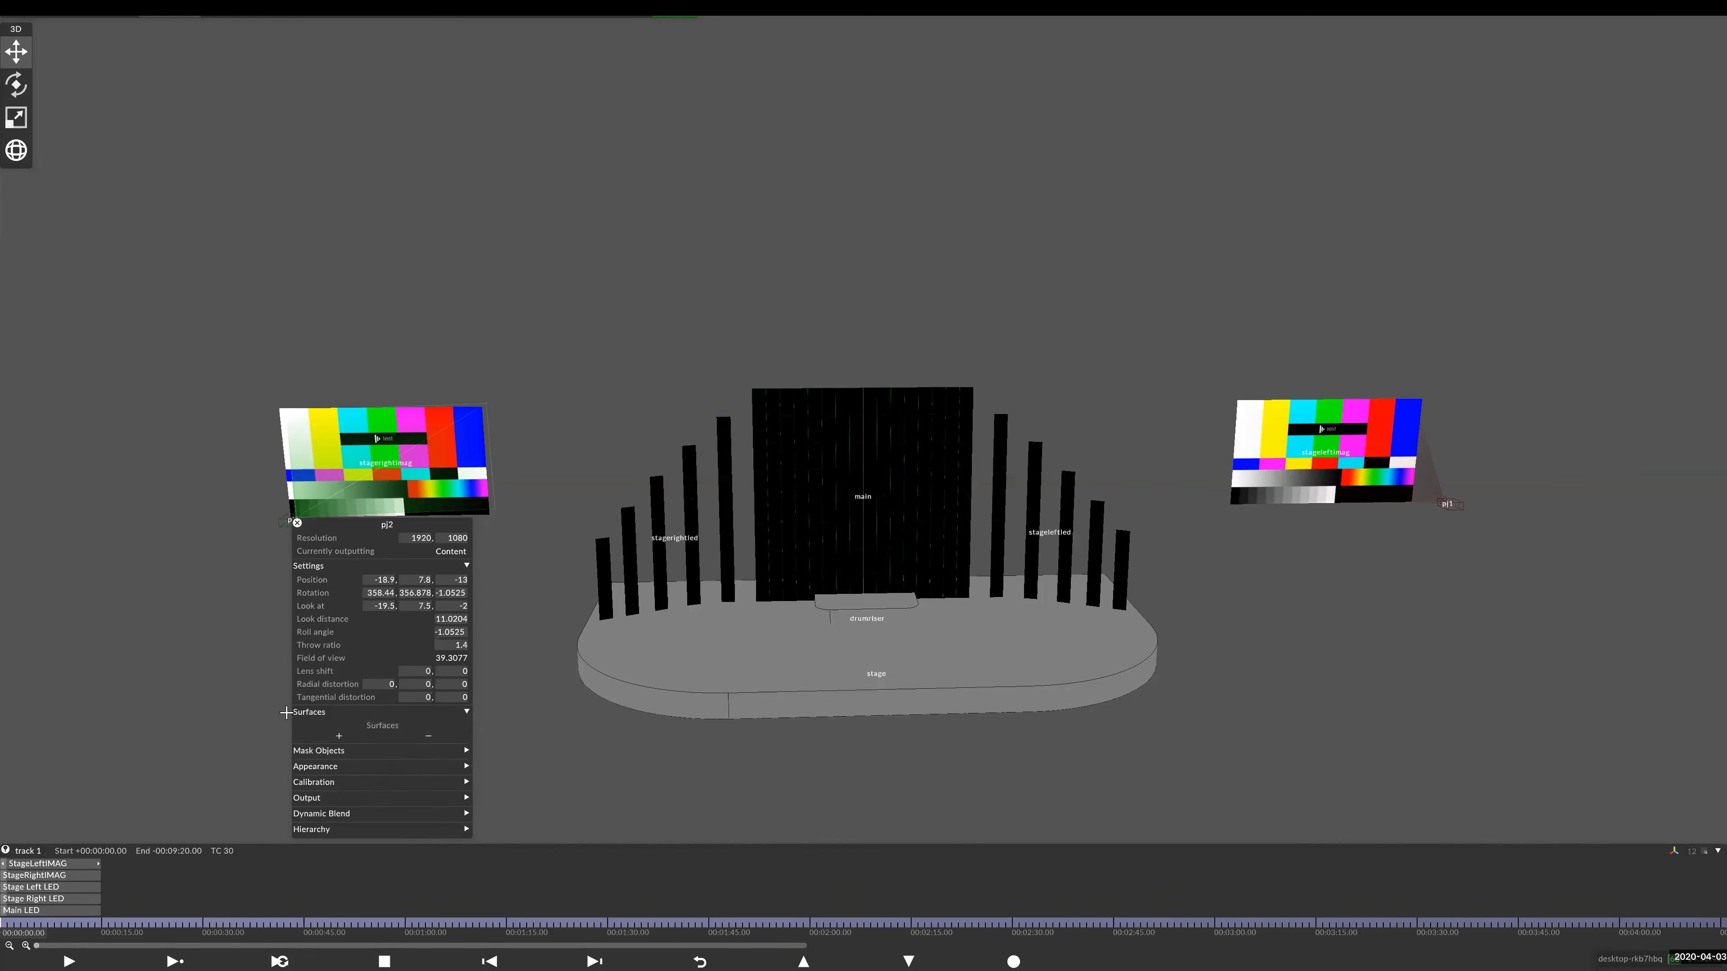
click(339, 736)
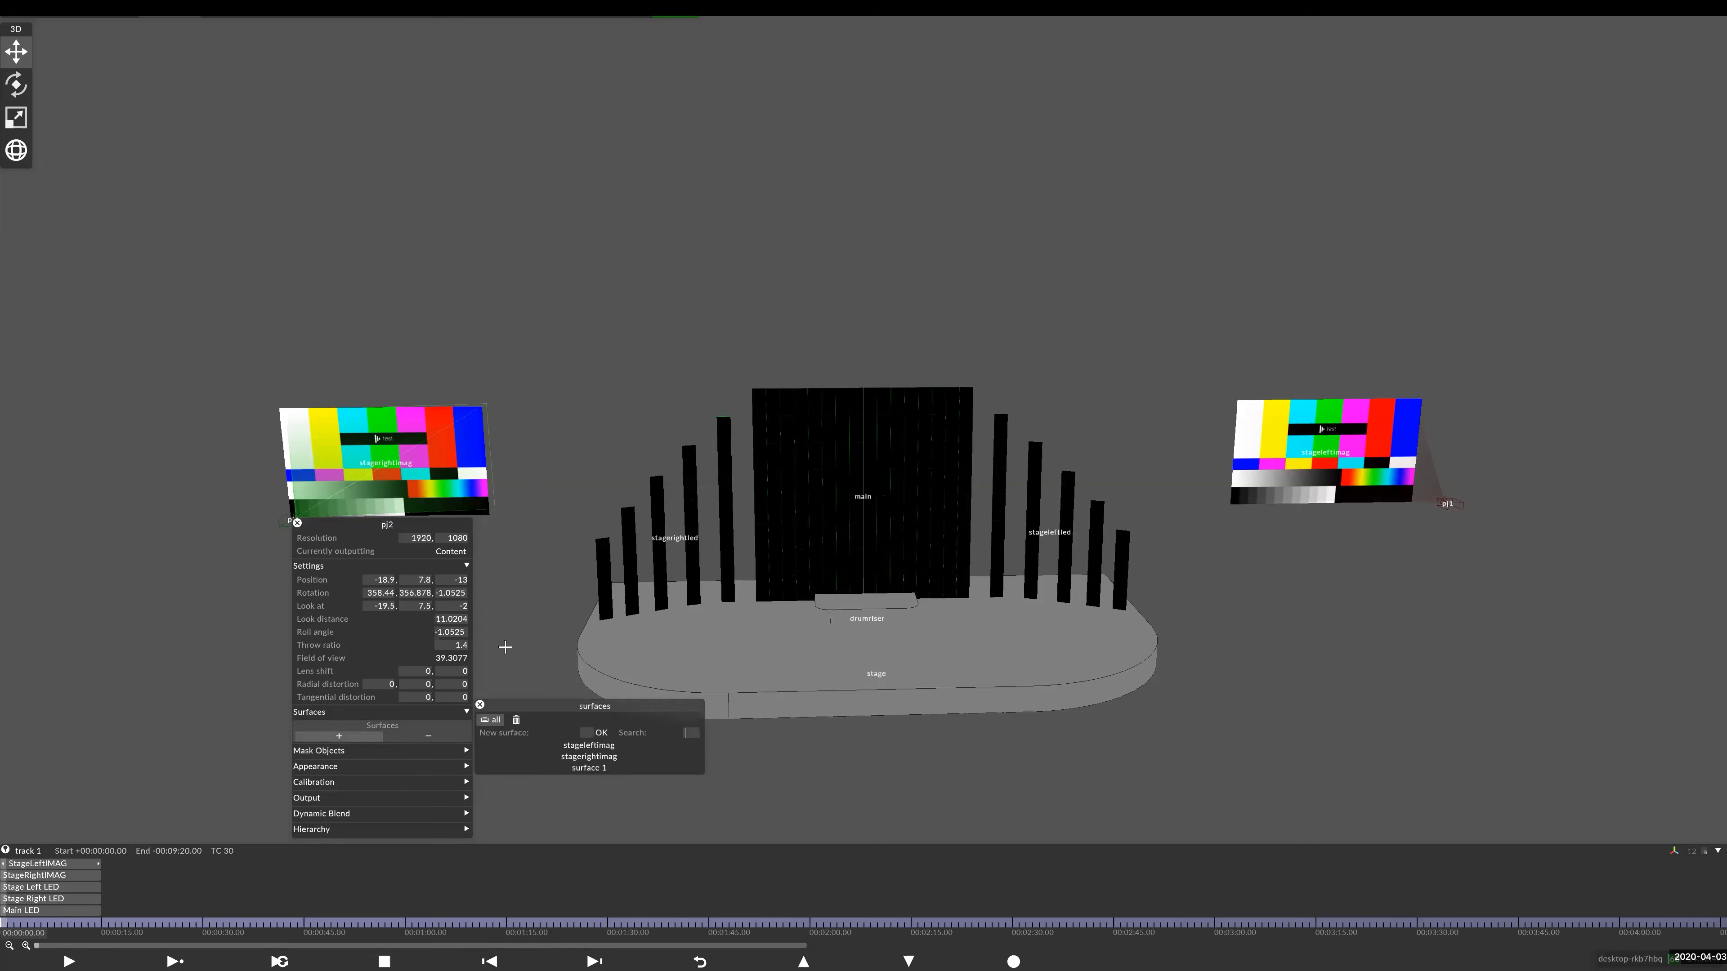
click(602, 757)
click(246, 11)
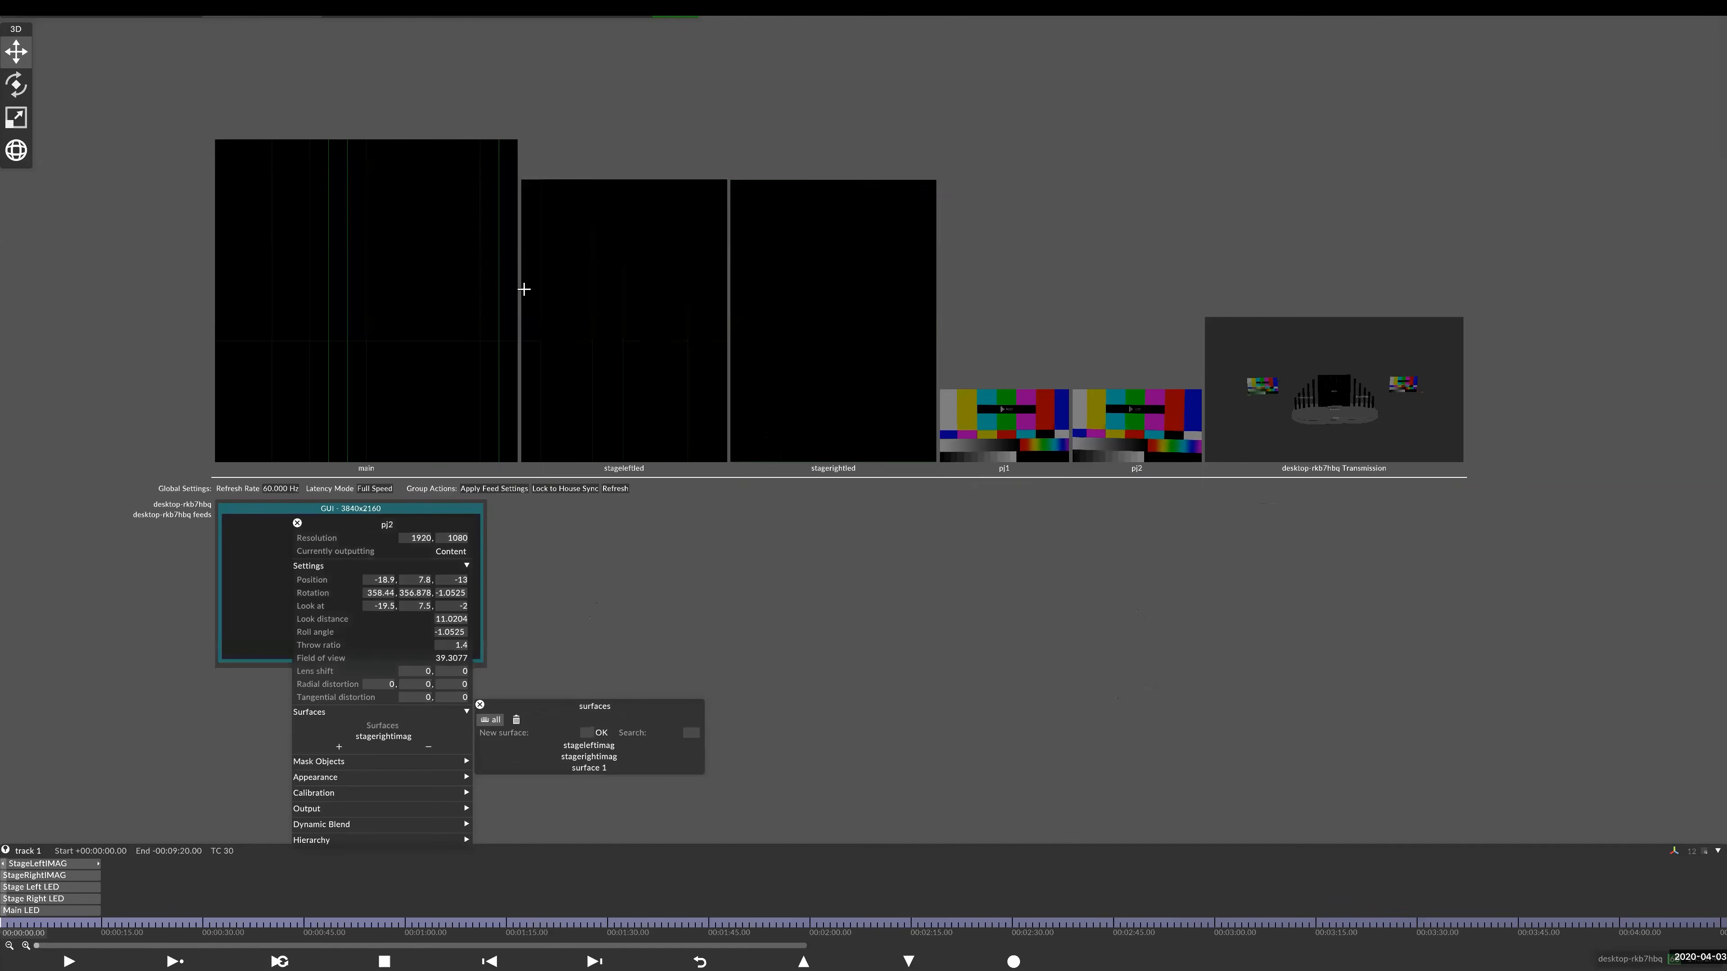
- Close the pj2 projector settings and the surfaces list in the feed view
drag(803, 456, 848, 406)
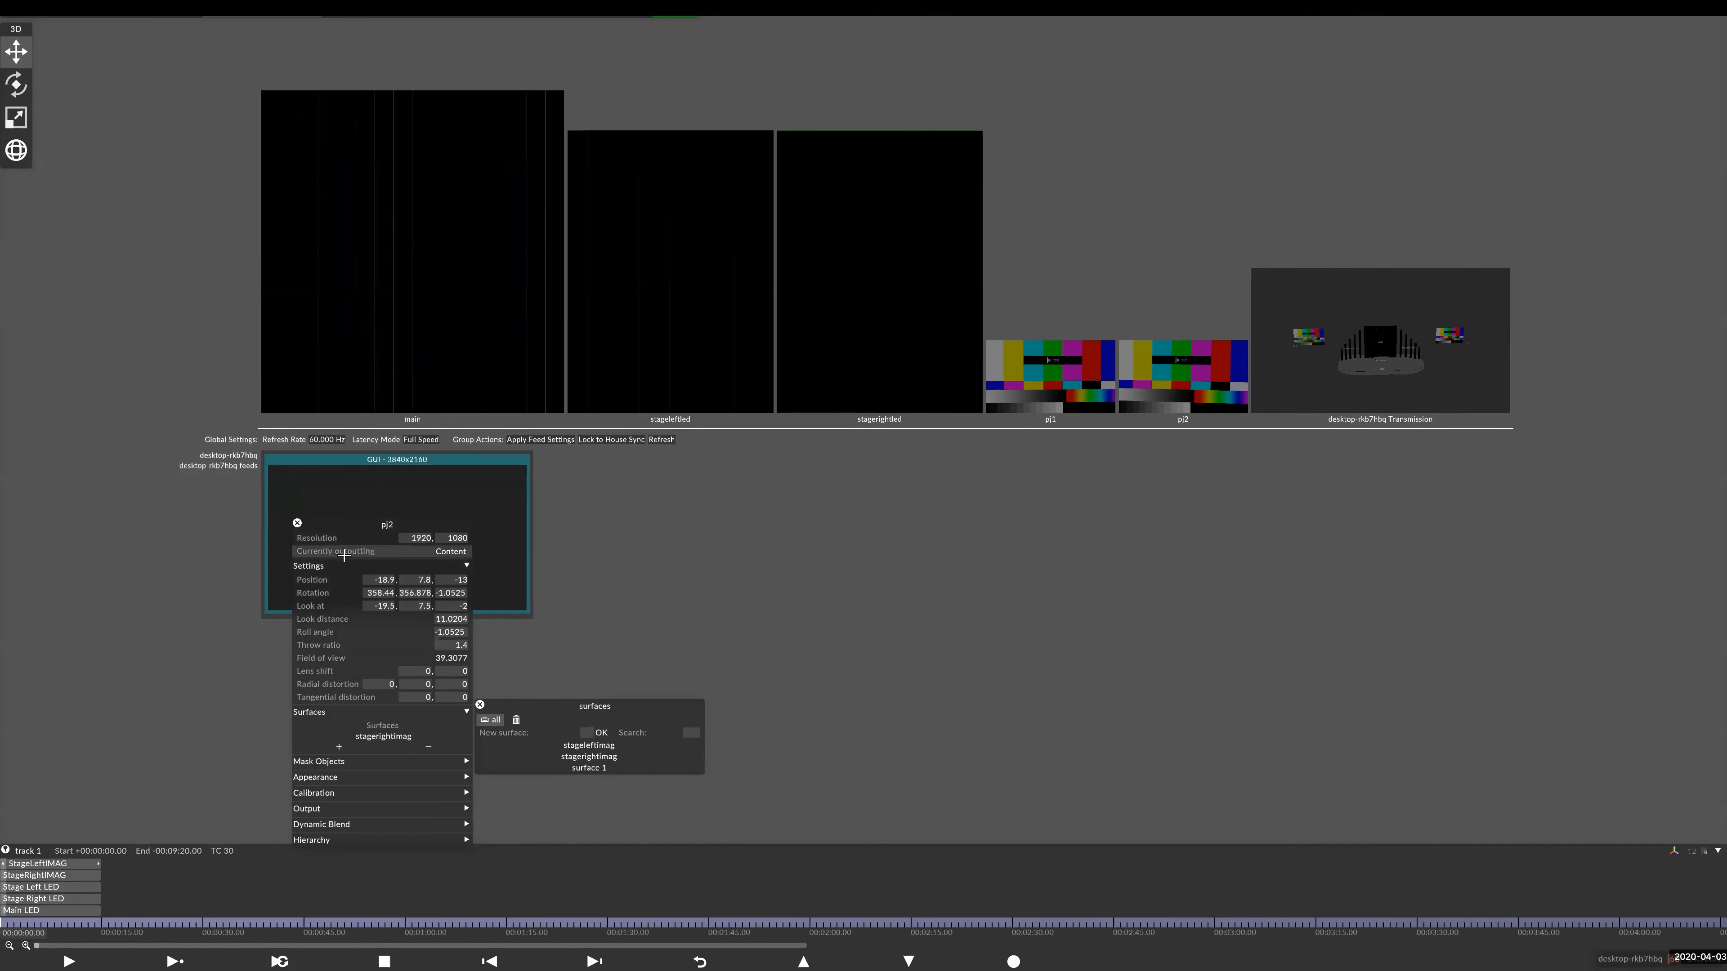
click(479, 704)
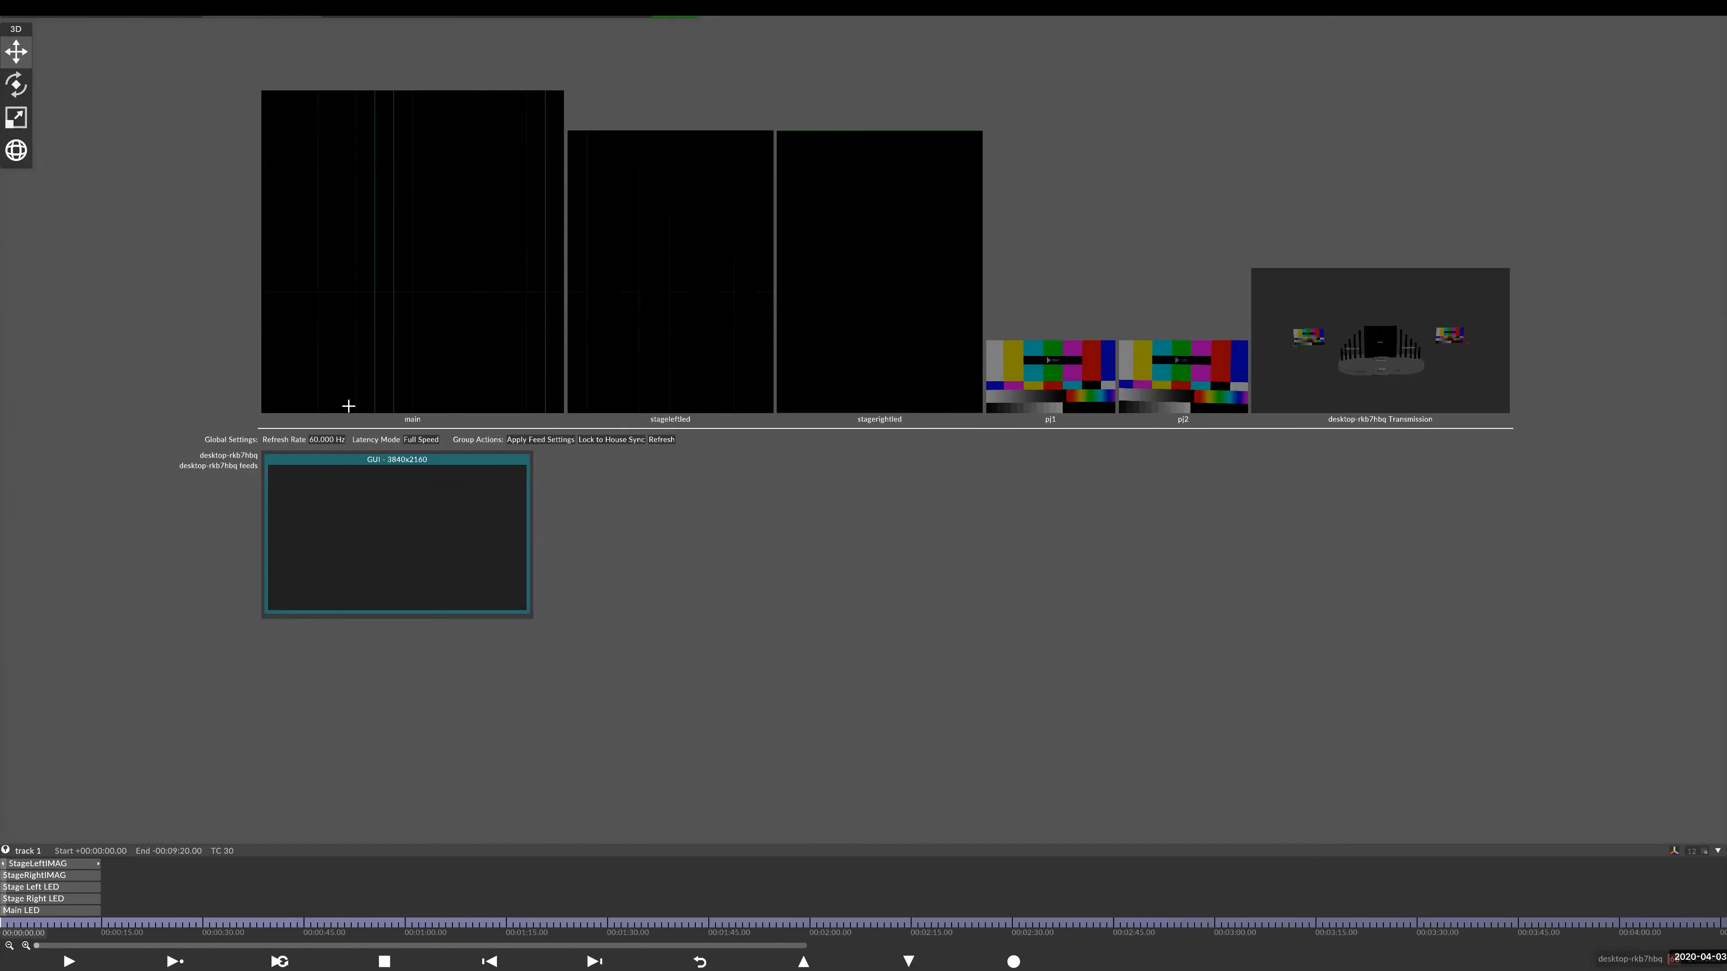
click(10, 13)
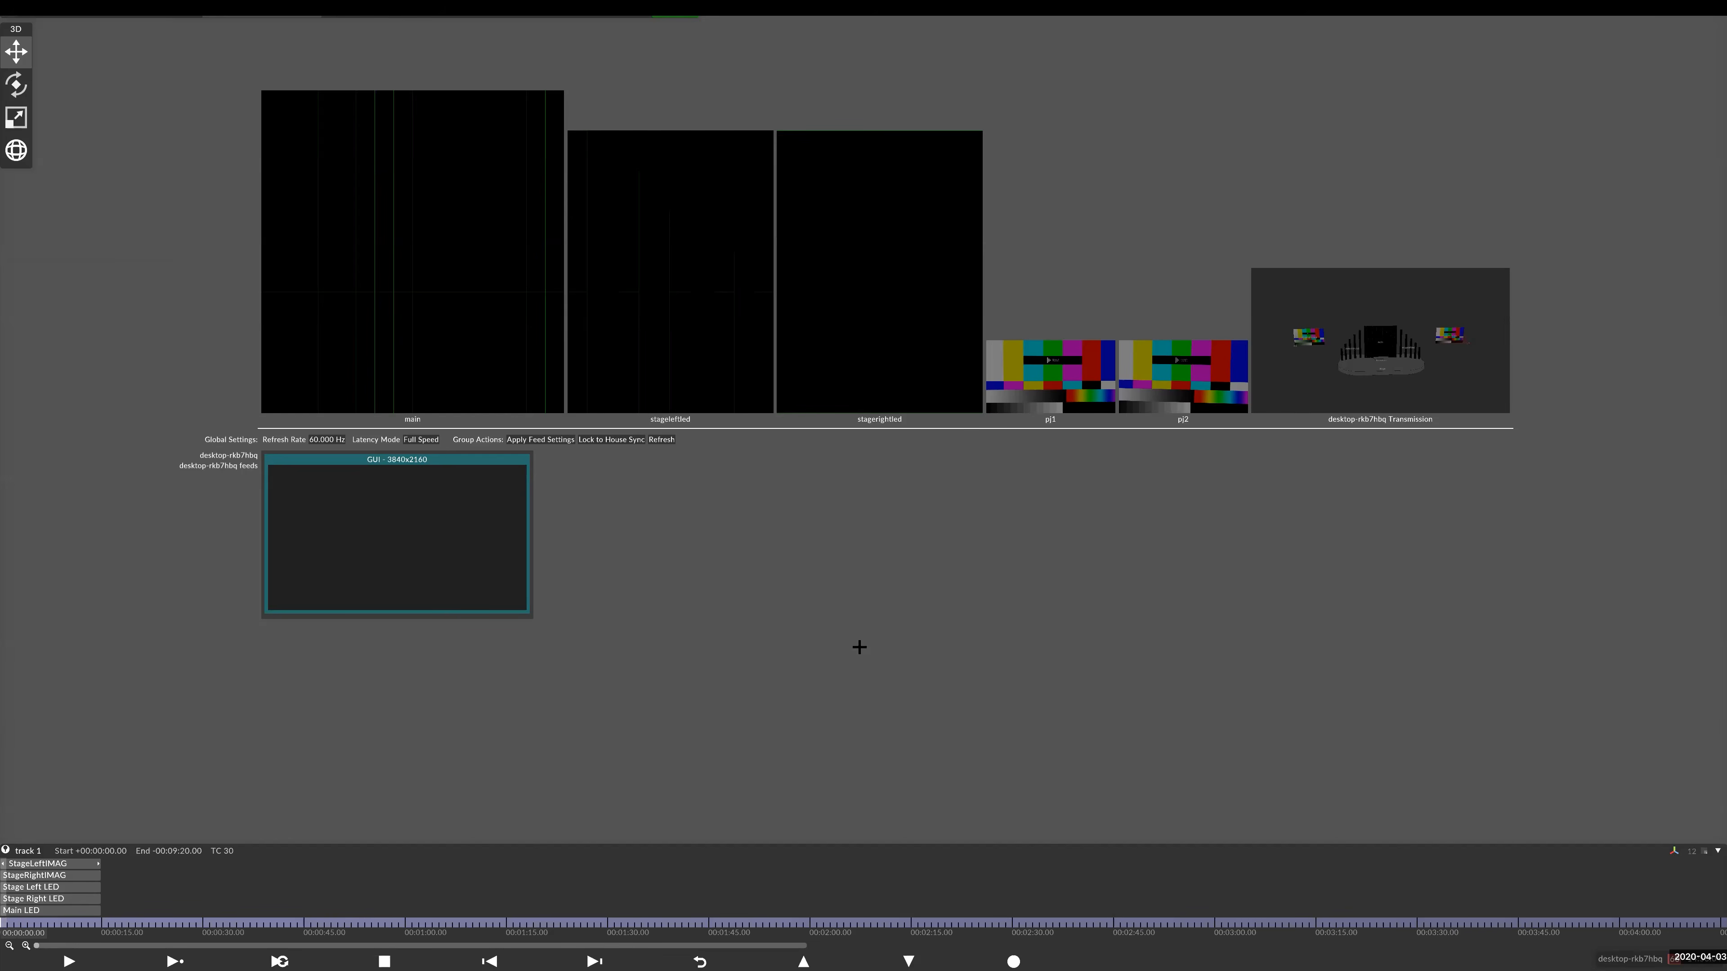
- Switch to the desktop and arrange the ProjectSetup folder and d3manager windows side by side beside the Project Setup folder
key(alt+Tab)
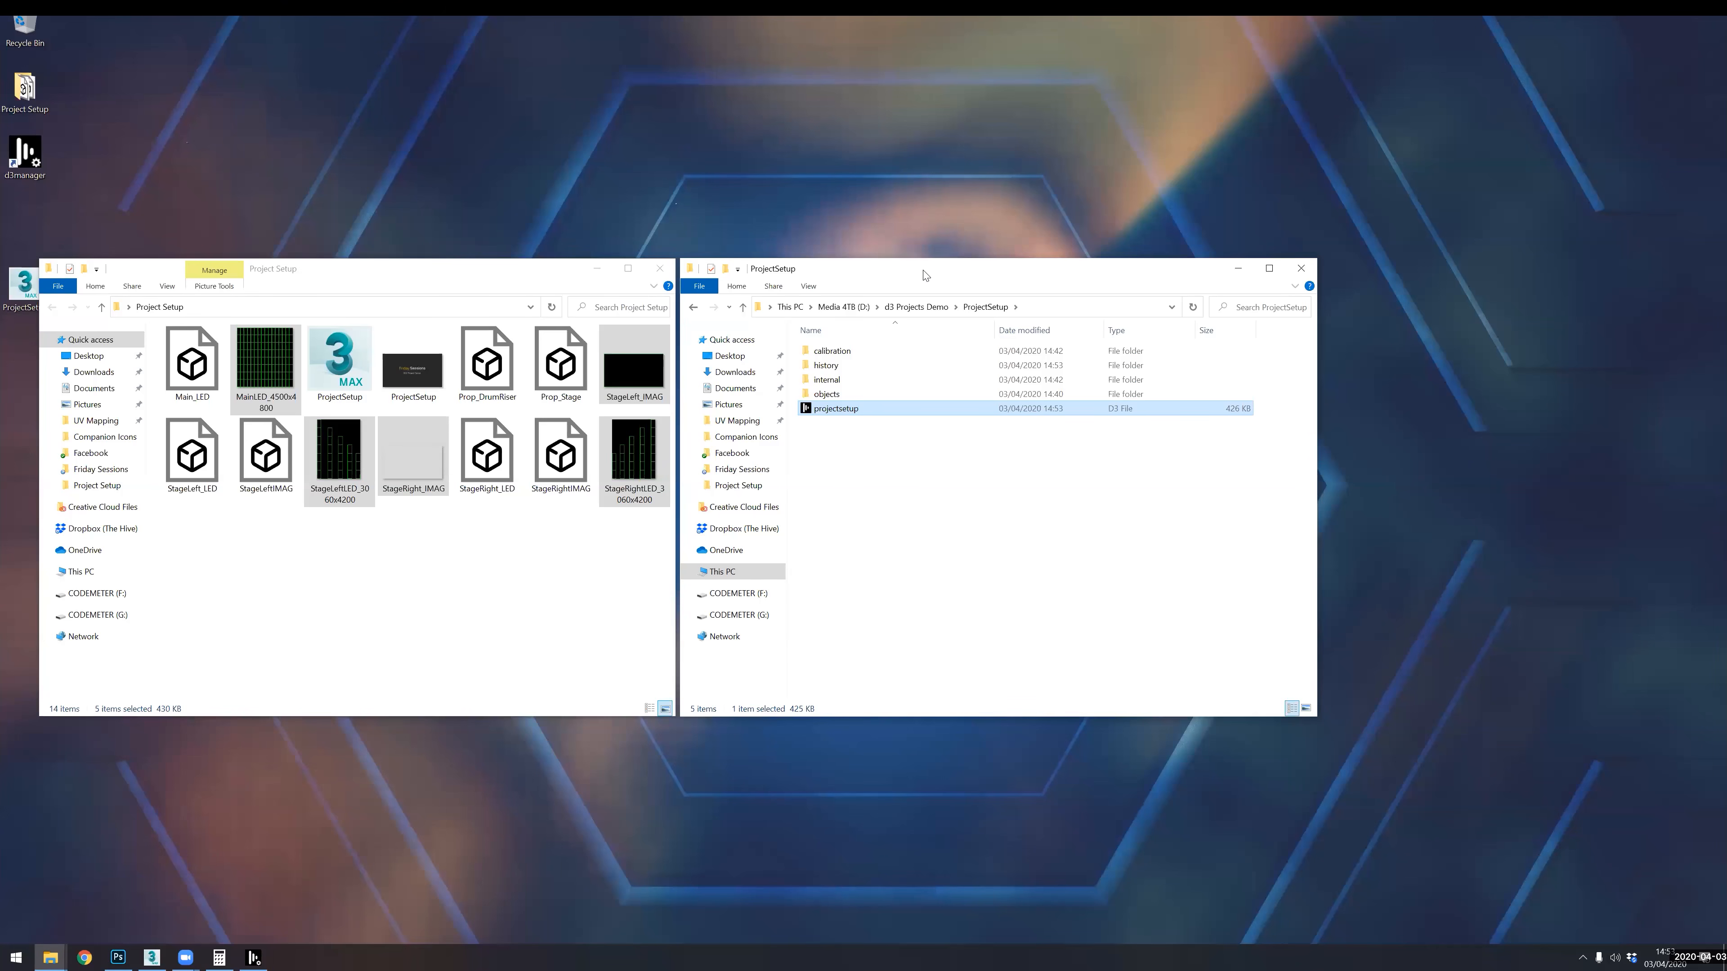
drag(924, 275, 984, 293)
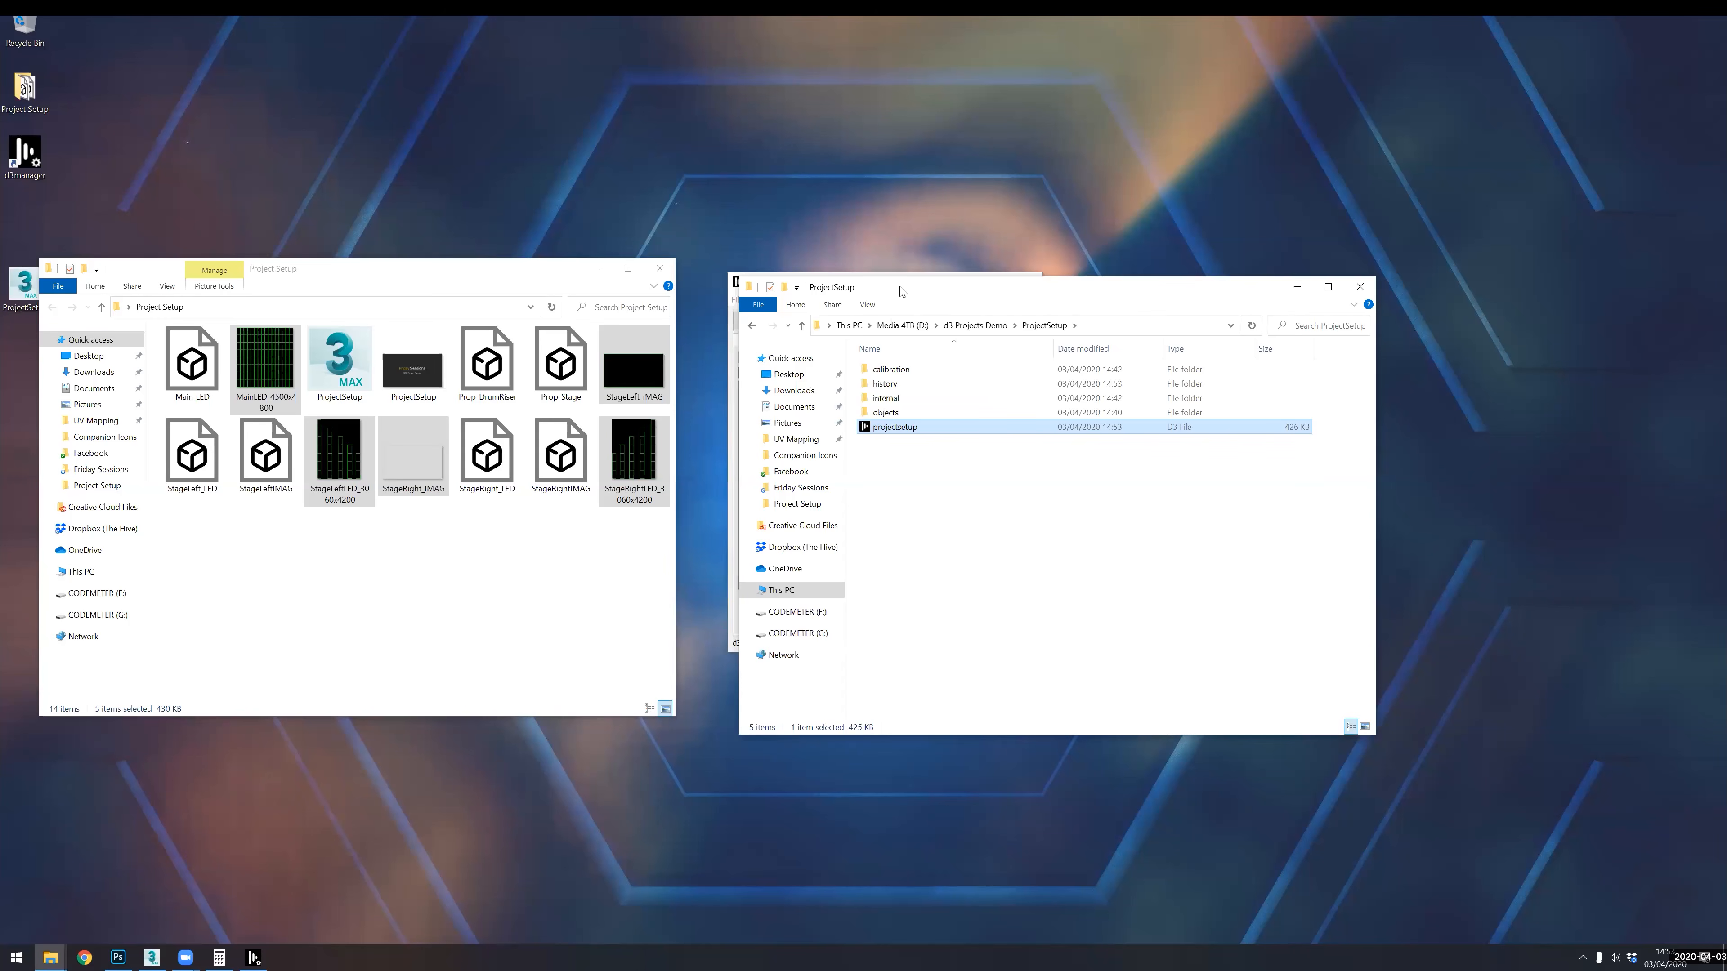
drag(900, 291, 1185, 314)
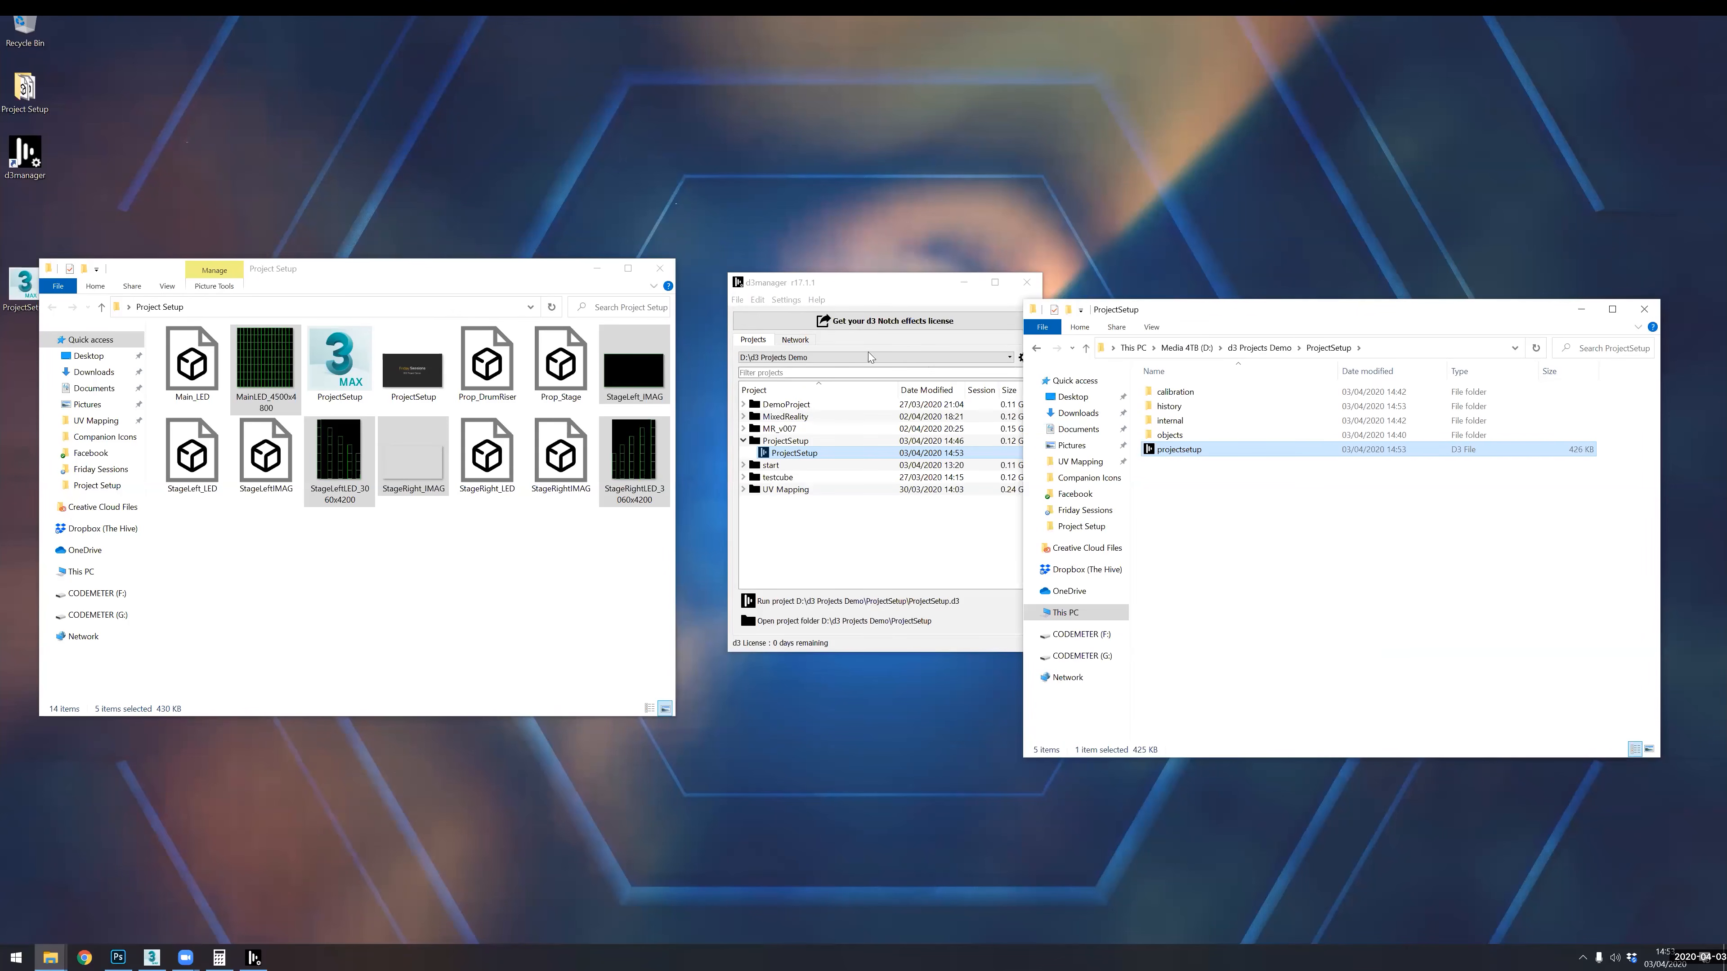
click(830, 284)
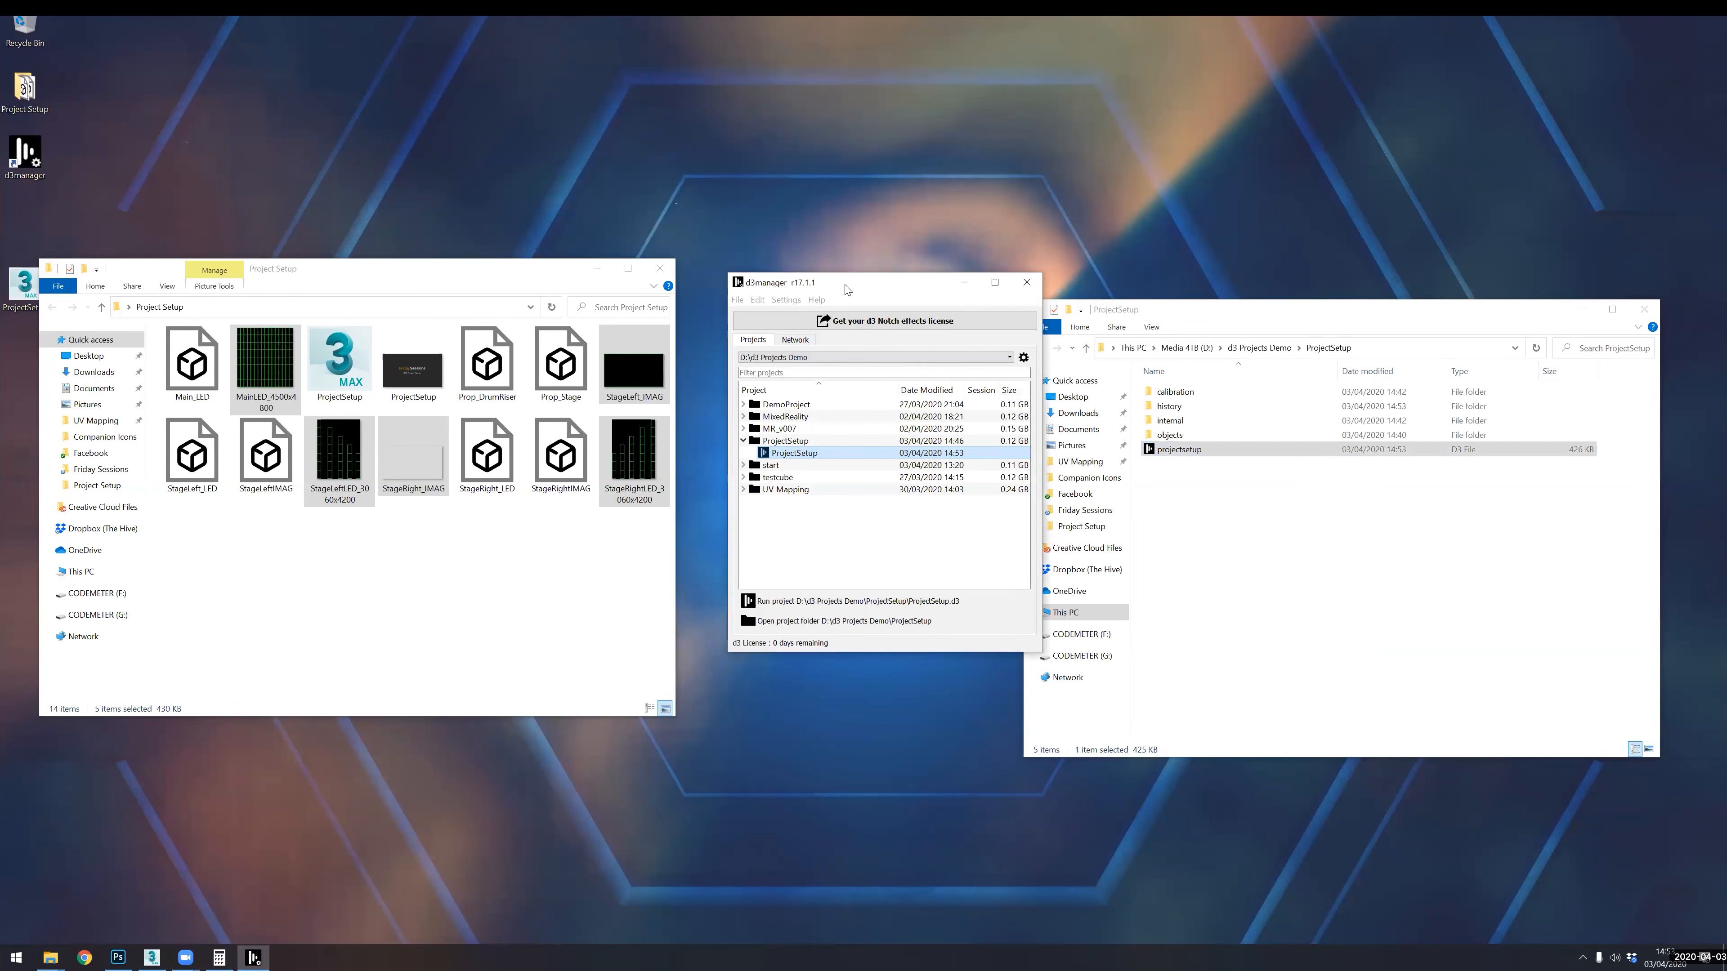
drag(830, 284, 798, 281)
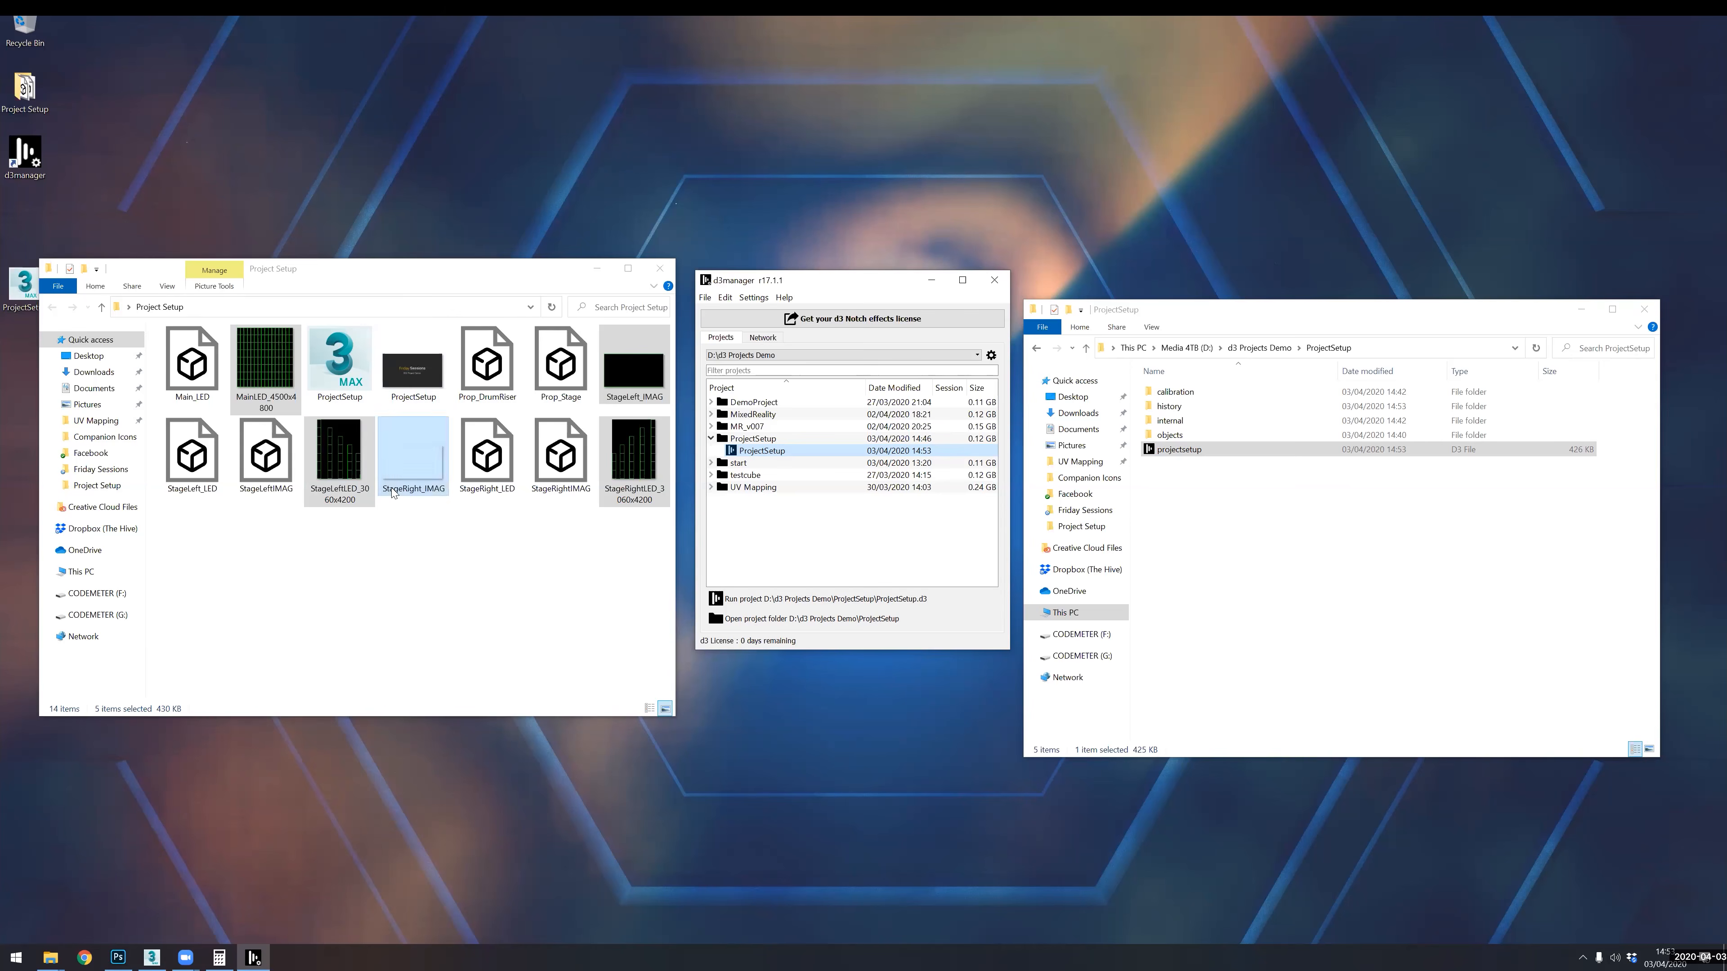
- Preview the MainLED_4500x4800 image from the Project Setup folder and close the viewer
click(459, 594)
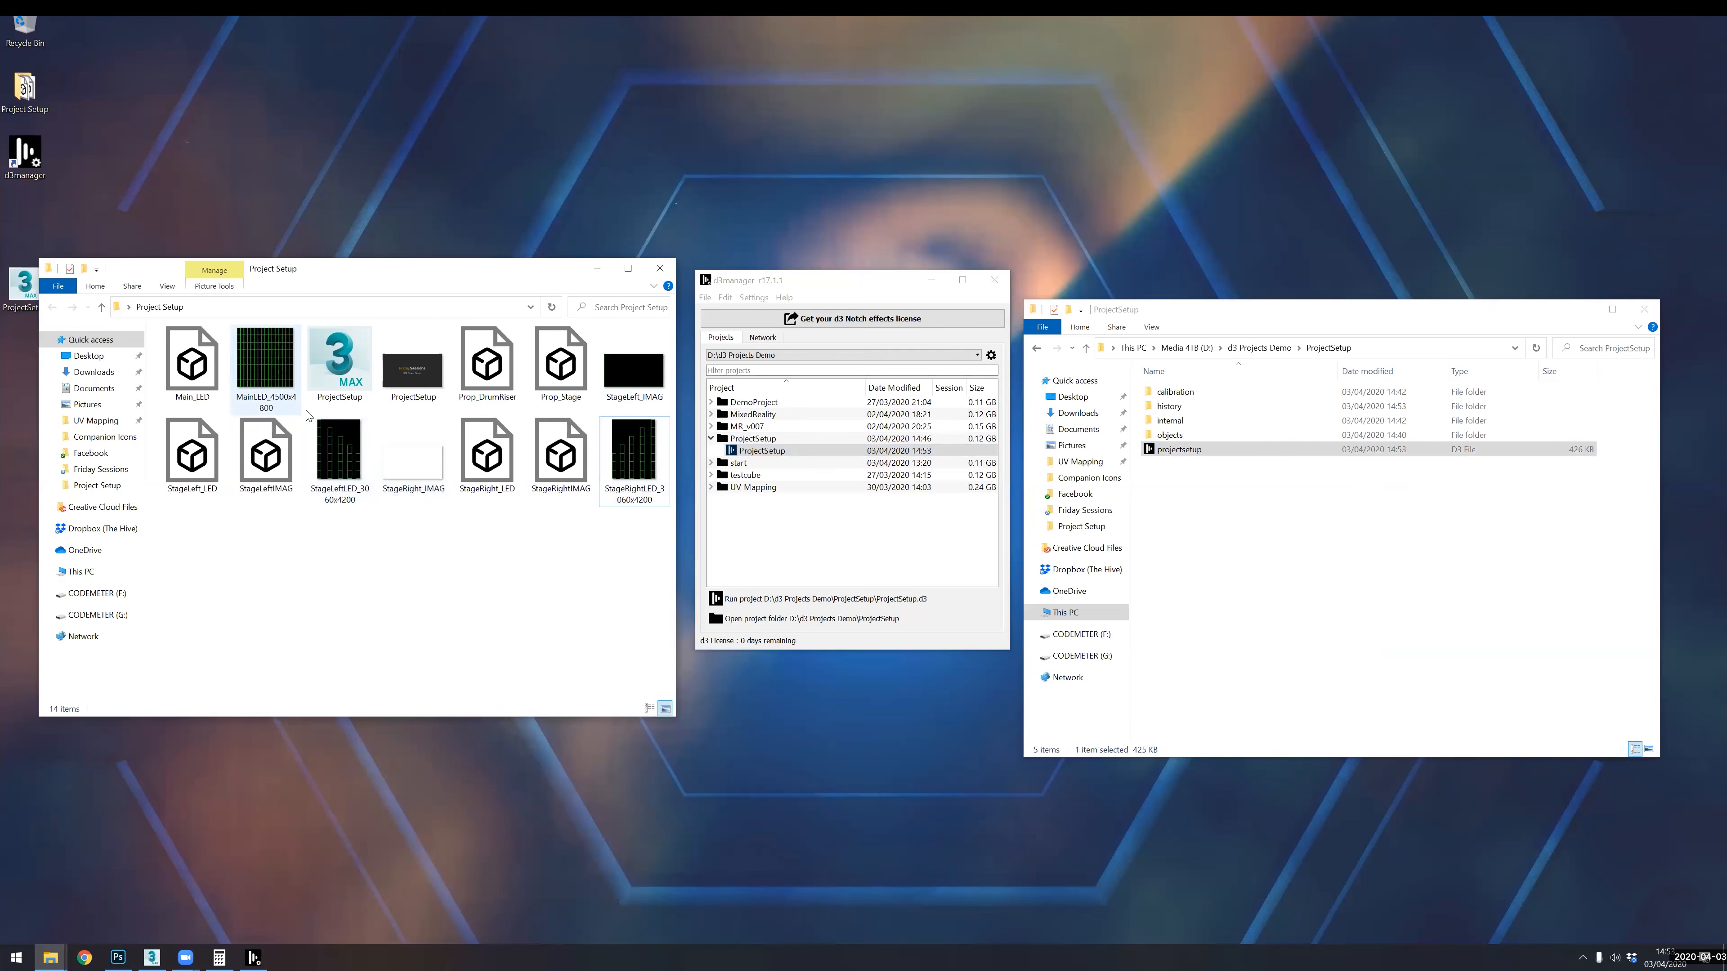
double_click(279, 374)
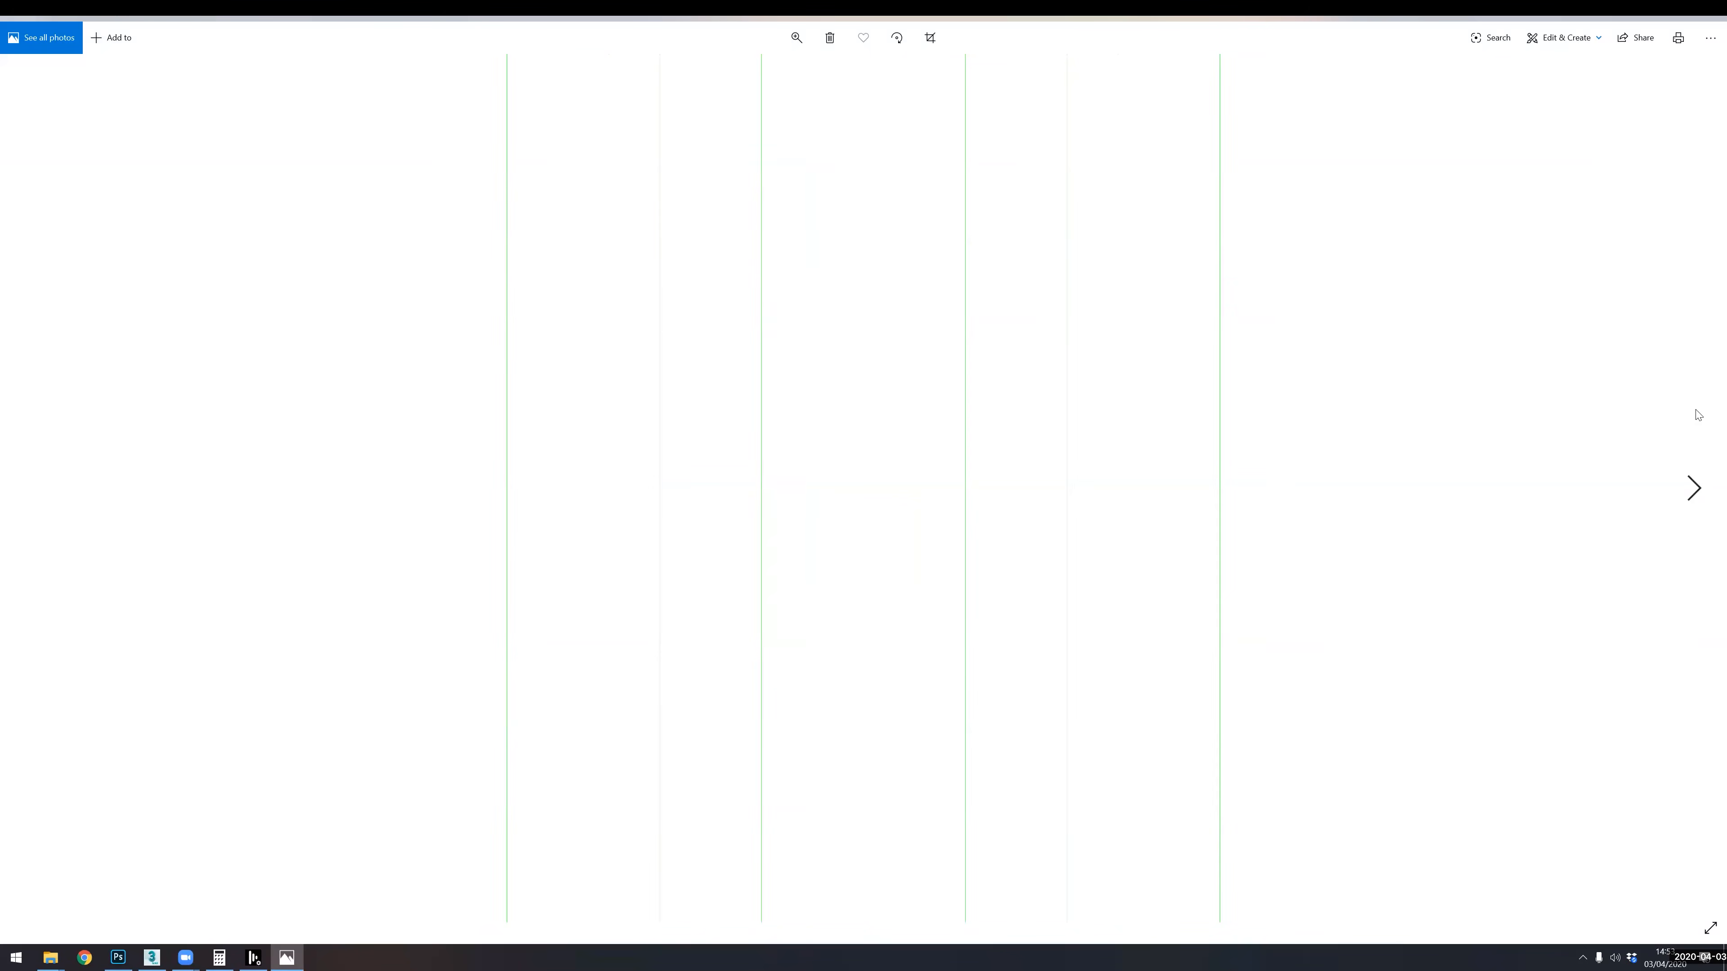
key(alt+F4)
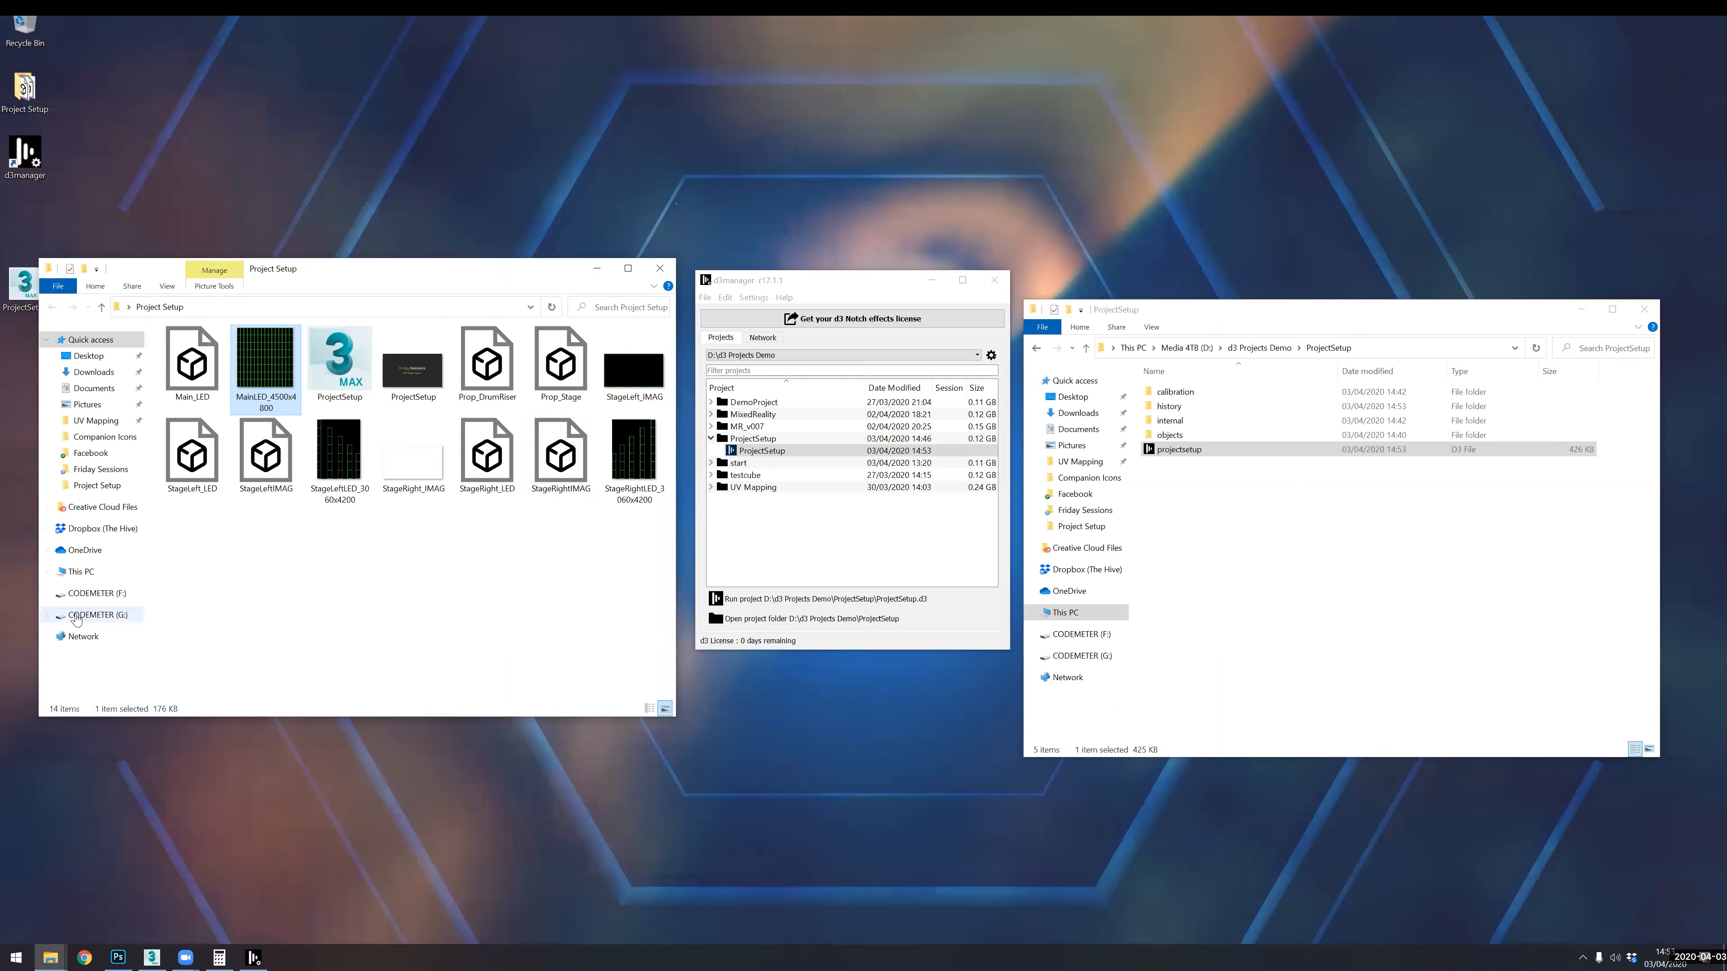
- Switch to Photoshop and open MainLED_4500x4800.png from the desktop's Project Setup folder
right_click(260, 353)
click(165, 878)
click(118, 957)
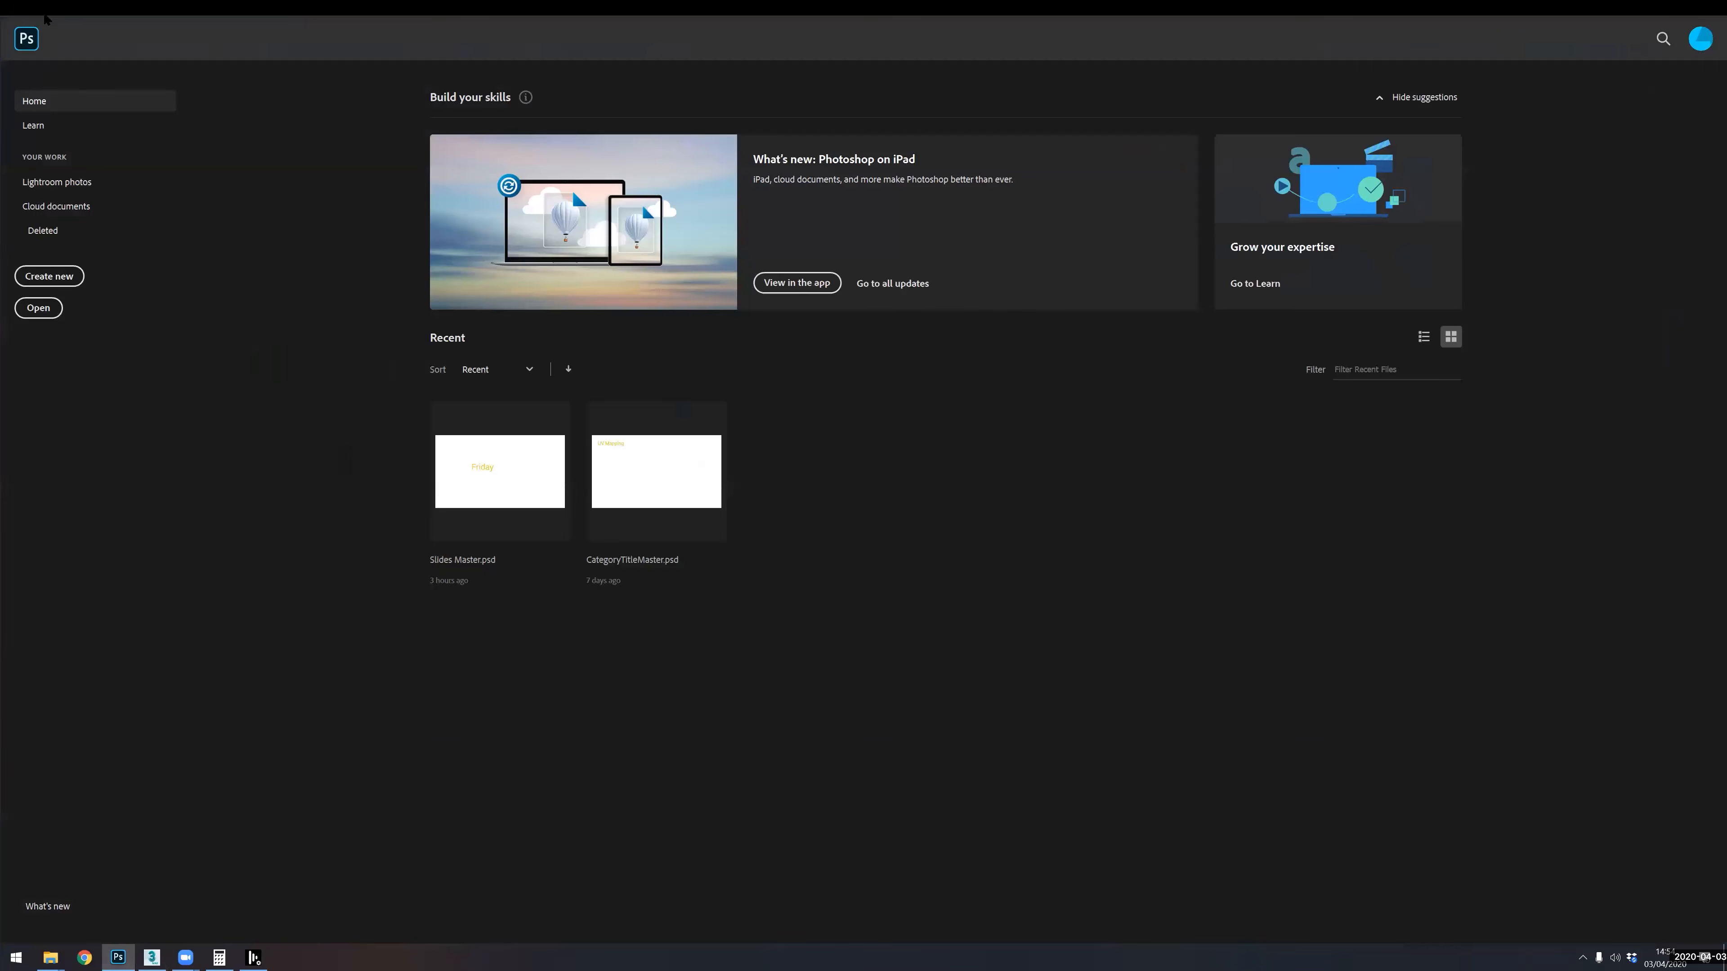
click(45, 19)
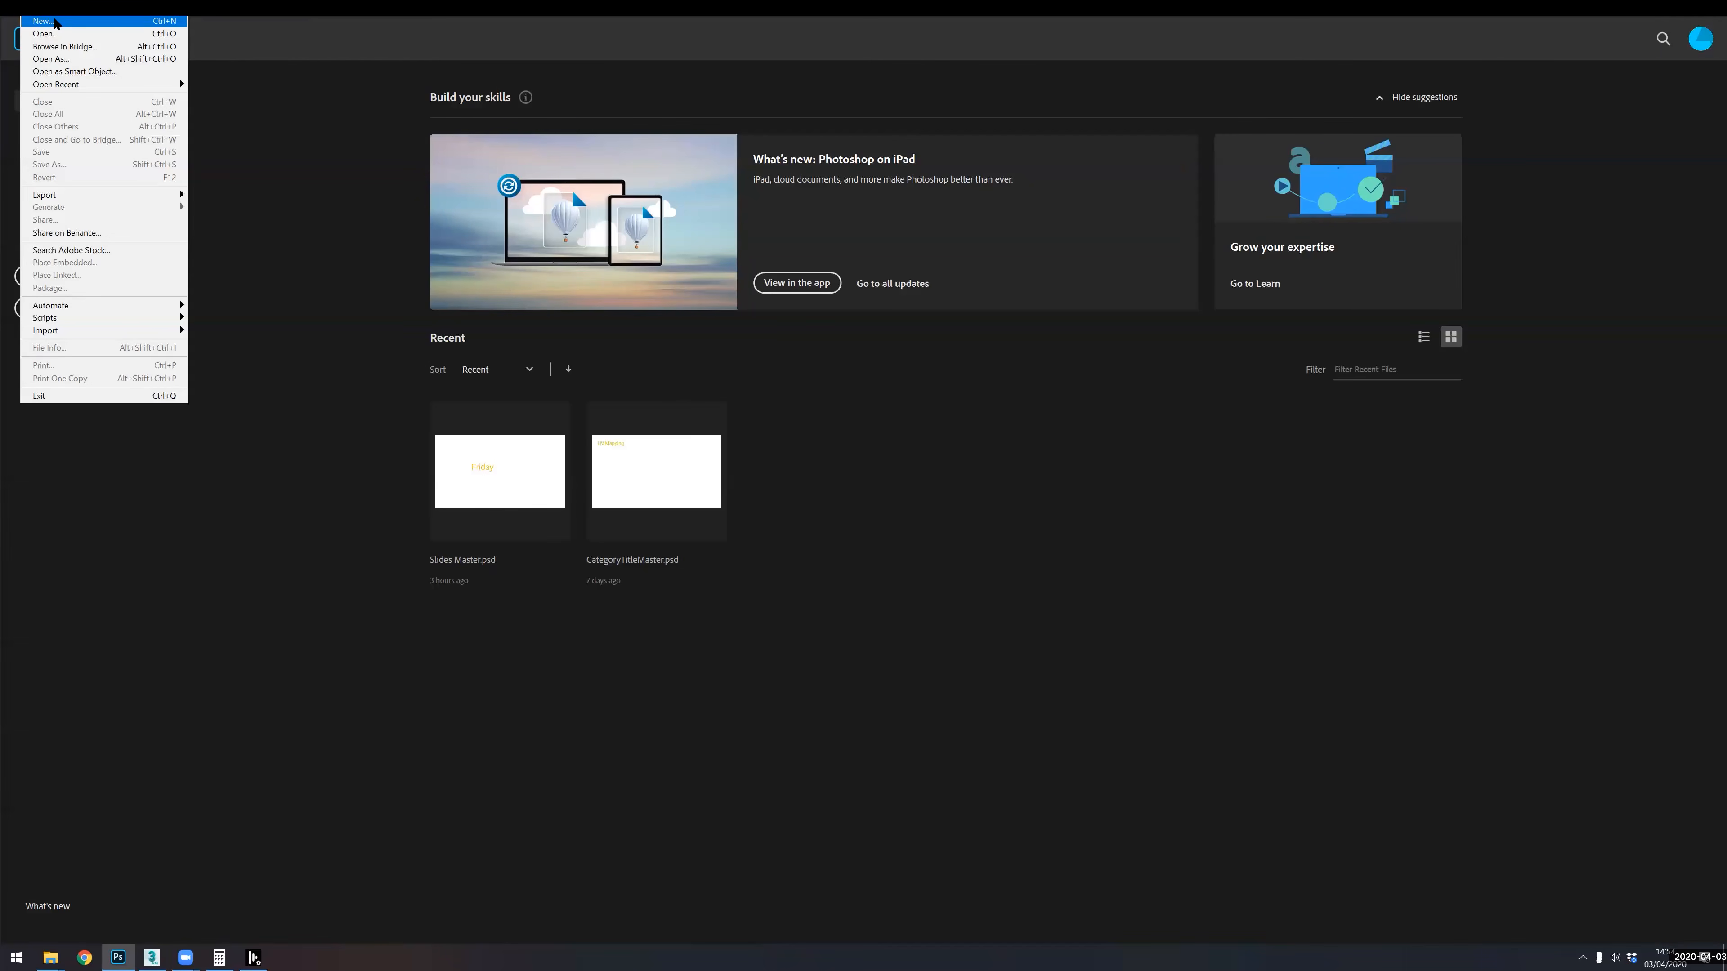
click(48, 34)
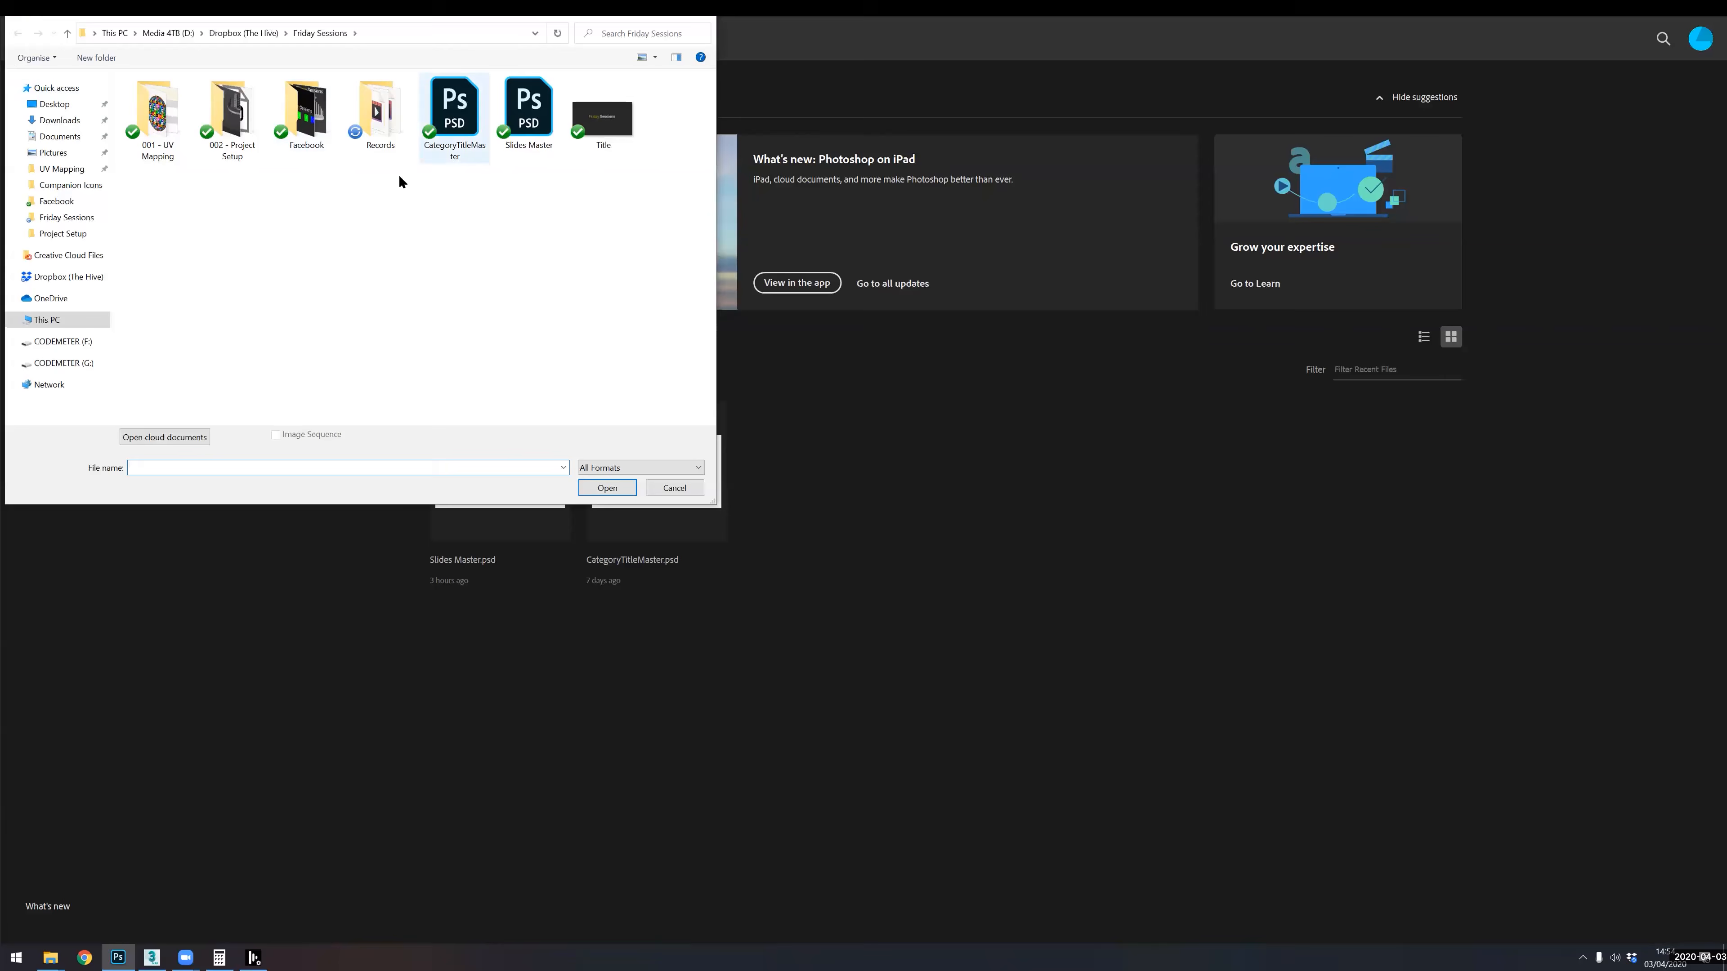
click(55, 102)
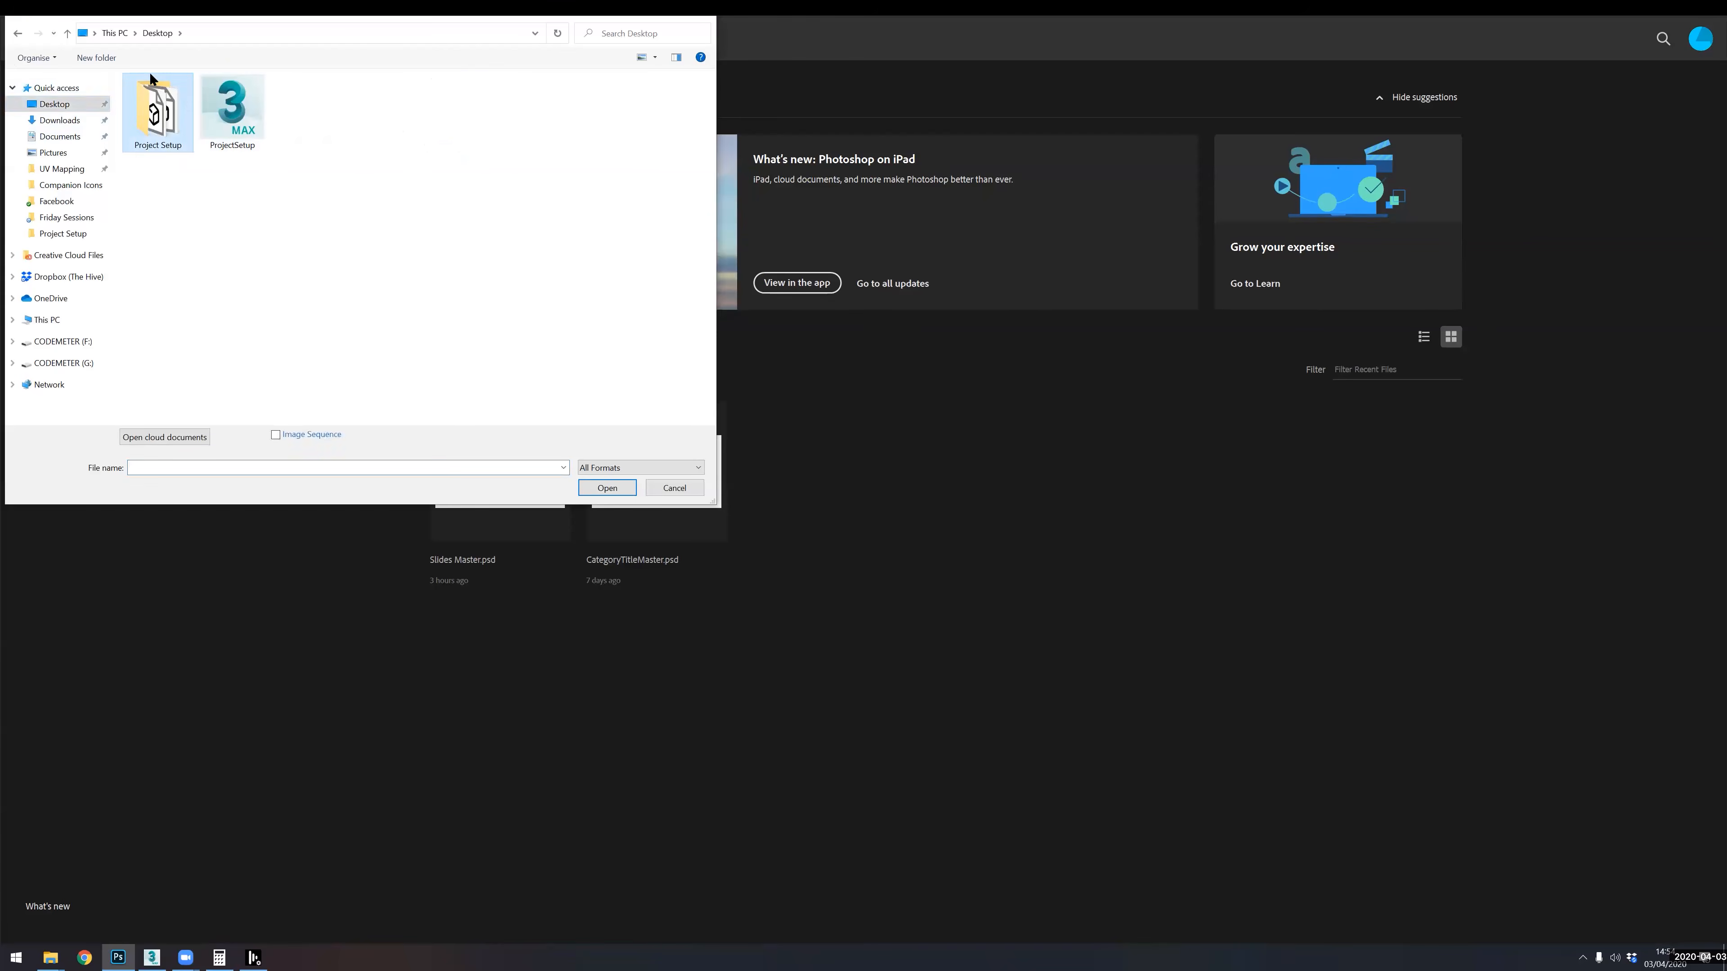
double_click(156, 107)
double_click(231, 109)
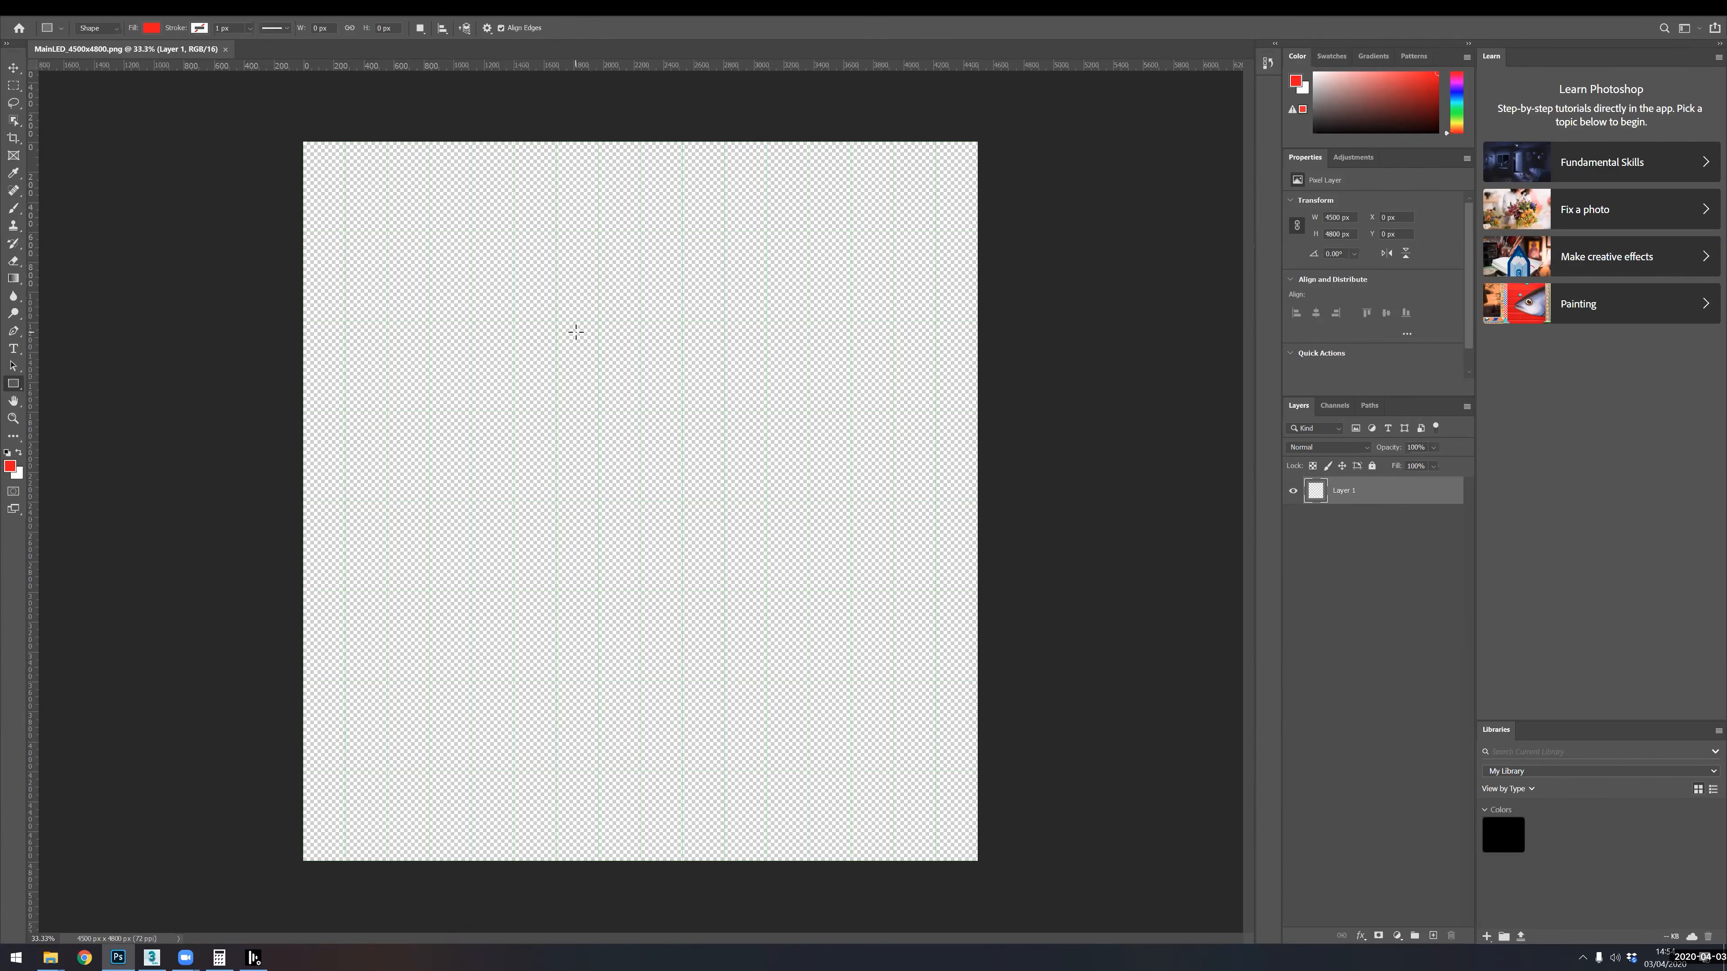
- Add a dark grey solid colour fill layer and place it beneath the LED grid layer
click(112, 5)
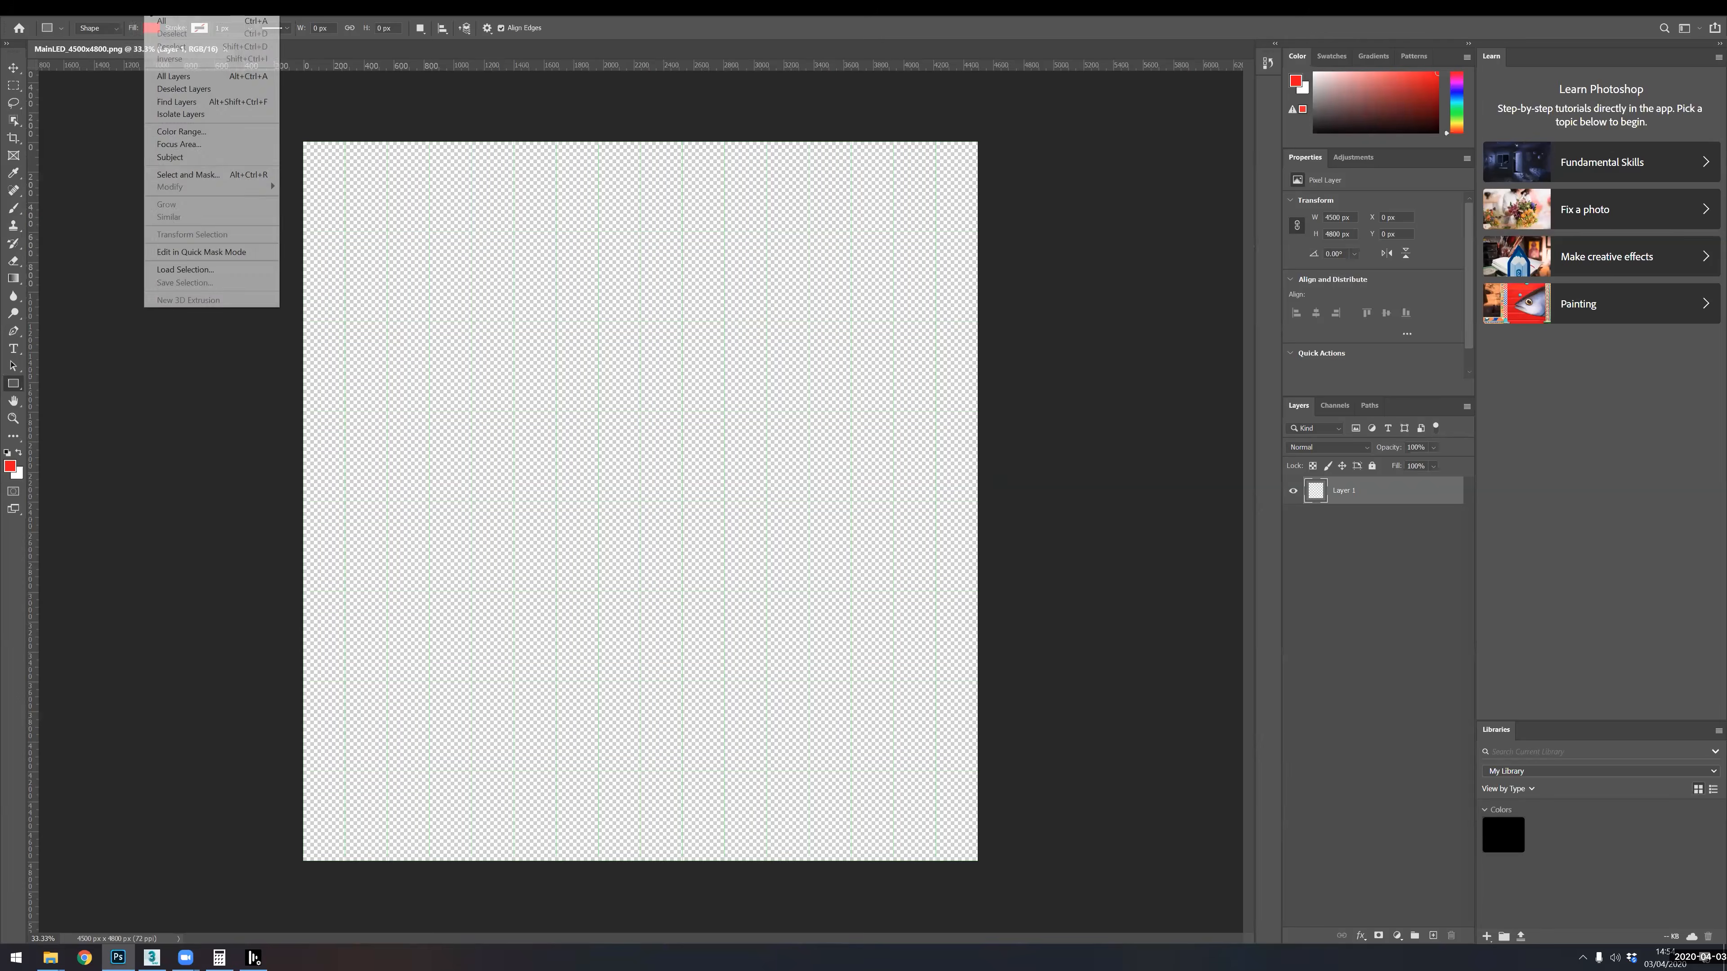
click(110, 15)
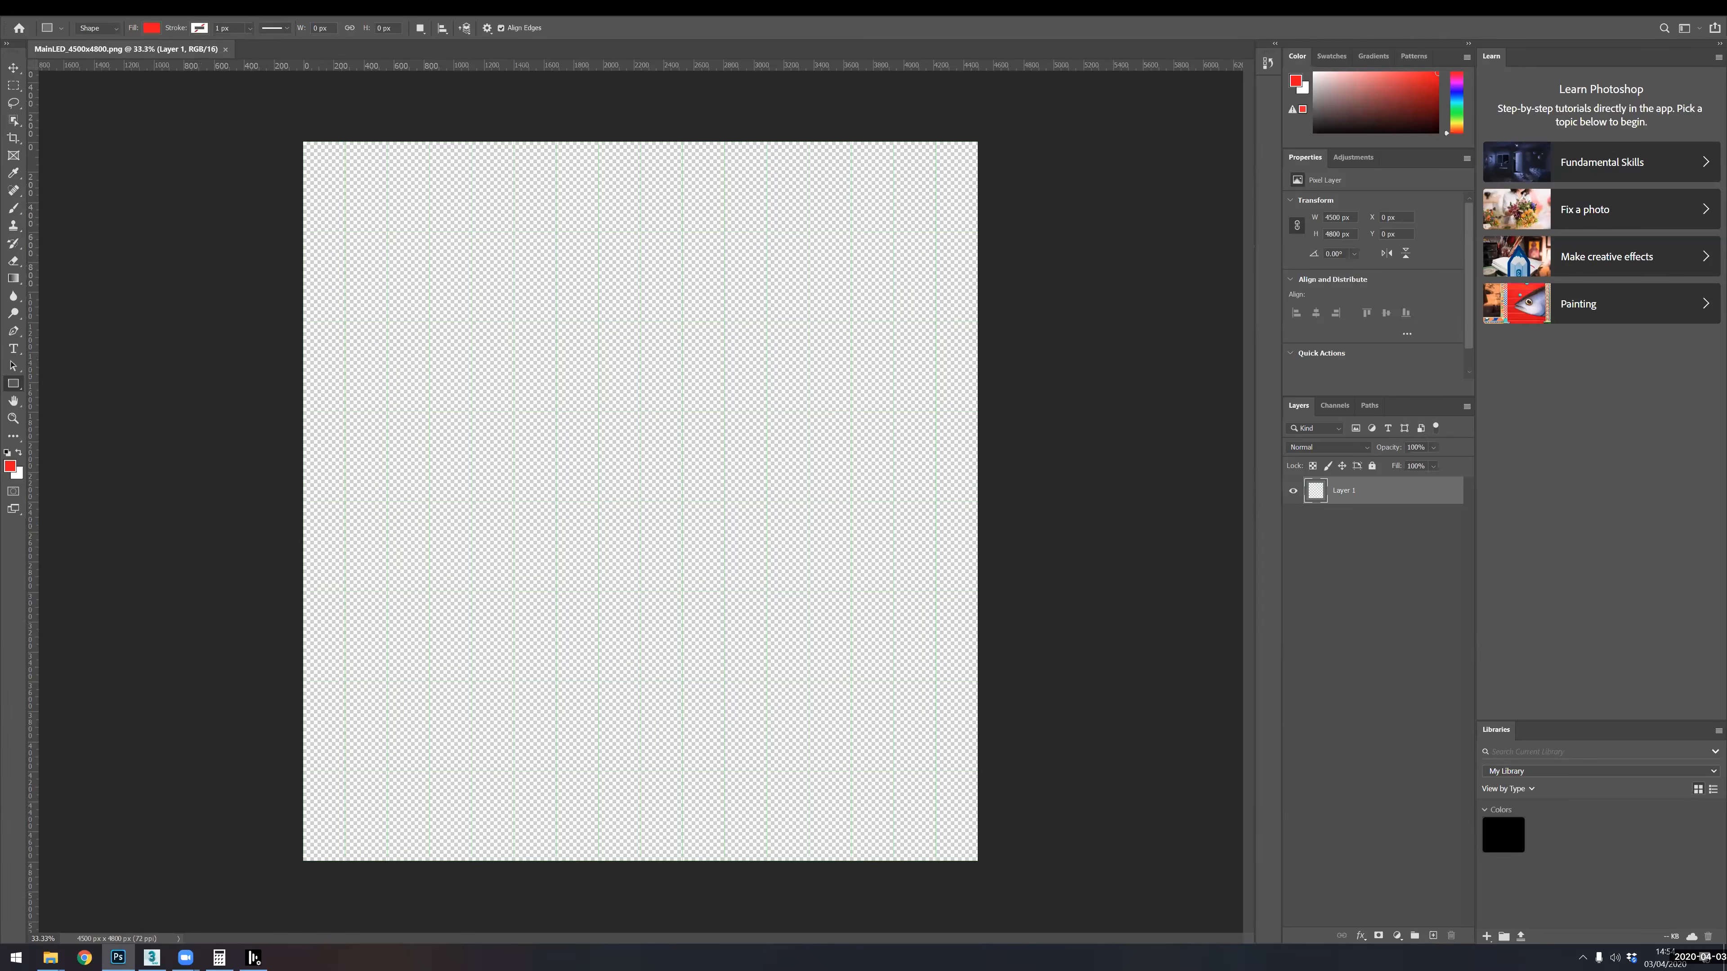
click(111, 15)
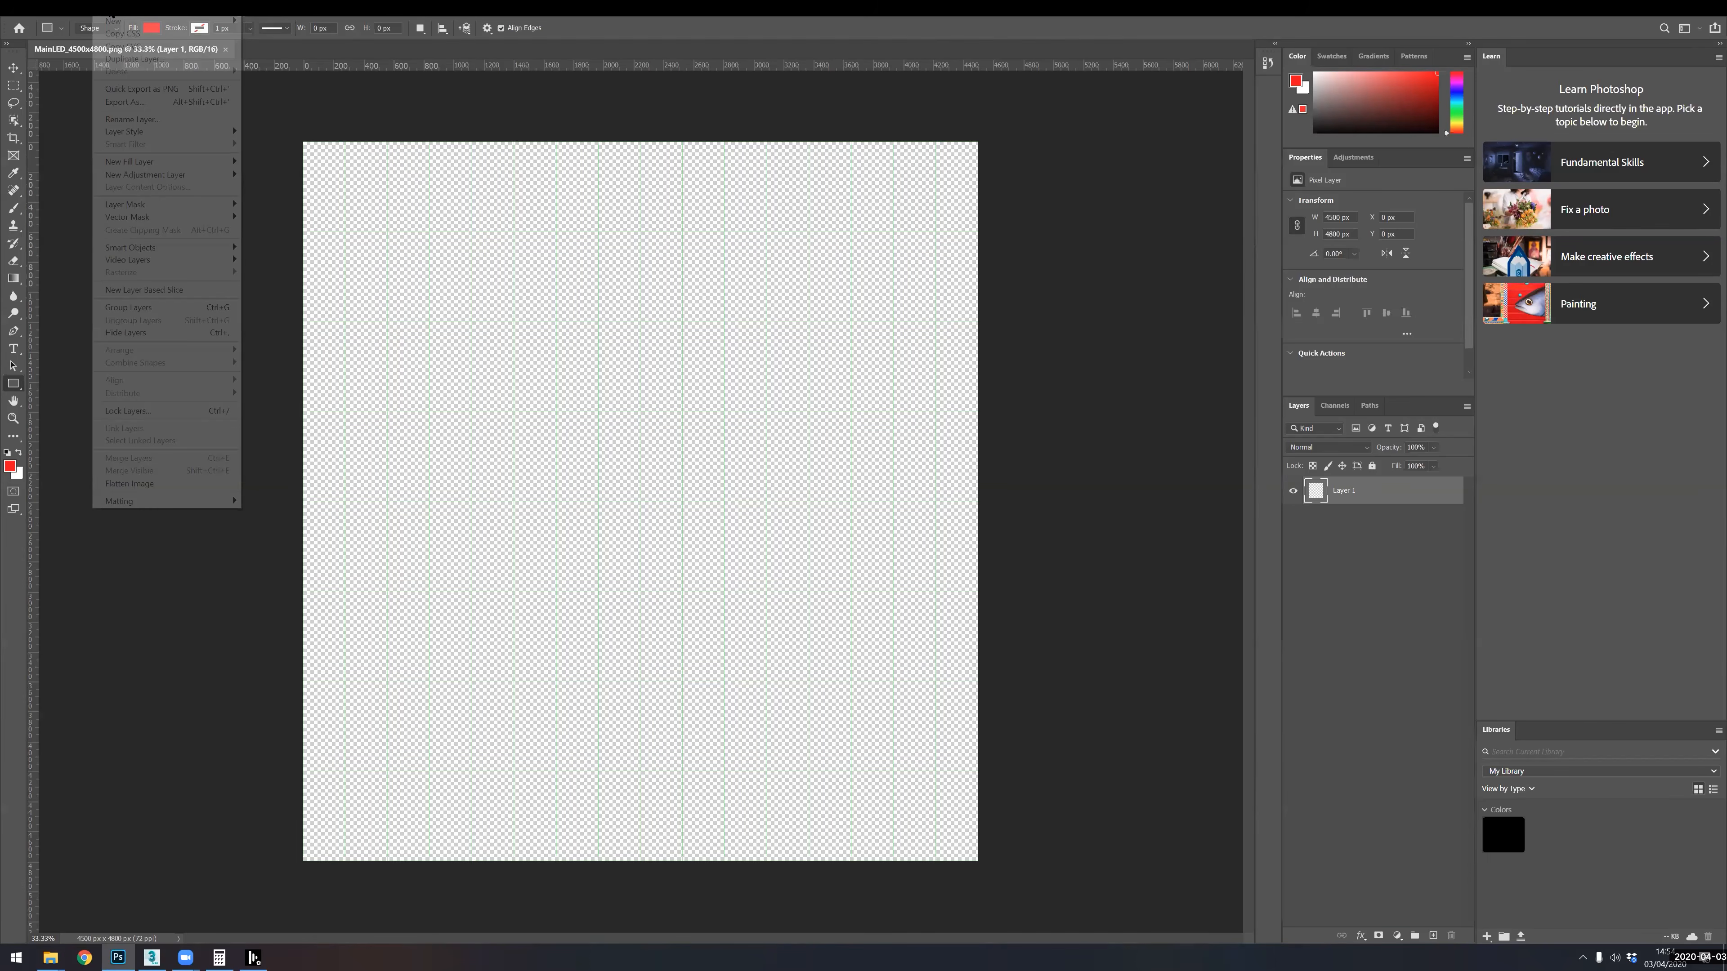
mouse_move(170, 161)
click(289, 162)
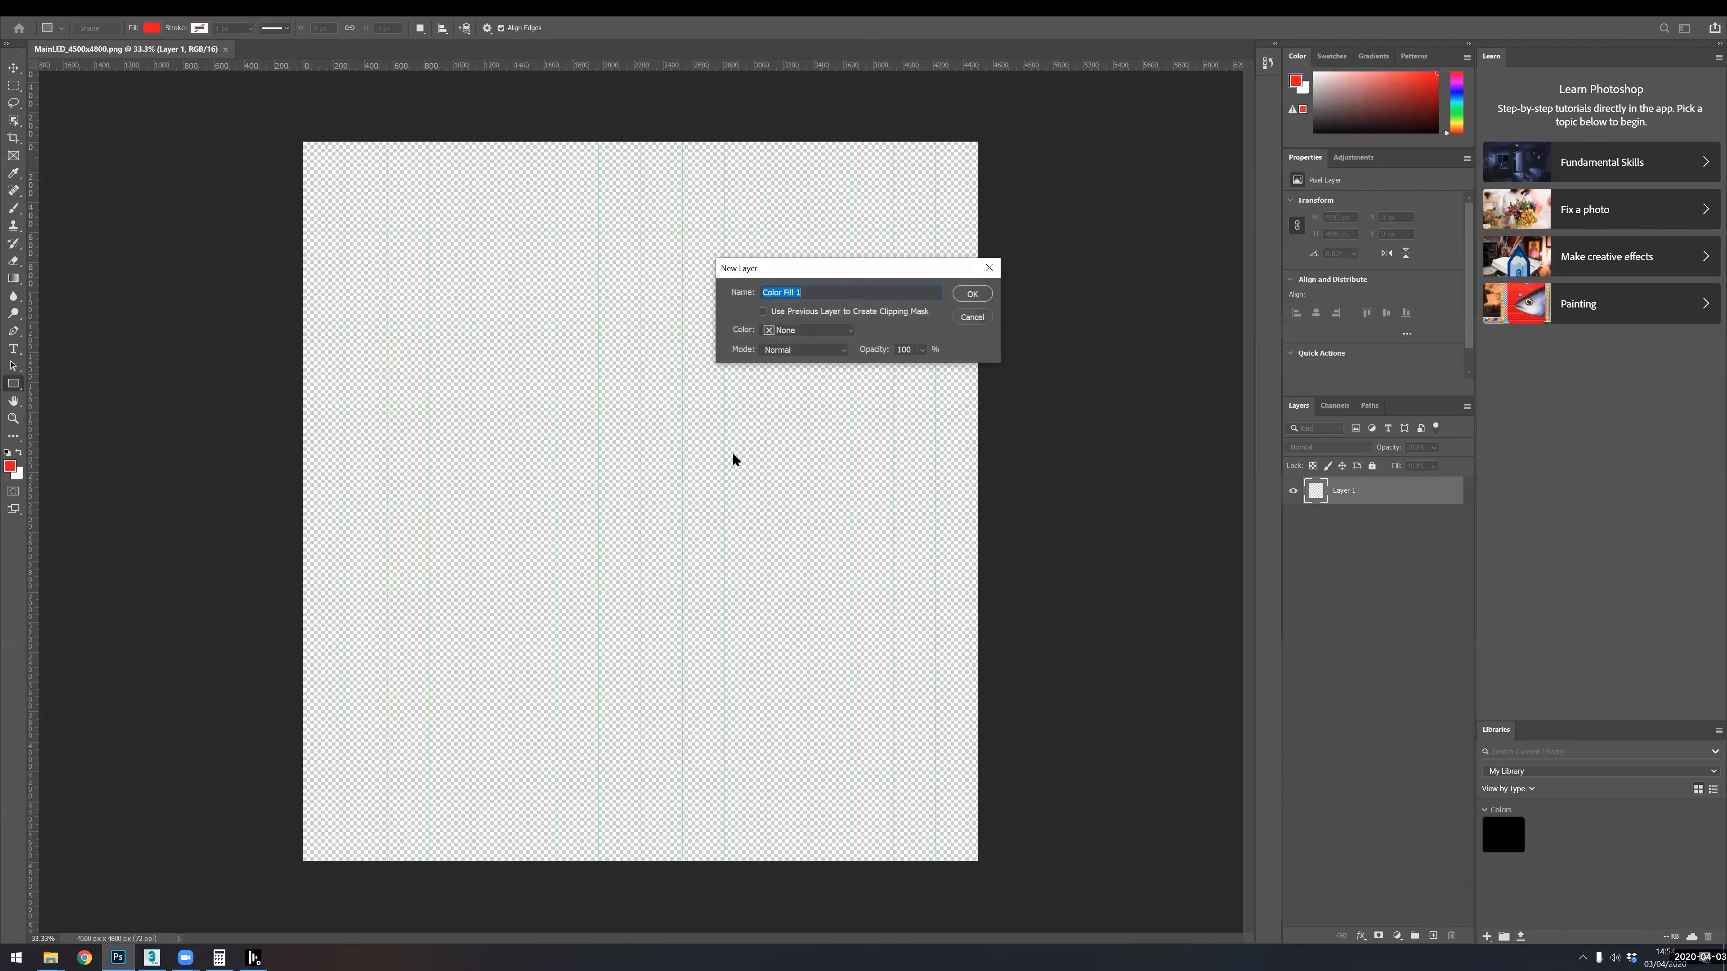
click(972, 293)
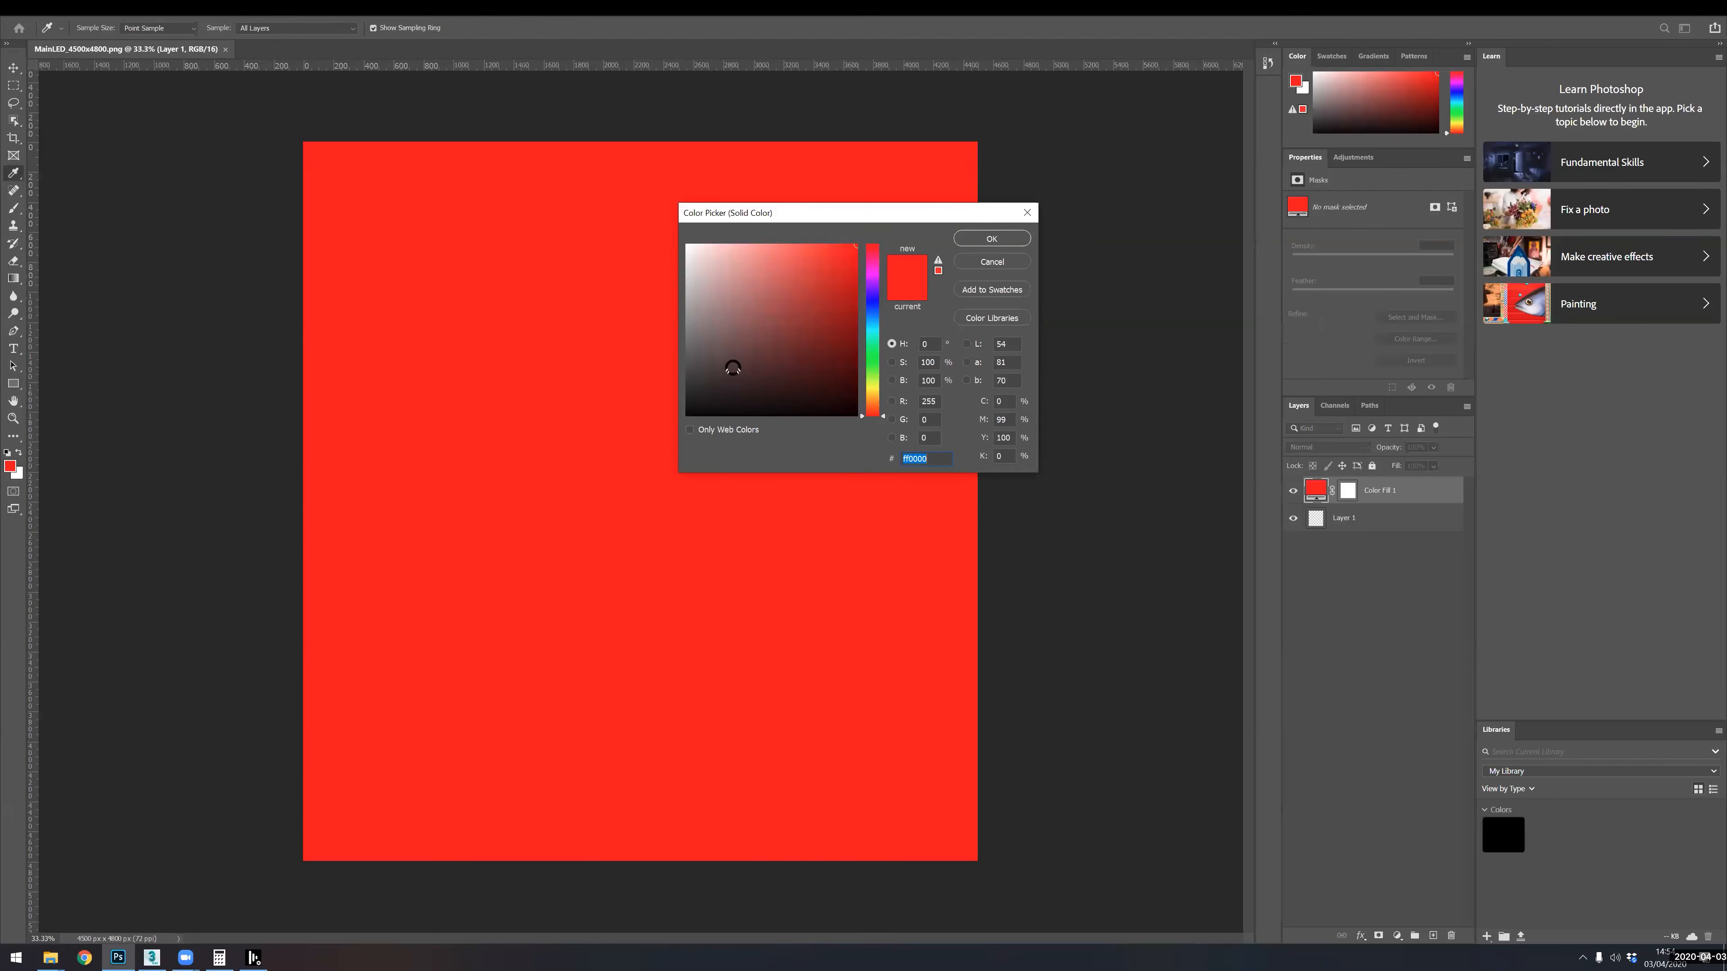
click(732, 367)
click(992, 238)
drag(1393, 518, 1392, 535)
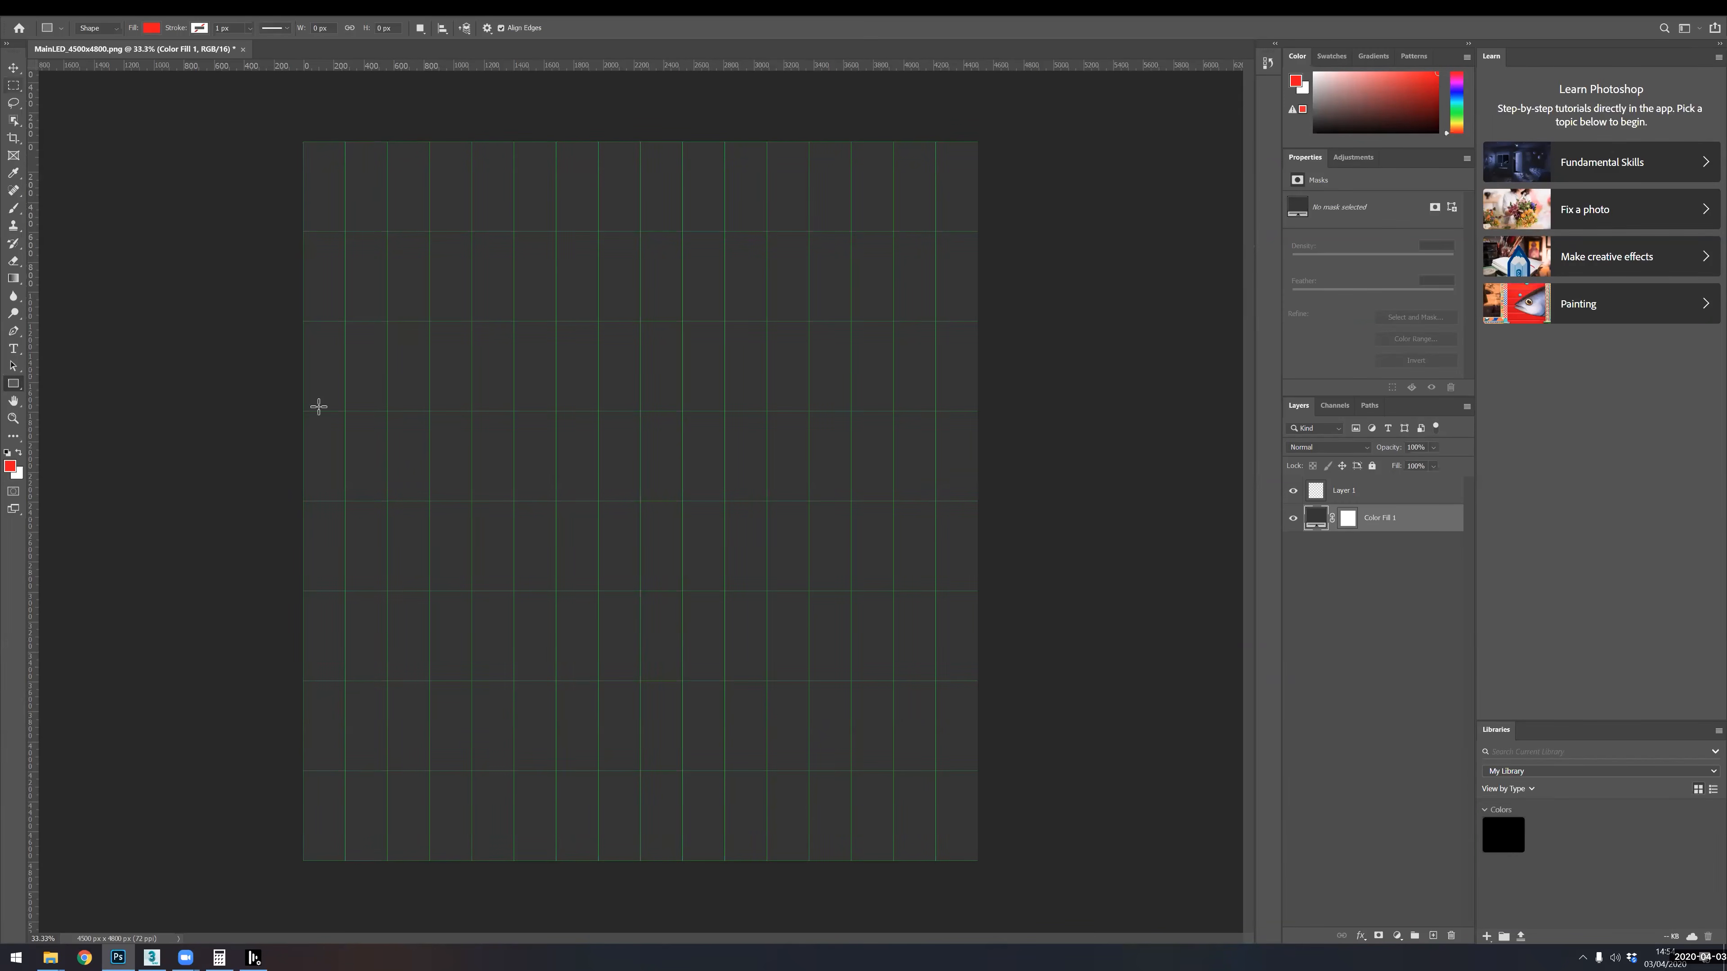
- Try filling the first five alternate cells of the grid's top row with red on Layer 1 using the Paint Bucket
click(1357, 465)
click(1357, 466)
click(1352, 499)
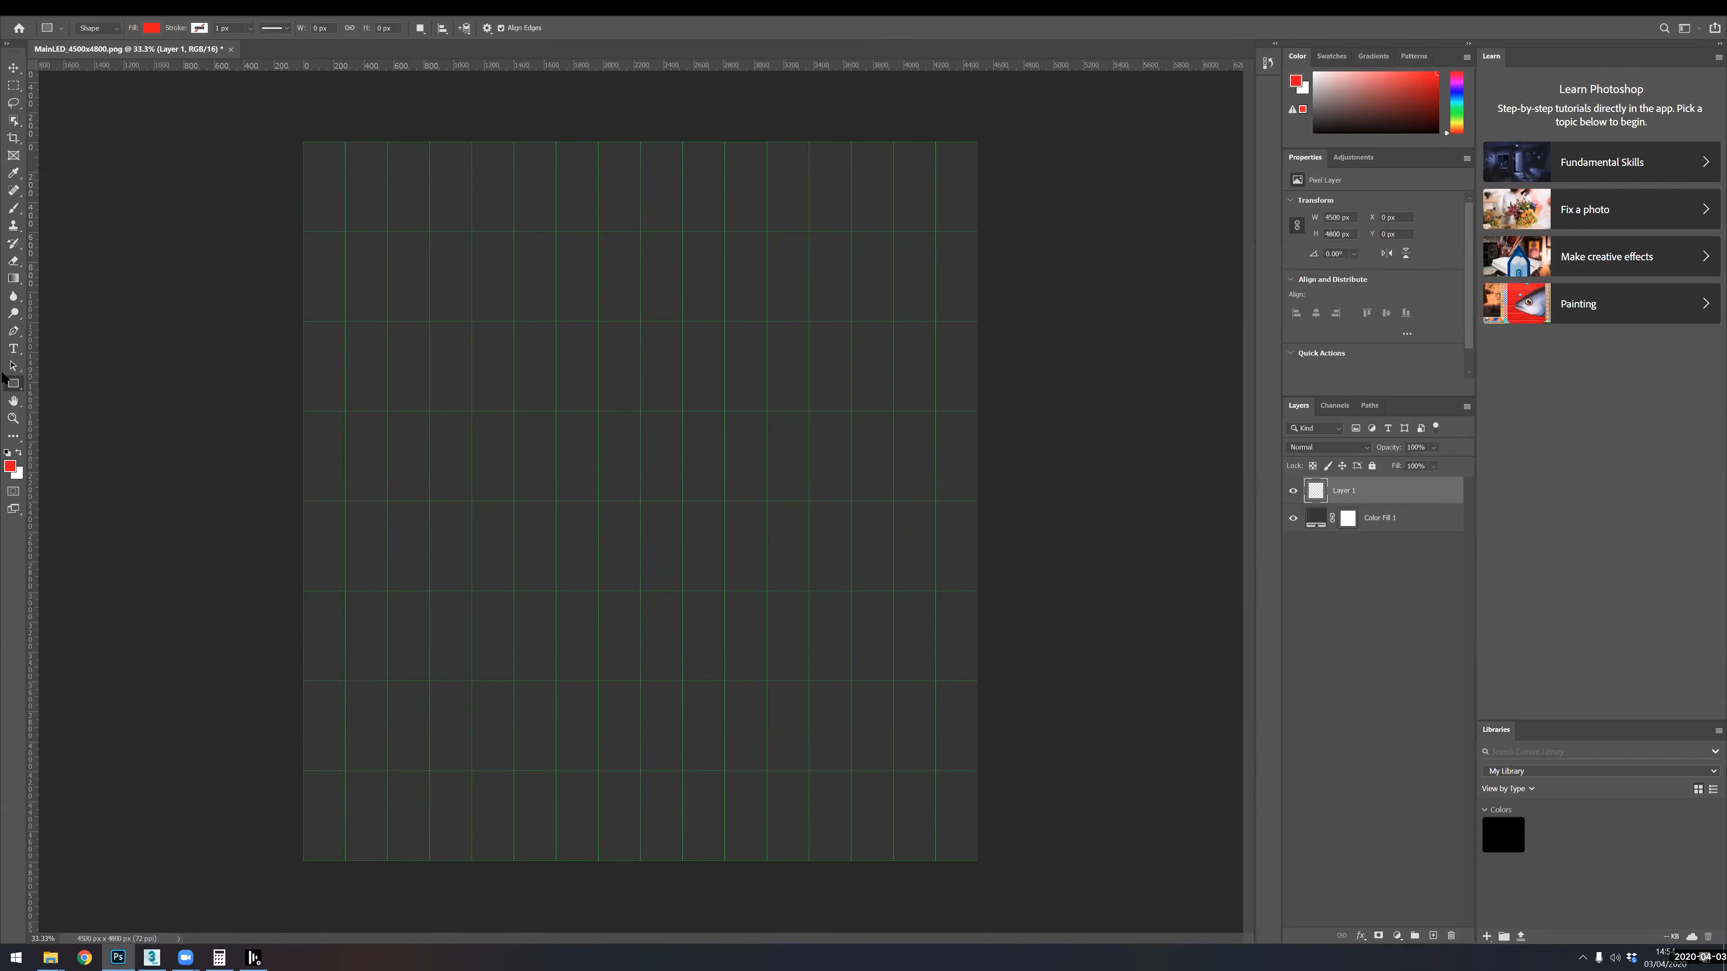
drag(13, 278, 76, 290)
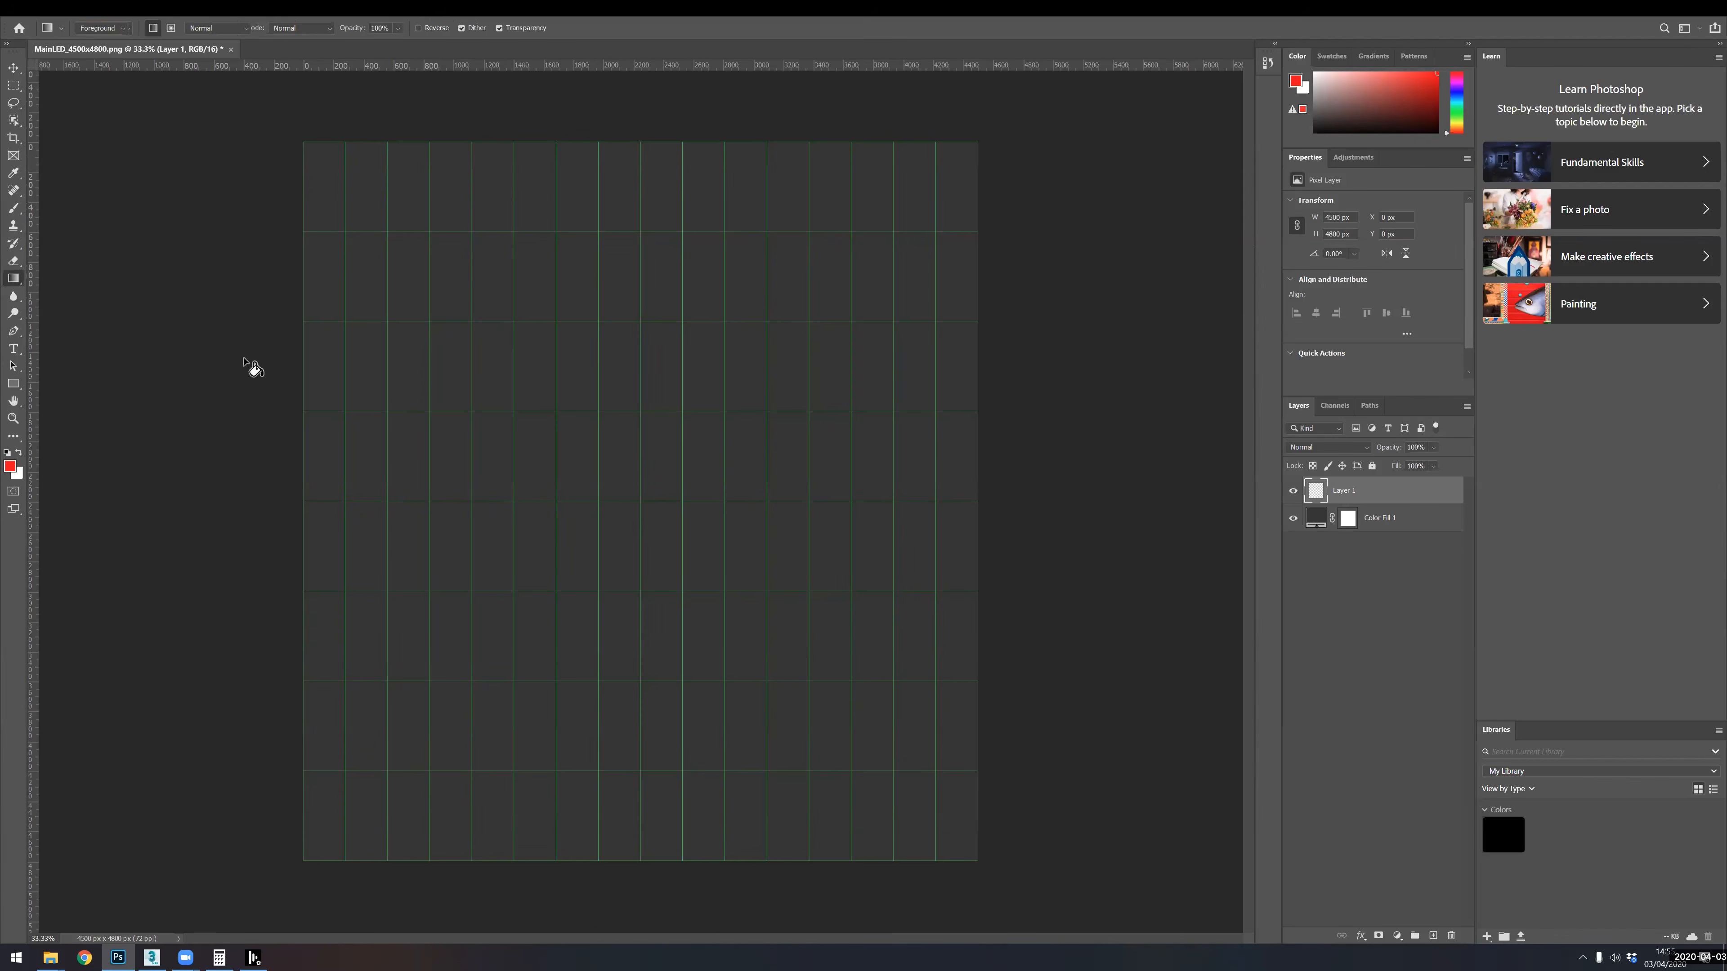
click(326, 203)
click(410, 215)
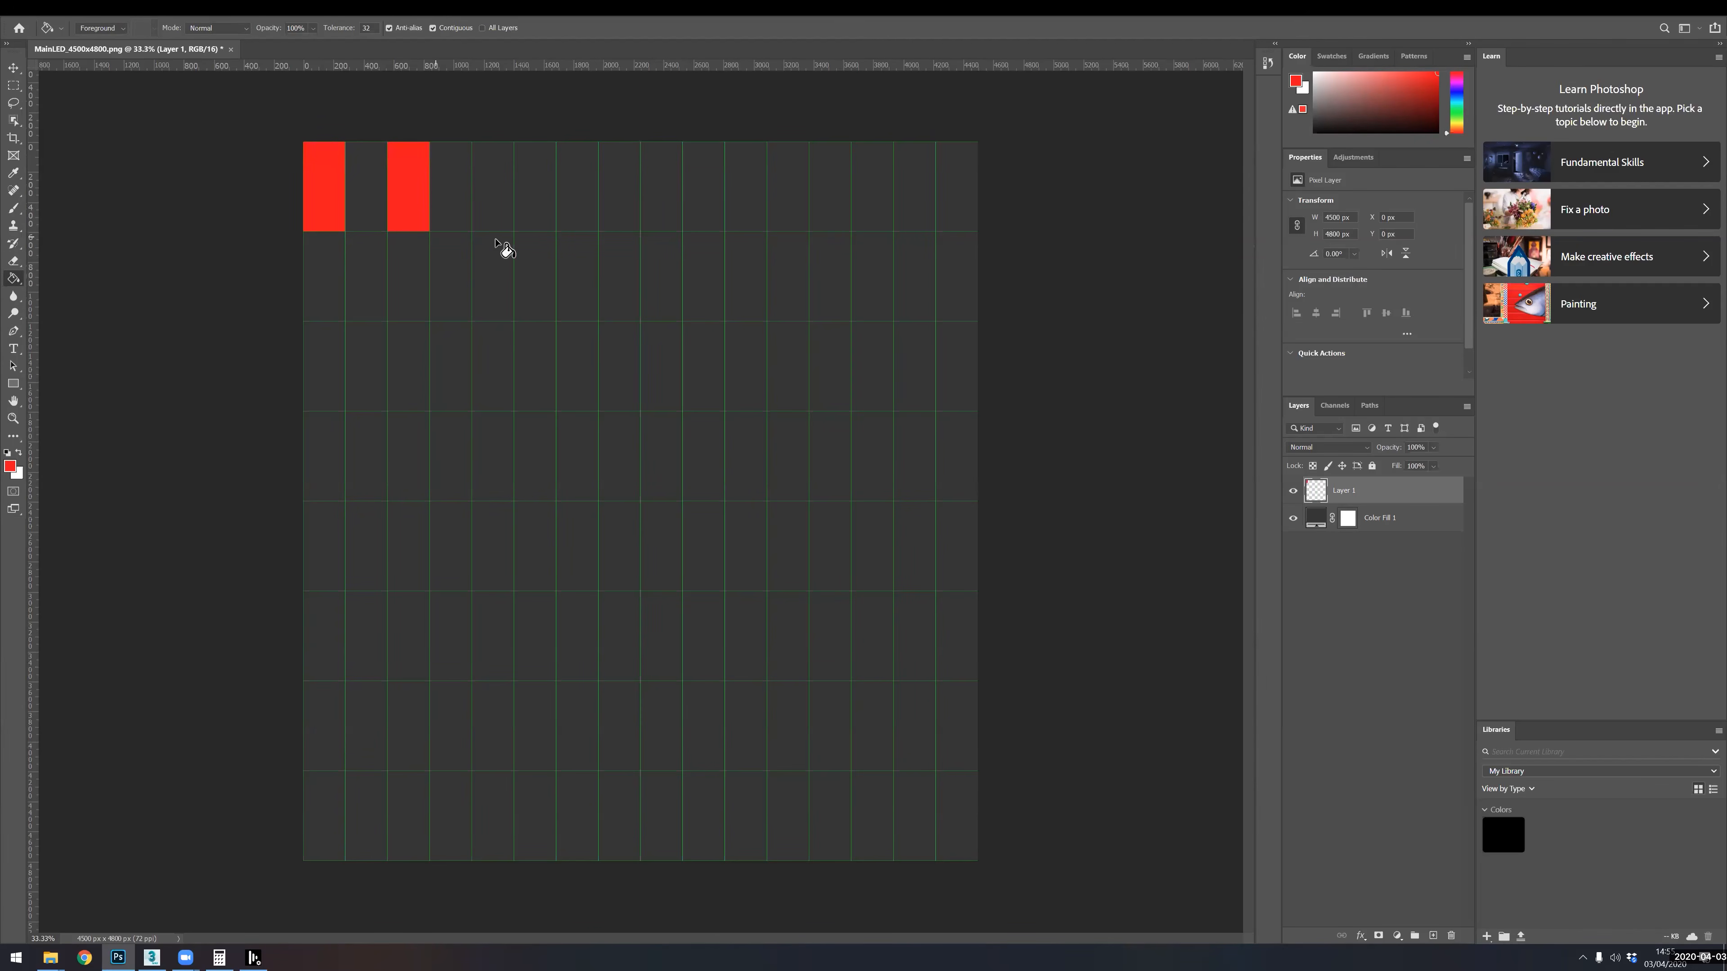
click(490, 205)
click(586, 199)
click(673, 216)
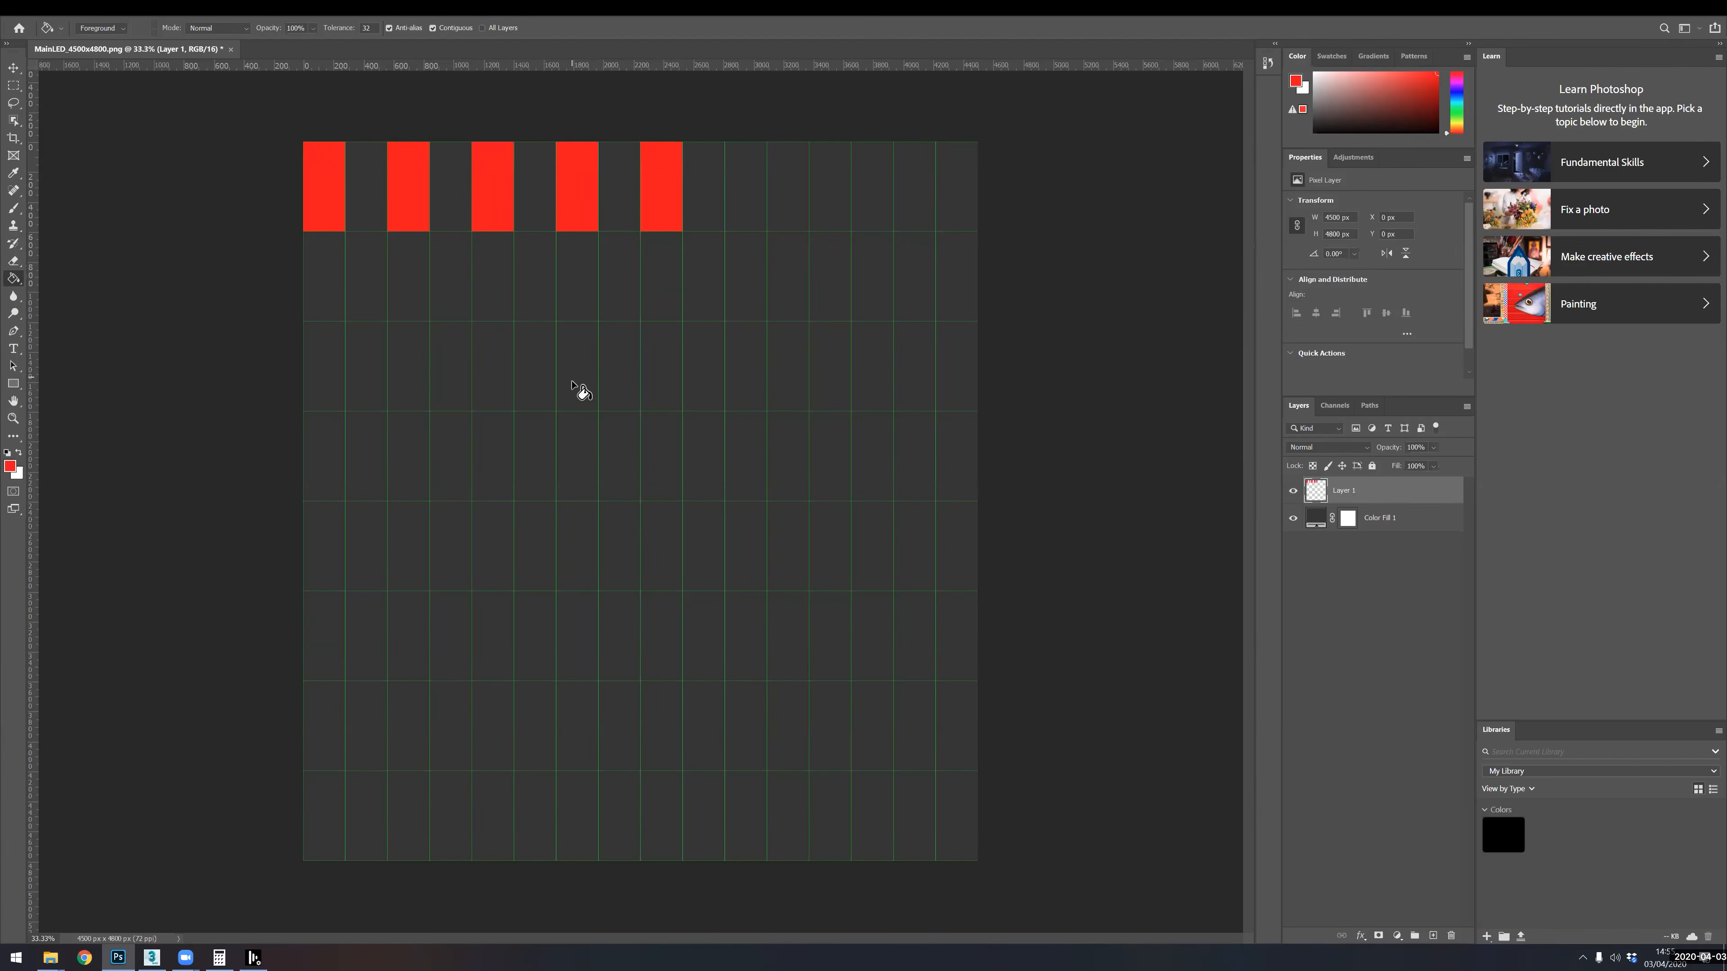
- Undo the red fills in the grid's top row
key(ctrl+z)
key(ctrl+z)
key(ctrl+z)
key(ctrl+z)
key(ctrl+z)
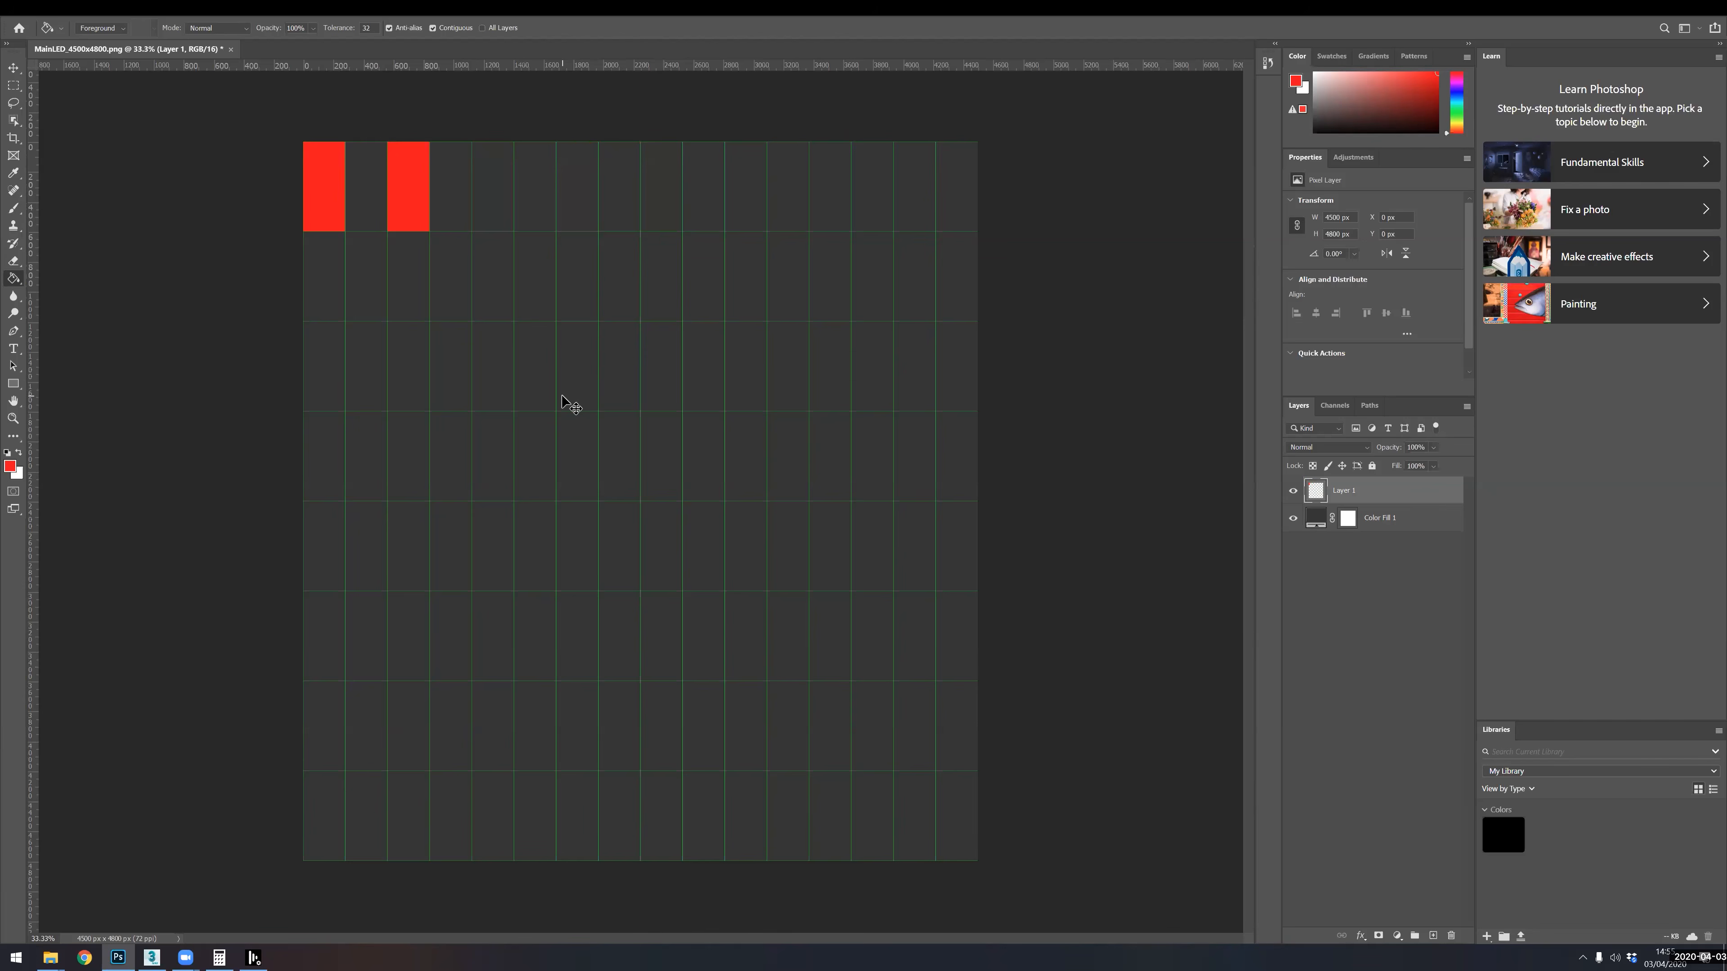
- Create a new 600 by 1200 pixel document with a transparent background at 72 pixels per inch
click(27, 10)
click(109, 25)
double_click(878, 273)
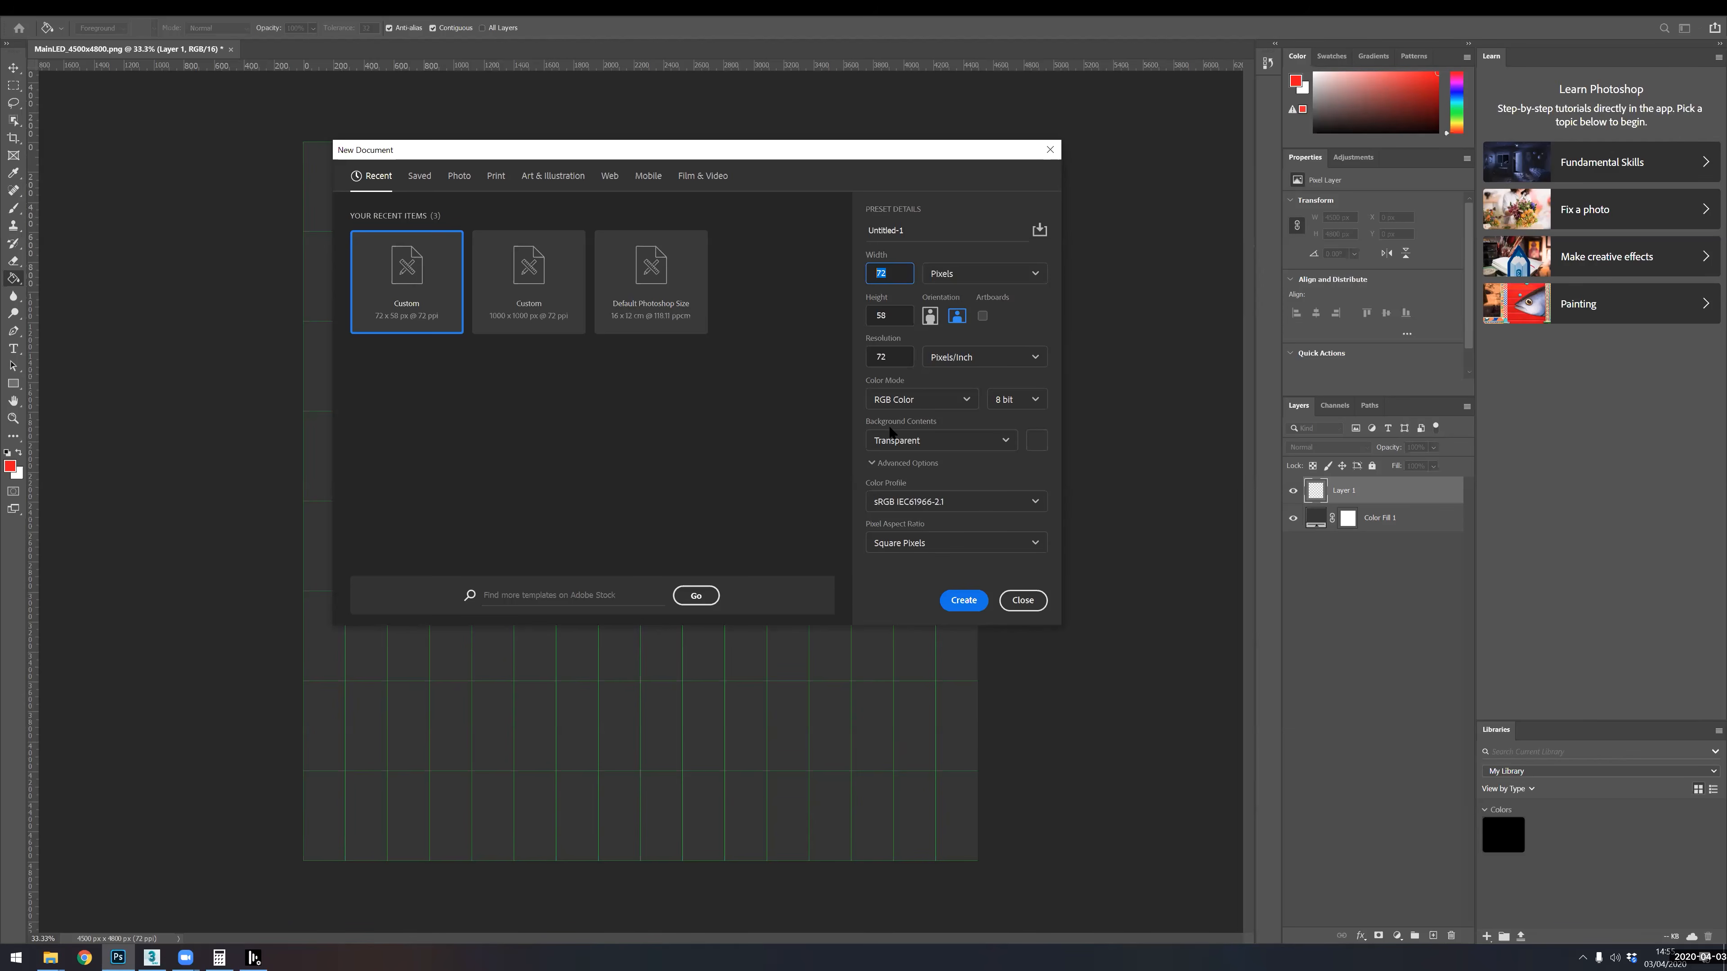
key(Tab)
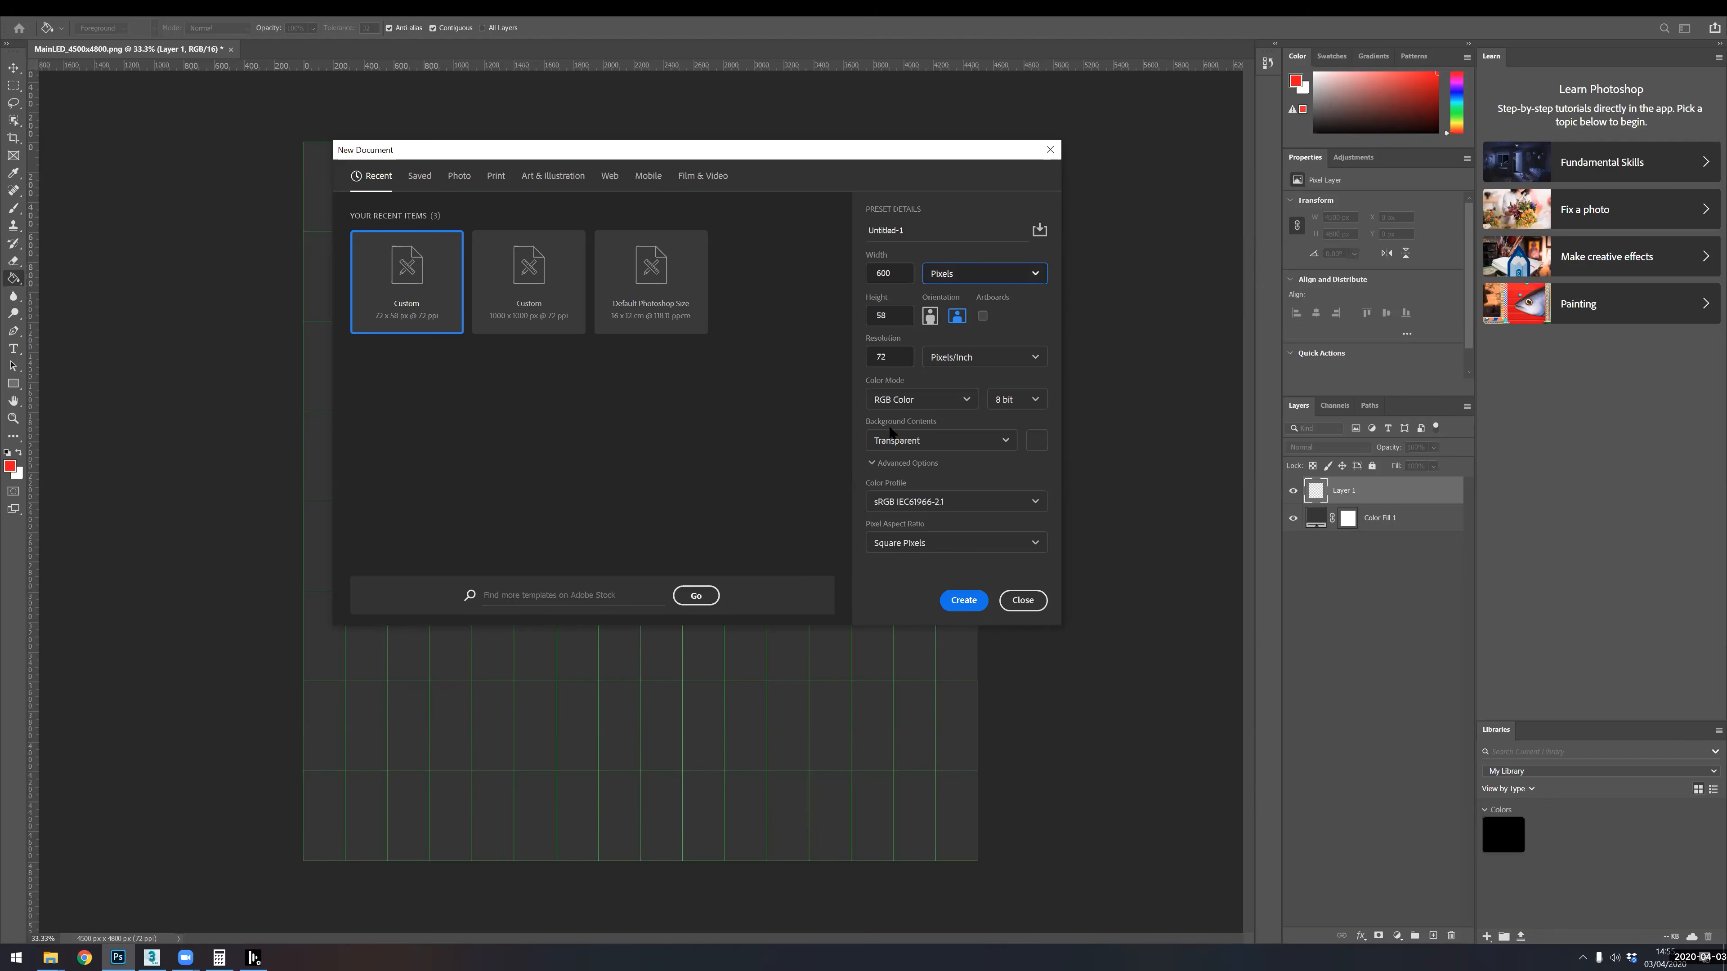
key(Tab)
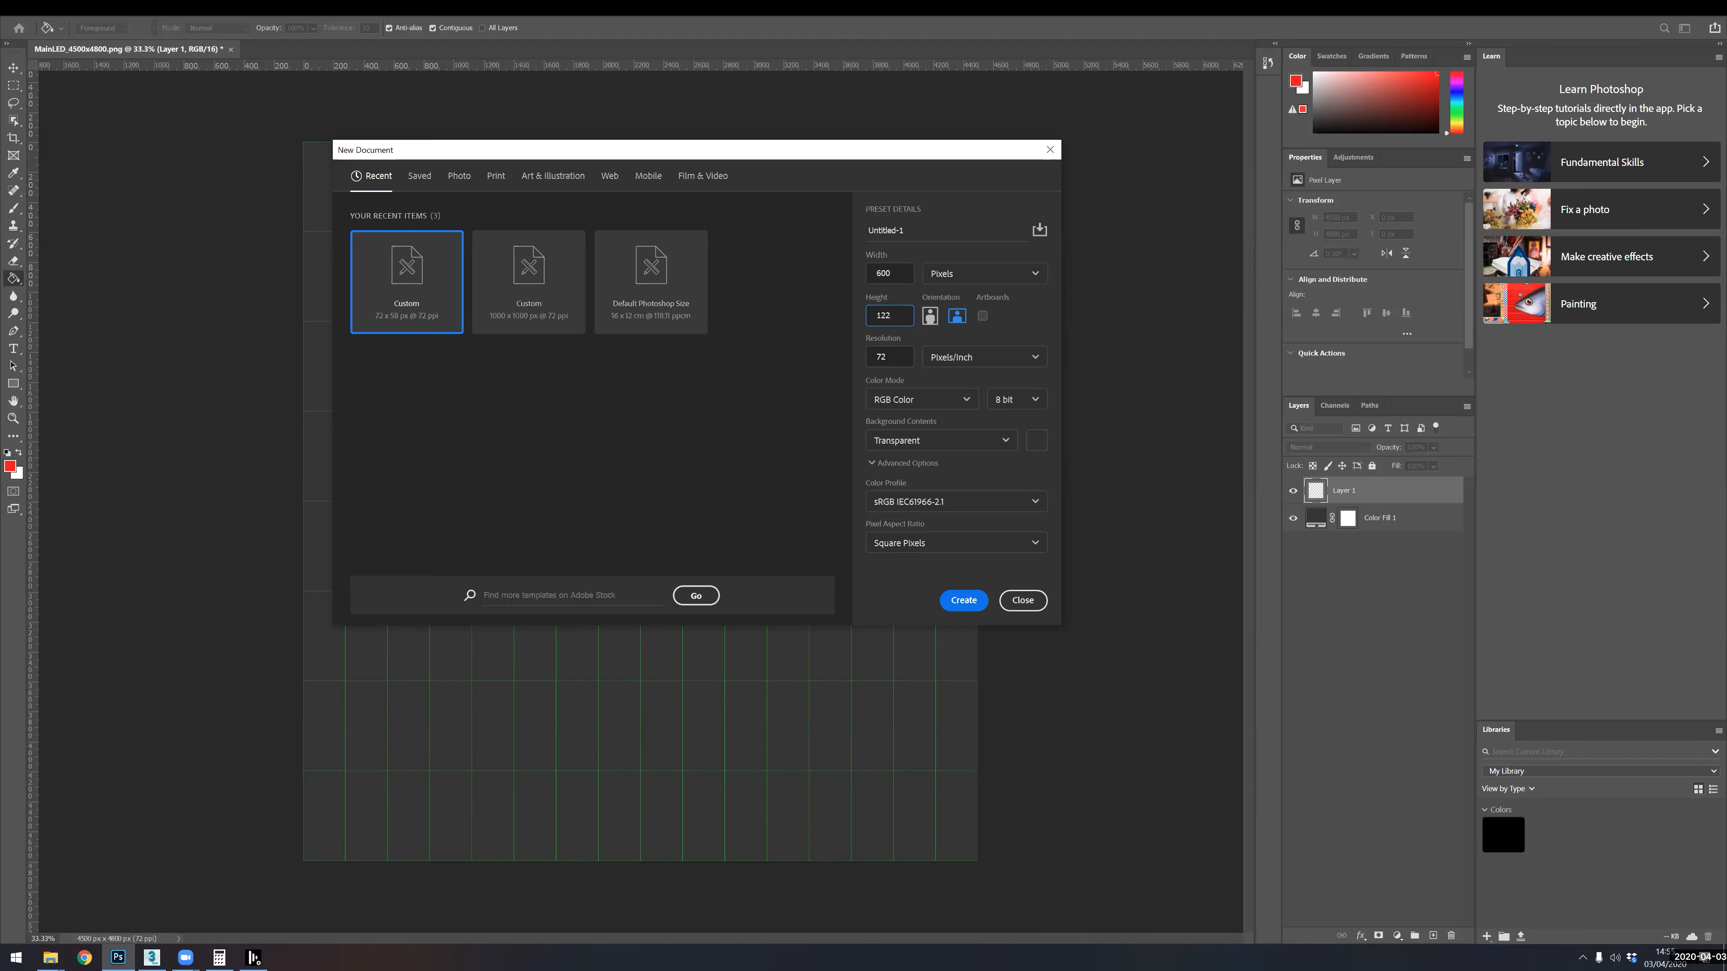
click(971, 600)
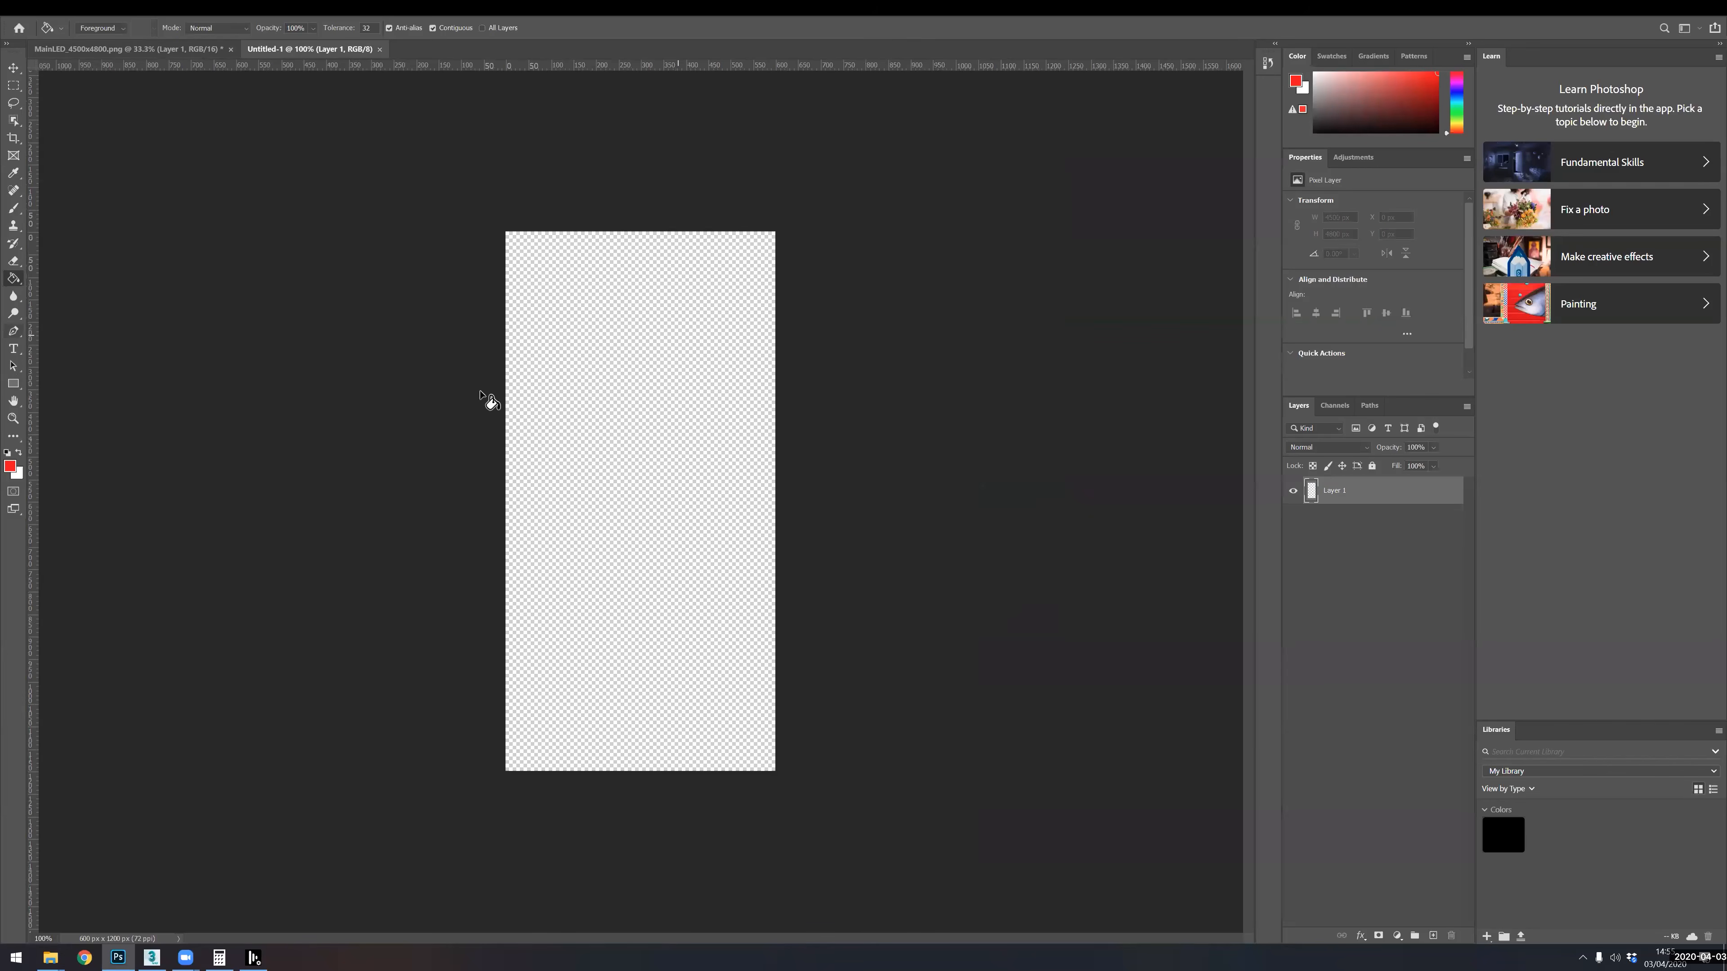
- Draw a red 300 by 600 px rectangle and align it to the canvas's upper-left corner at X 0, Y 0
click(13, 383)
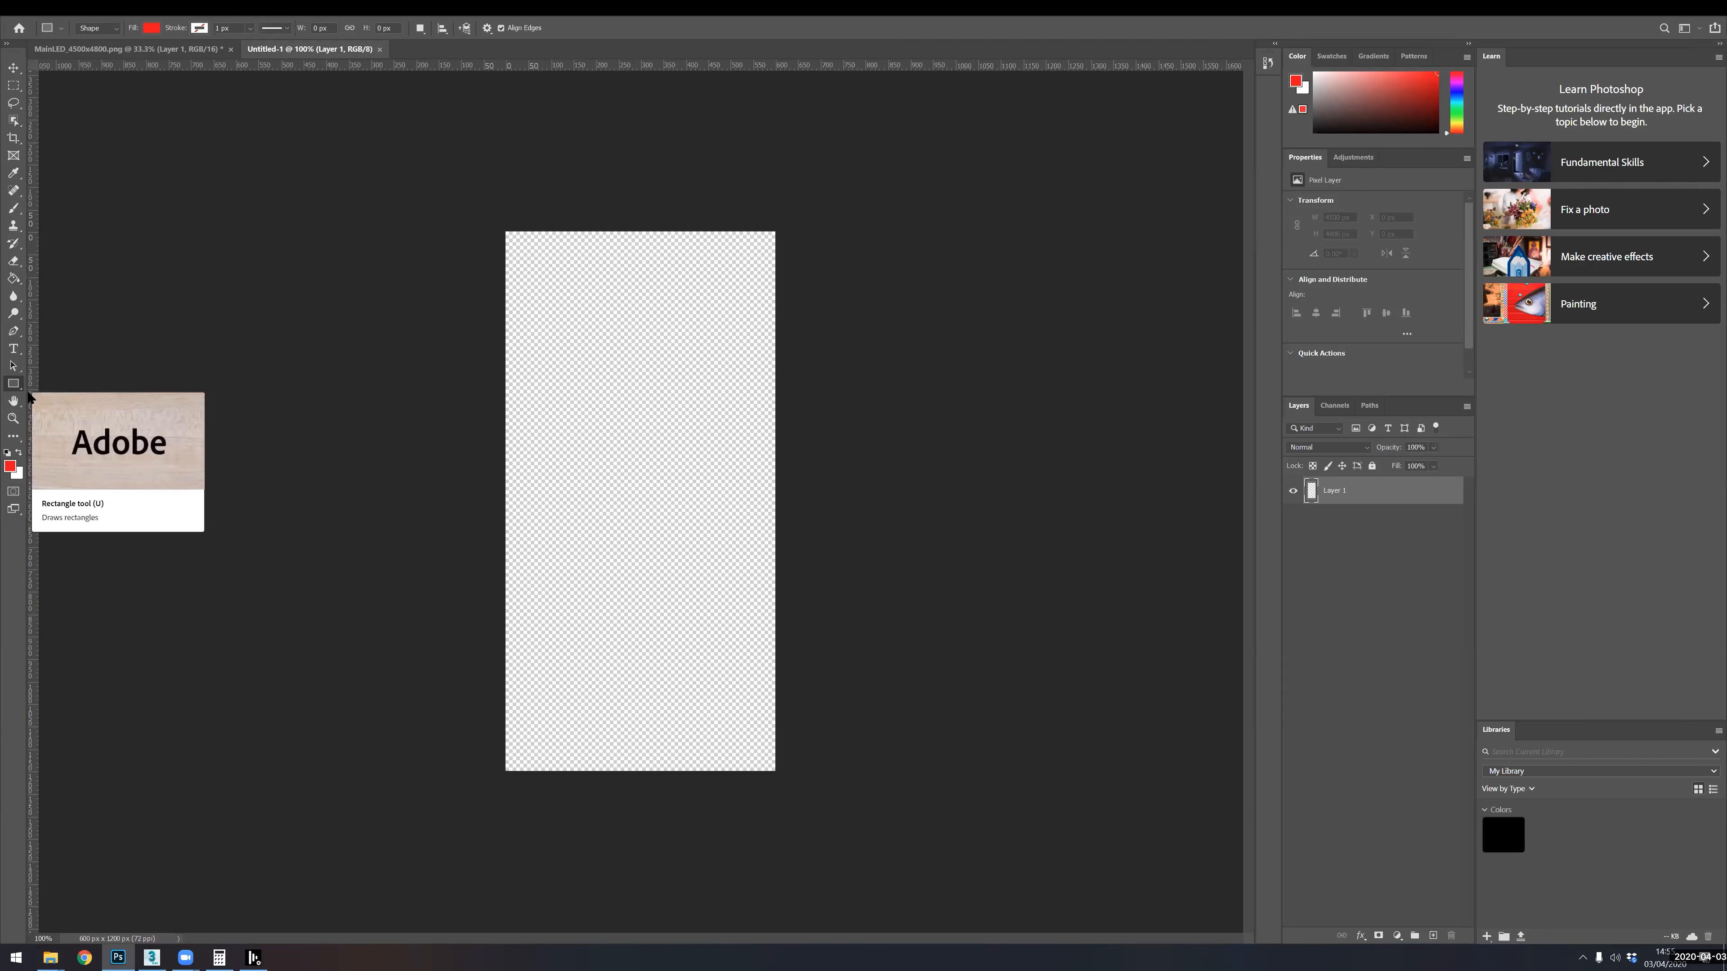
click(561, 309)
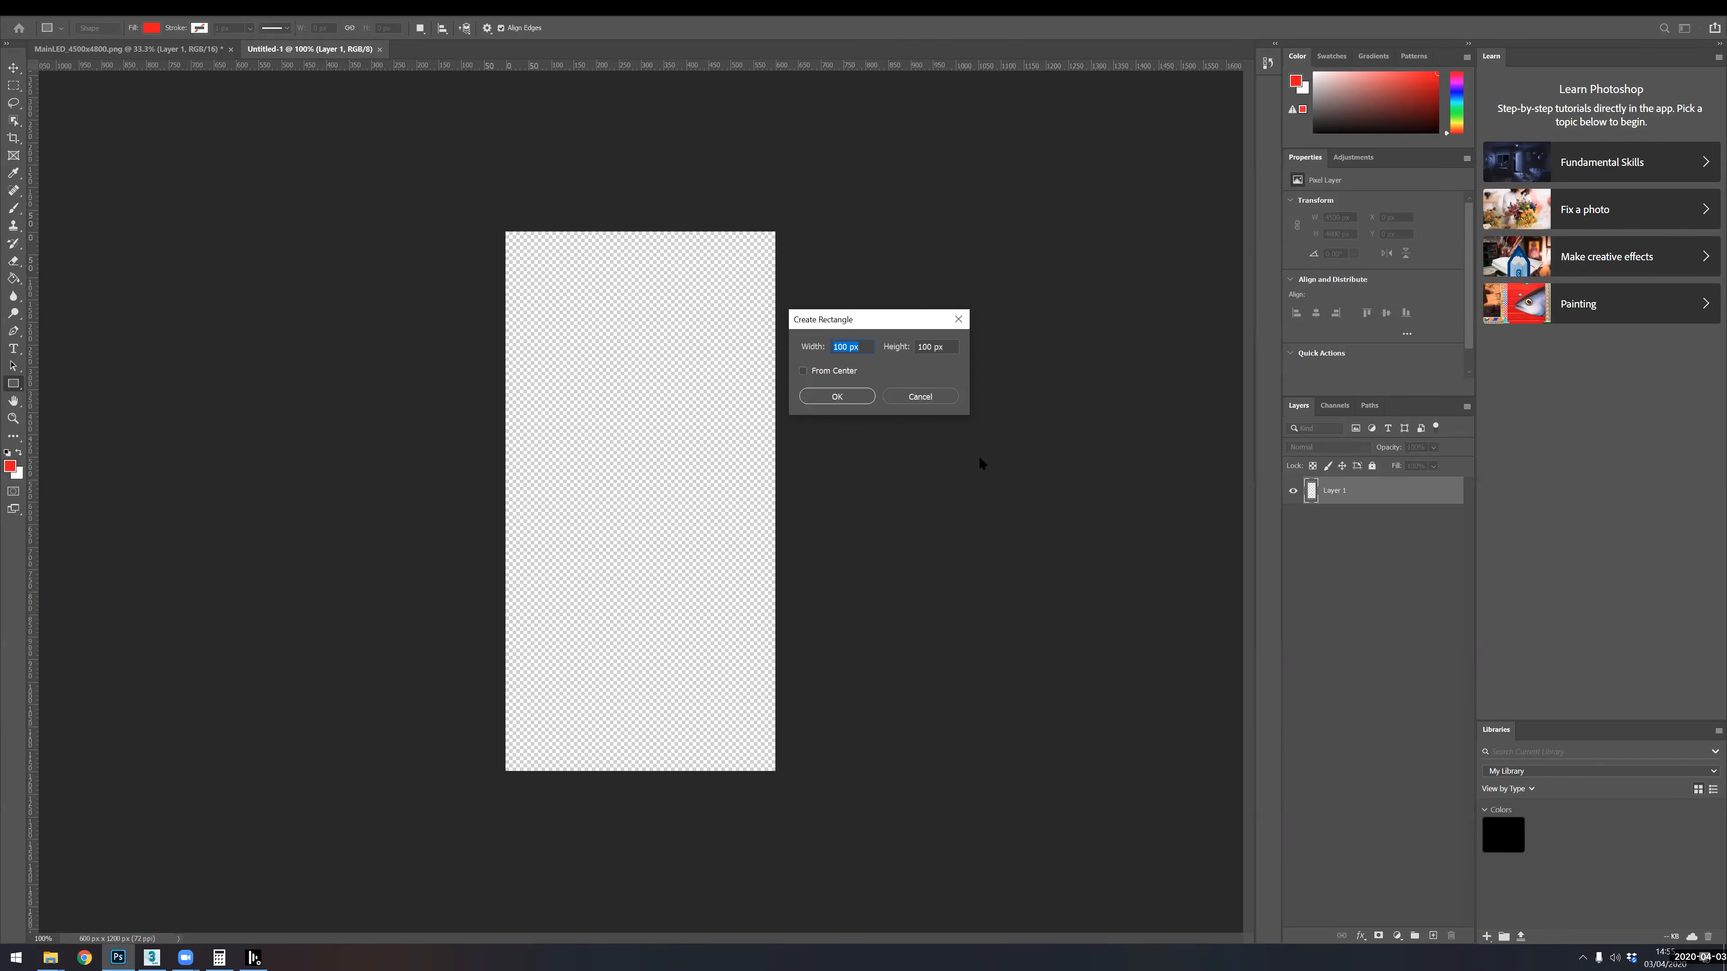
text(300)
key(Tab)
text(6)
click(837, 397)
key(v)
drag(633, 417, 601, 368)
click(1322, 244)
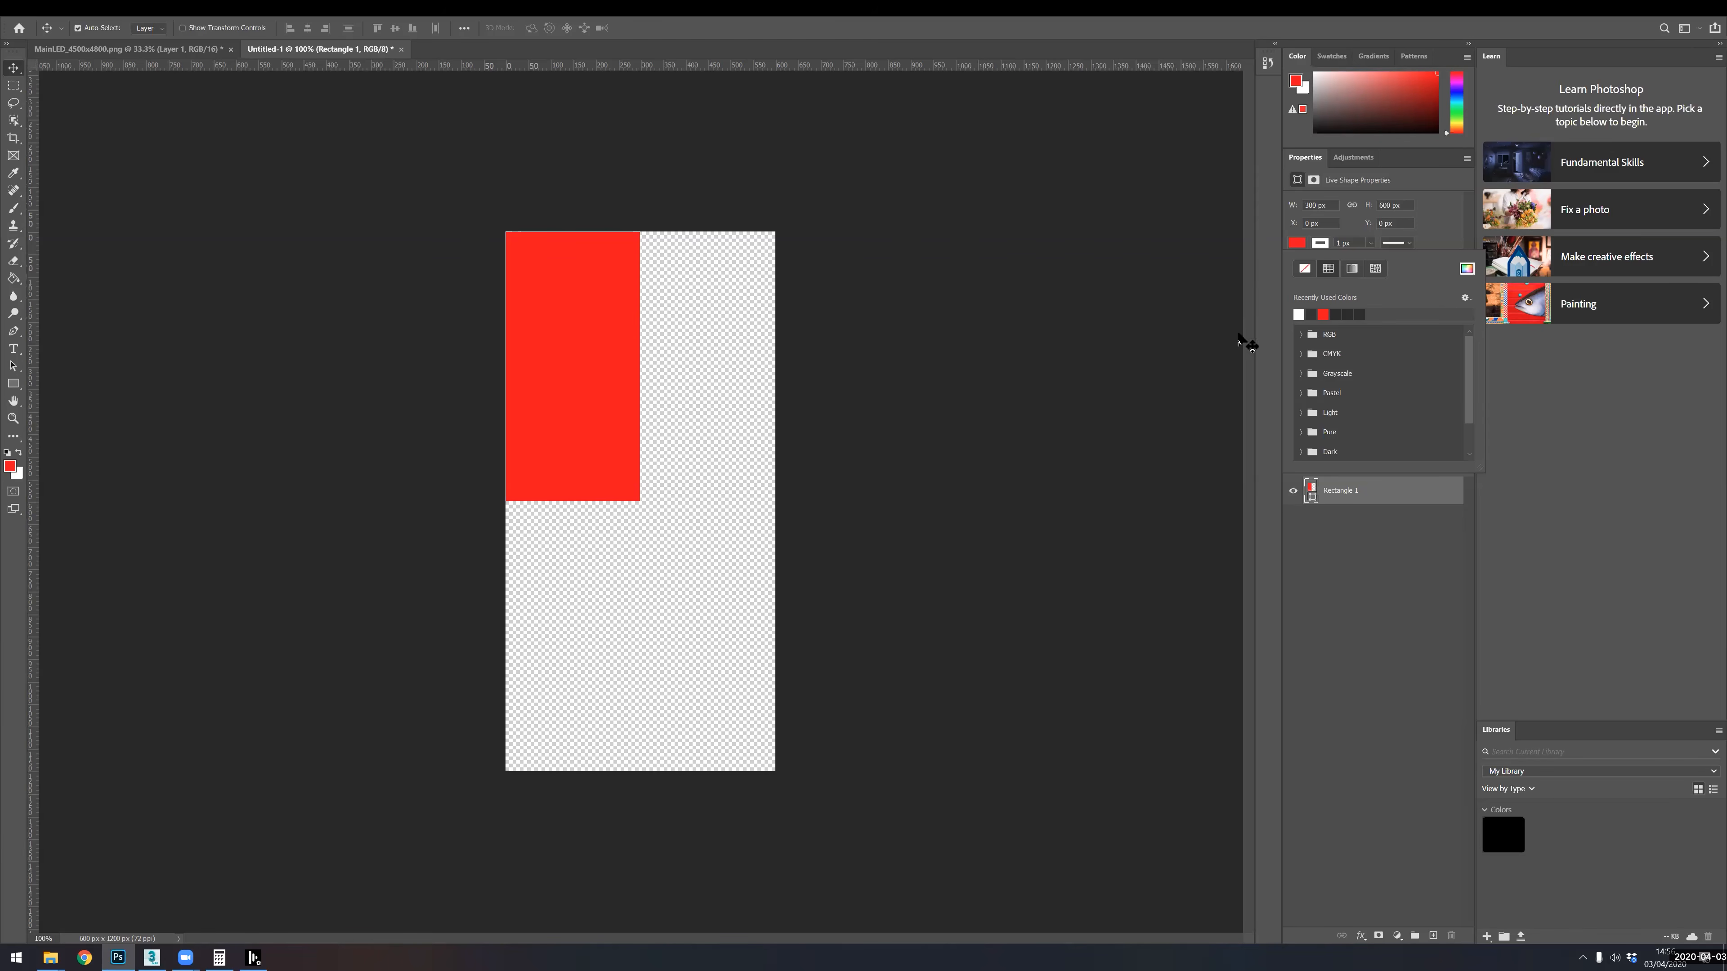
click(1362, 501)
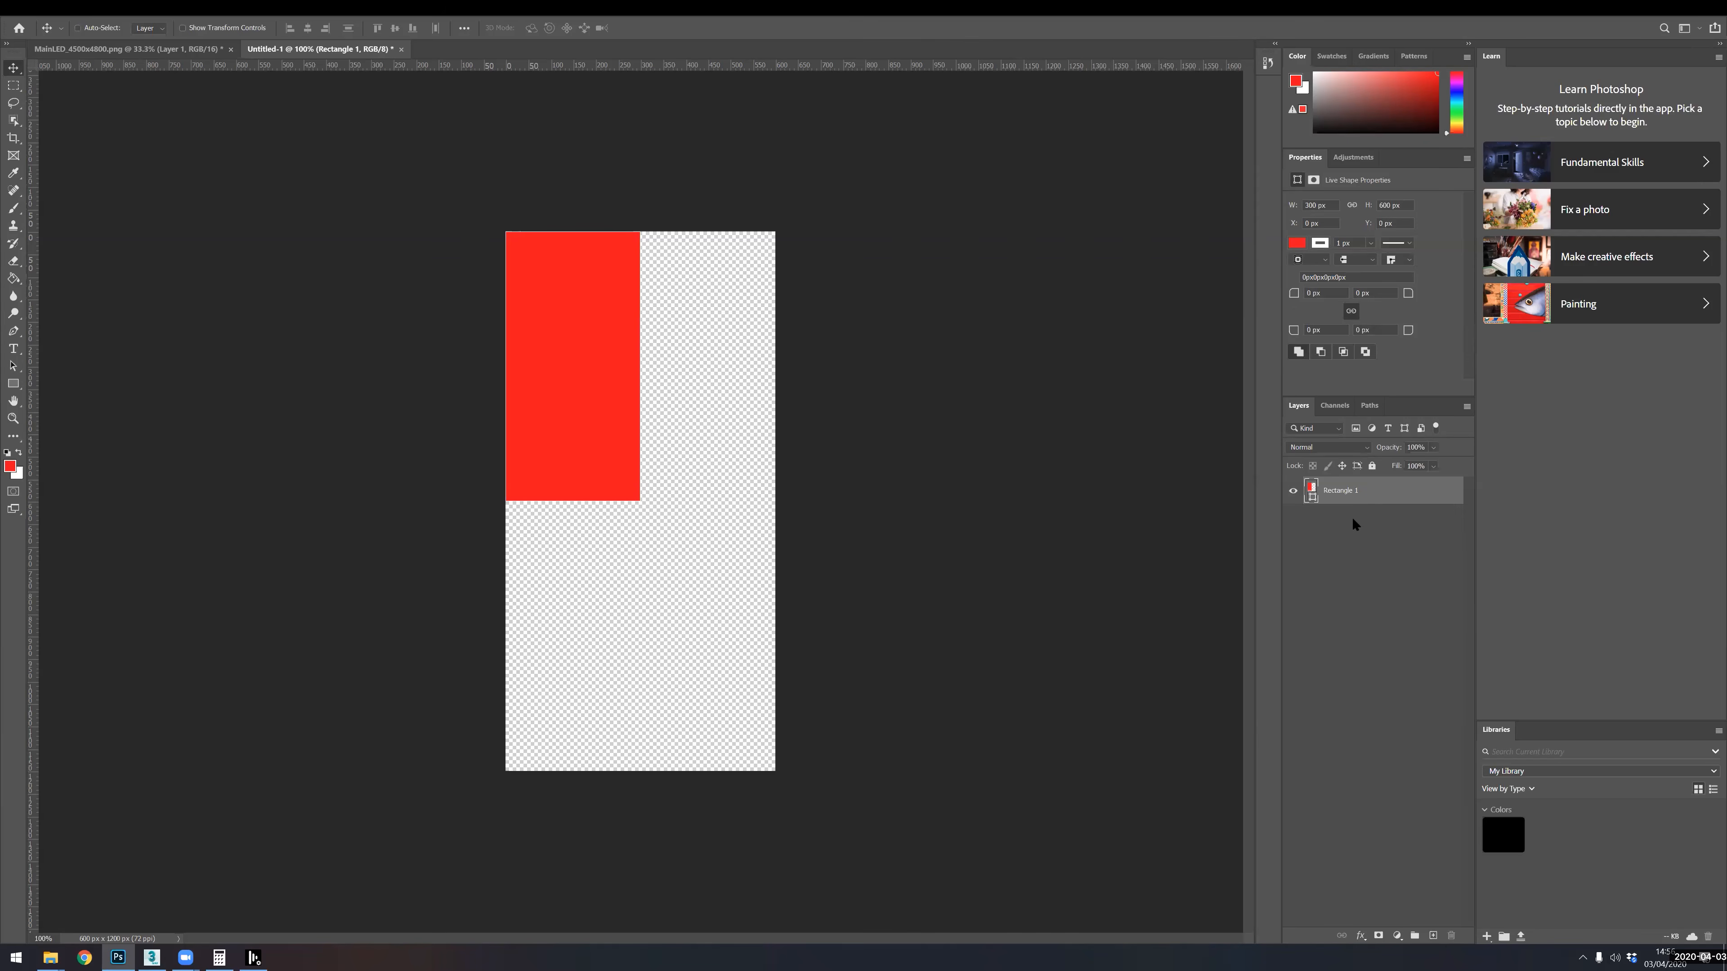
- Duplicate the red rectangle twice, placing one copy at X 300, Y 600 px and the other at X 300, Y 0 px
key(ctrl+j)
drag(595, 407, 706, 652)
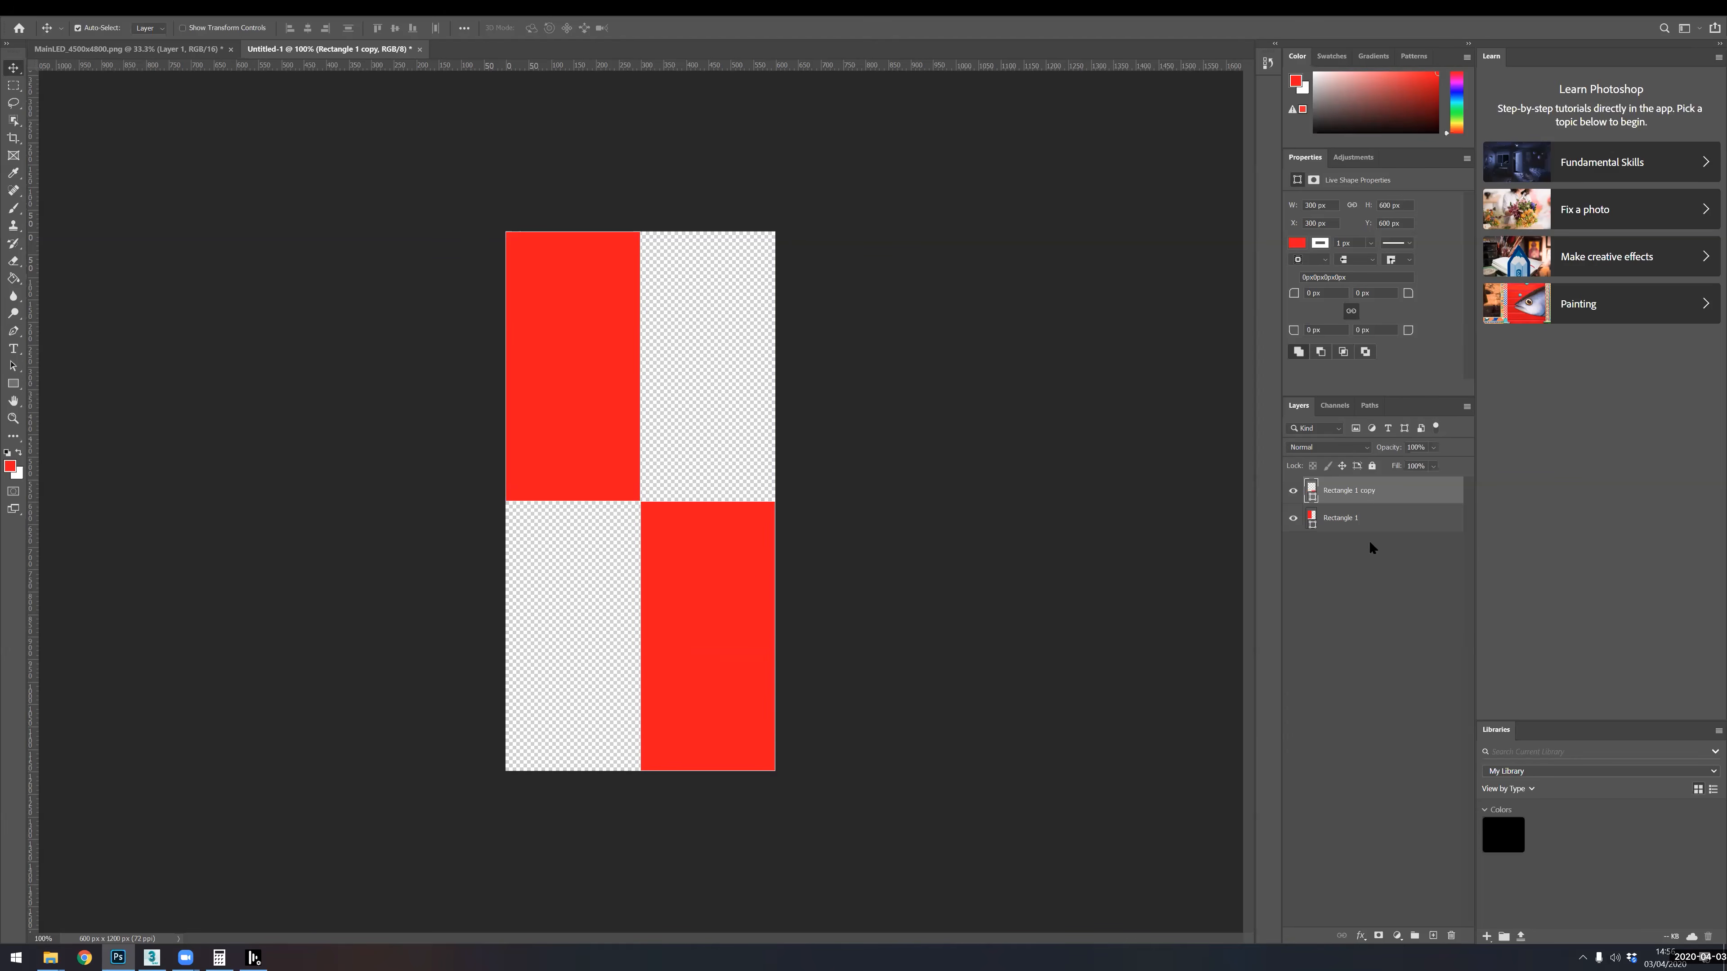
key(ctrl+j)
drag(725, 592, 717, 370)
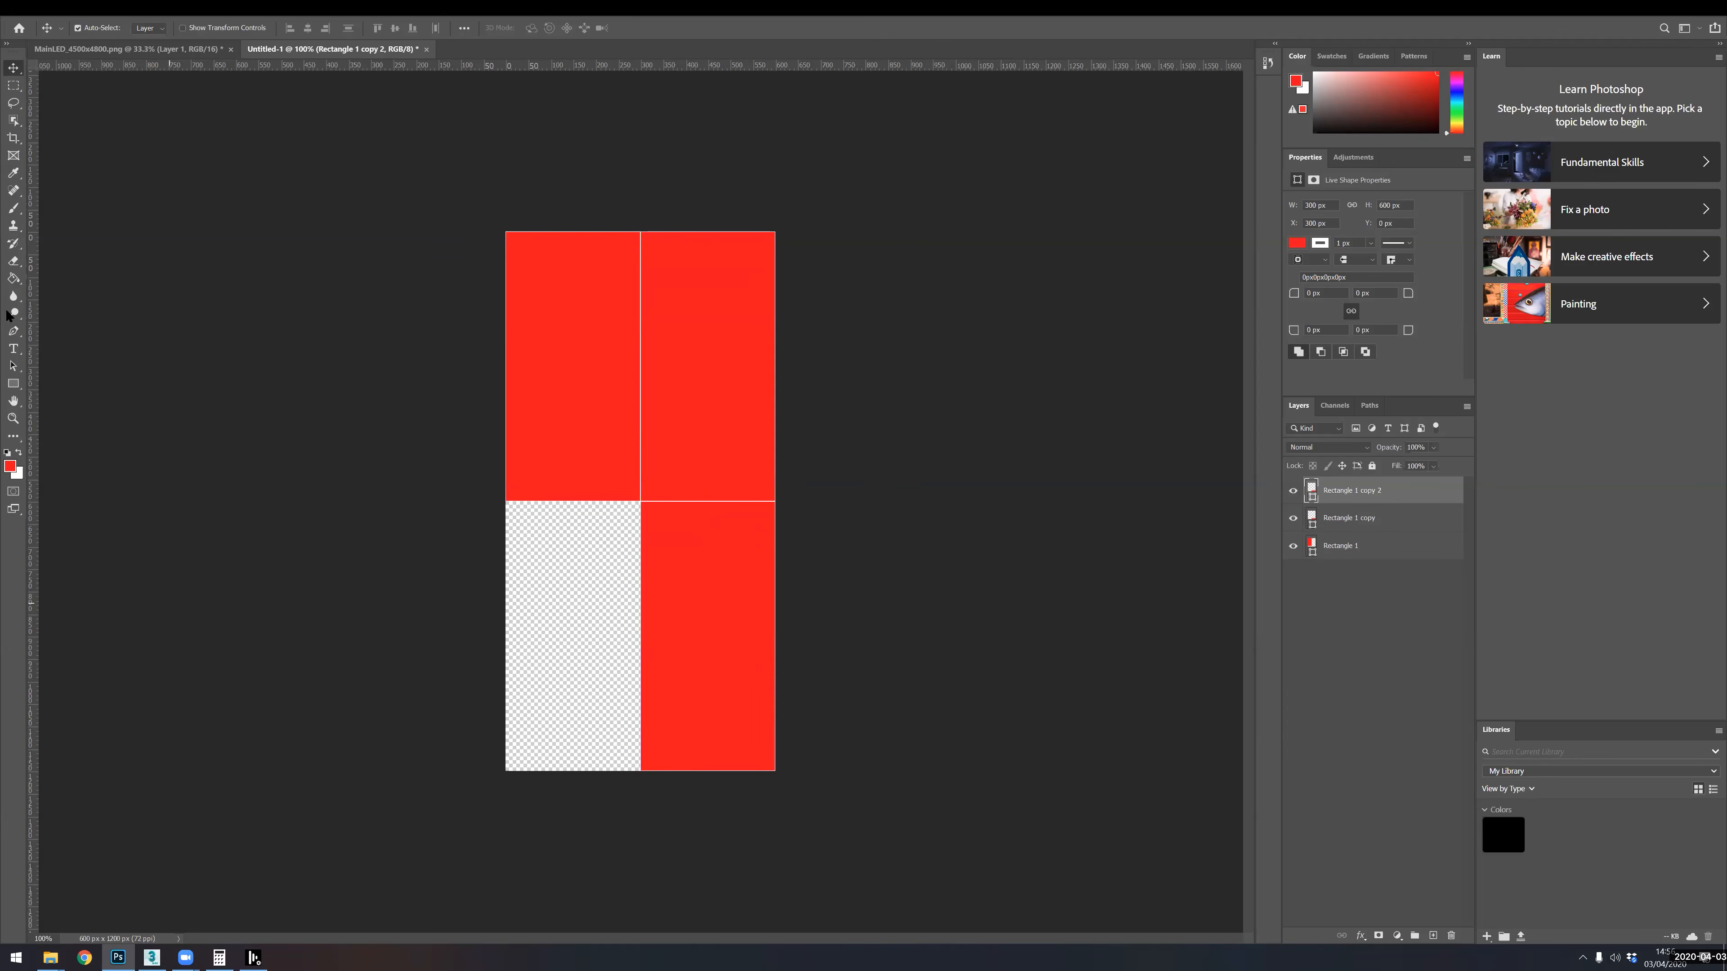
- Set the foreground colour to green and apply it as the fill of the upper-right rectangle
click(10, 467)
mouse_move(876, 390)
mouse_down()
mouse_move(879, 405)
mouse_move(884, 361)
mouse_up()
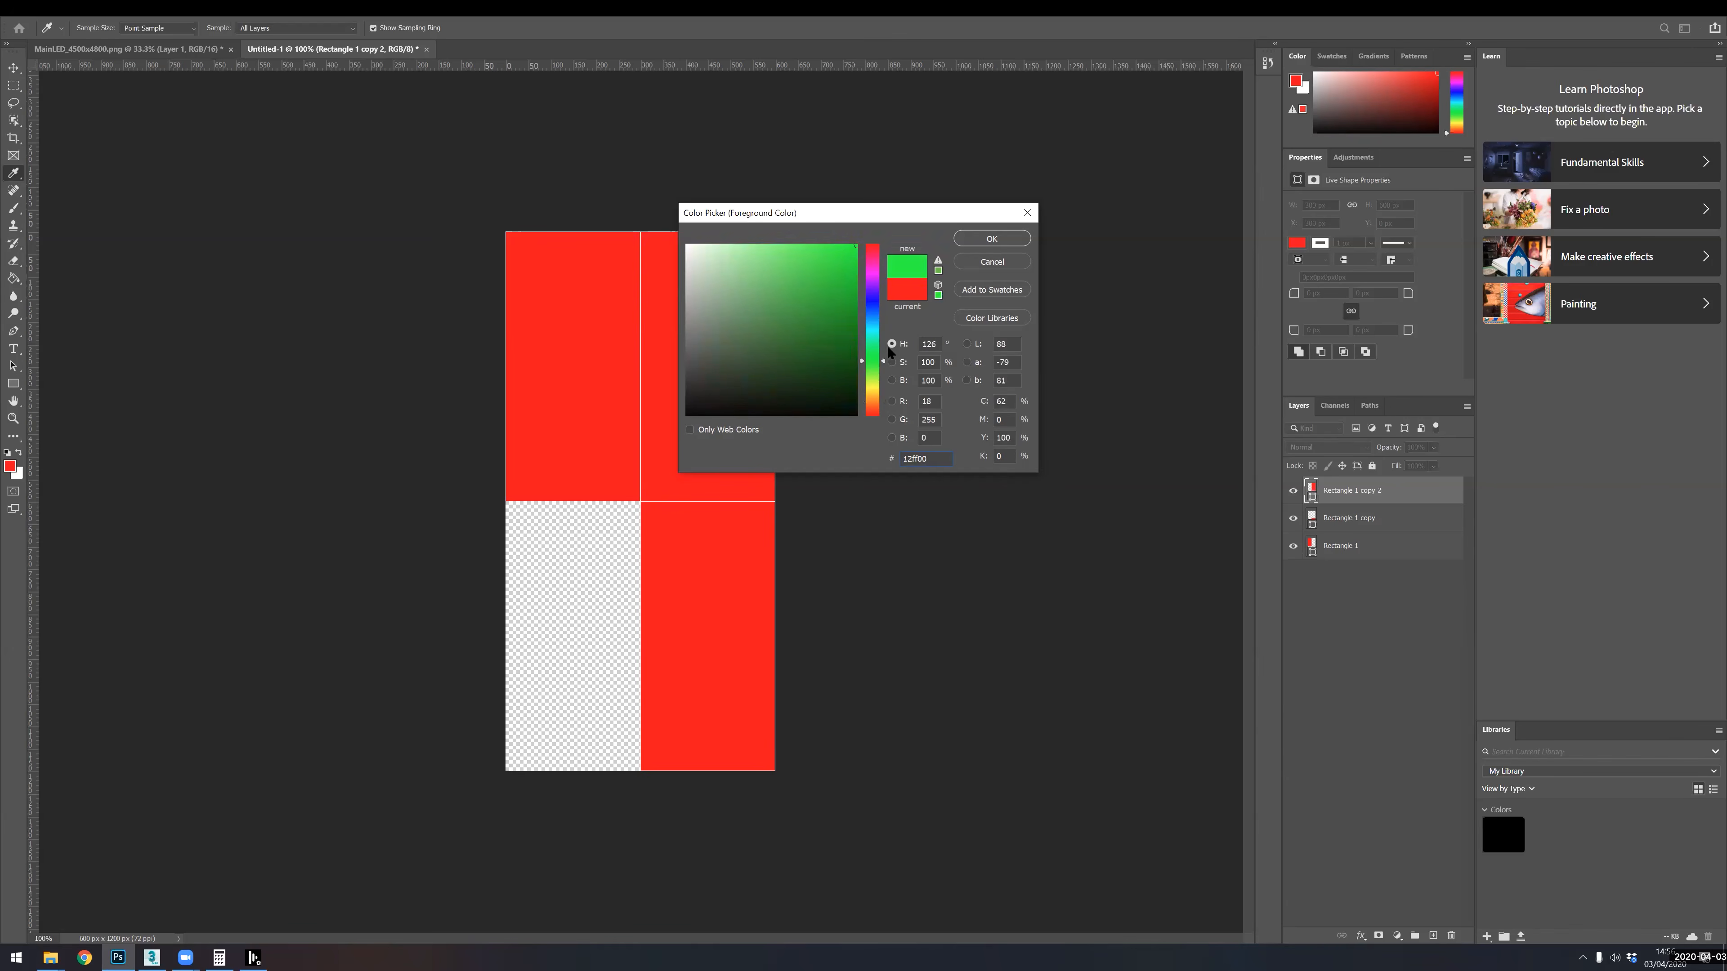
click(1004, 234)
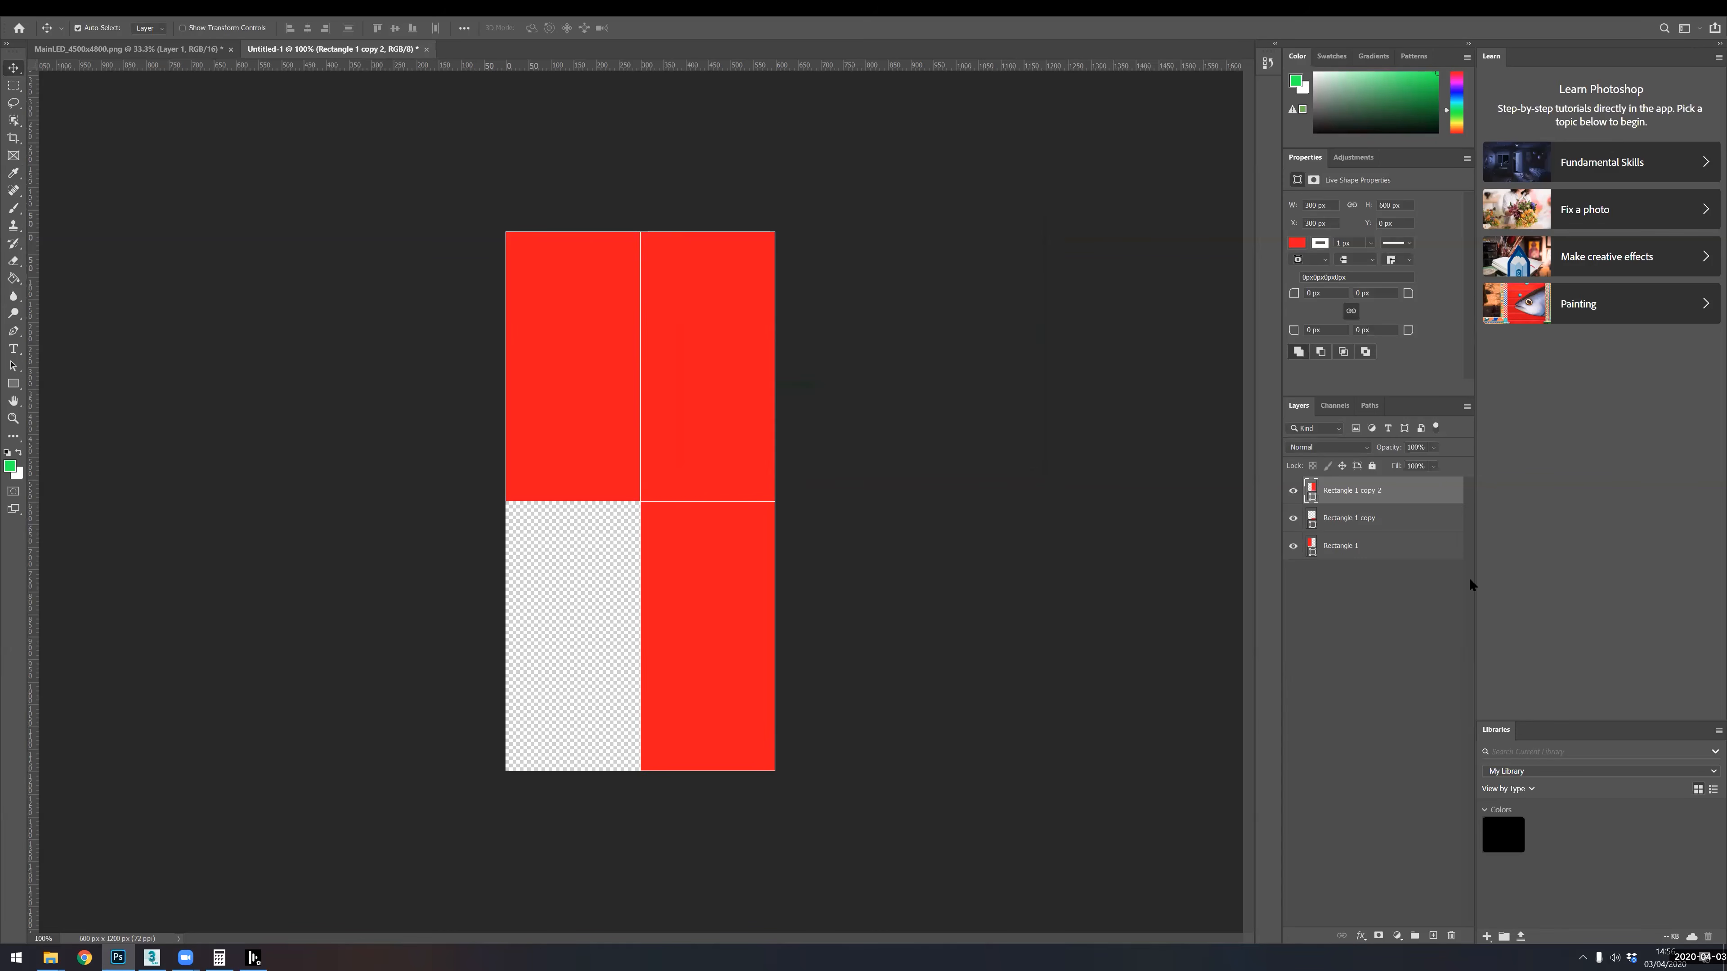
click(1296, 243)
click(1298, 314)
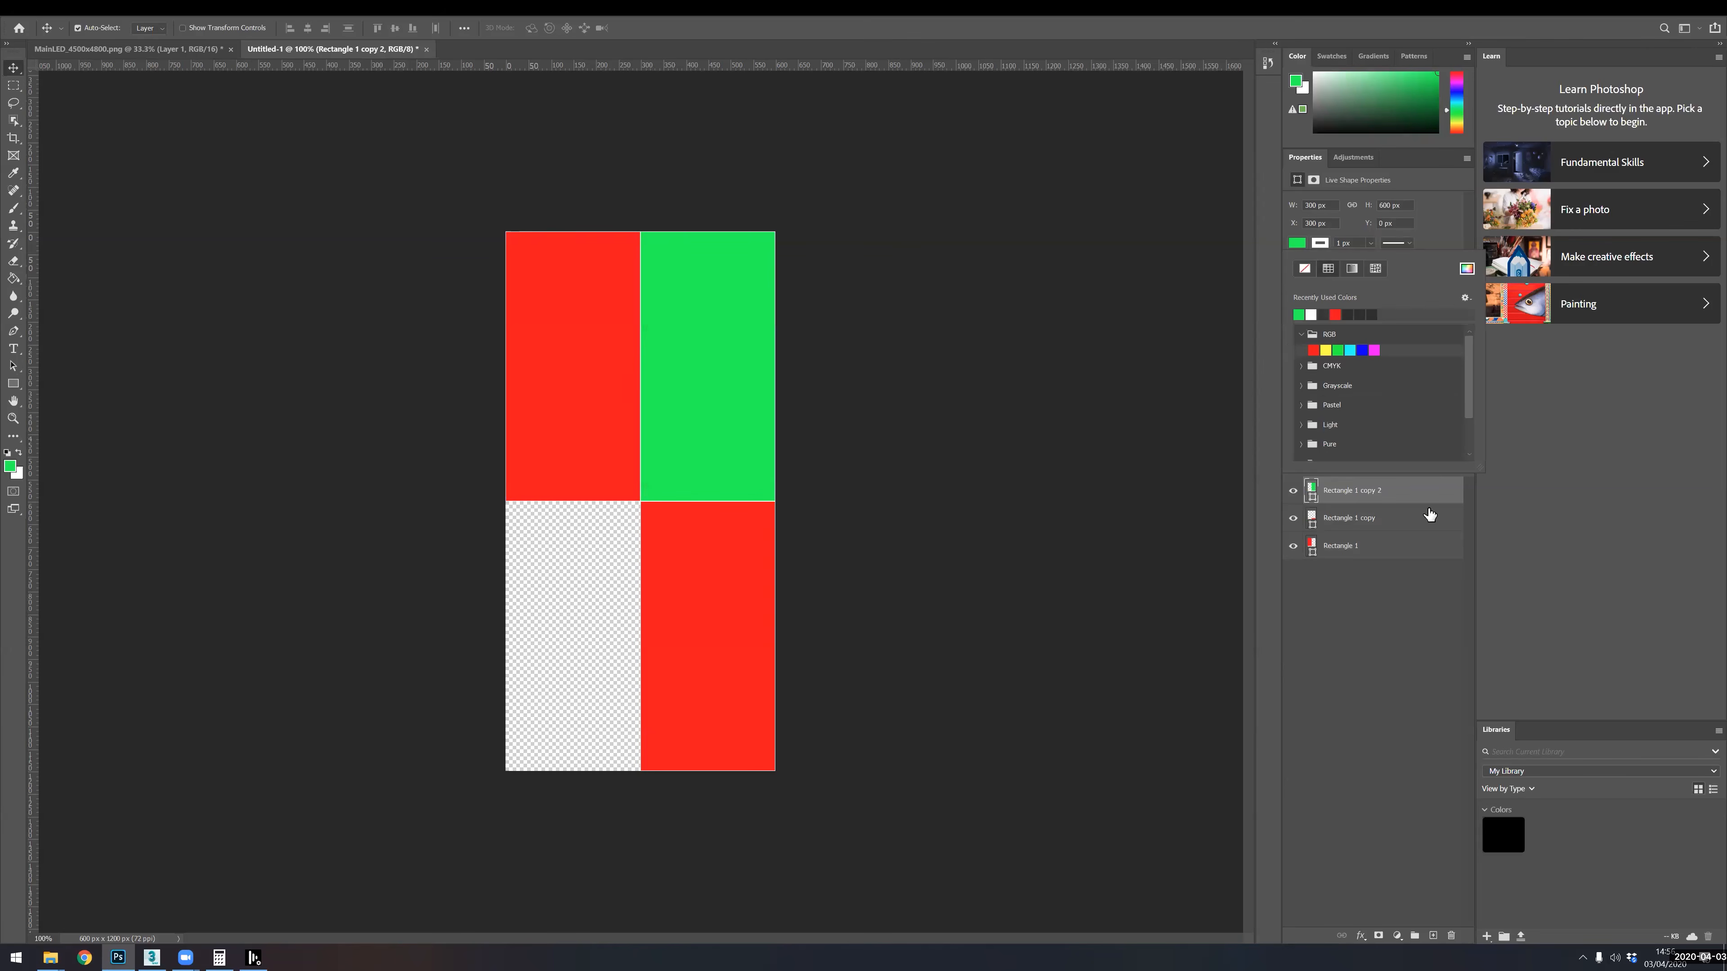
- Duplicate the green rectangle and place the copy in the canvas's lower-left quarter at X 0, Y 600 px
click(1359, 488)
key(ctrl+j)
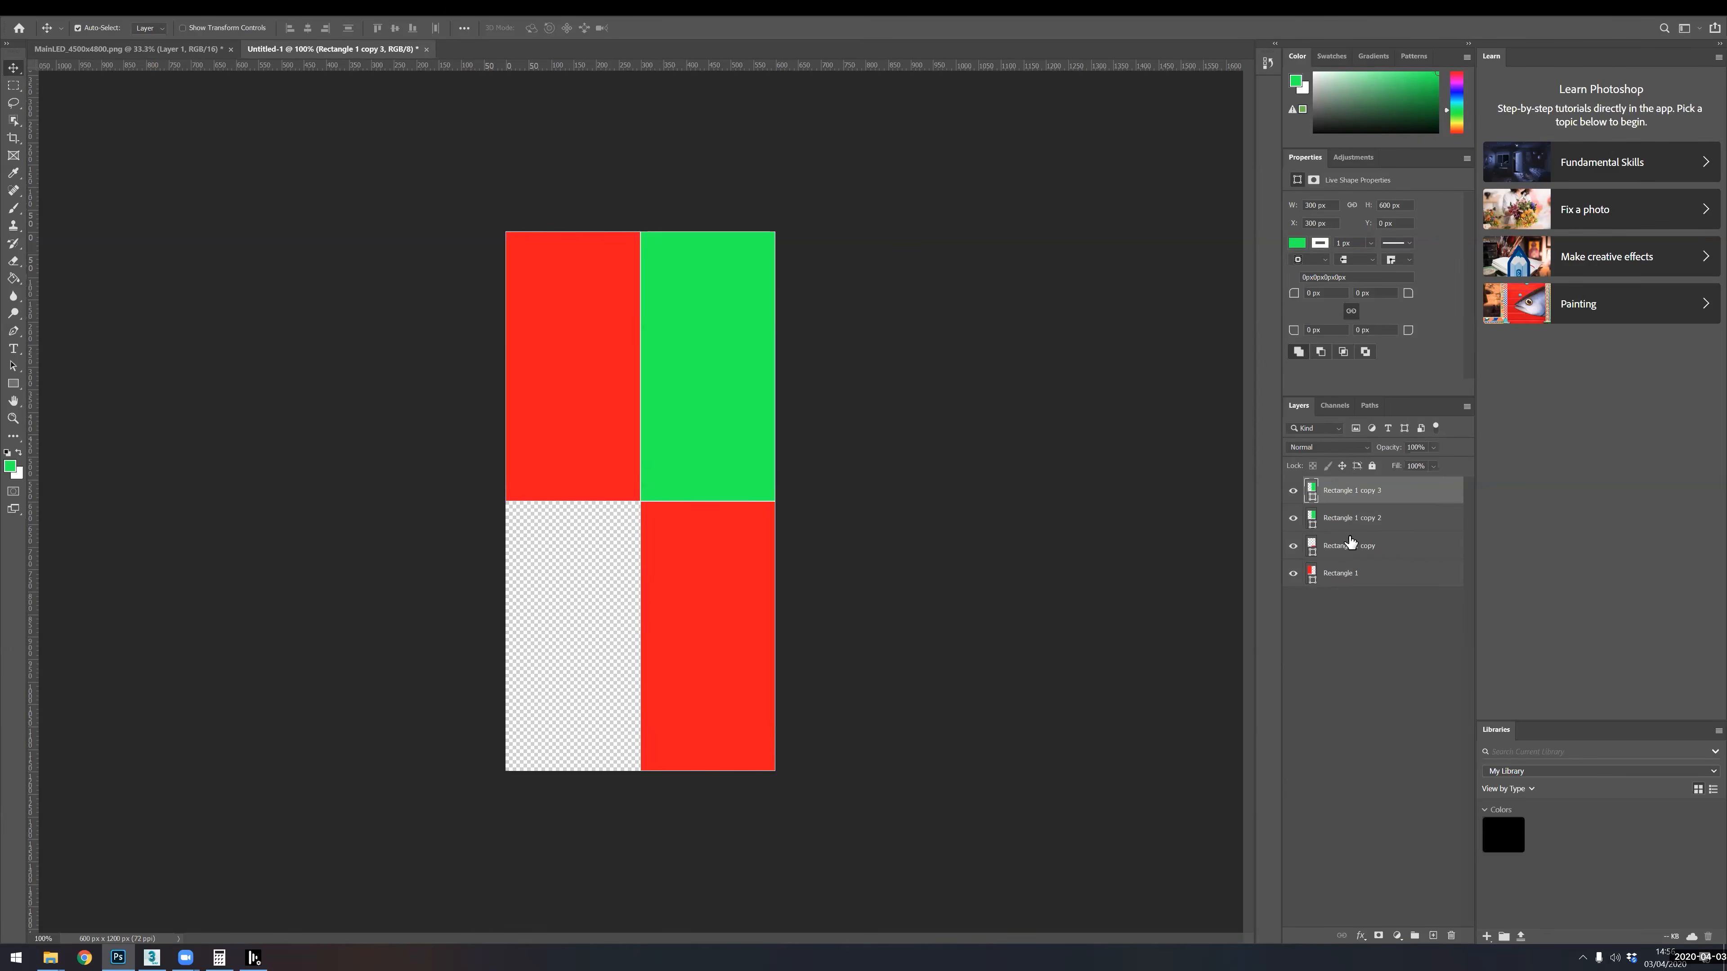
drag(683, 344, 570, 621)
- Select the whole red and green checker canvas and define it as a pattern named Pattern 1
key(ctrl+a)
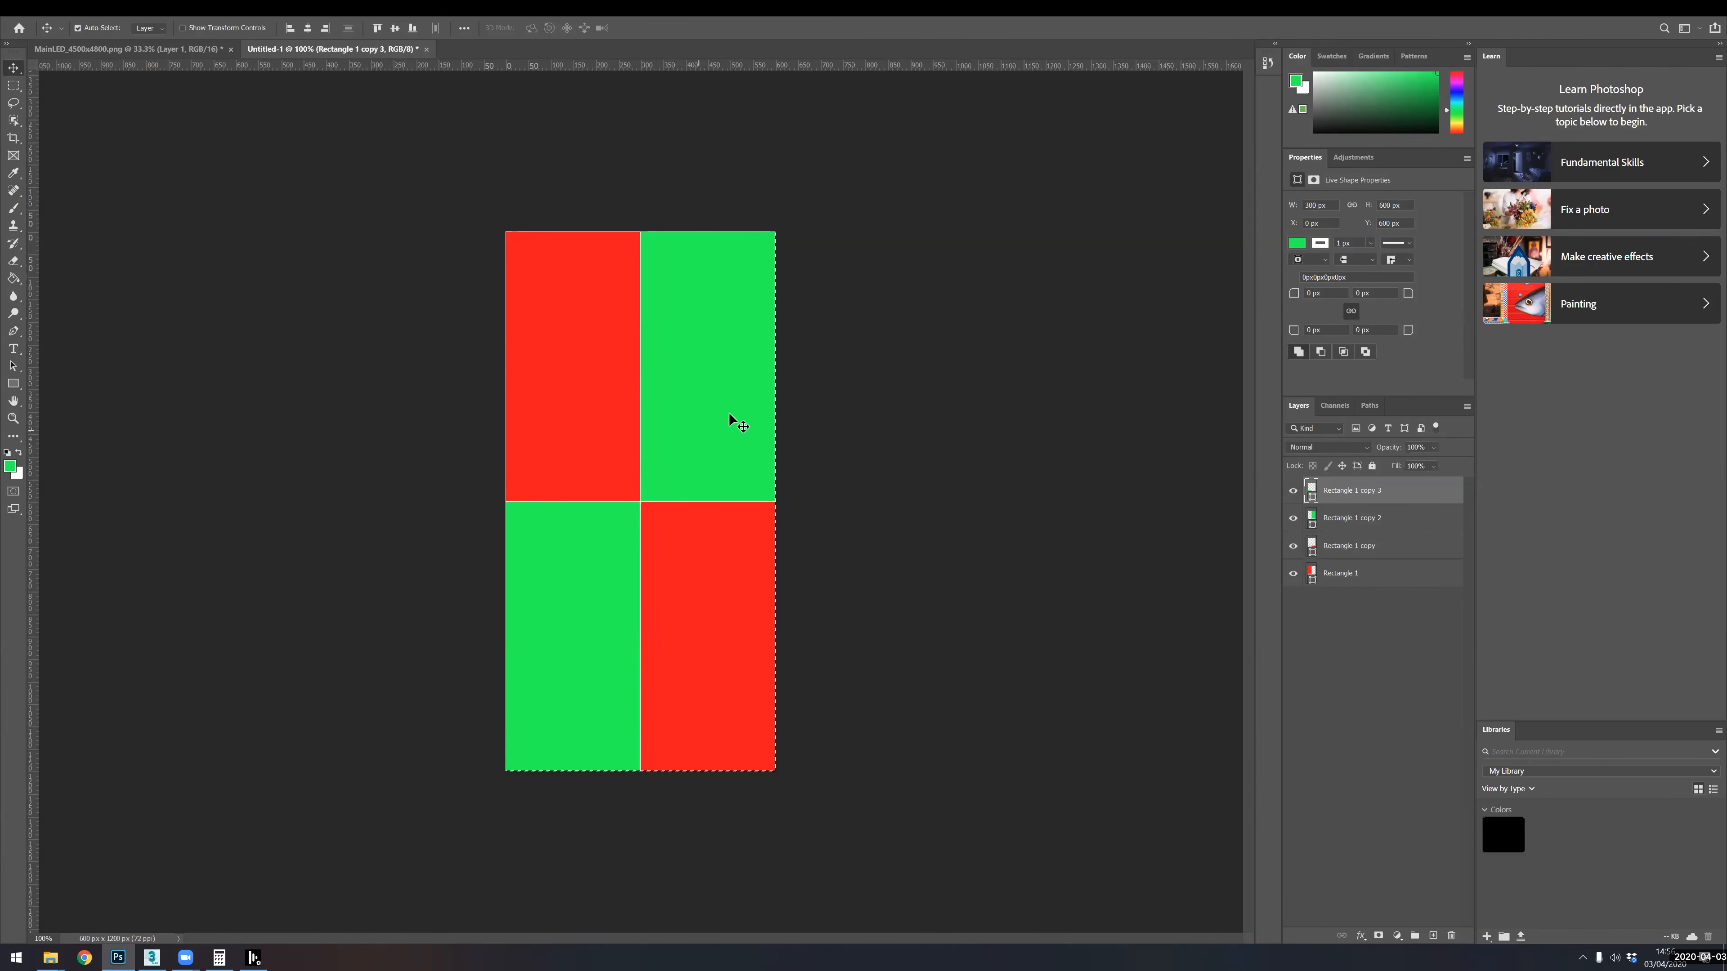
click(1446, 698)
click(1384, 502)
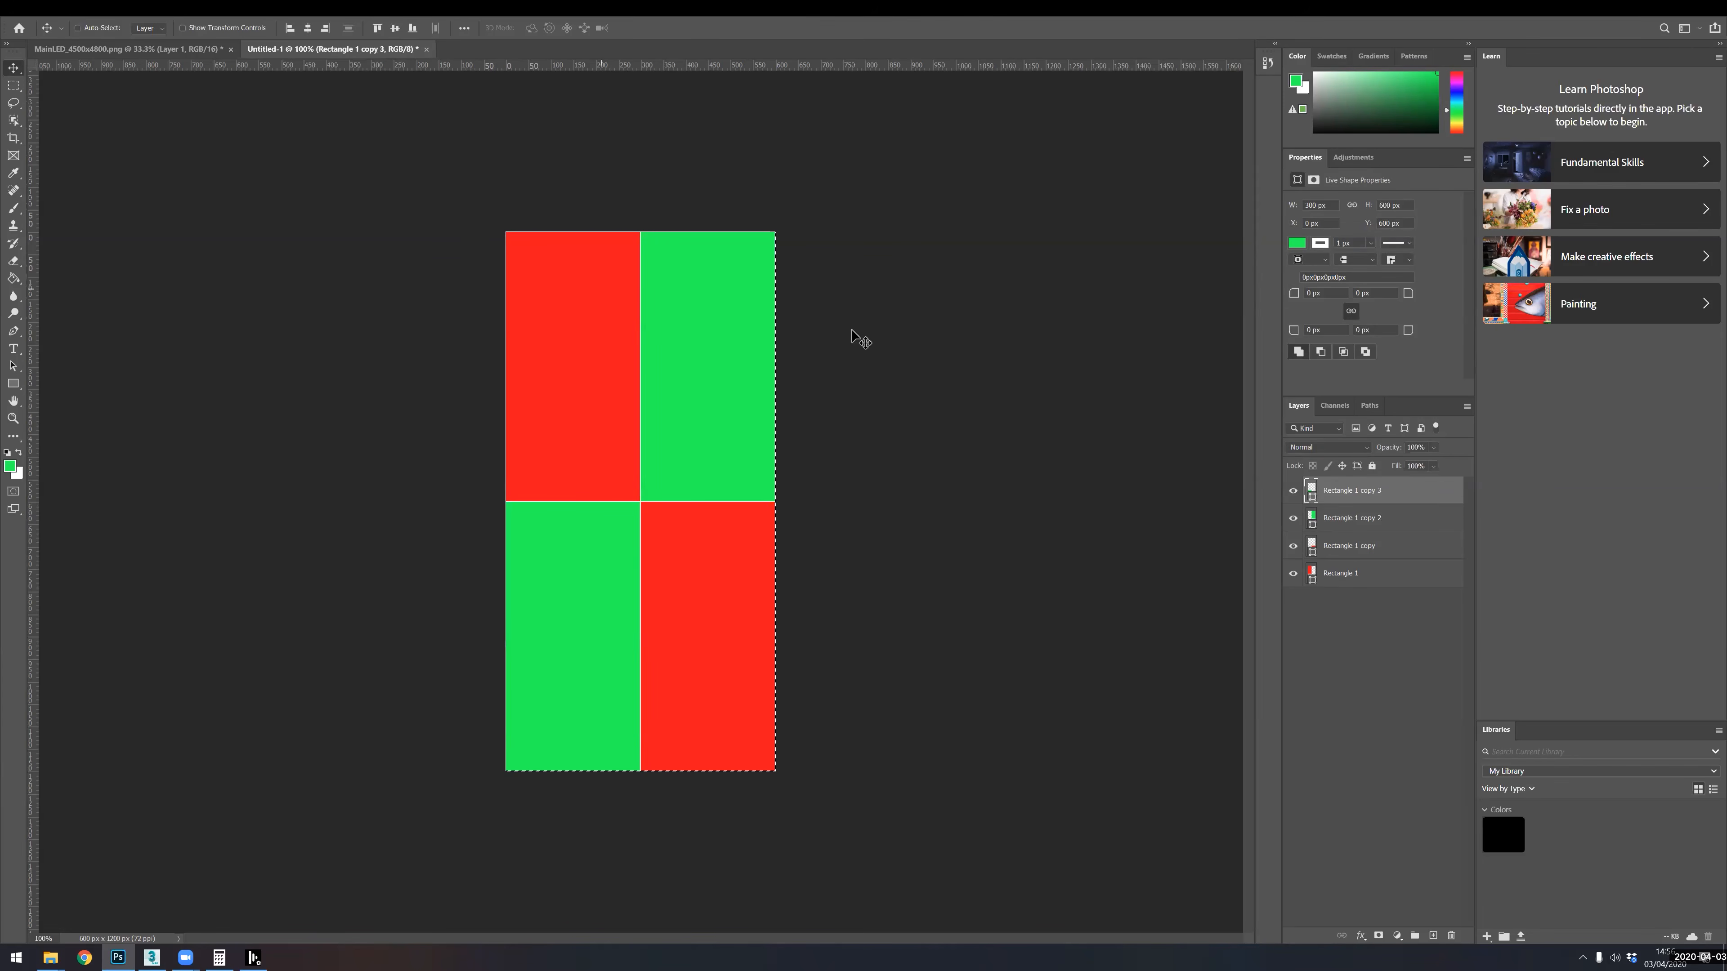
click(1362, 673)
click(64, 15)
mouse_move(50, 8)
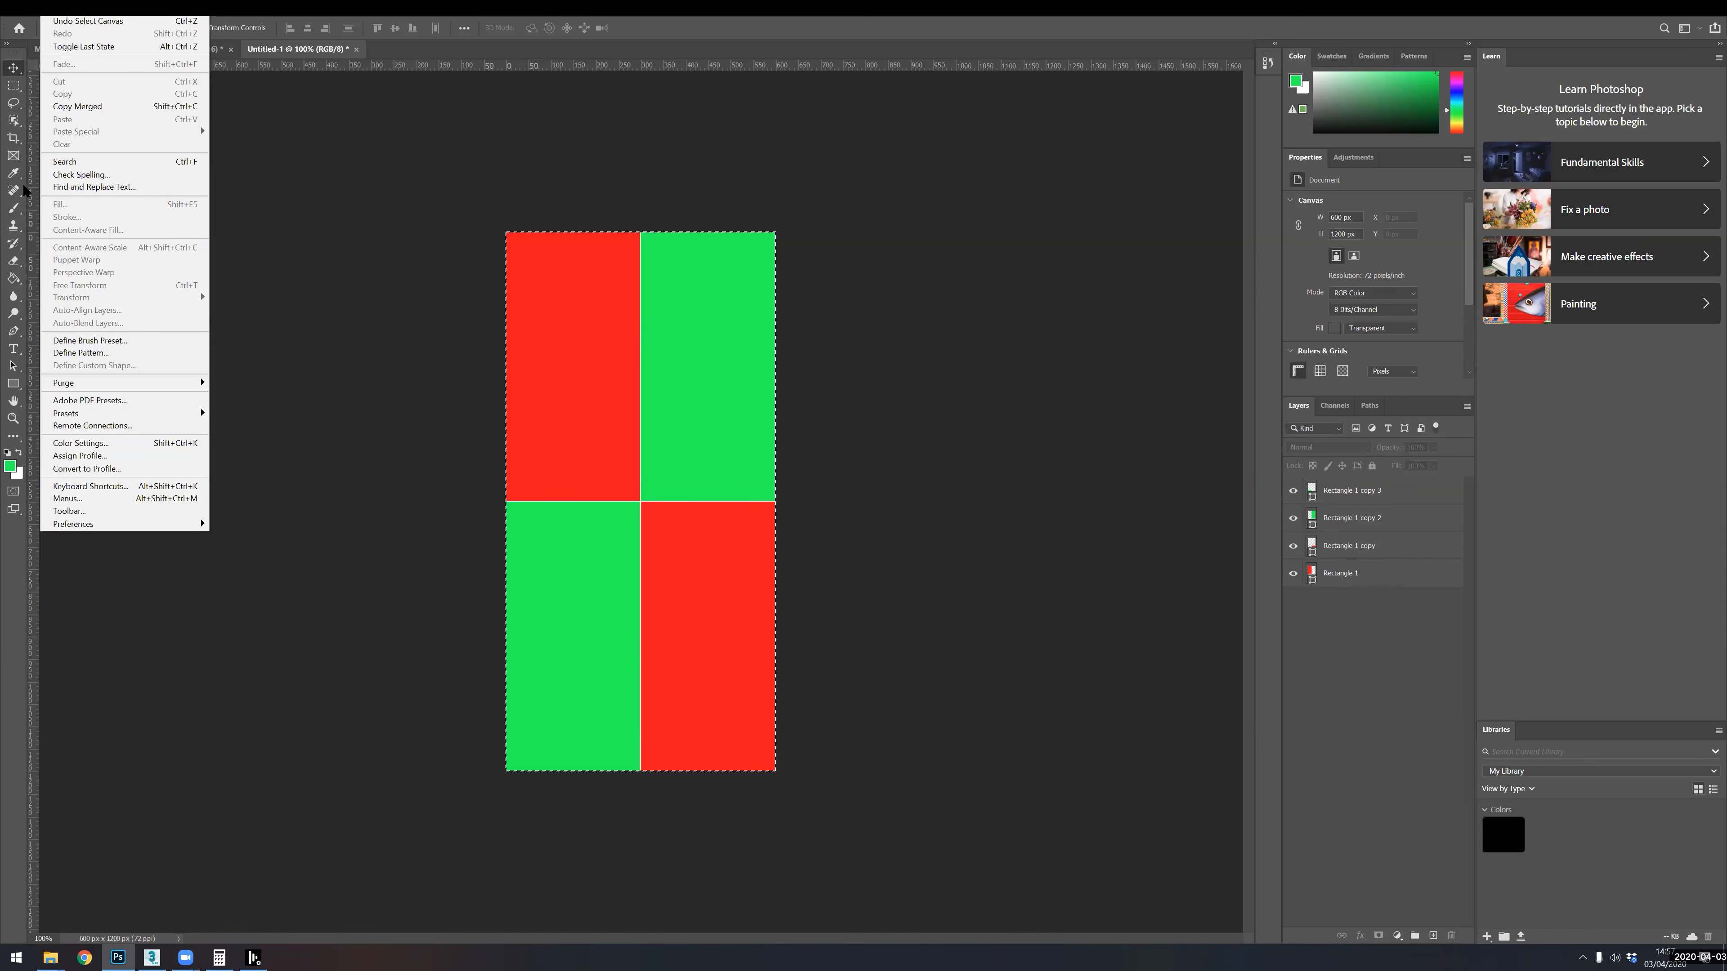
click(13, 85)
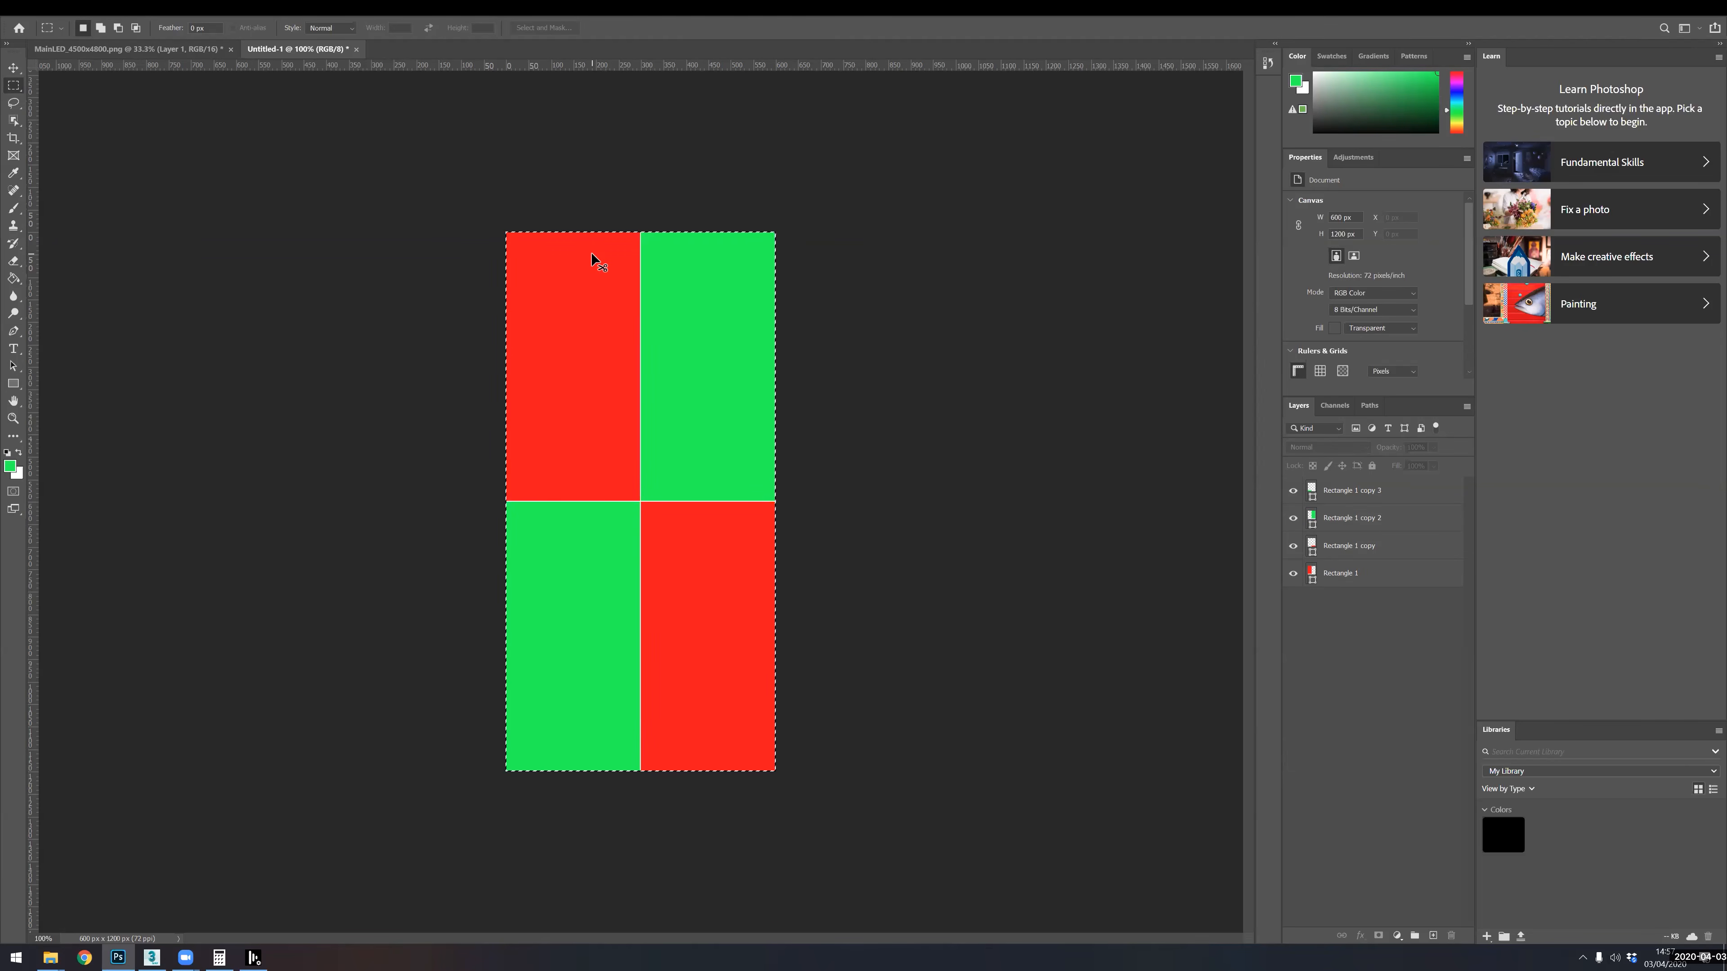
click(49, 7)
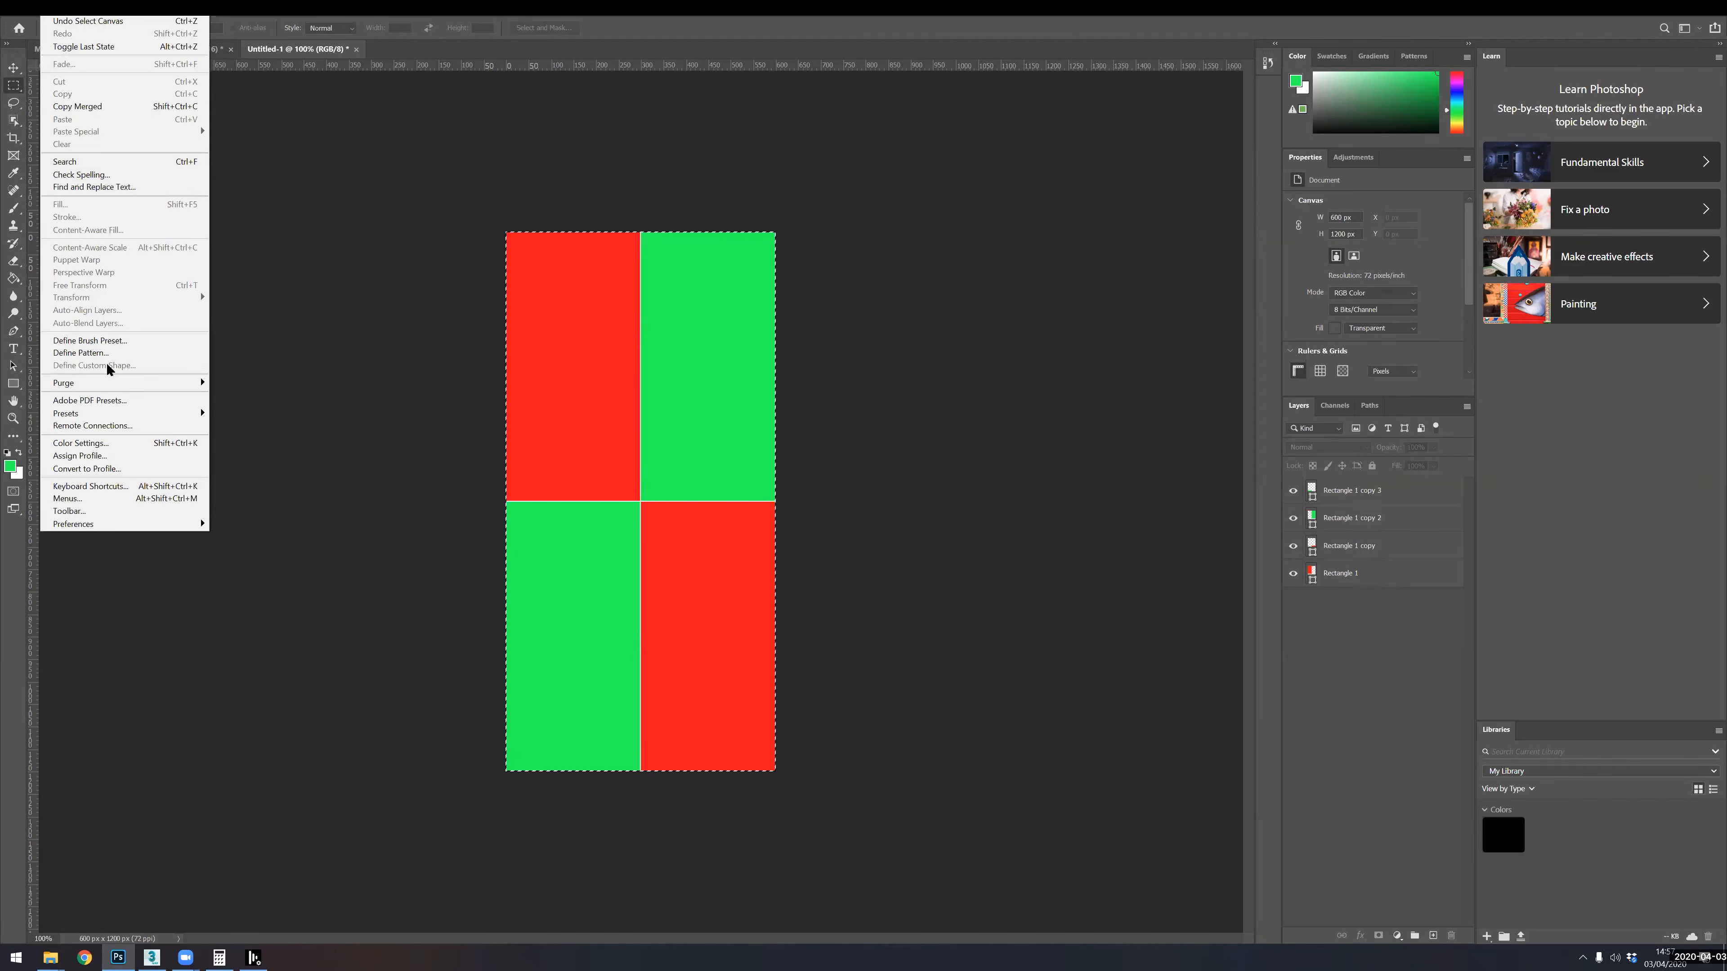
click(185, 352)
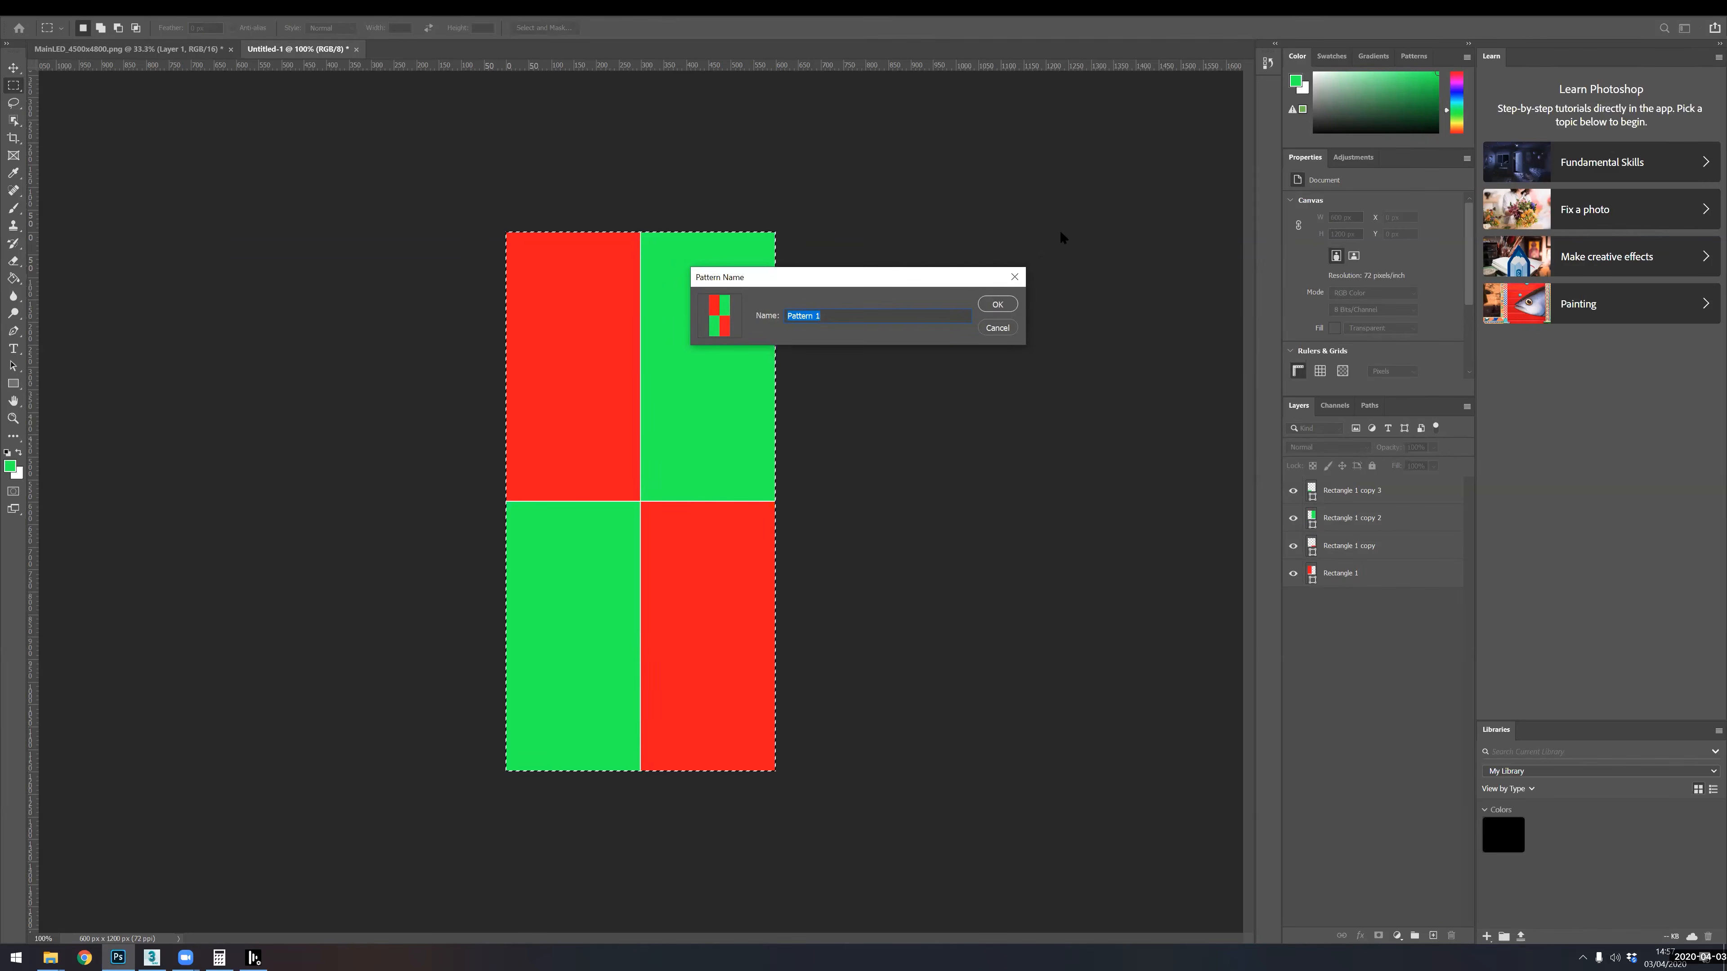
click(998, 309)
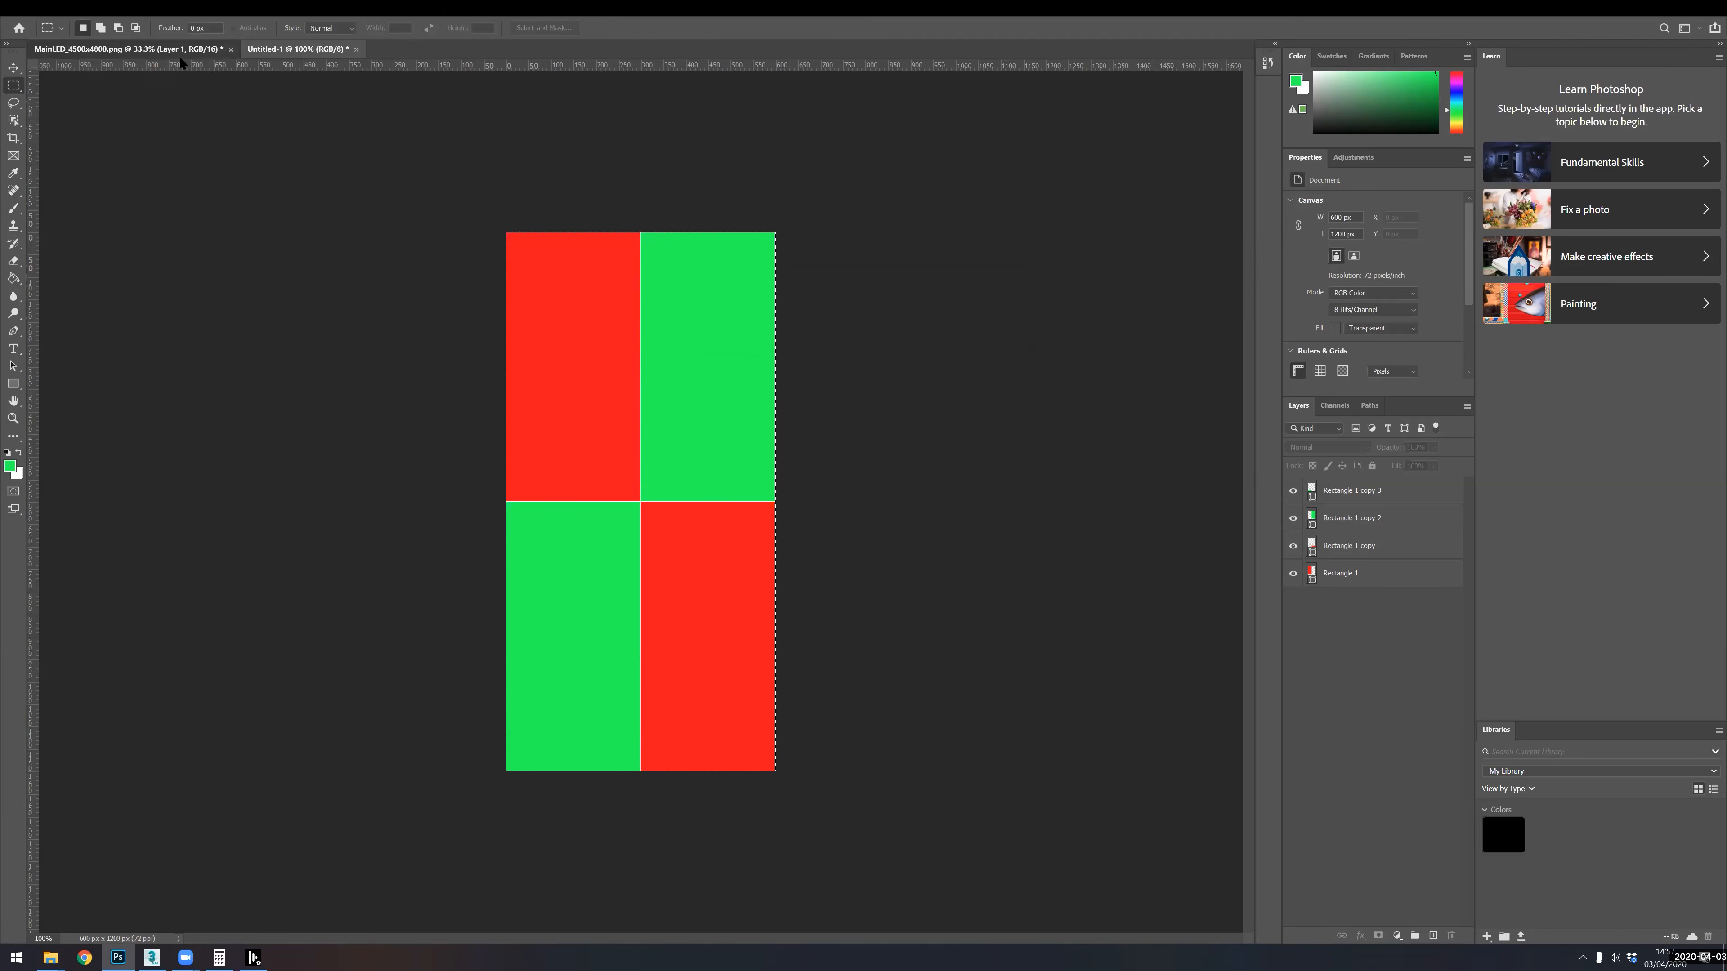
- In the MainLED_4500x4800 document, add a pattern fill layer above Layer 1 using the checker pattern at 100% scale
click(163, 49)
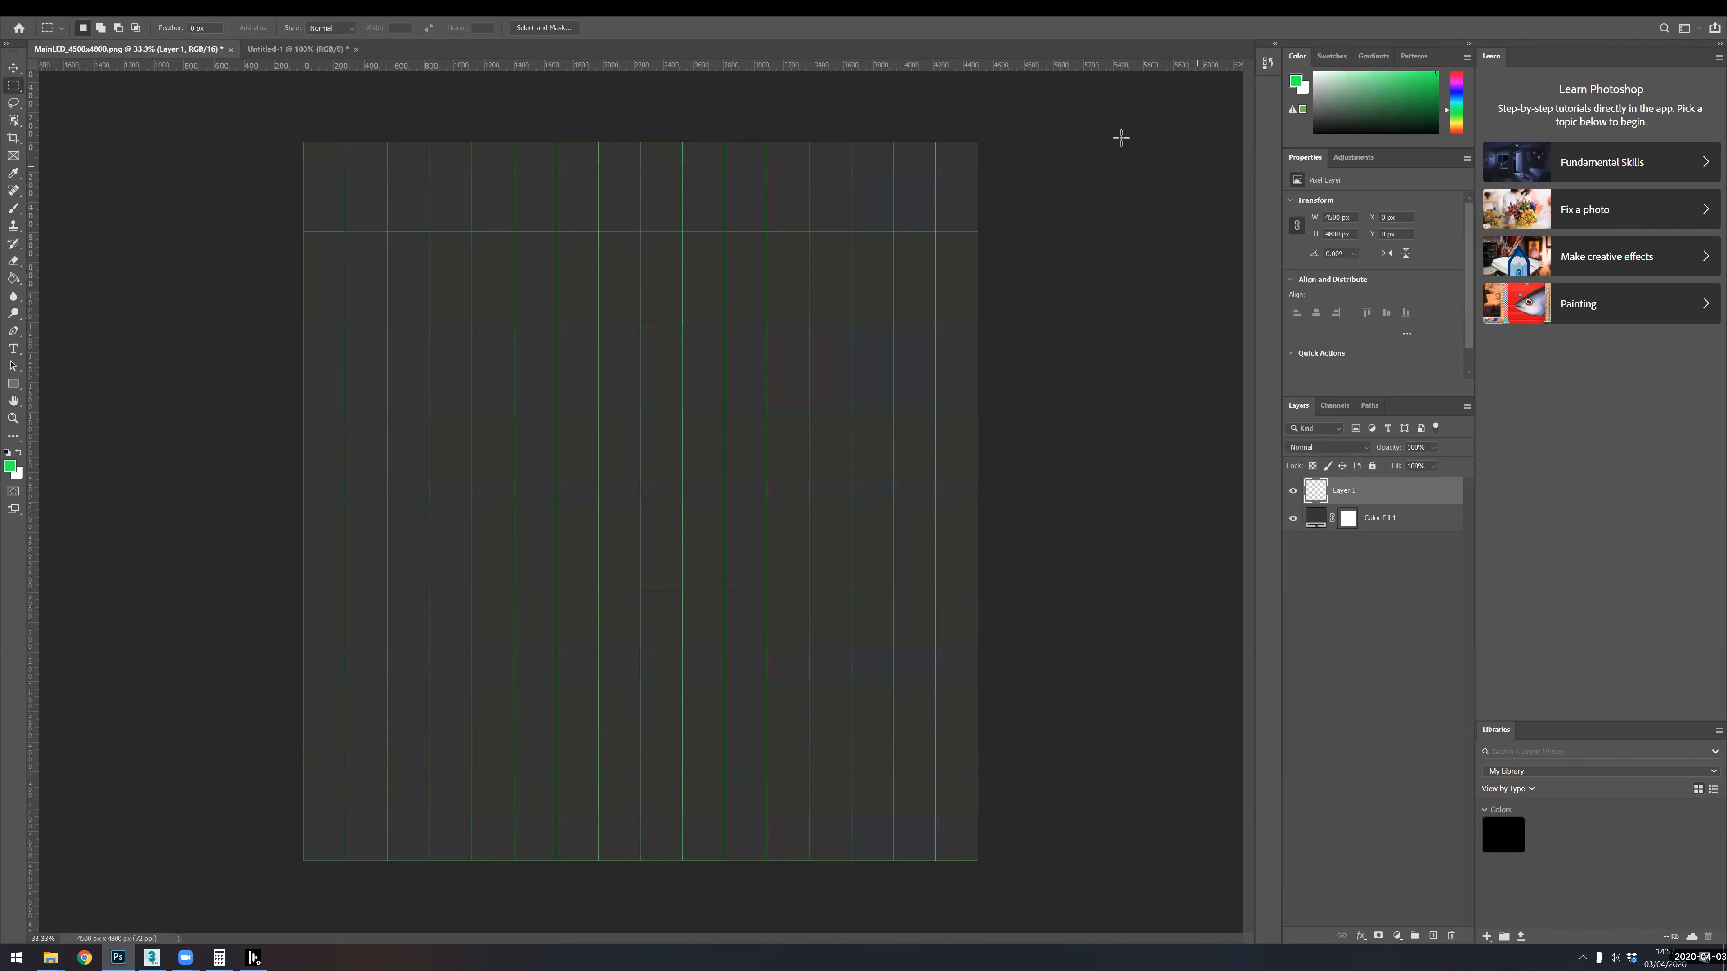
click(110, 14)
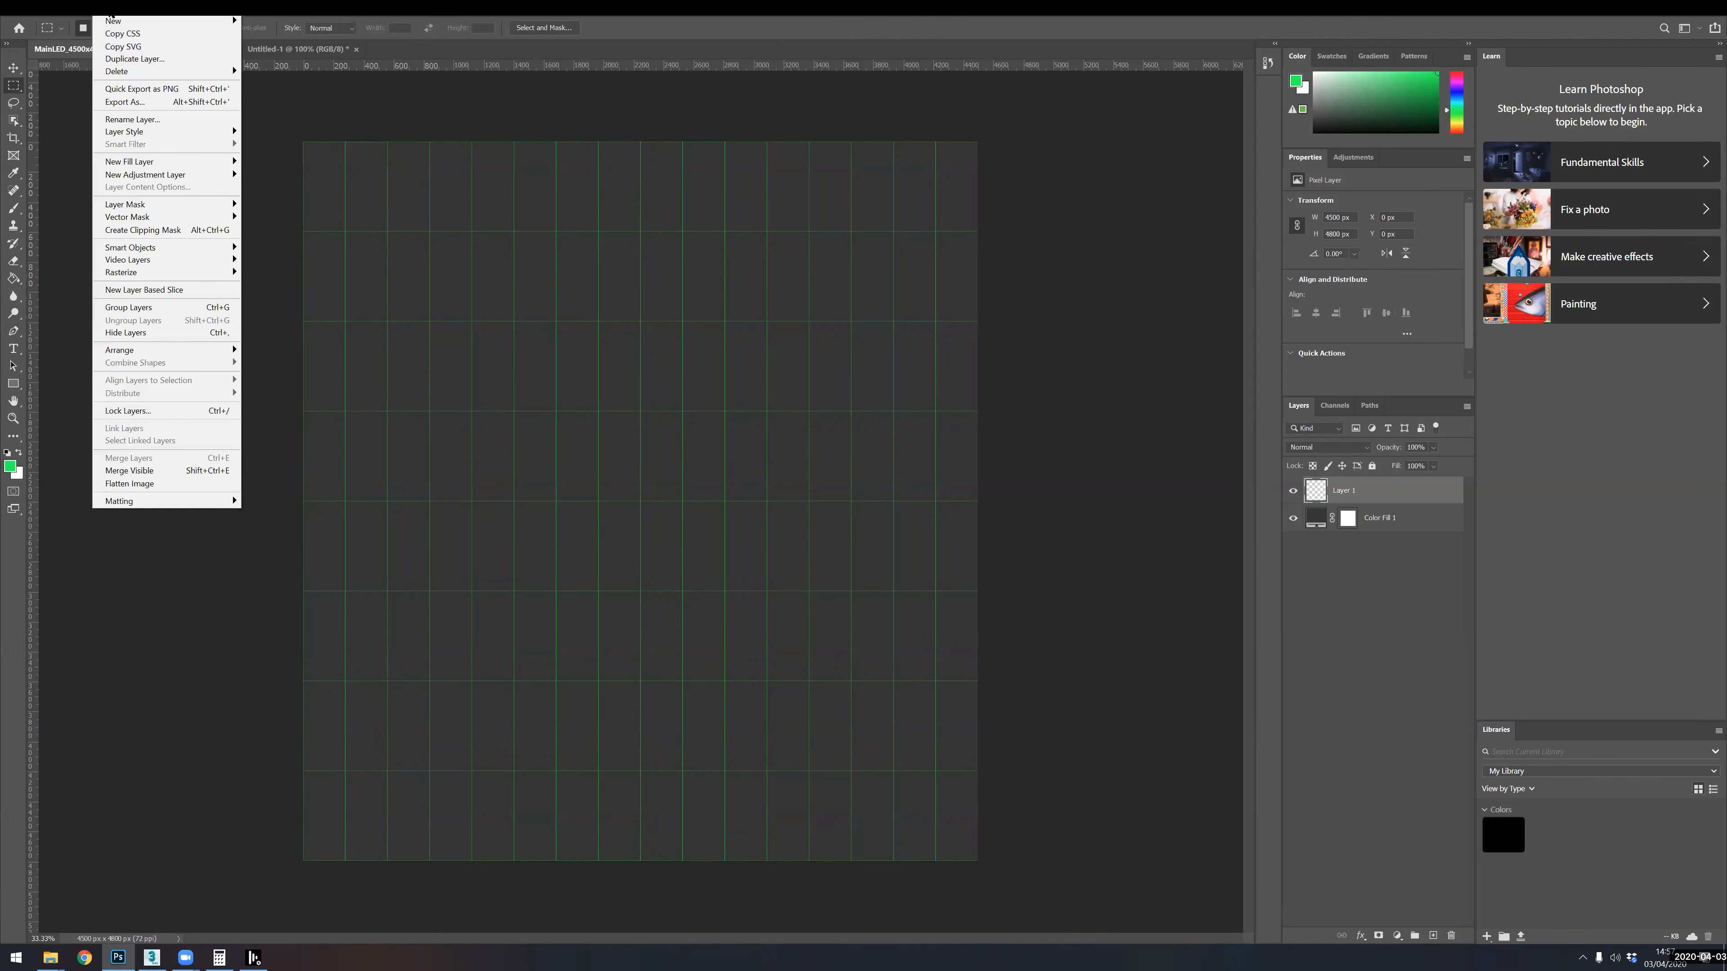
mouse_move(160, 161)
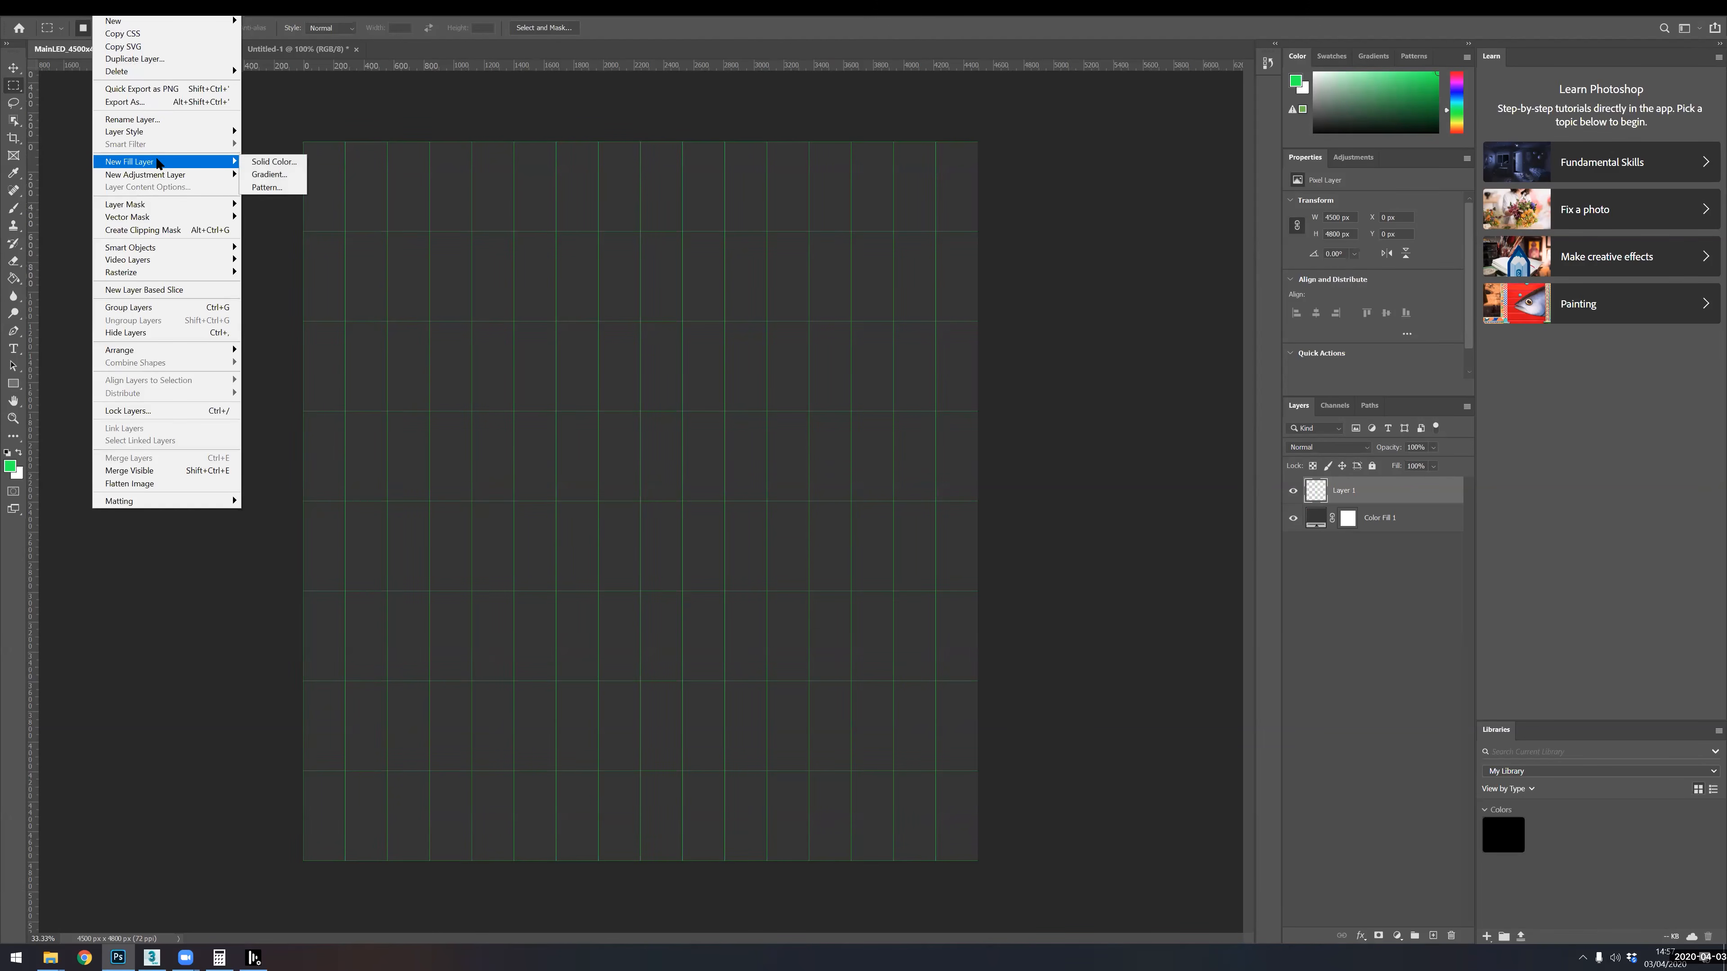
click(265, 188)
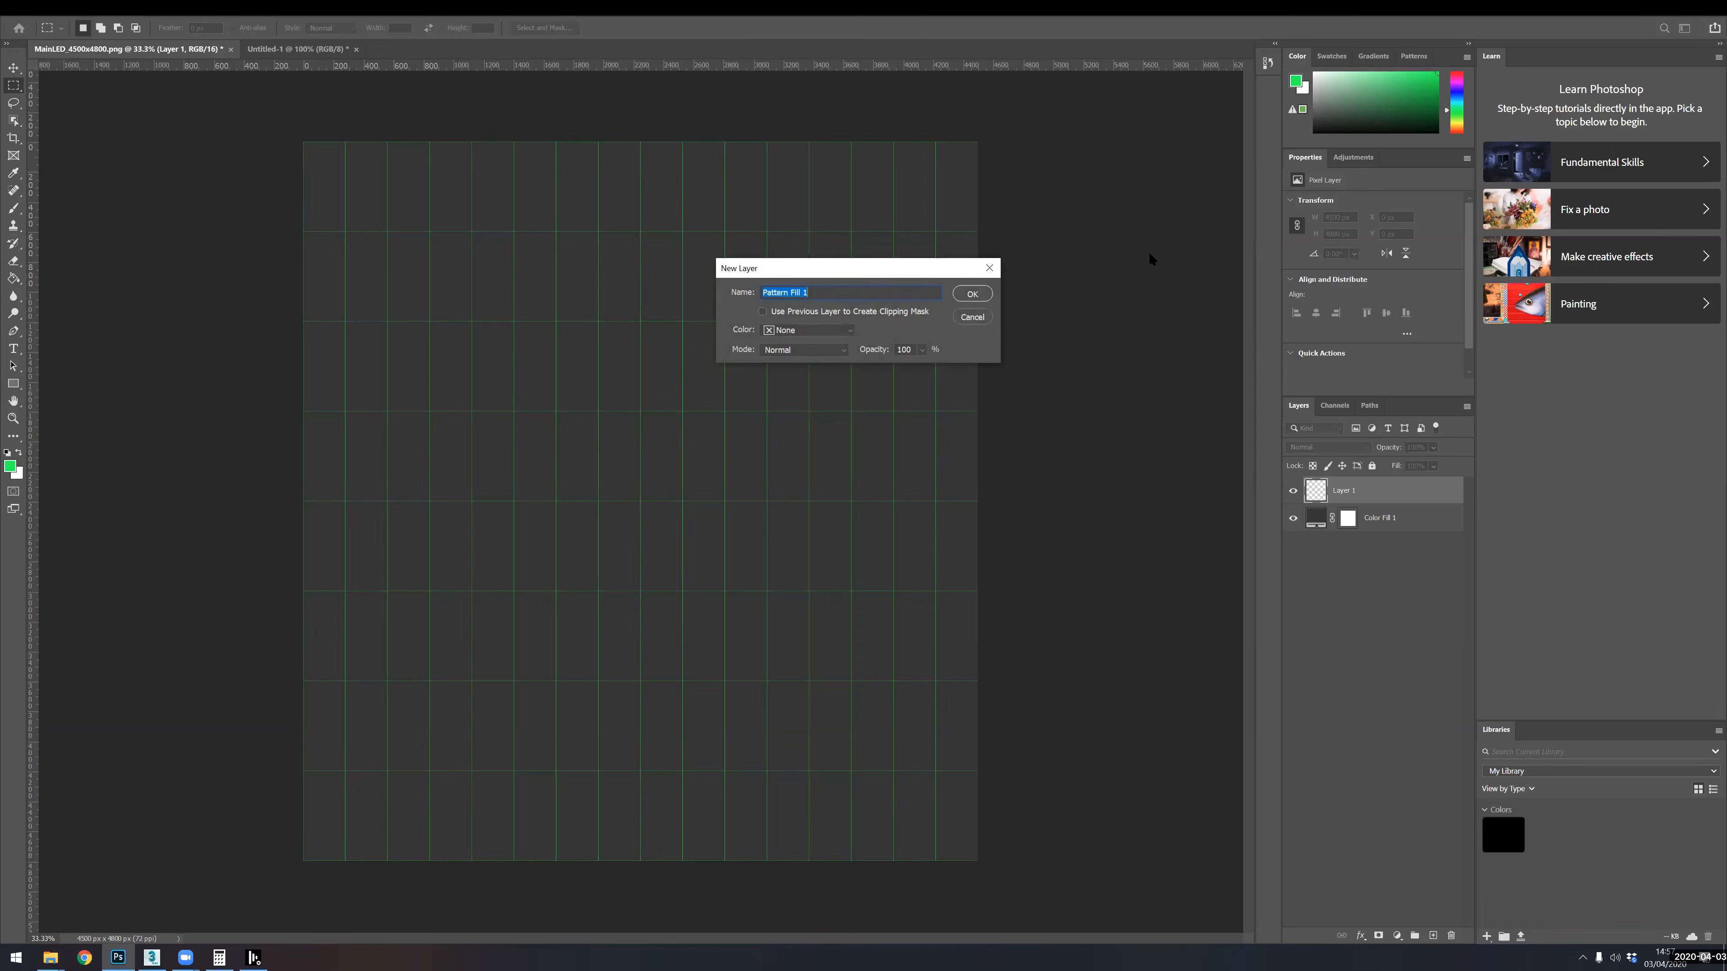
click(964, 294)
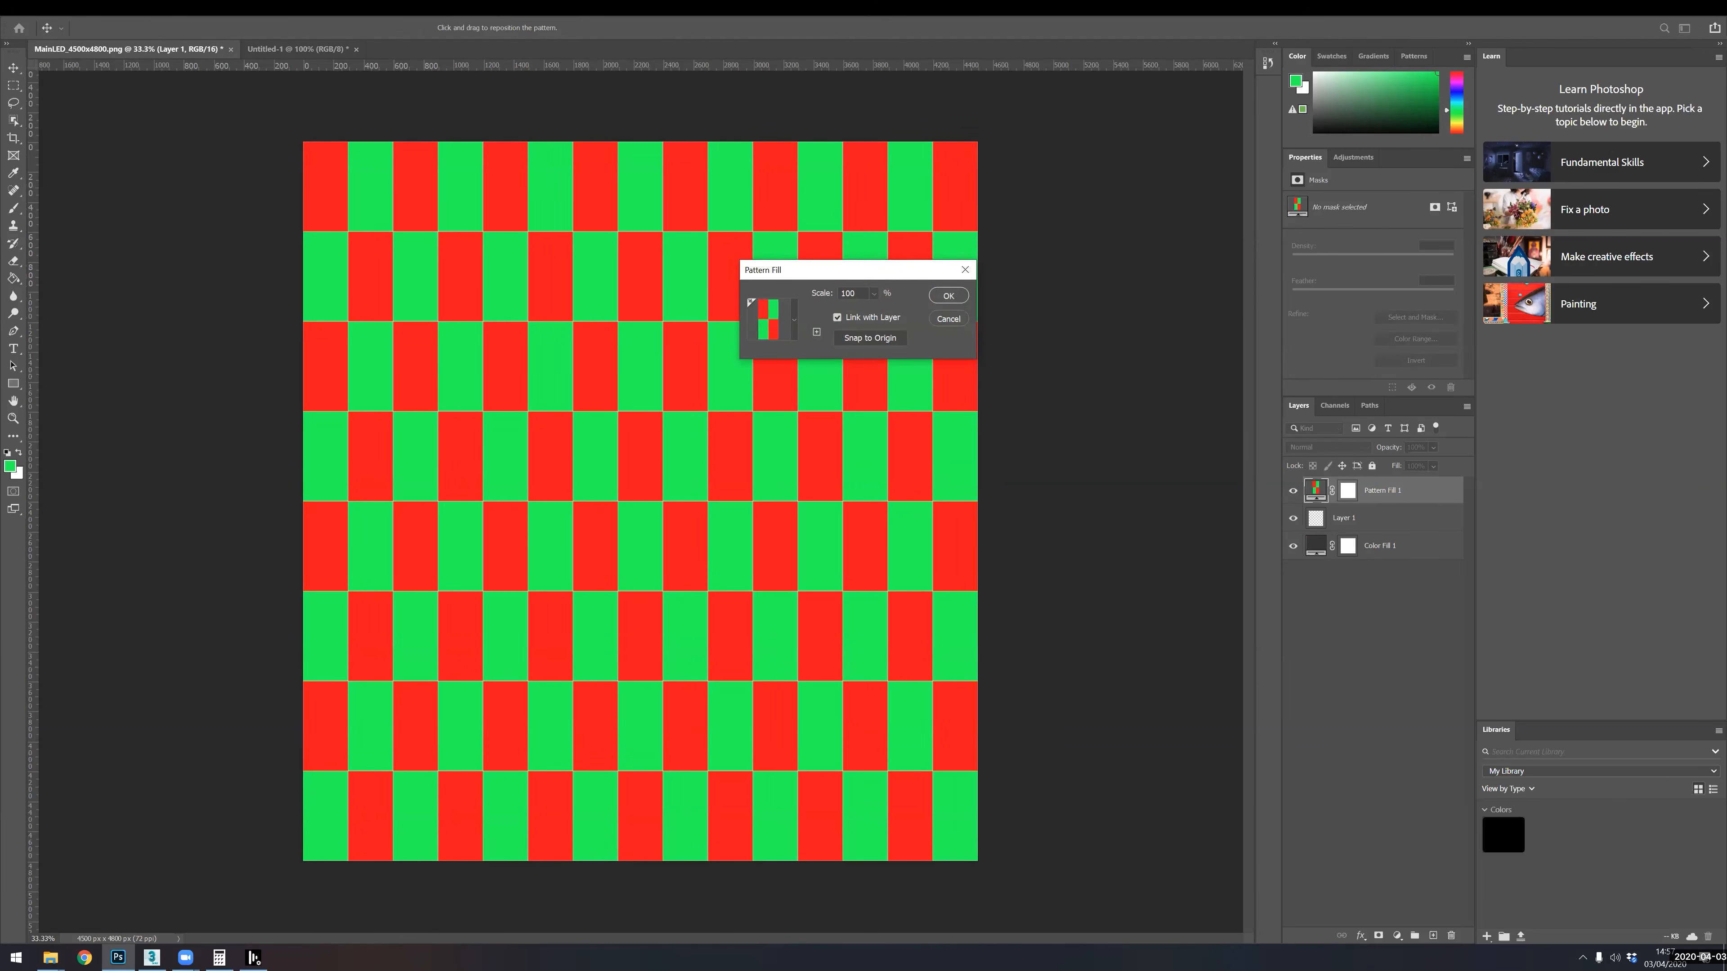
click(947, 295)
- Examine the checker pattern's cell borders and its alignment with the canvas's right edge up close
alt+scroll(846, 338, up, 2)
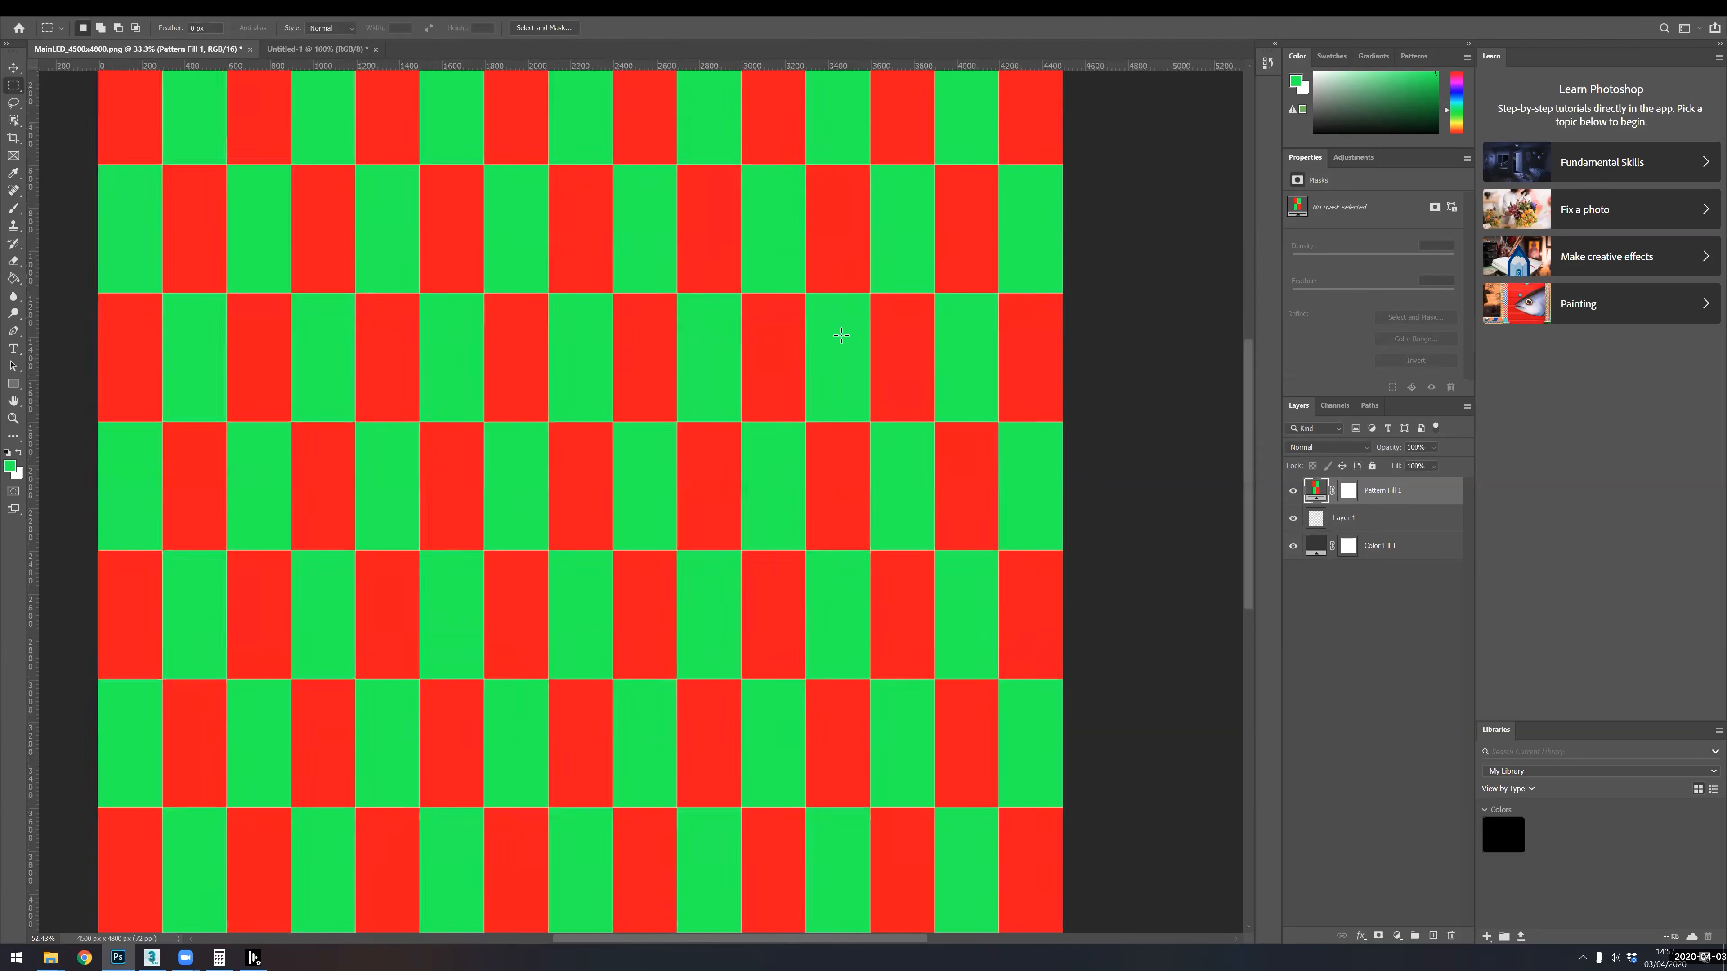
alt+scroll(841, 336, up, 2)
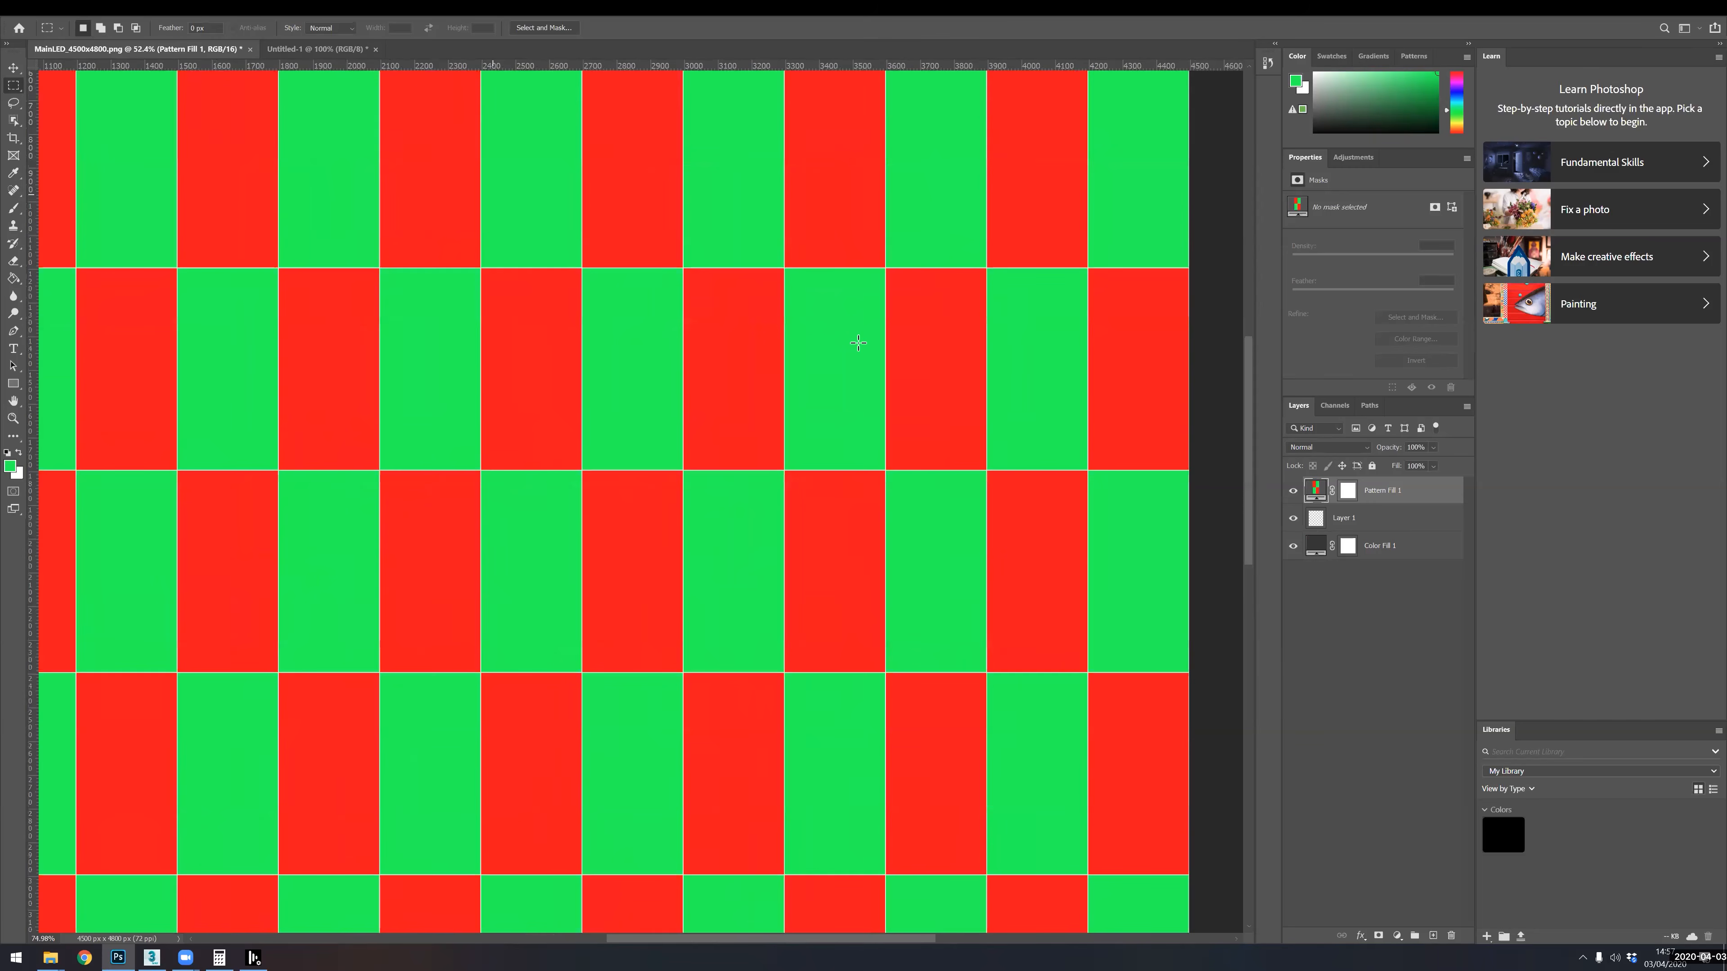
alt+scroll(858, 343, up, 4)
alt+scroll(951, 295, down, 4)
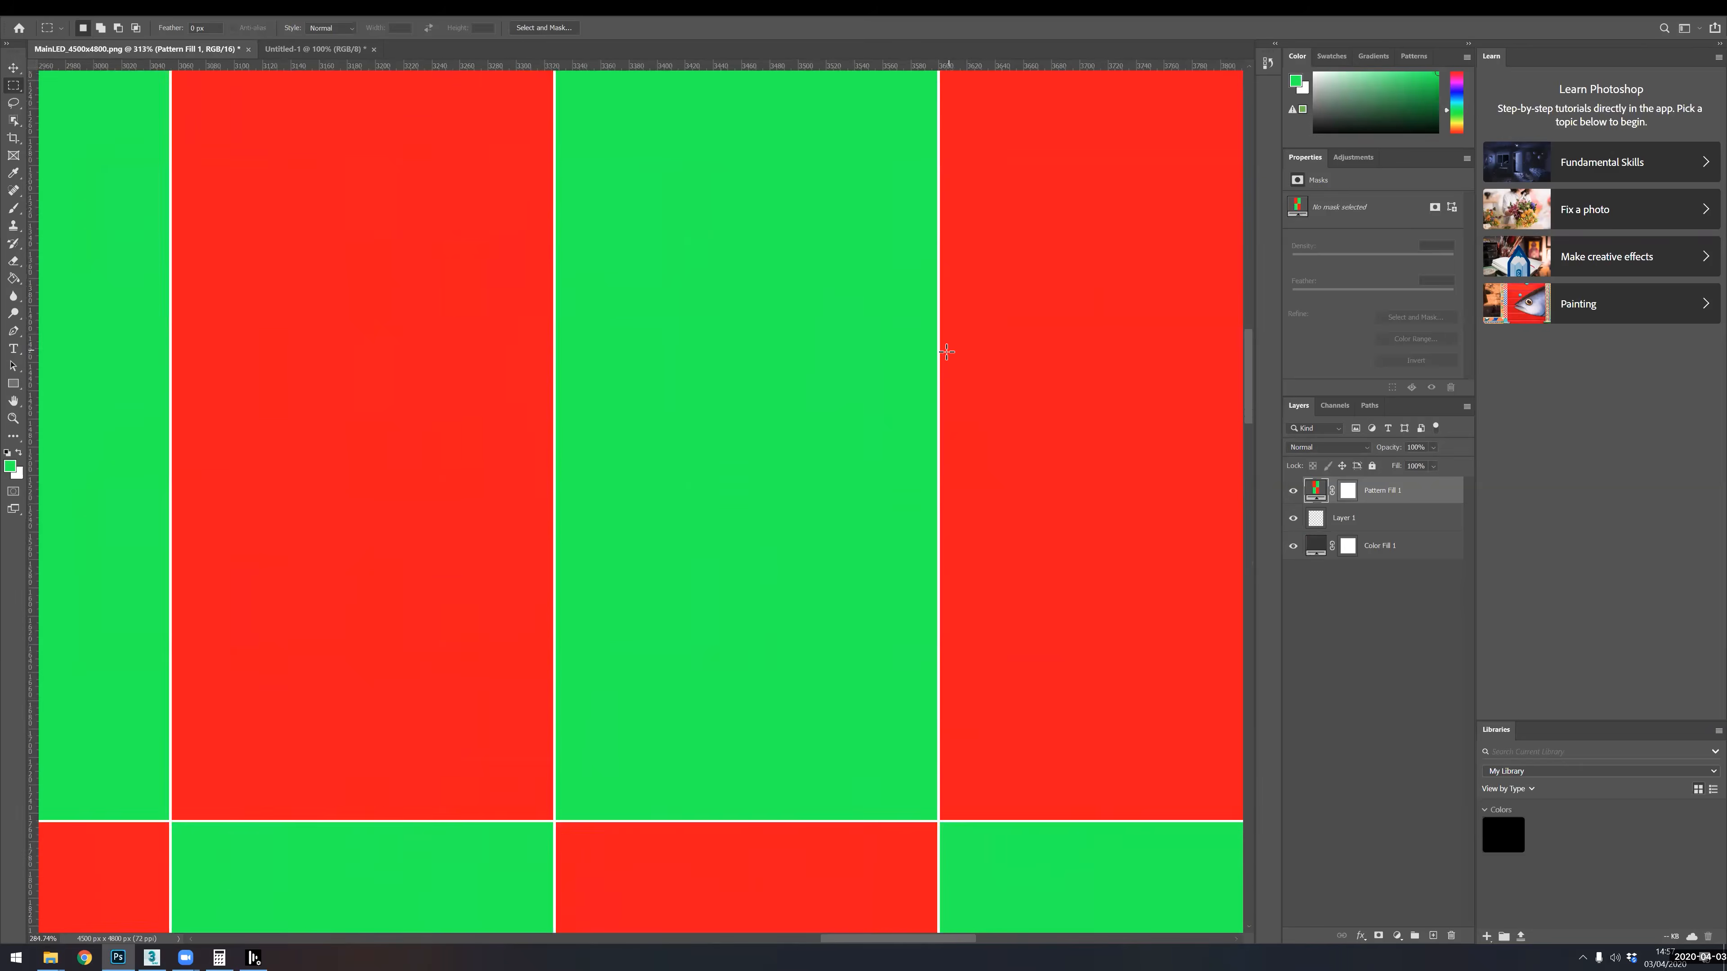
drag(1101, 351, 324, 386)
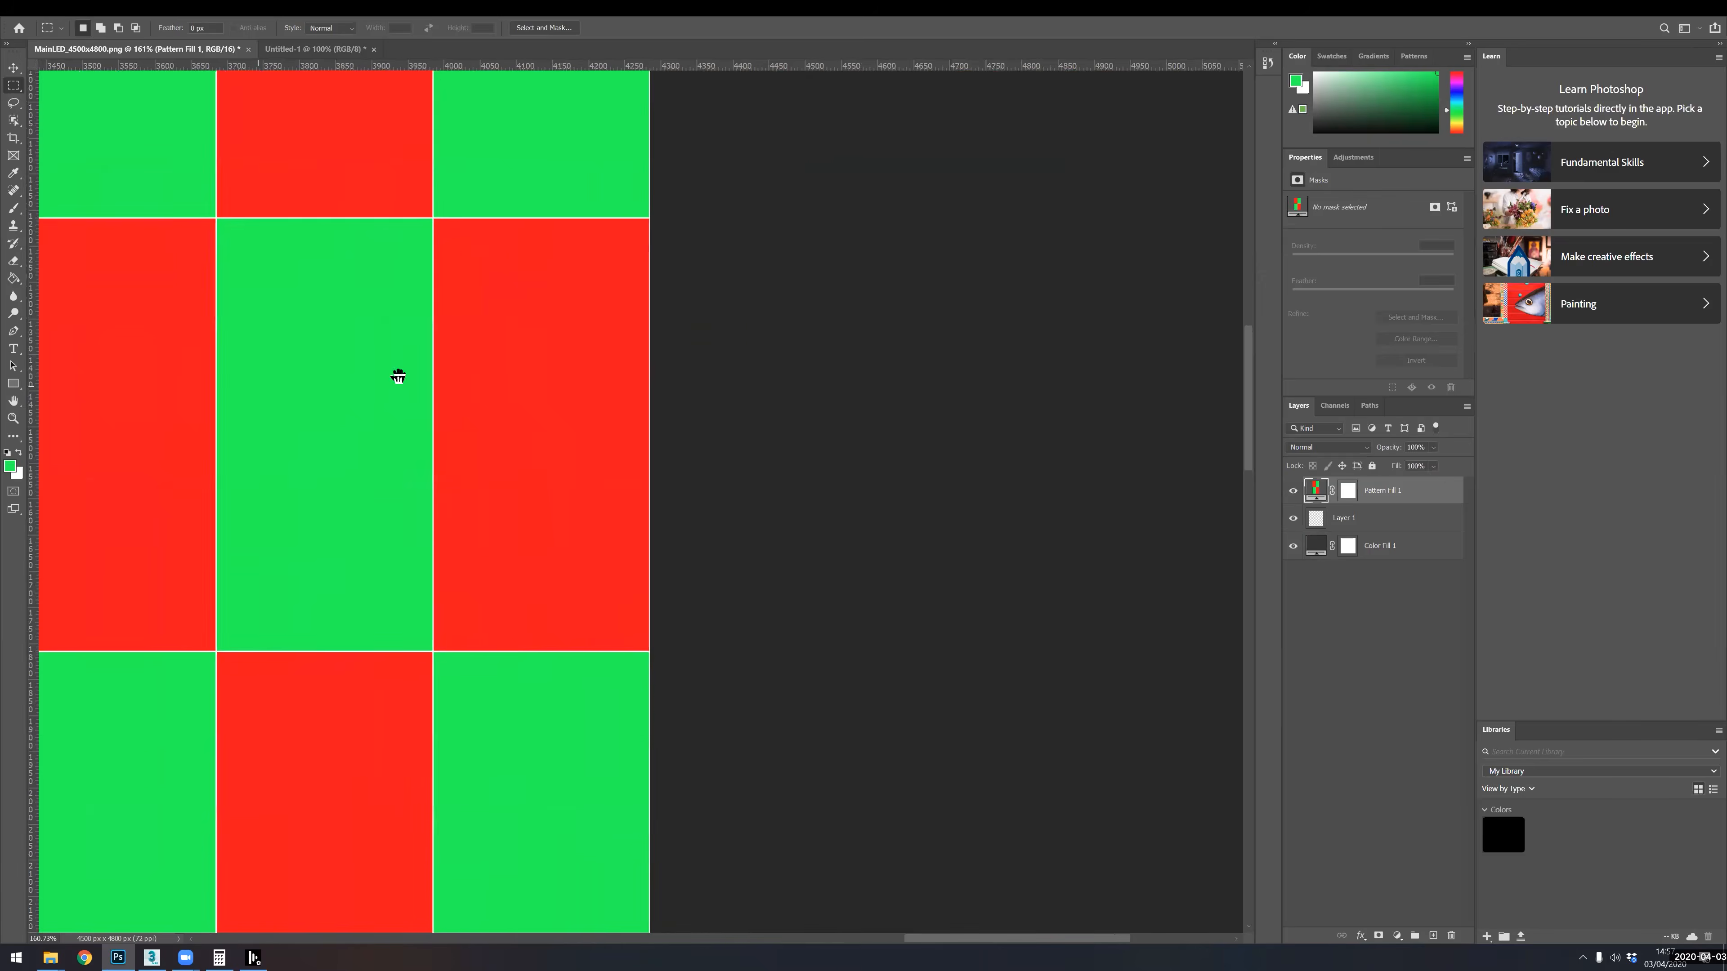
drag(526, 381, 659, 309)
drag(817, 302, 851, 443)
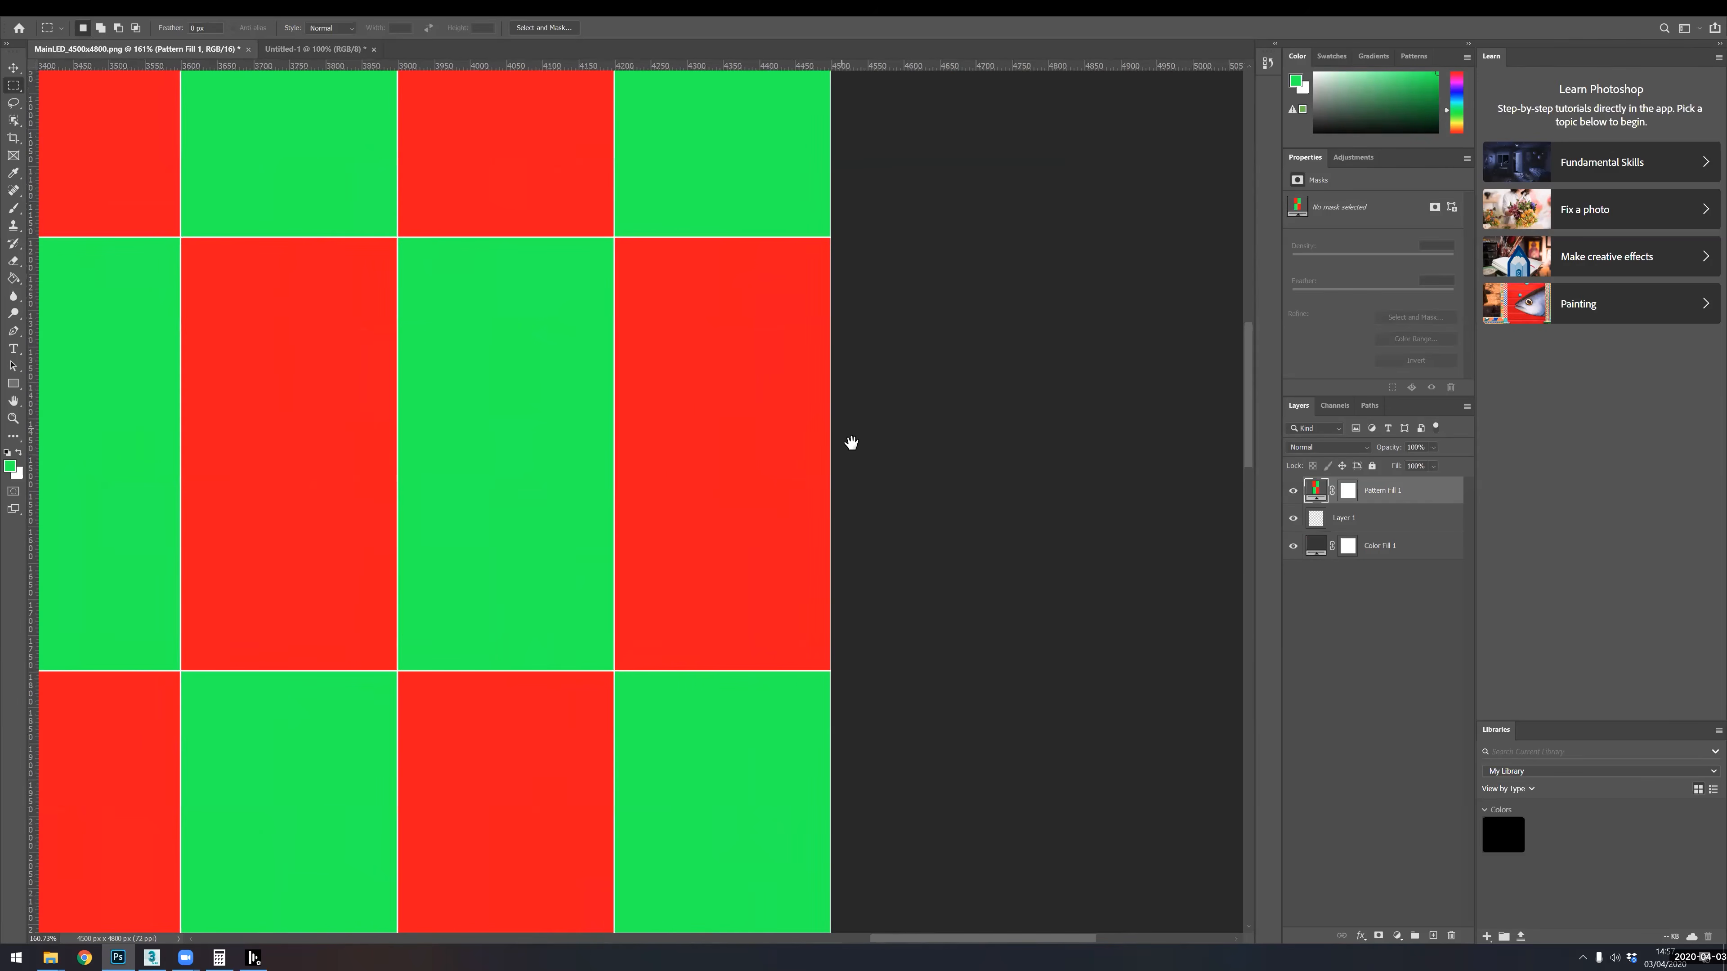
key(ctrl+0)
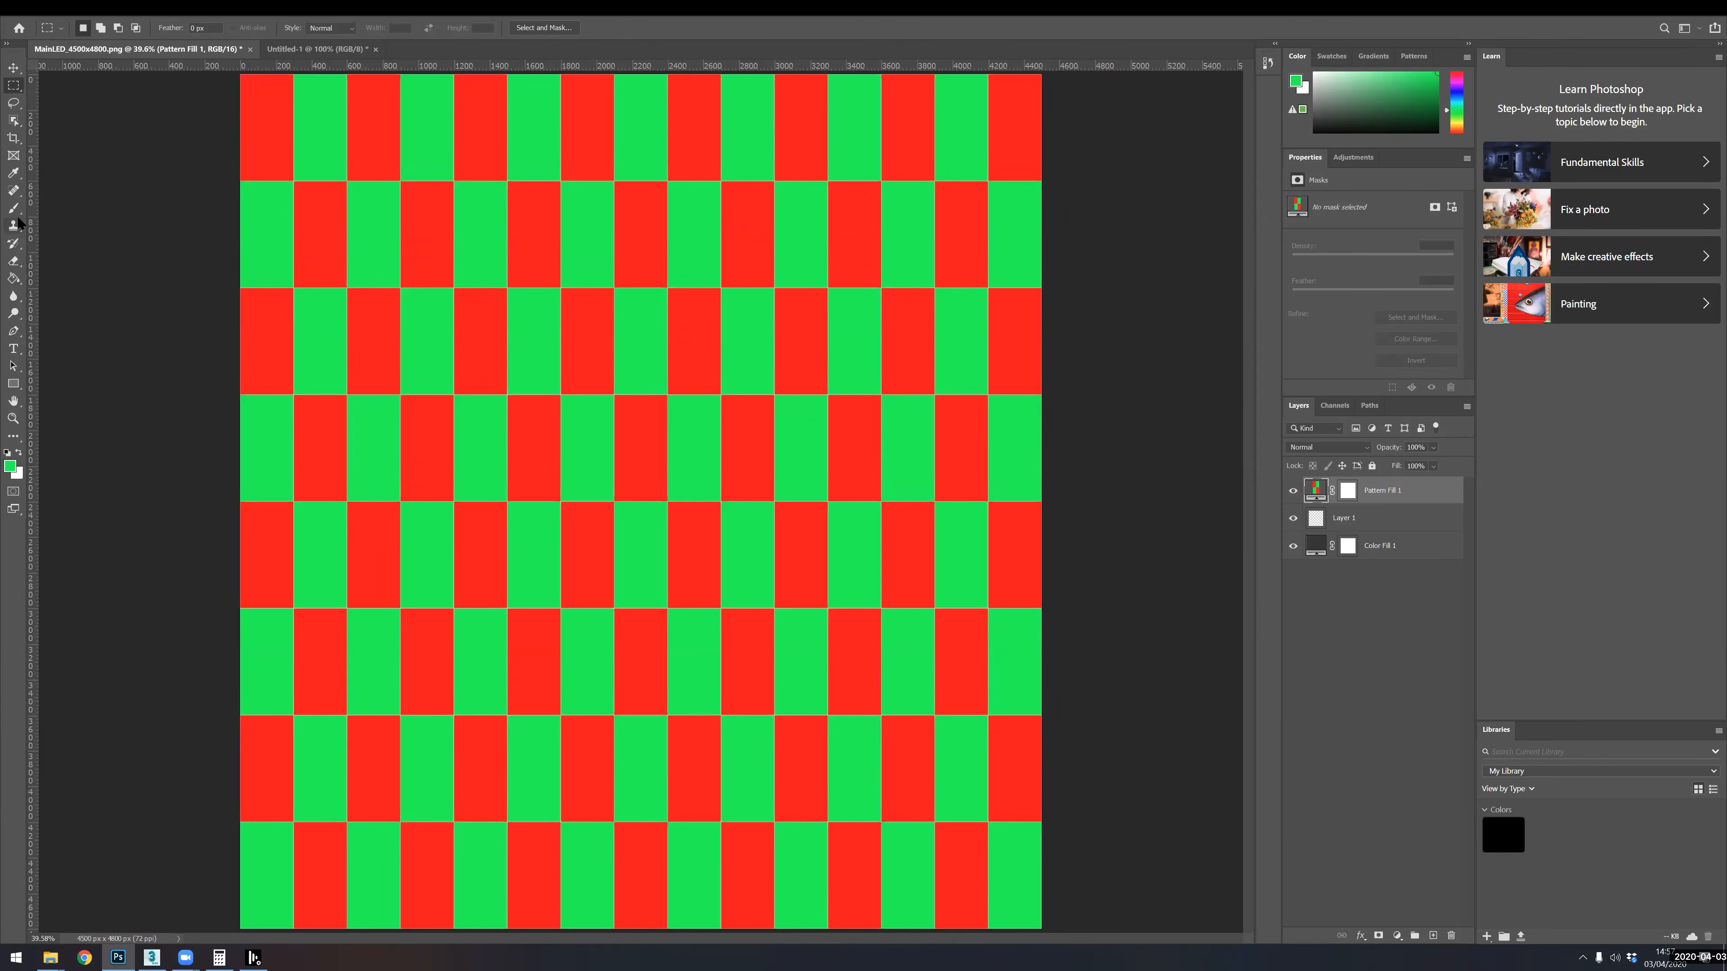
- Add a two-line text layer near the middle of the canvas reading "Main LED" and "4500x4800"
key(t)
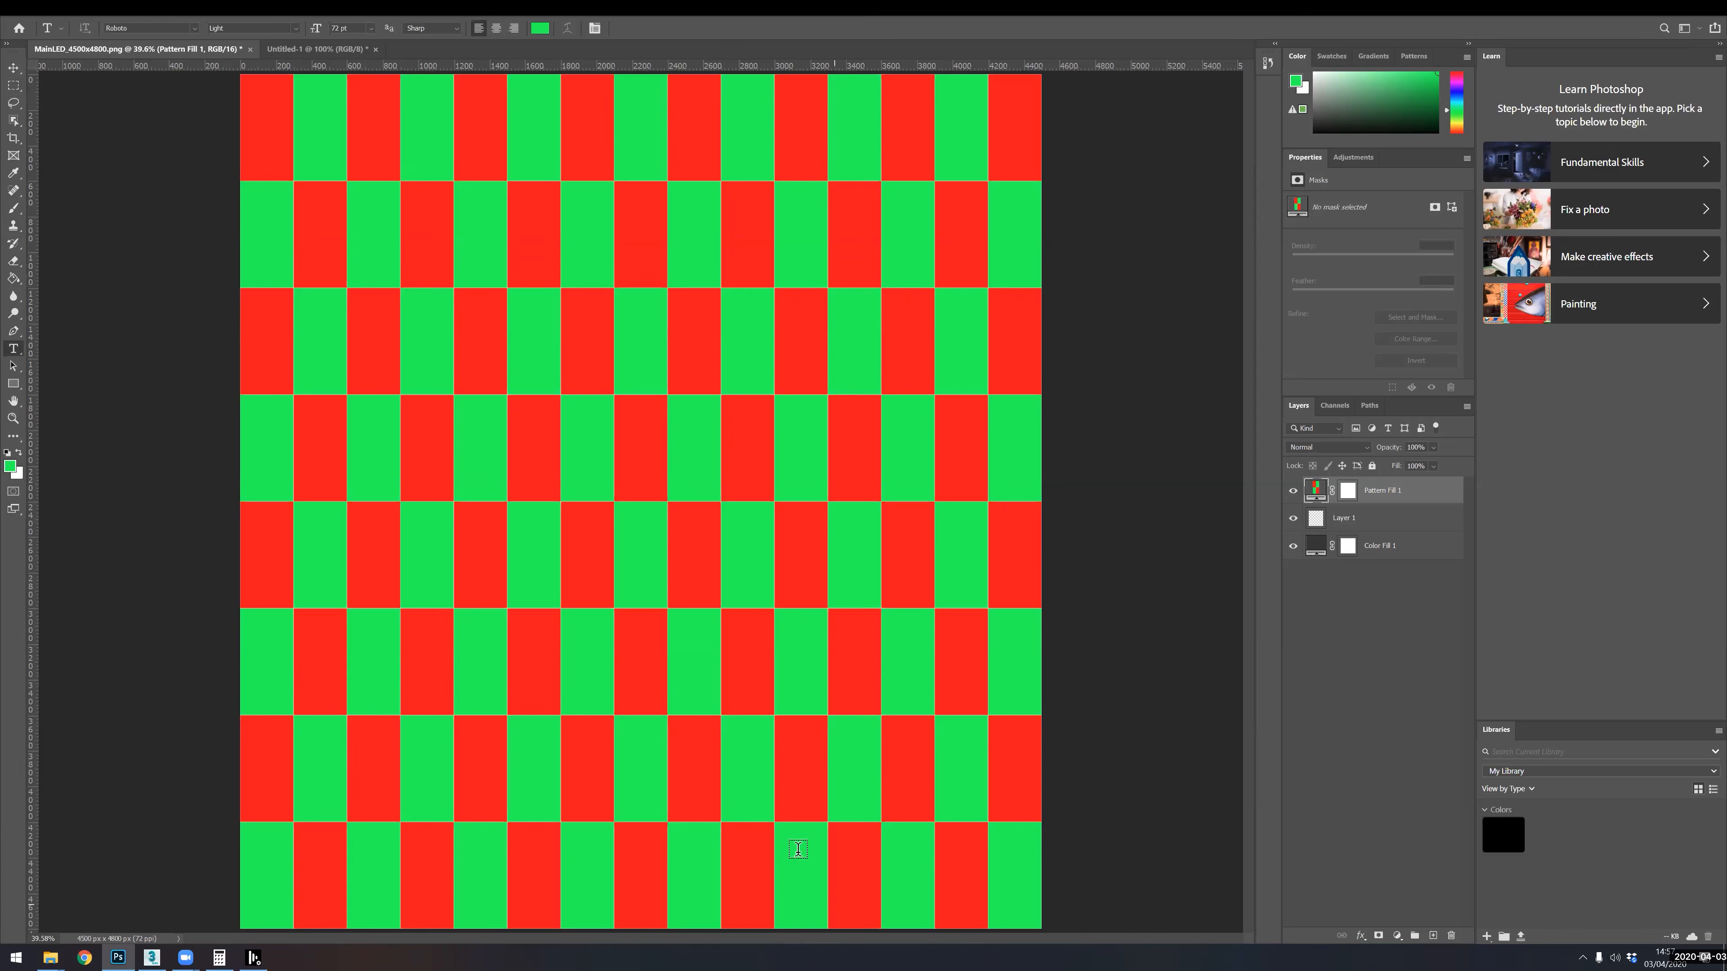
click(535, 460)
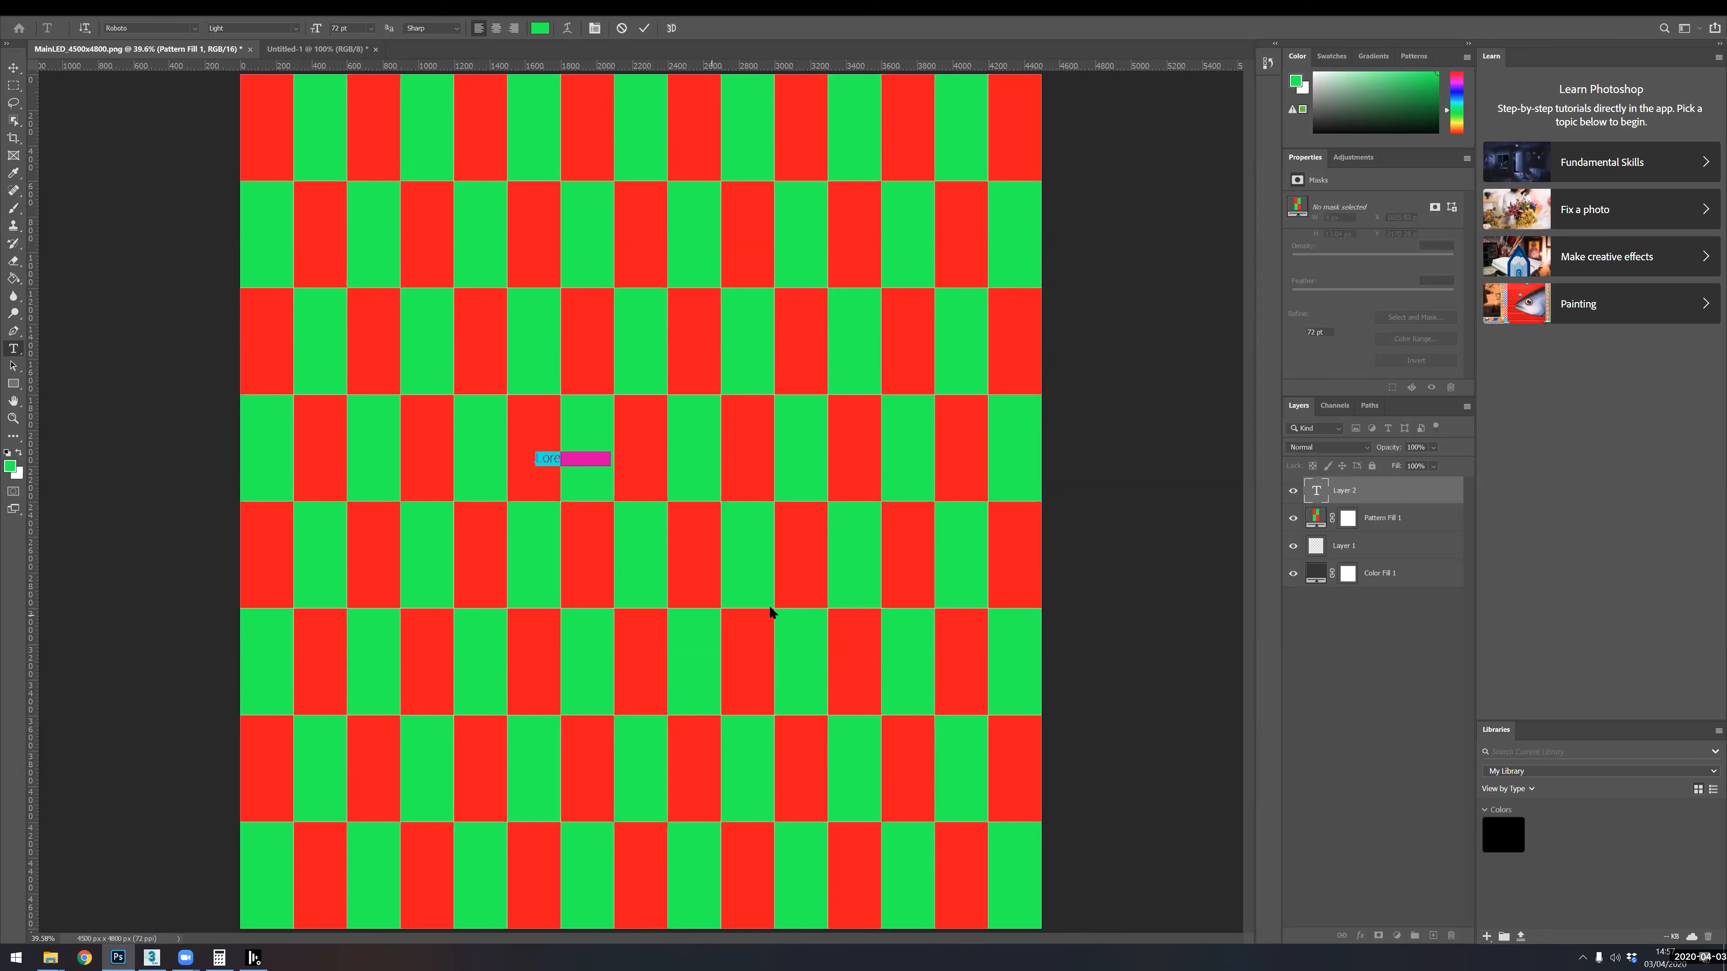
text(Main)
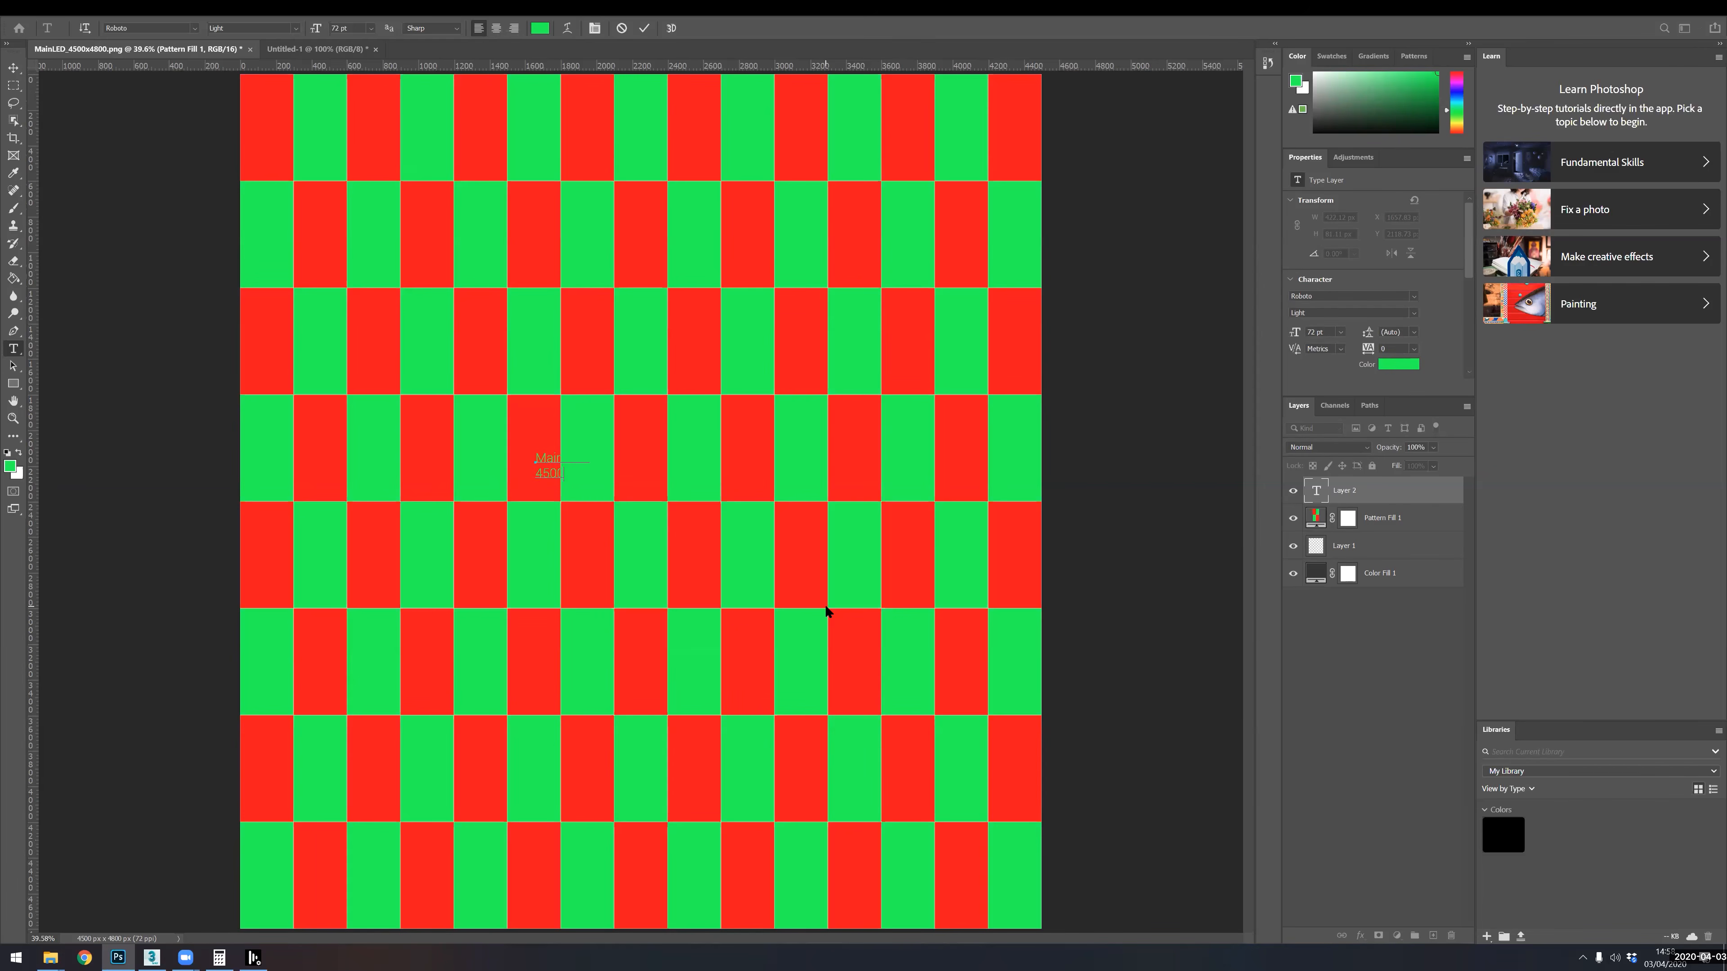
text(4800)
- Set the whole label's colour to white (ffffff) and its font size to 300 pt
key(ctrl+a)
click(540, 28)
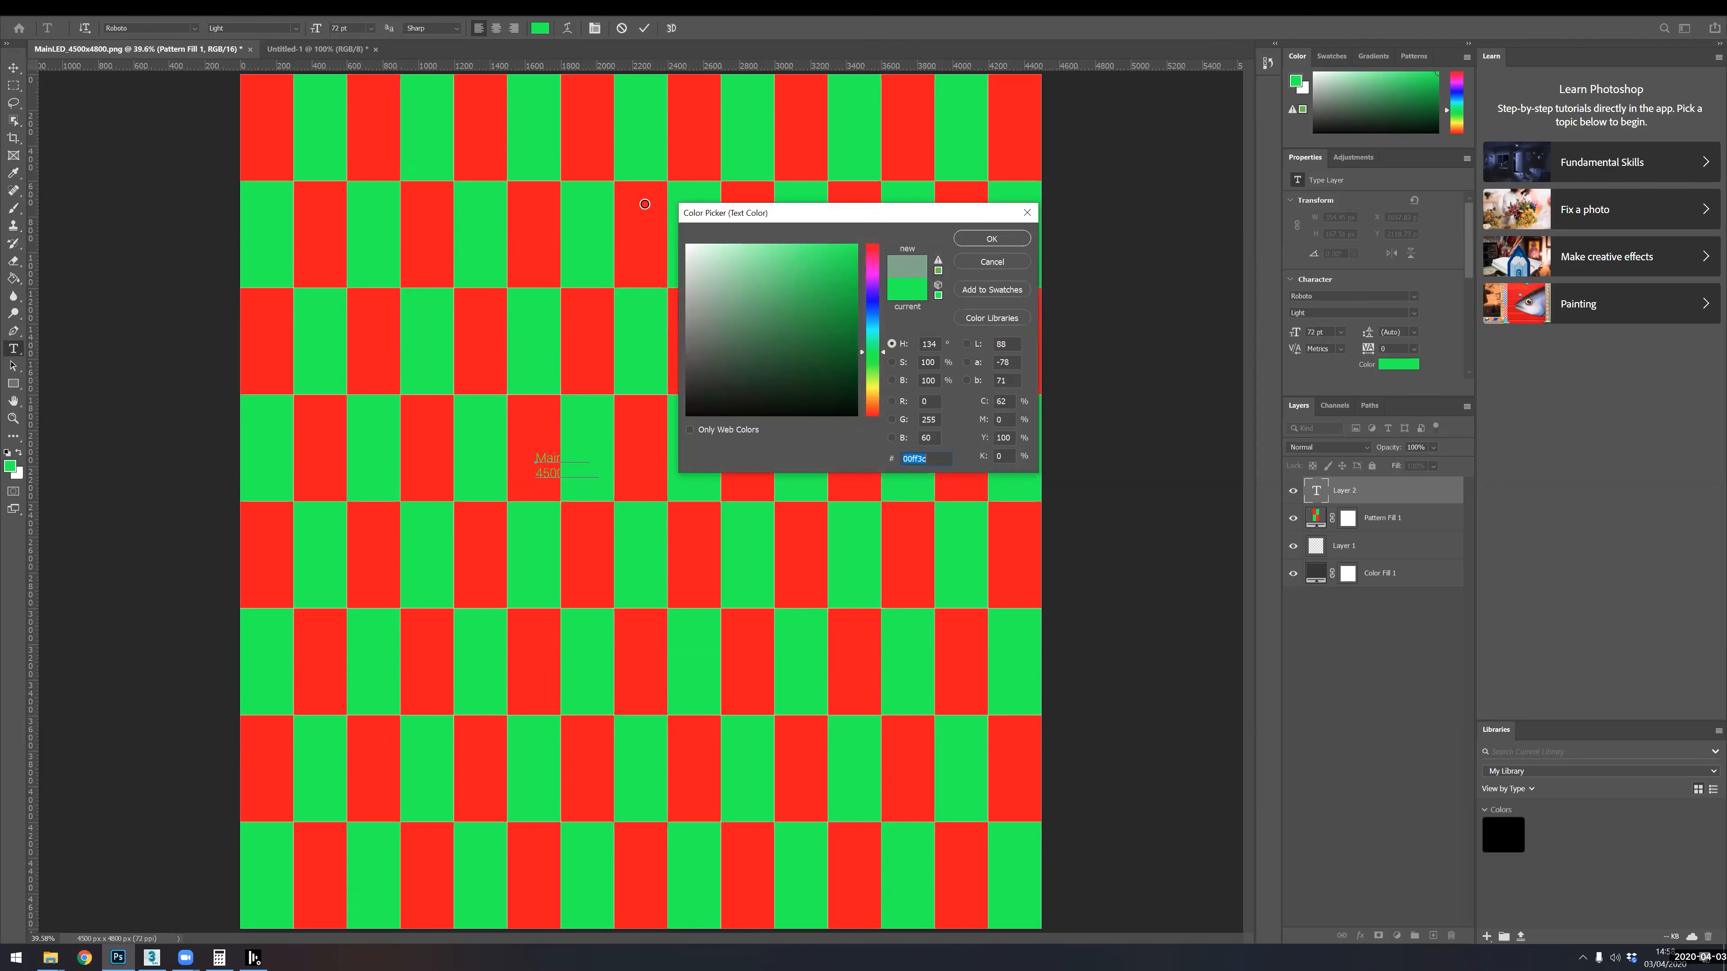
text(ffffff)
click(992, 238)
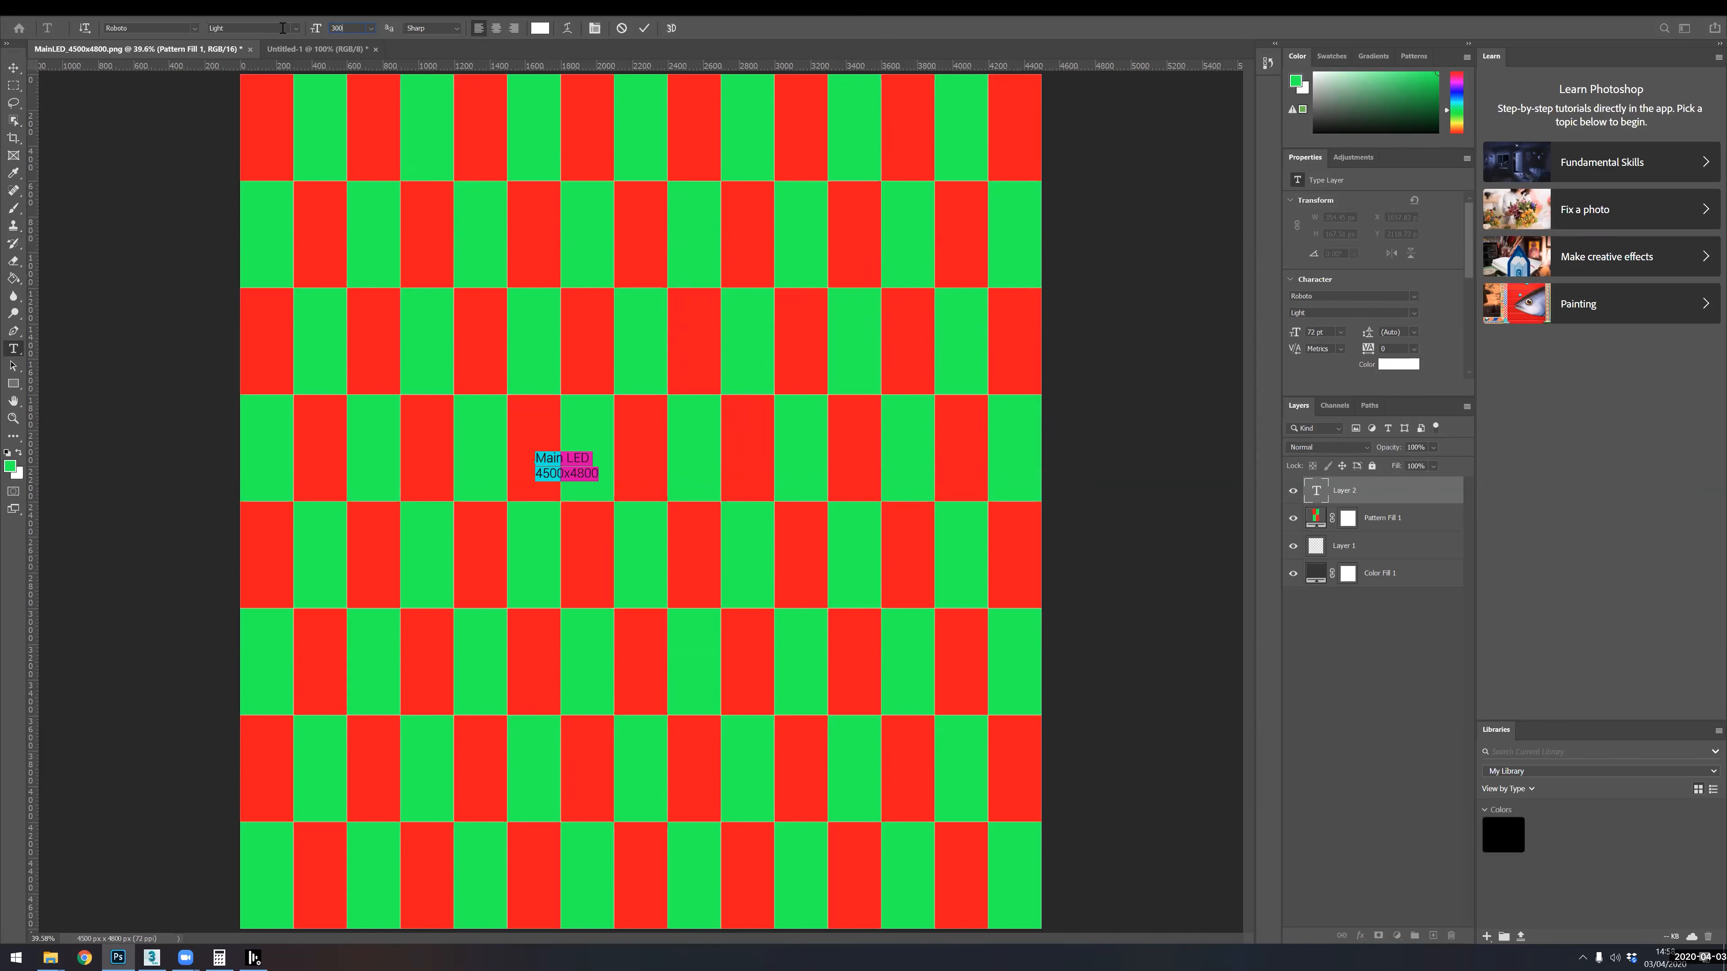
text(300)
key(Return)
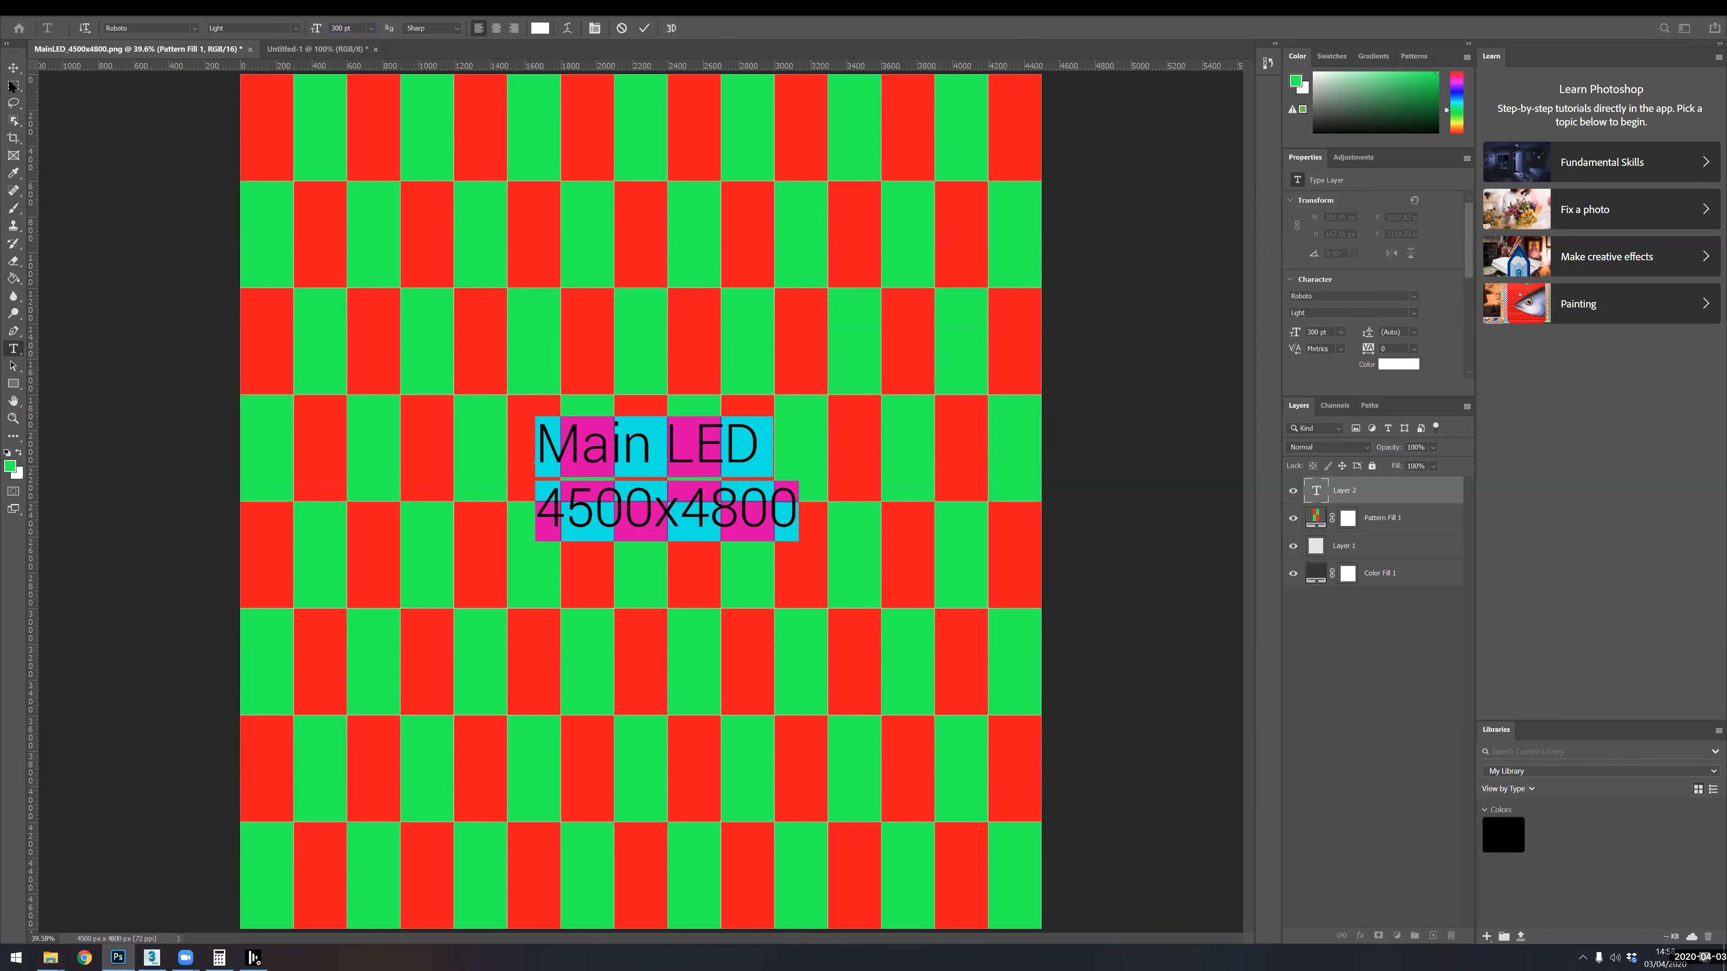
- Centre-align the label's two lines and move the text to the middle of the canvas
click(497, 28)
click(14, 68)
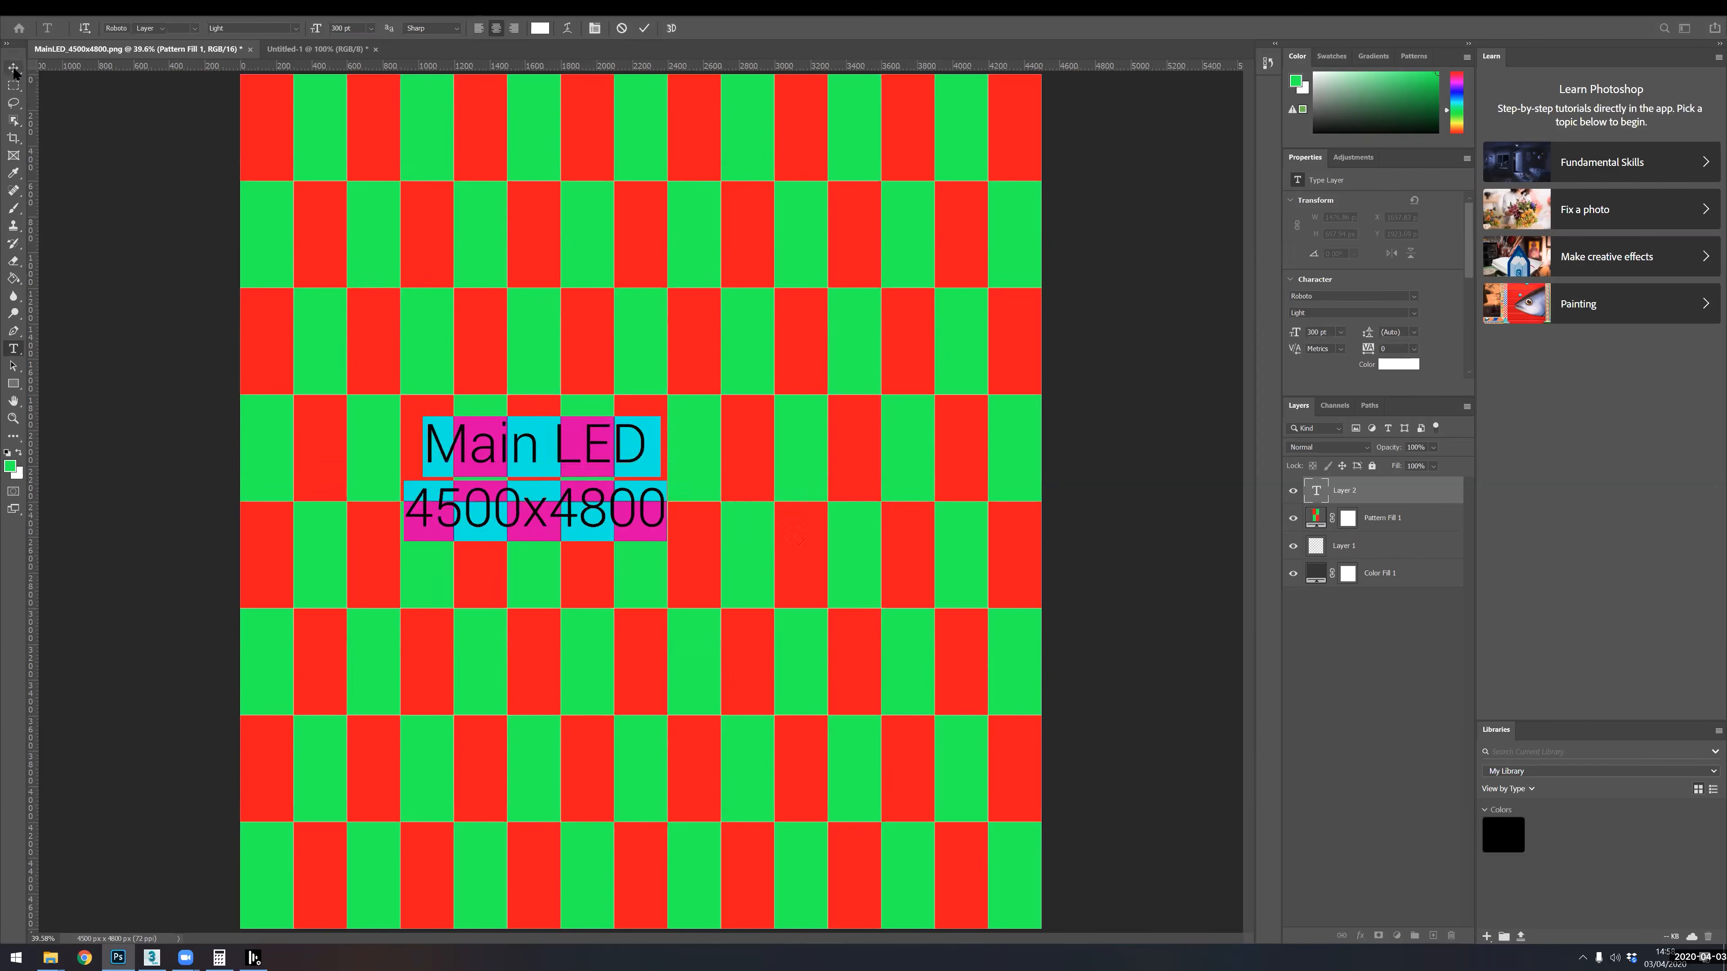
drag(611, 466, 714, 487)
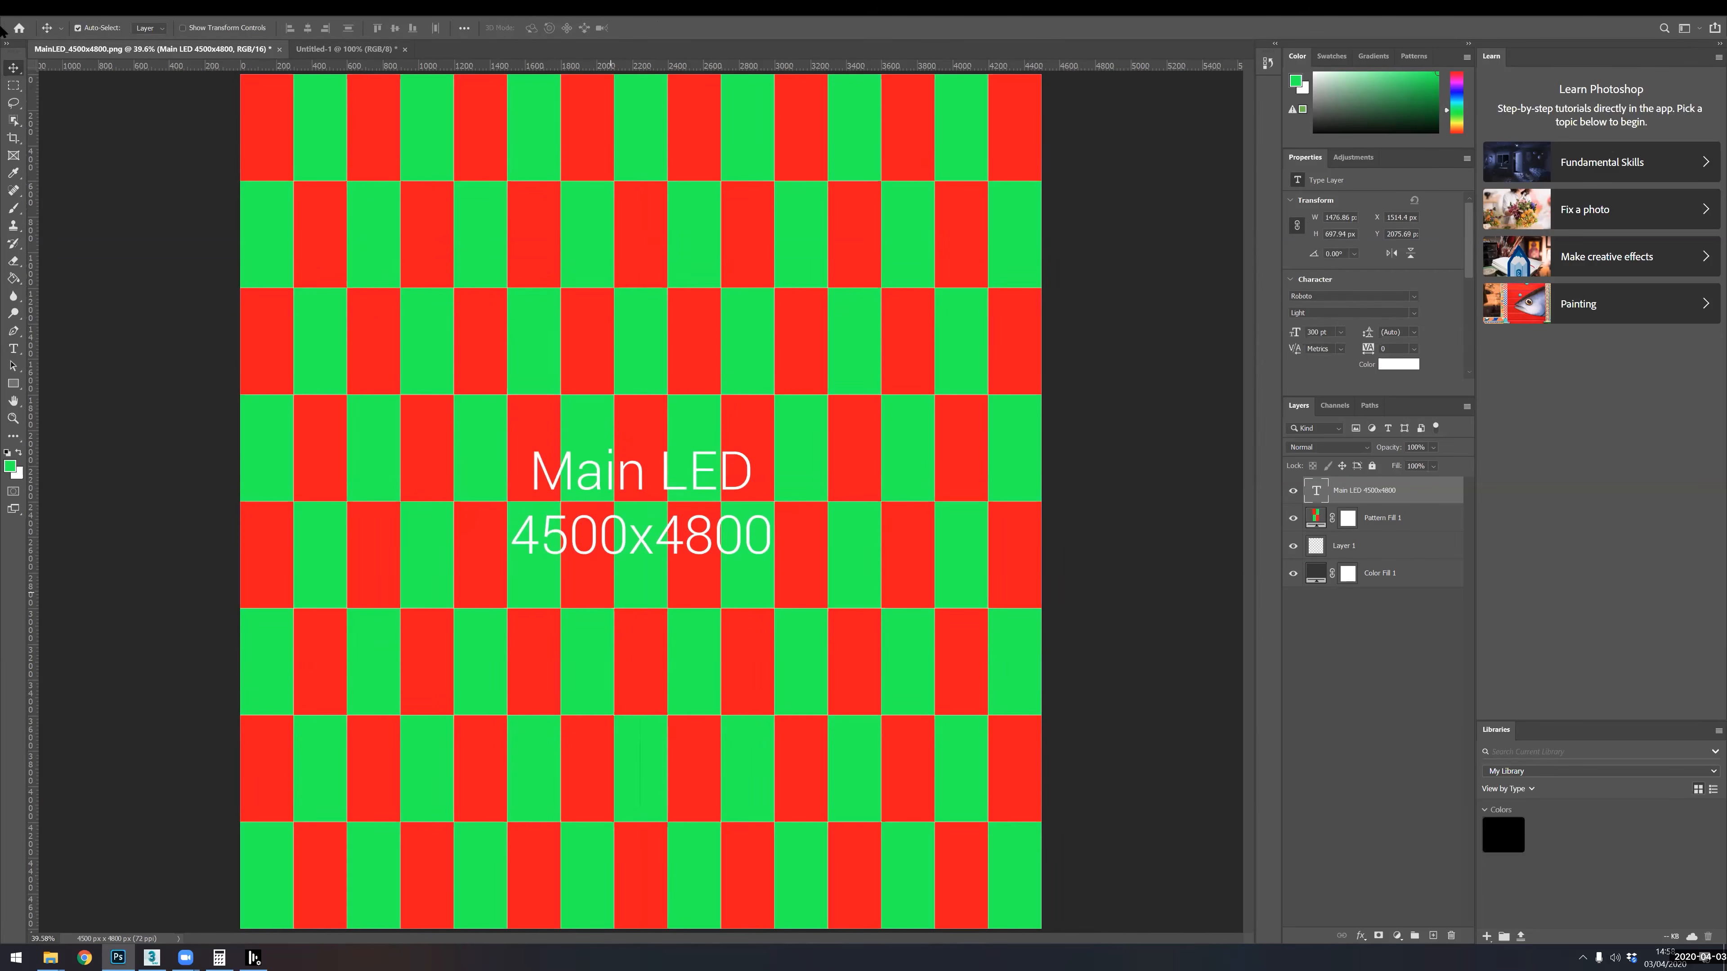
- Quick-export the labelled test pattern as a PNG to the Project Setup folder, adding an underscore suffix to the file name MainLED_4500x4800
click(33, 12)
mouse_move(150, 197)
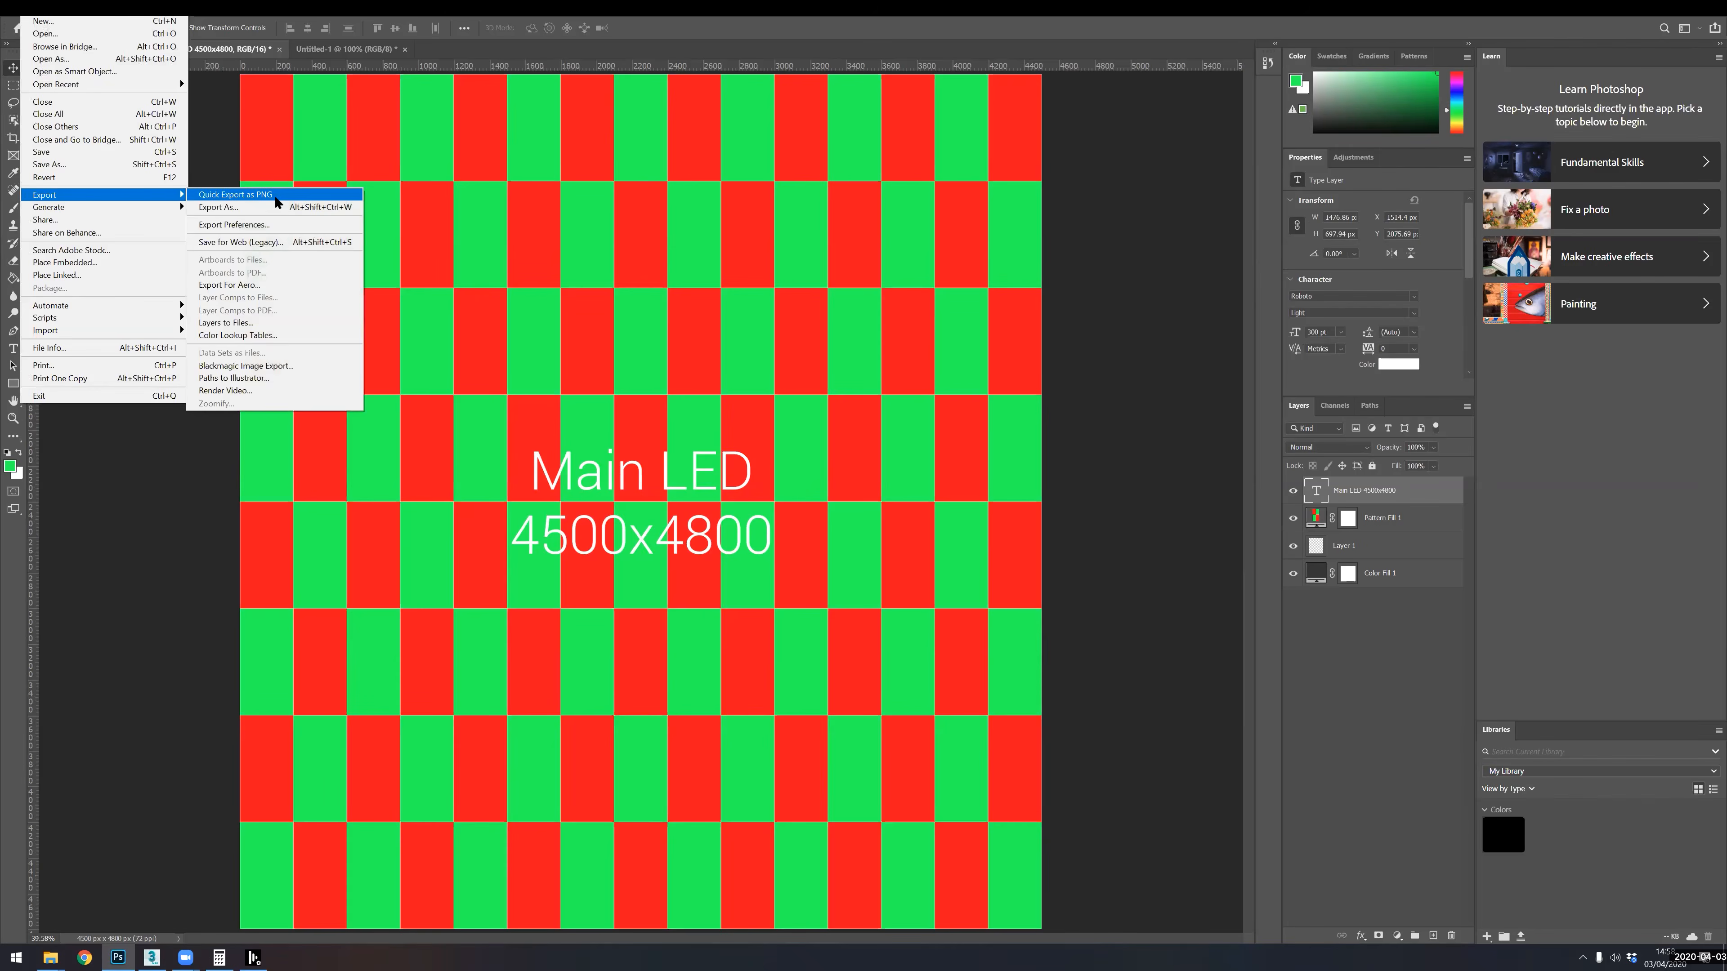
click(237, 194)
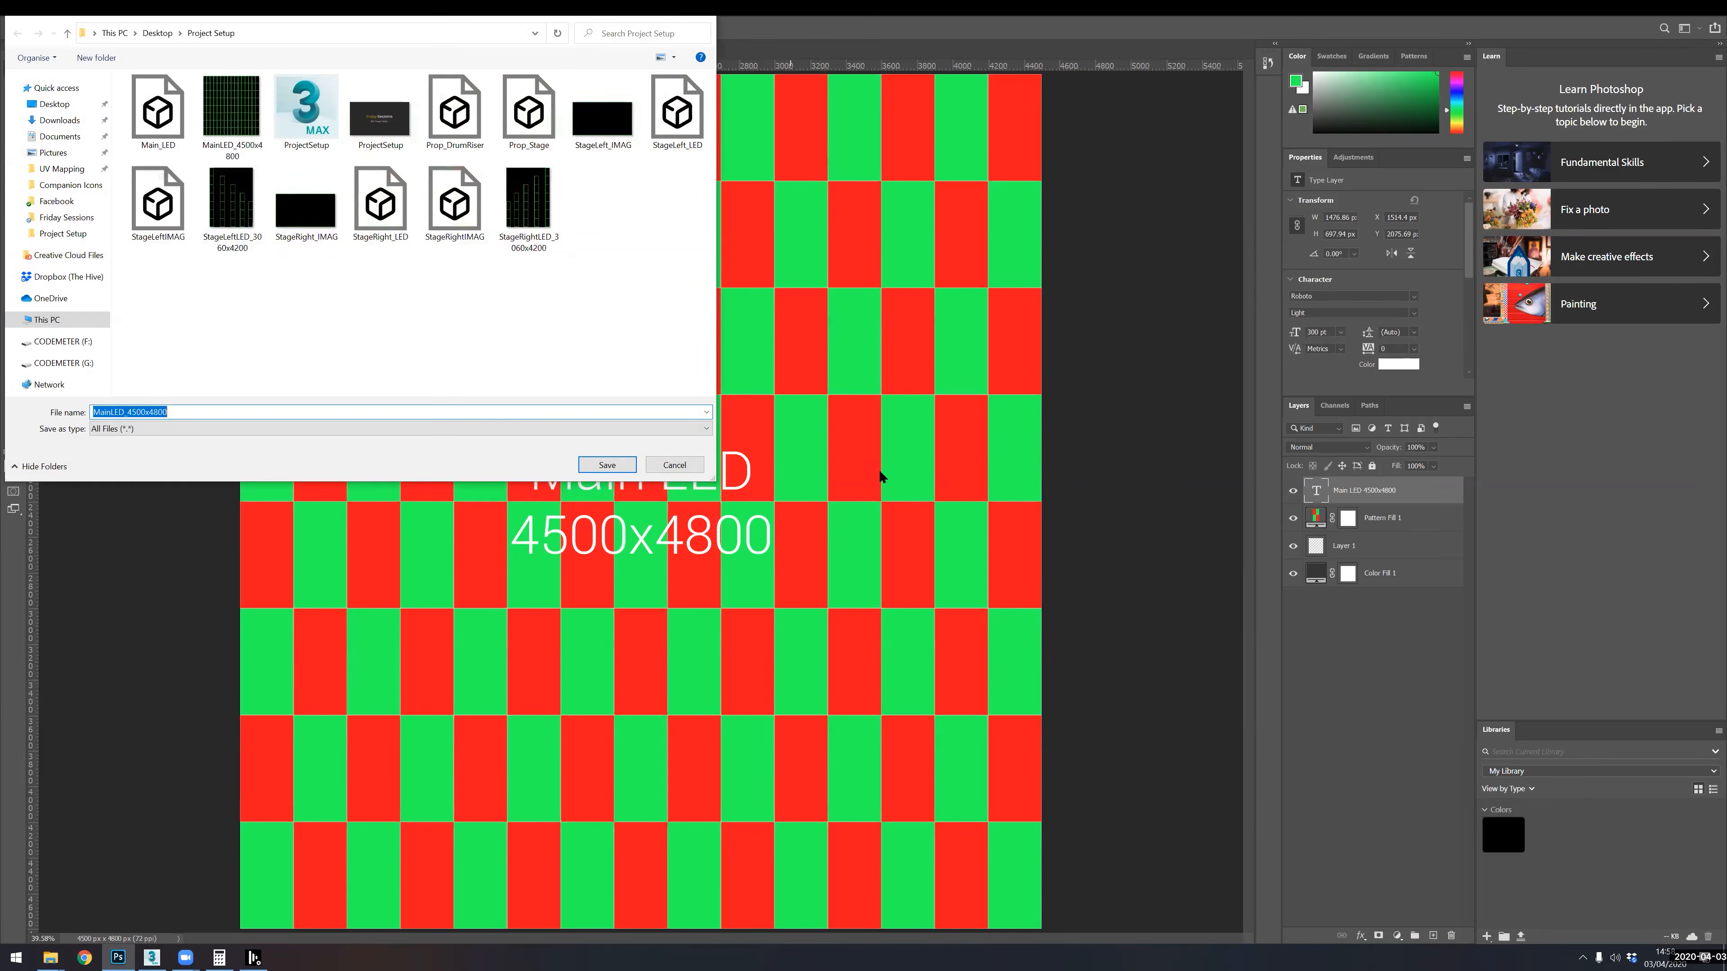
click(216, 413)
text(+_)
key(BackSpace)
key(BackSpace)
text(_)
key(Return)
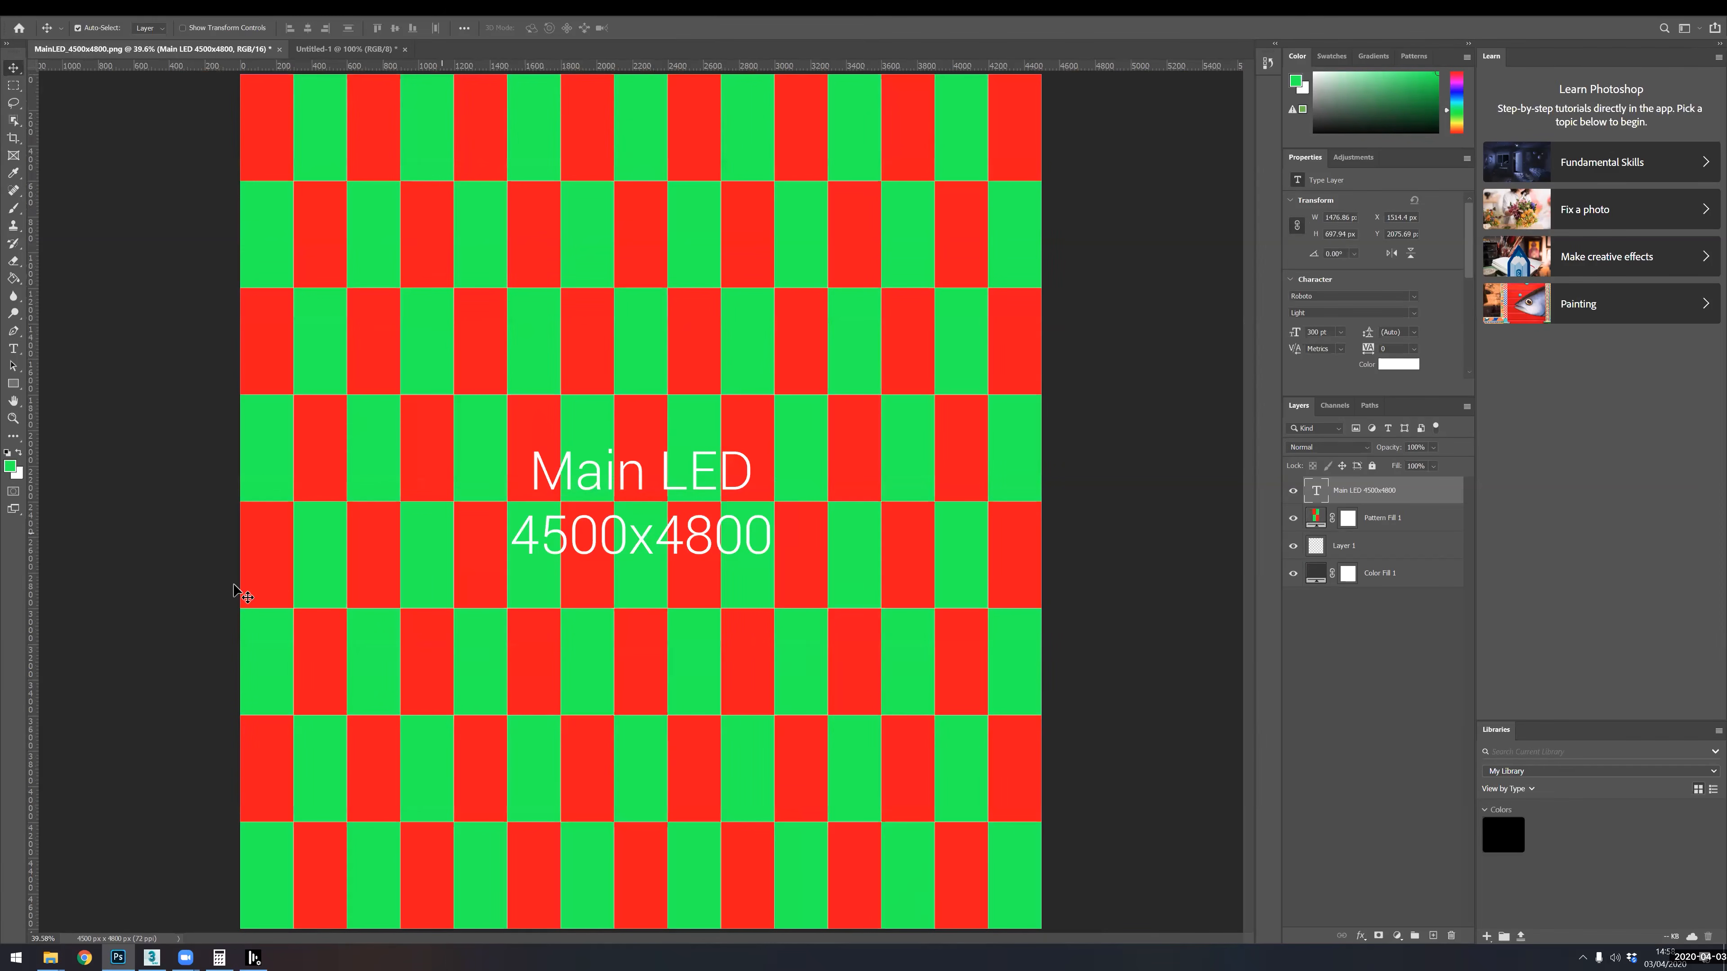
- Open the image StageLeftLED_3060x4200.png as a new document
click(30, 9)
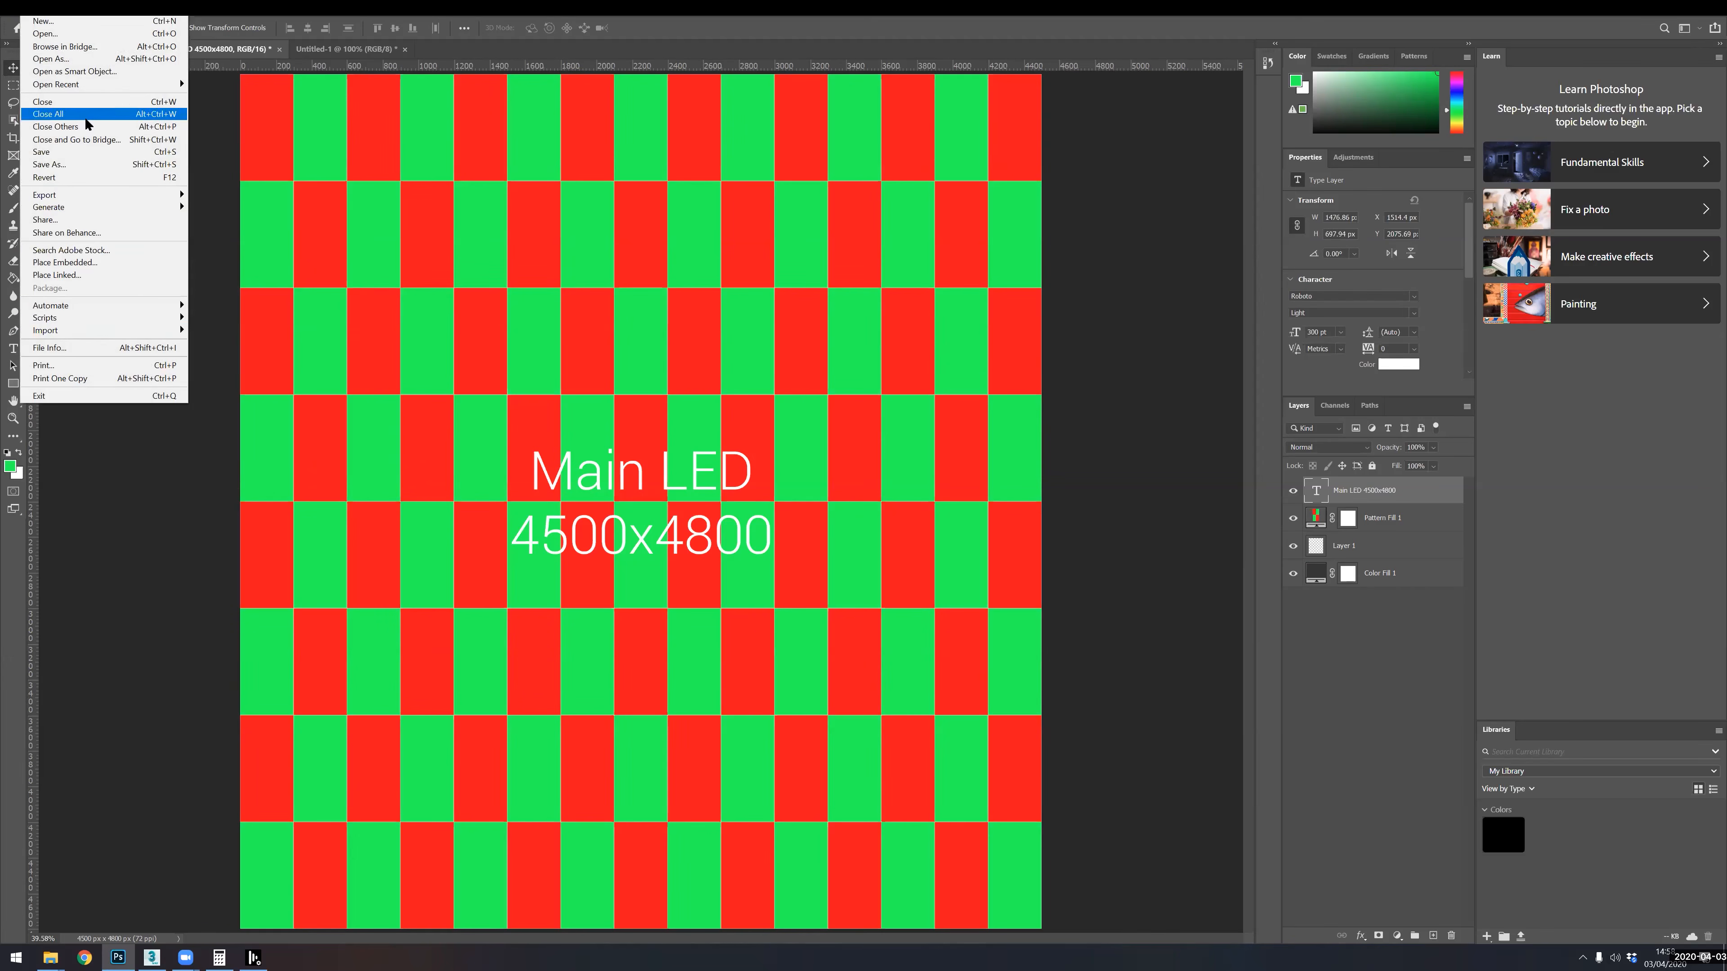
mouse_move(136, 198)
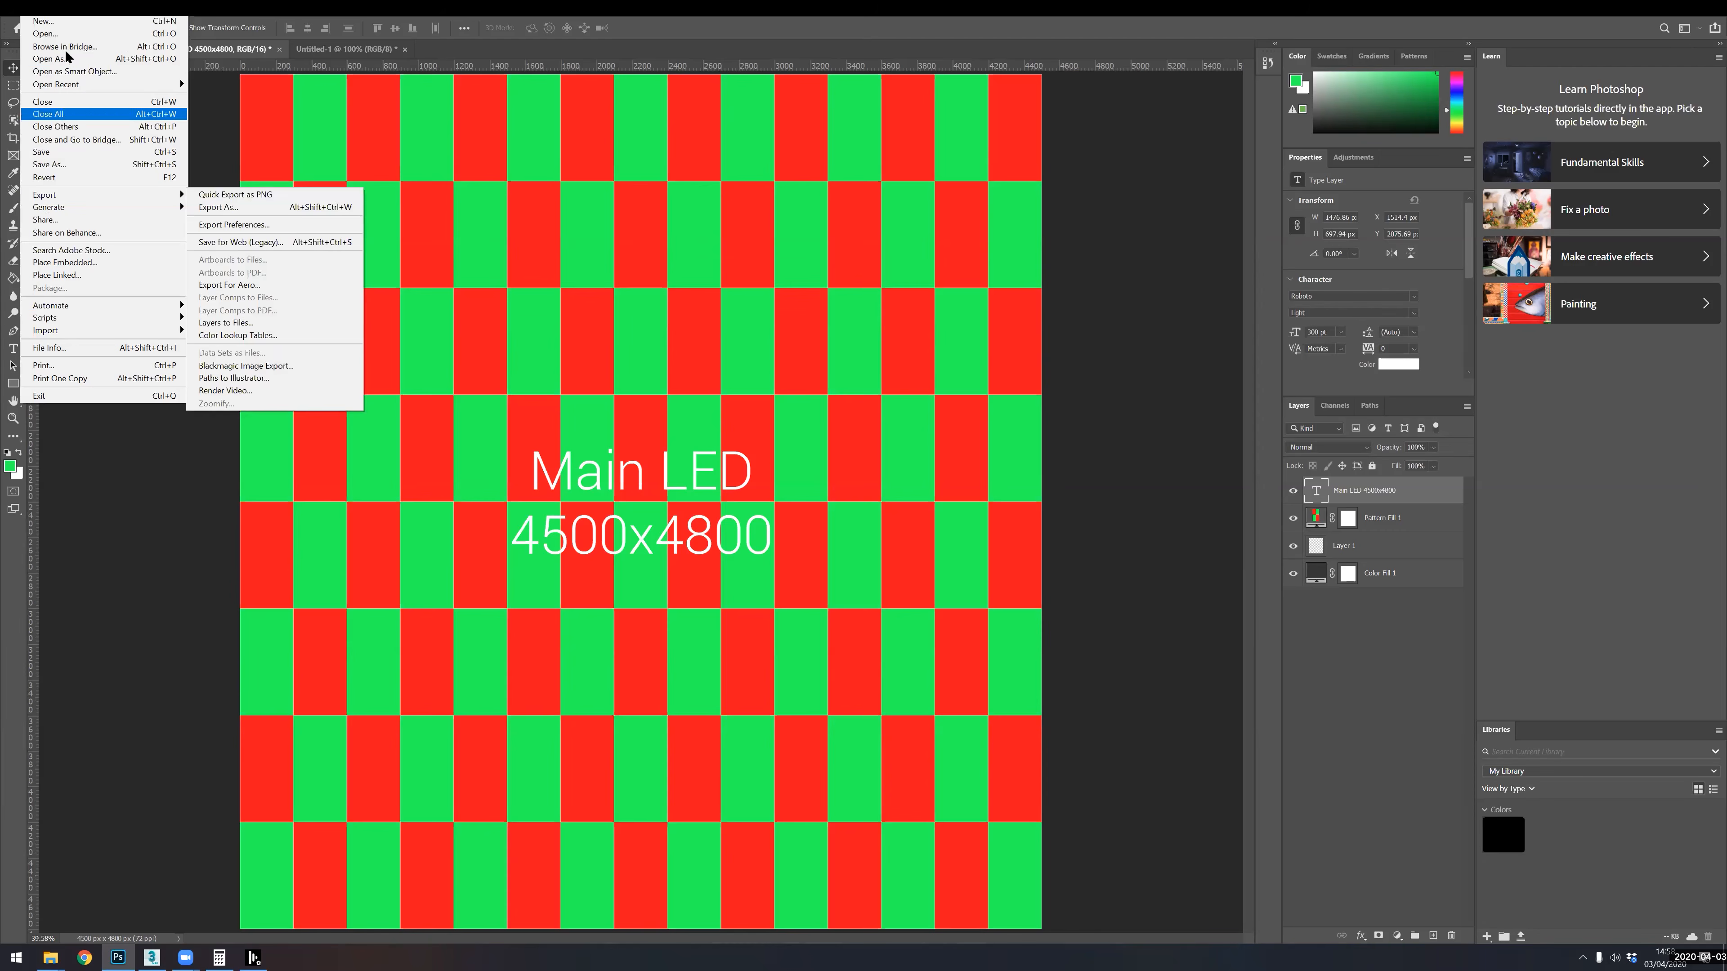
click(65, 34)
double_click(306, 211)
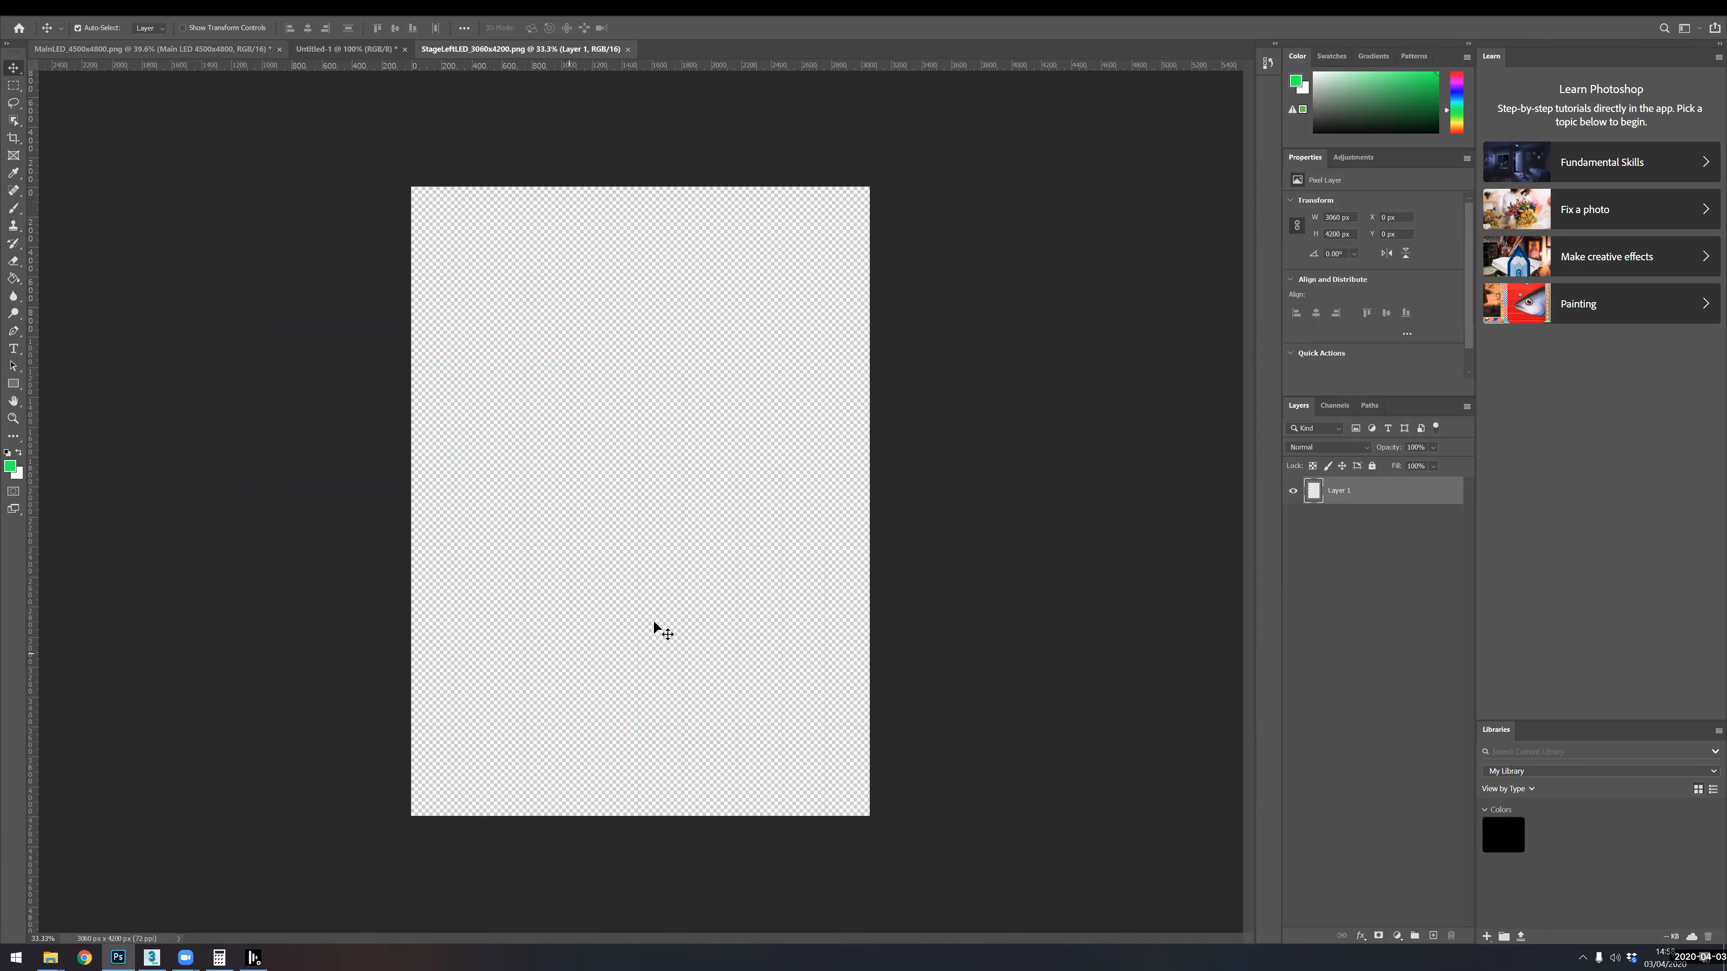
- Add a solid dark grey (424242) fill layer and place it beneath the LED outline layer, Layer 1
click(109, 6)
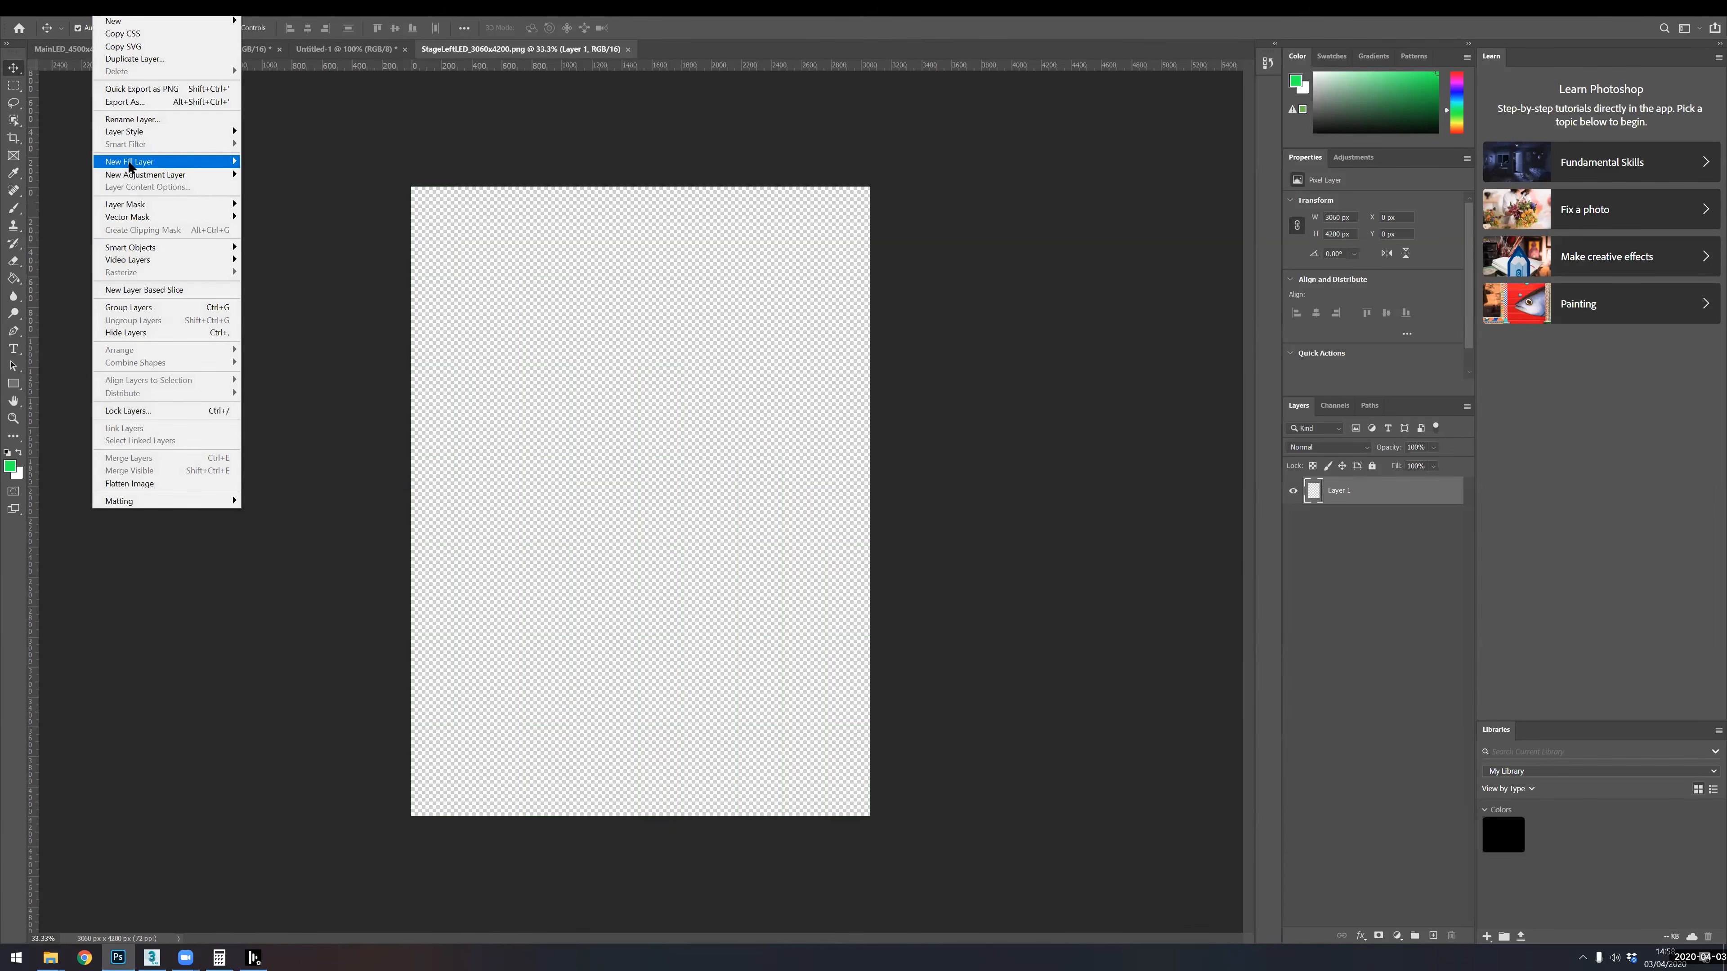
mouse_move(131, 166)
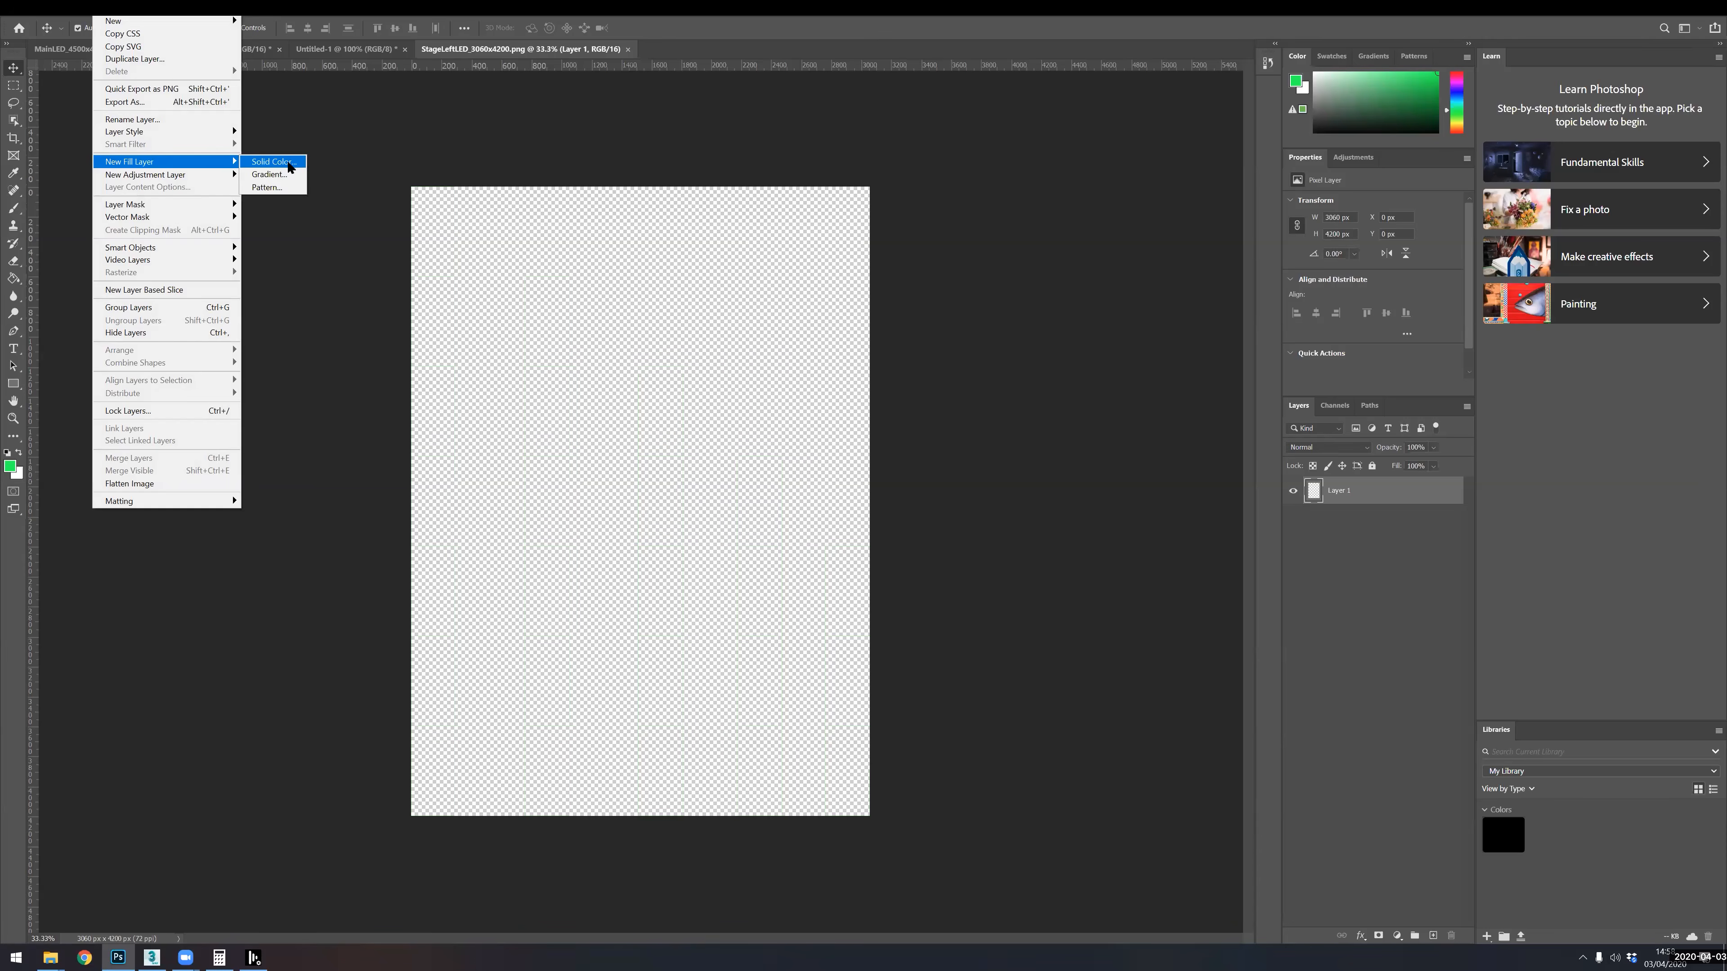
click(272, 162)
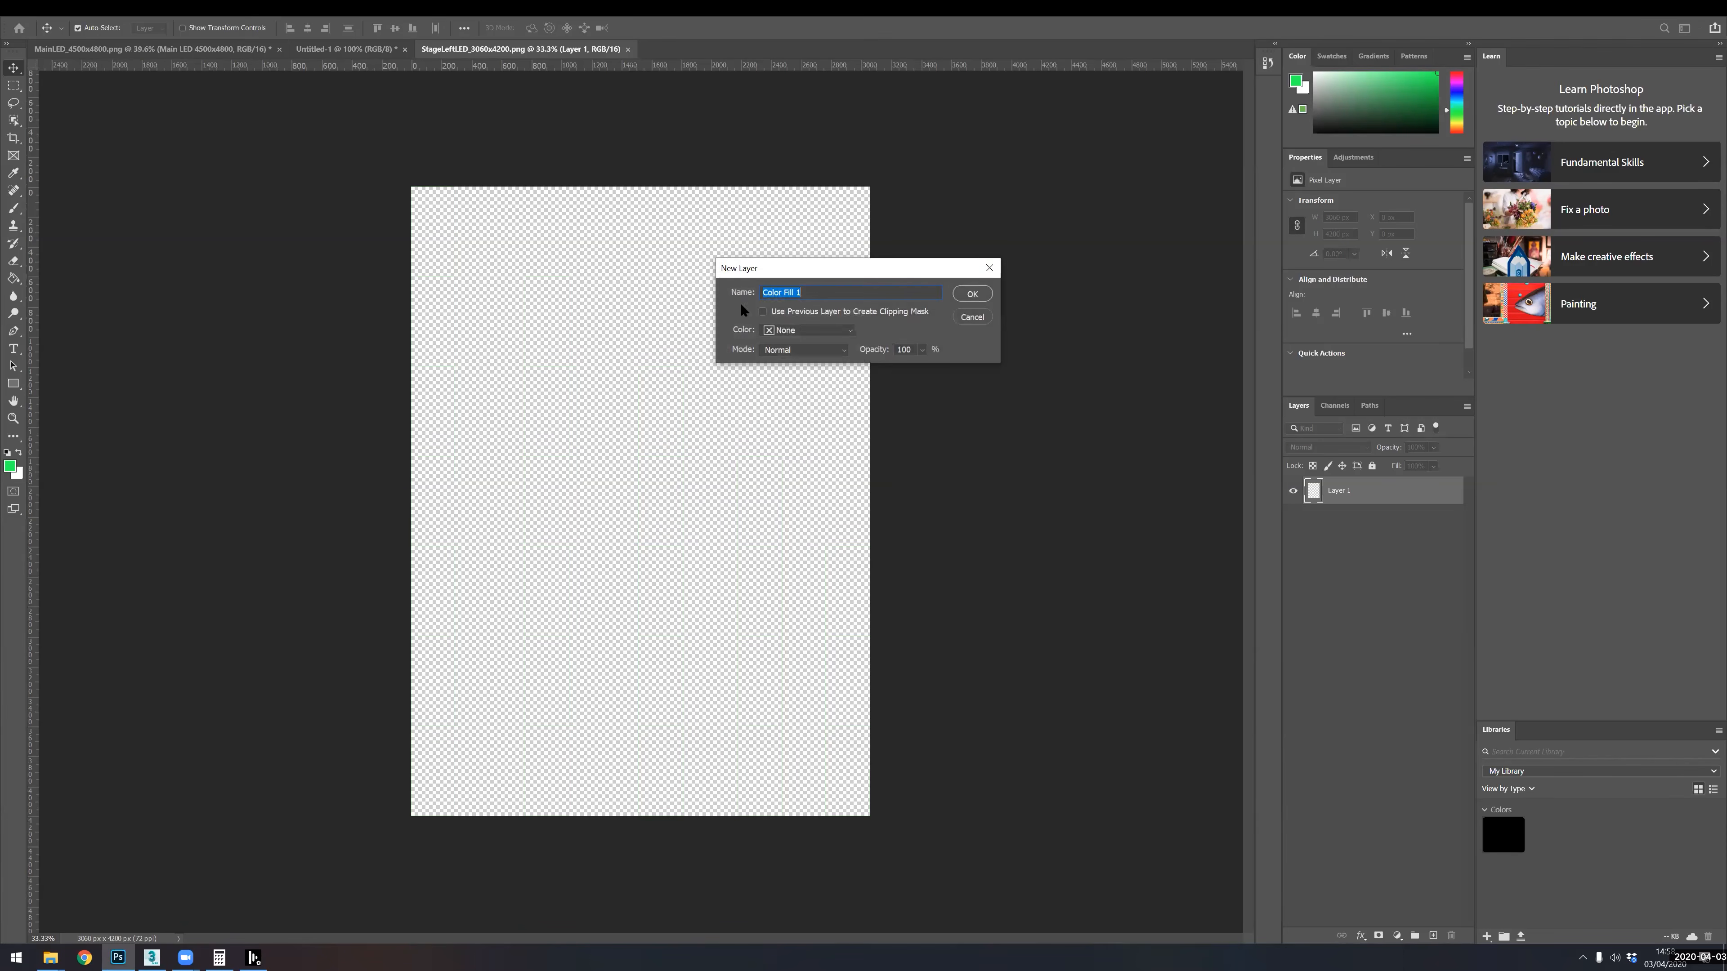
click(971, 294)
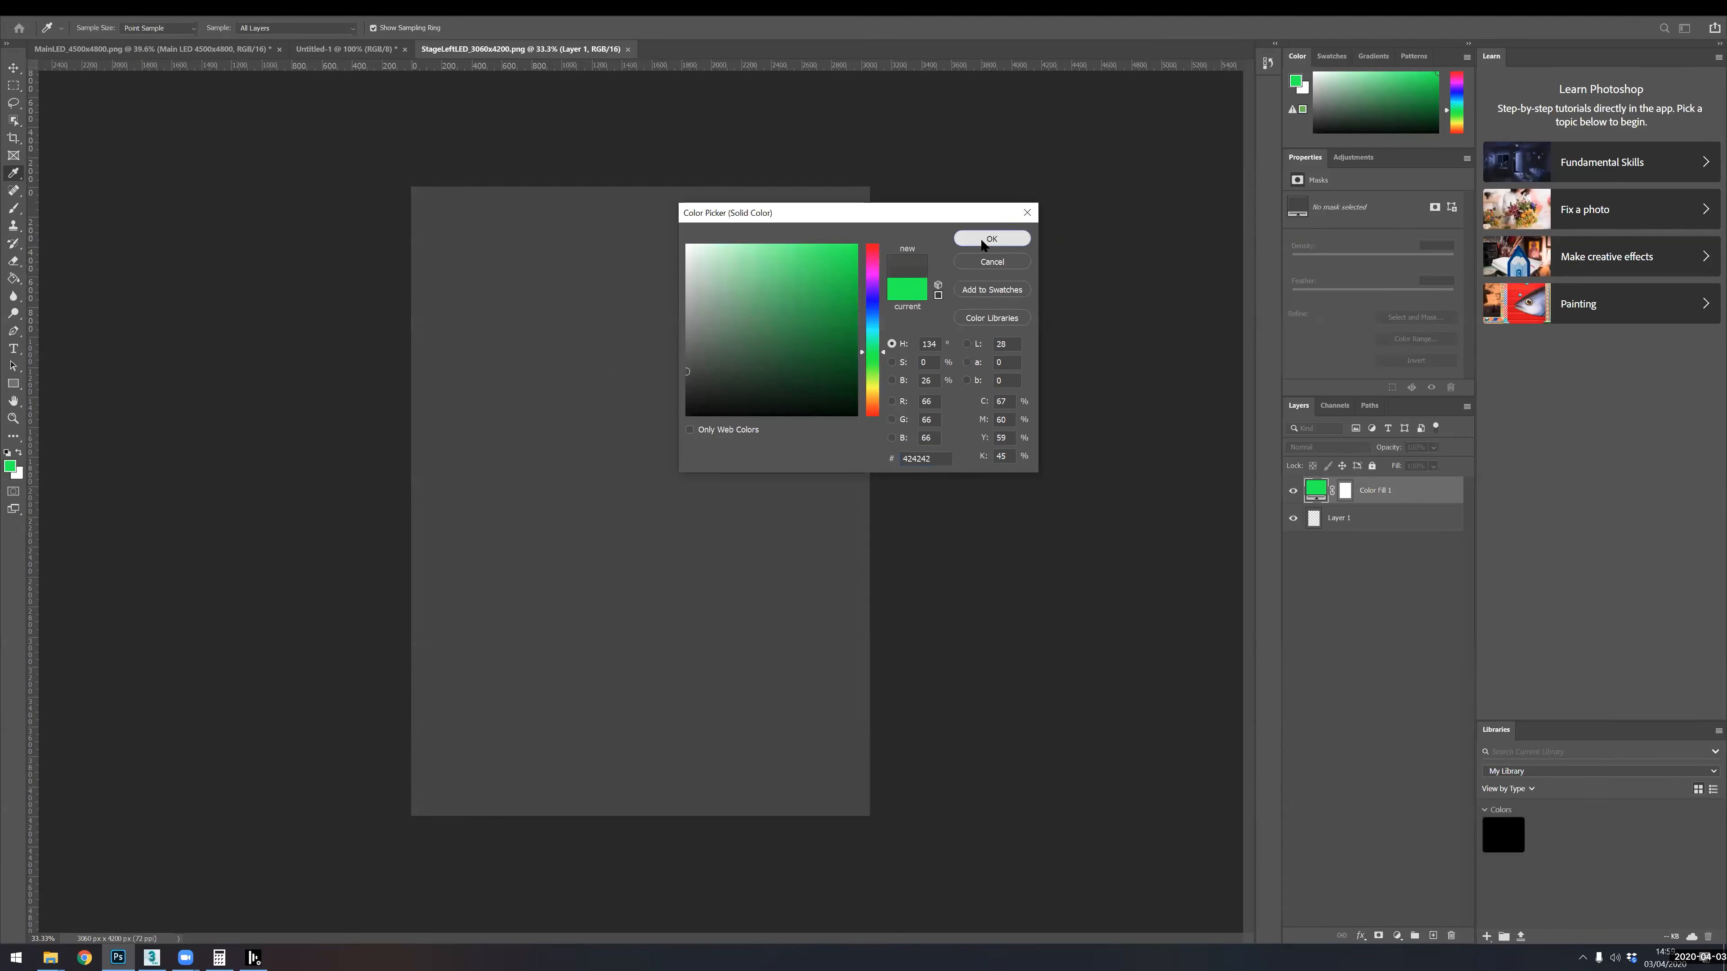
click(992, 242)
drag(1378, 494, 1450, 546)
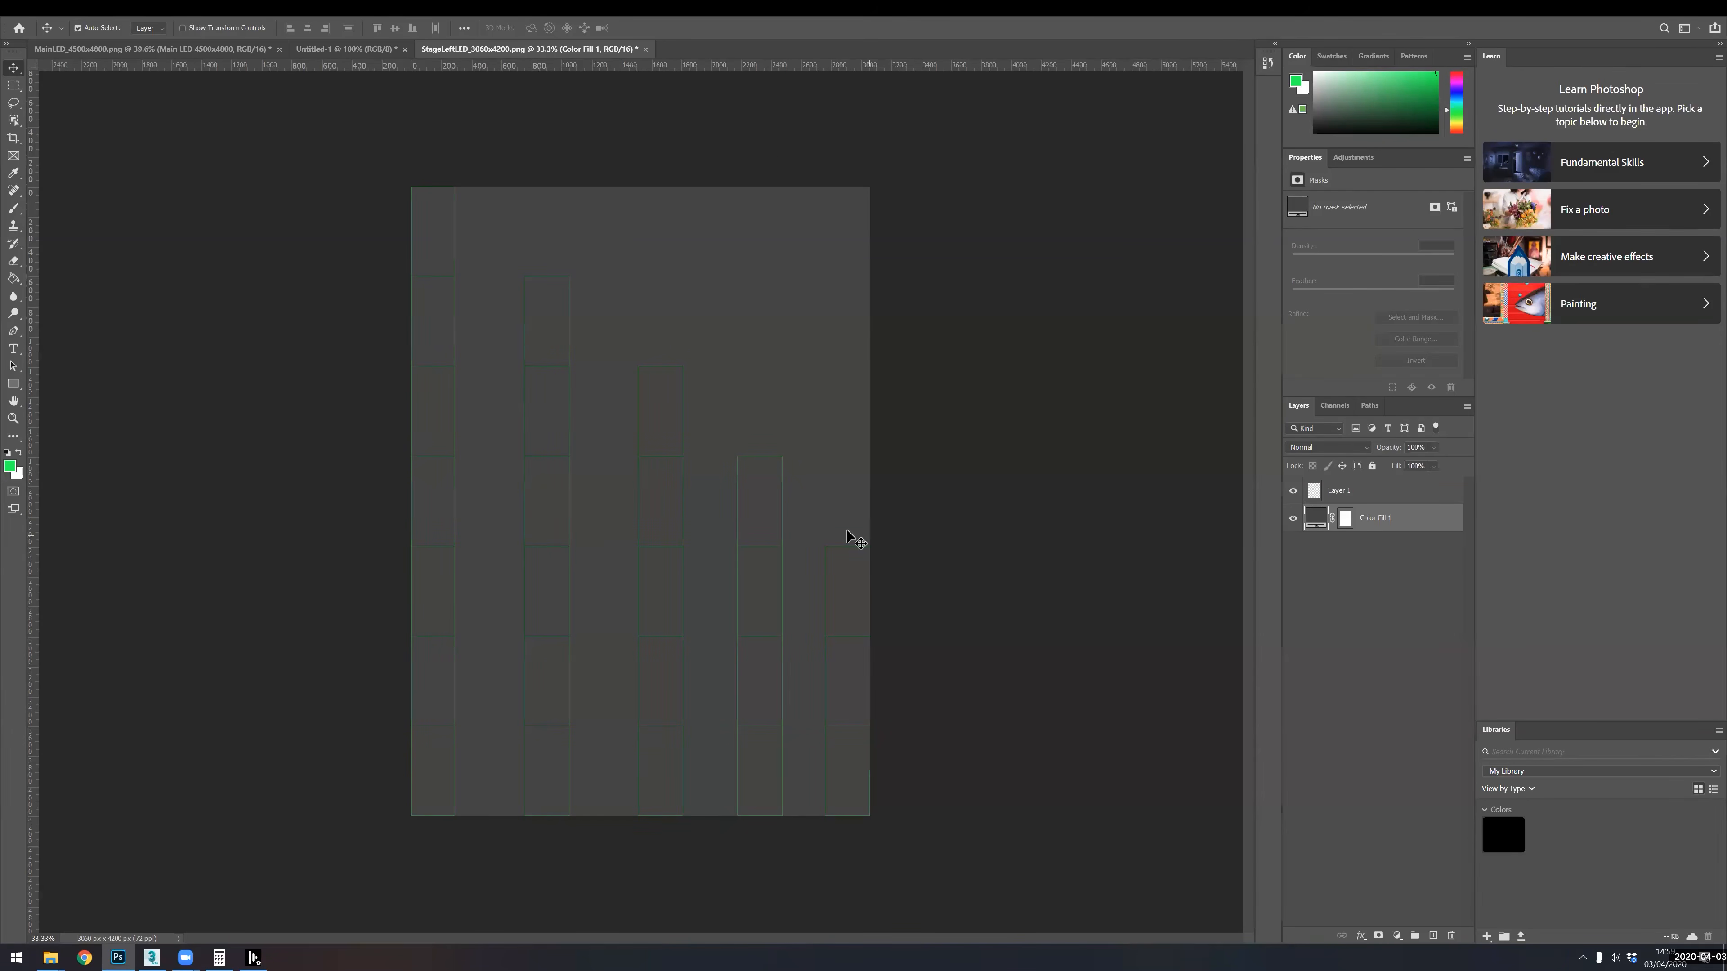
- On Layer 1, fill every other row of LED panels green with the Paint Bucket, starting with the first column's top panel
click(1355, 487)
click(13, 278)
click(442, 248)
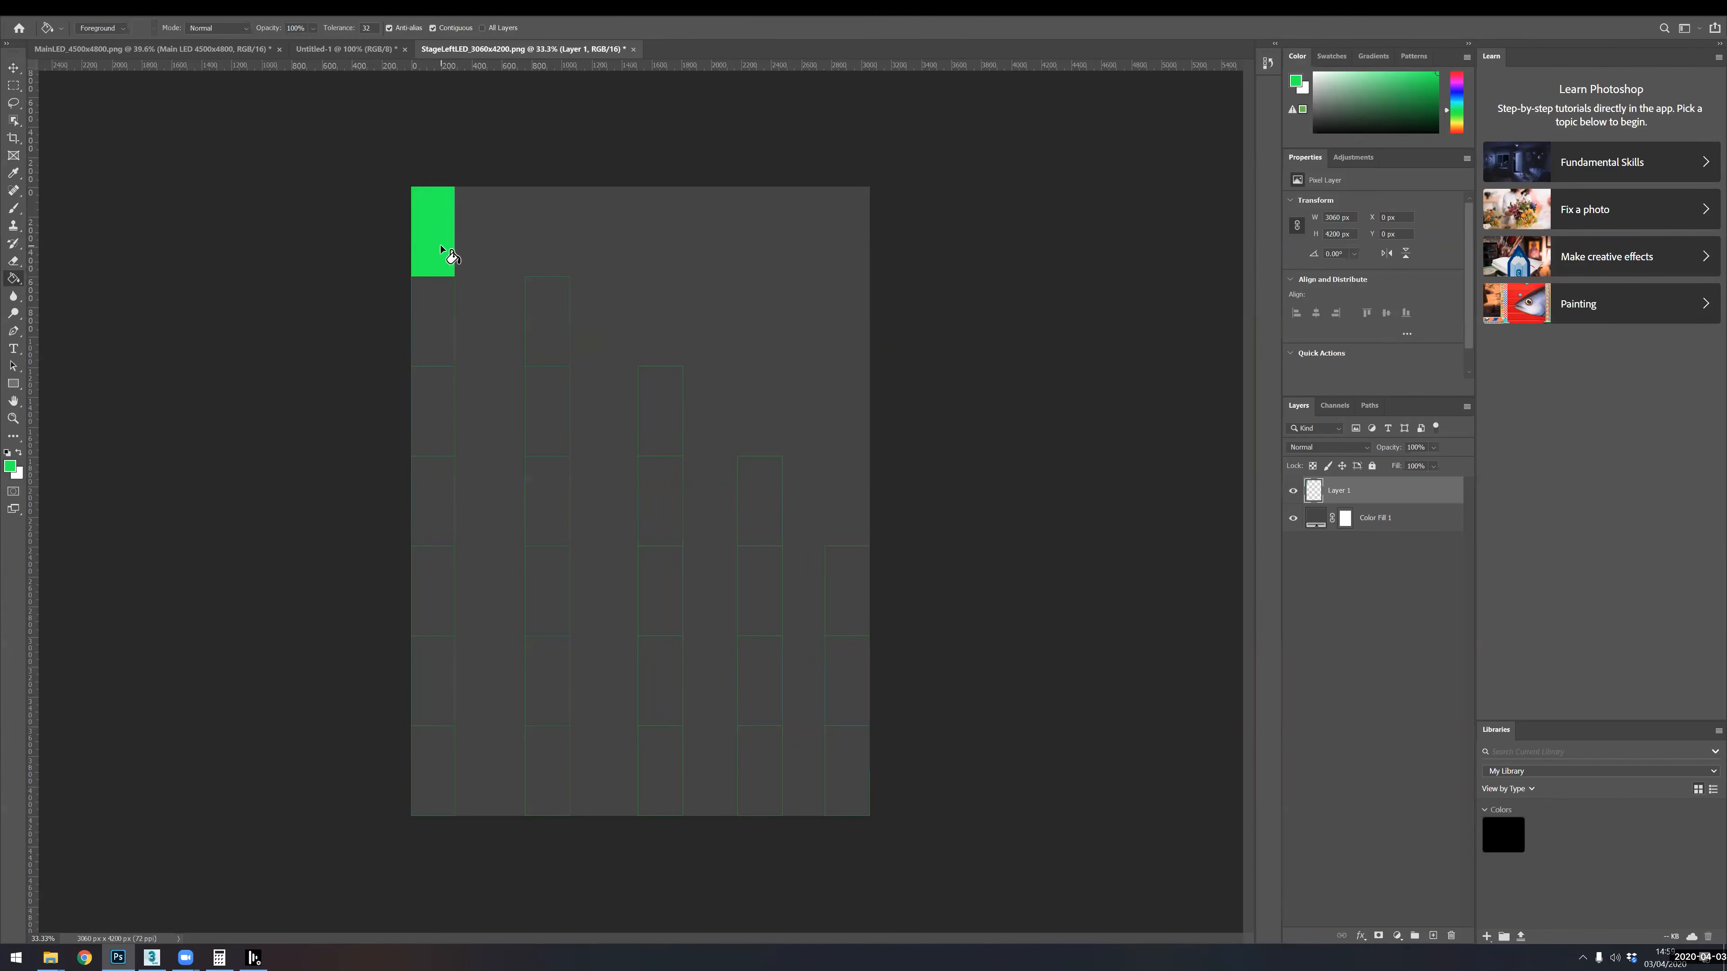
click(430, 416)
click(538, 411)
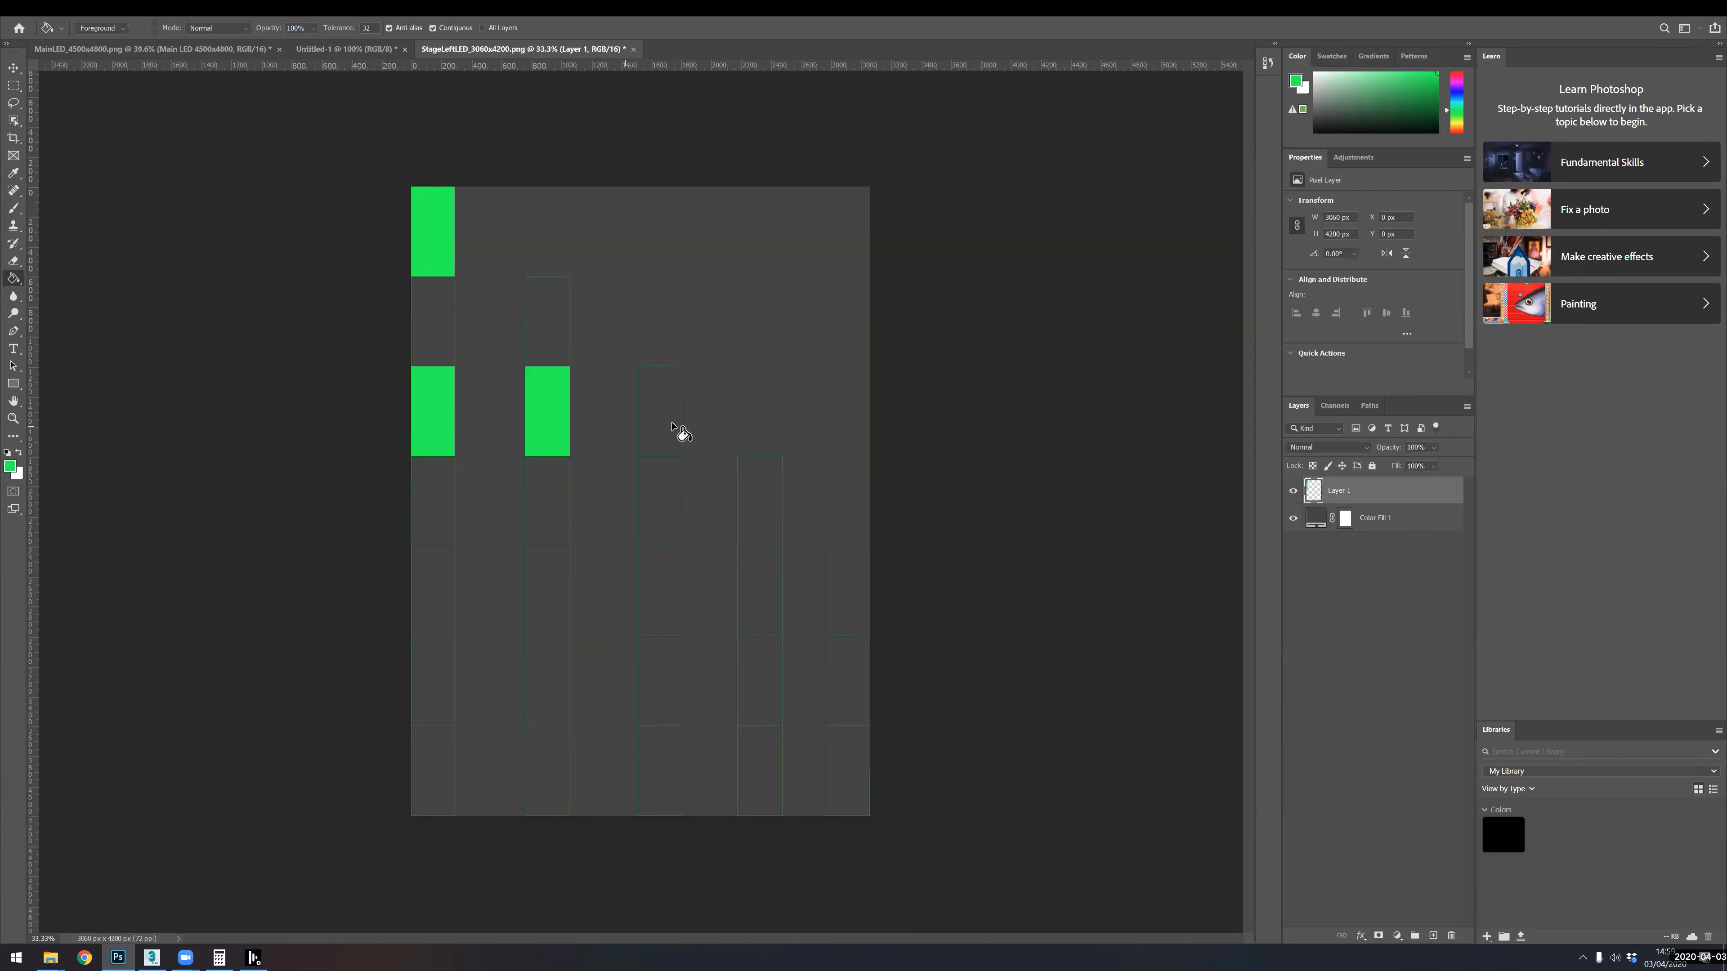
click(677, 430)
click(436, 600)
click(559, 600)
click(669, 600)
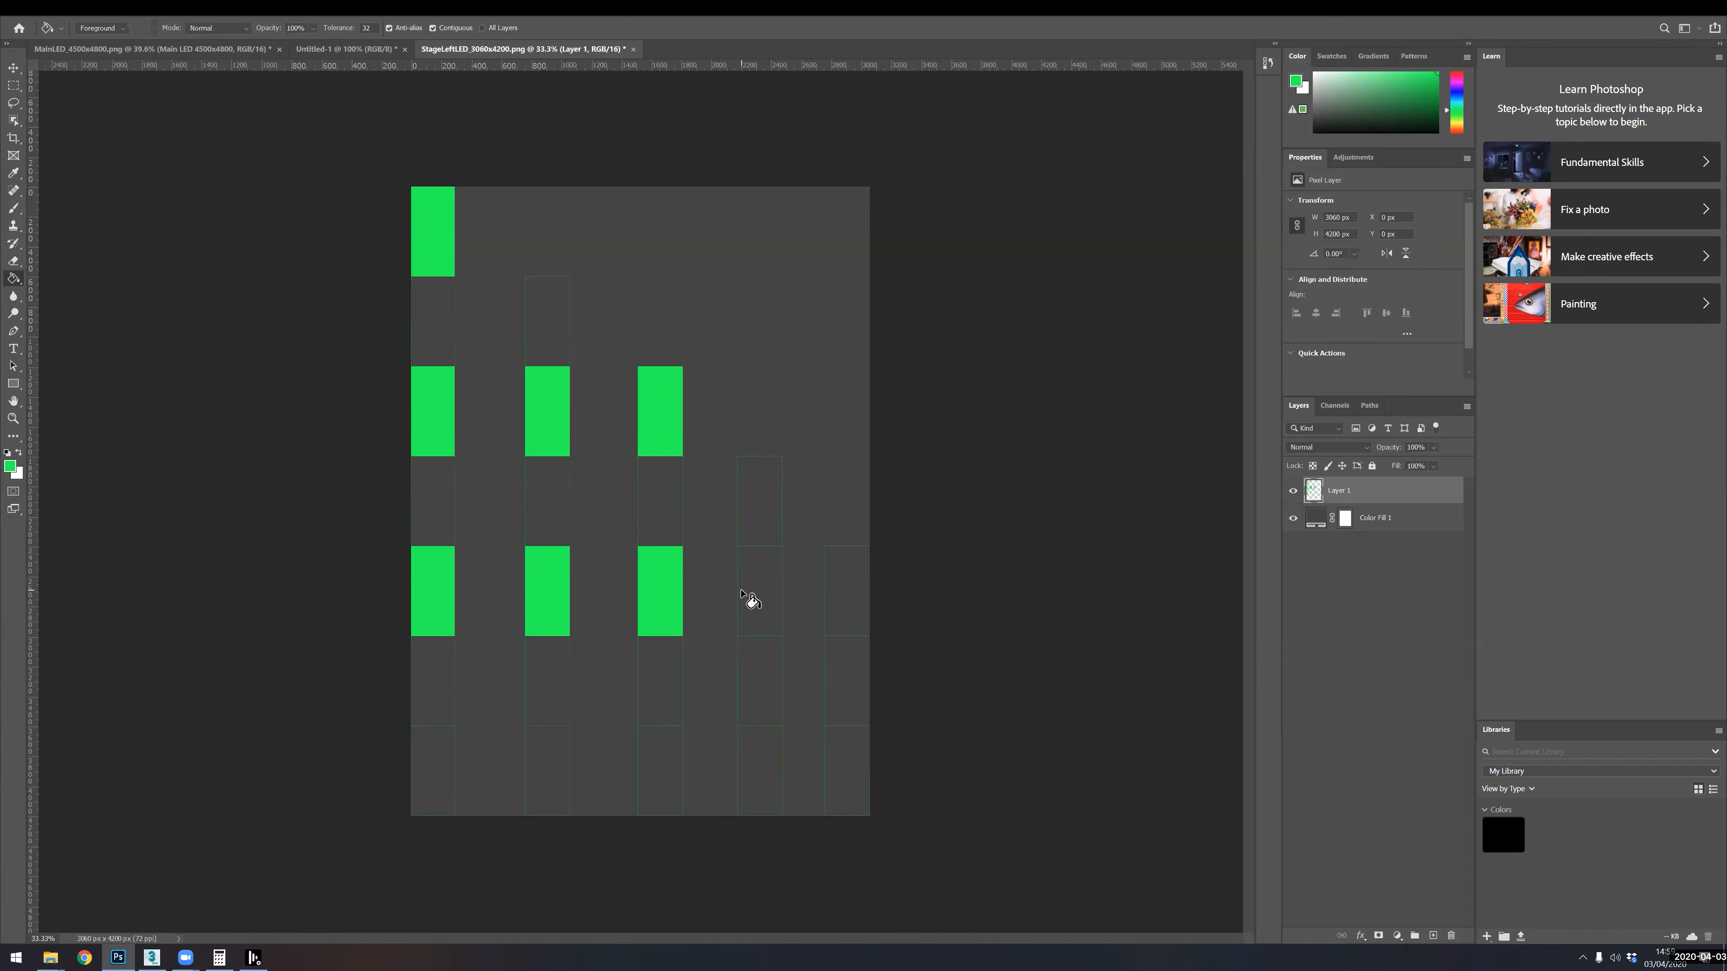
click(760, 594)
click(851, 593)
click(431, 763)
click(551, 775)
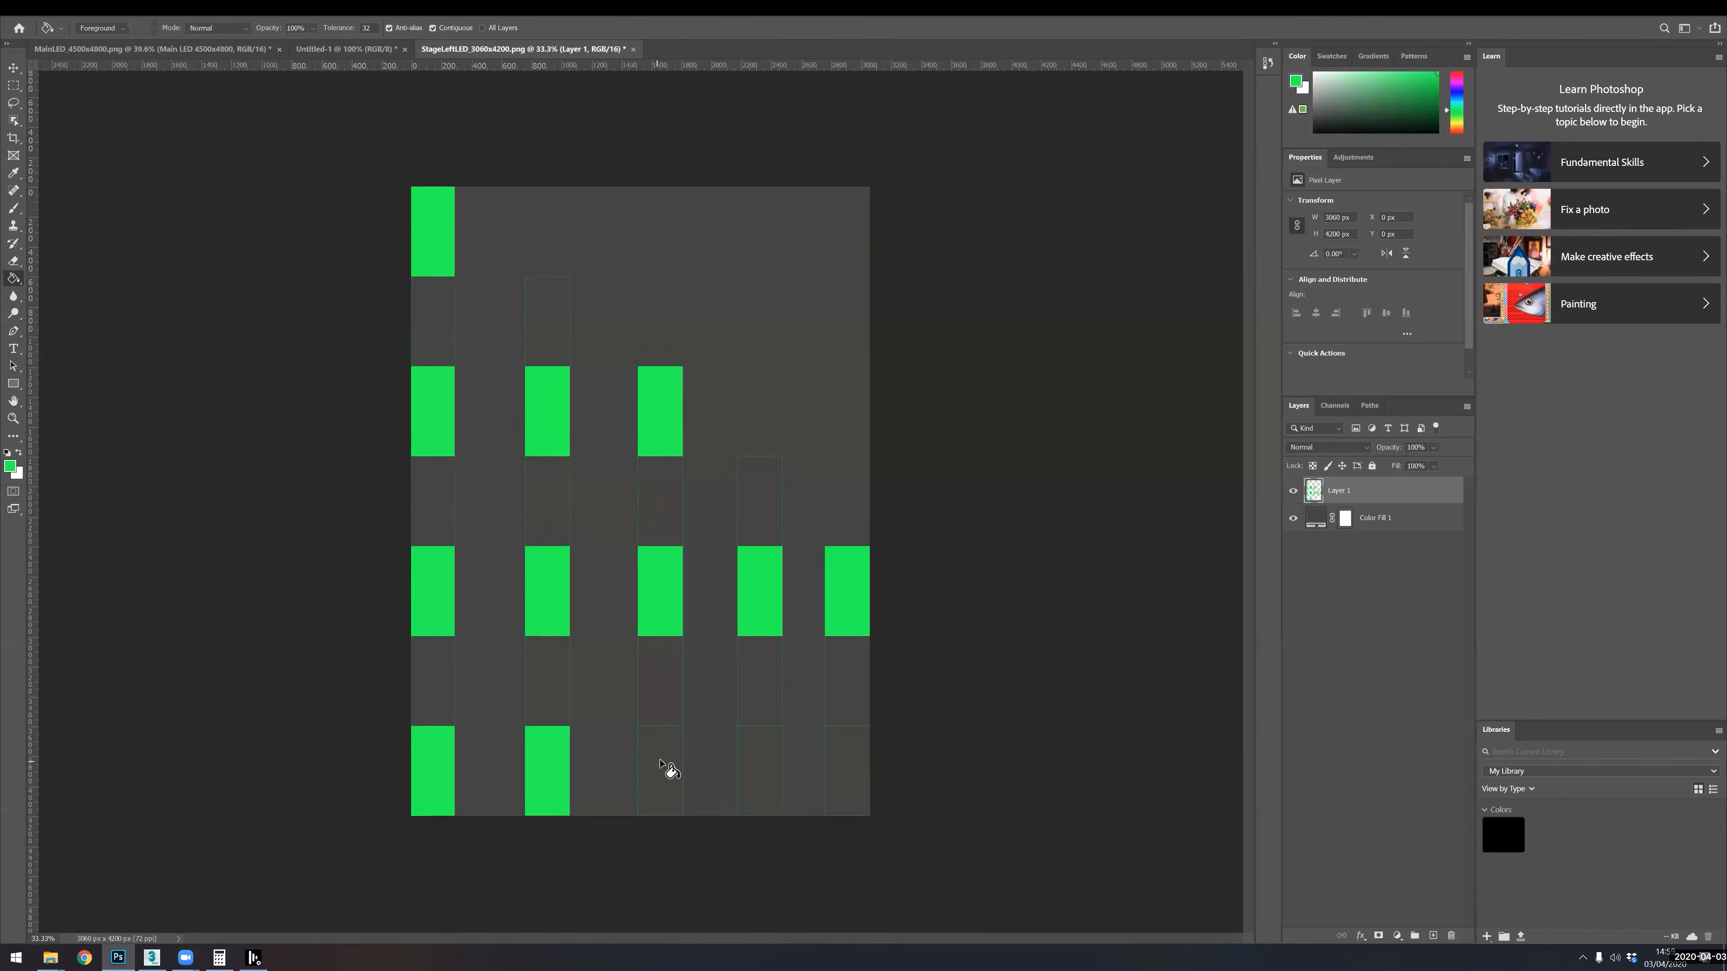
click(663, 769)
click(760, 769)
click(843, 769)
- Set the foreground colour to red and fill the remaining panels in all five LED columns with it
click(9, 466)
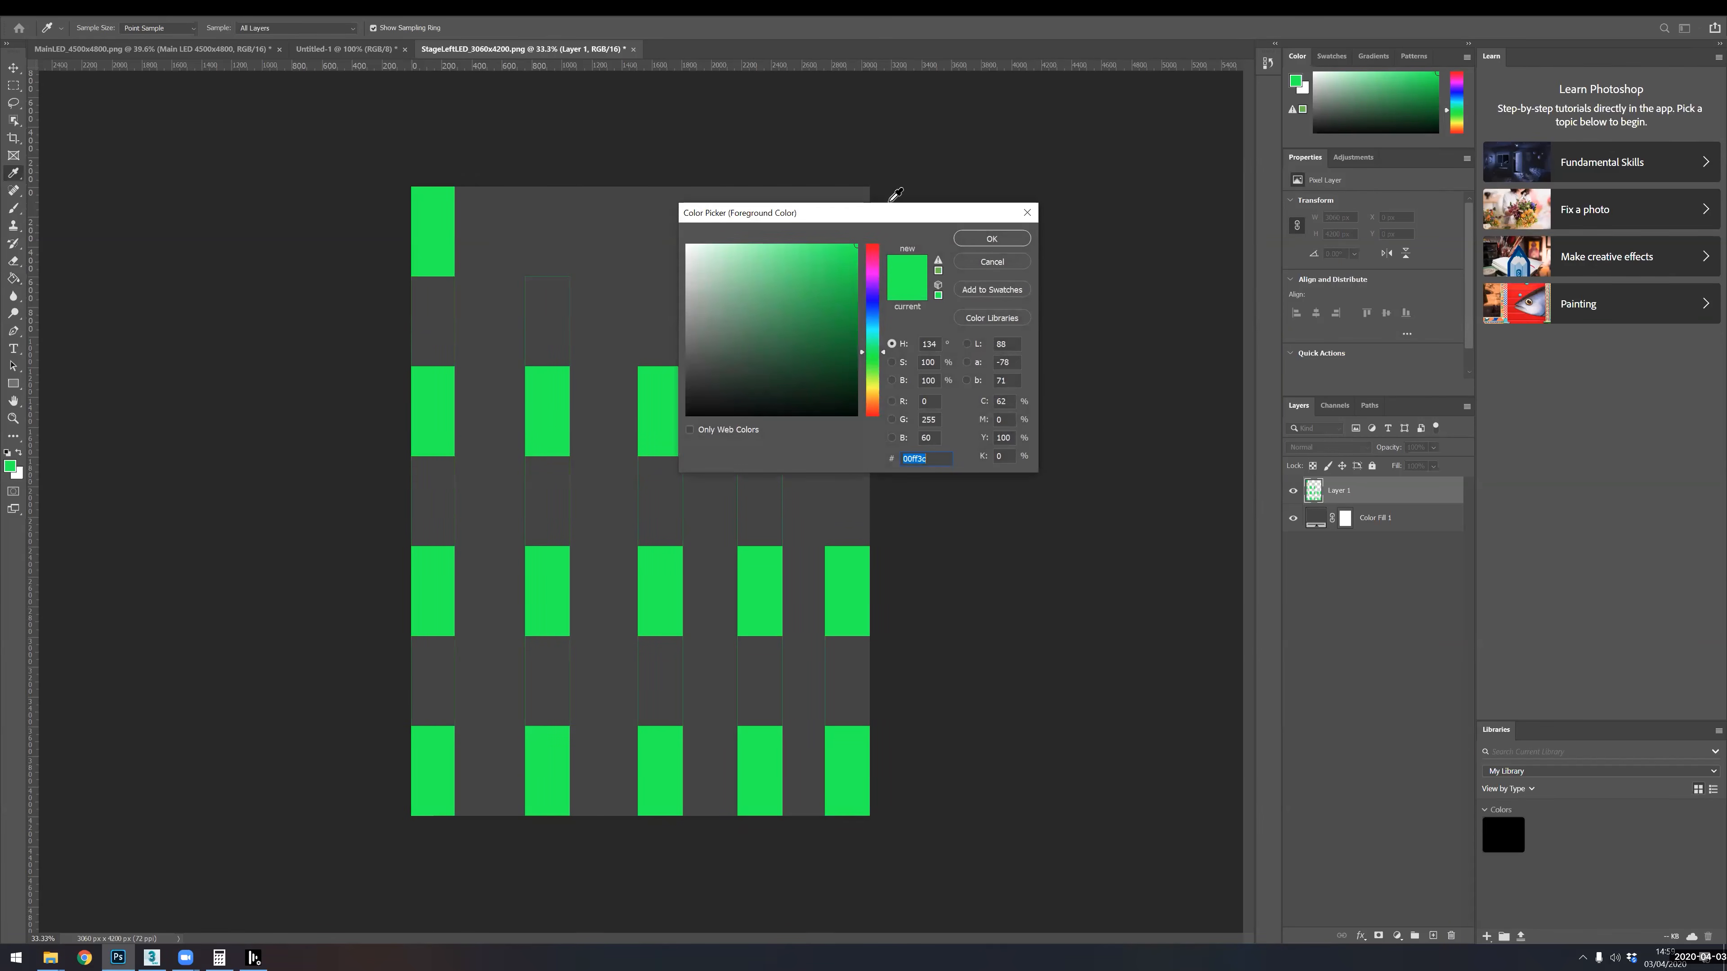
drag(871, 264, 886, 217)
click(989, 240)
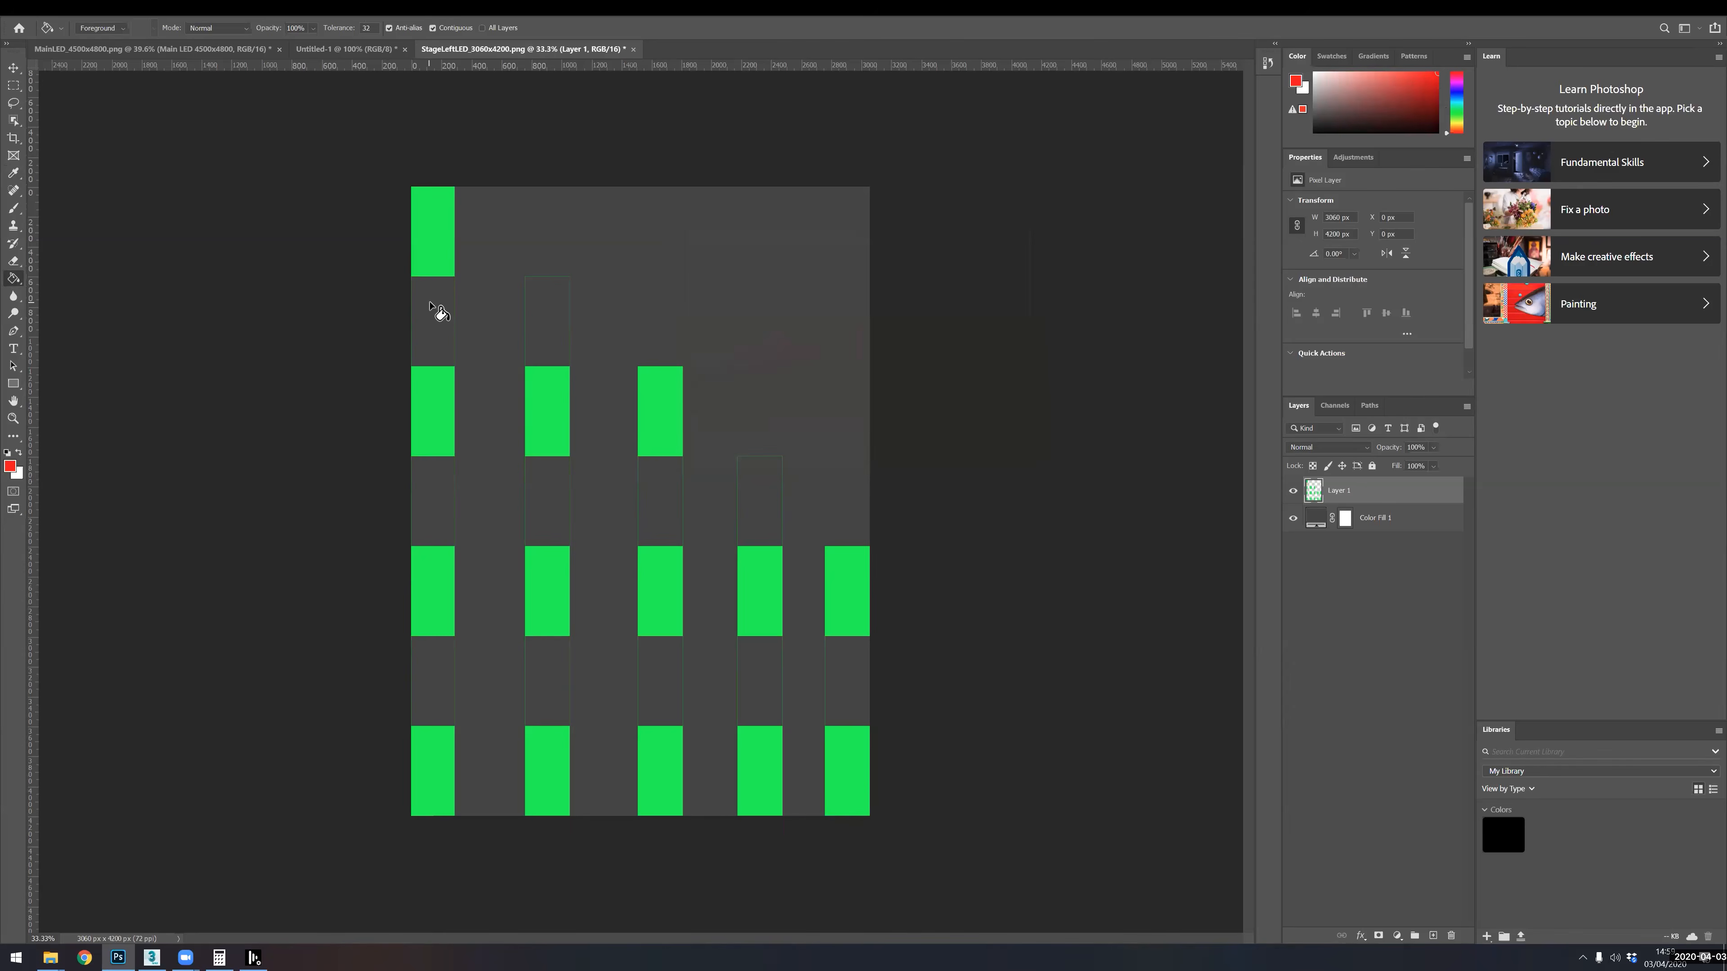
click(439, 312)
click(547, 320)
click(432, 500)
click(537, 504)
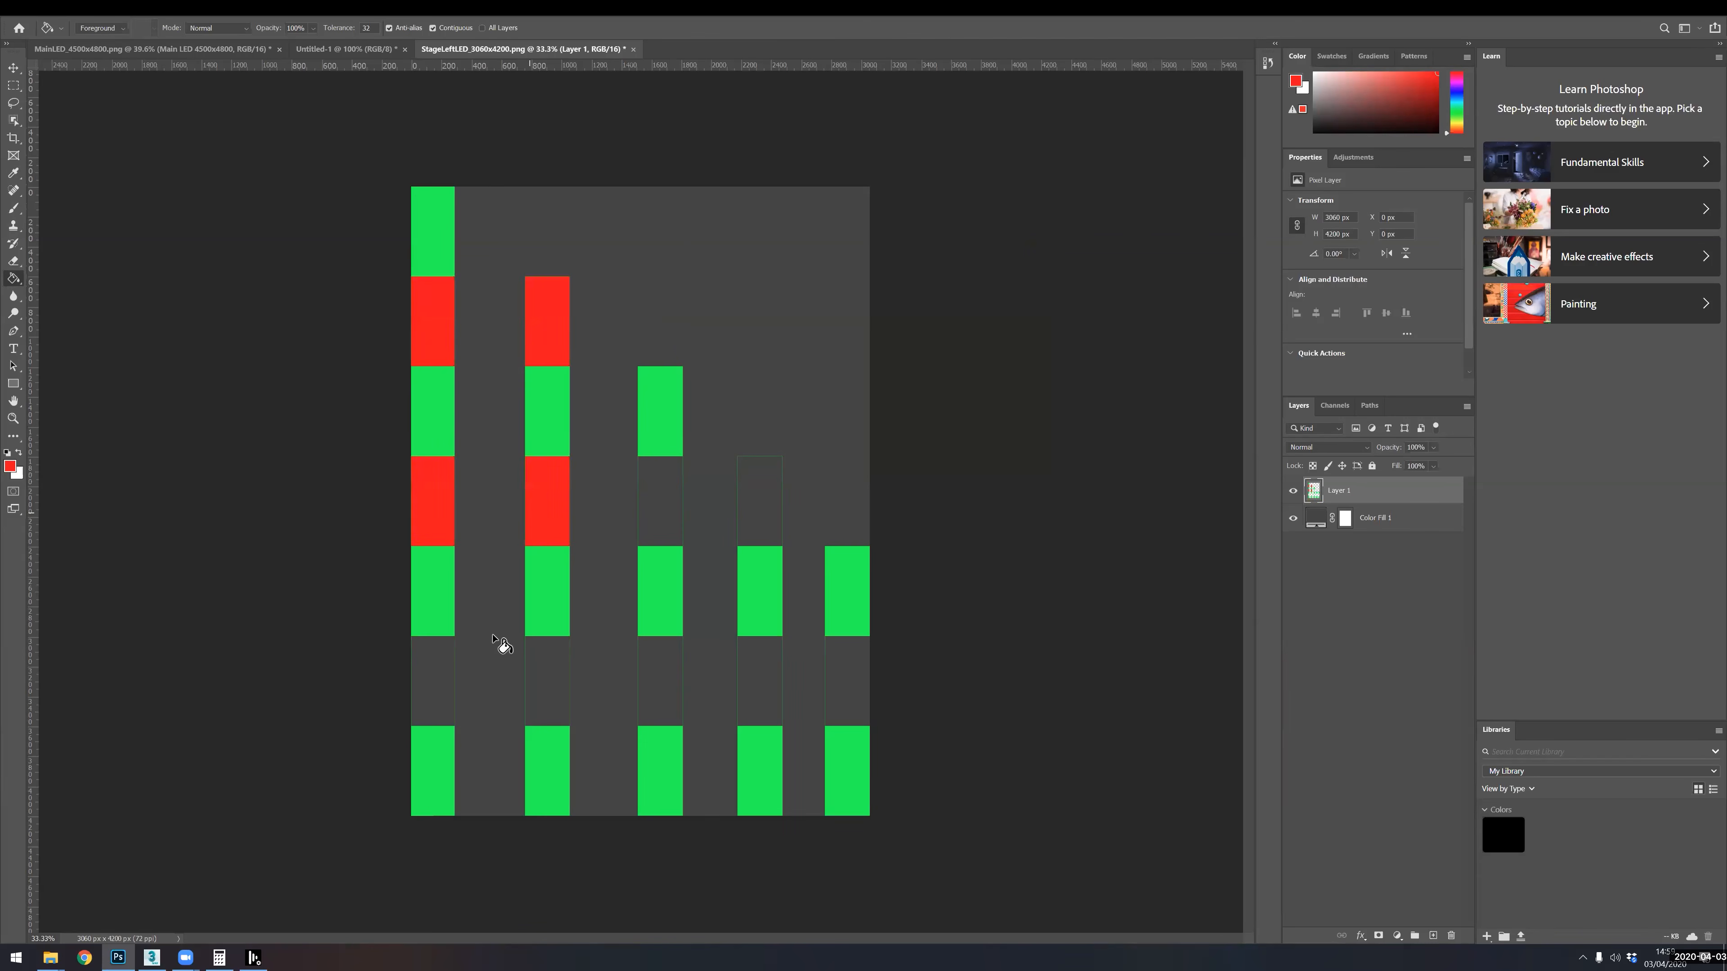
click(435, 680)
click(566, 680)
click(668, 505)
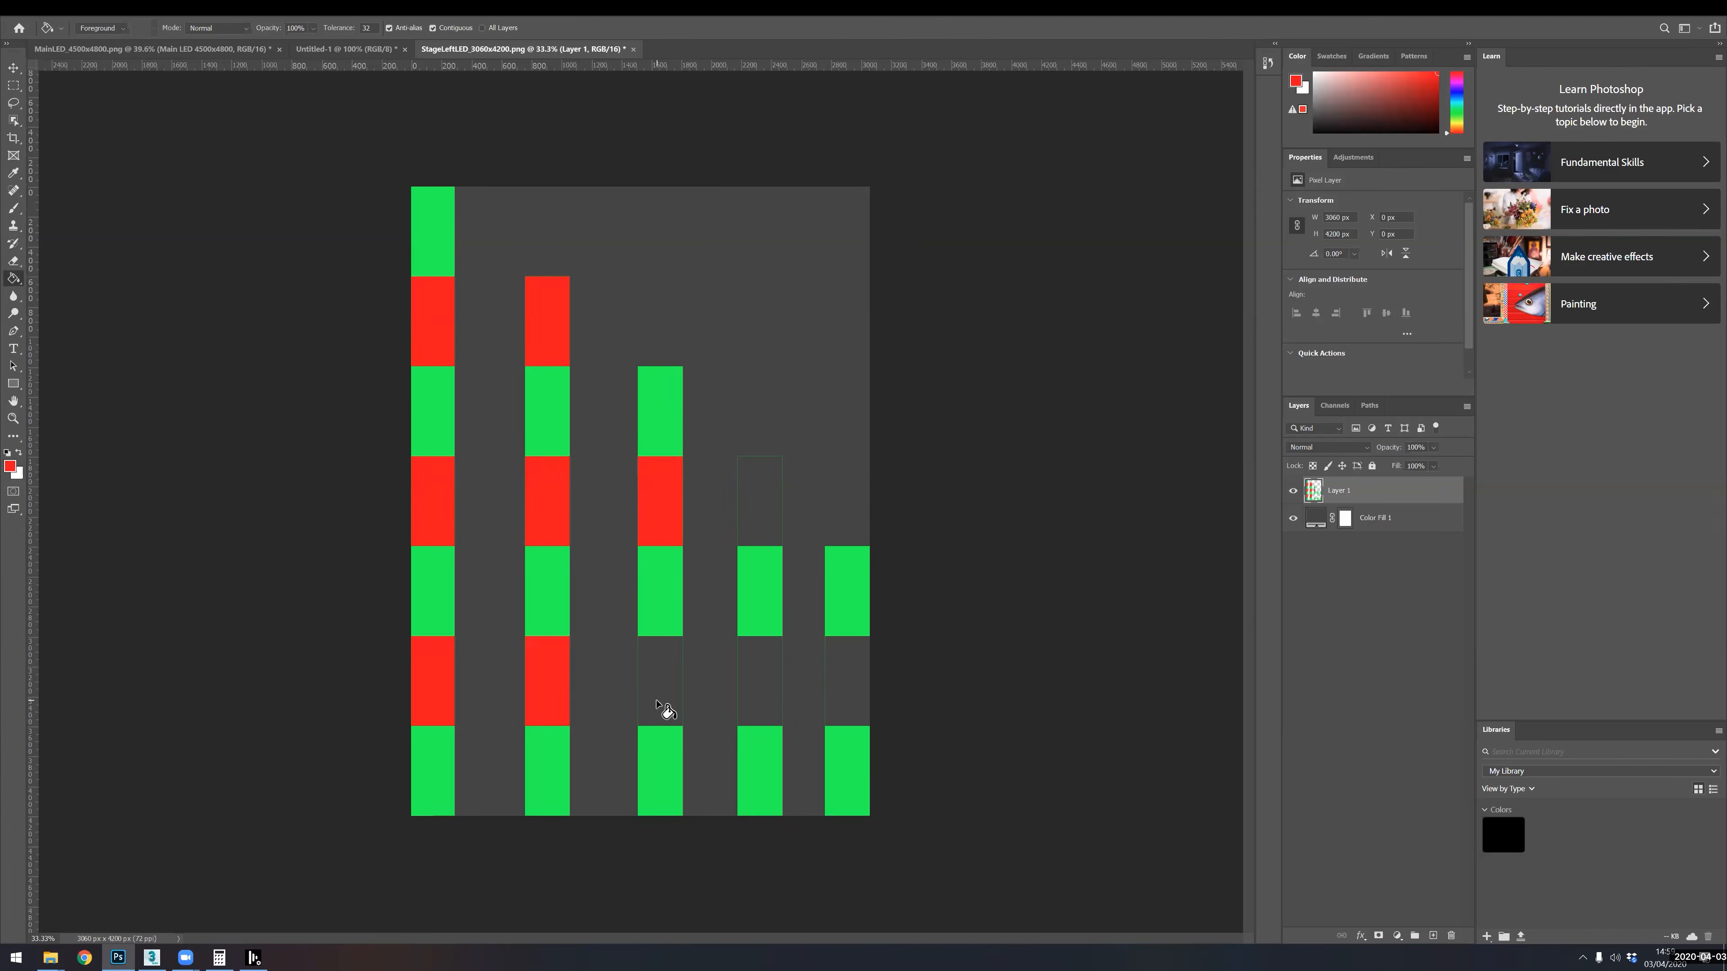
click(666, 708)
click(765, 517)
click(766, 697)
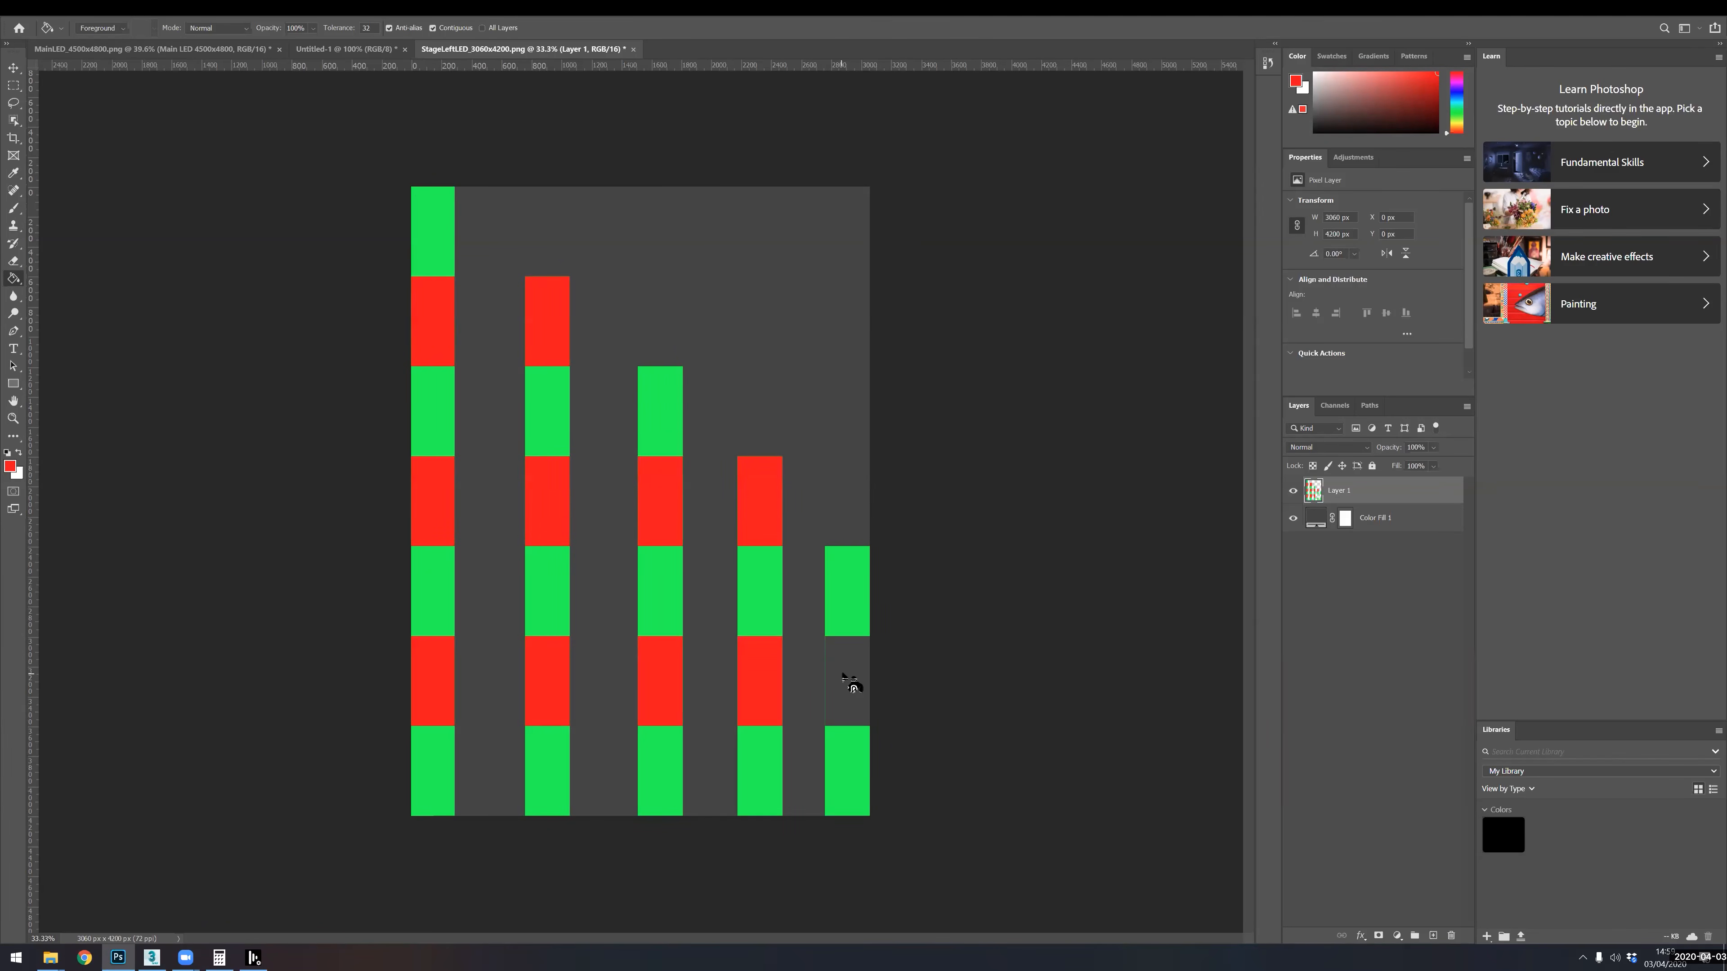
click(844, 677)
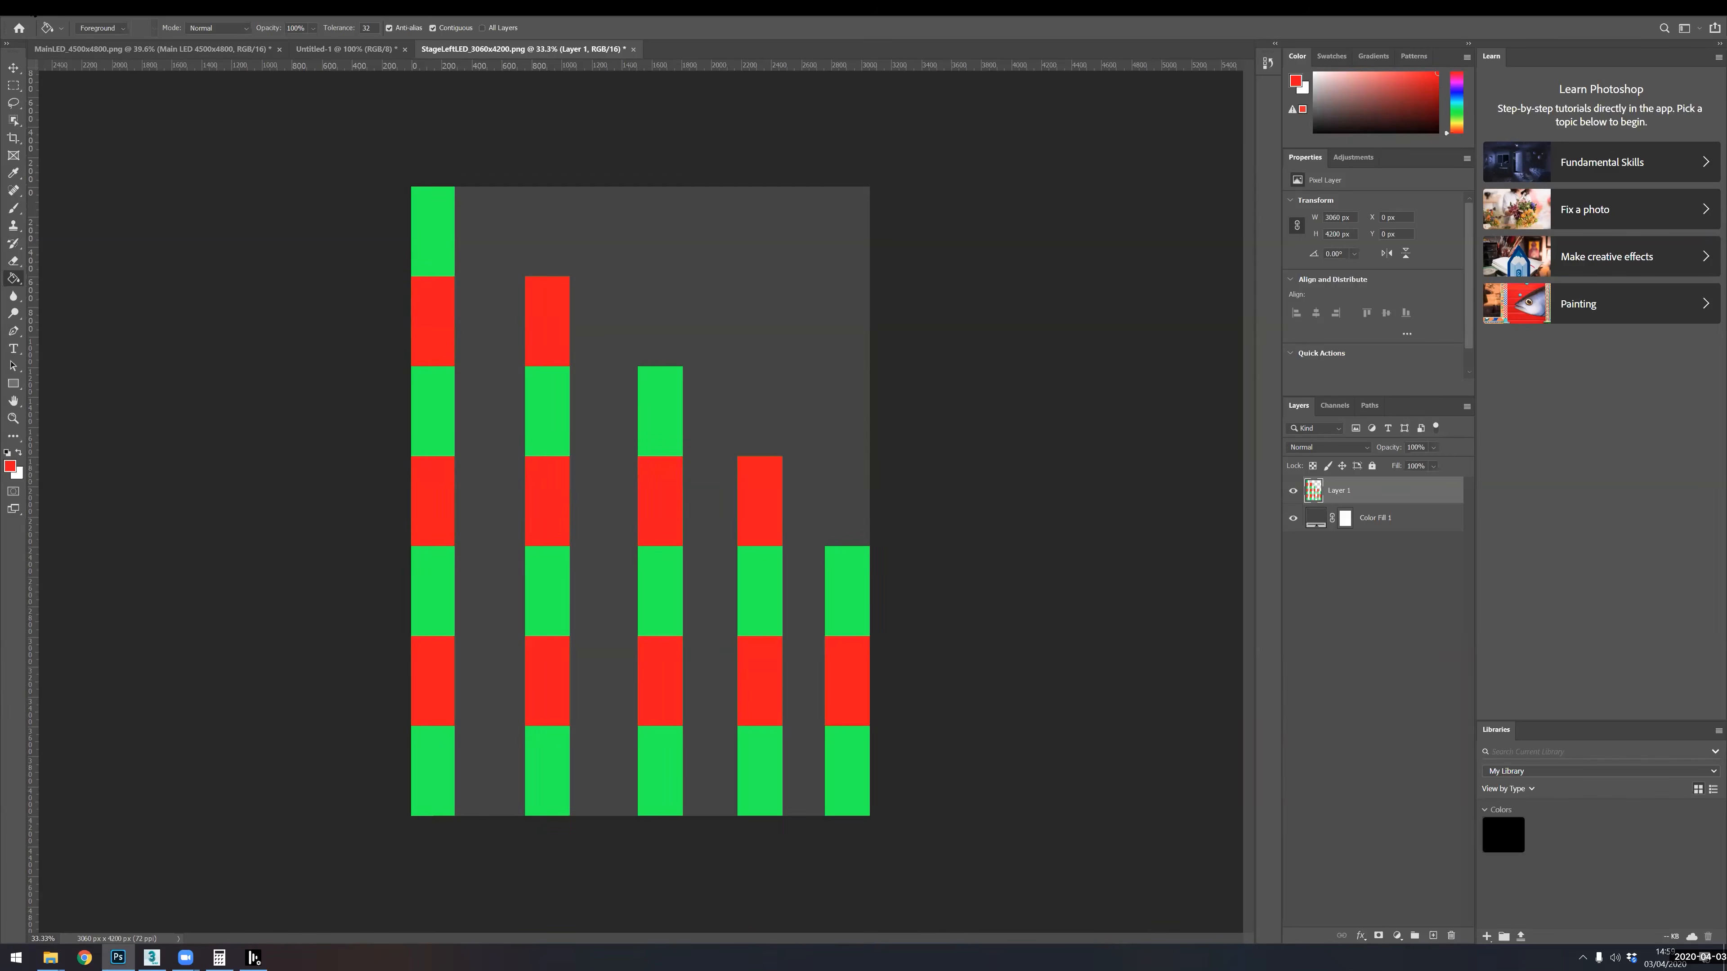
- Add a text label "1" on the top panel of the first LED column and centre it in the panel
click(31, 7)
click(25, 13)
key(t)
click(422, 229)
text(1)
click(14, 68)
drag(420, 216, 435, 239)
key(t)
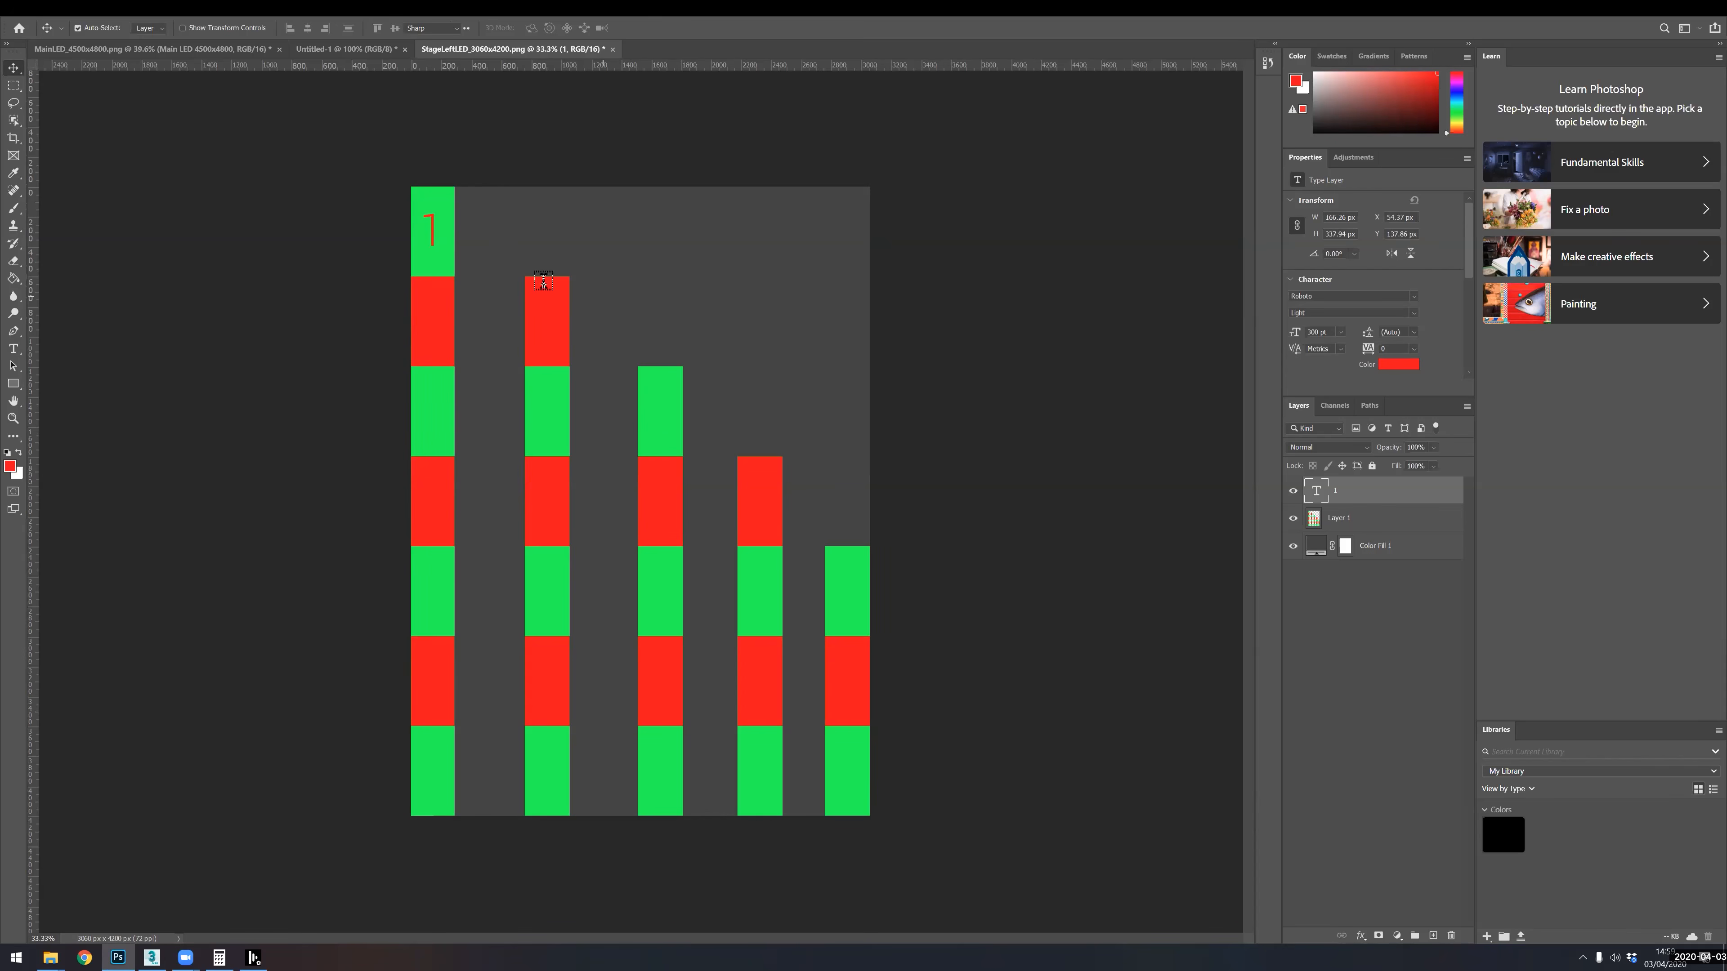
click(532, 325)
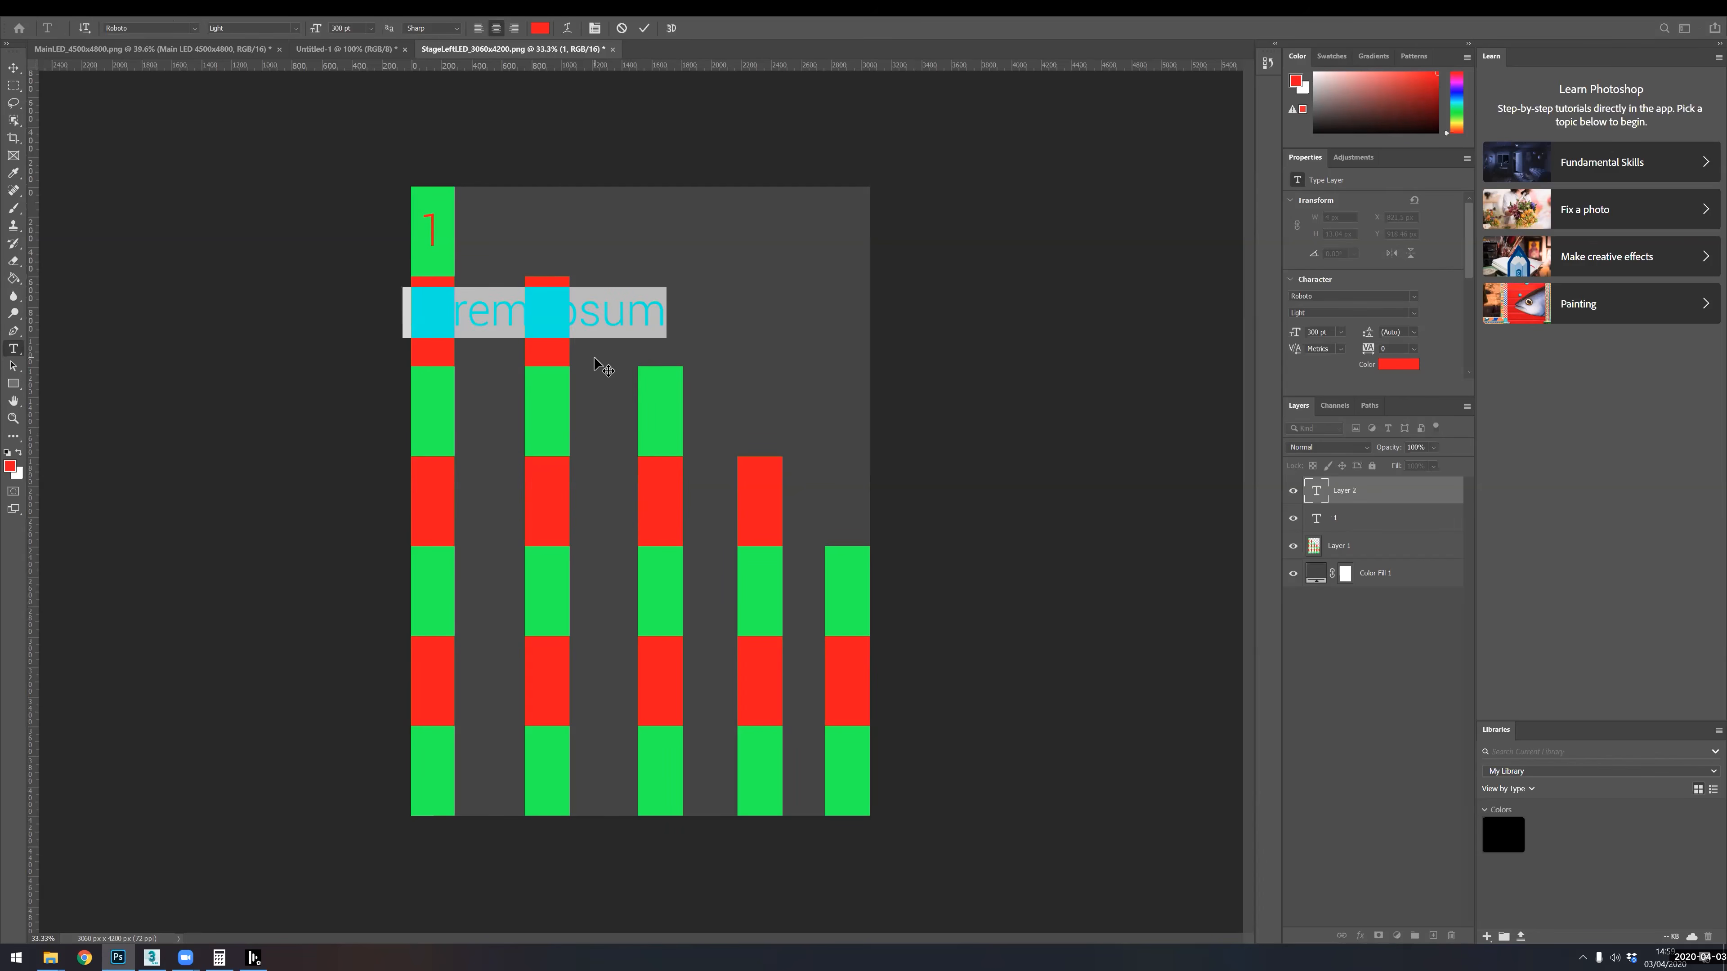
text(2)
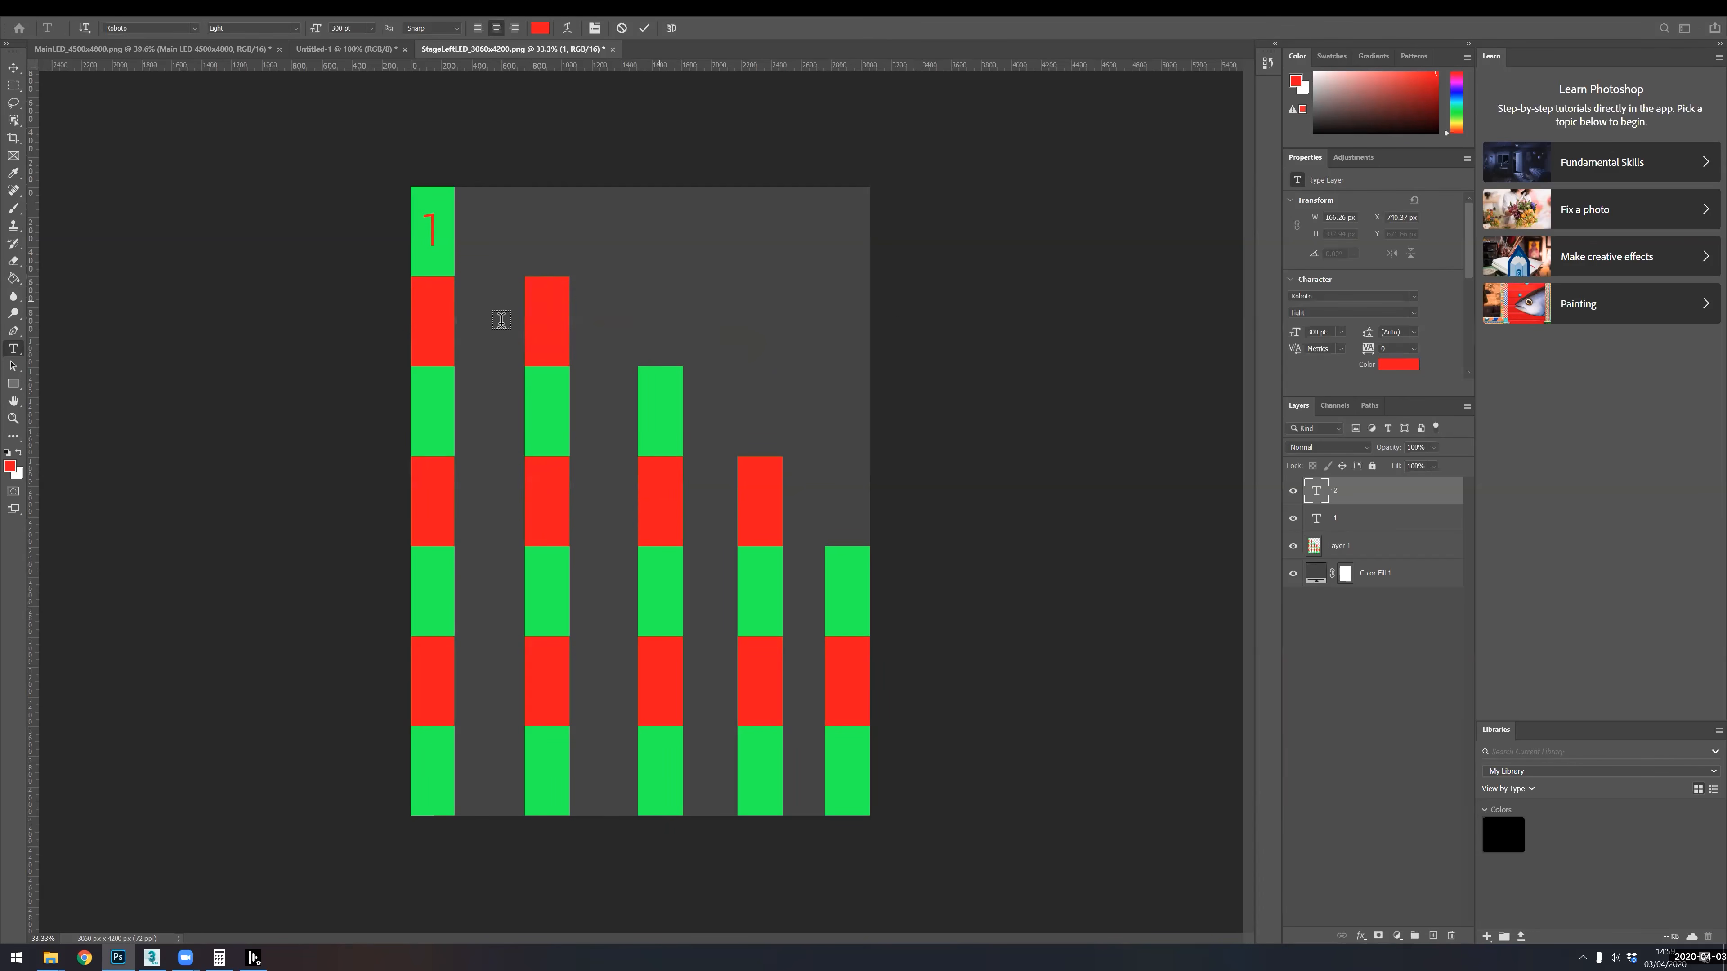
key(Delete)
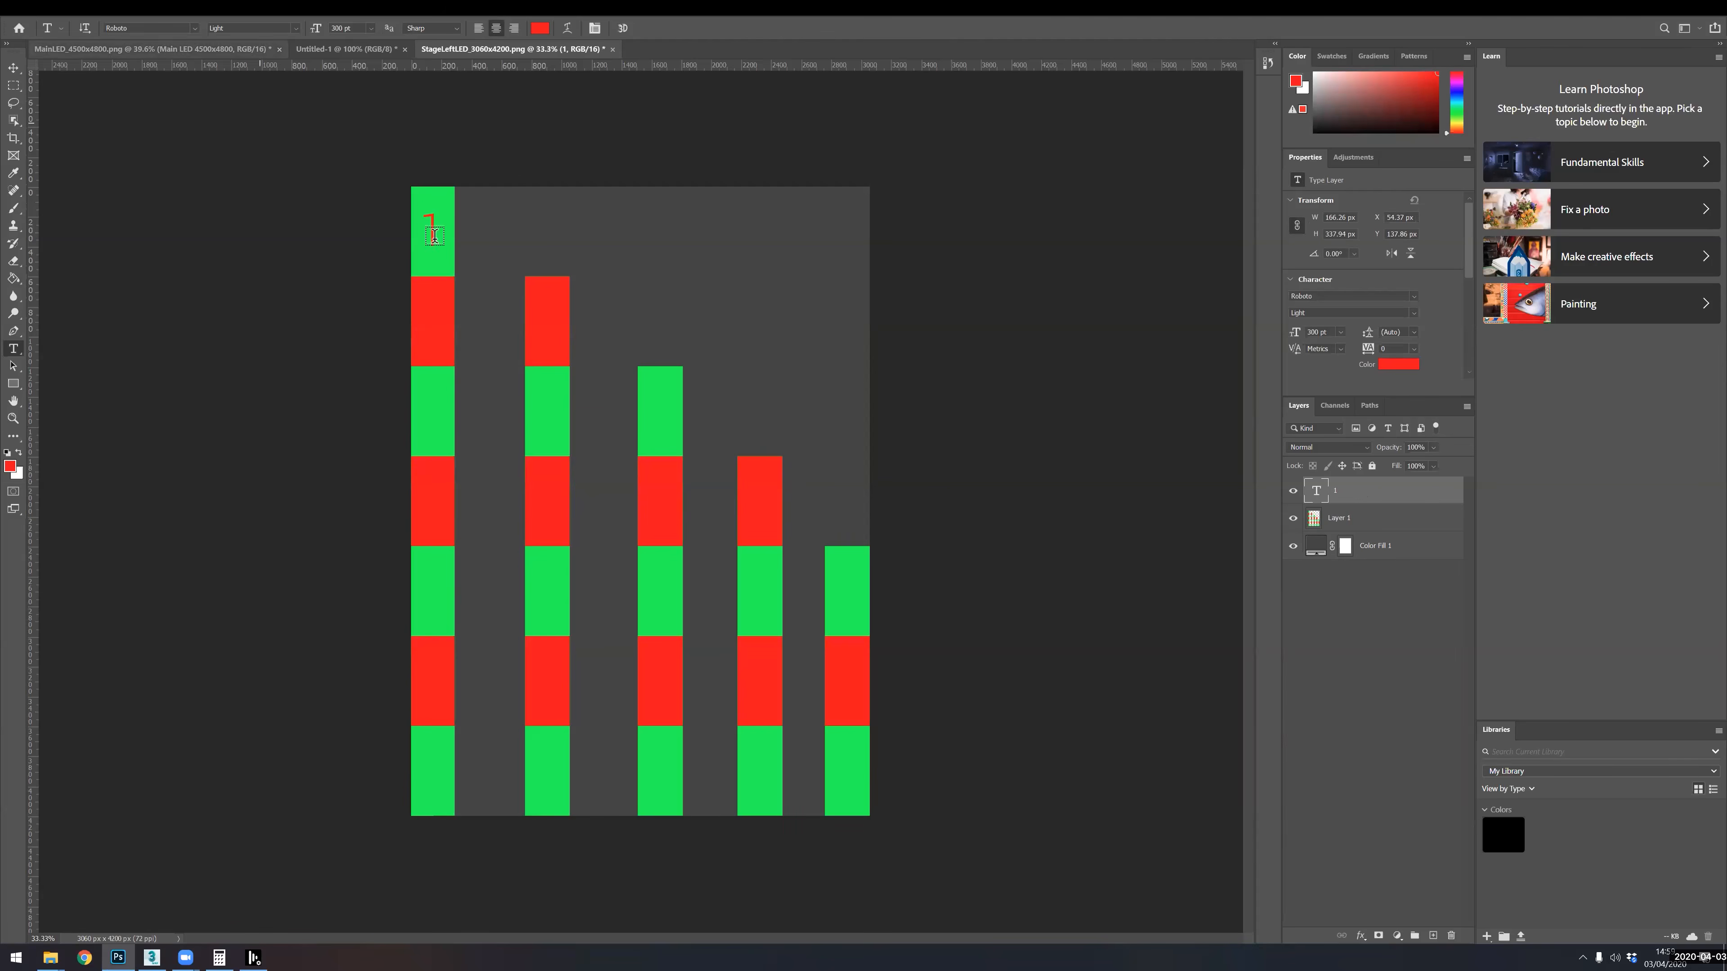
- Change the colour of the "1" label to white
double_click(432, 233)
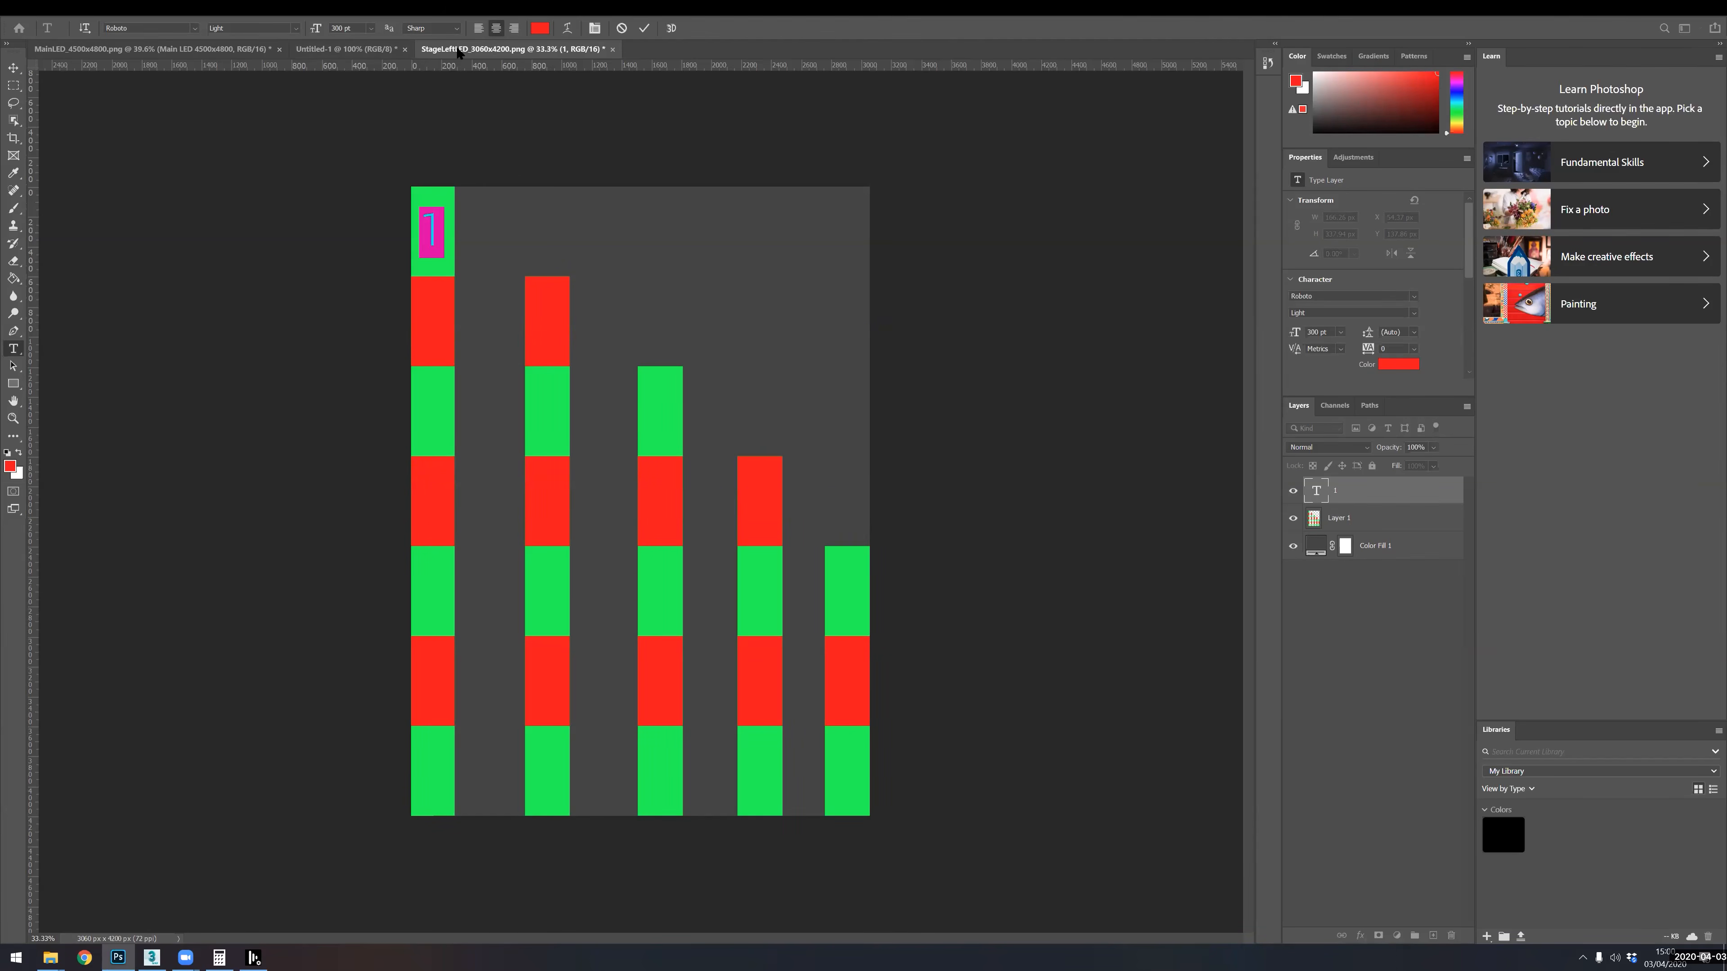
click(539, 27)
click(687, 245)
key(Return)
- Duplicate the "1" label onto the second column's top panel, change its text to "2" and centre it
click(1354, 488)
key(ctrl+j)
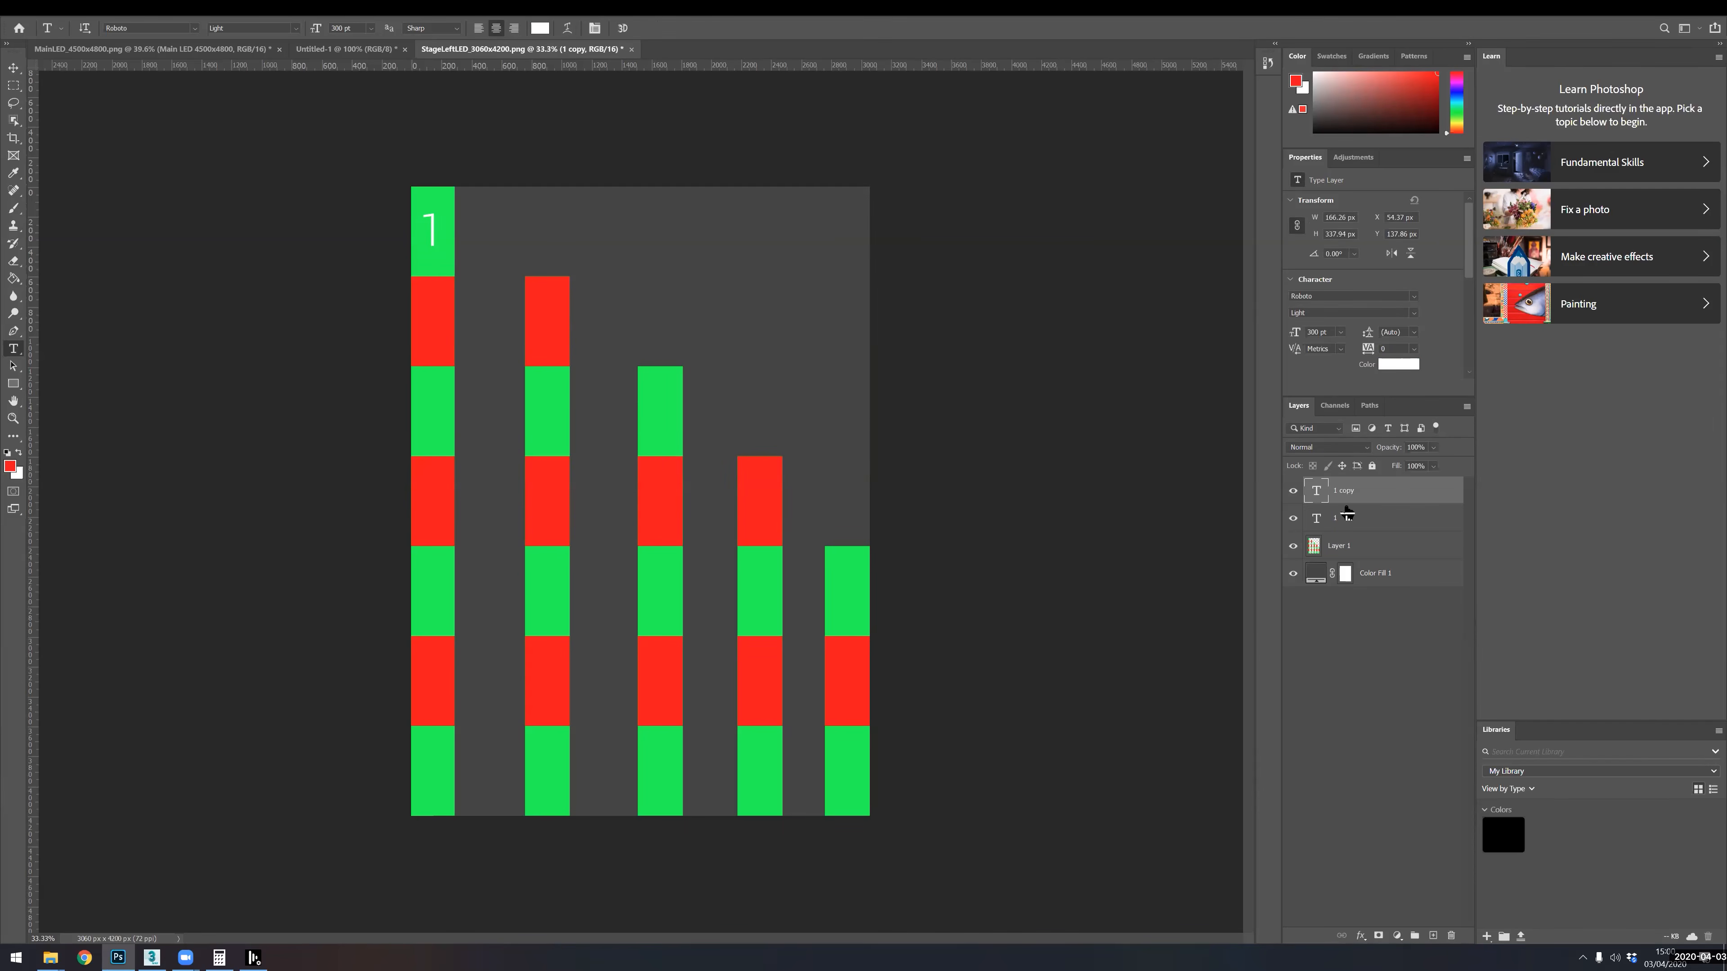
key(v)
drag(433, 242, 552, 328)
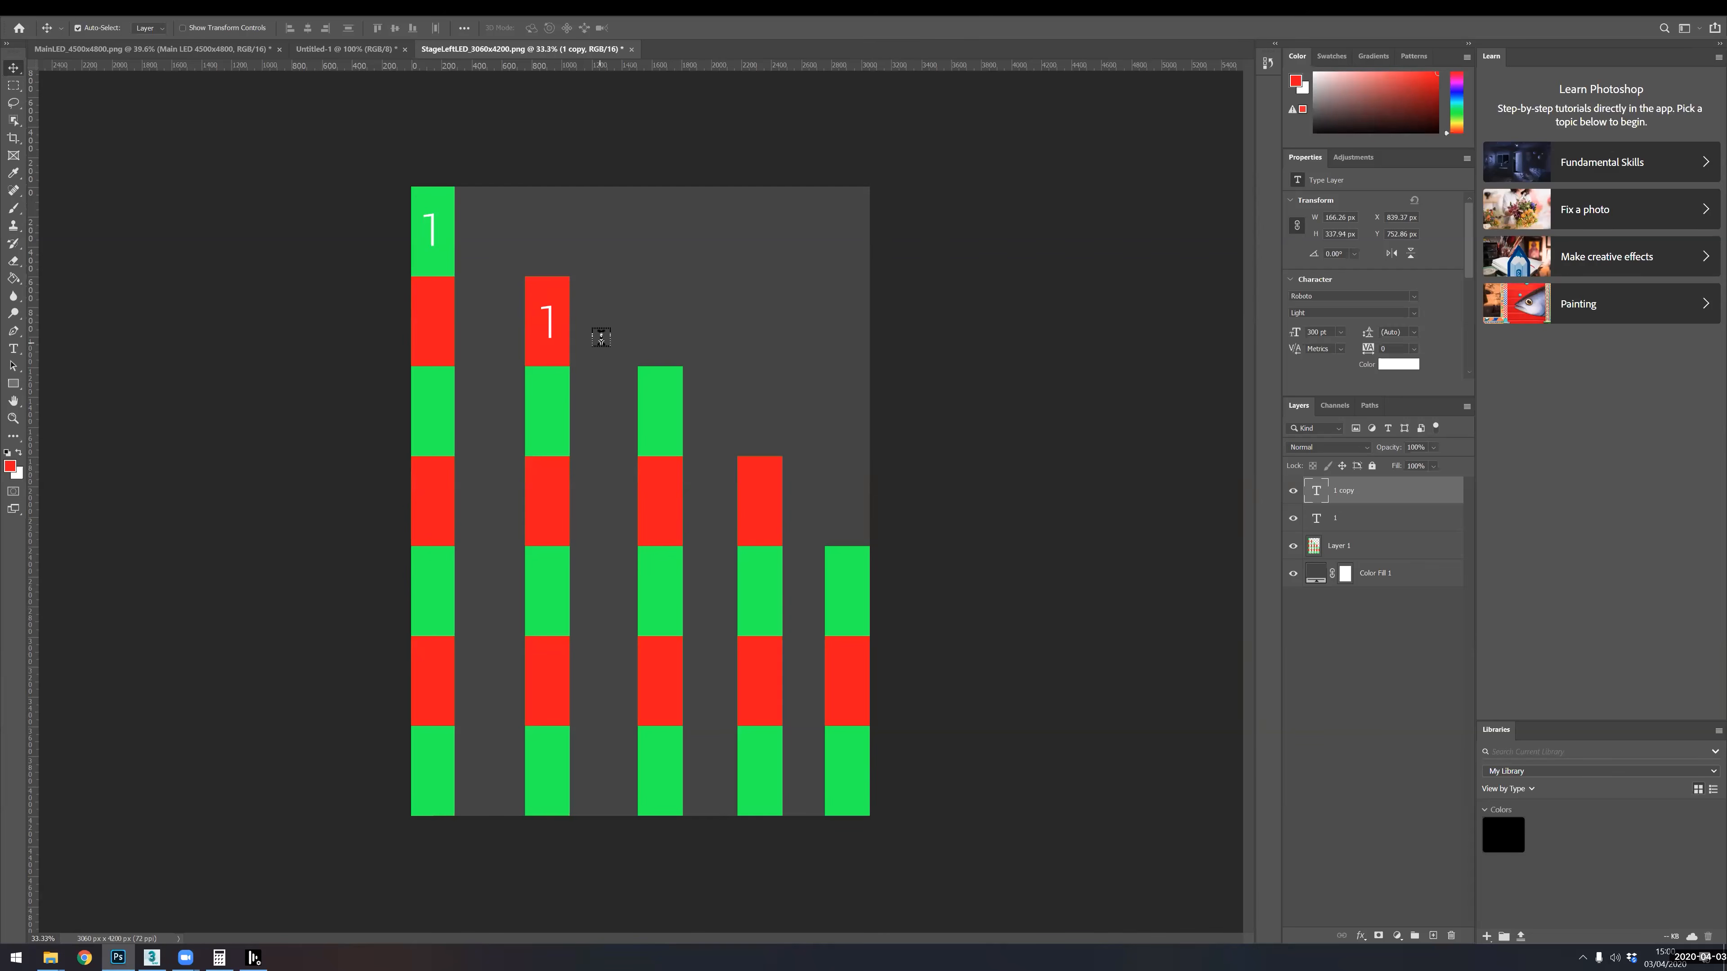
double_click(549, 325)
text(2)
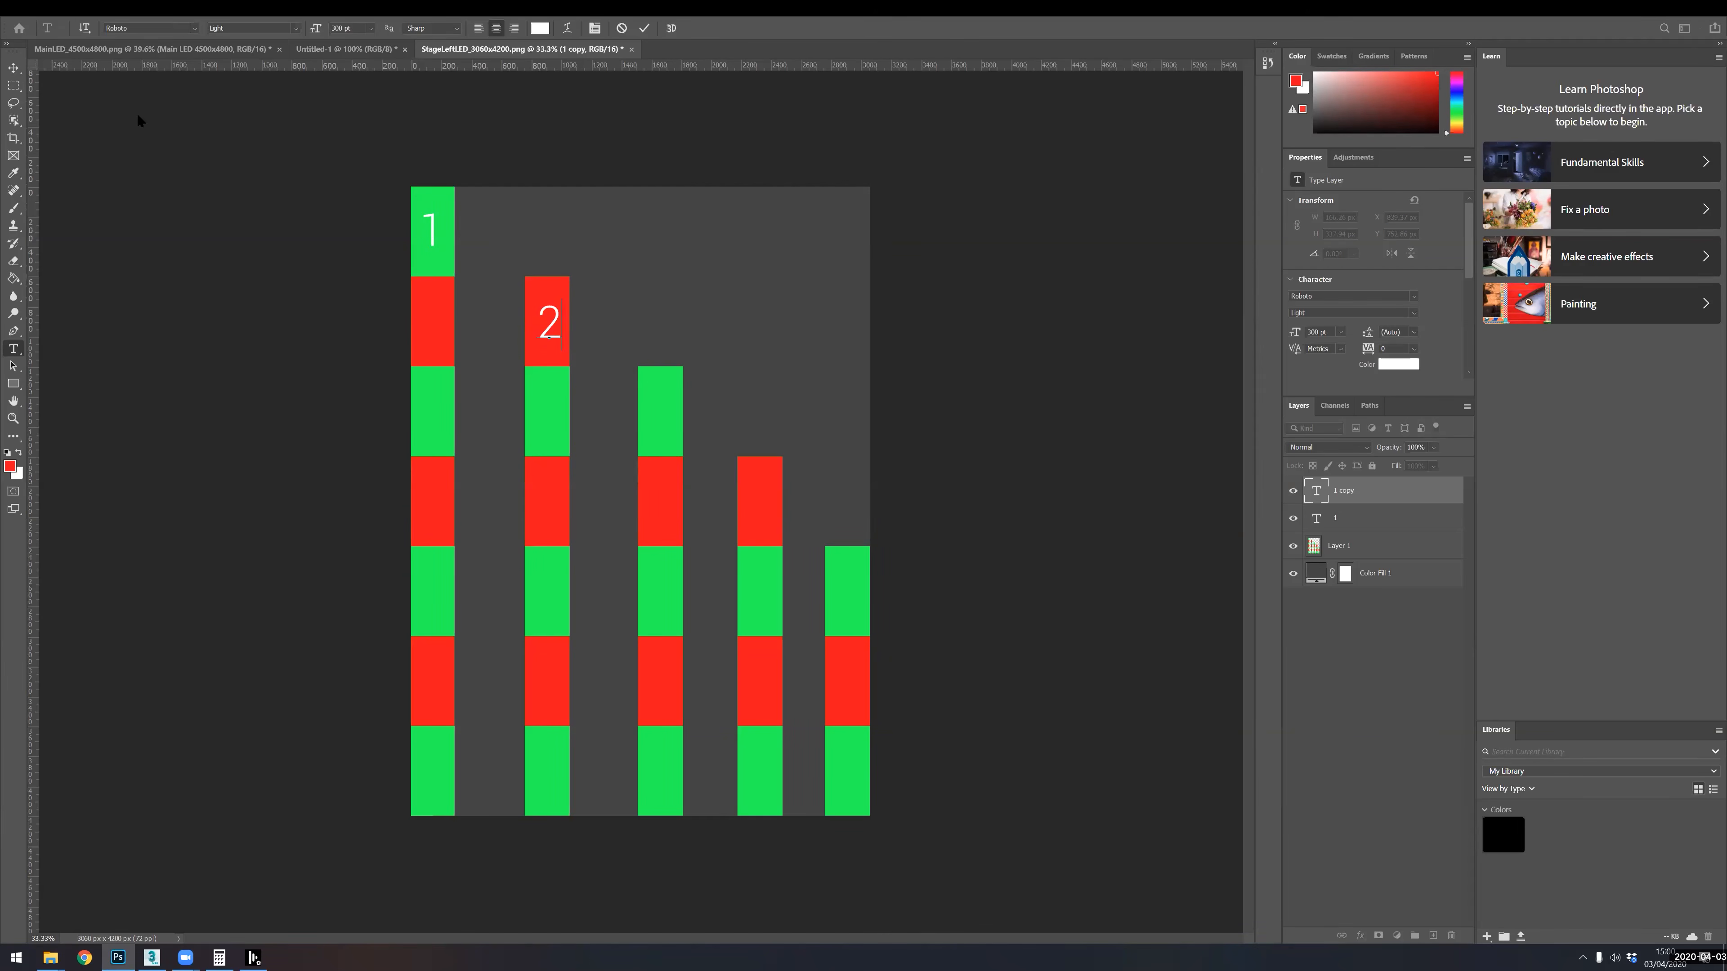
click(13, 67)
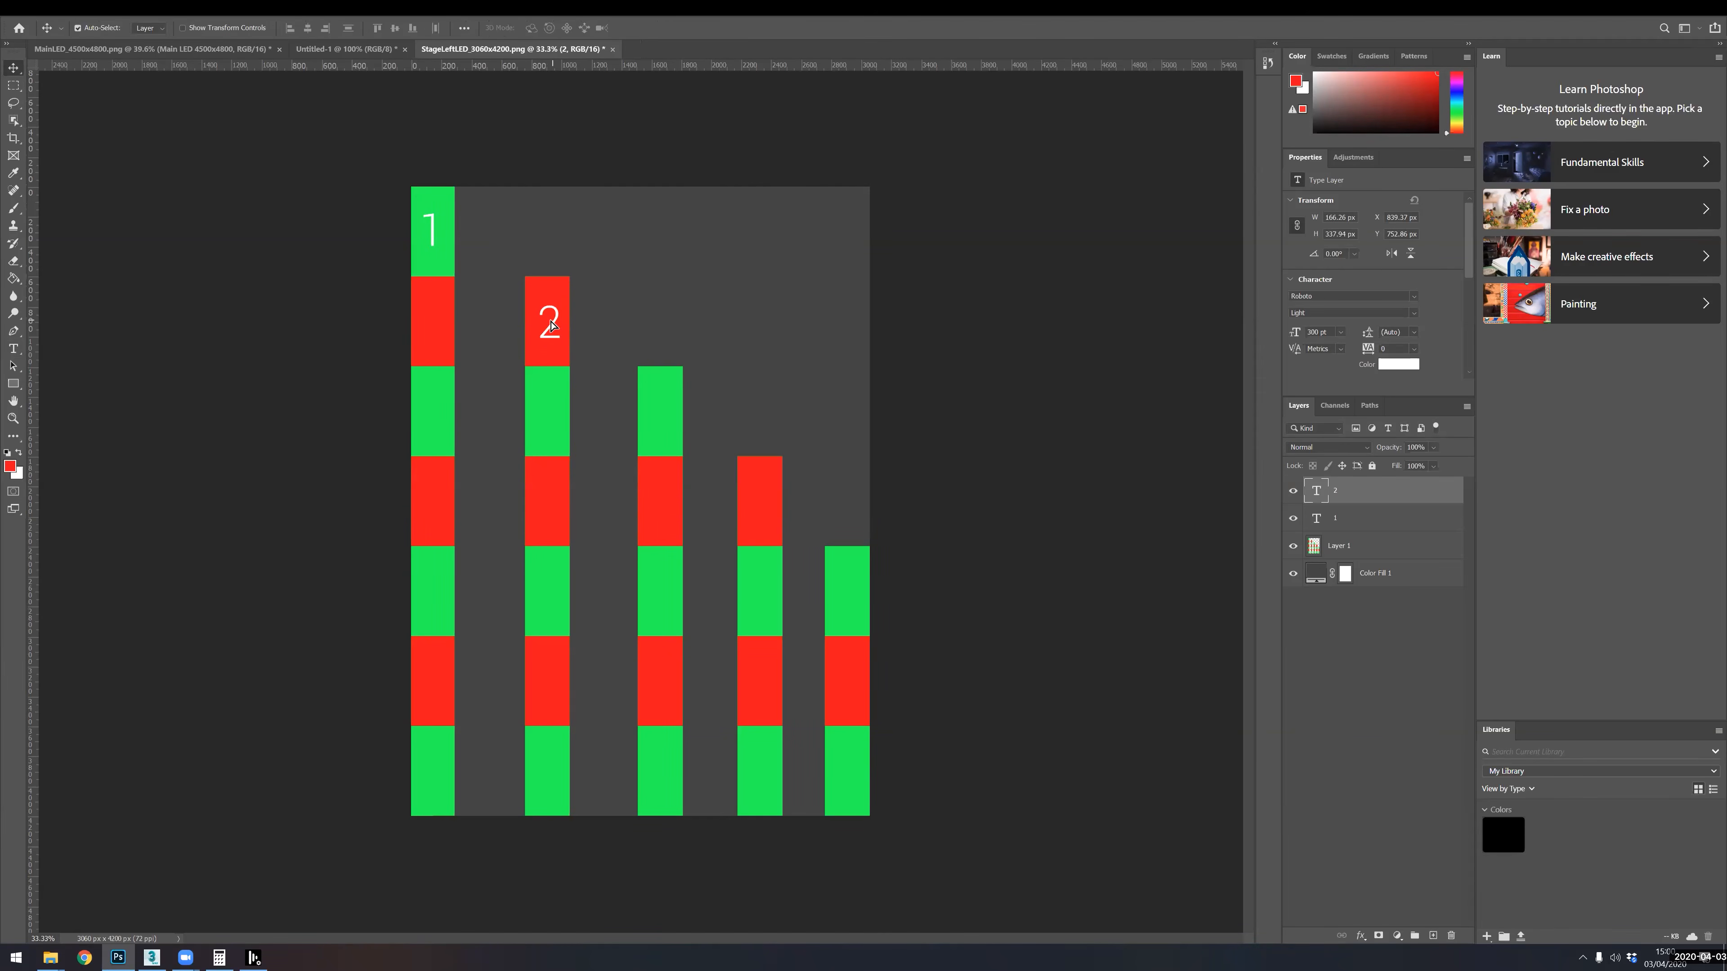
drag(551, 326, 547, 325)
- Duplicate the "2" label onto the top panel of the third column and change its text to "3"
key(ctrl+j)
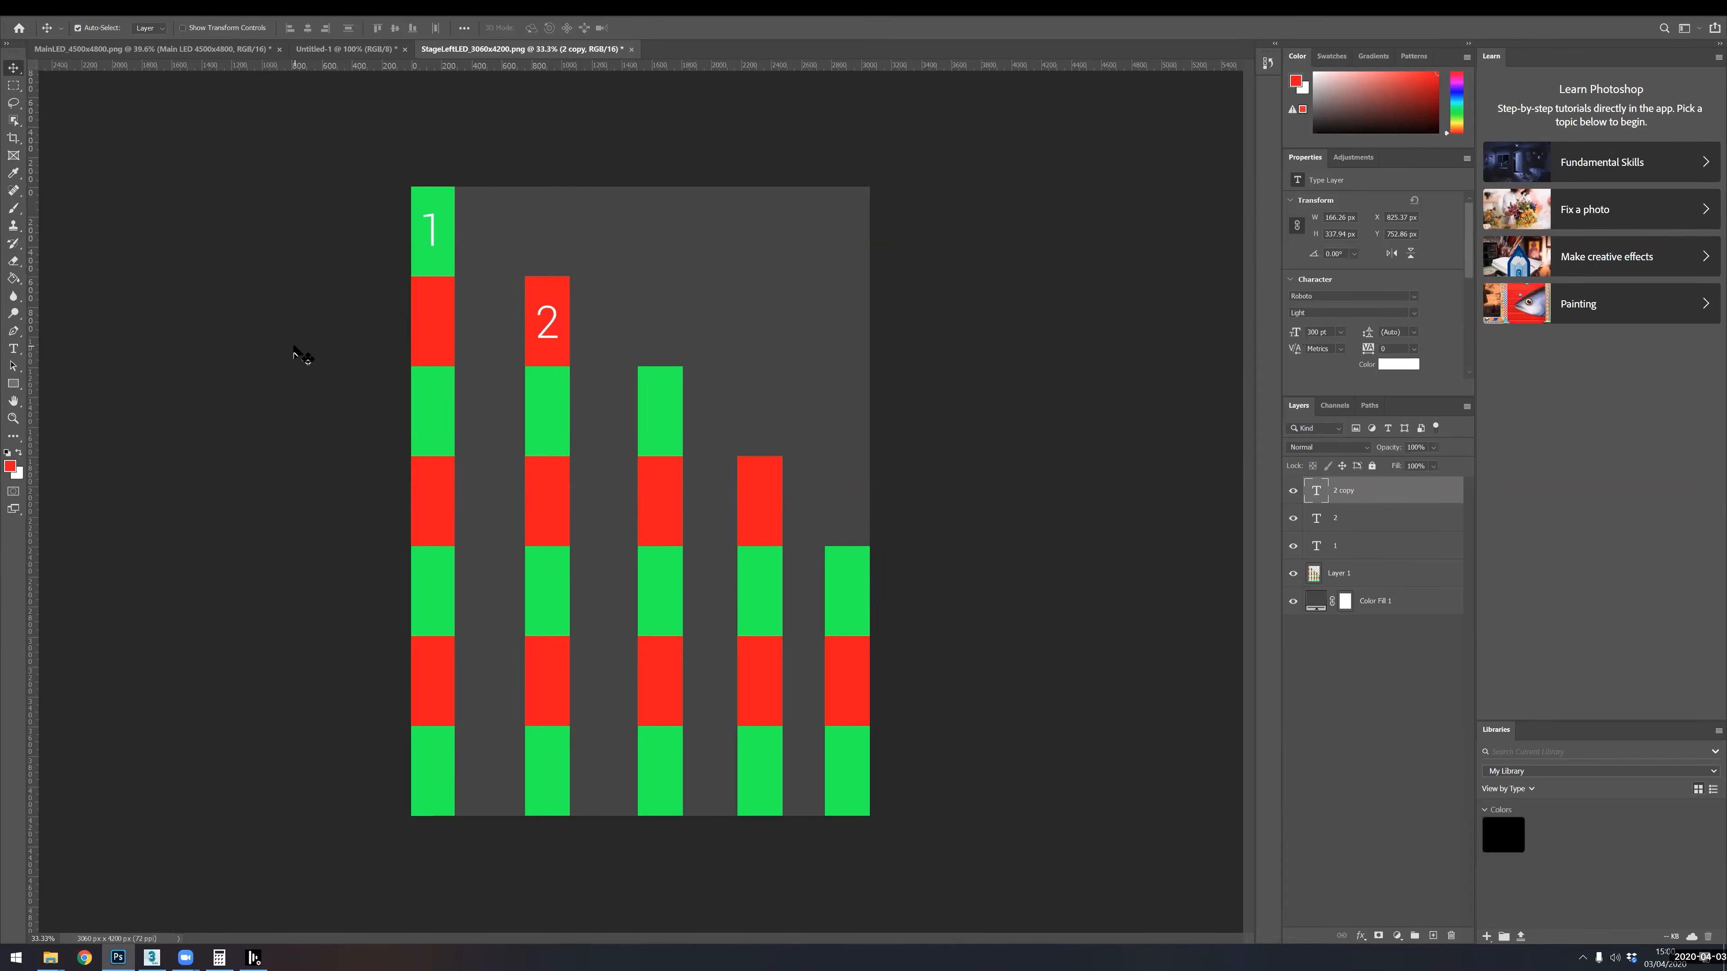
key(t)
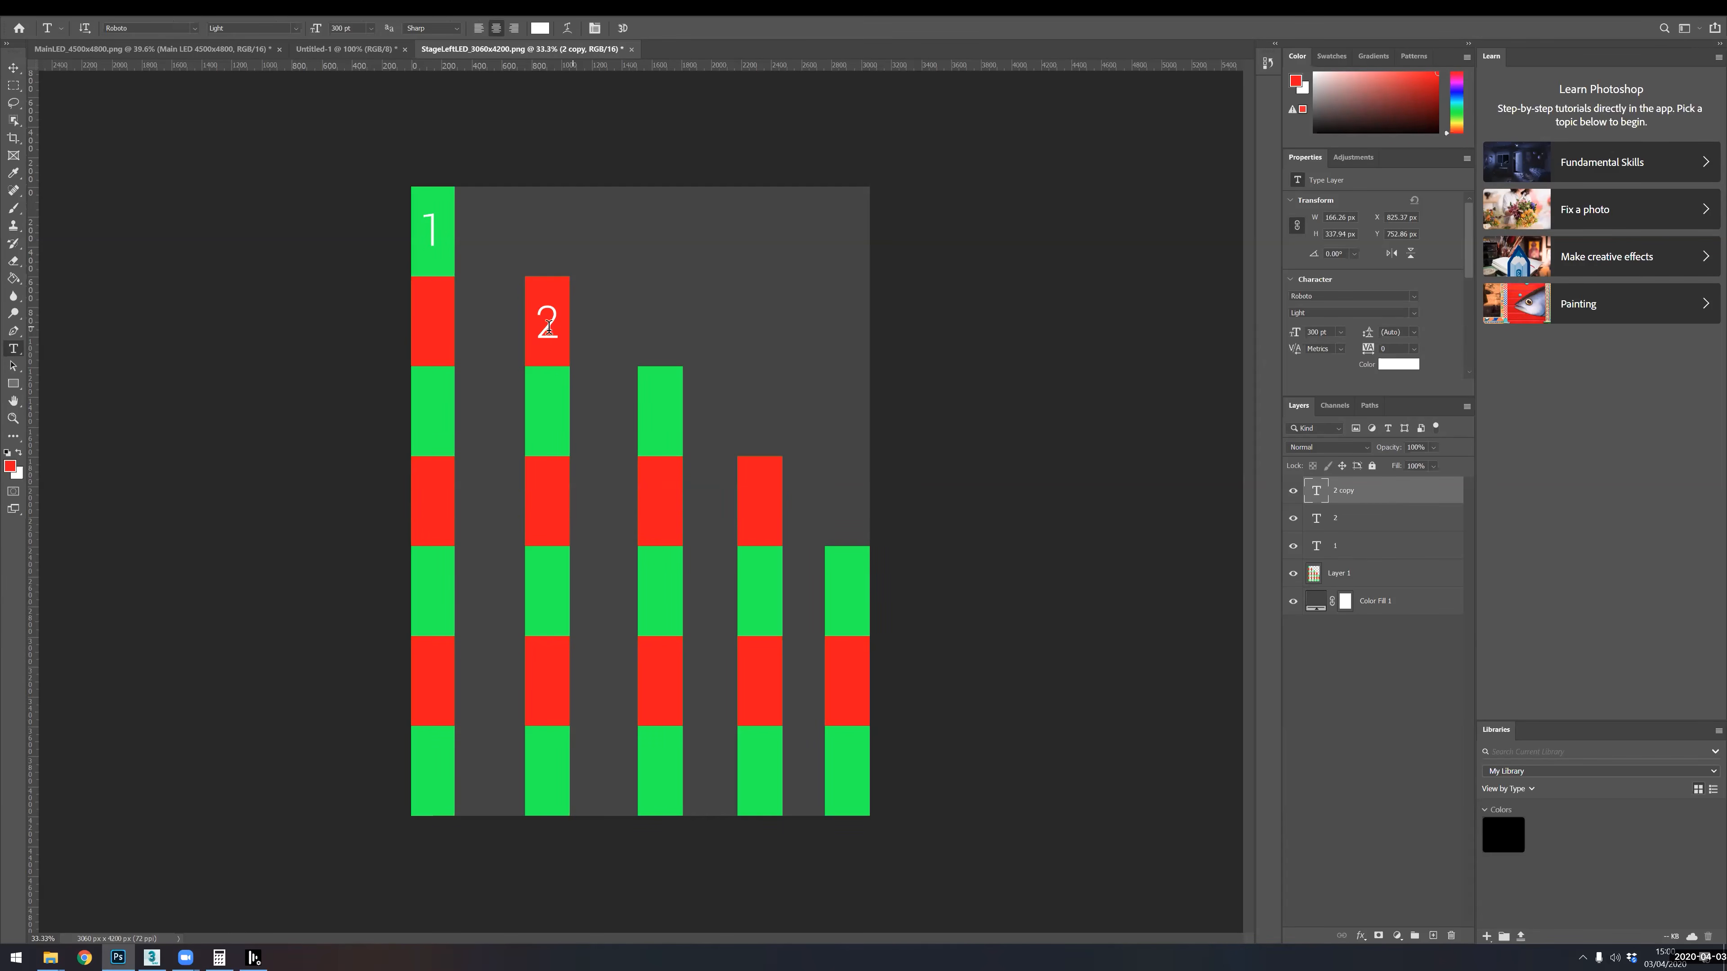
click(13, 67)
drag(546, 334, 659, 424)
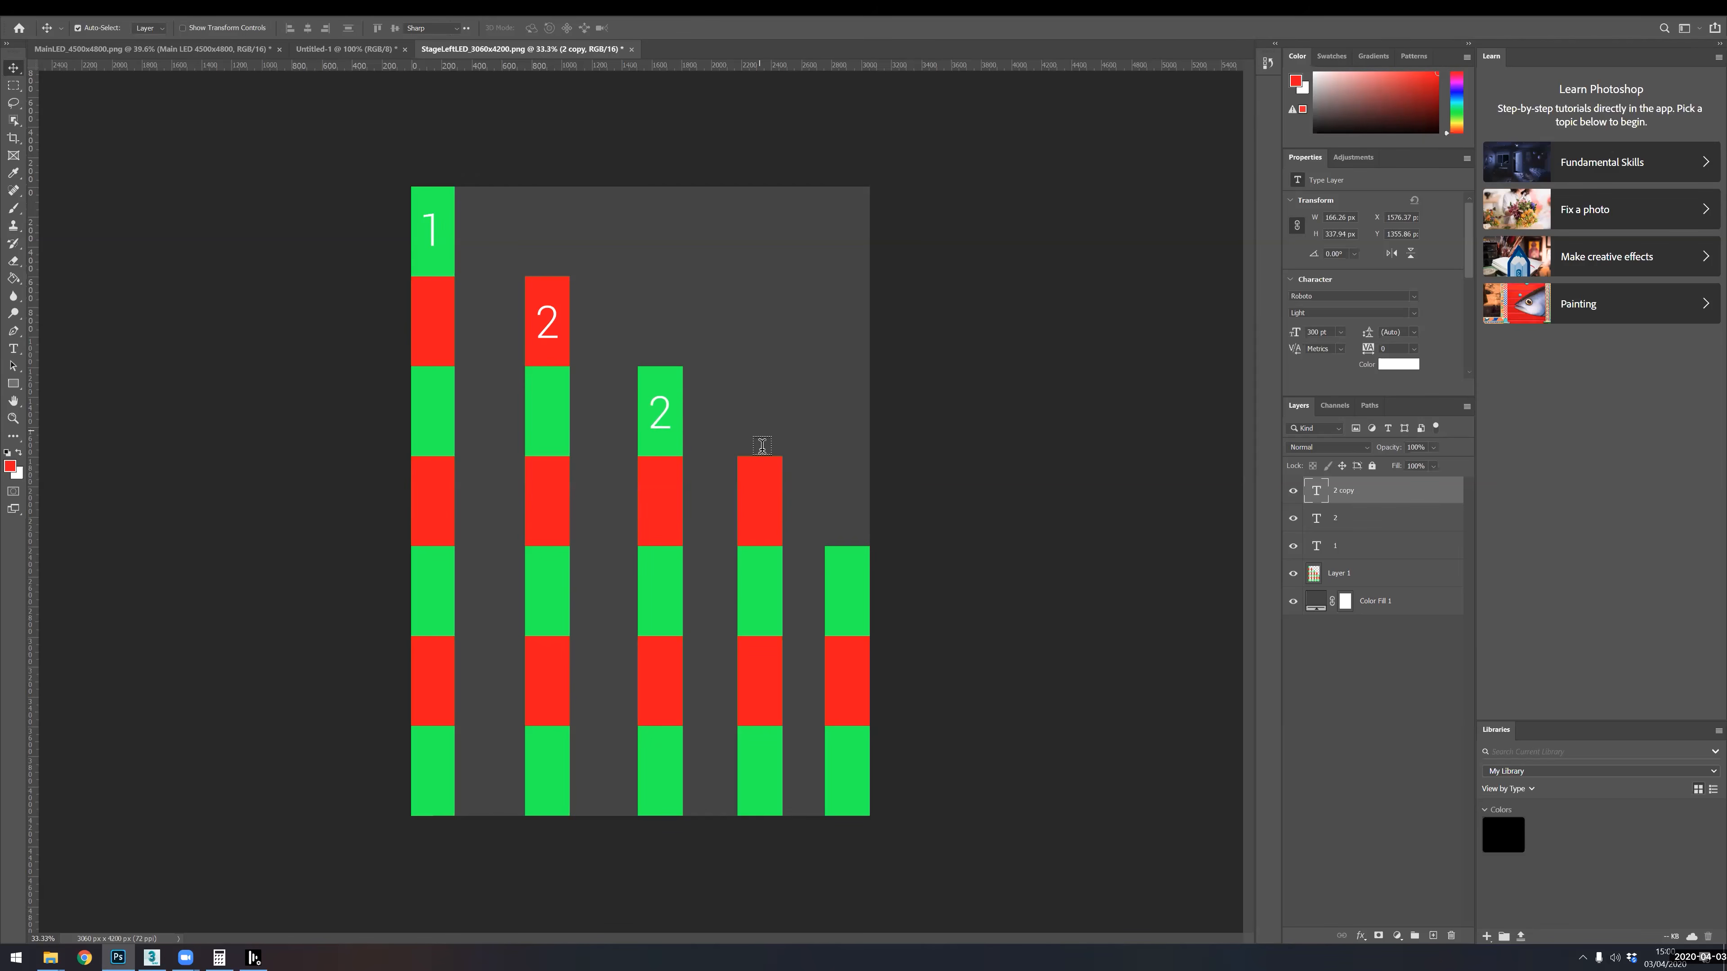
double_click(680, 439)
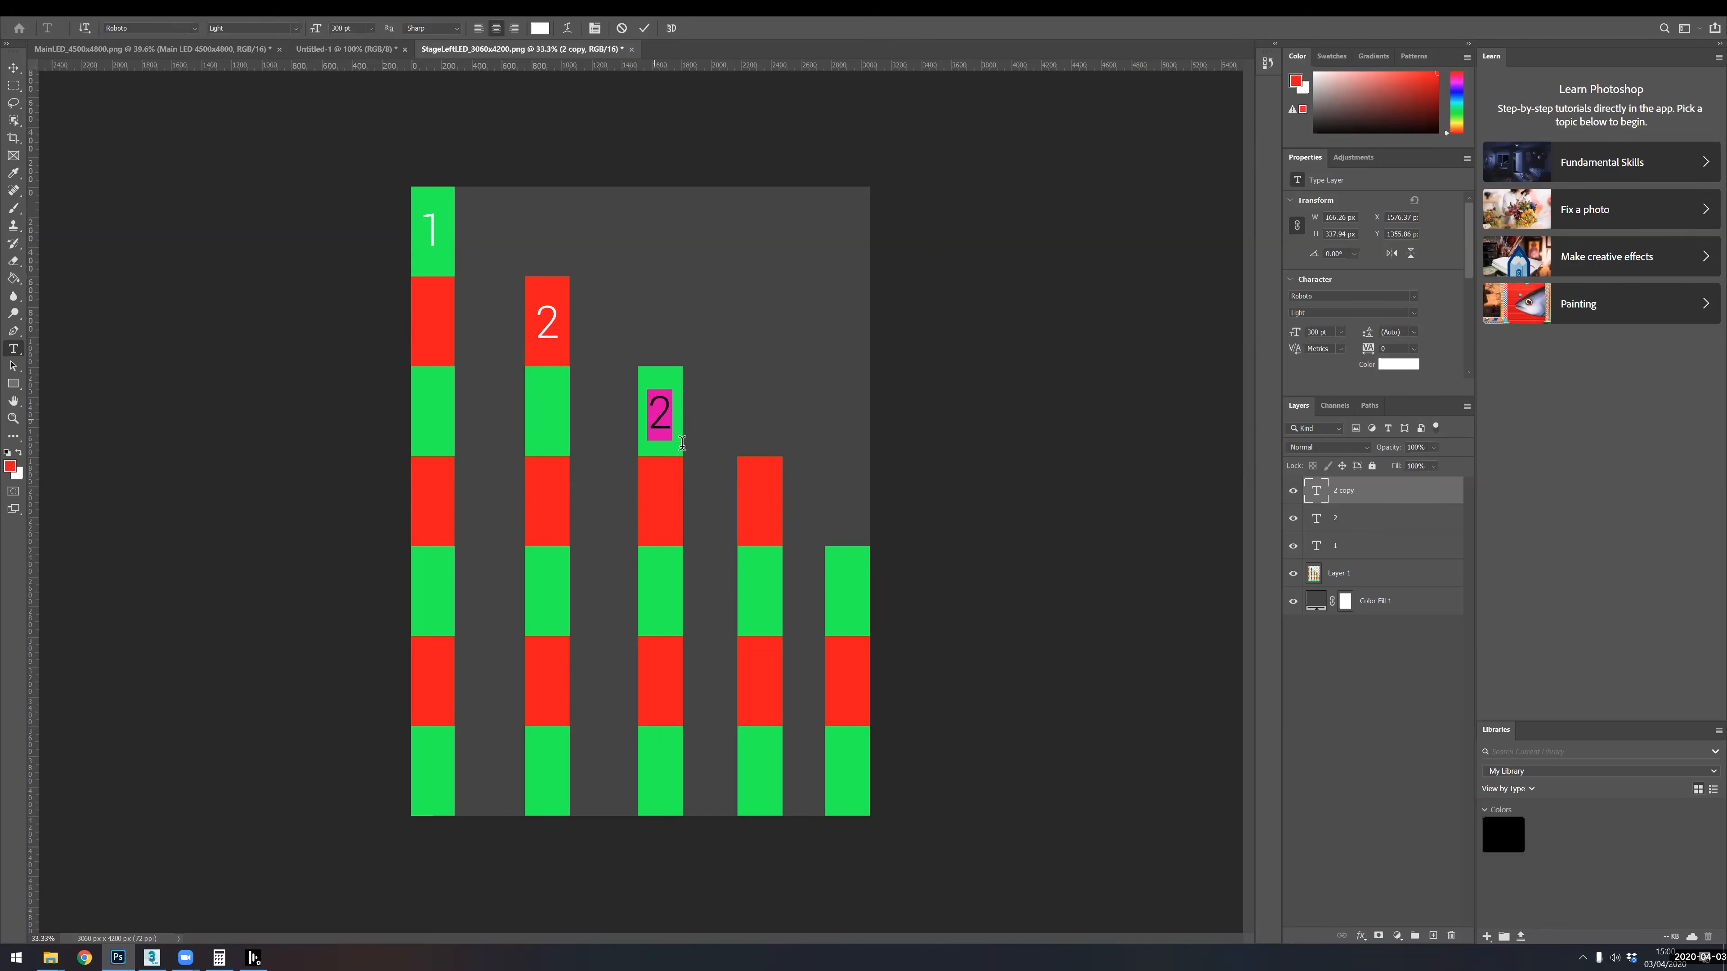
text(3)
click(13, 68)
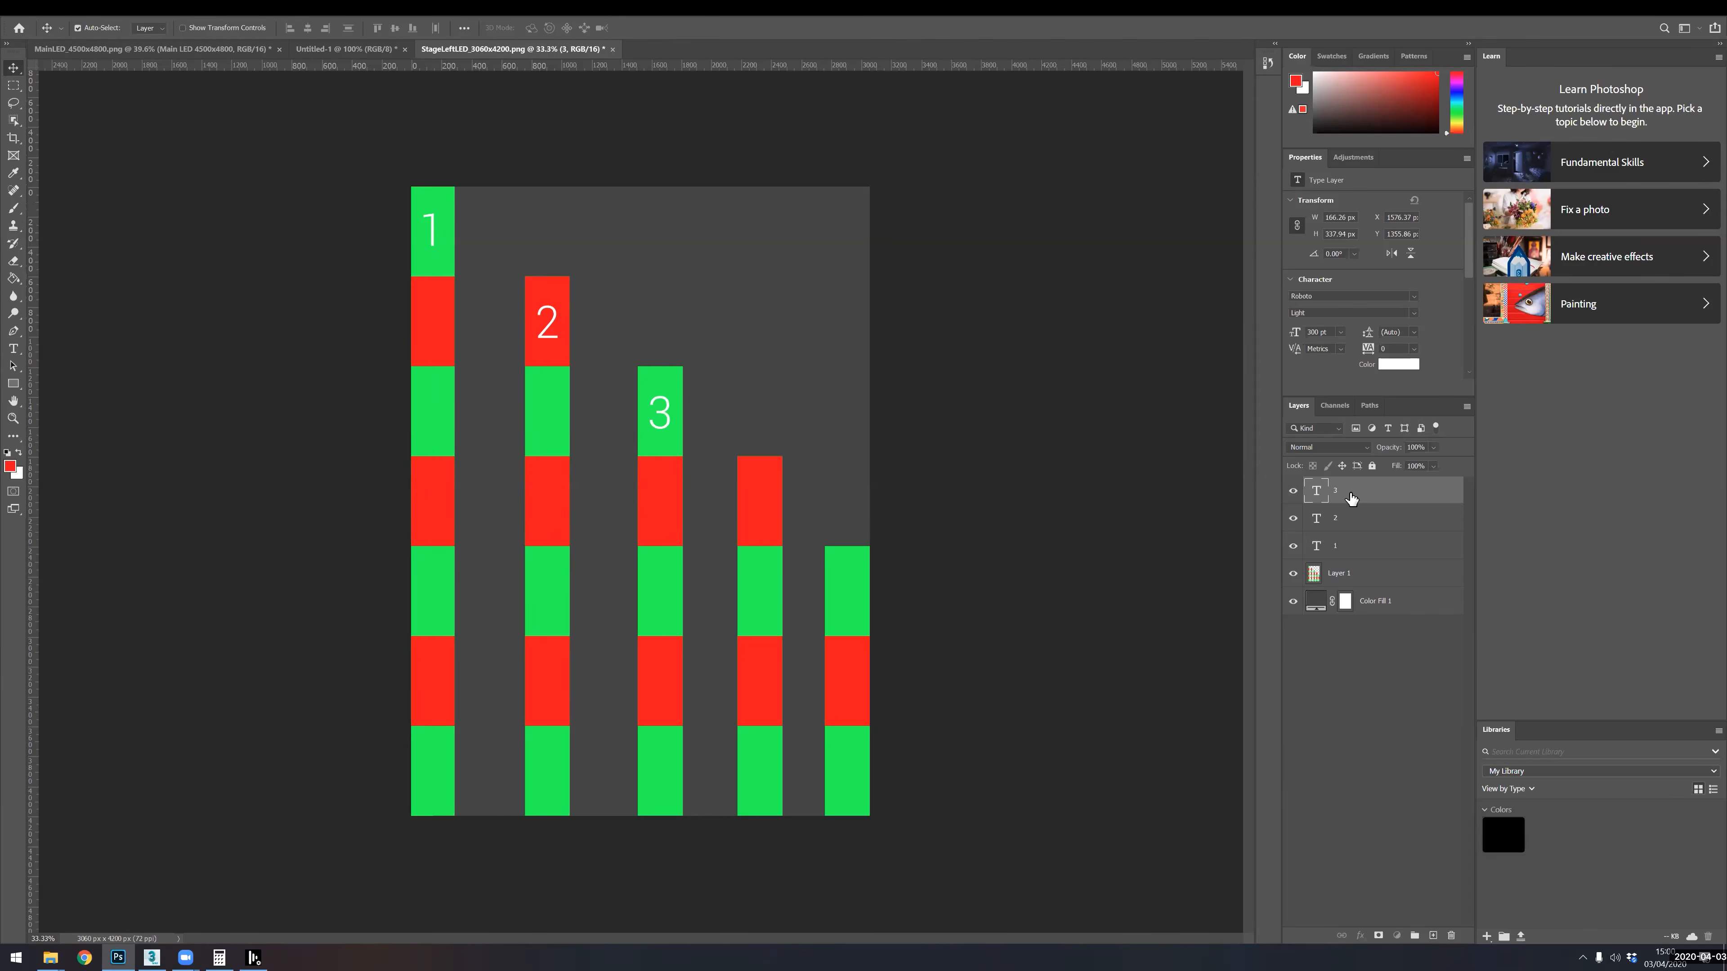
- Duplicate the "3" label onto the top panel of the fourth column and change its text to "4"
key(ctrl+j)
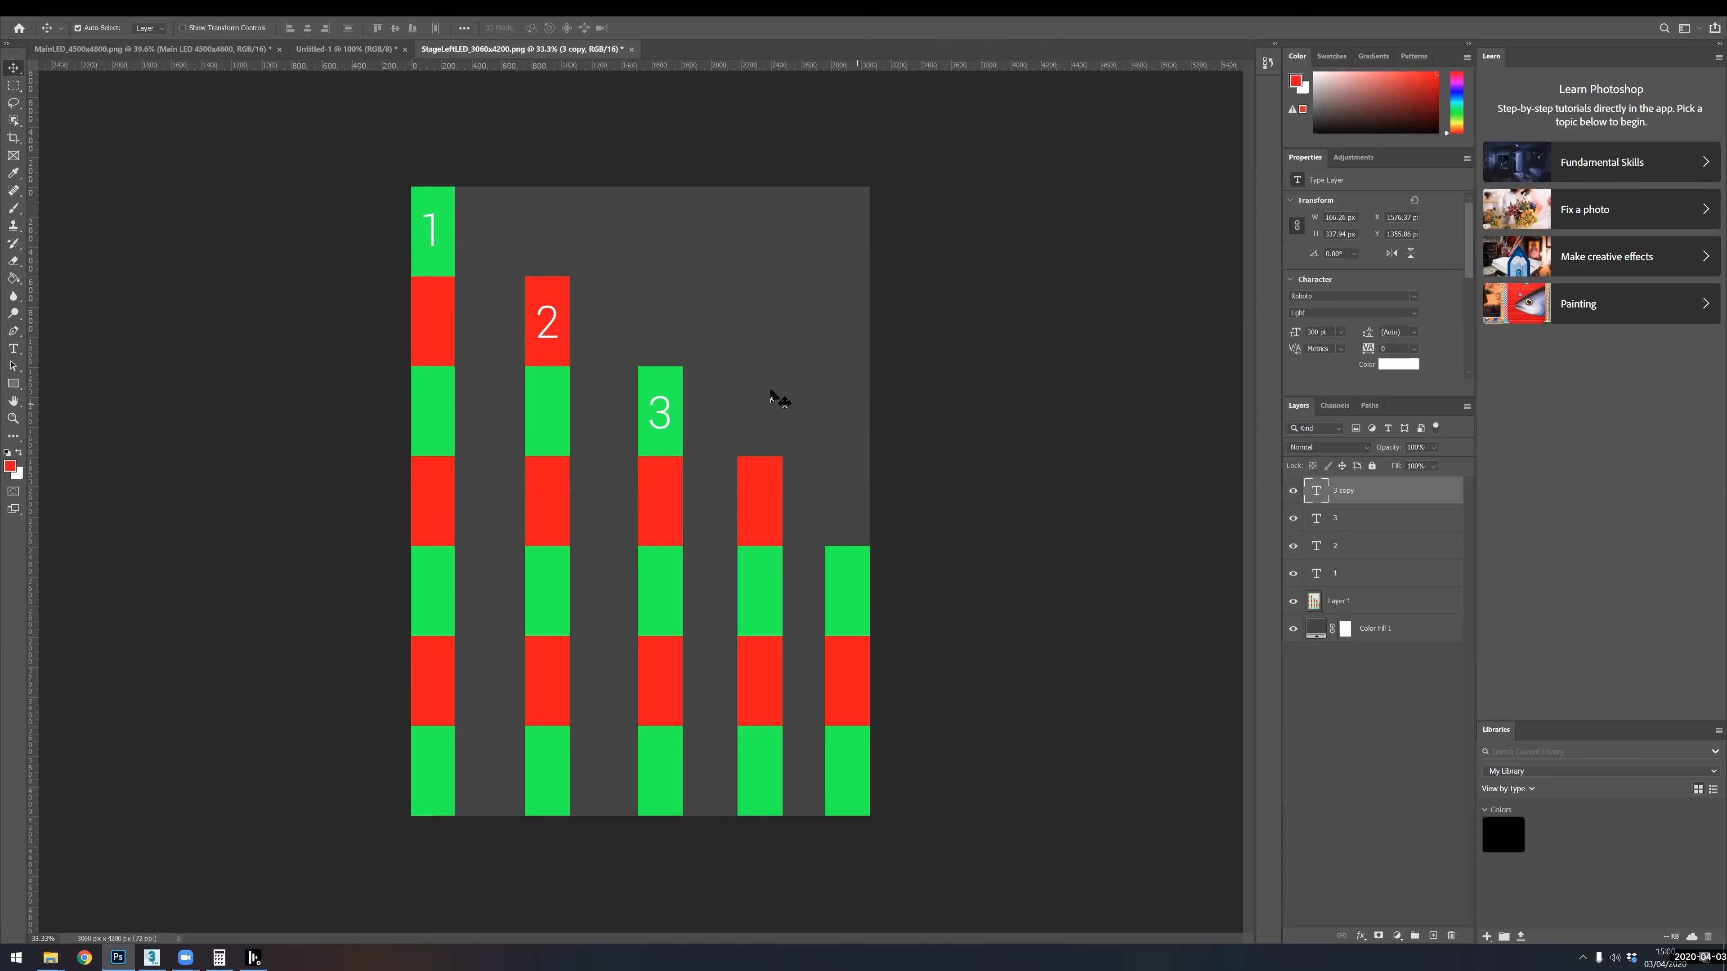
drag(673, 432, 758, 511)
key(t)
click(798, 500)
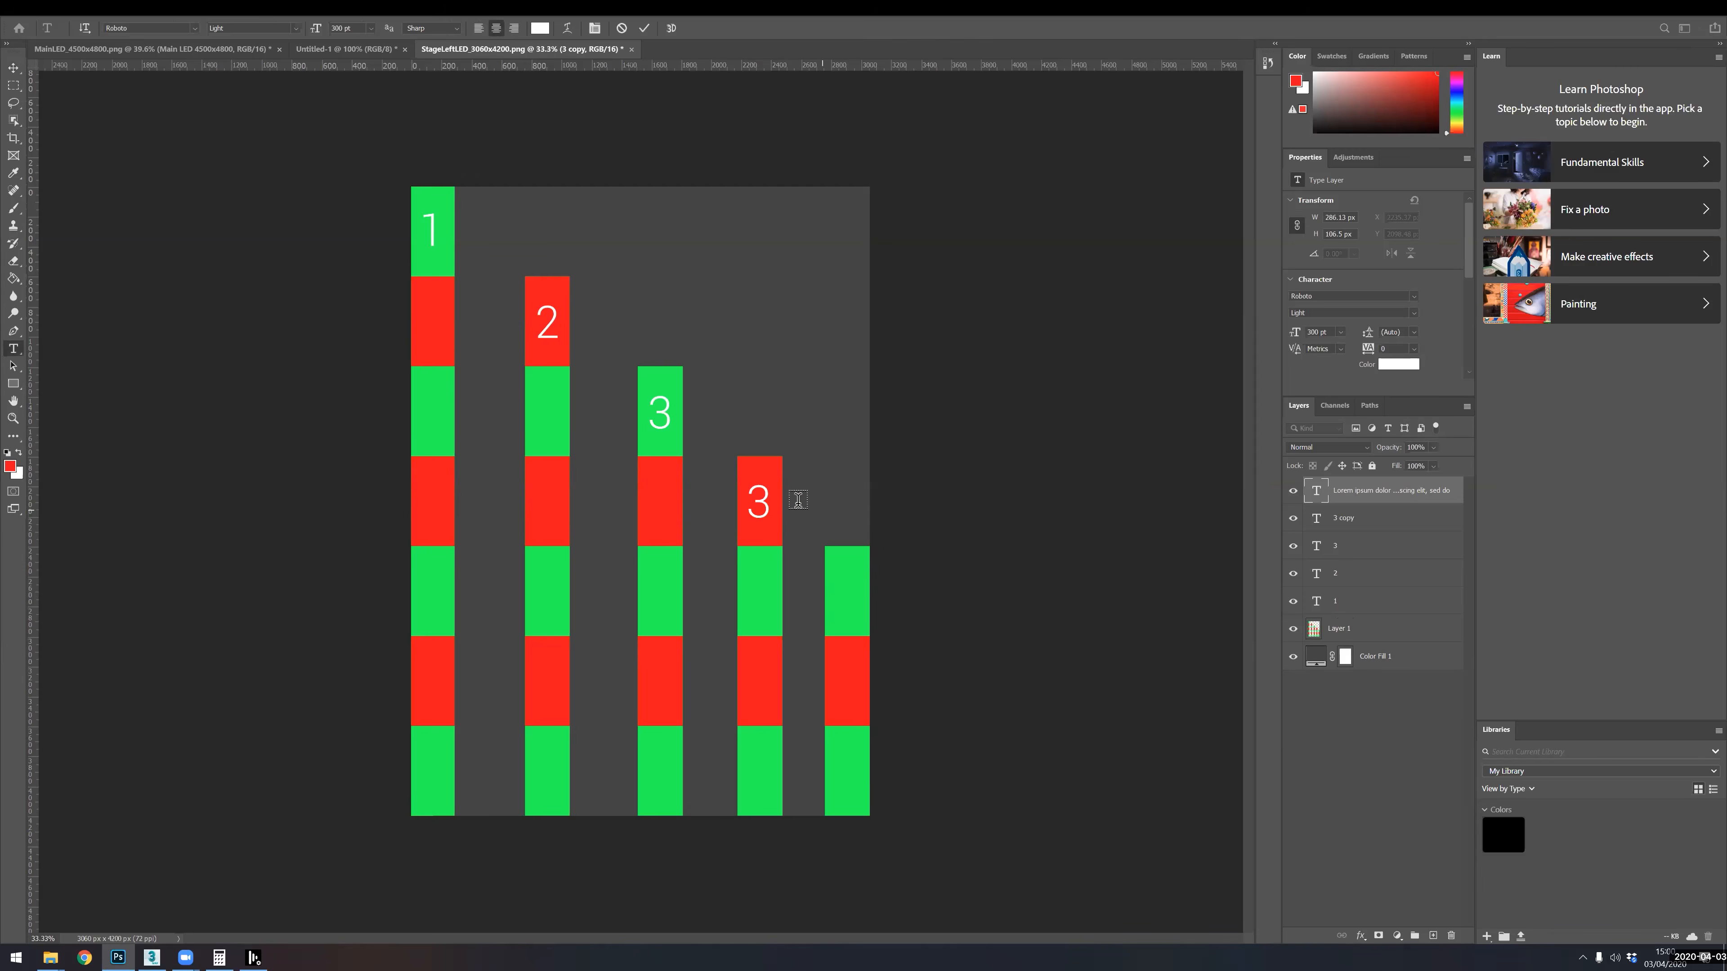
double_click(756, 496)
text(4)
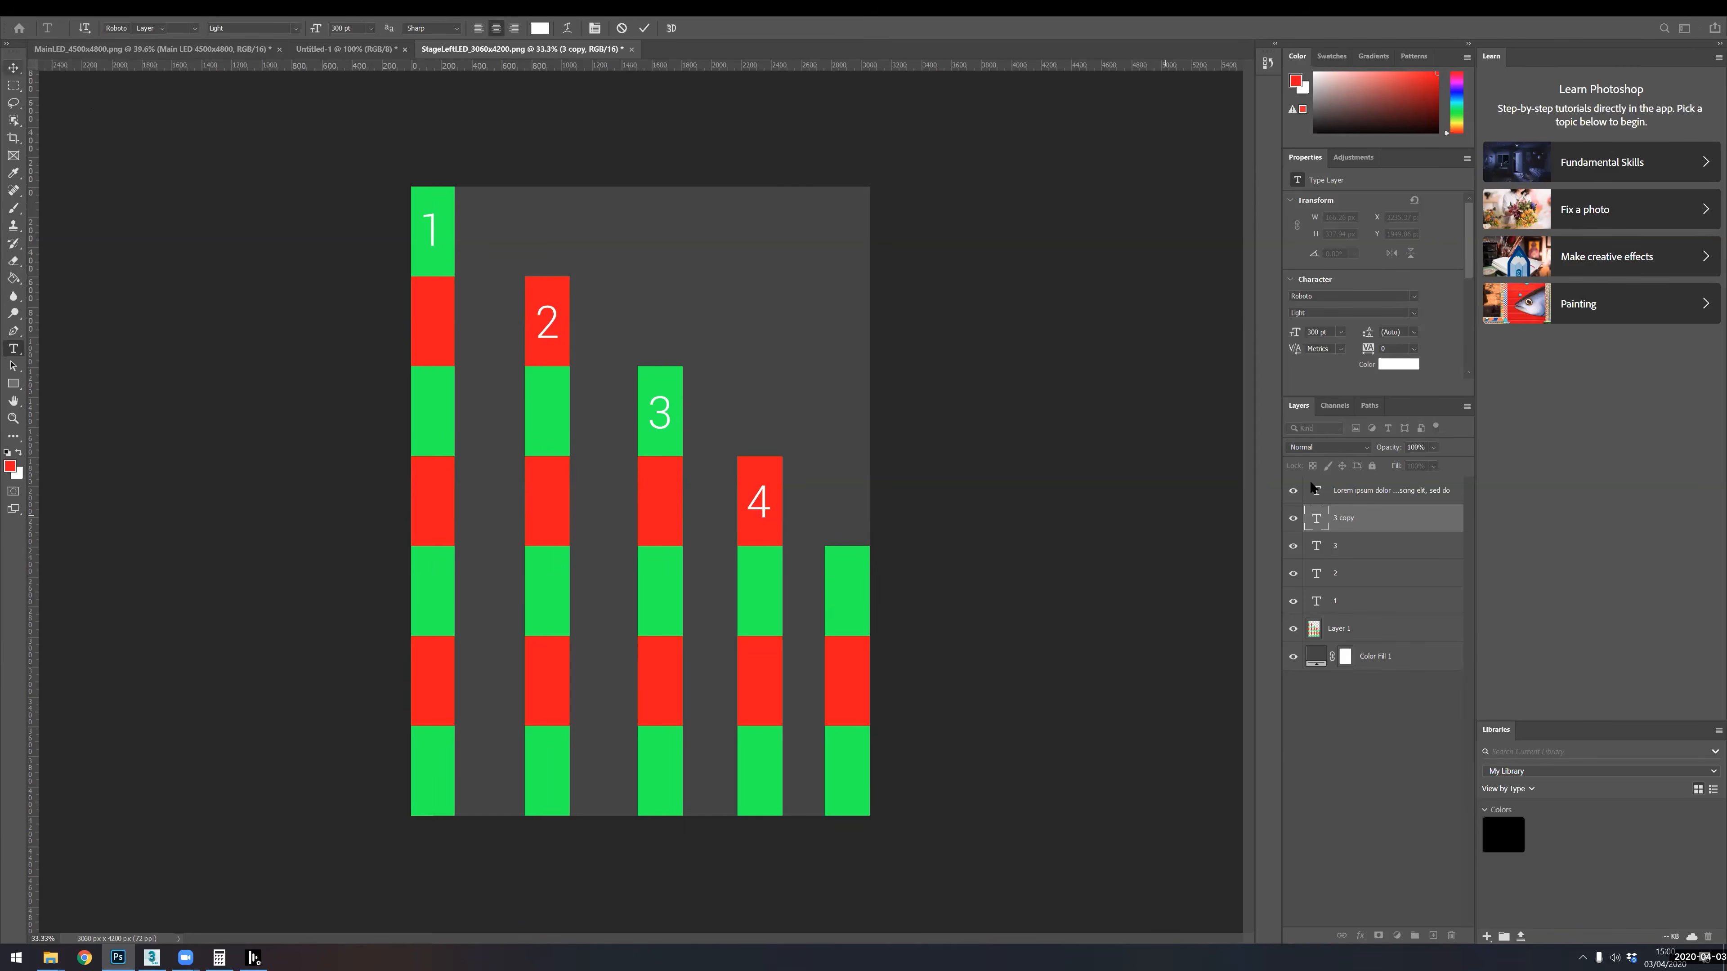
- Duplicate the "4" label onto the fifth column's top panel as "5", and delete the leftover Lorem ipsum text layer
key(ctrl+Return)
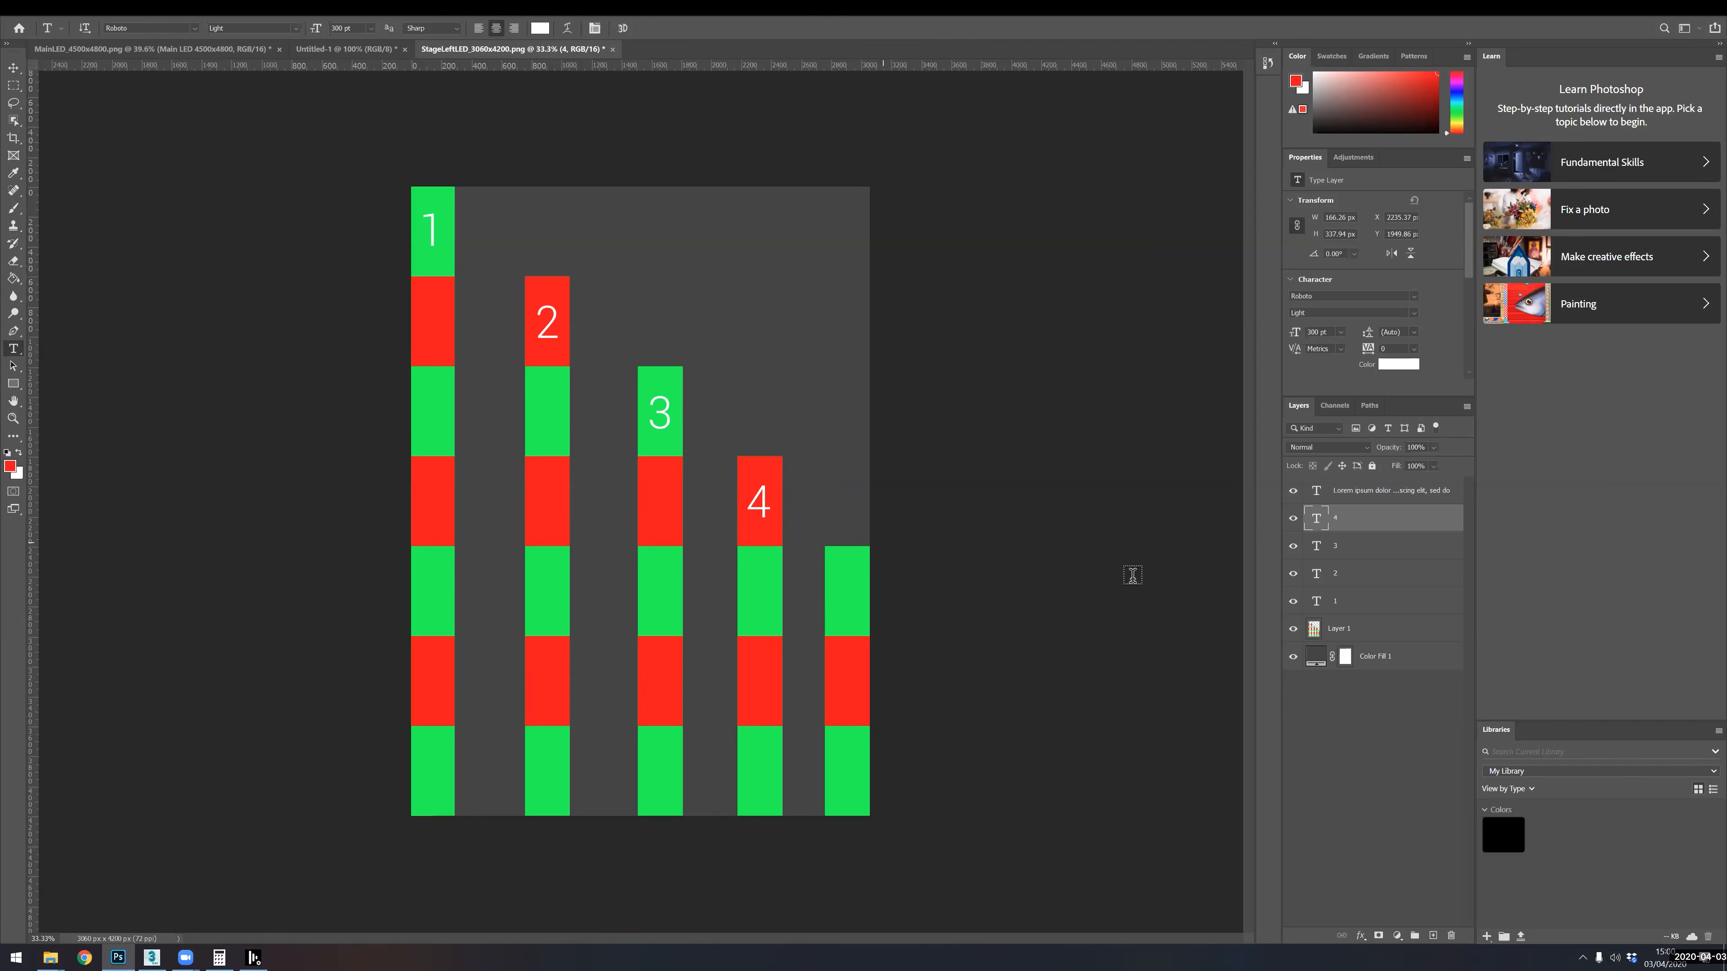
key(ctrl+j)
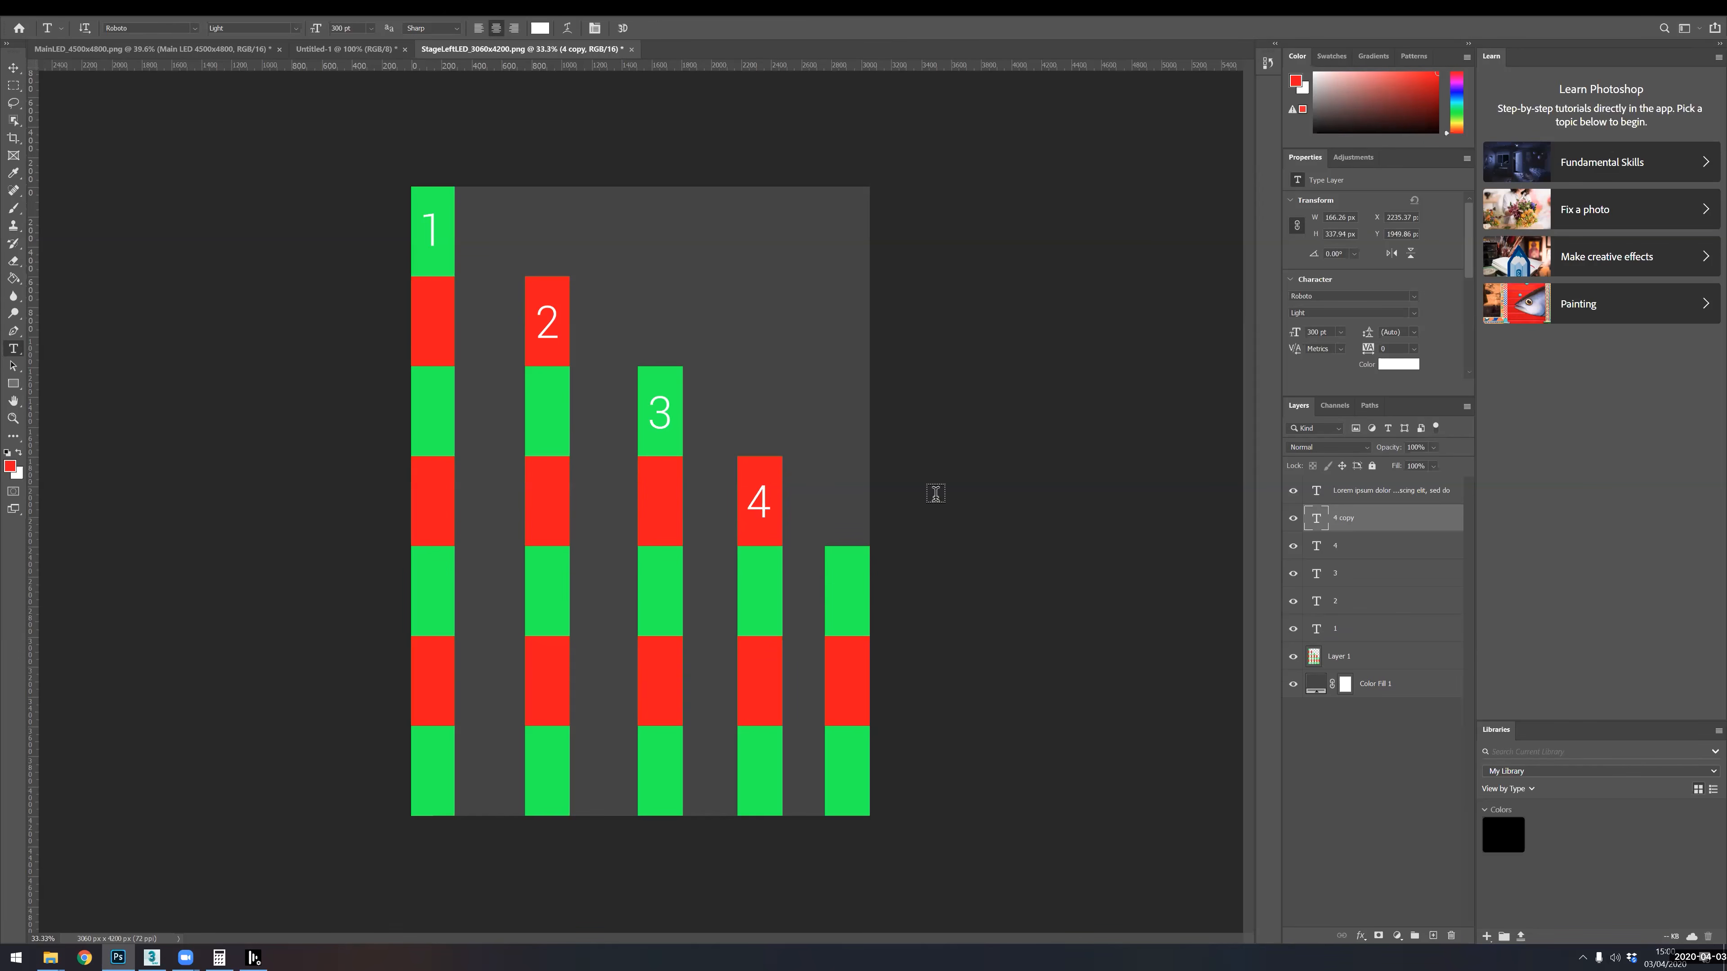
key(v)
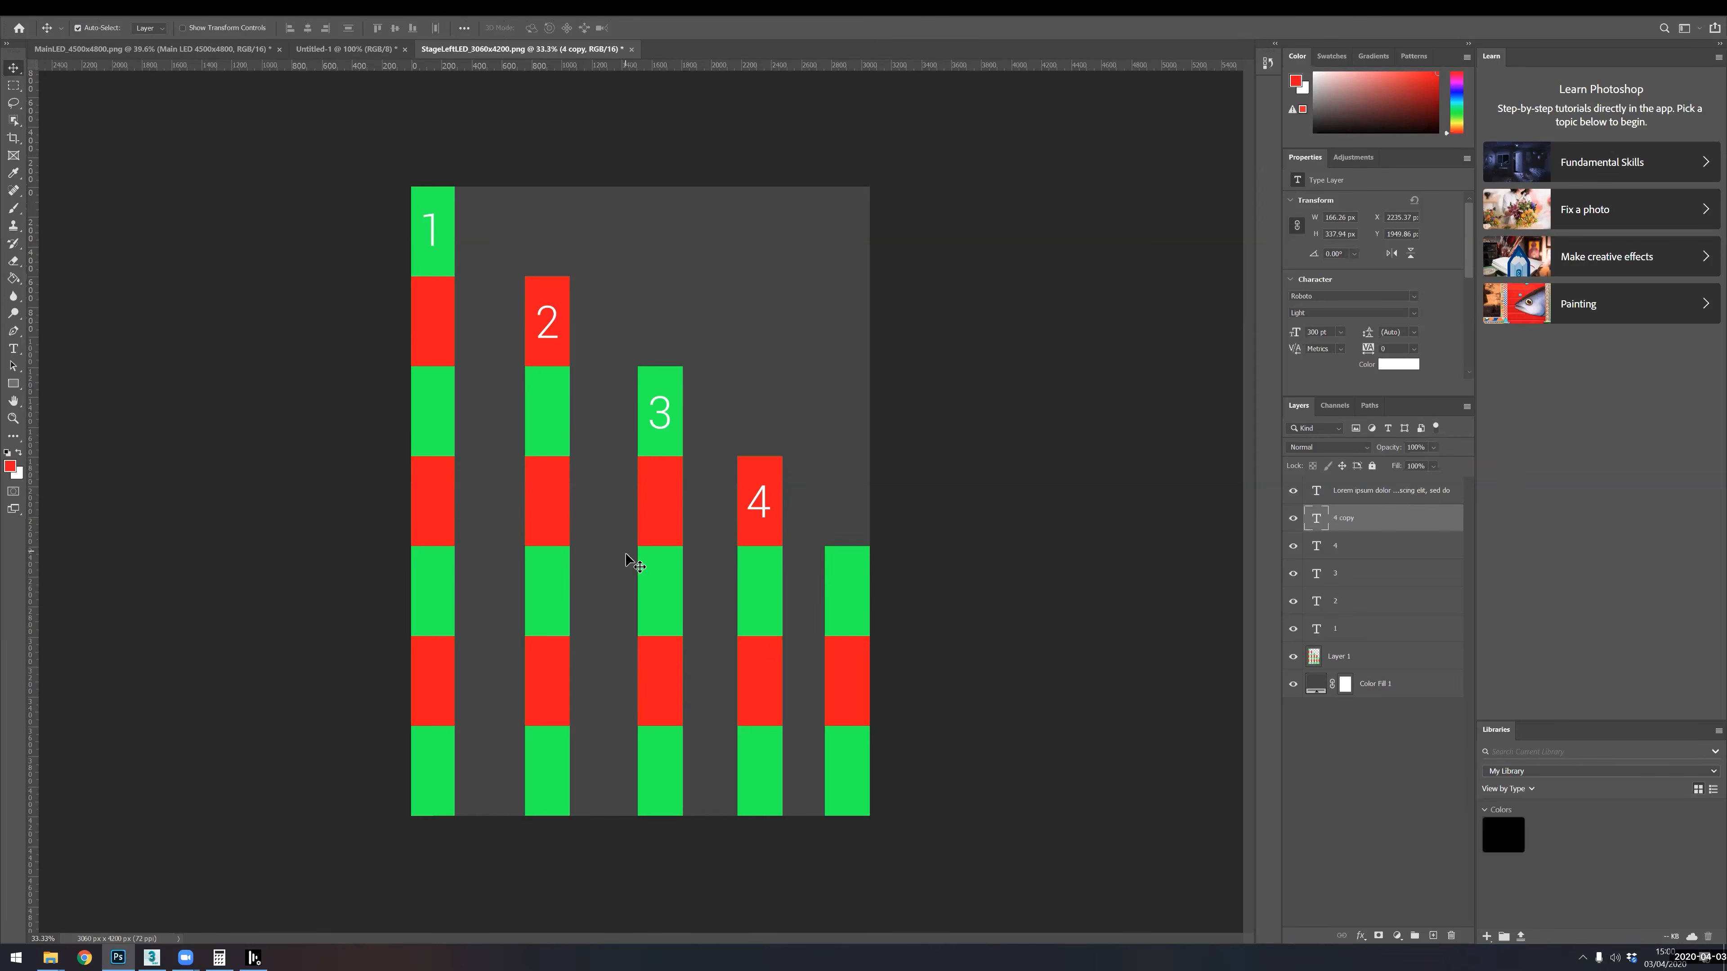
drag(789, 530, 887, 570)
key(t)
click(853, 585)
key(ctrl+a)
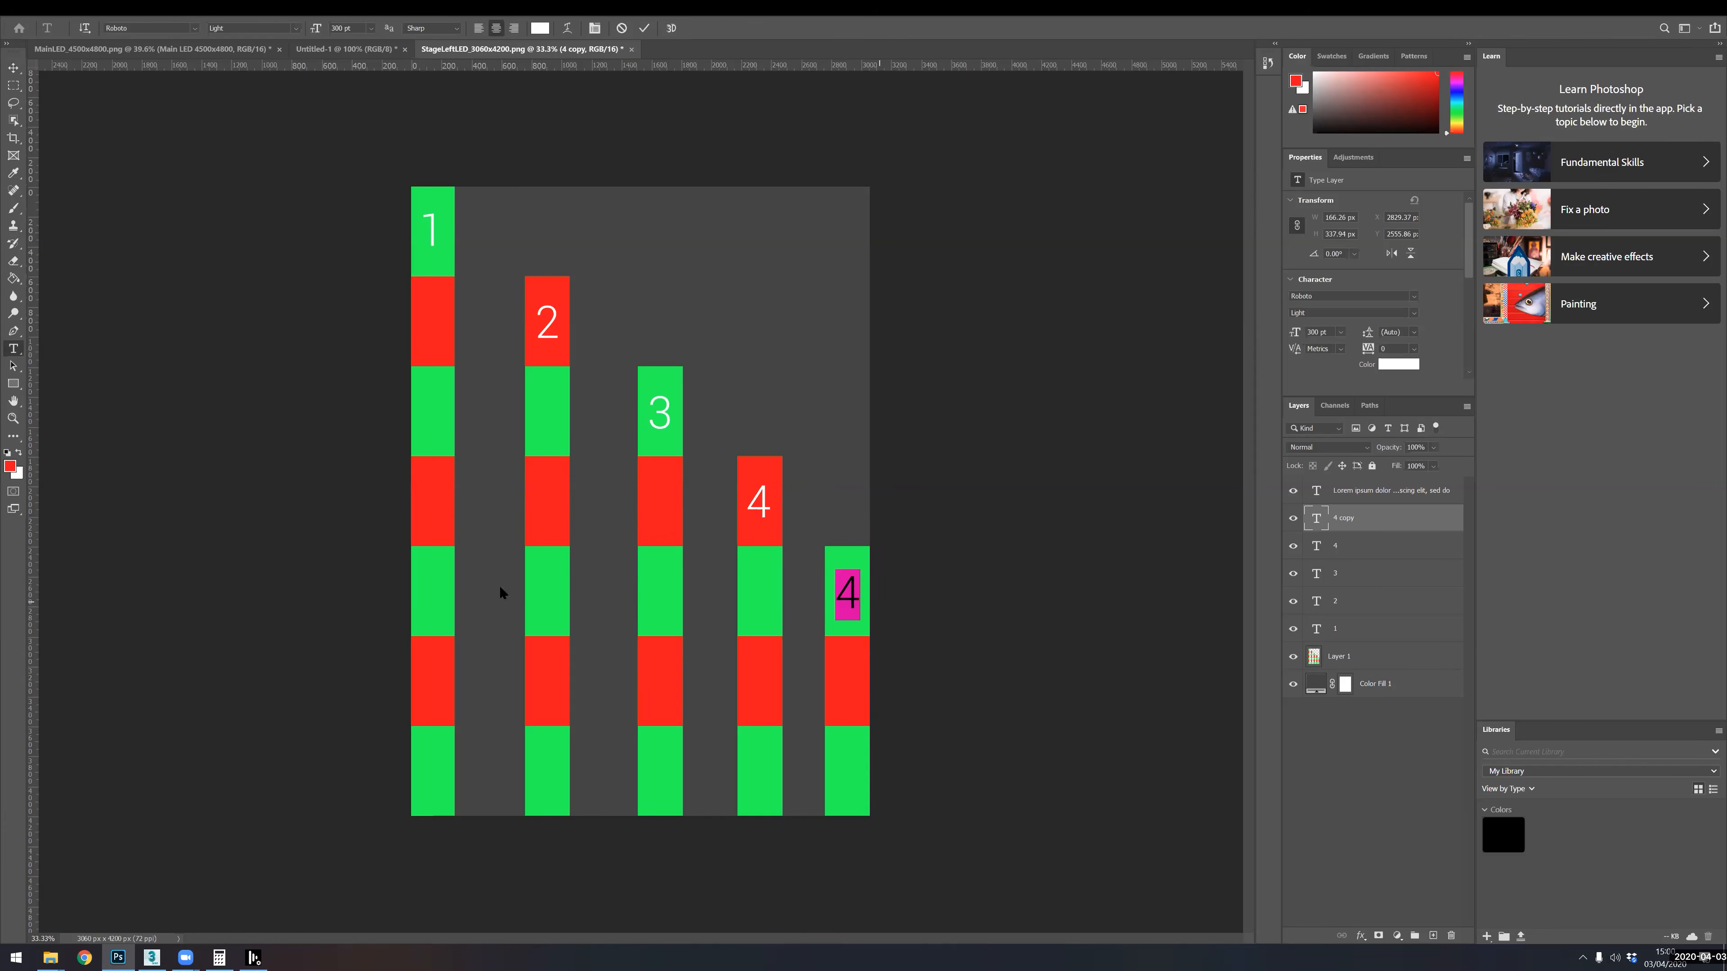
text(5)
click(13, 67)
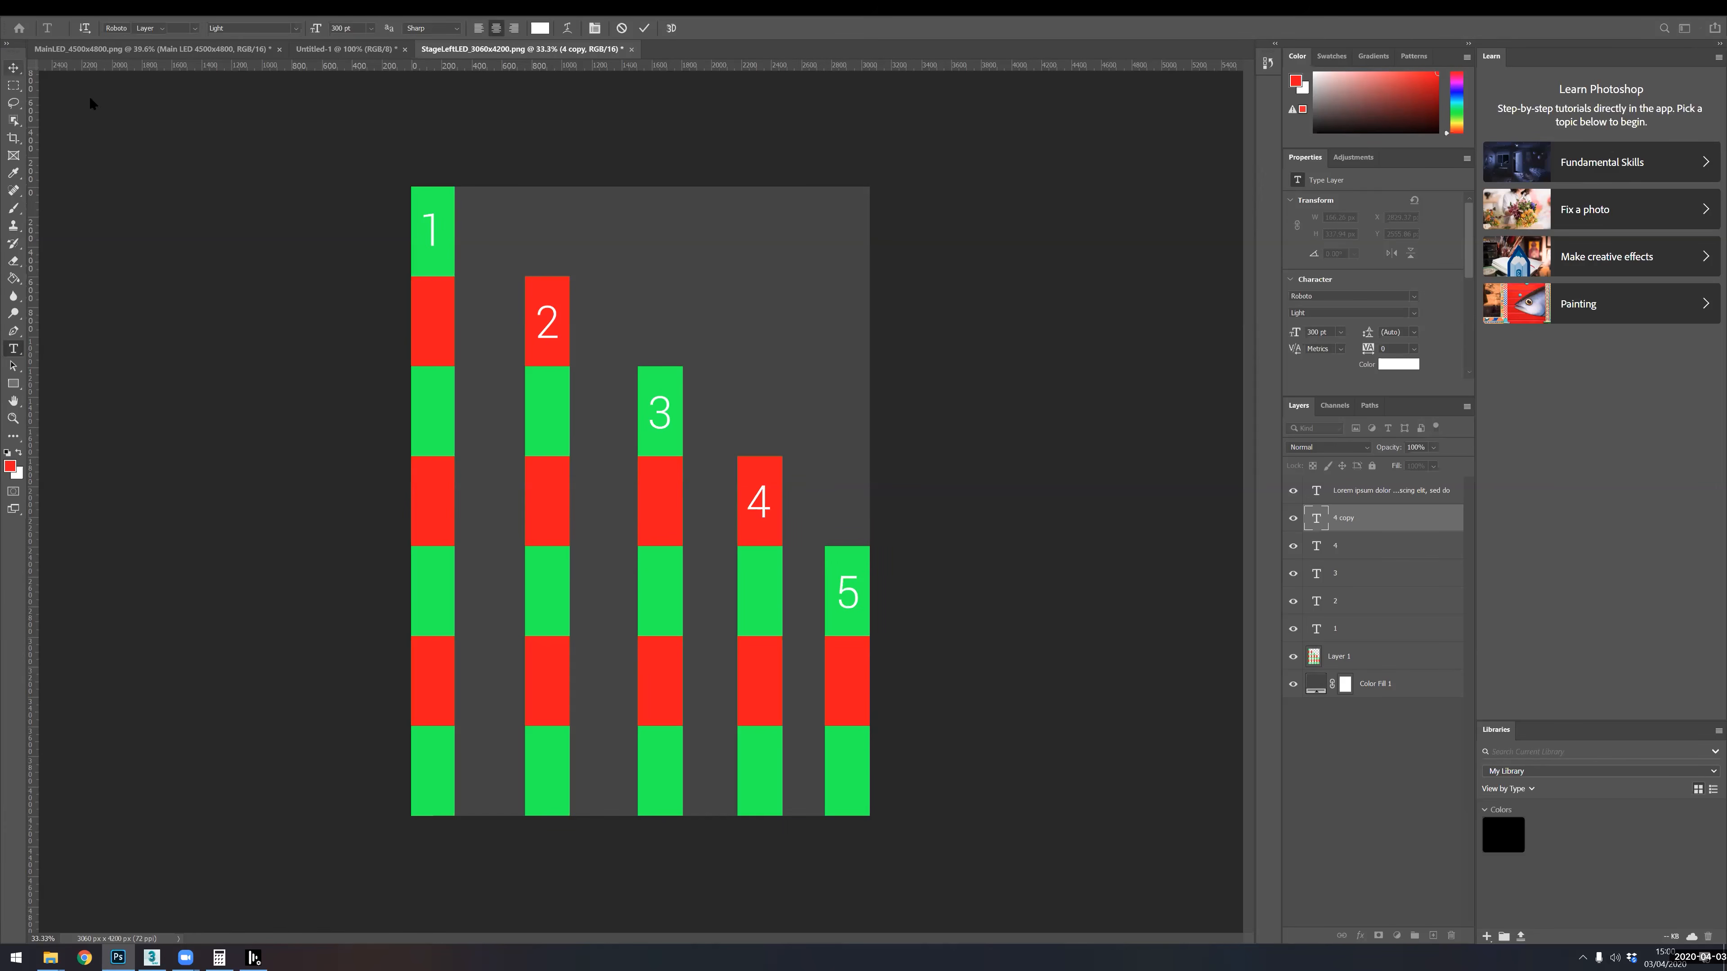
drag(1476, 674, 1450, 935)
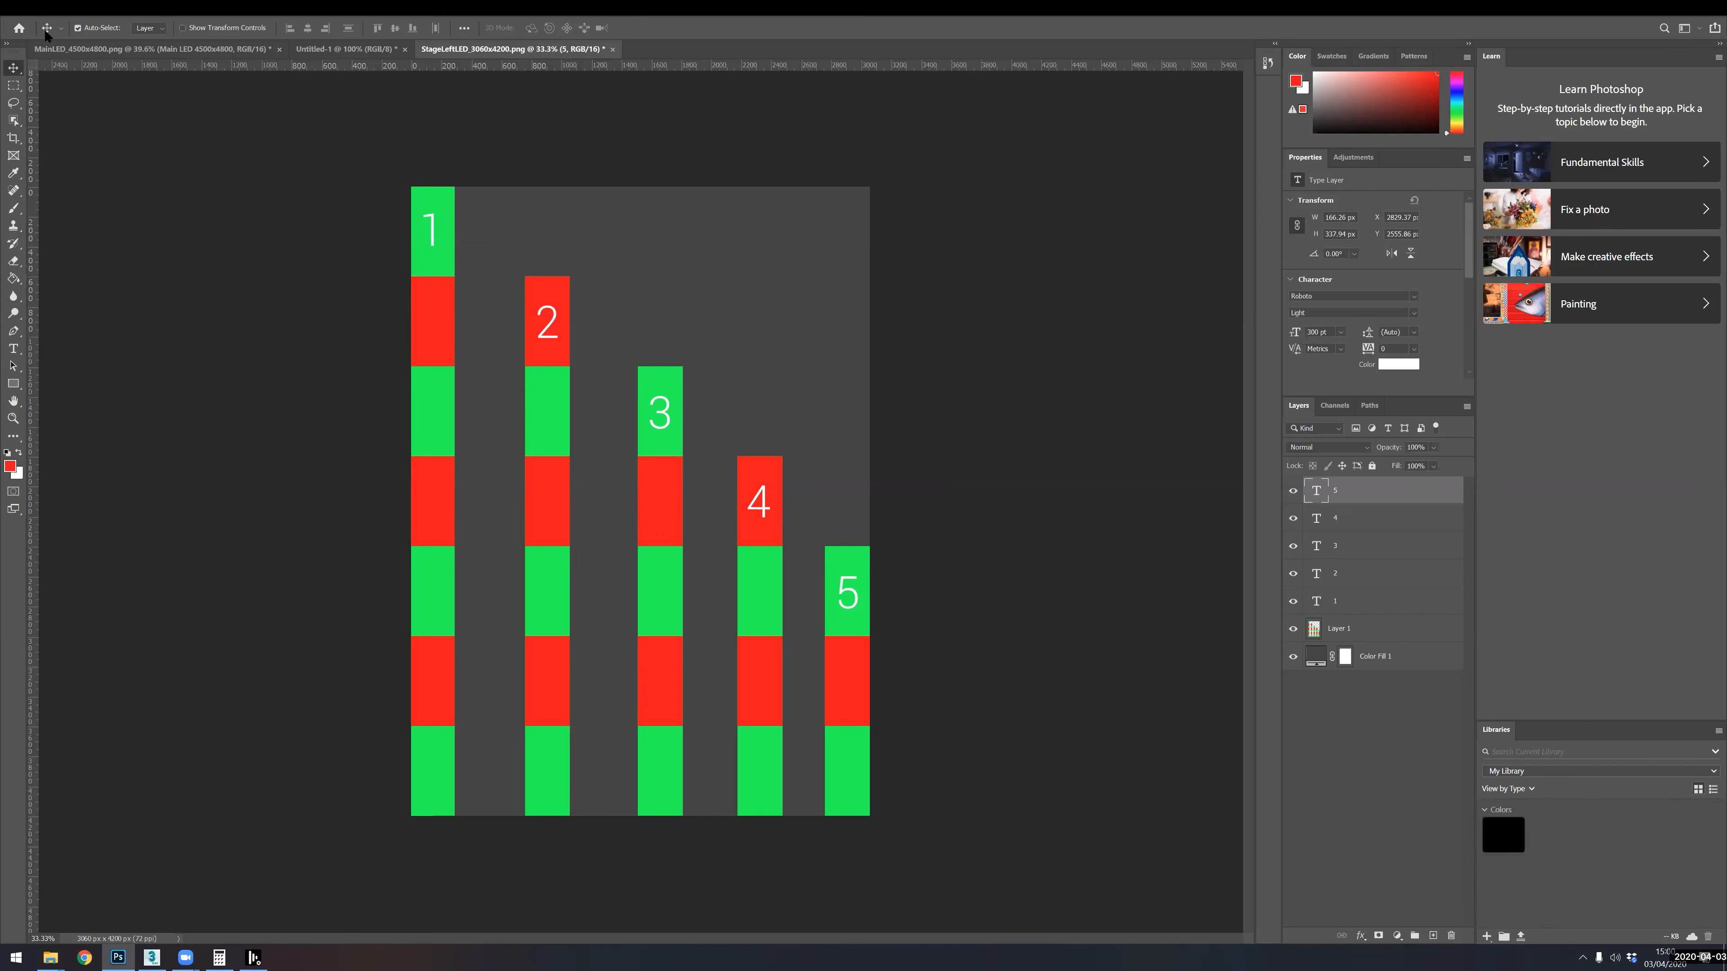
- Export the stage left pattern as a PNG named StageLeftLED_3060x4200_ContentMap in the Project Setup folder
click(28, 12)
mouse_move(102, 201)
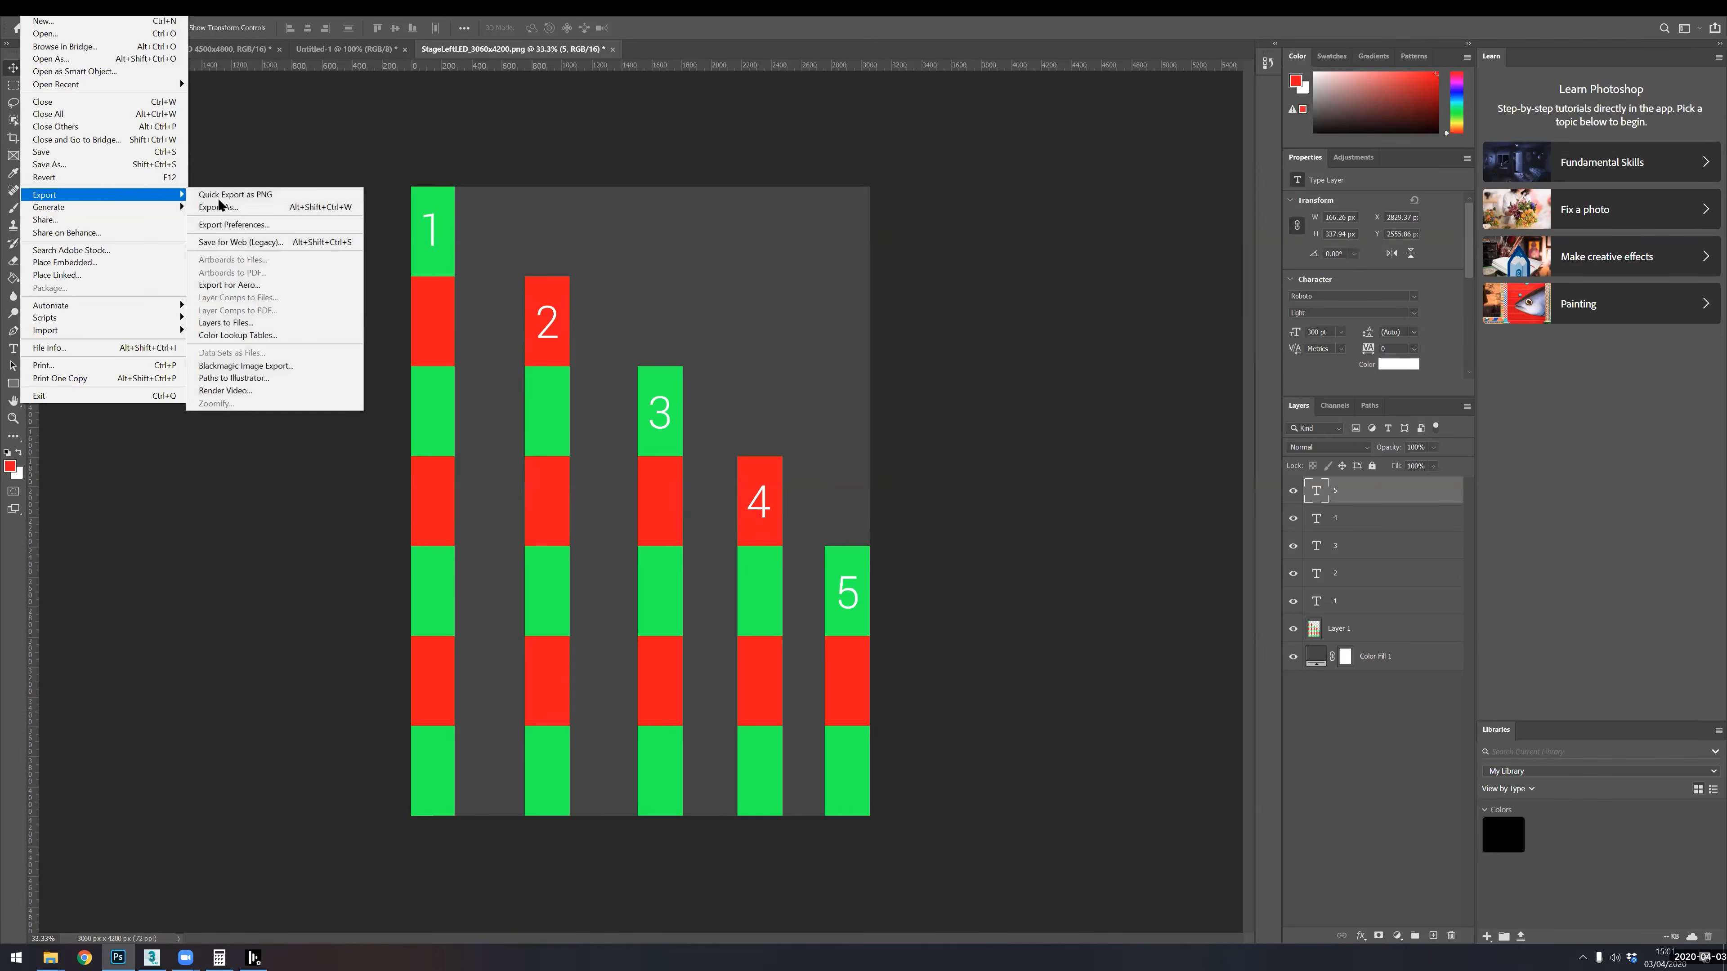
click(235, 194)
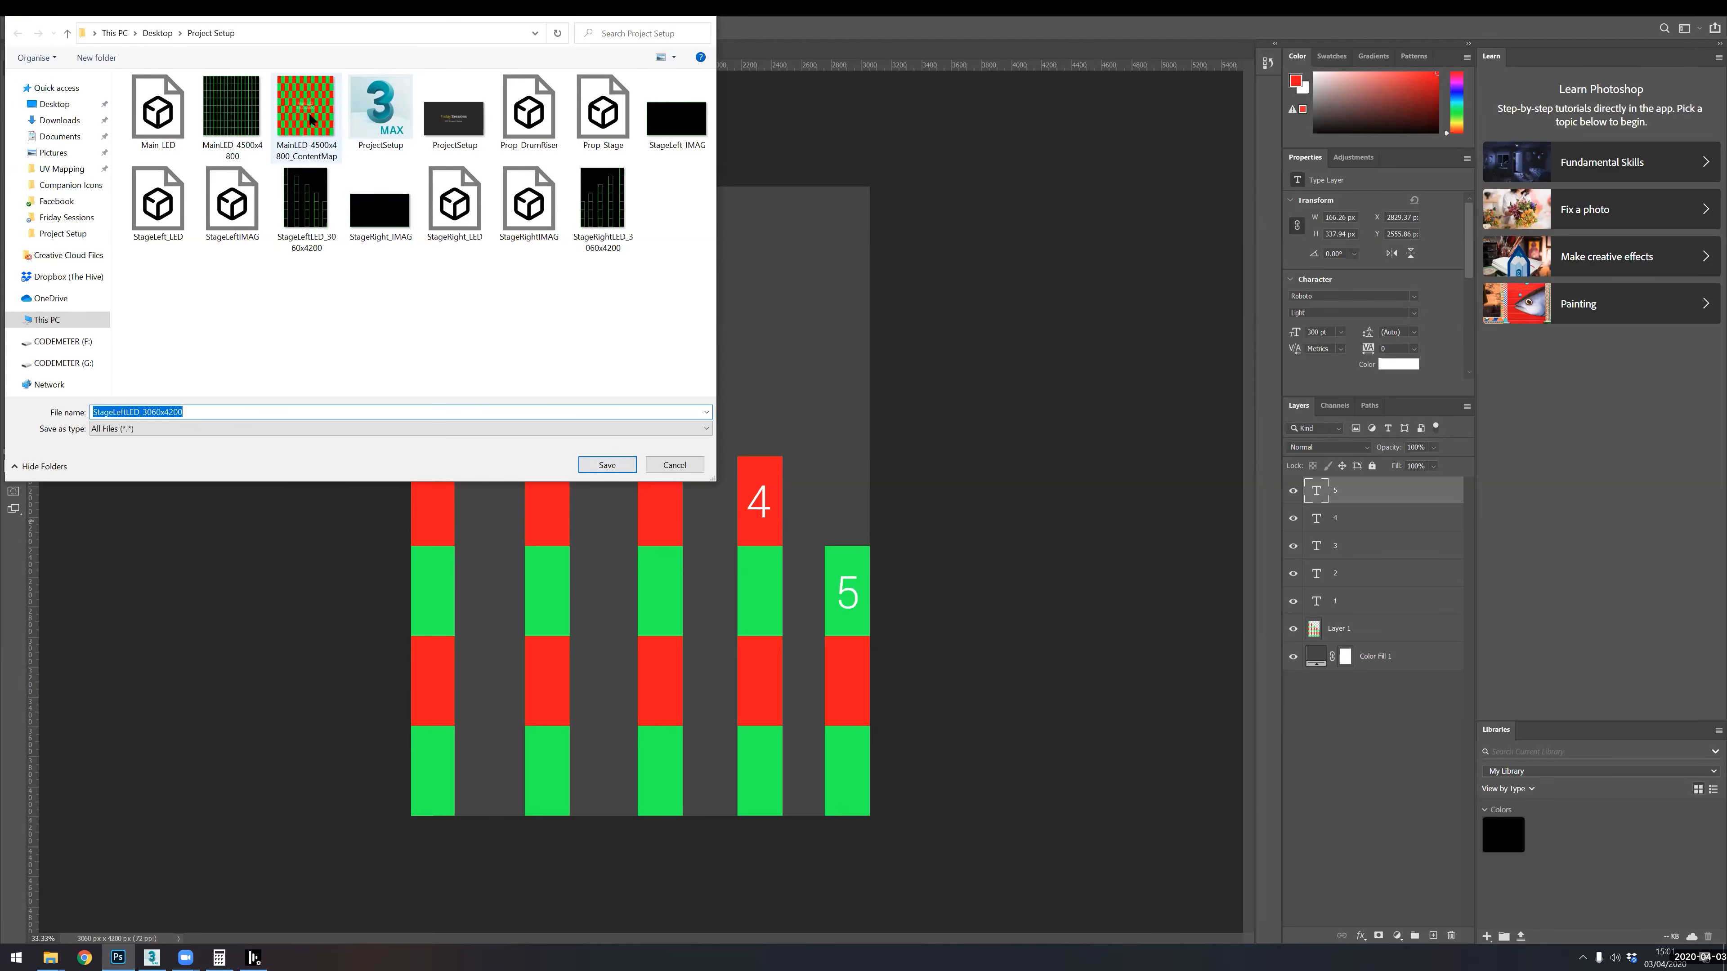
click(306, 200)
click(204, 413)
click(206, 412)
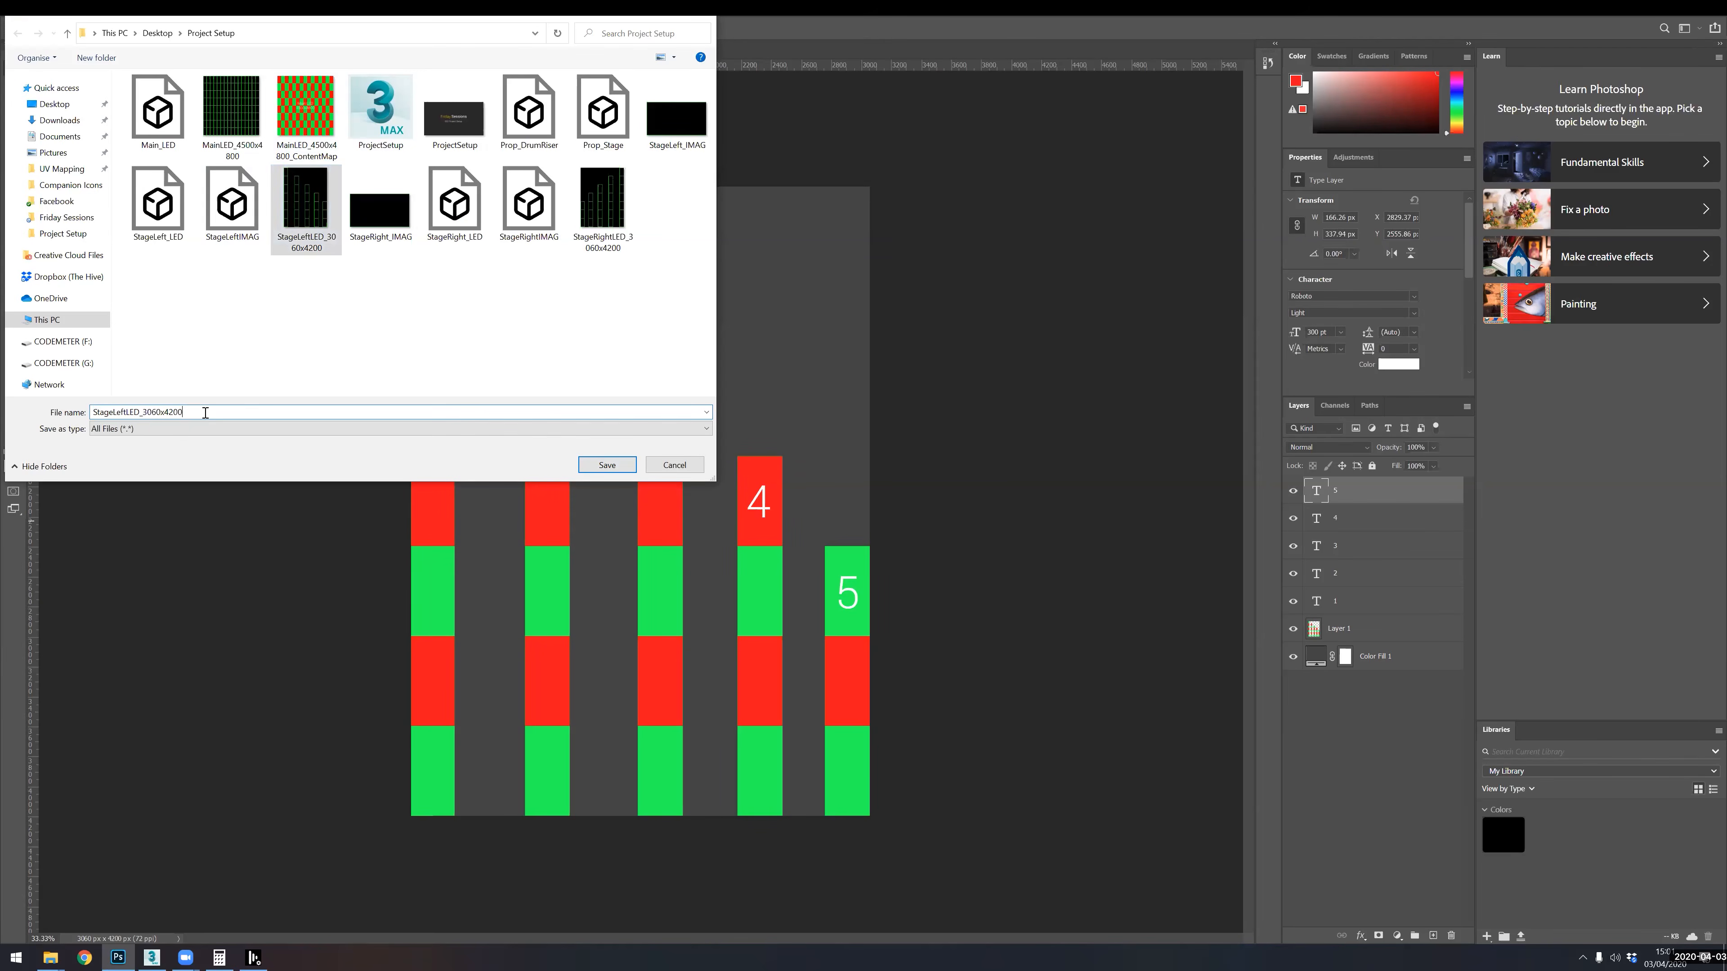
text(_ContentMap)
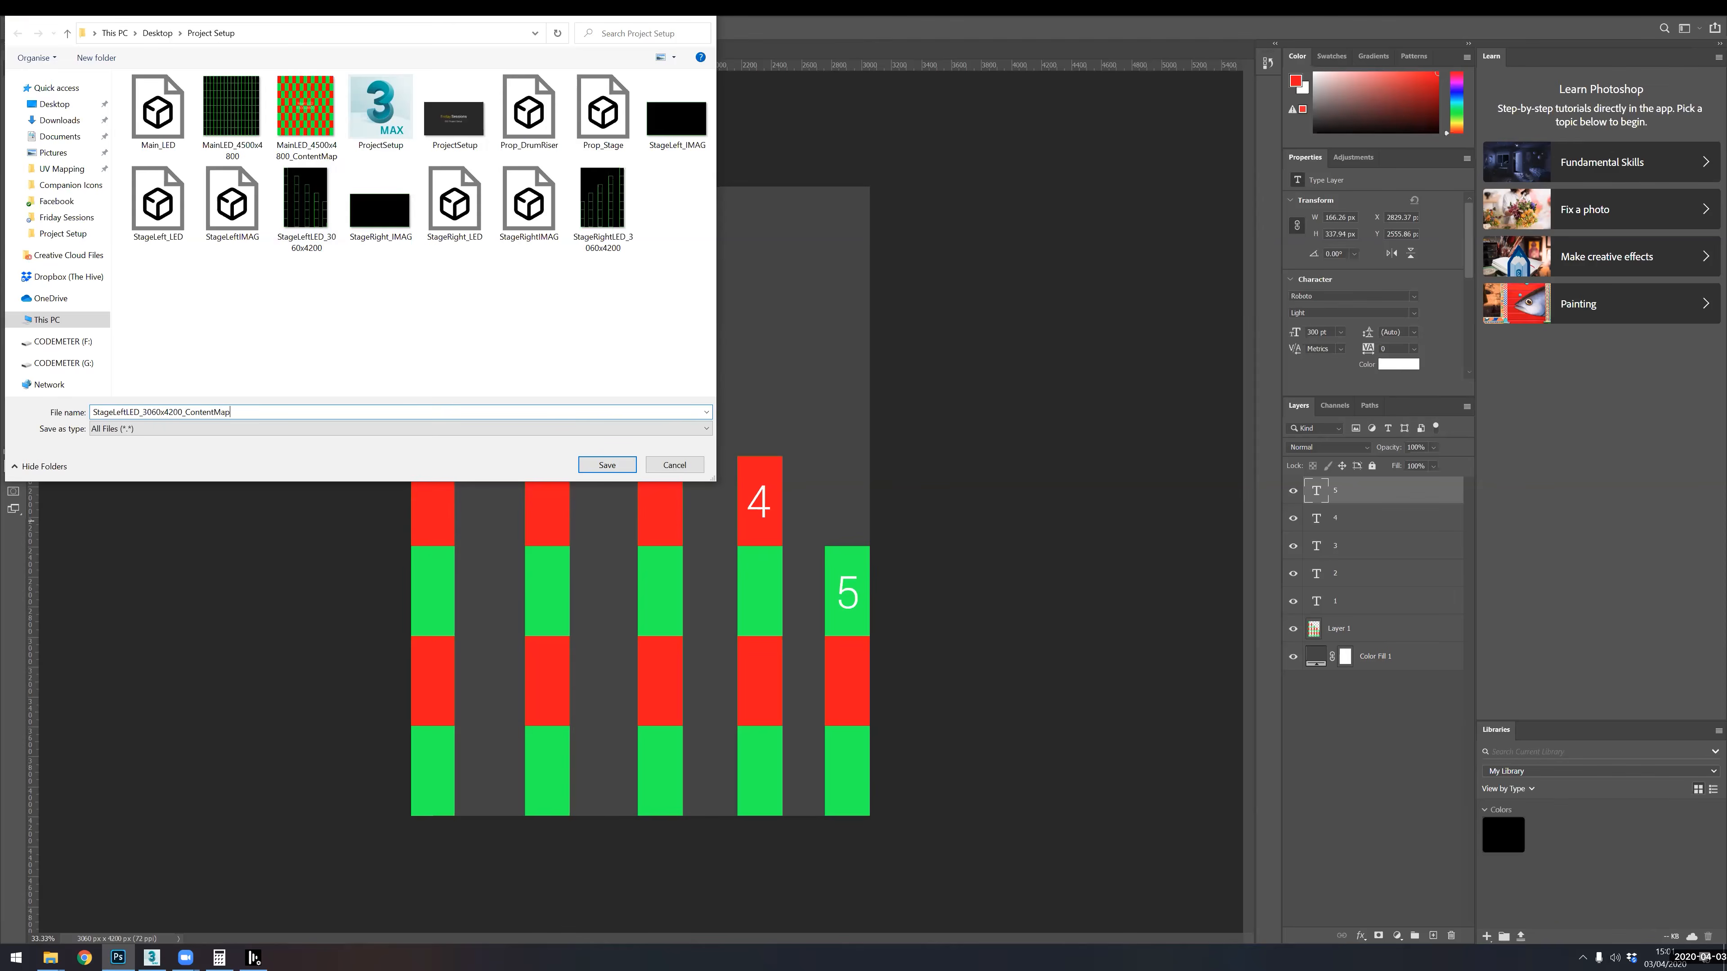
key(Return)
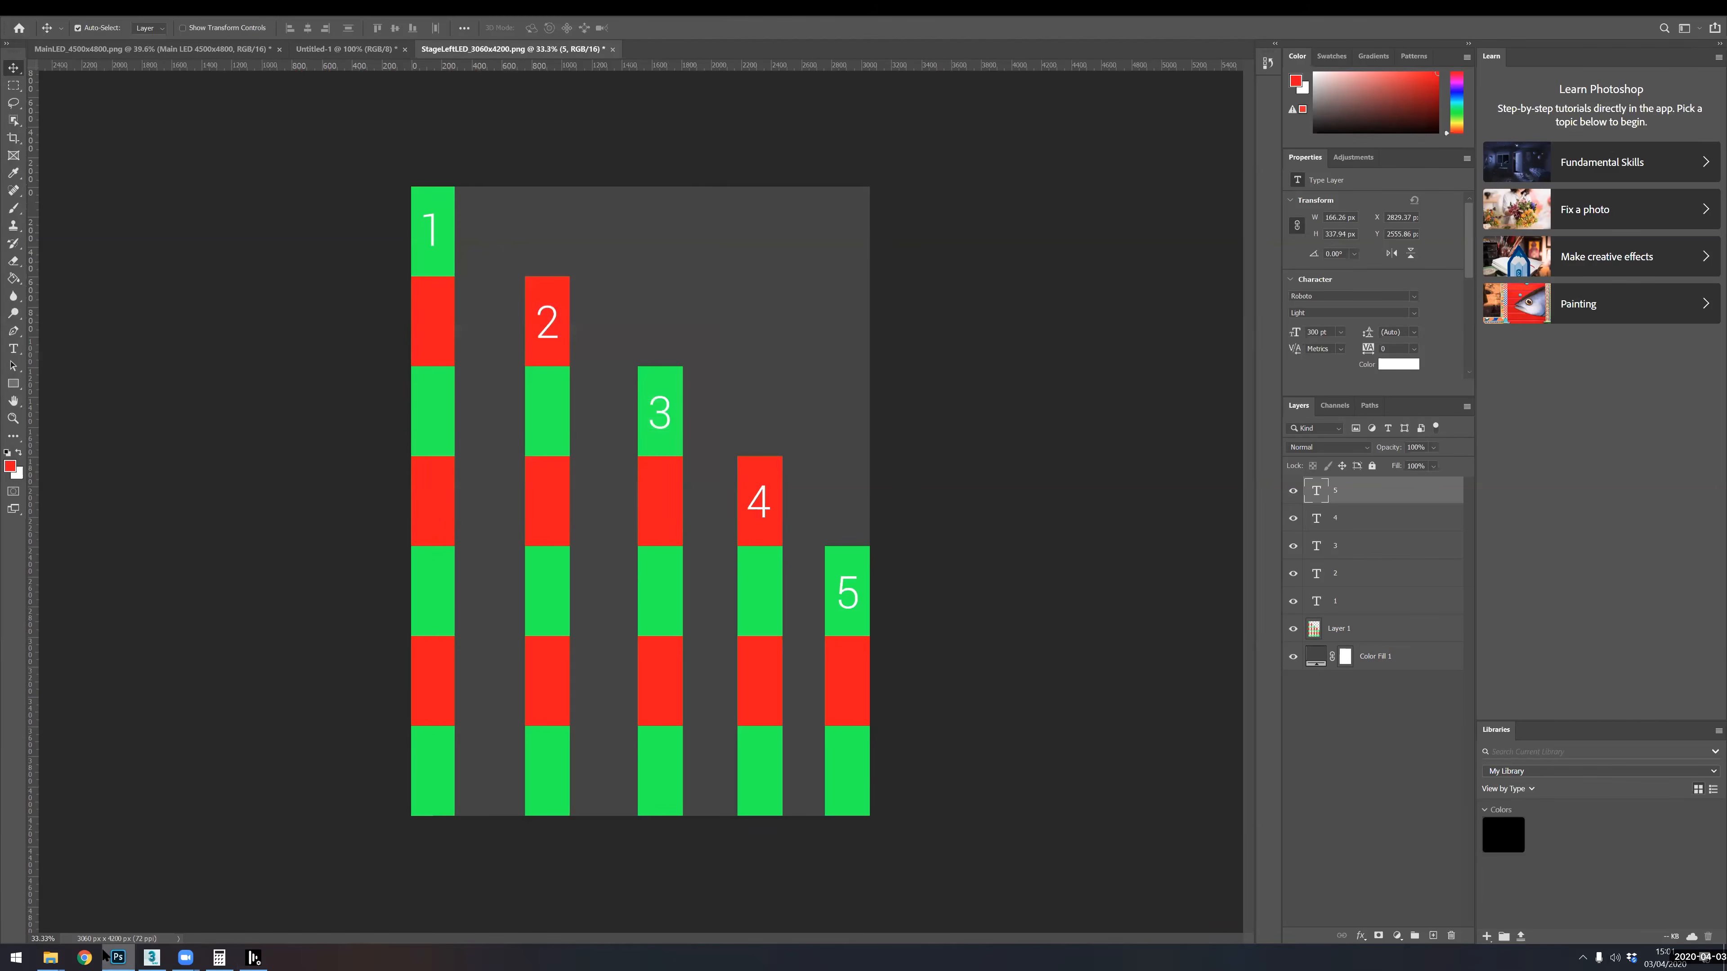
- Copy the MainLED and StageLeftLED ContentMap images from Project Setup into the d3 project's objects/VideoFile/Input Maps folder
click(51, 958)
click(174, 912)
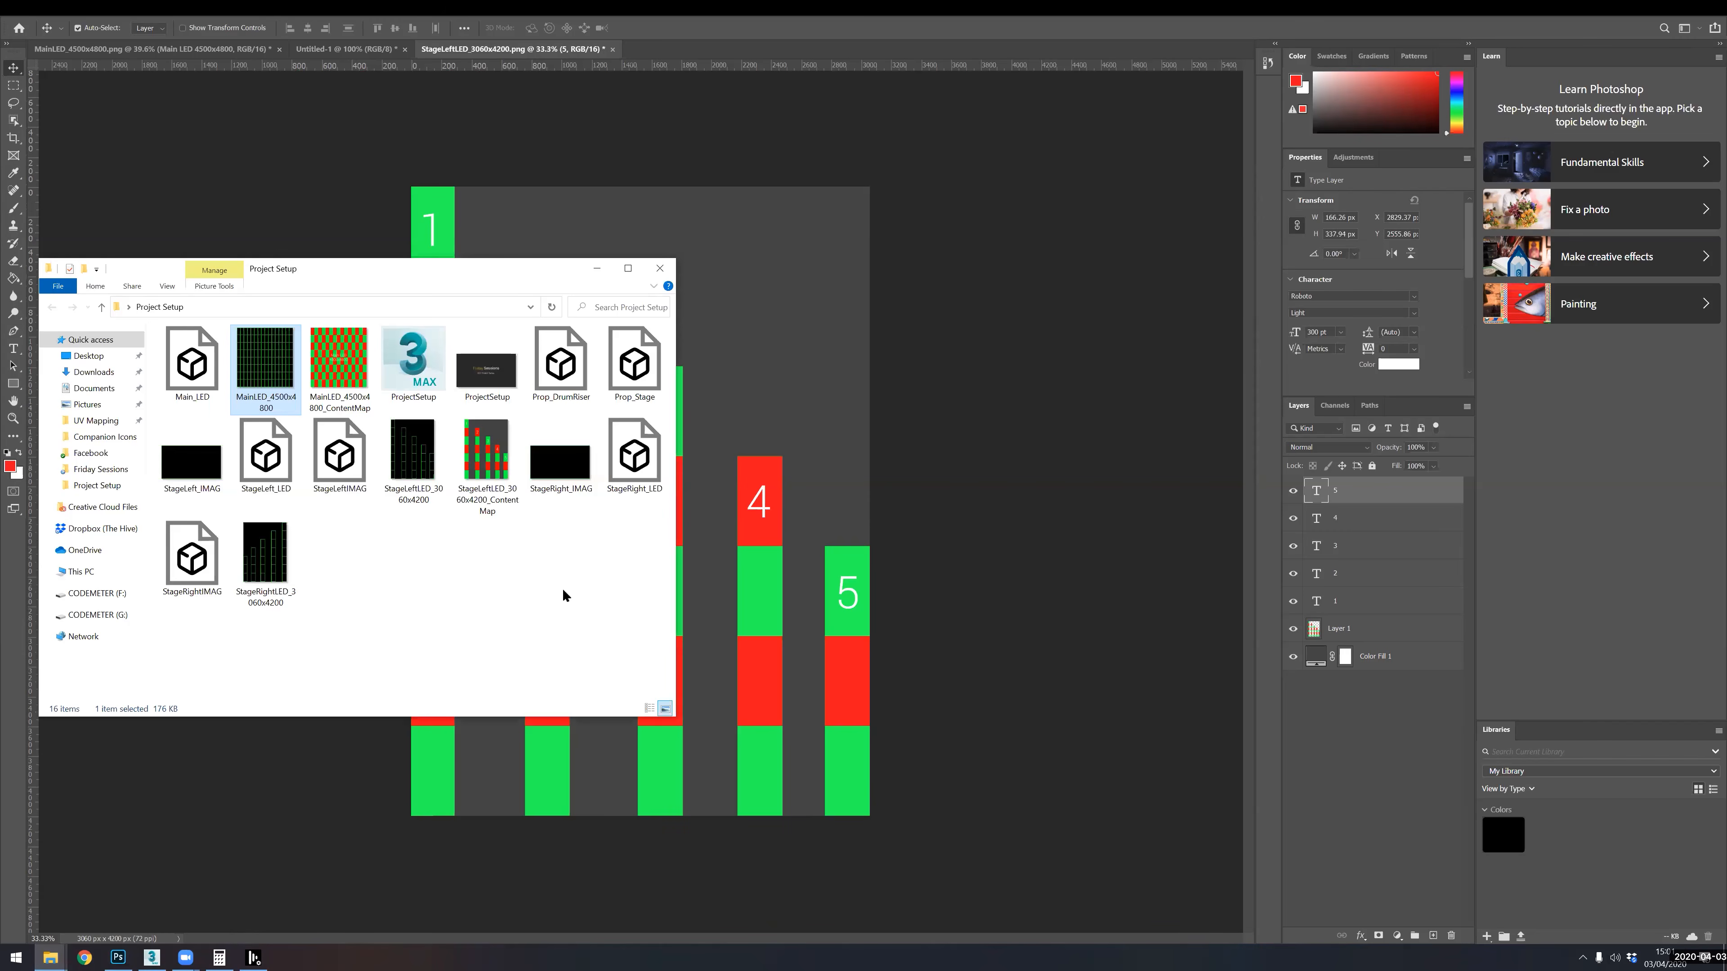
click(339, 361)
ctrl+click(488, 449)
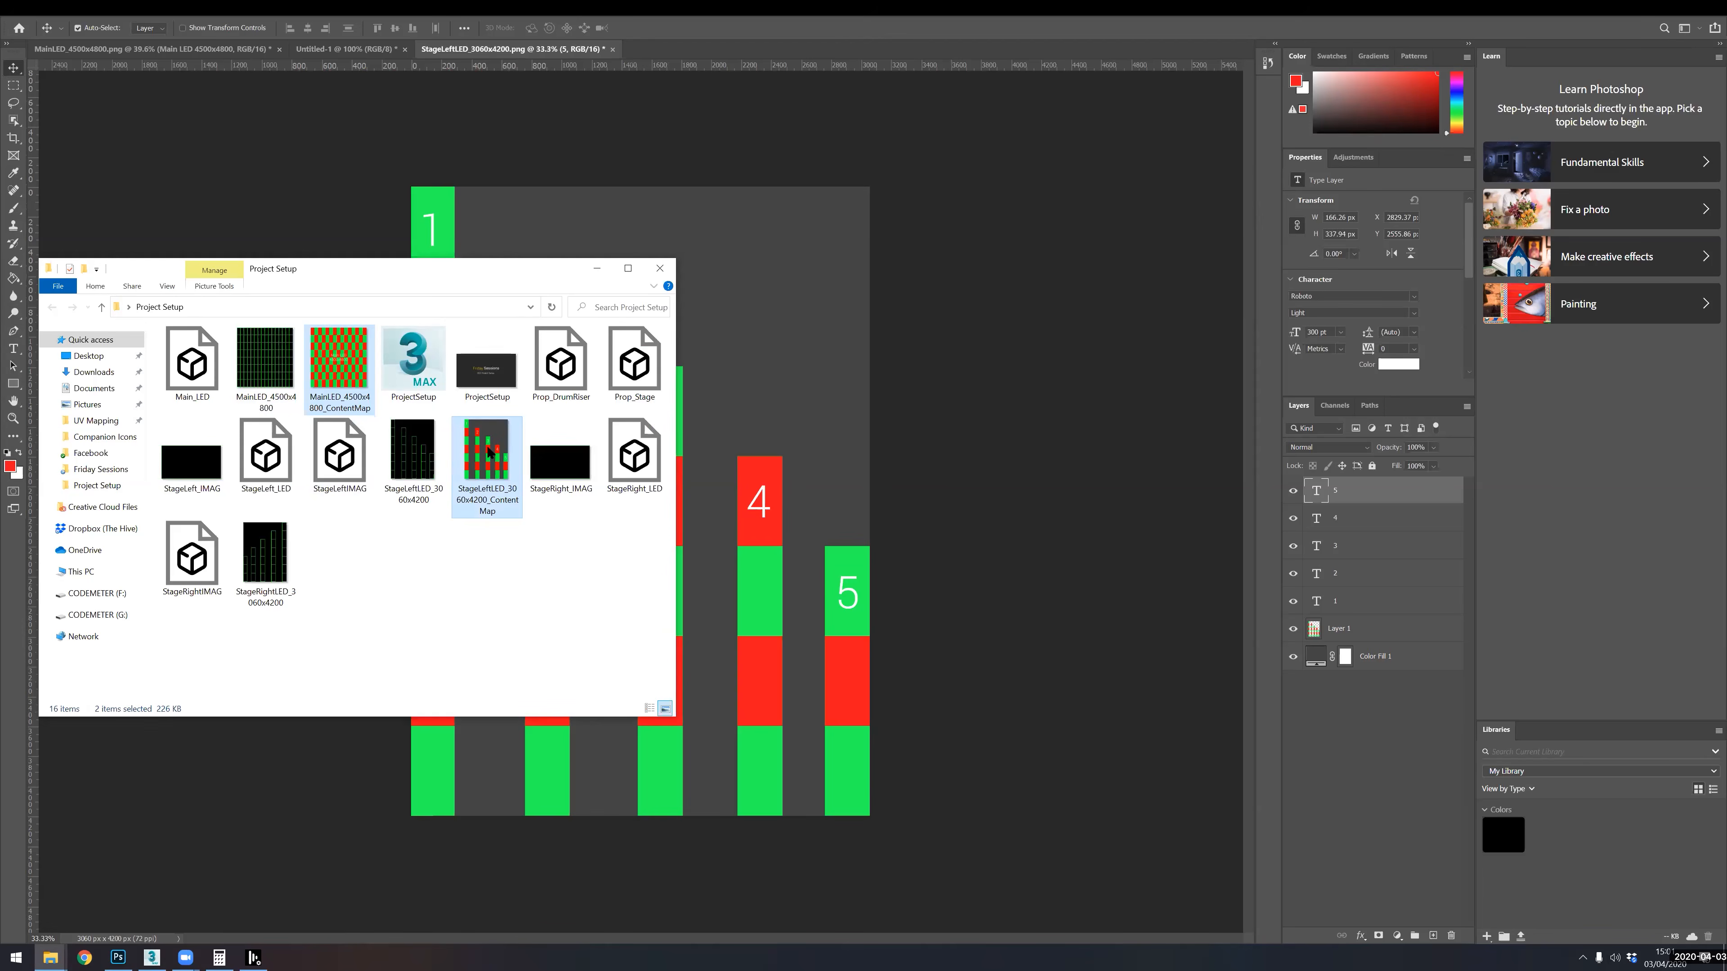
key(alt+Tab)
key(alt+Tab)
key(alt+Tab)
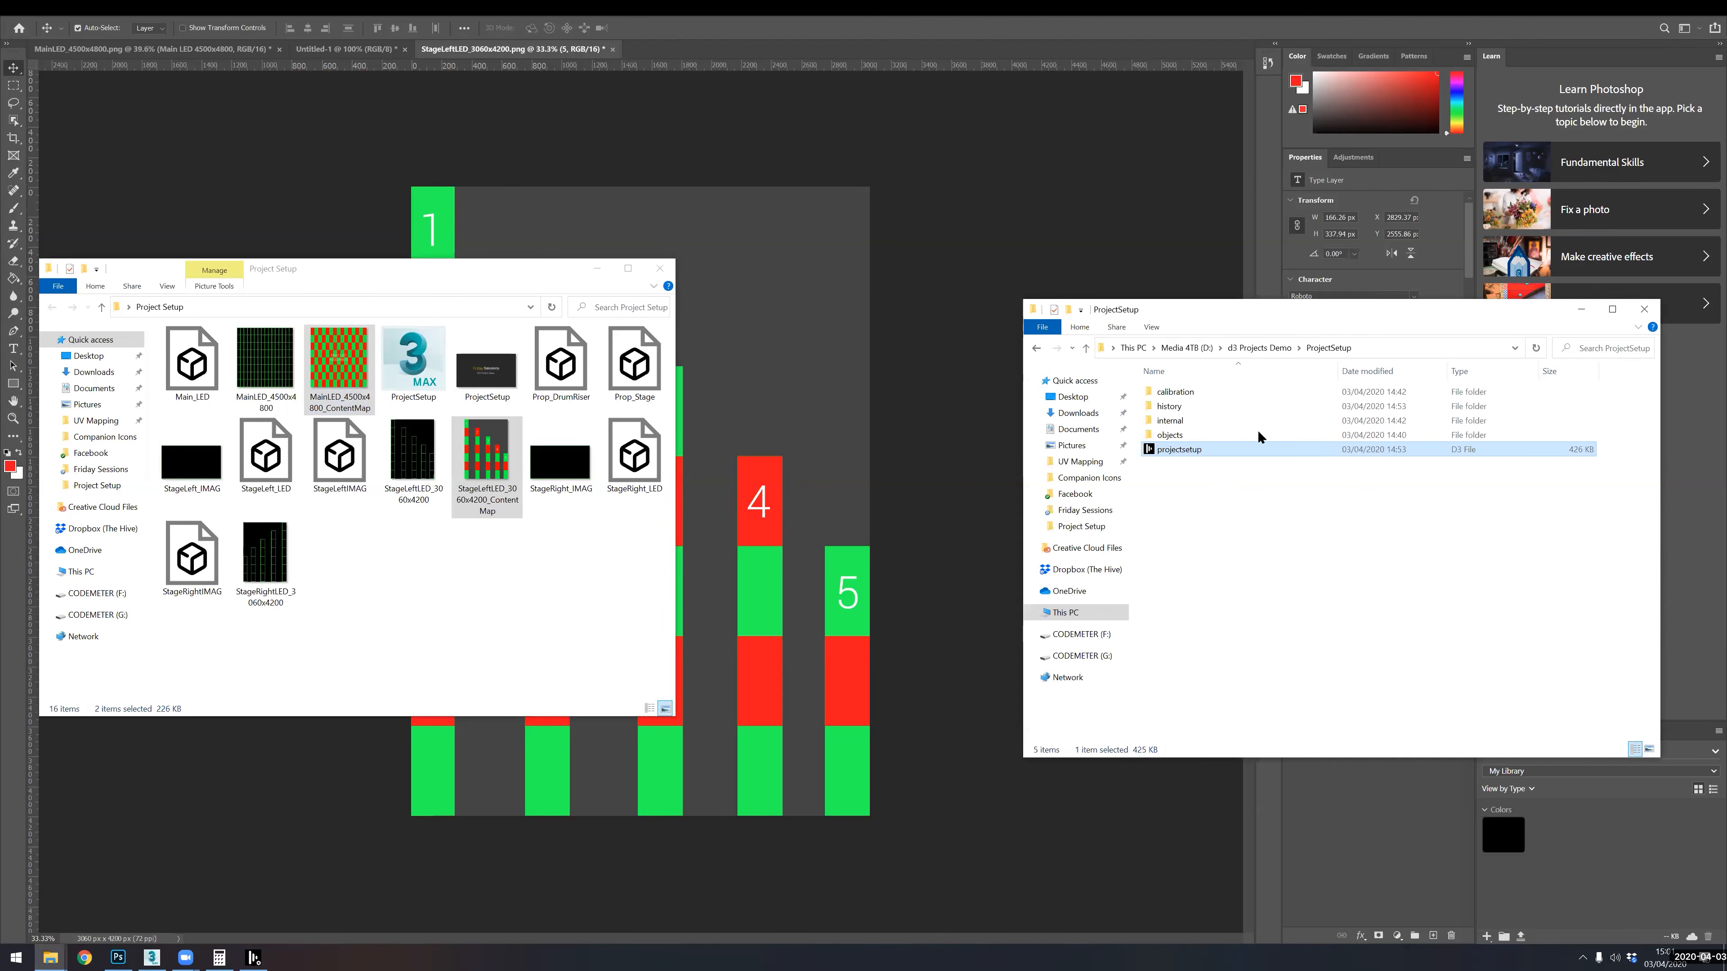
double_click(1155, 435)
double_click(1197, 479)
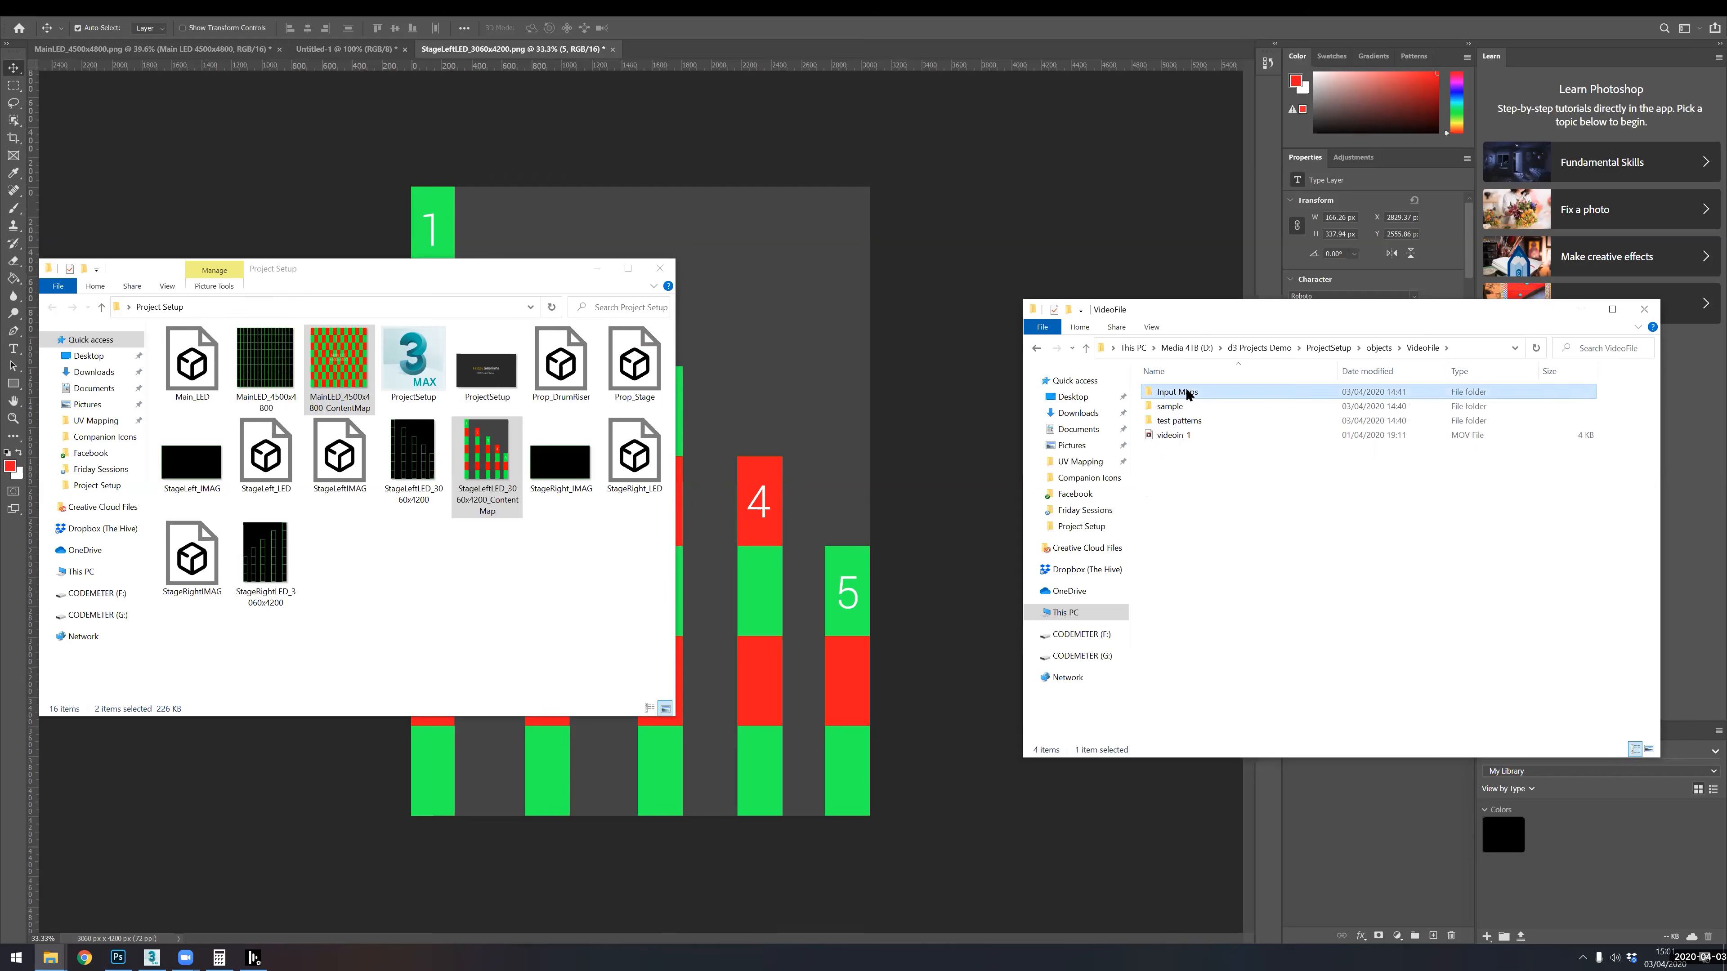
double_click(1183, 393)
key(ctrl+v)
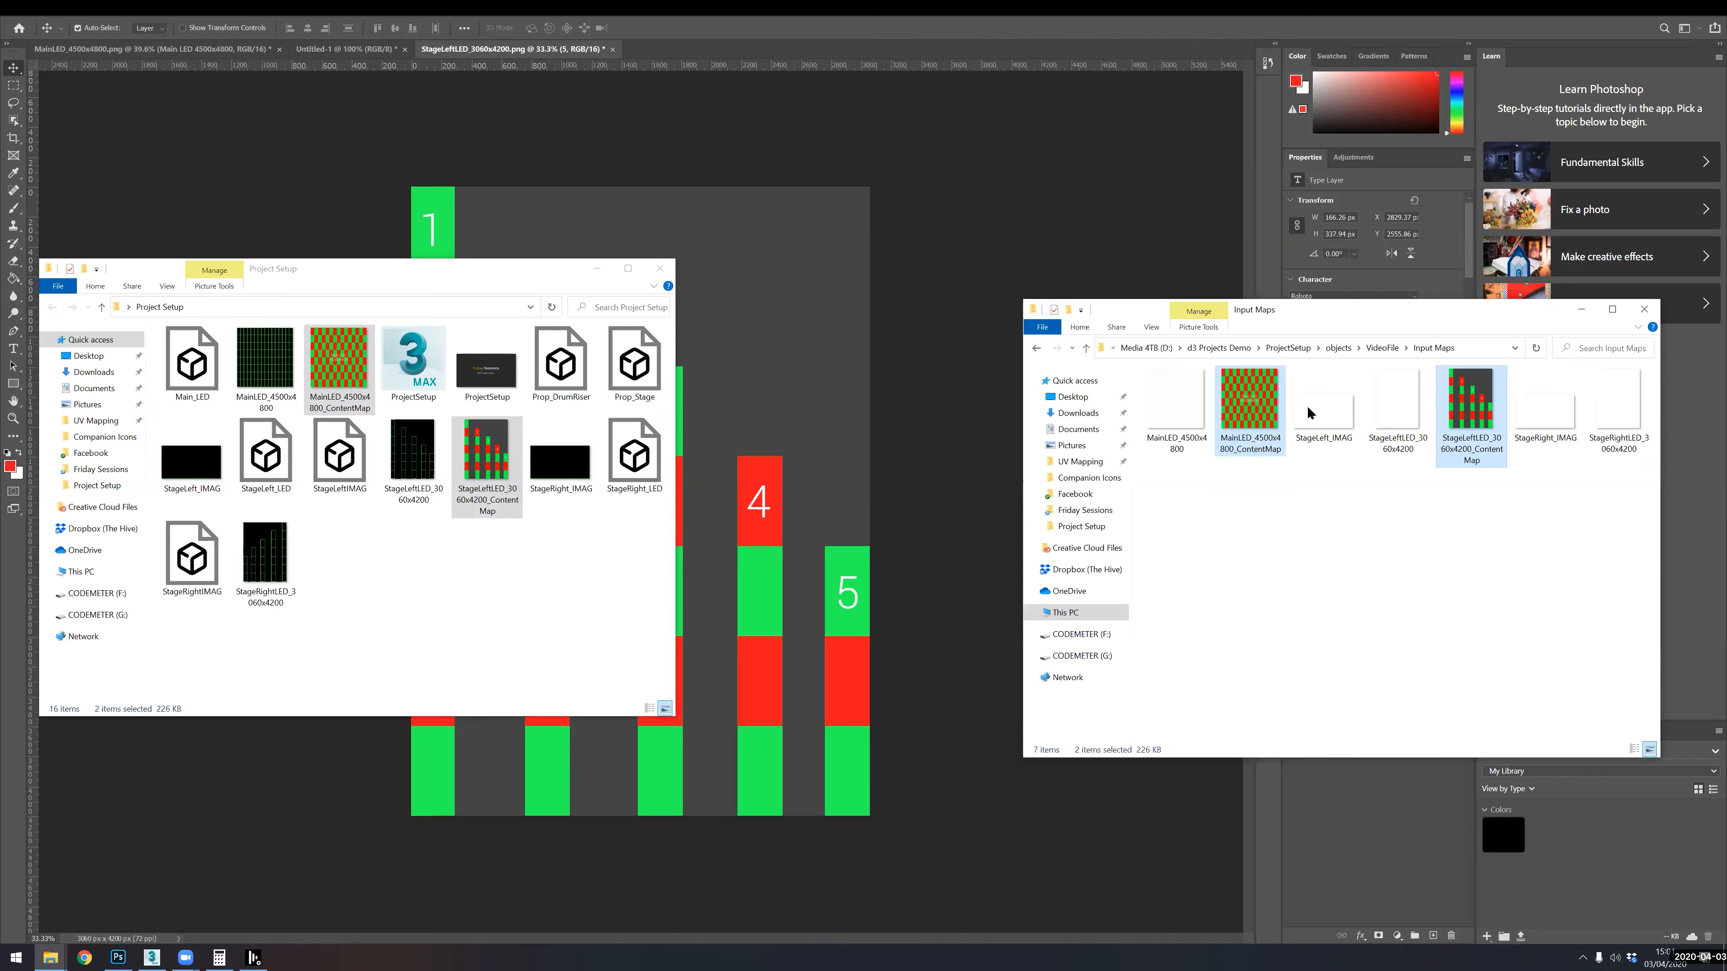
- Switch to d3 and set the Main LED layer's video to mainled_4500x4800_contentmap.png
click(252, 958)
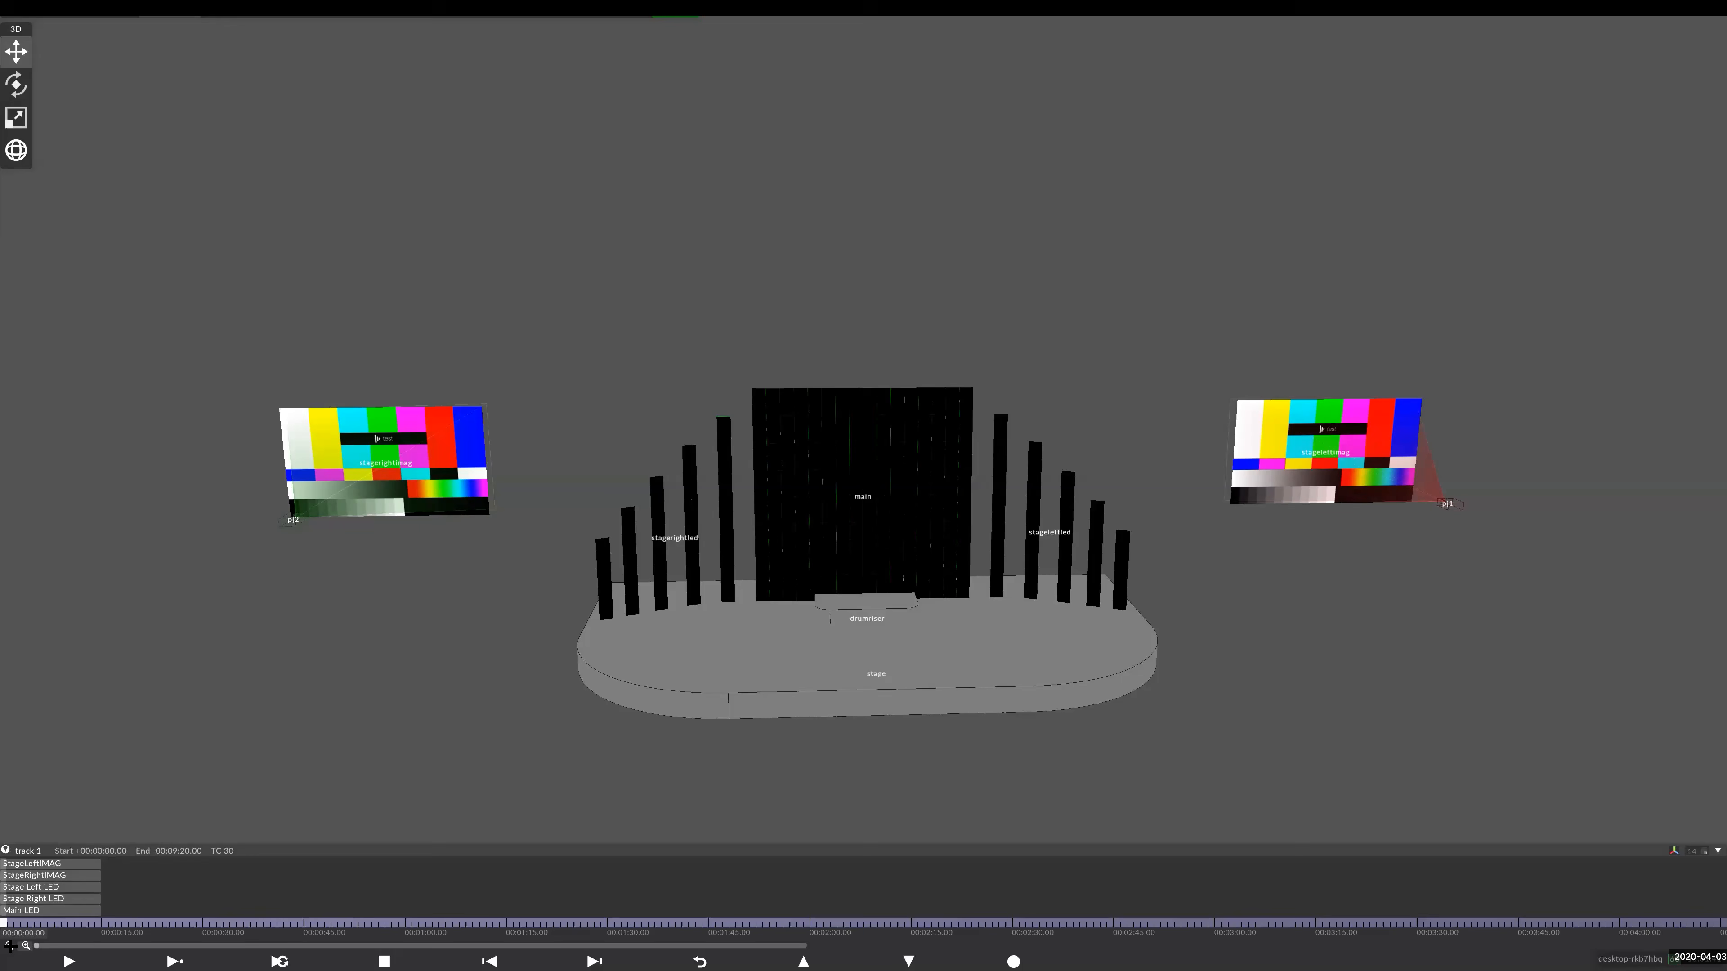
click(34, 912)
click(93, 310)
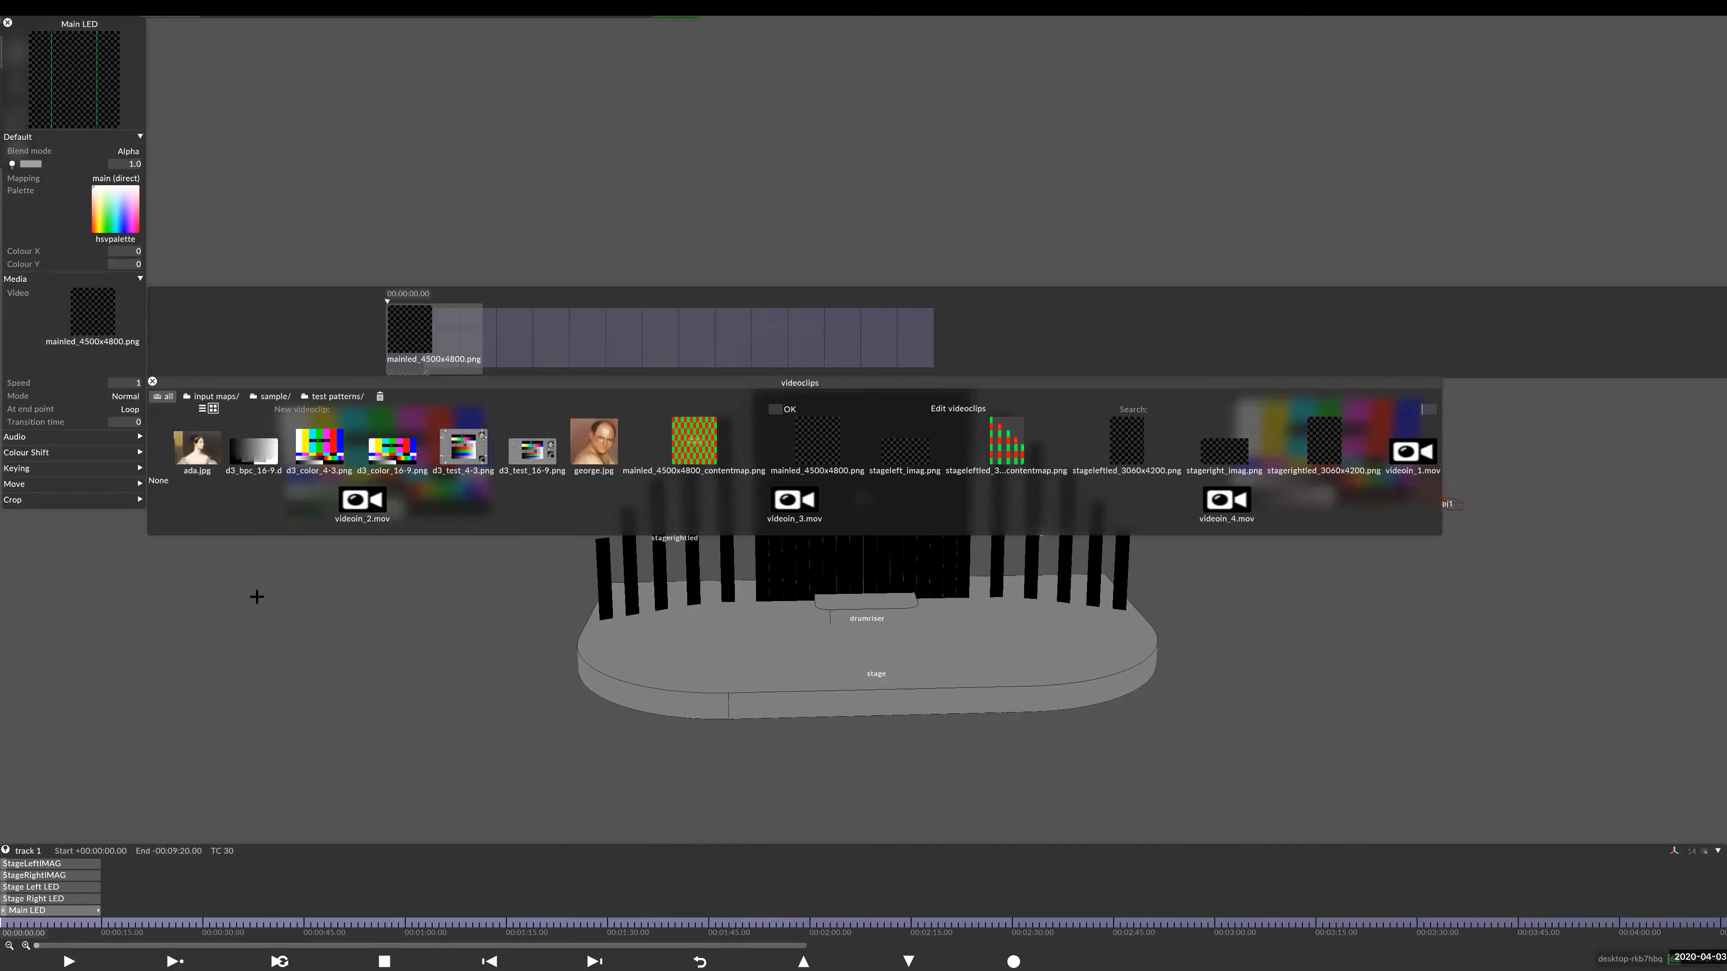
click(702, 441)
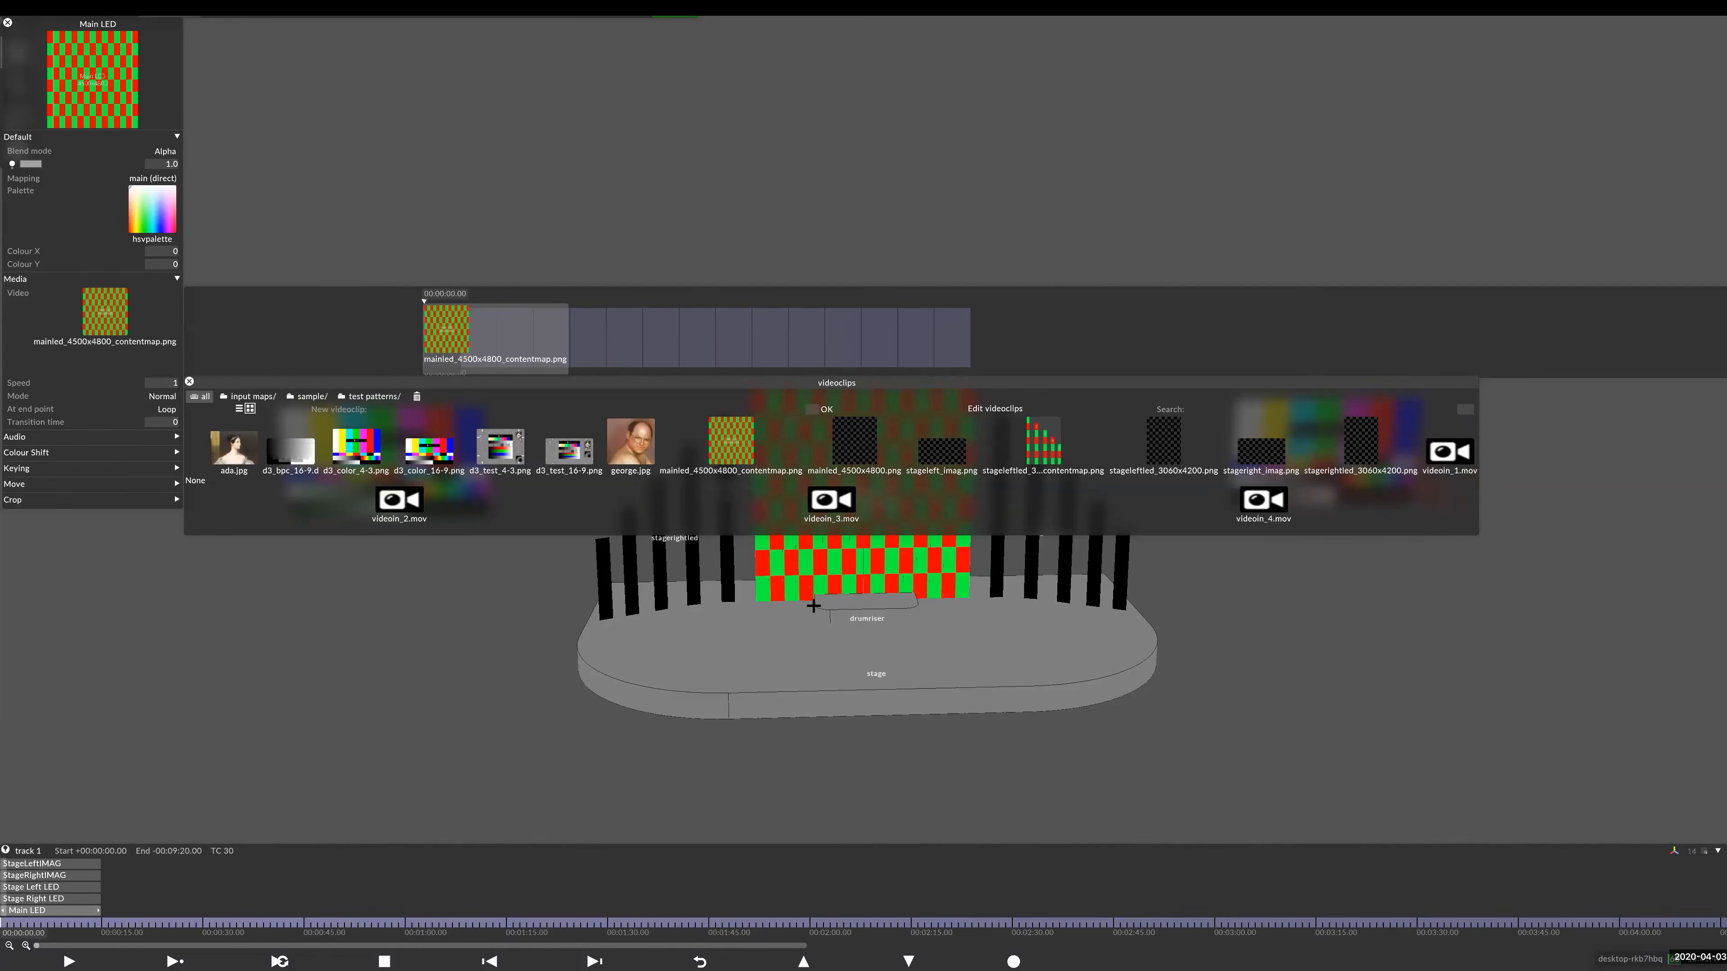
drag(820, 602, 812, 680)
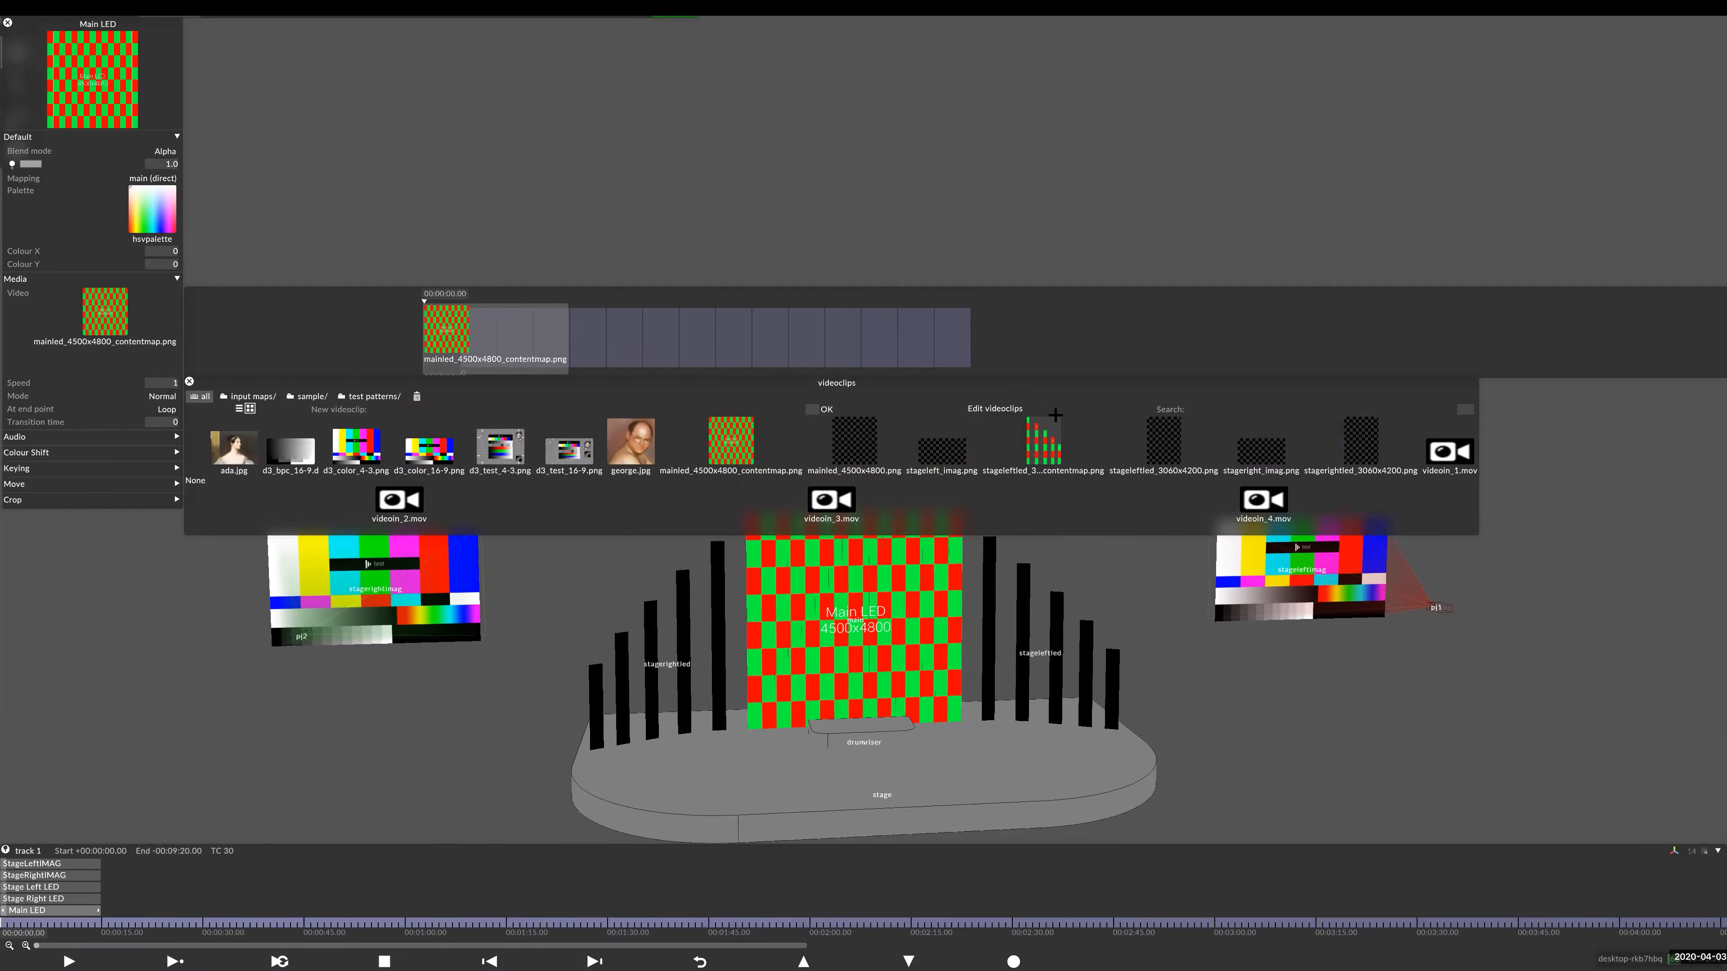
- Set the Stage Left LED layer's video to the stageleftled_3060x4200 content map and close the layer's editor
click(42, 885)
drag(1039, 688, 919, 719)
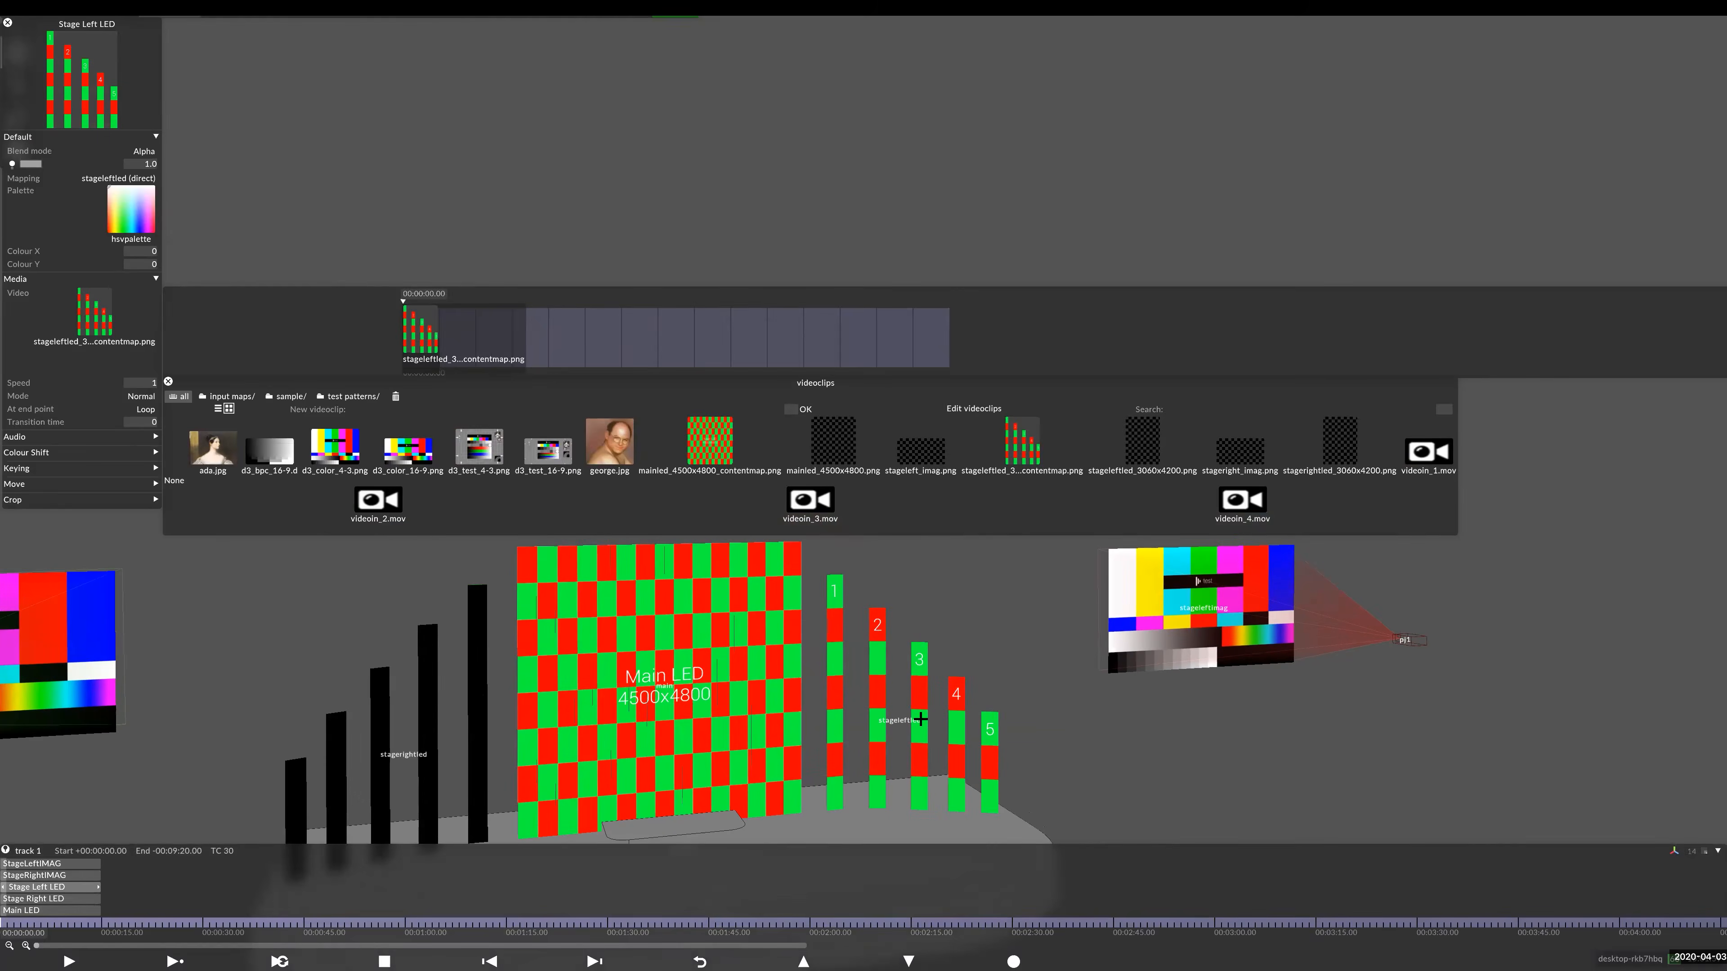
drag(1194, 724, 1180, 719)
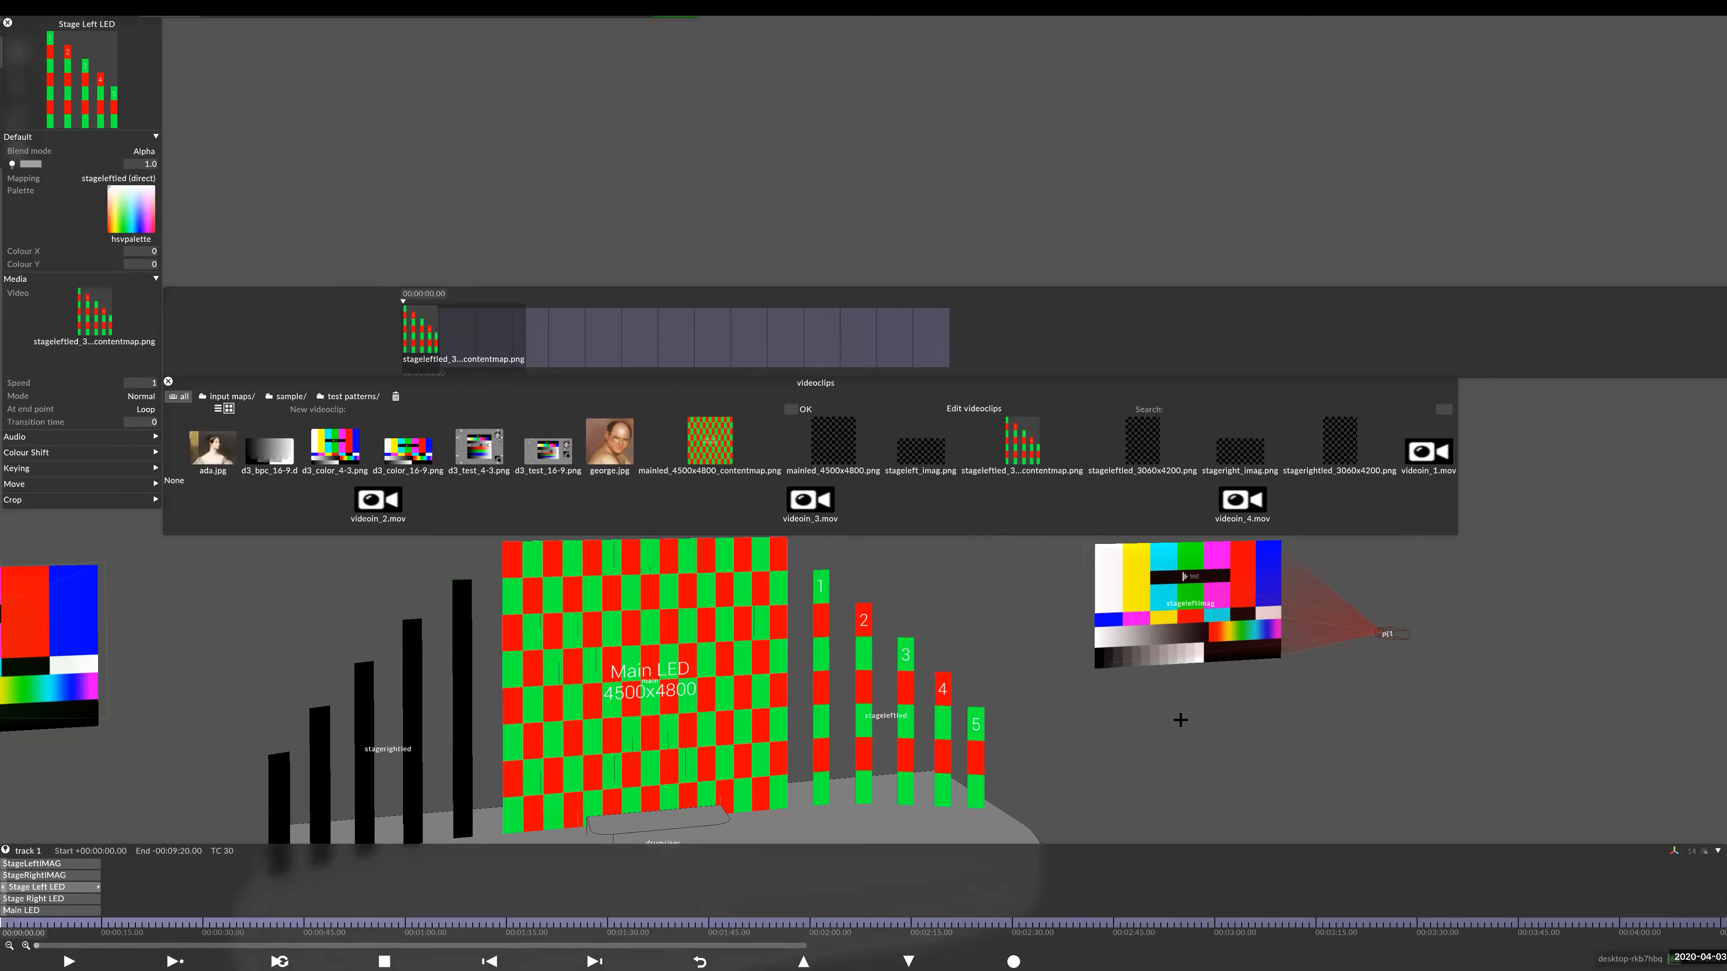
middle_drag(647, 719, 768, 654)
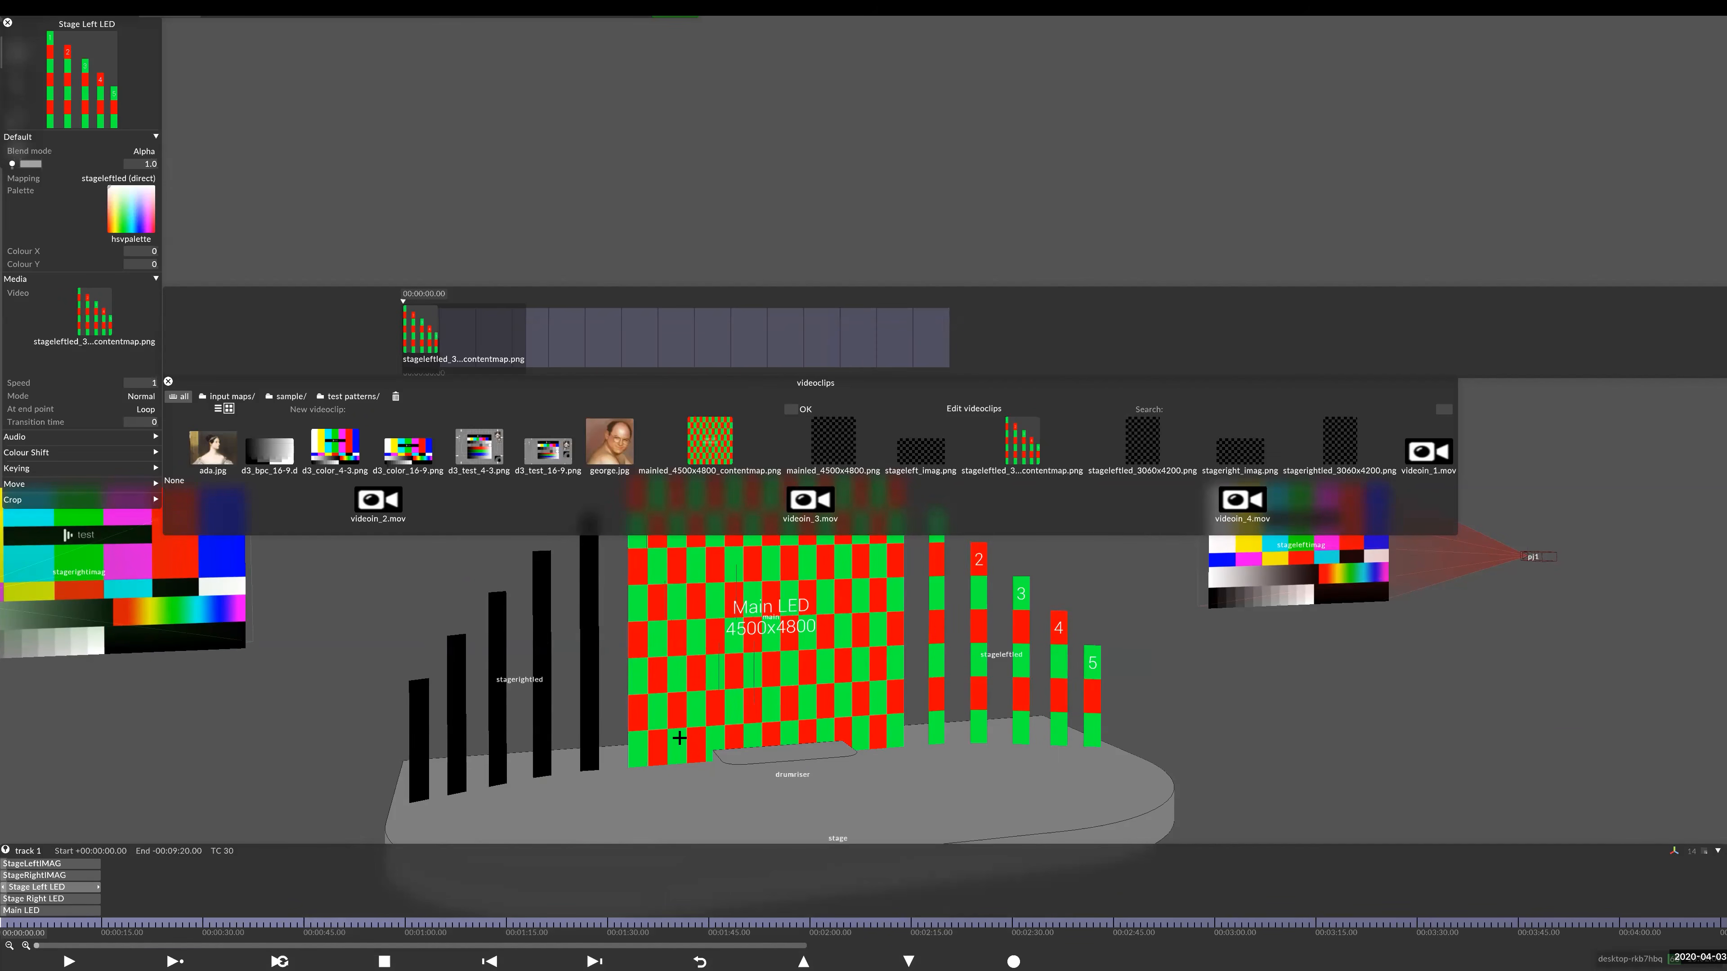
click(7, 22)
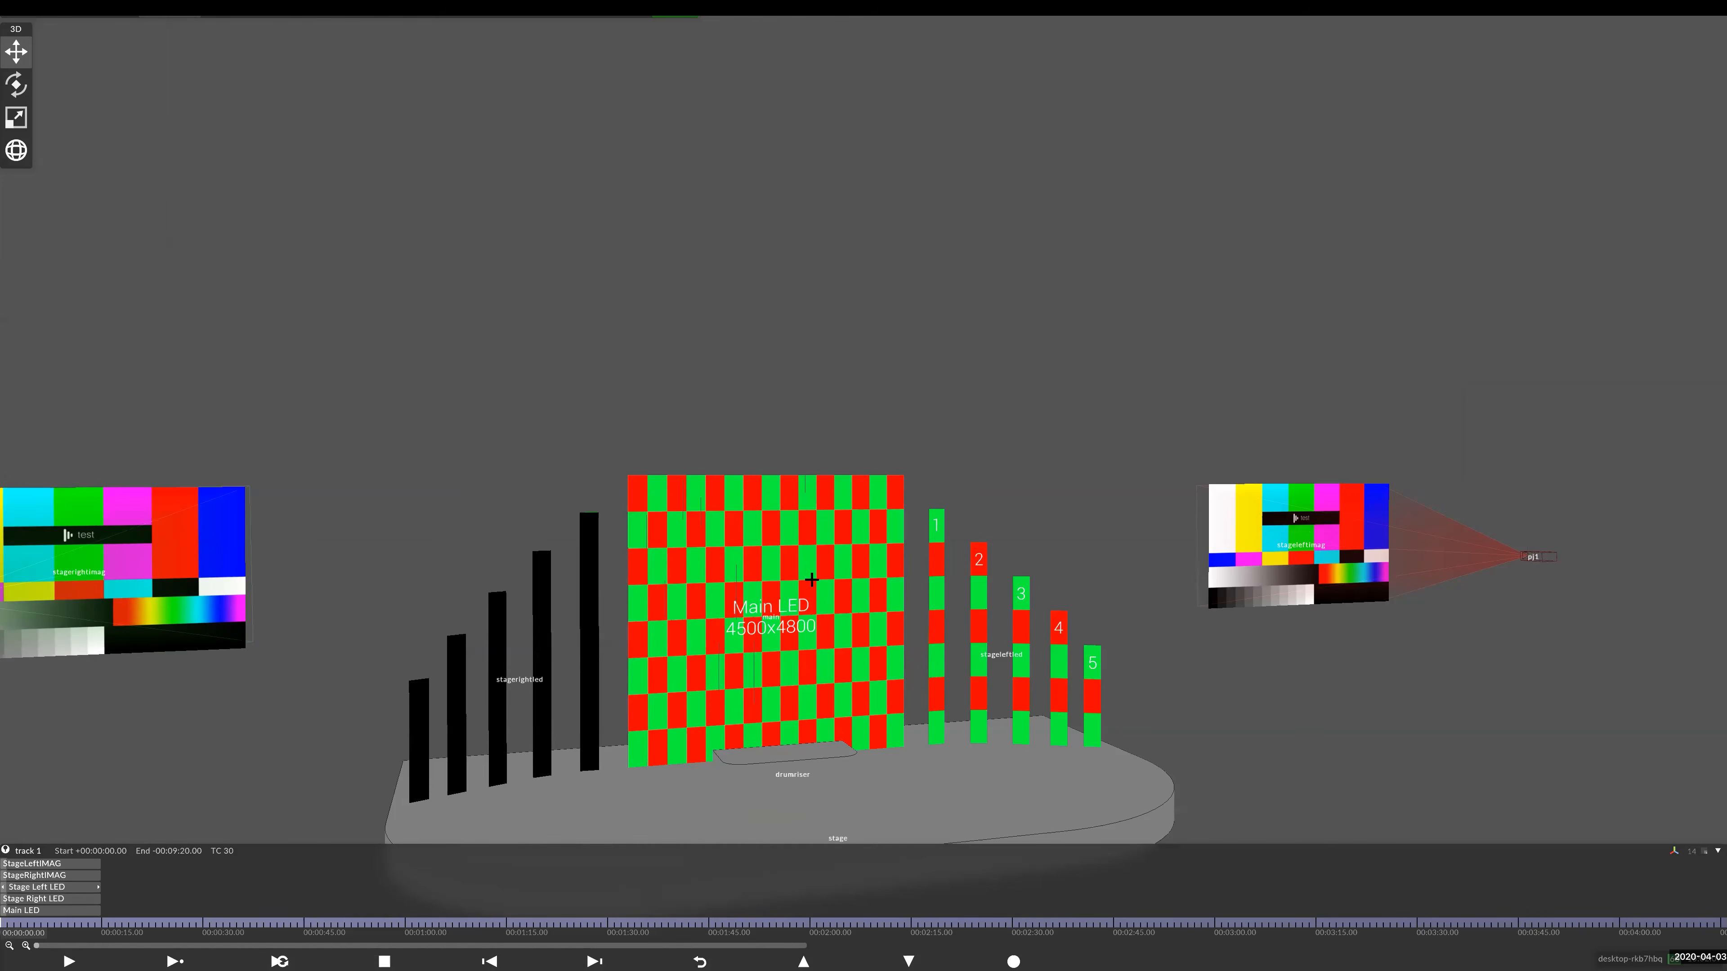
- Set the StageLeftIMAG layer's video to d3_test_16-9.png and inspect the pattern on the stage left IMAG surface
drag(811, 580, 793, 460)
middle_drag(769, 506, 846, 468)
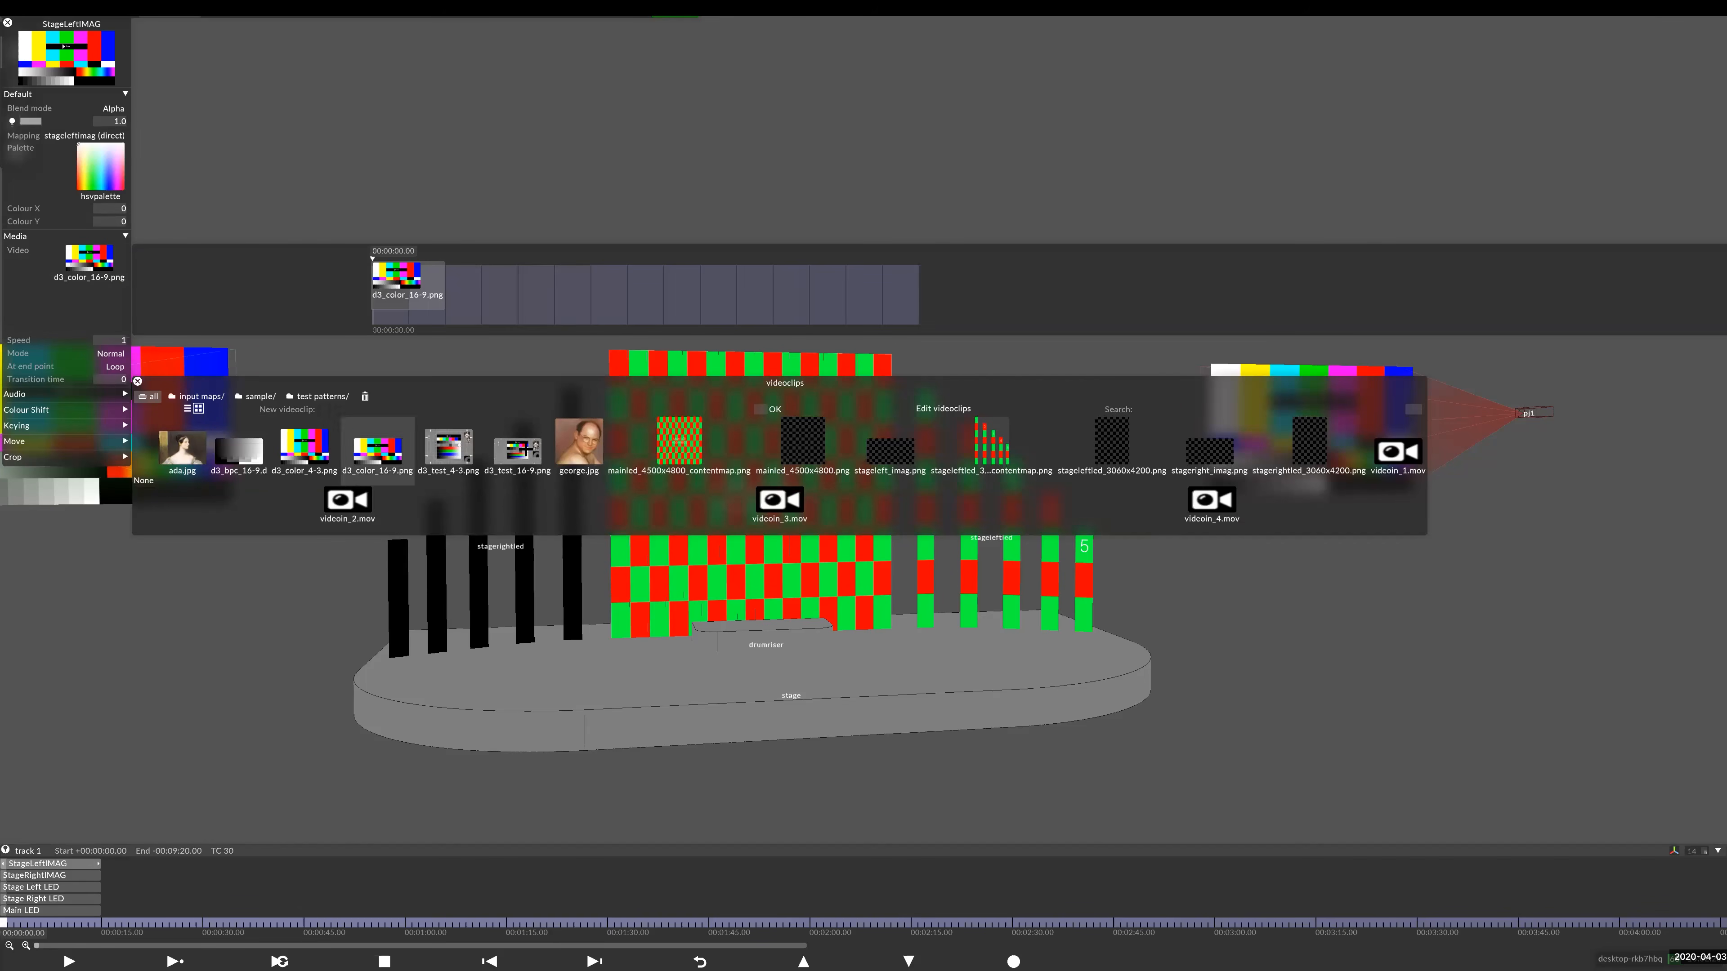
click(517, 467)
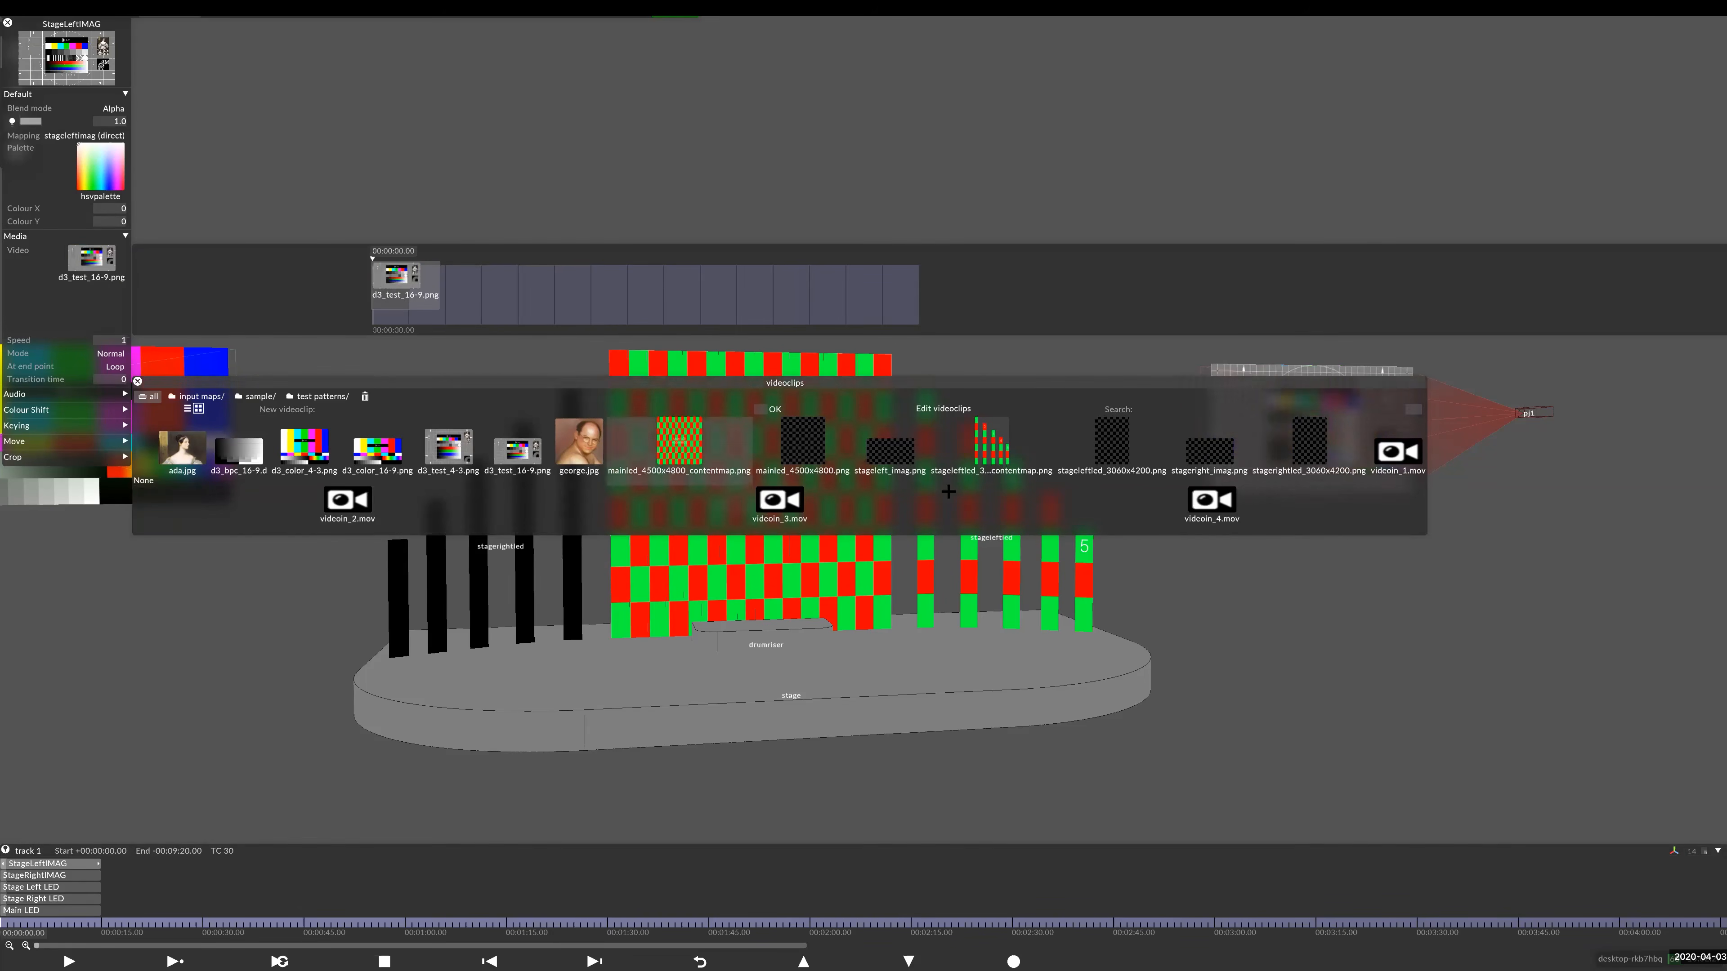
click(1189, 578)
drag(1331, 433, 1336, 452)
scroll(1336, 452, up, 4)
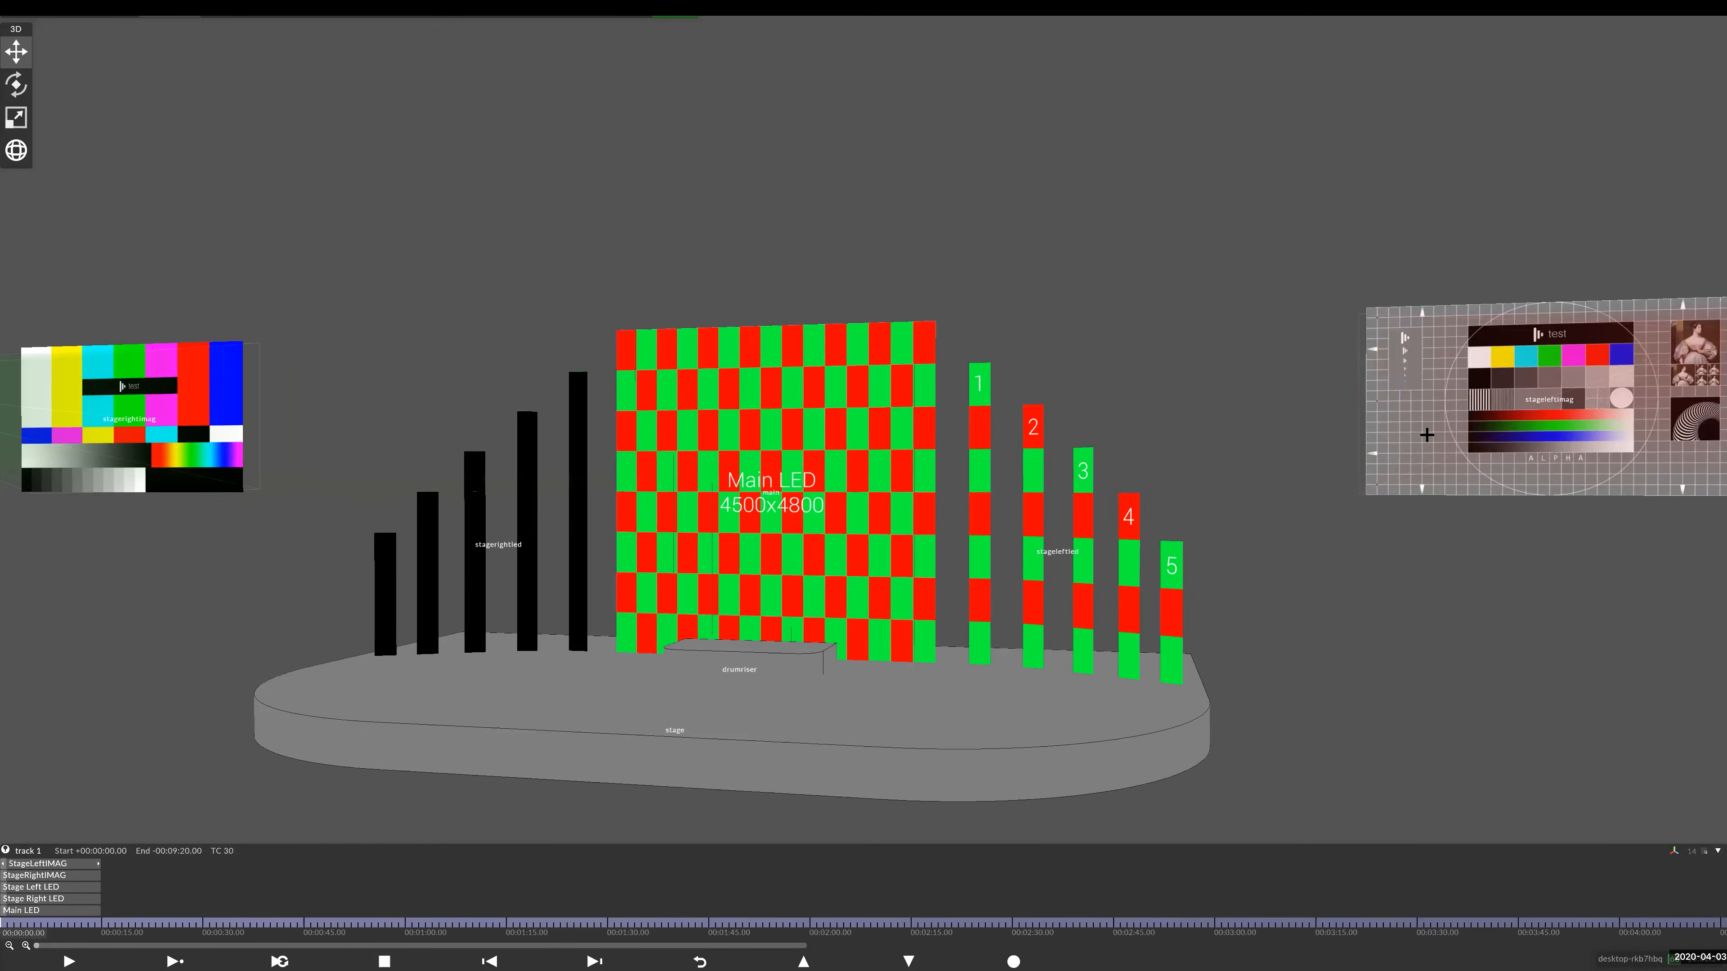
middle_drag(1427, 434, 1074, 435)
scroll(1215, 437, up, 4)
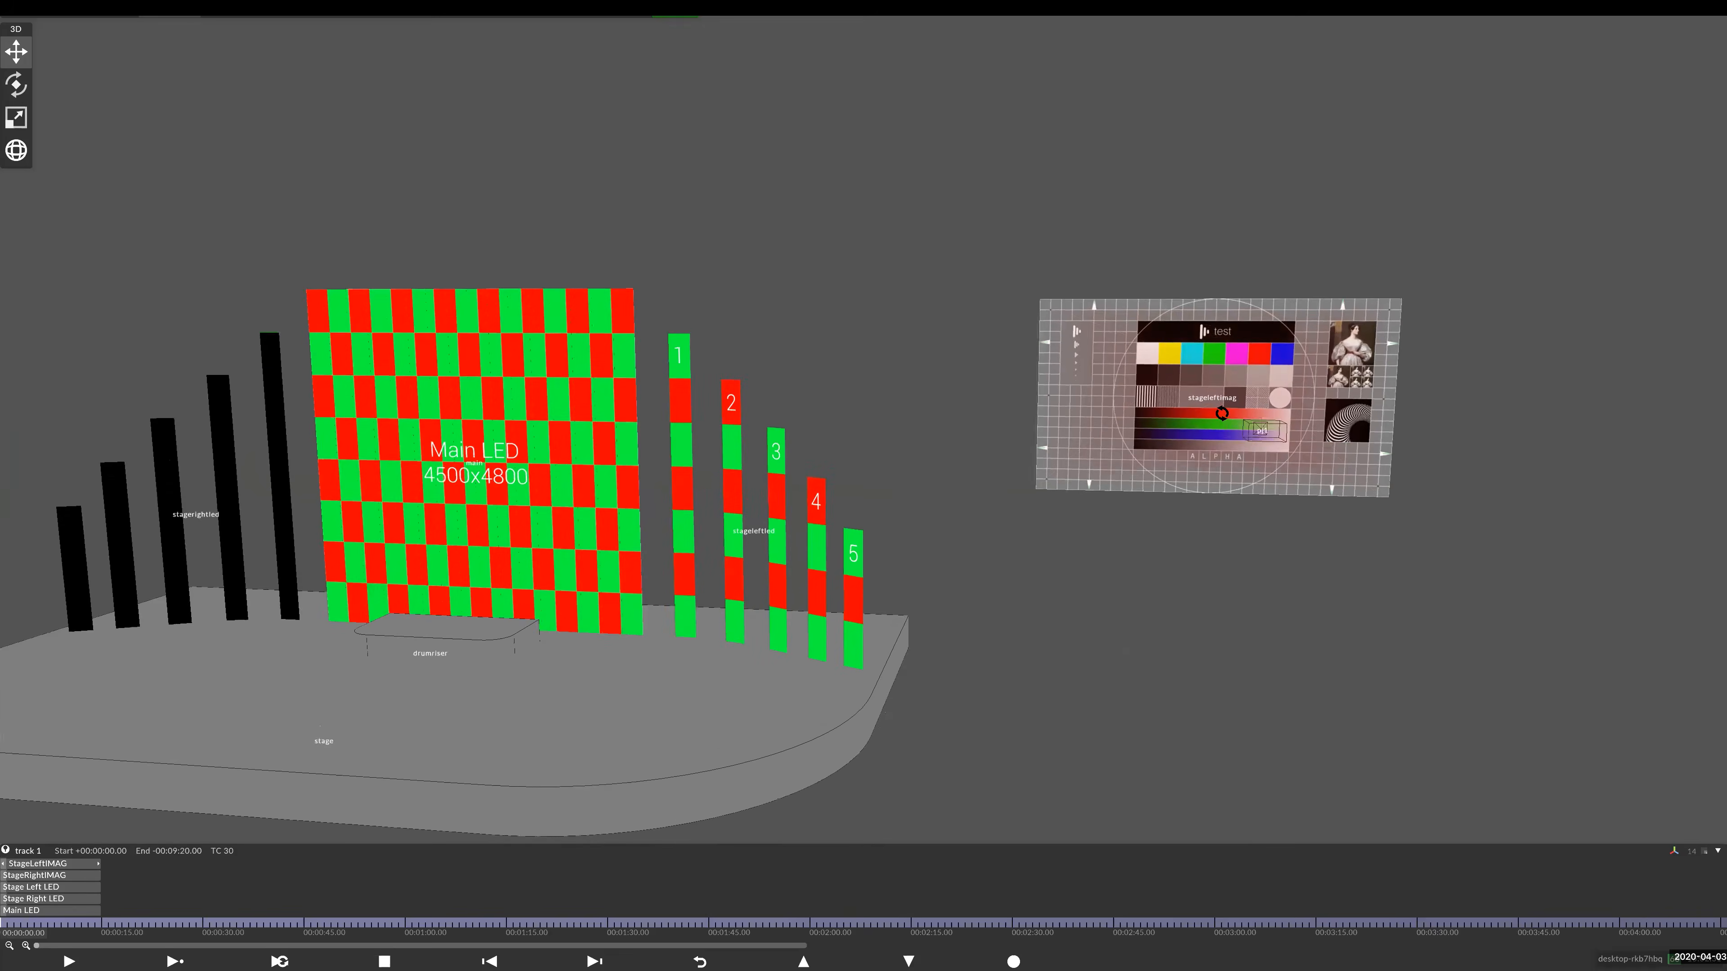
drag(1013, 449, 1166, 418)
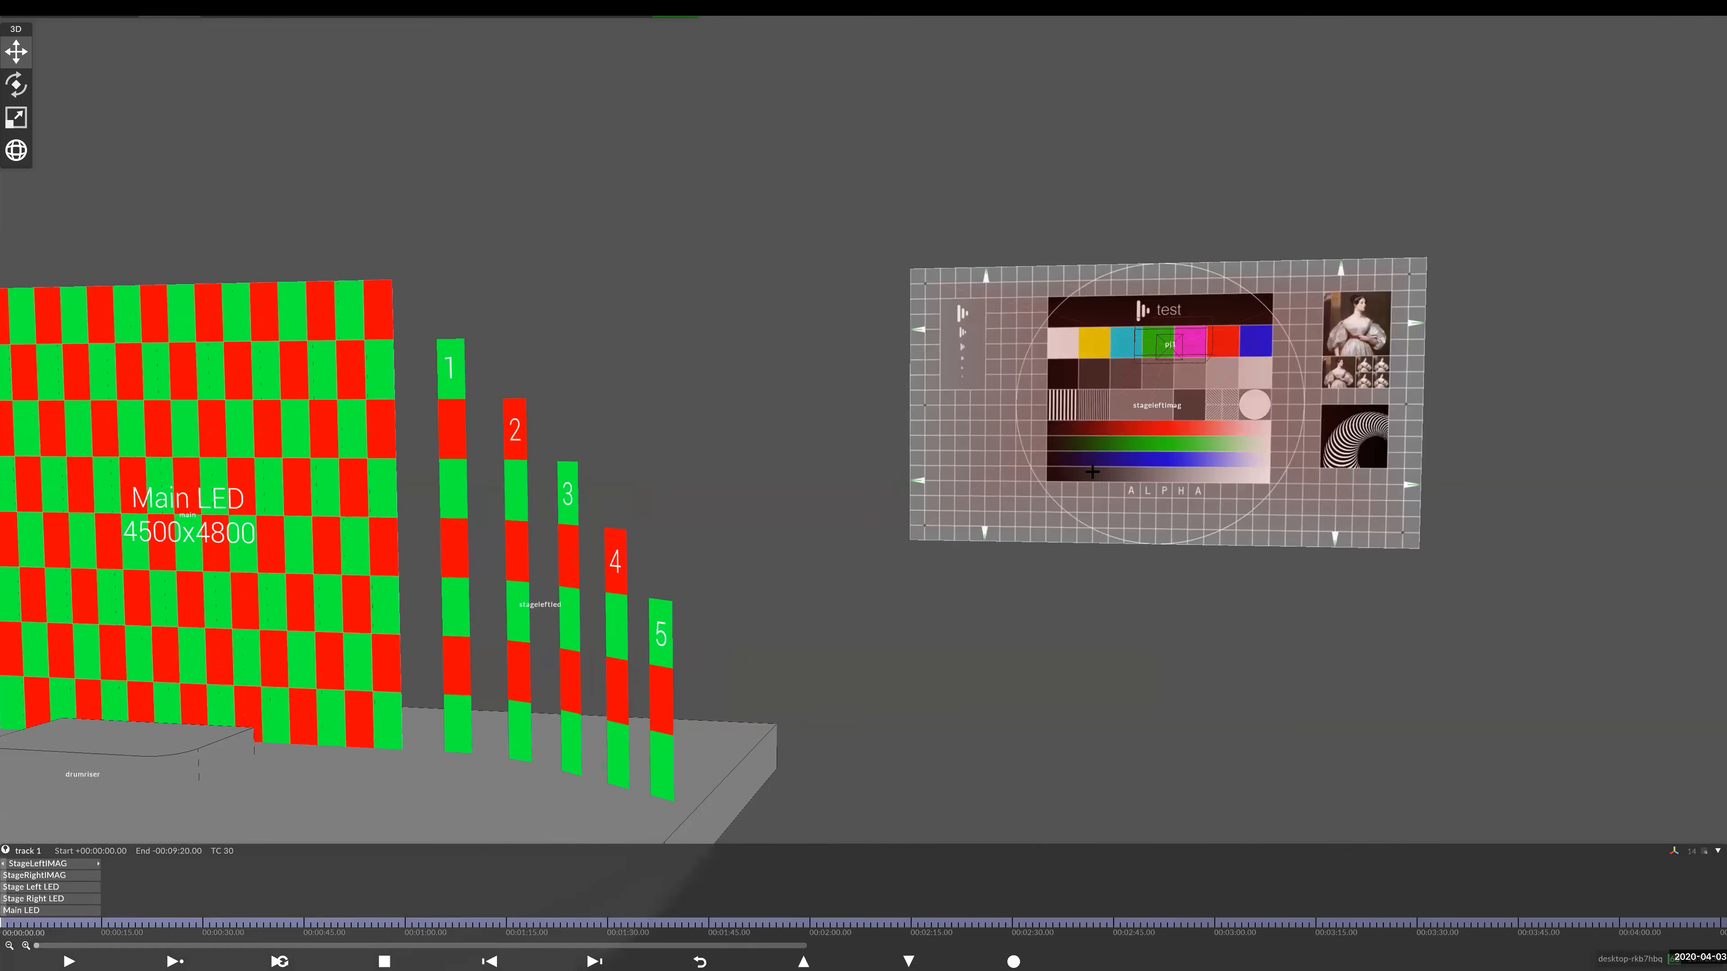
drag(609, 491, 530, 468)
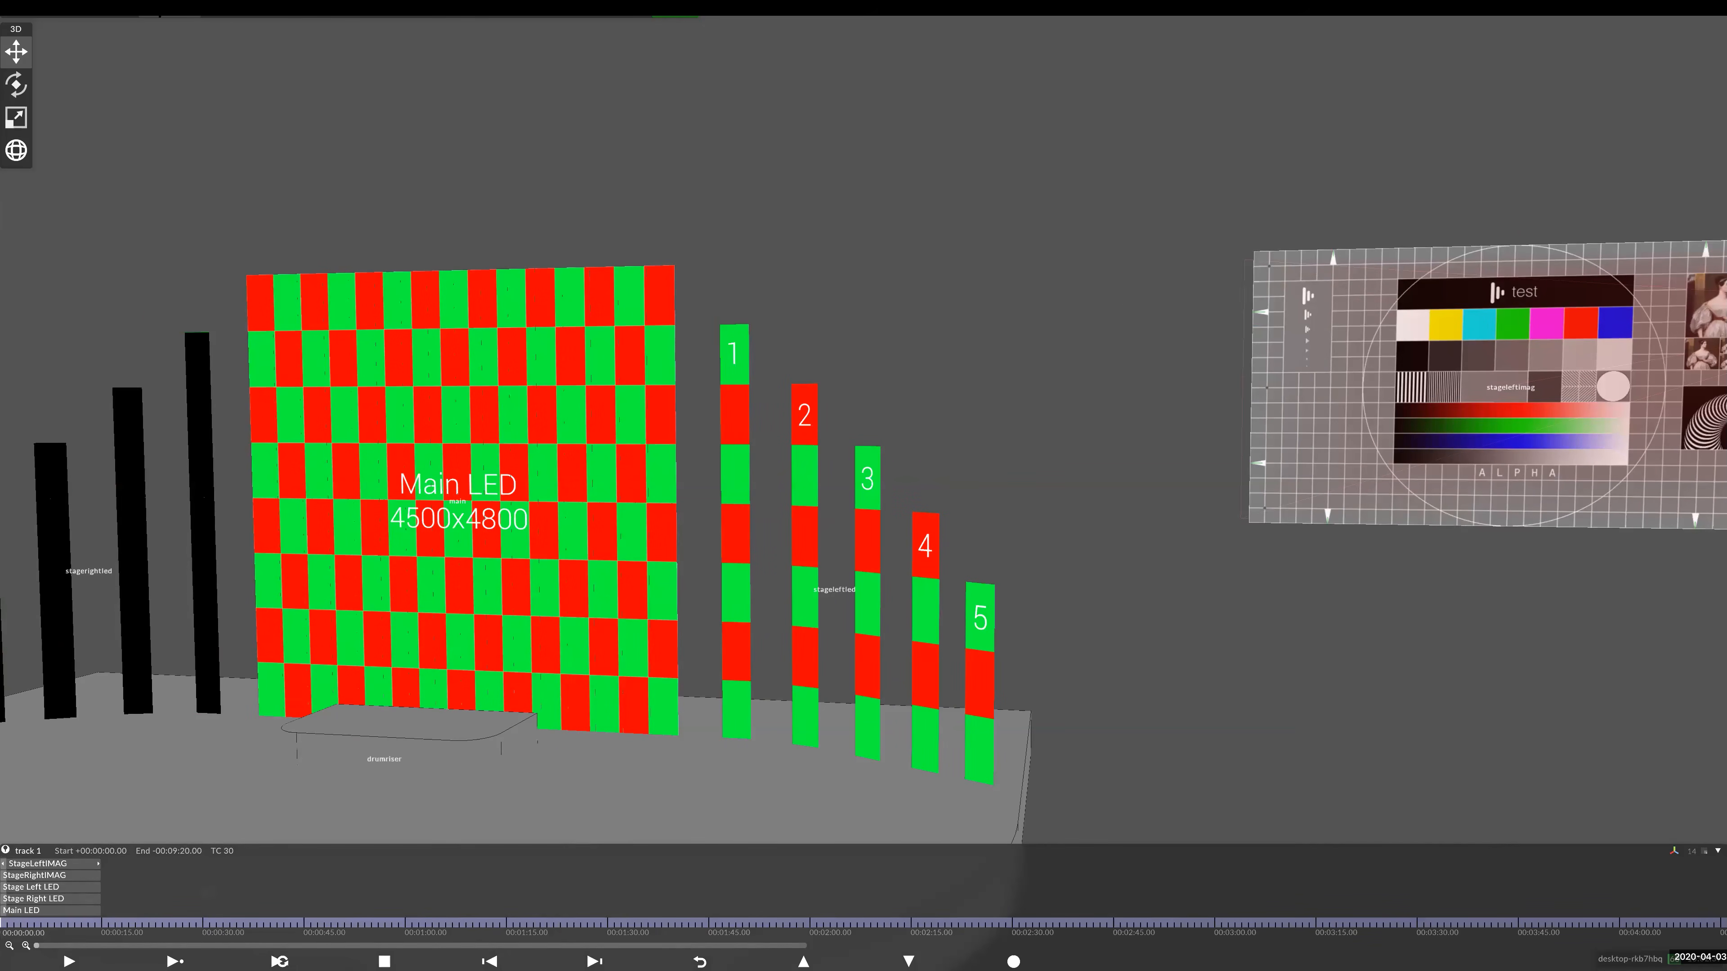
- Add a new prop named "drummer" to the venue of stage 1
right_click(160, 9)
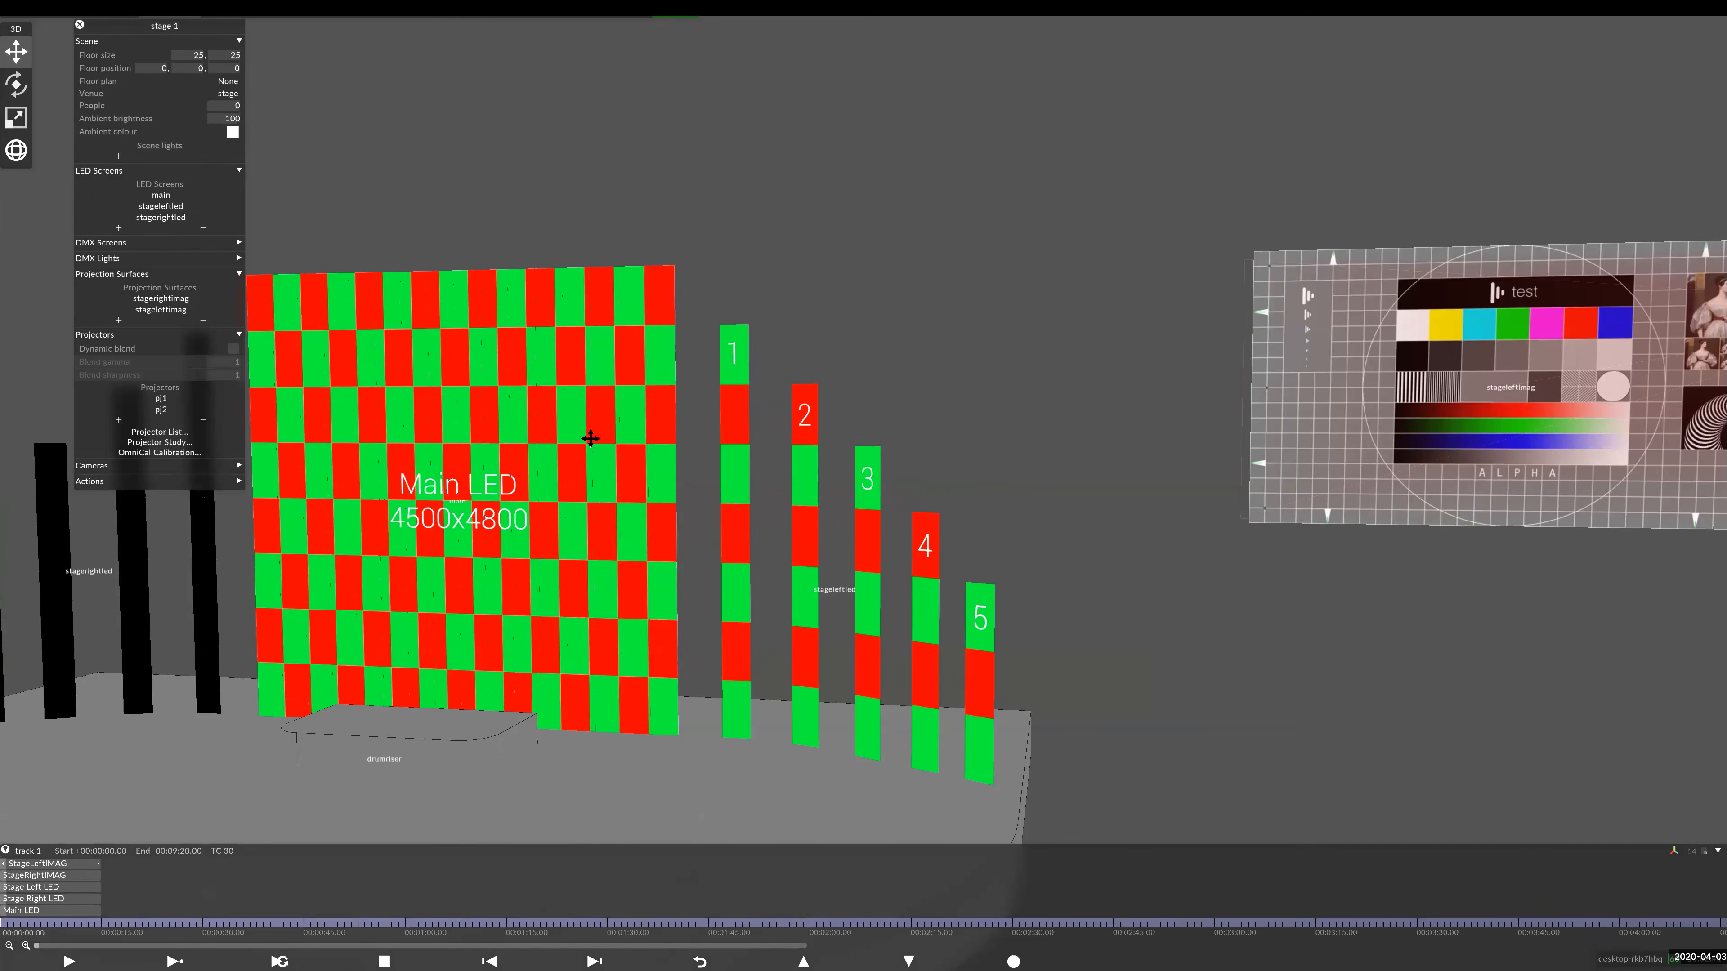
drag(590, 438, 670, 351)
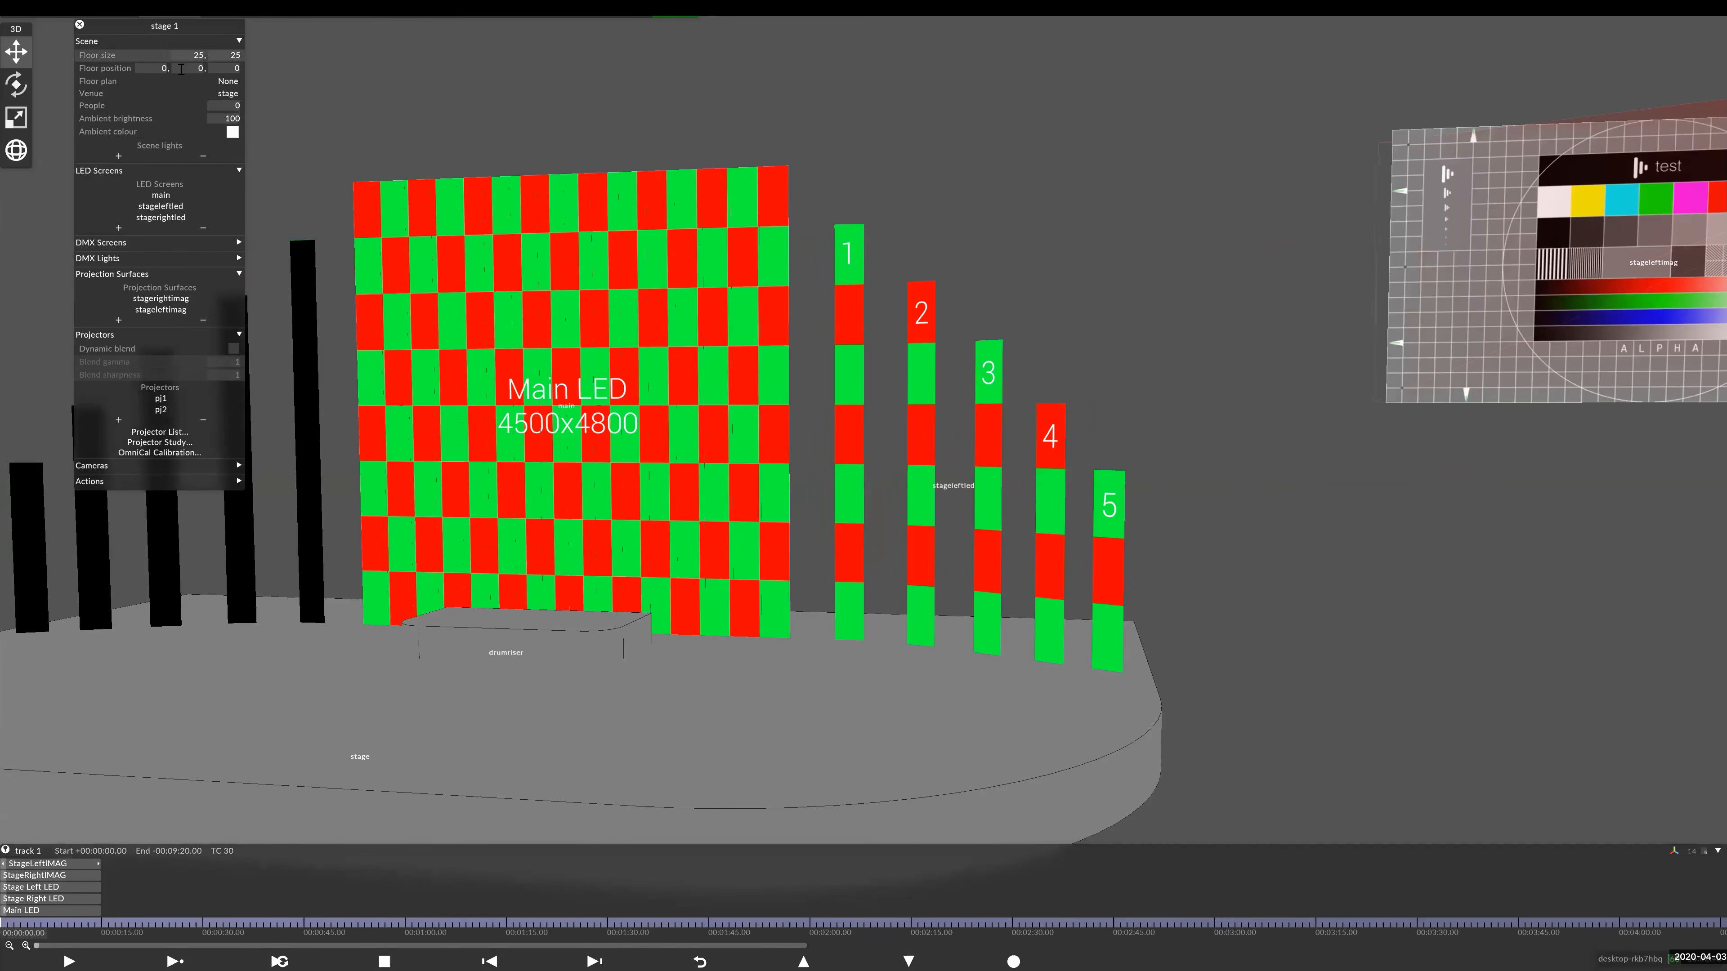
right_click(223, 94)
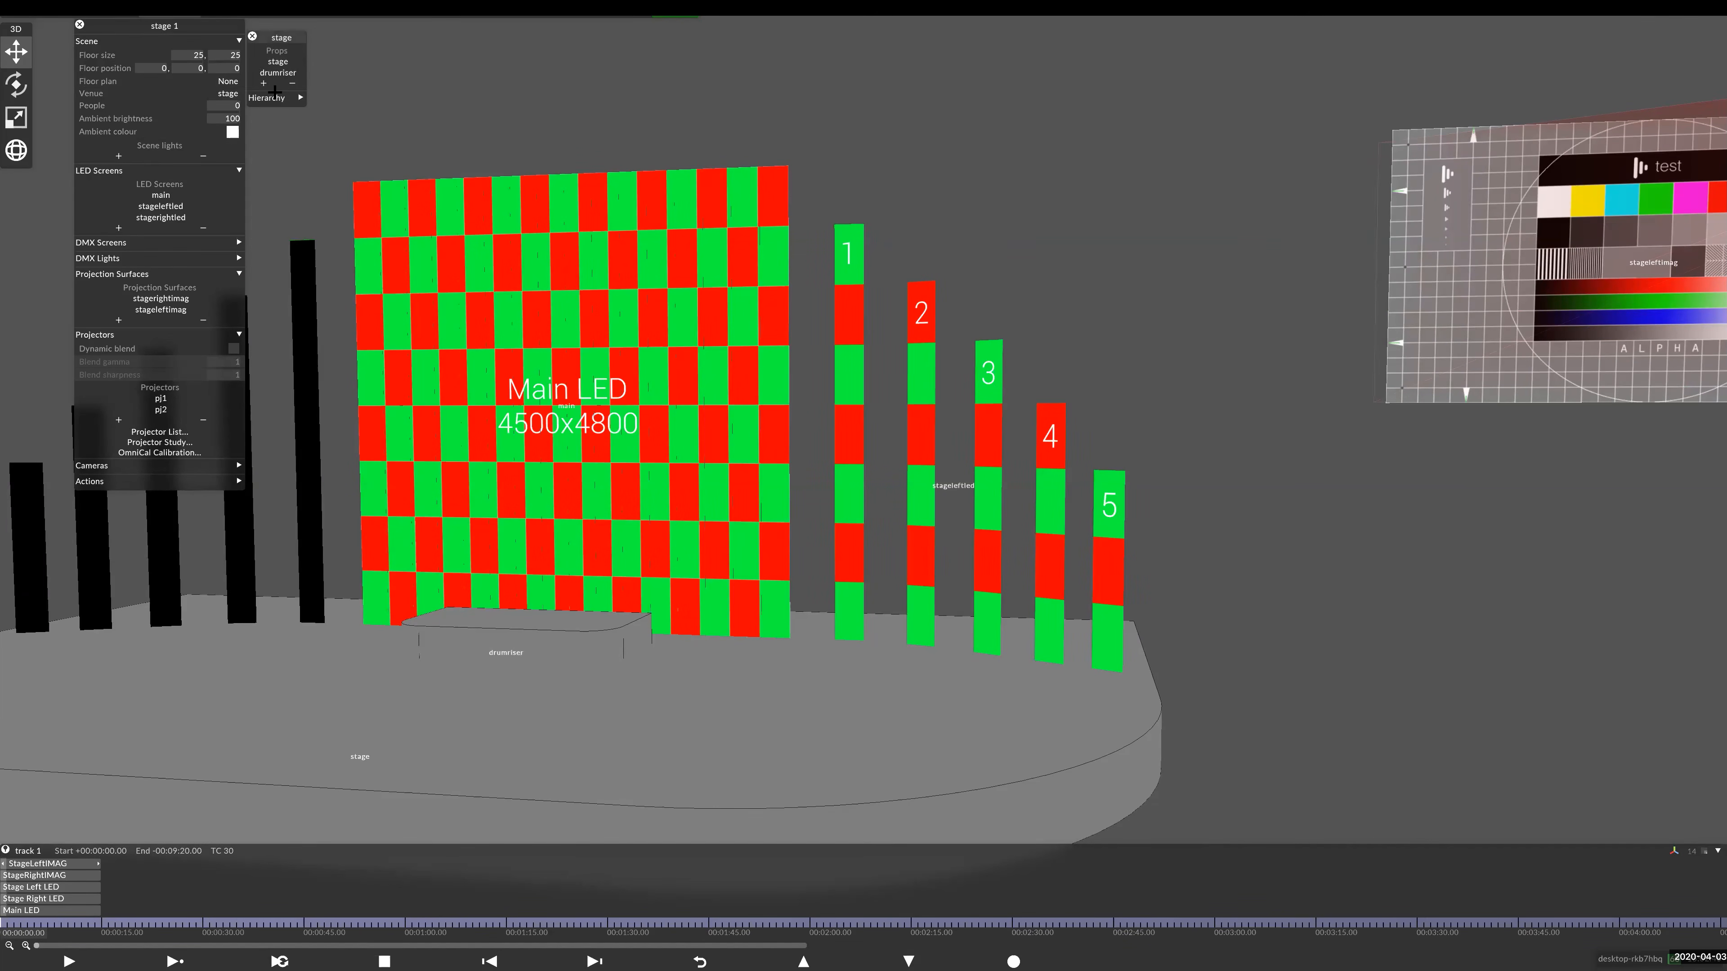
click(263, 83)
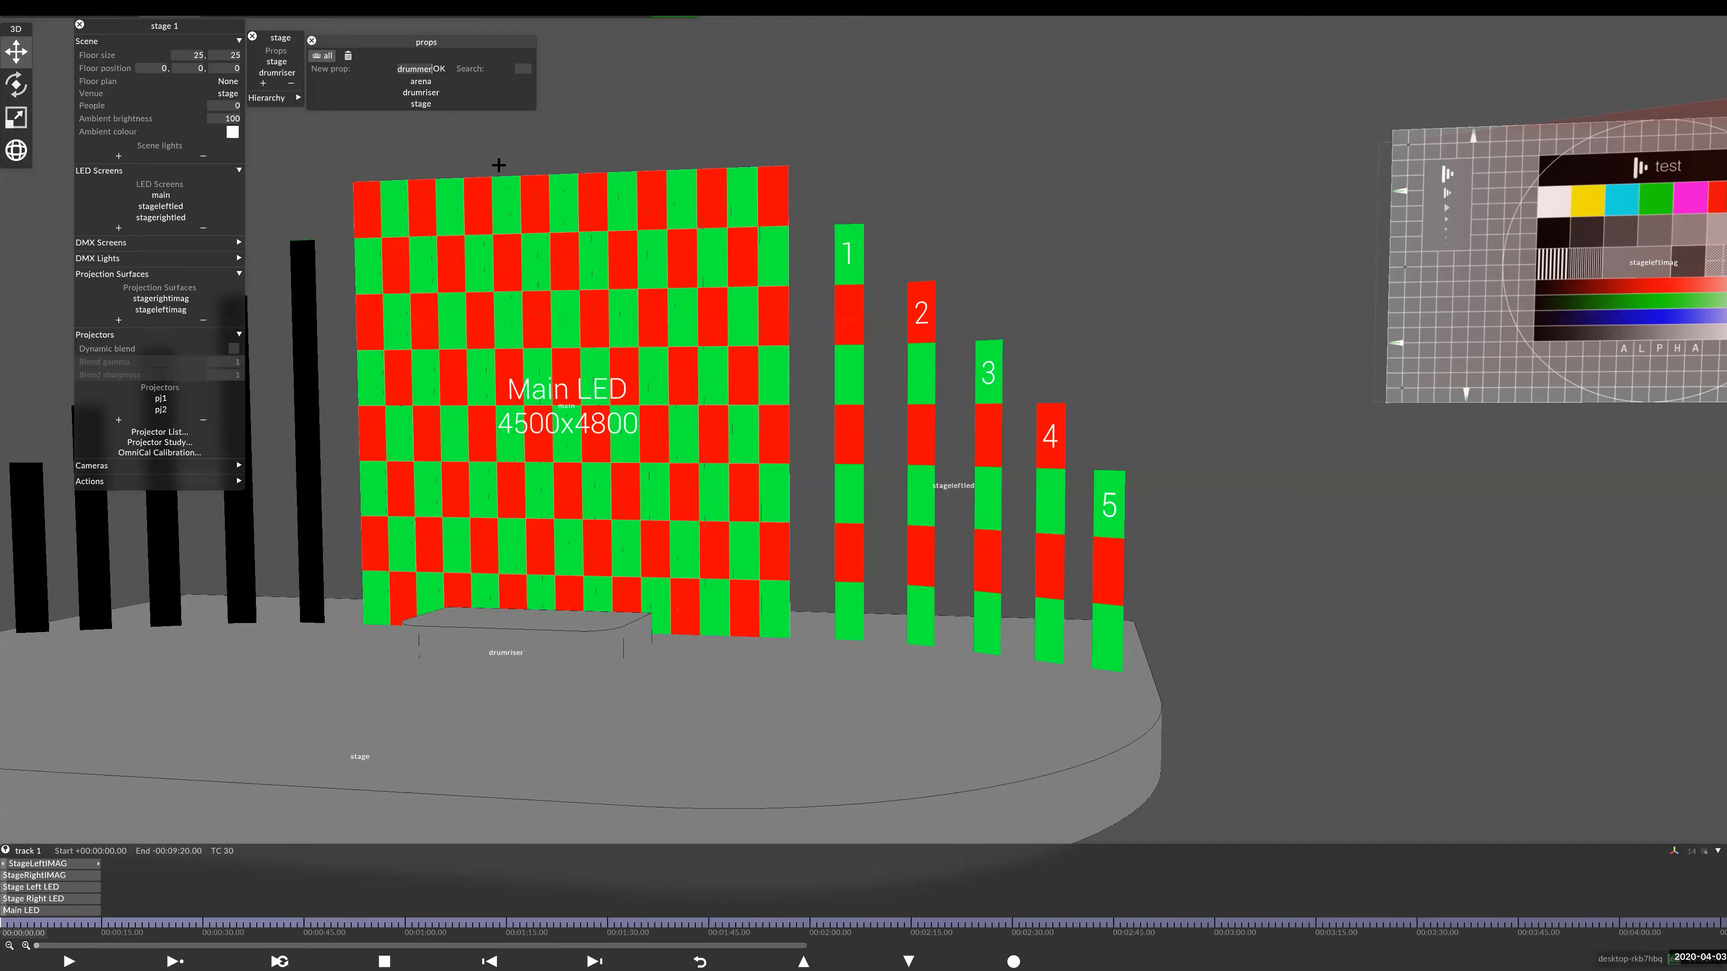
key(Return)
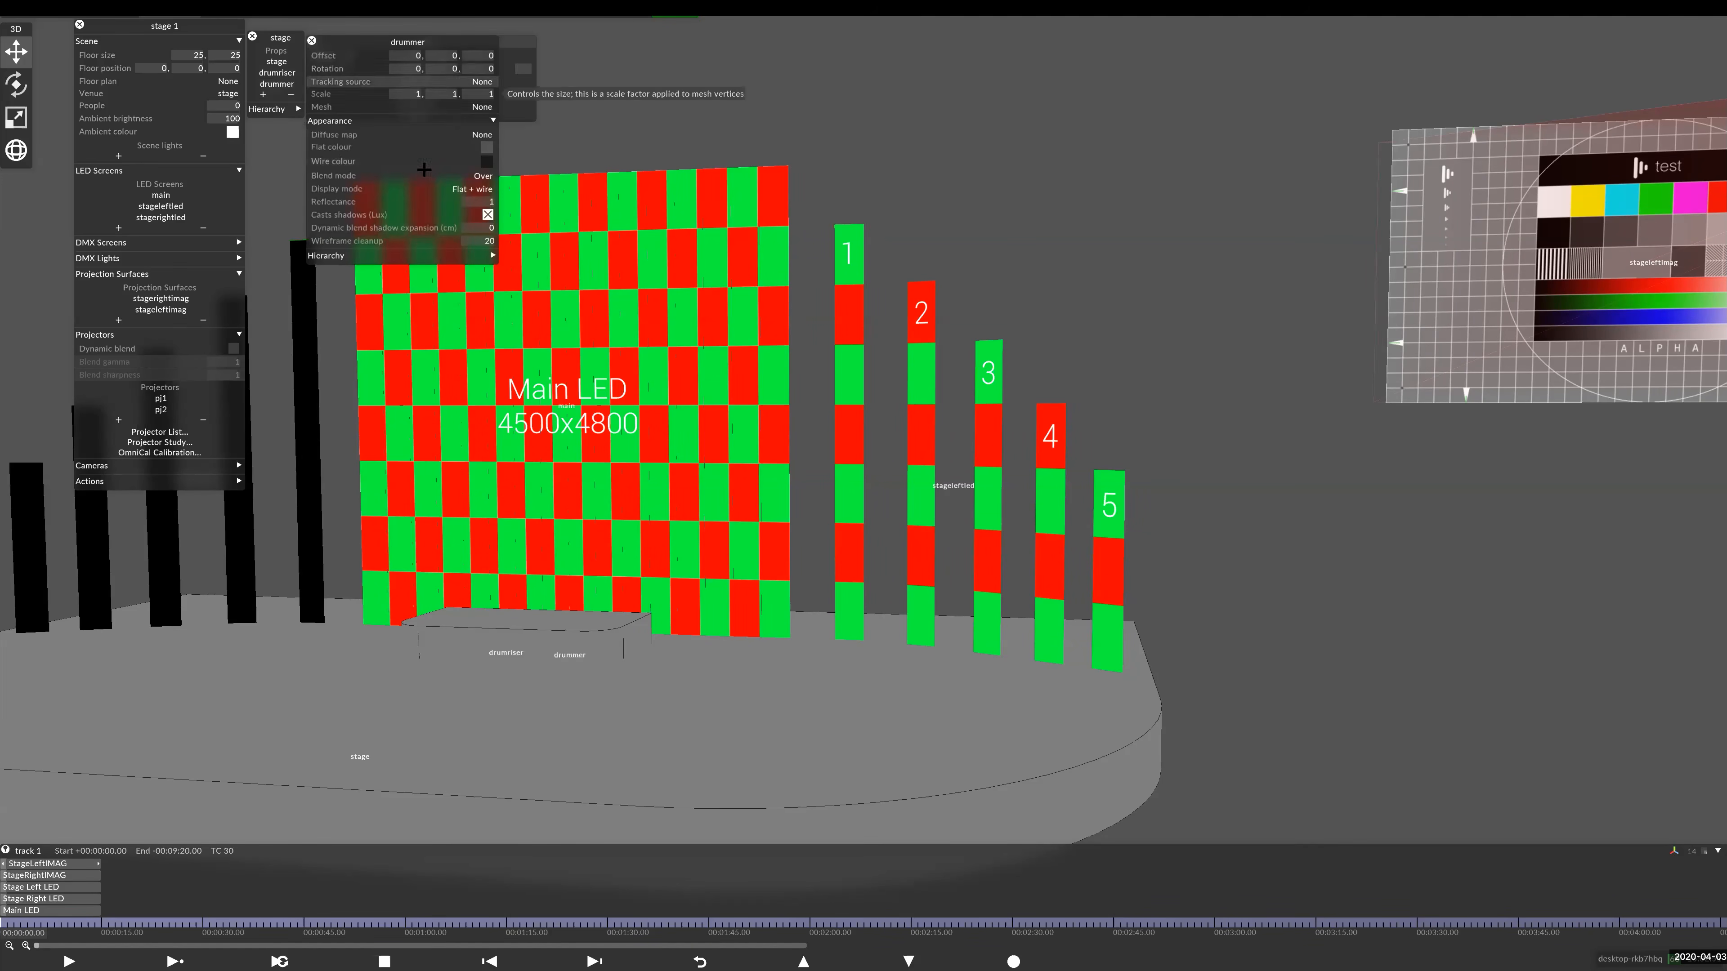
- Assign the drummer mesh from the d3 library to the drummer prop
click(486, 106)
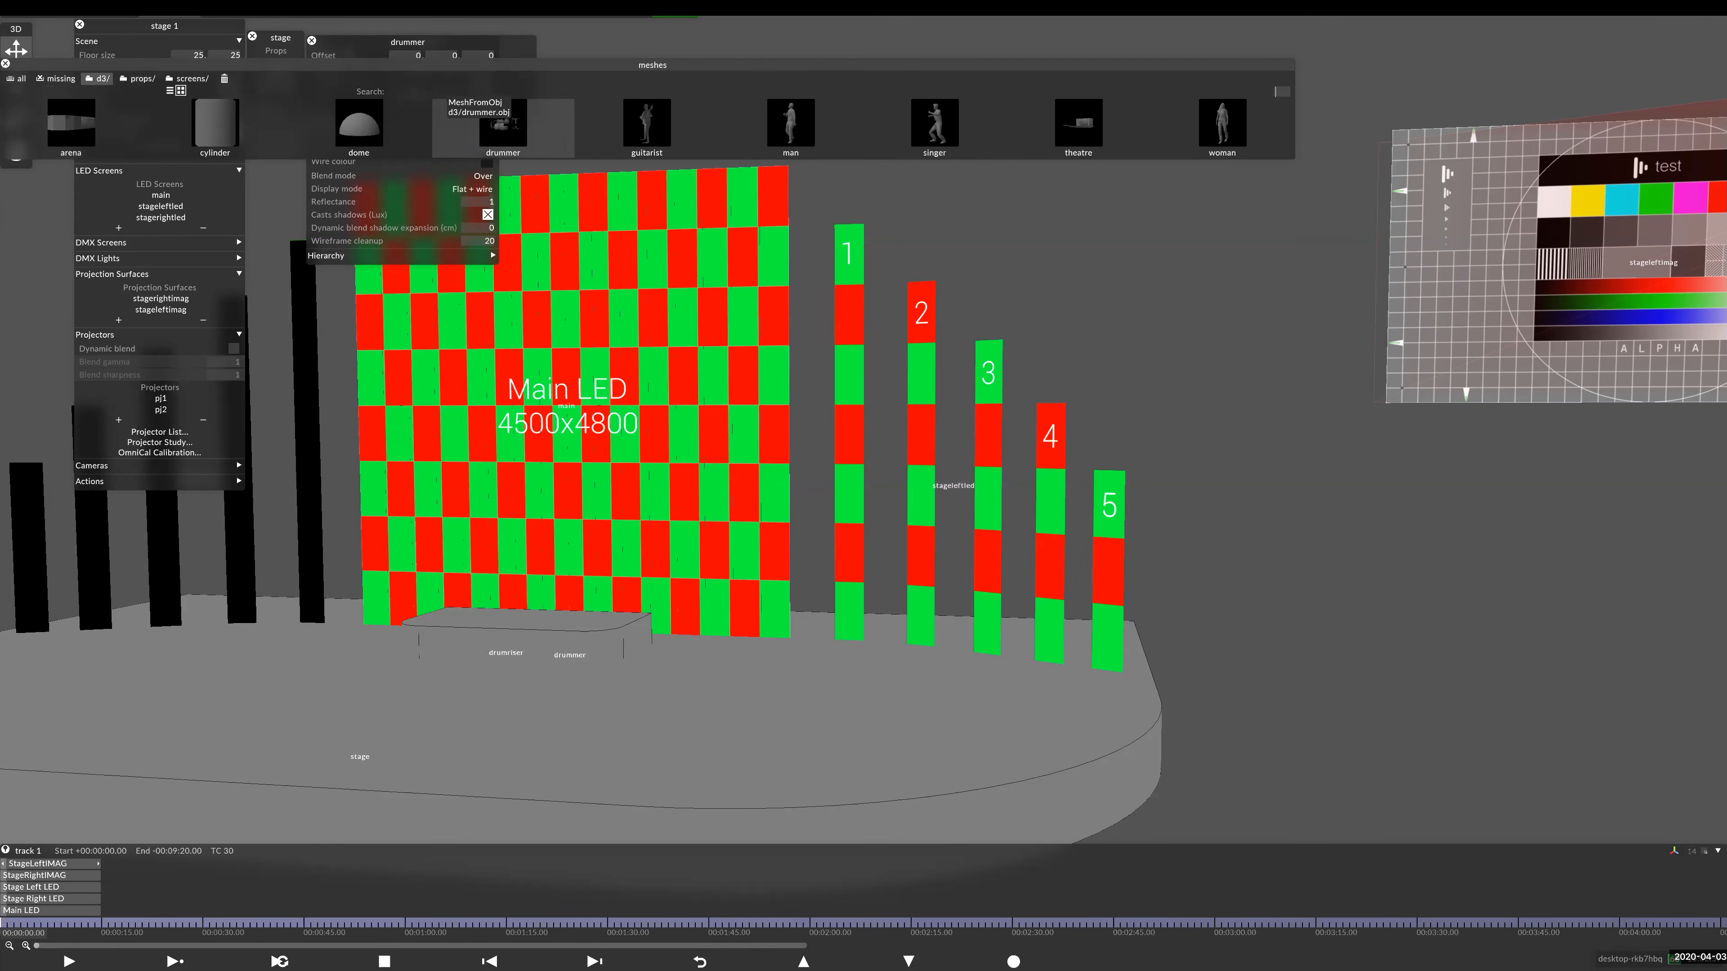
click(504, 122)
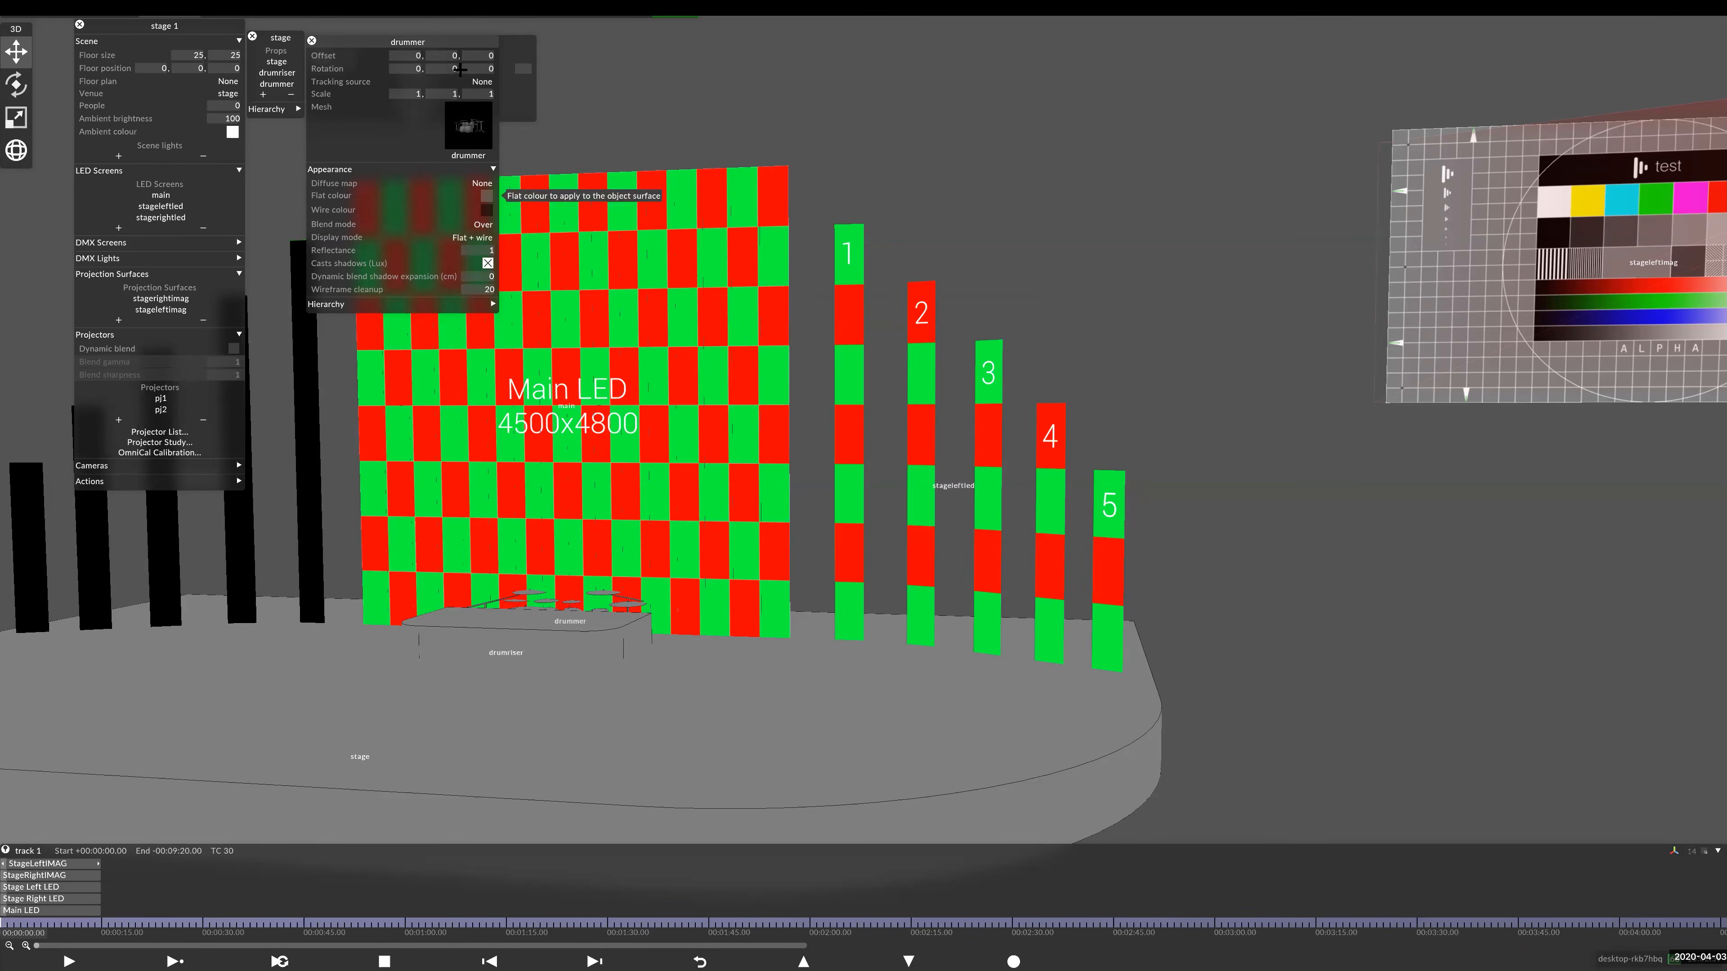
drag(577, 663, 551, 639)
- Set the drummer prop's vertical offset to 1.2 m and its depth offset to -2.3 m to place it on the drum riser
click(452, 57)
text(1.2)
key(Return)
click(486, 55)
text(-0.7)
scroll(488, 55, down, 16)
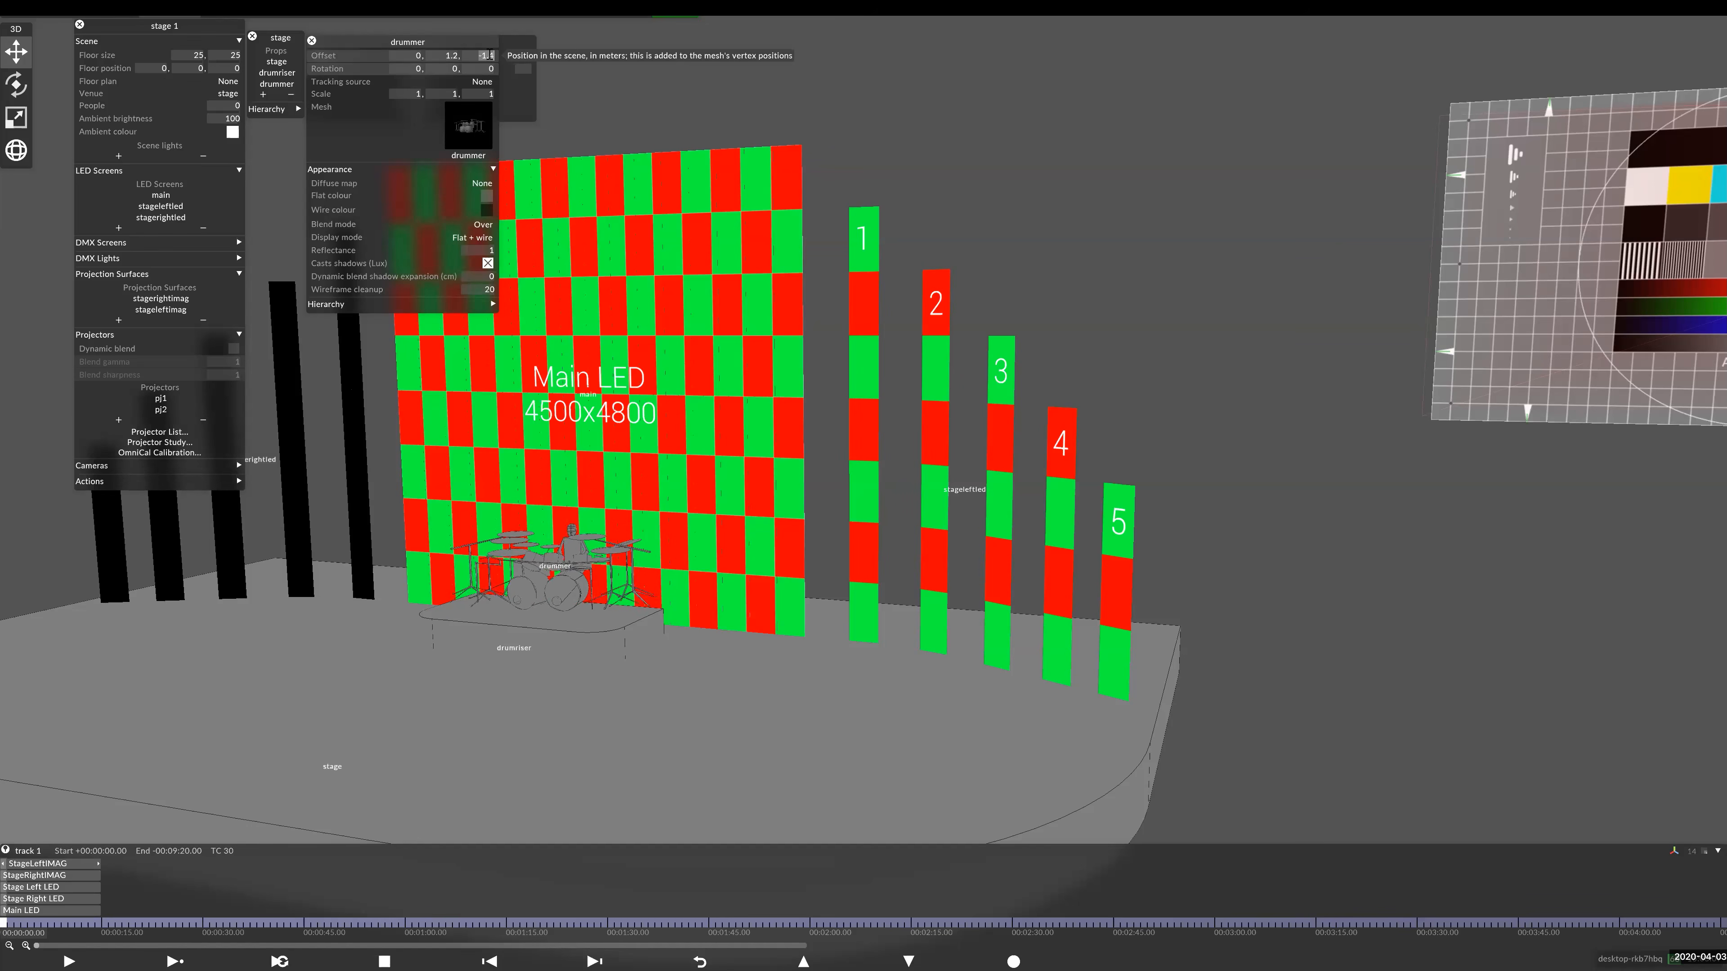
drag(508, 598, 571, 581)
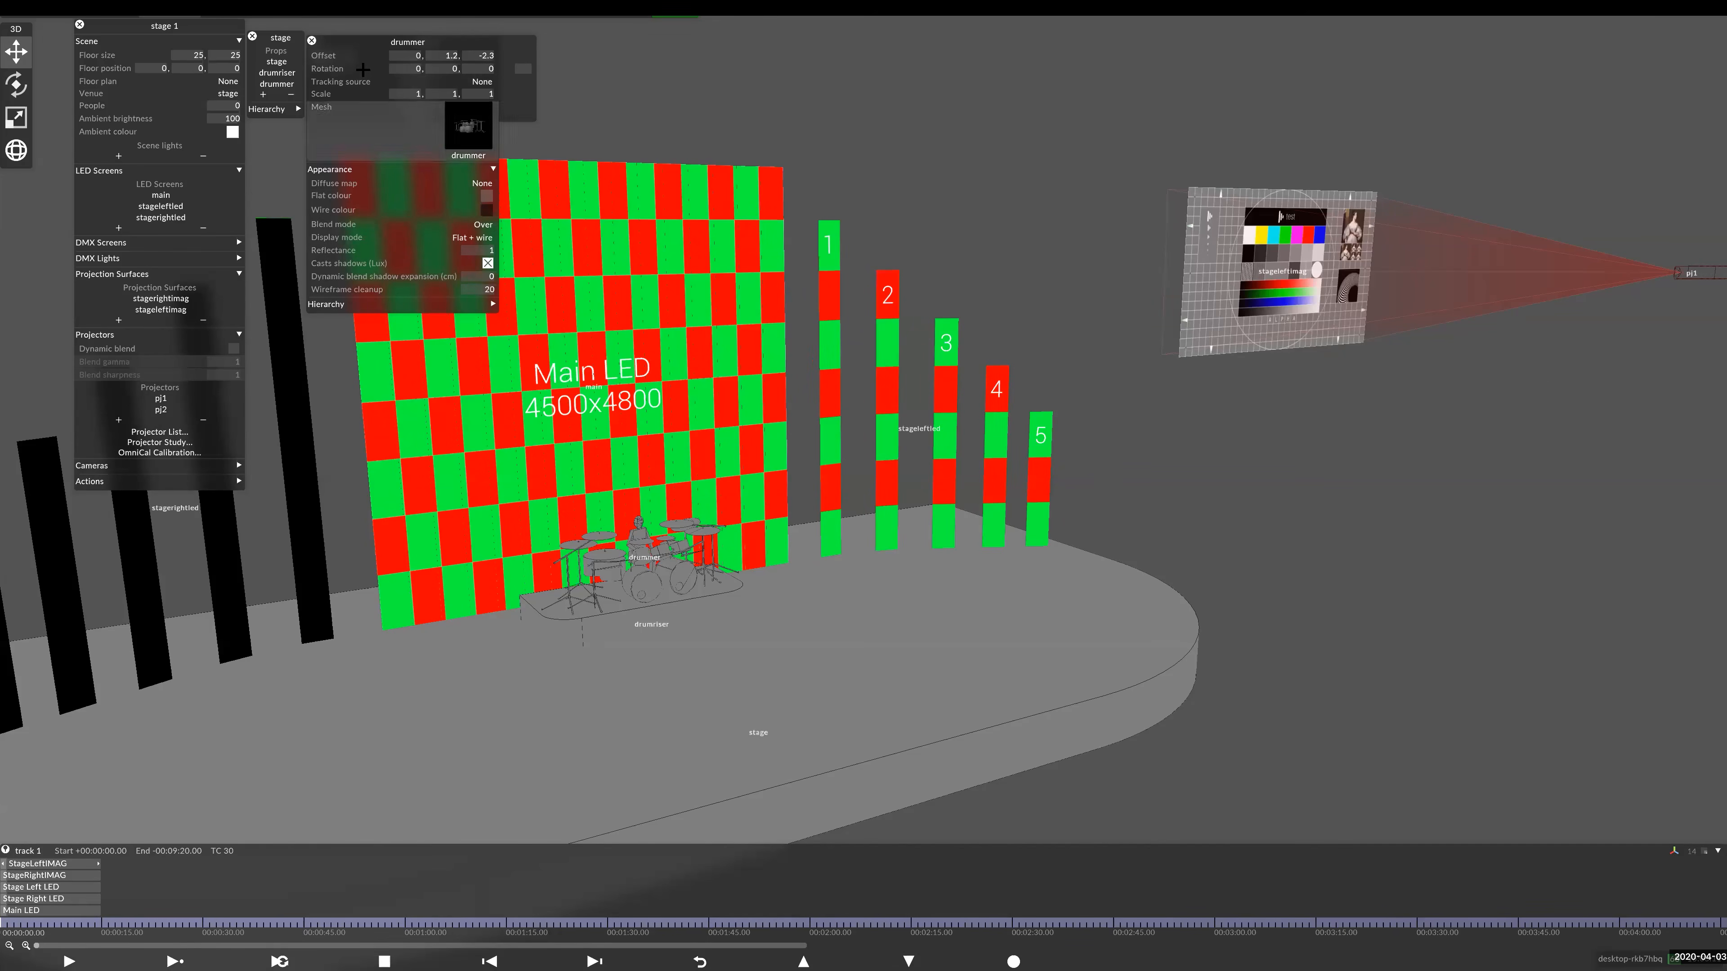
- Add a new venue prop named "singer" and assign it the singer mesh
click(264, 94)
click(410, 66)
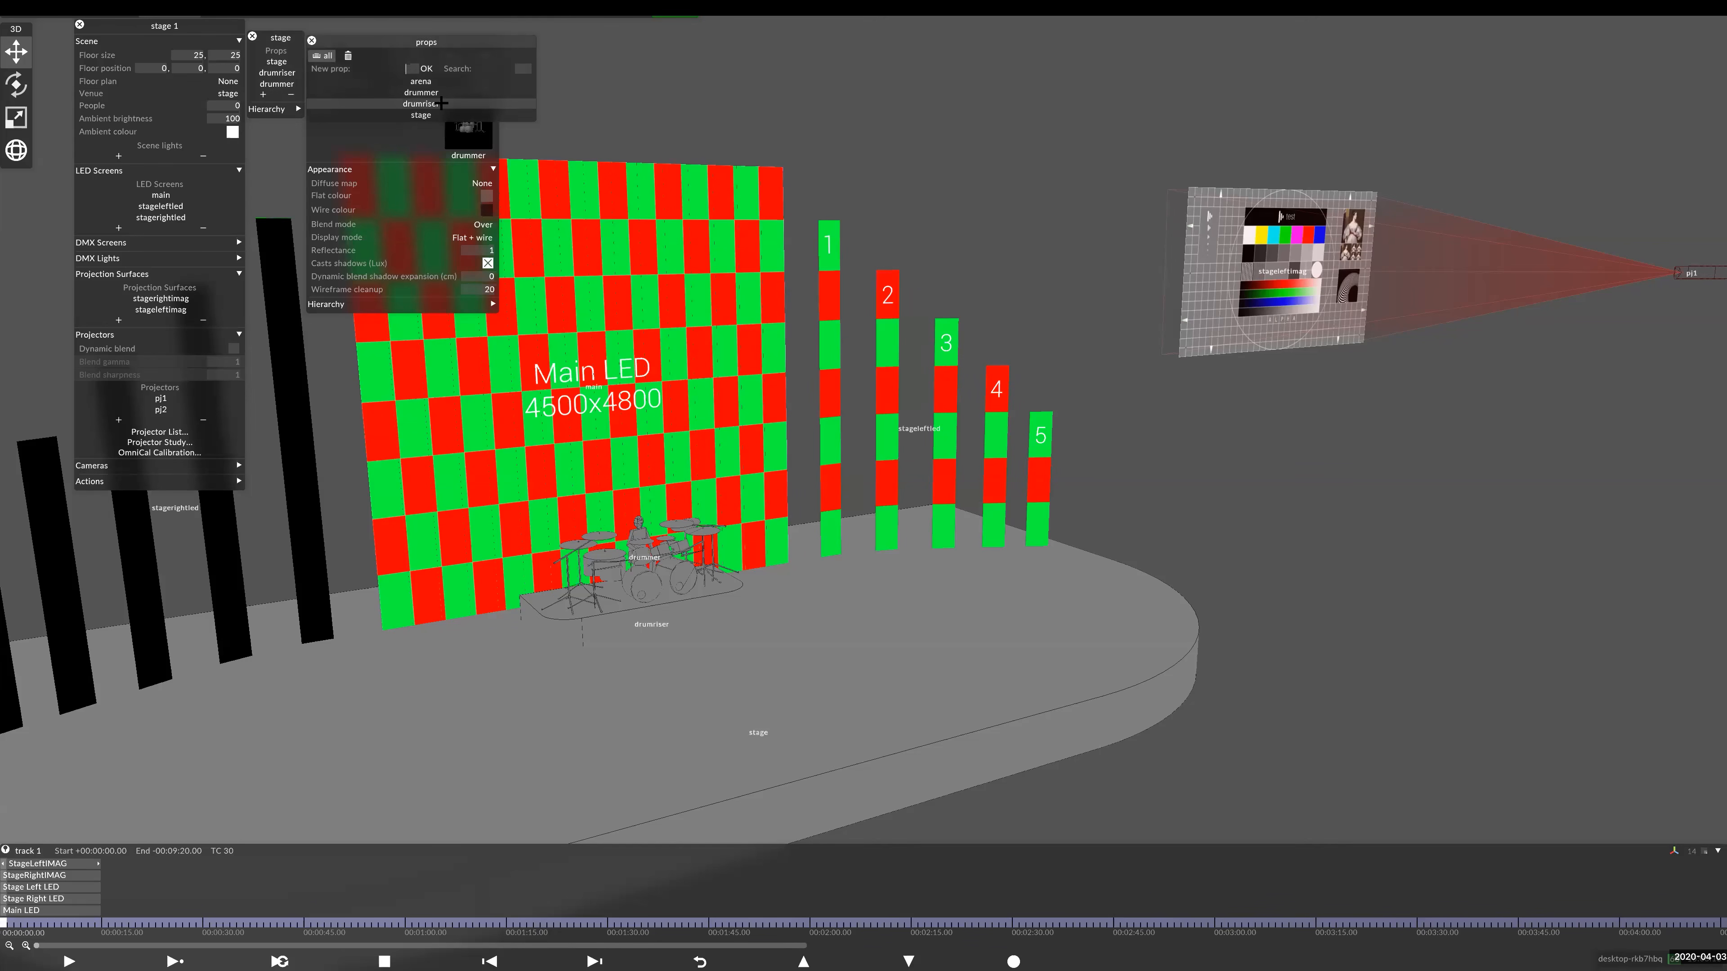
text(singer)
key(Return)
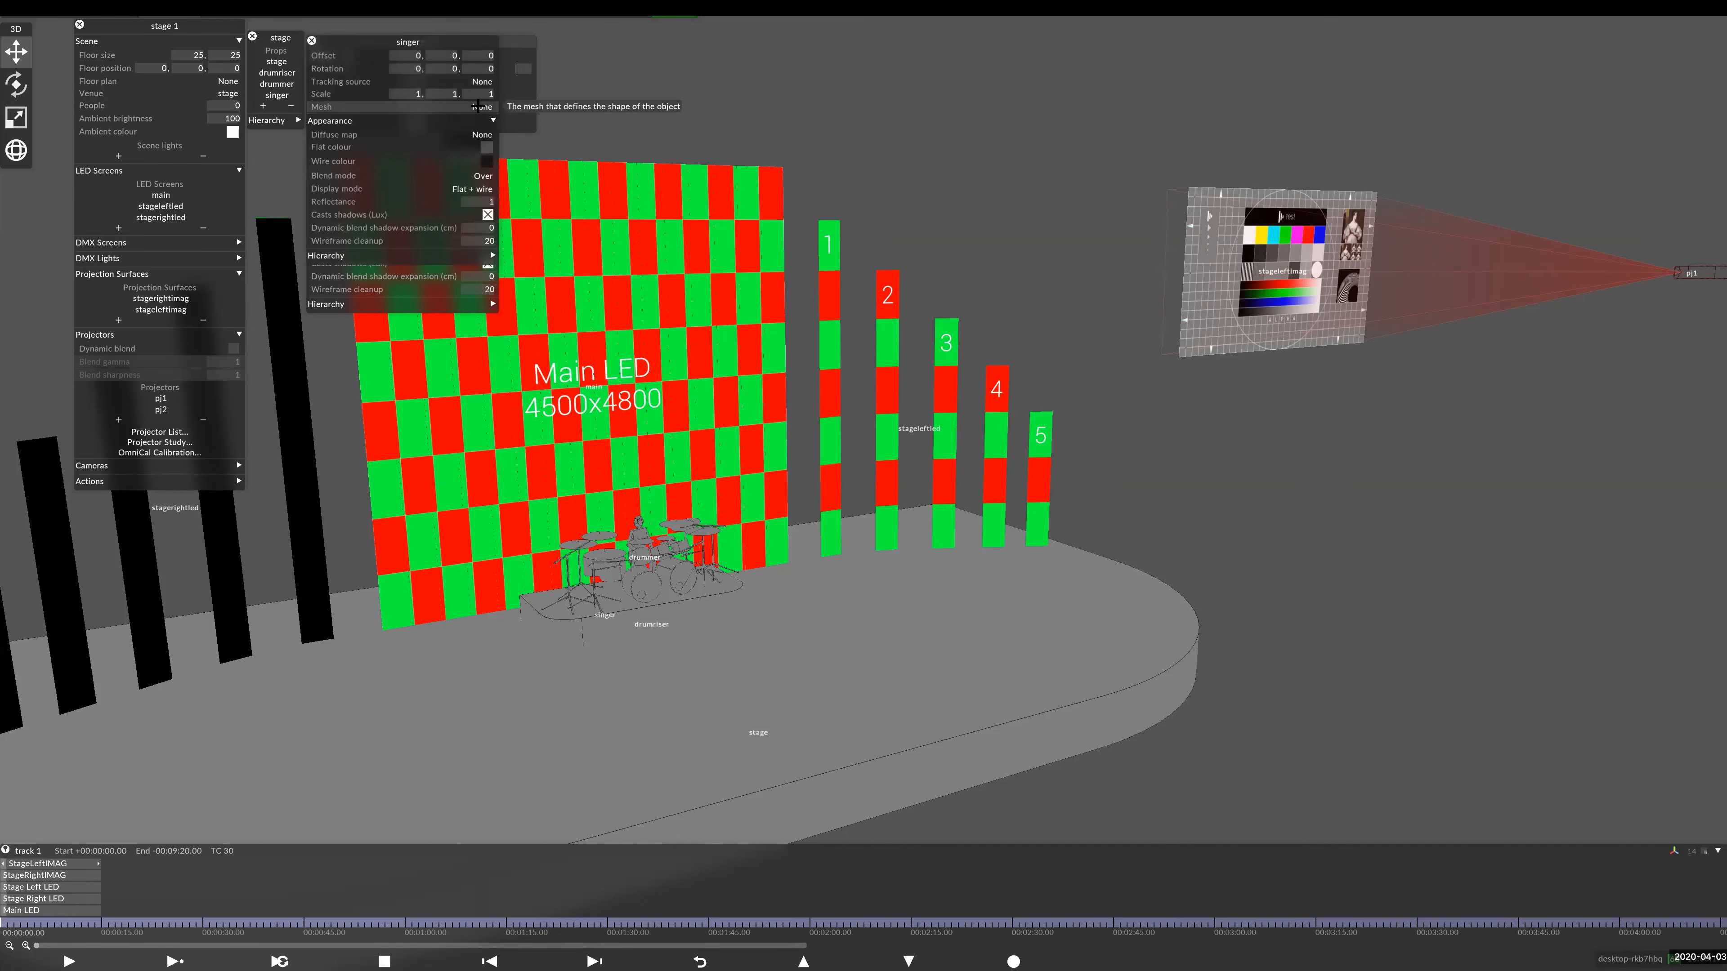
click(441, 102)
click(935, 123)
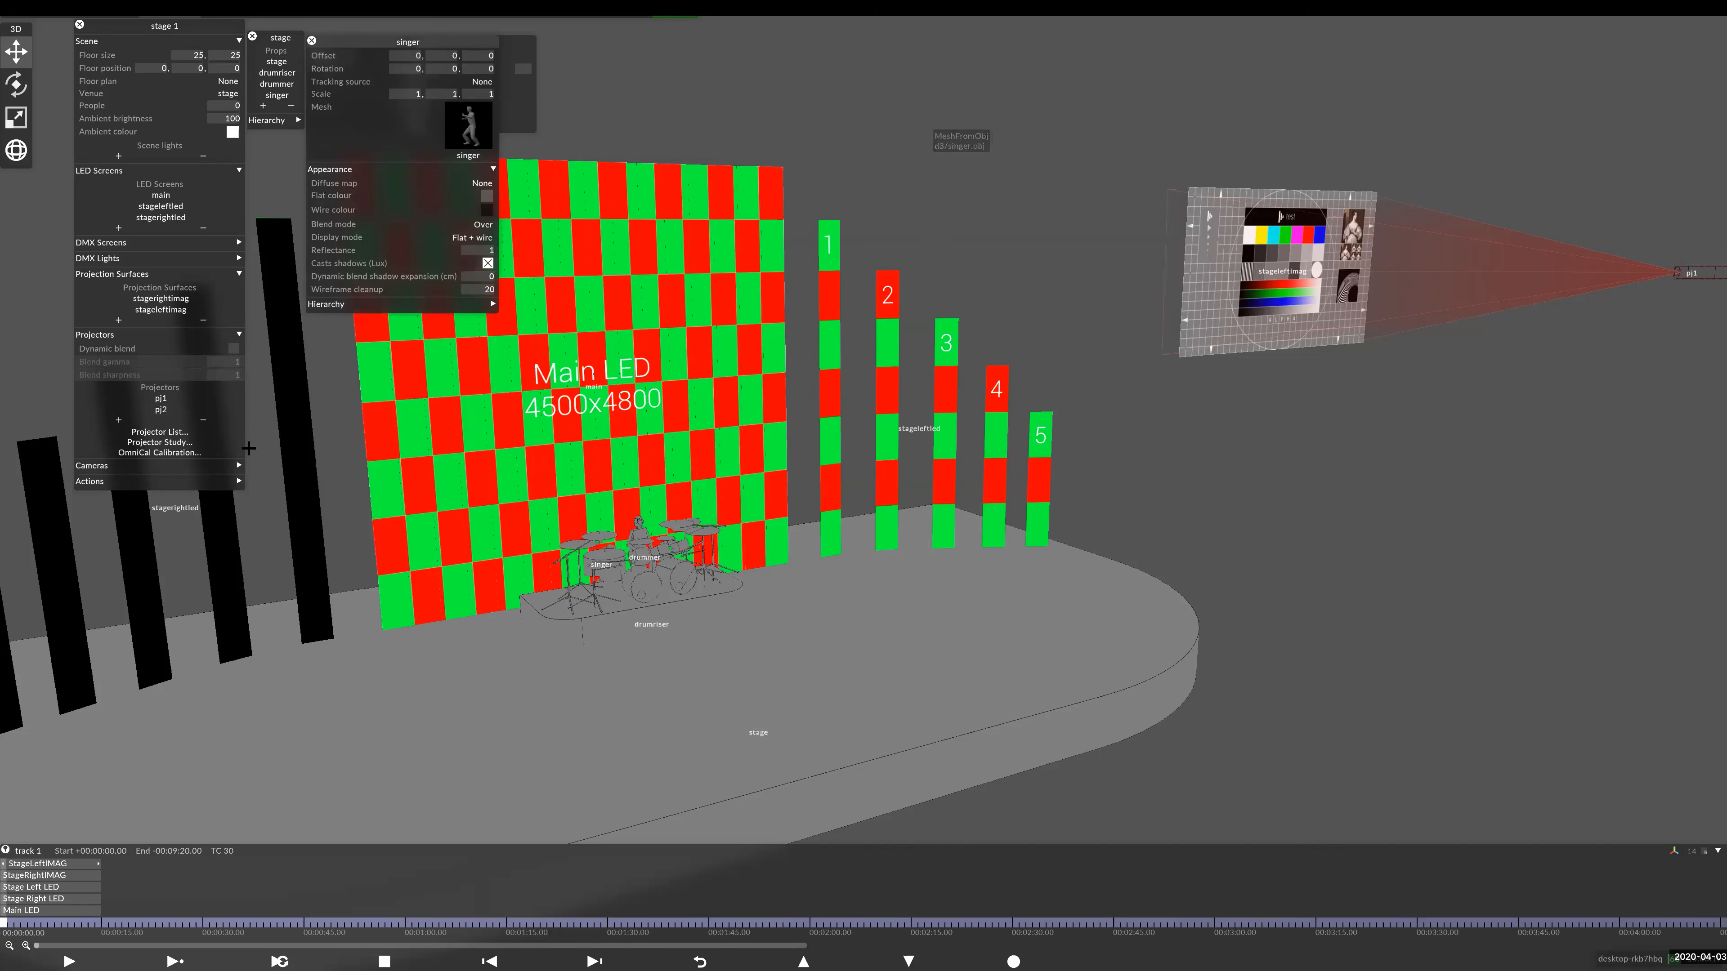
- Offset the singer prop to 0.6 m vertically and -8 m in depth so it stands in front of the drum riser, and close the editors
key(Down)
key(Down)
key(Down)
key(Down)
key(Down)
key(Down)
key(Down)
key(Down)
key(Down)
key(Up)
scroll(446, 56, up, 6)
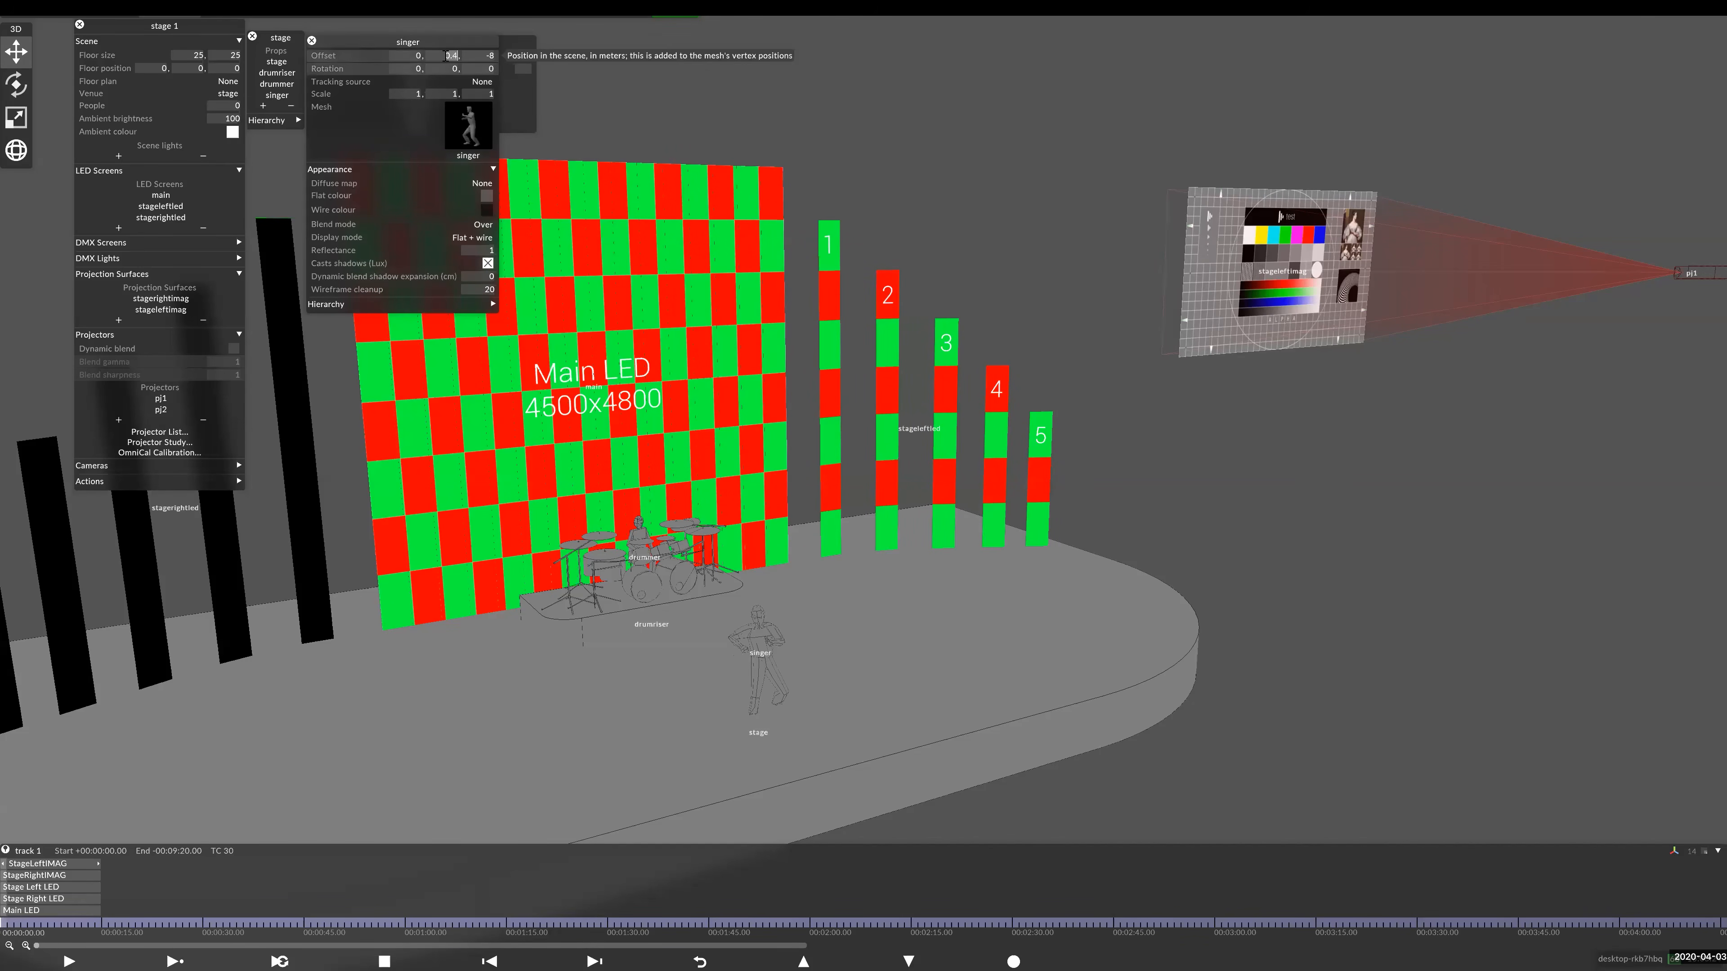
click(665, 605)
drag(665, 605, 662, 435)
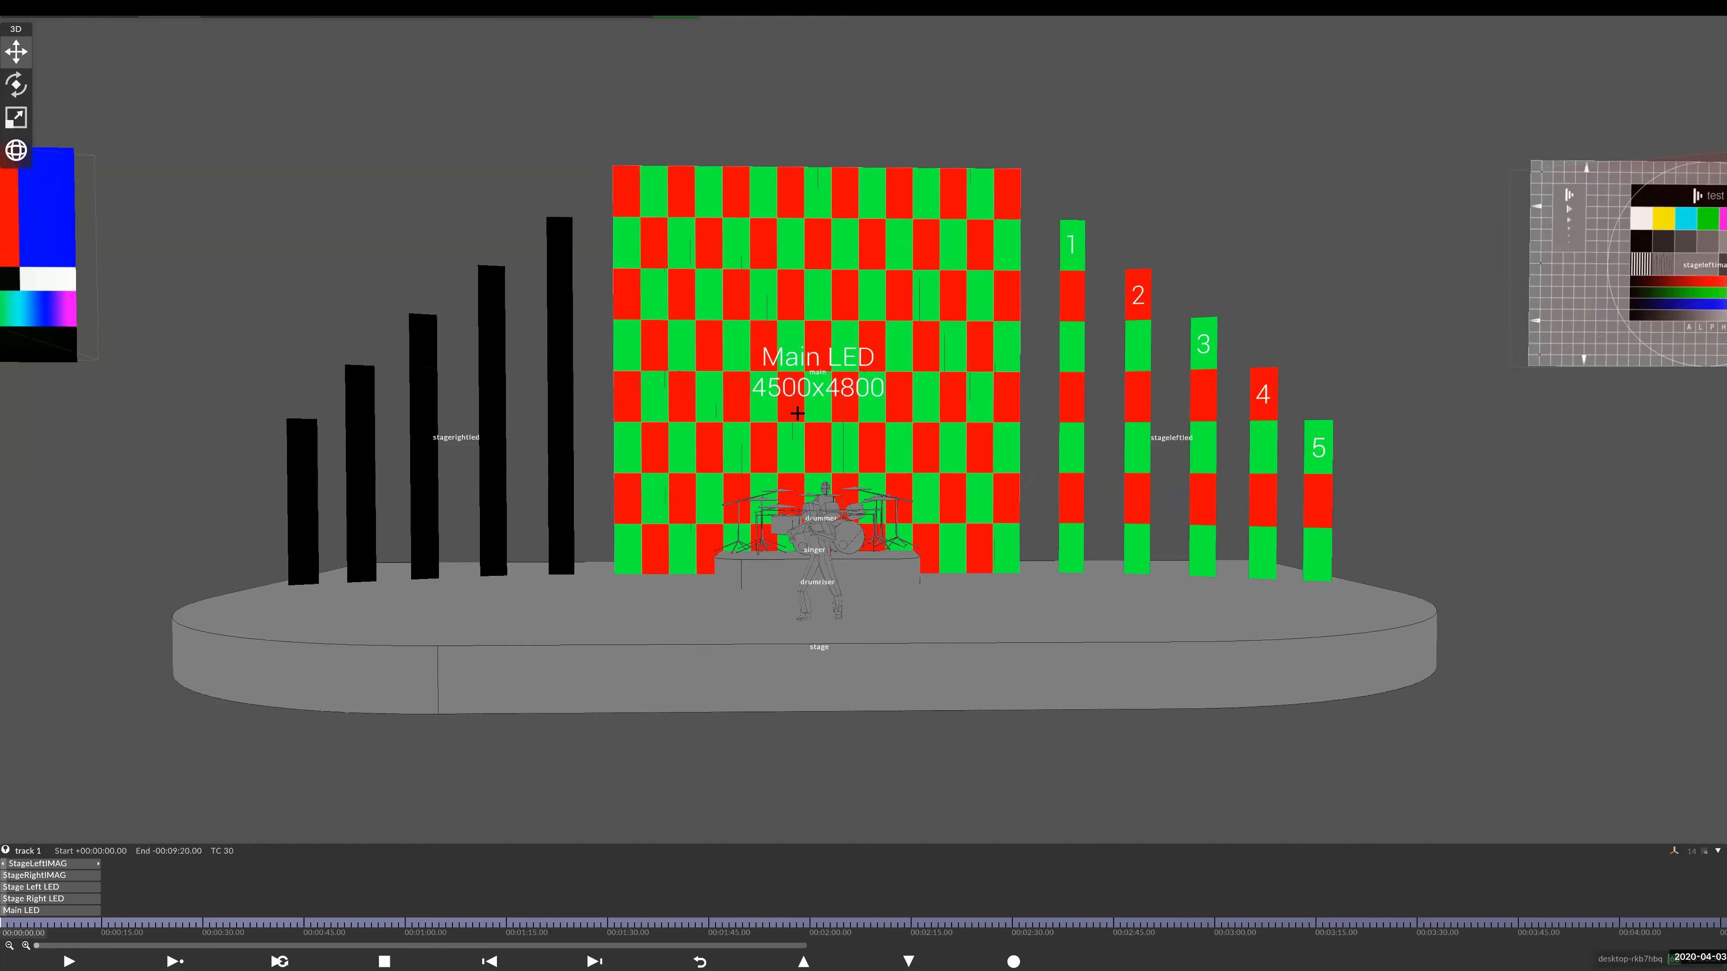
key(alt+Tab)
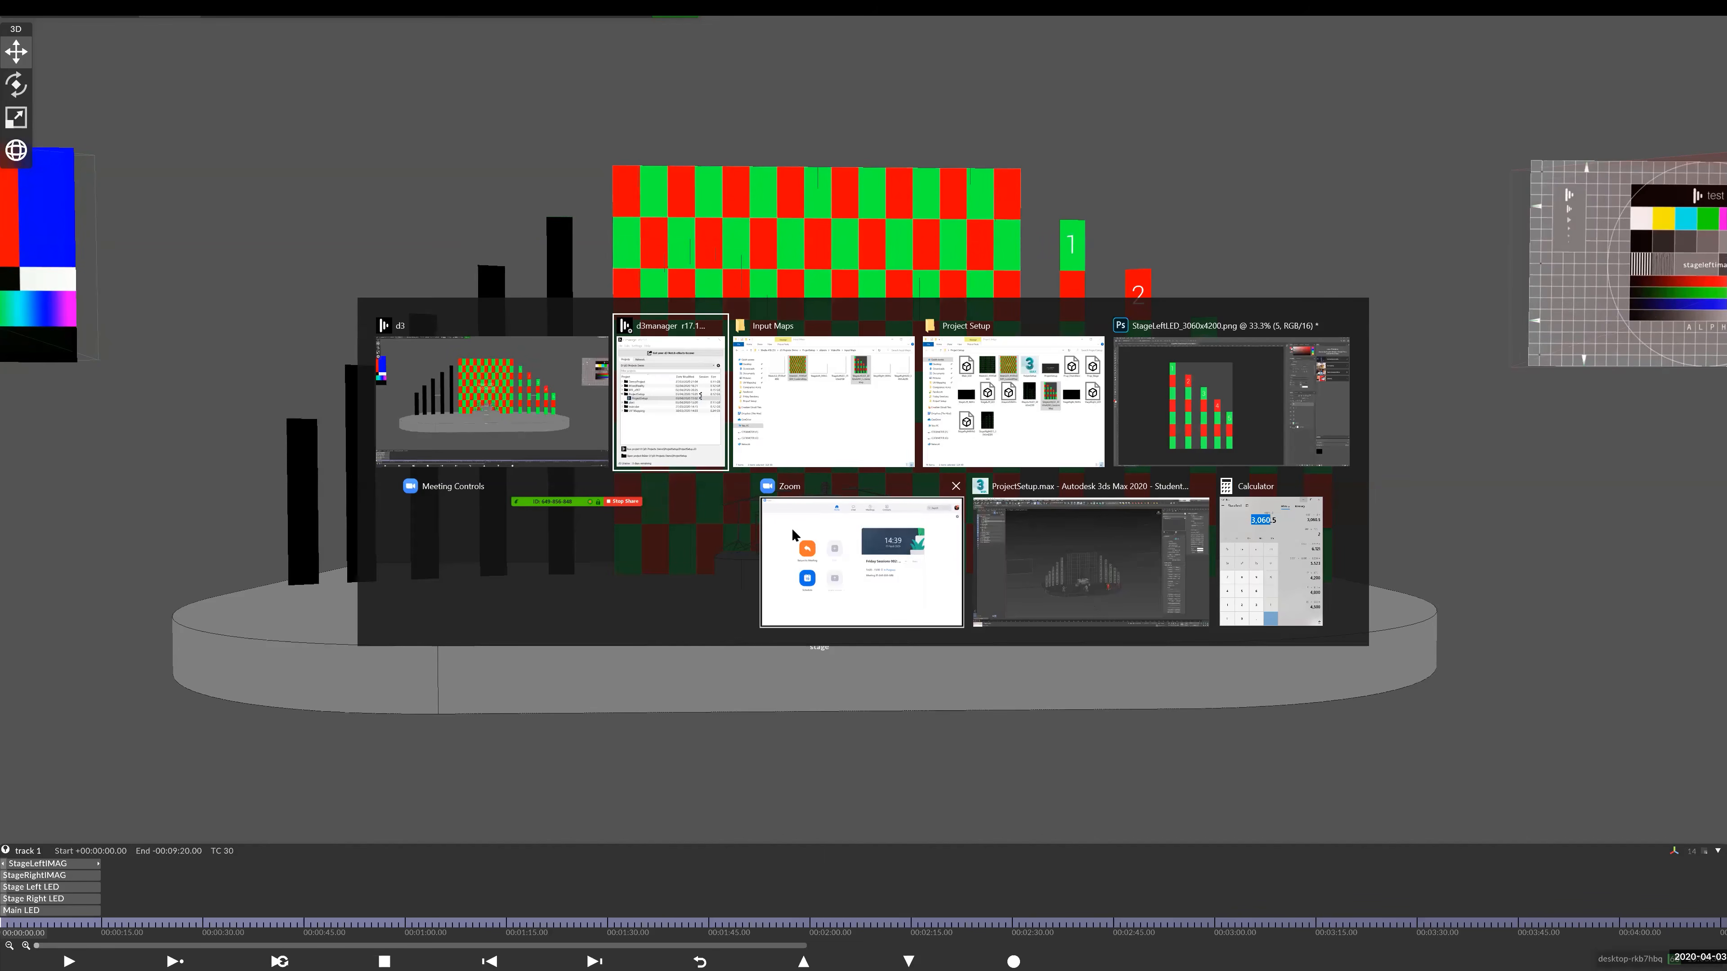
key(Escape)
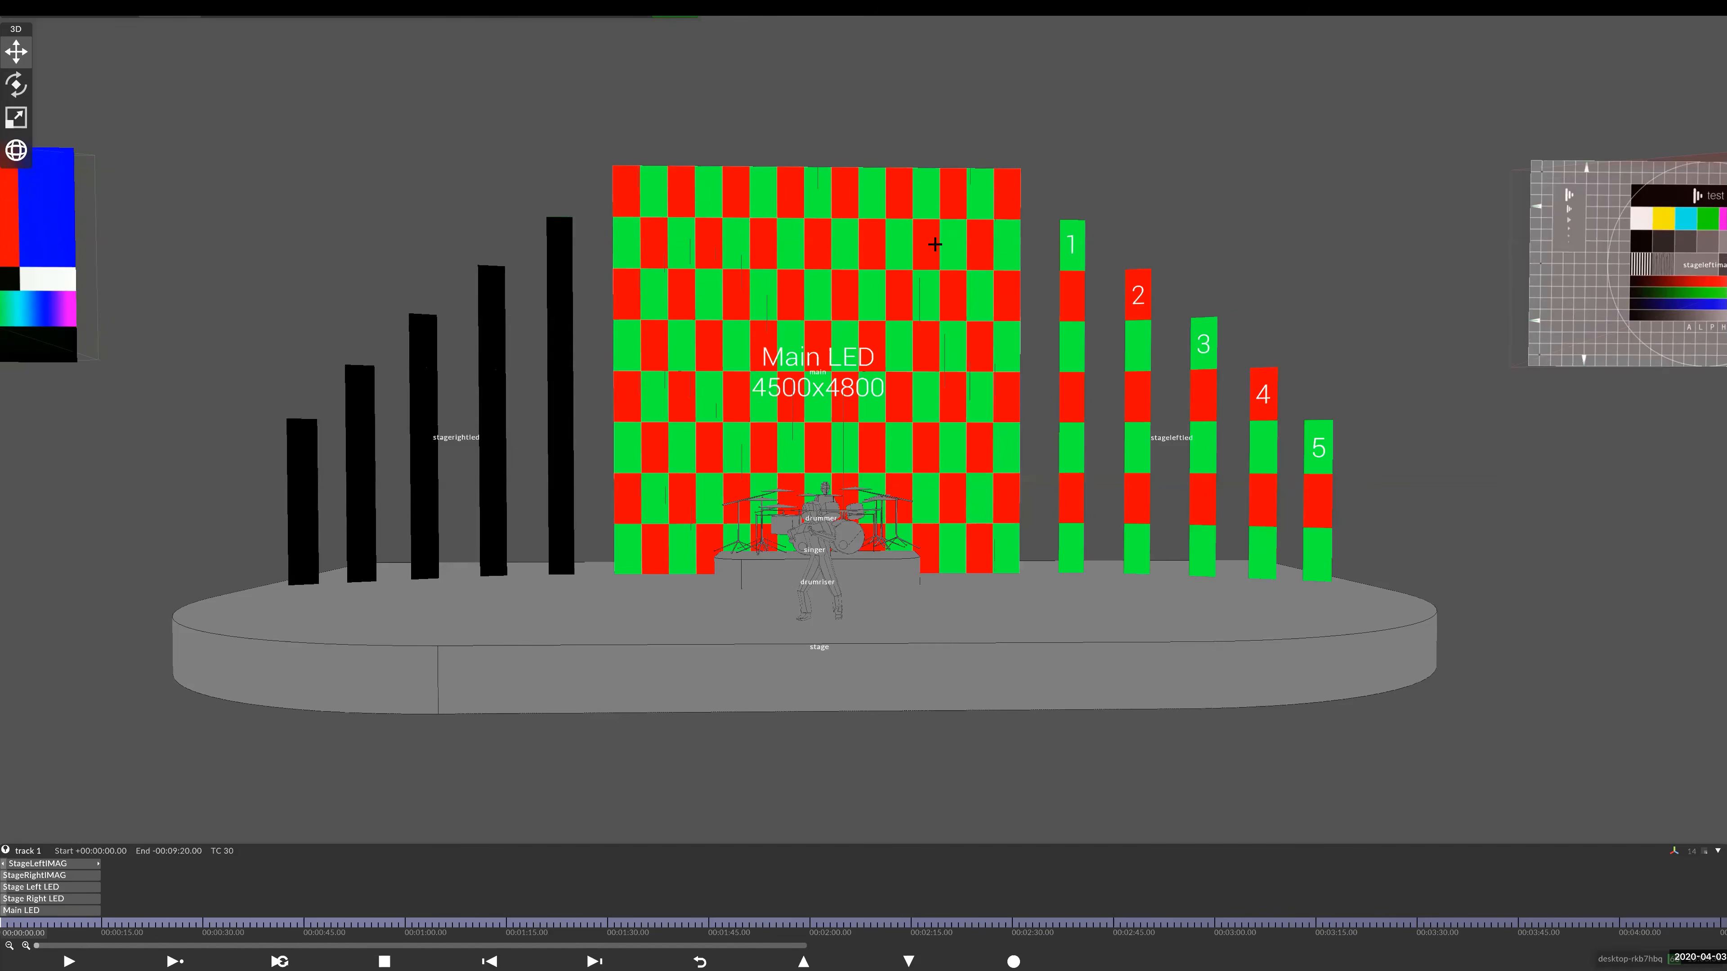
key(alt+Tab)
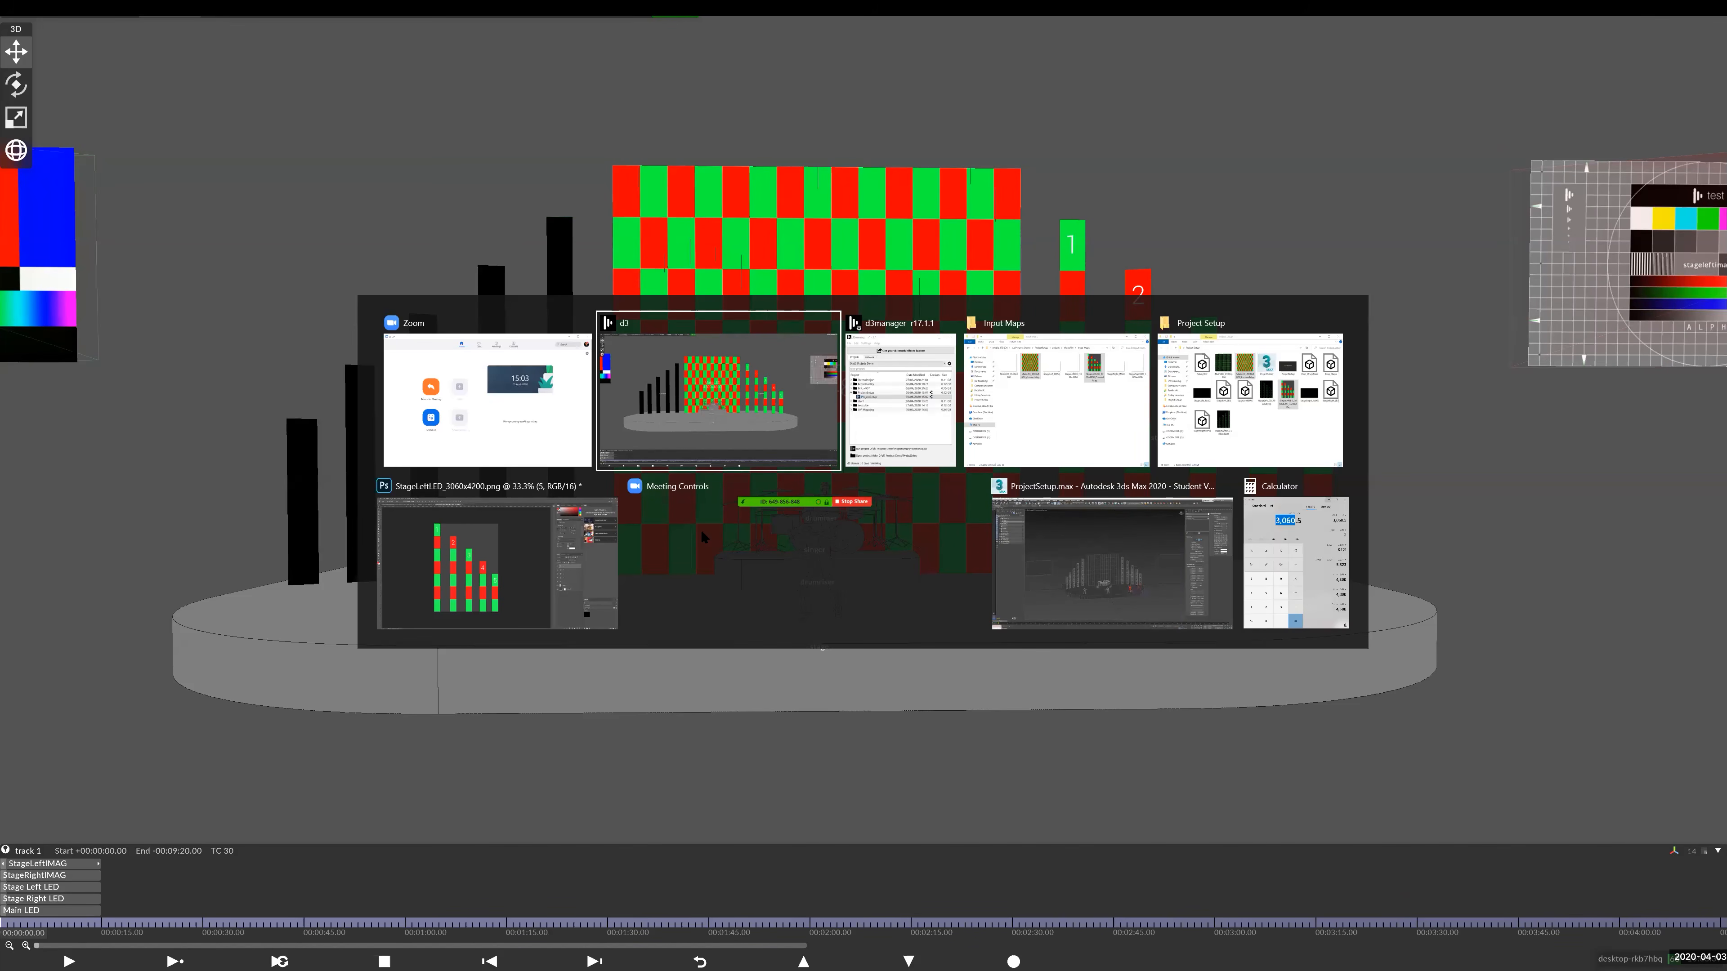
click(679, 502)
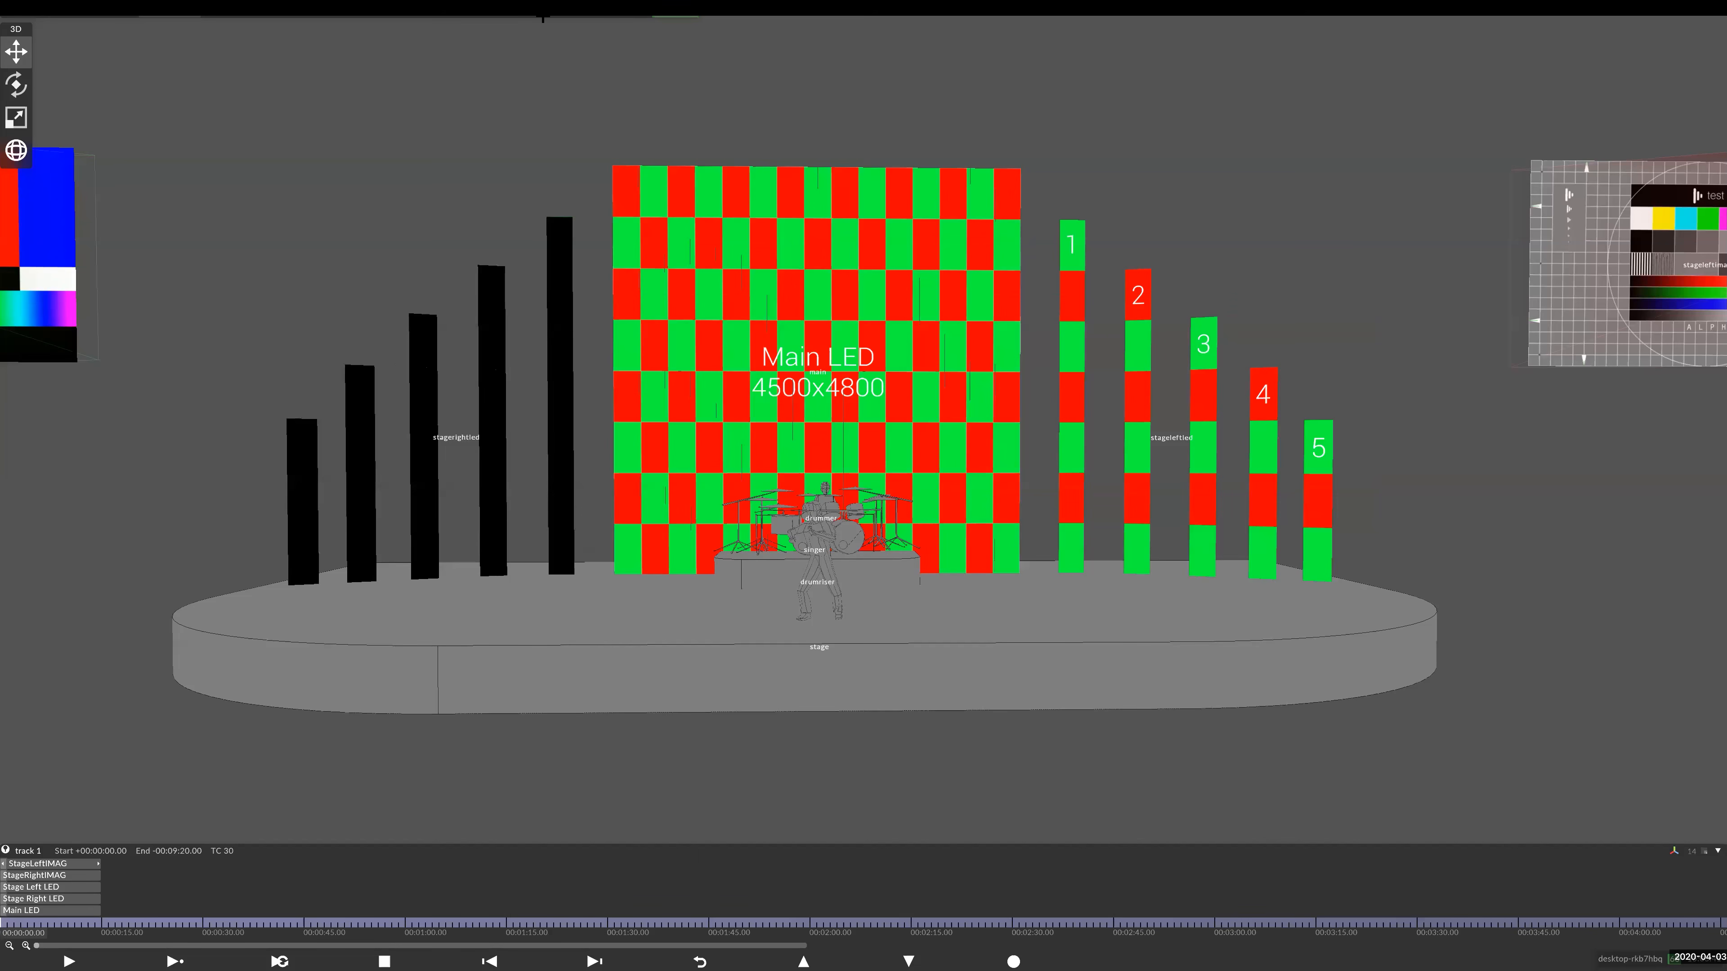